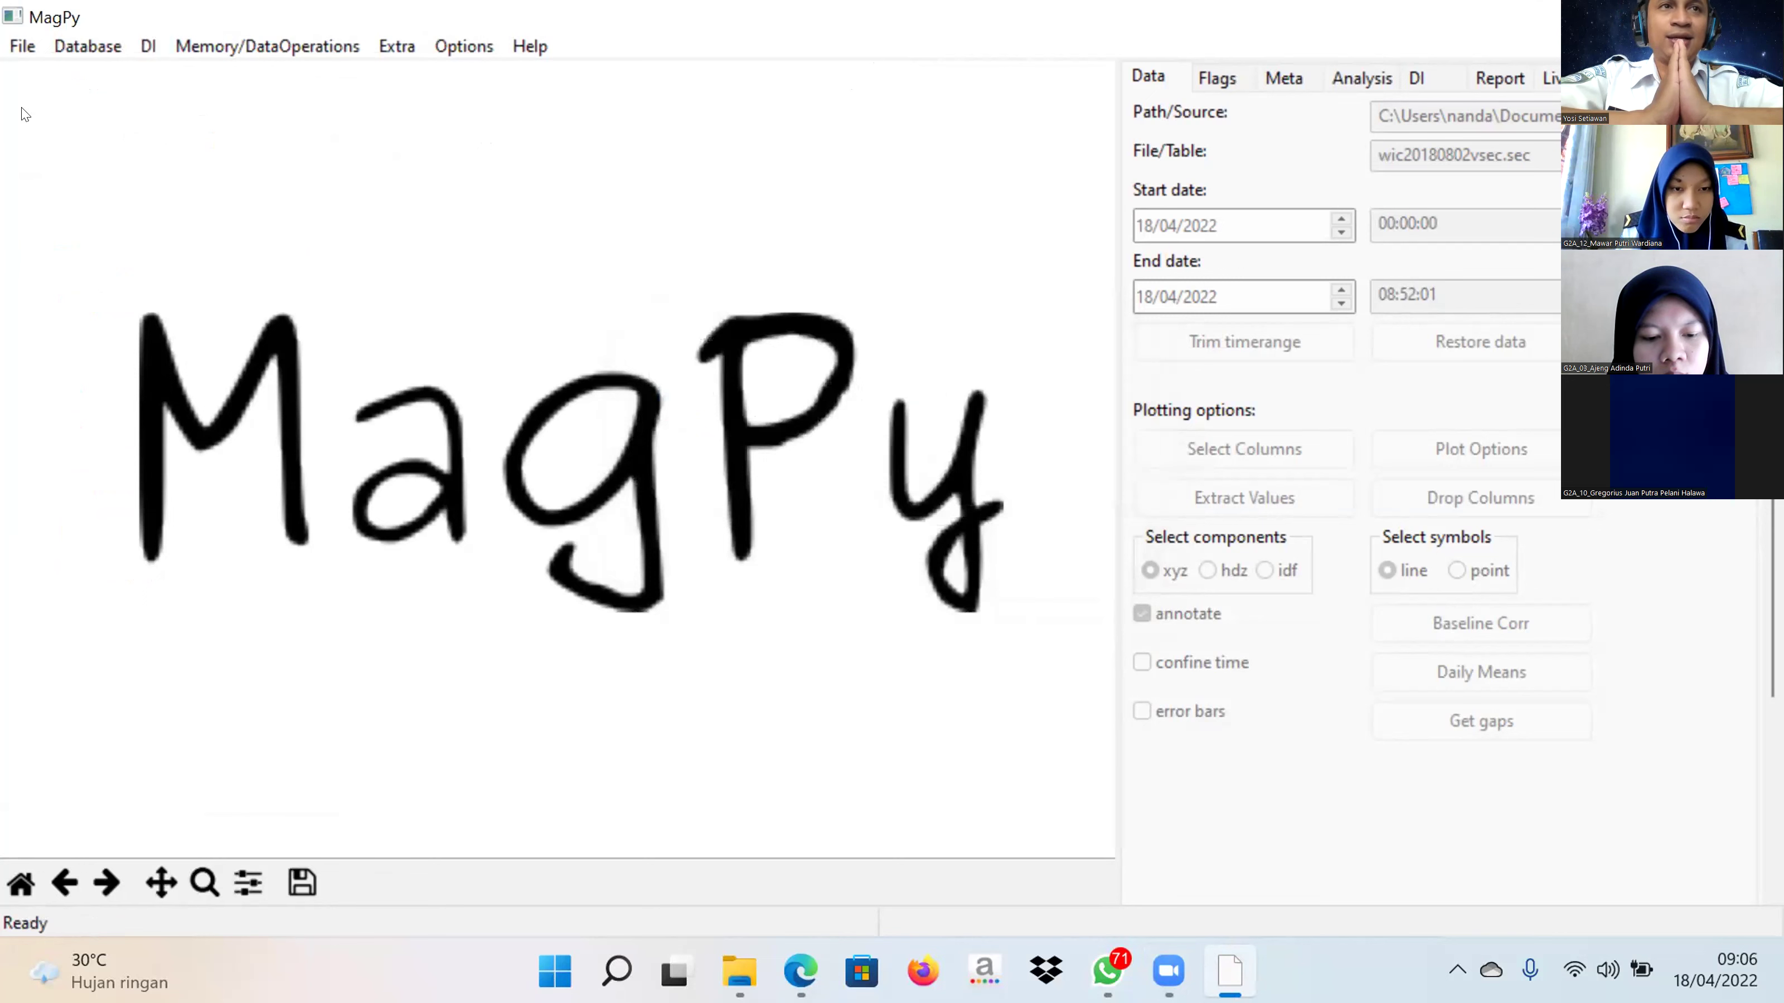
Step: Try to open the example1 ZIP archive from the Test Data Magpy folder as a data file
{"action": "left_click", "coordinate": [21, 47]}
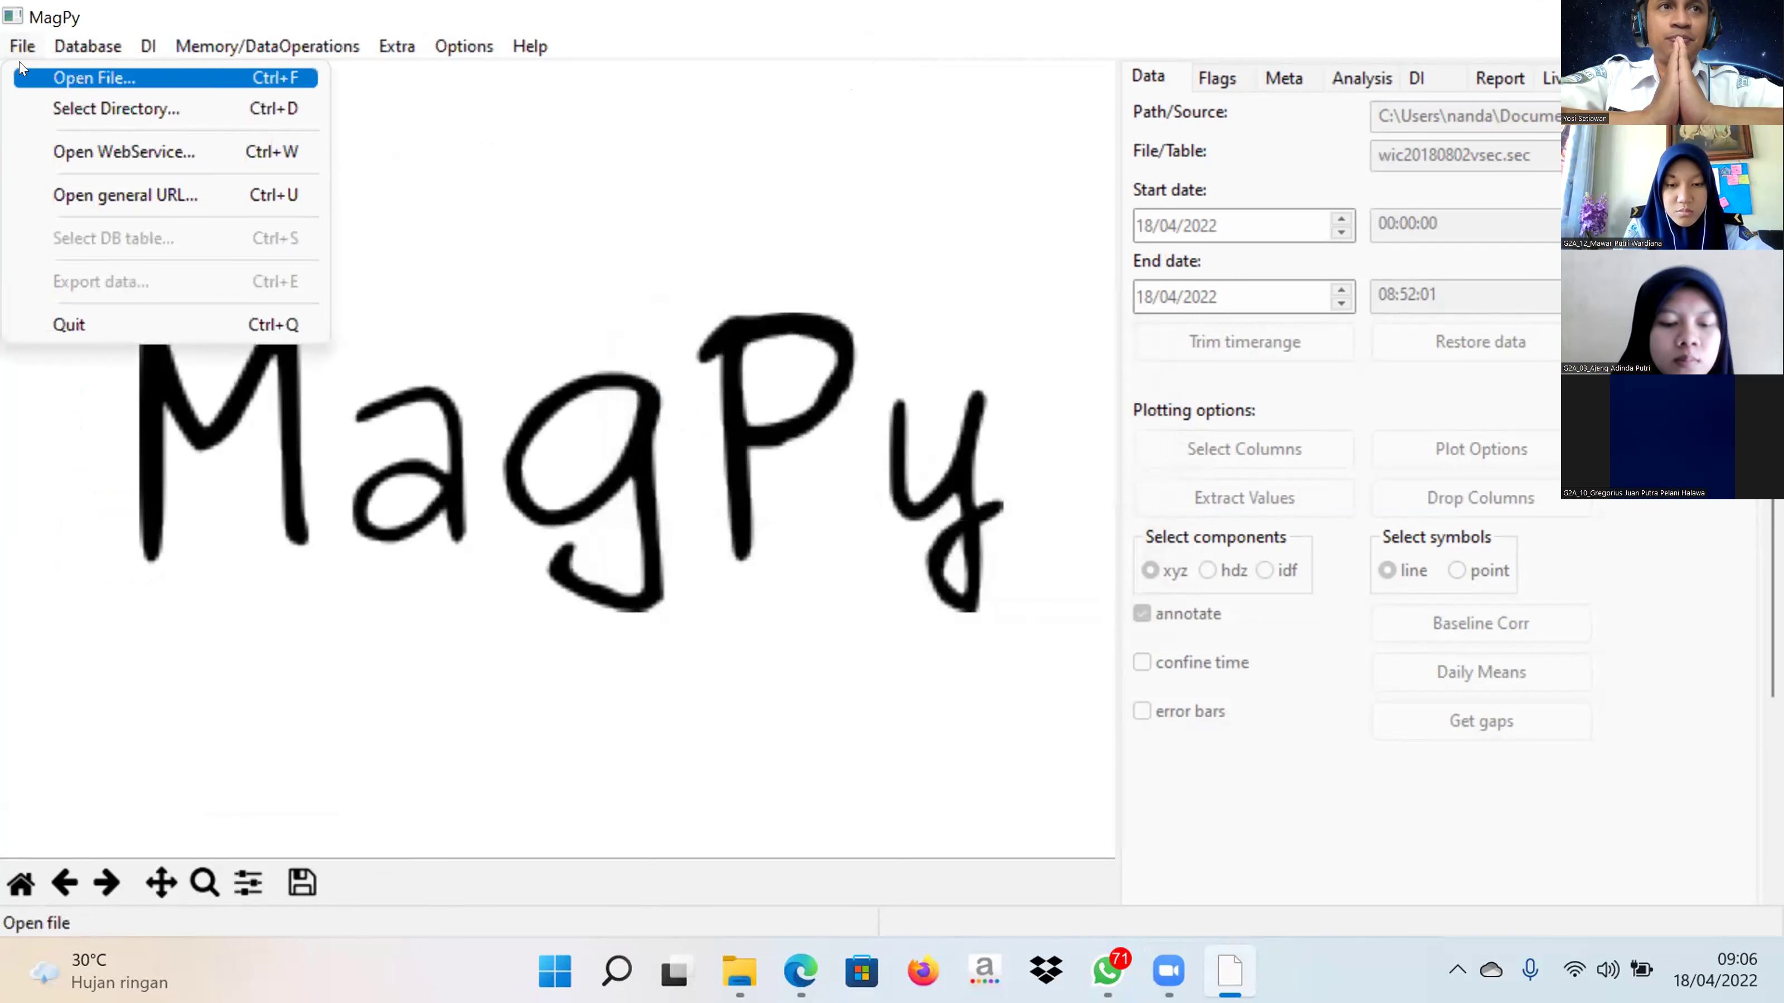
{"action": "left_click", "coordinate": [22, 70]}
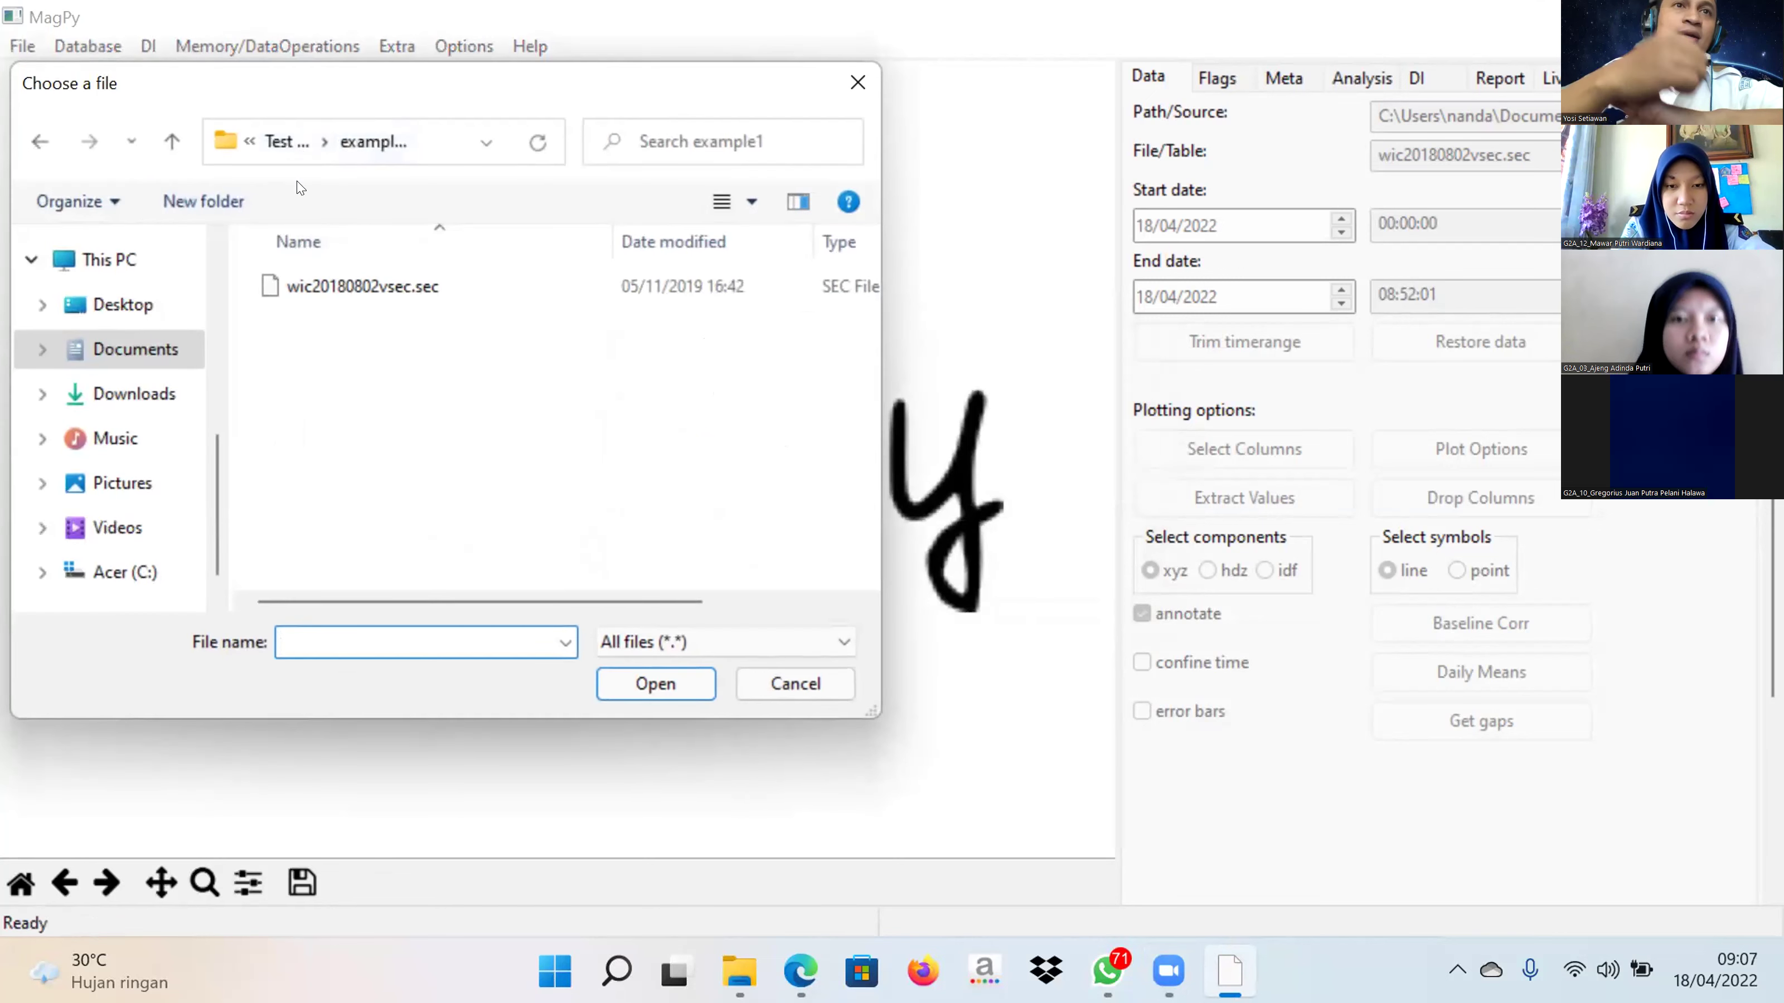
{"action": "left_click", "coordinate": [278, 148]}
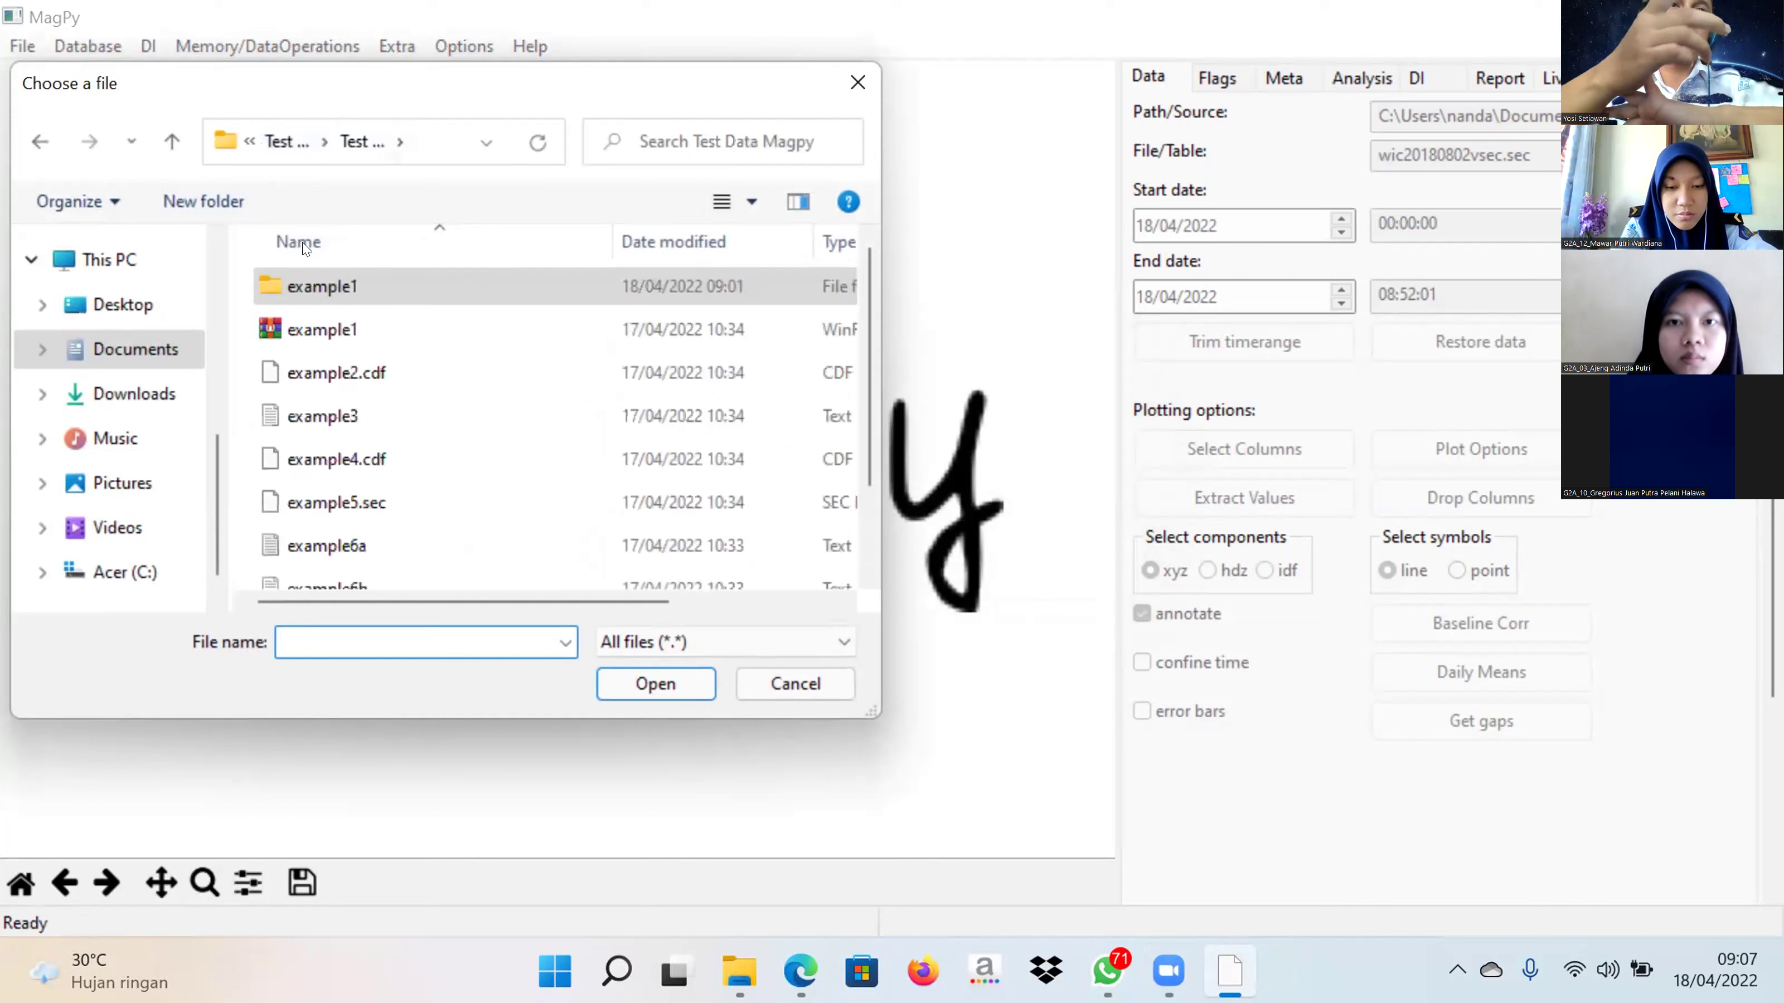
{"action": "left_click", "coordinate": [333, 327]}
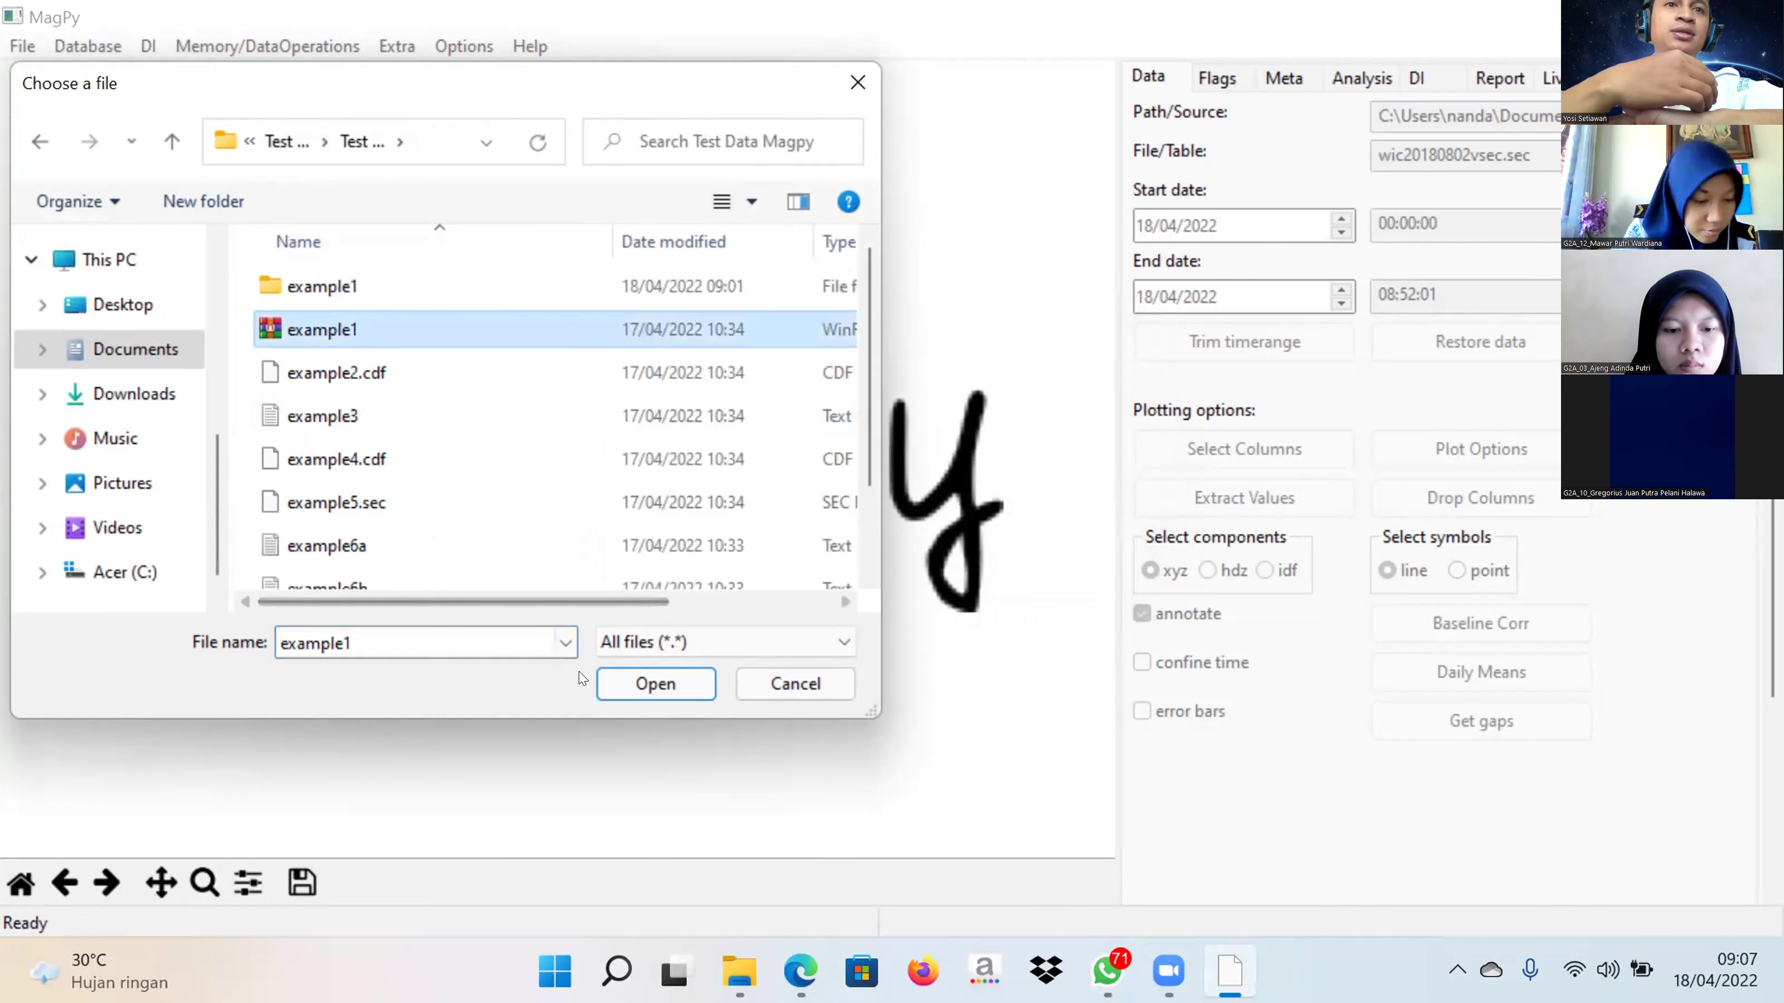
{"action": "left_click", "coordinate": [599, 680]}
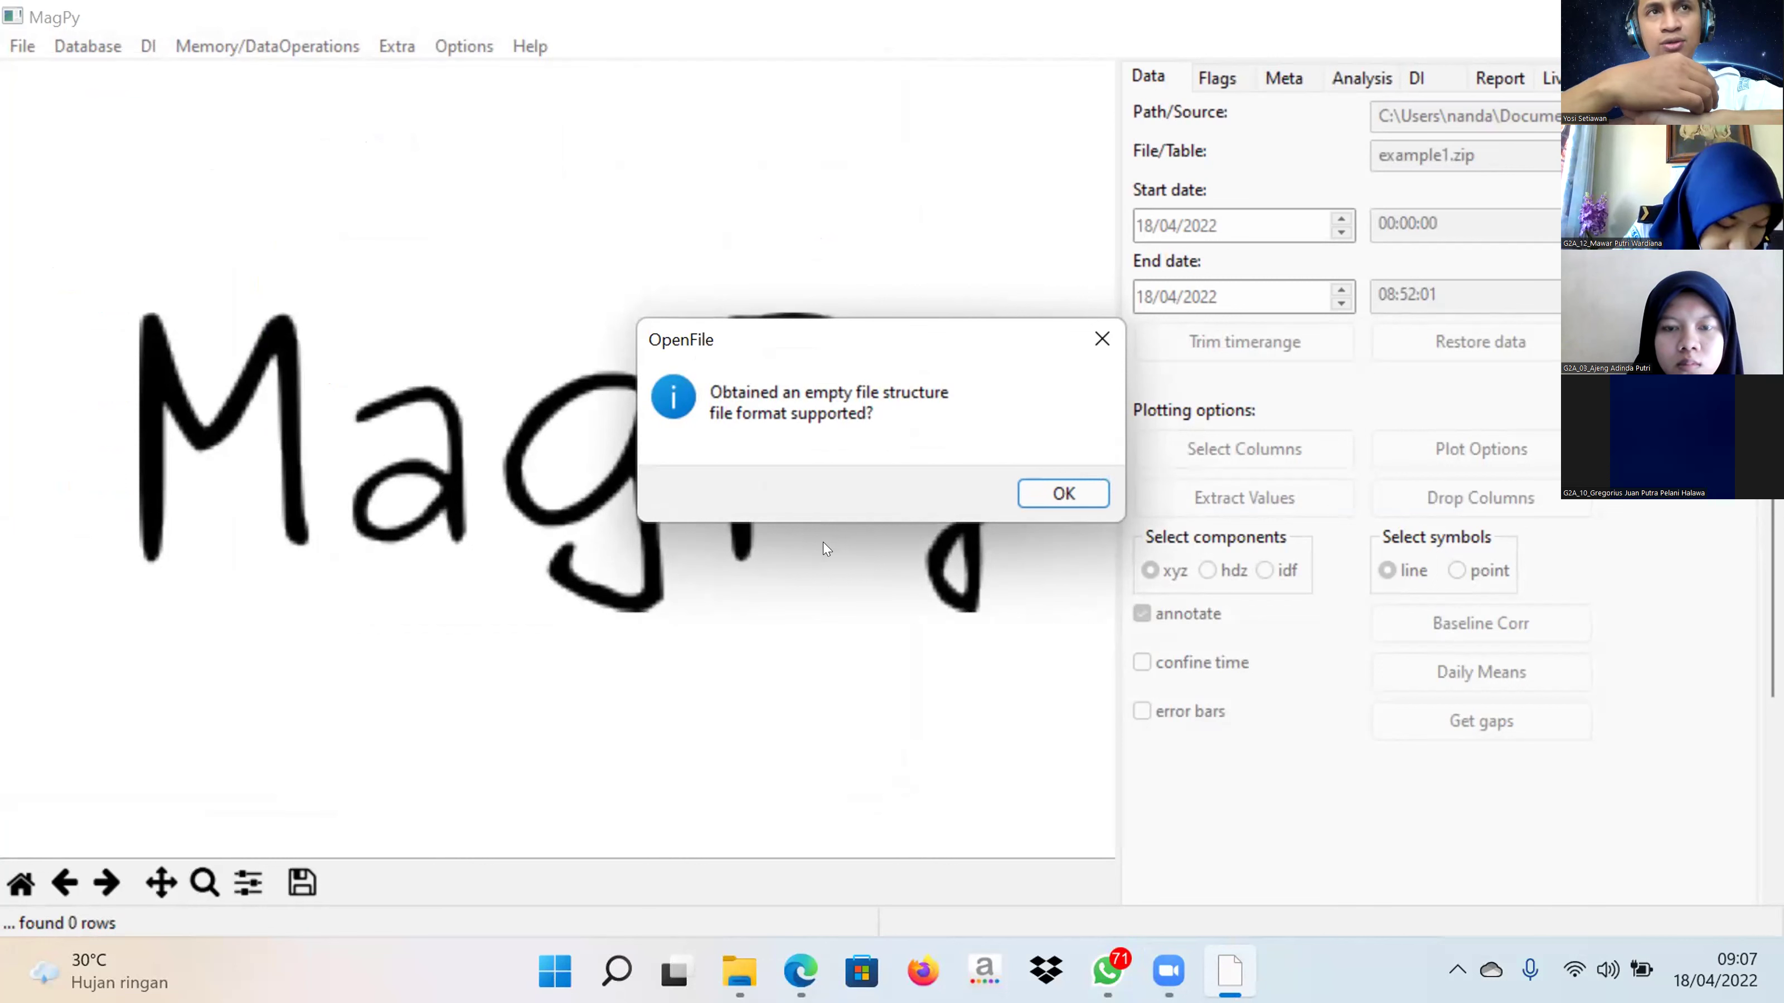
{"action": "left_click", "coordinate": [1054, 494]}
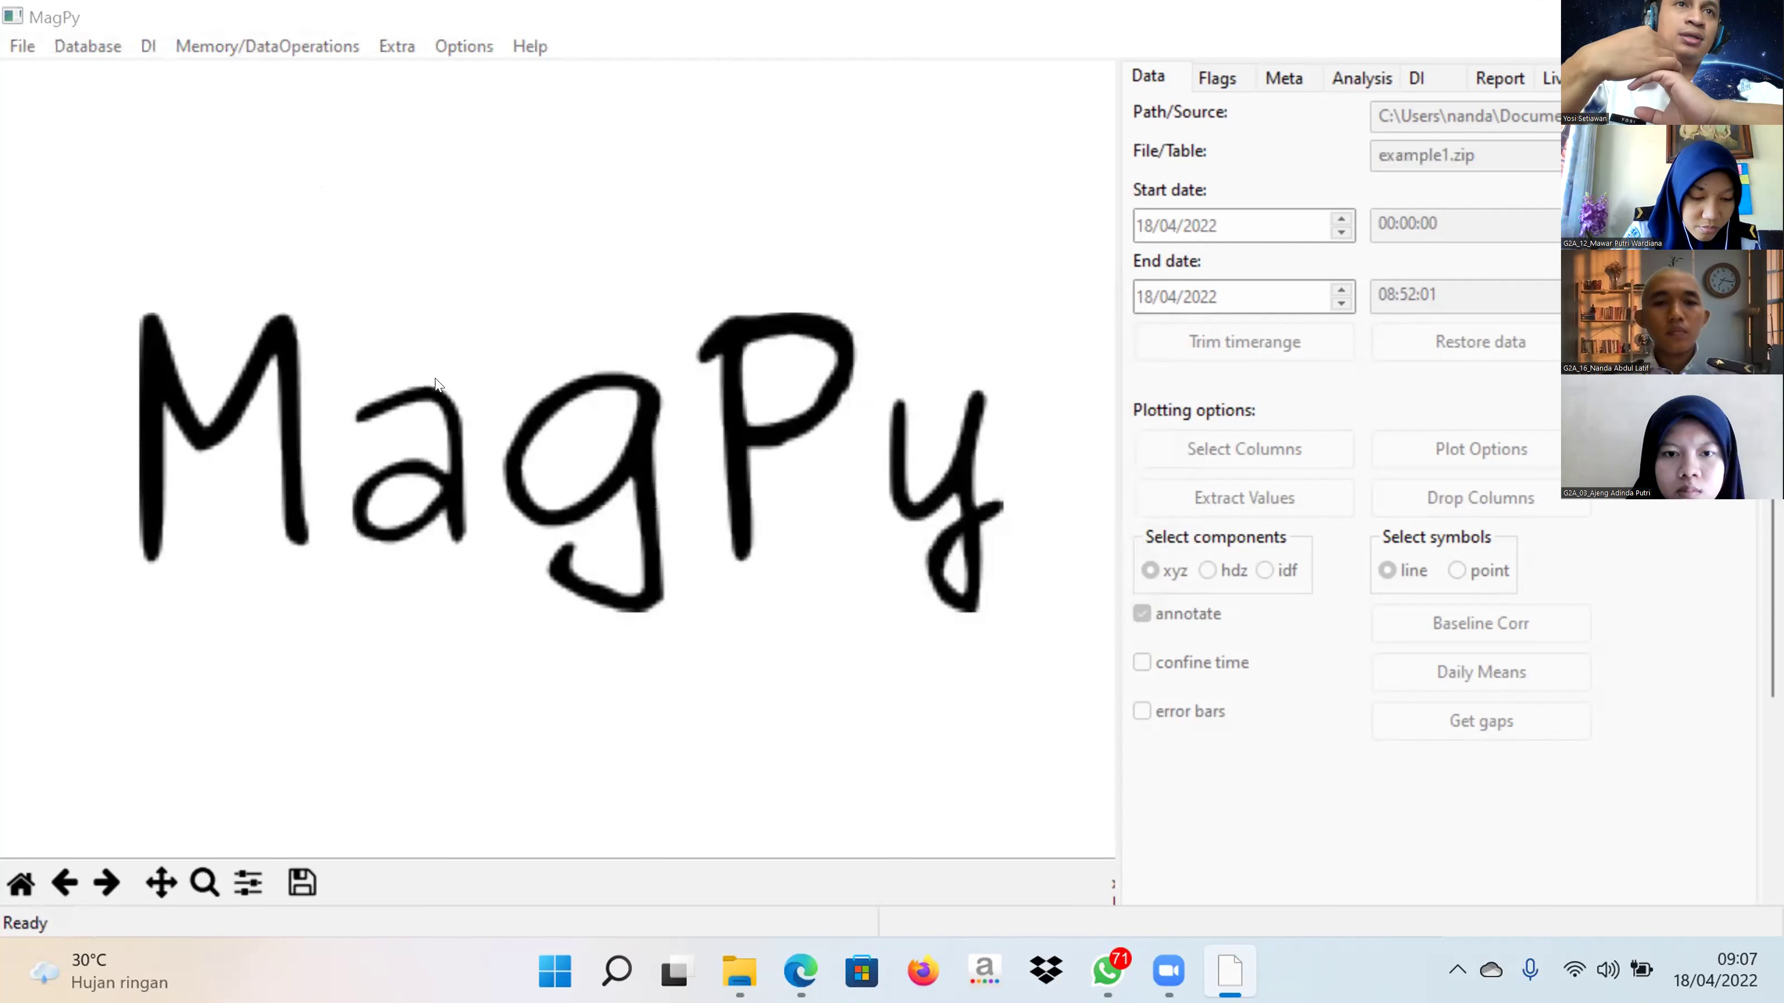
Step: Switch to File Explorer and show the inner Test Data Magpy folder under SEMESTER 2 > PGP in a maximized window
{"action": "left_click", "coordinate": [734, 950]}
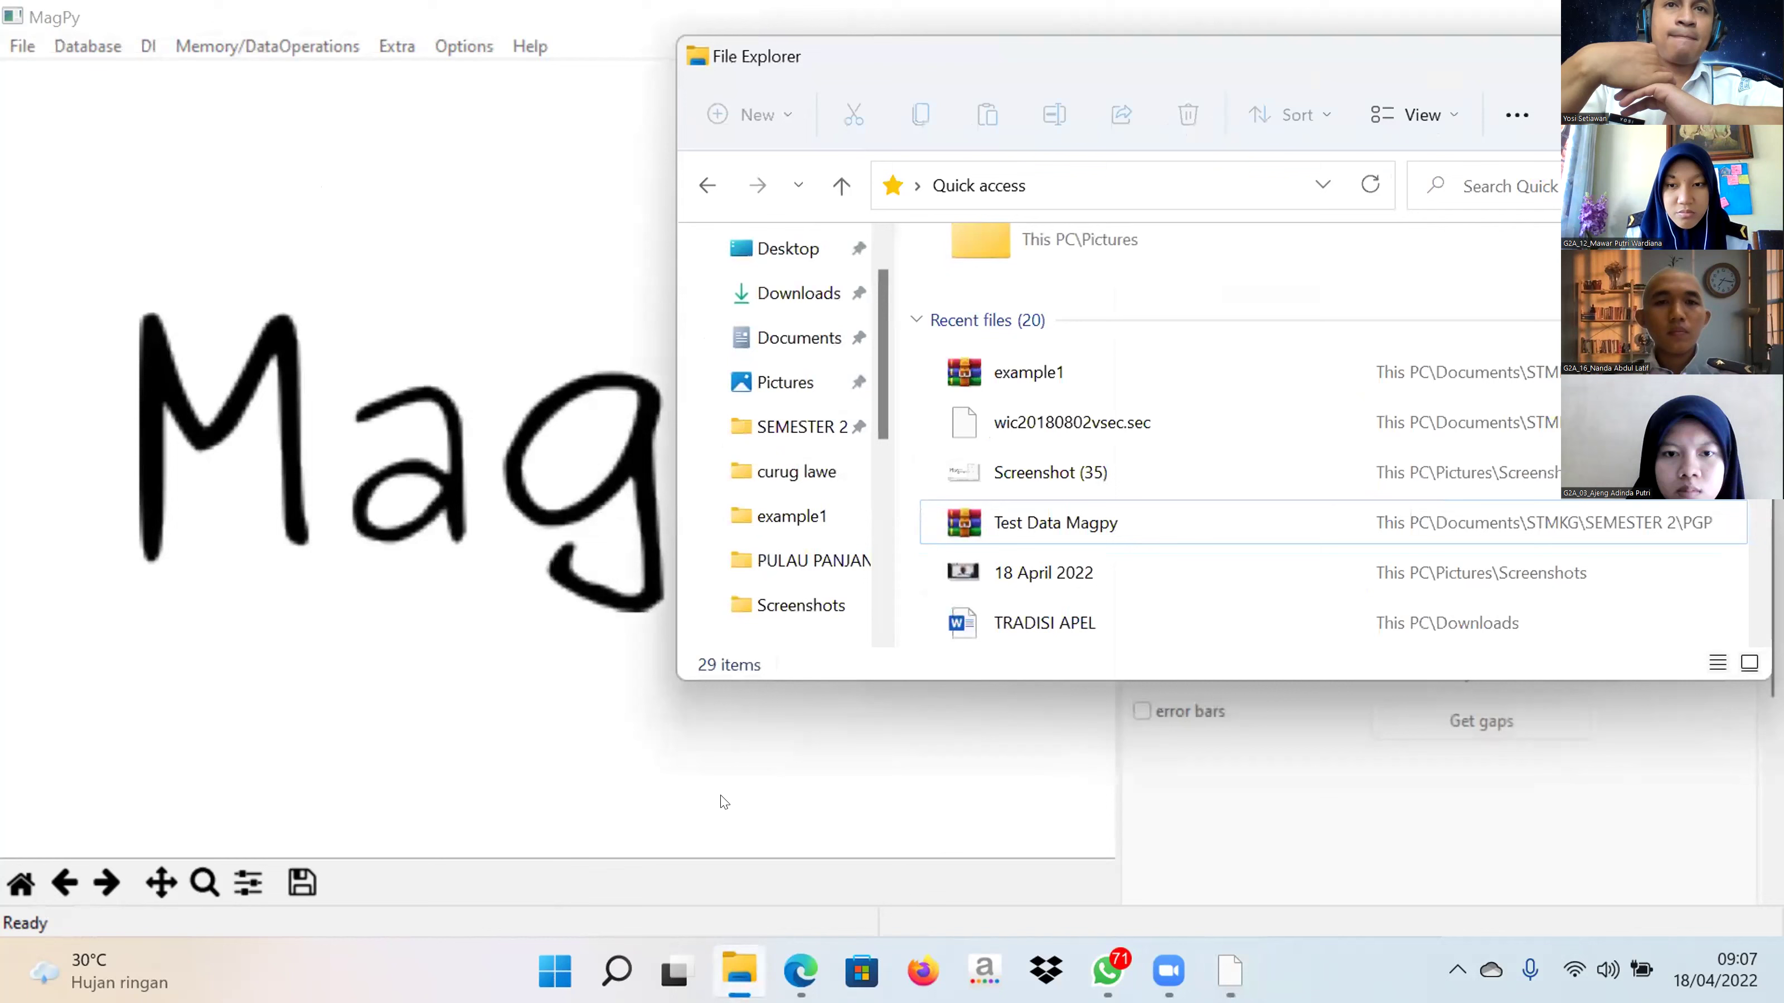
{"action": "left_click", "coordinate": [781, 424]}
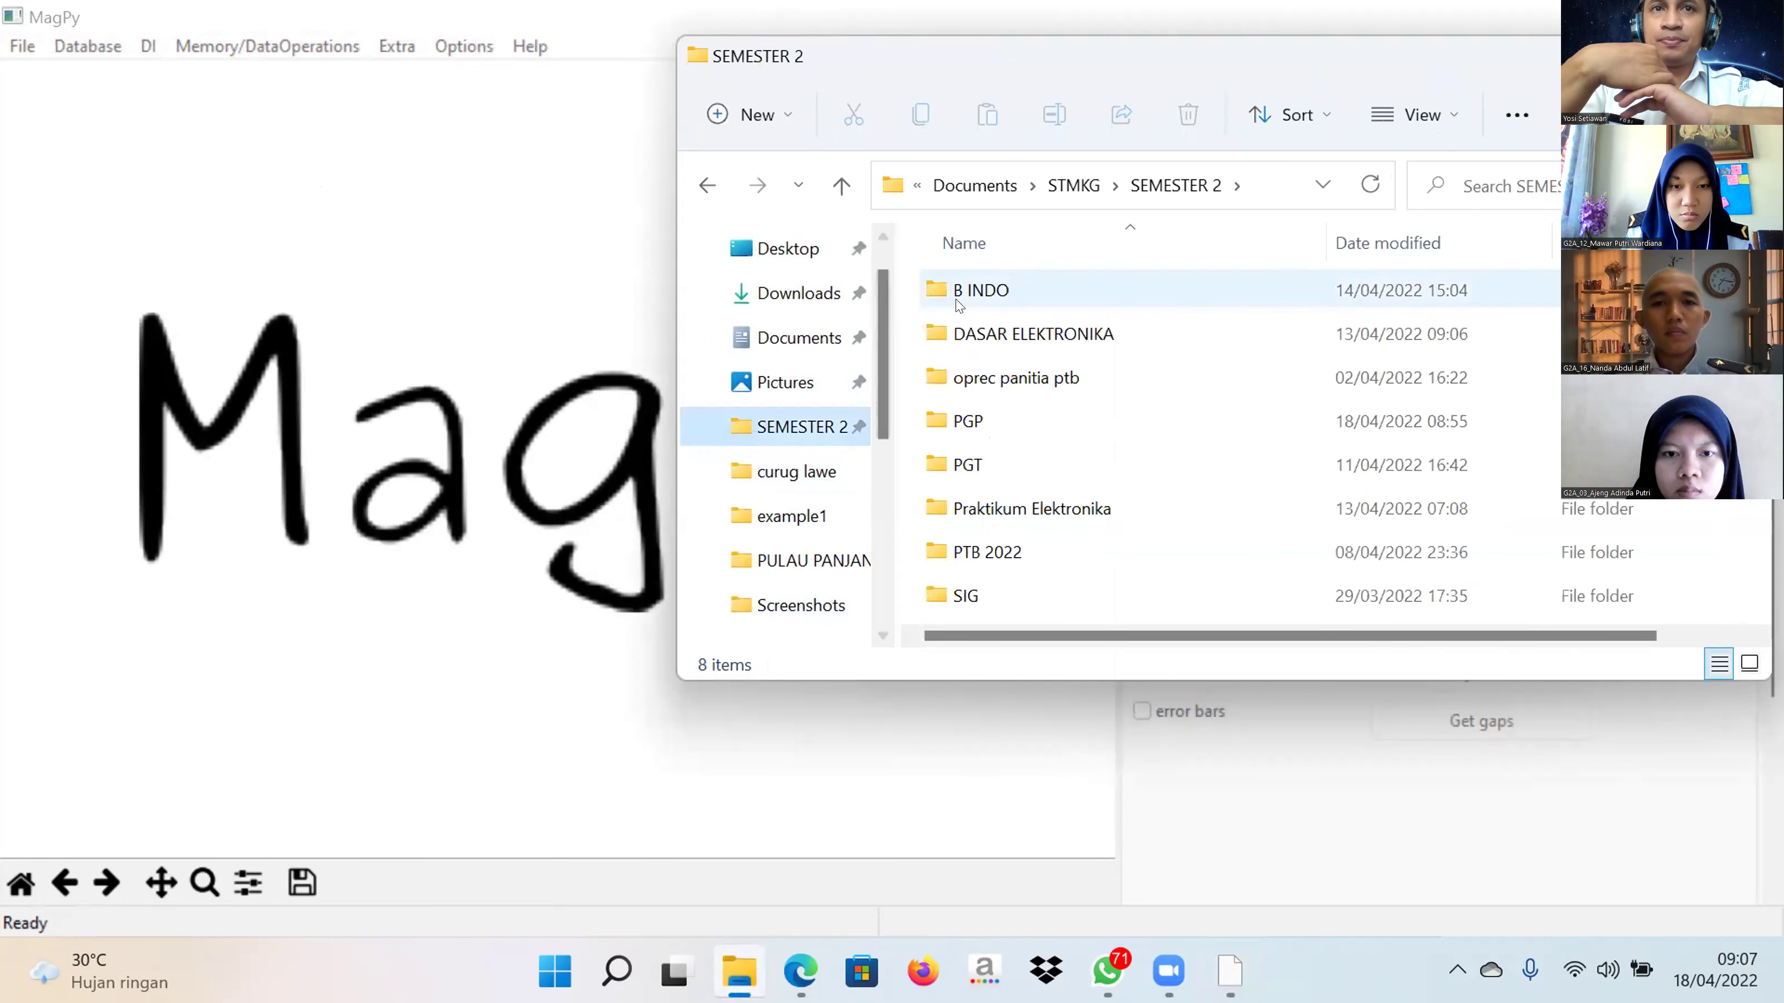
{"action": "left_click", "coordinate": [980, 420]}
{"action": "double_click", "coordinate": [979, 420]}
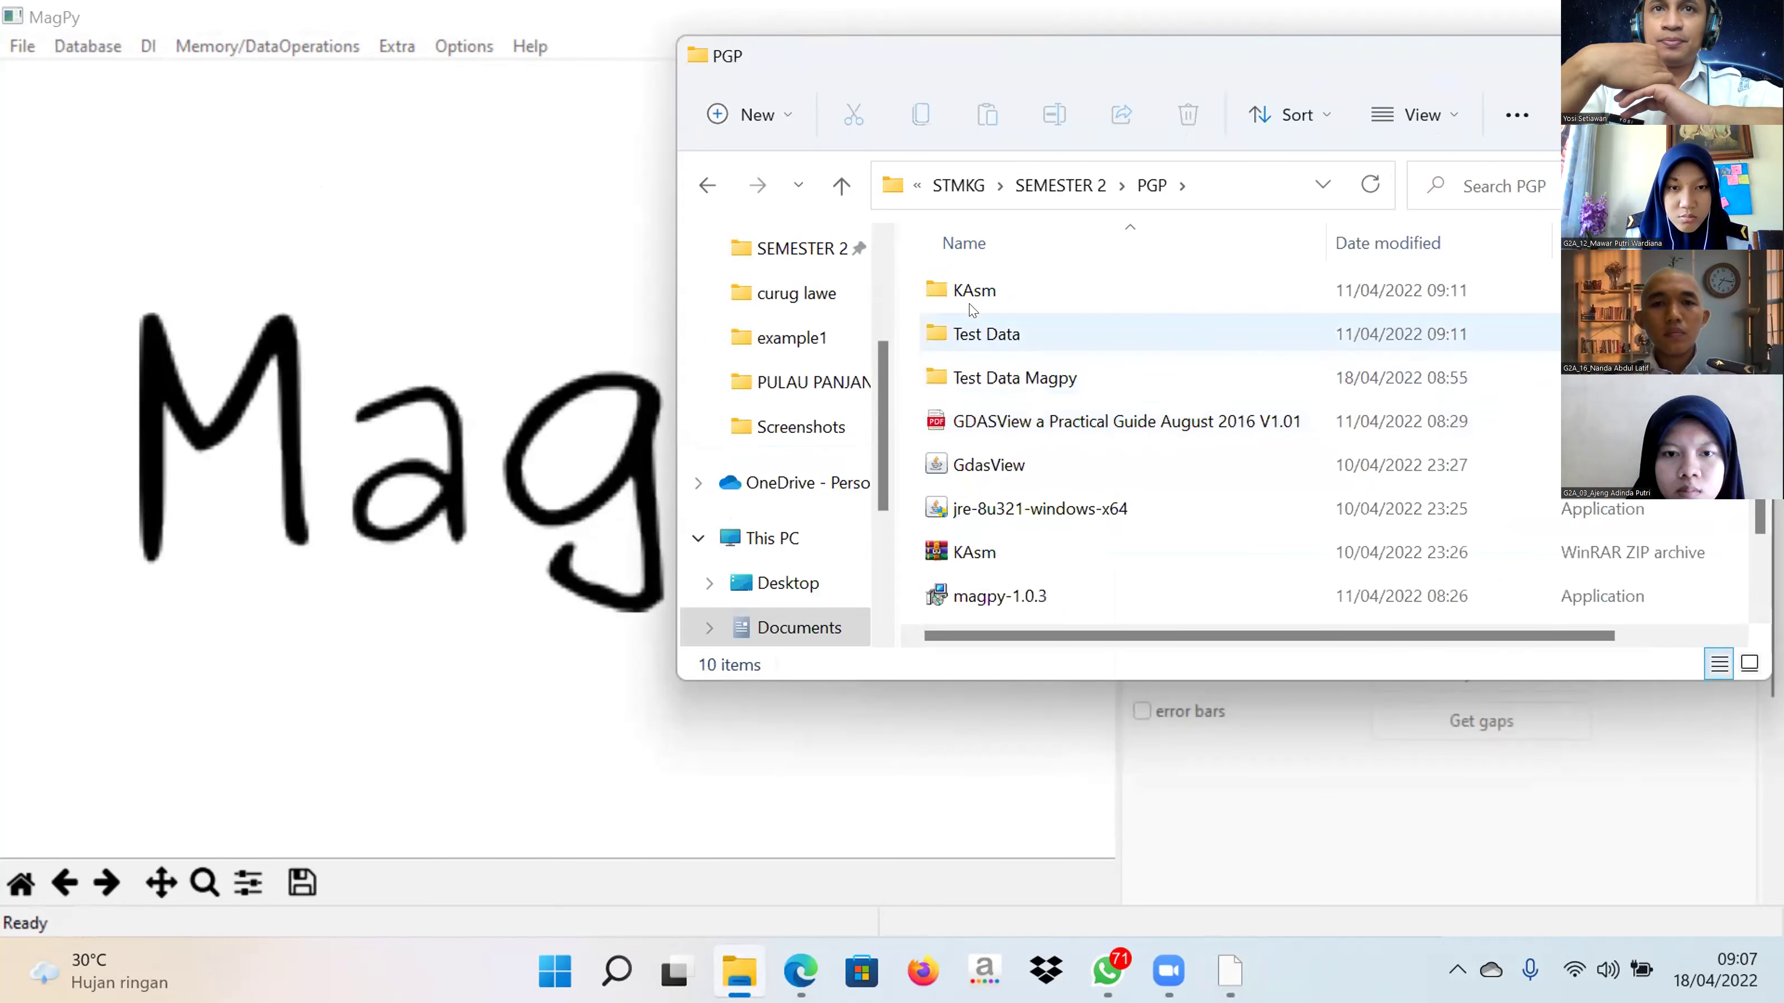
{"action": "double_click", "coordinate": [974, 372]}
{"action": "double_click", "coordinate": [960, 292]}
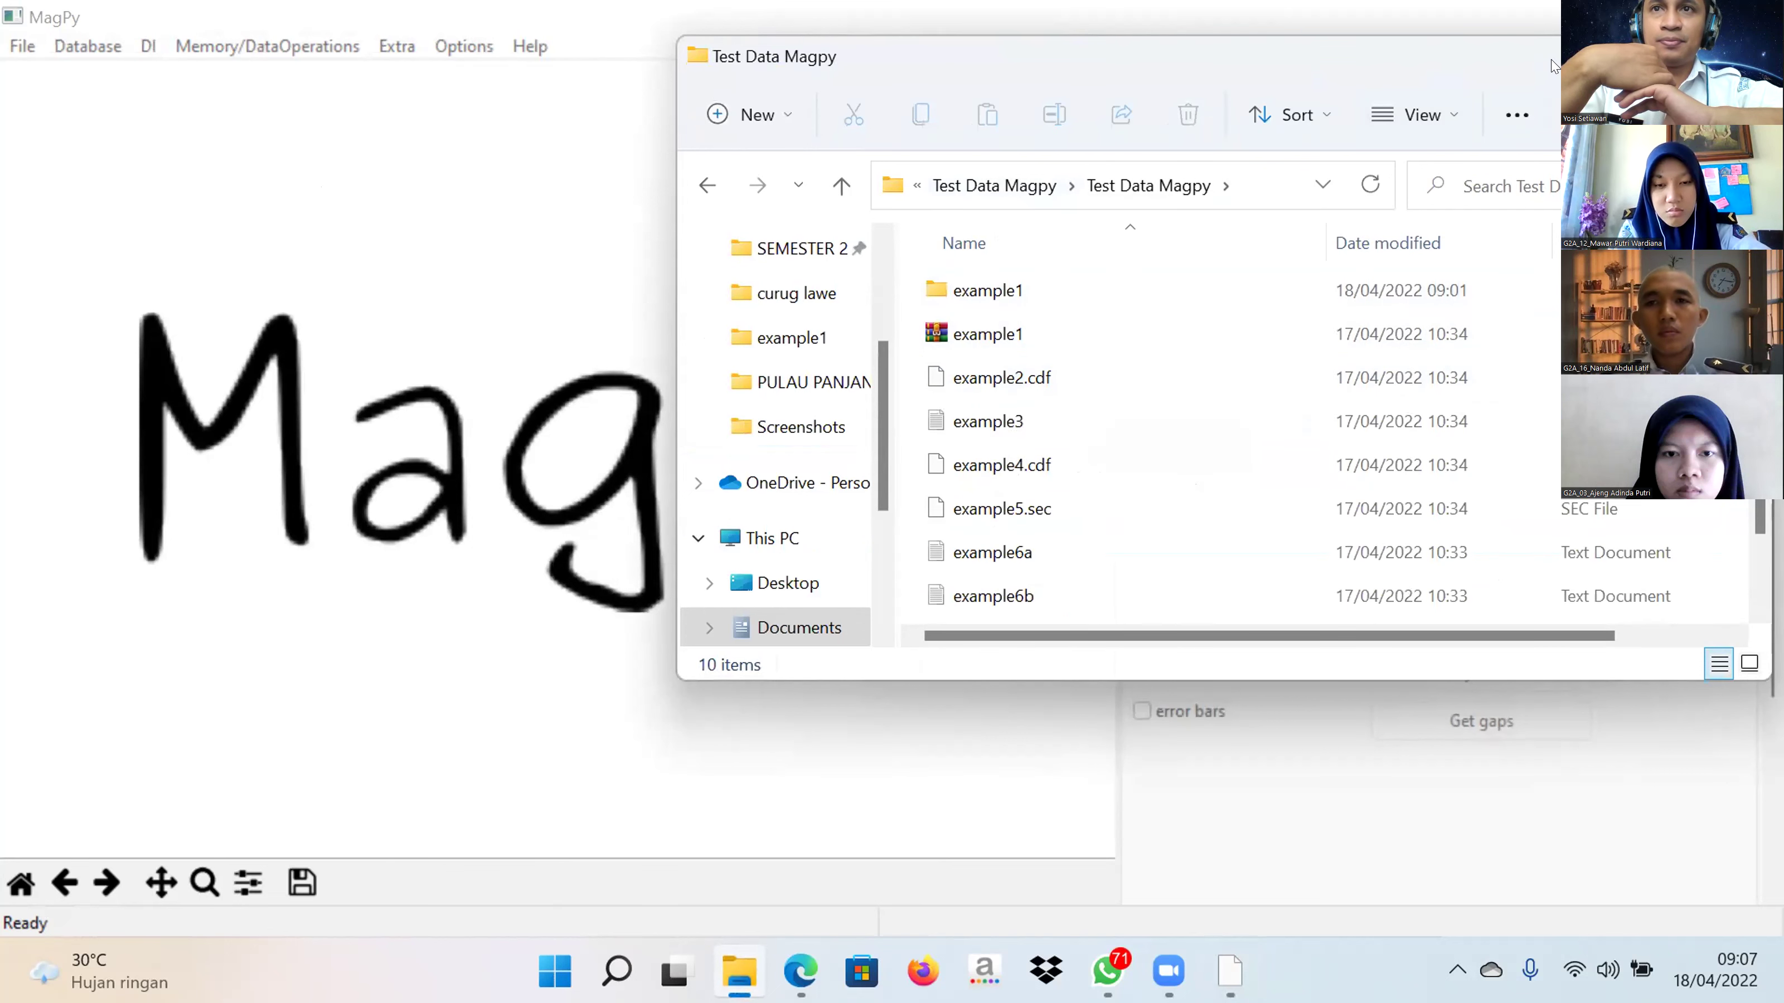
{"action": "left_click_drag", "start_coordinate": [1658, 52], "coordinate": [1204, 126]}
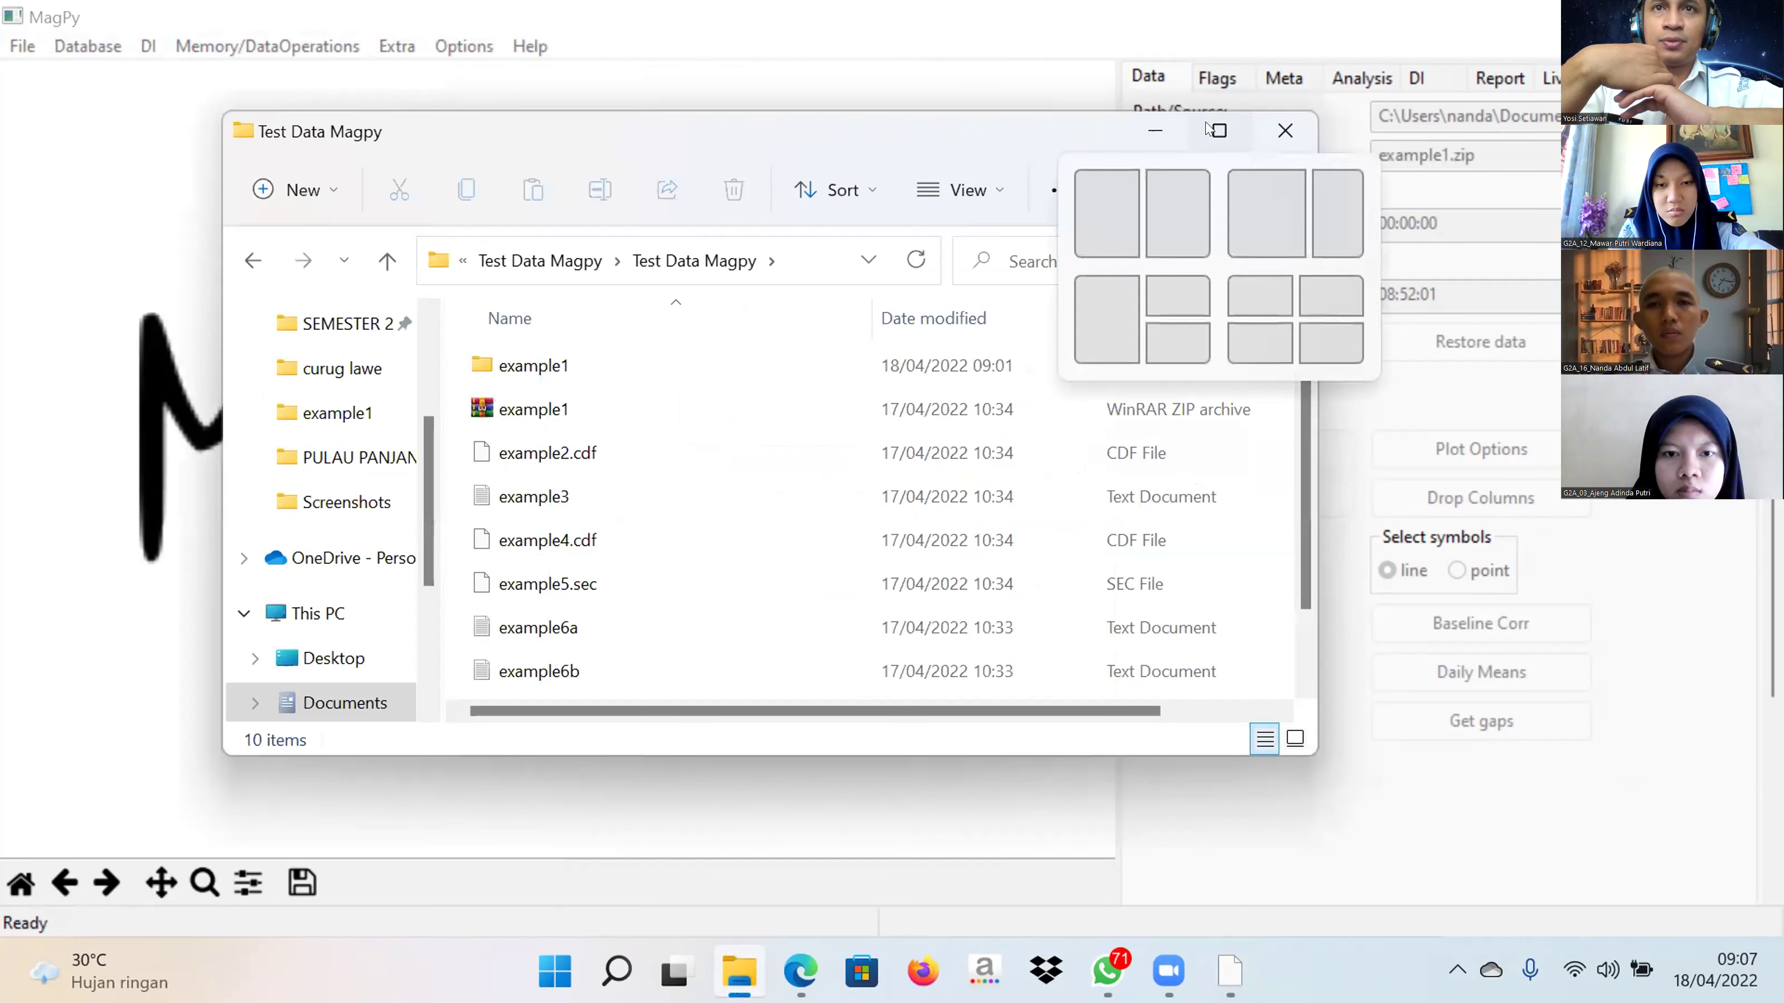
{"action": "left_click", "coordinate": [1217, 130]}
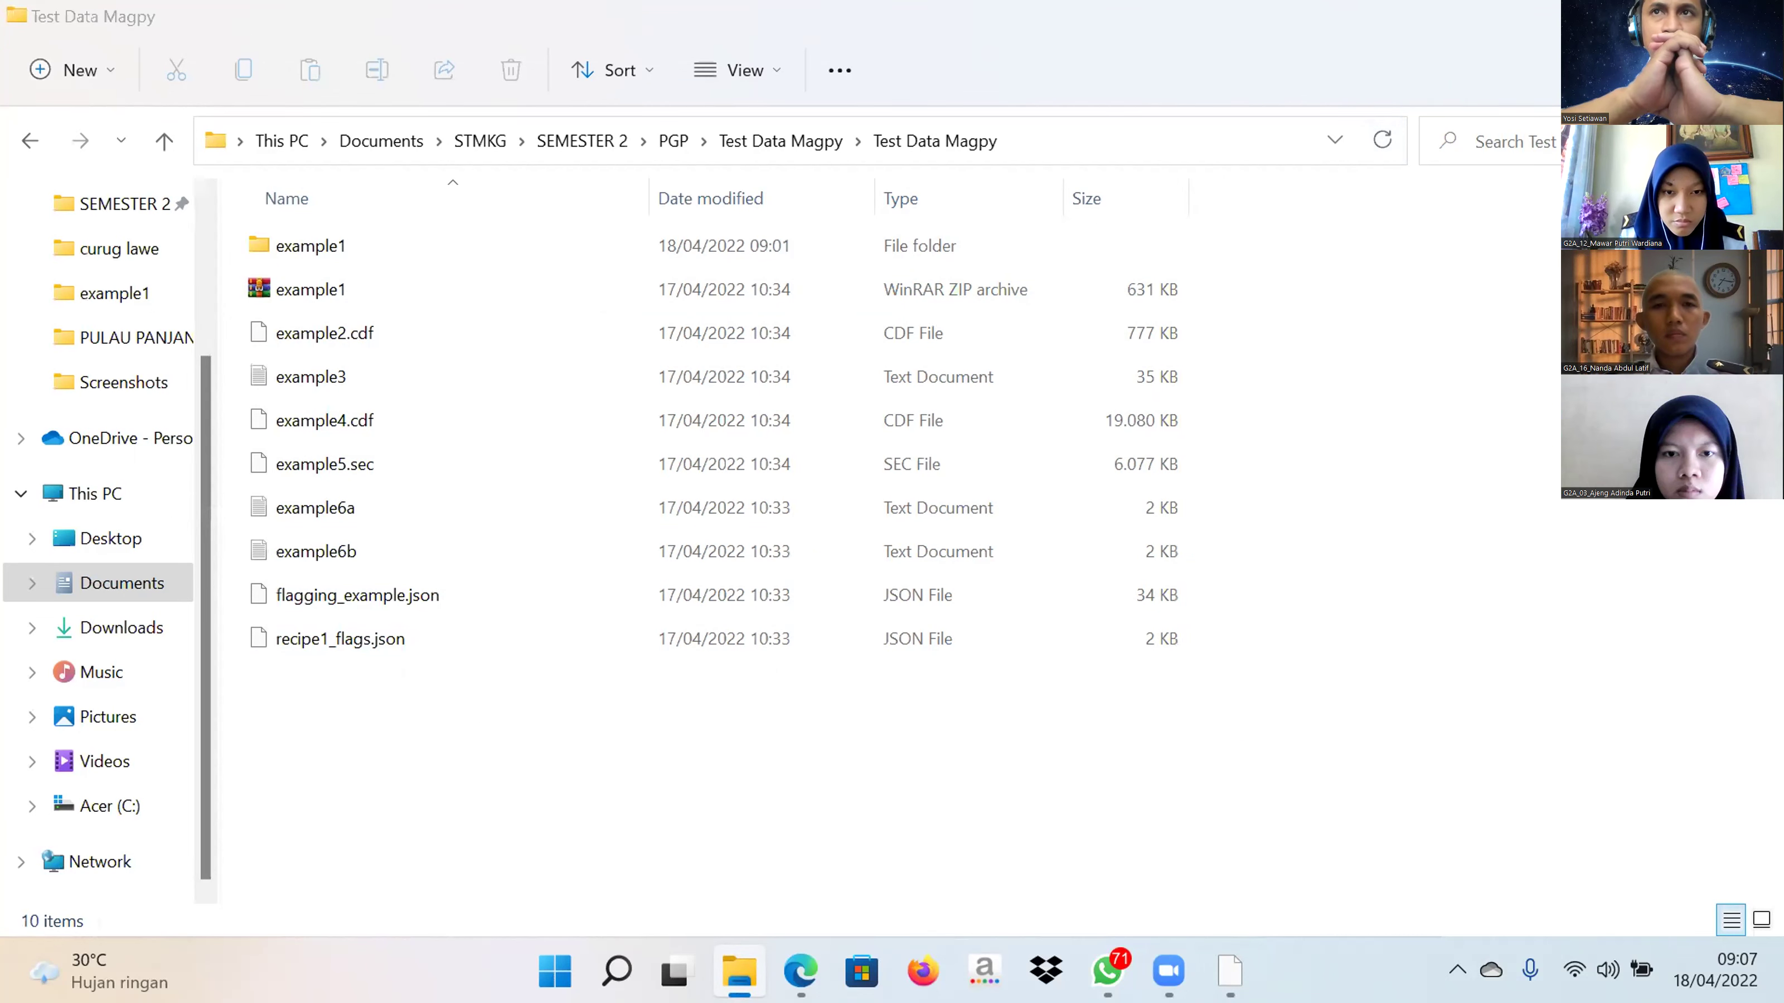
Step: Switch back to MagPy and try loading the example1 ZIP archive again
{"action": "key", "text": "alt+Tab"}
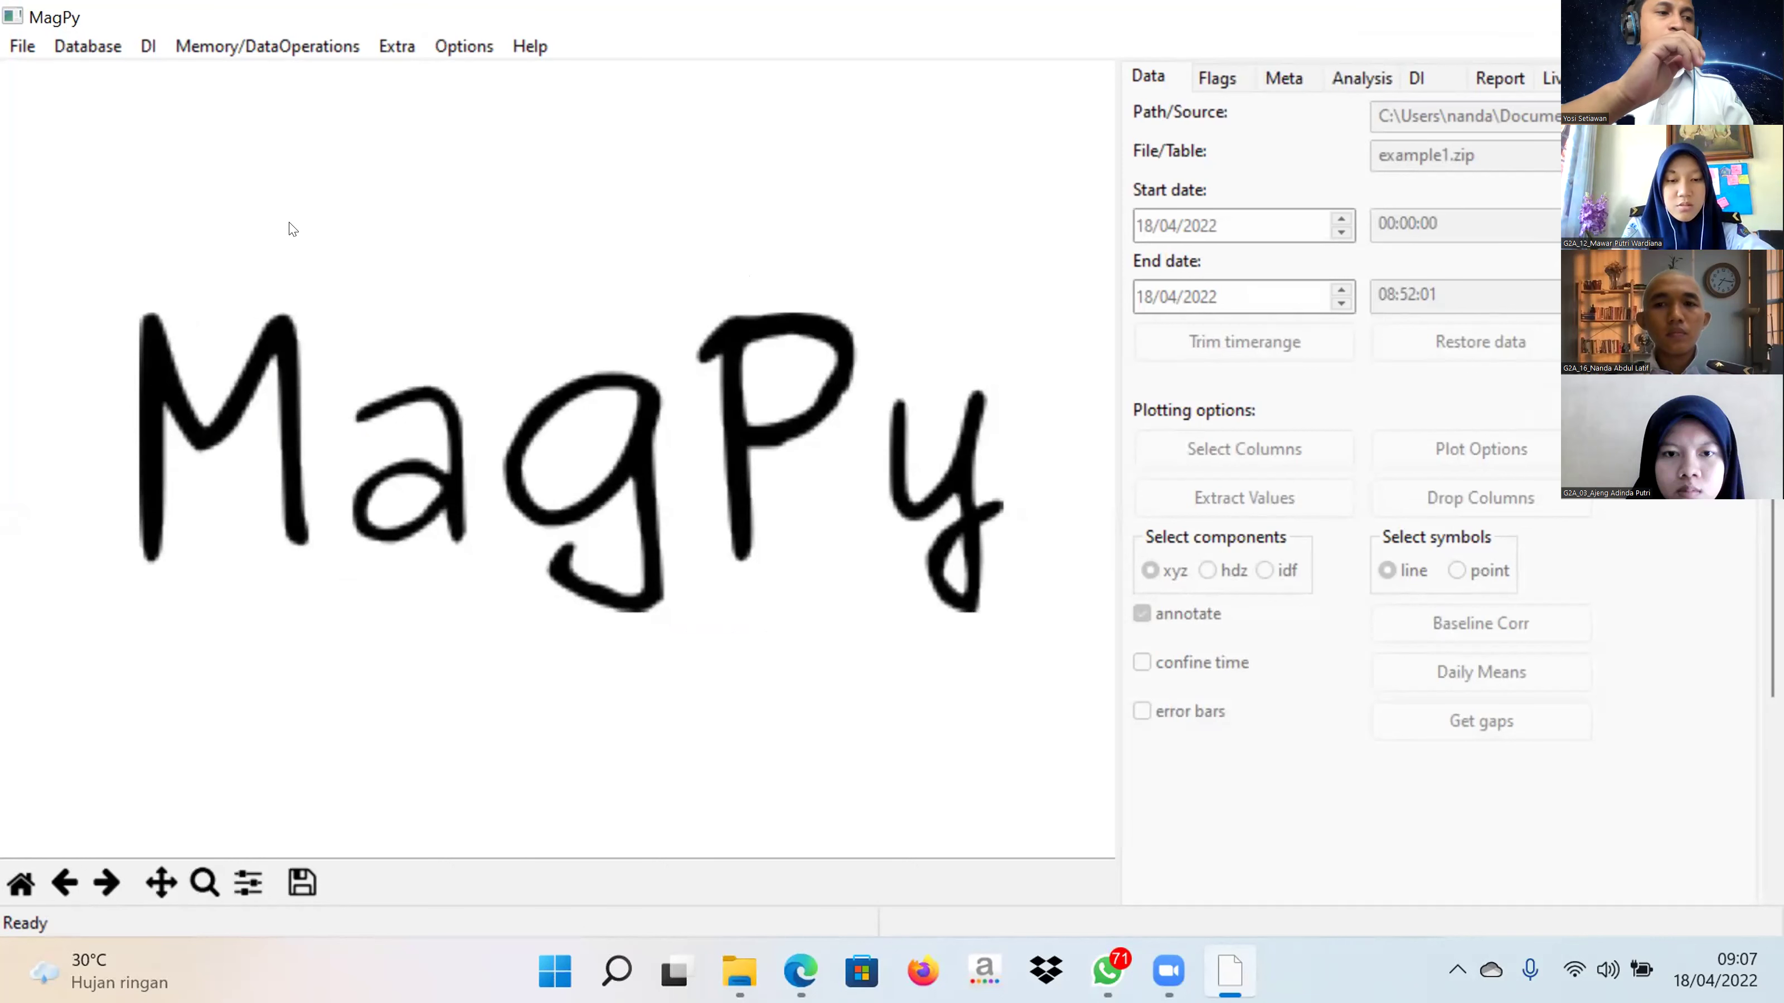
{"action": "key", "text": "alt+f"}
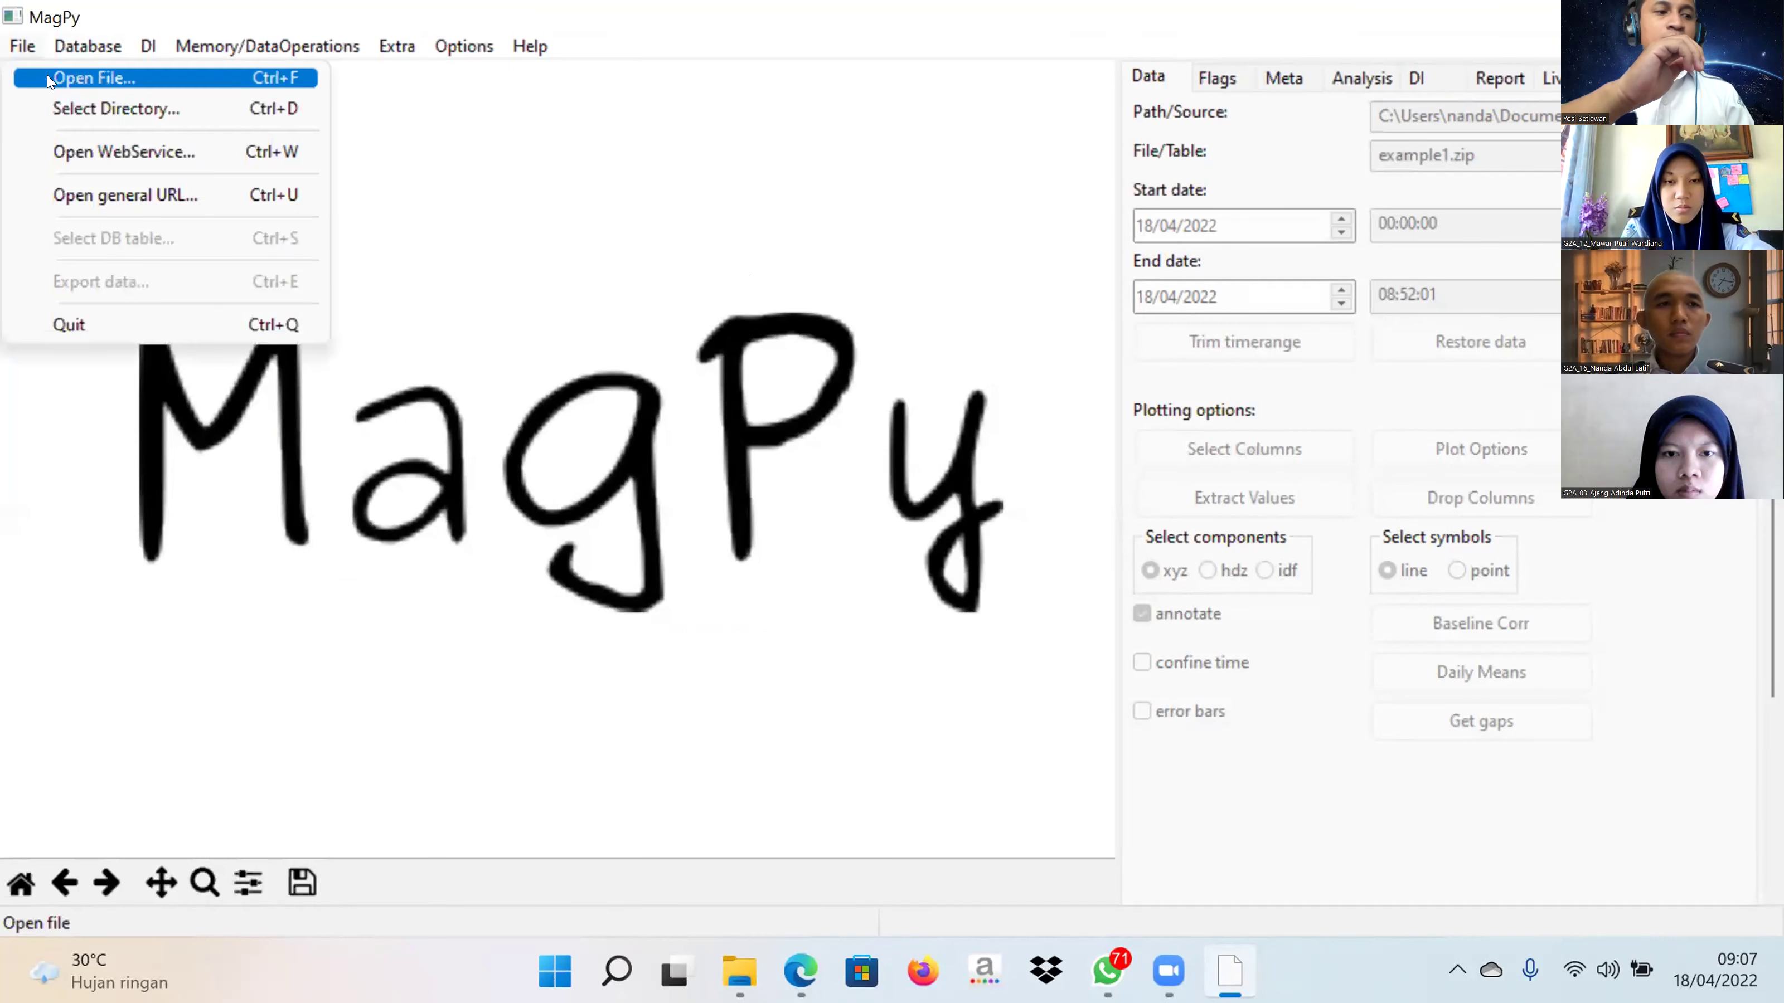
{"action": "left_click", "coordinate": [49, 79]}
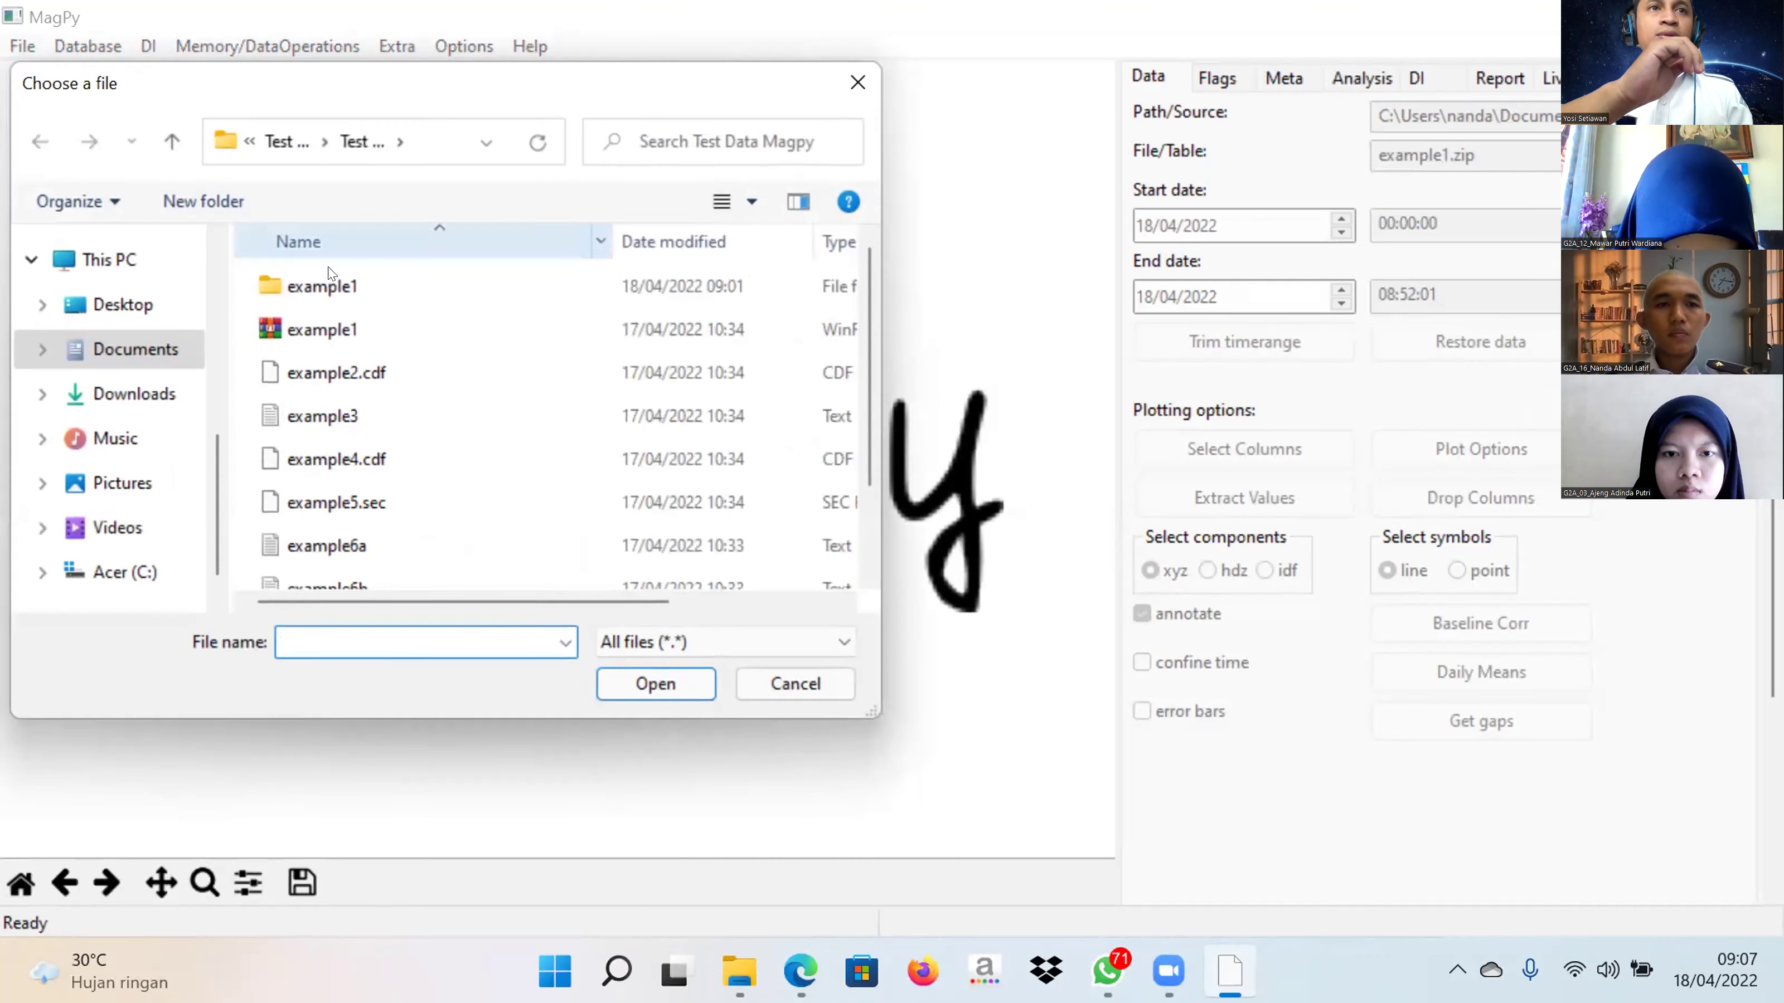
{"action": "left_click", "coordinate": [376, 320]}
{"action": "left_click", "coordinate": [612, 678]}
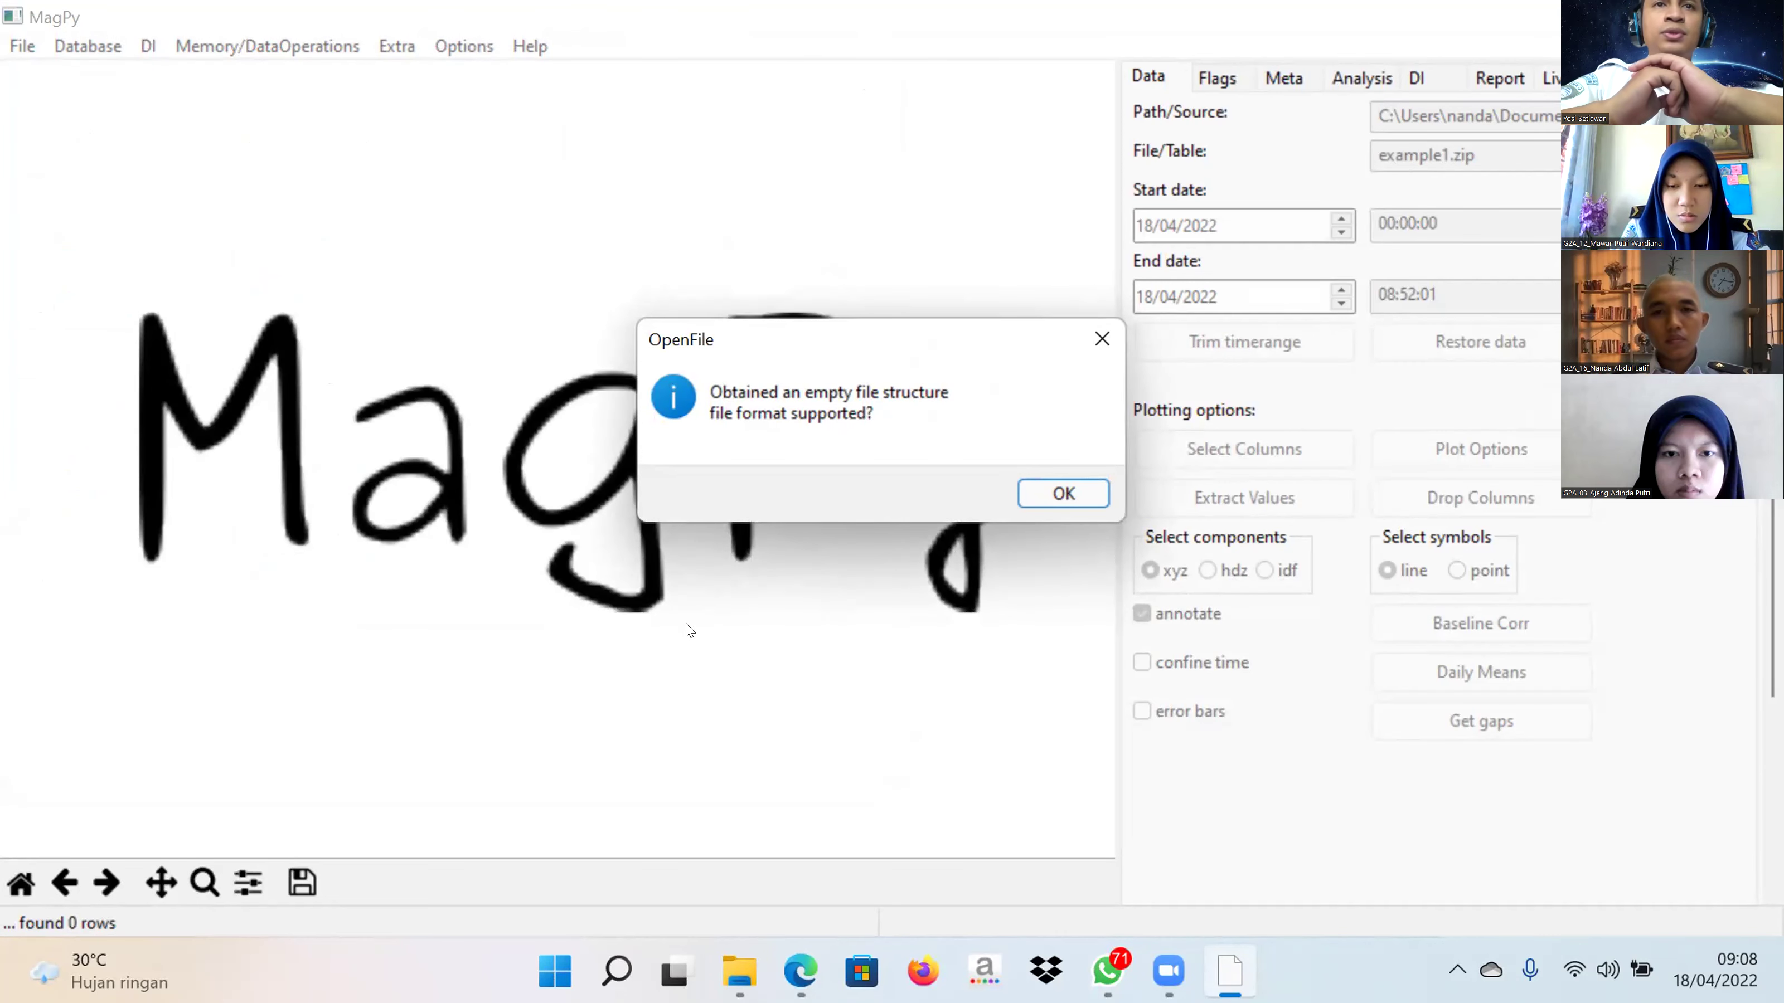
{"action": "left_click", "coordinate": [1060, 491]}
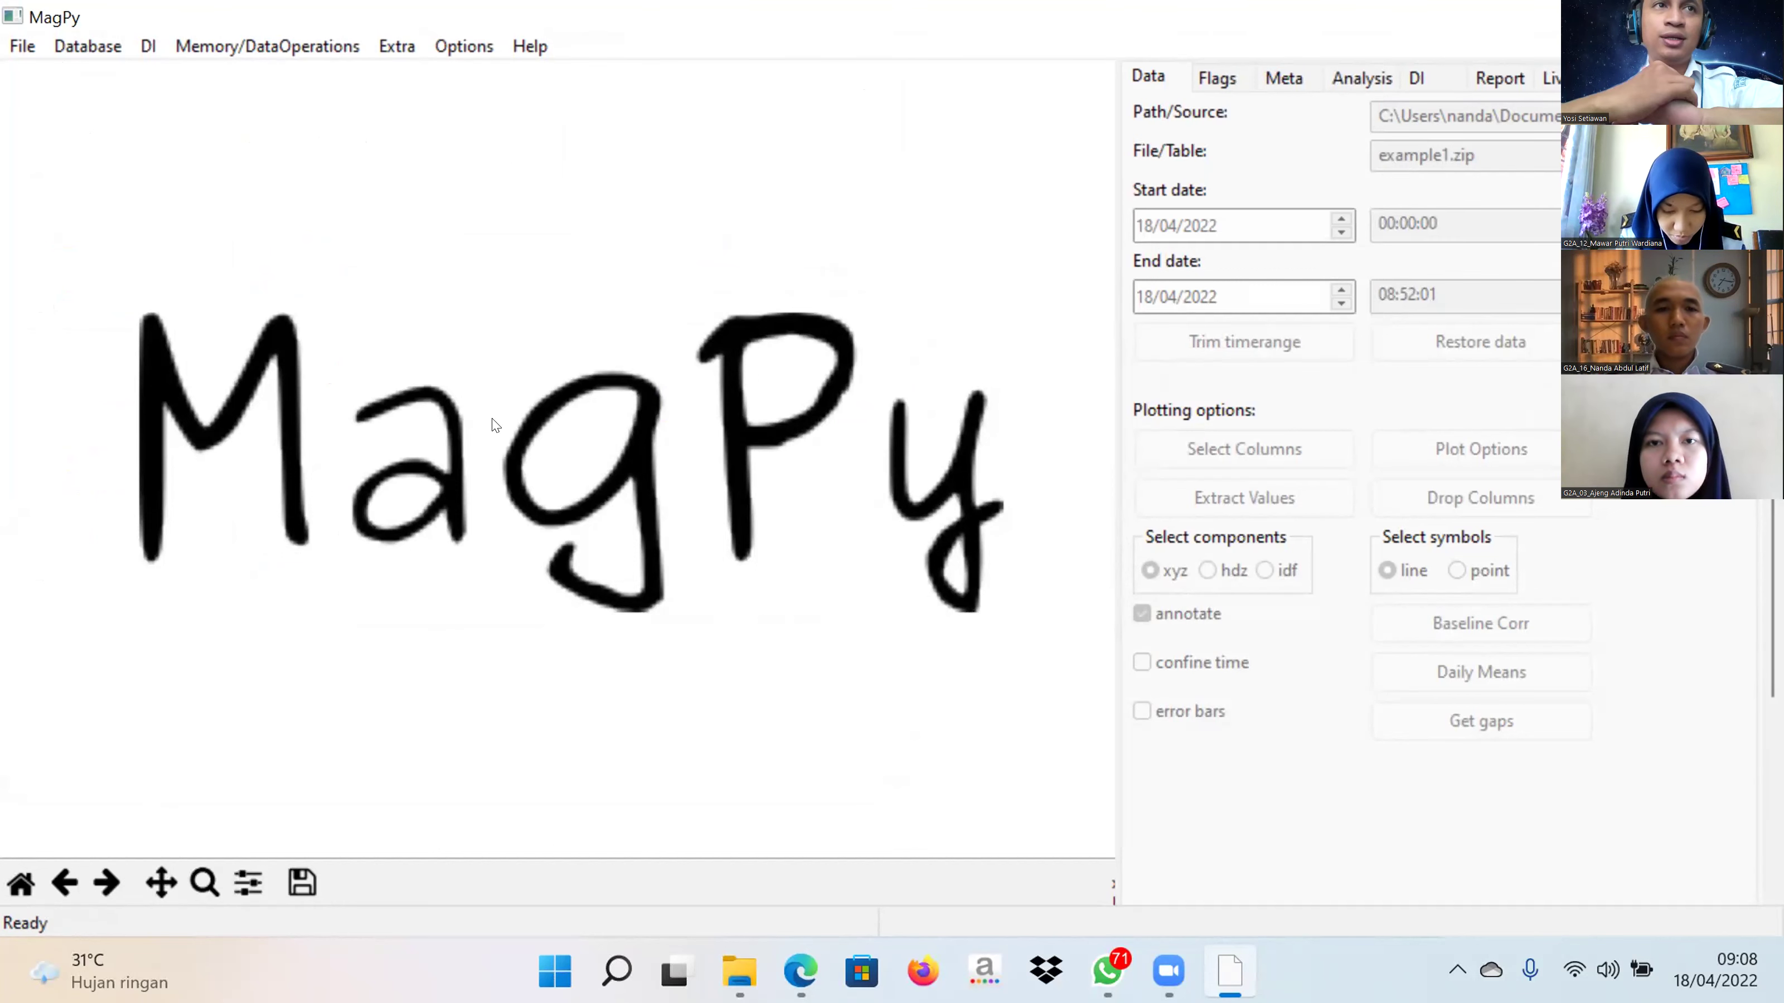
Step: Switch to File Explorer, inspect the contents of the example1 ZIP archive in WinRAR, and close the archive
{"action": "key", "text": "alt+Tab"}
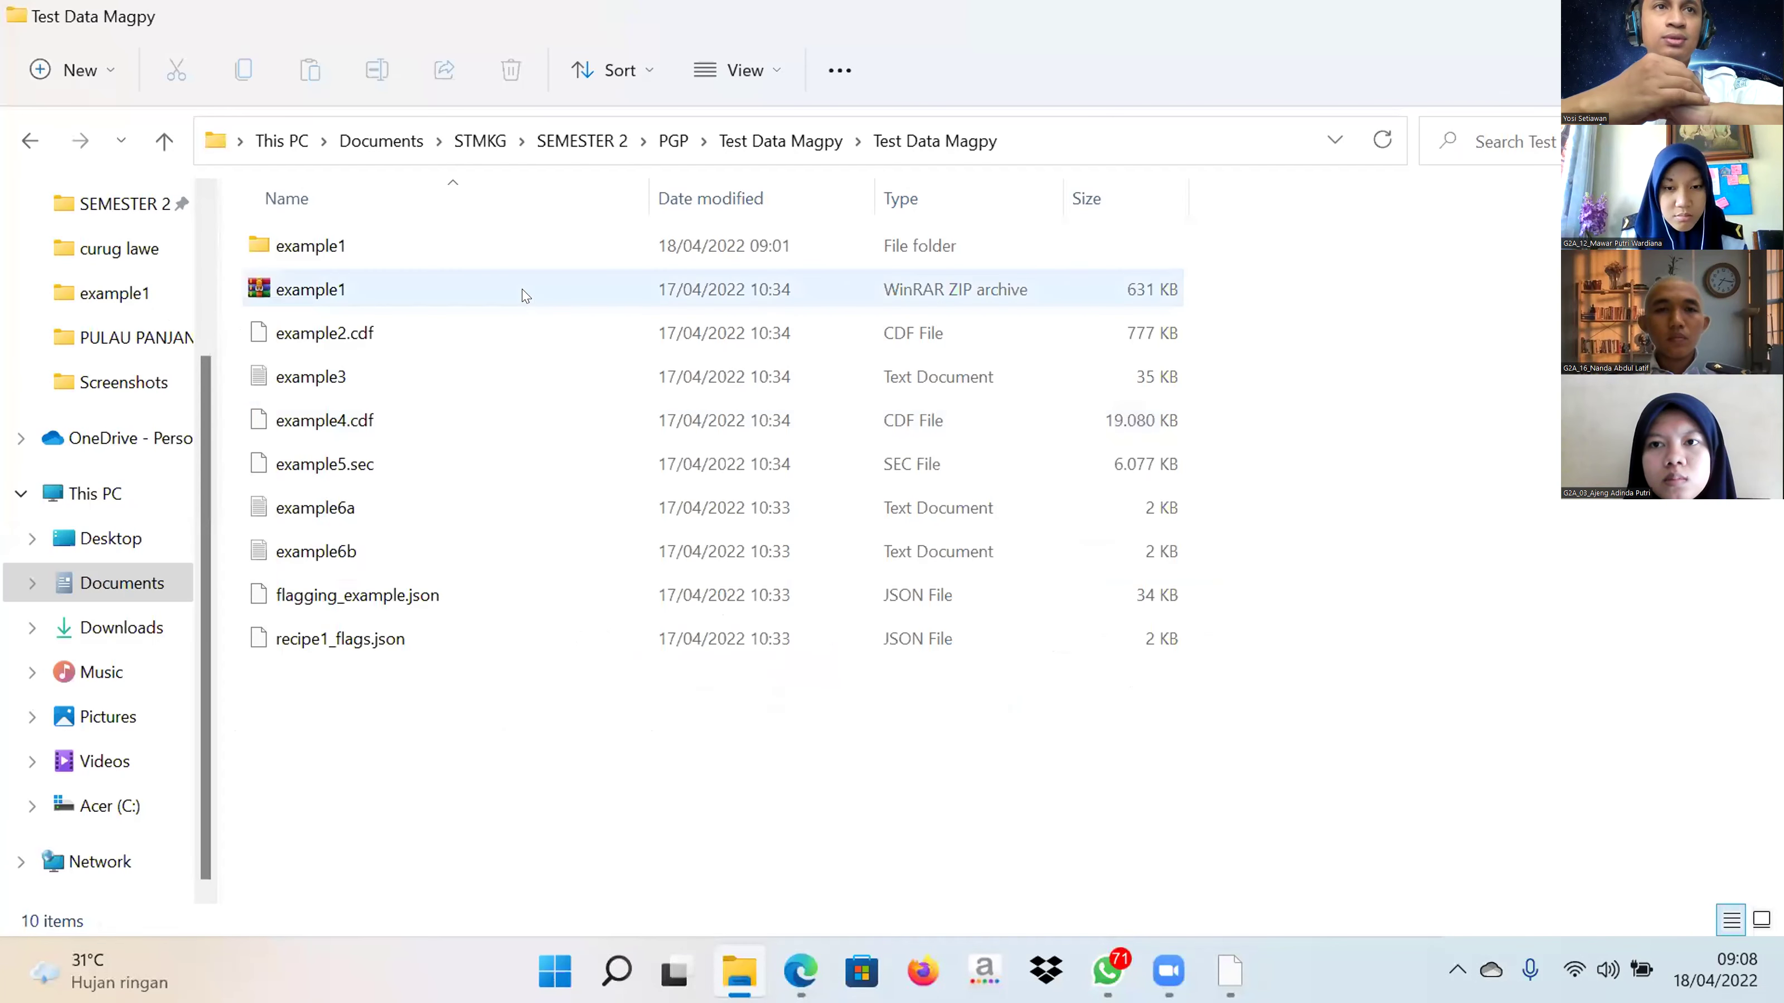
{"action": "left_click", "coordinate": [525, 295]}
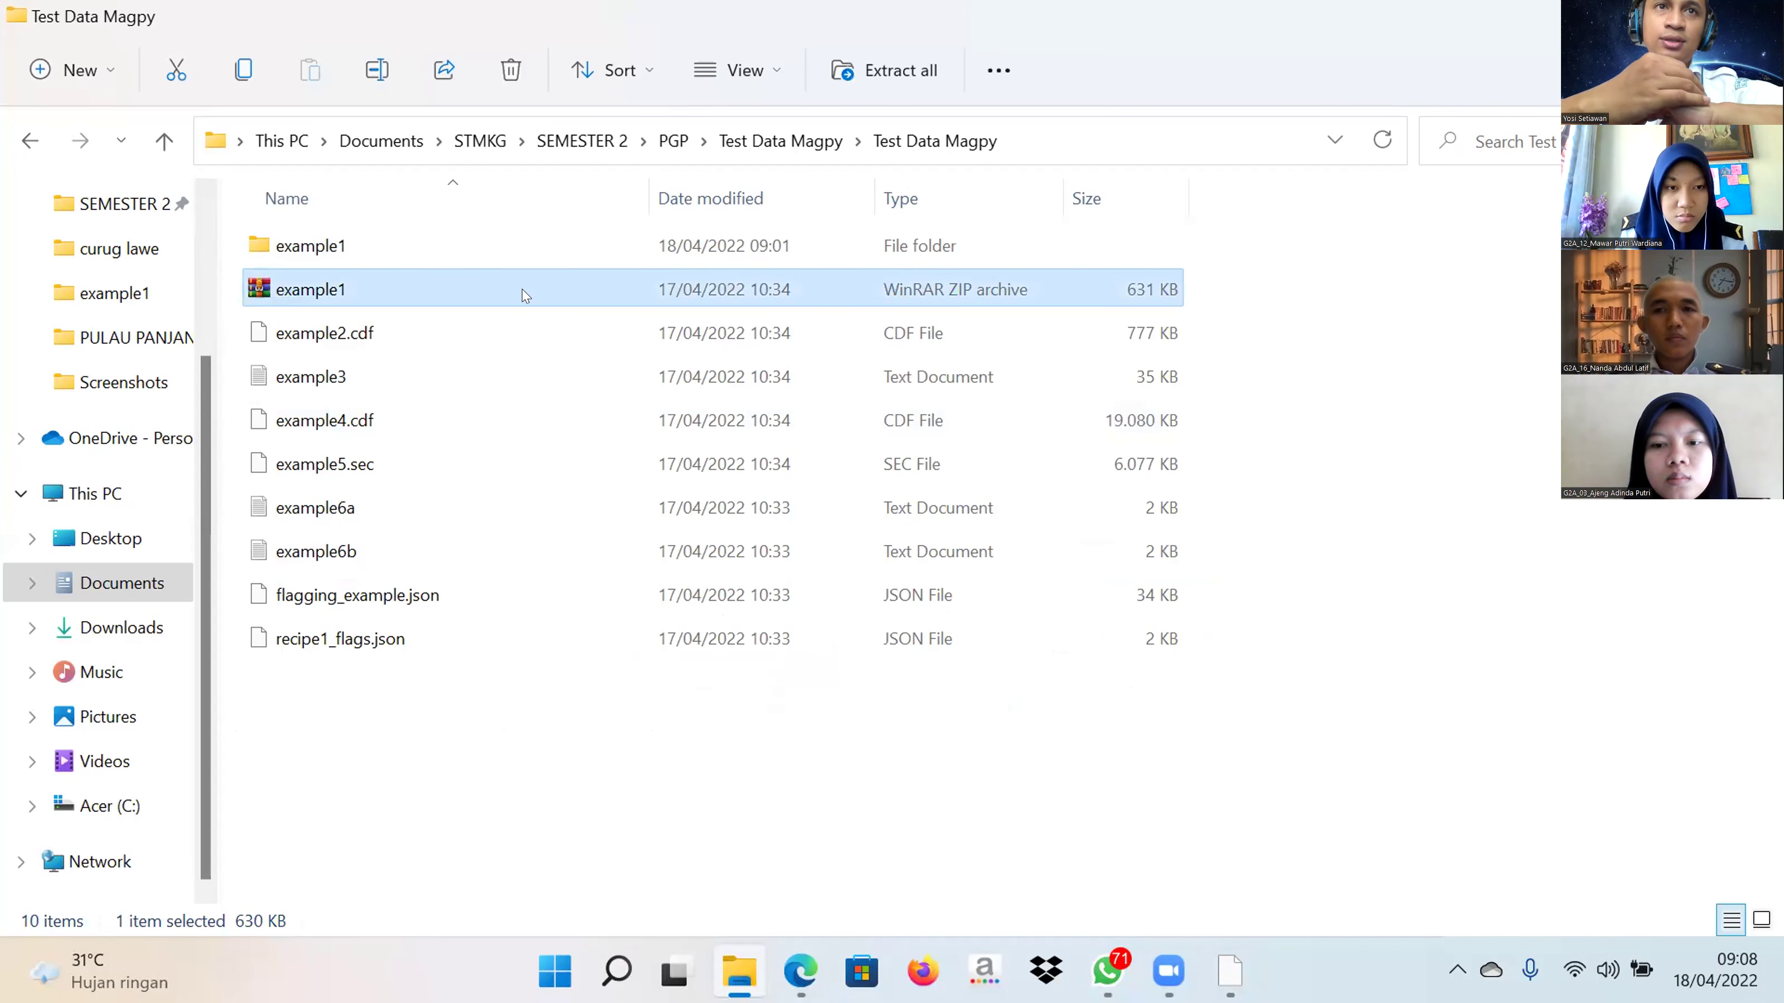
{"action": "double_click", "coordinate": [525, 295]}
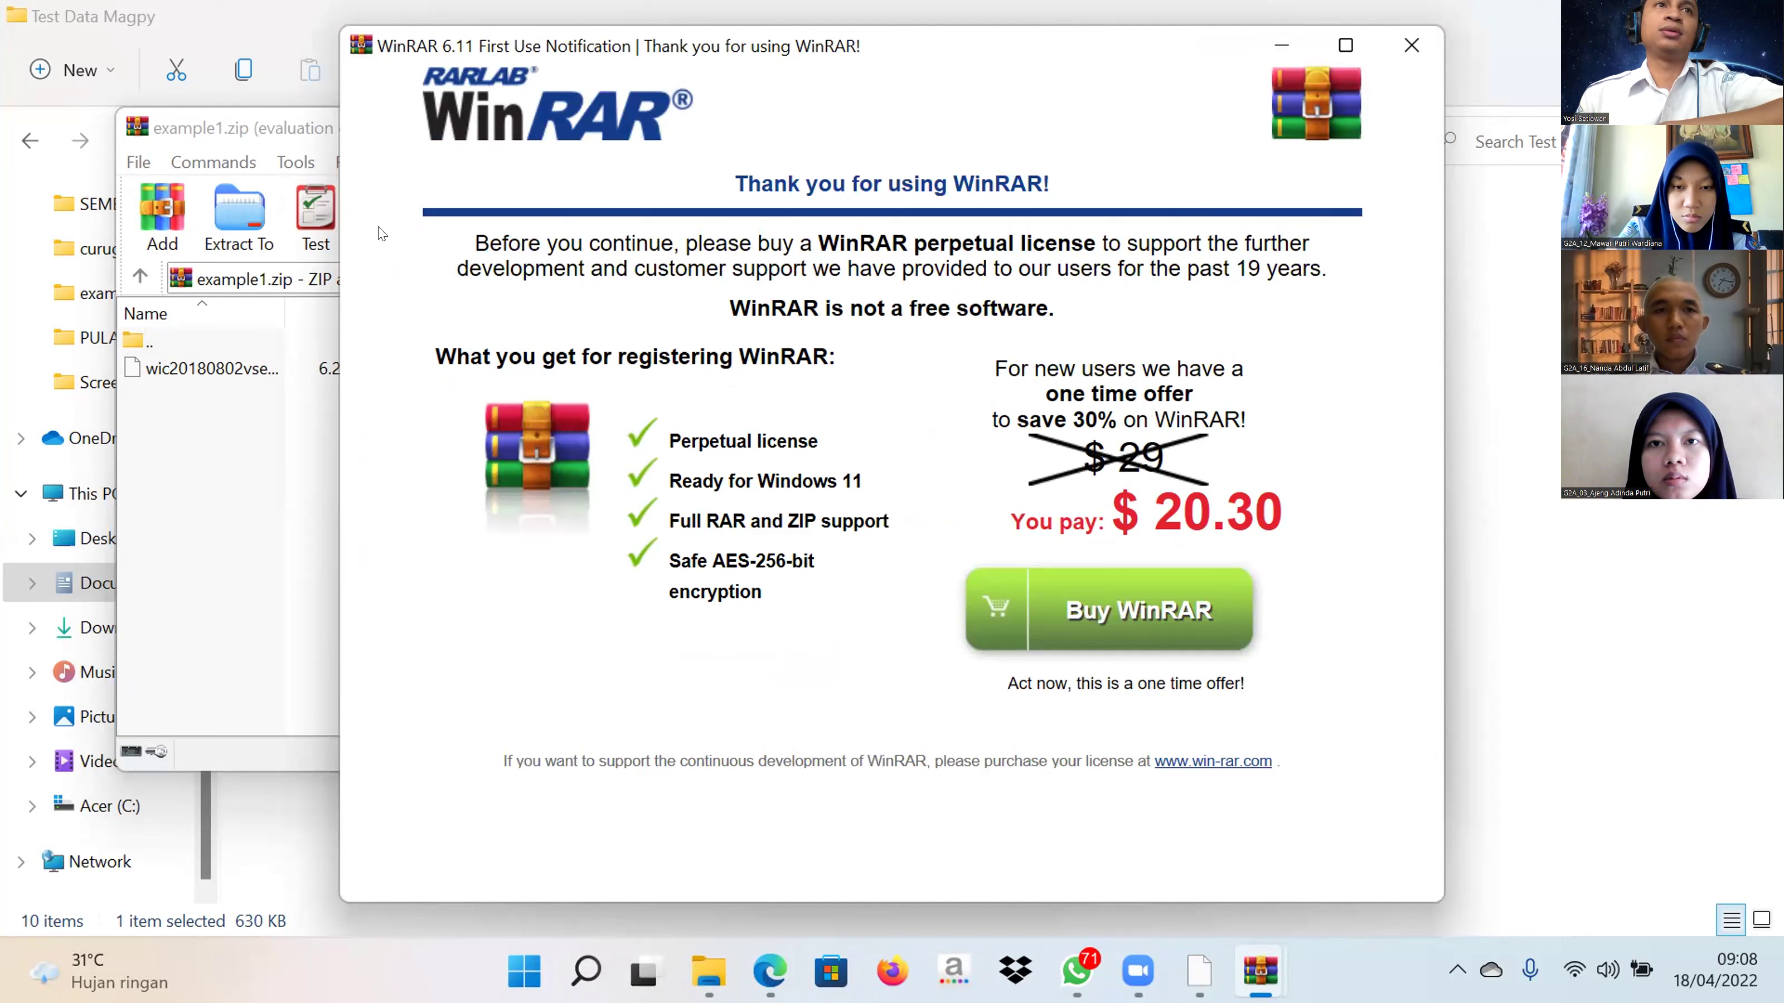
{"action": "left_click", "coordinate": [279, 602]}
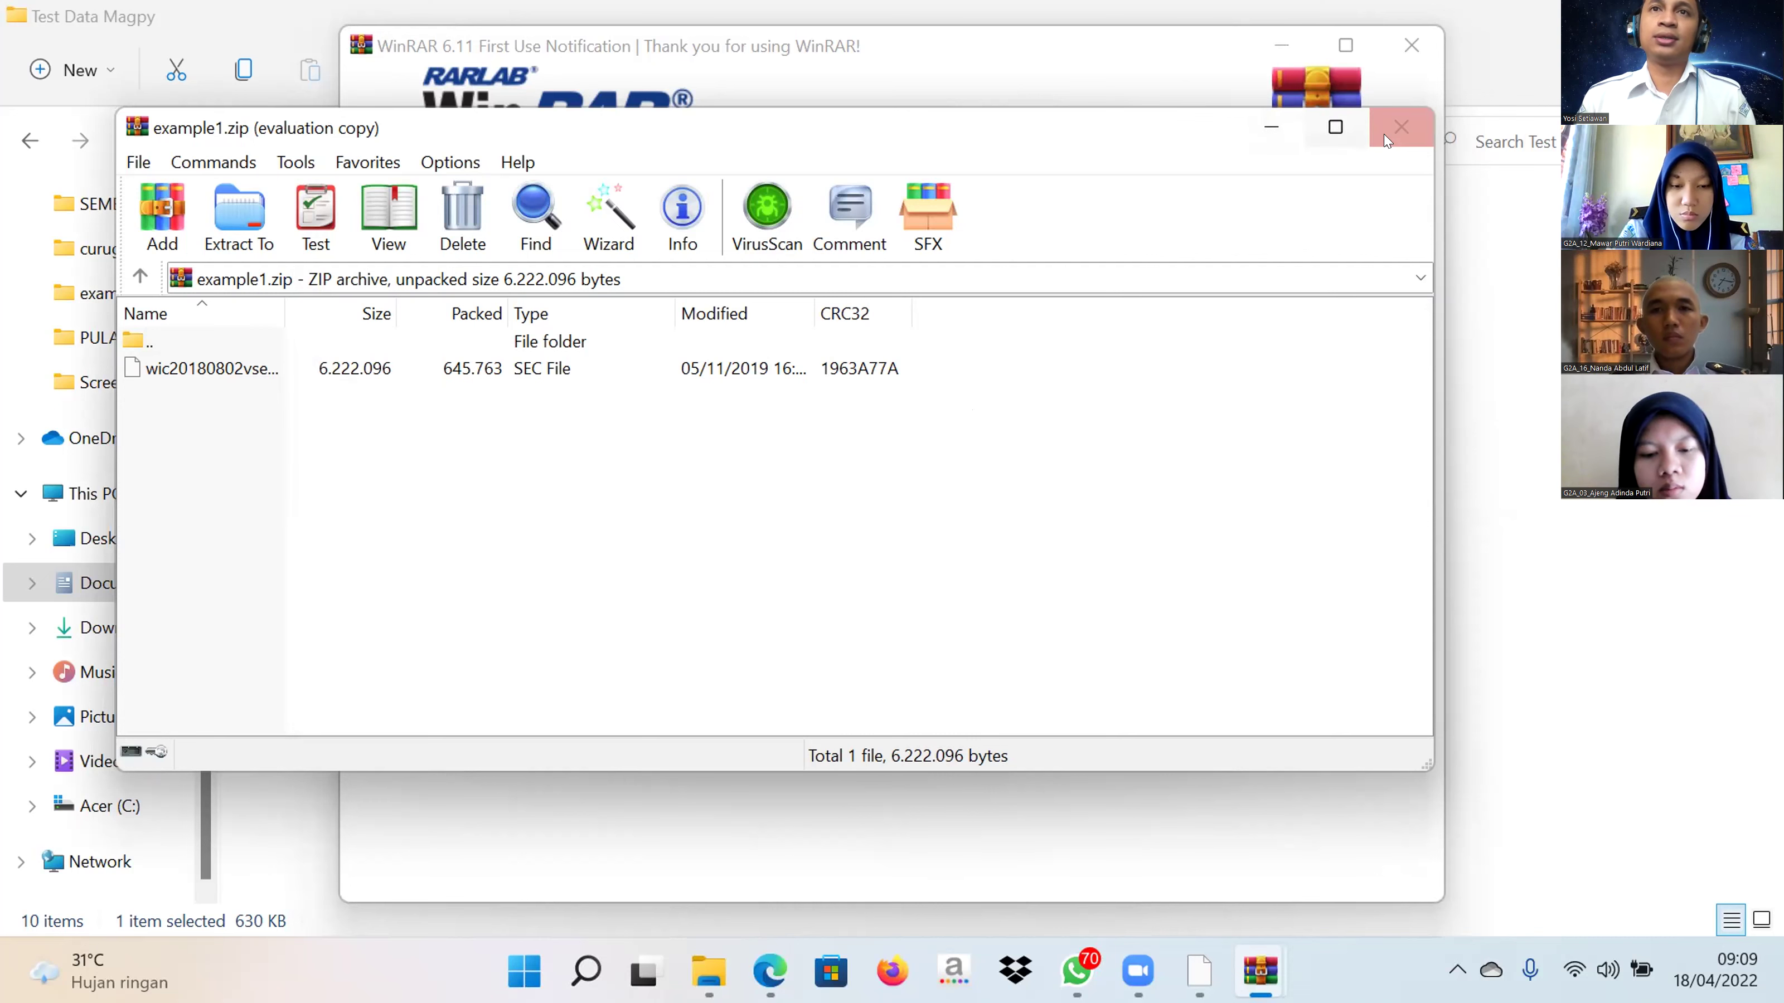
{"action": "left_click", "coordinate": [1401, 127]}
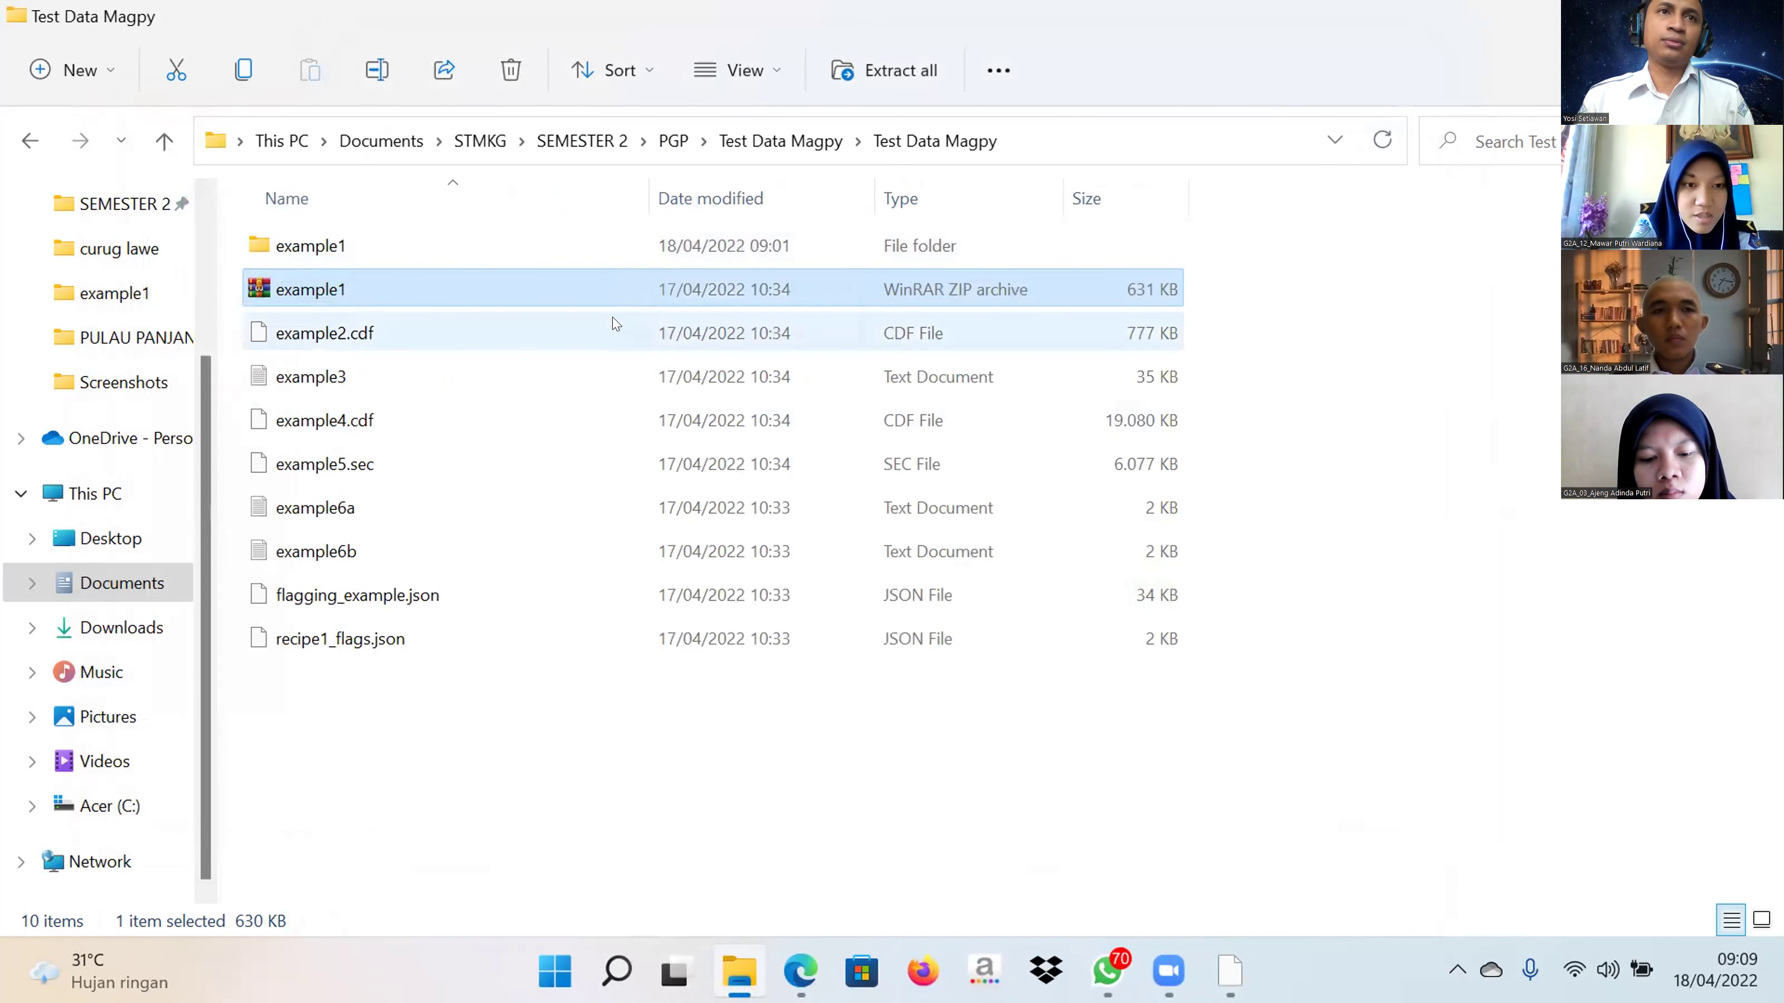
Step: Open the extracted example1 folder and check which apps are offered for opening wic20180802vsec.sec, without choosing one
{"action": "left_click", "coordinate": [542, 250]}
{"action": "double_click", "coordinate": [542, 251]}
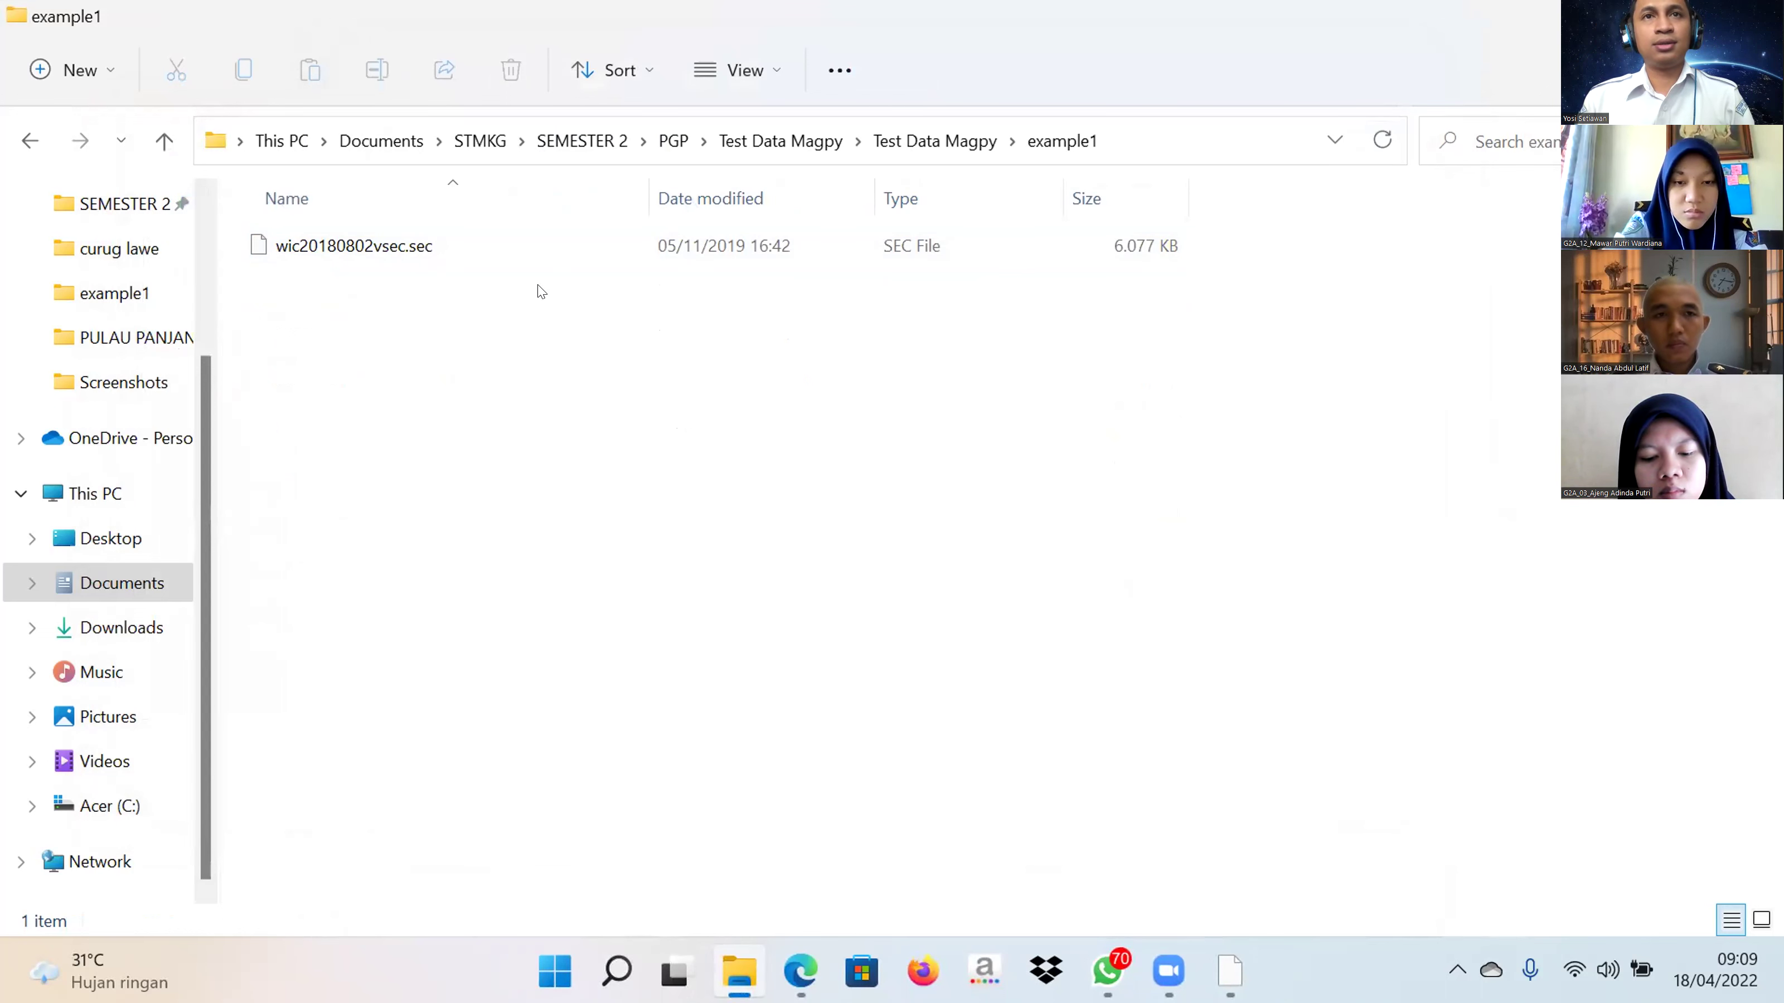
{"action": "double_click", "coordinate": [497, 248]}
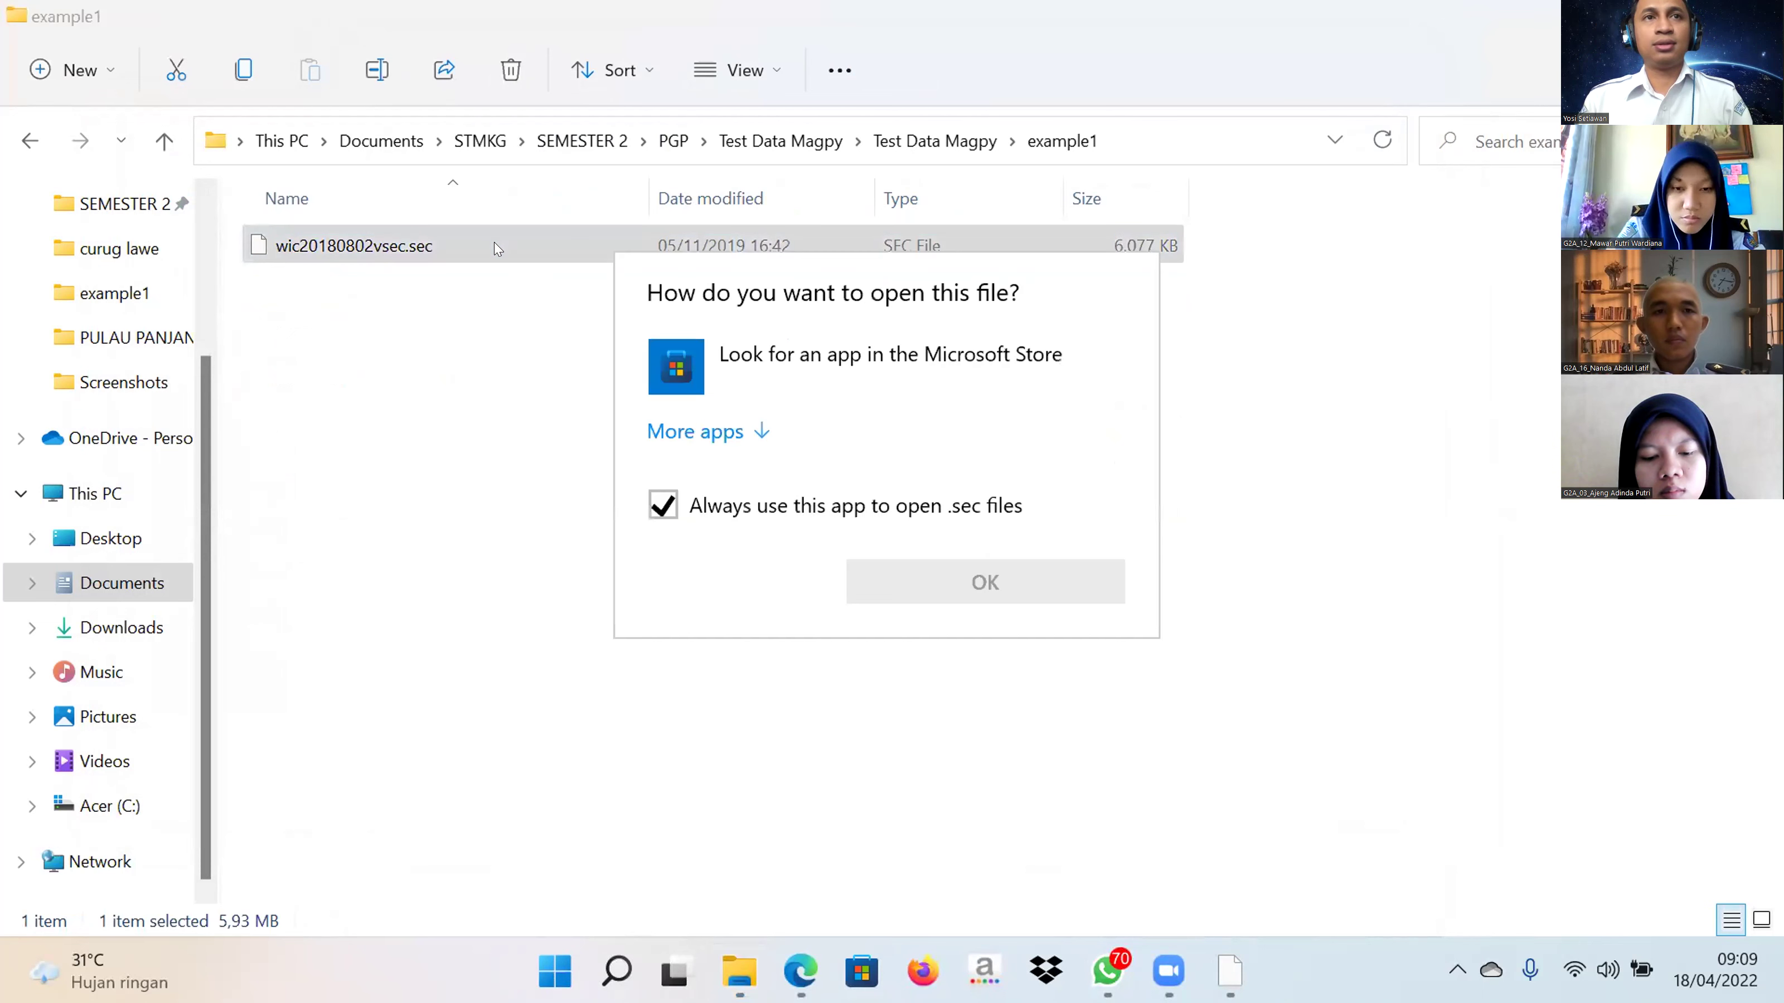
{"action": "left_click", "coordinate": [706, 431]}
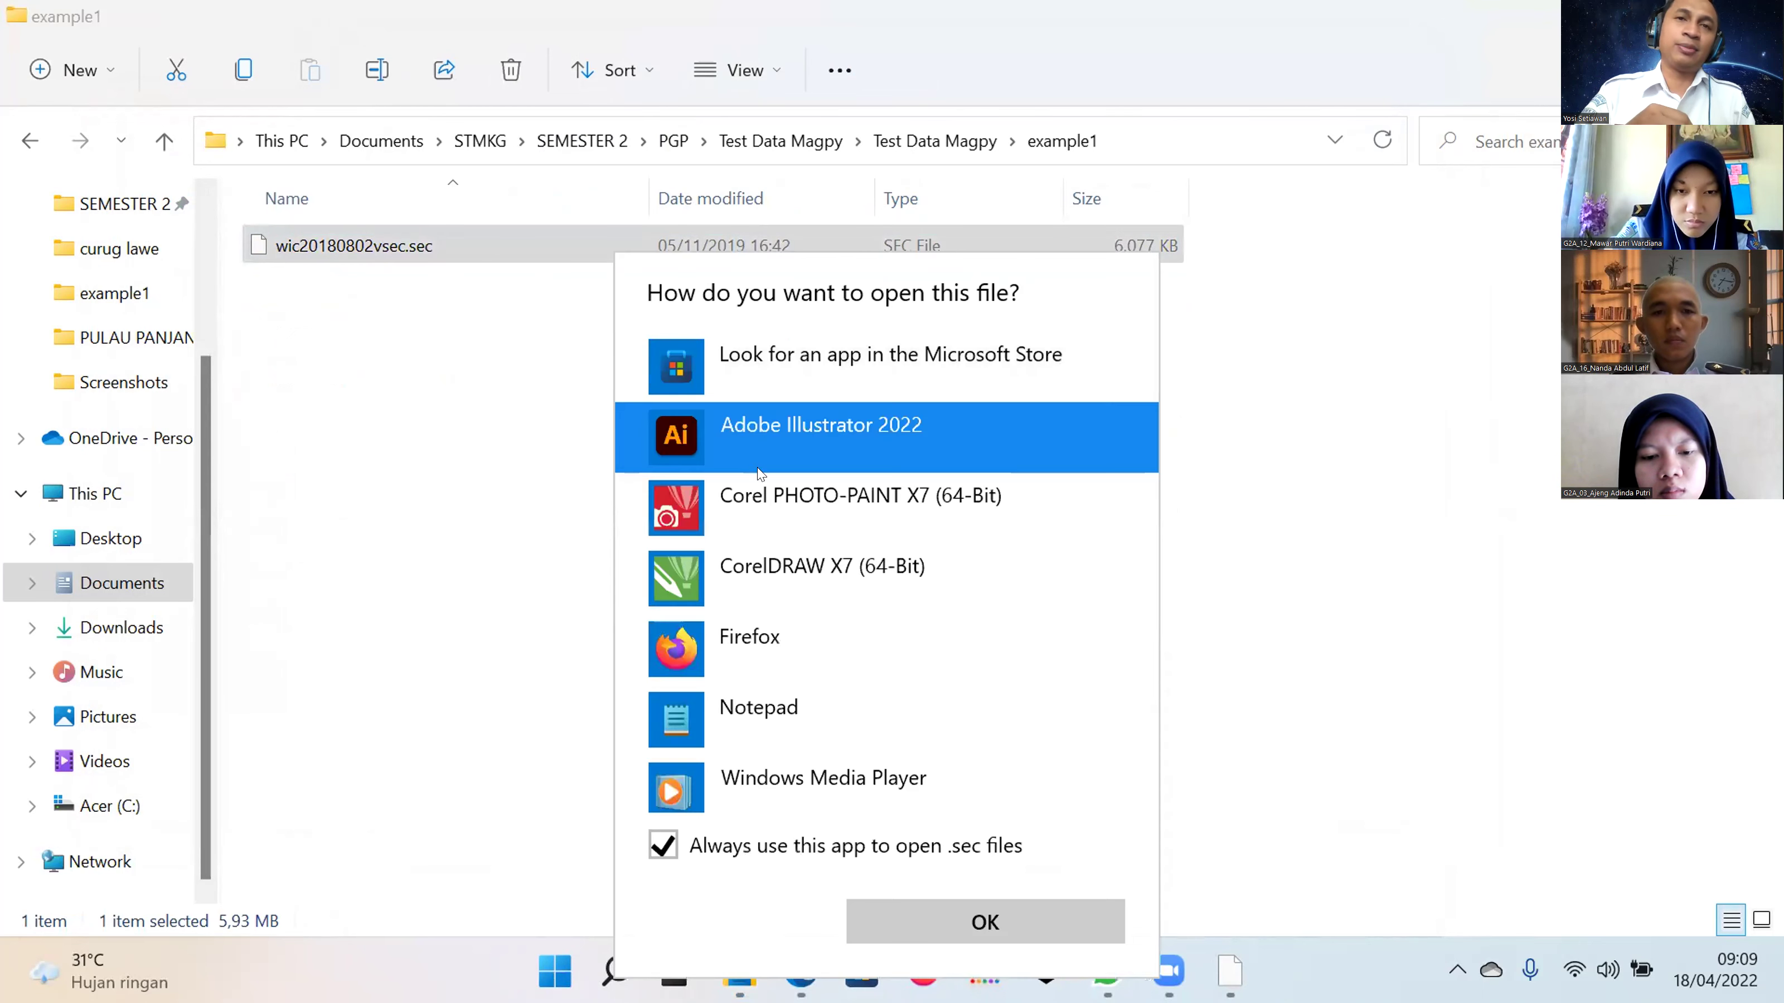
{"action": "scroll", "coordinate": [787, 534], "scroll_direction": "down", "scroll_amount": 3}
{"action": "double_click", "coordinate": [1063, 475]}
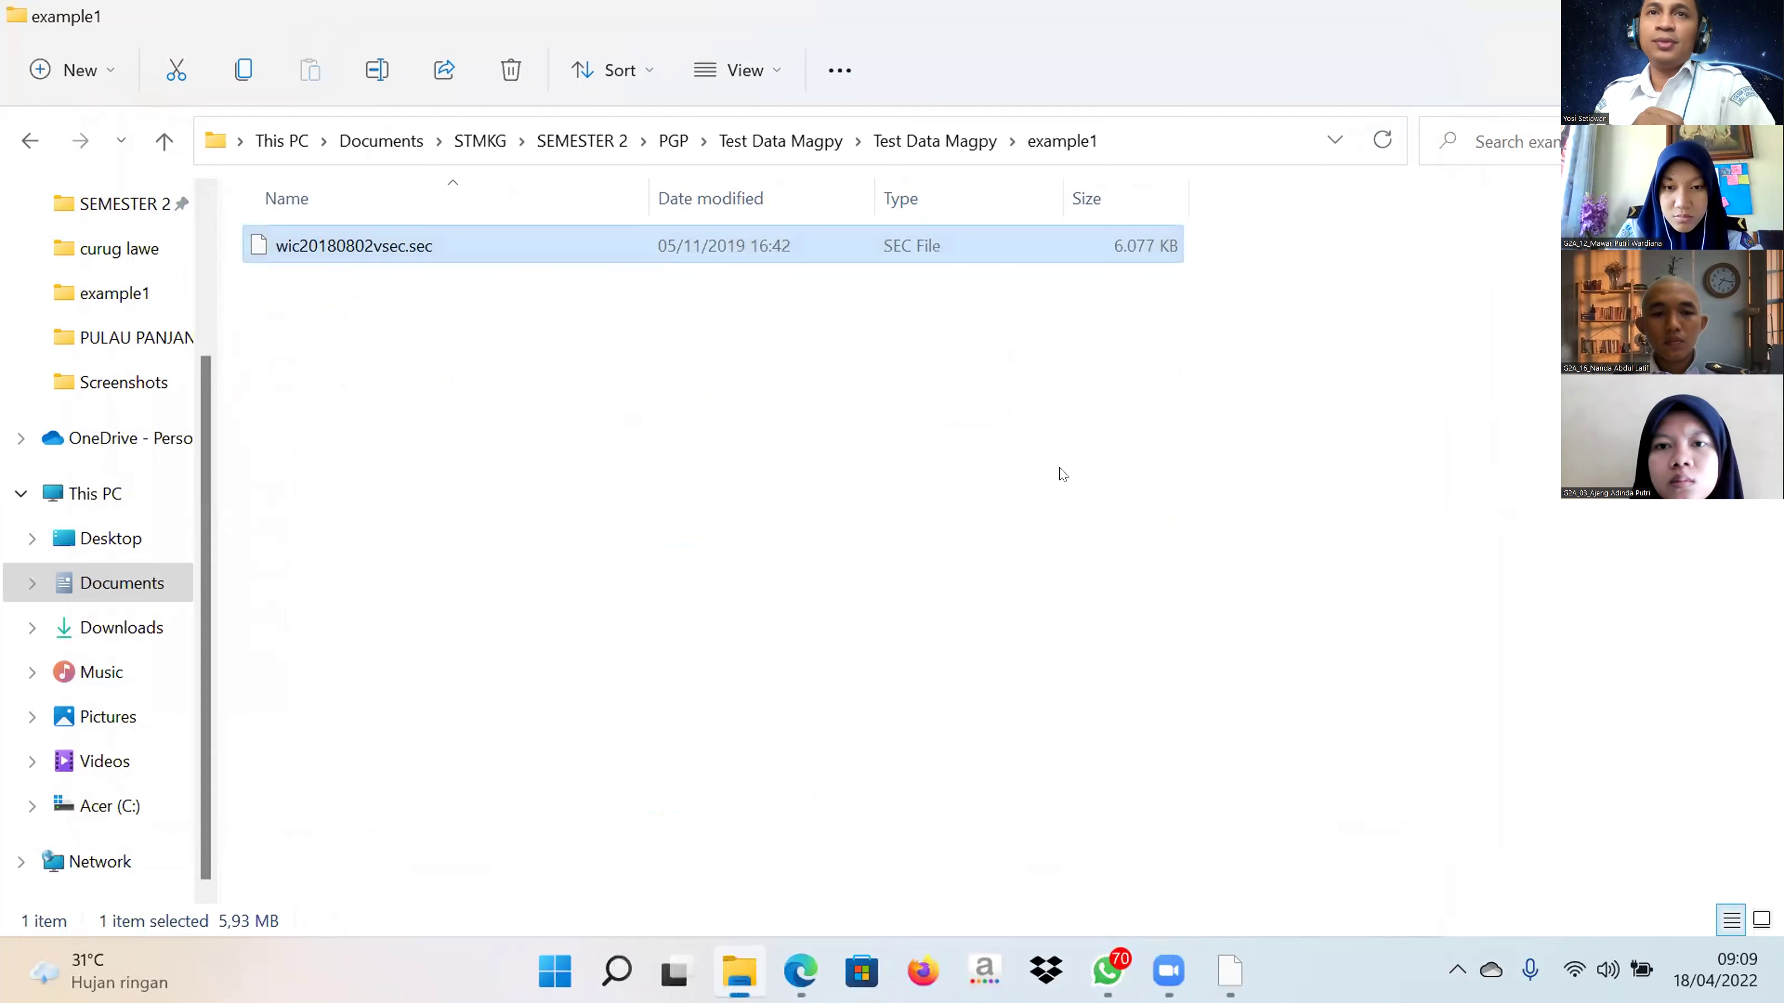
Step: Switch to MagPy and try to open wic20180802vsec.sec from the extracted example1 folder
{"action": "key", "text": "alt+Tab"}
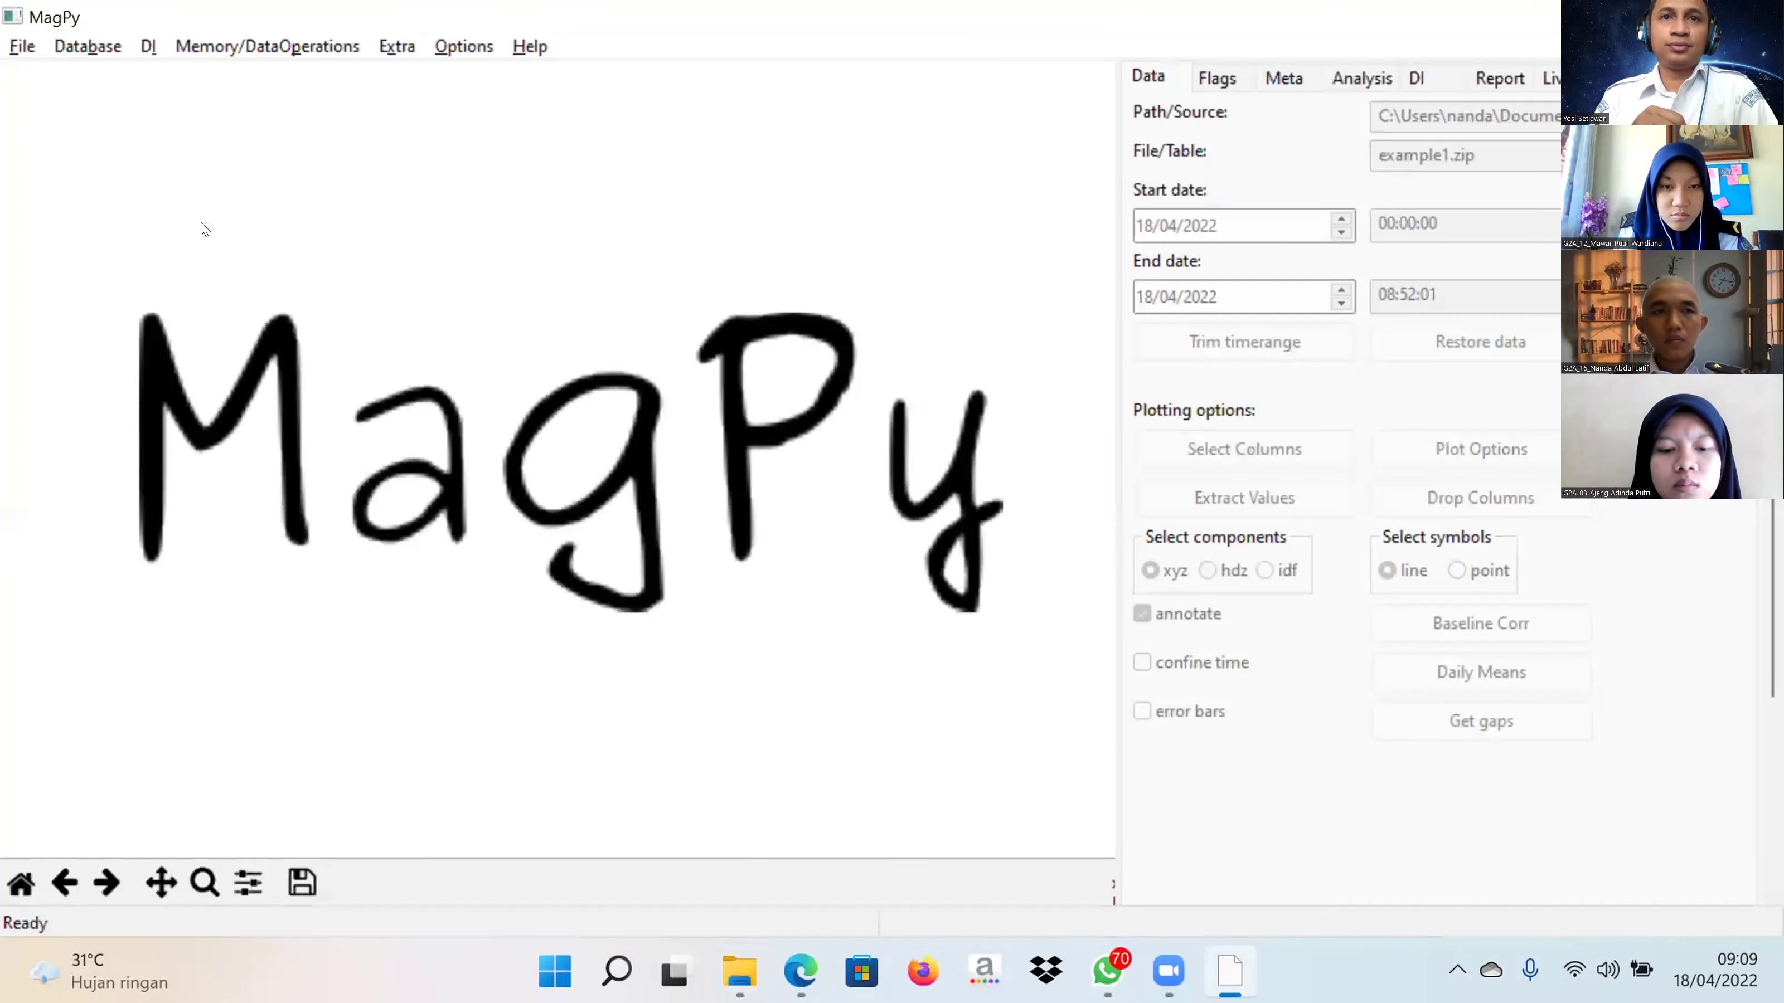
{"action": "left_click", "coordinate": [10, 50]}
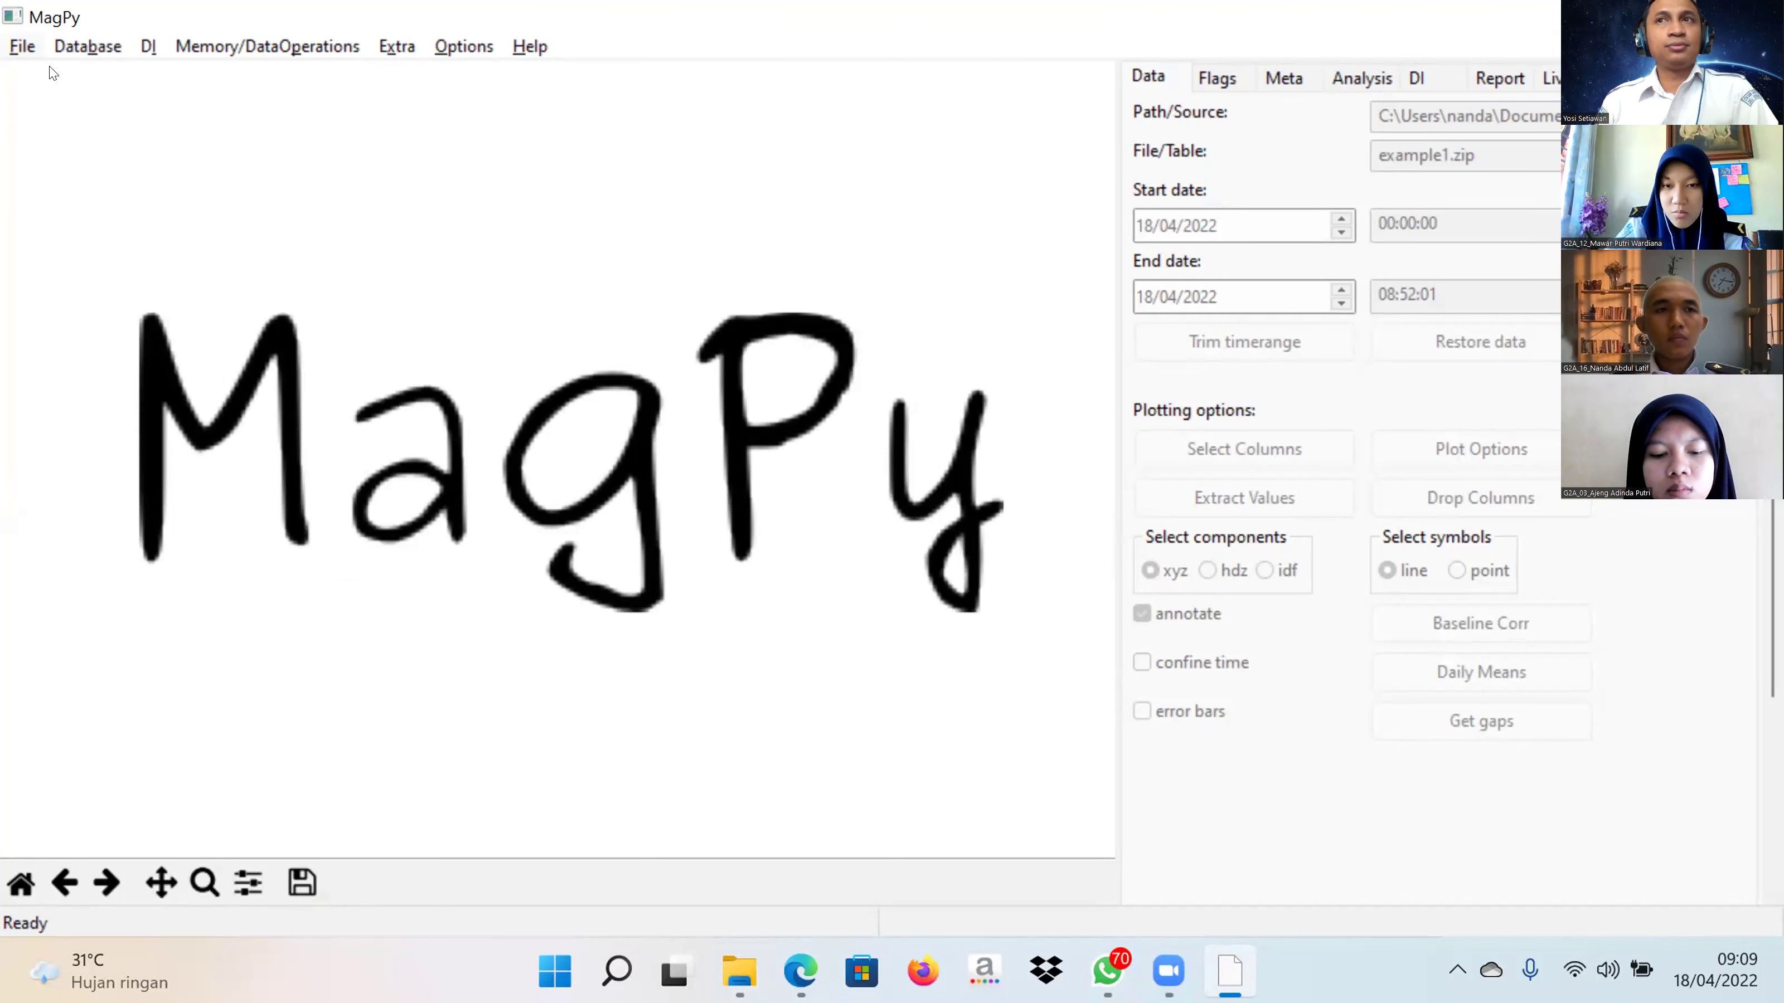
{"action": "left_click", "coordinate": [51, 73]}
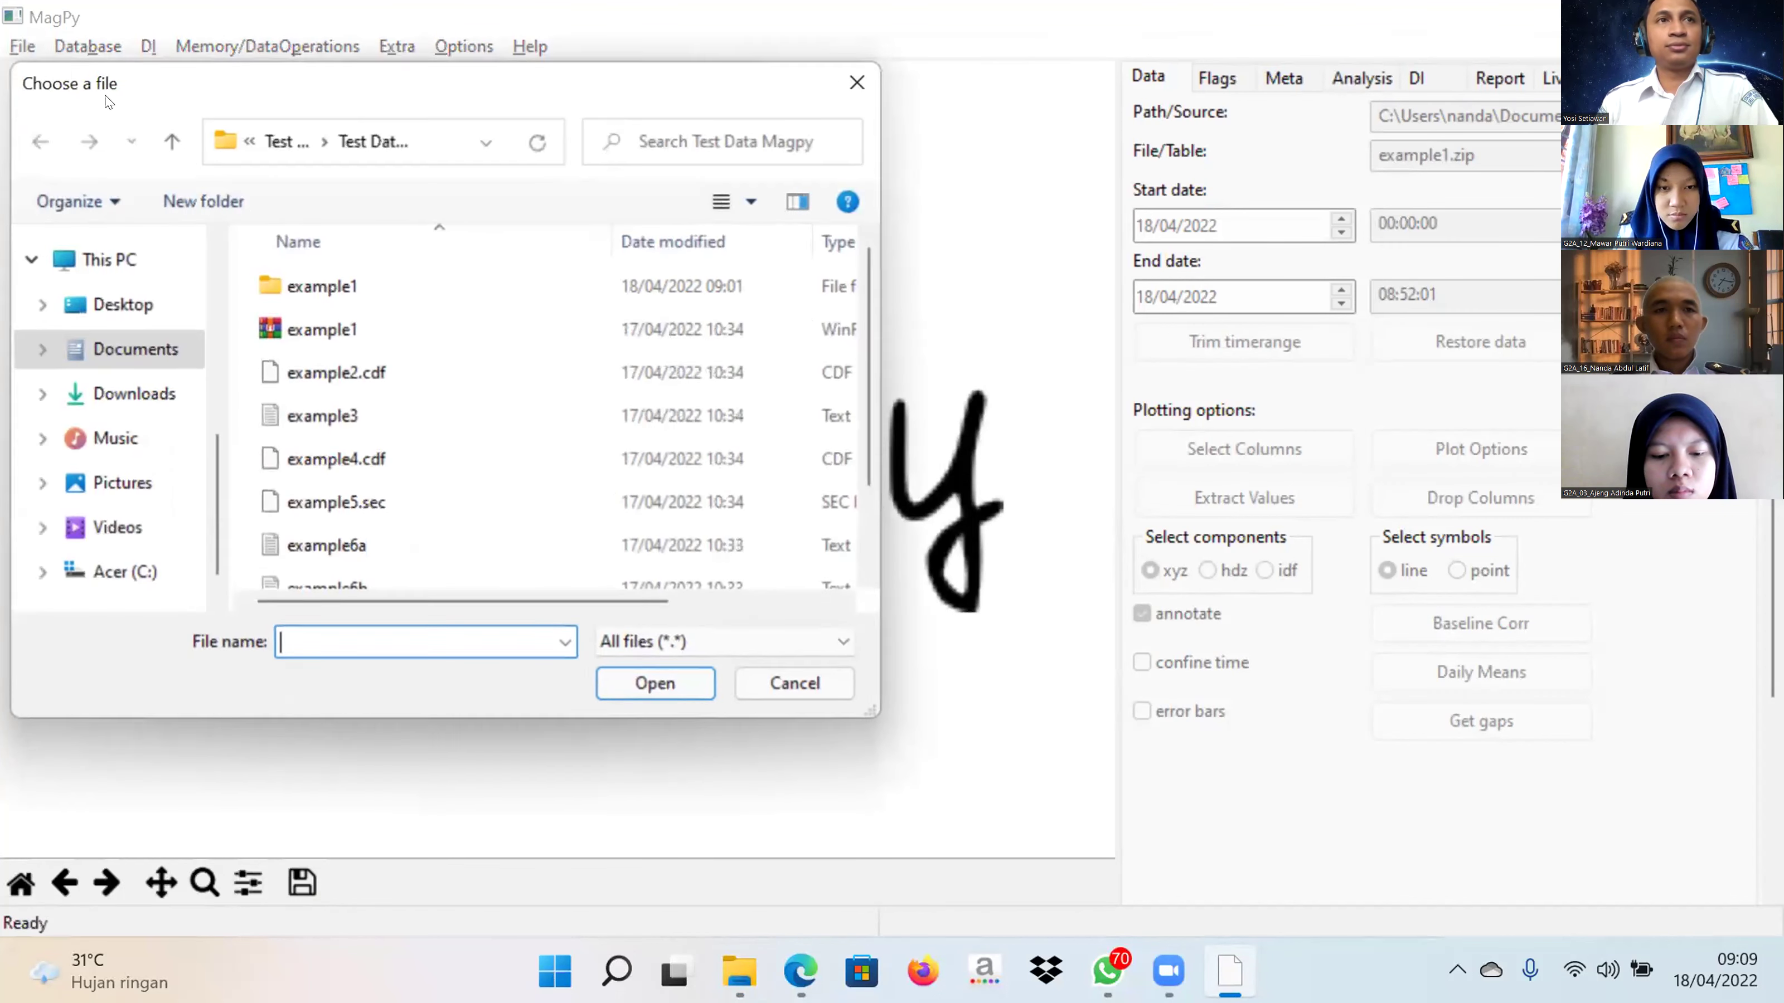
{"action": "double_click", "coordinate": [349, 287]}
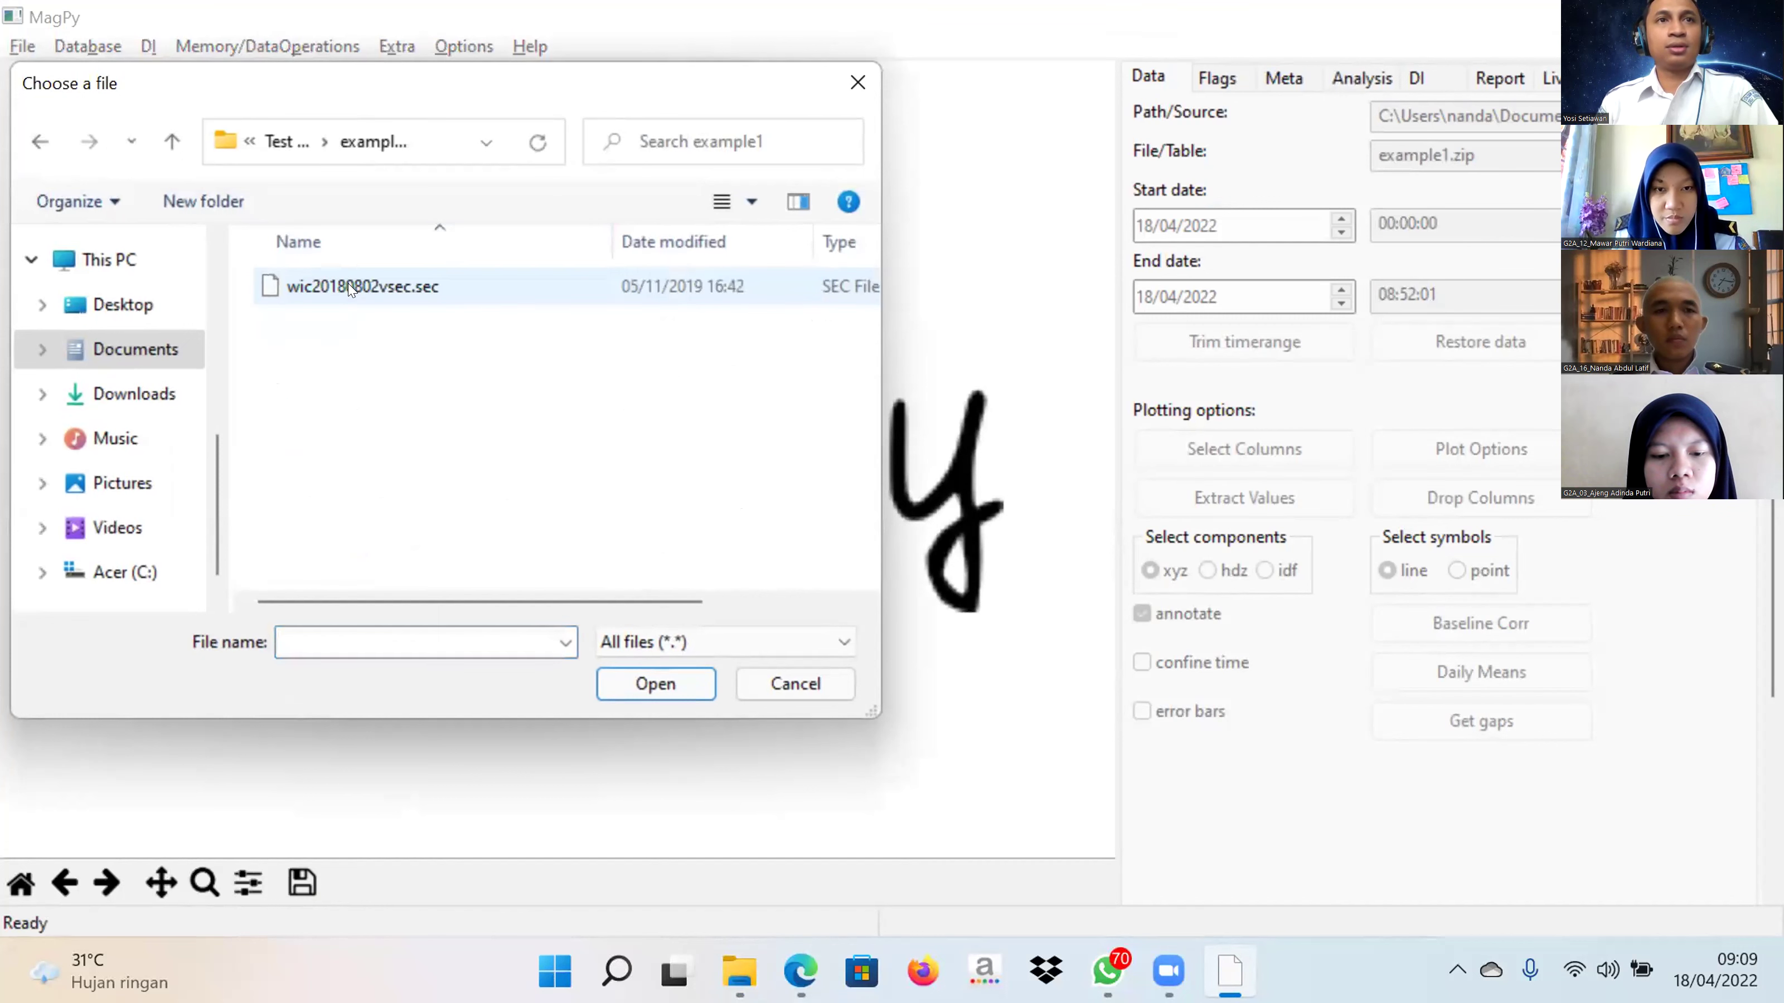
{"action": "double_click", "coordinate": [349, 287]}
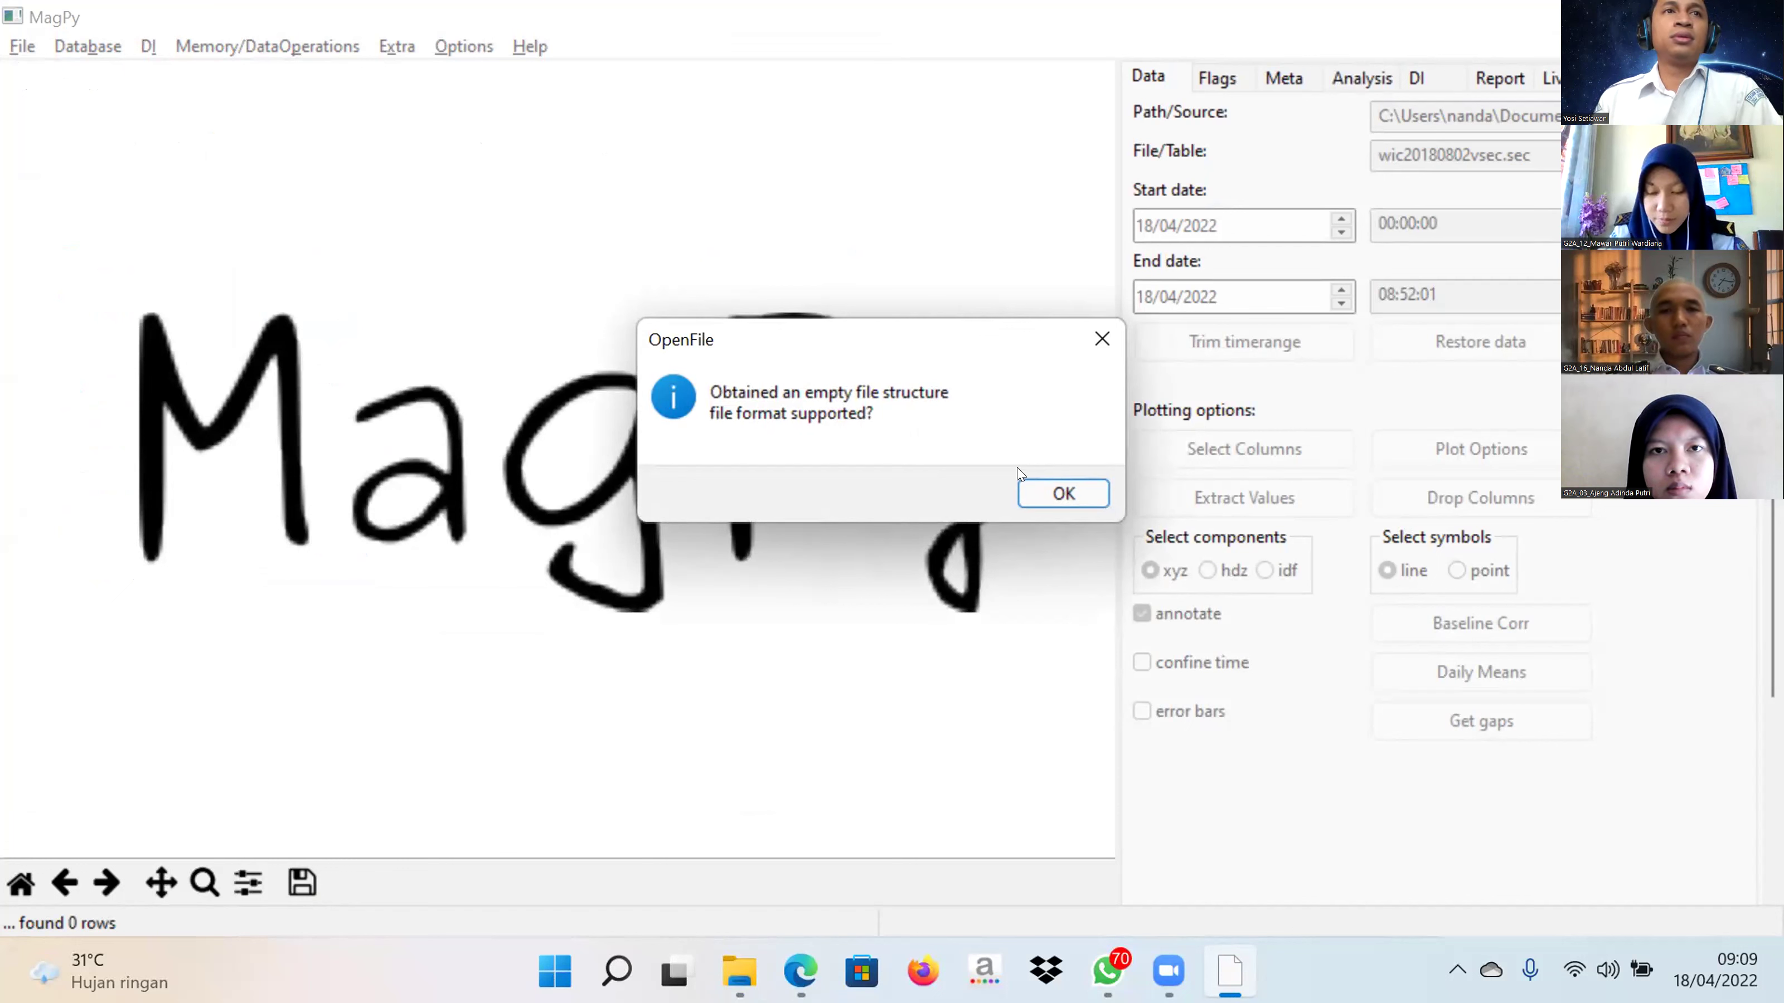
{"action": "left_click", "coordinate": [1061, 491]}
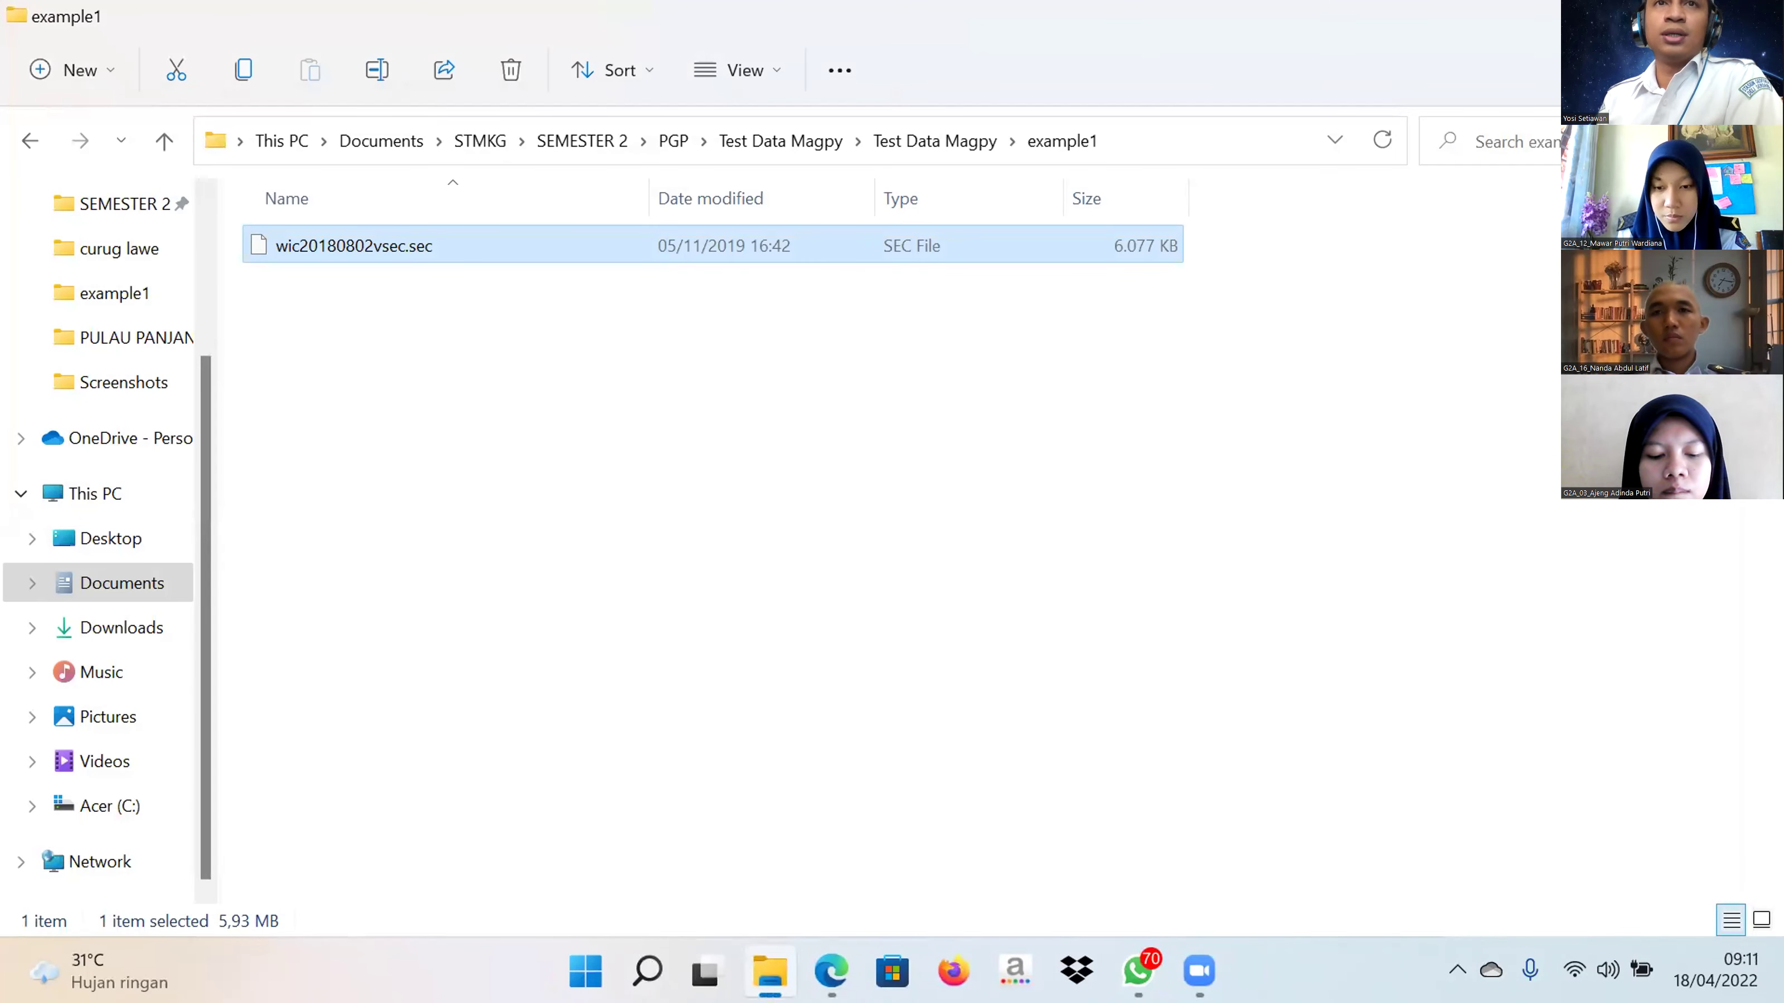
Step: Launch MagPy afresh from its folder in the list of all installed apps
{"action": "key", "text": "super"}
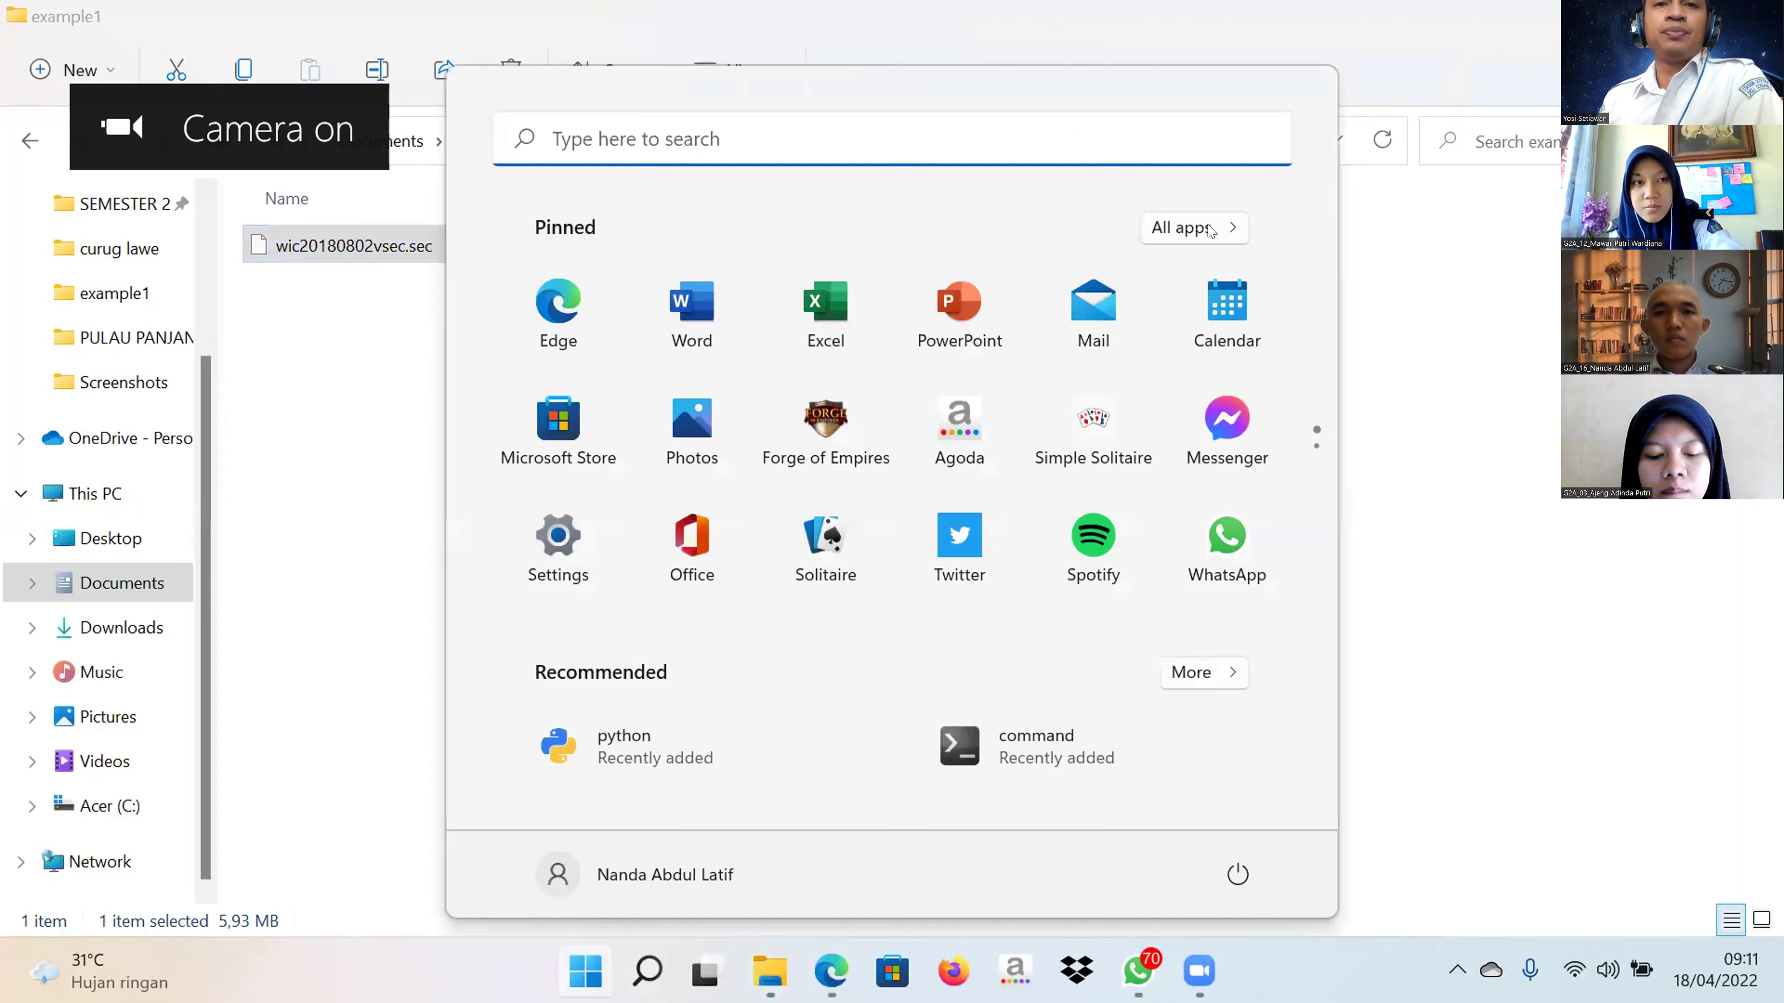
{"action": "left_click", "coordinate": [1194, 227]}
{"action": "scroll", "coordinate": [961, 396], "scroll_direction": "down", "scroll_amount": 5}
{"action": "scroll", "coordinate": [960, 396], "scroll_direction": "down", "scroll_amount": 10}
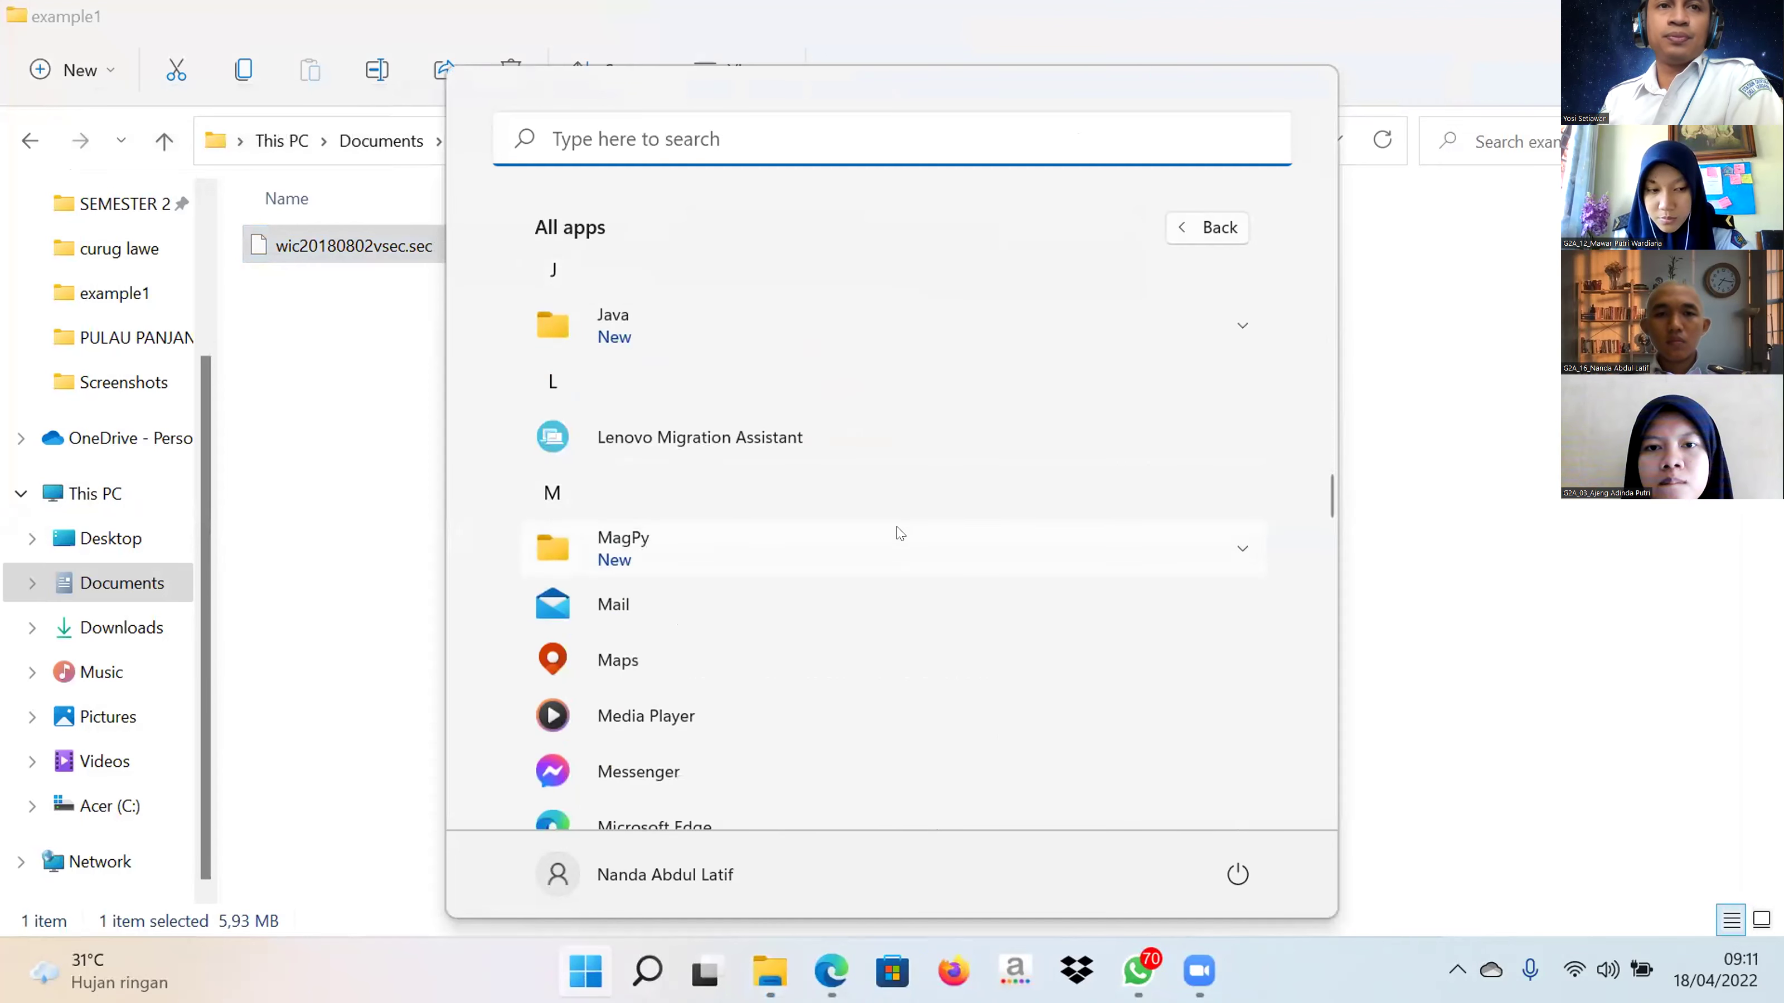
{"action": "left_click", "coordinate": [898, 530]}
{"action": "left_click", "coordinate": [868, 716]}
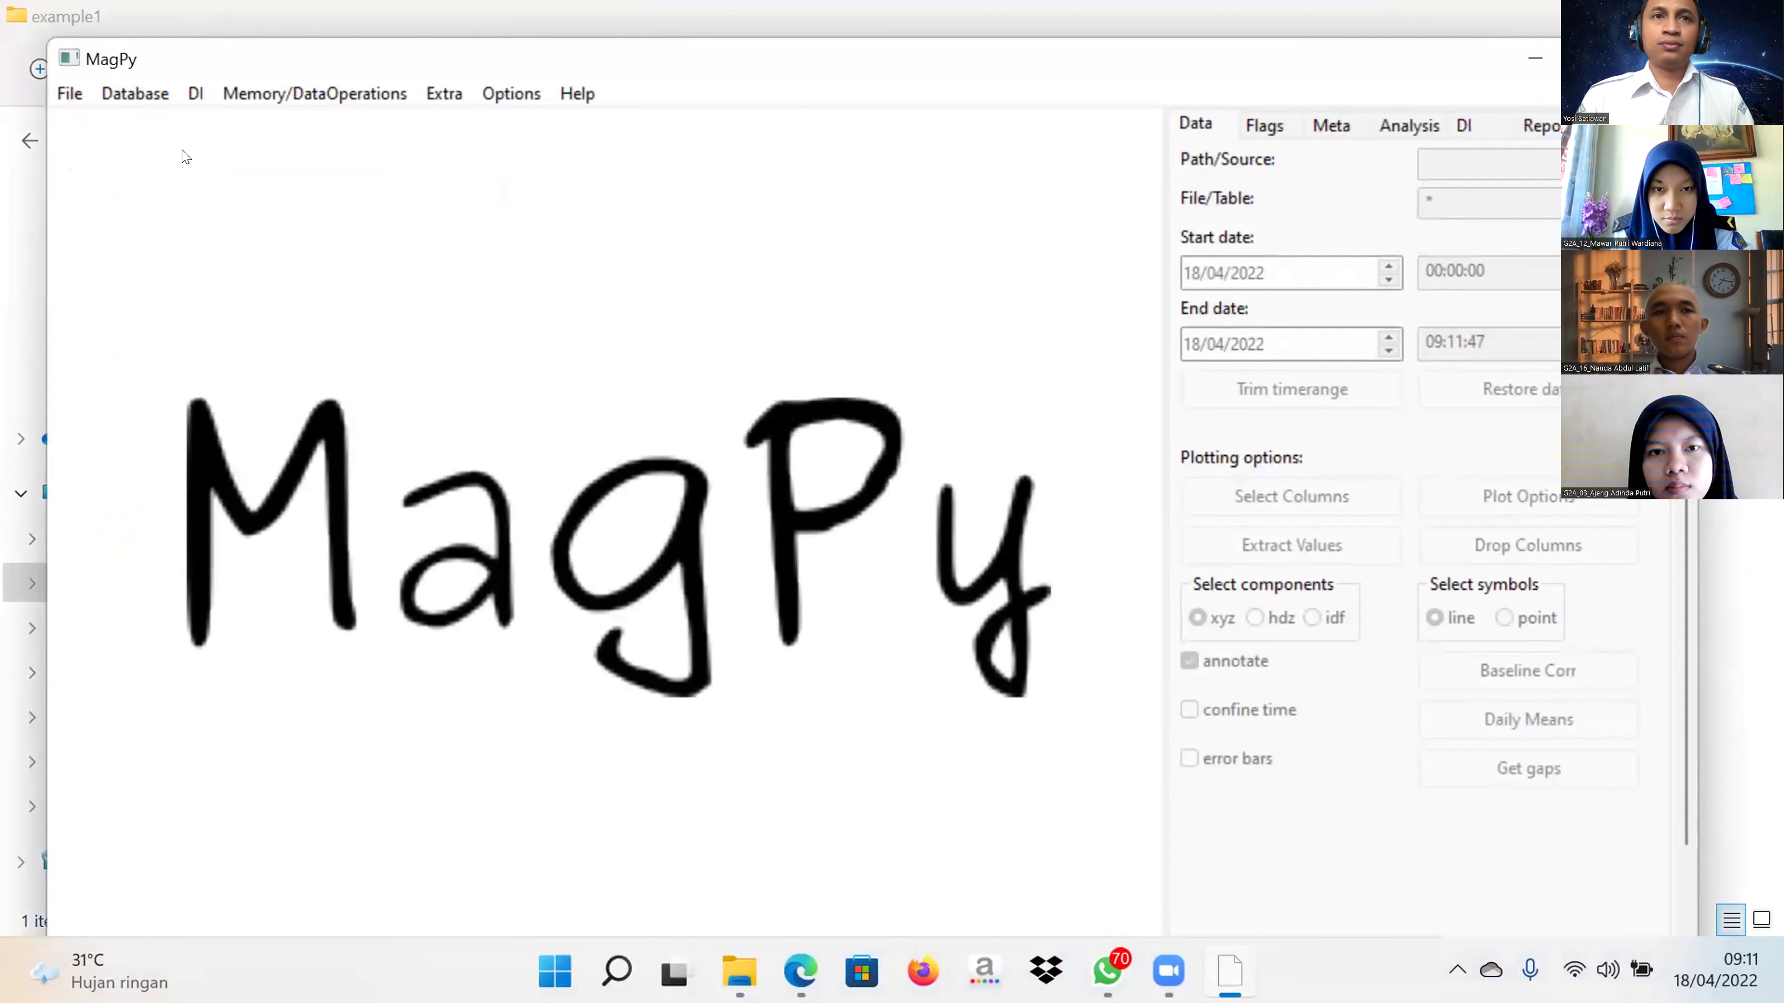
Step: Try to open the example1 ZIP archive from the nested Test Data Magpy folder under SEMESTER 2 > PGP
{"action": "left_click", "coordinate": [65, 95]}
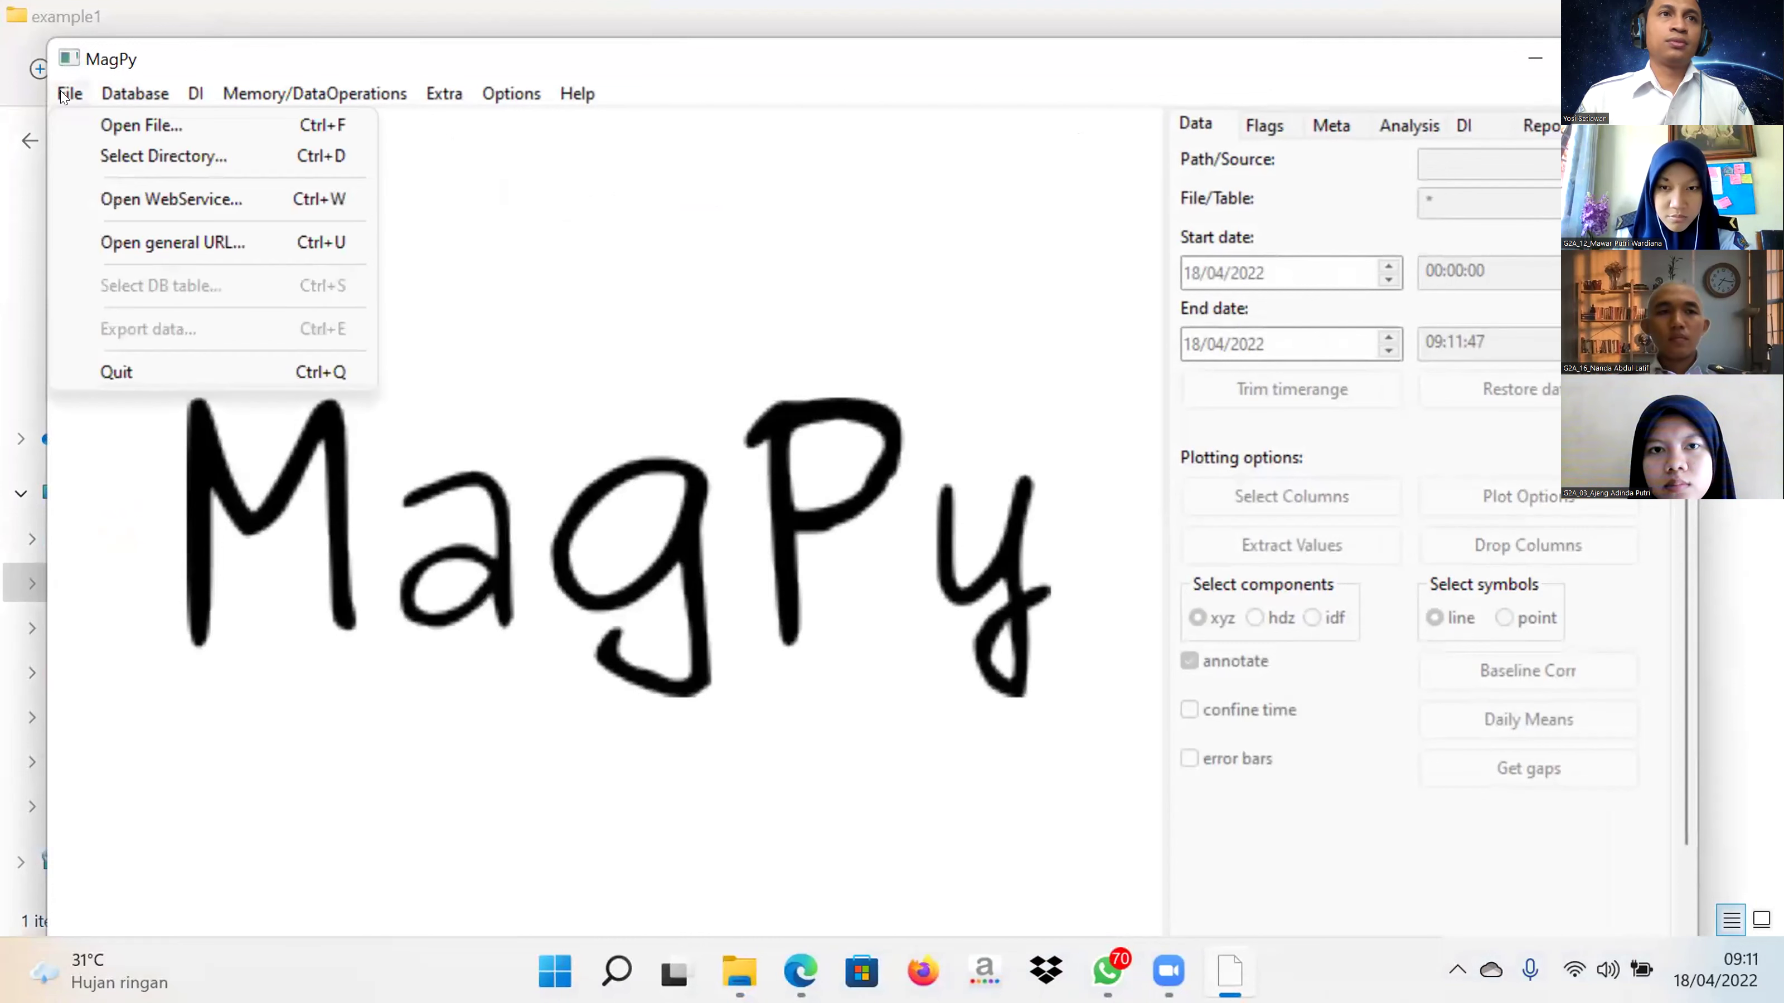
{"action": "left_click", "coordinate": [136, 127]}
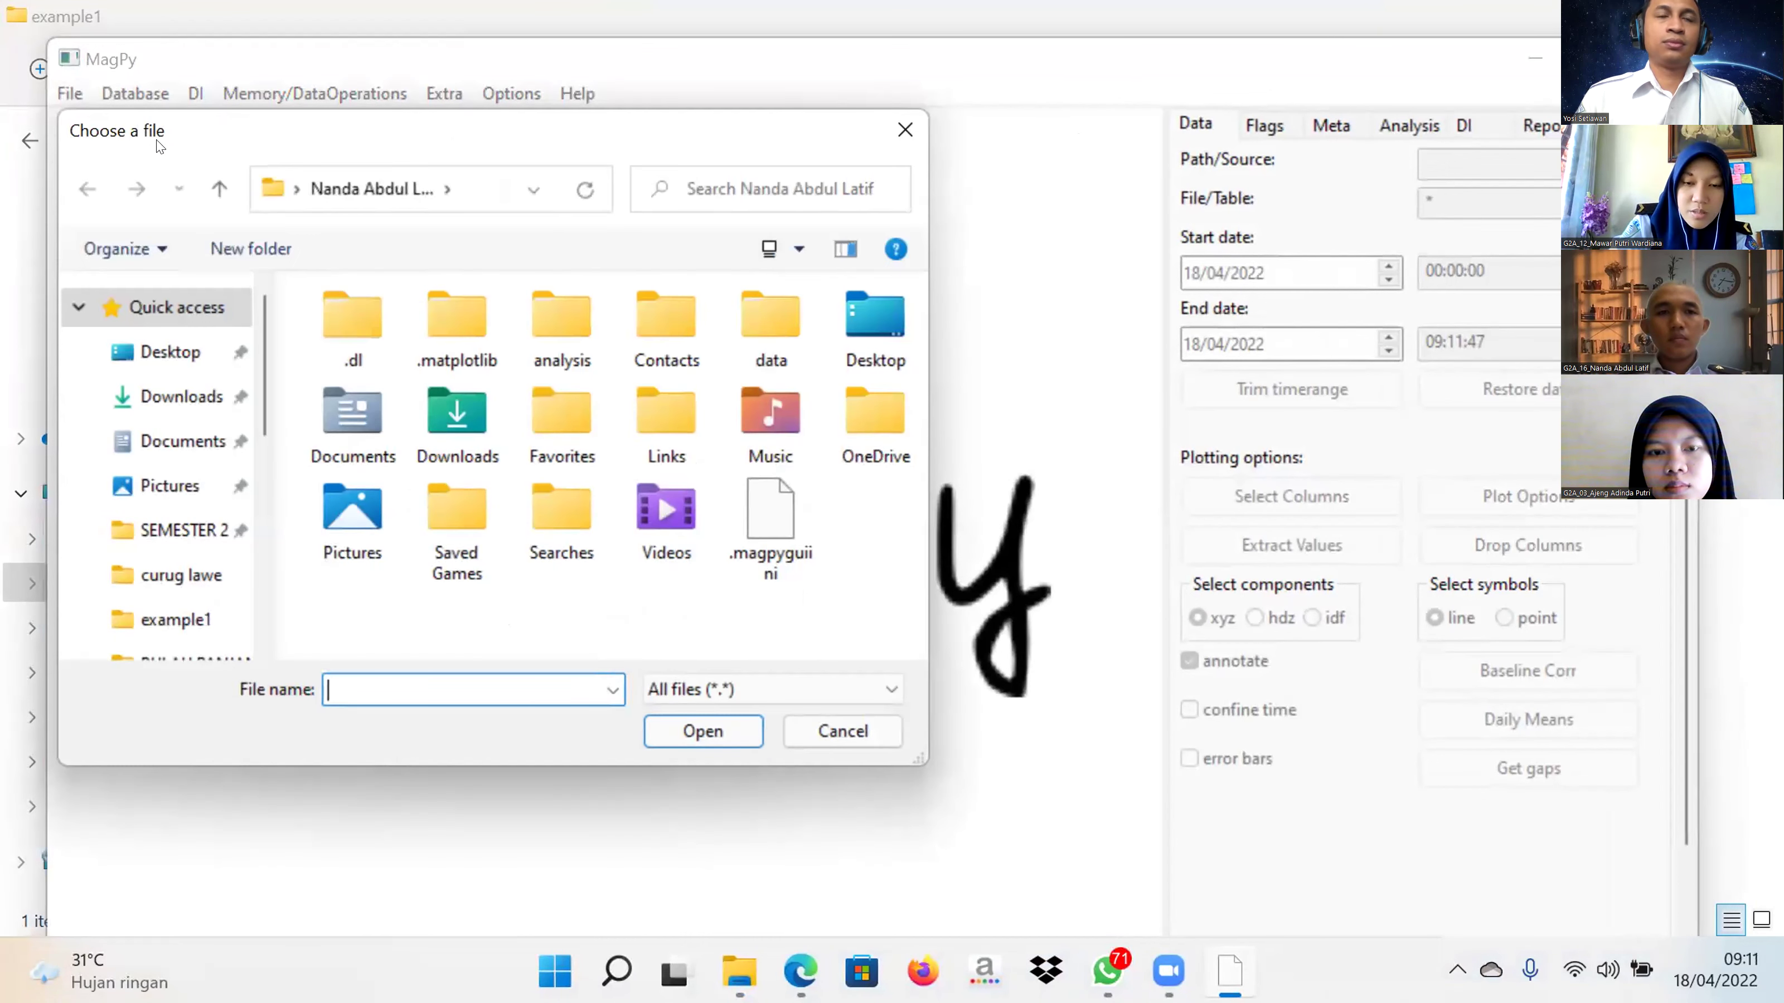
{"action": "left_click", "coordinate": [211, 531]}
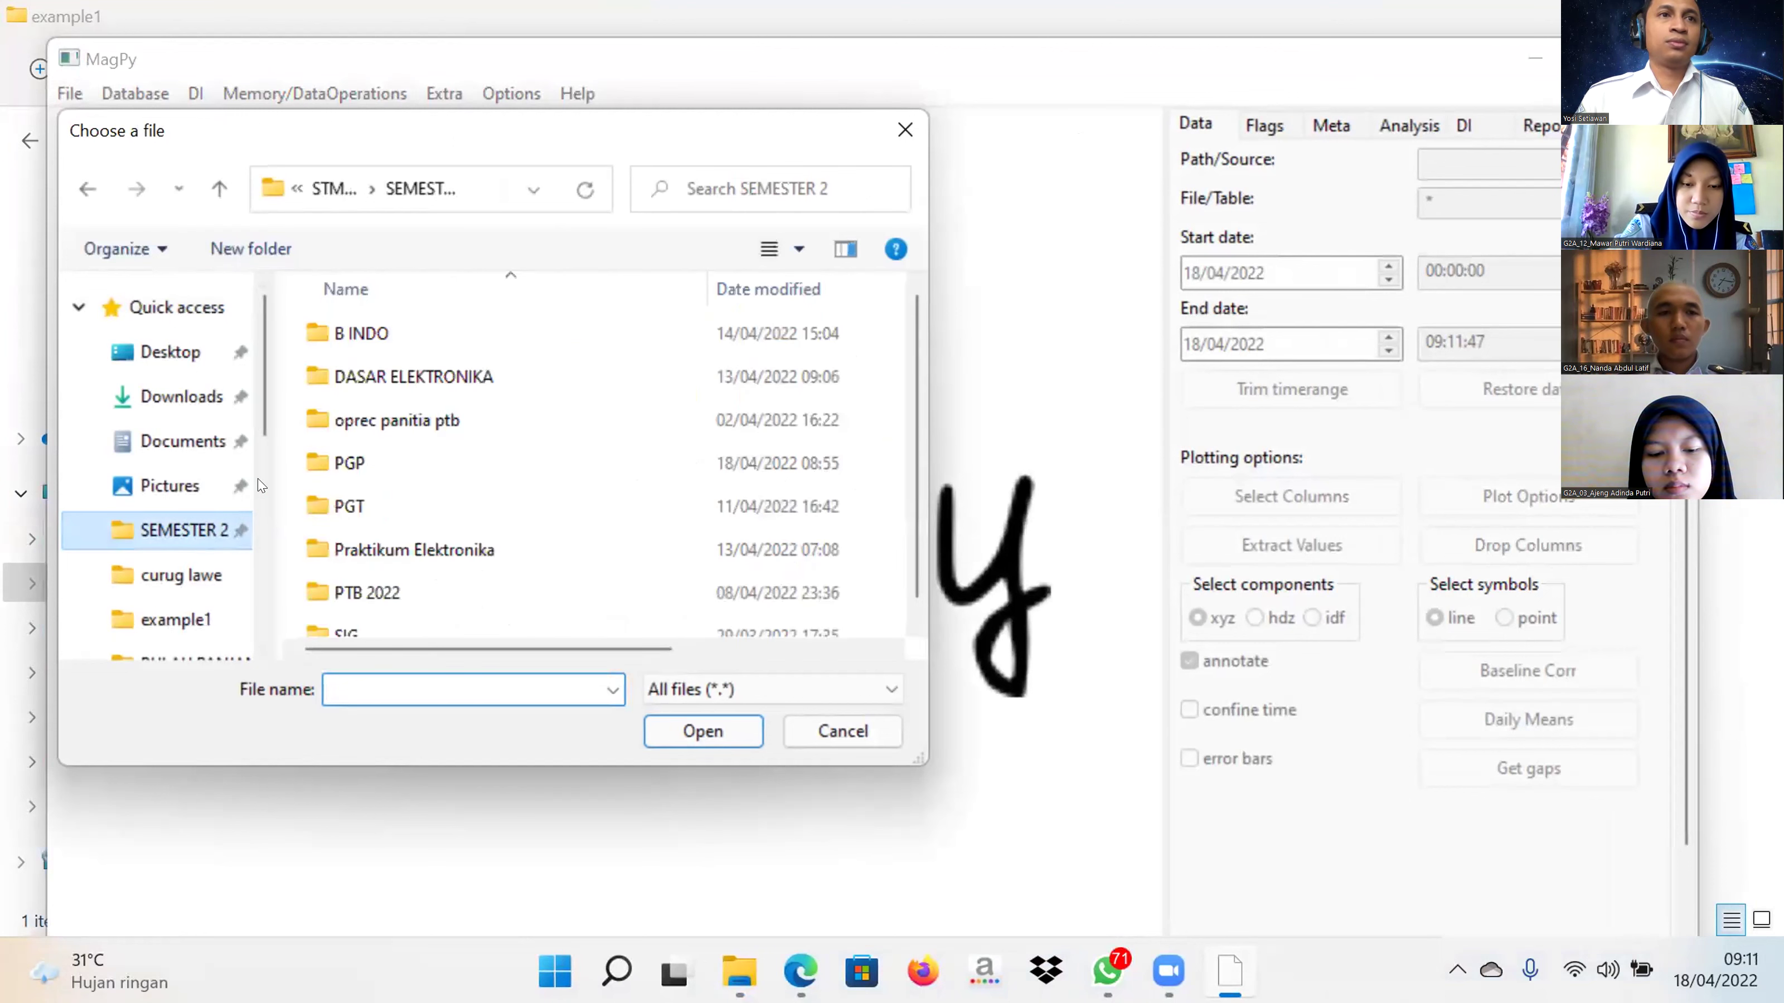
{"action": "double_click", "coordinate": [364, 460]}
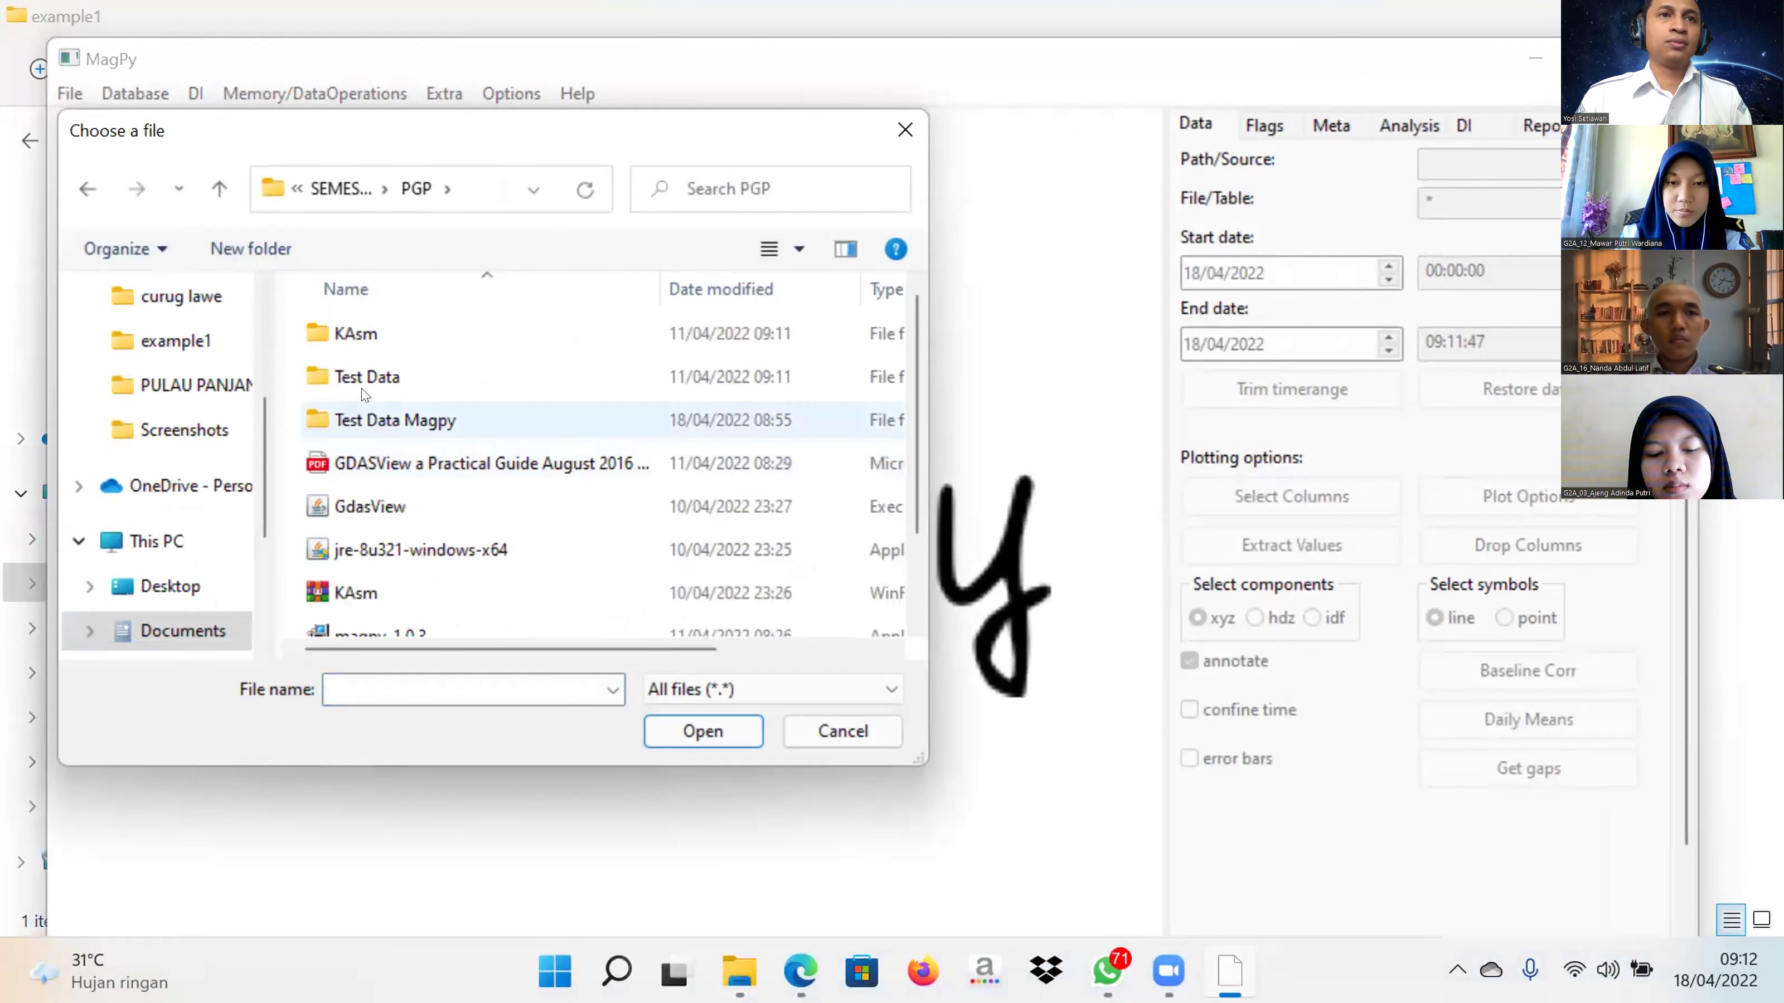
{"action": "double_click", "coordinate": [375, 421]}
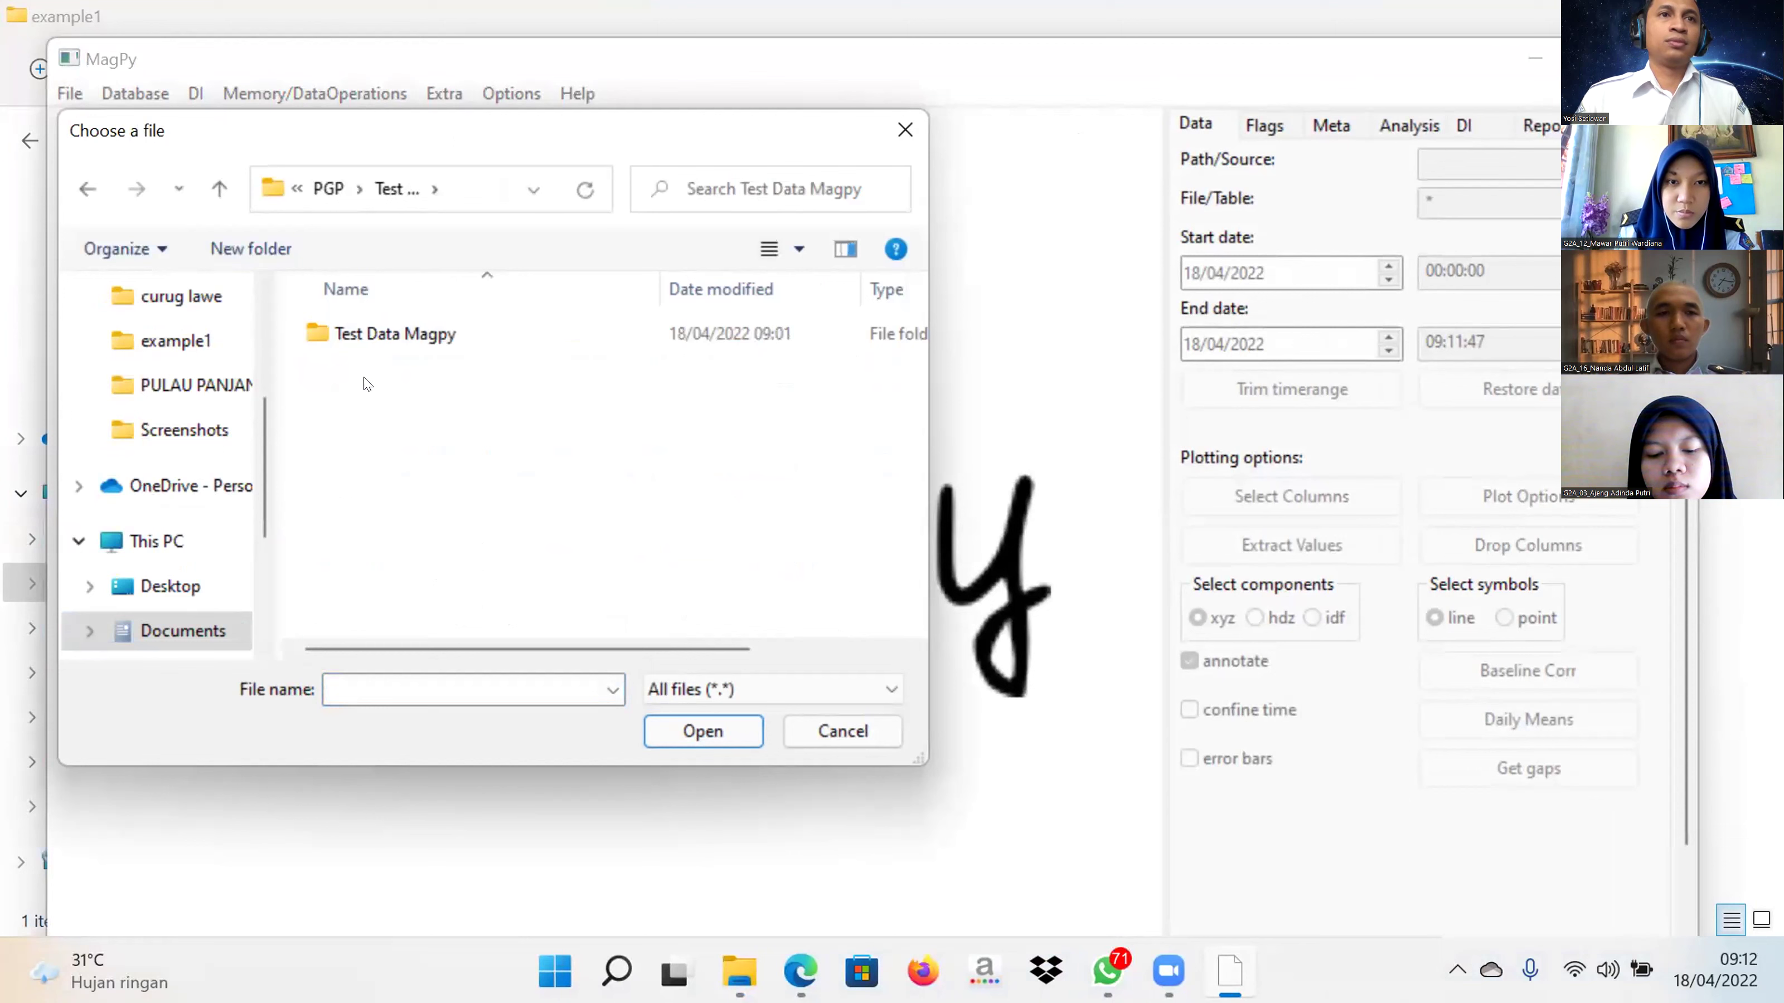
{"action": "double_click", "coordinate": [365, 335]}
{"action": "left_click", "coordinate": [376, 372]}
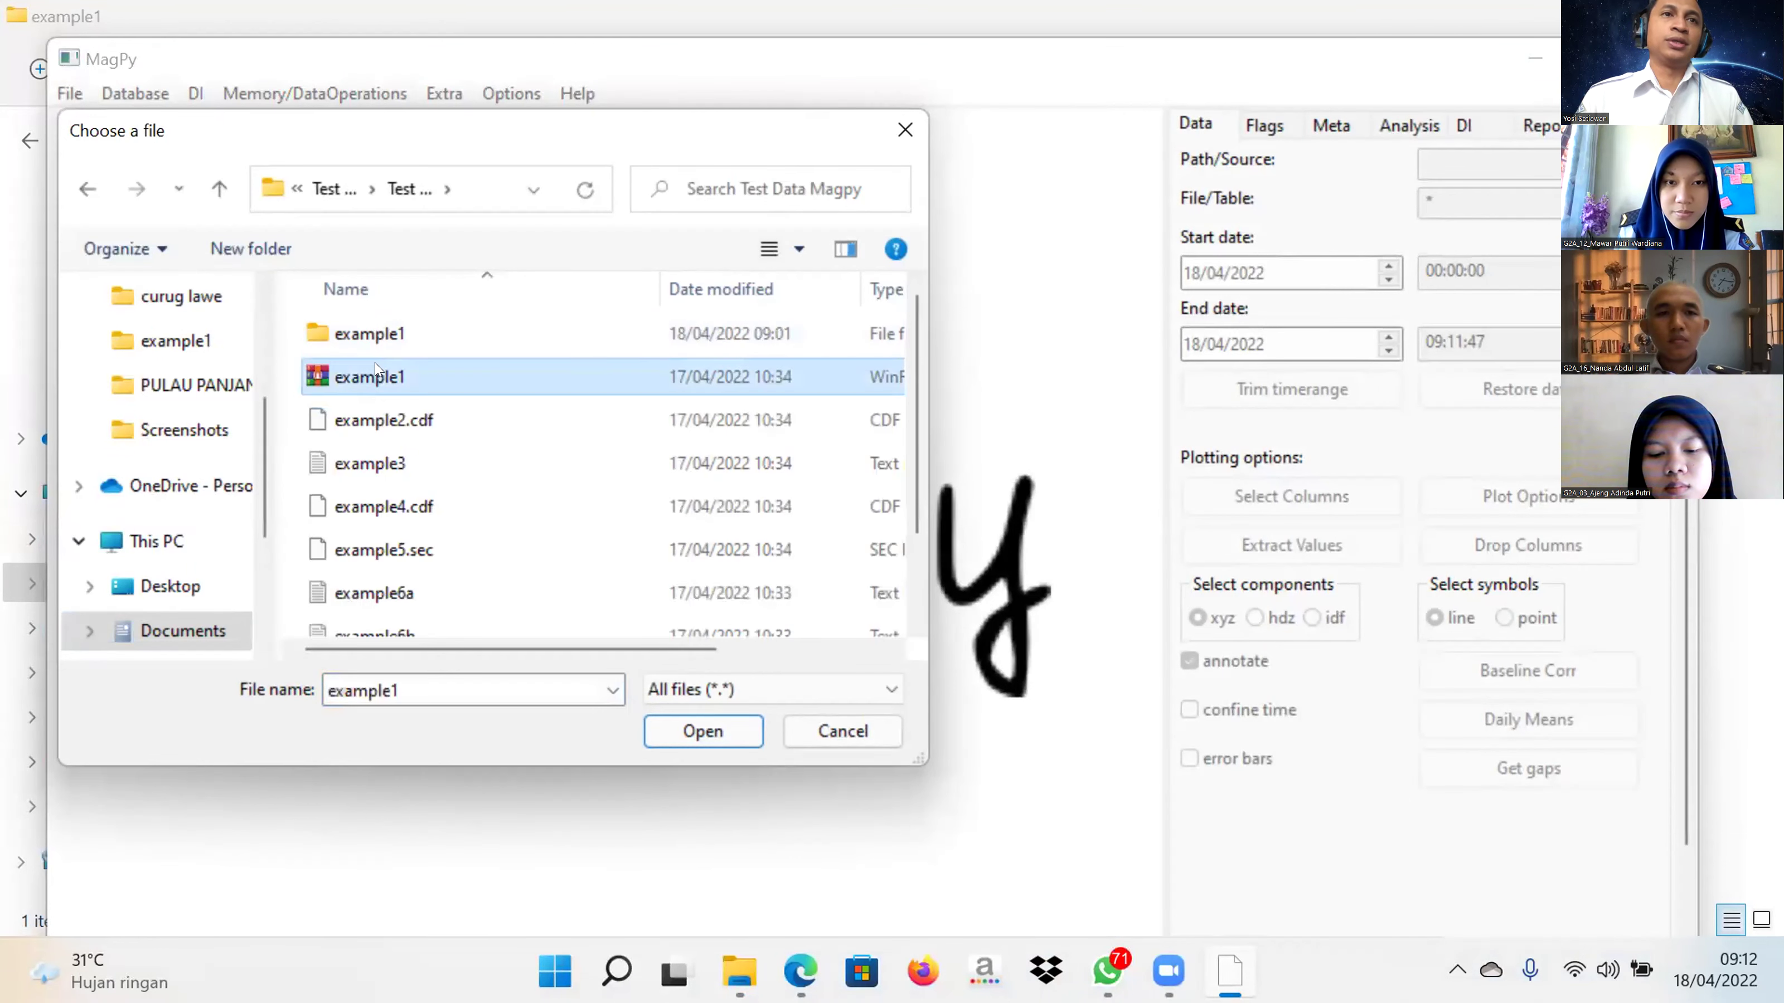
{"action": "left_click", "coordinate": [719, 734]}
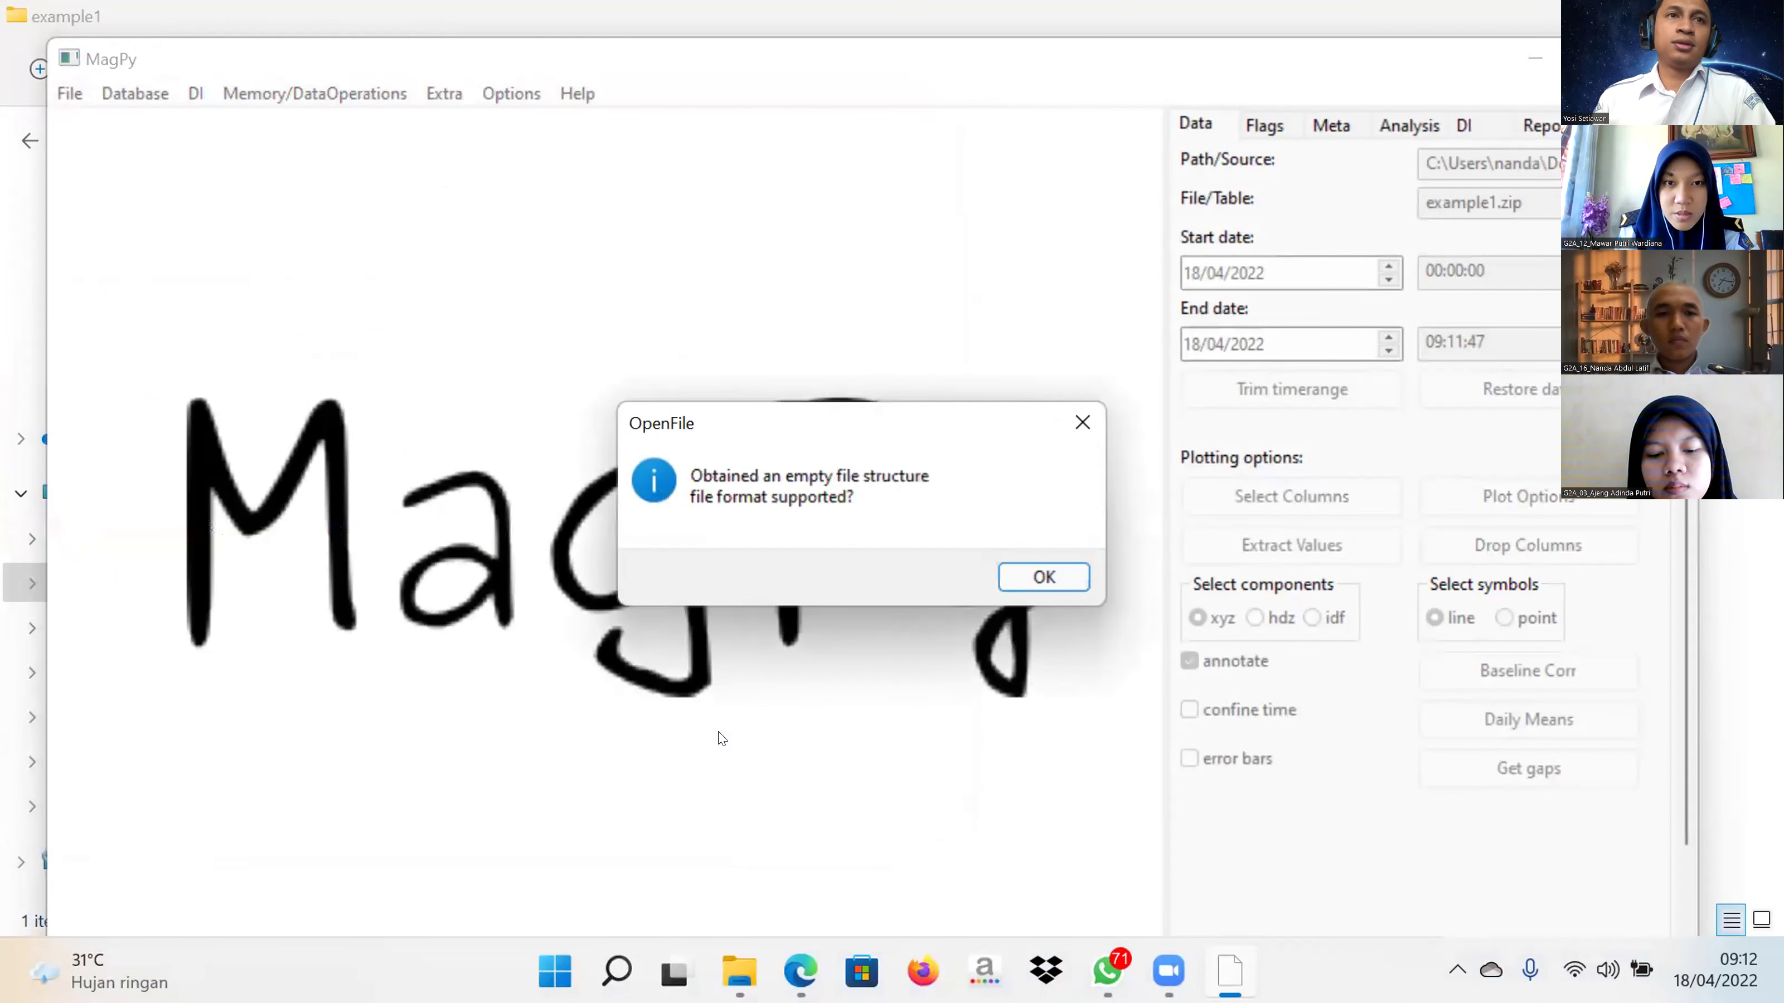
{"action": "left_click", "coordinate": [1027, 584]}
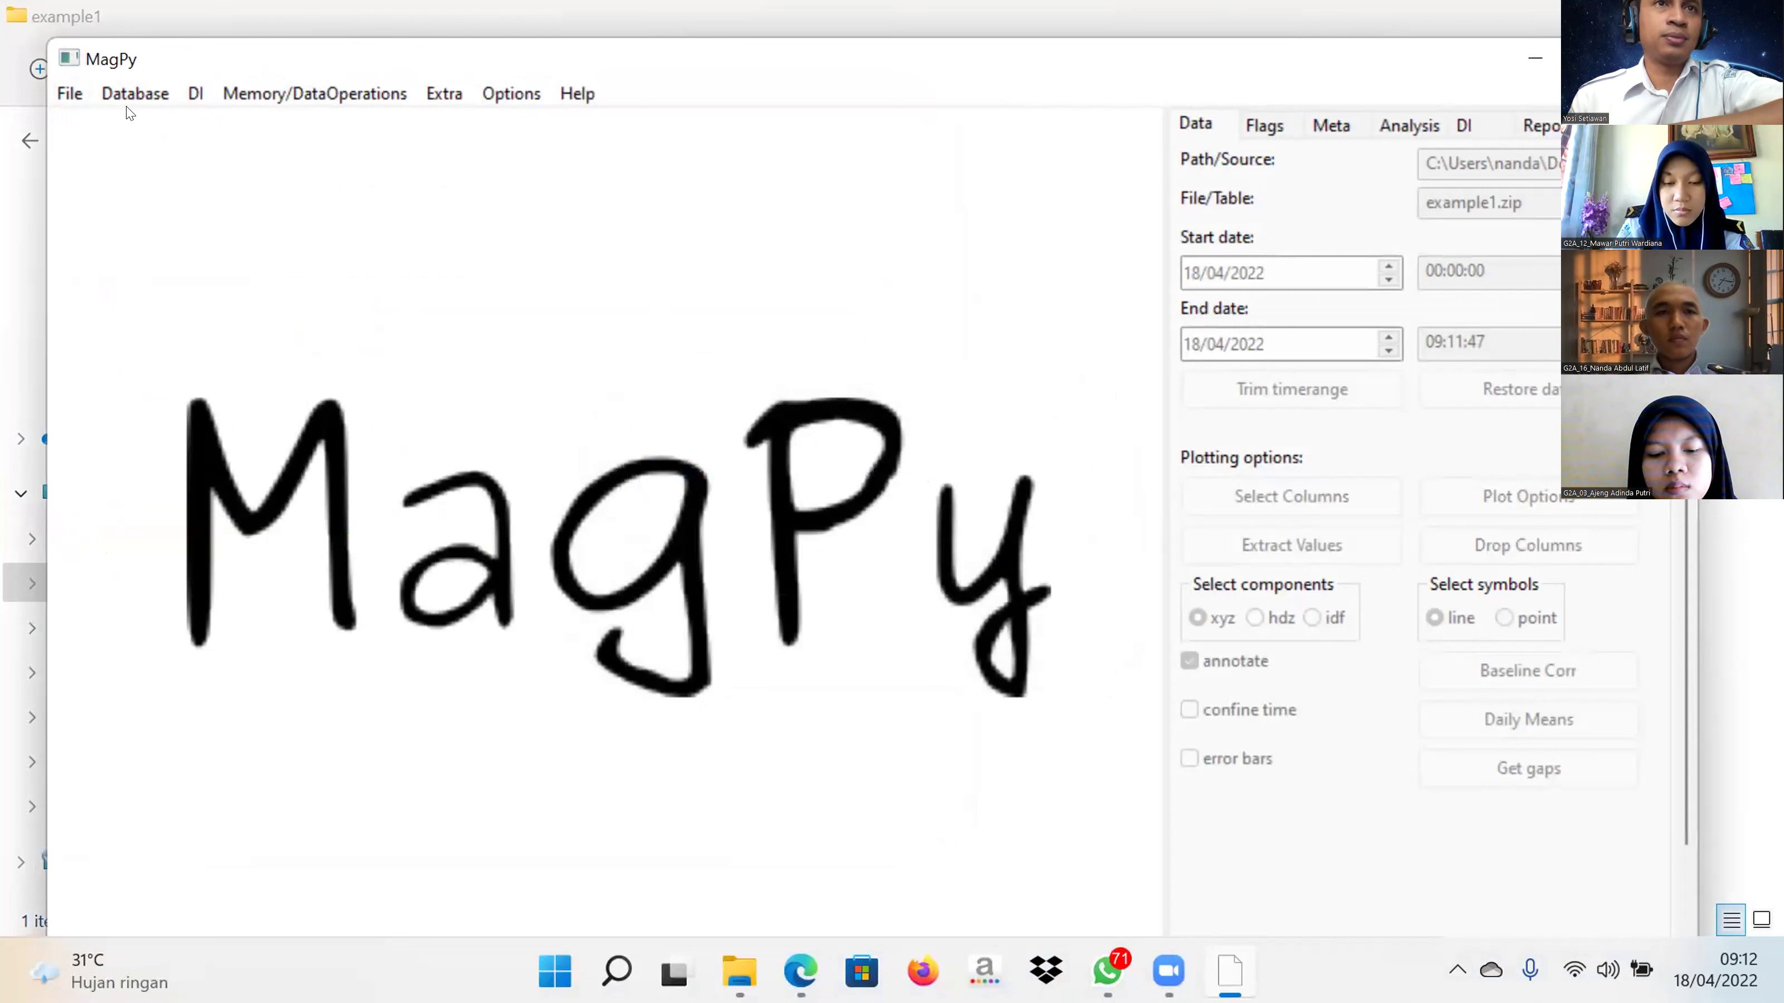
Step: Look through the list of file formats that MagPy can read and close it
{"action": "key", "text": "alt+h"}
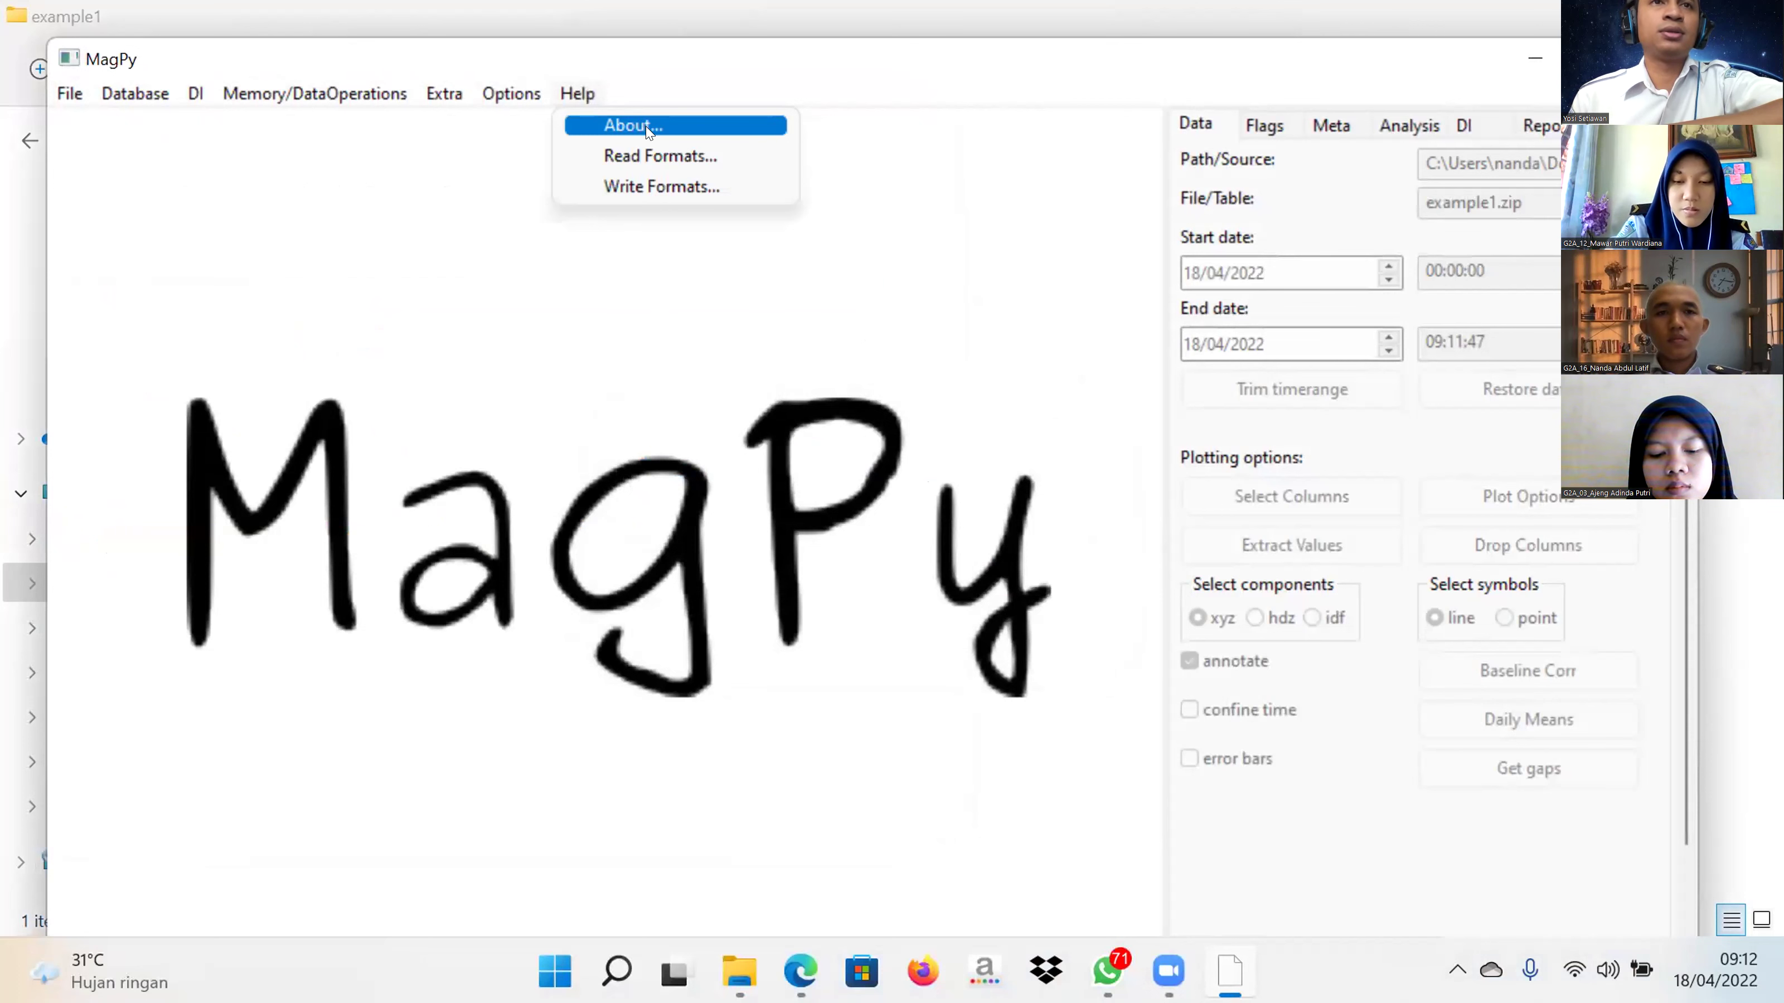
{"action": "left_click", "coordinate": [660, 156]}
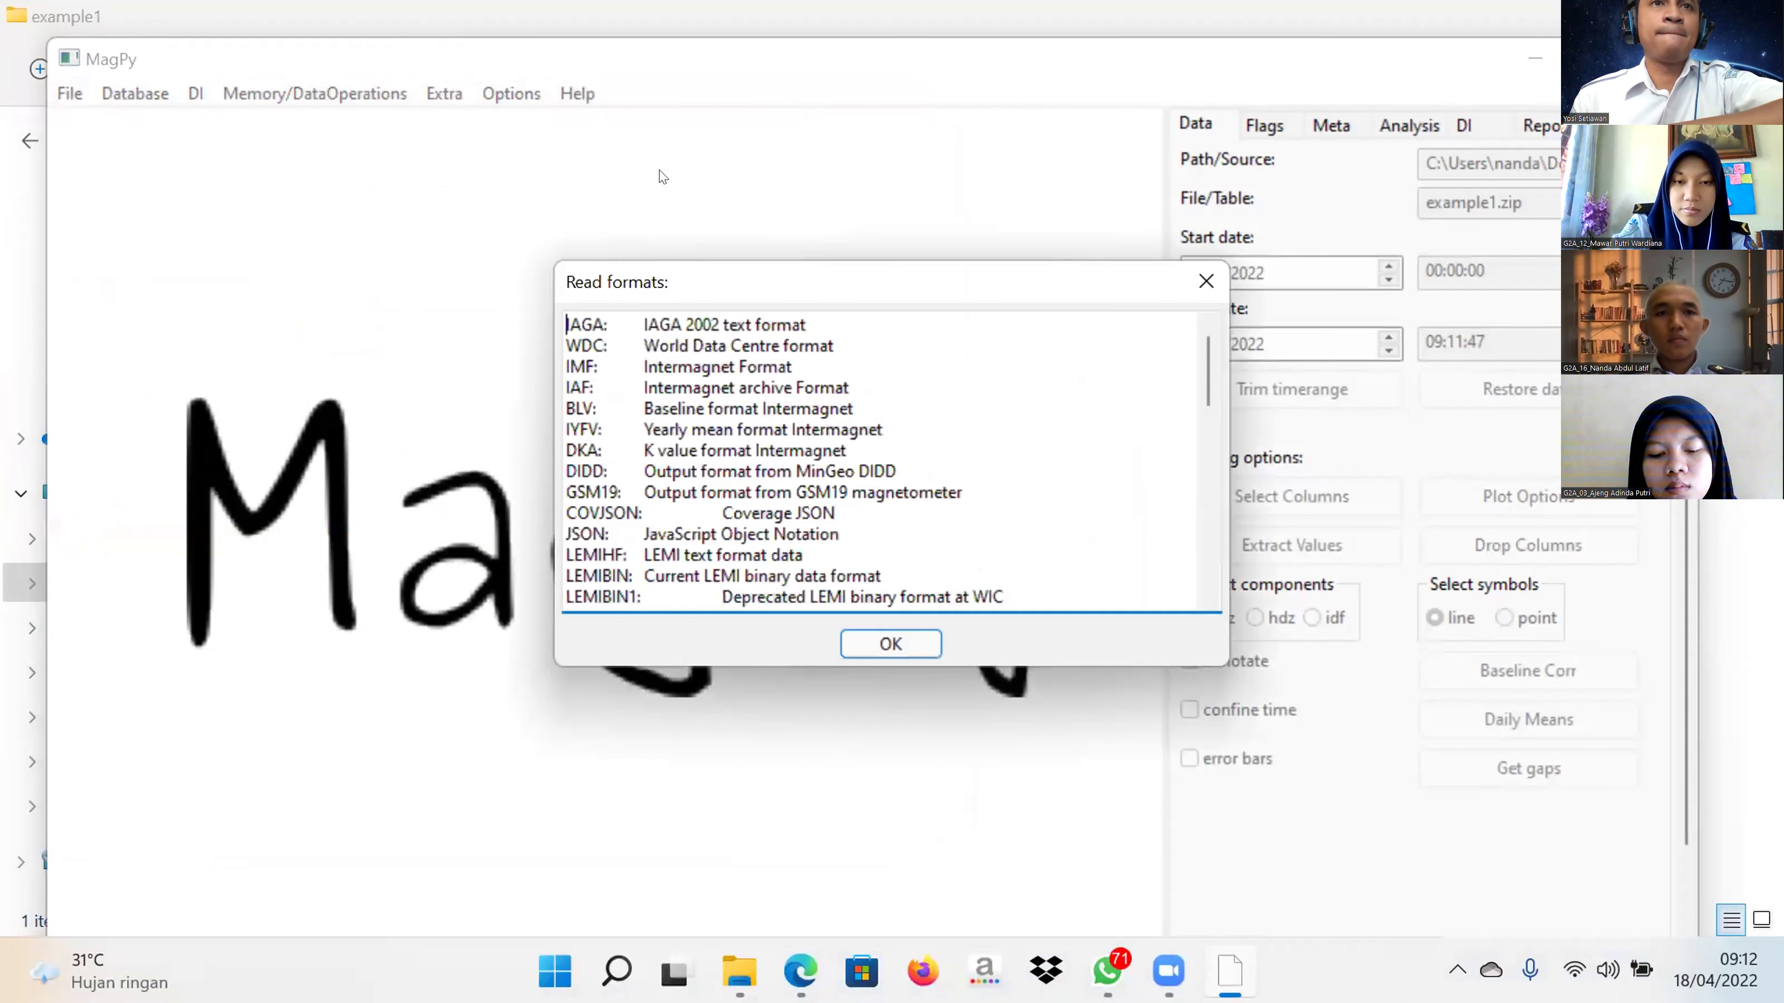
{"action": "scroll", "coordinate": [694, 439], "scroll_direction": "down", "scroll_amount": 2}
{"action": "scroll", "coordinate": [698, 436], "scroll_direction": "up", "scroll_amount": 2}
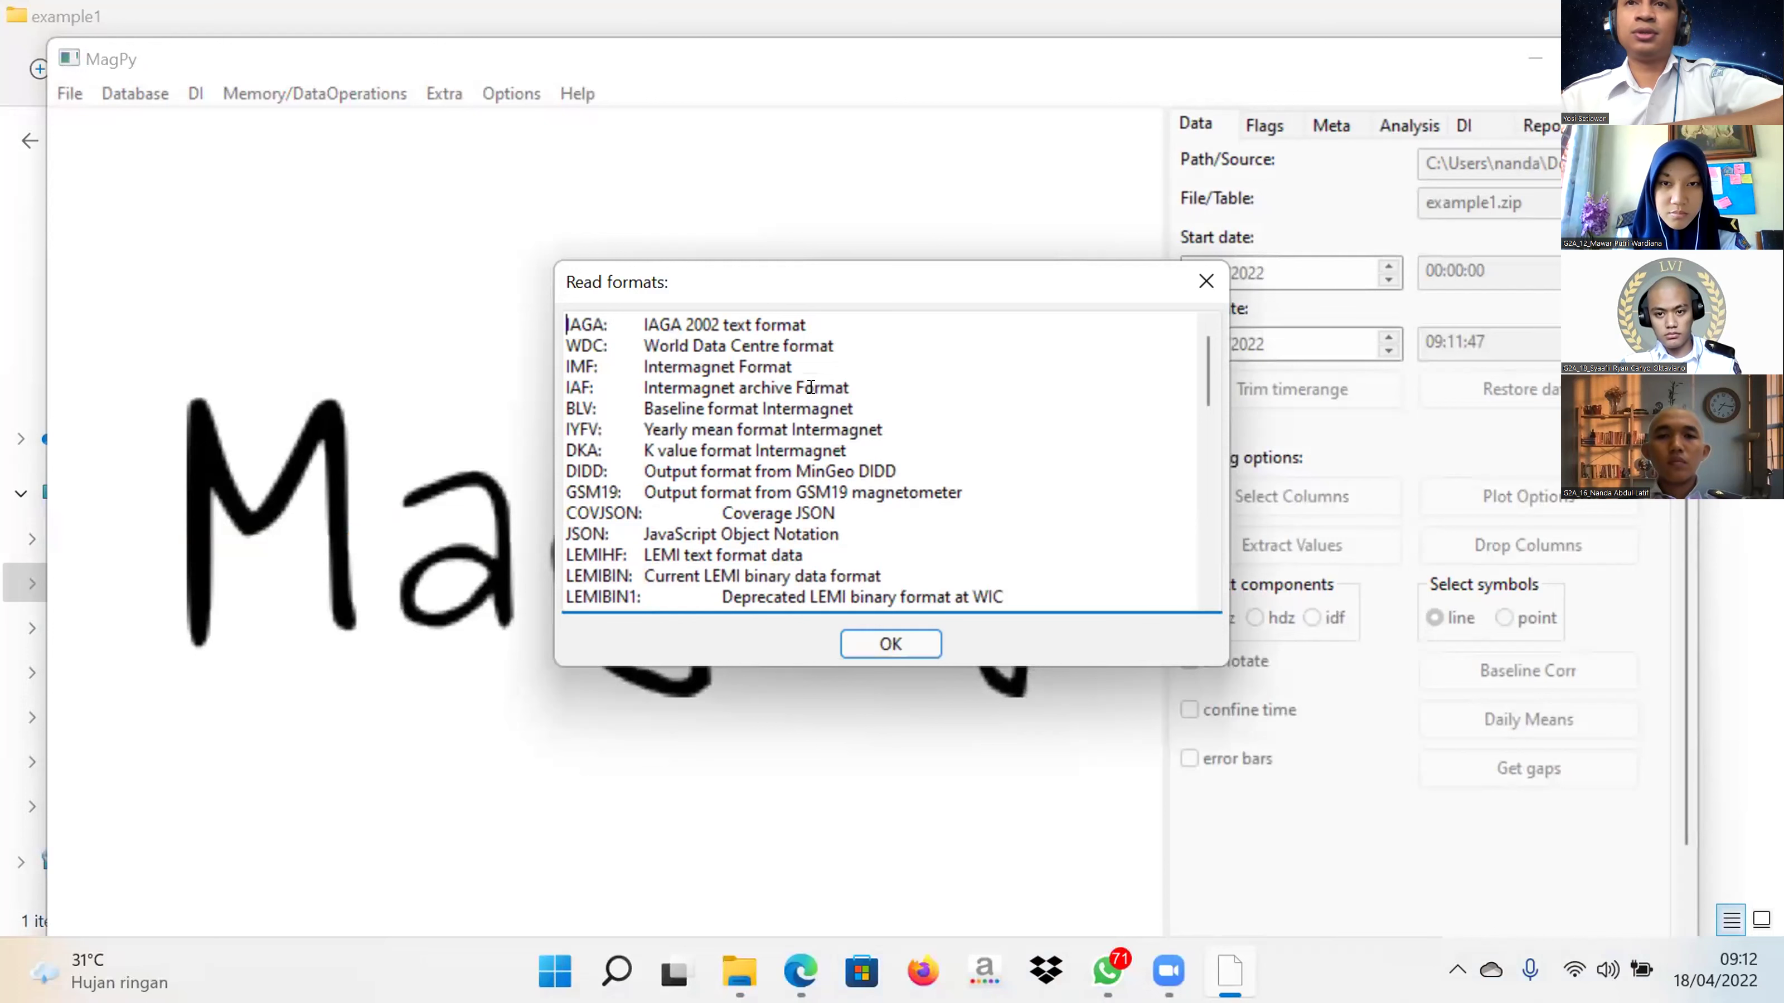
{"action": "scroll", "coordinate": [810, 387], "scroll_direction": "down", "scroll_amount": 2}
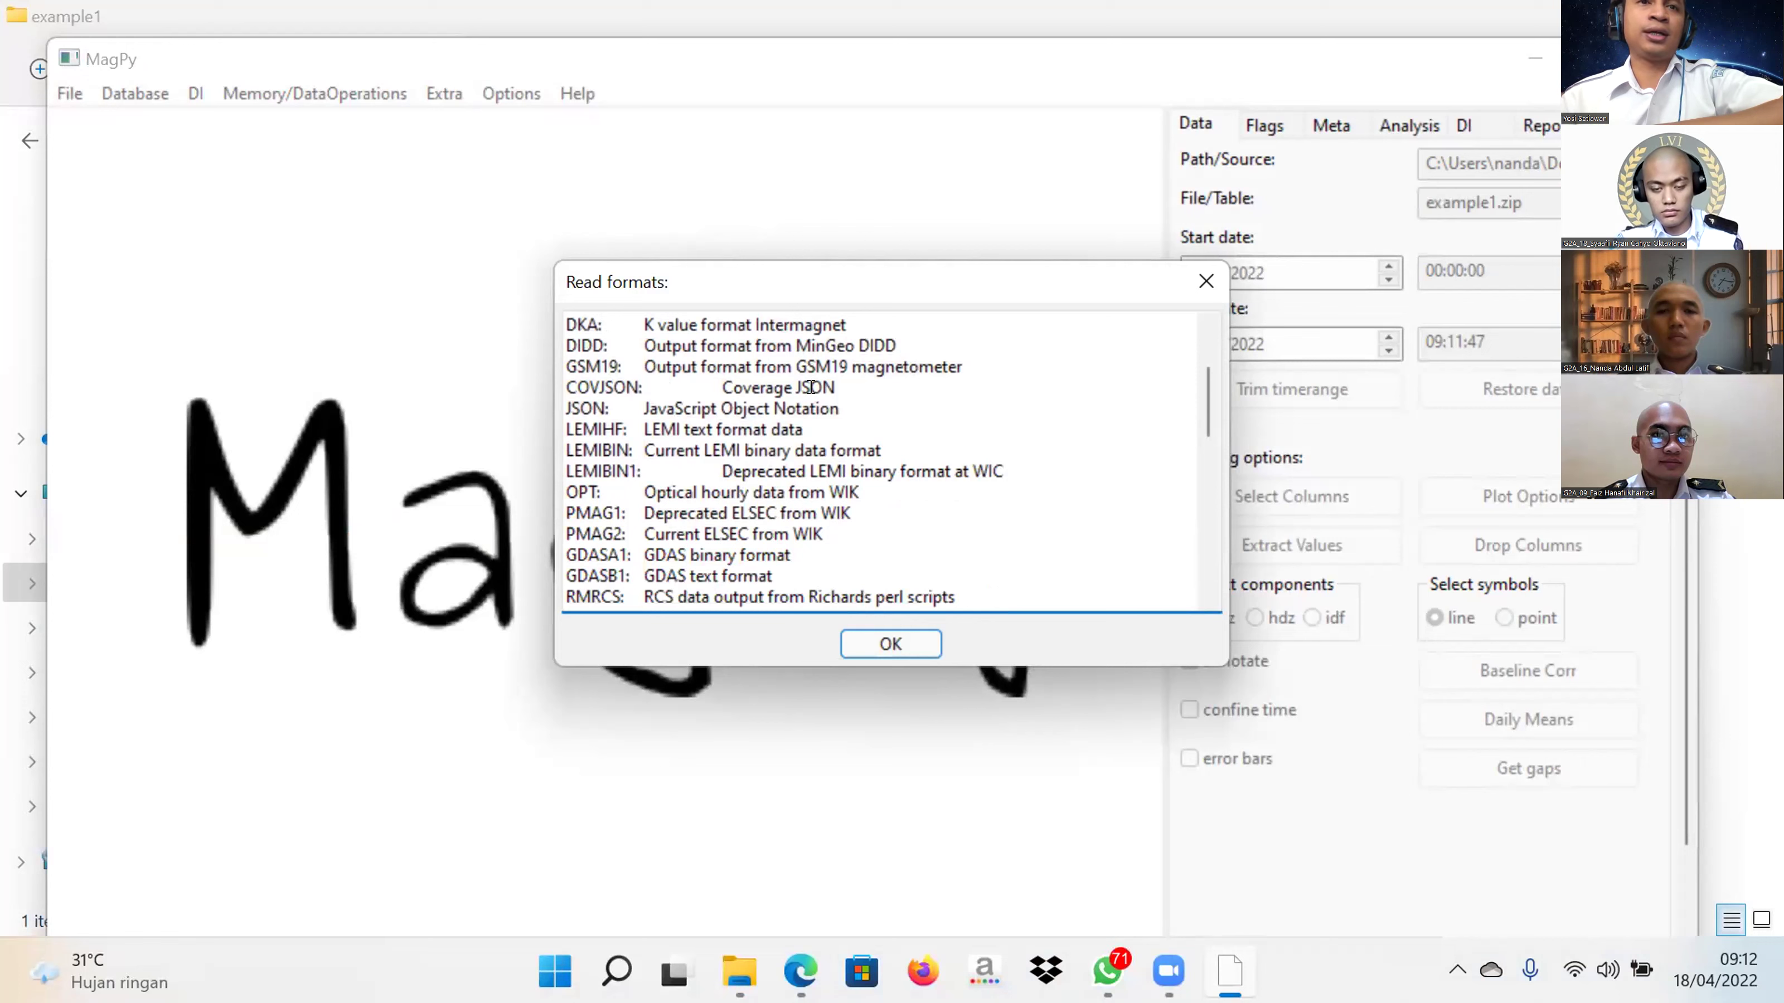
{"action": "scroll", "coordinate": [811, 387], "scroll_direction": "down", "scroll_amount": 2}
{"action": "scroll", "coordinate": [811, 387], "scroll_direction": "down", "scroll_amount": 3}
{"action": "scroll", "coordinate": [811, 387], "scroll_direction": "up", "scroll_amount": 7}
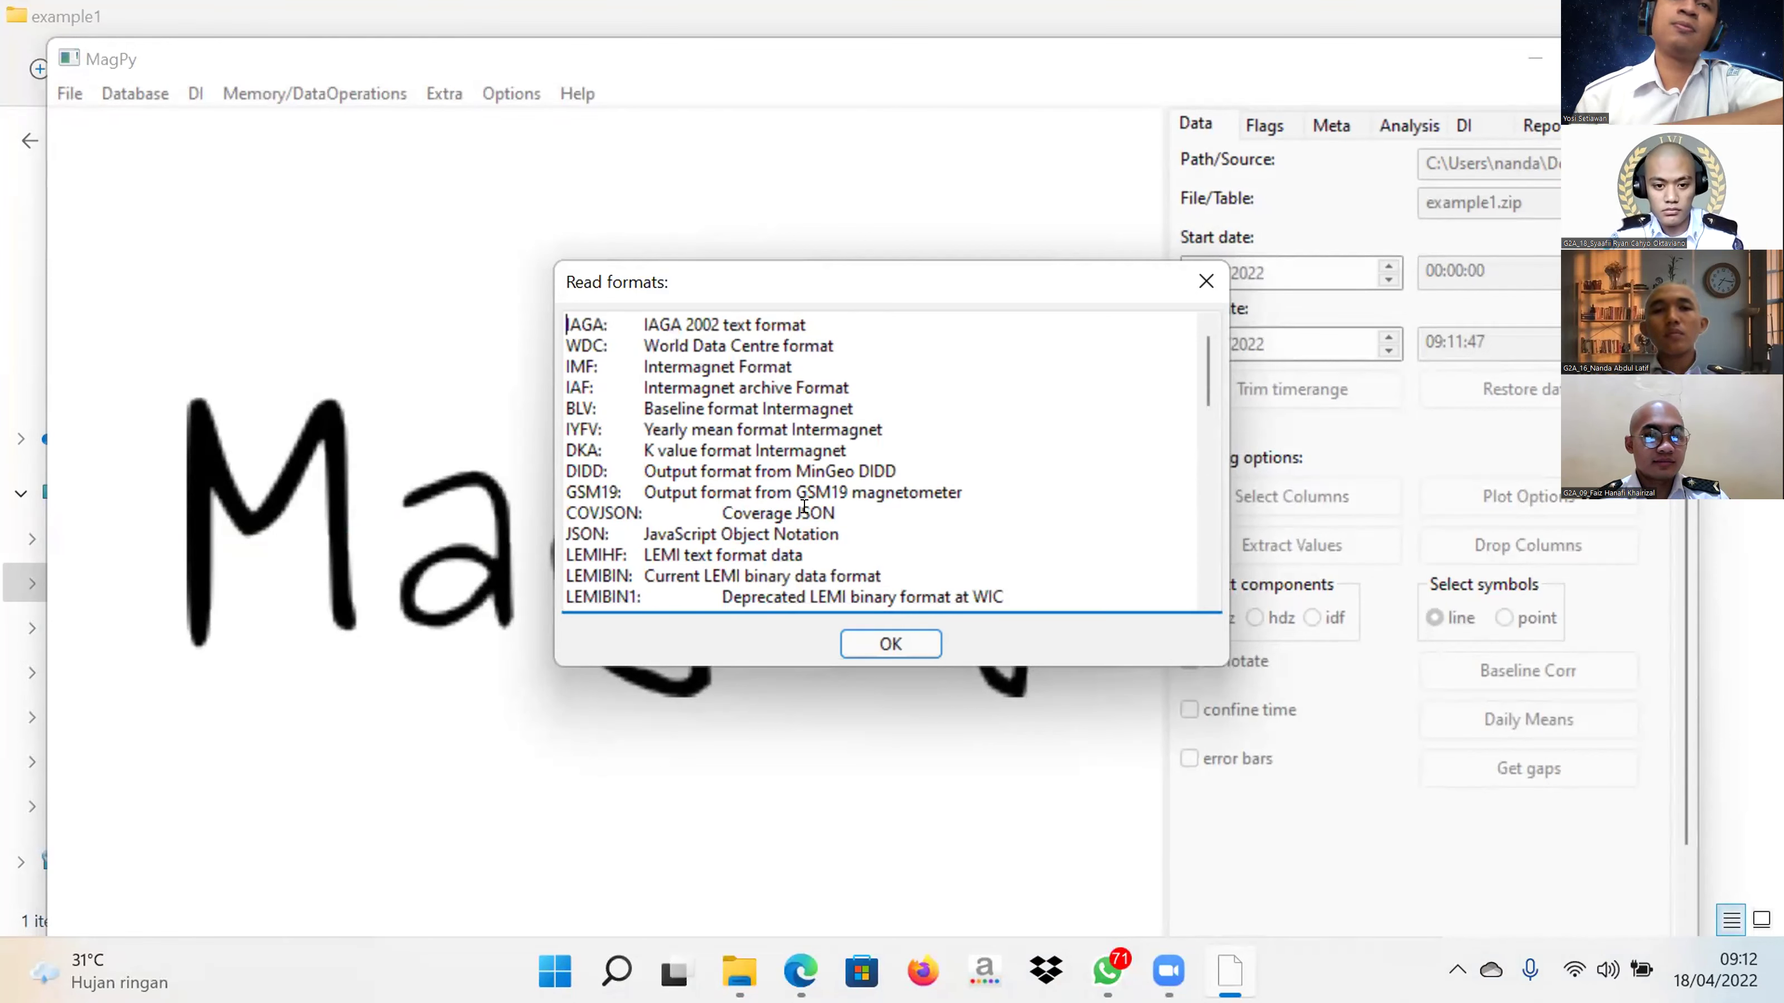
{"action": "left_click", "coordinate": [899, 632]}
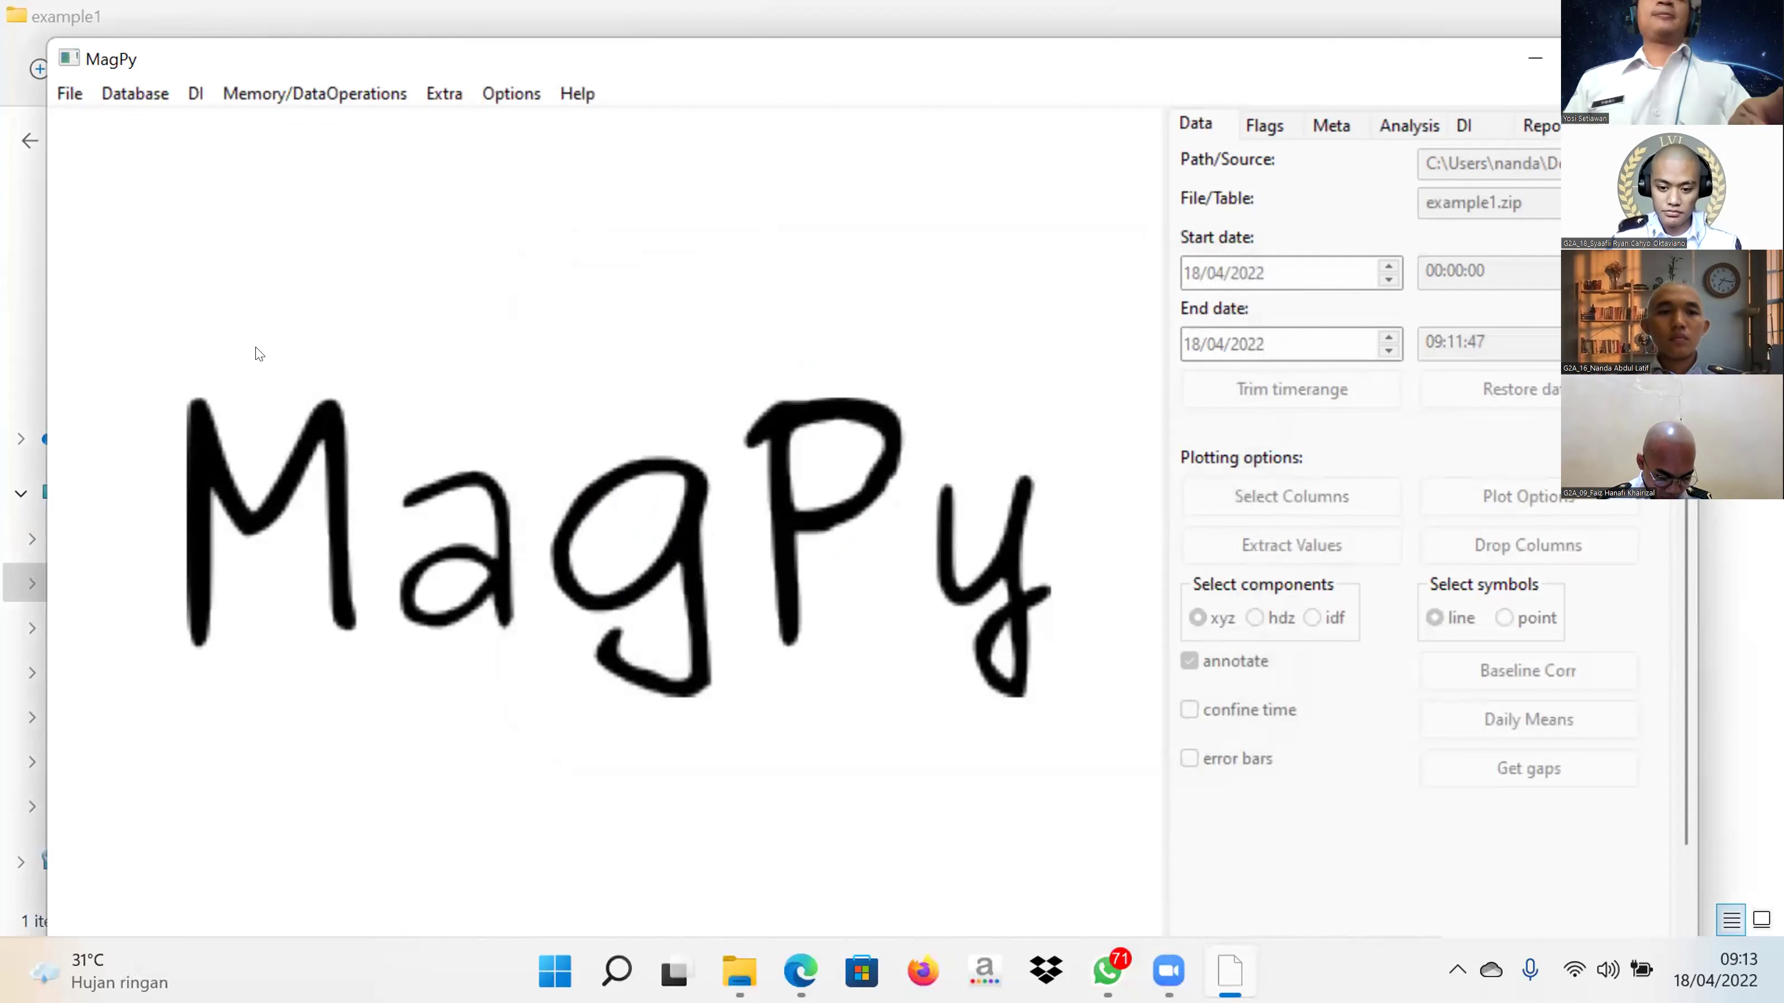
Step: Try to open example5.sec from the Test Data Magpy folder
{"action": "left_click", "coordinate": [70, 93]}
{"action": "key", "text": "Return"}
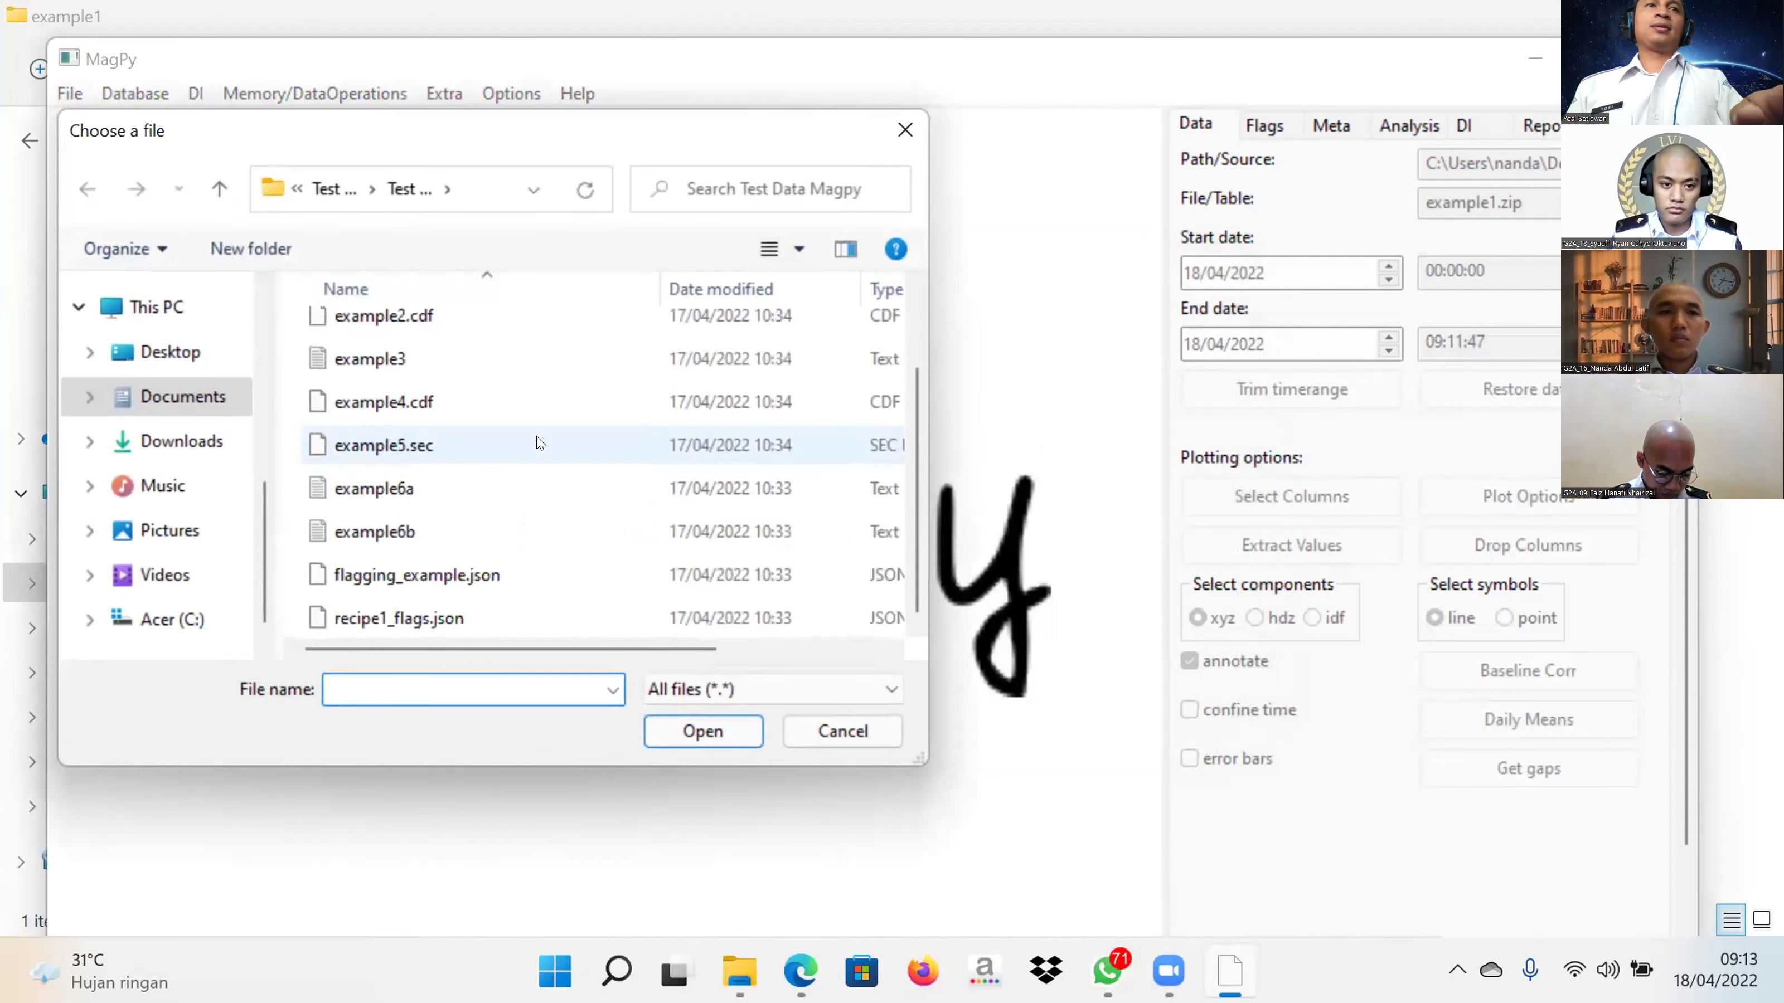
{"action": "left_click", "coordinate": [467, 445]}
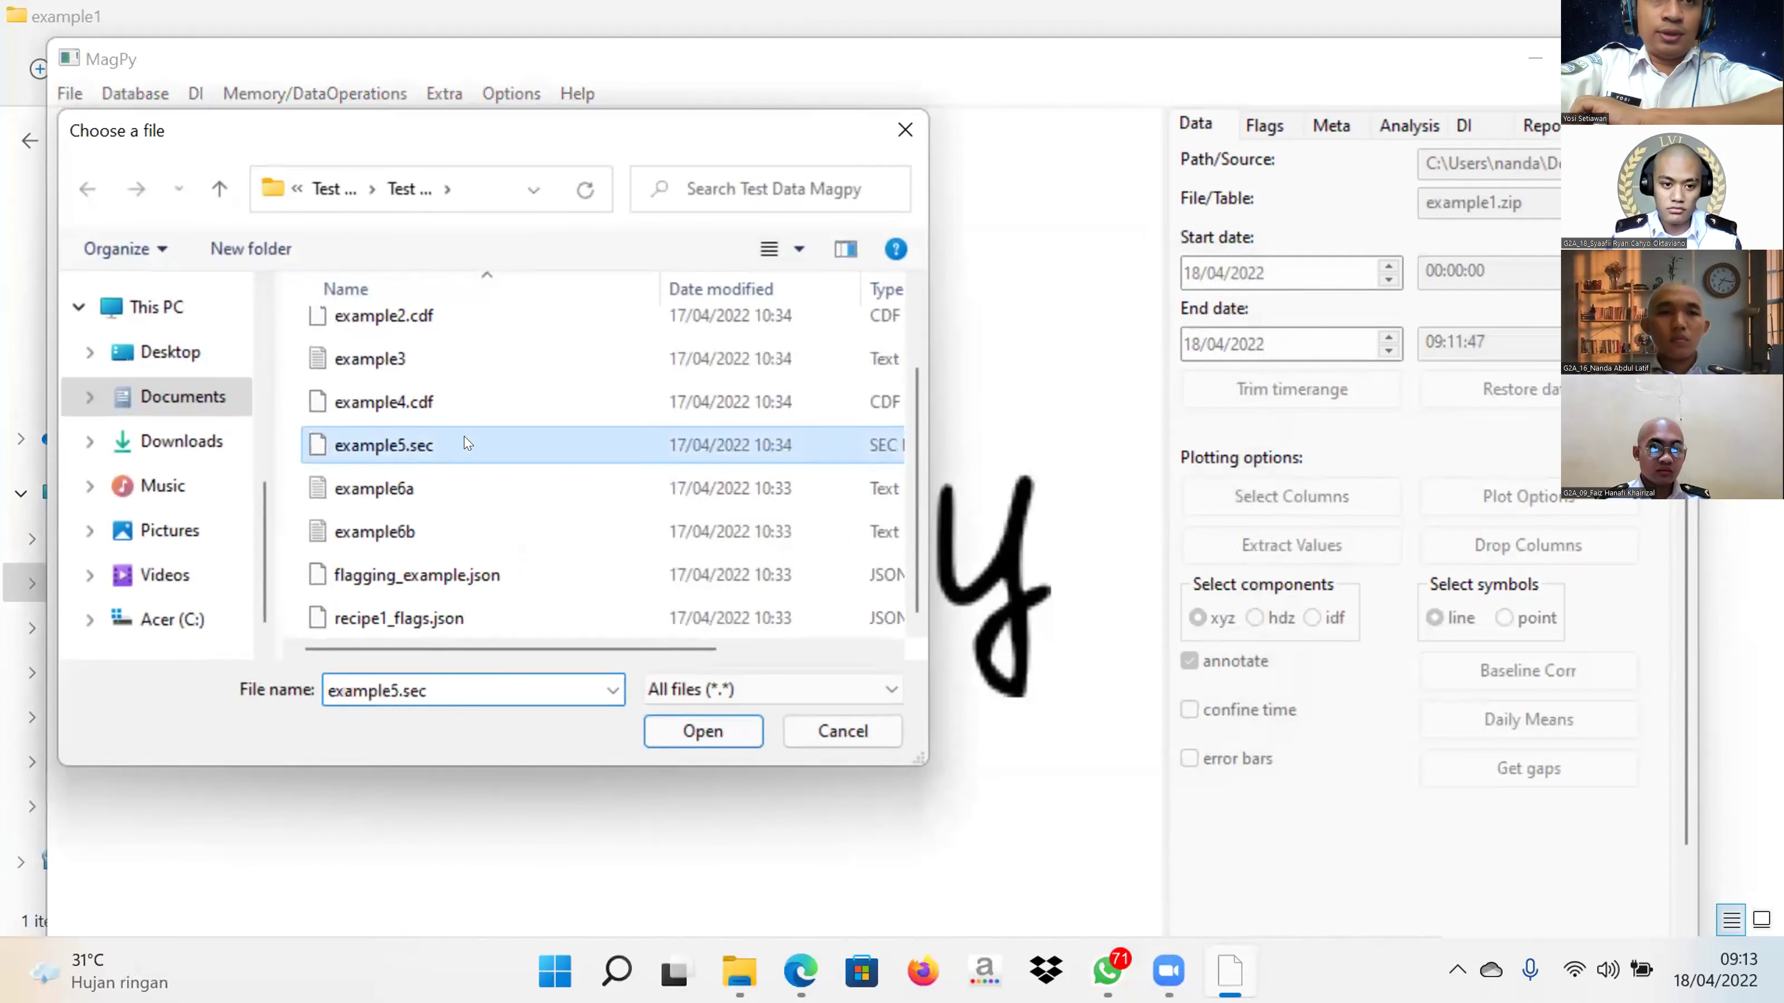
{"action": "left_click", "coordinate": [701, 730]}
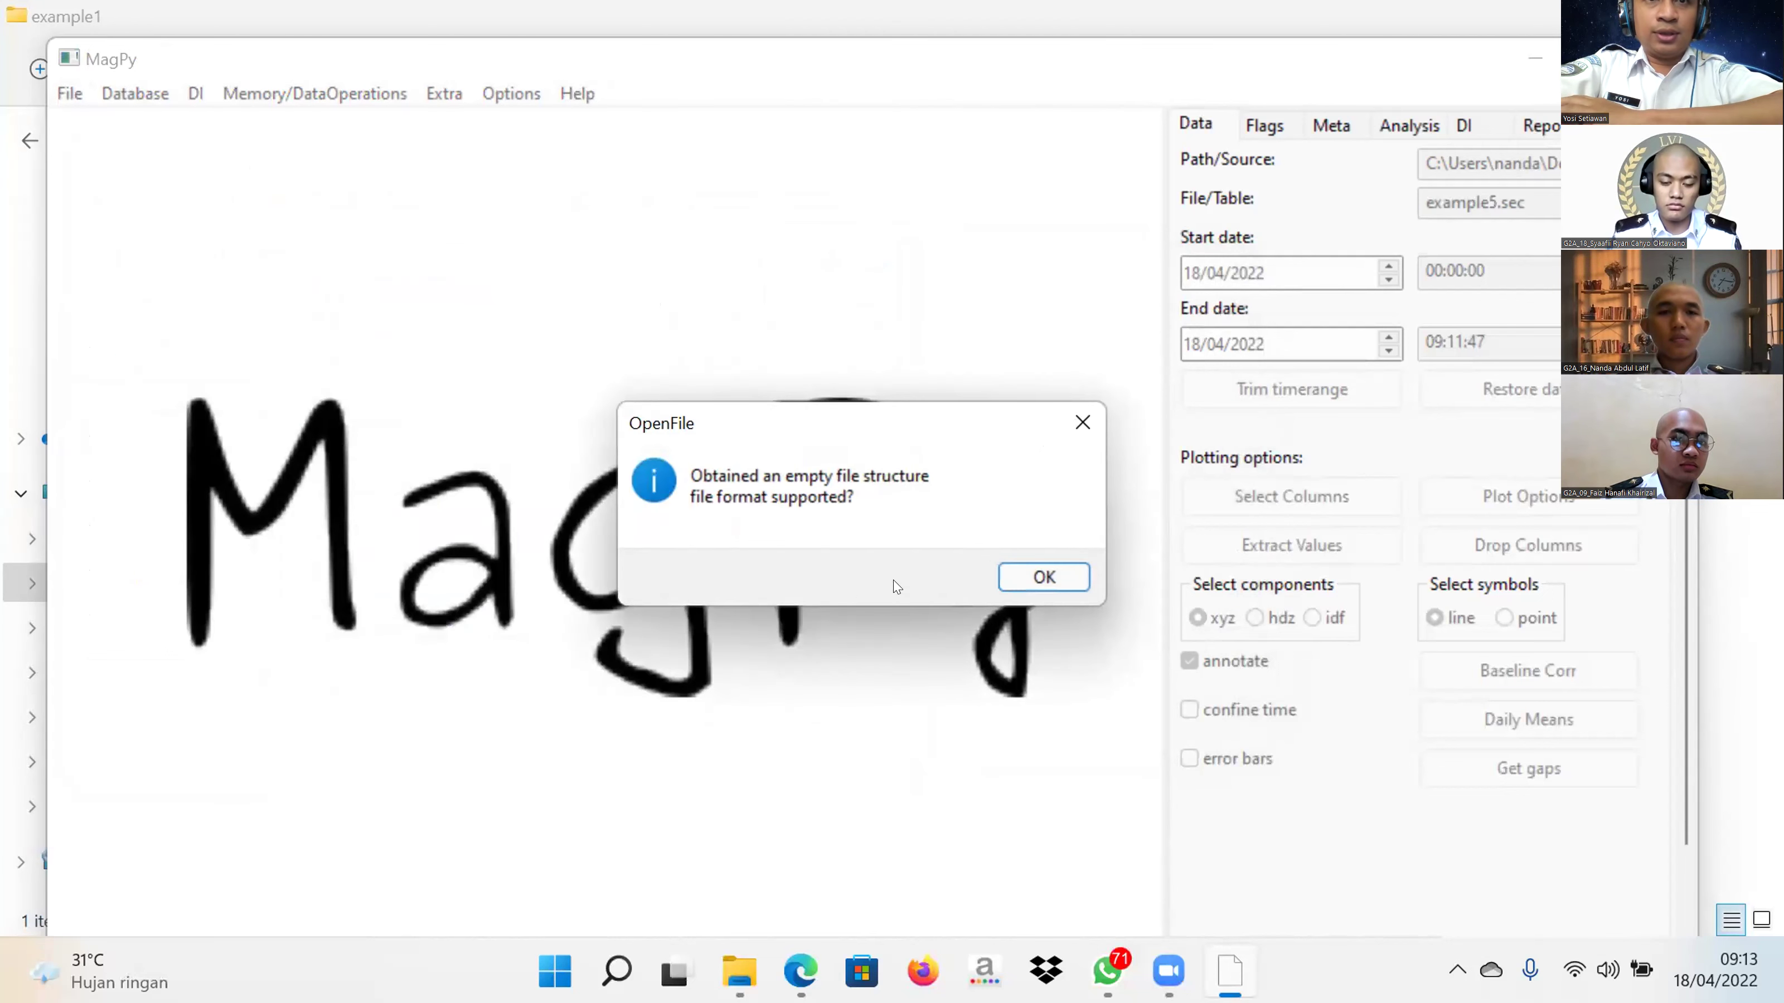
{"action": "left_click", "coordinate": [998, 576]}
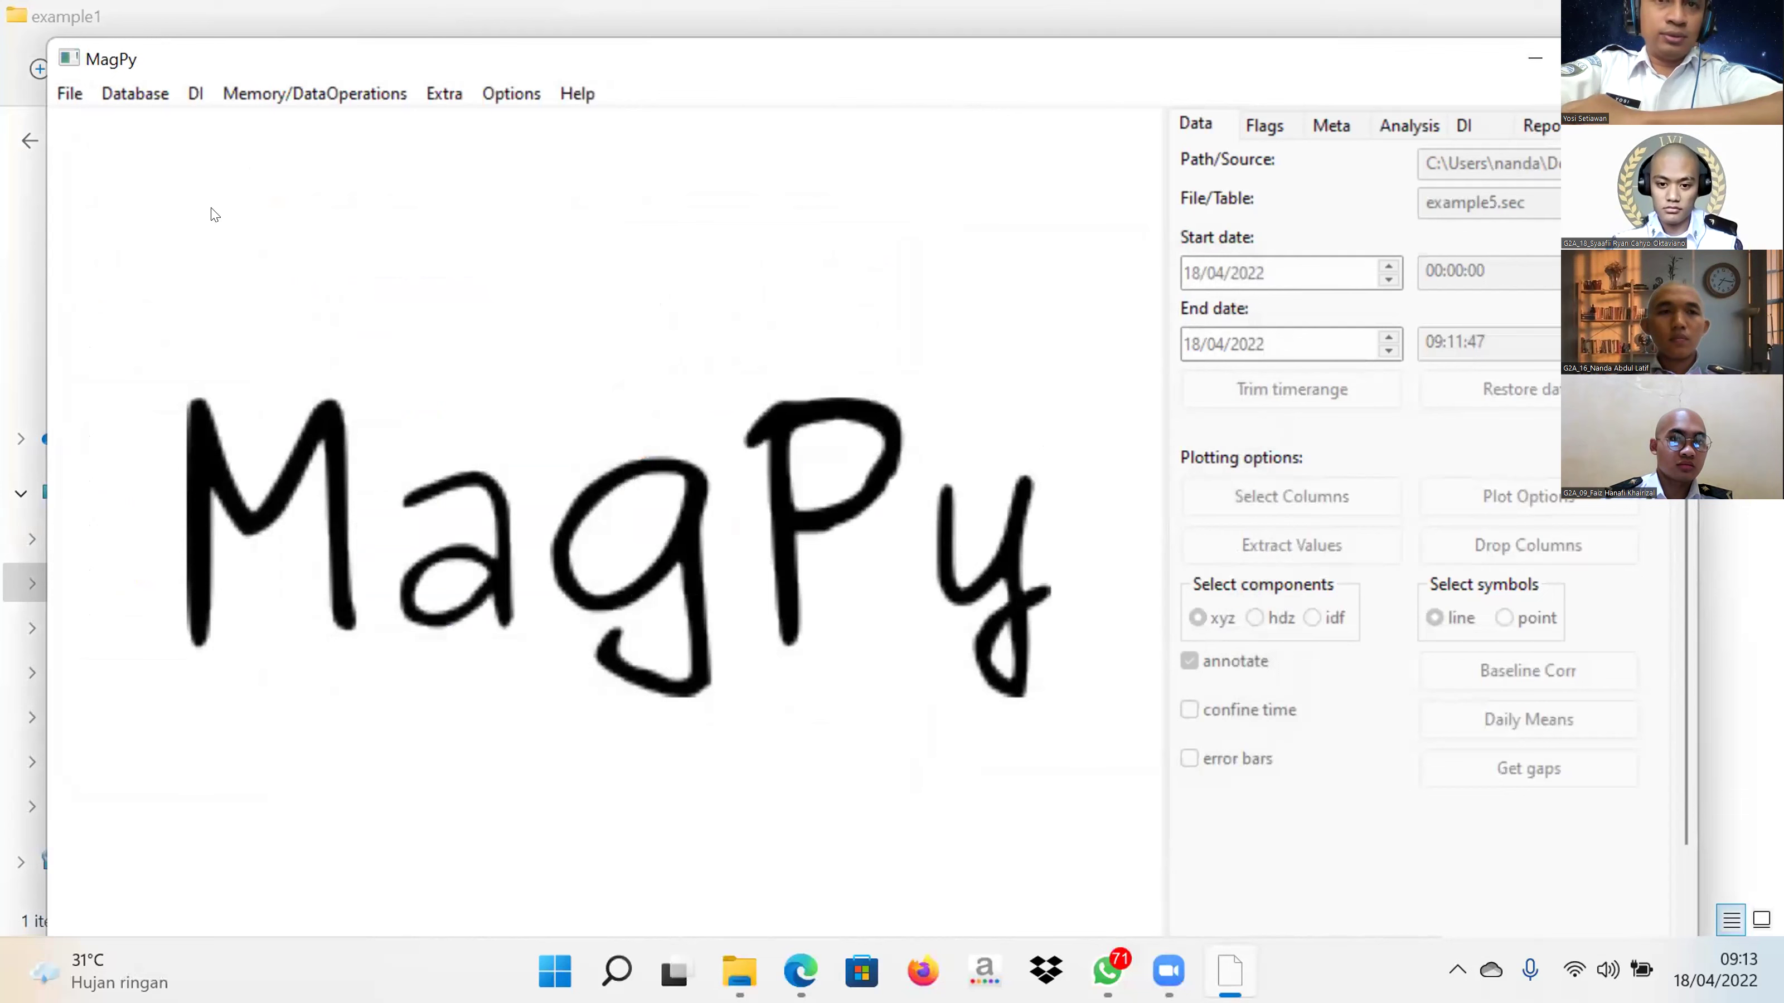
Step: Open example2.cdf from the Test Data Magpy folder
{"action": "left_click", "coordinate": [69, 95]}
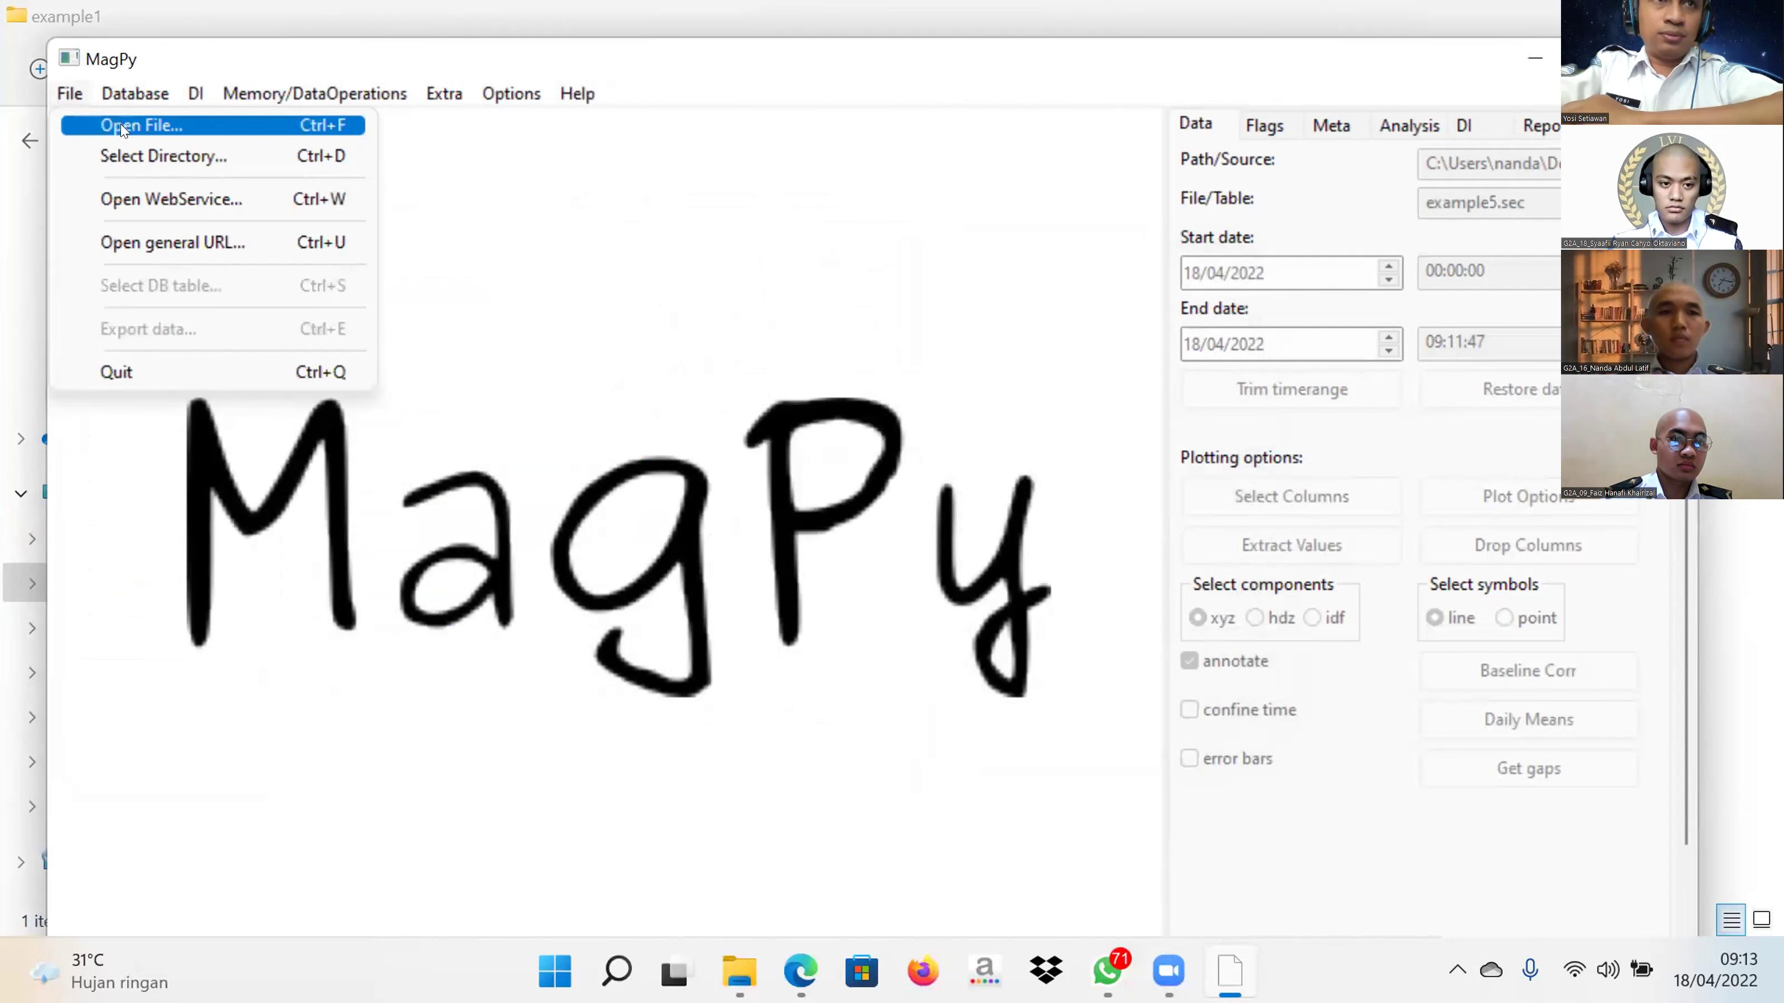
{"action": "left_click", "coordinate": [121, 130]}
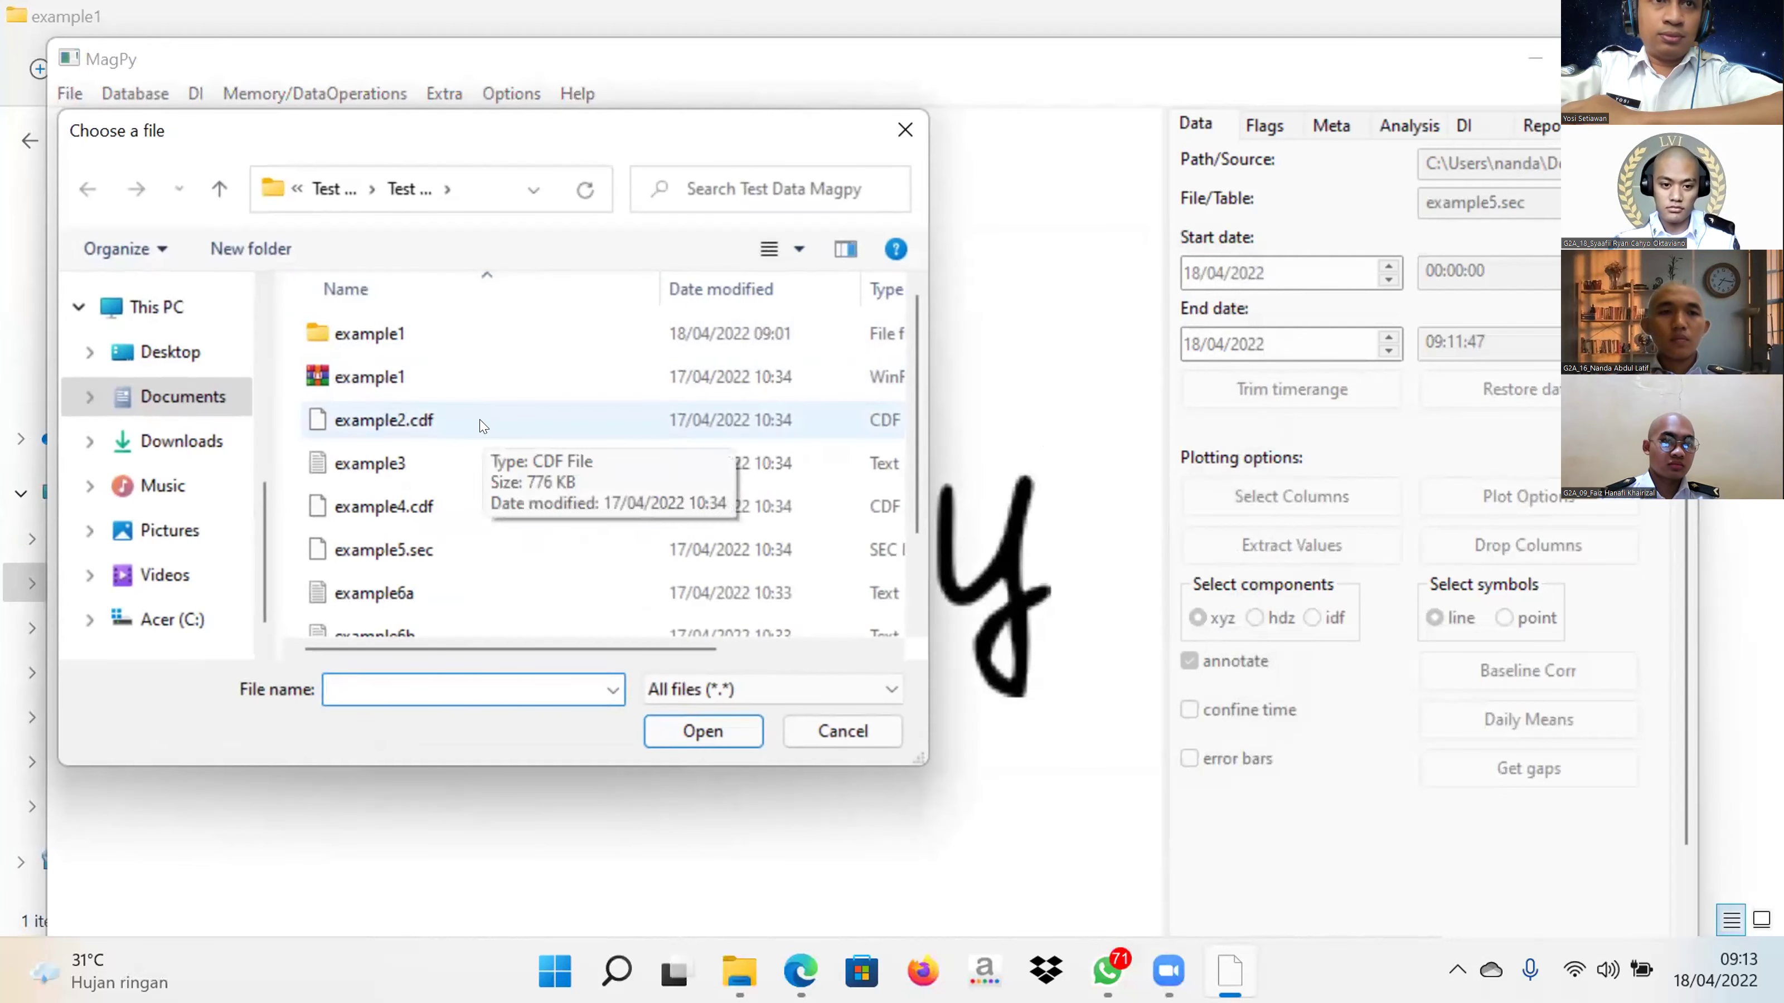
{"action": "scroll", "coordinate": [481, 425], "scroll_direction": "down", "scroll_amount": 1}
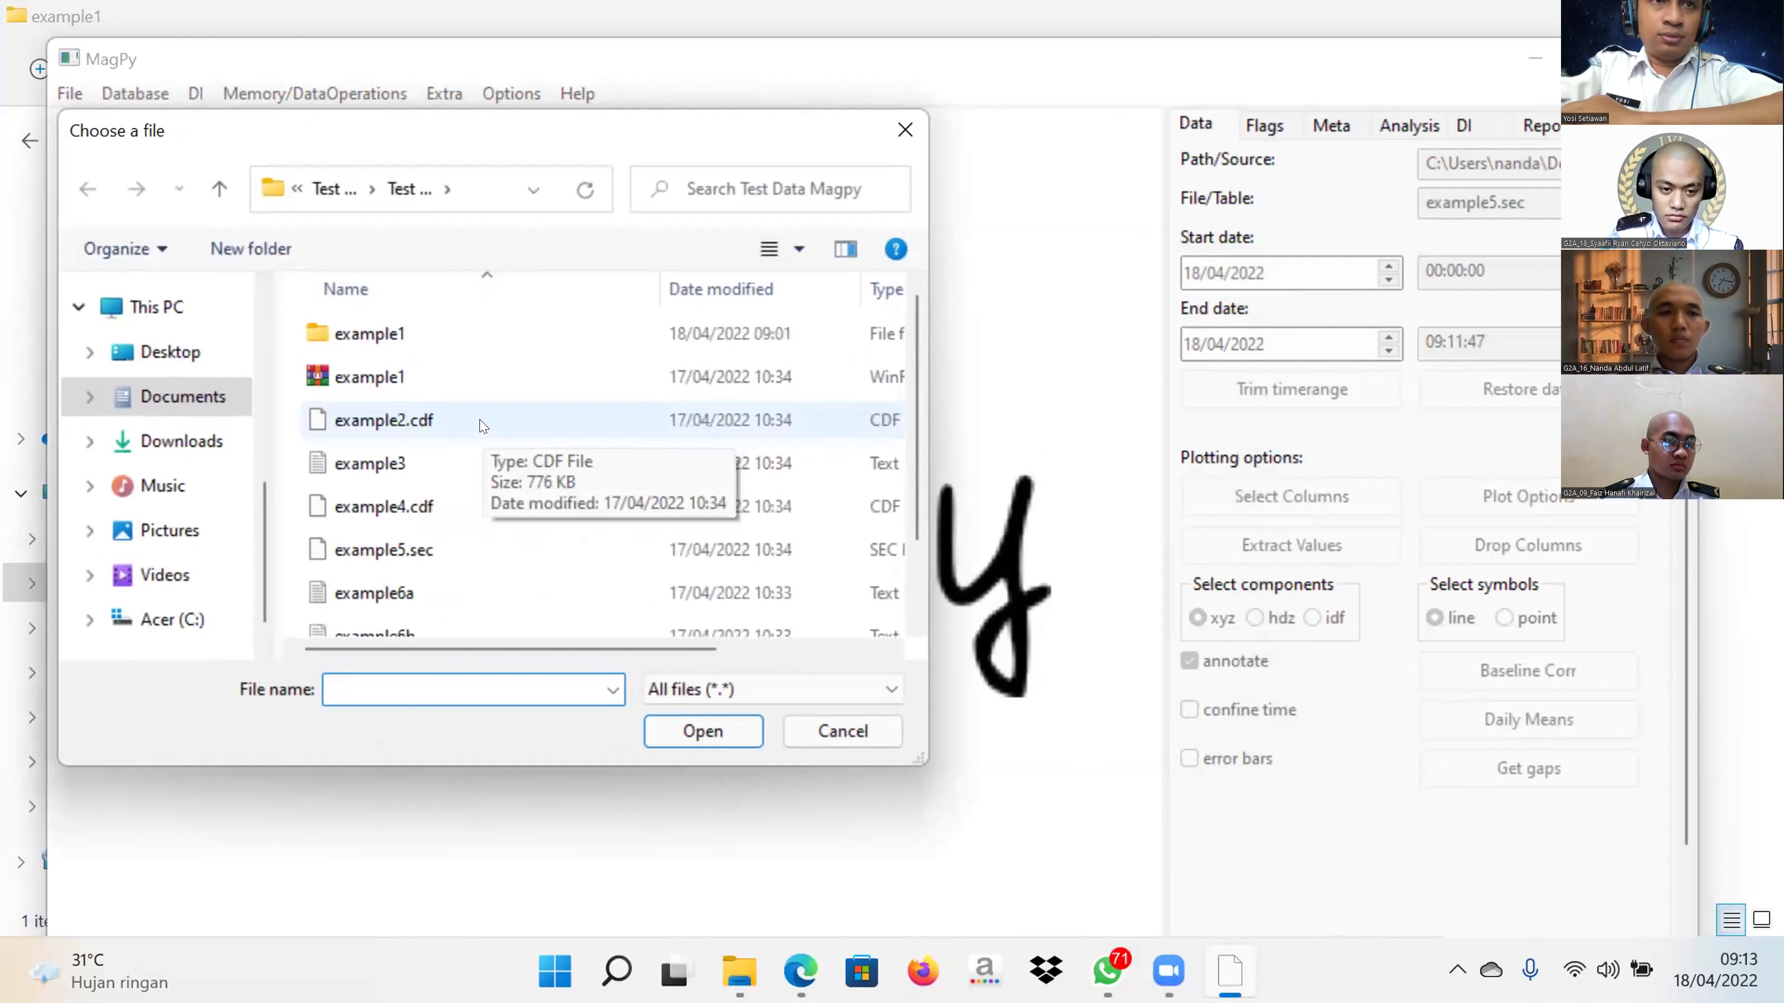
{"action": "left_click", "coordinate": [484, 425]}
{"action": "left_click", "coordinate": [675, 725]}
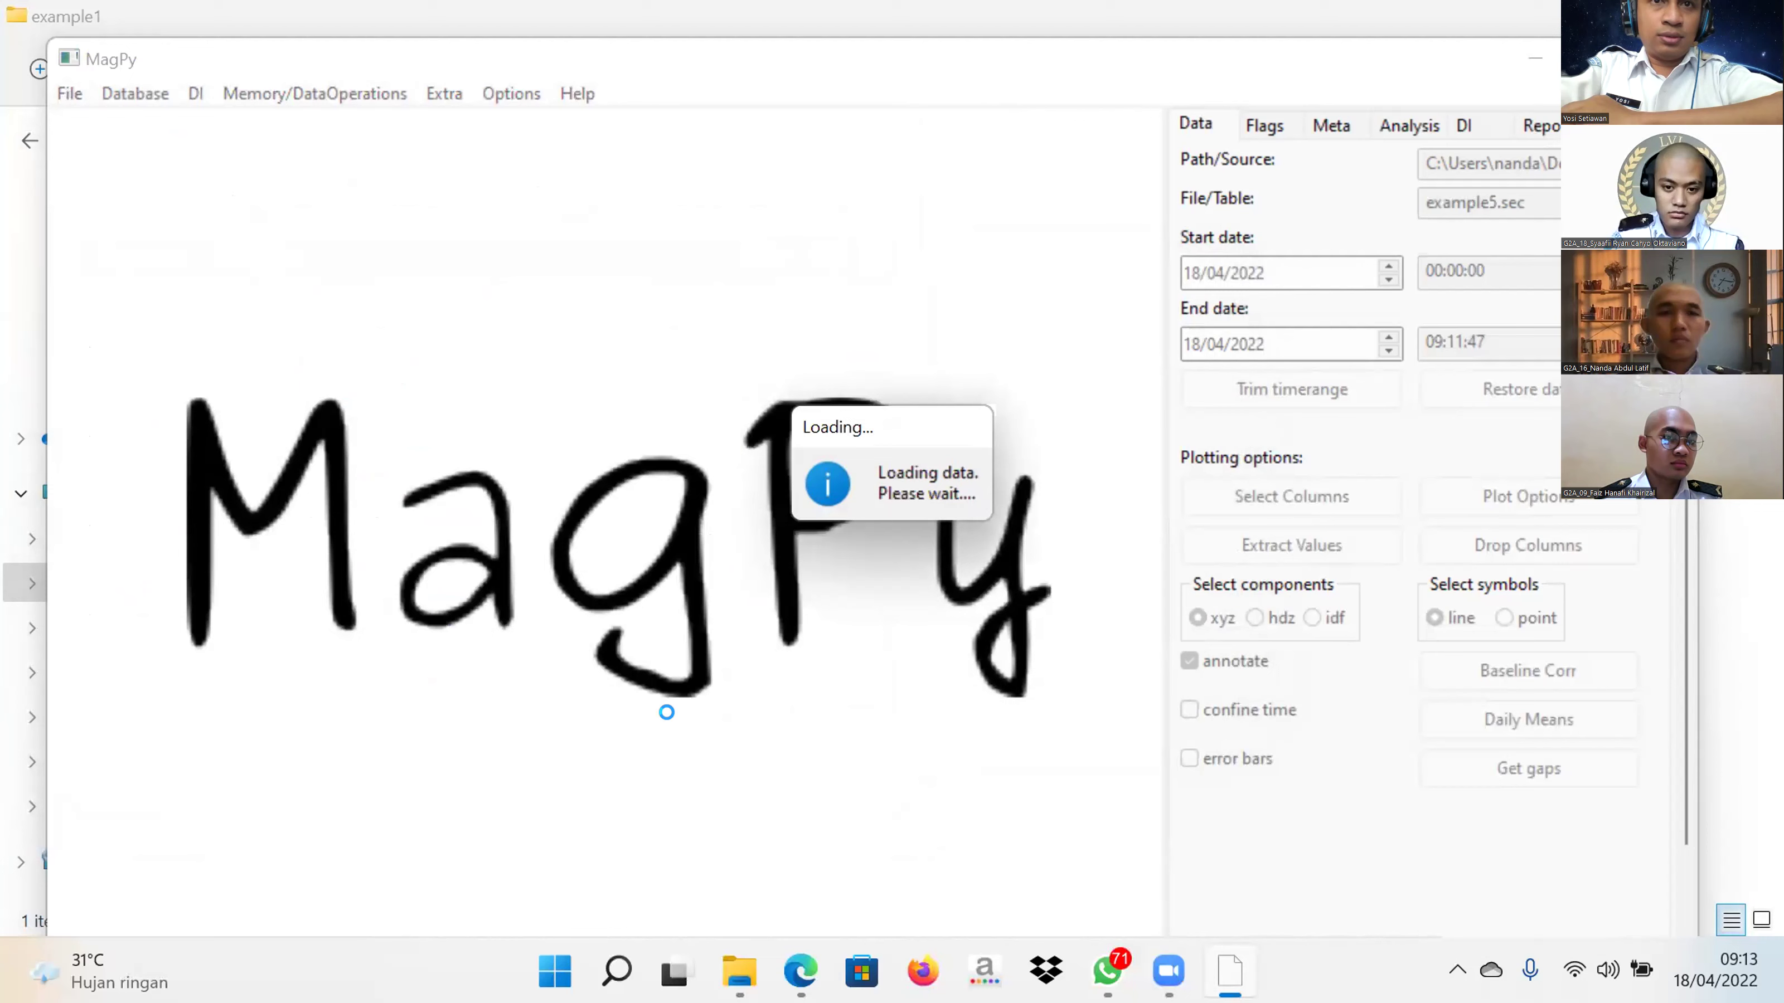
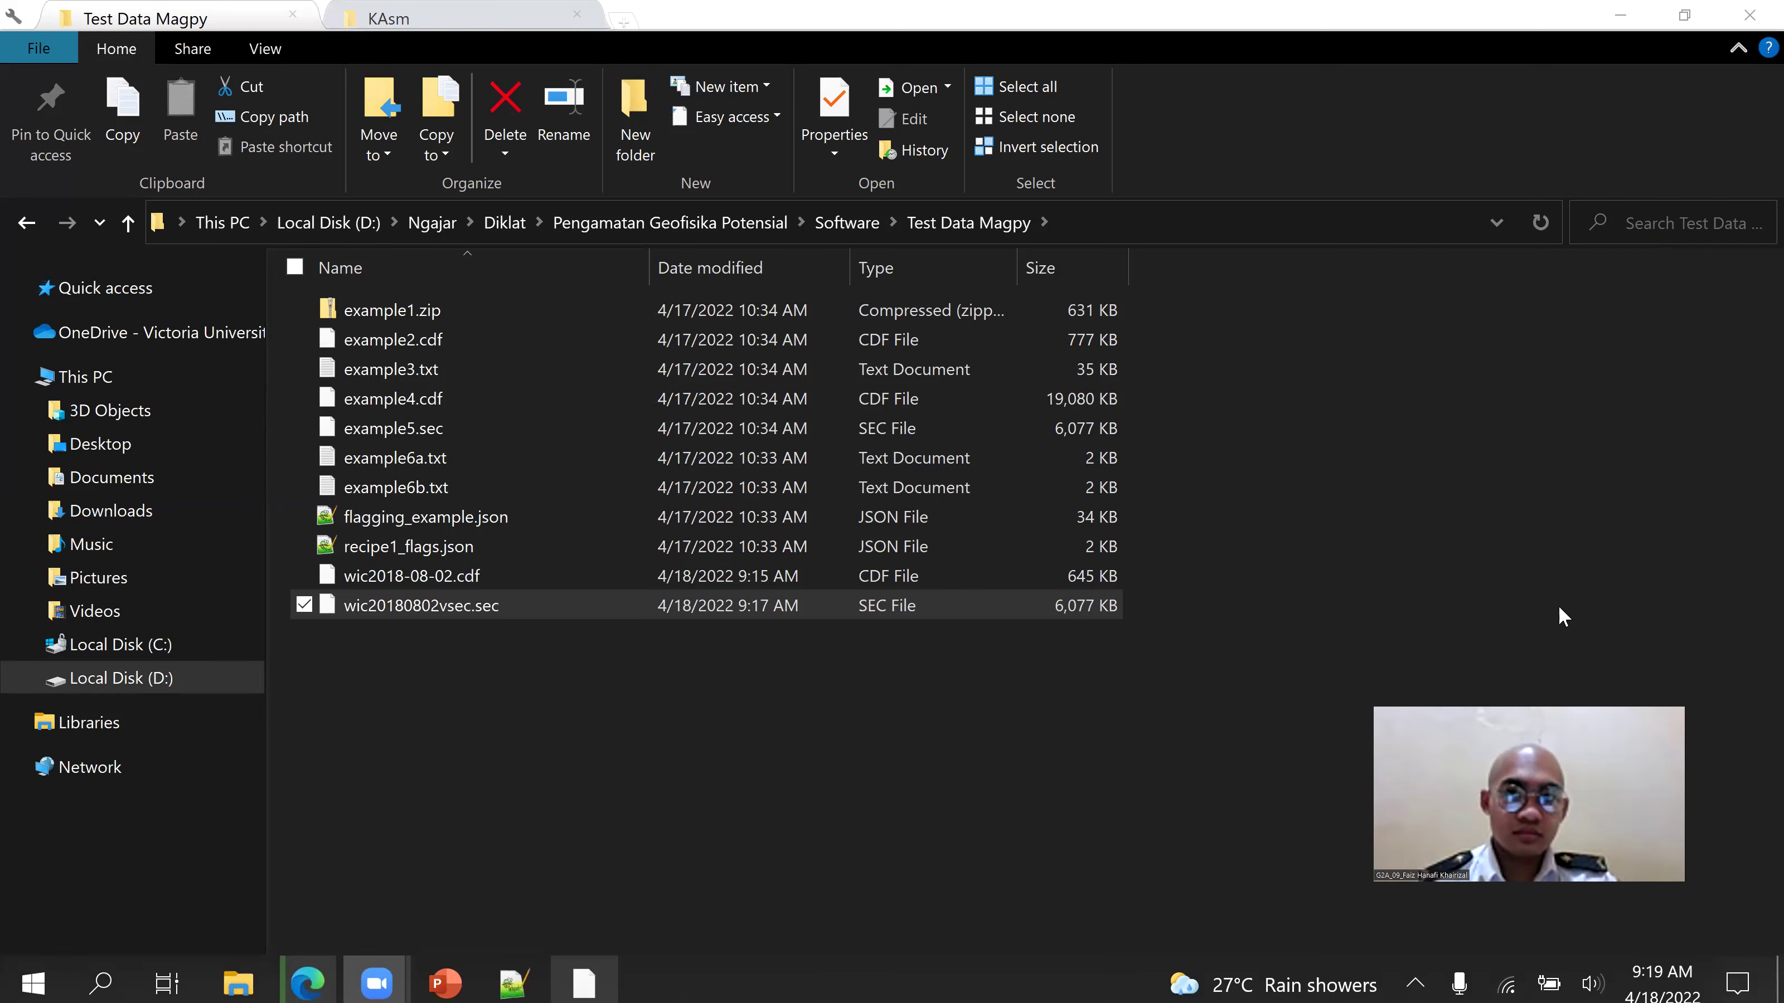
Step: Switch from File Explorer to the MagPy window and review the report log of loaded and exported data
{"action": "key", "text": "alt+Tab"}
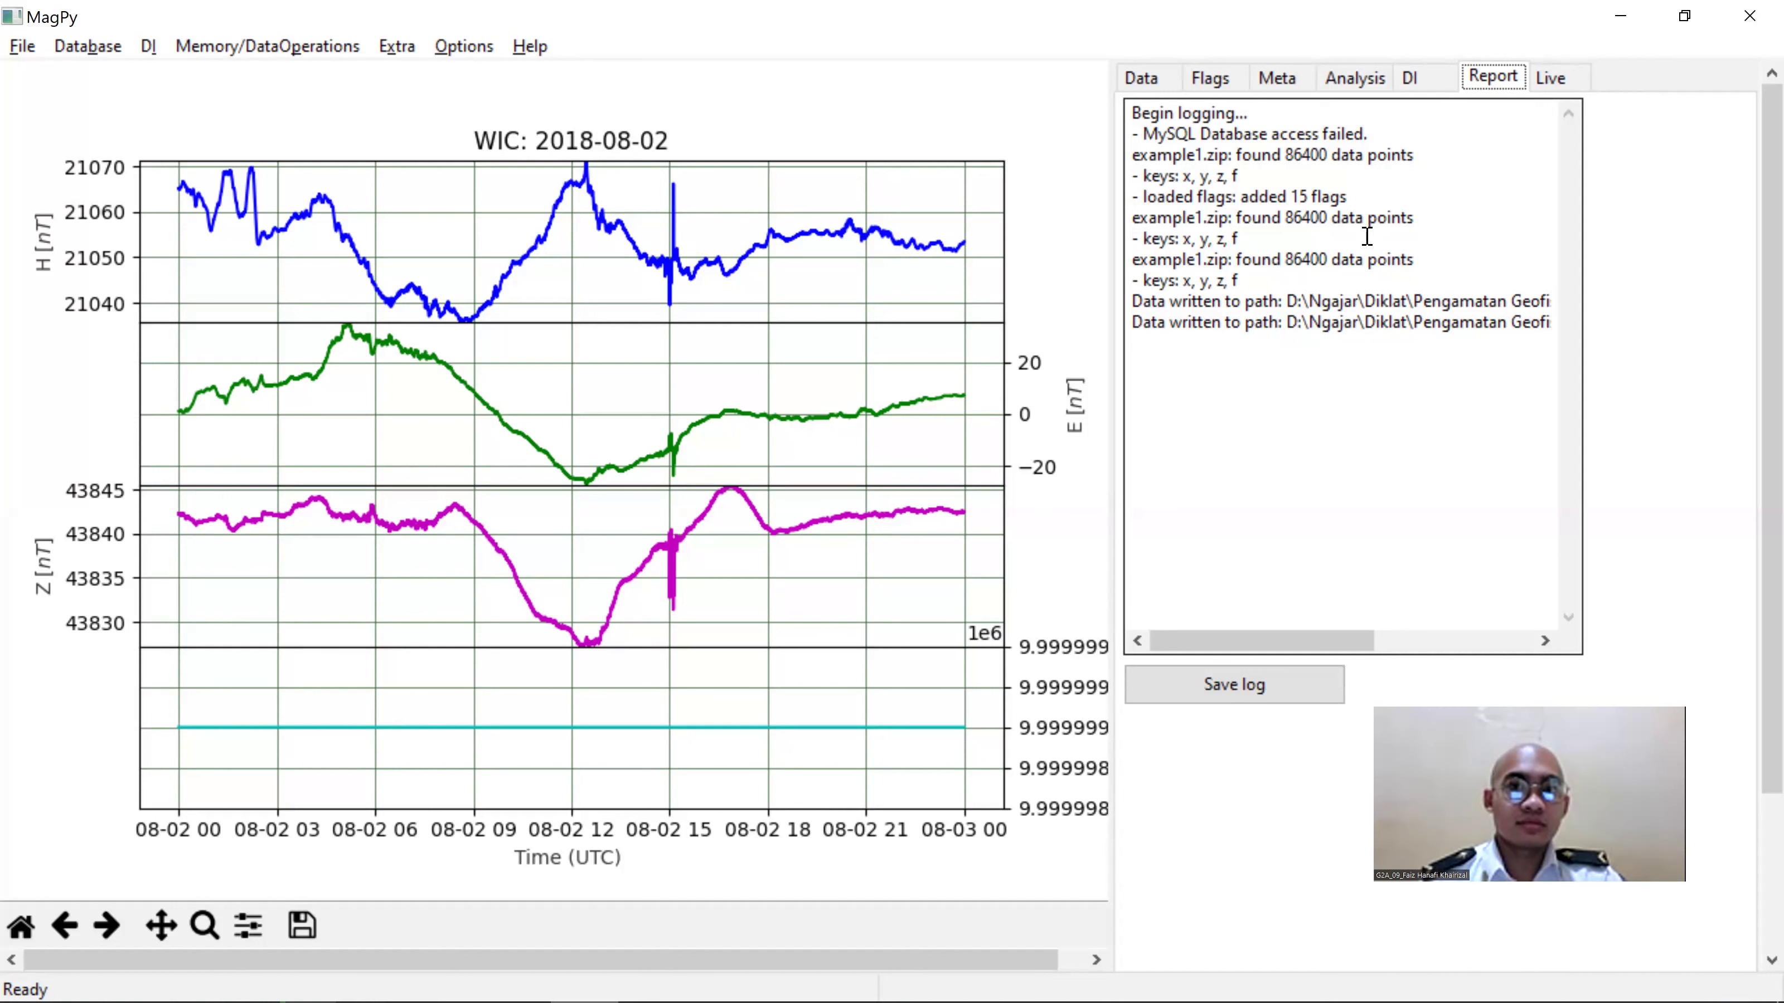
{"action": "left_click_drag", "start_coordinate": [1209, 641], "coordinate": [1155, 658]}
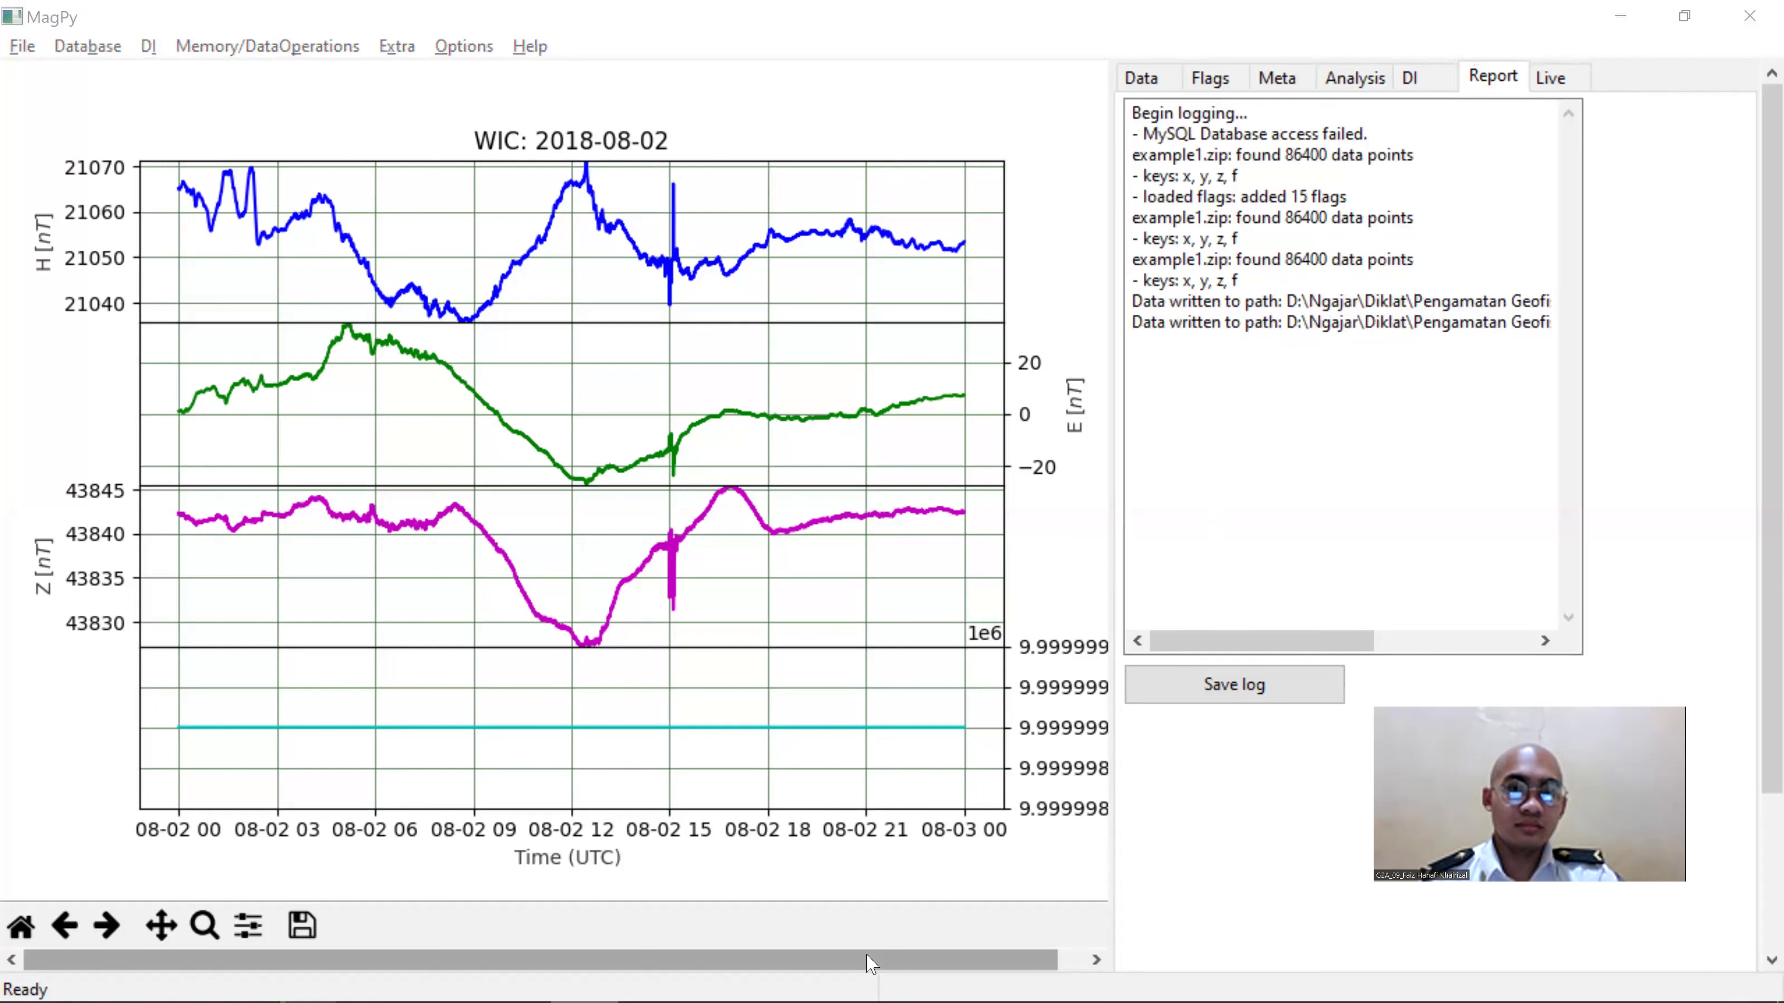
{"action": "left_click_drag", "start_coordinate": [1184, 641], "coordinate": [1087, 599]}
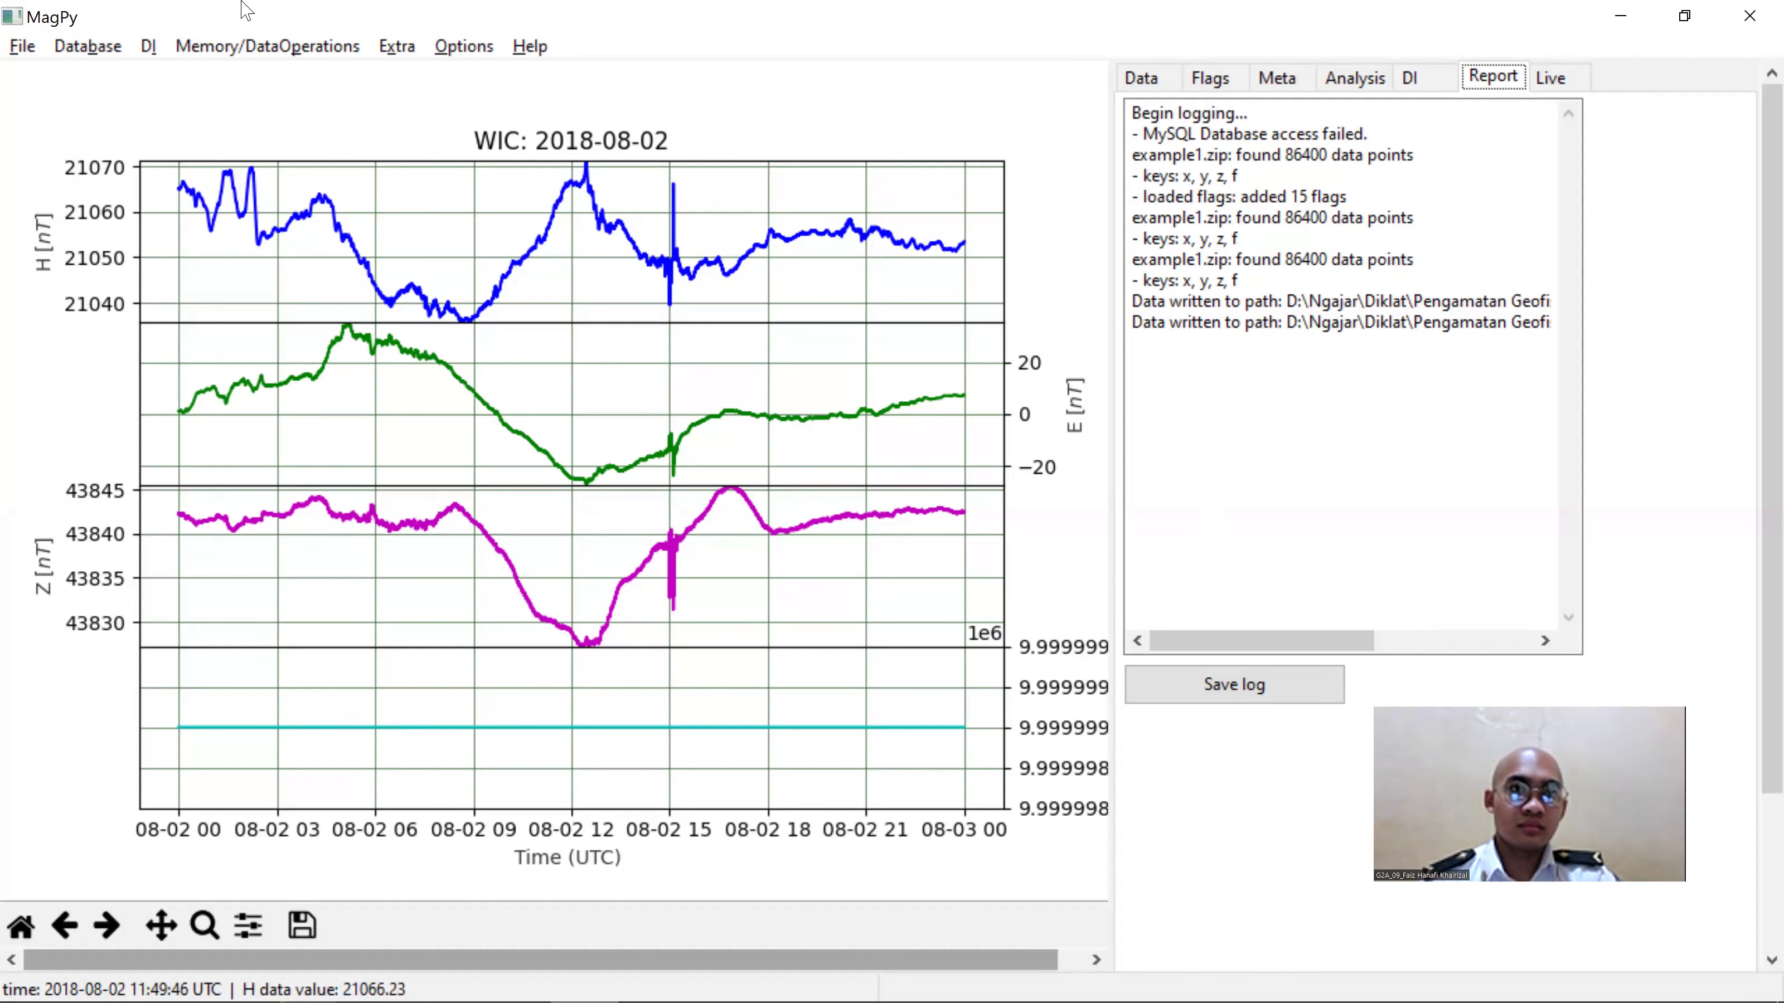
{"action": "left_click", "coordinate": [35, 46]}
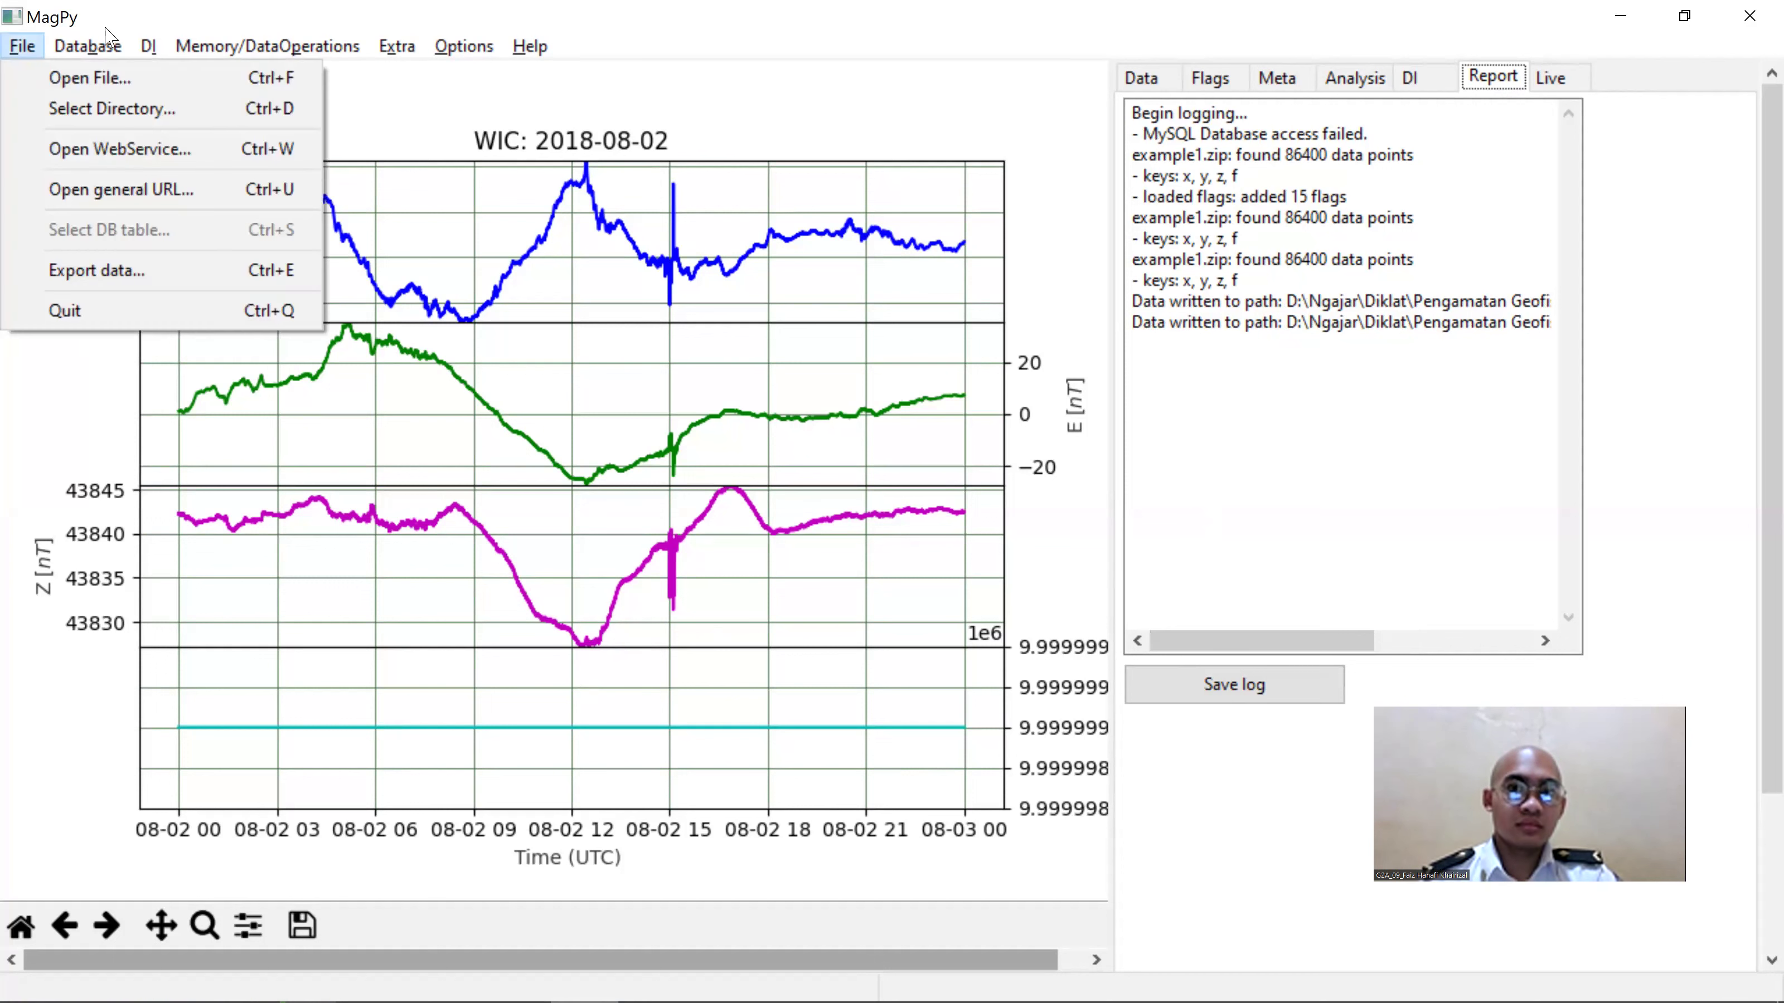
{"action": "left_click", "coordinate": [131, 27]}
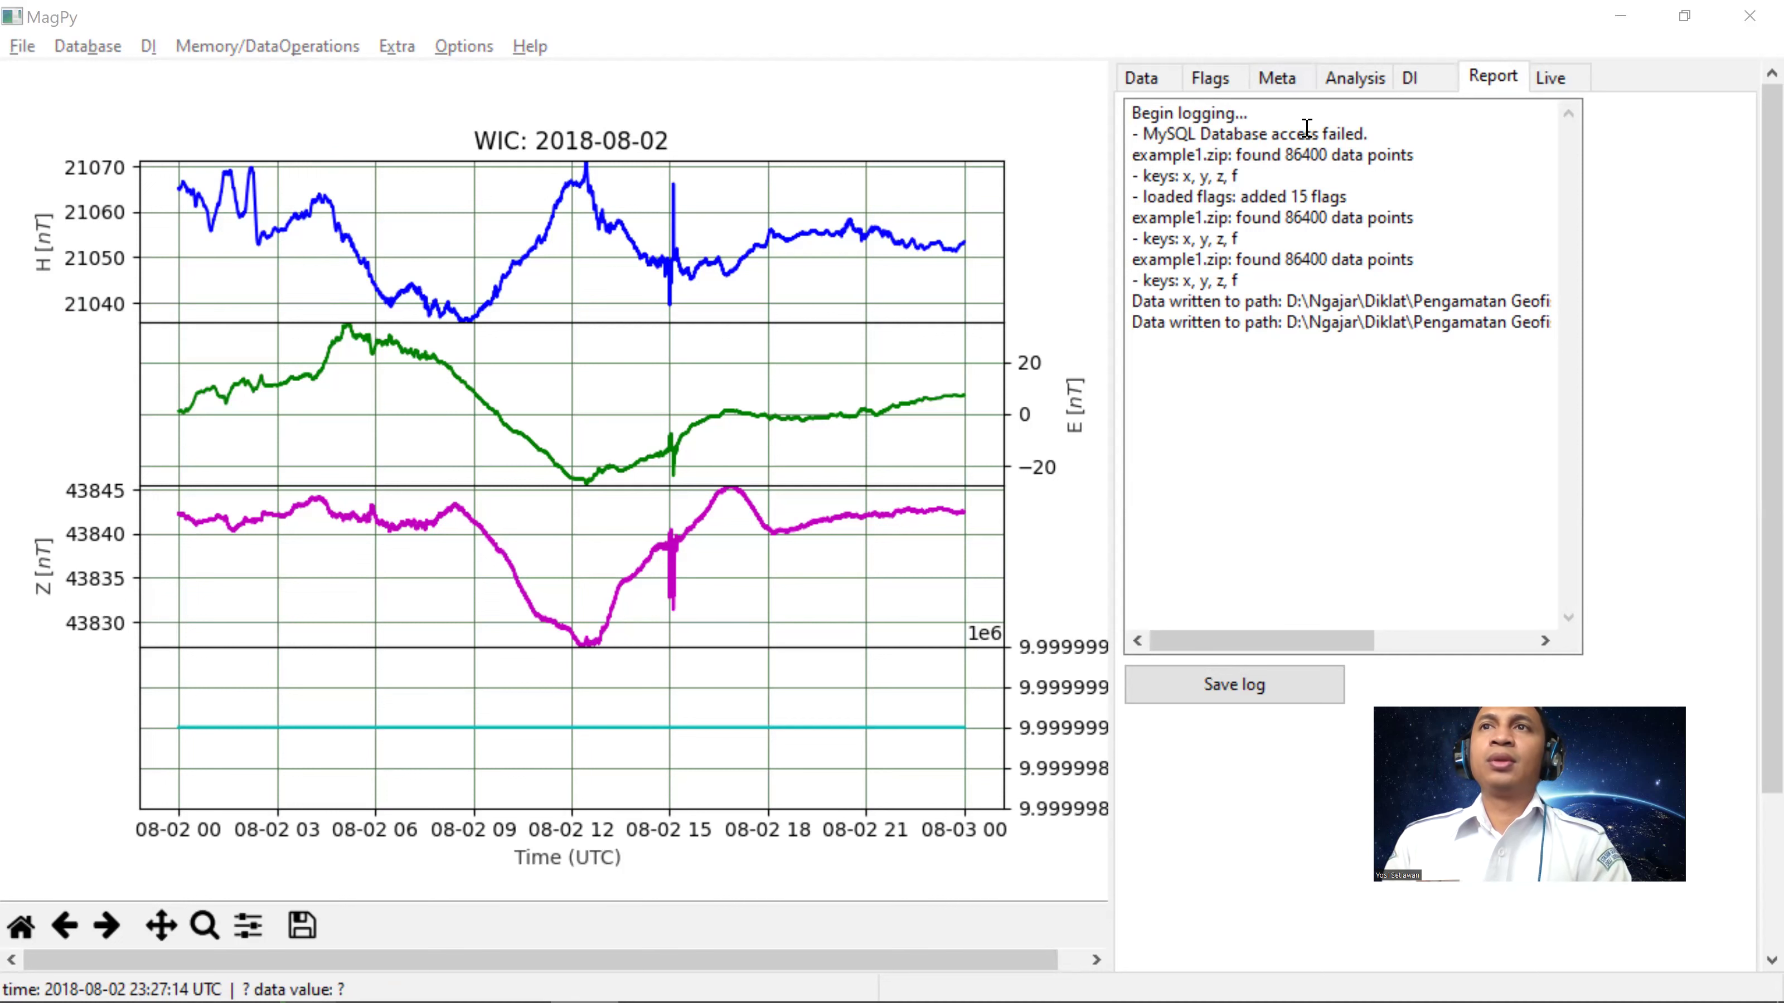
Step: Load wic20180802vsec.sec from the Test Data Magpy folder and highlight its entry in the report log
{"action": "left_click", "coordinate": [22, 47]}
{"action": "left_click", "coordinate": [31, 72]}
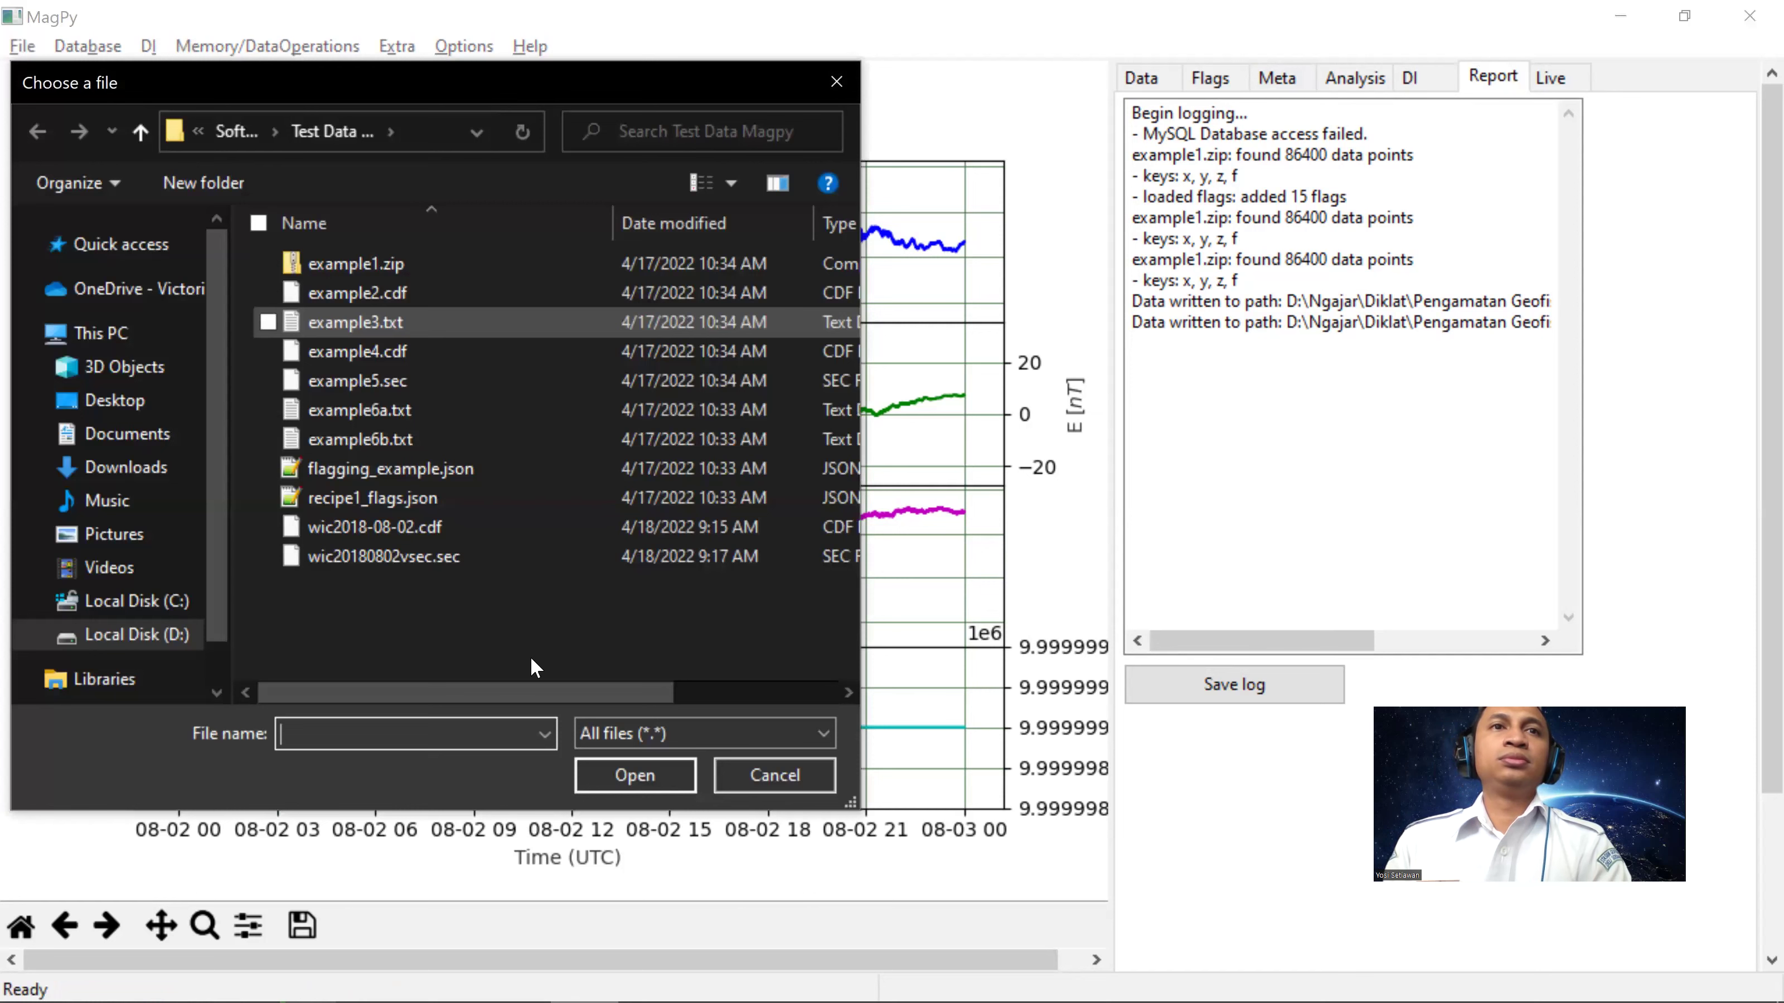
{"action": "left_click", "coordinate": [454, 555]}
{"action": "left_click", "coordinate": [629, 784]}
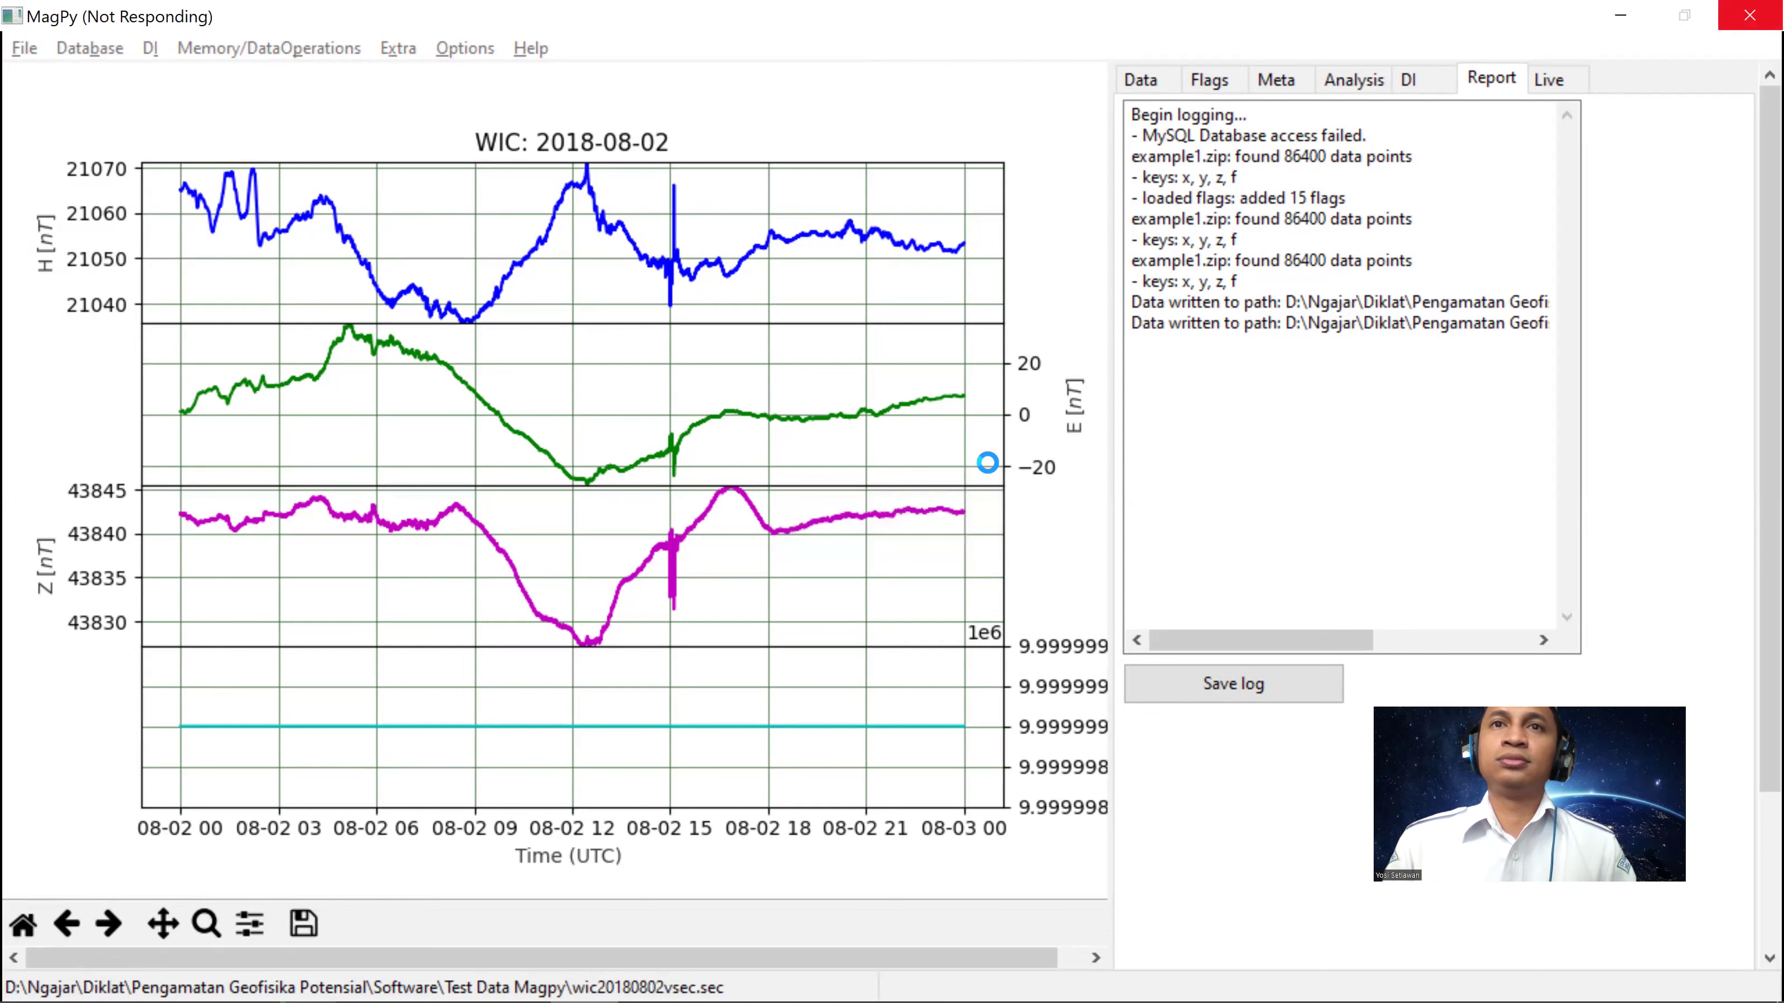
{"action": "left_click", "coordinate": [1325, 391]}
{"action": "left_click_drag", "start_coordinate": [1127, 330], "coordinate": [908, 362]}
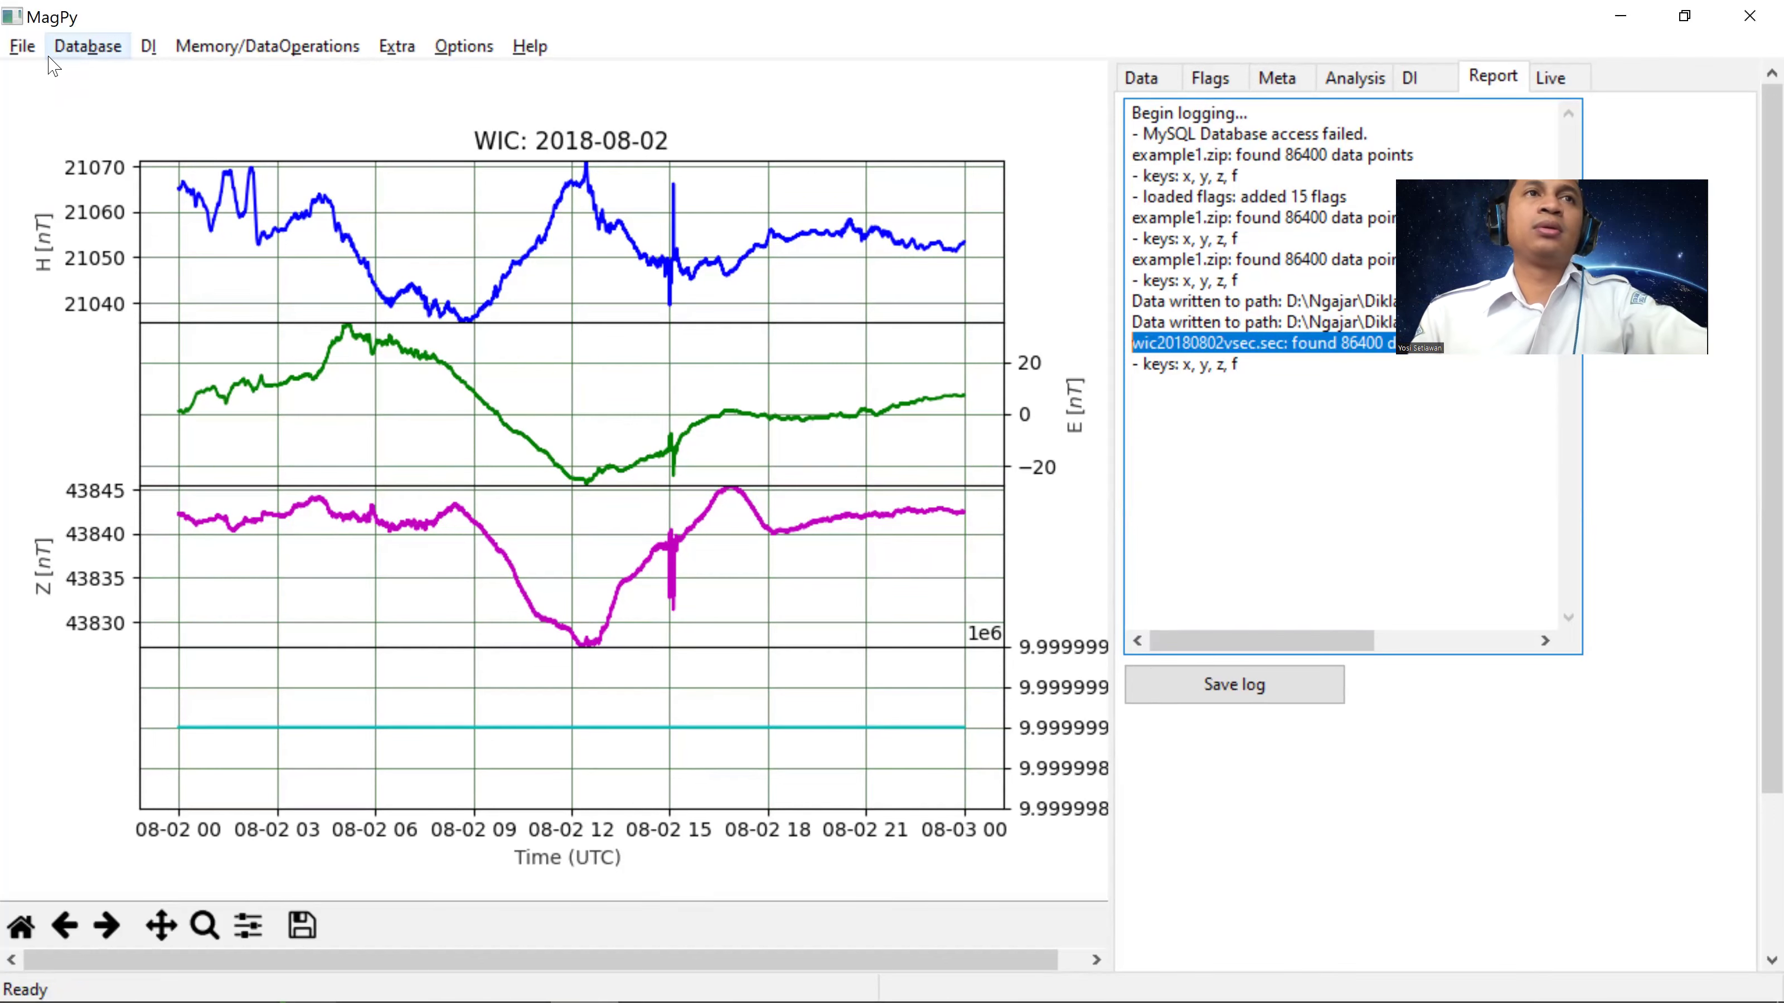
{"action": "left_click", "coordinate": [22, 48]}
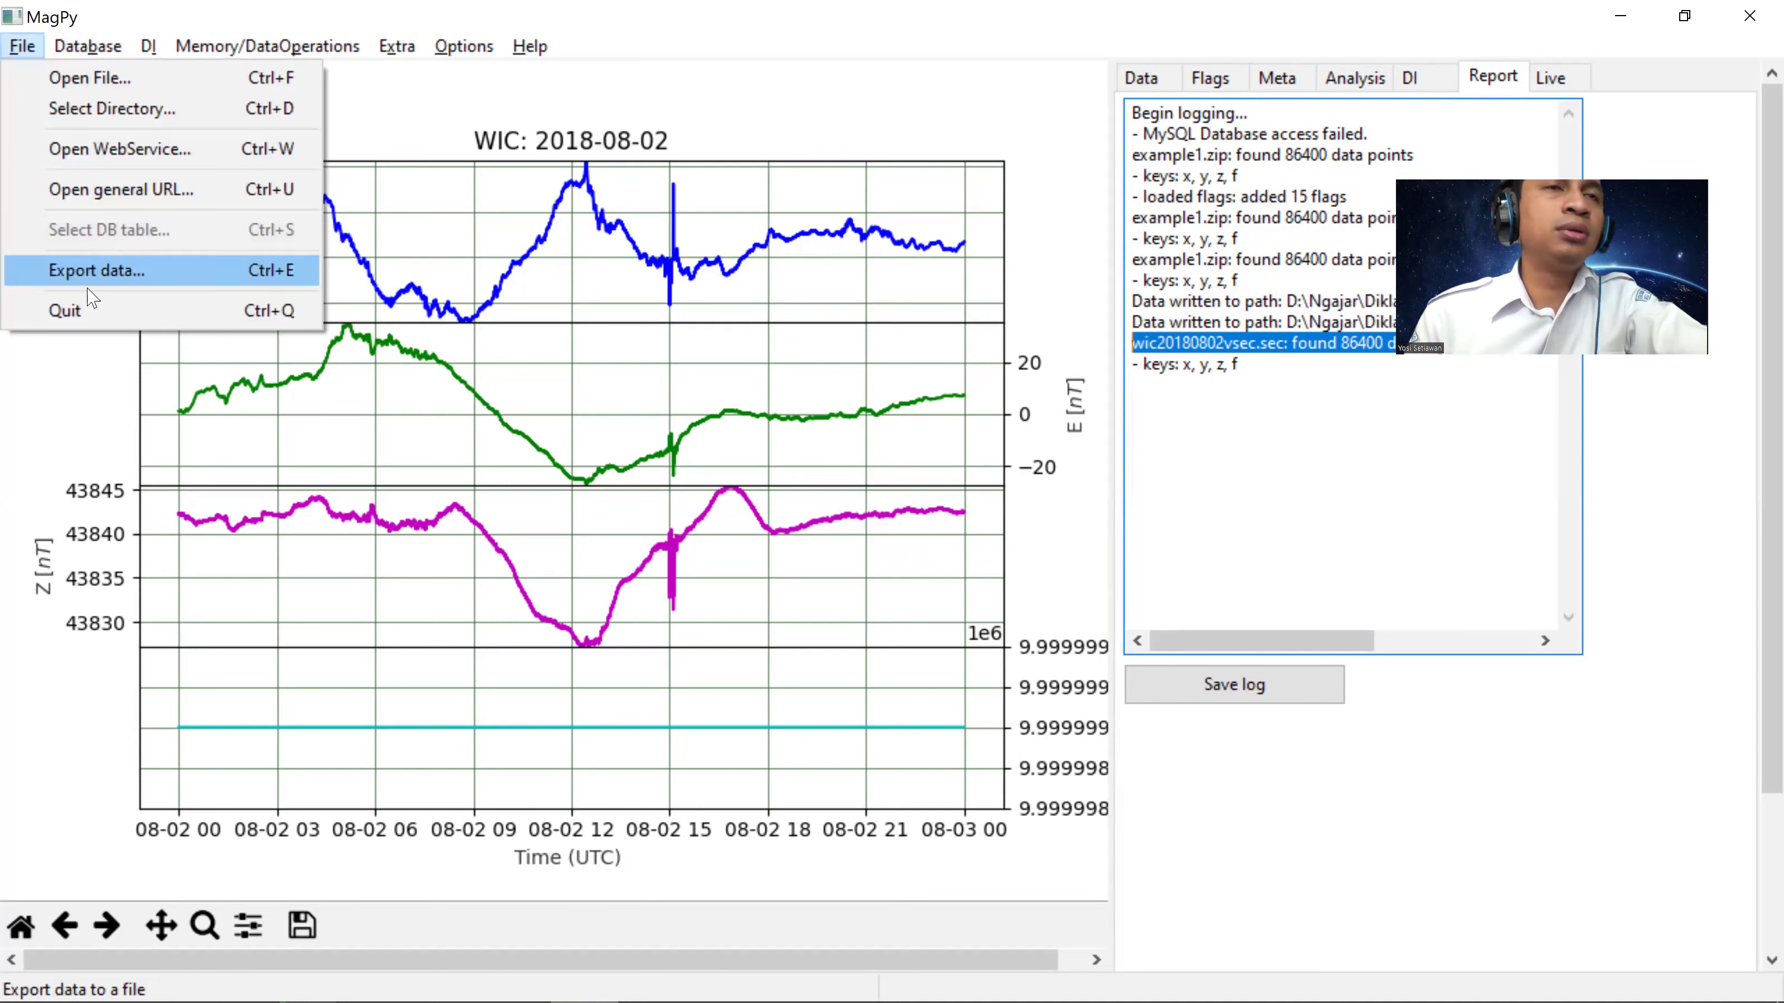
{"action": "left_click", "coordinate": [74, 81]}
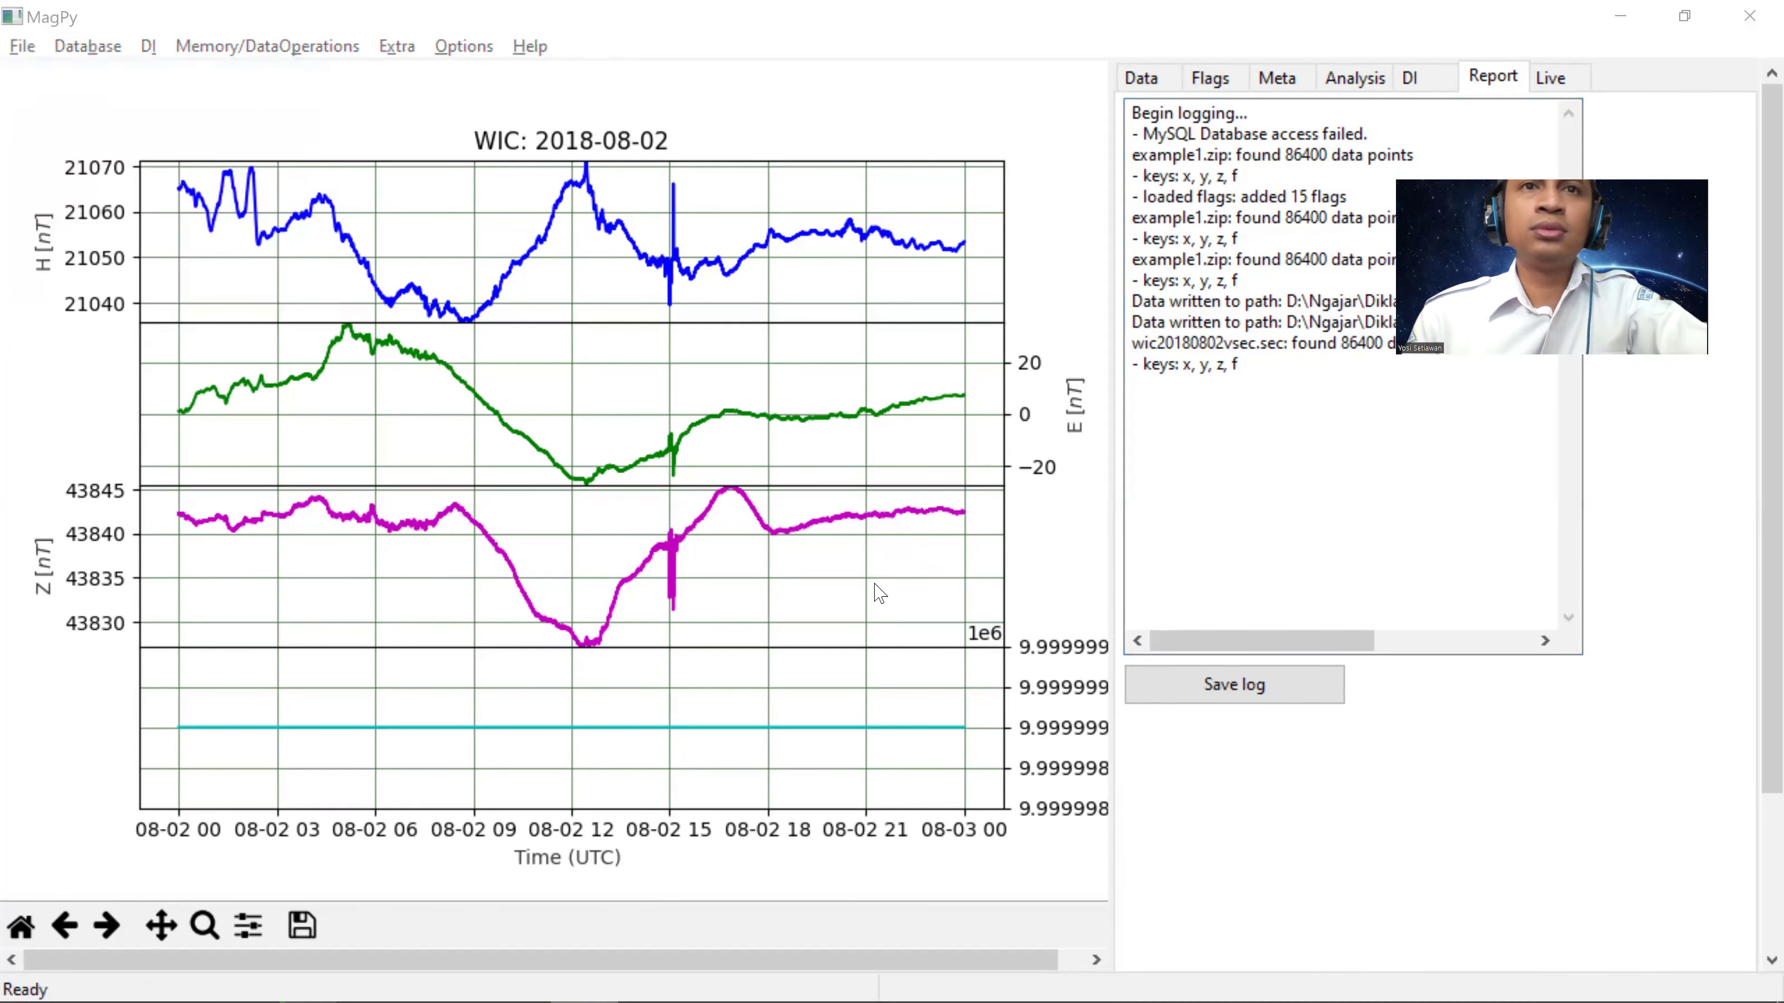
{"action": "left_click", "coordinate": [659, 723]}
{"action": "left_click", "coordinate": [658, 718]}
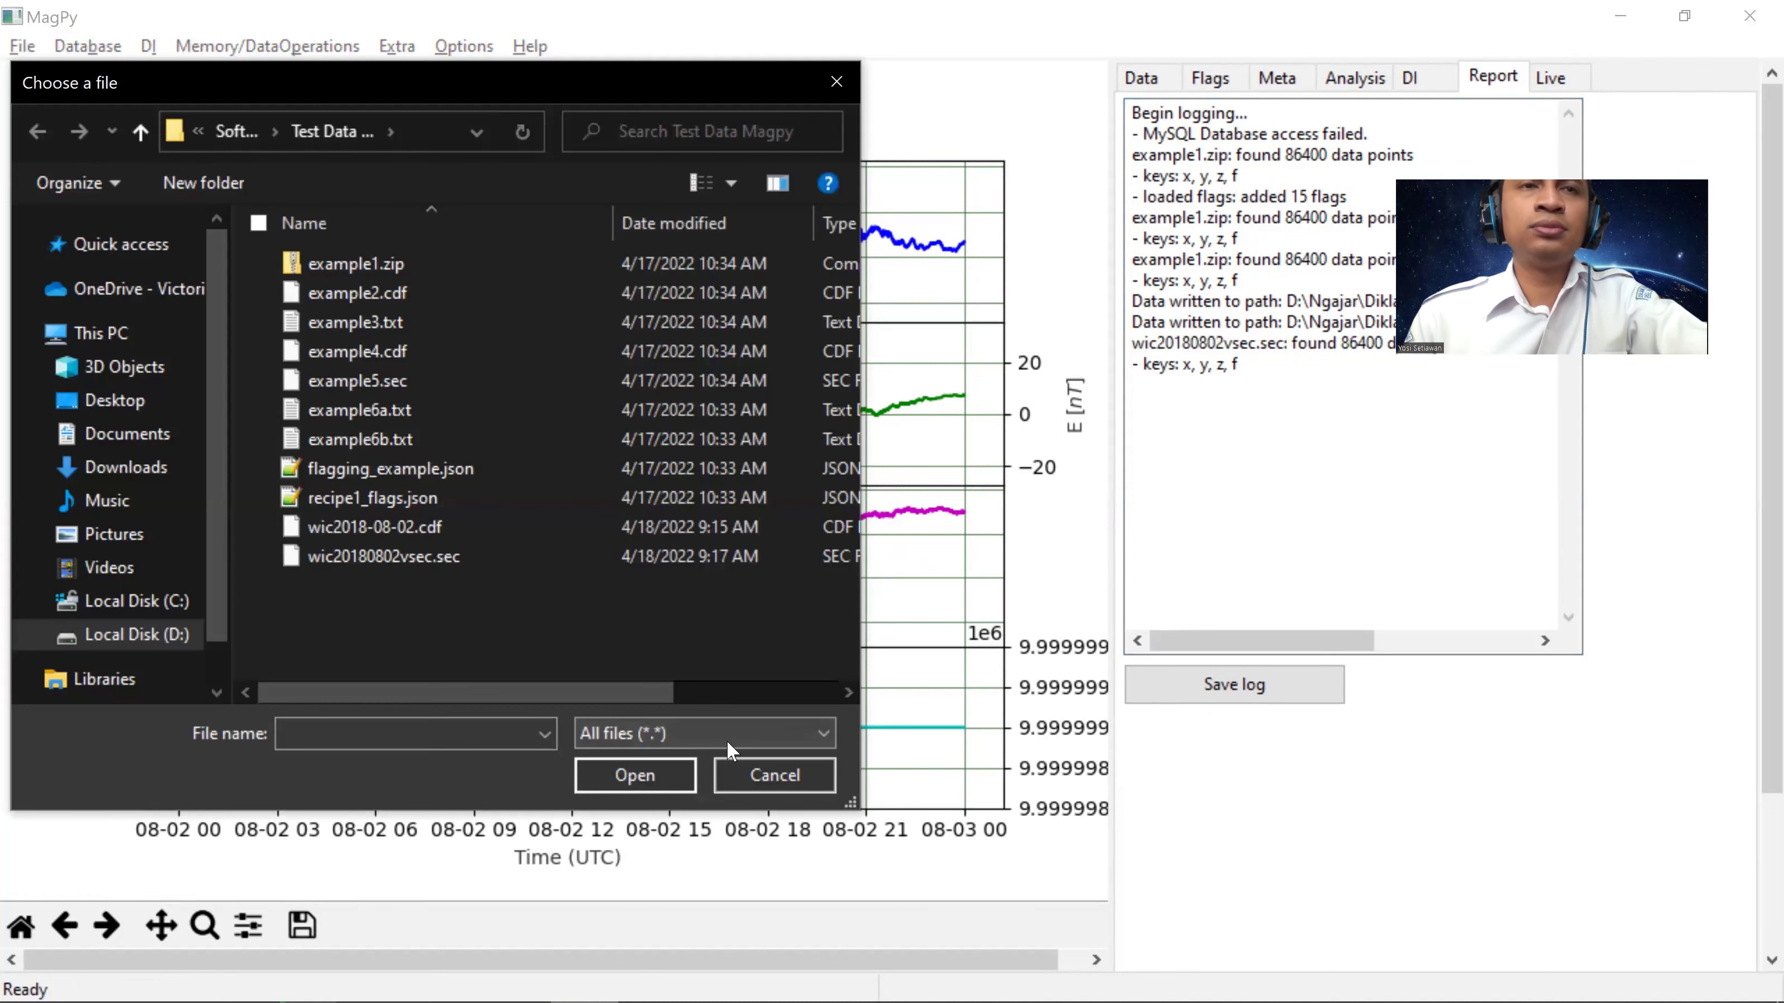
{"action": "key", "text": "Escape"}
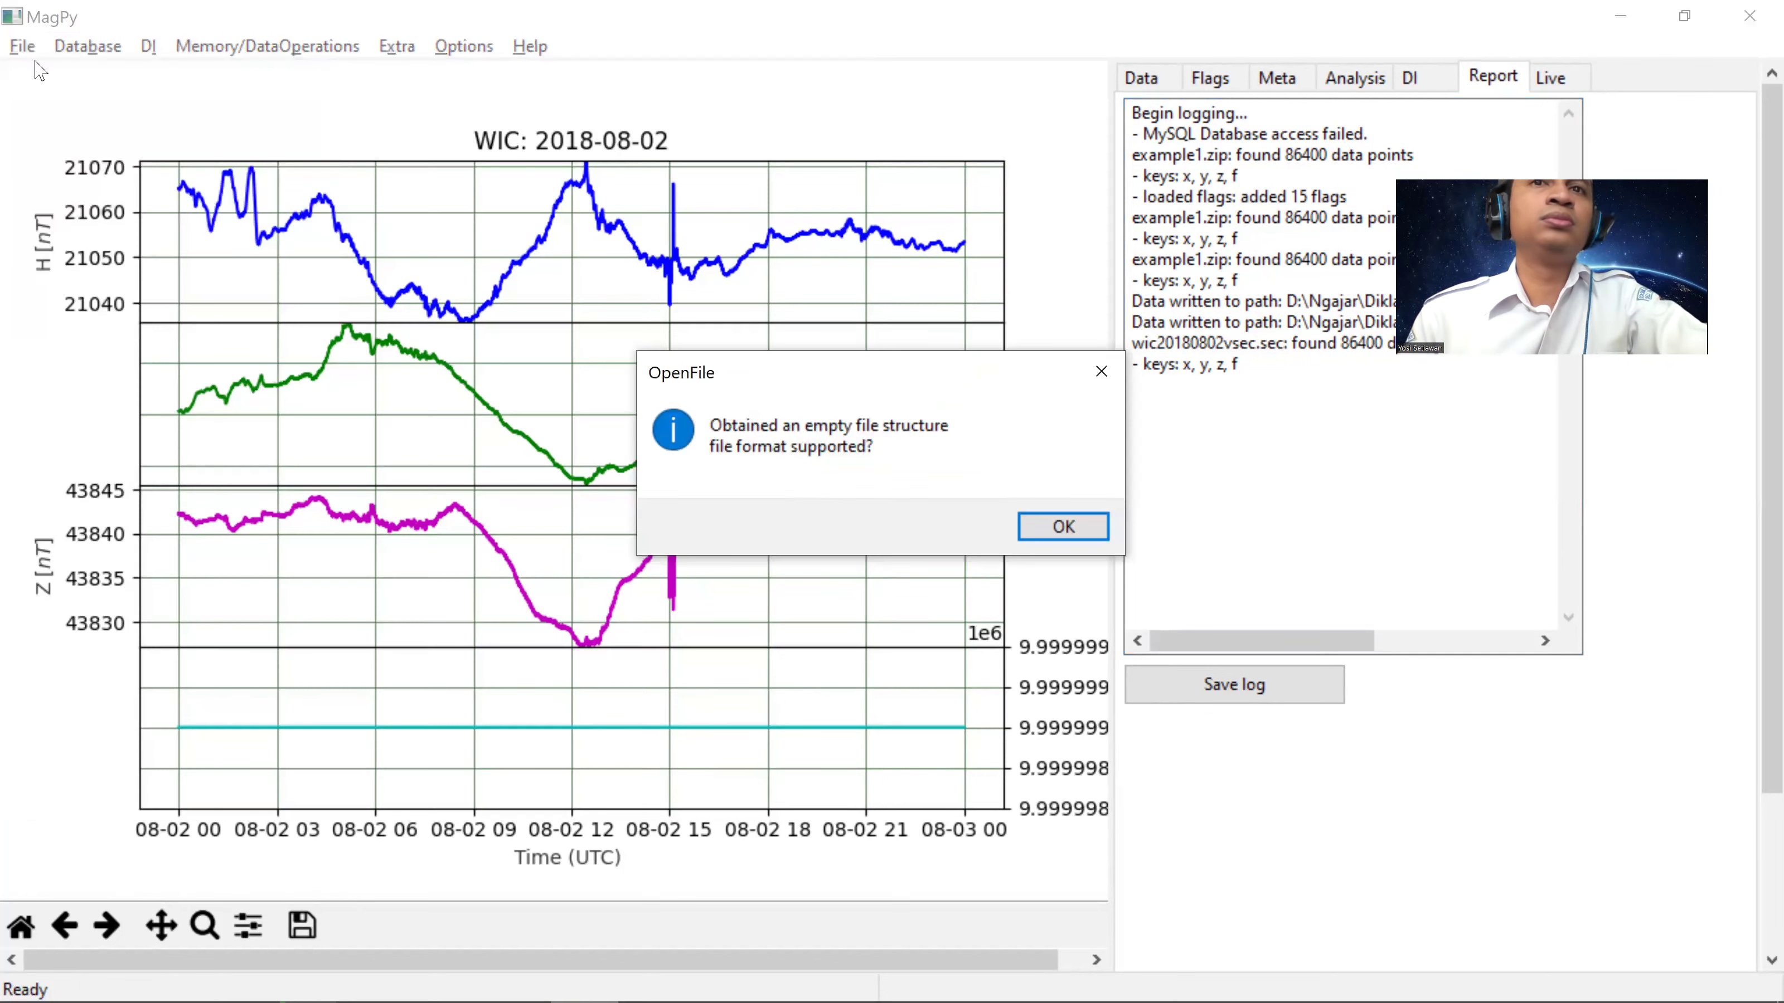
{"action": "key", "text": "Return"}
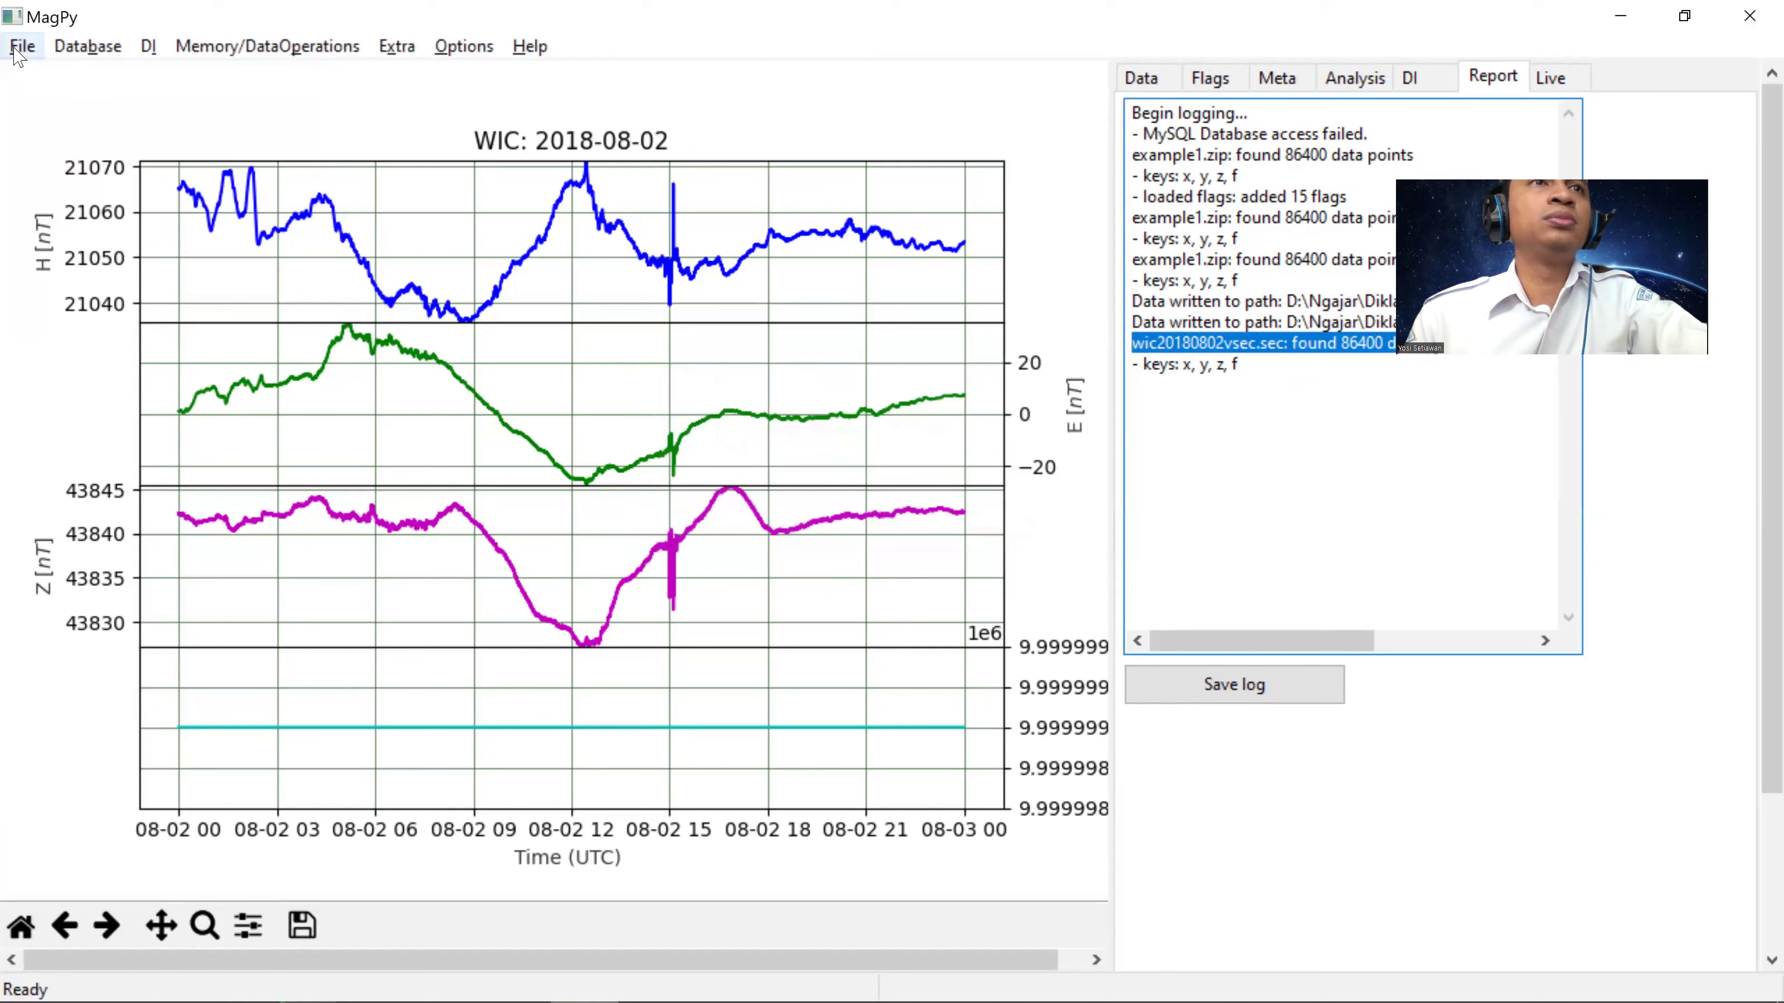
{"action": "left_click", "coordinate": [22, 46]}
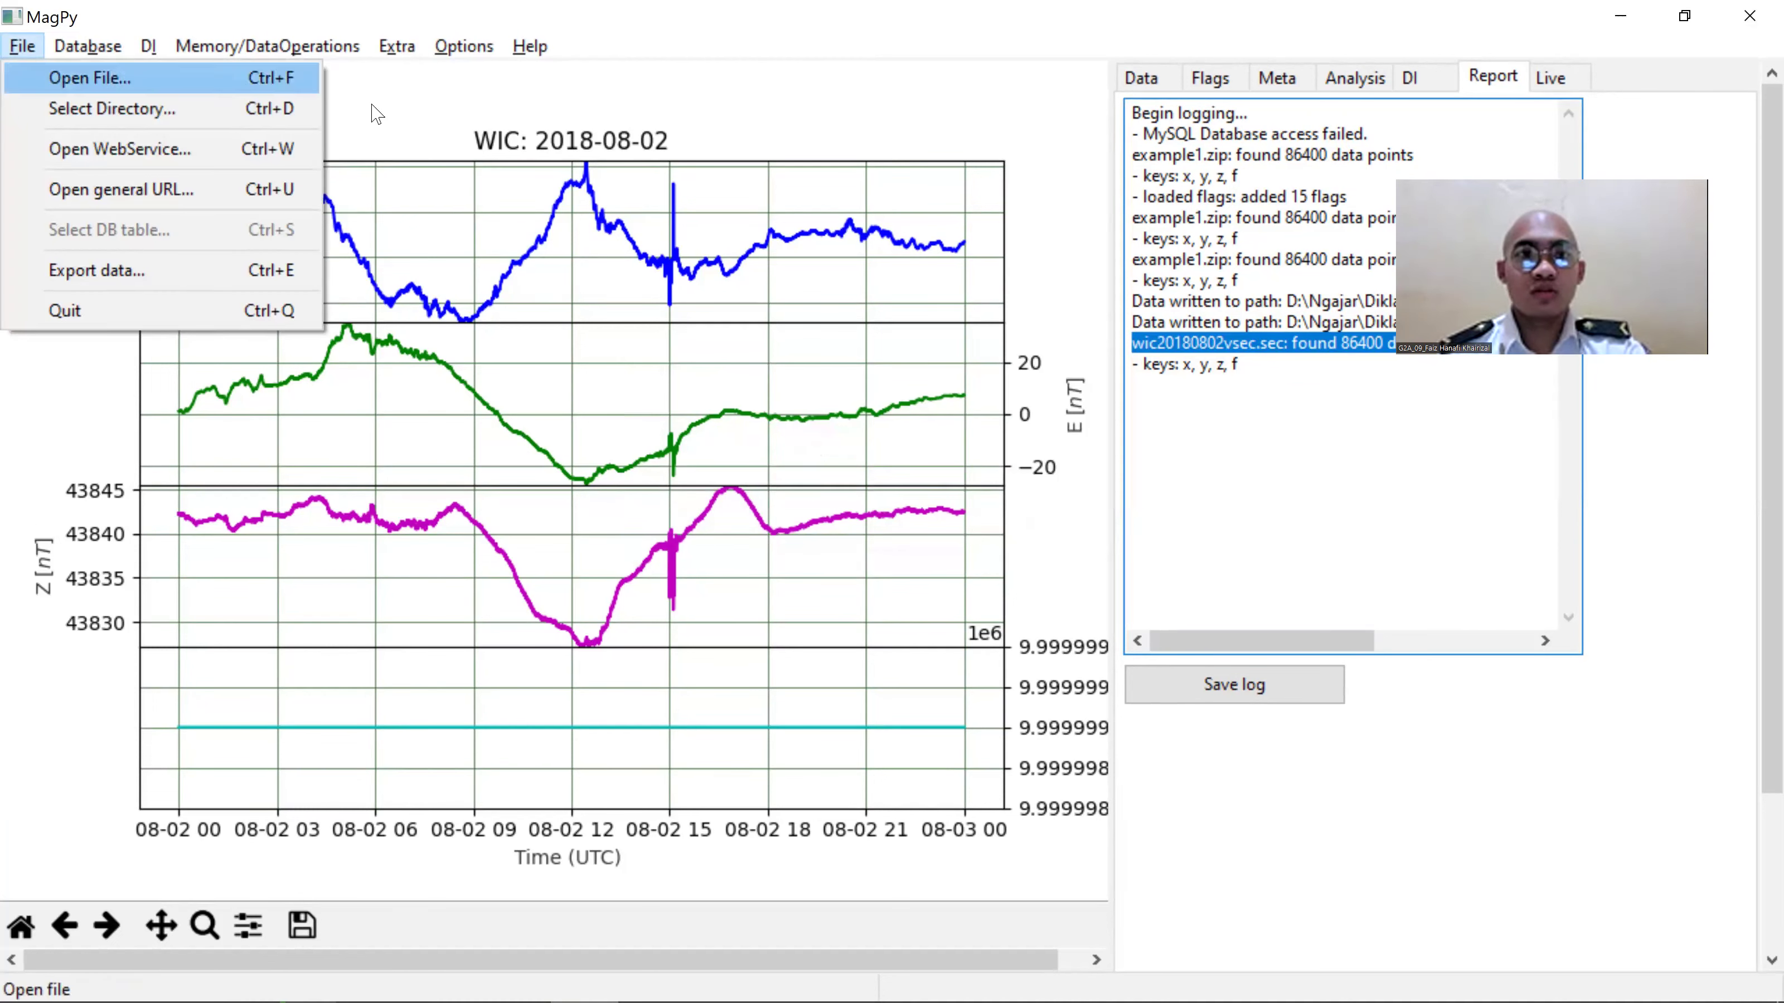
{"action": "left_click", "coordinate": [1213, 373]}
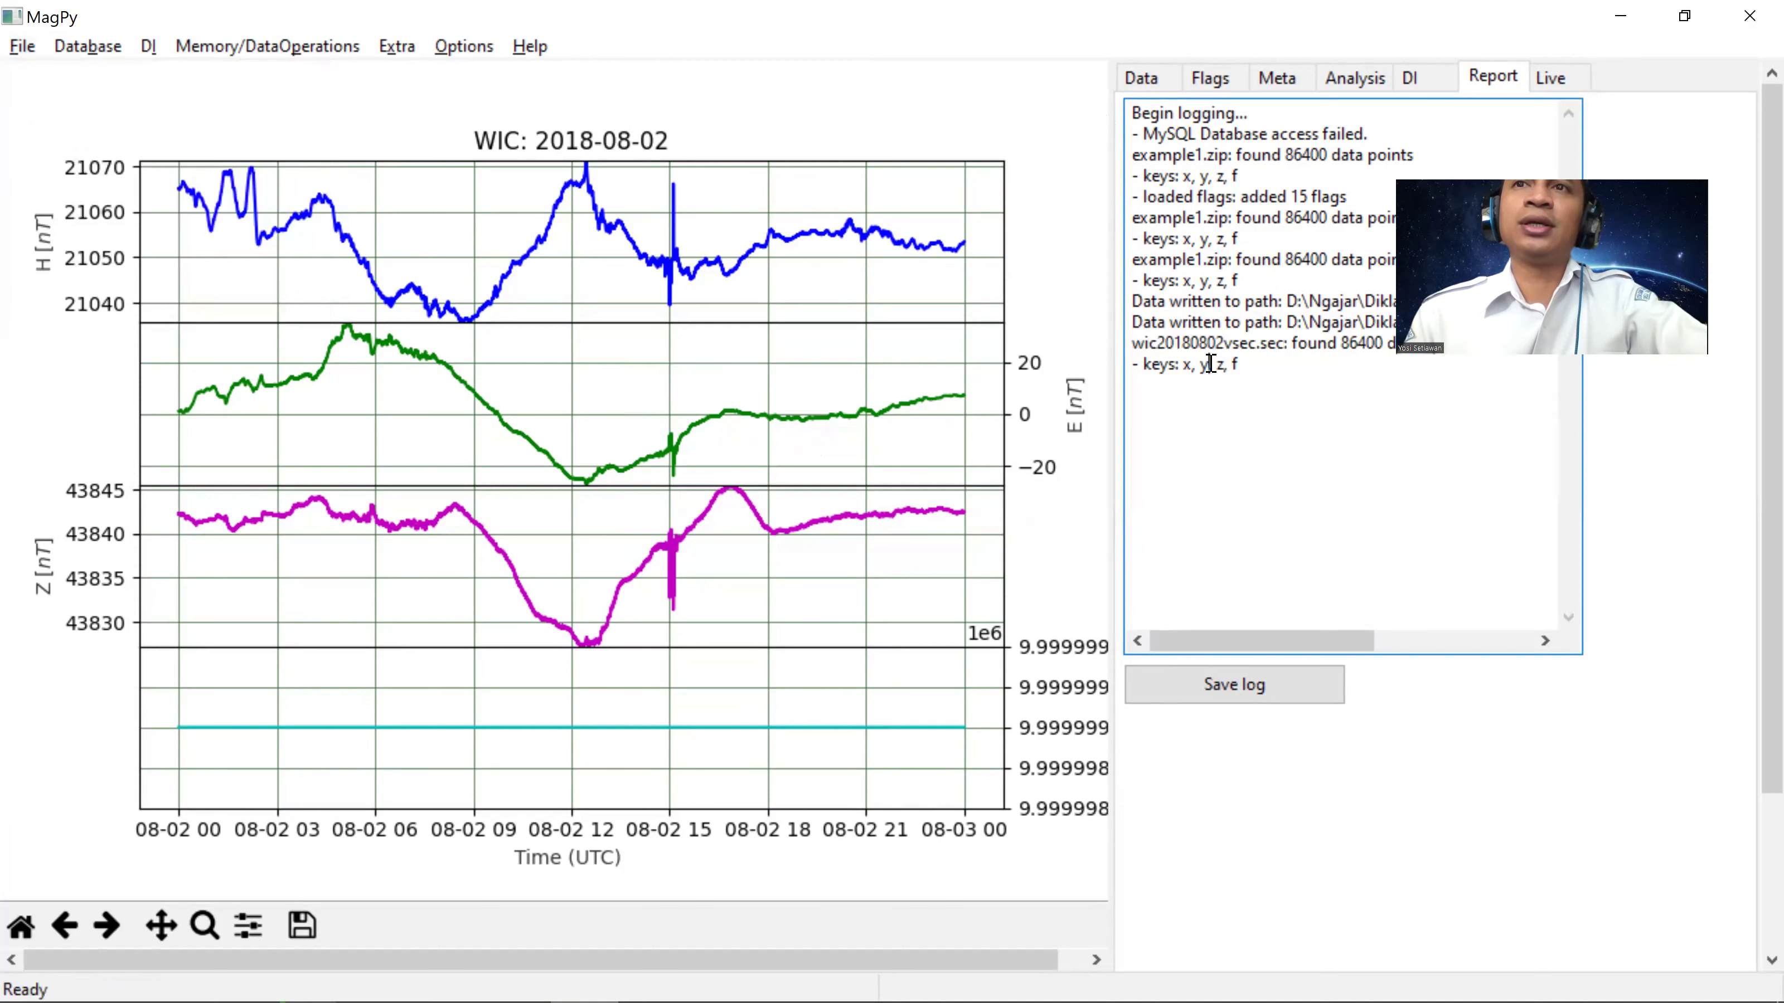
{"action": "left_click", "coordinate": [23, 47]}
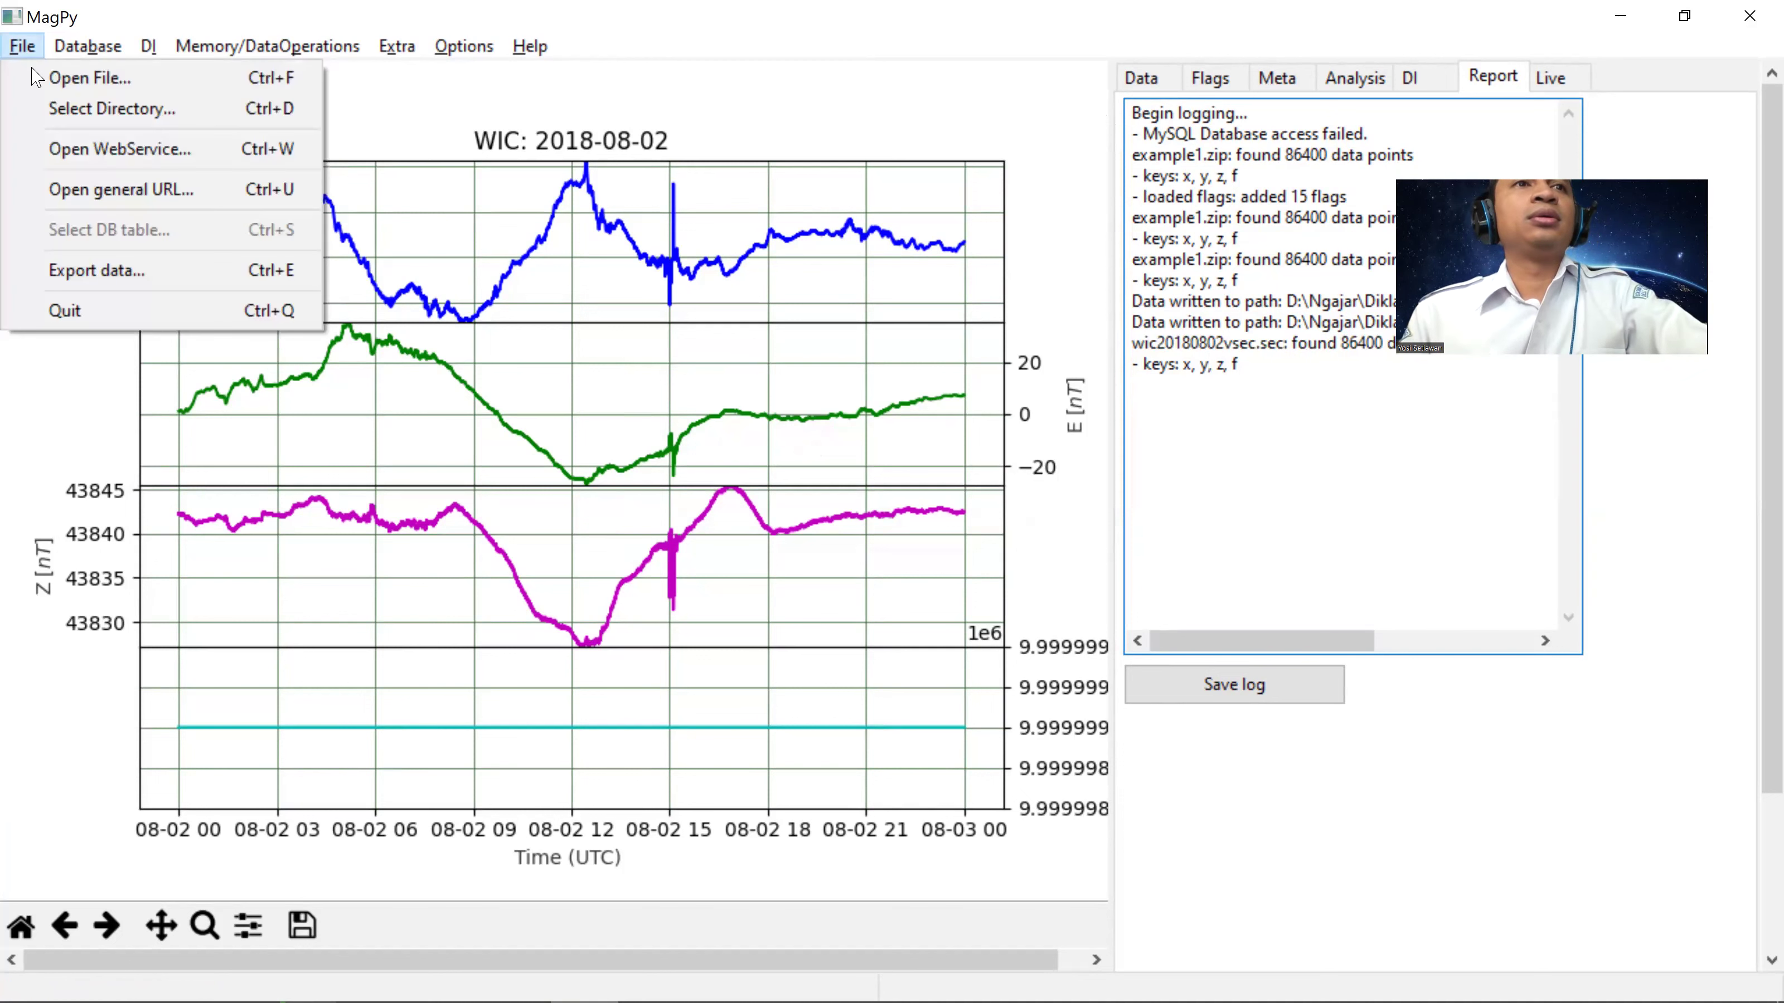
{"action": "left_click", "coordinate": [255, 10]}
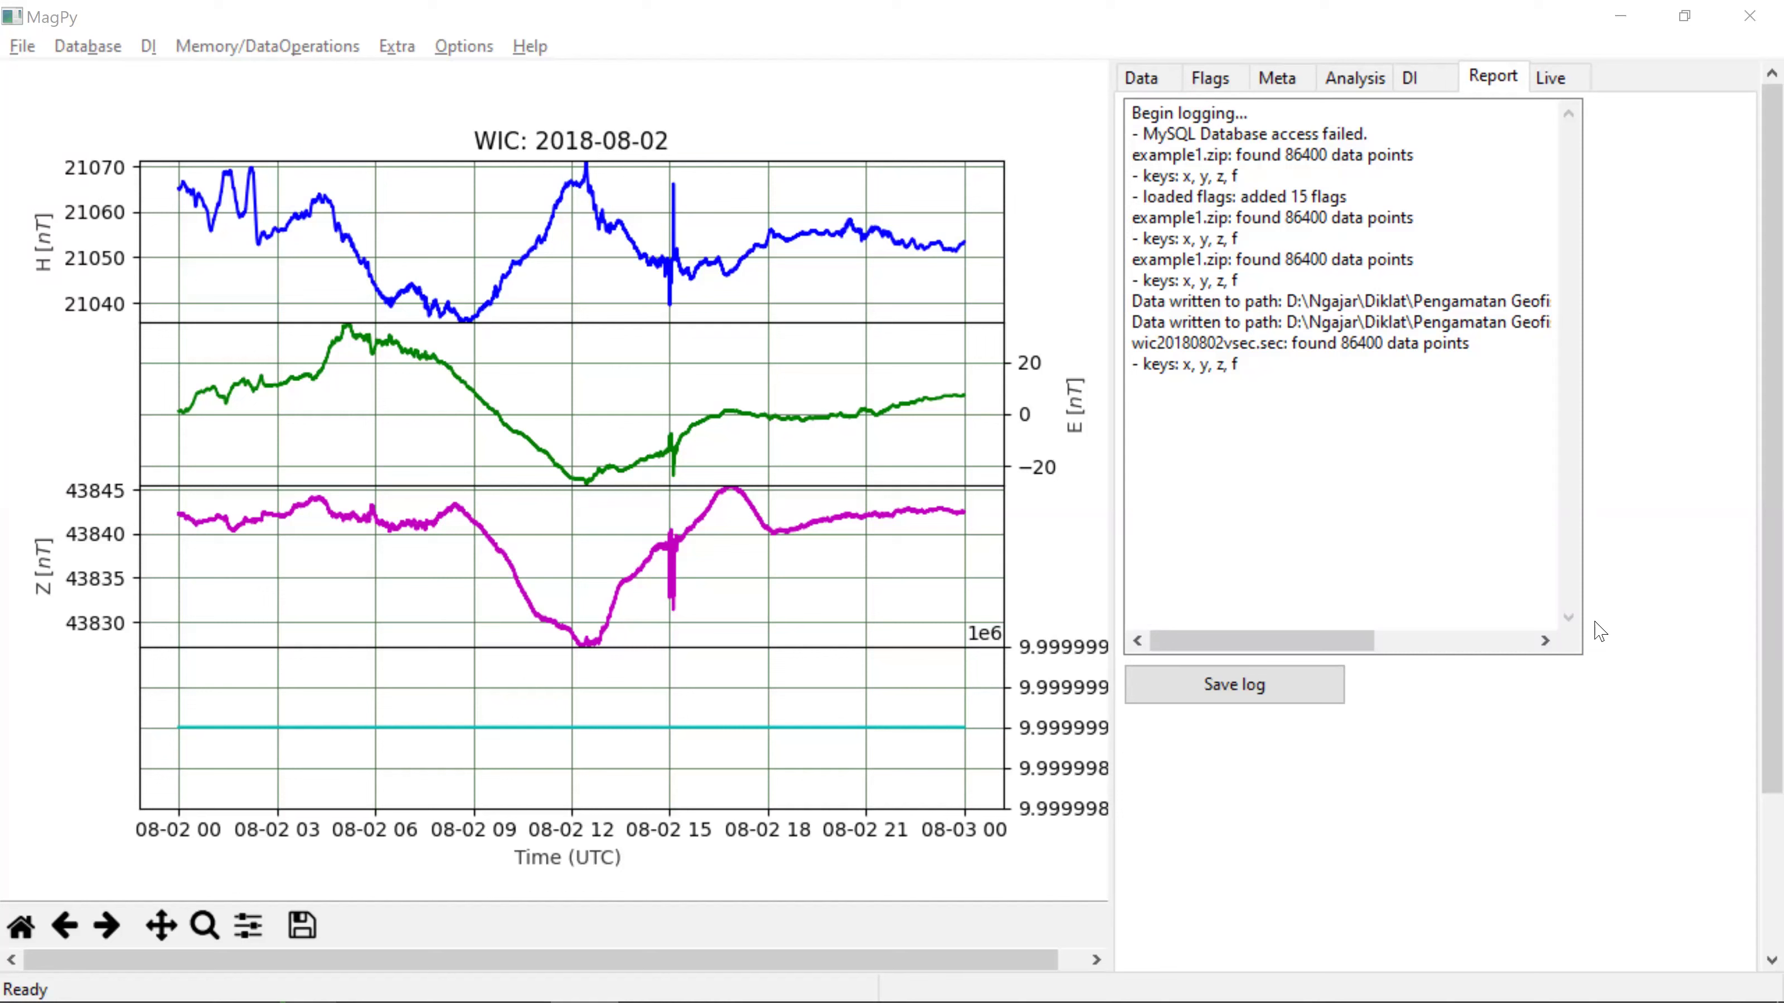
Step: Show the loaded file's date range and plotting options, followed by the available flagging methods
{"action": "left_click", "coordinate": [1156, 79]}
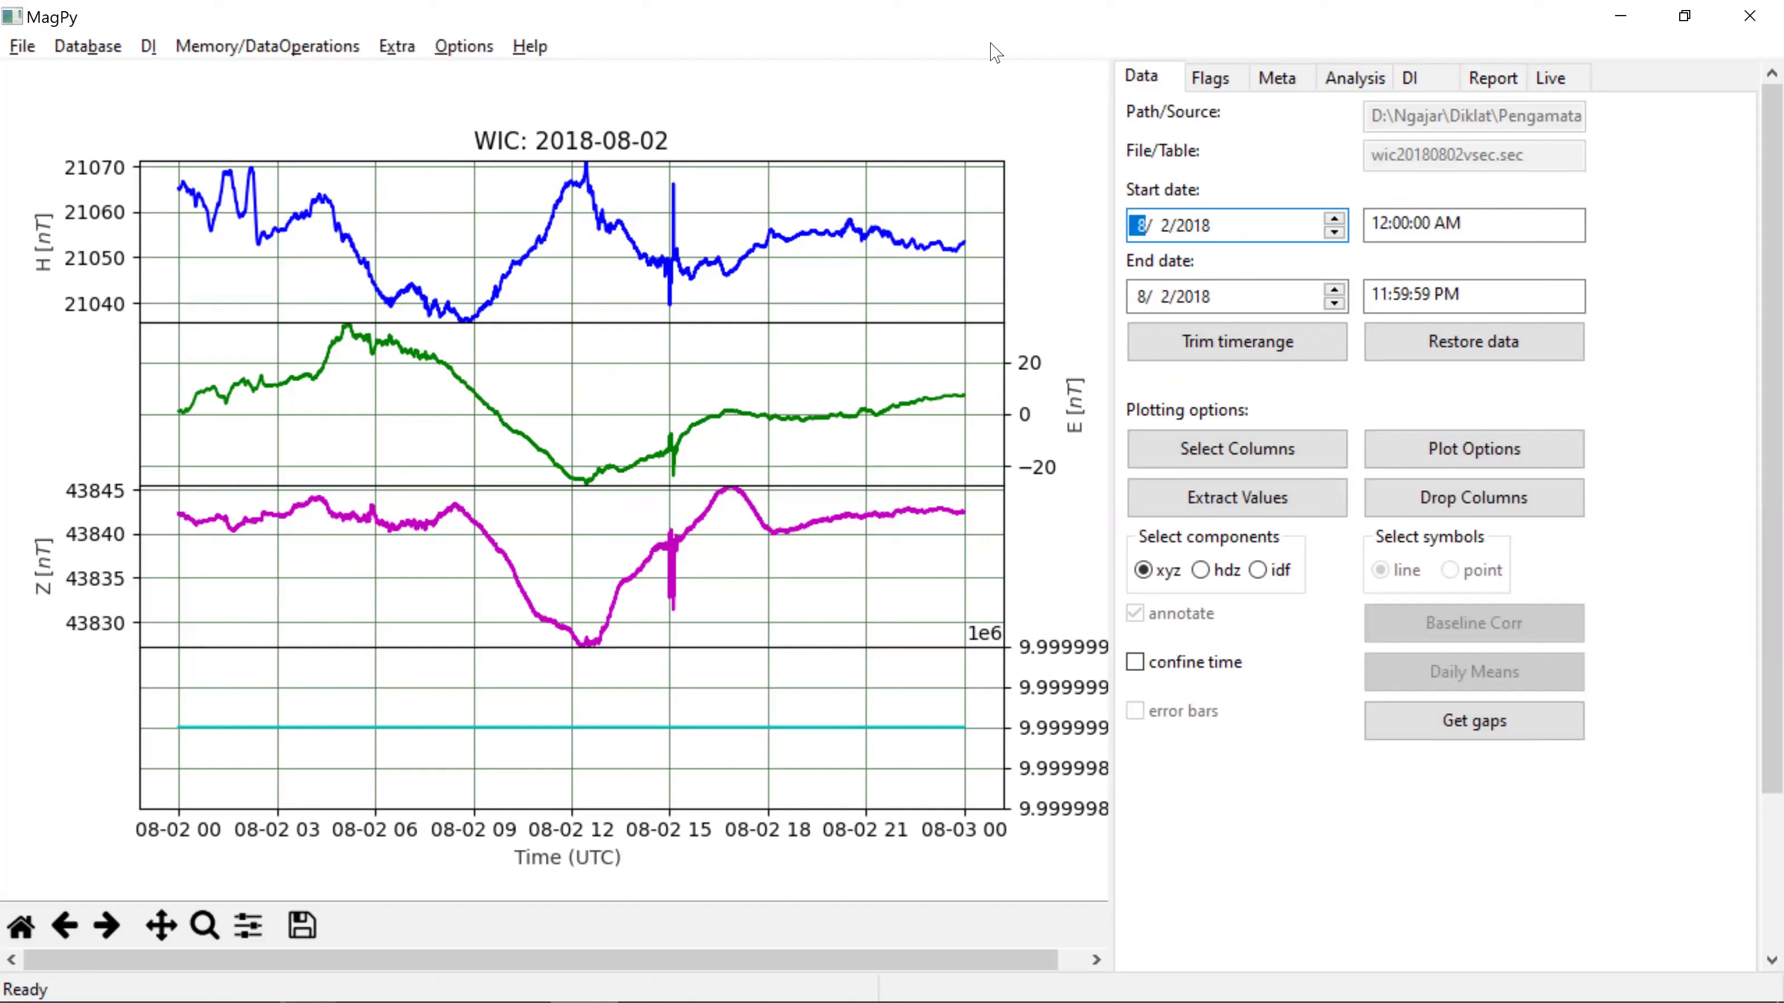
{"action": "left_click", "coordinate": [1210, 78]}
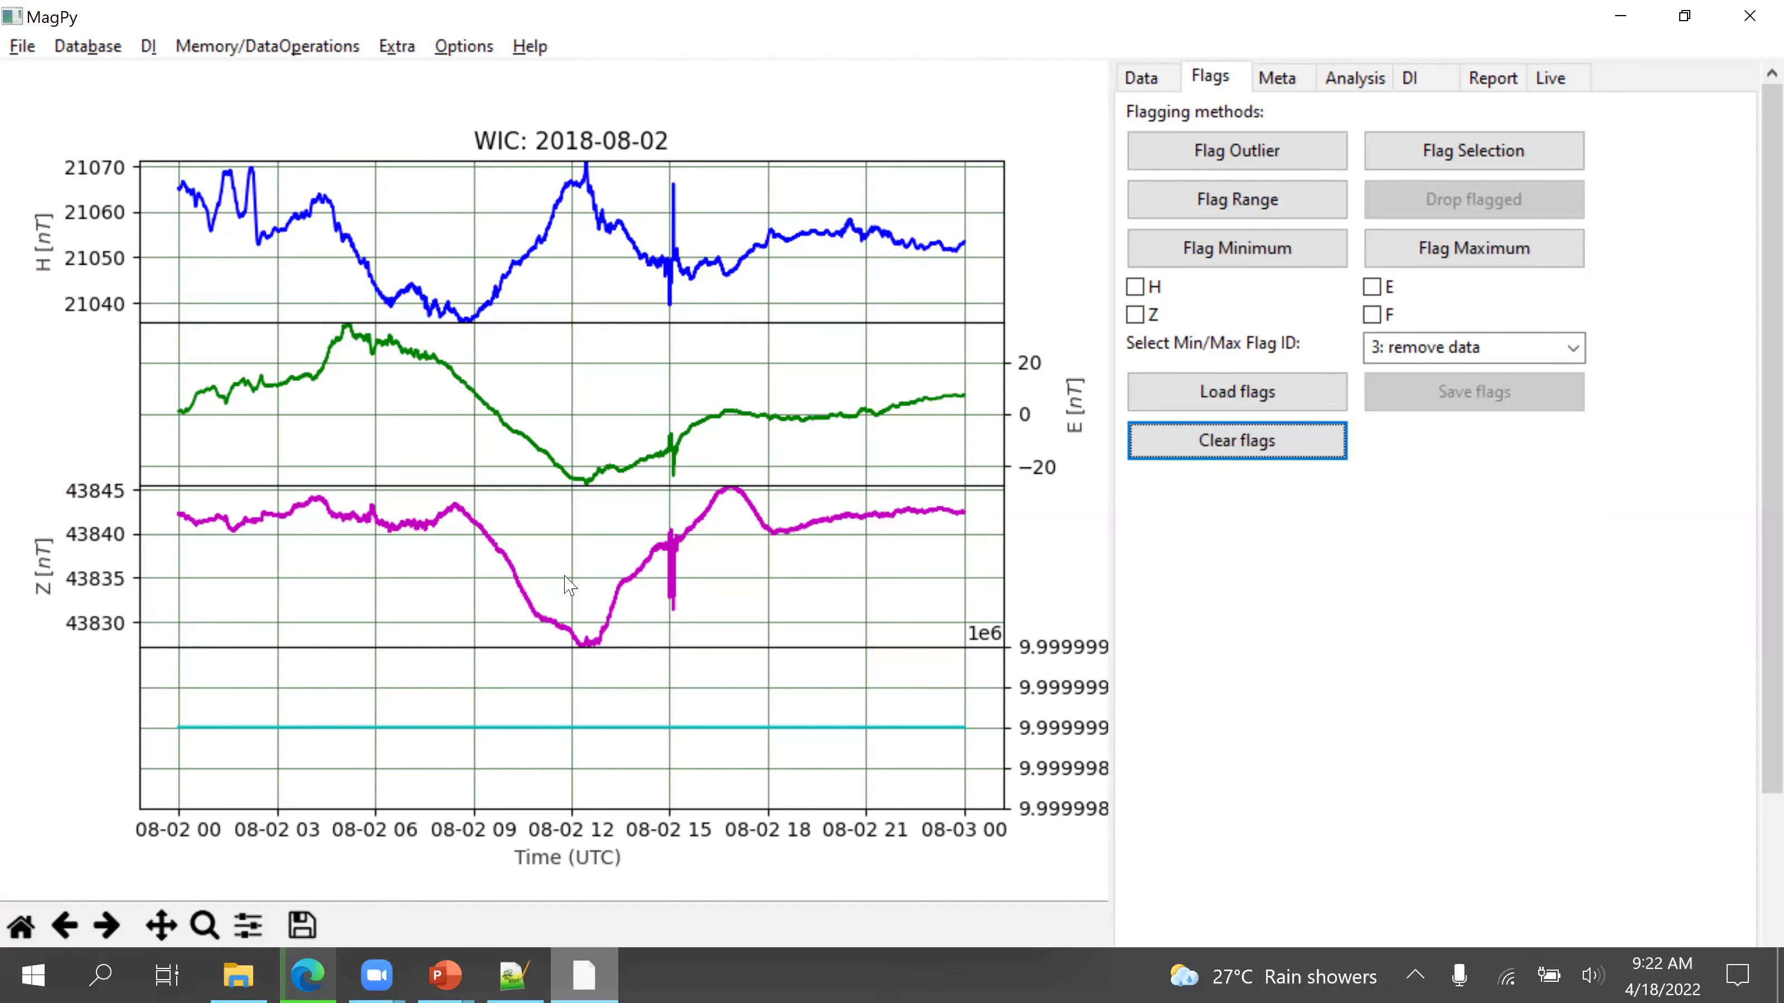
{"action": "key", "text": "alt+Tab"}
{"action": "key", "text": "alt+Tab"}
{"action": "key", "text": "alt+Tab"}
{"action": "key", "text": "alt+Tab"}
{"action": "key", "text": "alt+Tab"}
{"action": "key", "text": "alt+Tab"}
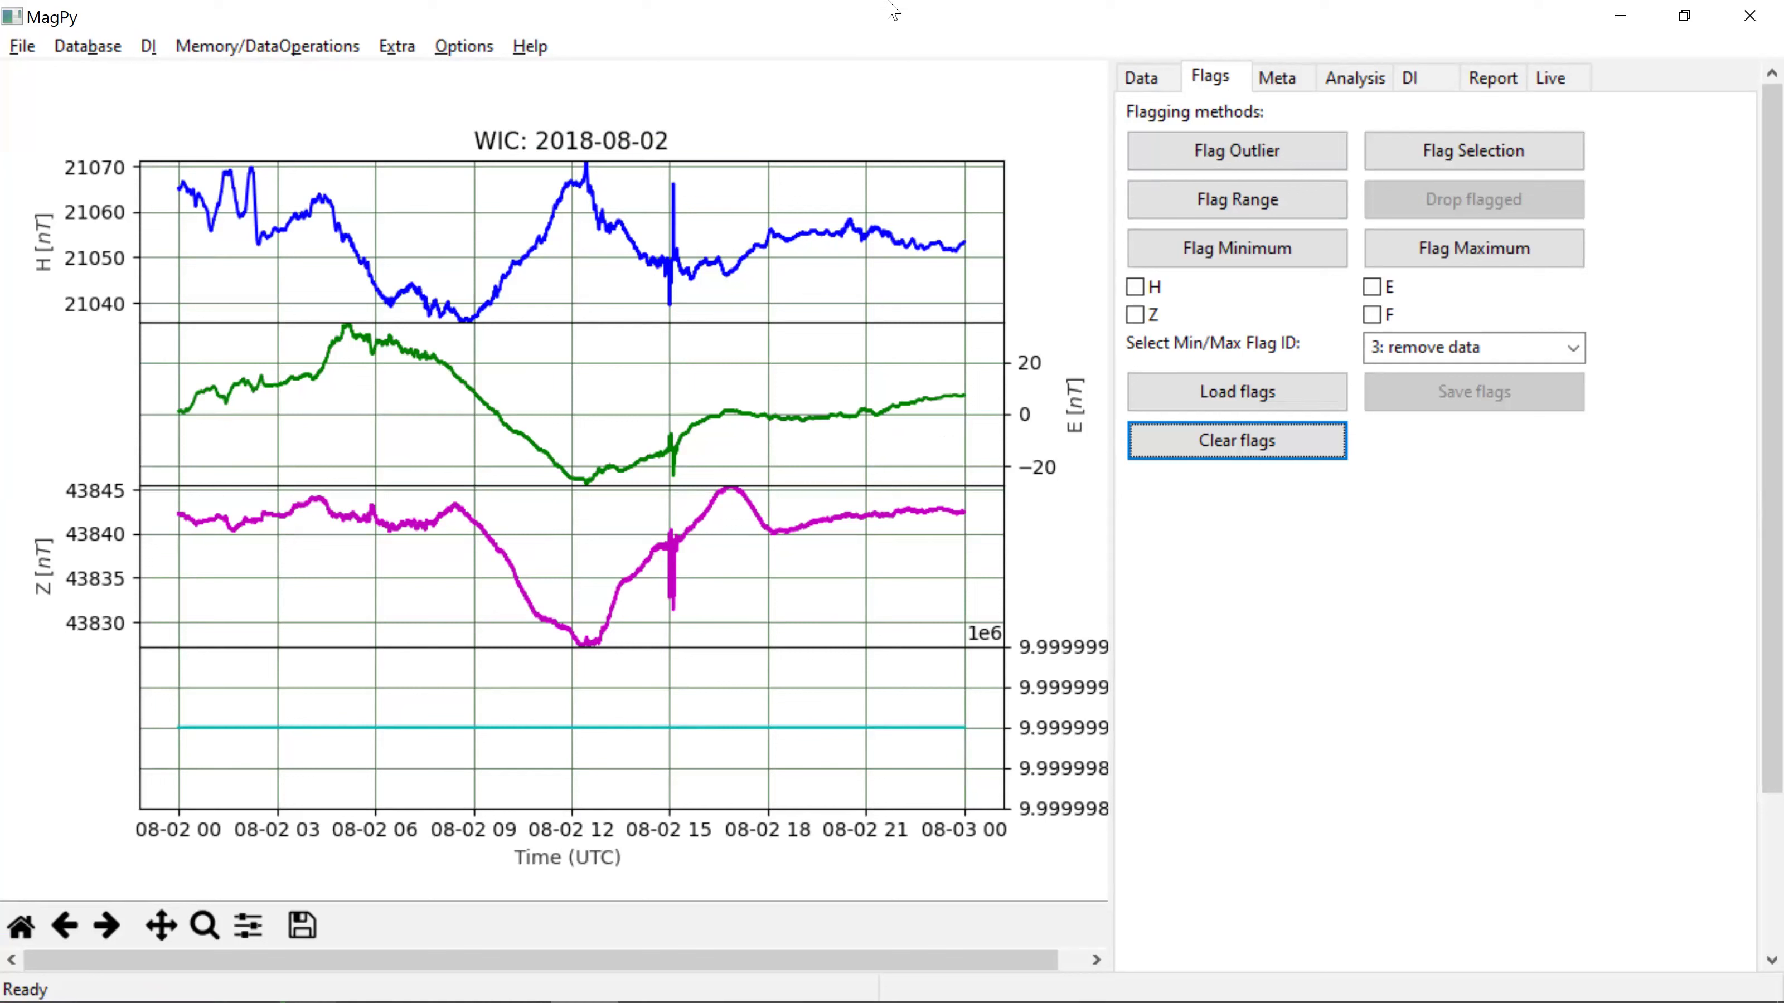
Step: Load the flags from recipe1_flags.json in the Test Data Magpy folder onto the WIC data
{"action": "left_click", "coordinate": [1218, 78]}
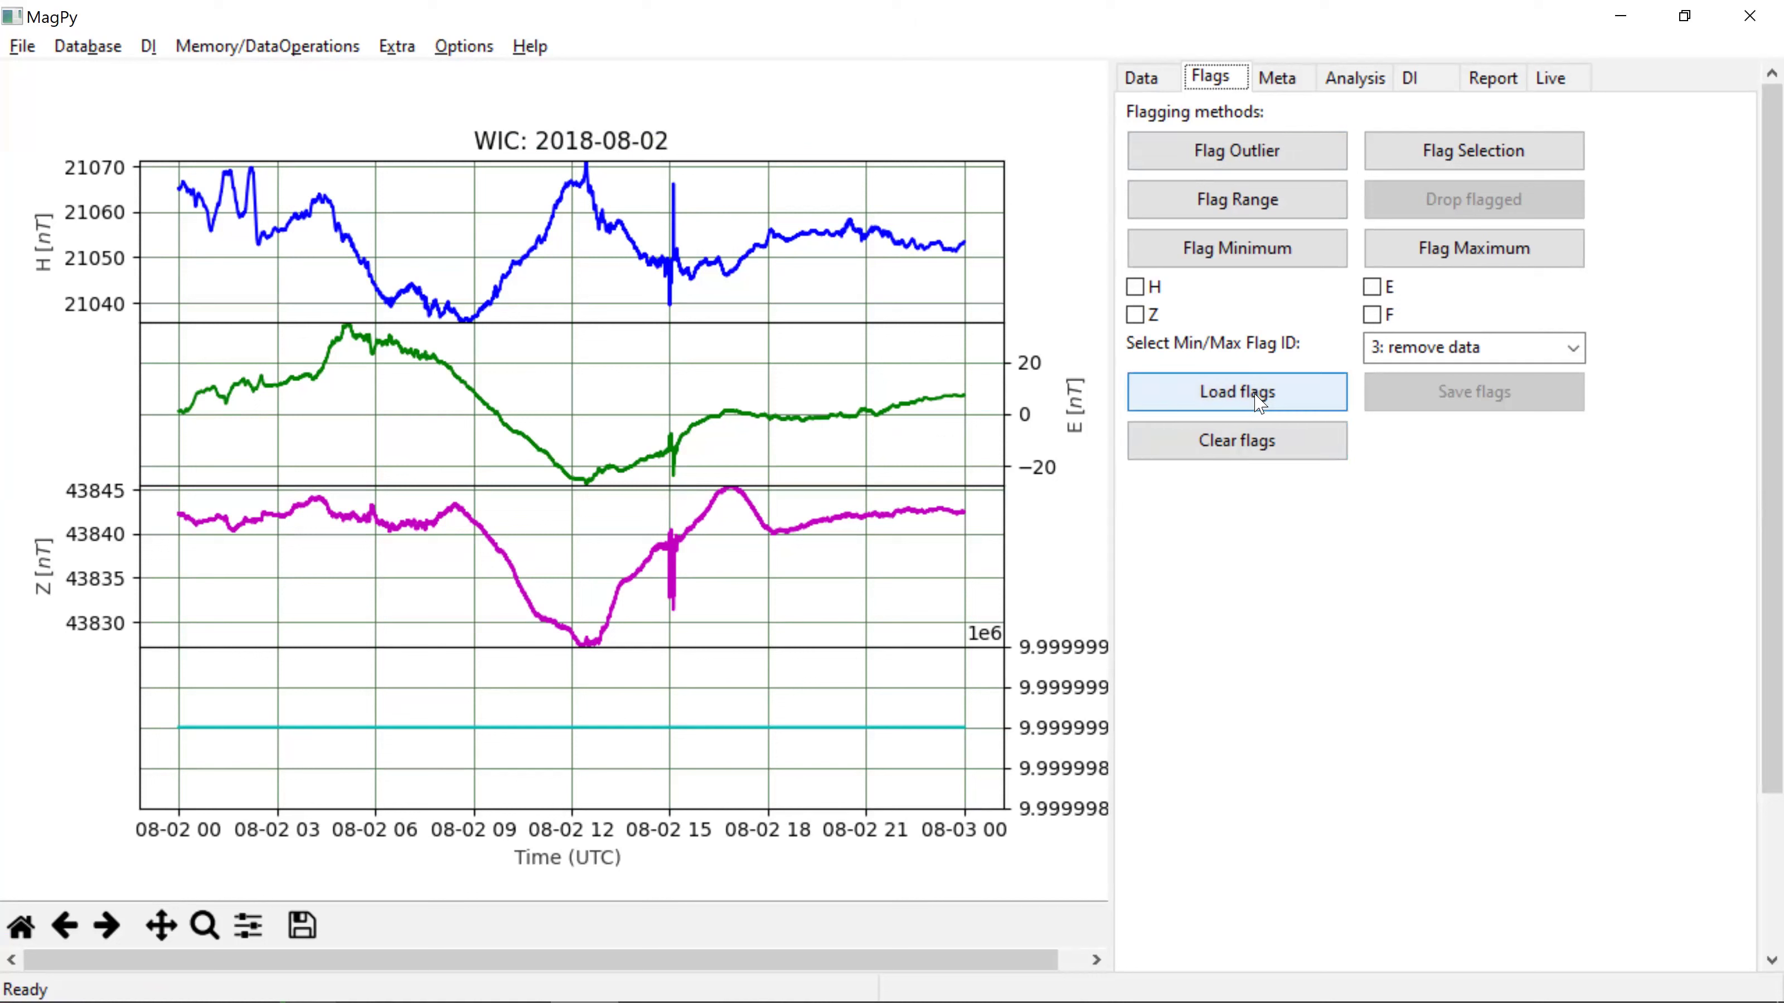
{"action": "left_click", "coordinate": [1321, 400]}
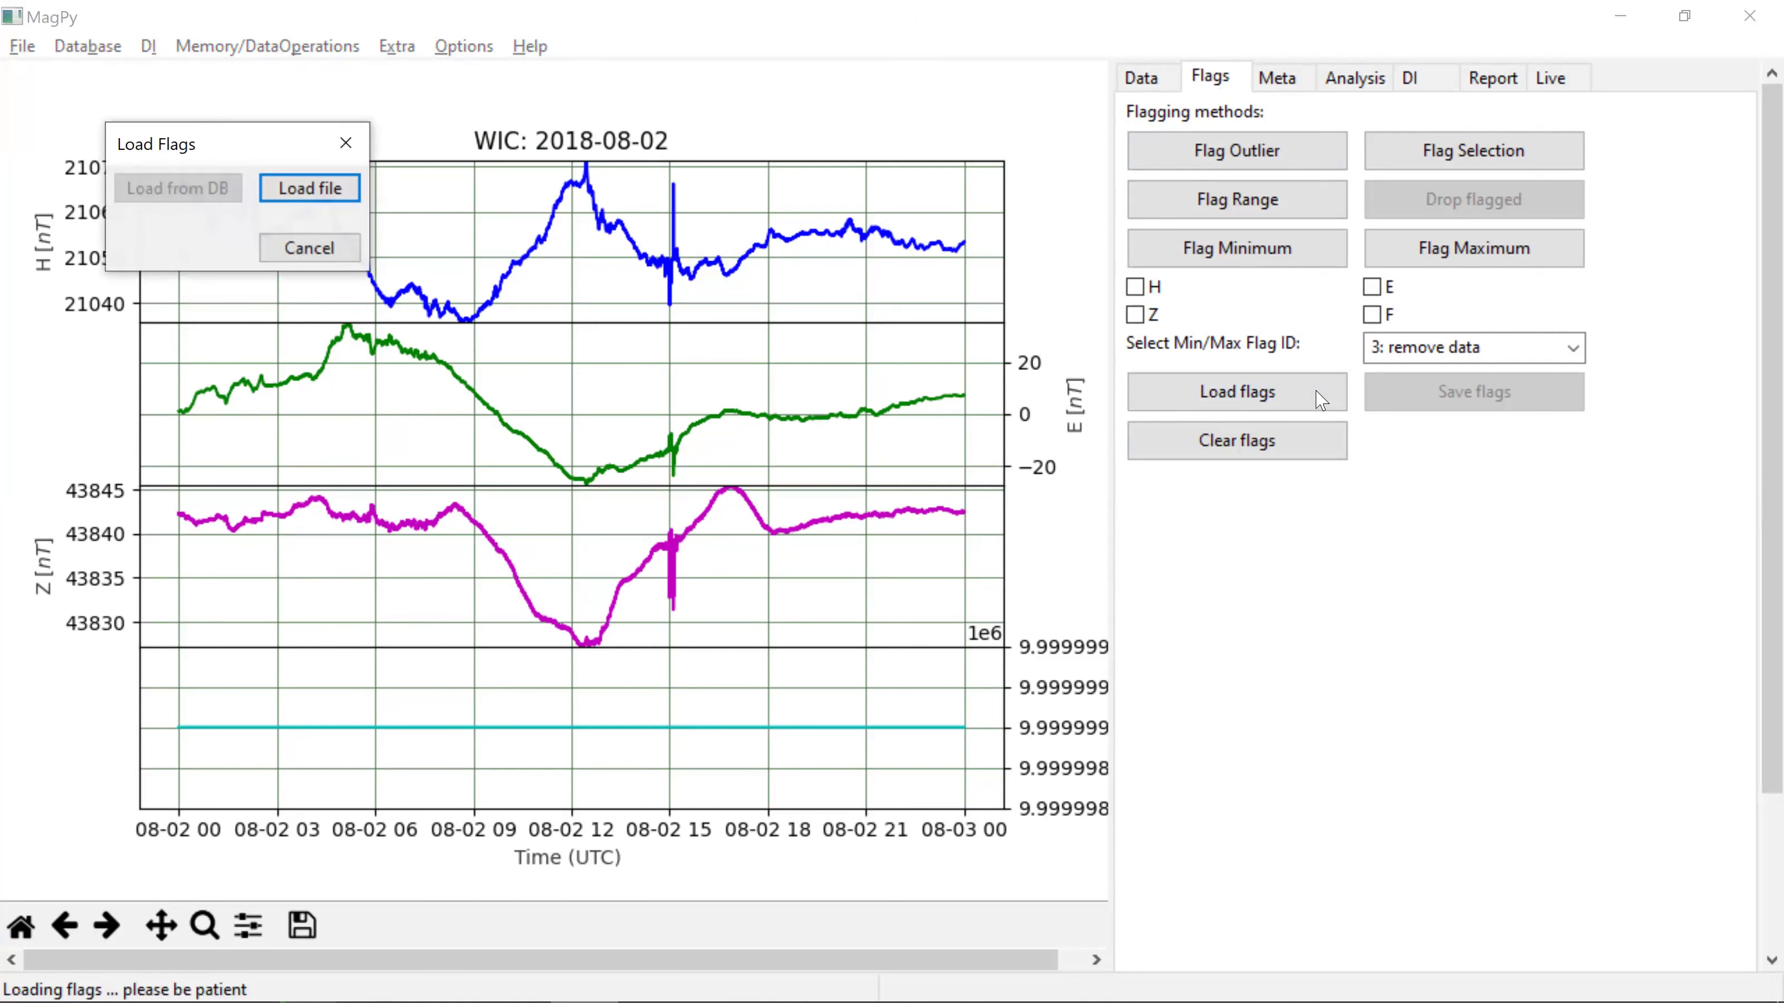
{"action": "left_click", "coordinate": [333, 189]}
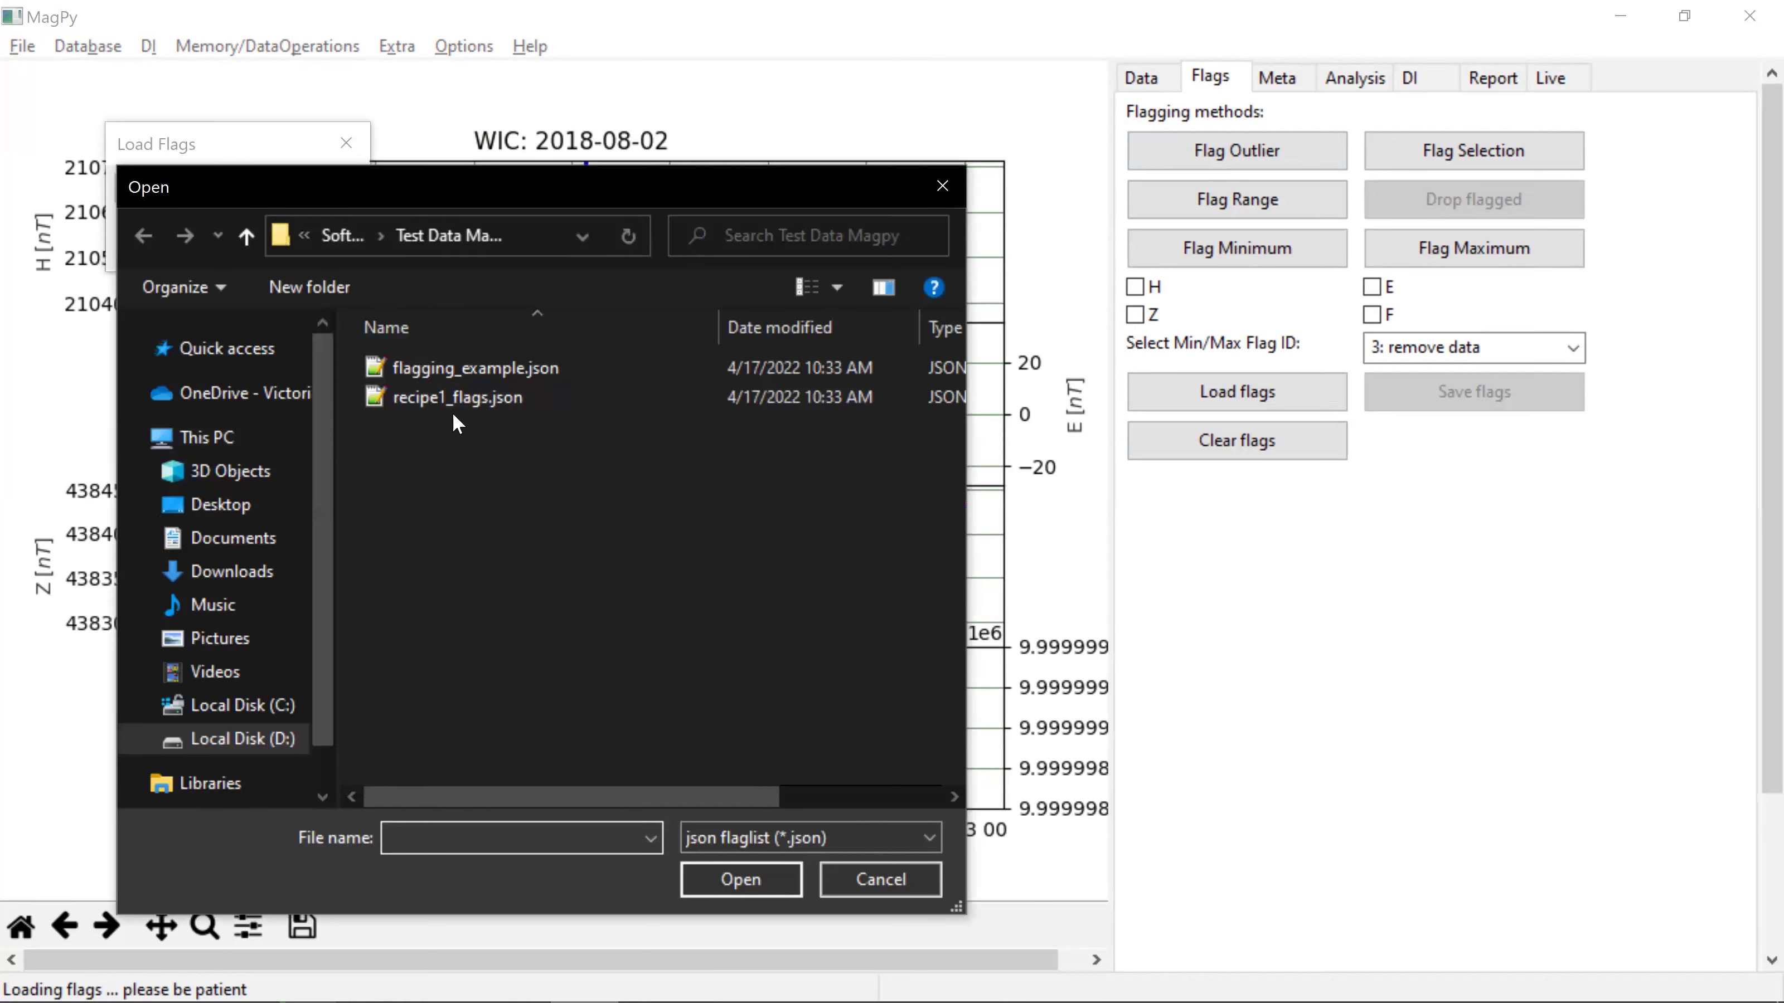
{"action": "left_click", "coordinate": [443, 395]}
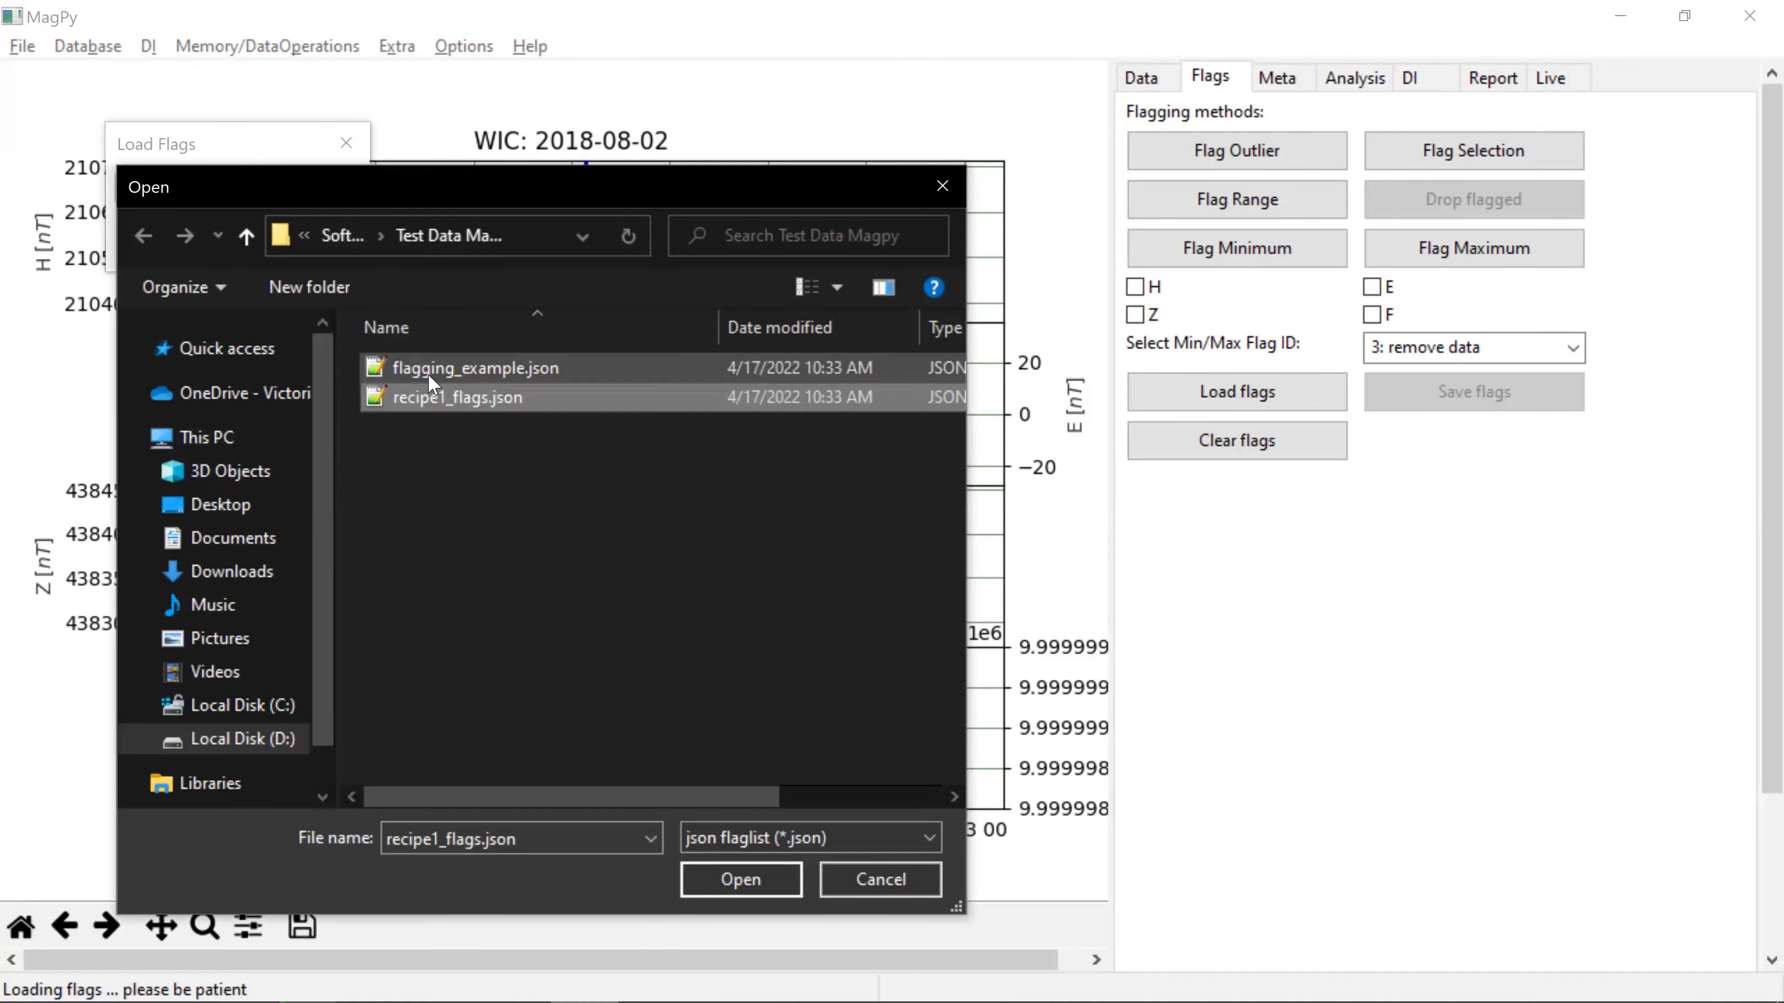
{"action": "left_click", "coordinate": [741, 880]}
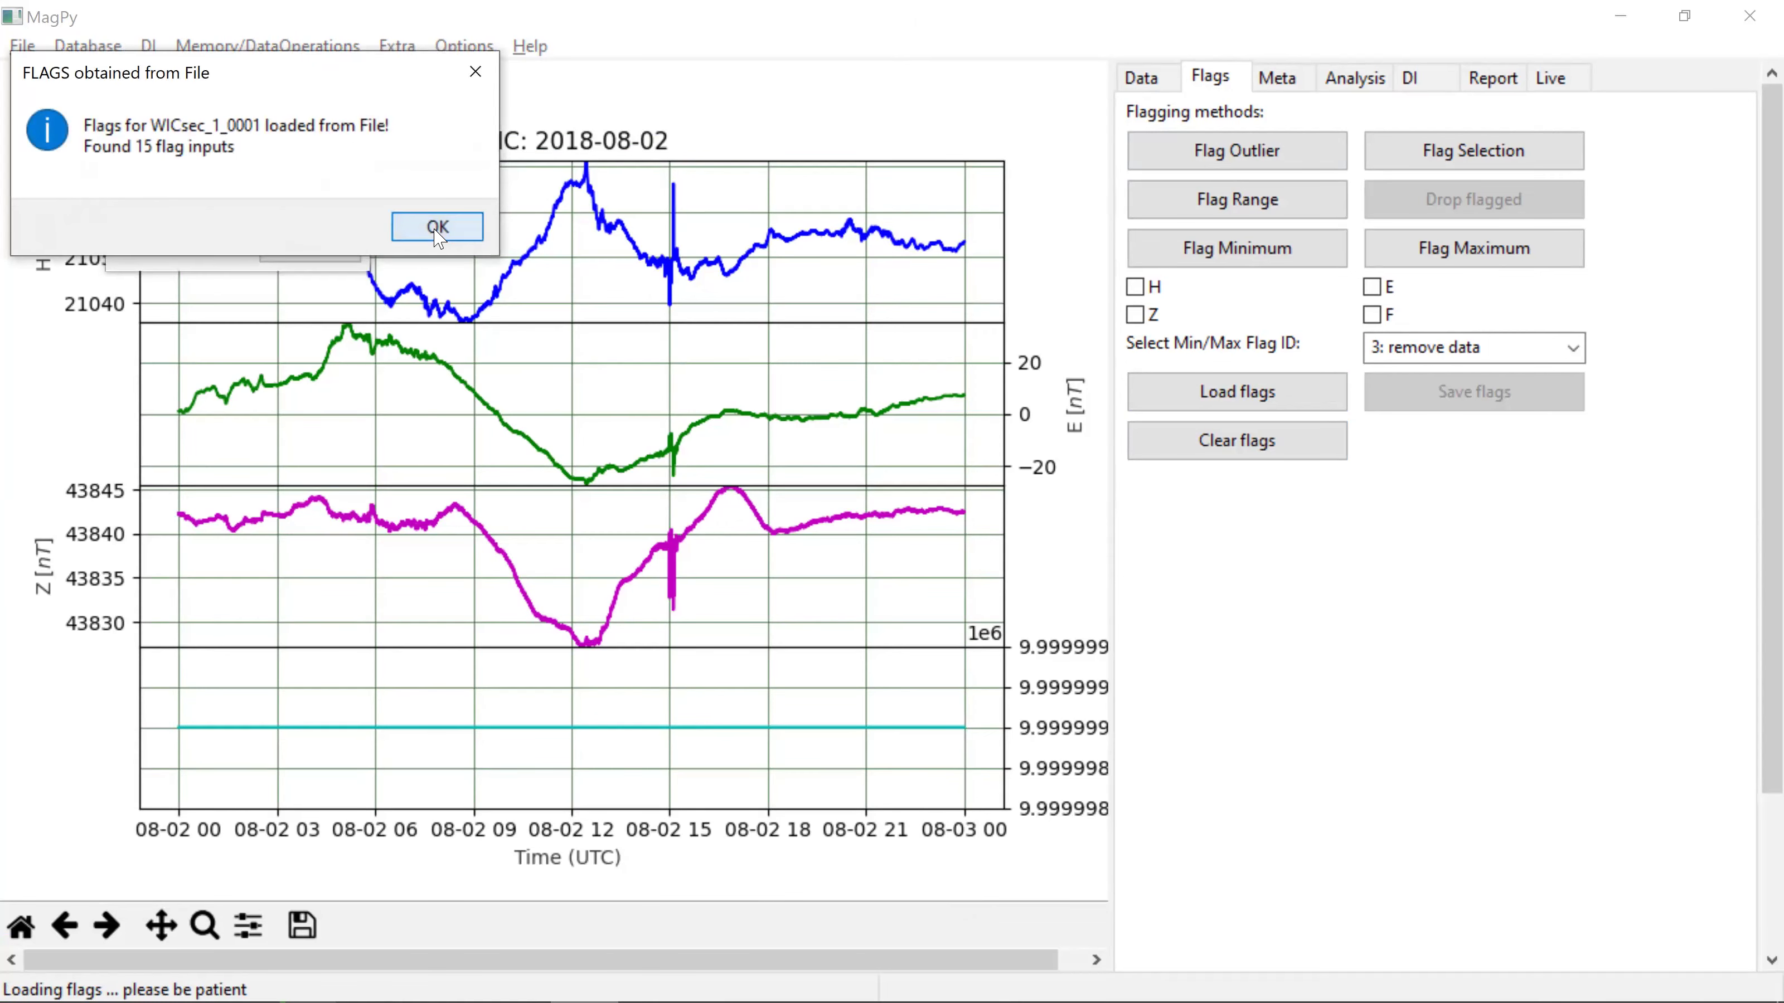
{"action": "left_click", "coordinate": [437, 235]}
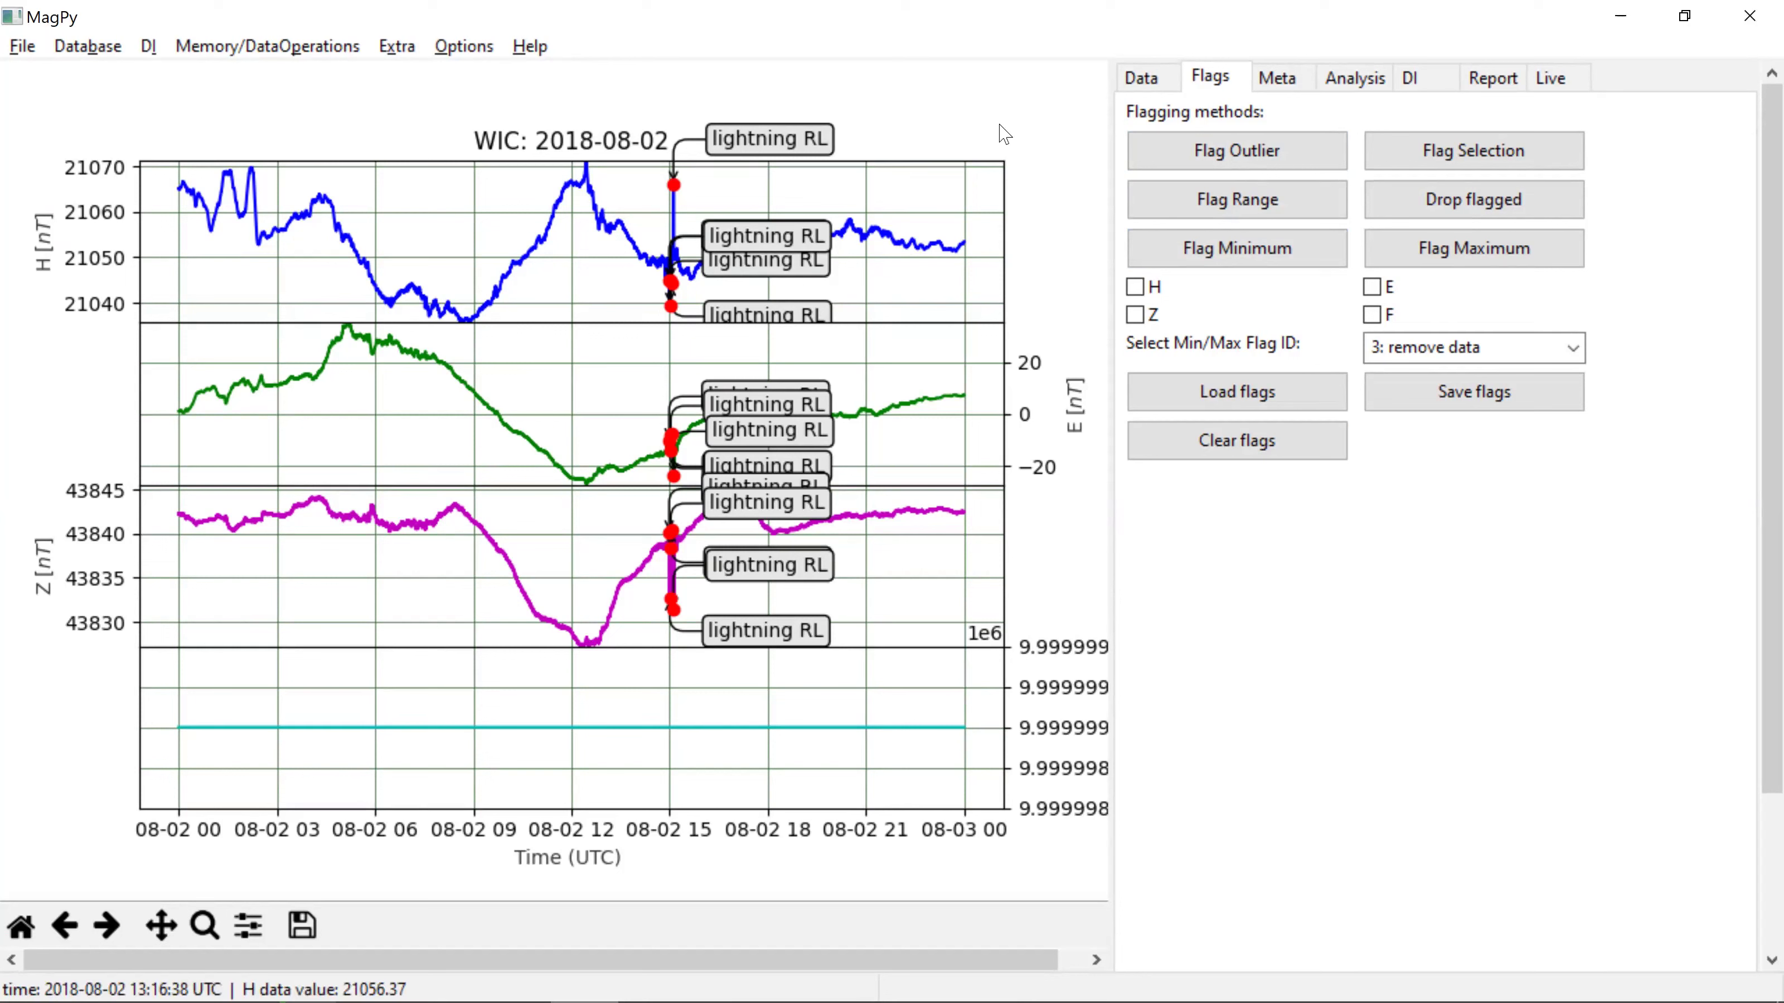
Step: Flag the data around the lightning disturbance, from about 14:23 to 15:48, with the comment Petir
{"action": "left_click", "coordinate": [1538, 214]}
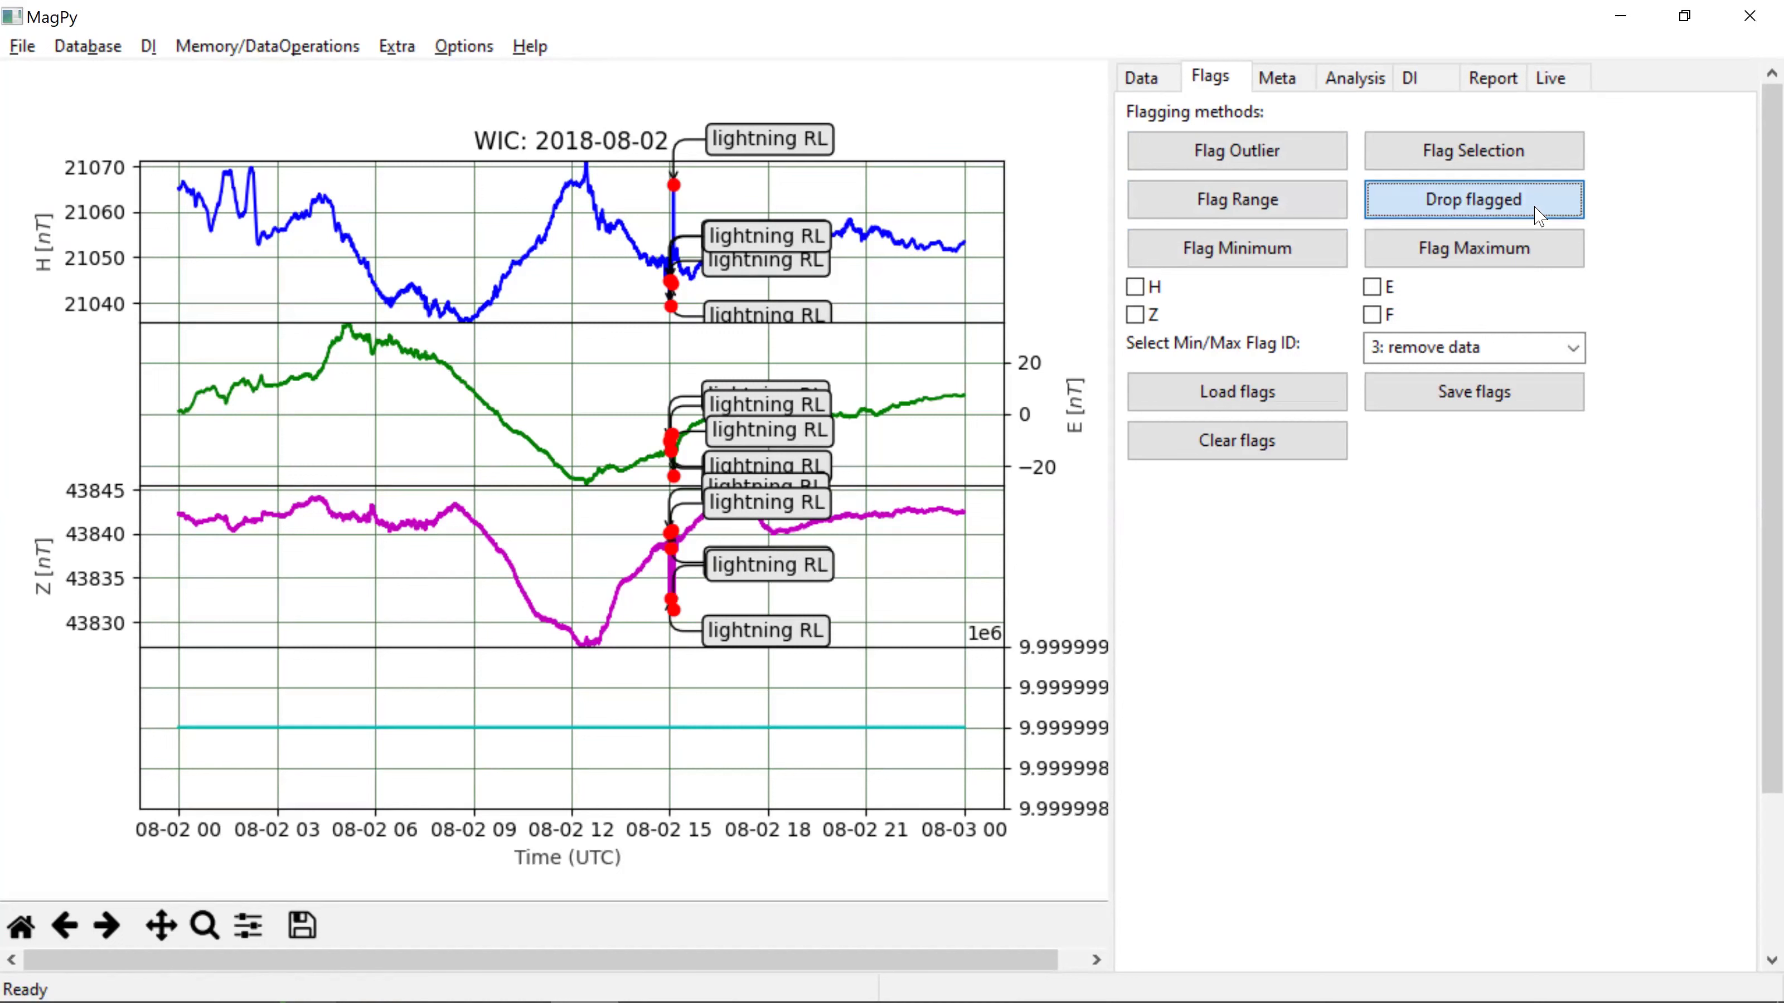
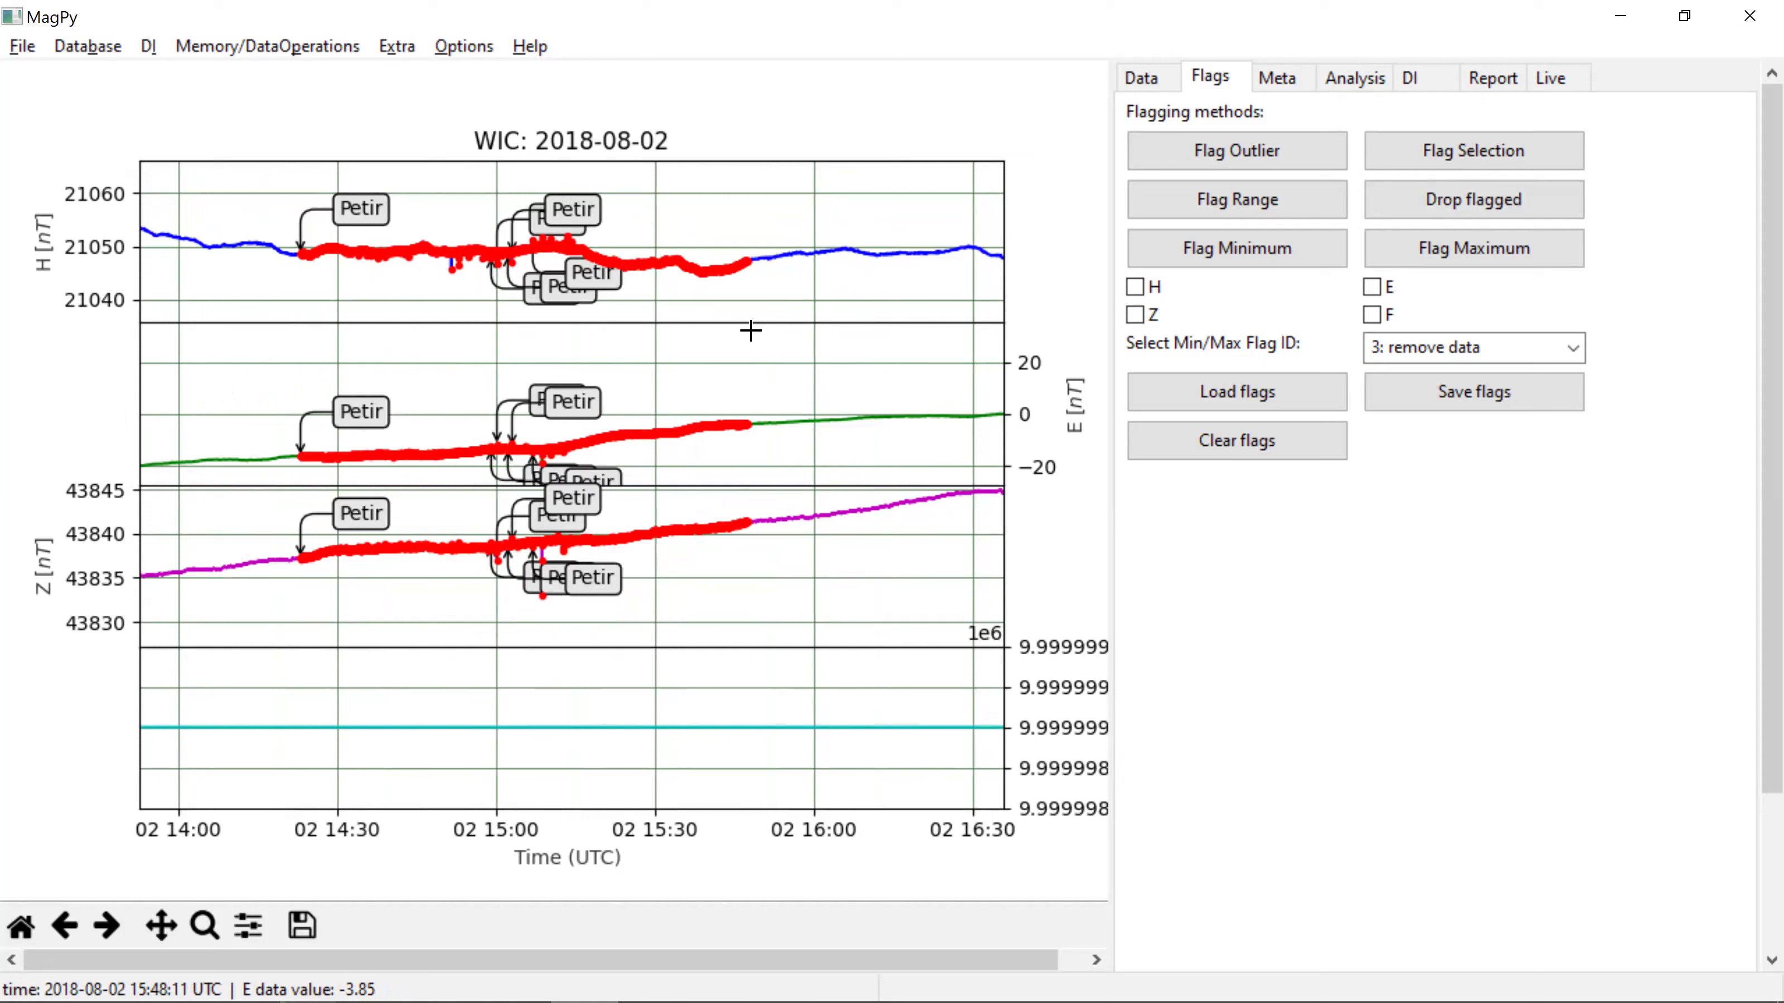
{"action": "left_click", "coordinate": [1473, 150]}
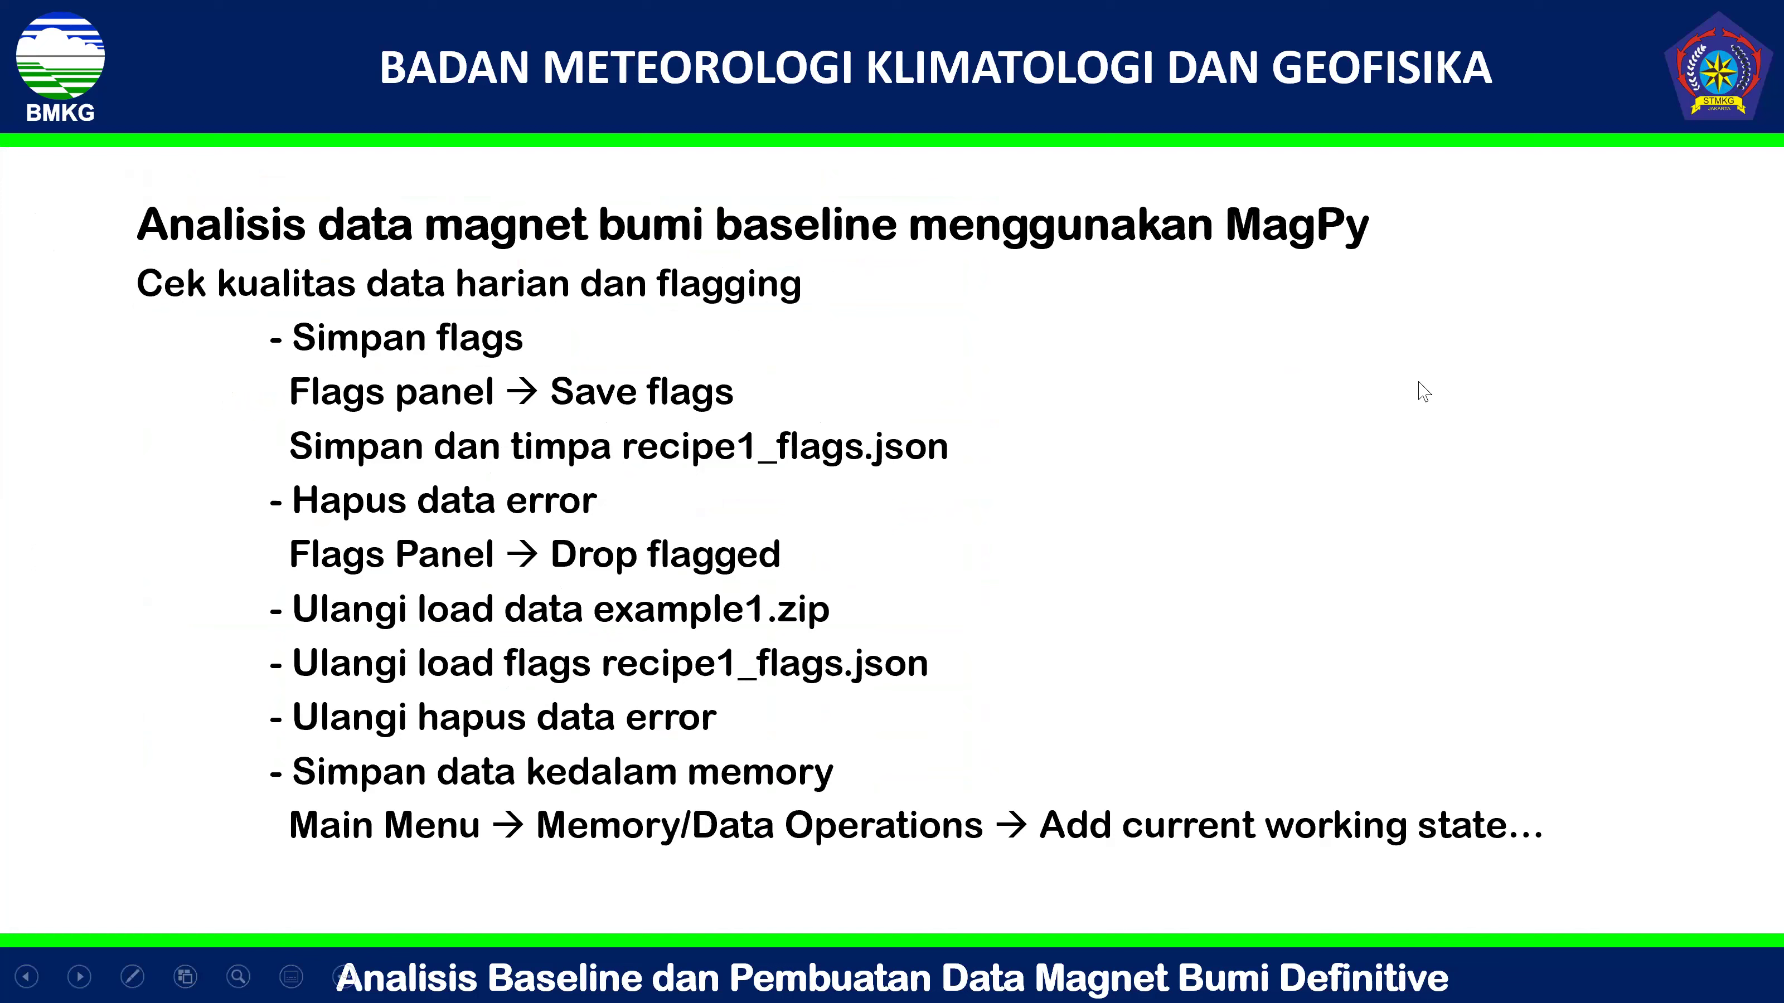
Step: Switch from the presentation to MagPy and save the flags to file, overwriting recipe1_flags.json in the Test Data Magpy folder
{"action": "key", "text": "alt+Tab"}
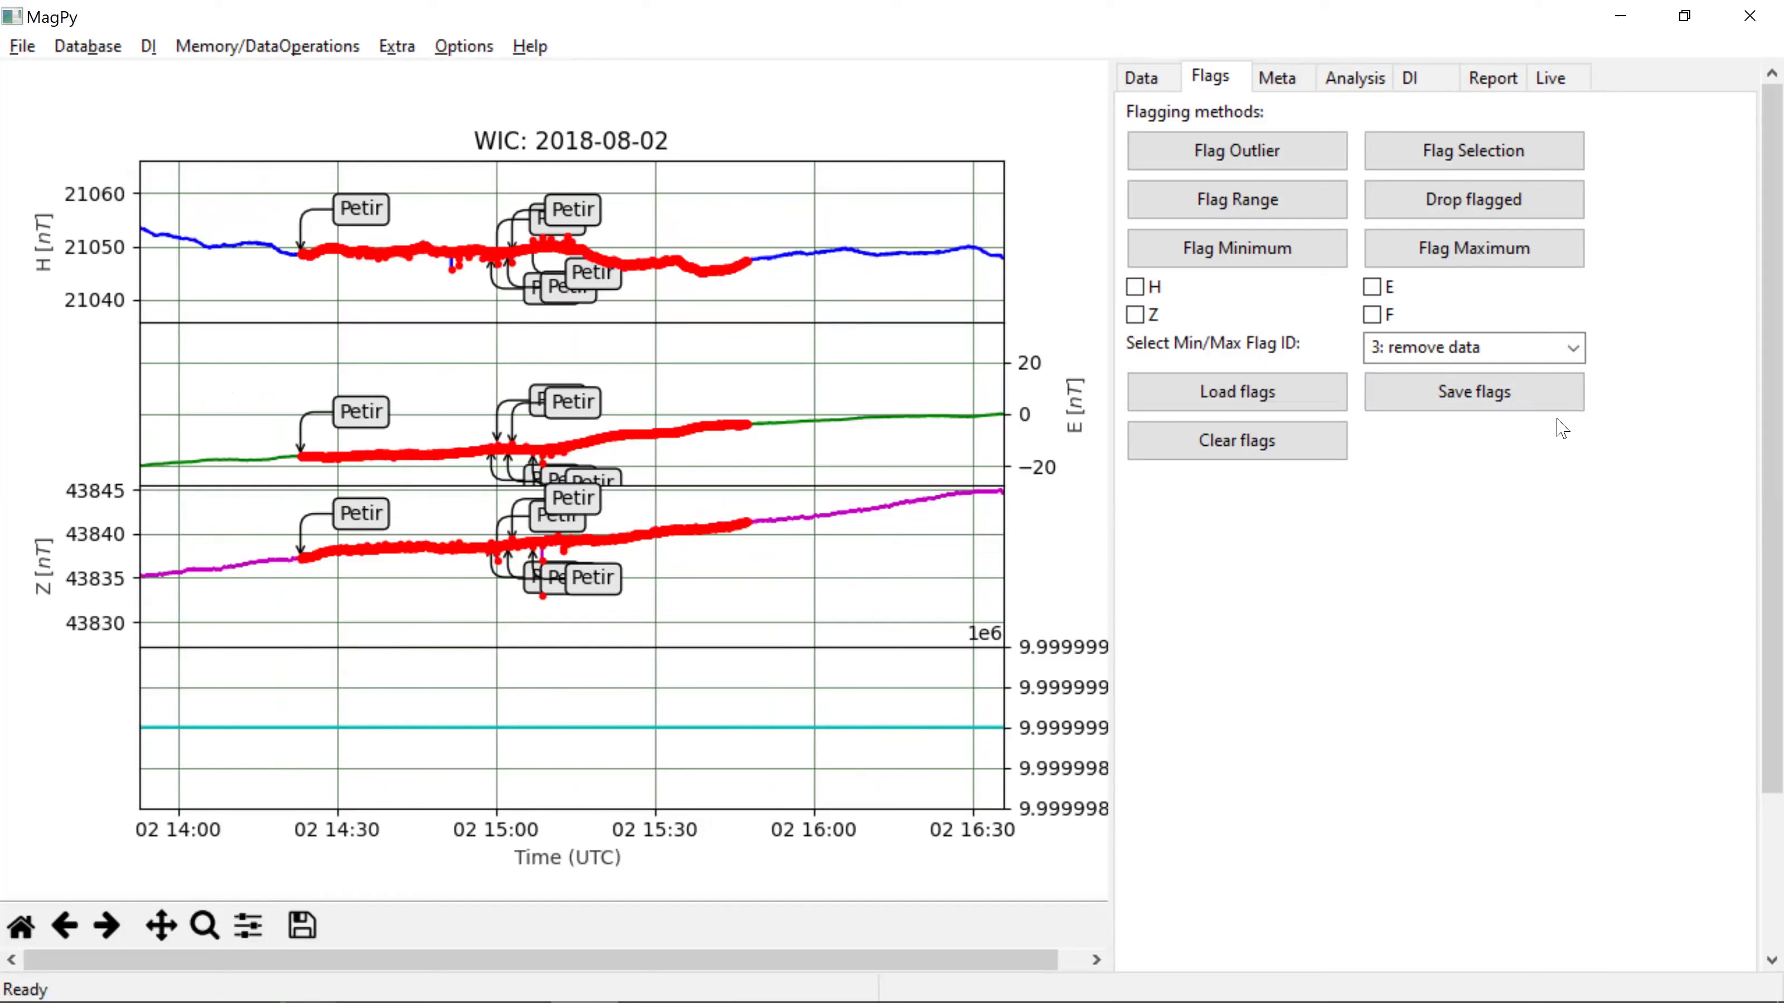
{"action": "left_click", "coordinate": [1532, 412]}
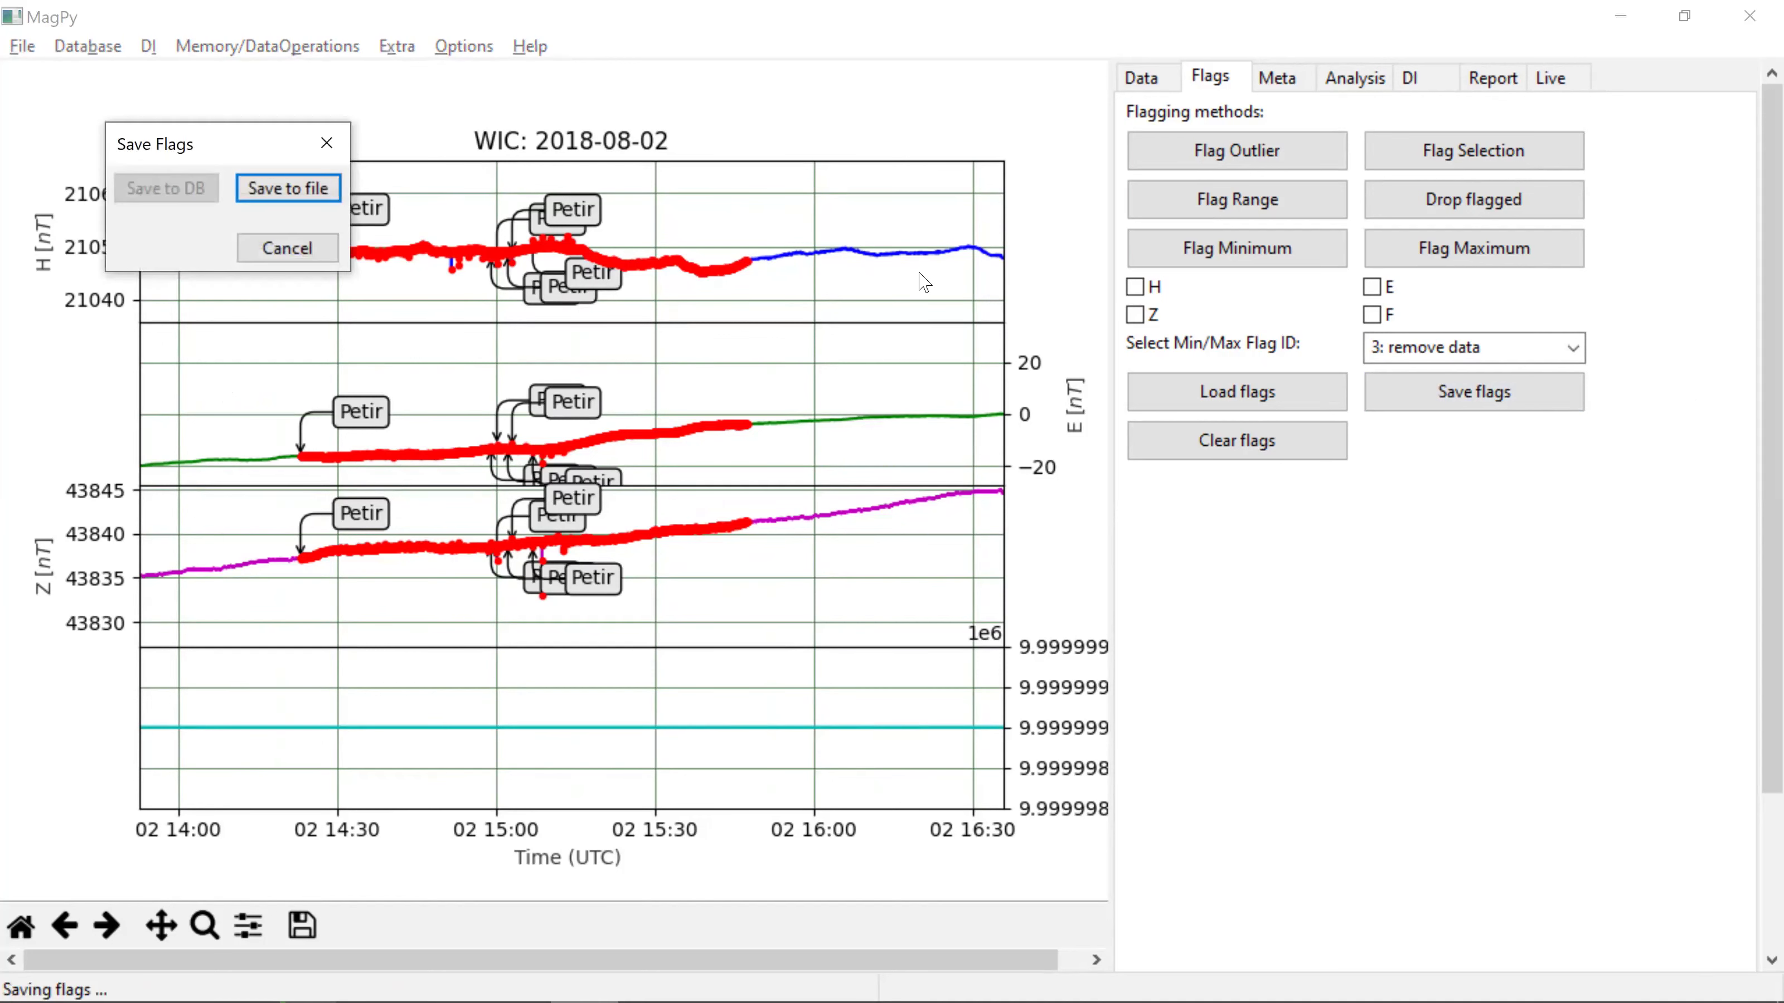
{"action": "left_click", "coordinate": [313, 194]}
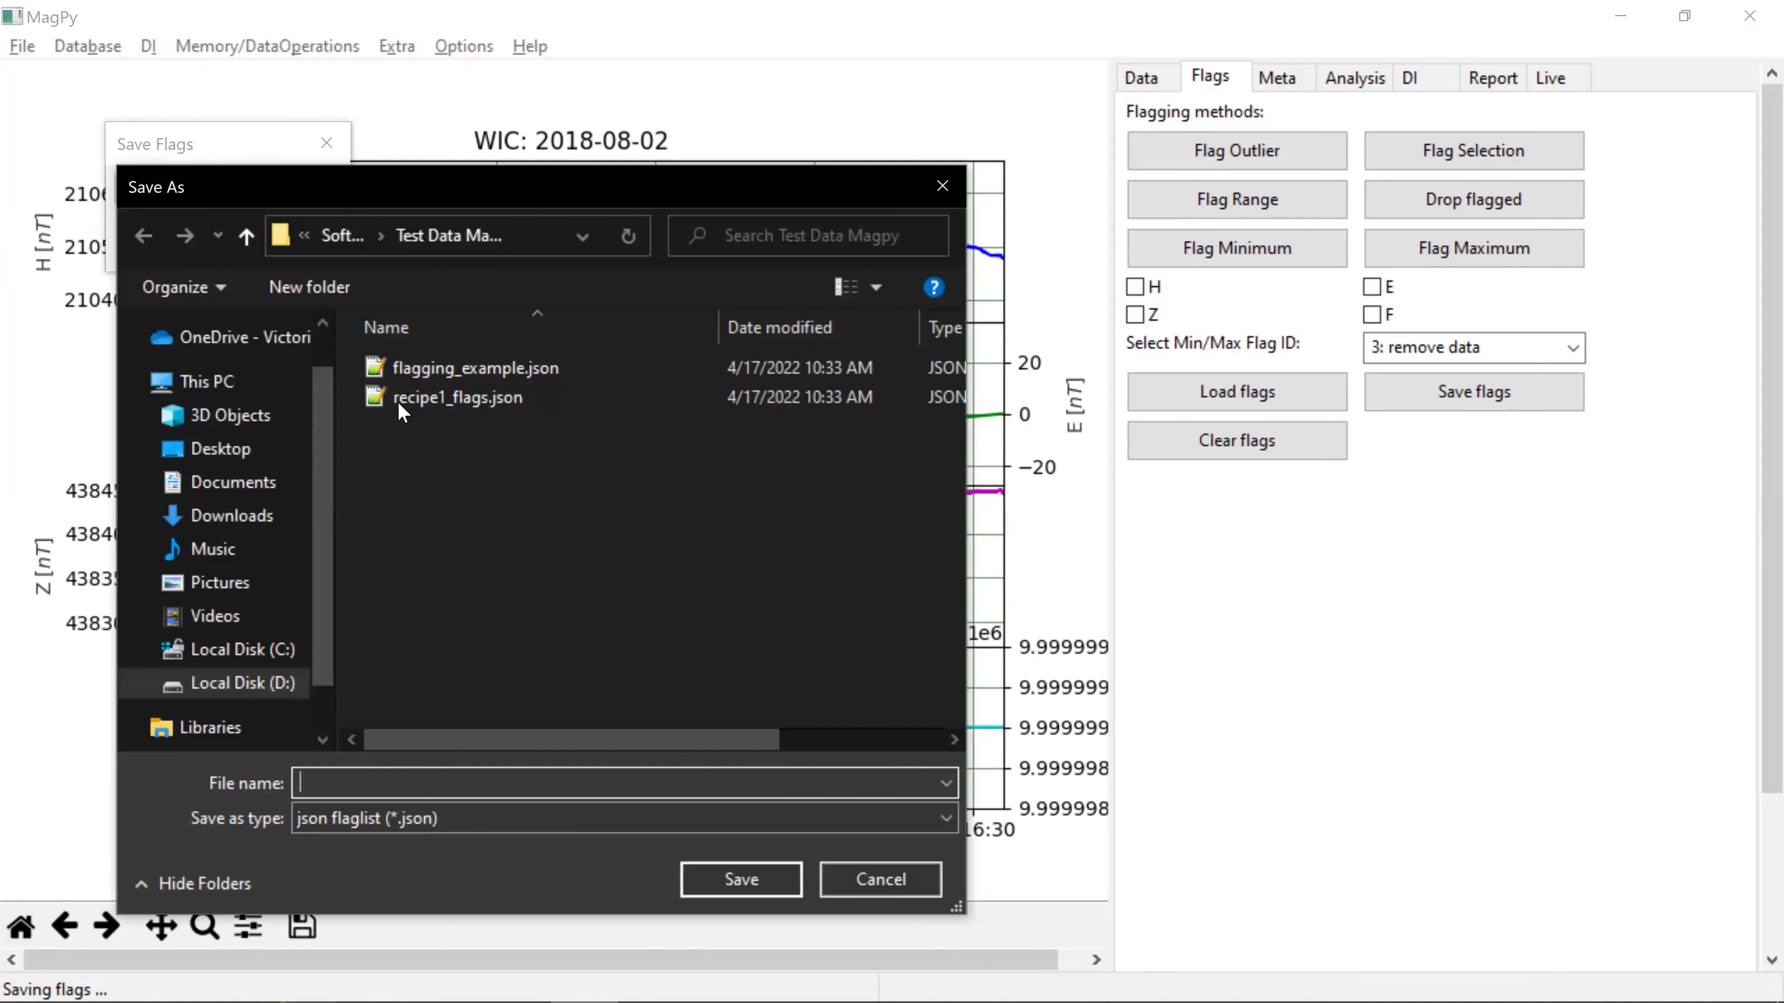
{"action": "left_click", "coordinate": [398, 402]}
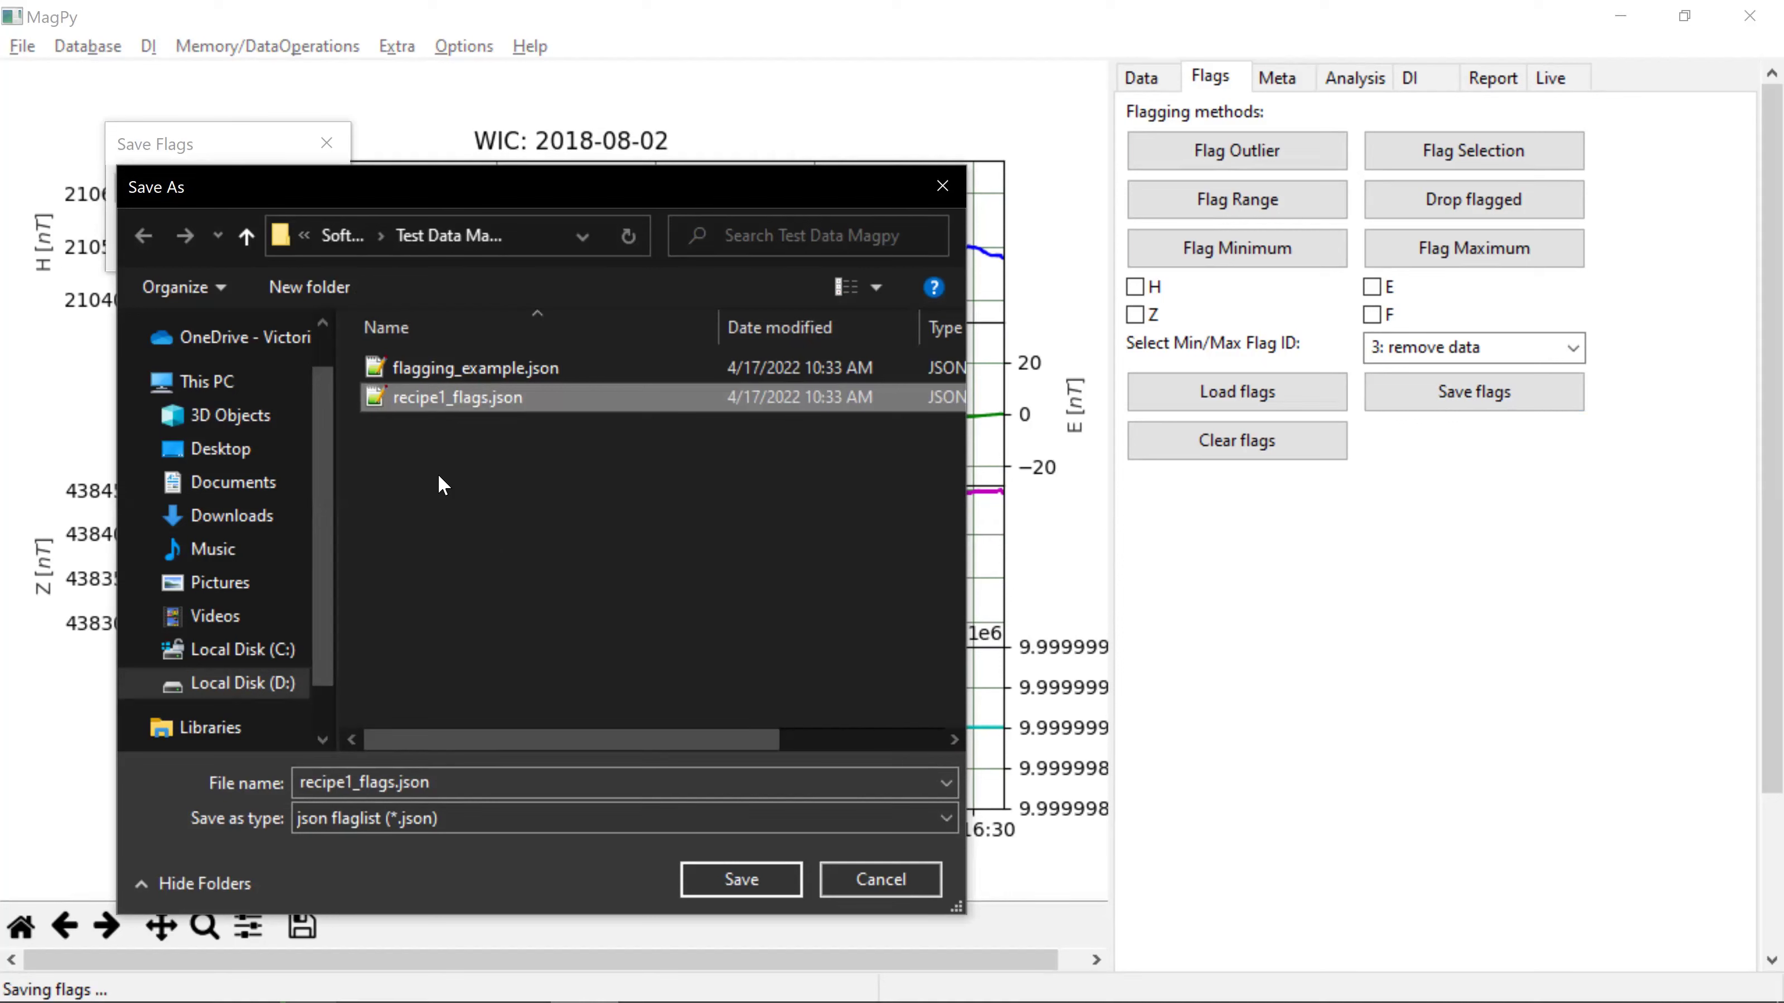
{"action": "left_click", "coordinate": [706, 883]}
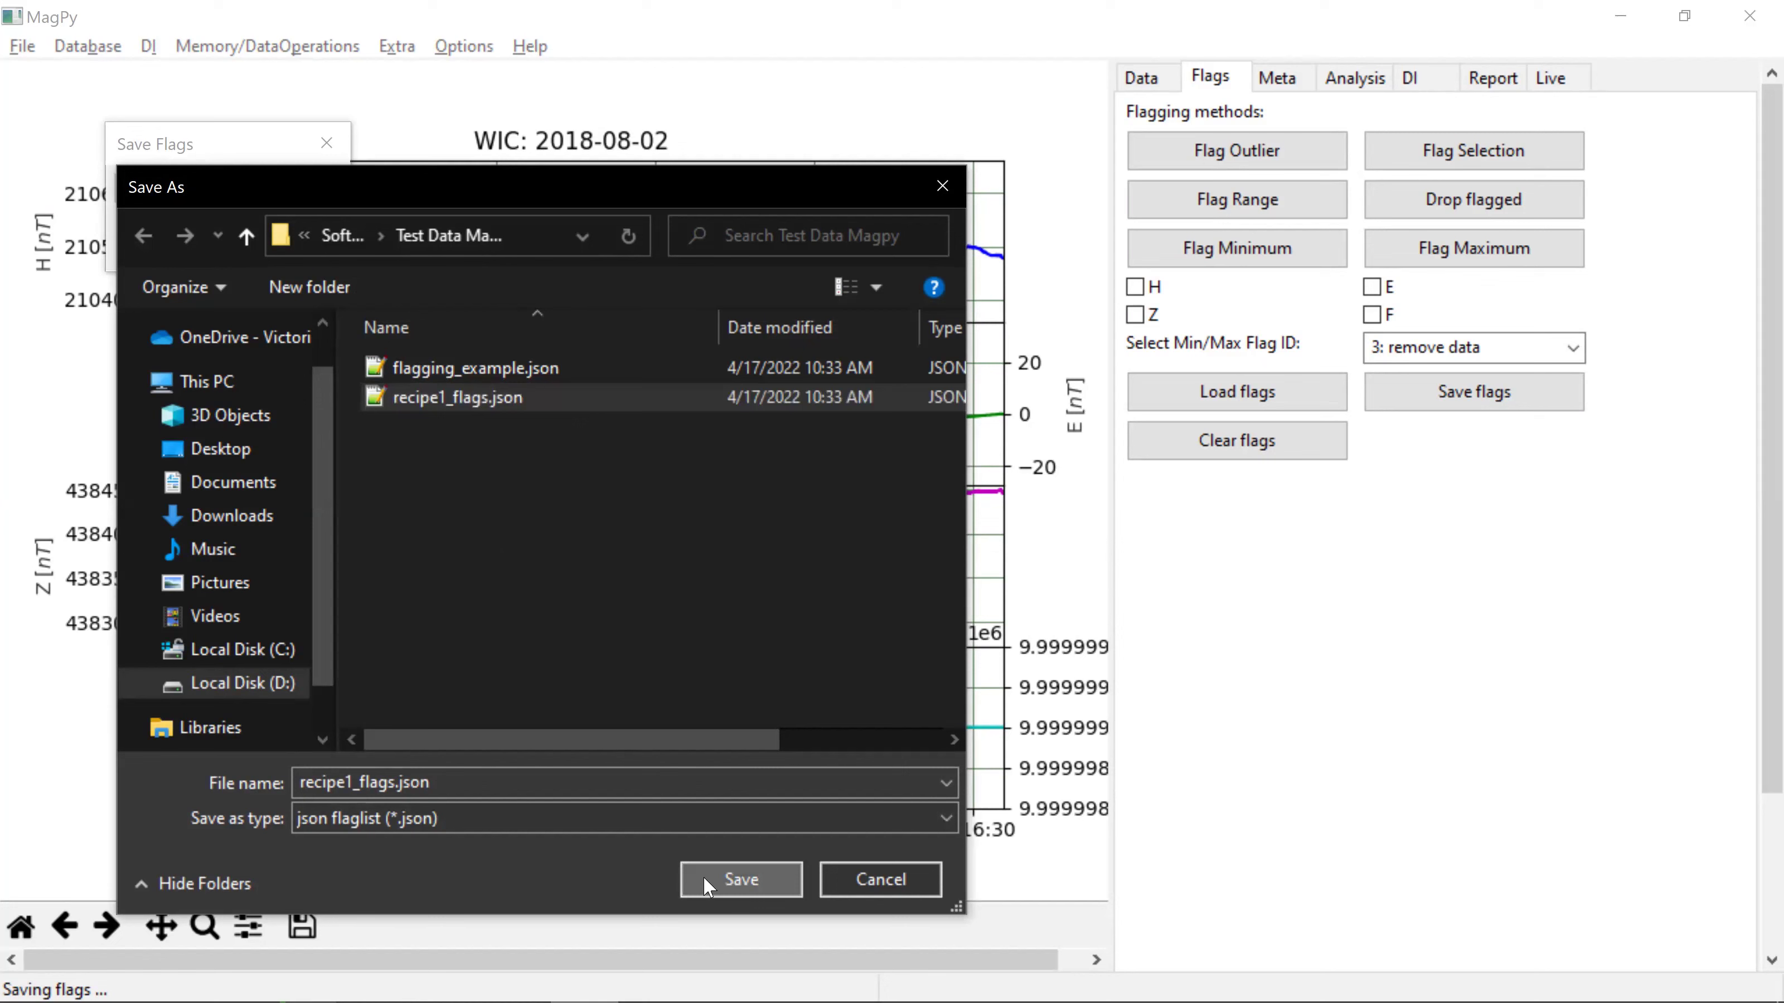
{"action": "left_click", "coordinate": [959, 518]}
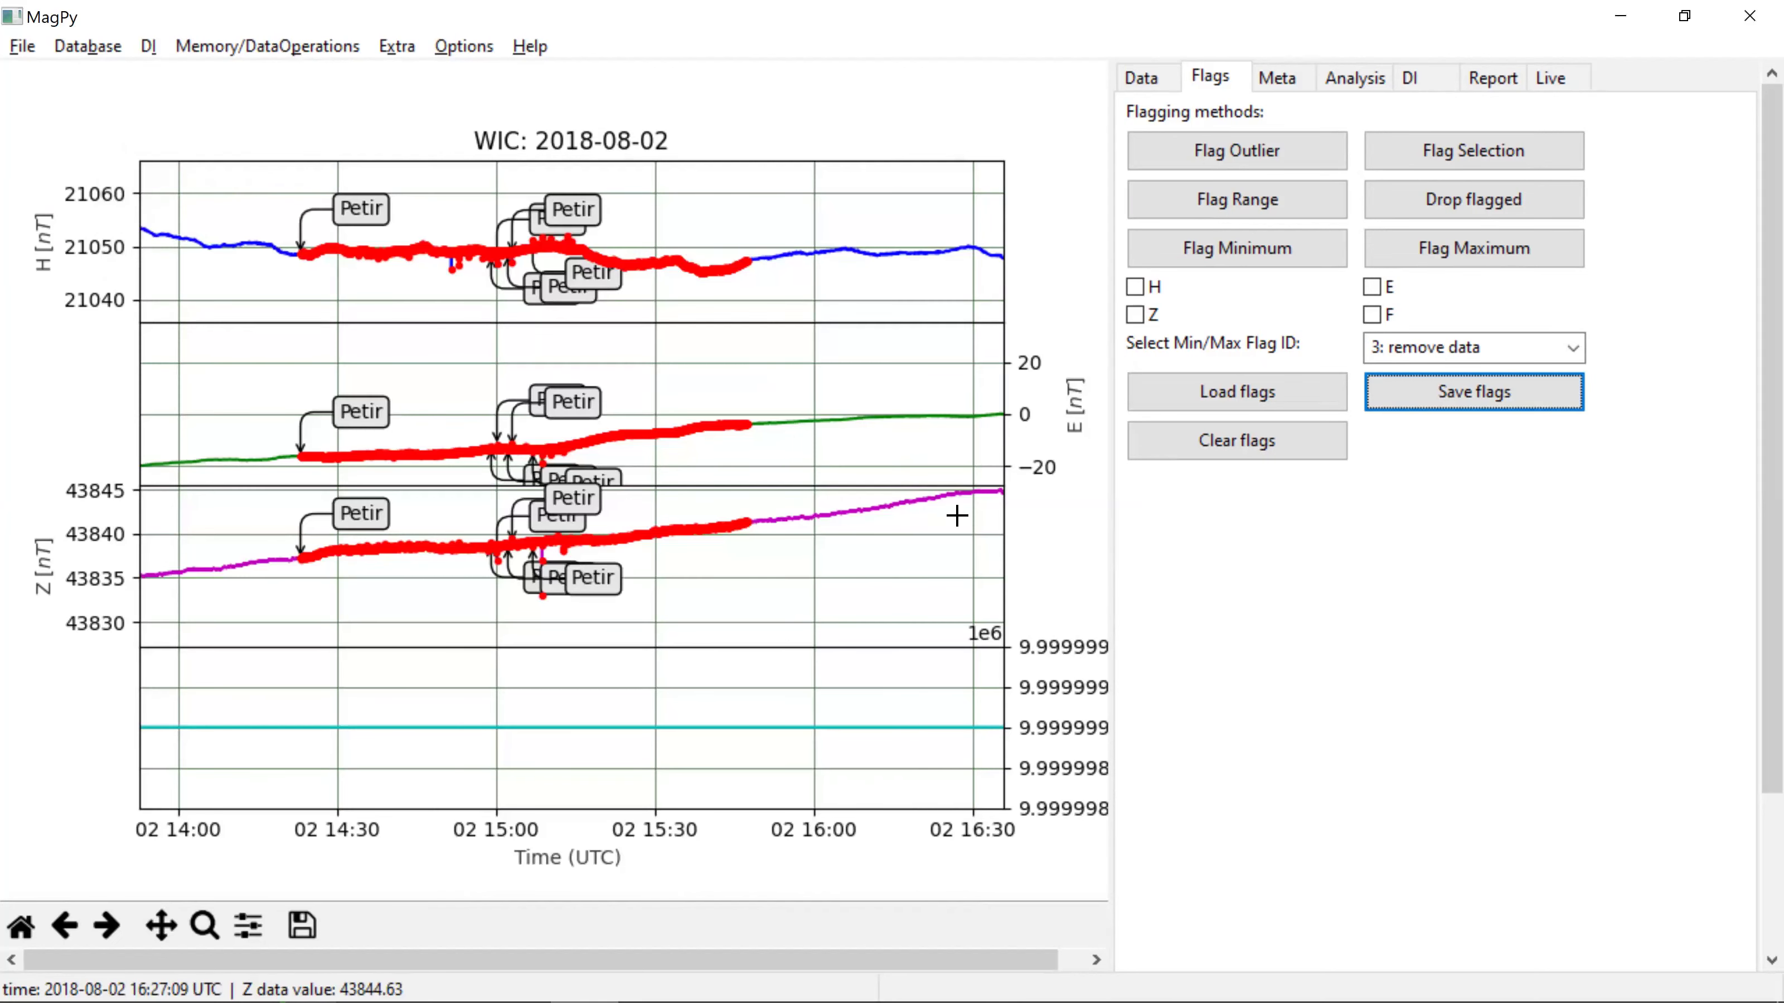
Step: Drop the flagged lightning data from the WIC time series
{"action": "mouse_move", "coordinate": [685, 997]}
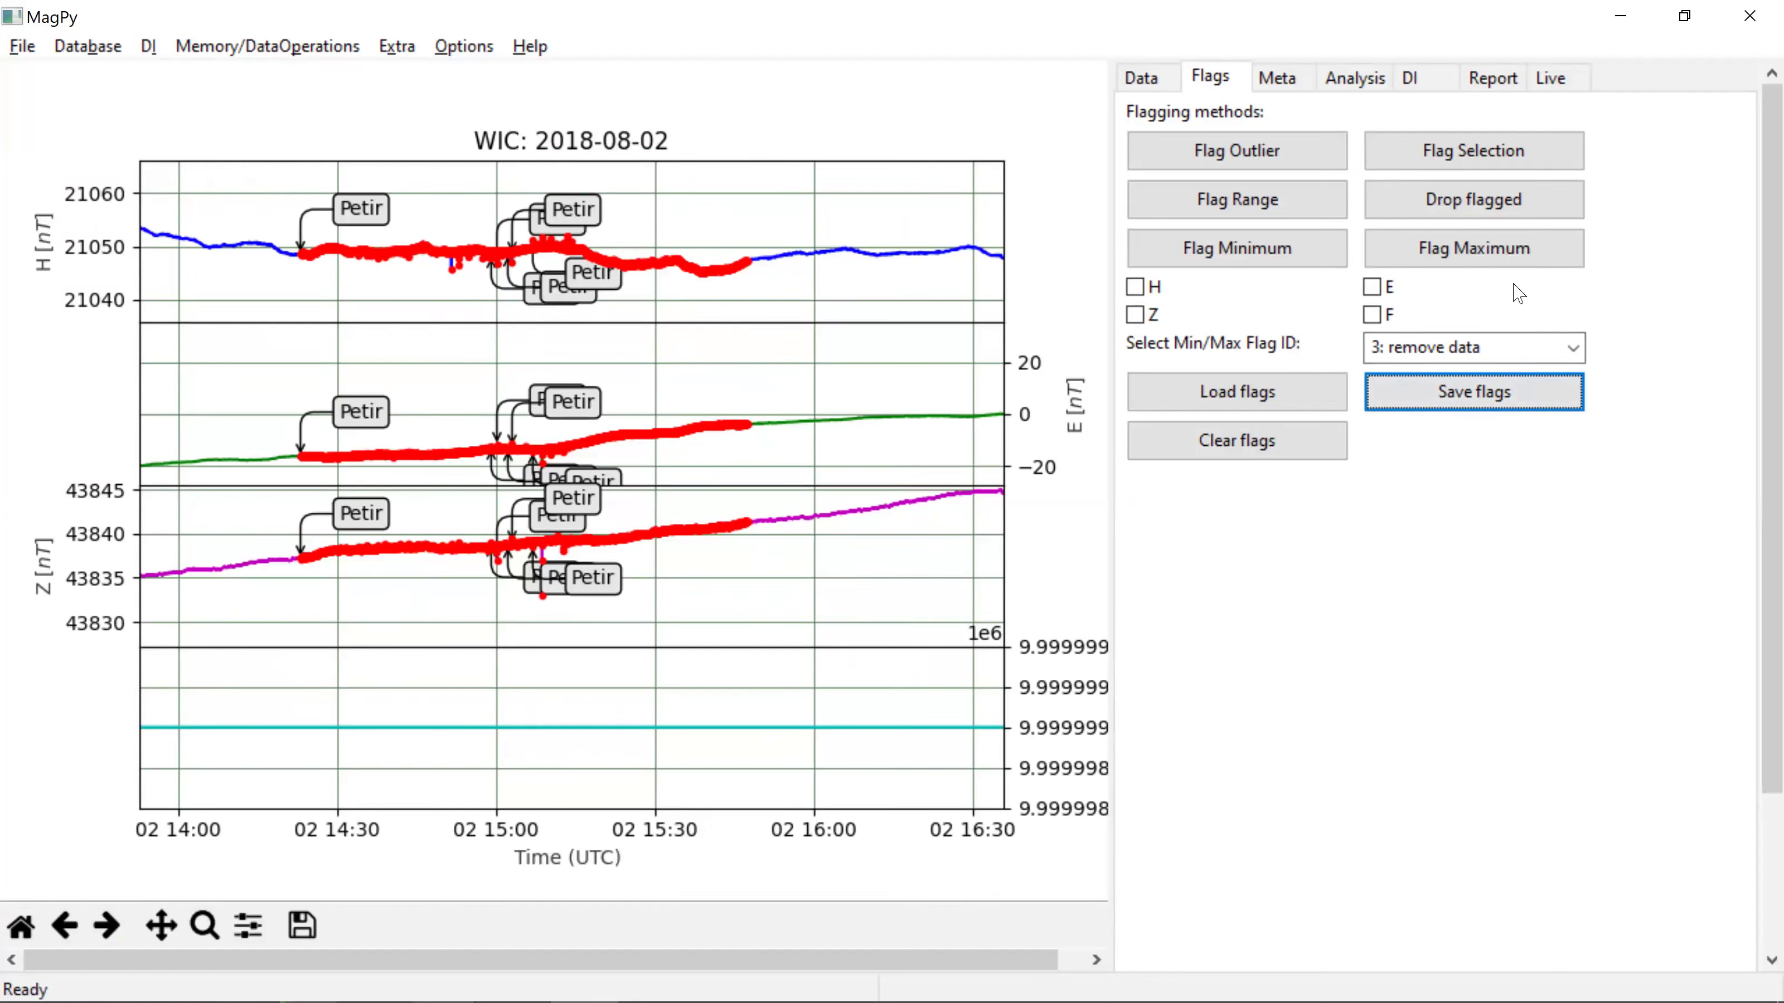
{"action": "left_click", "coordinate": [1495, 207]}
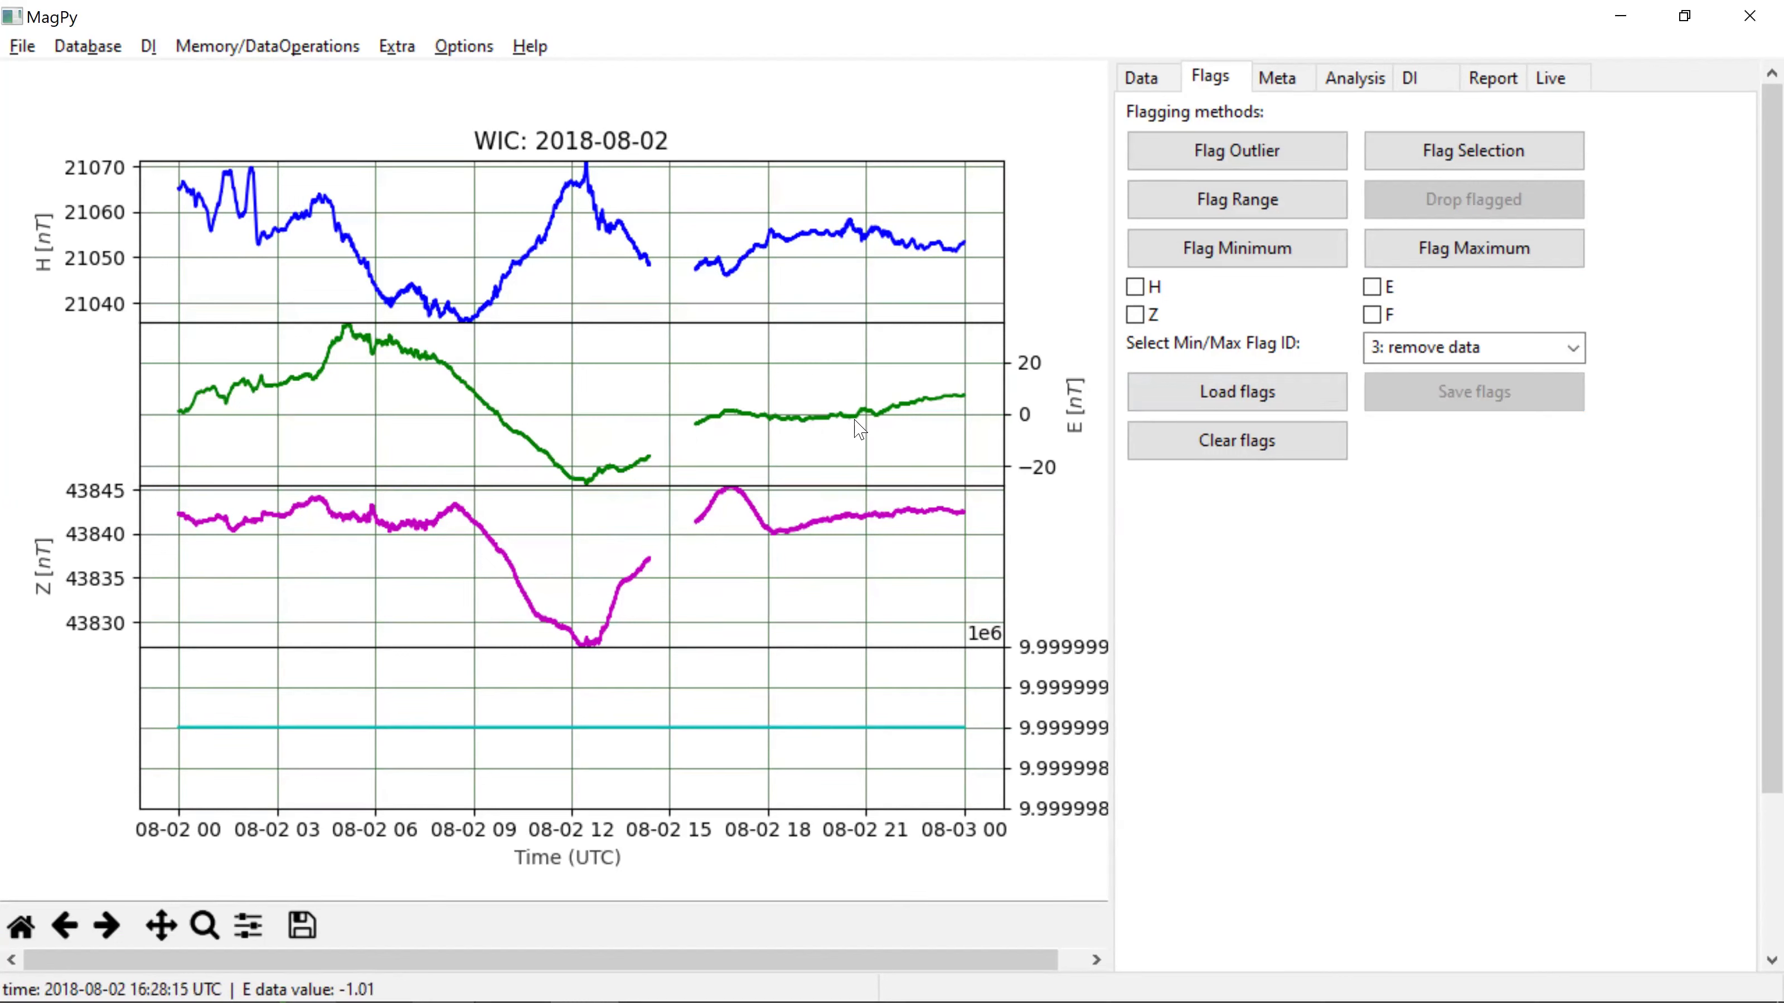
Step: Consult the flagging procedure slide in the presentation and, back in MagPy, add the current working state to memory
{"action": "key", "text": "alt+Tab"}
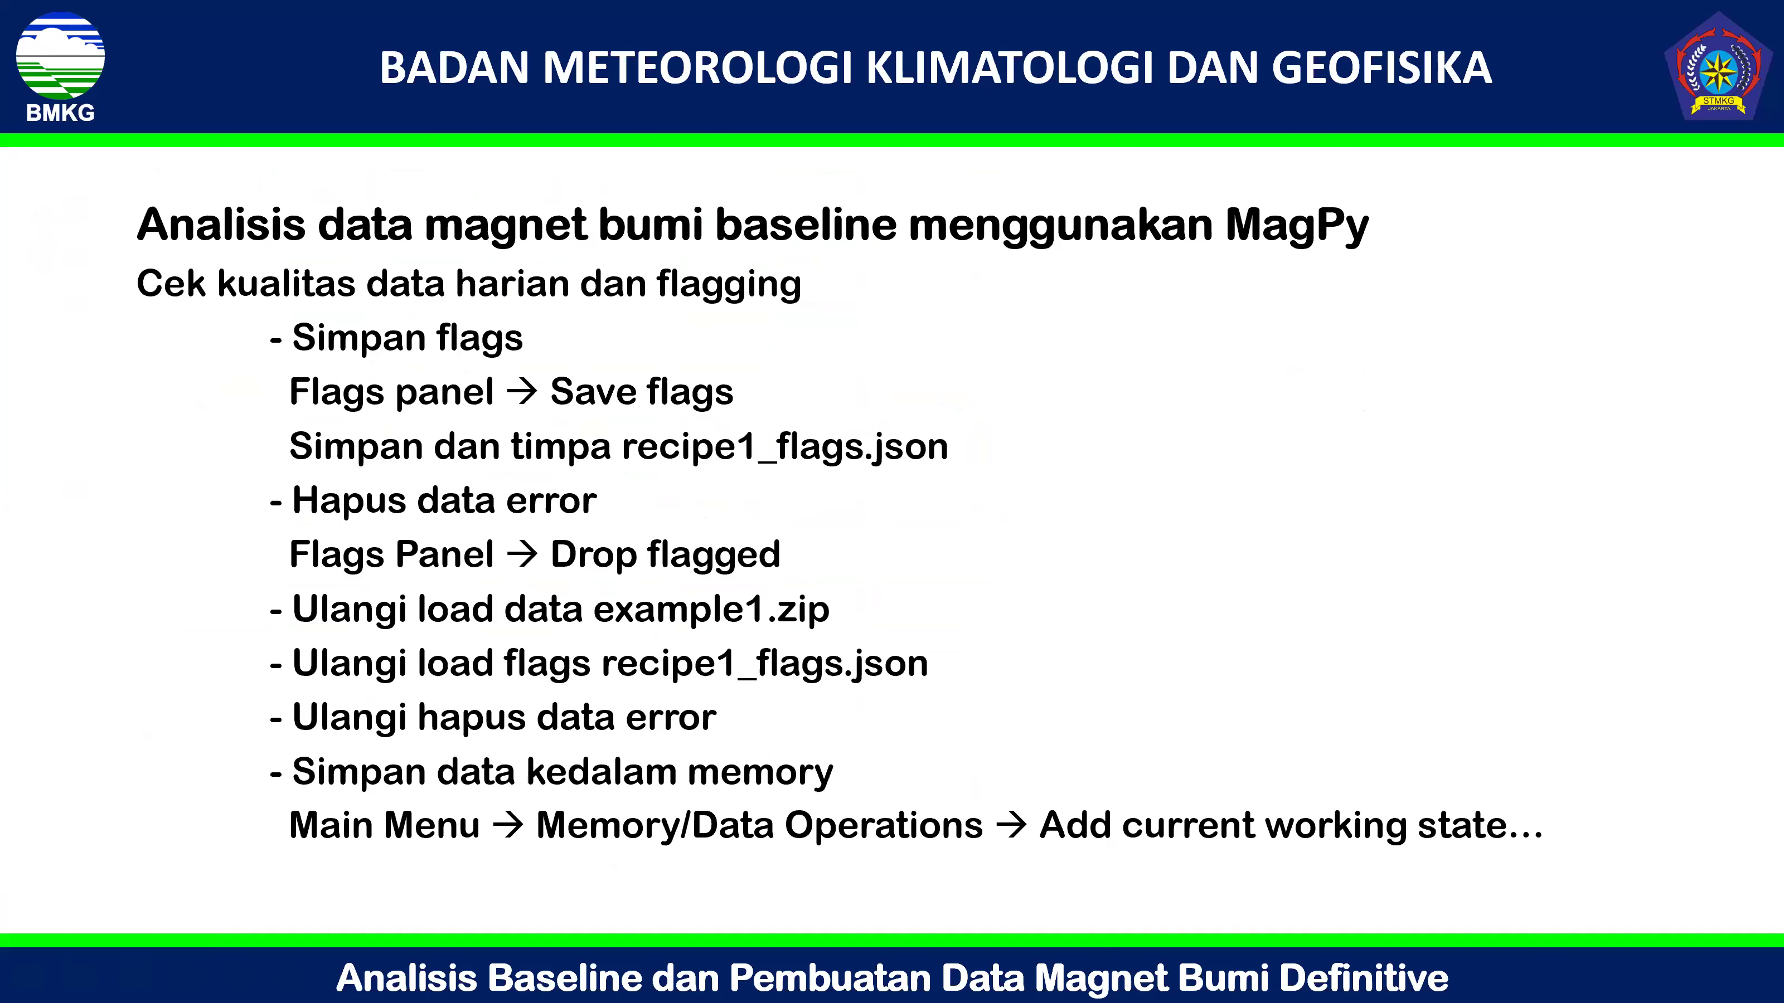
{"action": "key", "text": "alt+Tab"}
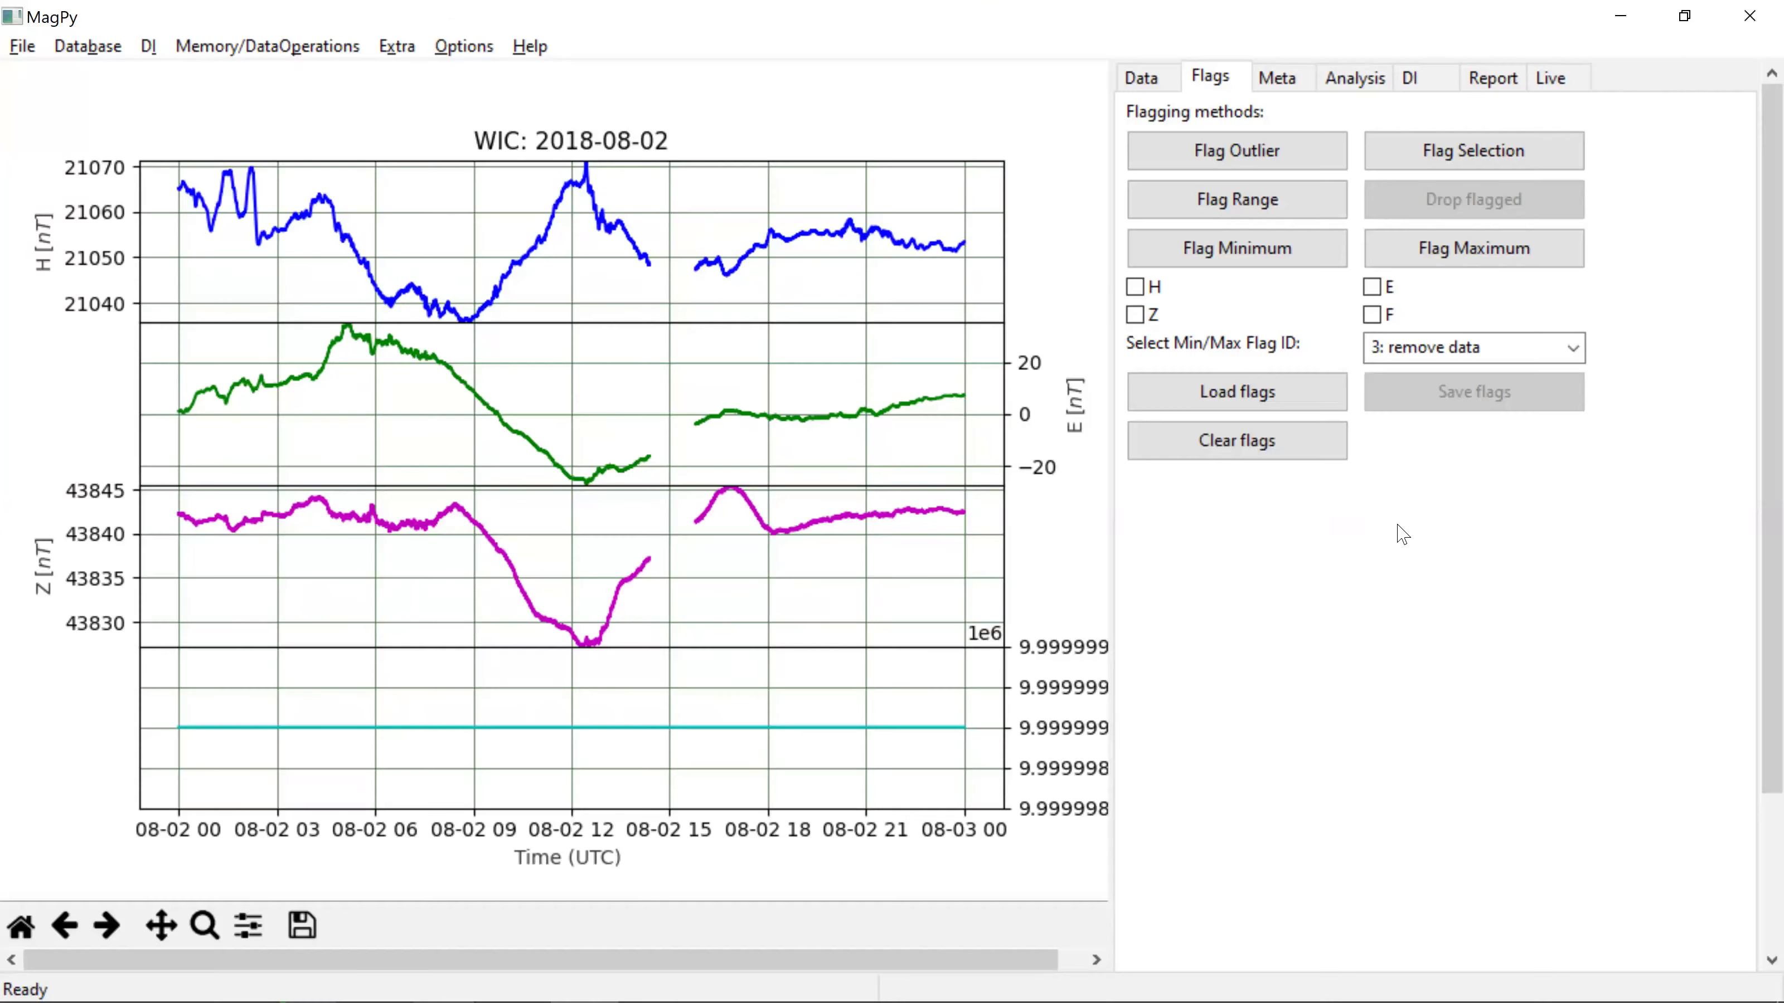
{"action": "key", "text": "alt+Tab"}
{"action": "key", "text": "alt+Tab"}
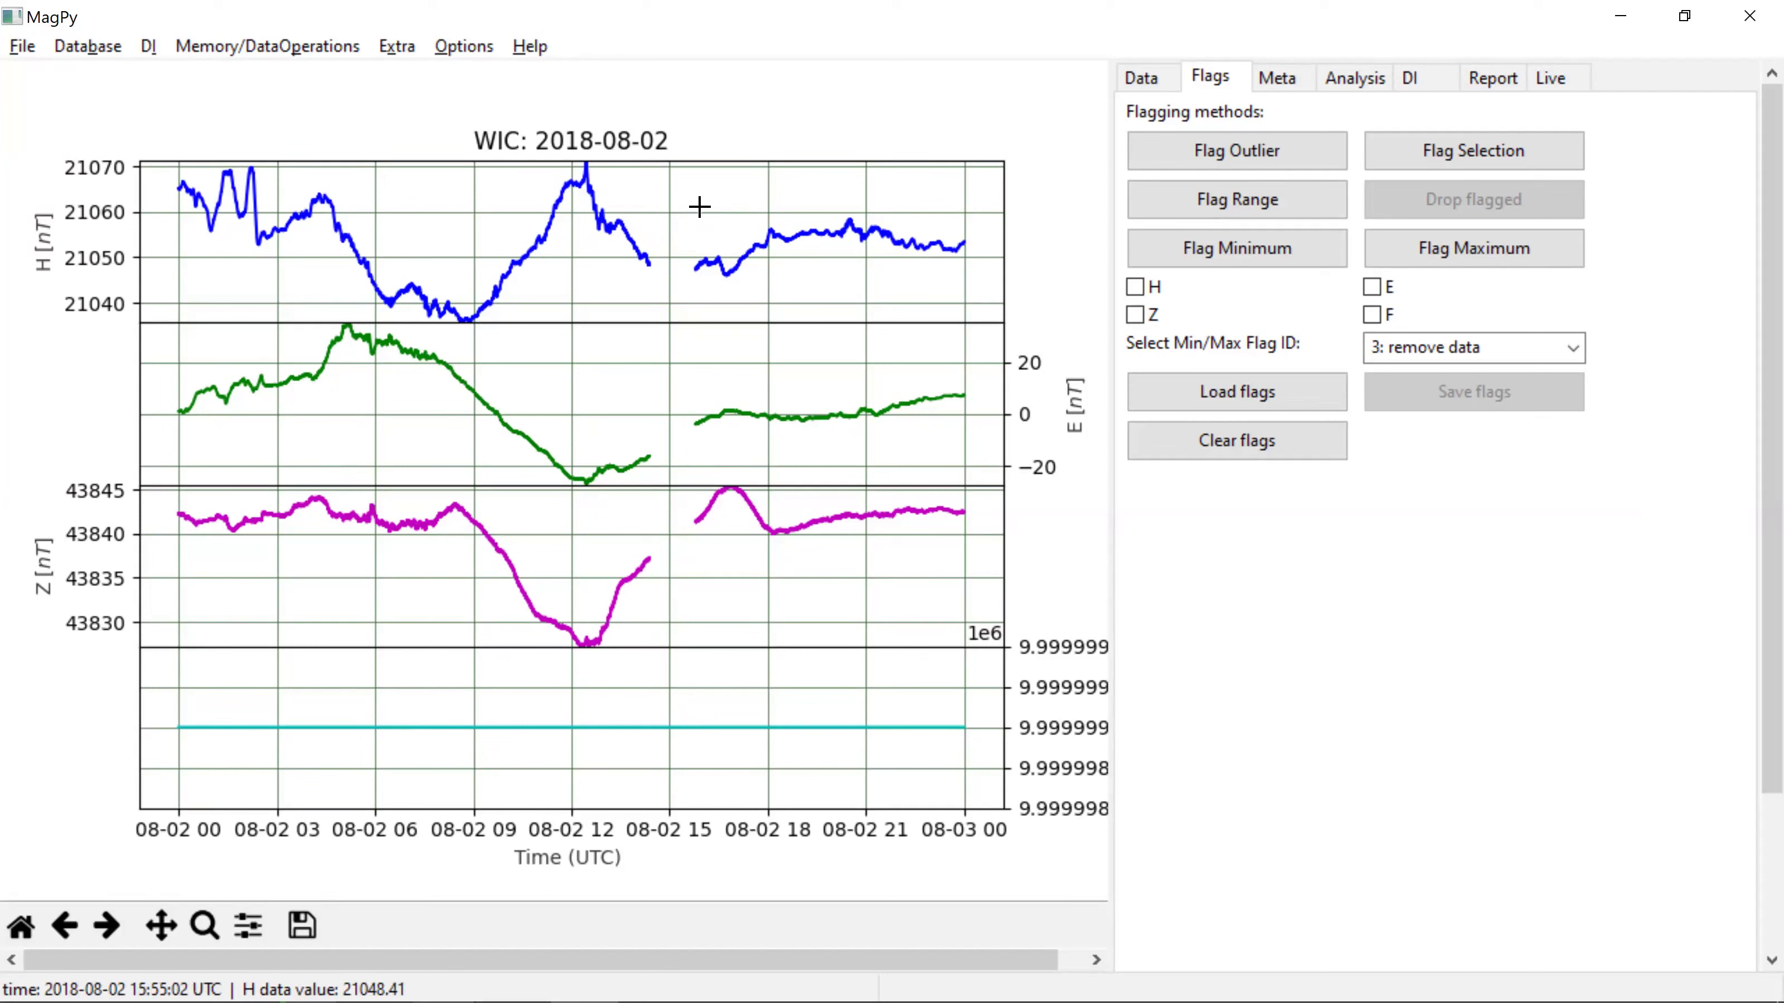
{"action": "left_click", "coordinate": [224, 49]}
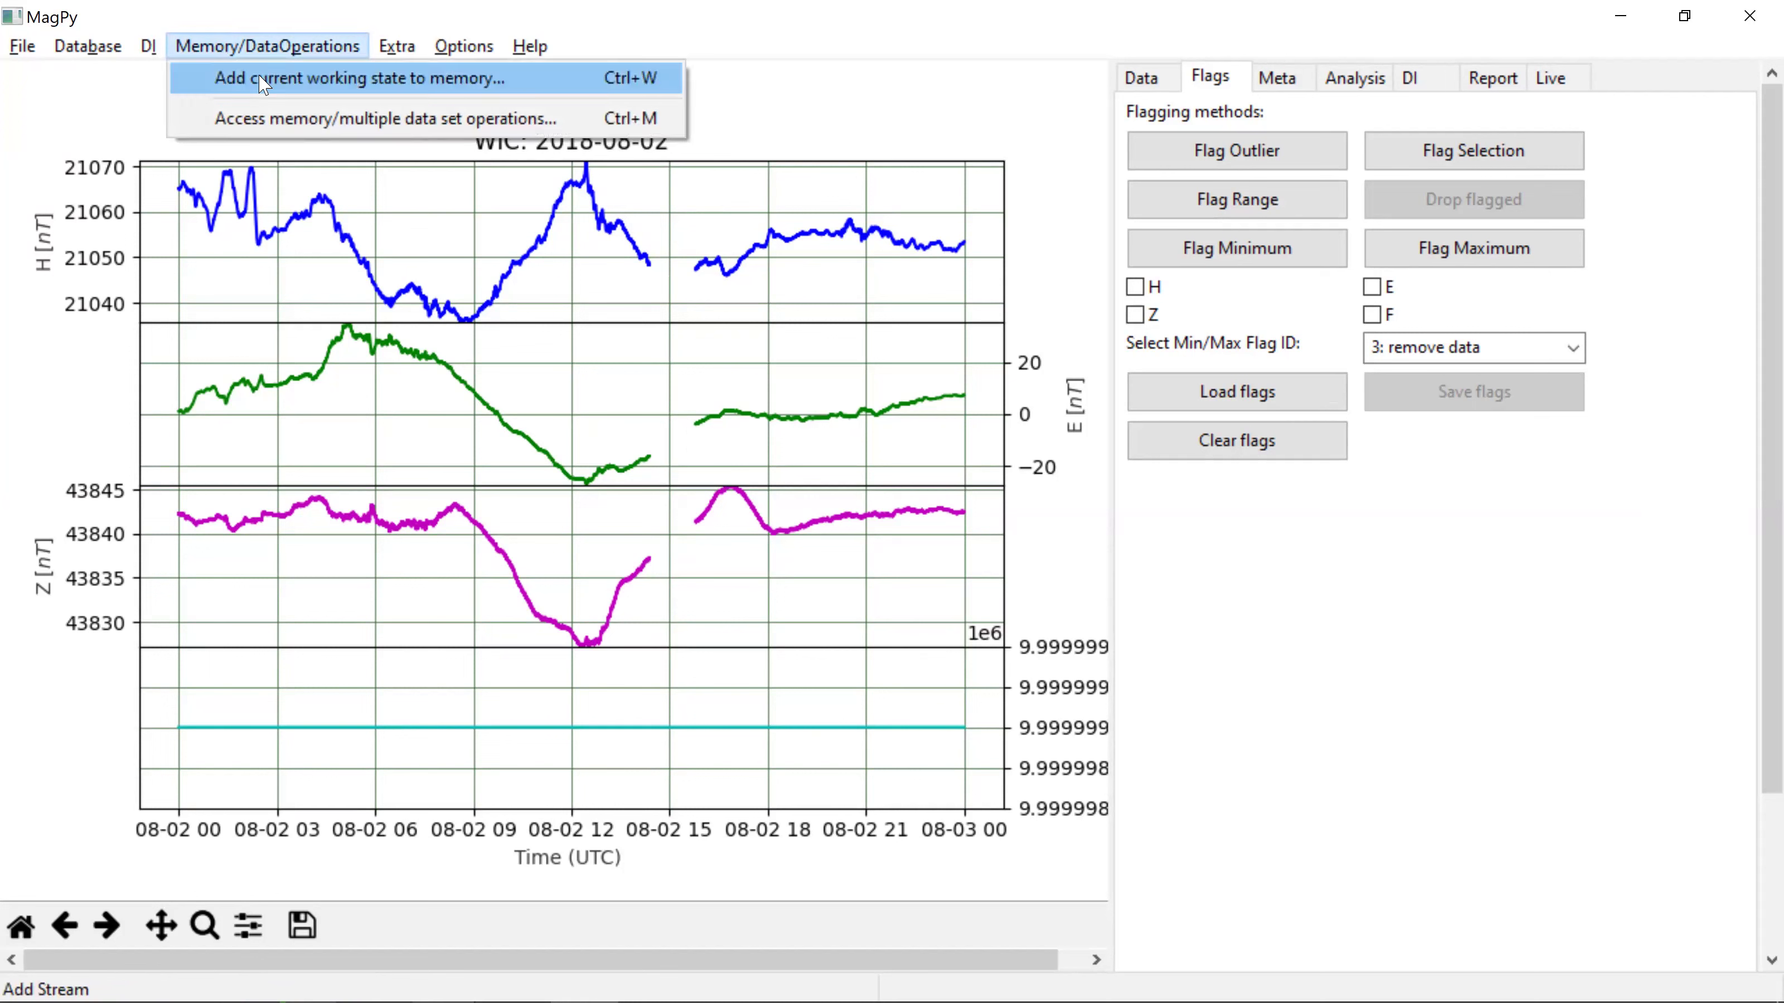
{"action": "left_click", "coordinate": [429, 83]}
Step: Review the data streams available in memory and close the selection window without applying an operation
{"action": "left_click", "coordinate": [295, 49]}
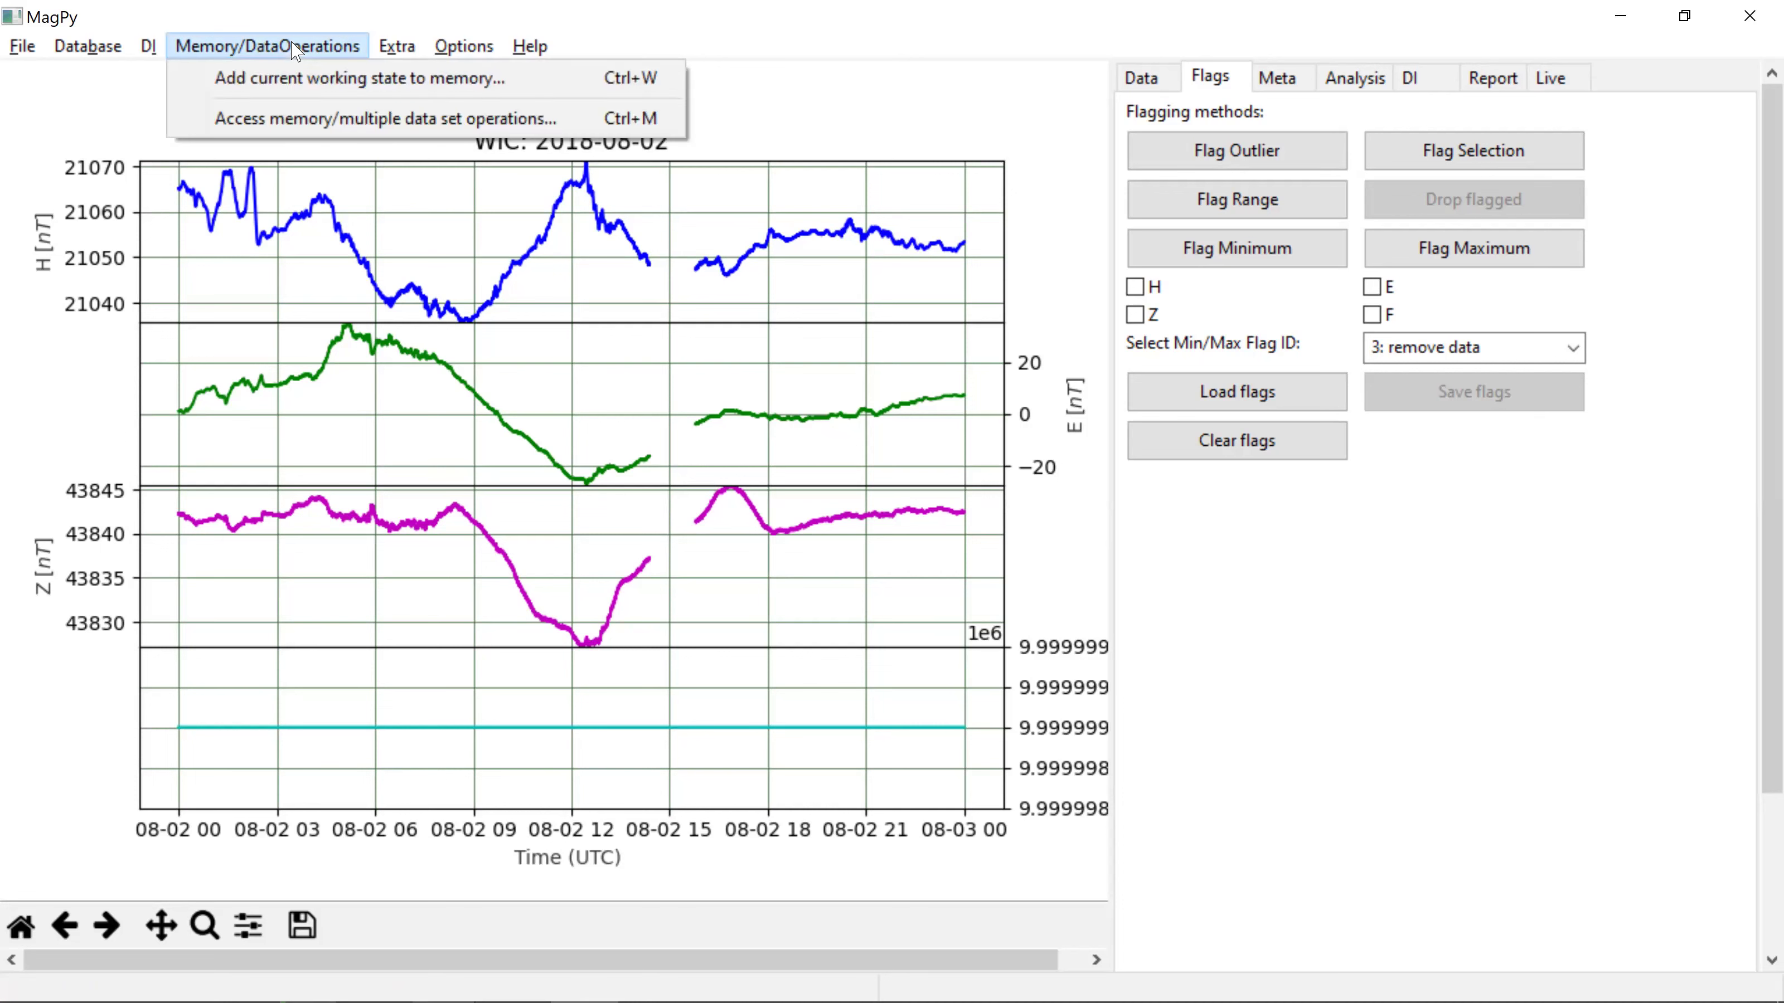
{"action": "left_click", "coordinate": [288, 120]}
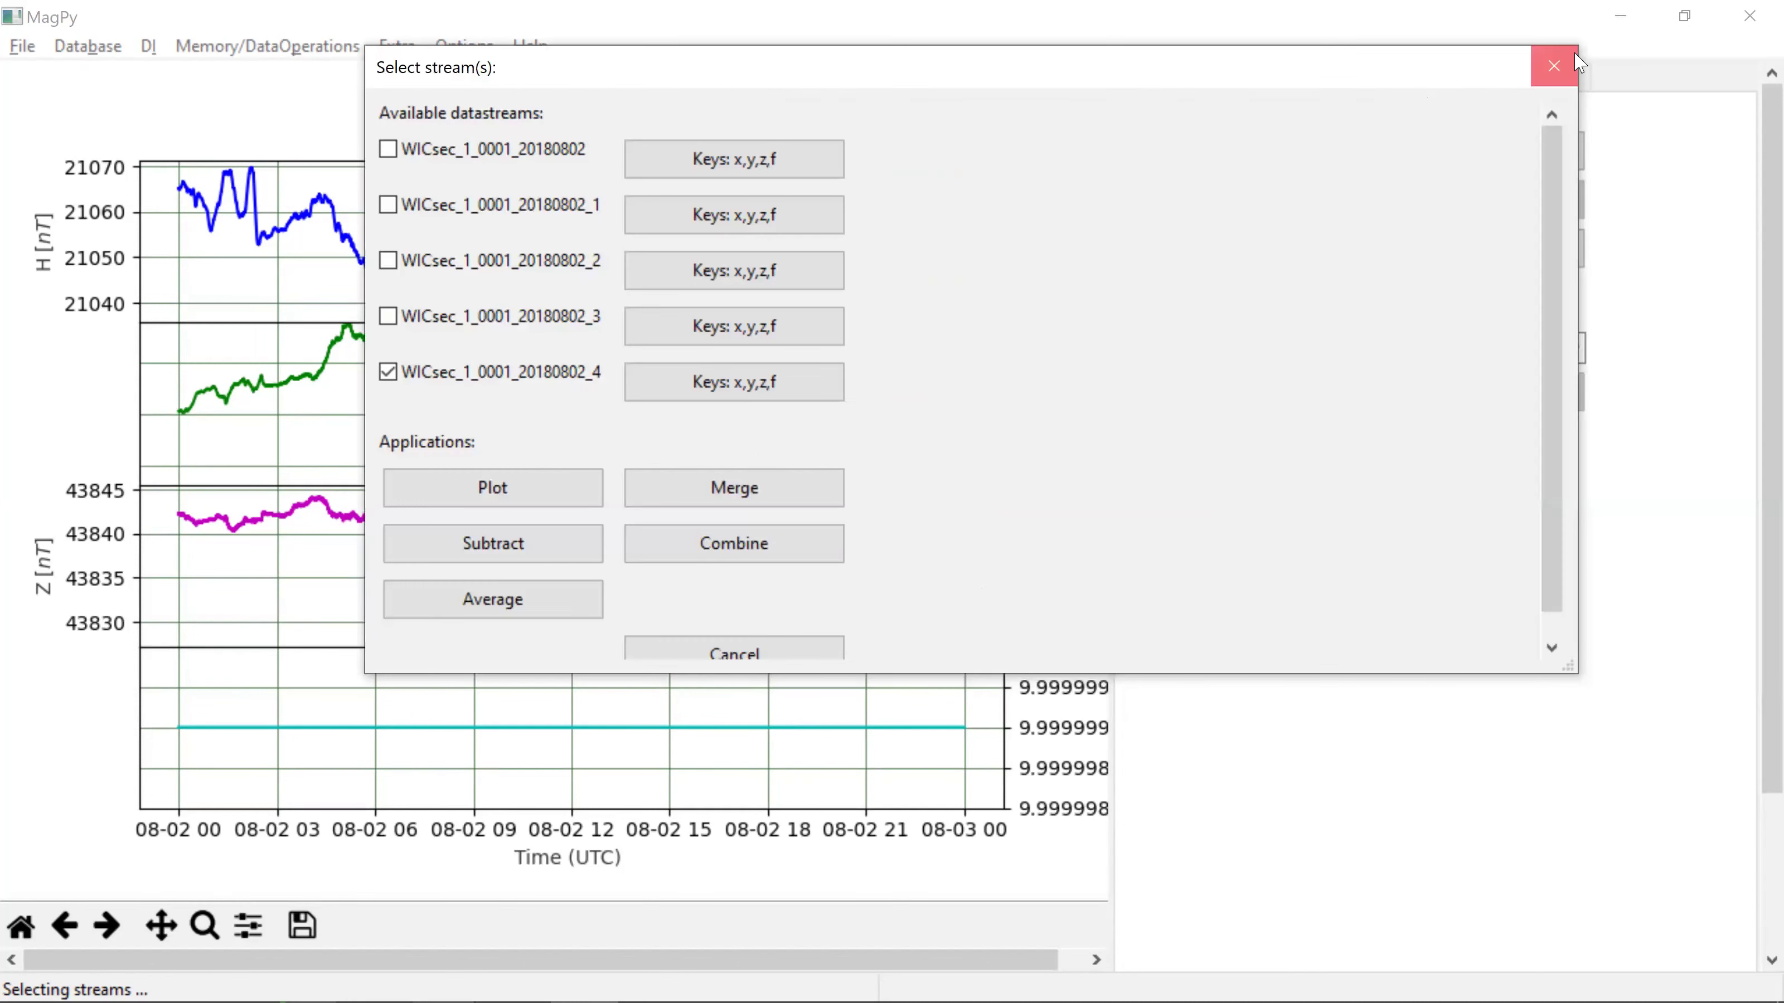
{"action": "left_click", "coordinate": [1553, 66]}
Step: Switch to the presentation and view the next slide on loading scalar data, merging it with variometer data and exporting
{"action": "key", "text": "alt+Tab"}
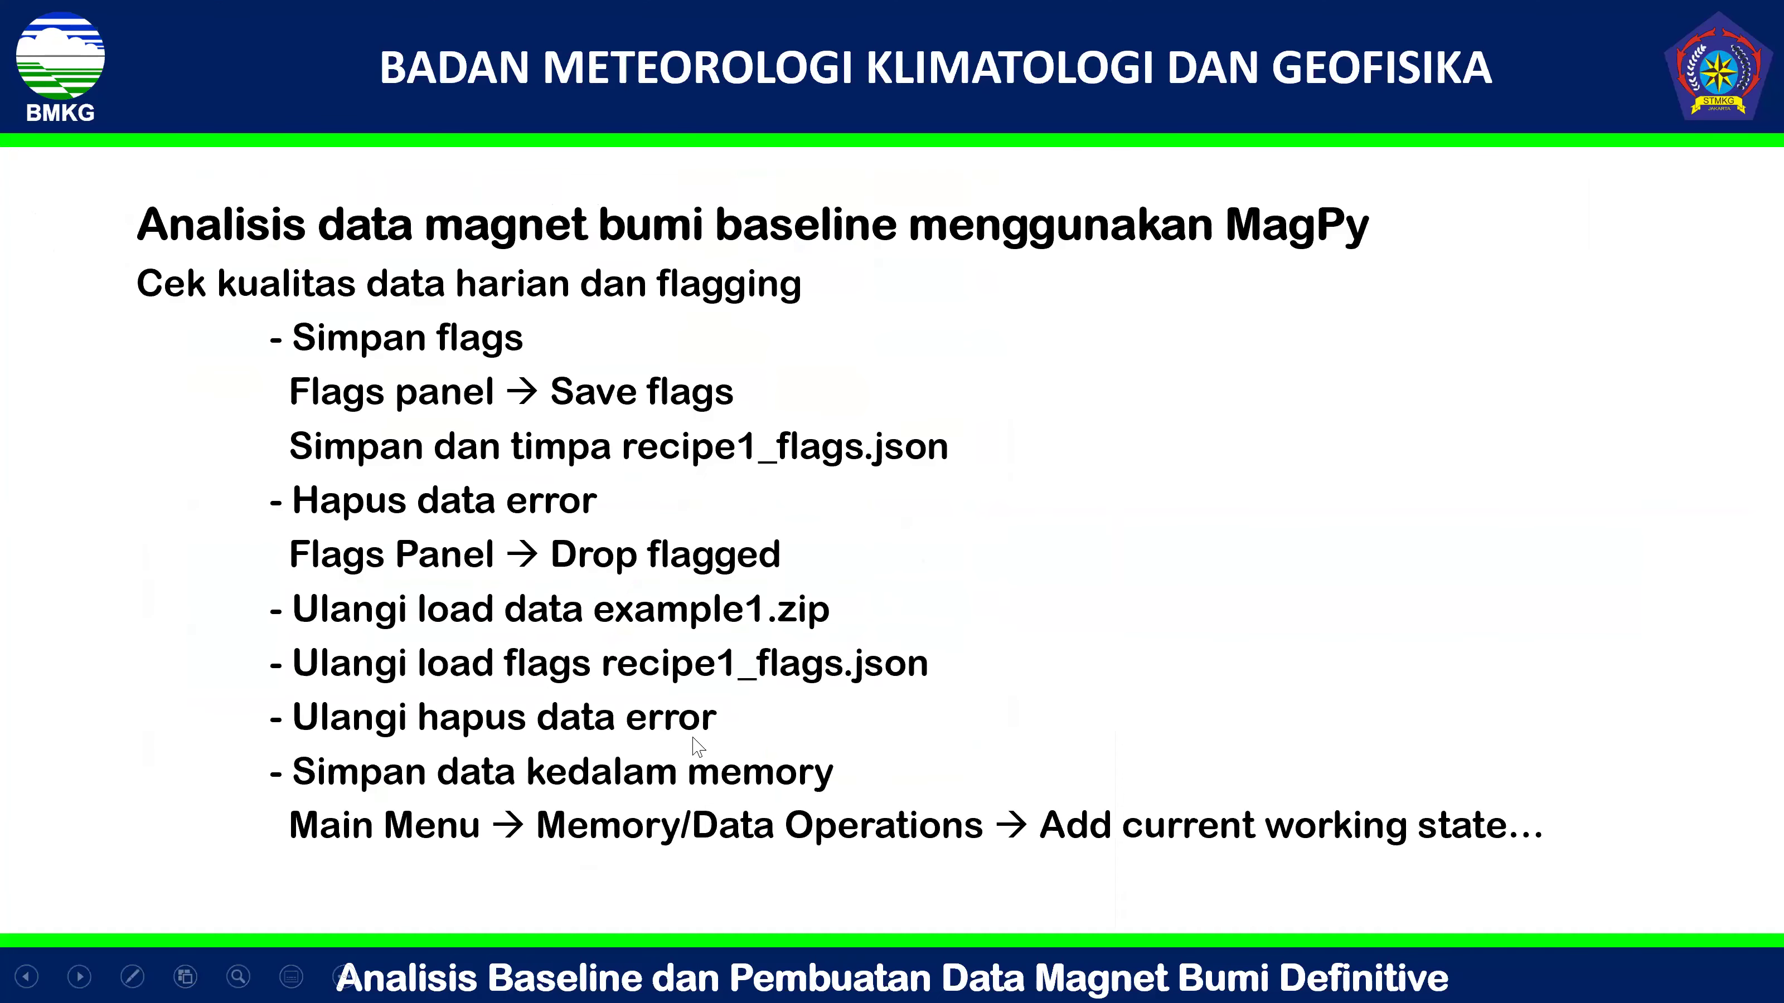
{"action": "key", "text": "Right"}
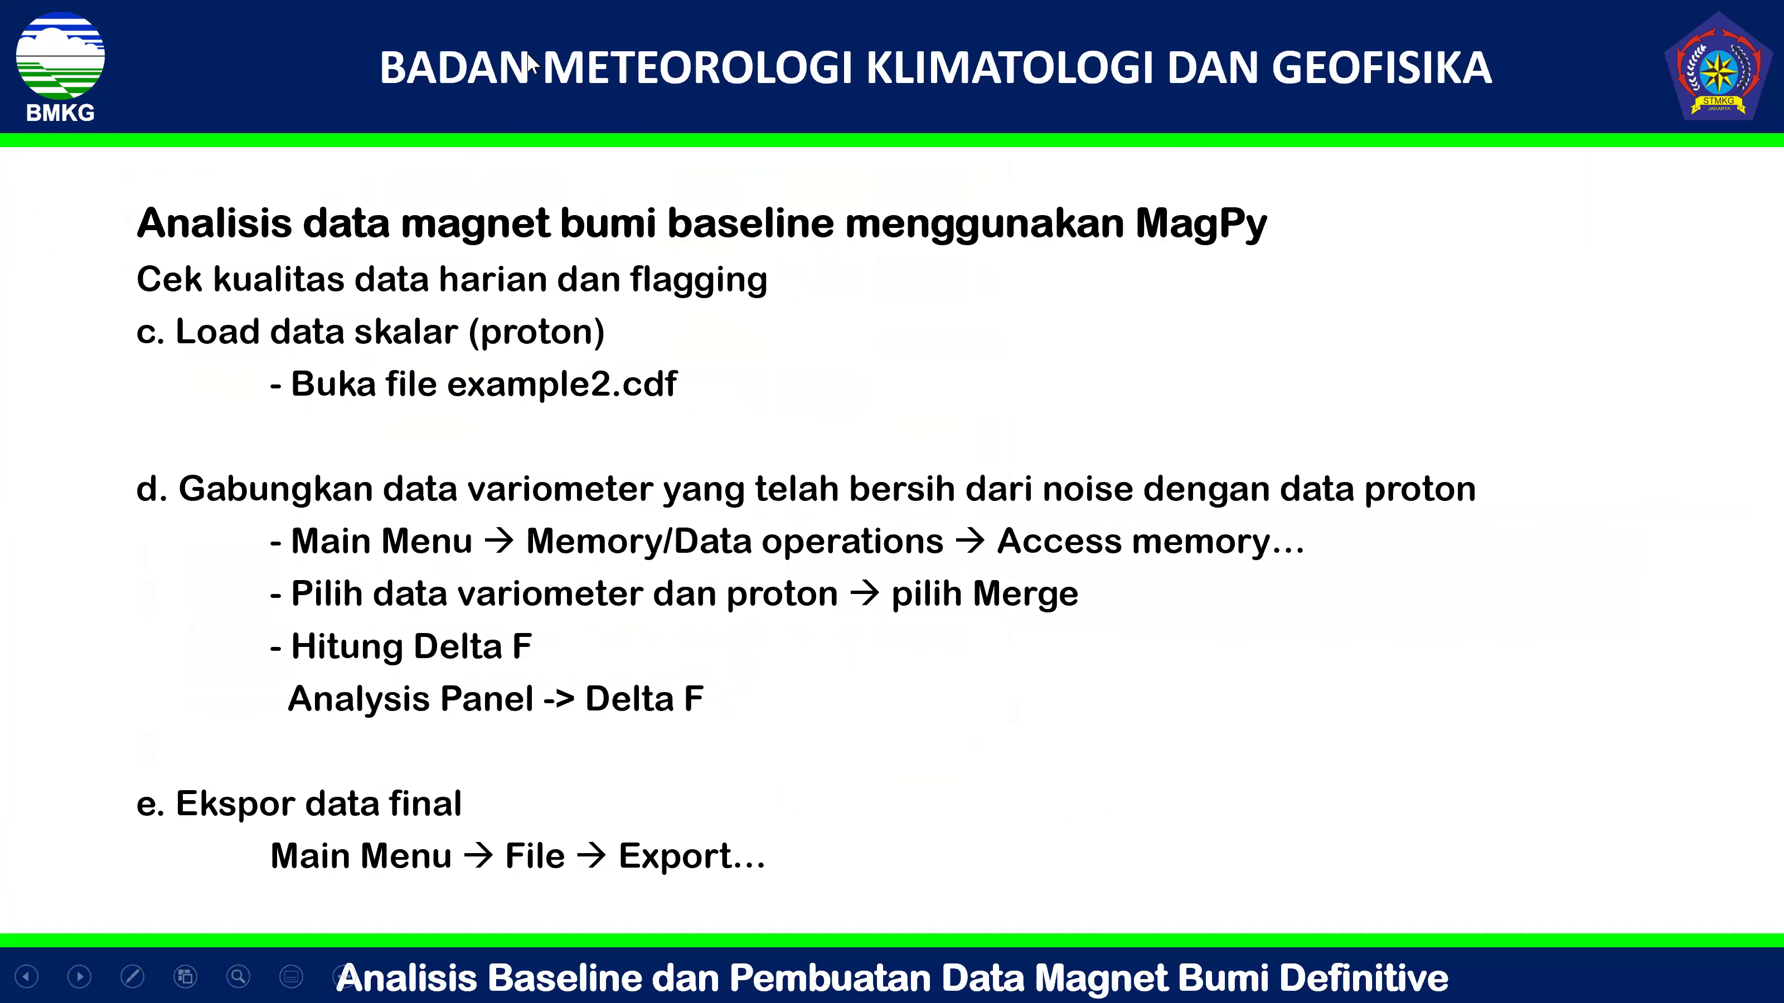
{"action": "key", "text": "alt+Tab"}
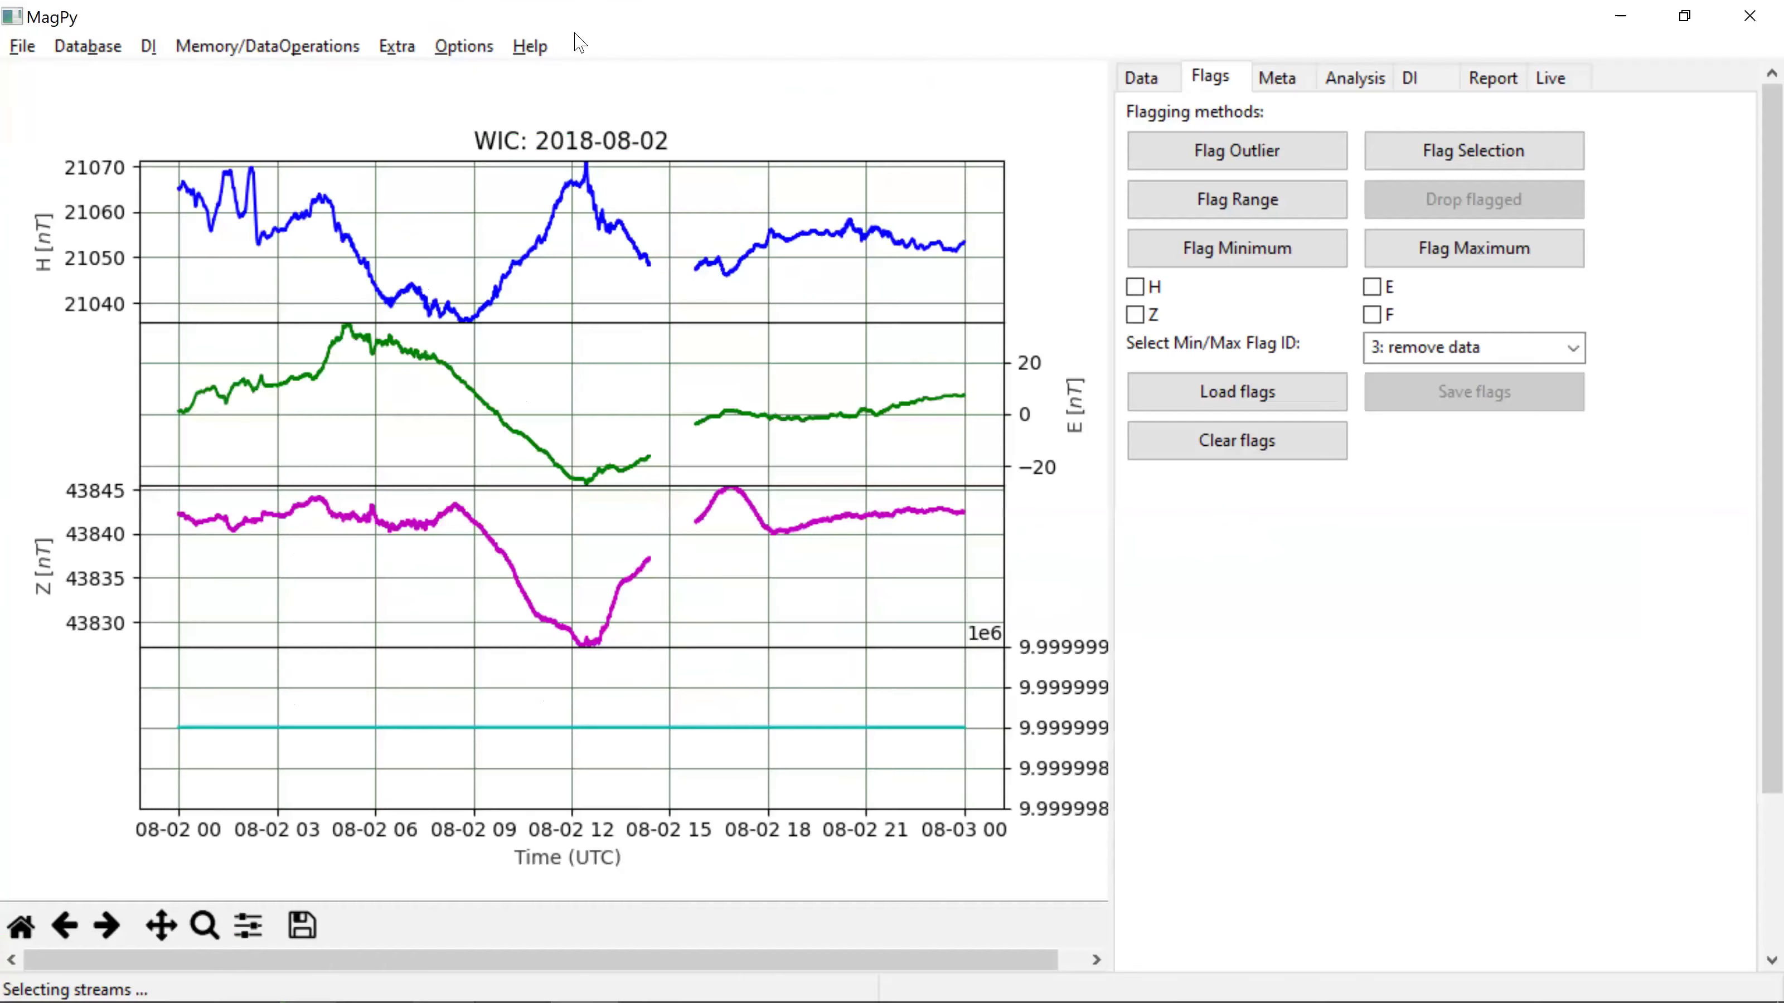
{"action": "key", "text": "alt+Tab"}
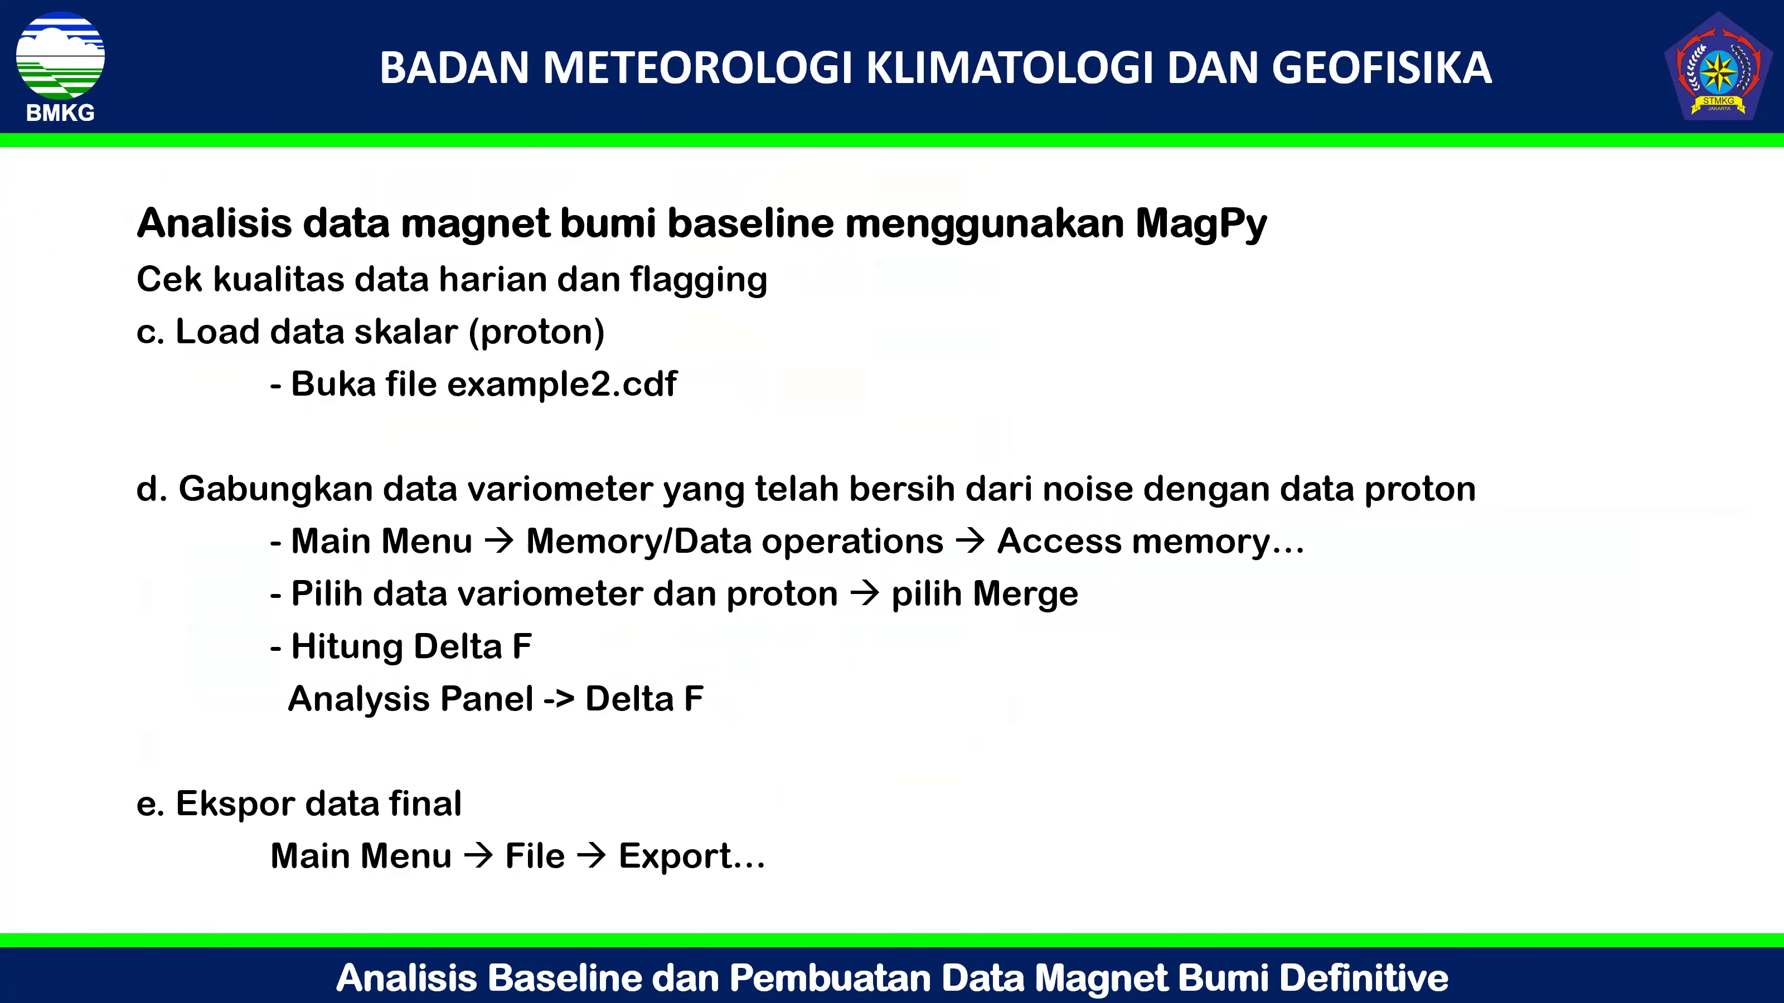
Step: Switch back to MagPy and load the scalar proton data file example2.cdf from the Test Data Magpy folder
{"action": "key", "text": "alt+Tab"}
{"action": "key", "text": "alt+Tab"}
{"action": "key", "text": "alt+Tab"}
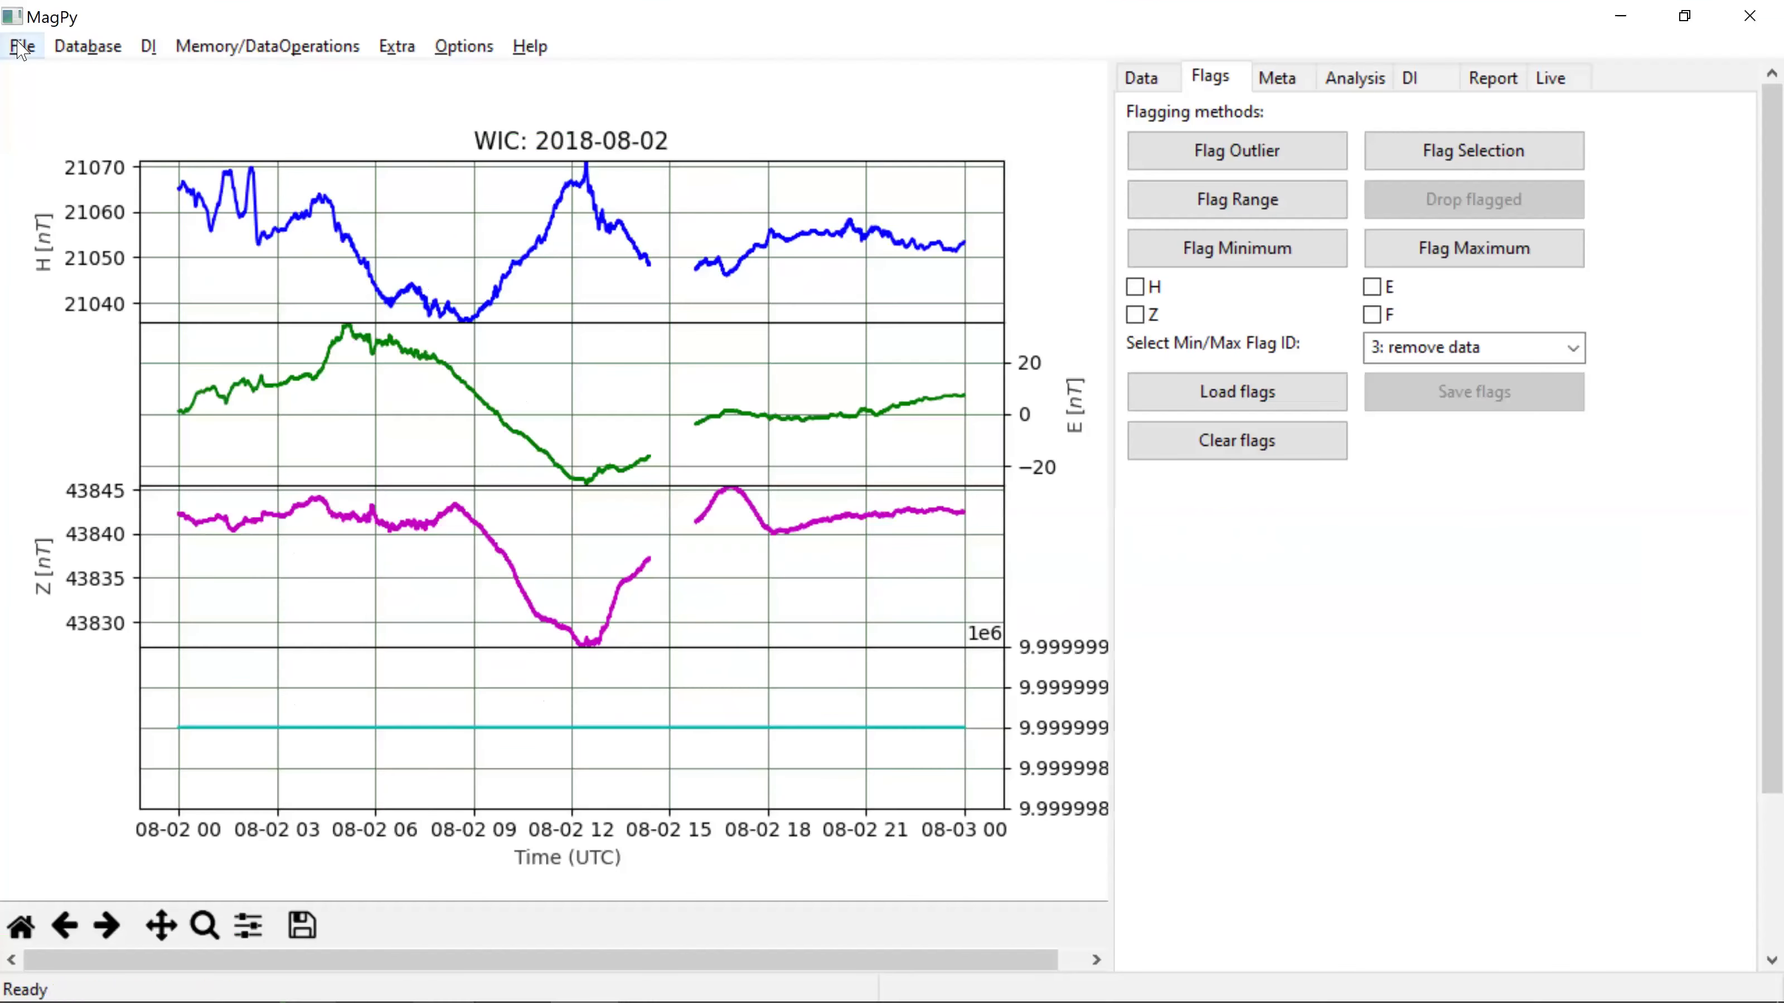
{"action": "left_click", "coordinate": [24, 47]}
{"action": "left_click", "coordinate": [70, 74]}
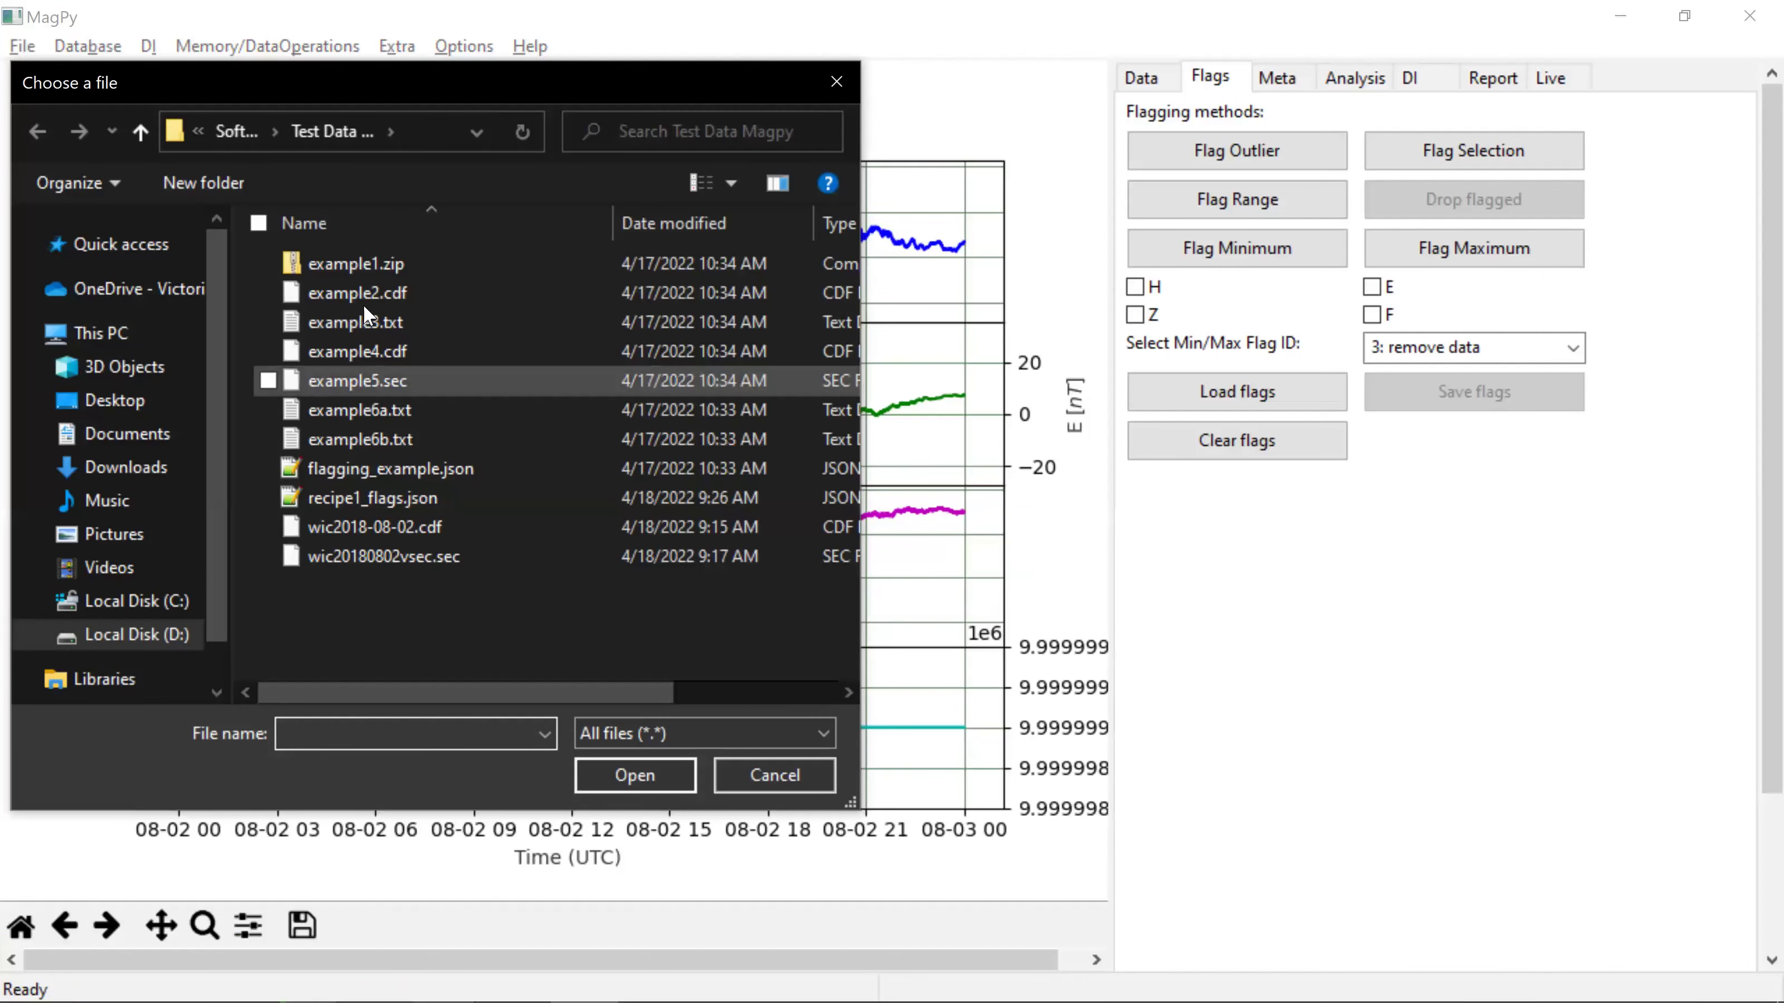
{"action": "left_click", "coordinate": [362, 304]}
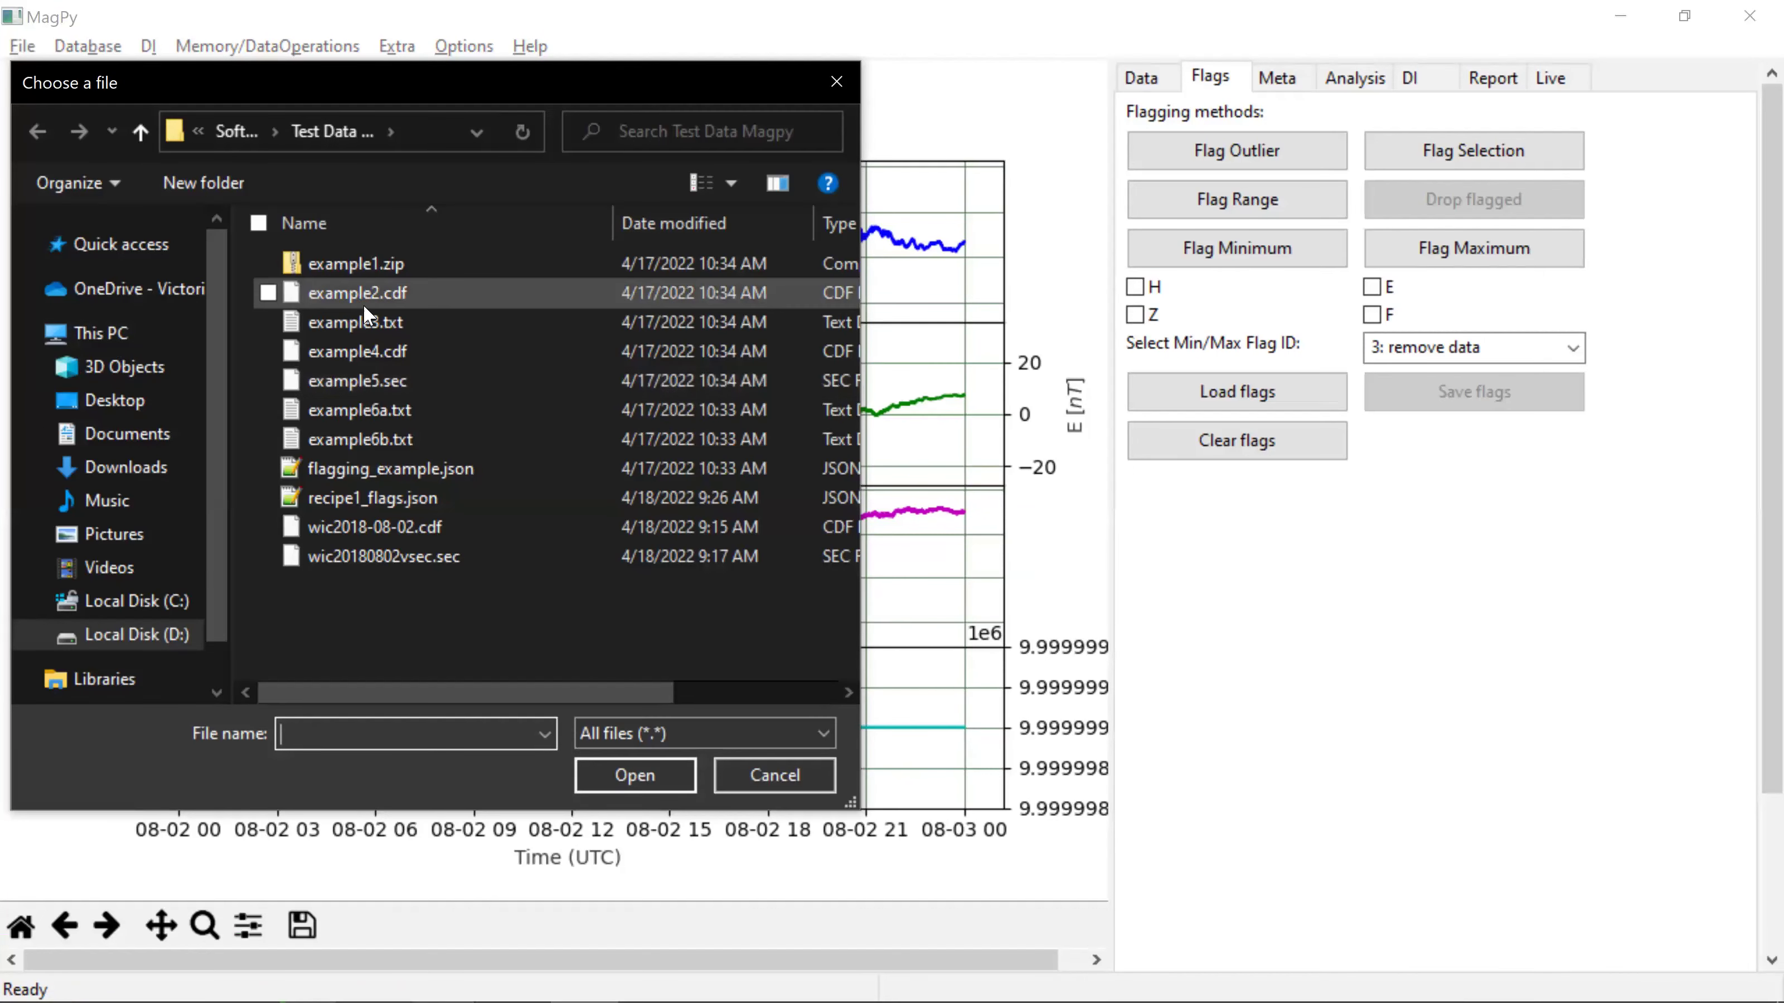
{"action": "left_click", "coordinate": [608, 779]}
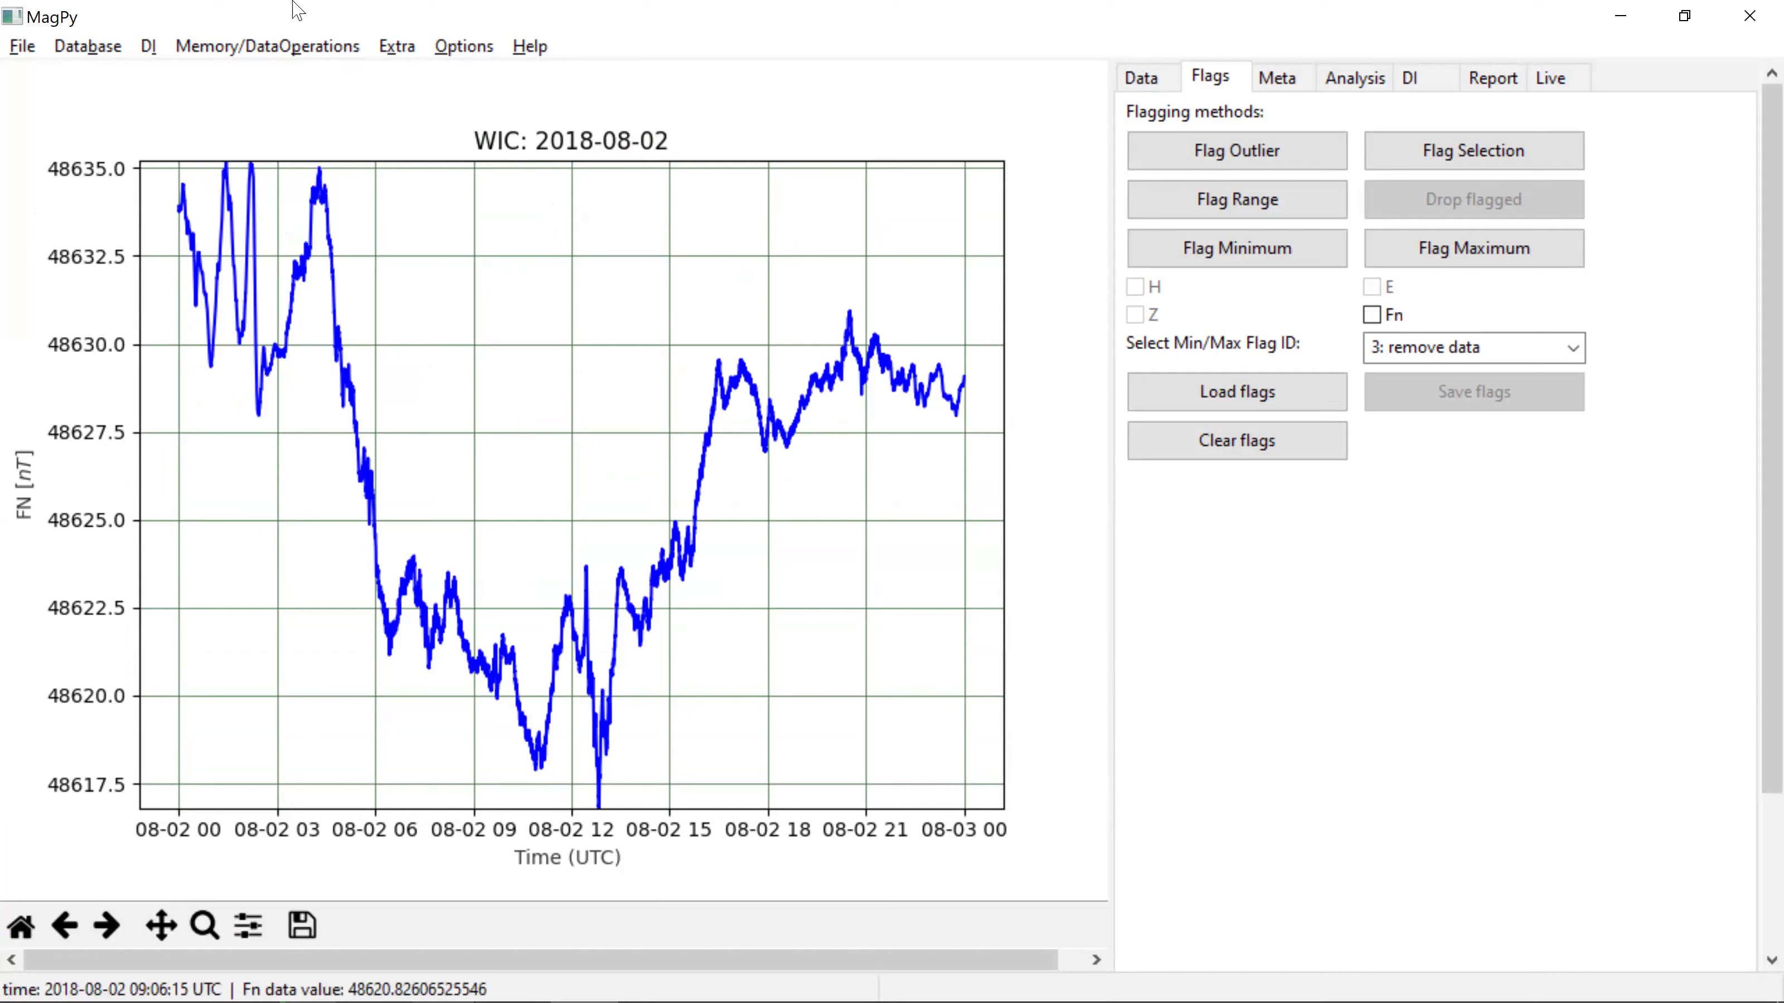
Step: Merge the WICsec_1_0001_20180802_4 variometer stream with the GP20S3NSS2_012201_0001_0001_20180802 scalar stream from memory
{"action": "left_click", "coordinate": [239, 50]}
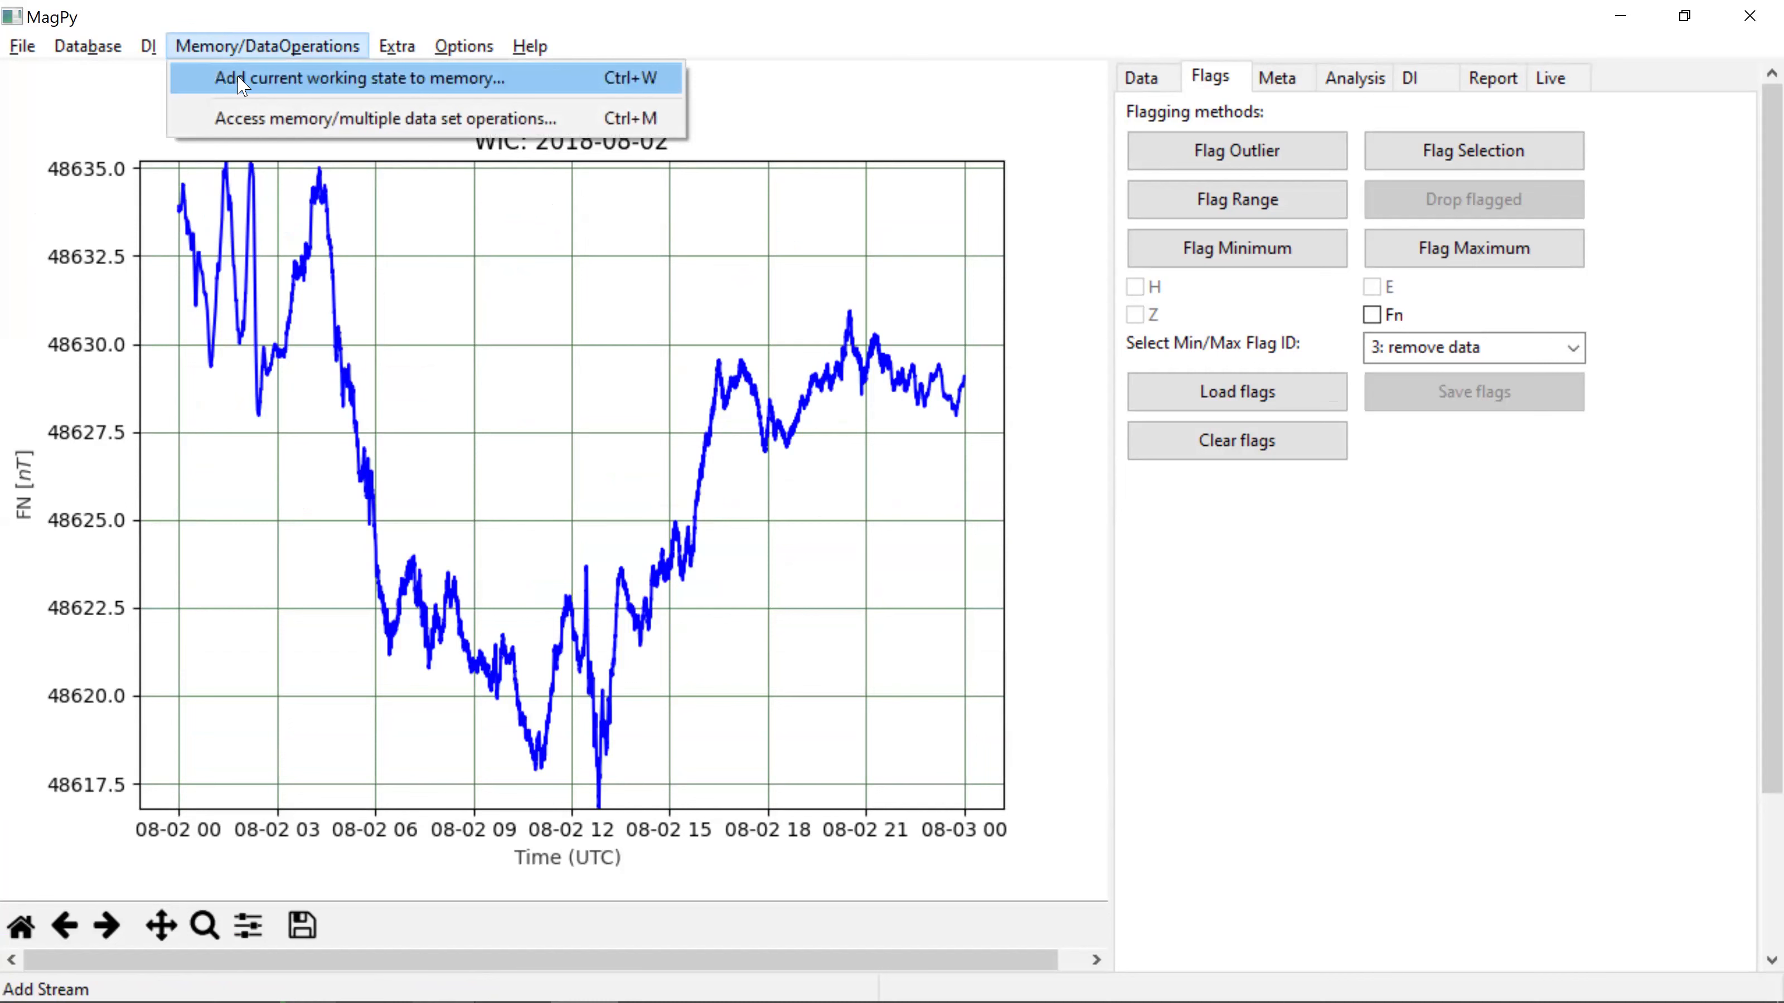
{"action": "left_click", "coordinate": [231, 121]}
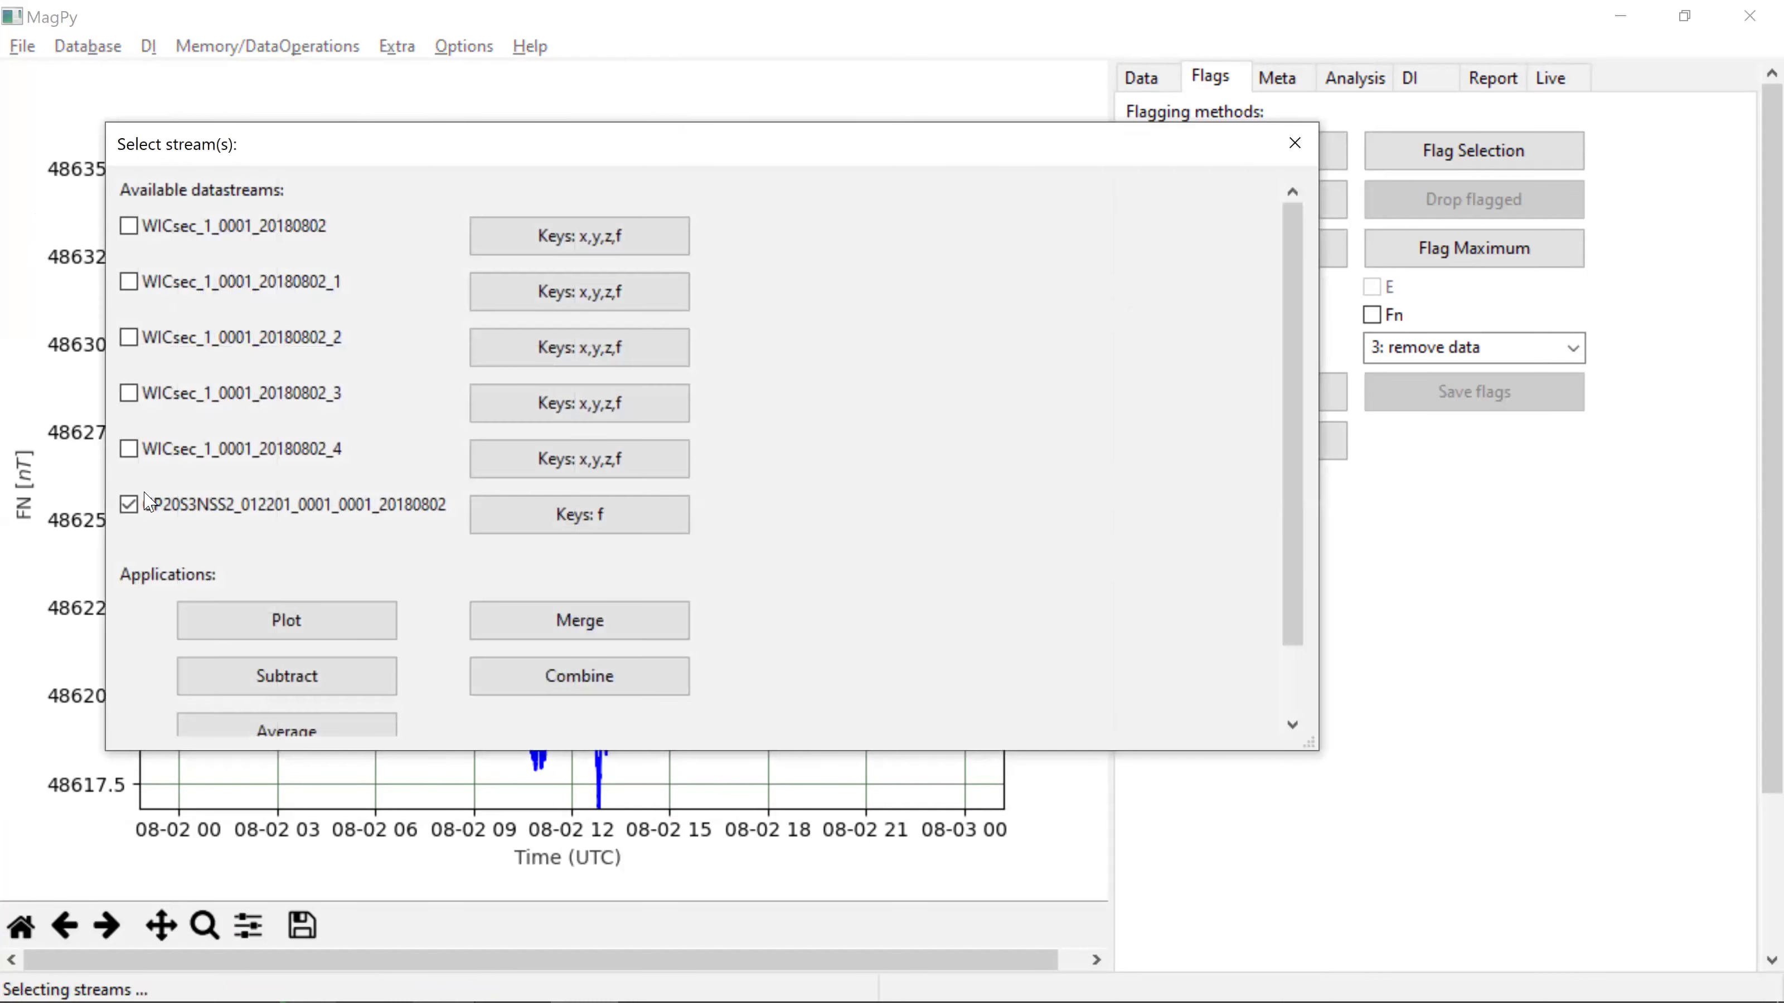
{"action": "scroll", "coordinate": [184, 453], "scroll_direction": "down", "scroll_amount": 2}
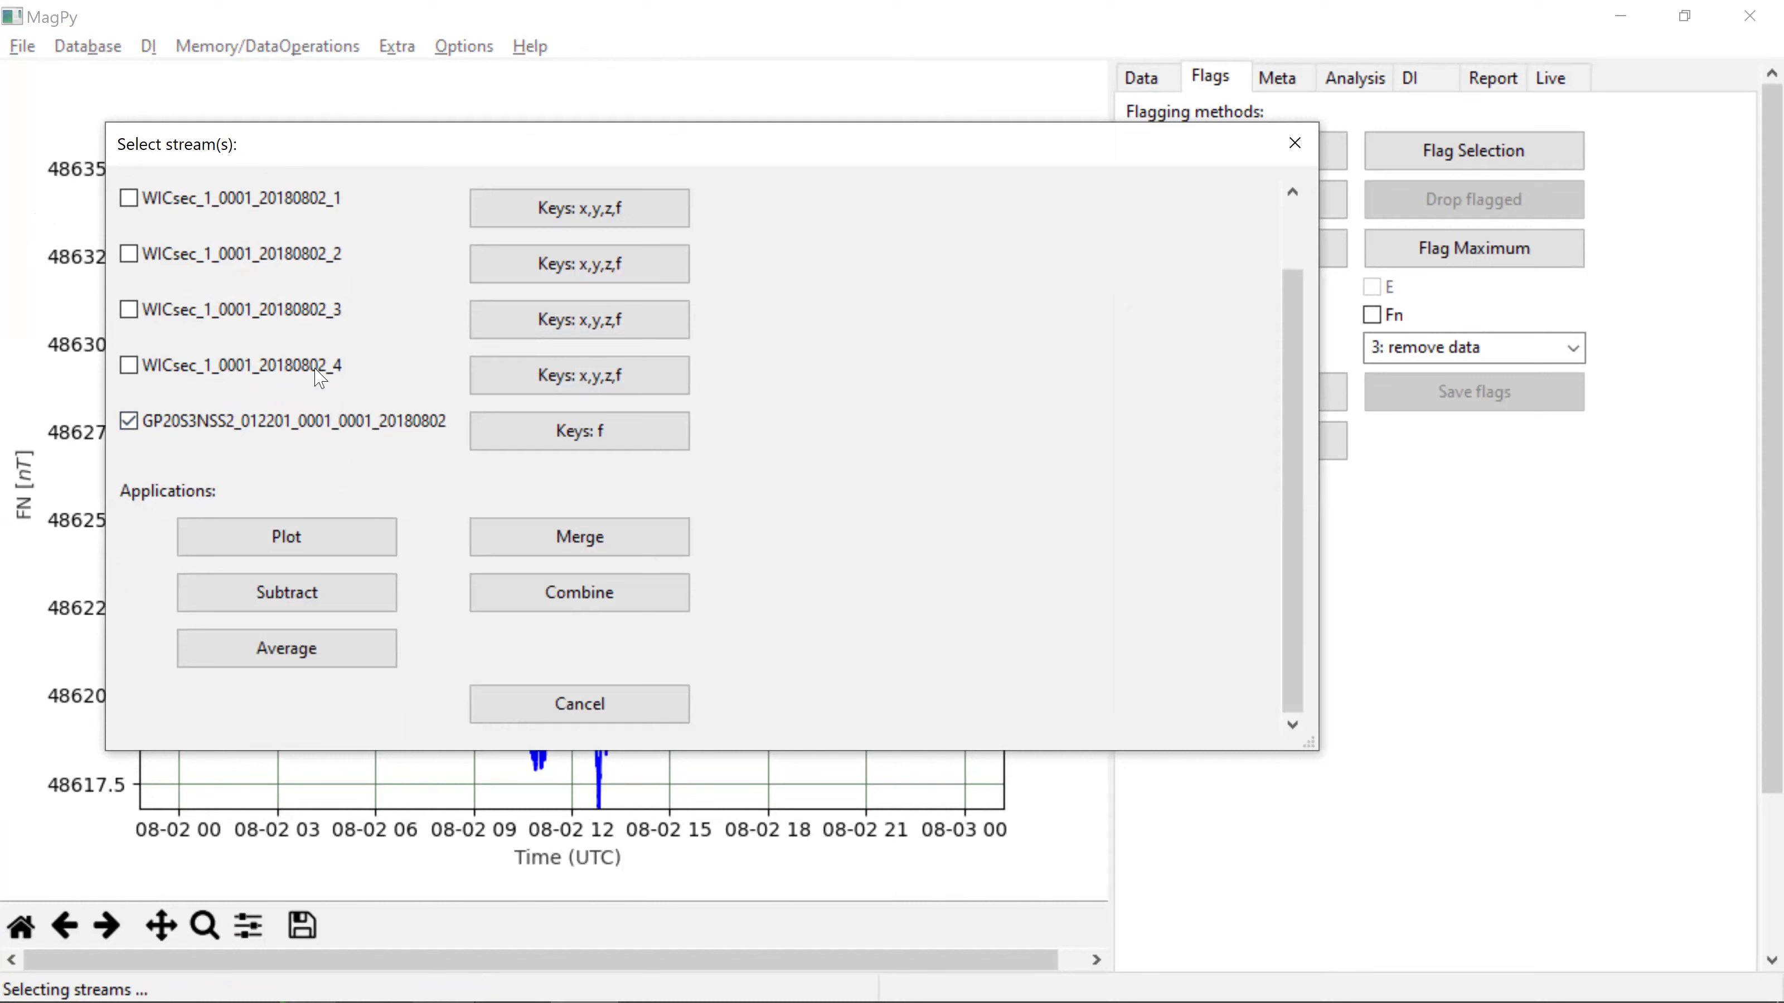
{"action": "left_click", "coordinate": [130, 371]}
{"action": "left_click", "coordinate": [614, 540]}
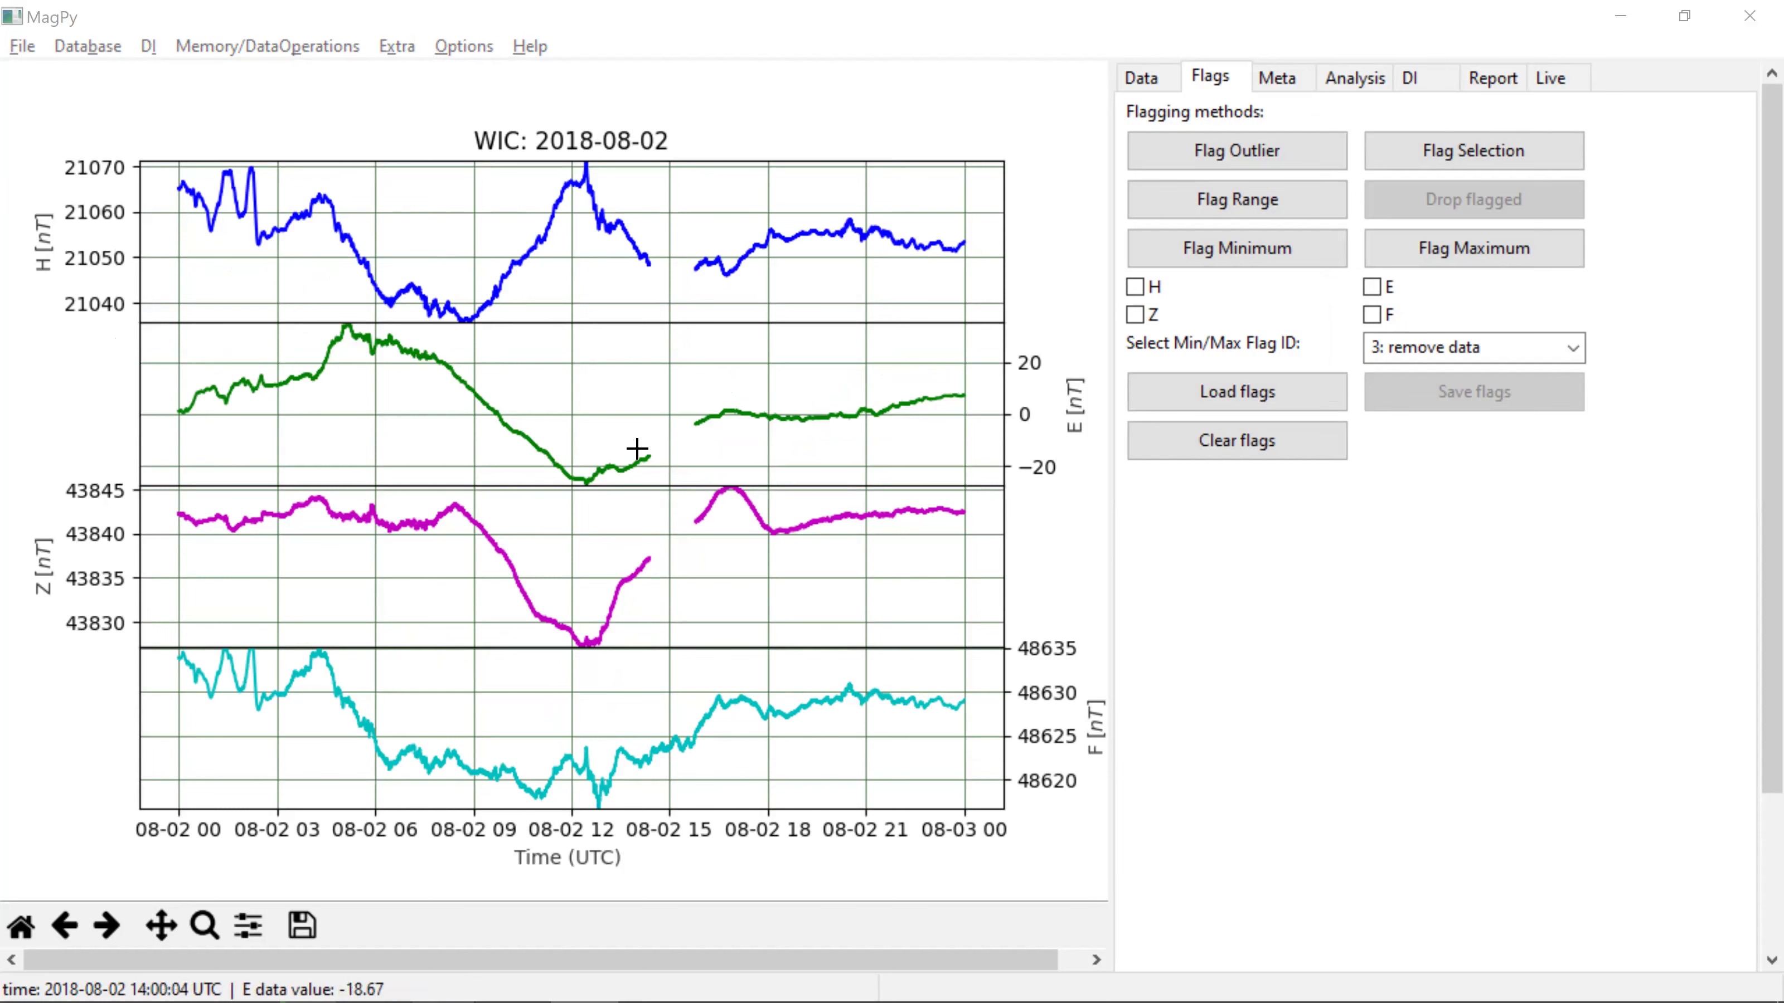
Step: Check the merge and Delta F instructions in the presentation and examine the matching data and analysis options in MagPy
{"action": "key", "text": "alt+Tab"}
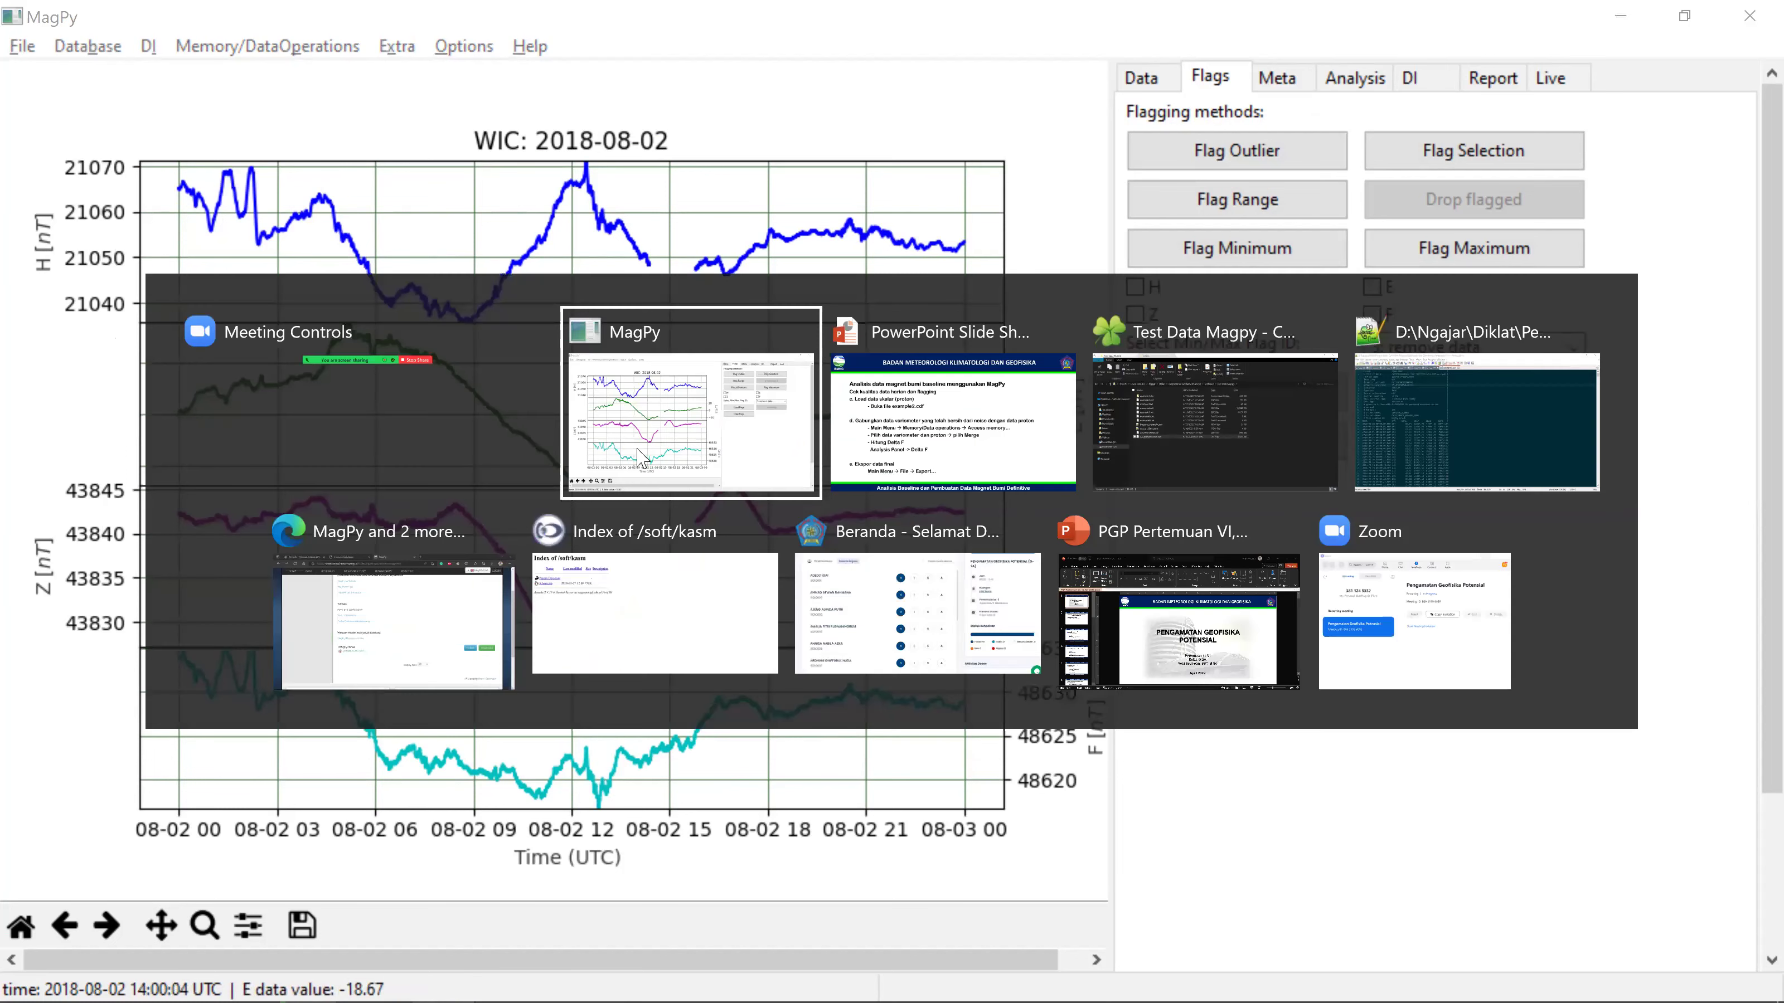
{"action": "key", "text": "alt+Tab"}
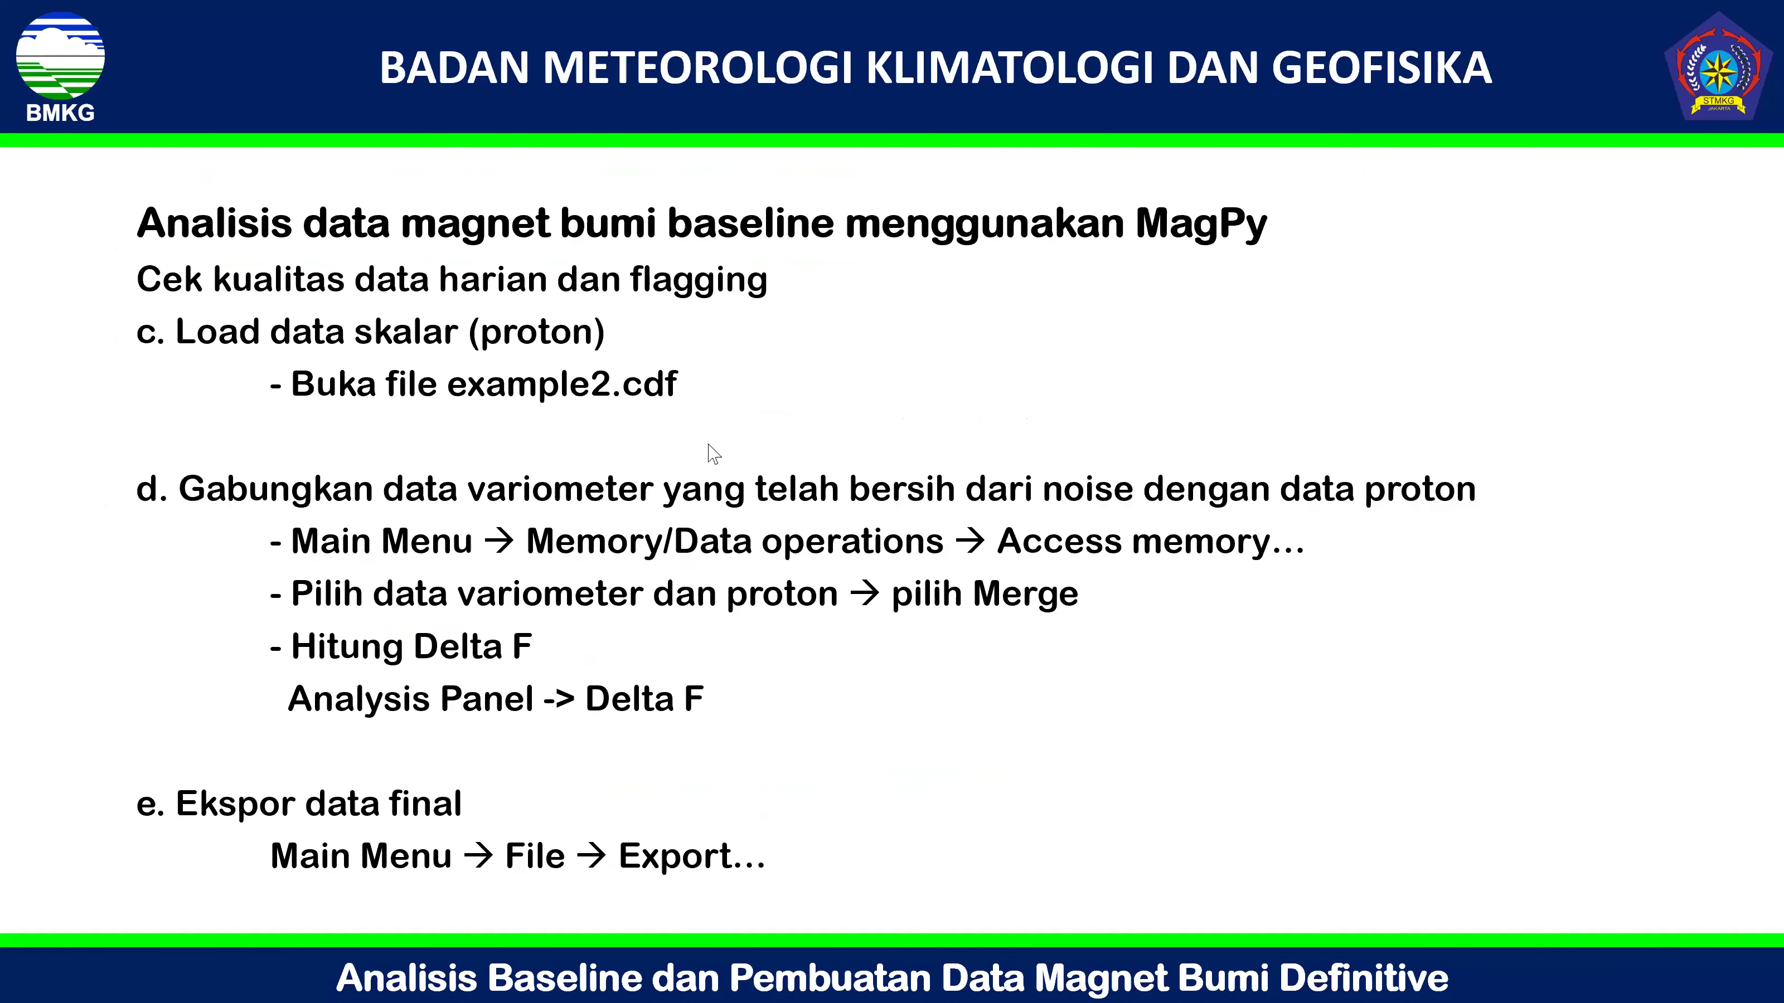
{"action": "key", "text": "alt+Tab"}
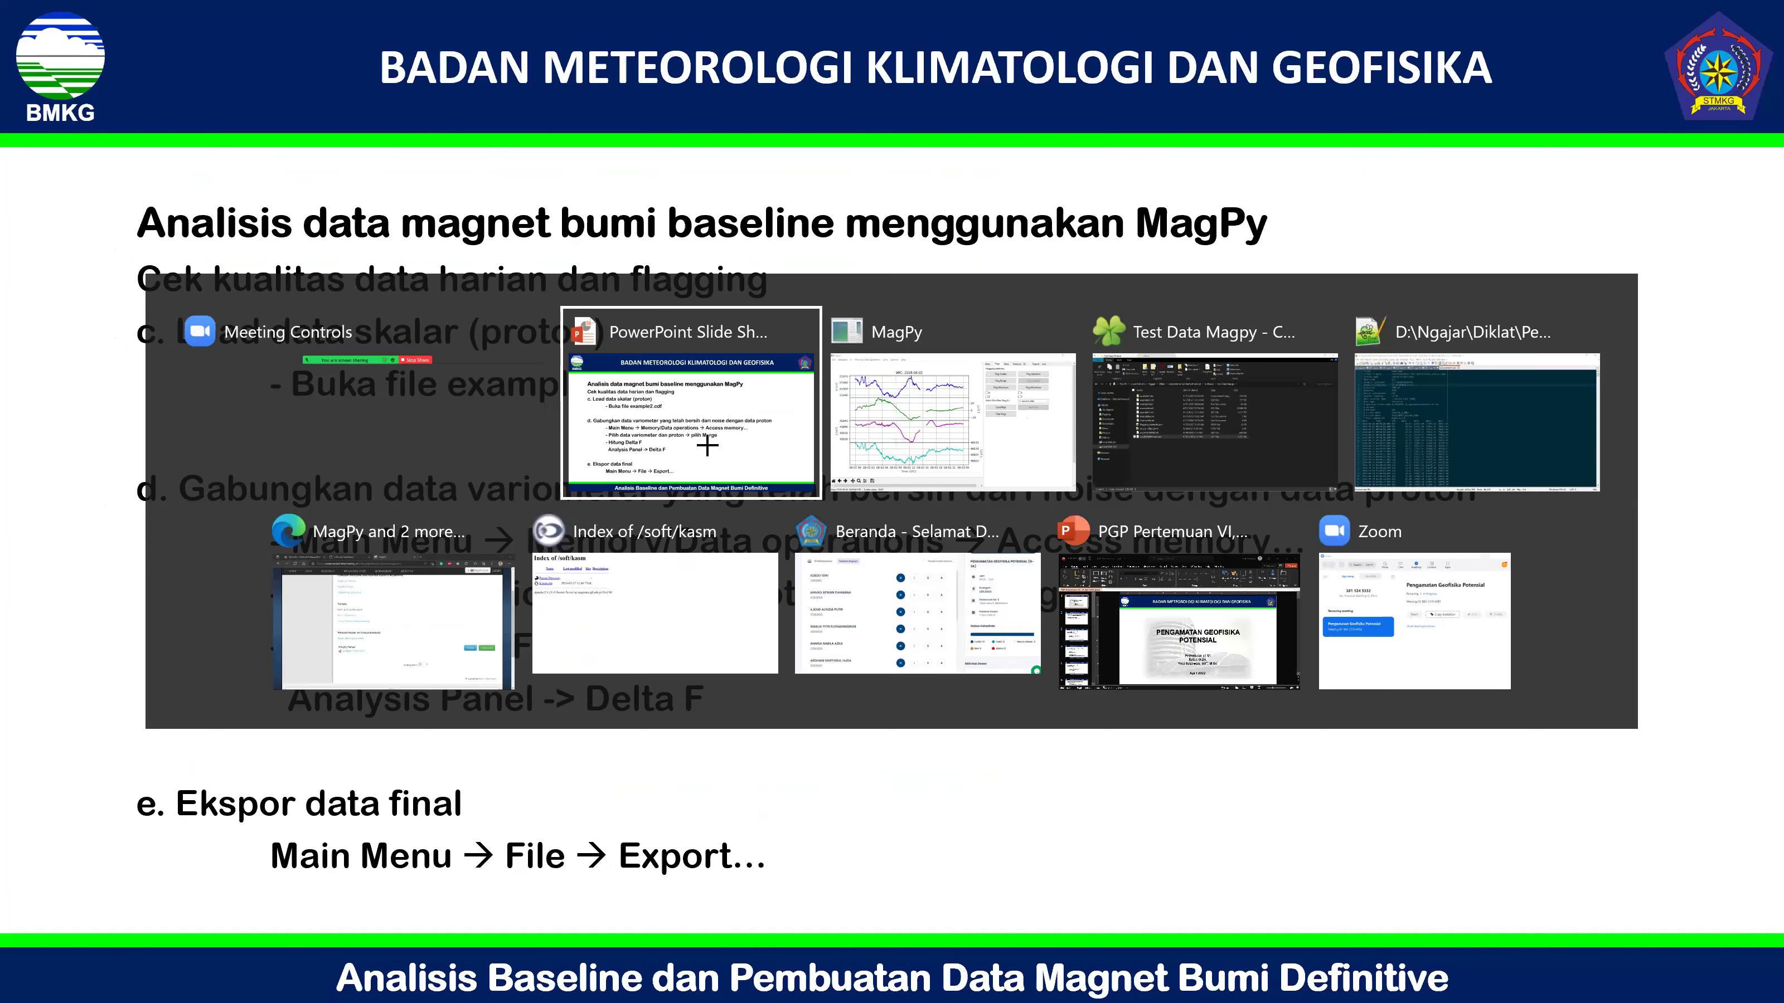
{"action": "key", "text": "alt+Tab"}
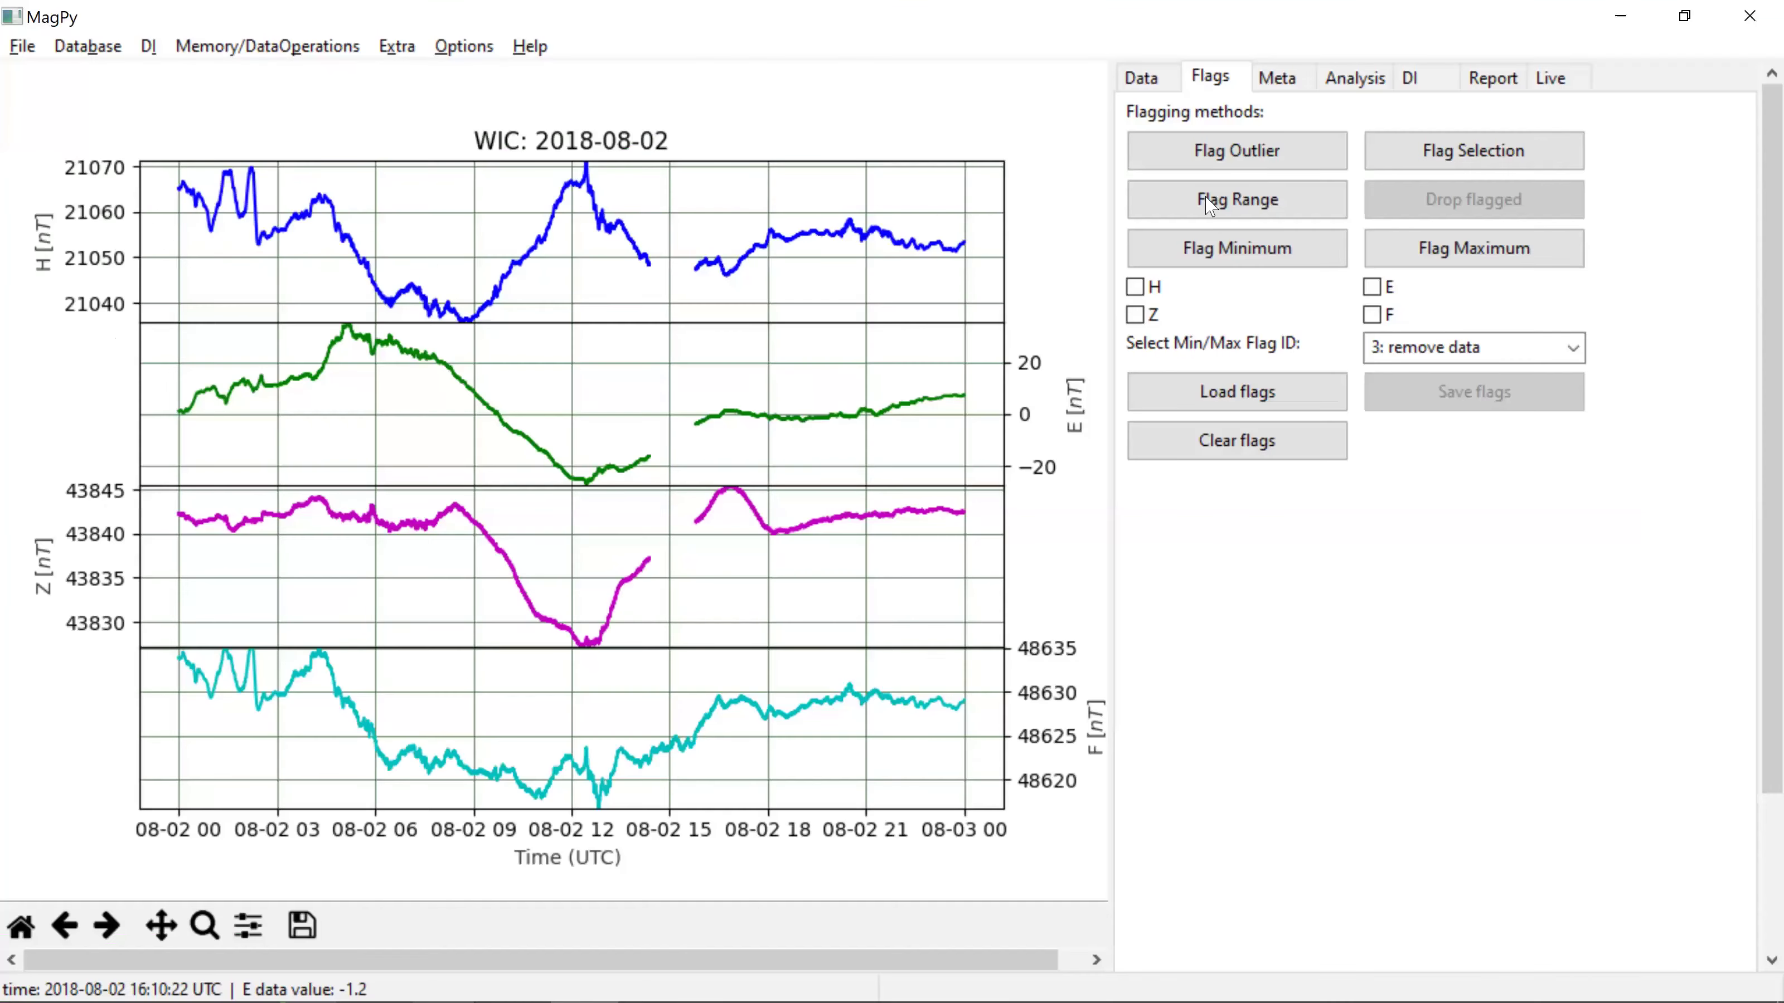
{"action": "left_click", "coordinate": [1151, 85]}
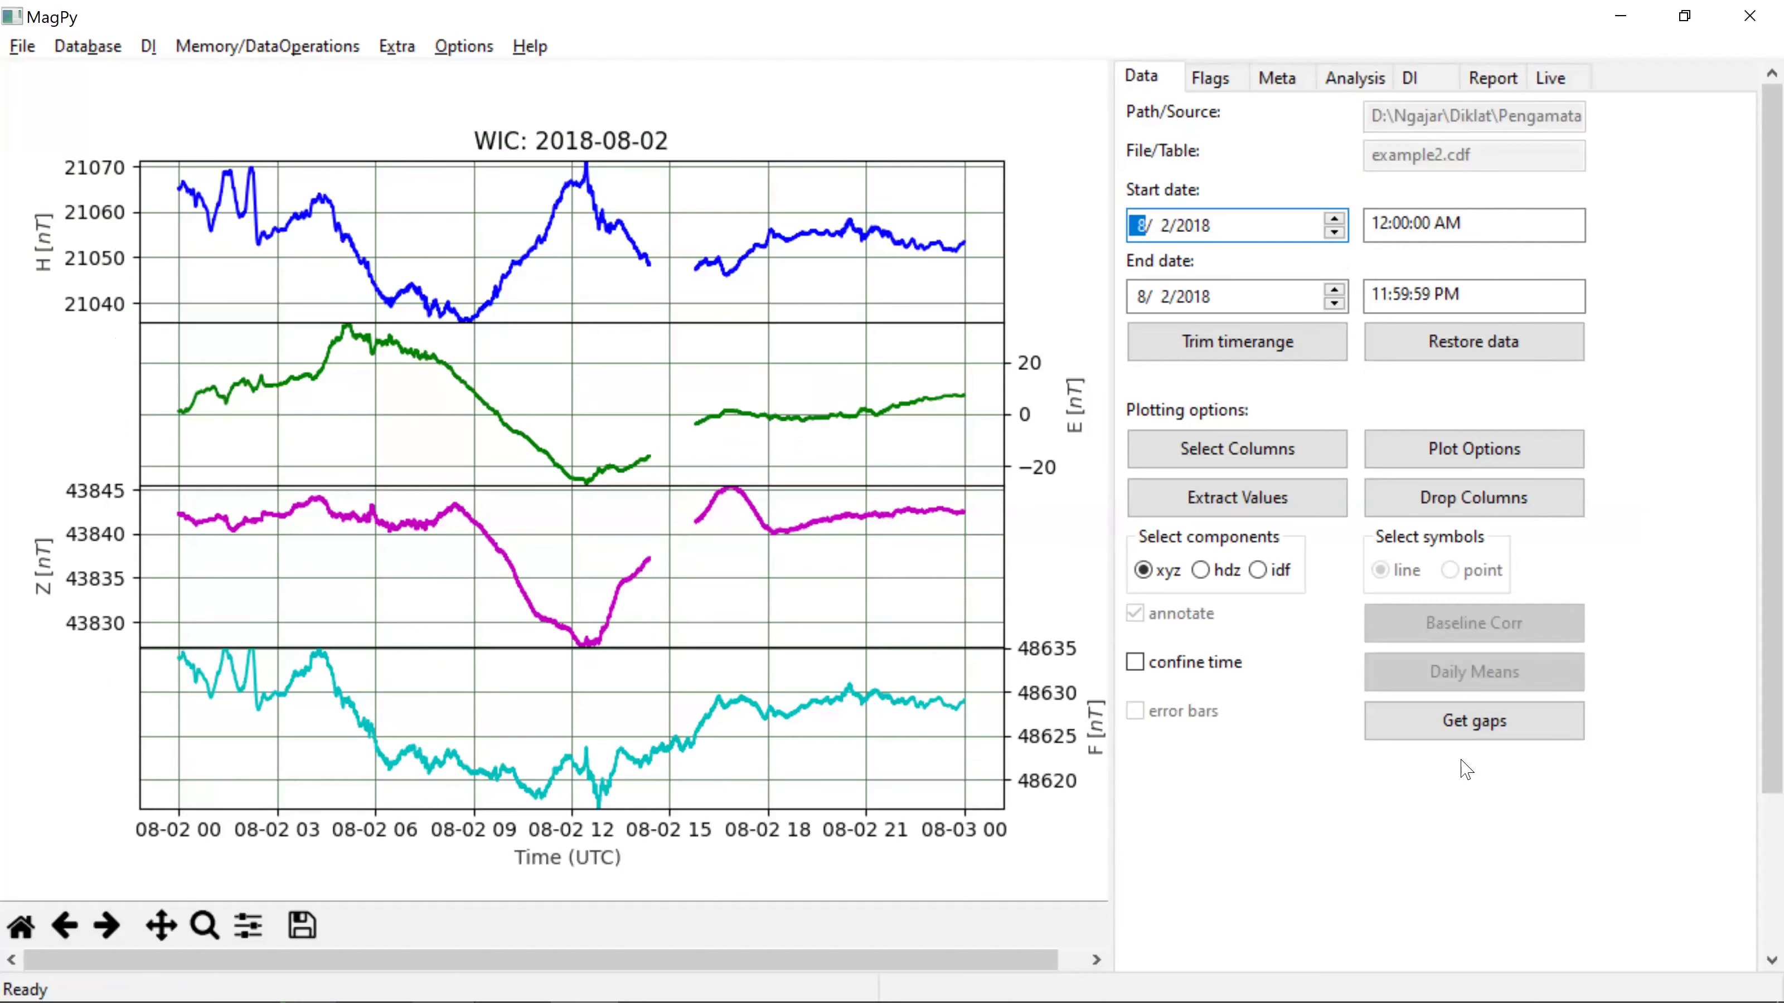
{"action": "key", "text": "alt+Tab"}
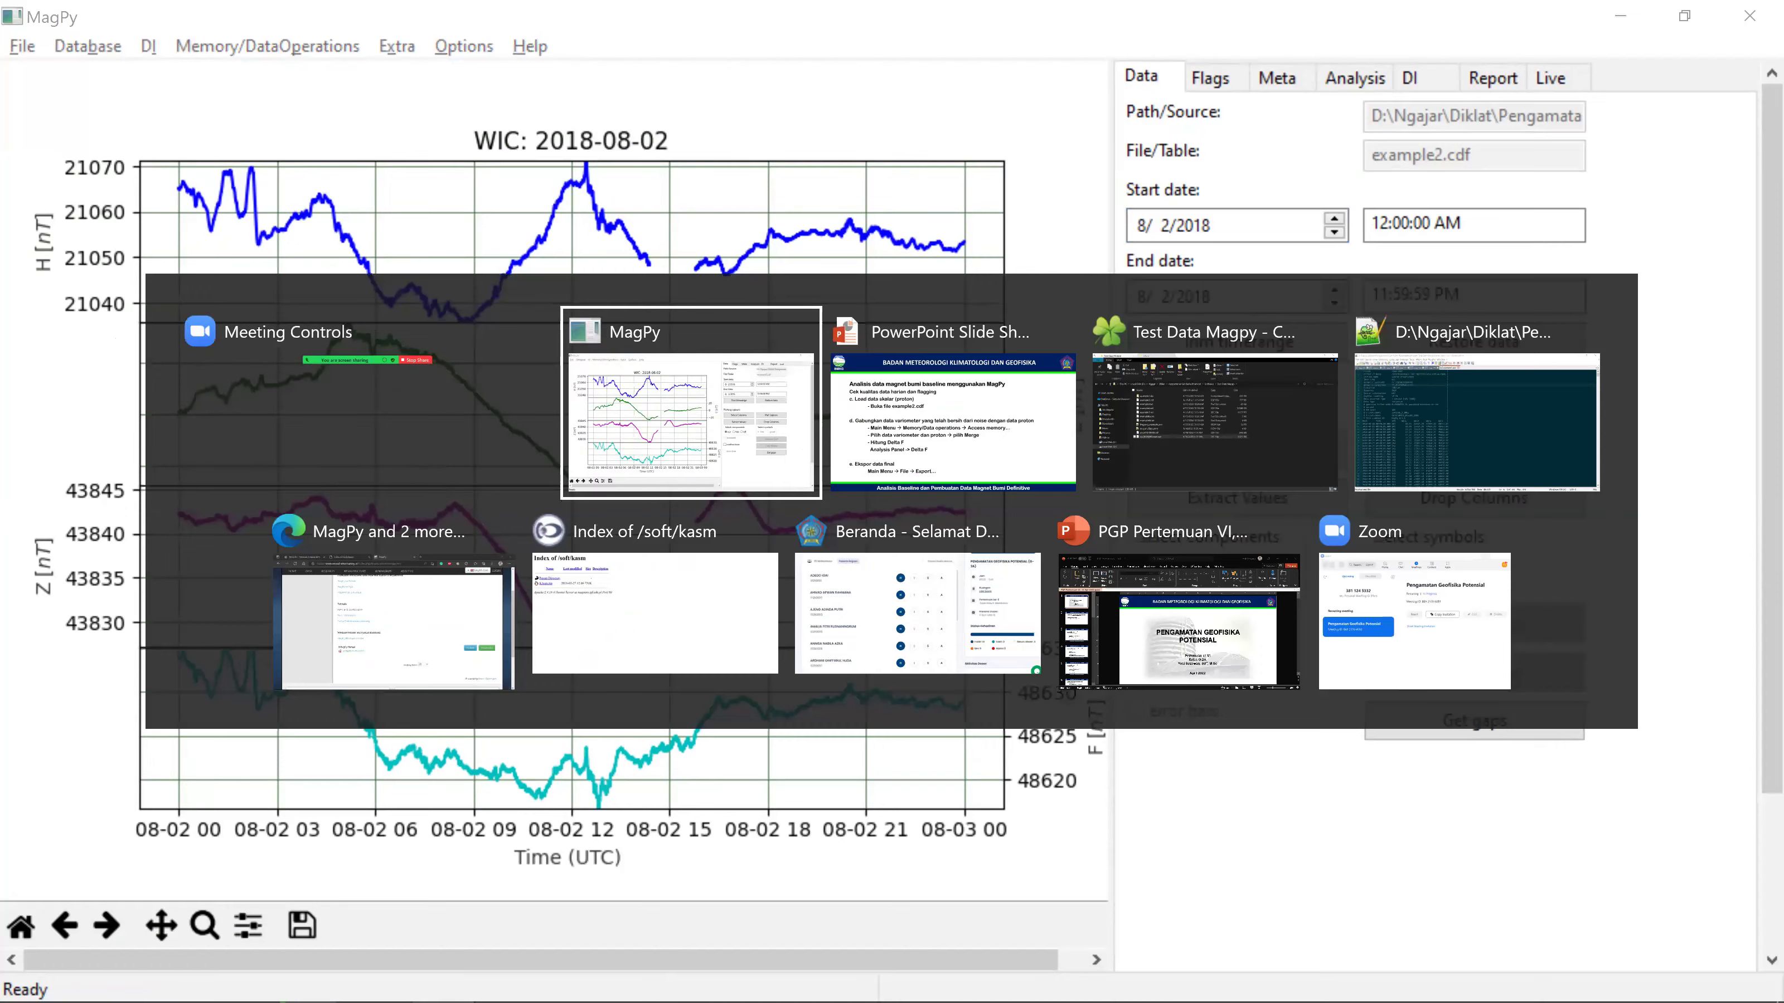
{"action": "key", "text": "Tab"}
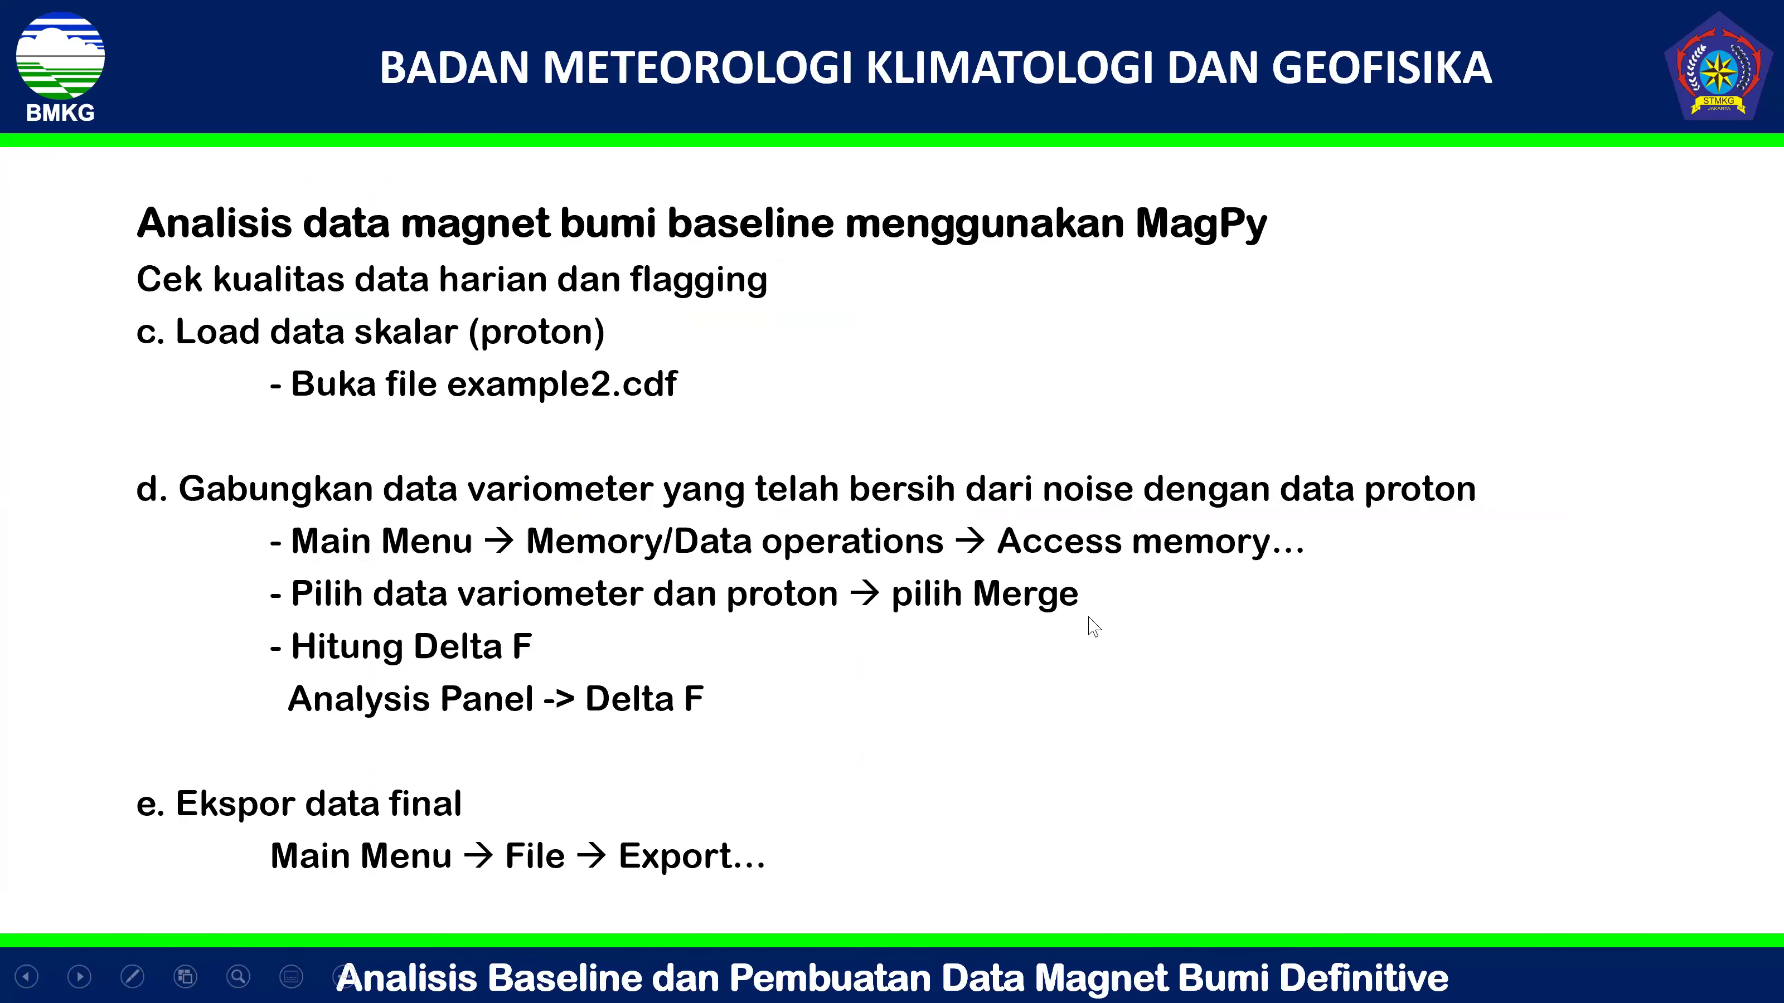
{"action": "key", "text": "alt+Tab"}
{"action": "key", "text": "Tab"}
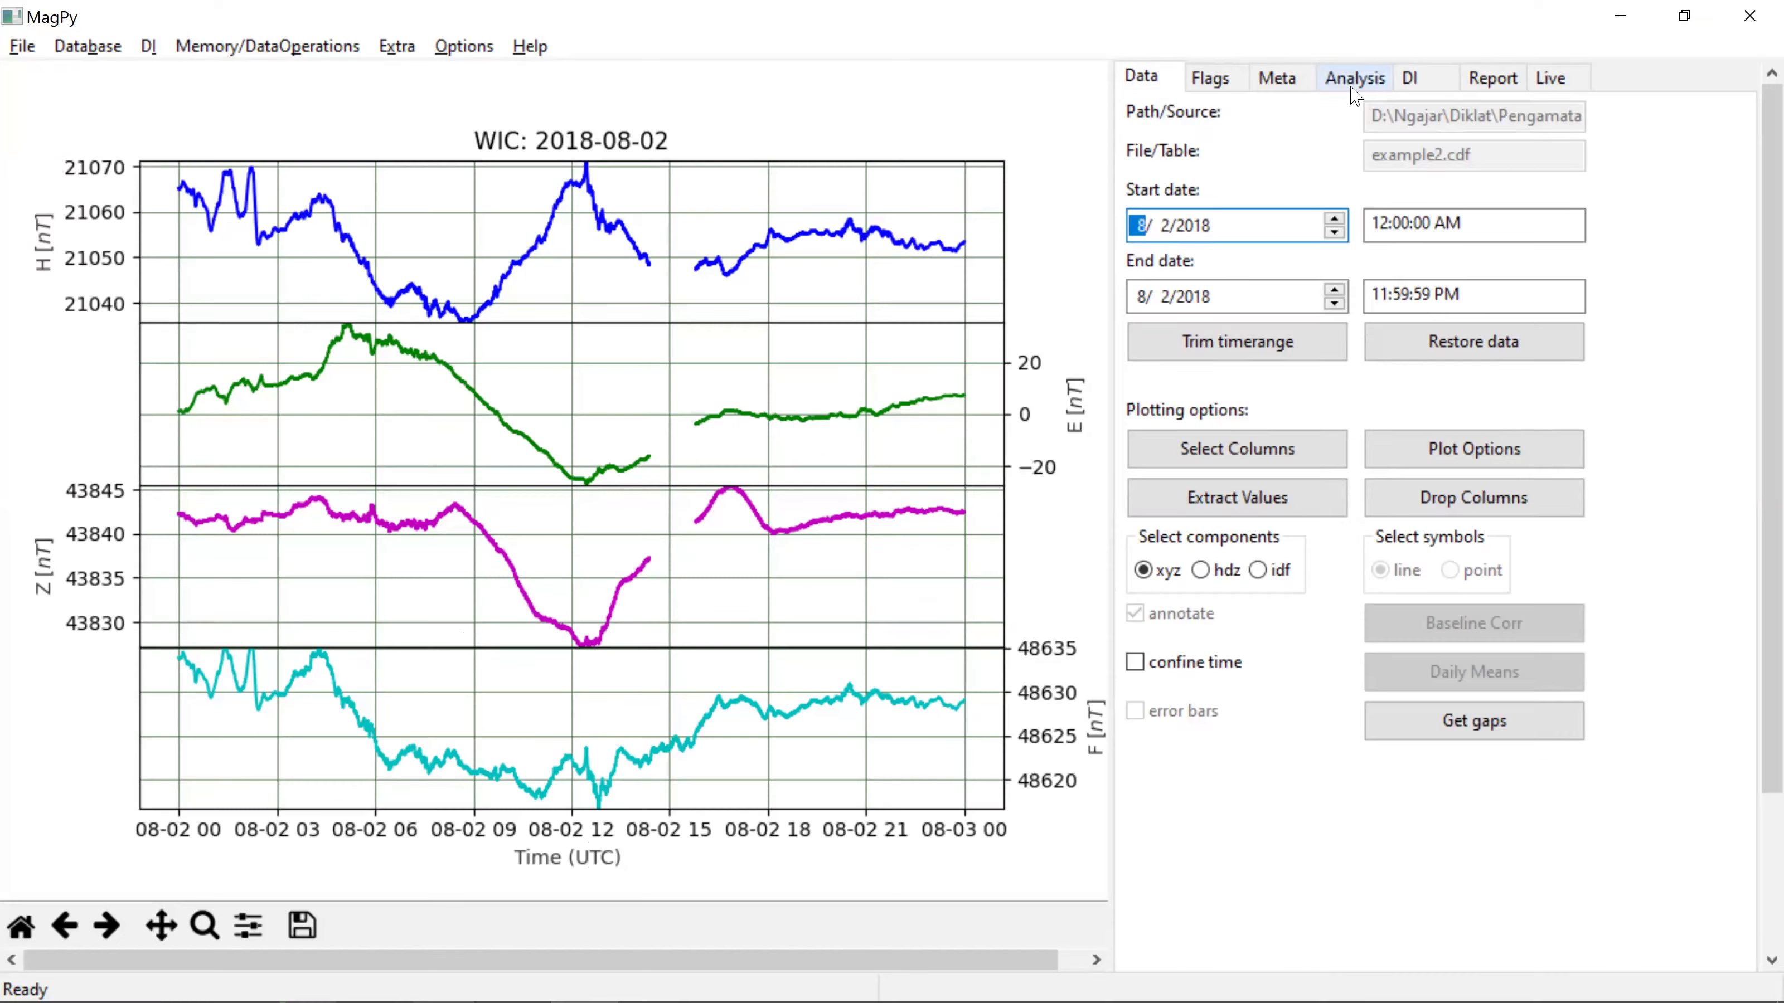
{"action": "left_click", "coordinate": [1352, 84]}
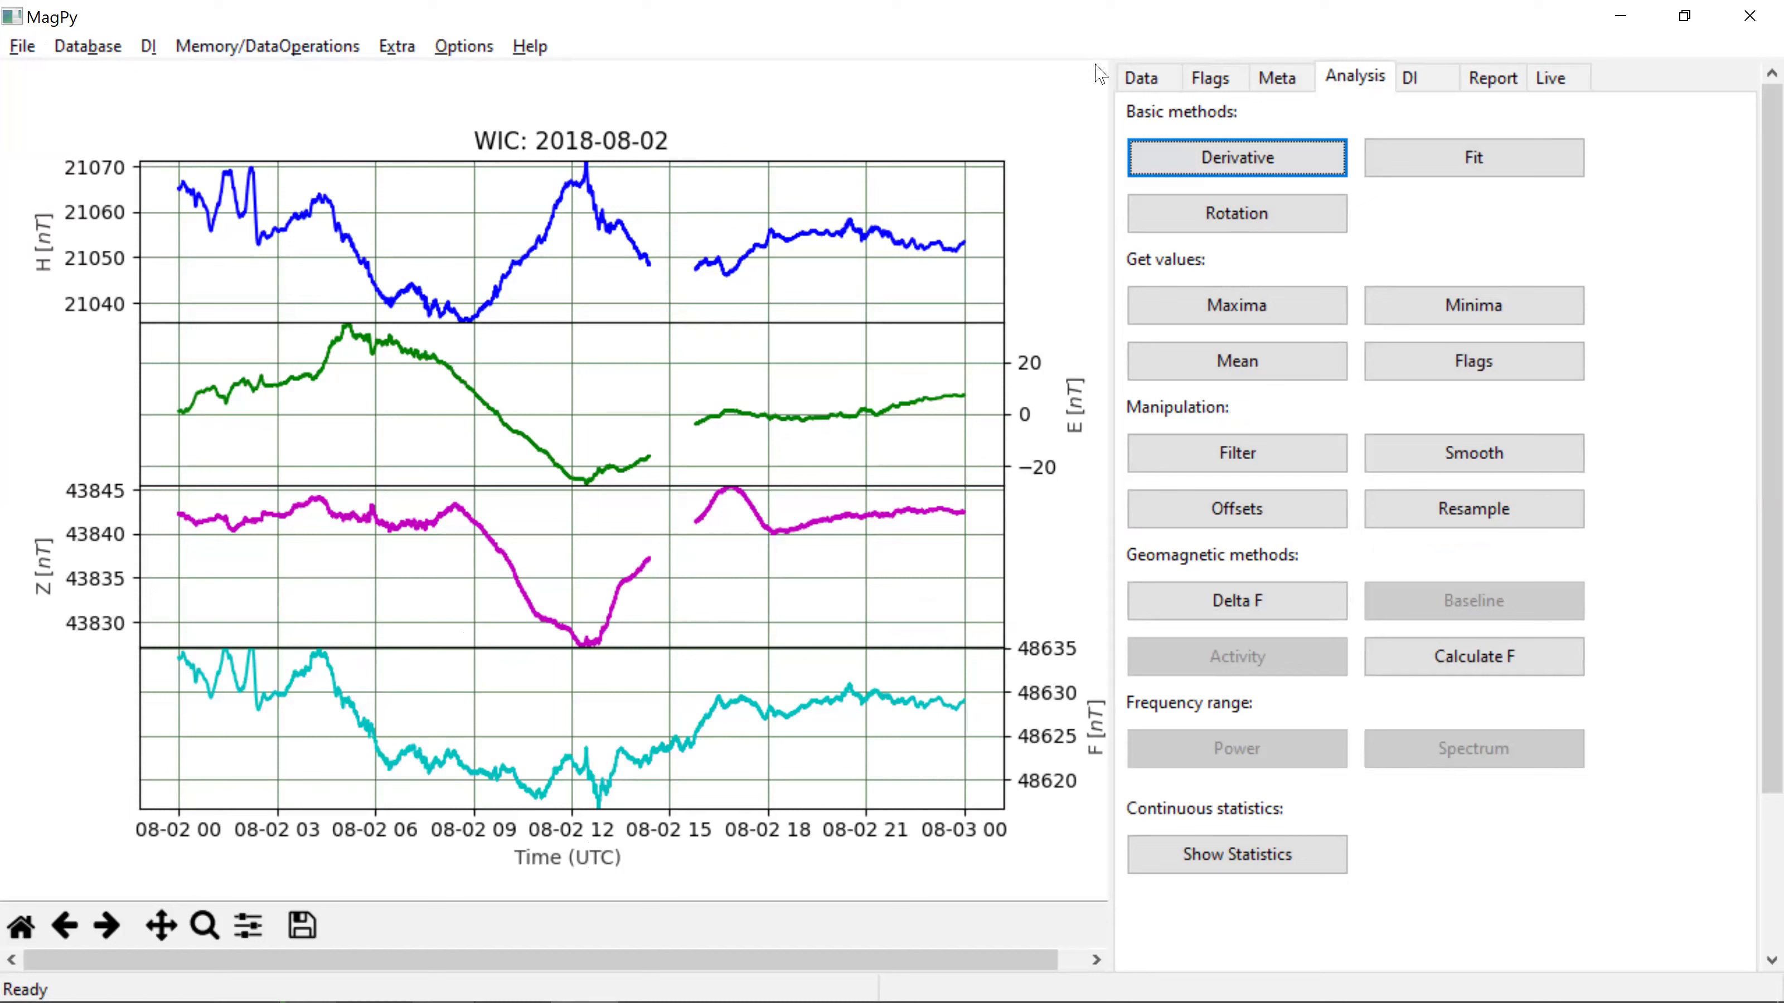
Step: Restore the data and load the variometer file example1.zip
{"action": "left_click", "coordinate": [1139, 78]}
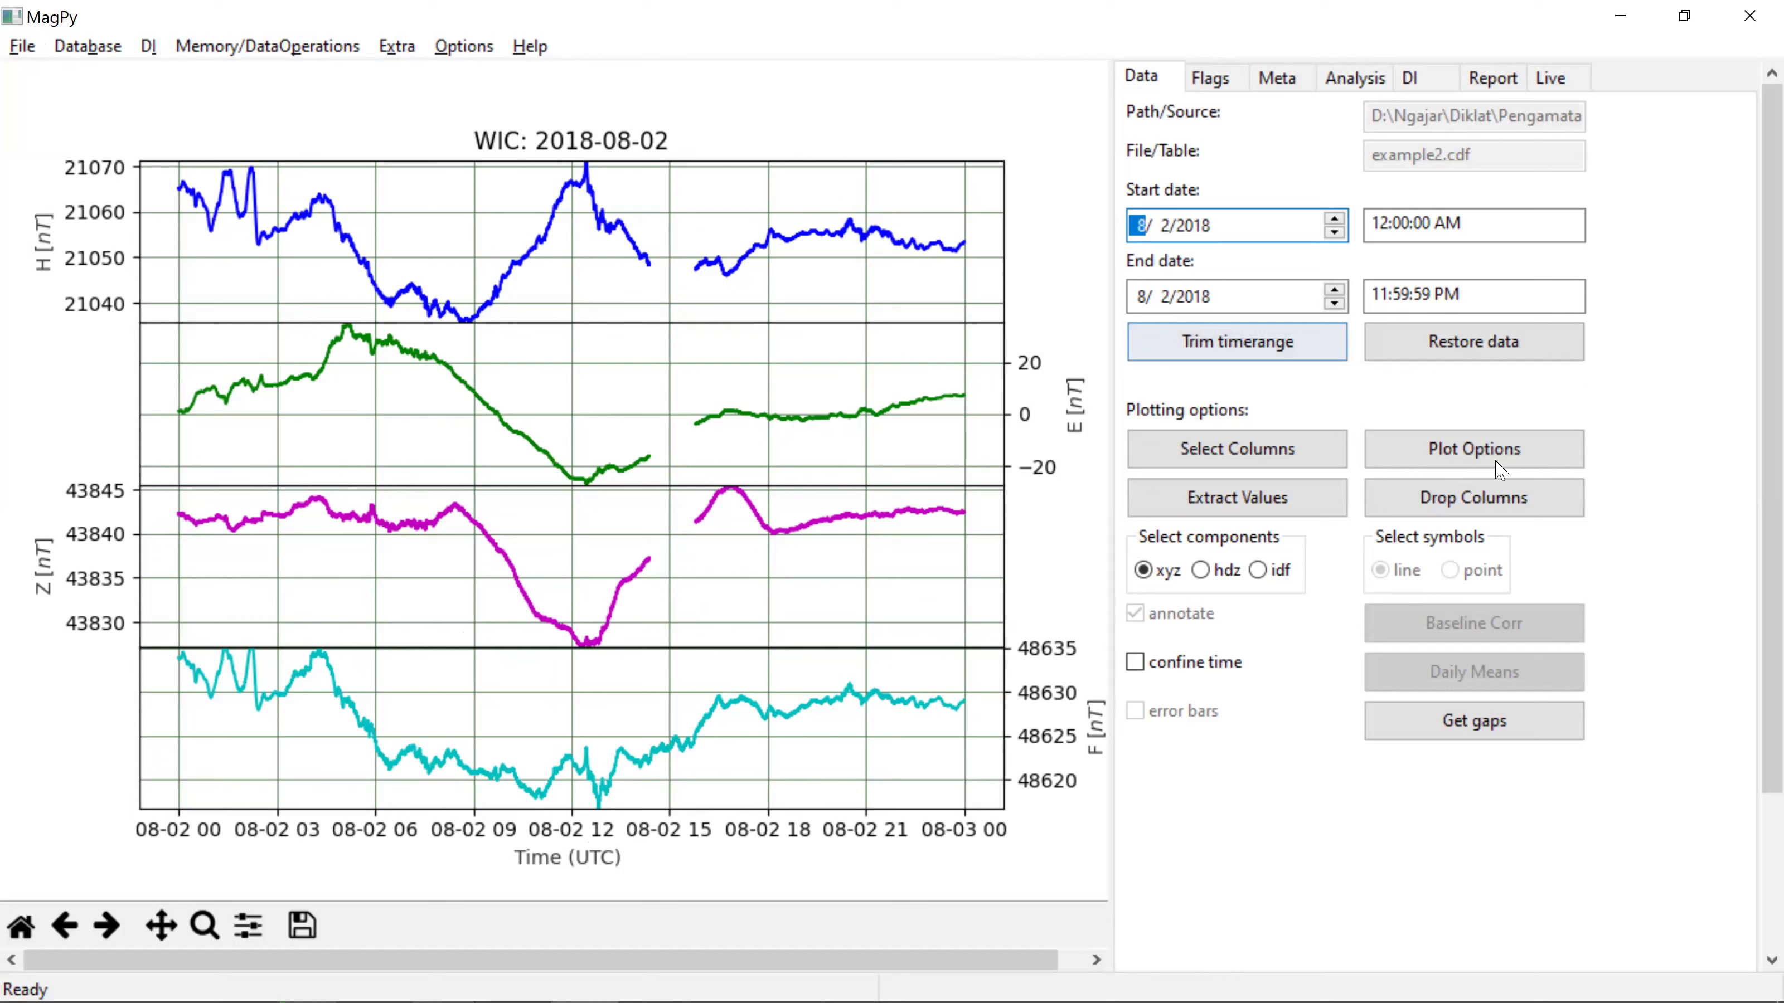
{"action": "left_click", "coordinate": [1473, 351]}
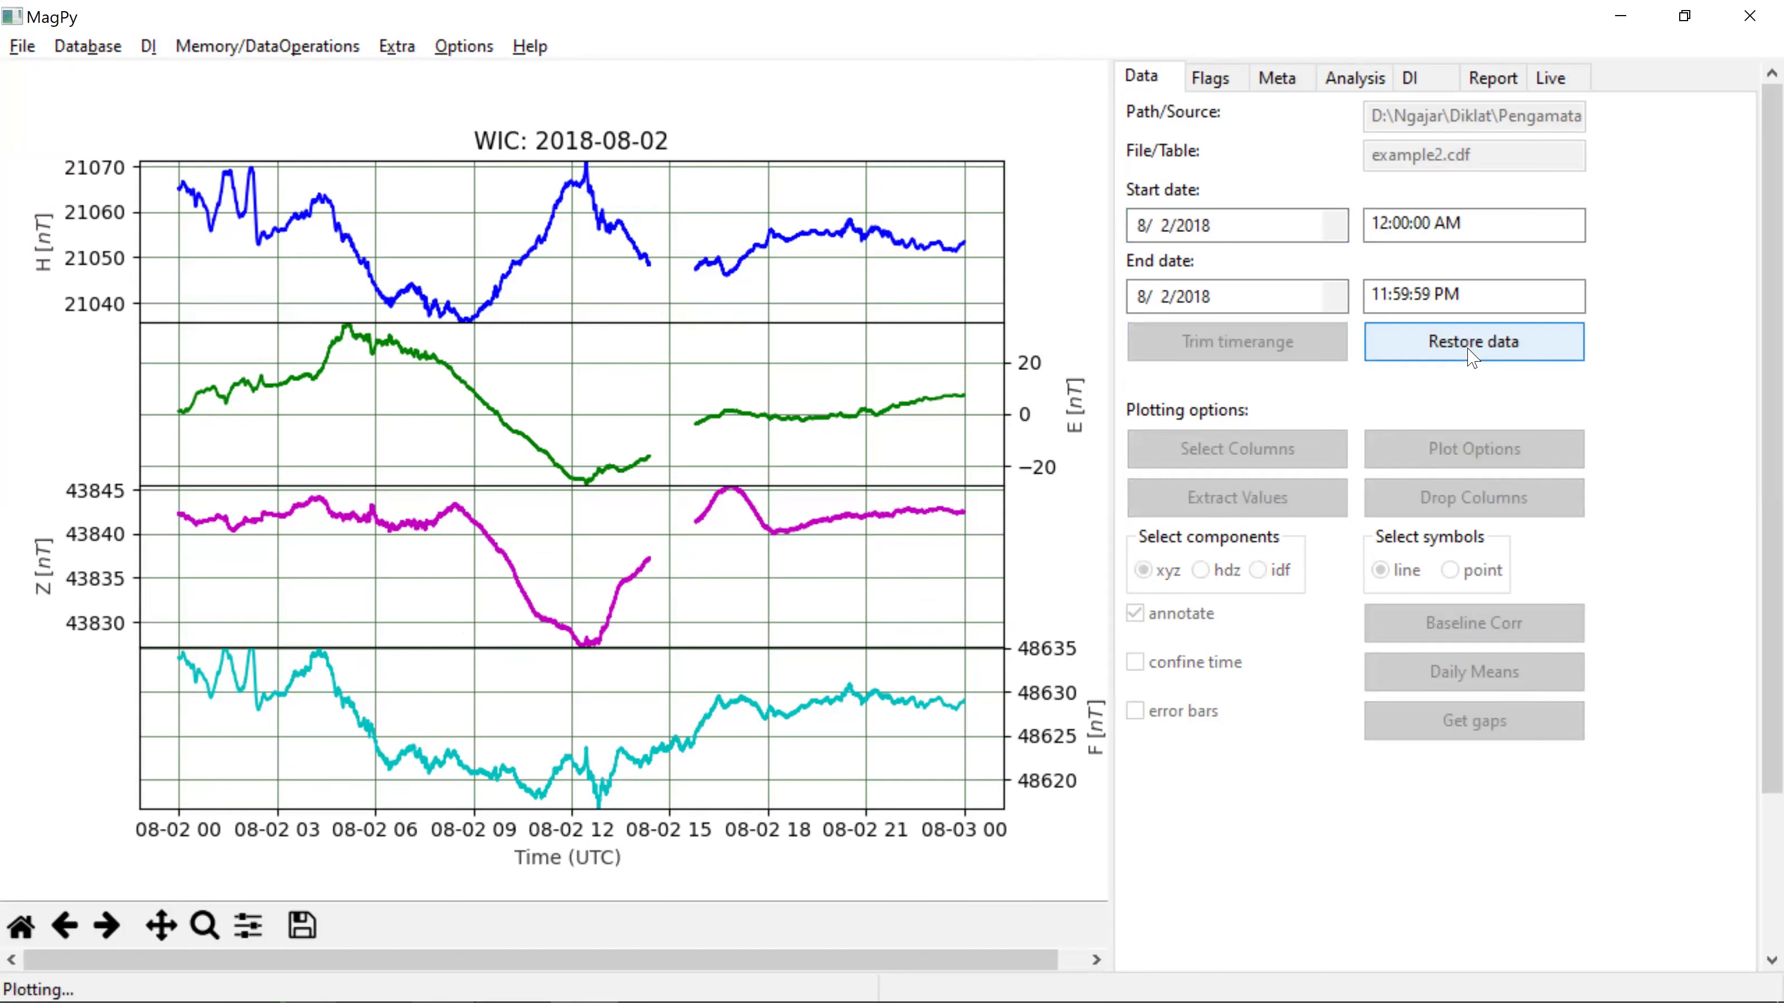
{"action": "key", "text": "alt+space"}
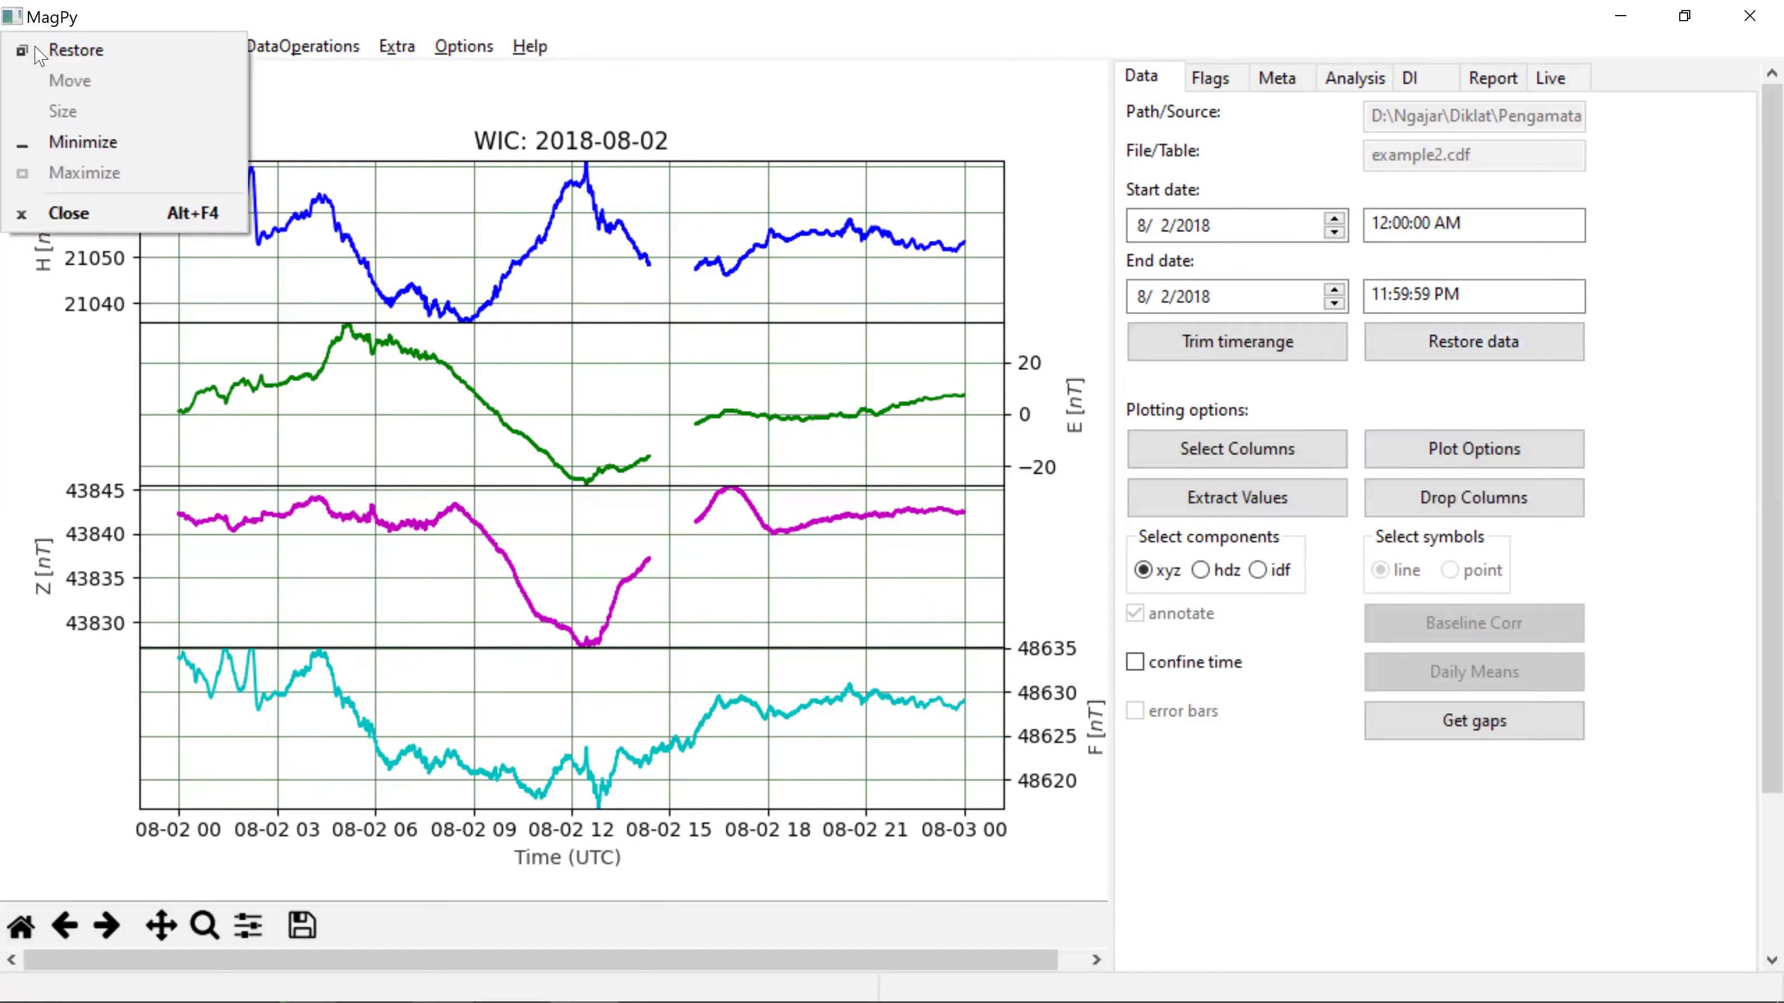
{"action": "key", "text": "Escape"}
{"action": "key", "text": "alt+f"}
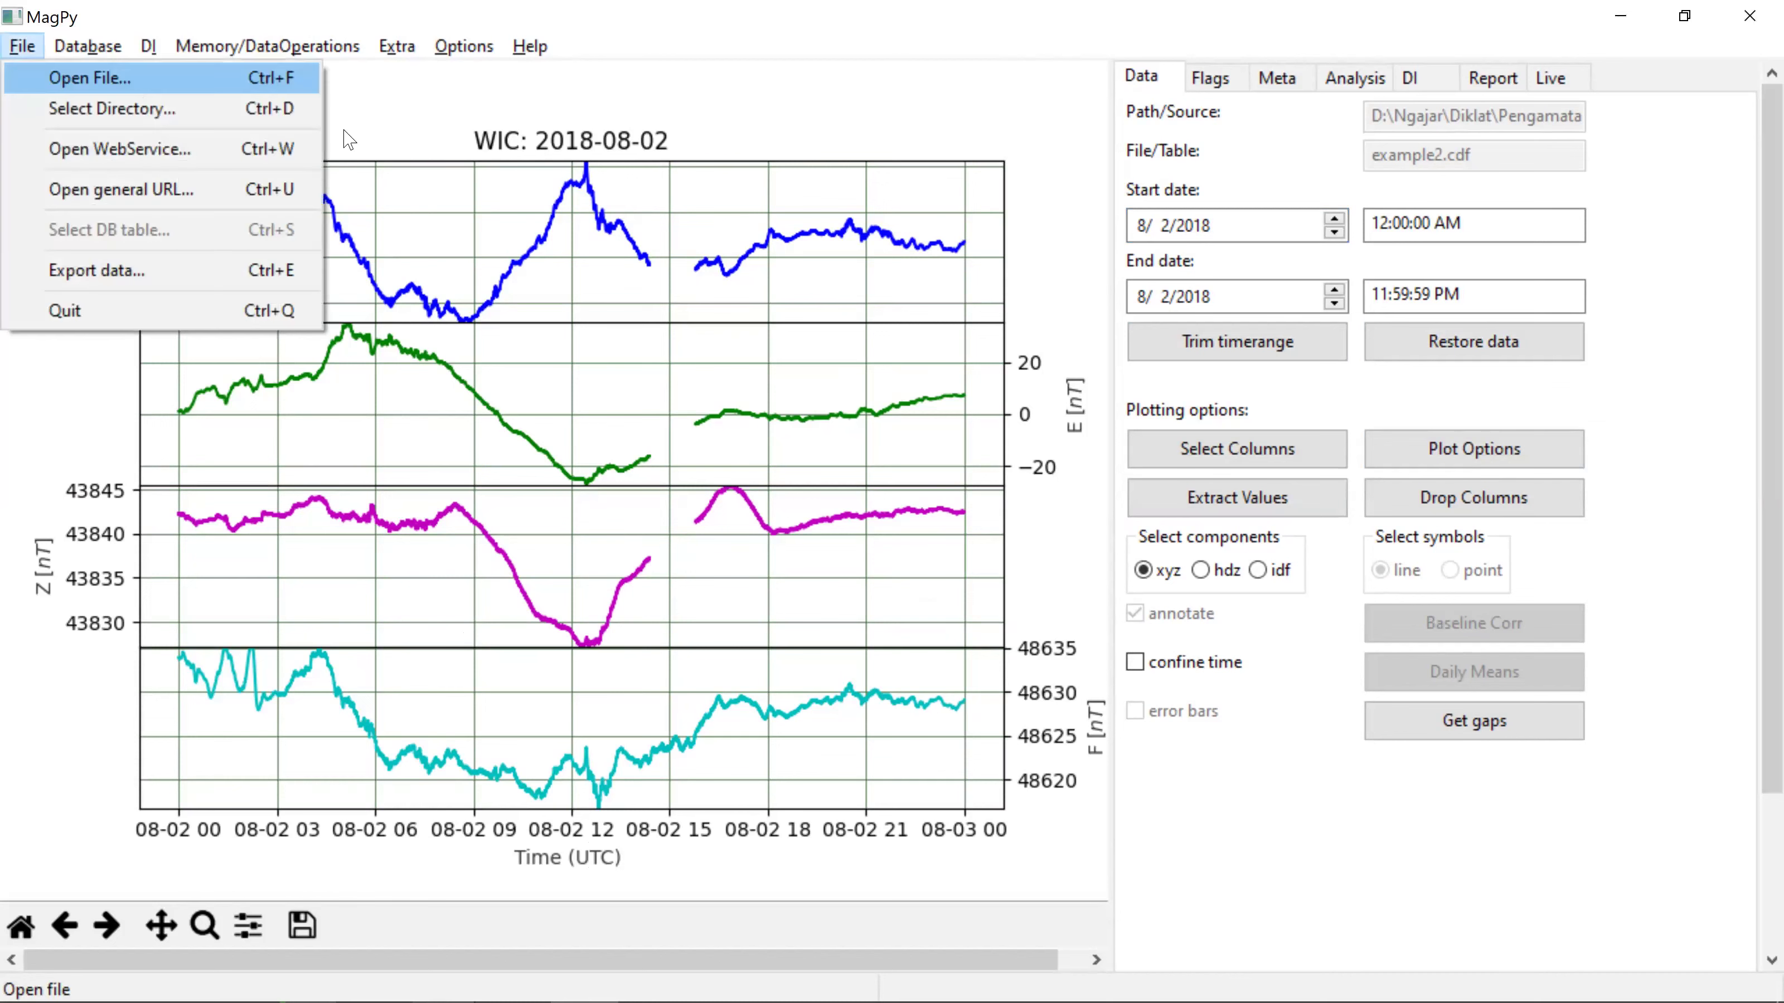
{"action": "key", "text": "Return"}
{"action": "left_click", "coordinate": [340, 262]}
{"action": "key", "text": "Return"}
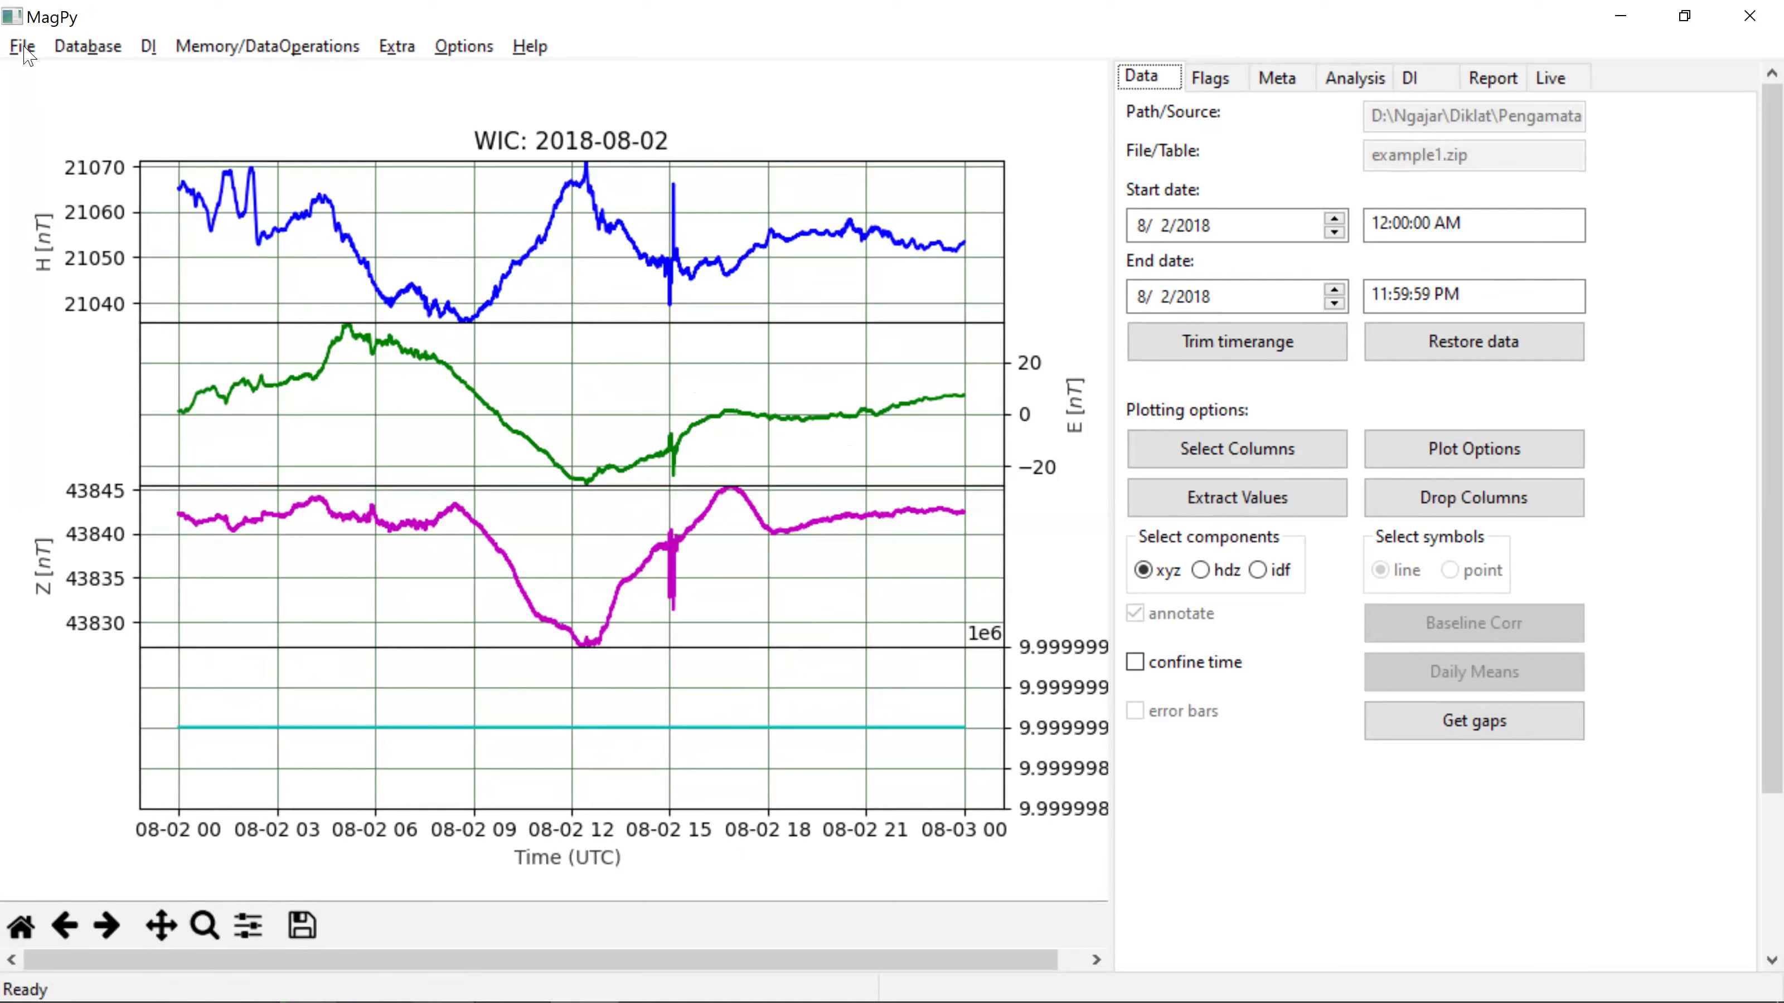
Step: Load flags for the WICsec_1_0001 data from a flags file
{"action": "left_click", "coordinate": [1210, 78]}
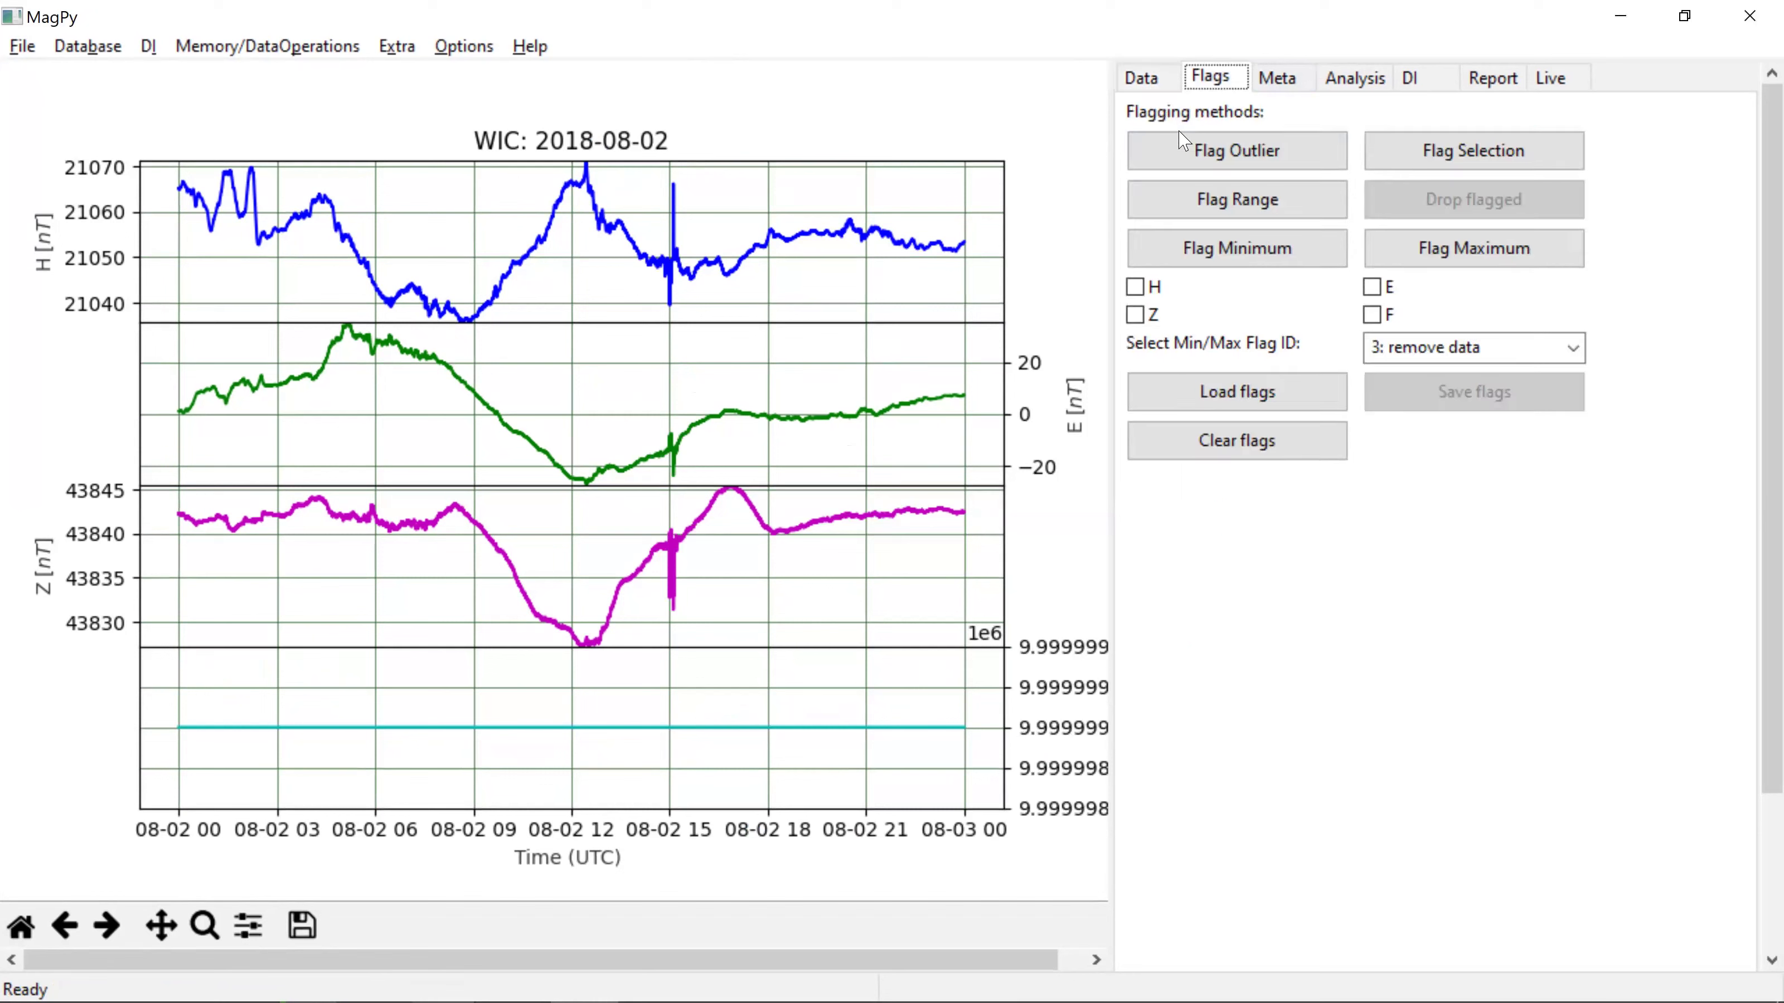
{"action": "left_click", "coordinate": [1216, 392]}
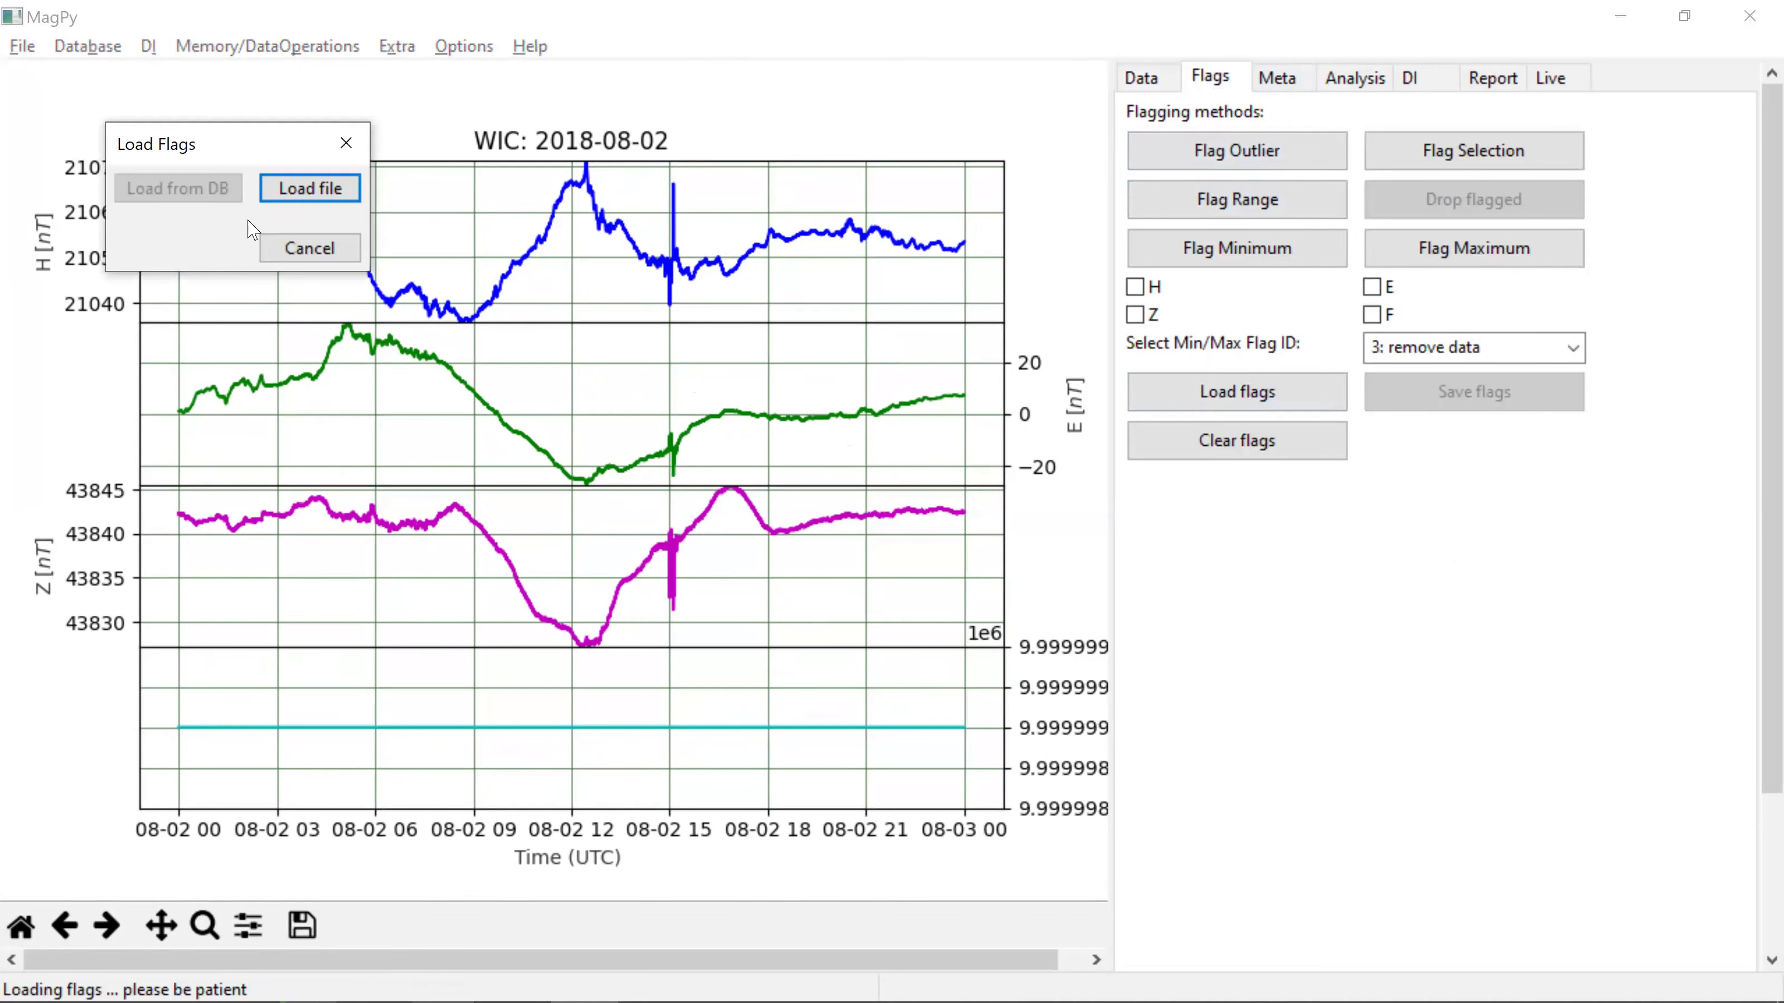
{"action": "left_click", "coordinate": [314, 197]}
{"action": "left_click", "coordinate": [424, 395]}
{"action": "left_click", "coordinate": [740, 879]}
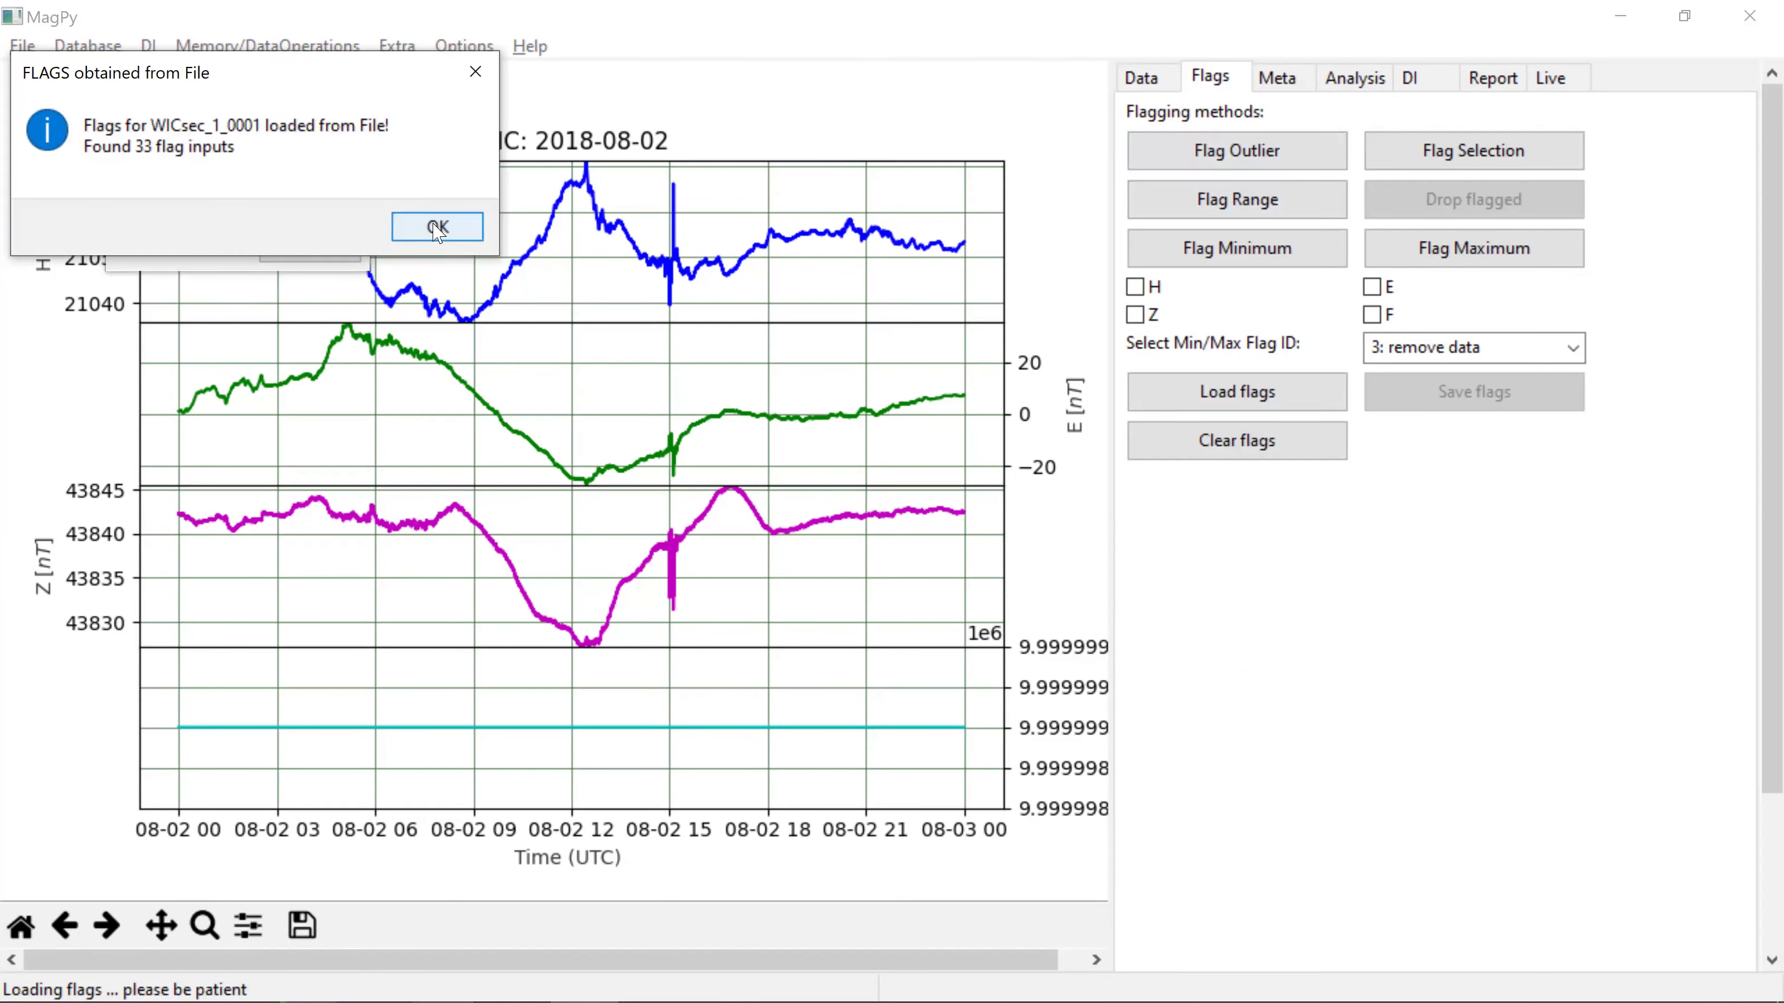
{"action": "left_click", "coordinate": [433, 226]}
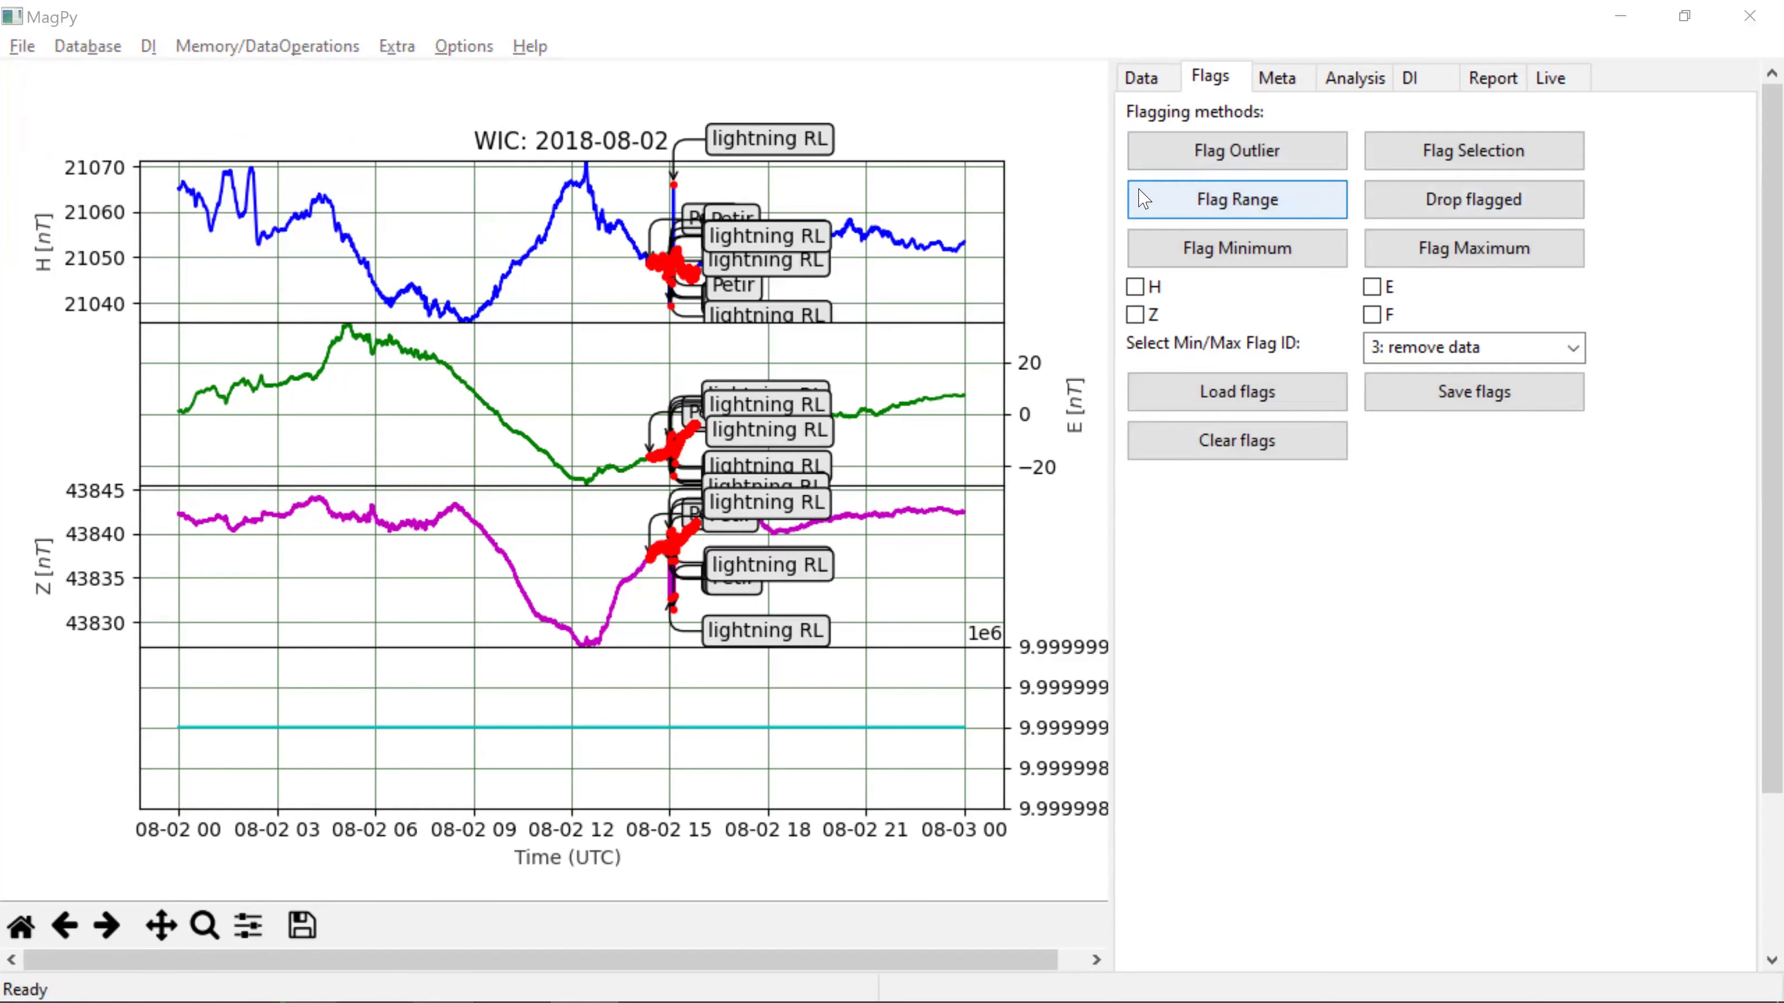
Step: Clear the loaded flags from the WIC time series and start loading a flags file again
{"action": "left_click", "coordinate": [1258, 465]}
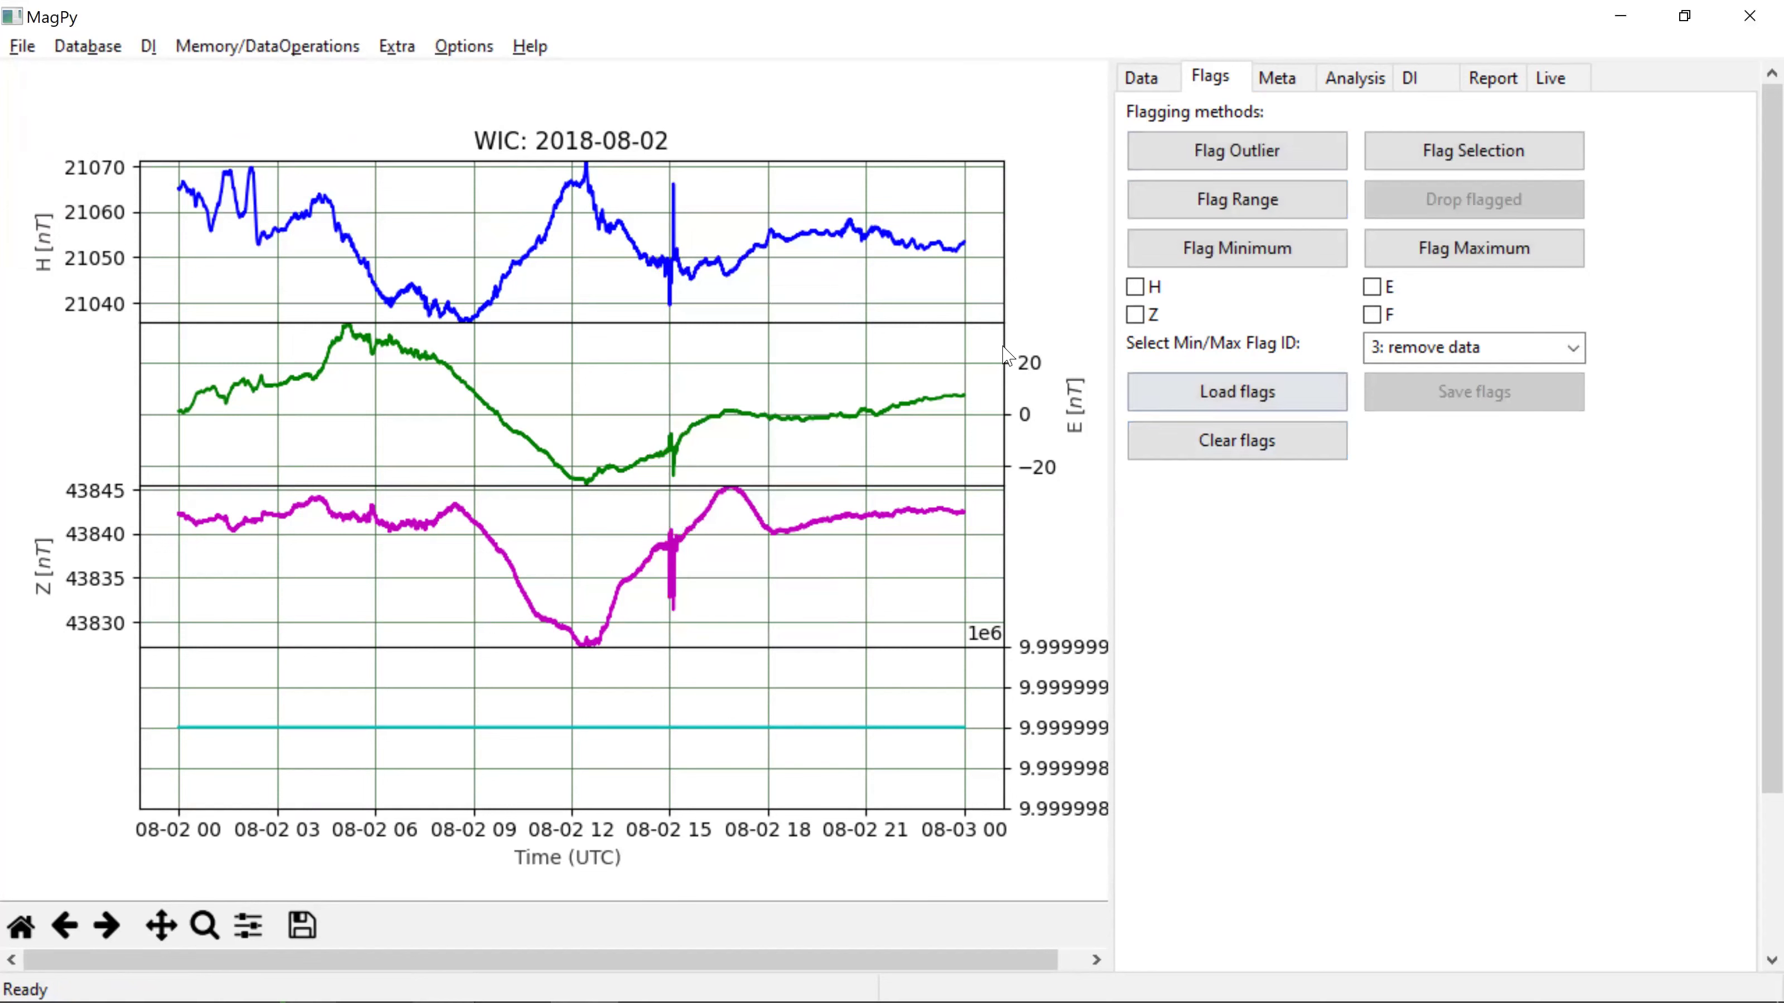
{"action": "left_click", "coordinate": [1201, 401]}
{"action": "left_click", "coordinate": [285, 191]}
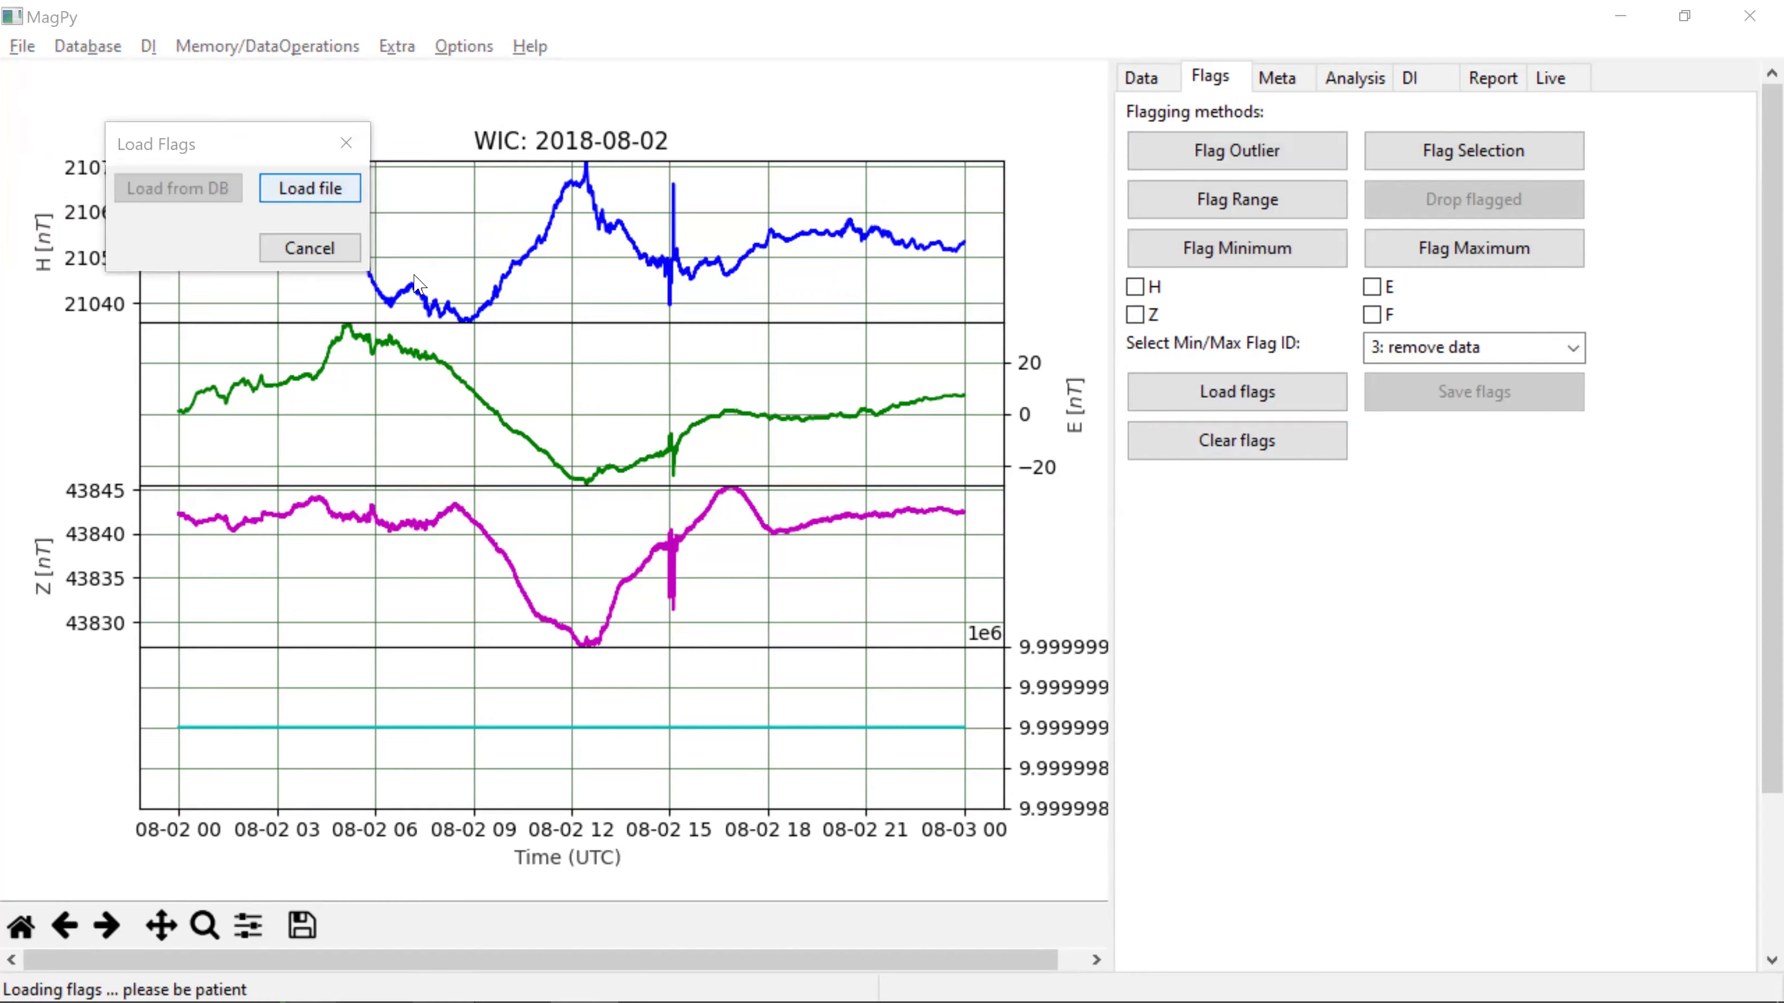
{"action": "left_click", "coordinate": [324, 232]}
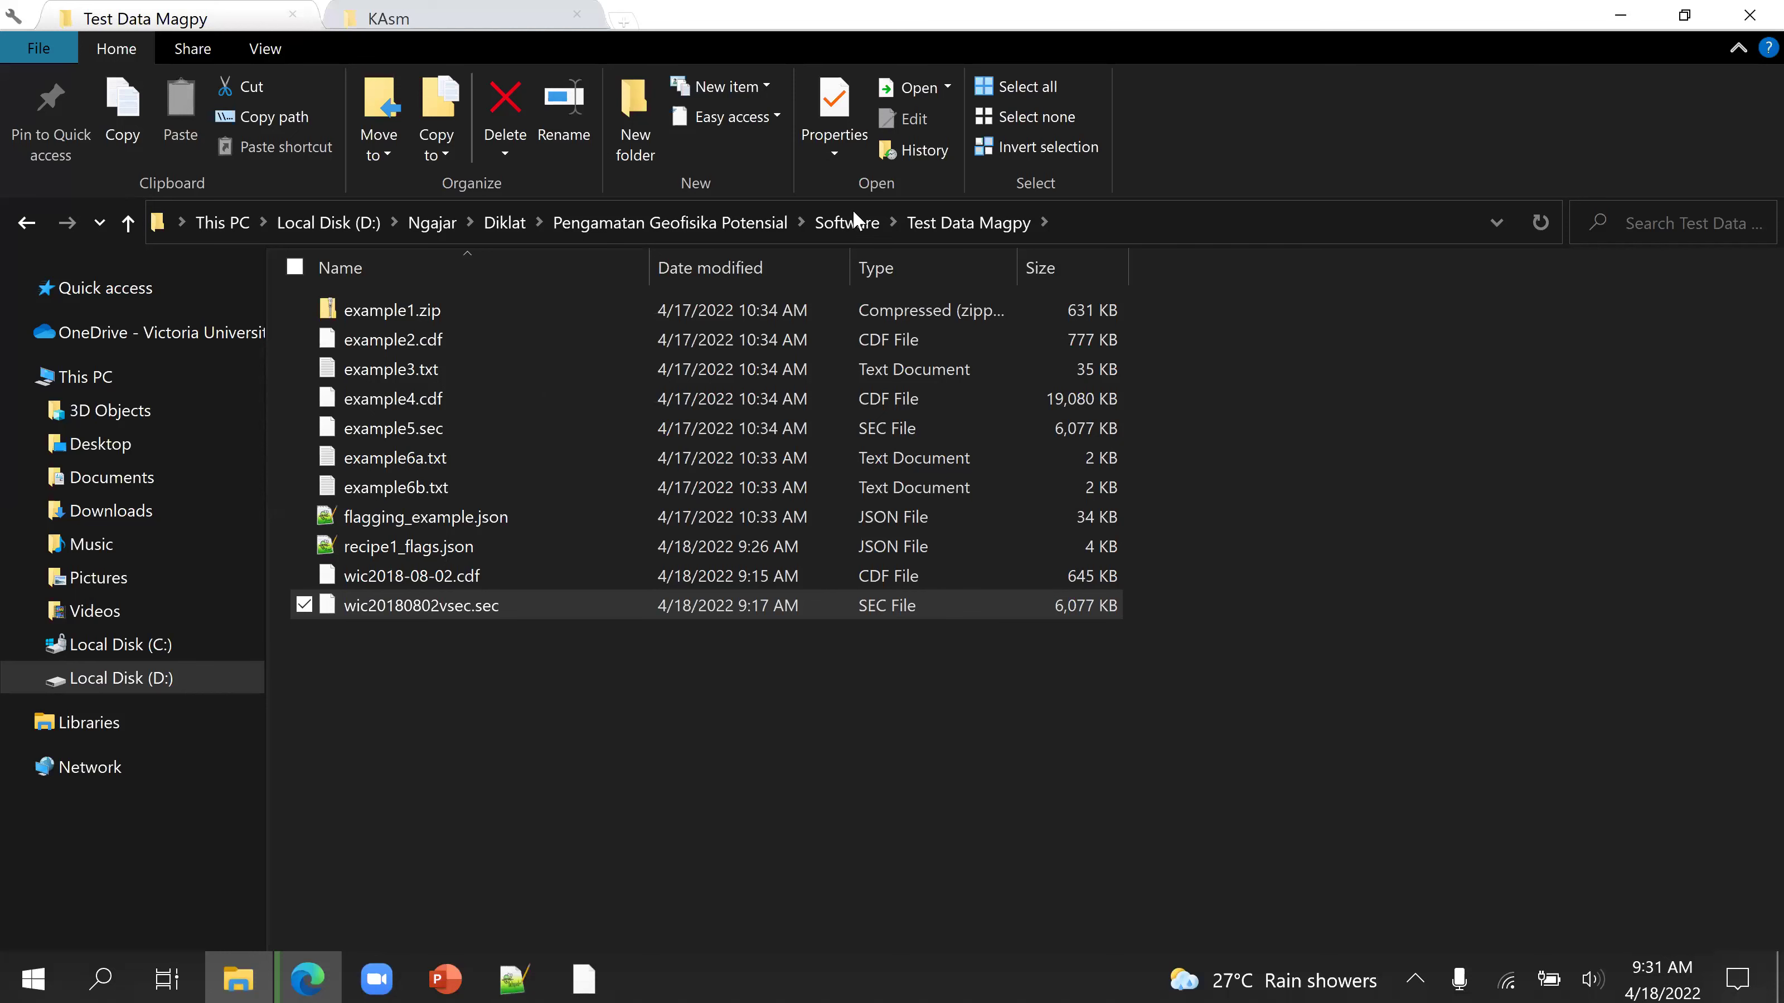
Step: In File Explorer, locate recipe1_flags.json in the Test Data Magpy - Copy folder inside Software
{"action": "left_click", "coordinate": [853, 210]}
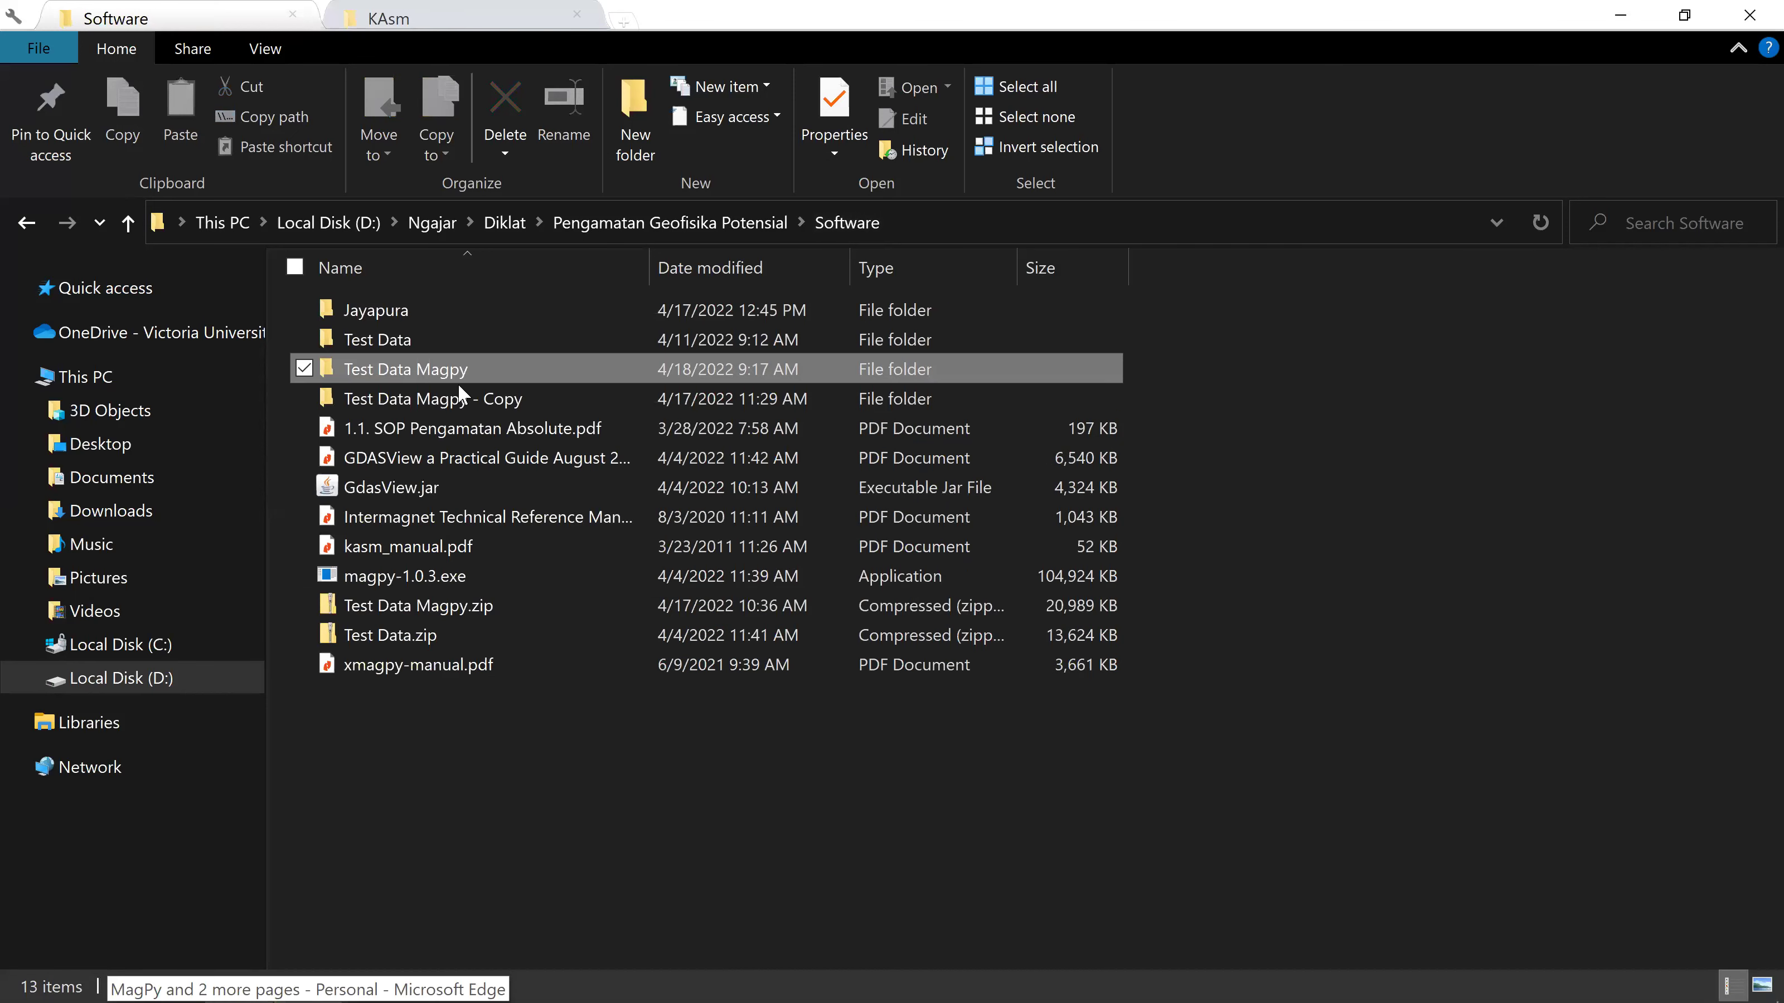
{"action": "double_click", "coordinate": [457, 384]}
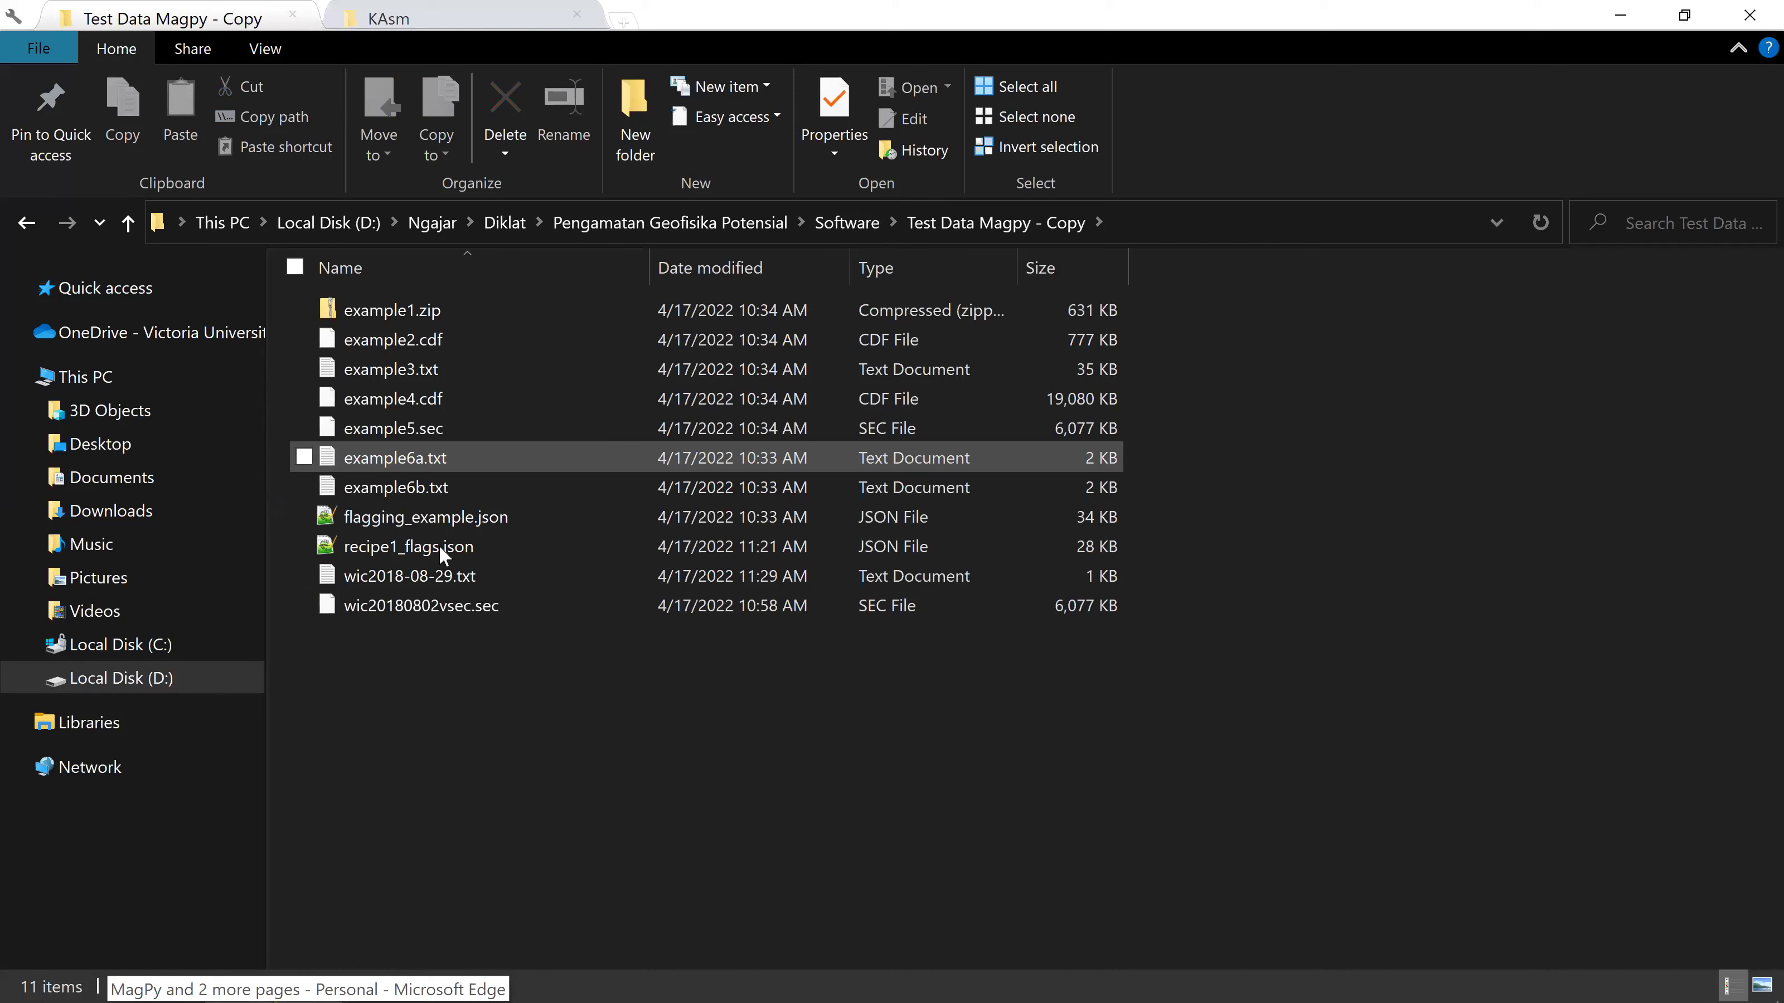
{"action": "left_click", "coordinate": [439, 546]}
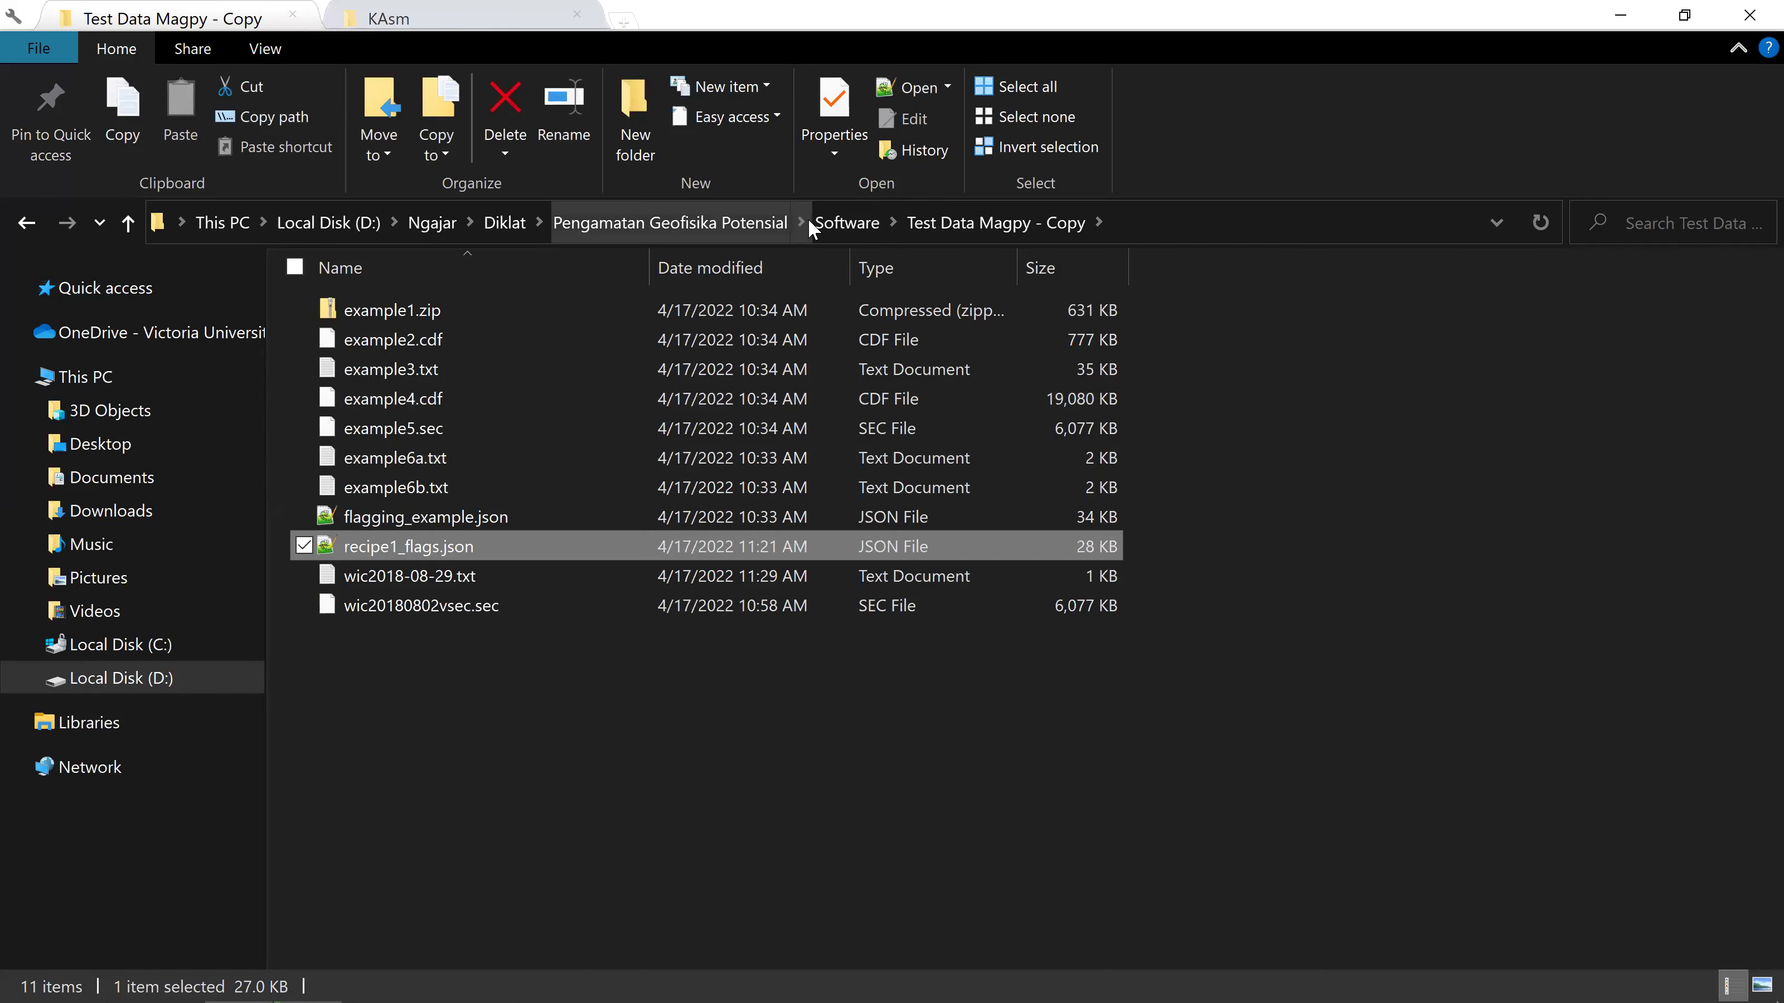
Step: Go up to Pengamatan Geofisika Potensial and open its Software folder
{"action": "left_click", "coordinate": [769, 222]}
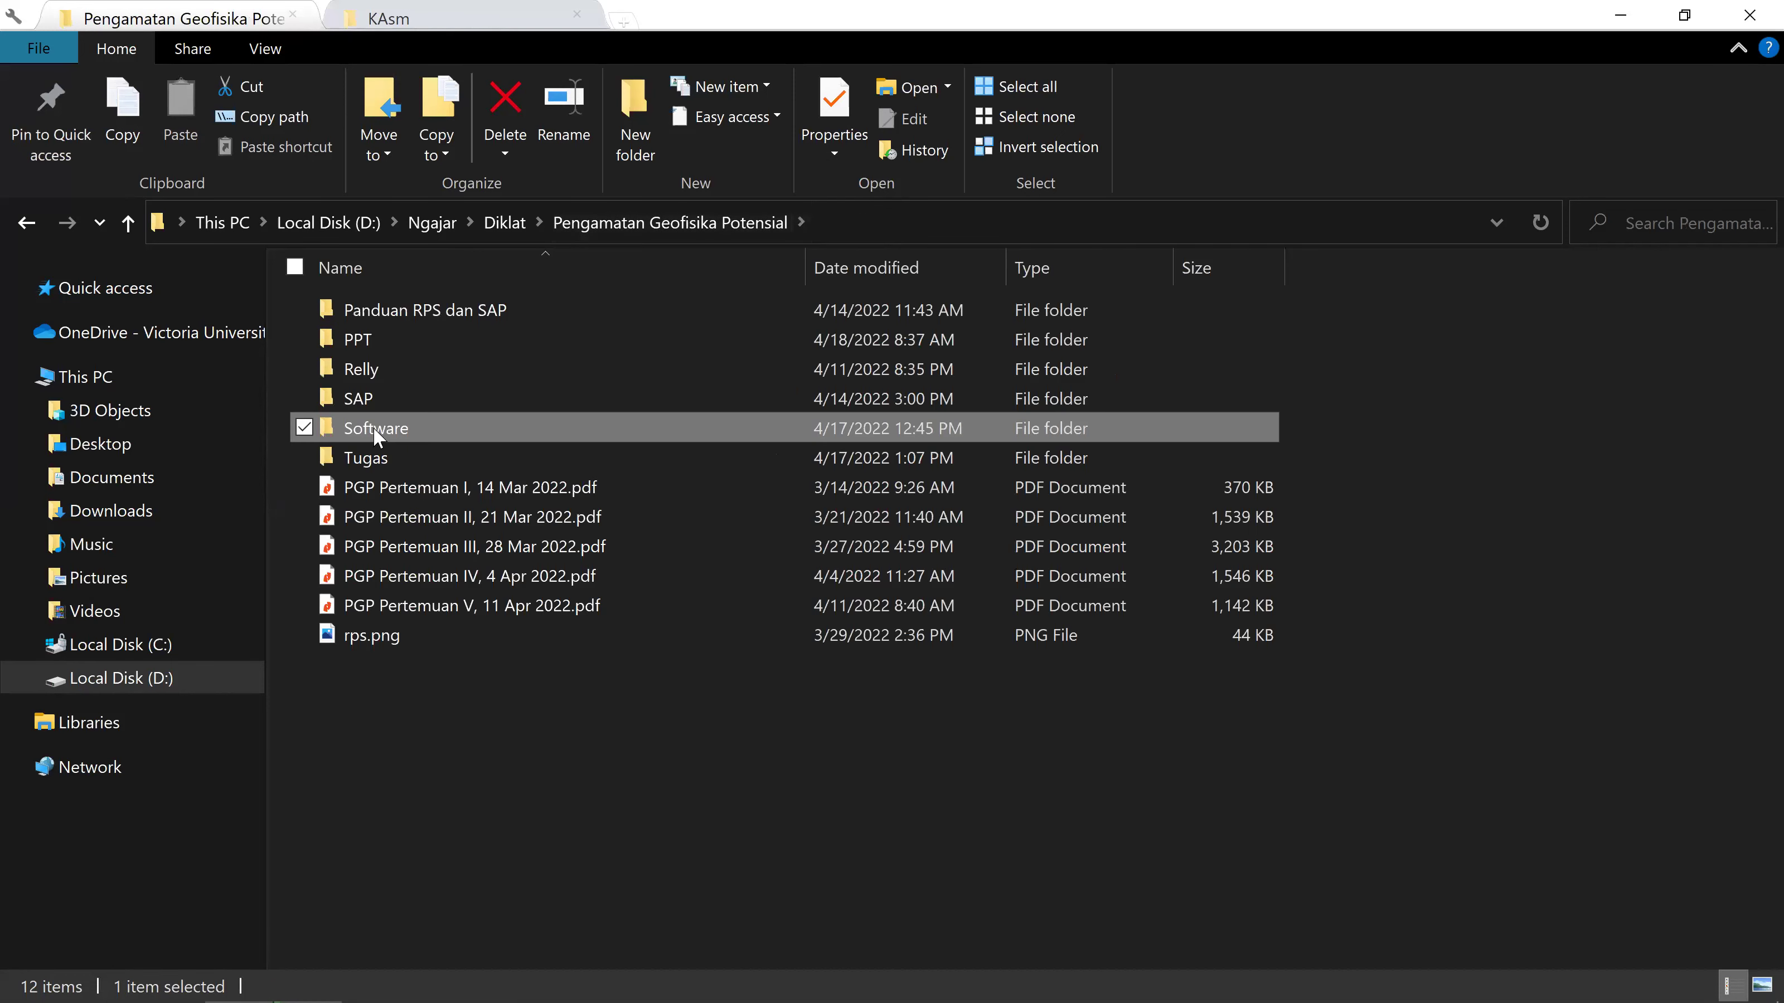
{"action": "double_click", "coordinate": [433, 435]}
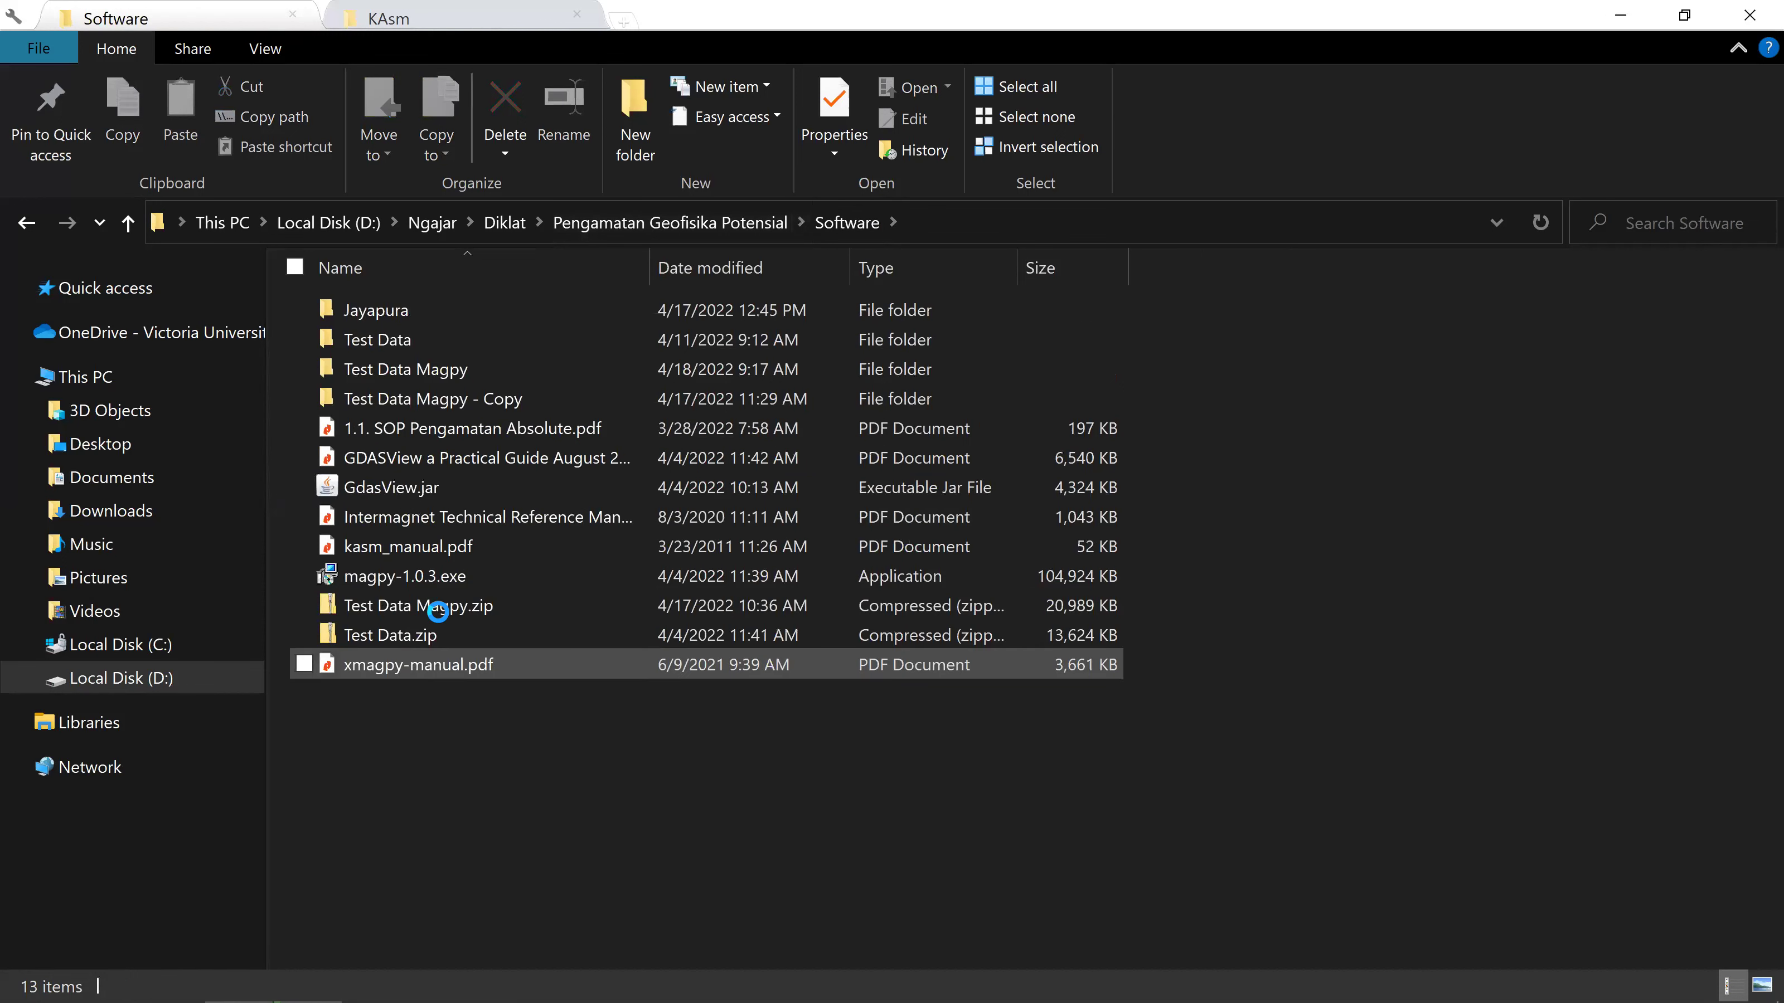
{"action": "right_click", "coordinate": [443, 606]}
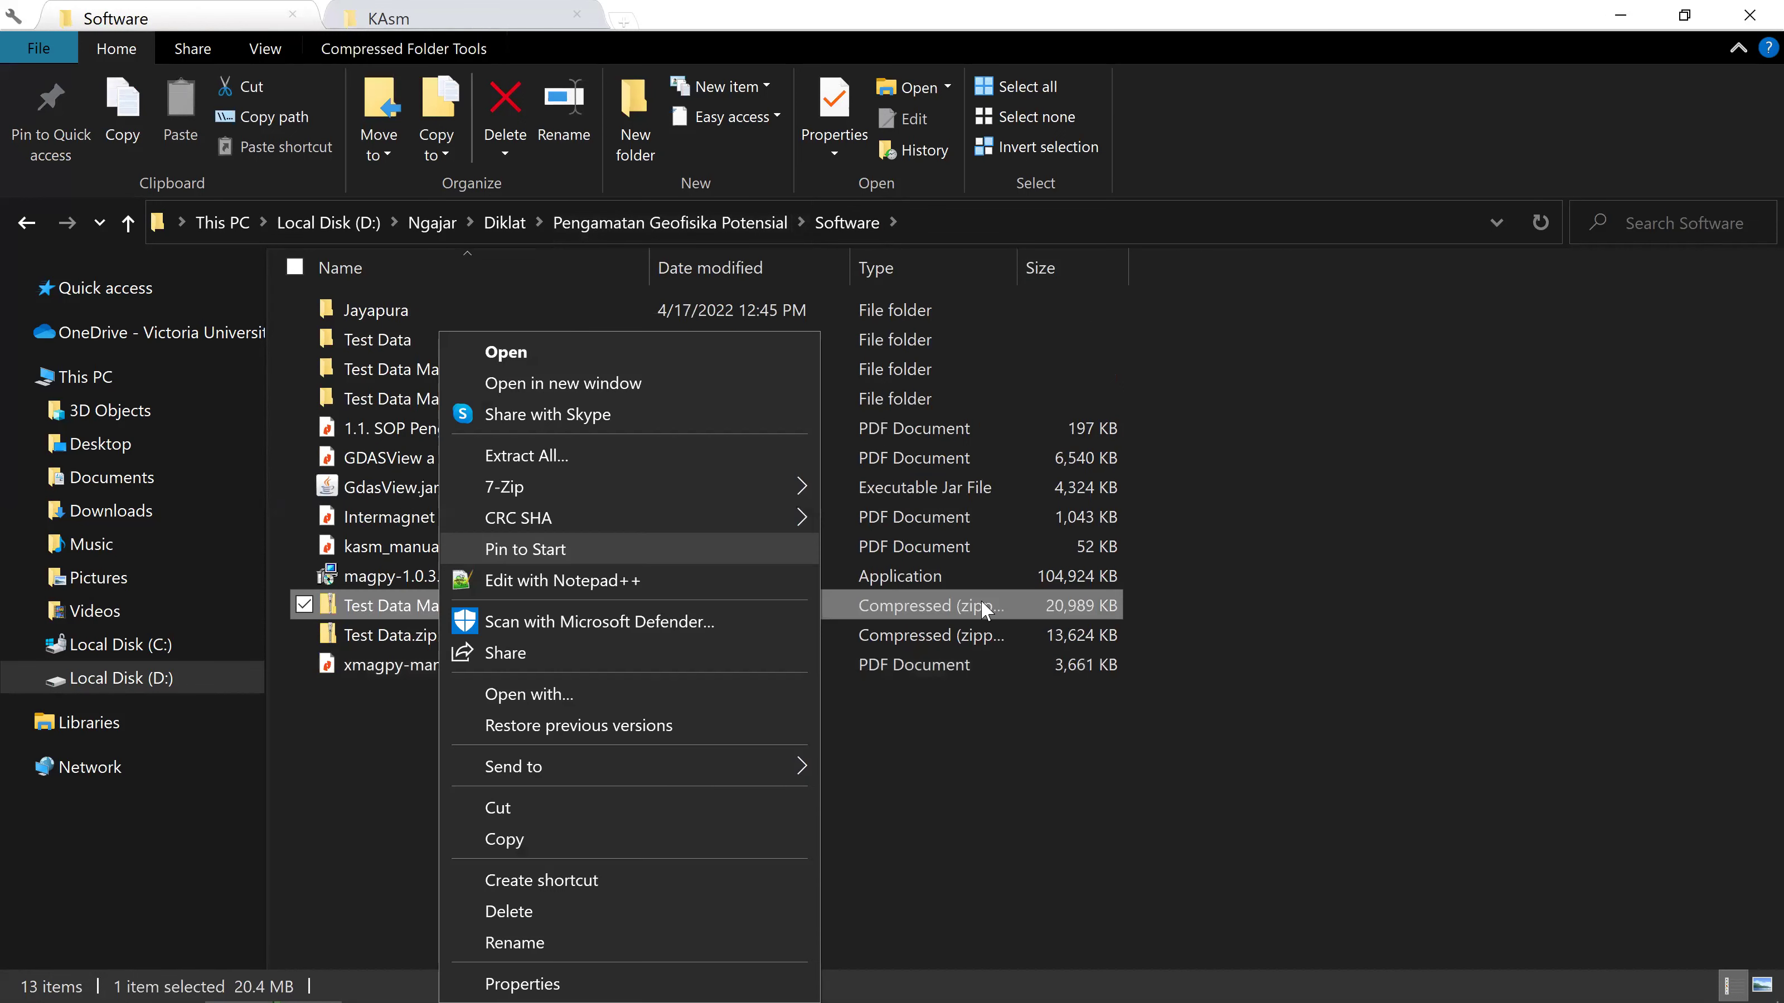
{"action": "mouse_move", "coordinate": [625, 486]}
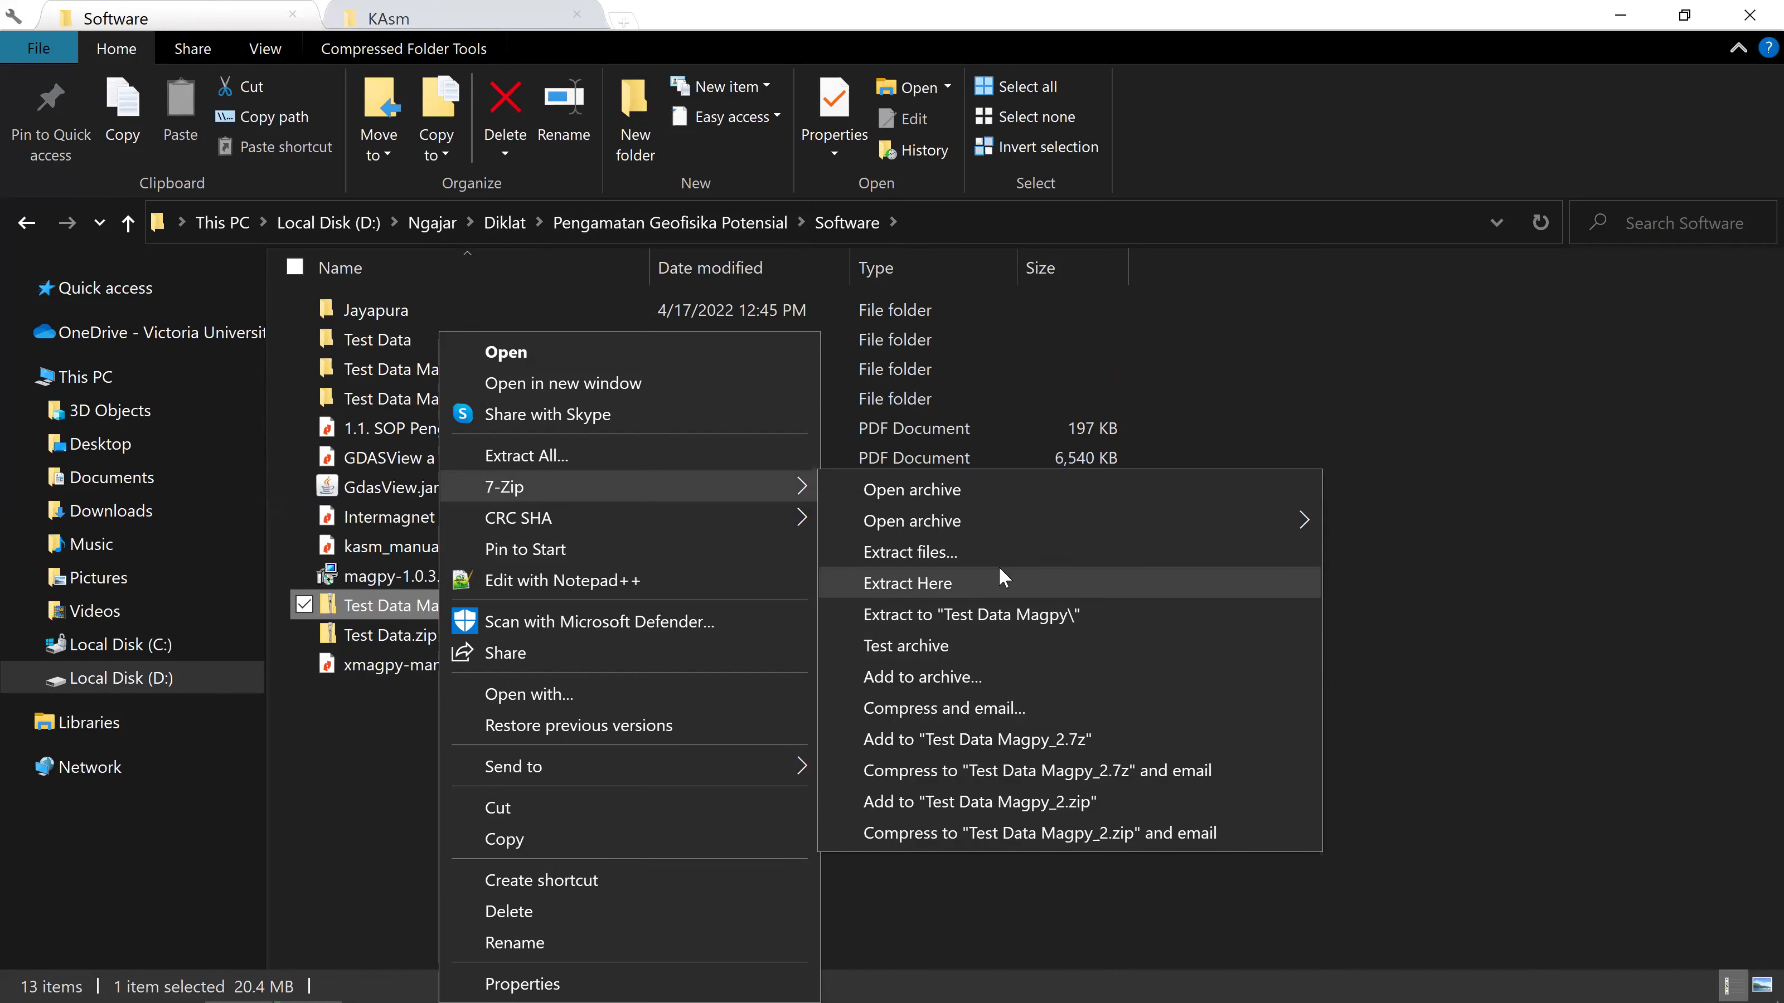
{"action": "left_click", "coordinate": [957, 614]}
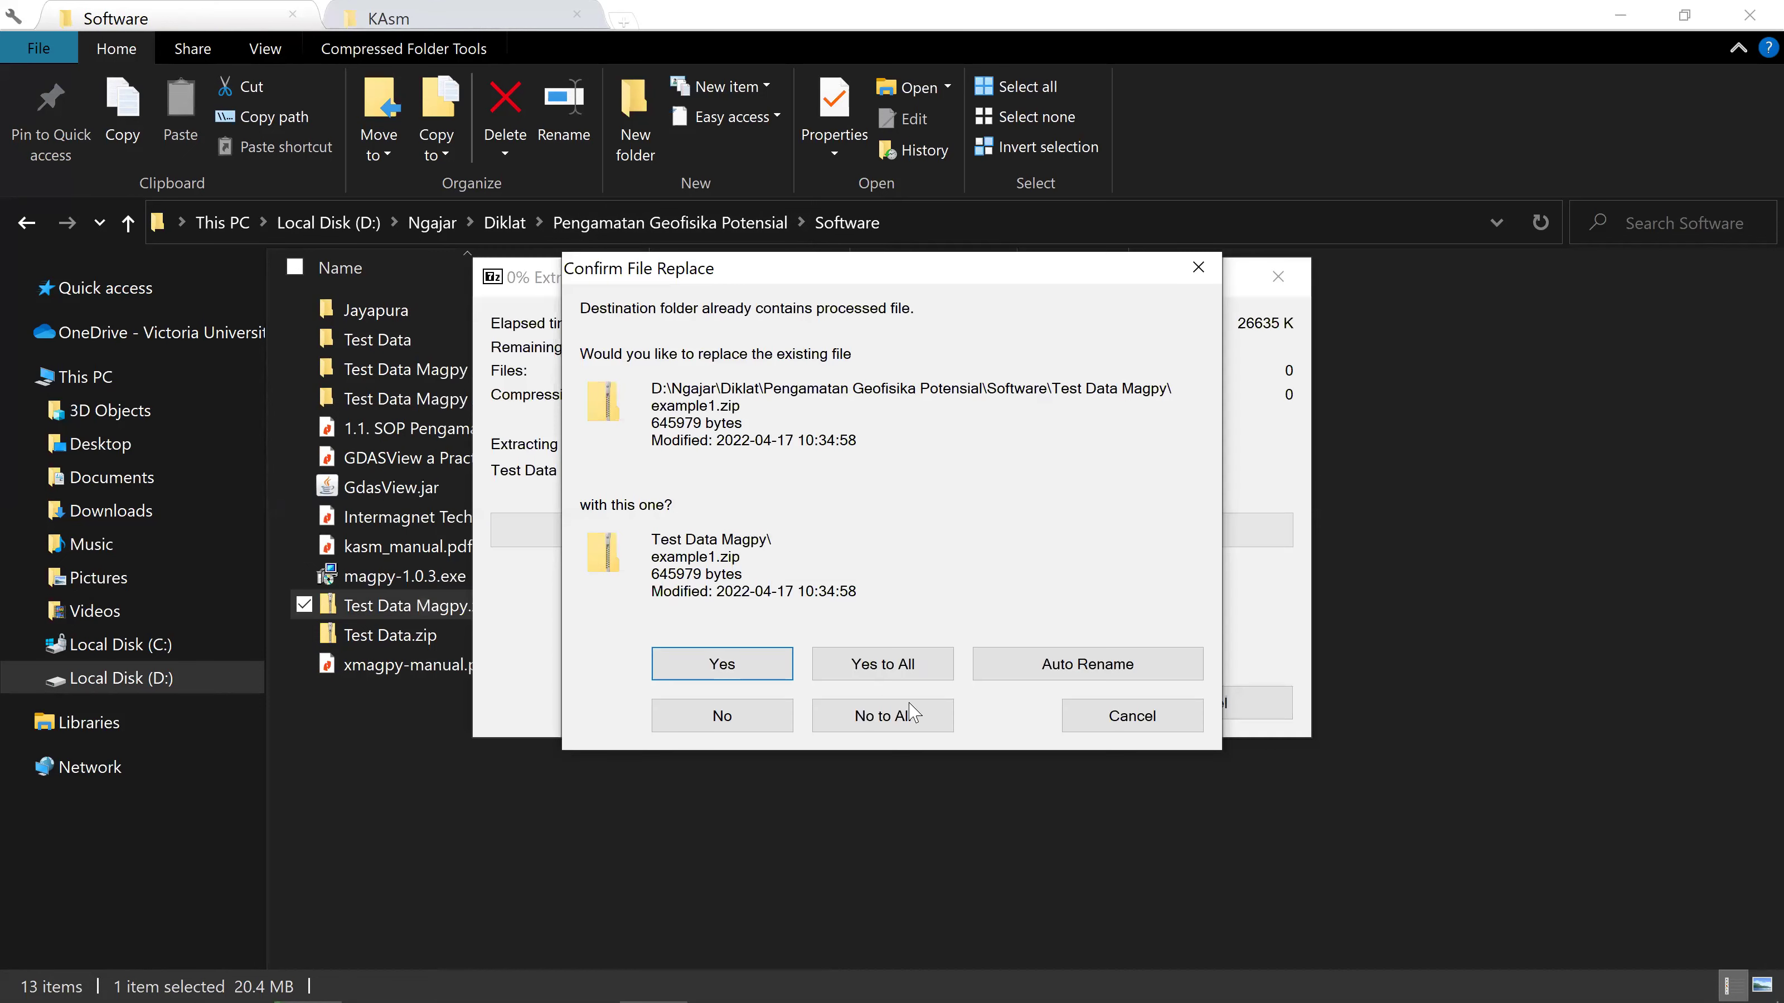
{"action": "left_click", "coordinate": [1100, 714]}
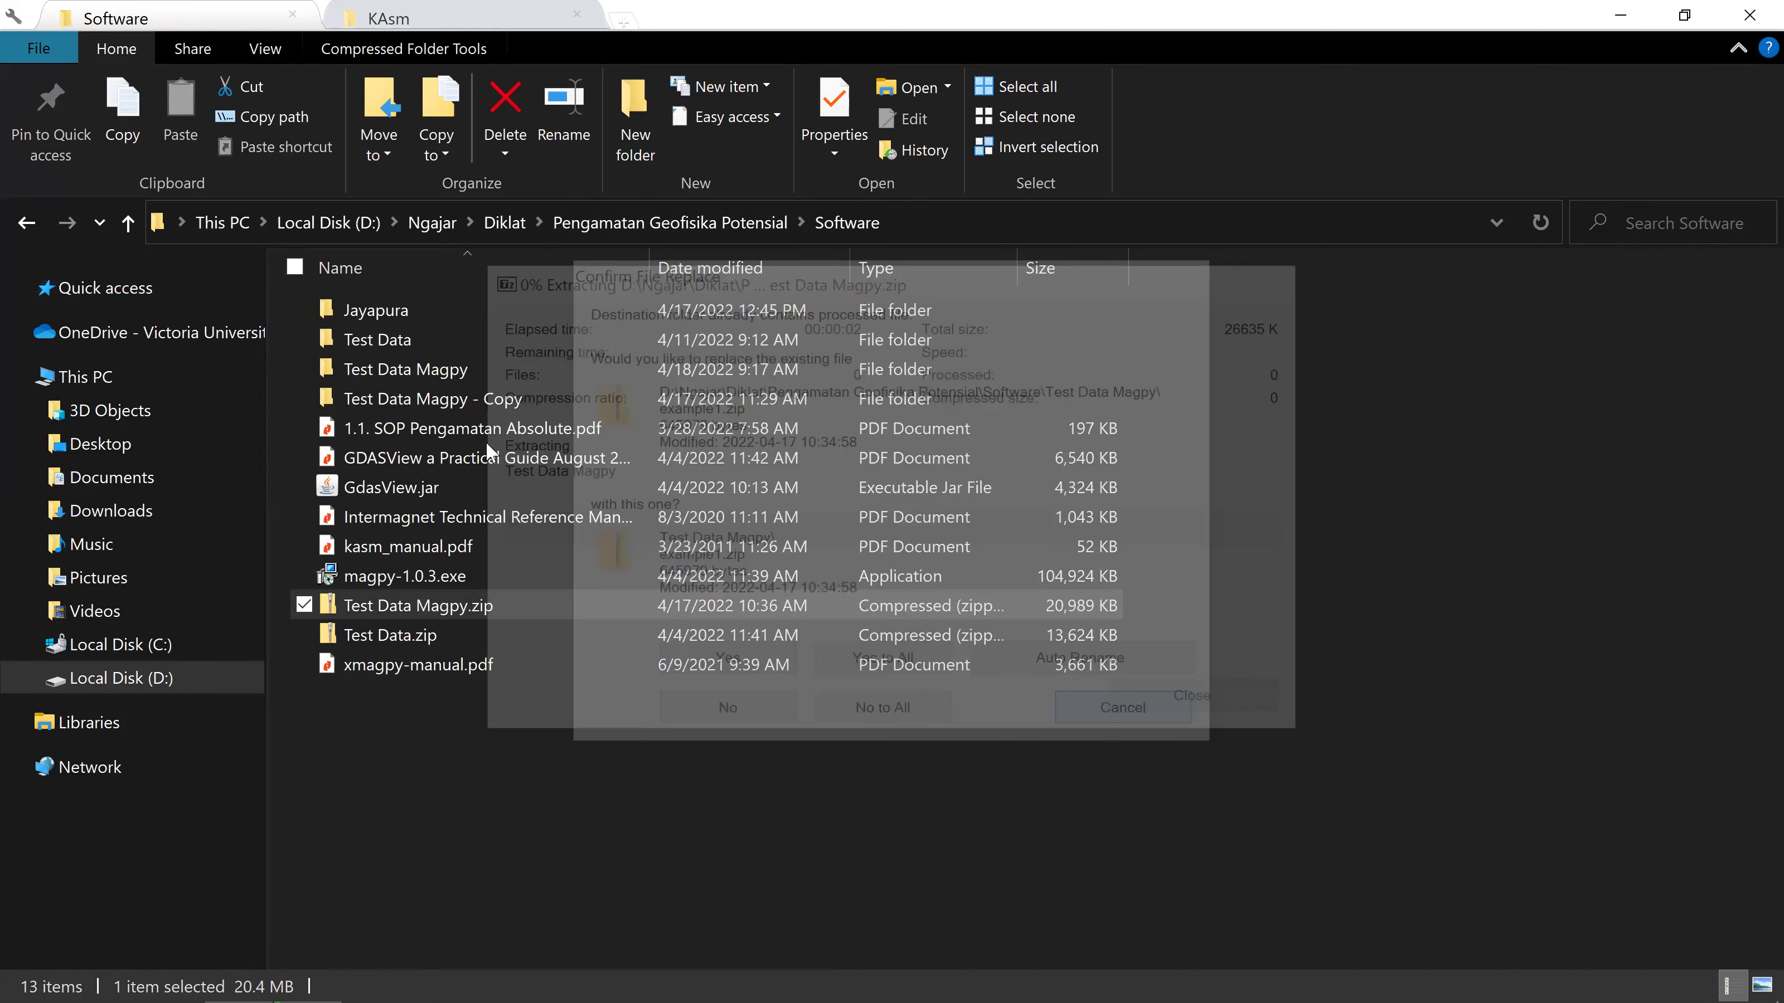
Step: Duplicate the Test Data Magpy folder within the Software folder
{"action": "left_click", "coordinate": [474, 371]}
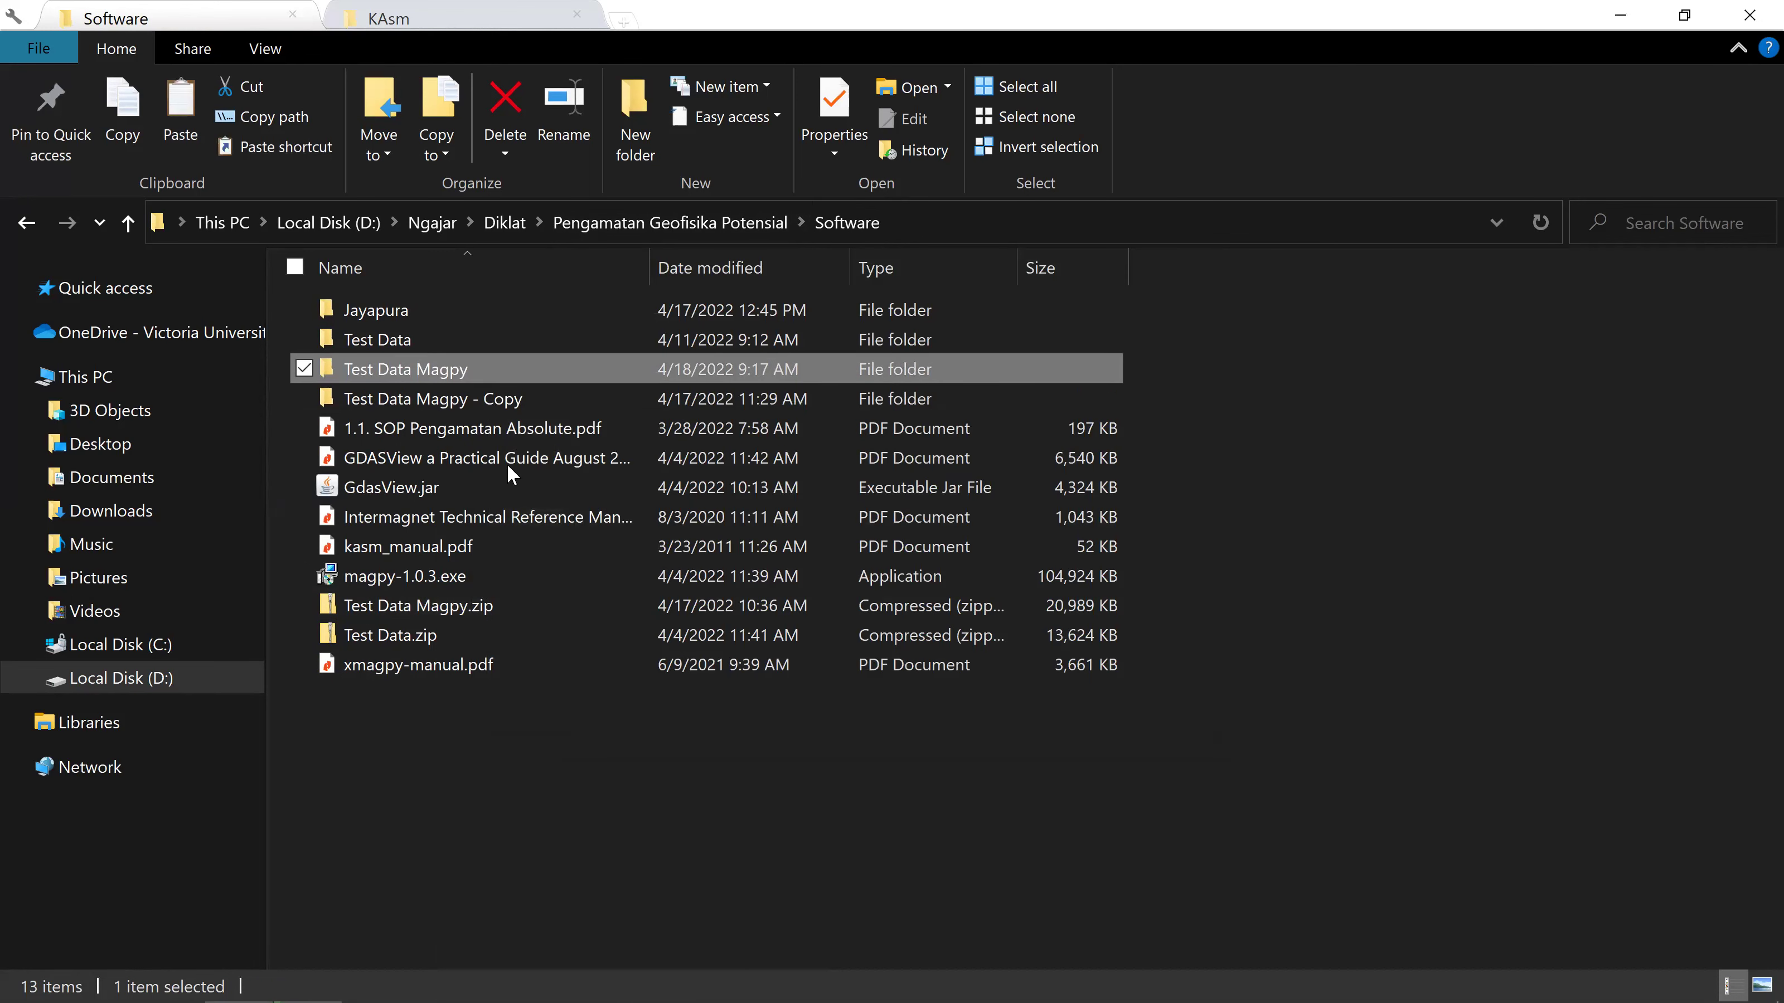
{"action": "key", "text": "ctrl+c"}
{"action": "key", "text": "ctrl+v"}
{"action": "left_click", "coordinate": [543, 755]}
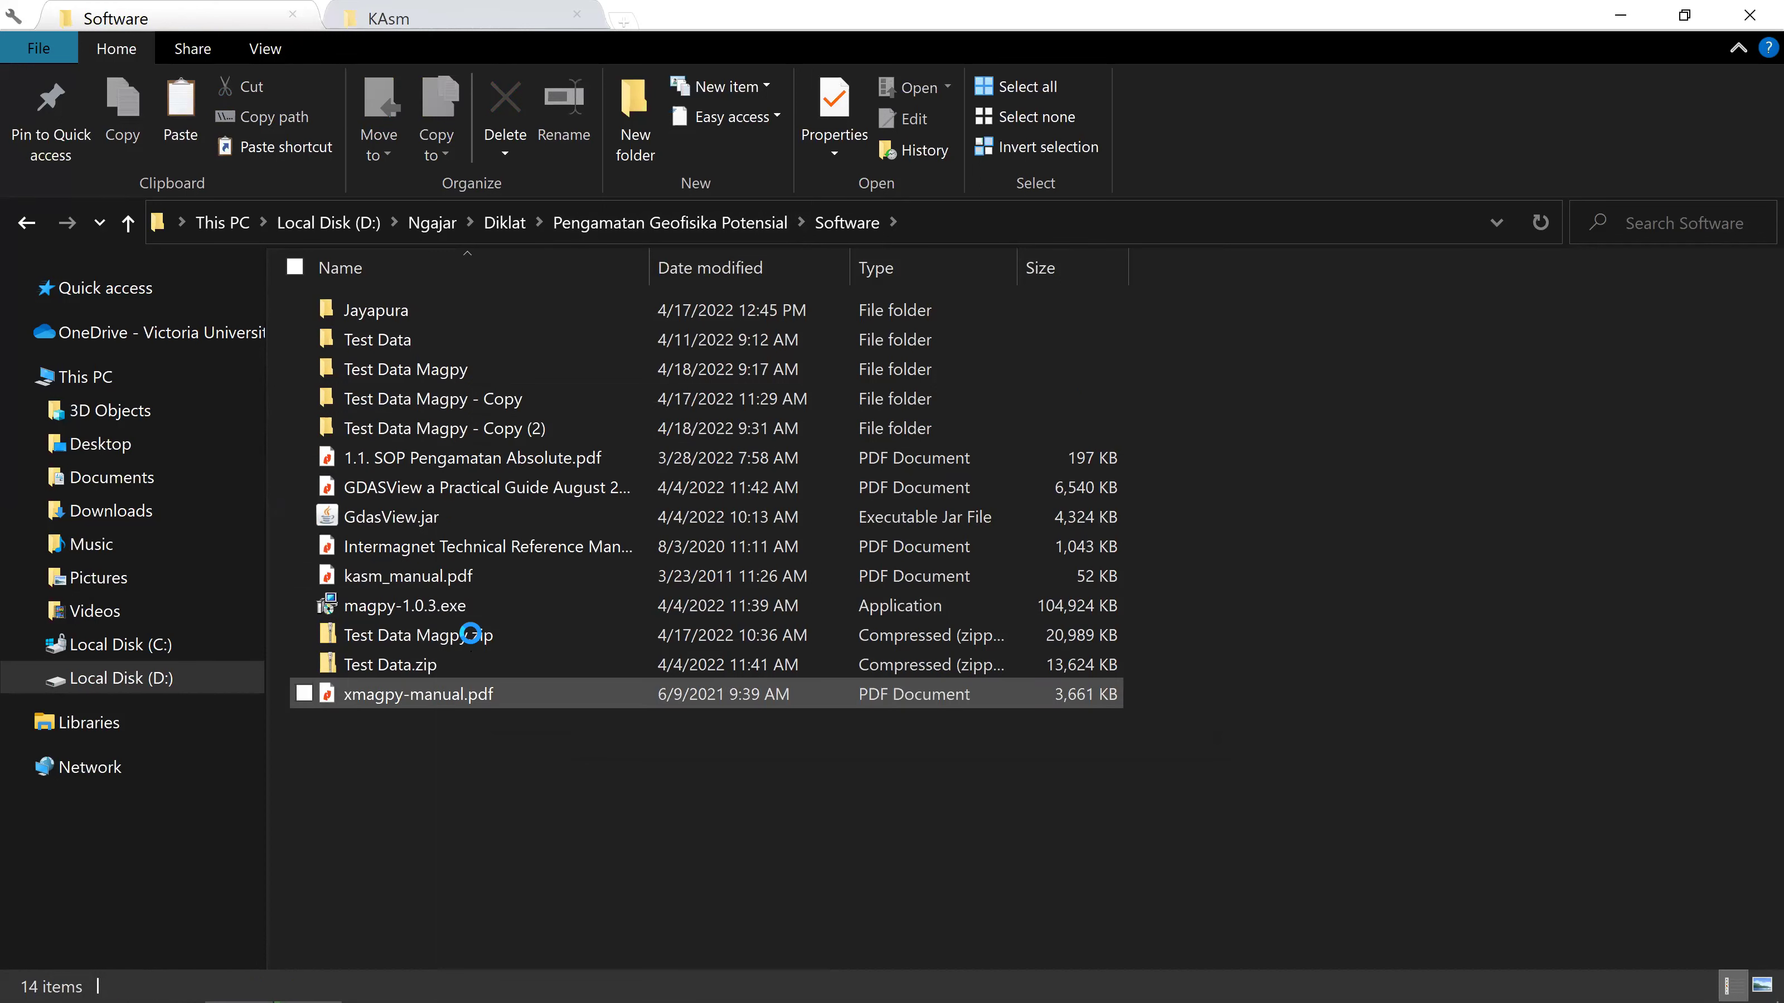
Step: Extract Test Data Magpy.zip into the Test Data Magpy folder with 7-Zip, replacing all existing files
{"action": "right_click", "coordinate": [471, 634]}
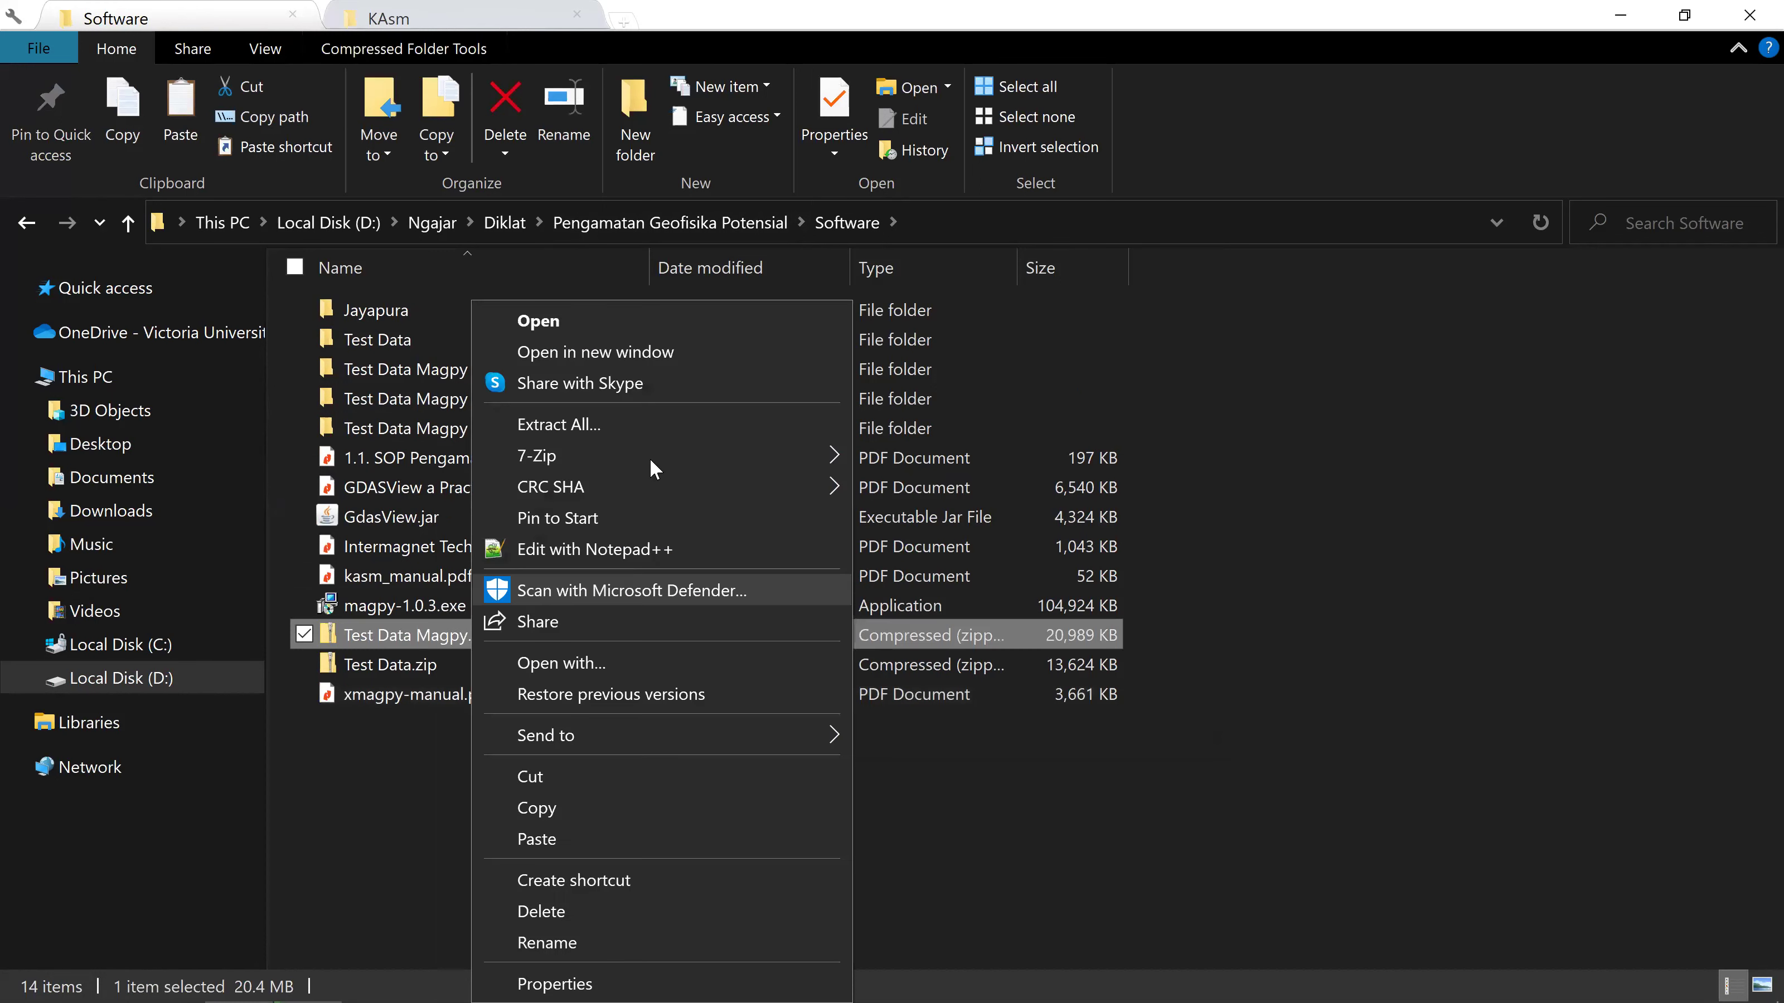
{"action": "mouse_move", "coordinate": [649, 458]}
{"action": "left_click", "coordinate": [993, 581]}
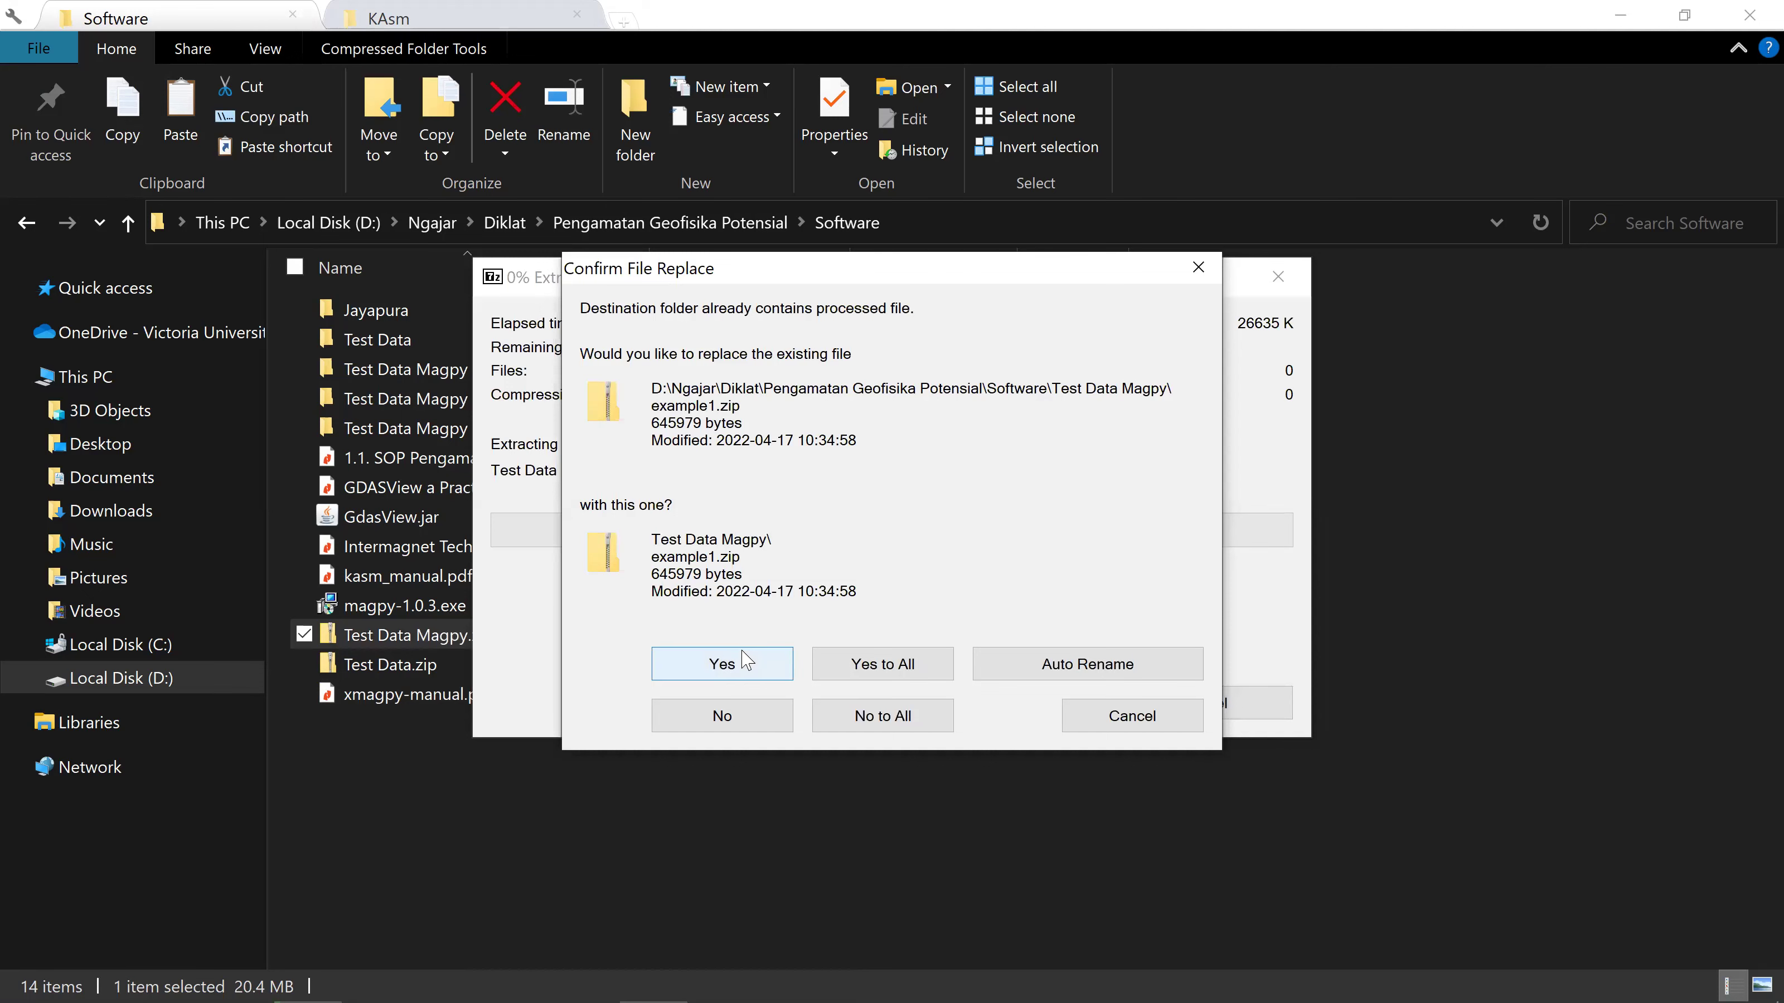
{"action": "left_click", "coordinate": [746, 661]}
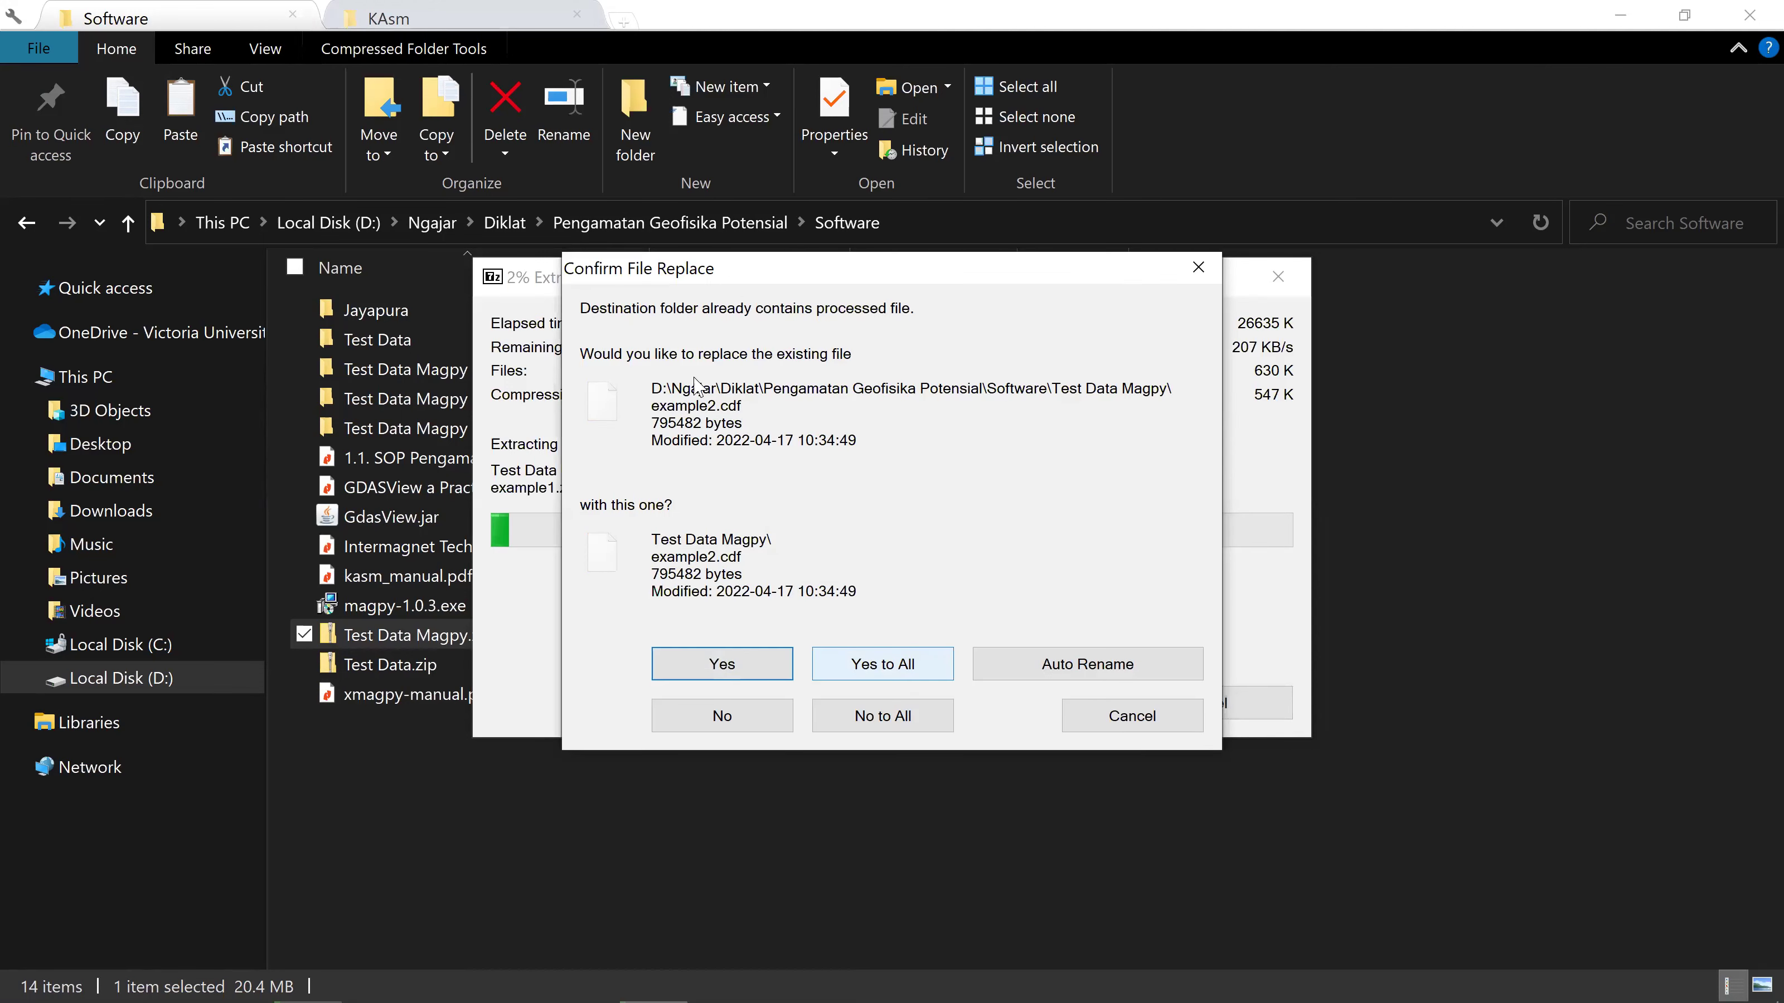
{"action": "key", "text": "Return"}
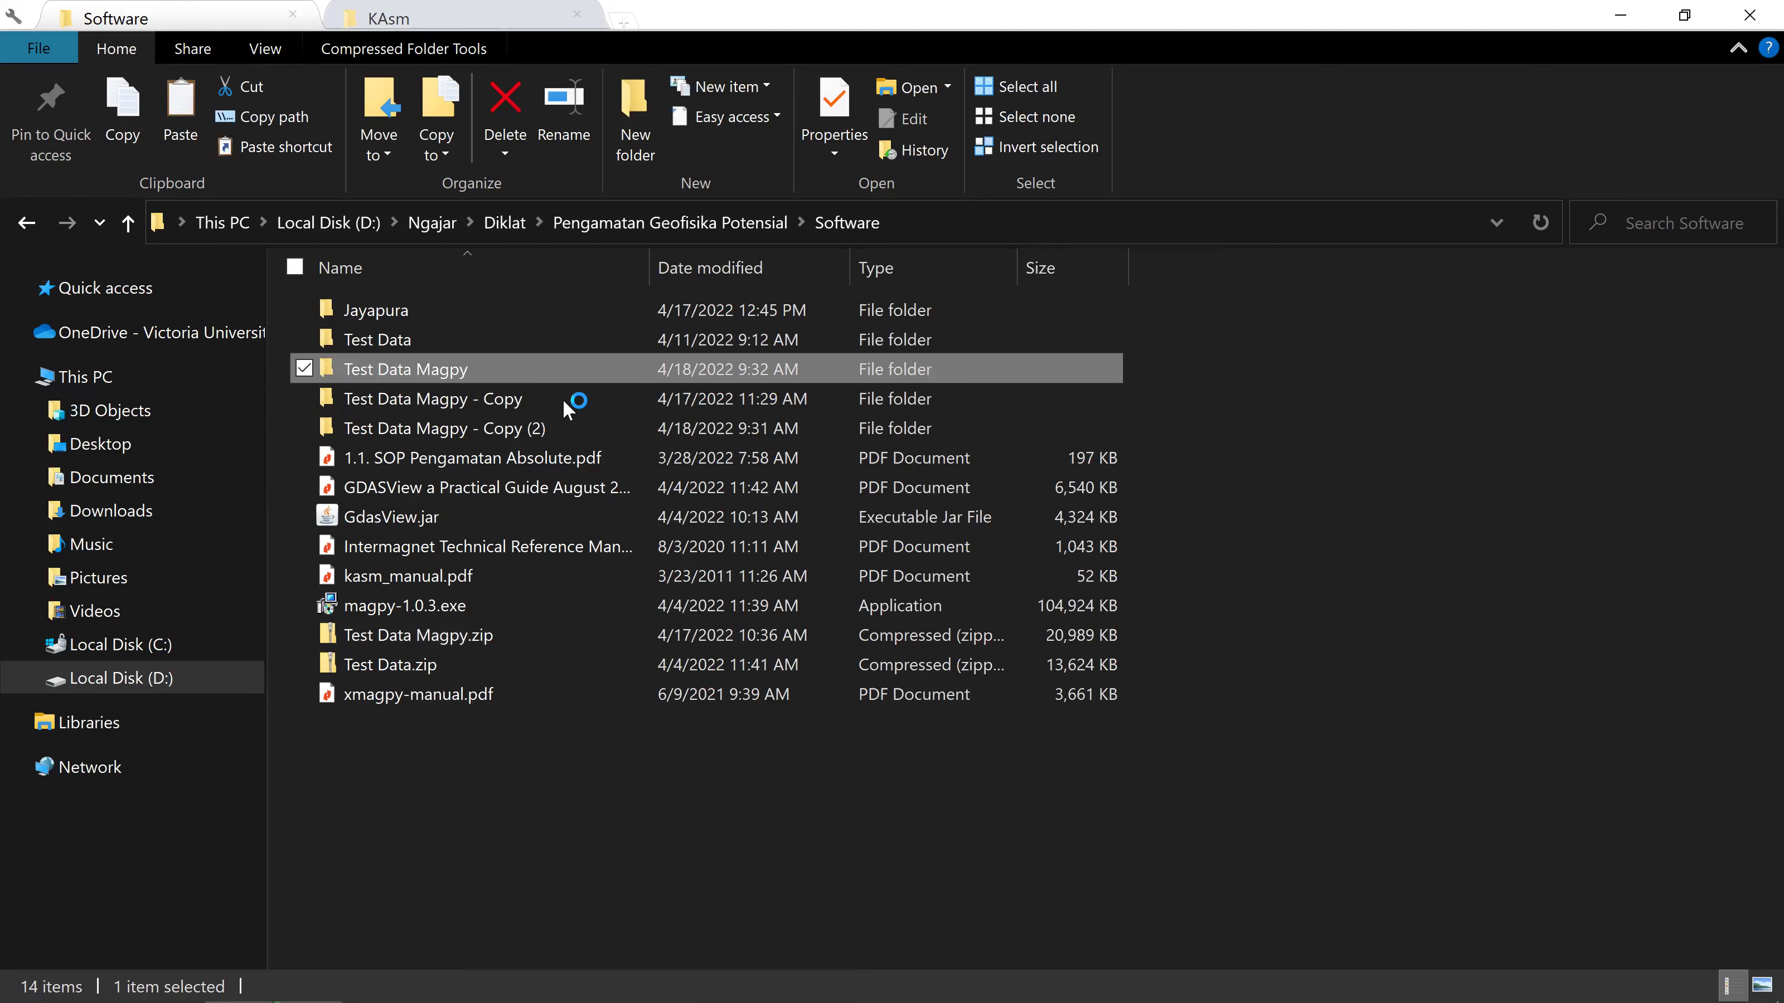
Step: Open the Test Data Magpy folder and locate the restored recipe1_flags.json
{"action": "key", "text": "Return"}
{"action": "left_click", "coordinate": [491, 524]}
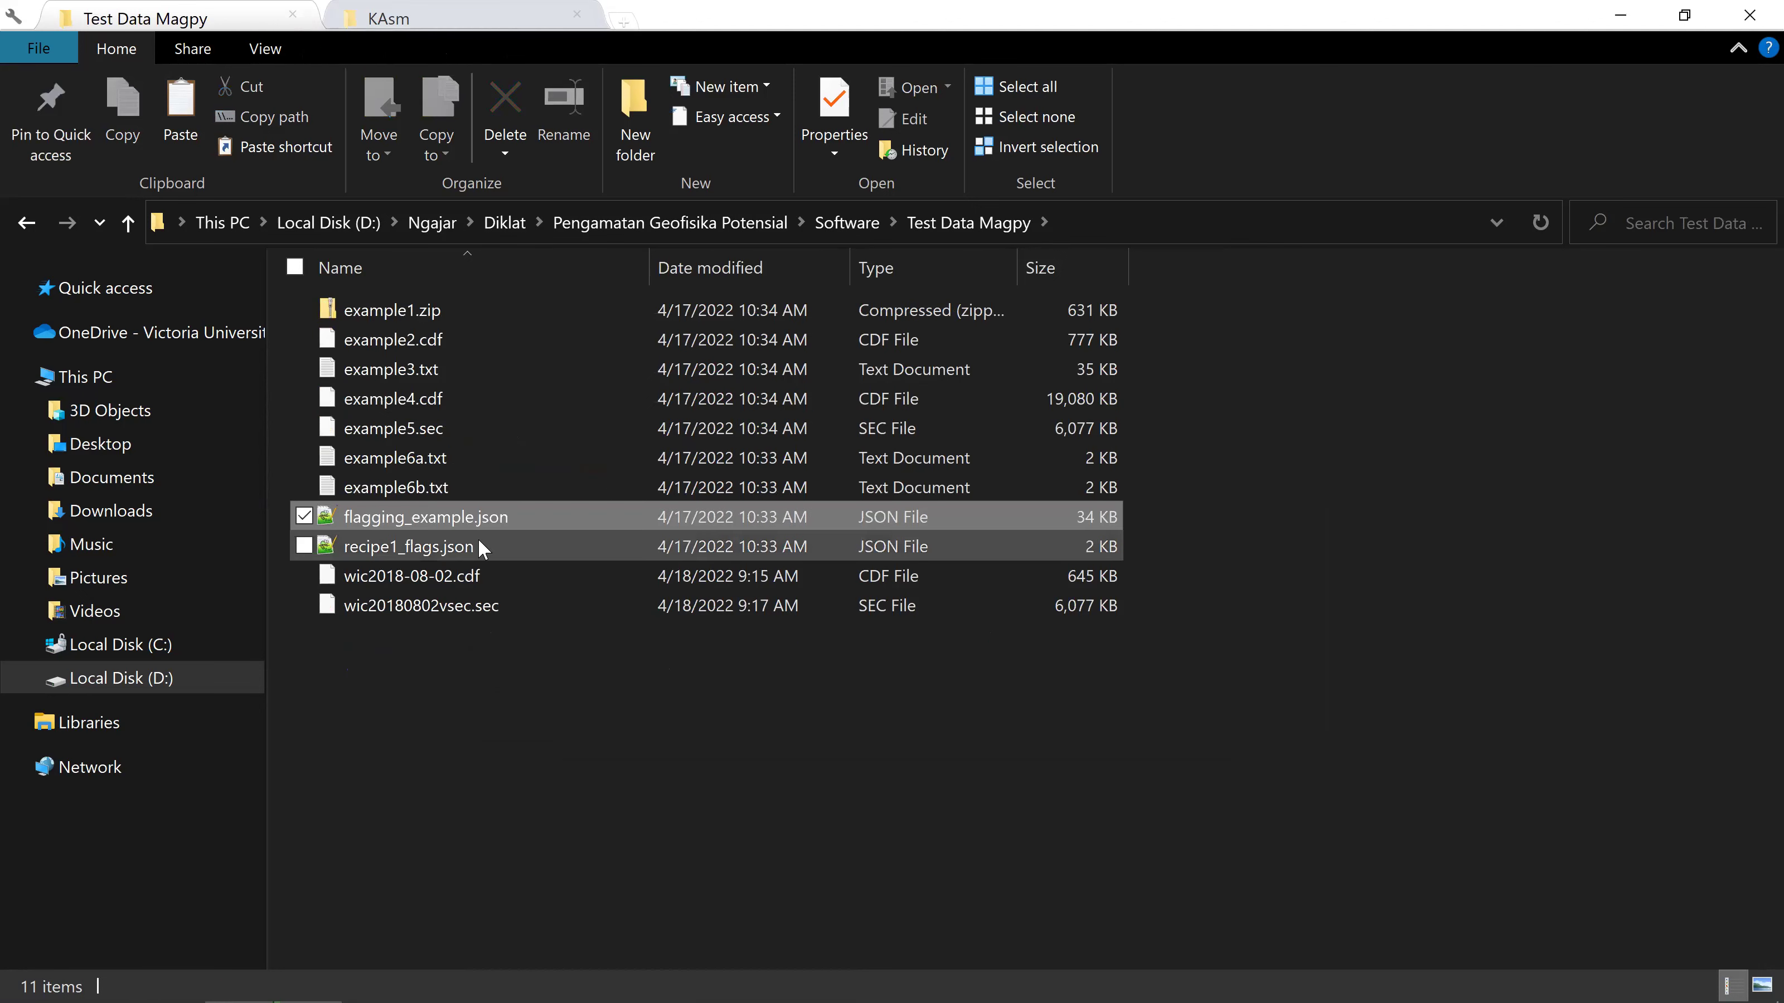
{"action": "left_click", "coordinate": [481, 546]}
Step: Switch to MagPy and load the flags from recipe1_flags.json in the Test Data Magpy folder
{"action": "key", "text": "alt+Tab"}
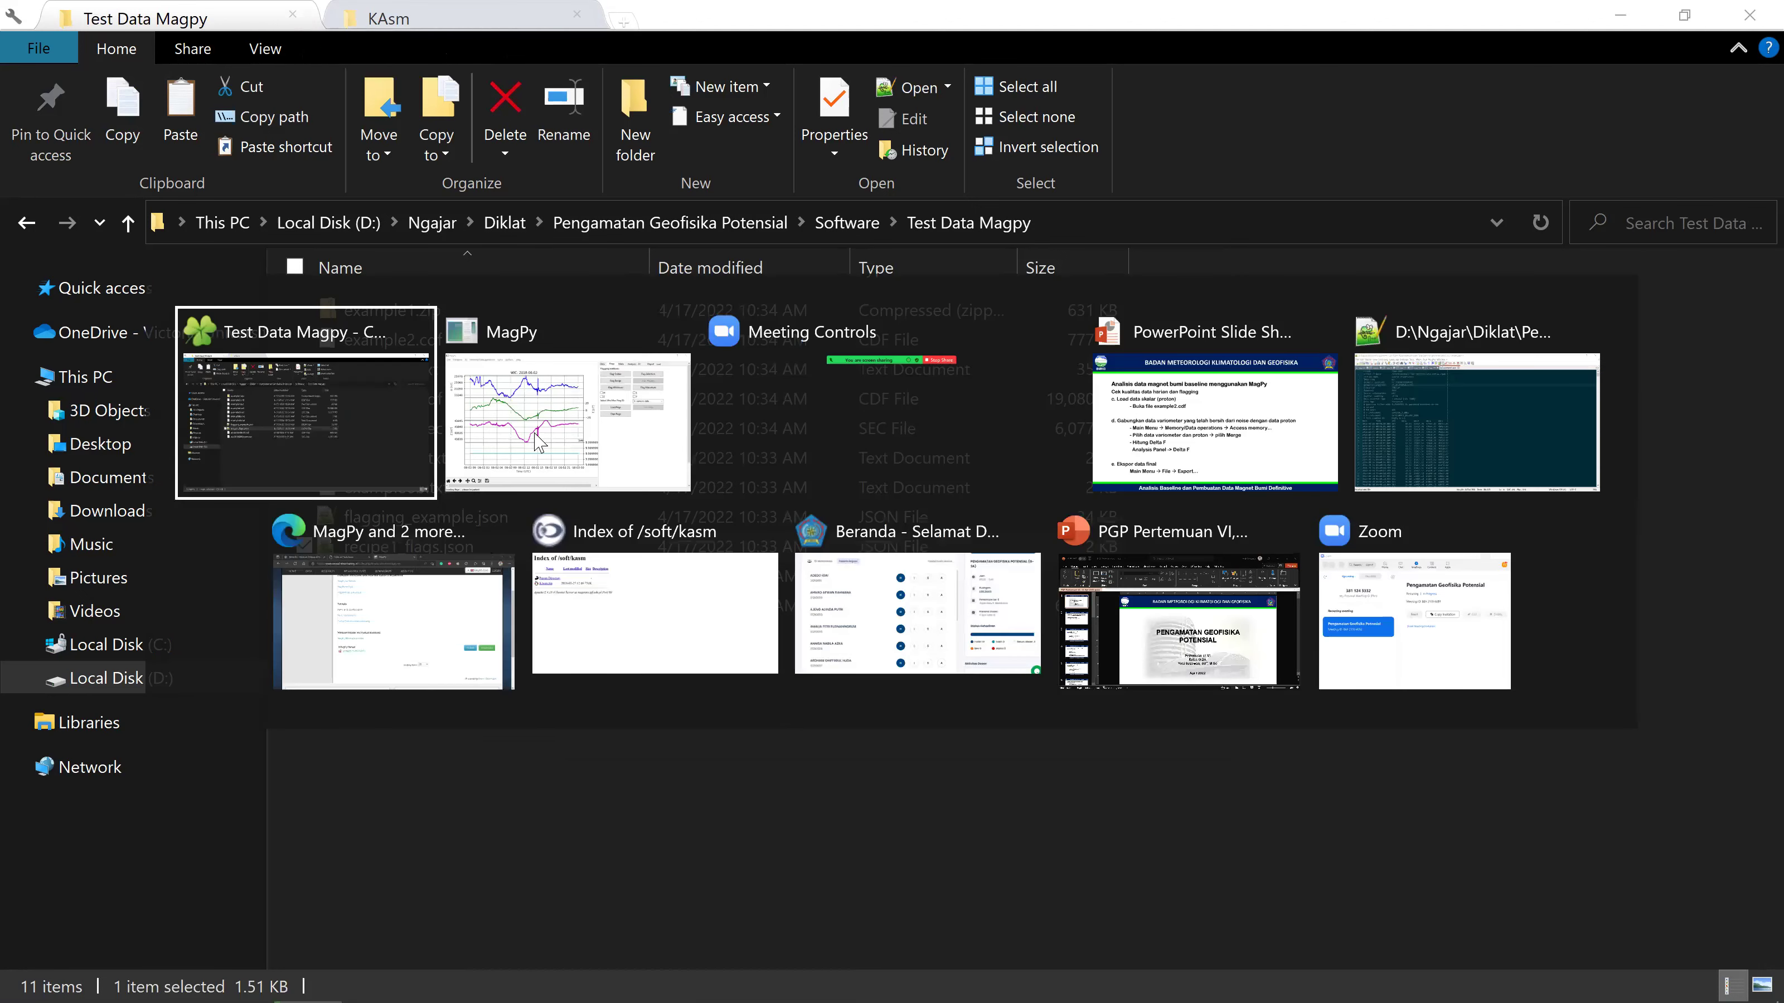
{"action": "left_click", "coordinate": [480, 425]}
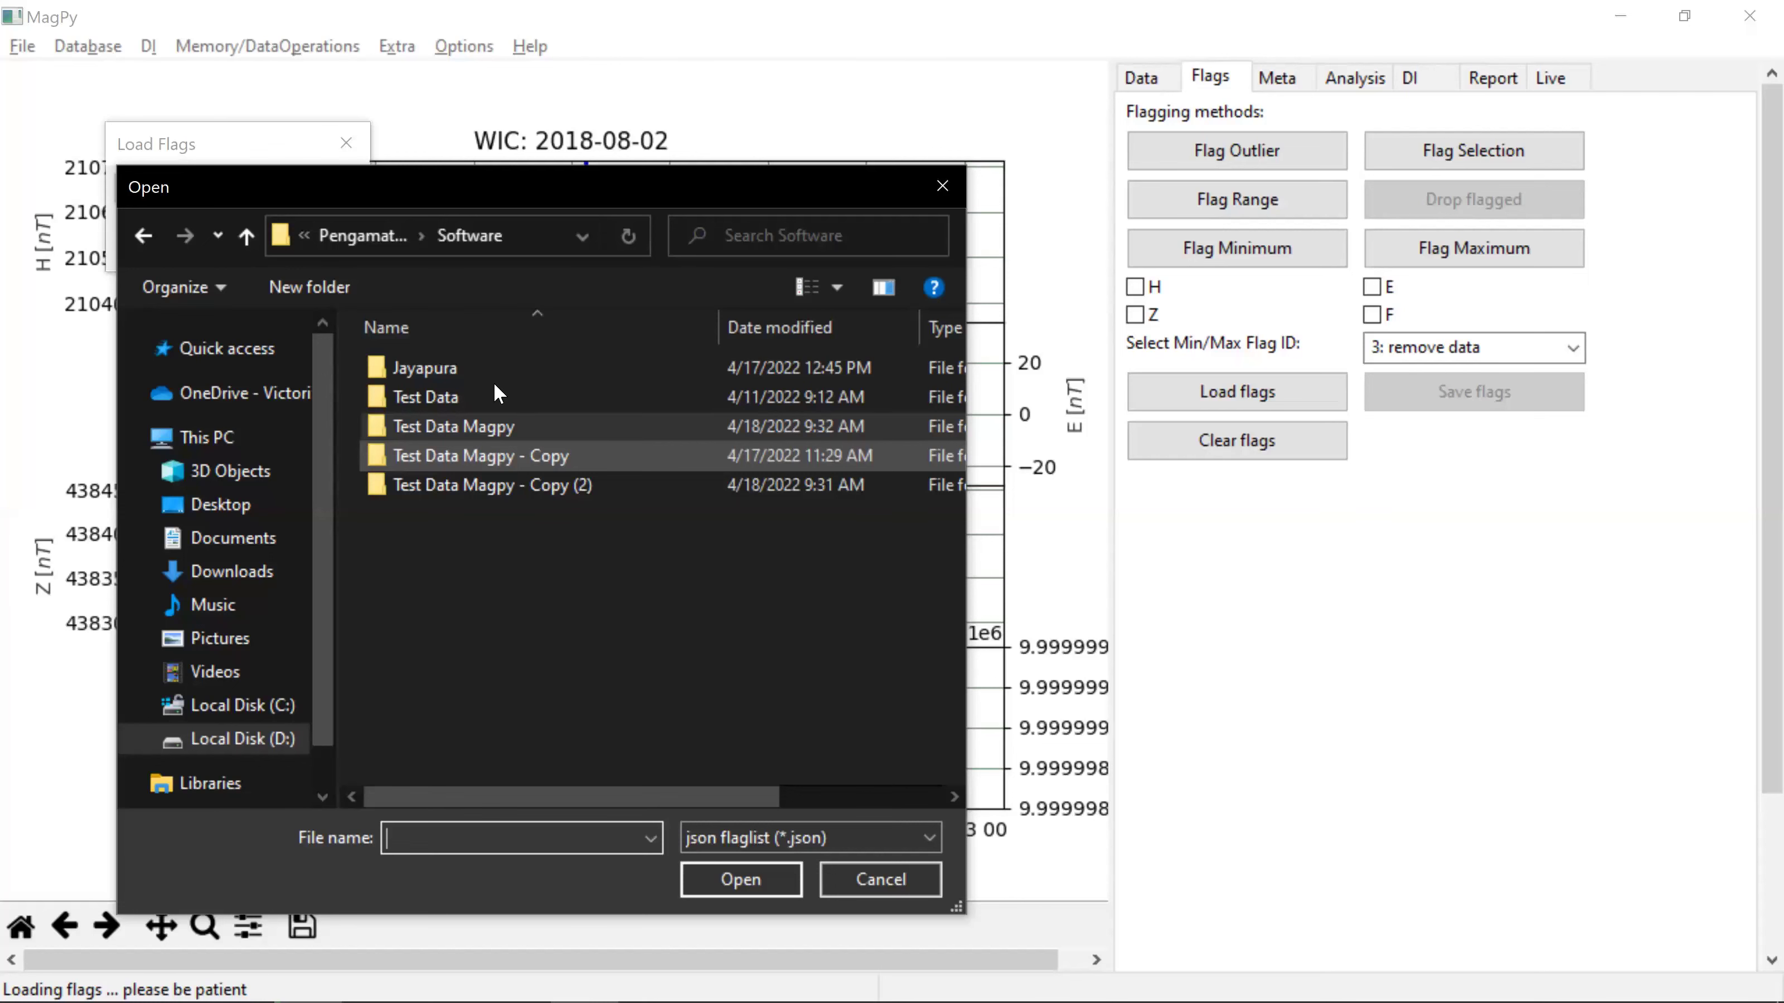
{"action": "double_click", "coordinate": [480, 425]}
{"action": "left_click", "coordinate": [456, 397]}
{"action": "left_click", "coordinate": [710, 864]}
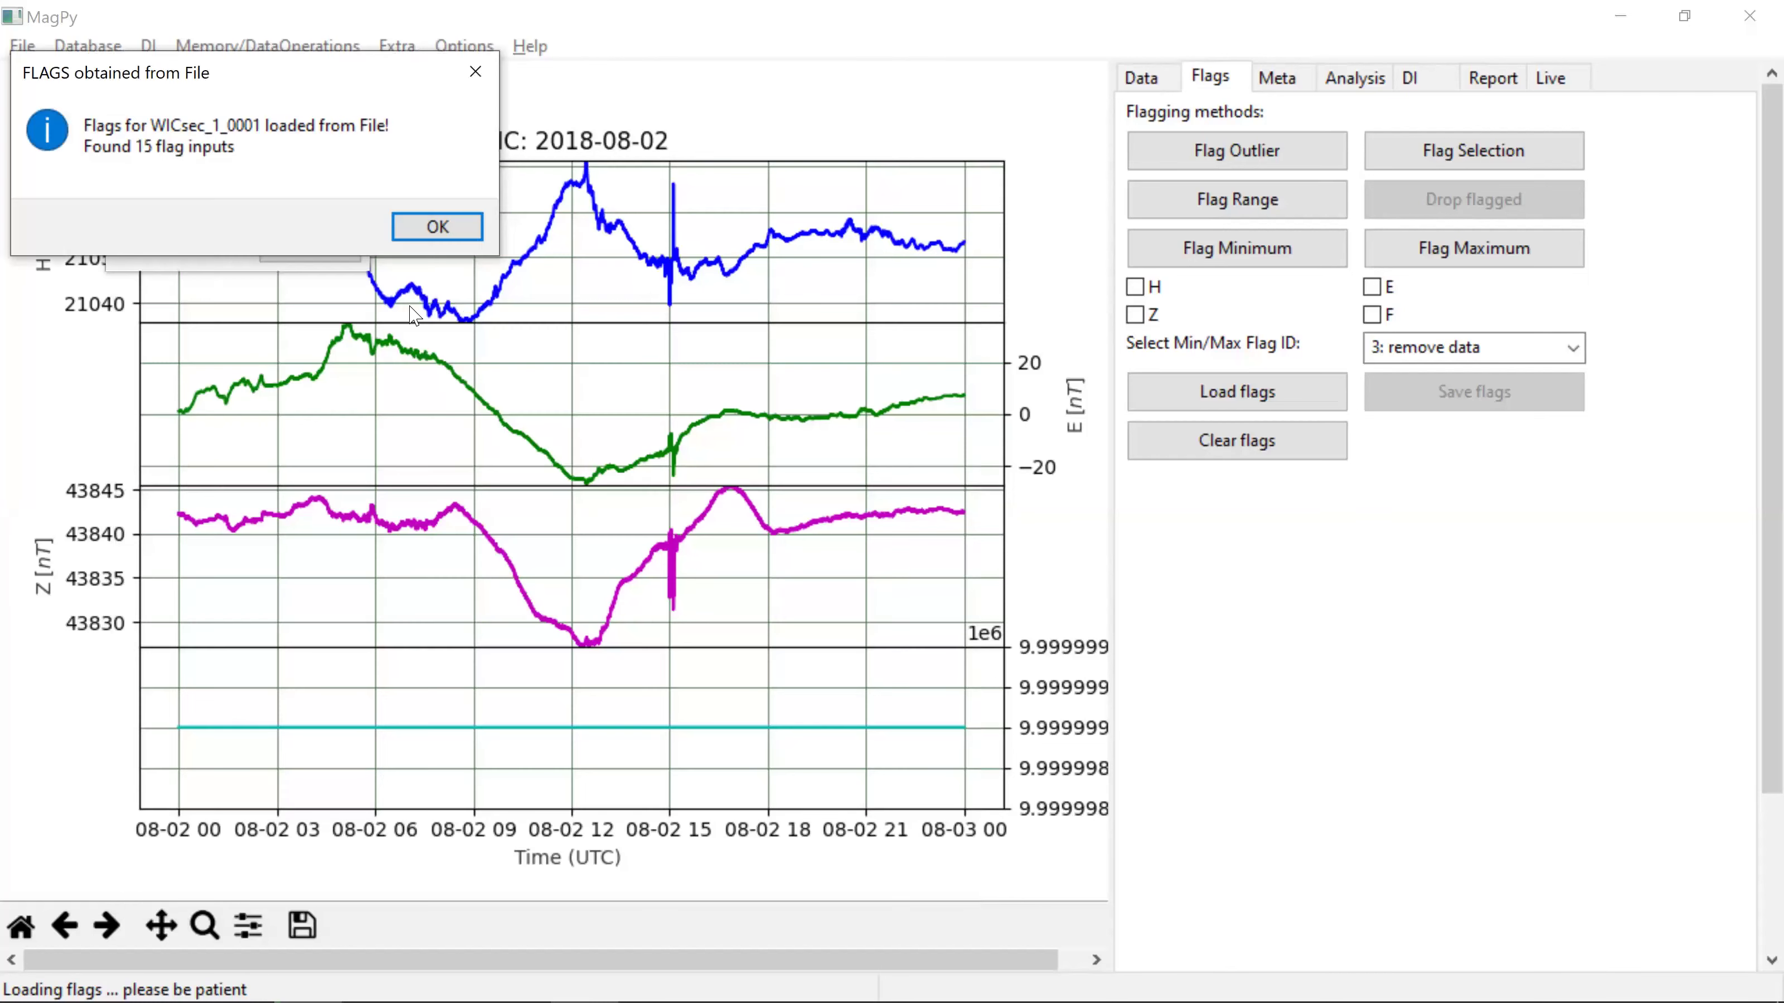
{"action": "left_click", "coordinate": [434, 238]}
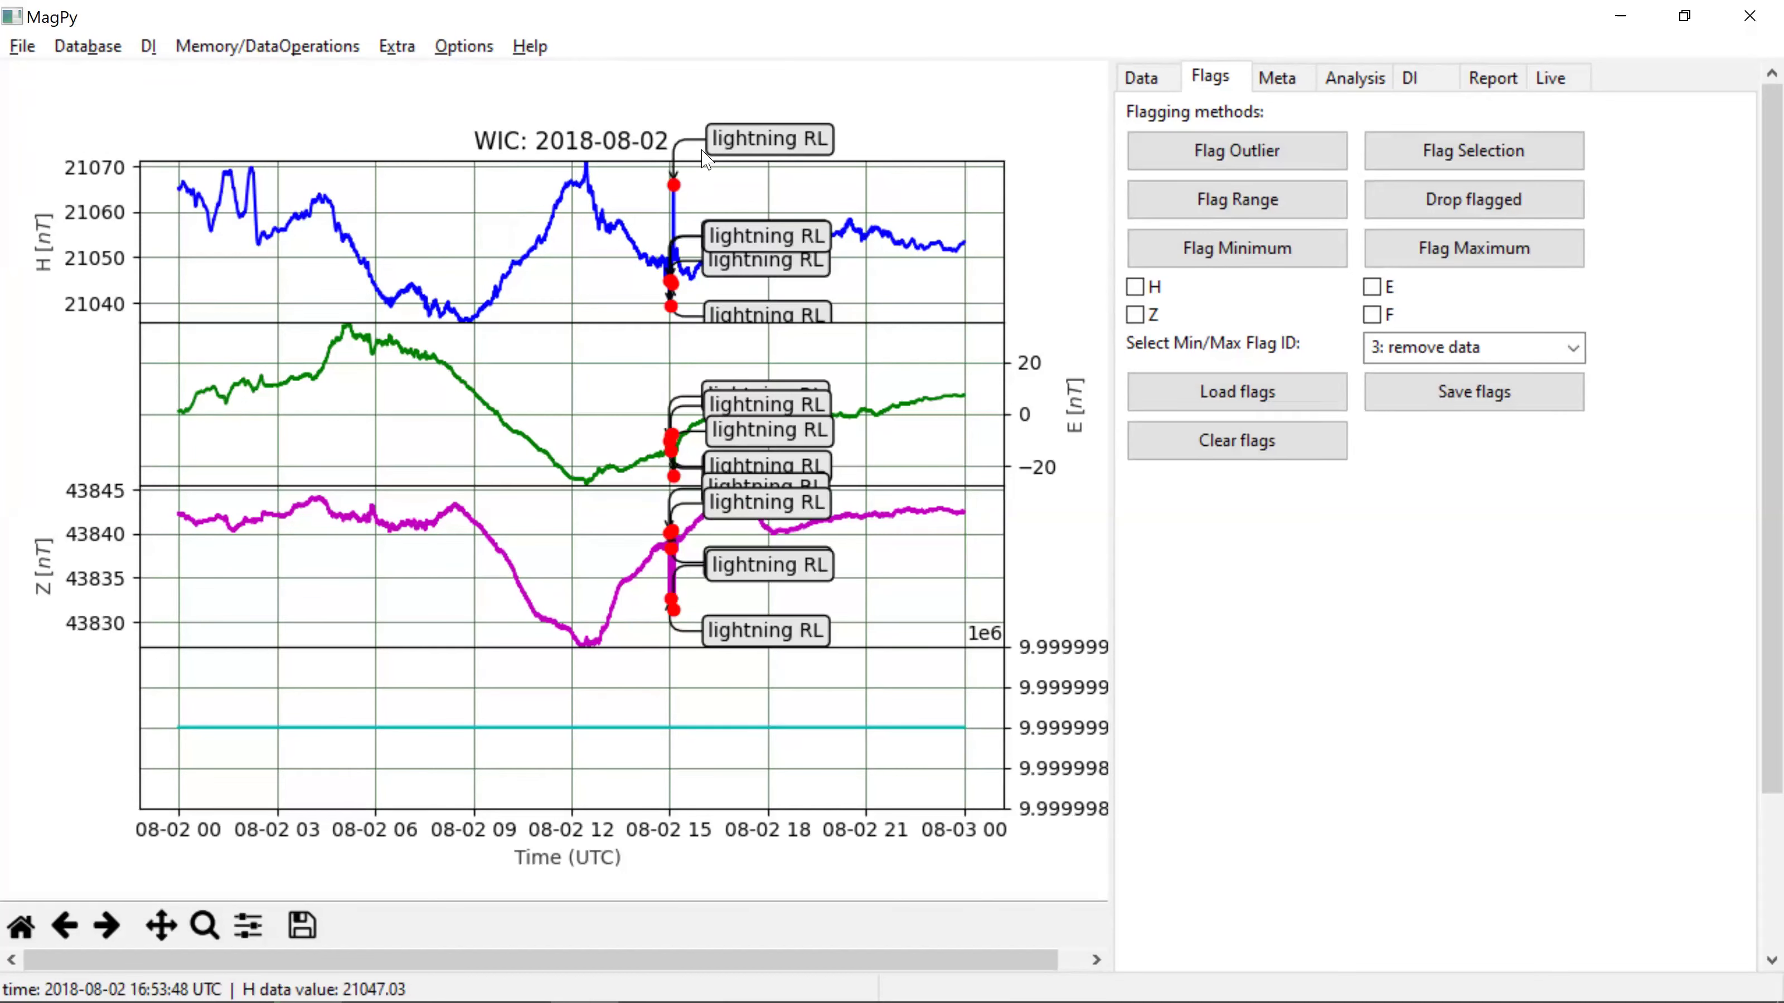
Step: Inspect the lightning flags around 15:00 up close and drop the flagged data from the WIC time series
{"action": "left_click", "coordinate": [205, 926]}
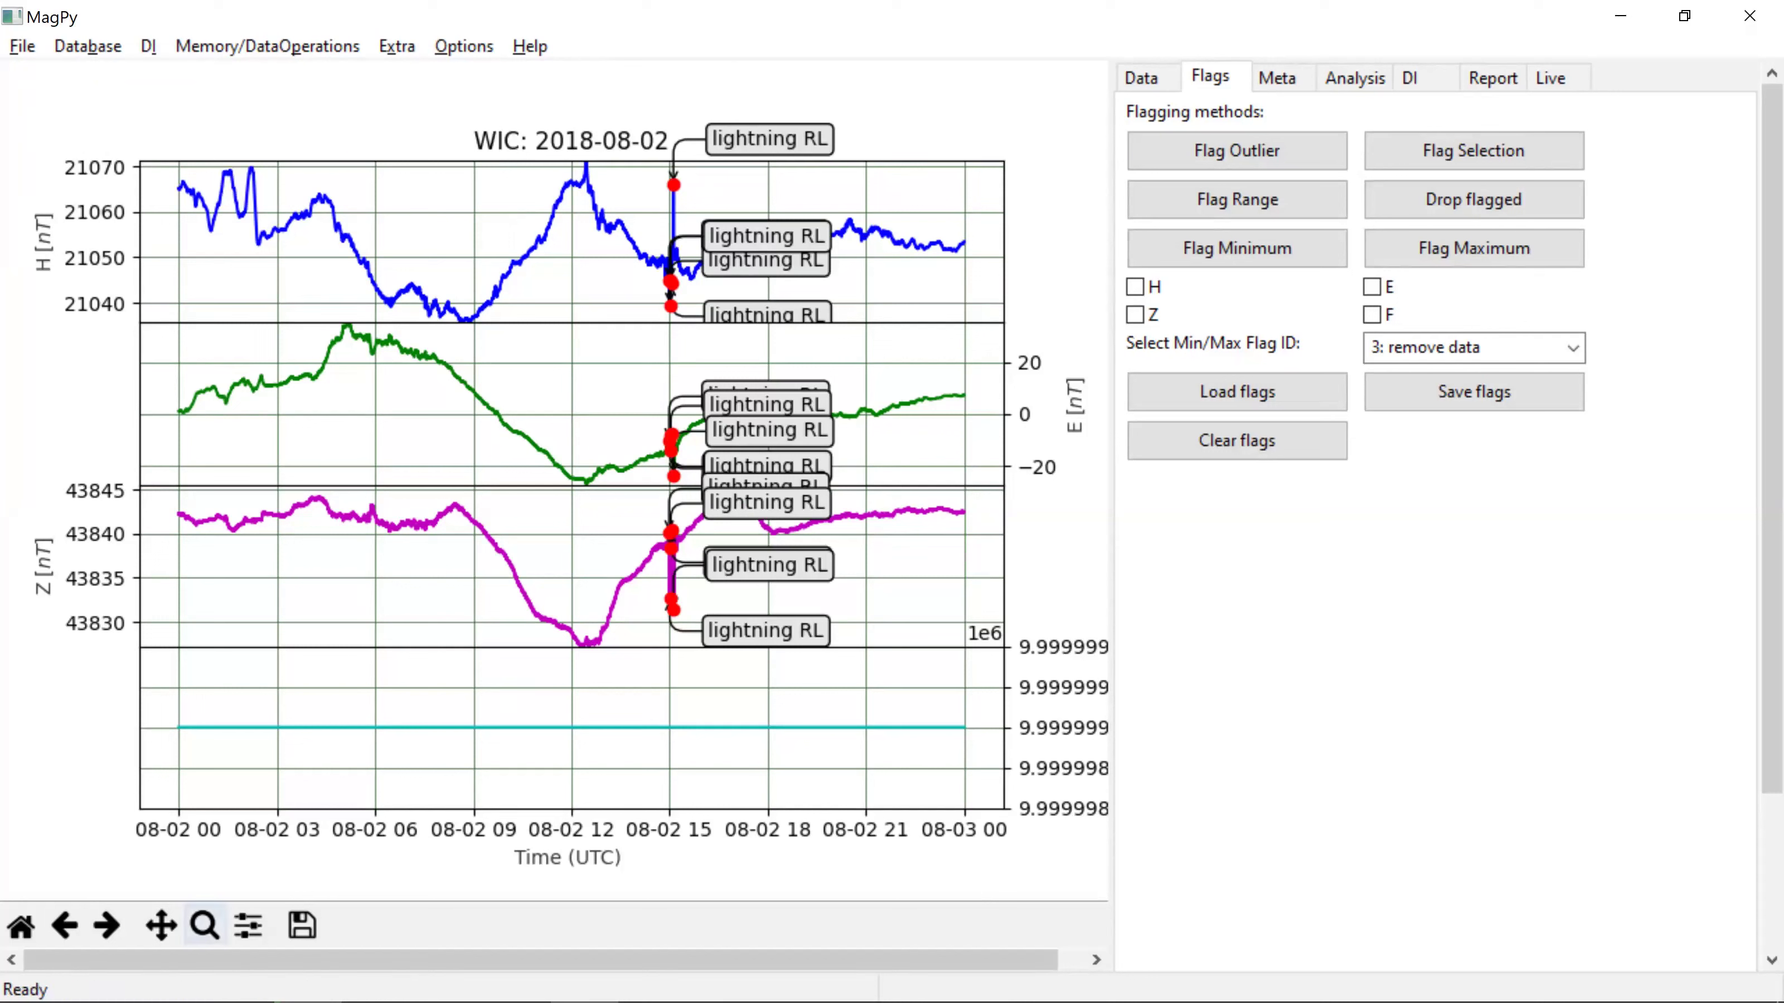
{"action": "left_click", "coordinate": [211, 934]}
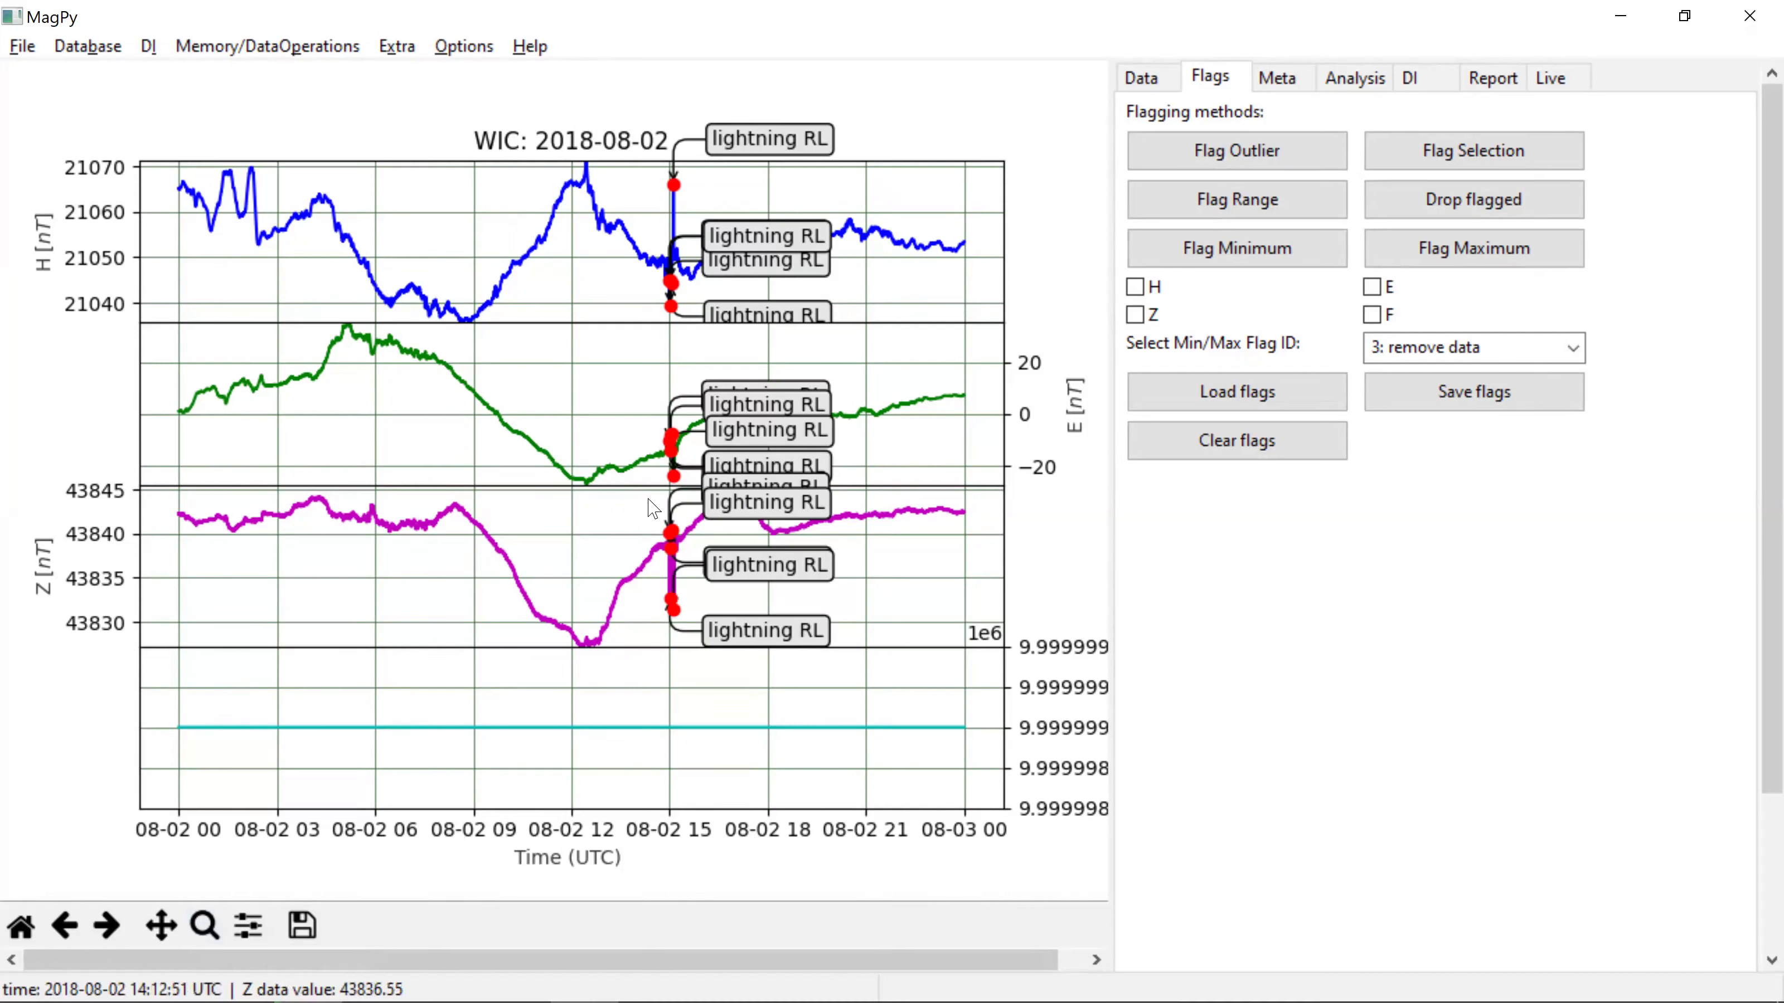
{"action": "left_click", "coordinate": [204, 926]}
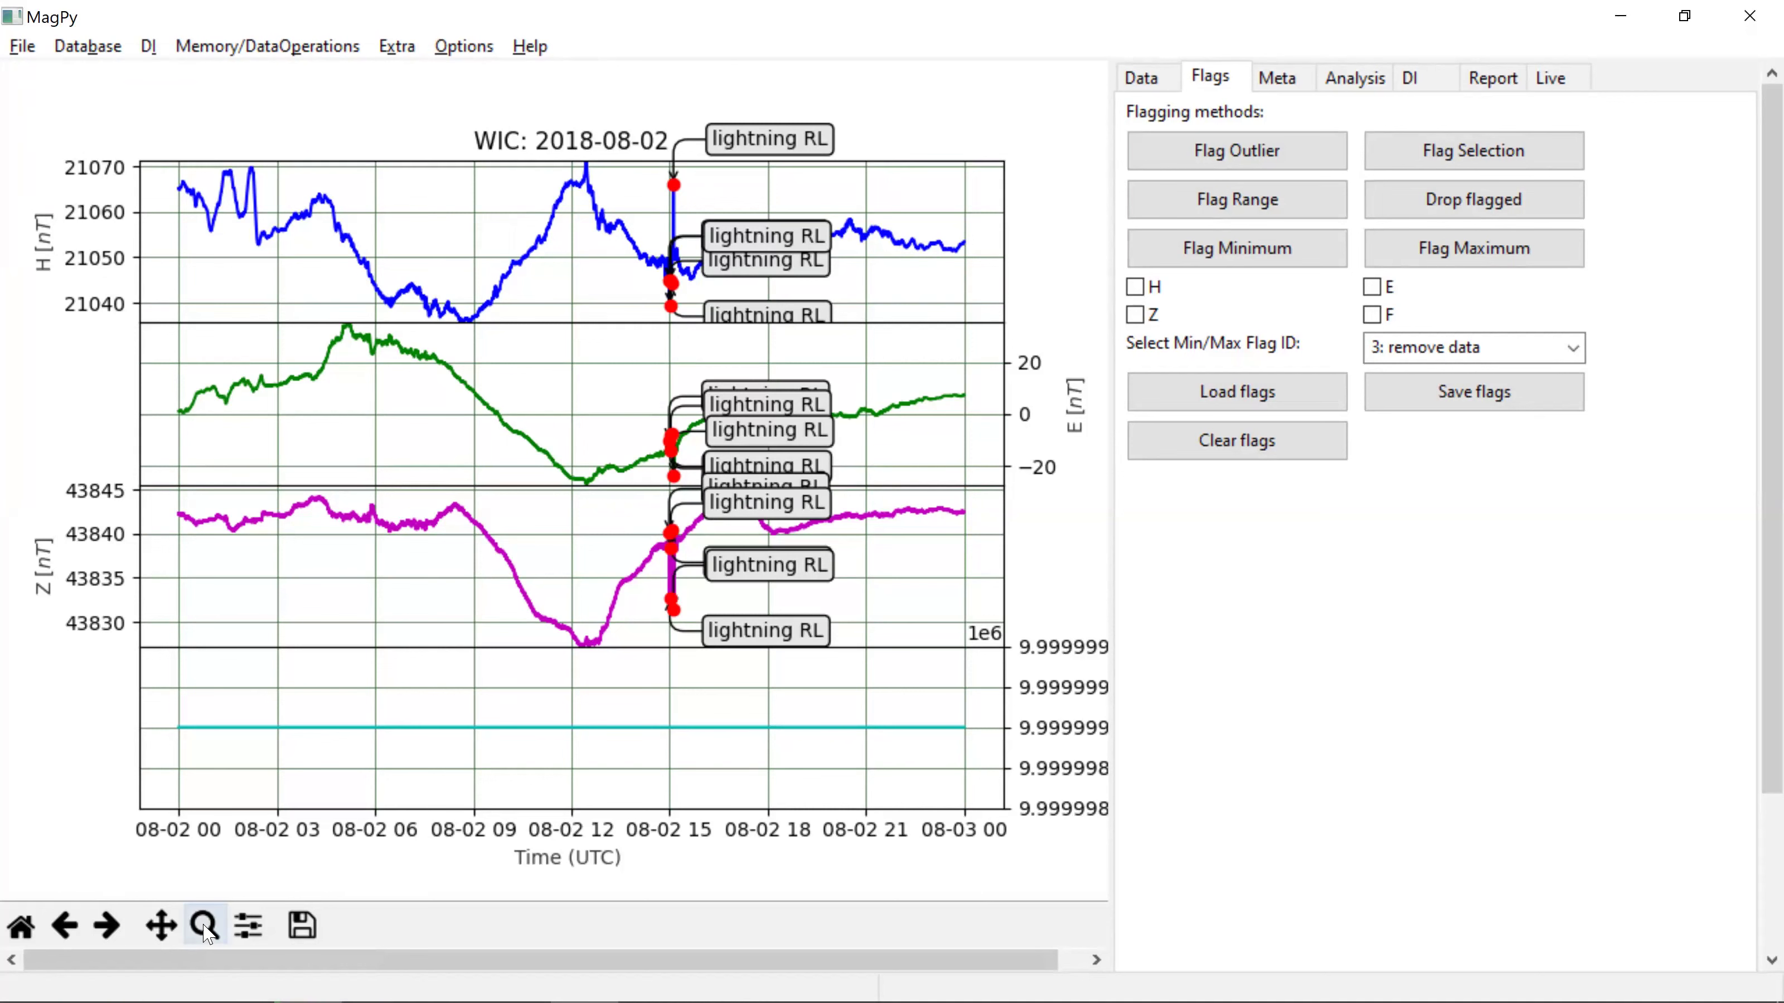
{"action": "left_click_drag", "start_coordinate": [646, 500], "coordinate": [727, 642]}
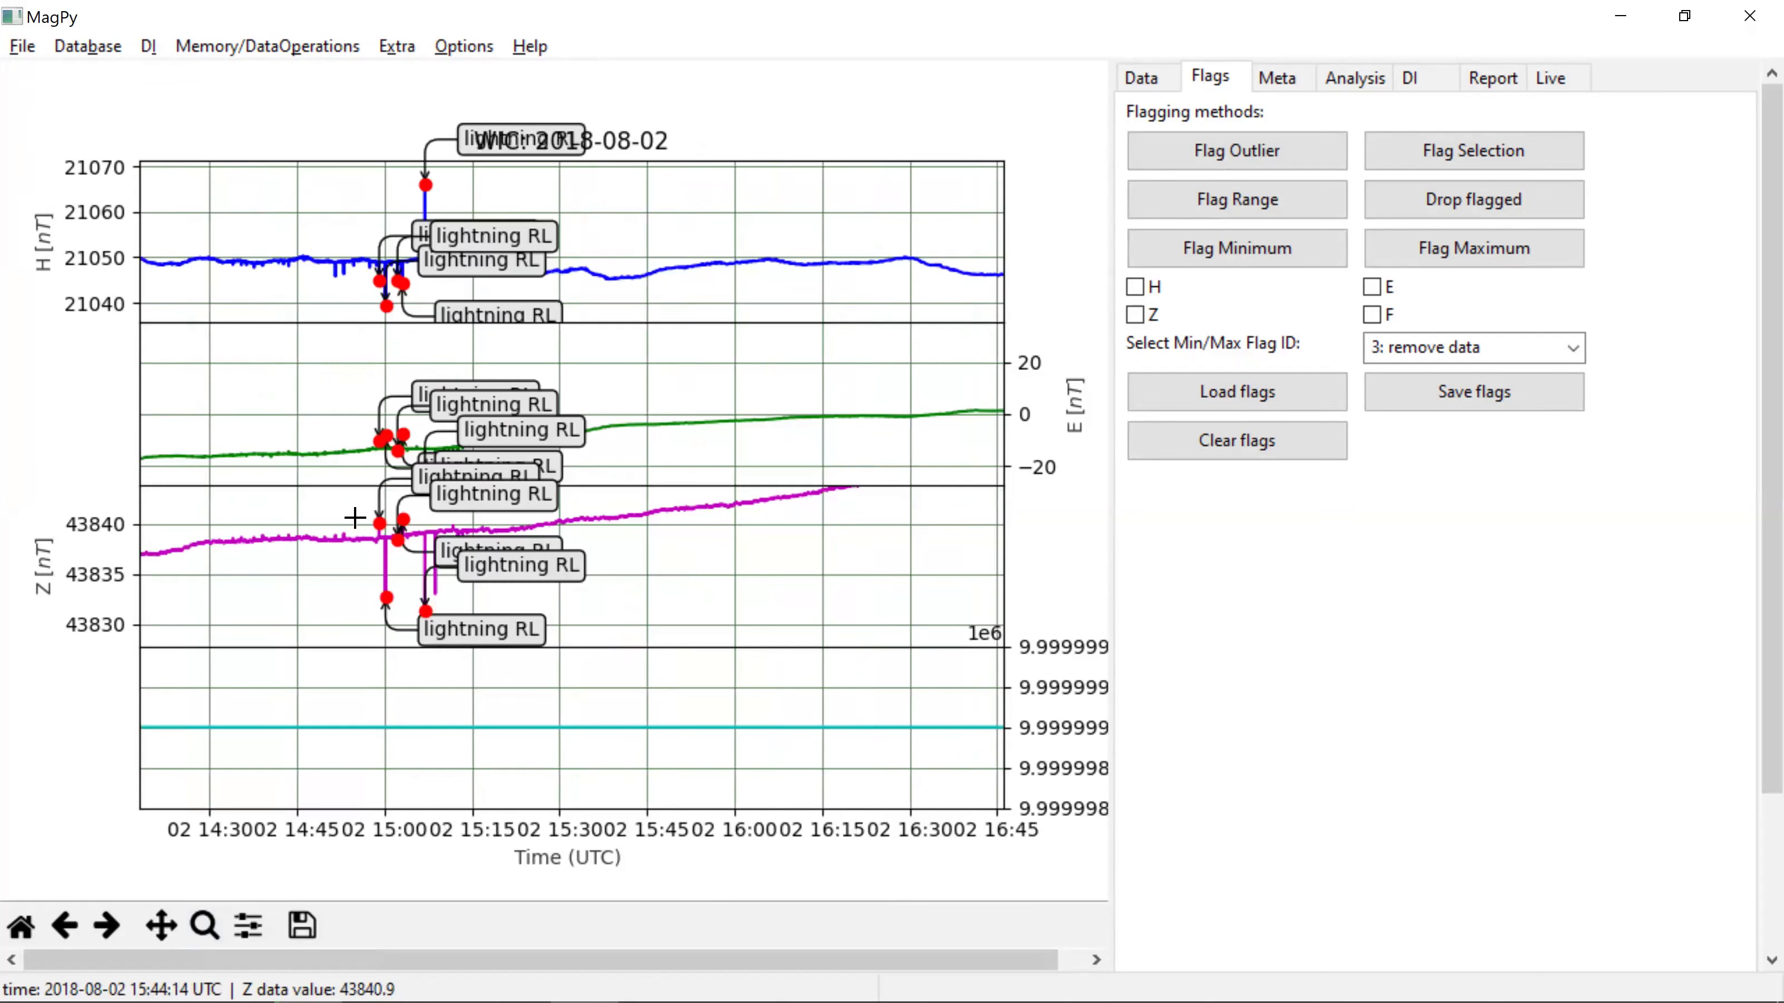
{"action": "left_click_drag", "start_coordinate": [174, 494], "coordinate": [709, 630]}
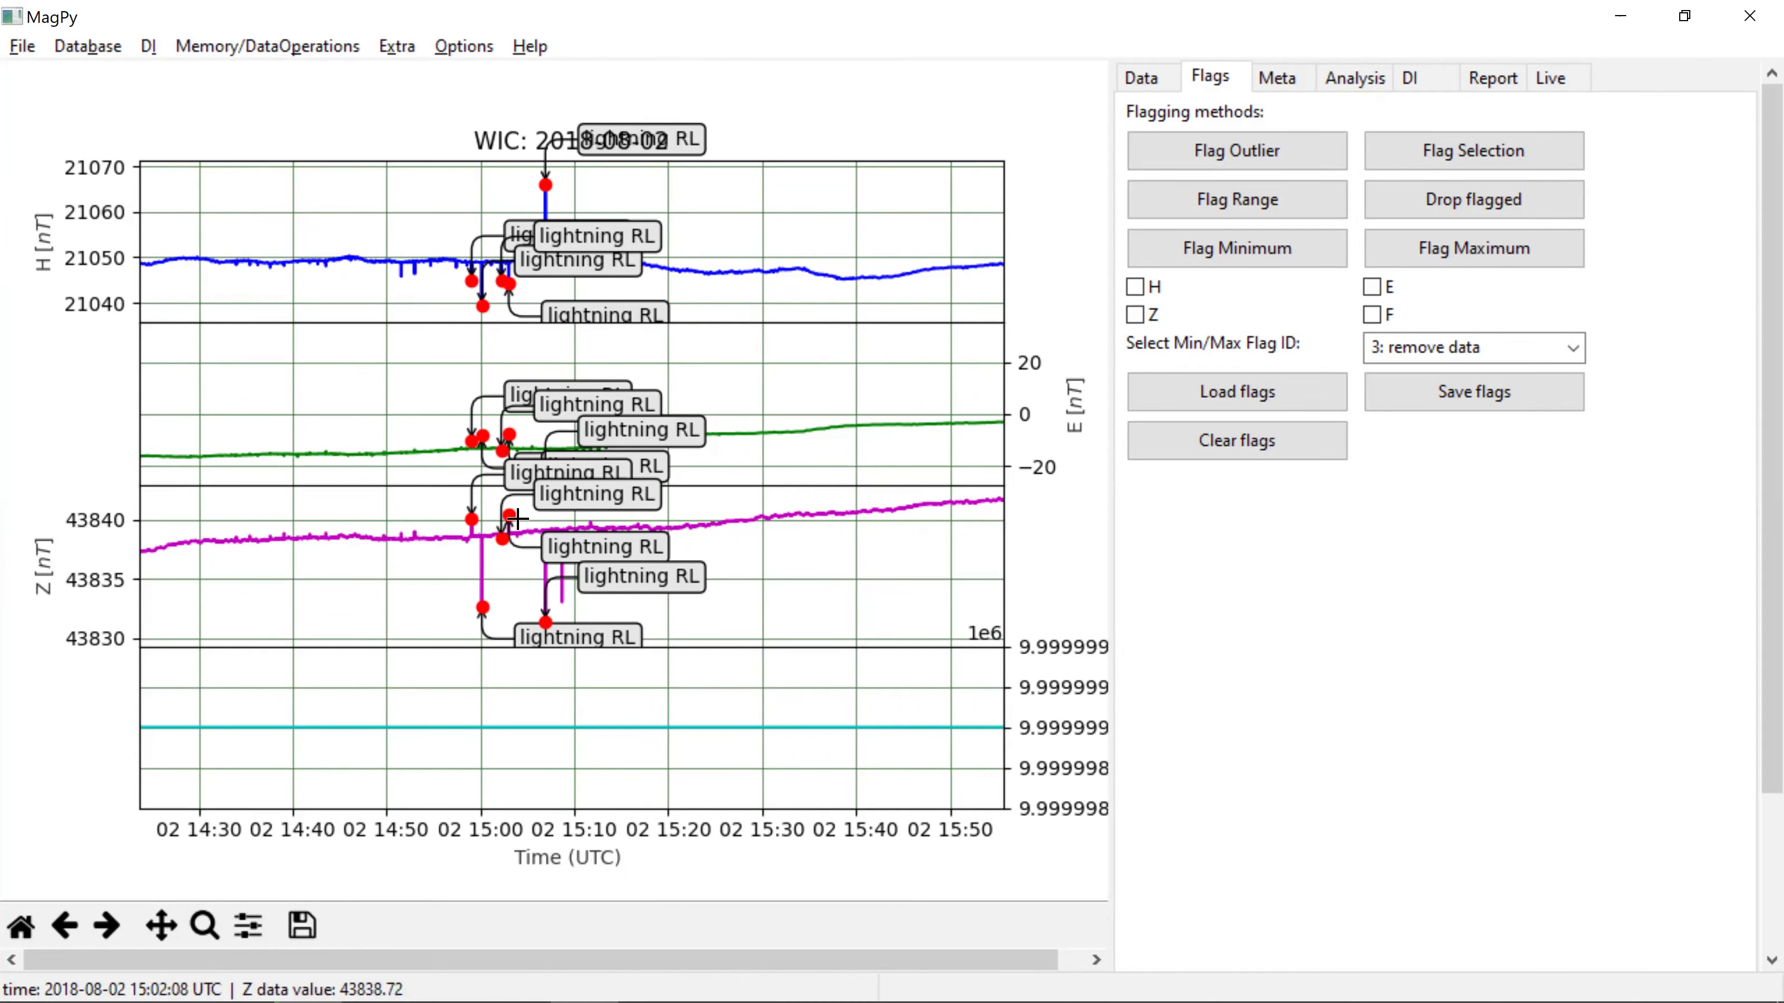
{"action": "left_click", "coordinate": [1517, 205]}
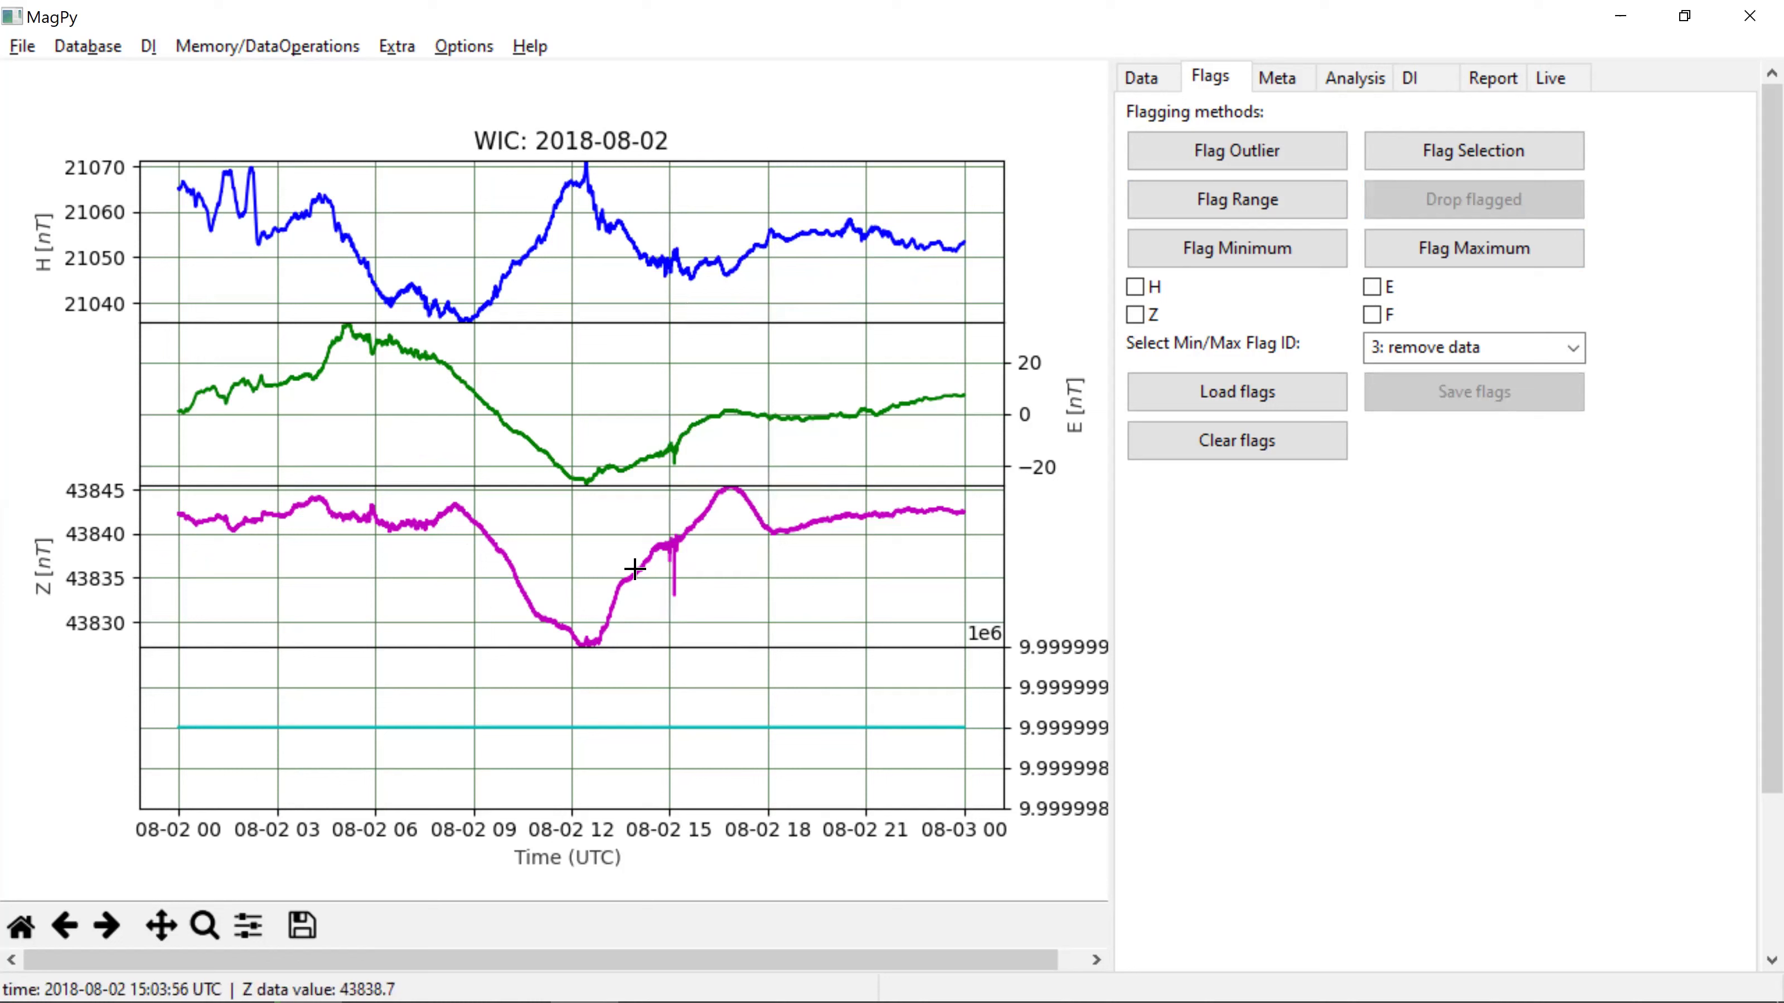
Step: Flag the selection from about 14:08 to 16:15 with flag ID 3: remove data and the comment petir
{"action": "left_click_drag", "start_coordinate": [640, 501], "coordinate": [710, 615]}
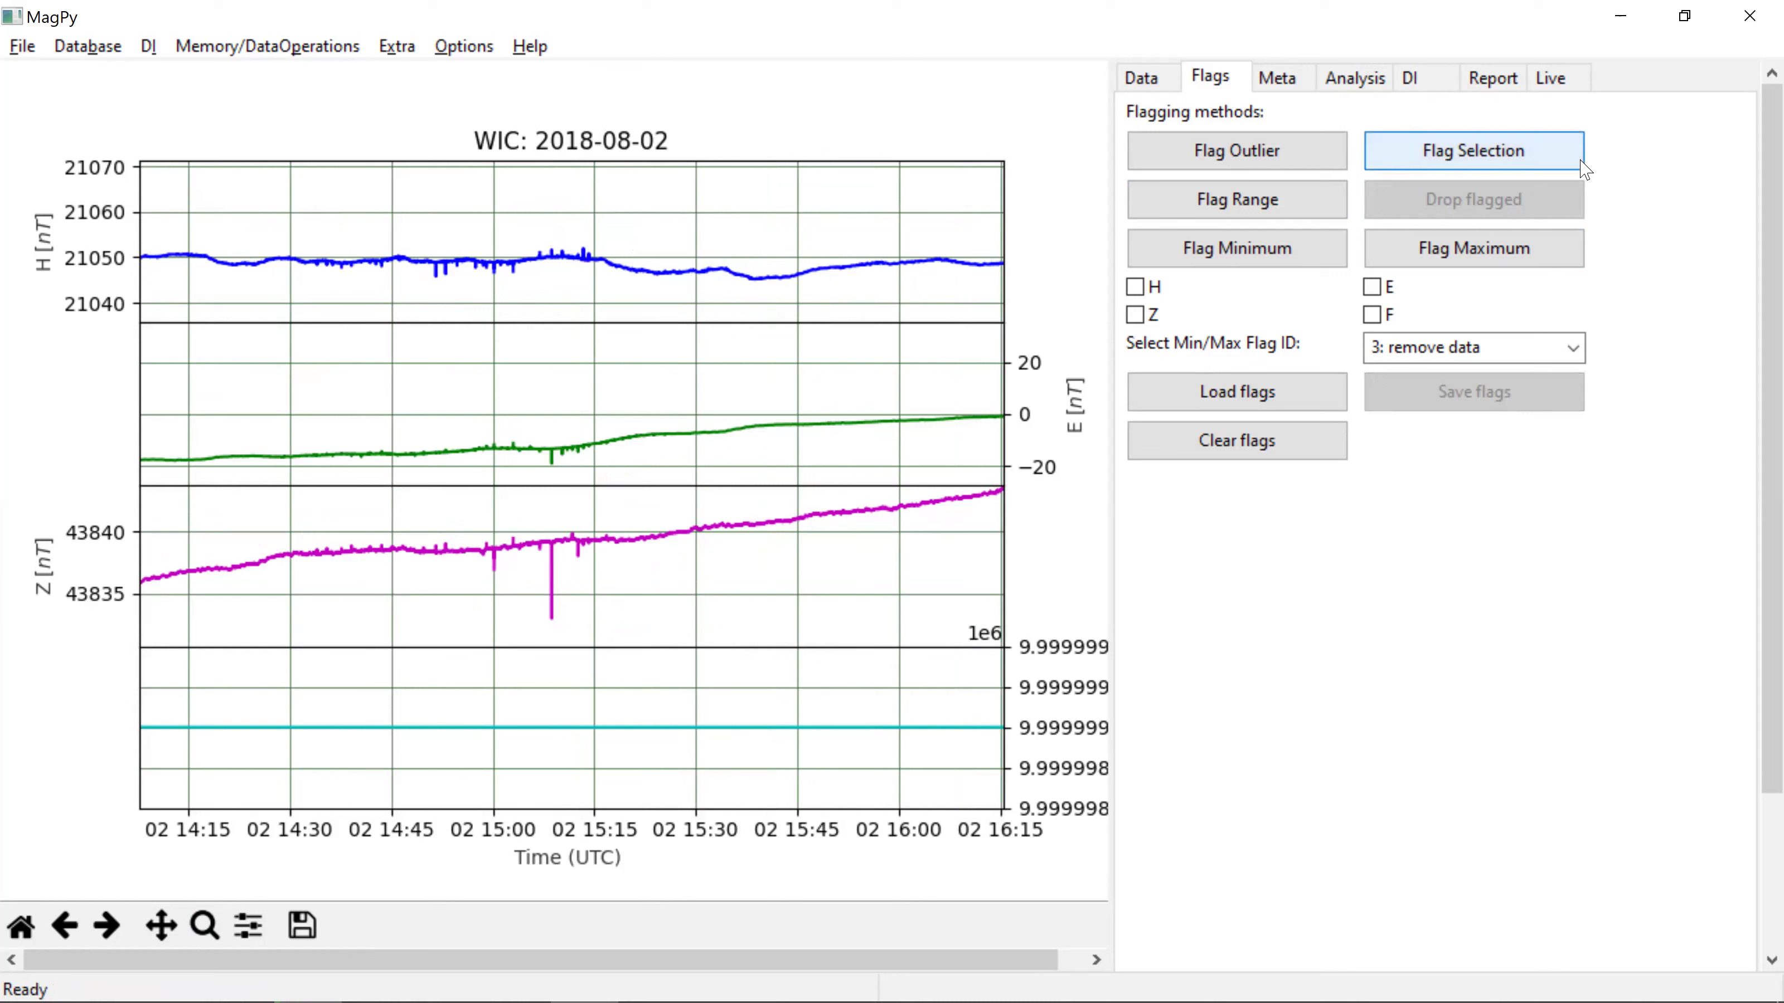
{"action": "left_click", "coordinate": [1498, 150]}
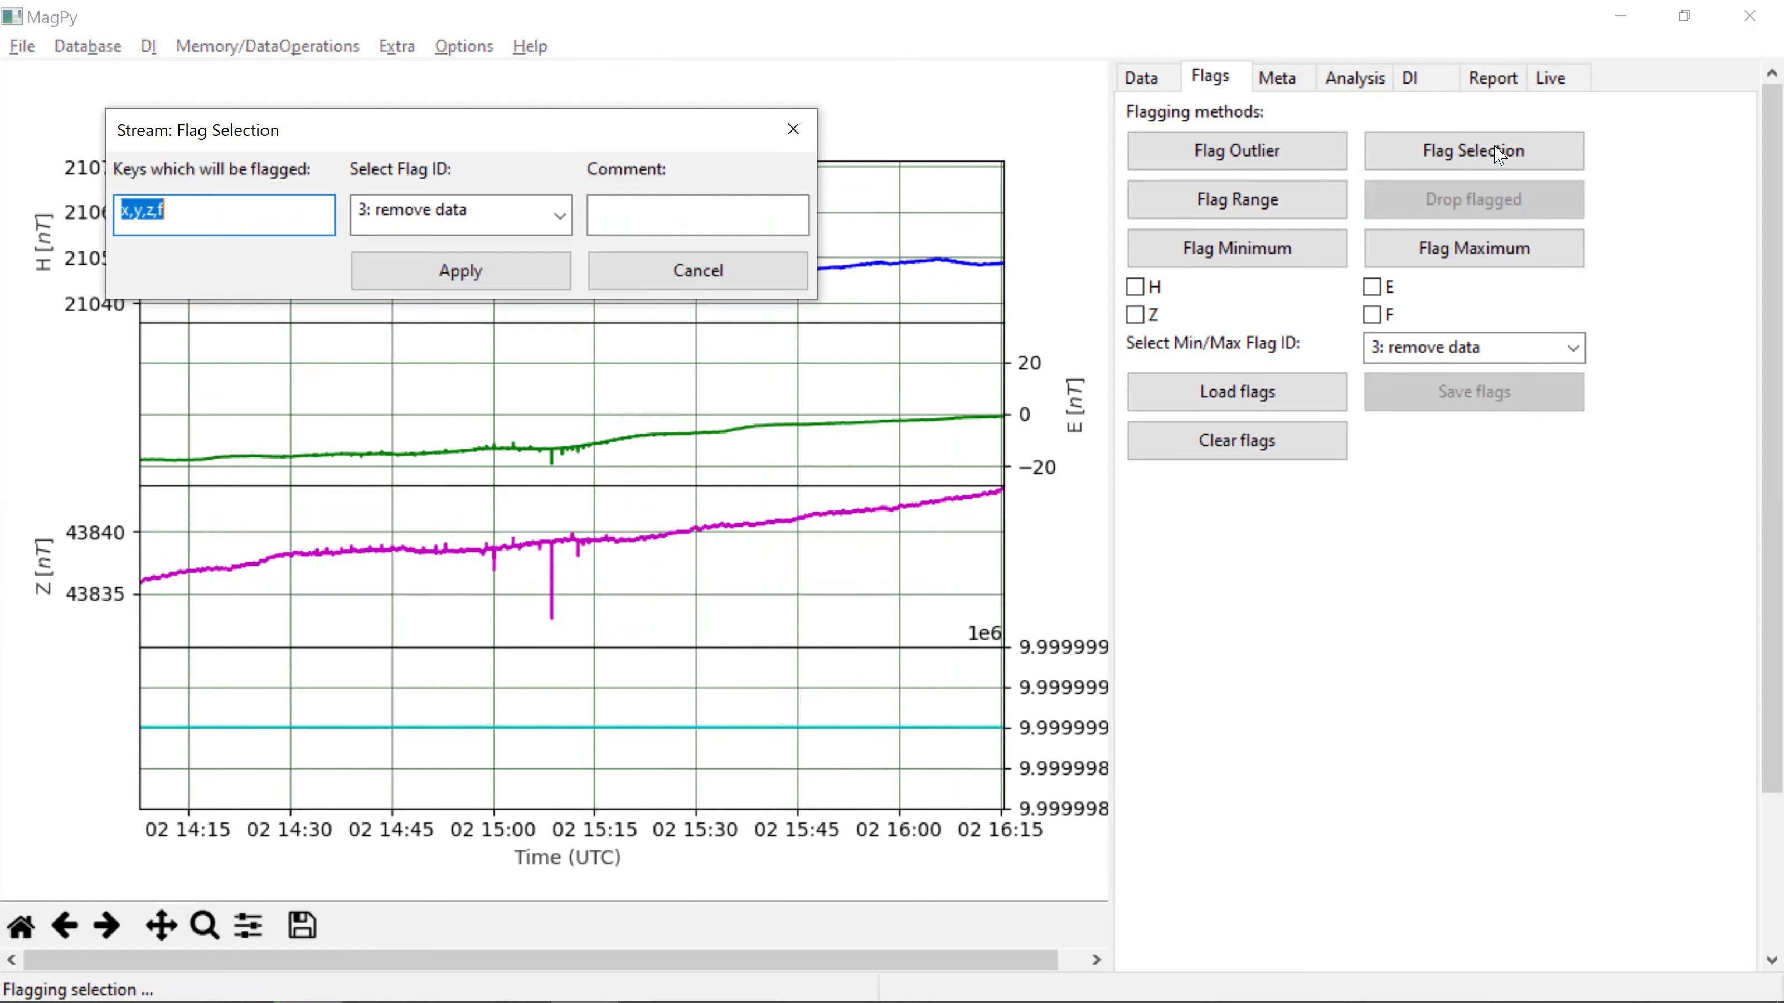
{"action": "left_click", "coordinate": [674, 214]}
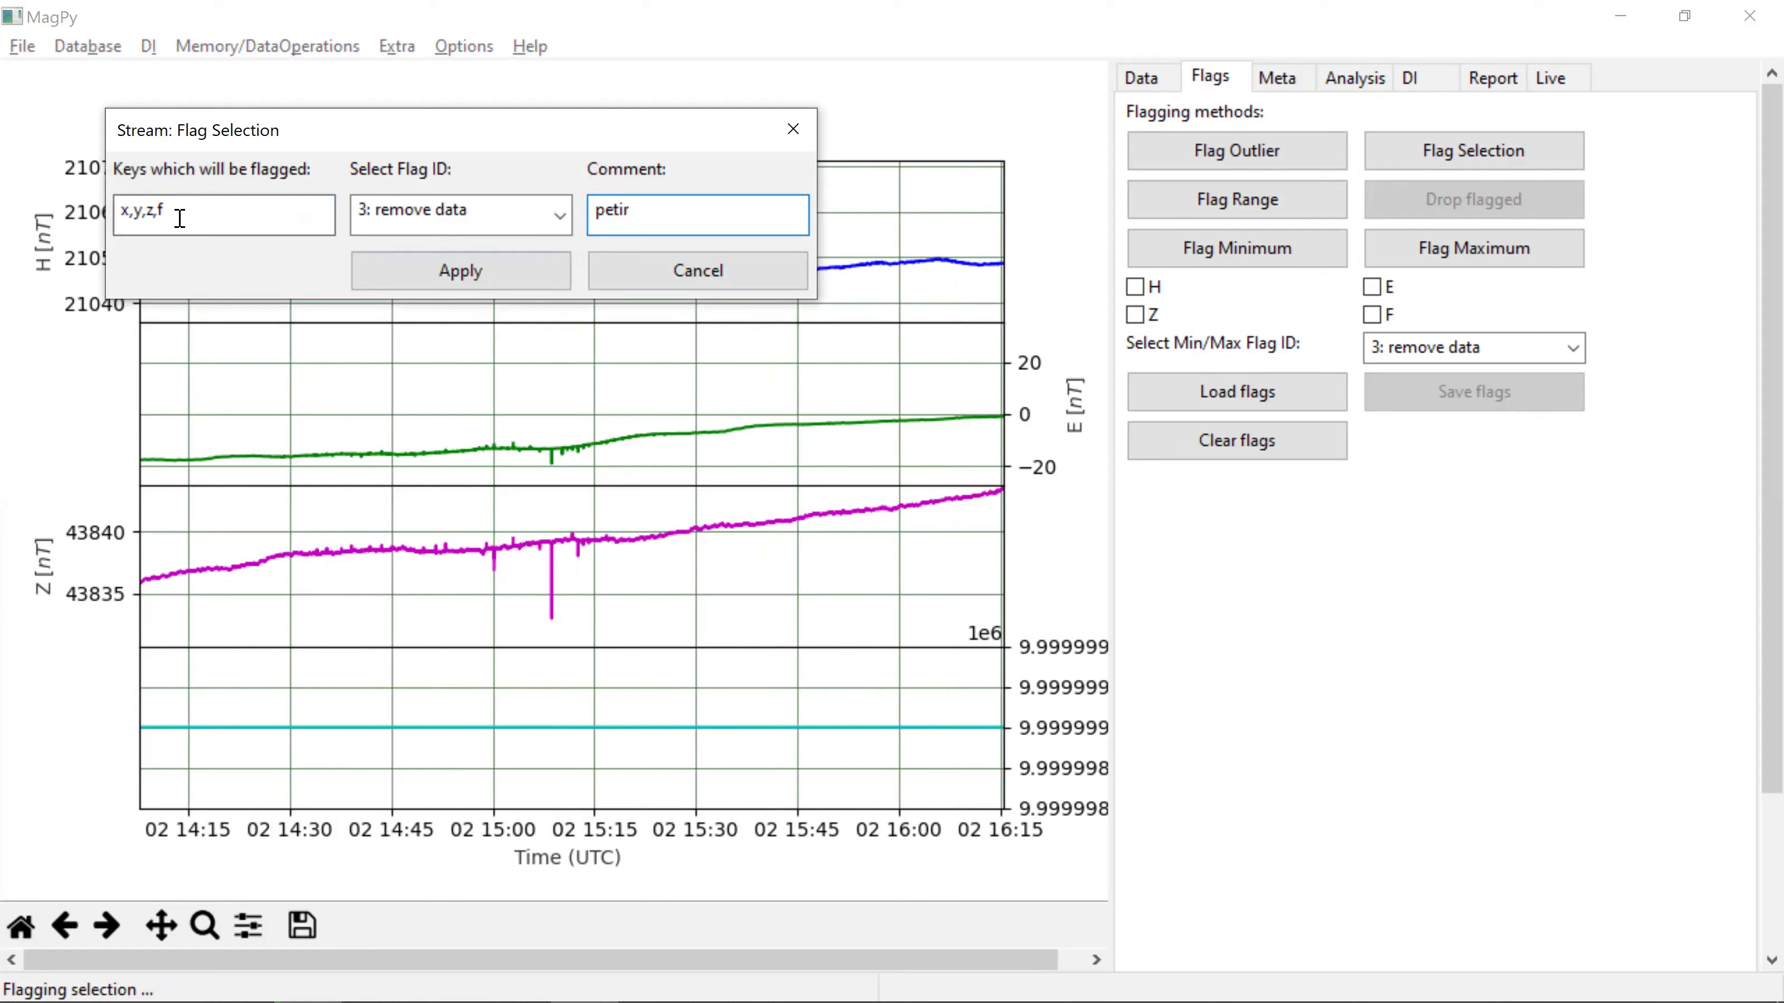
{"action": "double_click", "coordinate": [149, 205]}
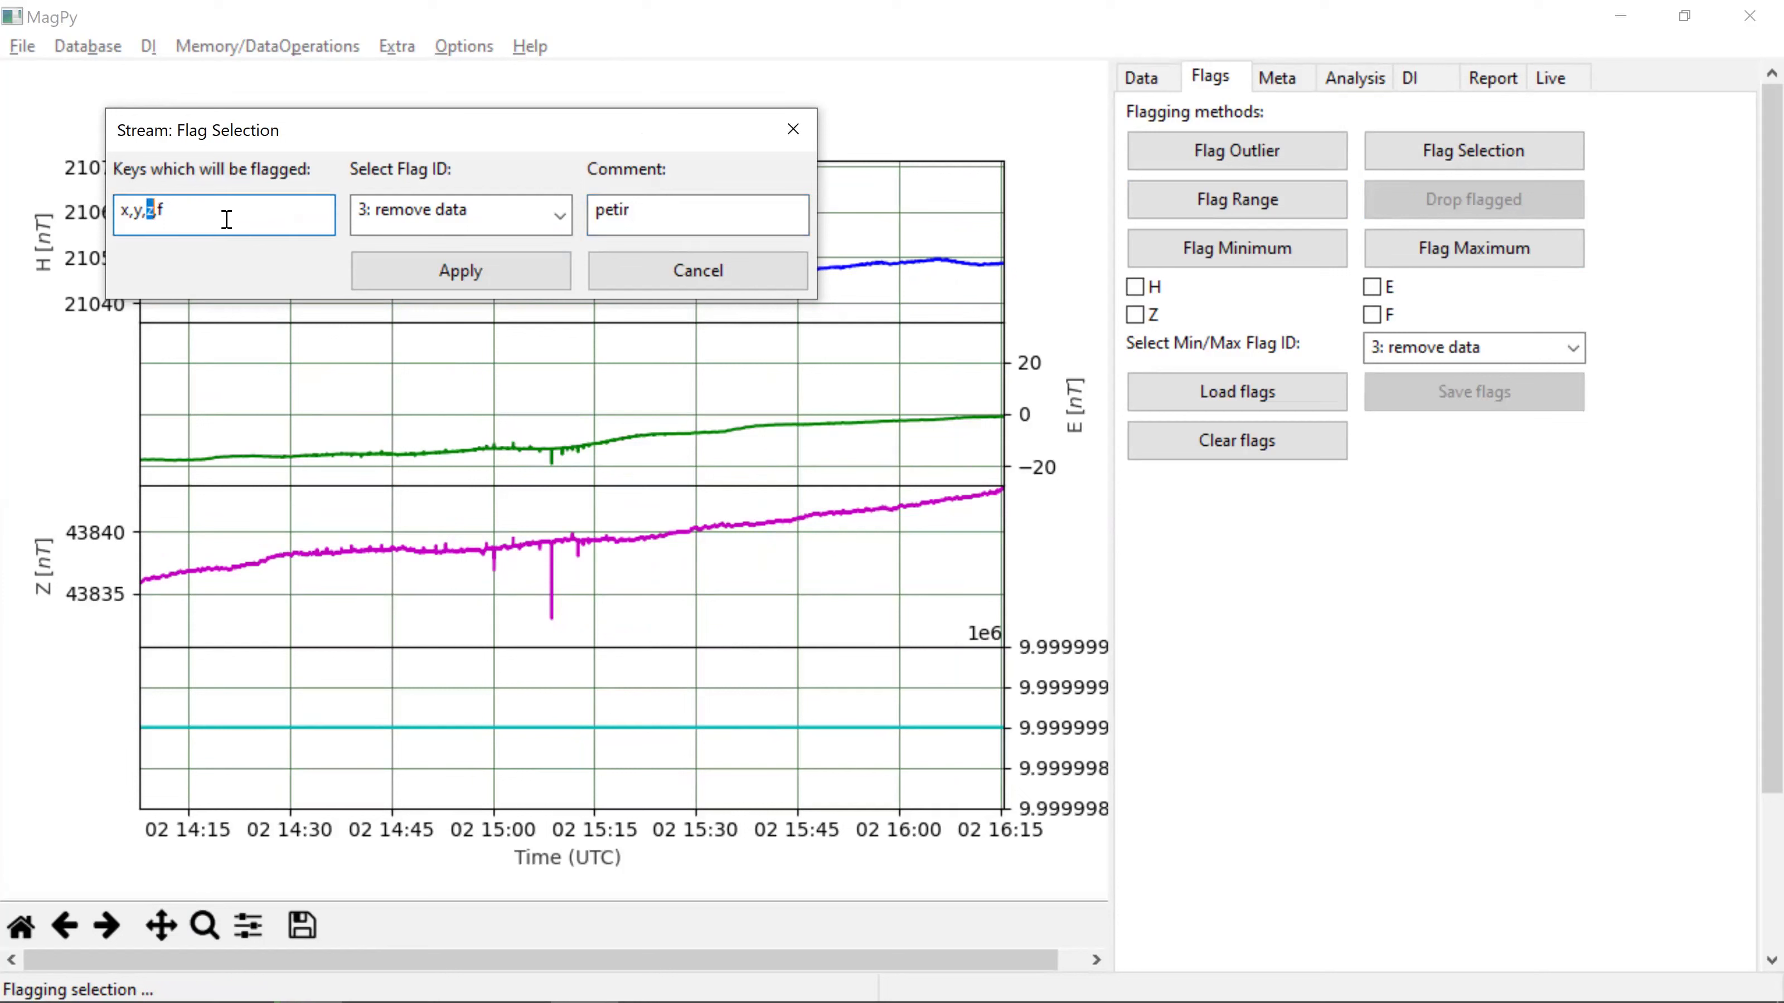
{"action": "left_click", "coordinate": [450, 270]}
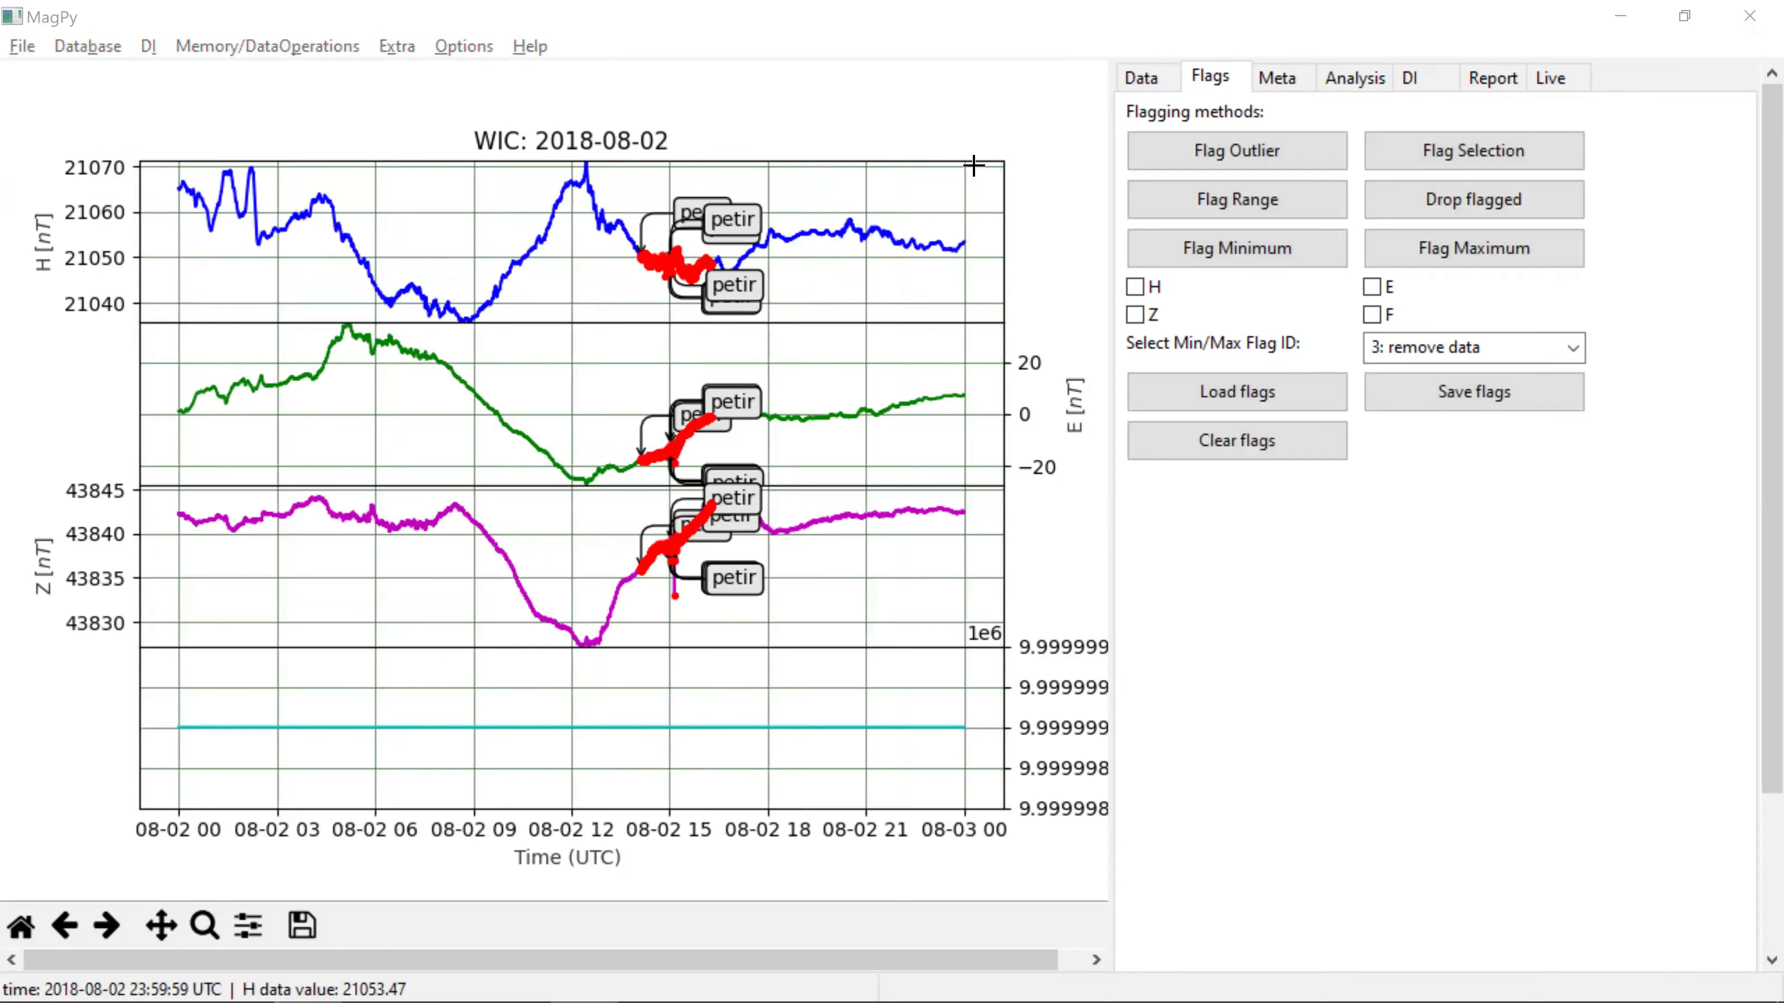
Step: Inspect the petir flags around 15:00 up close and clear them from the time series
{"action": "left_click_drag", "start_coordinate": [616, 198], "coordinate": [773, 322]}
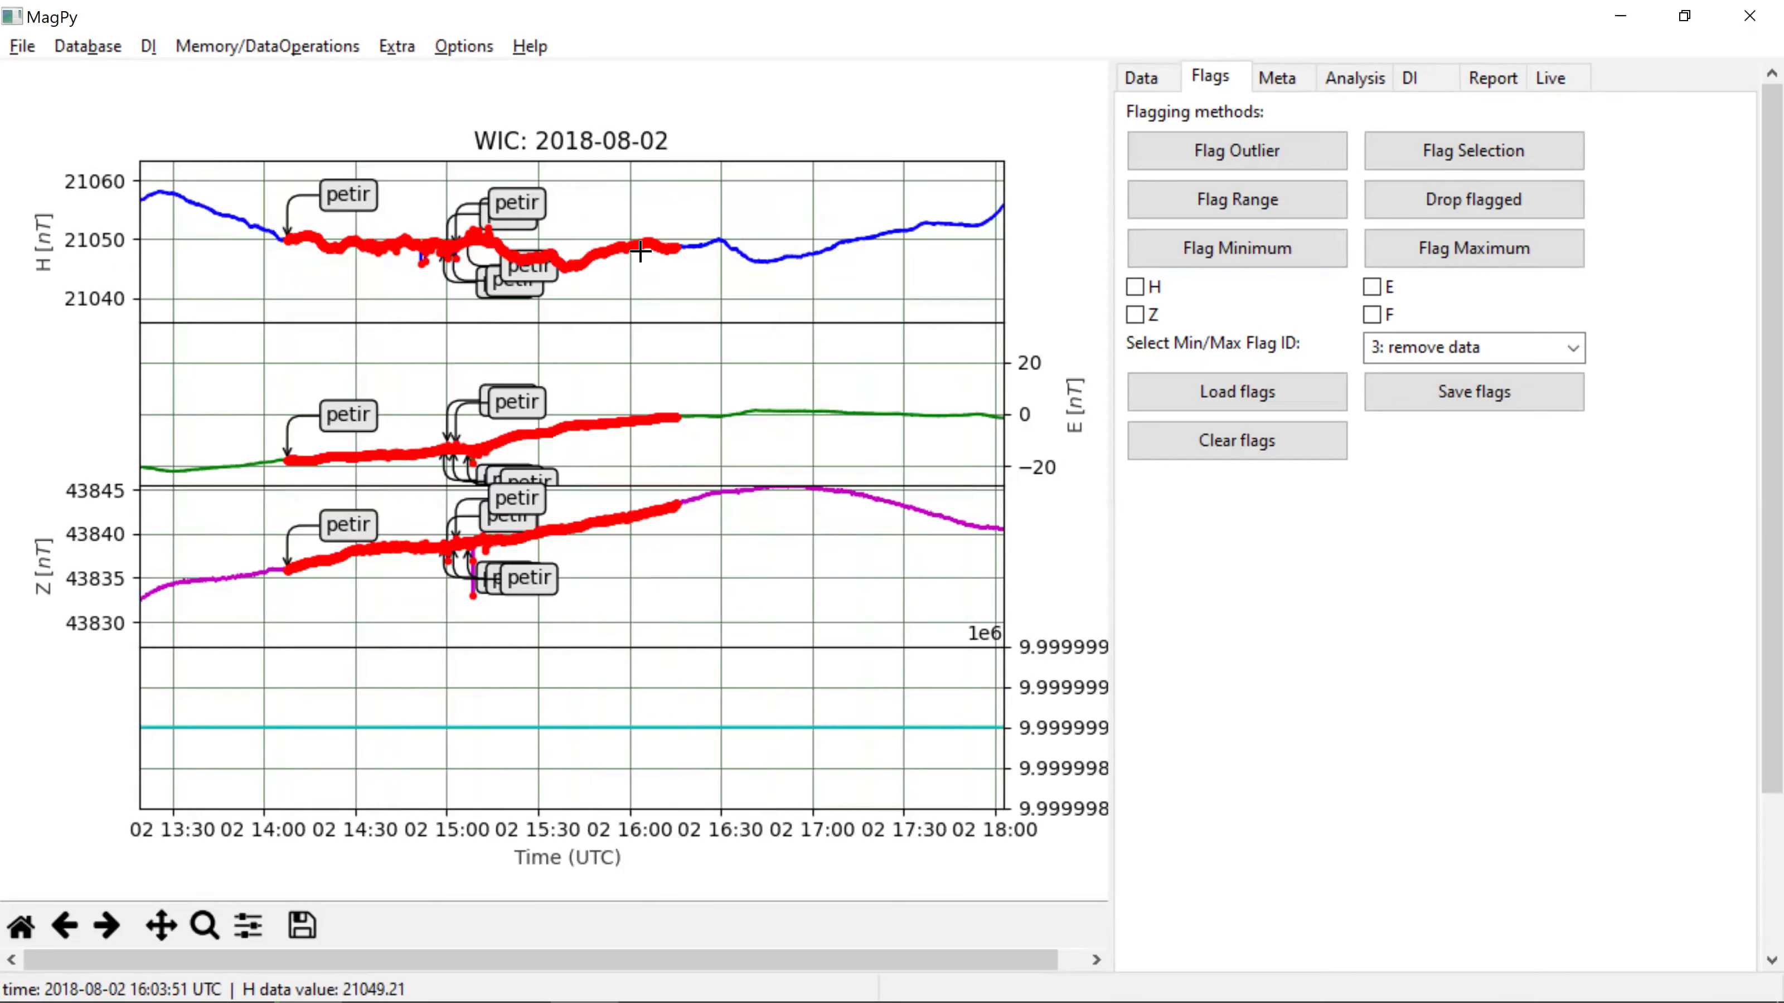
{"action": "left_click_drag", "start_coordinate": [209, 169], "coordinate": [731, 313]}
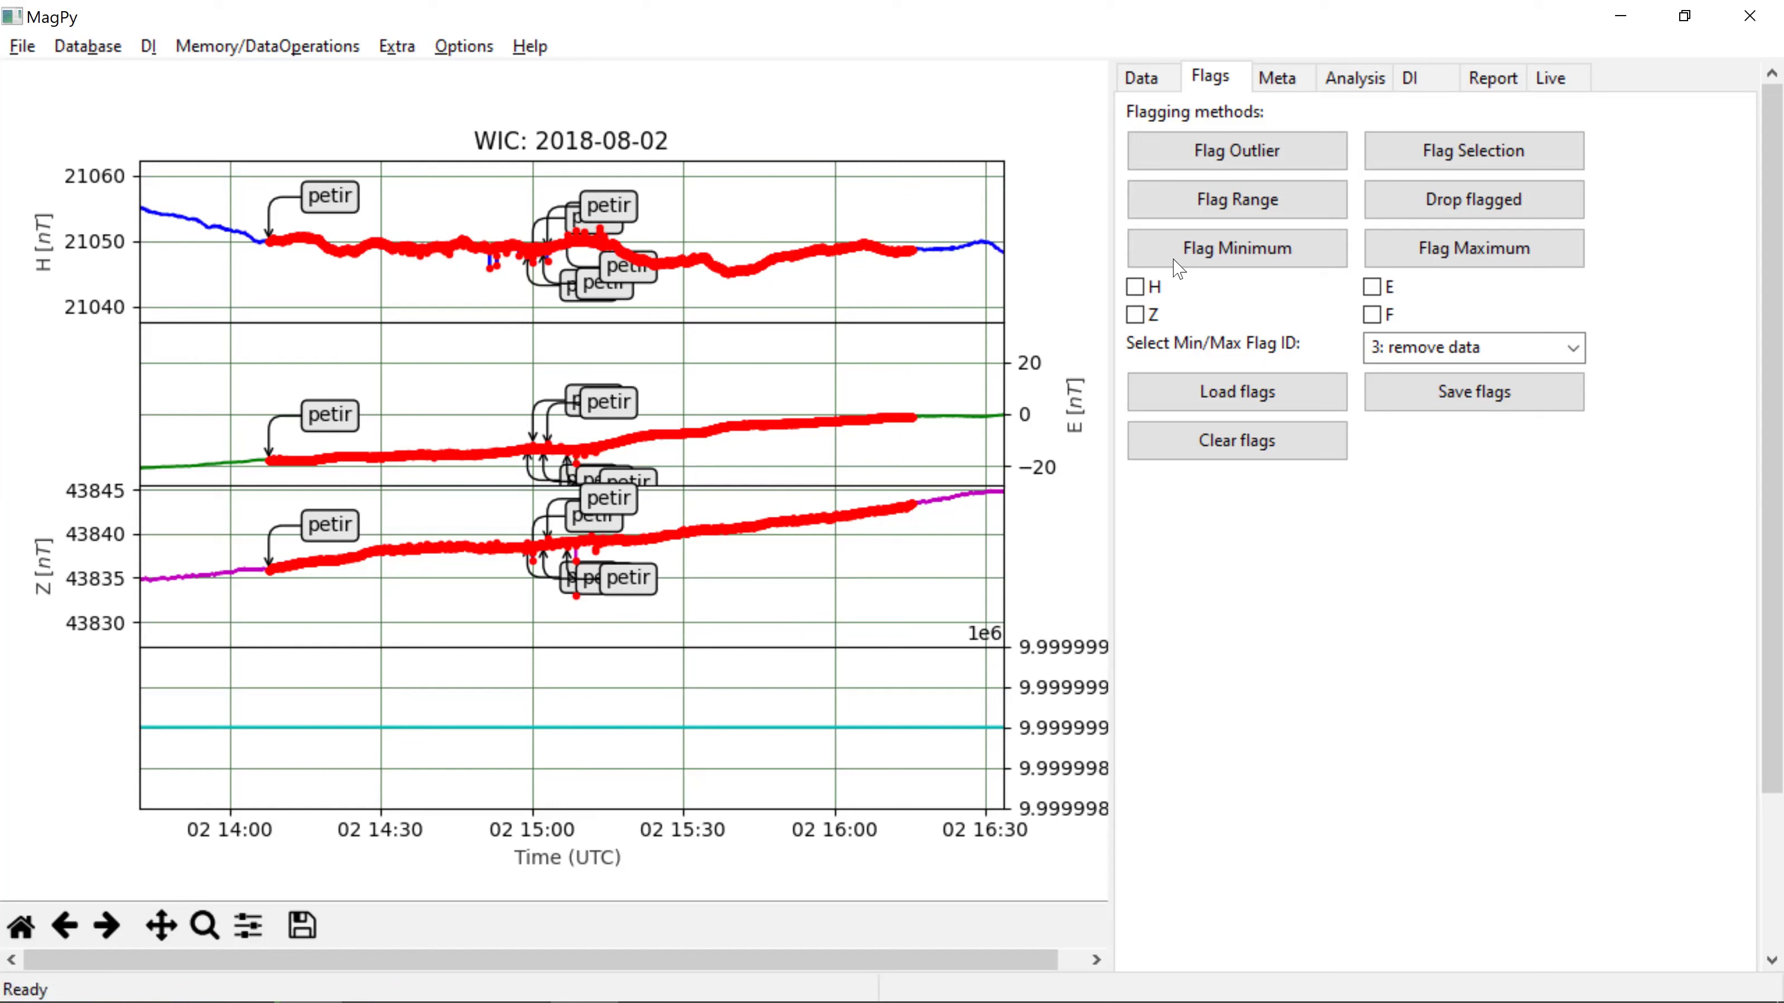
{"action": "left_click", "coordinate": [1265, 450]}
{"action": "left_click", "coordinate": [1264, 450]}
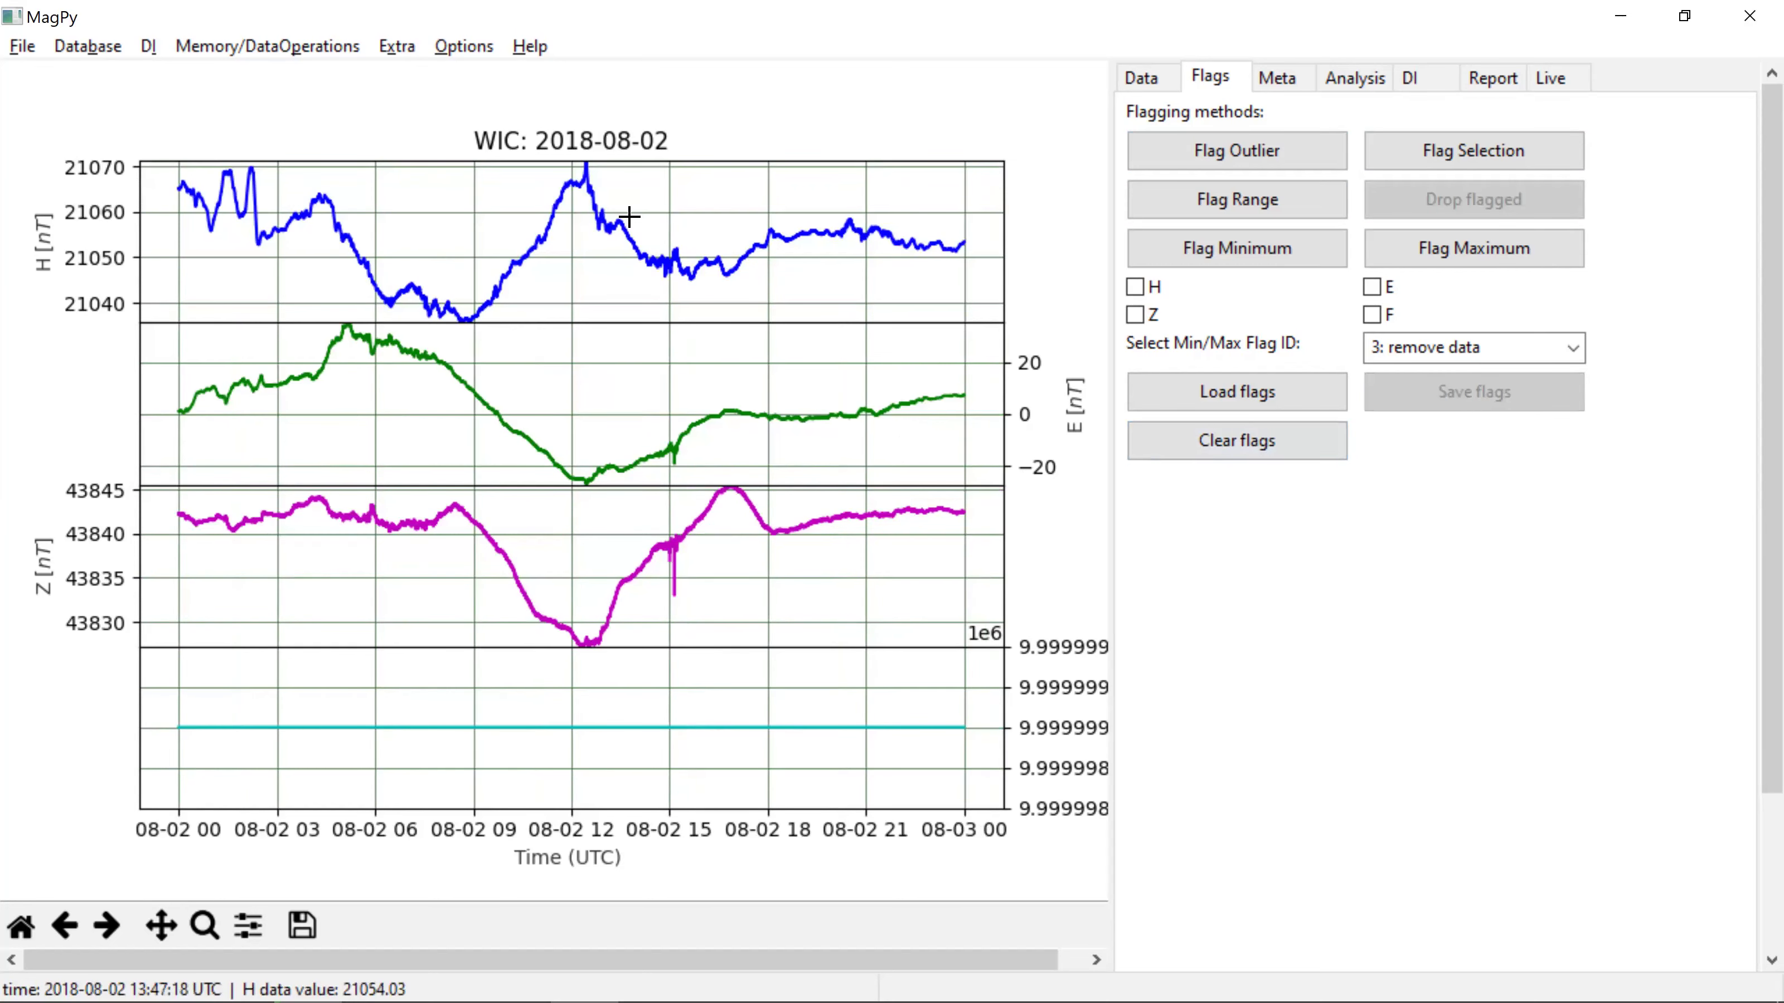
Step: Flag outliers in all components of the WIC data with threshold 3 and a window width of 60 seconds
{"action": "left_click_drag", "start_coordinate": [653, 515], "coordinate": [703, 615]}
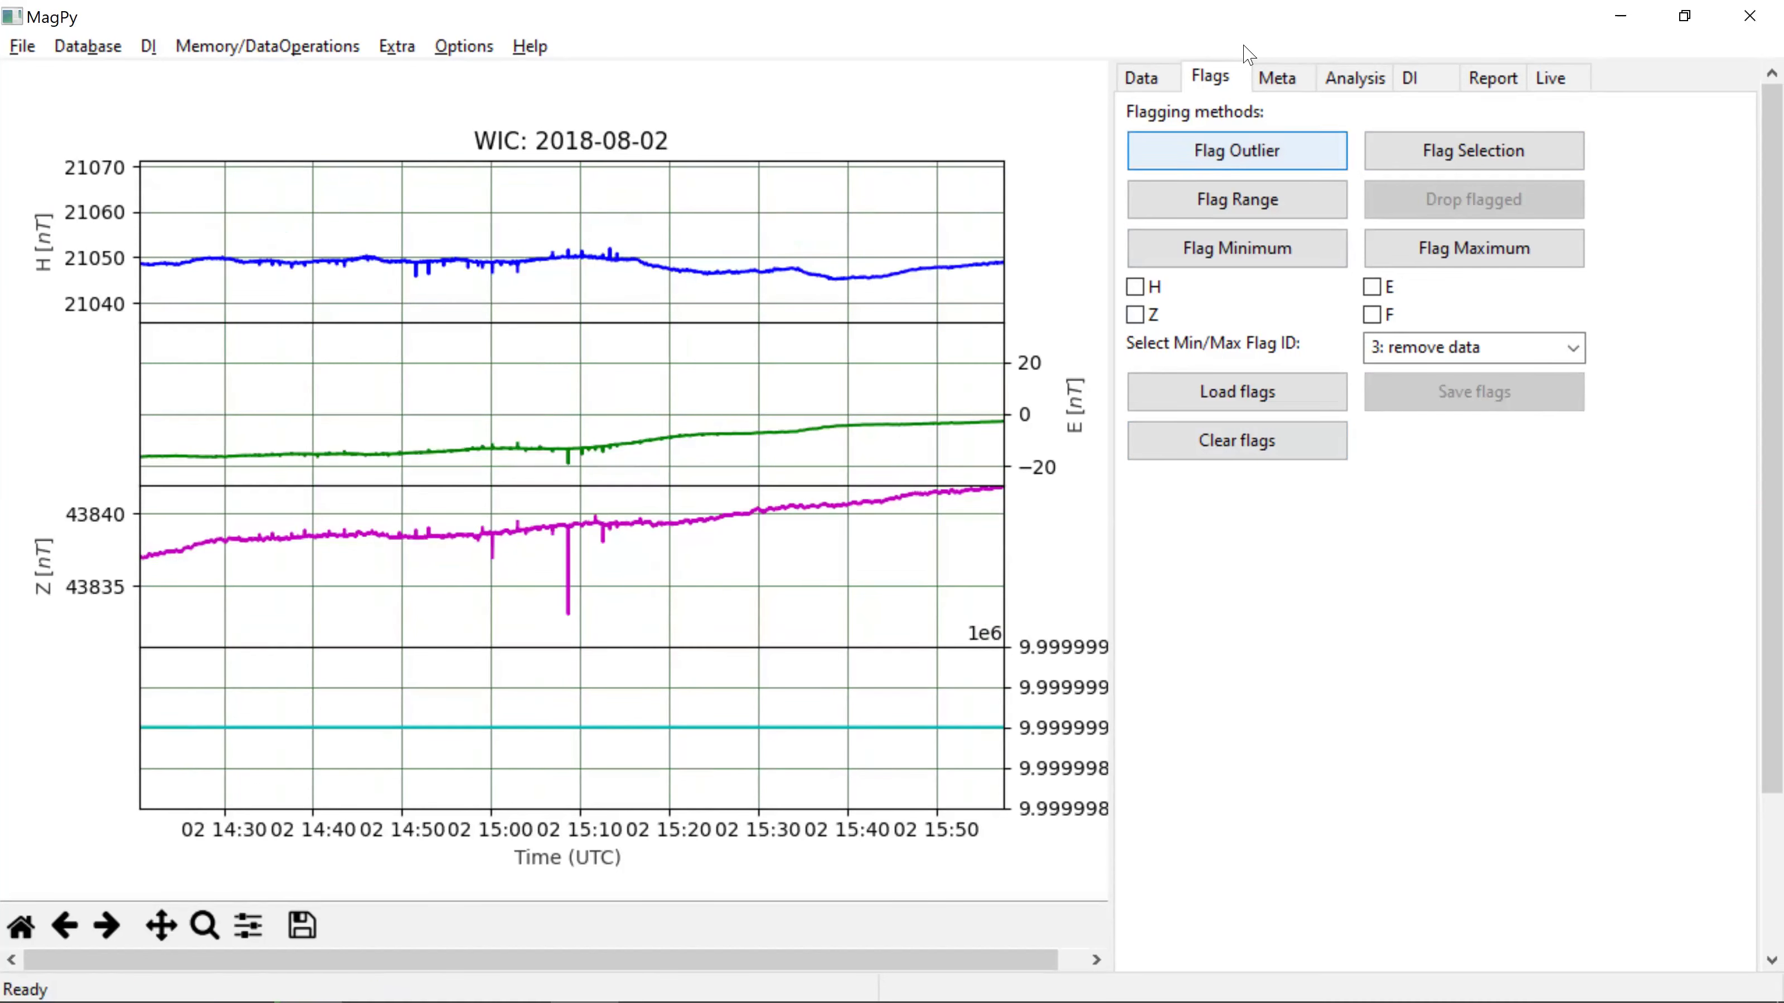
{"action": "left_click", "coordinate": [1277, 156]}
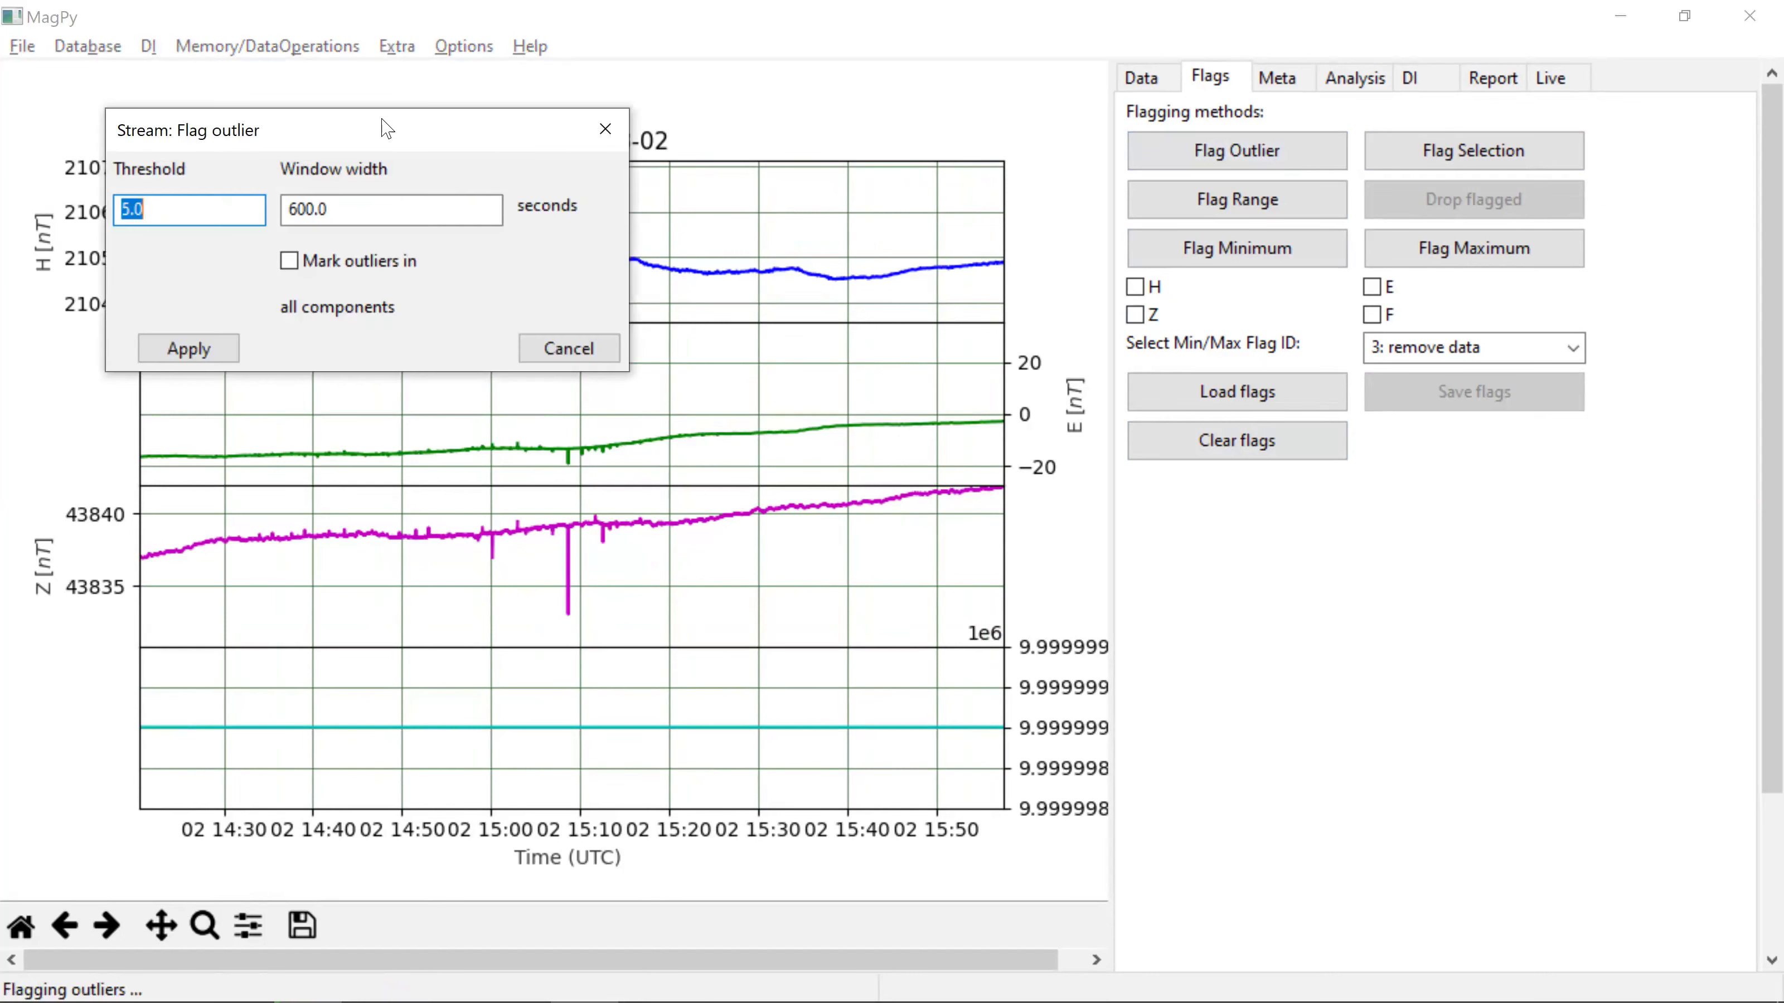
{"action": "left_click_drag", "start_coordinate": [385, 129], "coordinate": [1187, 74]}
{"action": "left_click", "coordinate": [1019, 151]}
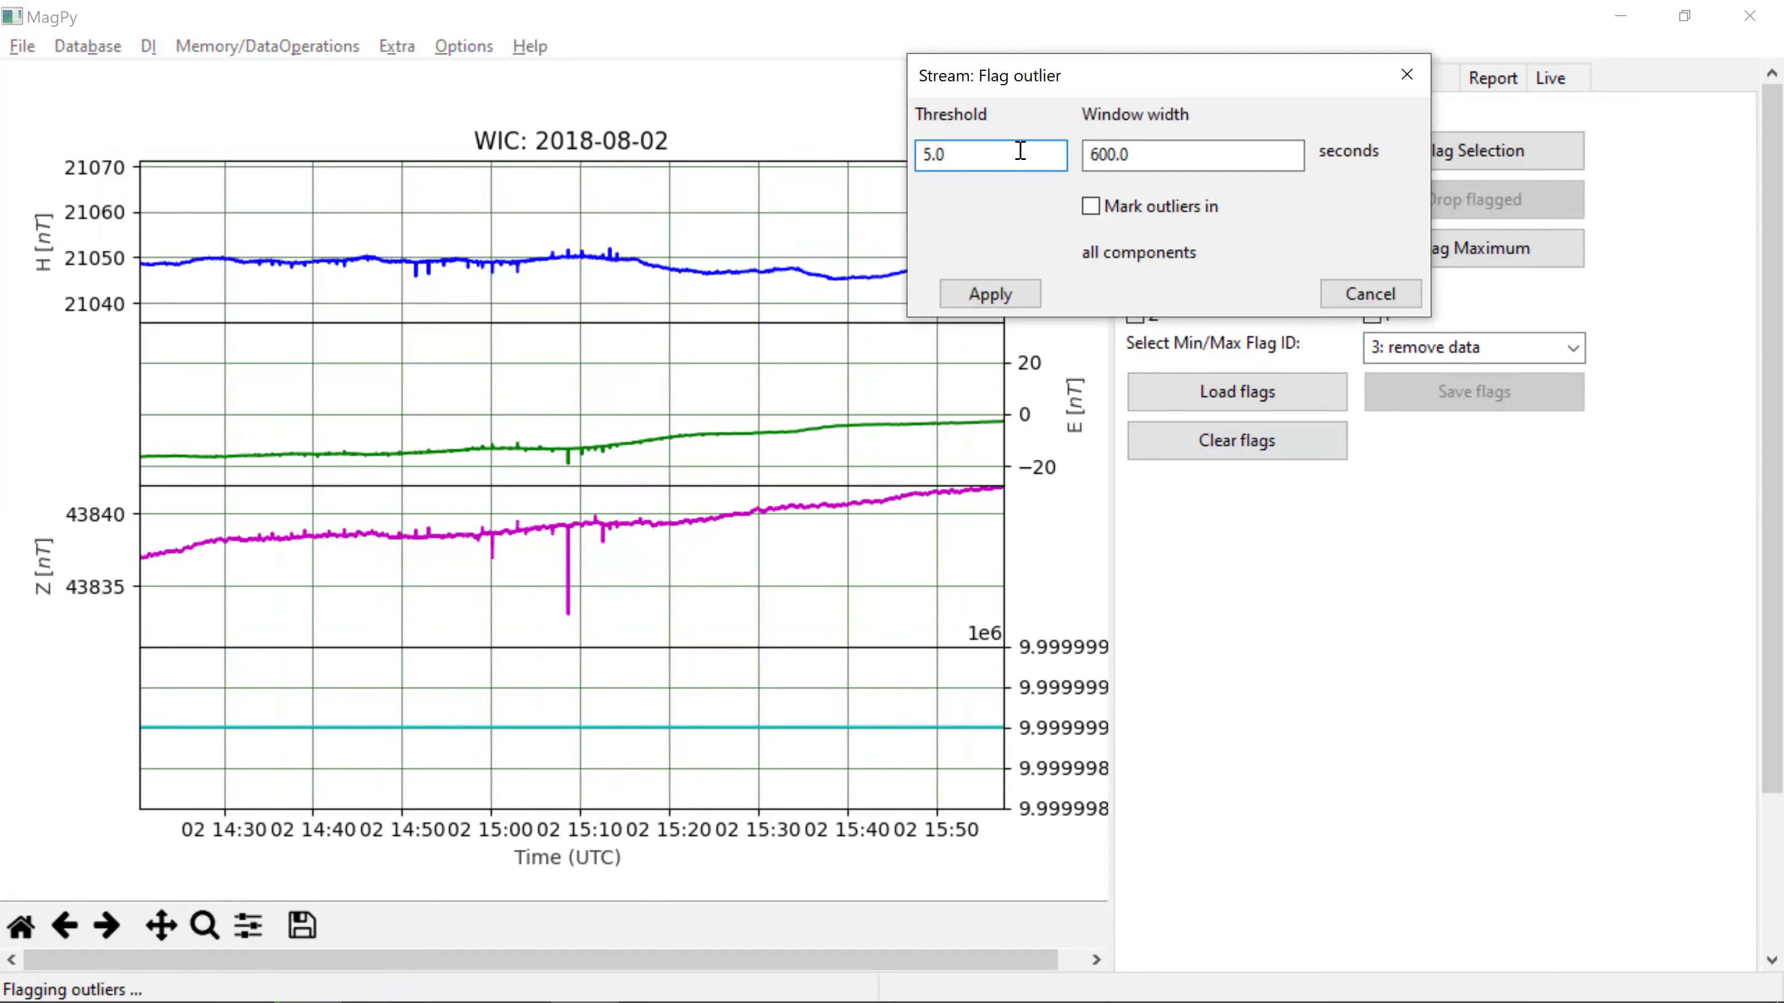
{"action": "left_click", "coordinate": [1151, 153]}
{"action": "key", "text": "shift+Tab"}
{"action": "left_click", "coordinate": [1105, 148]}
{"action": "key", "text": "shift+Tab"}
{"action": "type", "text": "3"}
{"action": "key", "text": "Tab"}
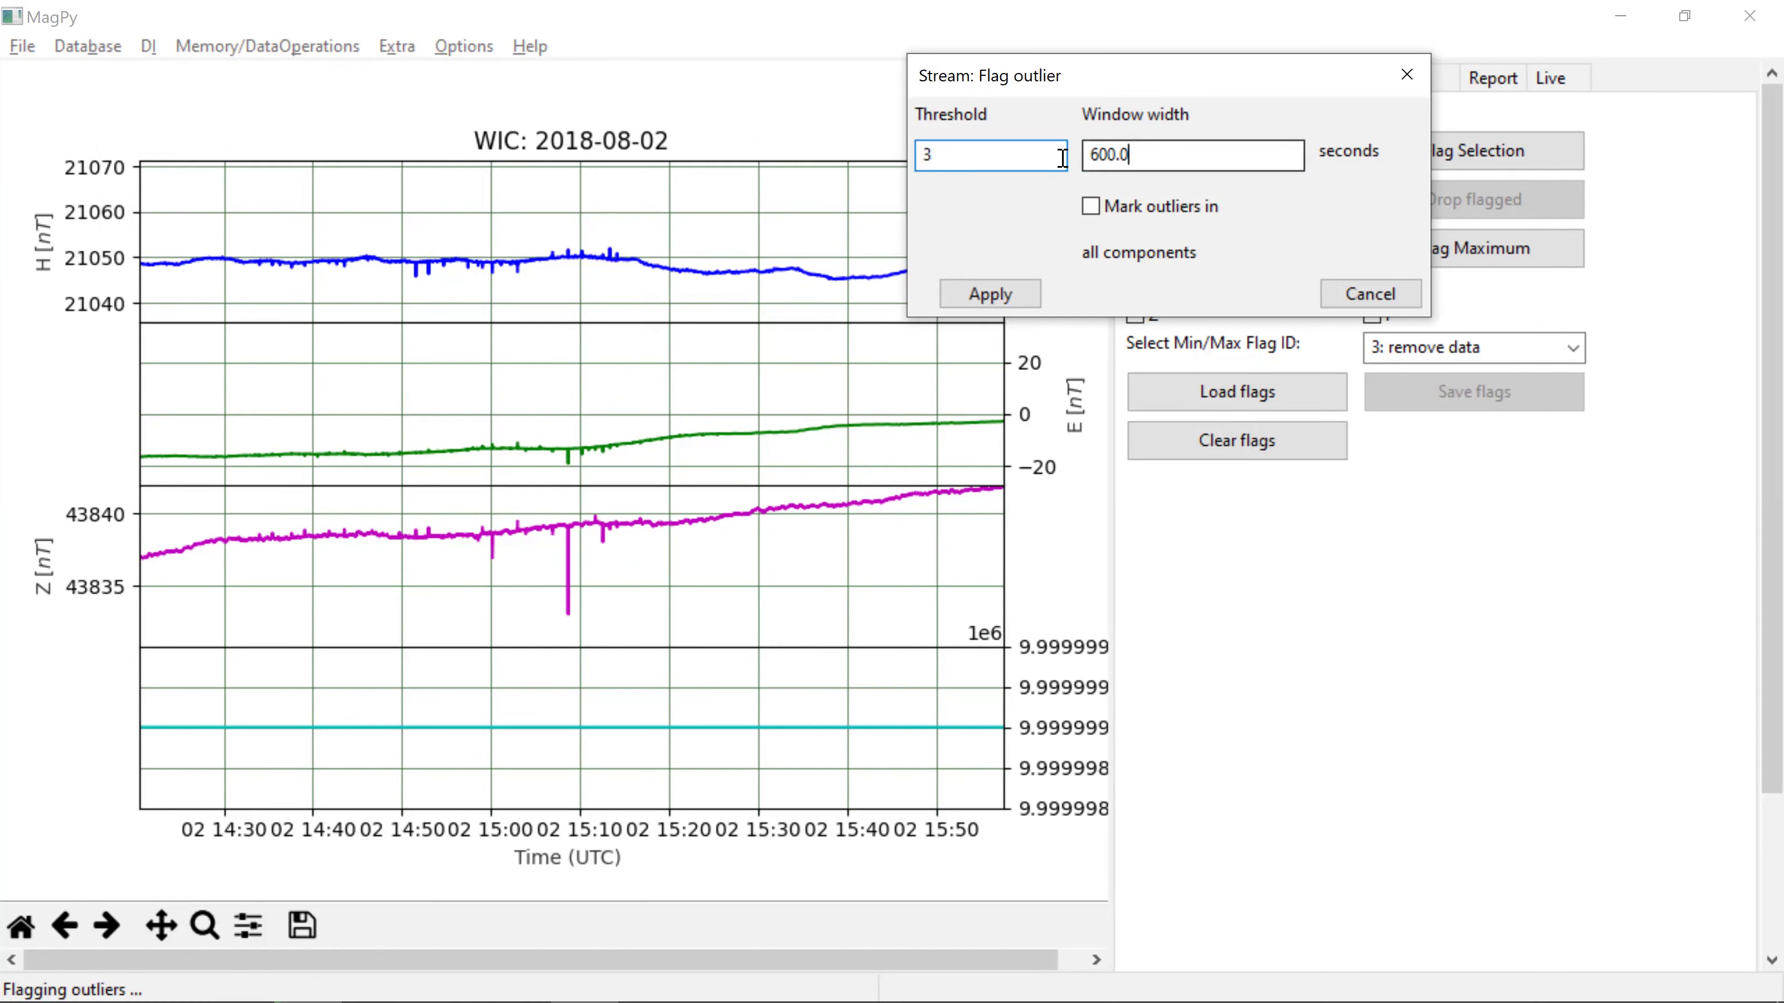
{"action": "type", "text": "60"}
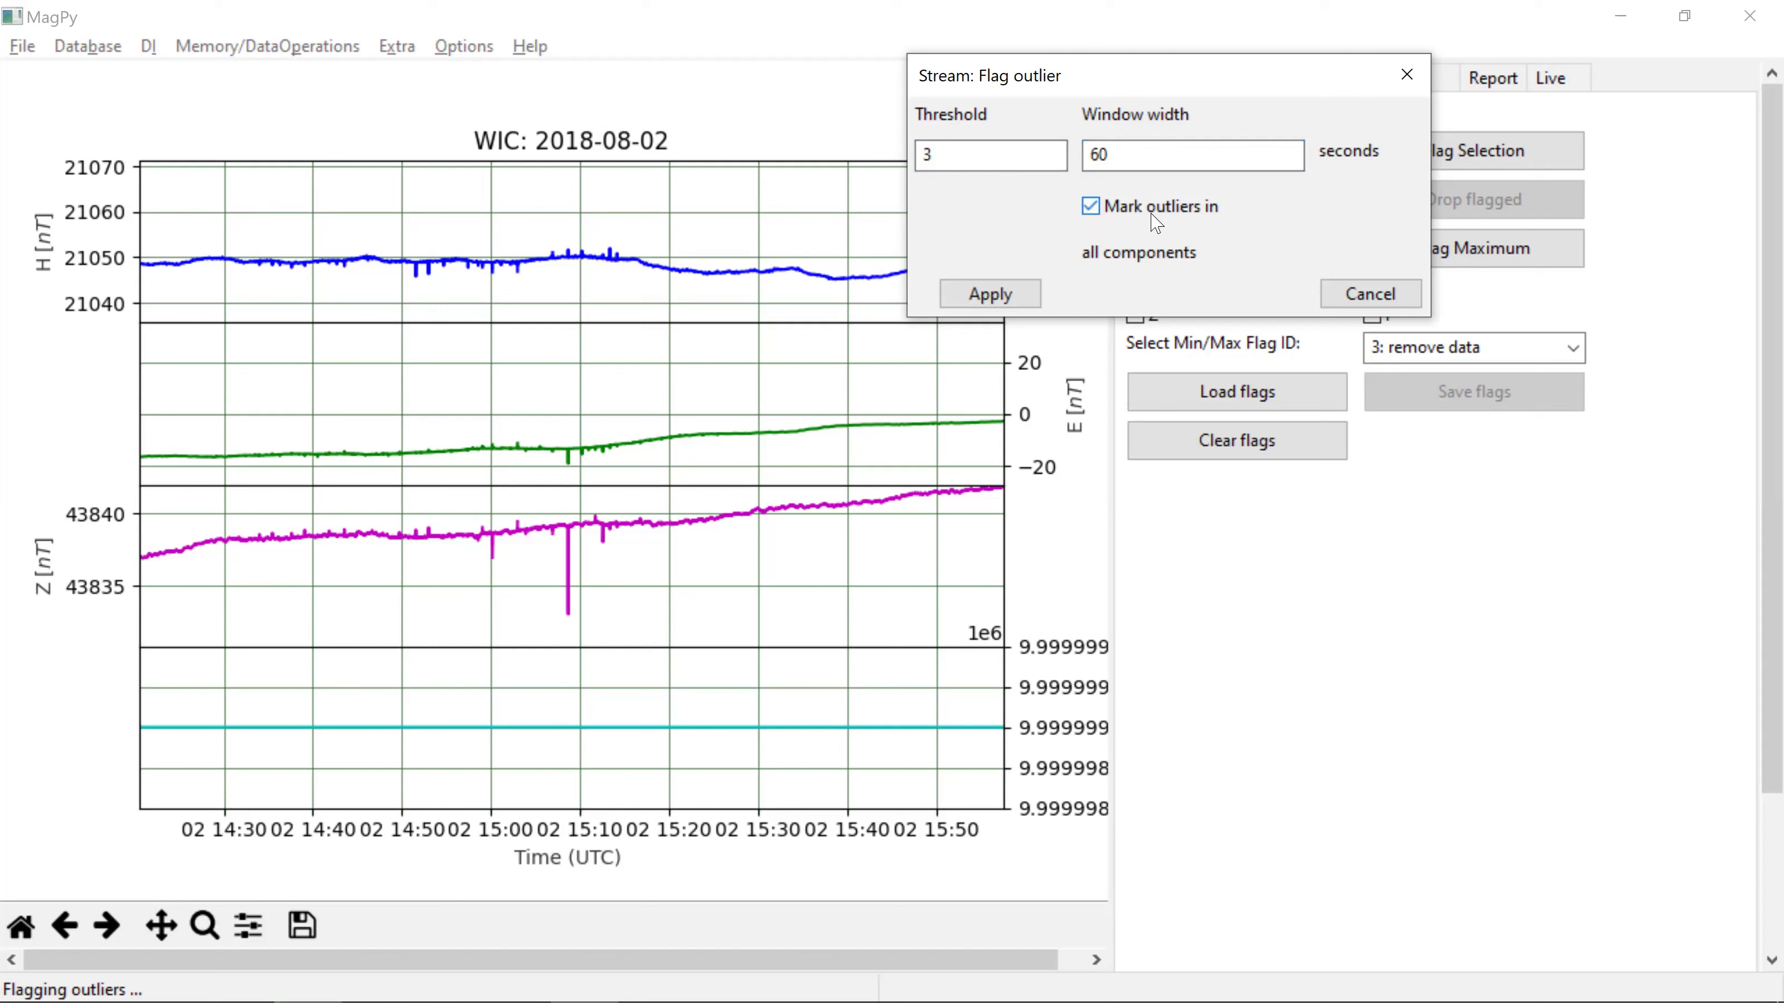
{"action": "left_click", "coordinate": [1024, 296]}
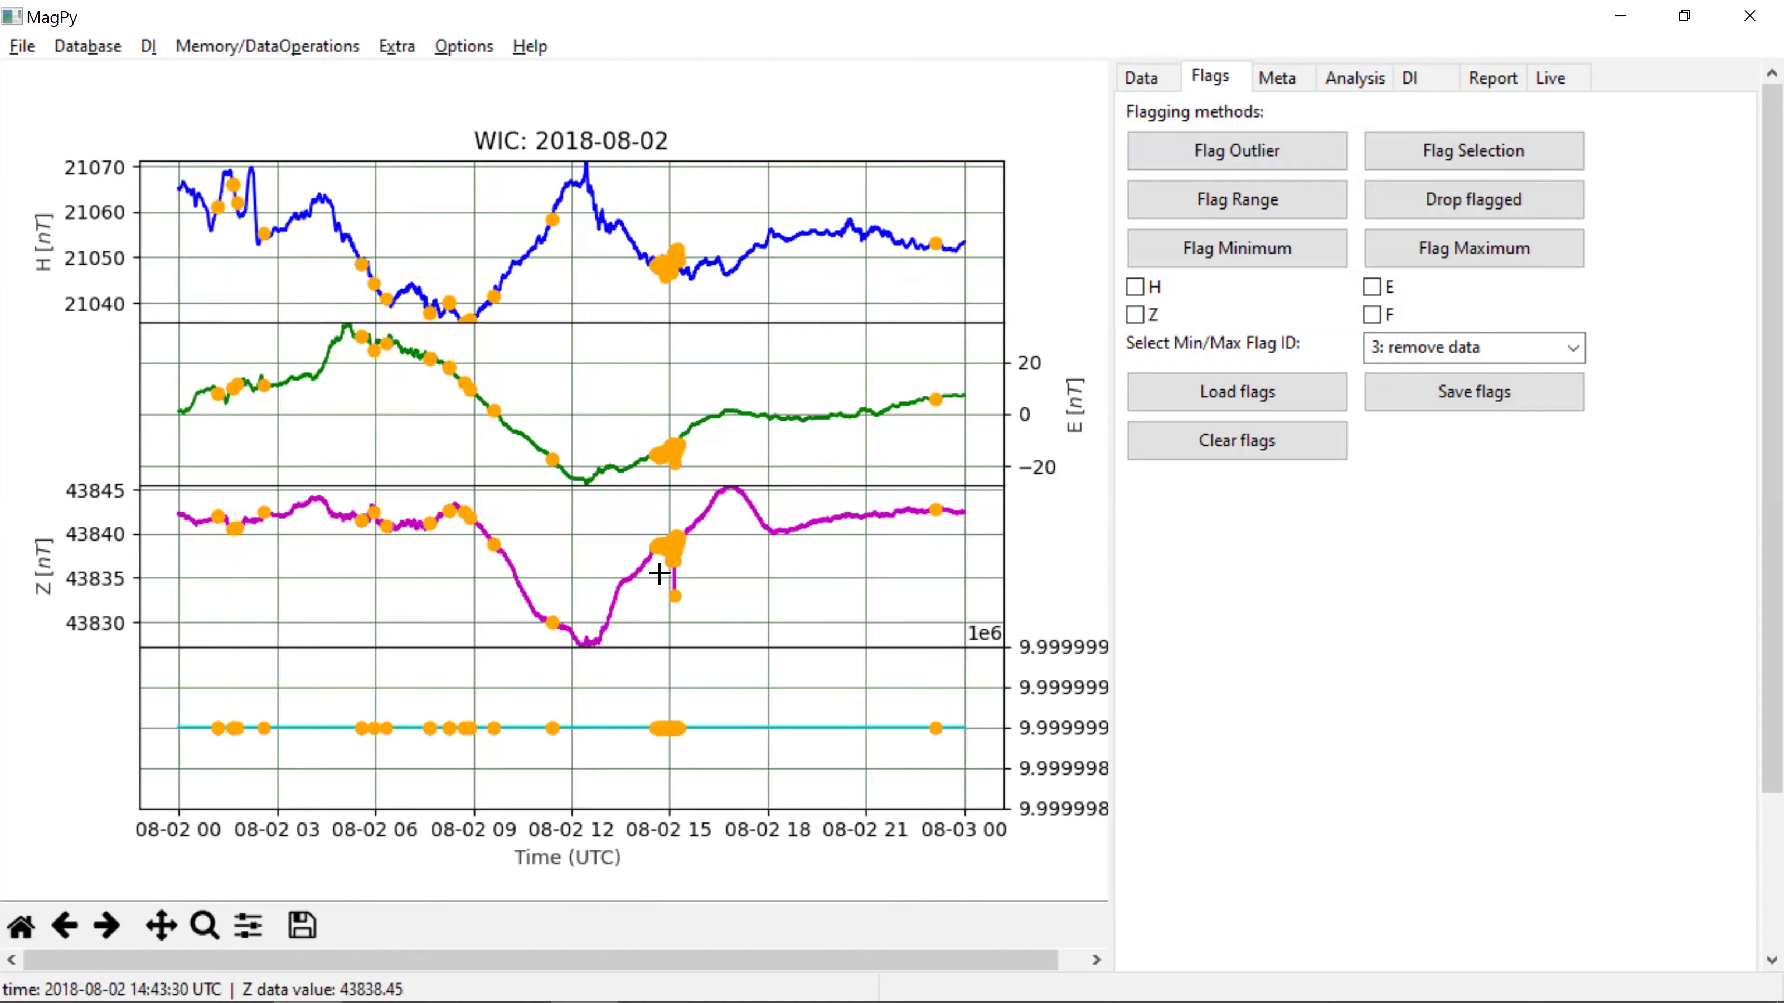
Step: Examine the outlier flags between about 14:30 and 15:20 up close, especially on the Z component, and return to the full-day plot
{"action": "left_click_drag", "start_coordinate": [606, 496], "coordinate": [732, 644]}
{"action": "left_click_drag", "start_coordinate": [432, 501], "coordinate": [725, 666]}
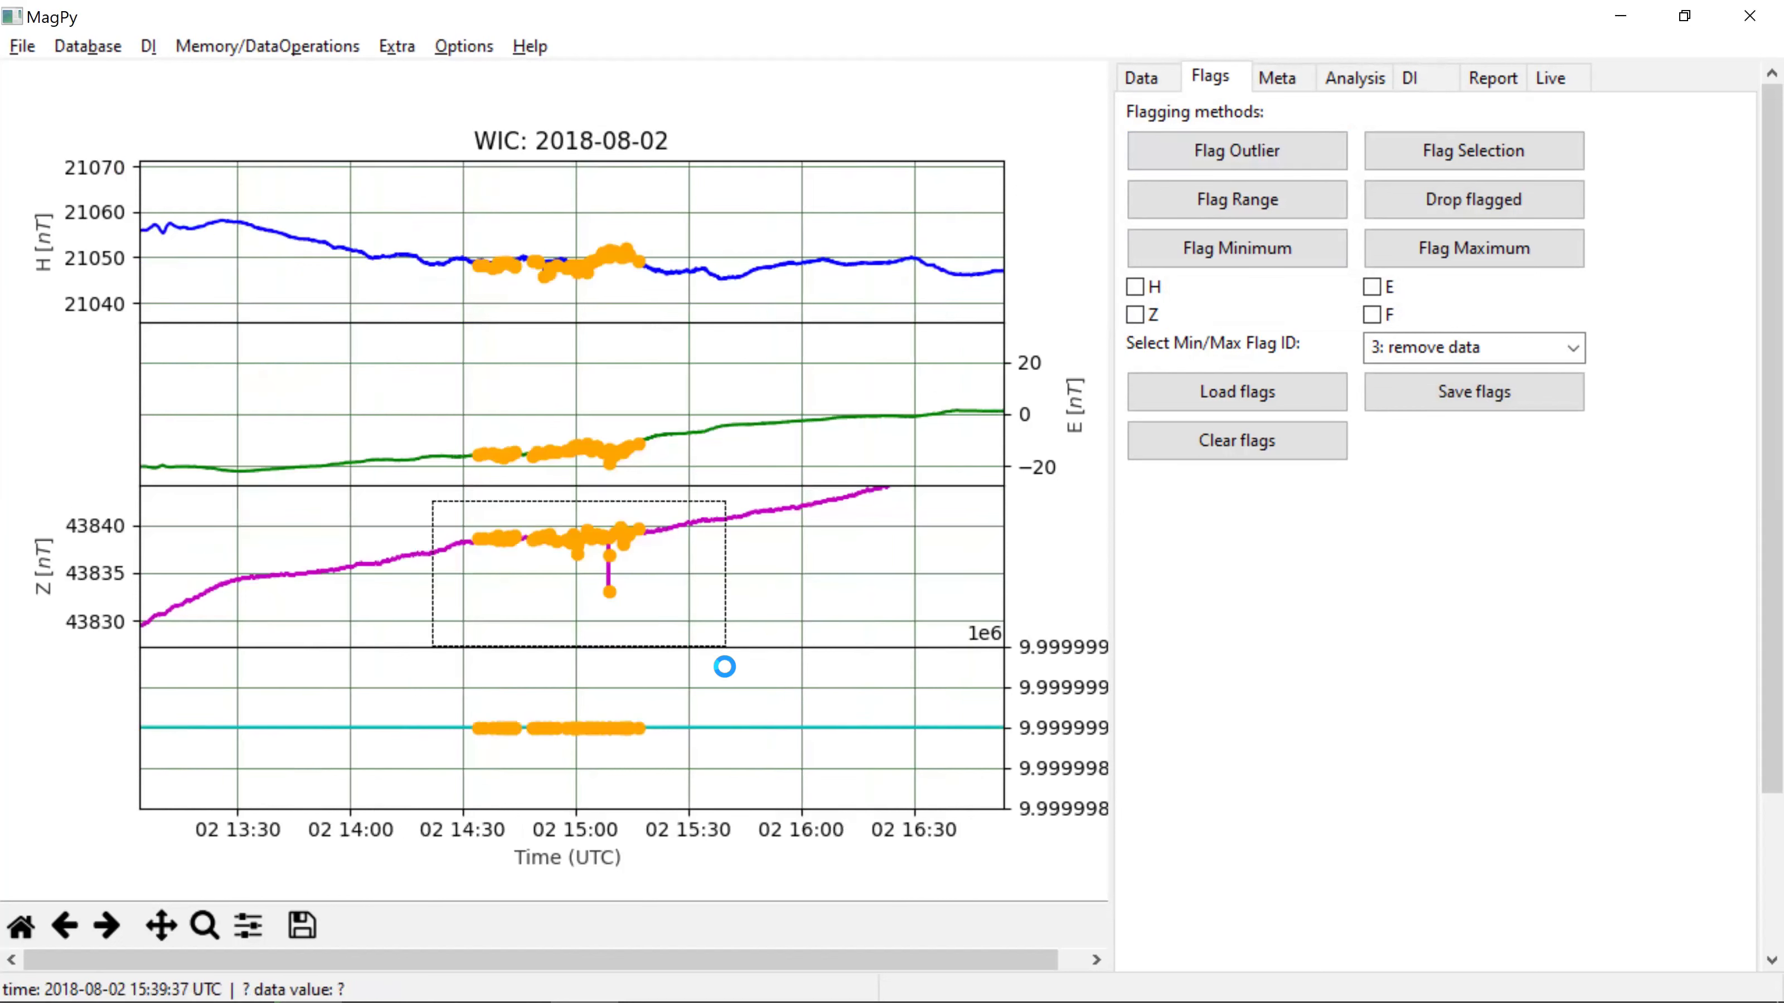
{"action": "left_click_drag", "start_coordinate": [233, 490], "coordinate": [837, 626]}
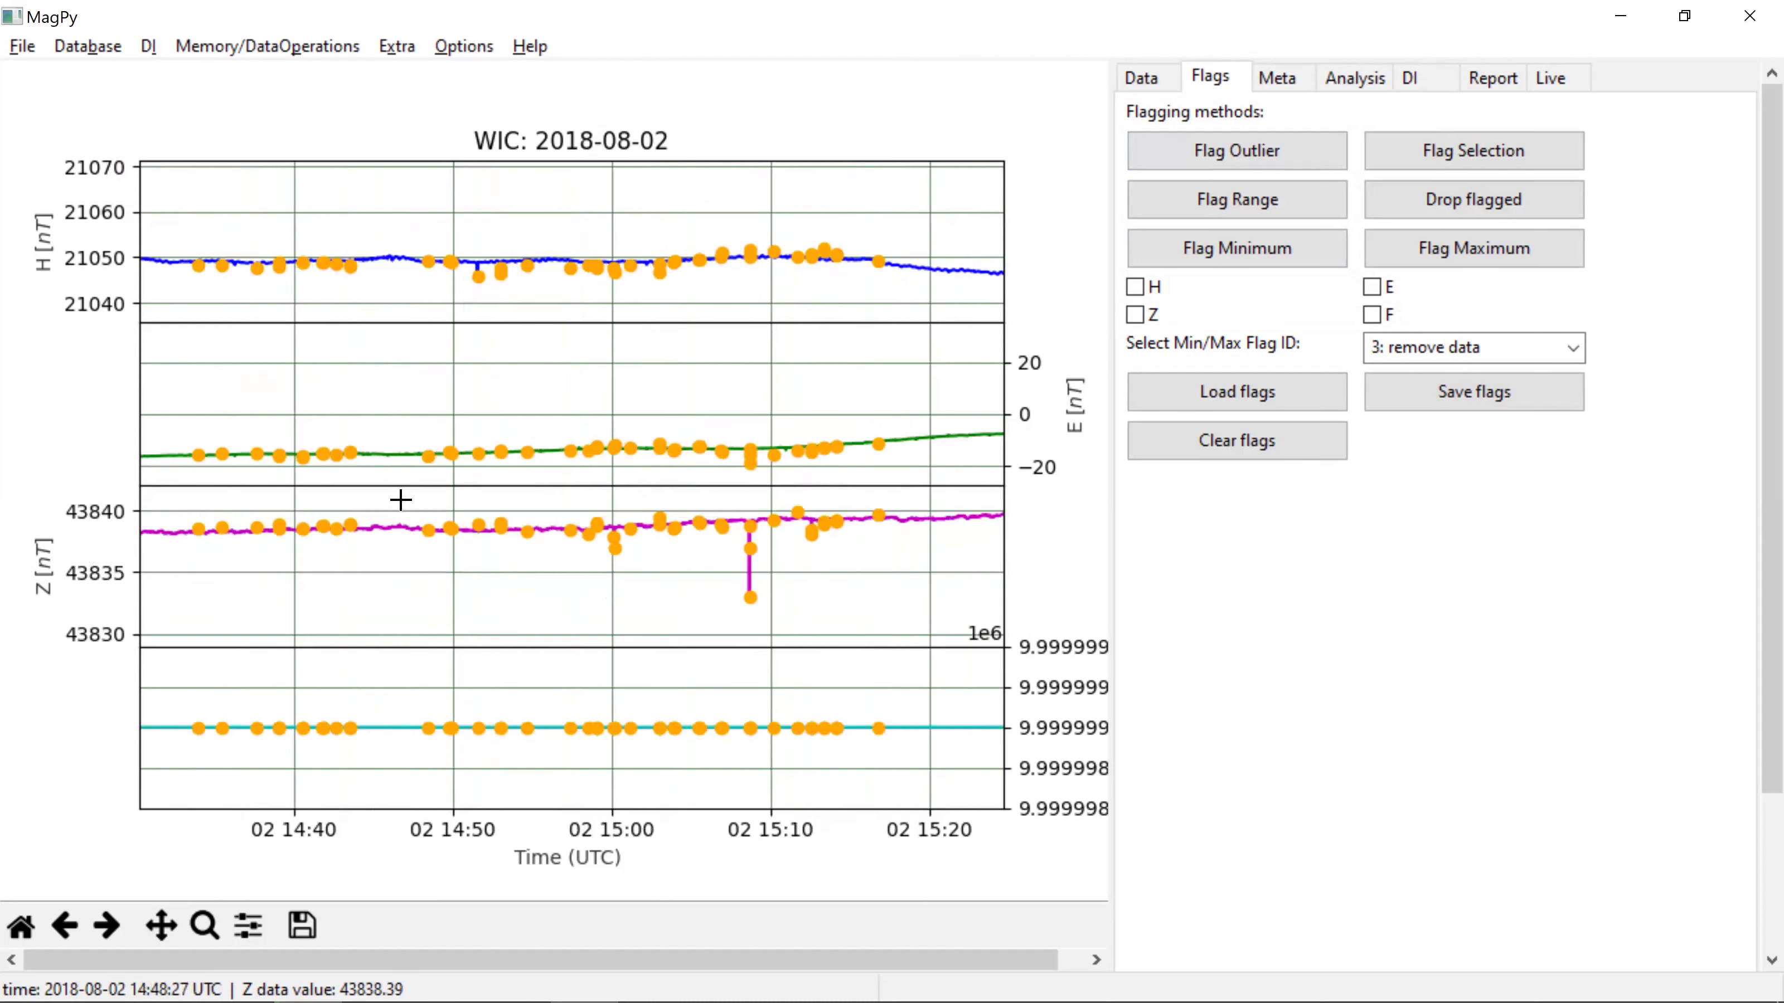
{"action": "left_click_drag", "start_coordinate": [175, 491], "coordinate": [909, 615]}
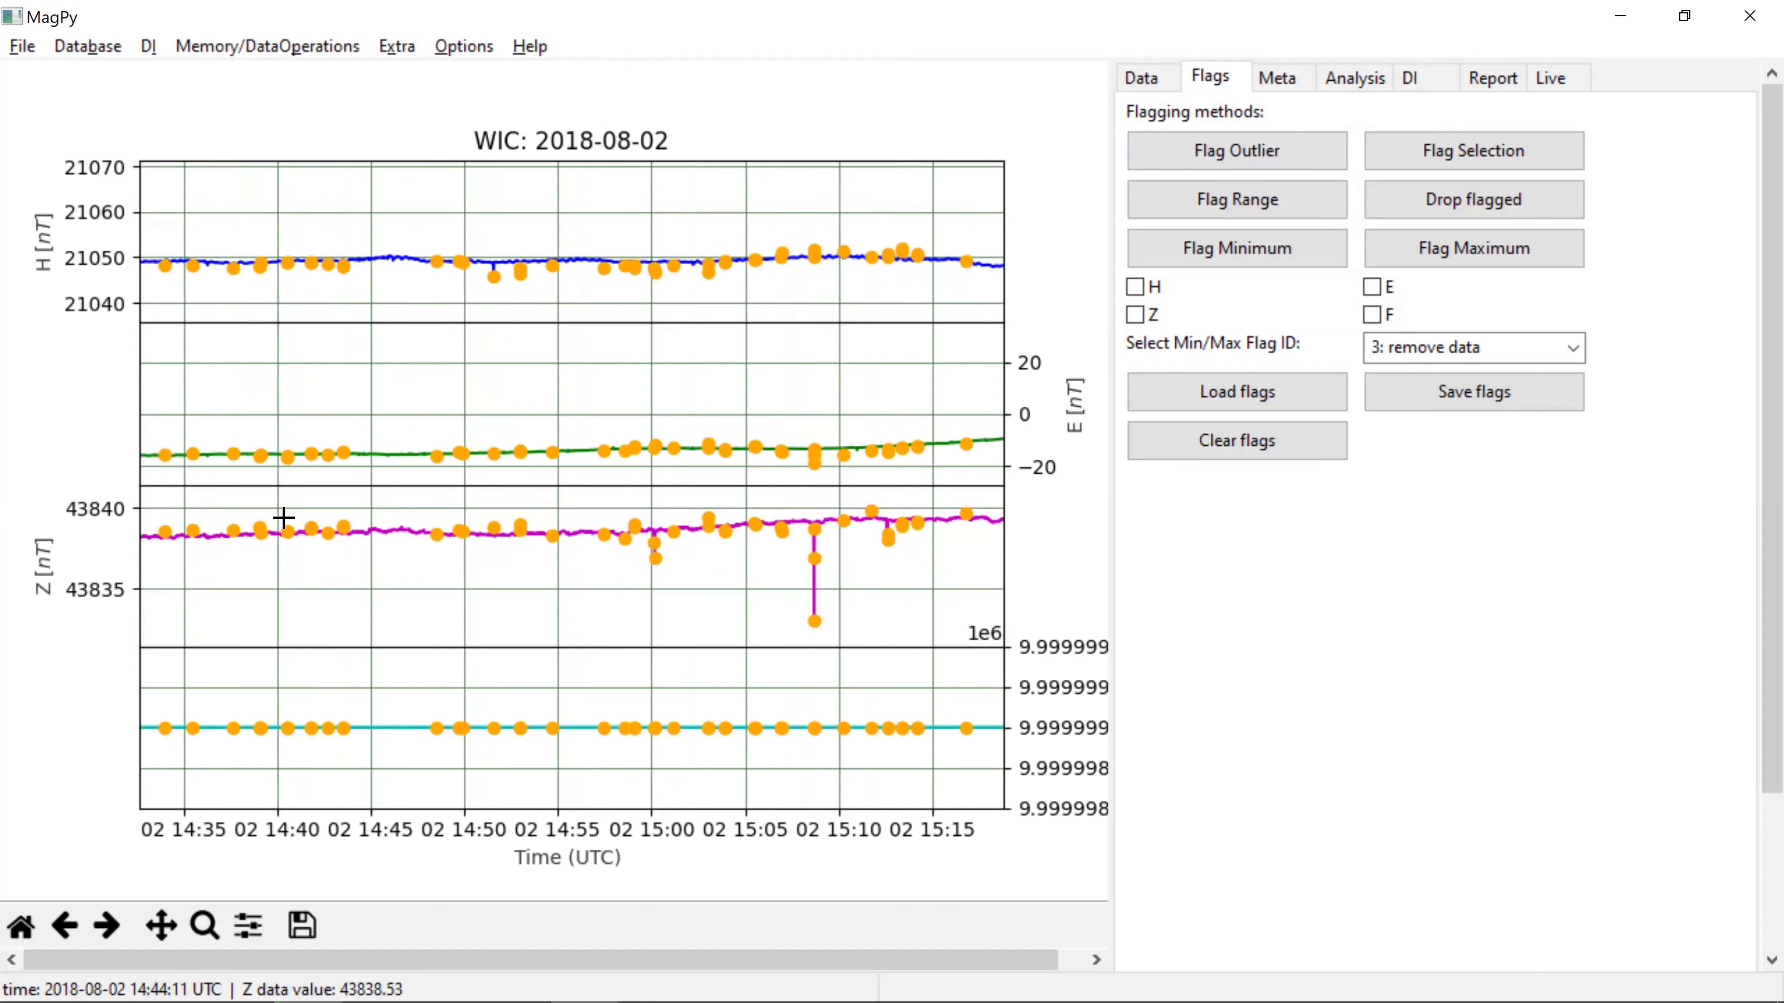
{"action": "left_click_drag", "start_coordinate": [442, 548], "coordinate": [499, 567]}
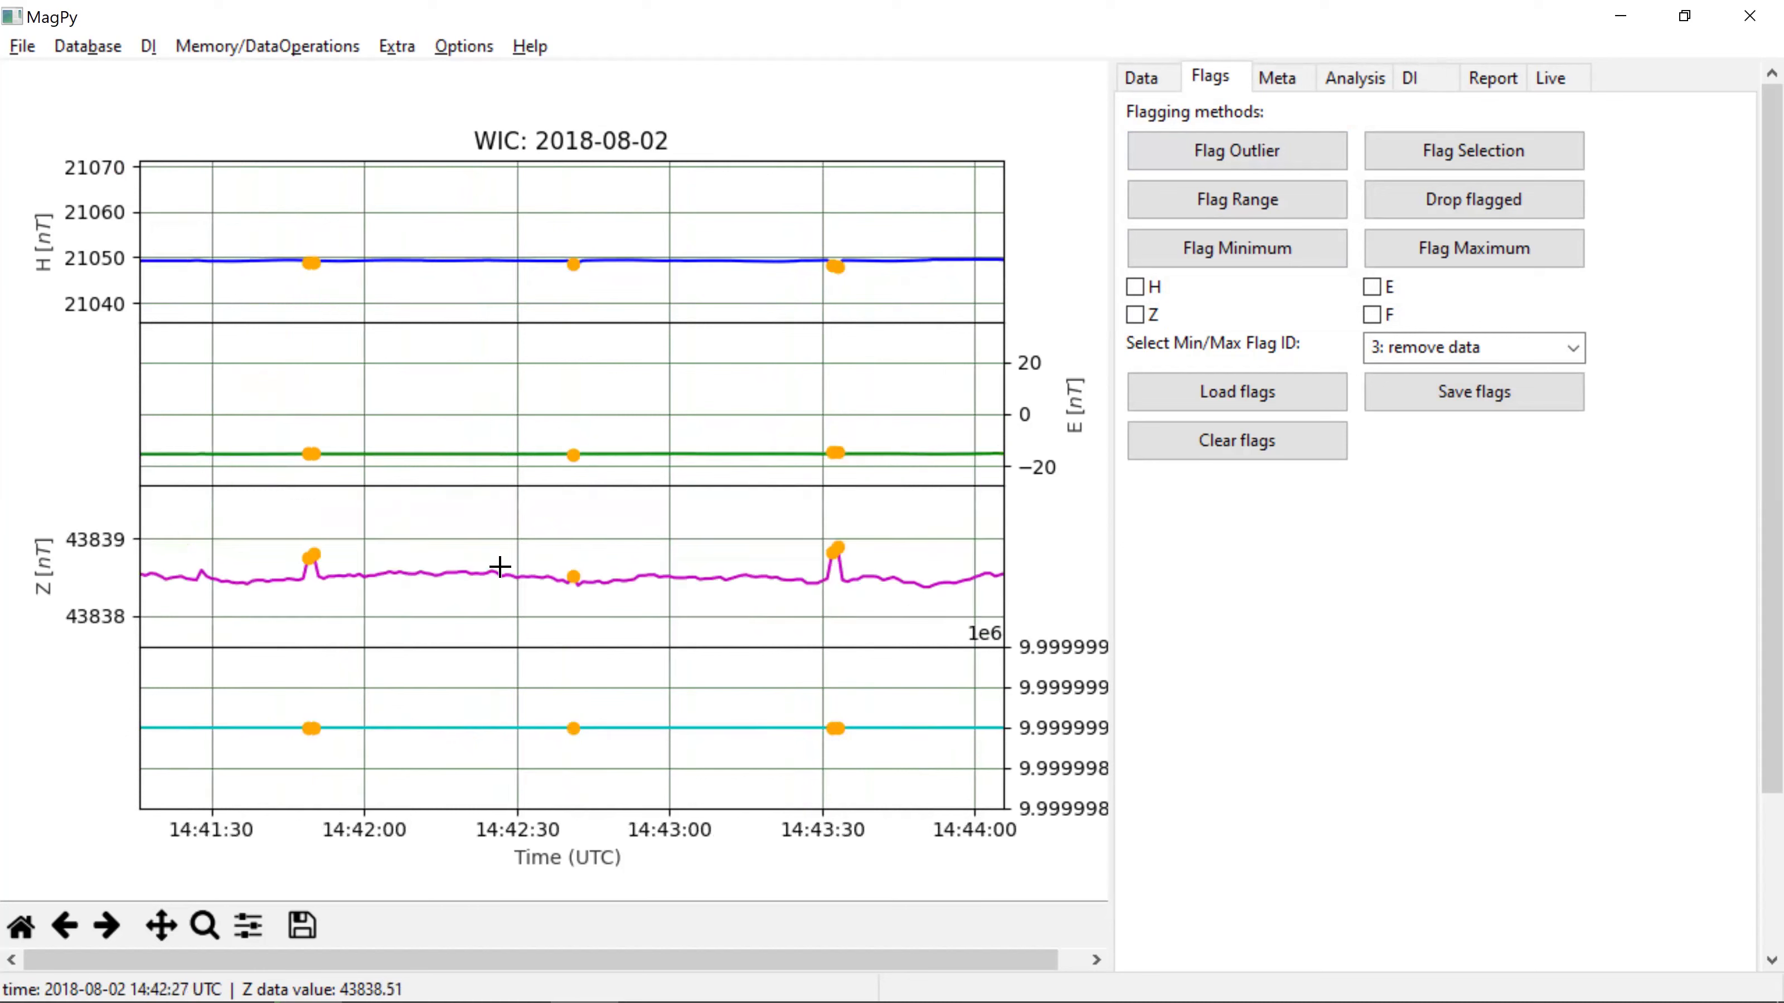
{"action": "left_click_drag", "start_coordinate": [813, 618], "coordinate": [927, 626]}
{"action": "left_click_drag", "start_coordinate": [169, 490], "coordinate": [963, 632]}
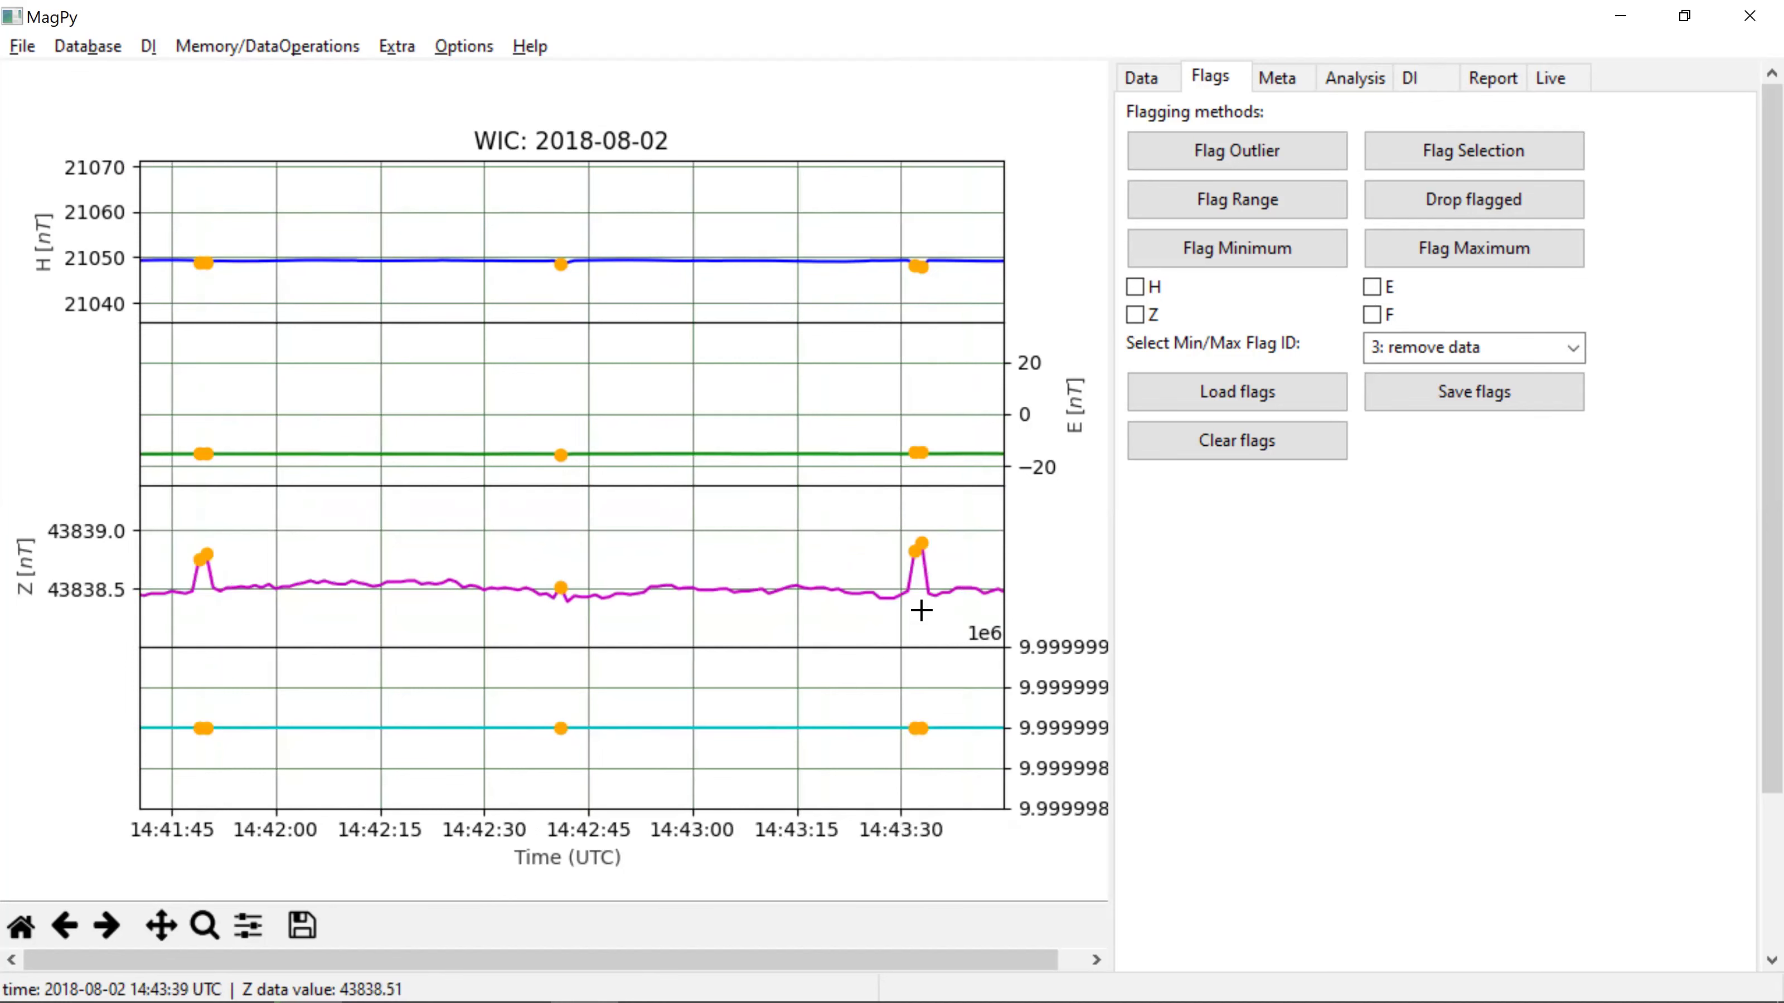
{"action": "left_click", "coordinate": [1145, 78]}
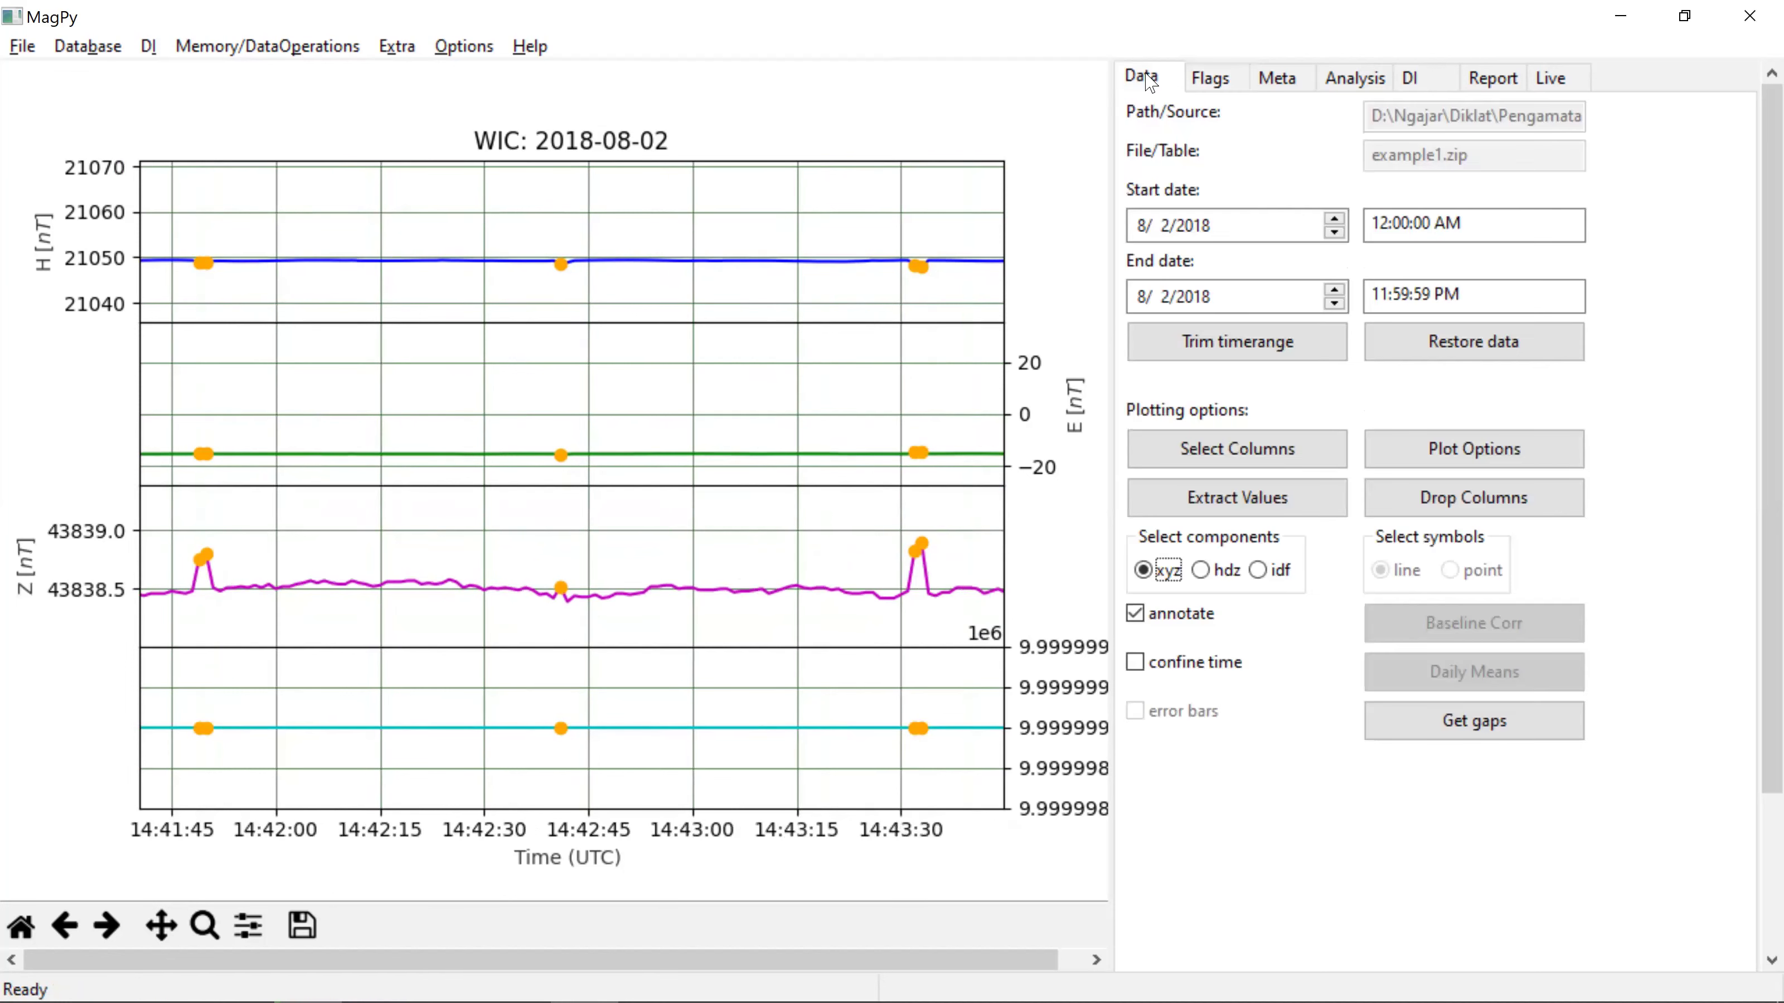
{"action": "left_click", "coordinate": [1211, 79]}
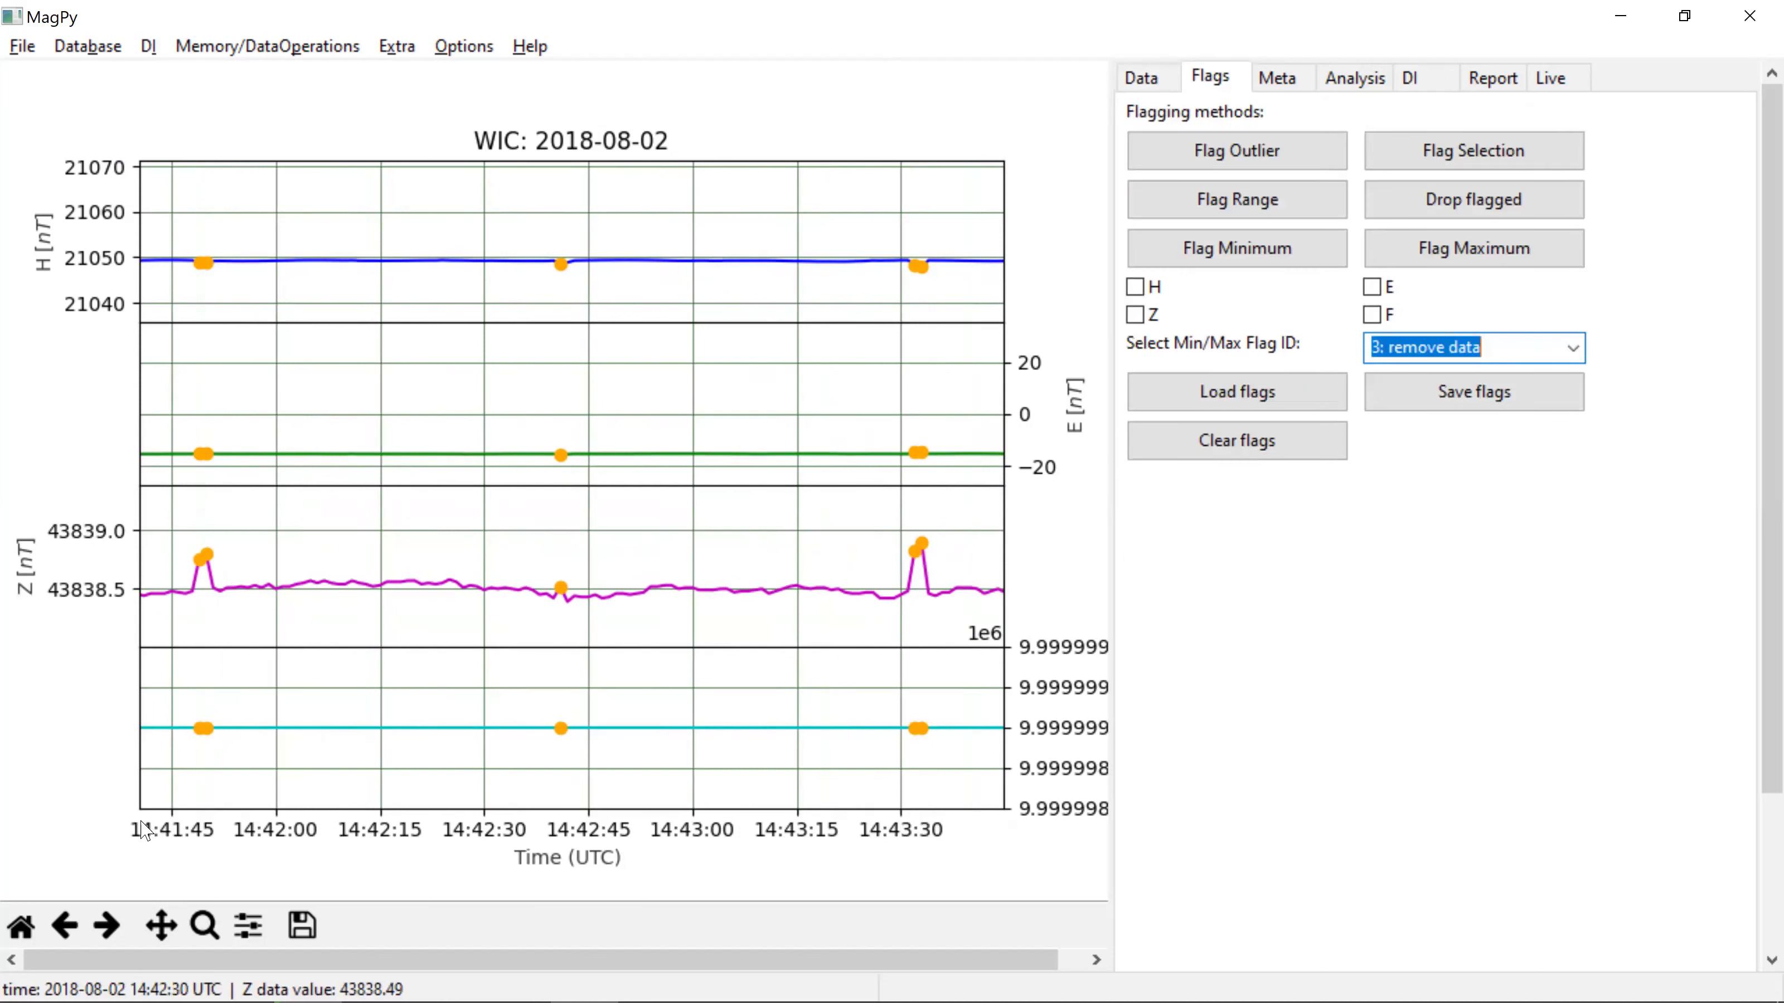
{"action": "left_click", "coordinate": [20, 926]}
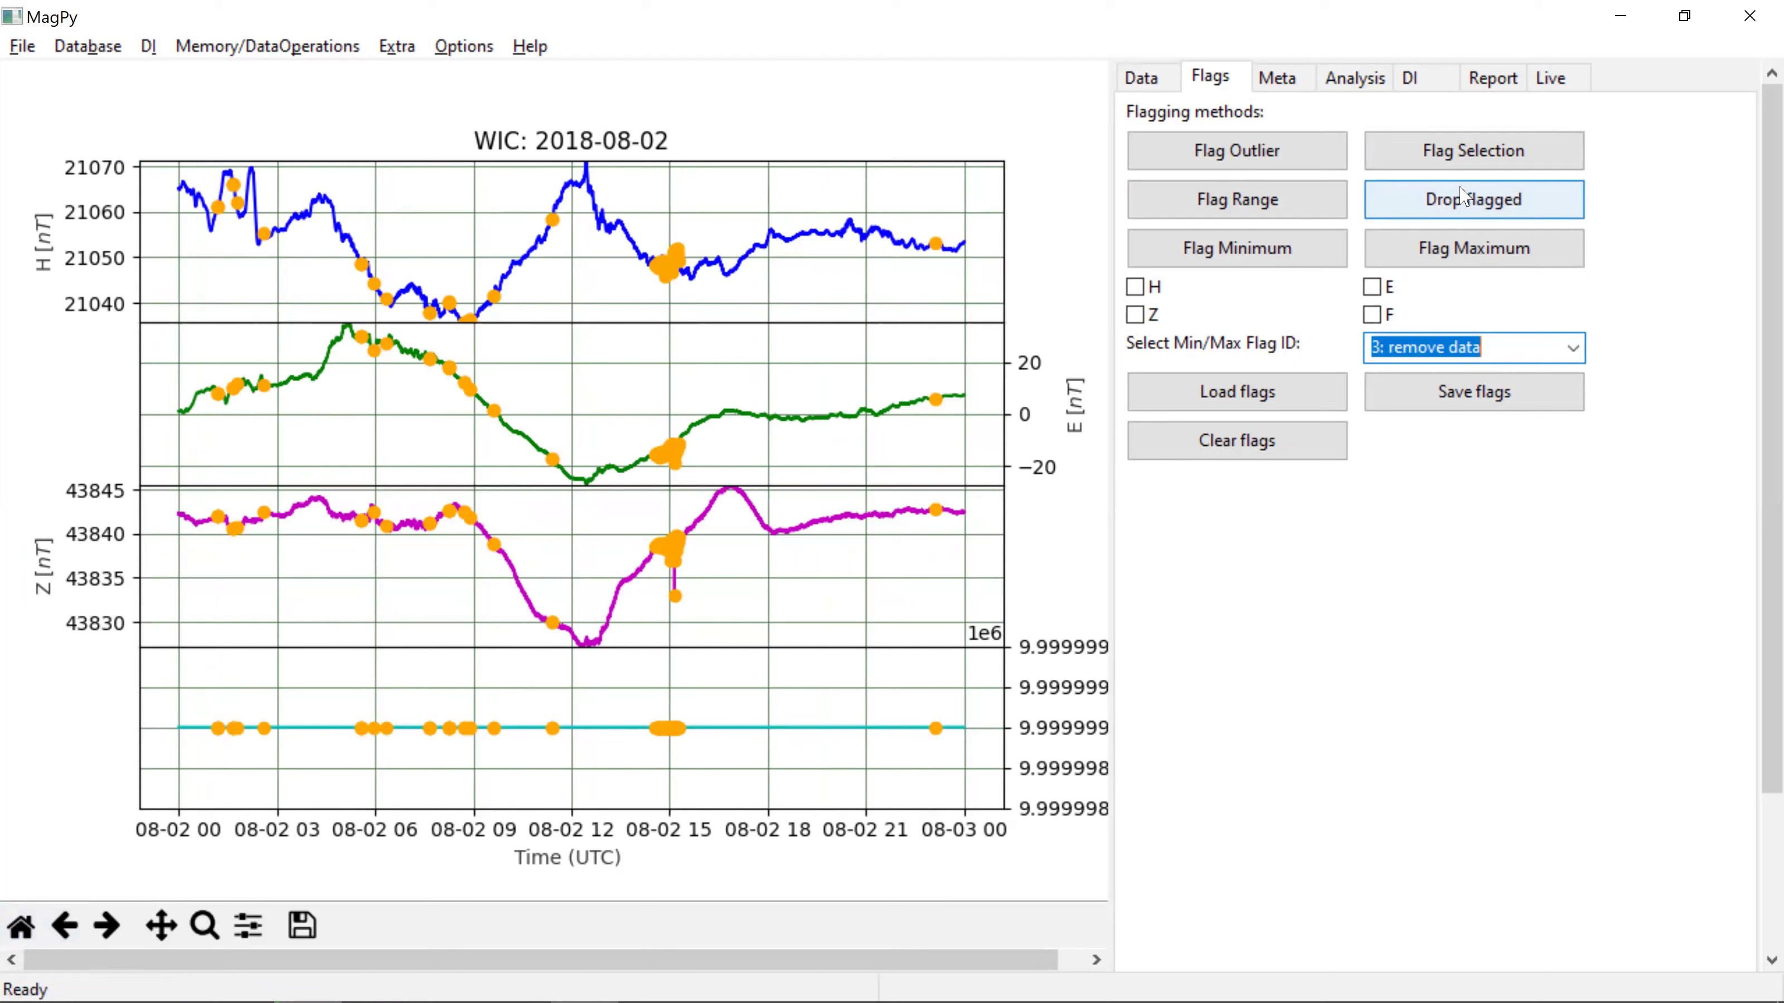
Step: Start saving the outlier flags to a file, choosing recipe1_flags.json in the Test Data Magpy folder as the target
{"action": "left_click", "coordinate": [1475, 397]}
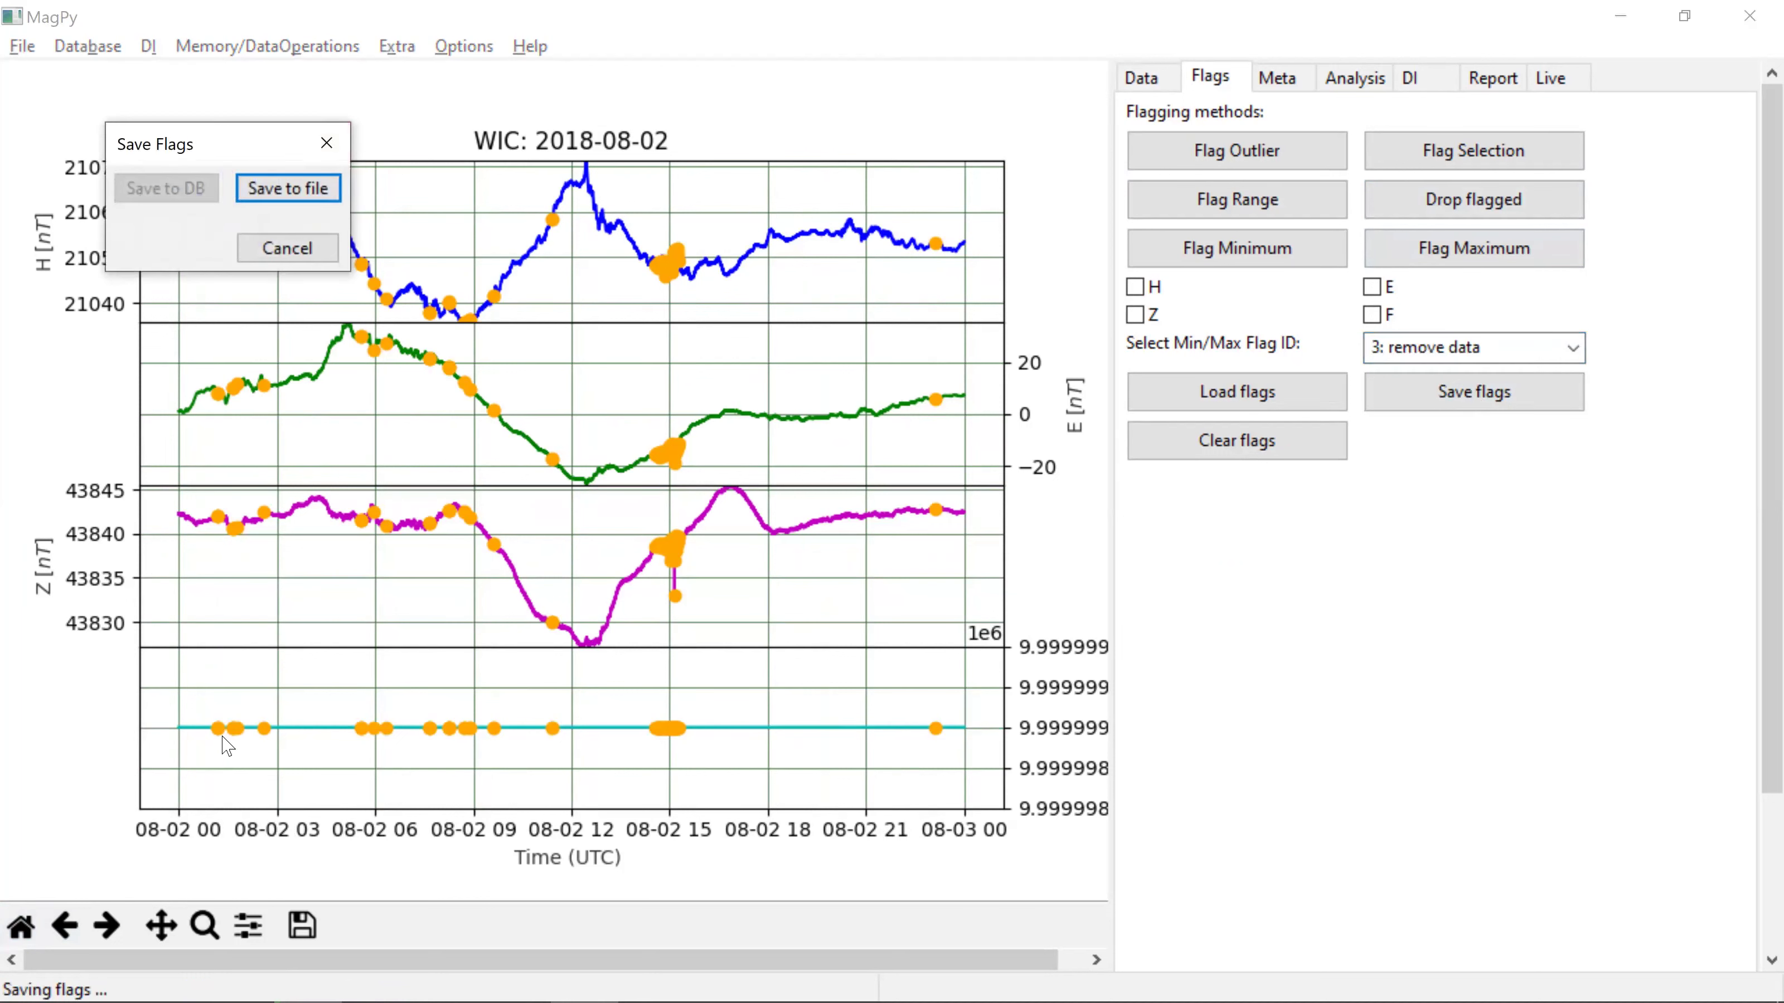
{"action": "left_click", "coordinate": [320, 188]}
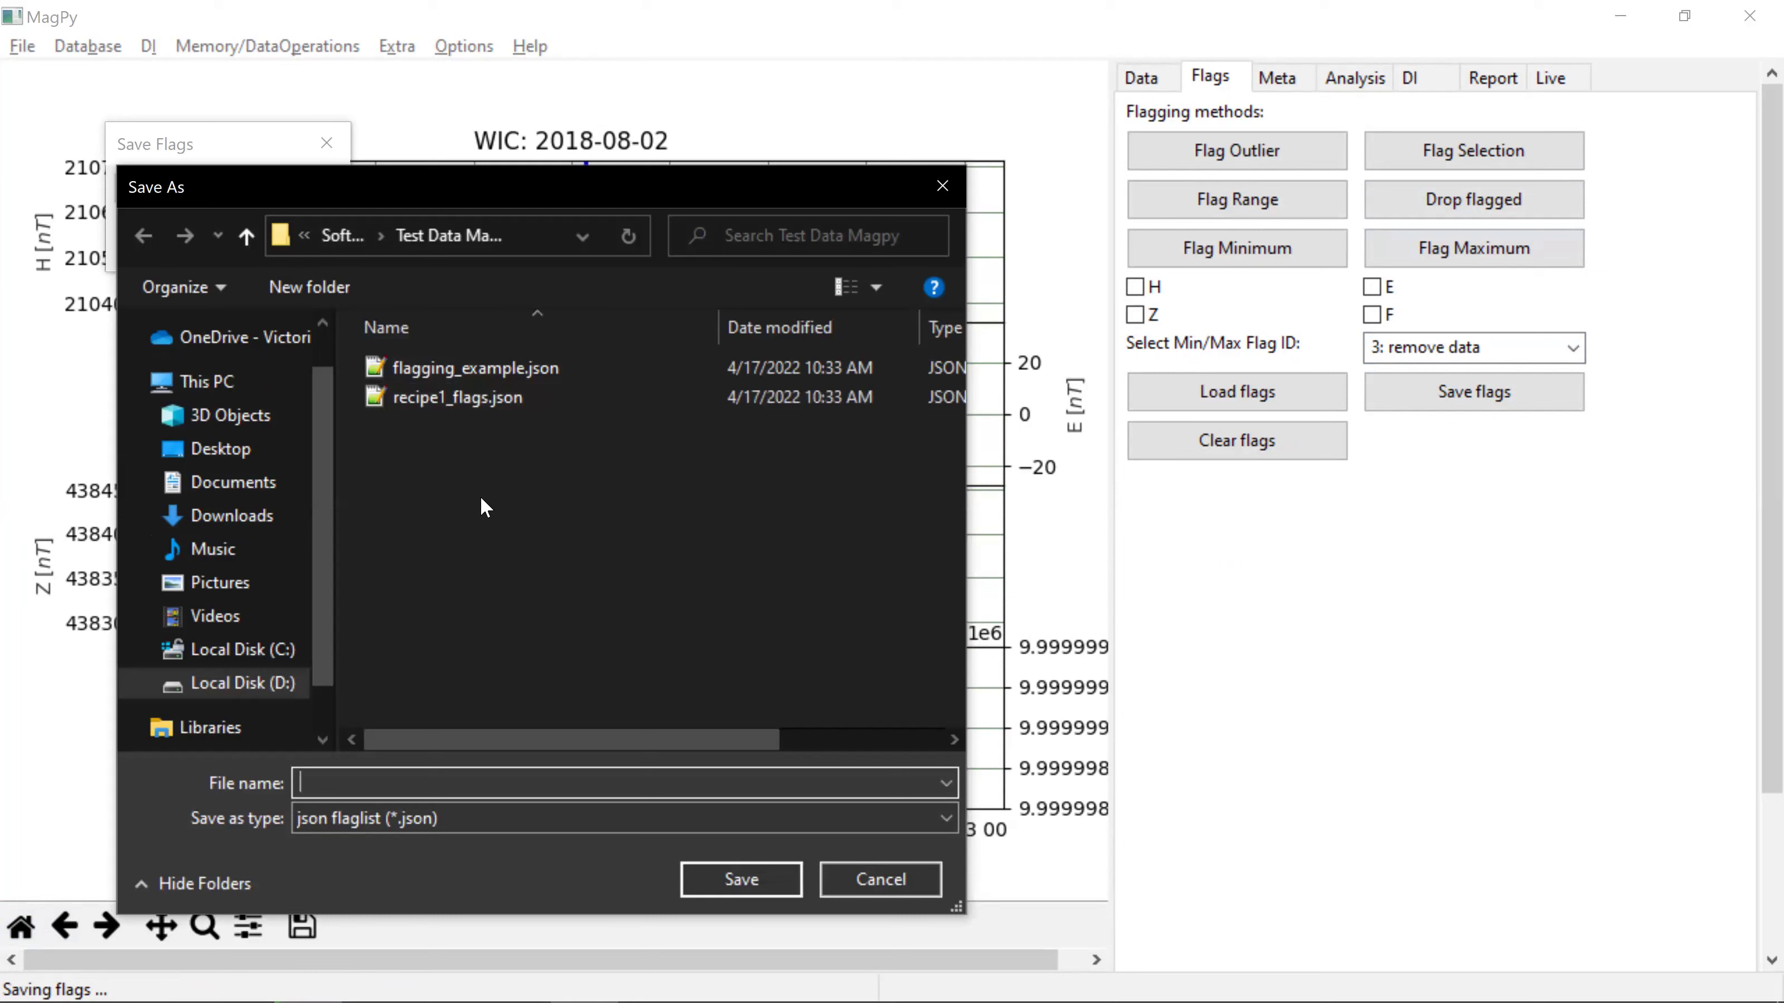
{"action": "left_click", "coordinate": [444, 394]}
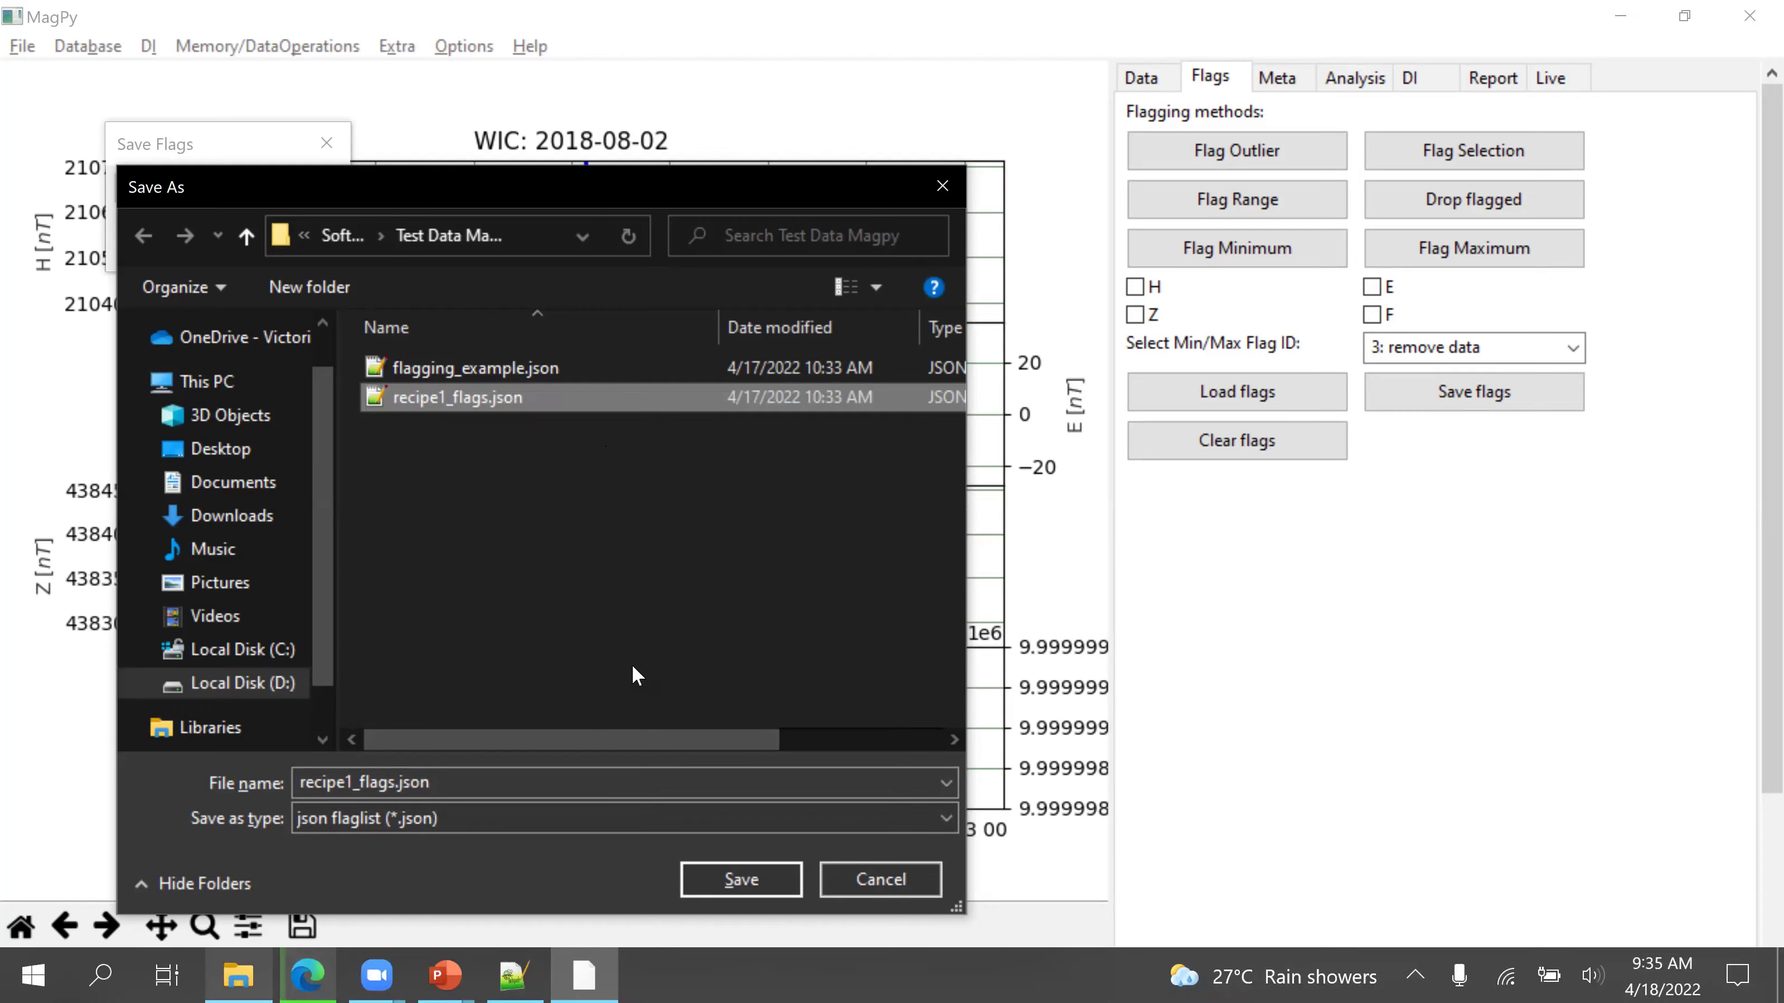
Step: Switch to File Explorer and make a backup copy of the Test Data Magpy folder inside the Software folder
{"action": "left_click", "coordinate": [243, 977]}
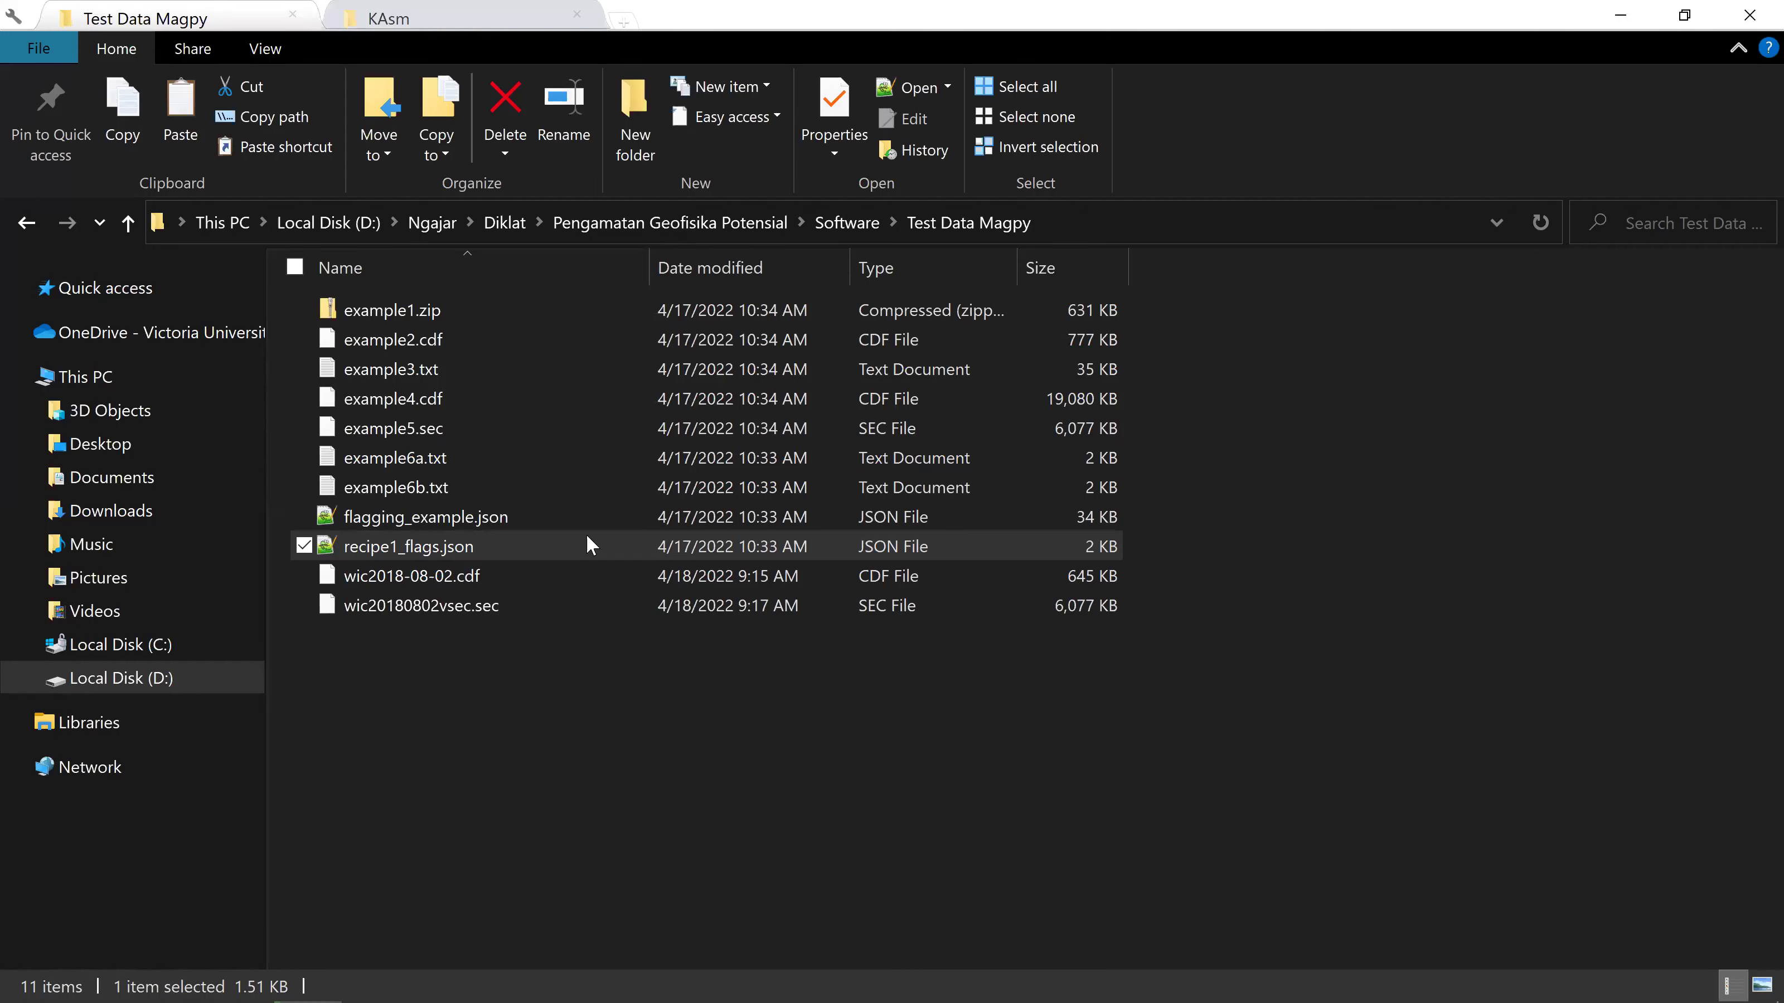
{"action": "left_click", "coordinate": [843, 223]}
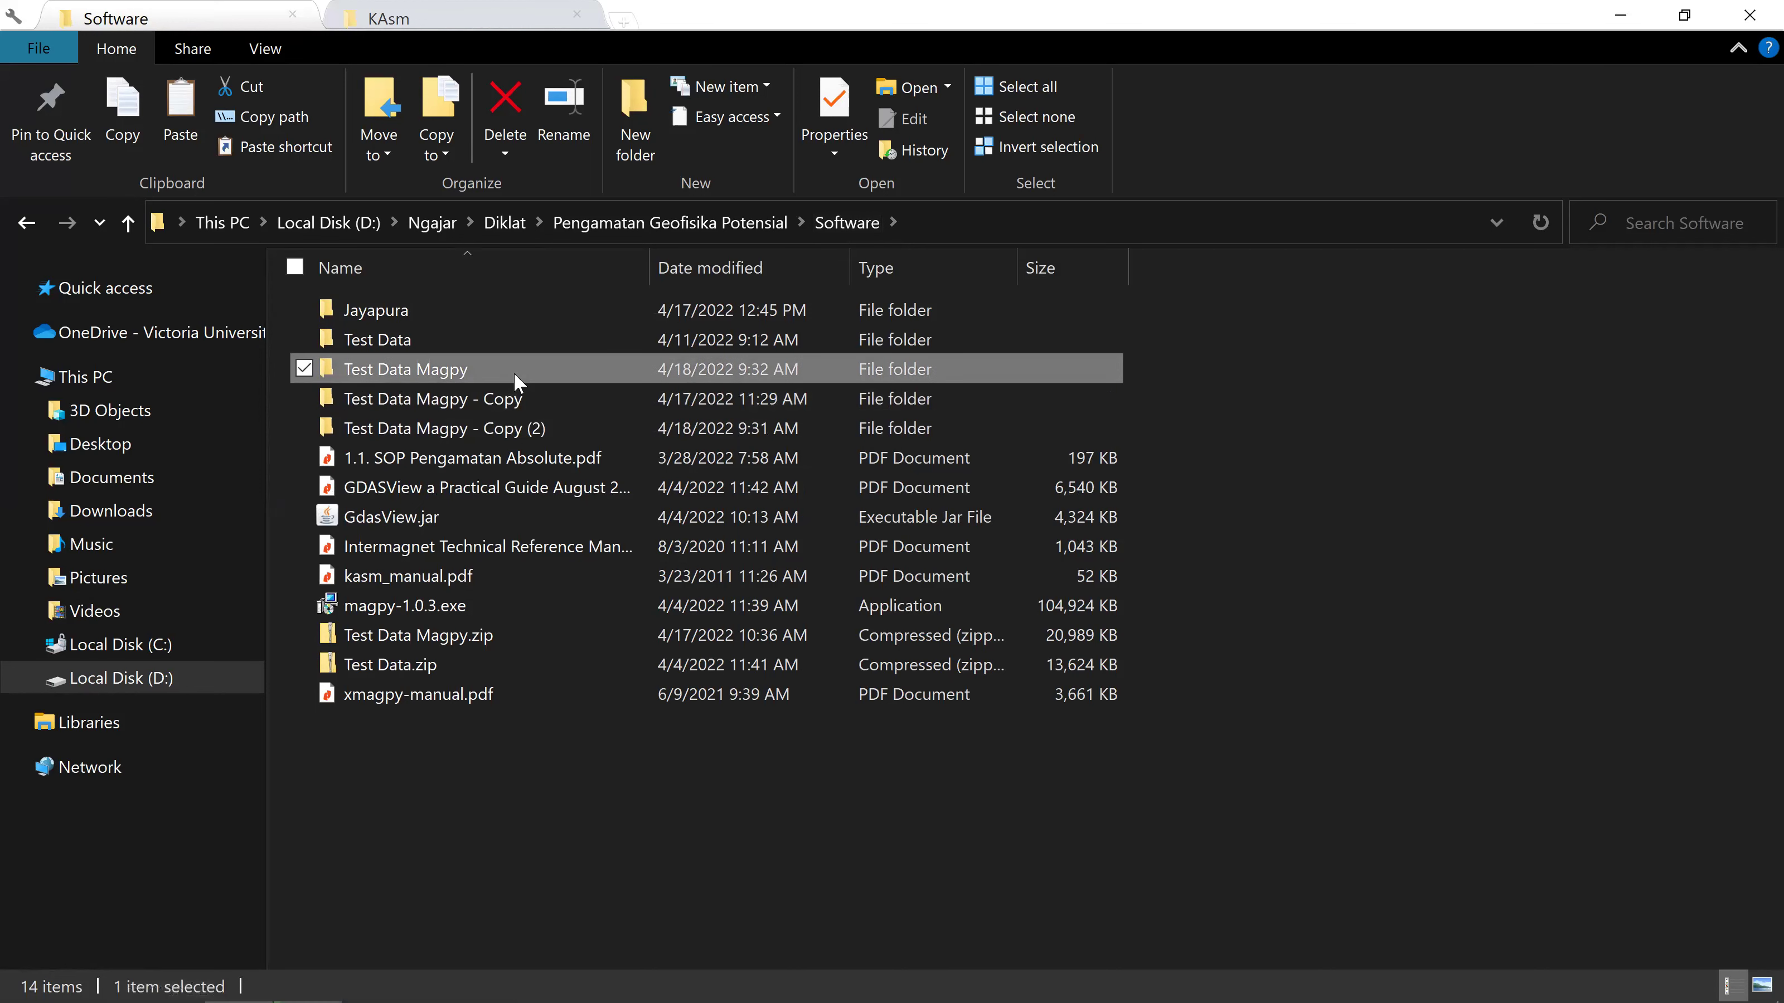
{"action": "key", "text": "ctrl+v"}
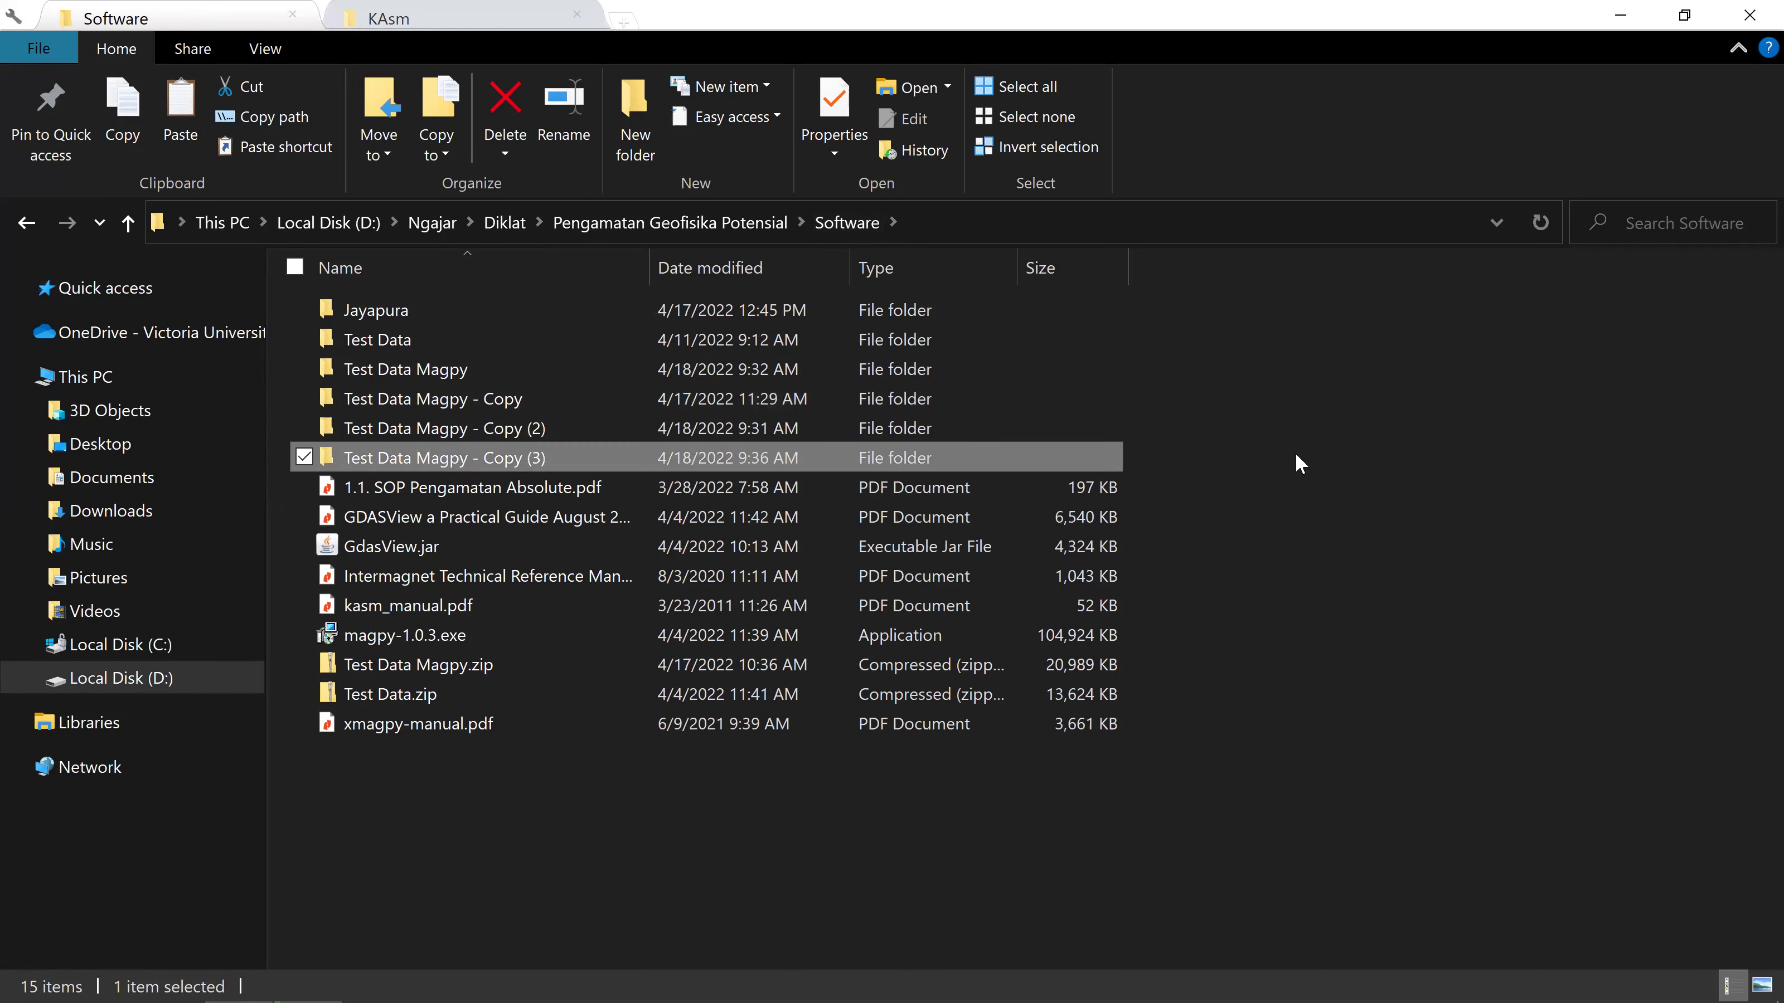
Step: Switch back to MagPy, save the flags over the existing recipe1_flags.json, and drop the flagged data from the time series
{"action": "key", "text": "alt+Tab"}
{"action": "left_click", "coordinate": [694, 447]}
{"action": "left_click", "coordinate": [742, 880]}
{"action": "left_click", "coordinate": [956, 515]}
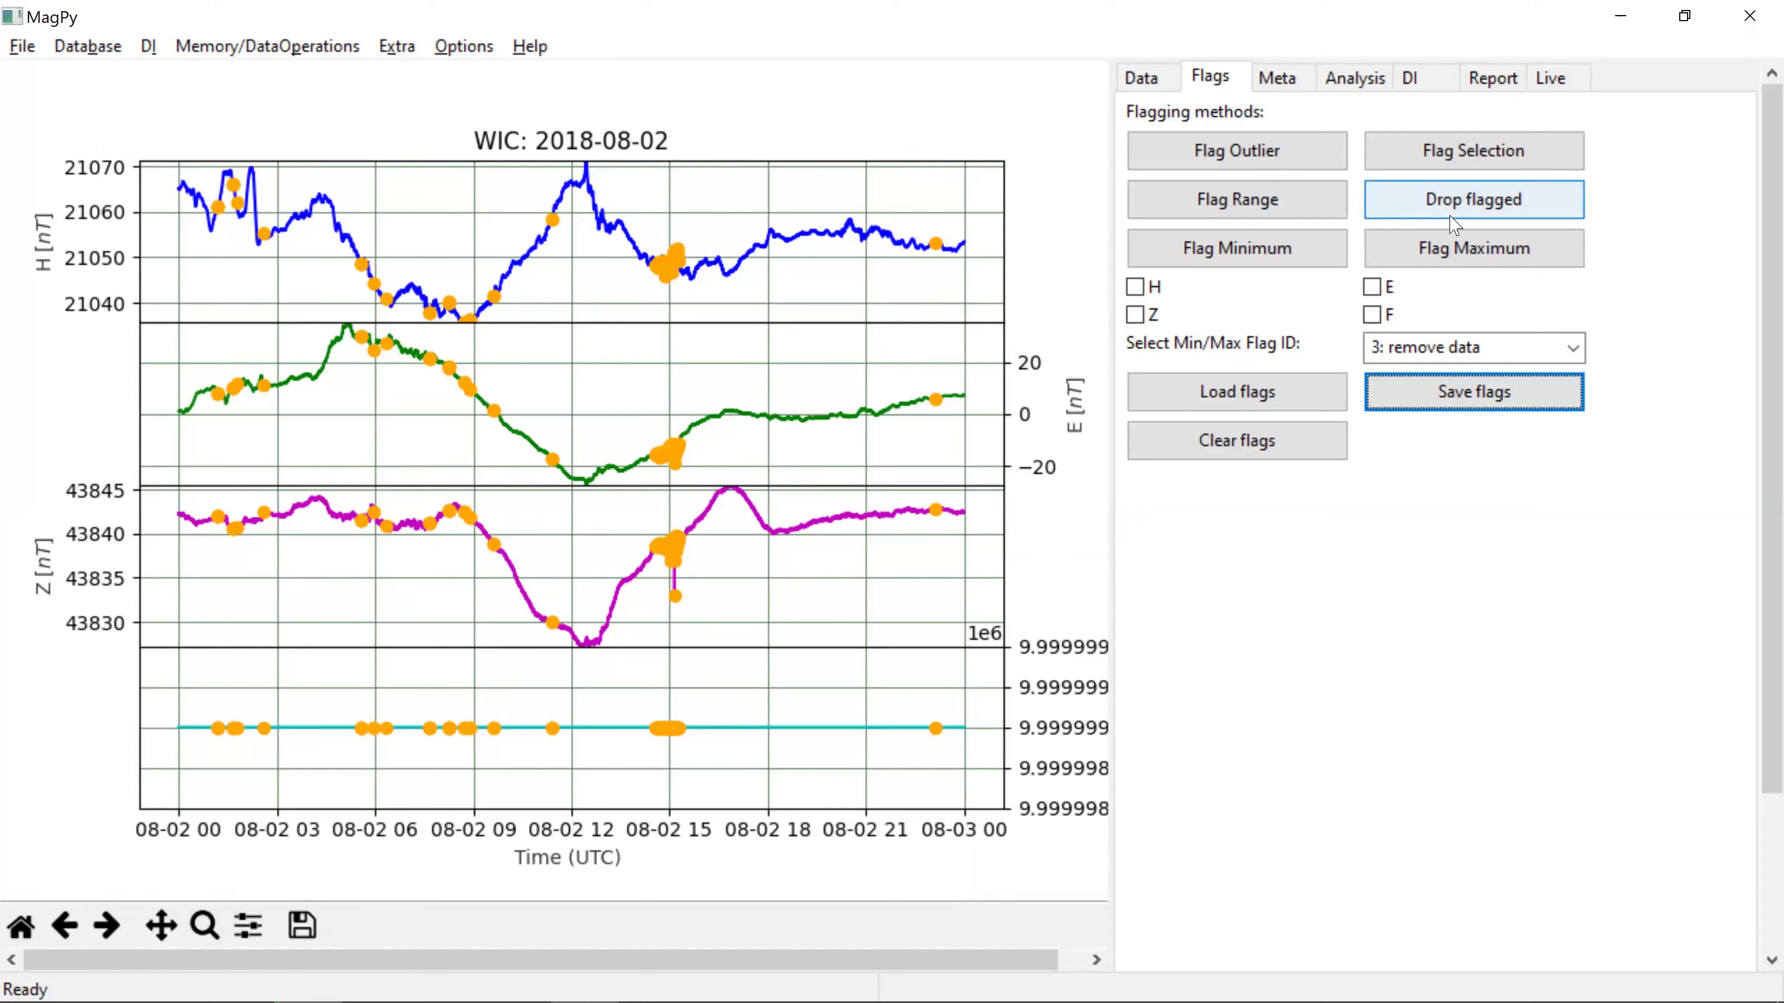
{"action": "left_click", "coordinate": [1546, 208]}
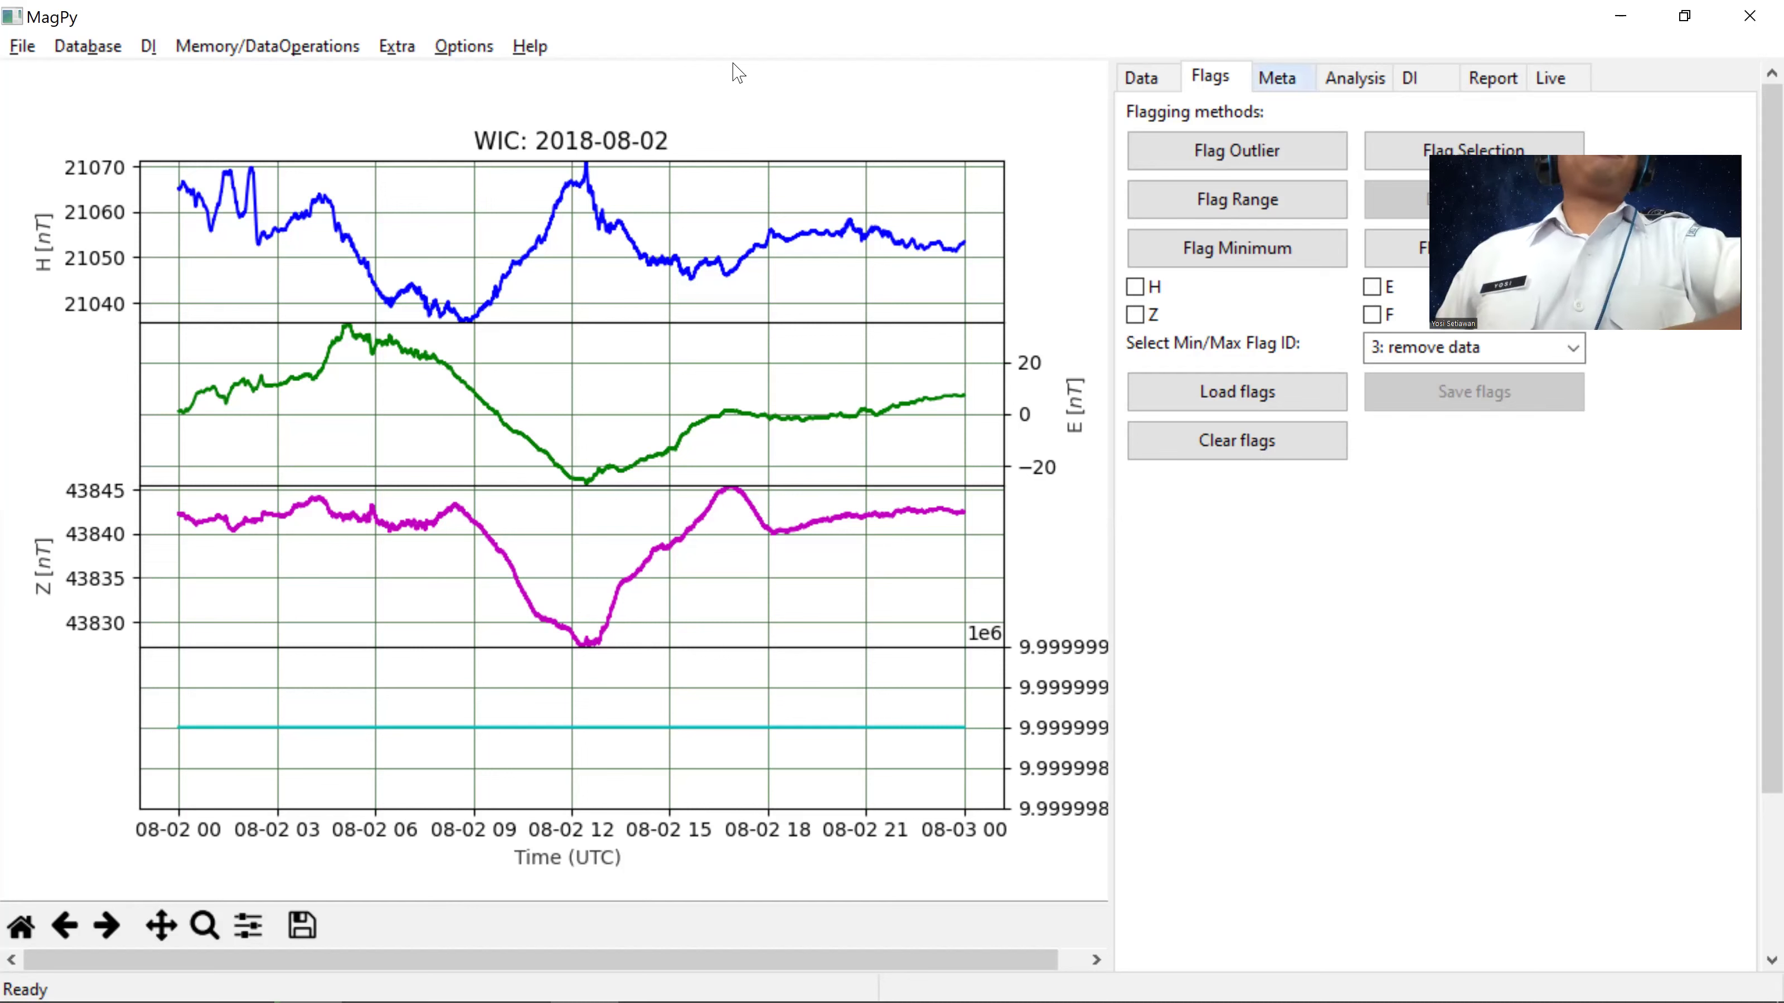
{"action": "left_click", "coordinate": [20, 50]}
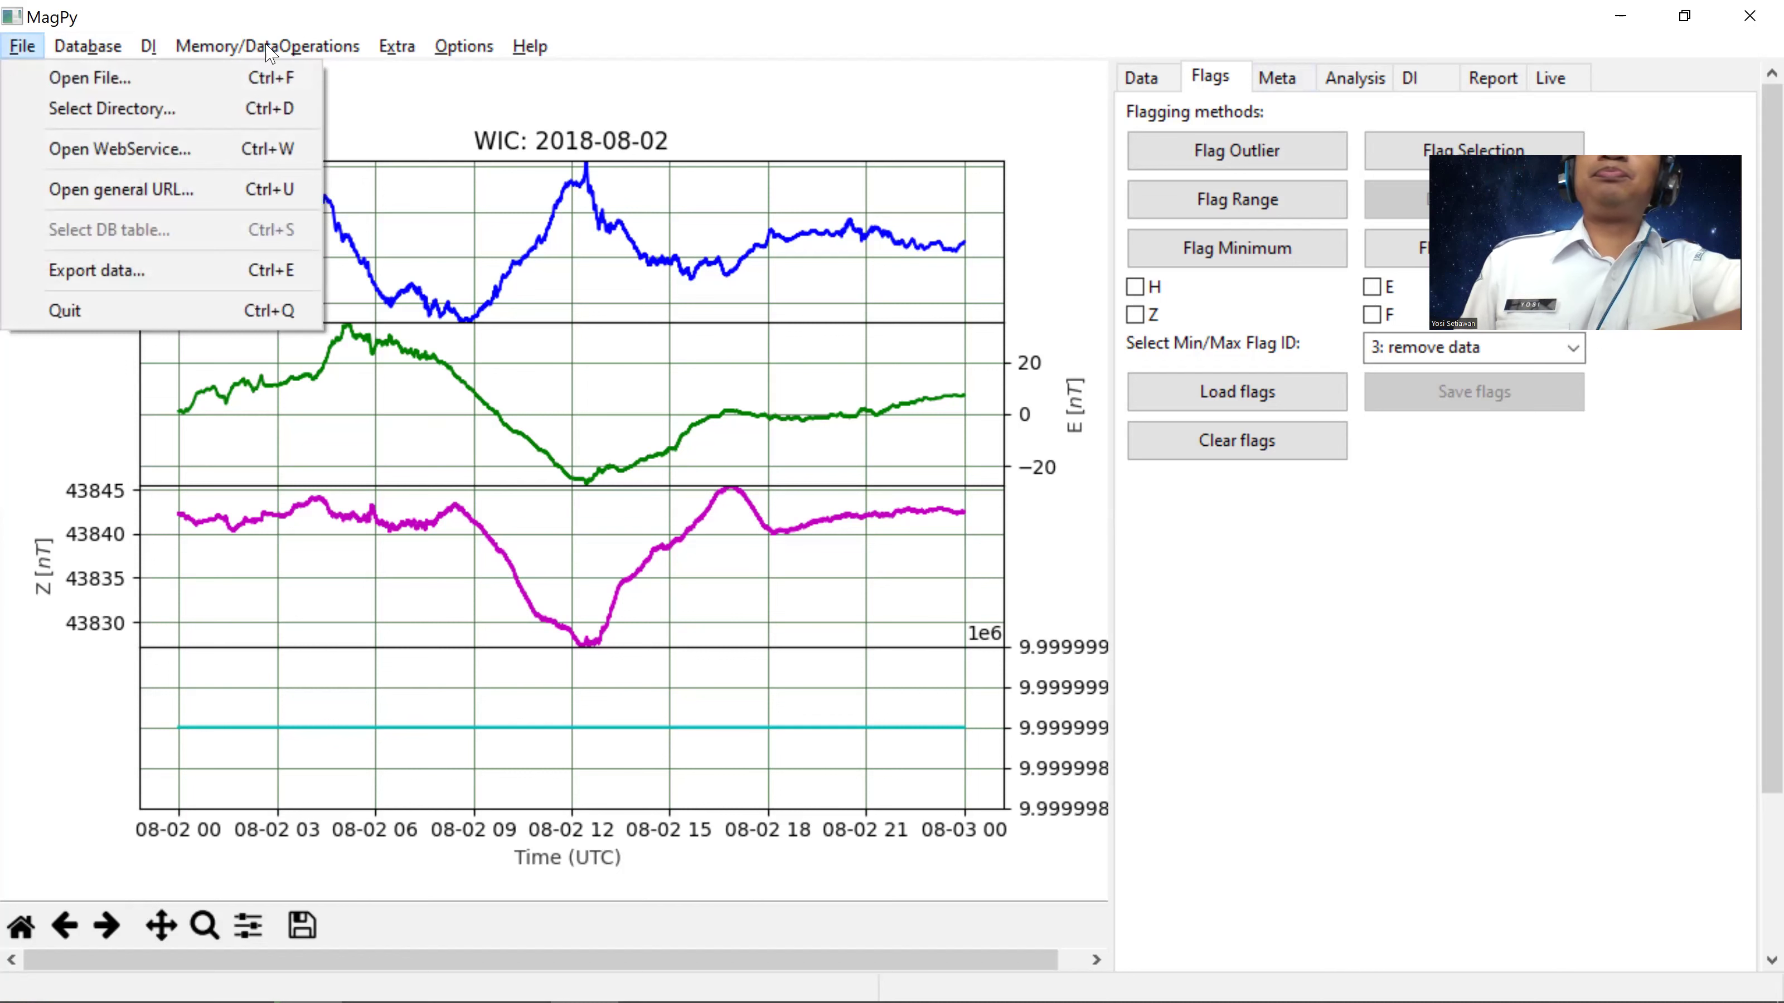
{"action": "mouse_move", "coordinate": [267, 46]}
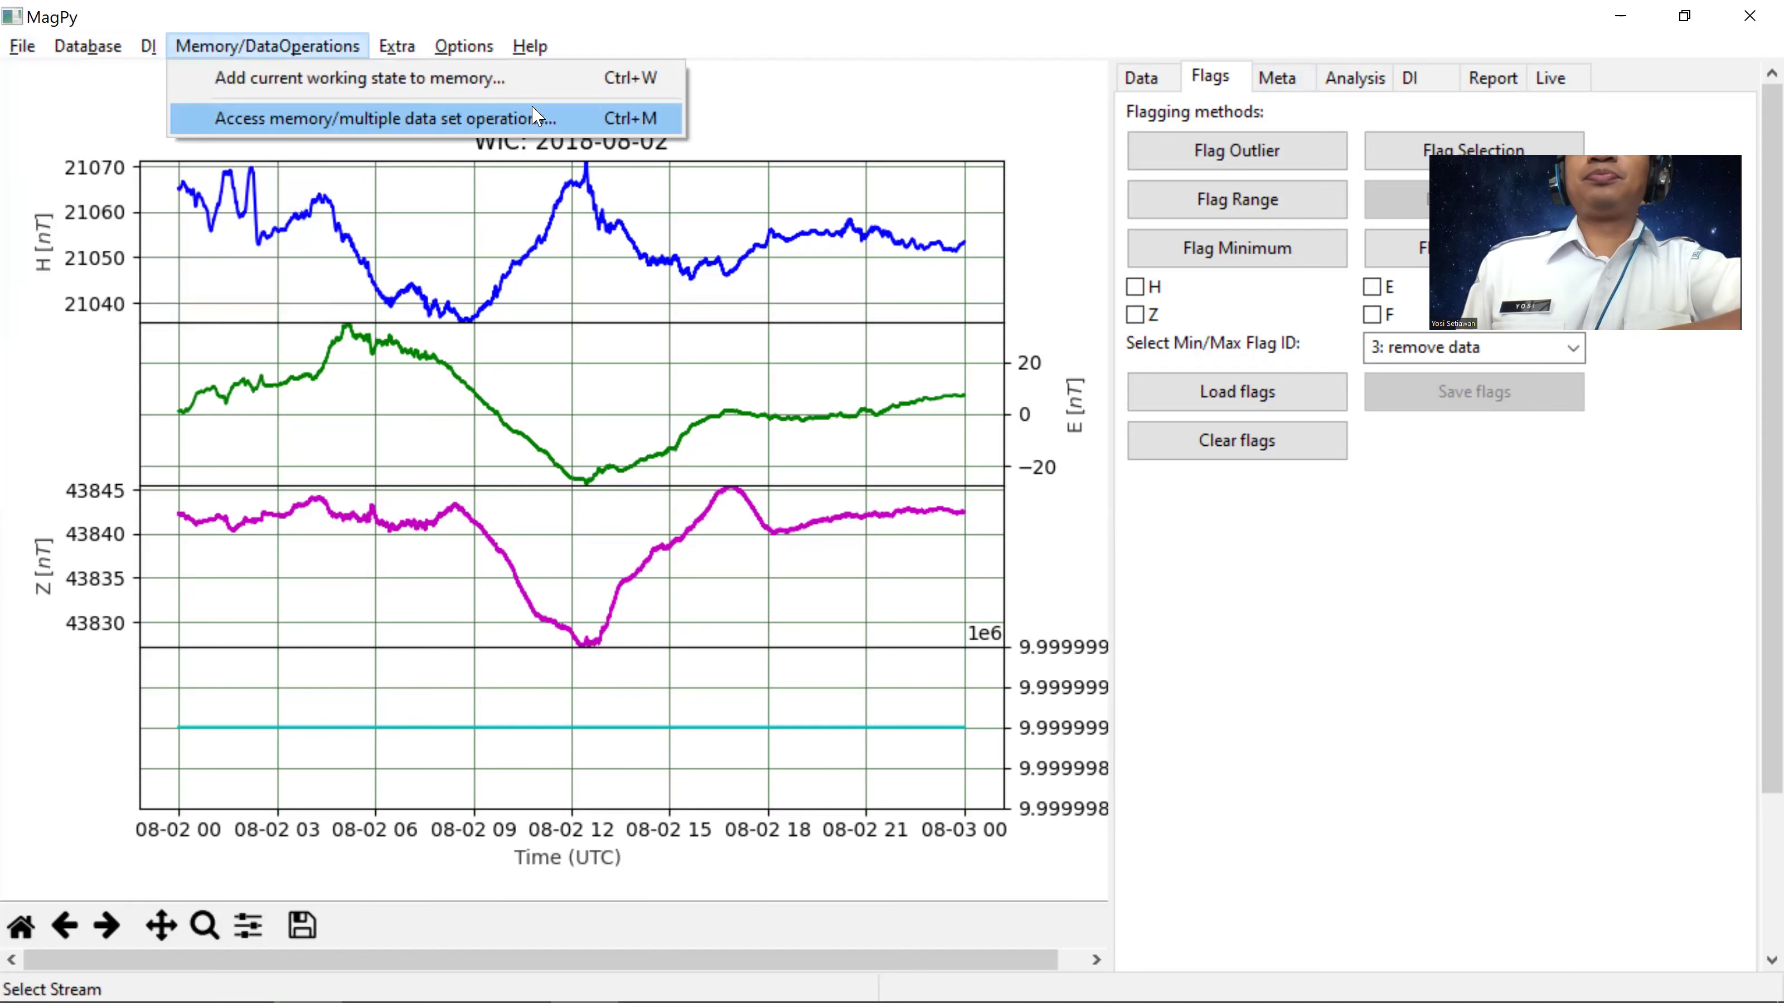
{"action": "left_click", "coordinate": [709, 10]}
{"action": "left_click", "coordinate": [464, 46]}
{"action": "mouse_move", "coordinate": [421, 53]}
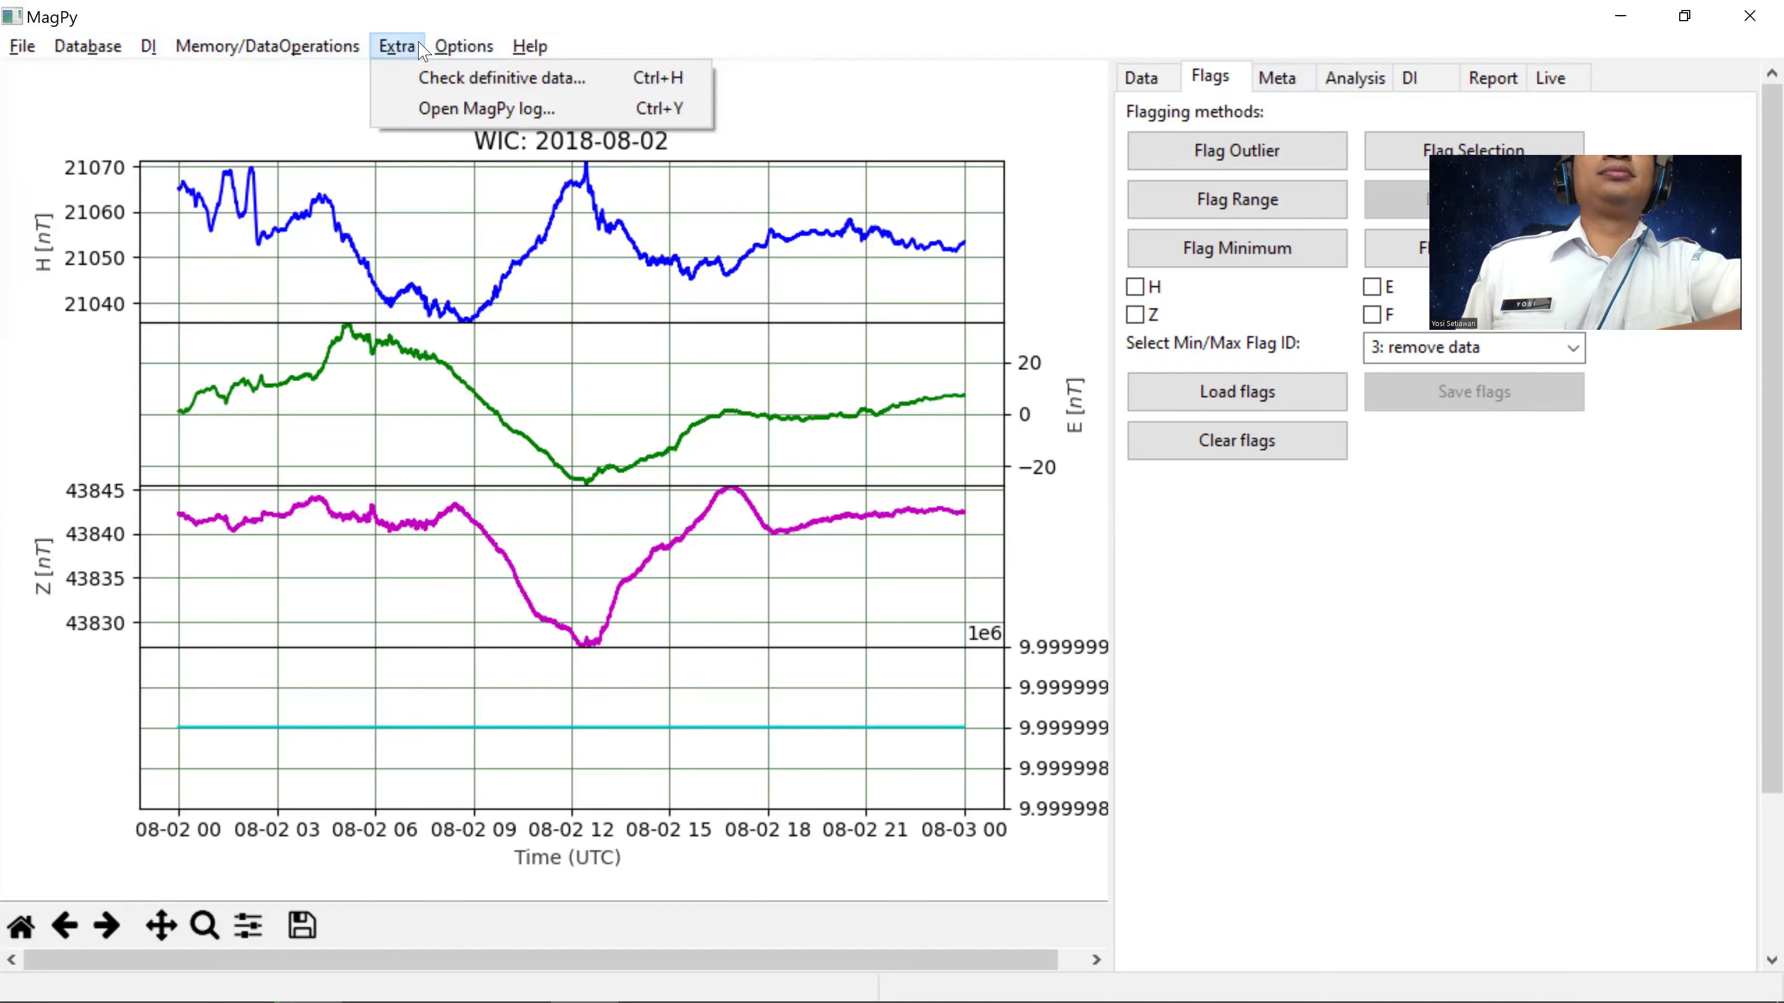
{"action": "mouse_move", "coordinate": [541, 51]}
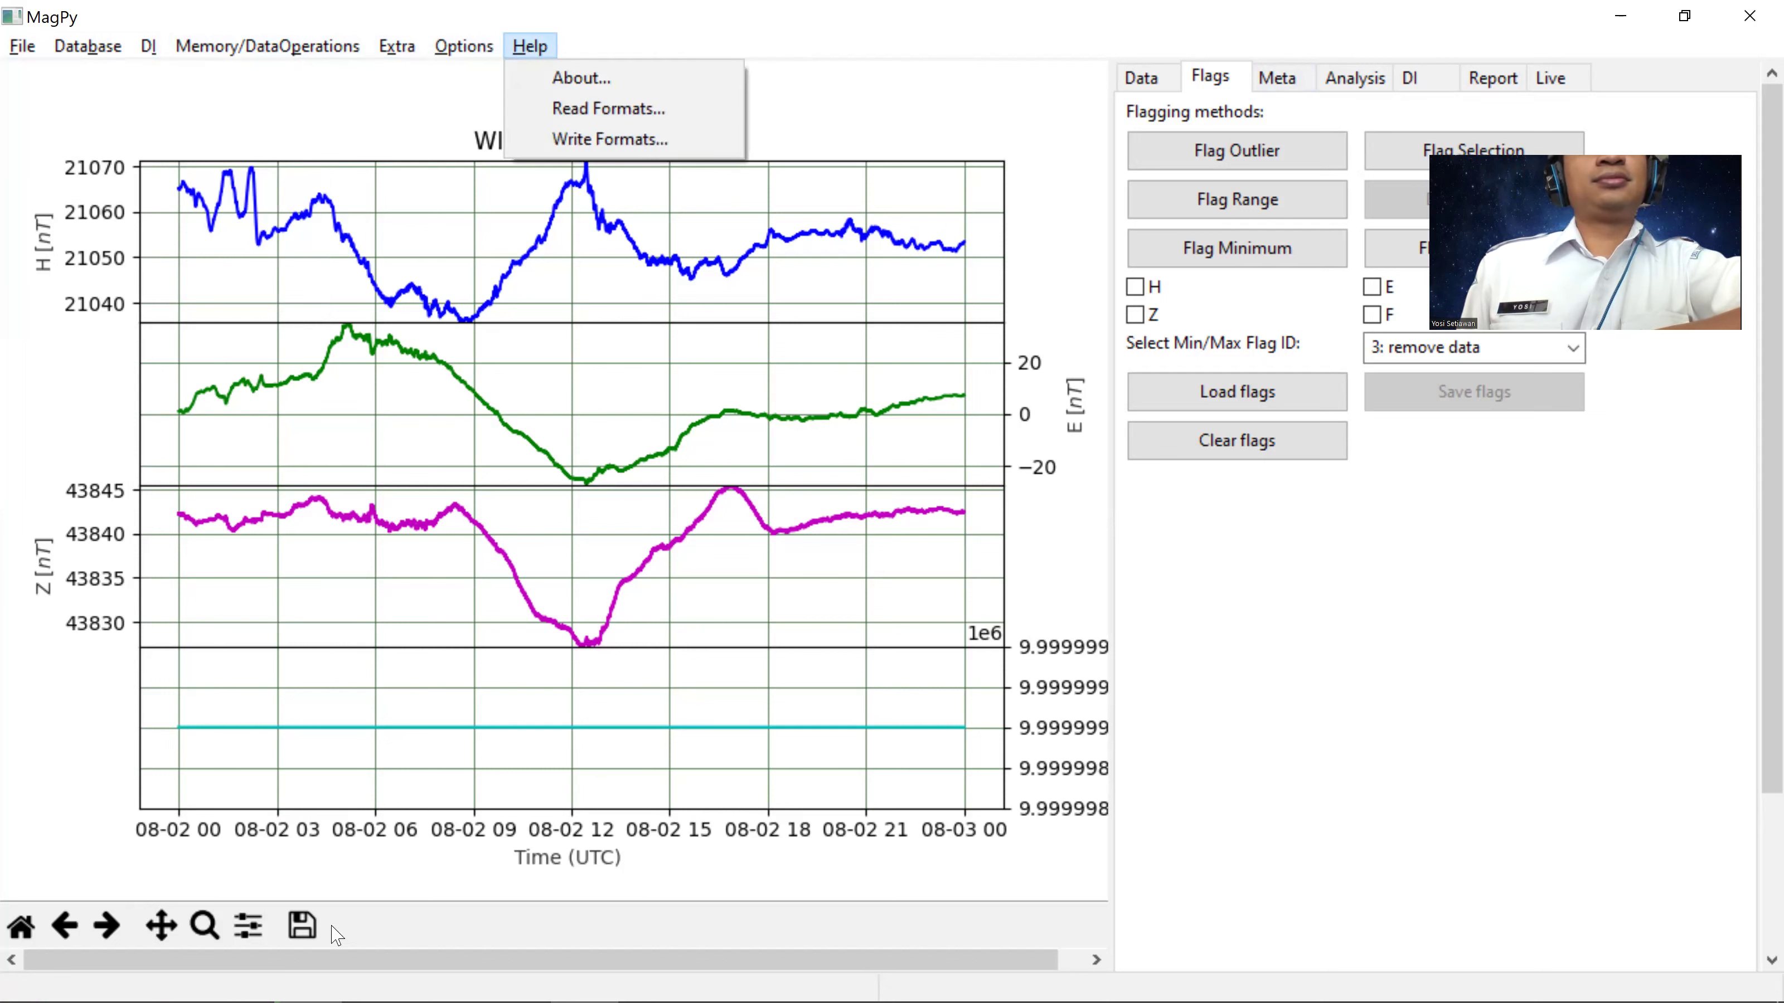
{"action": "left_click", "coordinate": [23, 31]}
{"action": "key", "text": "Escape"}
Step: Try to open recipe1_flags.json from the Test Data Magpy folder as a data file
{"action": "left_click", "coordinate": [22, 46]}
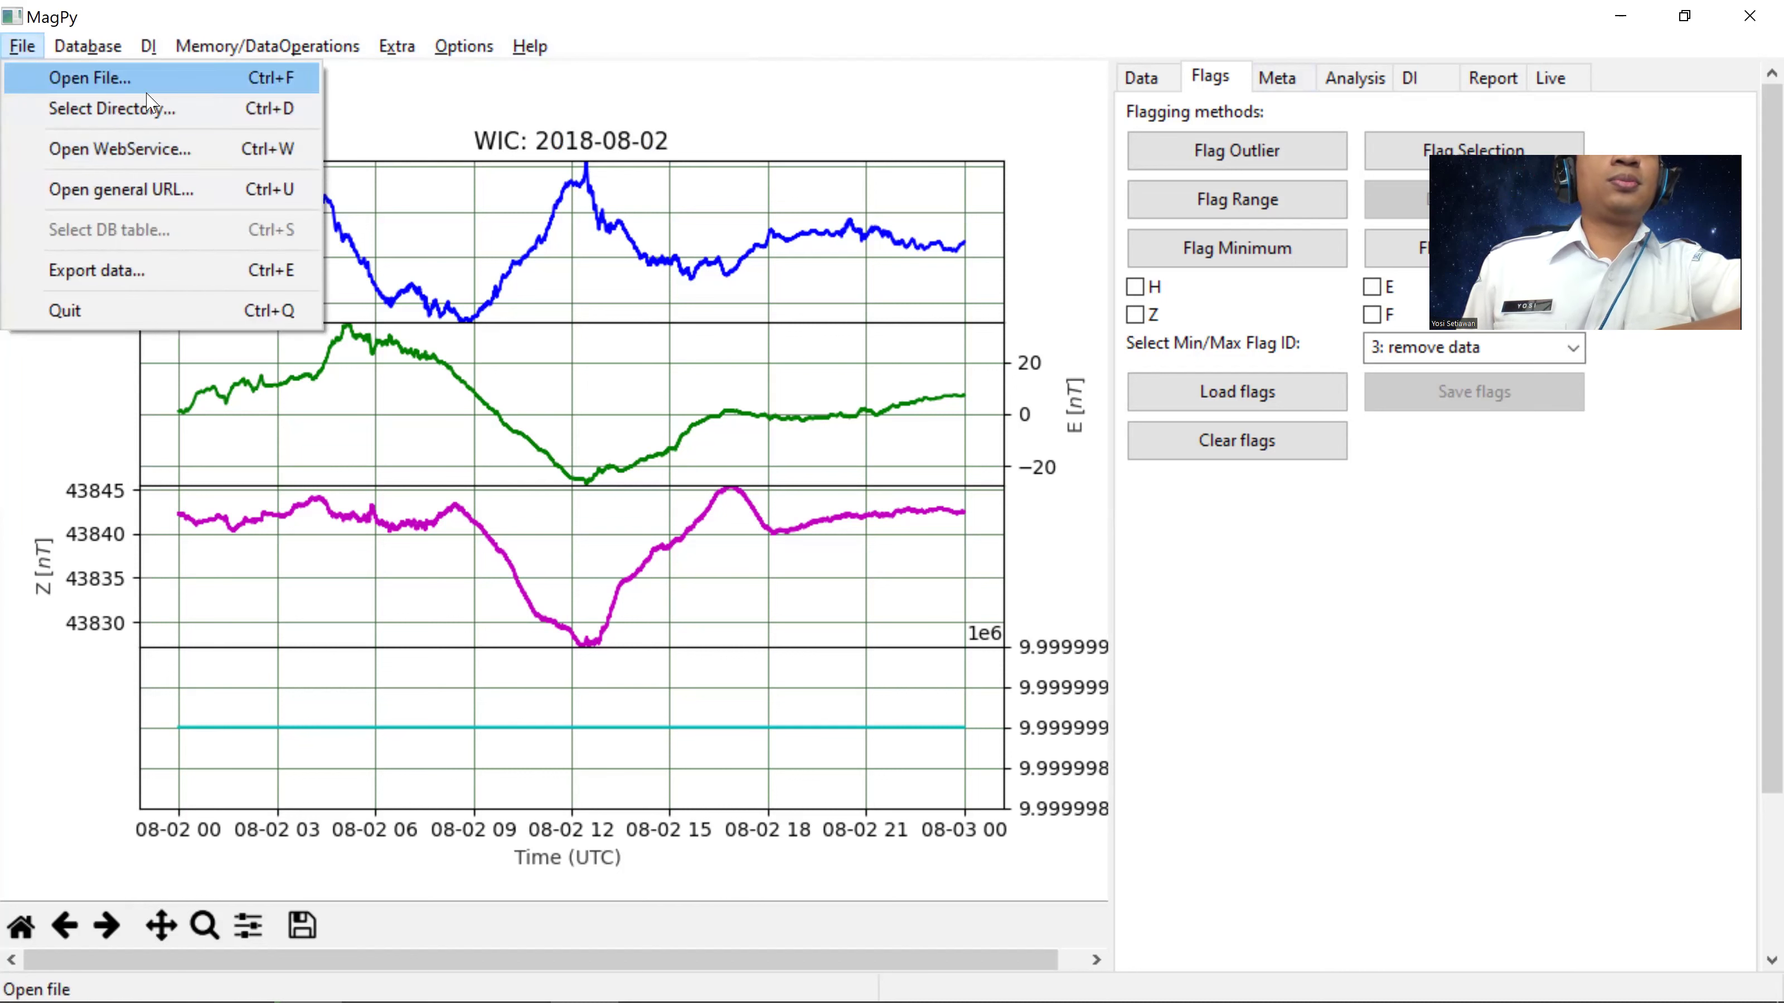
{"action": "left_click", "coordinate": [16, 86]}
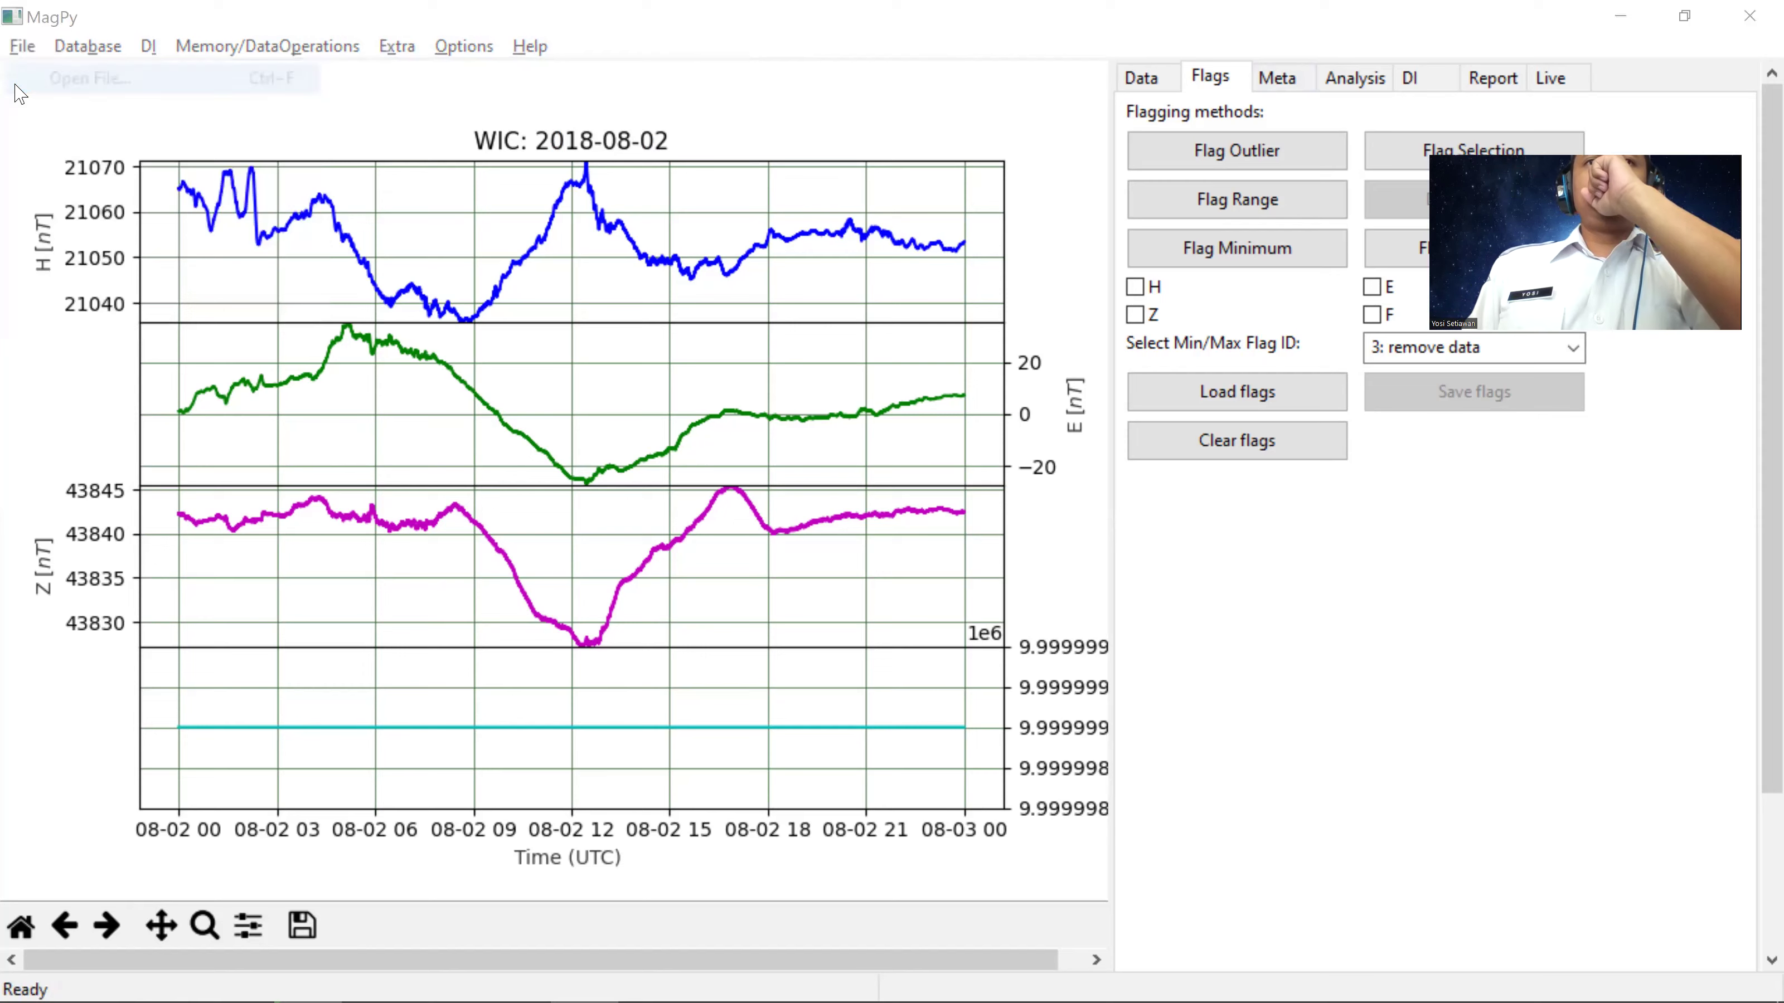
{"action": "left_click", "coordinate": [380, 496]}
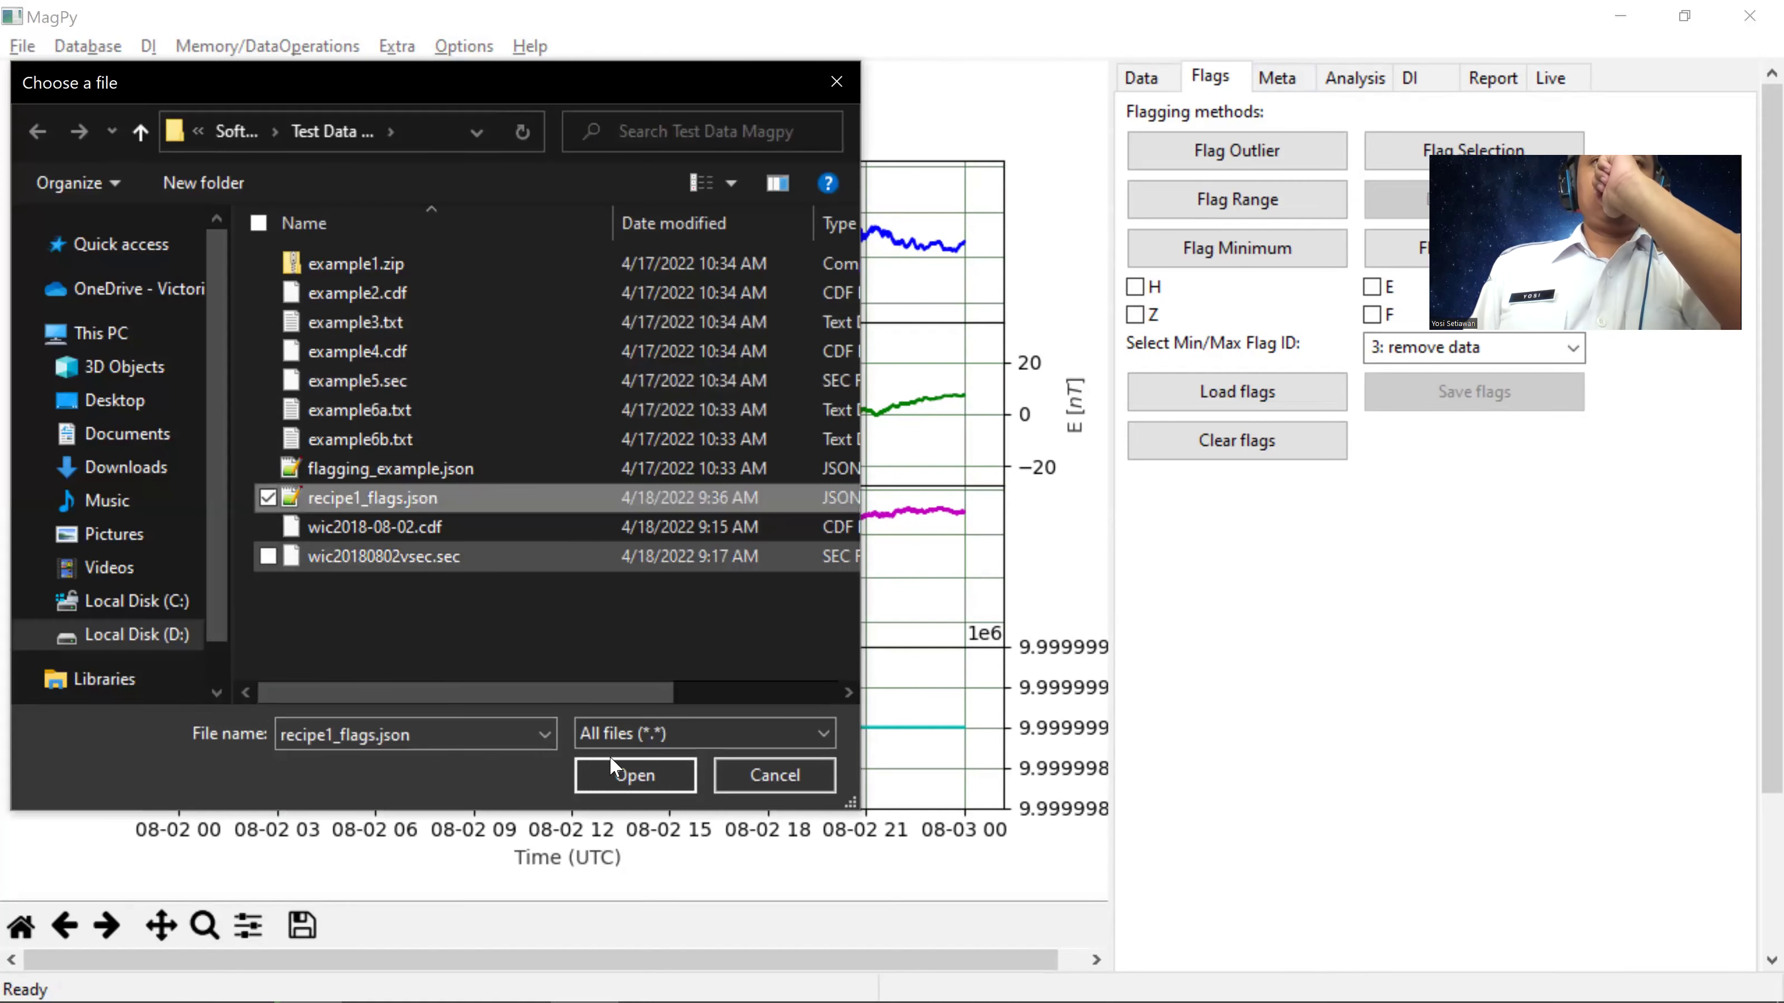
{"action": "left_click", "coordinate": [635, 774]}
{"action": "left_click", "coordinate": [1062, 529]}
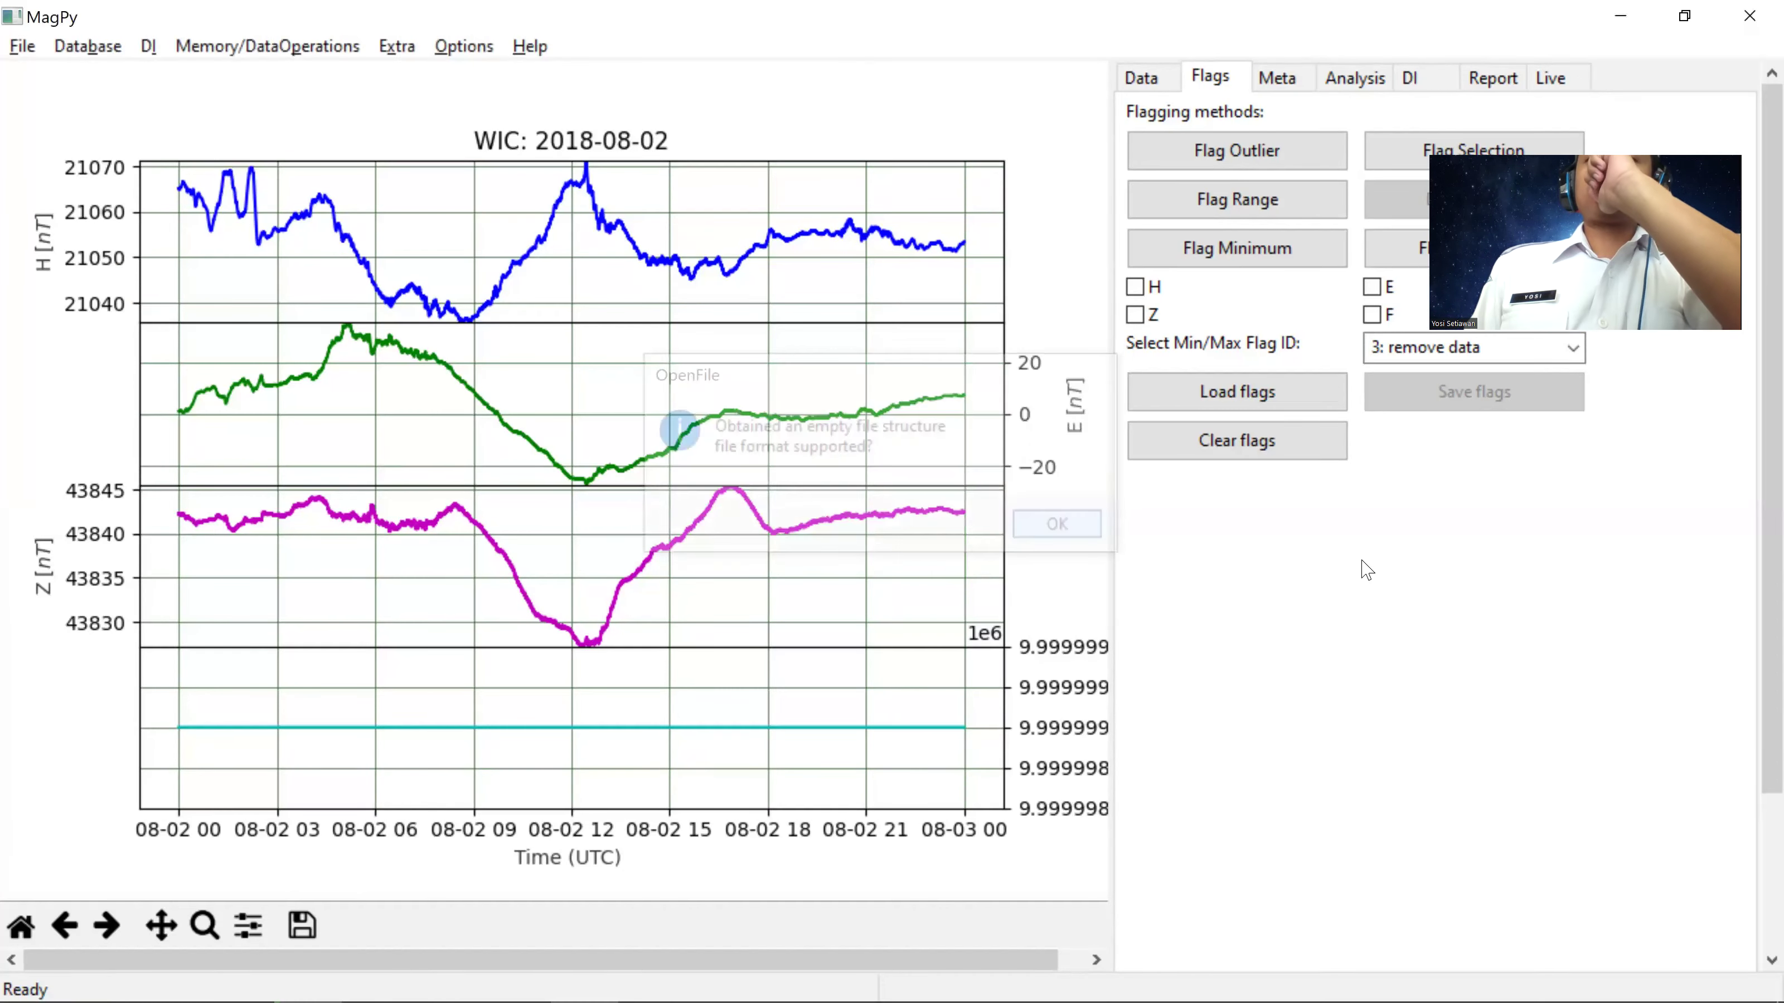
Step: Load the saved flags from recipe1_flags.json onto the WIC time series
{"action": "left_click", "coordinate": [1197, 378]}
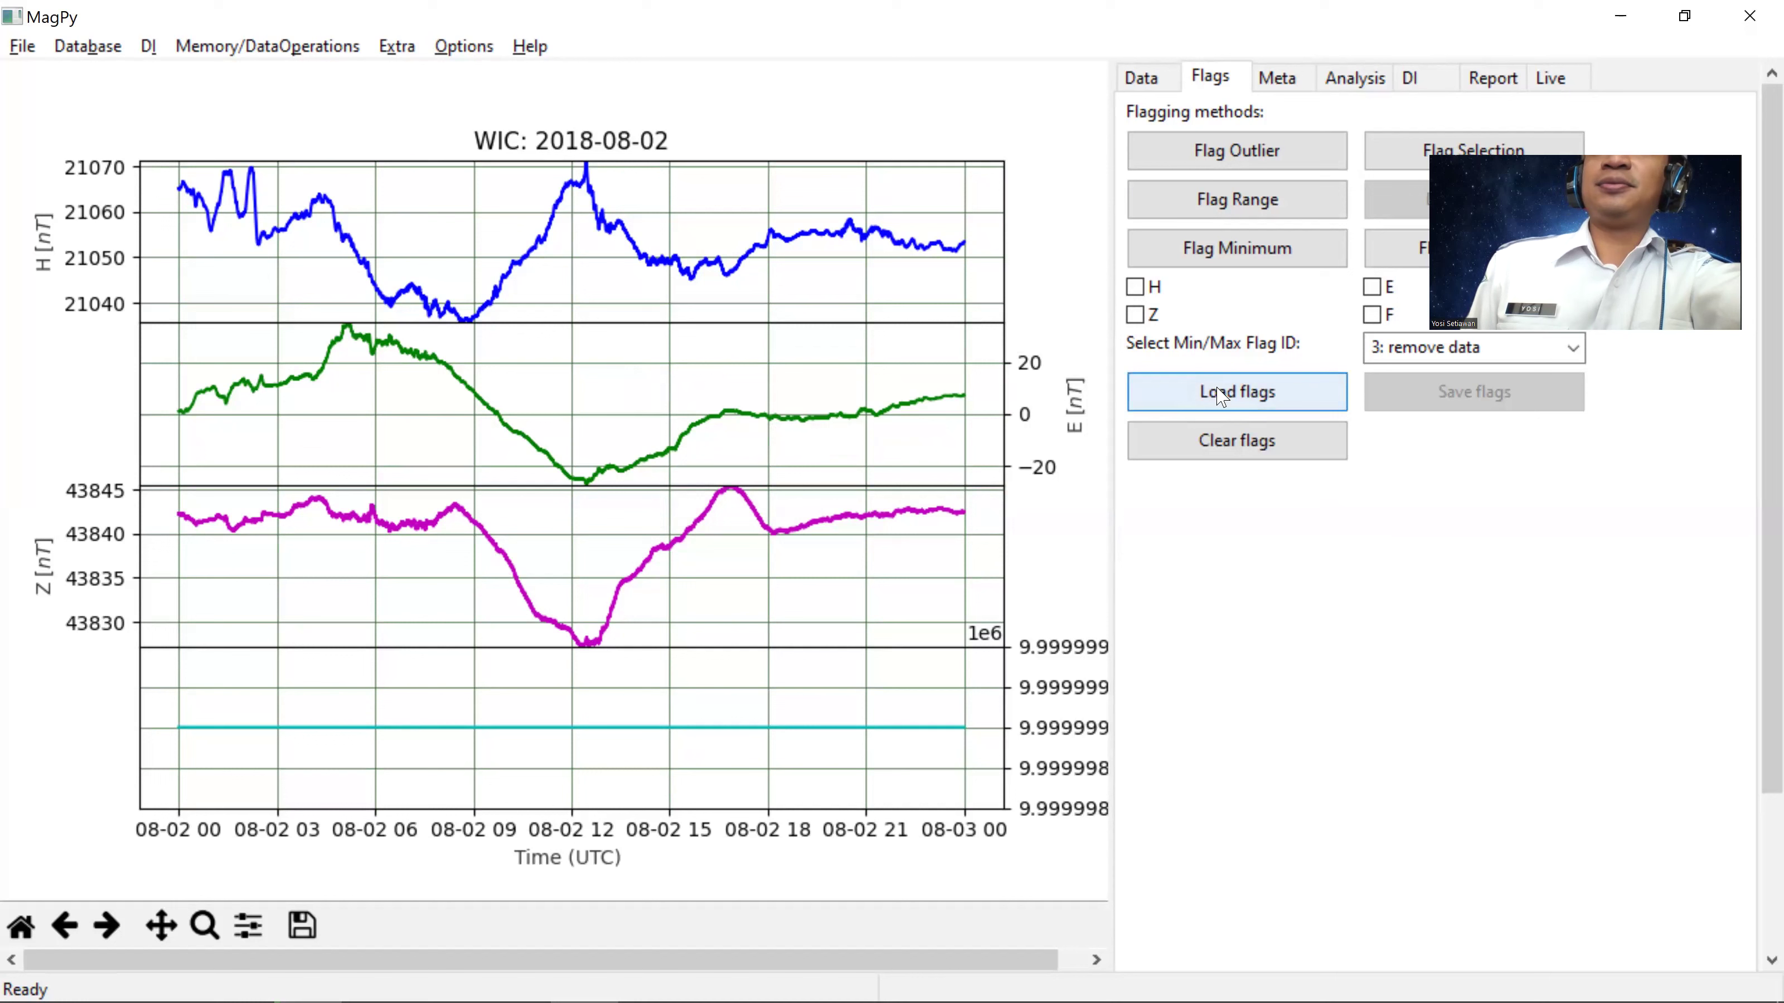
{"action": "left_click", "coordinate": [1287, 382]}
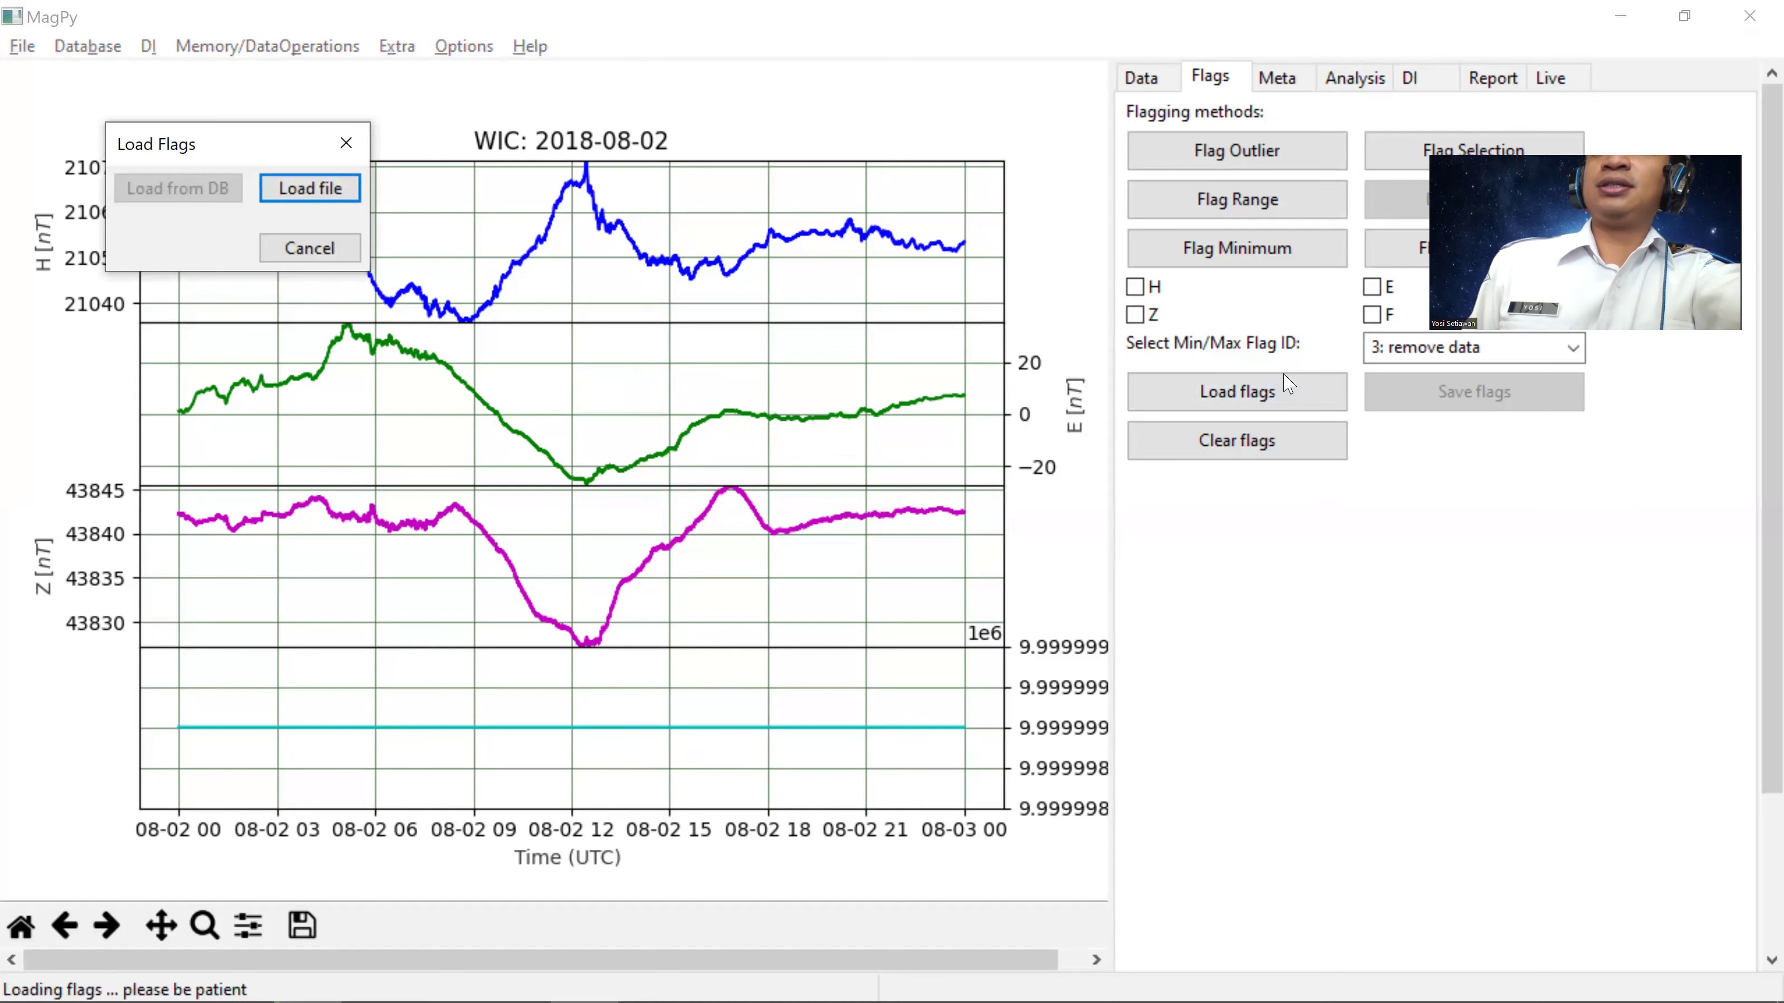
{"action": "left_click", "coordinate": [310, 188]}
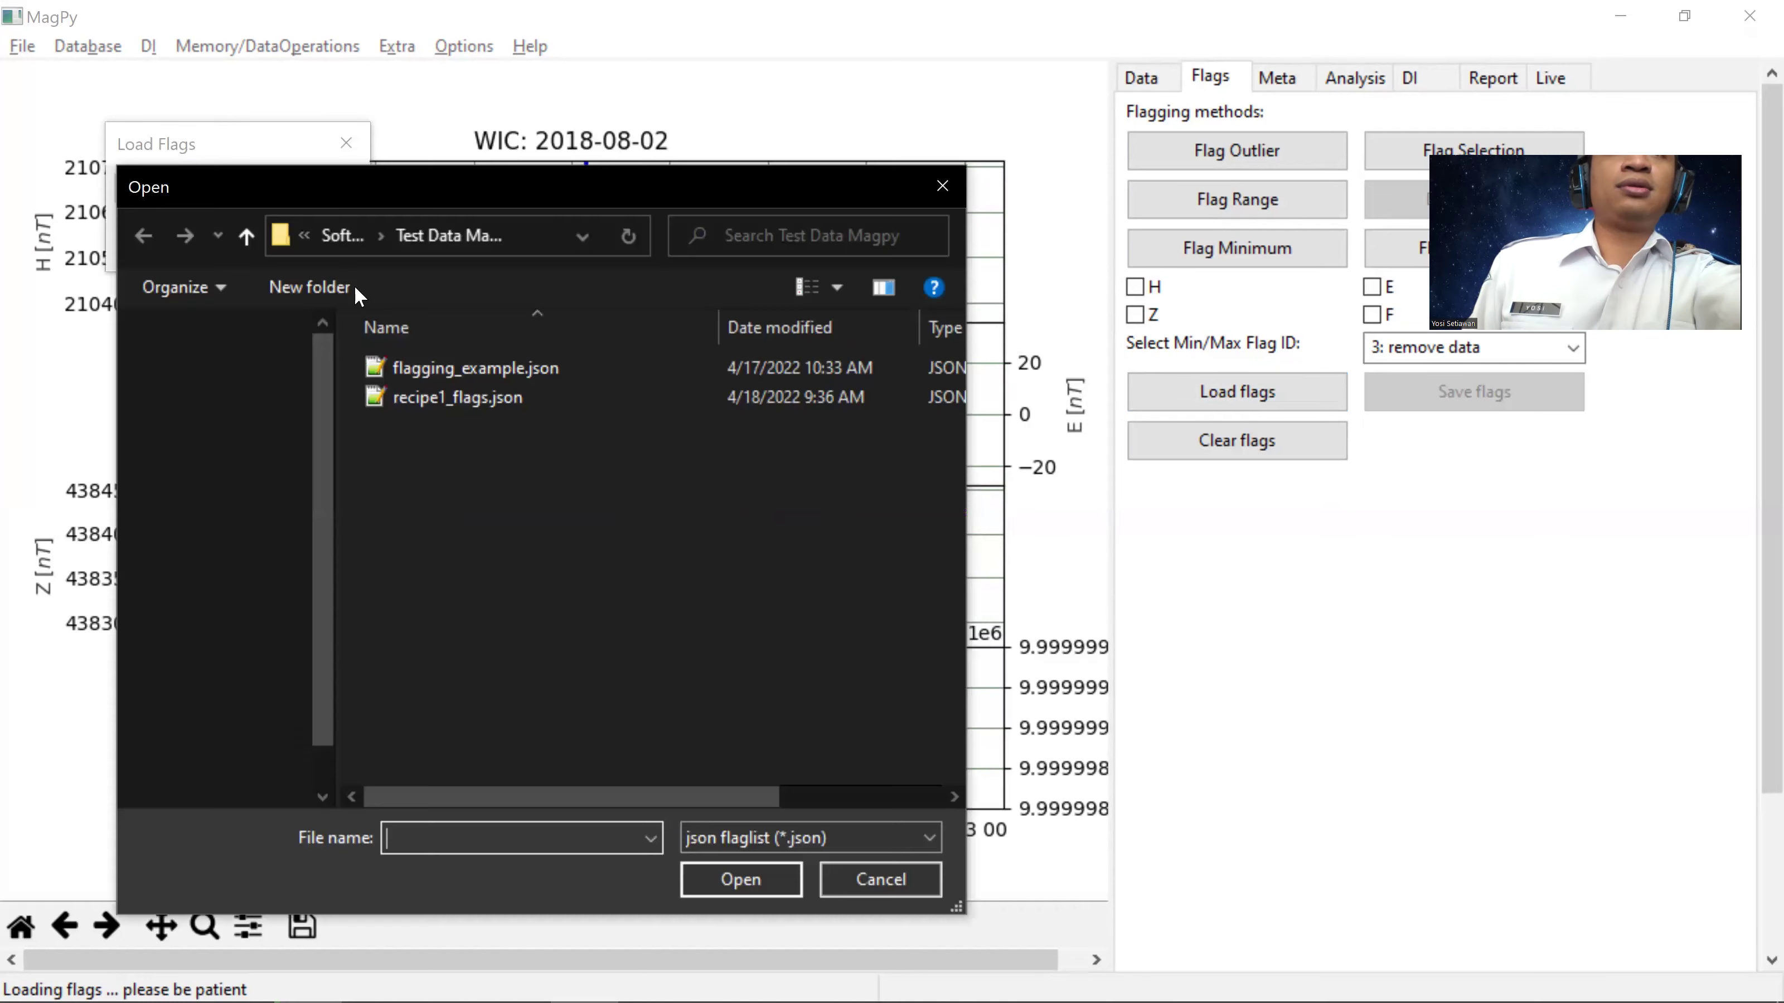
{"action": "left_click", "coordinate": [425, 396]}
{"action": "left_click", "coordinate": [740, 878]}
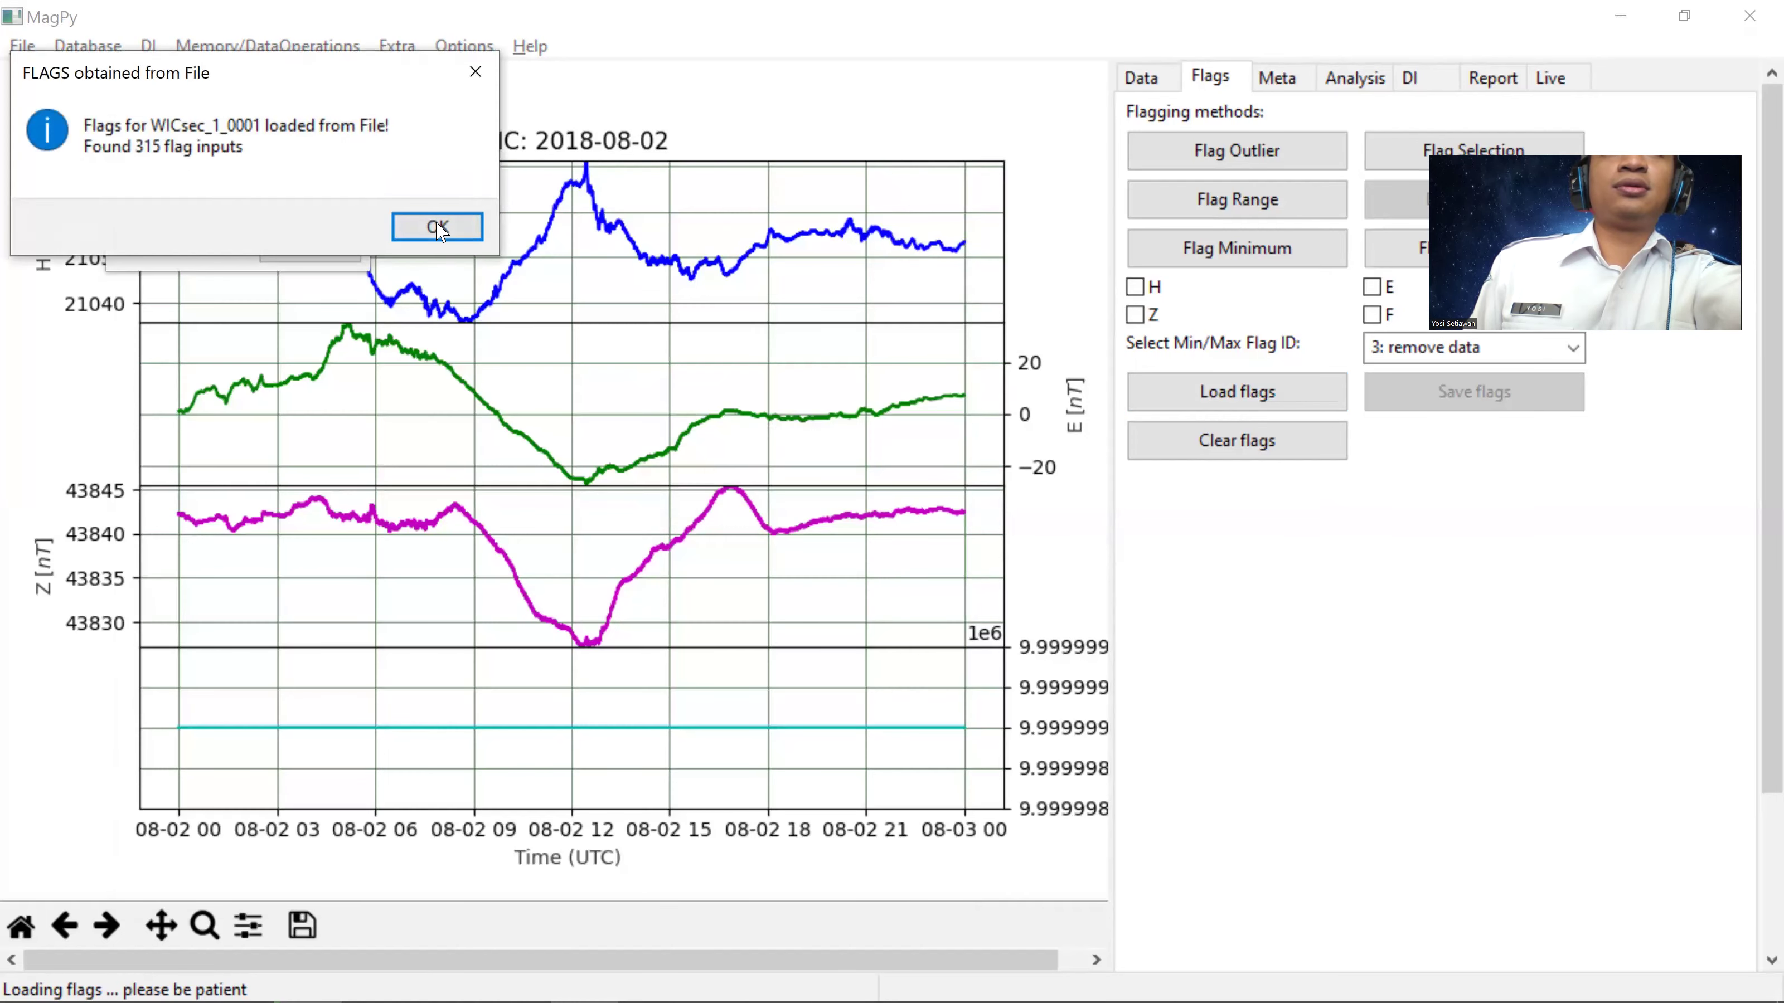
{"action": "left_click", "coordinate": [440, 232]}
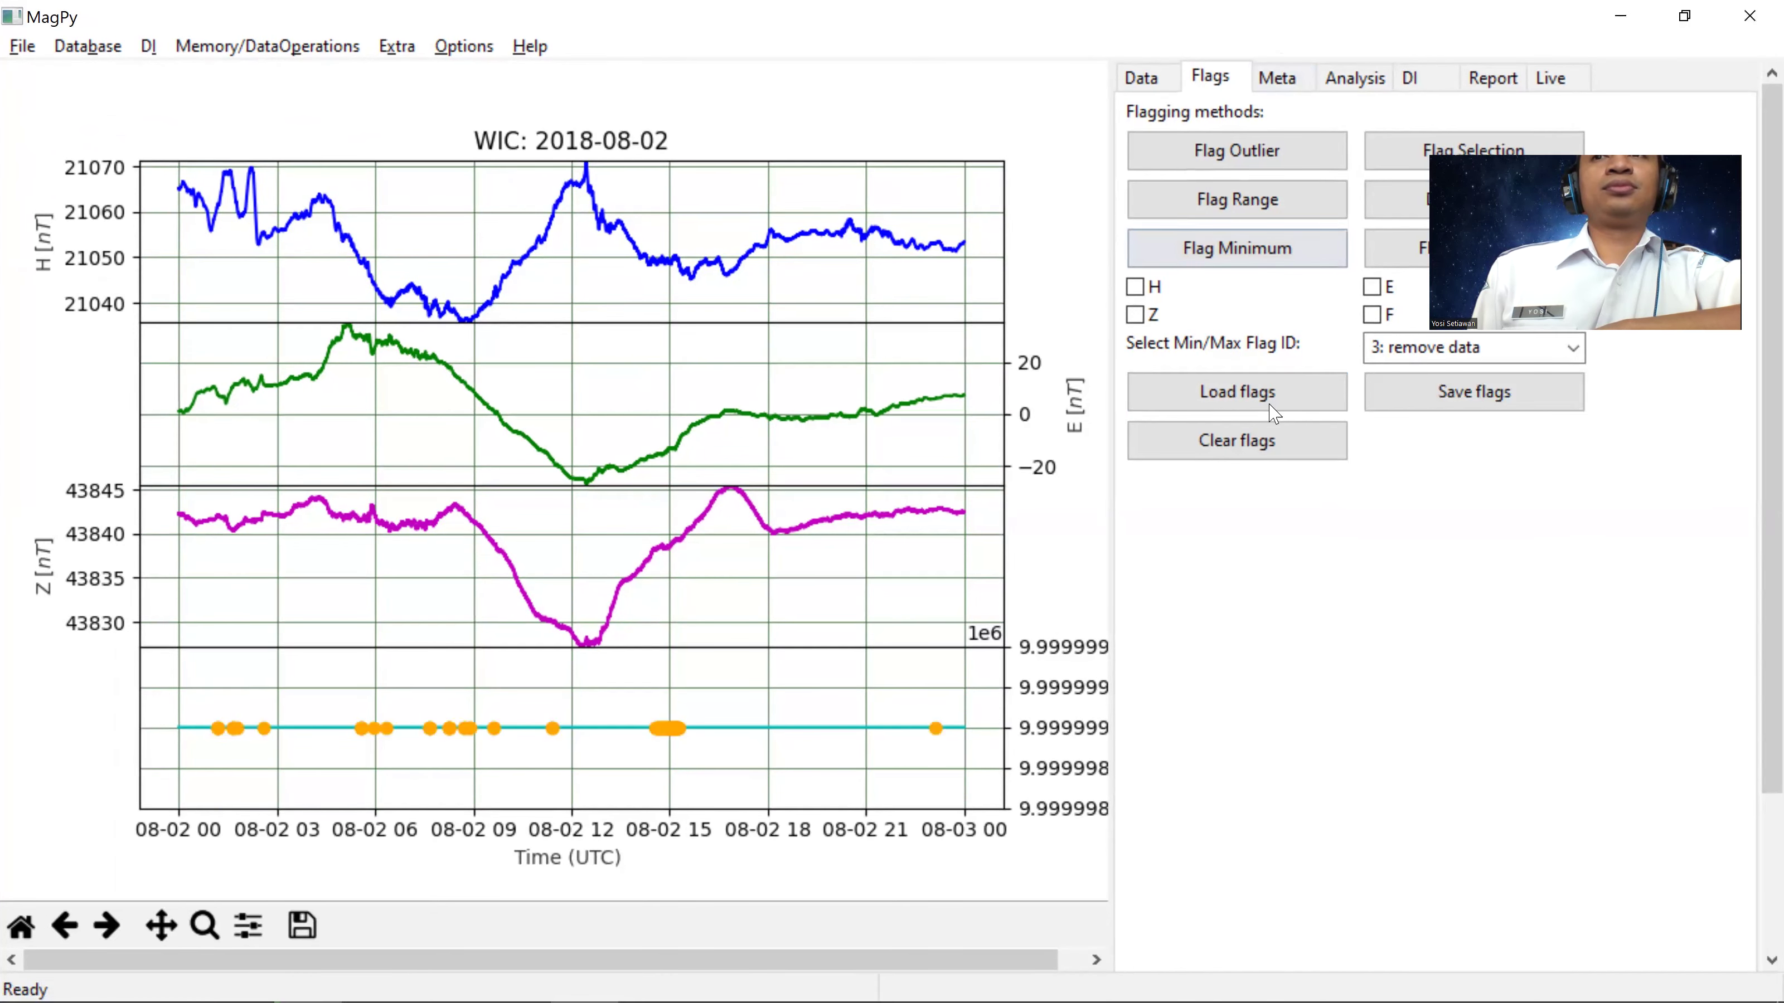
Step: Clear the flags that were loaded onto the WIC time series
{"action": "left_click", "coordinate": [1225, 440]}
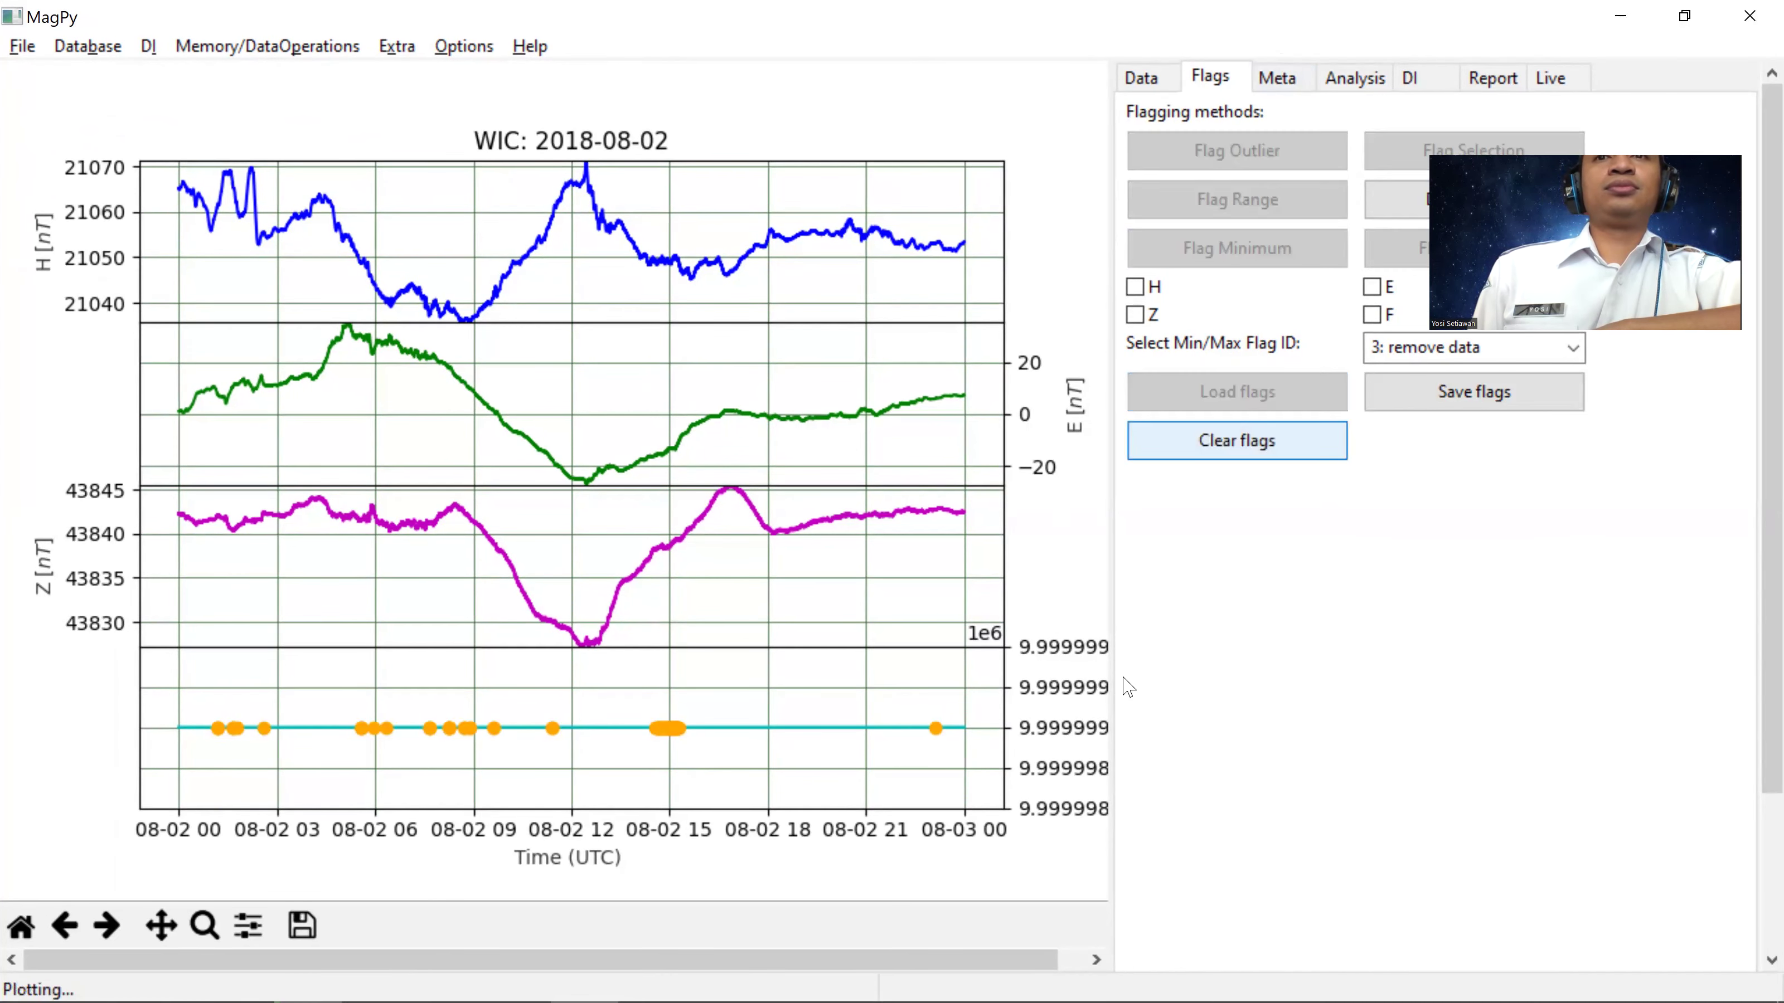
{"action": "left_click", "coordinate": [256, 46]}
{"action": "left_click", "coordinate": [354, 17]}
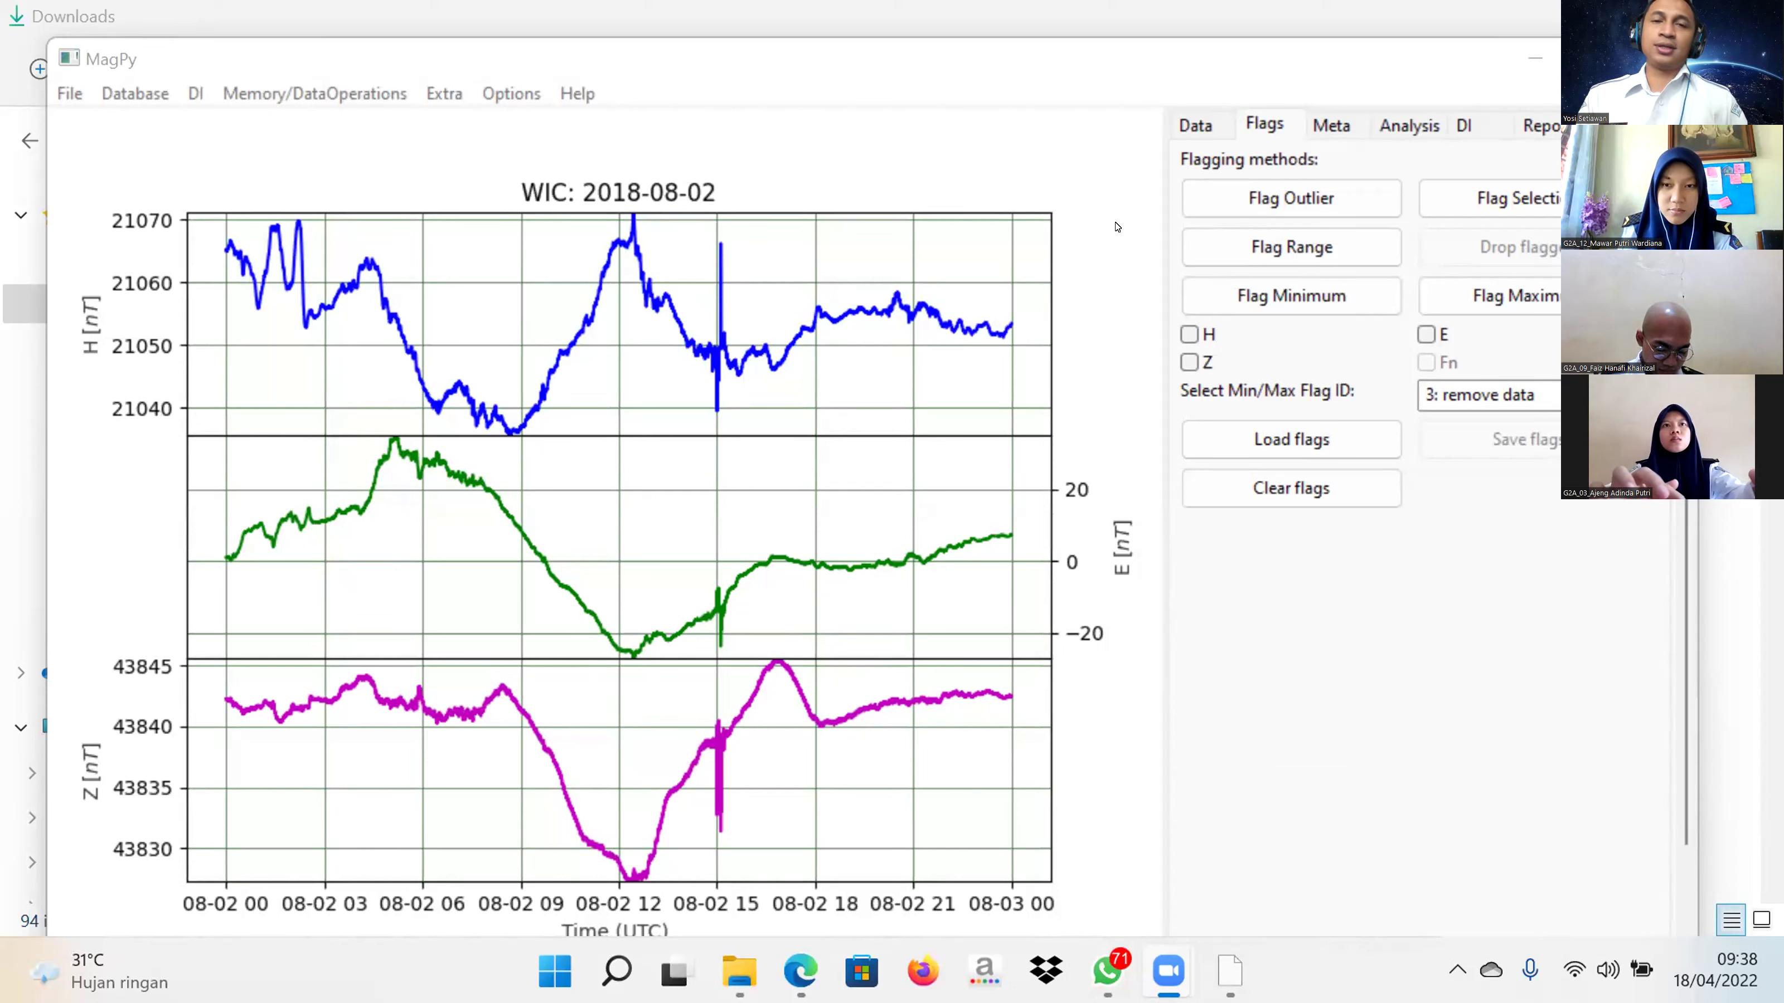
Step: Try twice to load the flags from recipe1_flags.json onto the WIC time series
{"action": "left_click", "coordinate": [1280, 425]}
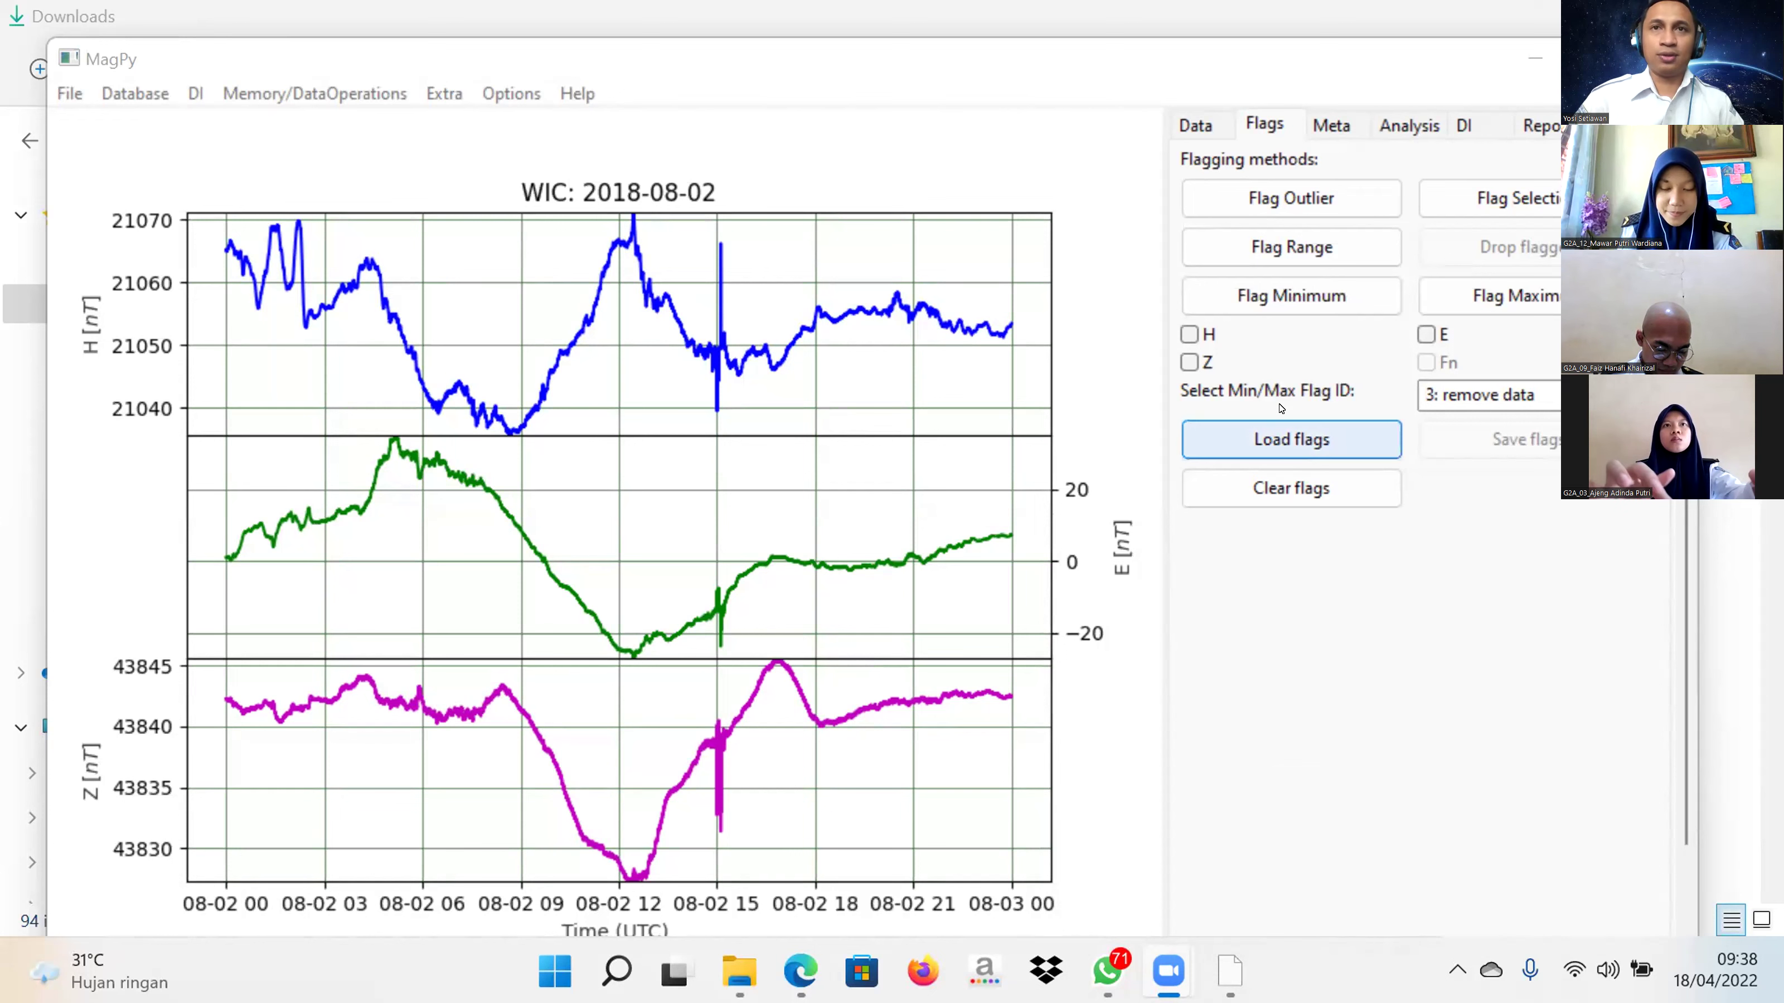
{"action": "left_click", "coordinate": [357, 236]}
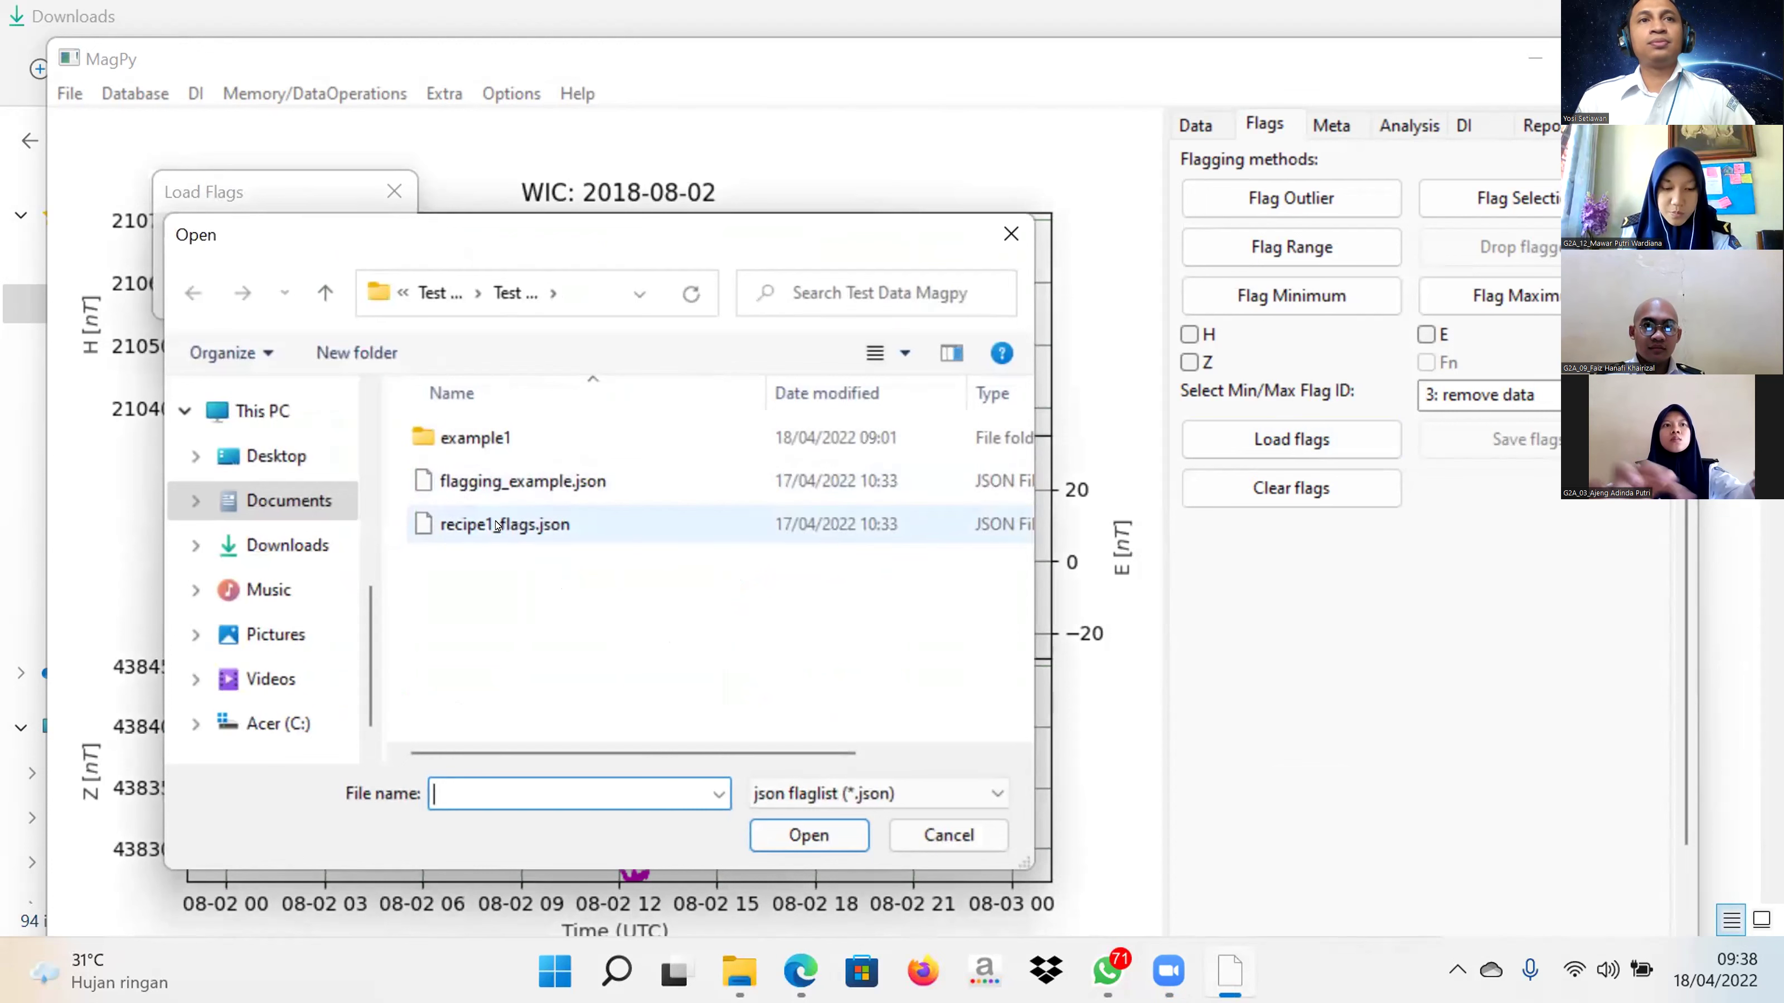
{"action": "left_click", "coordinate": [497, 526]}
{"action": "left_click", "coordinate": [862, 838]}
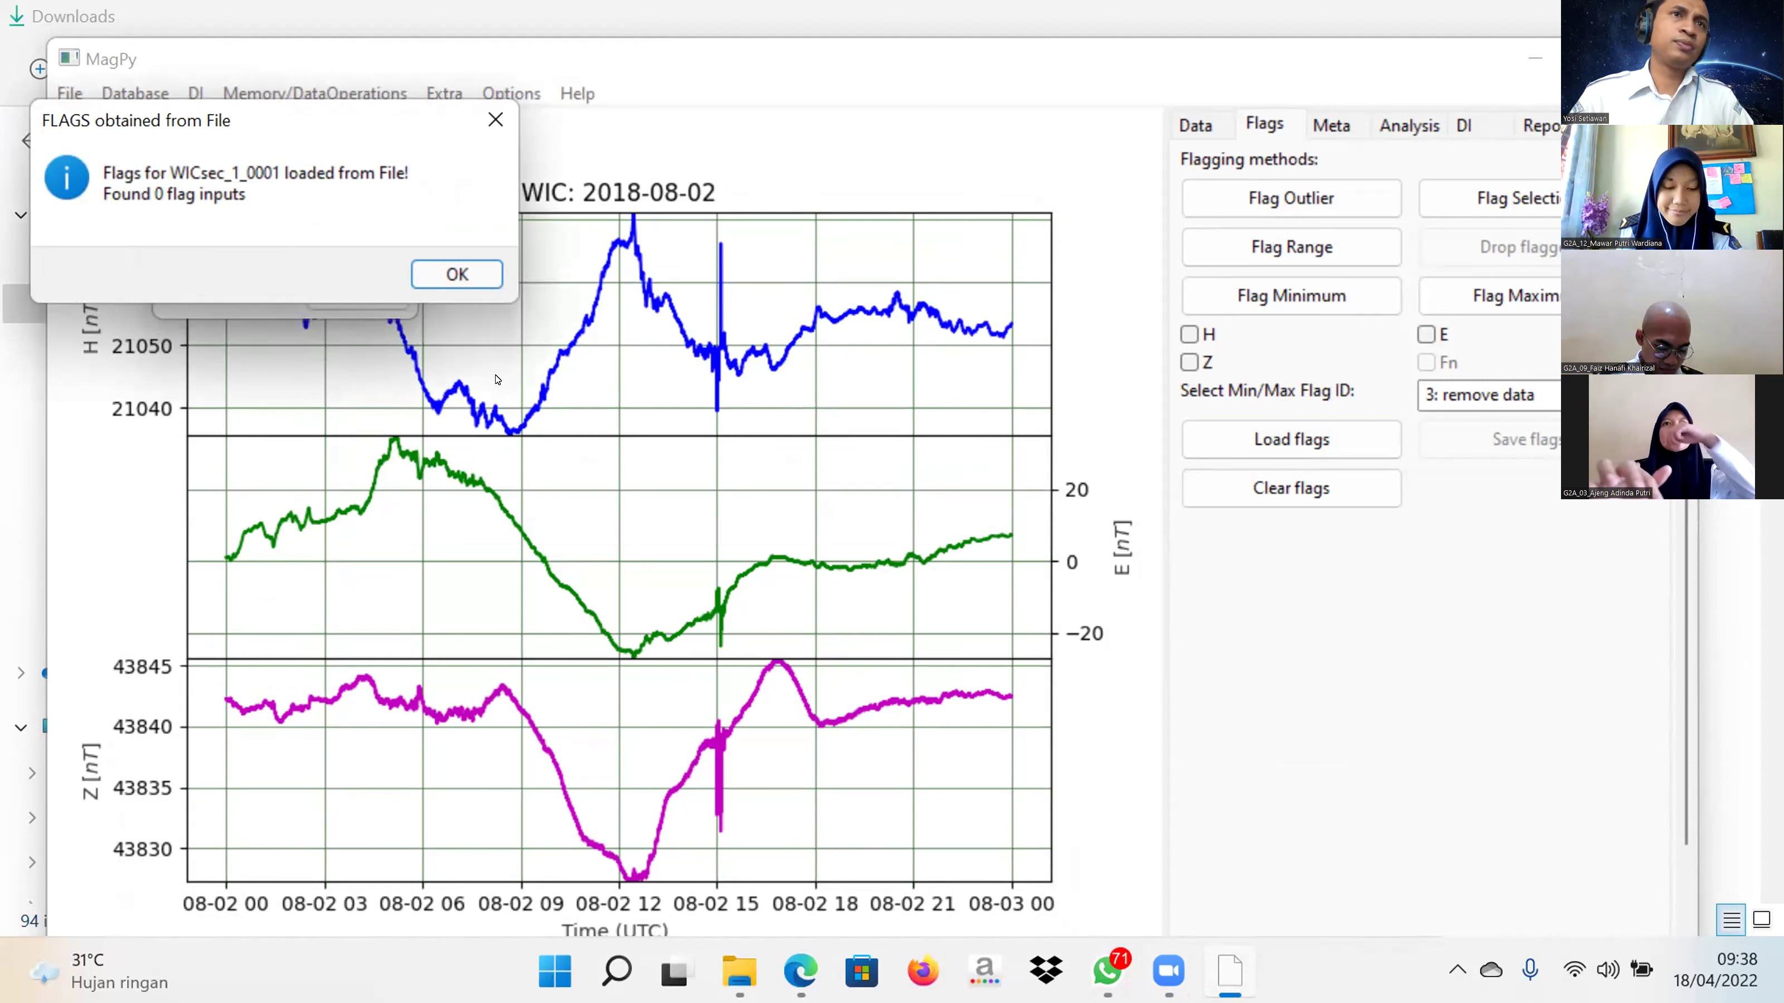
{"action": "left_click", "coordinate": [482, 264]}
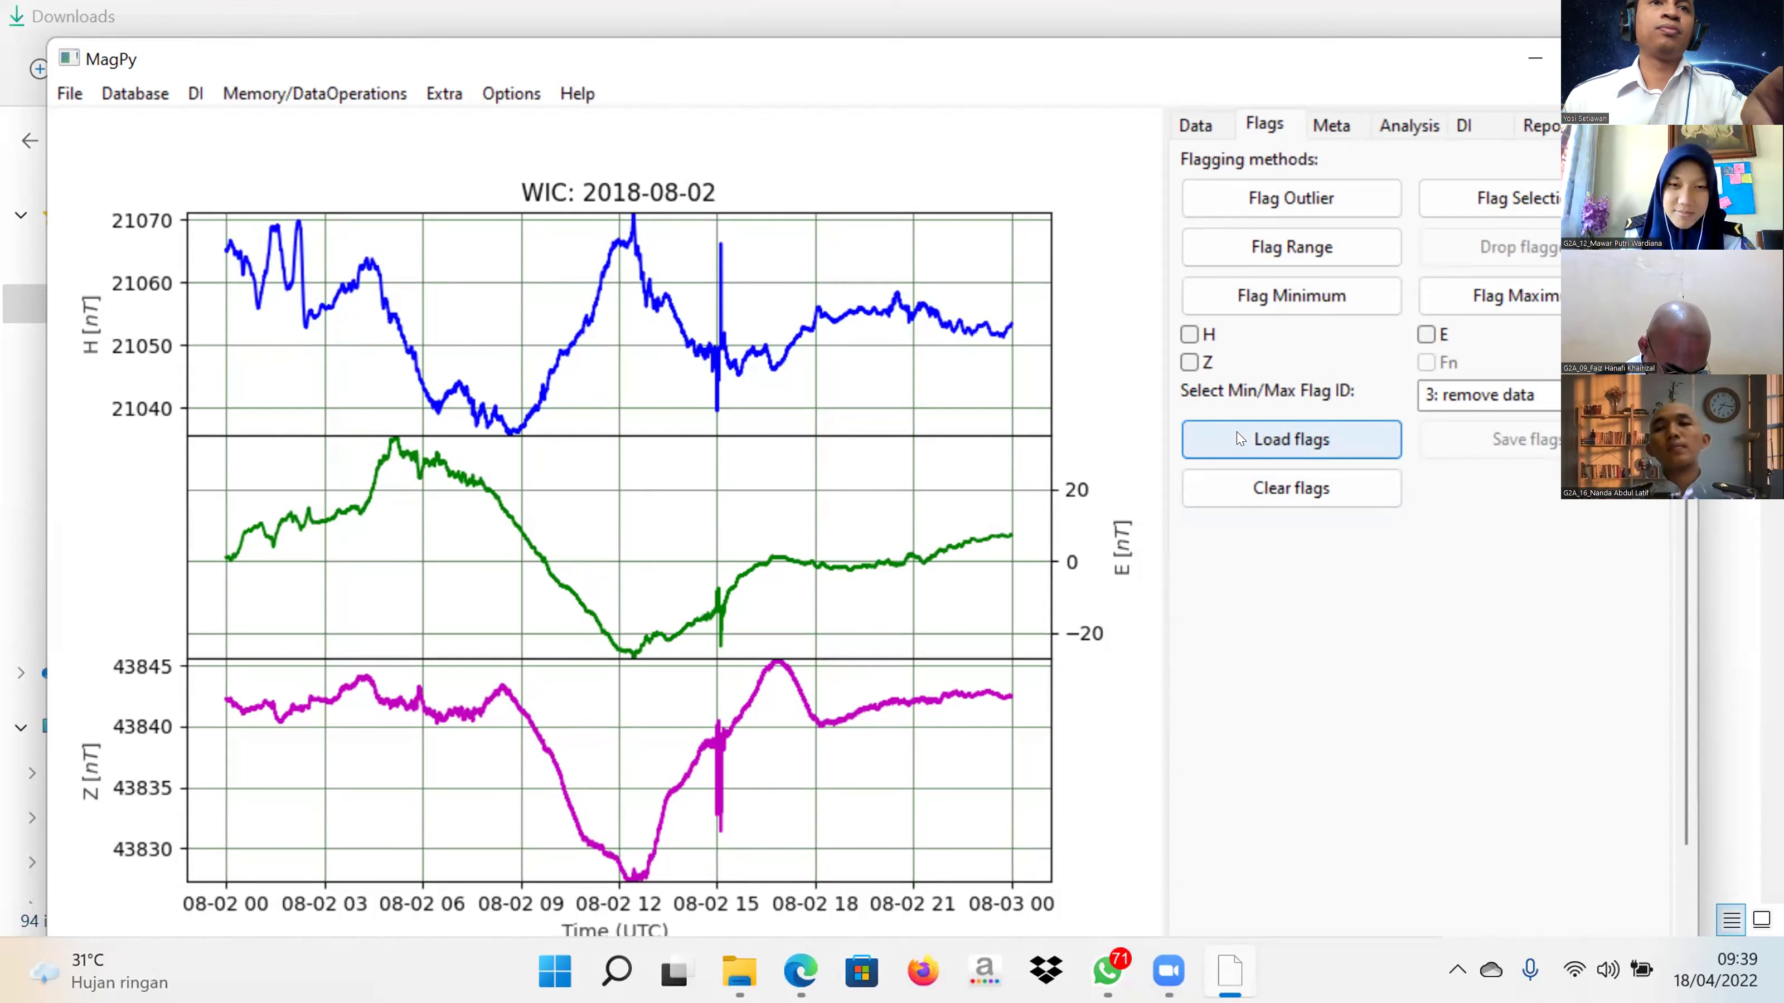
{"action": "left_click", "coordinate": [1289, 441]}
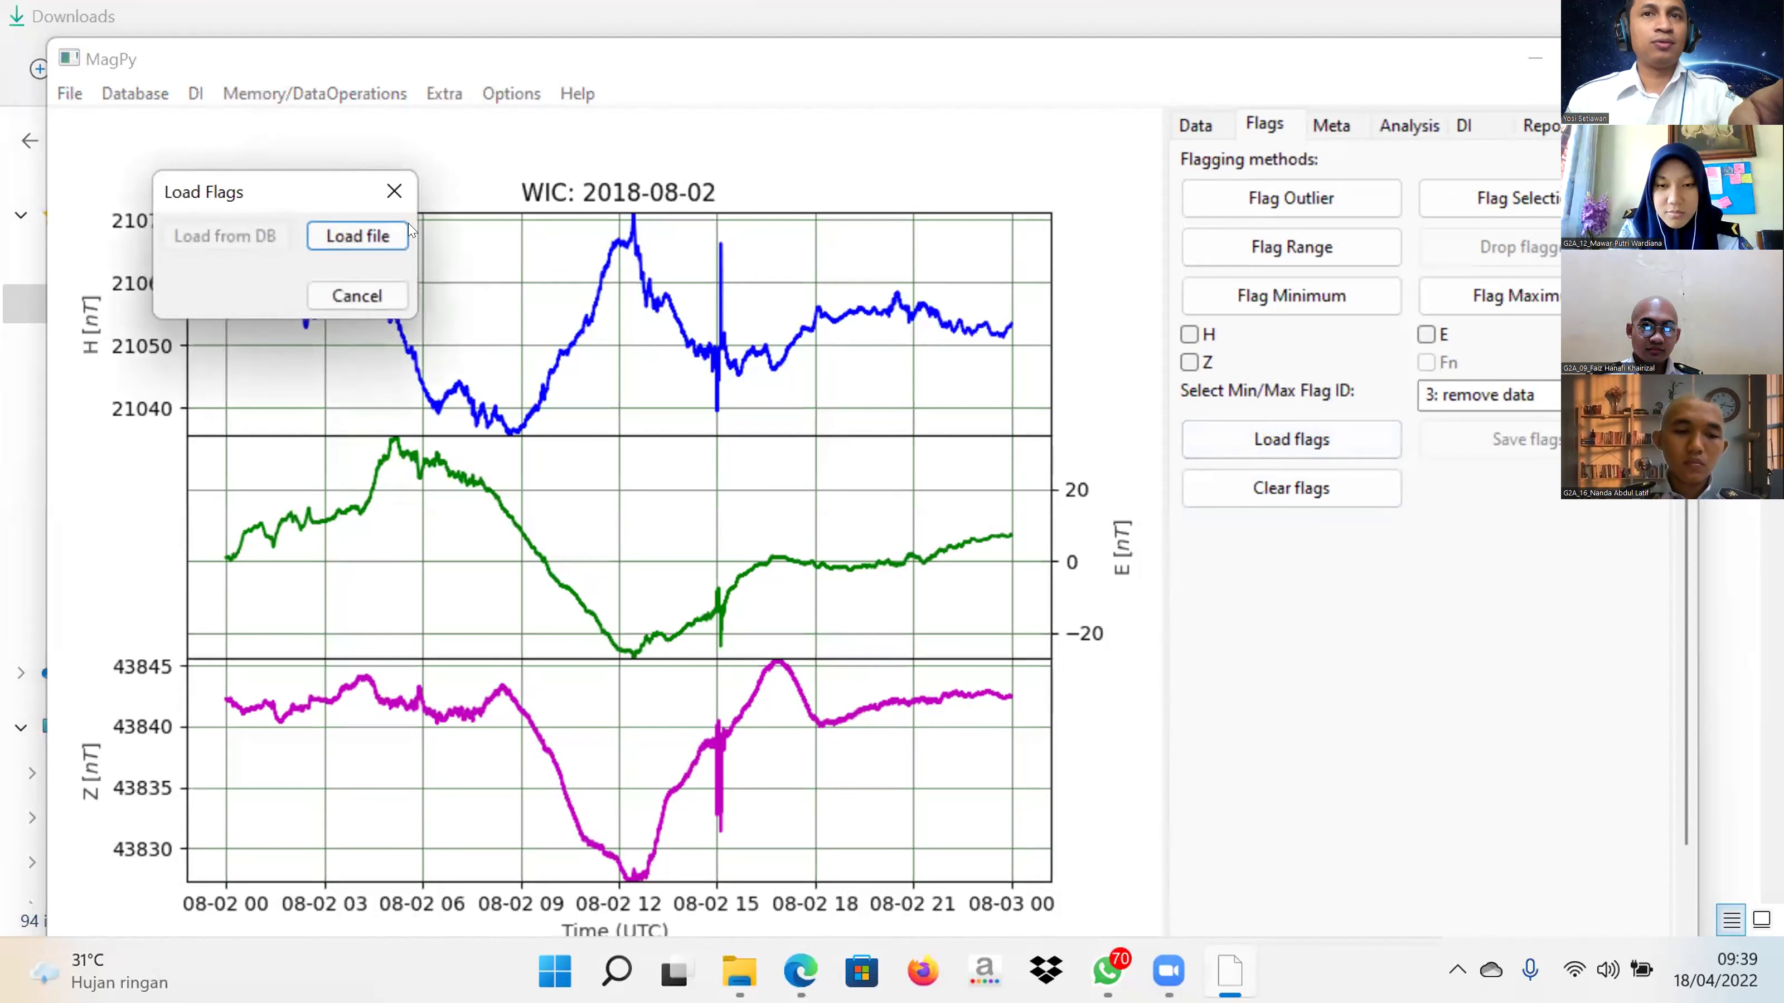
{"action": "left_click", "coordinate": [357, 237]}
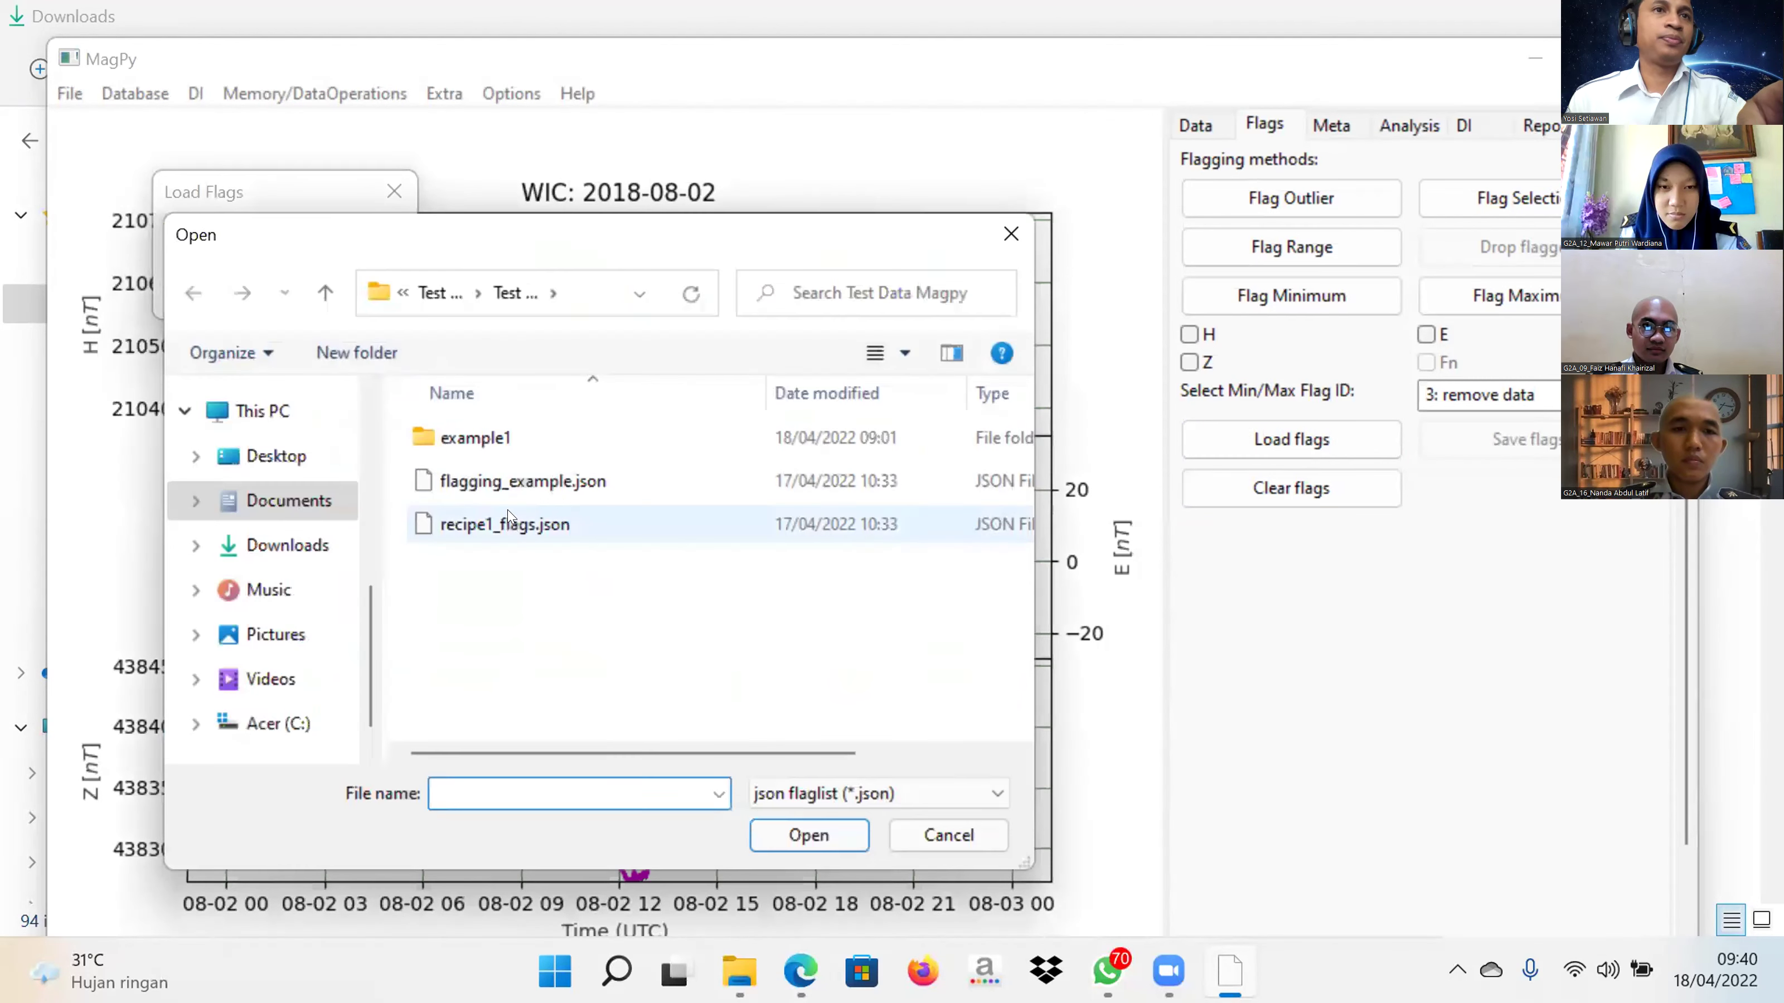
{"action": "left_click", "coordinate": [532, 524]}
{"action": "double_click", "coordinate": [619, 524]}
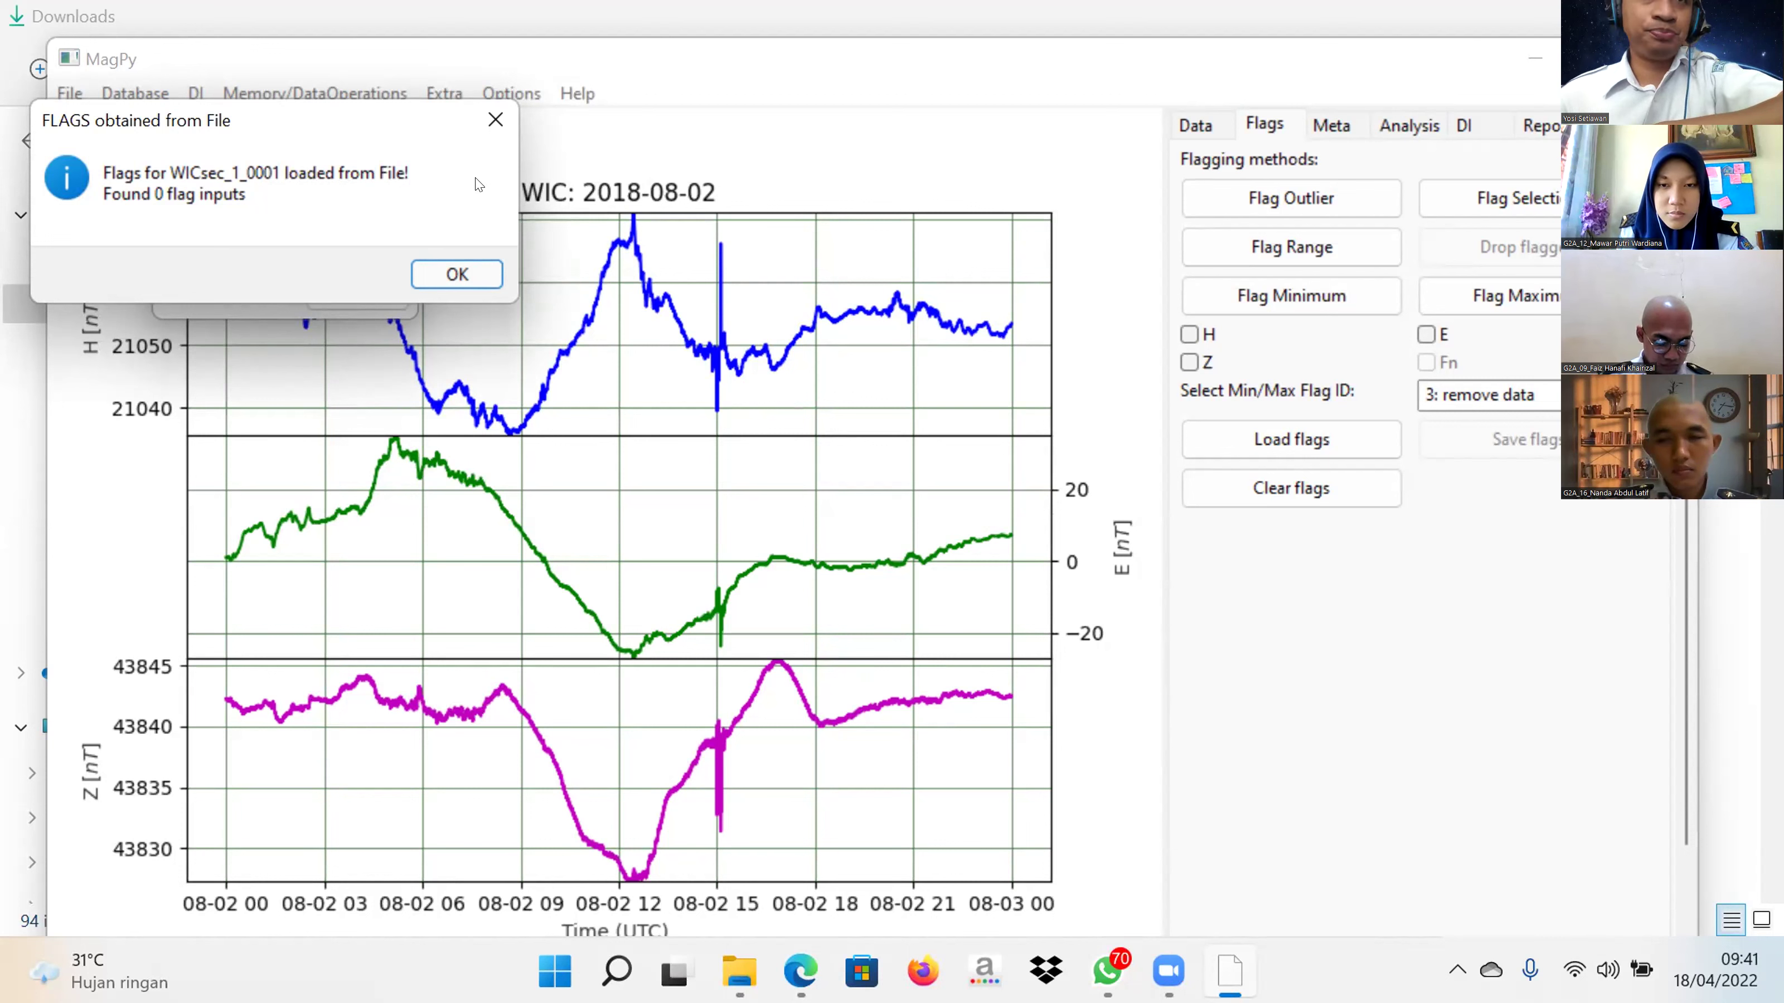
{"action": "left_click", "coordinate": [437, 287]}
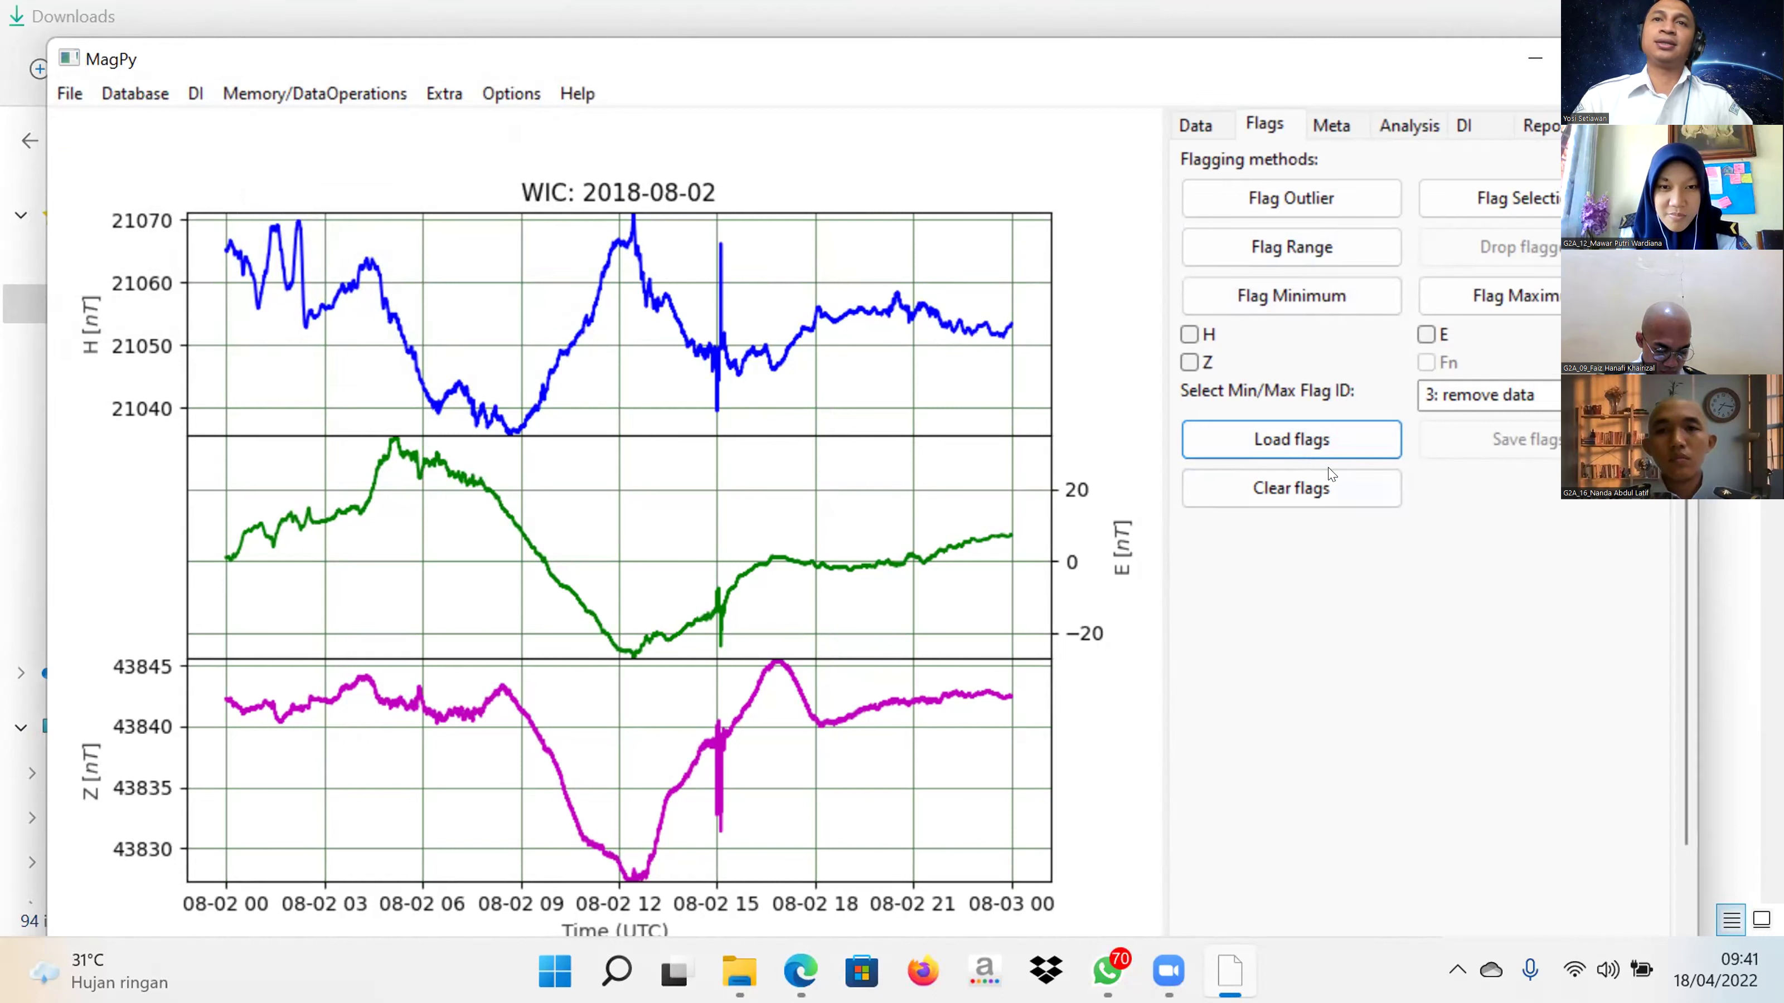
Step: Flag outliers in the WIC series with threshold 5.0 and window width 600 seconds, marking them in all components
{"action": "left_click", "coordinate": [1330, 201]}
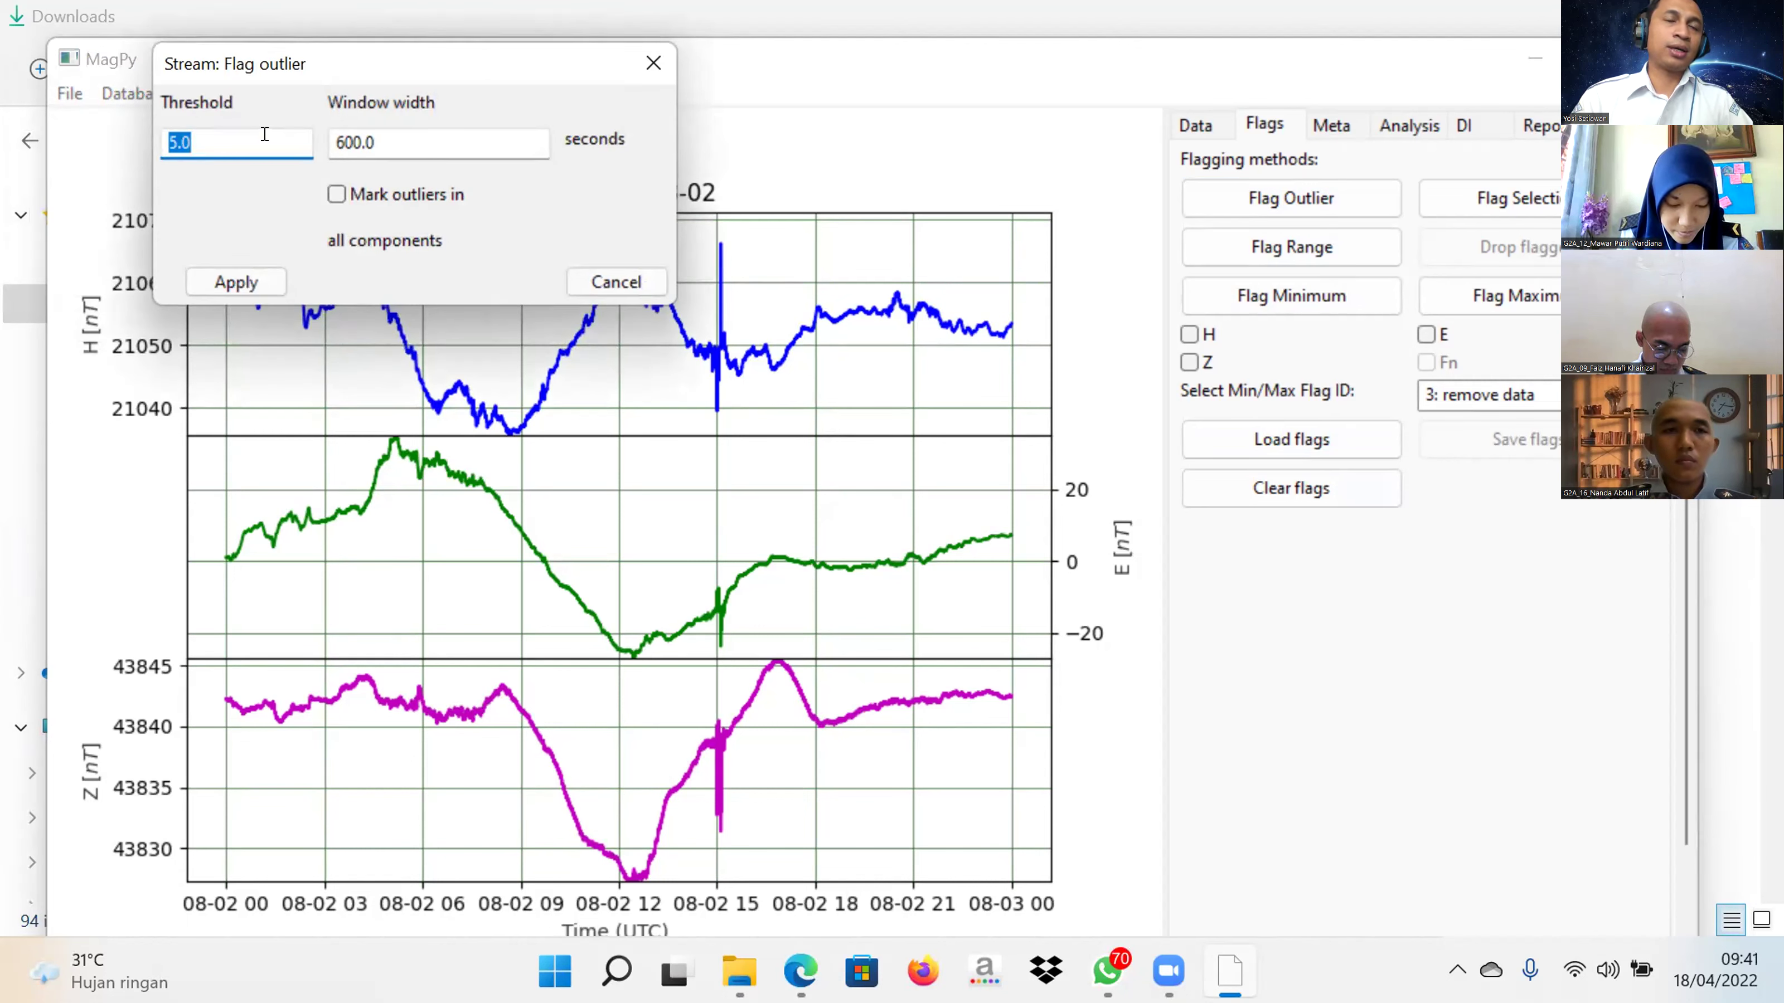
{"action": "left_click", "coordinate": [337, 193]}
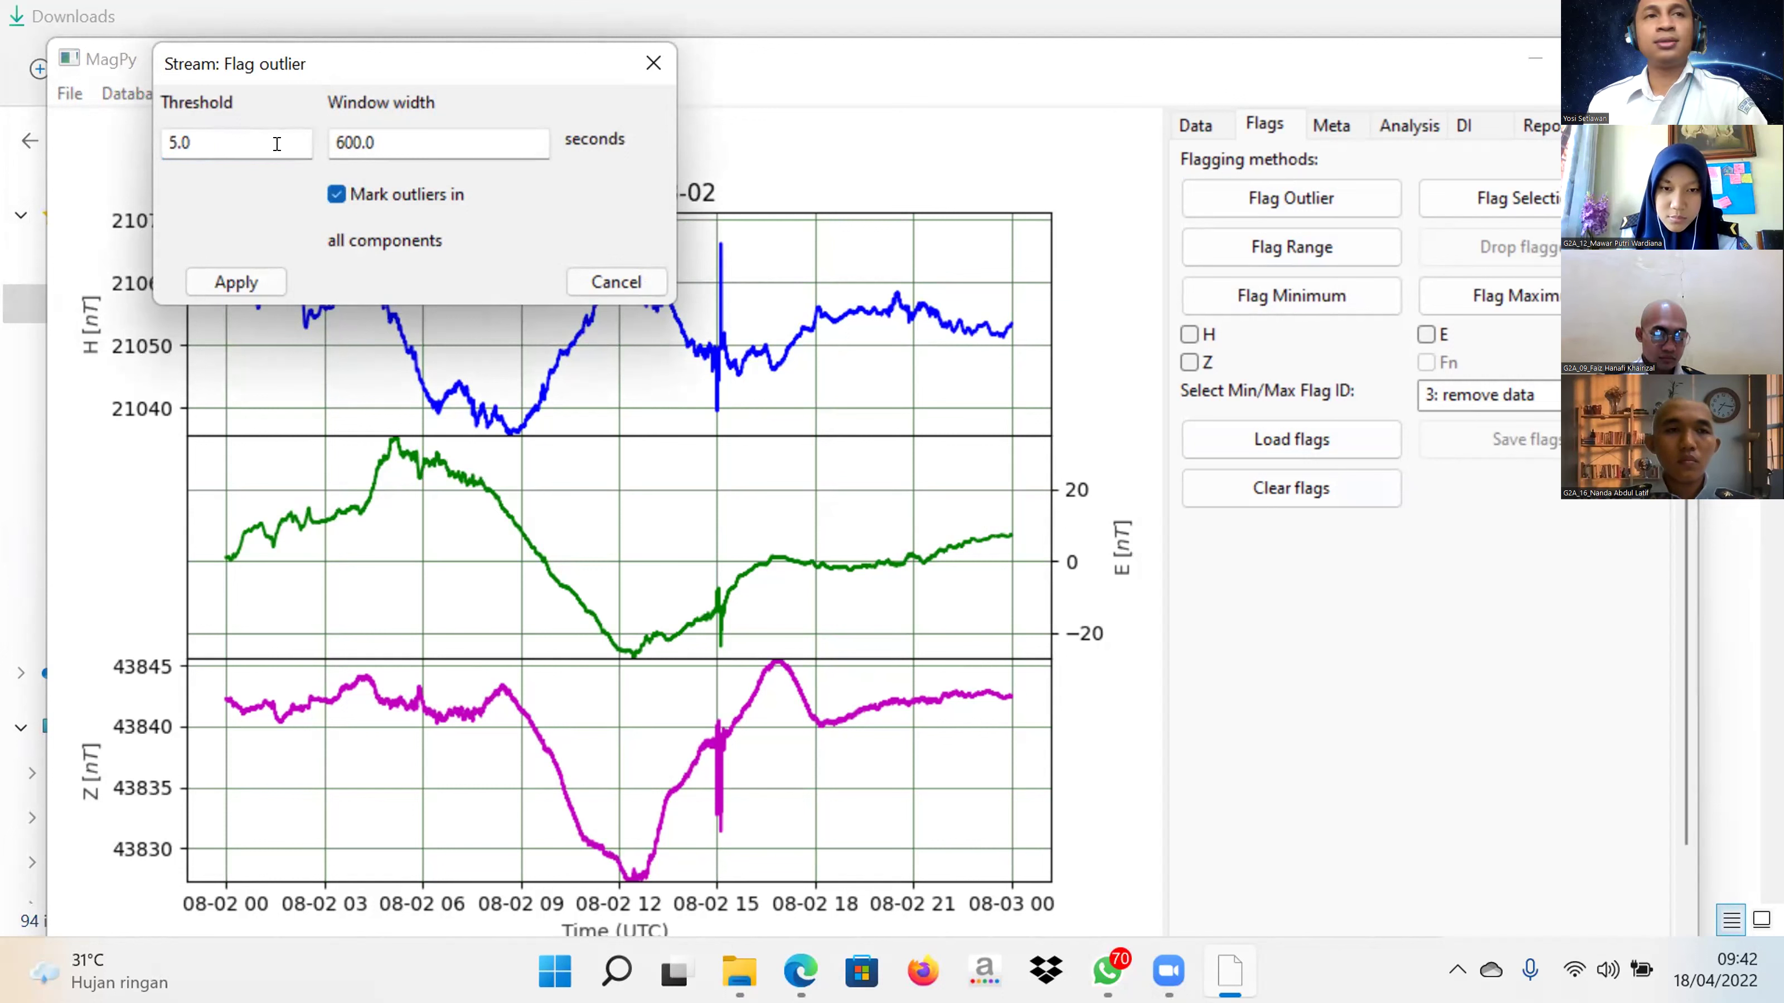
{"action": "left_click", "coordinate": [260, 271]}
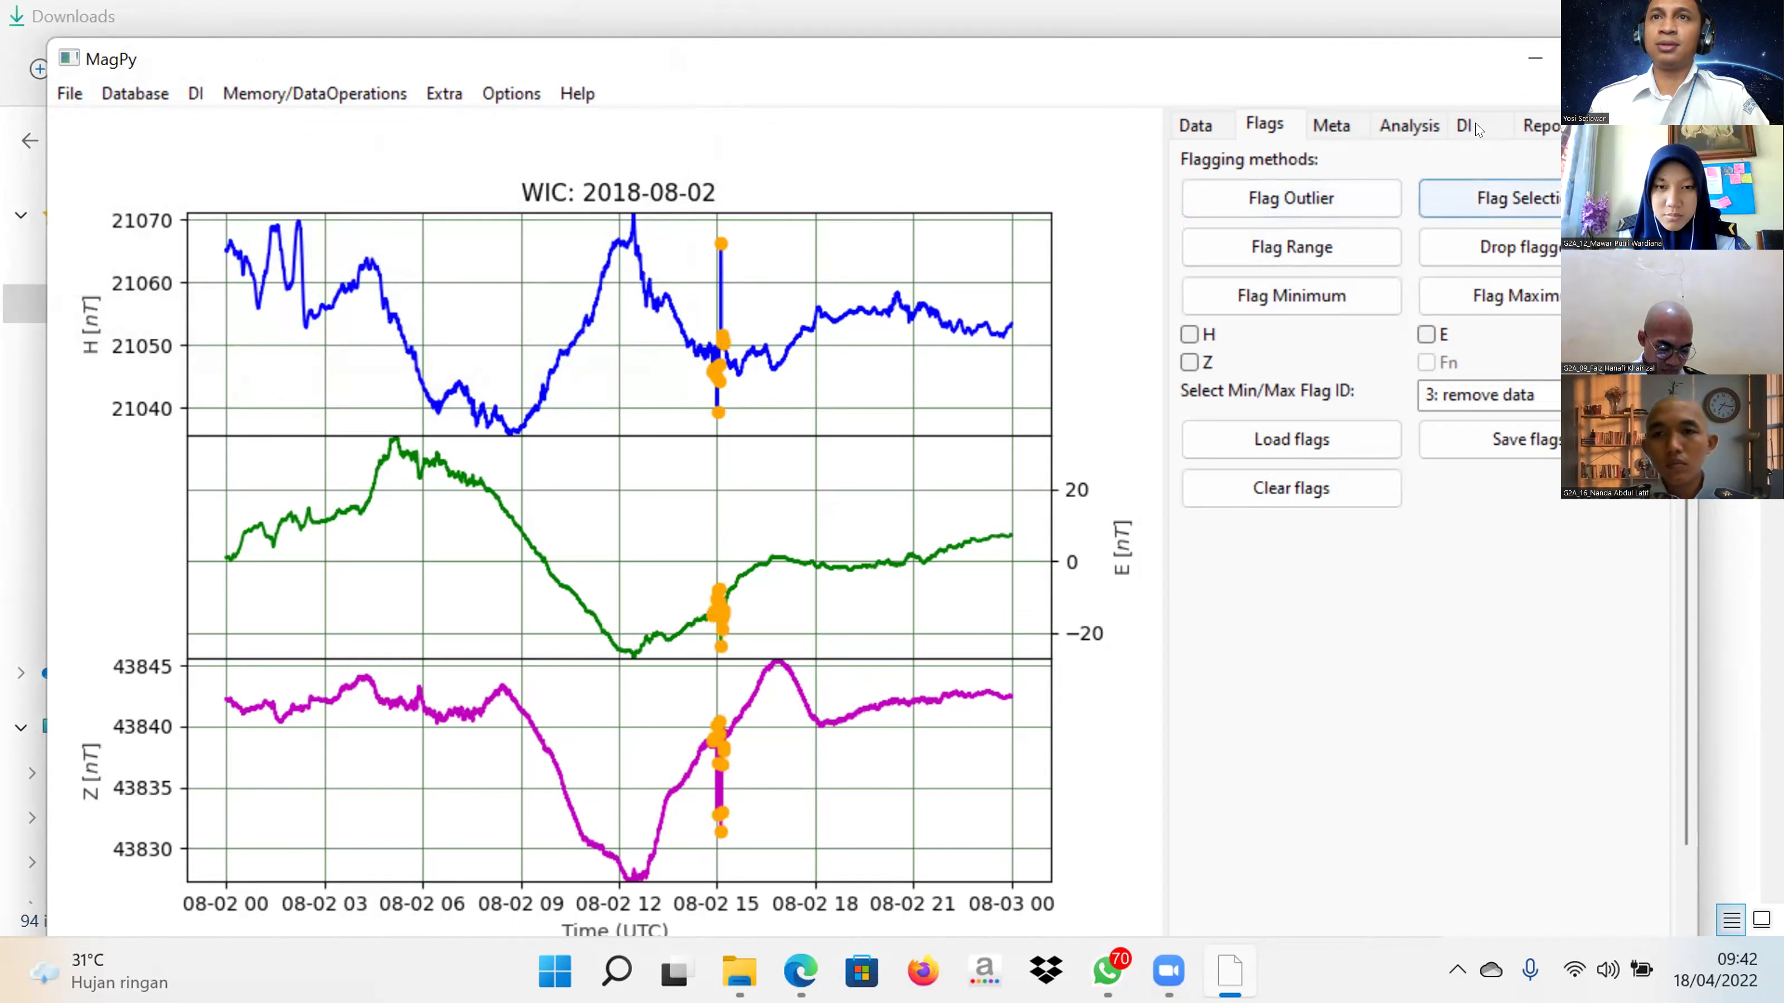
Step: Save the outlier flags to a JSON flag list file named apaaja in the Test Data Magpy folder
{"action": "left_click", "coordinate": [1541, 441]}
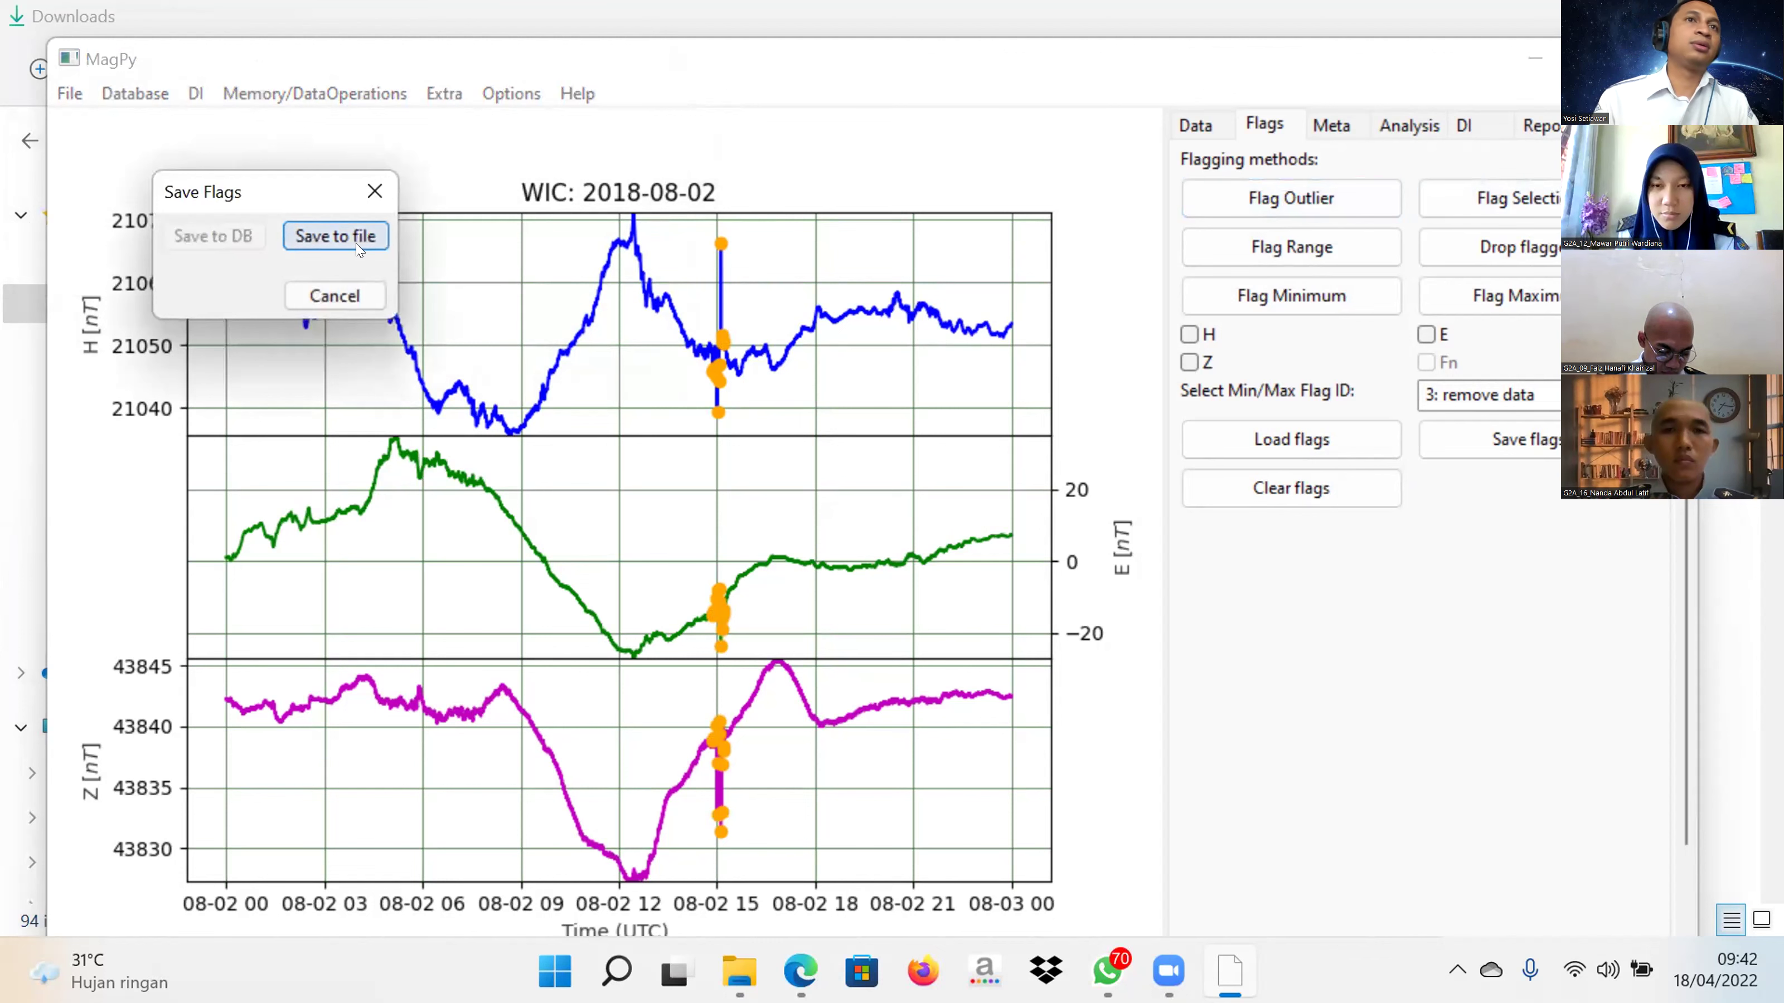
{"action": "left_click", "coordinate": [335, 237]}
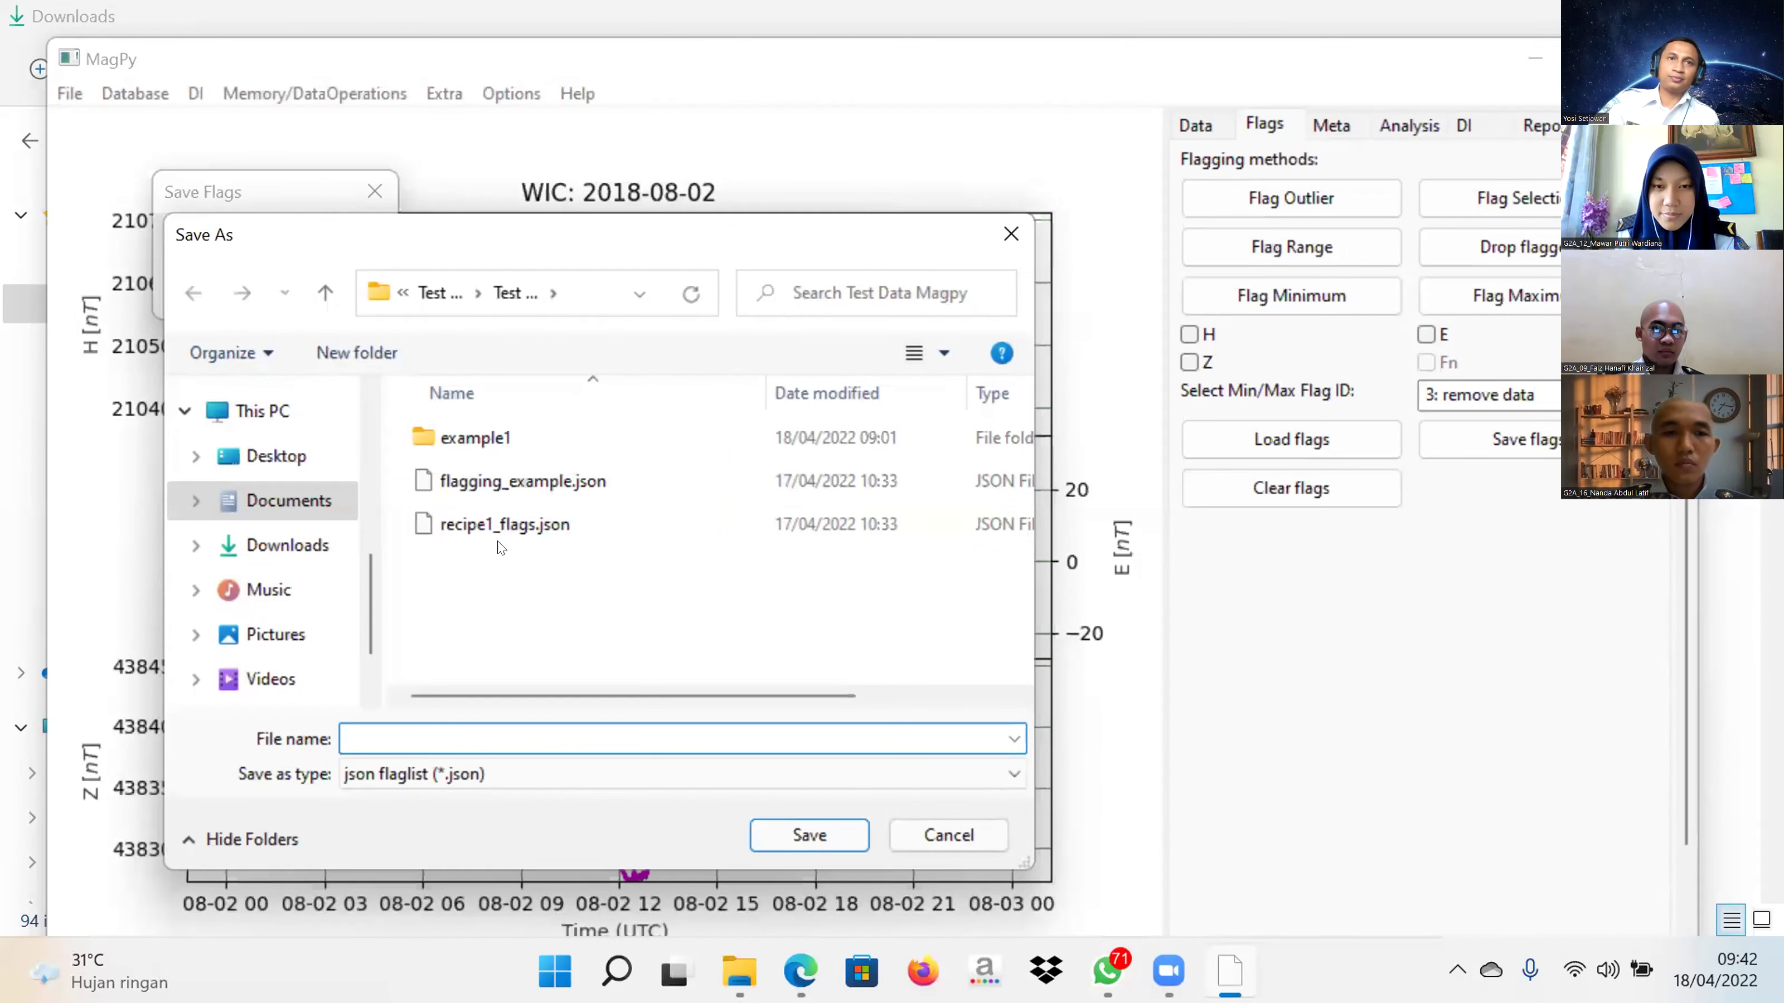
{"action": "type", "text": "apaaja"}
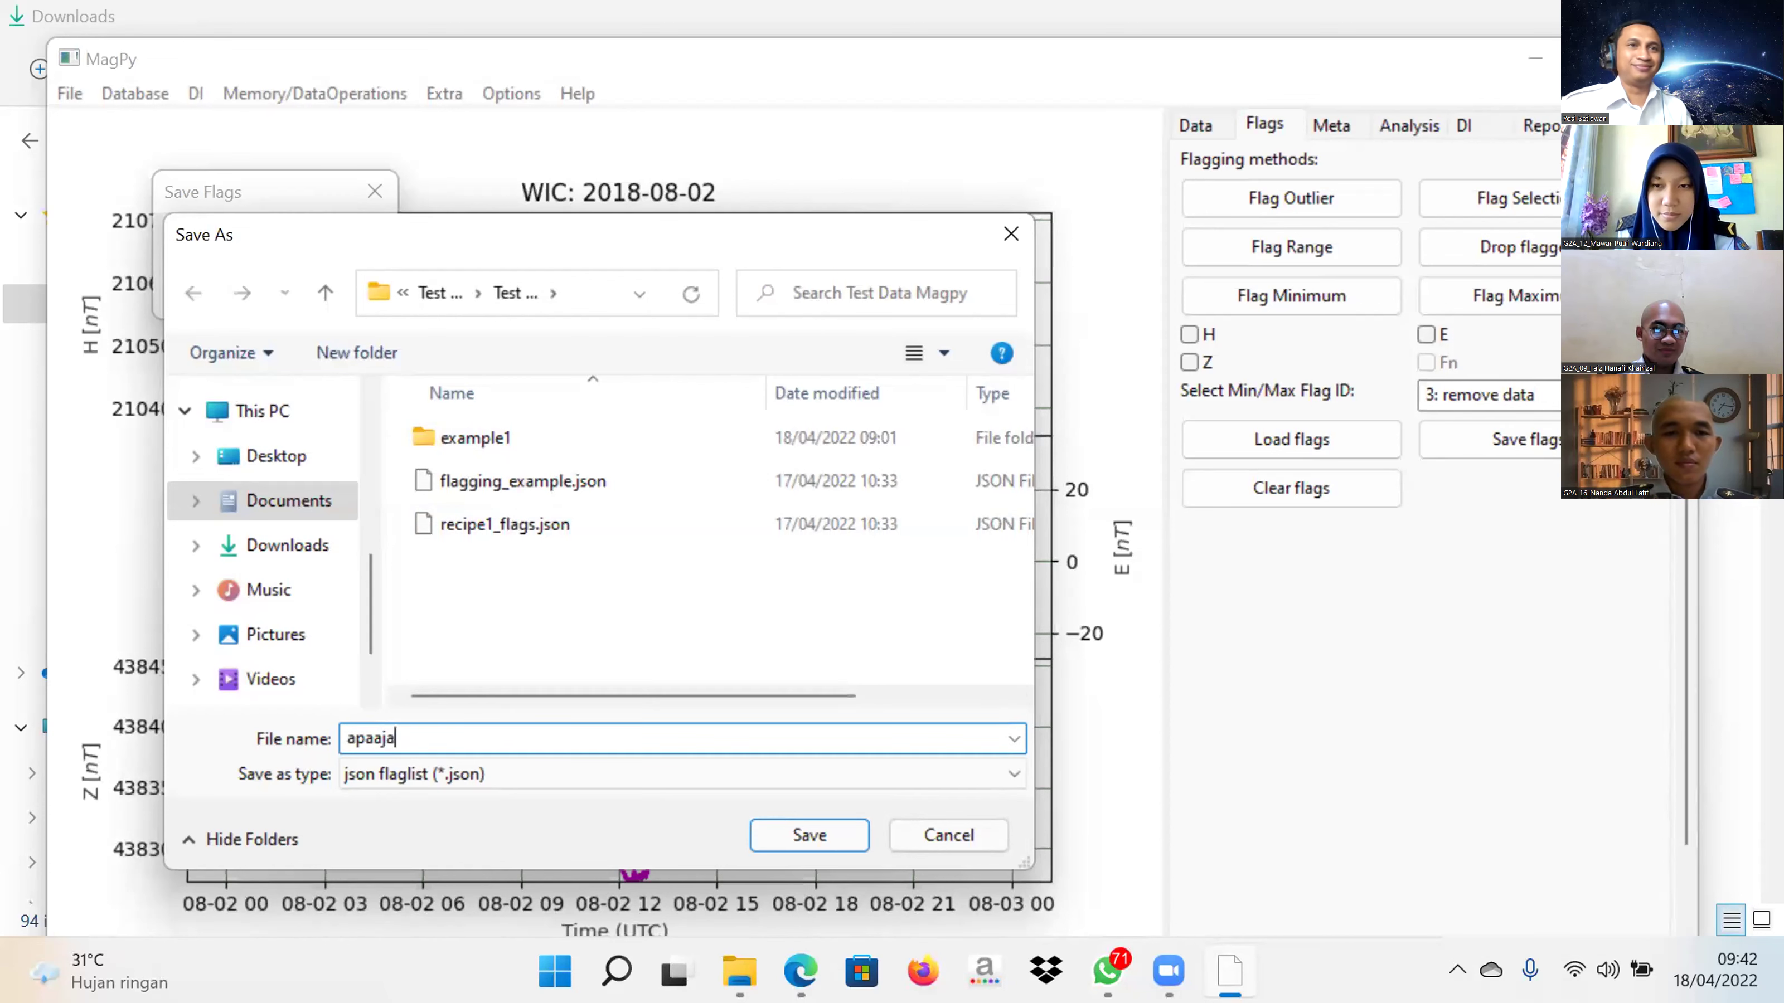
{"action": "key", "text": "Return"}
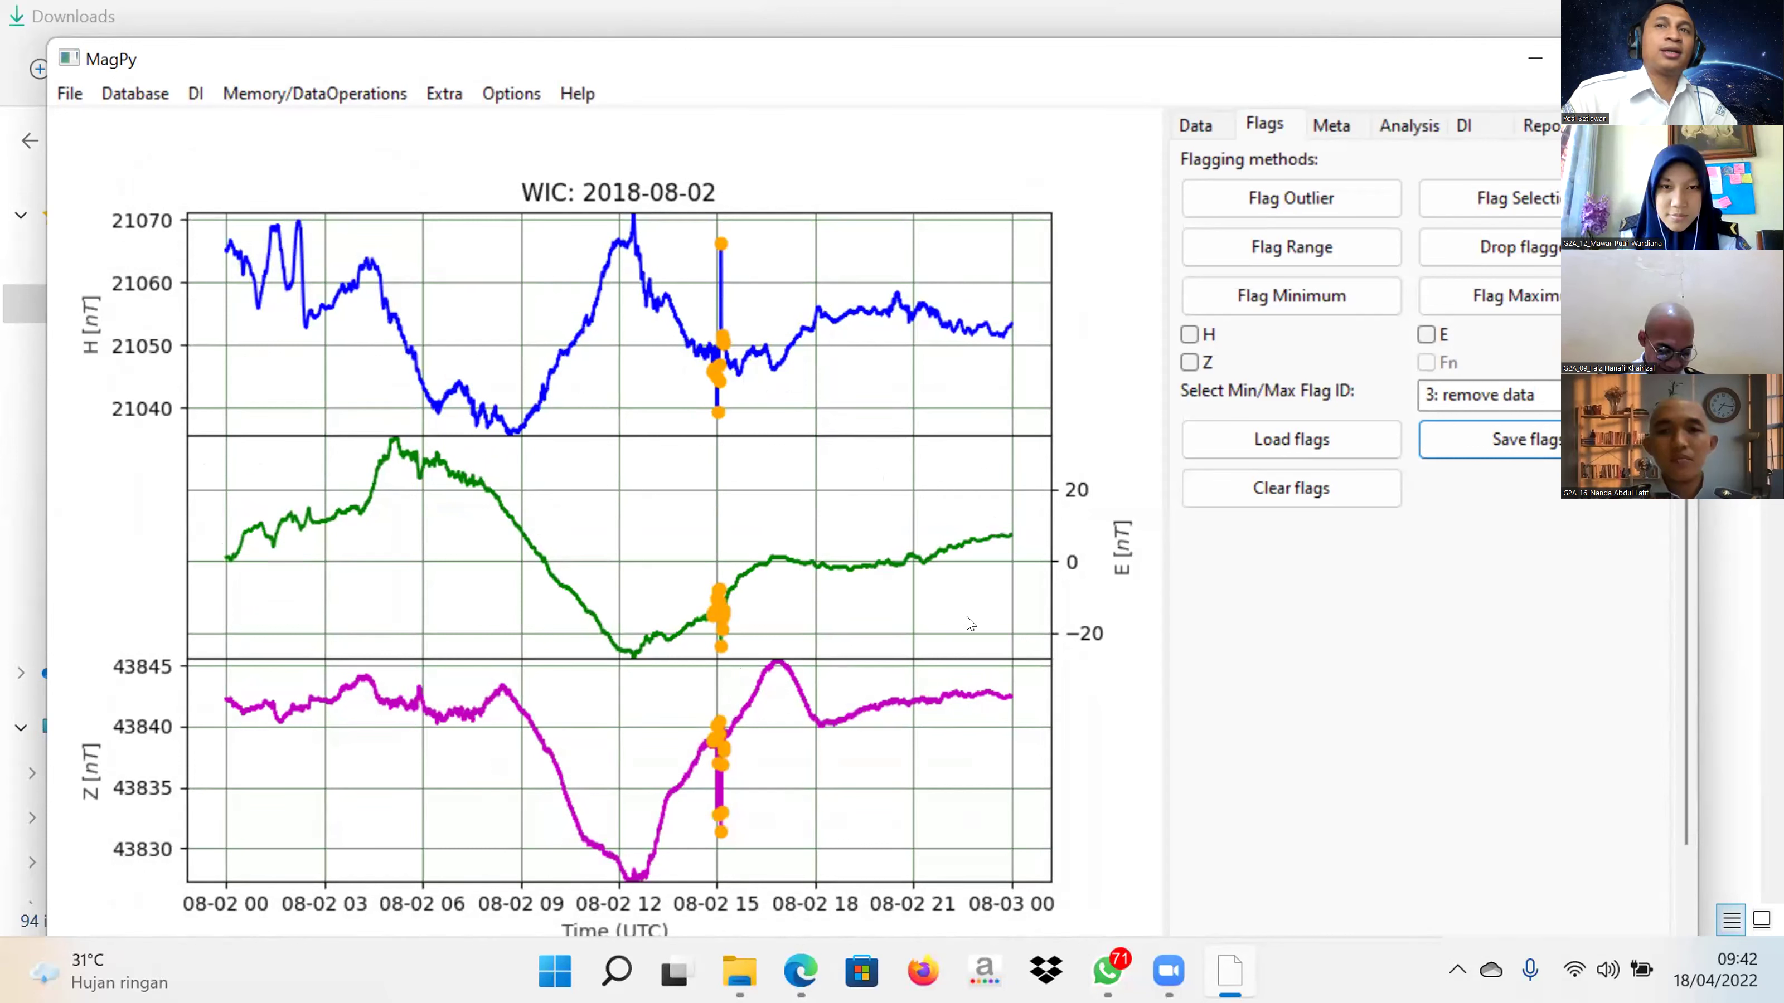
Step: Clear the current flags and try to reload them from apaaja.json
{"action": "left_click", "coordinate": [1224, 506]}
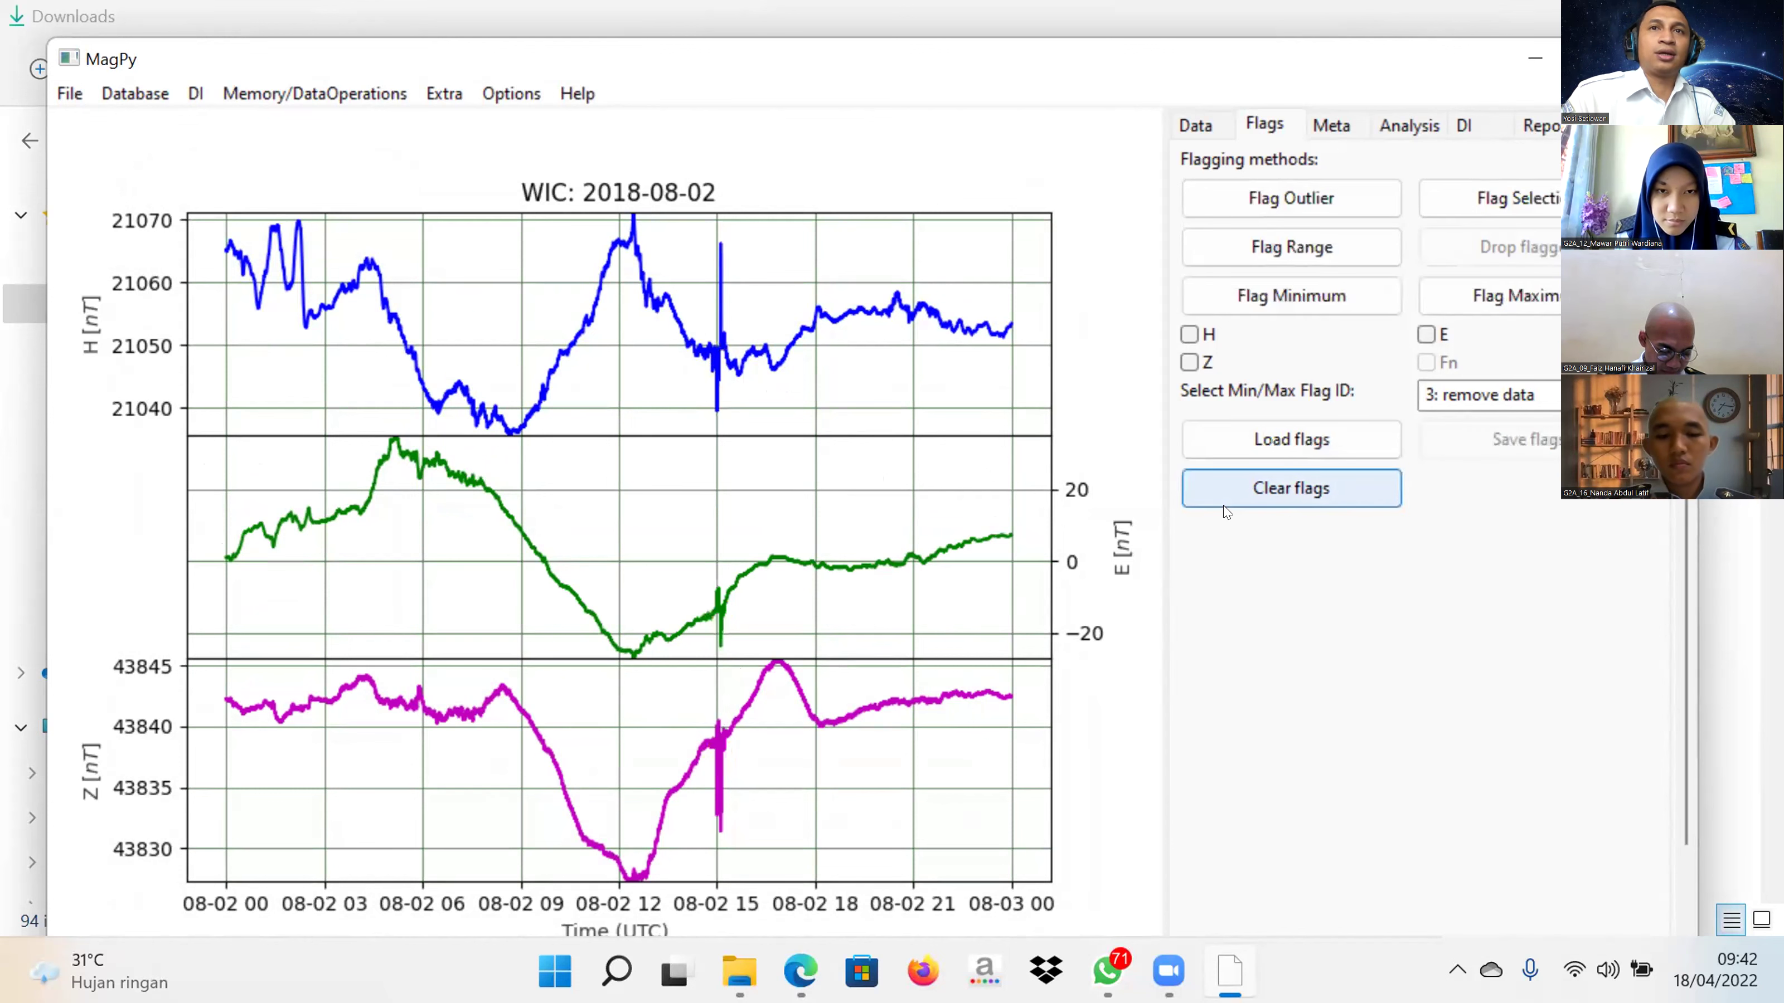
{"action": "left_click", "coordinate": [1238, 453]}
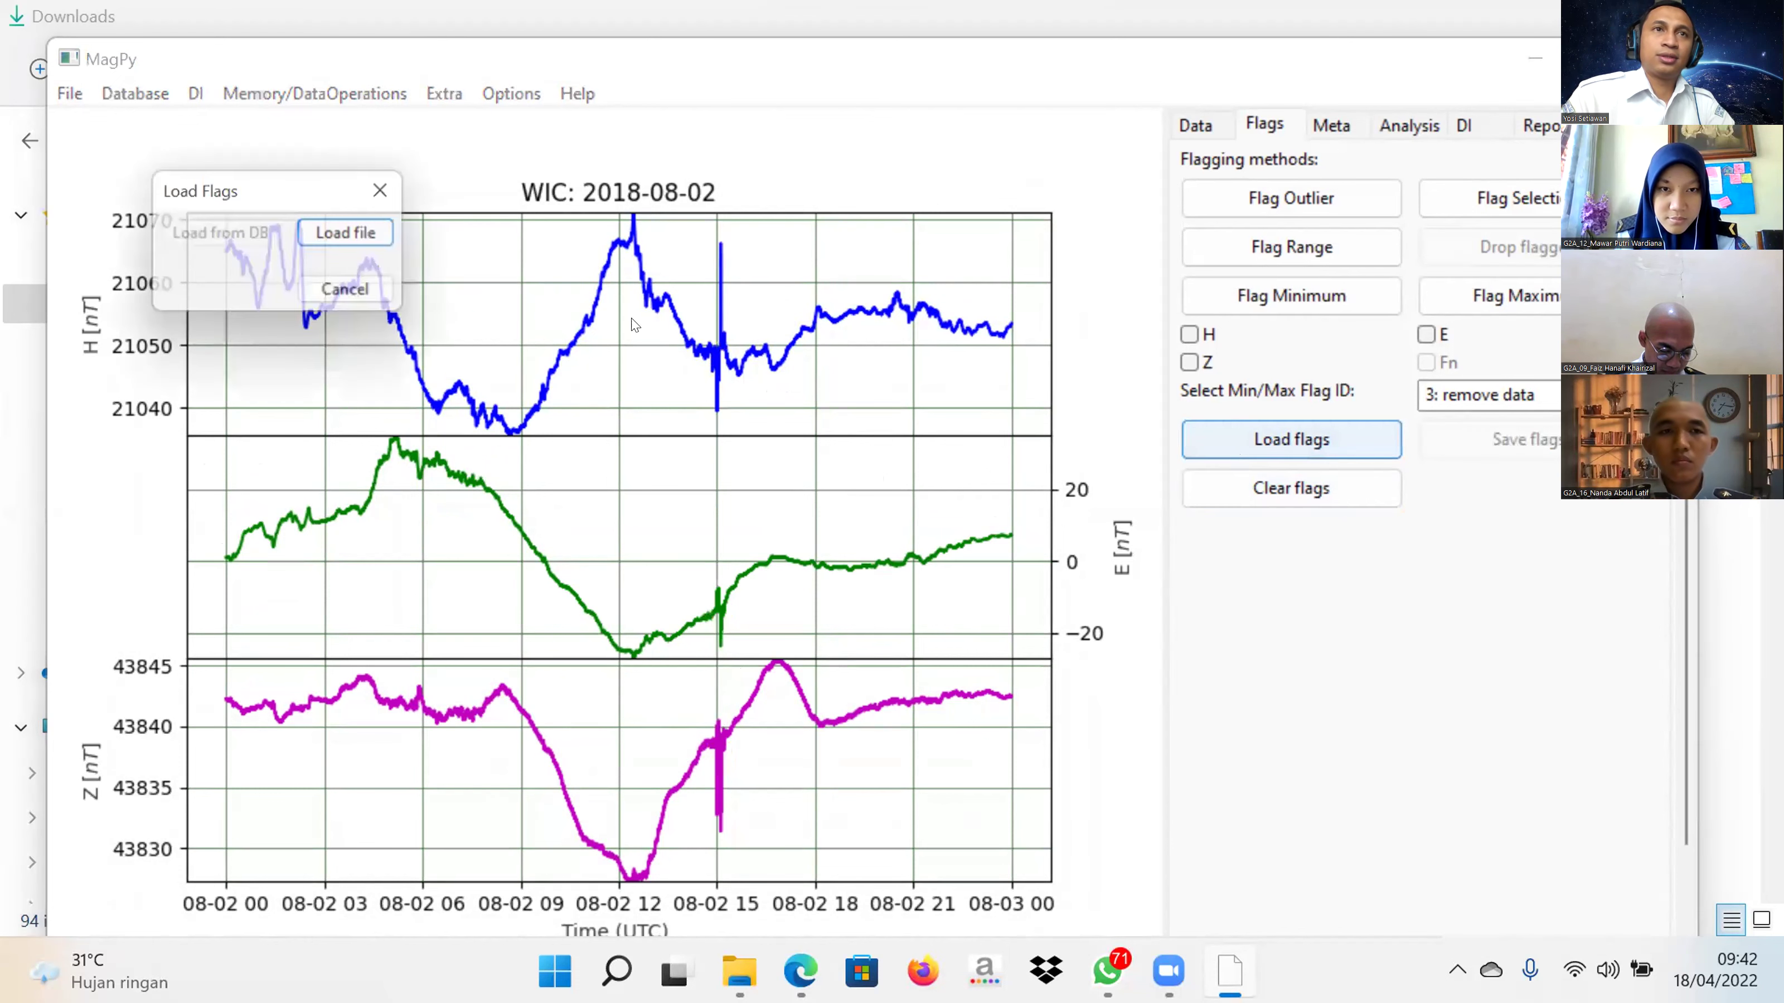
{"action": "left_click", "coordinate": [378, 237]}
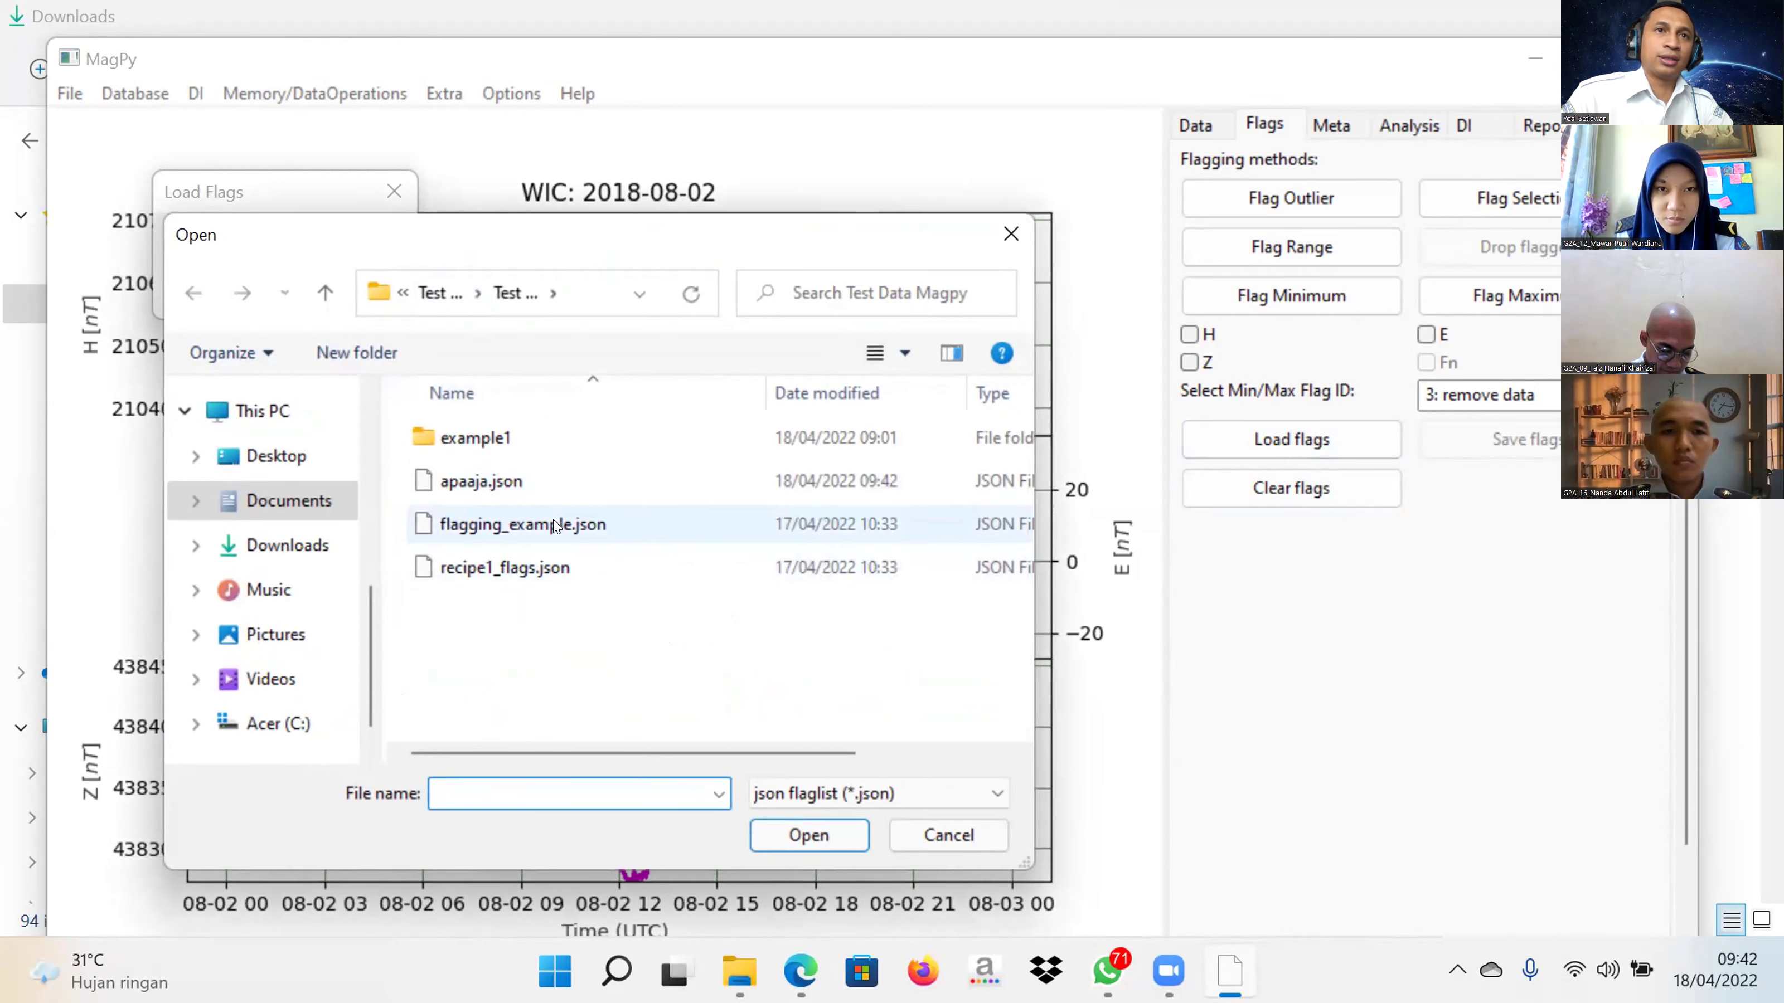
{"action": "left_click", "coordinate": [533, 482]}
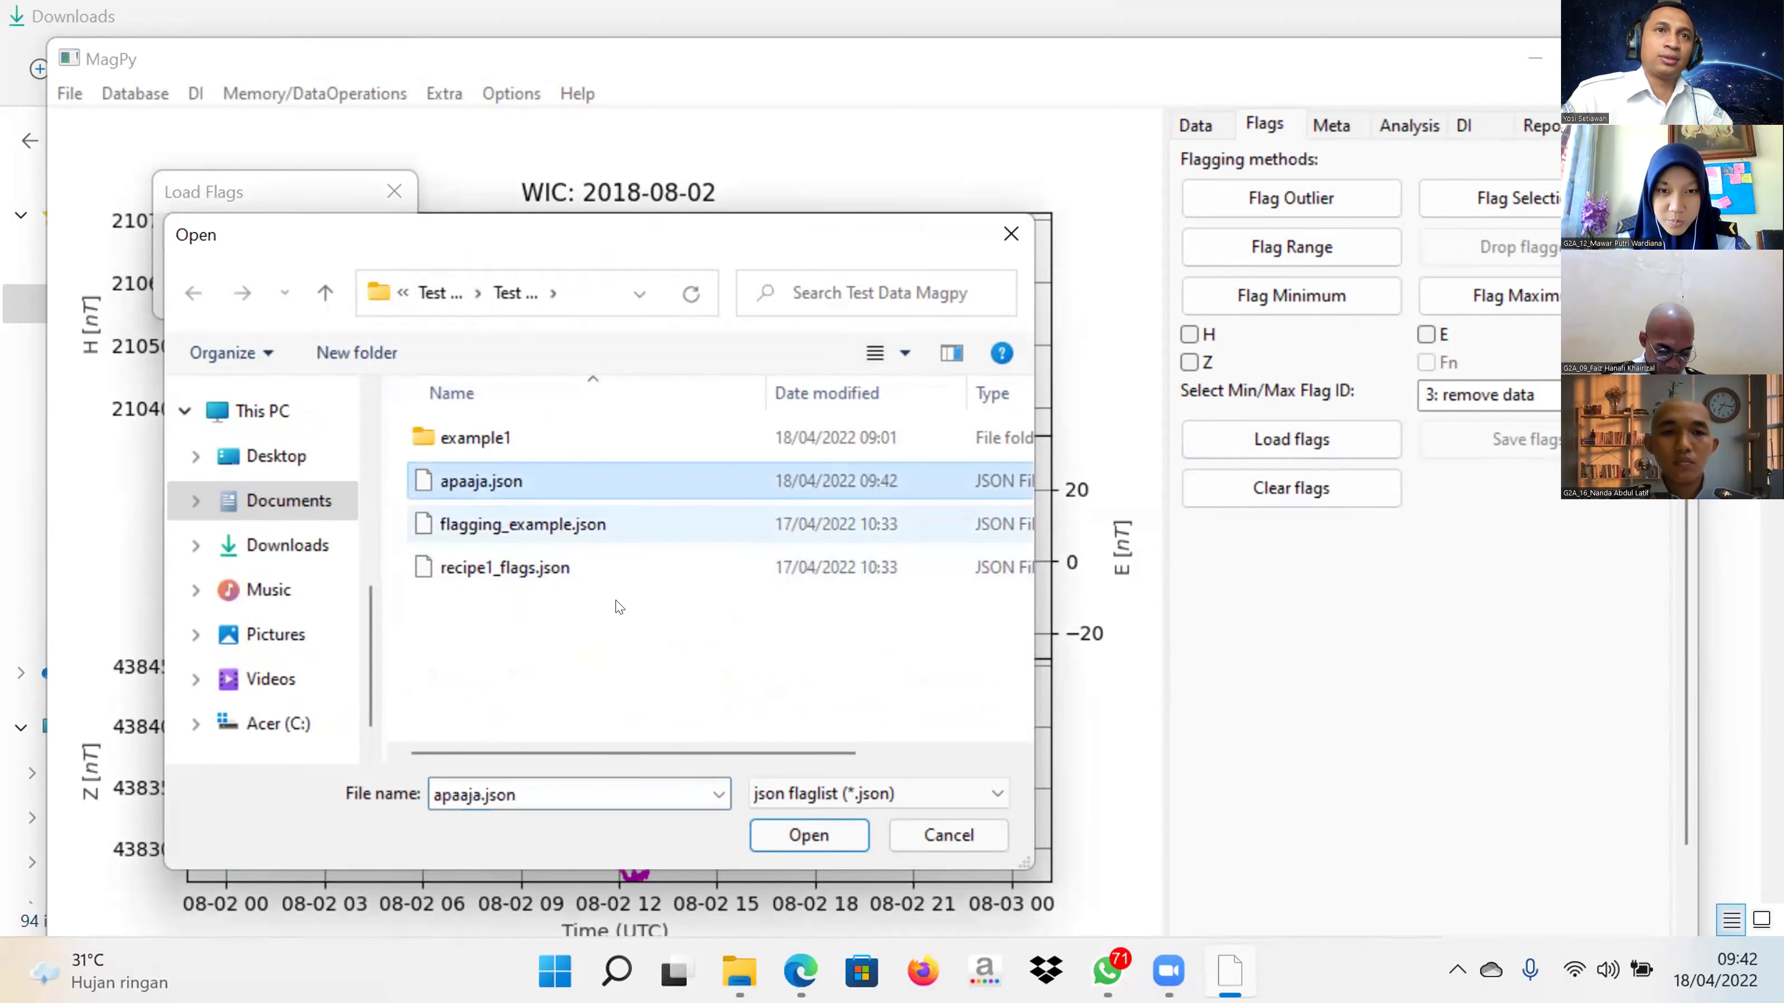
{"action": "left_click", "coordinate": [779, 842]}
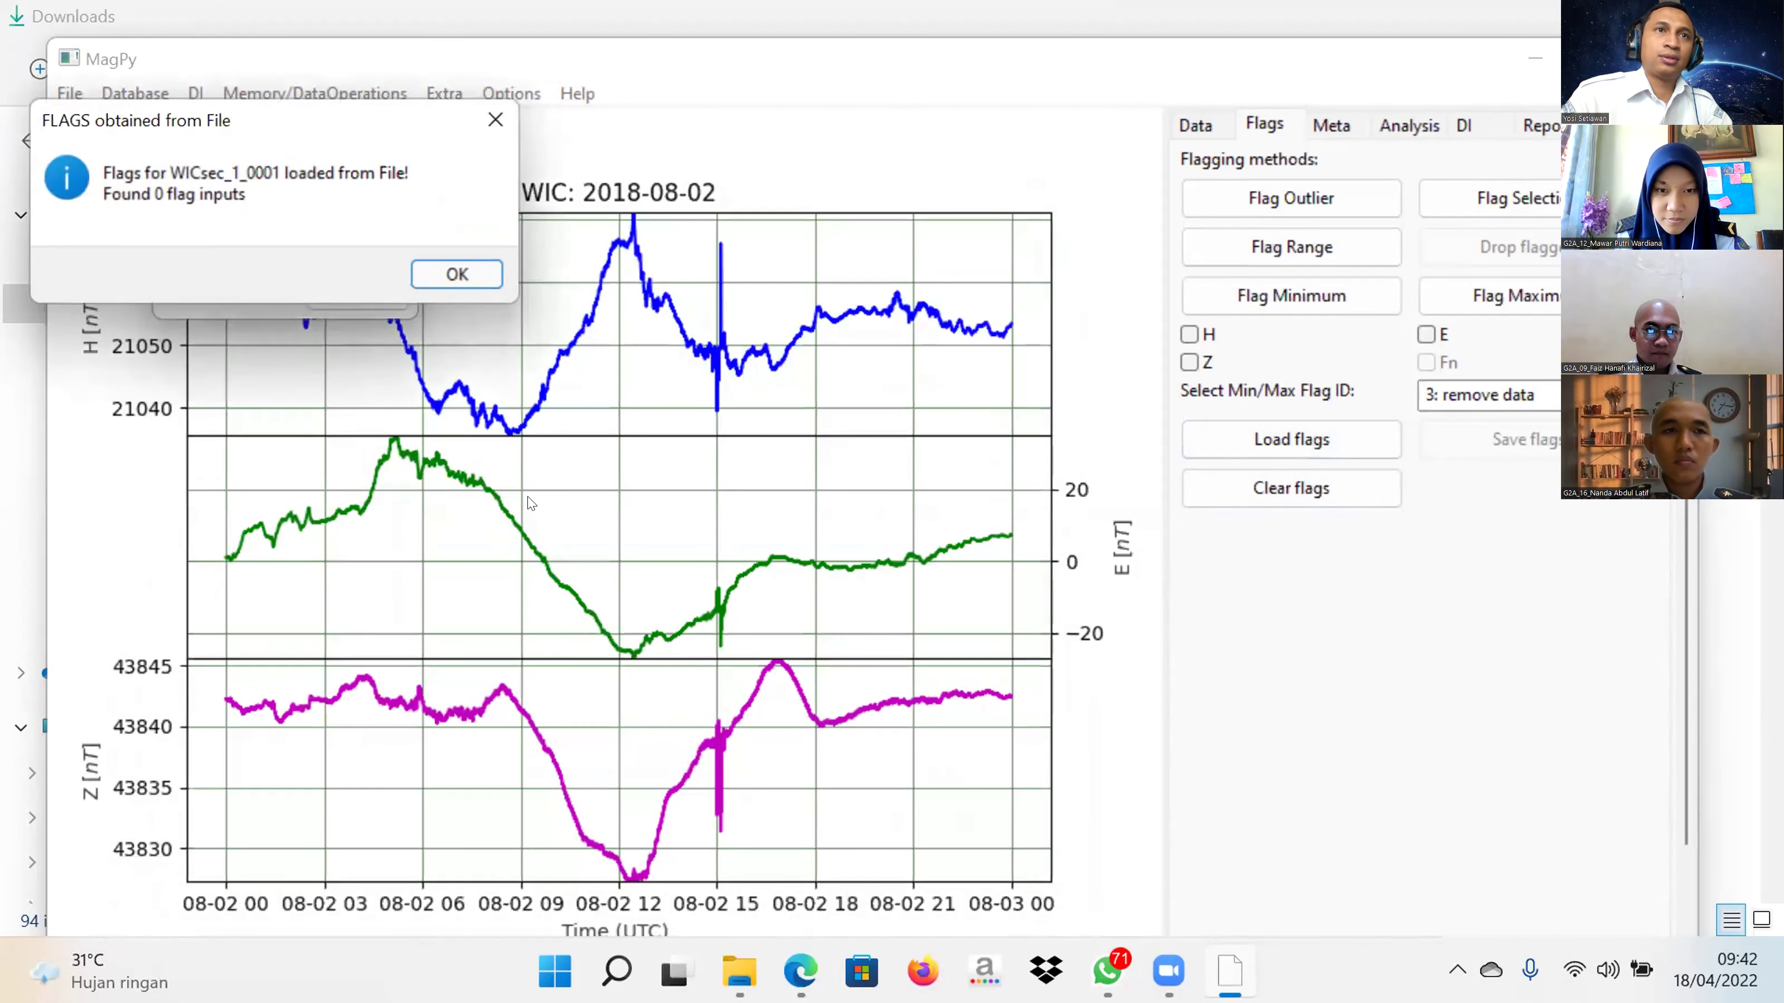
{"action": "left_click", "coordinate": [451, 276]}
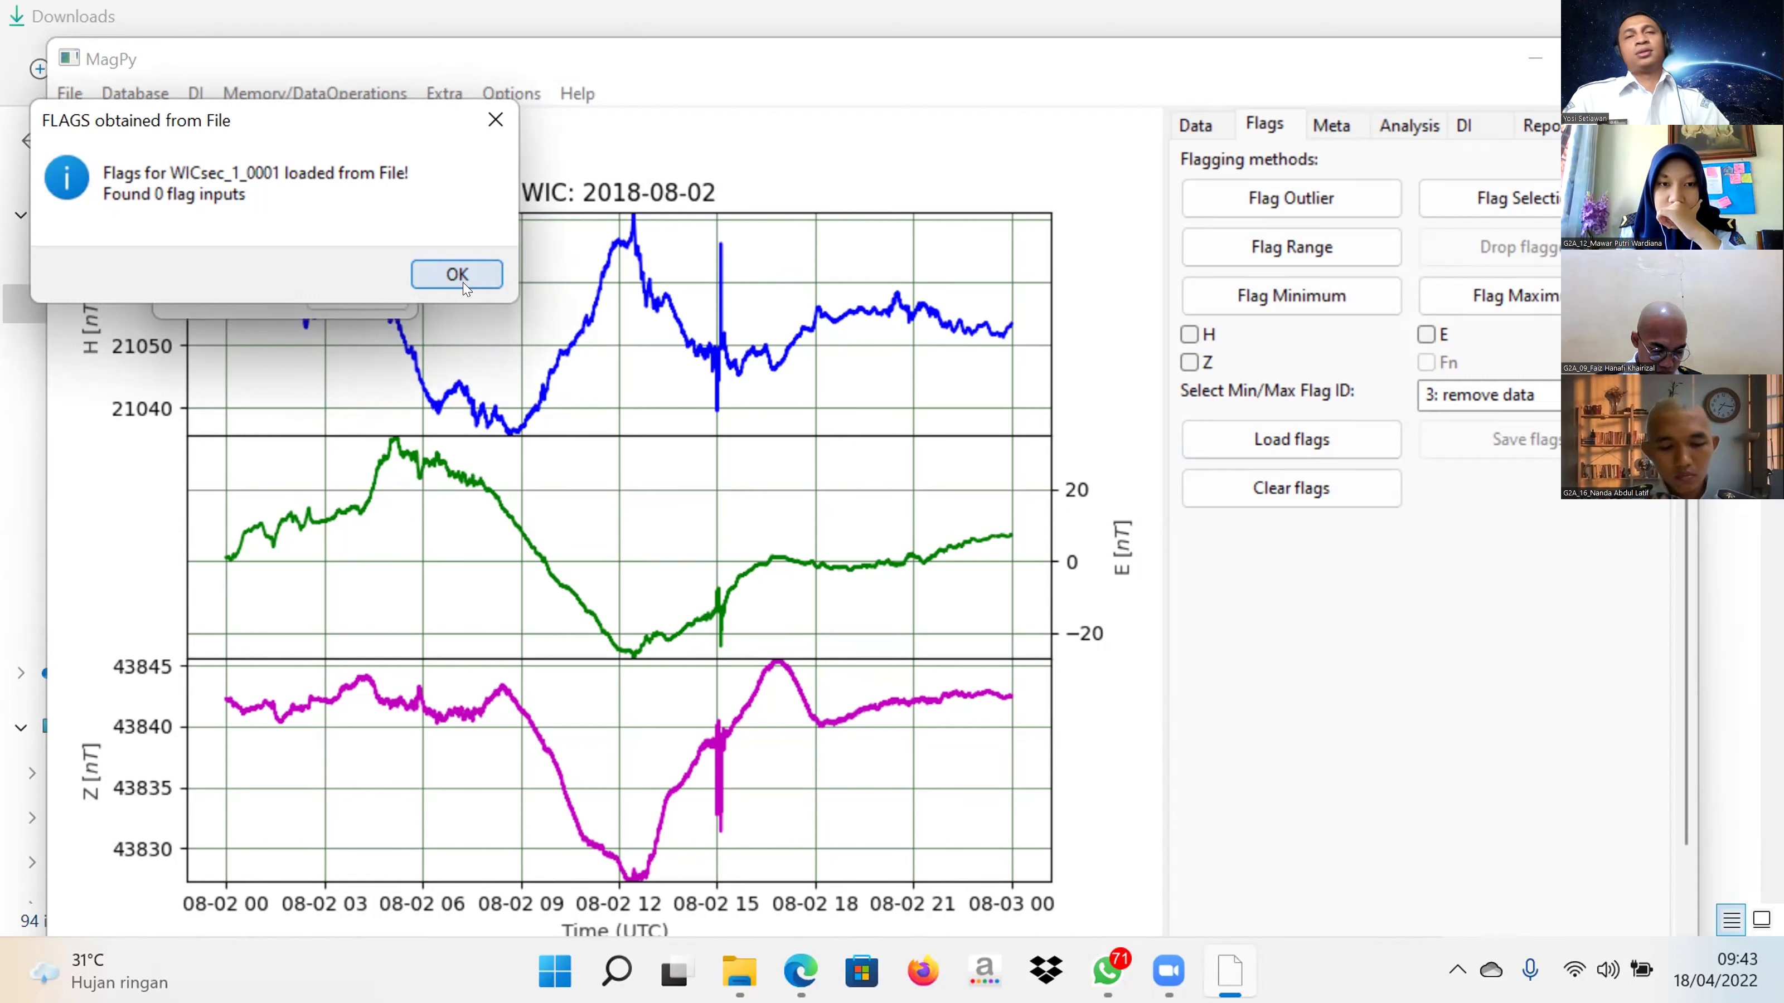
{"action": "left_click", "coordinate": [457, 274]}
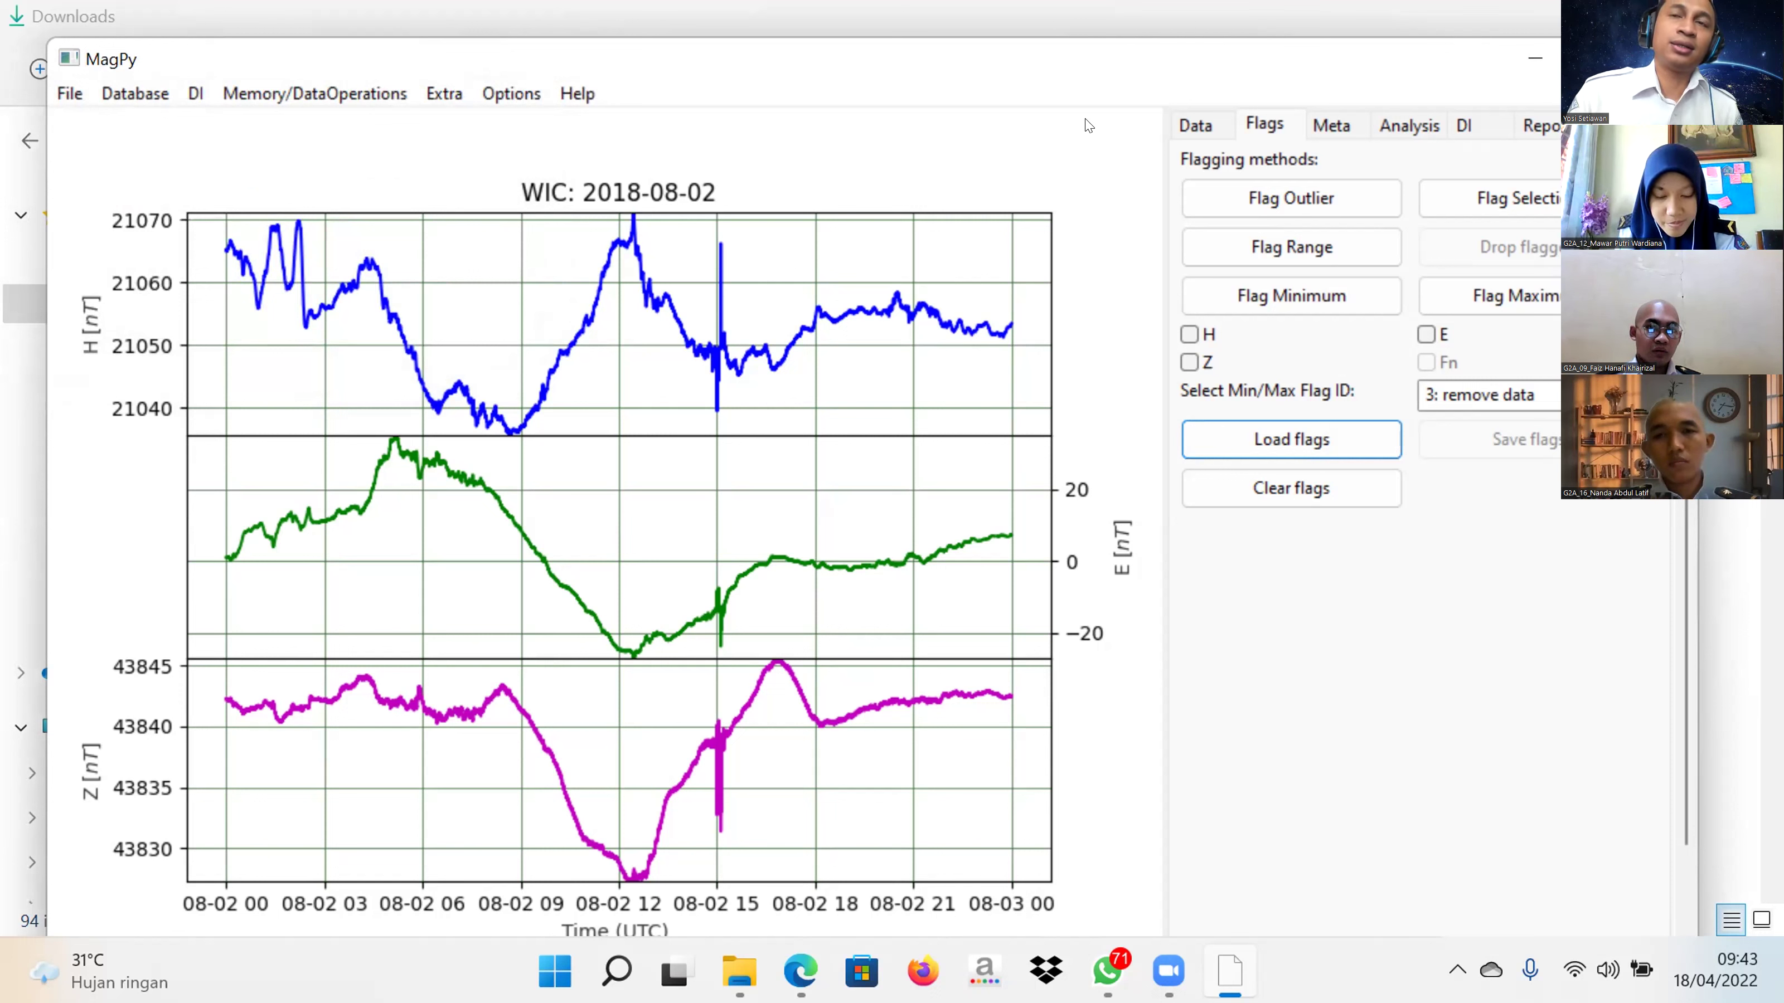
Step: Flag outliers across all components with threshold 5.0 and a 600-second window, and drop the flagged data from the series
{"action": "left_click", "coordinate": [1205, 202]}
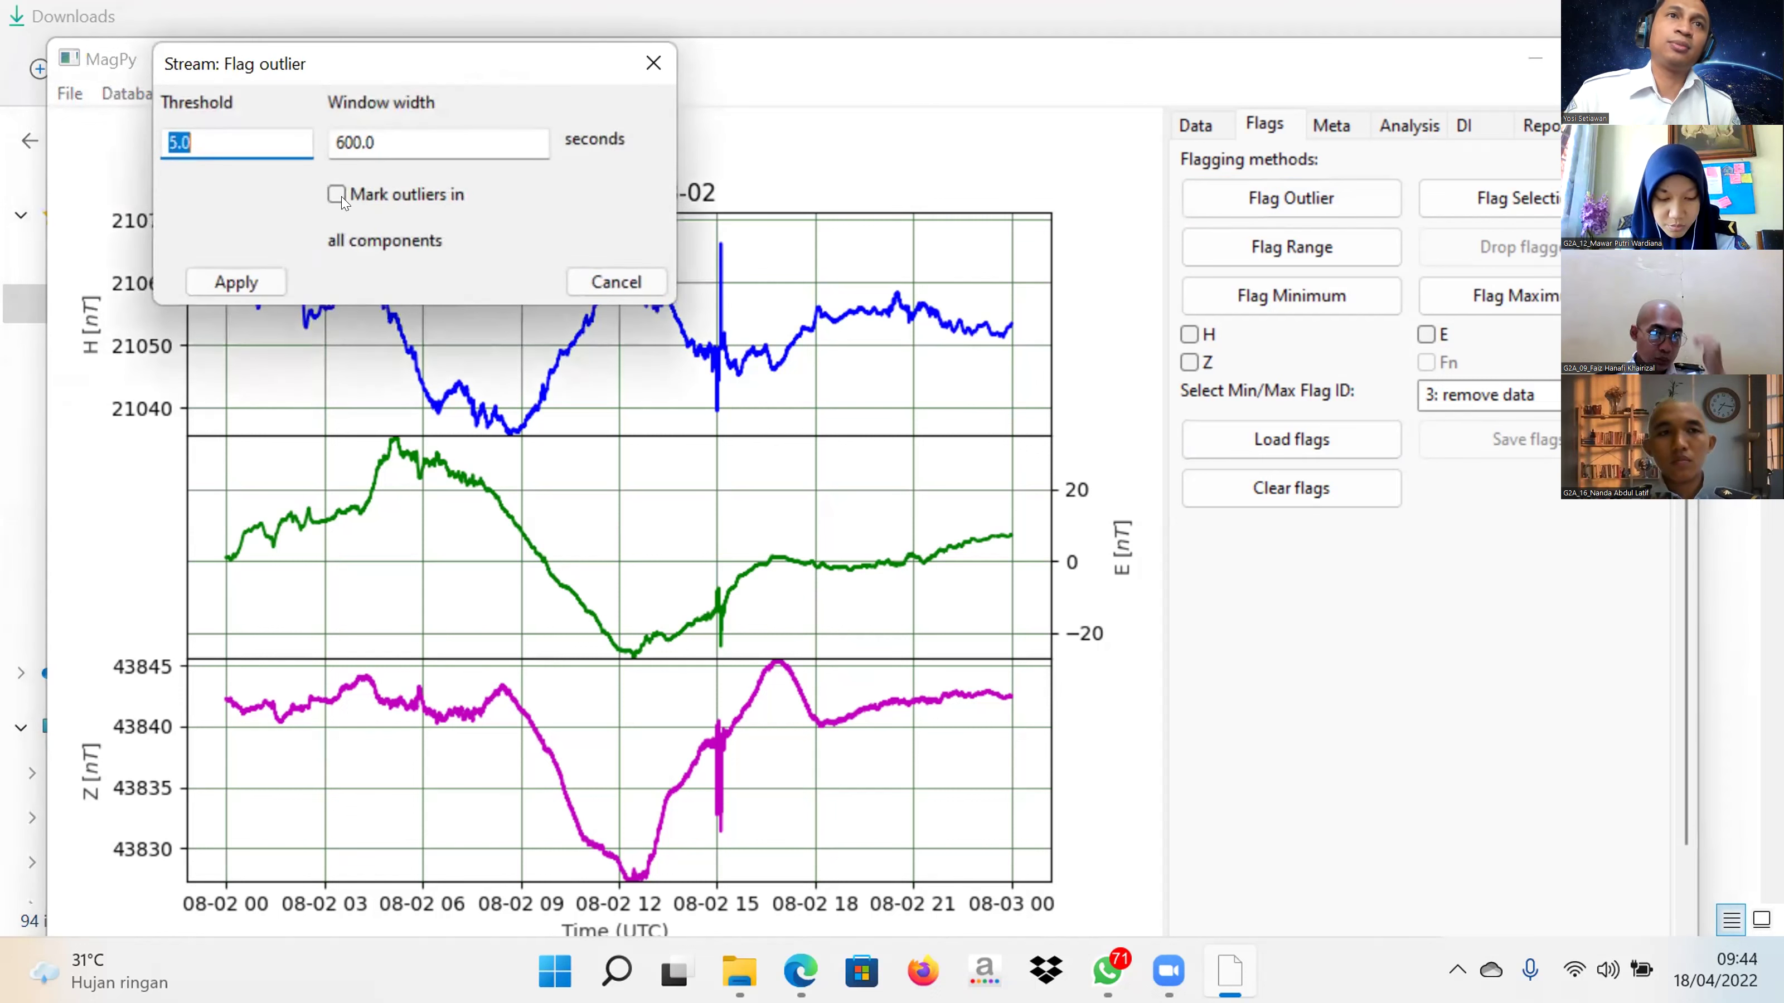
{"action": "left_click", "coordinate": [336, 194]}
{"action": "left_click", "coordinate": [243, 280]}
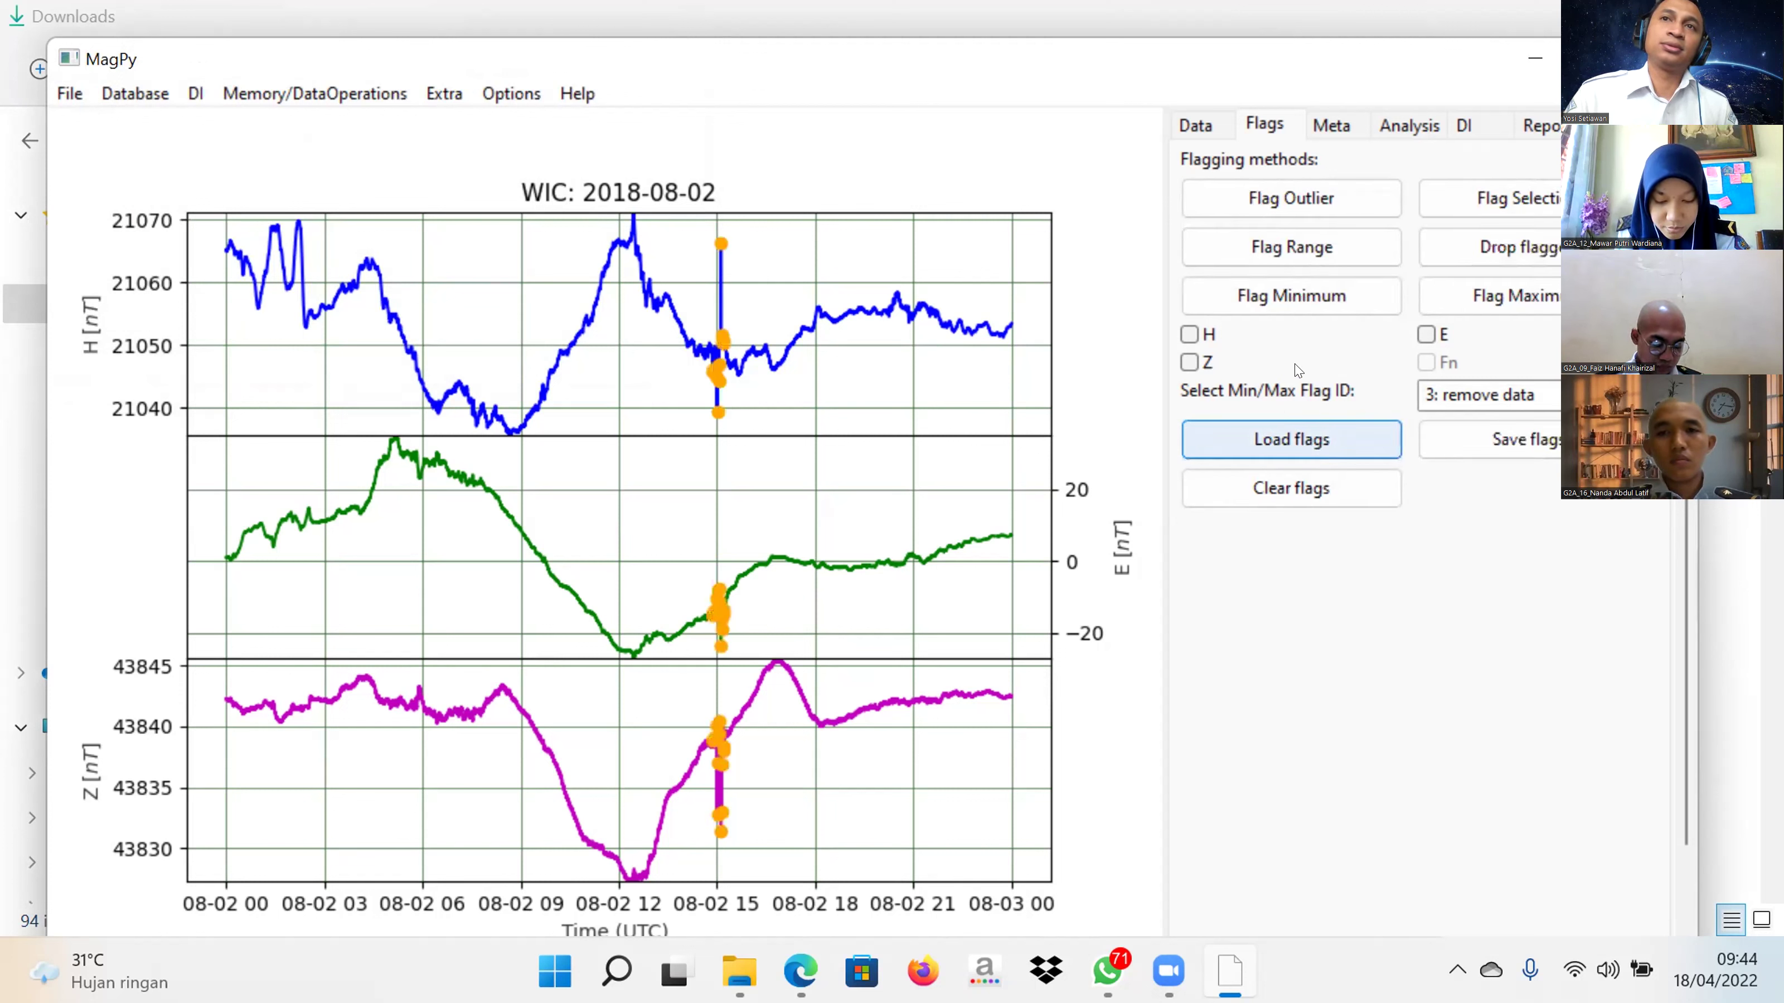
{"action": "left_click", "coordinate": [1478, 257]}
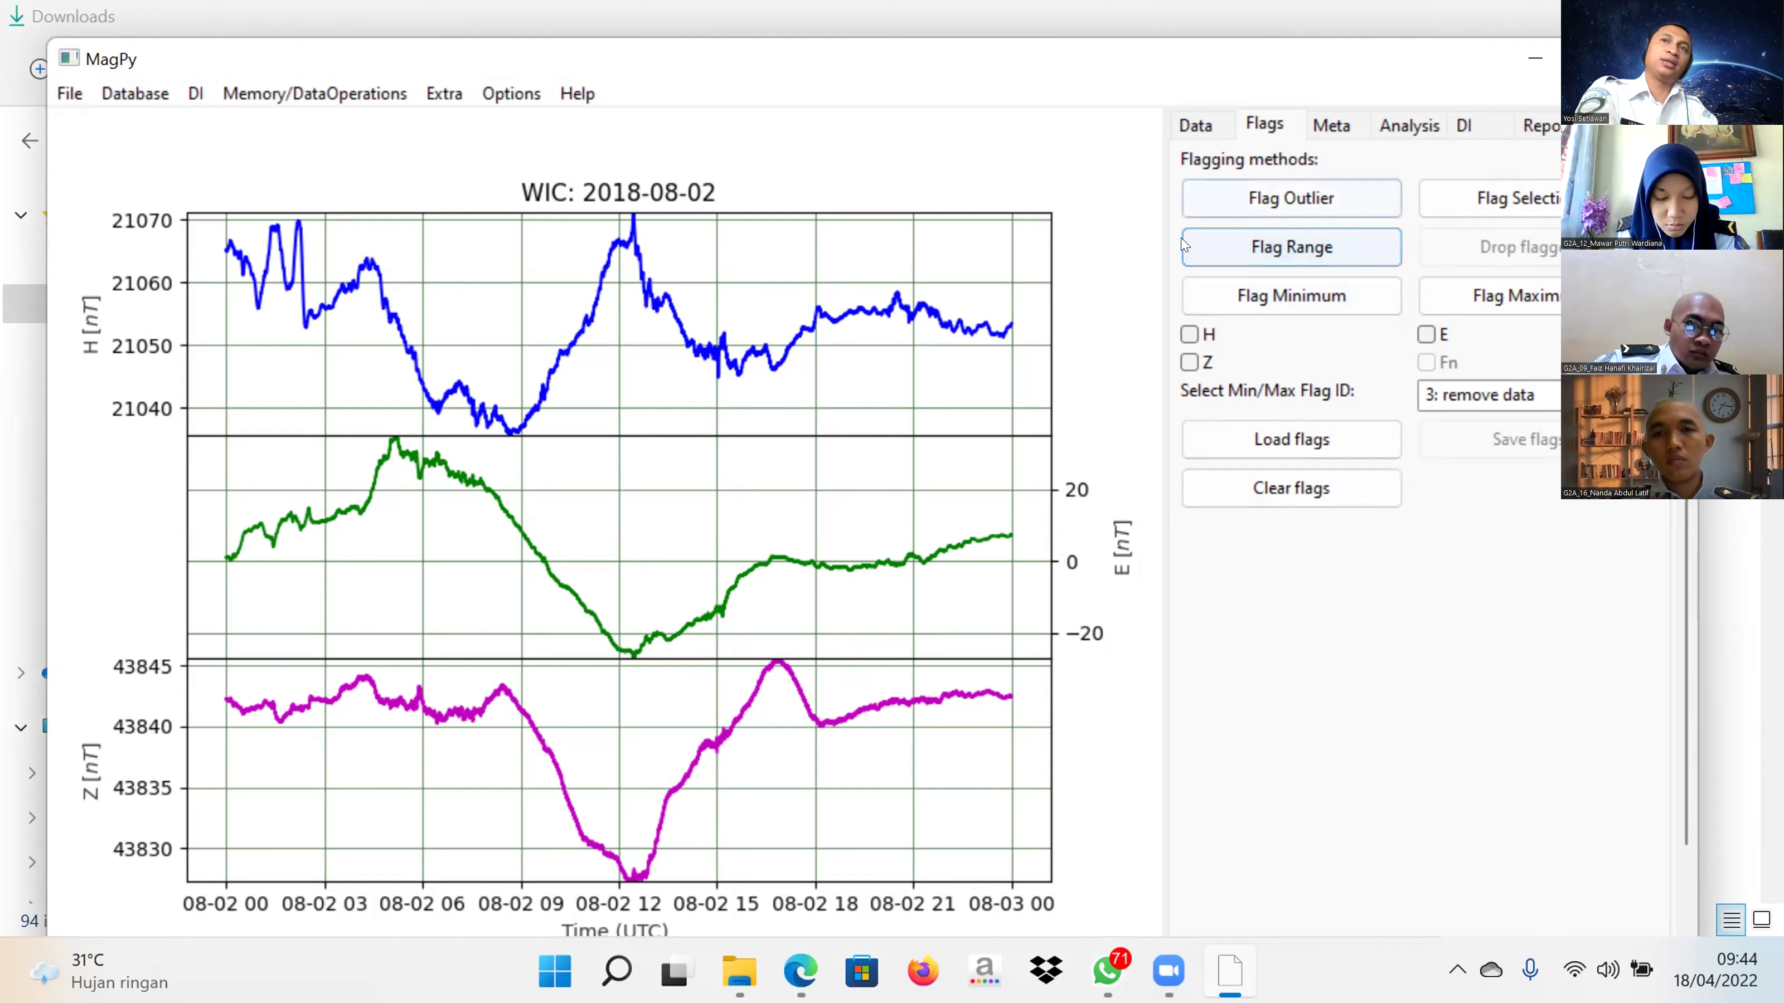
Step: Try another outlier flagging pass on the cleaned series with threshold 5.0 and a 600-second window, marking all components
{"action": "left_click", "coordinate": [1194, 205]}
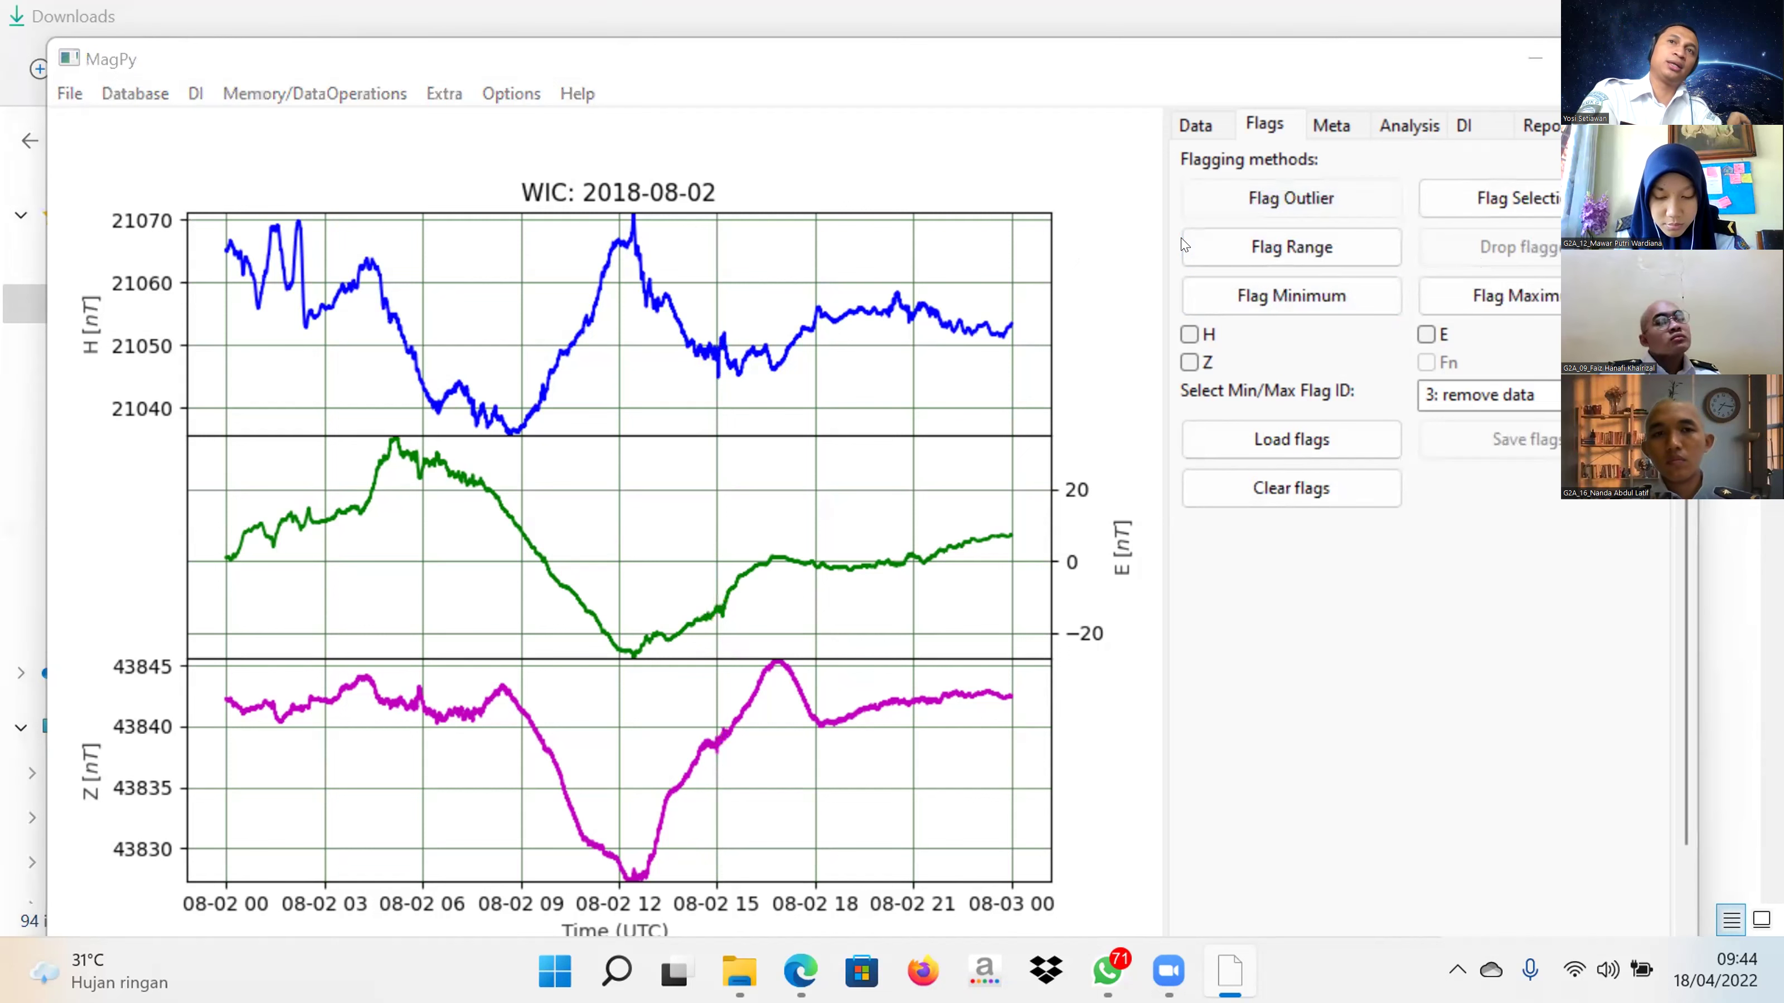
{"action": "left_click", "coordinate": [421, 198]}
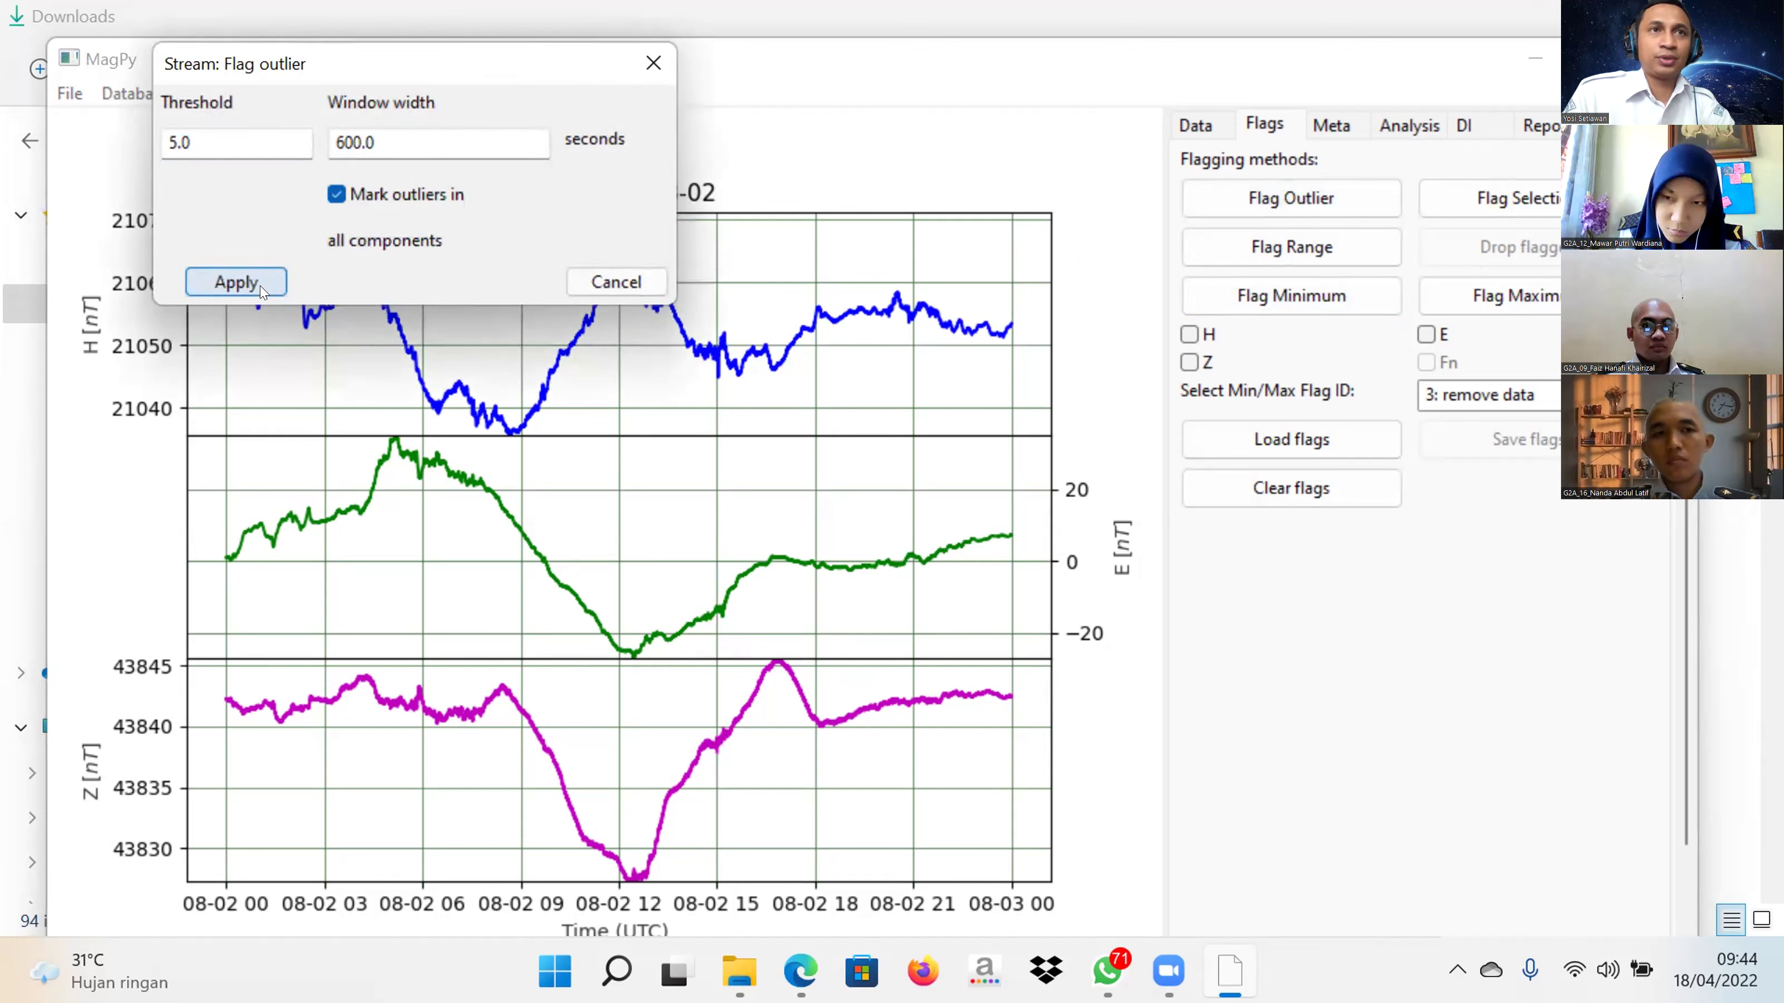
{"action": "left_click", "coordinate": [236, 281]}
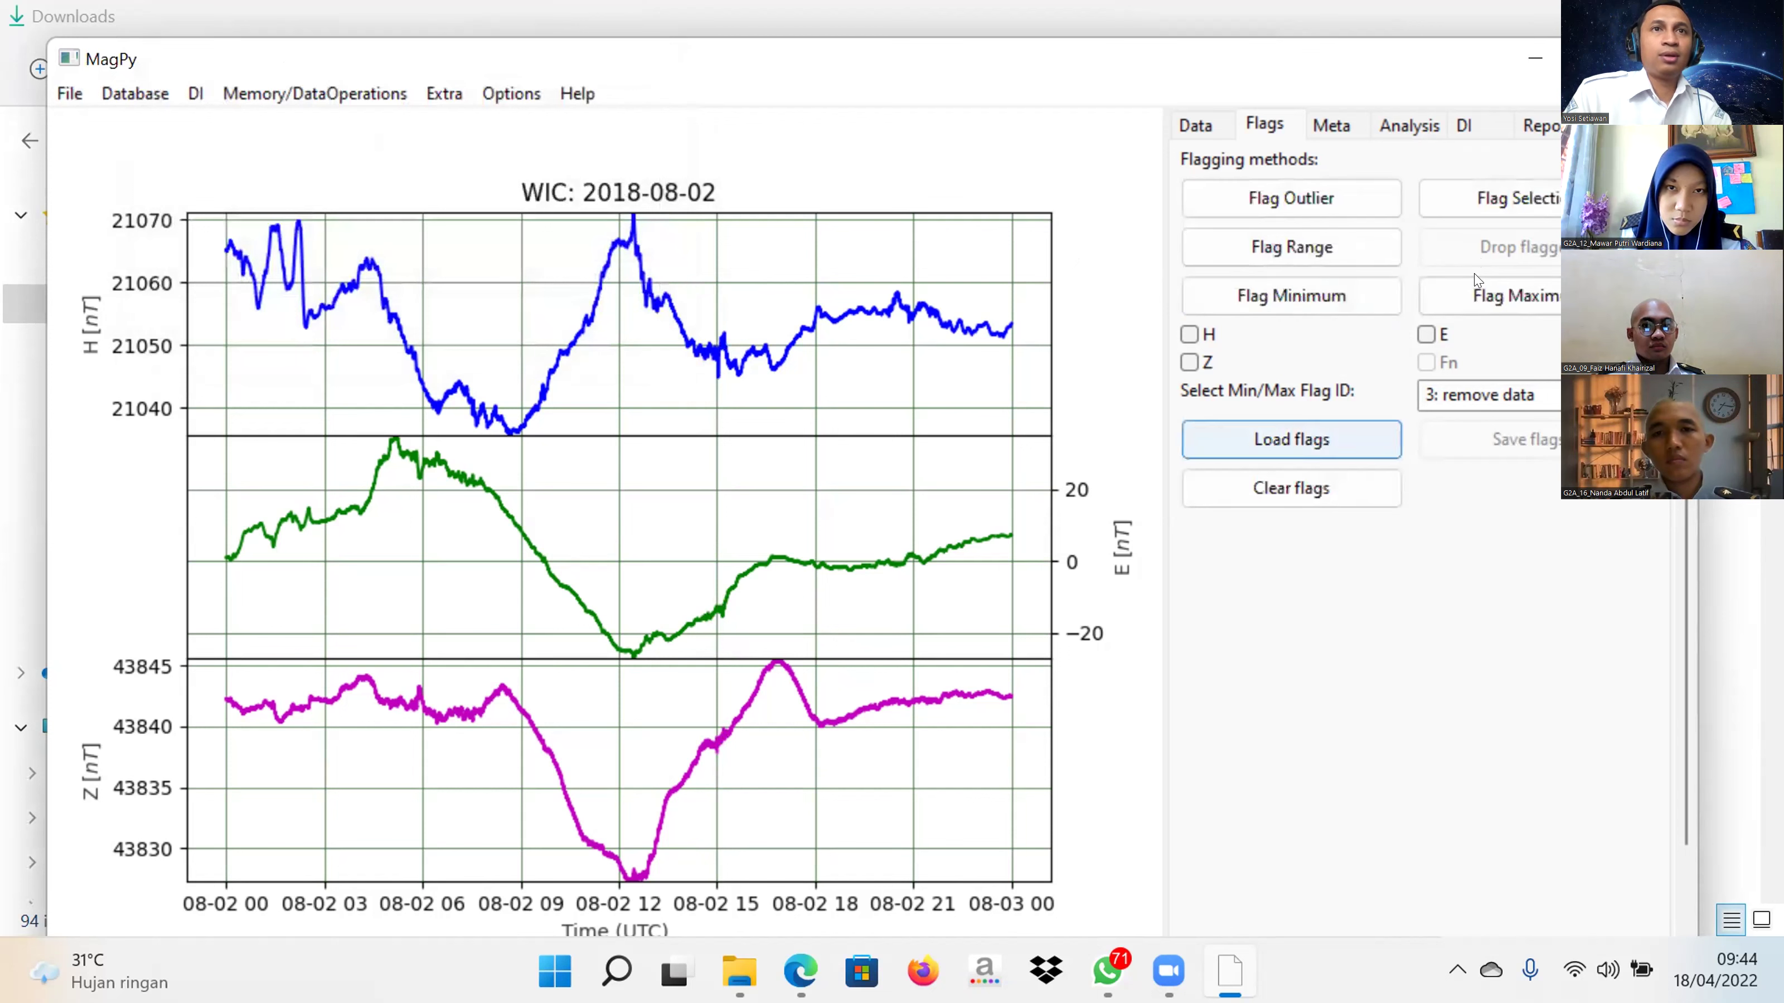
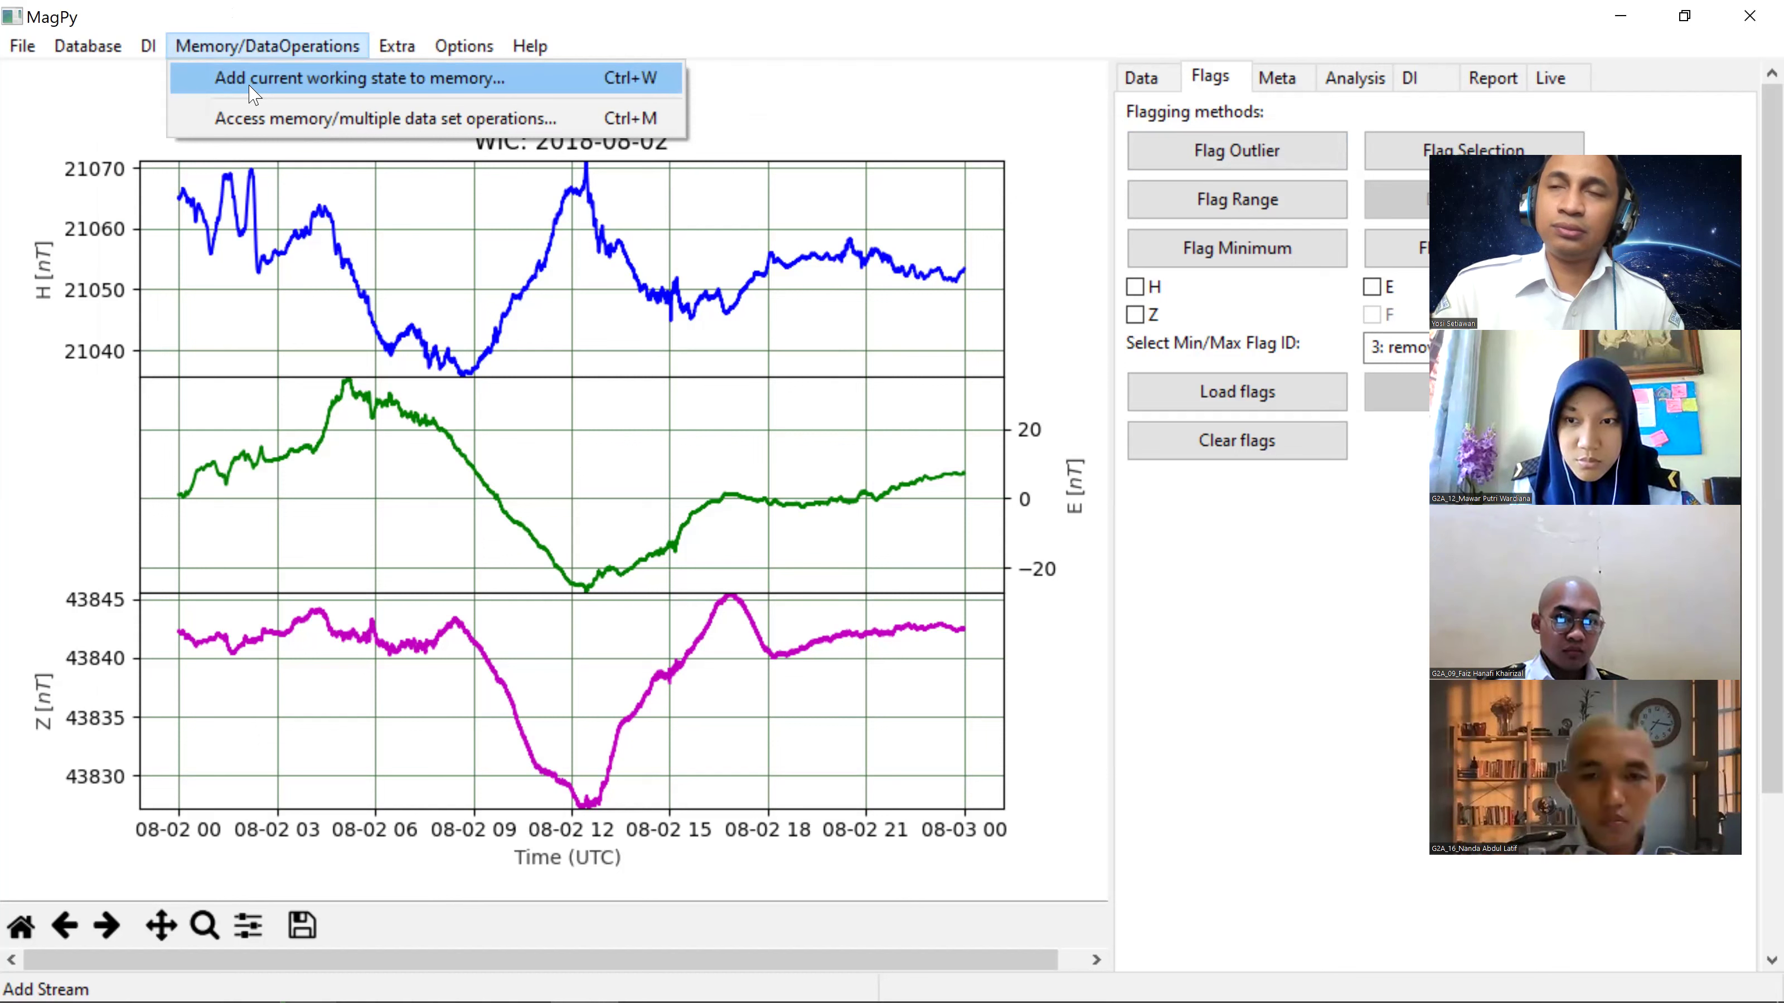
Step: Examine the list of data streams currently held in memory
{"action": "left_click", "coordinate": [259, 15]}
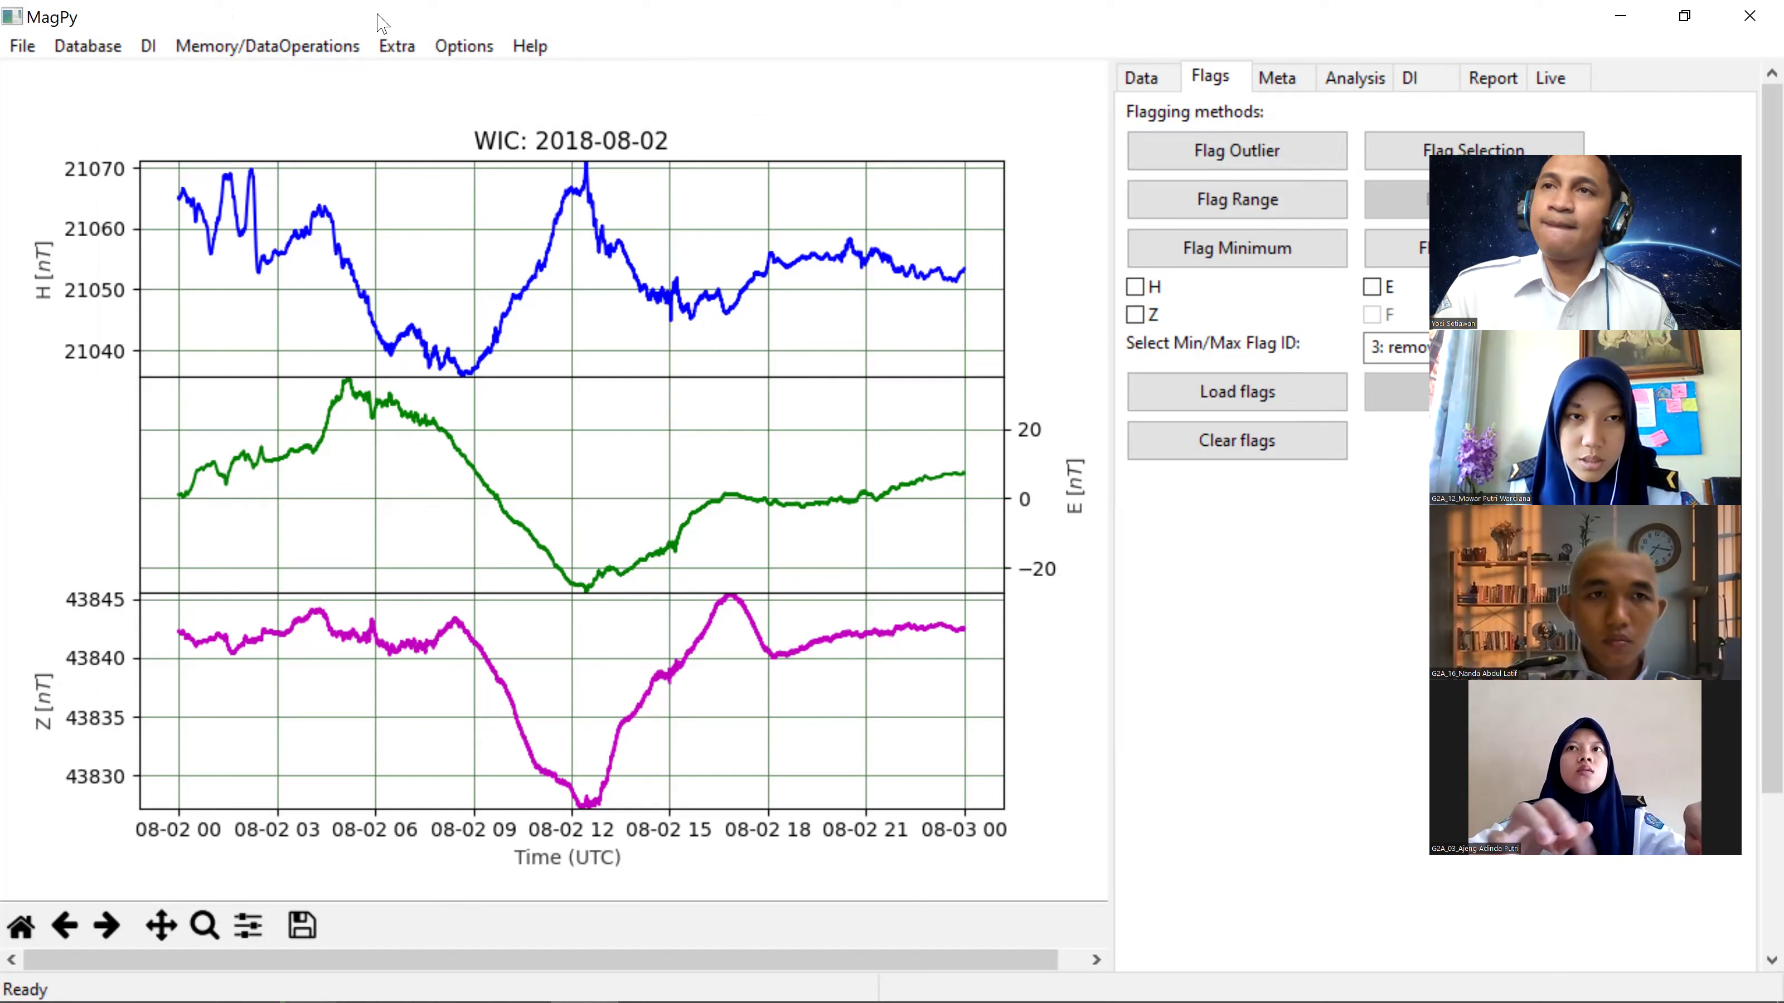
{"action": "left_click", "coordinate": [287, 53]}
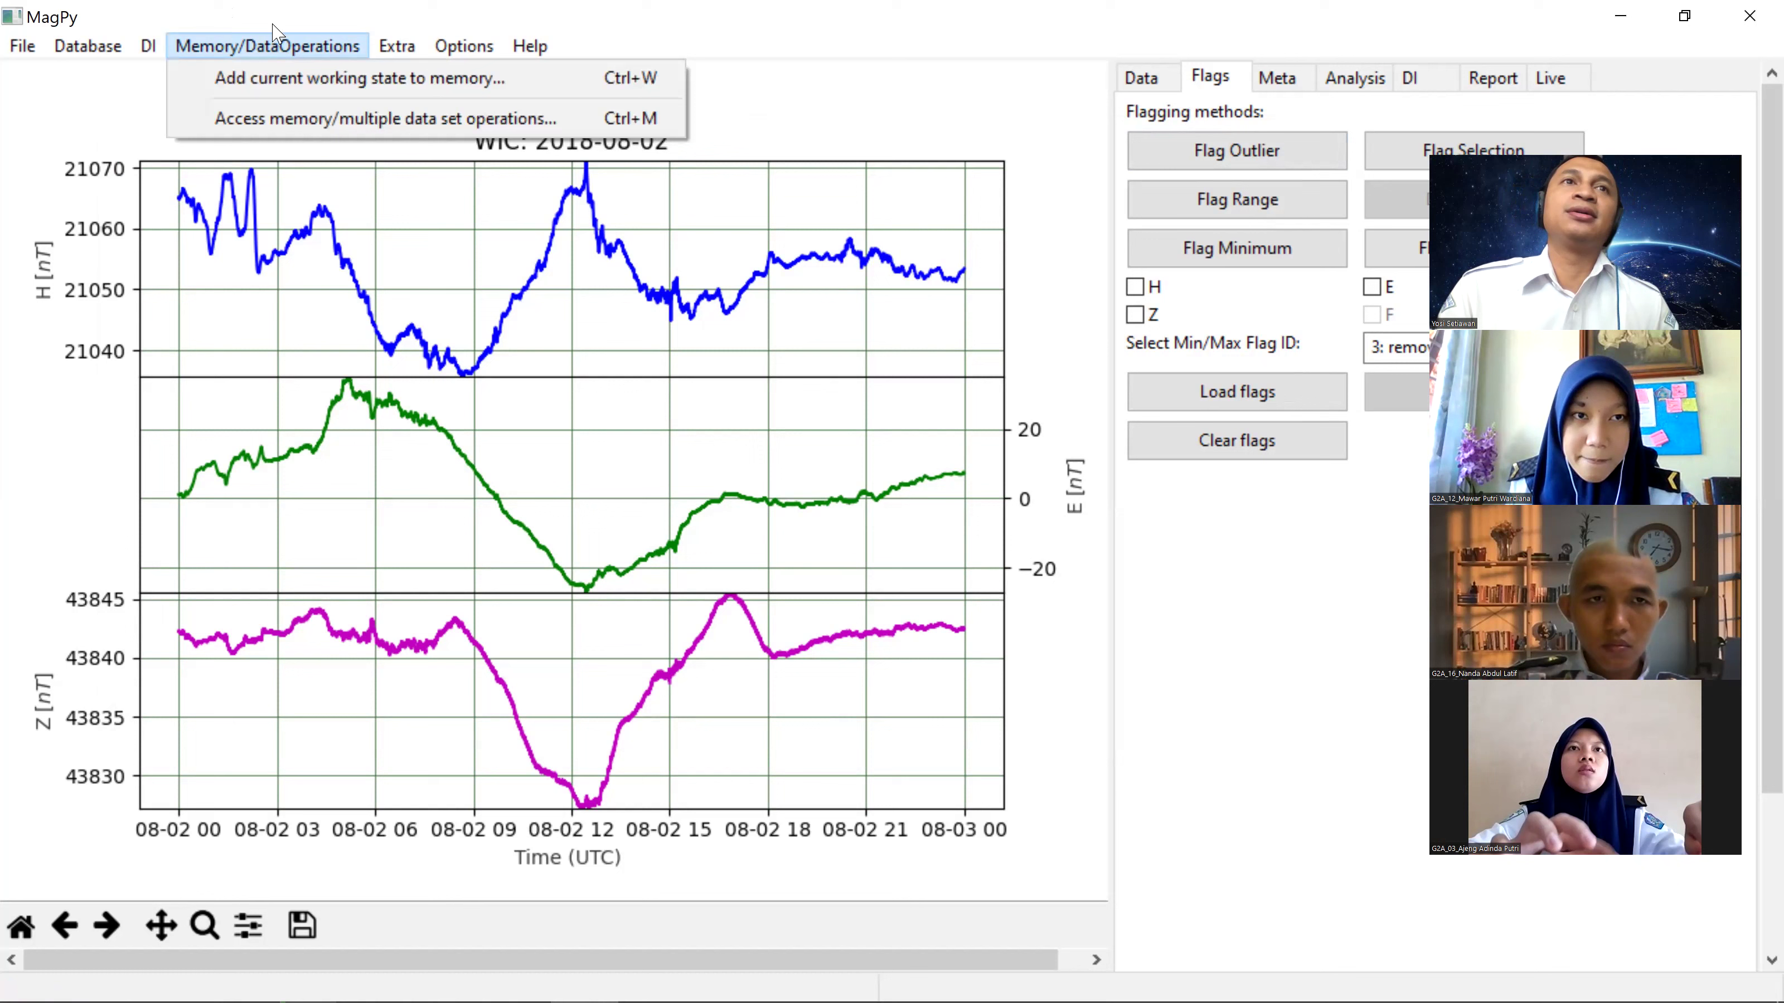
{"action": "left_click", "coordinate": [275, 131]}
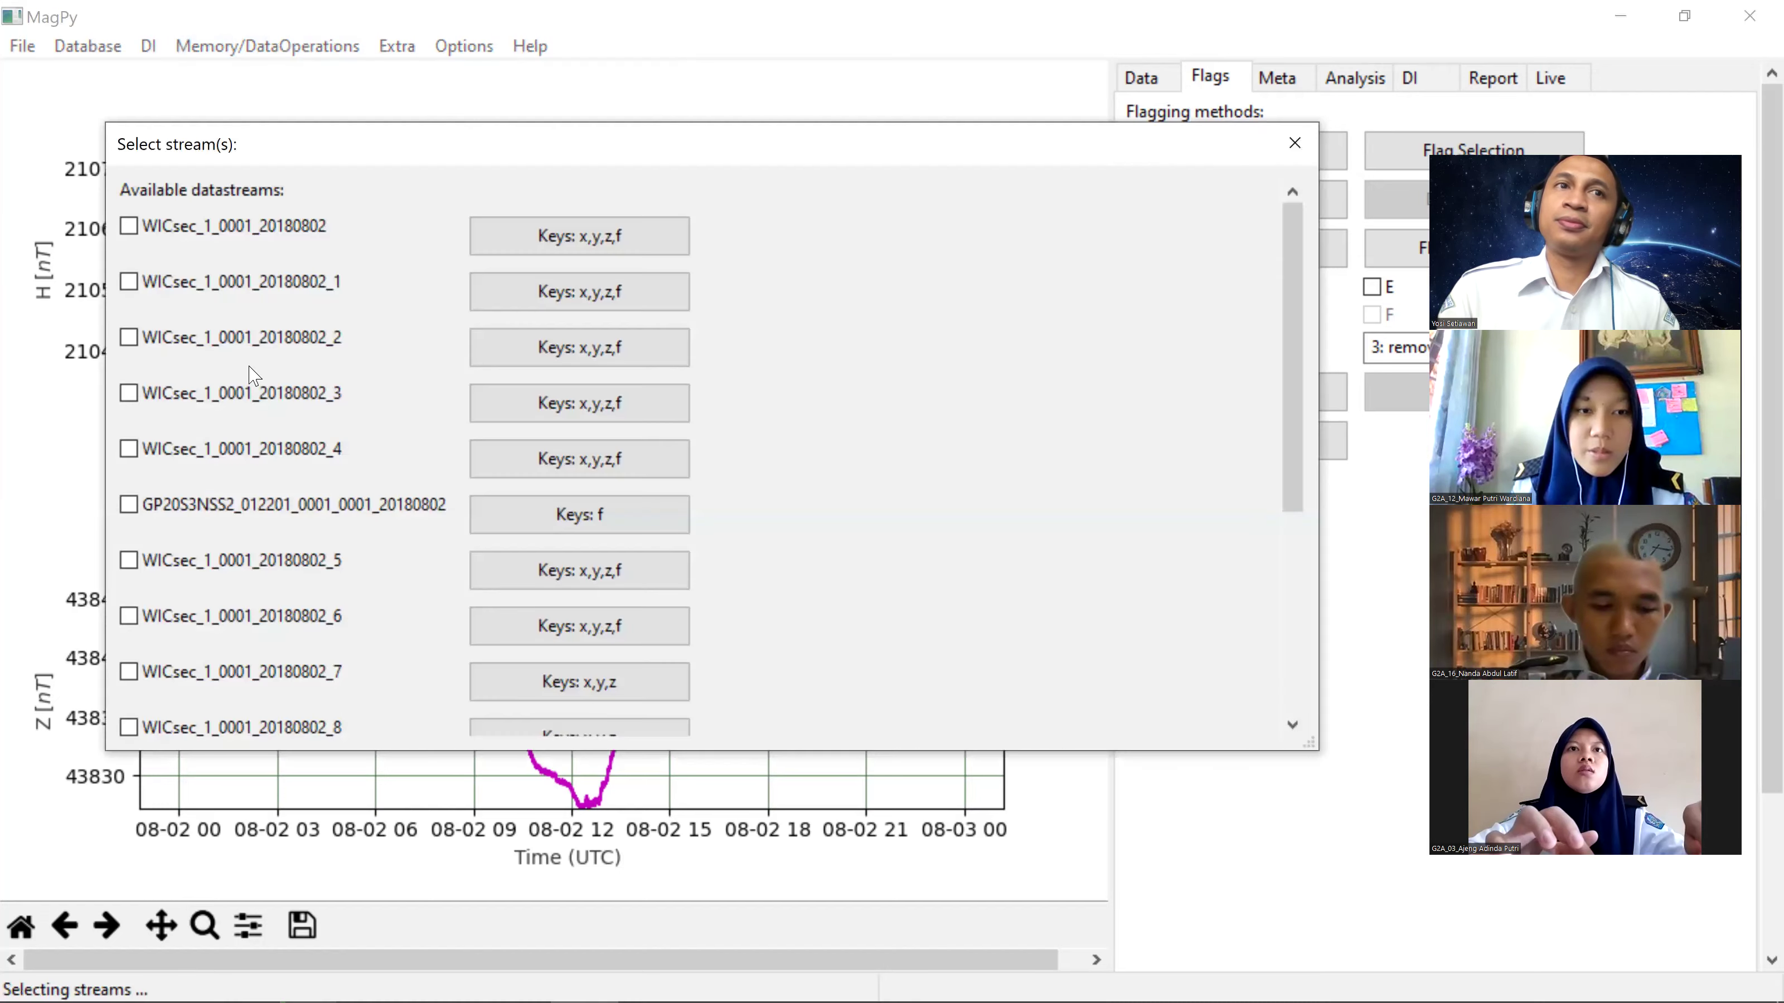
{"action": "scroll", "coordinate": [242, 510], "scroll_direction": "down", "scroll_amount": 5}
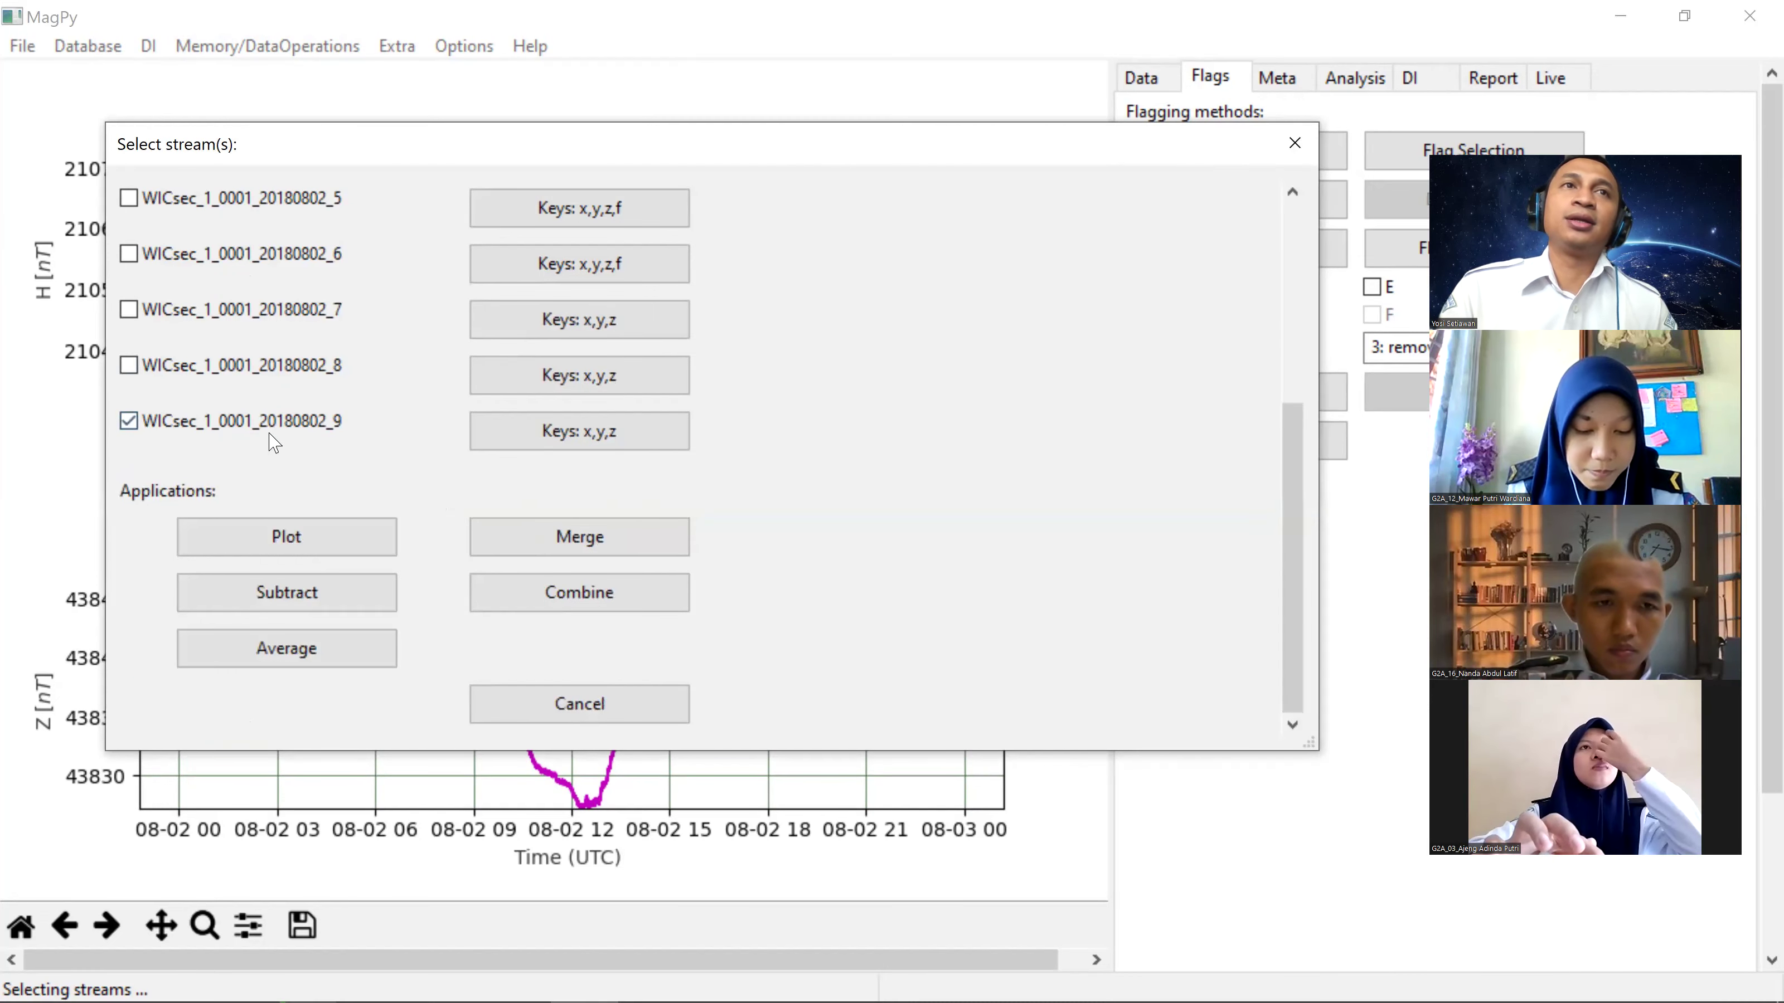
{"action": "left_click", "coordinate": [1294, 143]}
Step: Add the current working state of the cleaned series to memory and check the list of stored streams
{"action": "left_click", "coordinate": [326, 46]}
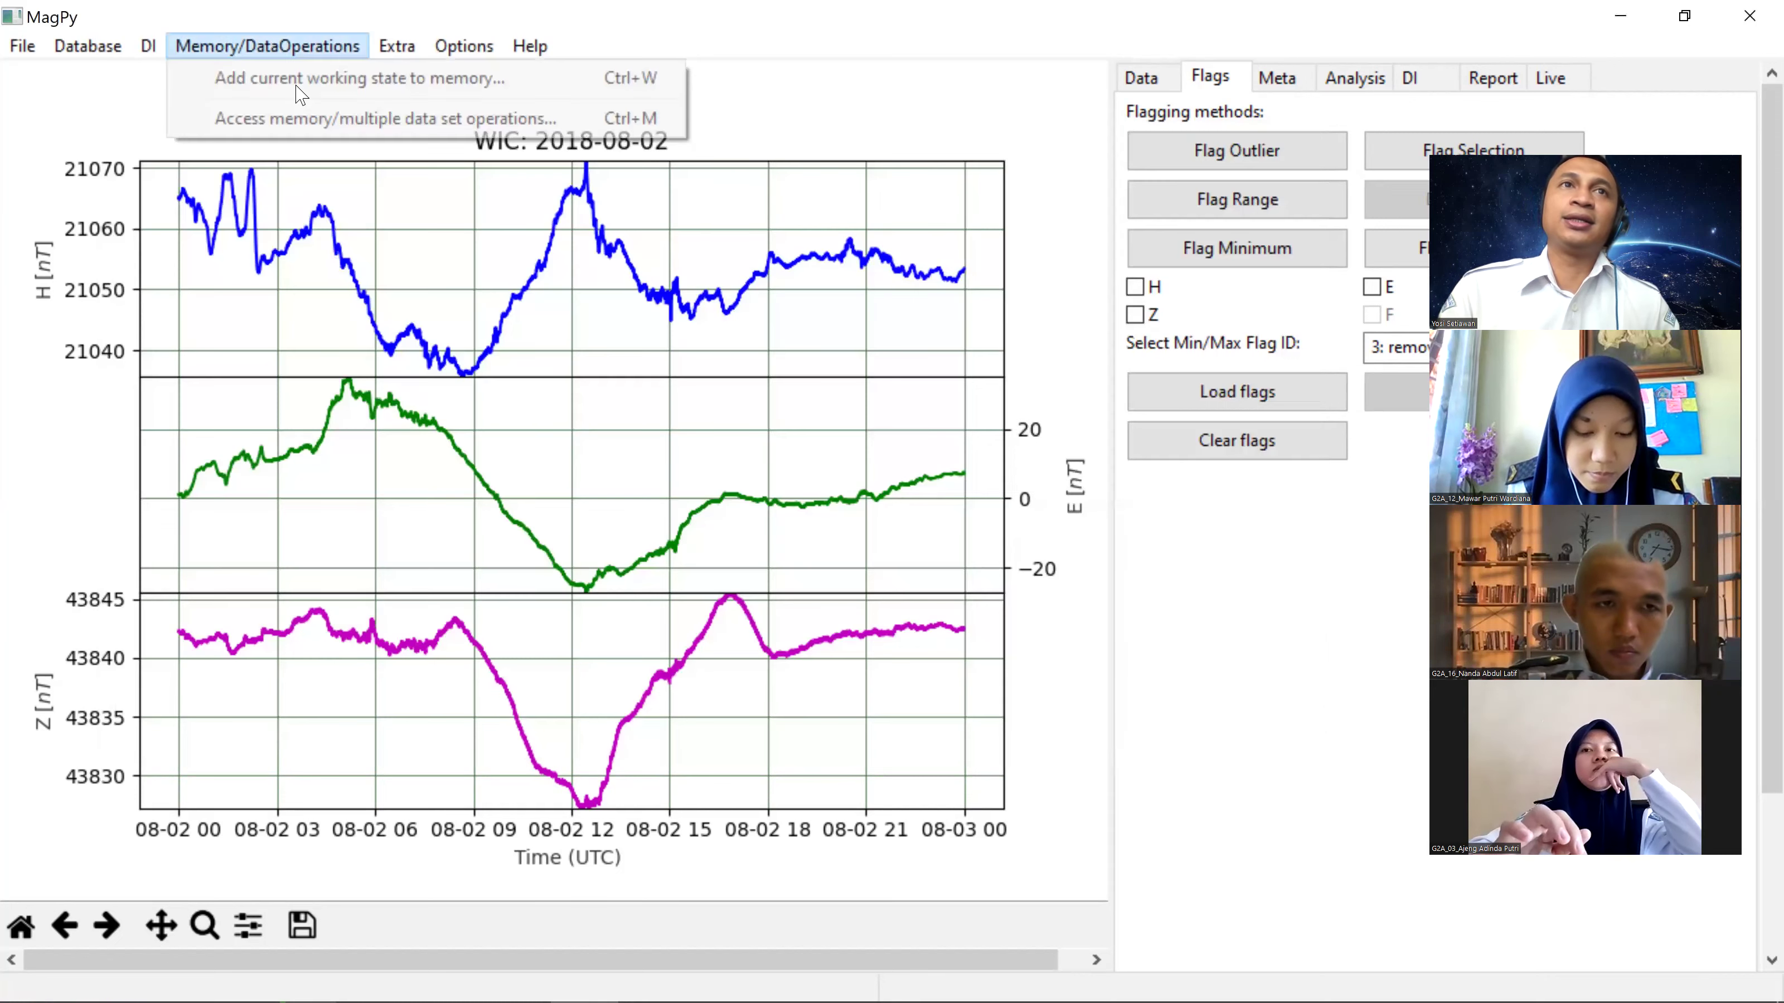
{"action": "left_click", "coordinate": [300, 90]}
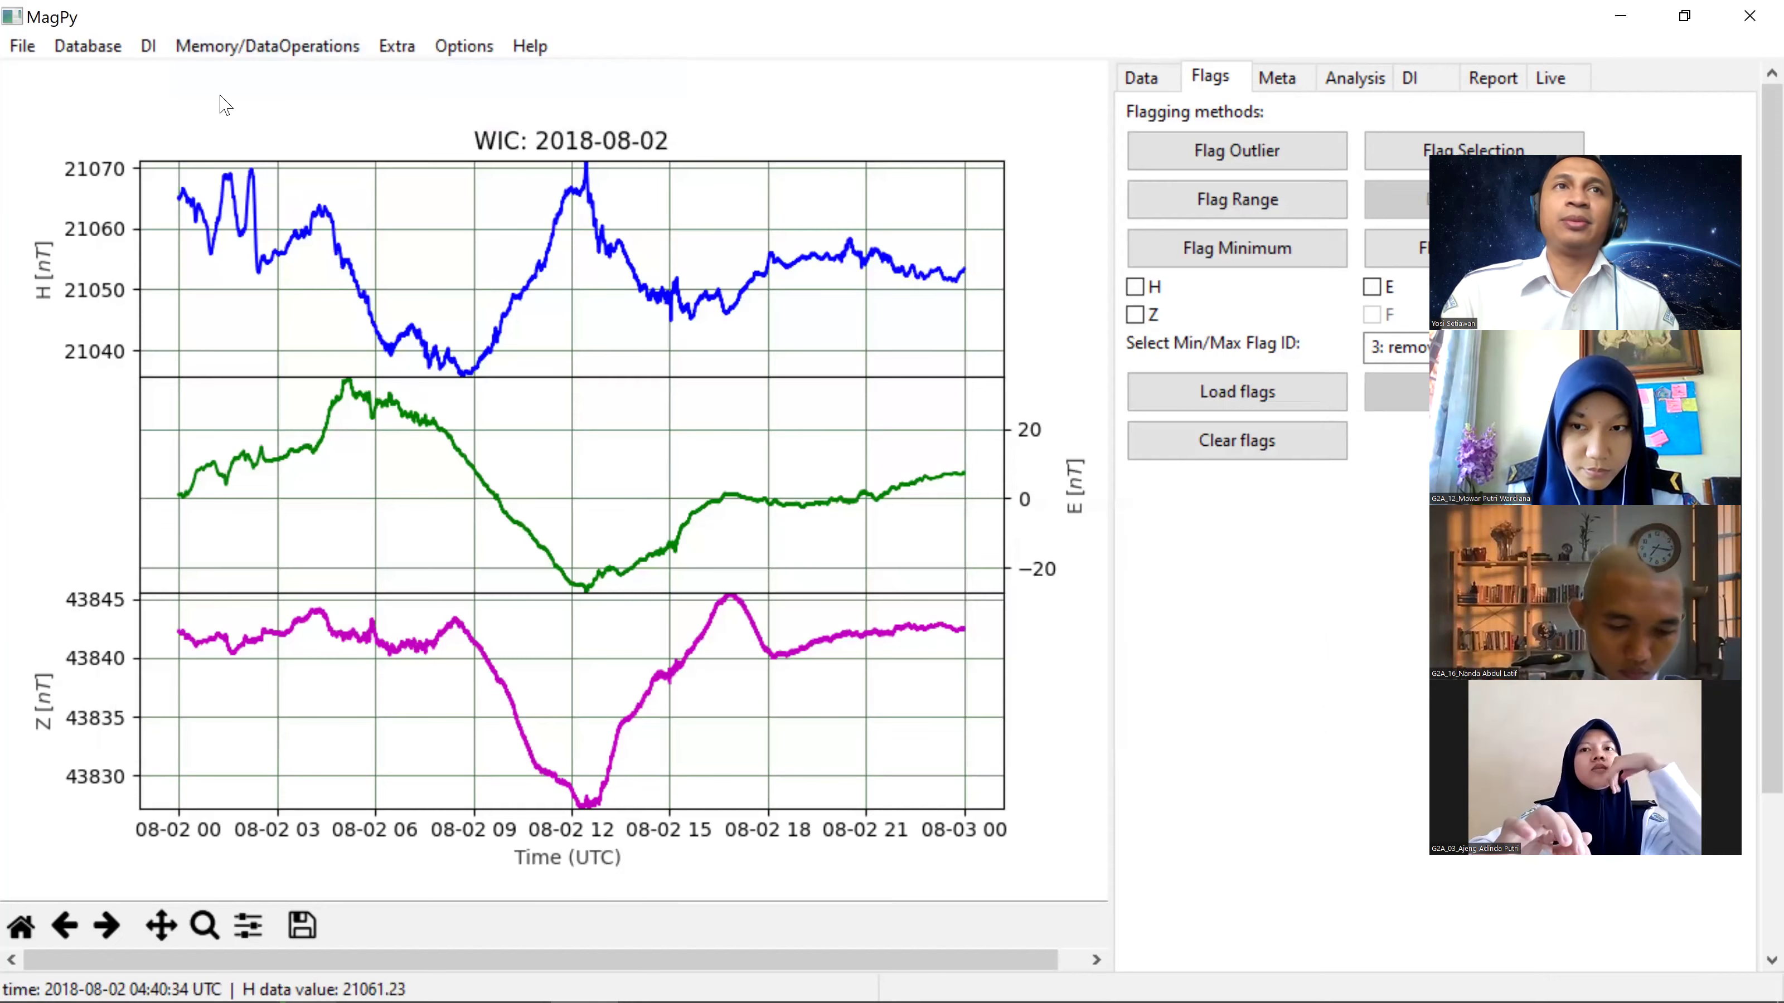
{"action": "left_click", "coordinate": [257, 52]}
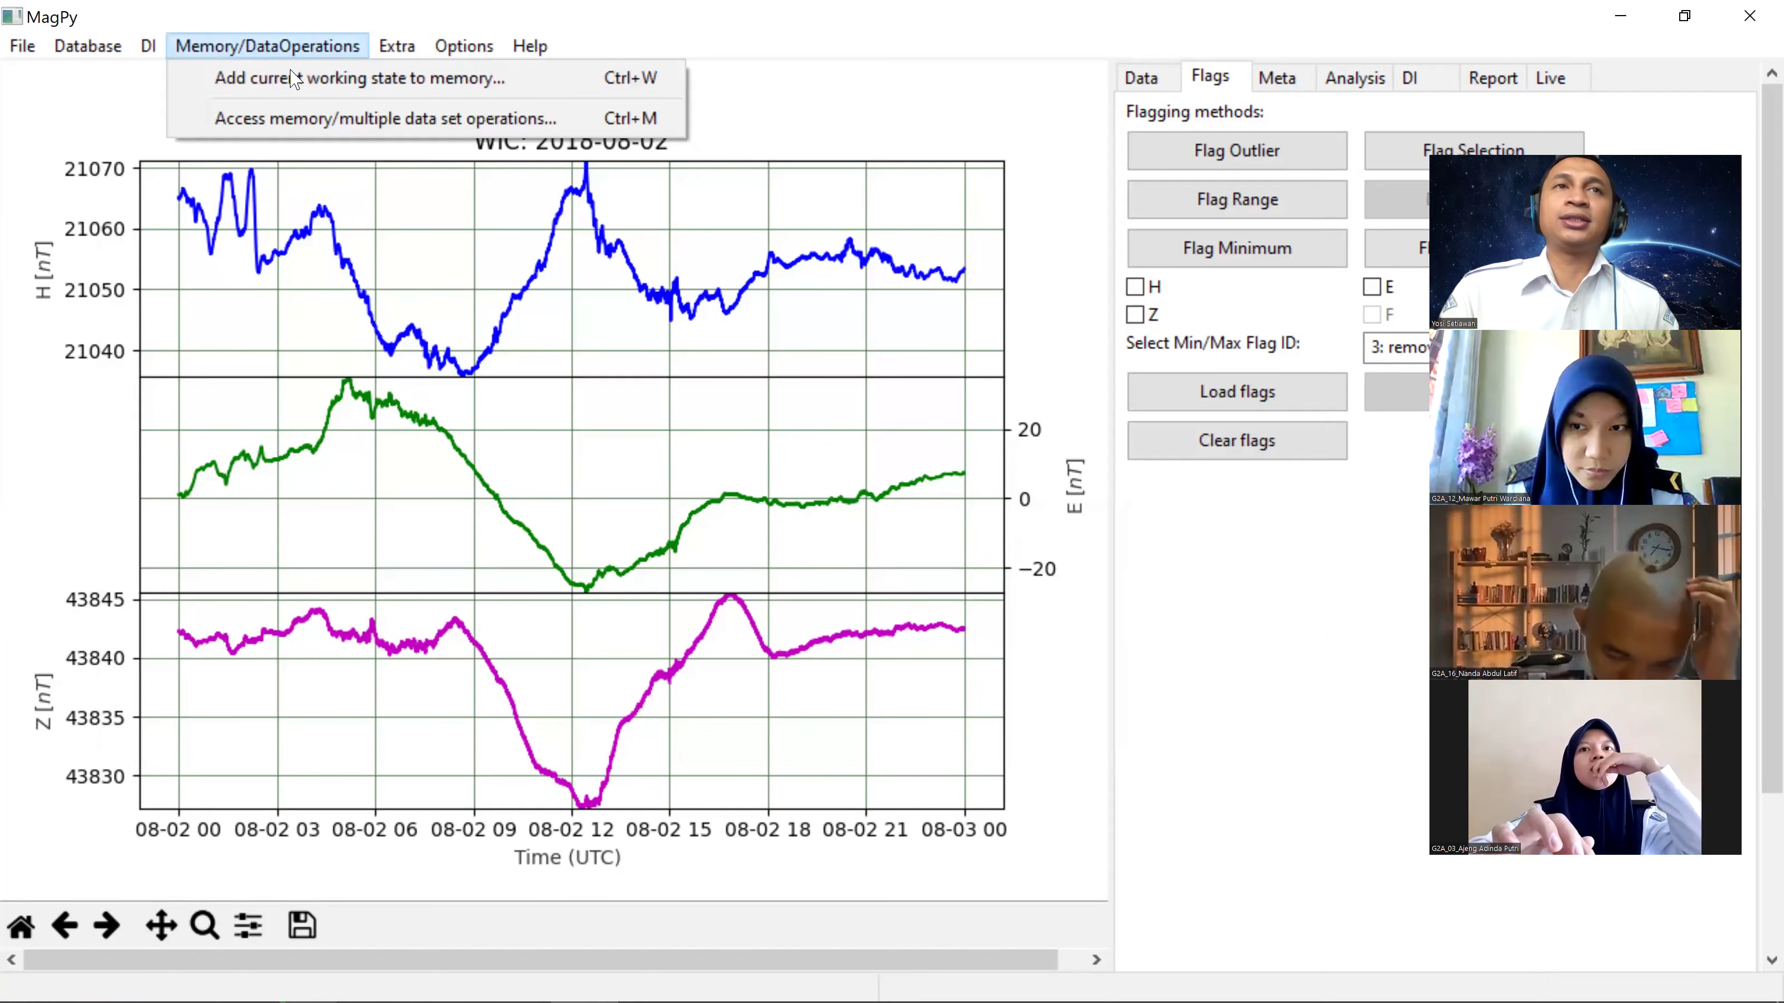
{"action": "left_click", "coordinate": [281, 132]}
{"action": "scroll", "coordinate": [377, 524], "scroll_direction": "down", "scroll_amount": 5}
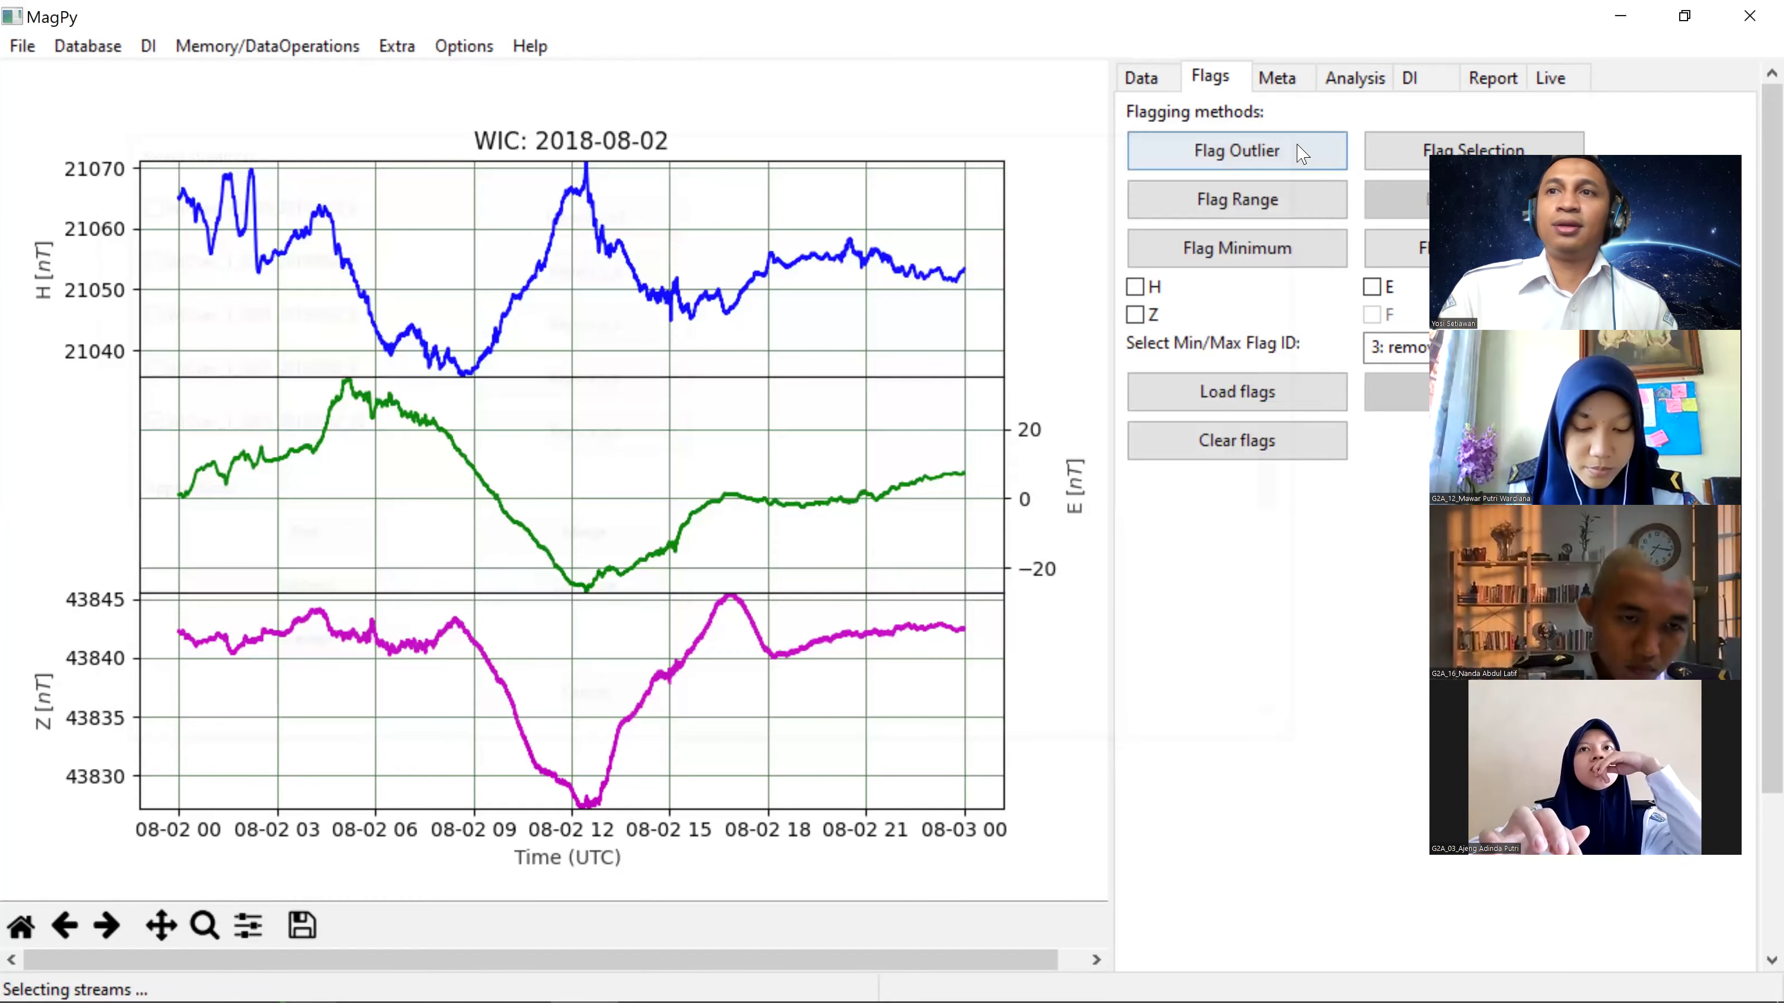
{"action": "left_click", "coordinate": [1295, 144]}
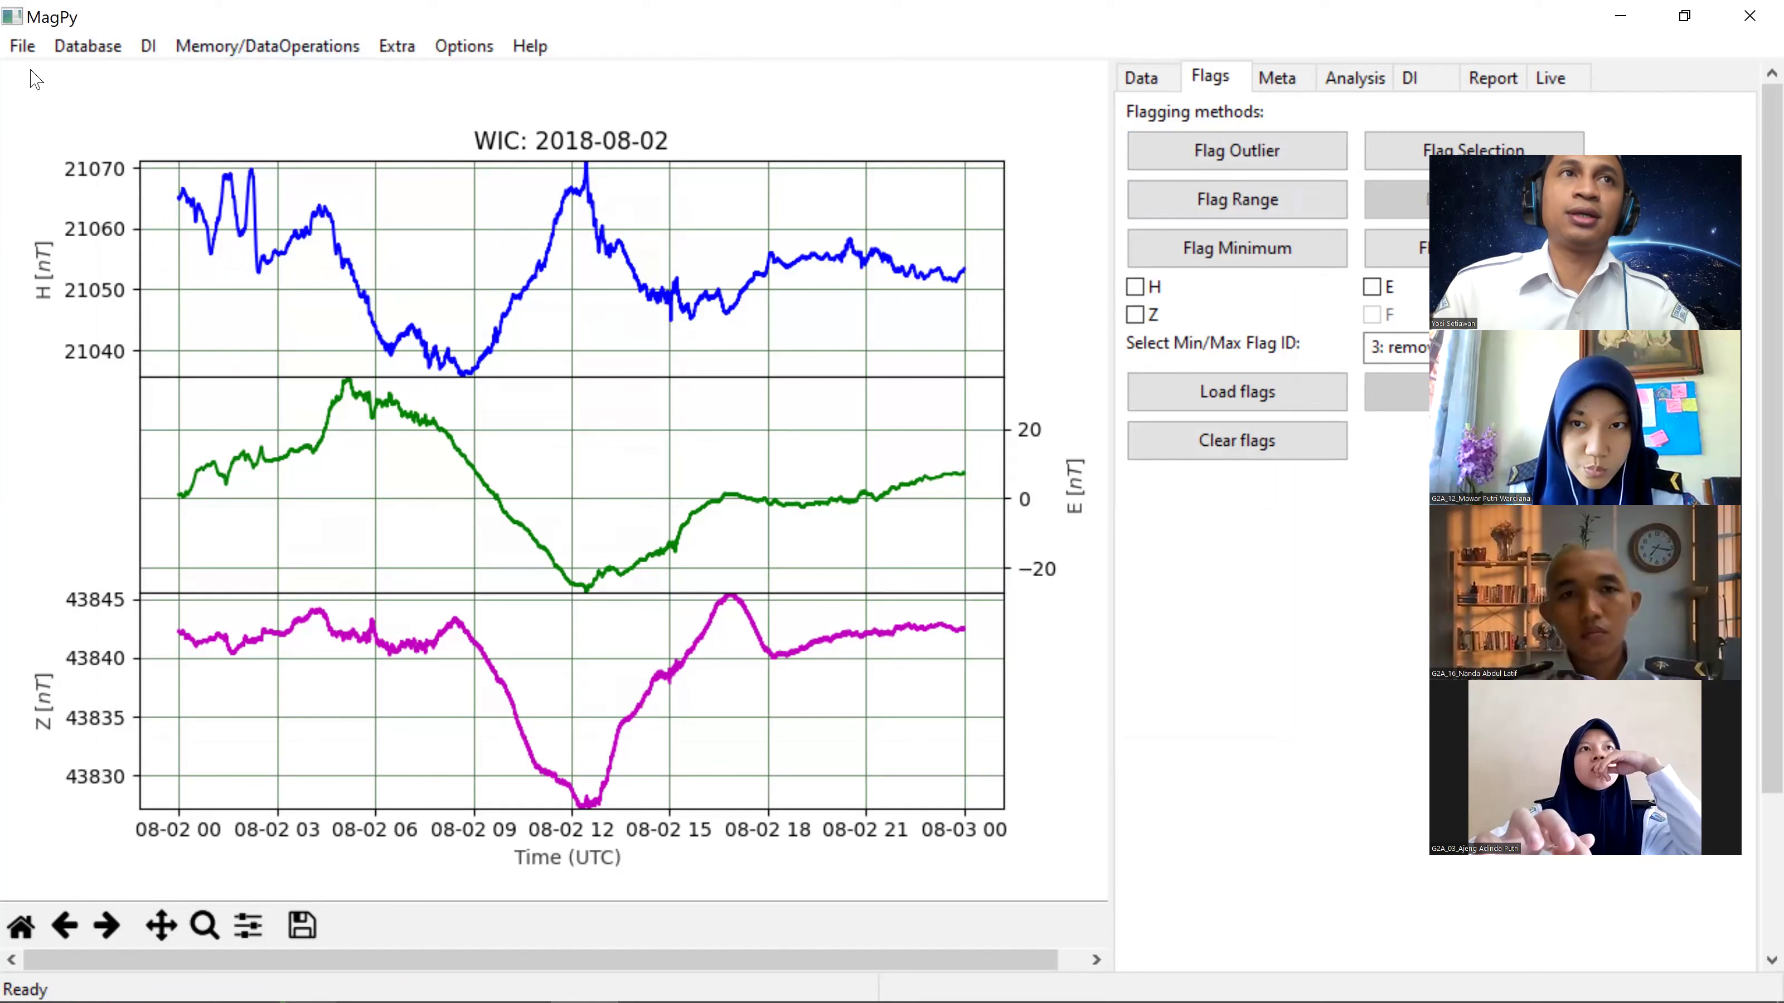
Step: Load the scalar proton data from example2.cdf in the Test Data Magpy folder
{"action": "left_click", "coordinate": [24, 47]}
{"action": "left_click", "coordinate": [43, 75]}
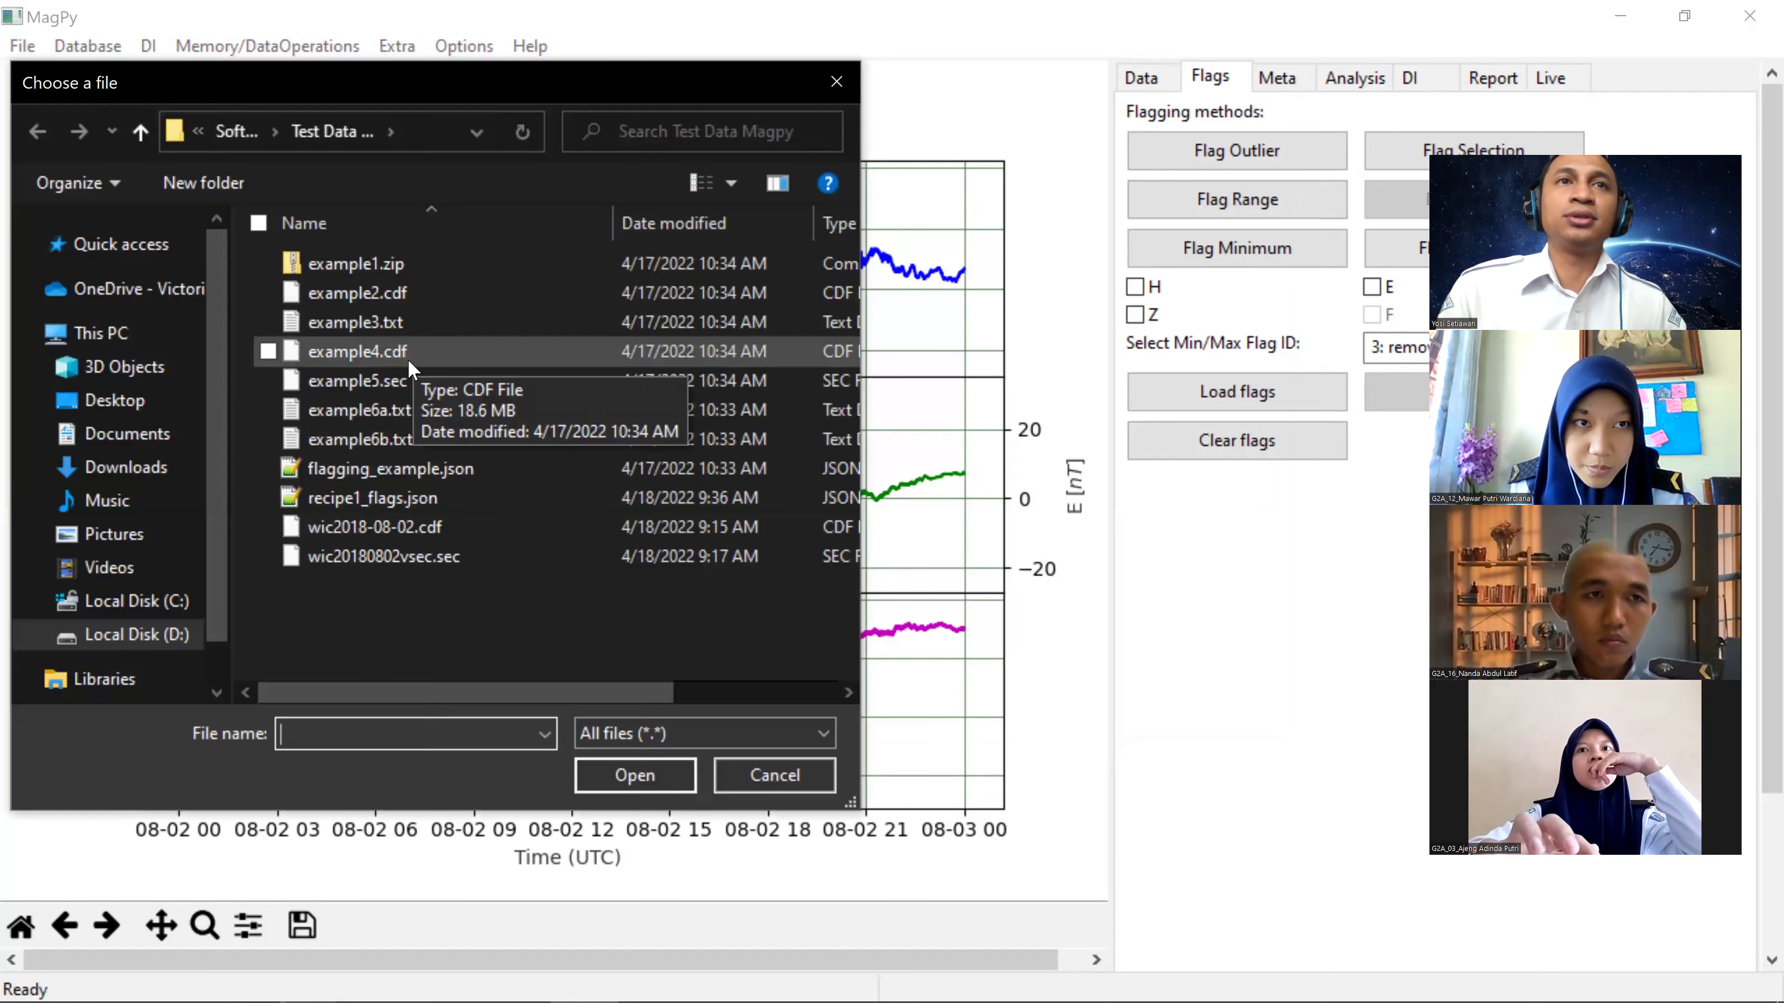
{"action": "left_click", "coordinate": [388, 288]}
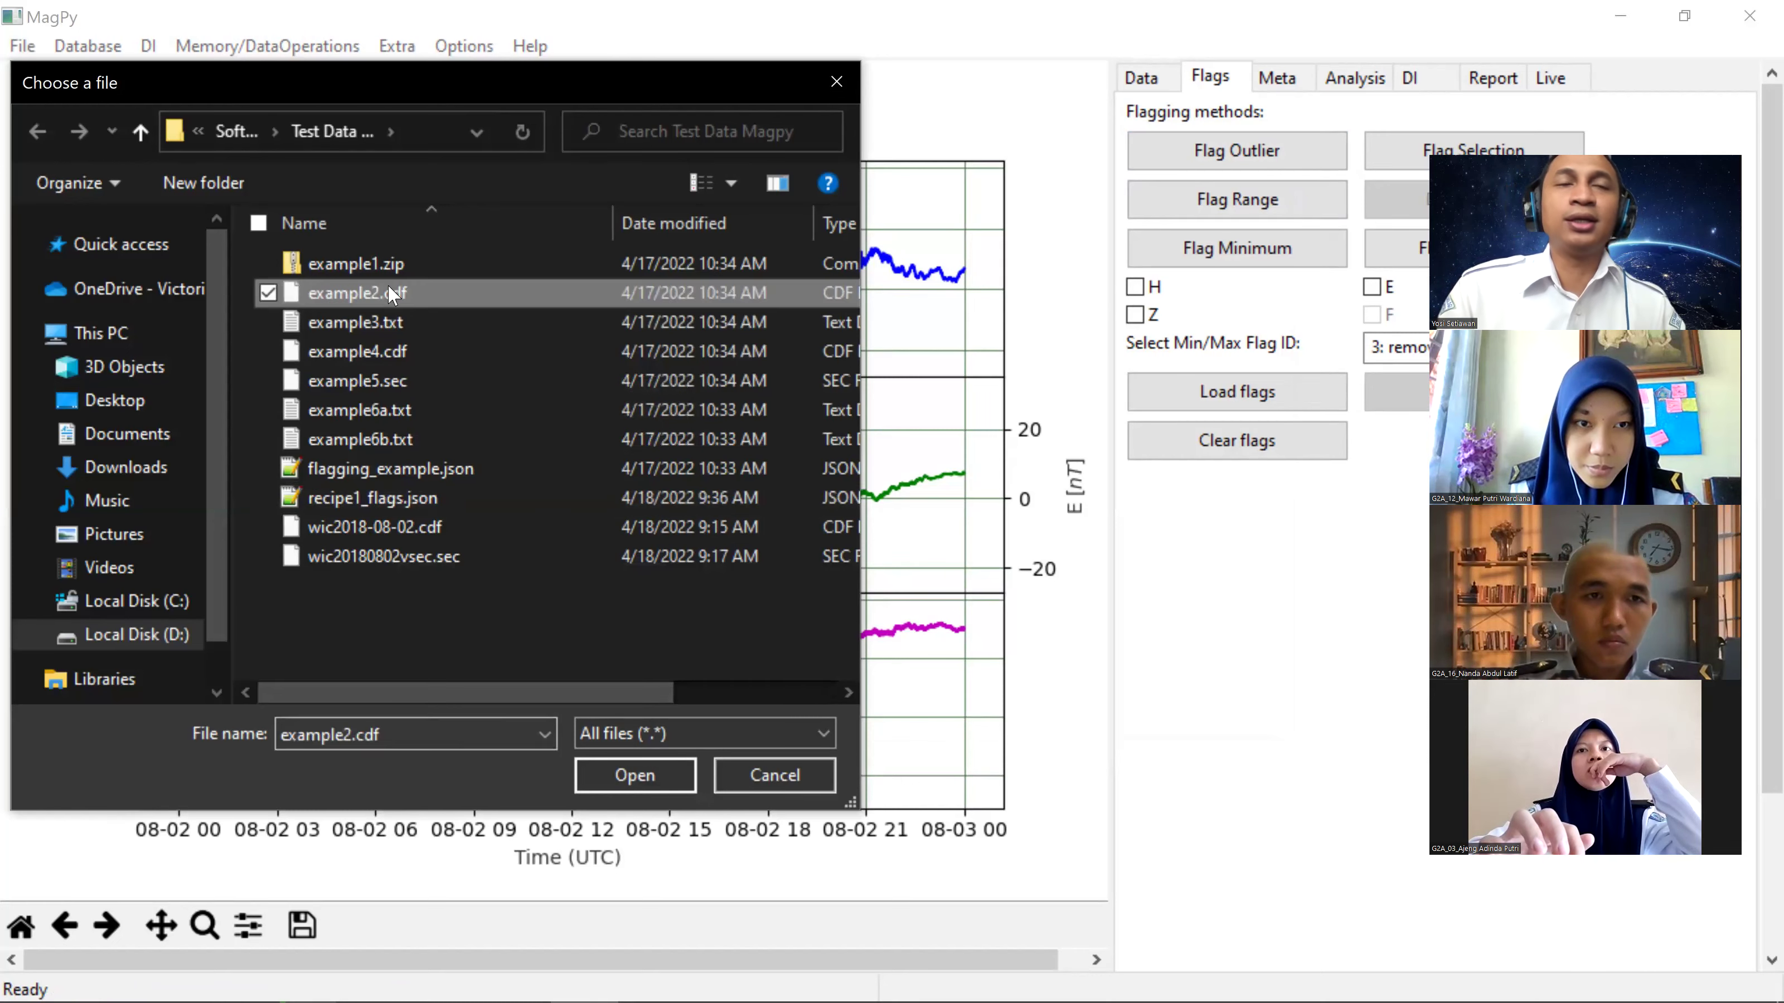
{"action": "left_click", "coordinate": [622, 786]}
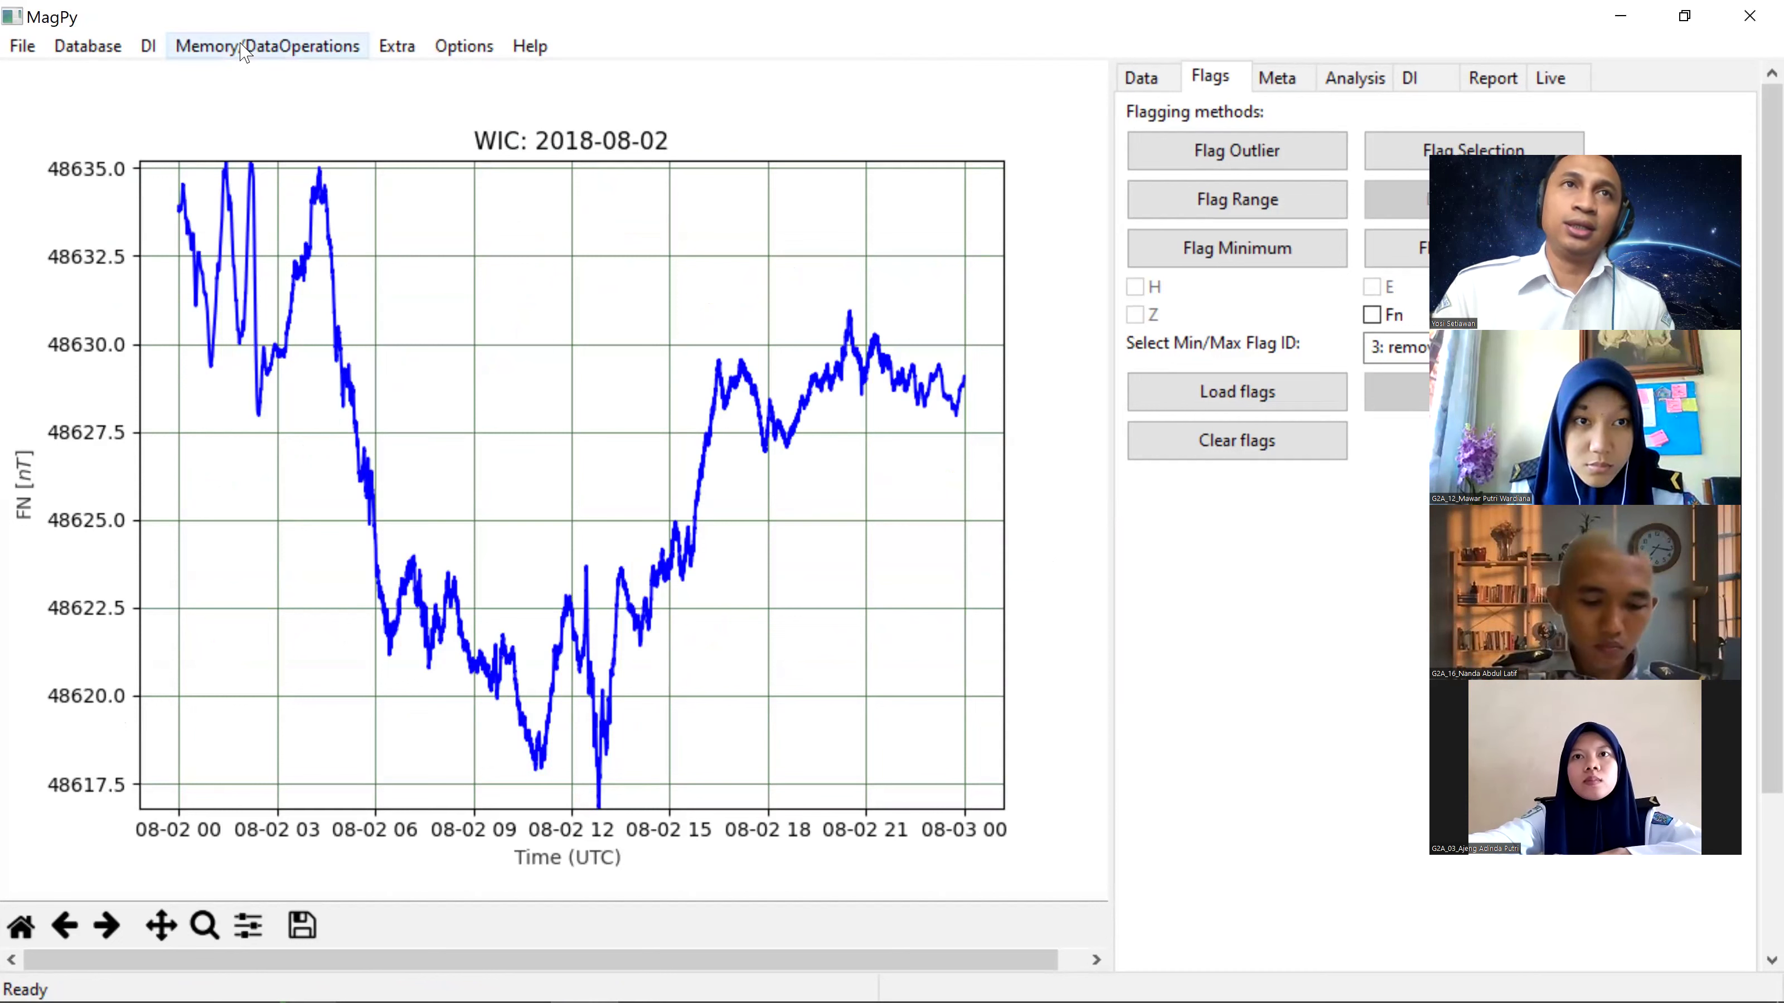
Step: Merge the memory streams WICsec_1_0001_20180802_10 and GP20S3NSS2_012201_0001_0001_20180802_1 into one data set
{"action": "left_click", "coordinate": [269, 47]}
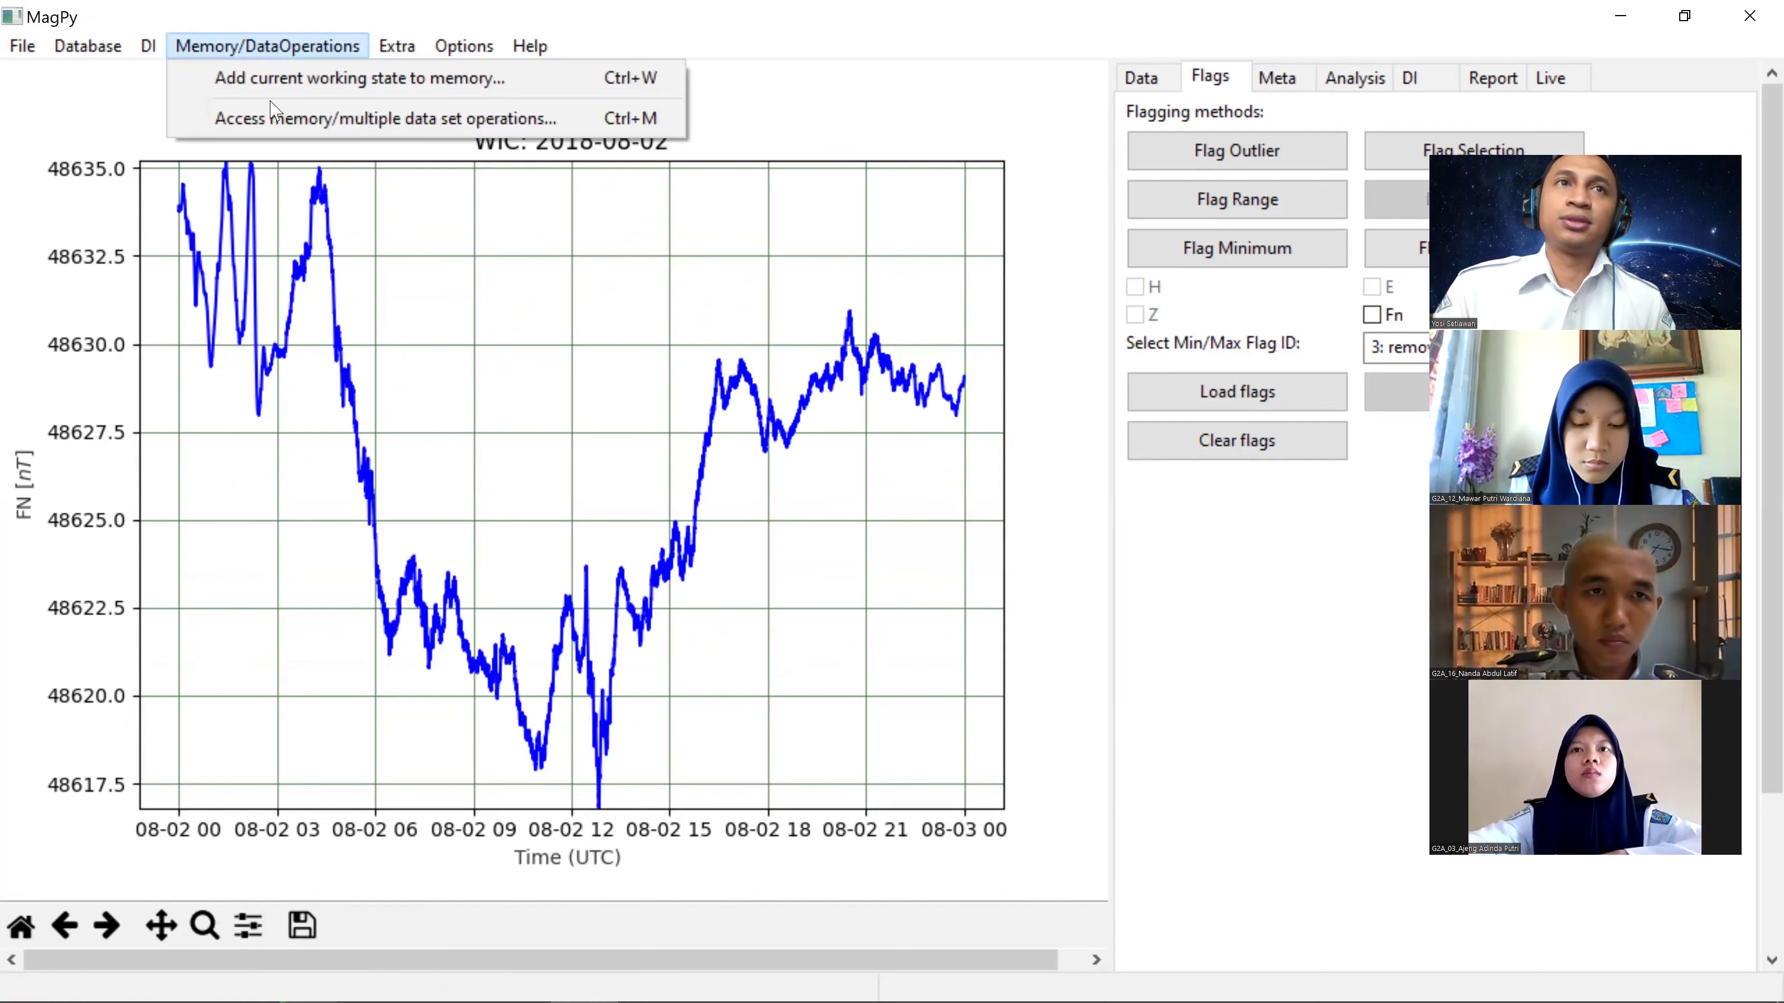
{"action": "left_click", "coordinate": [271, 131]}
{"action": "scroll", "coordinate": [317, 520], "scroll_direction": "down", "scroll_amount": 5}
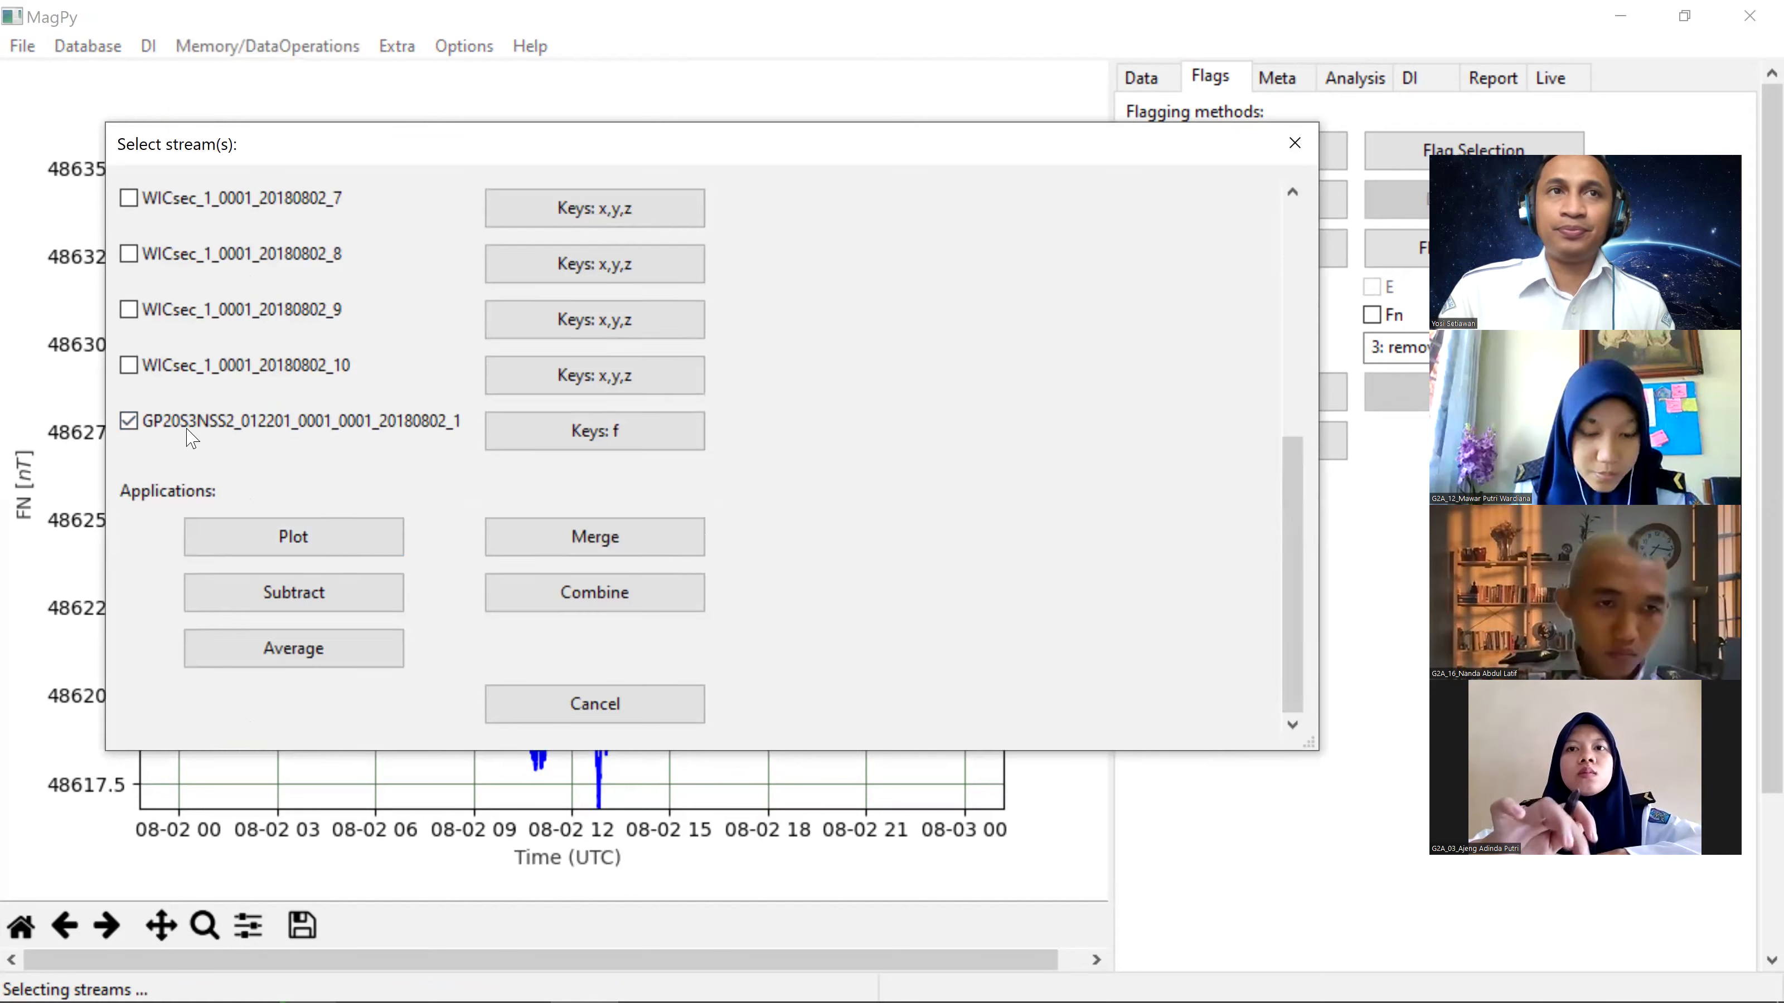
{"action": "left_click", "coordinate": [129, 367]}
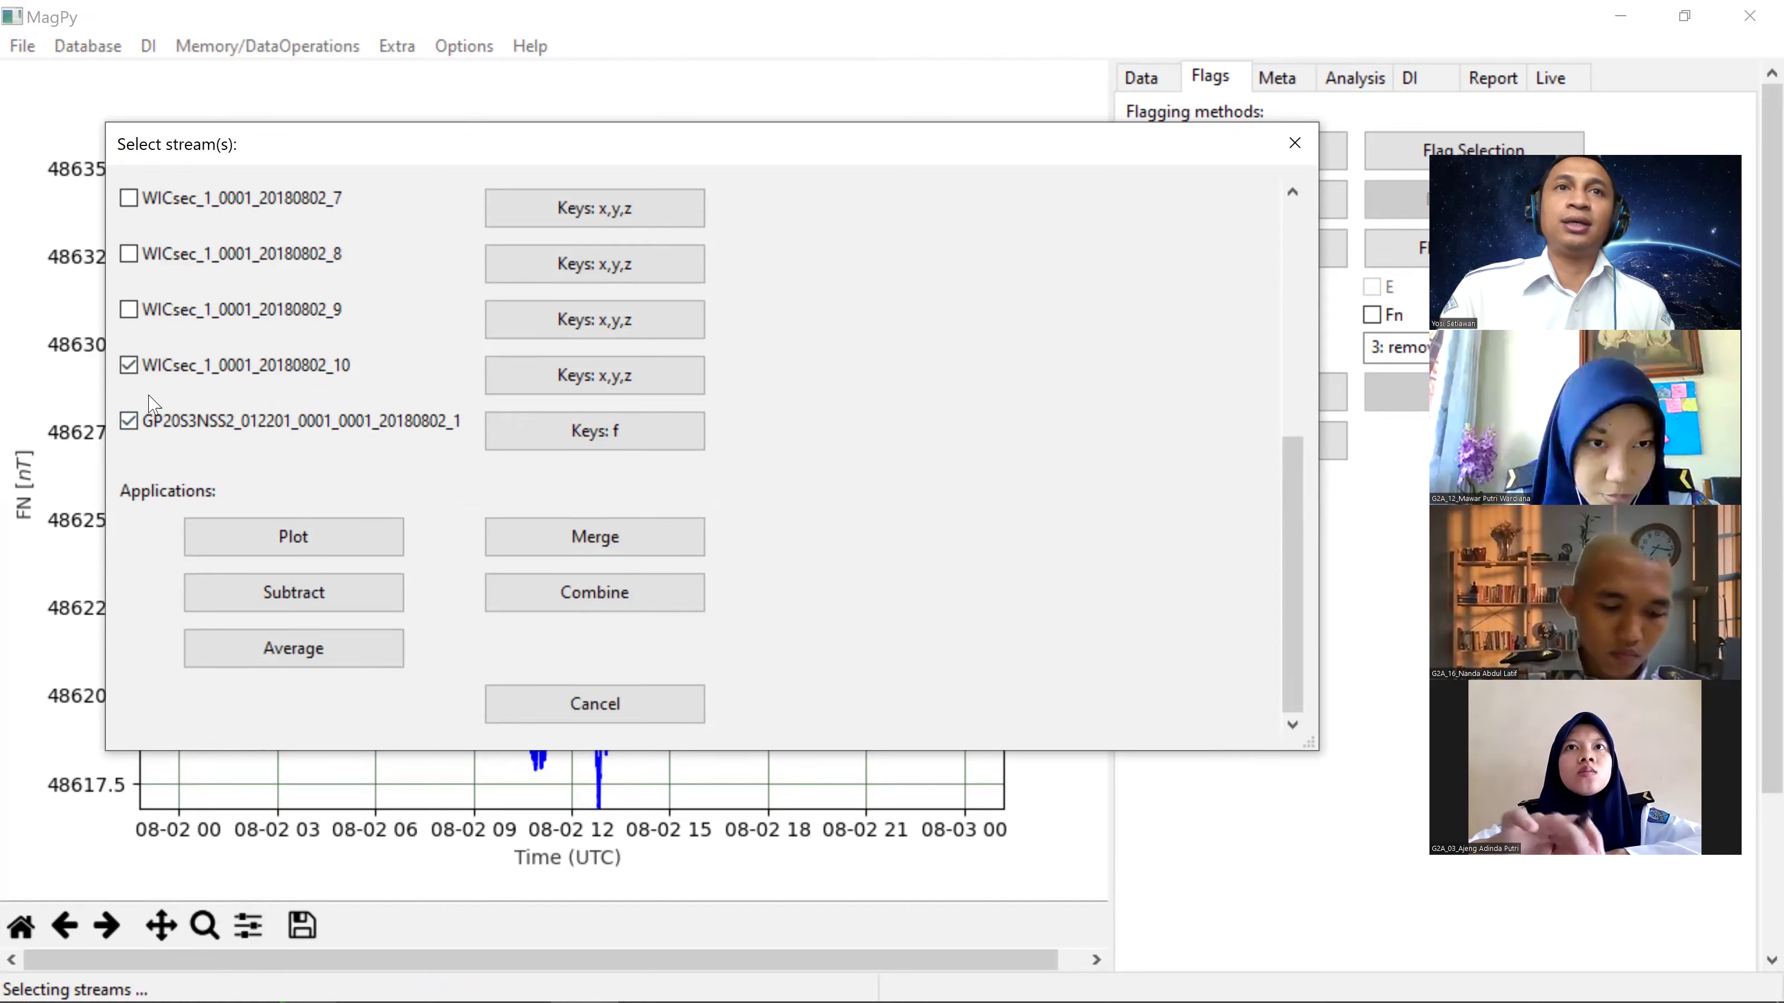
{"action": "left_click", "coordinate": [699, 550]}
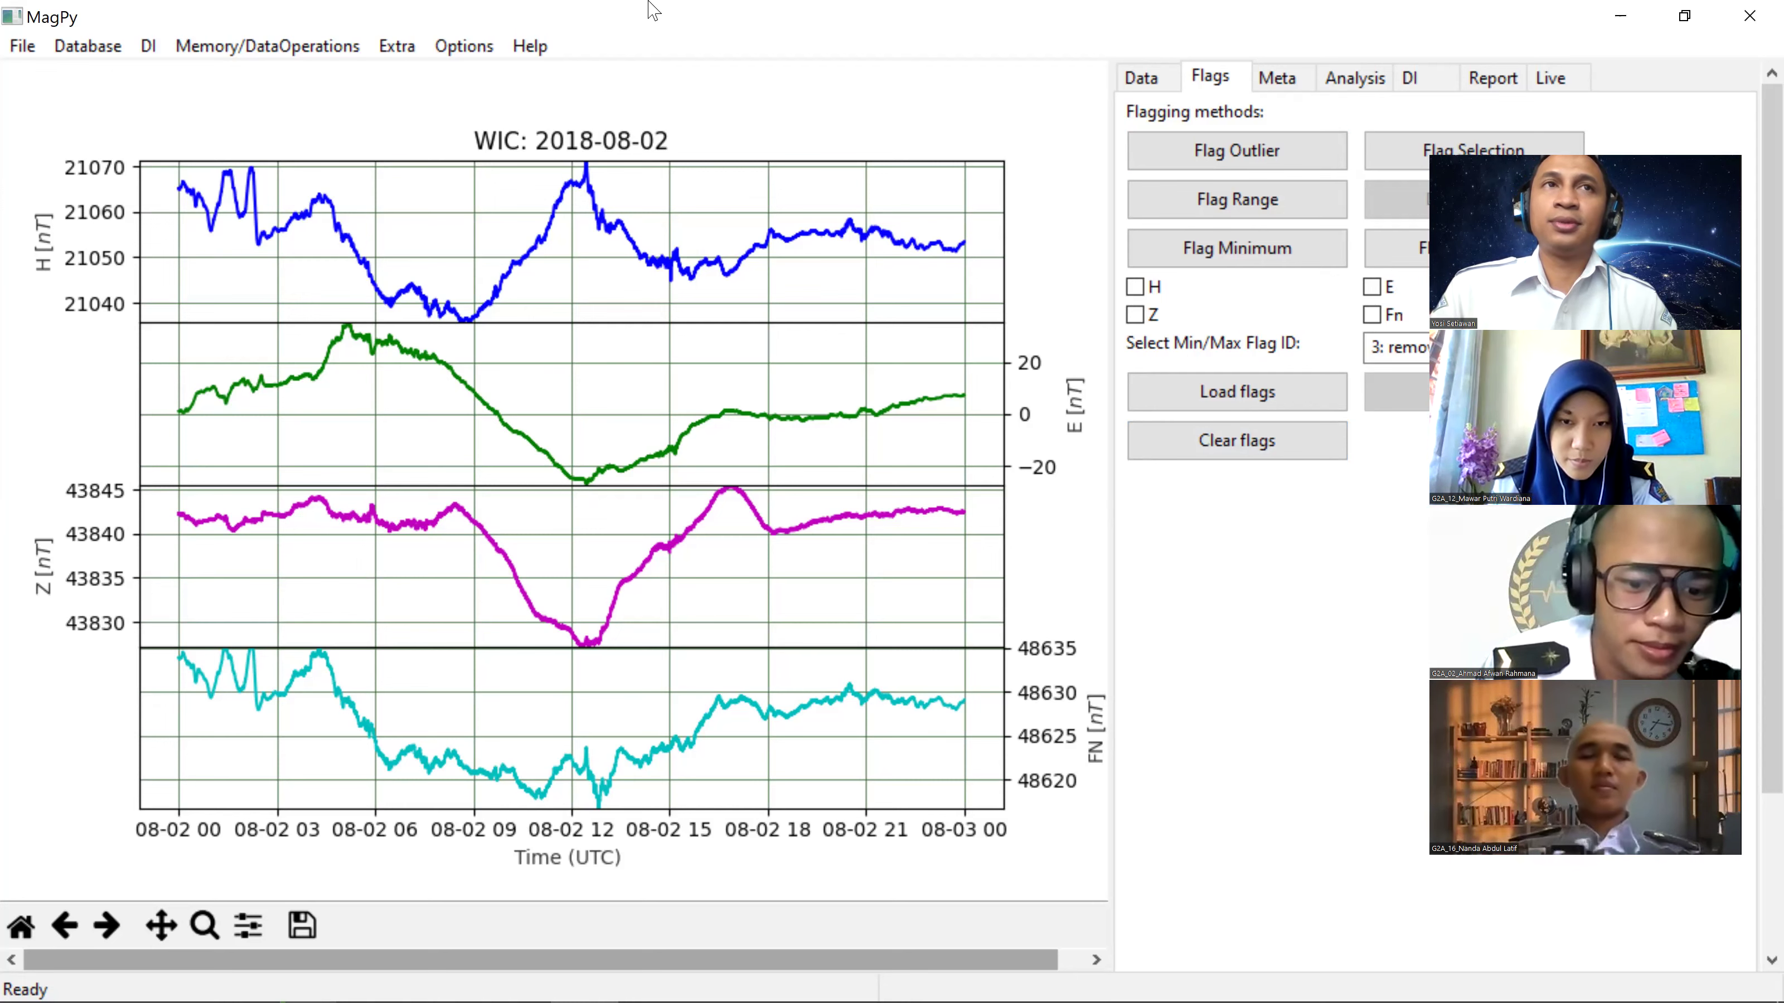
Step: Check the streams stored in memory and add the current state of the merged series to memory
{"action": "left_click", "coordinate": [279, 44]}
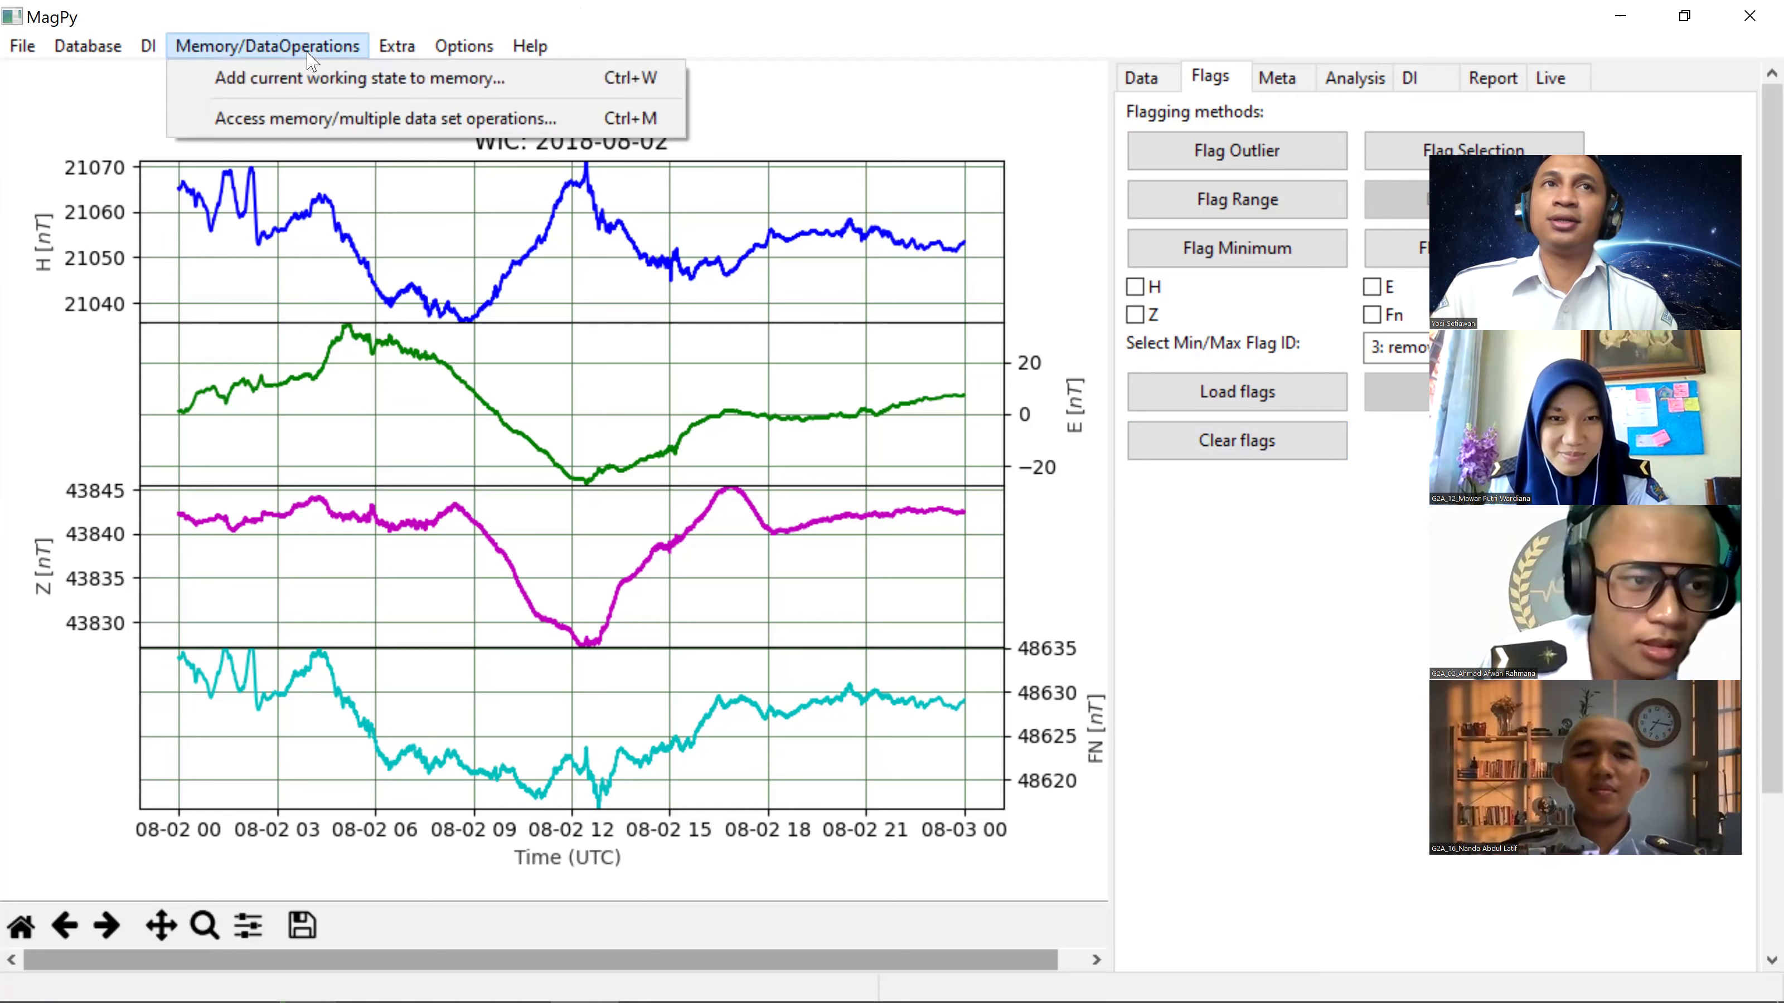
{"action": "left_click", "coordinate": [256, 119]}
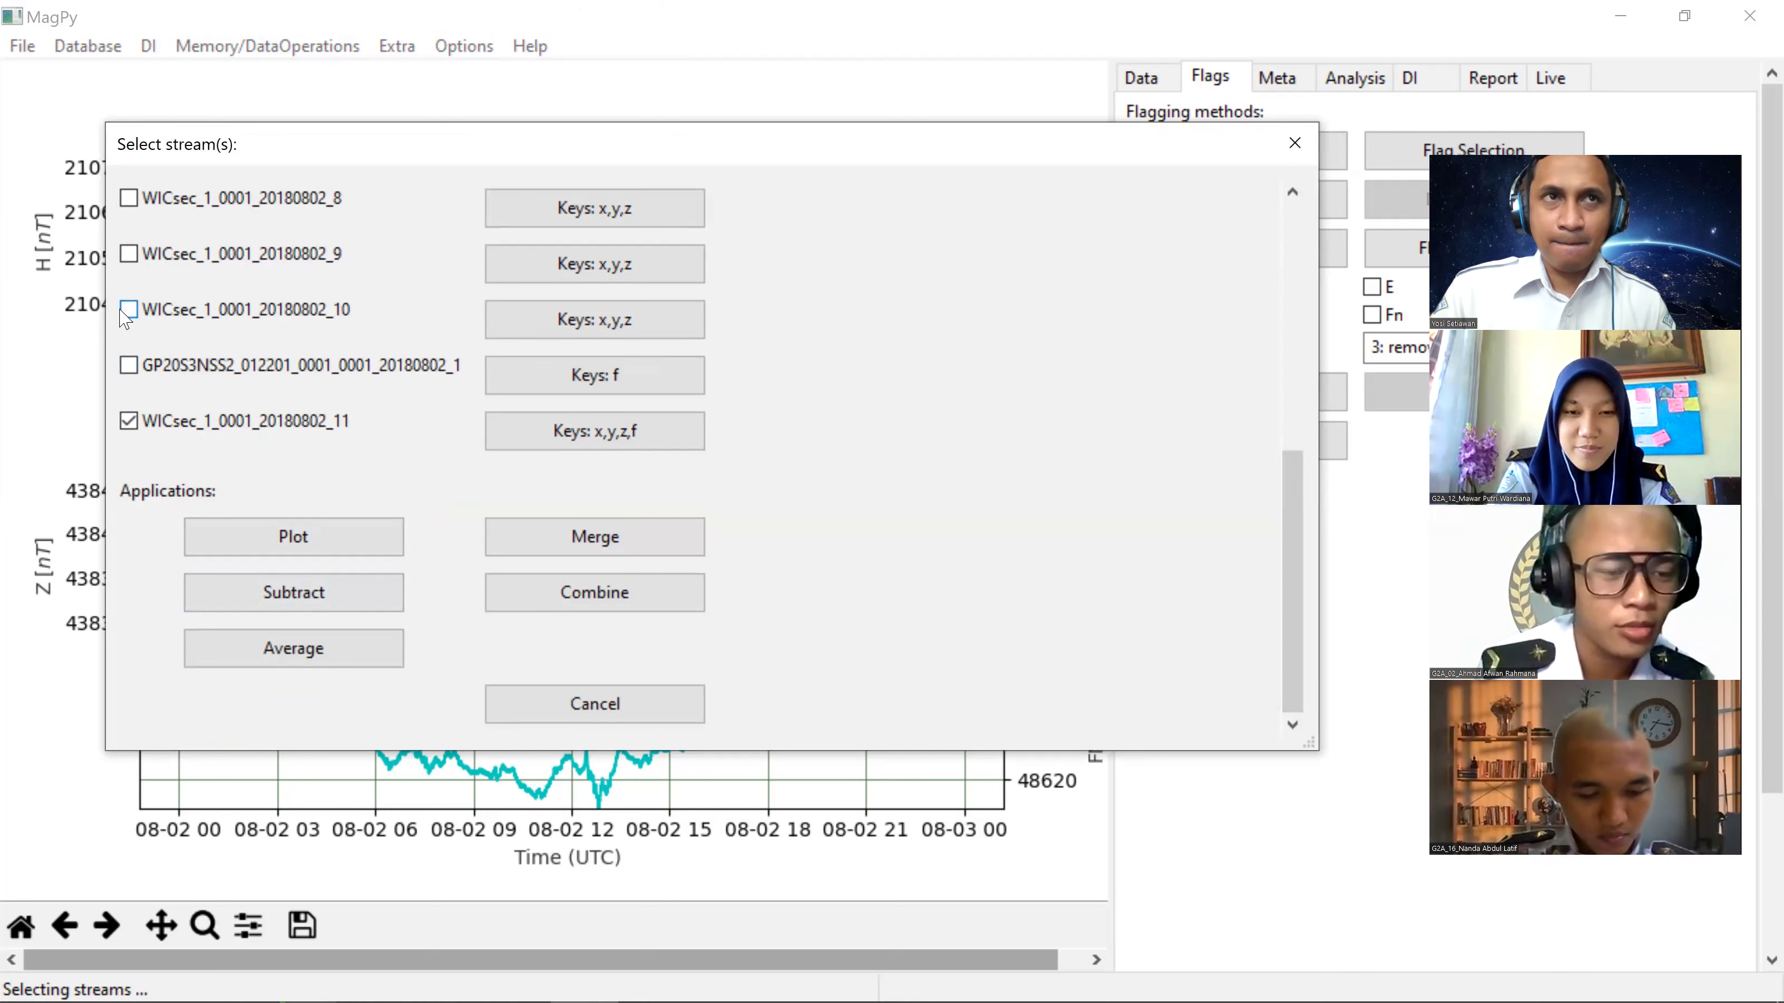
{"action": "left_click", "coordinate": [1296, 149]}
{"action": "left_click", "coordinate": [267, 46]}
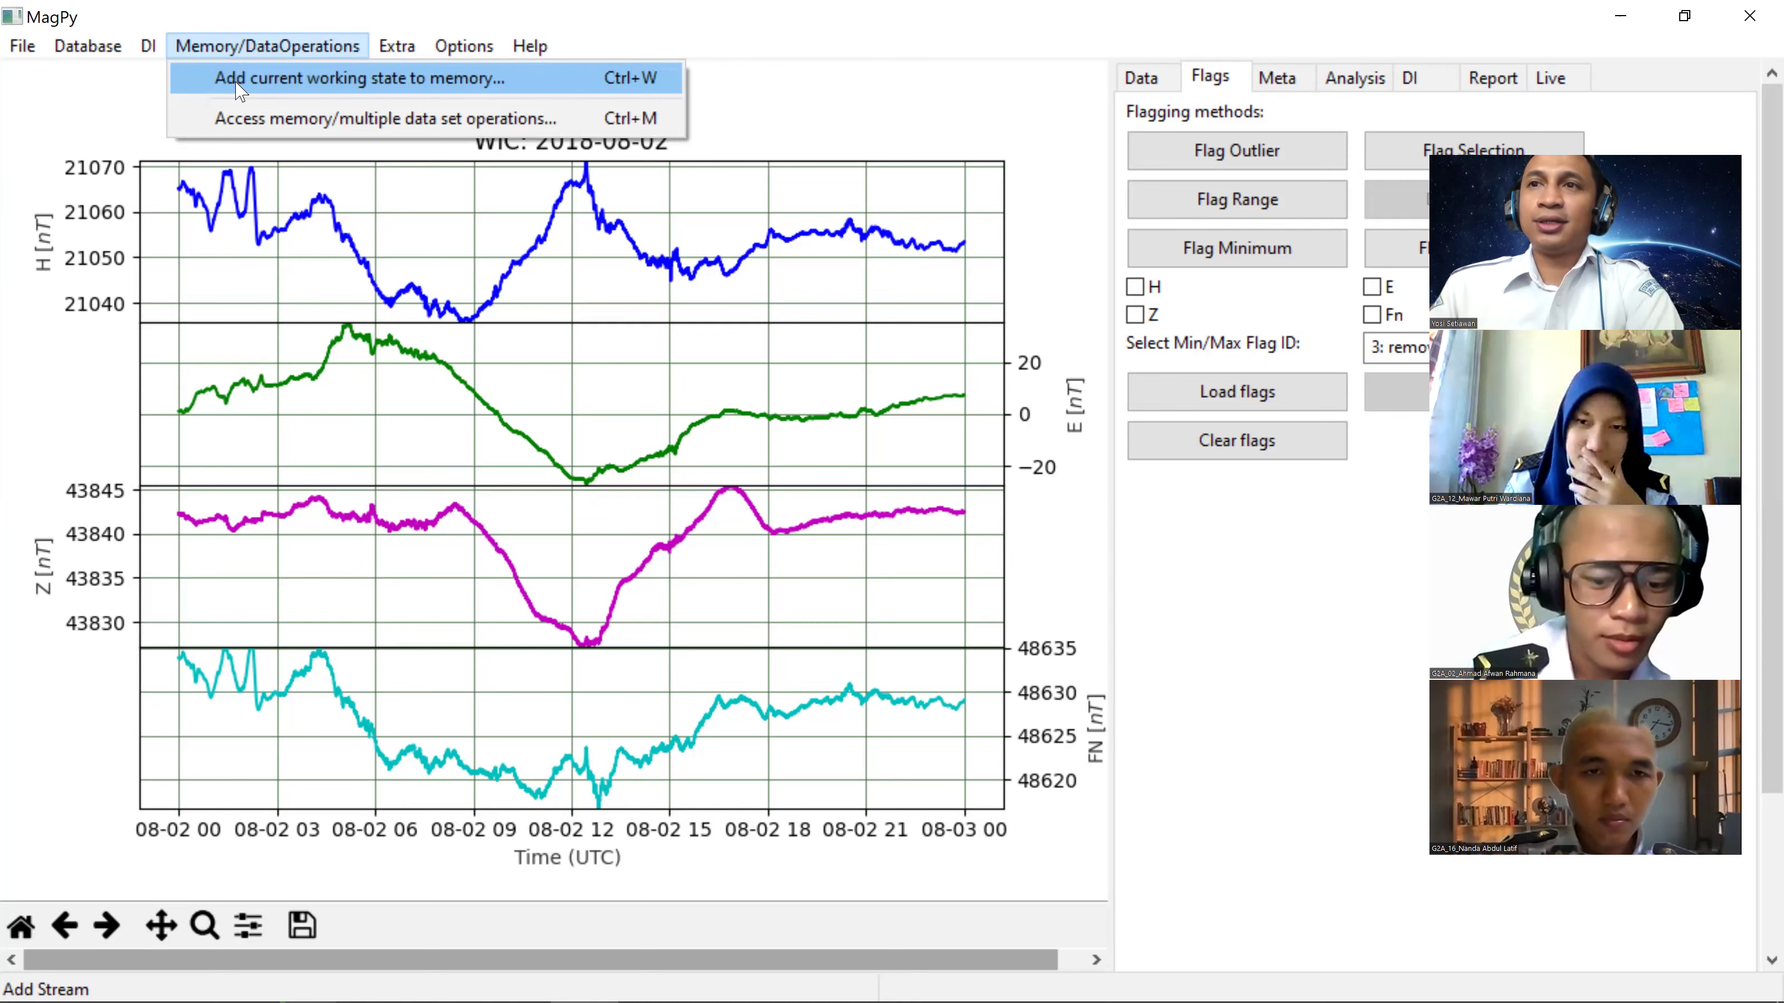
{"action": "left_click", "coordinate": [238, 81]}
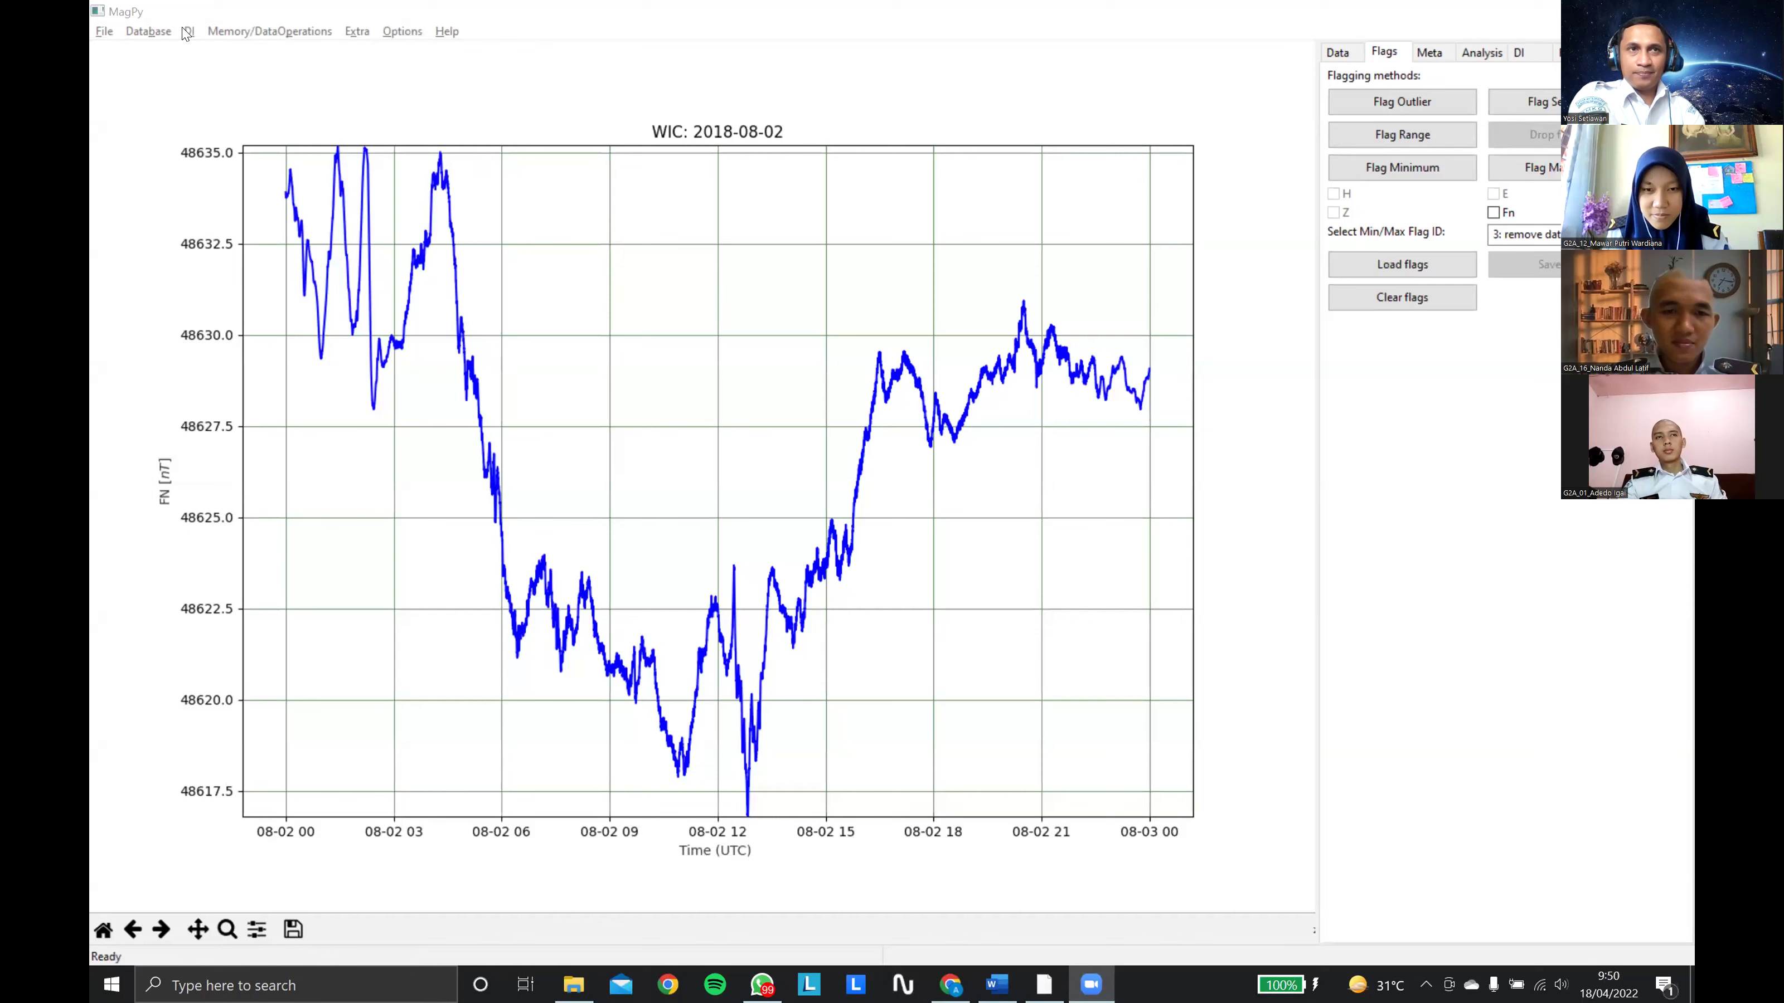
Step: Merge the memory streams WICsec_1_0001_20180802_2 and GP20S3NSS2_012201_0001_0001_20180802_1 on the other shared screen
{"action": "left_click", "coordinate": [268, 32]}
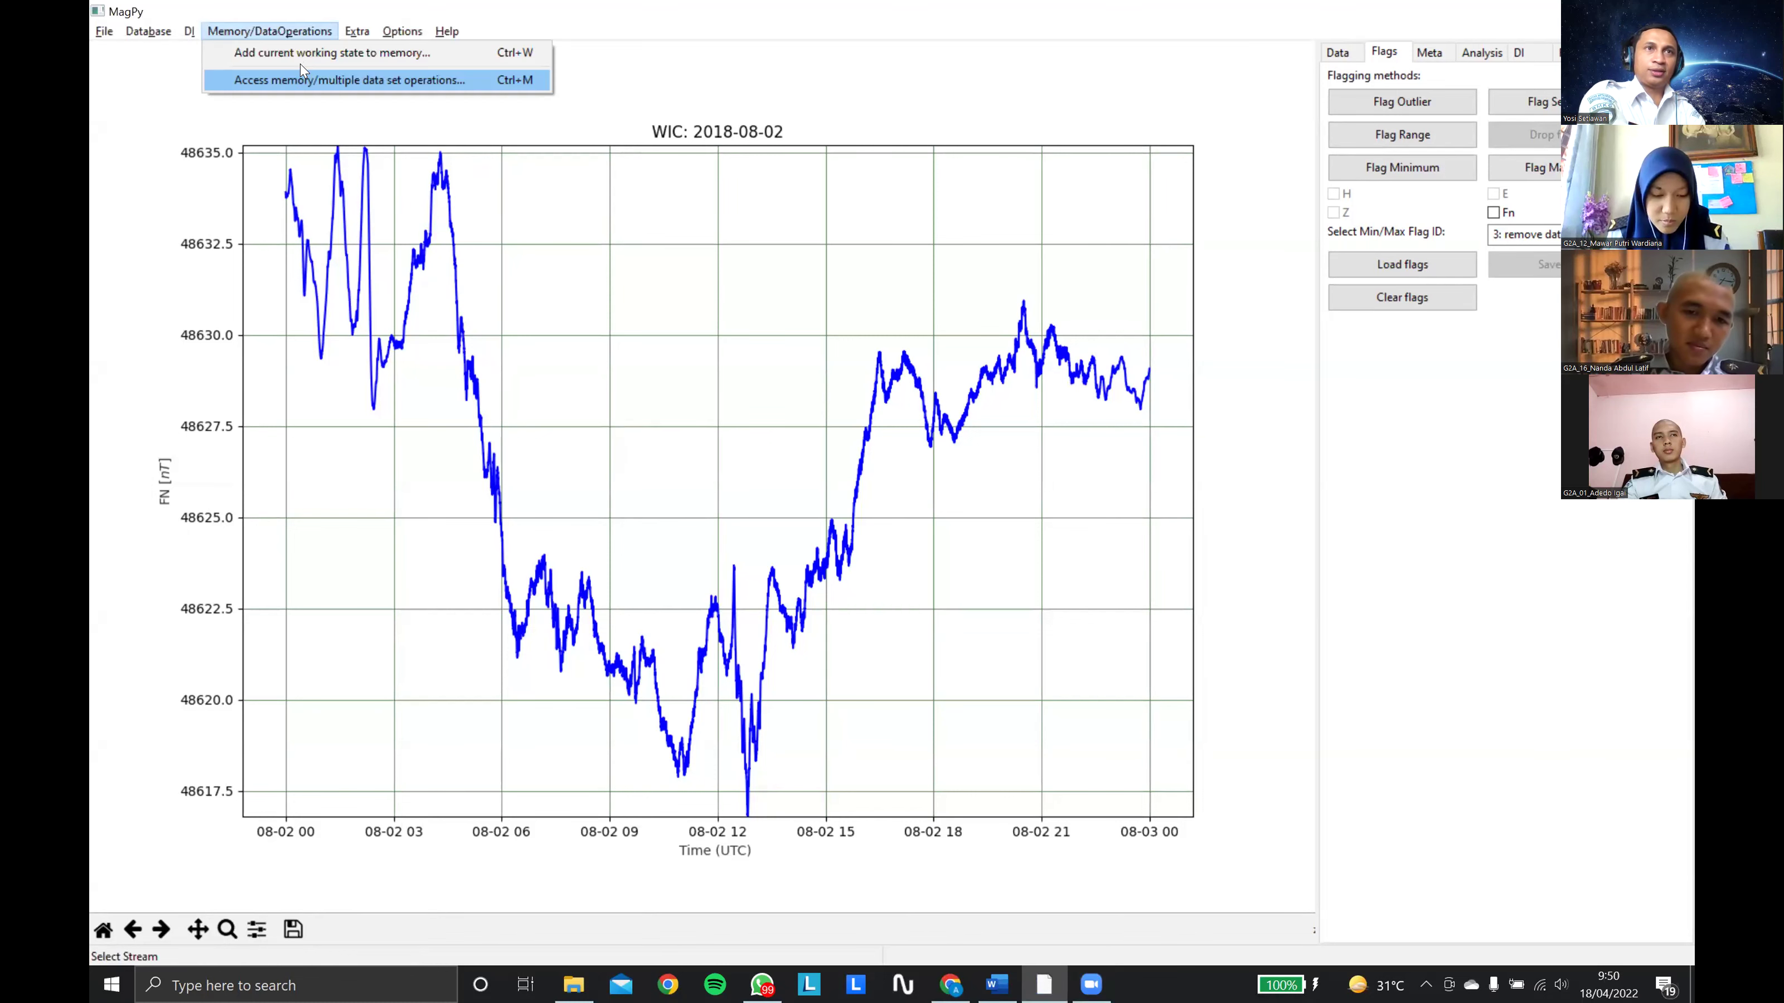
{"action": "left_click", "coordinate": [325, 83]}
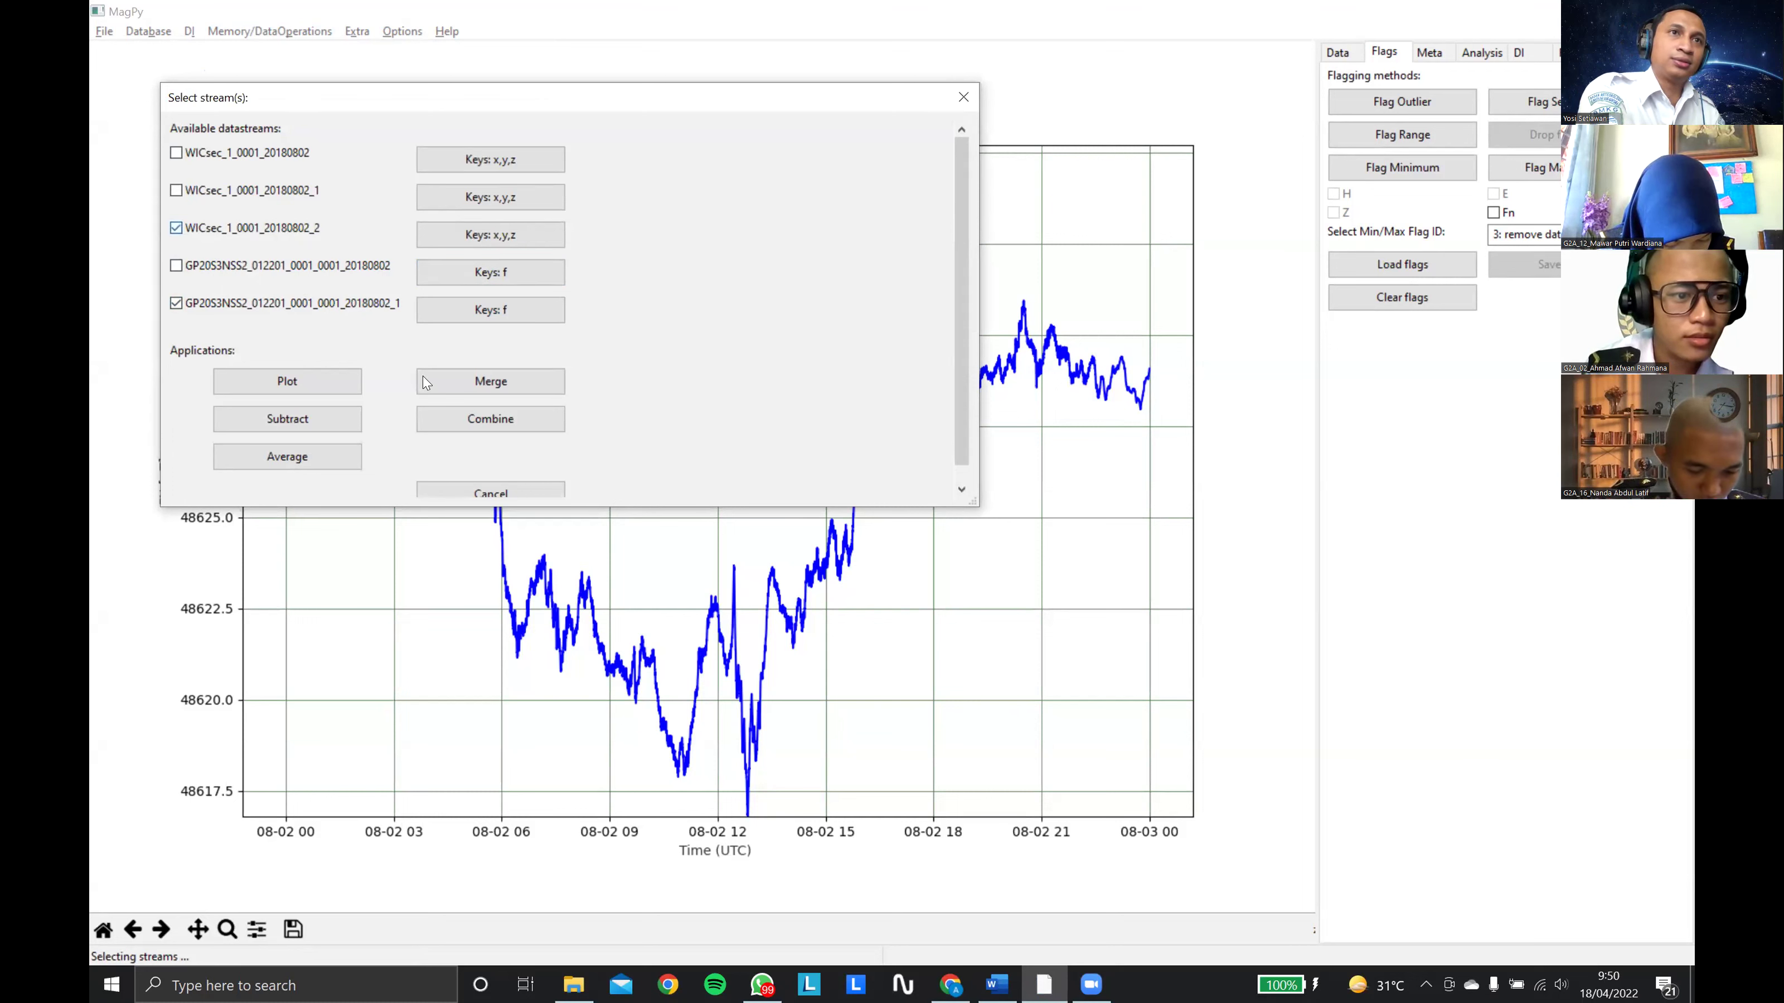
{"action": "scroll", "coordinate": [457, 376], "scroll_direction": "down", "scroll_amount": 1}
{"action": "left_click", "coordinate": [463, 370]}
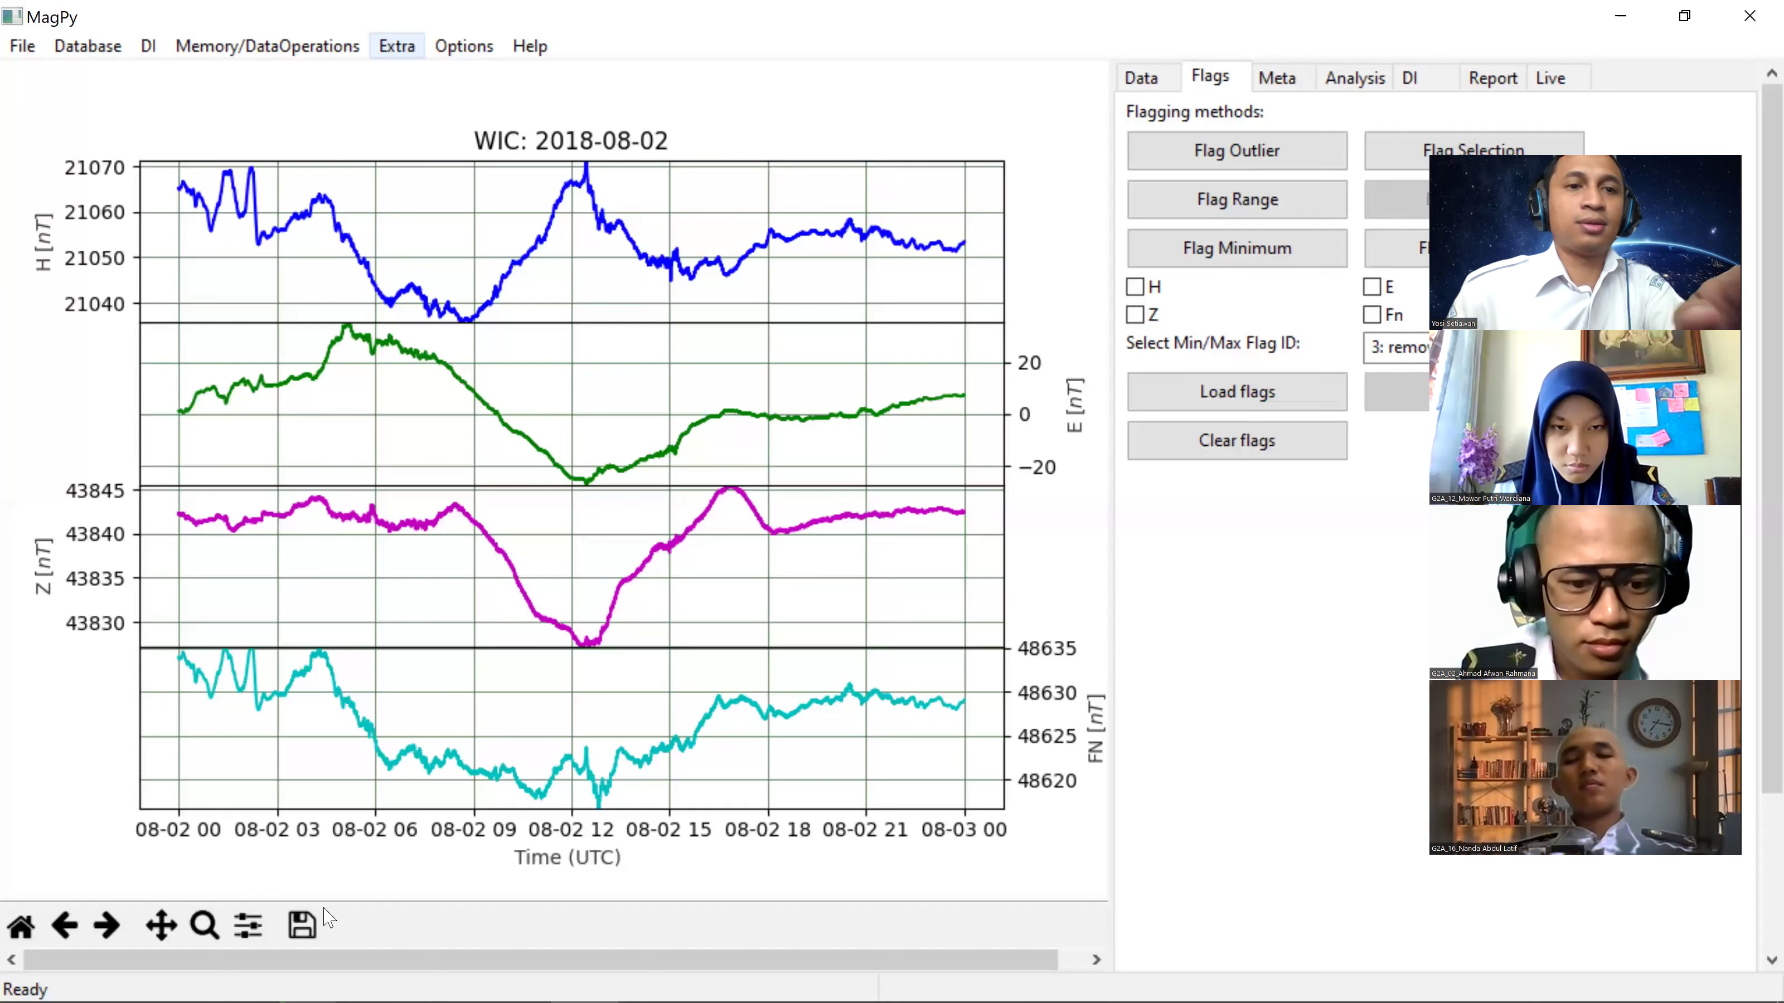
Step: Switch to the presentation slide to read the merge, Delta F and export instructions, and return to MagPy
{"action": "key", "text": "alt+Tab"}
{"action": "key", "text": "alt+Tab"}
{"action": "key", "text": "alt+Tab"}
{"action": "key", "text": "alt+Tab"}
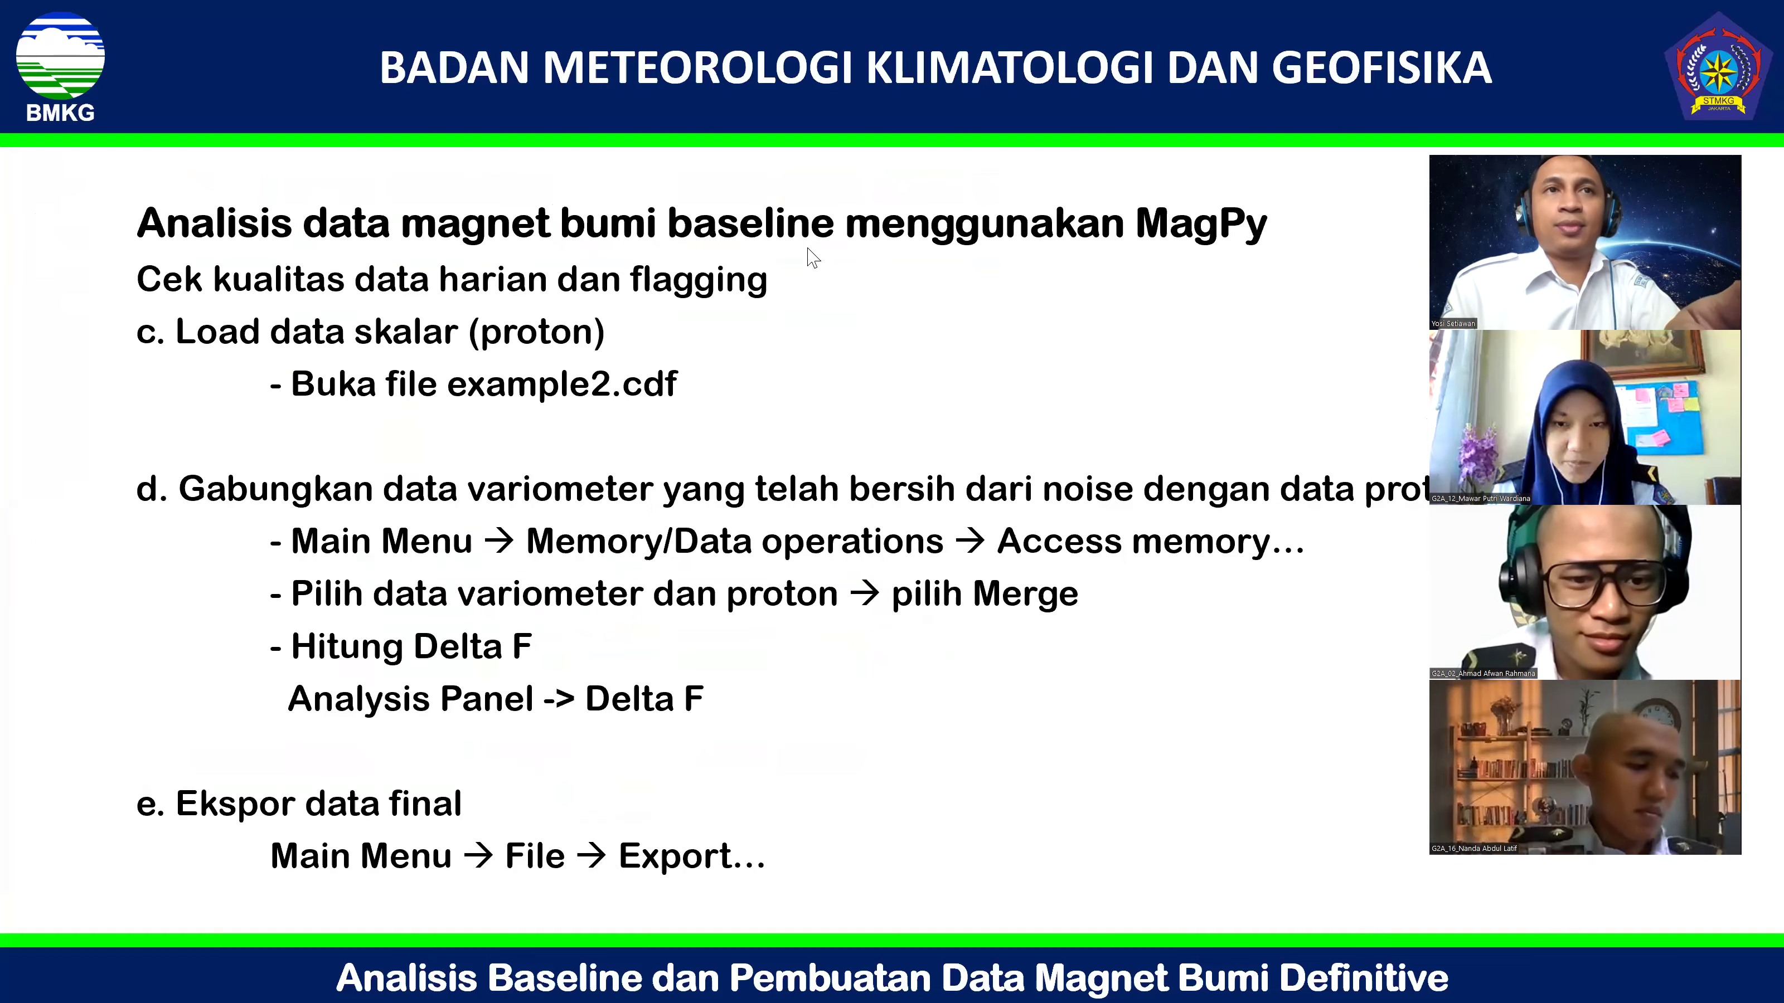
{"action": "key", "text": "alt+Tab"}
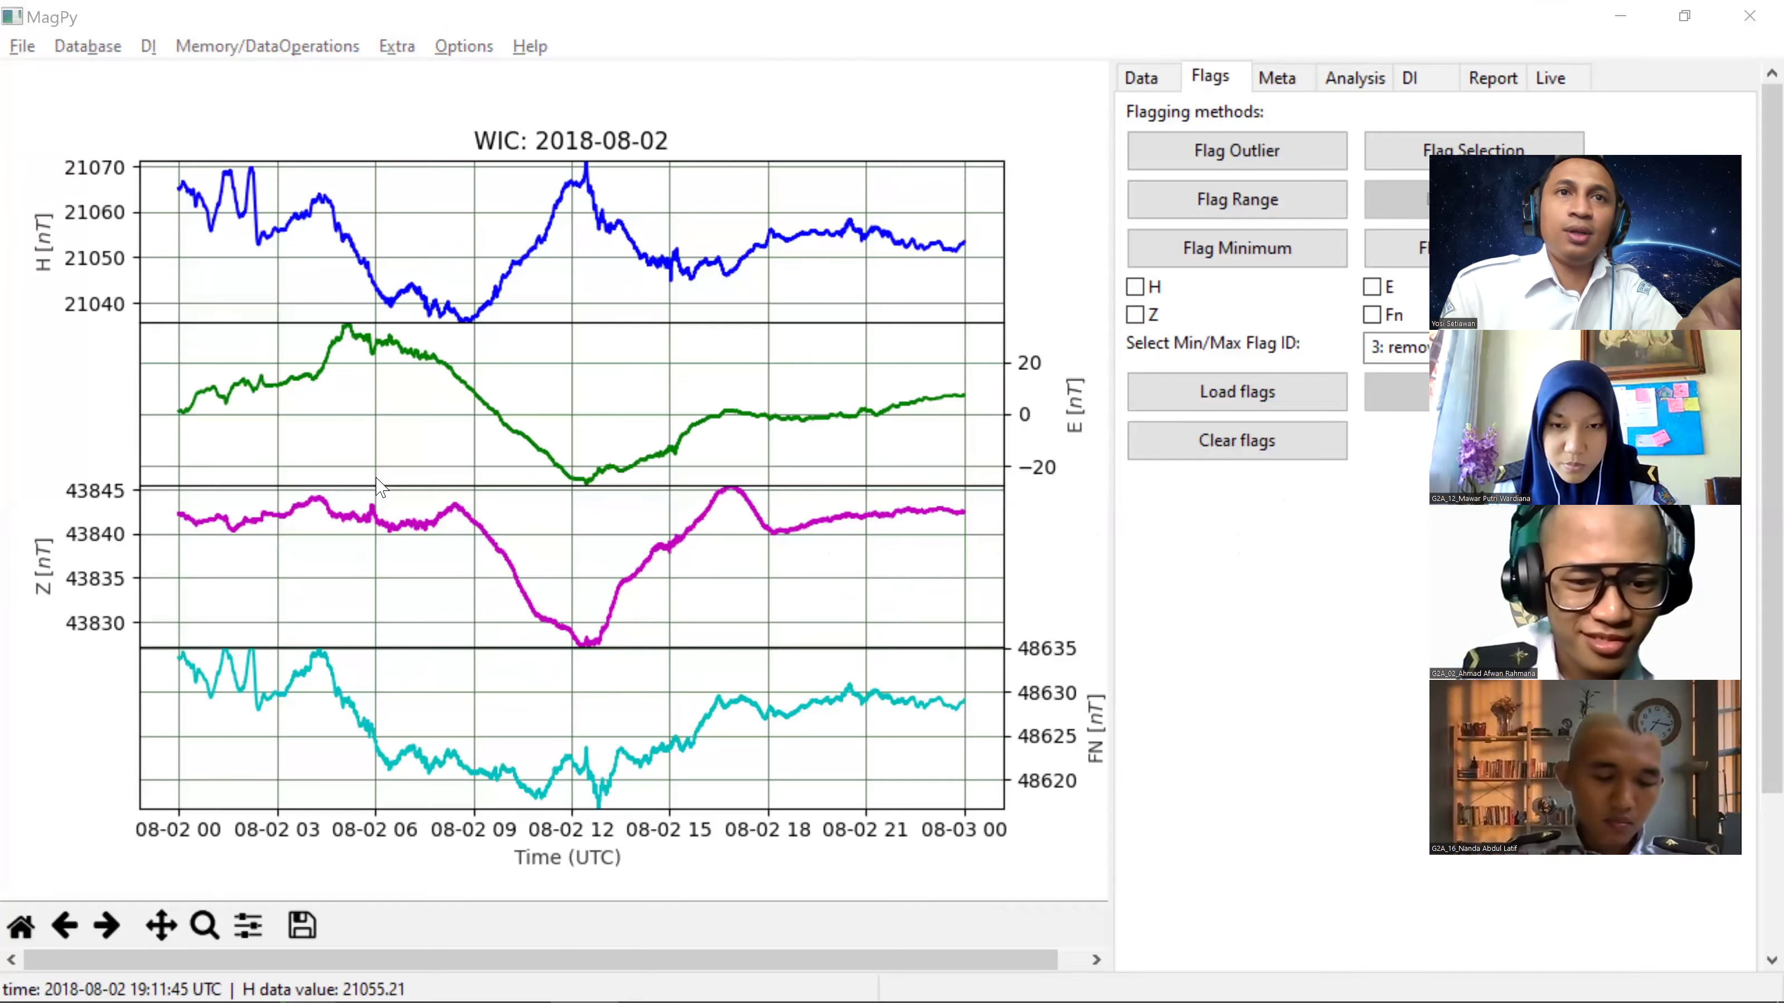
{"action": "key", "text": "alt+Tab"}
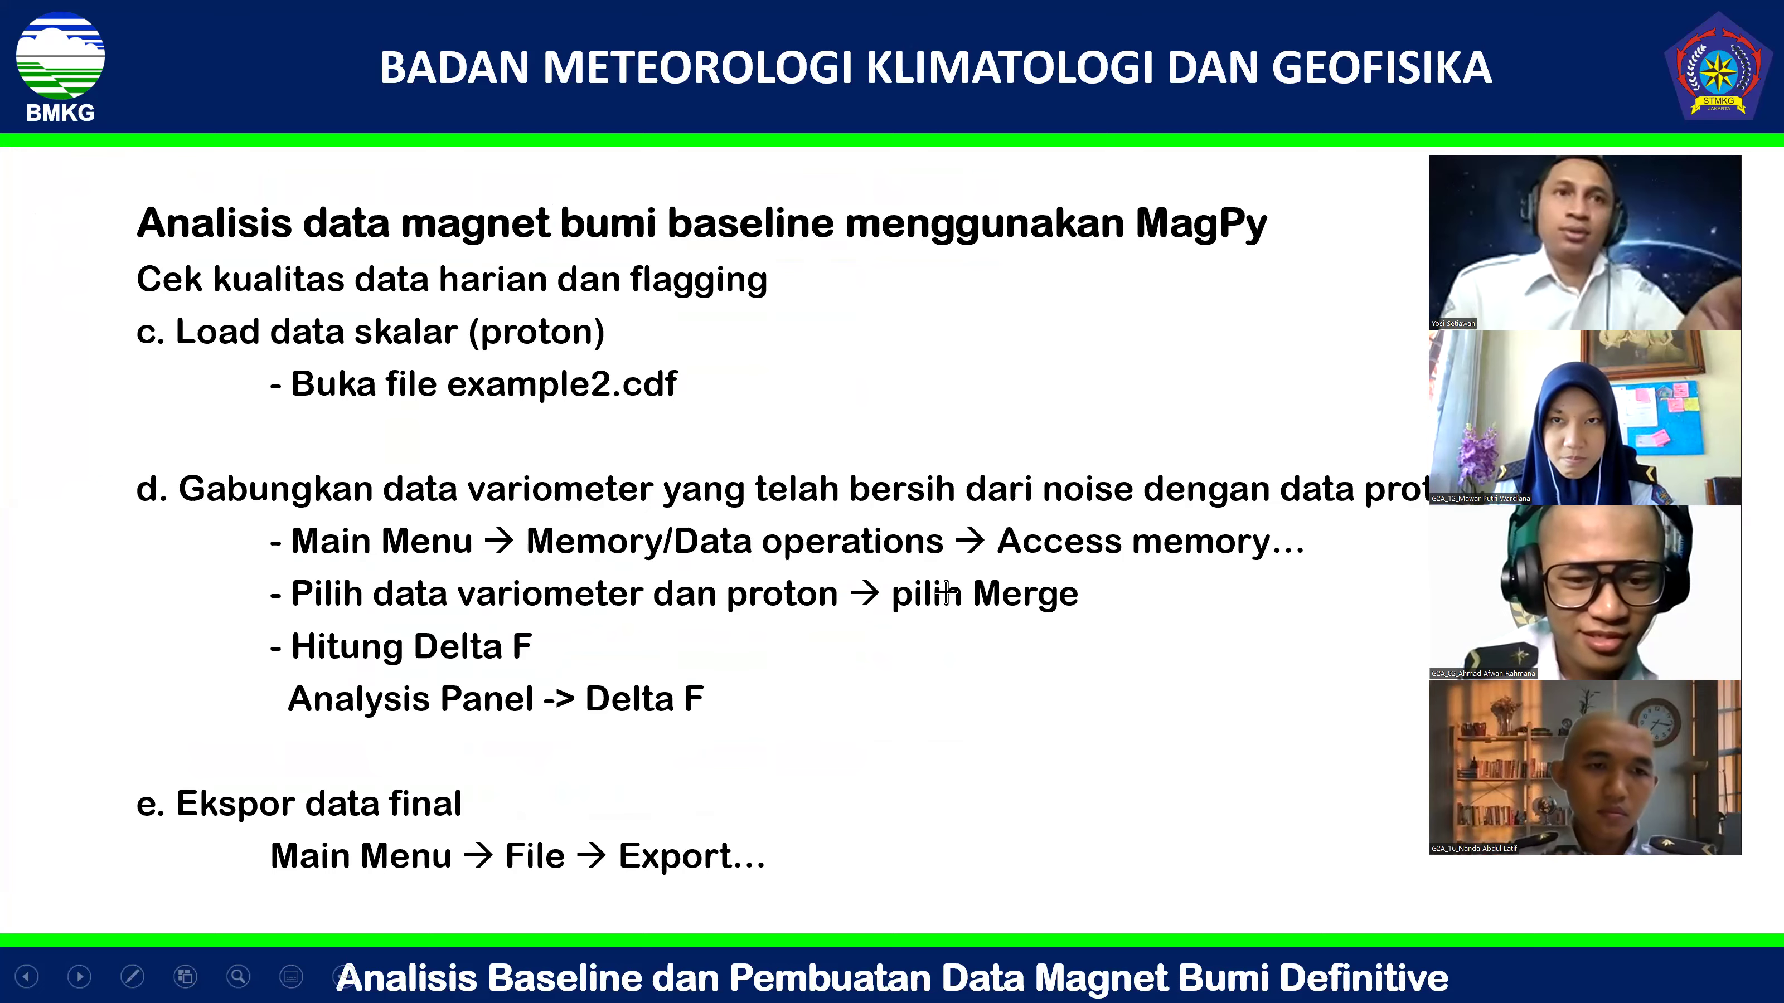
{"action": "key", "text": "alt+Tab"}
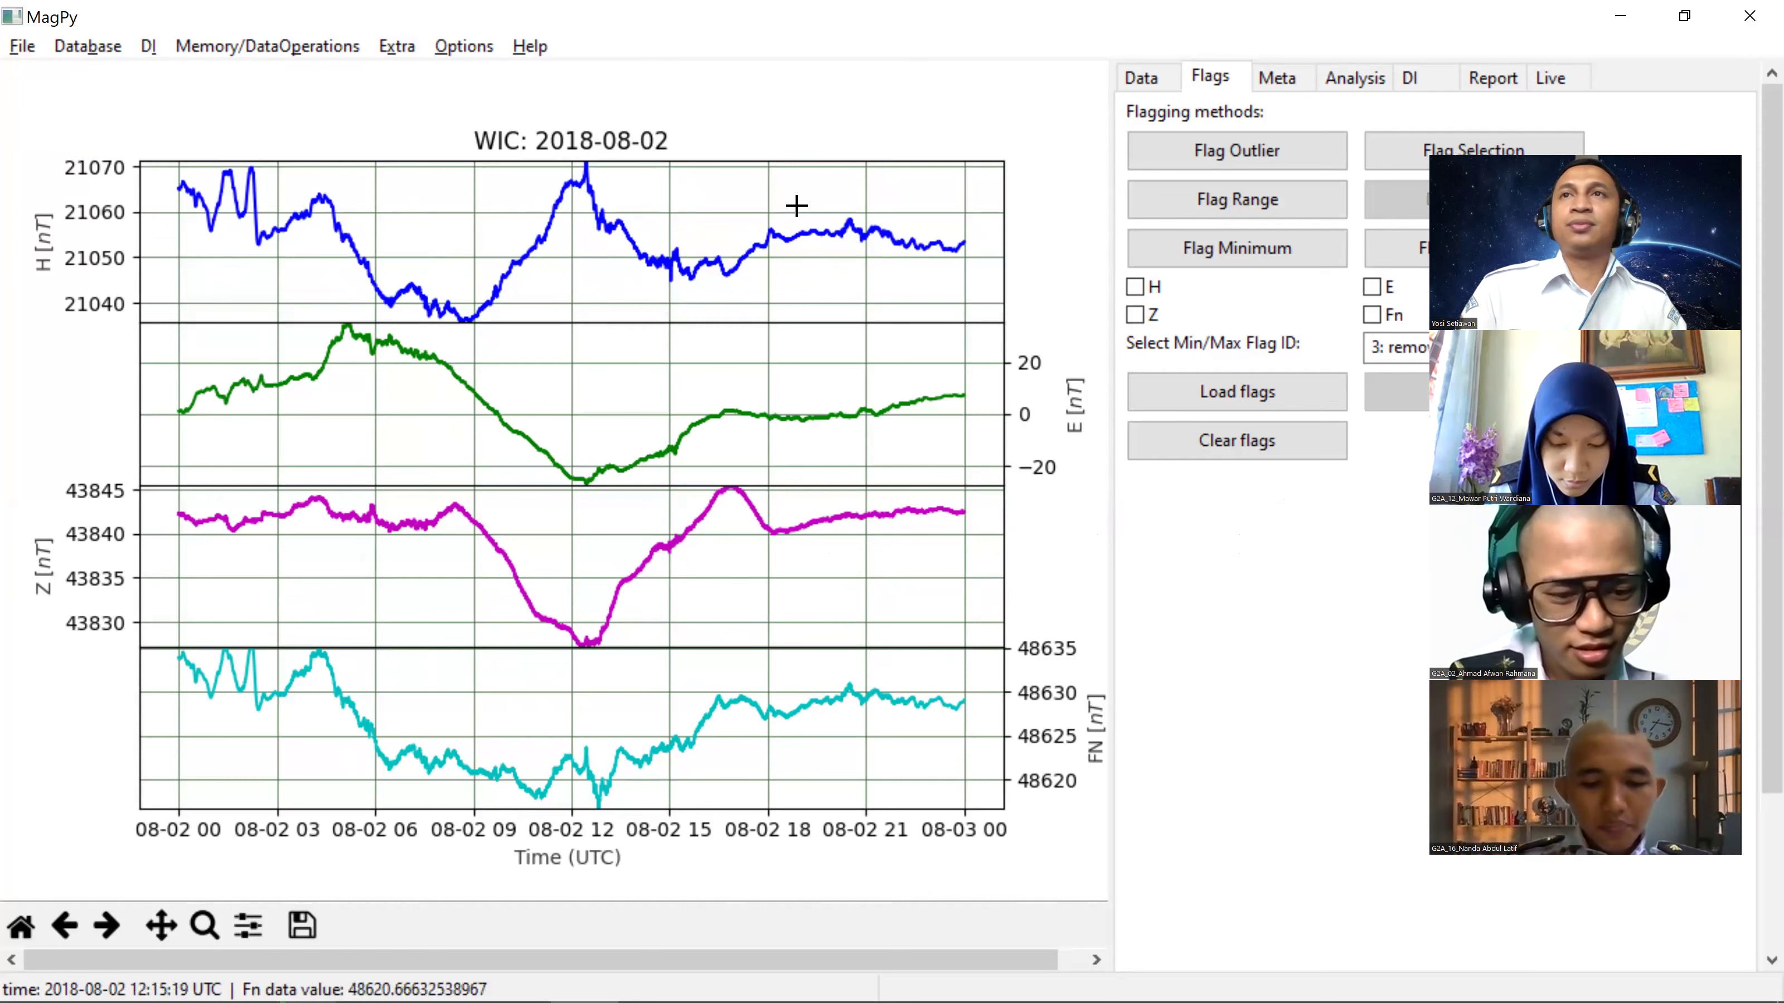
Step: Calculate Delta F for the merged variometer and scalar data and inspect the disturbance around 15:00
{"action": "left_click", "coordinate": [1338, 77]}
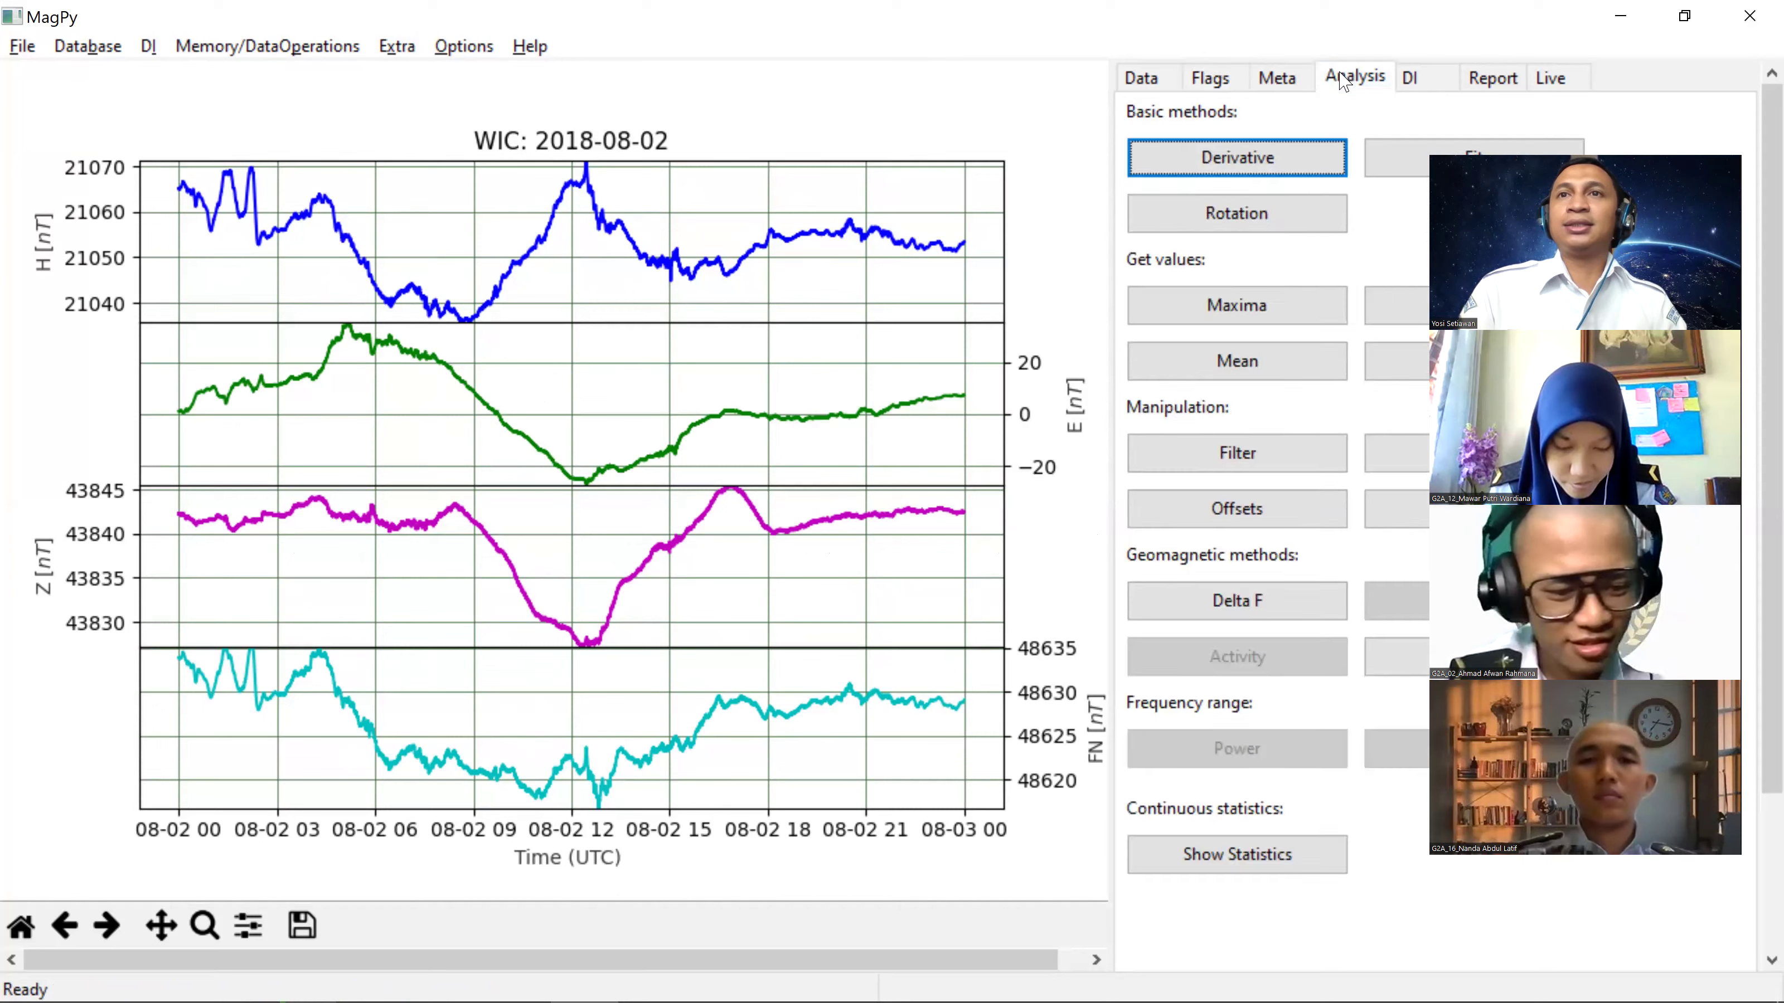
{"action": "left_click", "coordinate": [1279, 617]}
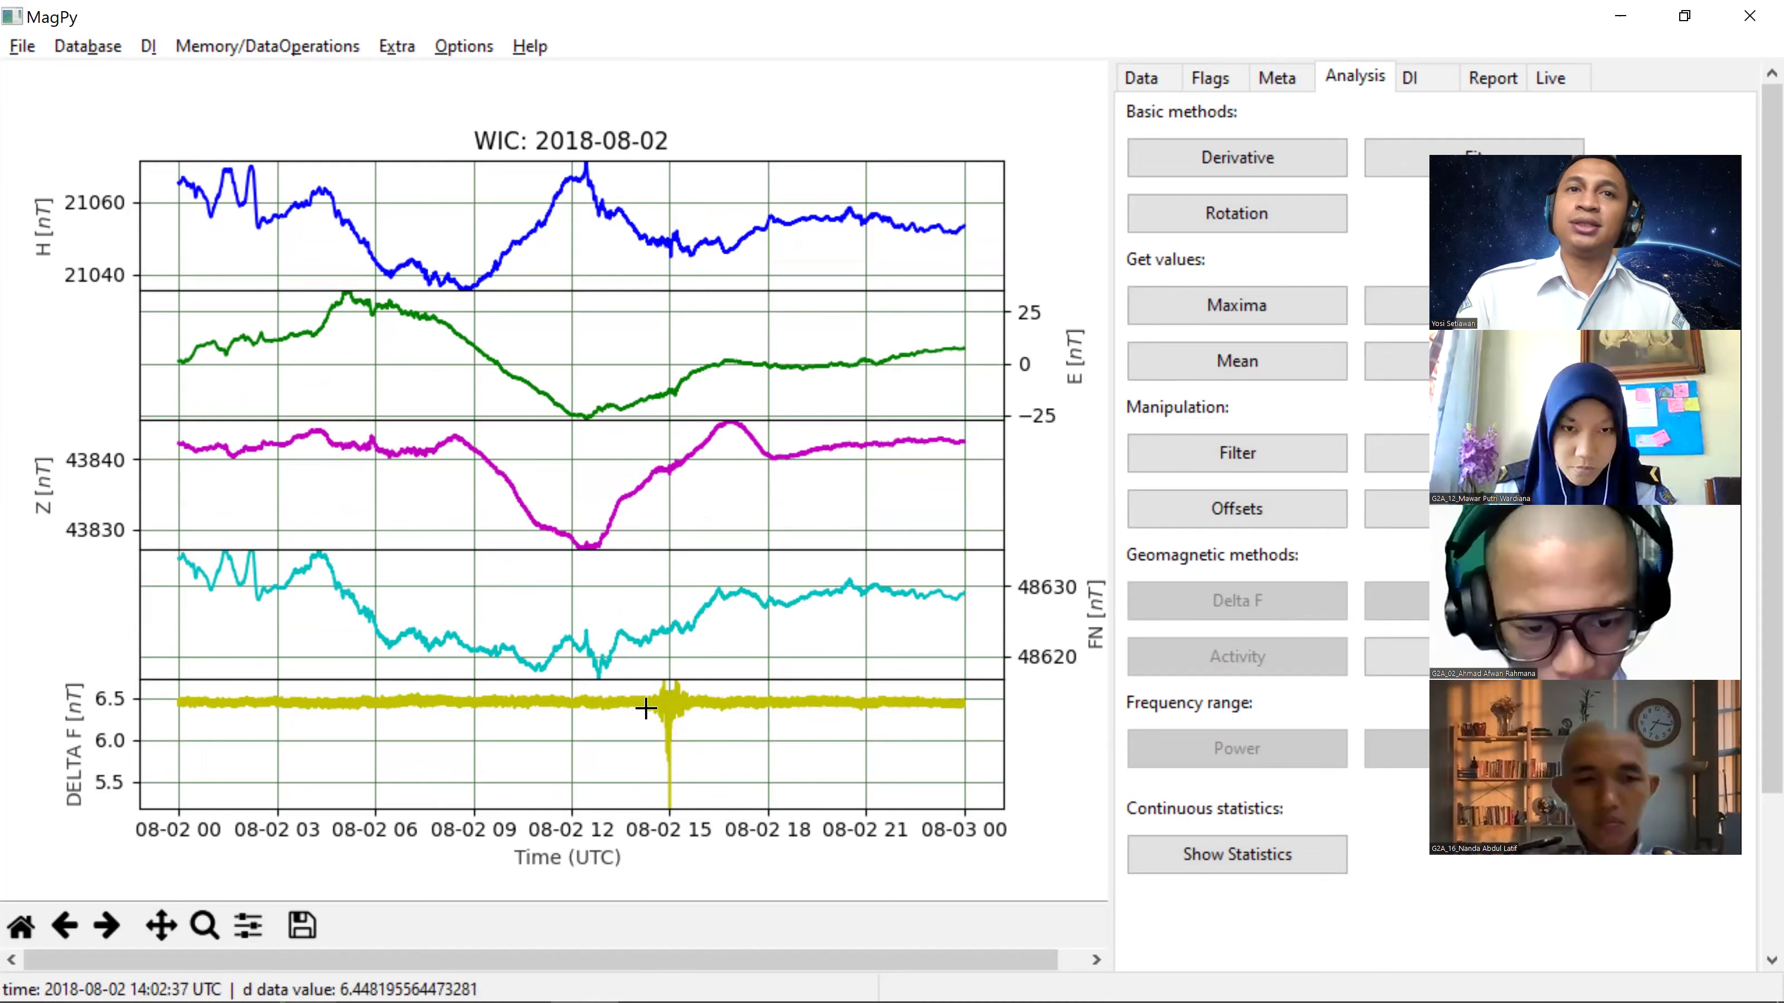
{"action": "left_click_drag", "start_coordinate": [630, 423], "coordinate": [713, 505]}
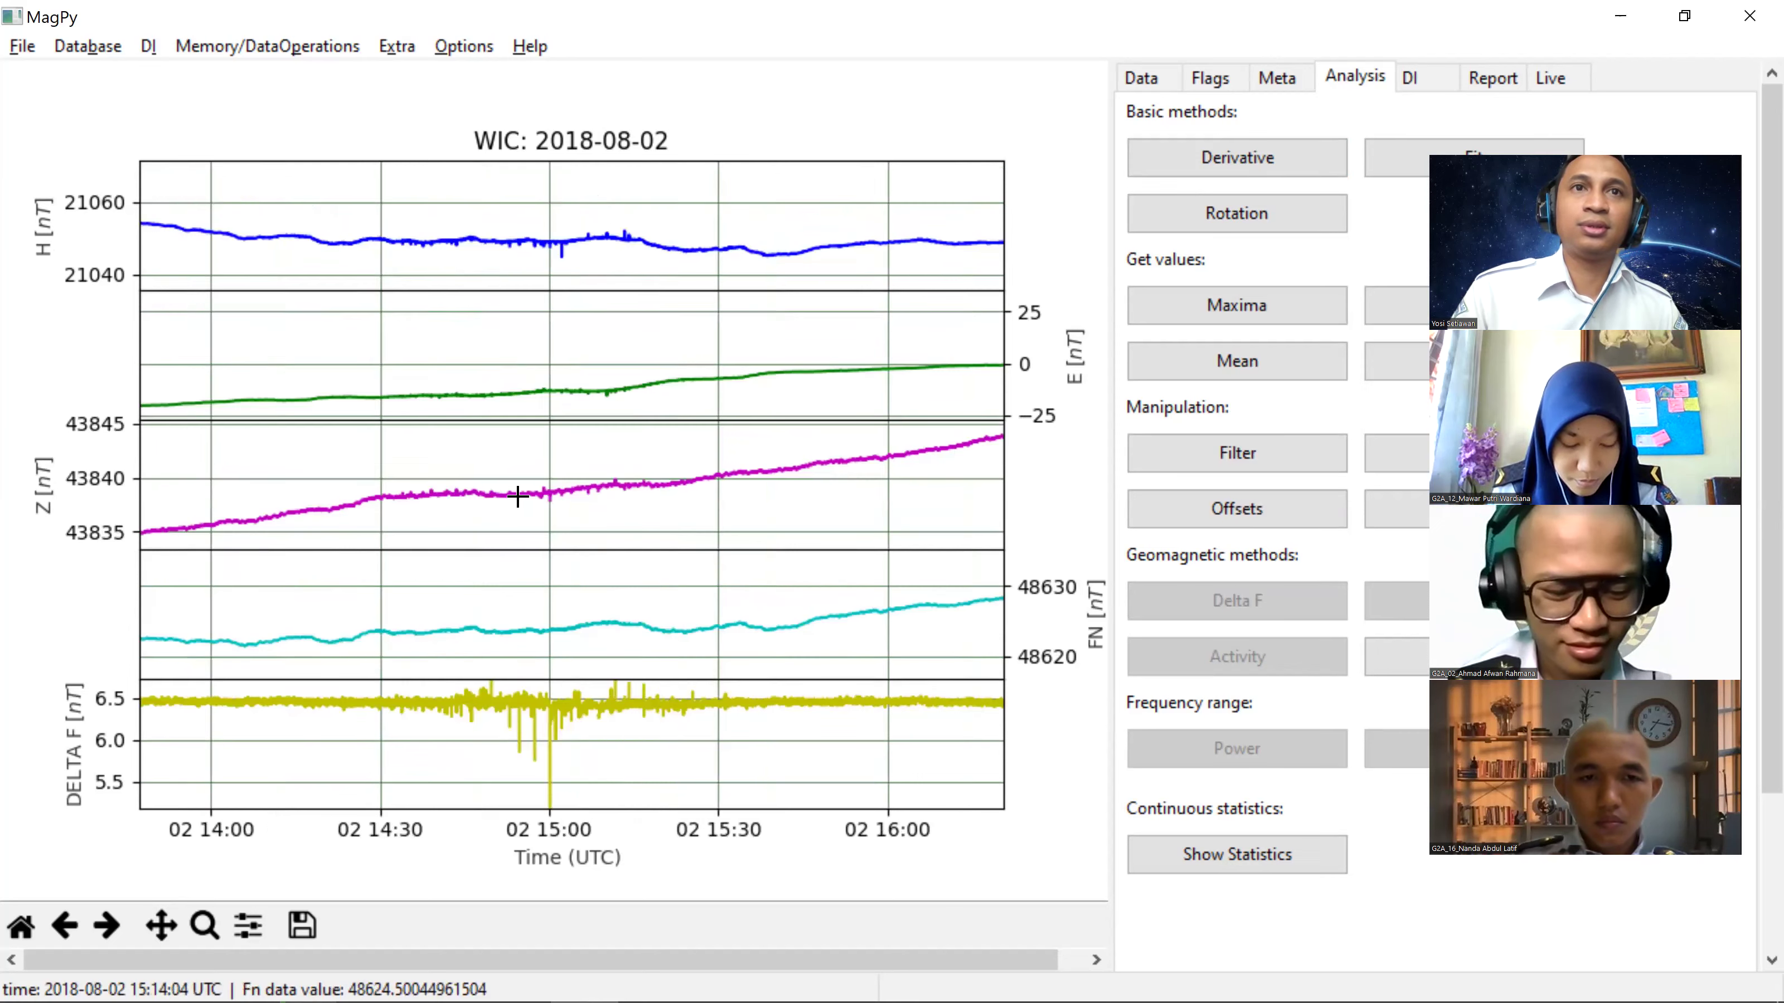
{"action": "left_click_drag", "start_coordinate": [271, 187], "coordinate": [740, 279]}
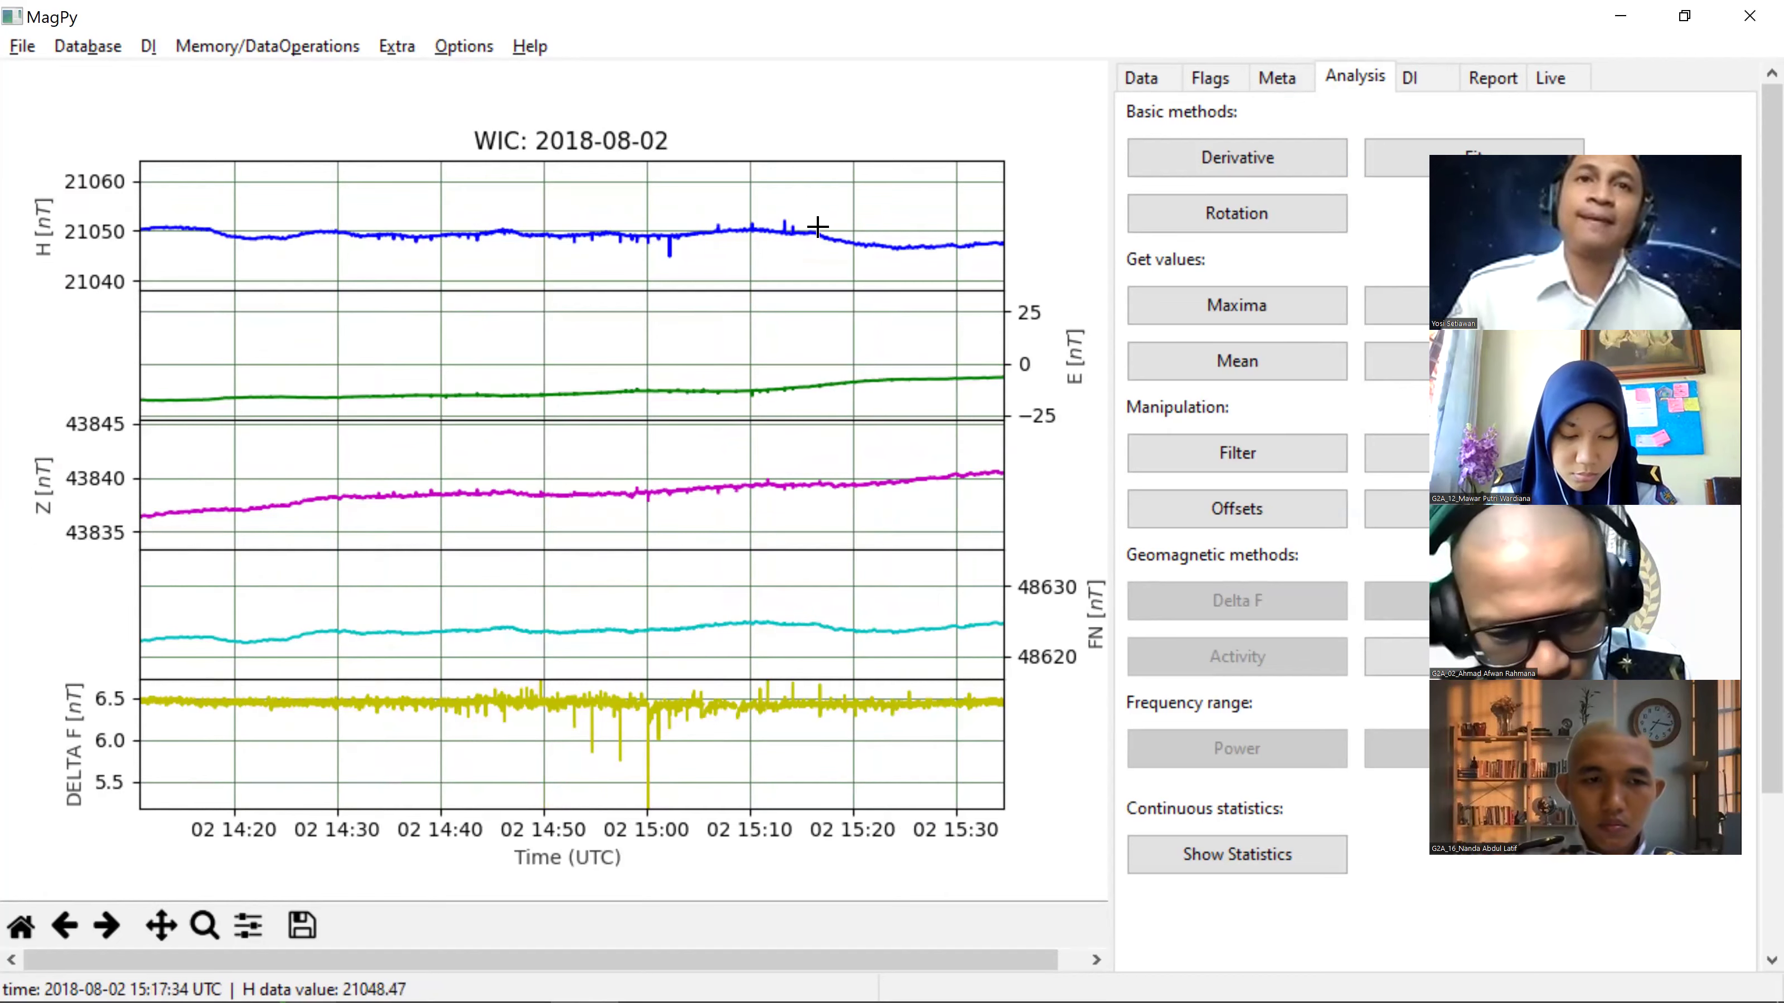
Step: Flag outliers in the merged series with threshold 4.0 and window width 600 seconds, marking them in all components
{"action": "left_click", "coordinate": [1150, 84]}
{"action": "left_click", "coordinate": [1215, 83]}
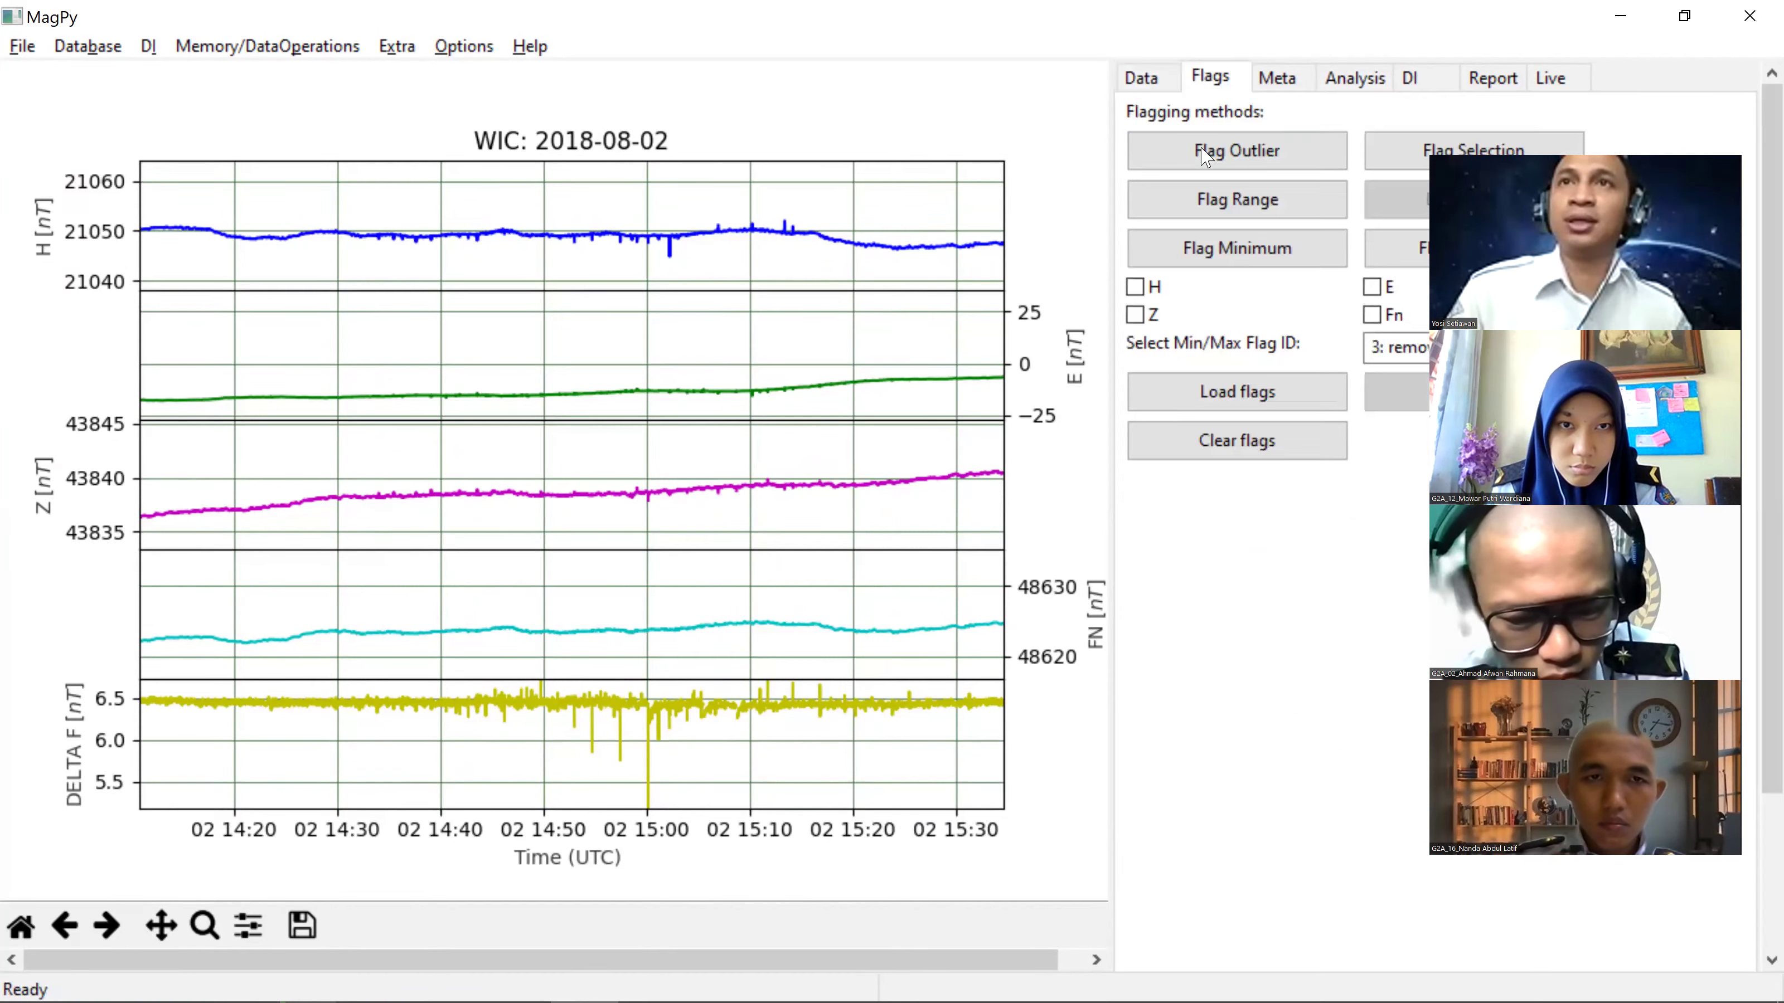
{"action": "left_click", "coordinate": [1202, 160]}
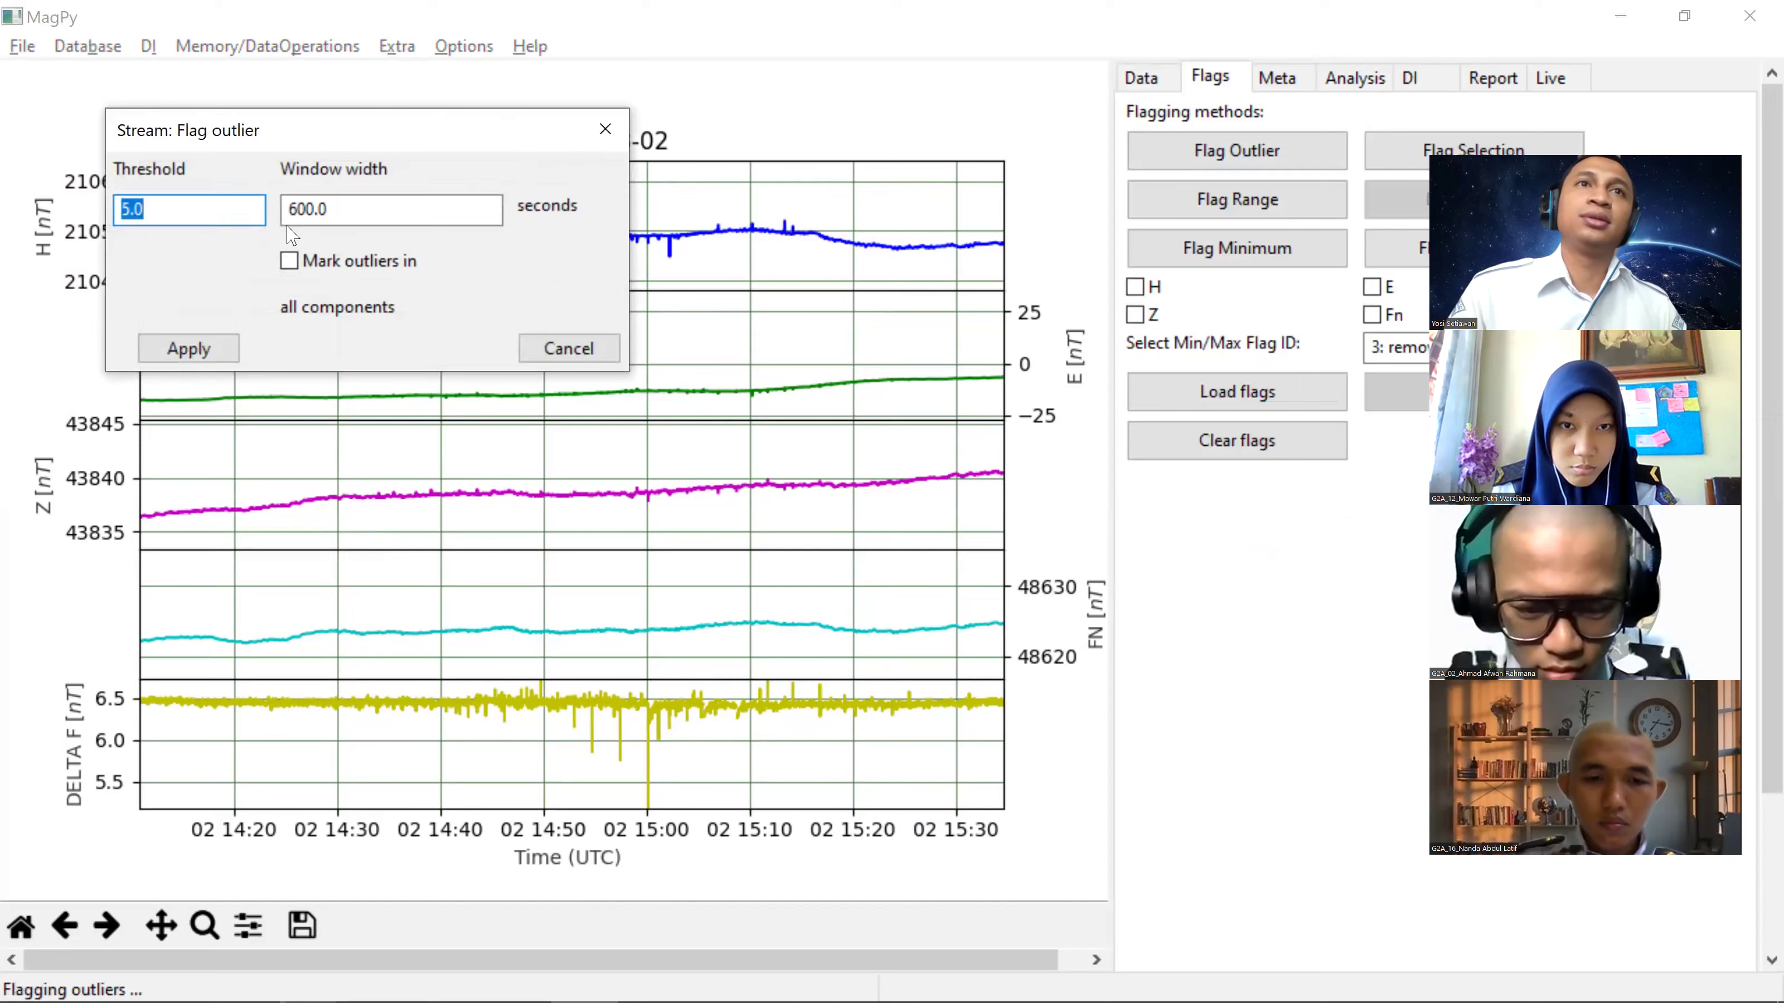
{"action": "left_click", "coordinate": [183, 208]}
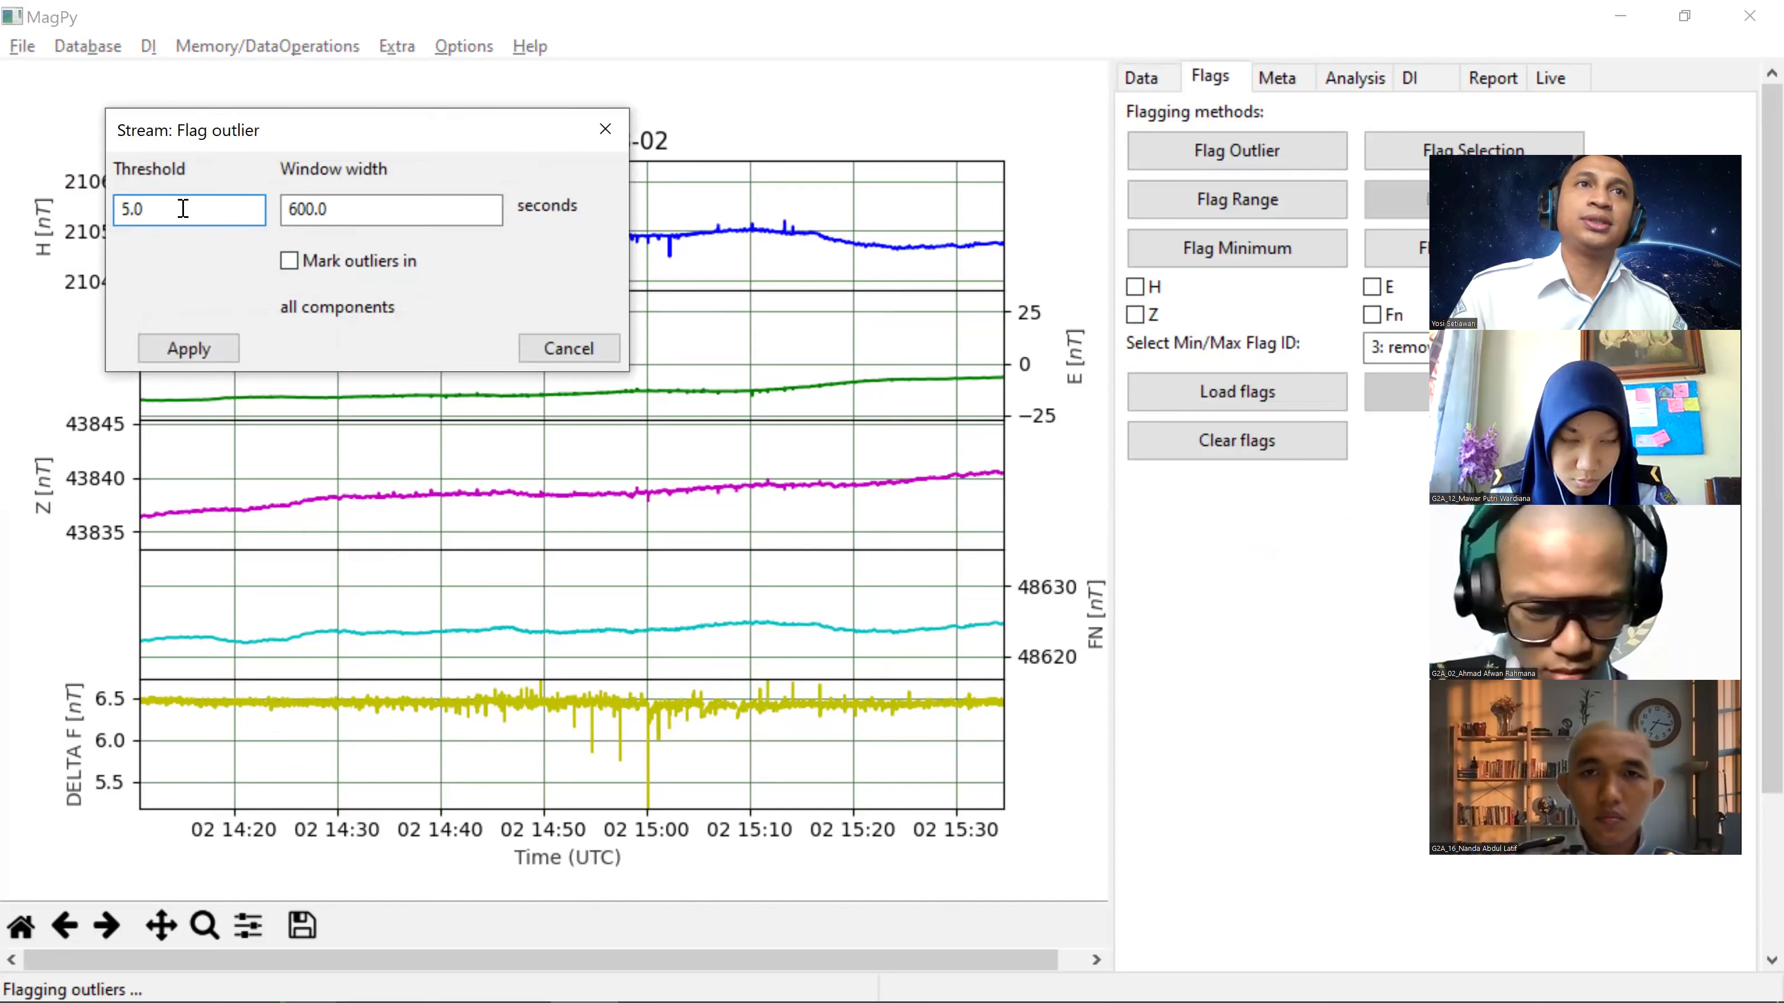
{"action": "double_click", "coordinate": [123, 210]}
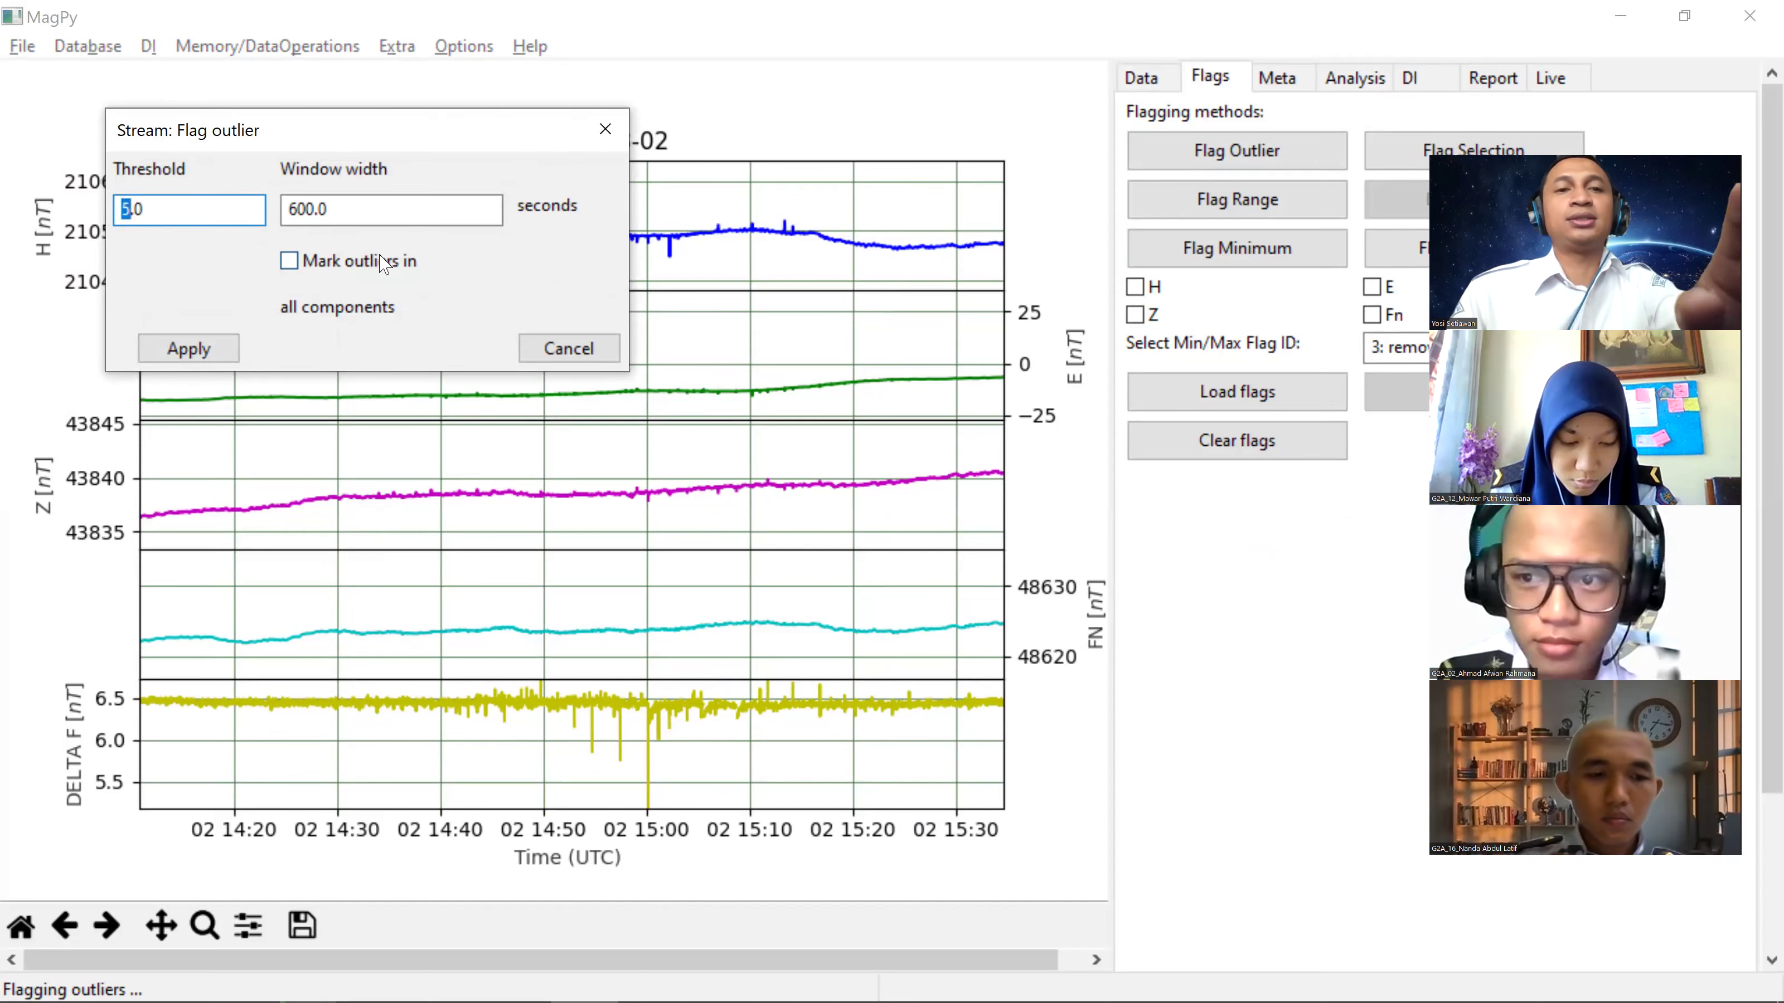
{"action": "type", "text": "4"}
{"action": "left_click", "coordinate": [311, 266]}
{"action": "left_click", "coordinate": [188, 348]}
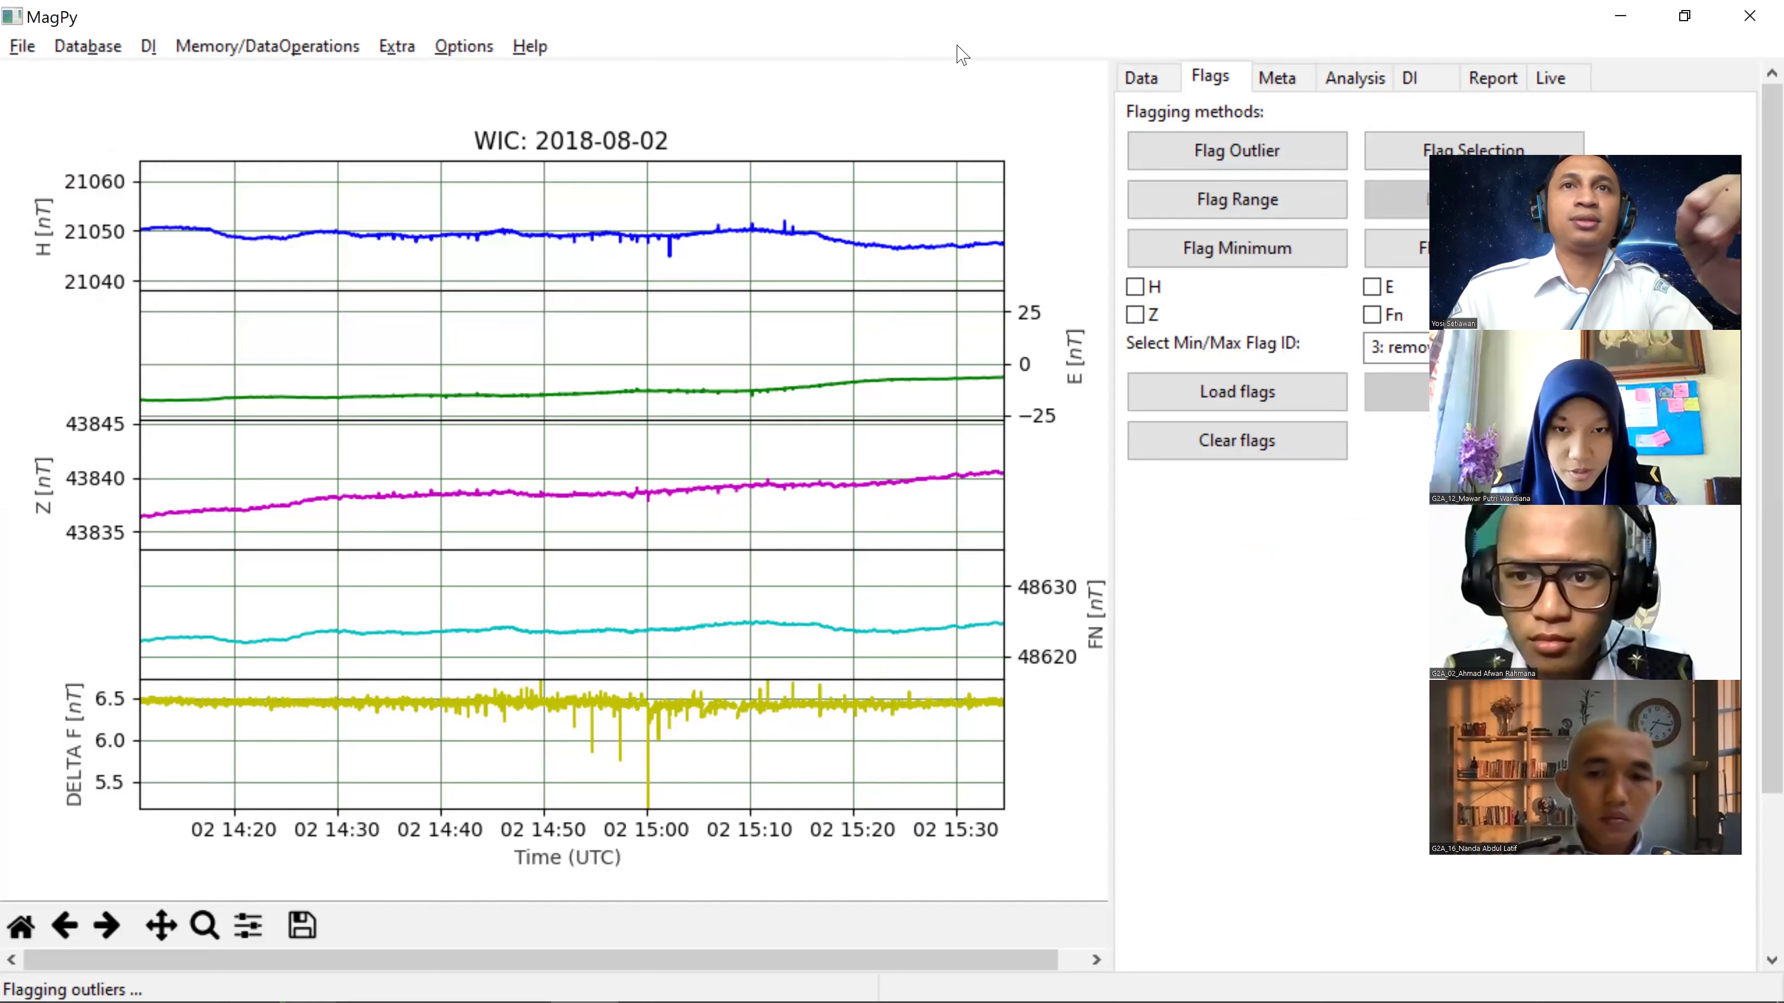
Step: Inspect the flagged points around 15:00 and drop the flagged data from the merged series
{"action": "left_click", "coordinate": [204, 925]}
{"action": "left_click_drag", "start_coordinate": [338, 442], "coordinate": [788, 518]}
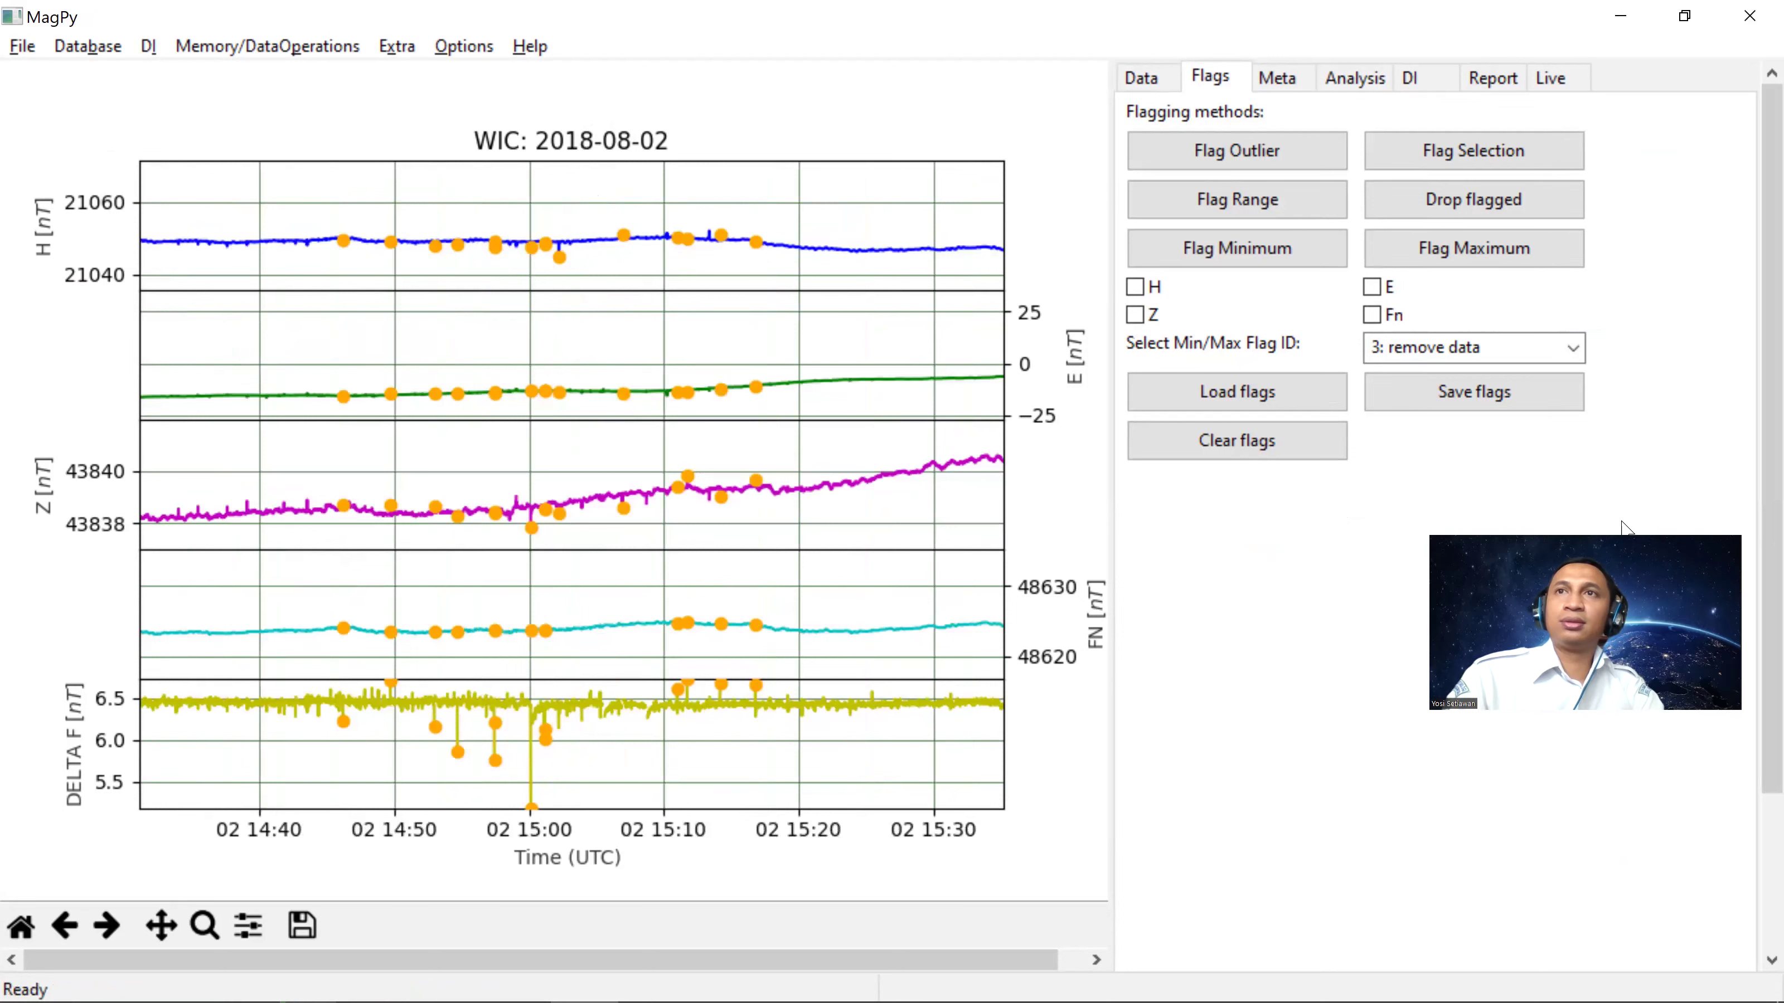
{"action": "left_click", "coordinate": [1527, 215]}
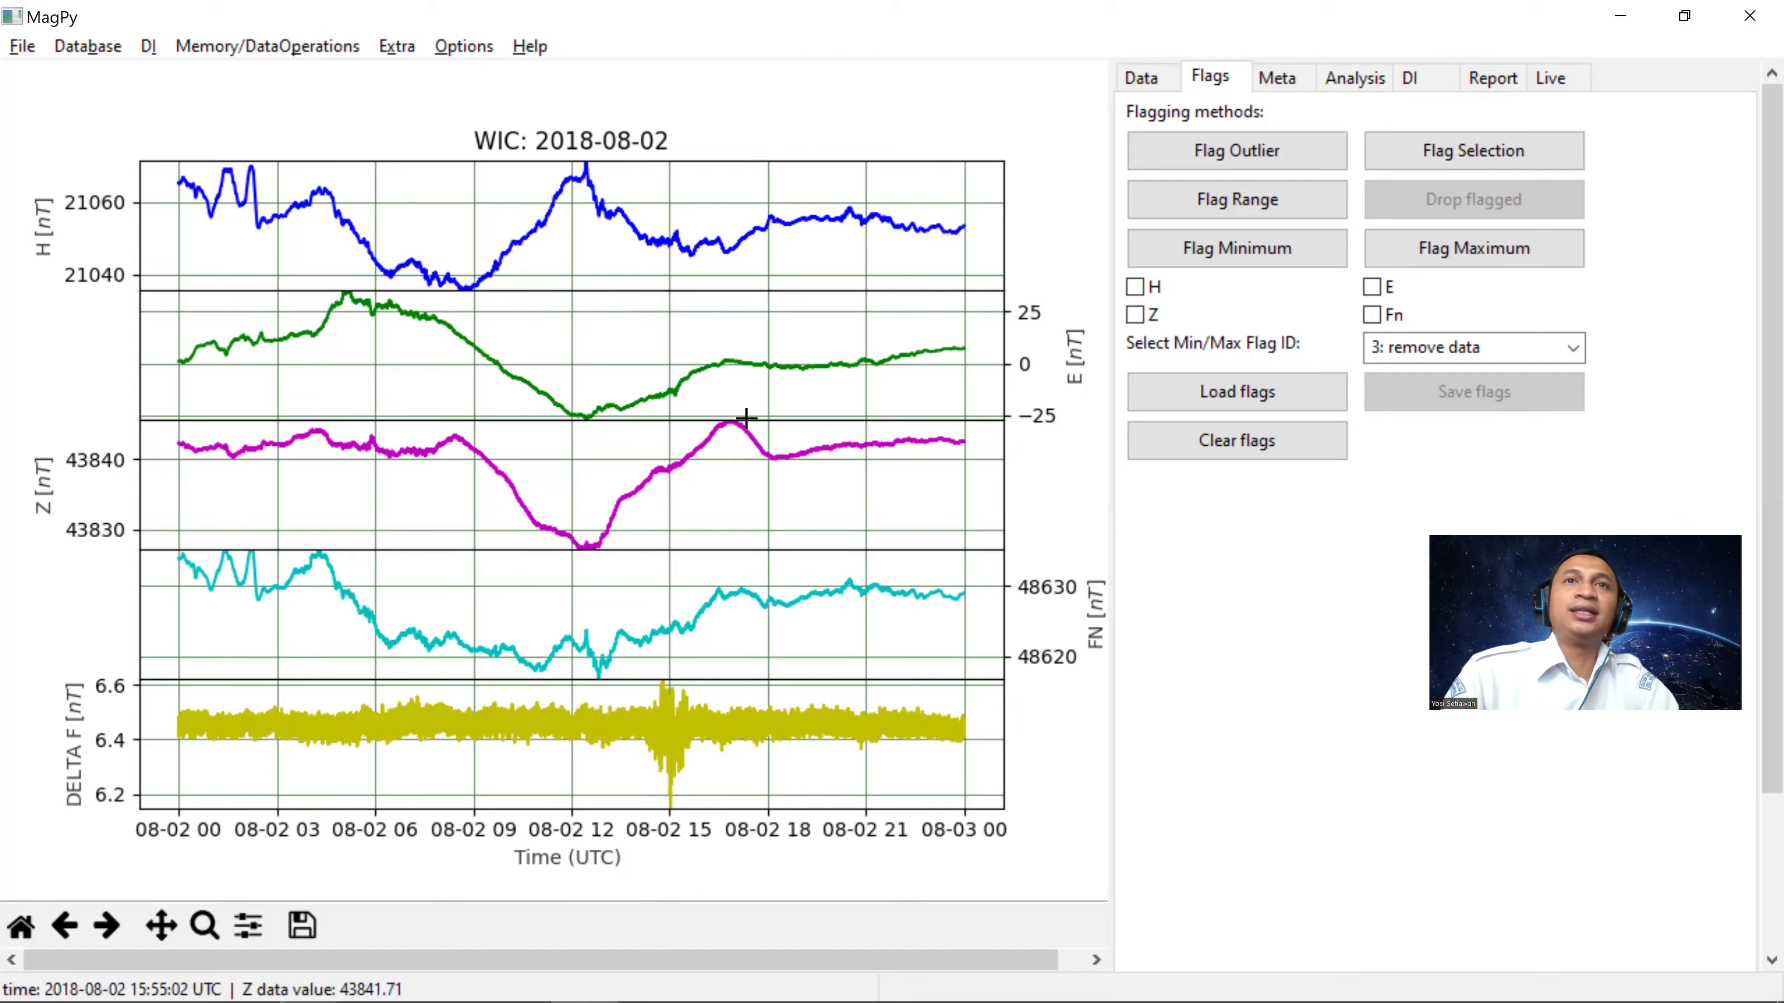
Step: Export the cleaned merged series as wic20180802vsec.sec to the current directory, overwriting the existing file
{"action": "key", "text": "ctrl+e"}
{"action": "key", "text": "alt+Tab"}
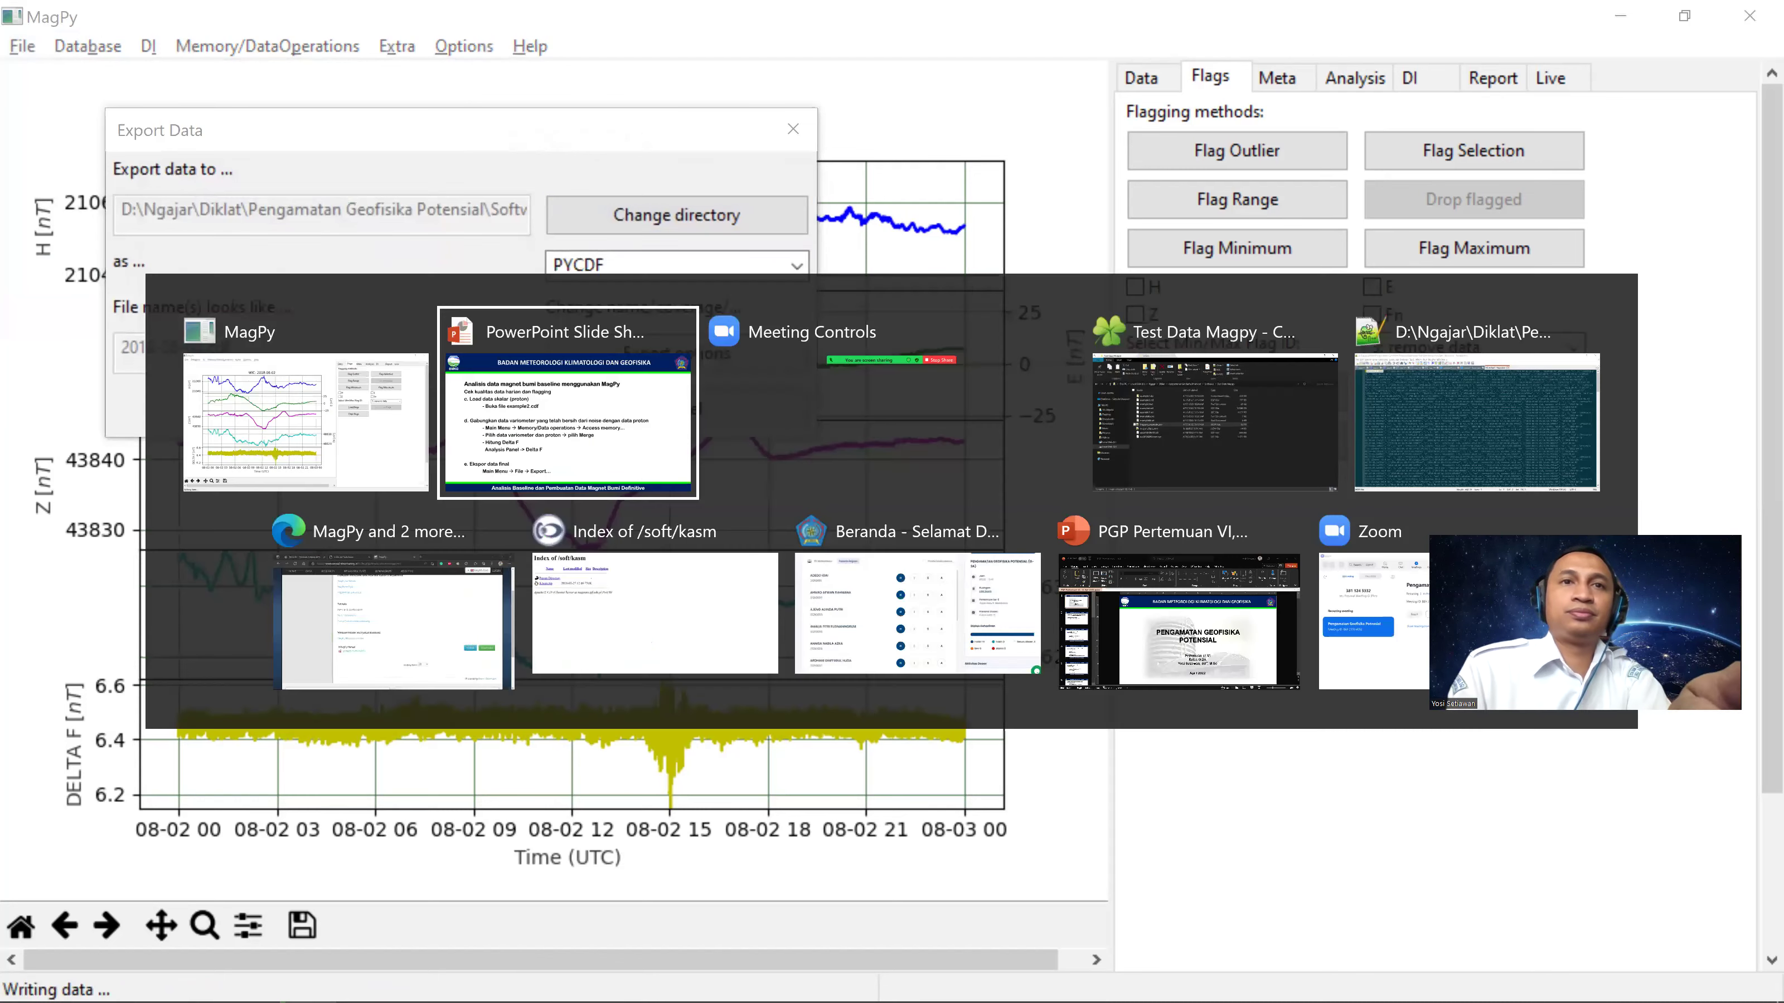
{"action": "key", "text": "Right"}
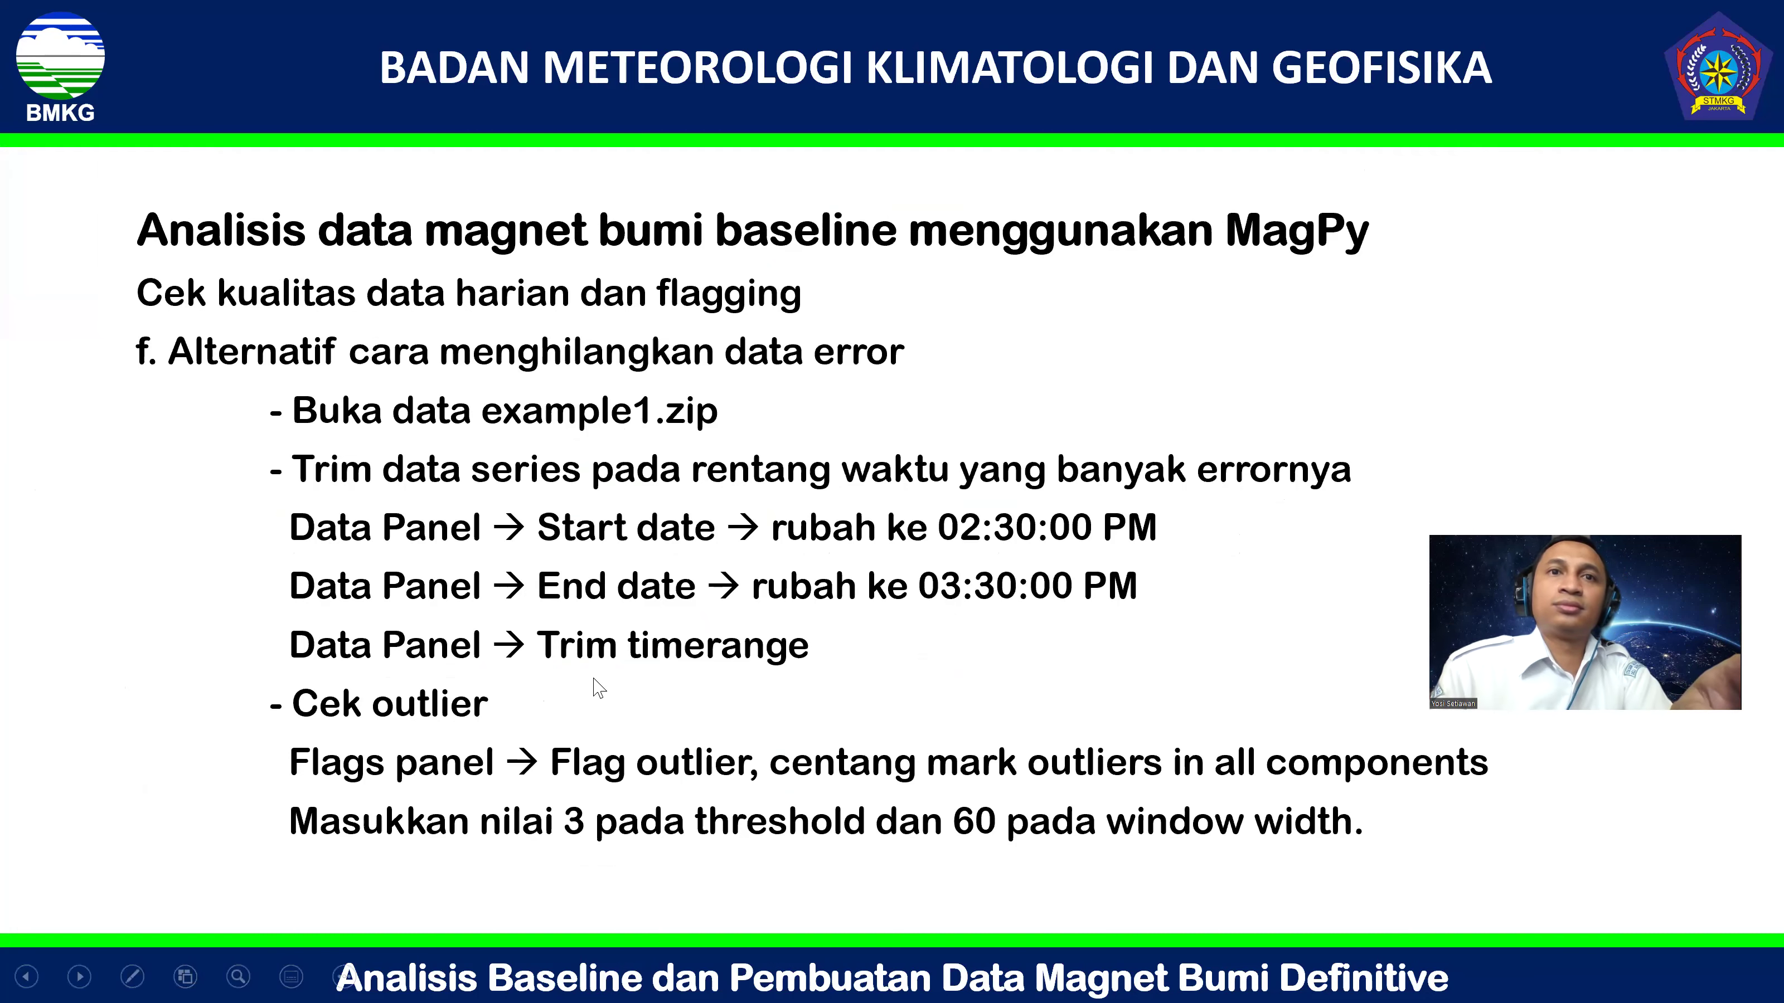
{"action": "key", "text": "alt+Tab"}
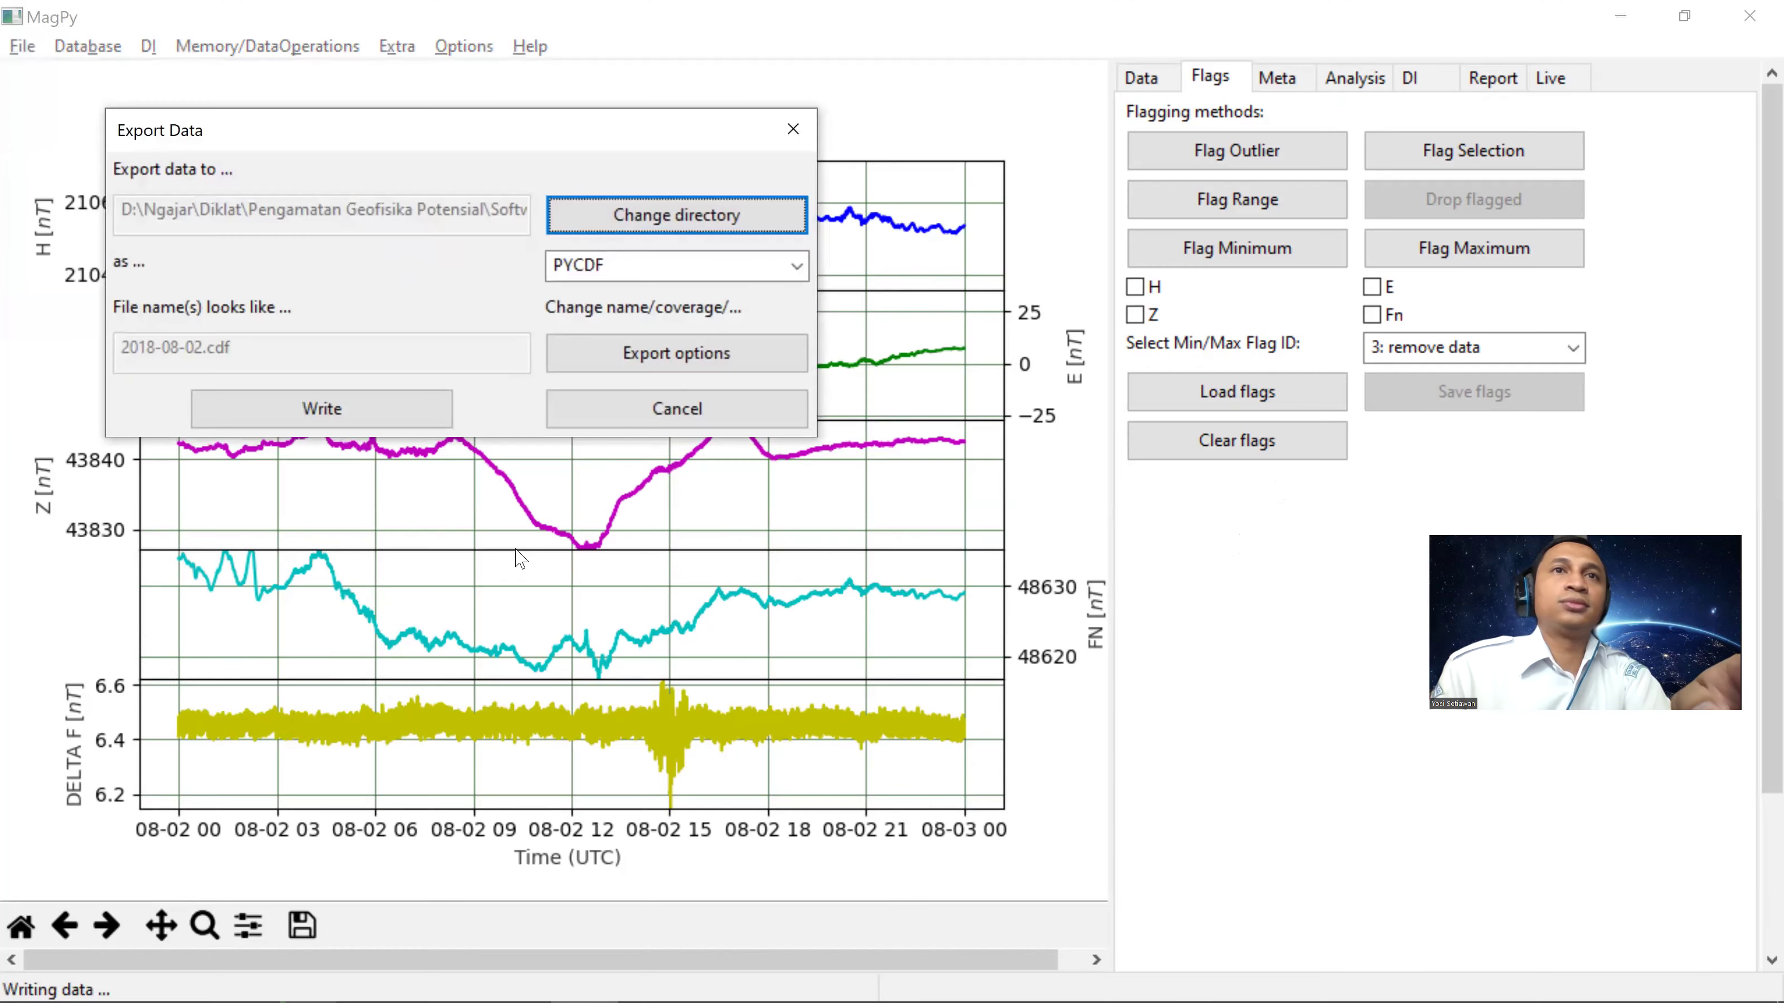
{"action": "left_click", "coordinate": [796, 265]}
{"action": "left_click", "coordinate": [575, 565]}
{"action": "left_click", "coordinate": [321, 408]}
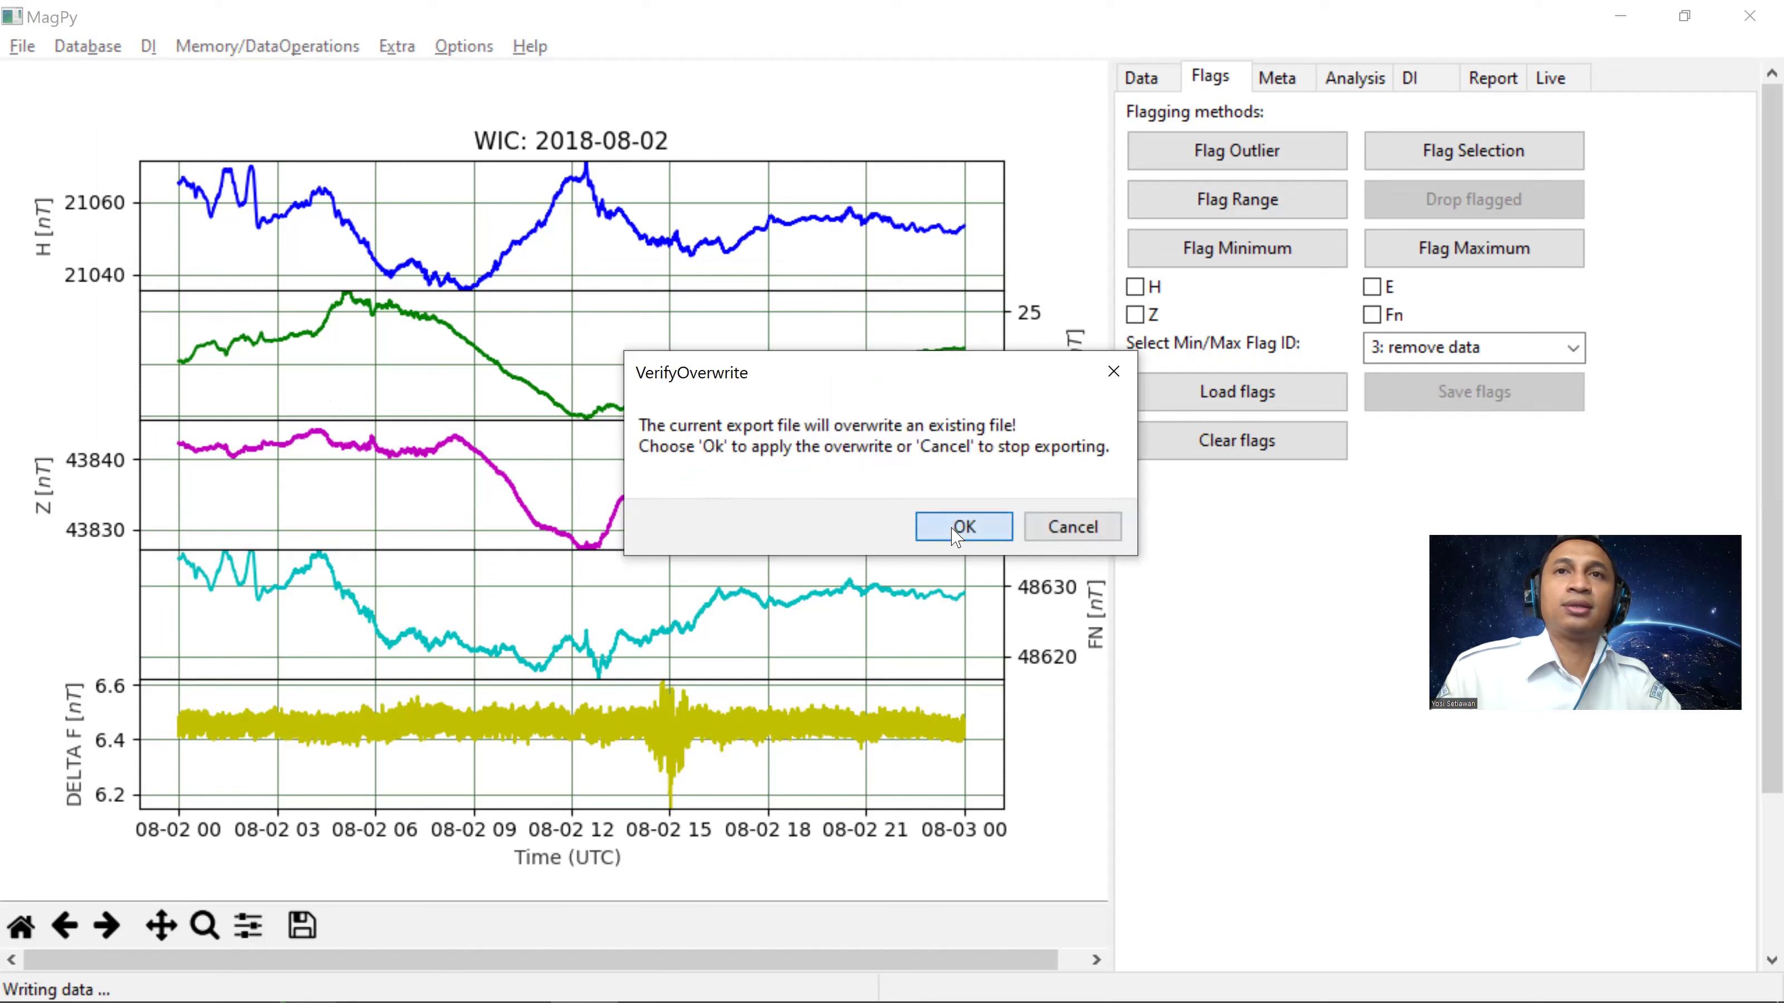
{"action": "left_click", "coordinate": [964, 527]}
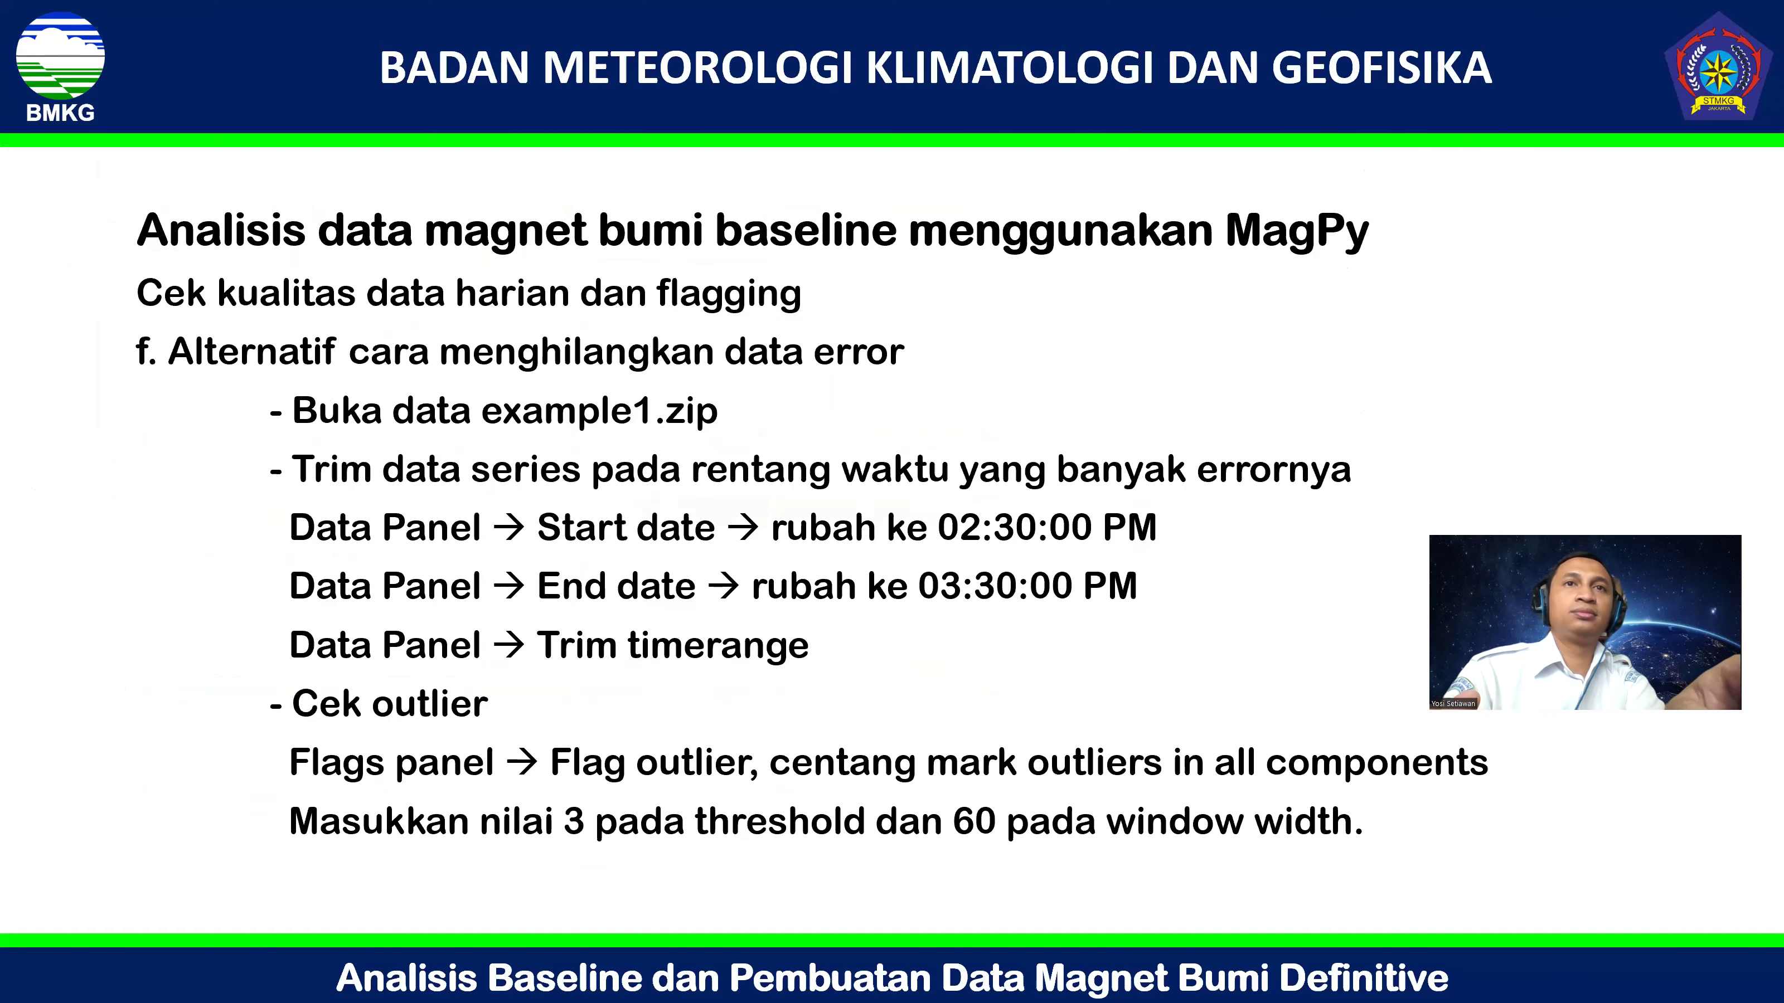
Step: Advance the presentation to the baseline analysis and selection slide and read its instructions
{"action": "key", "text": "Right"}
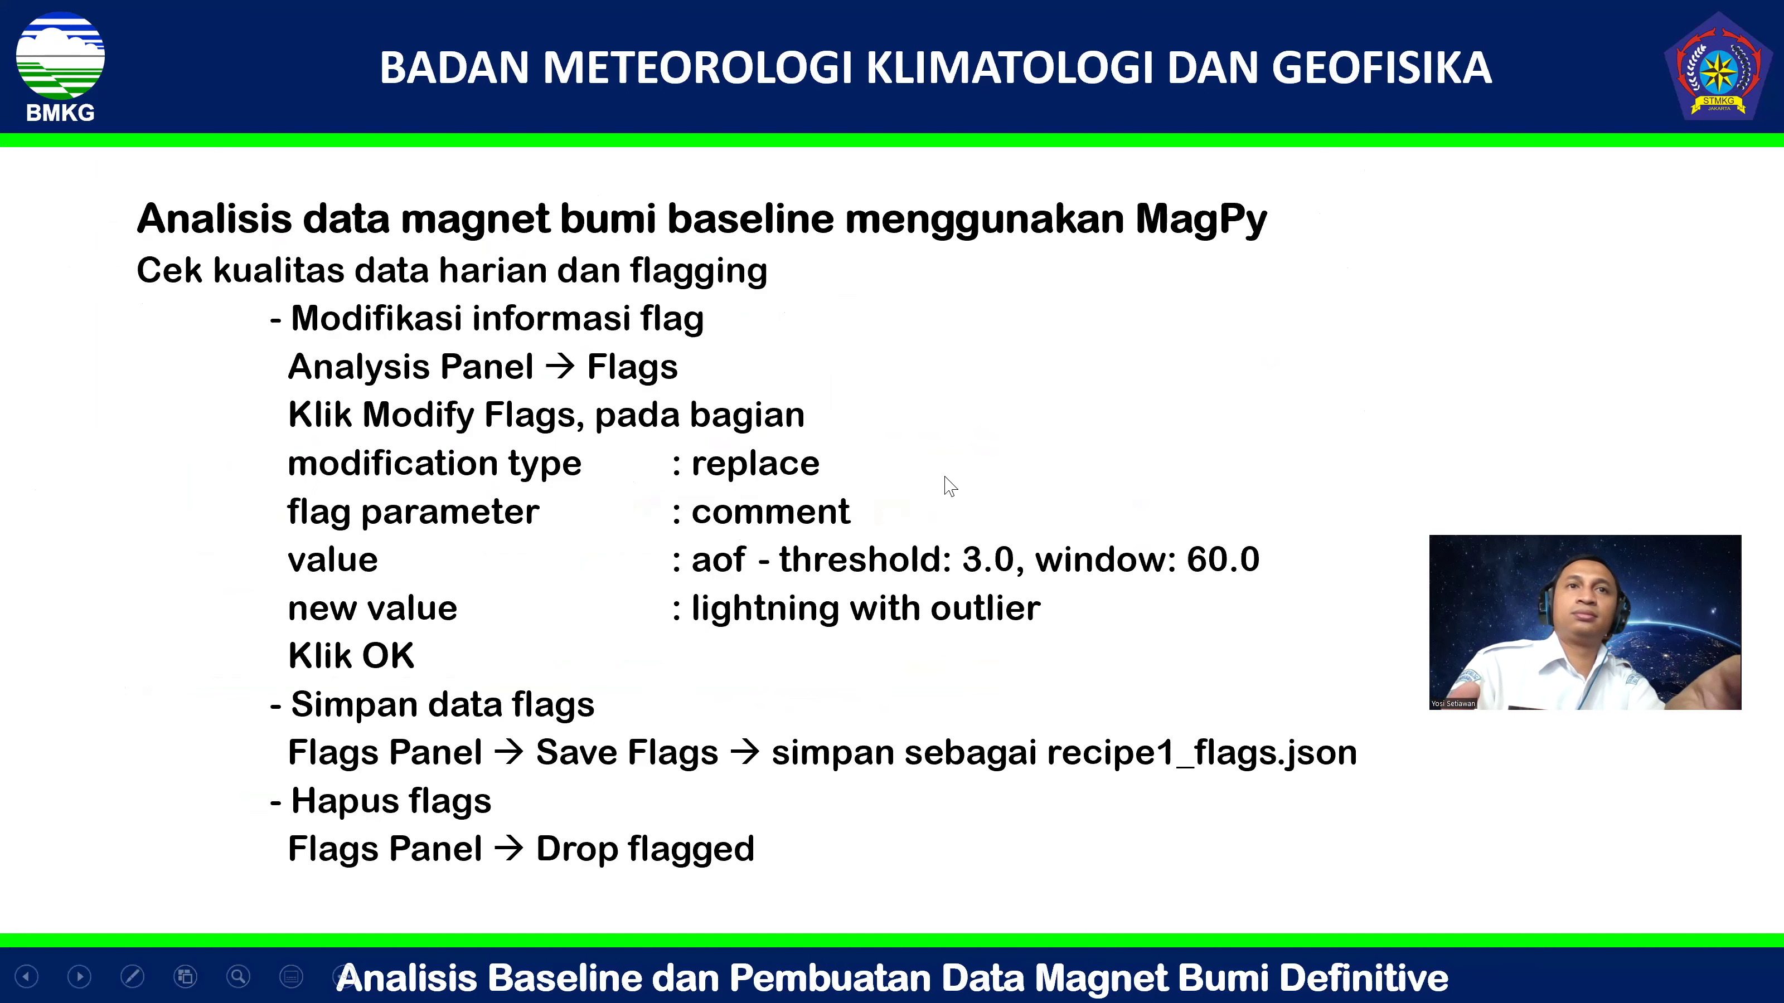
{"action": "key", "text": "Right"}
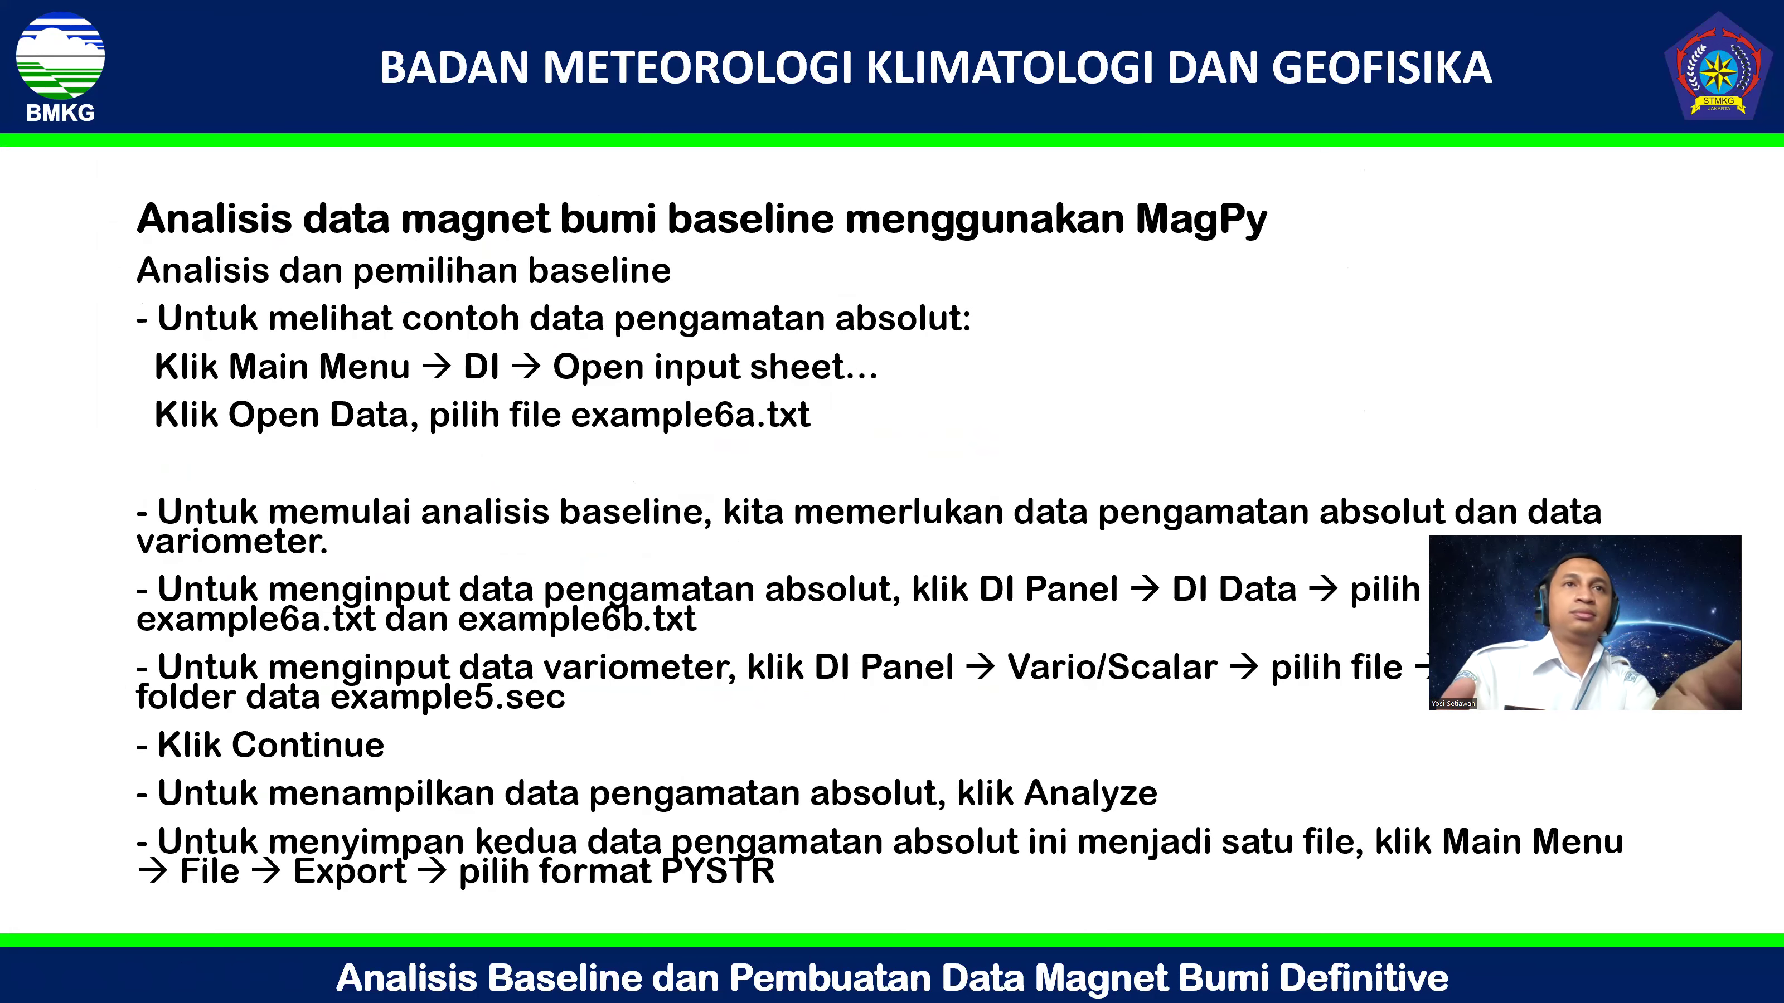
{"action": "key", "text": "alt+Tab"}
{"action": "key", "text": "alt+Tab"}
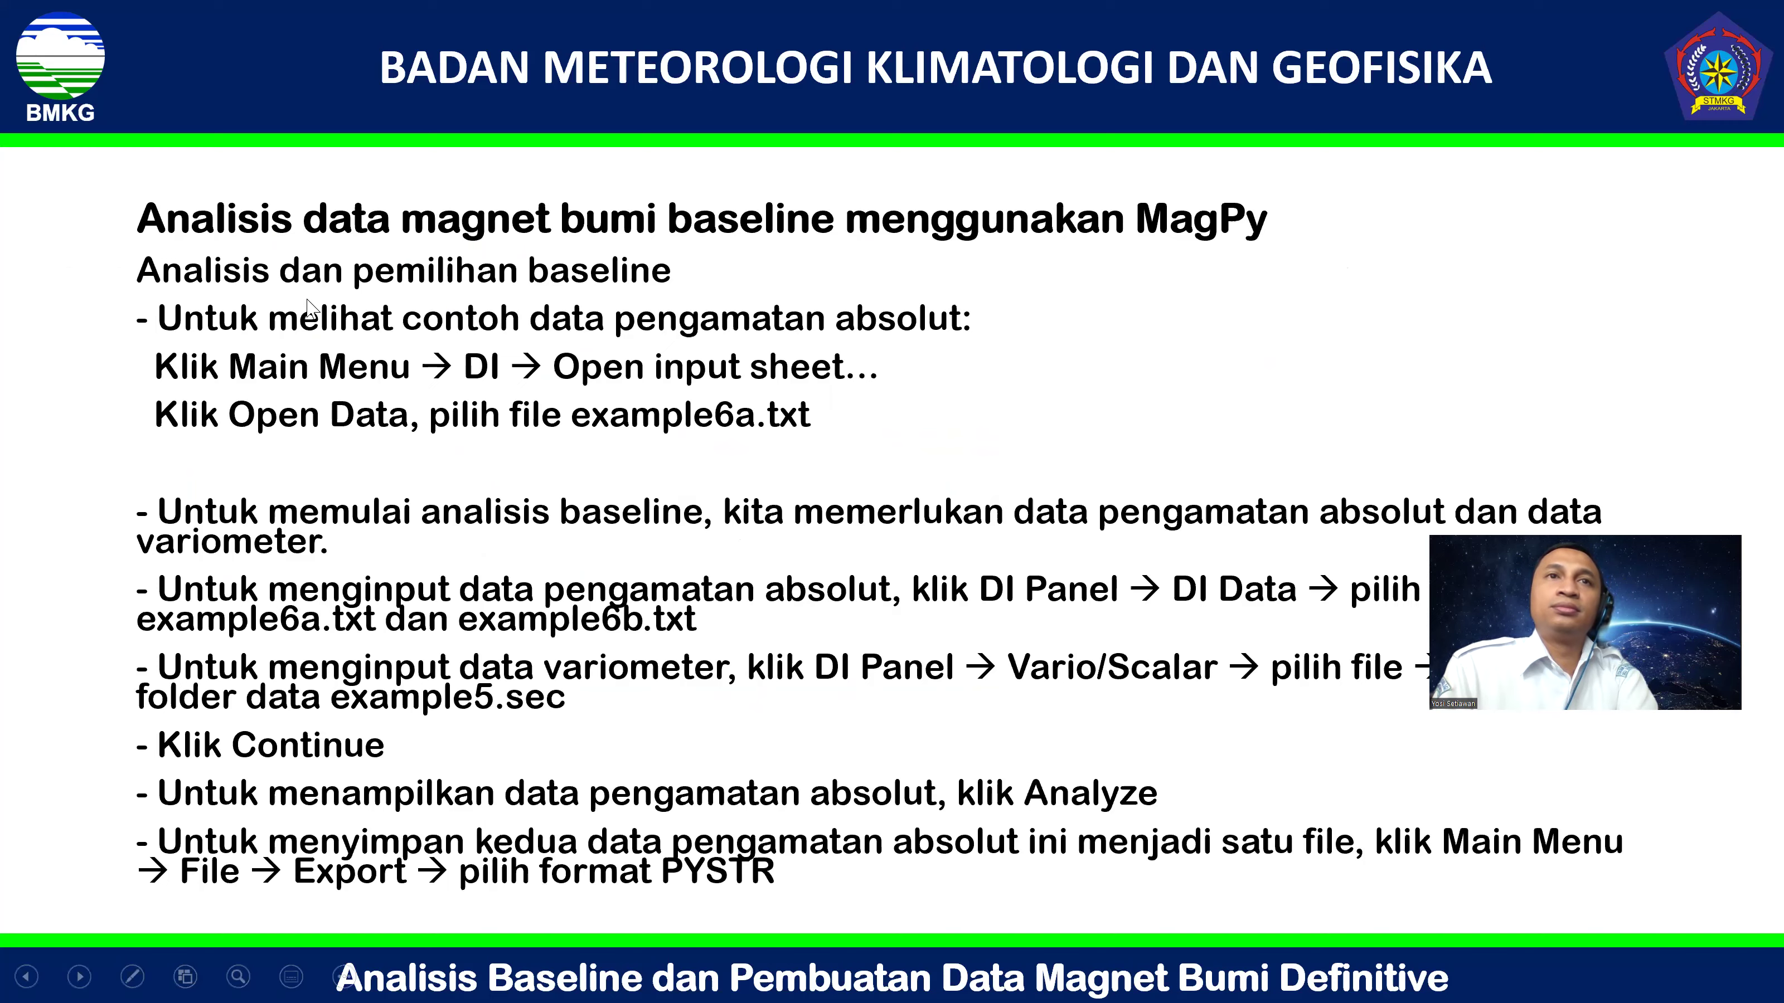
Step: Check on MagPy, switch to Notepad++ and examine the exported data in wic20180802vsec.sec
{"action": "key", "text": "alt+Tab"}
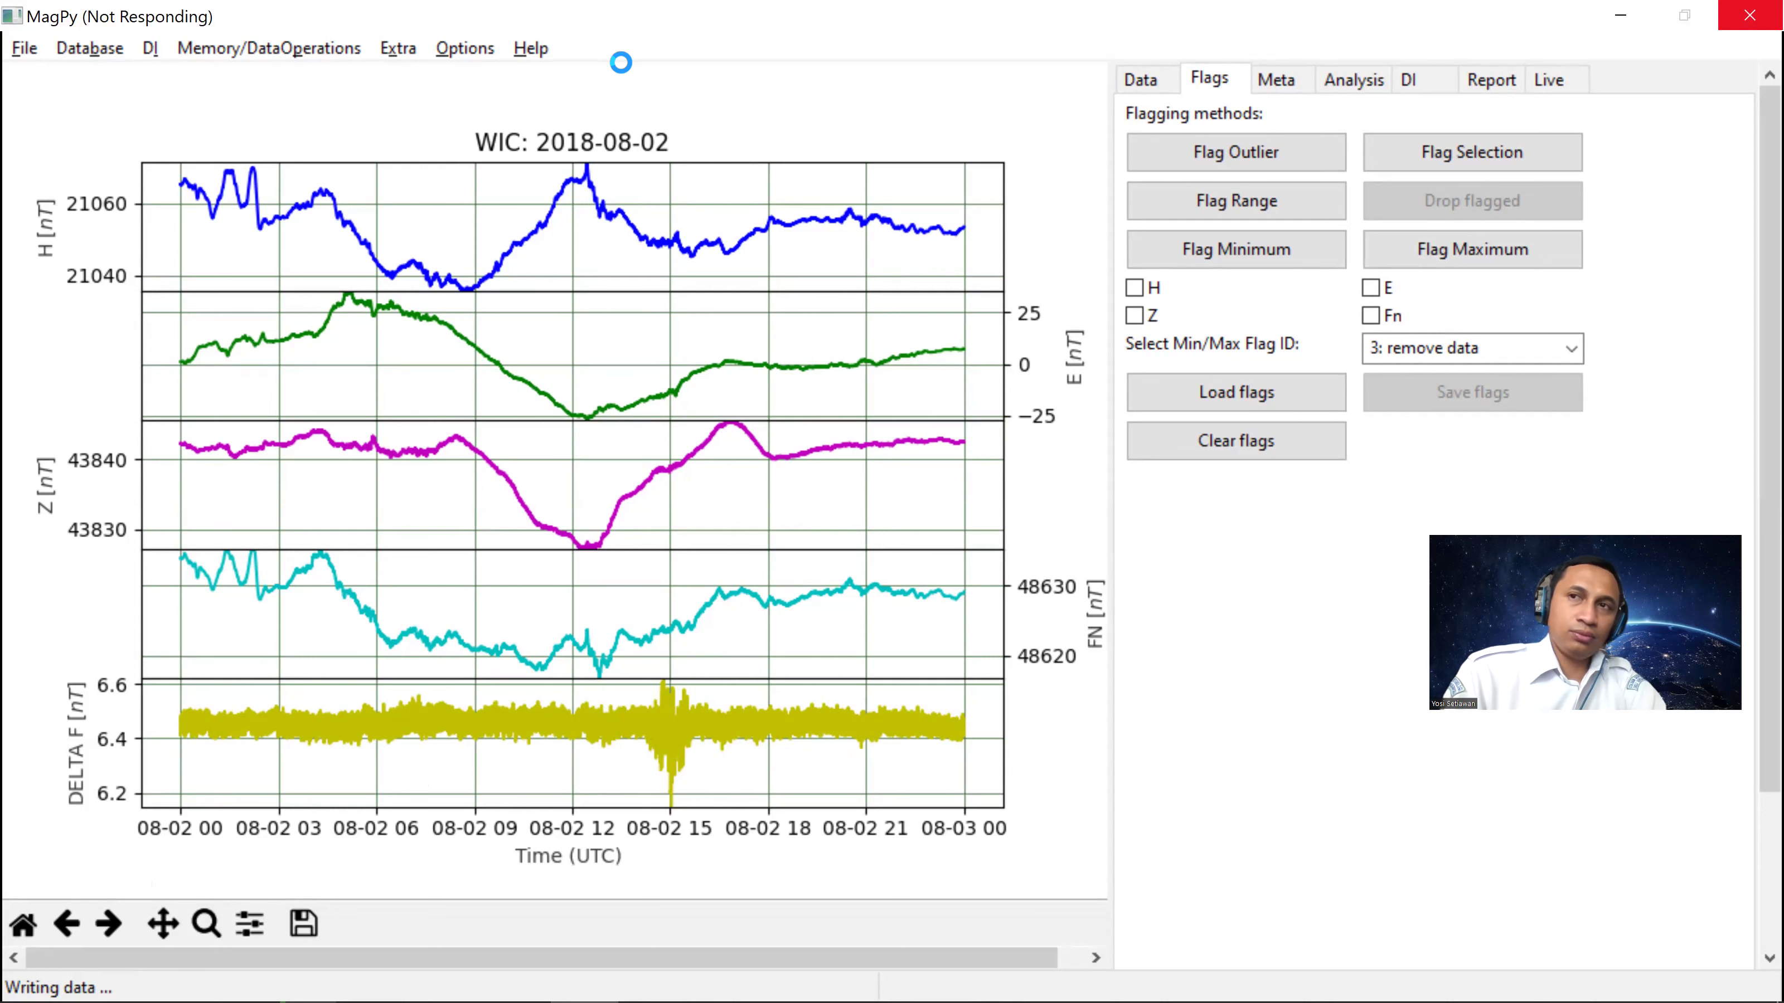
{"action": "key", "text": "alt+Tab"}
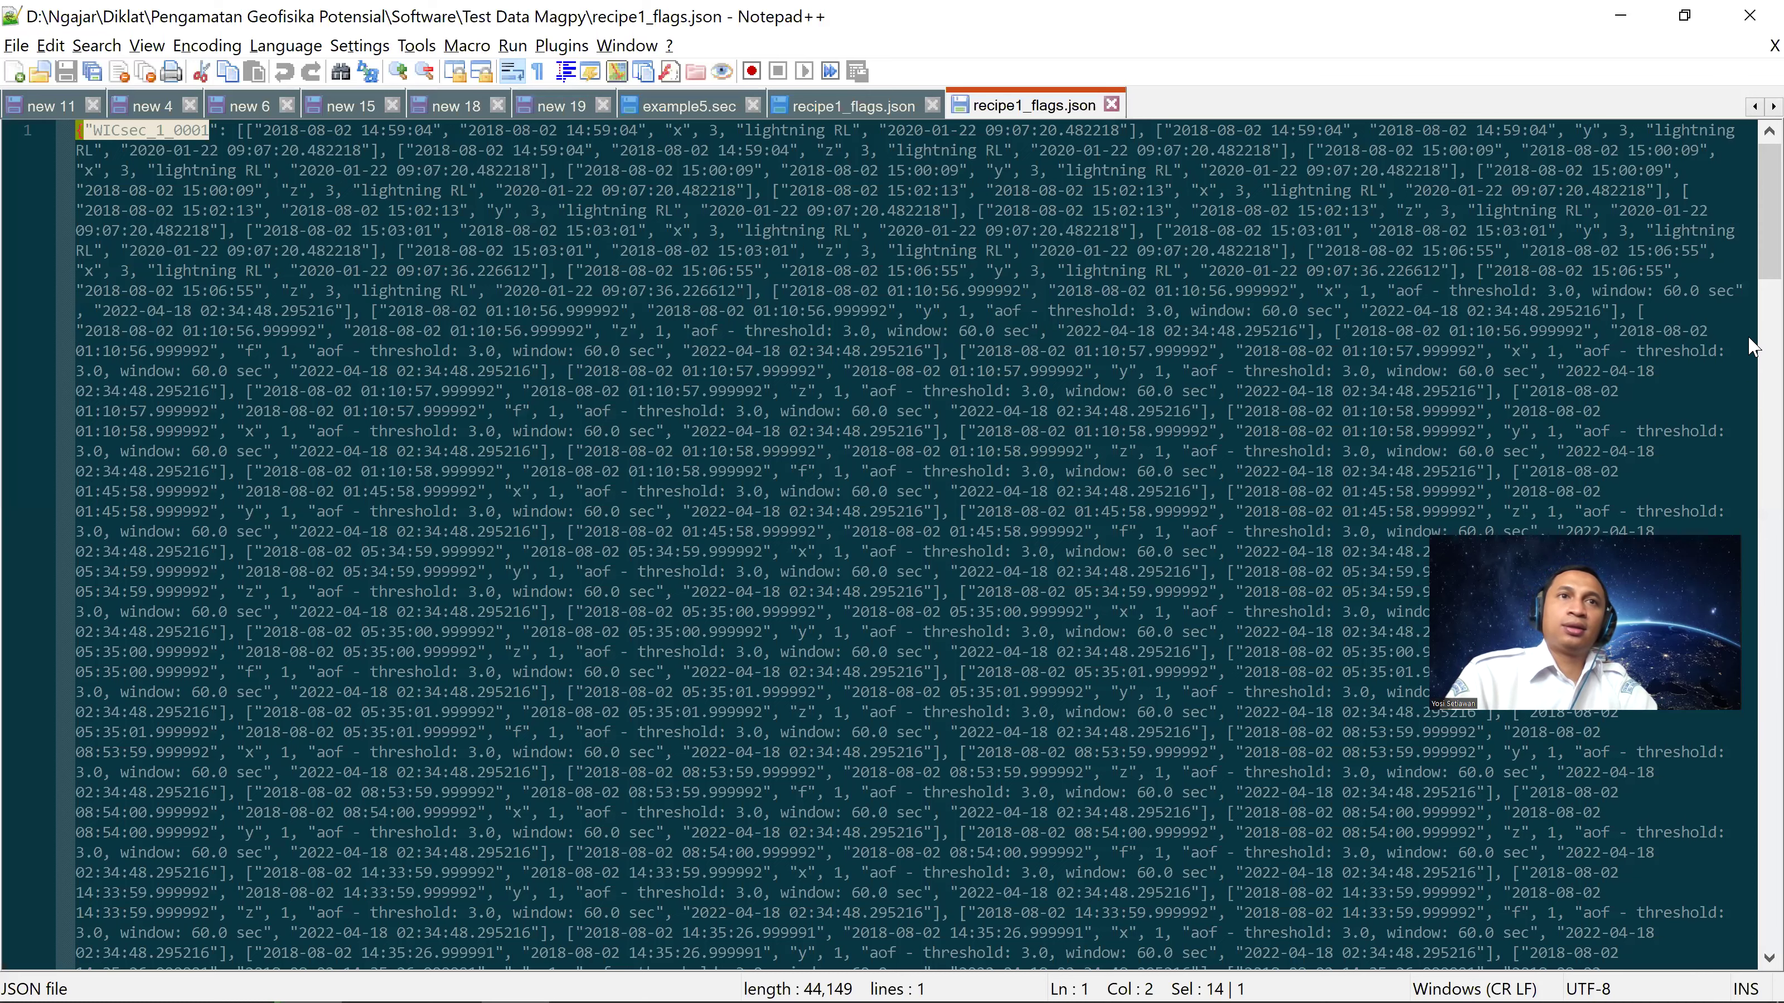
{"action": "key", "text": "ctrl+shift+t"}
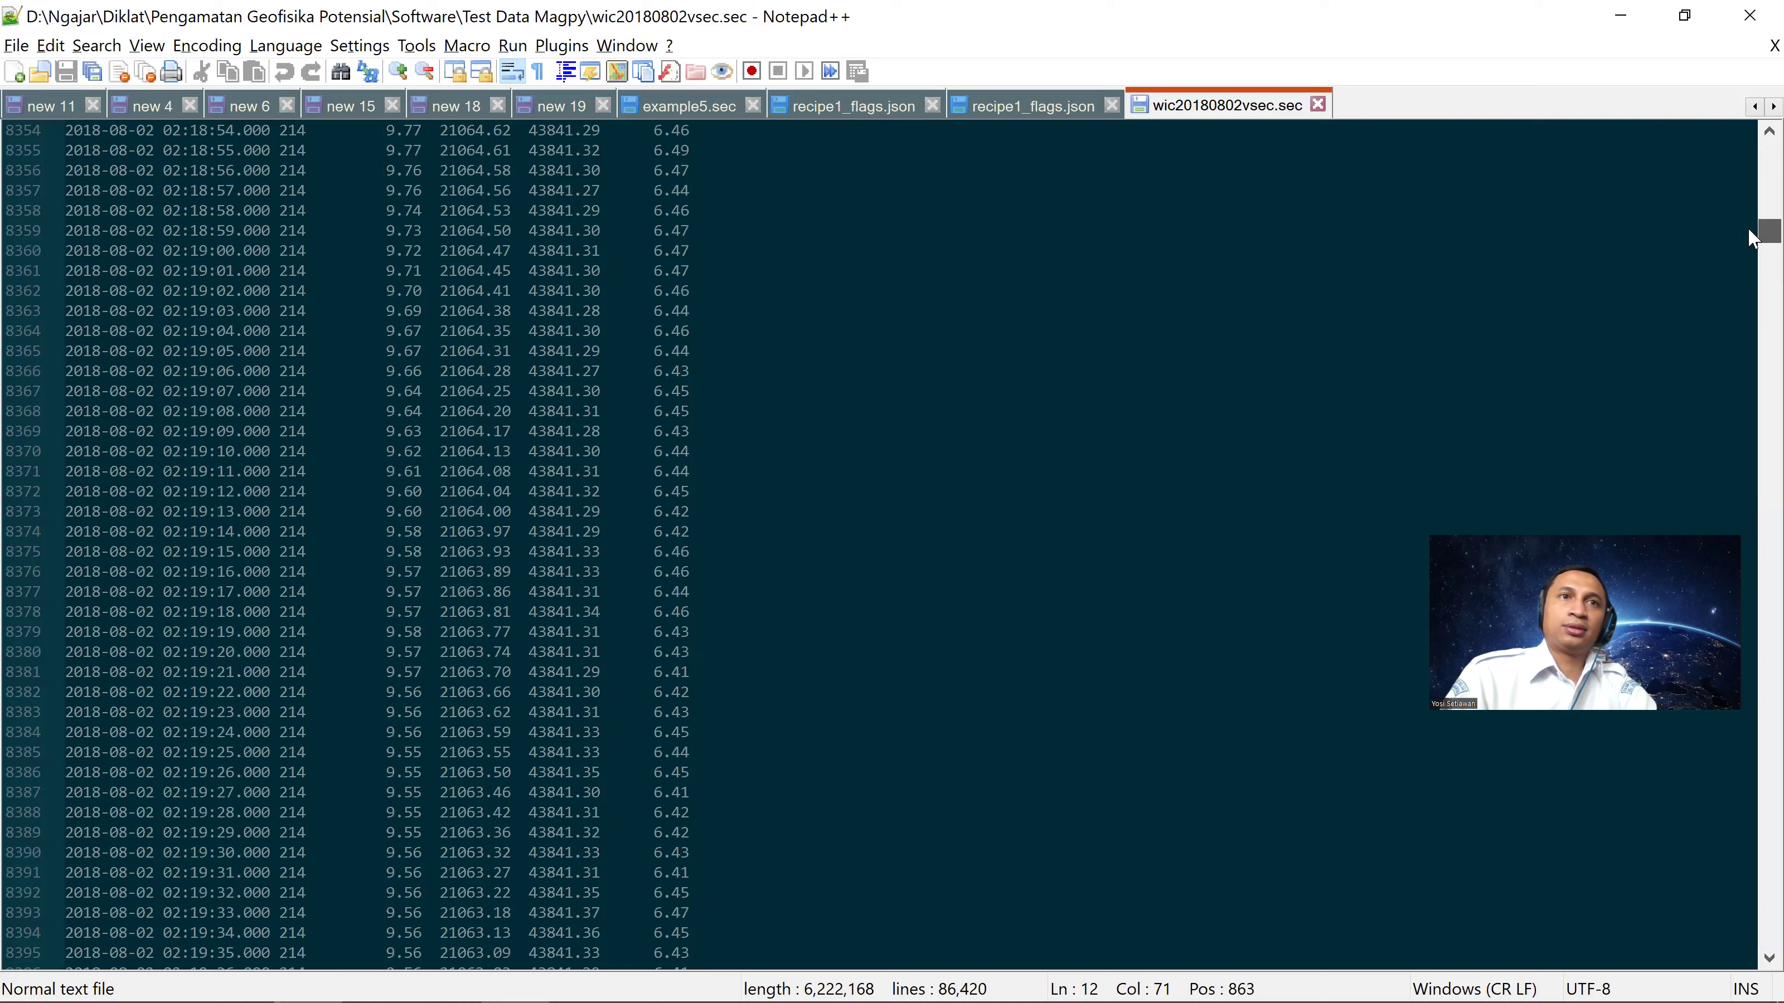
Step: Examine the one-second geomagnetic records further down in wic20180802vsec.sec
{"action": "left_click_drag", "start_coordinate": [1753, 343], "coordinate": [1743, 509]}
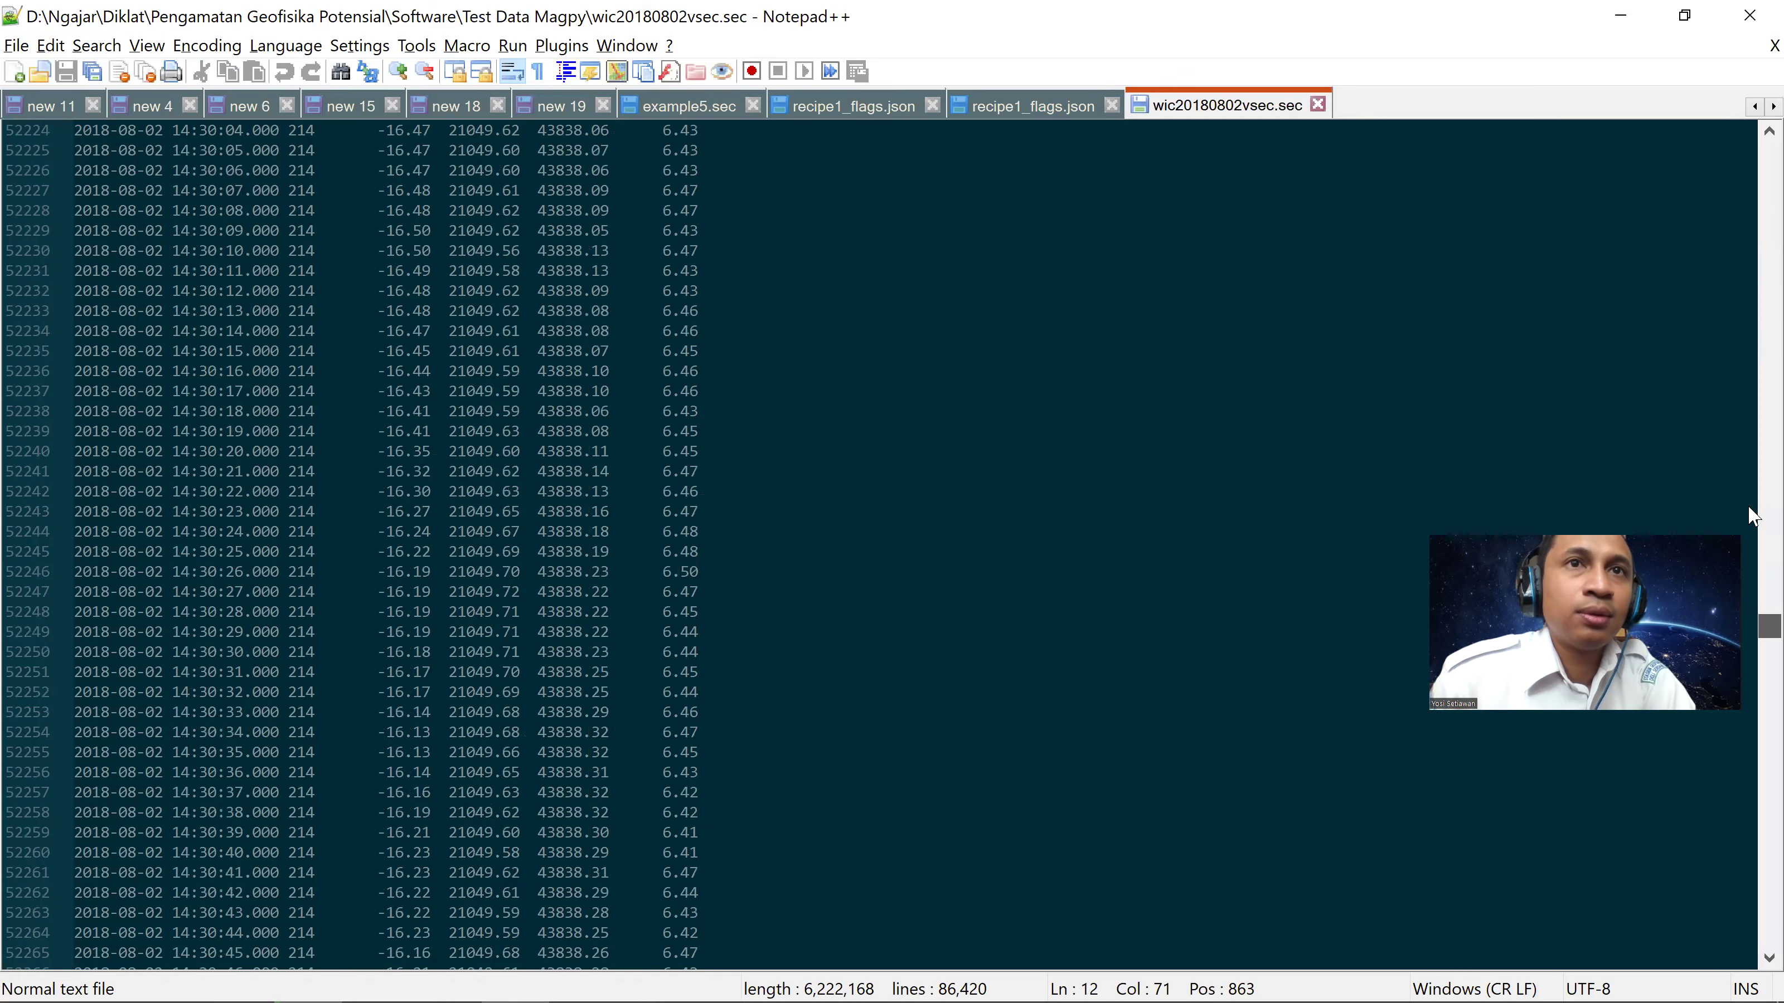
{"action": "scroll", "coordinate": [960, 626], "scroll_direction": "up", "scroll_amount": 20}
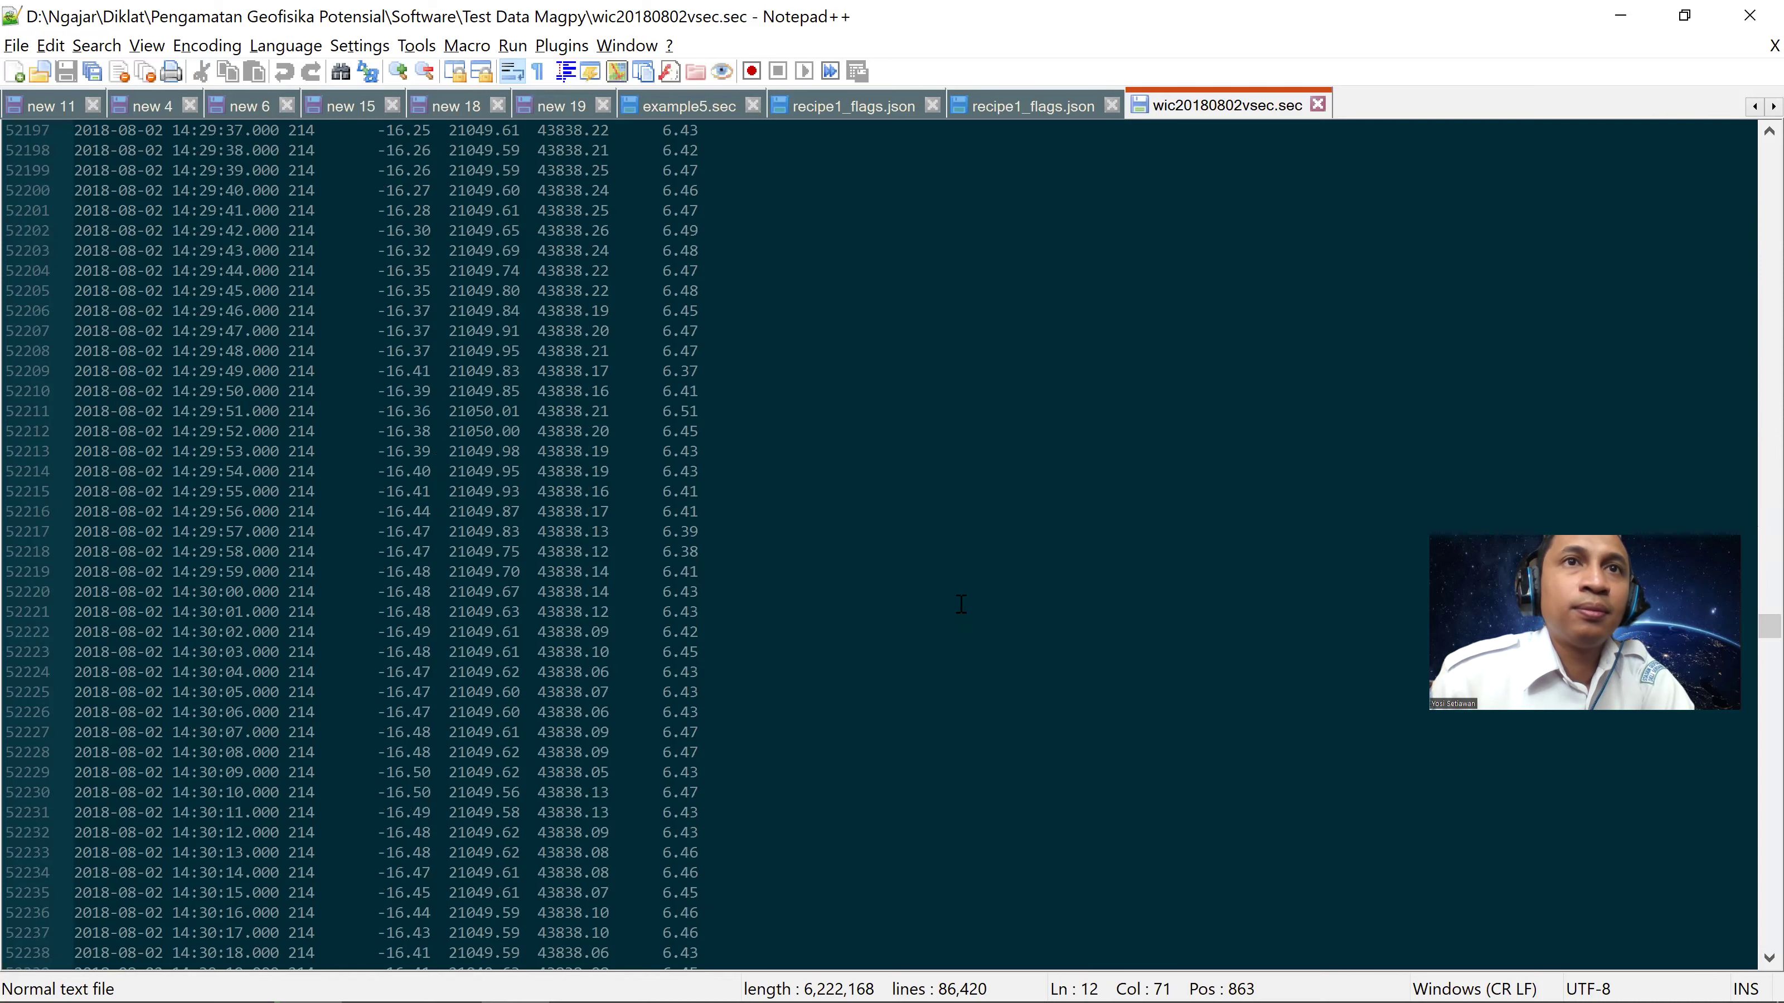
{"action": "scroll", "coordinate": [960, 601], "scroll_direction": "down", "scroll_amount": 20}
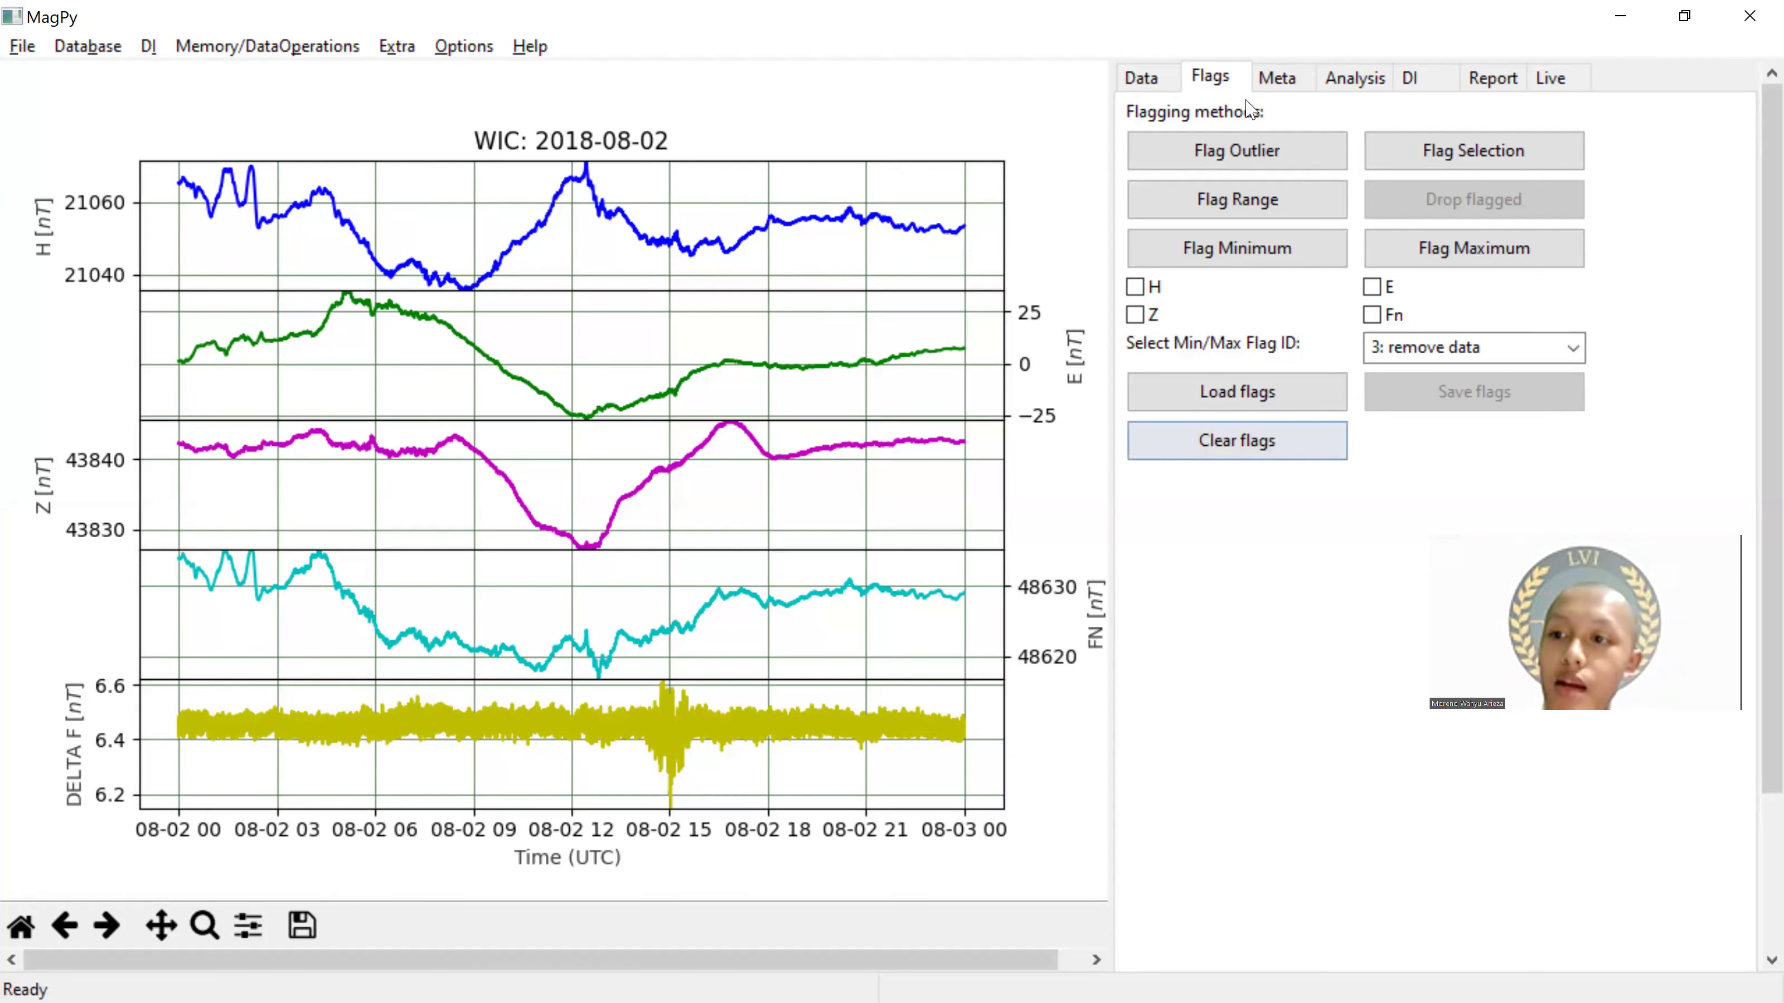
{"action": "left_click", "coordinate": [1275, 77]}
{"action": "left_click", "coordinate": [1209, 77]}
{"action": "key", "text": "Right"}
{"action": "key", "text": "Left"}
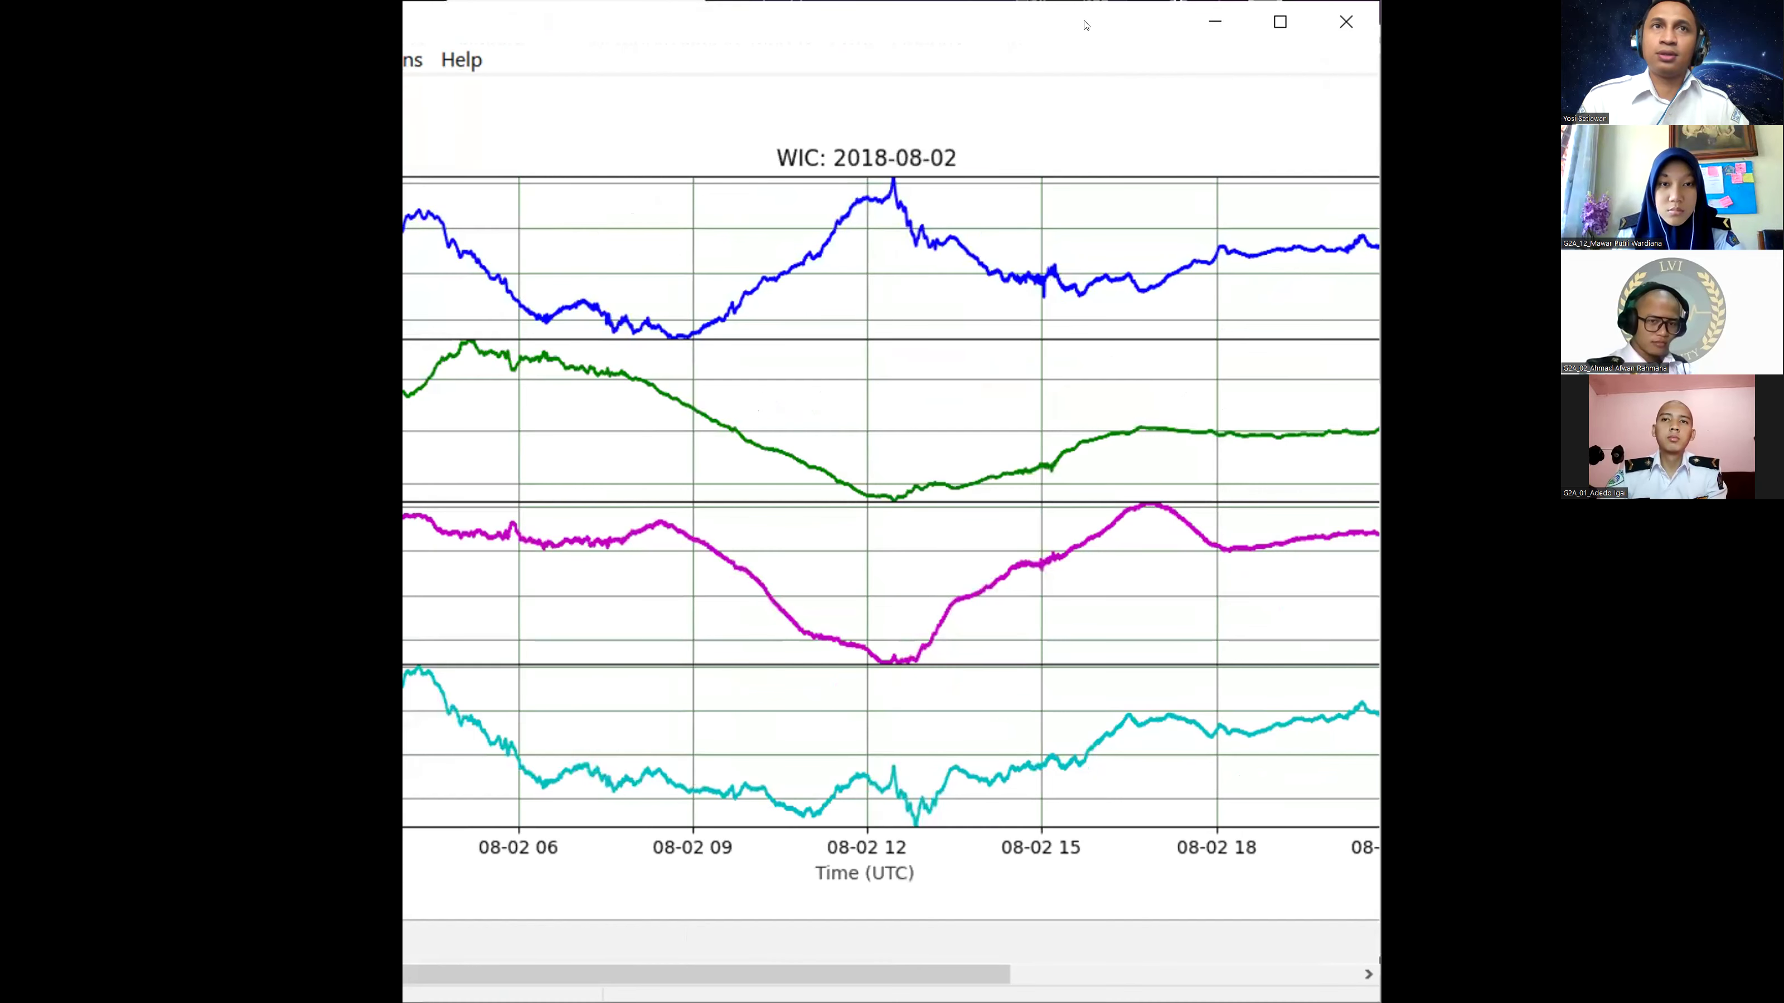
{"action": "left_click", "coordinate": [1280, 22]}
{"action": "left_click", "coordinate": [1201, 21]}
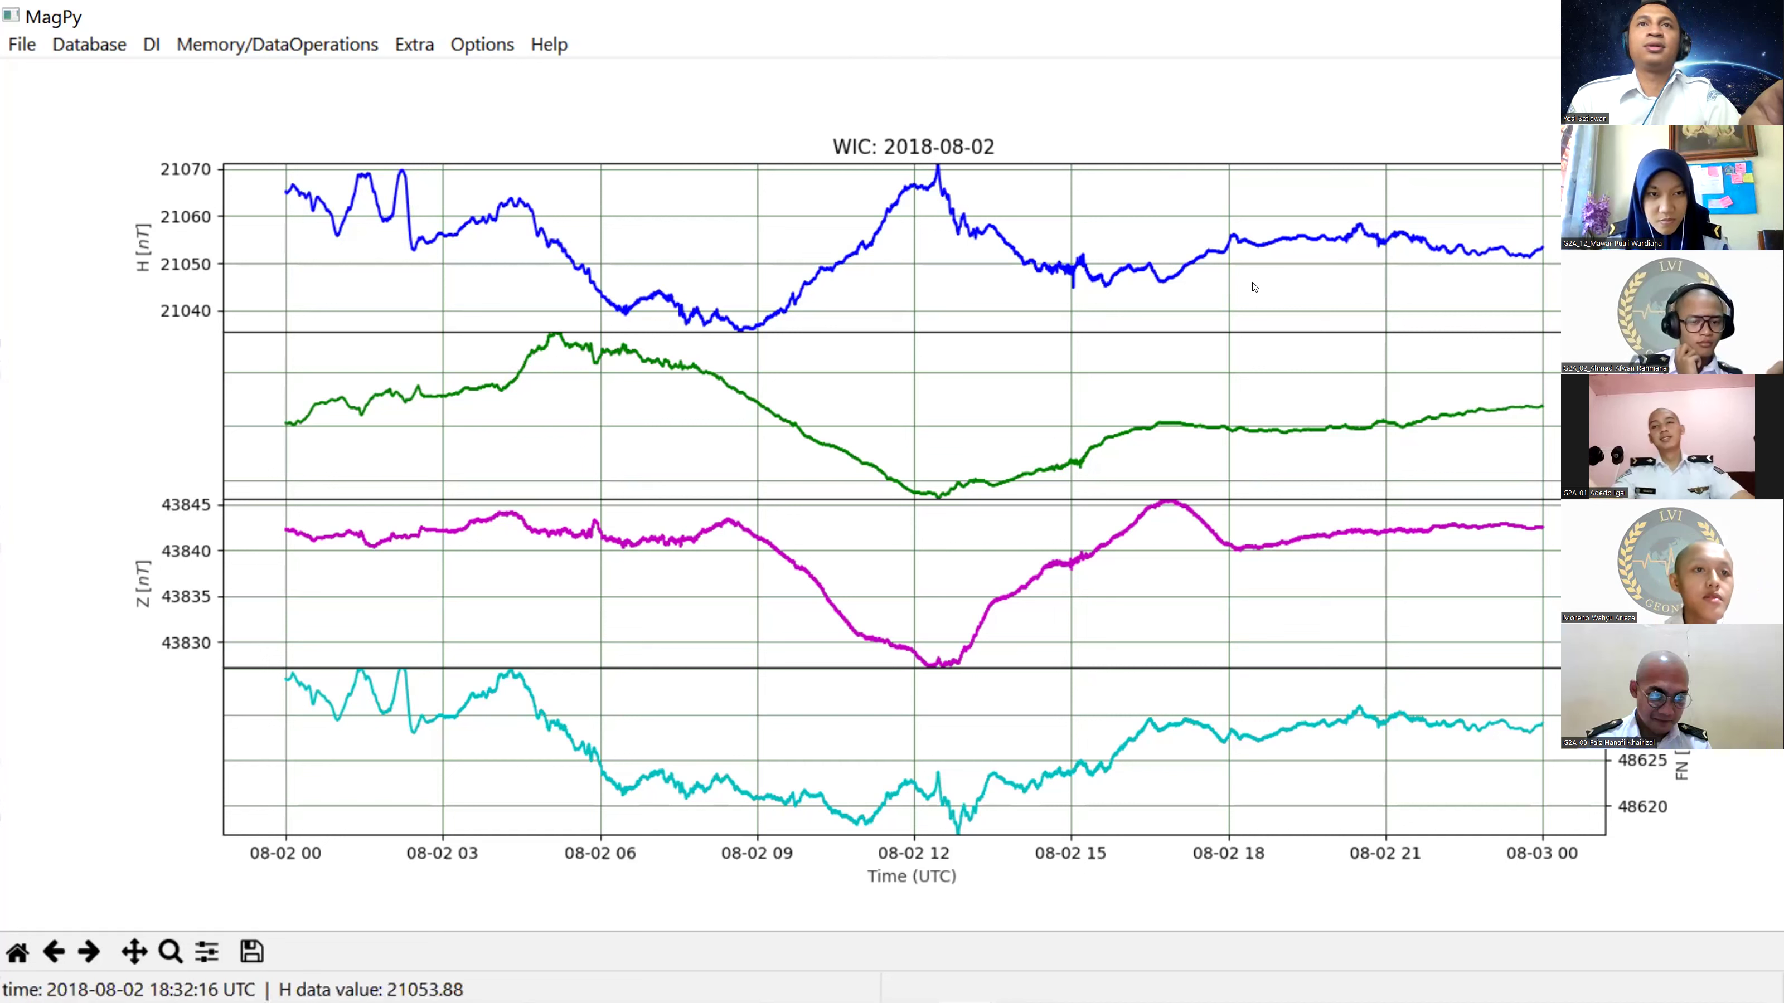
{"action": "left_click", "coordinate": [29, 40]}
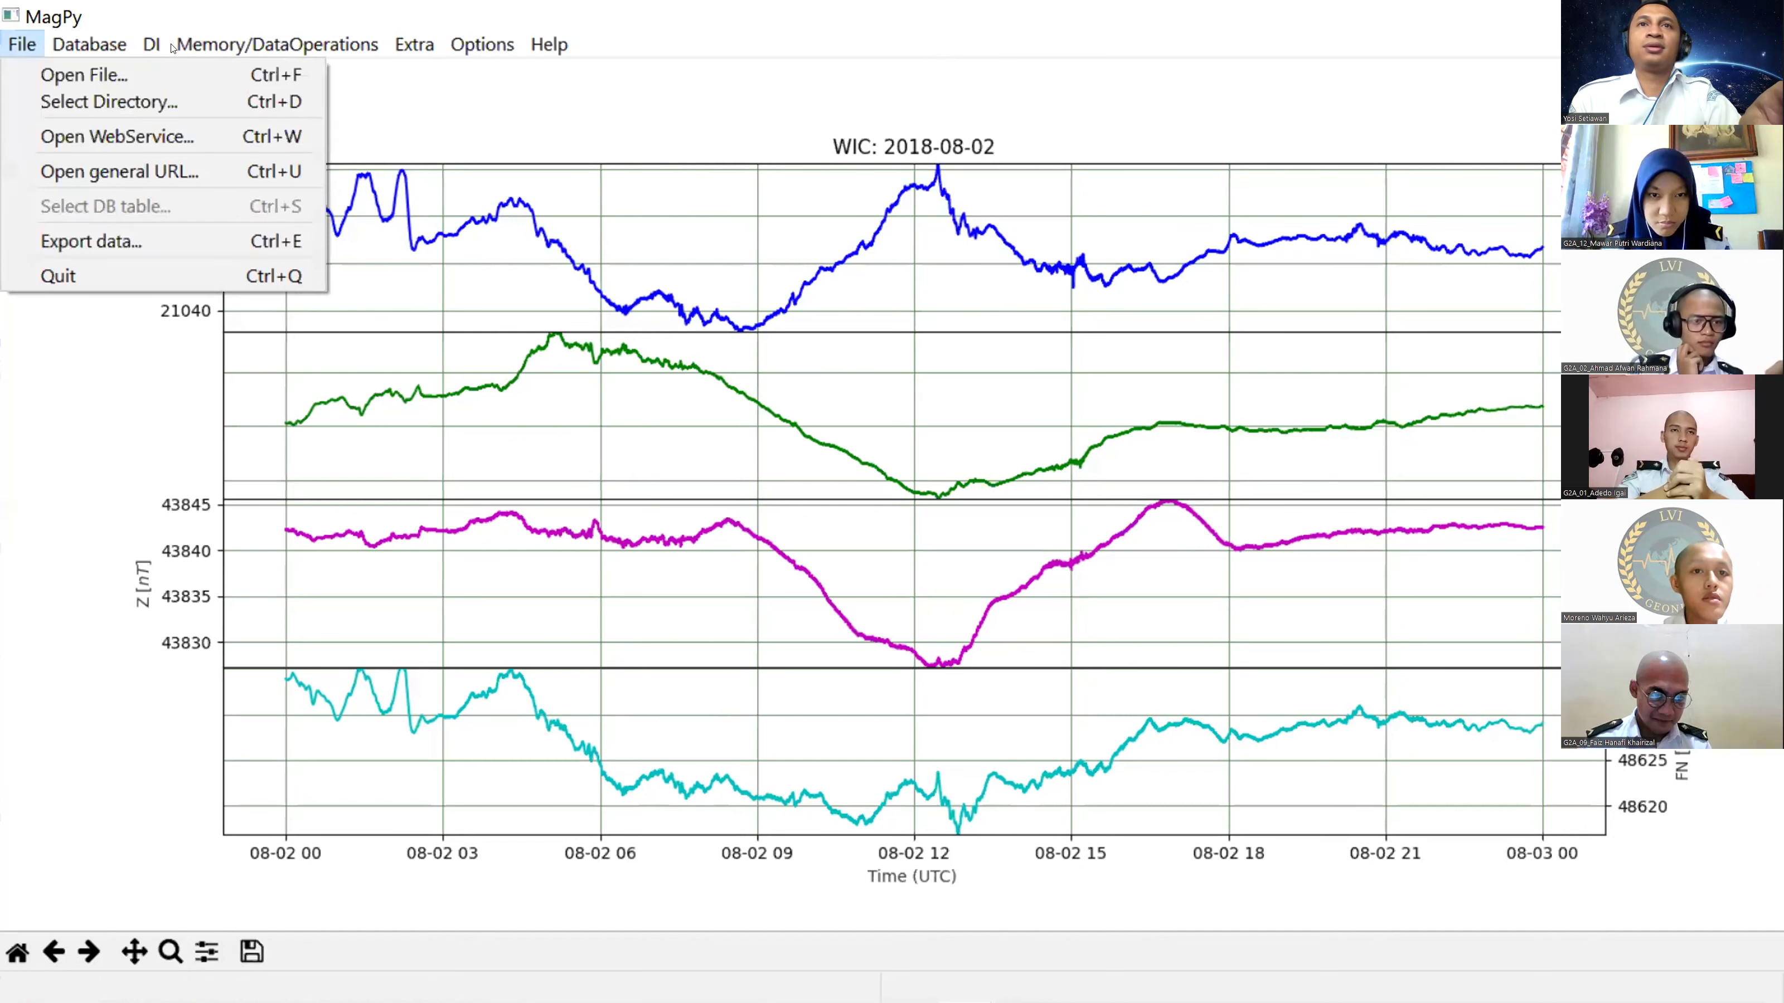
{"action": "mouse_move", "coordinate": [520, 50]}
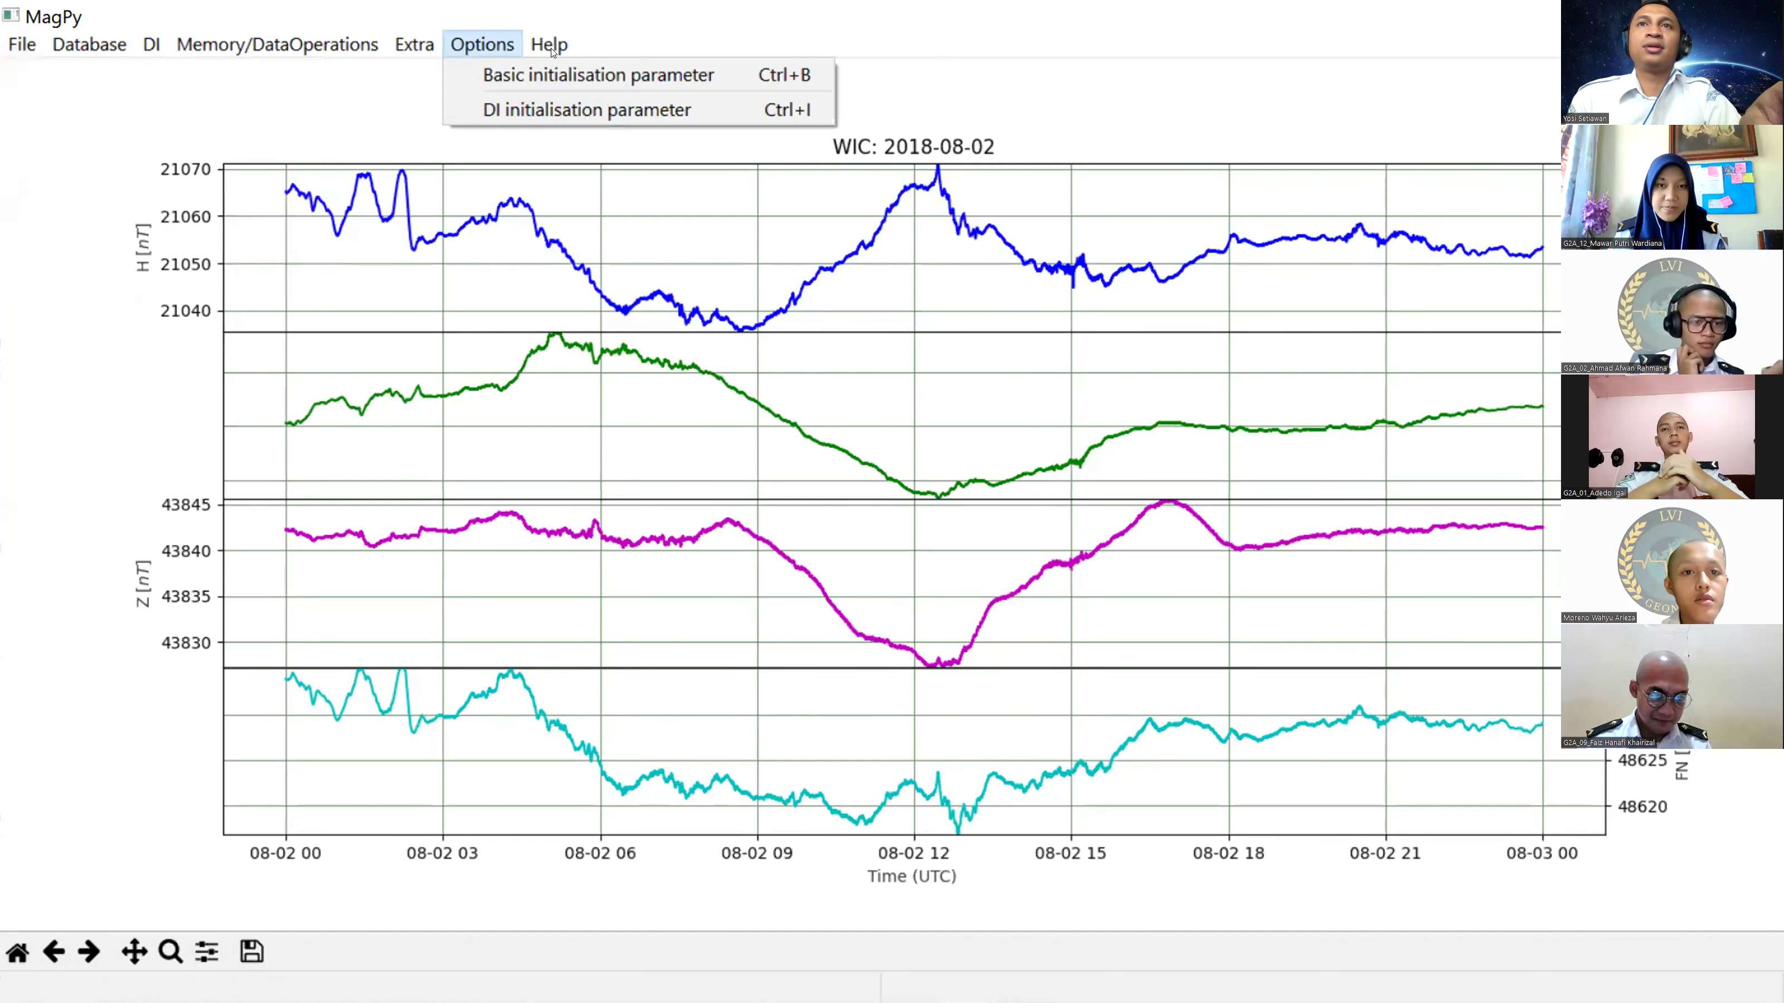
{"action": "key", "text": "Right"}
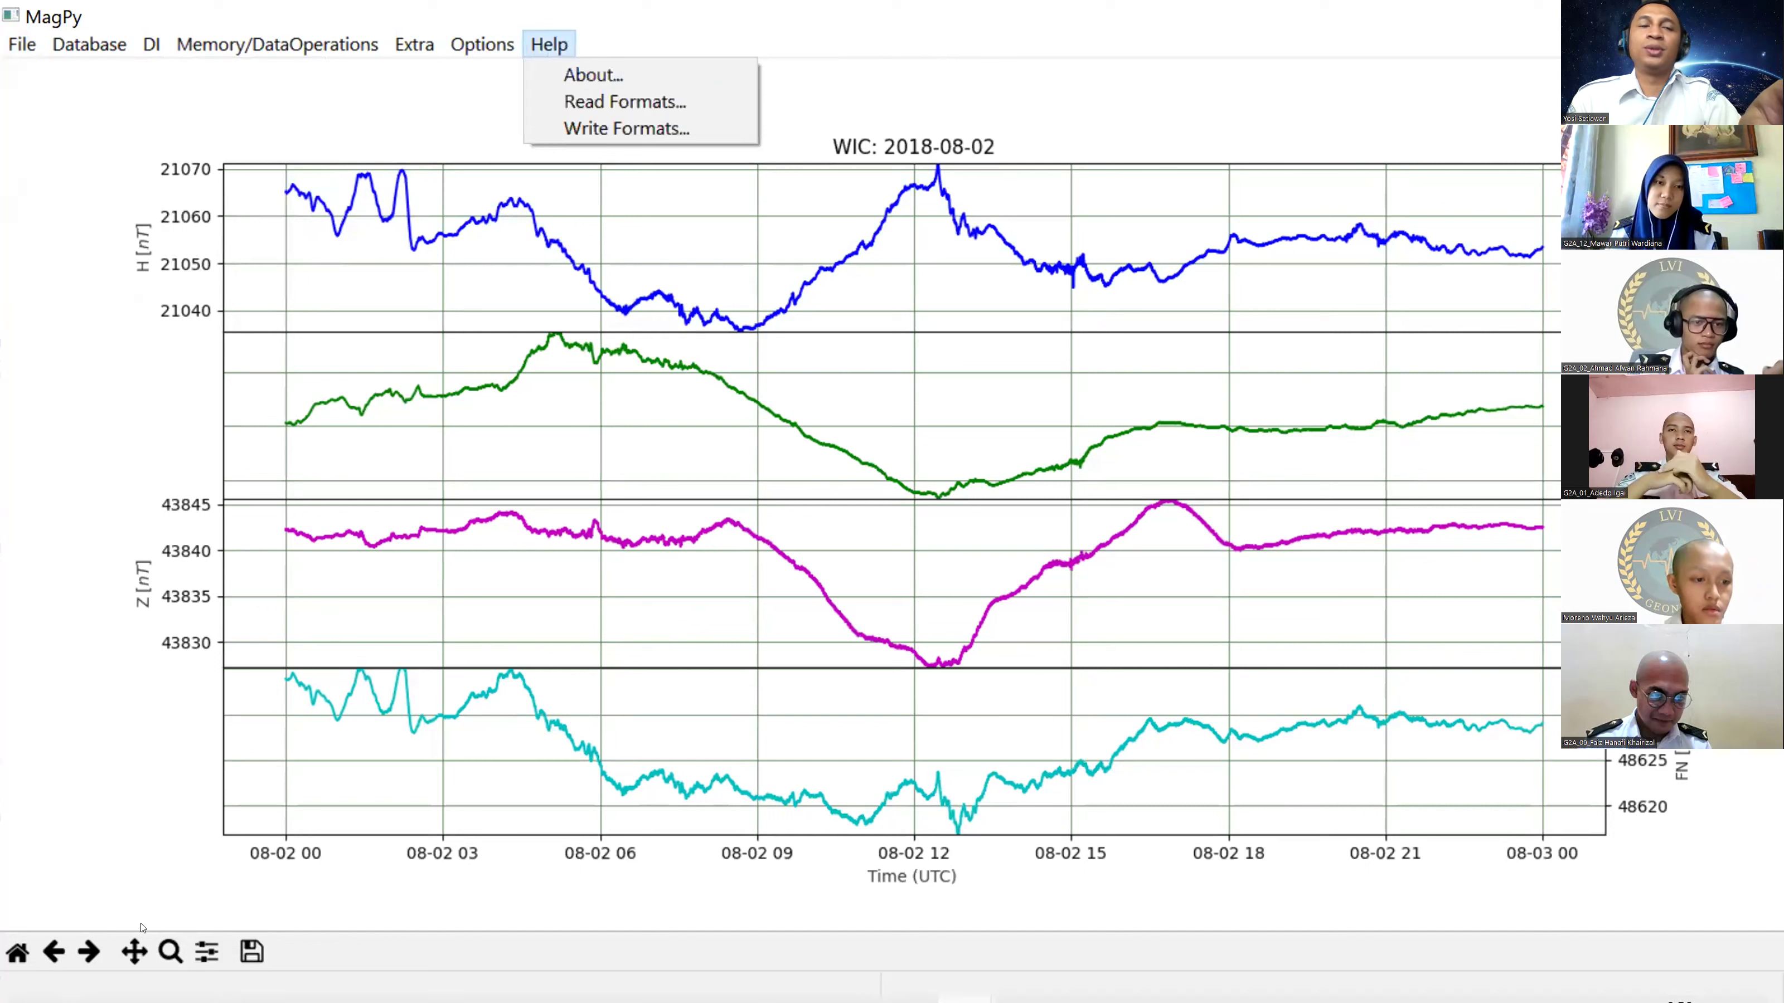
{"action": "left_click", "coordinate": [792, 644]}
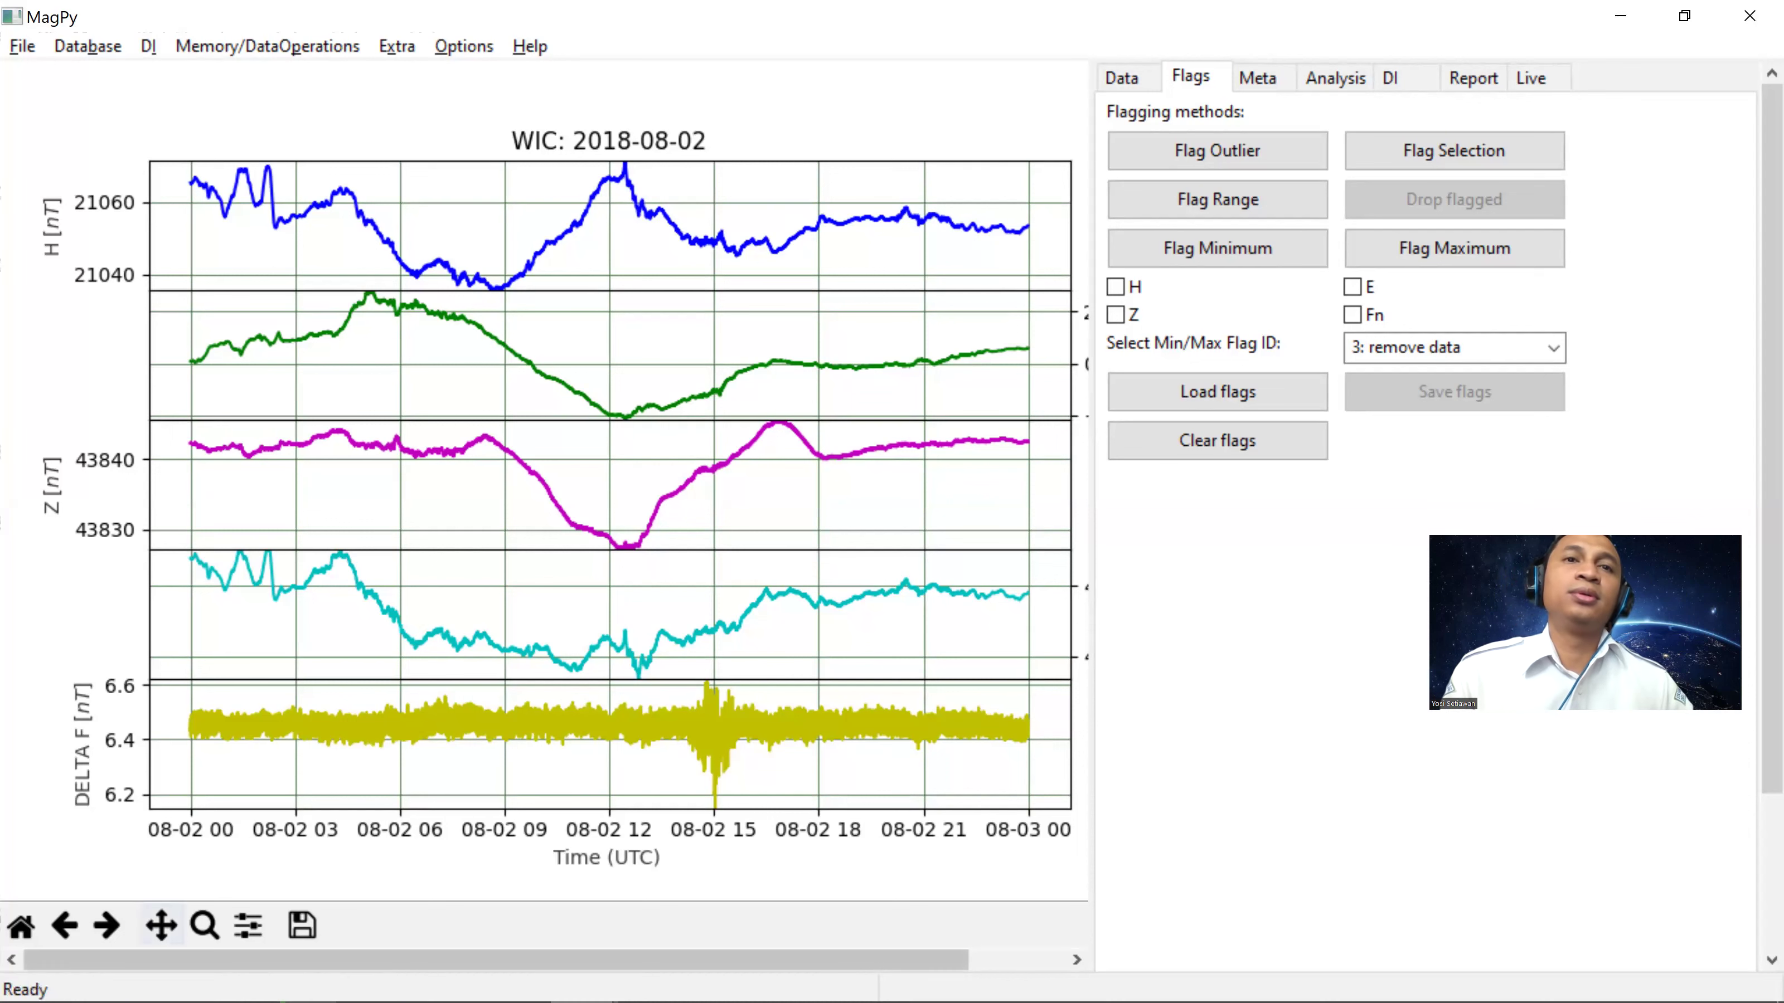
{"action": "left_click_drag", "start_coordinate": [129, 962], "coordinate": [419, 9]}
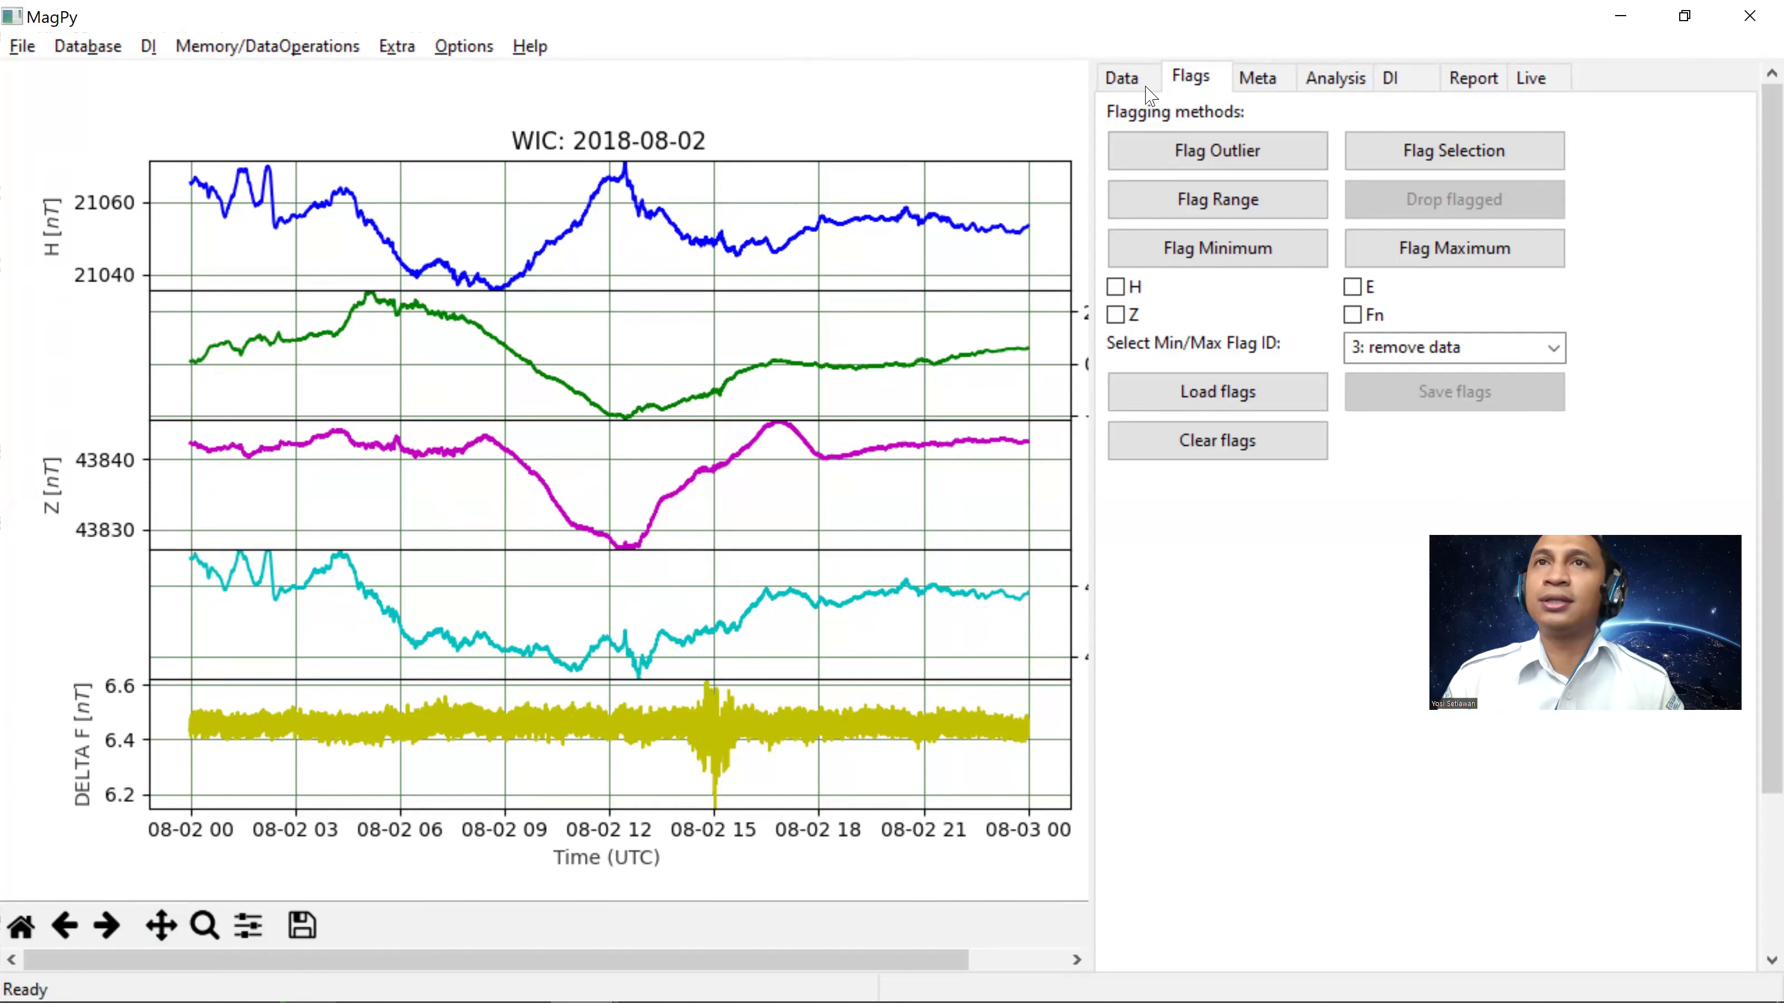
{"action": "left_click", "coordinate": [1122, 78]}
{"action": "left_click", "coordinate": [1205, 78]}
{"action": "left_click", "coordinate": [1254, 79]}
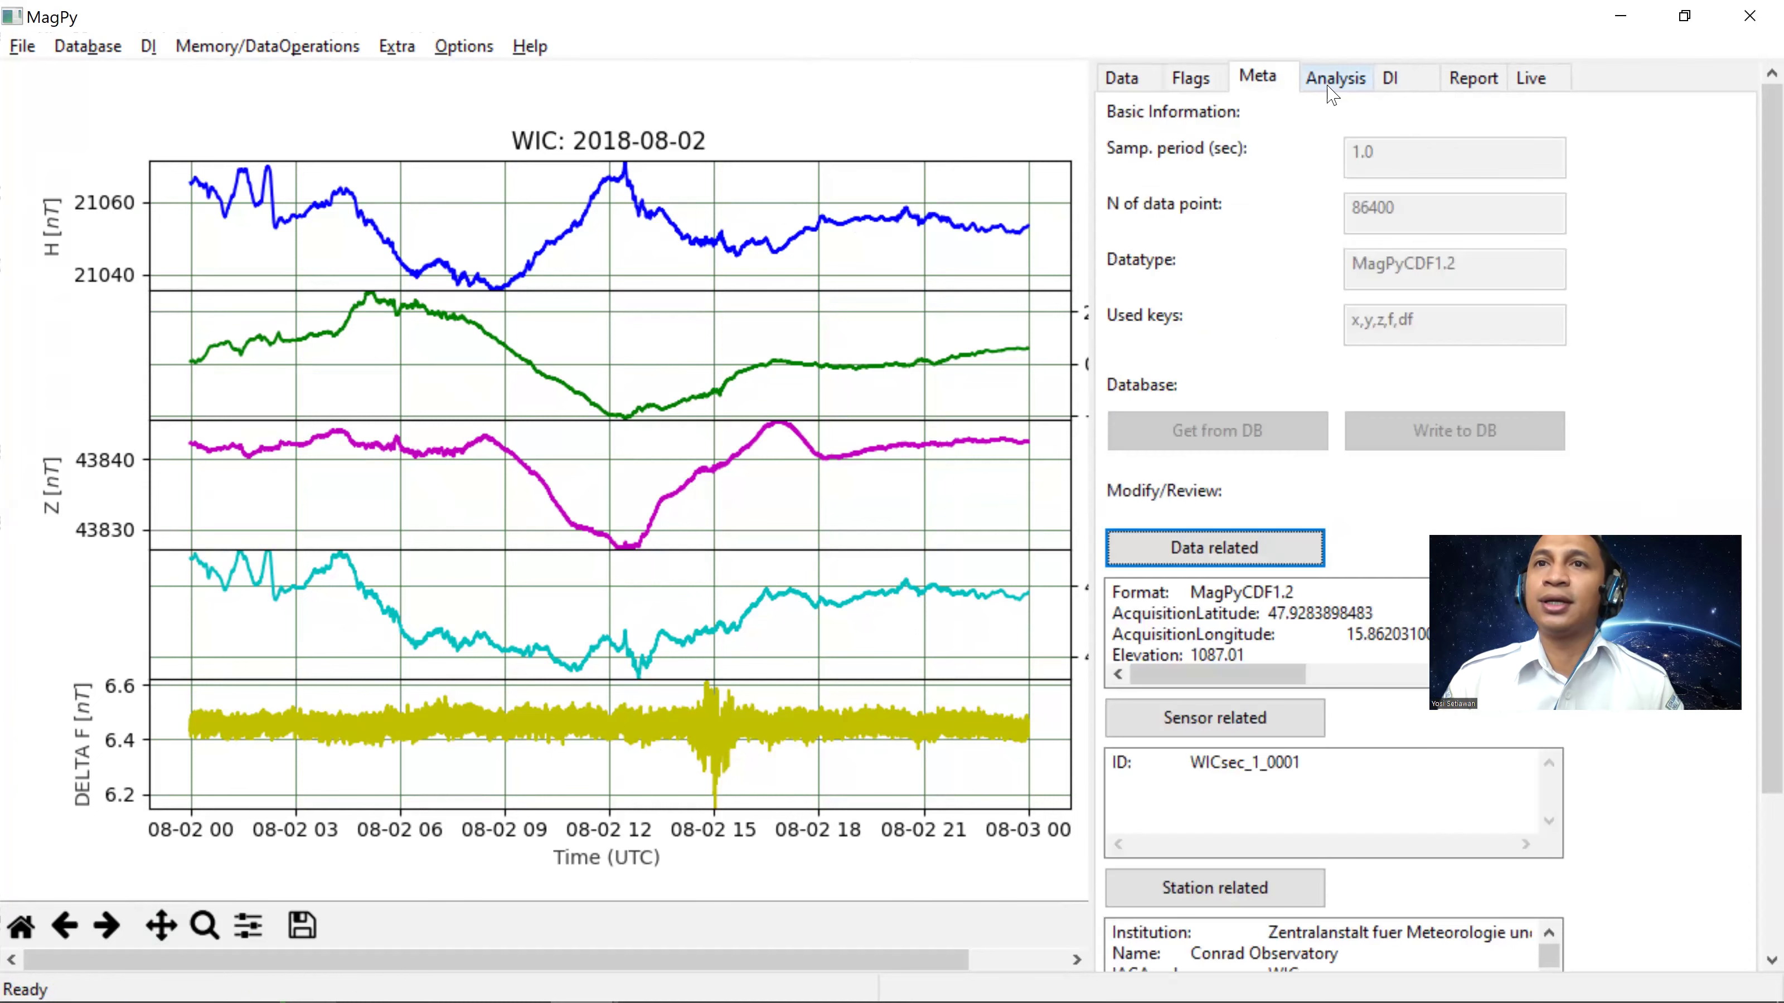
{"action": "left_click", "coordinate": [1317, 79]}
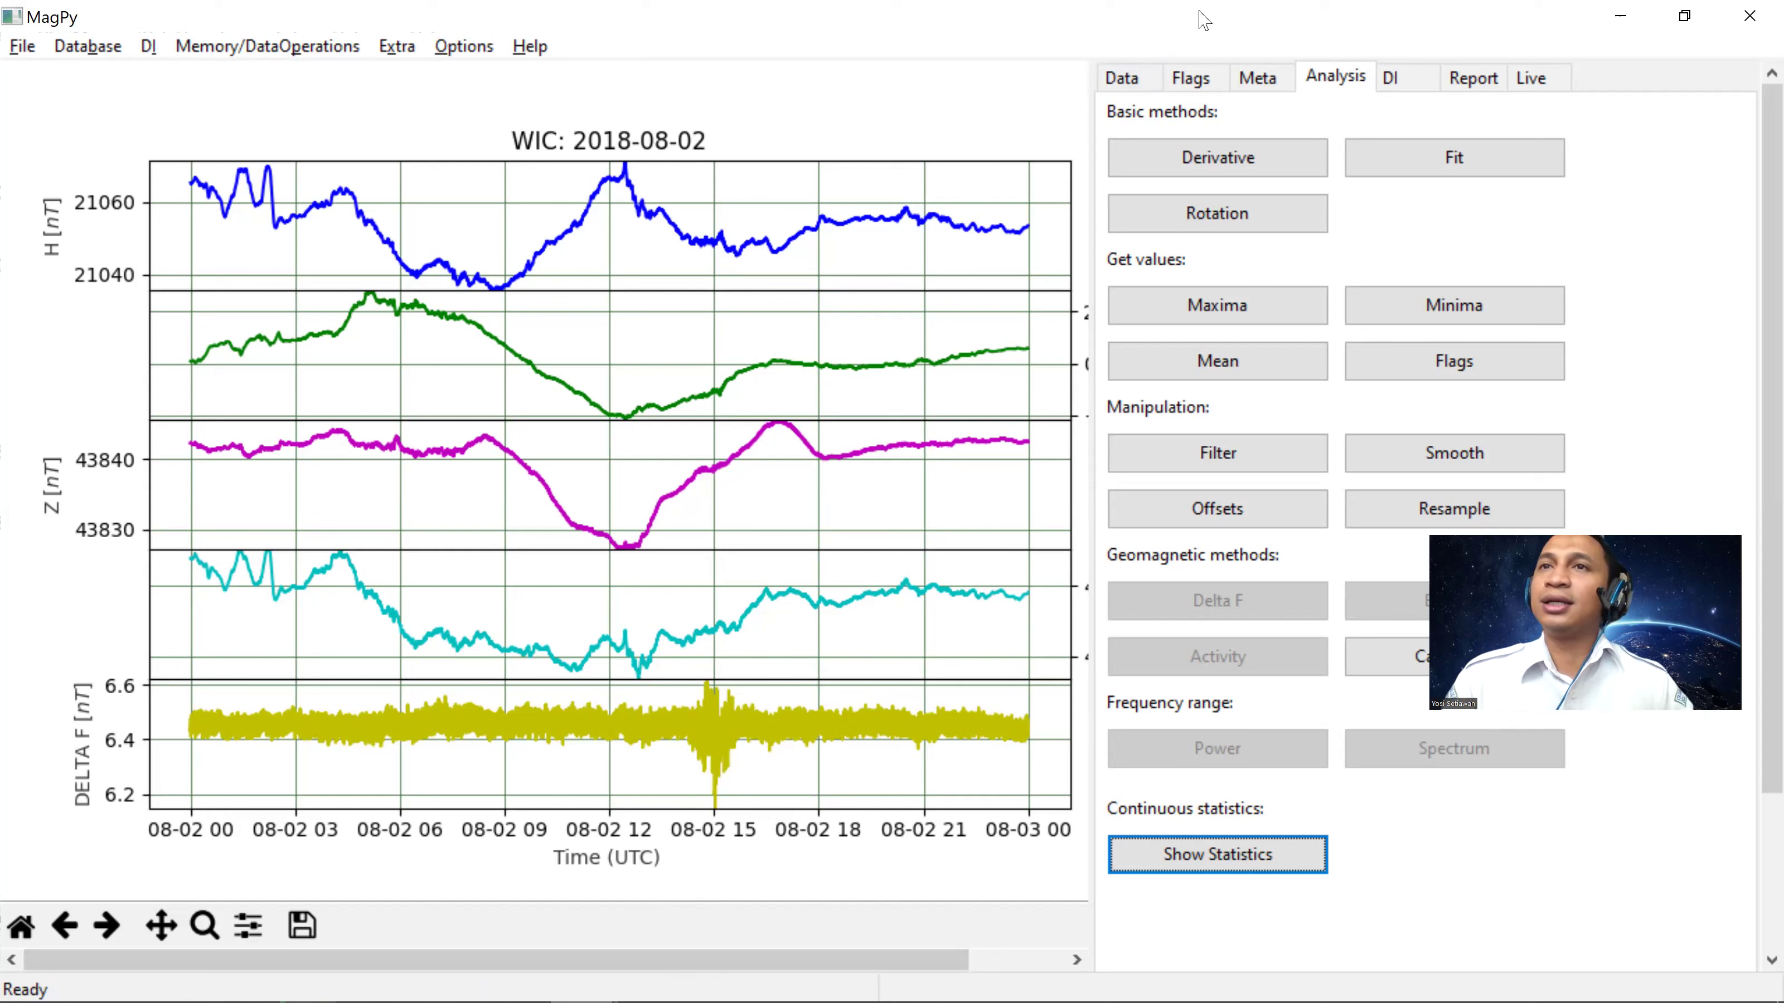
Step: Apply outlier flagging with a threshold of 4, marking outliers in all components
{"action": "left_click", "coordinate": [1193, 77]}
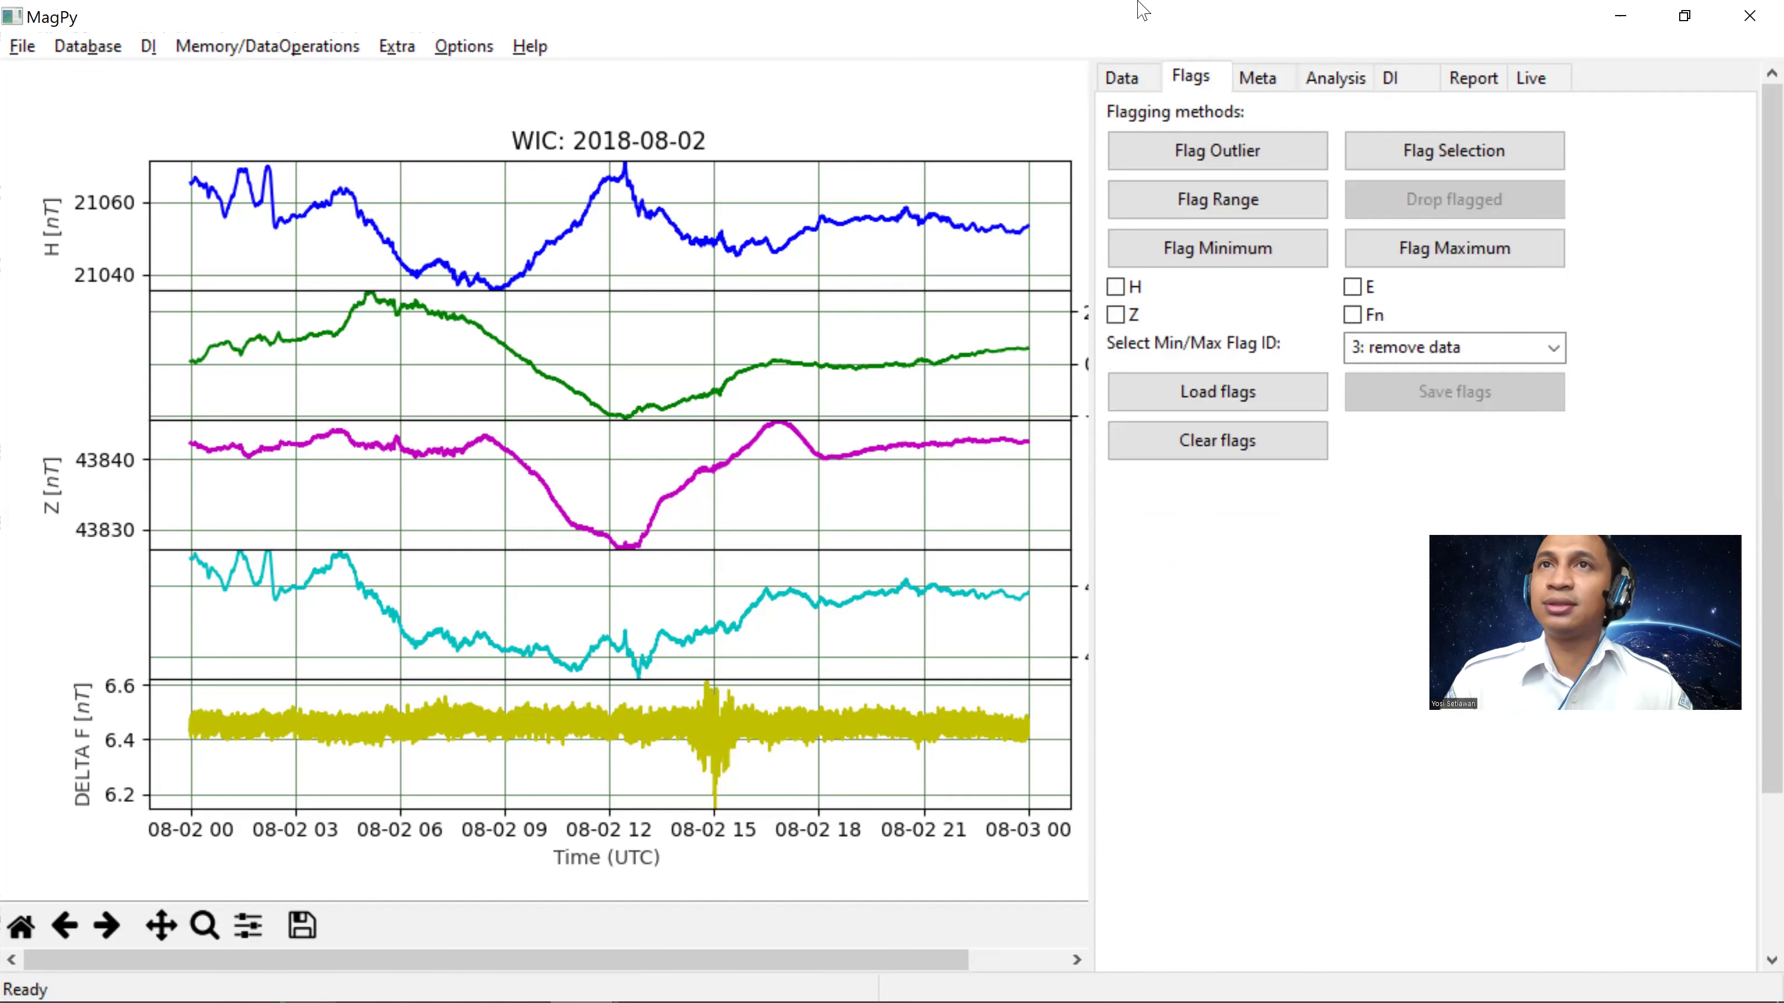
{"action": "left_click", "coordinate": [1225, 158]}
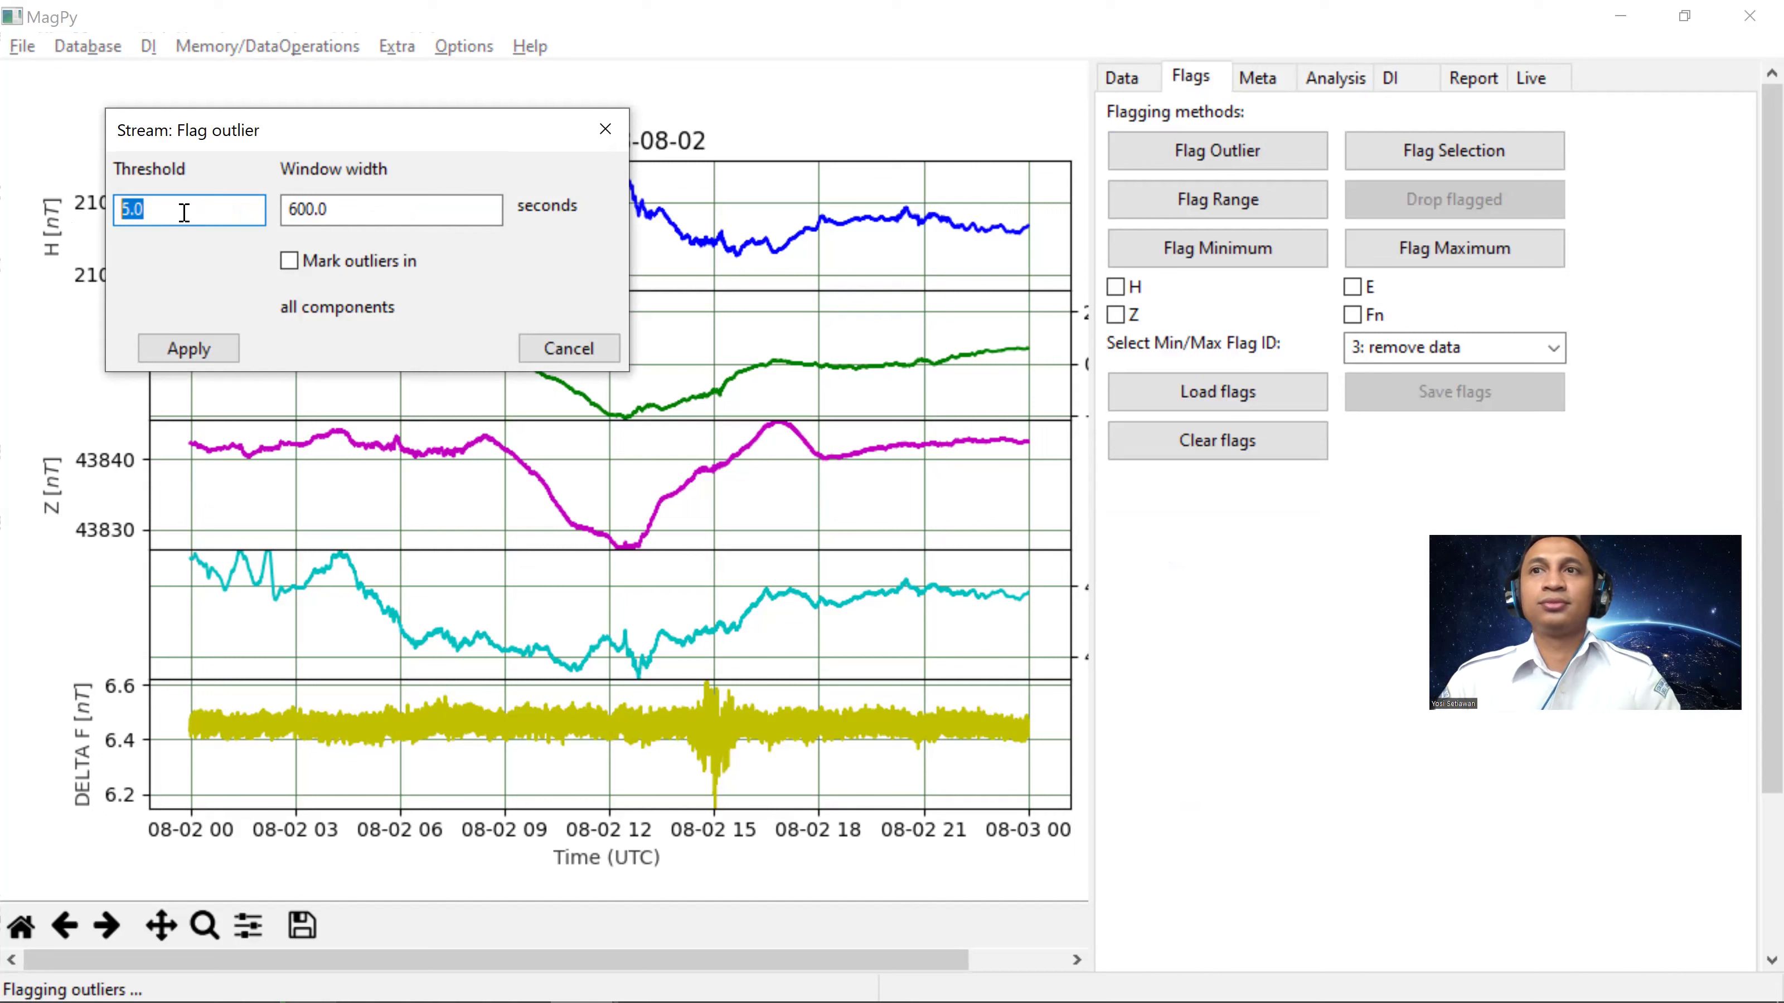
{"action": "type", "text": "4"}
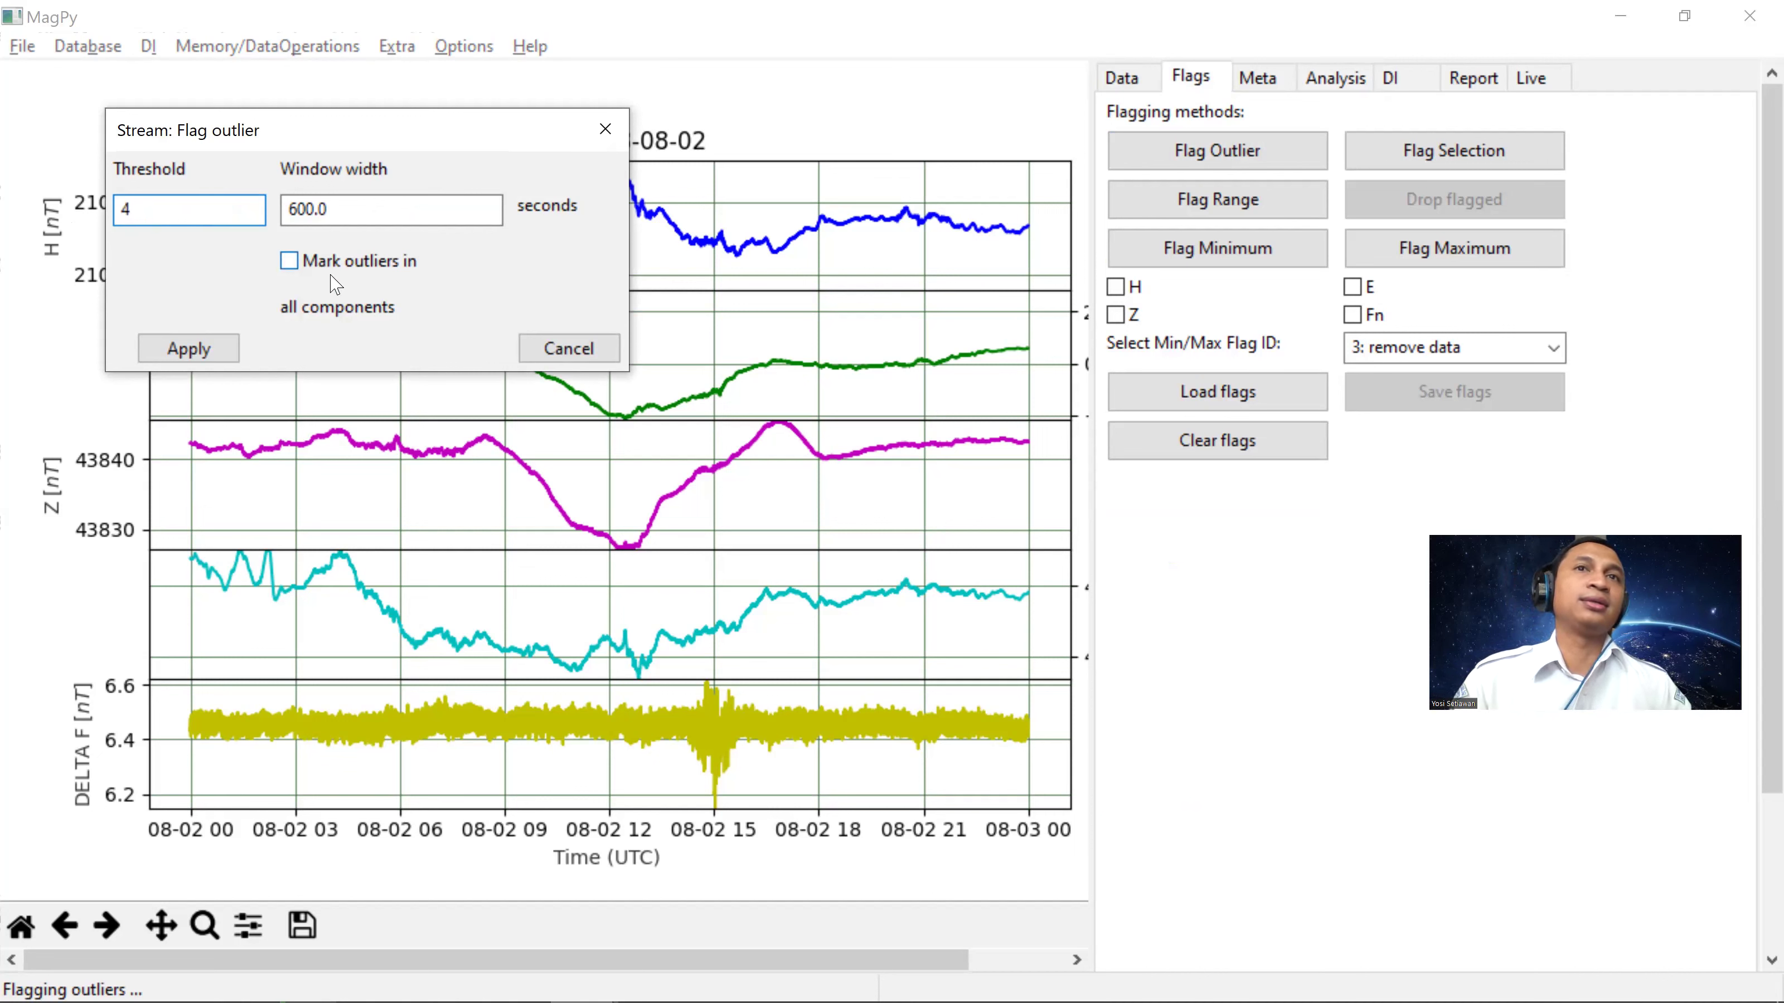
{"action": "left_click", "coordinate": [289, 262]}
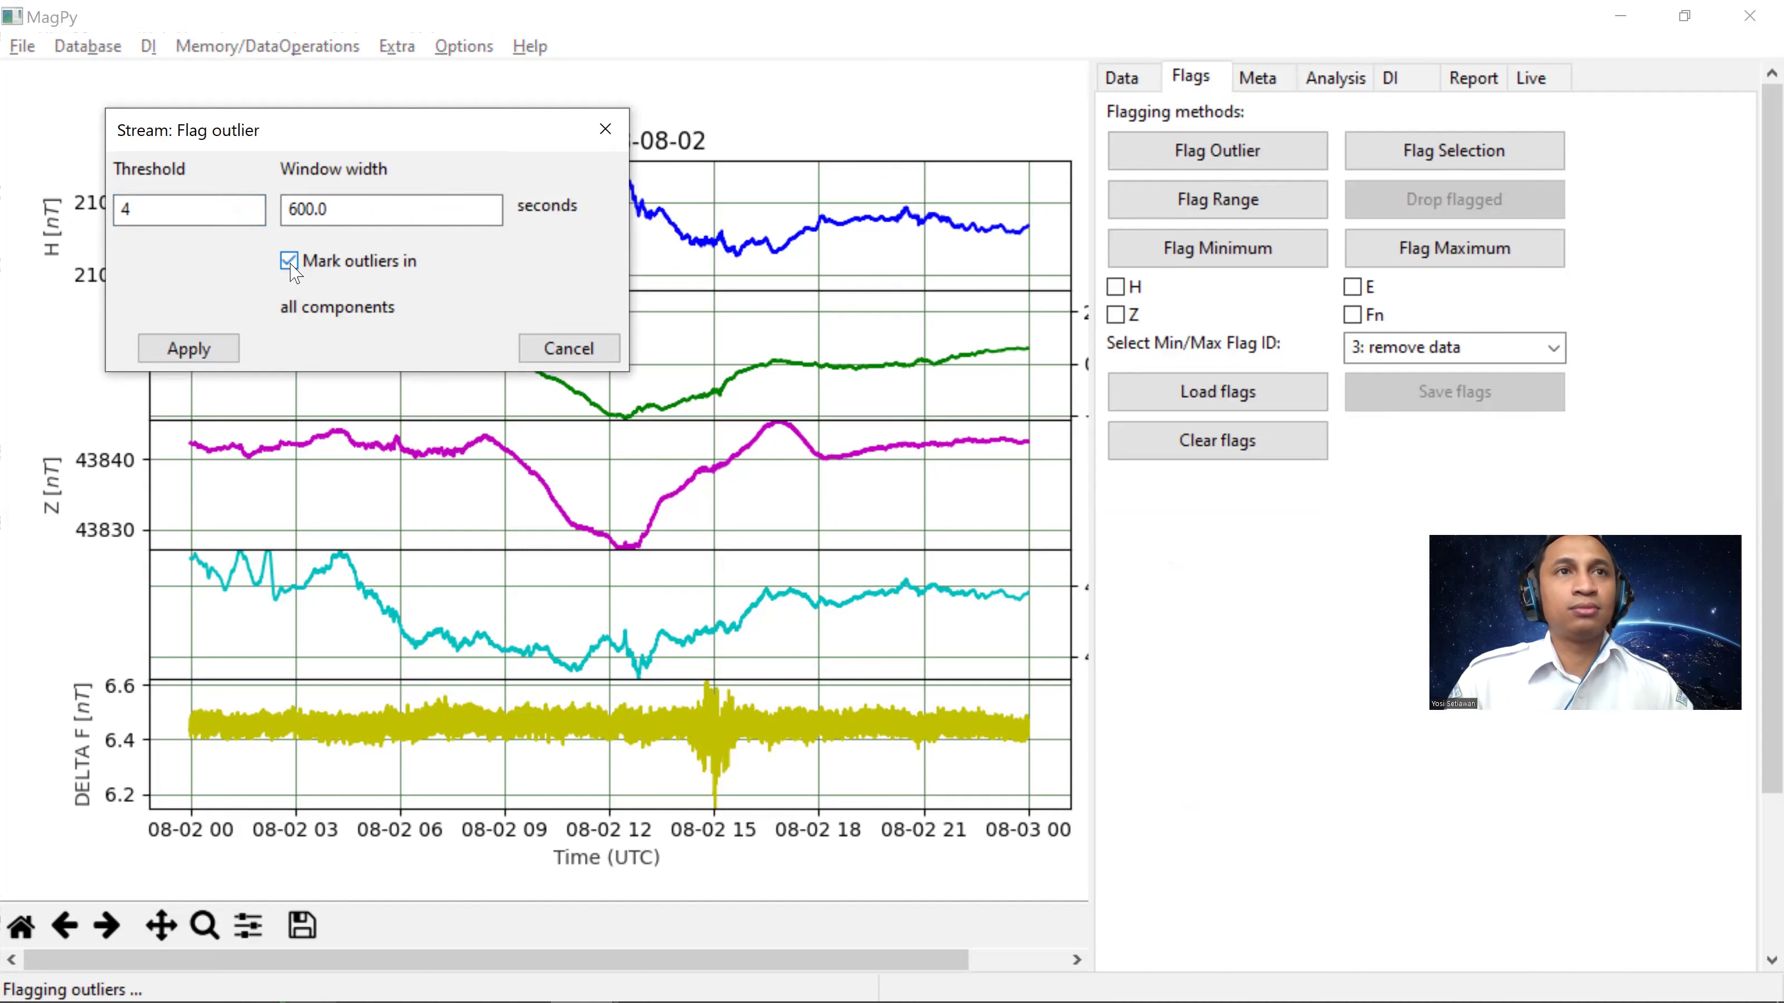
{"action": "left_click", "coordinate": [189, 348]}
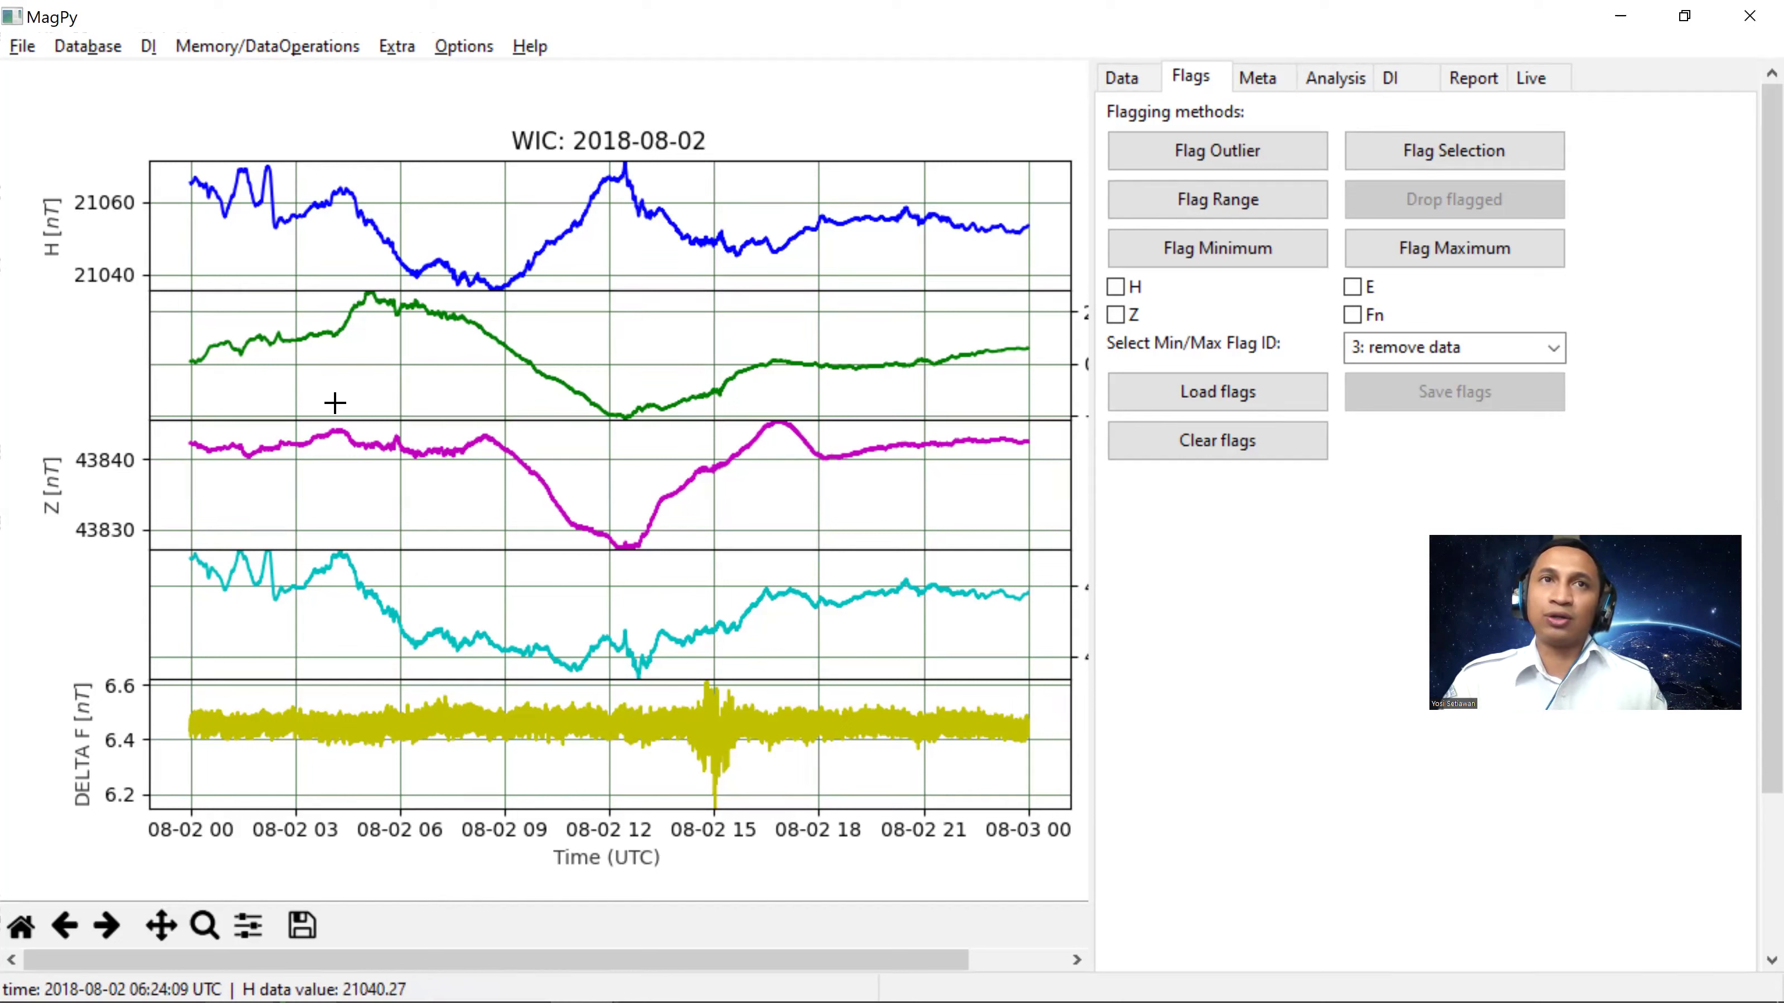
{"action": "left_click", "coordinate": [32, 60]}
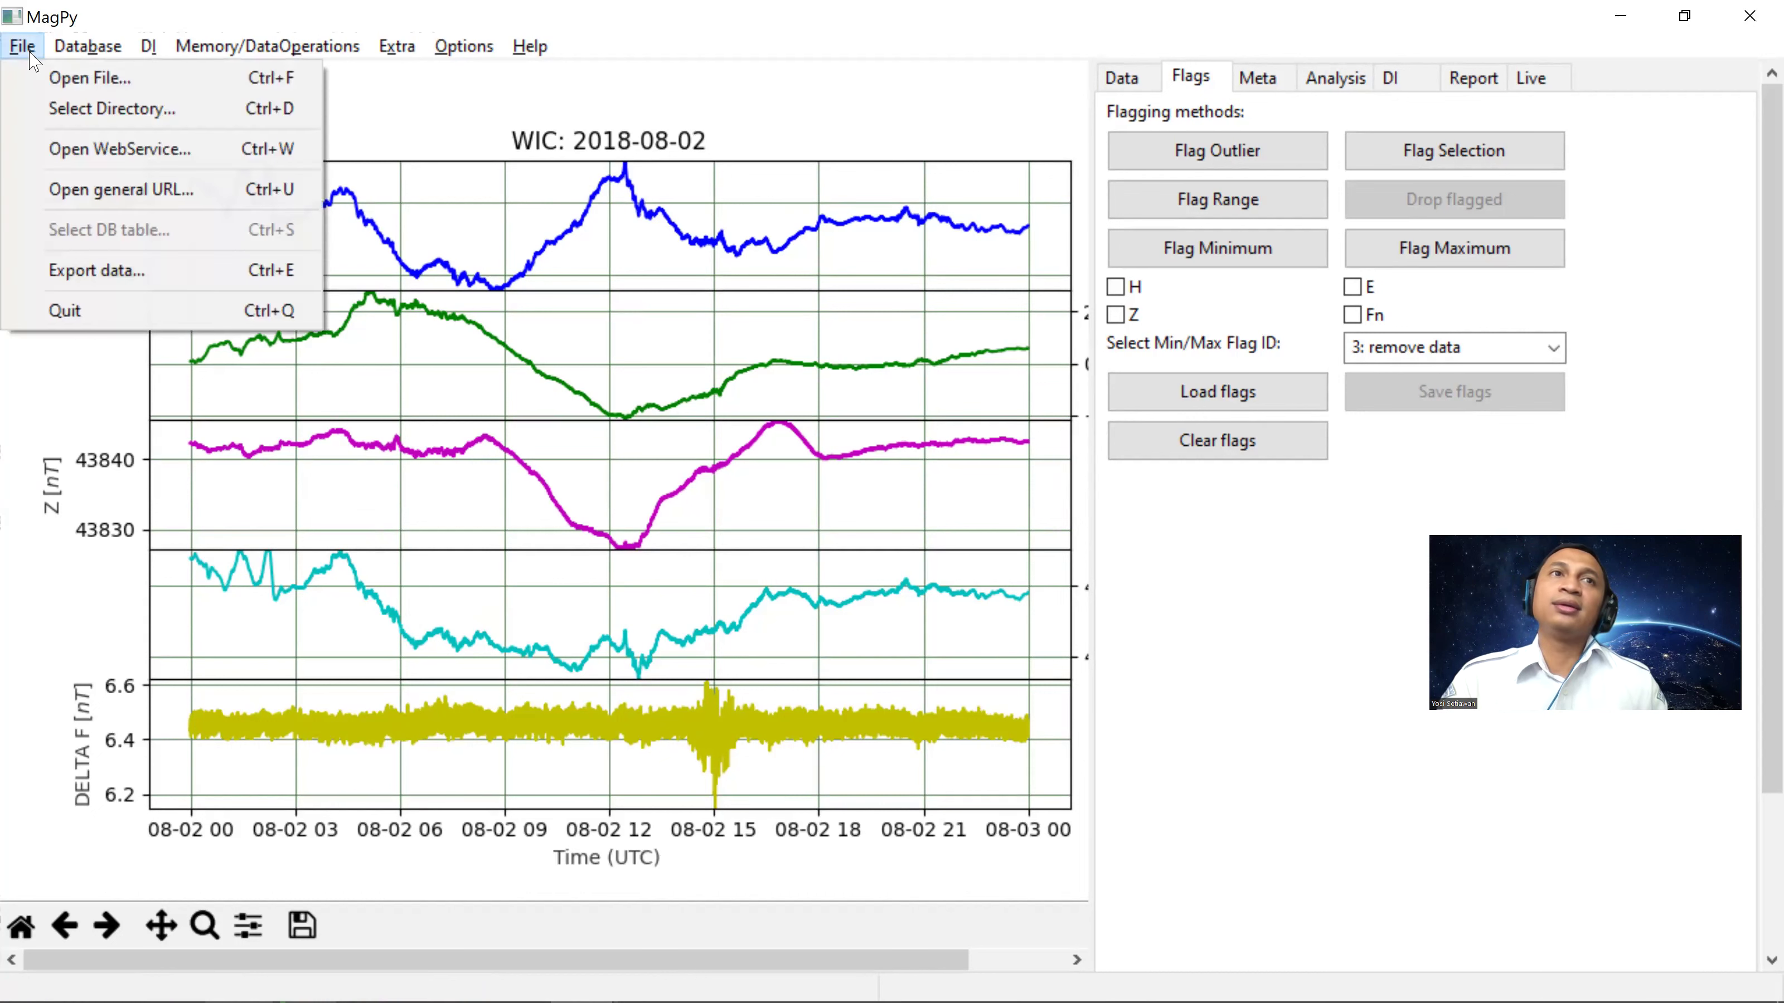
{"action": "left_click", "coordinate": [97, 274]}
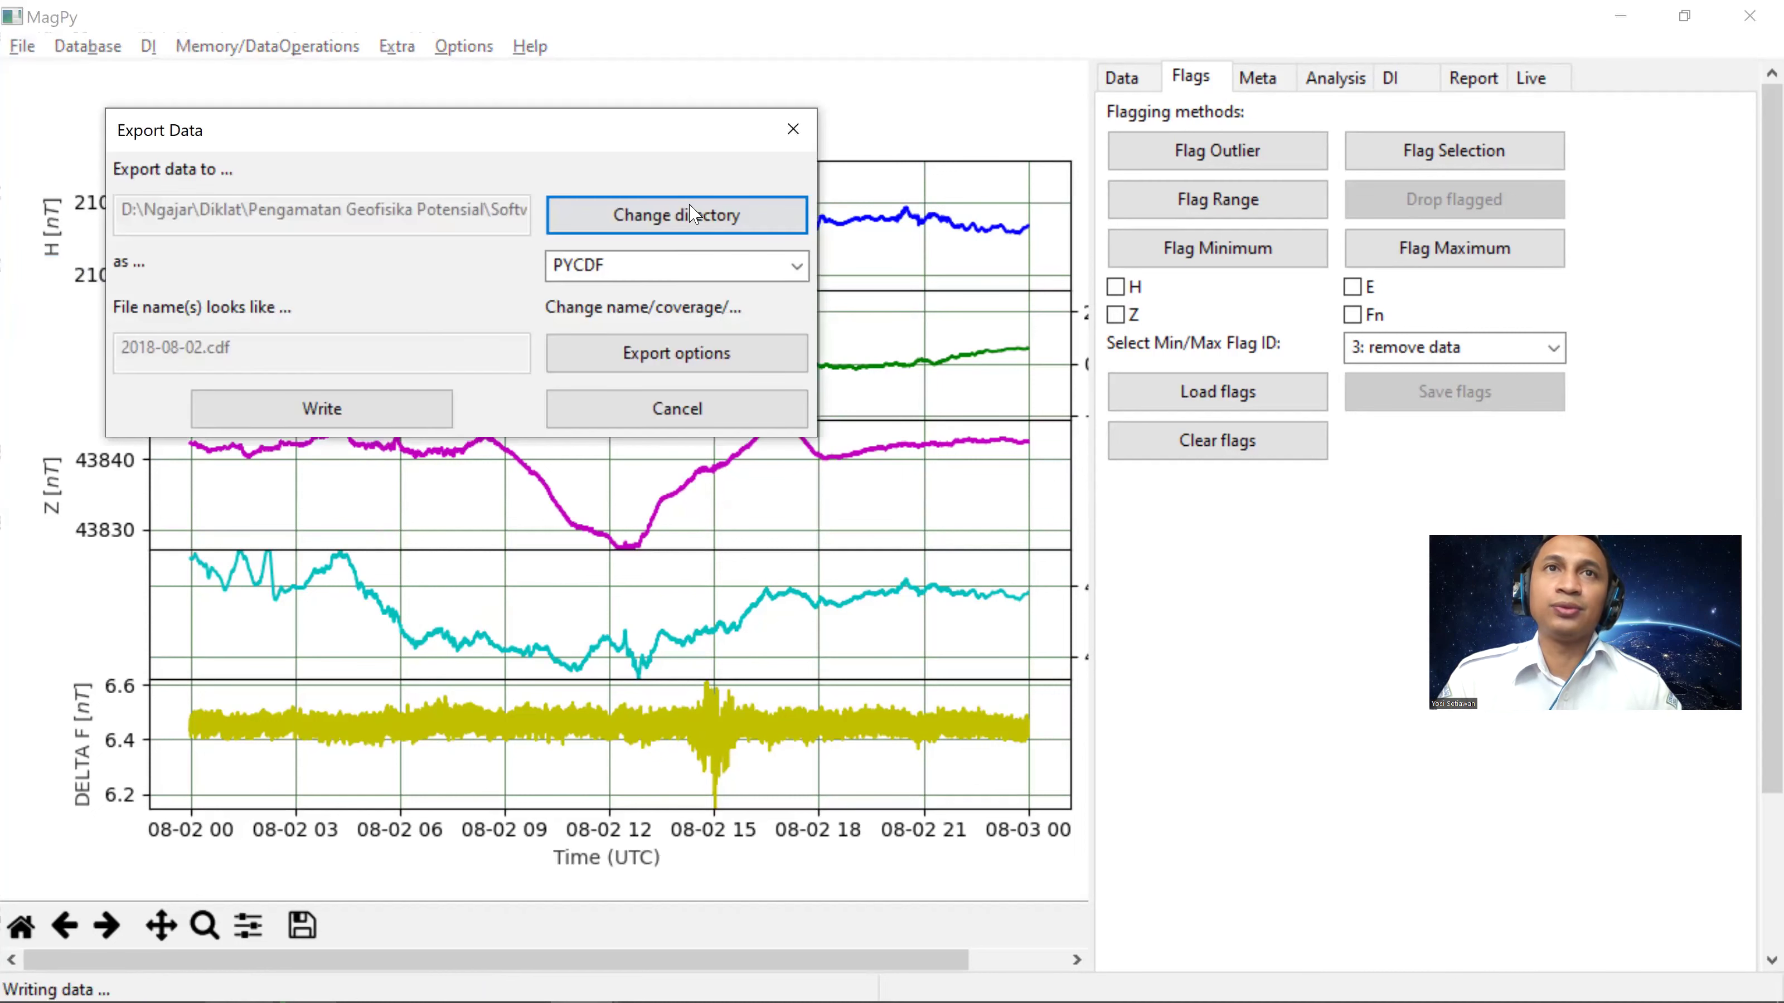
{"action": "left_click", "coordinate": [794, 266]}
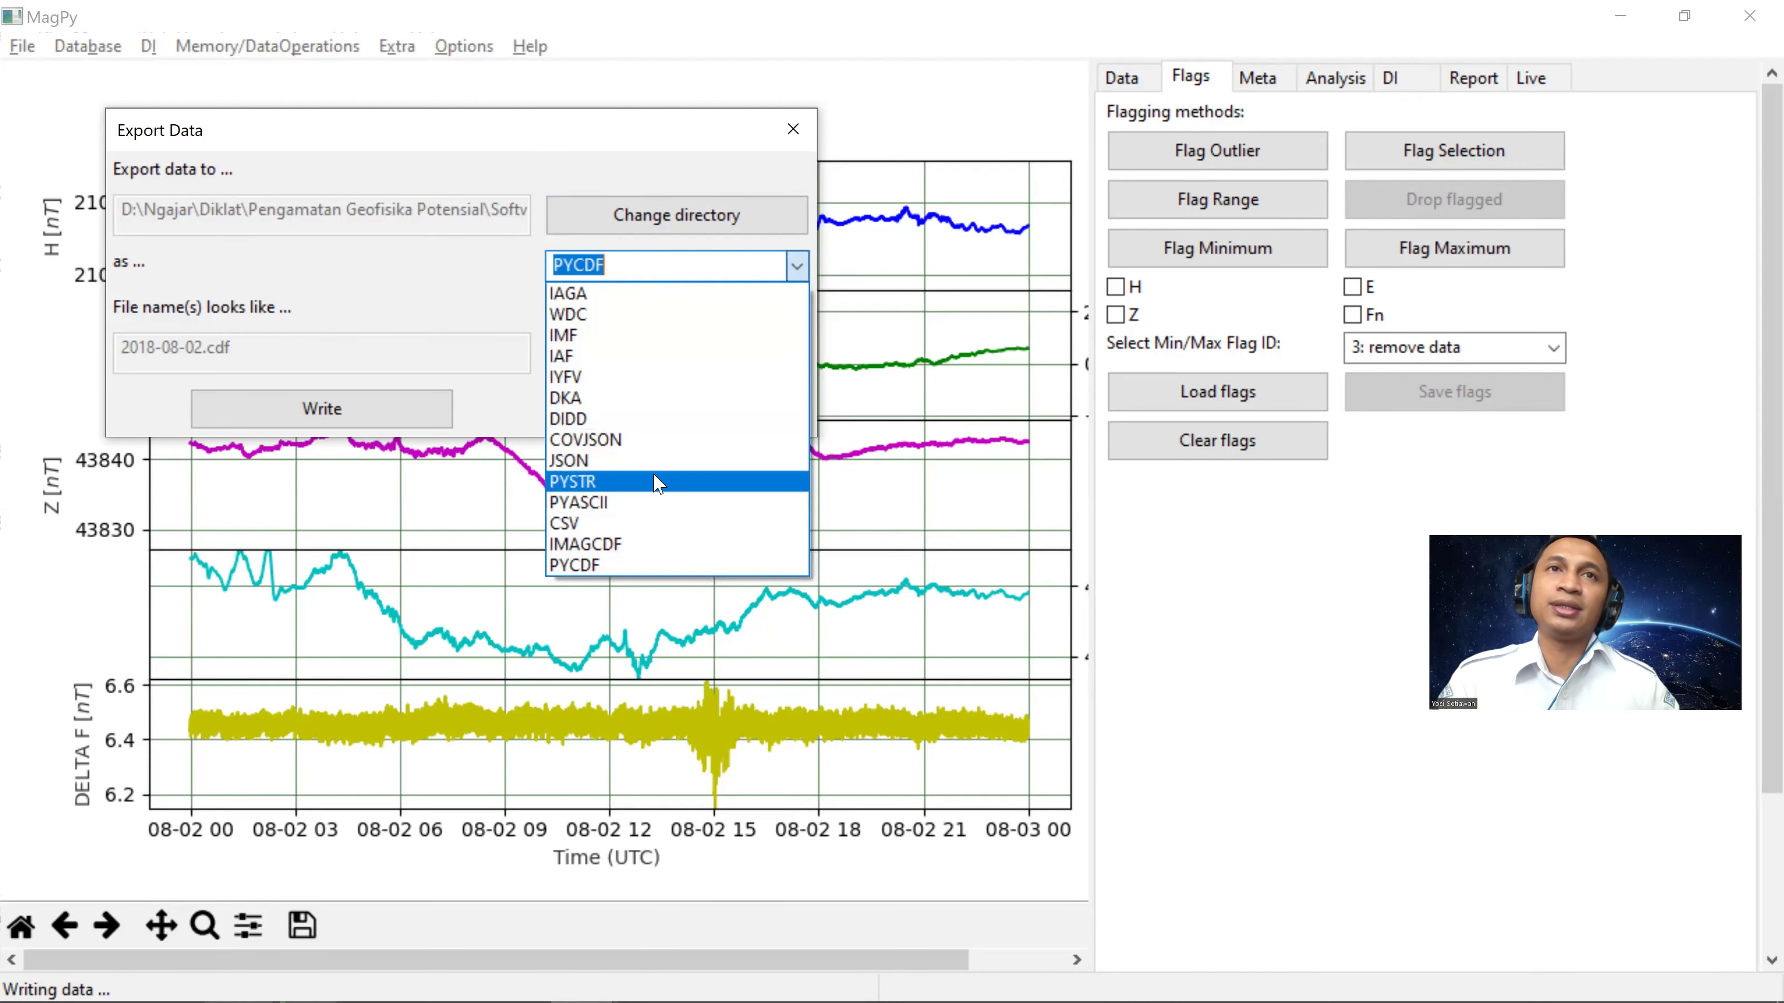
{"action": "left_click", "coordinate": [624, 294]}
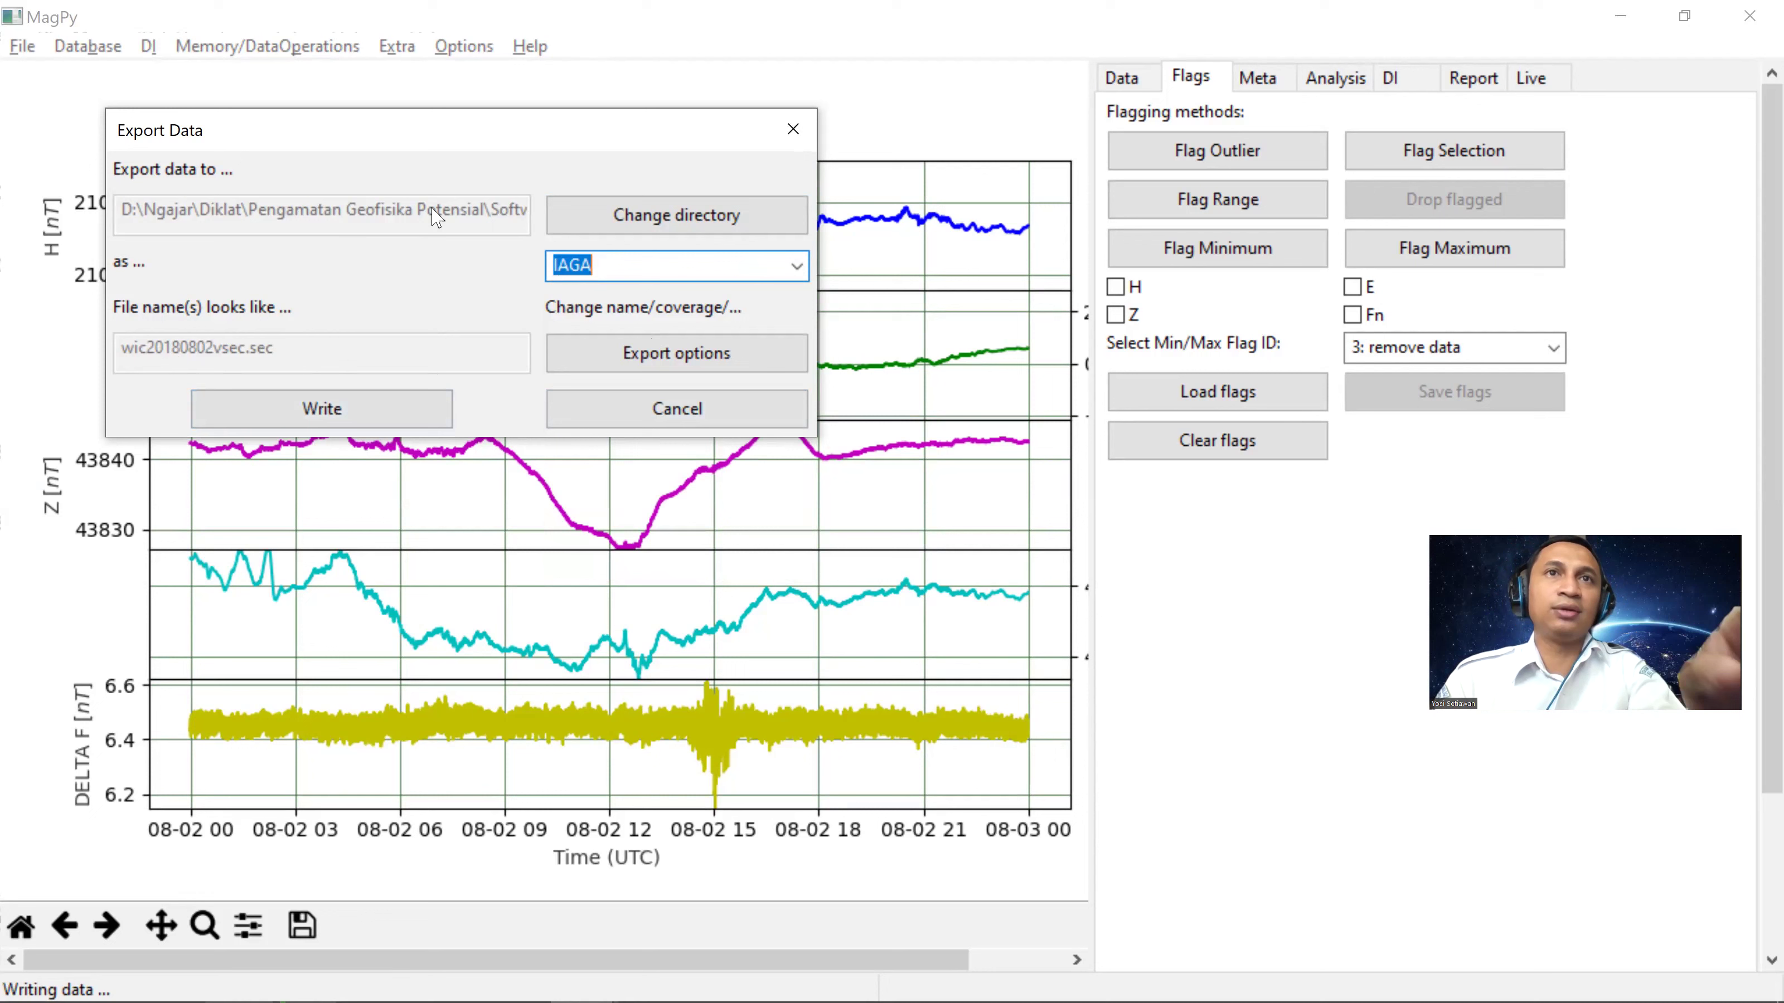
{"action": "left_click", "coordinate": [594, 211]}
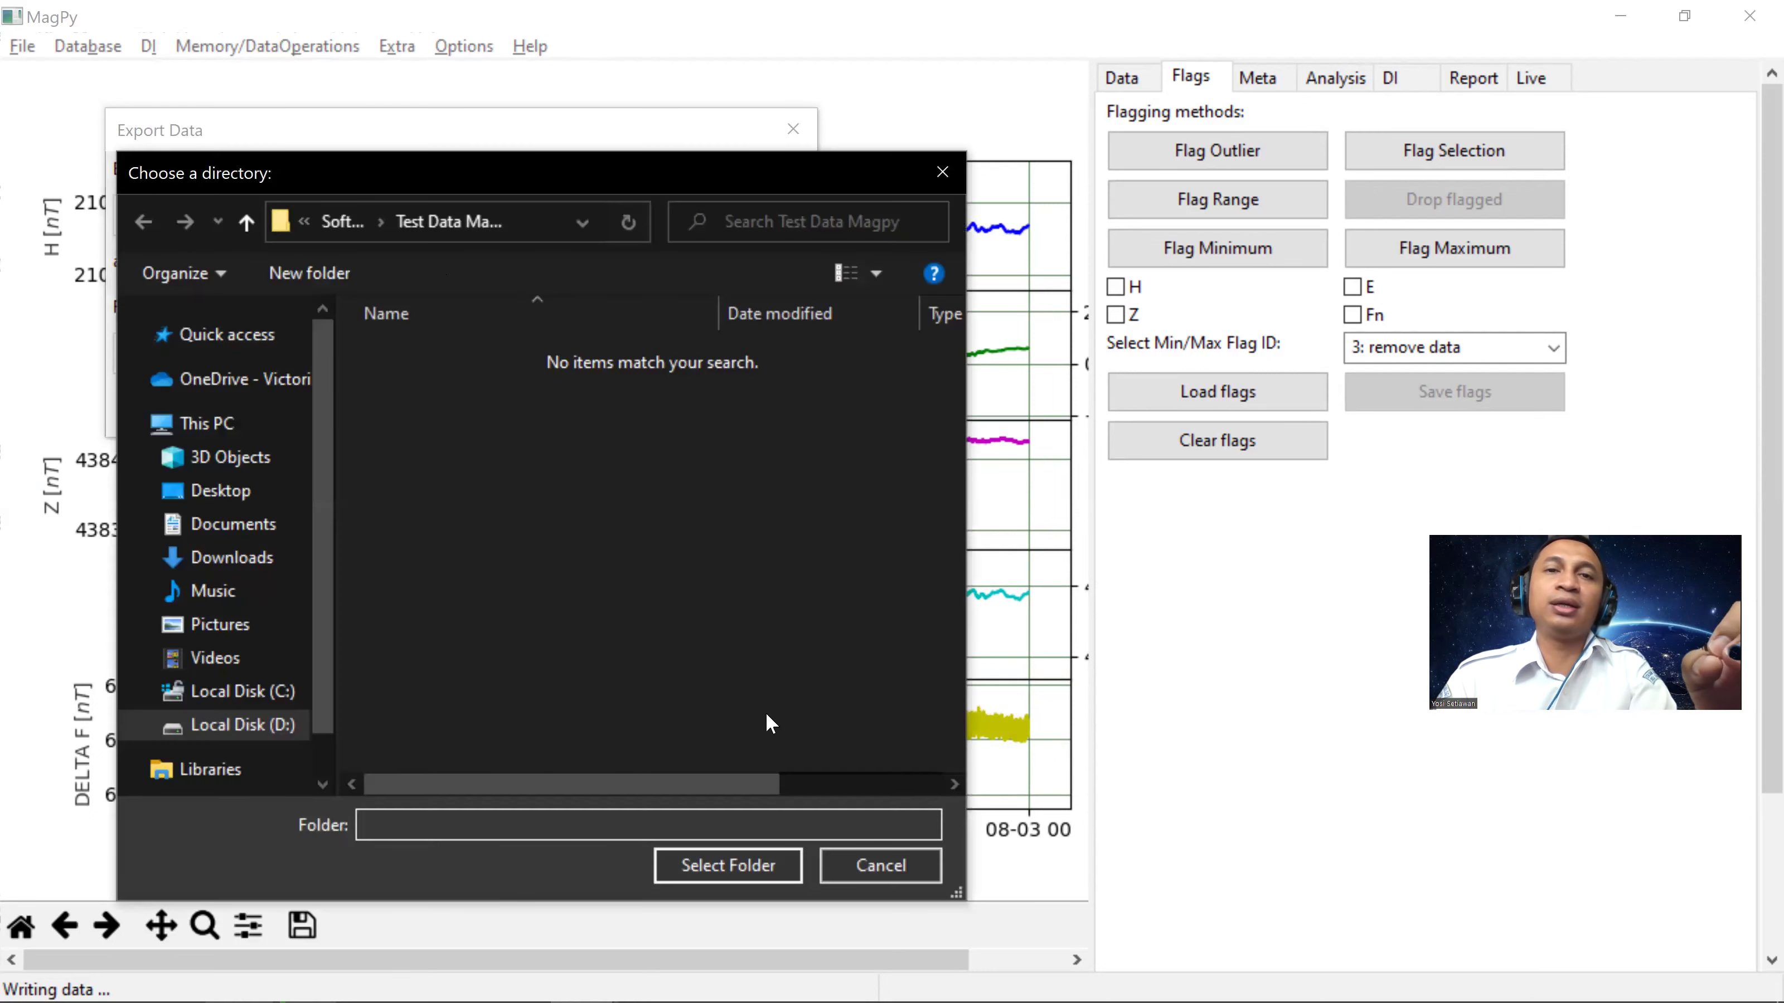
{"action": "left_click", "coordinate": [875, 869]}
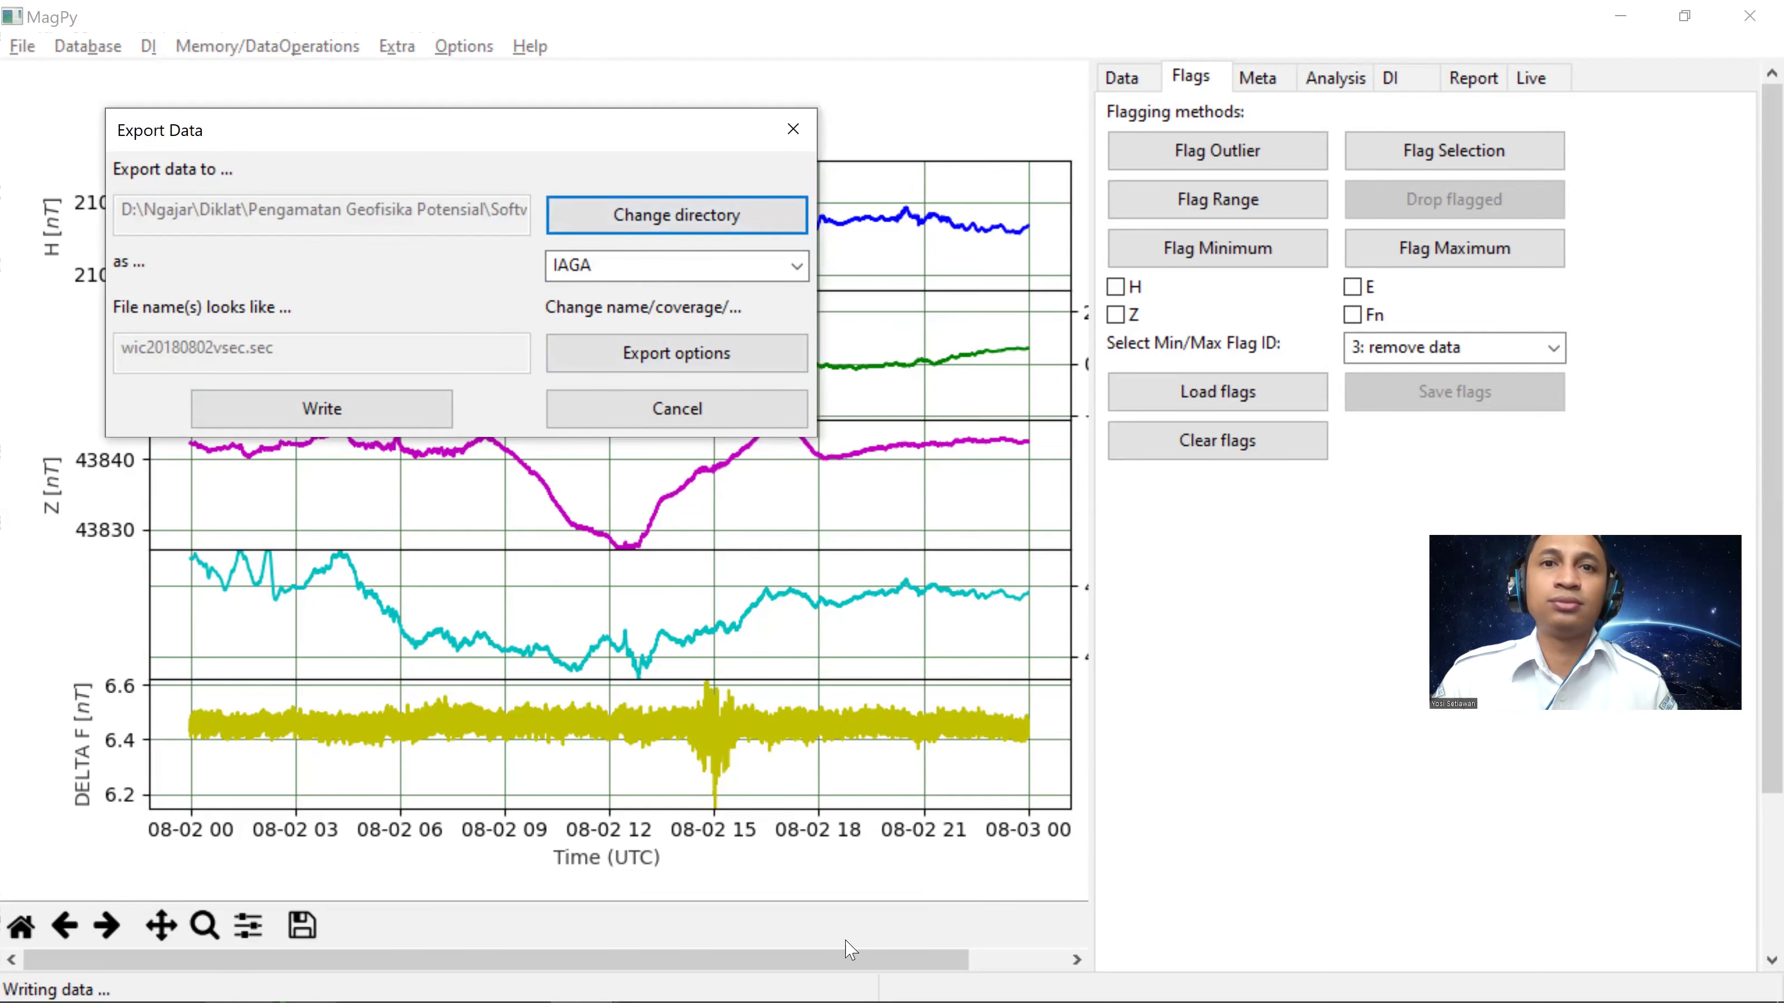
{"action": "left_click", "coordinate": [777, 412]}
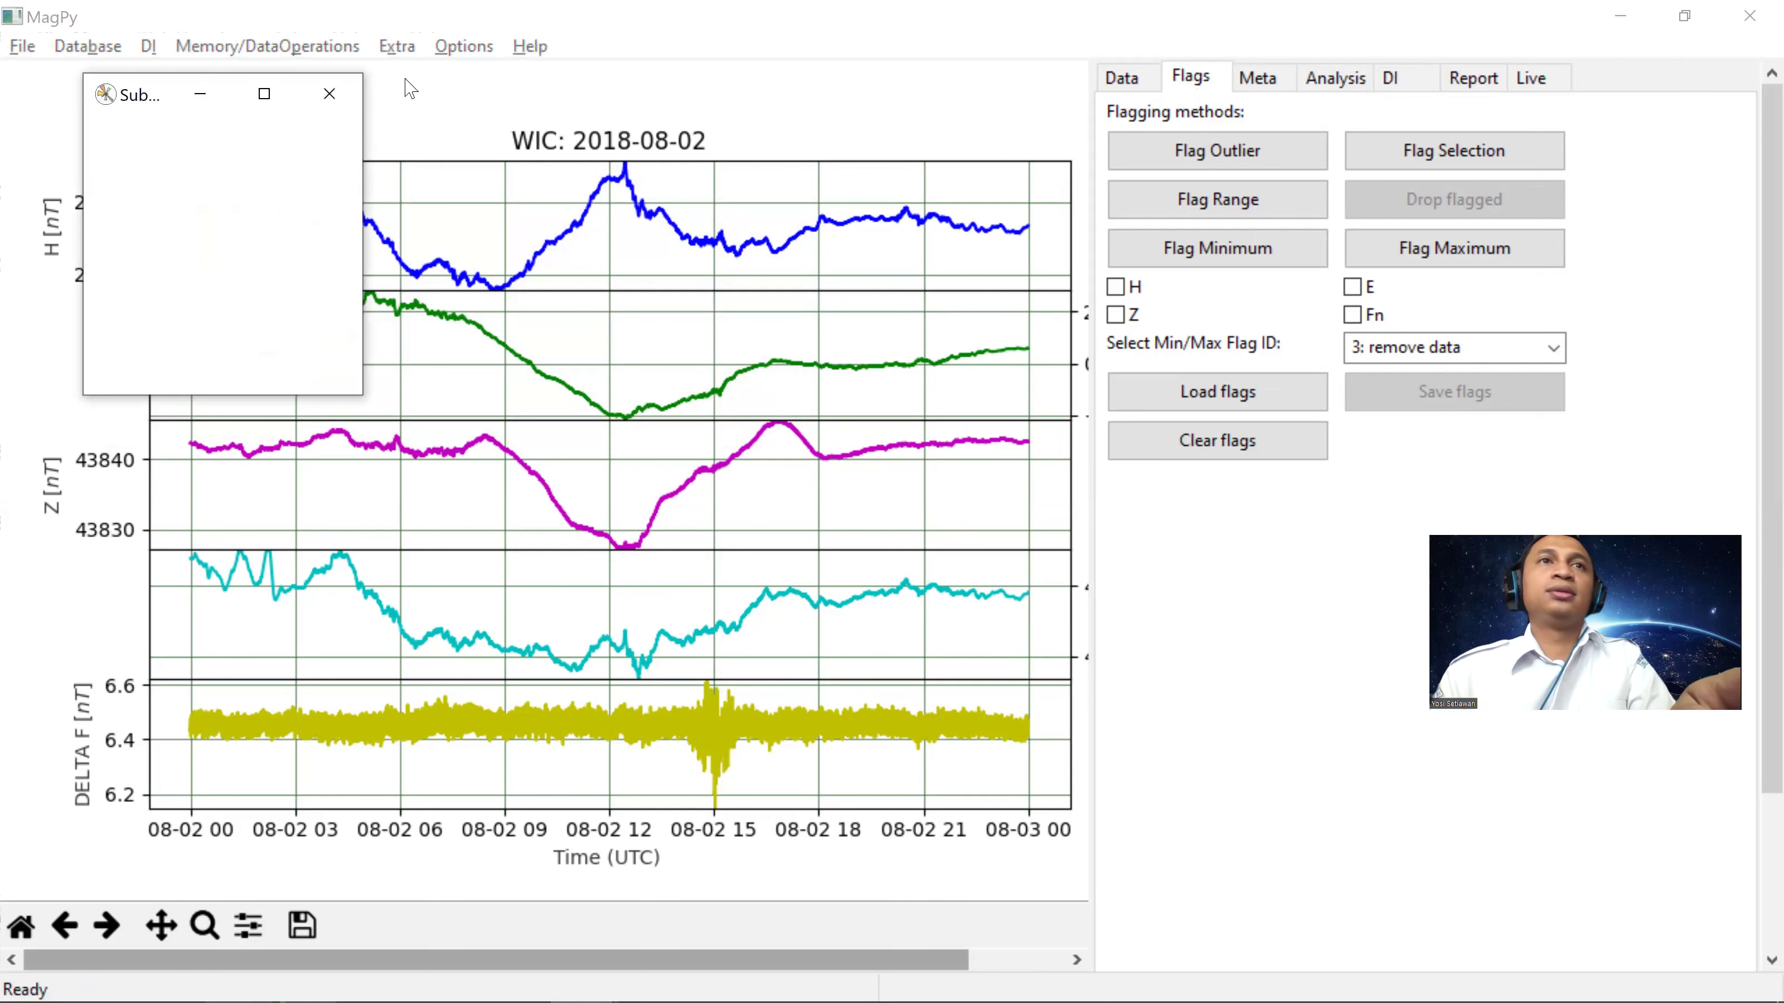
Step: Load the absolute observation file example6a.txt into the DI input sheet
{"action": "key", "text": "alt+Tab"}
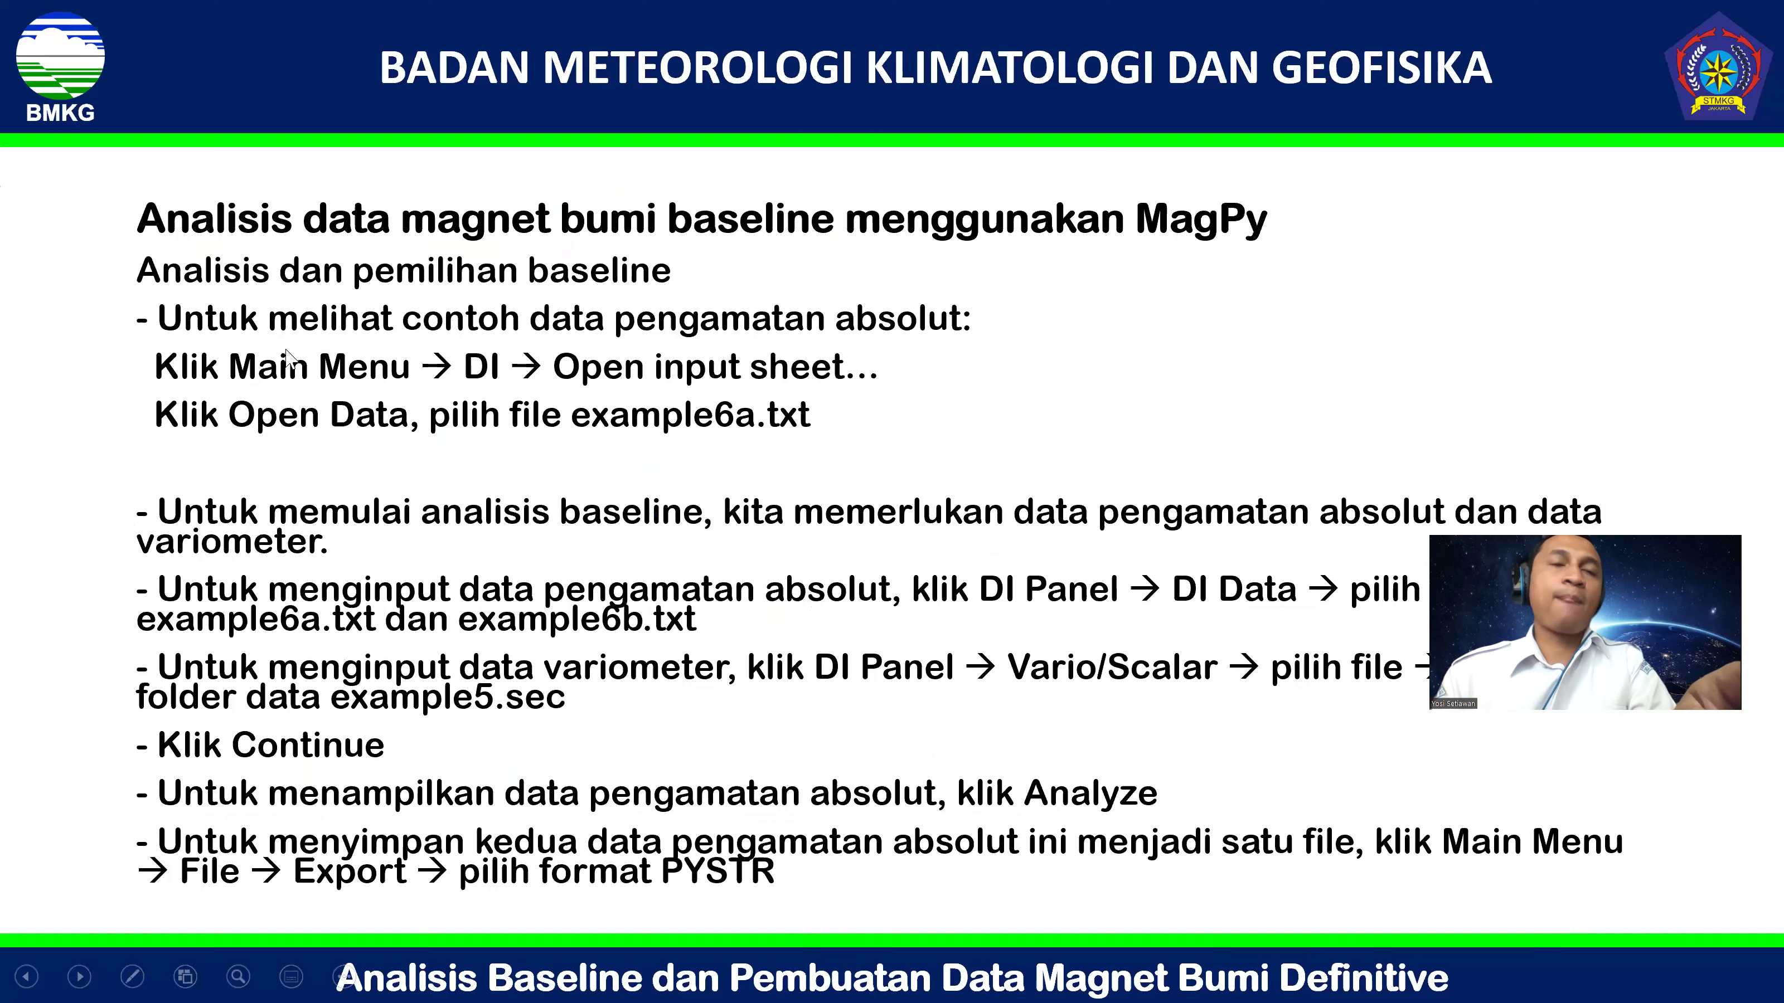
{"action": "left_click", "coordinate": [365, 555]}
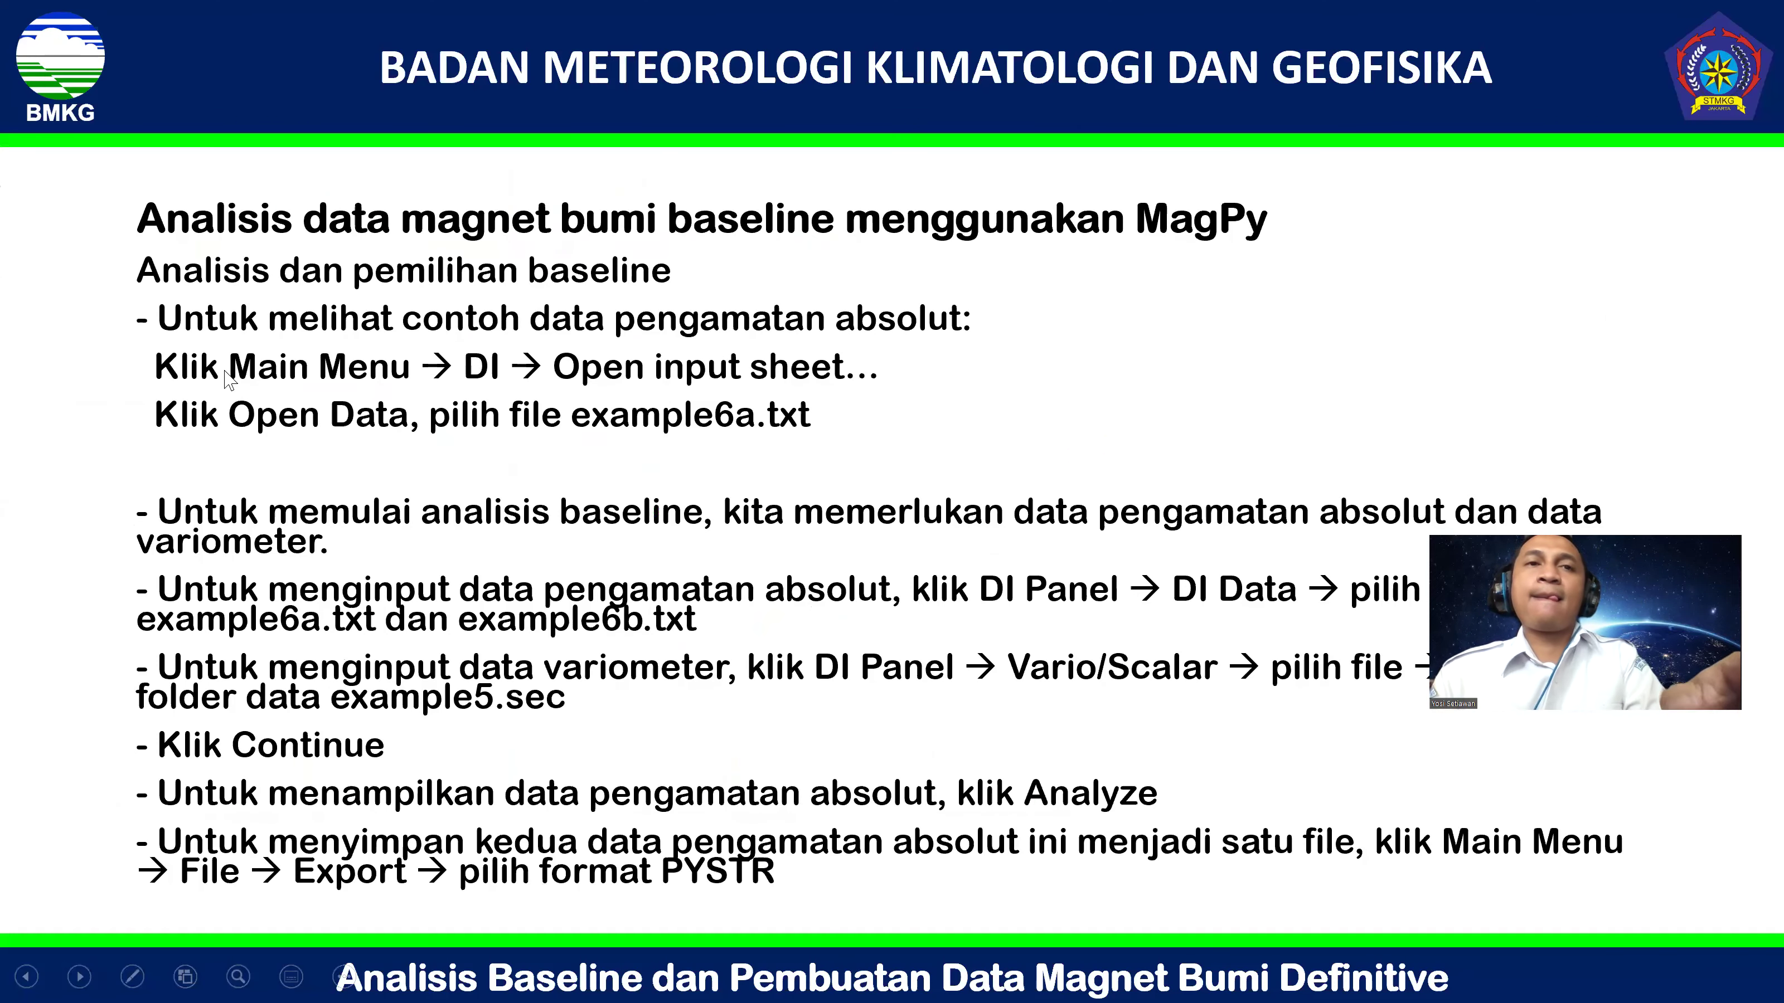
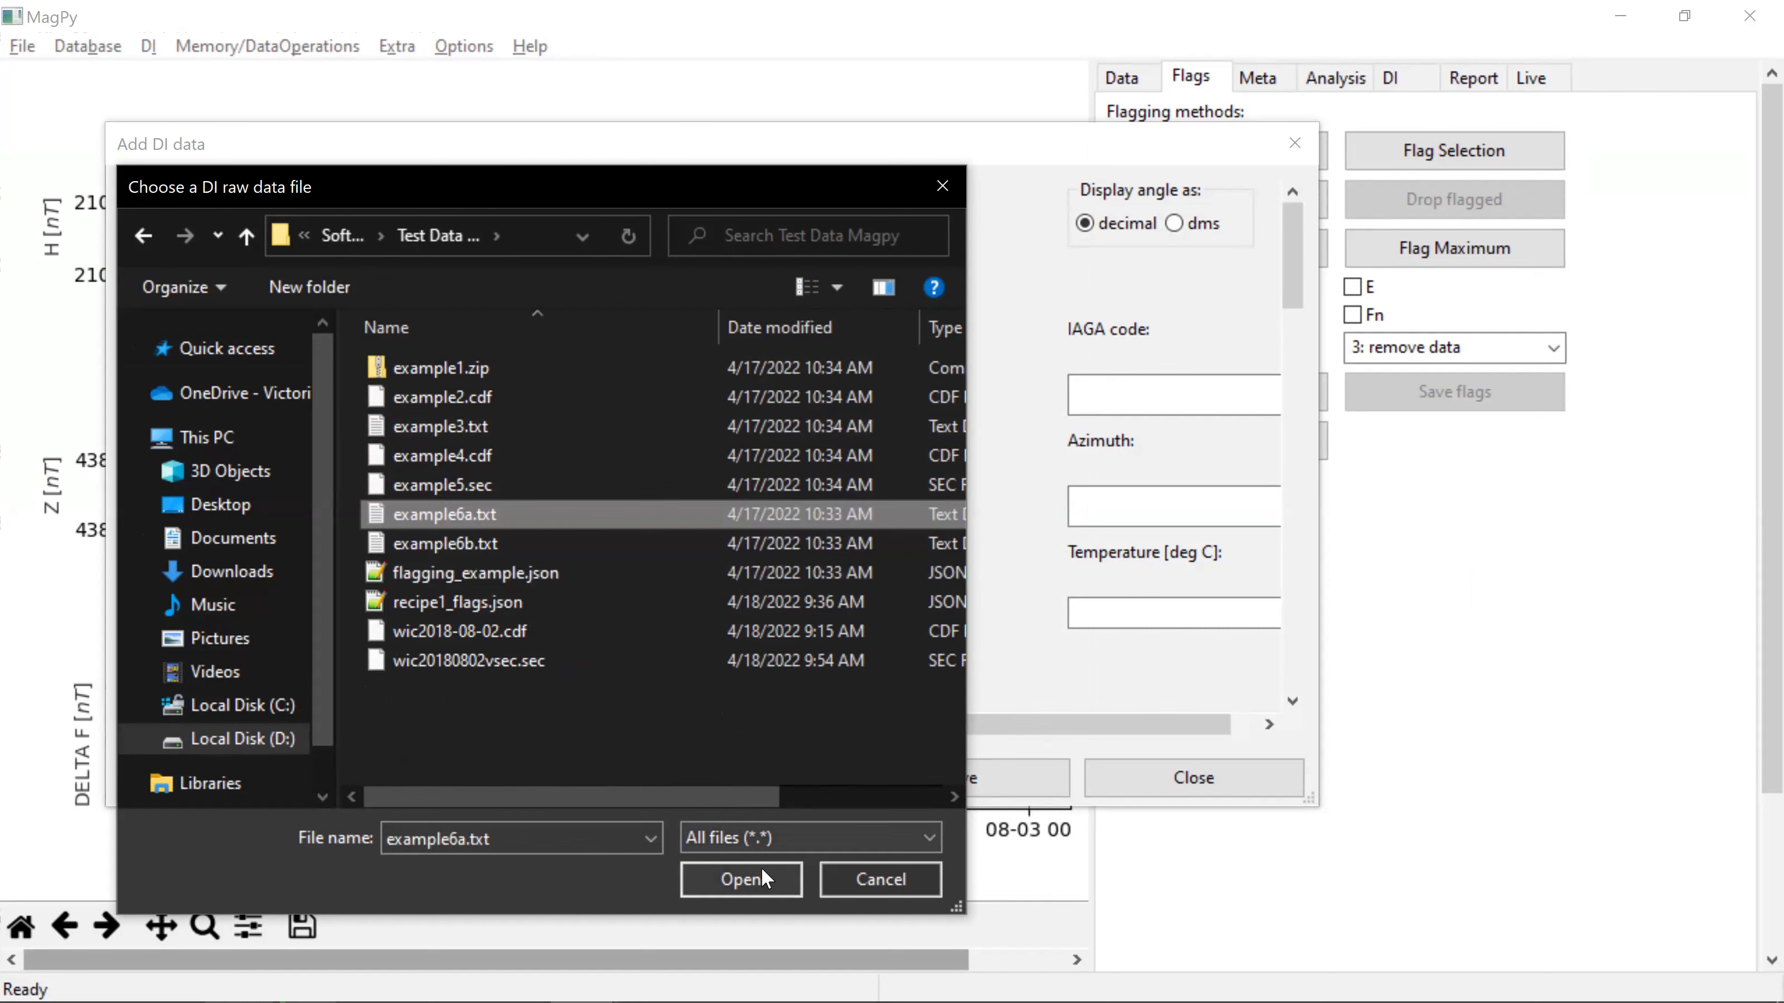
{"action": "left_click", "coordinate": [762, 870]}
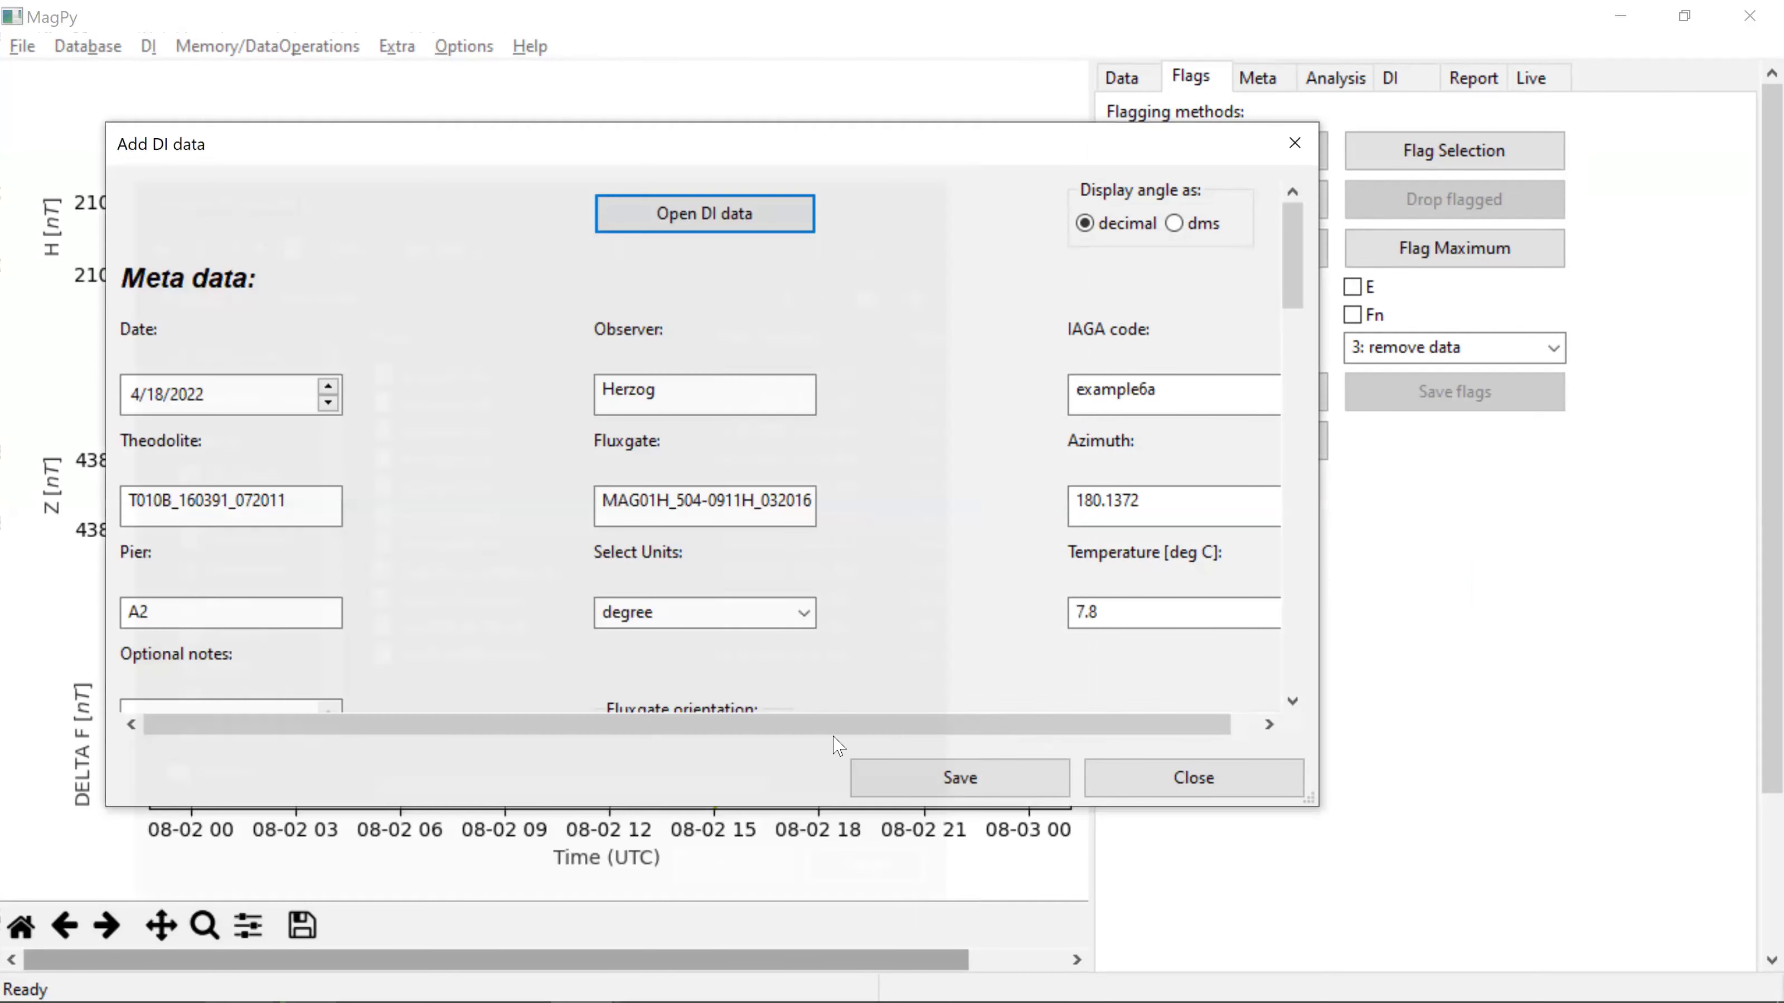
Step: Examine the azimuth, horizontal, vertical and F sections of the loaded DI input sheet
{"action": "scroll", "coordinate": [915, 438], "scroll_direction": "down", "scroll_amount": 12}
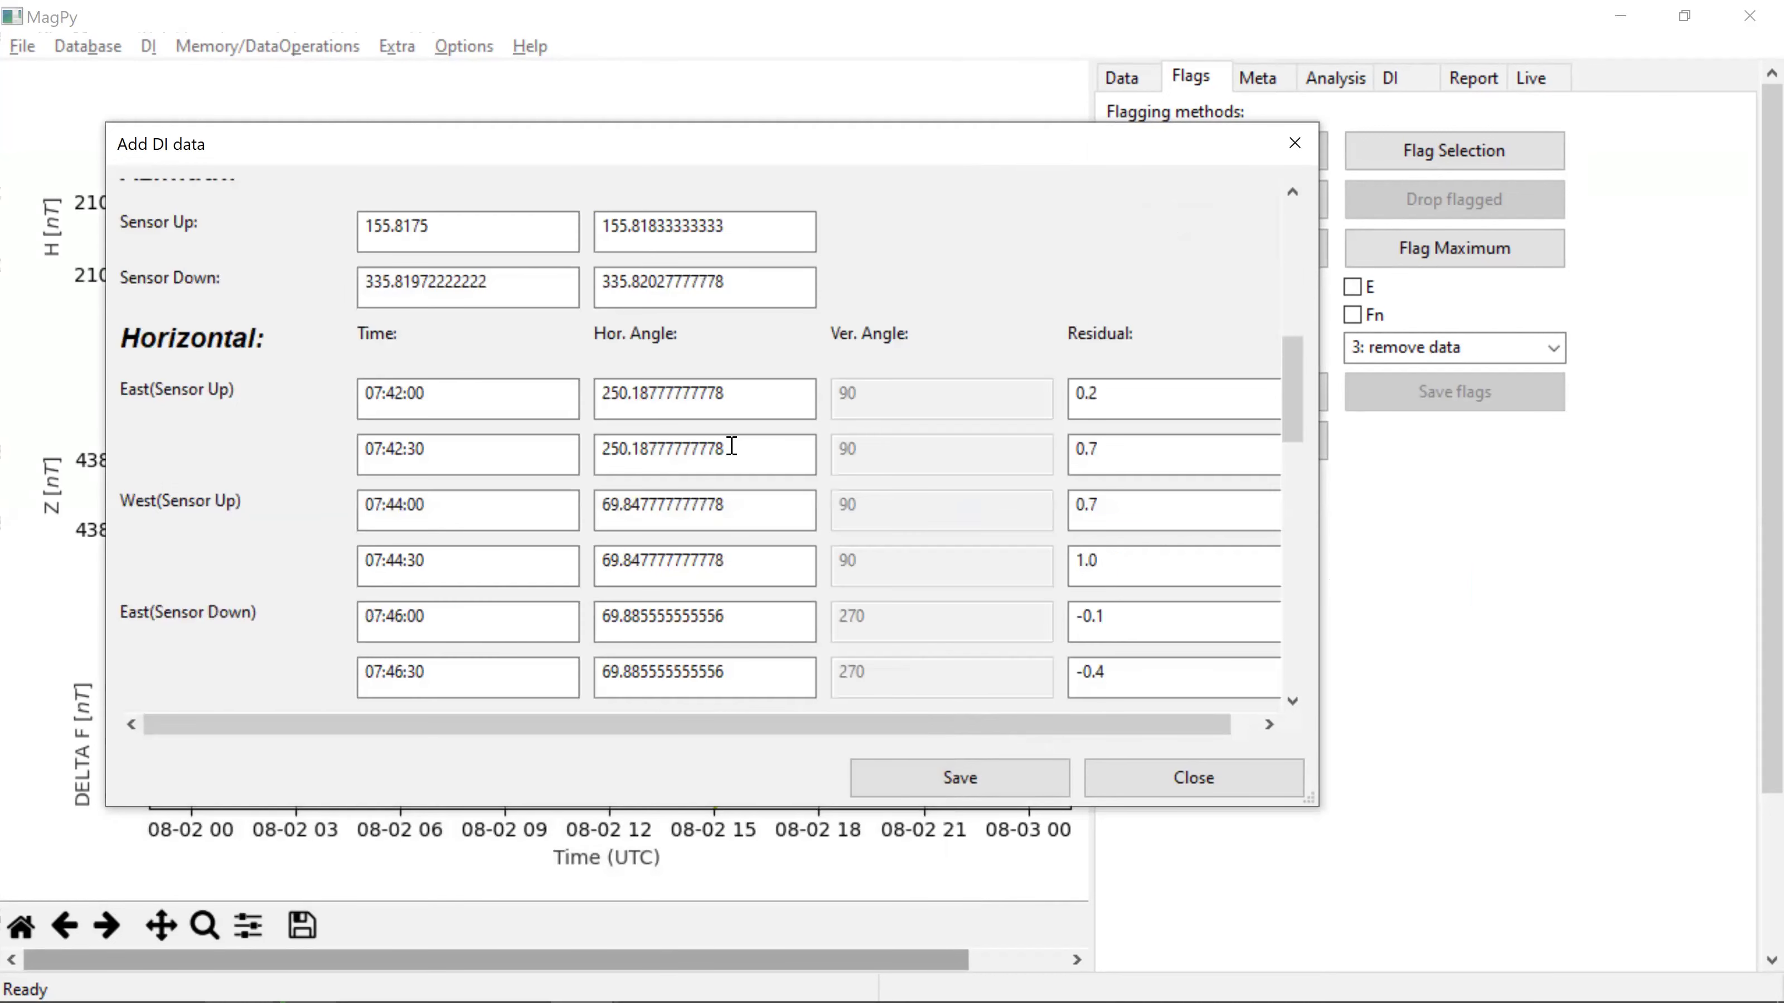
{"action": "scroll", "coordinate": [701, 454], "scroll_direction": "up", "scroll_amount": 2}
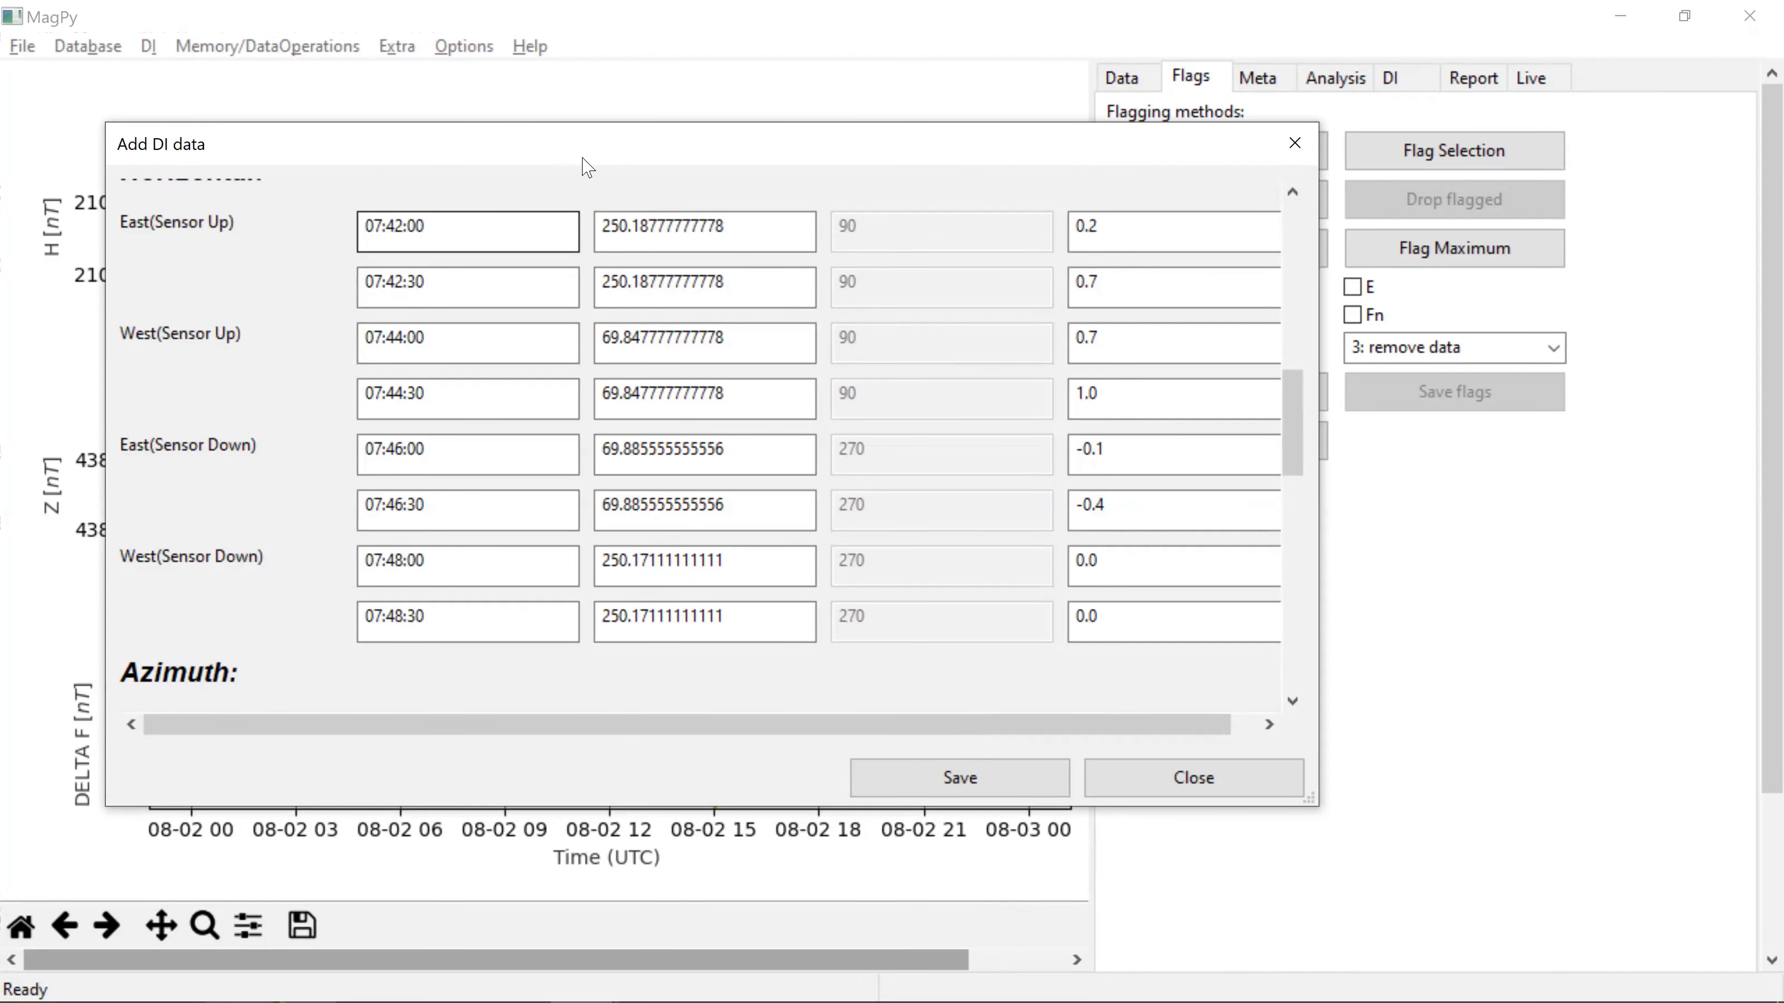
{"action": "scroll", "coordinate": [458, 363], "scroll_direction": "up", "scroll_amount": 2}
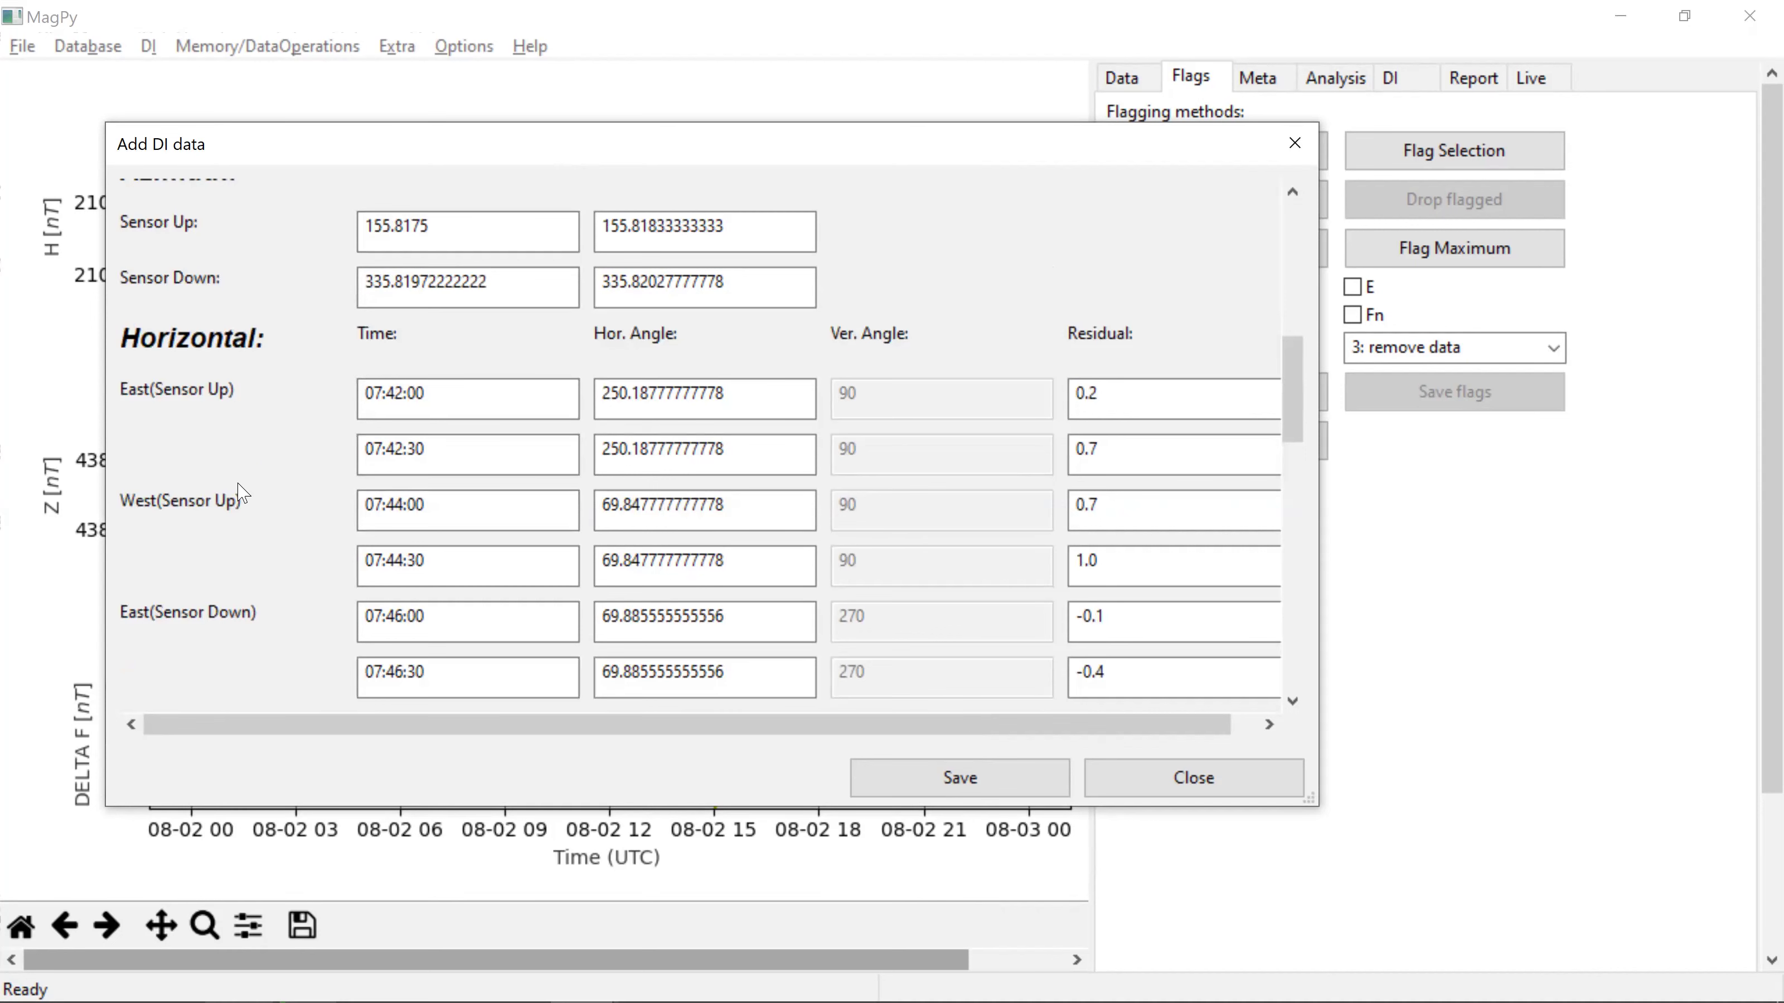
{"action": "scroll", "coordinate": [238, 493], "scroll_direction": "down", "scroll_amount": 5}
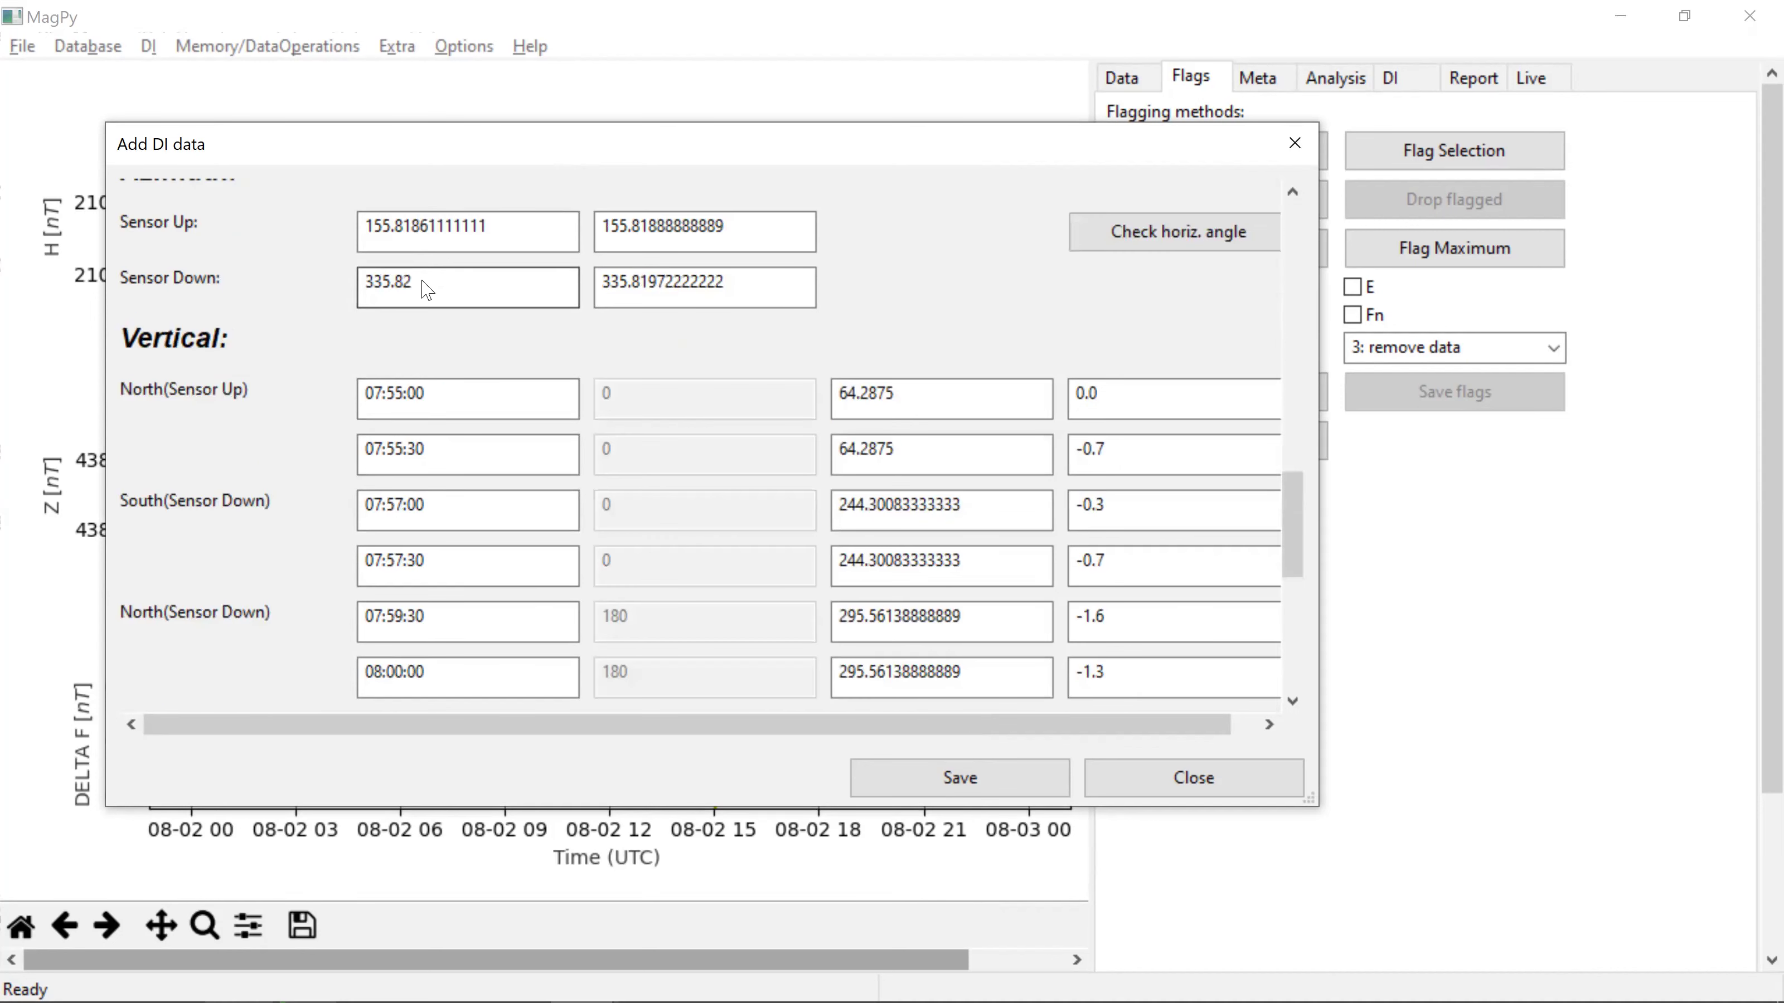
{"action": "scroll", "coordinate": [457, 316], "scroll_direction": "up", "scroll_amount": 1}
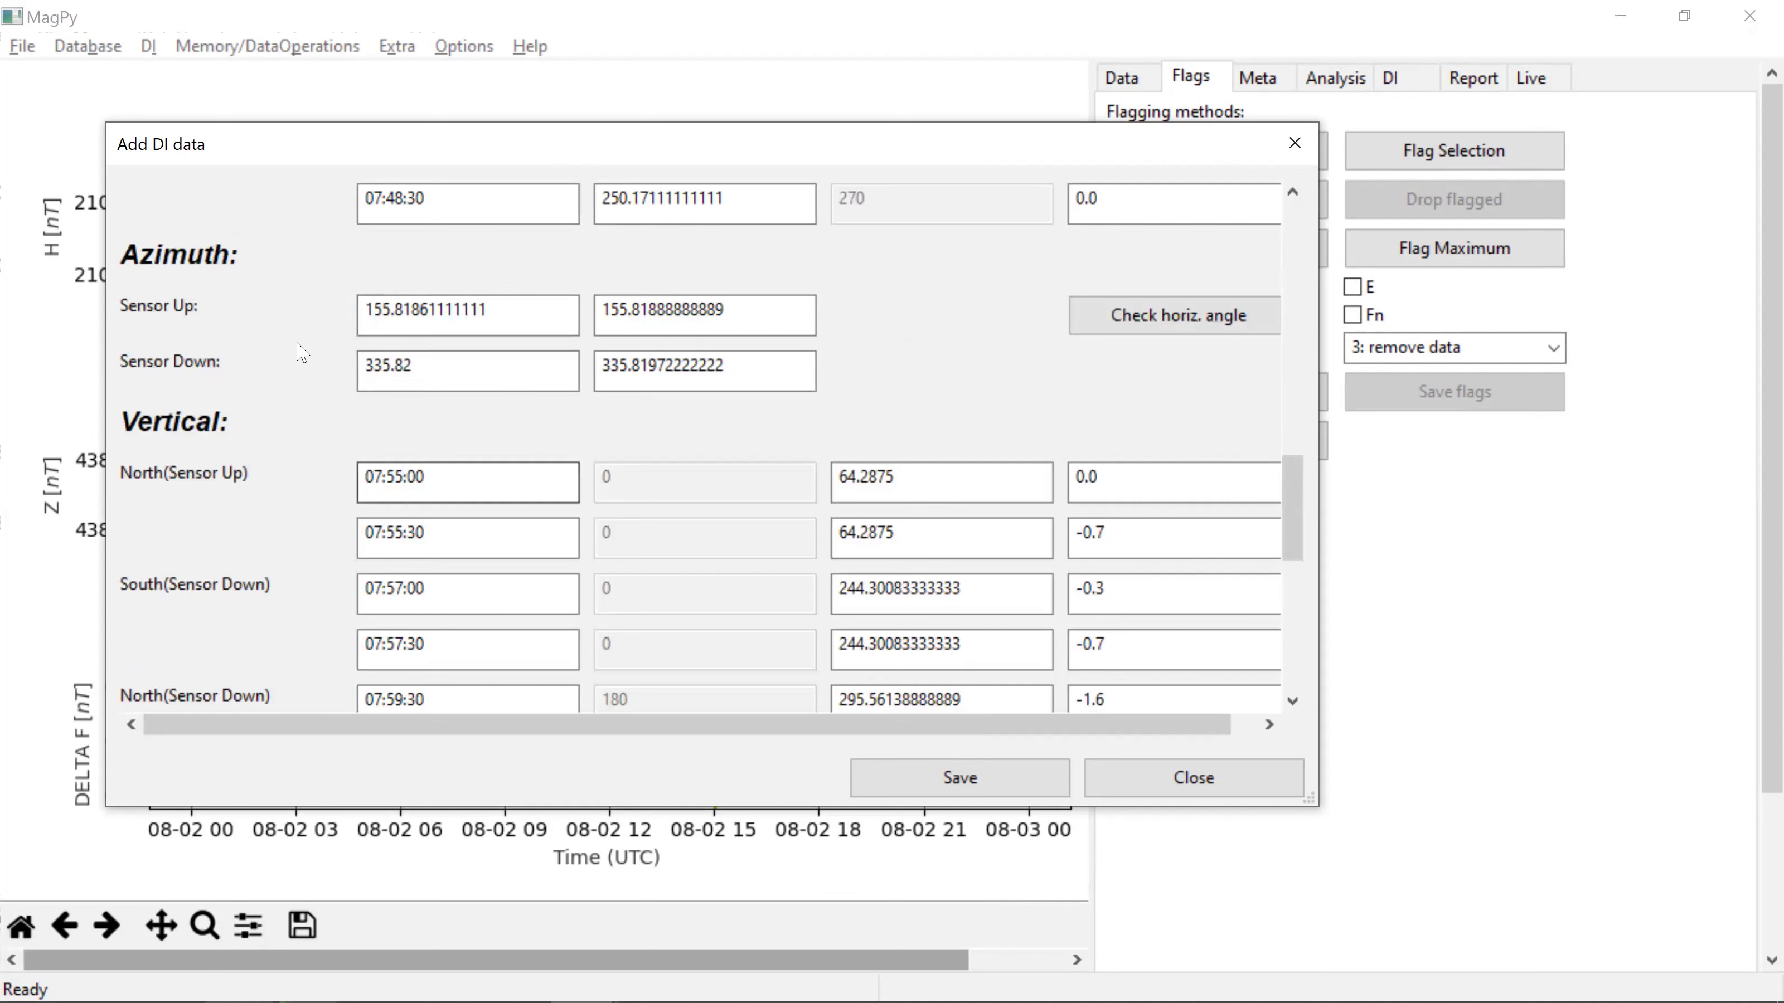
{"action": "scroll", "coordinate": [203, 428], "scroll_direction": "down", "scroll_amount": 2}
{"action": "scroll", "coordinate": [492, 352], "scroll_direction": "down", "scroll_amount": 4}
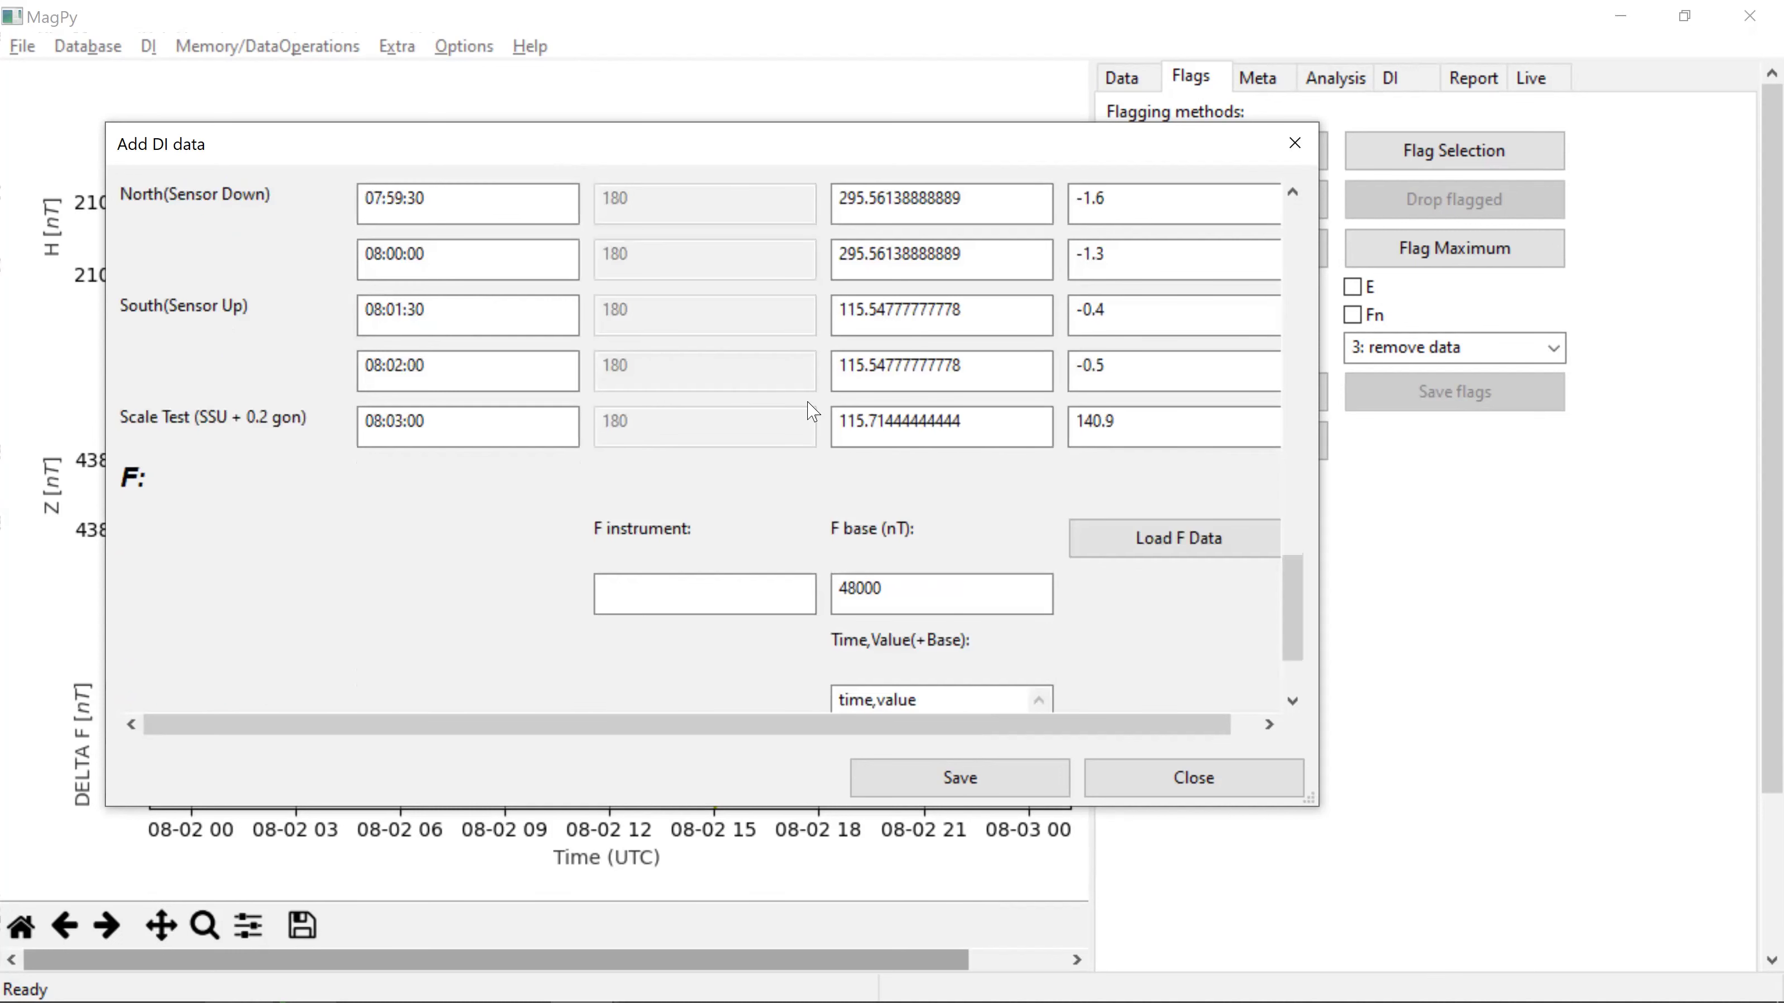
{"action": "scroll", "coordinate": [807, 415], "scroll_direction": "up", "scroll_amount": 3}
{"action": "scroll", "coordinate": [835, 577], "scroll_direction": "down", "scroll_amount": 1}
{"action": "scroll", "coordinate": [618, 542], "scroll_direction": "right", "scroll_amount": 1}
{"action": "scroll", "coordinate": [622, 543], "scroll_direction": "down", "scroll_amount": 3}
{"action": "scroll", "coordinate": [624, 544], "scroll_direction": "down", "scroll_amount": 1}
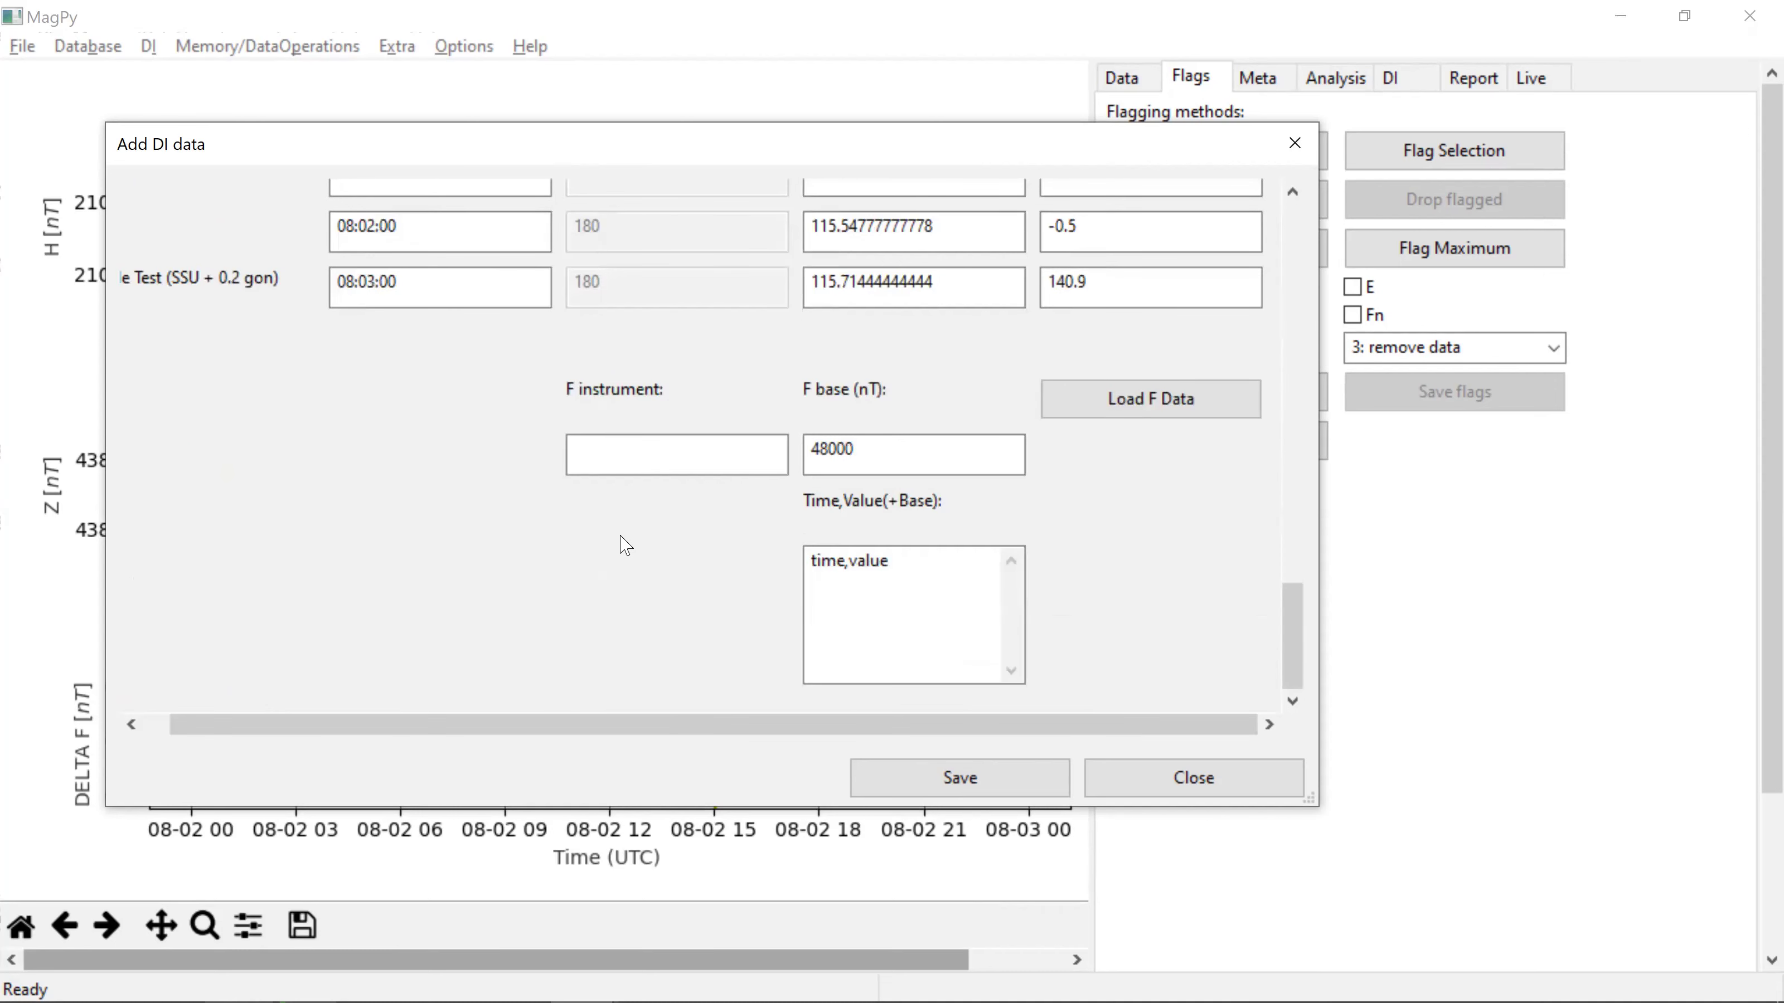
Step: Close the DI input sheet and accept losing its unsaved data
{"action": "scroll", "coordinate": [625, 544], "scroll_direction": "up", "scroll_amount": 12}
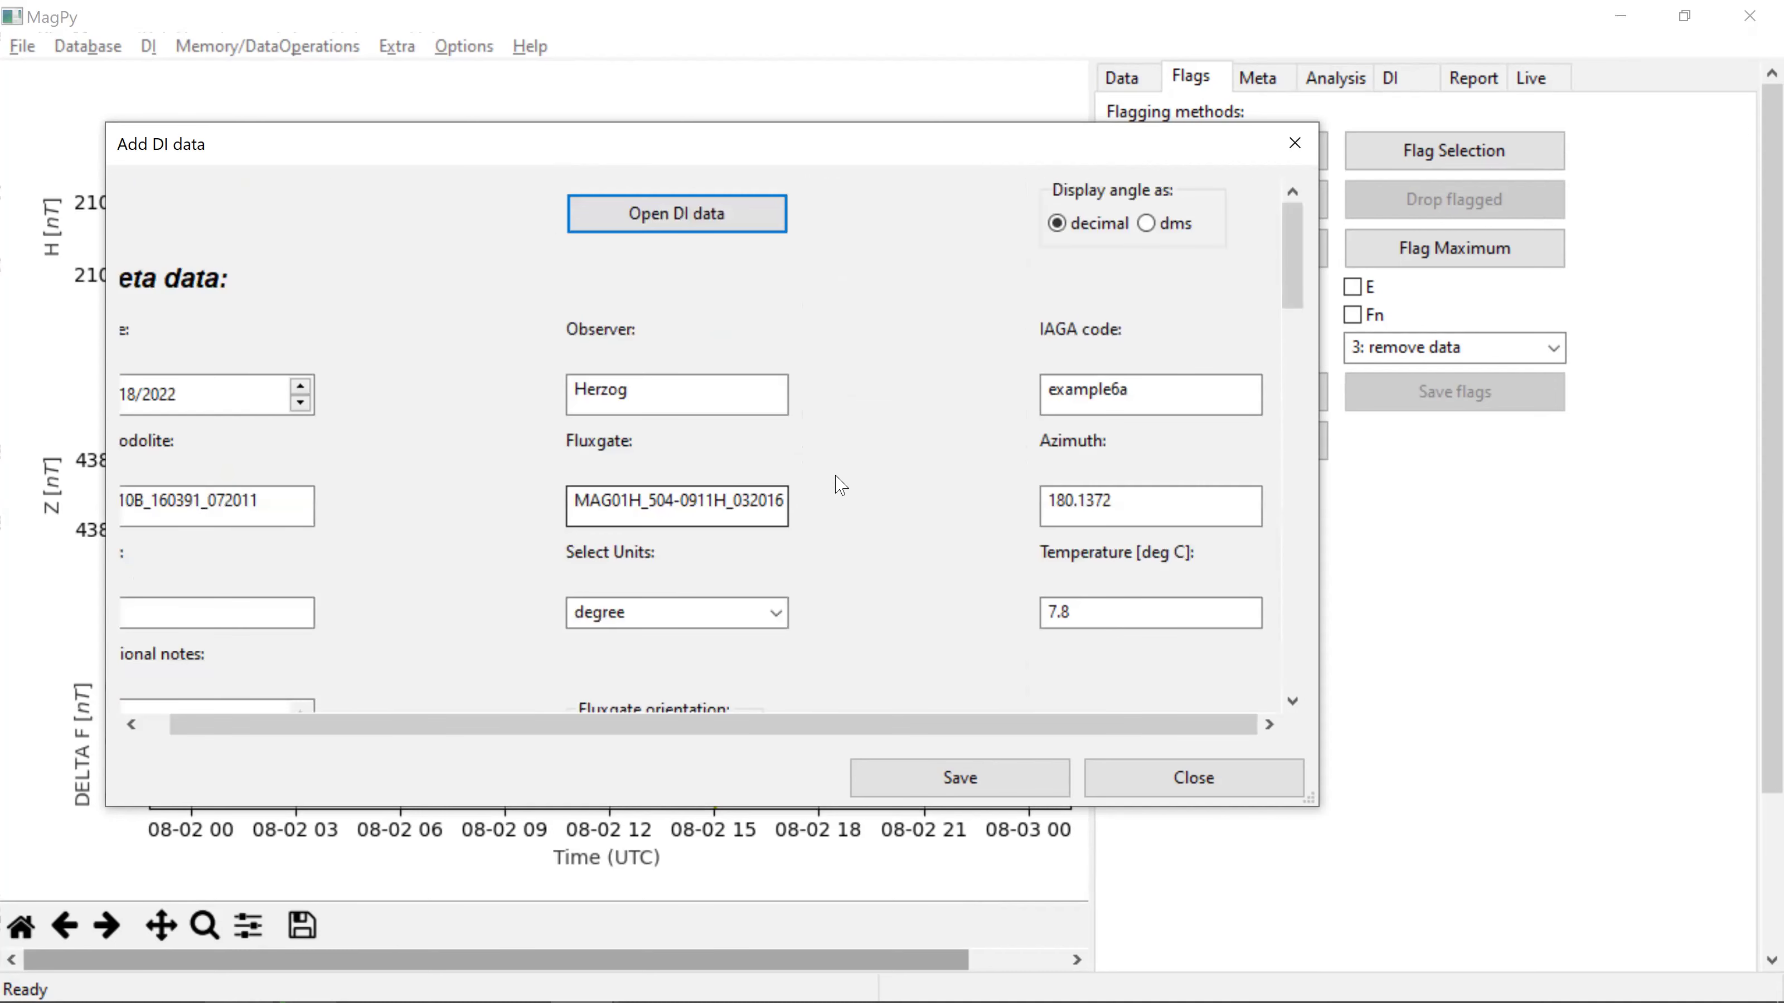
{"action": "left_click", "coordinate": [1218, 782]}
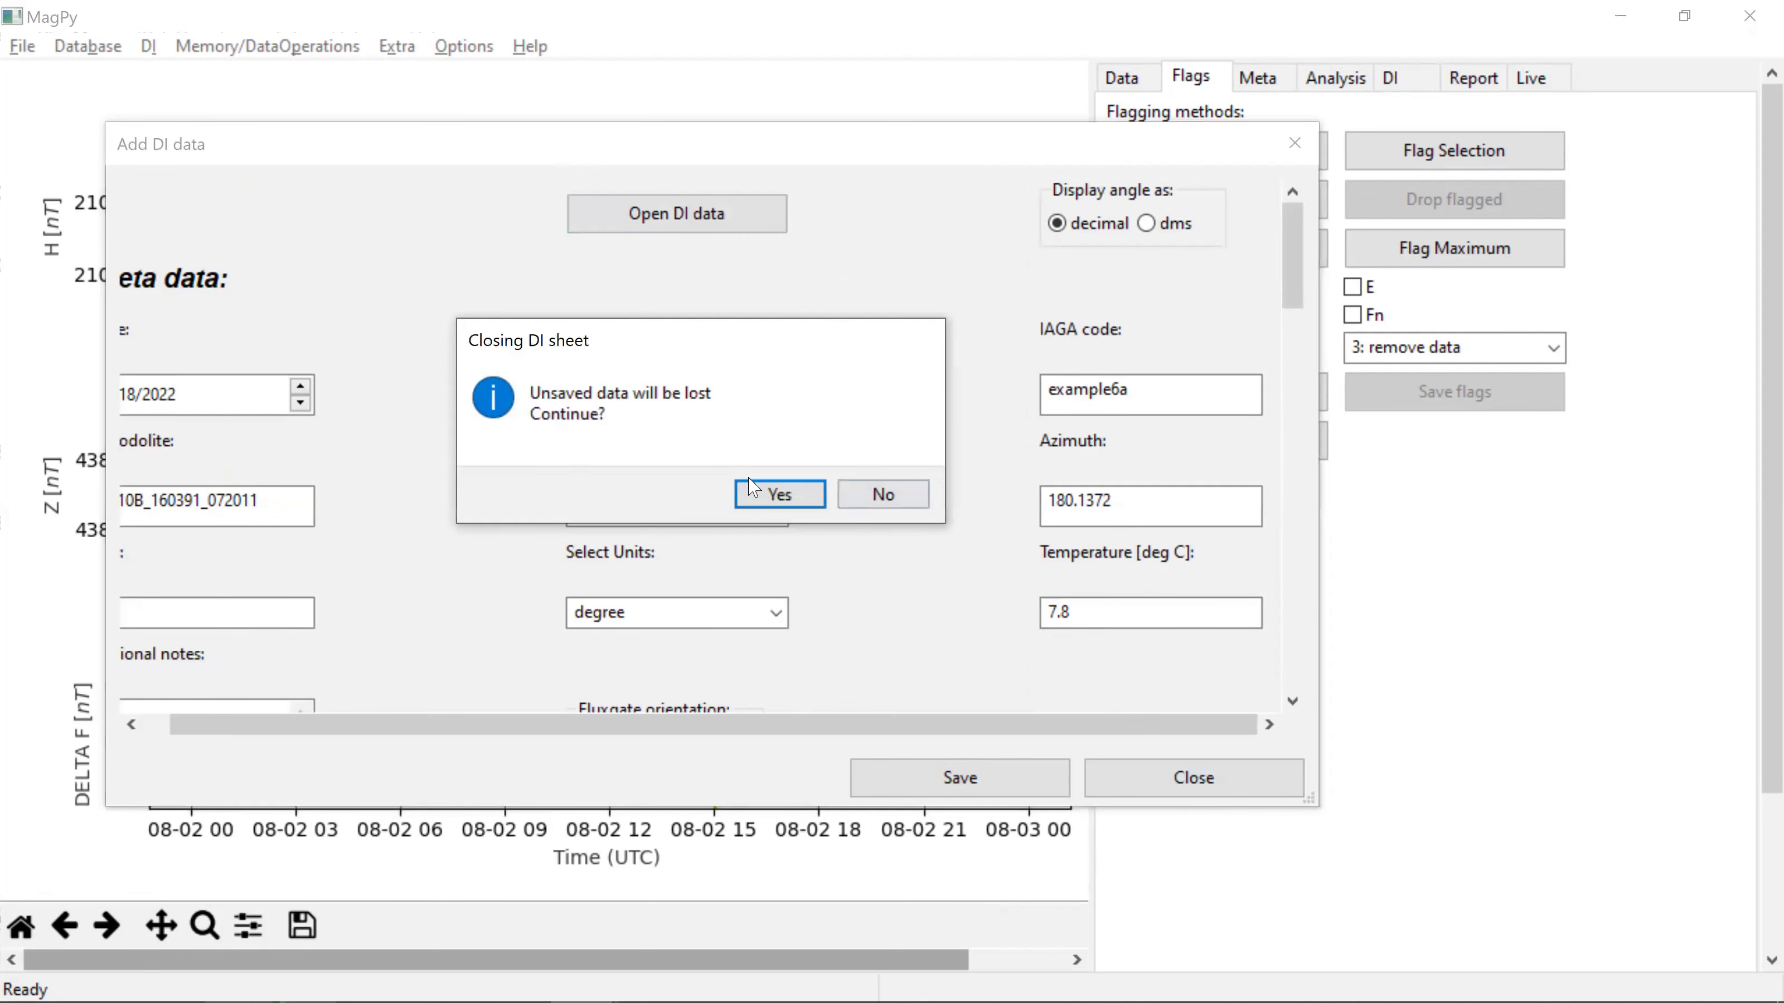
{"action": "left_click", "coordinate": [746, 495]}
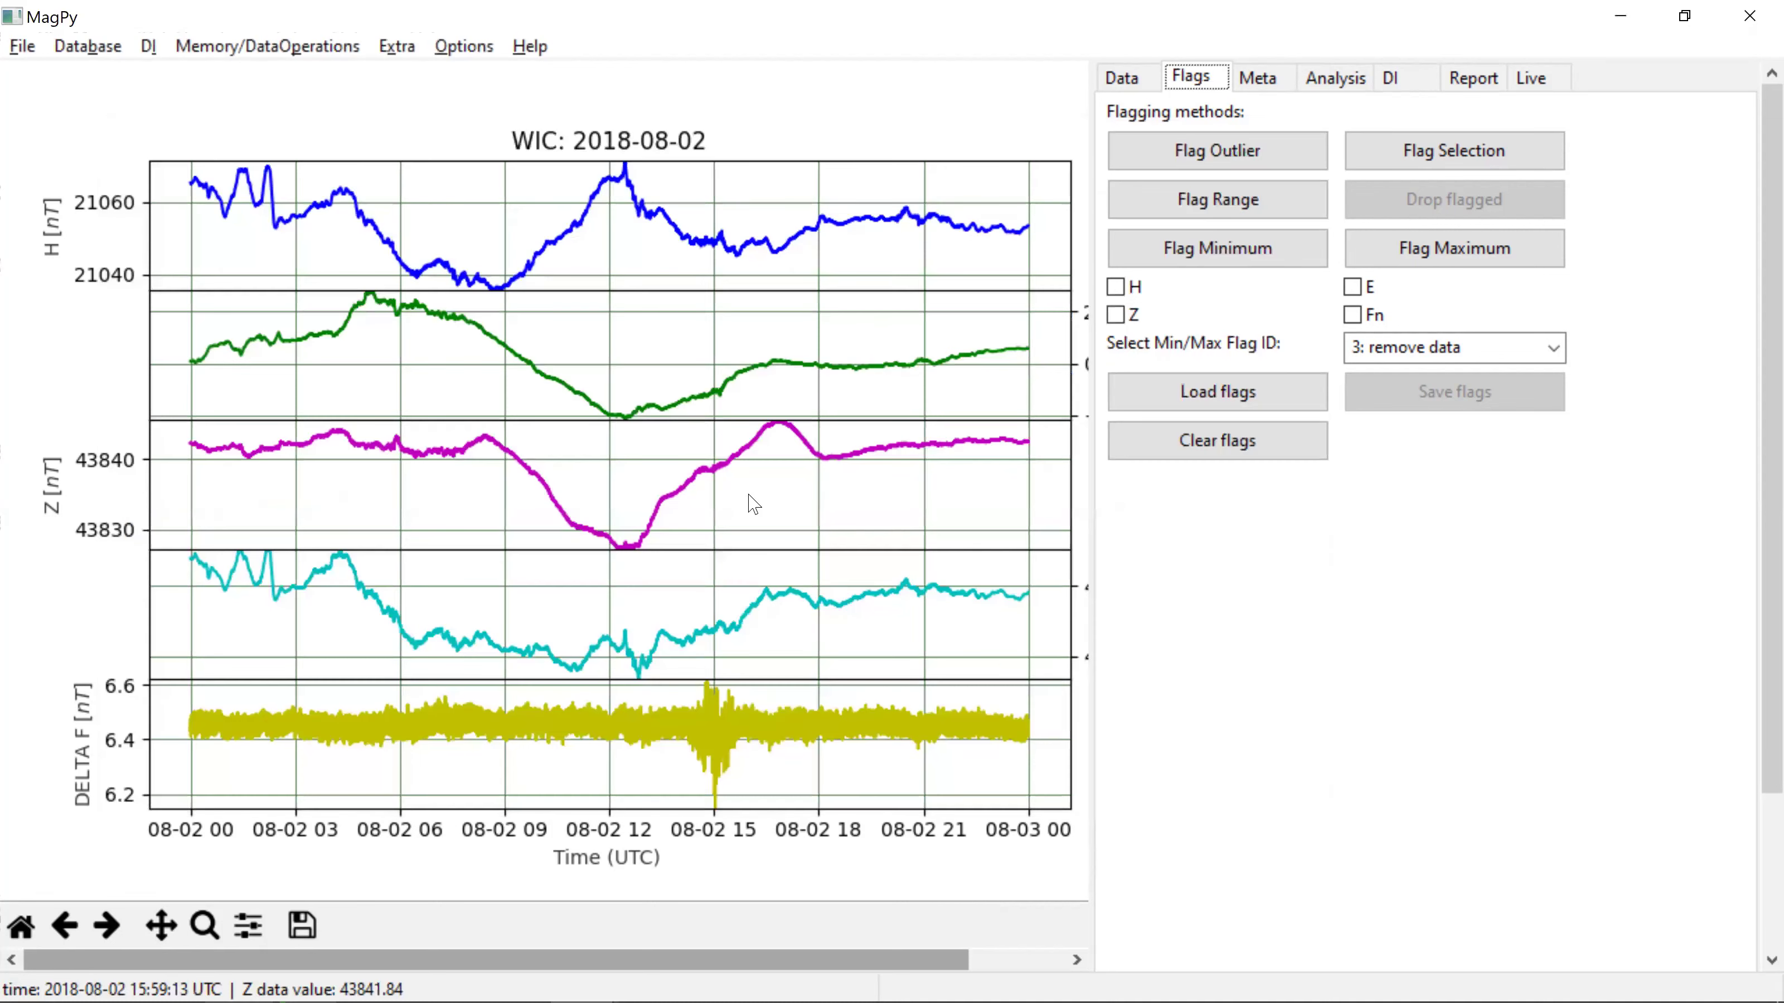
{"action": "key", "text": "alt+Tab"}
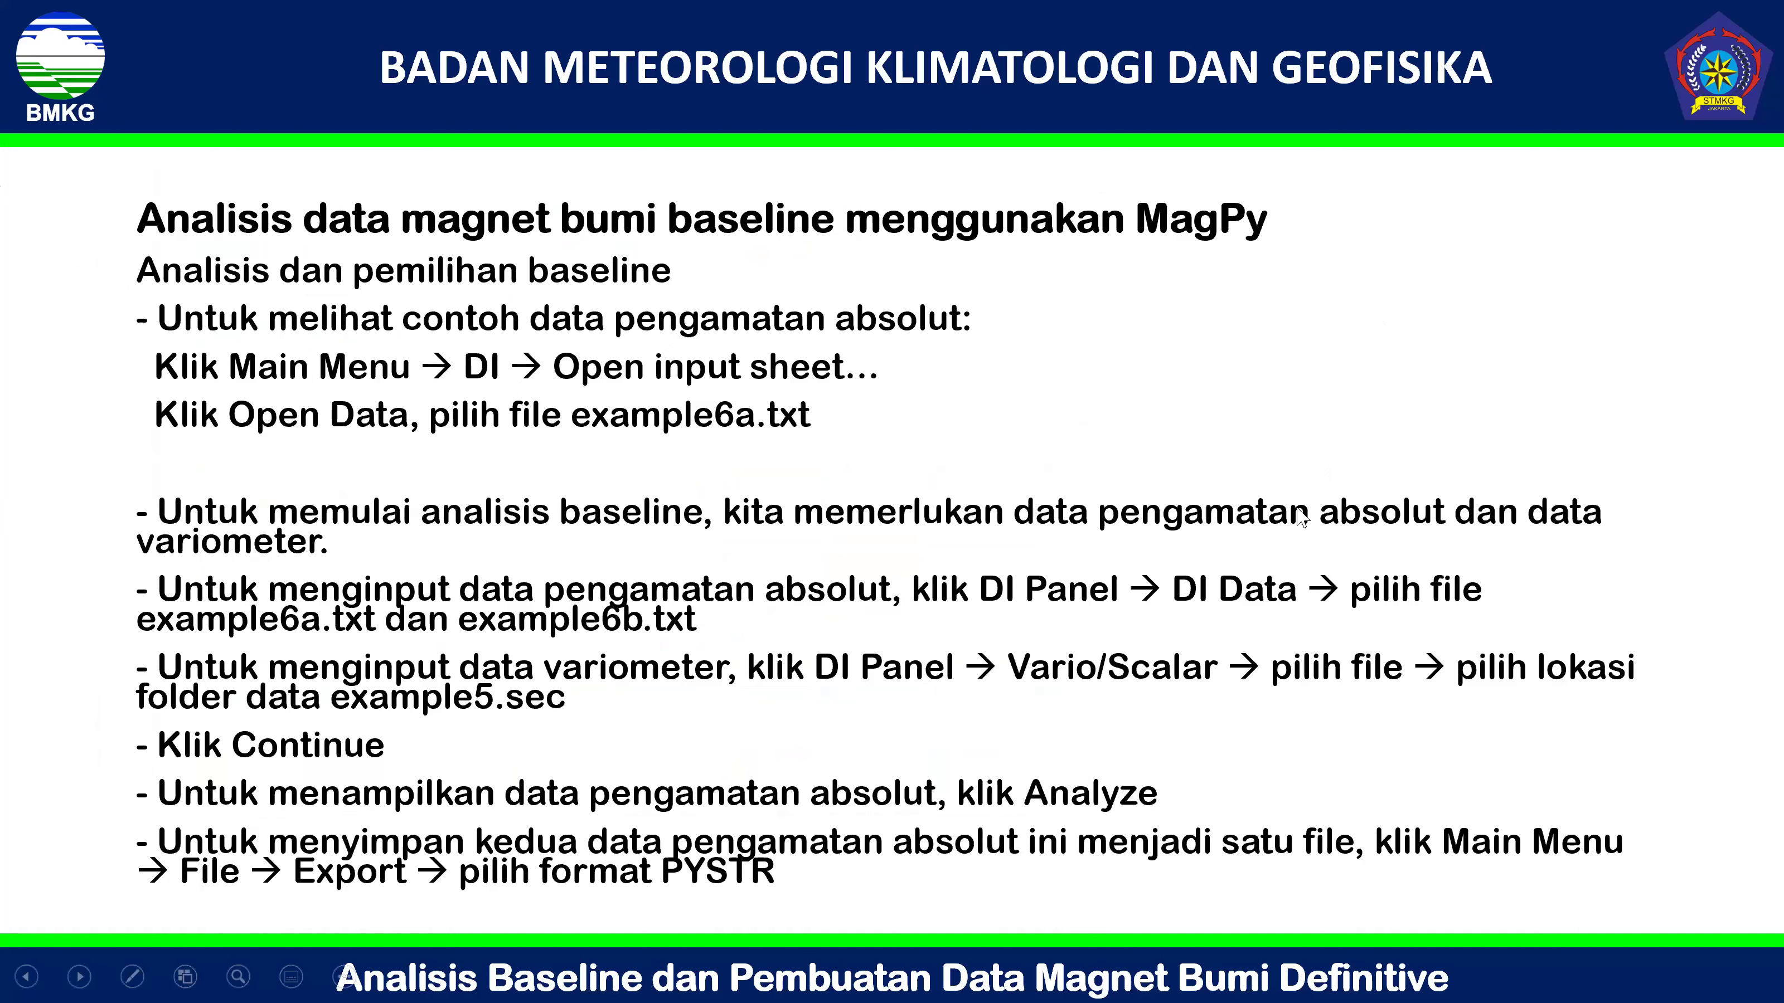
{"action": "key", "text": "alt+Tab"}
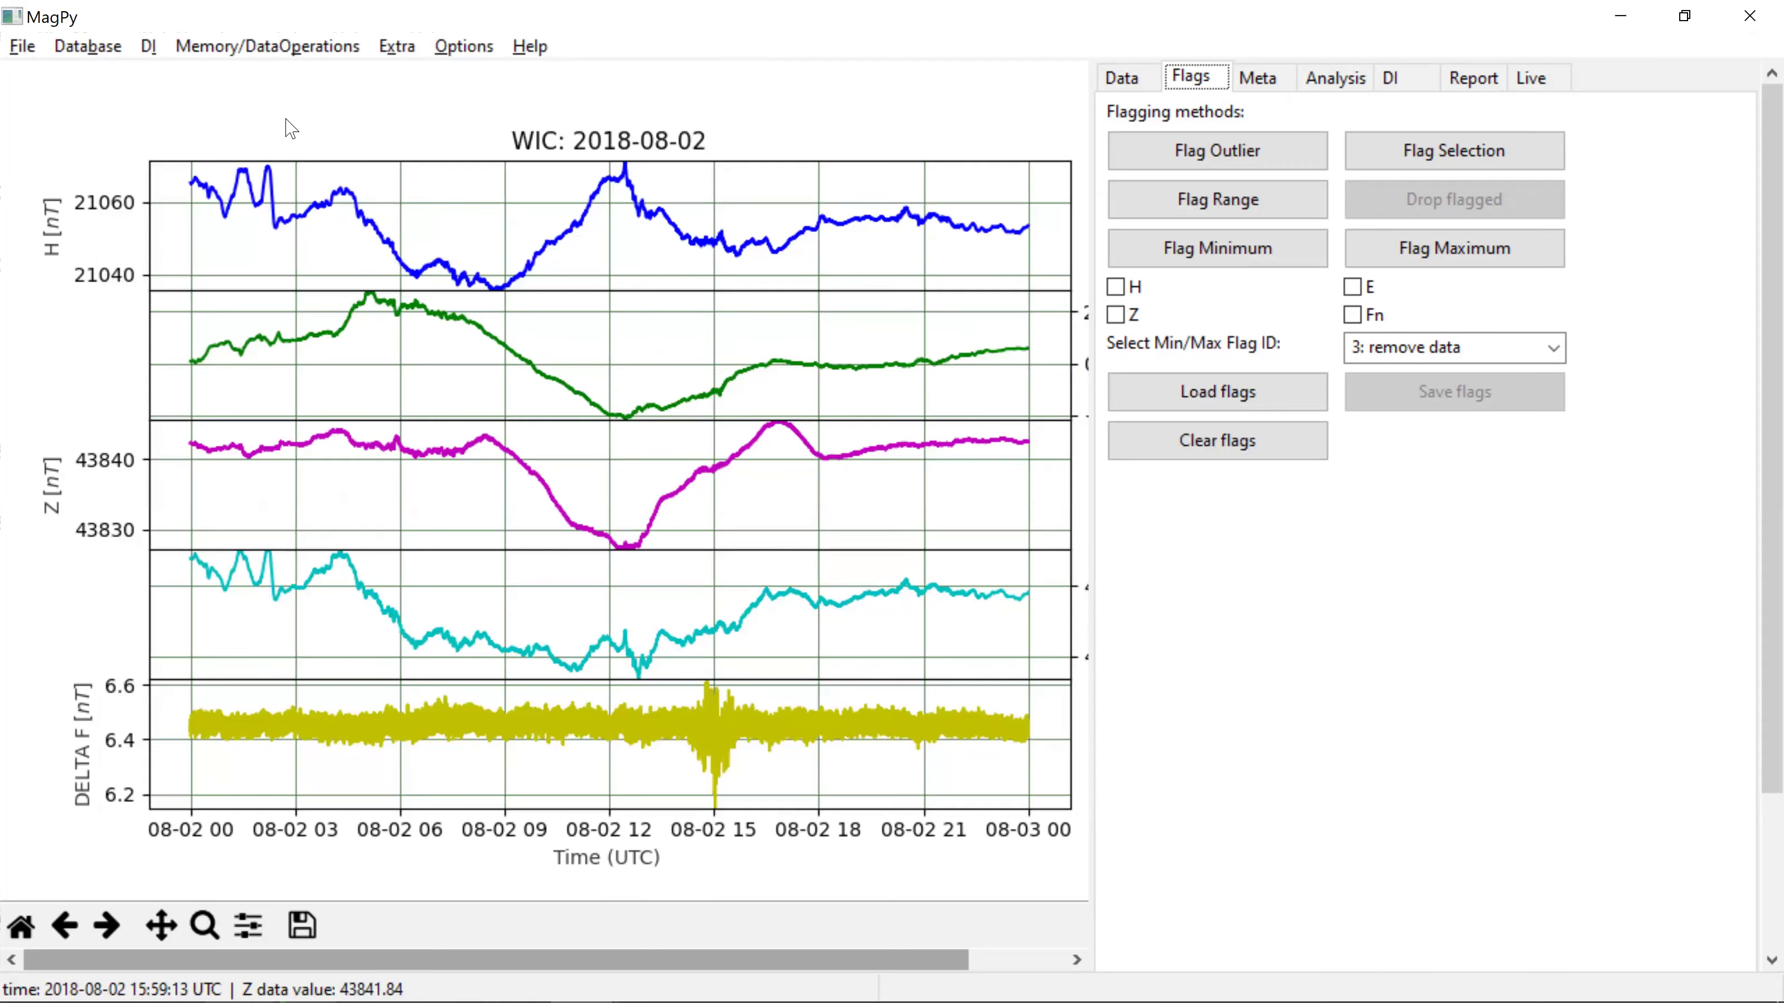
{"action": "left_click", "coordinate": [148, 47]}
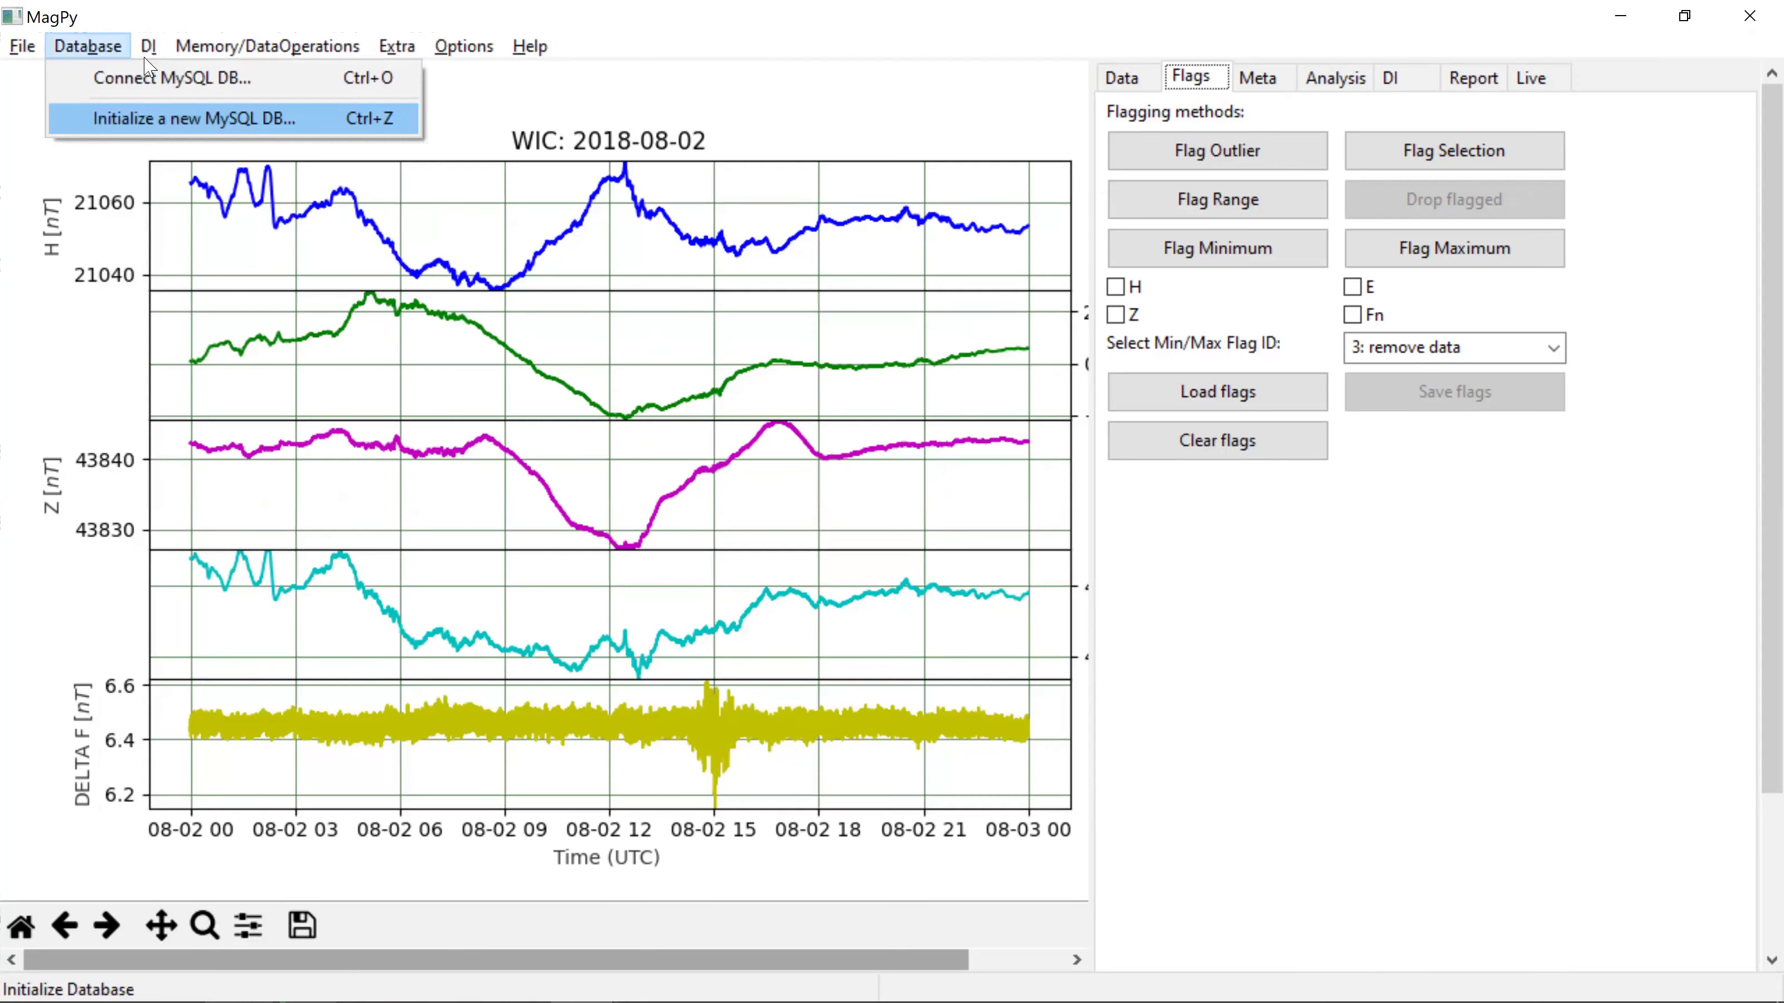
{"action": "left_click", "coordinate": [302, 43]}
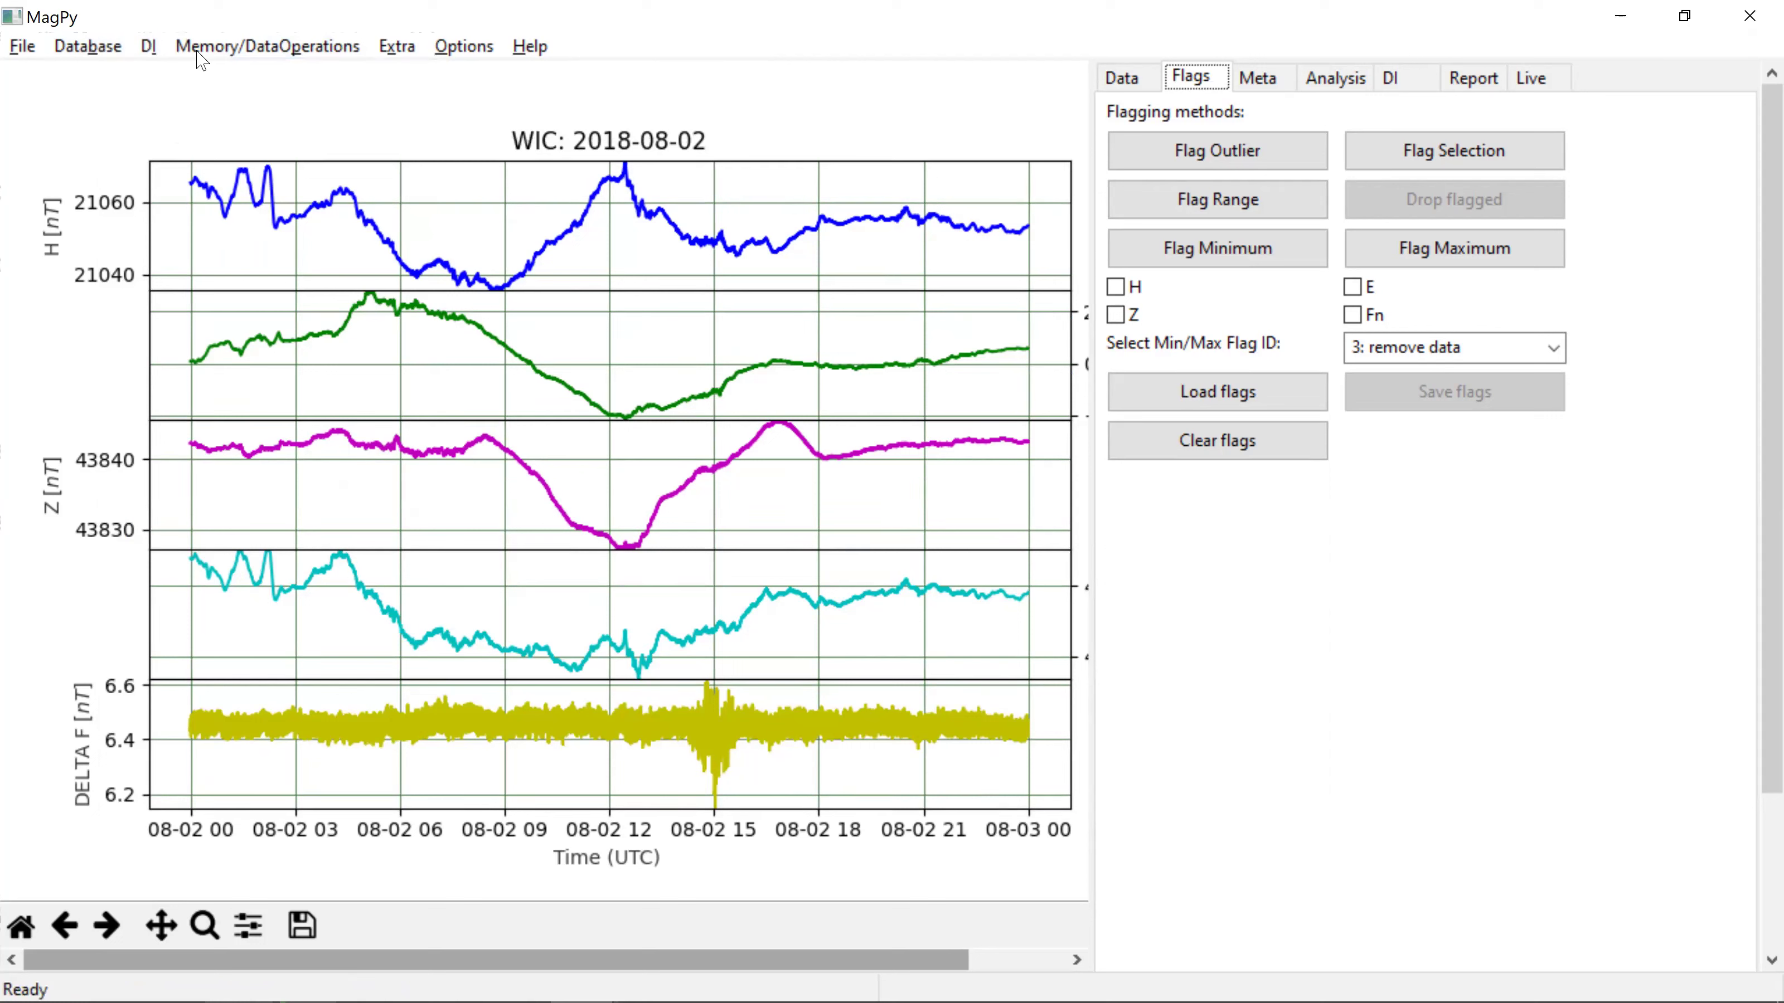
{"action": "left_click", "coordinate": [149, 55]}
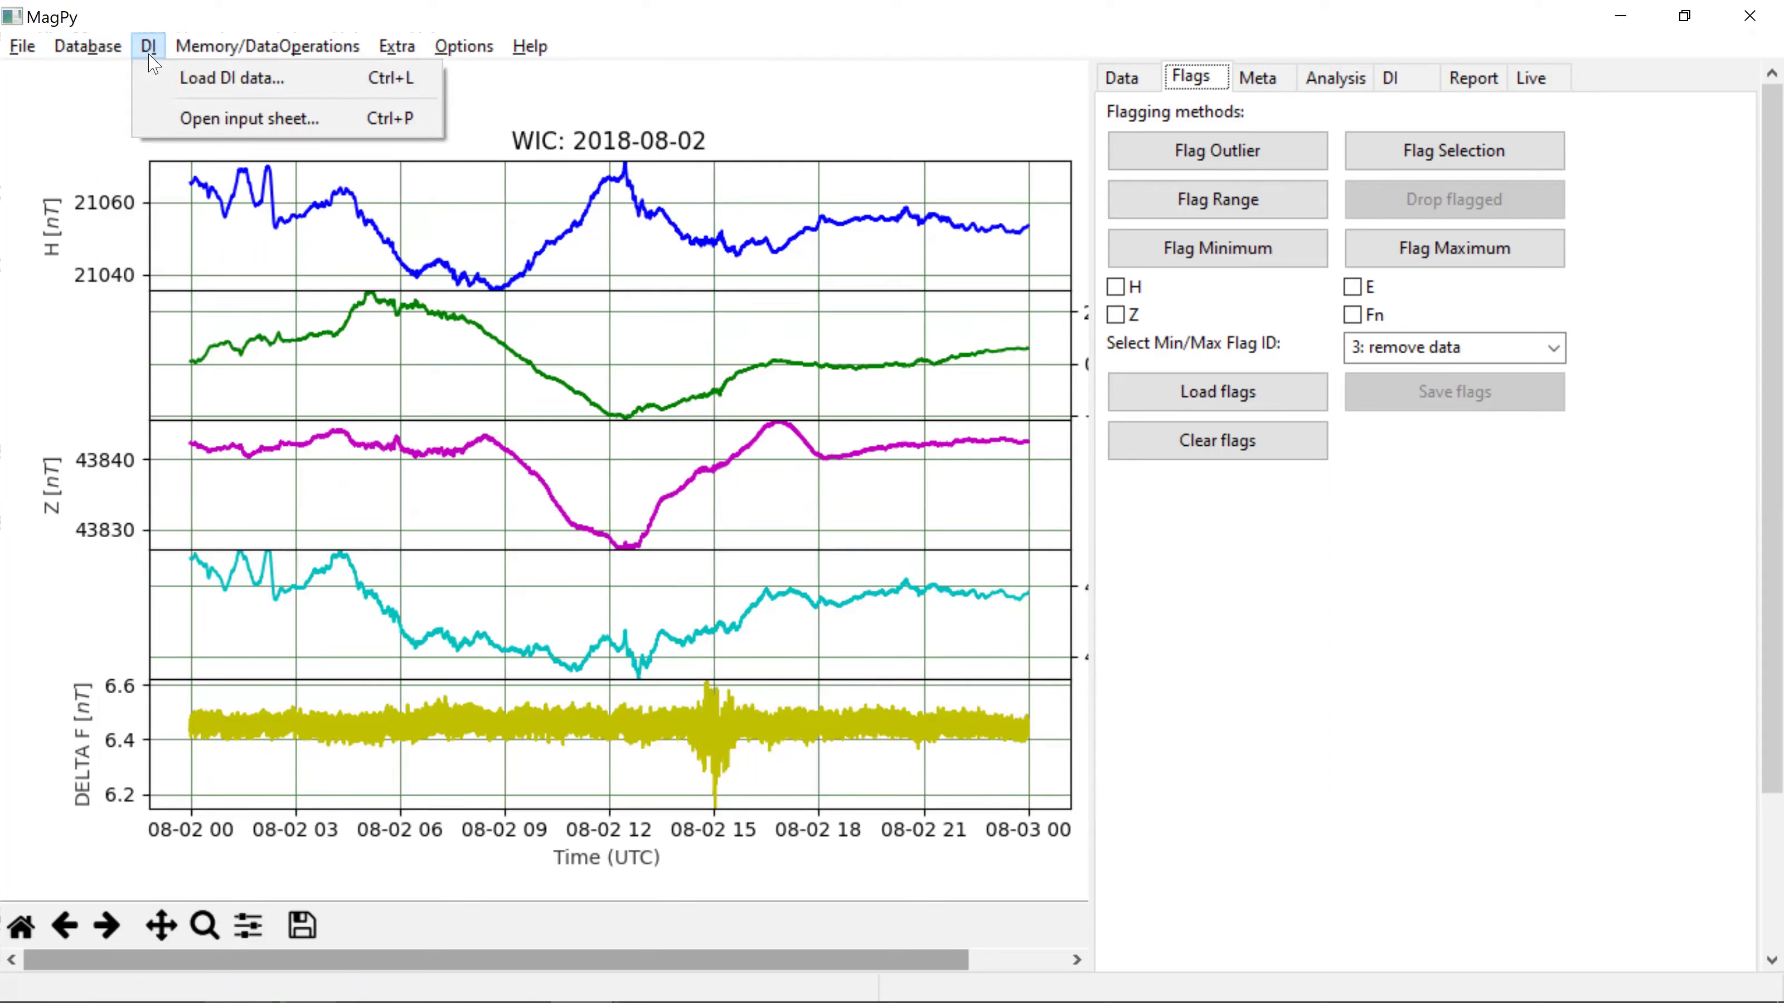
{"action": "left_click", "coordinate": [194, 10]}
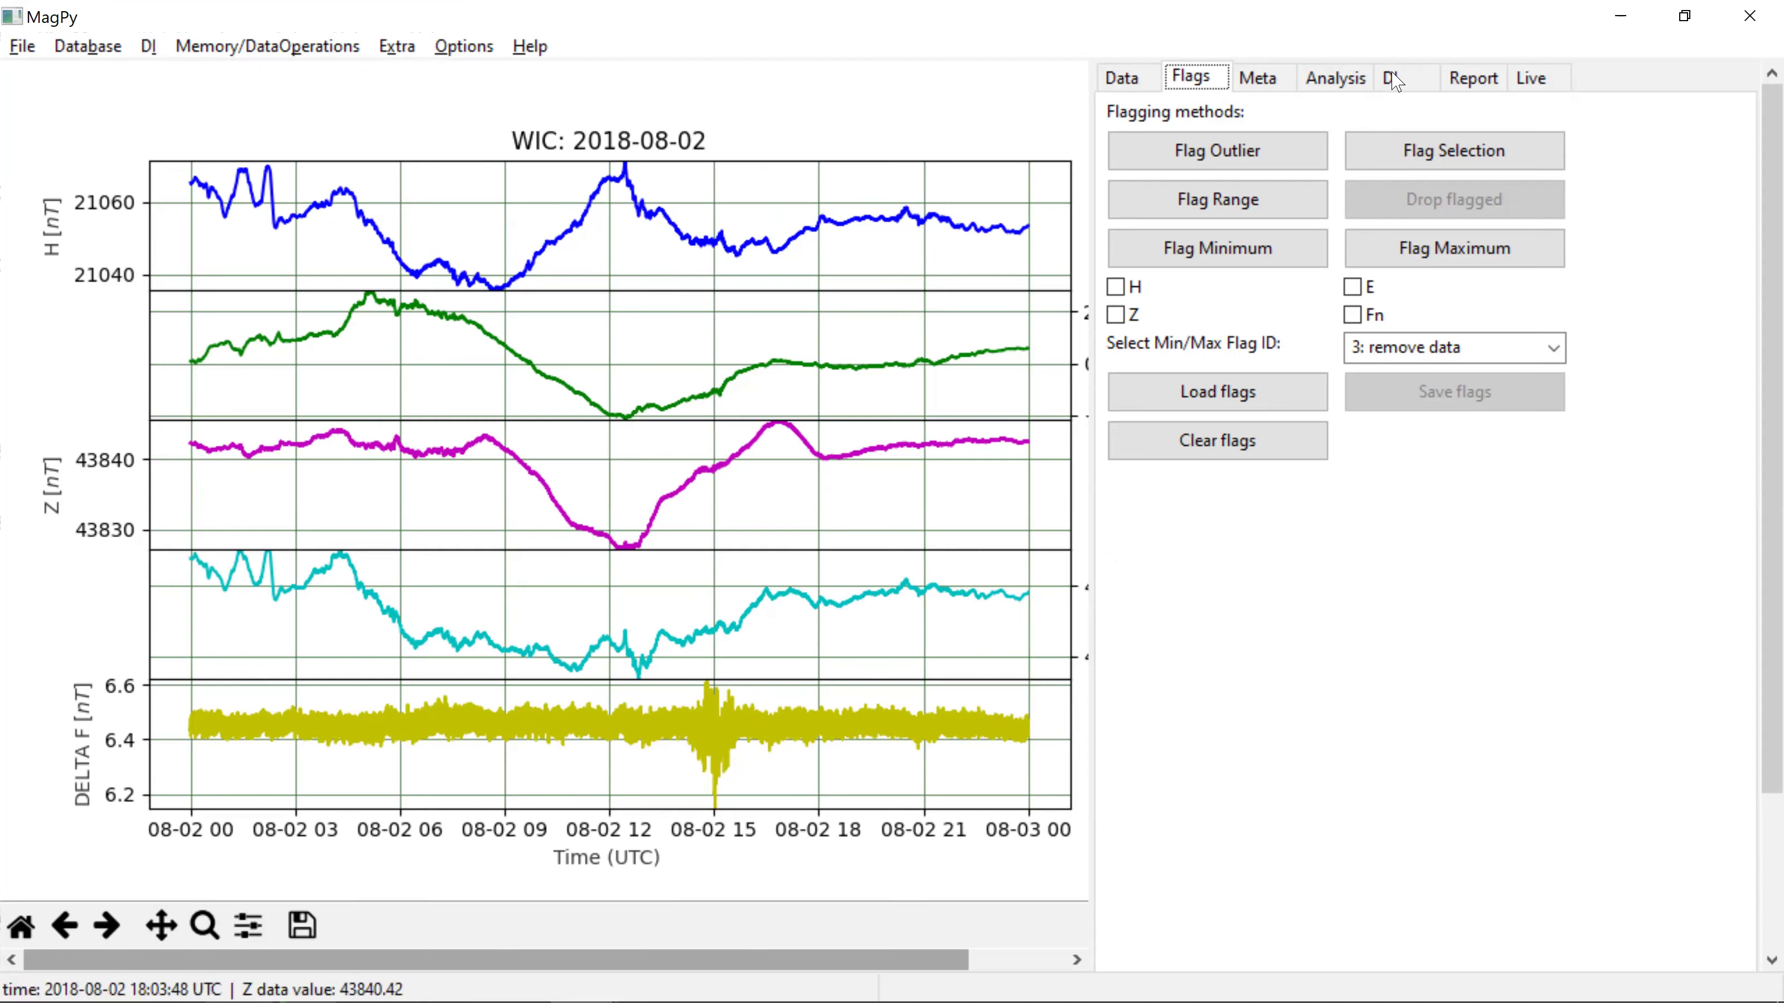
Step: Load example6a.txt and example6b.txt together as the DI data for the baseline analysis
{"action": "left_click", "coordinate": [1428, 85]}
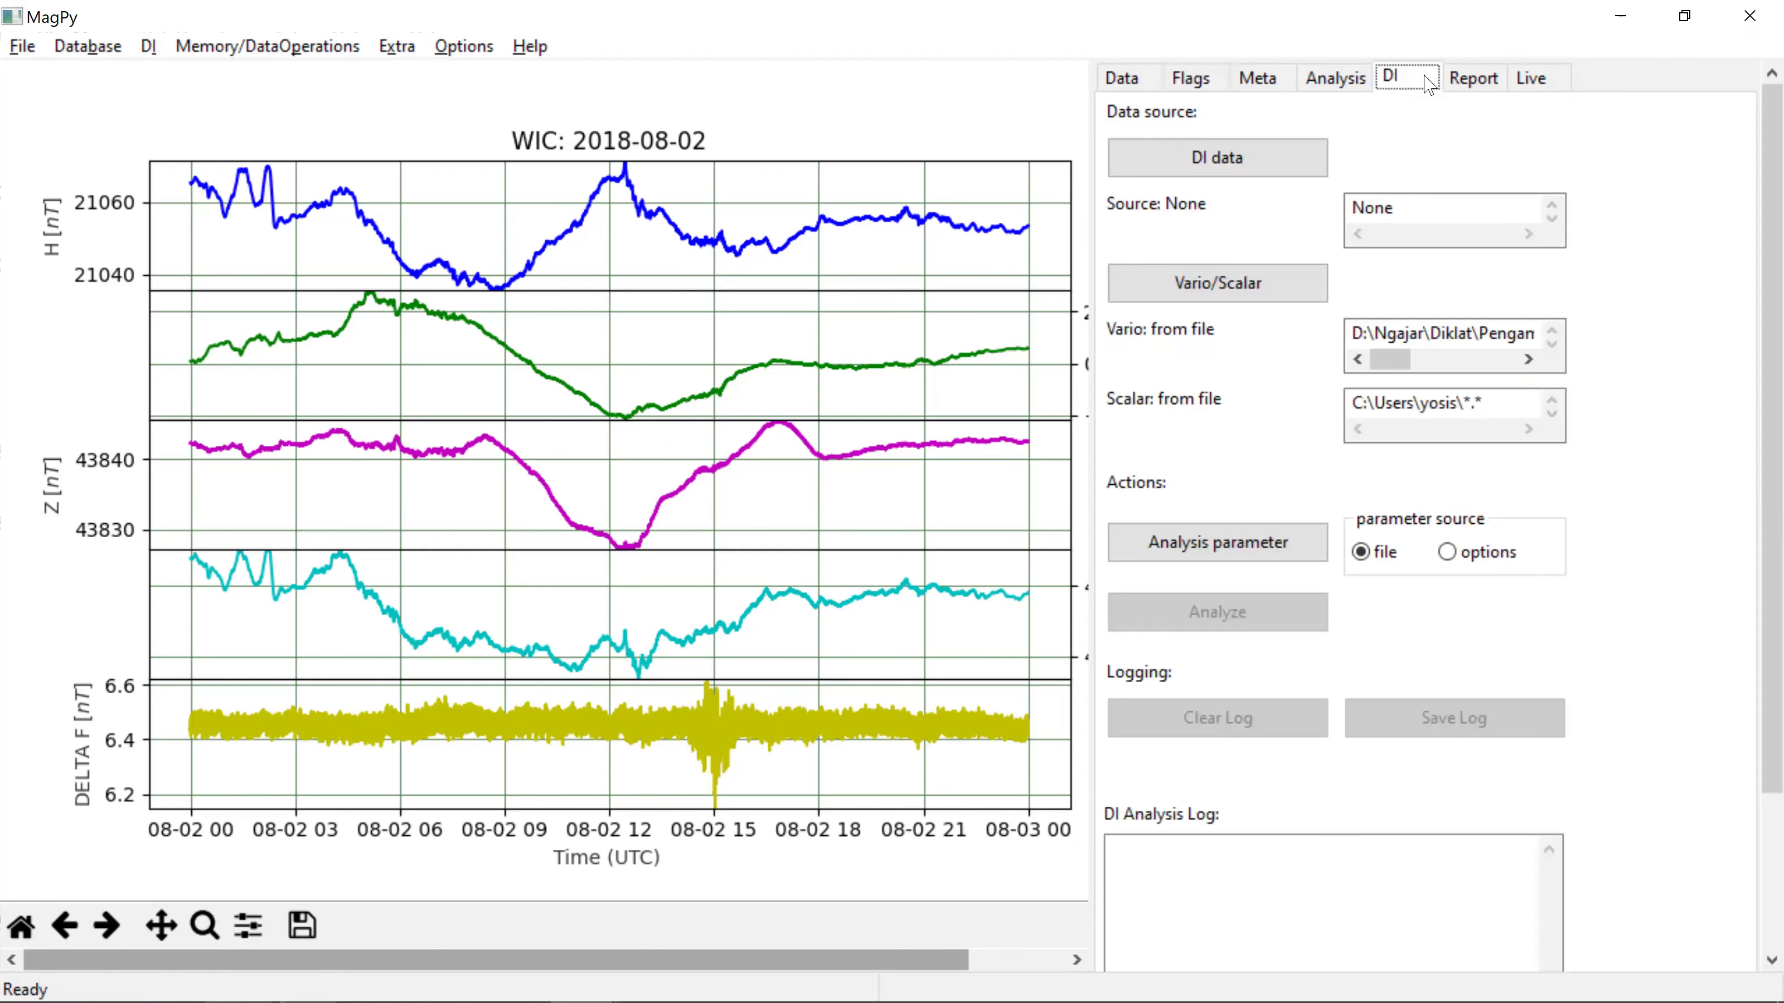
{"action": "left_click", "coordinate": [1298, 157]}
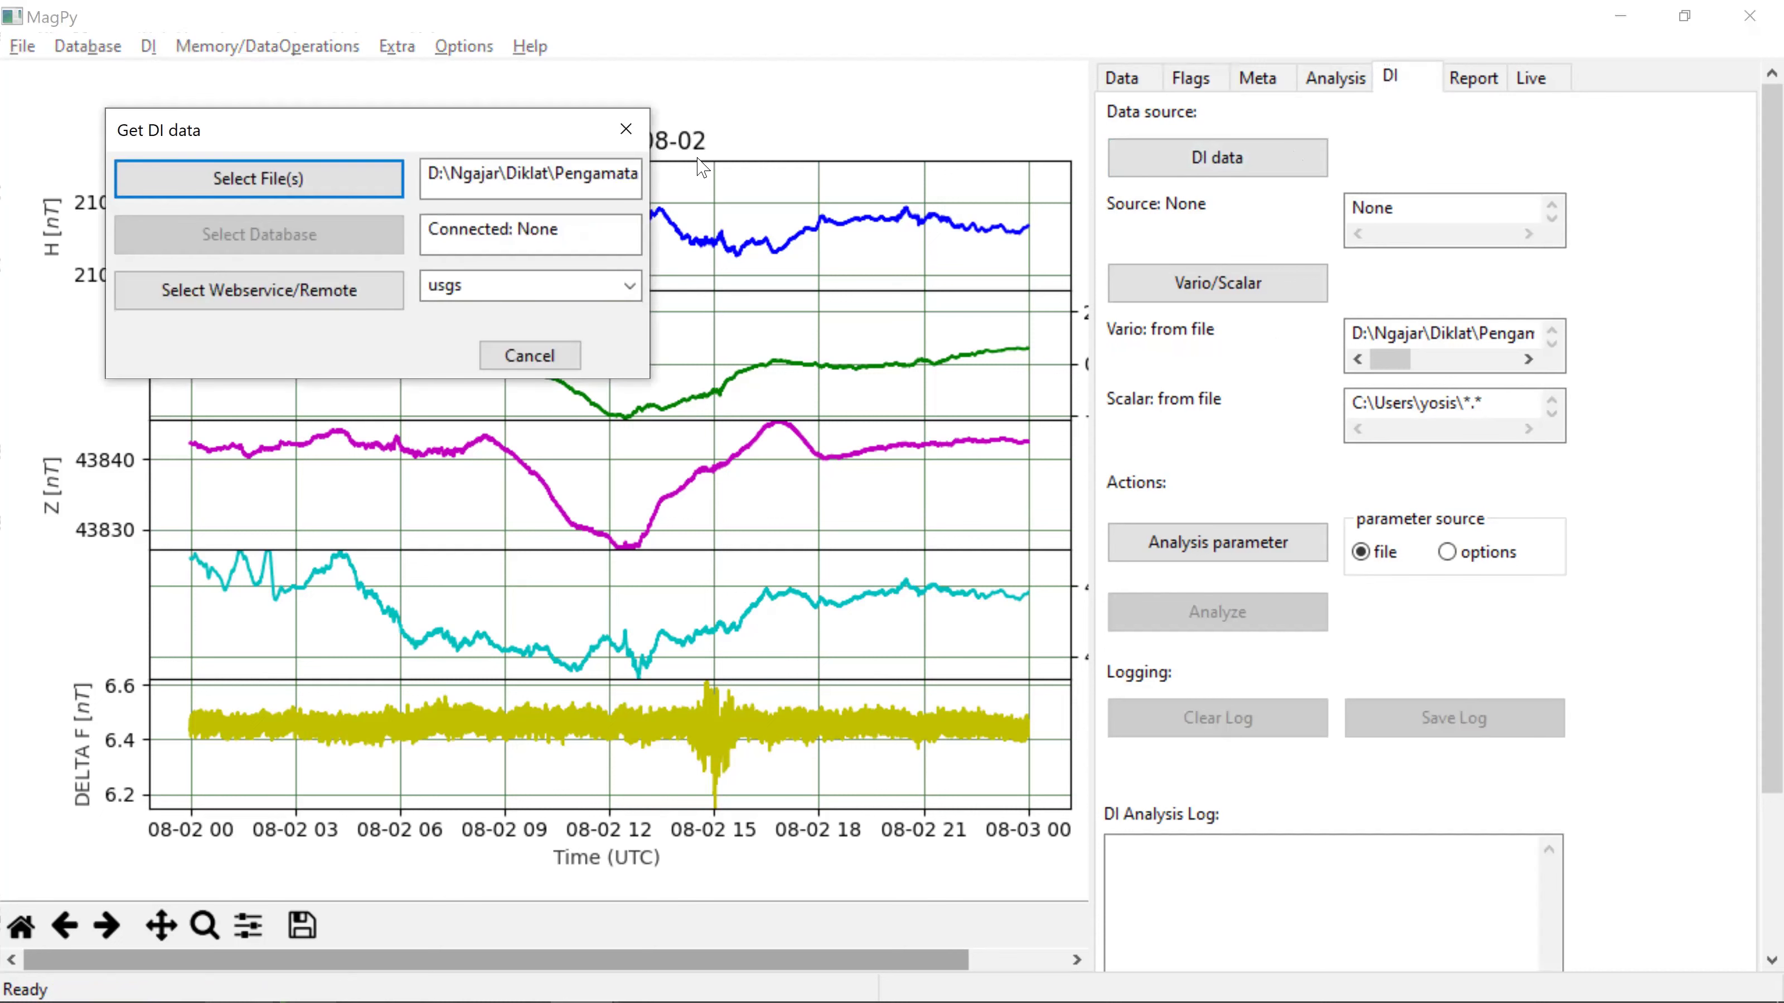
{"action": "left_click", "coordinate": [190, 181]}
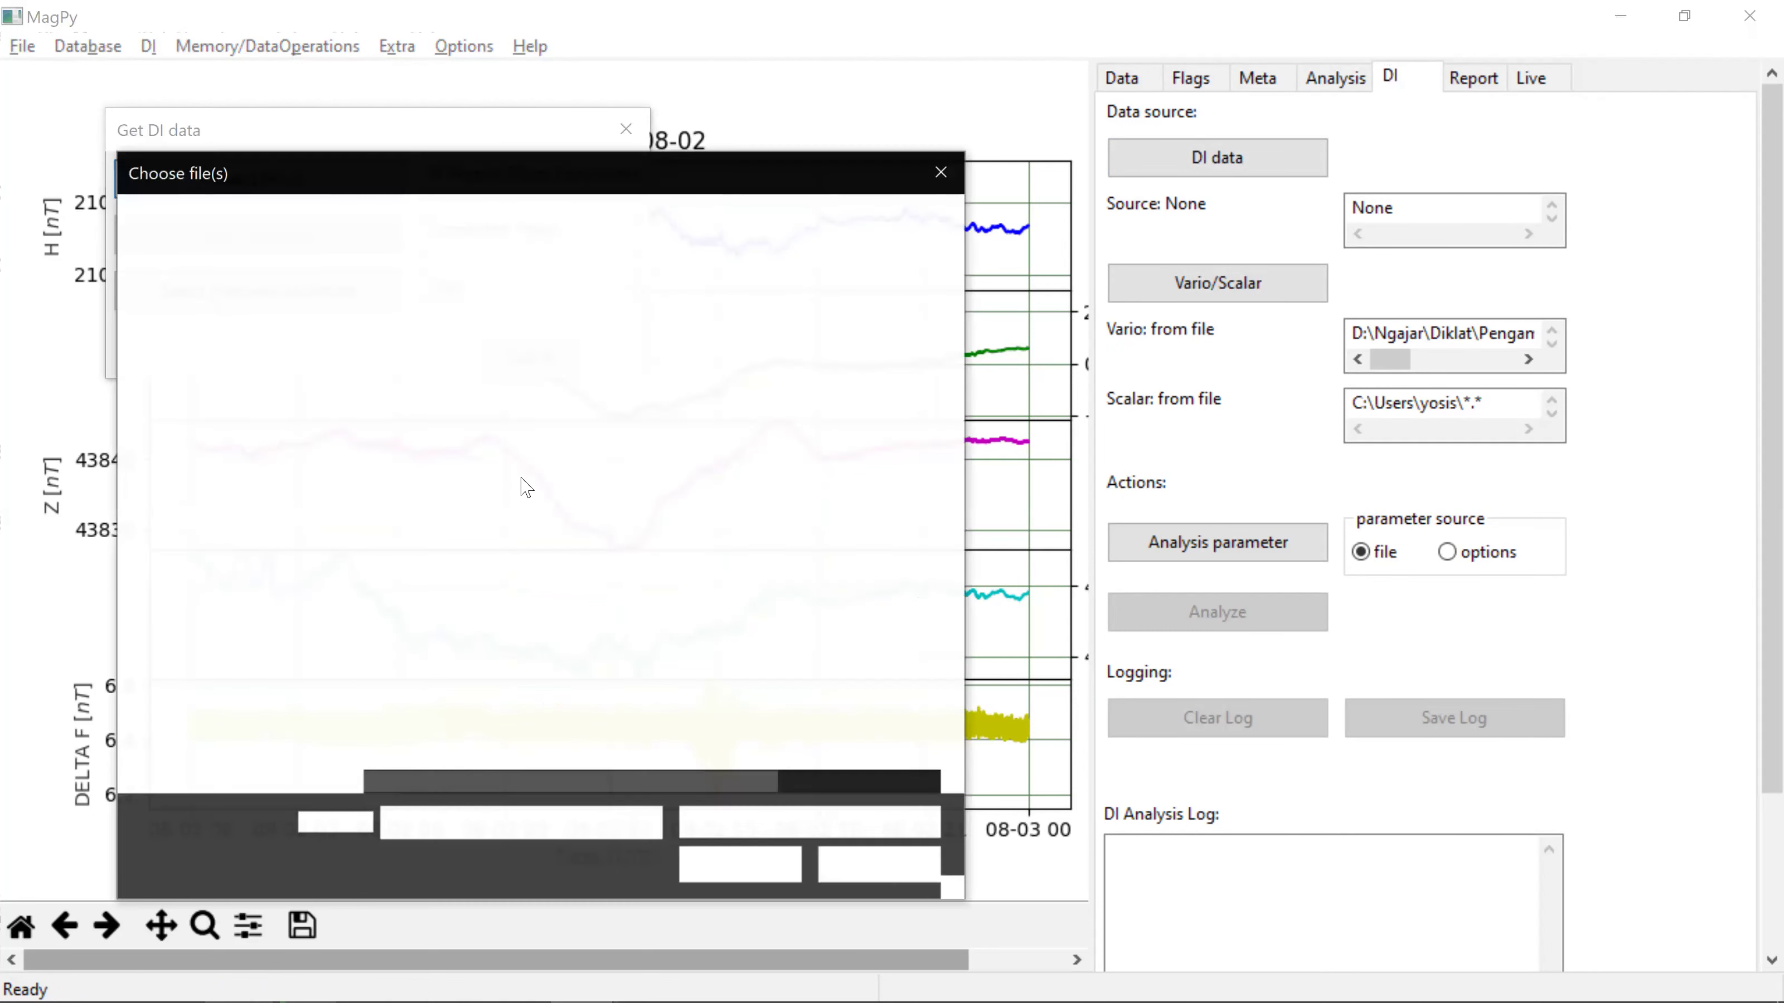
{"action": "left_click", "coordinate": [475, 502]}
{"action": "left_click", "coordinate": [479, 529], "text": "ctrl"}
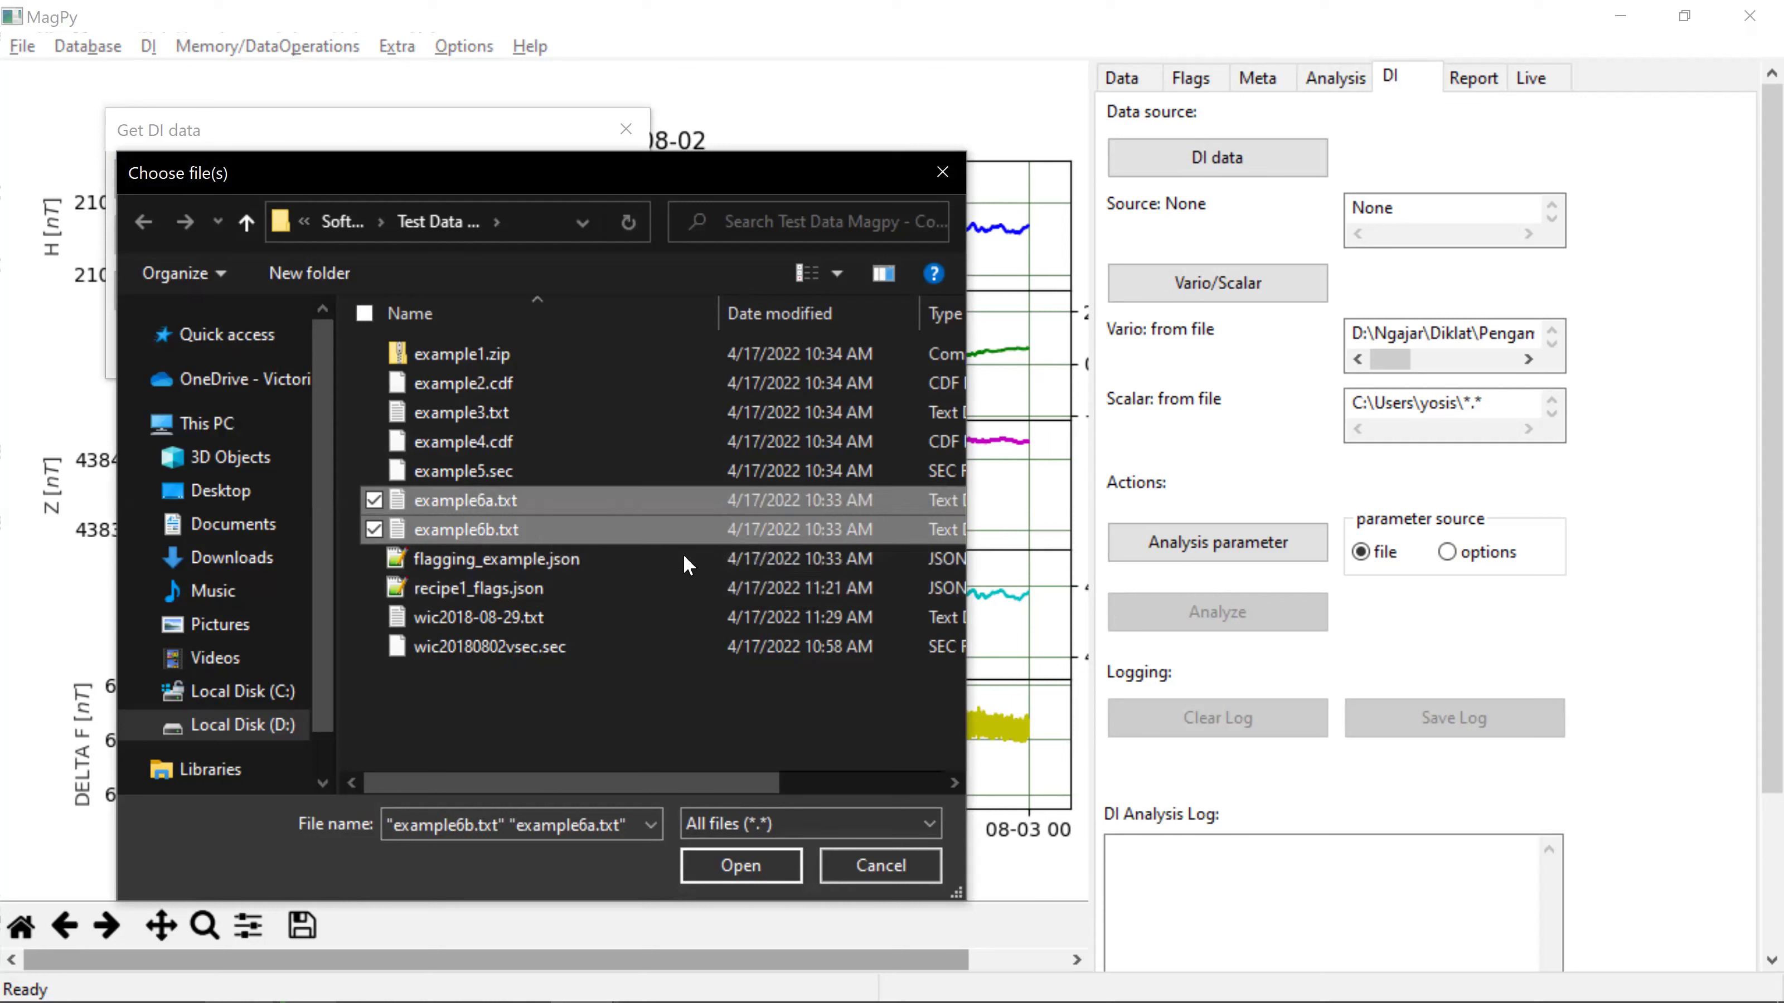
{"action": "left_click", "coordinate": [723, 868]}
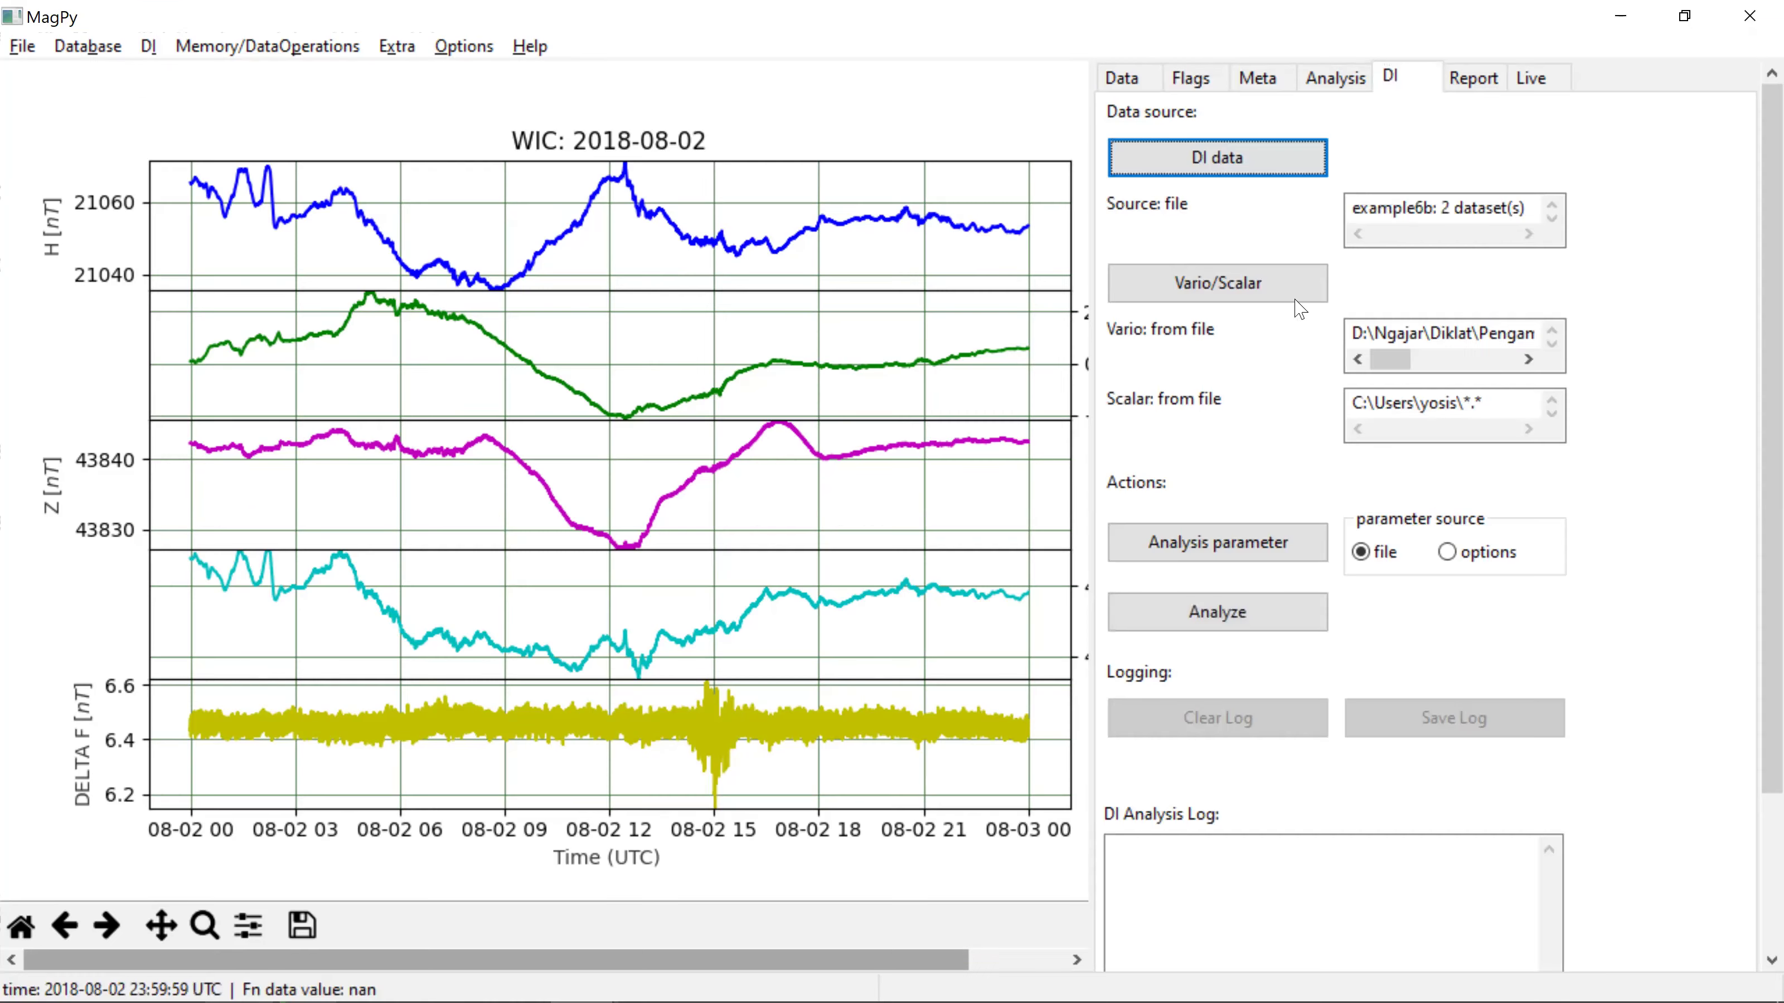
Step: Set the variometer source to the *.sec files in the Test Data Magpy - Copy folder
{"action": "left_click", "coordinate": [1241, 284]}
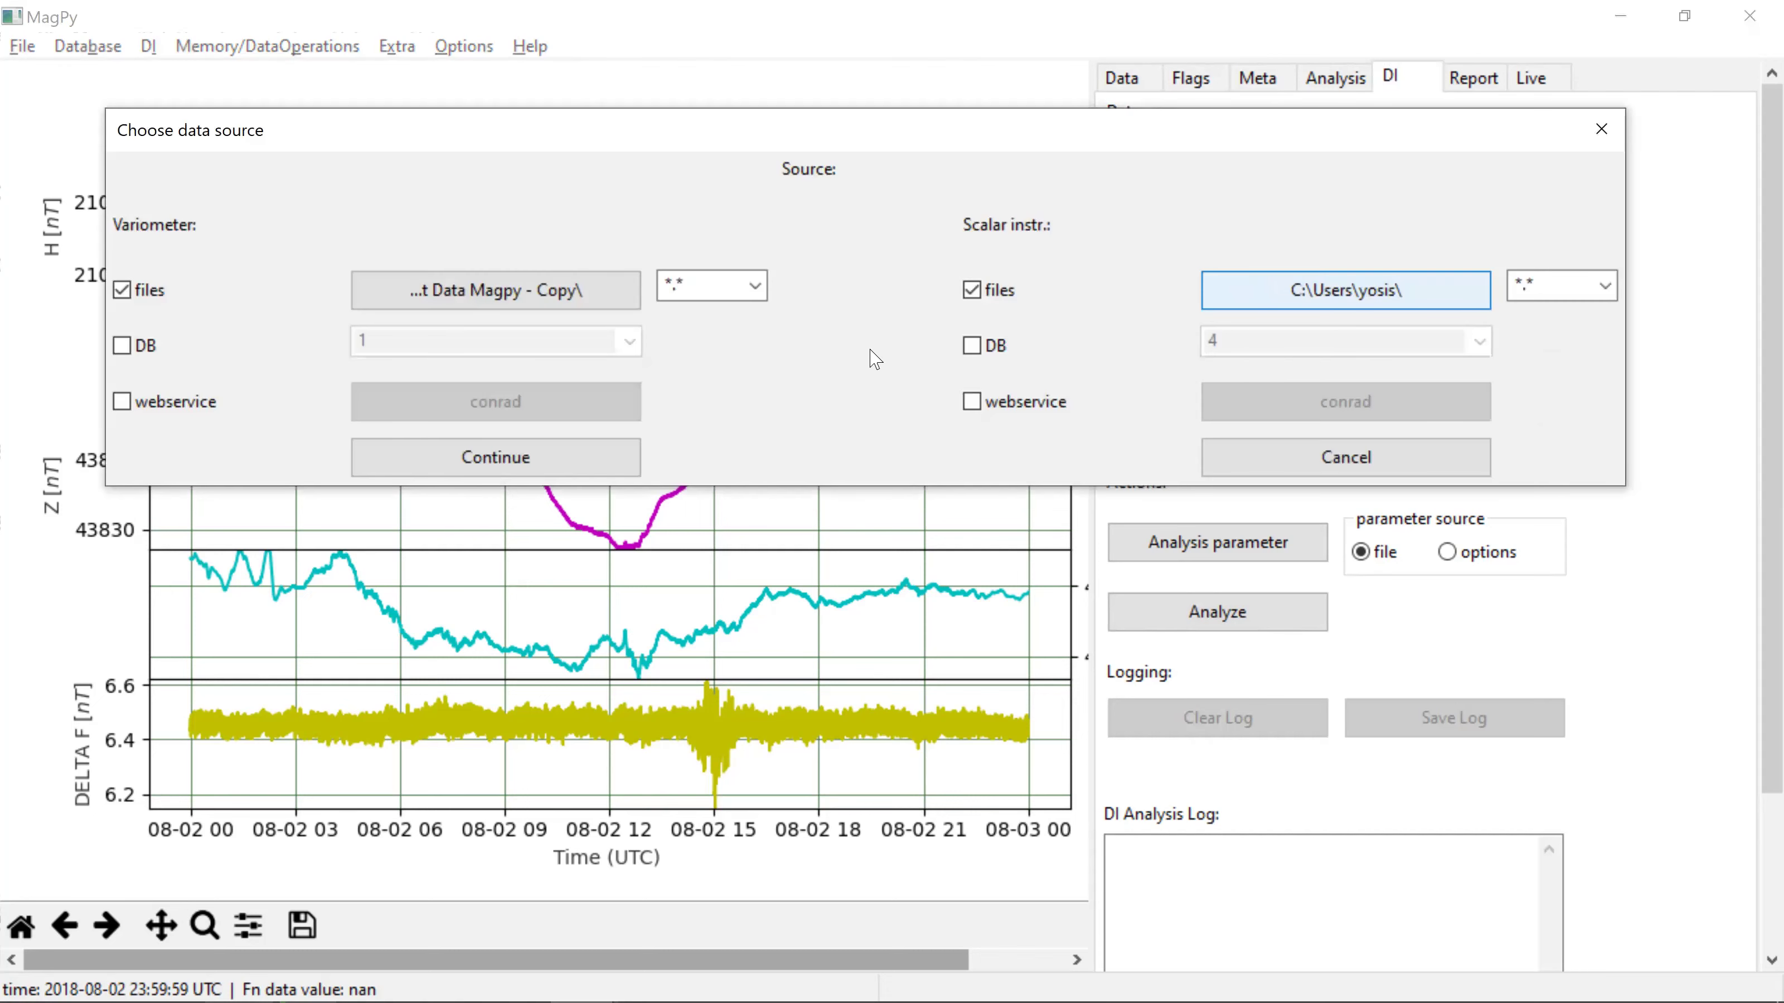
{"action": "left_click", "coordinate": [549, 305]}
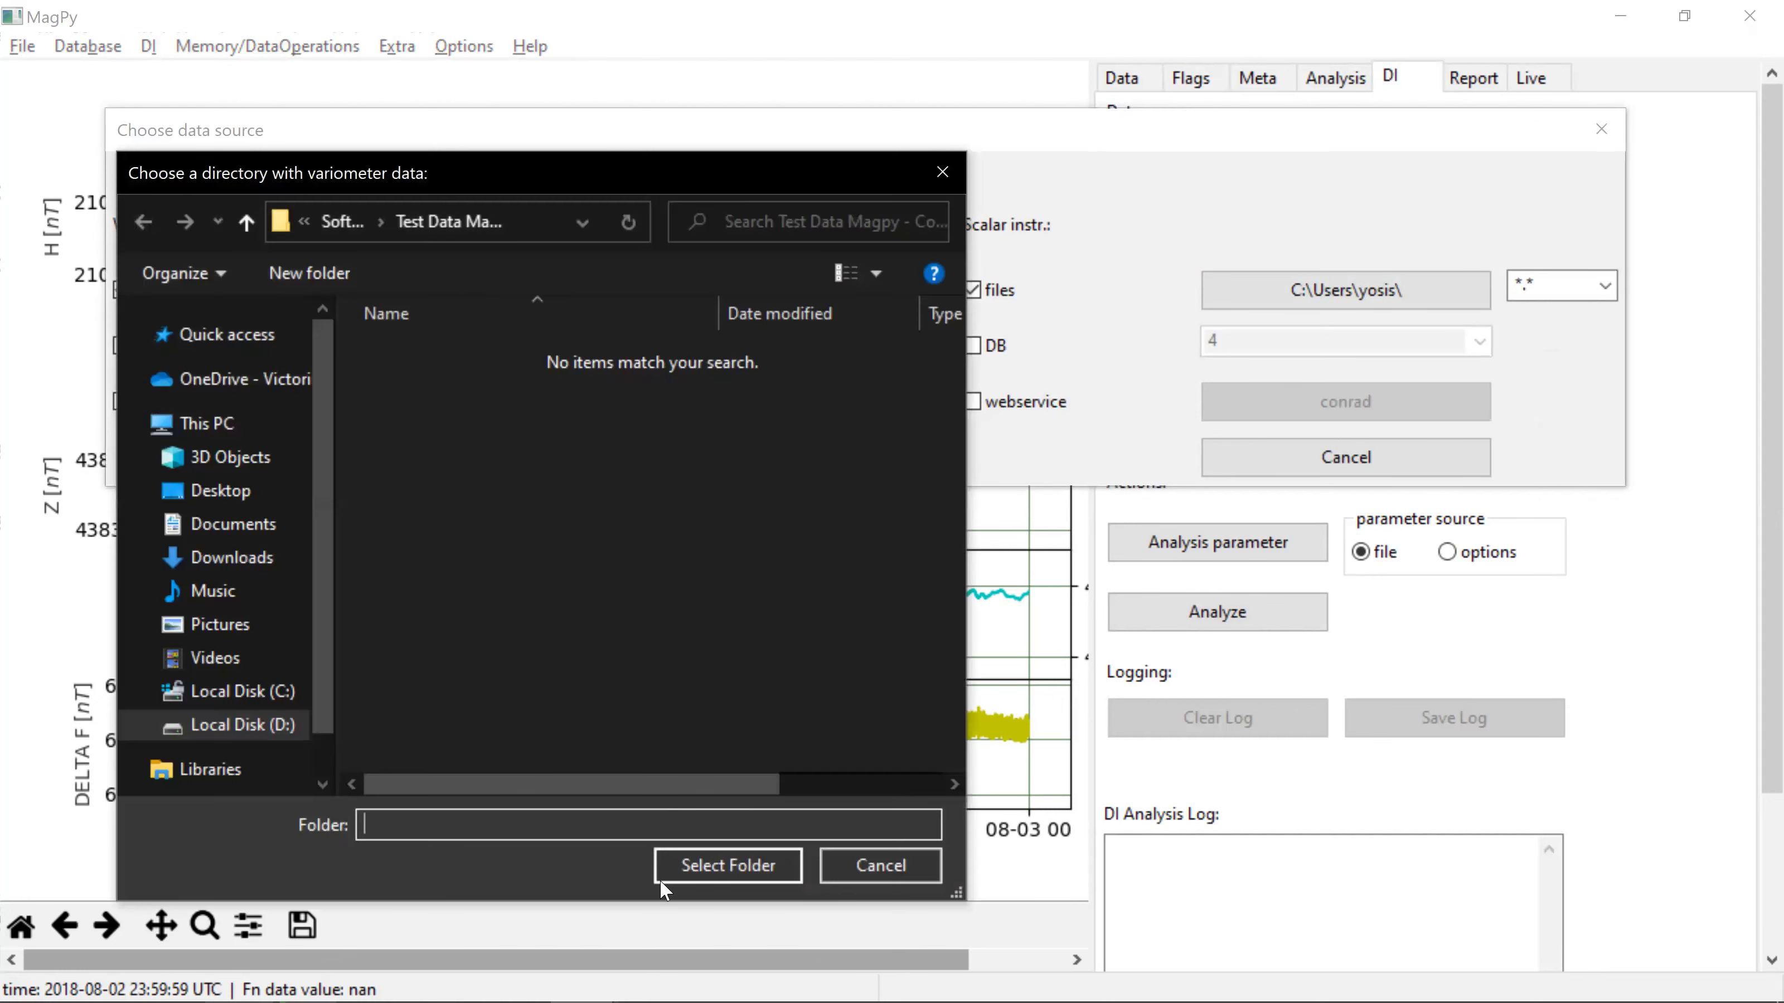
{"action": "left_click", "coordinate": [662, 878]}
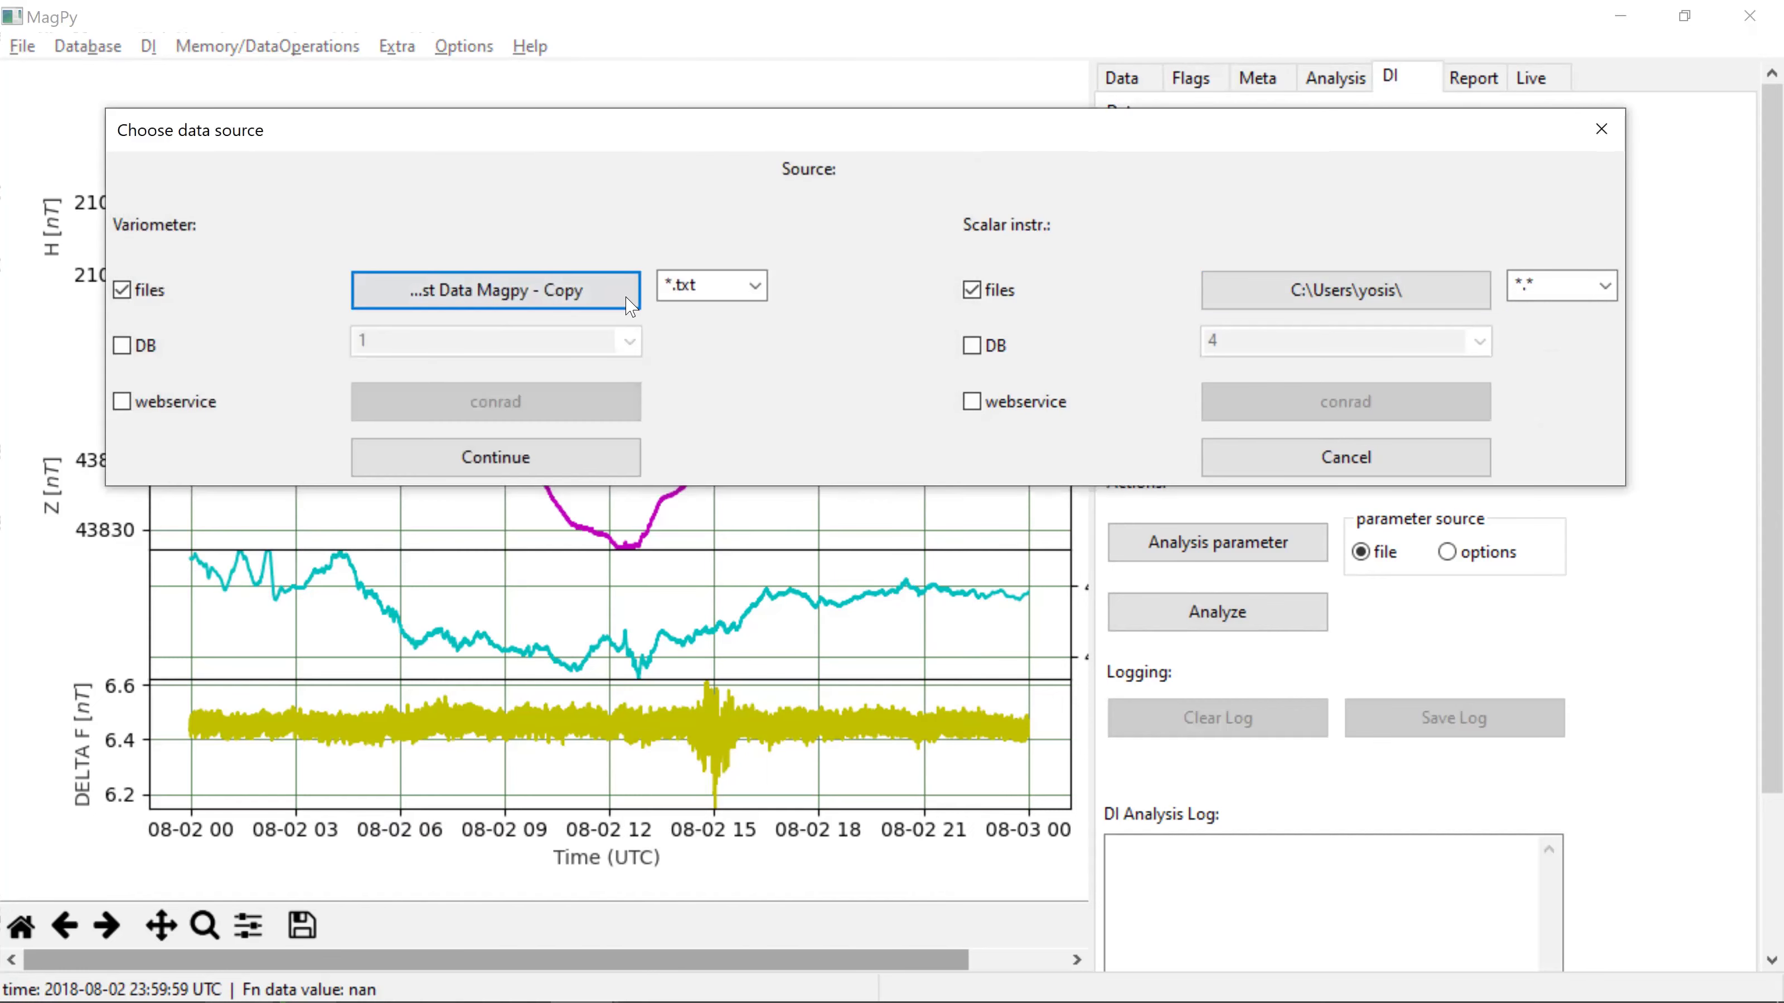
{"action": "key", "text": "alt+Tab"}
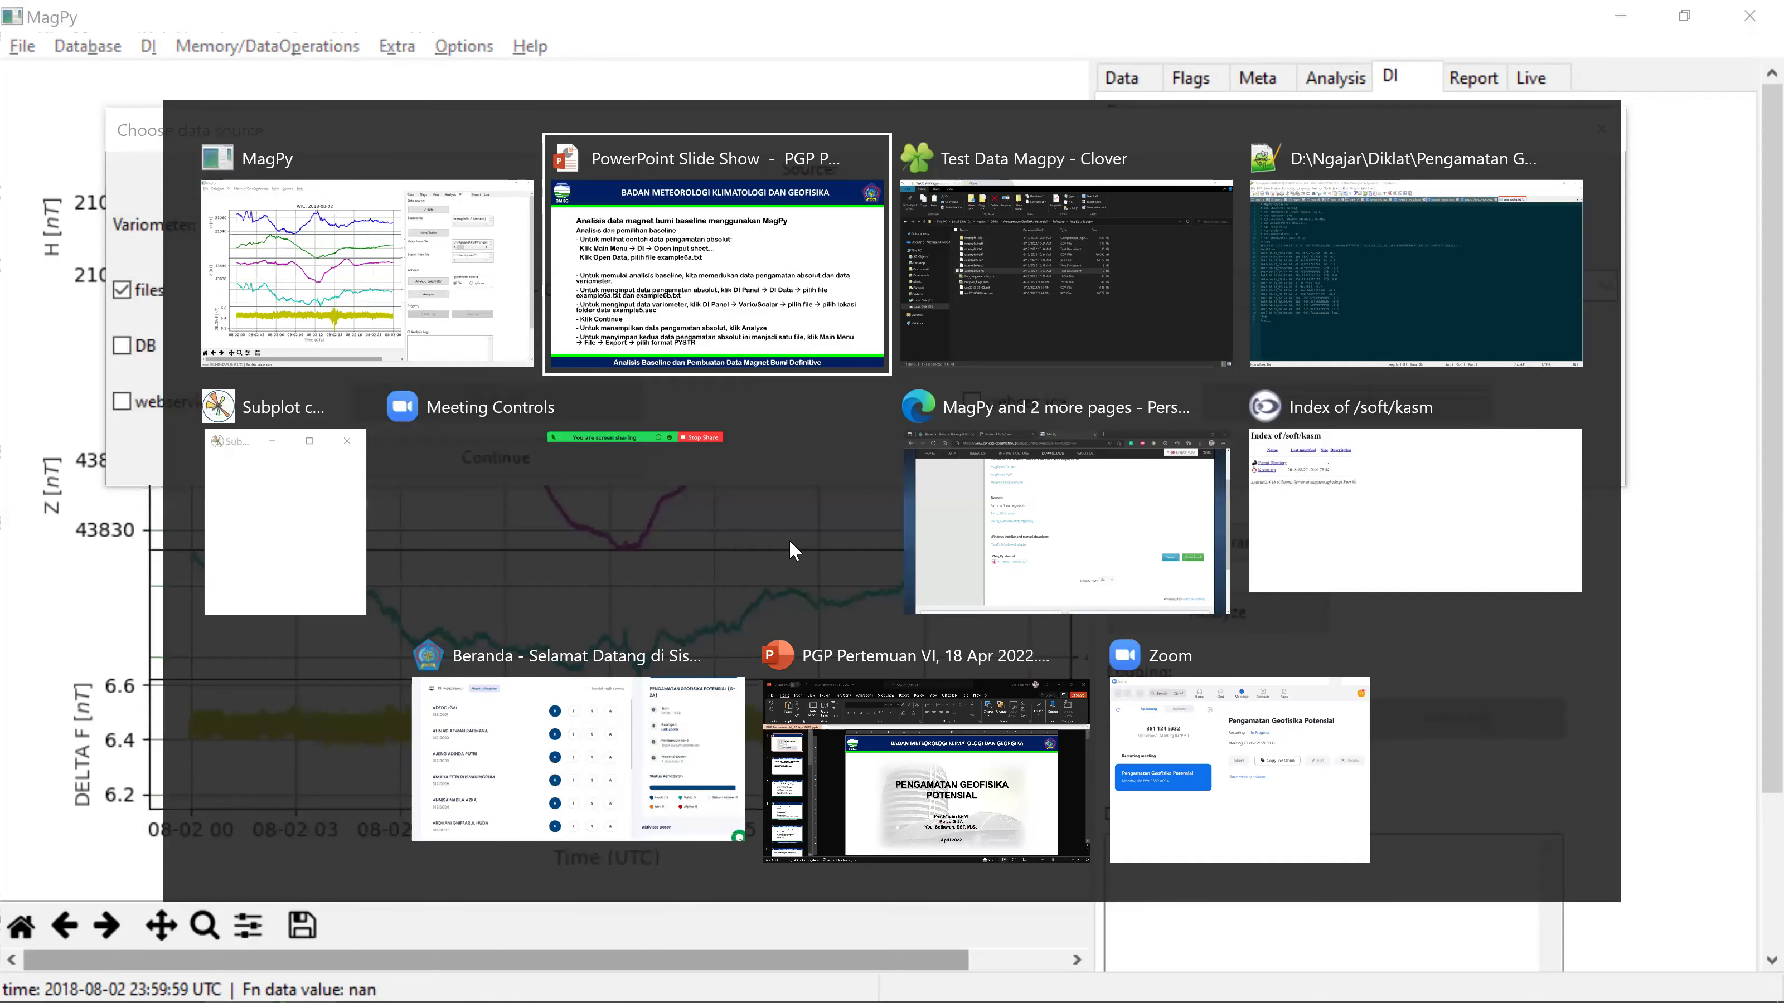
{"action": "key", "text": "Escape"}
{"action": "left_click", "coordinate": [755, 286]}
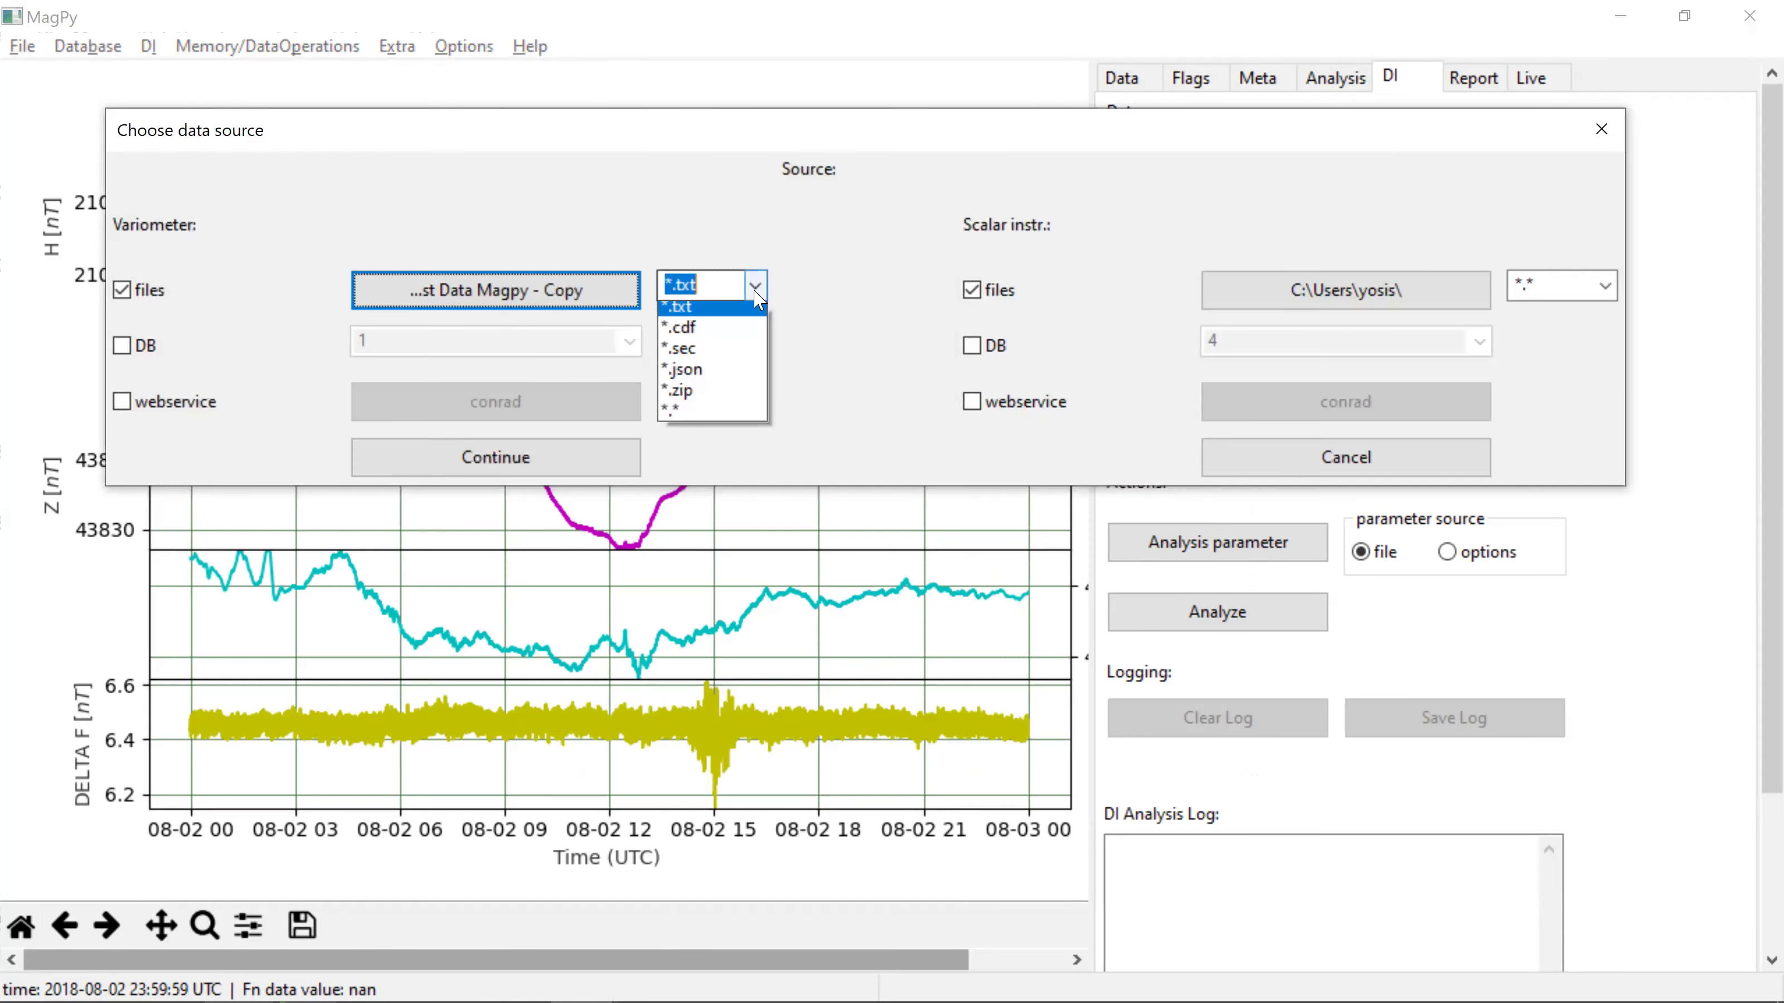
{"action": "left_click", "coordinate": [716, 356]}
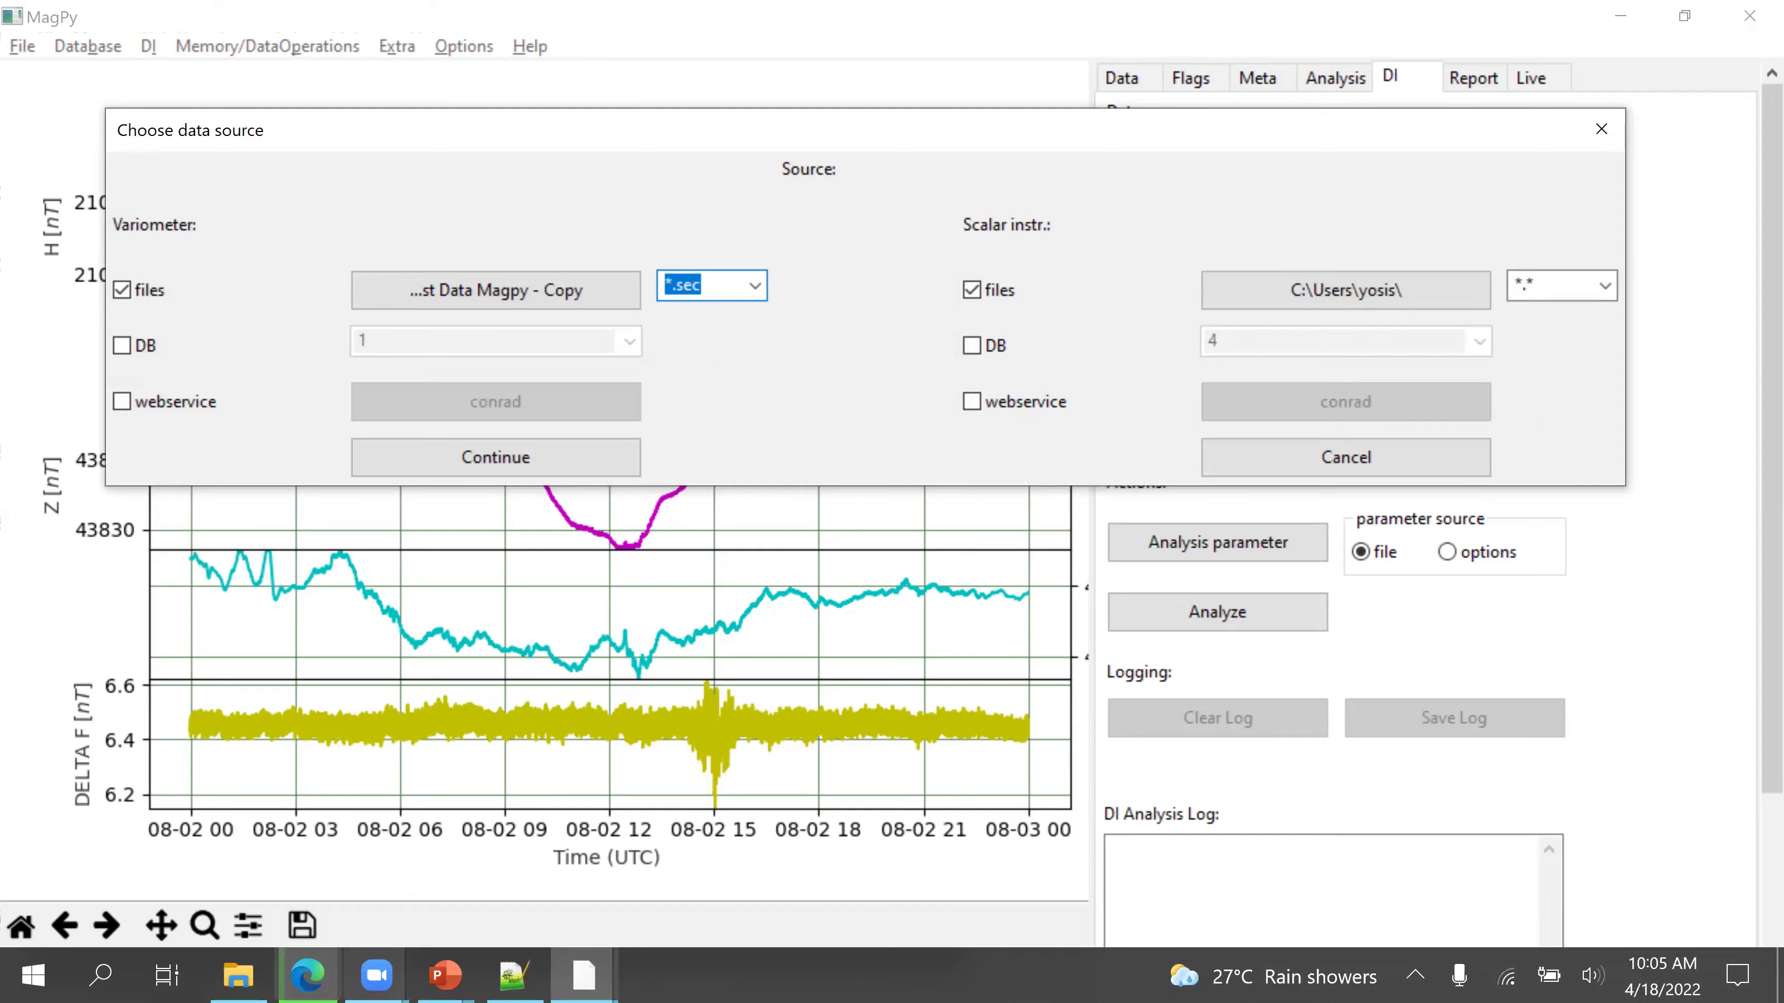
Step: Check the Test Data Magpy folder in the file manager for example6a.txt, example6b.txt and example5.sec, and return to MagPy
{"action": "left_click", "coordinate": [238, 974]}
{"action": "left_click", "coordinate": [438, 429]}
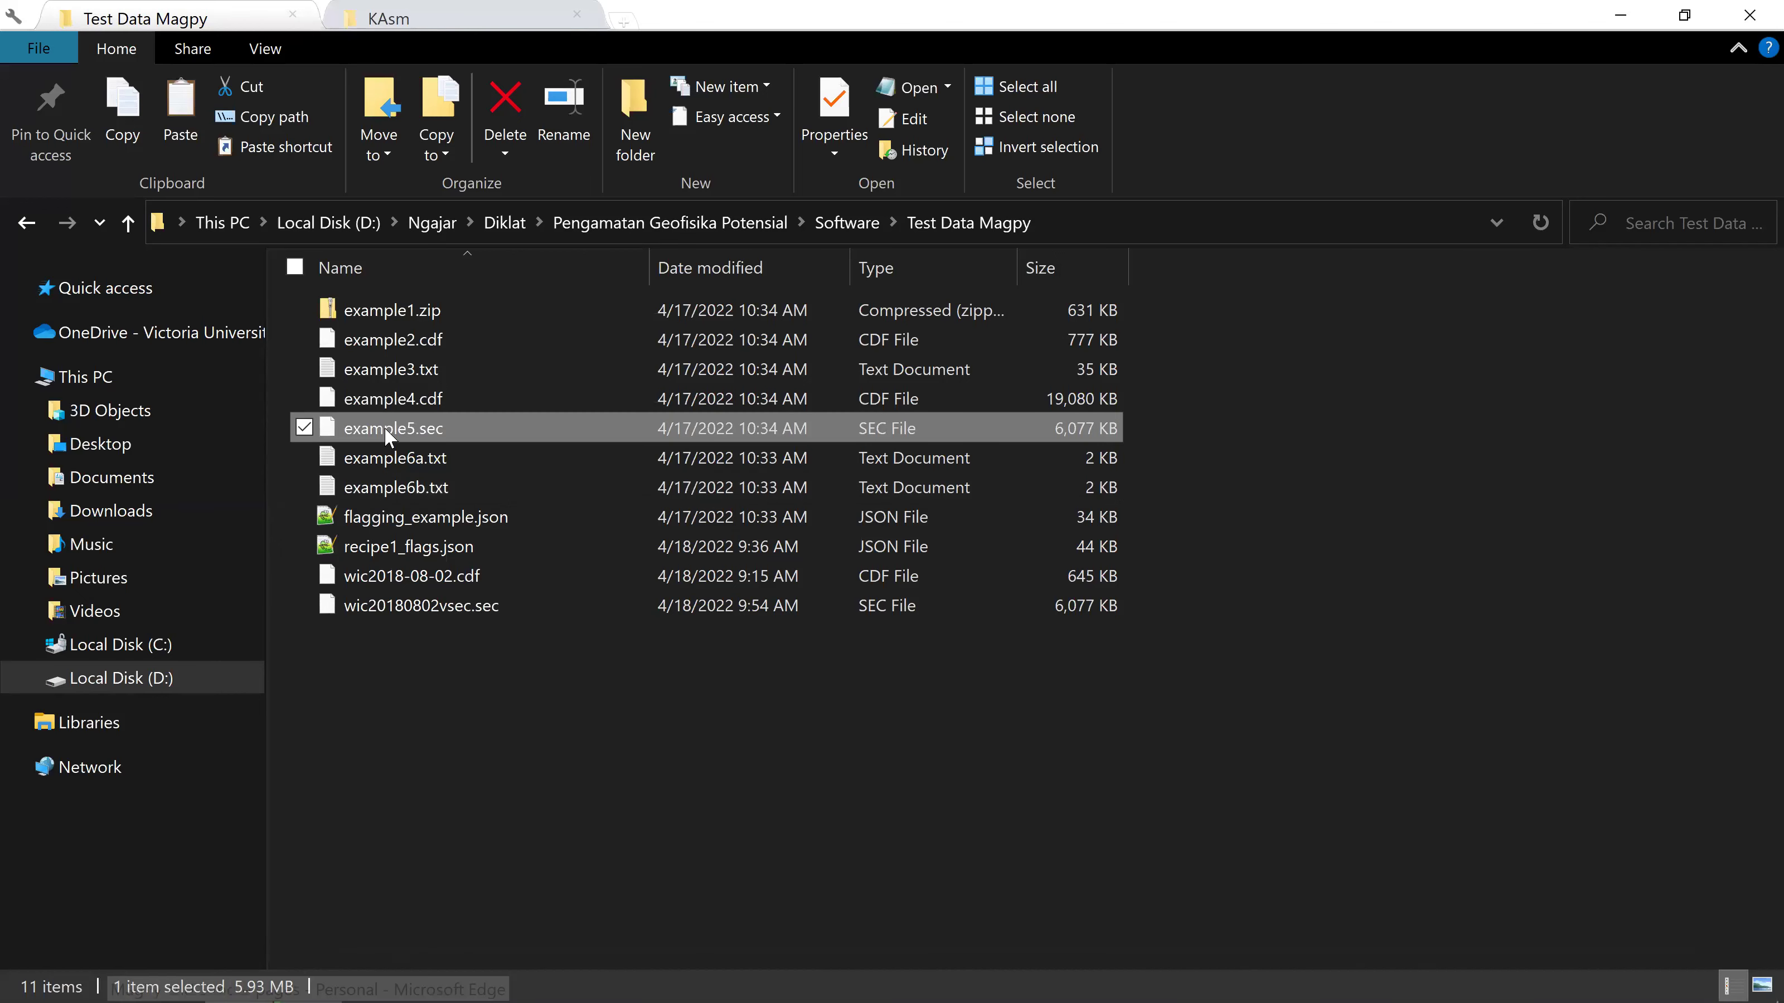
{"action": "double_click", "coordinate": [426, 485]}
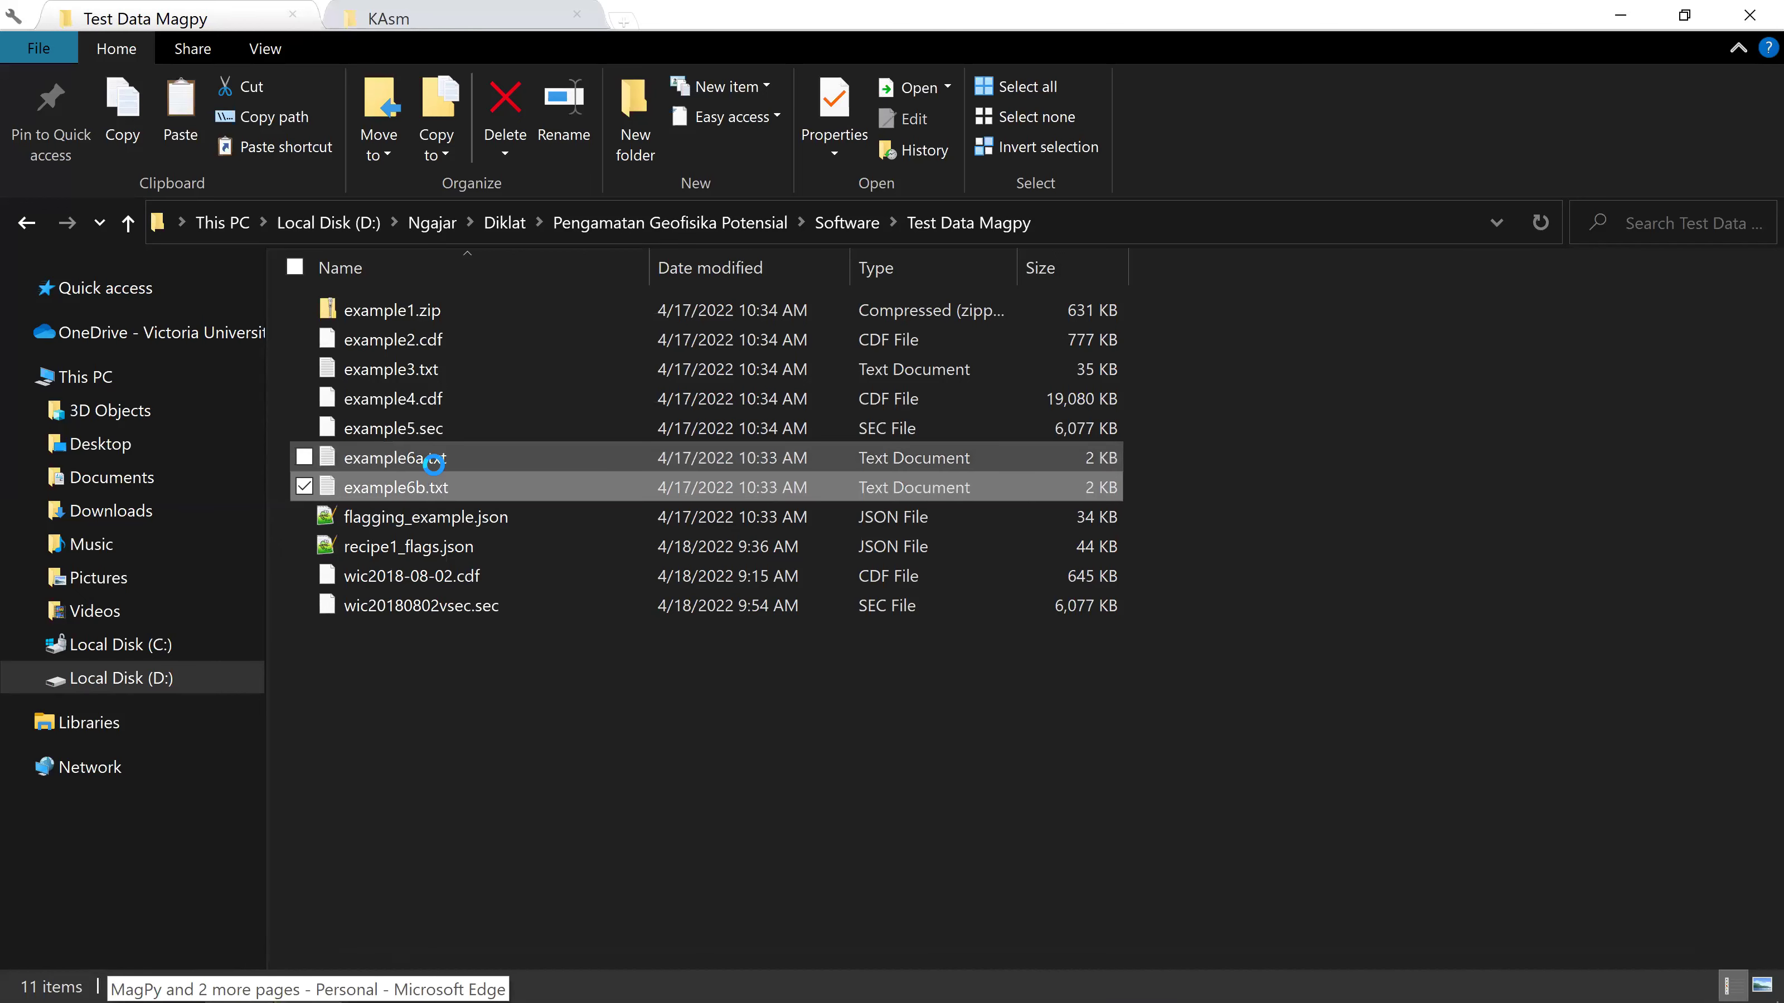
{"action": "left_click", "coordinate": [433, 461], "text": "ctrl"}
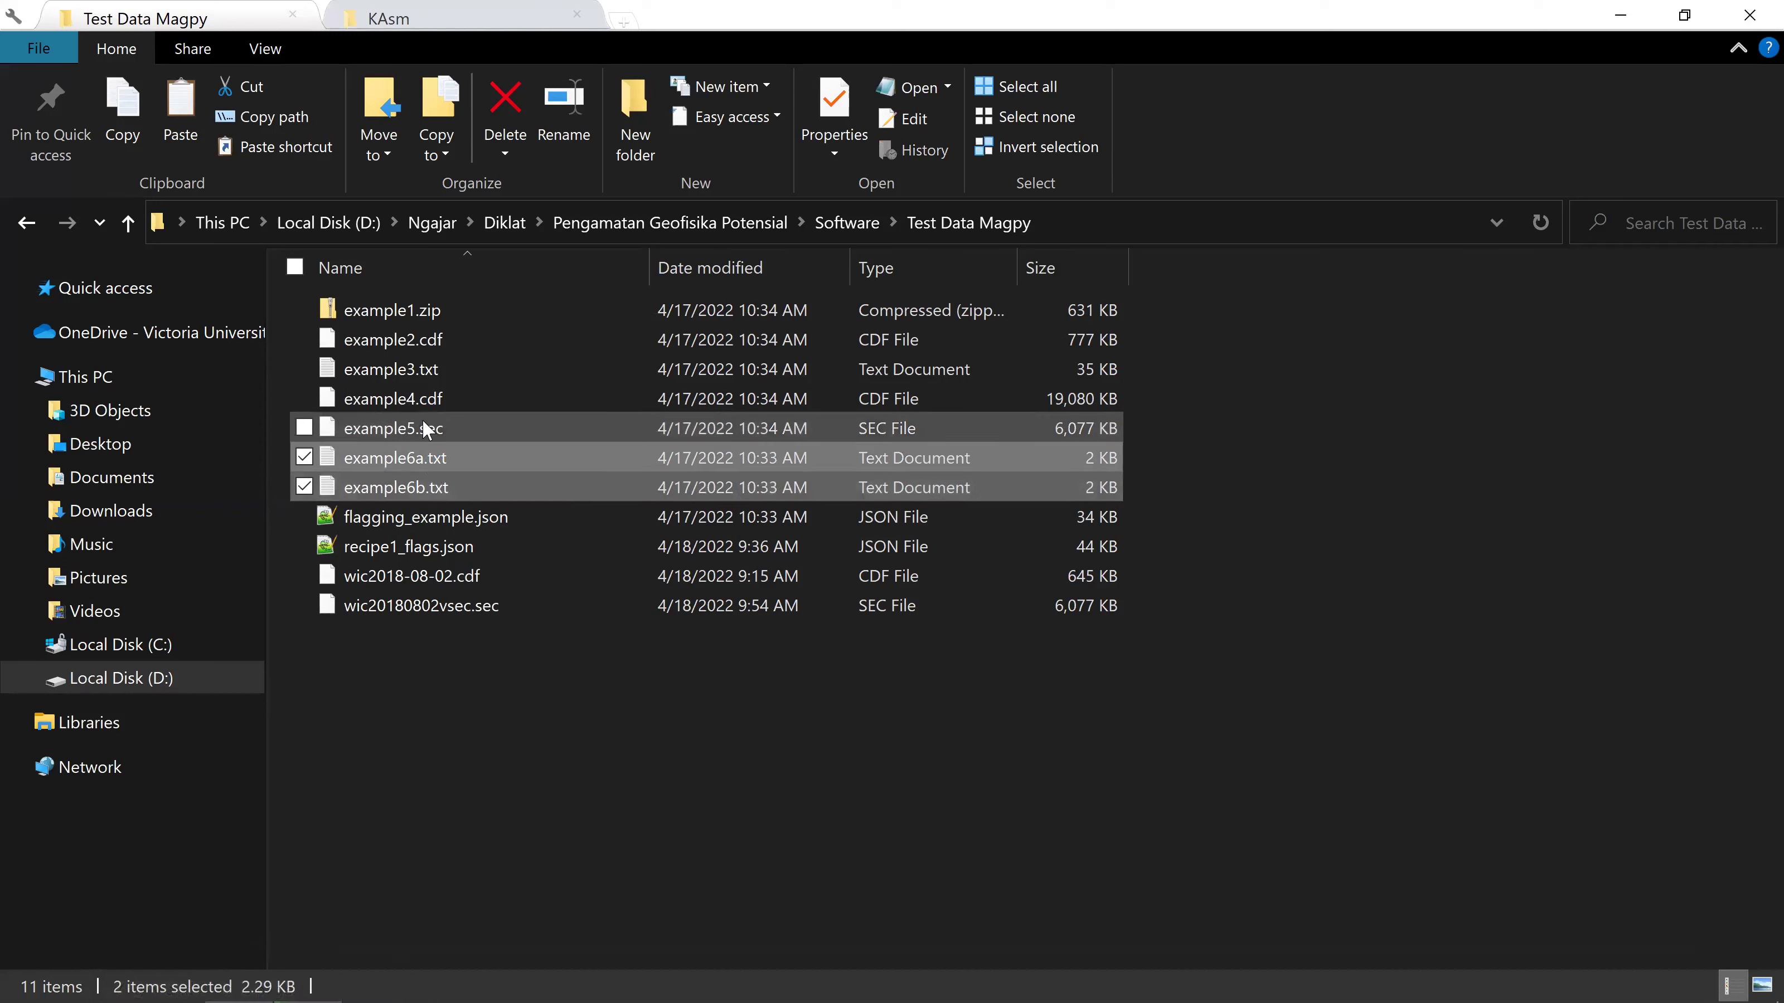
{"action": "left_click", "coordinate": [460, 429]}
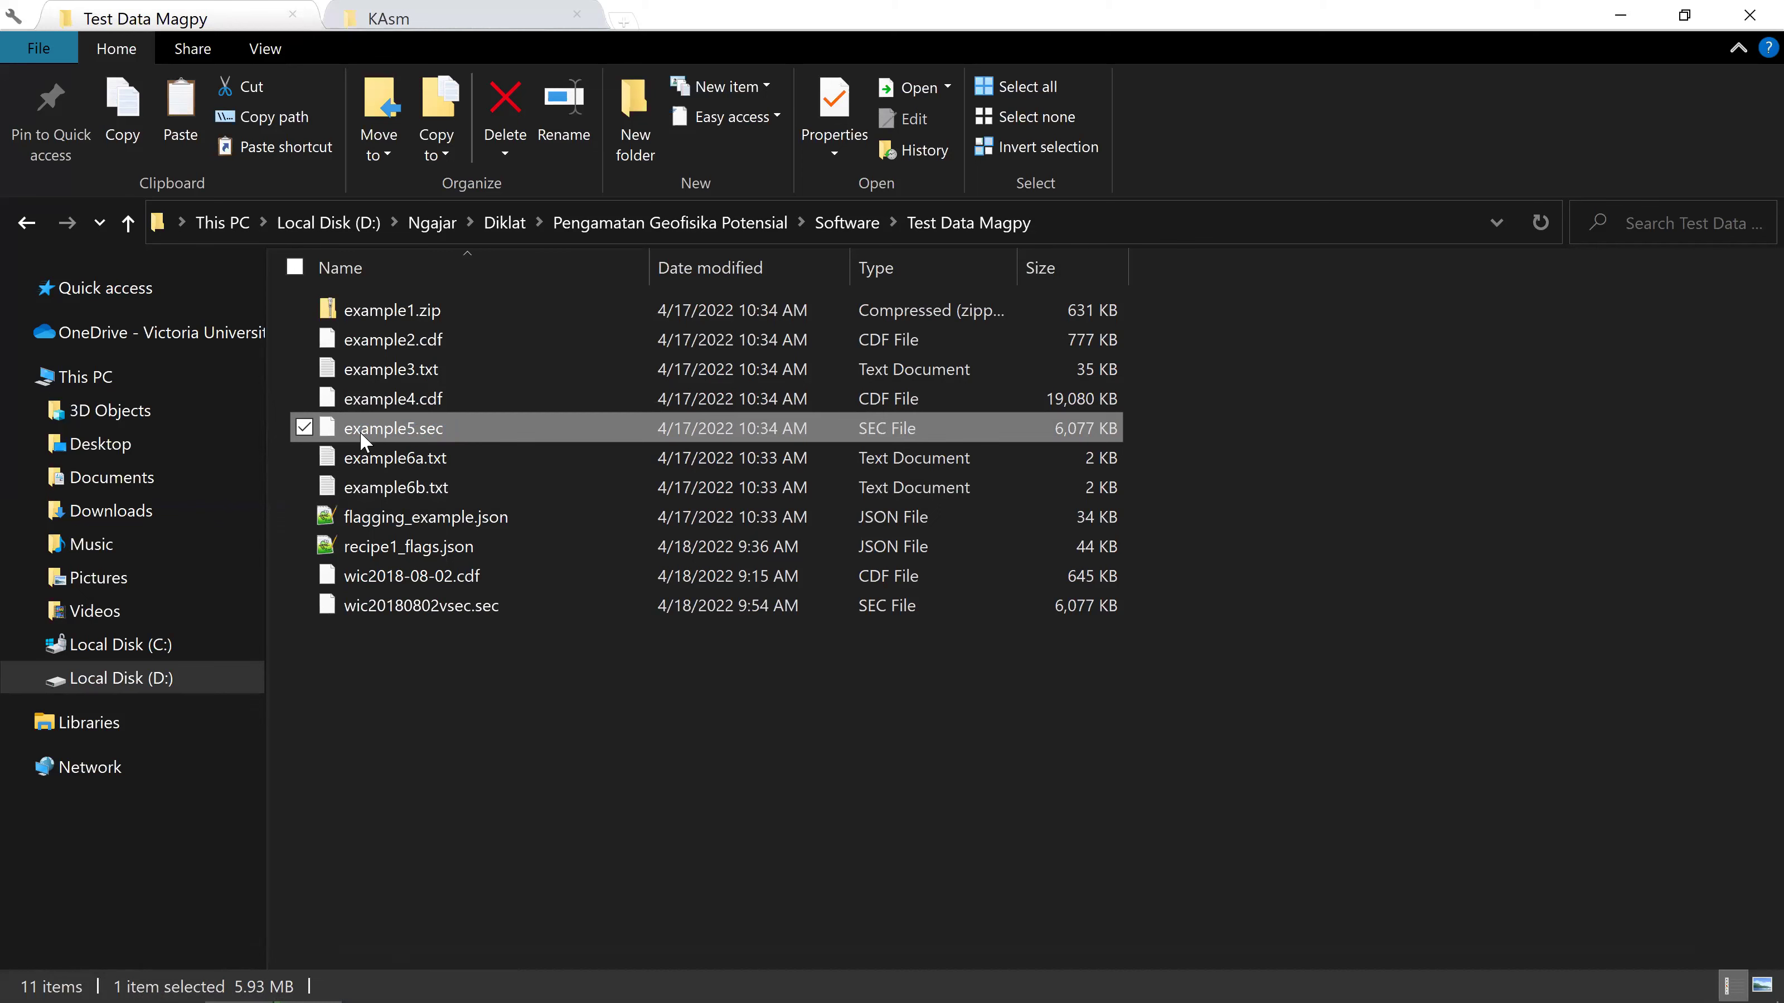
{"action": "key", "text": "ctrl+alt+Tab"}
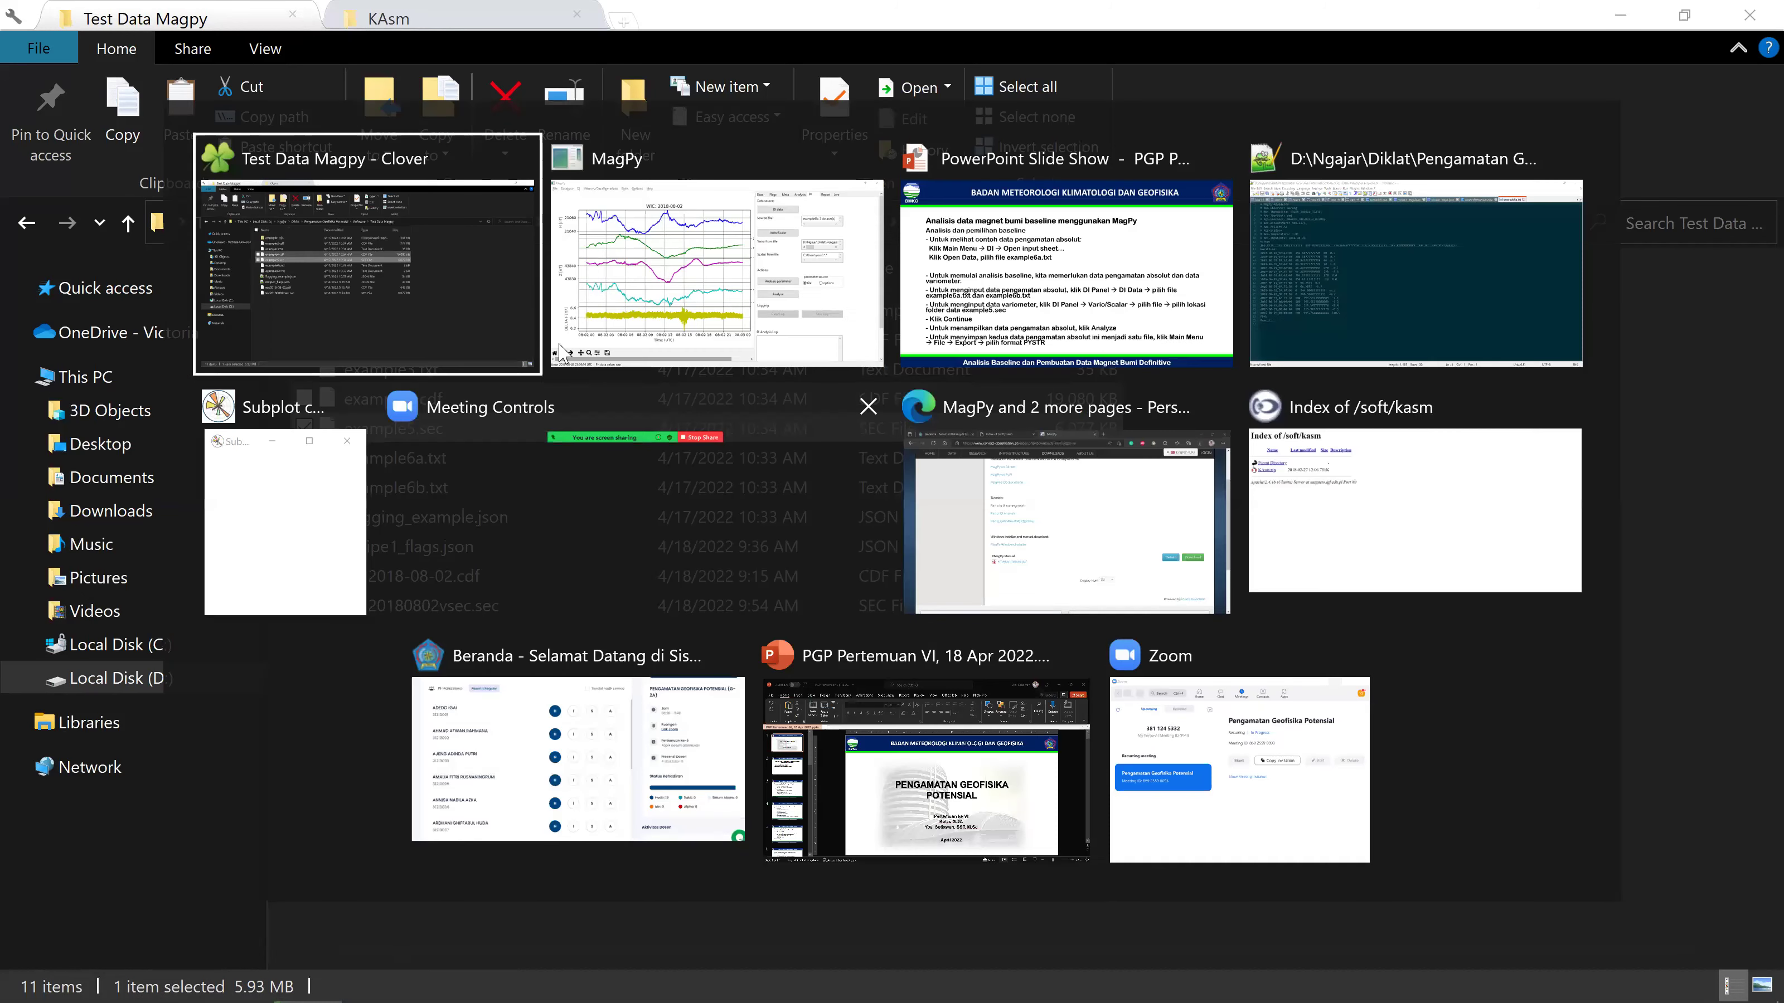
{"action": "key", "text": "Right"}
{"action": "key", "text": "Return"}
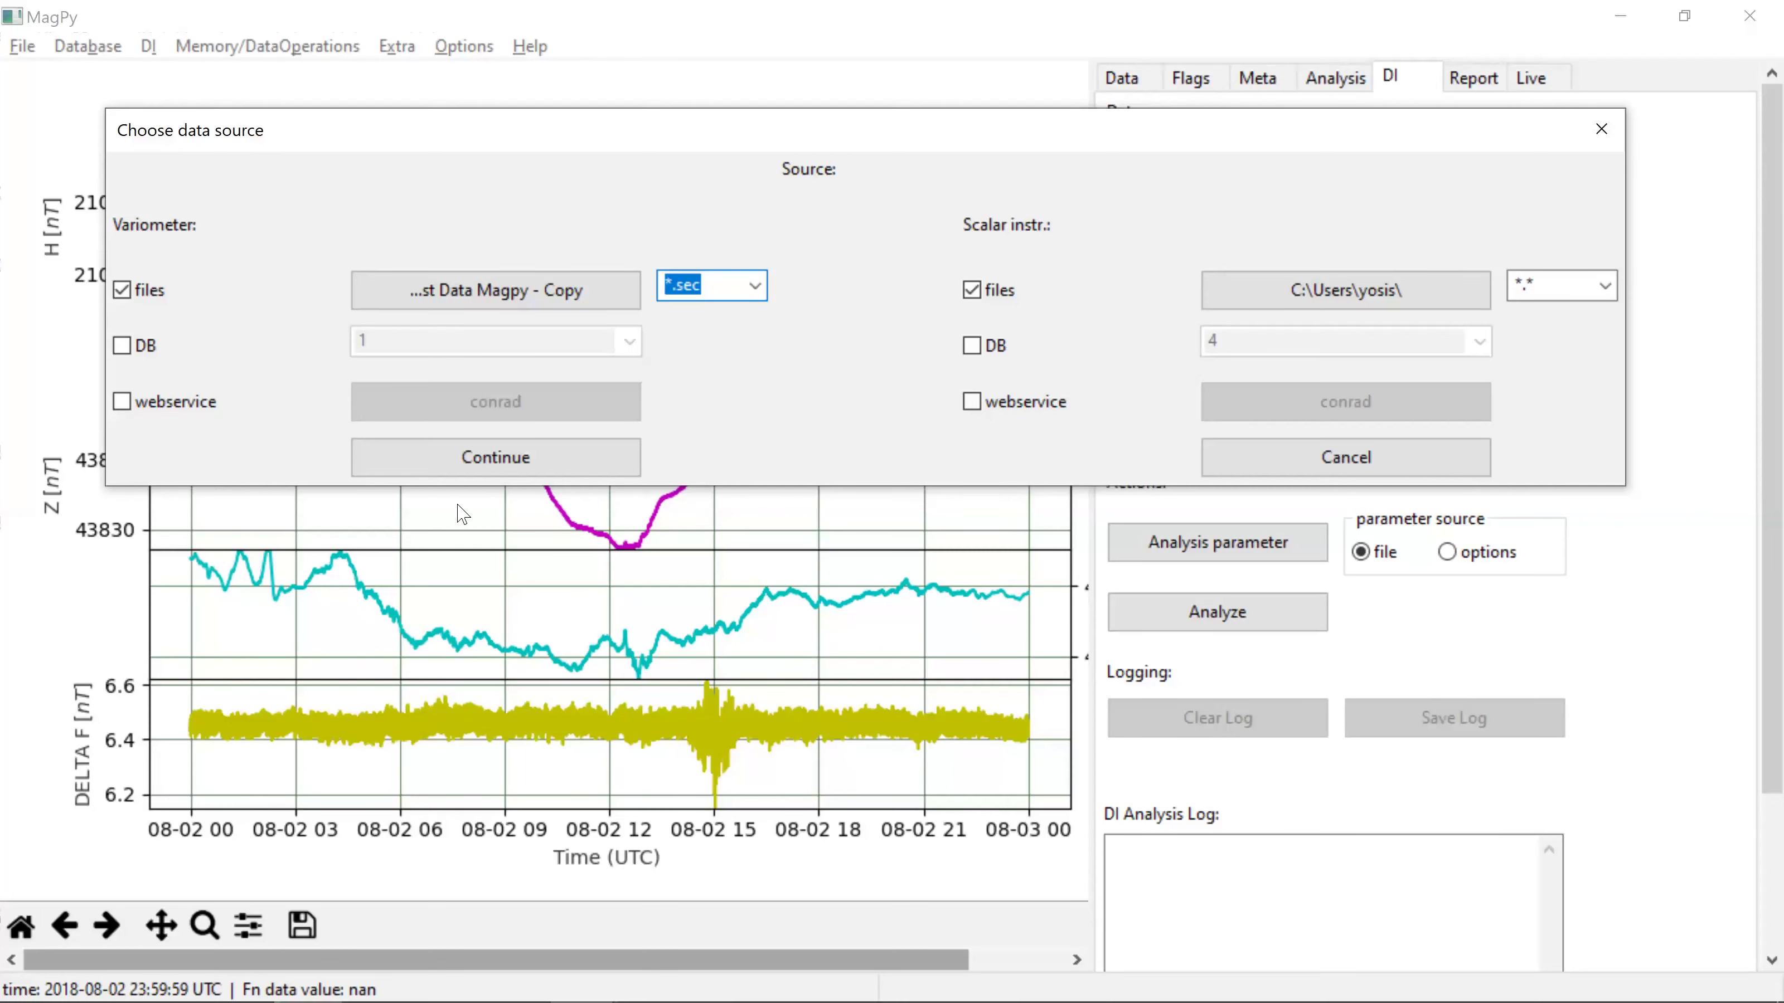
Step: Confirm the variometer and scalar sources and run the analysis of the loaded DI data
{"action": "left_click", "coordinate": [542, 457]}
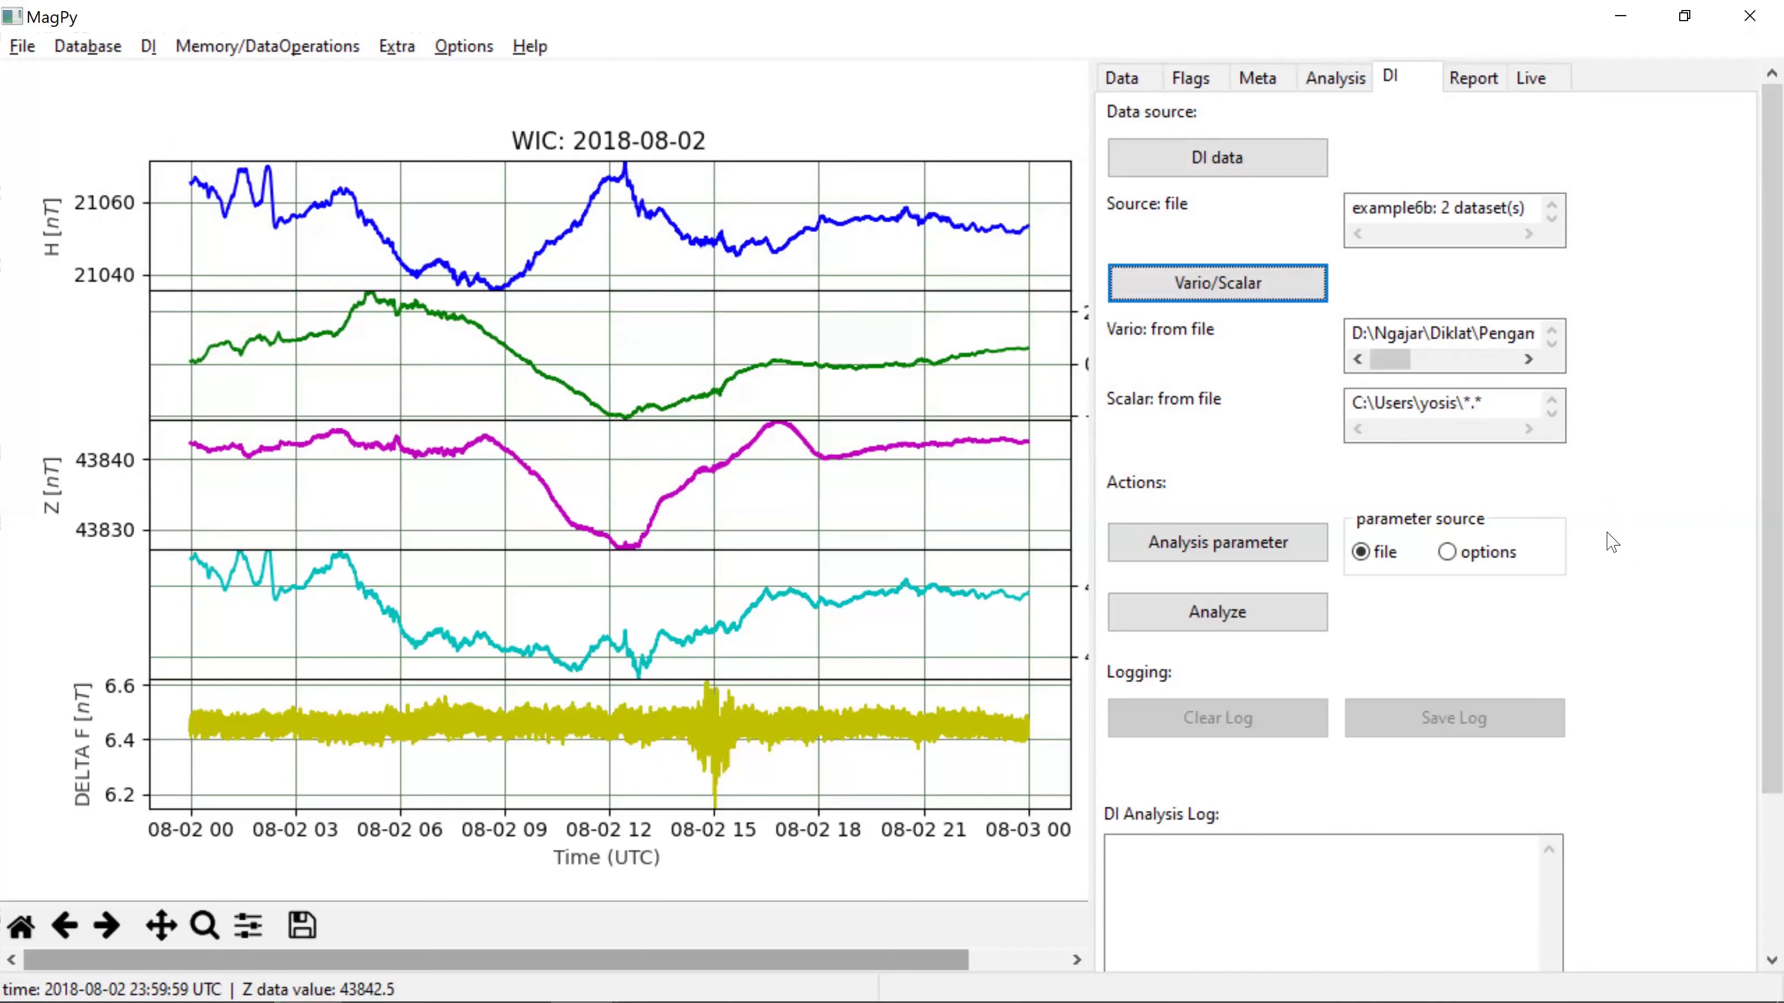
{"action": "key", "text": "ctrl+alt+Tab"}
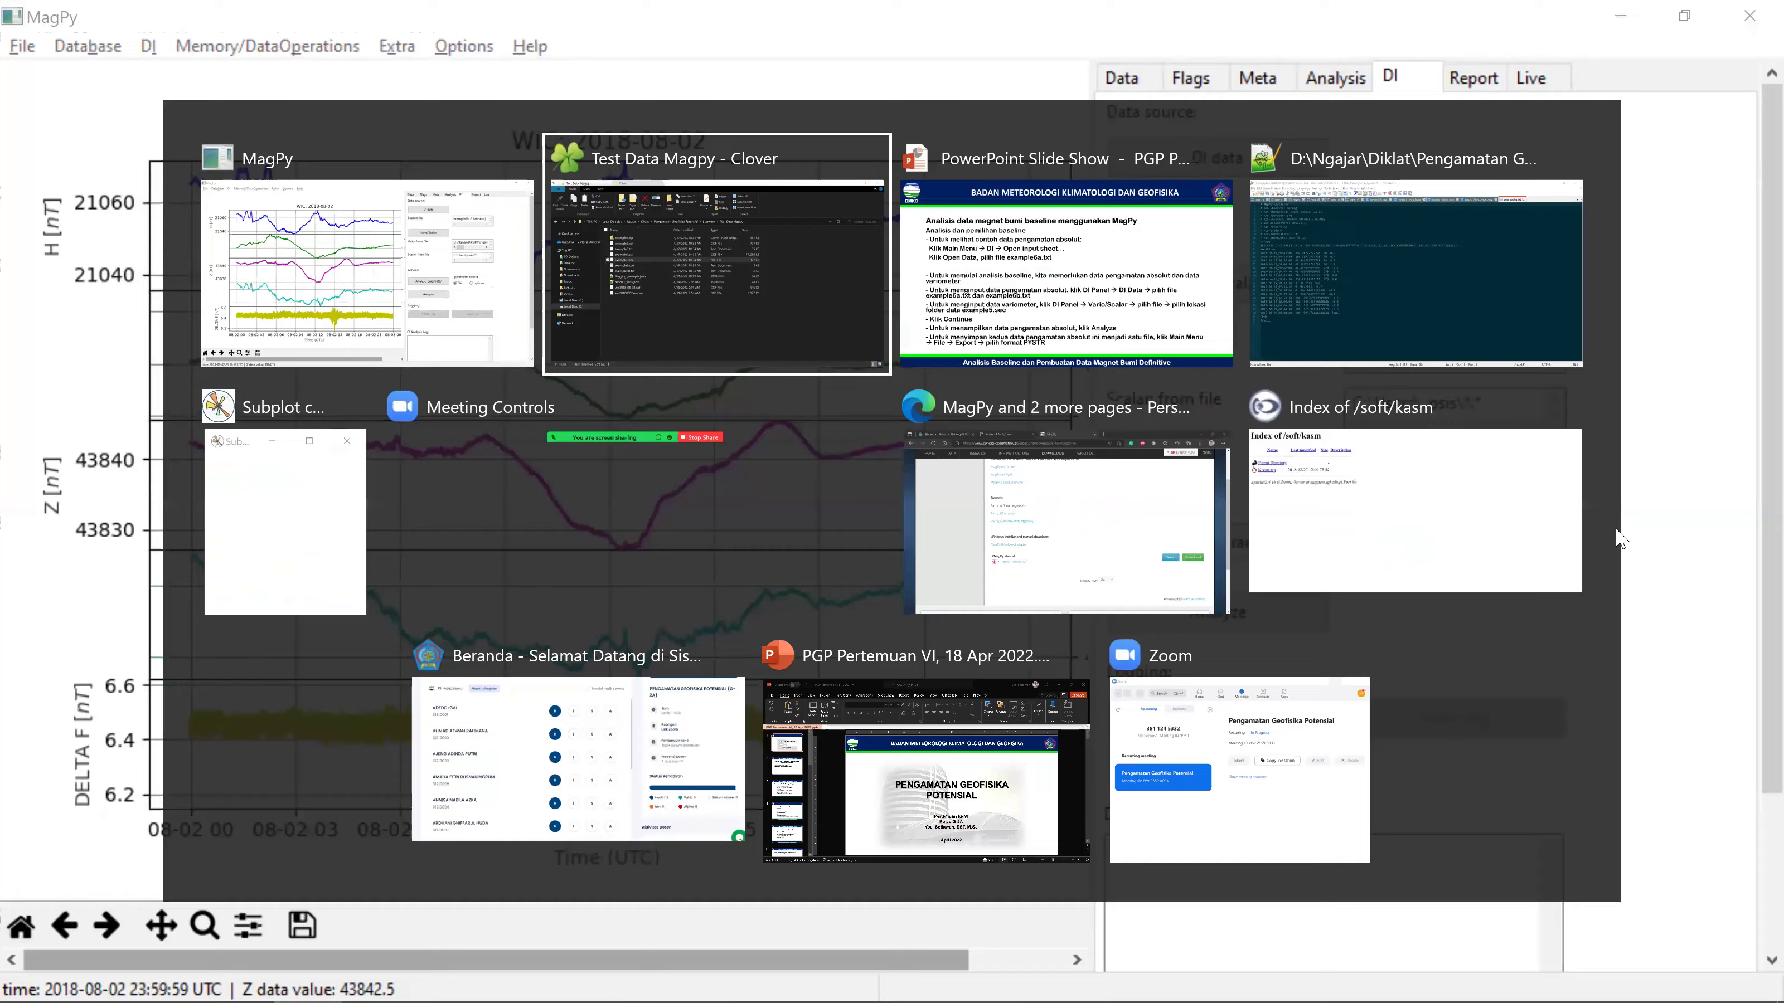
{"action": "key", "text": "Right"}
{"action": "key", "text": "Return"}
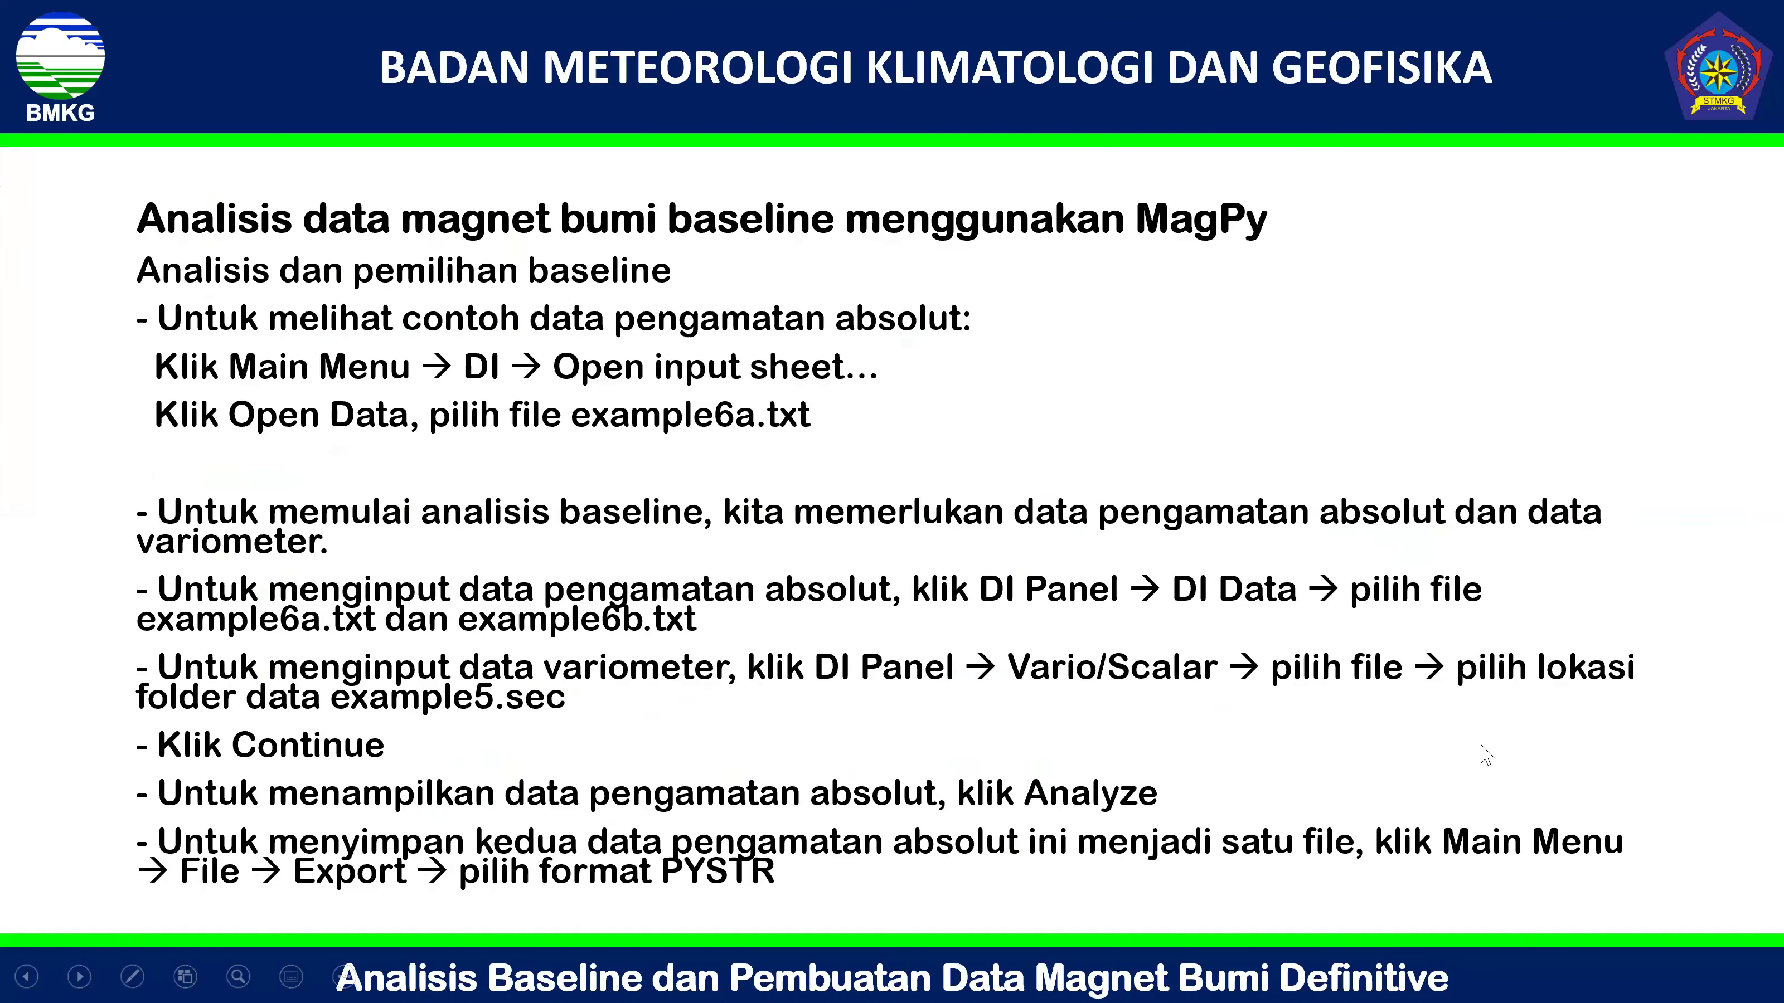
{"action": "key", "text": "ctrl+alt+Tab"}
{"action": "key", "text": "Right"}
{"action": "key", "text": "Return"}
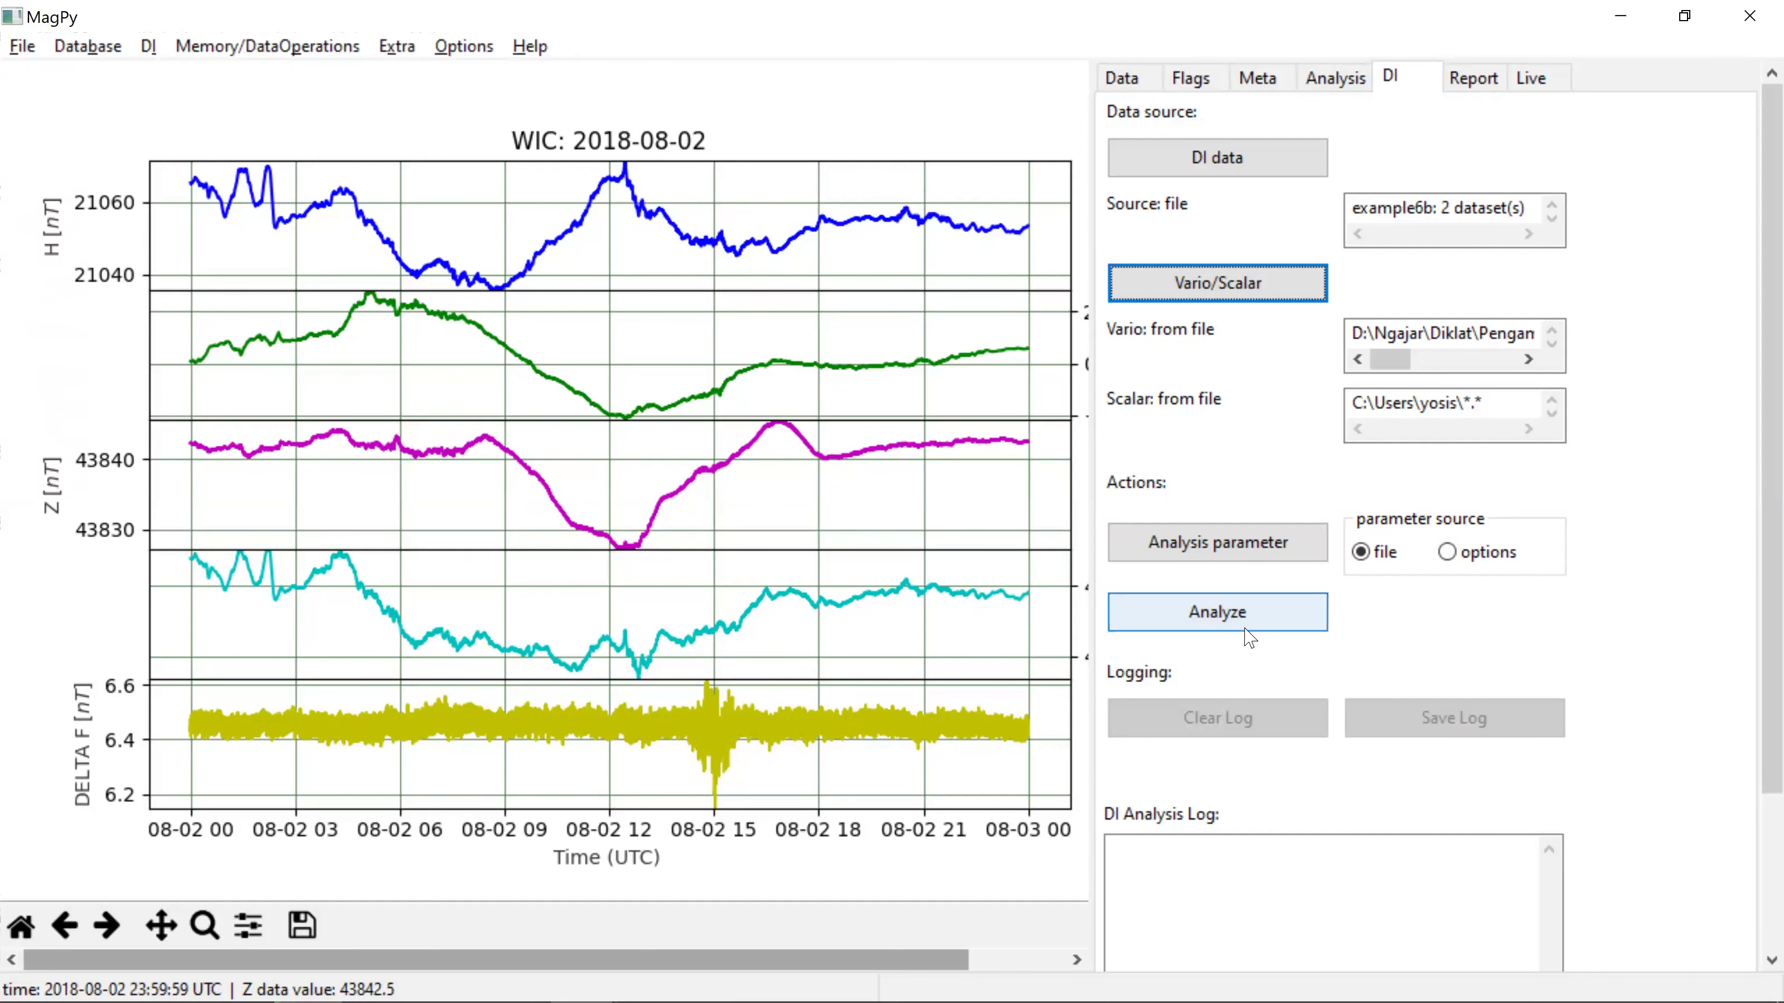
{"action": "left_click", "coordinate": [1245, 630]}
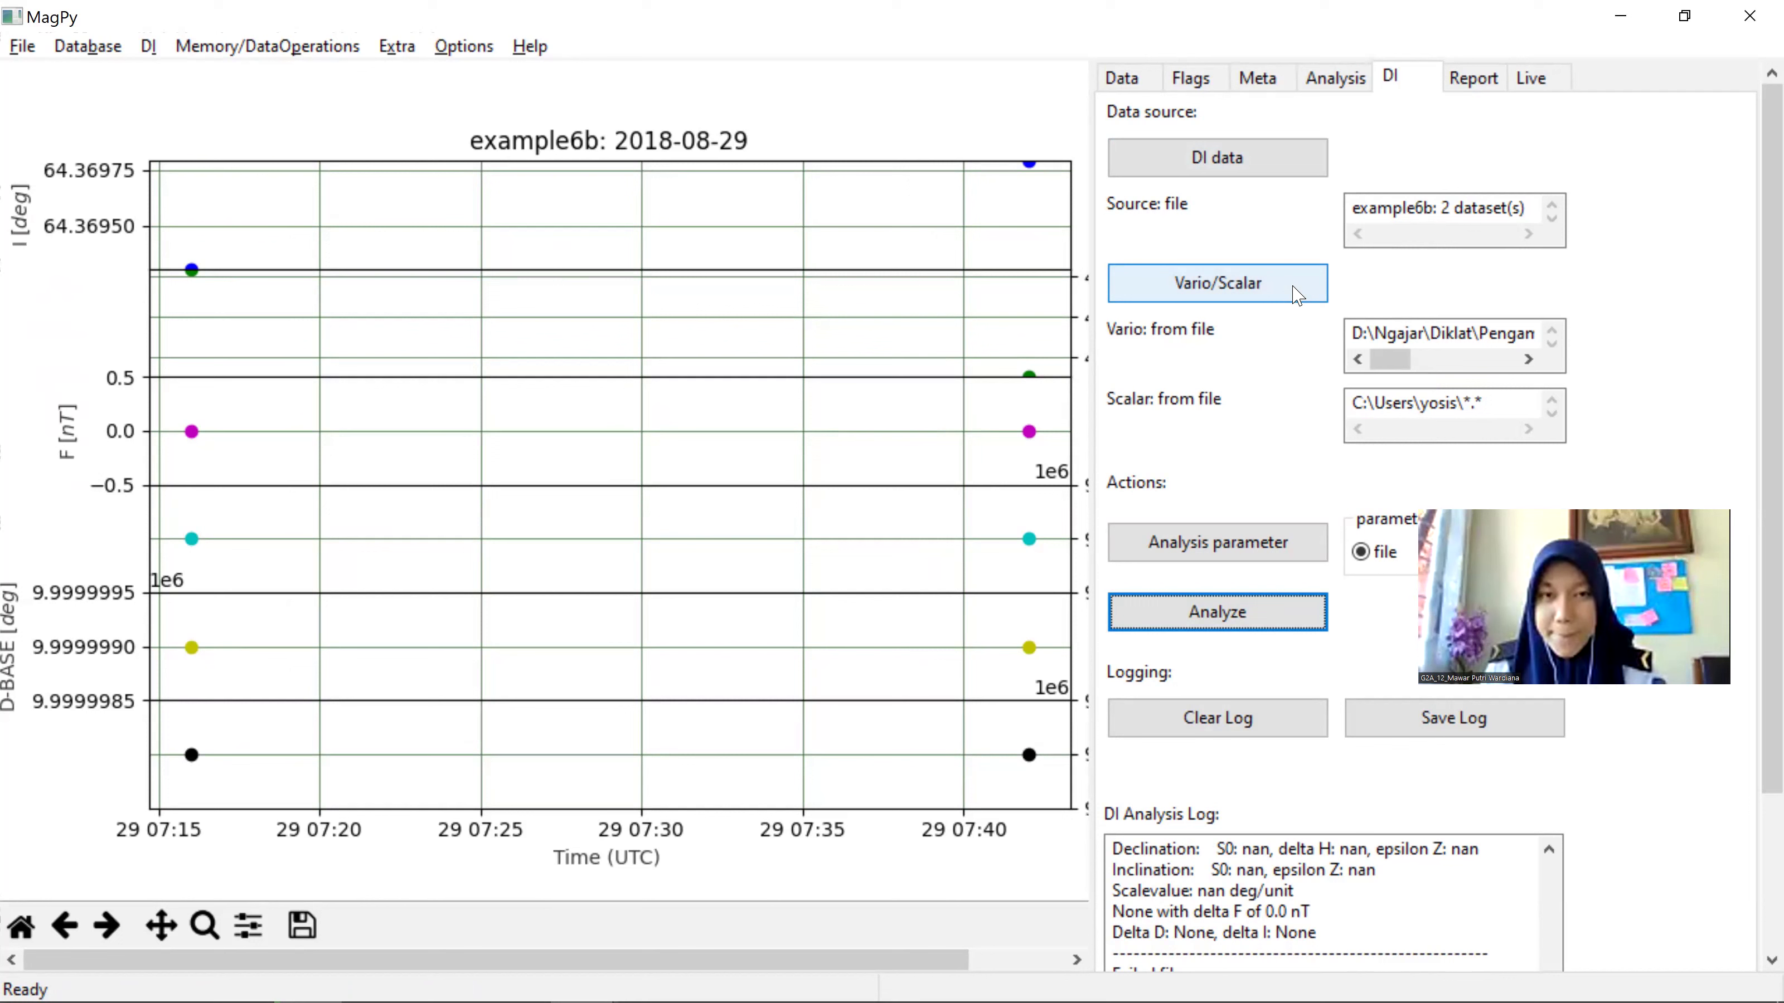
Step: Review the export destination and file format choice for the DI analysis results, and cancel the export
{"action": "left_click", "coordinate": [8, 48]}
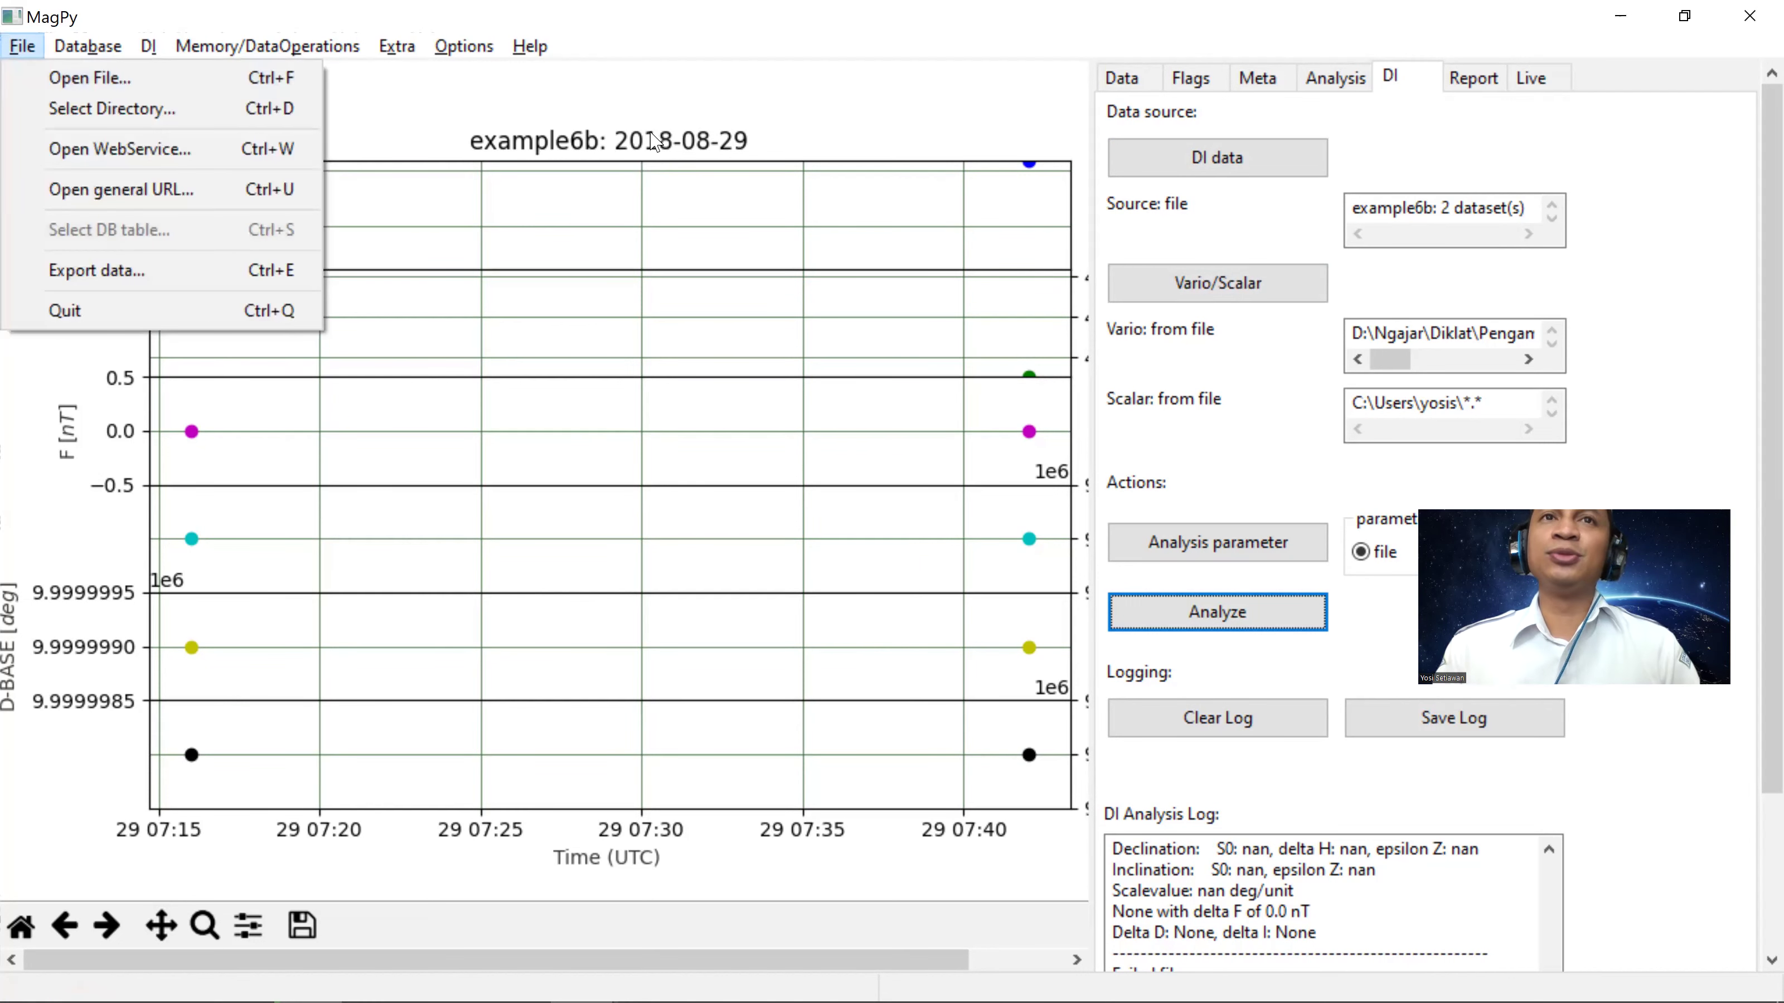
{"action": "left_click", "coordinate": [710, 57]}
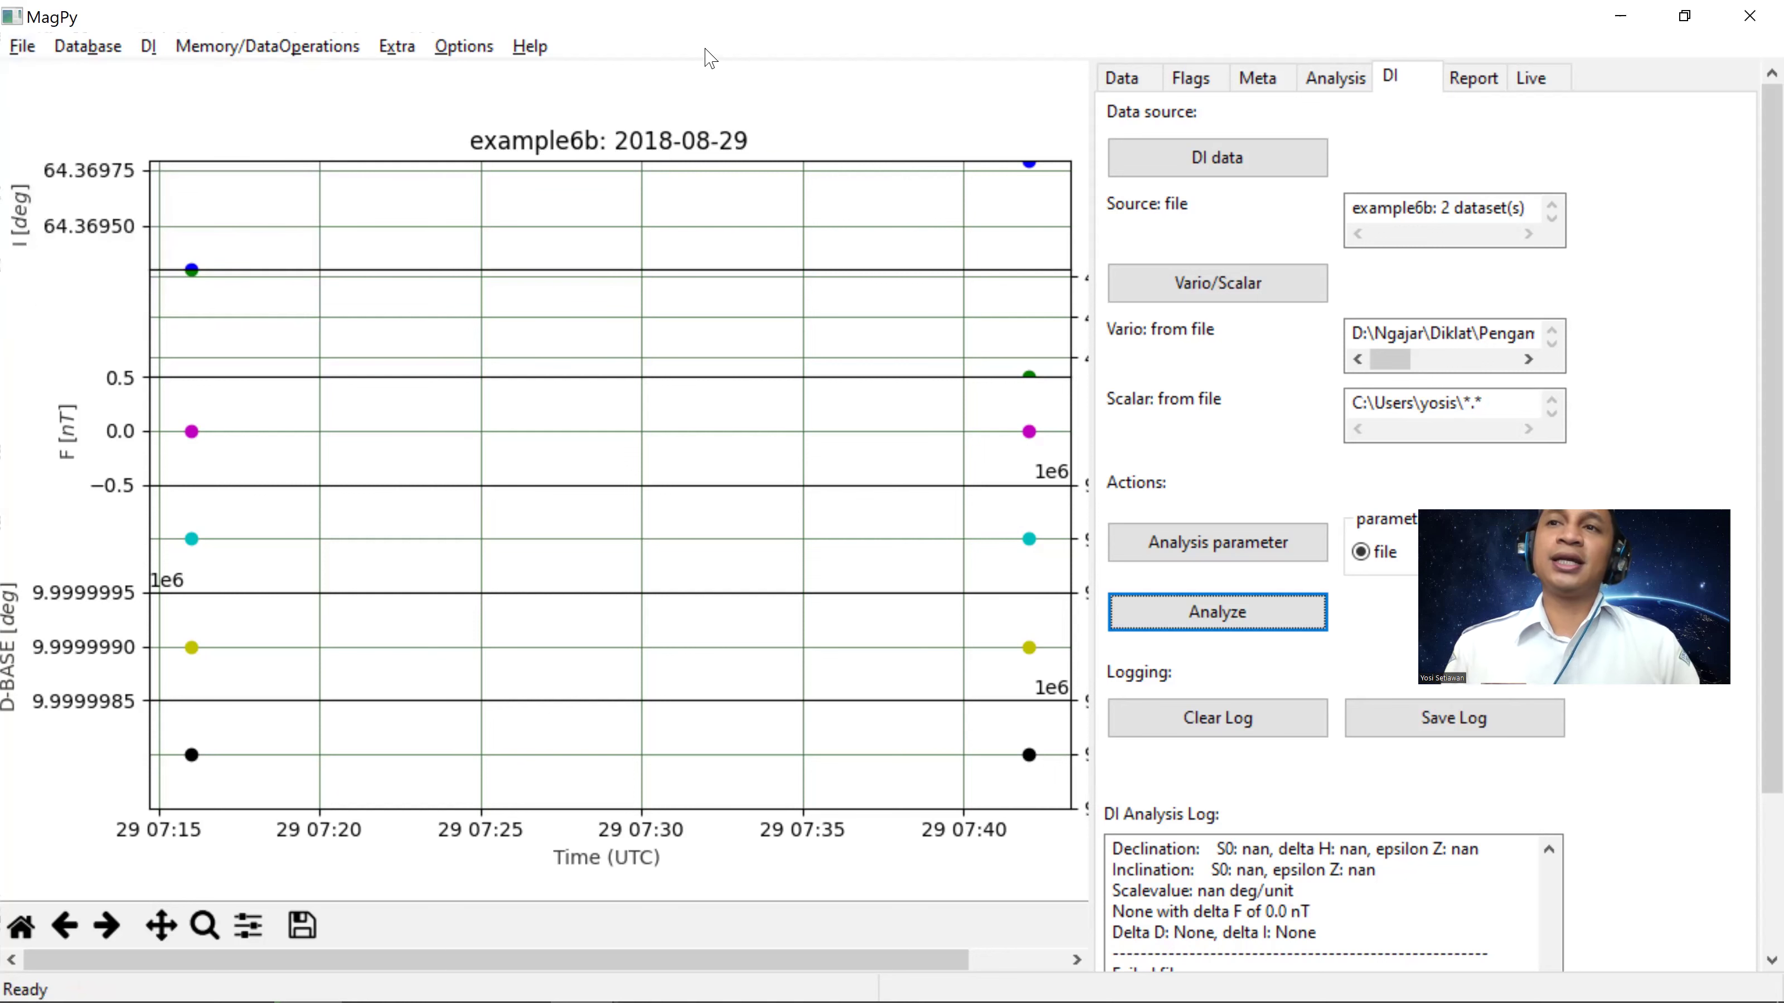
{"action": "left_click", "coordinate": [21, 48]}
{"action": "left_click", "coordinate": [40, 274]}
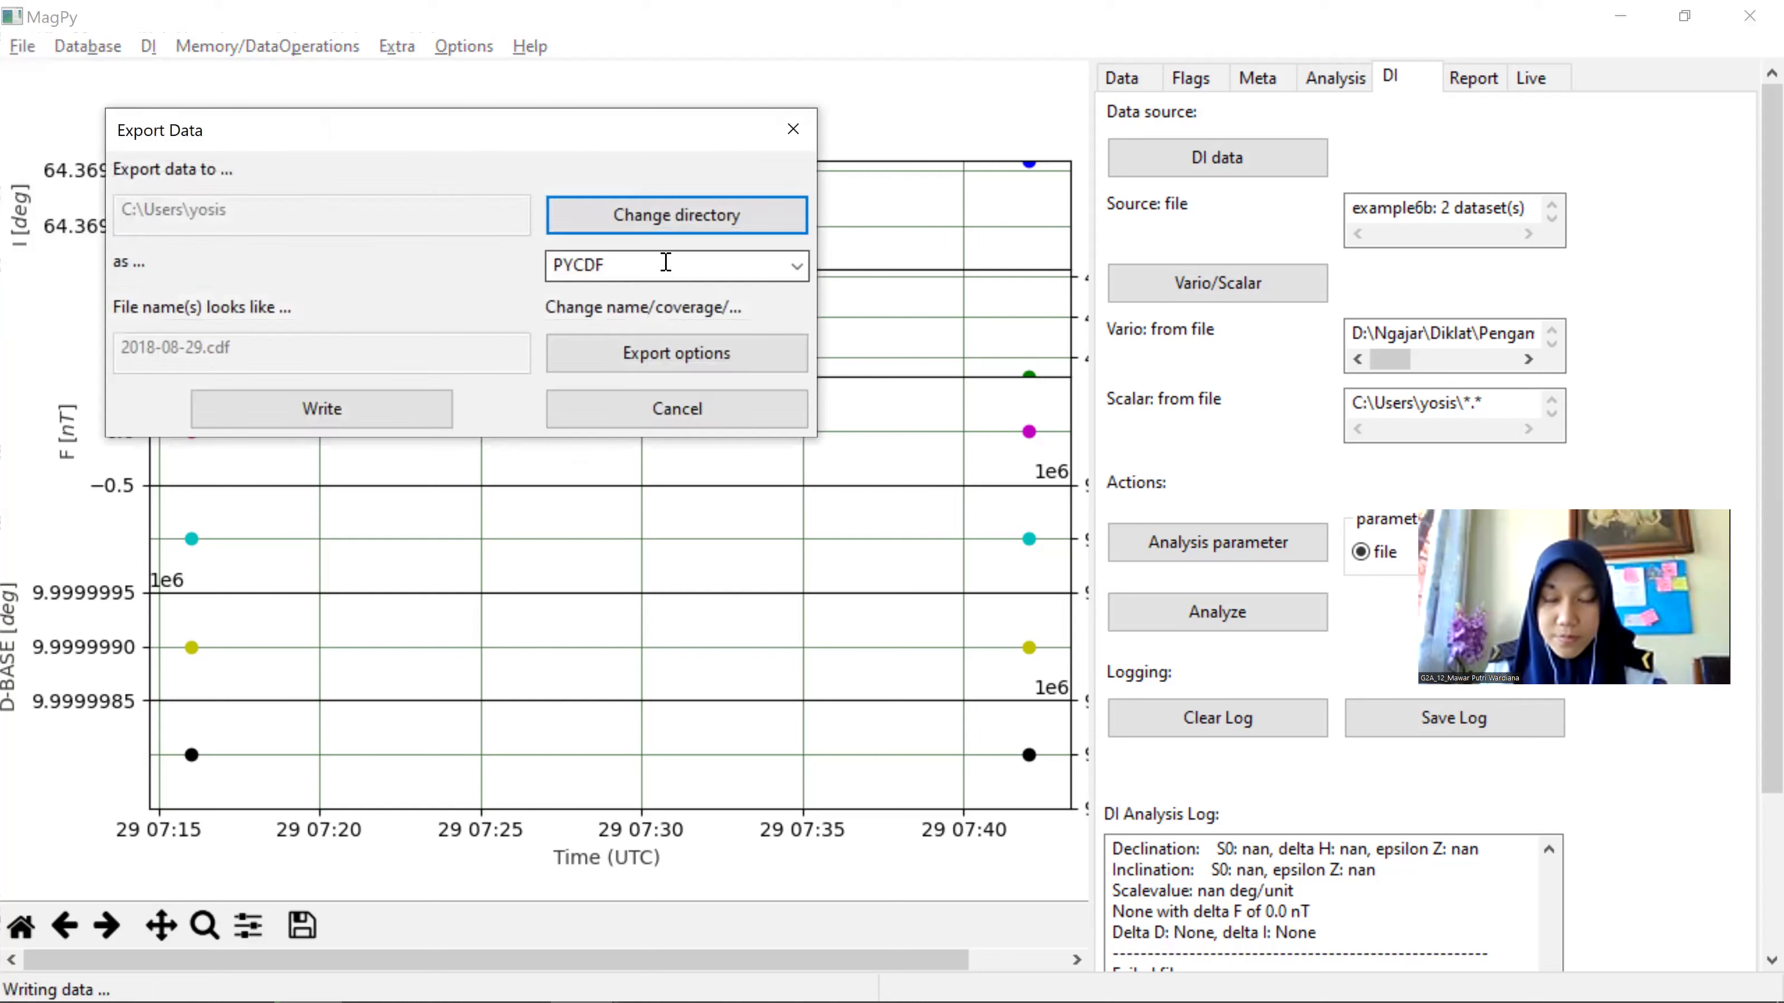
{"action": "left_click", "coordinate": [797, 269]}
{"action": "left_click", "coordinate": [798, 270]}
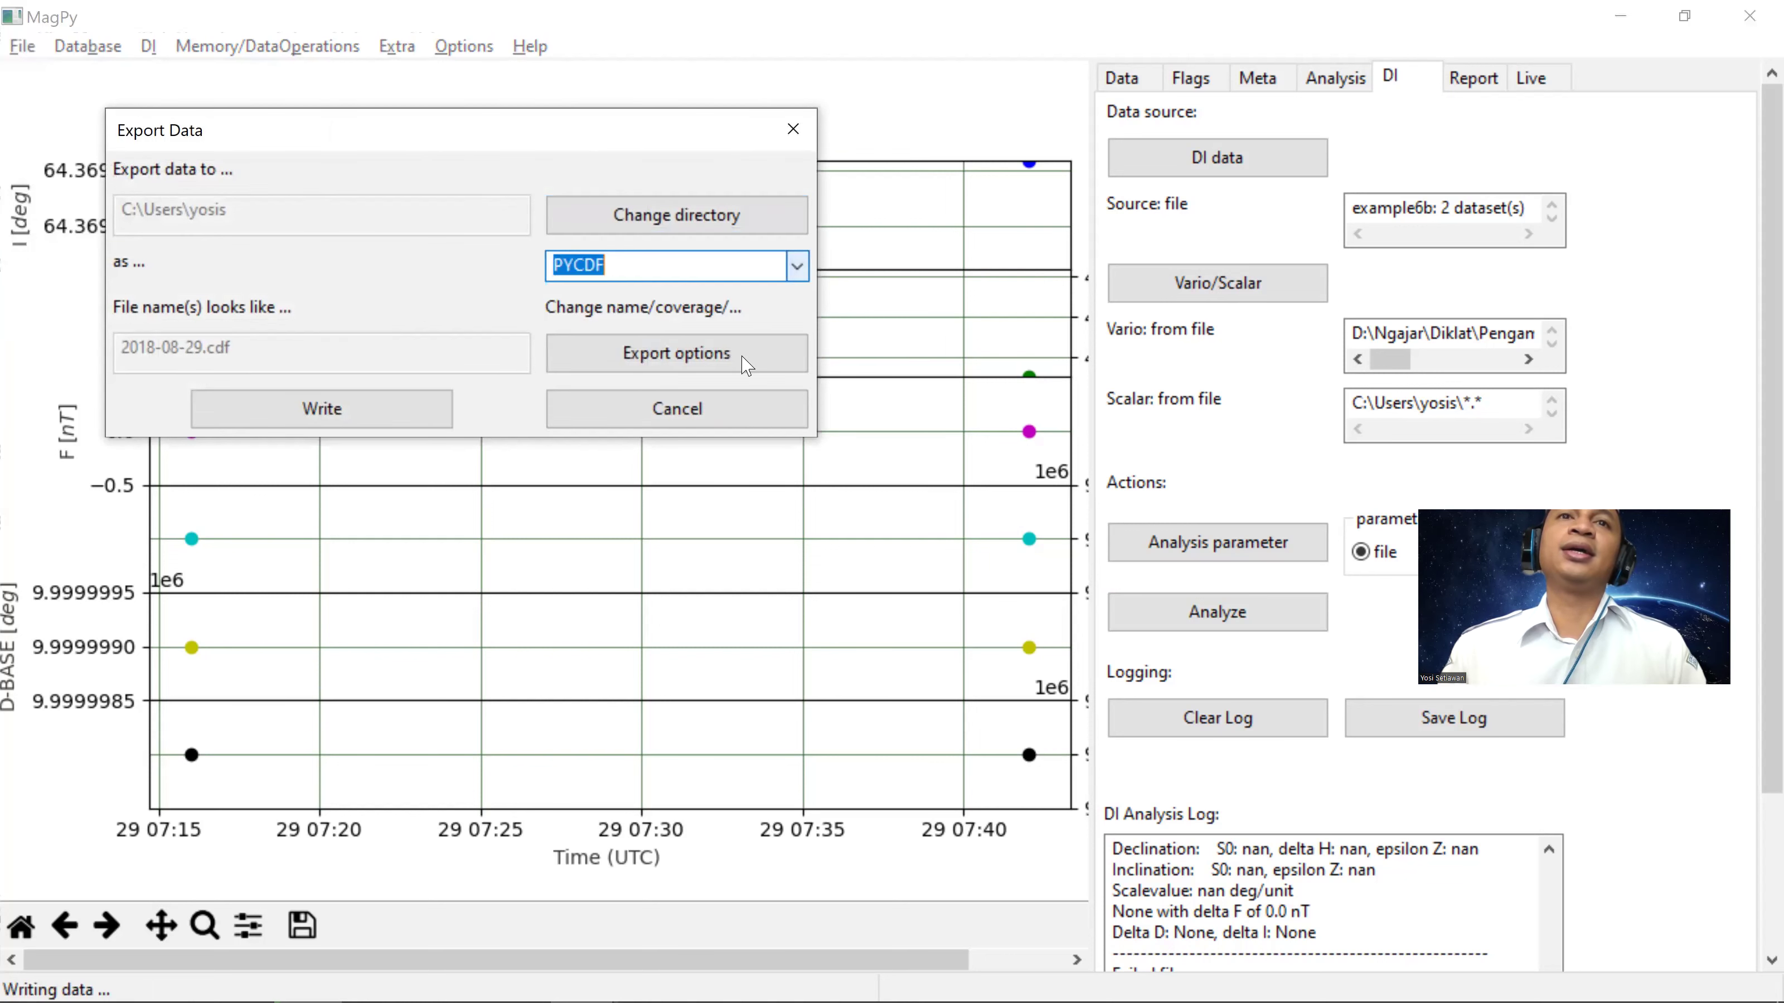
{"action": "left_click", "coordinate": [713, 420]}
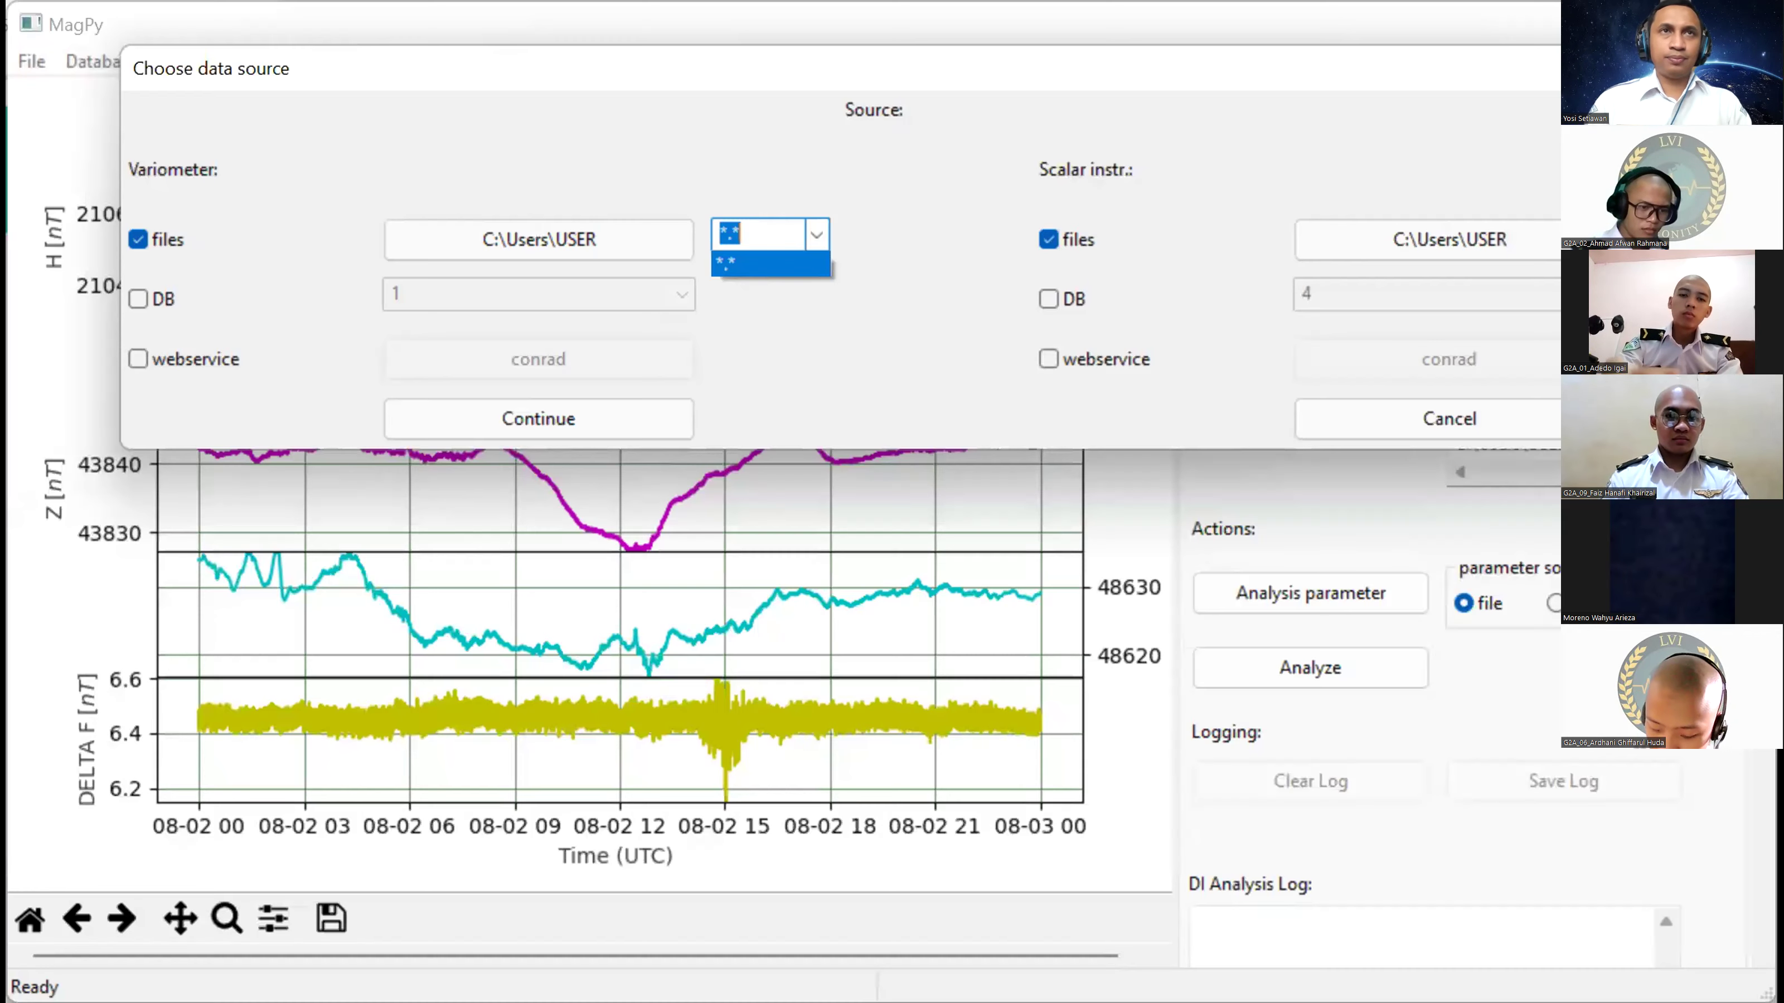
{"action": "left_click", "coordinate": [814, 235]}
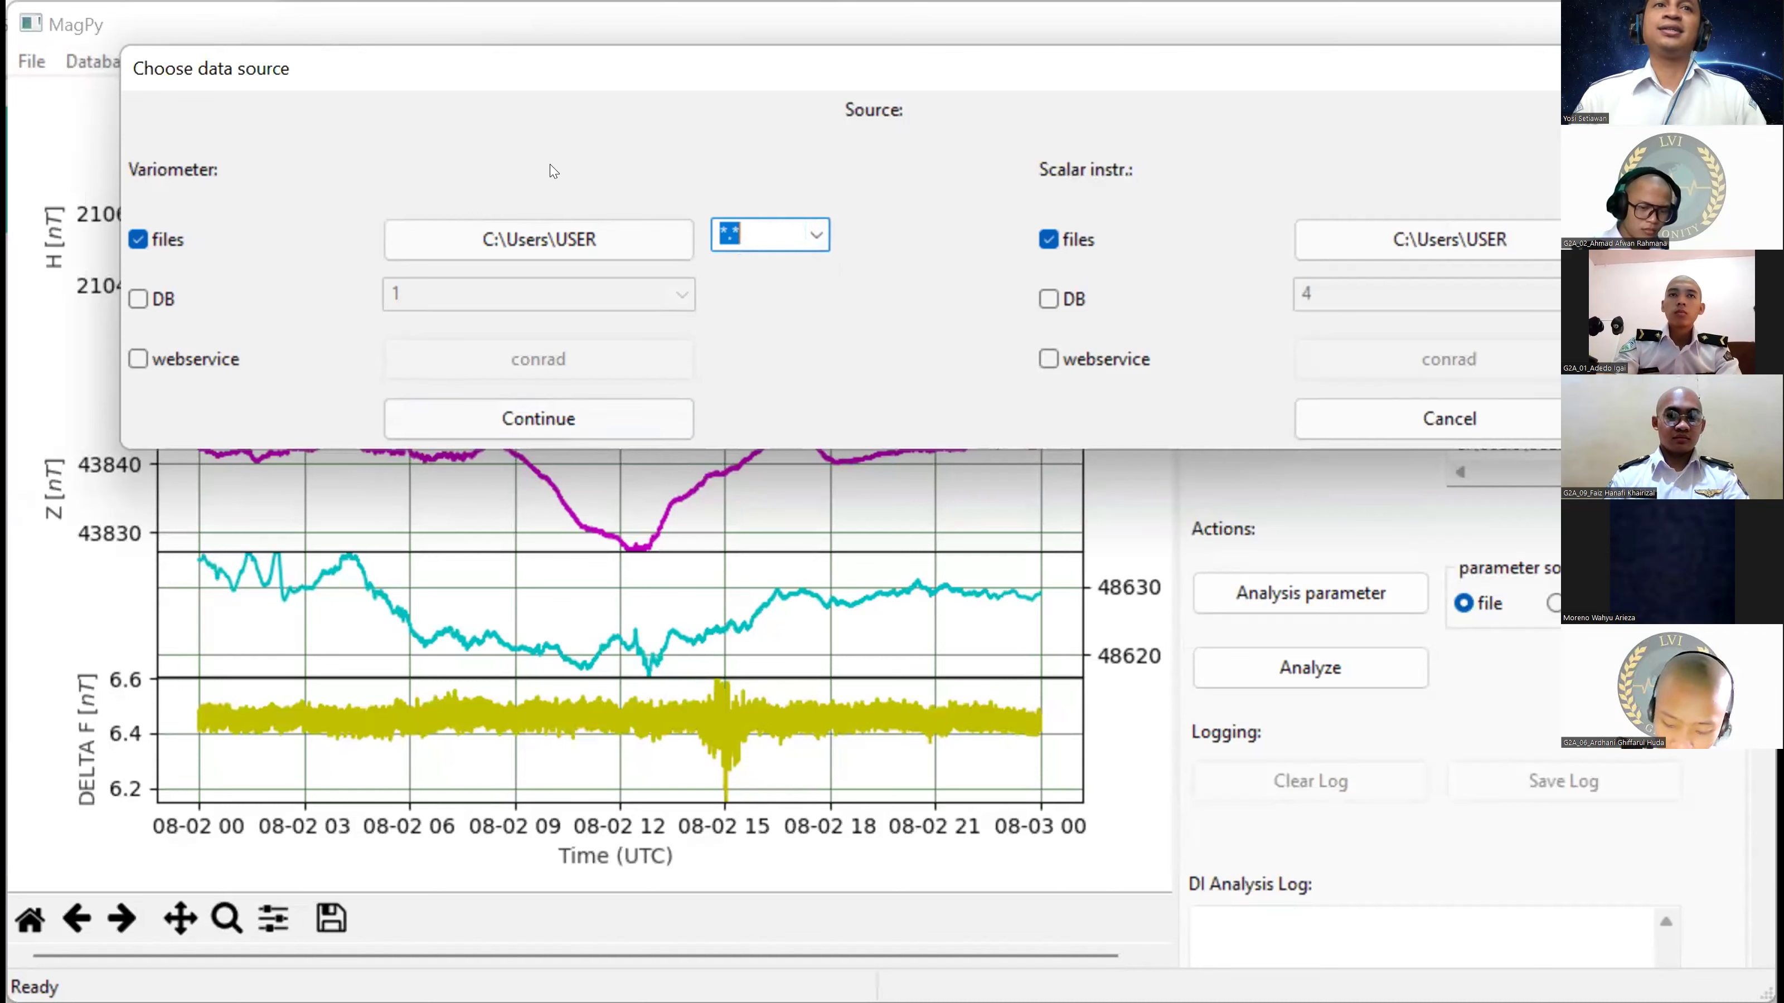
{"action": "left_click", "coordinate": [540, 239]}
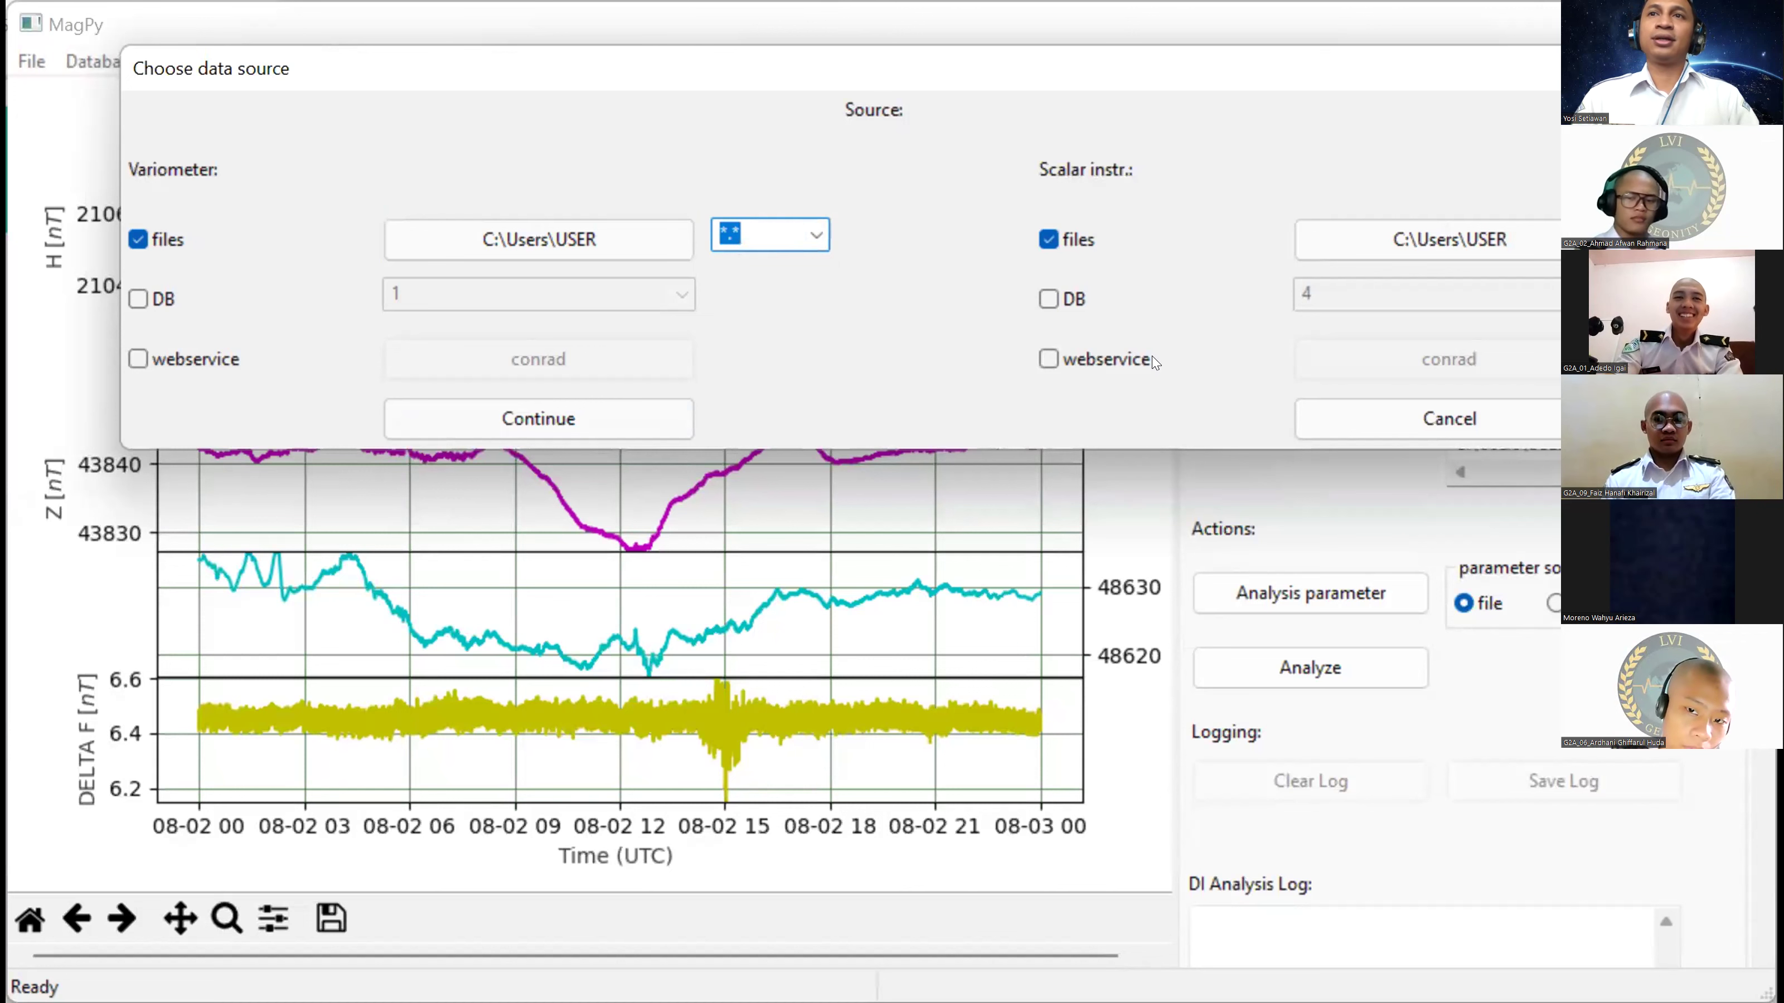
{"action": "key", "text": "Return"}
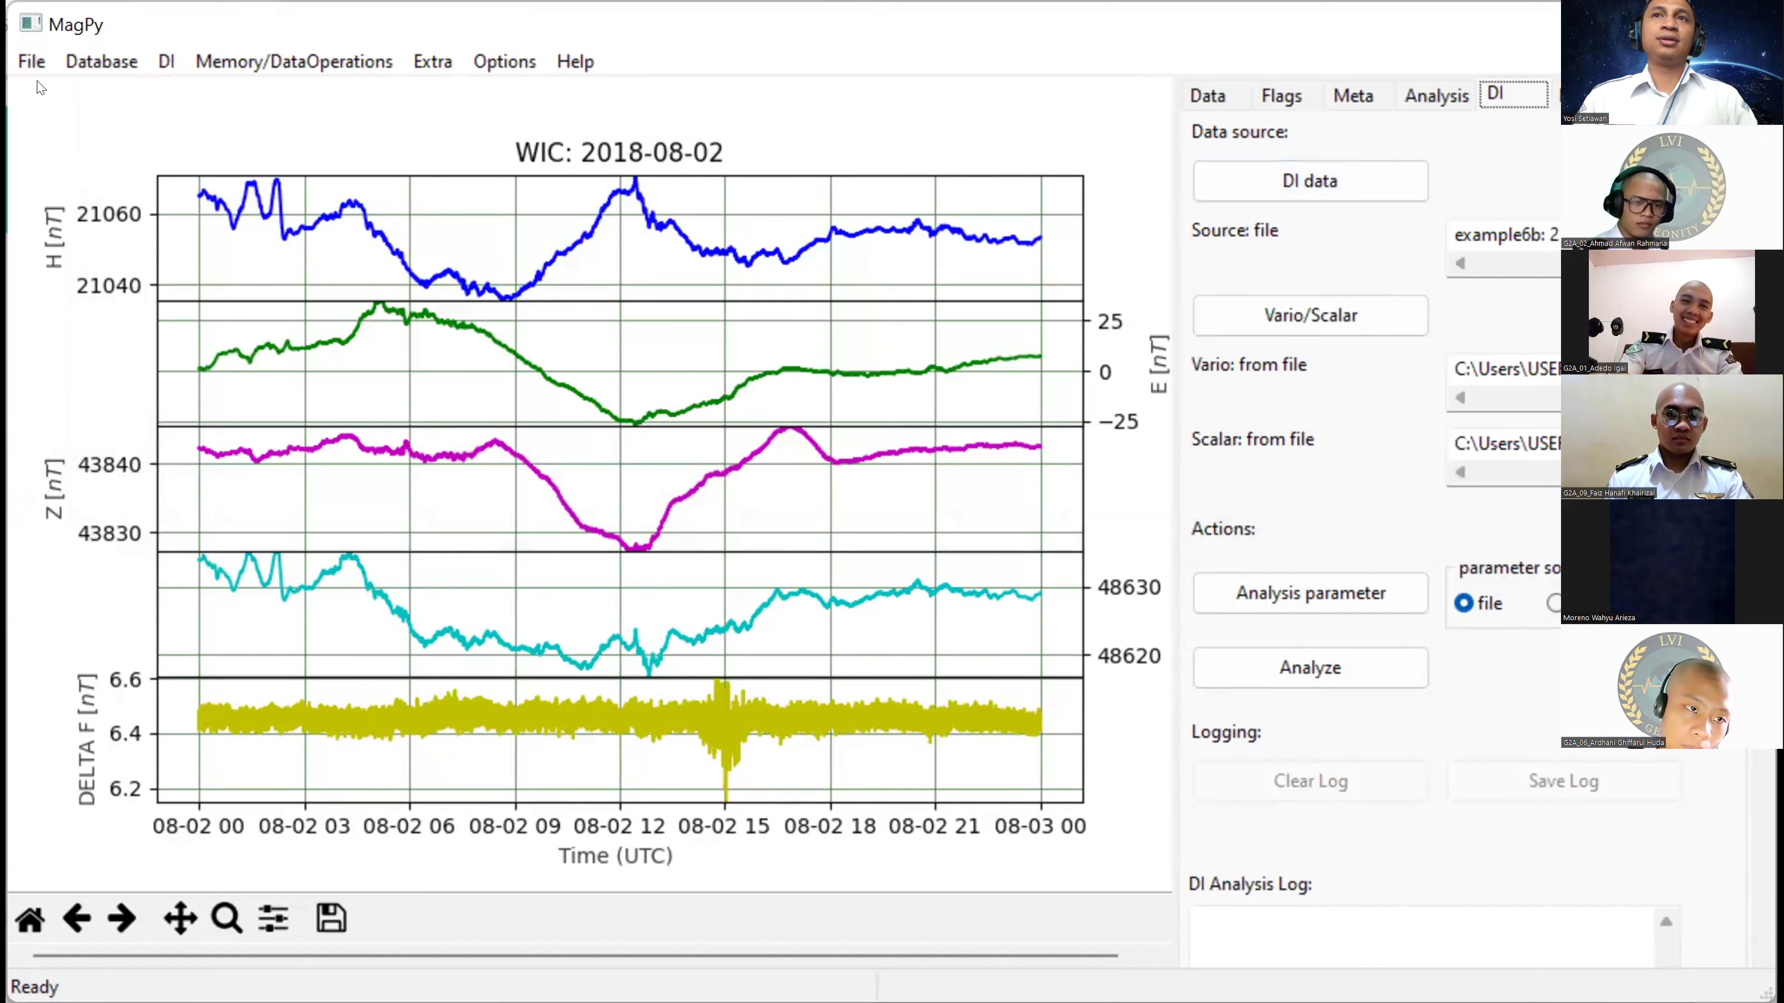
Step: Export the plotted WIC data of 2018-08-02 in IAGA format as wic20180802vsec.sec
{"action": "left_click", "coordinate": [28, 62]}
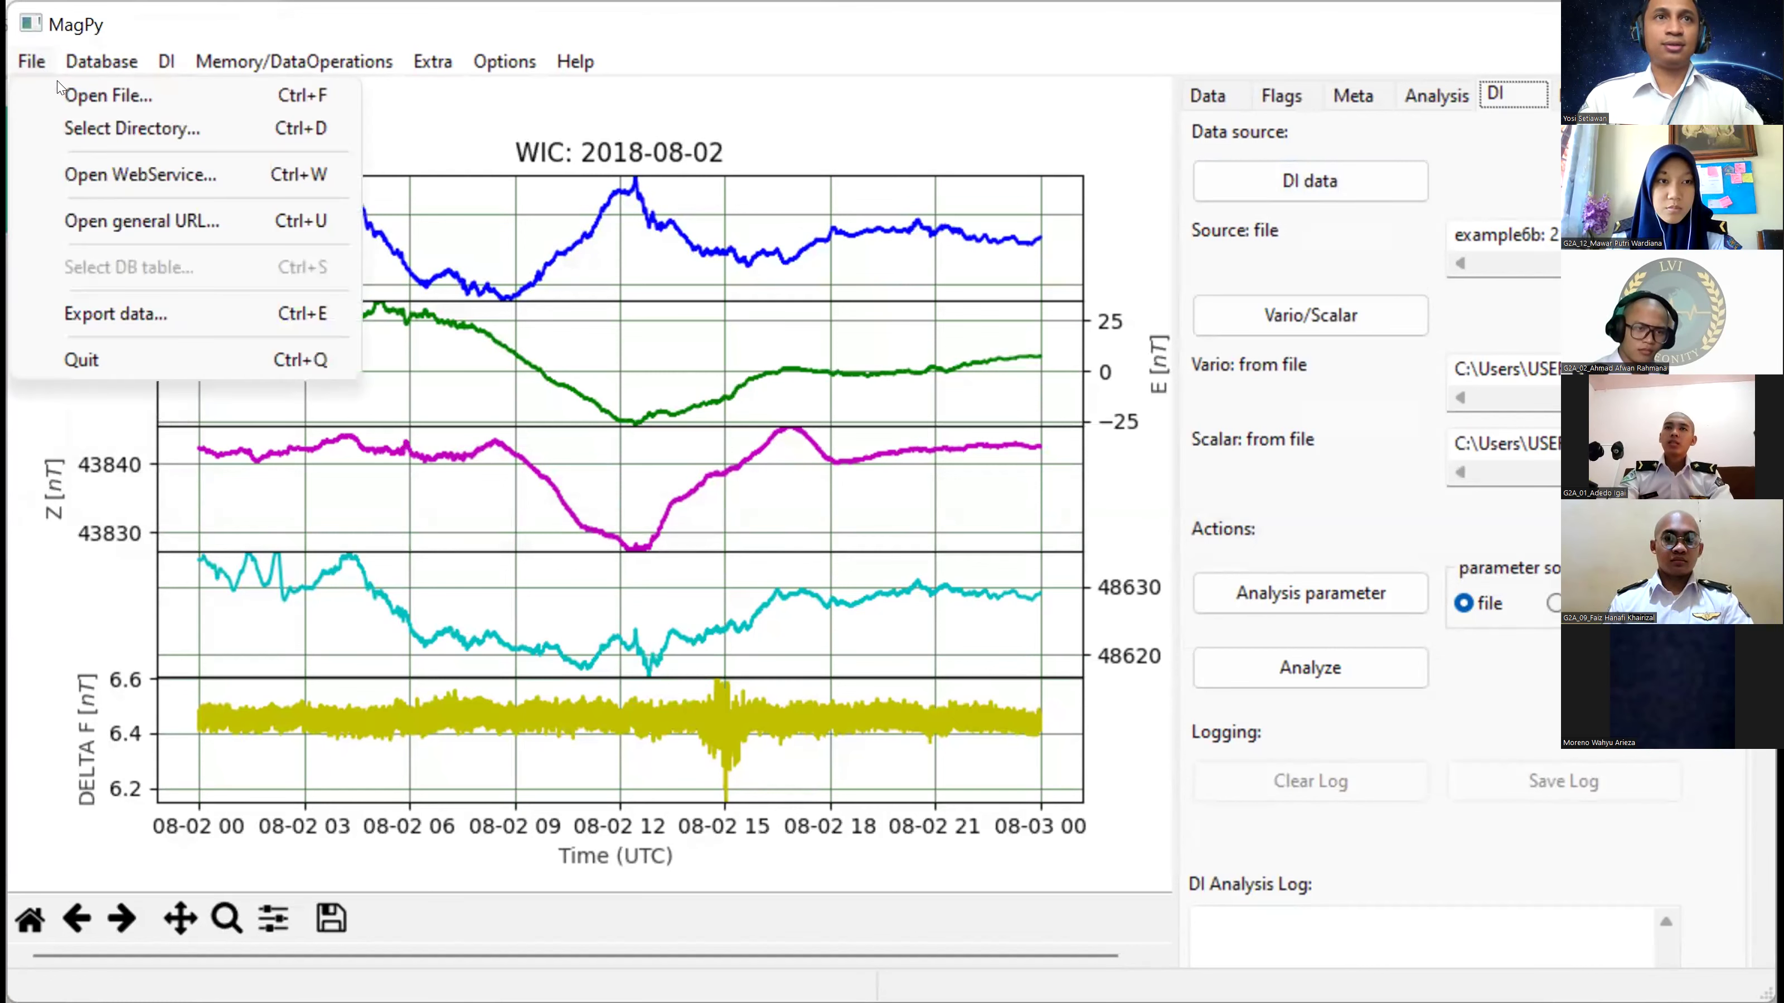
{"action": "left_click", "coordinate": [88, 320]}
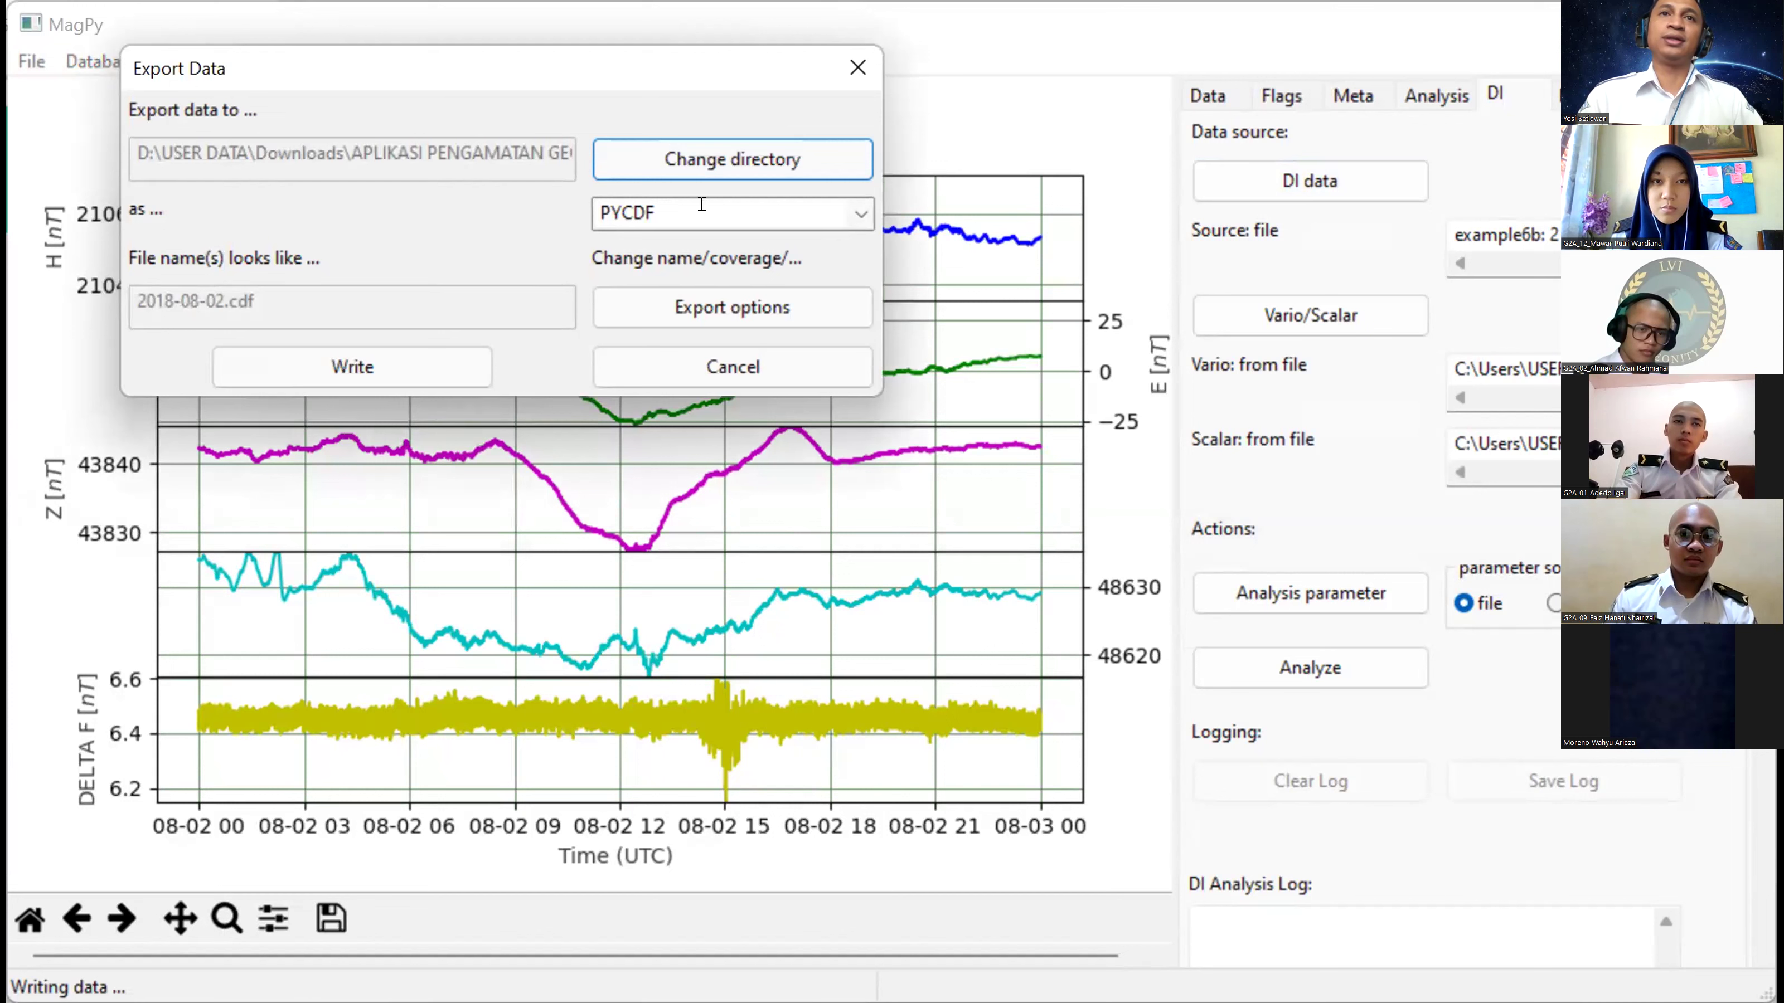
{"action": "left_click", "coordinate": [842, 214]}
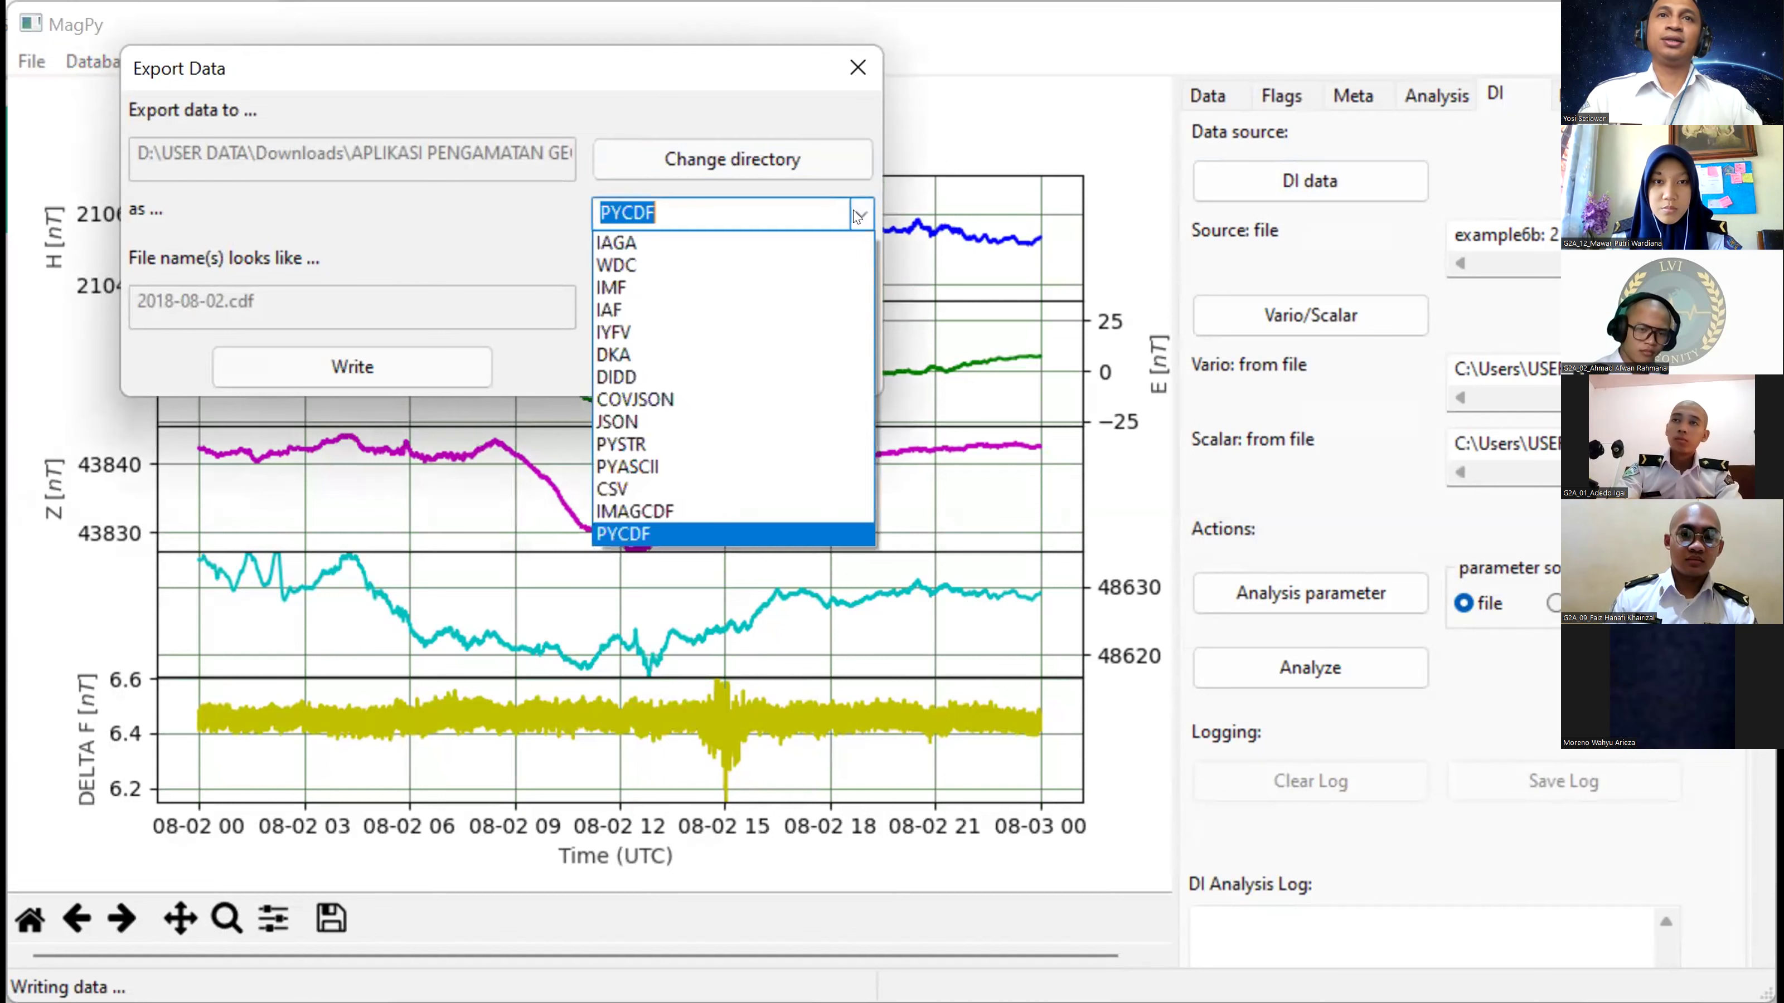
{"action": "left_click", "coordinate": [836, 237]}
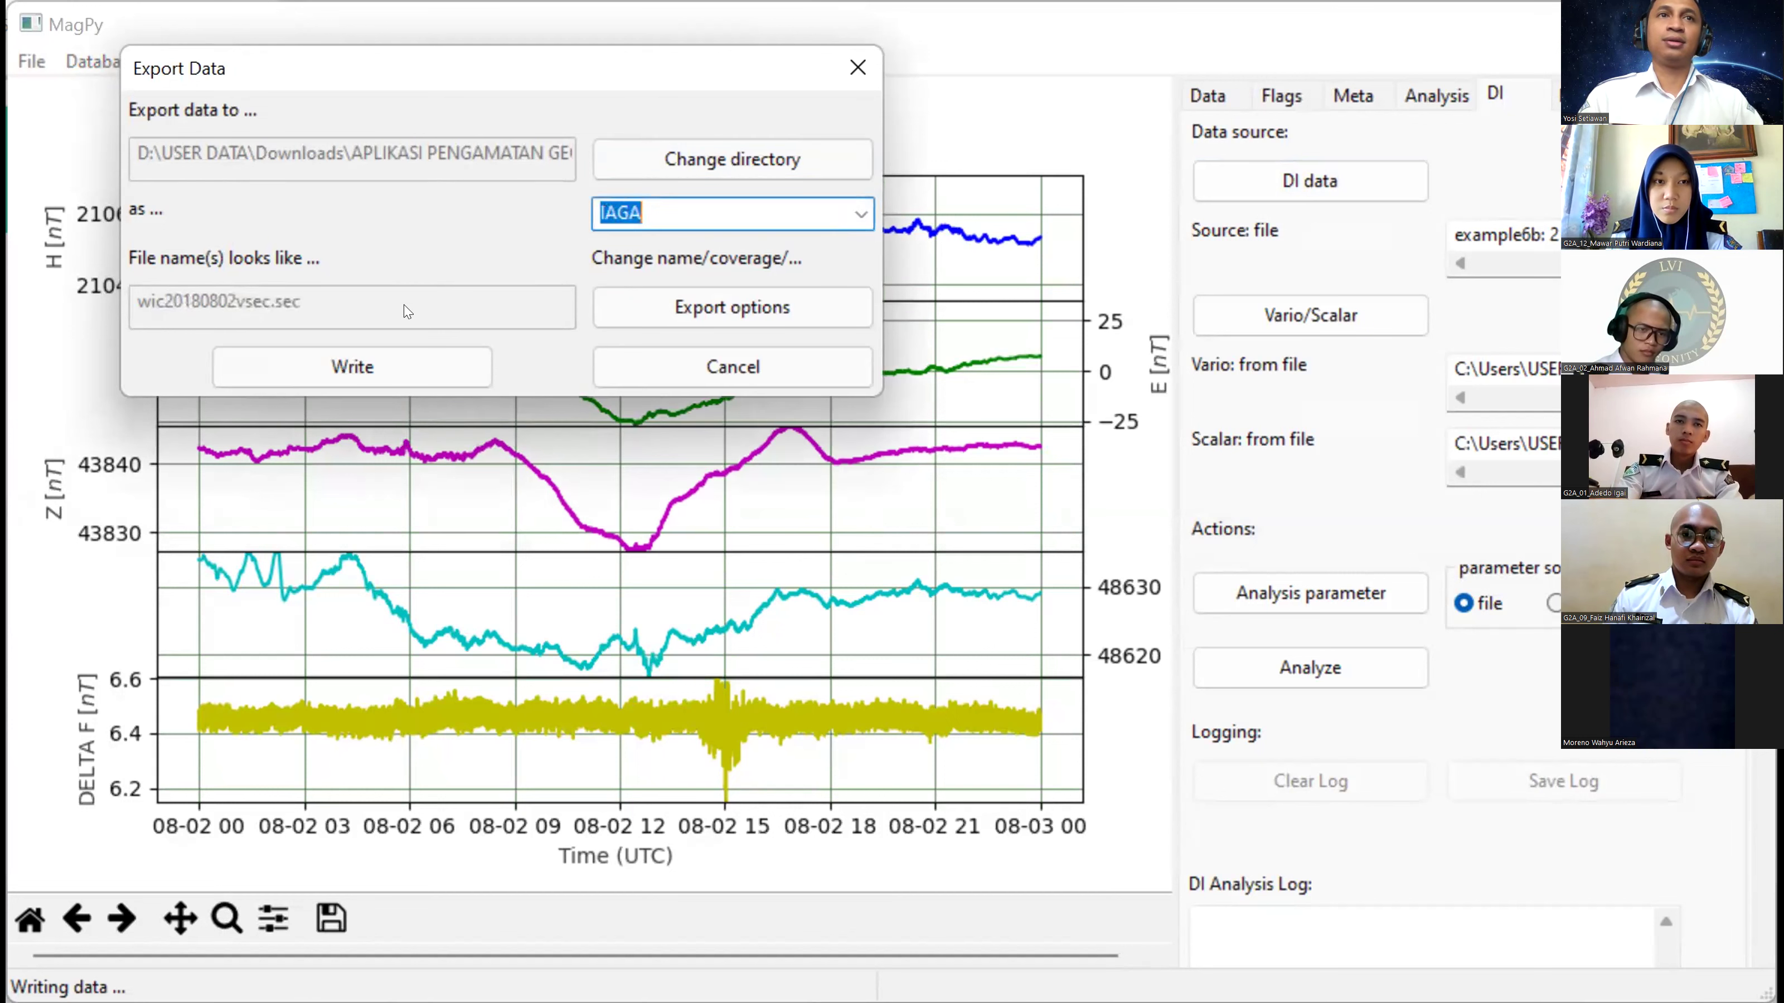
{"action": "left_click", "coordinate": [394, 363]}
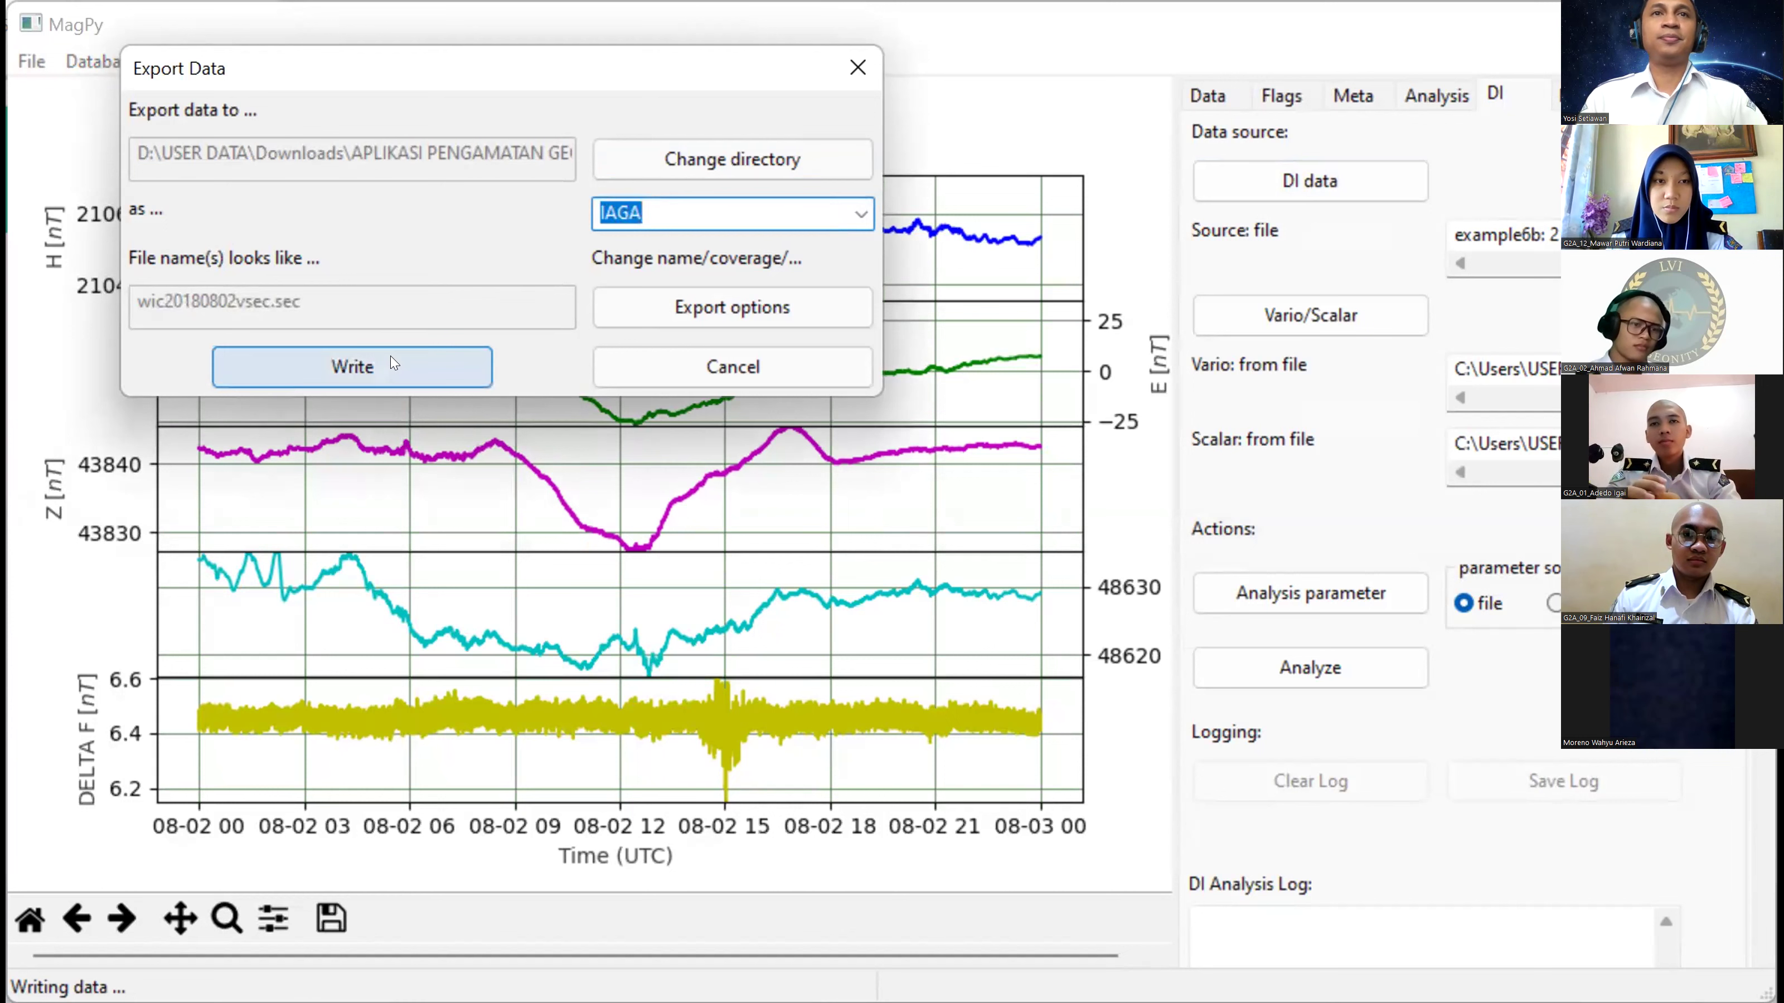
Step: Check the Test Data Magpy folder in the file manager for example5.sec and wic20180802vsec.sec, and return to MagPy
{"action": "left_click", "coordinate": [981, 536]}
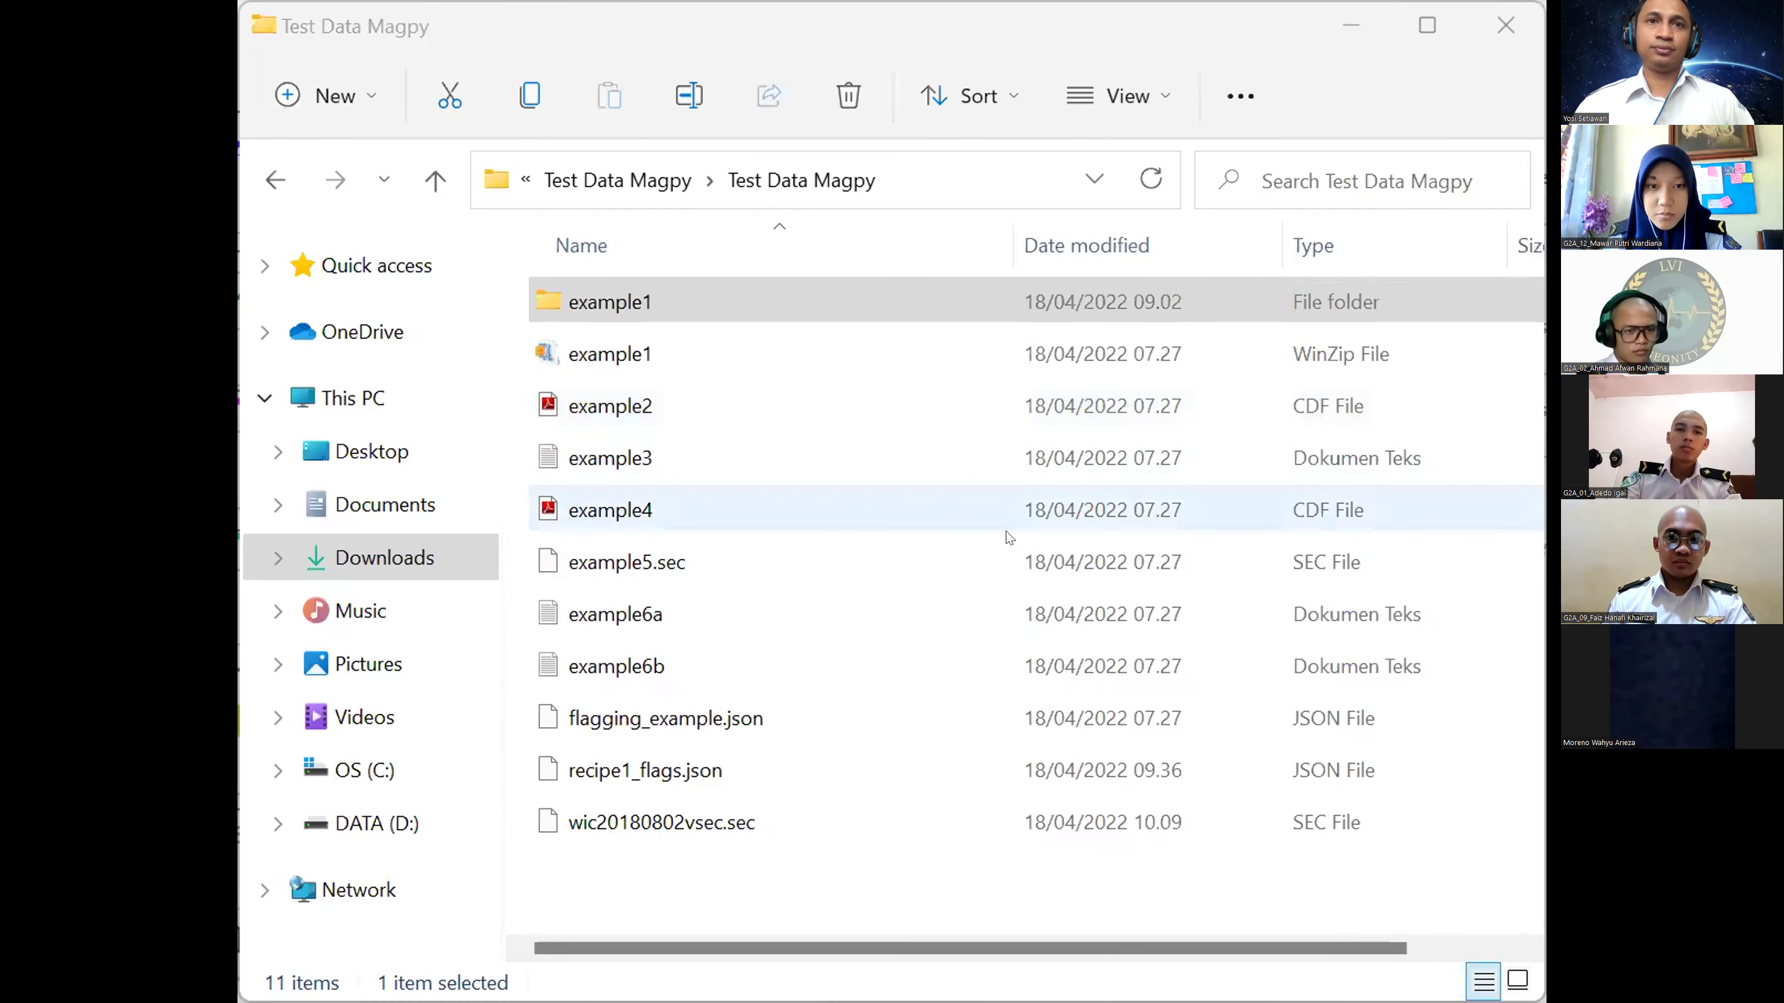
{"action": "left_click", "coordinate": [1009, 555]}
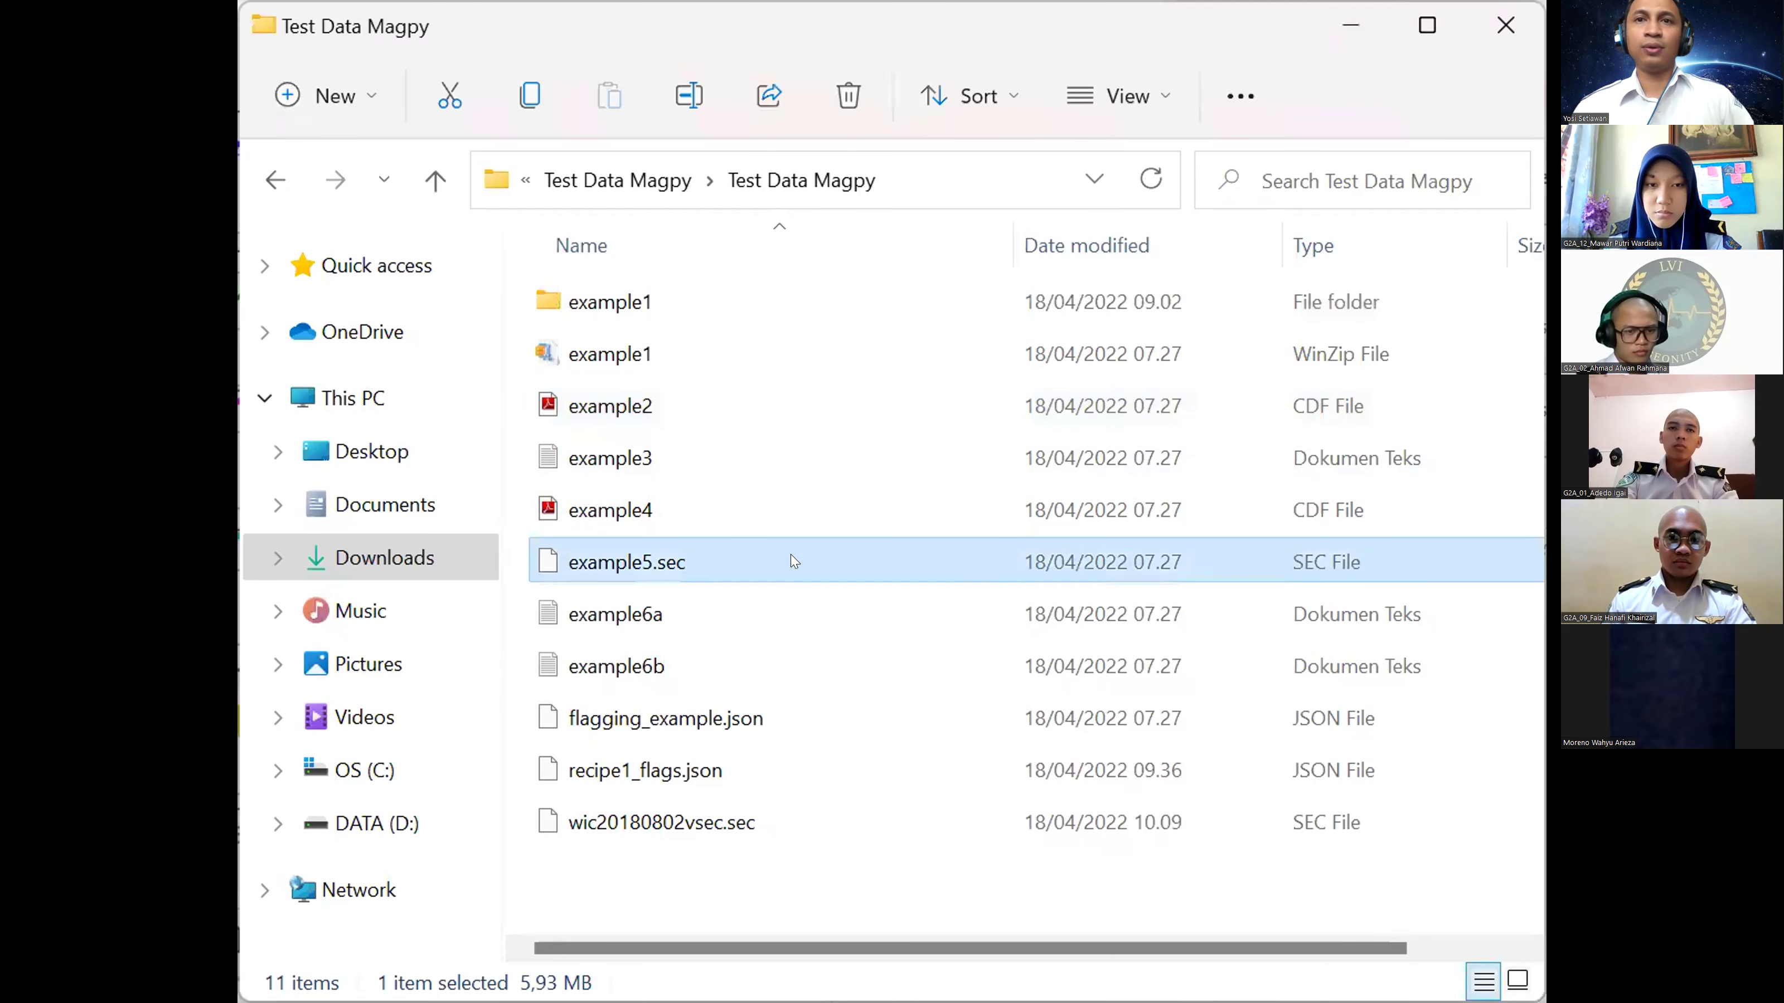
{"action": "left_click", "coordinate": [904, 809]}
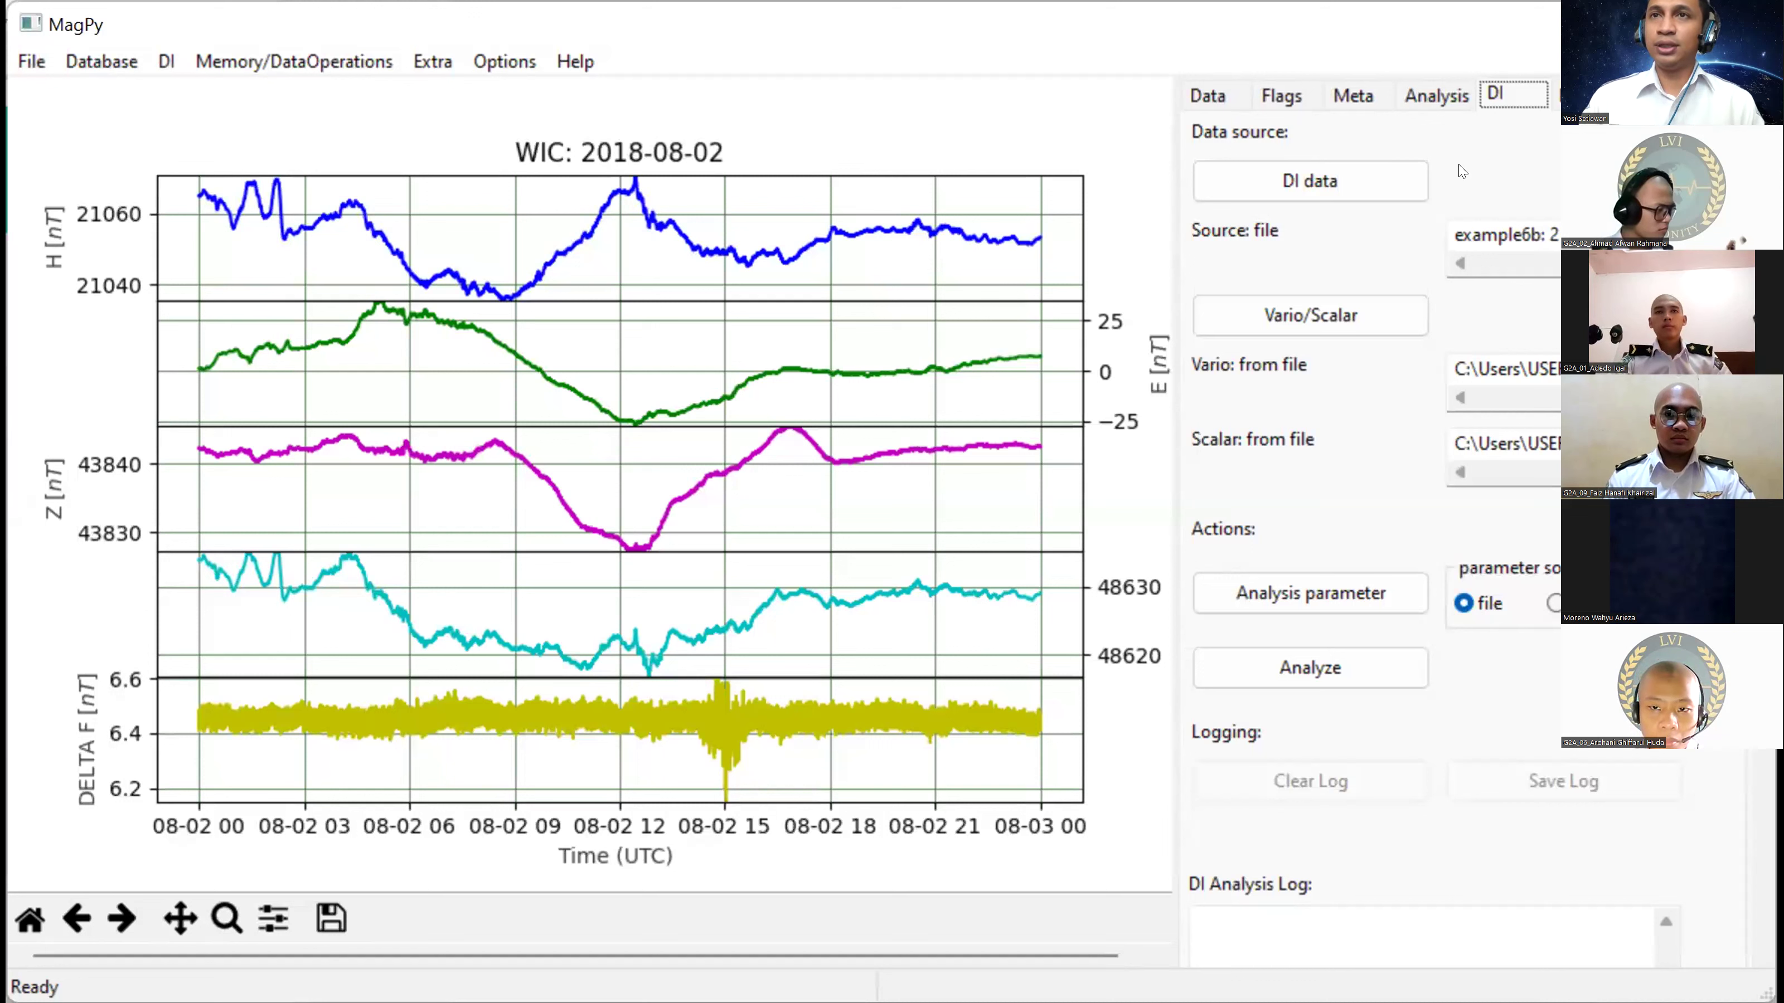
Step: Load the files example6a and example6b together from the Test Data Magpy folder as the DI data
{"action": "left_click", "coordinate": [1337, 169]}
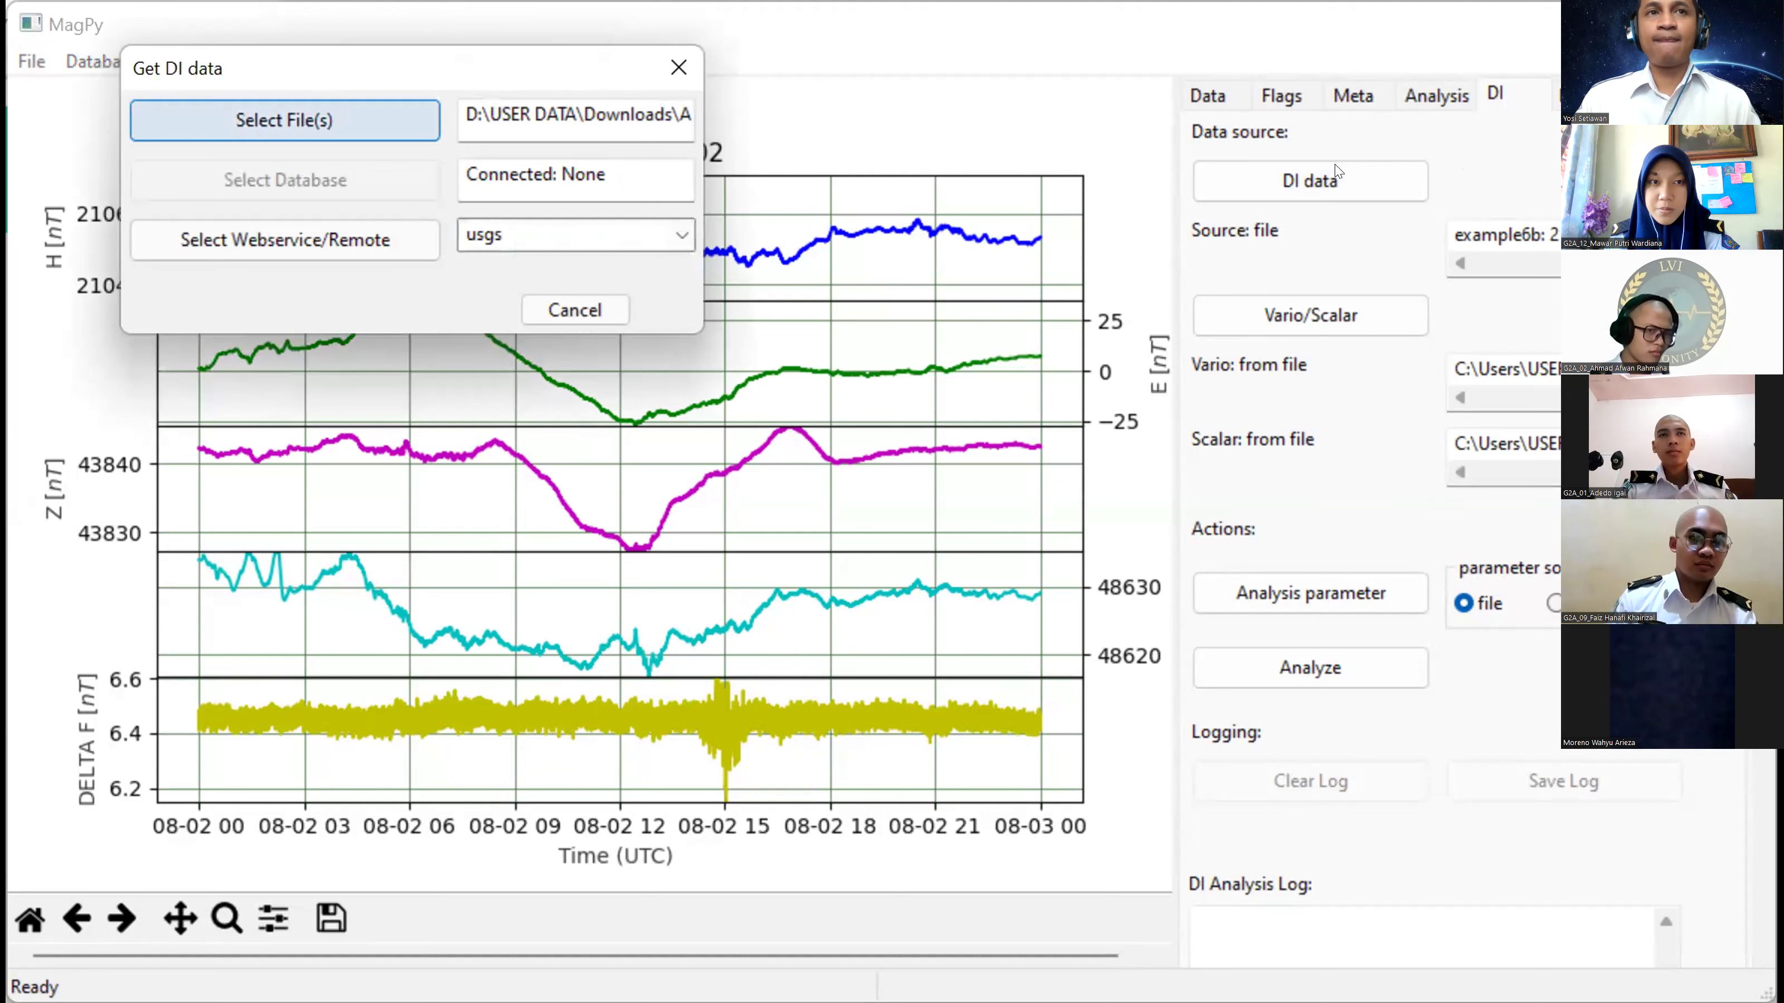
{"action": "key", "text": "Return"}
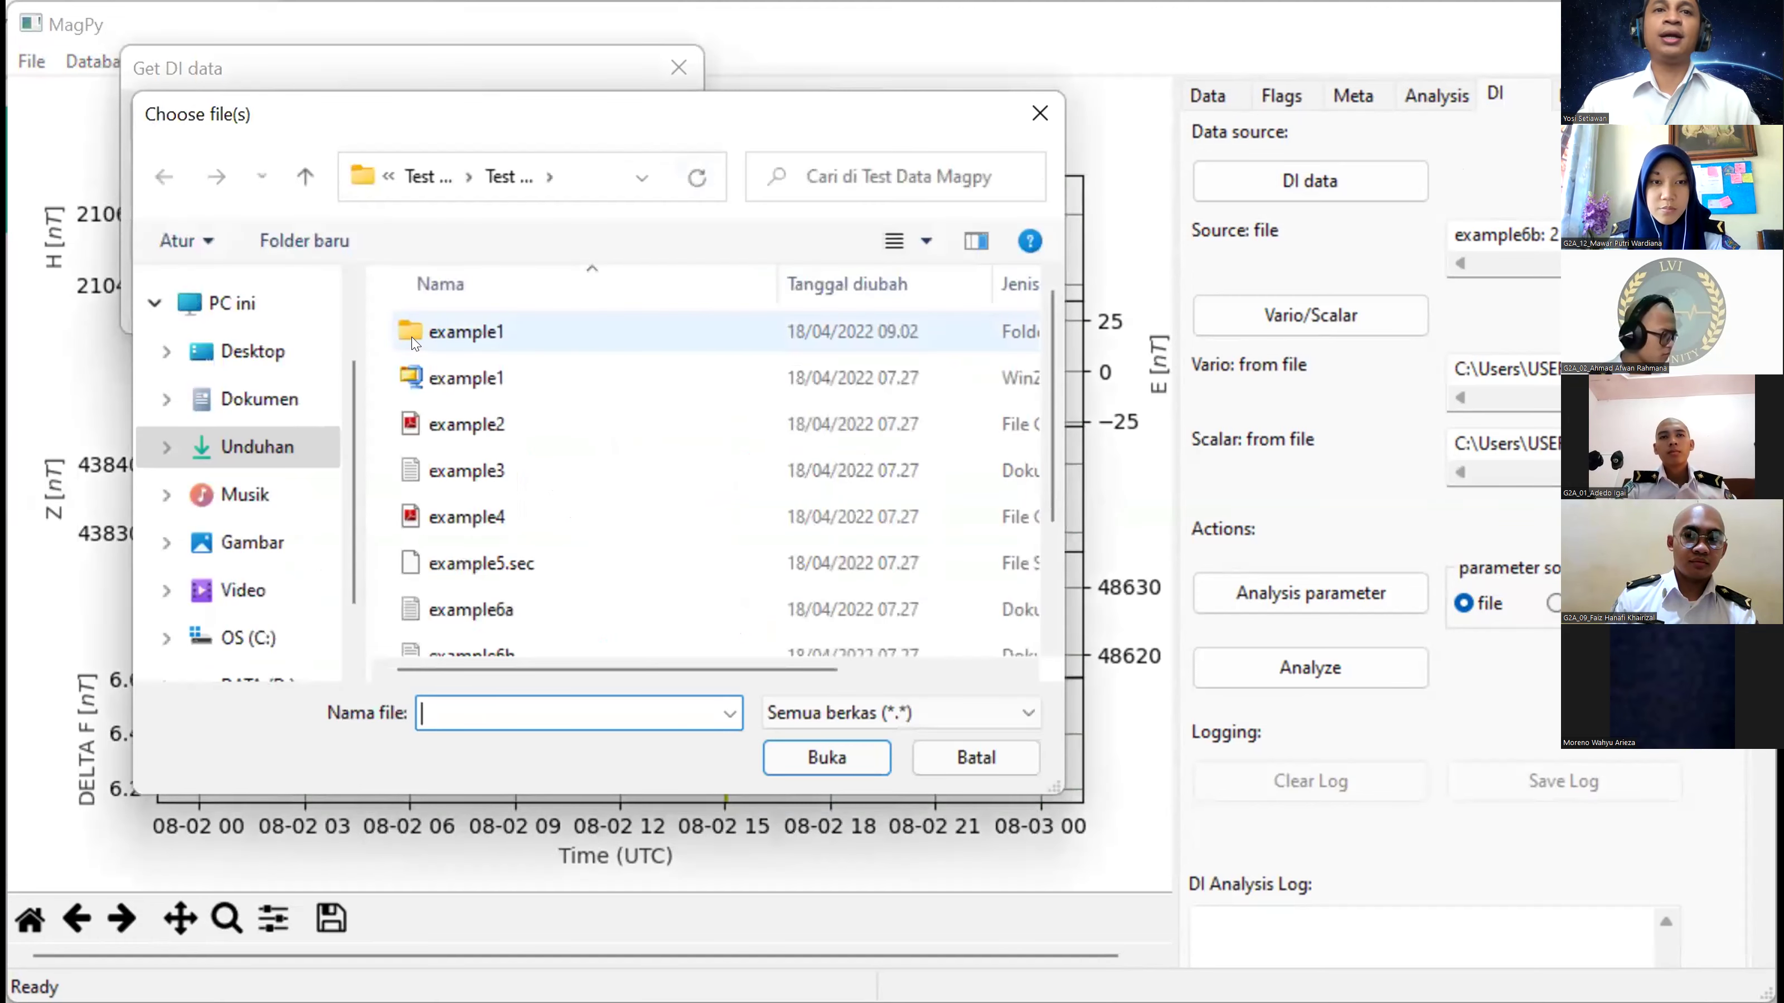
{"action": "scroll", "coordinate": [413, 342], "scroll_direction": "down", "scroll_amount": 2}
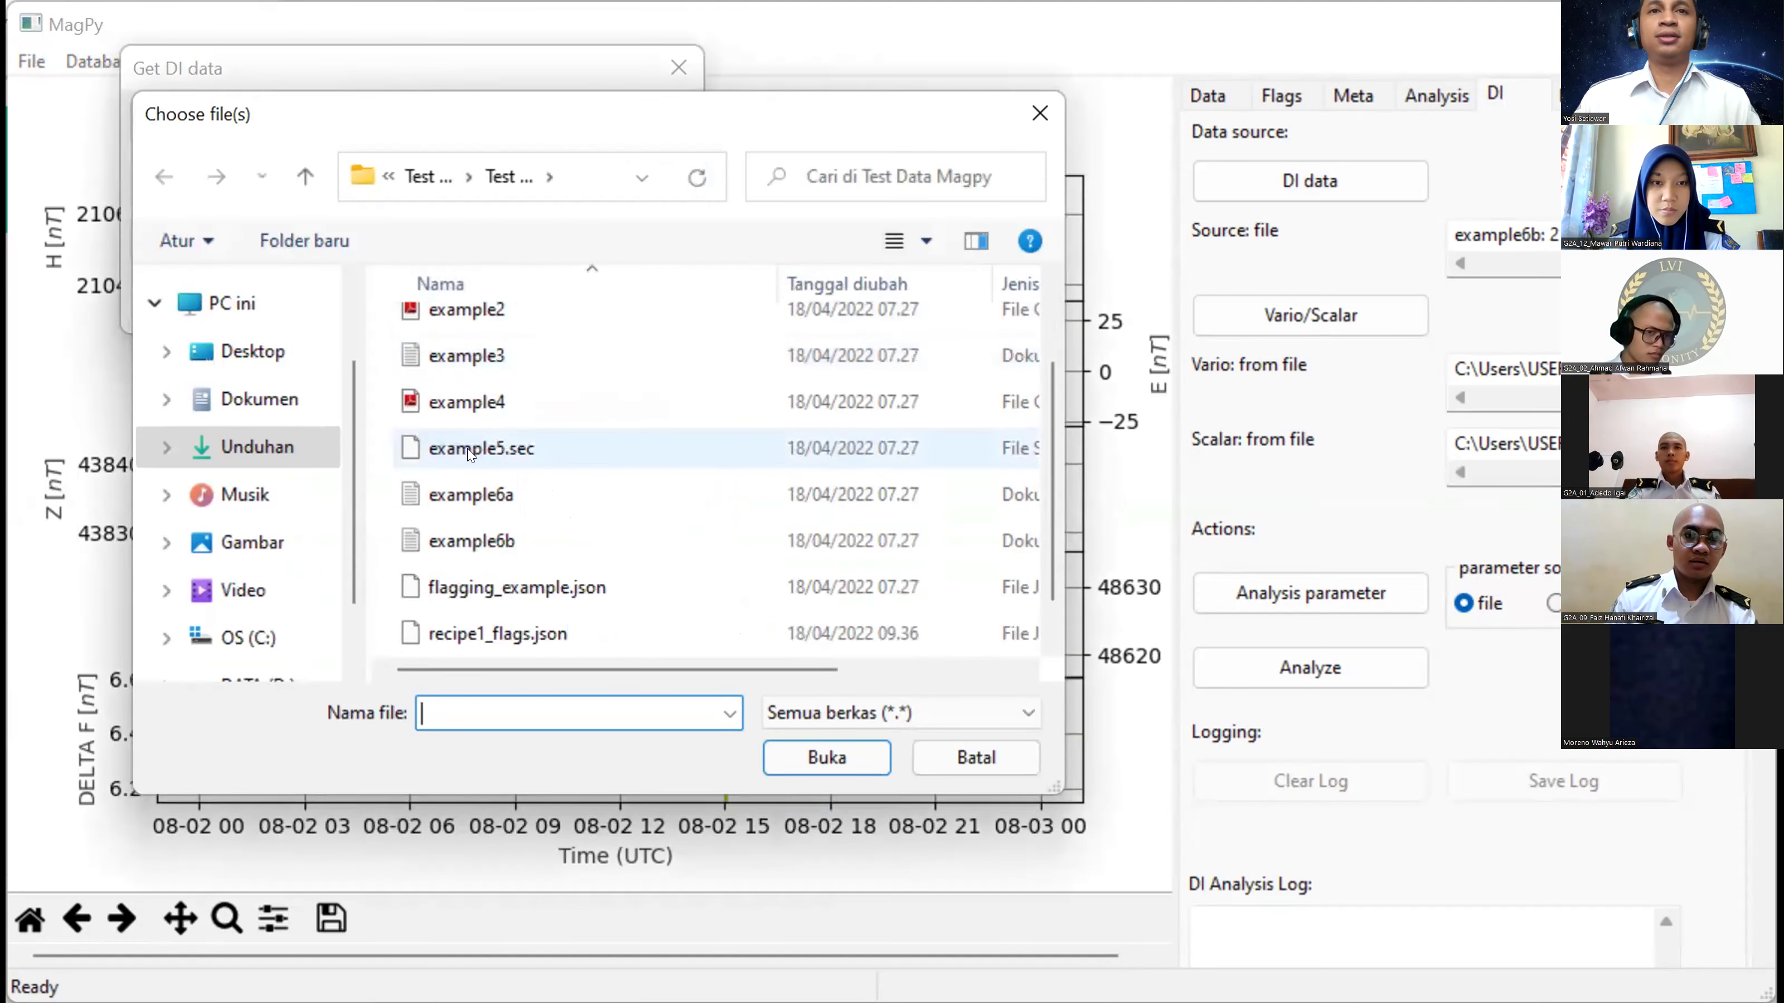
{"action": "left_click", "coordinate": [425, 500]}
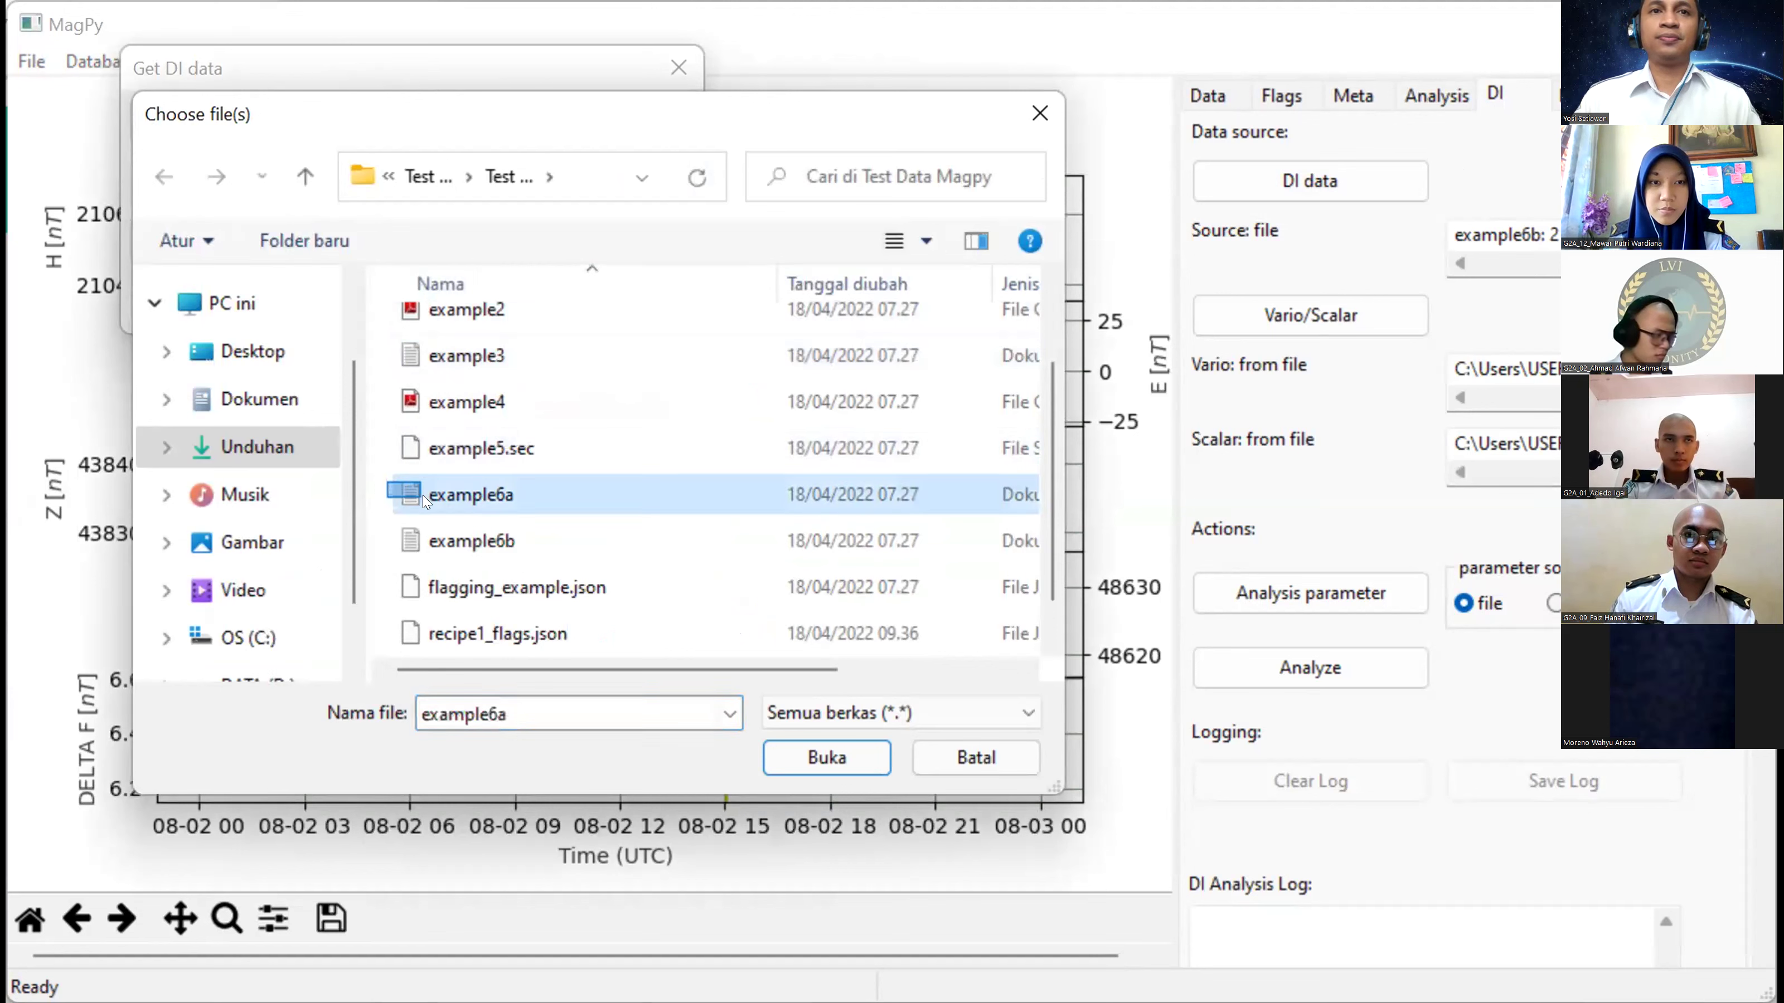
{"action": "left_click", "coordinate": [435, 541], "text": "ctrl"}
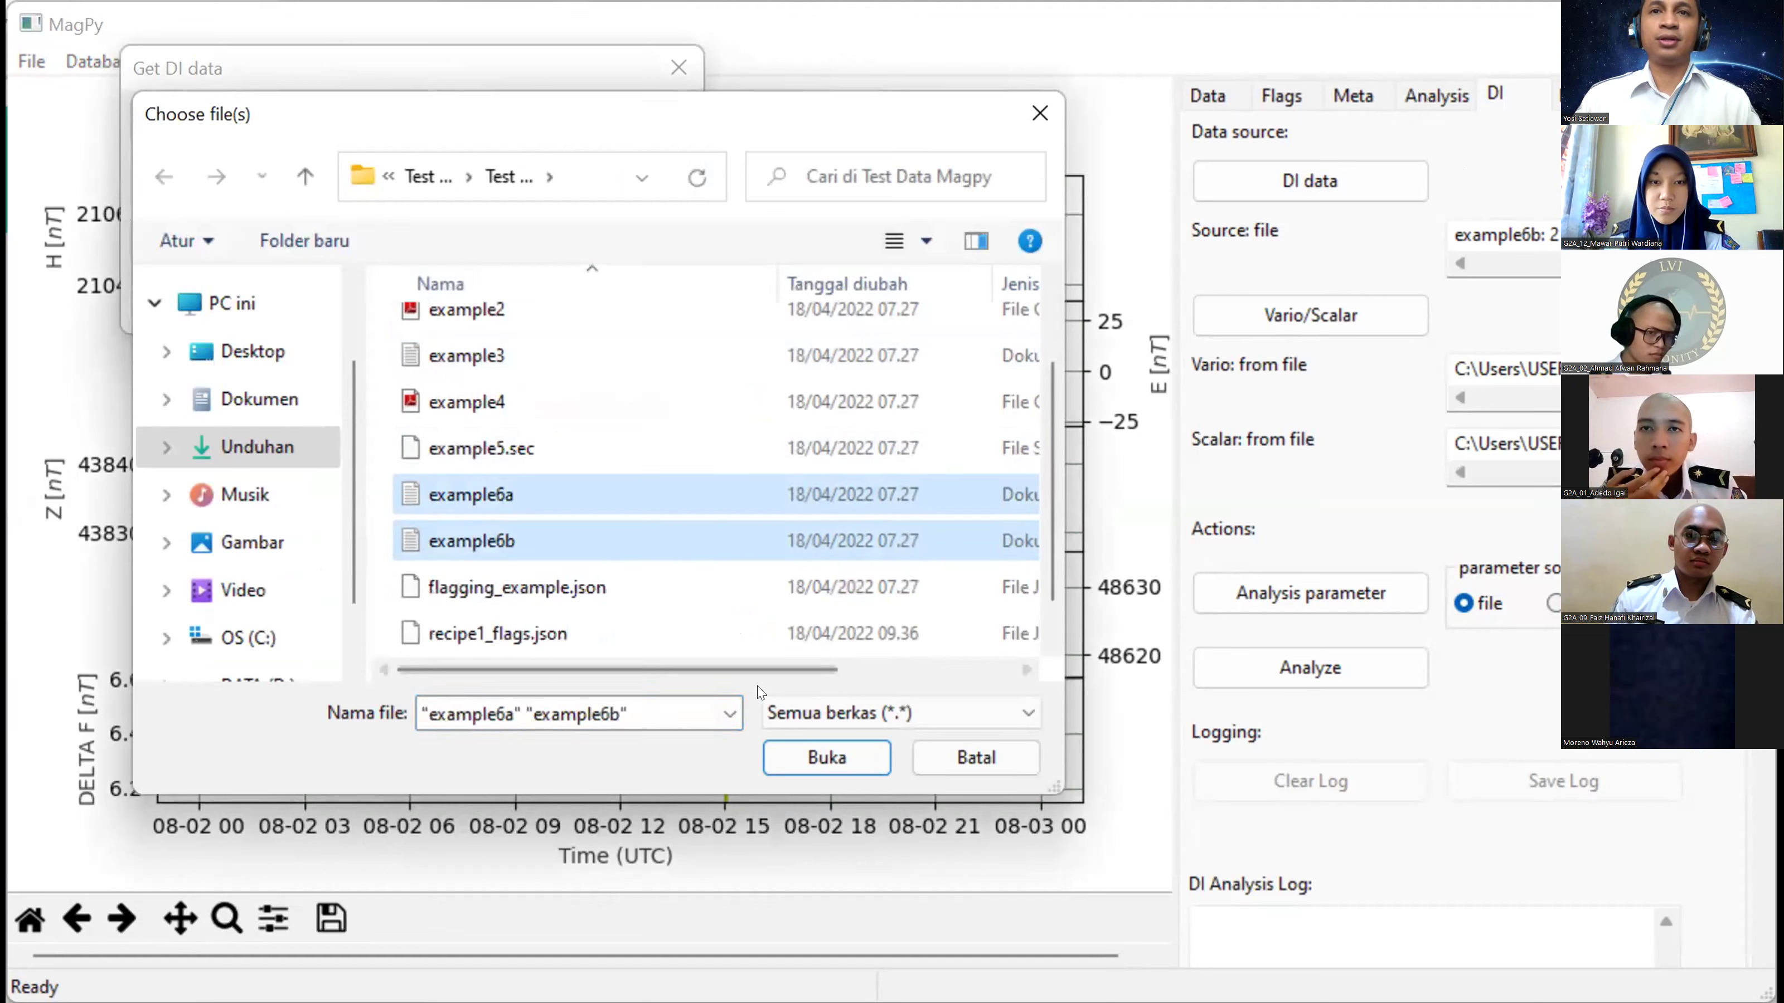
{"action": "left_click_drag", "start_coordinate": [762, 669], "coordinate": [871, 780]}
{"action": "left_click", "coordinate": [857, 770]}
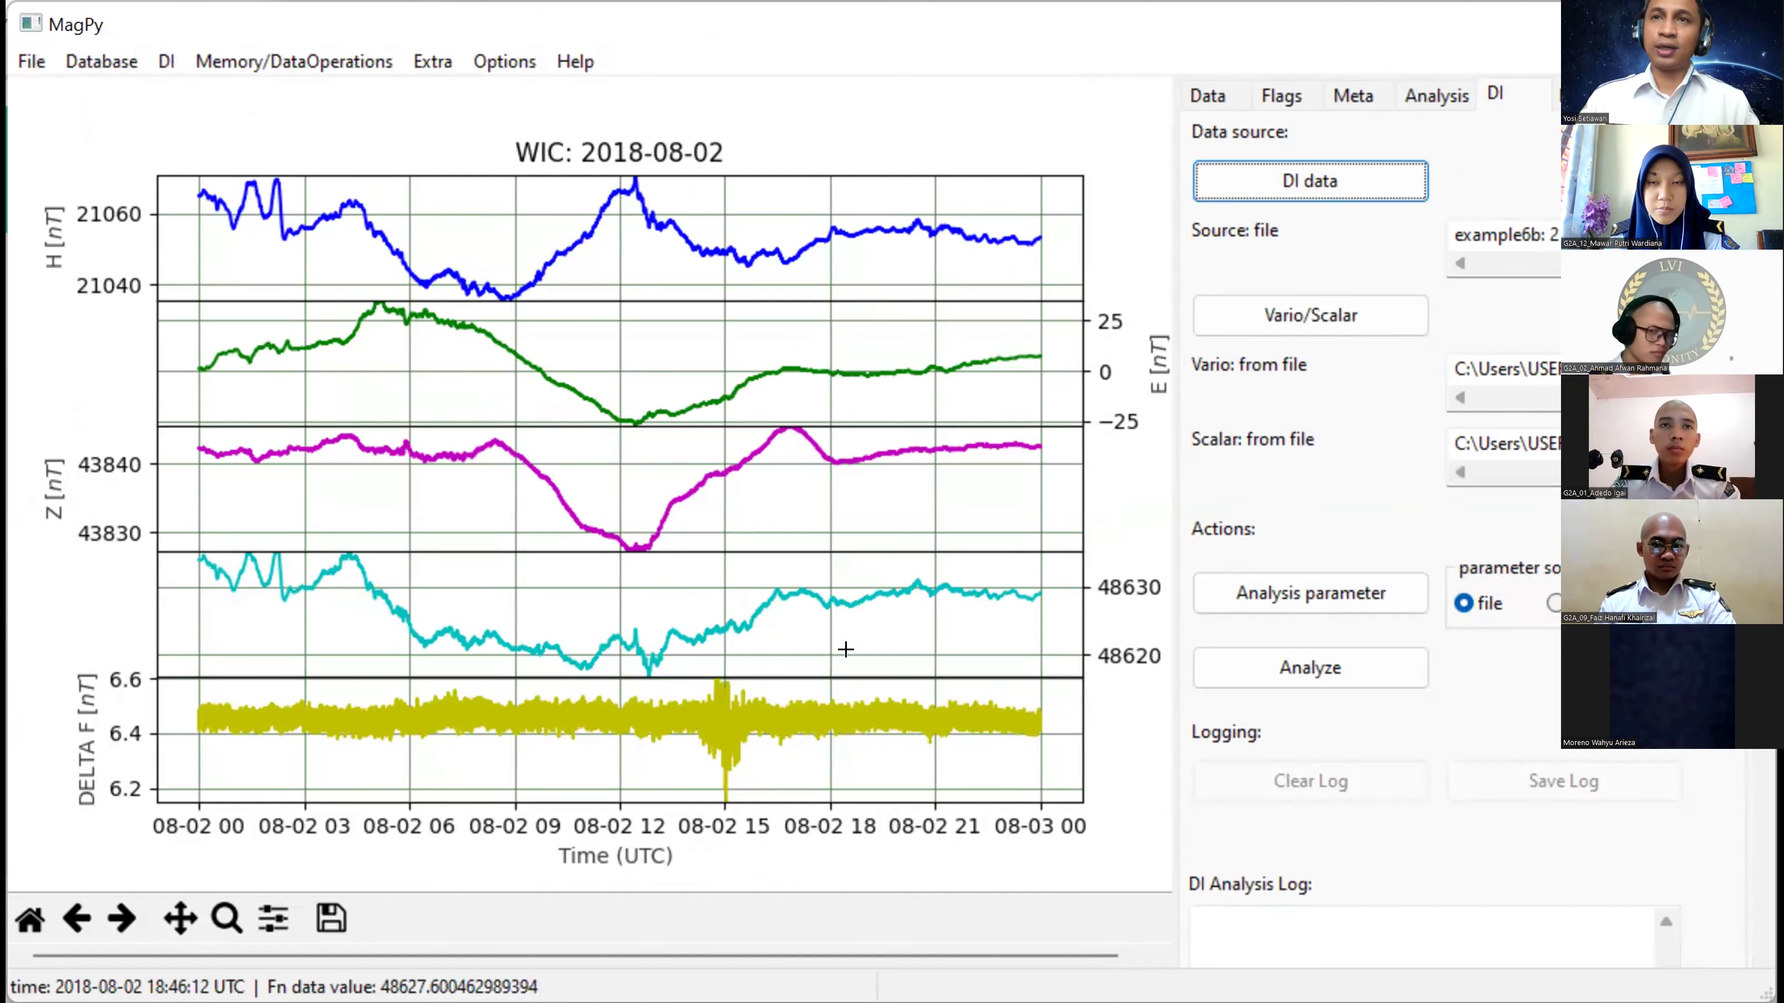
Step: Set the variometer data directory to the APLIKASI PENGAMATAN GEOFISIKA POTENSIAL folder in Downloads and check its available file types
{"action": "left_click", "coordinate": [1336, 314]}
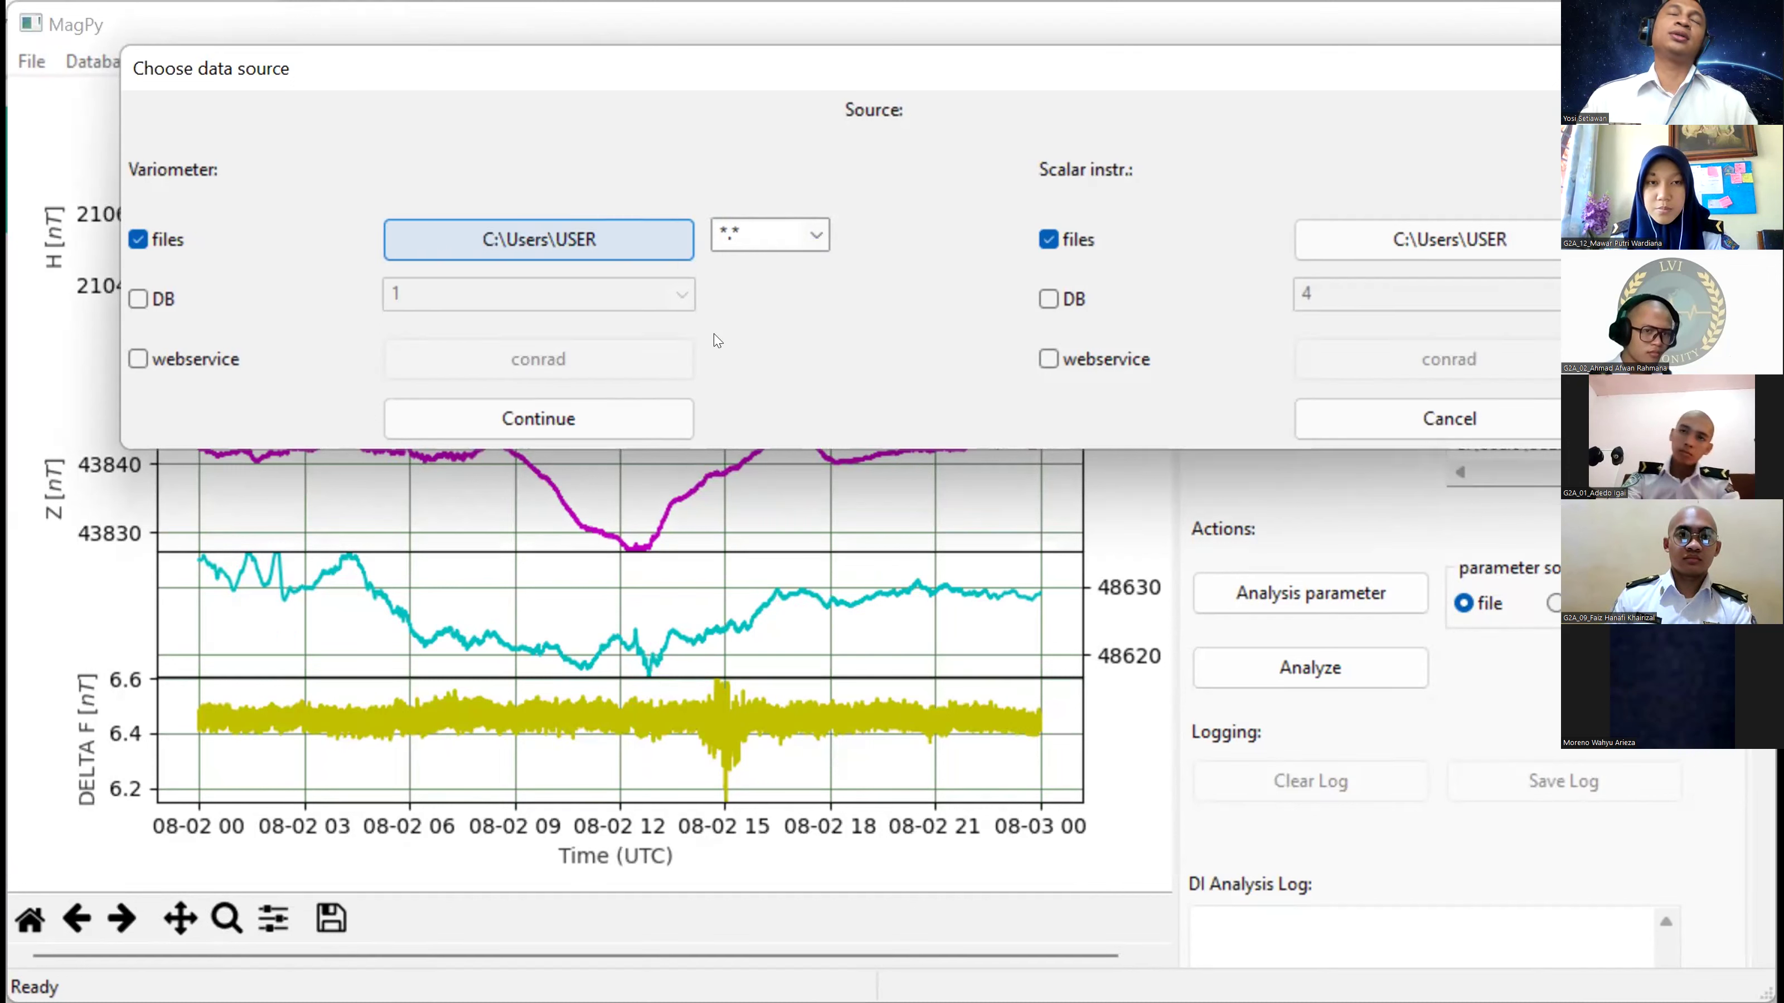
{"action": "left_click", "coordinate": [614, 237]}
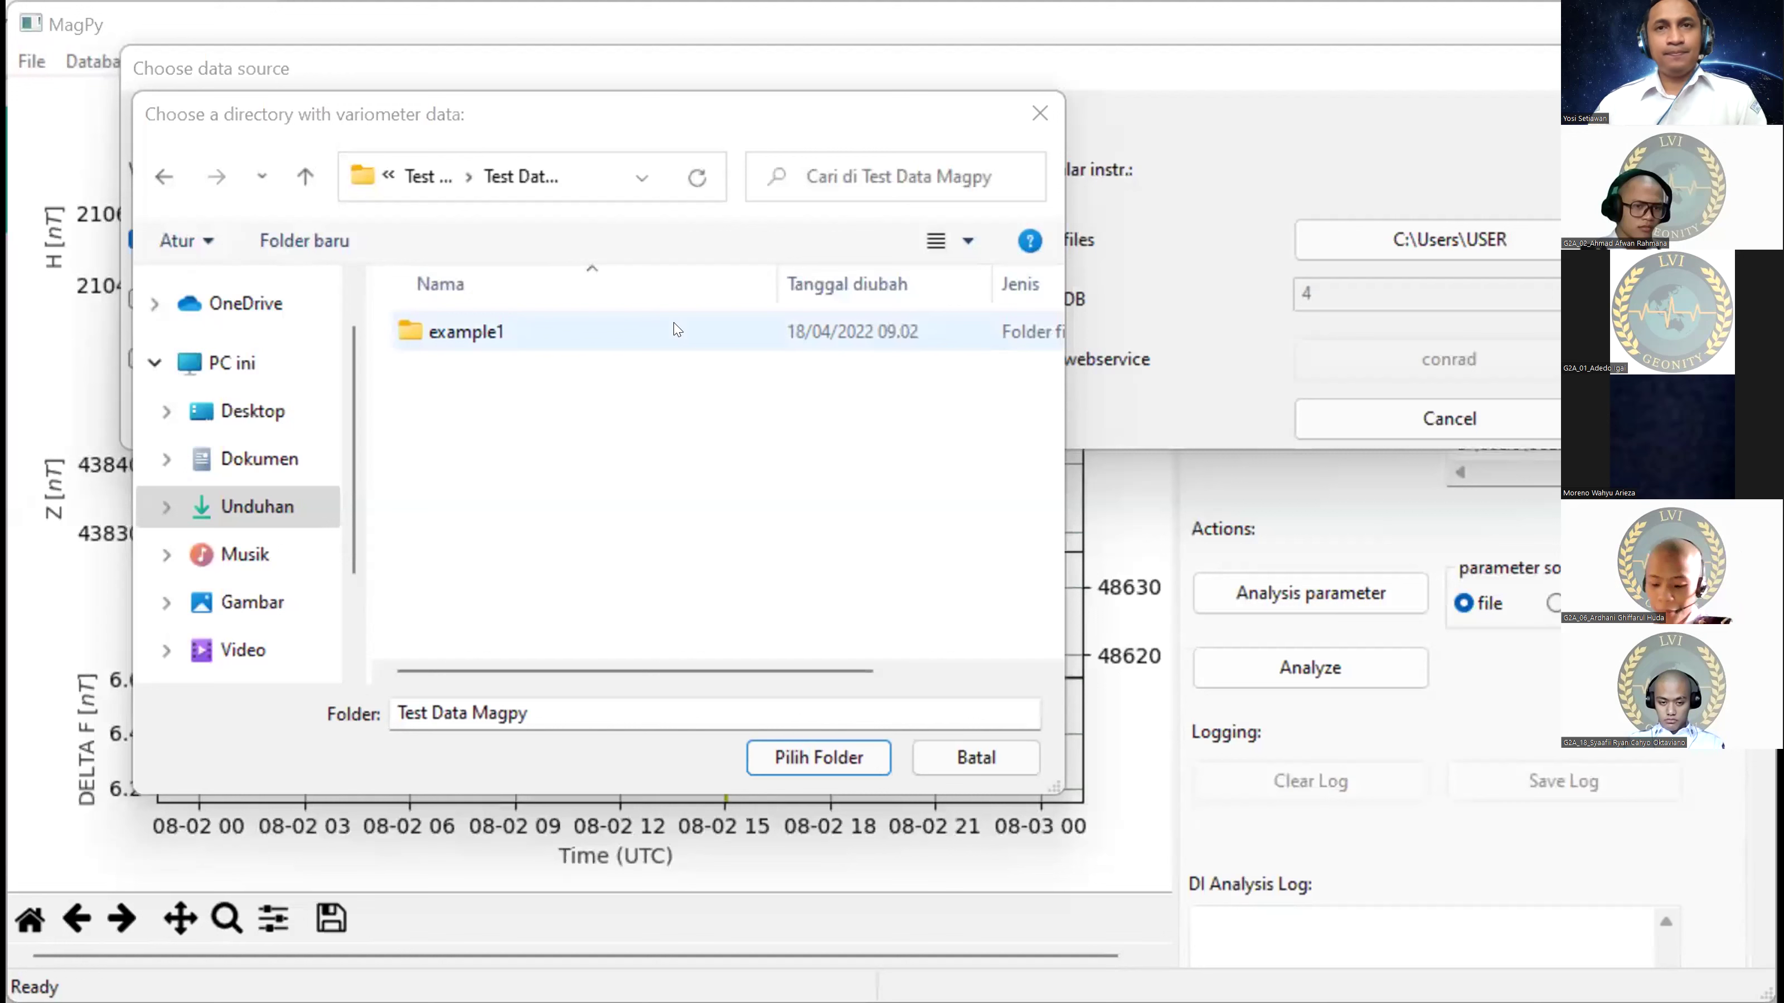
{"action": "double_click", "coordinate": [478, 330]}
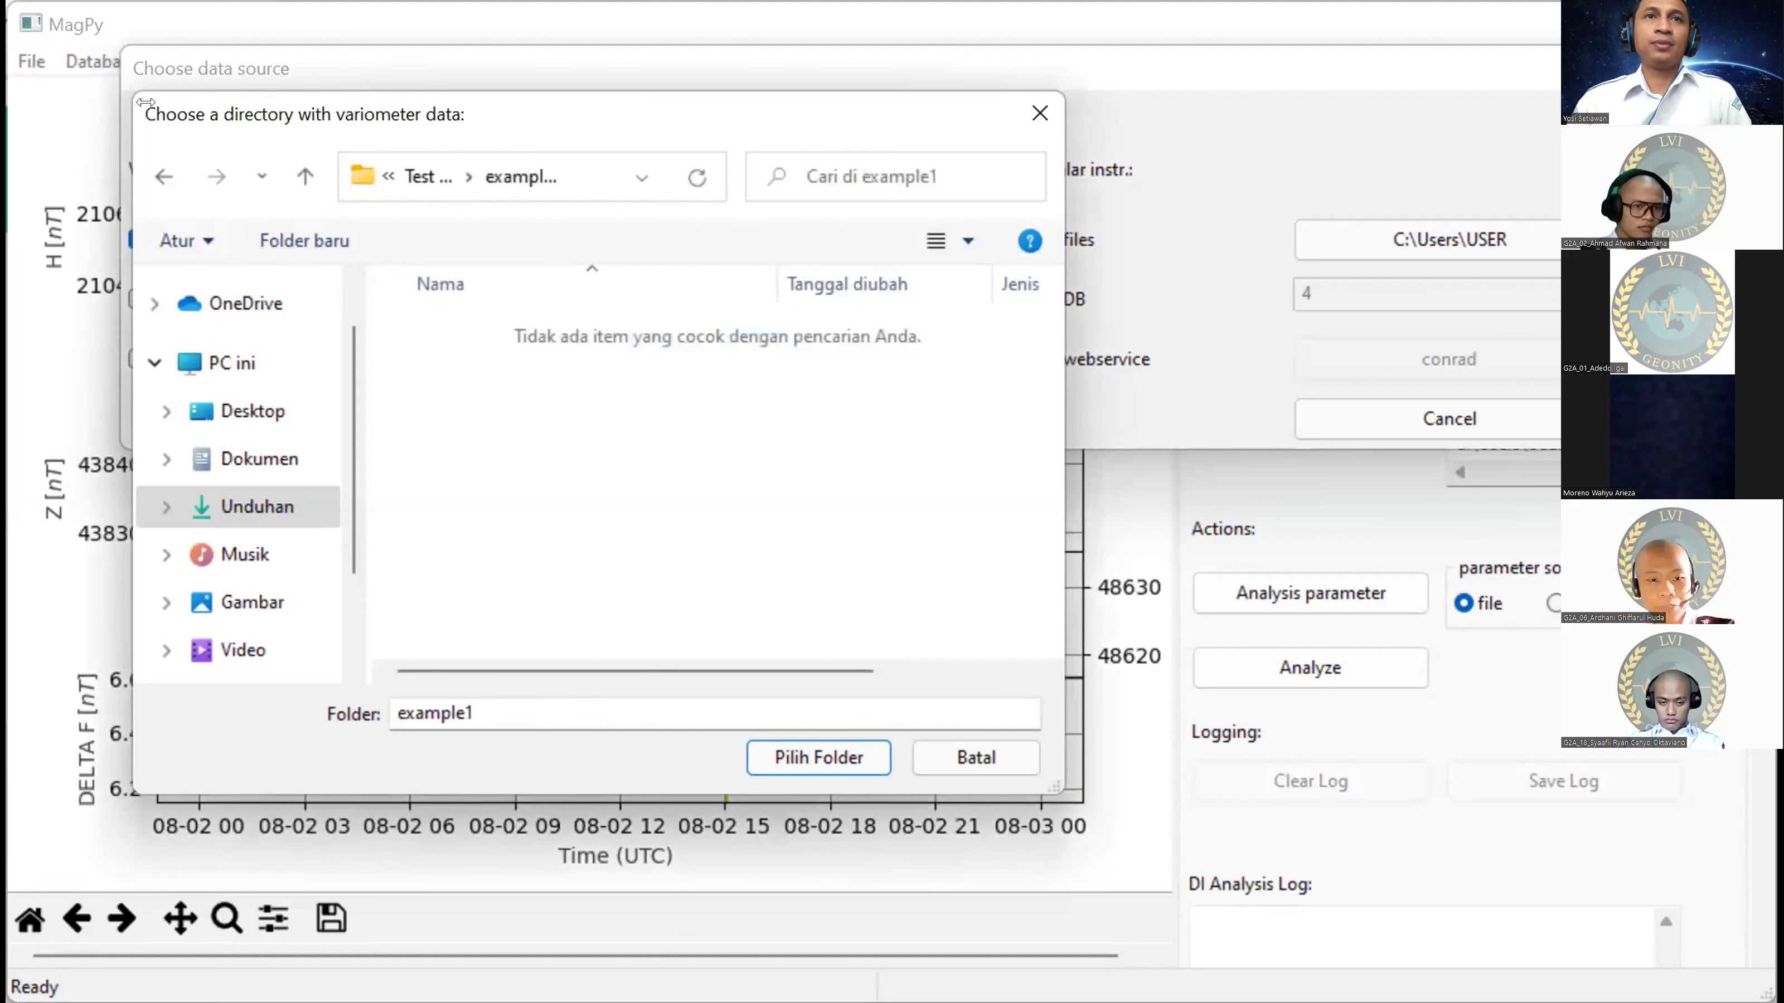
{"action": "key", "text": "alt+Left"}
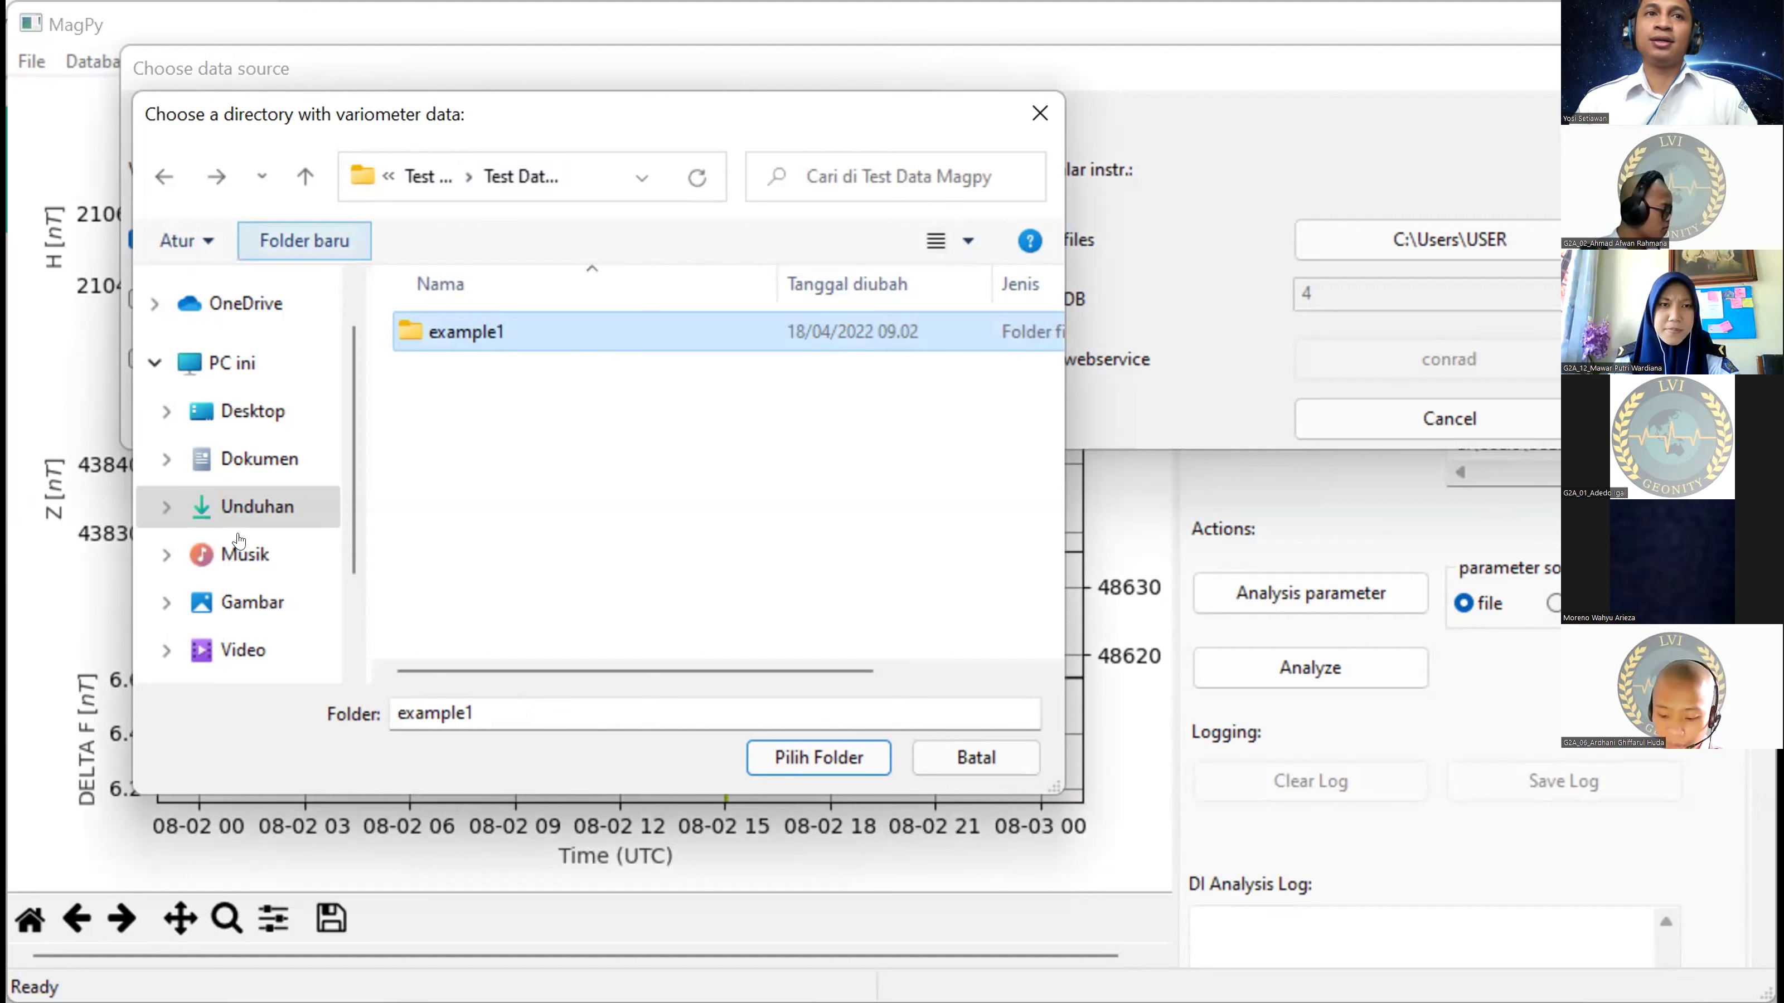
{"action": "left_click", "coordinate": [258, 507]}
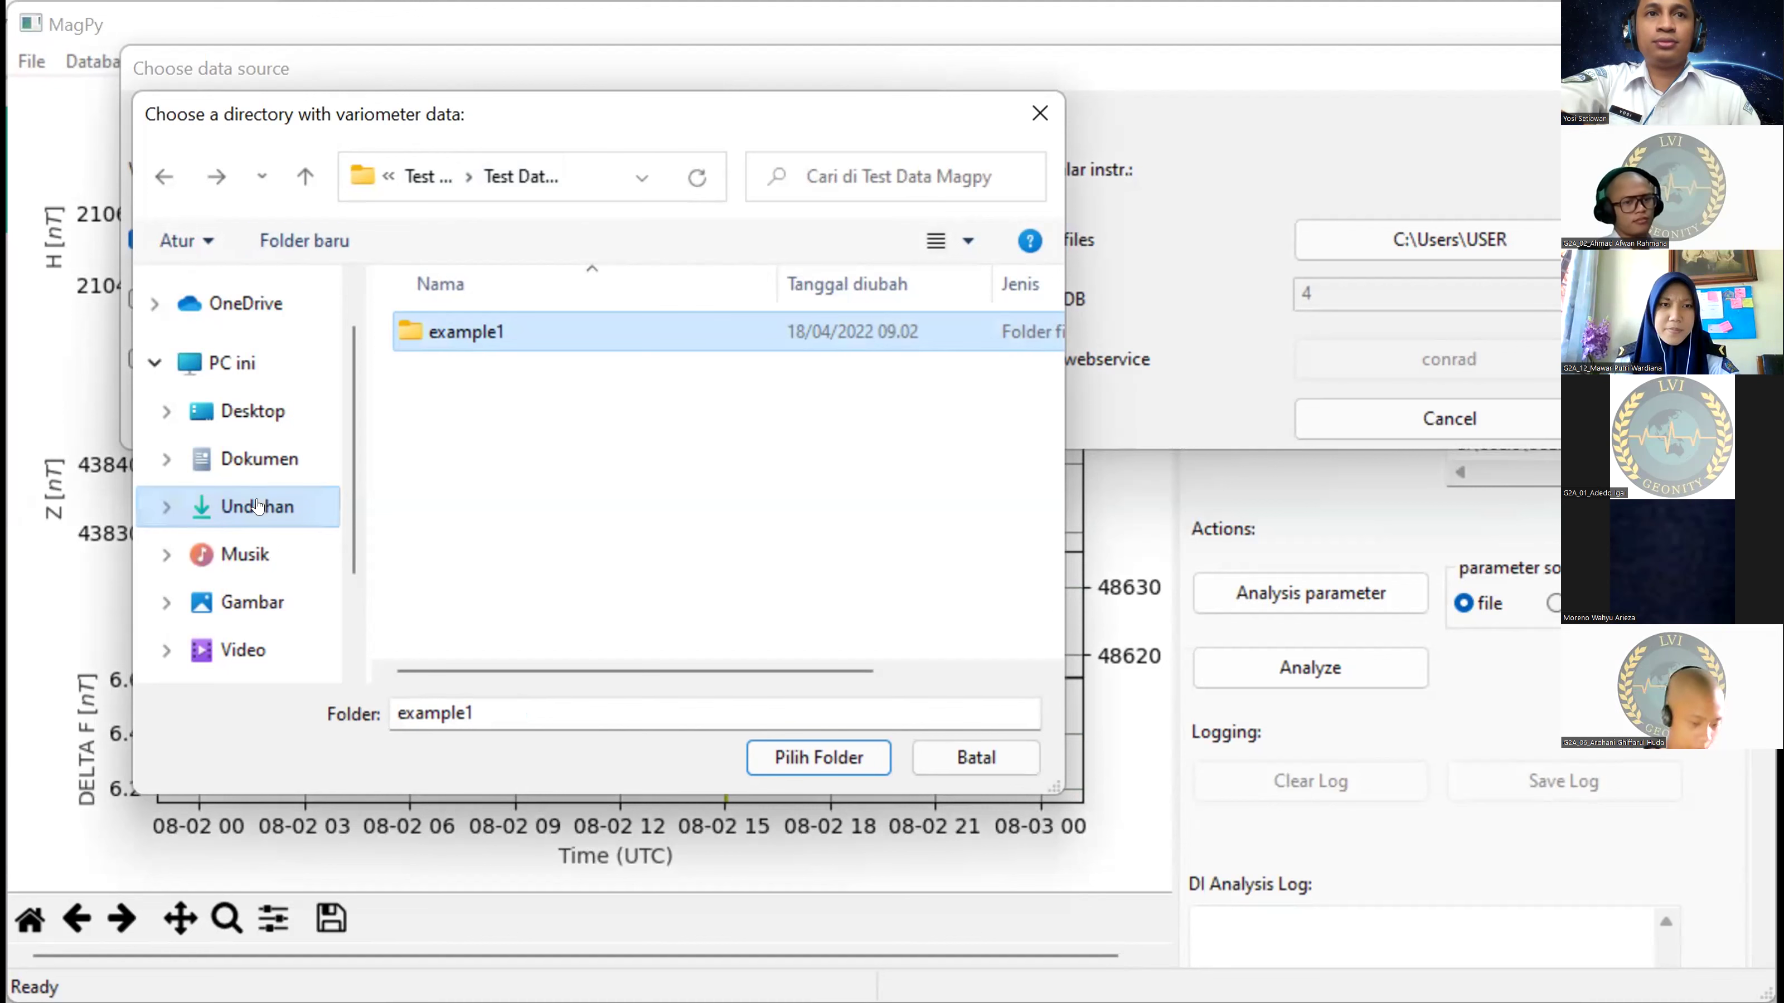
{"action": "left_click", "coordinate": [788, 757]}
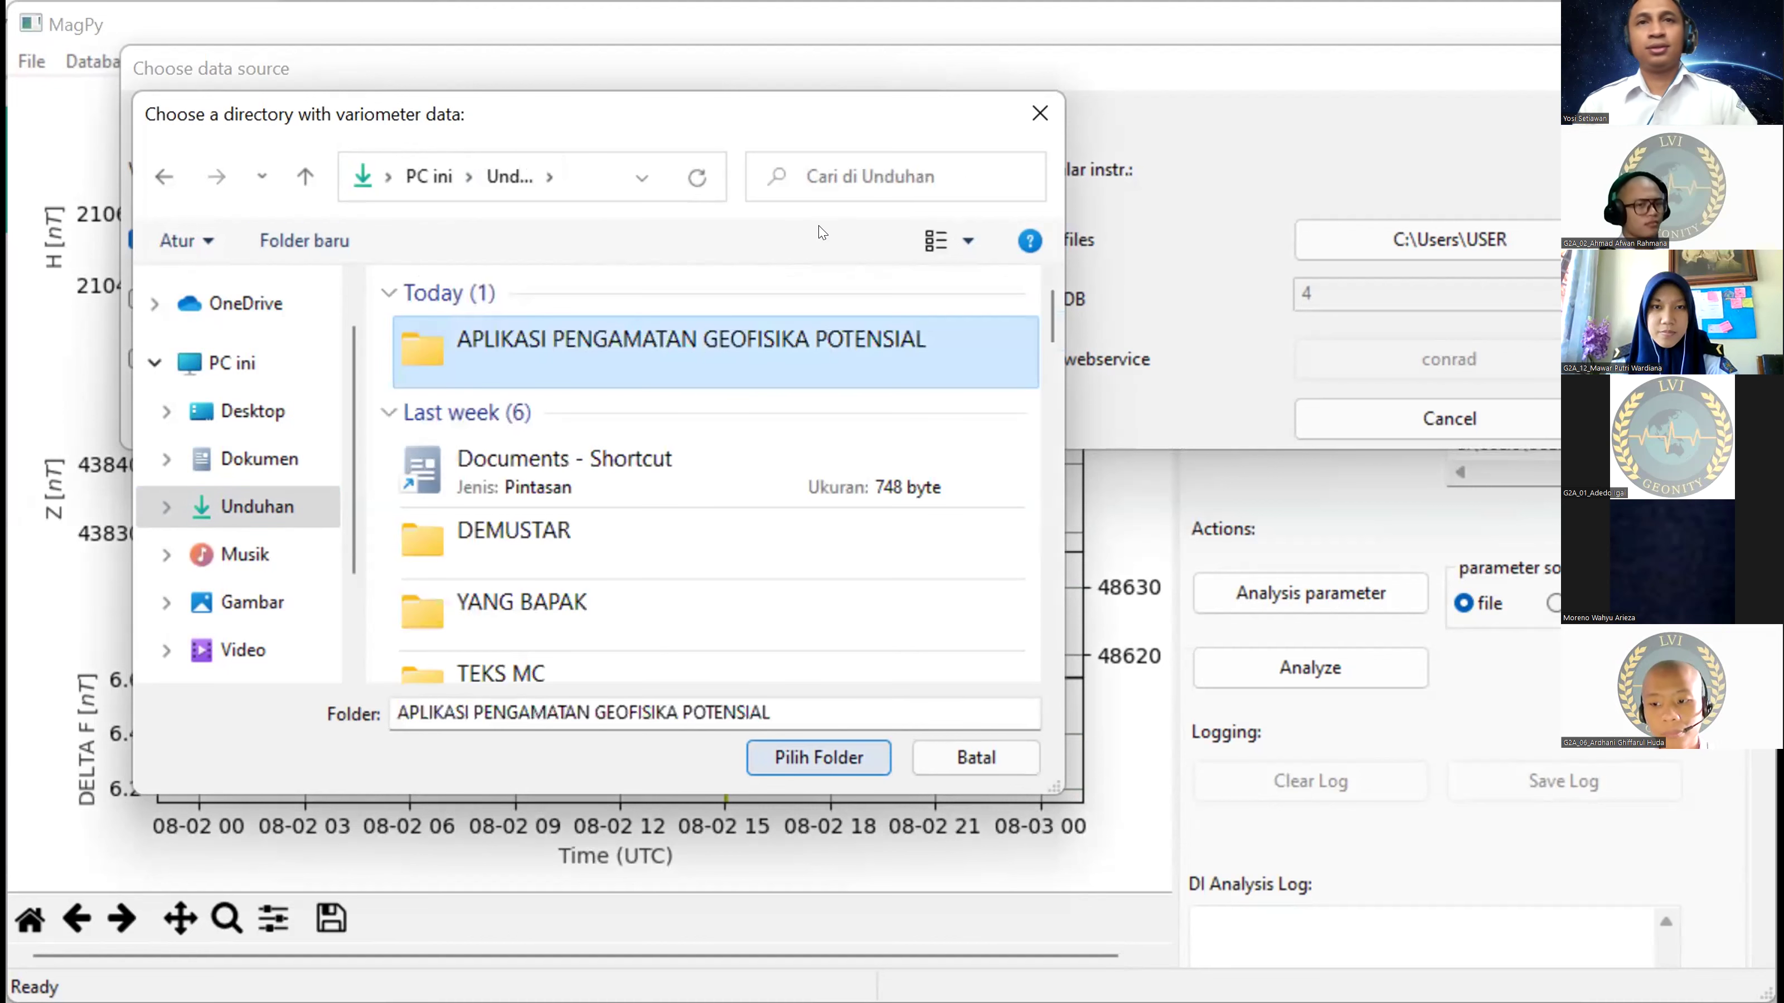
{"action": "left_click", "coordinate": [819, 233]}
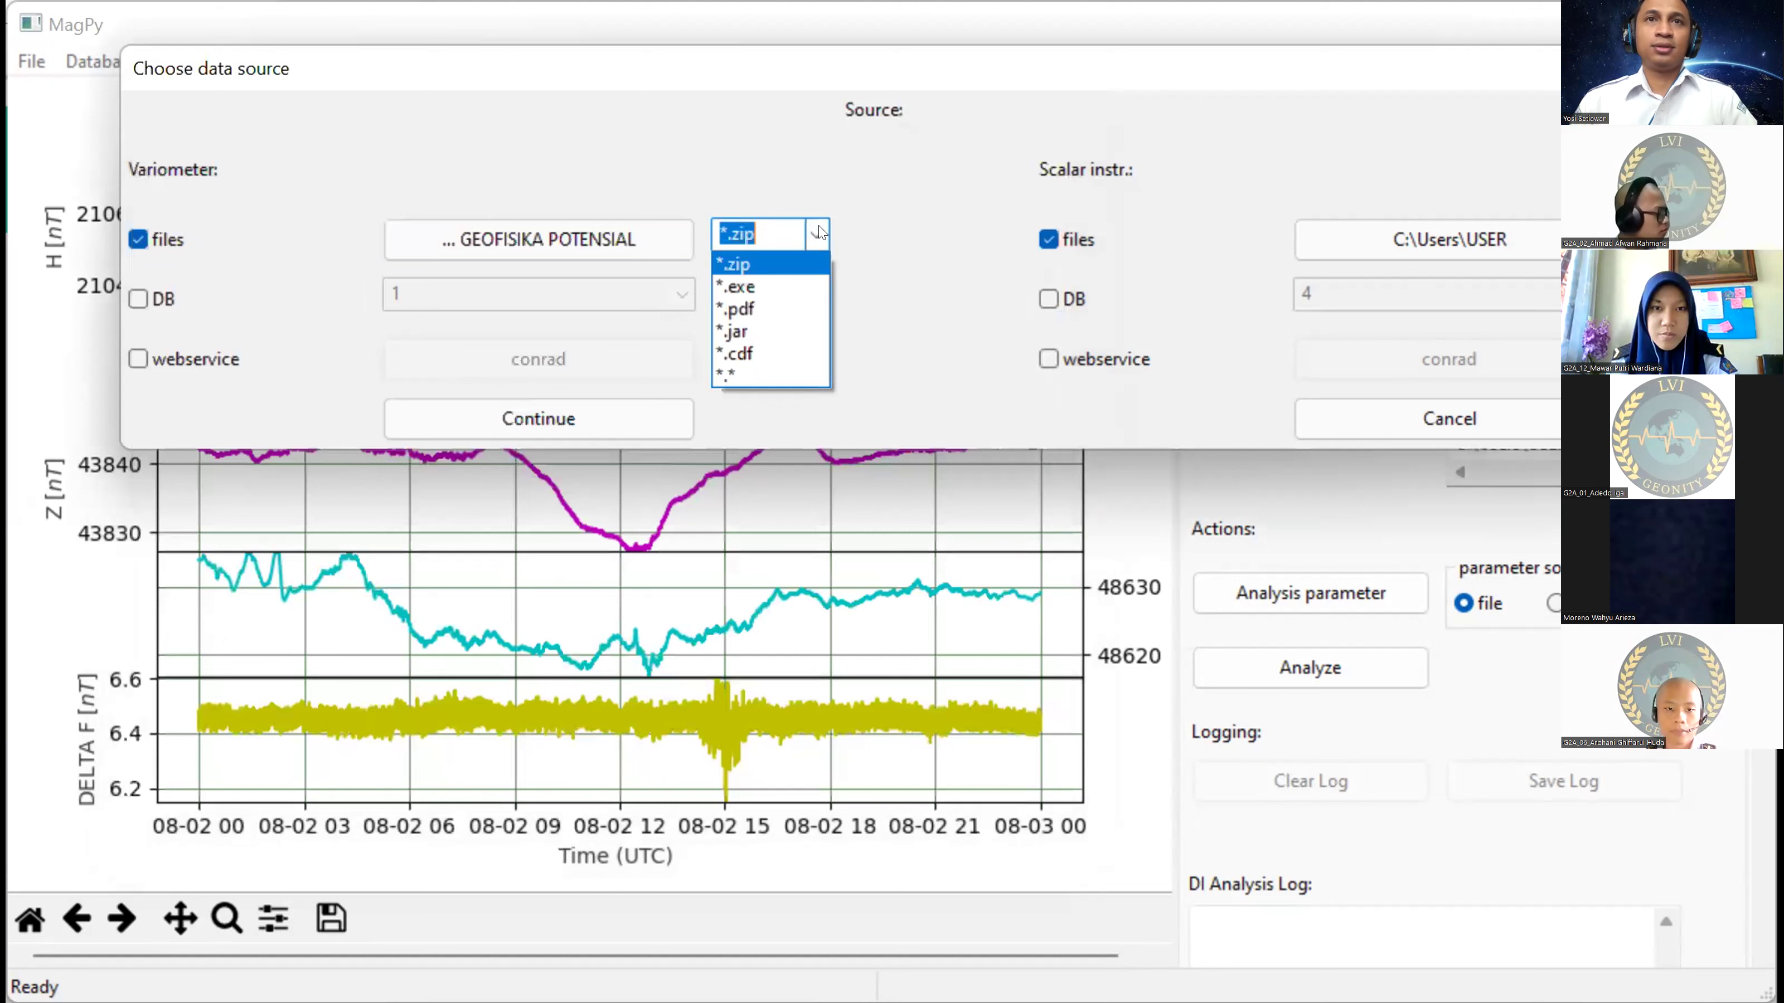
{"action": "left_click", "coordinate": [815, 232]}
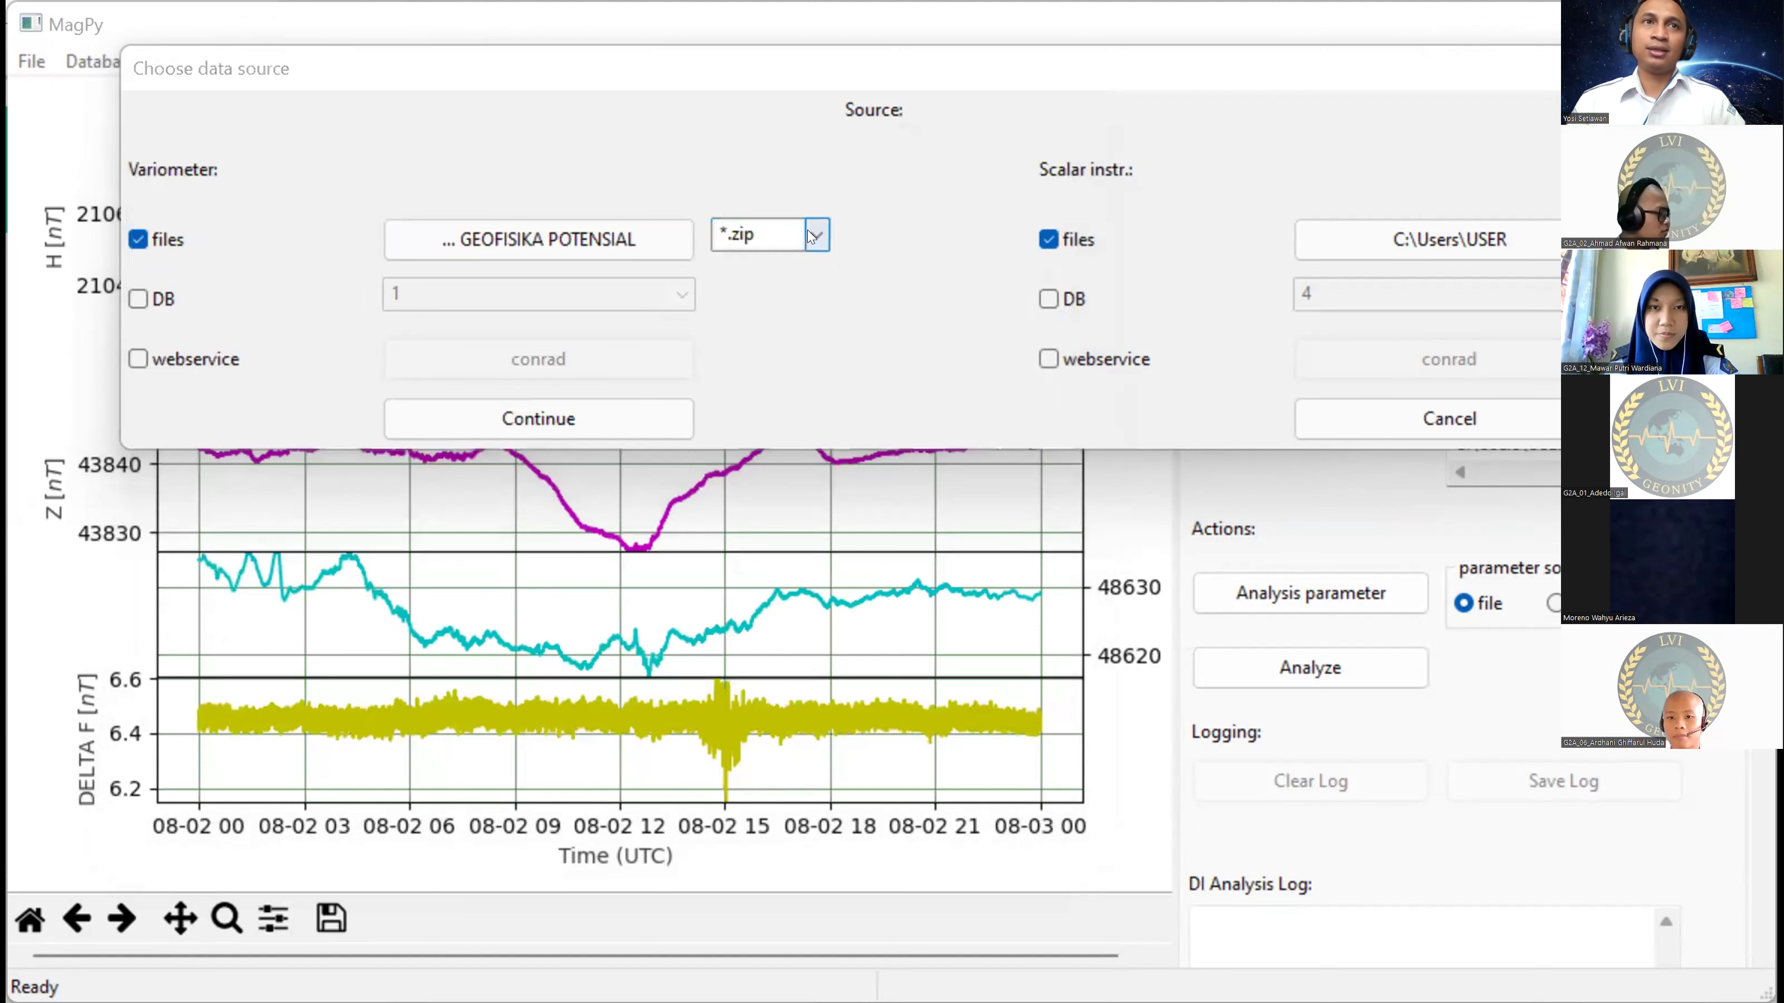
Step: Change the variometer data directory to the Test Data Magpy folder nested inside the outer folder of the same name
{"action": "left_click", "coordinate": [594, 234]}
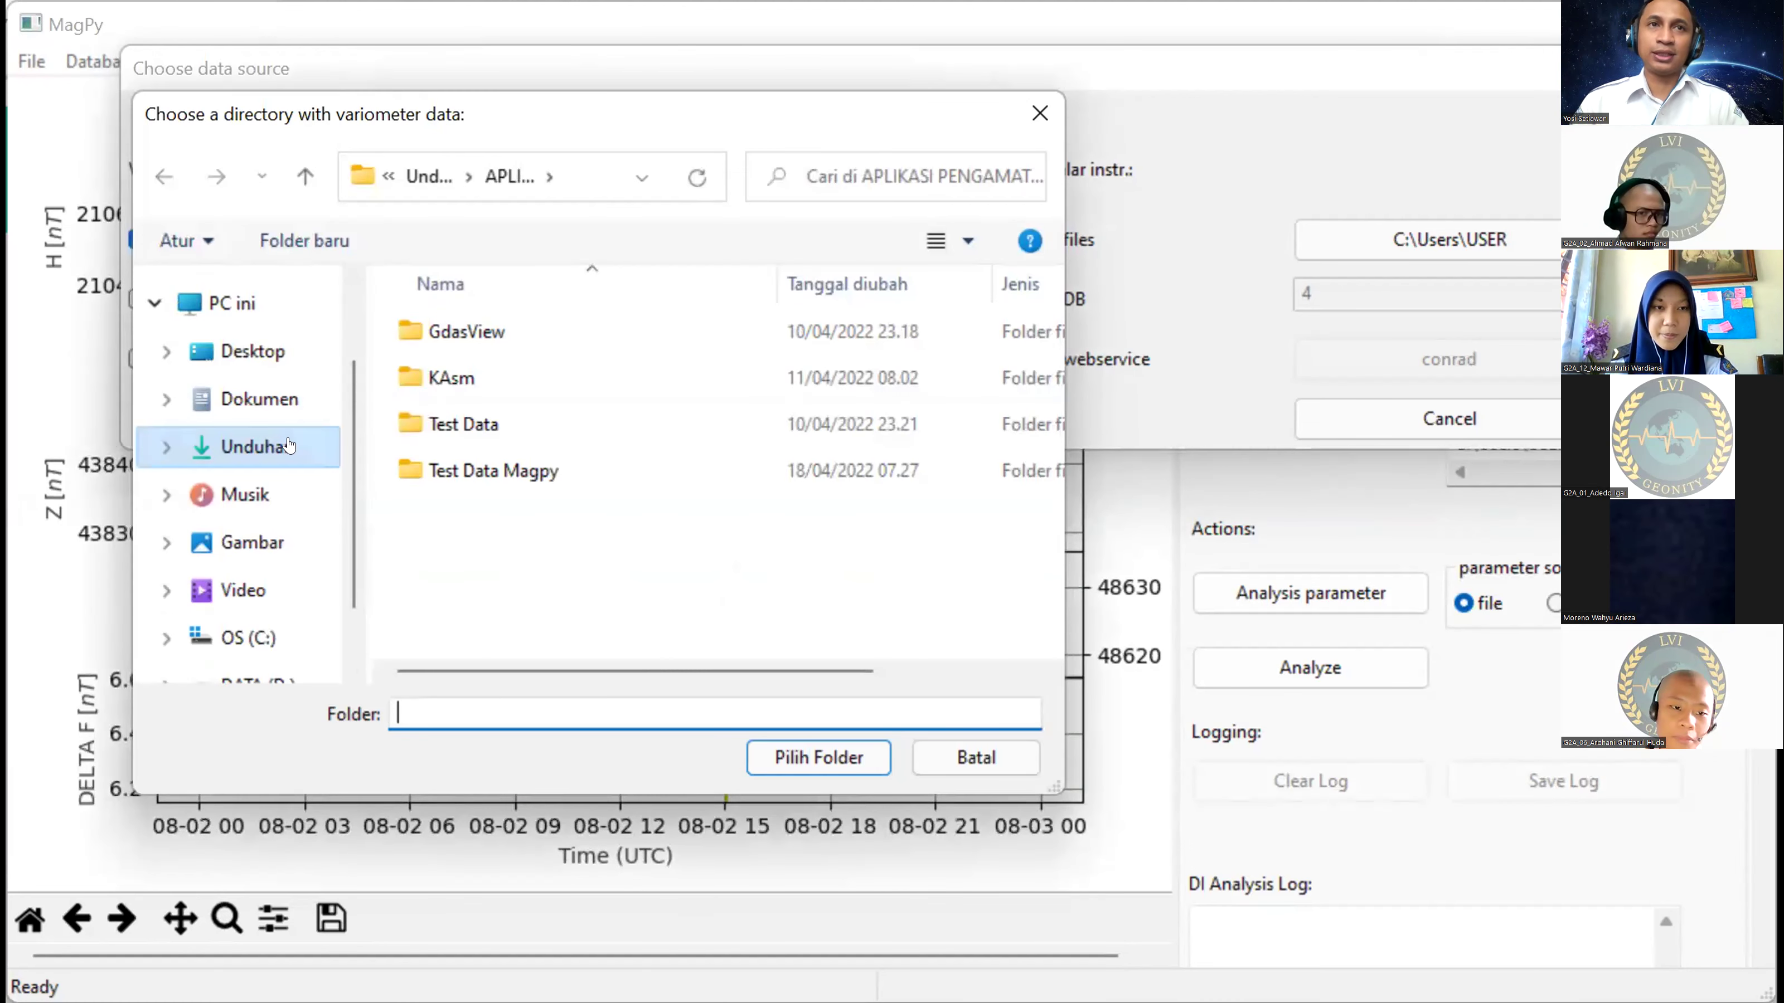
{"action": "double_click", "coordinate": [415, 471]}
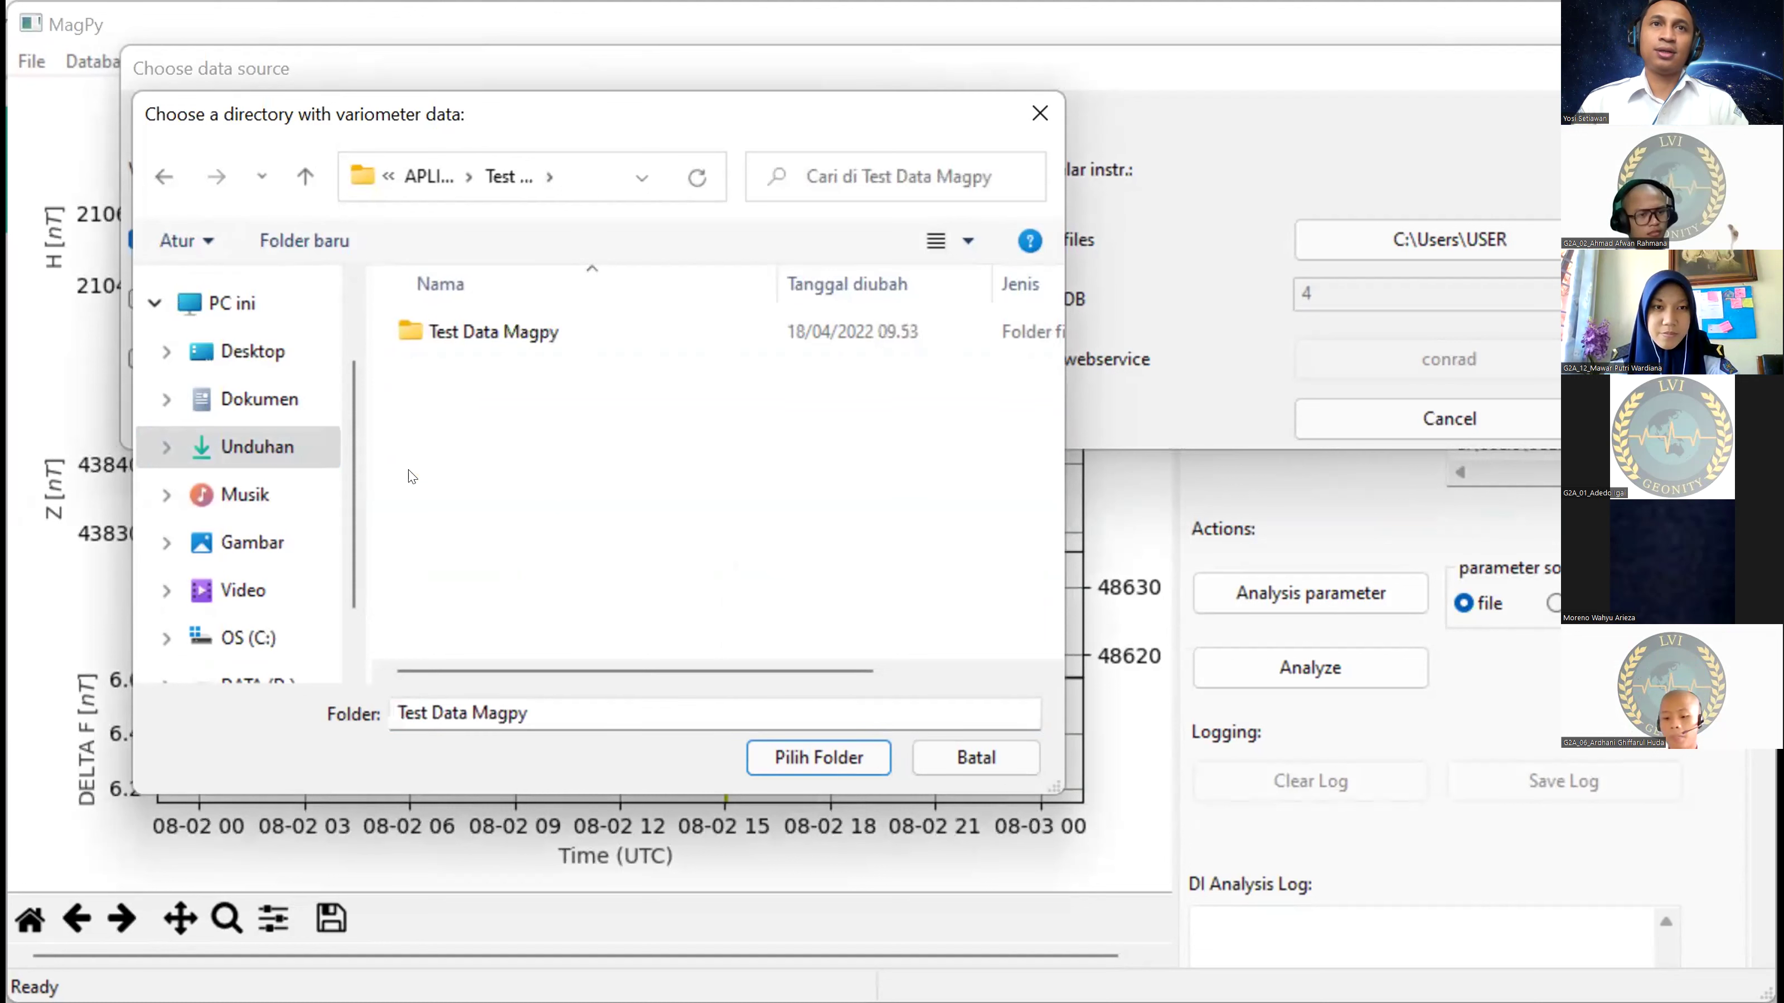
{"action": "double_click", "coordinate": [429, 330]}
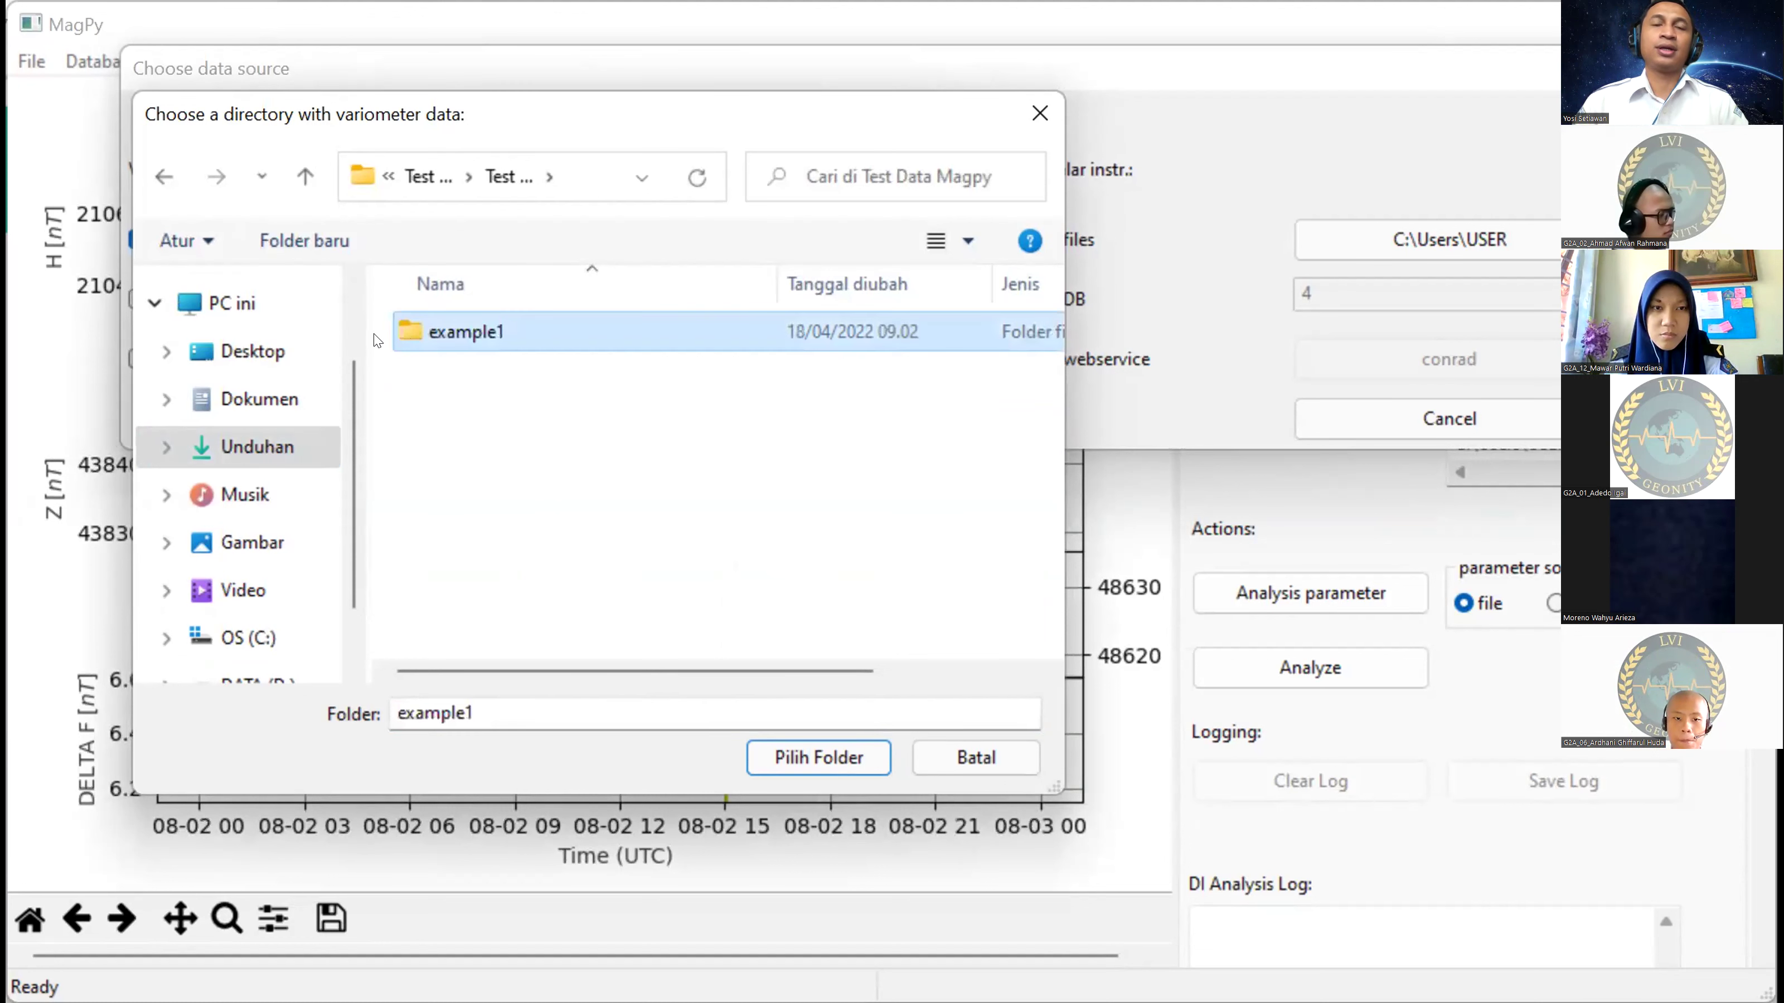
{"action": "left_click", "coordinate": [444, 380]}
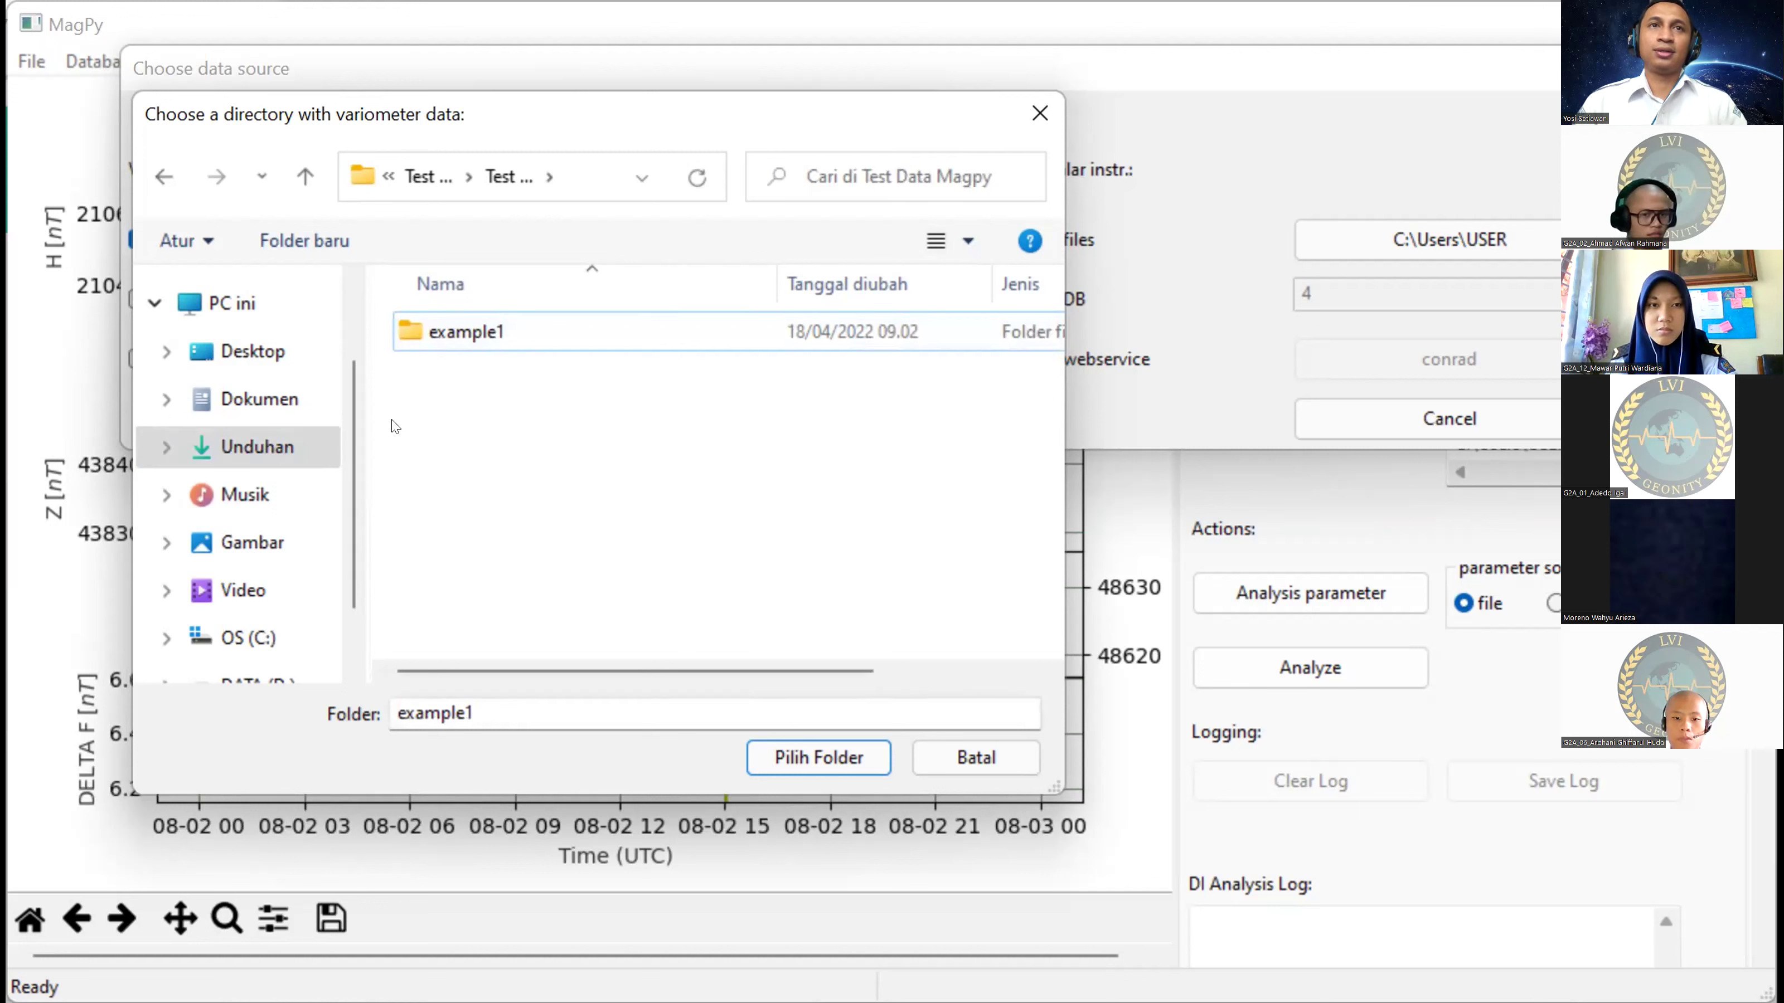
{"action": "left_click", "coordinate": [164, 176]}
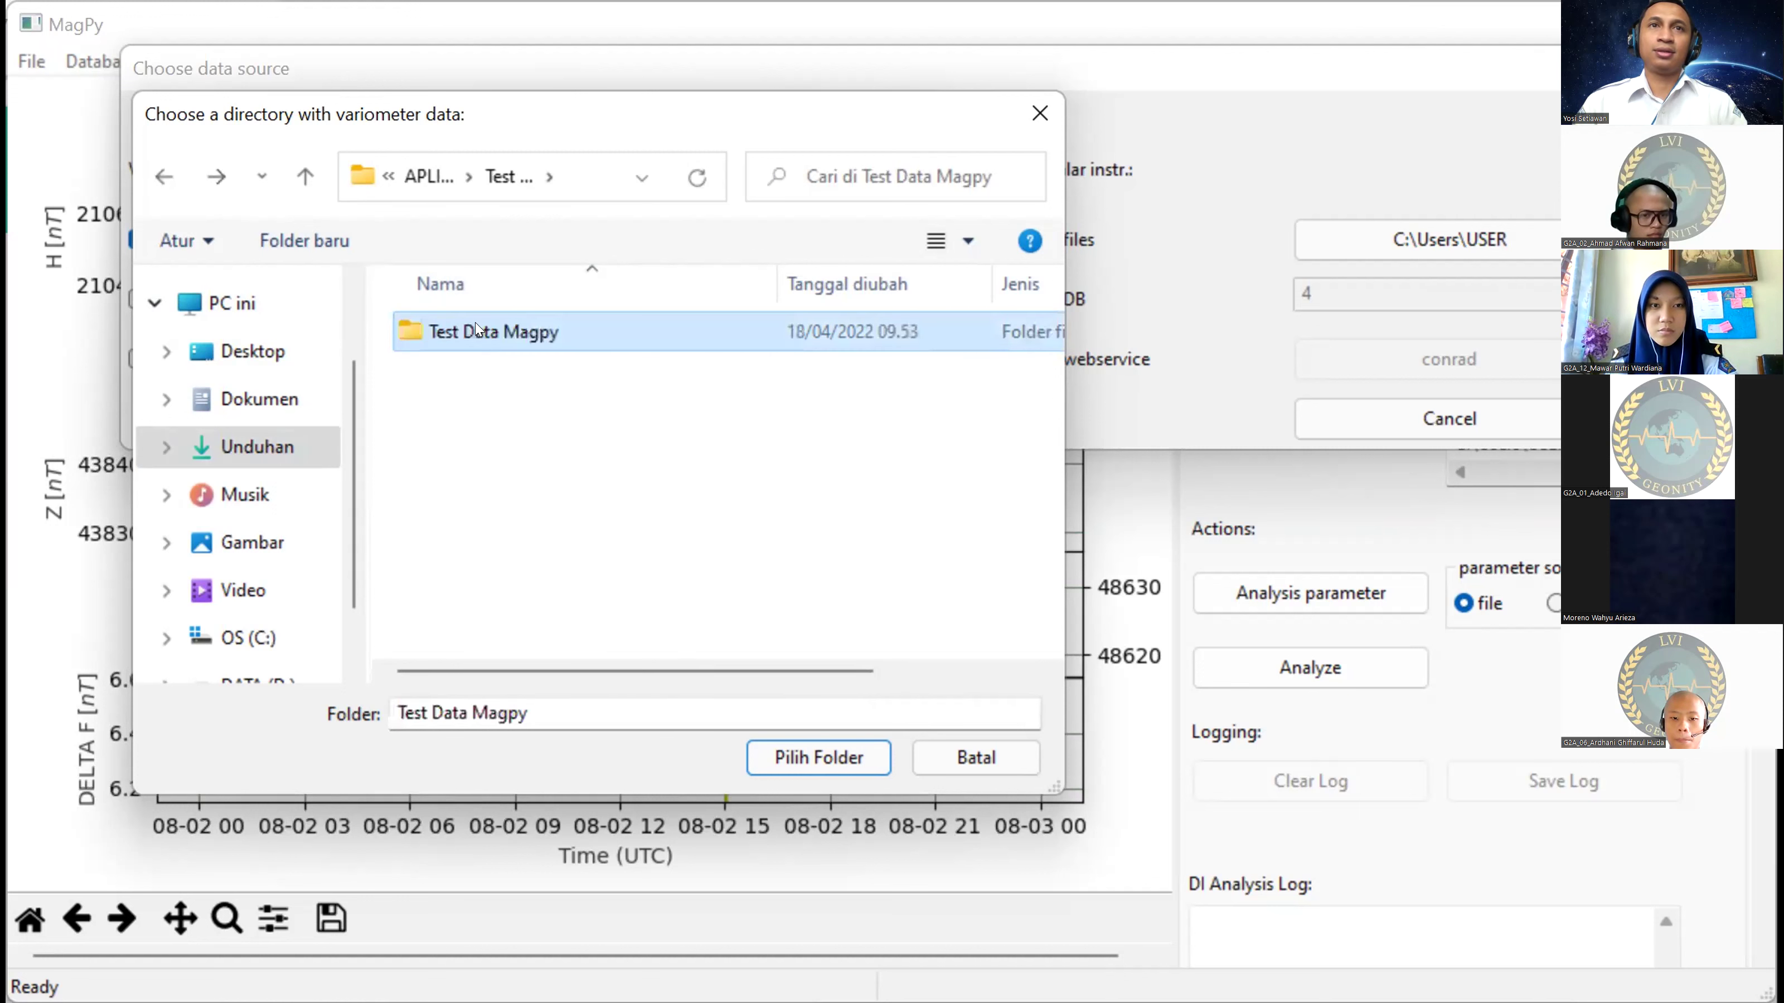
{"action": "double_click", "coordinate": [476, 329]}
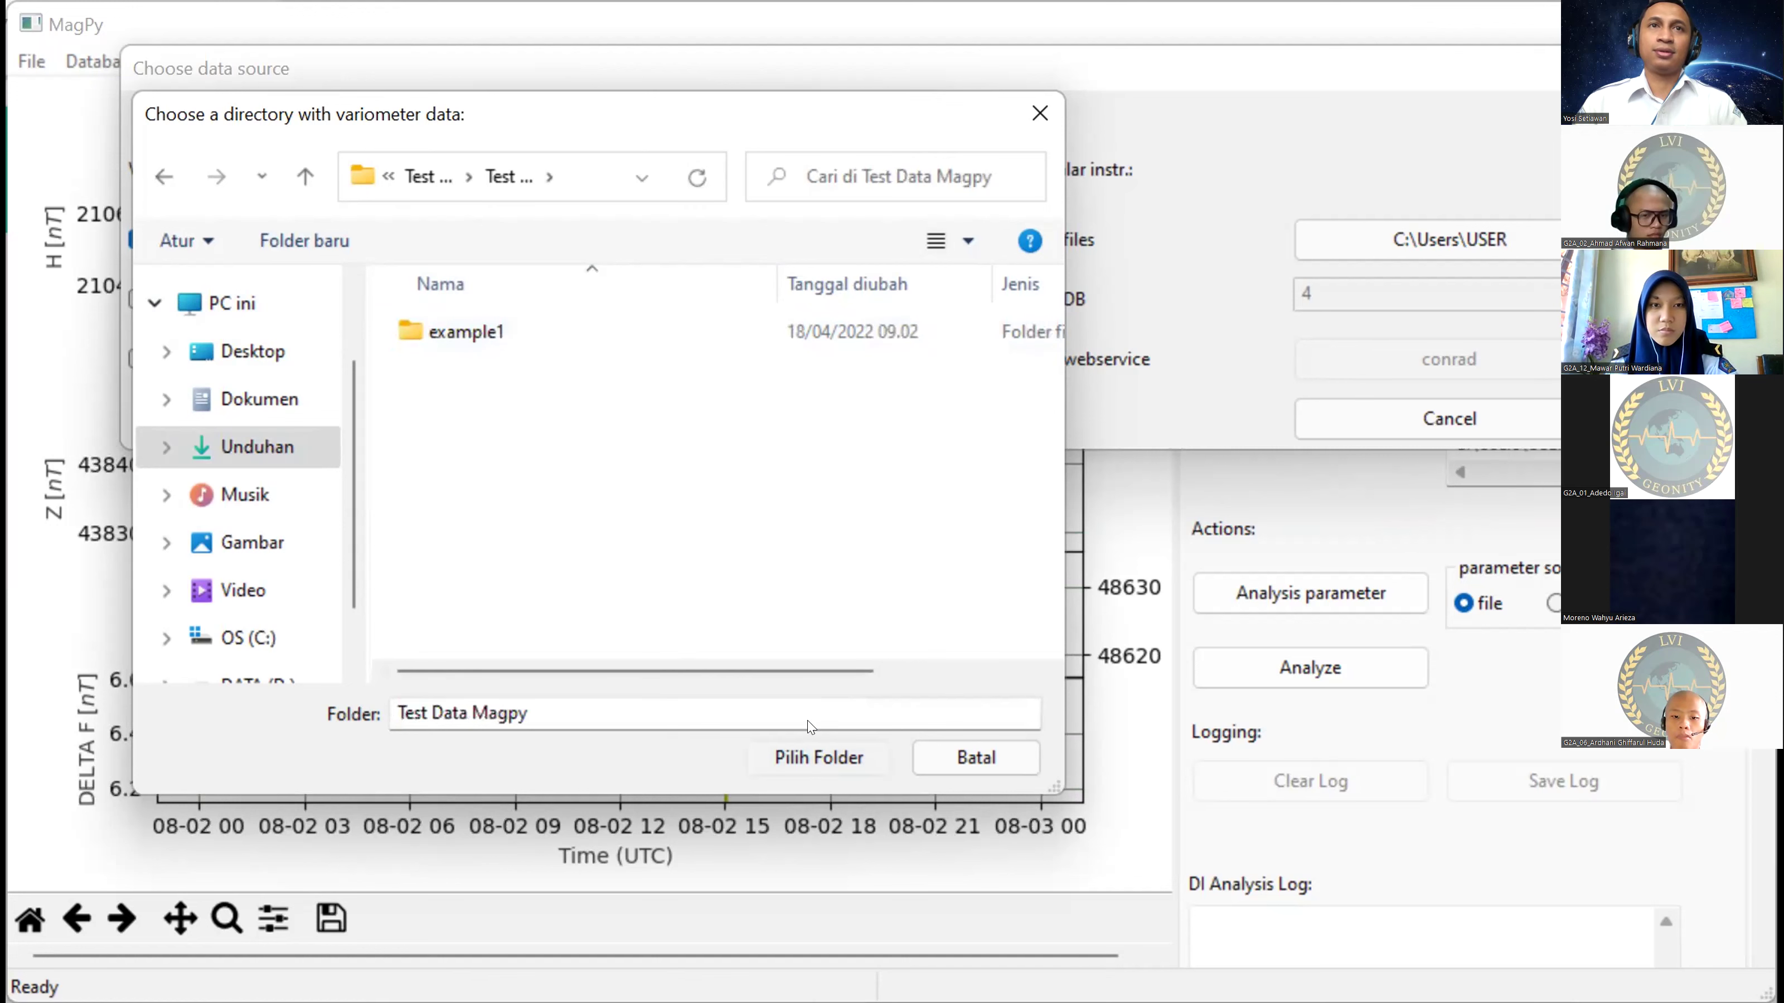
{"action": "left_click", "coordinate": [814, 753]}
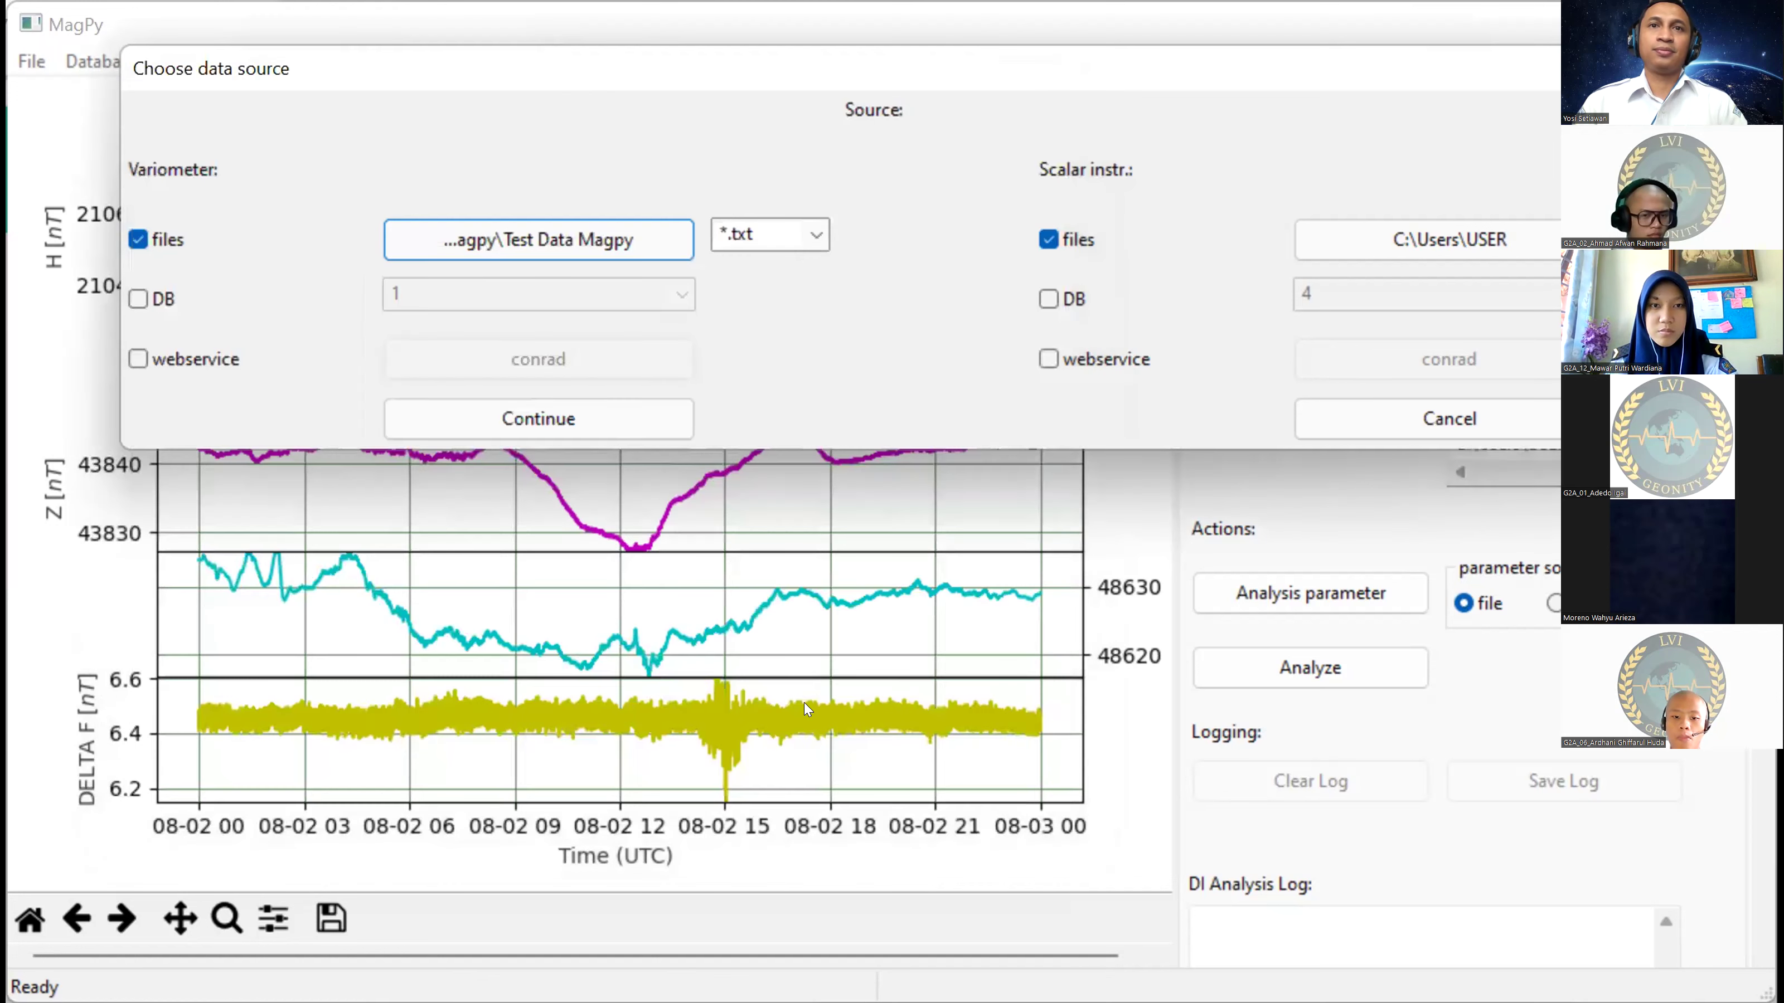
Step: Set the variometer file type to *.sec, accept the data source, and analyze the loaded DI data
{"action": "left_click", "coordinate": [817, 230]}
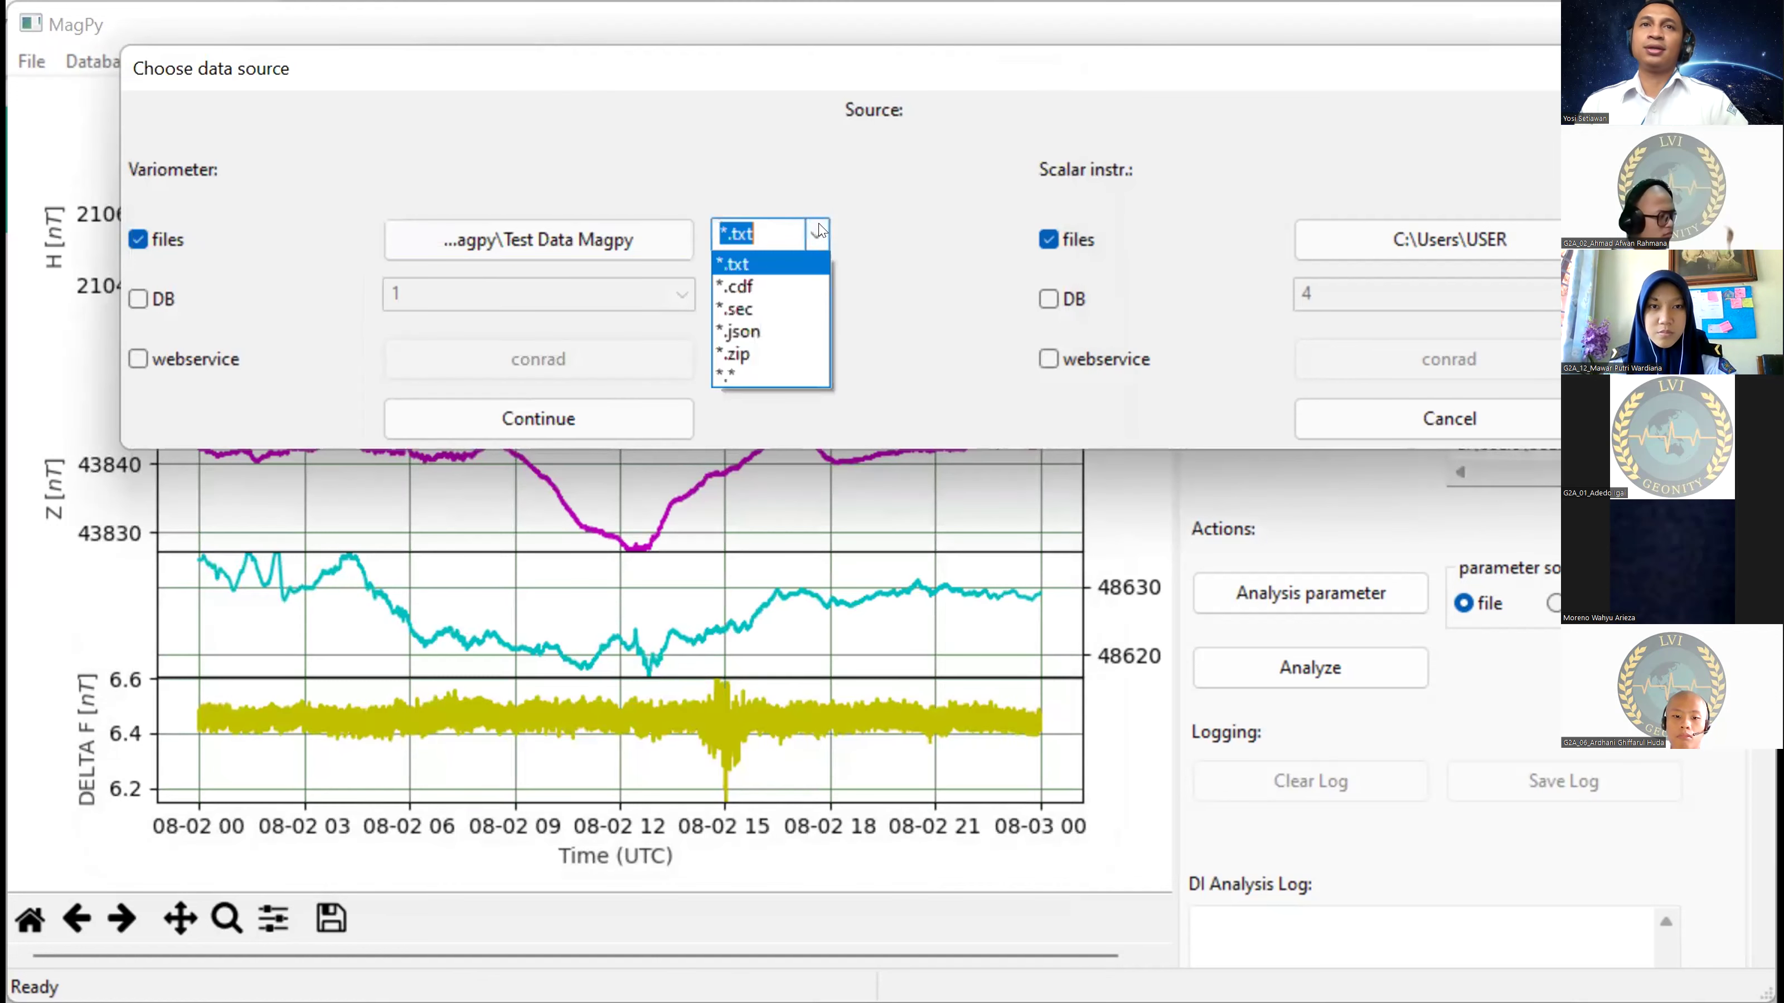
{"action": "left_click", "coordinate": [775, 310]}
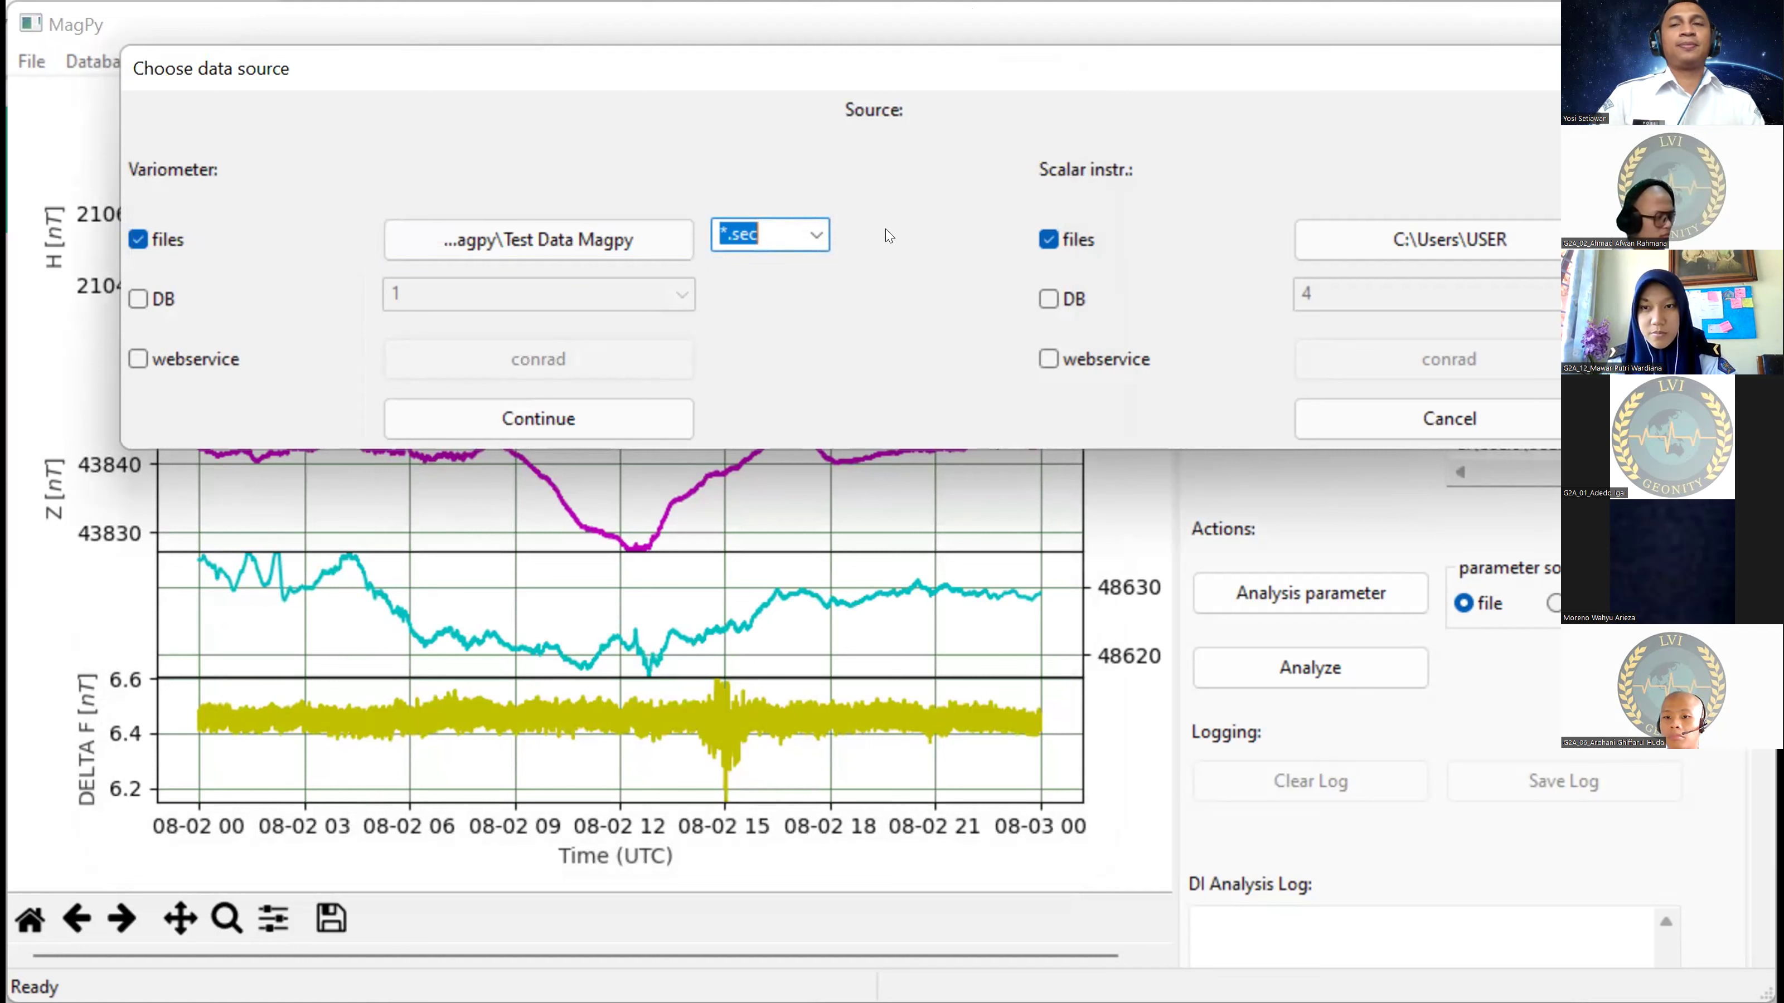
{"action": "left_click", "coordinate": [530, 403]}
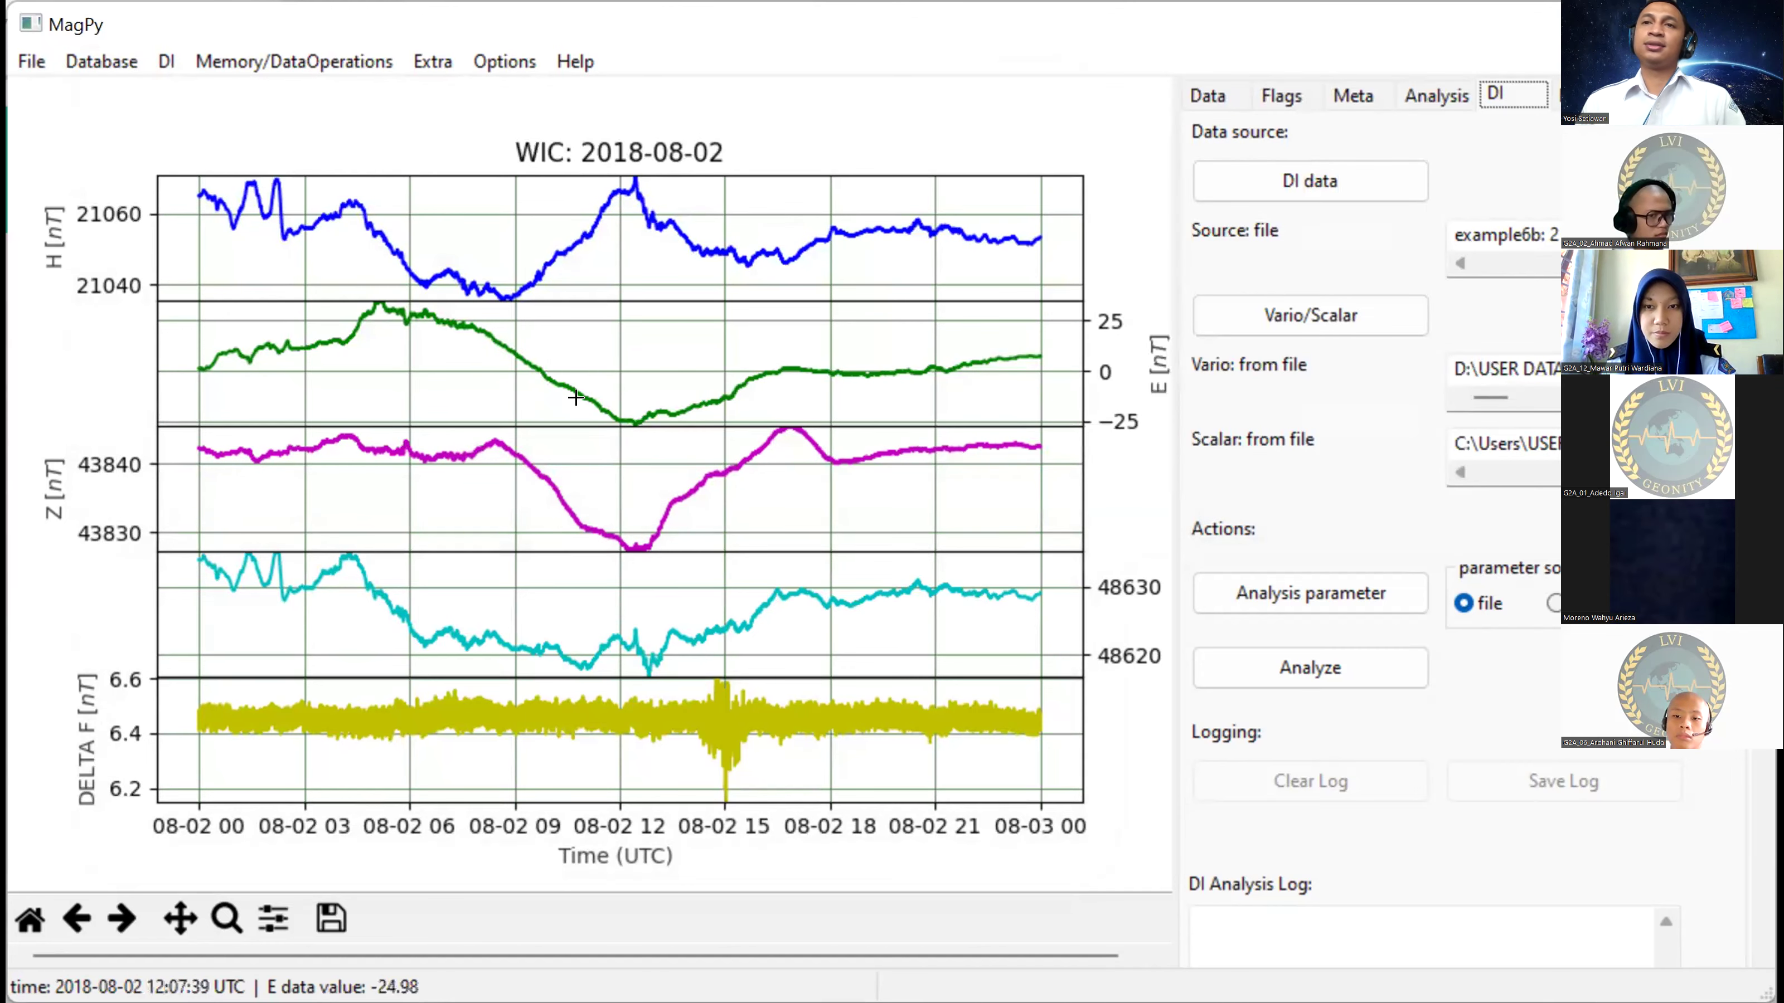
{"action": "left_click", "coordinate": [1280, 664]}
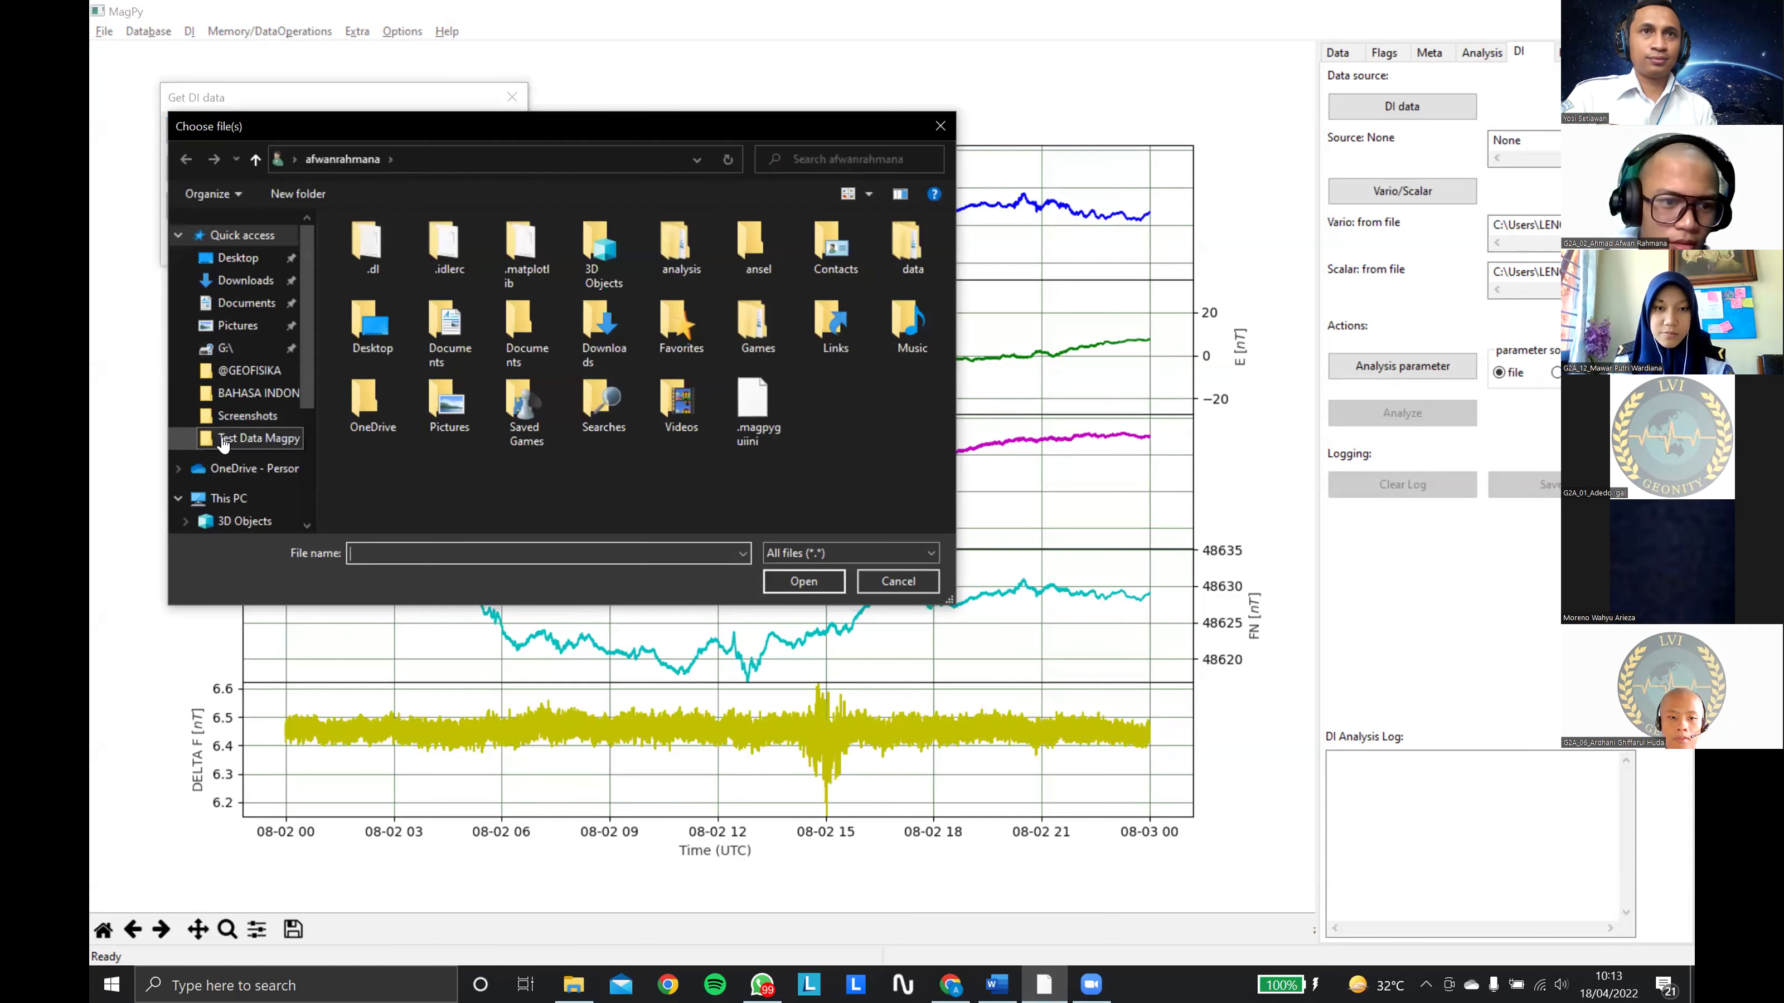
Step: Try to load example6a.txt and example6b.txt from the Test Data Magpy folder as the DI data
{"action": "left_click", "coordinate": [253, 438]}
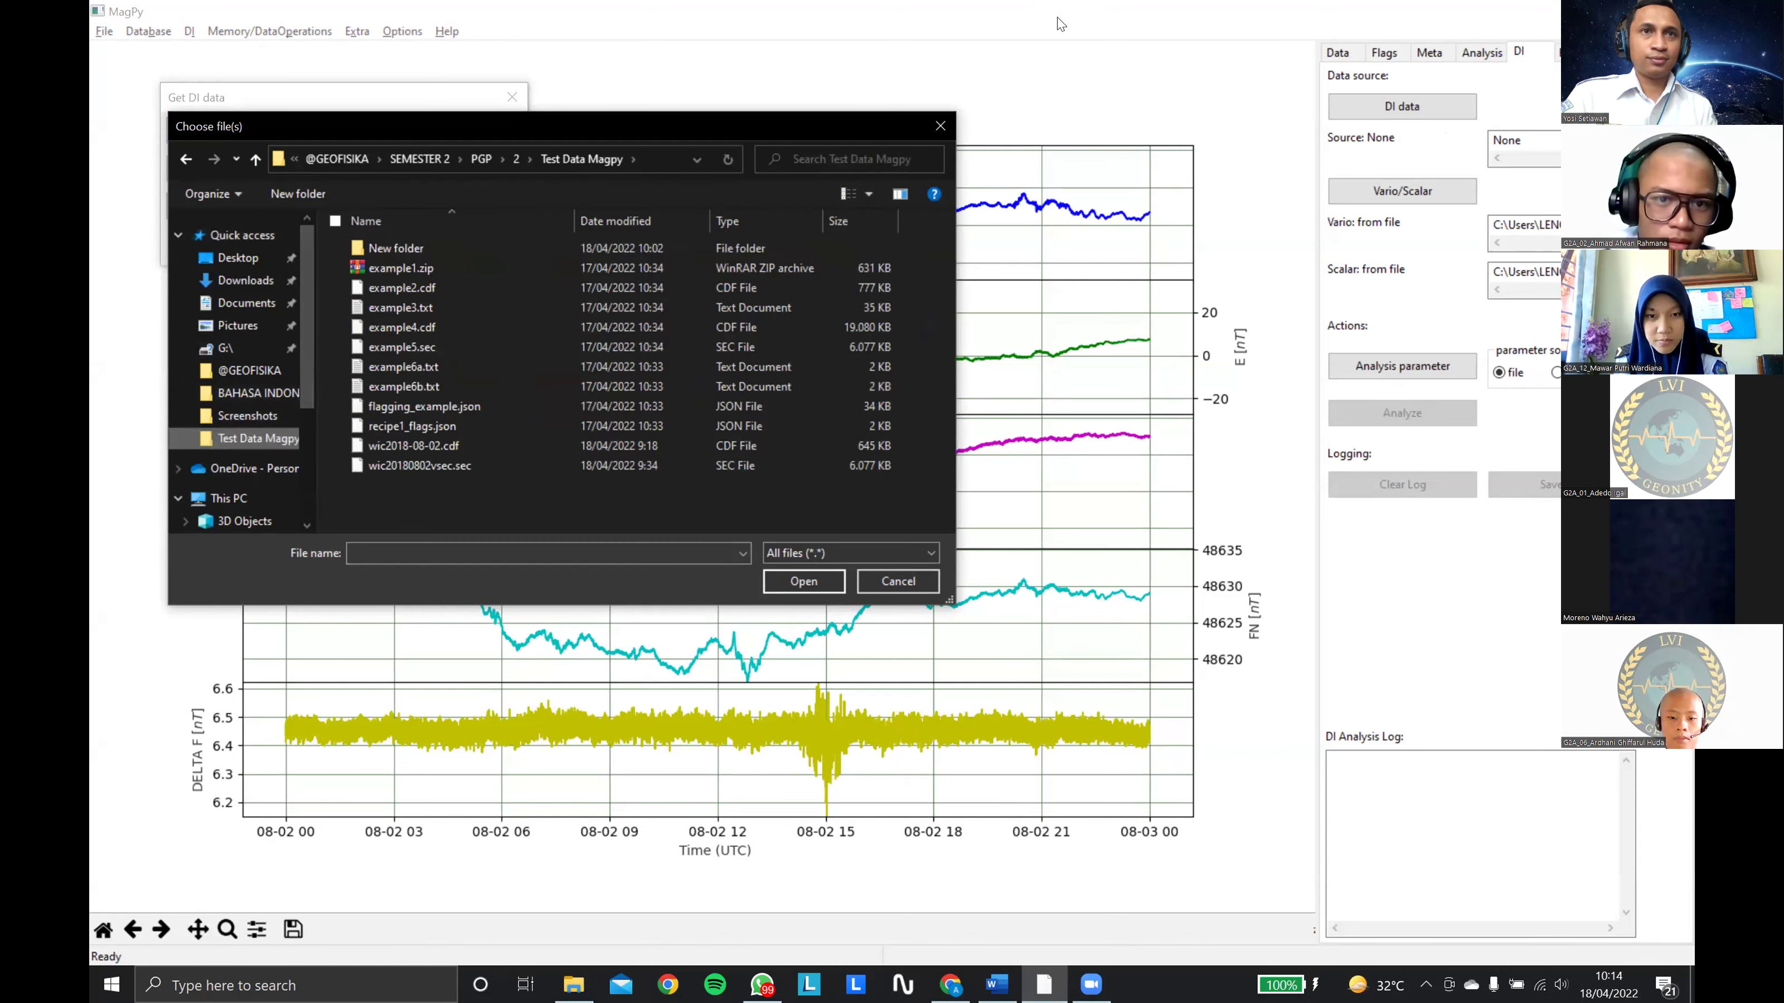
{"action": "left_click", "coordinate": [404, 367]}
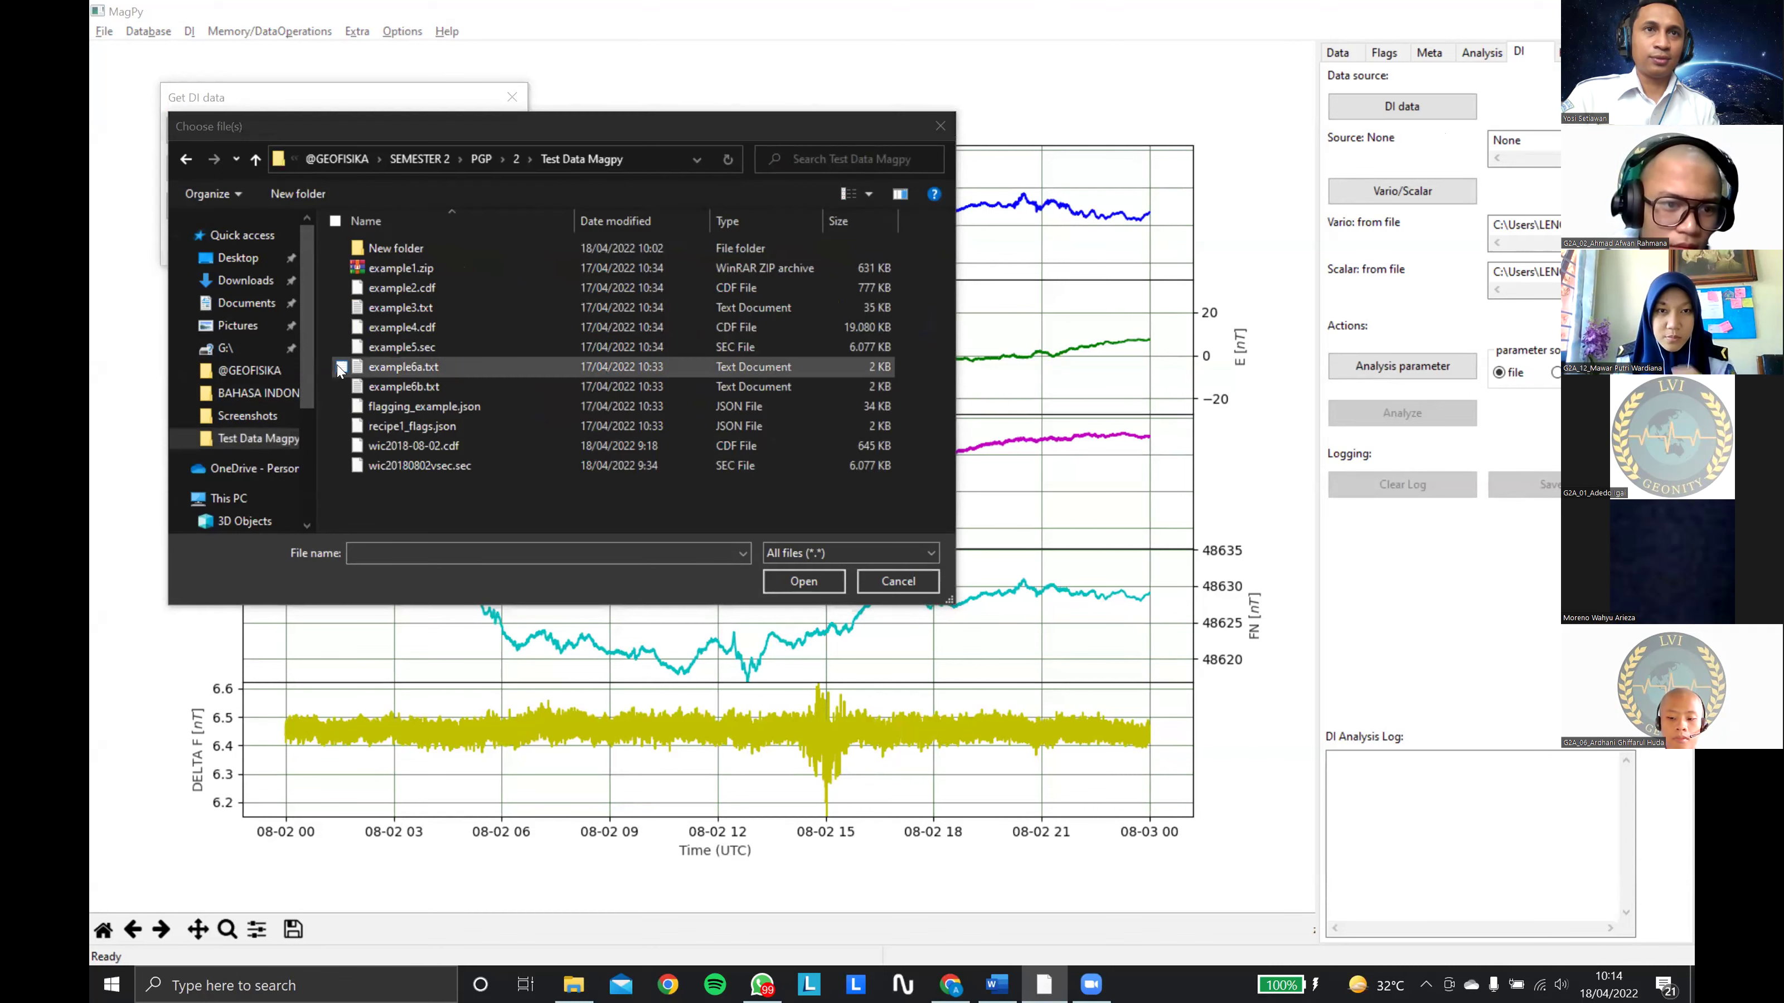
{"action": "left_click", "coordinate": [403, 386], "text": "ctrl"}
{"action": "left_click", "coordinate": [803, 581]}
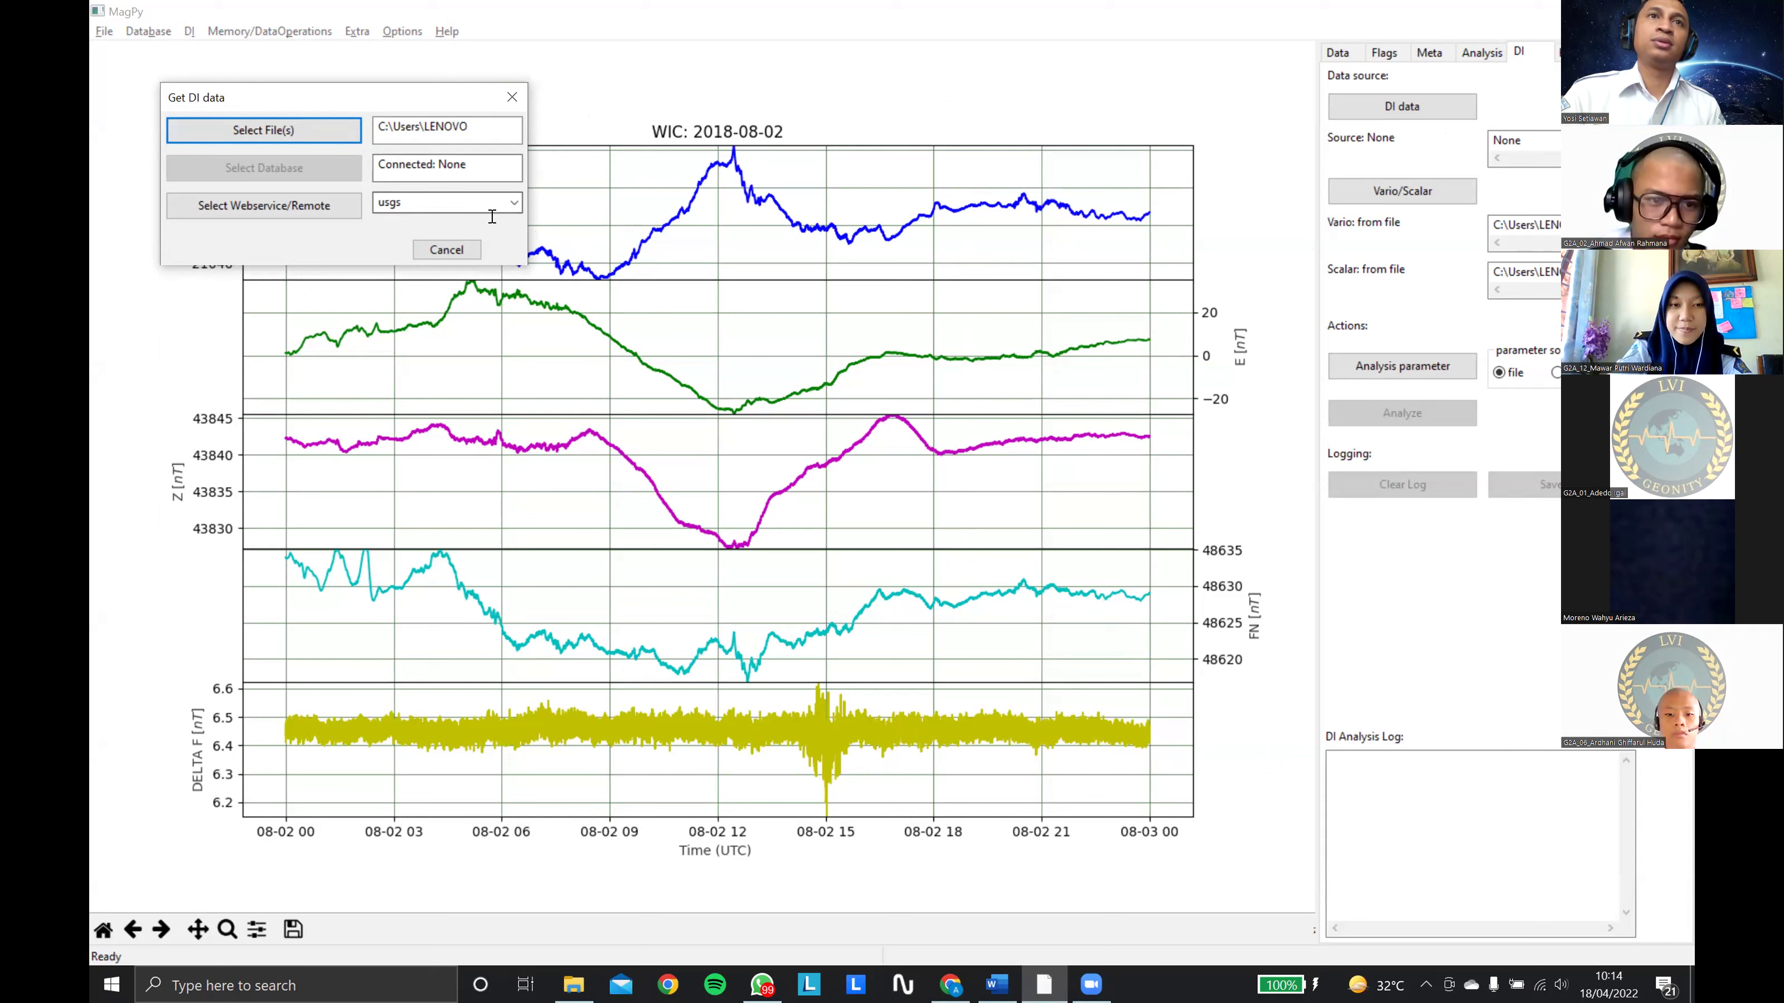
{"action": "left_click", "coordinate": [465, 249]}
{"action": "left_click", "coordinate": [1263, 203]}
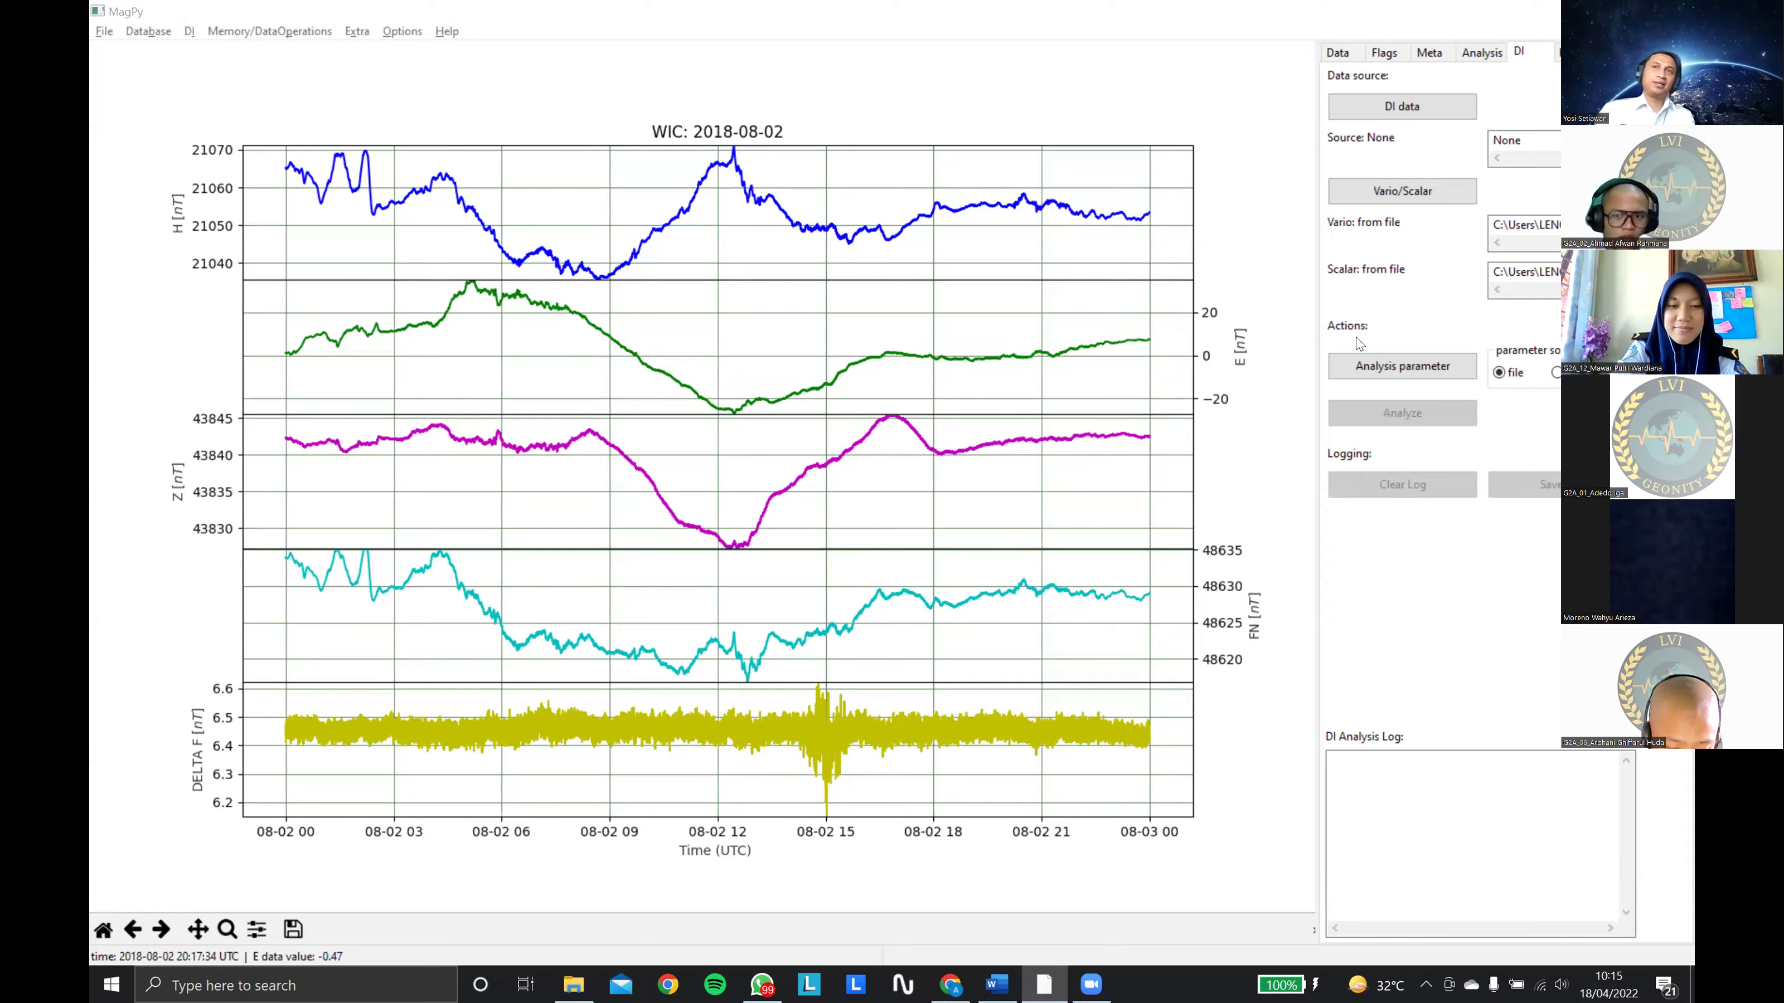
Step: Set the variometer data directory to the Test Data Magpy folder inside SEMESTER 2\PGP\2
{"action": "left_click", "coordinate": [1403, 191]}
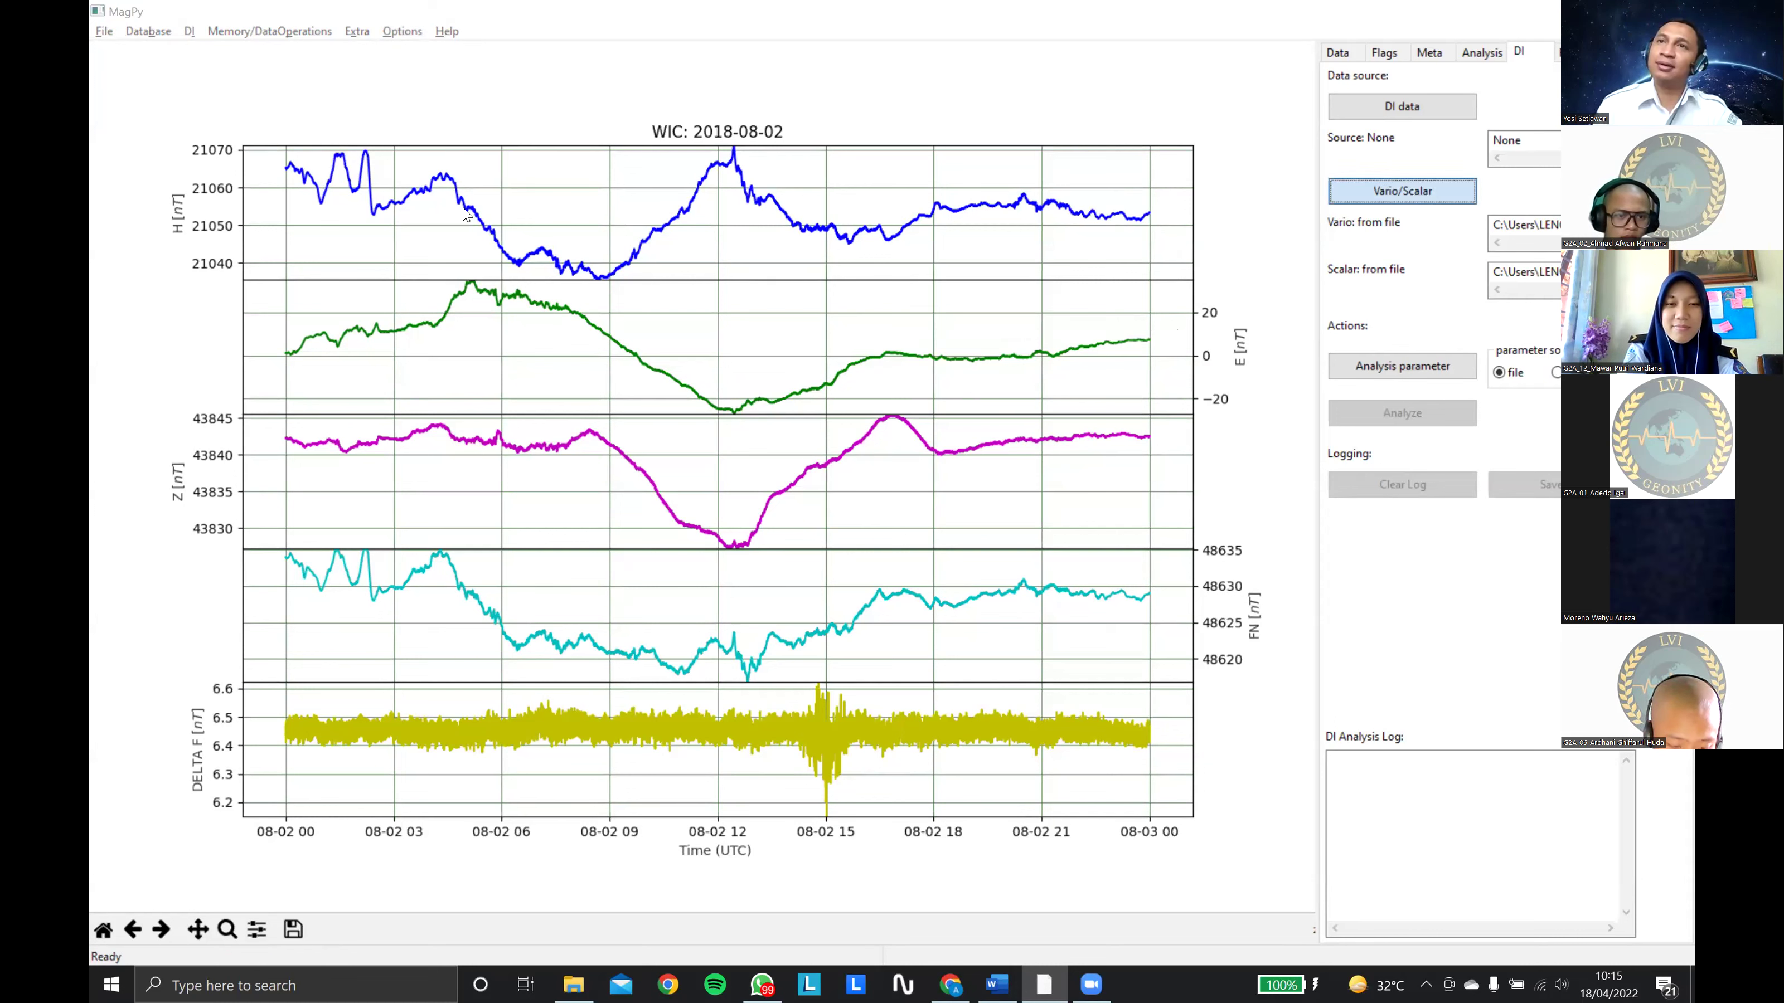
{"action": "left_click", "coordinate": [511, 205]}
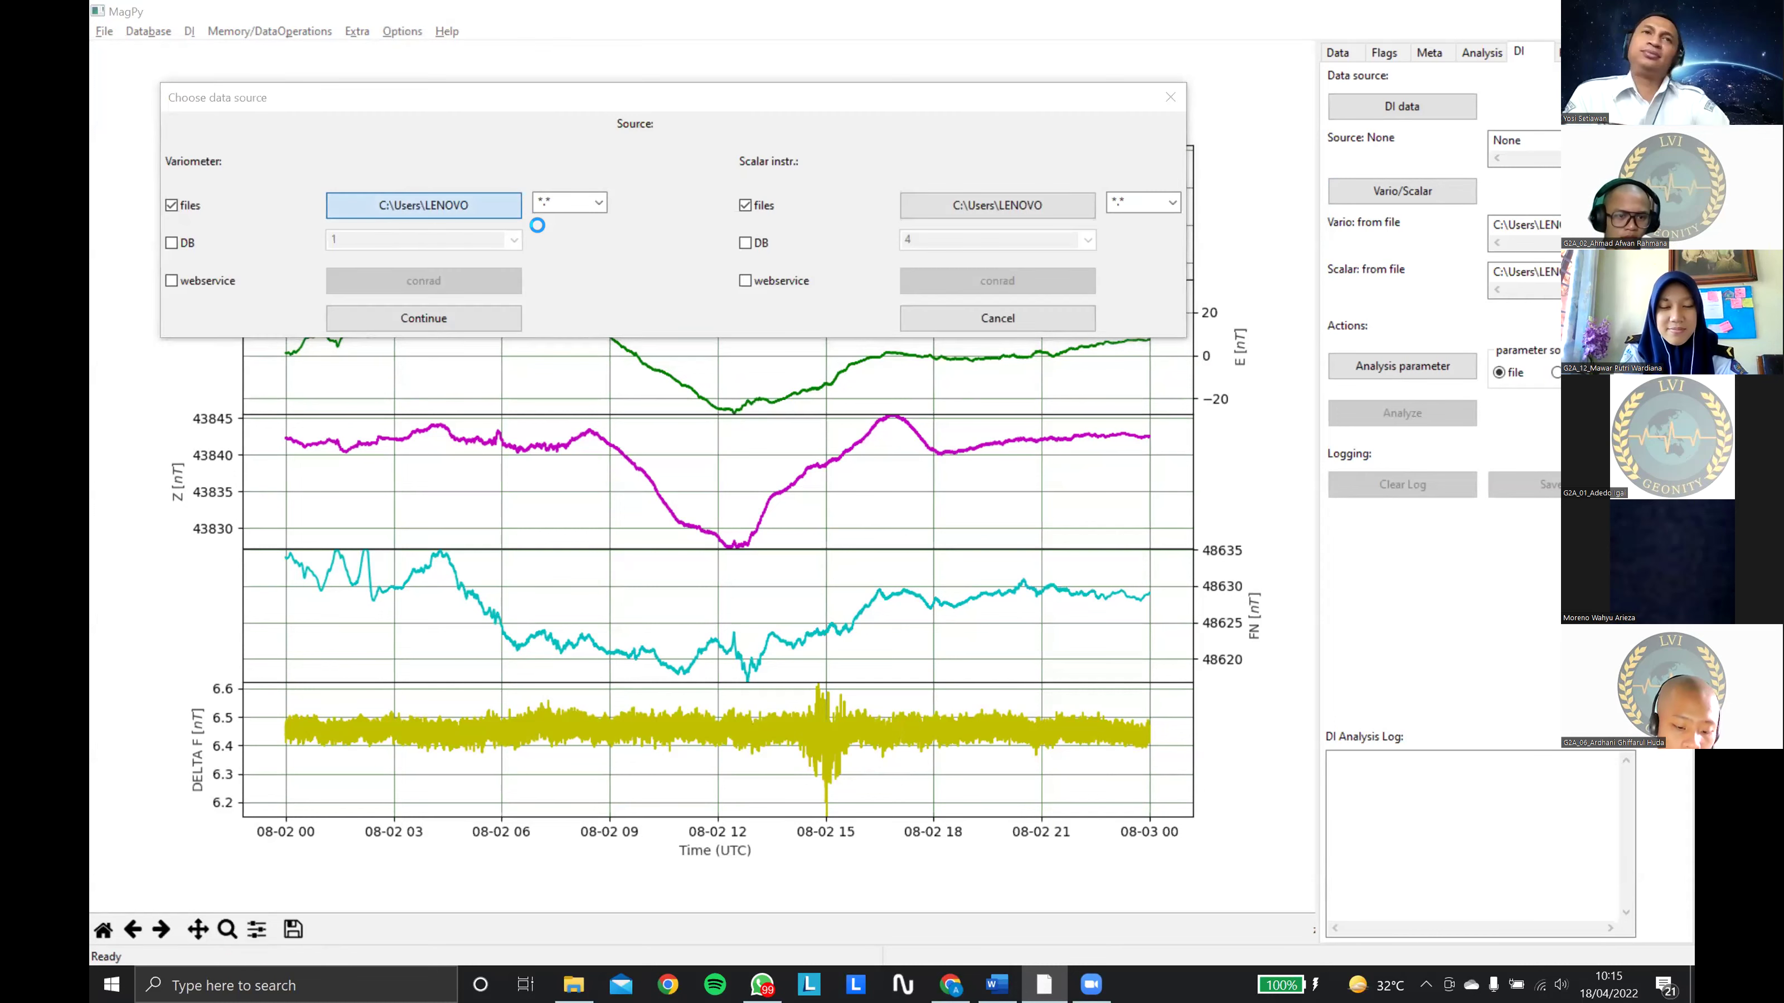
{"action": "left_click", "coordinate": [256, 437]}
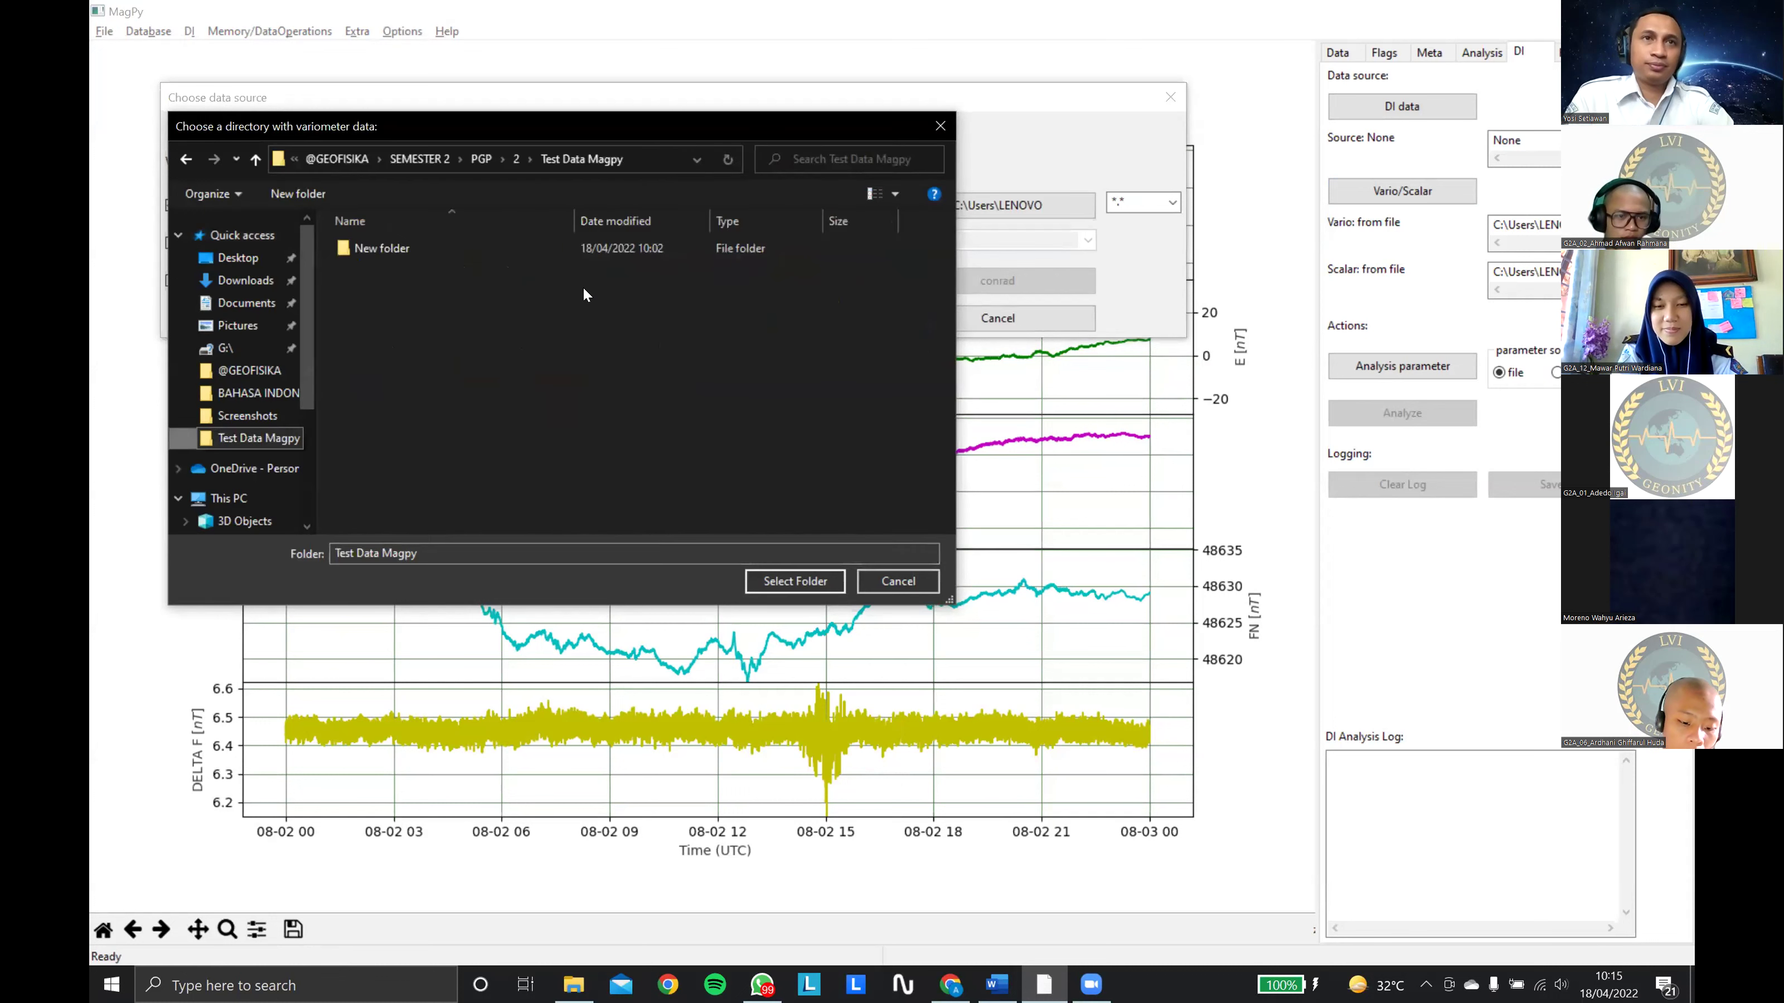
{"action": "left_click", "coordinate": [580, 248]}
{"action": "left_click", "coordinate": [503, 159]}
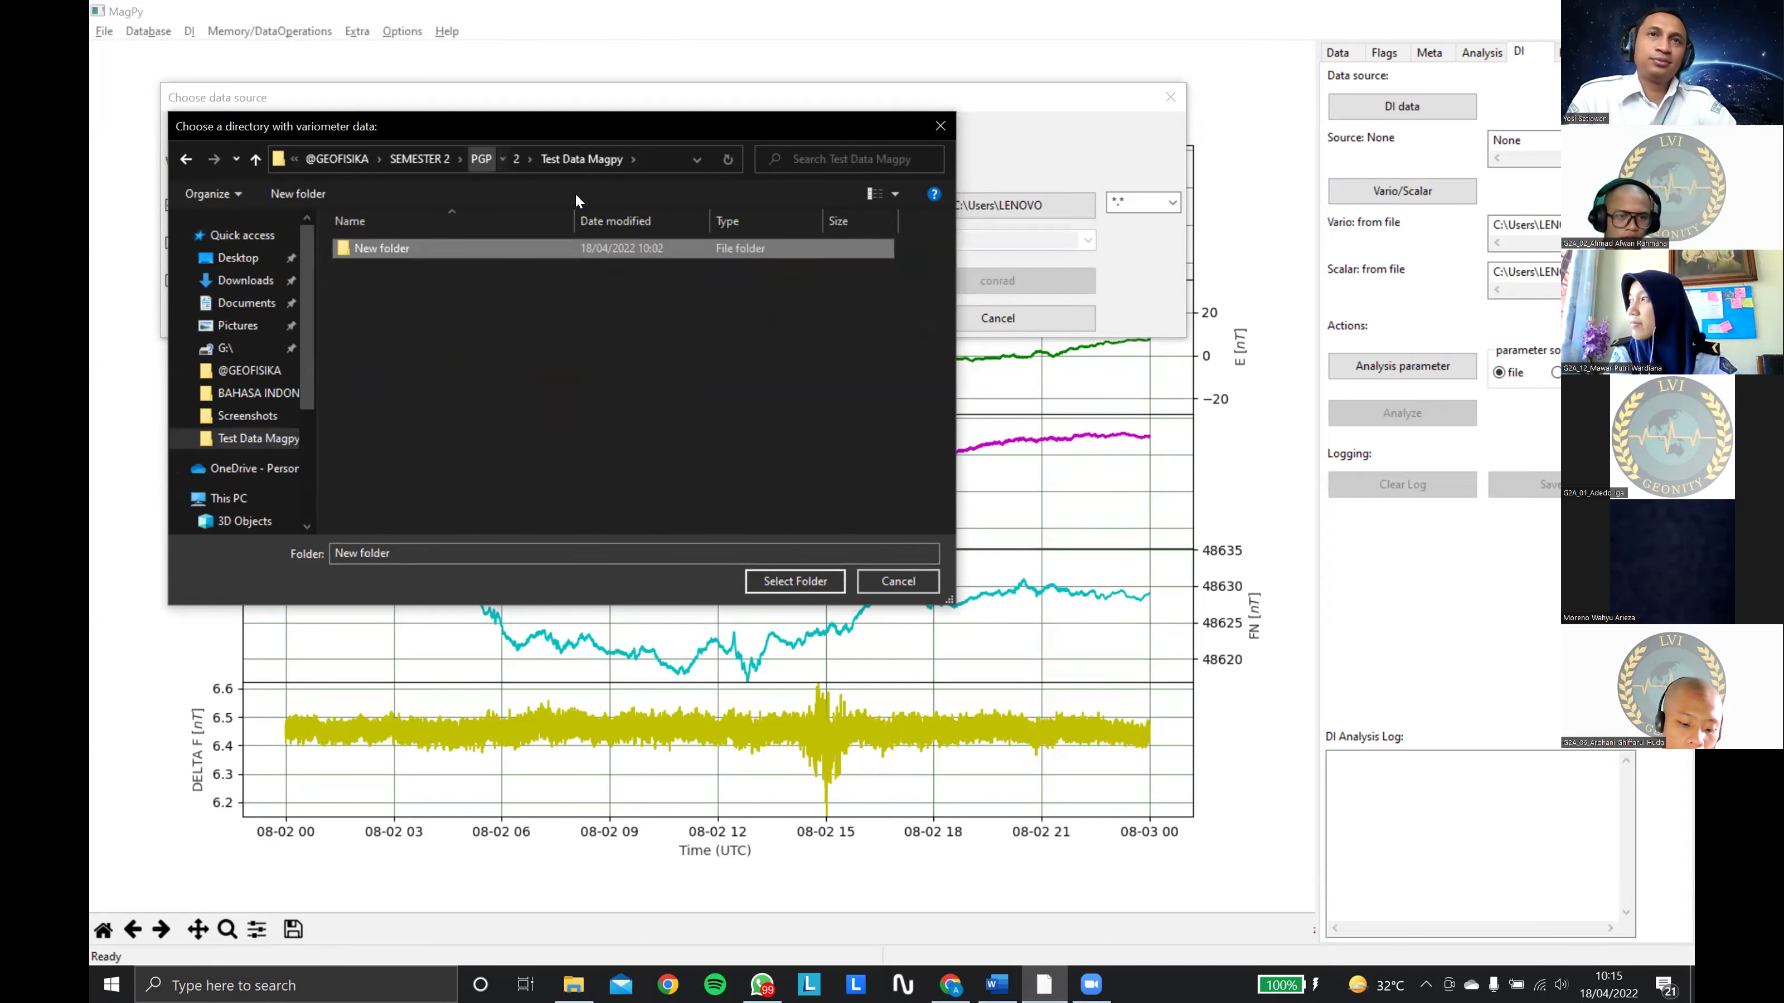
{"action": "left_click", "coordinate": [533, 363]}
{"action": "left_click", "coordinate": [582, 159]}
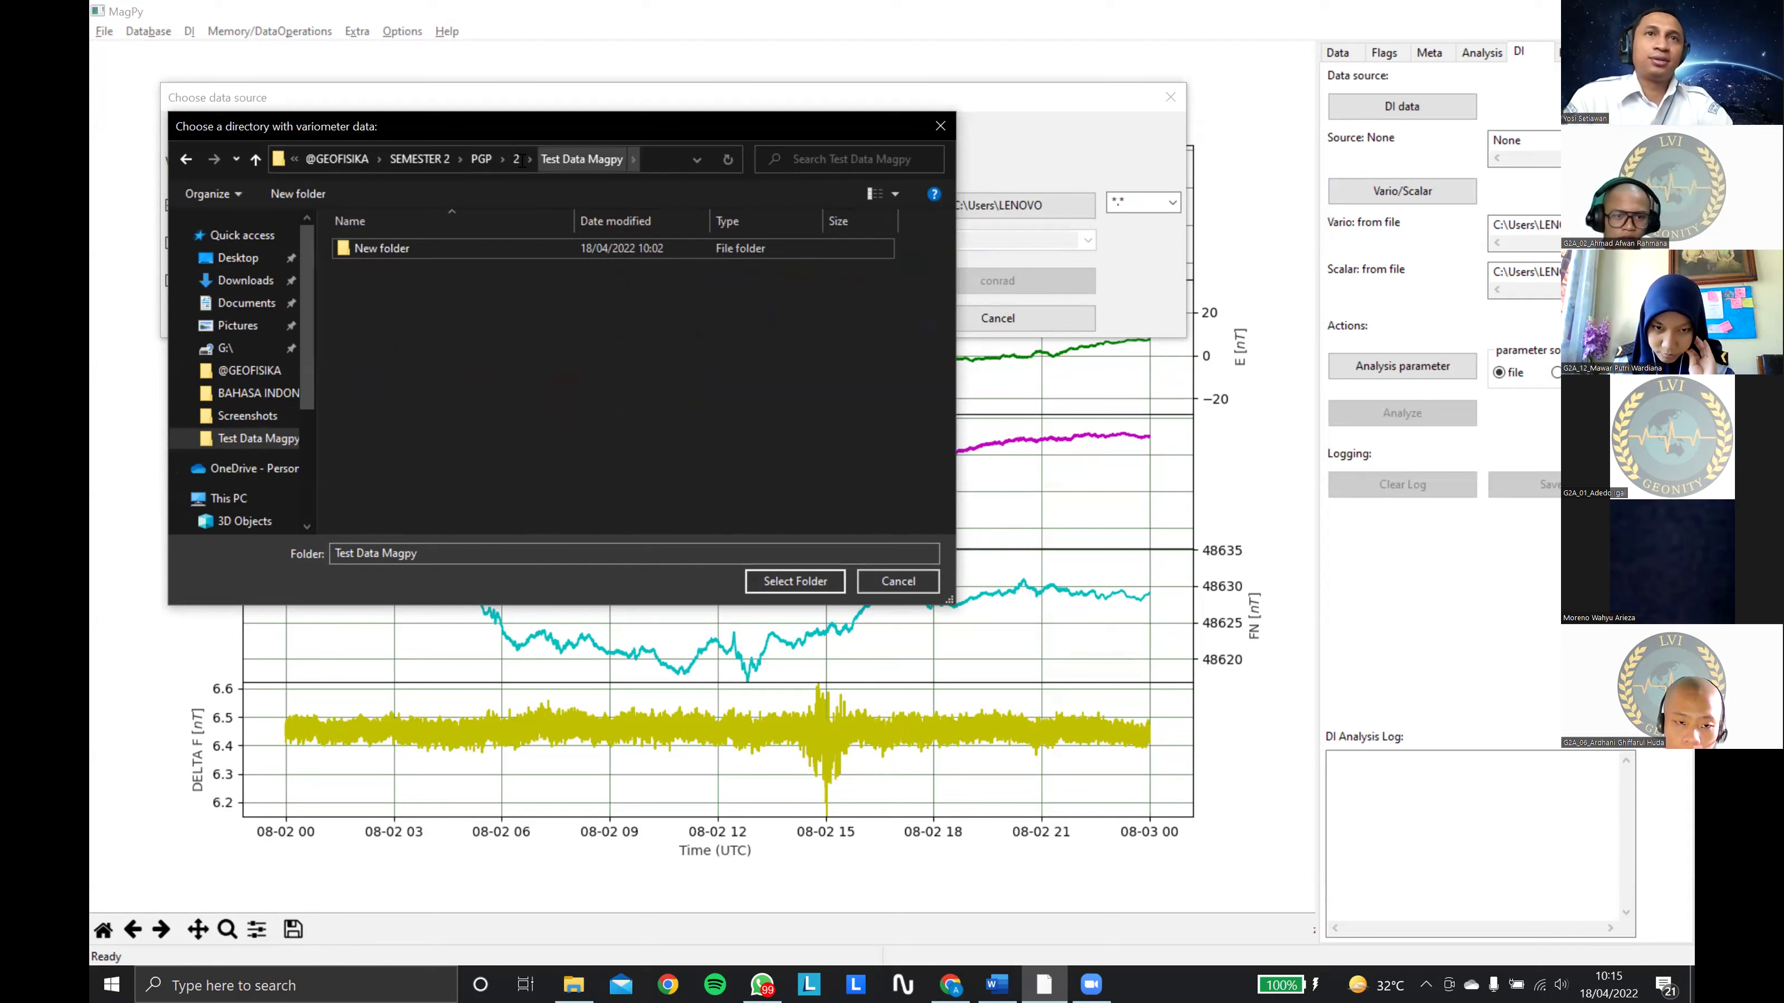
{"action": "key", "text": "alt+Up"}
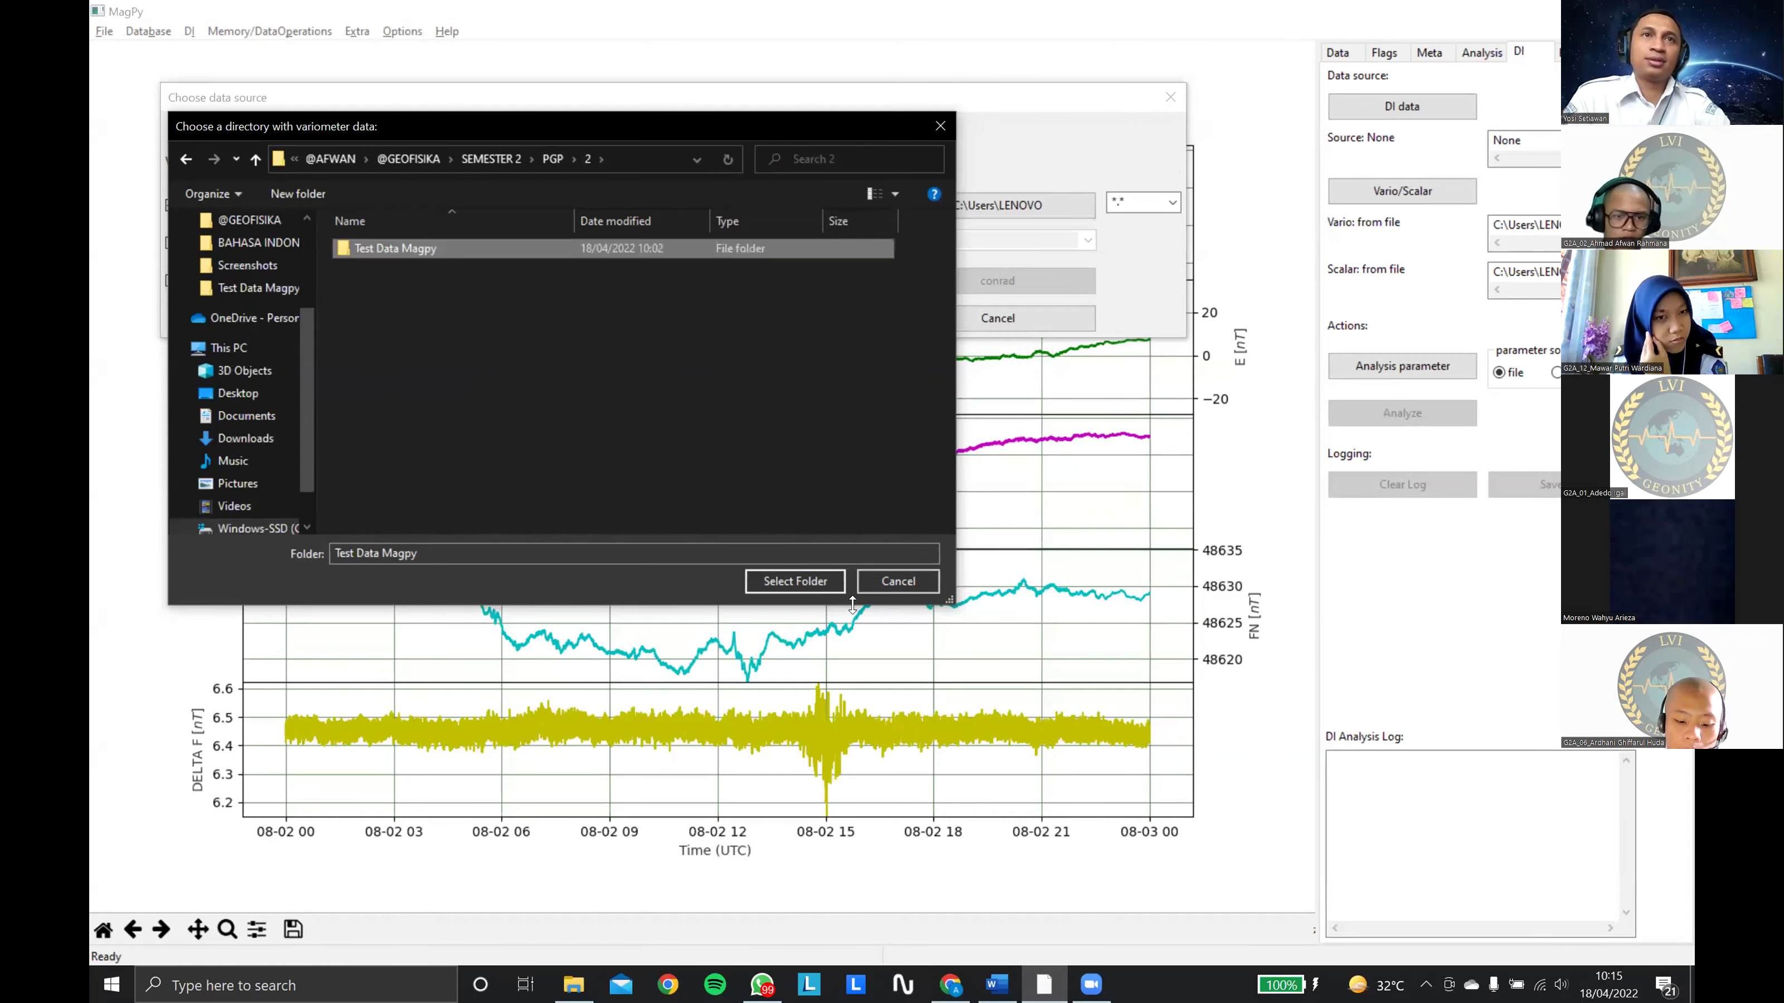
{"action": "key", "text": "Return"}
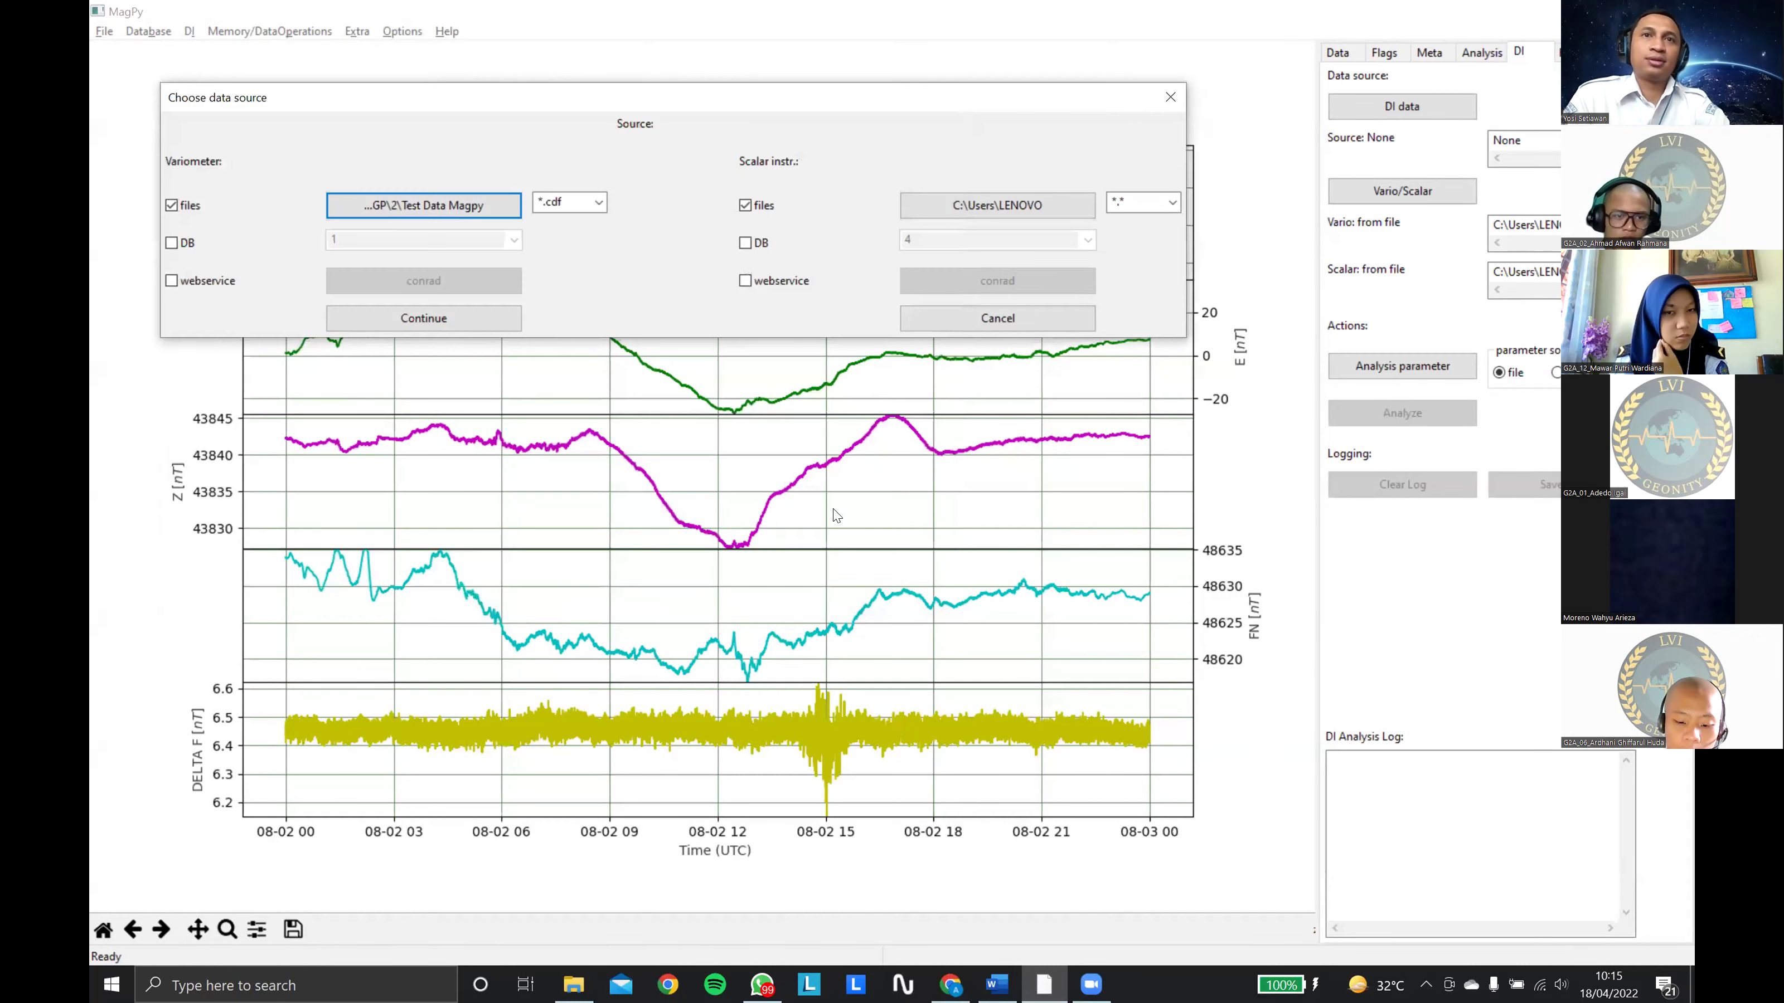
Step: Set the variometer file type to *.sec and accept the data source settings
{"action": "left_click", "coordinate": [598, 202]}
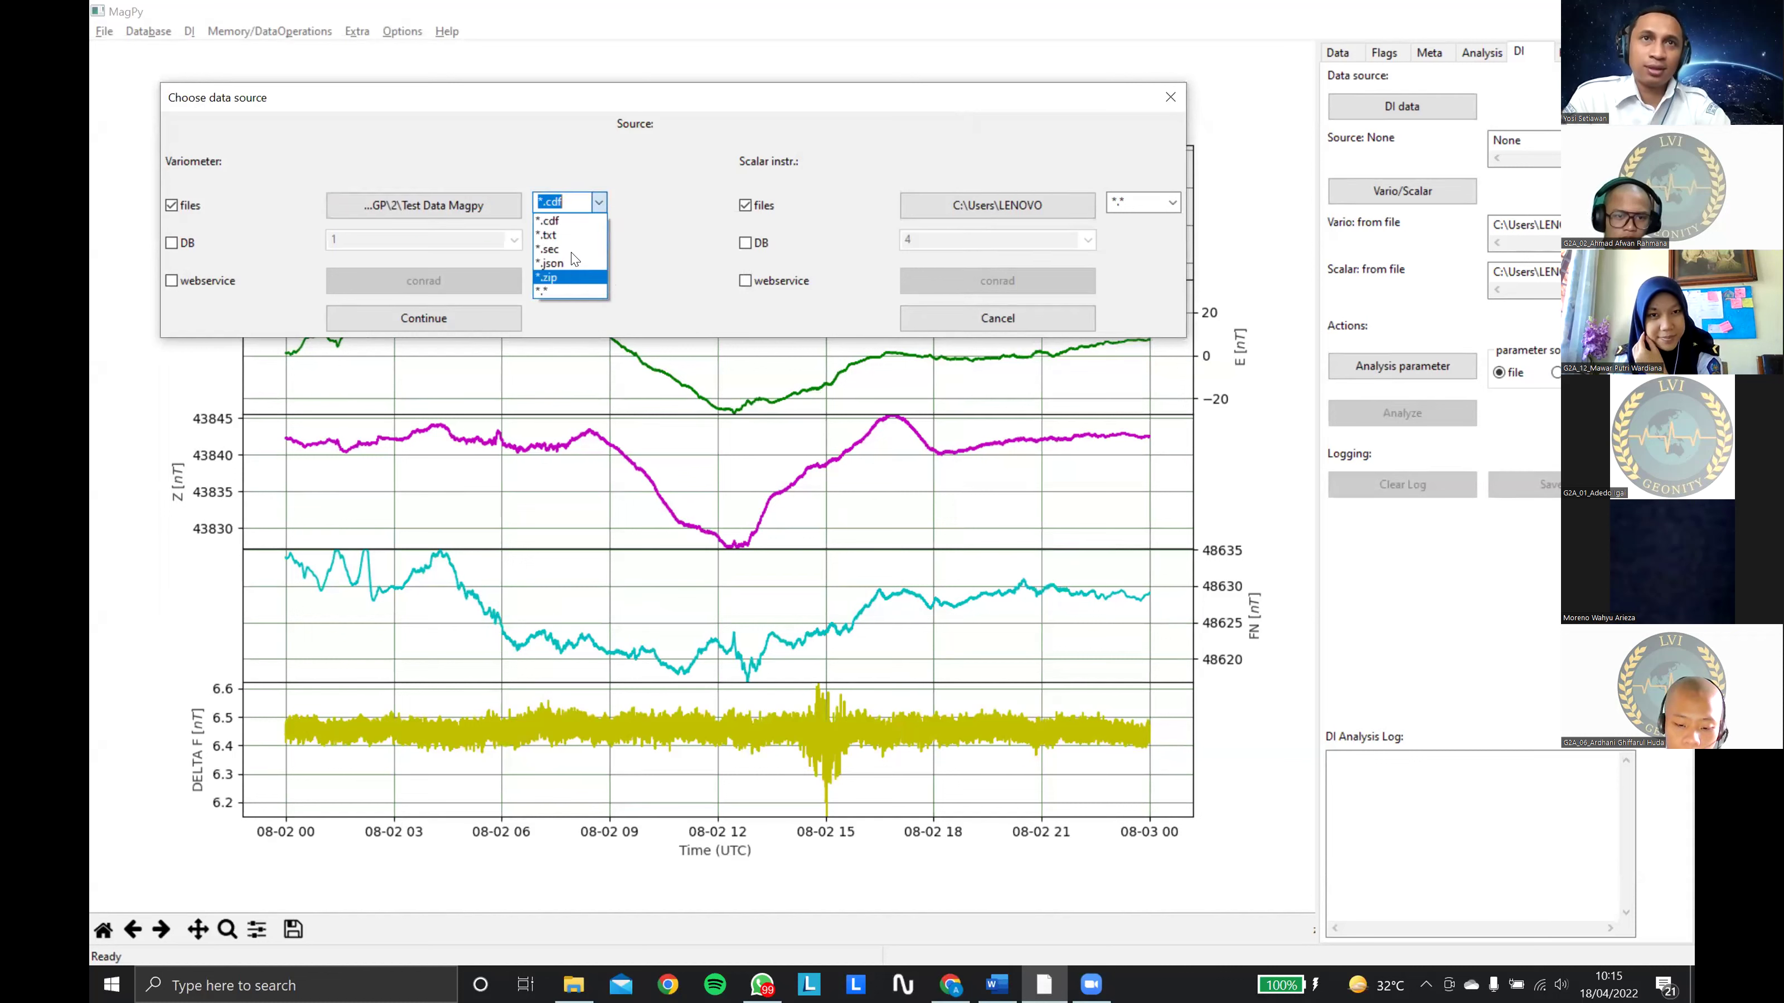
{"action": "left_click", "coordinate": [555, 249]}
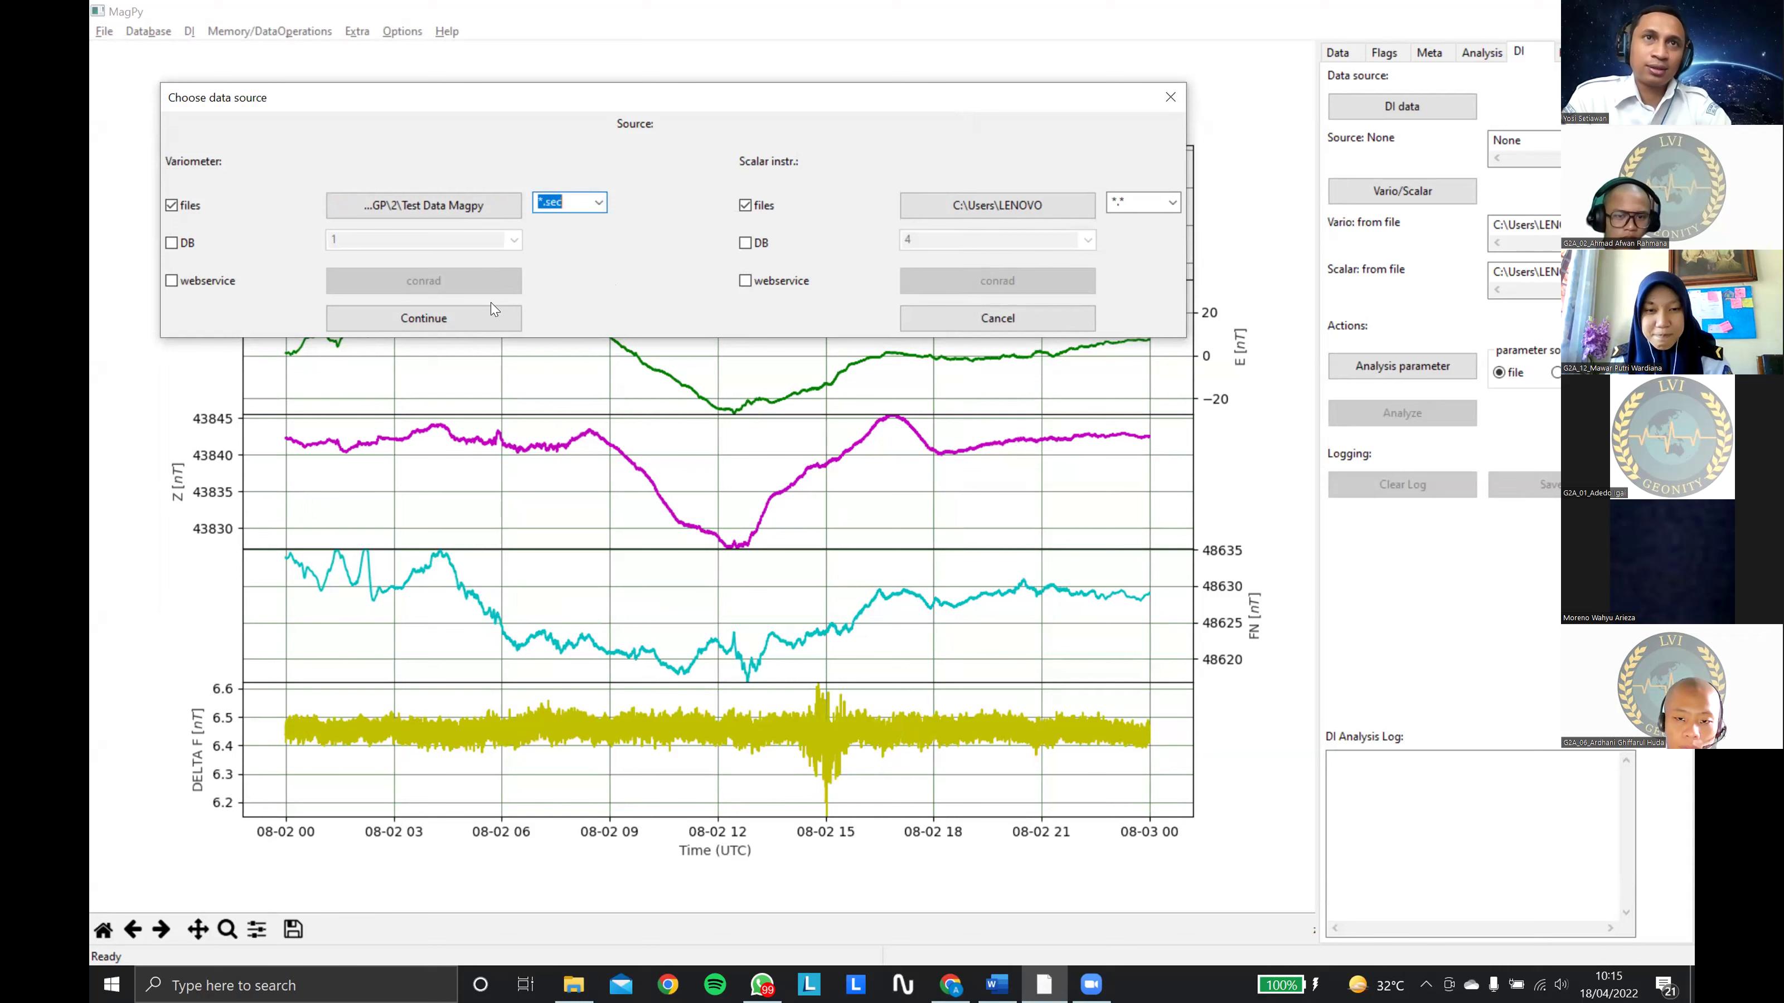
{"action": "left_click", "coordinate": [483, 325]}
{"action": "key", "text": "Return"}
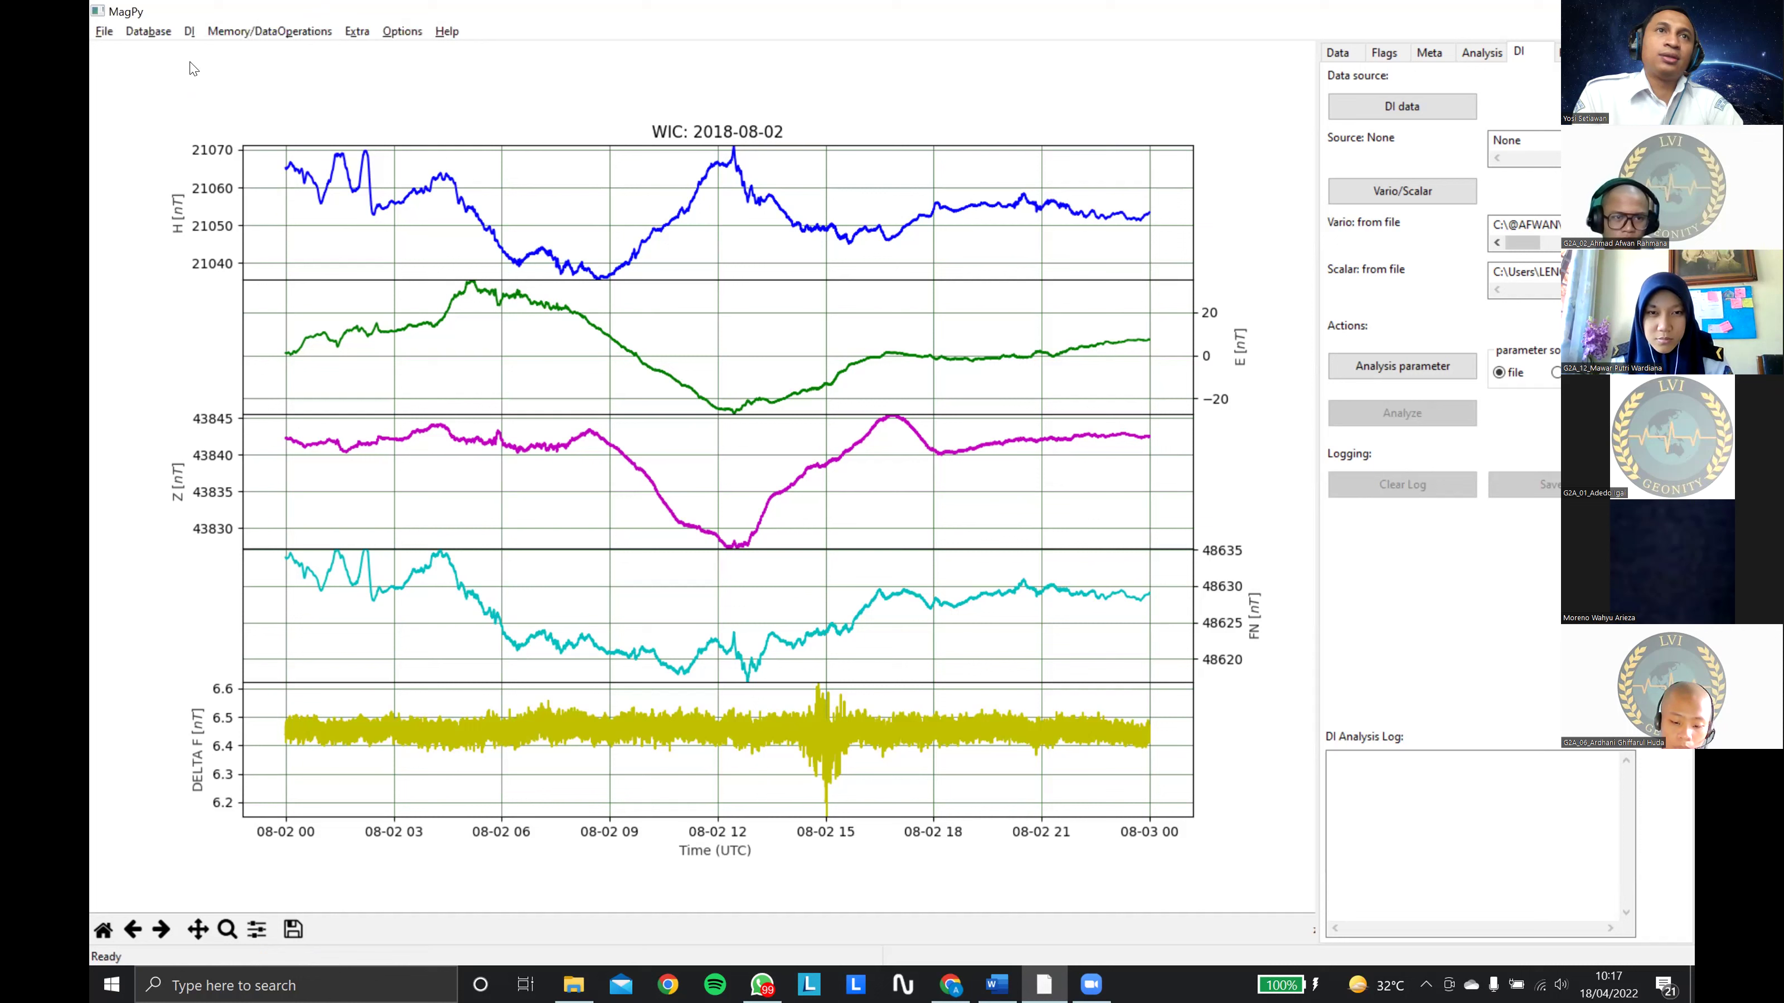
Step: Try again to load example6a.txt and example6b.txt together as DI data, and close the Get DI data dialog
{"action": "left_click", "coordinate": [189, 31]}
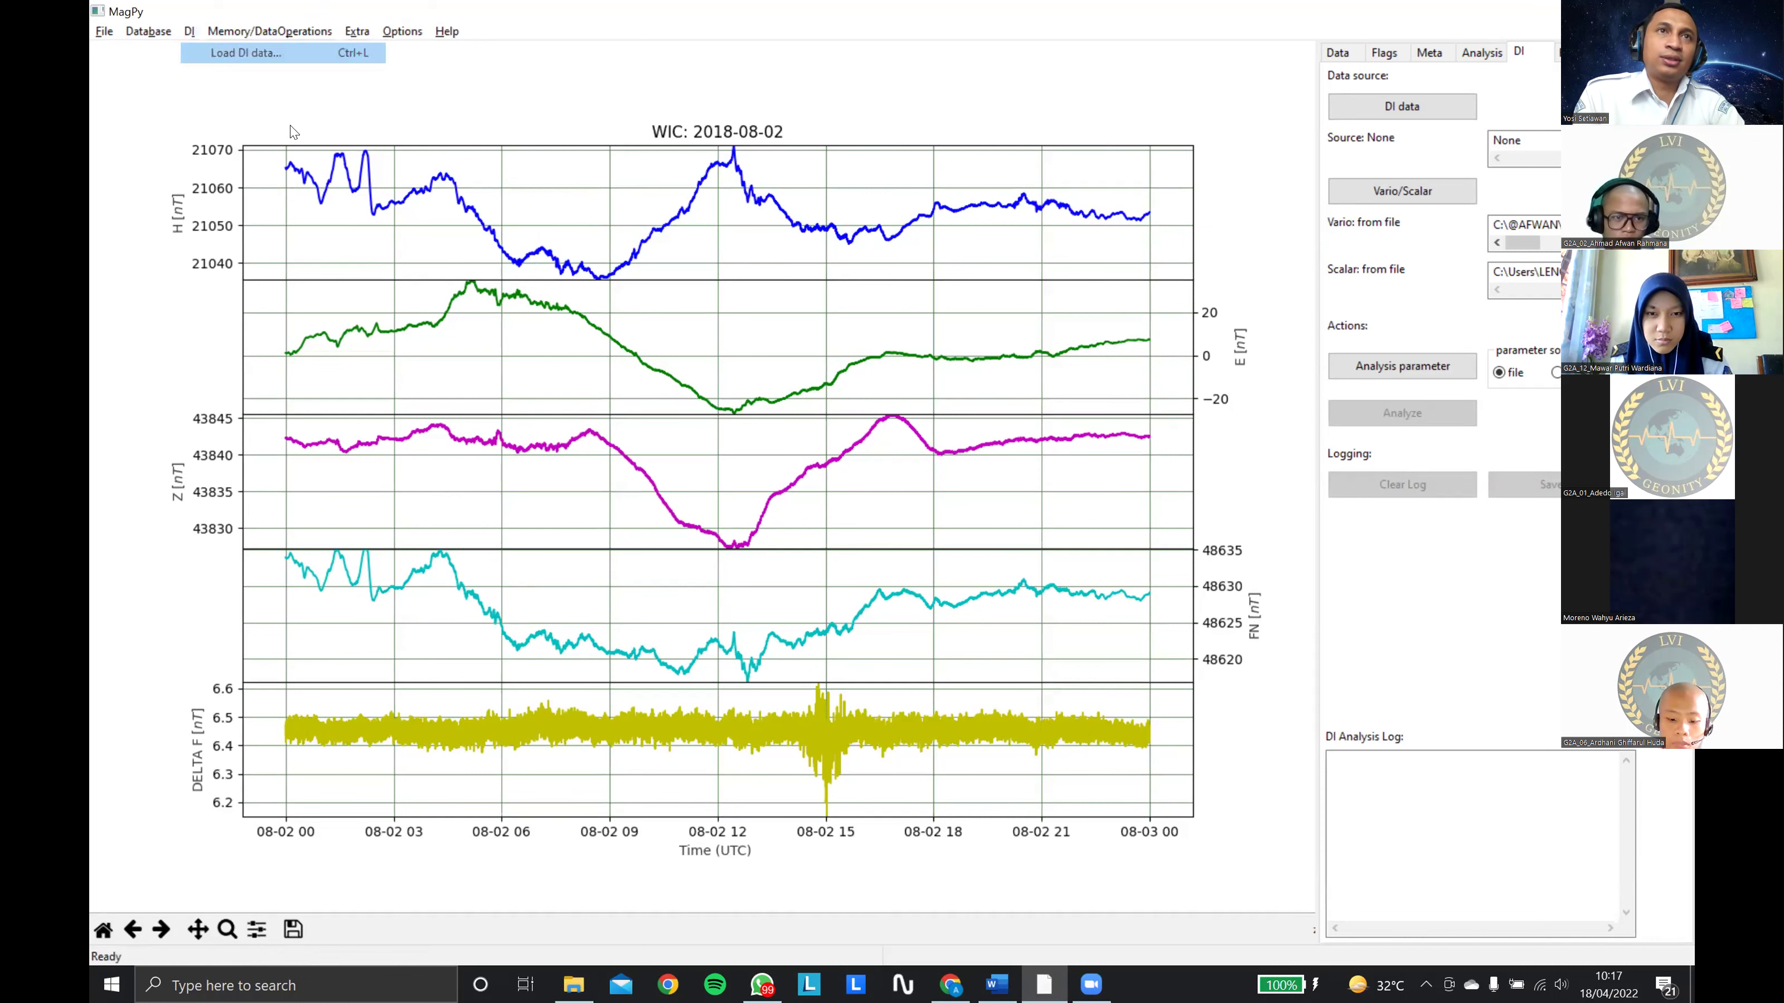
{"action": "left_click", "coordinate": [218, 53]}
{"action": "left_click", "coordinate": [293, 132]}
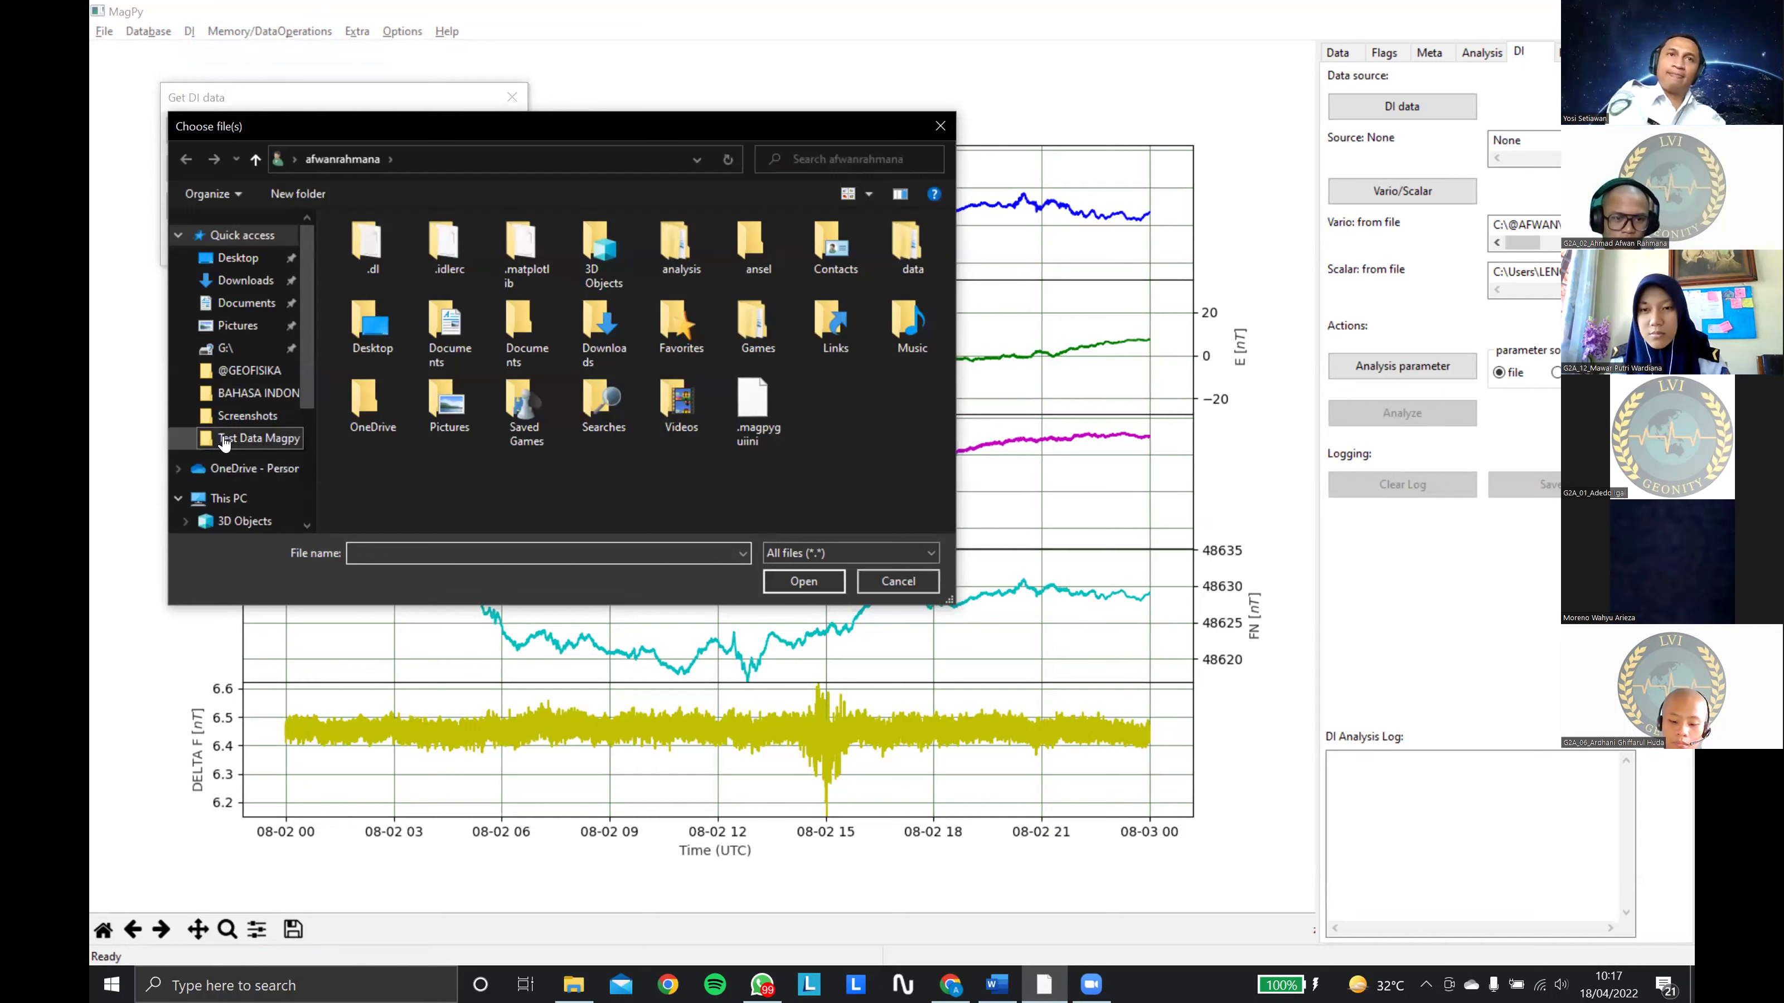
{"action": "left_click", "coordinate": [224, 441]}
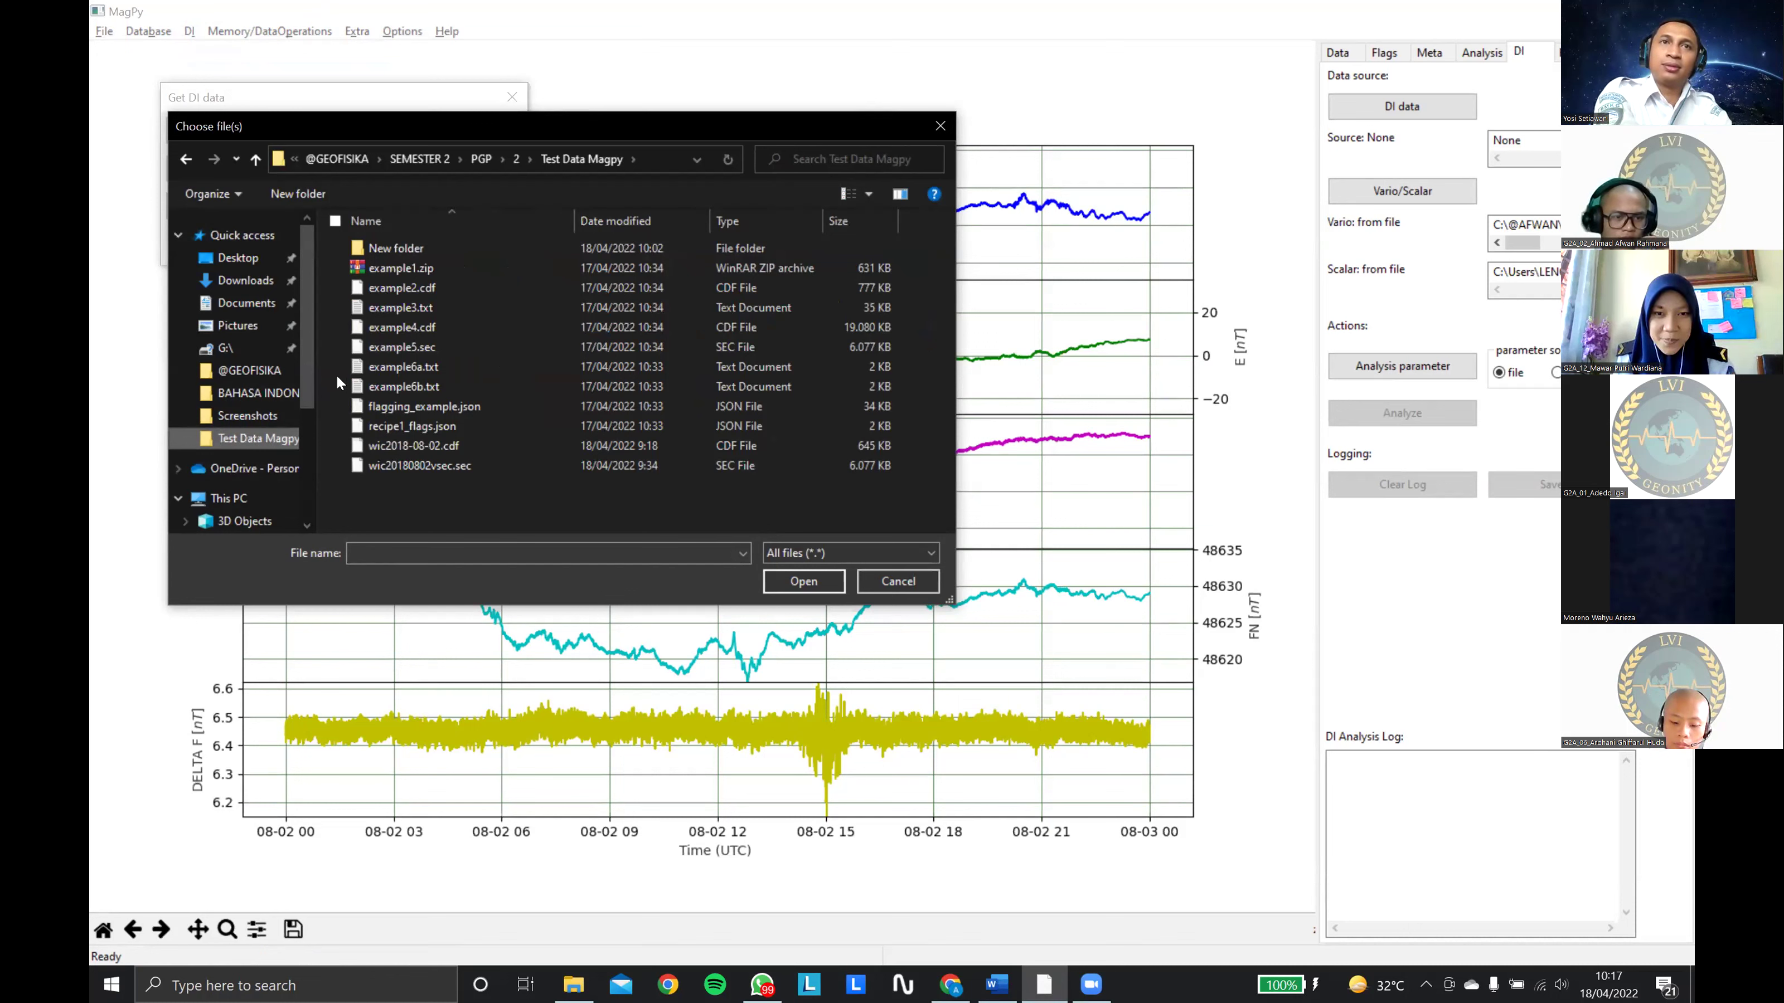
{"action": "left_click", "coordinate": [404, 366]}
{"action": "left_click", "coordinate": [404, 386], "text": "ctrl"}
{"action": "key", "text": "Return"}
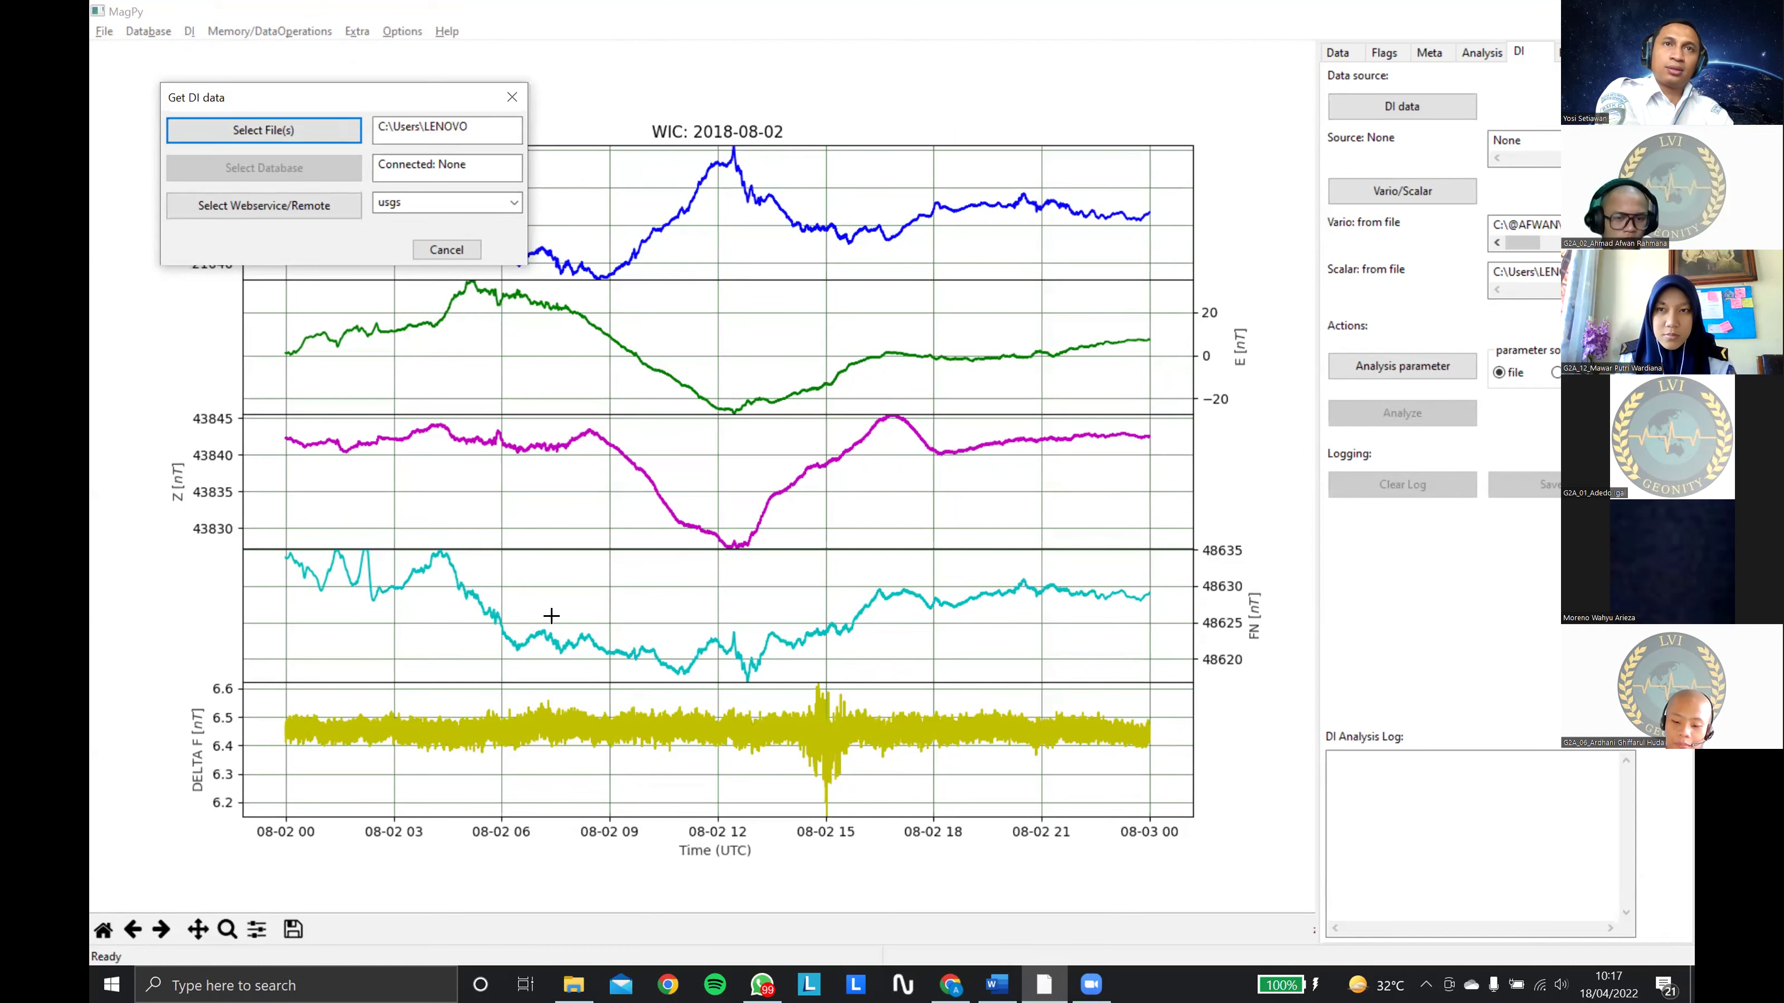
{"action": "key", "text": "Escape"}
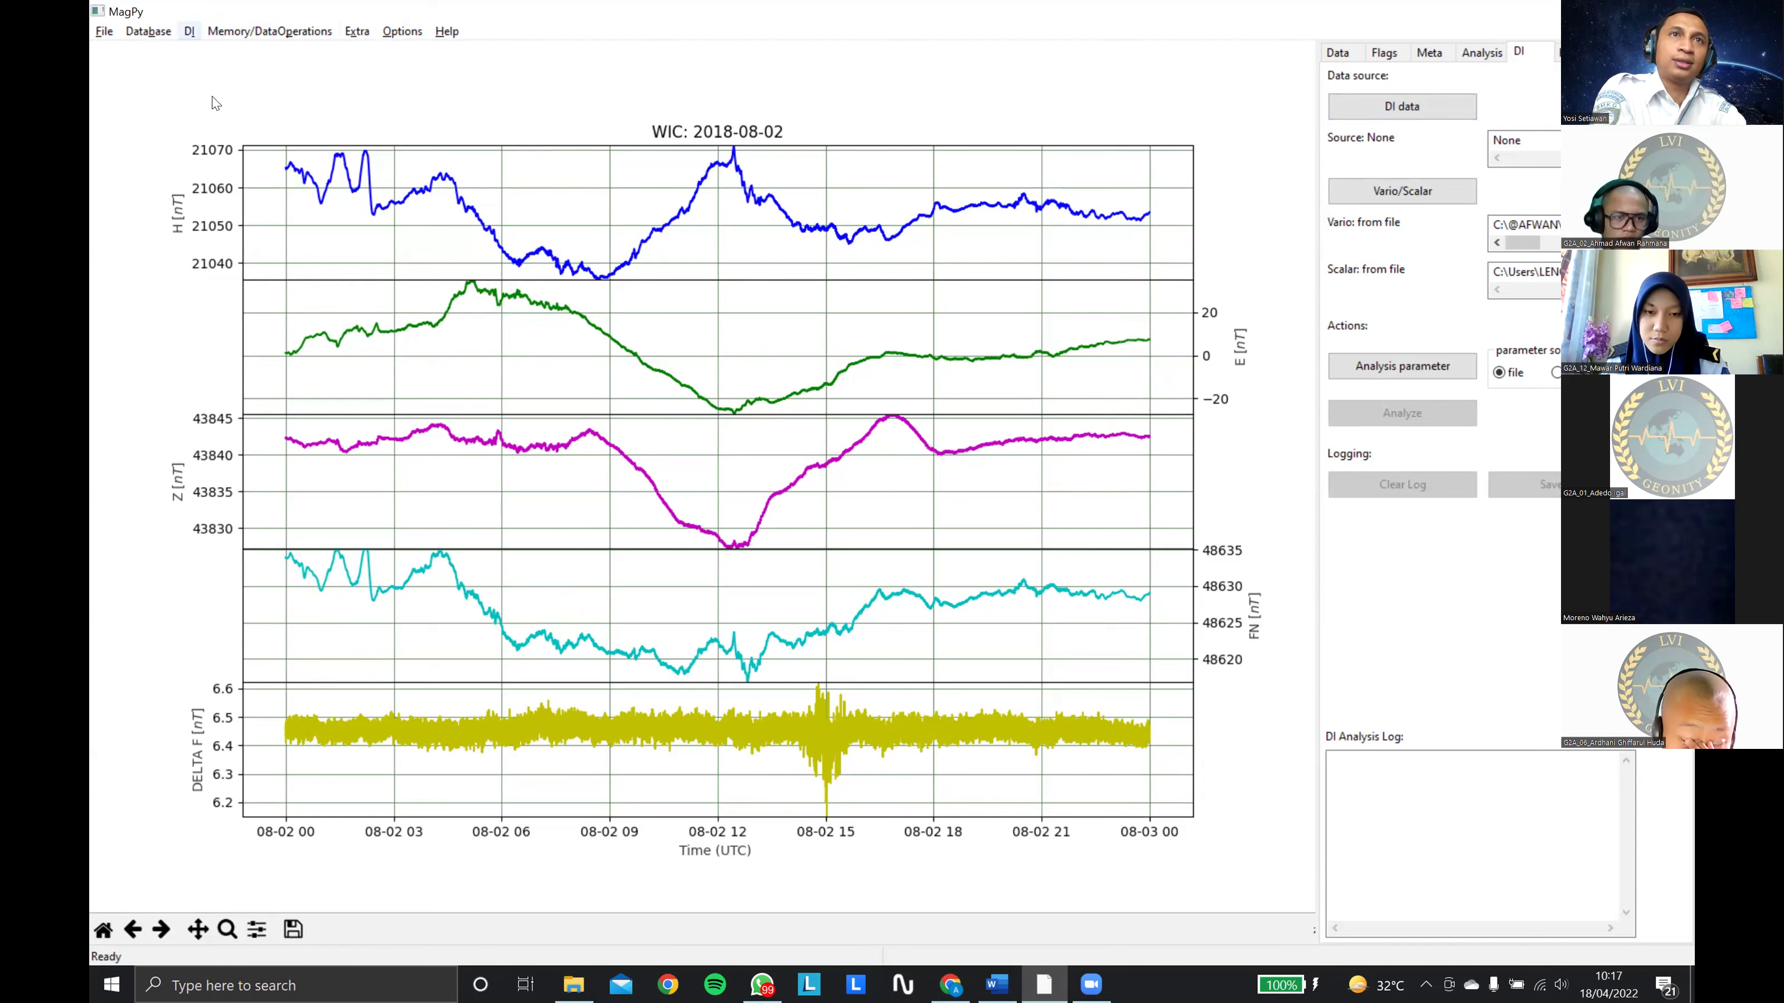
{"action": "left_click", "coordinate": [189, 30]}
{"action": "left_click", "coordinate": [246, 53]}
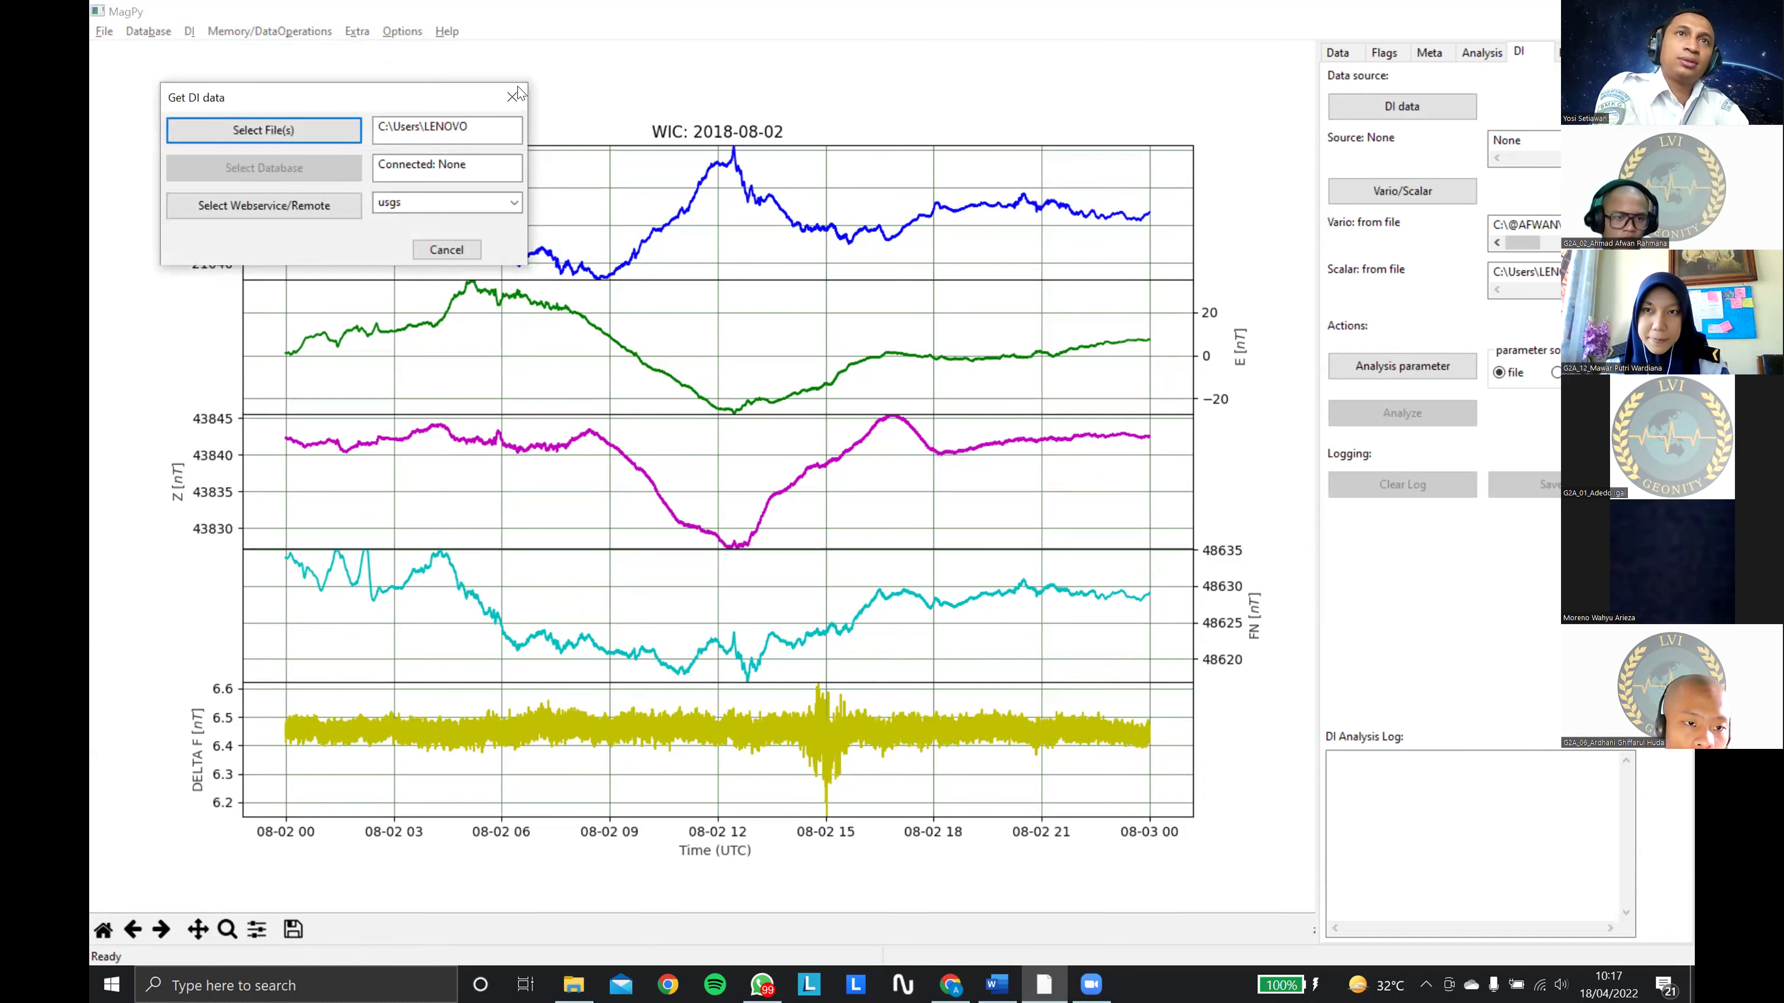
{"action": "left_click", "coordinate": [514, 93]}
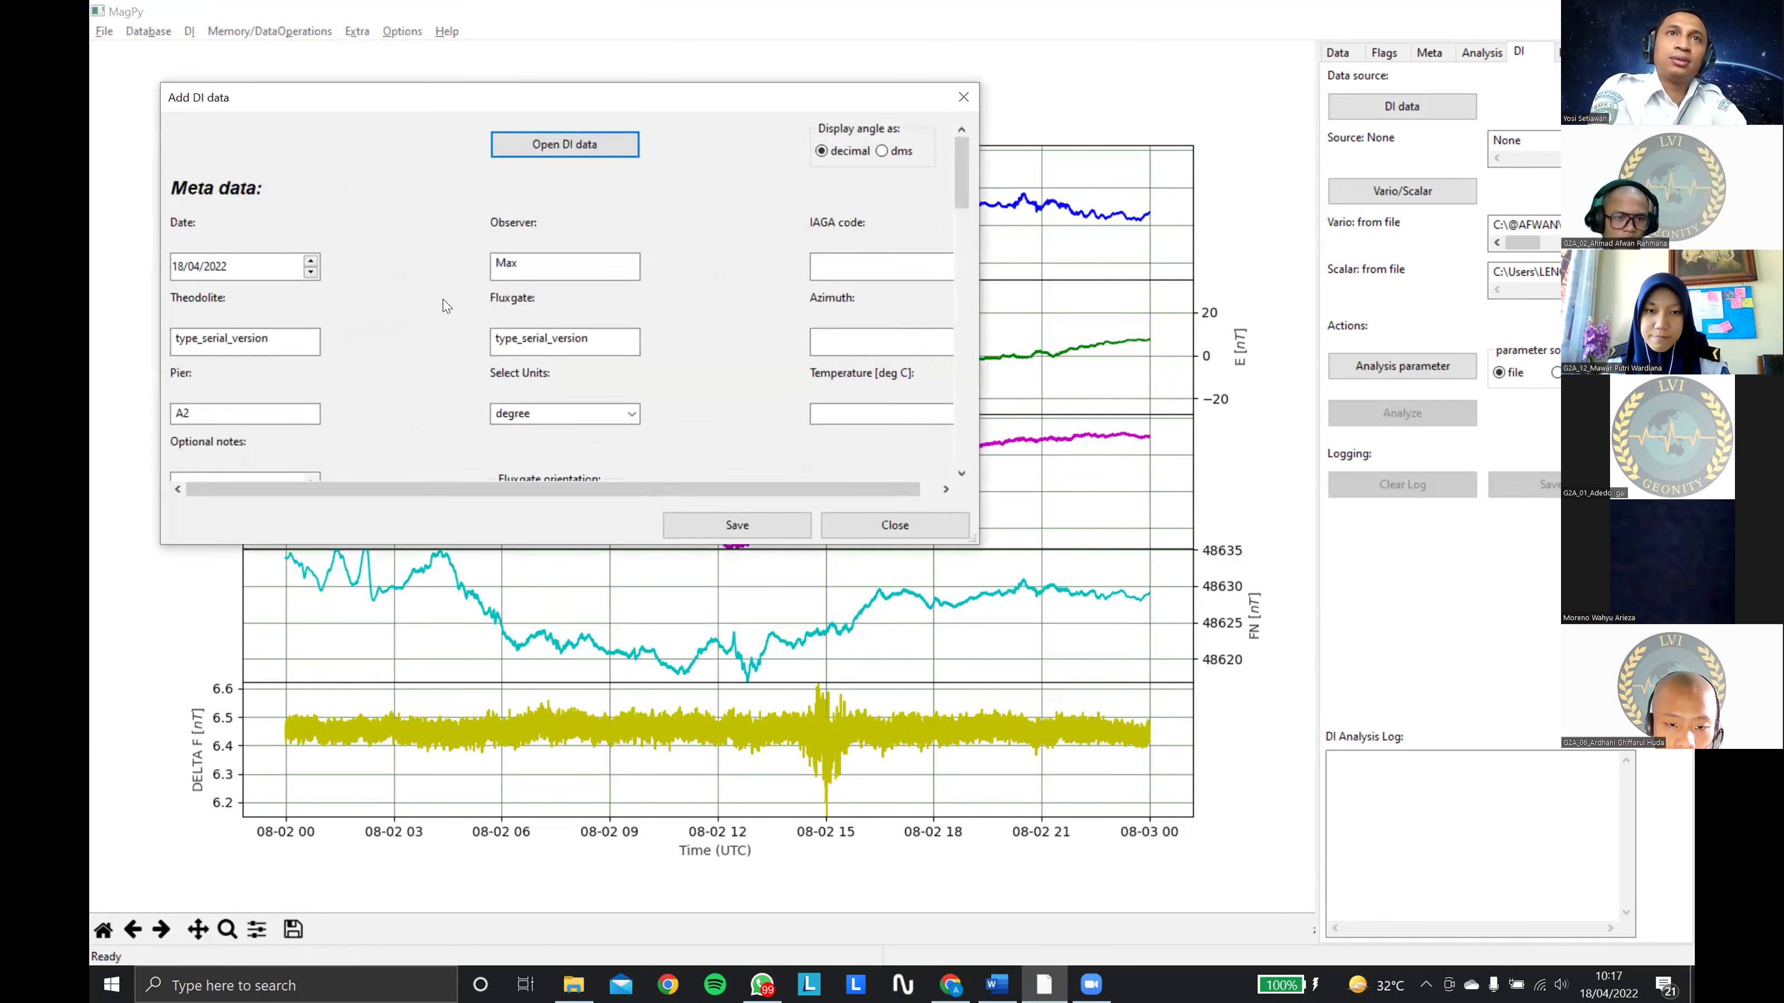
Step: Load example6a.txt from the Test Data Magpy folder into the DI input sheet
{"action": "scroll", "coordinate": [409, 356], "scroll_direction": "down", "scroll_amount": 1}
{"action": "scroll", "coordinate": [436, 331], "scroll_direction": "down", "scroll_amount": 2}
{"action": "scroll", "coordinate": [611, 149], "scroll_direction": "up", "scroll_amount": 3}
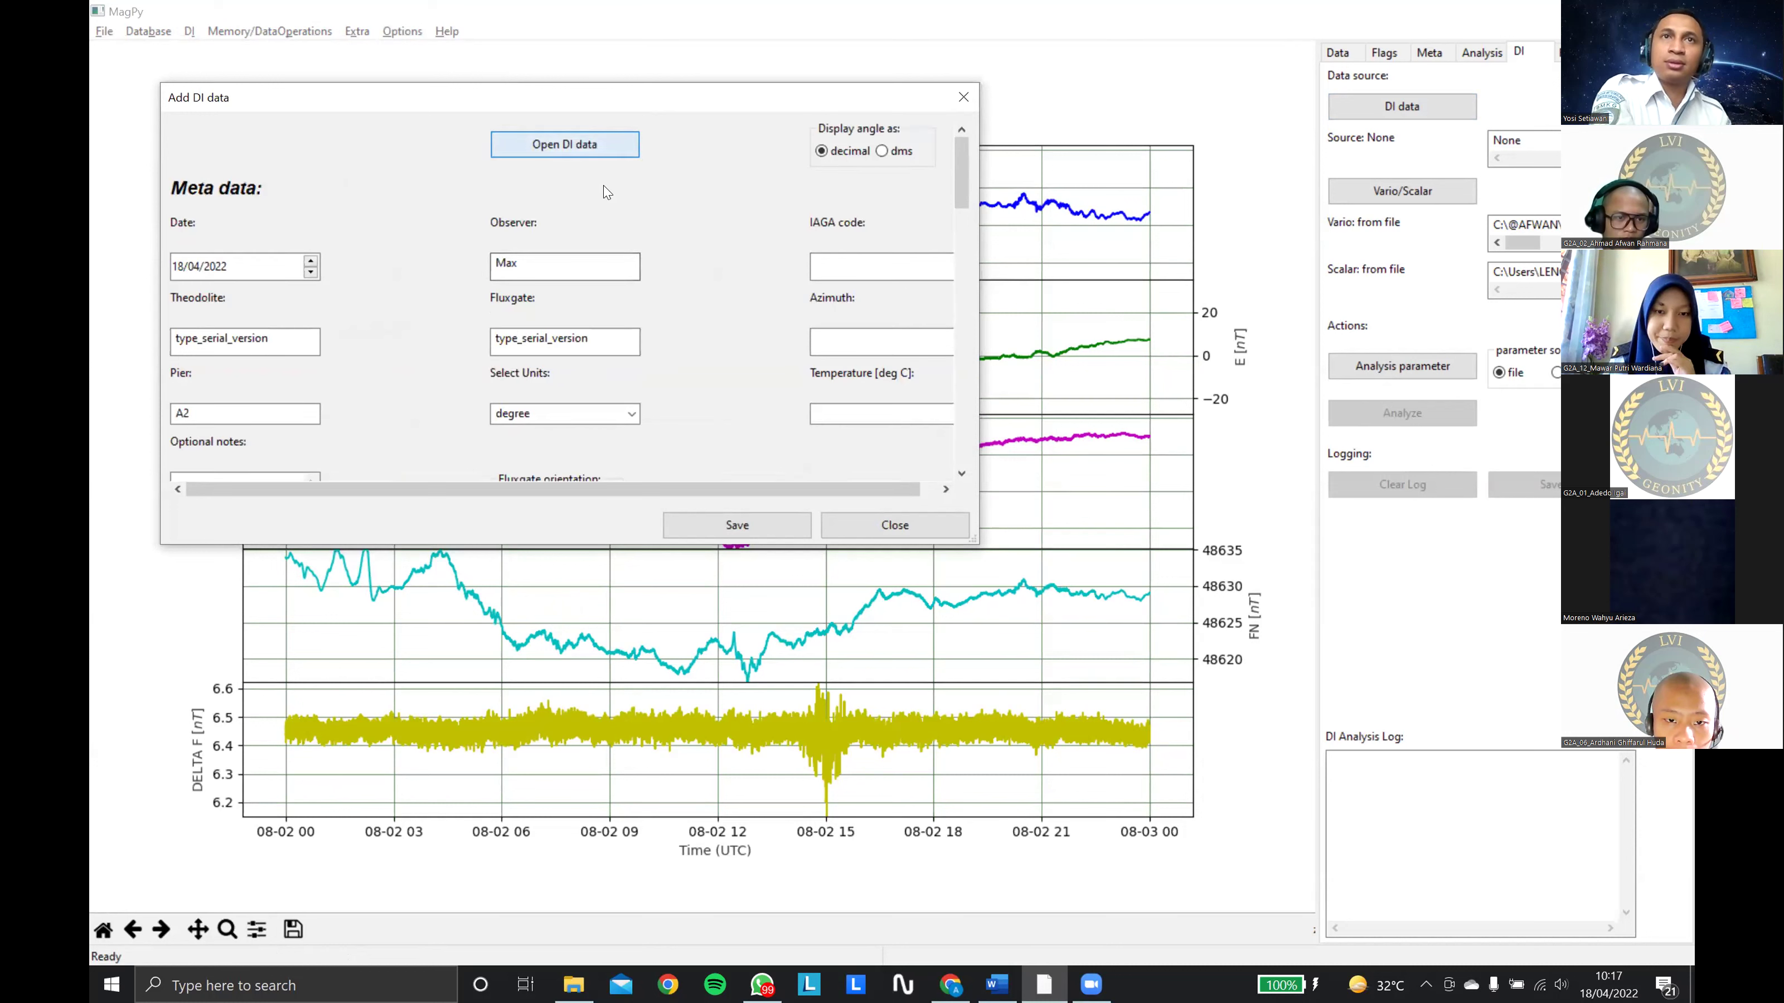
{"action": "left_click", "coordinate": [575, 146]}
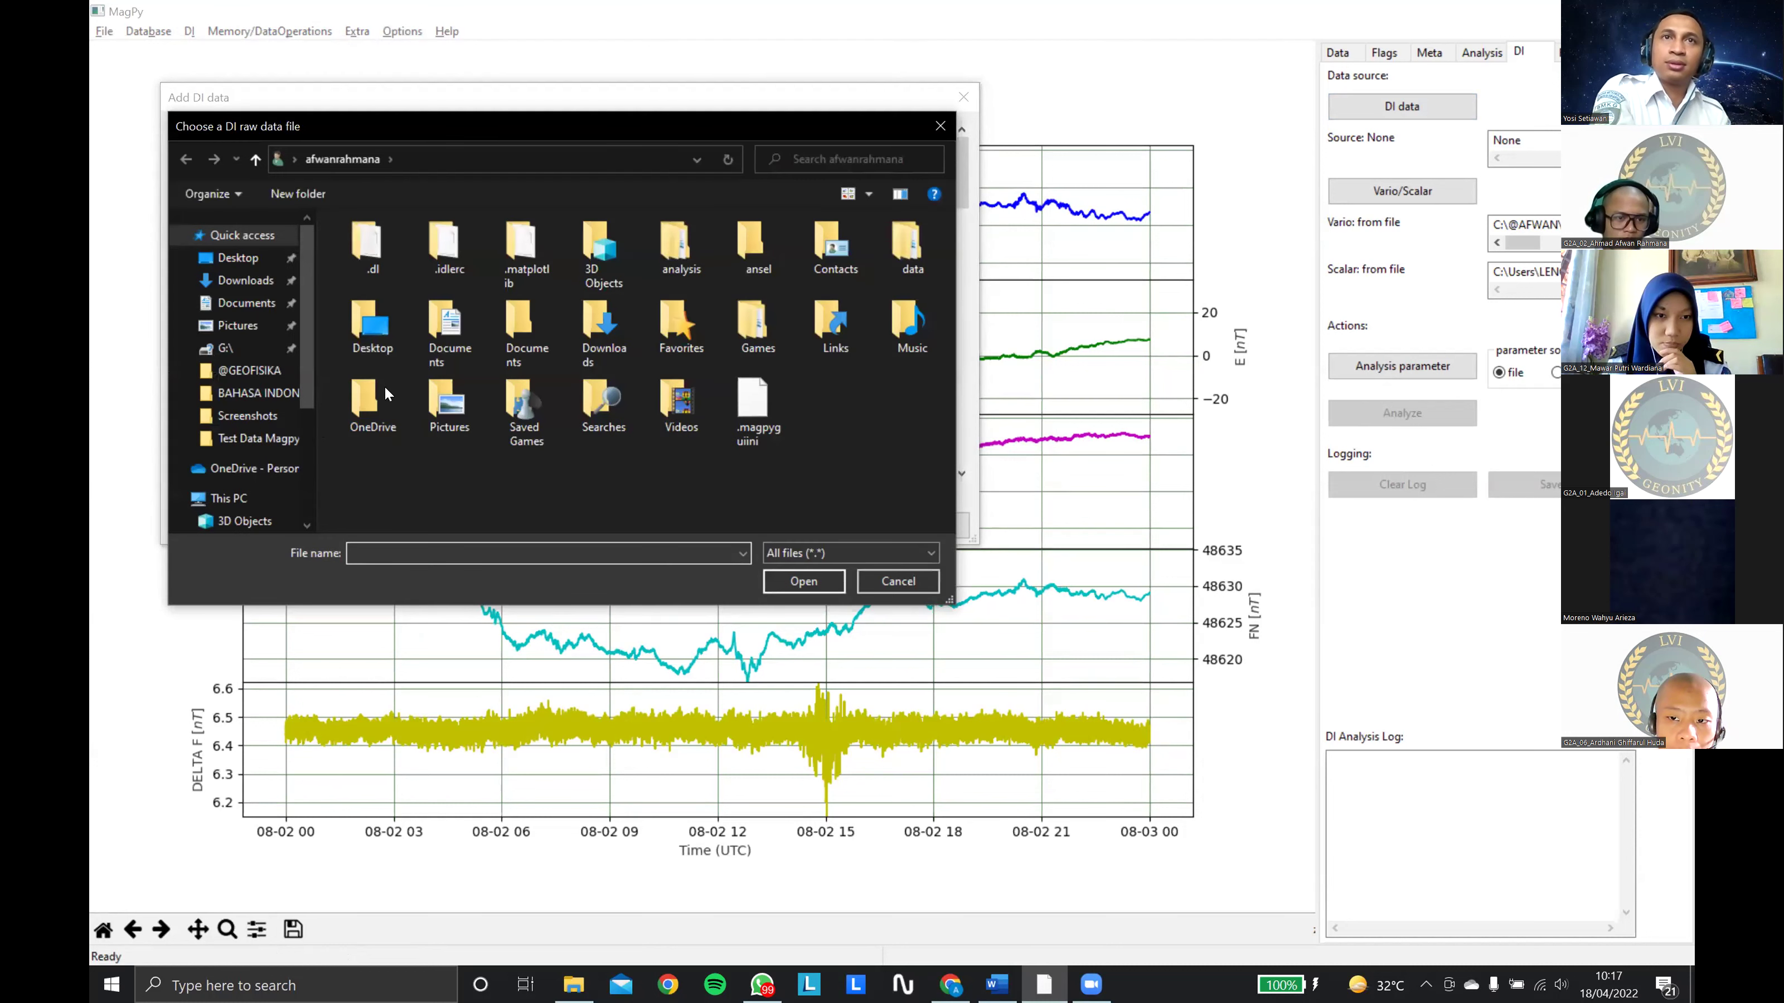
{"action": "left_click", "coordinate": [253, 438]}
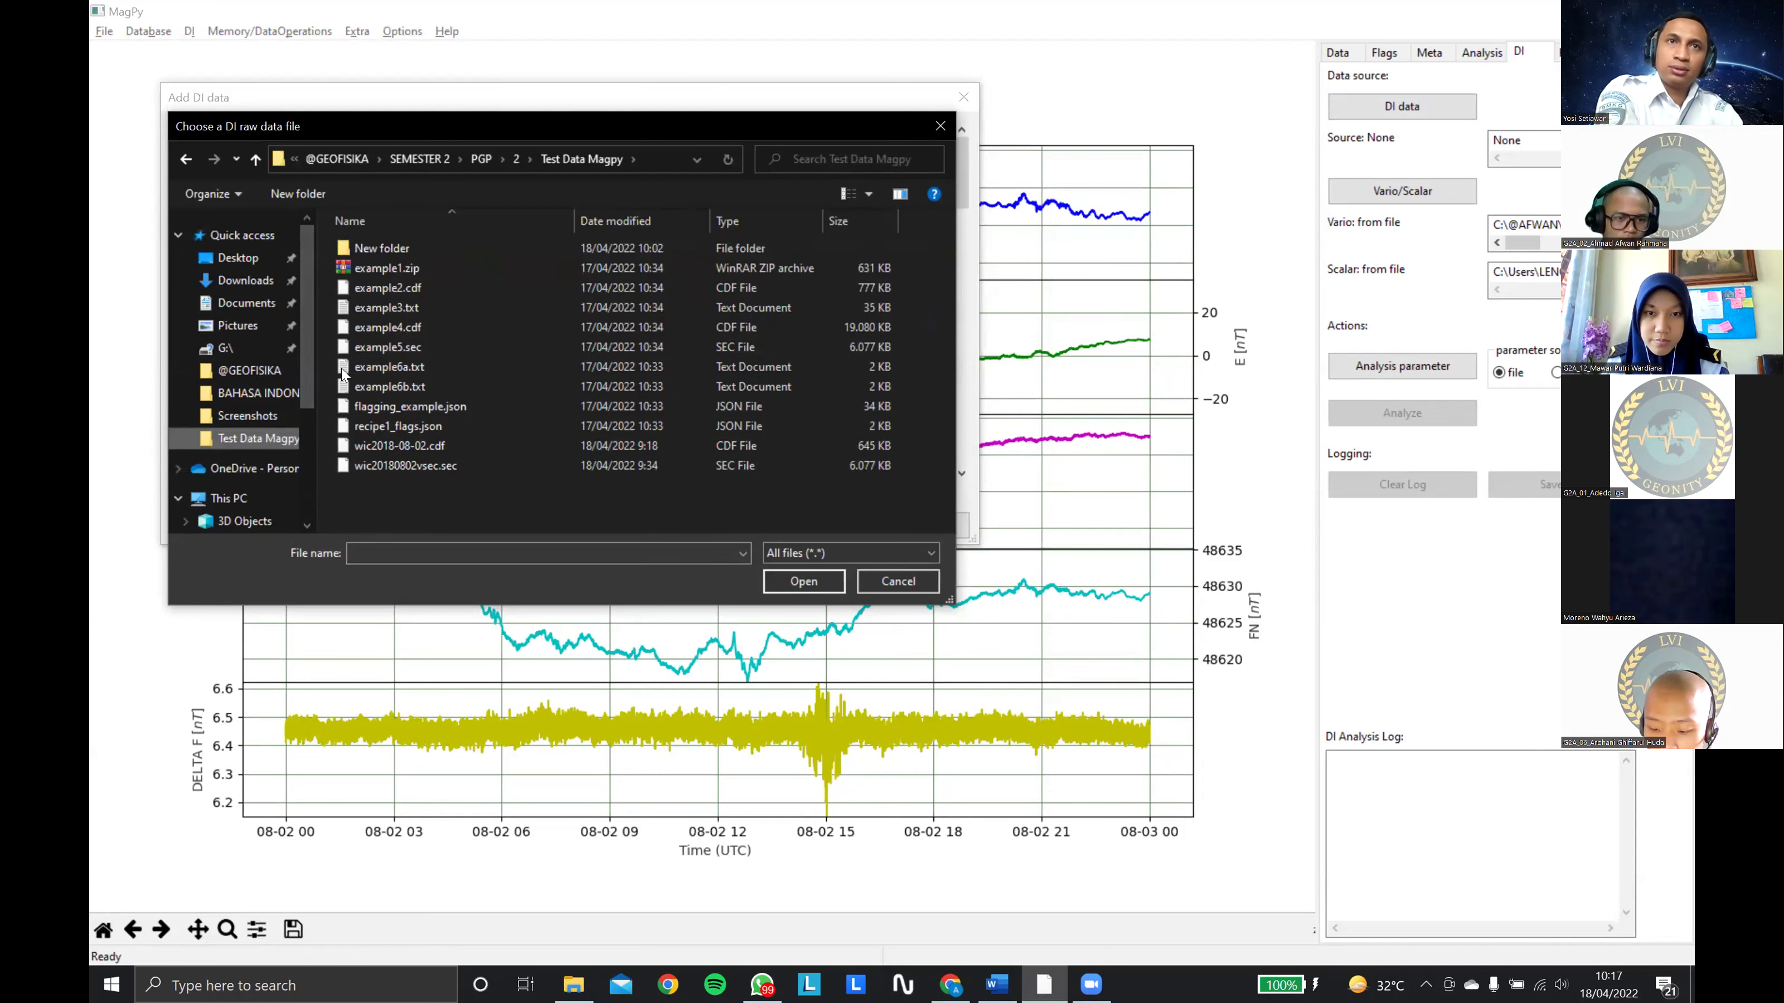
{"action": "left_click", "coordinate": [380, 367]}
{"action": "key", "text": "Return"}
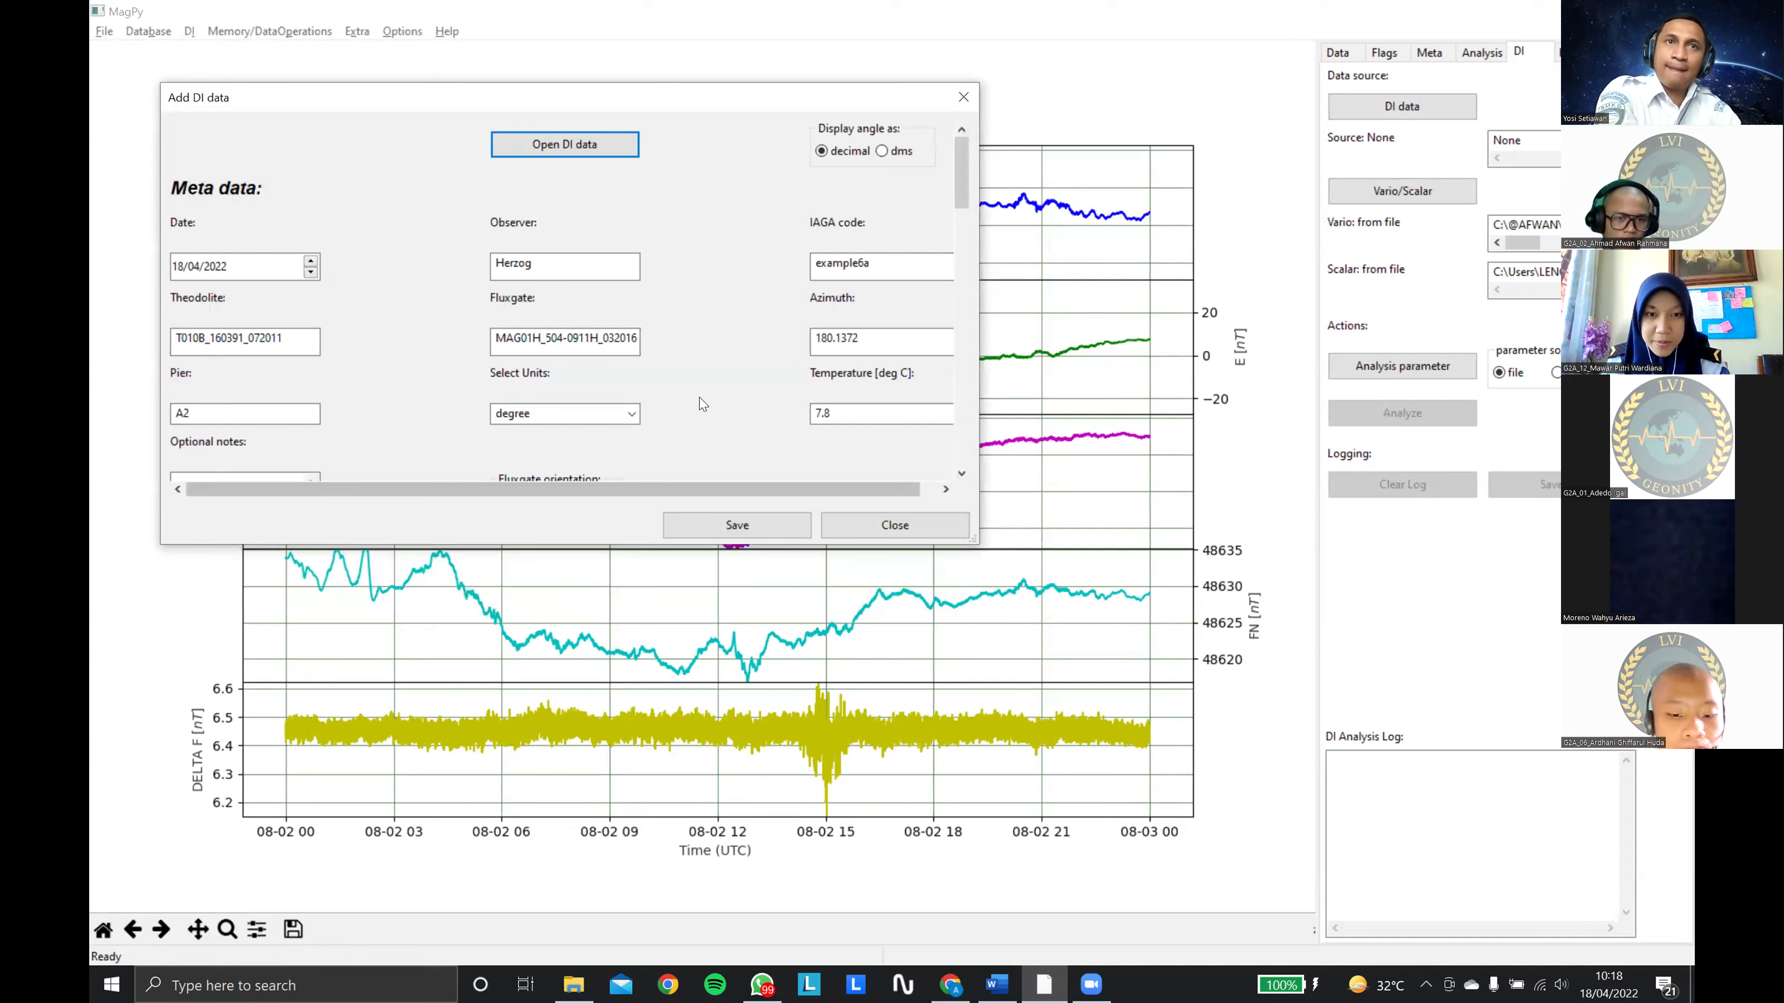
Step: Enlarge the DI input sheet, examine its metadata, azimuth, horizontal, vertical and F entries, and close it
{"action": "scroll", "coordinate": [996, 574], "scroll_direction": "down", "scroll_amount": 1}
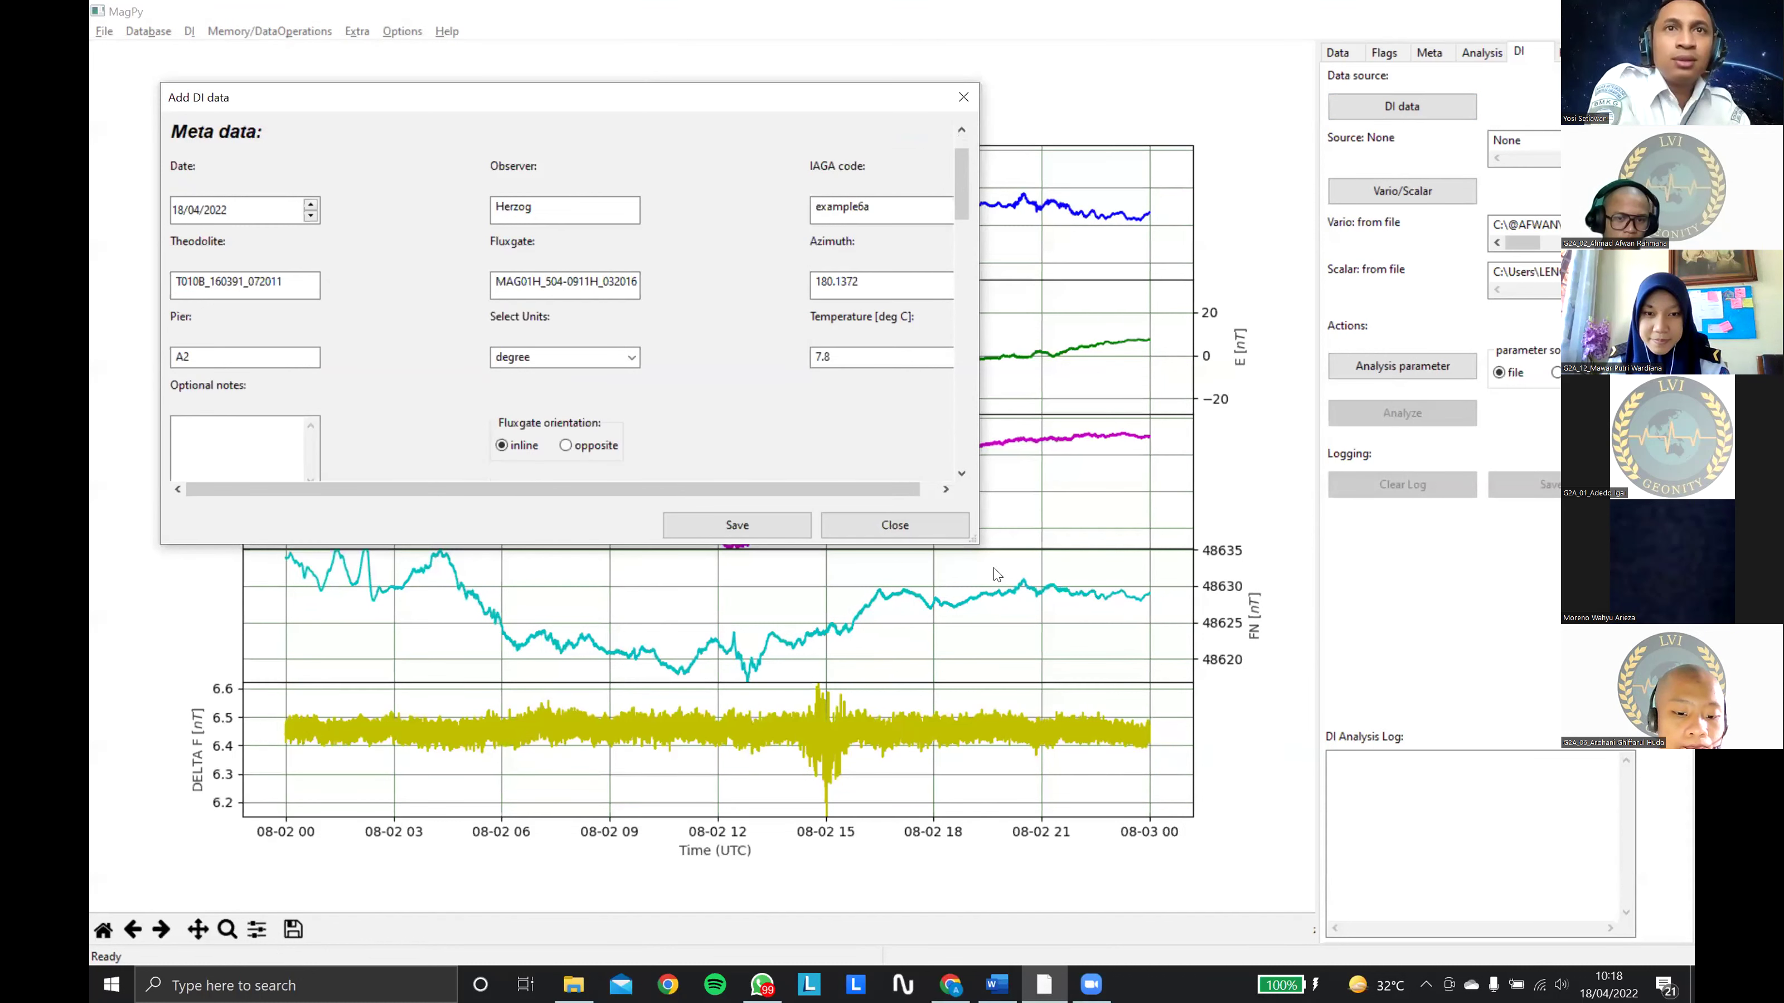
{"action": "left_click_drag", "start_coordinate": [971, 539], "coordinate": [1042, 625]}
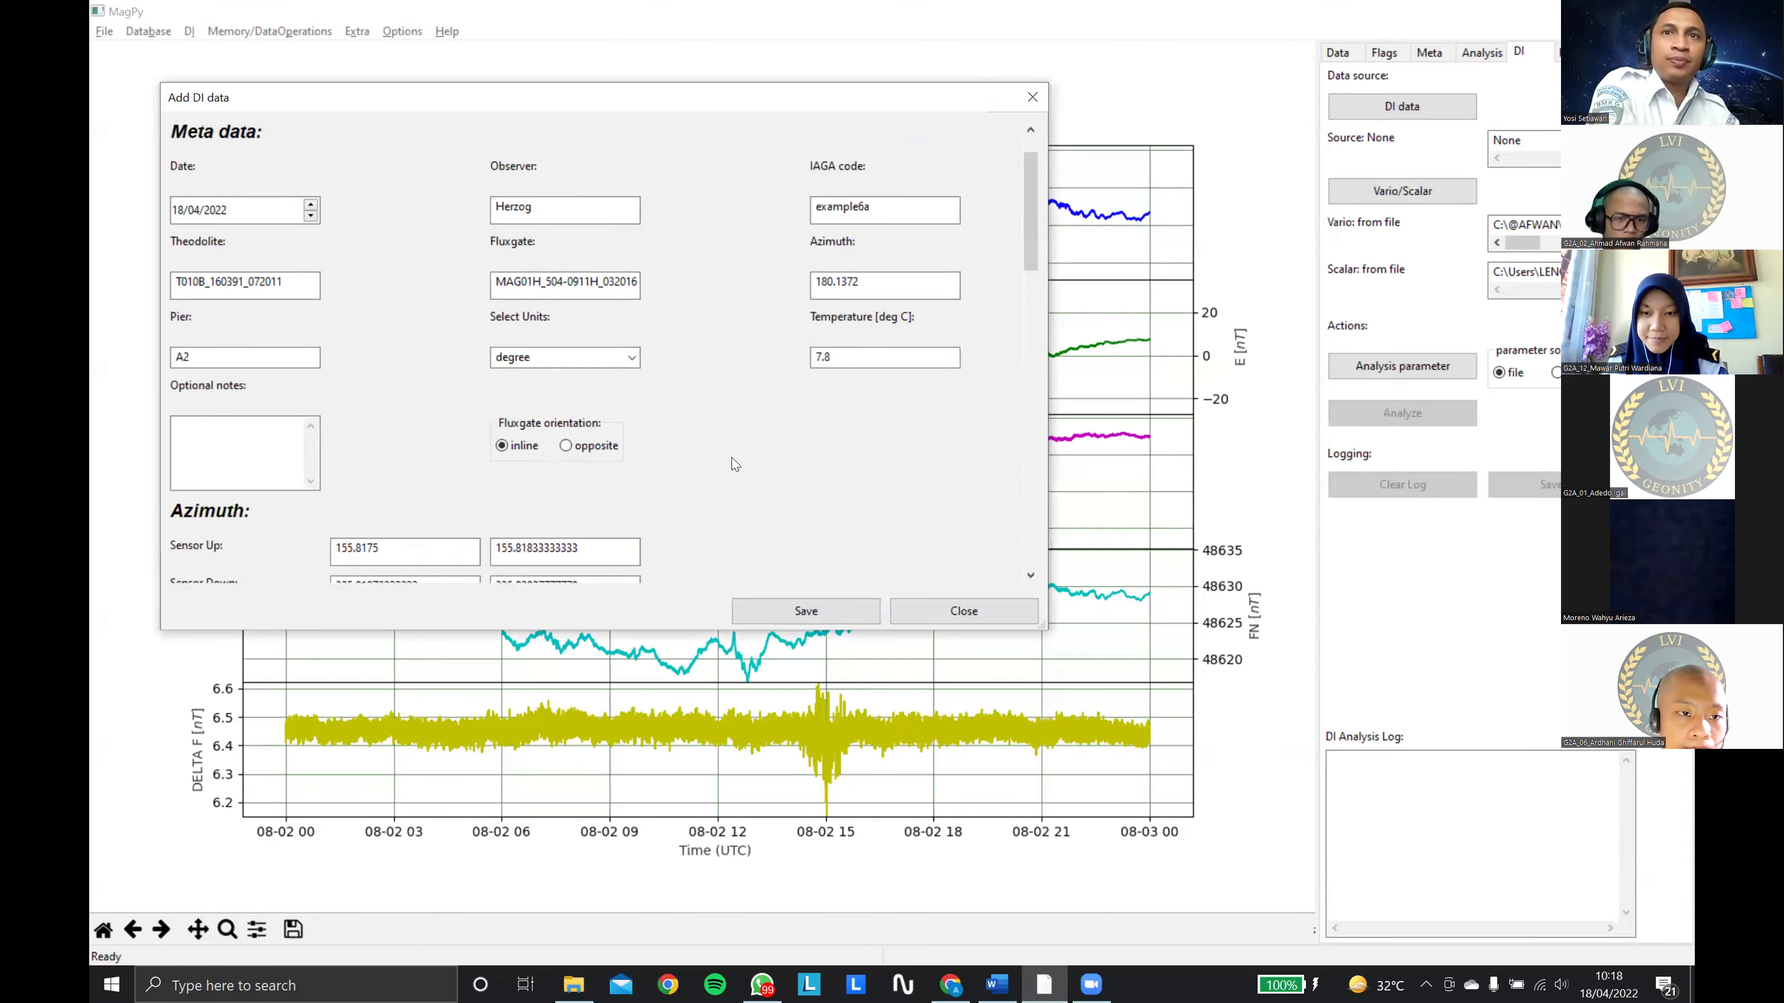
{"action": "scroll", "coordinate": [730, 463], "scroll_direction": "down", "scroll_amount": 5}
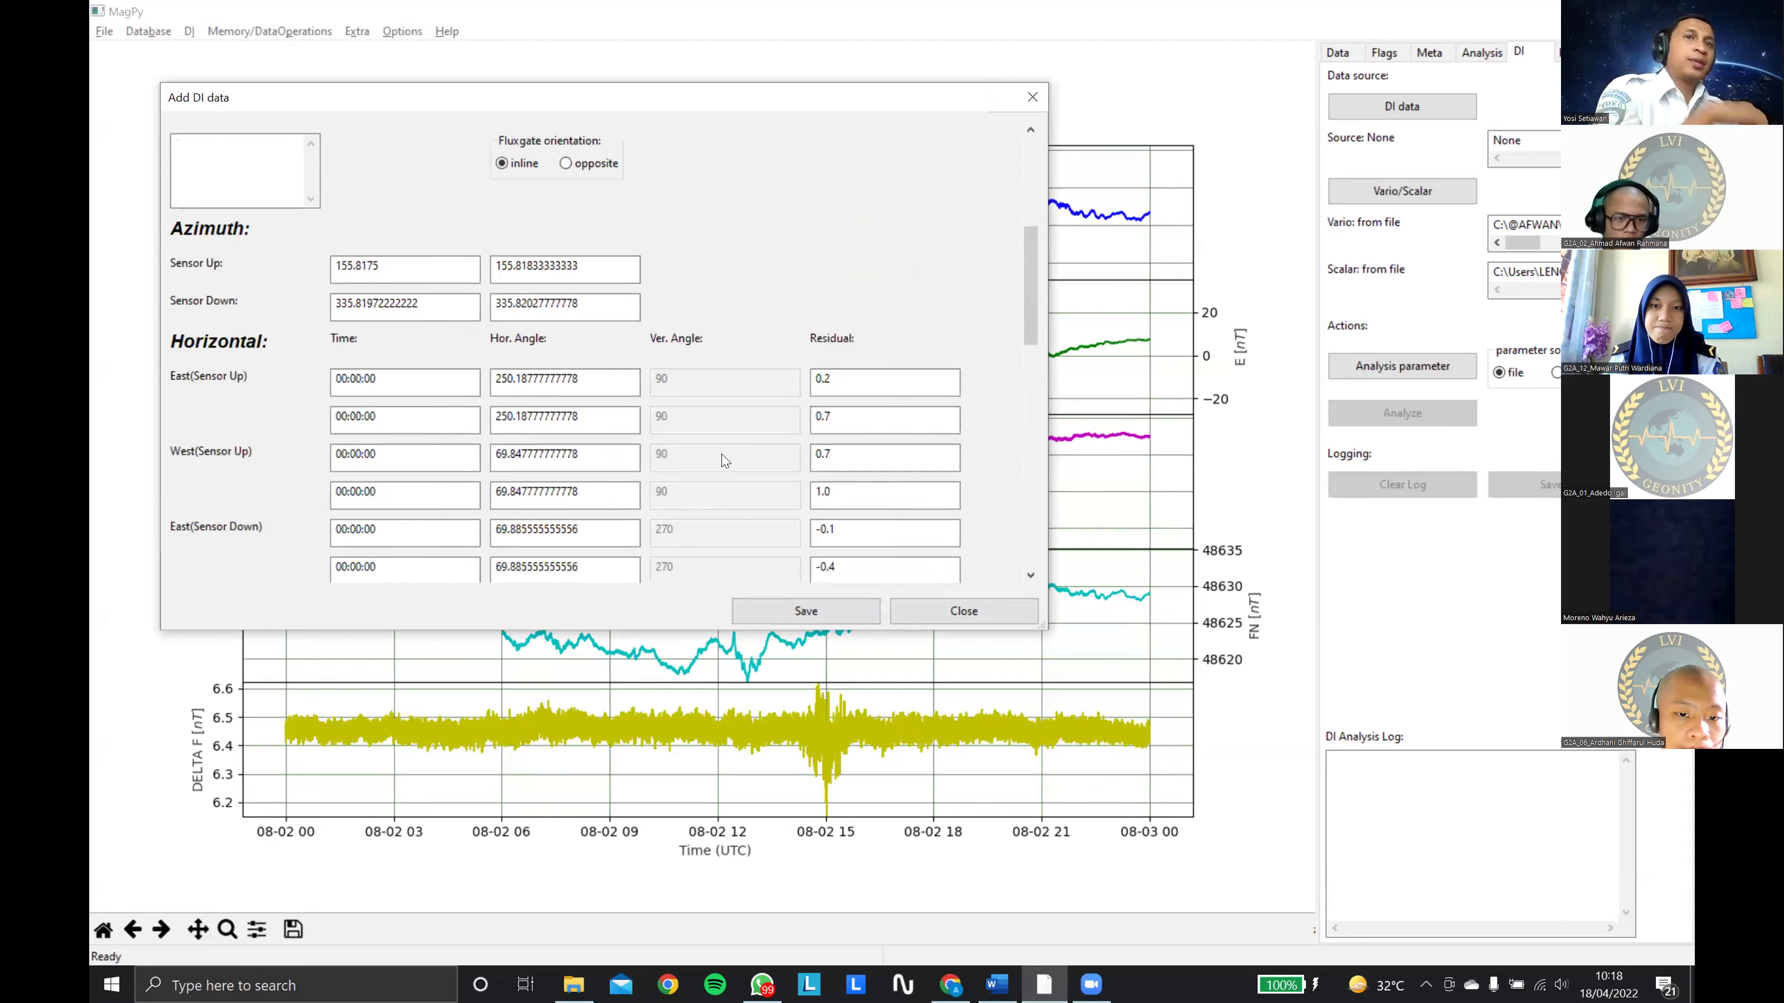
{"action": "scroll", "coordinate": [724, 461], "scroll_direction": "down", "scroll_amount": 1}
{"action": "scroll", "coordinate": [721, 453], "scroll_direction": "down", "scroll_amount": 2}
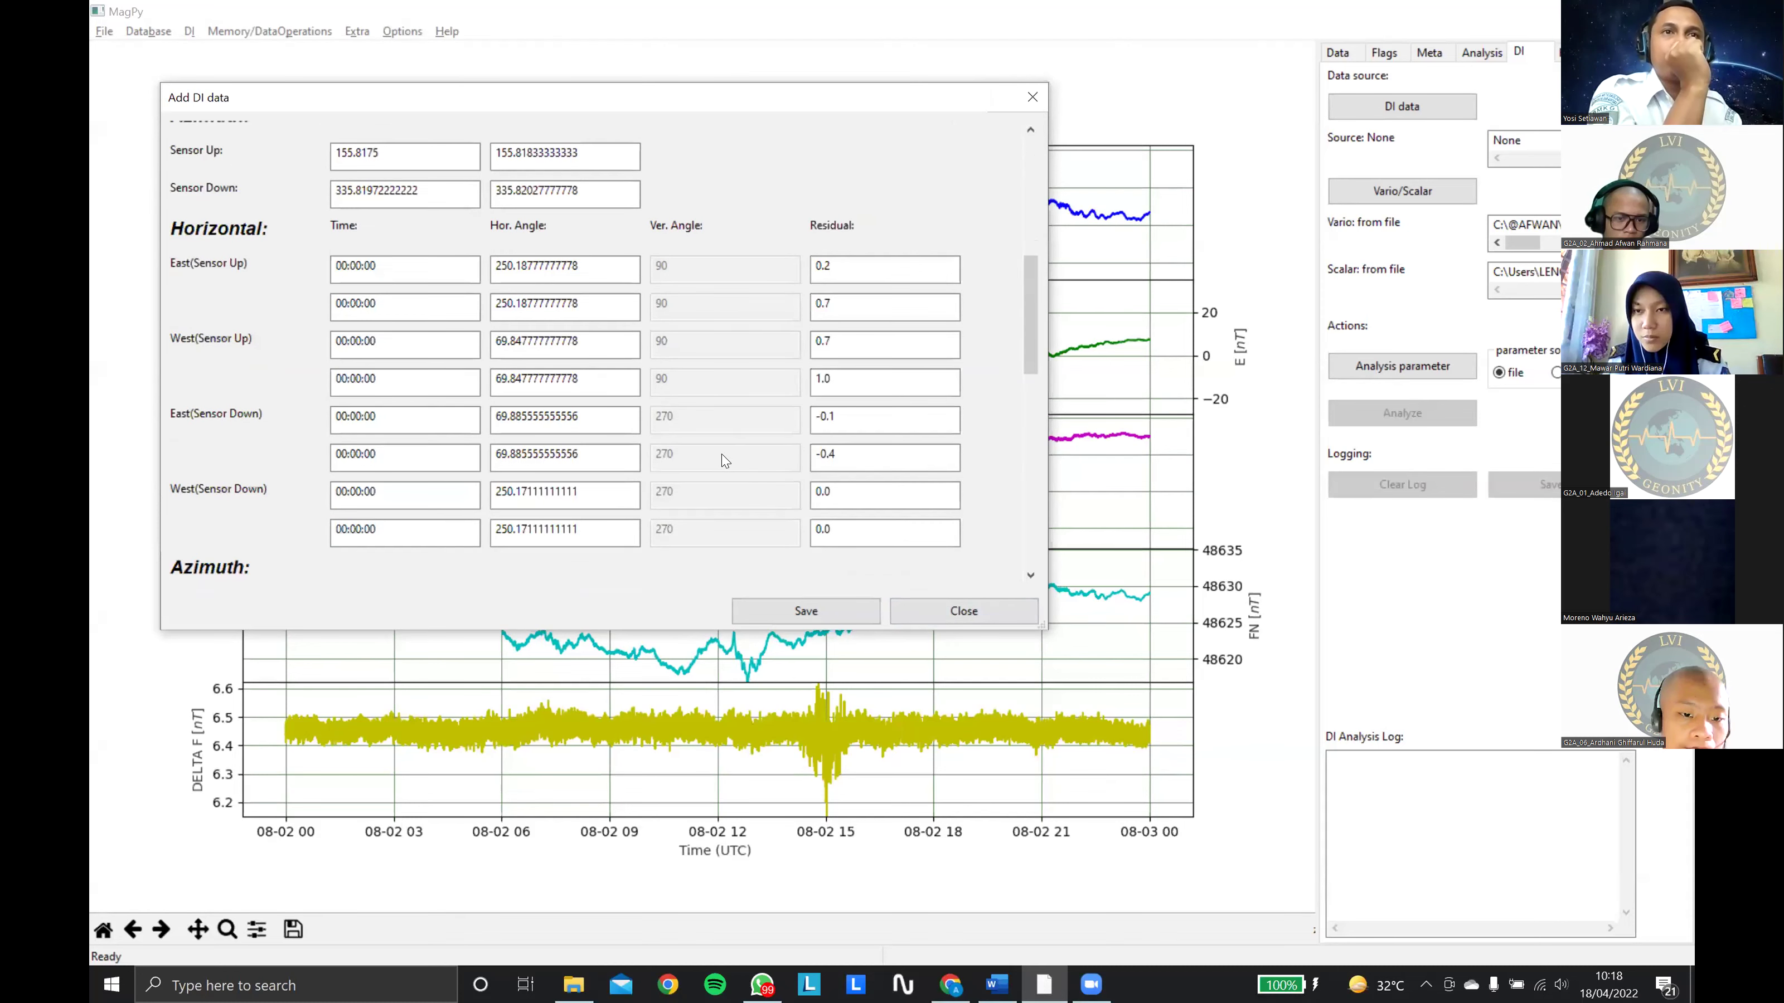
{"action": "scroll", "coordinate": [725, 460], "scroll_direction": "down", "scroll_amount": 4}
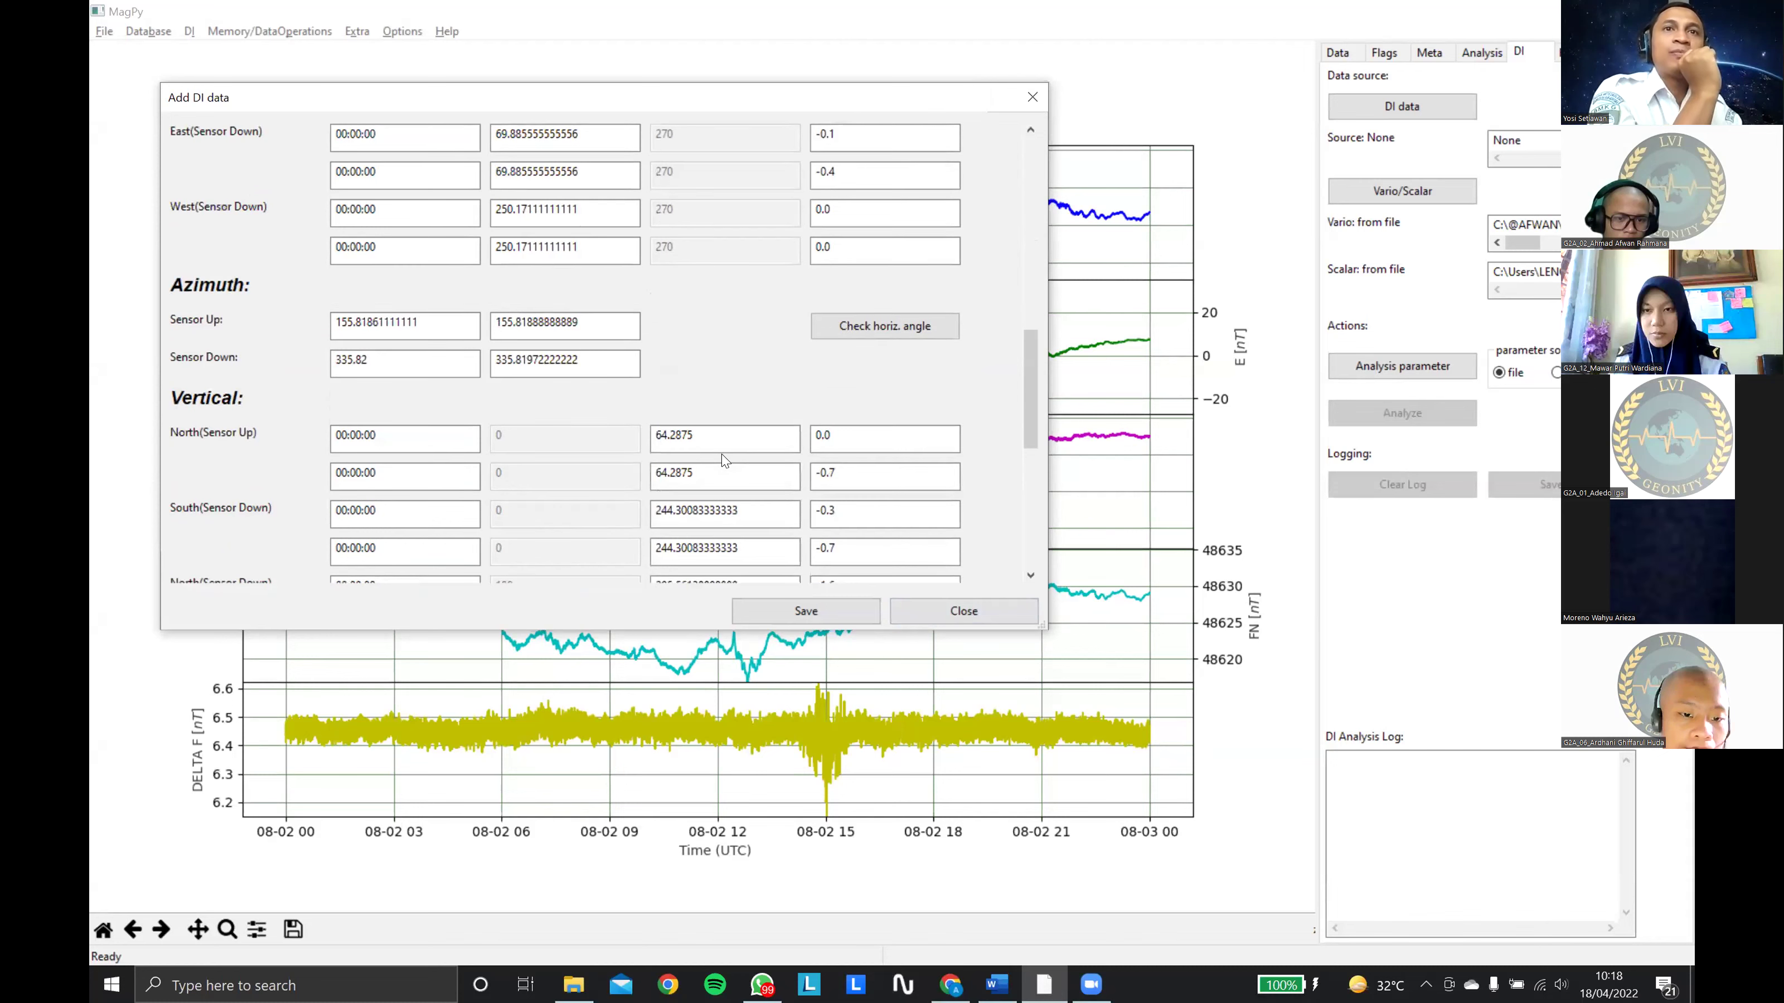
{"action": "scroll", "coordinate": [725, 462], "scroll_direction": "down", "scroll_amount": 5}
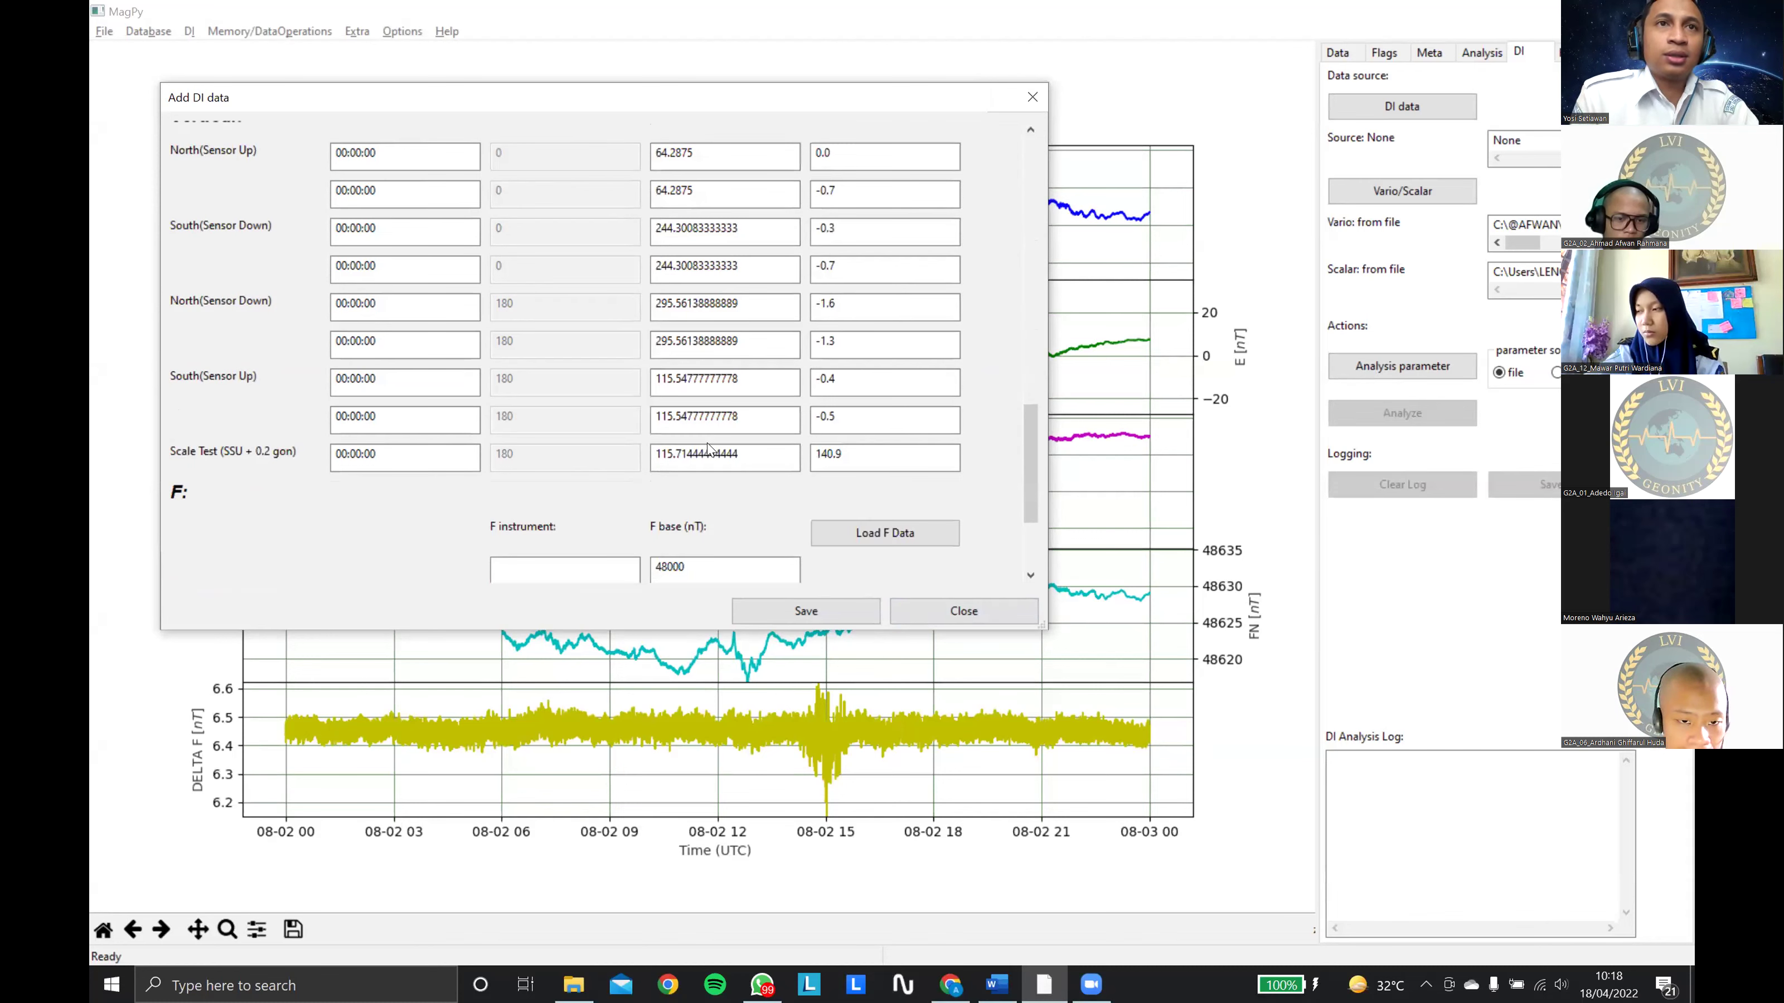
{"action": "scroll", "coordinate": [707, 447], "scroll_direction": "down", "scroll_amount": 3}
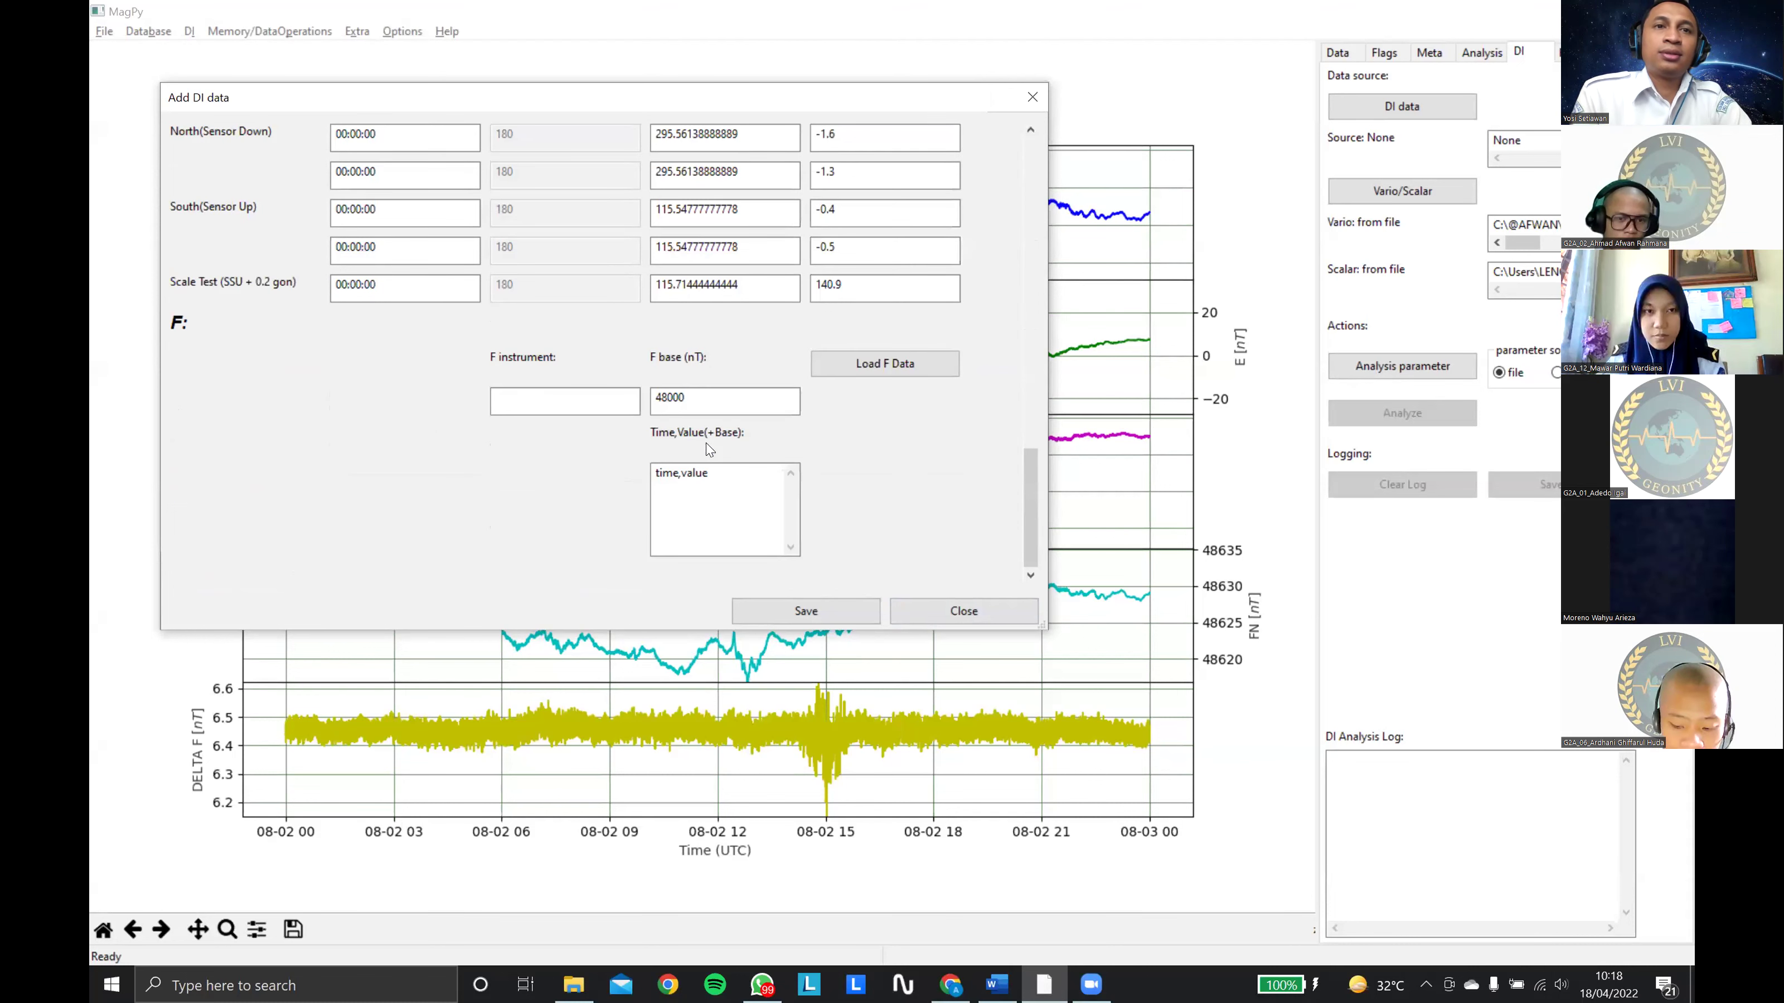
{"action": "scroll", "coordinate": [709, 450], "scroll_direction": "up", "scroll_amount": 1}
{"action": "scroll", "coordinate": [709, 449], "scroll_direction": "down", "scroll_amount": 1}
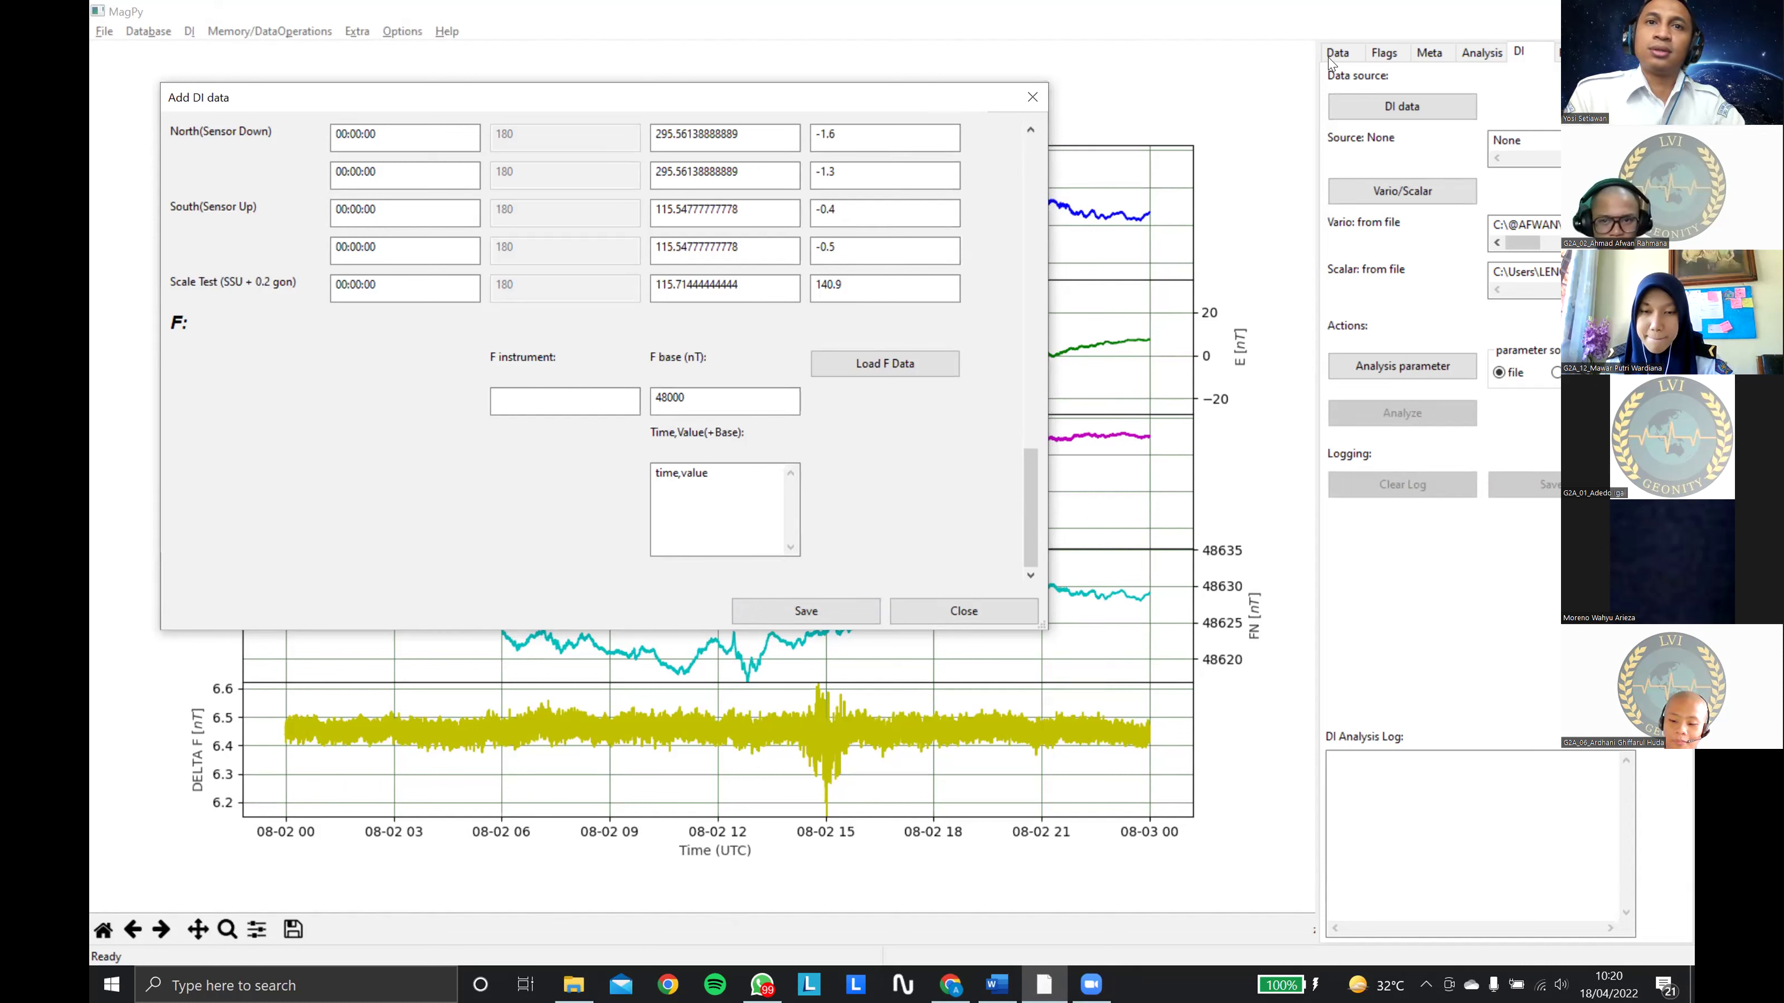
{"action": "left_click", "coordinate": [978, 610]}
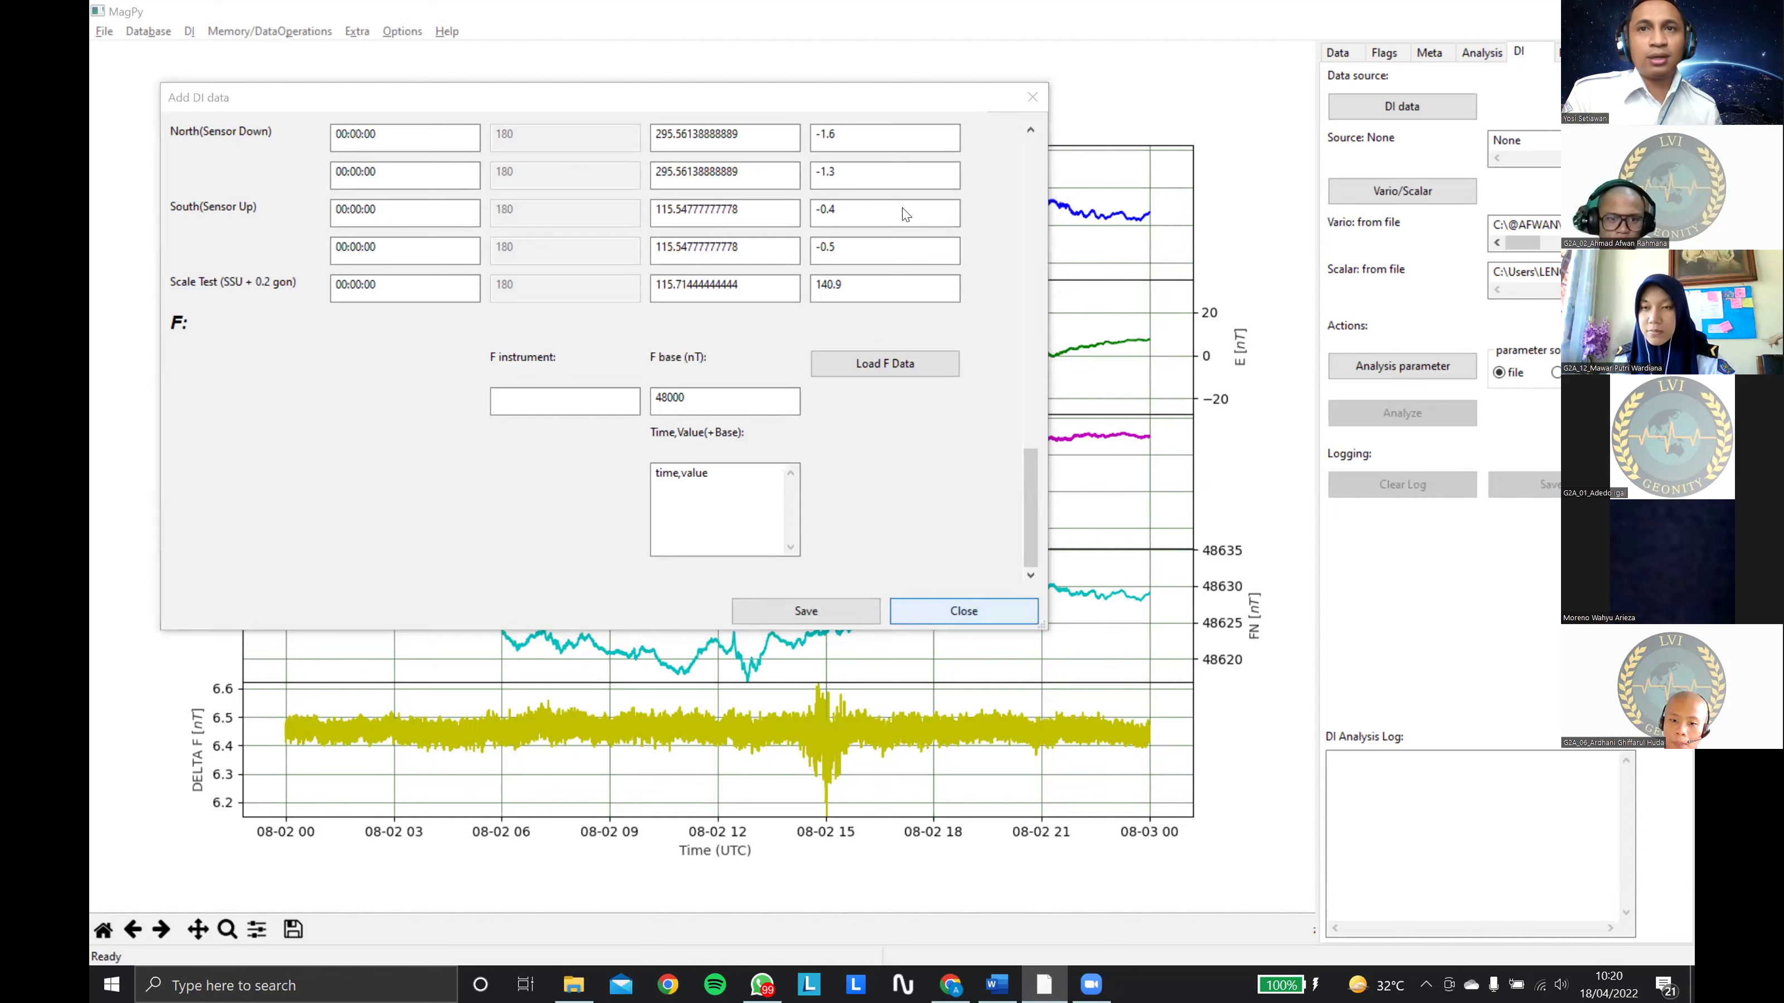
{"action": "left_click", "coordinate": [724, 375]}
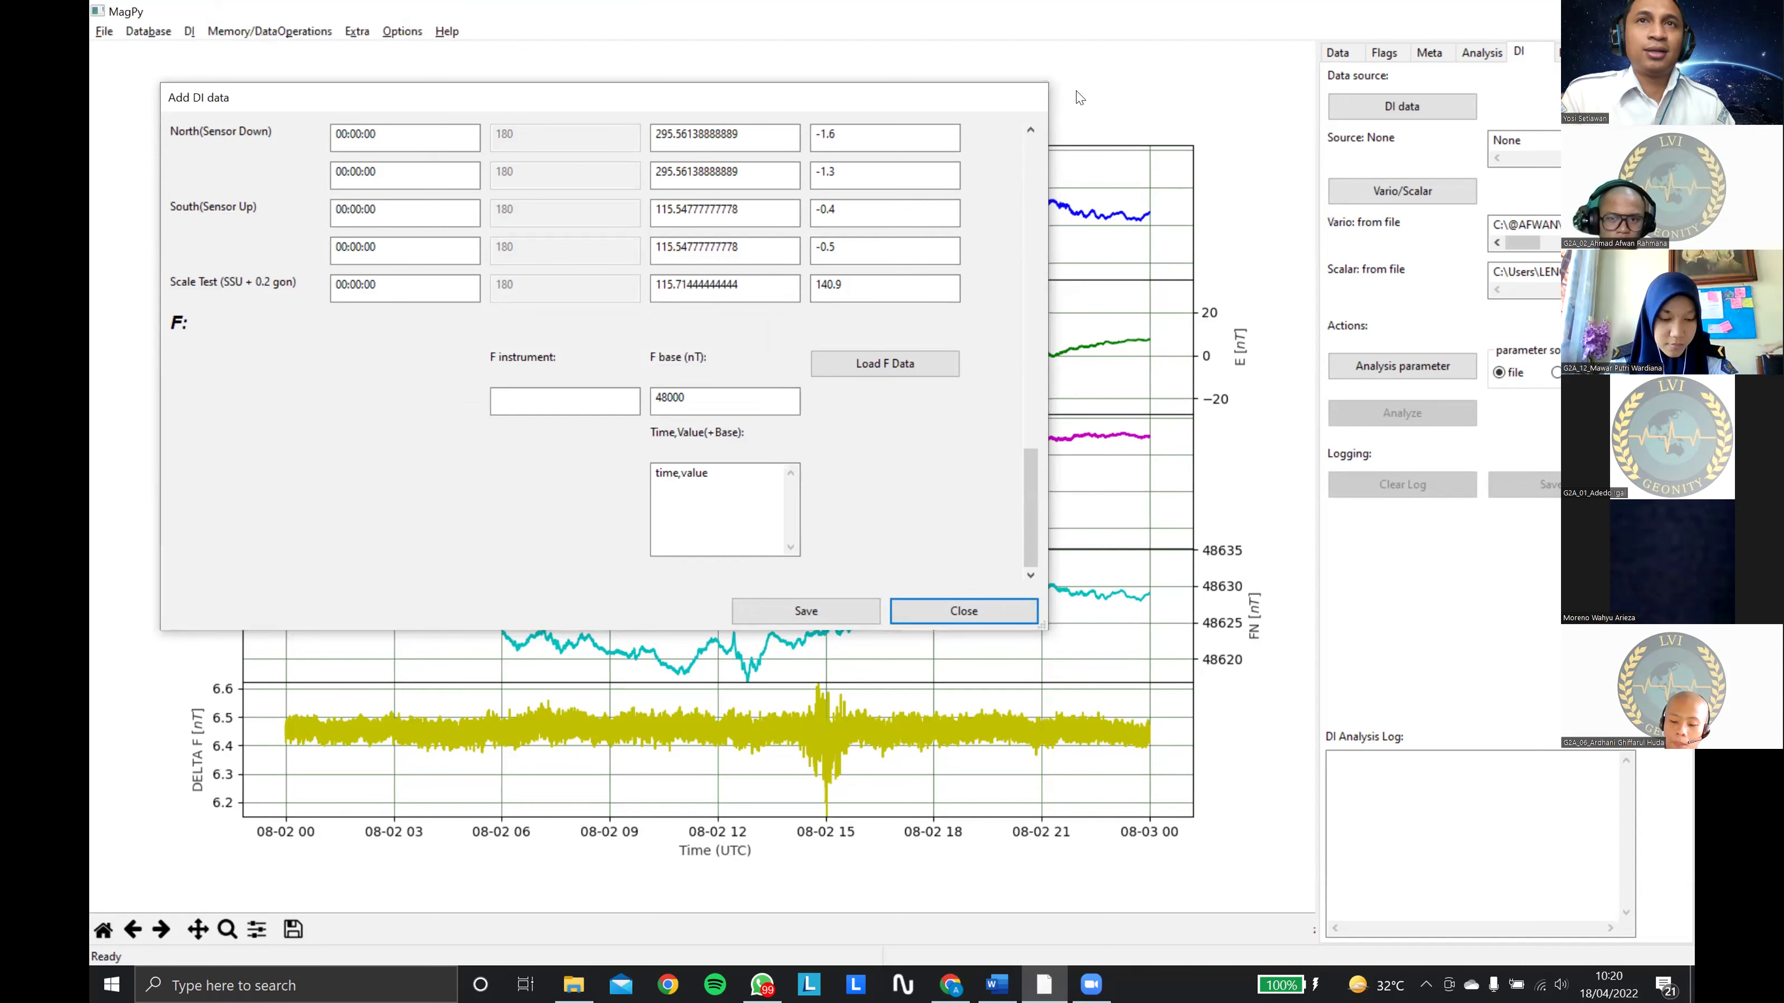
{"action": "left_click", "coordinate": [964, 611]}
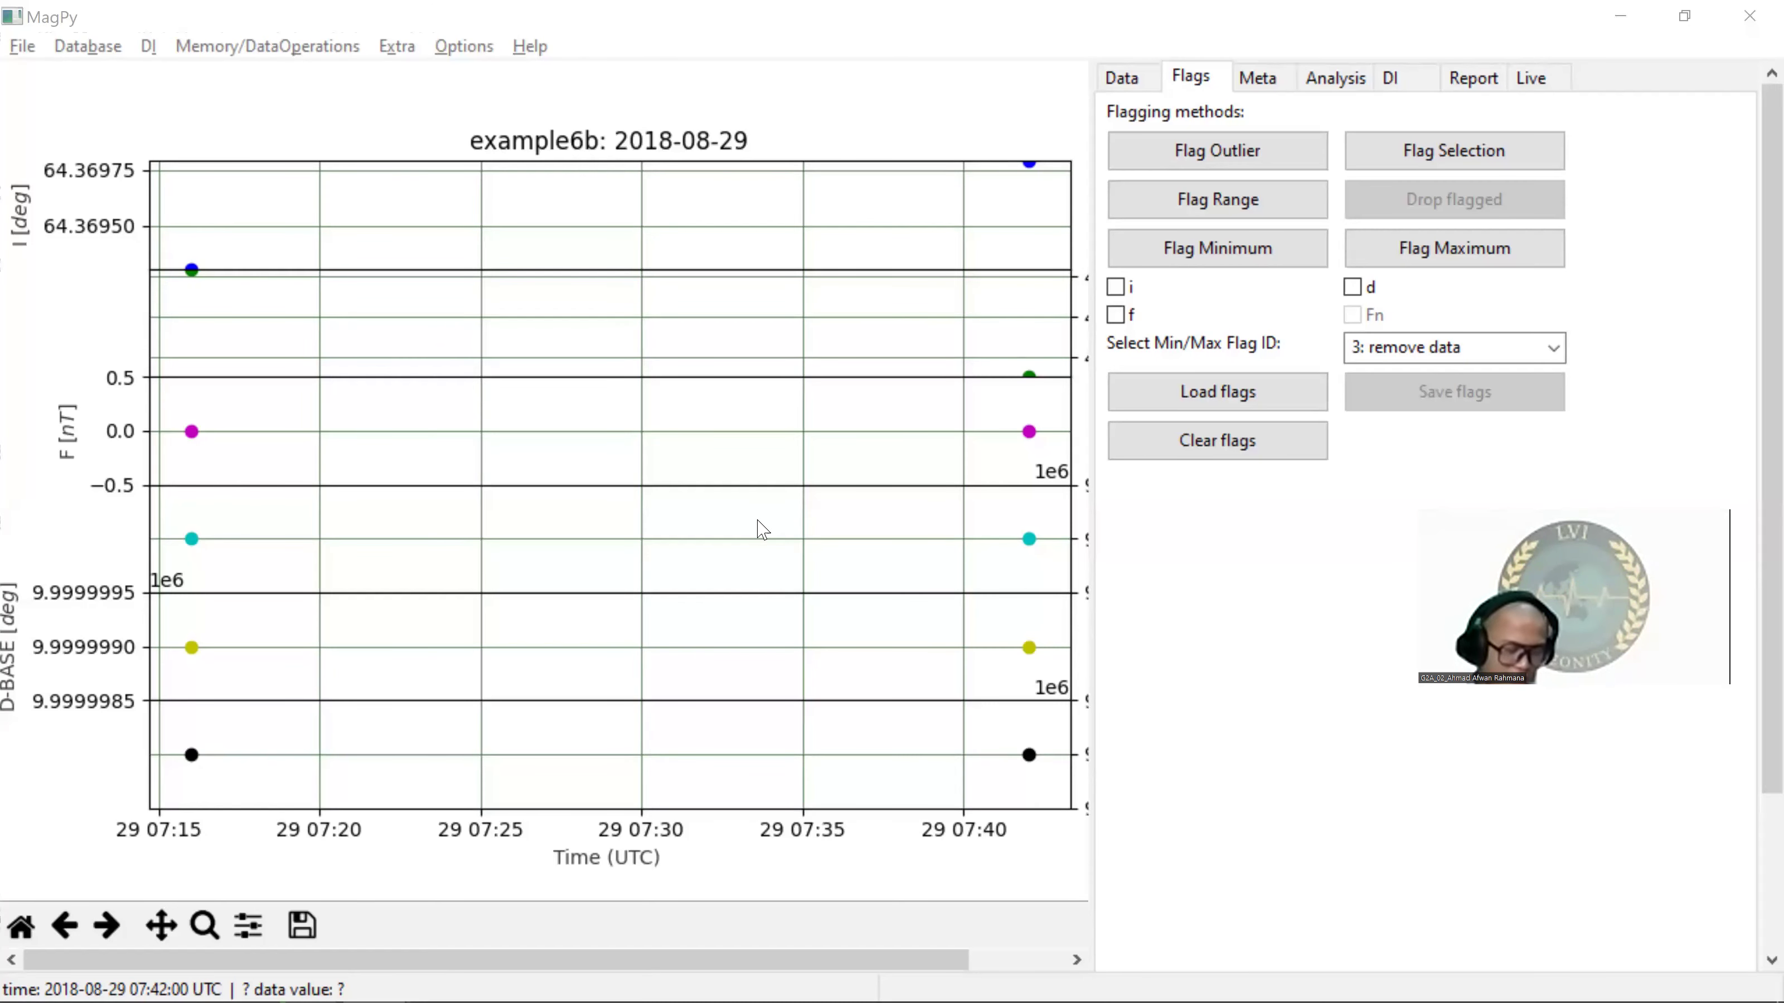
Step: Consult the baseline analysis slide, return to MagPy, and review the DI data sources and analysis log
{"action": "key", "text": "alt+Tab"}
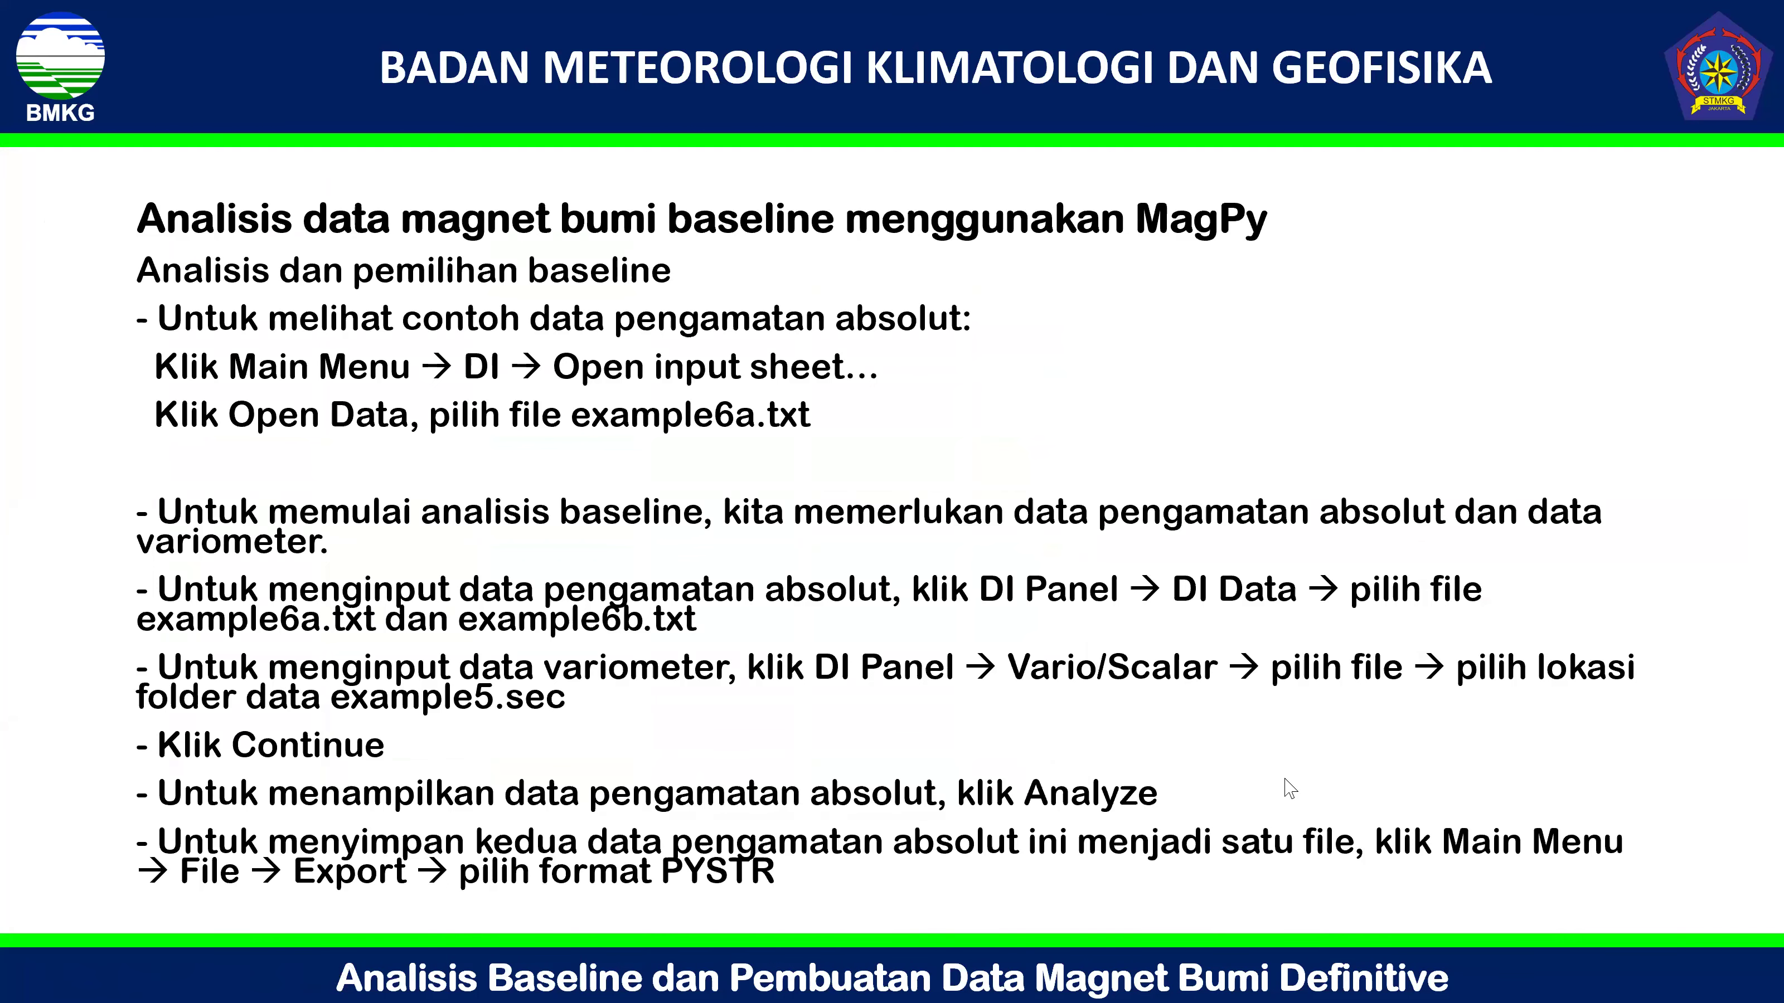
{"action": "key", "text": "alt+Tab"}
{"action": "key", "text": "alt+Tab"}
{"action": "key", "text": "alt+Tab"}
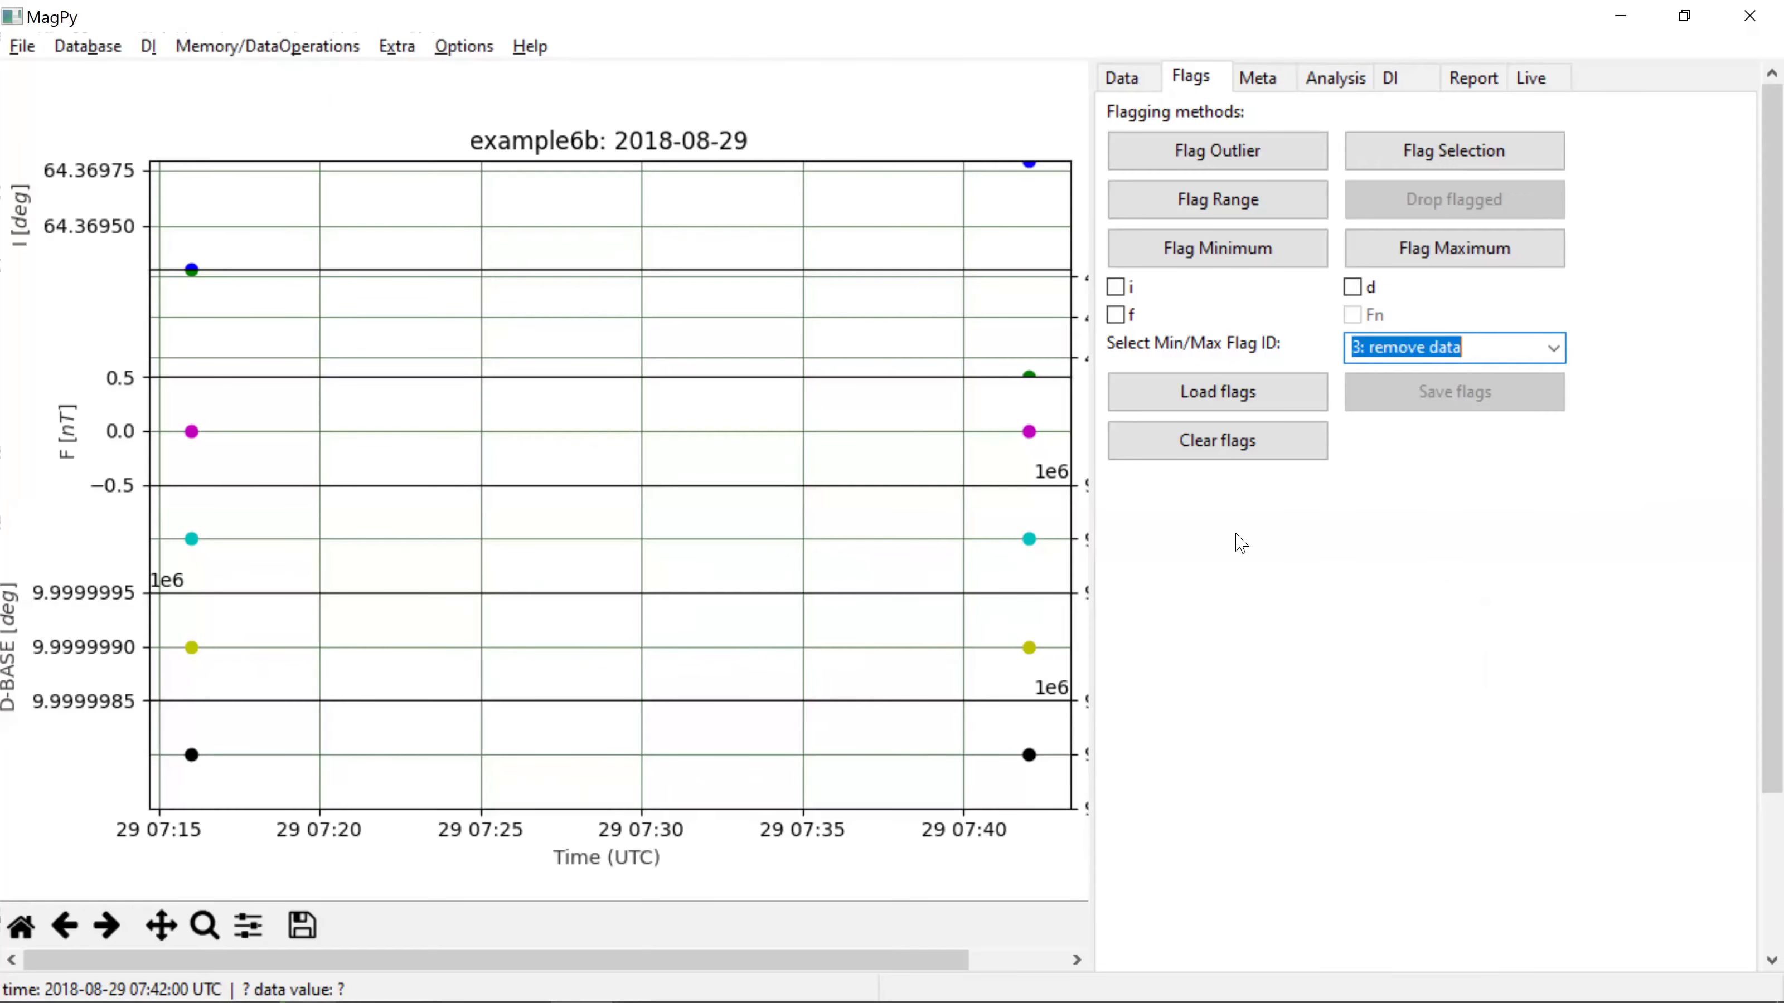
{"action": "left_click", "coordinate": [1406, 81]}
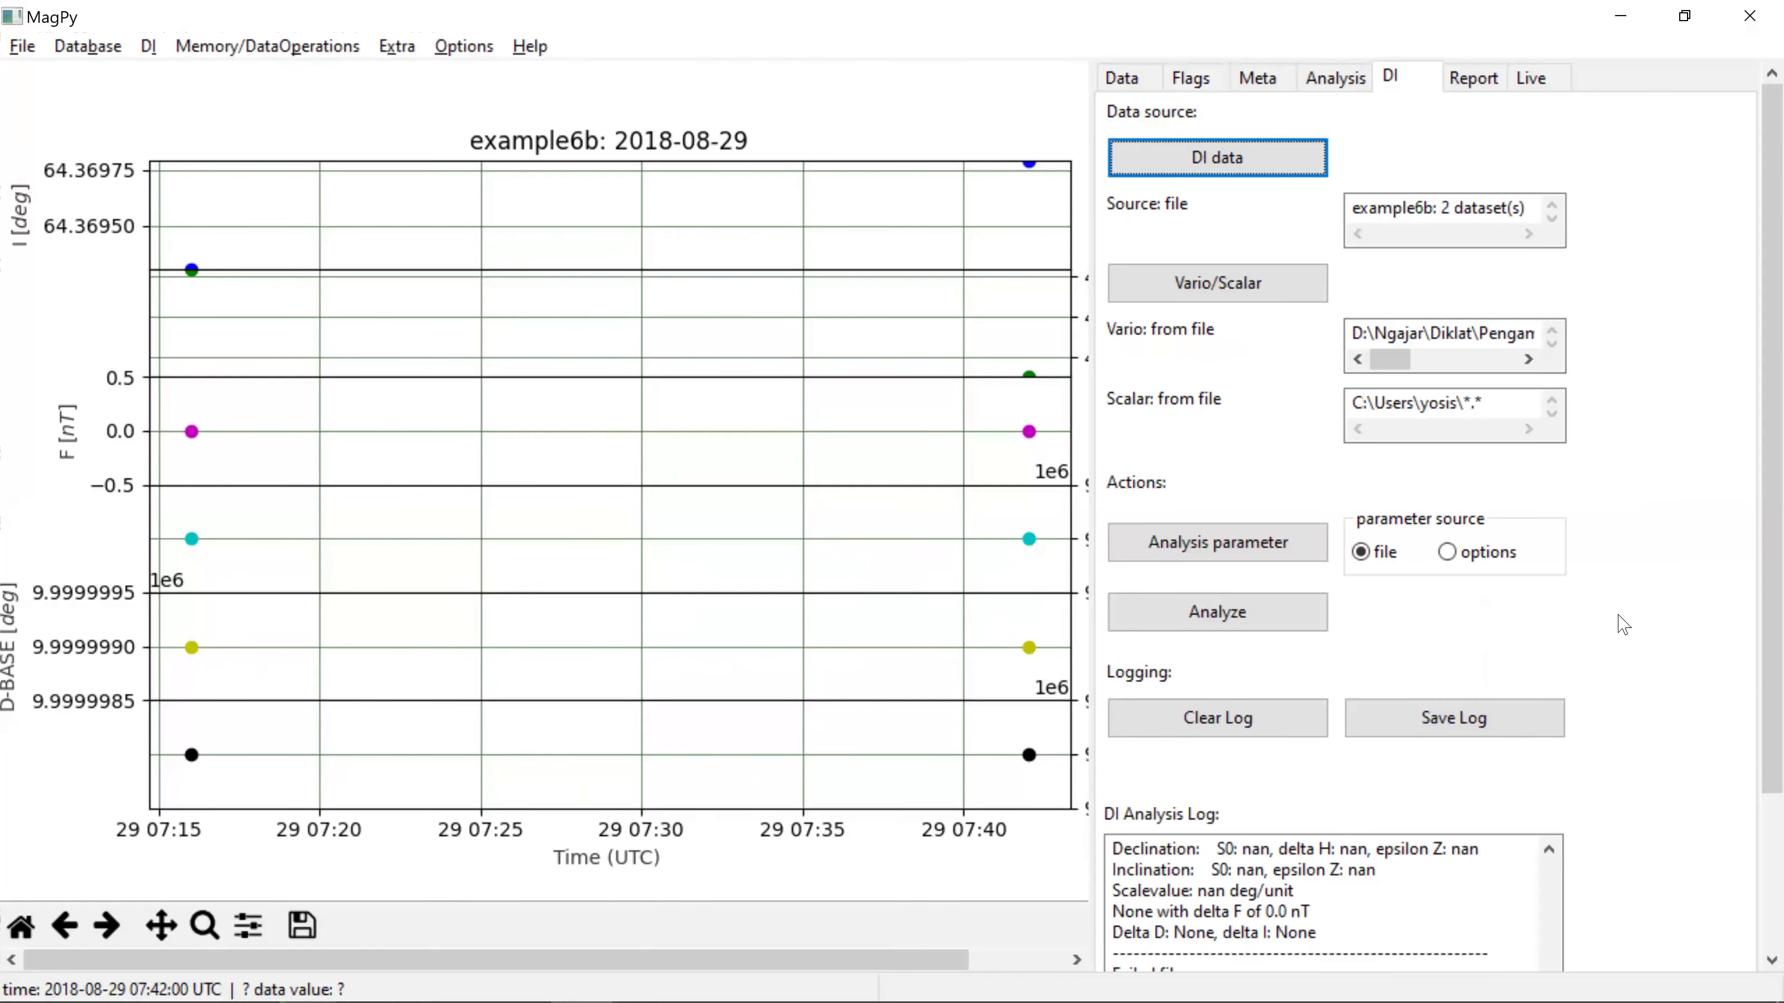
{"action": "scroll", "coordinate": [1752, 421], "scroll_direction": "down", "scroll_amount": 2}
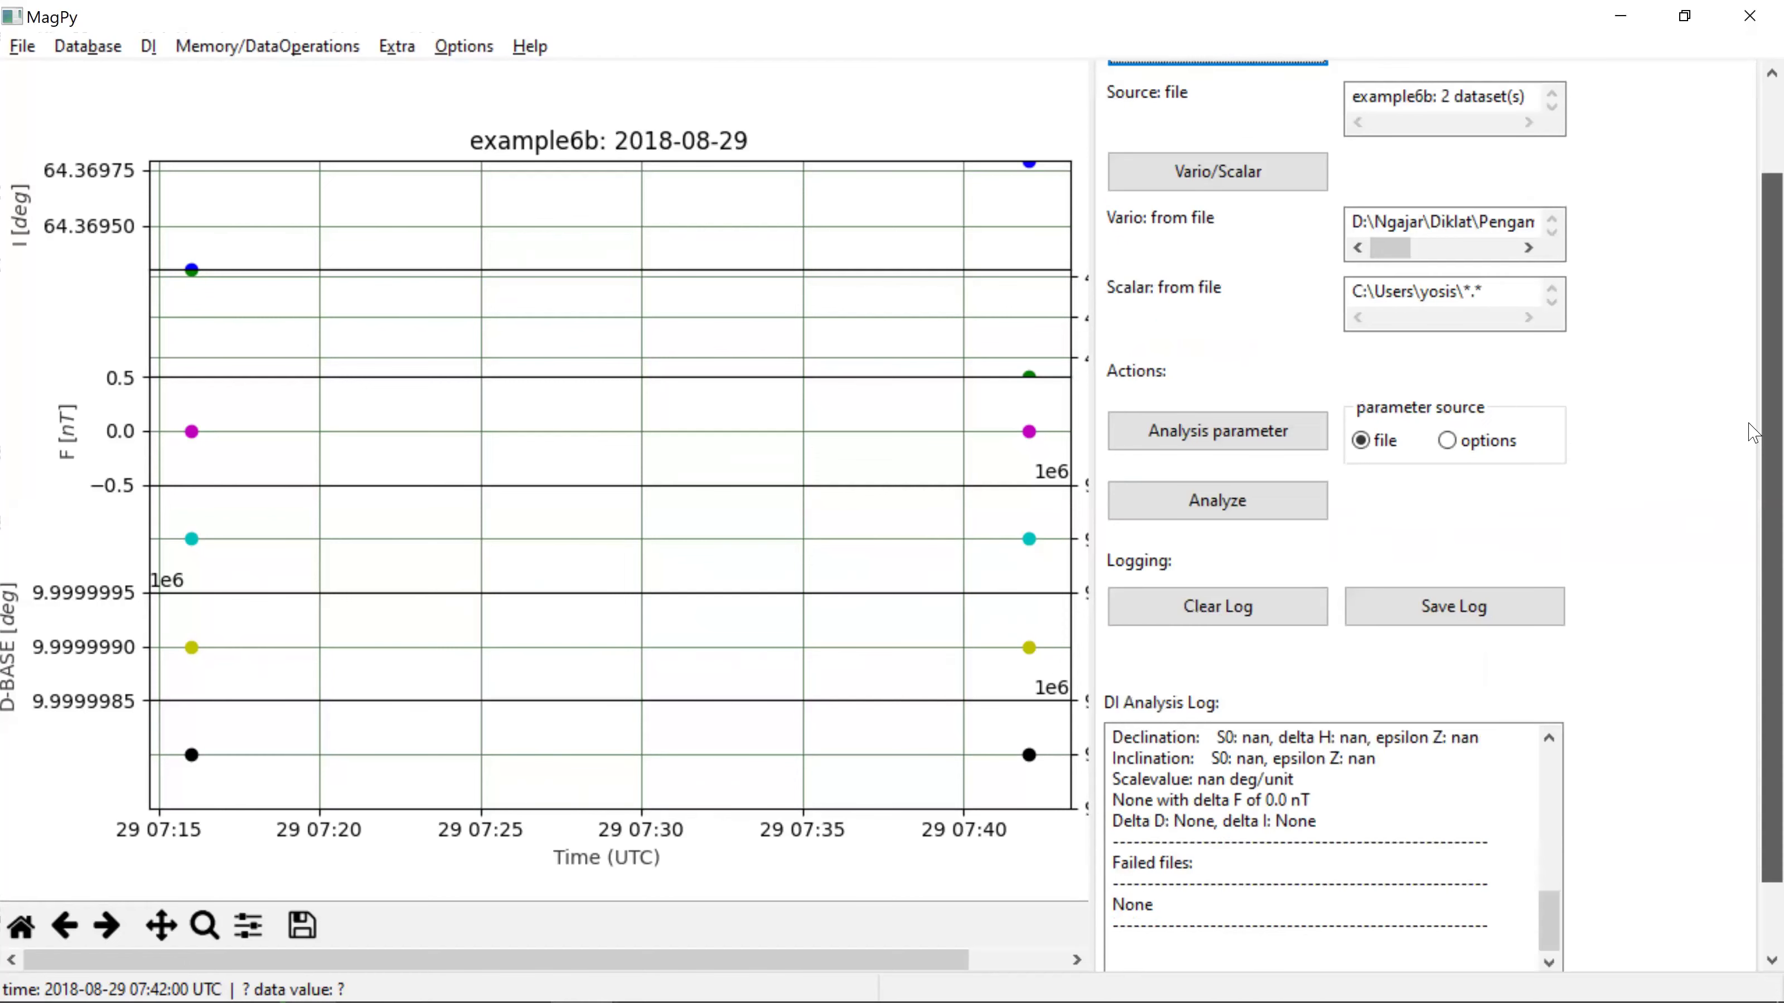
{"action": "scroll", "coordinate": [1752, 422], "scroll_direction": "up", "scroll_amount": 2}
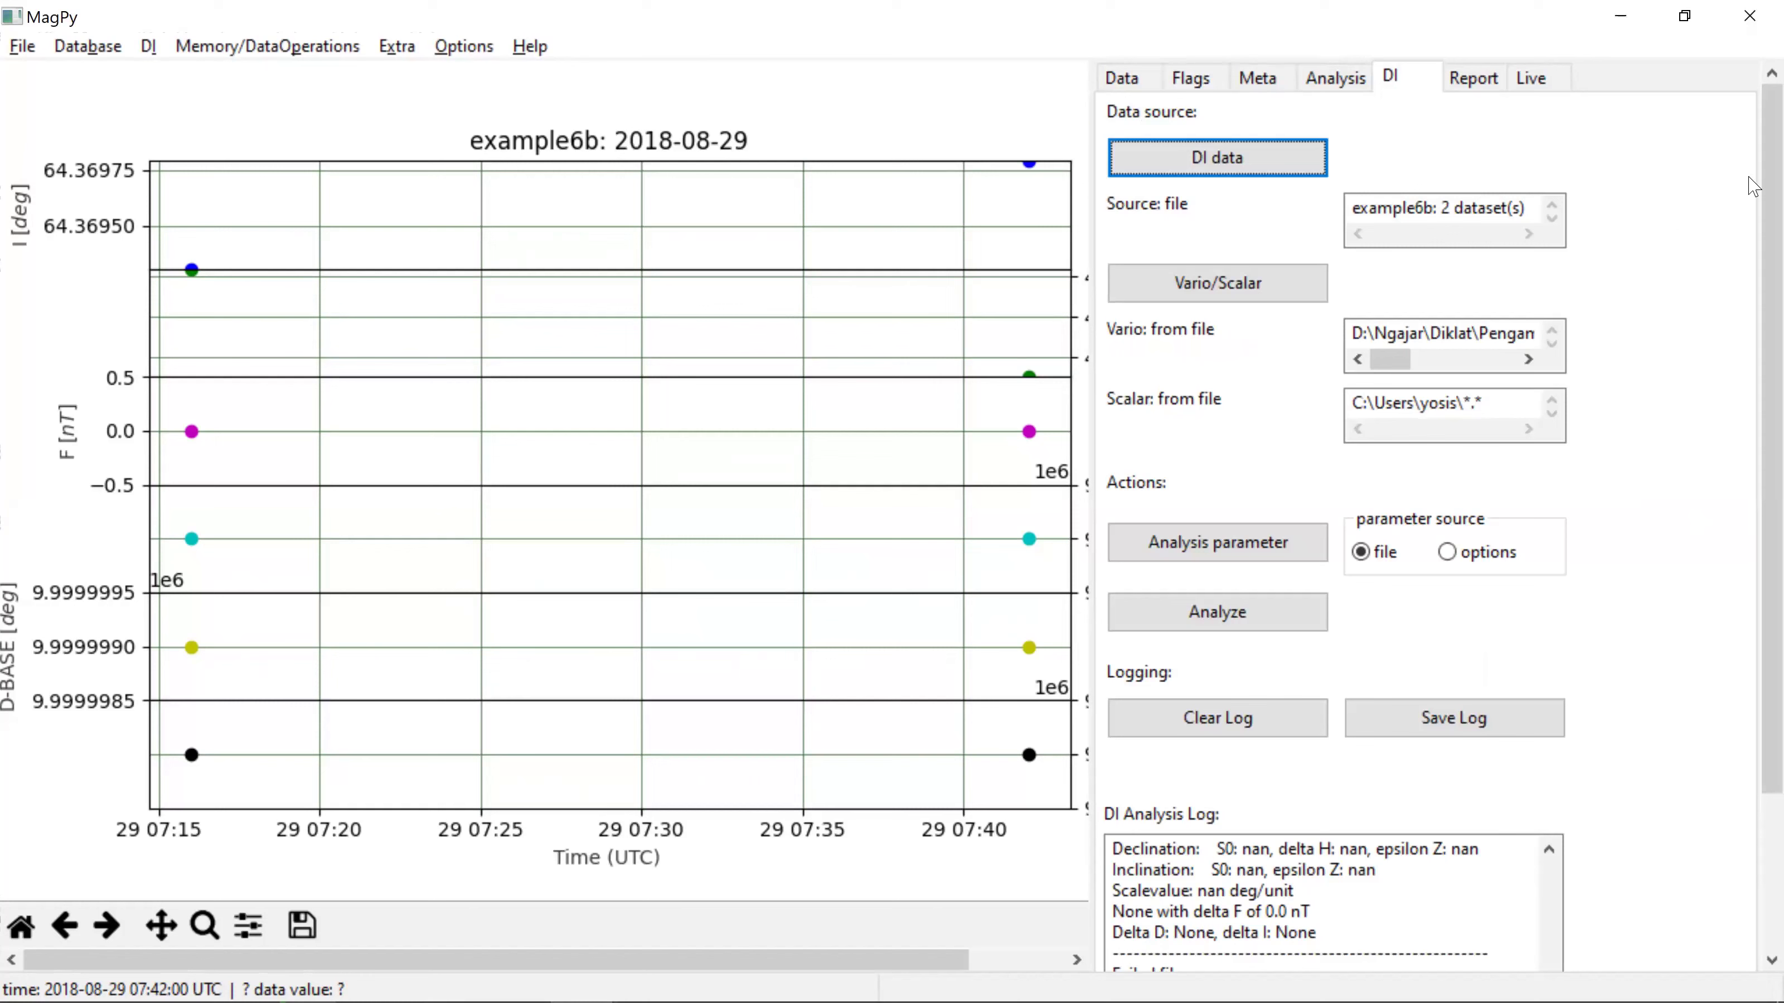
{"action": "scroll", "coordinate": [1713, 160], "scroll_direction": "down", "scroll_amount": 3}
{"action": "scroll", "coordinate": [1692, 172], "scroll_direction": "up", "scroll_amount": 3}
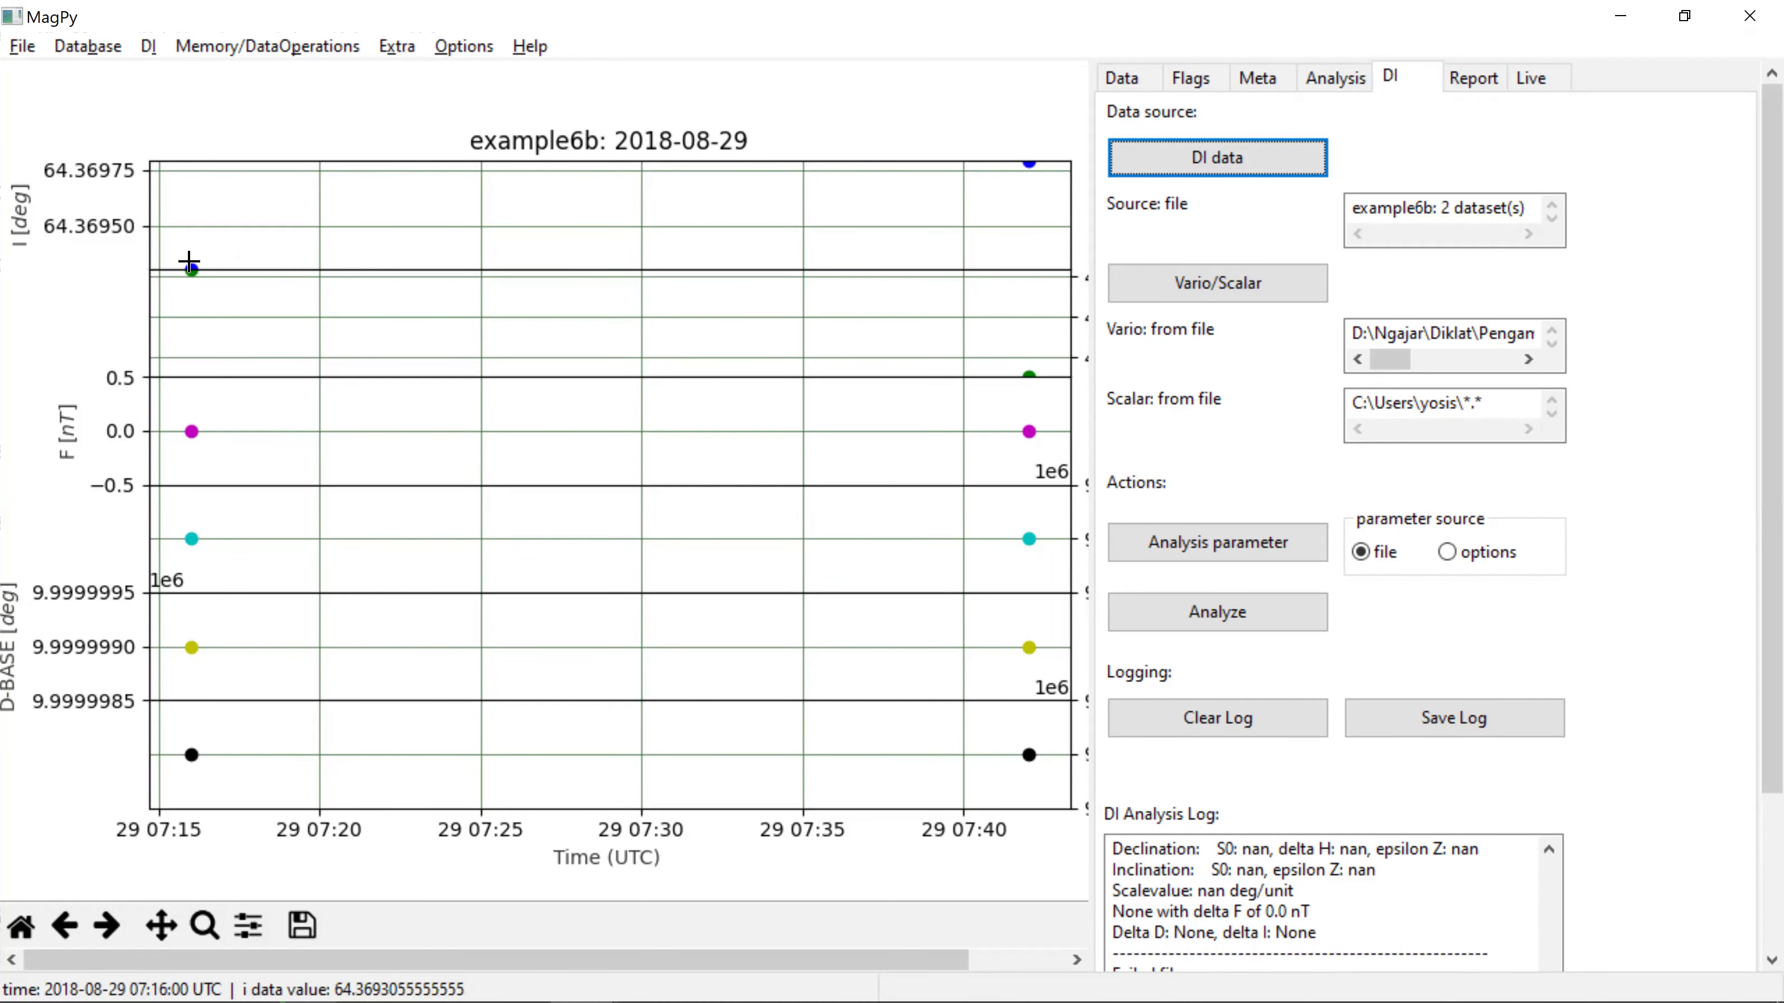
Step: Start a data export of the analyzed DI results and set its format to PYSTR
{"action": "left_click", "coordinate": [26, 51]}
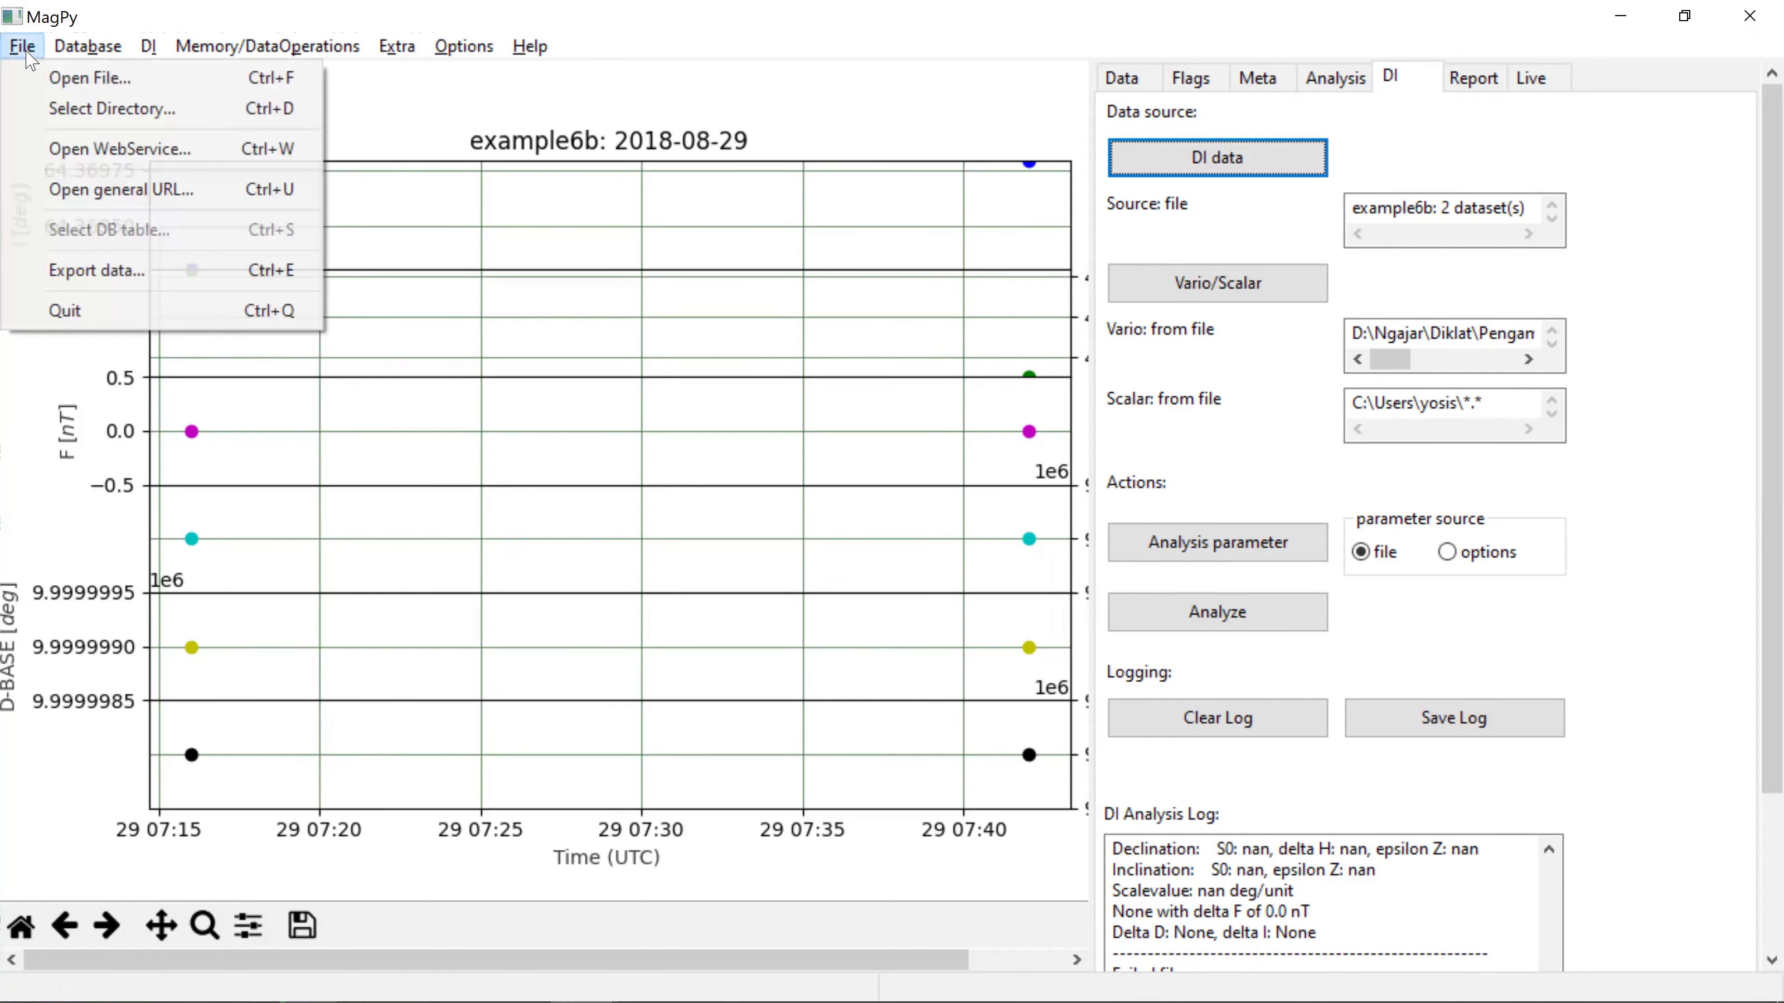
{"action": "left_click", "coordinate": [127, 274]}
{"action": "left_click", "coordinate": [797, 267]}
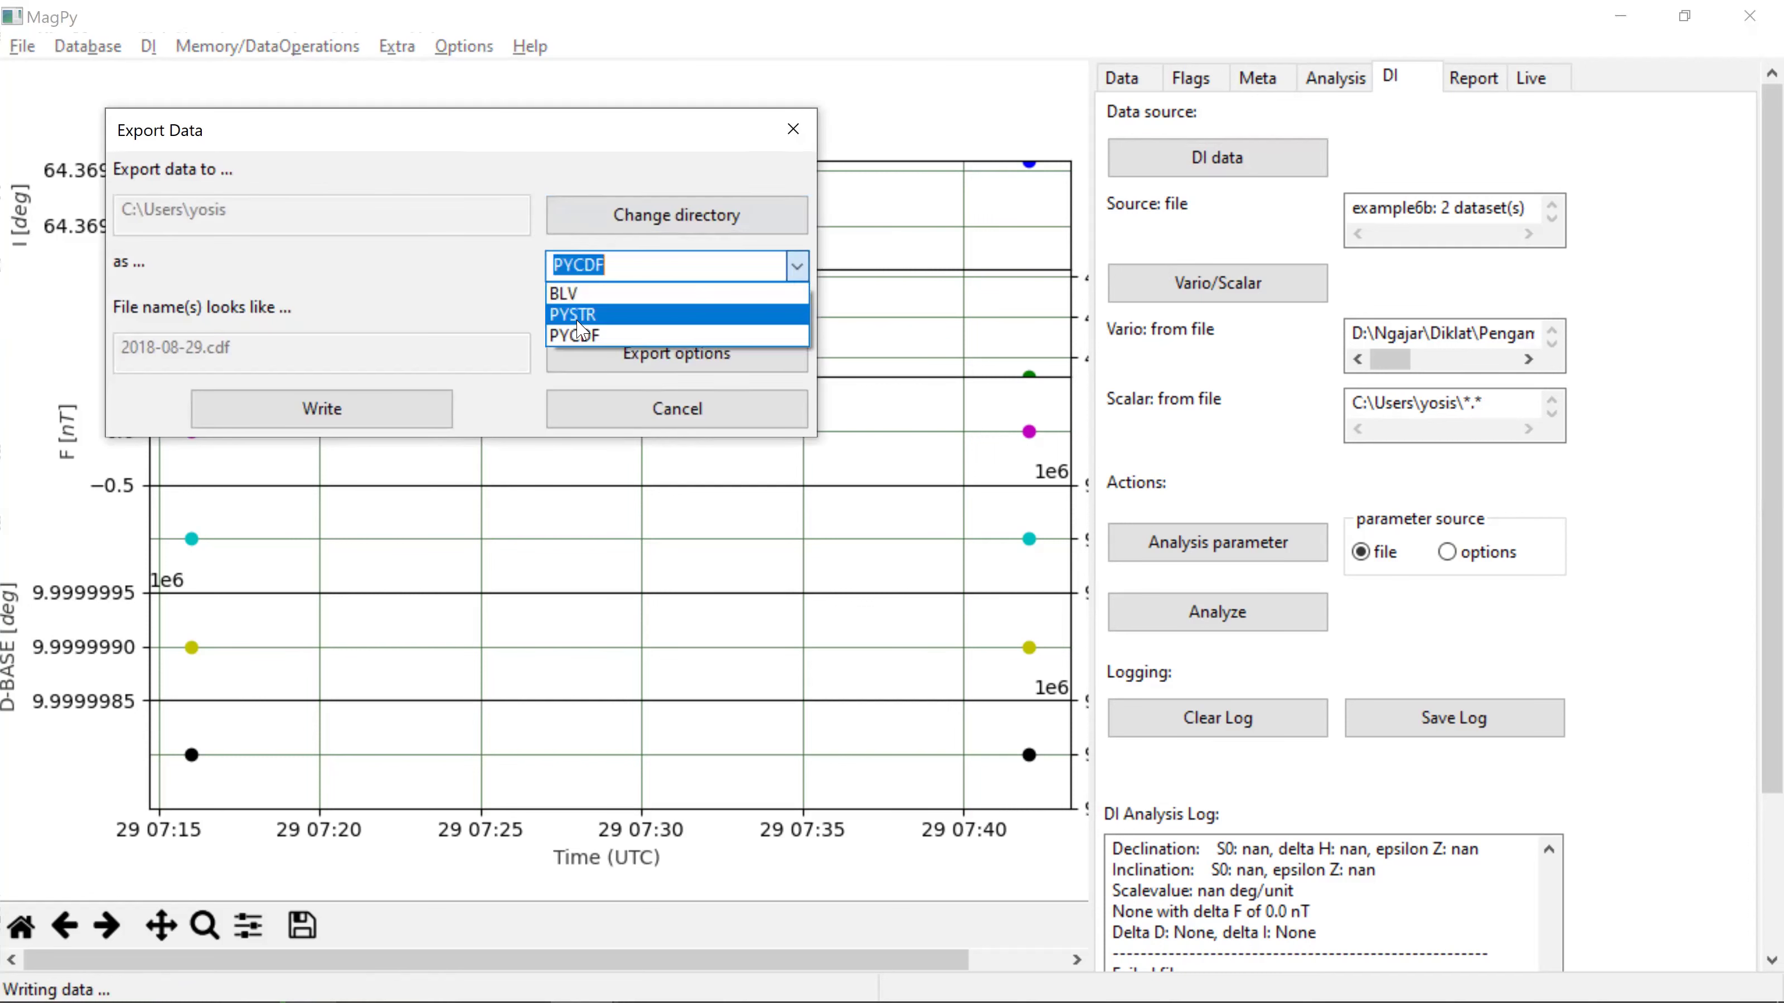
{"action": "left_click", "coordinate": [615, 315]}
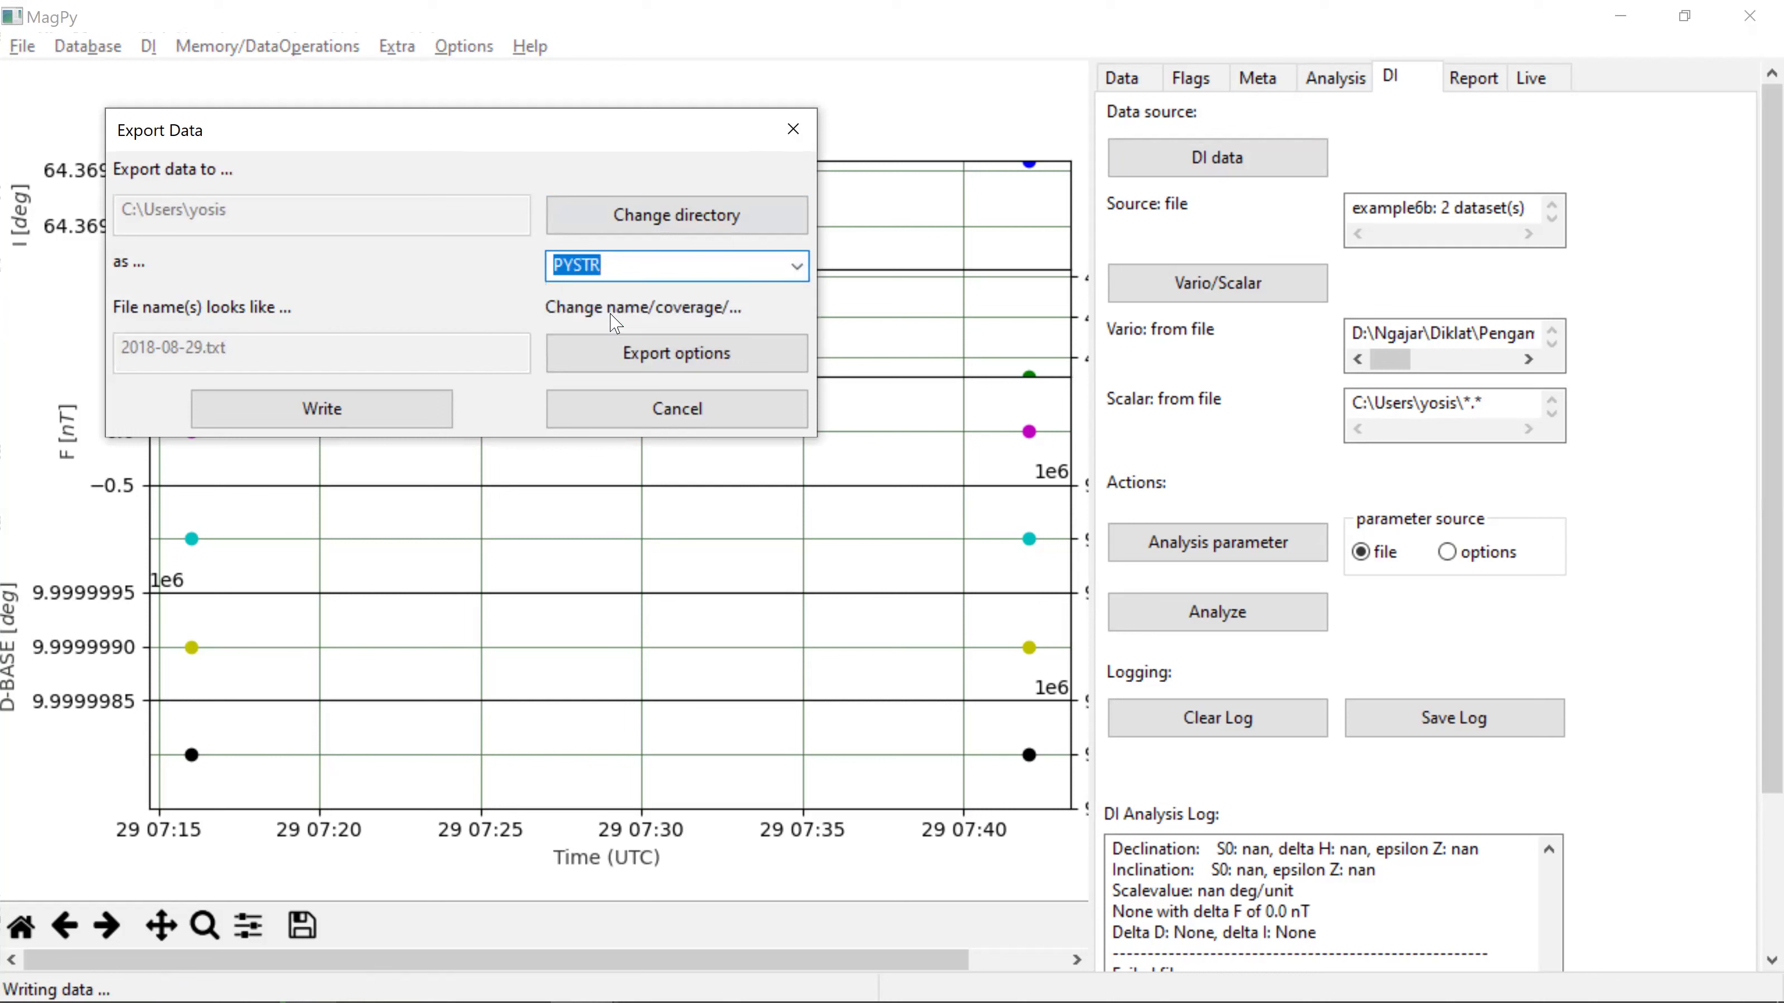
Step: Set the export directory to D:\Ngajar\Diklat\Pengamatan Geofisika Potensial\Software\Test Data Magpy
{"action": "left_click", "coordinate": [715, 220]}
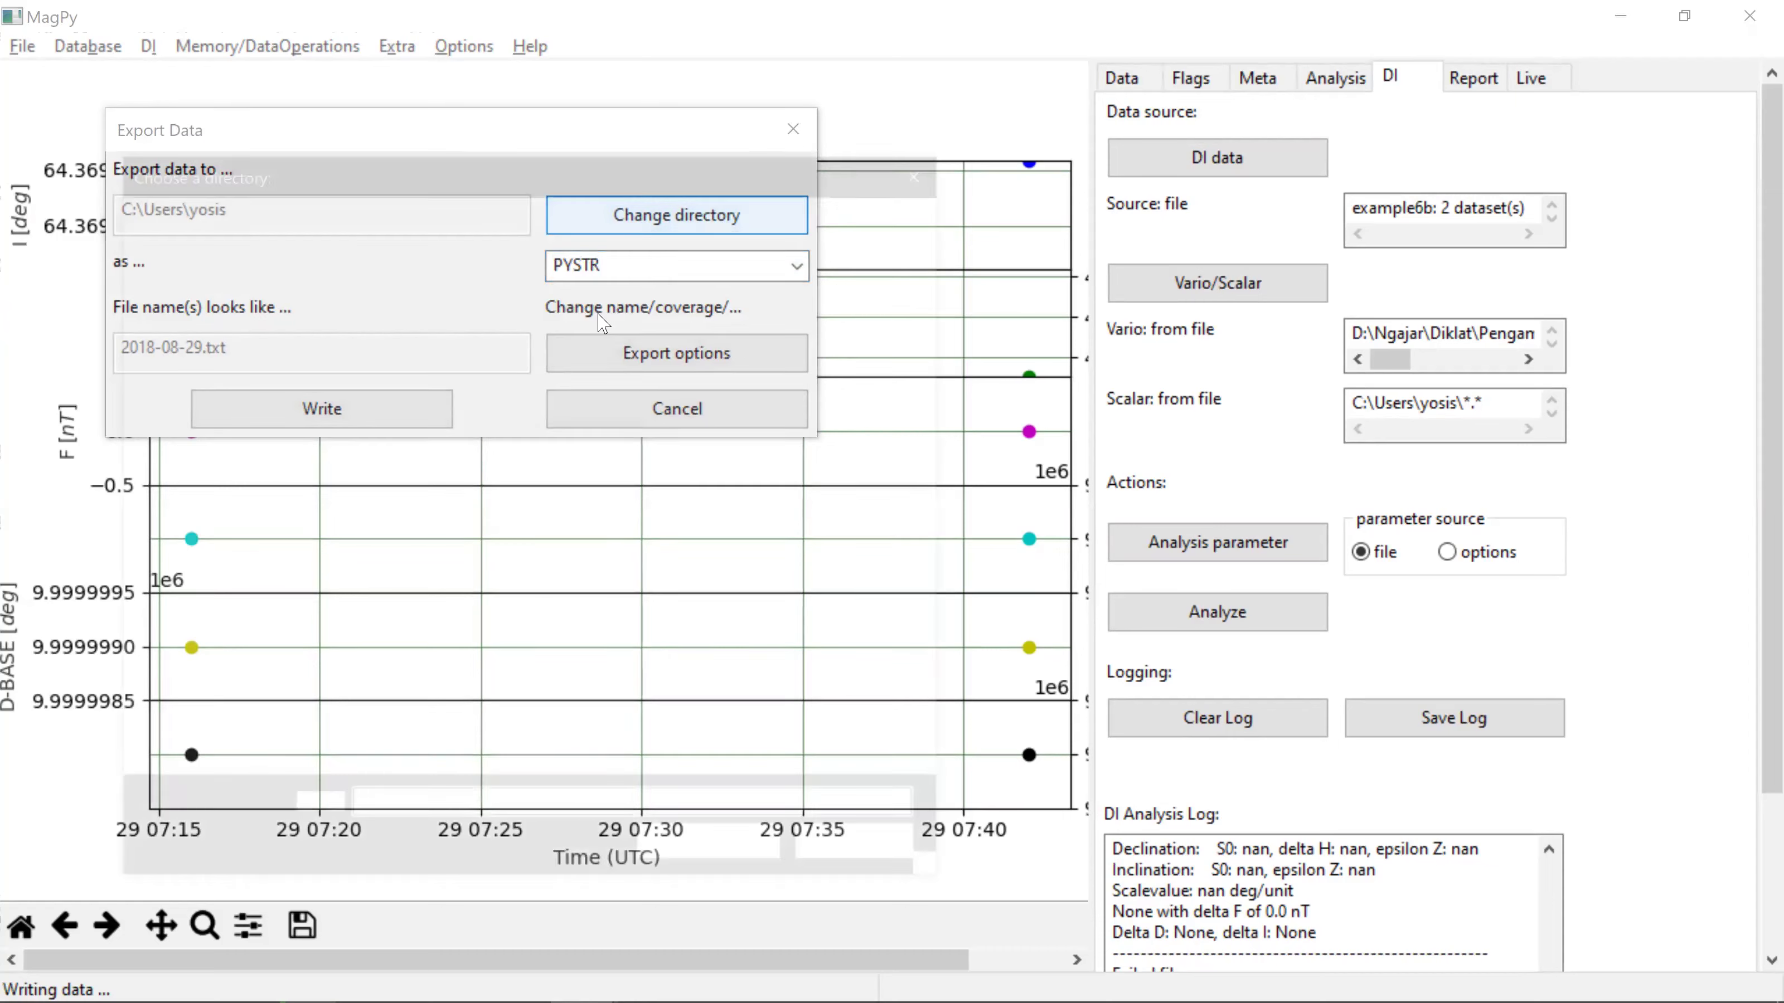
{"action": "left_click", "coordinate": [230, 731]}
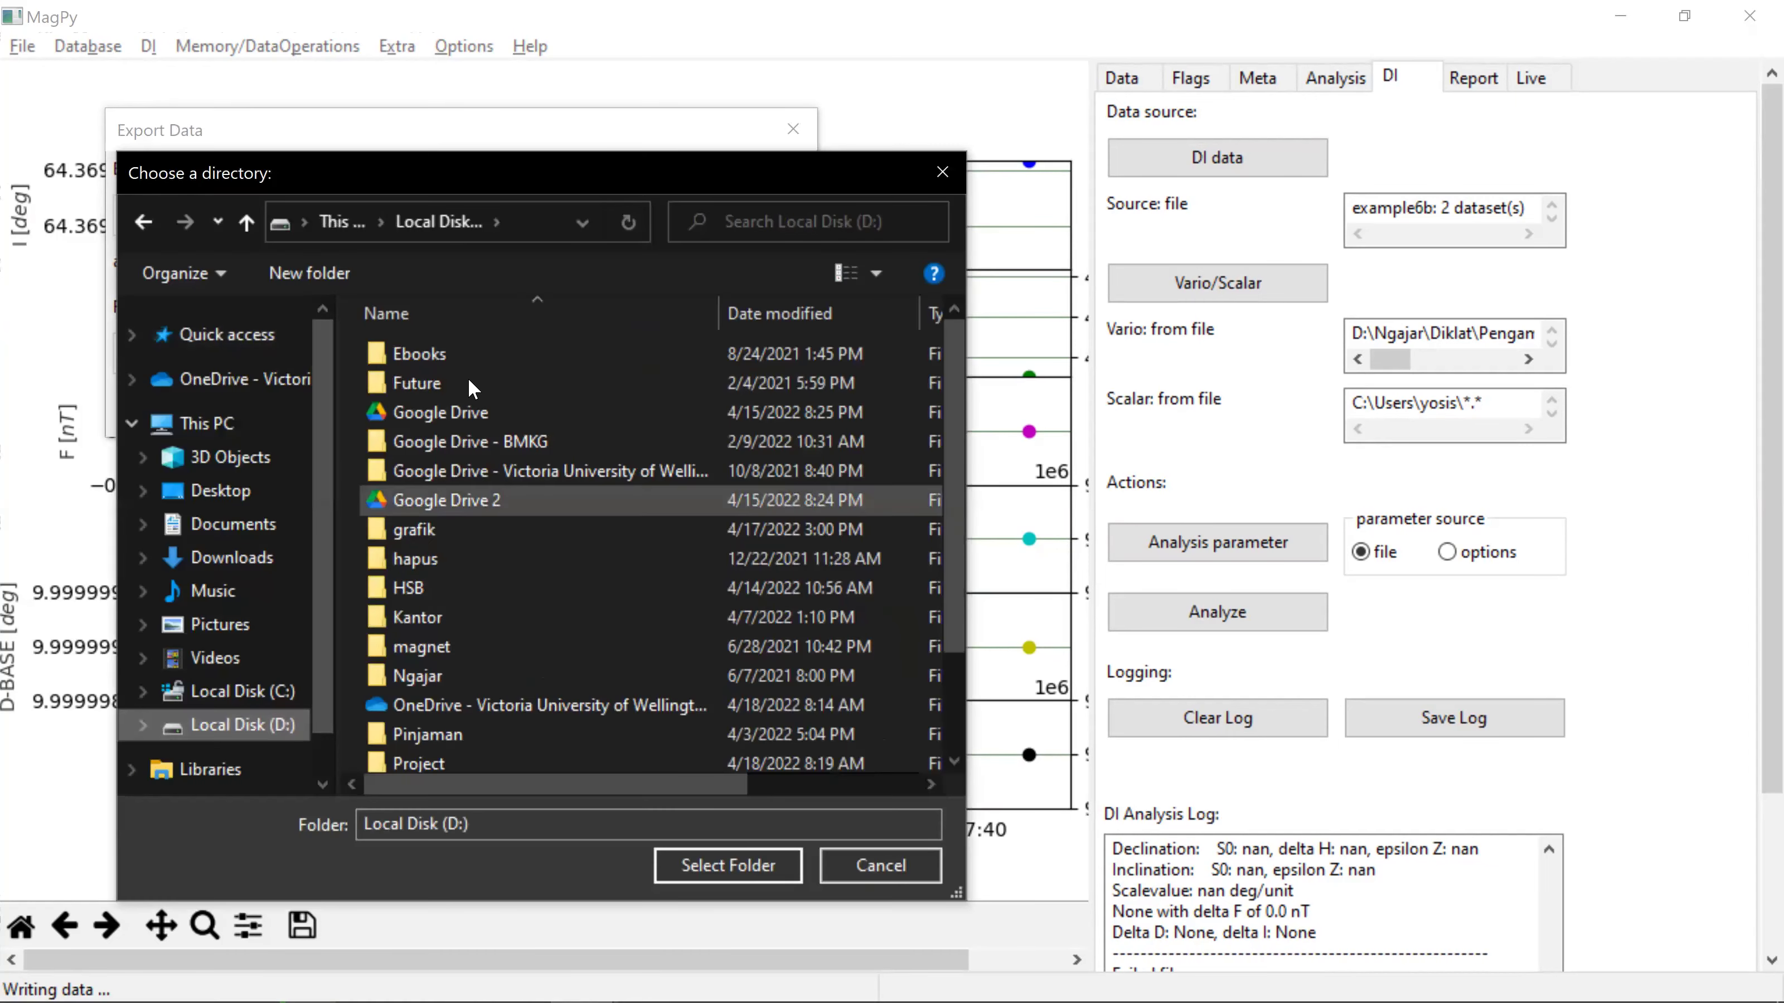
{"action": "double_click", "coordinate": [409, 675]}
{"action": "double_click", "coordinate": [483, 352]}
{"action": "double_click", "coordinate": [766, 401]}
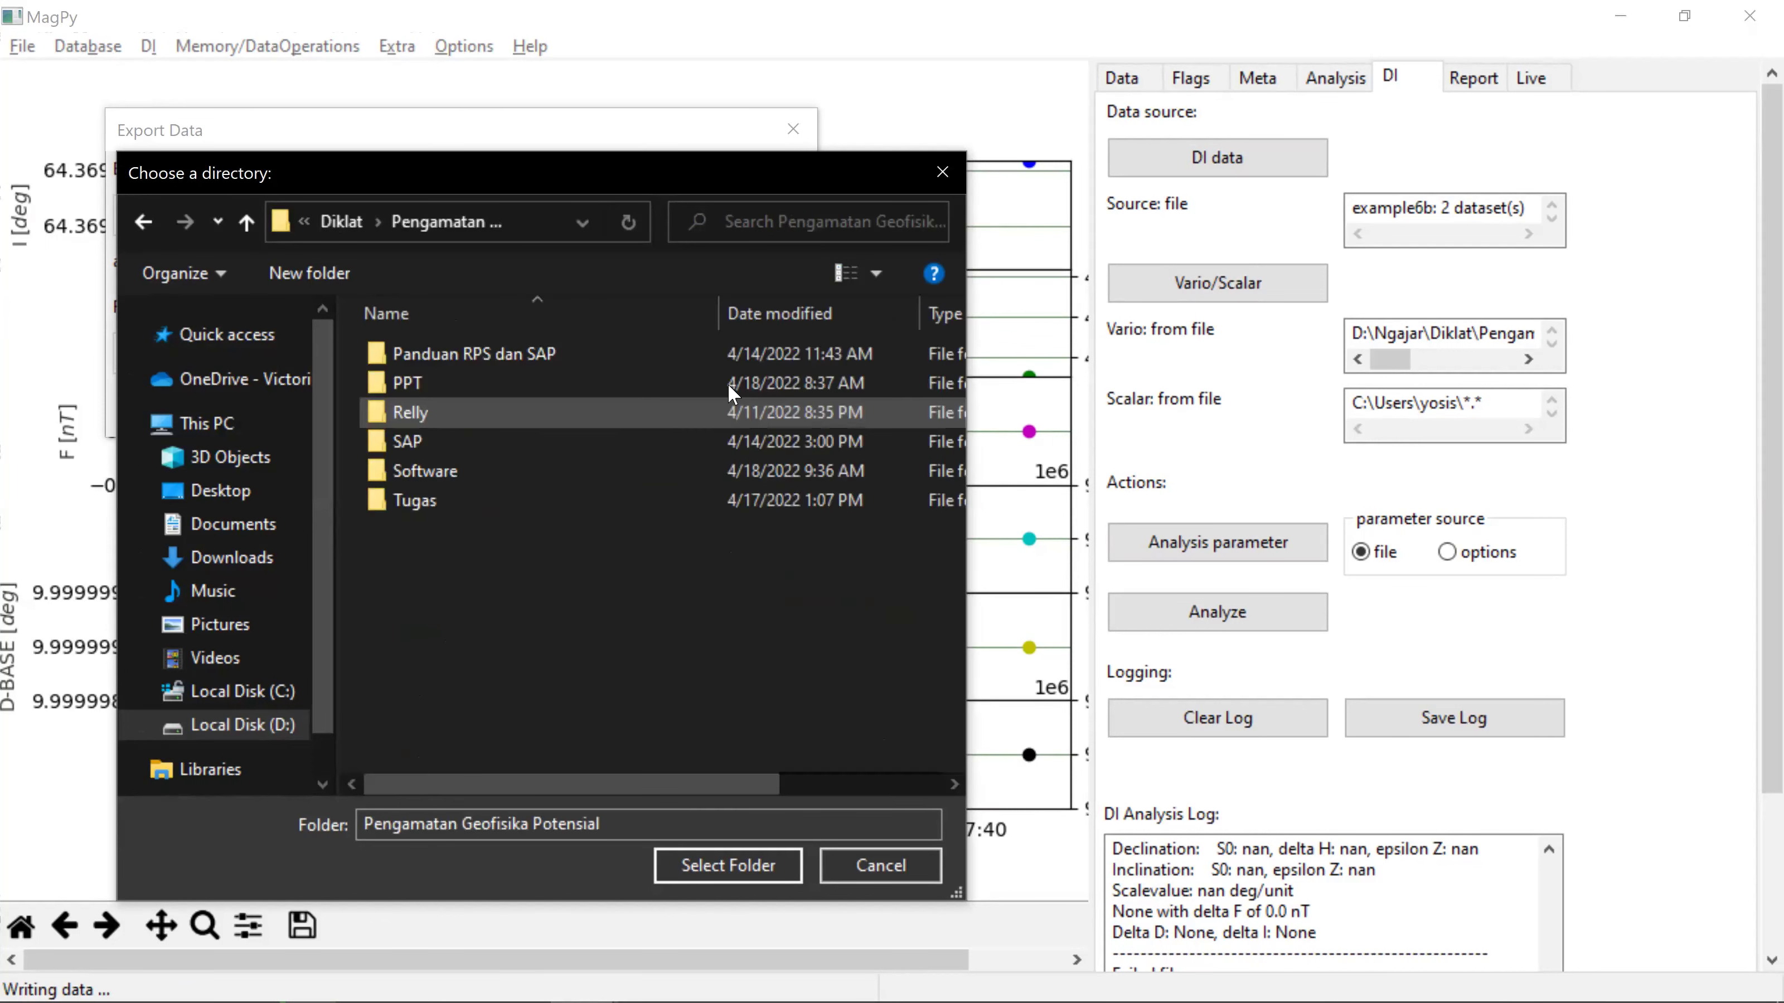
{"action": "double_click", "coordinate": [435, 473]}
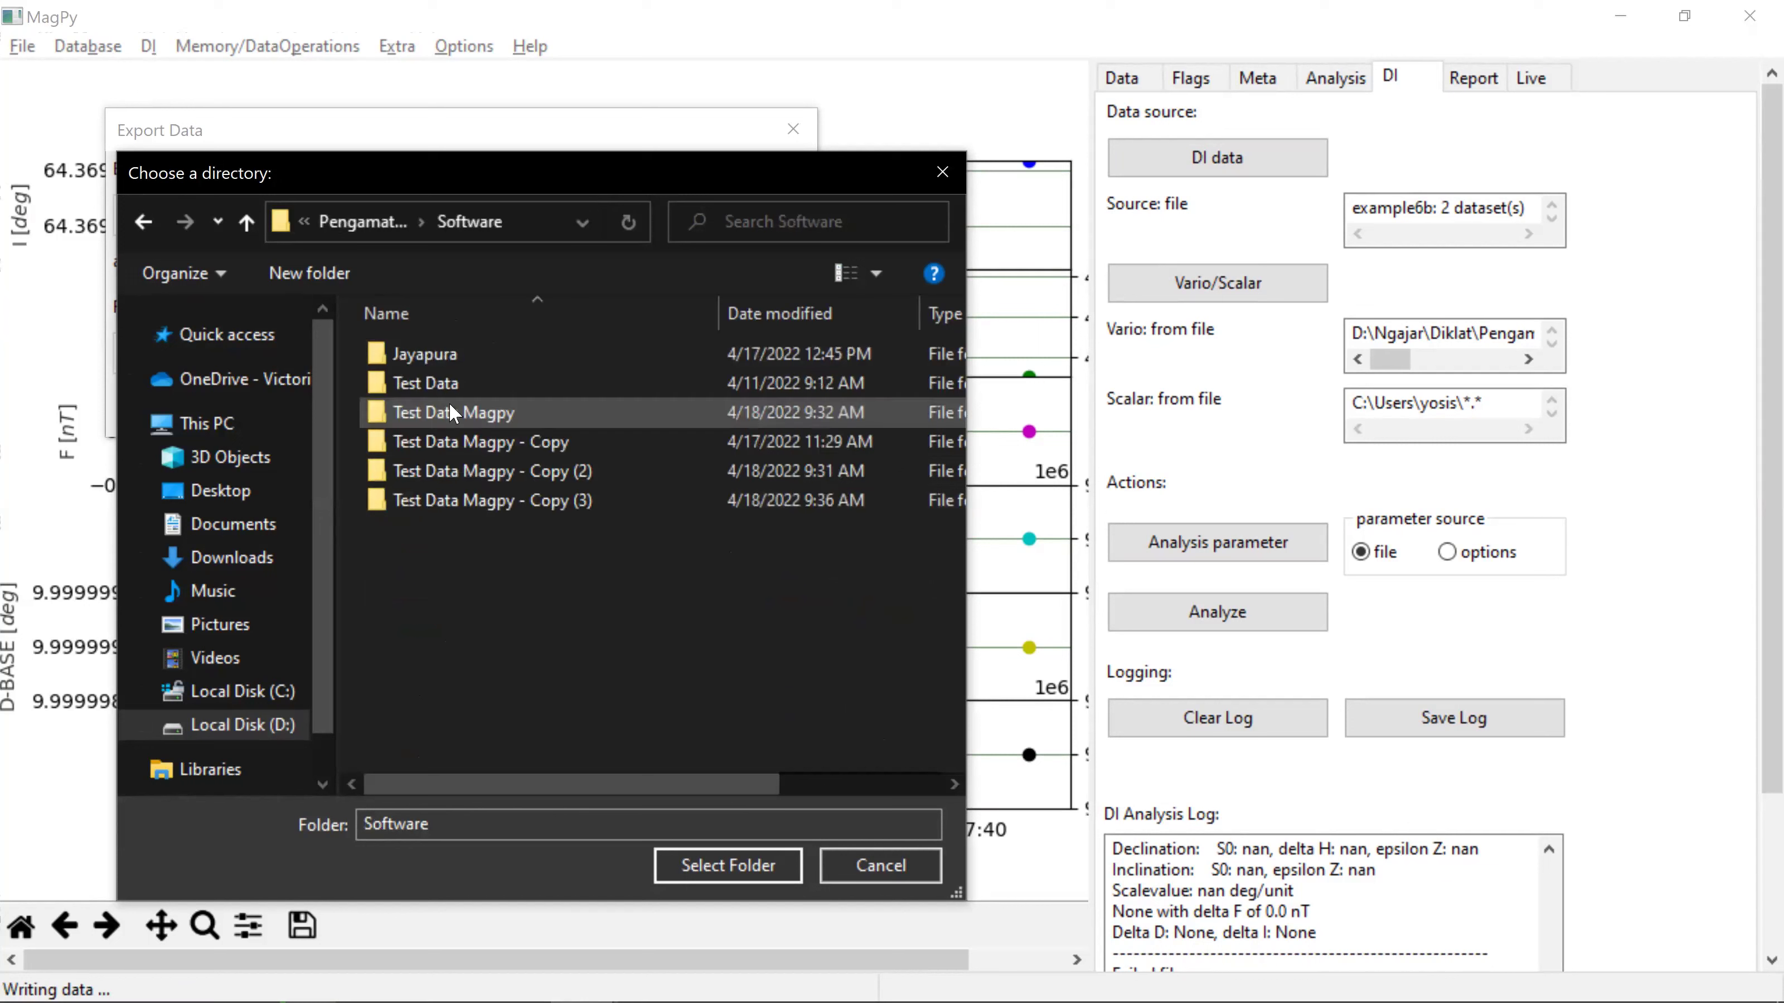
{"action": "double_click", "coordinate": [449, 402]}
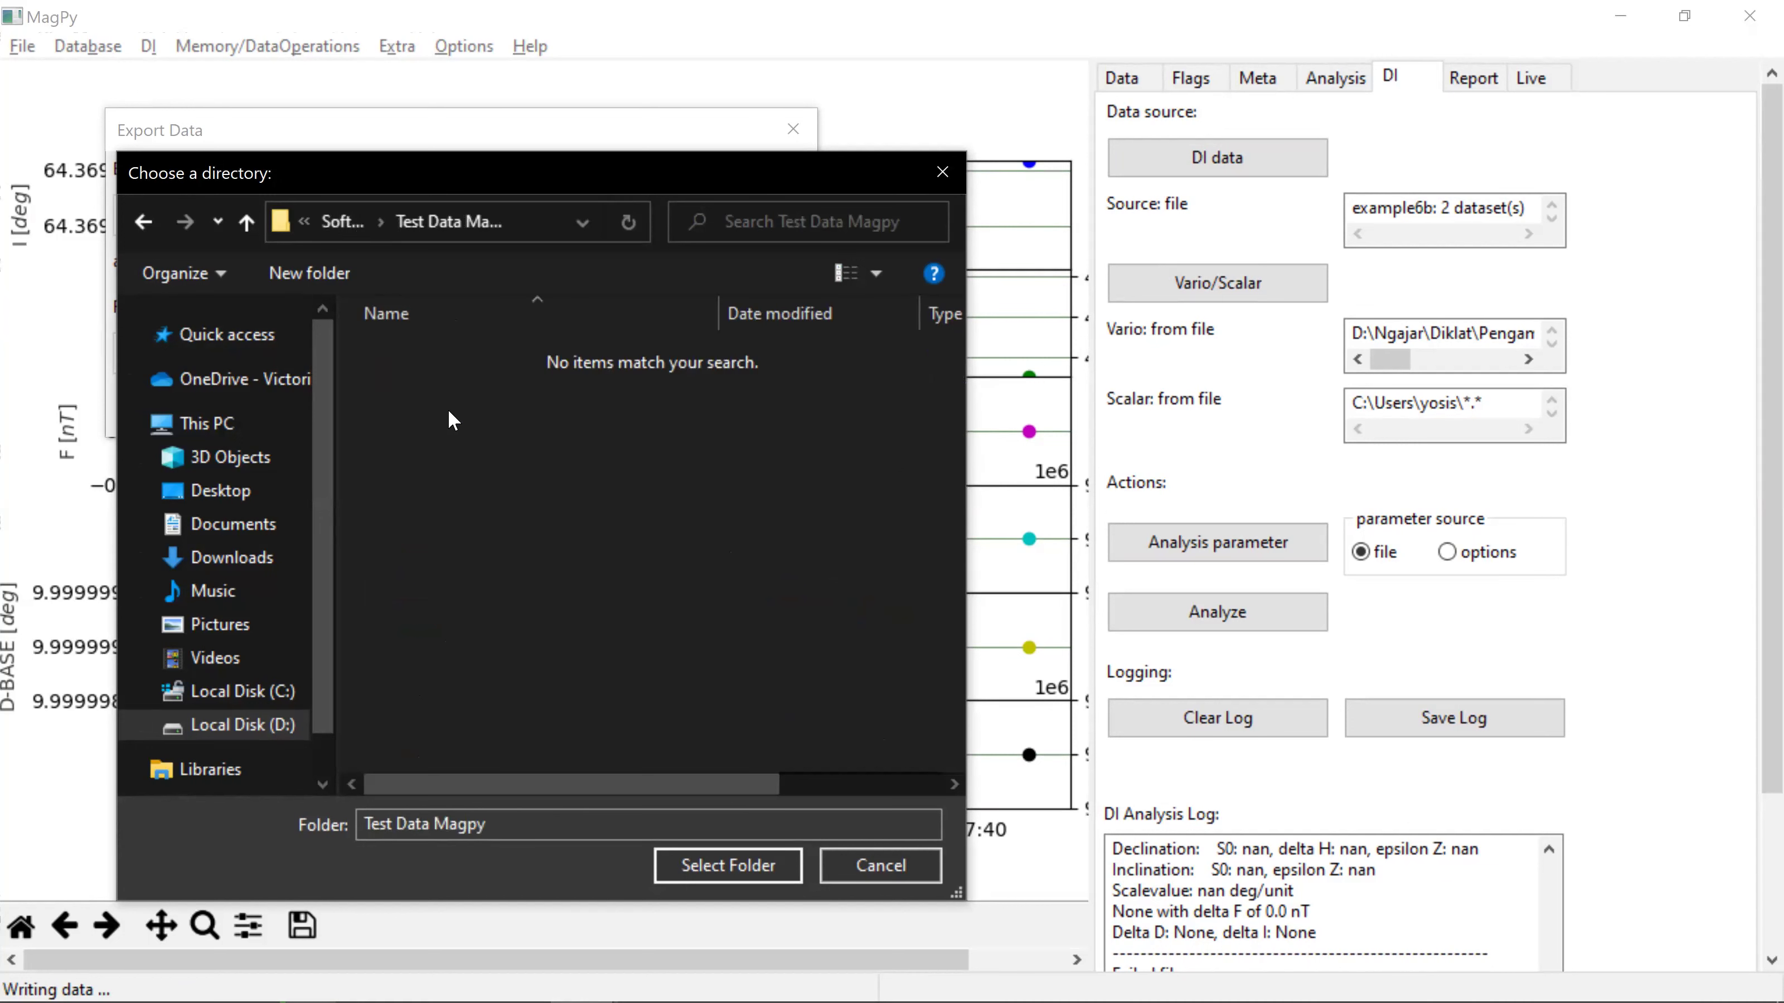
{"action": "left_click", "coordinate": [709, 866]}
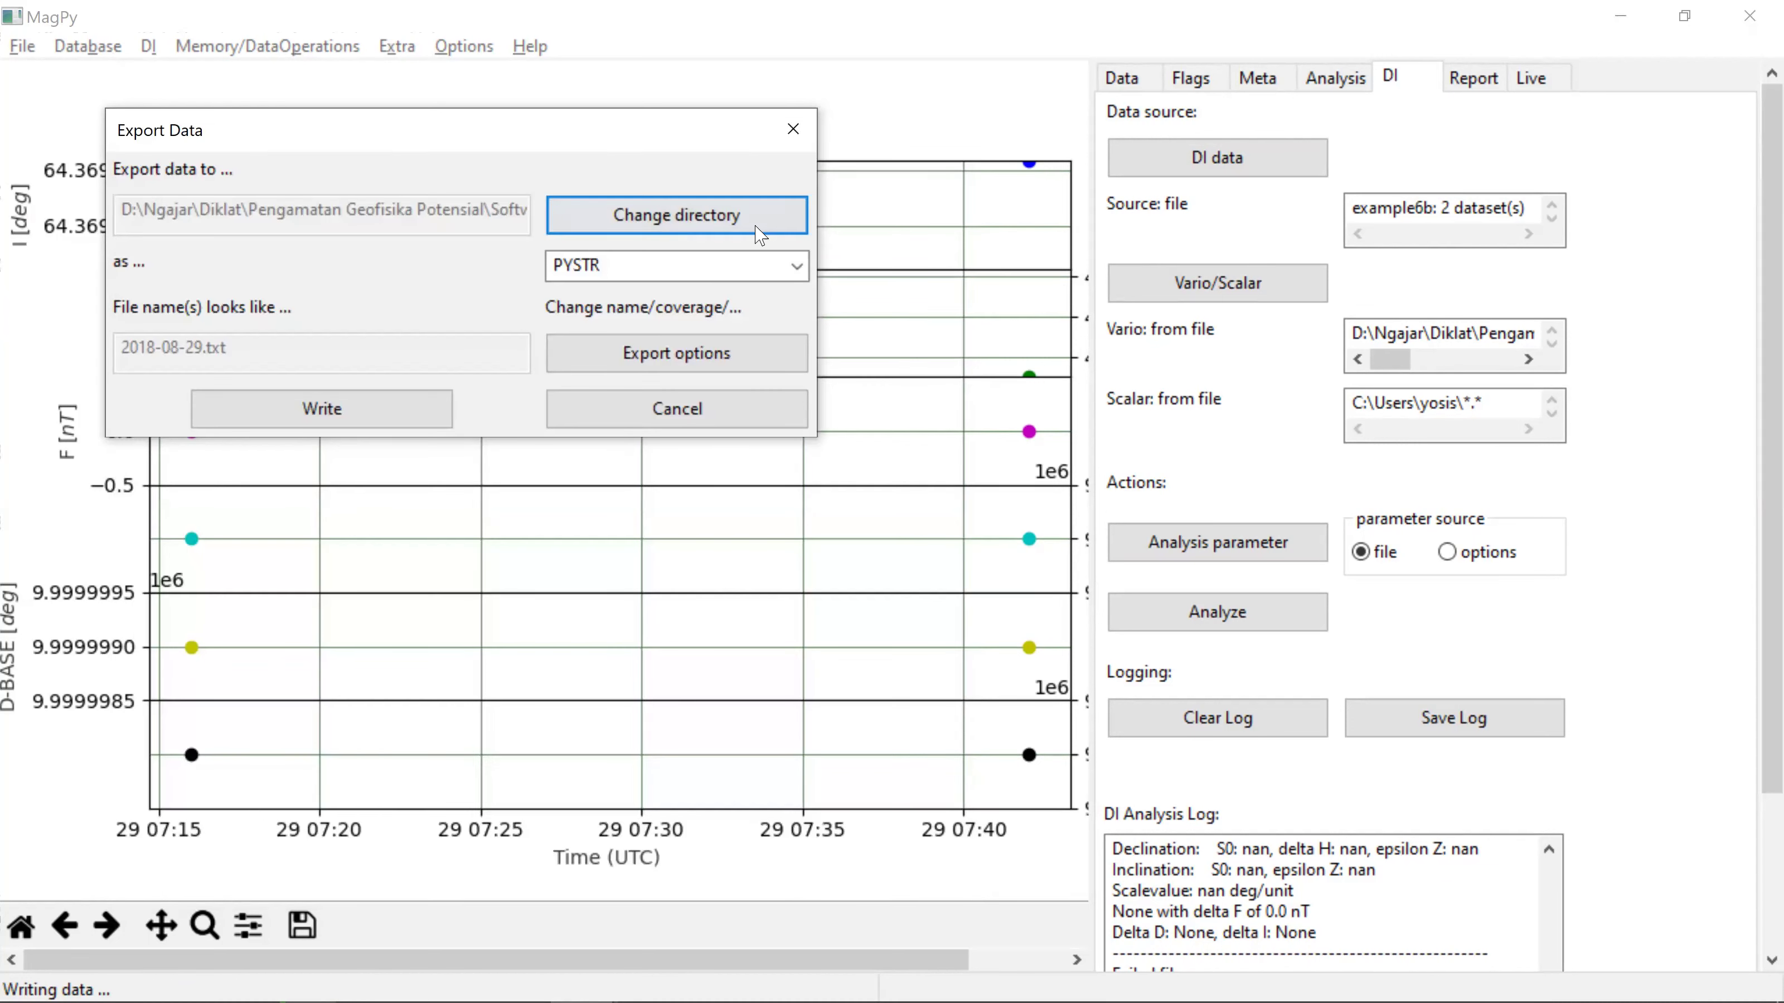
Step: Check the export file name specifications, leave them as they are, and write the export file
{"action": "left_click", "coordinate": [772, 355]}
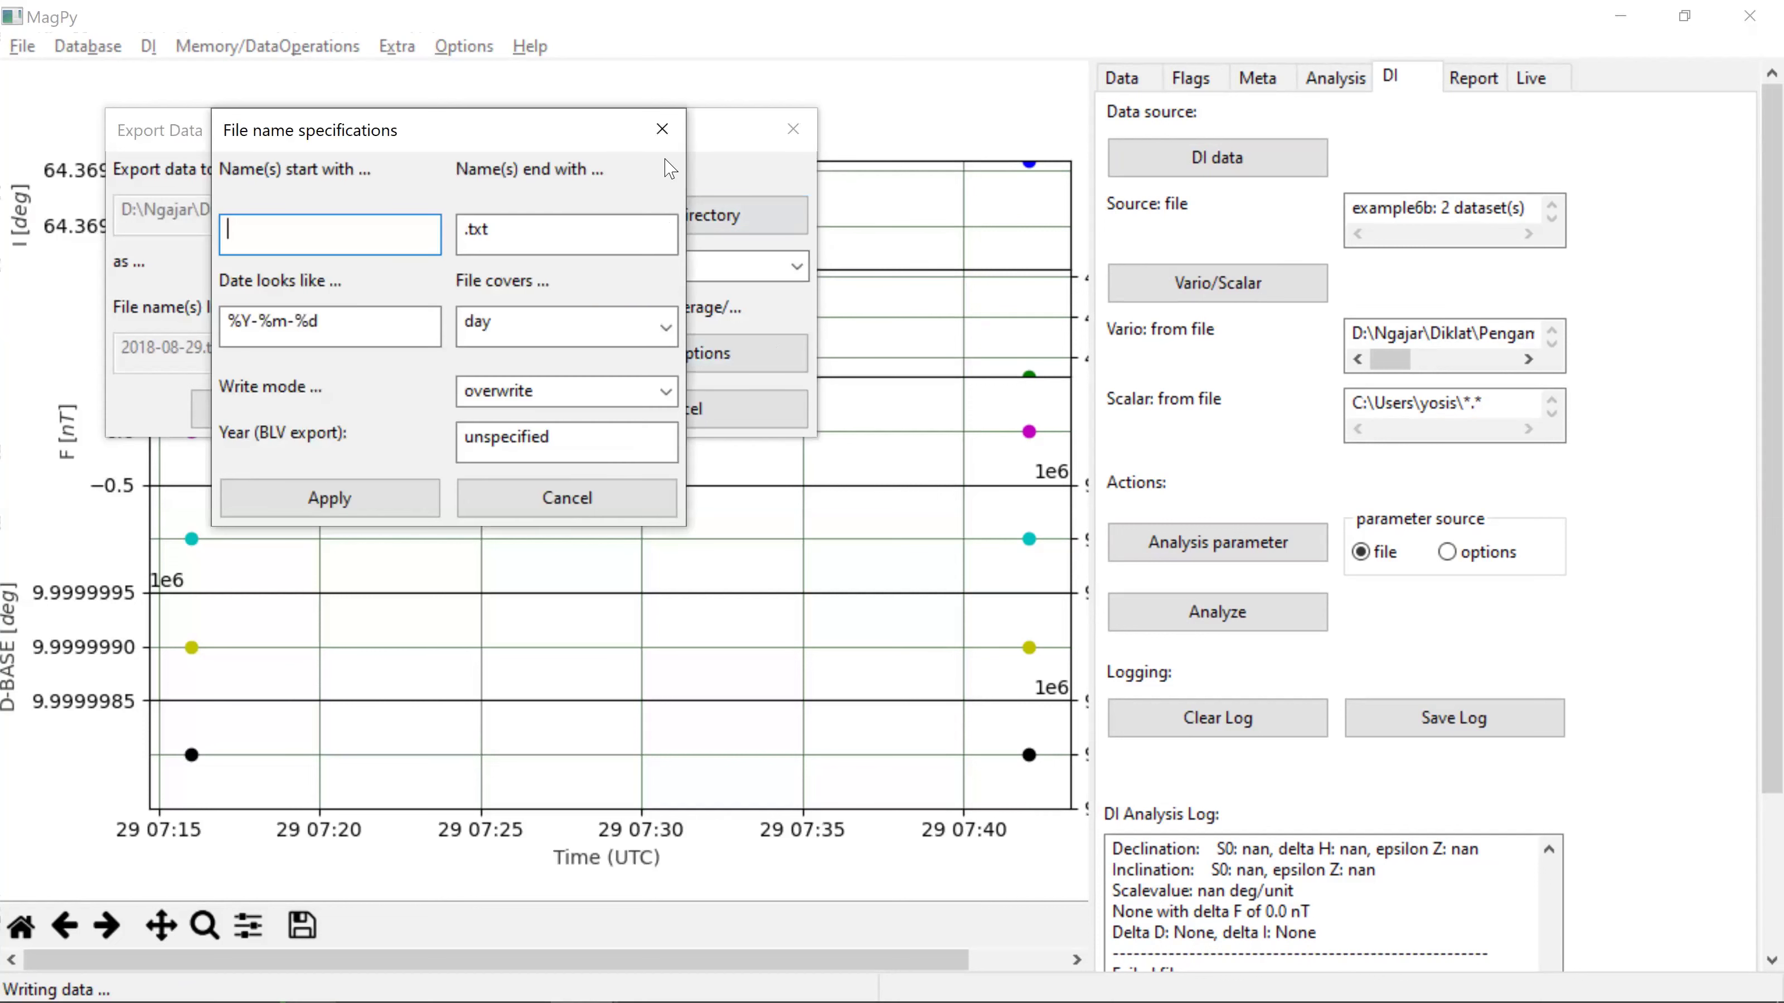
{"action": "left_click", "coordinate": [665, 118]}
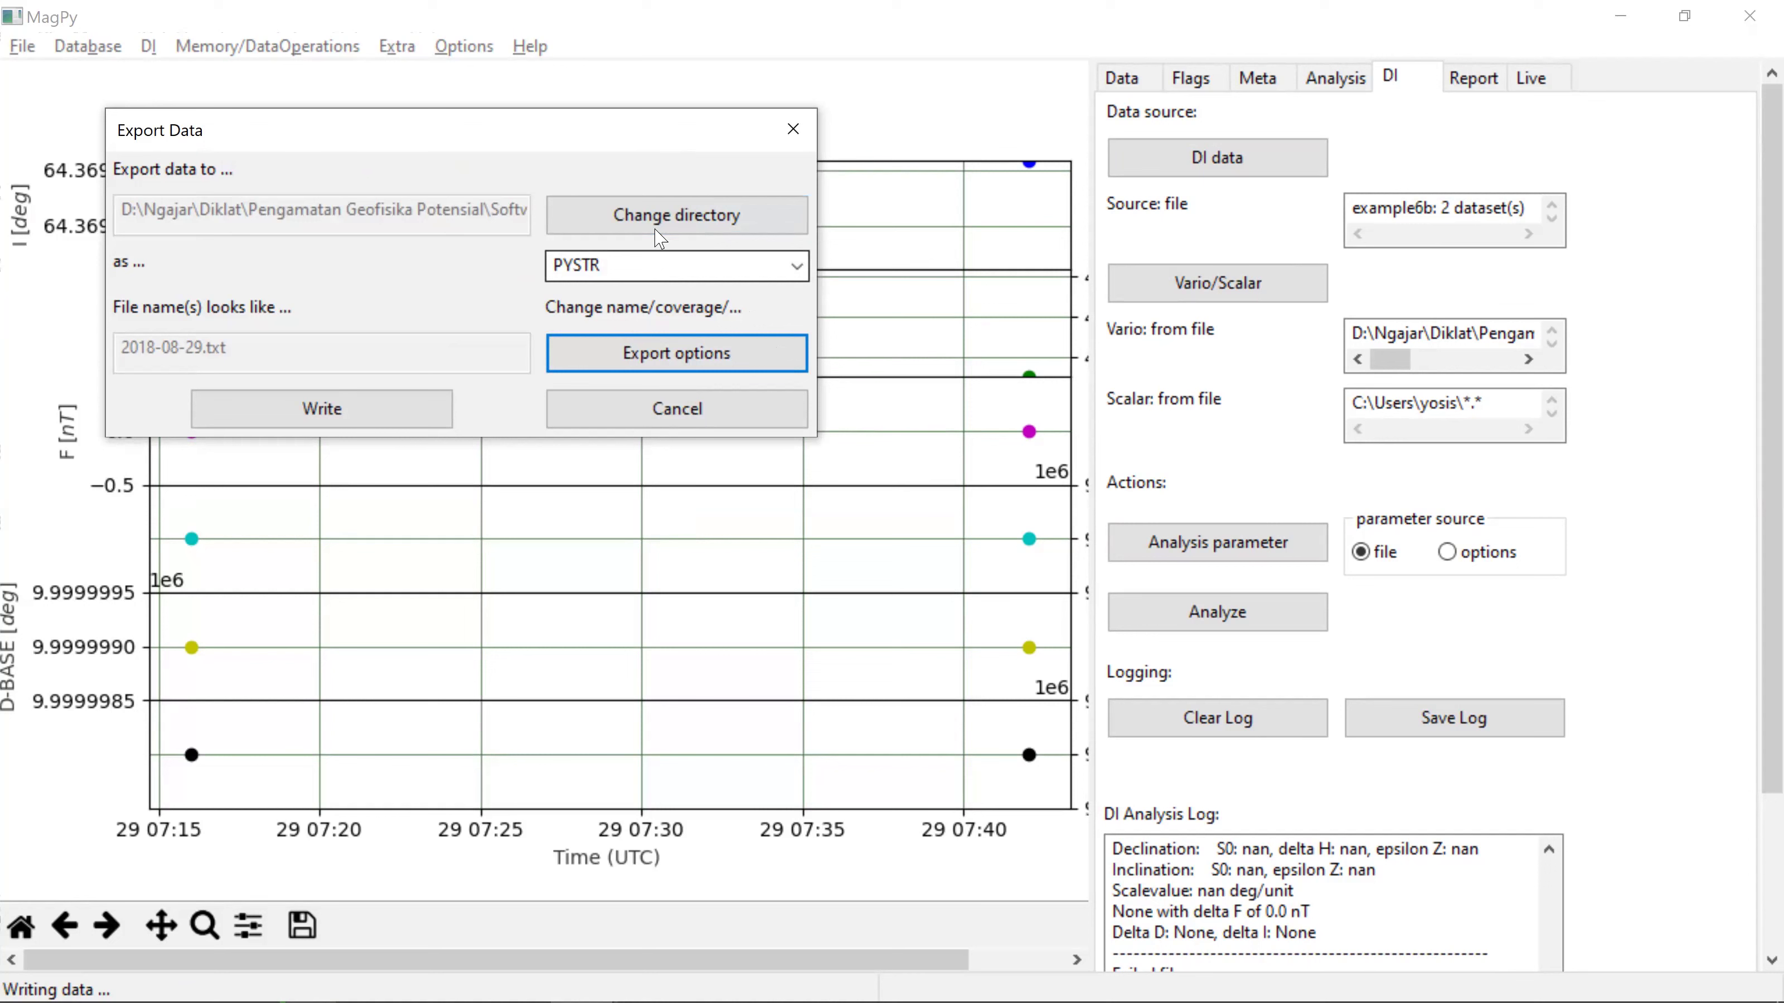
{"action": "left_click", "coordinate": [346, 422]}
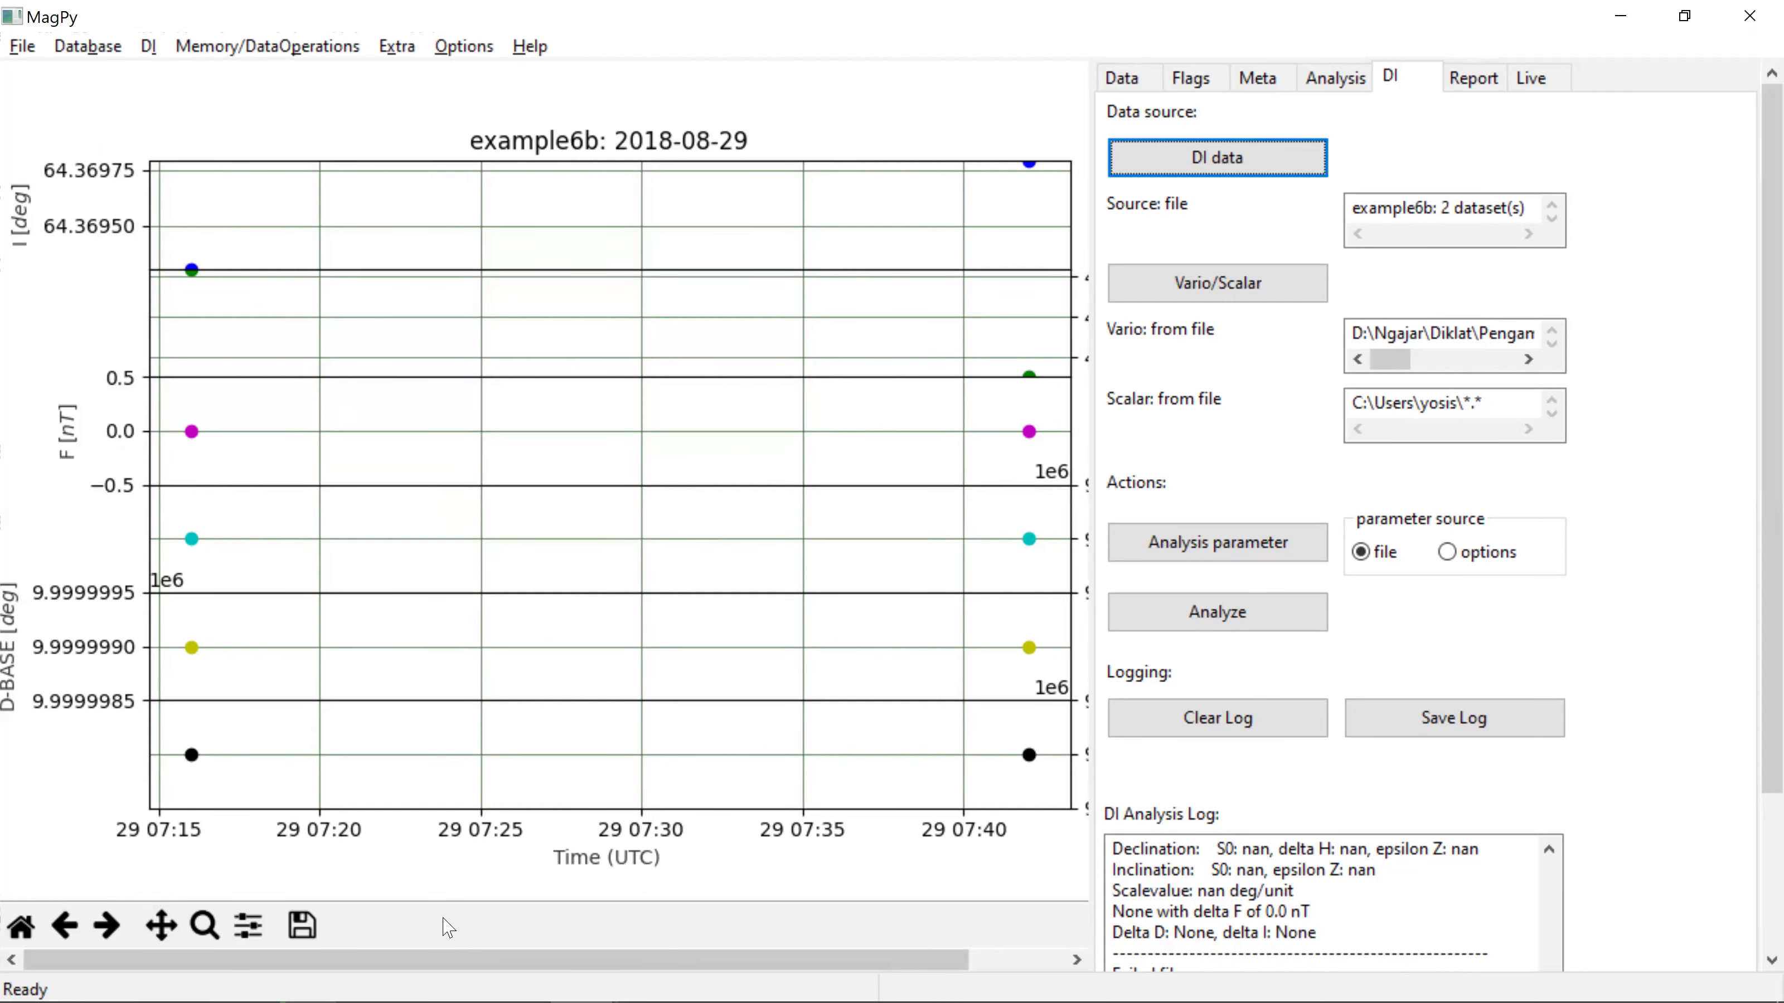
Step: Switch to File Explorer and select the exported youforgottodefineafilename2018-08 text document in the Test Data Magpy folder
{"action": "key", "text": "super"}
{"action": "left_click", "coordinate": [535, 689]}
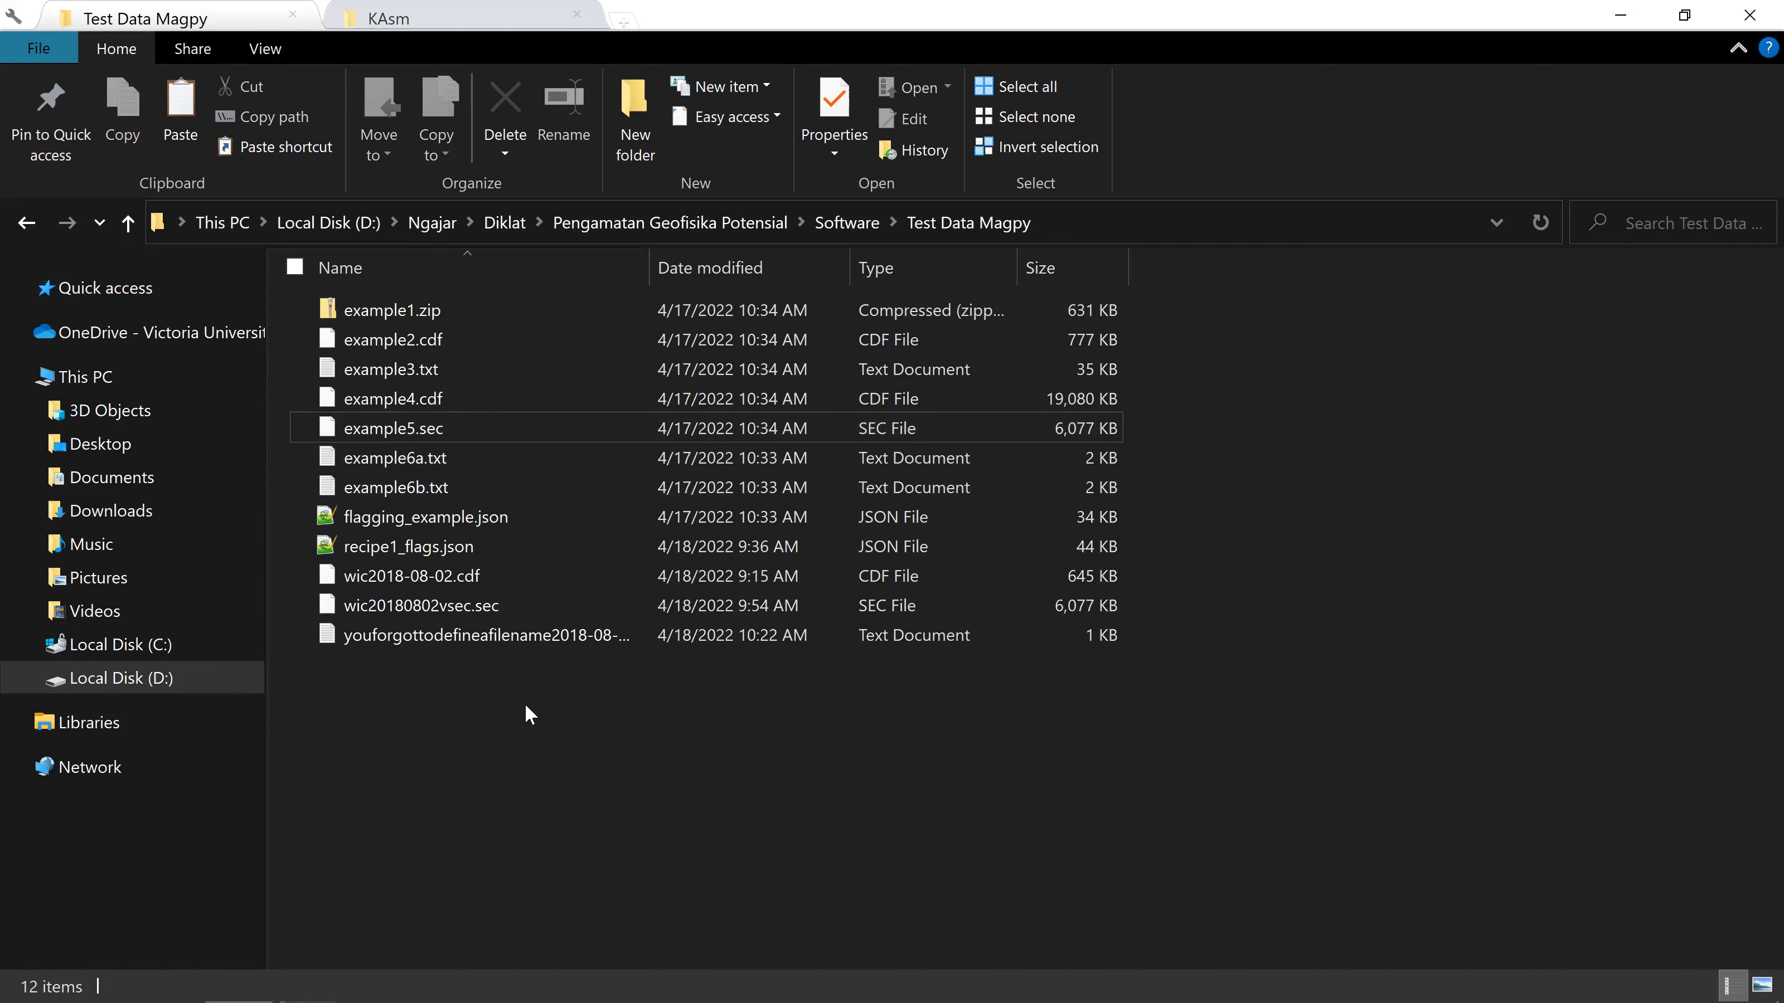
{"action": "left_click", "coordinate": [517, 639]}
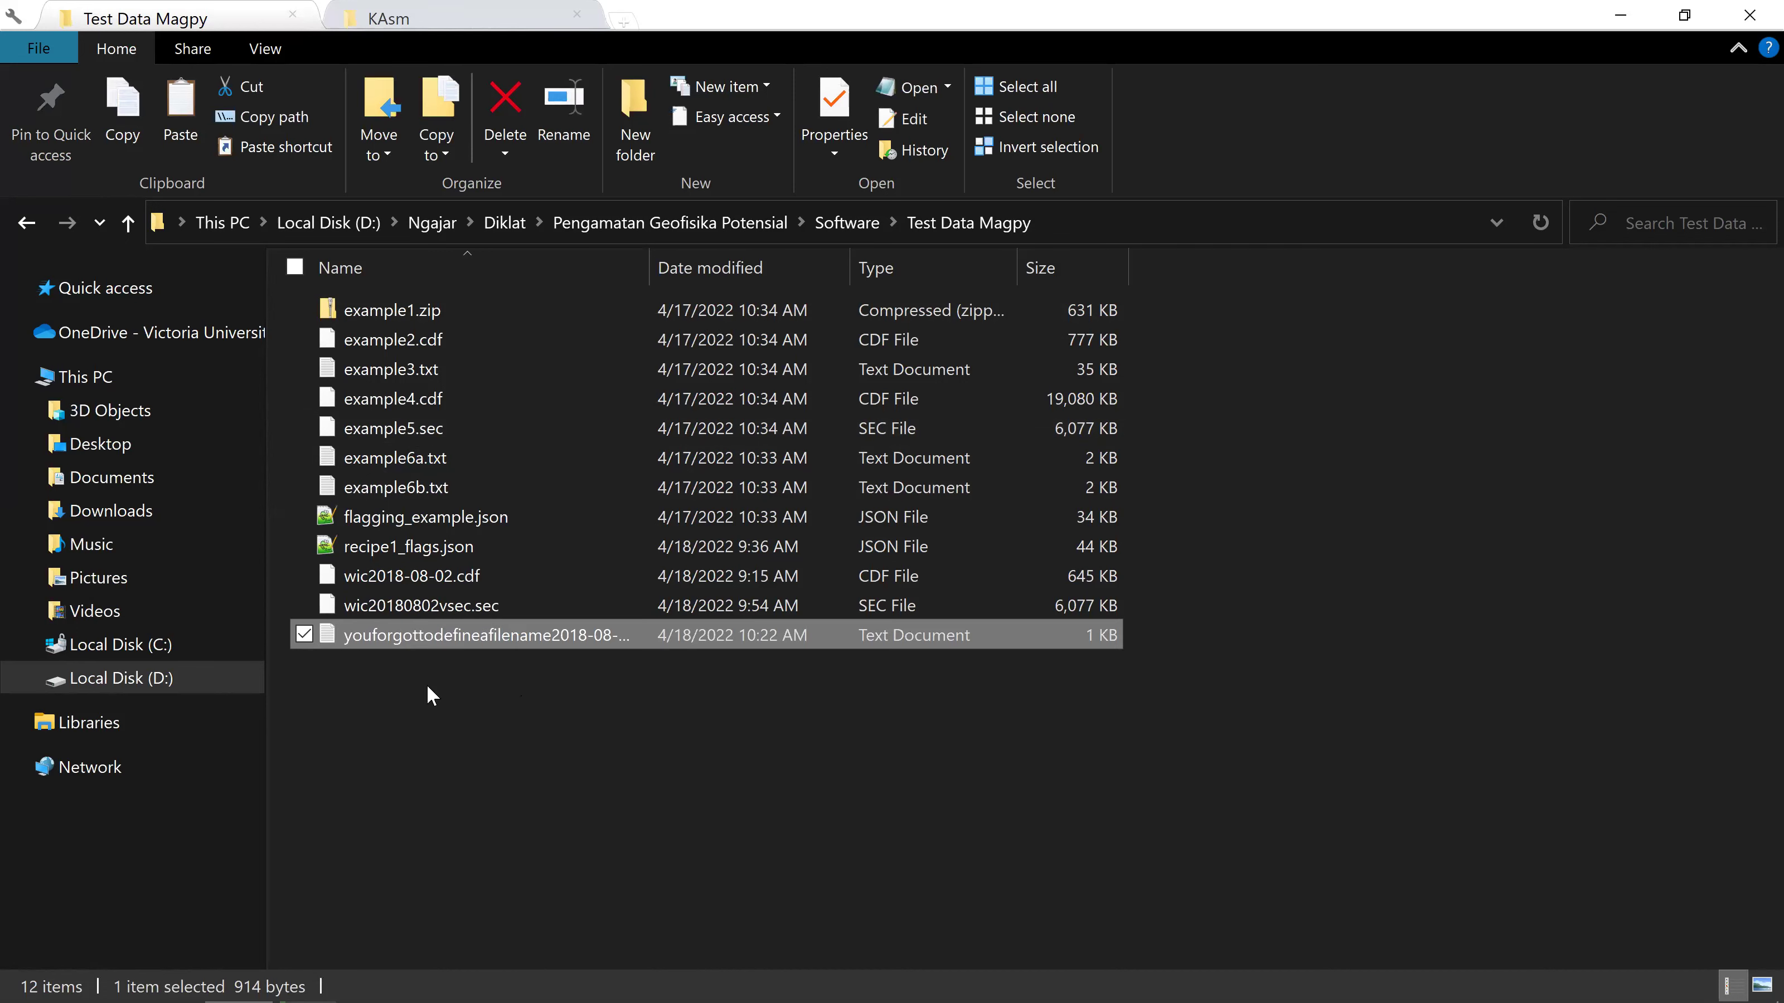
Step: Open the exported youforgottodefineafilename2018-08-29.txt file in Notepad++
{"action": "right_click", "coordinate": [515, 636]}
{"action": "left_click", "coordinate": [429, 637]}
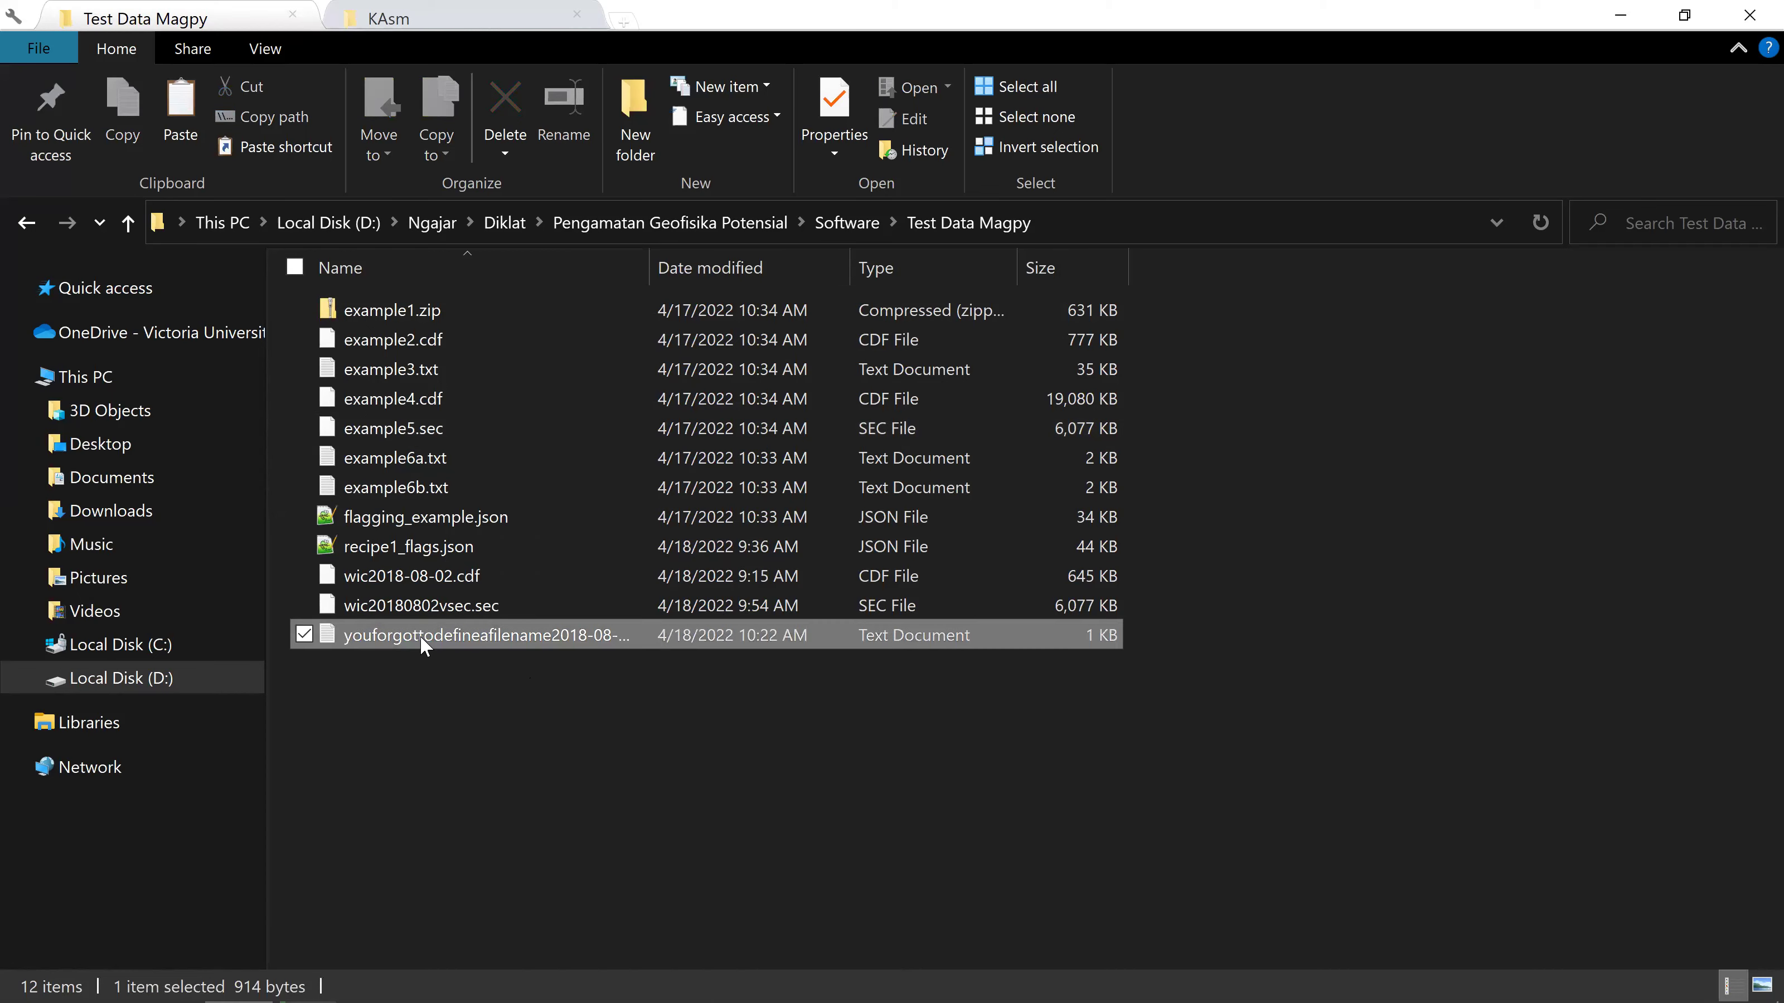
{"action": "left_click", "coordinate": [419, 636]}
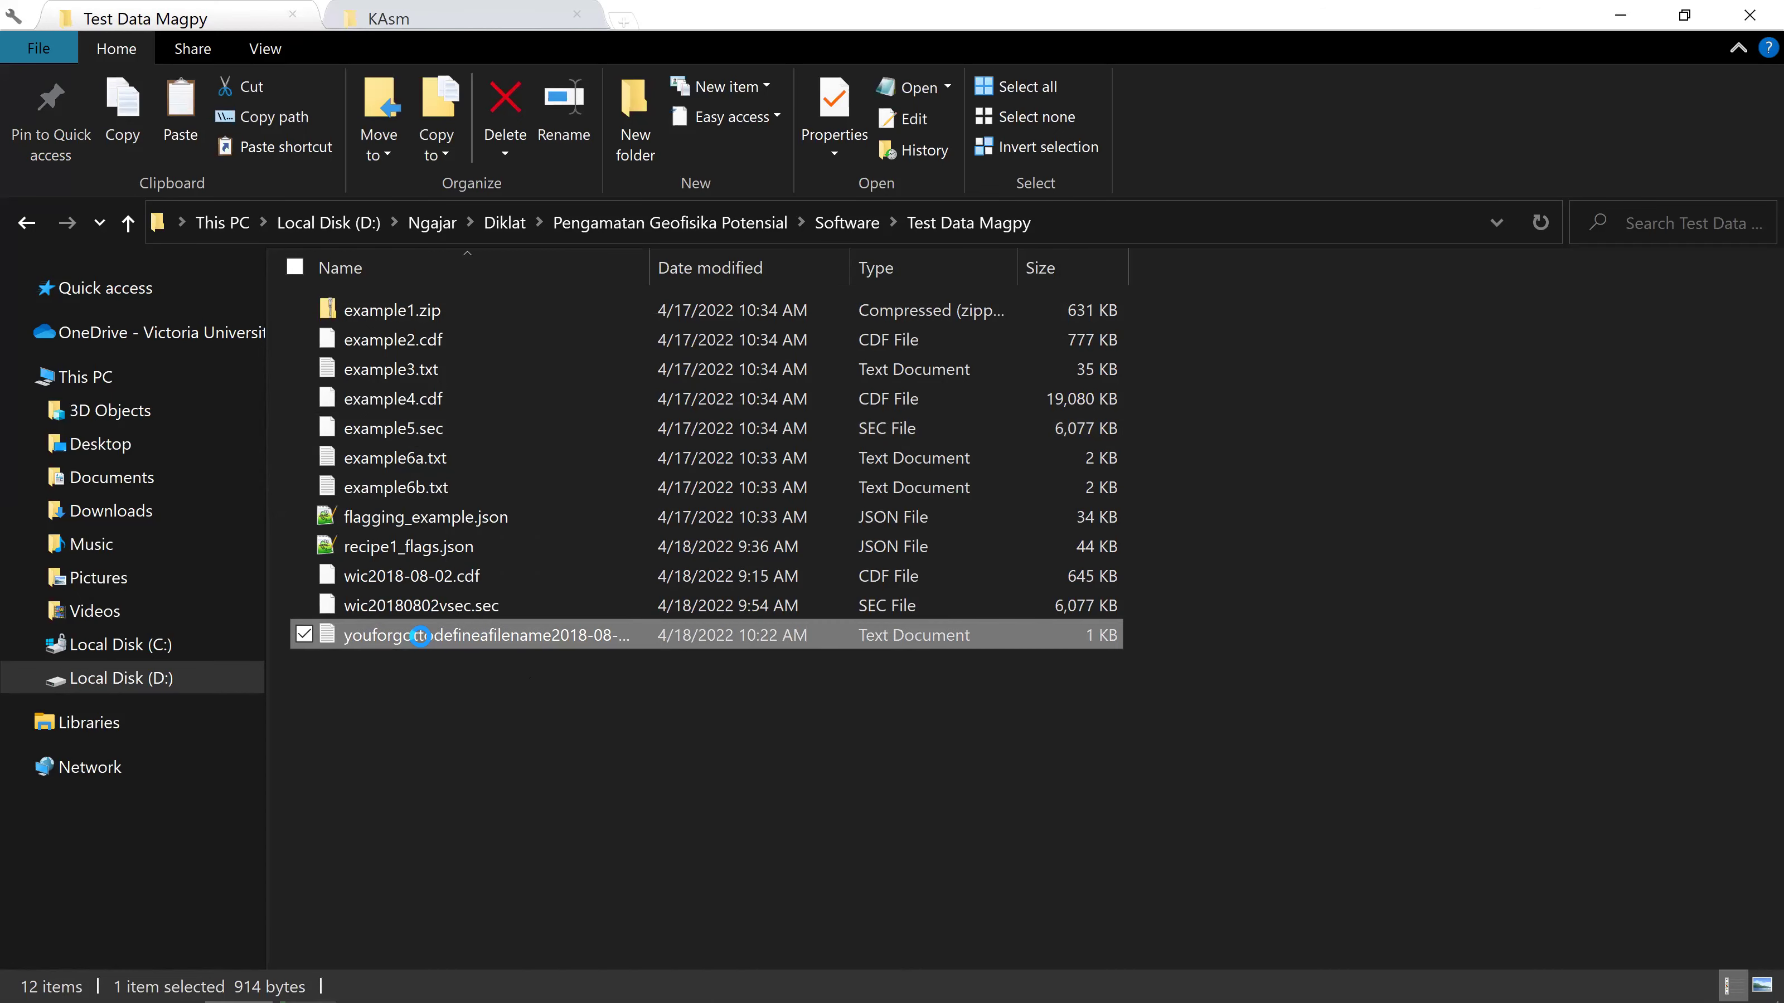
{"action": "key", "text": "shift+F10"}
{"action": "left_click", "coordinate": [521, 520]}
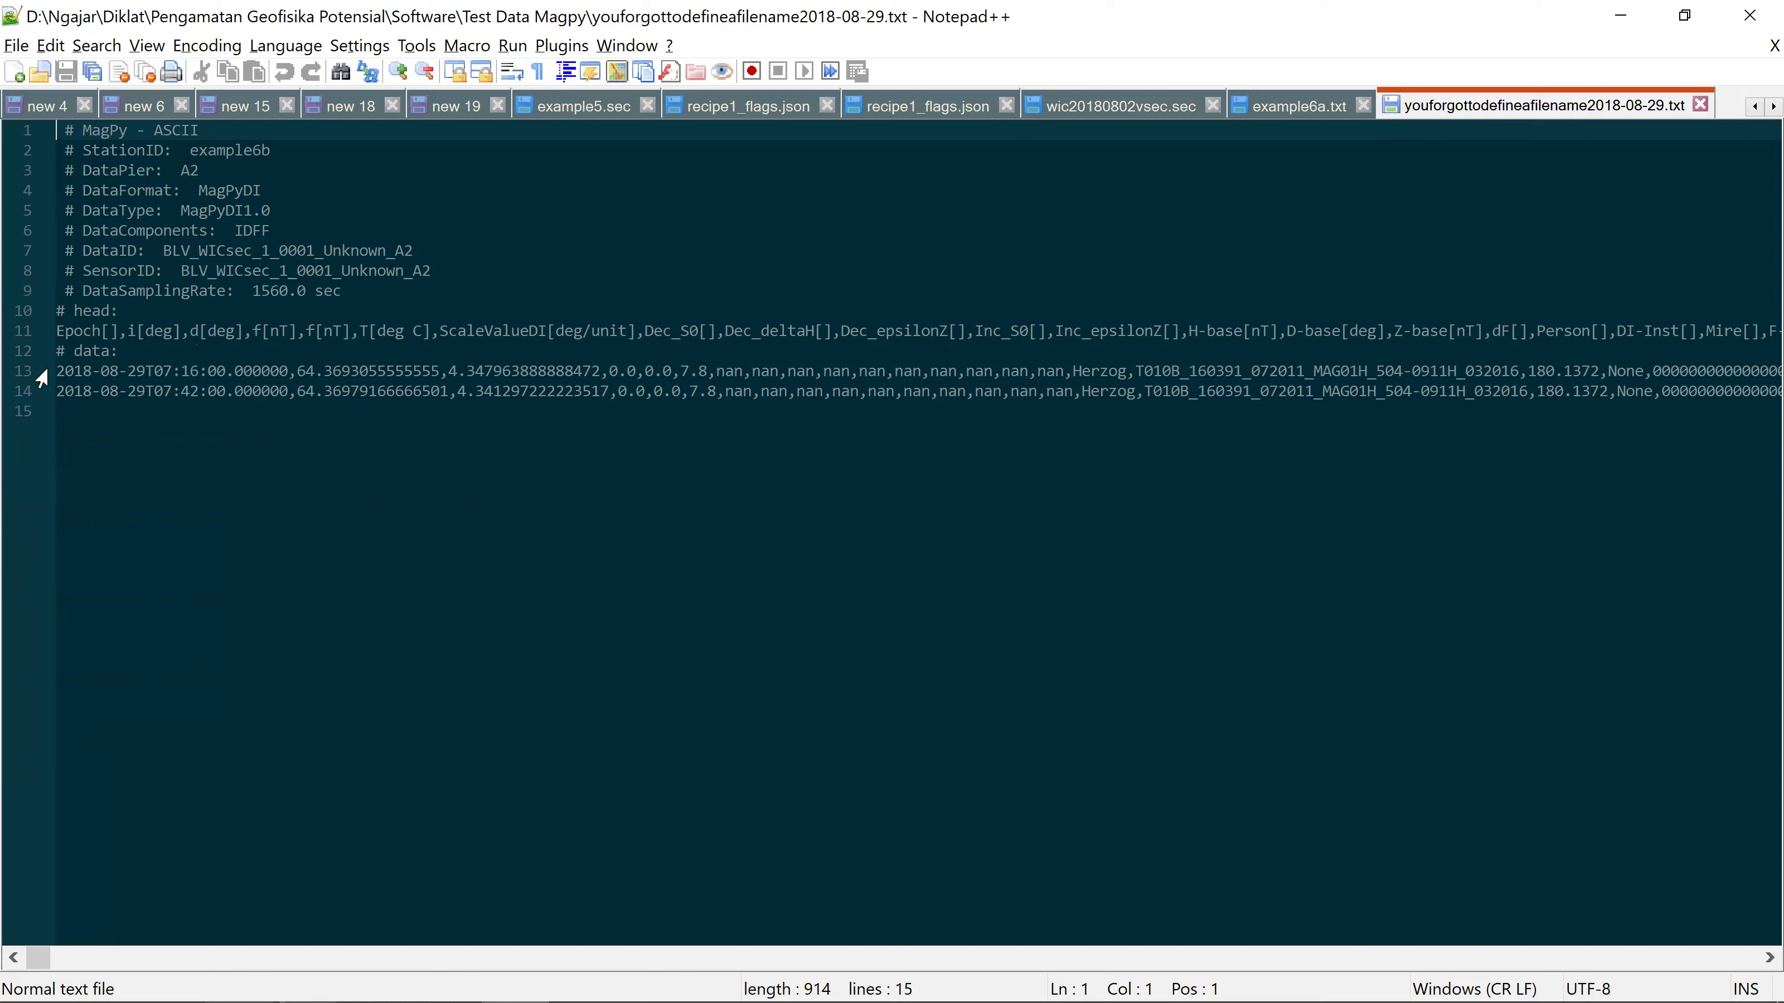
Step: Highlight the 2018-08-29 data rows for 07:16 and 07:42 in the exported file to examine them
{"action": "left_click_drag", "start_coordinate": [59, 371], "coordinate": [412, 371]}
{"action": "left_click_drag", "start_coordinate": [57, 391], "coordinate": [13, 415]}
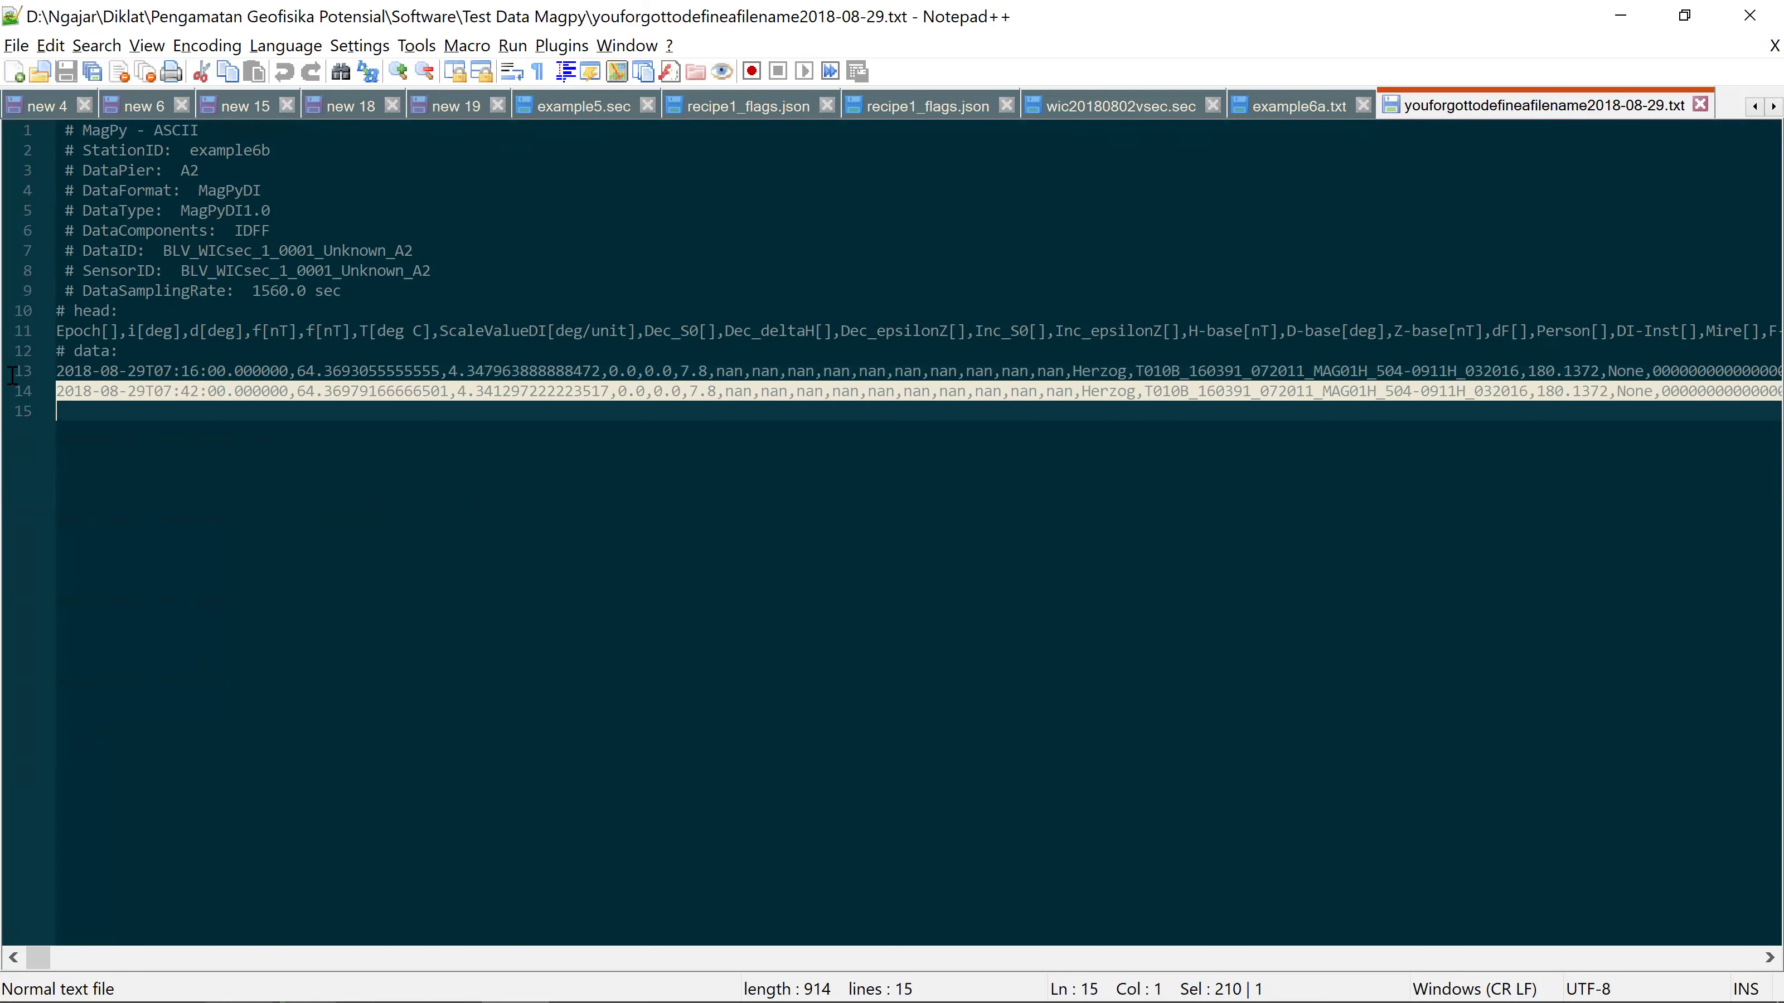
{"action": "key", "text": "shift+Up"}
{"action": "key", "text": "shift+Up"}
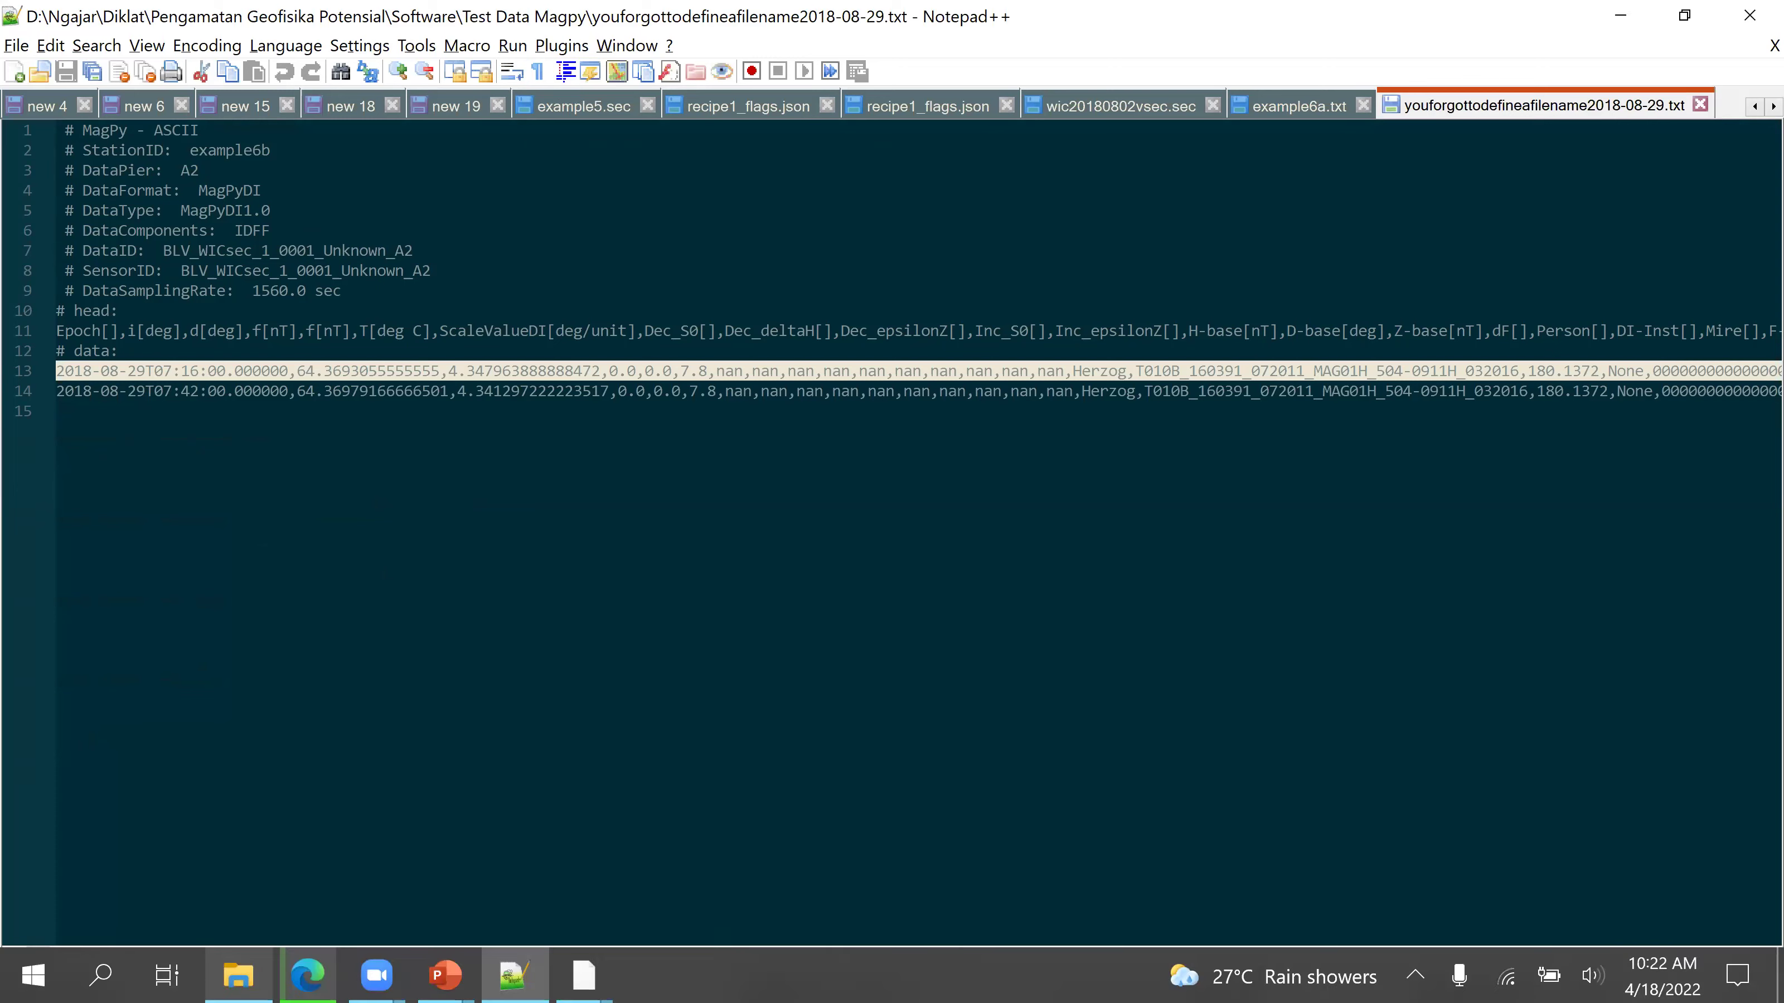
Step: Return to the Test Data Magpy folder, open example3.txt in Notepad++ and look through its data rows
{"action": "mouse_move", "coordinate": [238, 975]}
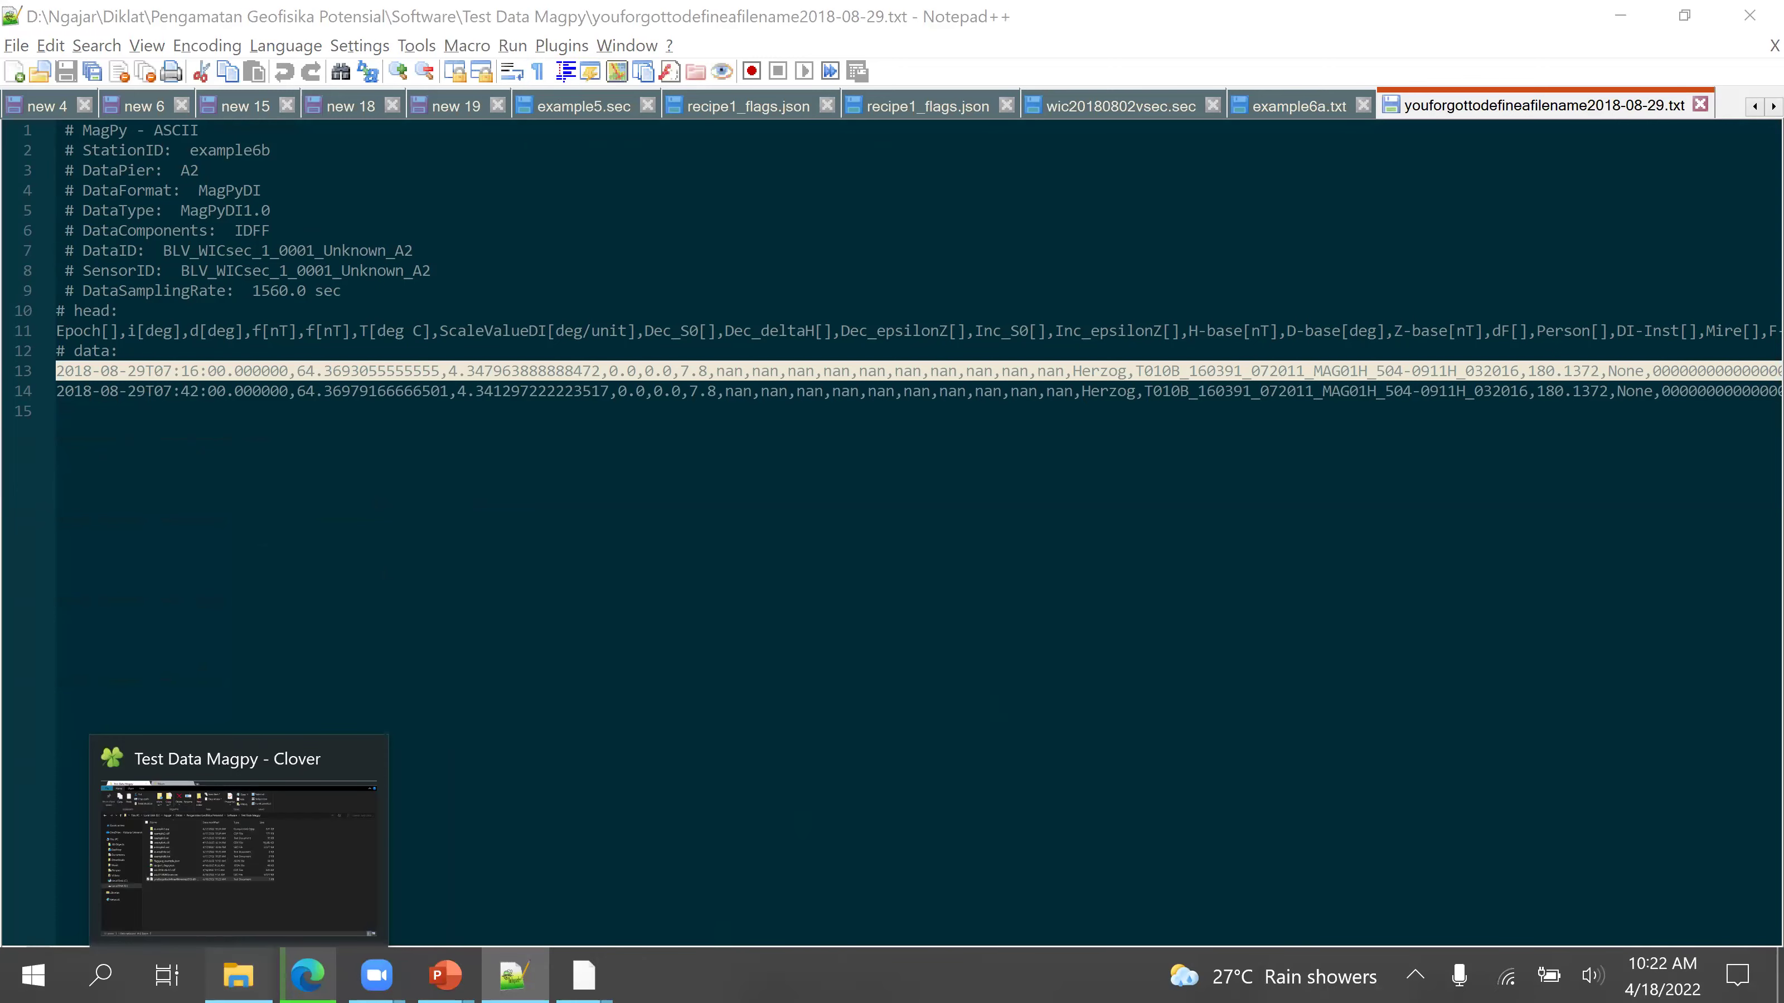
{"action": "left_click", "coordinate": [239, 857]}
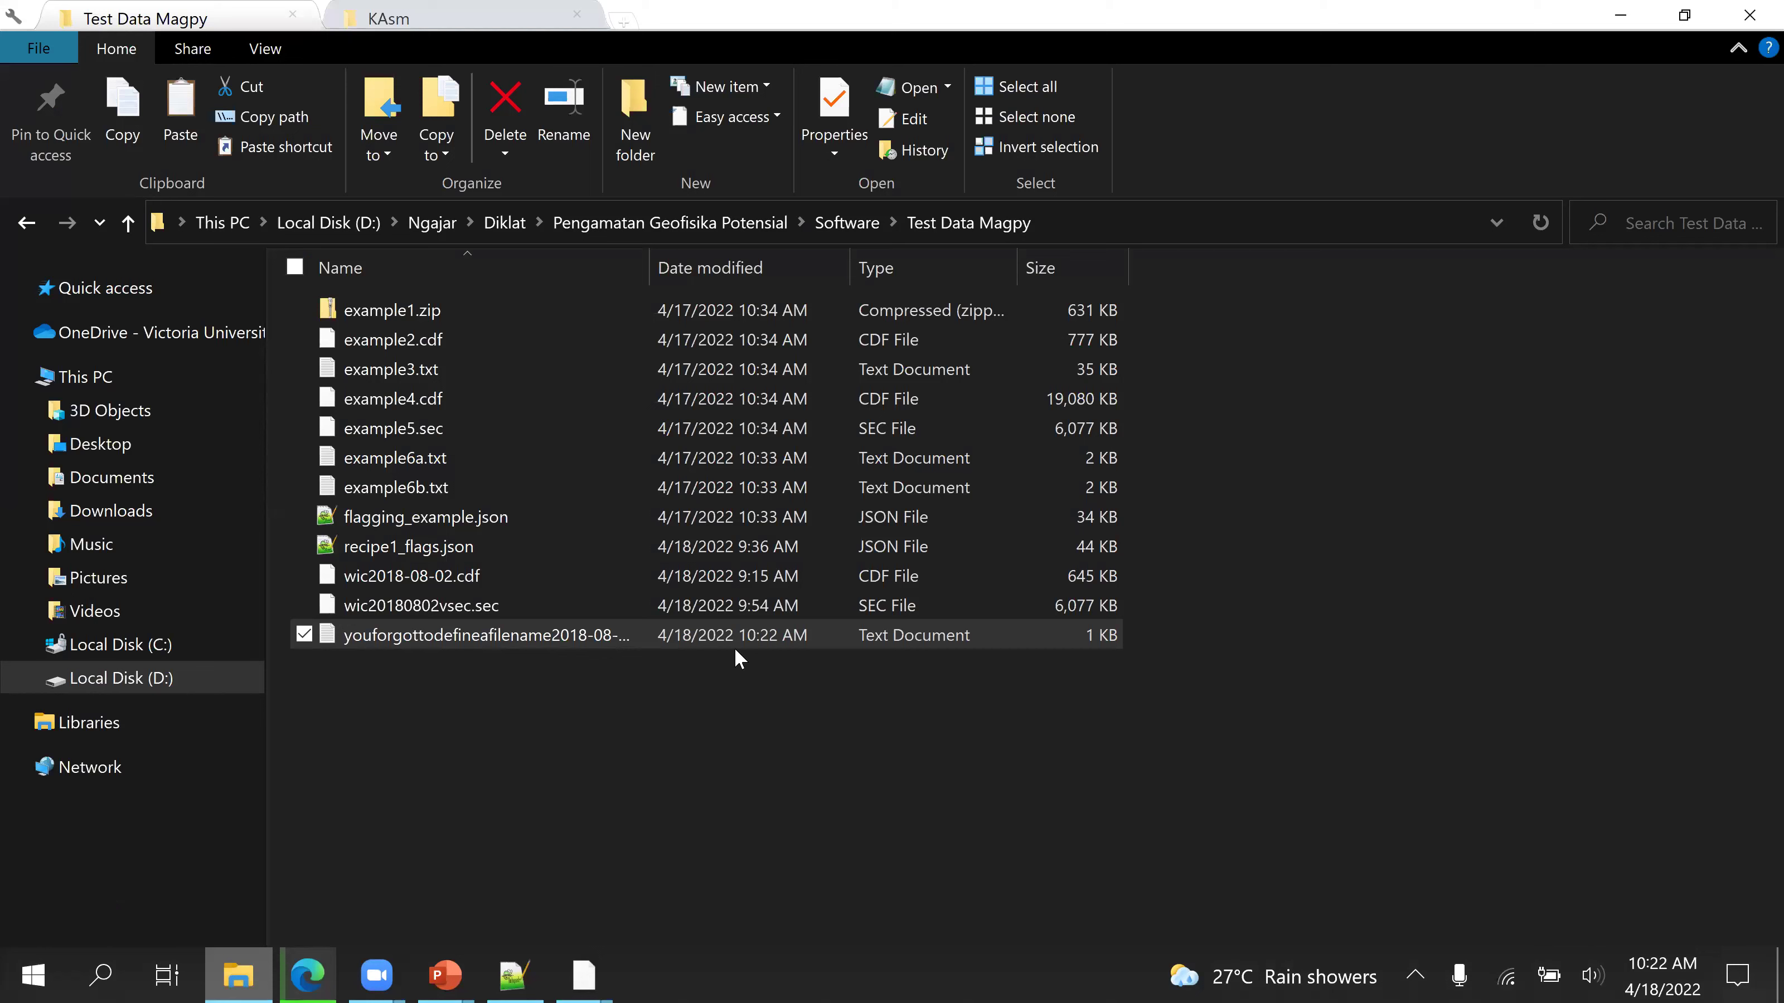
{"action": "left_click", "coordinate": [1208, 588]}
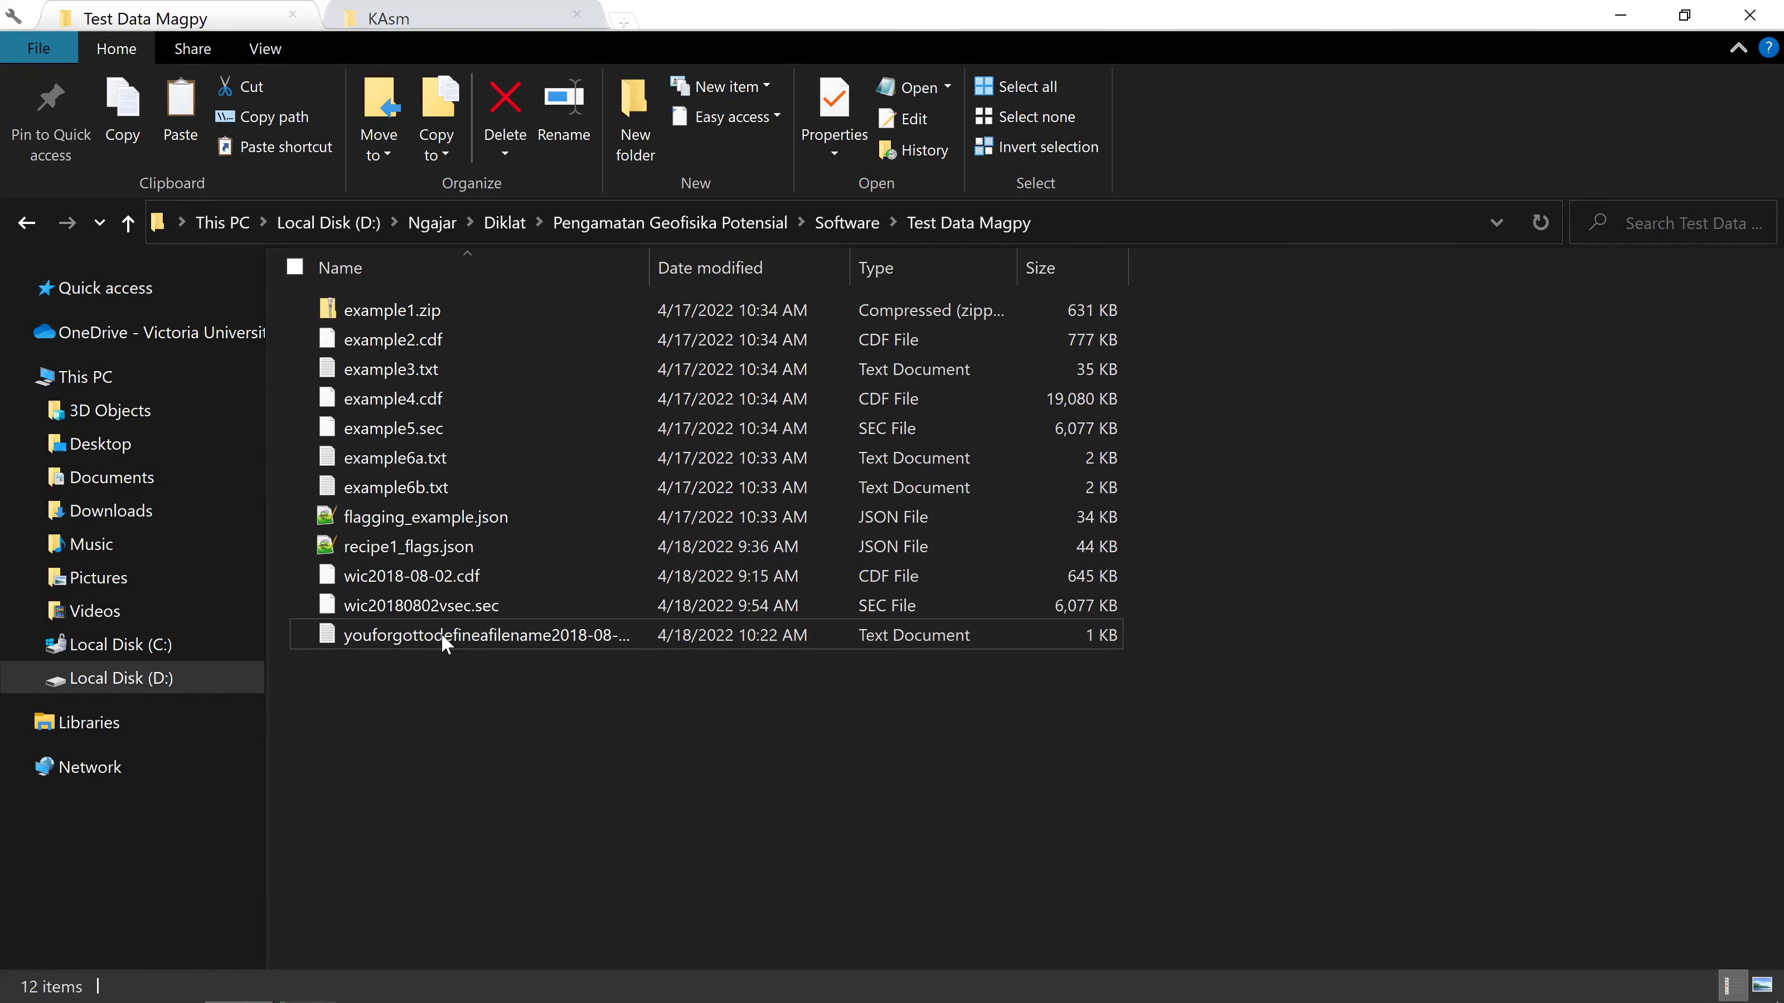
{"action": "left_click", "coordinate": [463, 781]}
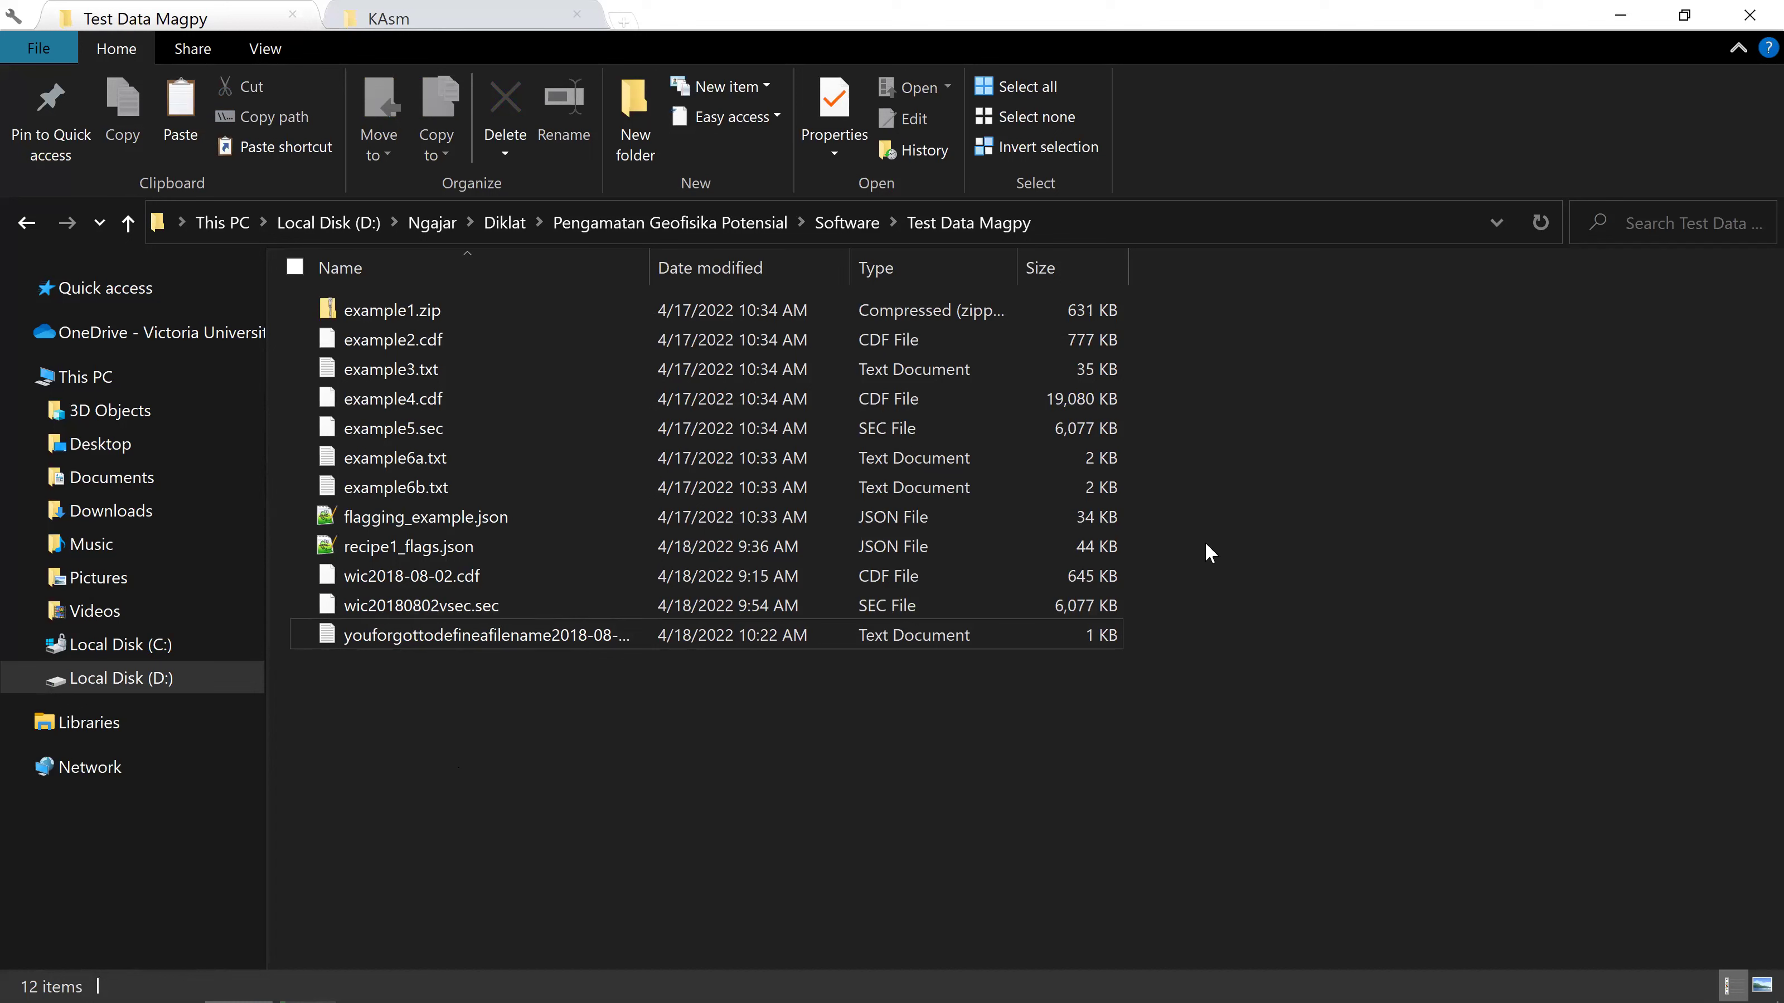
{"action": "left_click", "coordinate": [475, 369]}
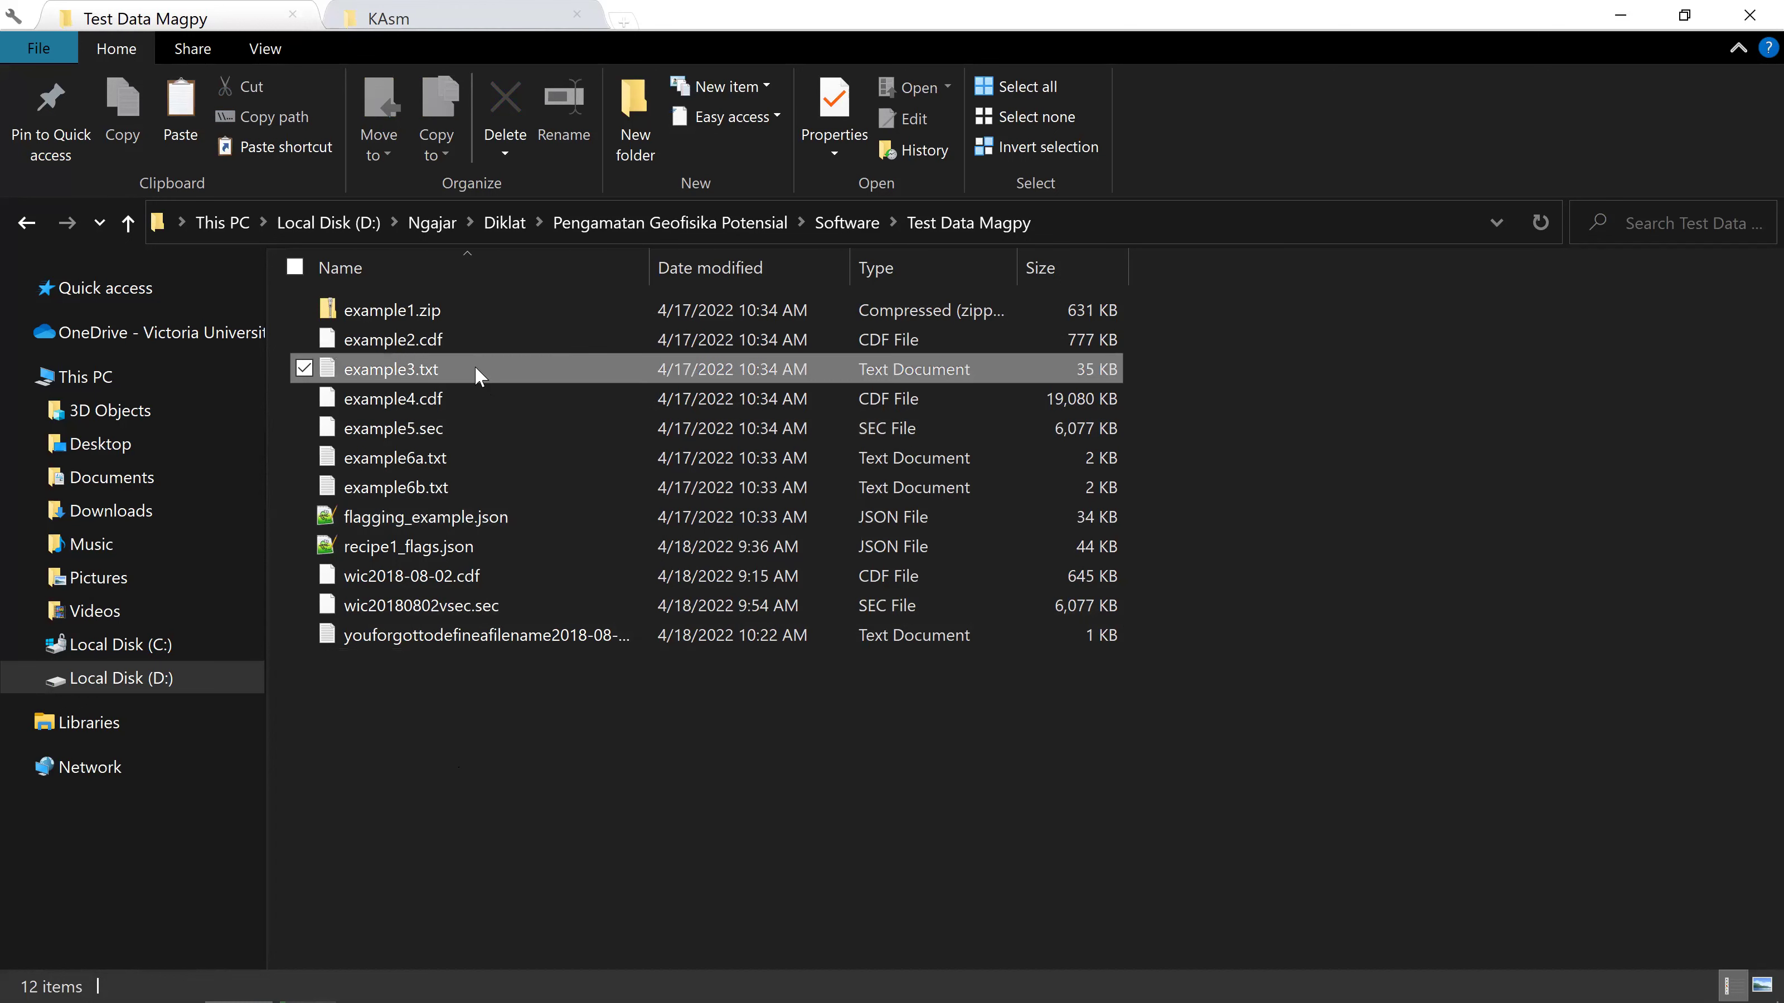
{"action": "right_click", "coordinate": [474, 367]}
{"action": "left_click", "coordinate": [553, 509]}
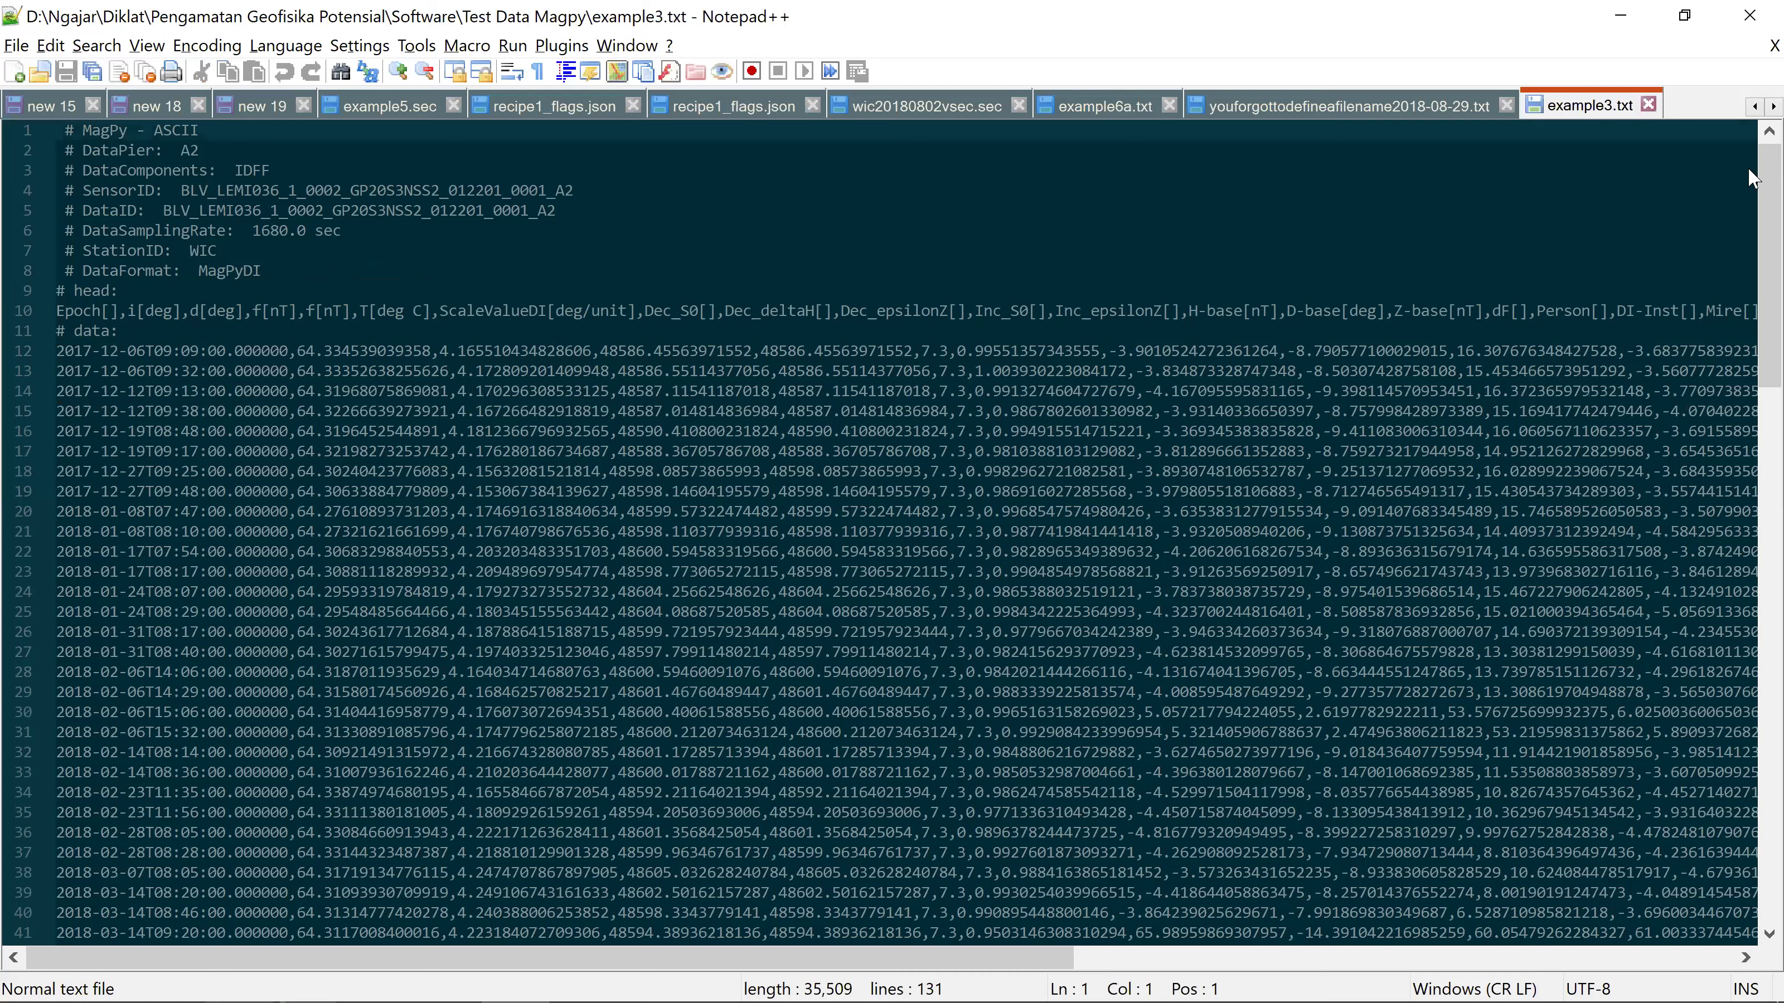
{"action": "scroll", "coordinate": [1728, 843], "scroll_direction": "down", "scroll_amount": 20}
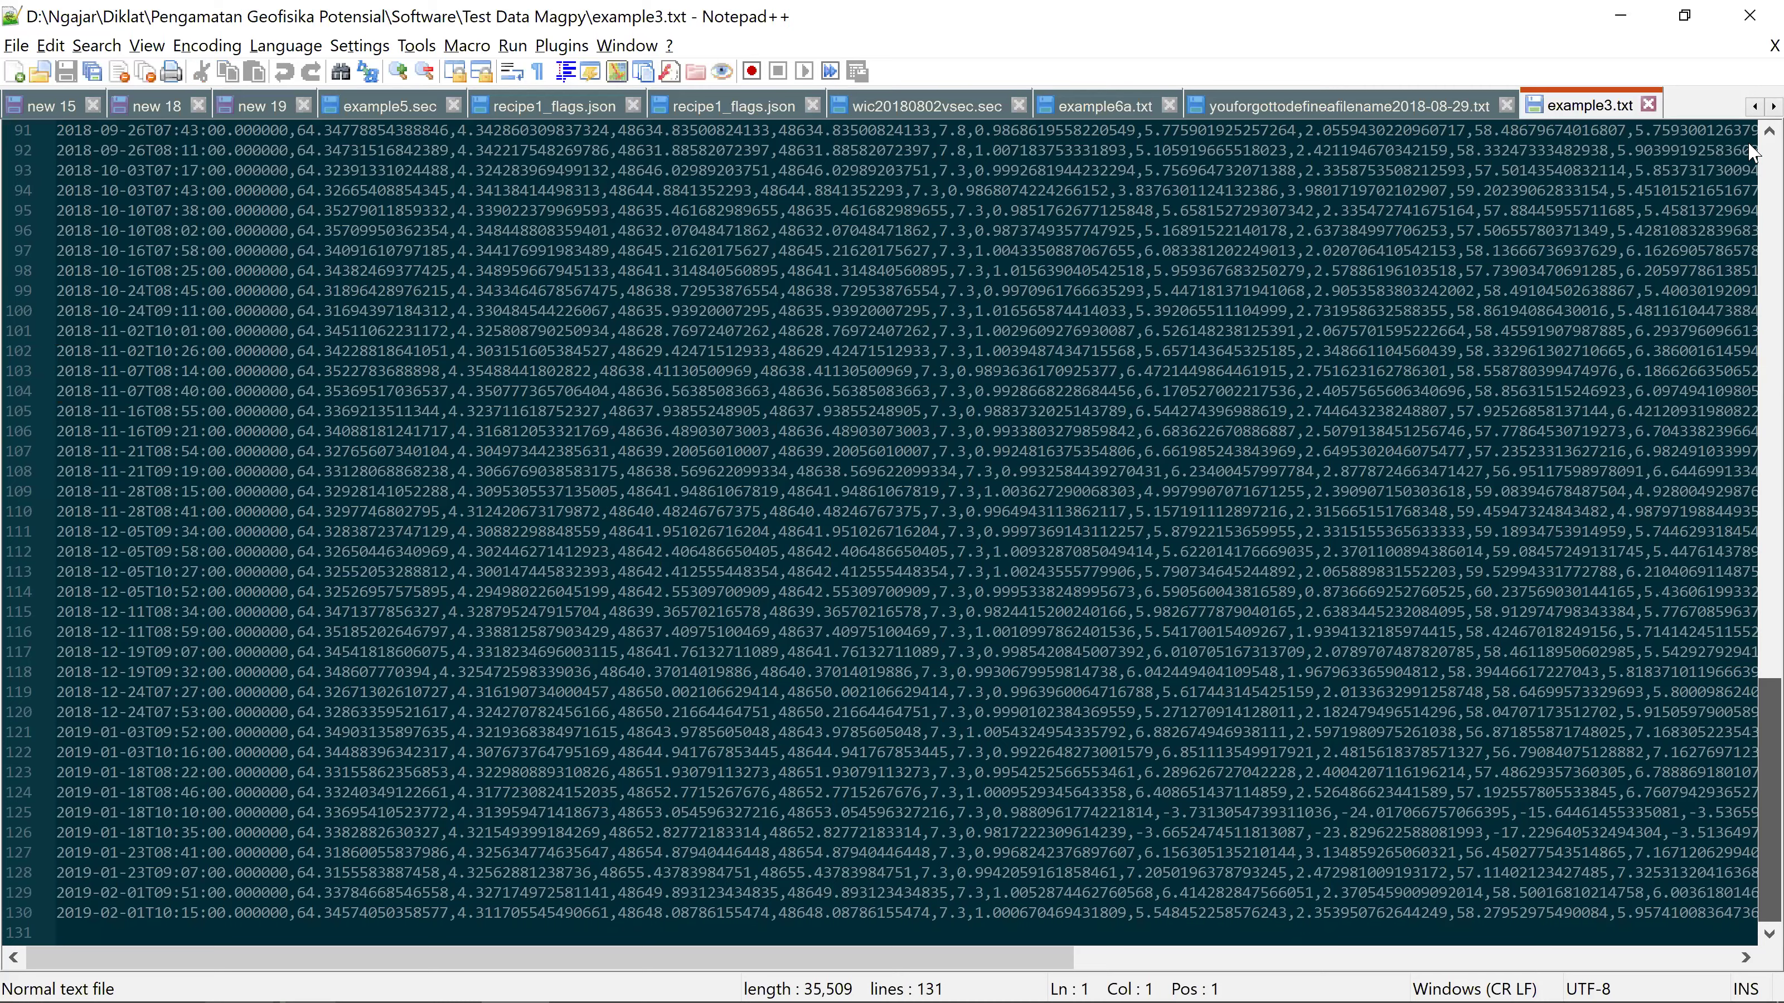
{"action": "key", "text": "ctrl+Home"}
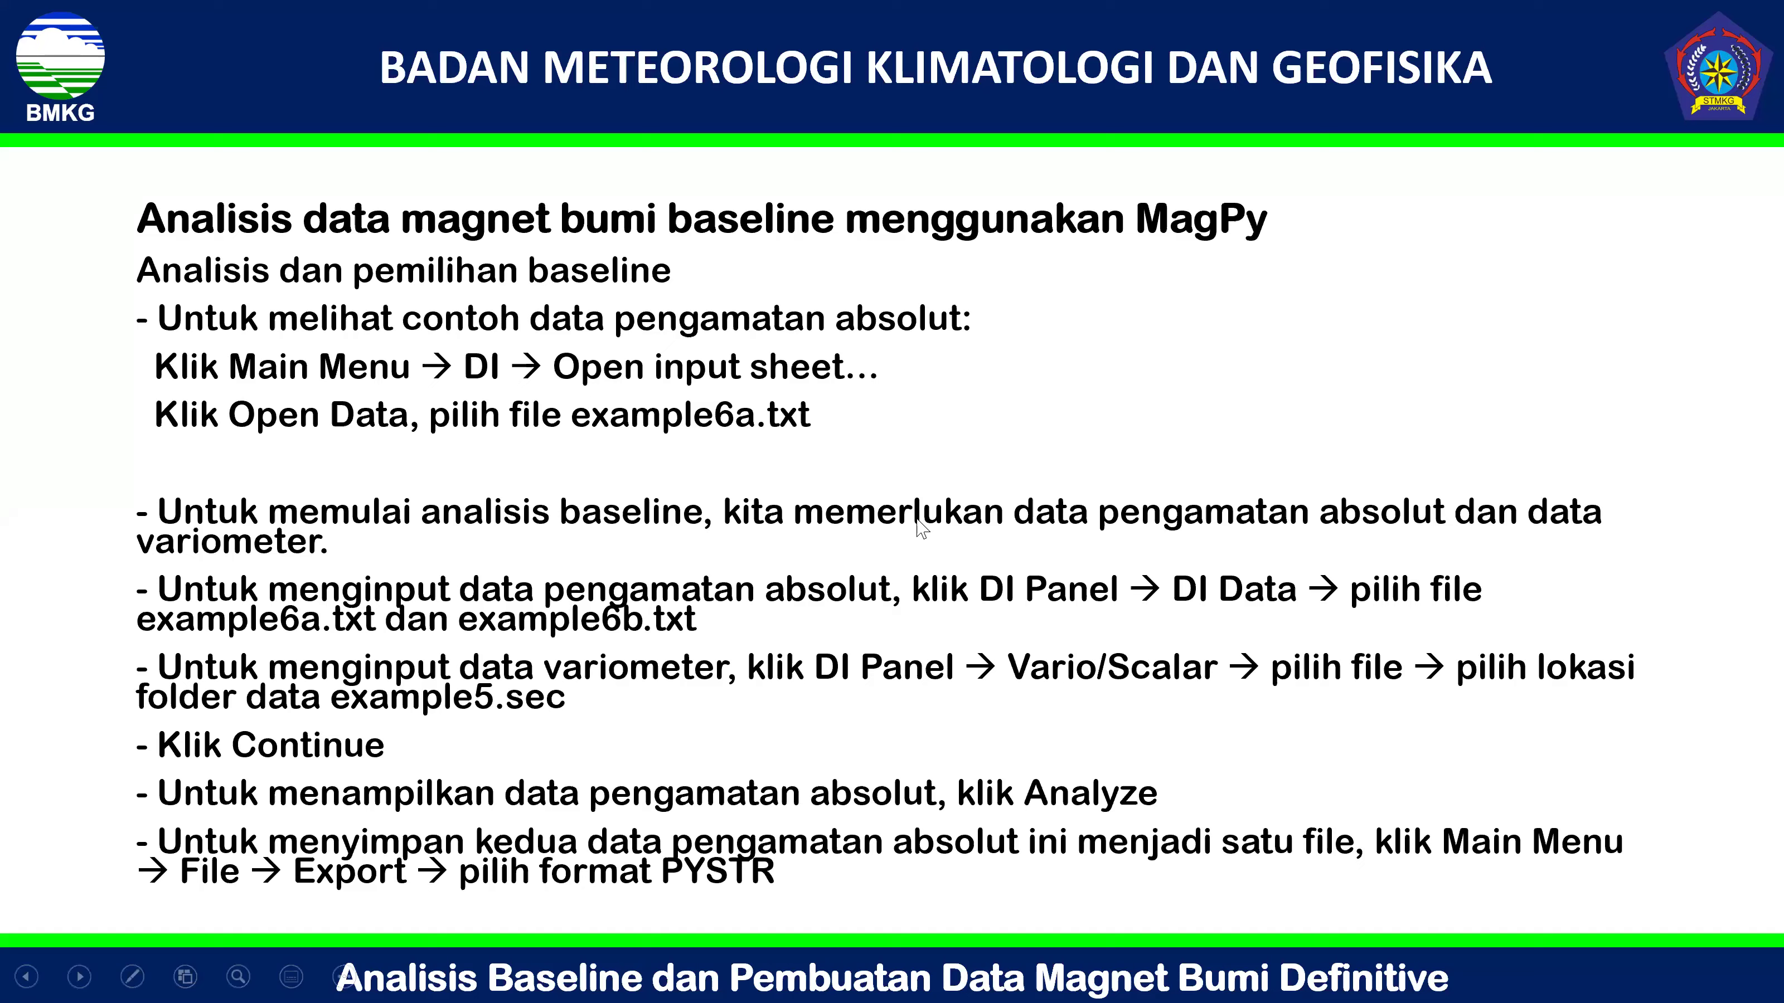
Step: Switch to MagPy and open example3.txt from D:\Ngajar\Diklat\Pengamatan Geofisika Potensial\Software\Test Data Magpy
{"action": "left_click", "coordinate": [922, 527]}
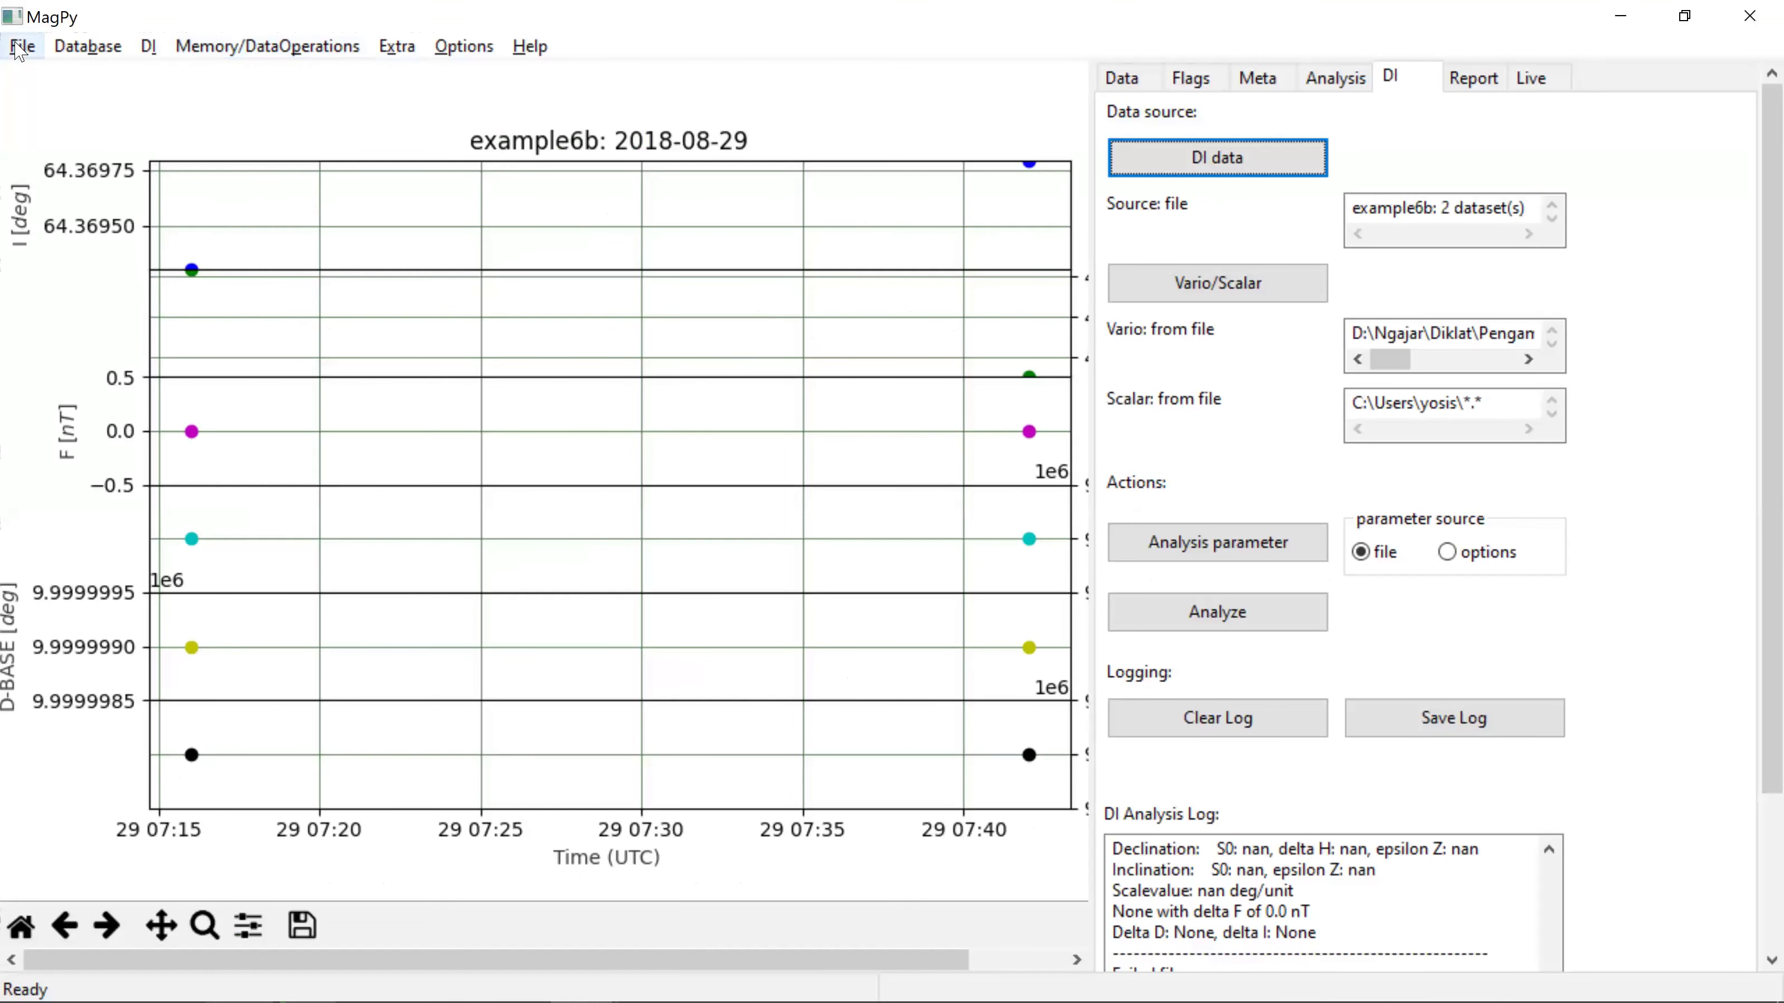
{"action": "left_click", "coordinate": [22, 46]}
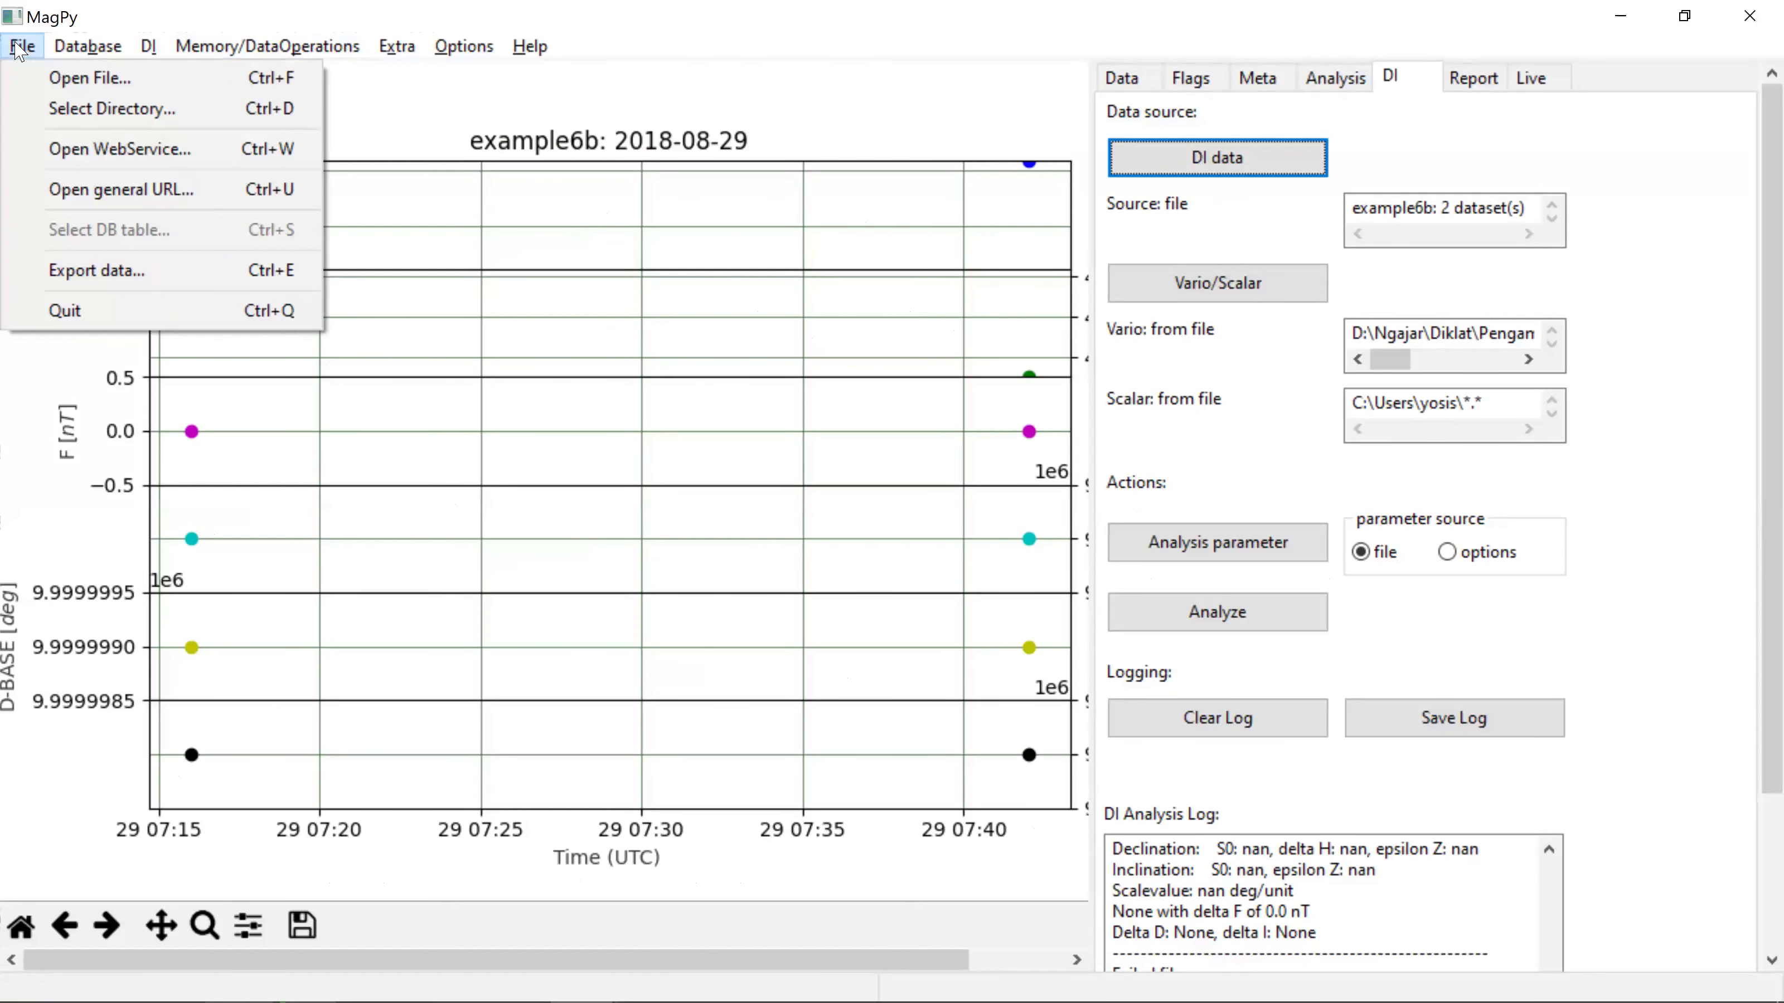
{"action": "left_click", "coordinate": [39, 78]}
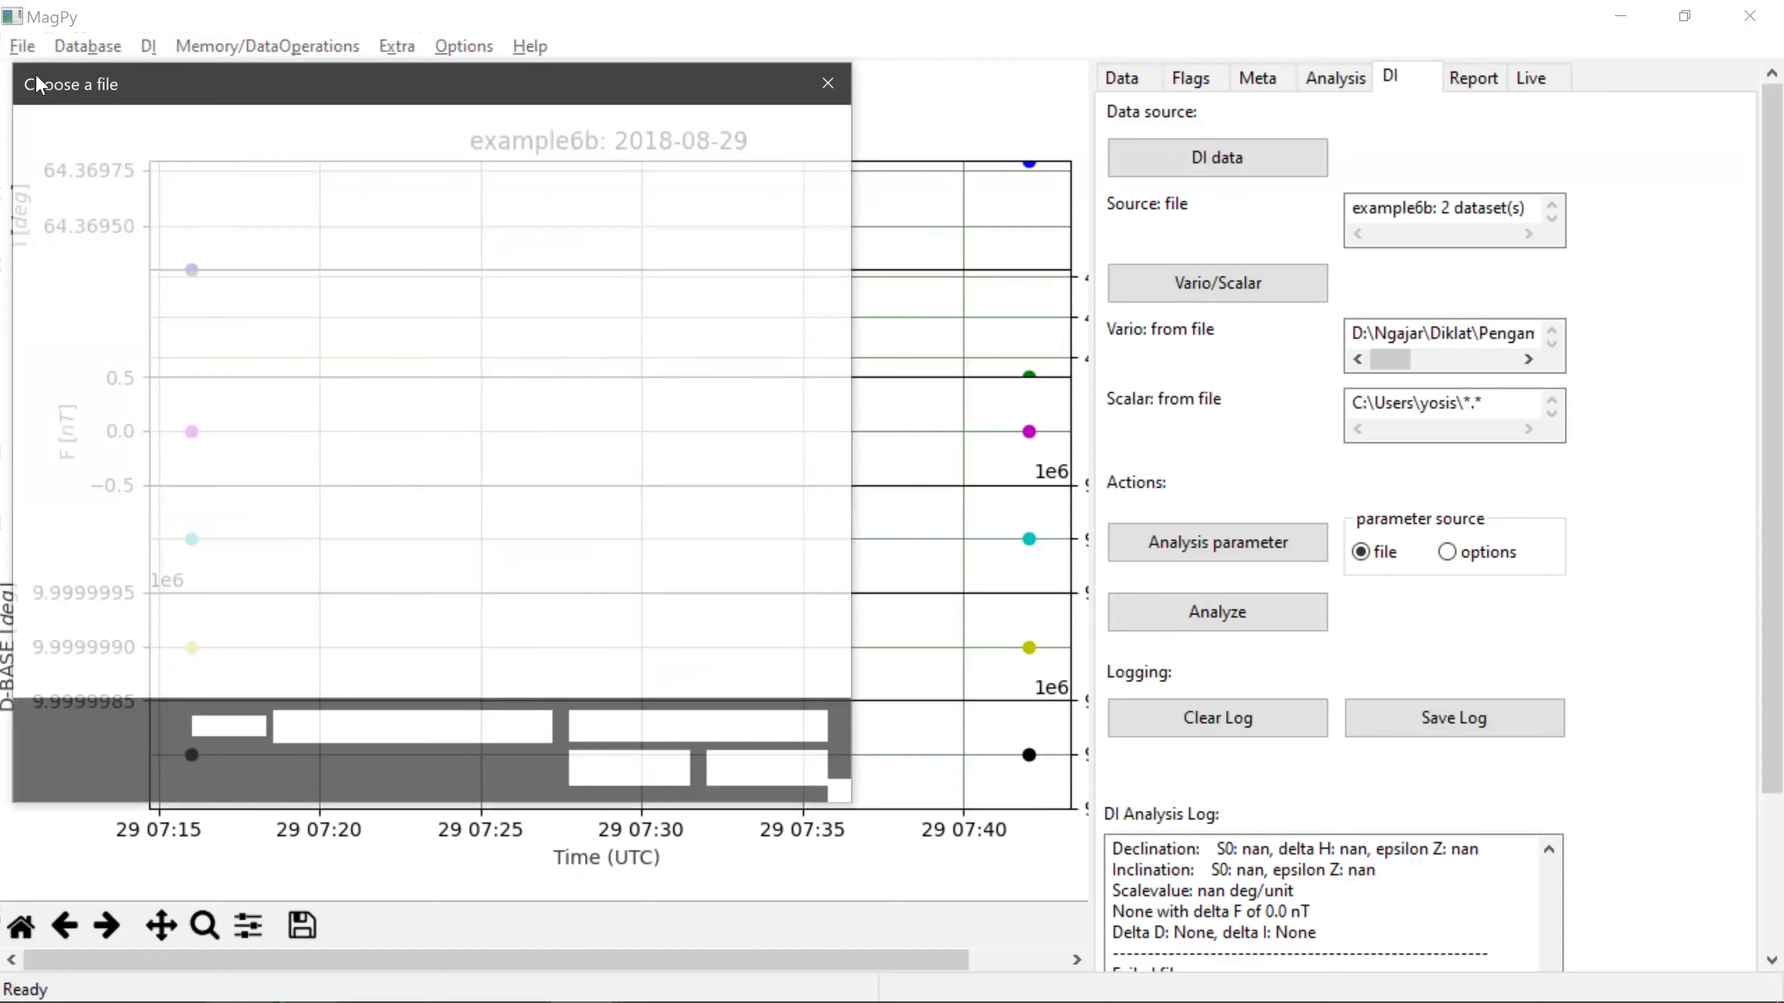
{"action": "left_click", "coordinate": [133, 636]}
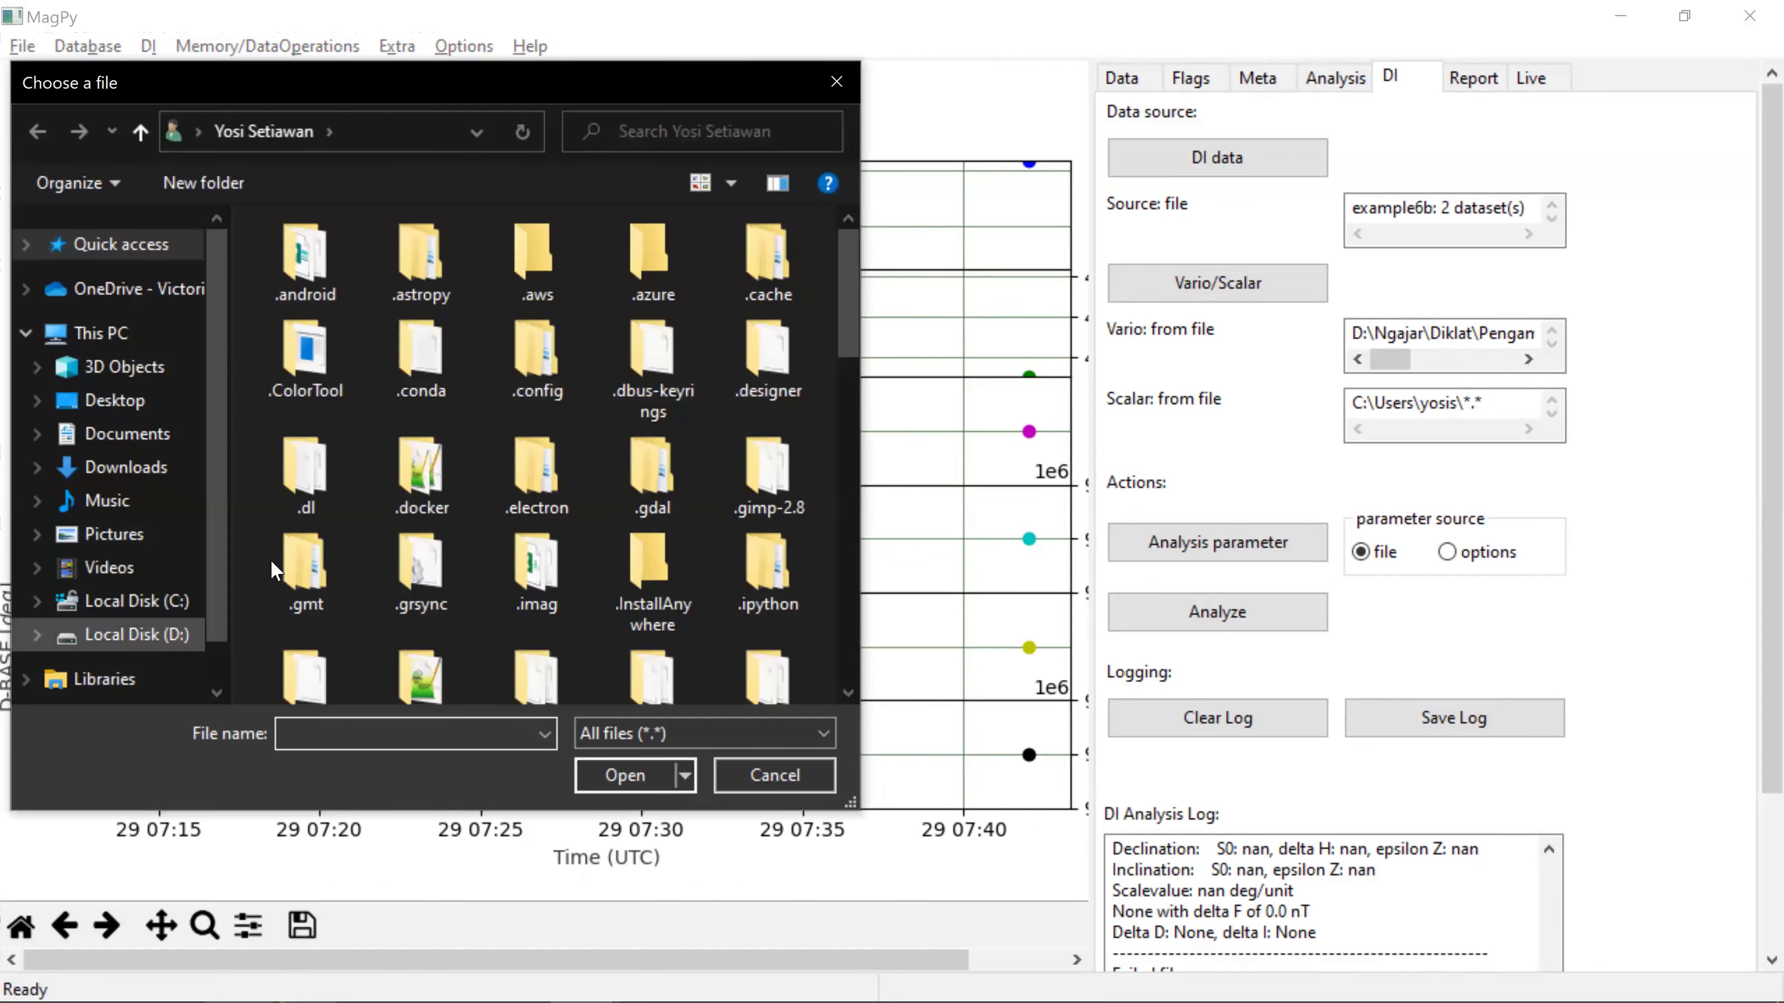
{"action": "double_click", "coordinate": [334, 586]}
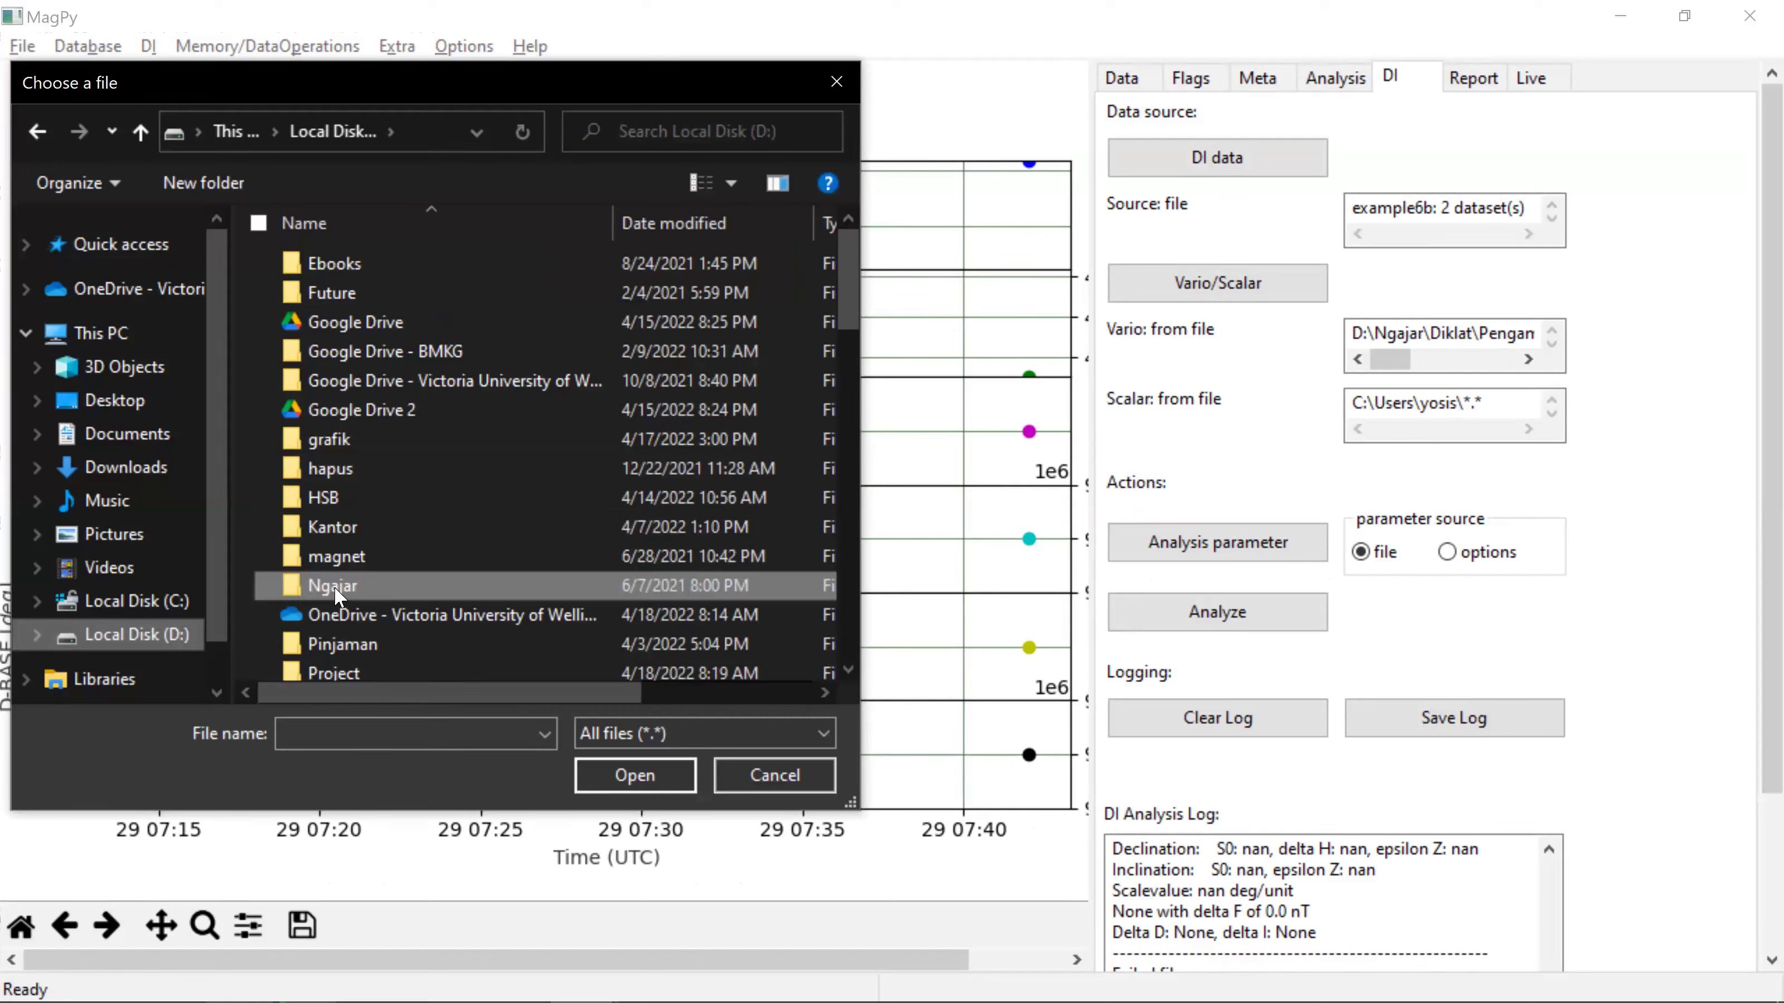
{"action": "double_click", "coordinate": [361, 263]}
{"action": "double_click", "coordinate": [666, 322]}
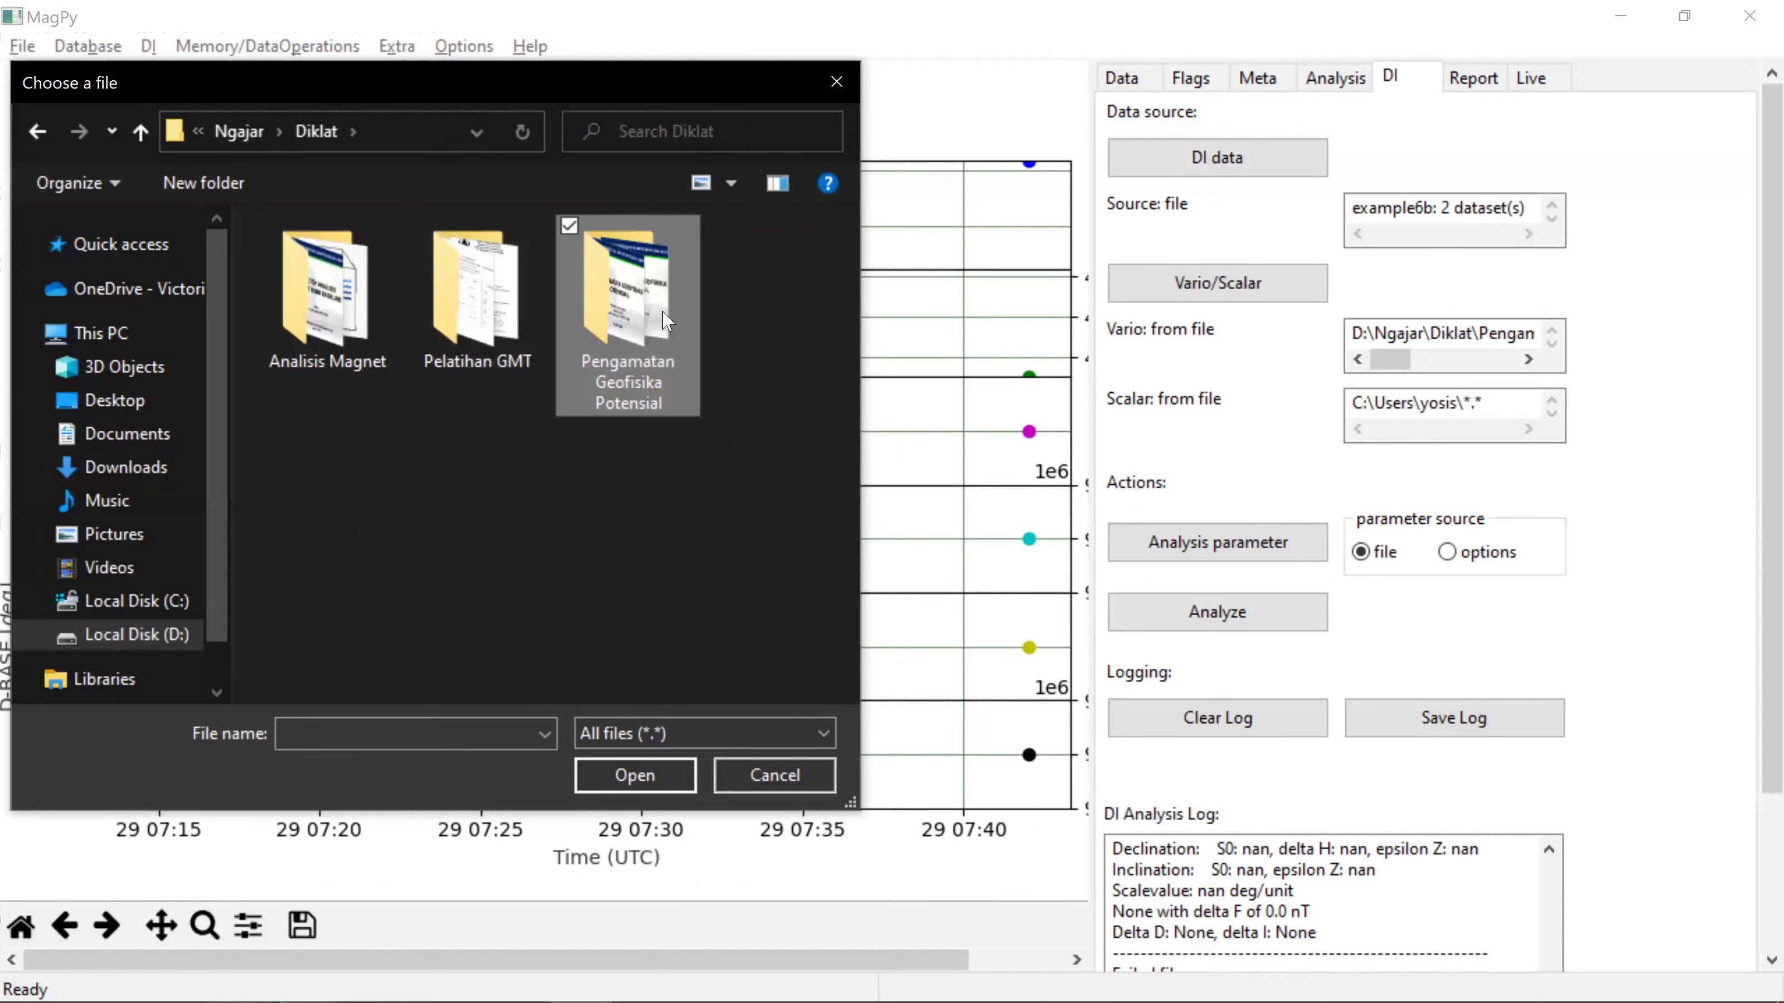
{"action": "double_click", "coordinate": [375, 381]}
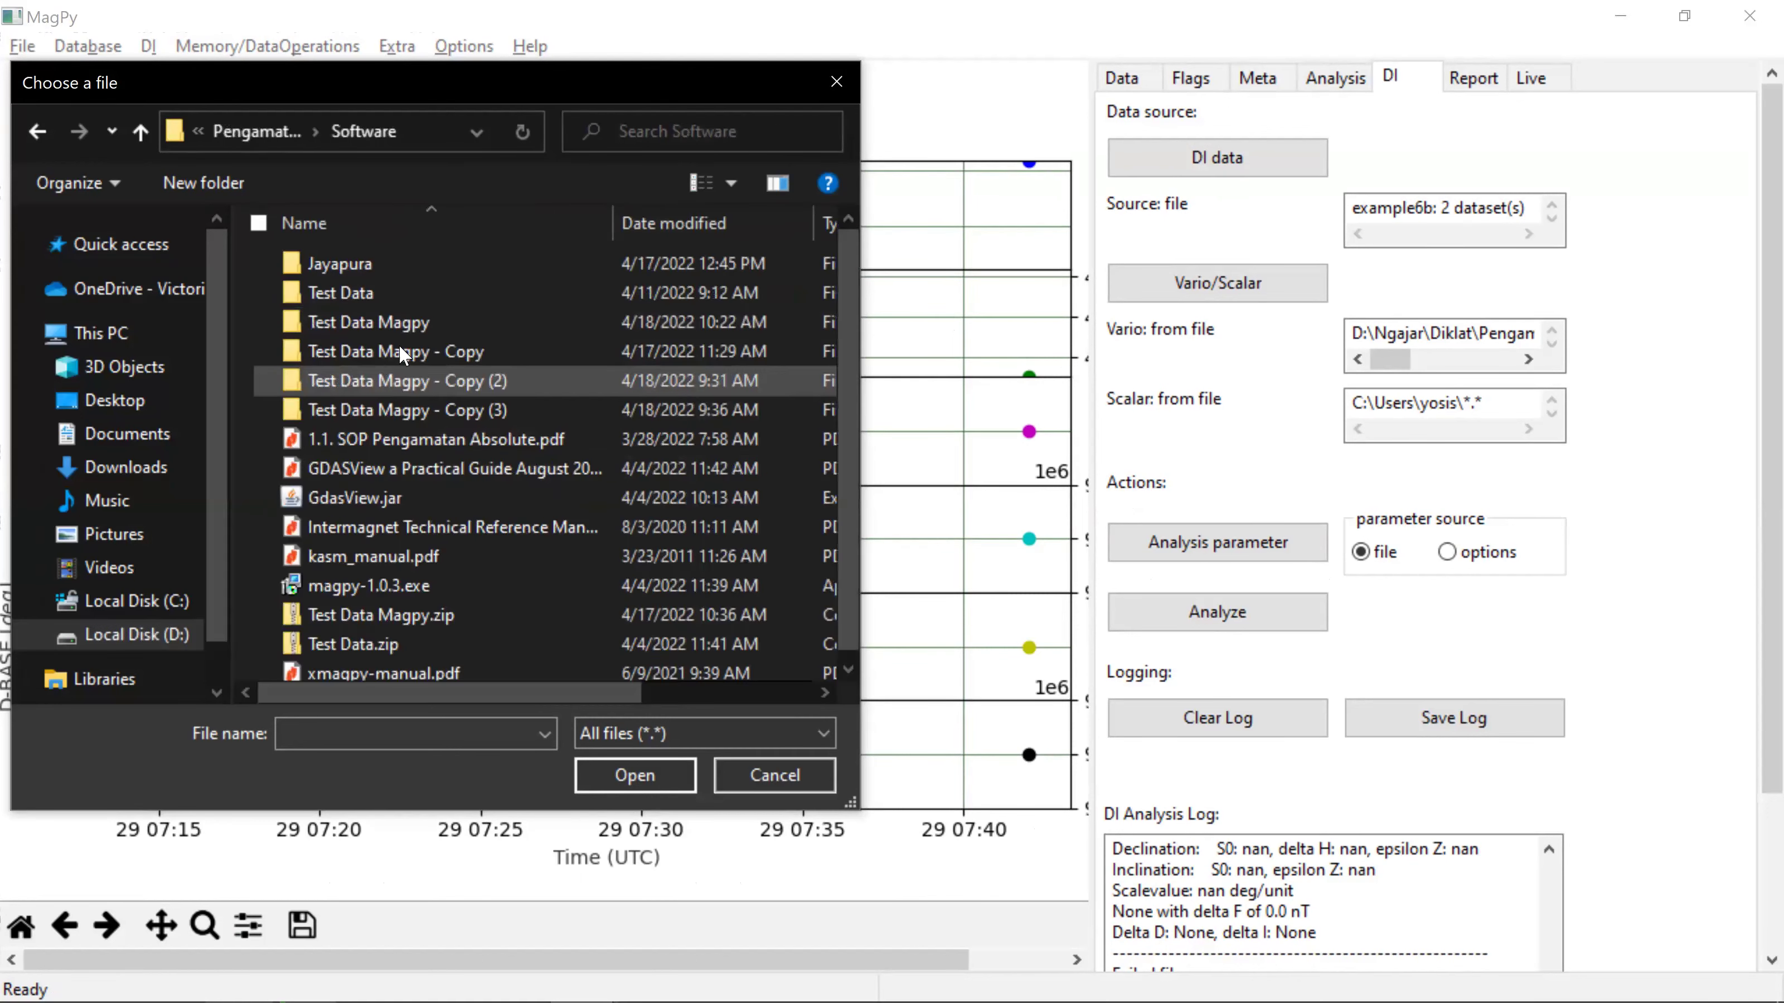
{"action": "double_click", "coordinate": [402, 322]}
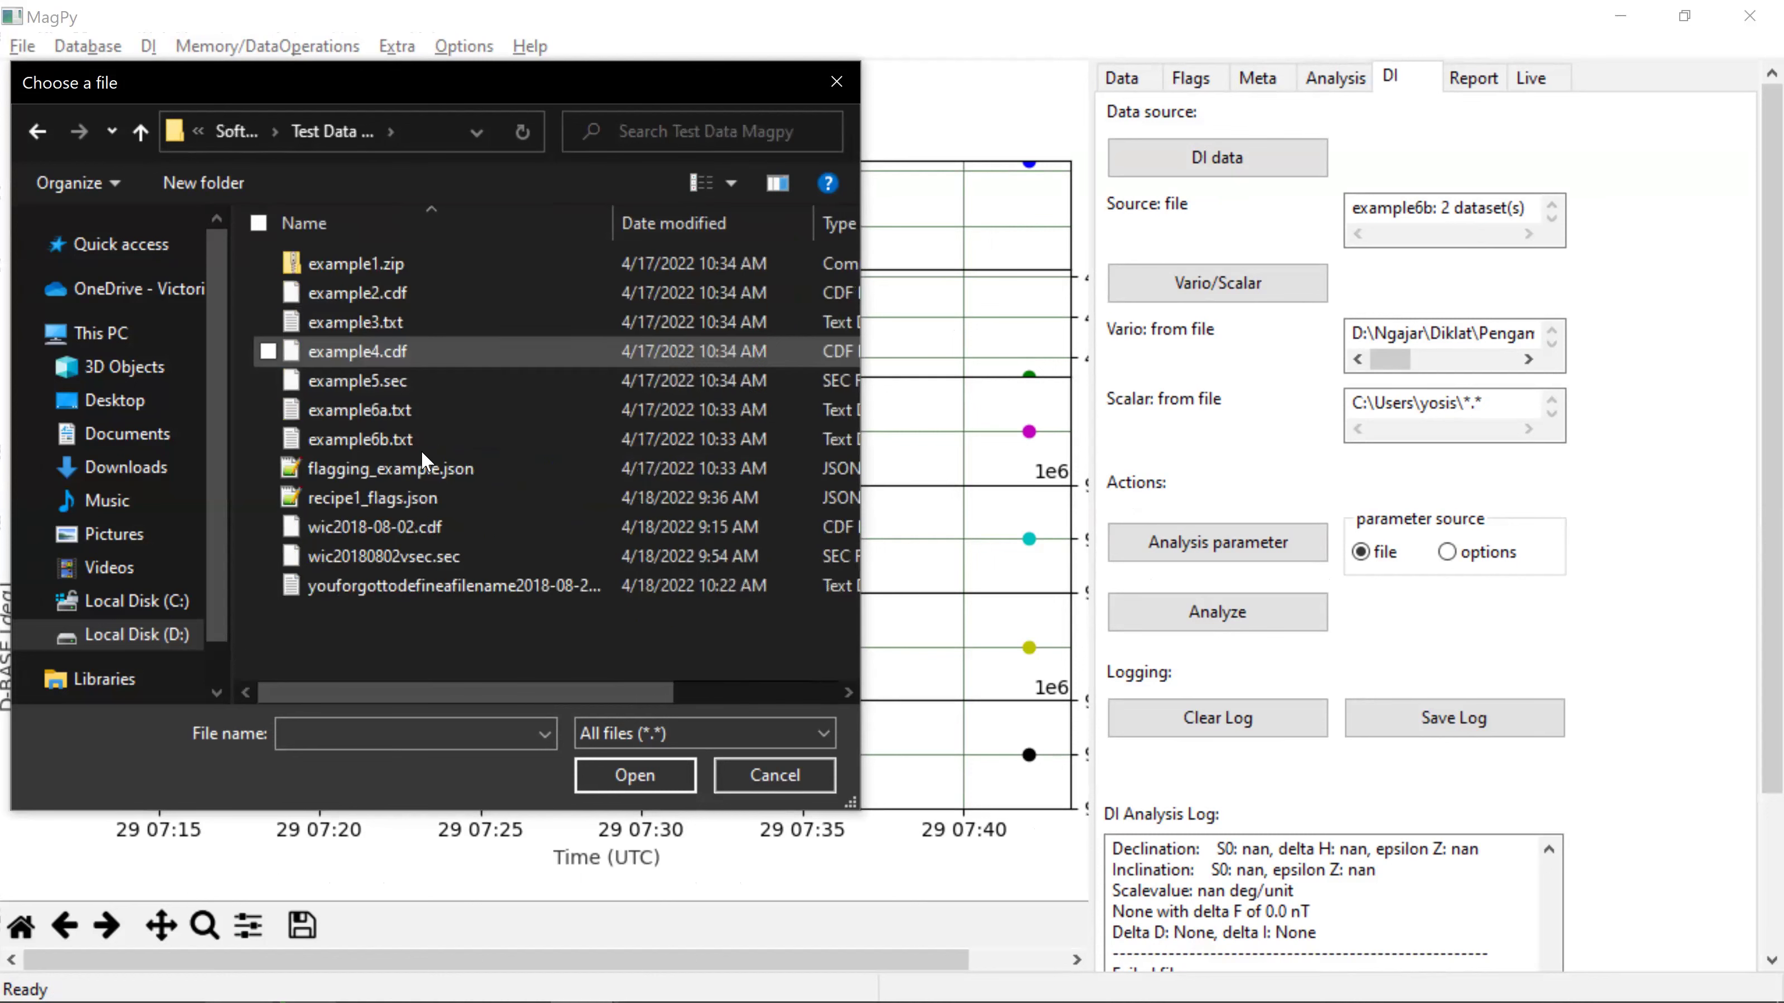
{"action": "left_click", "coordinate": [410, 324]}
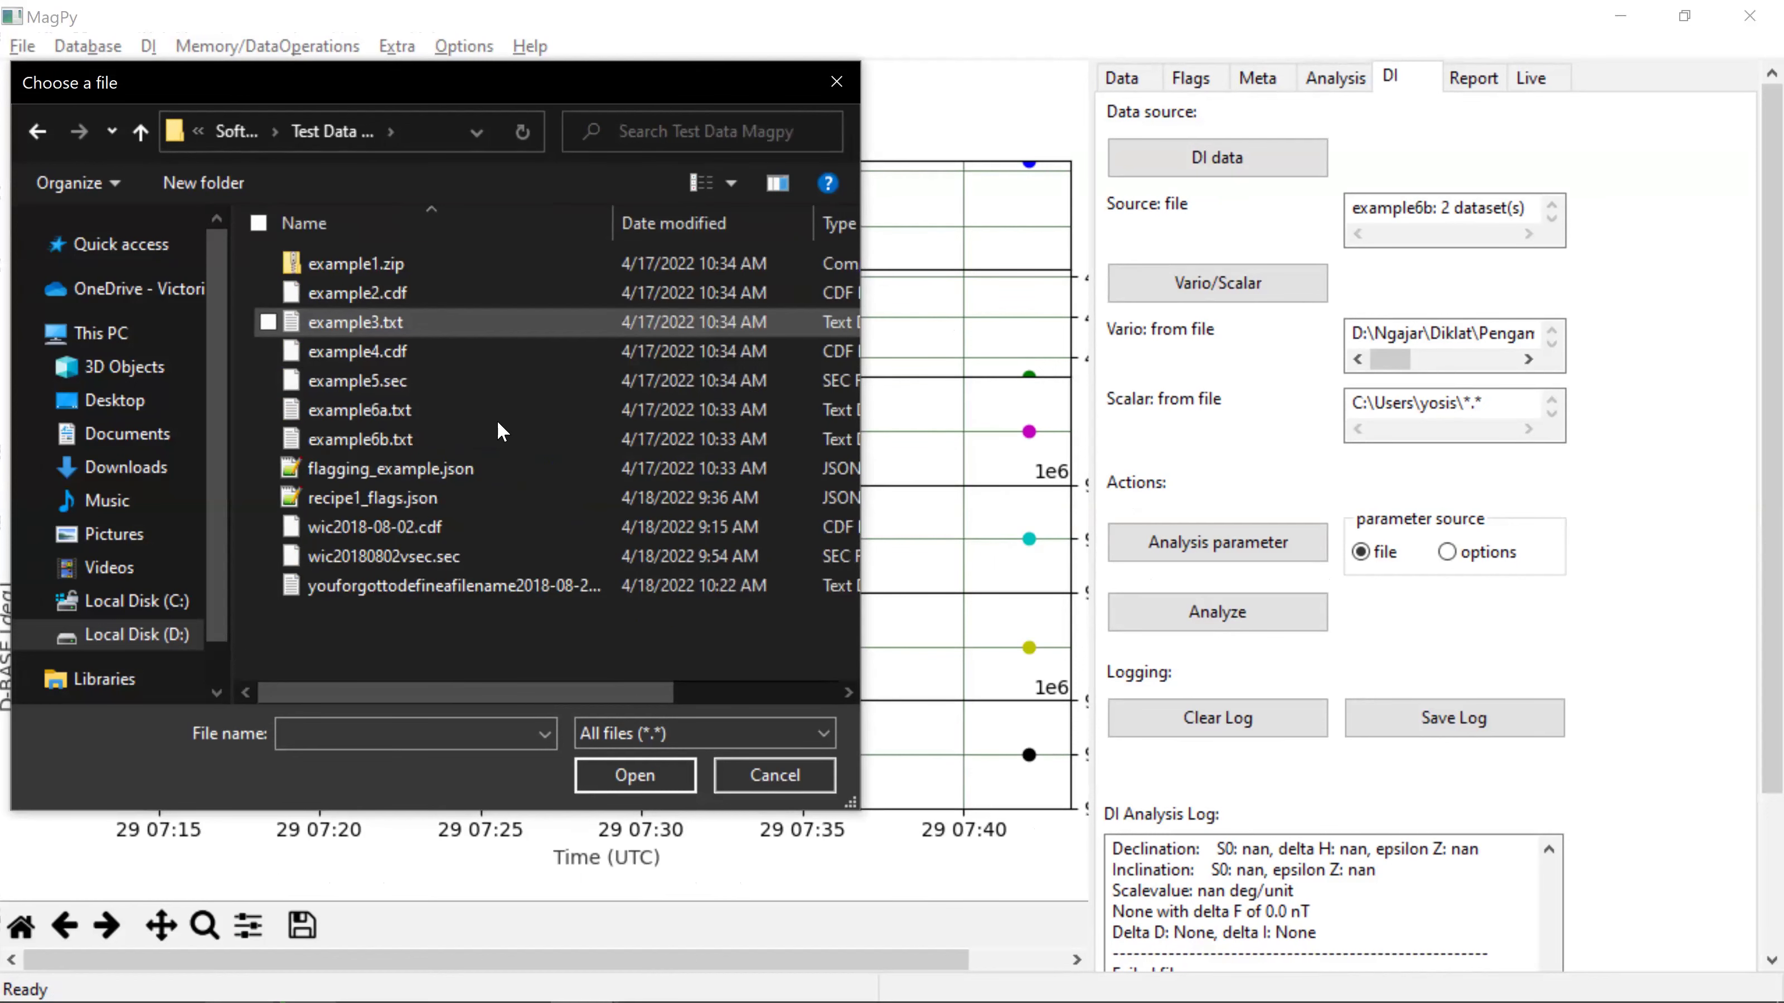
{"action": "left_click", "coordinate": [616, 775]}
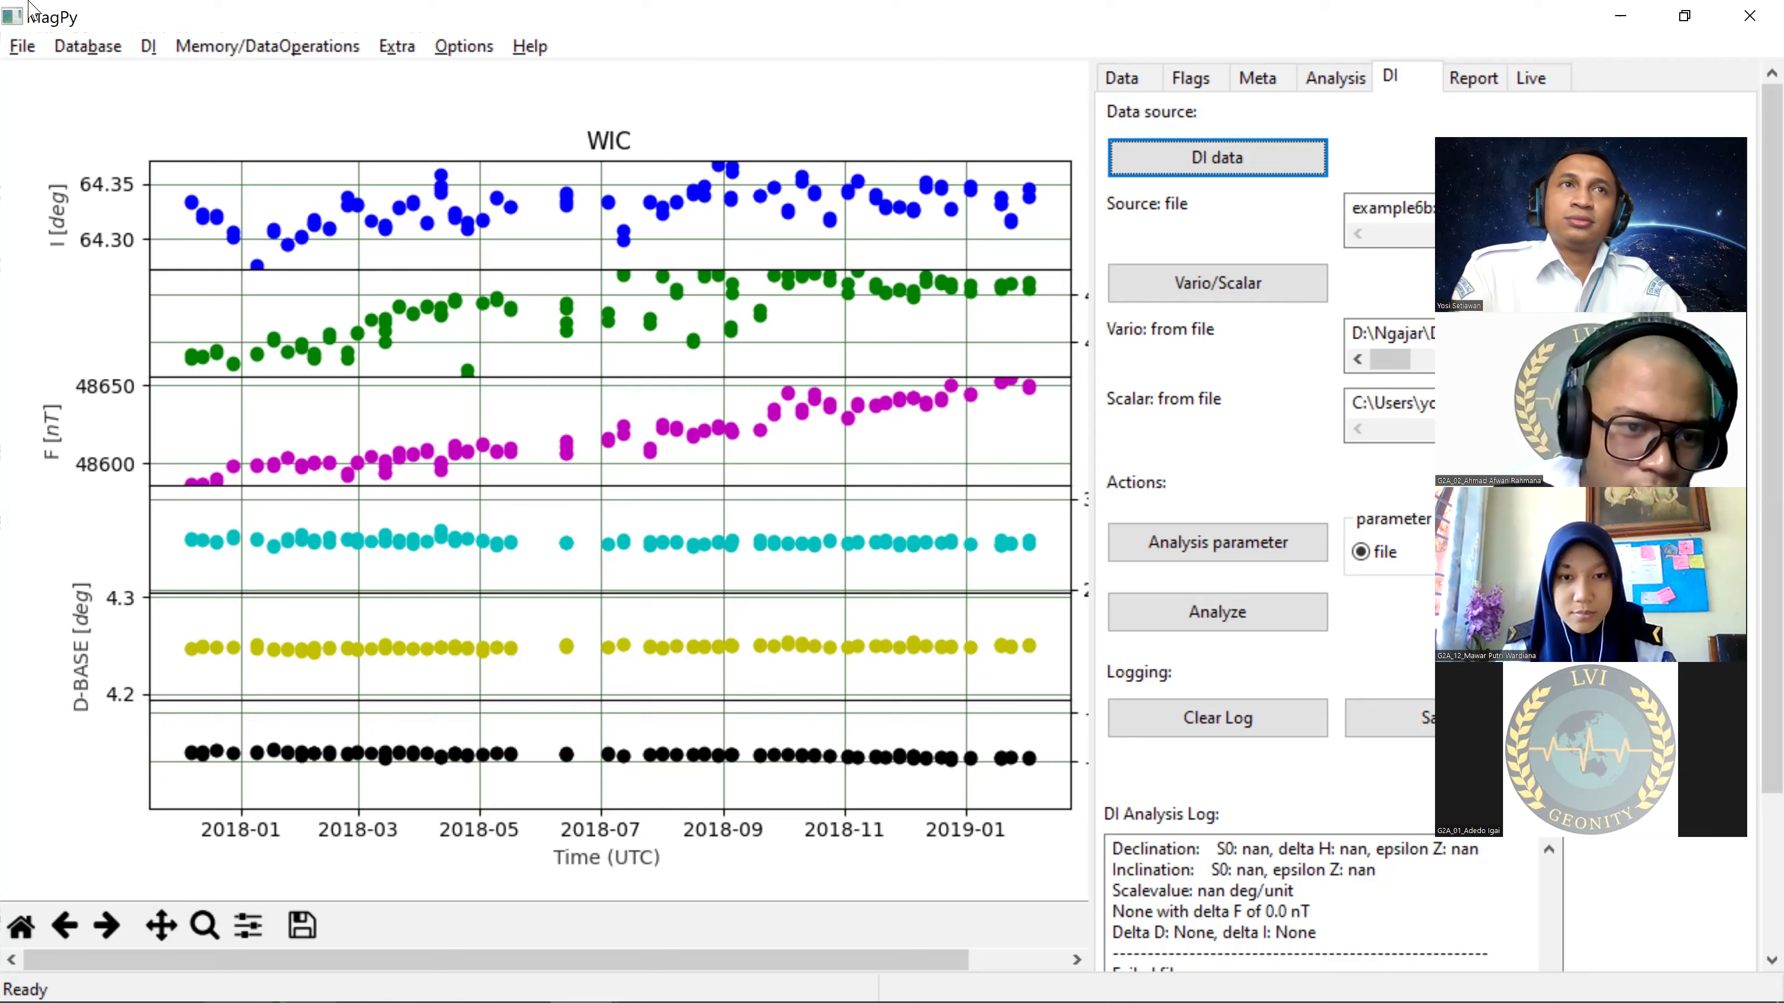
{"action": "left_click", "coordinate": [22, 46]}
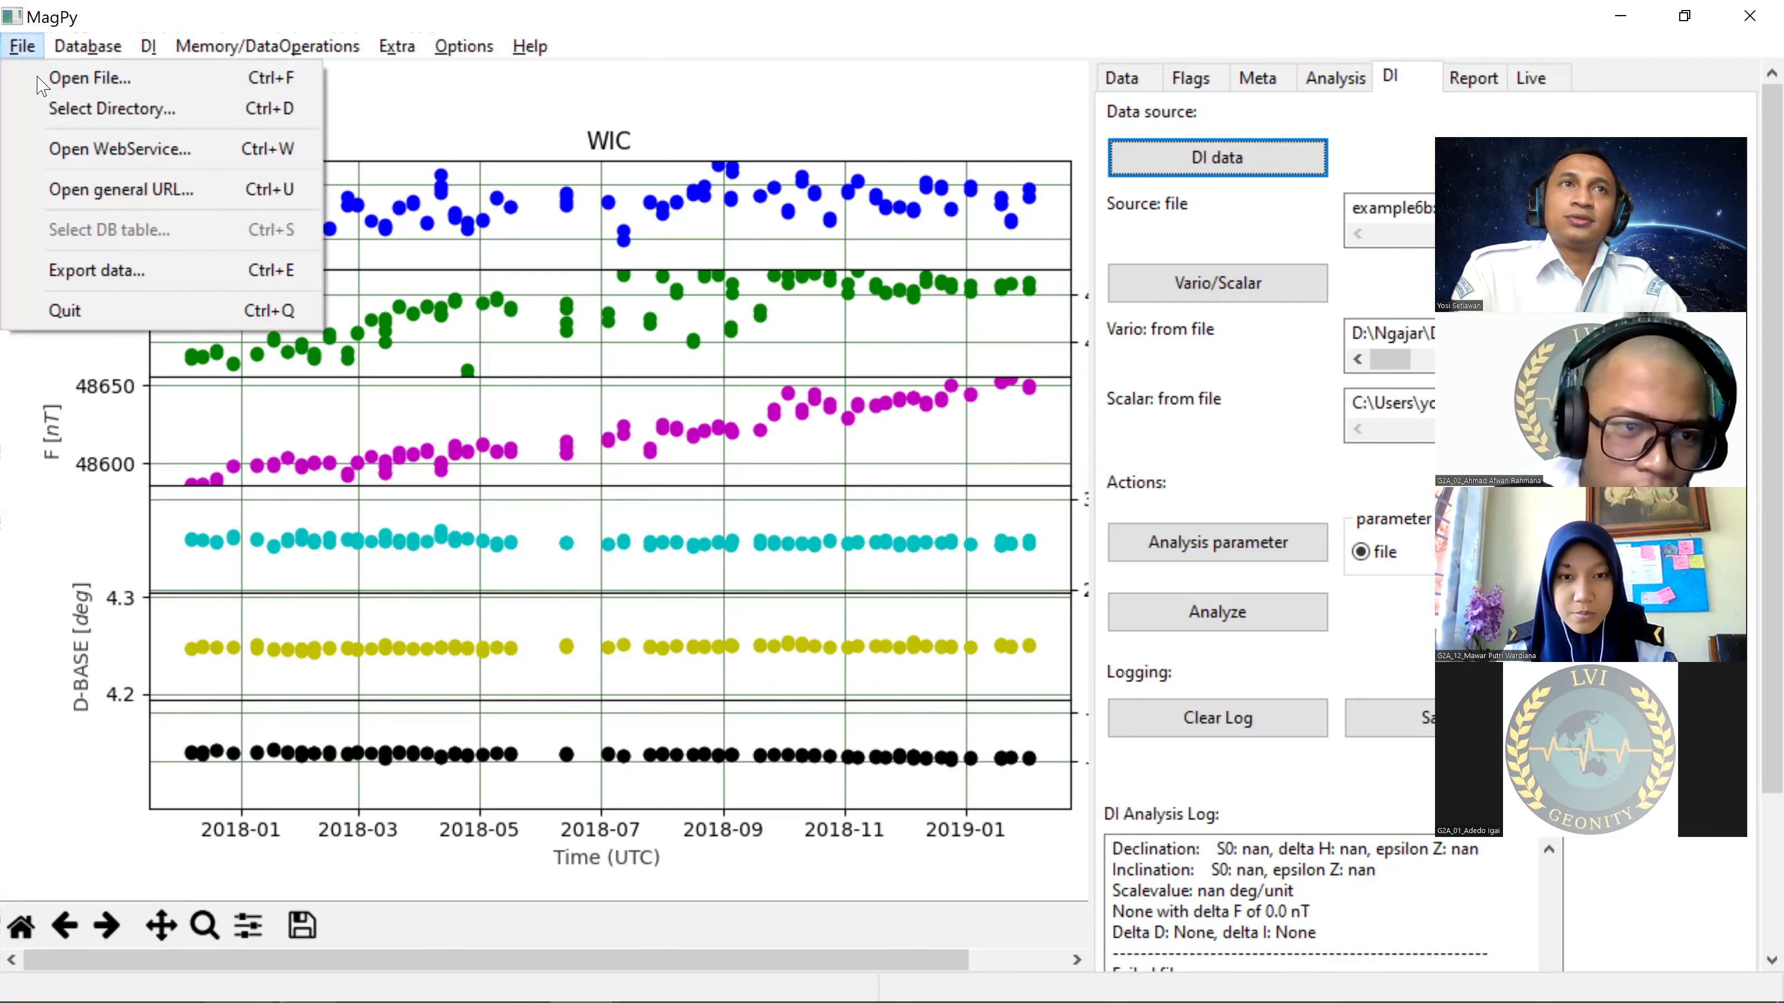
{"action": "left_click", "coordinate": [40, 82]}
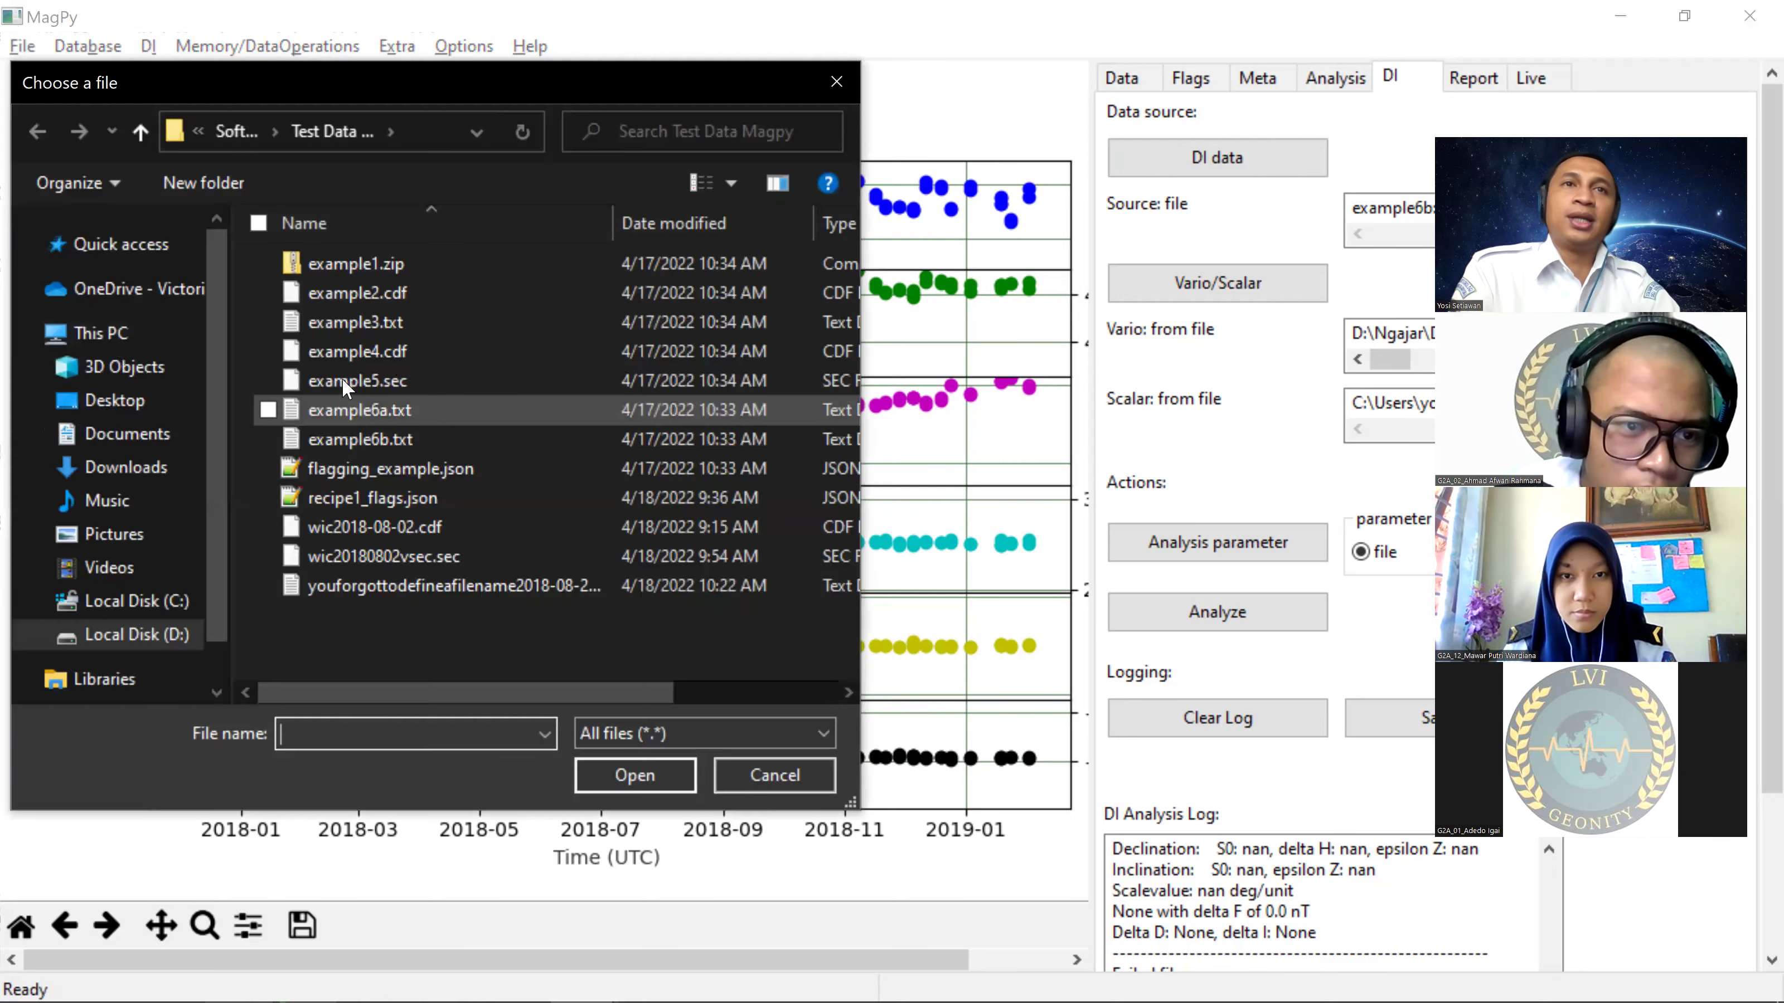
{"action": "left_click", "coordinate": [385, 321]}
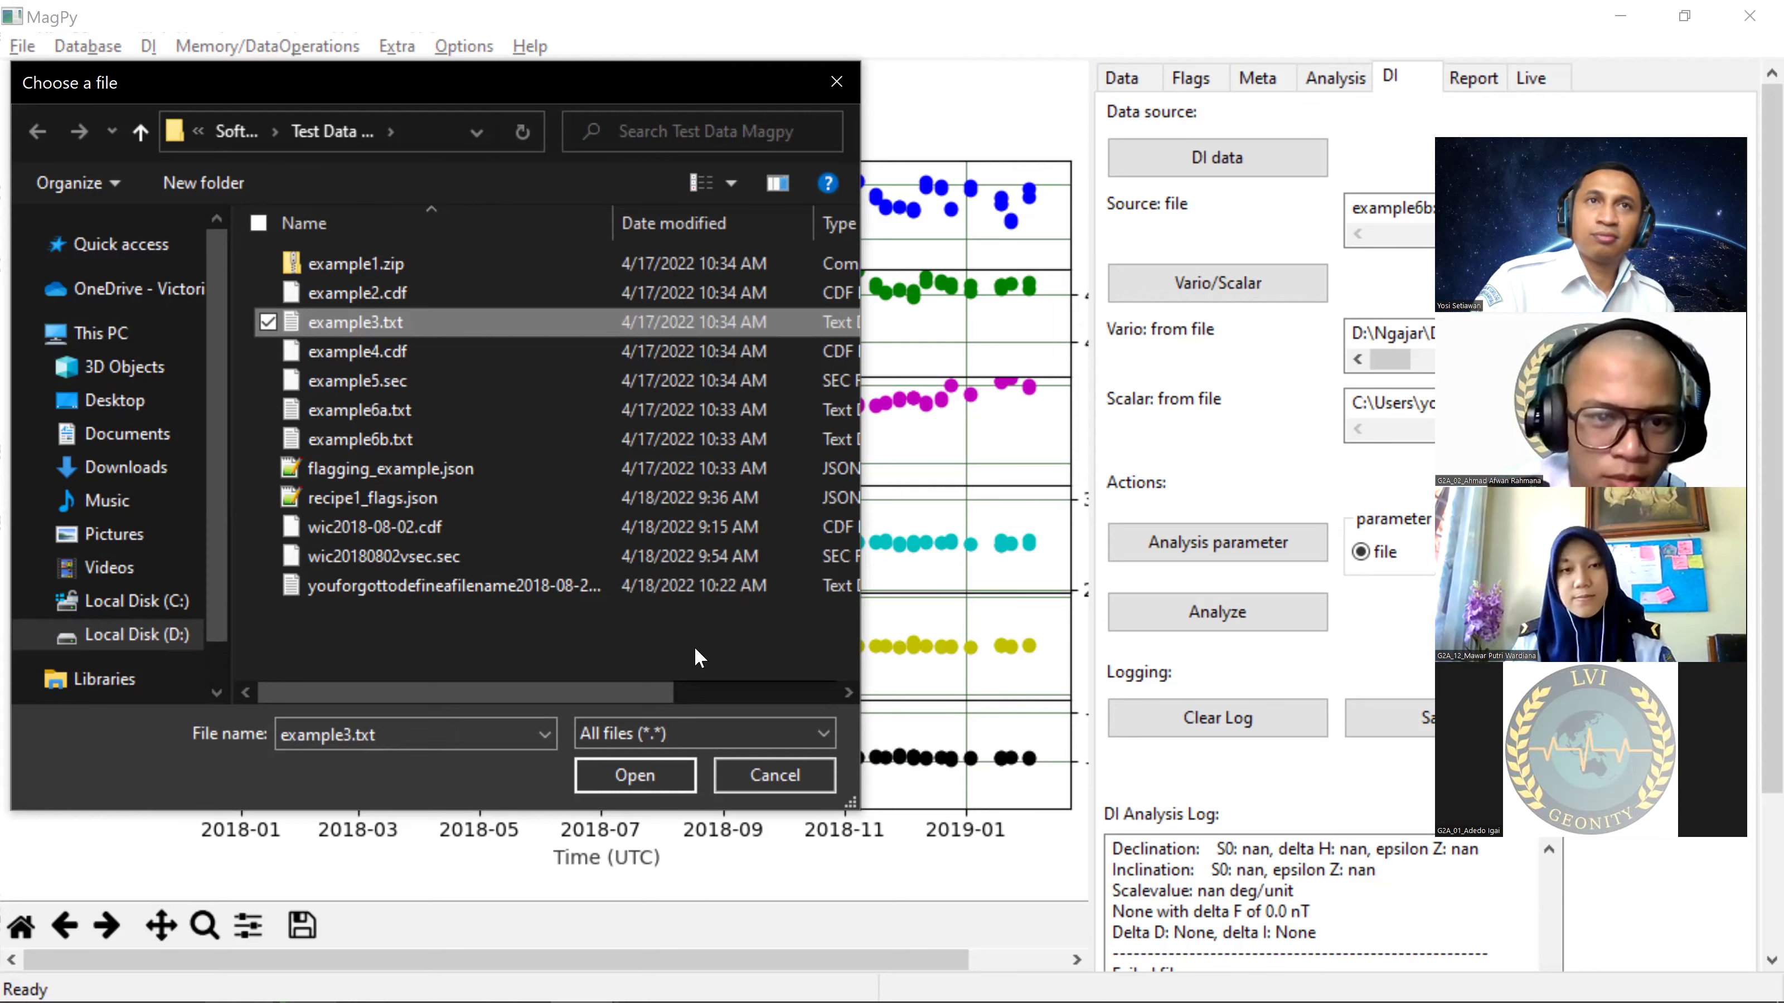
{"action": "left_click", "coordinate": [787, 775]}
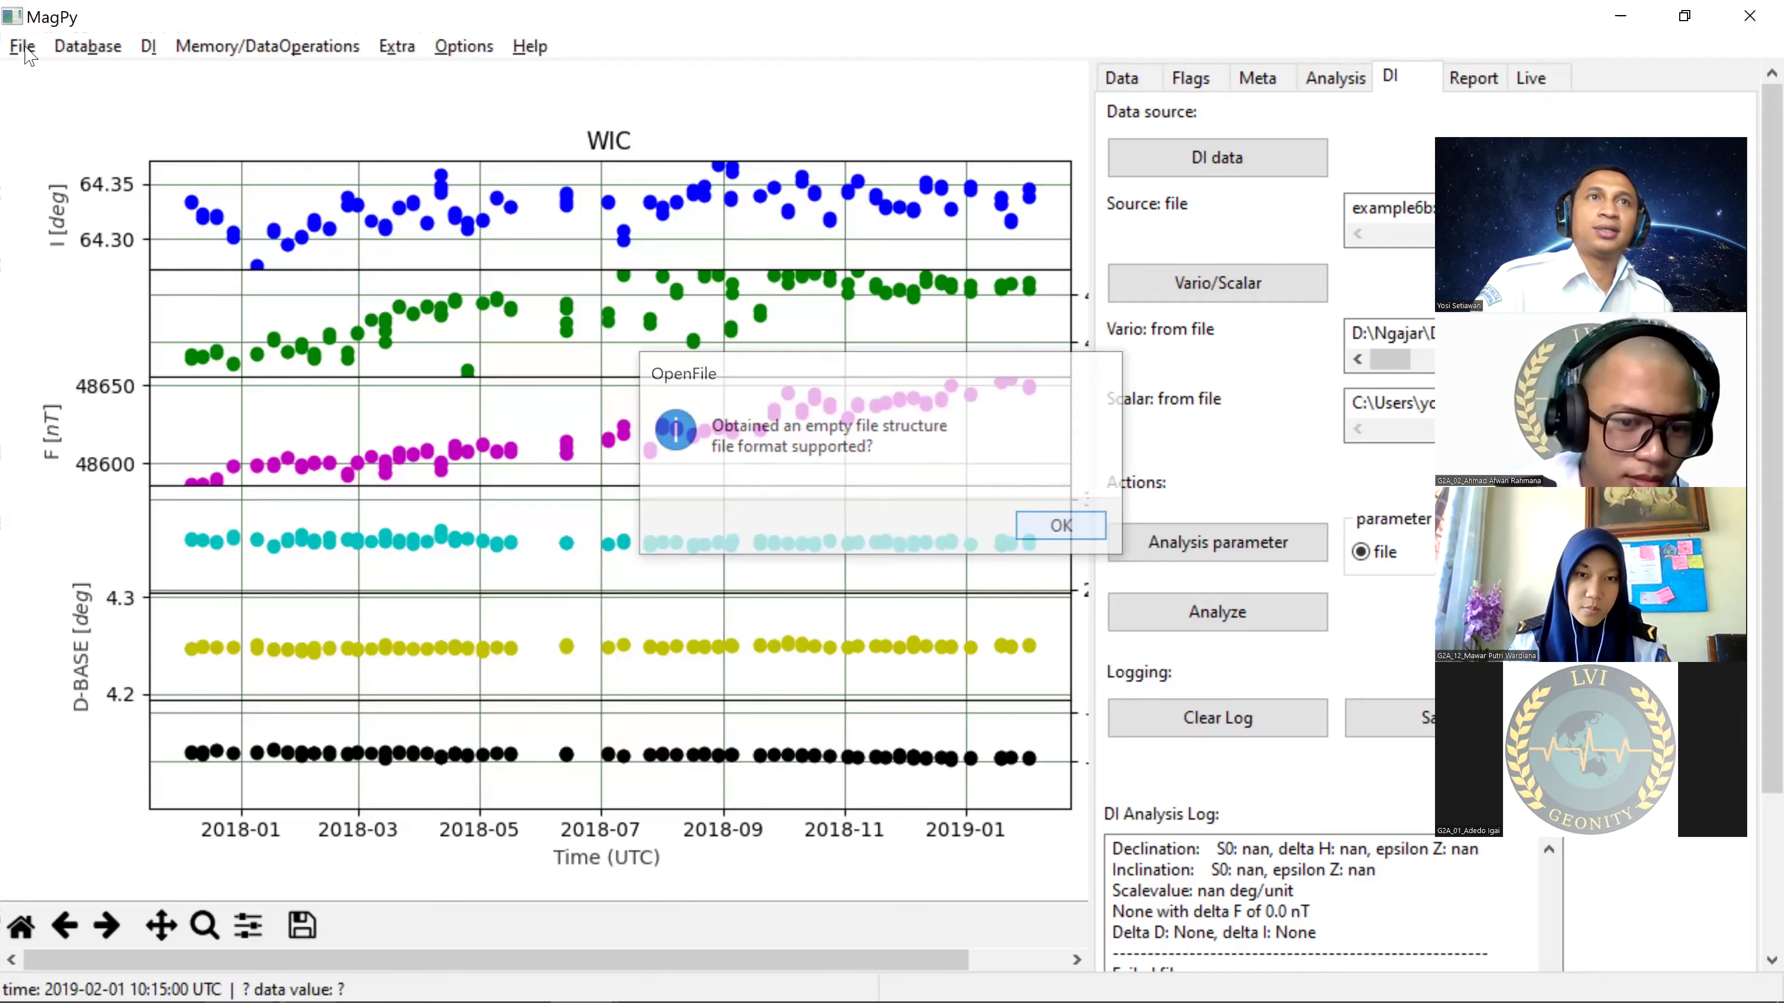
Step: Start a data export of the loaded example3 baseline data, check the available formats and keep PYCDF
{"action": "left_click", "coordinate": [23, 46]}
{"action": "left_click", "coordinate": [270, 274]}
{"action": "left_click", "coordinate": [798, 267]}
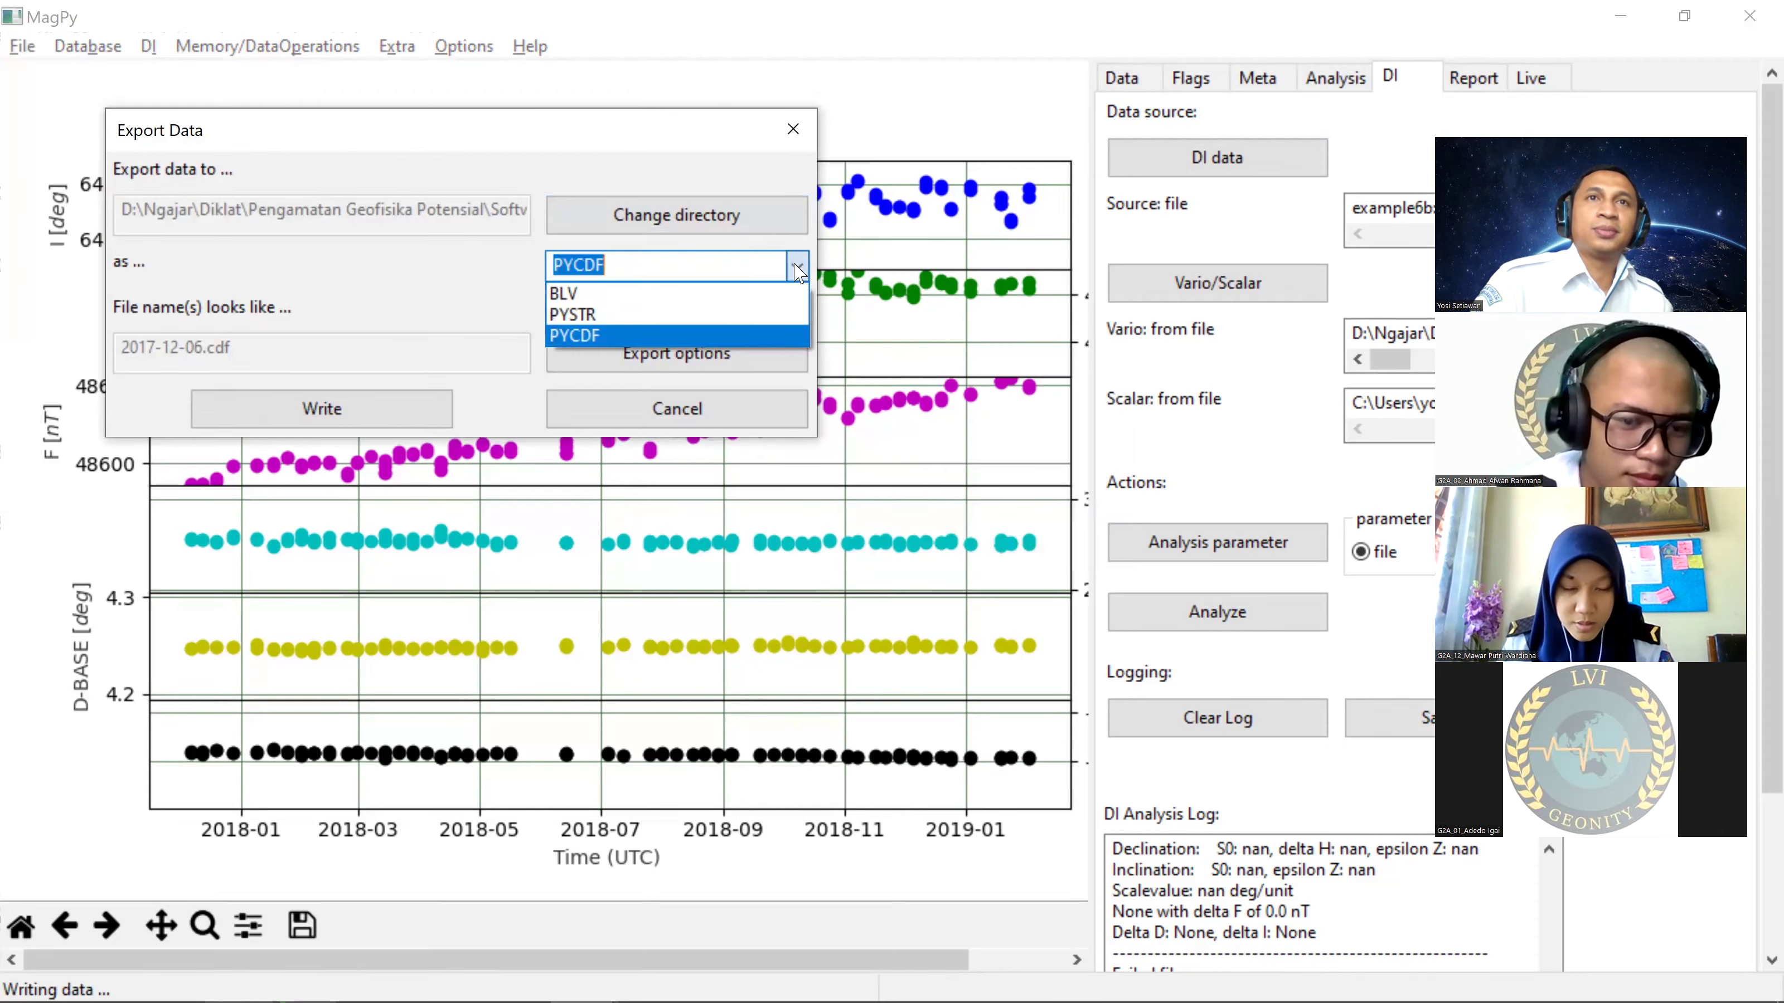
{"action": "left_click", "coordinate": [799, 269]}
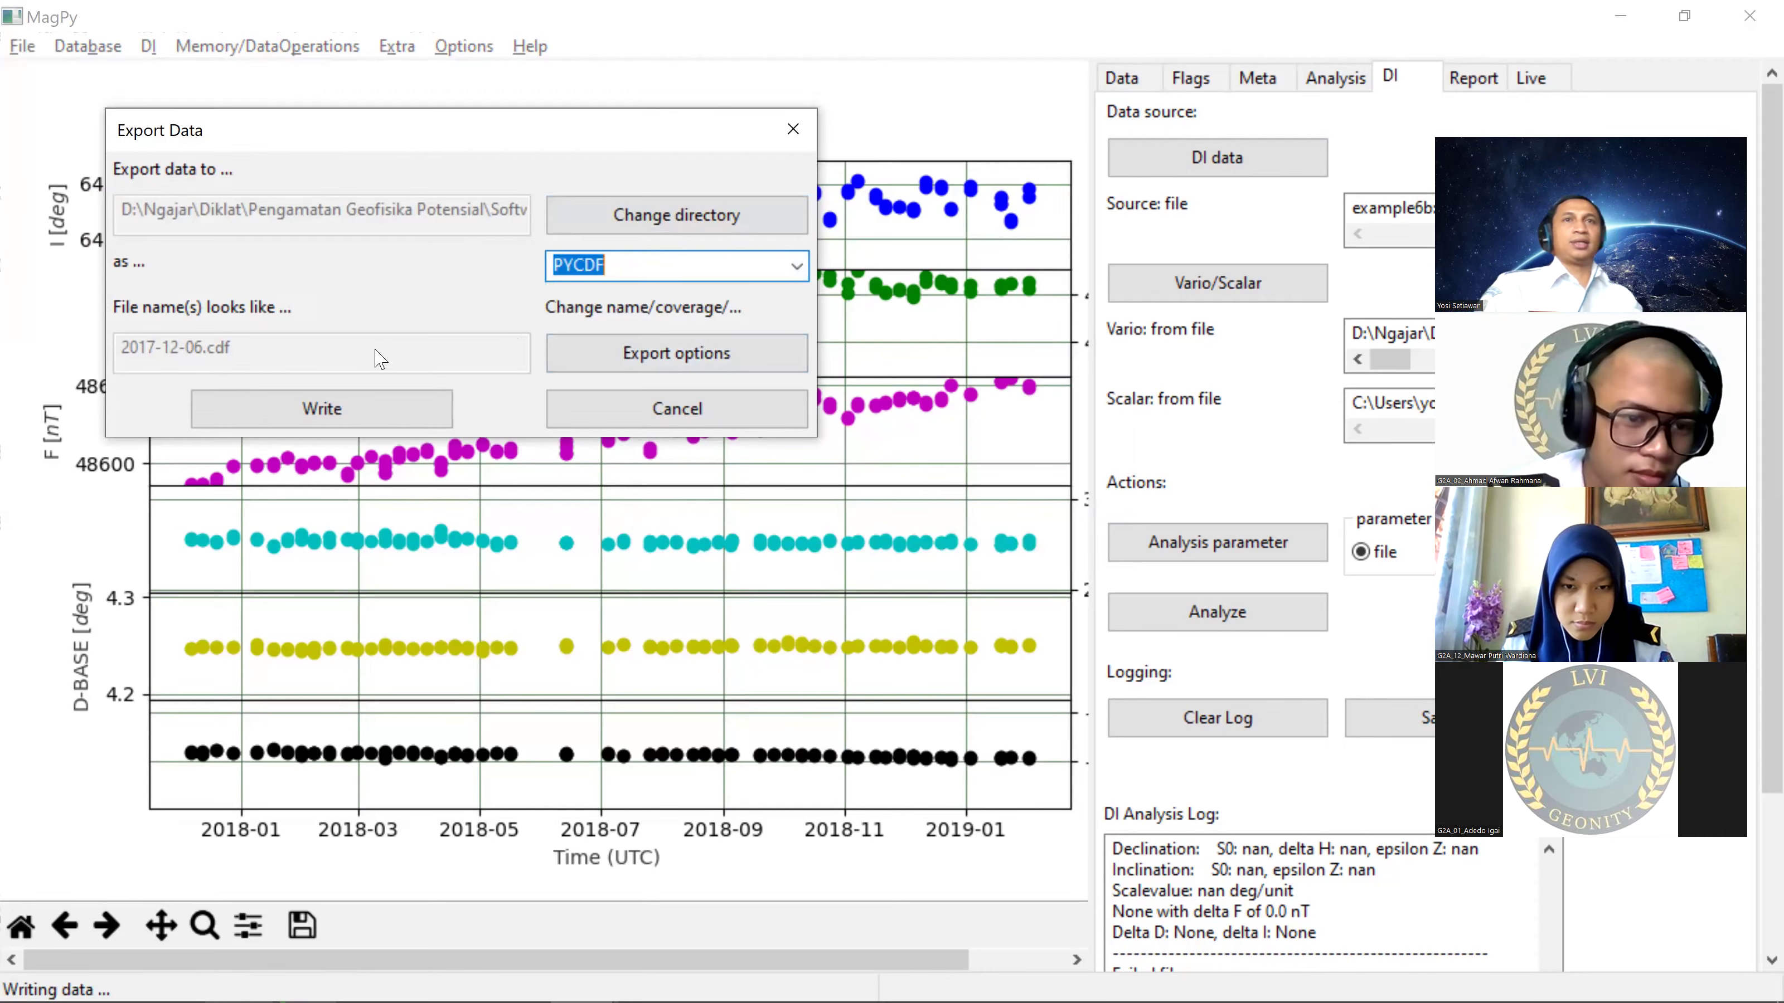
Step: Set the export file names to begin with "sta" and write the export files
{"action": "left_click", "coordinate": [651, 367]}
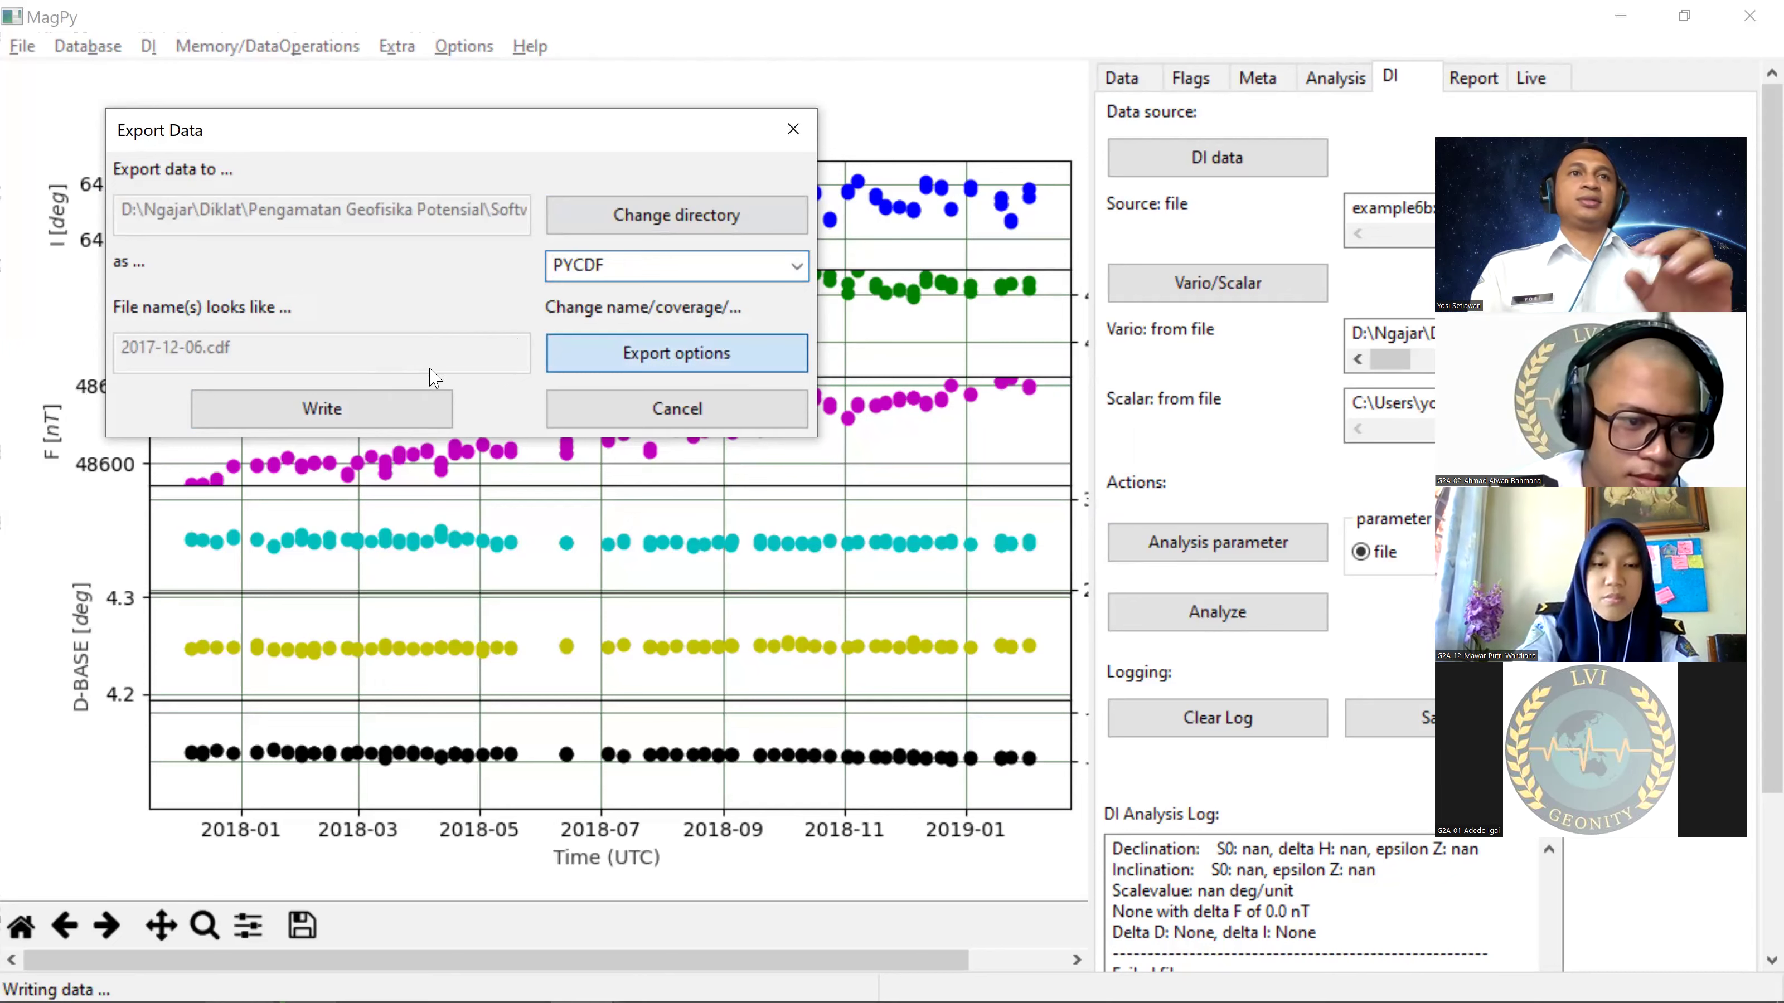
{"action": "left_click", "coordinate": [266, 225]}
{"action": "type", "text": "sta"}
{"action": "left_click", "coordinate": [278, 504]}
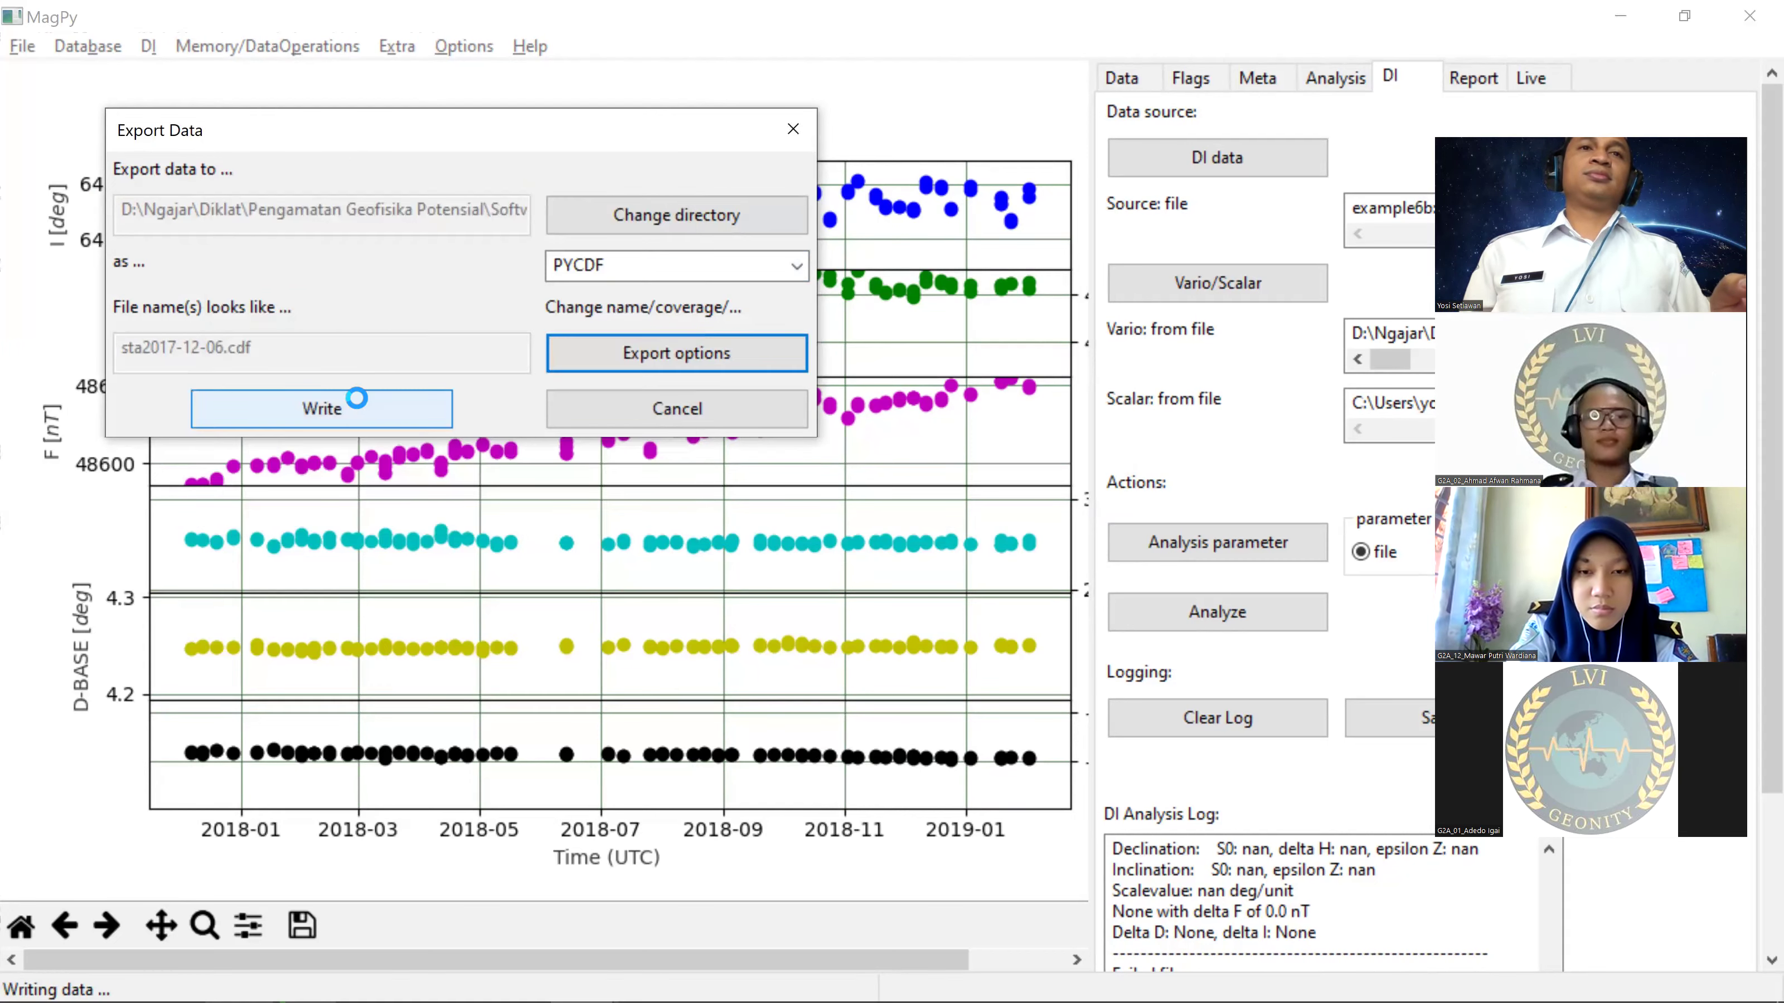
{"action": "left_click", "coordinate": [1158, 504]}
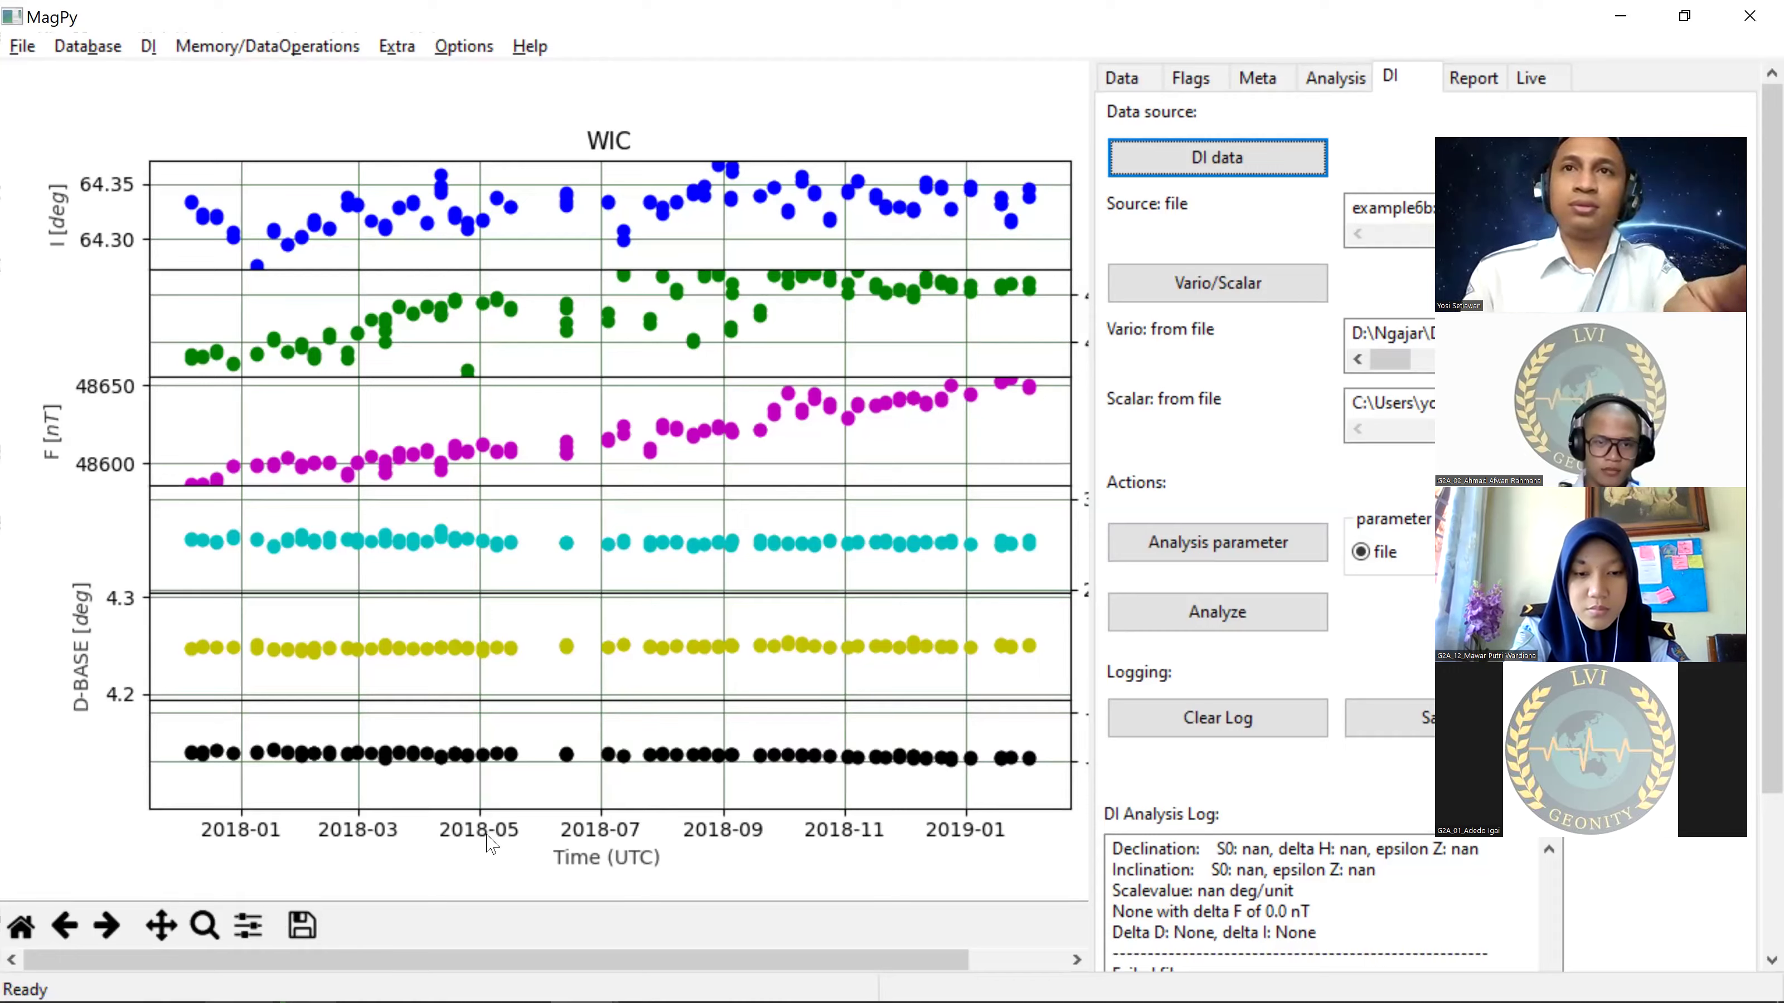
Step: Switch to the Test Data Magpy folder and delete all the exported sta CDF files, starting from sta2017-12-06.cdf
{"action": "key", "text": "alt+Tab"}
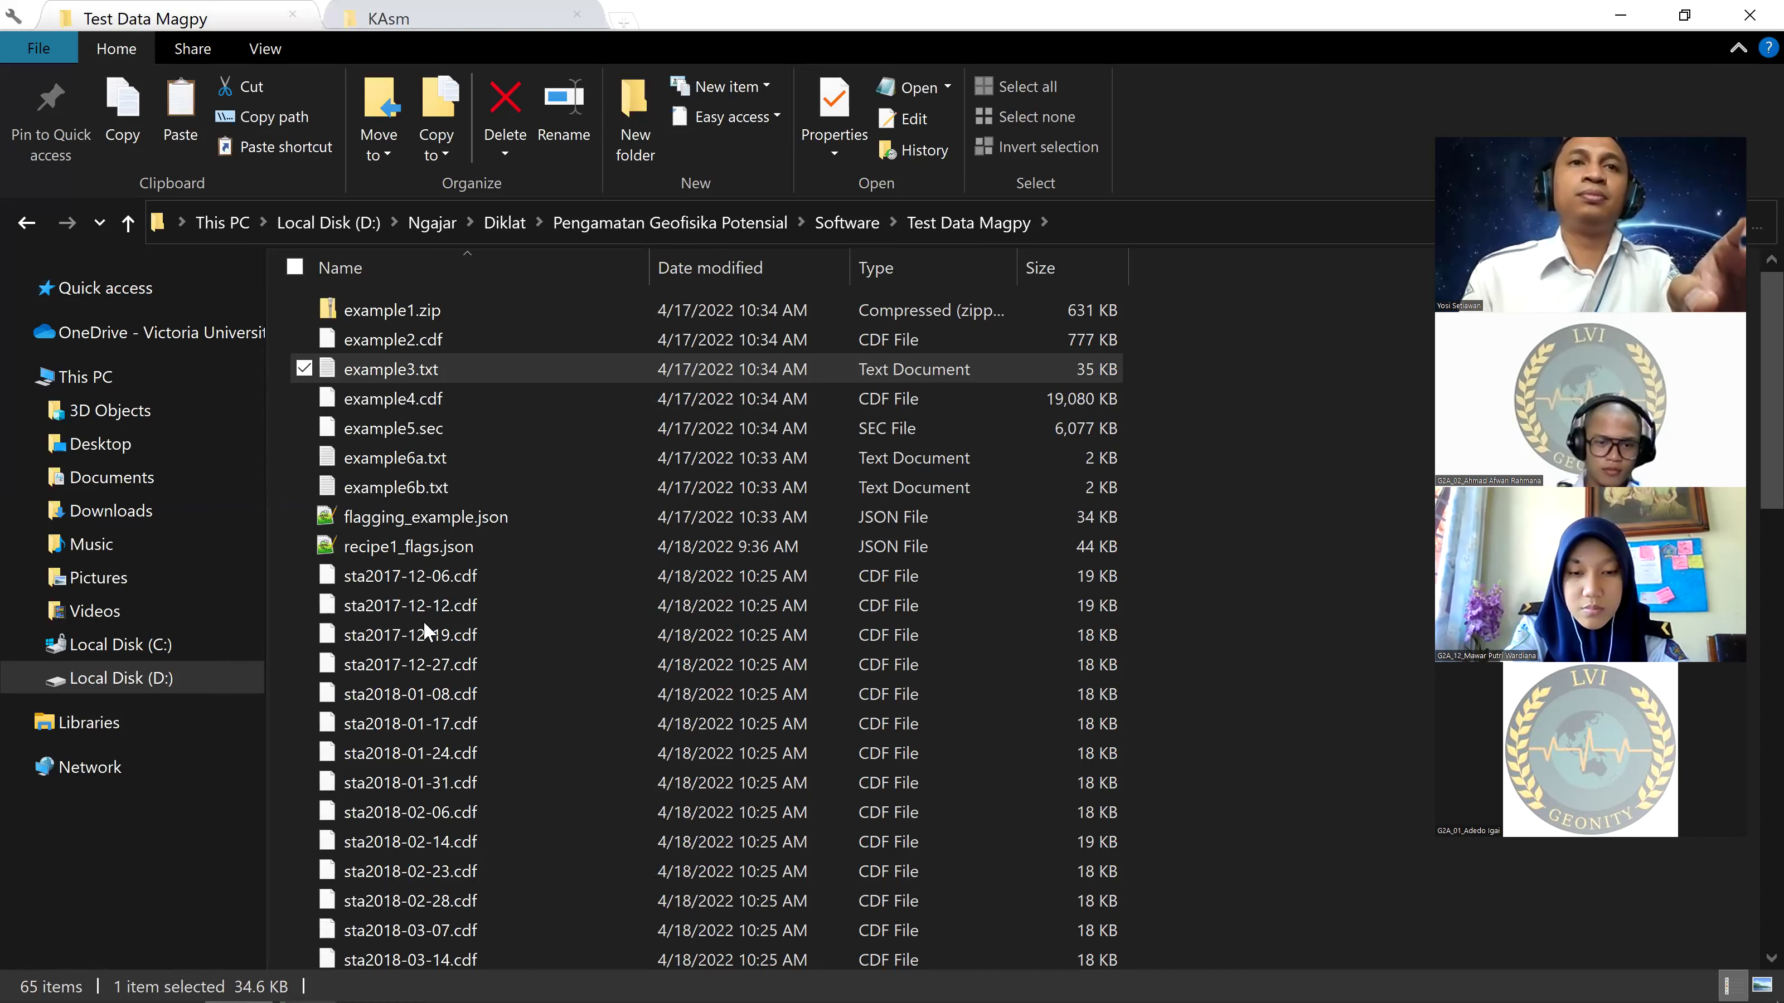
{"action": "scroll", "coordinate": [1138, 863], "scroll_direction": "down", "scroll_amount": 8}
{"action": "scroll", "coordinate": [1371, 821], "scroll_direction": "down", "scroll_amount": 2}
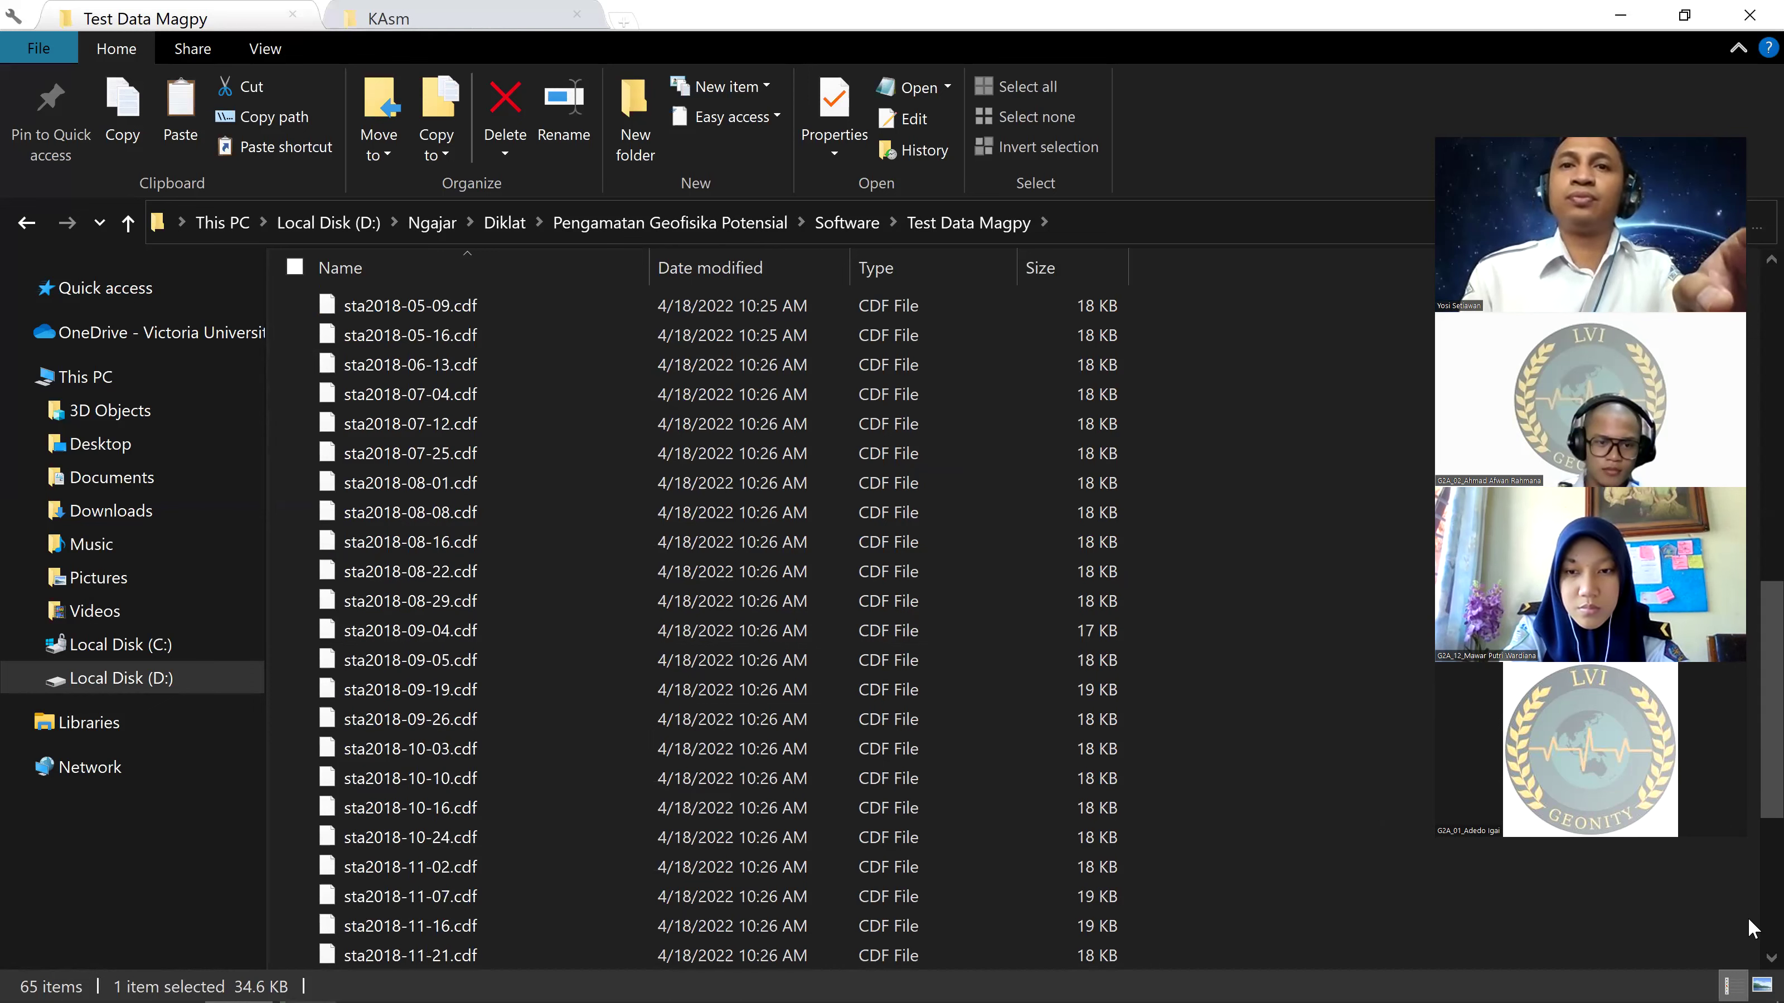
{"action": "scroll", "coordinate": [1751, 927], "scroll_direction": "down", "scroll_amount": 5}
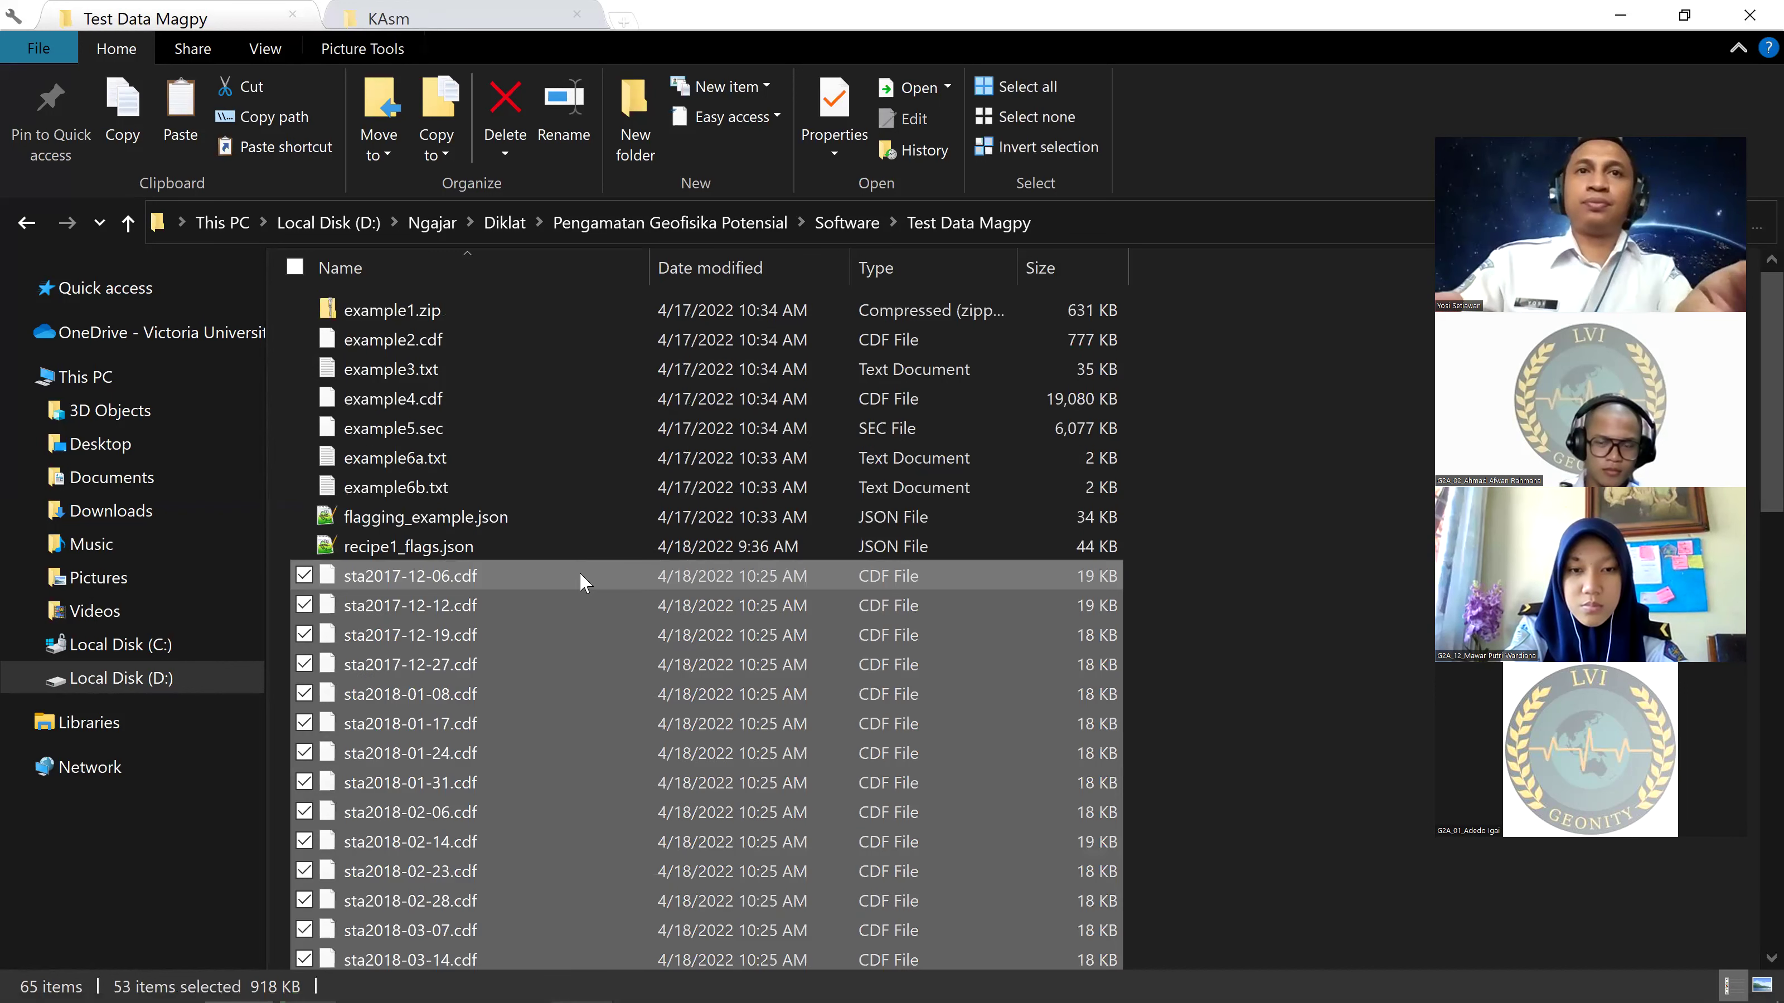
{"action": "key", "text": "Delete"}
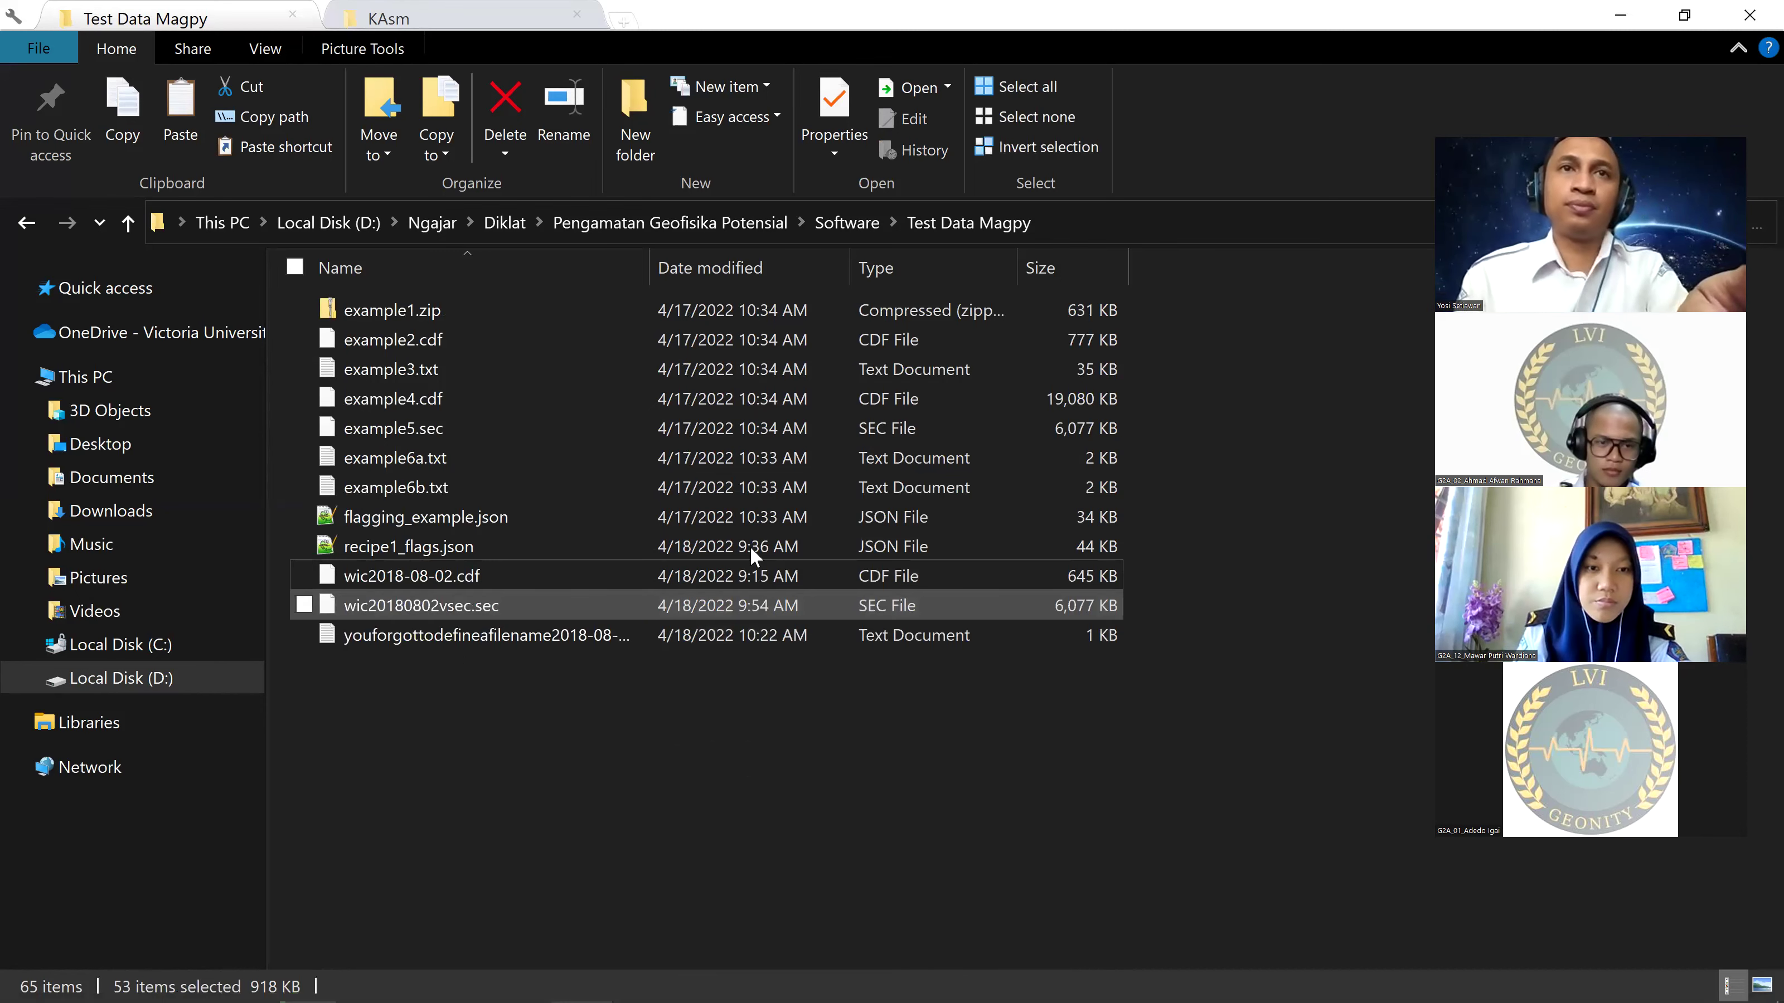
Step: Export the data again from MagPy as PYCDF with file names beginning with "sta" and compression enabled
{"action": "key", "text": "alt+Tab"}
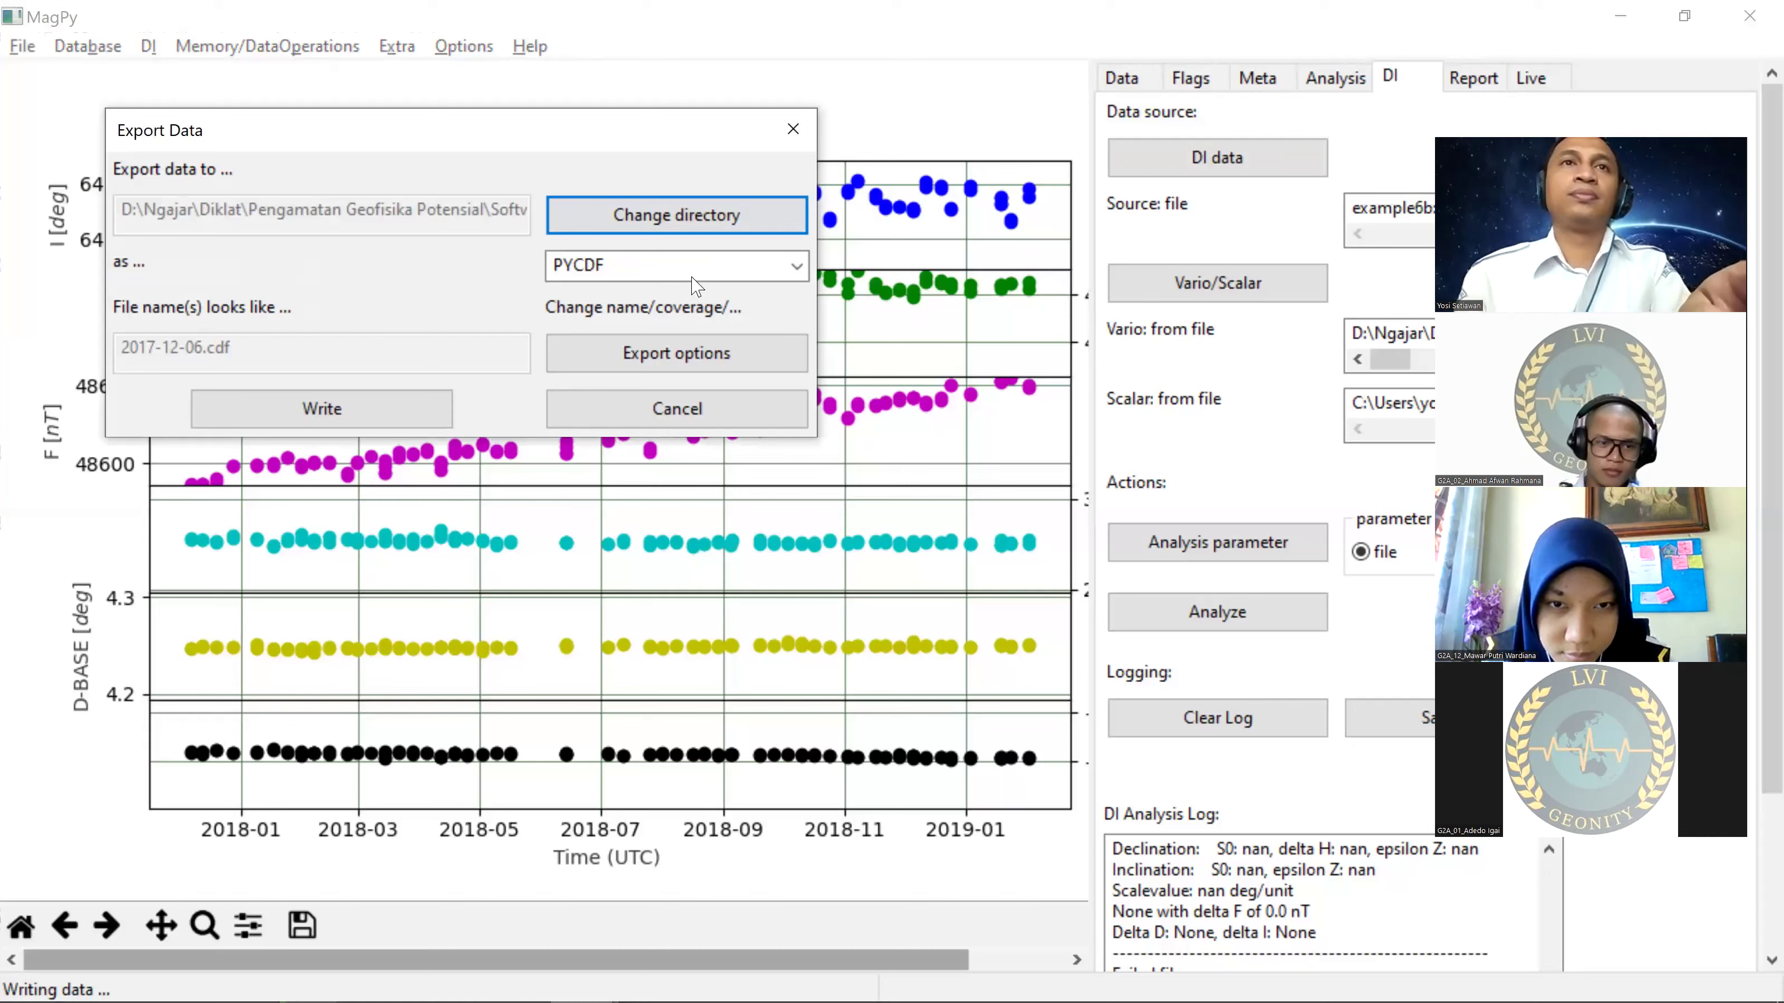
{"action": "left_click", "coordinate": [662, 366]}
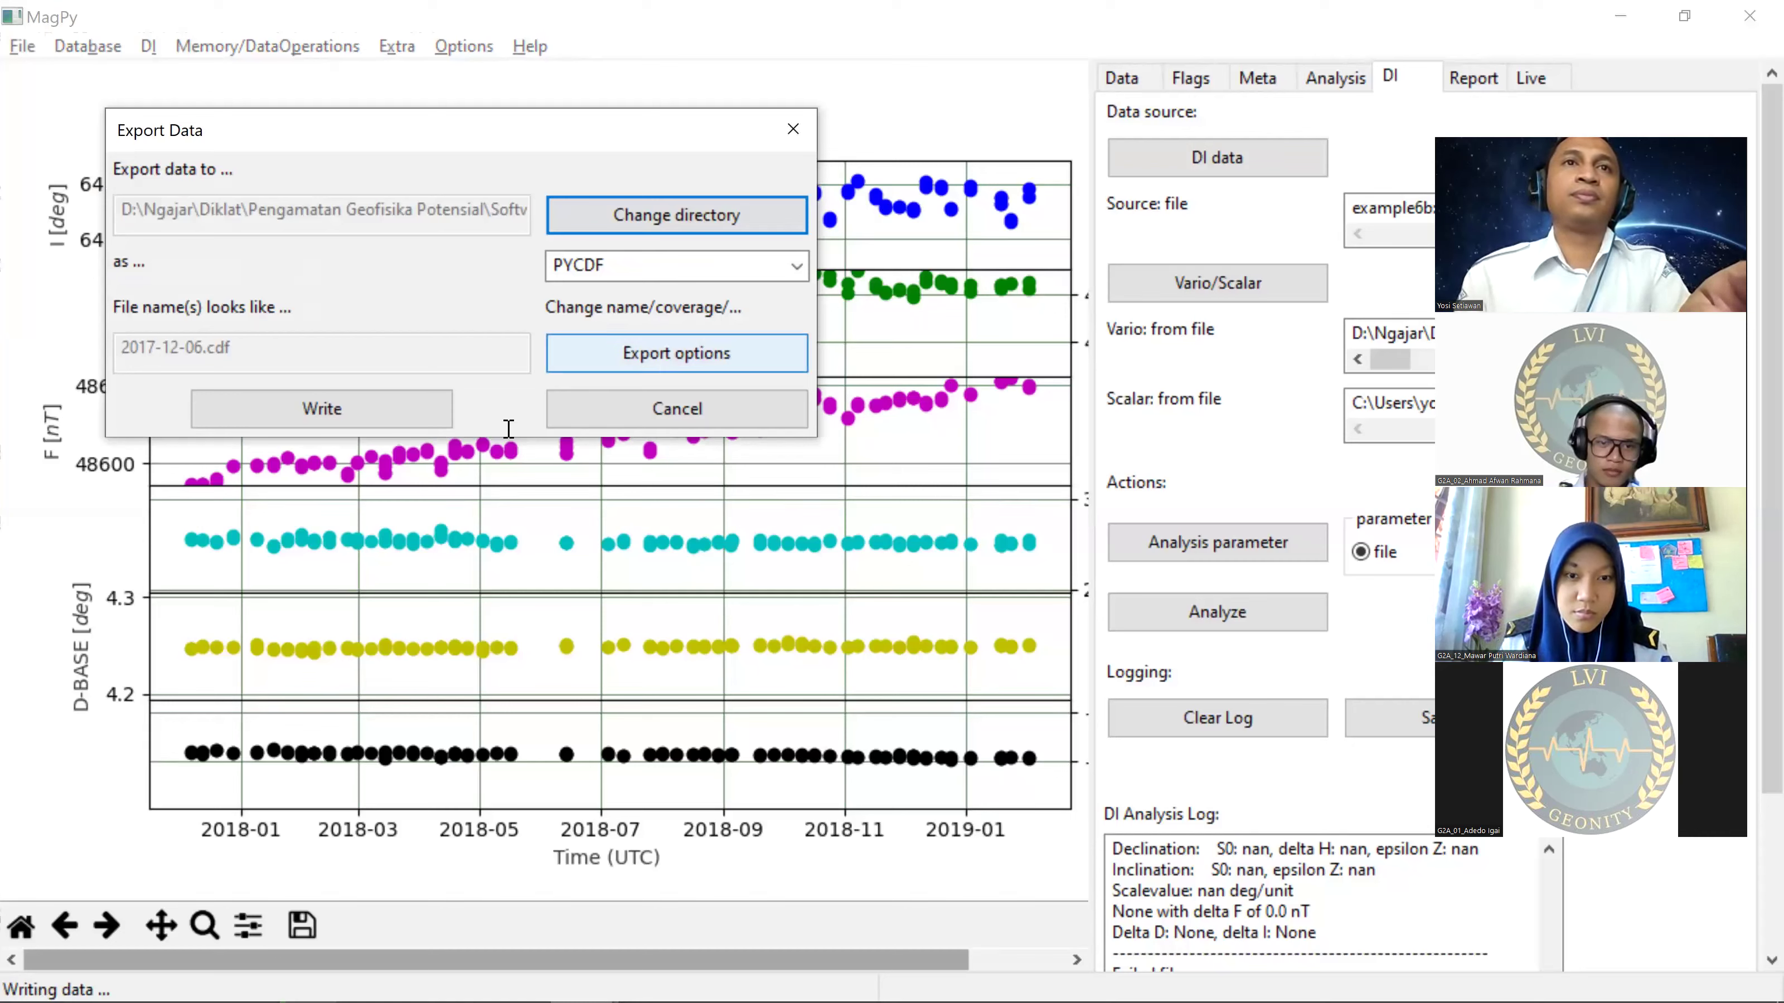
{"action": "type", "text": "sta"}
{"action": "left_click", "coordinate": [388, 513]}
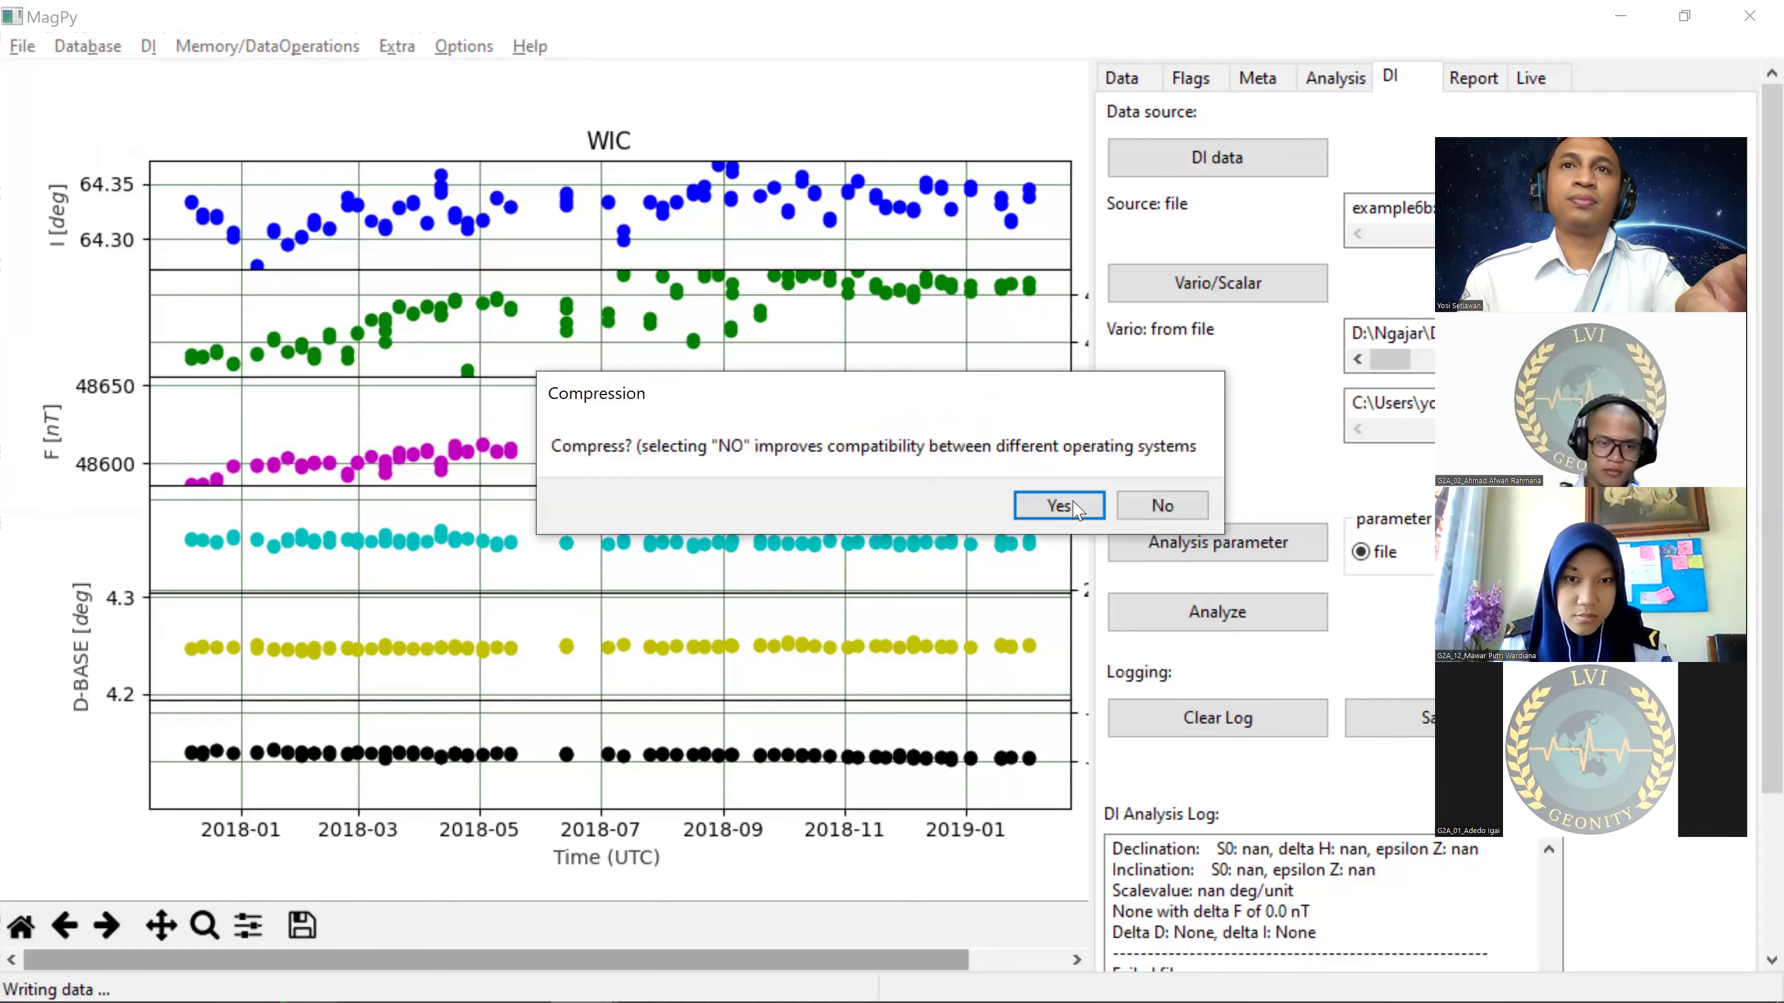
{"action": "left_click", "coordinate": [1000, 510]}
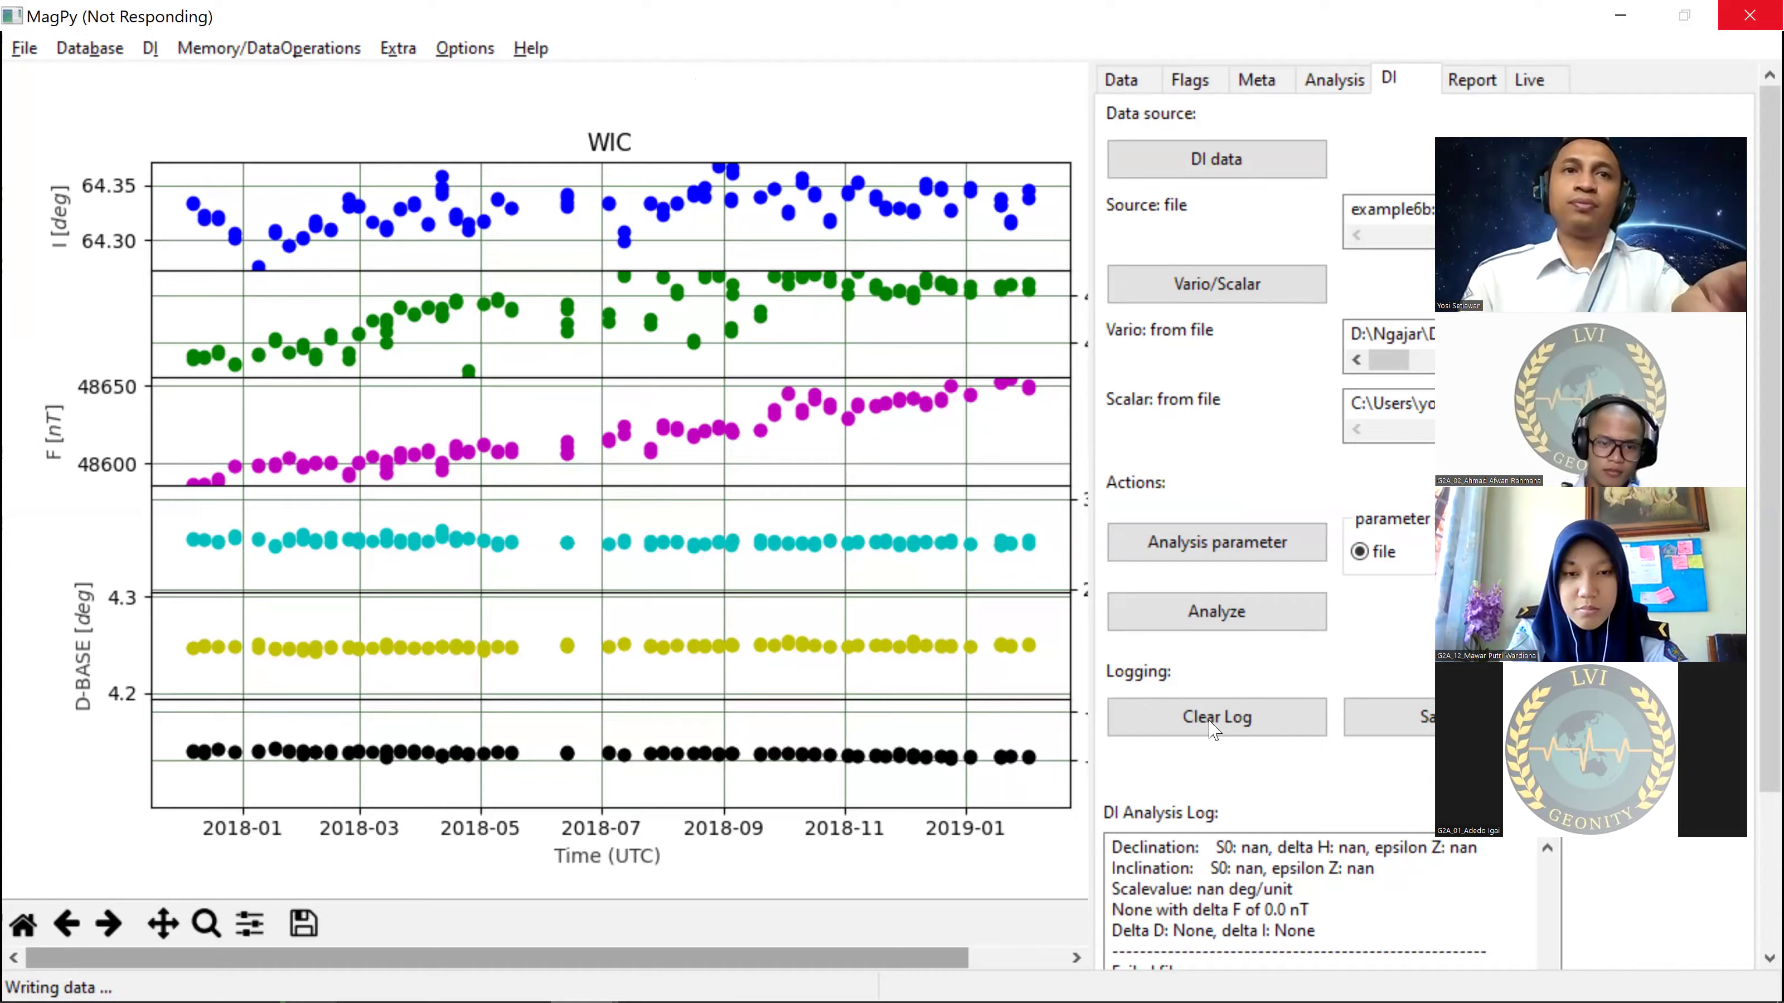
Step: Check the newly written sta CDF files in the Test Data Magpy folder and return to MagPy
{"action": "key", "text": "alt+Tab"}
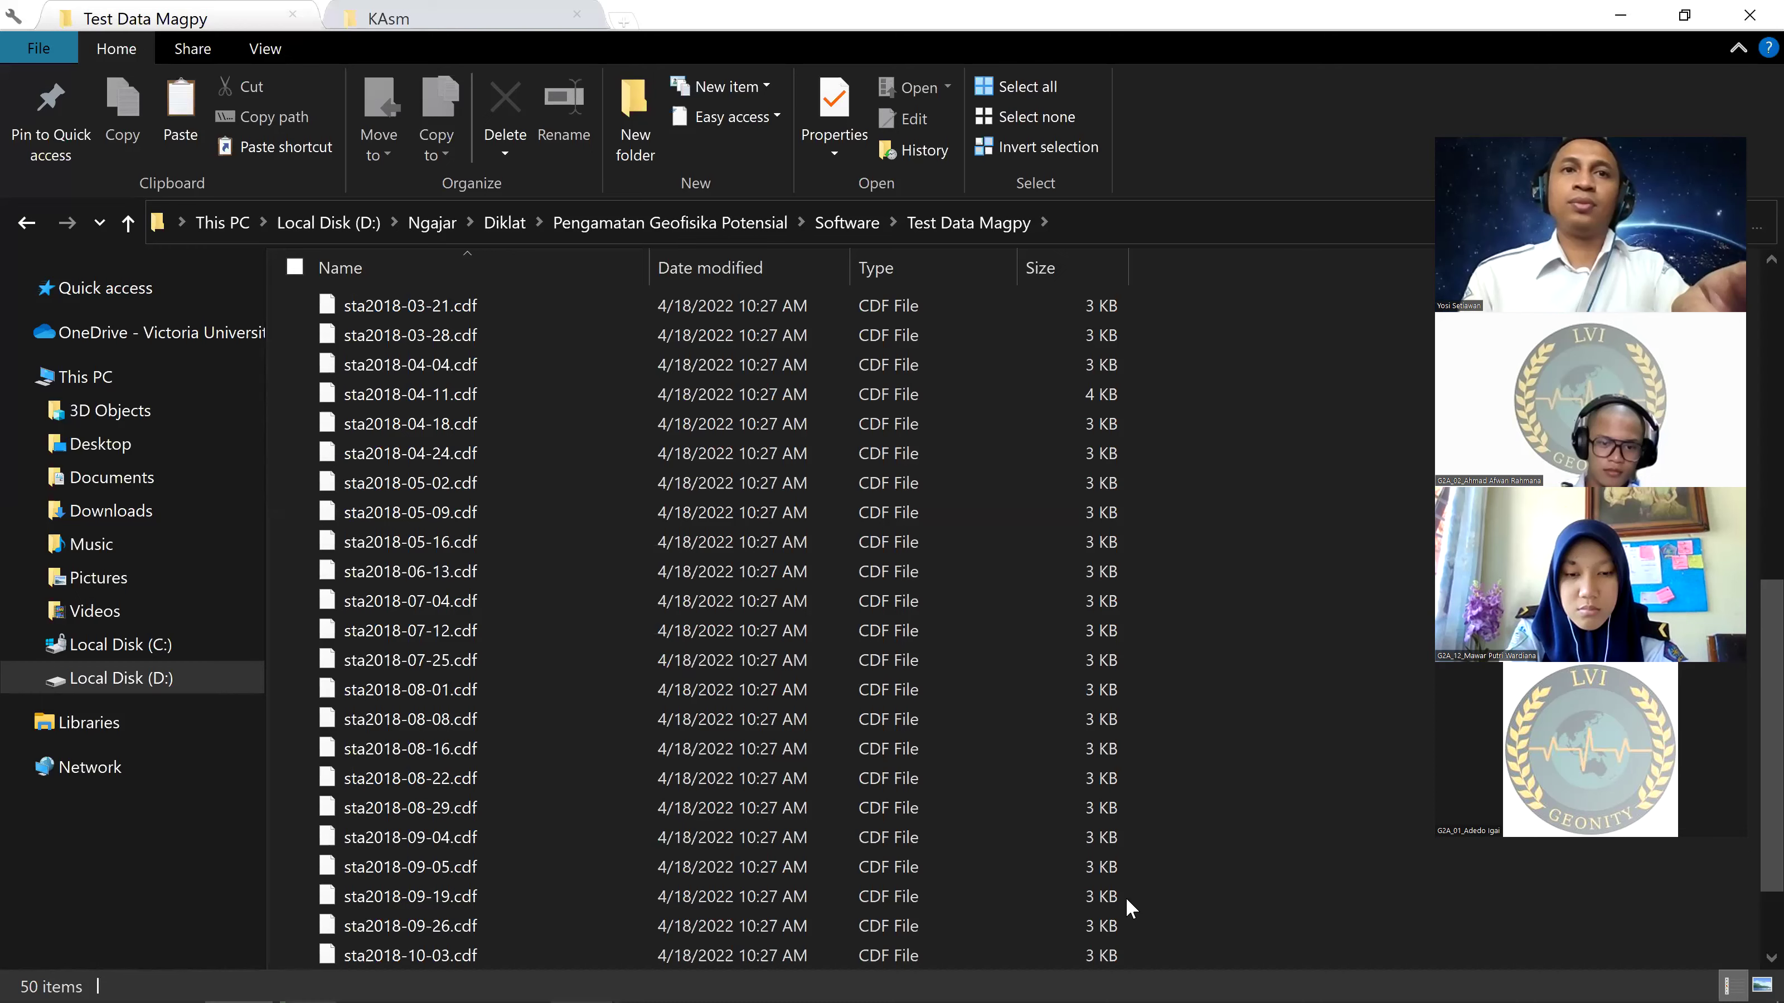
{"action": "scroll", "coordinate": [430, 873], "scroll_direction": "down", "scroll_amount": 2}
{"action": "left_click", "coordinate": [429, 866]}
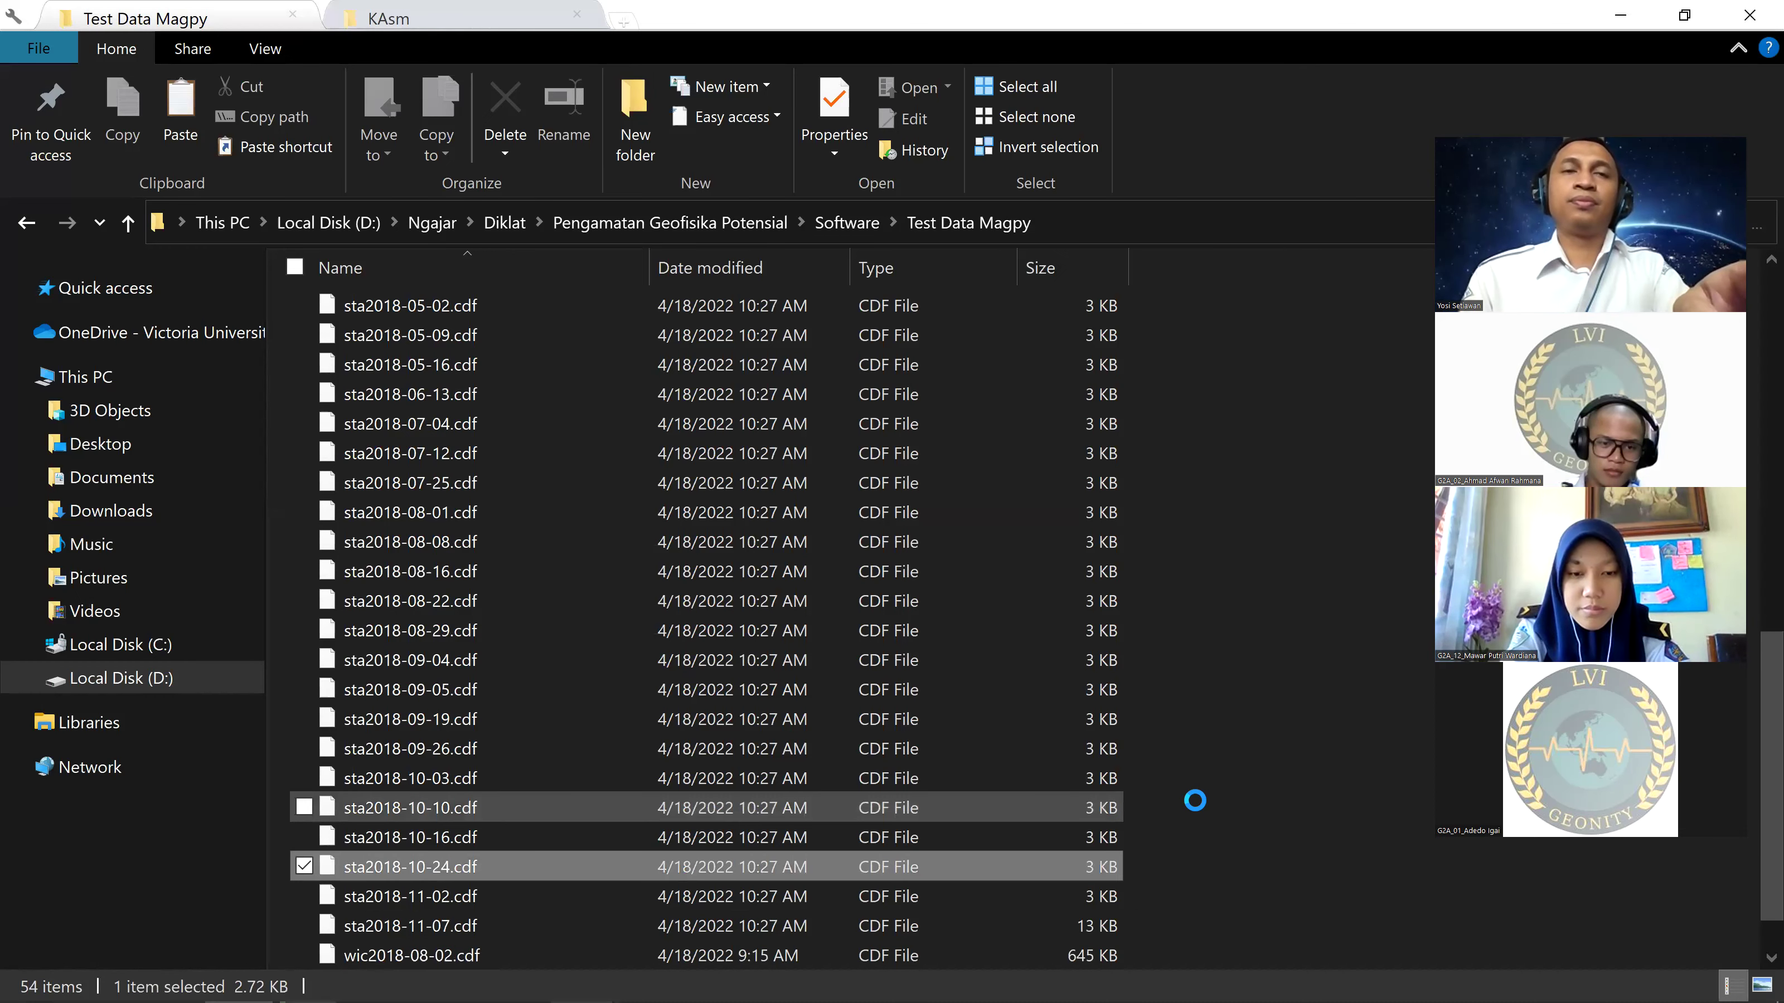
{"action": "key", "text": "alt+Tab"}
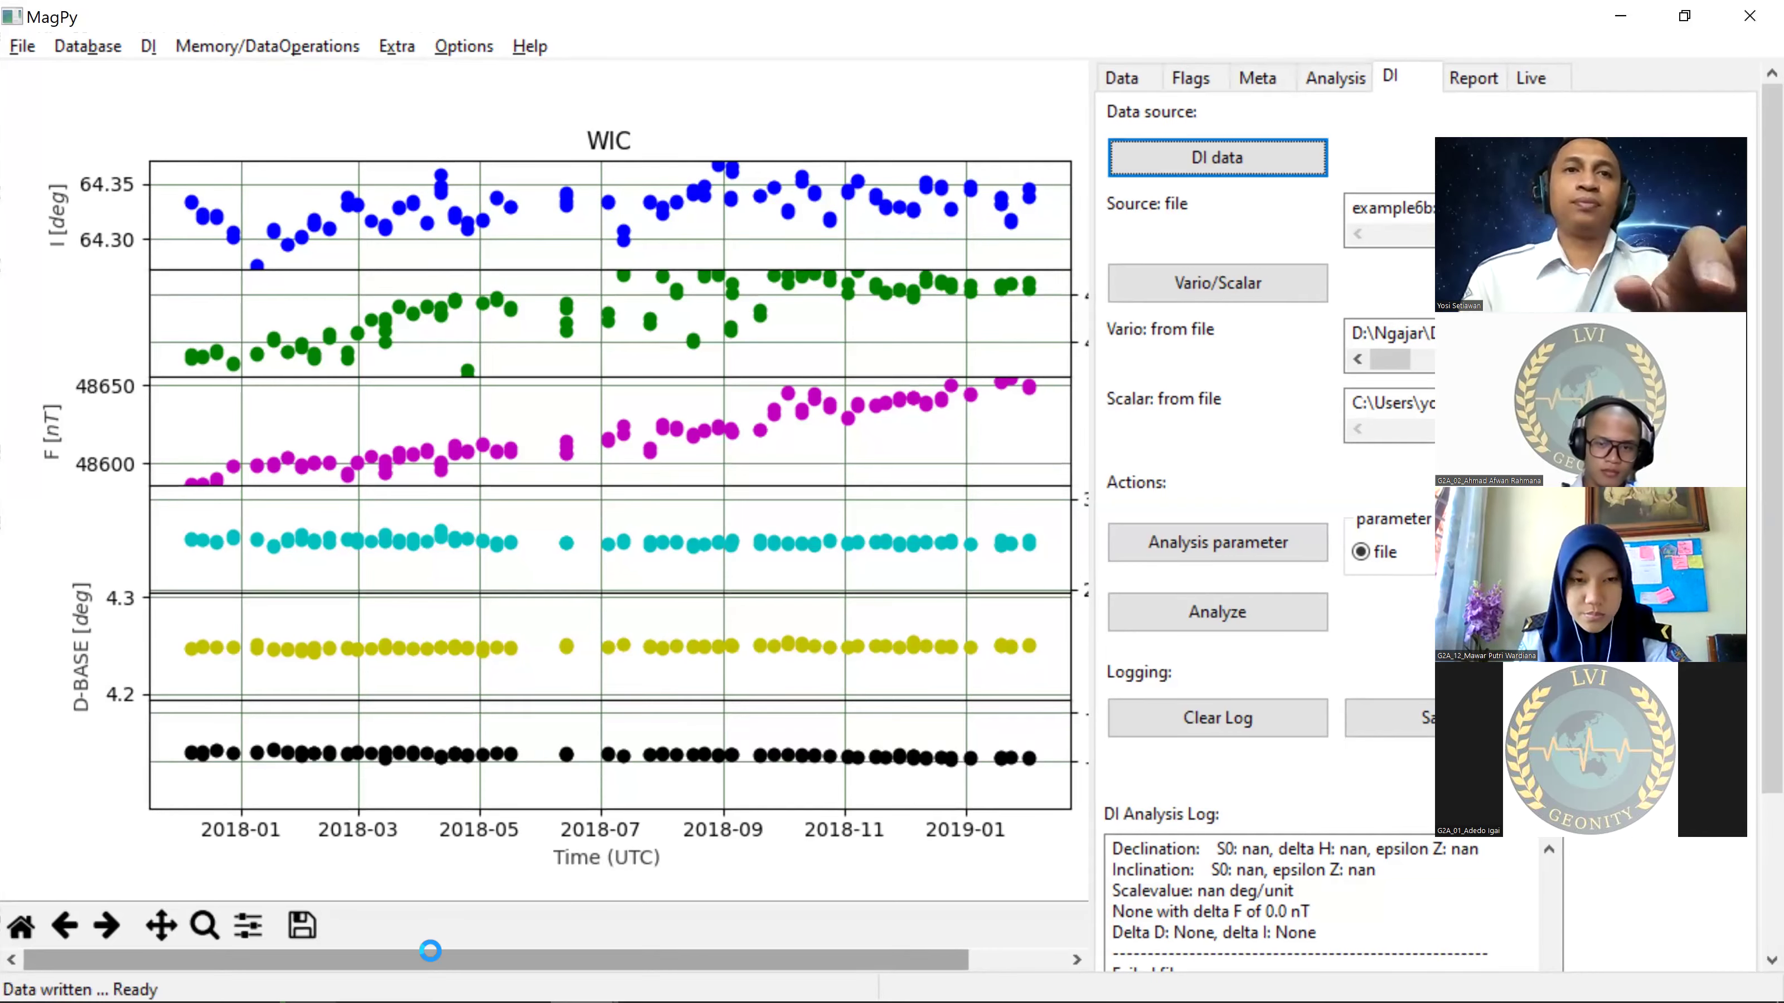
Step: In the Test Data Magpy folder, compress sta2017-12-06.cdf through sta2019-01-23.cdf into Test Data Magpy.zip with 7-Zip
{"action": "key", "text": "alt+Tab"}
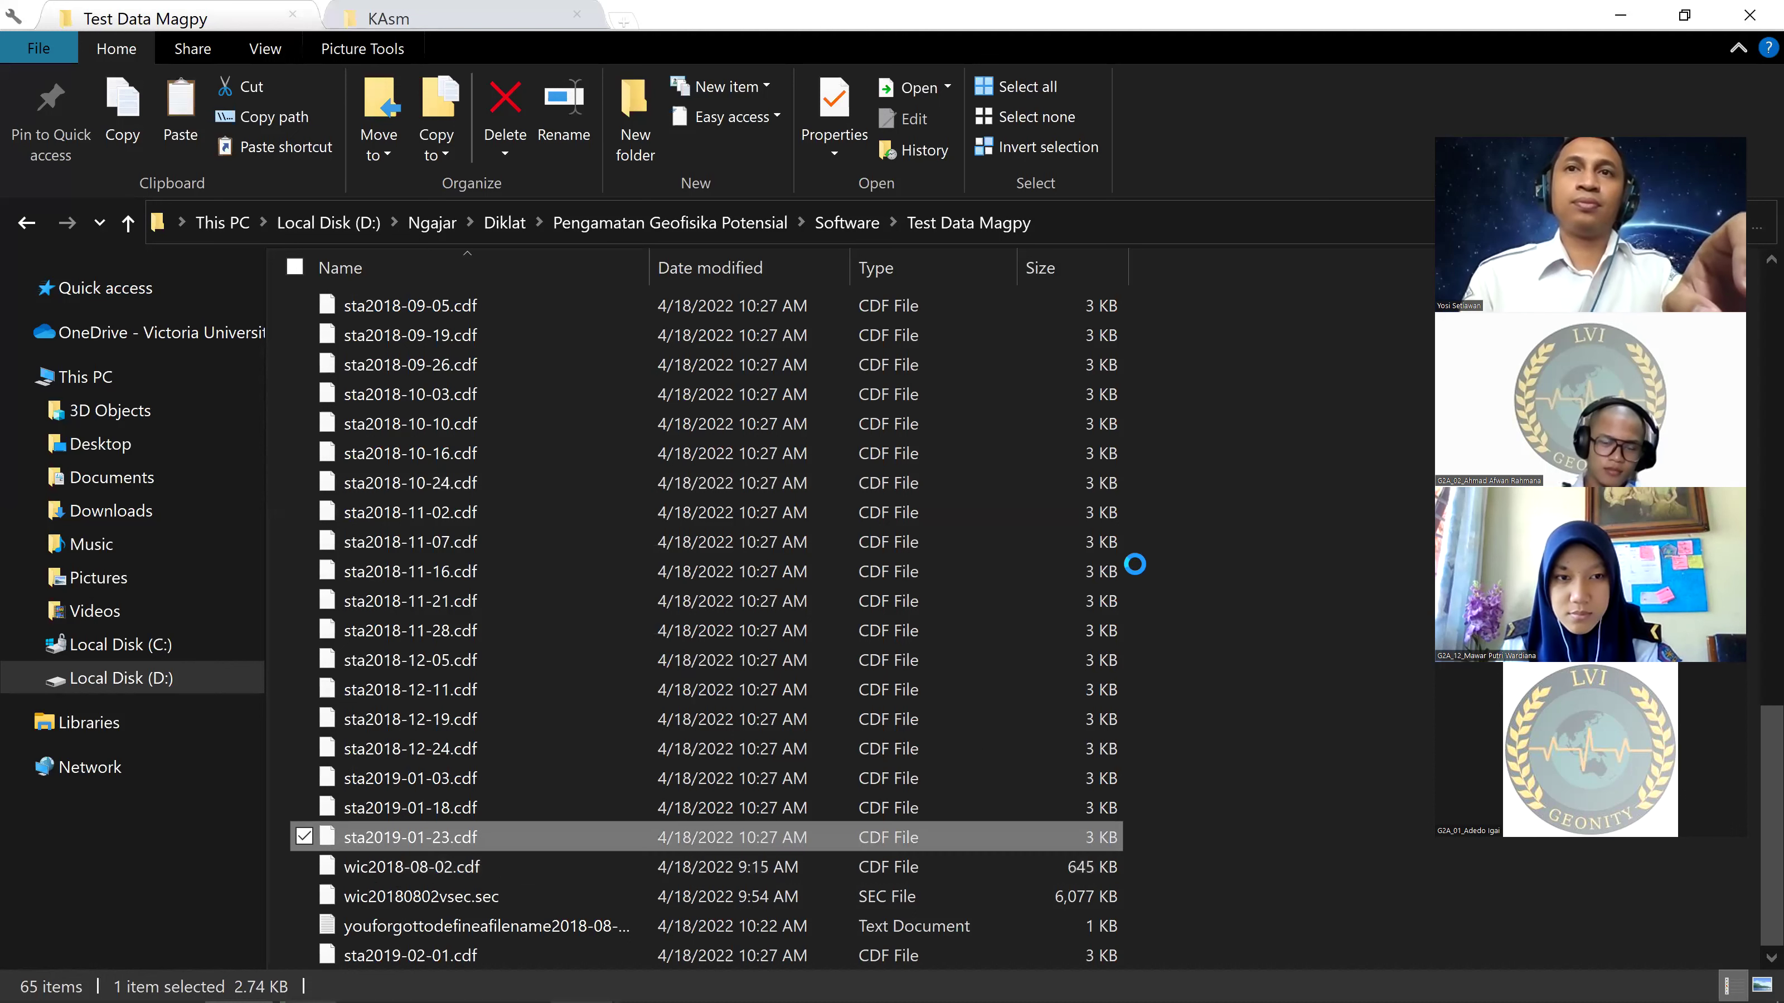
{"action": "scroll", "coordinate": [1054, 553], "scroll_direction": "up", "scroll_amount": 10}
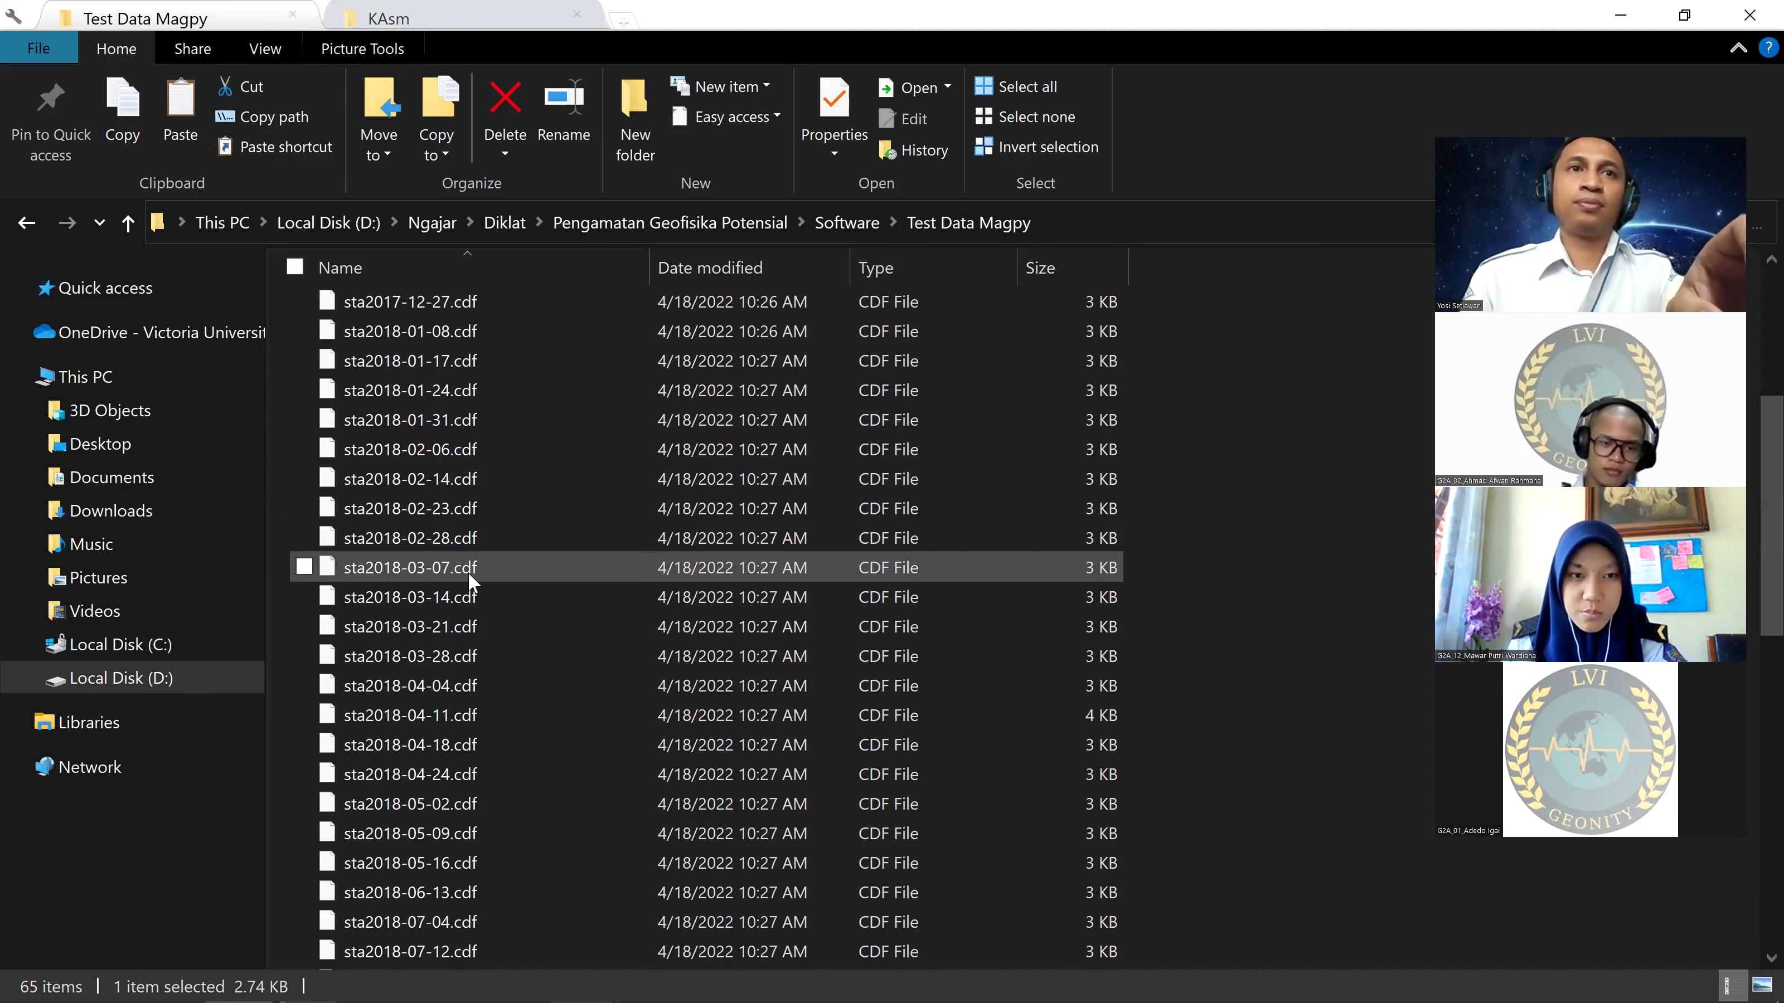
{"action": "scroll", "coordinate": [468, 572], "scroll_direction": "up", "scroll_amount": 4}
{"action": "left_click", "coordinate": [465, 574], "text": "shift"}
{"action": "right_click", "coordinate": [466, 578]}
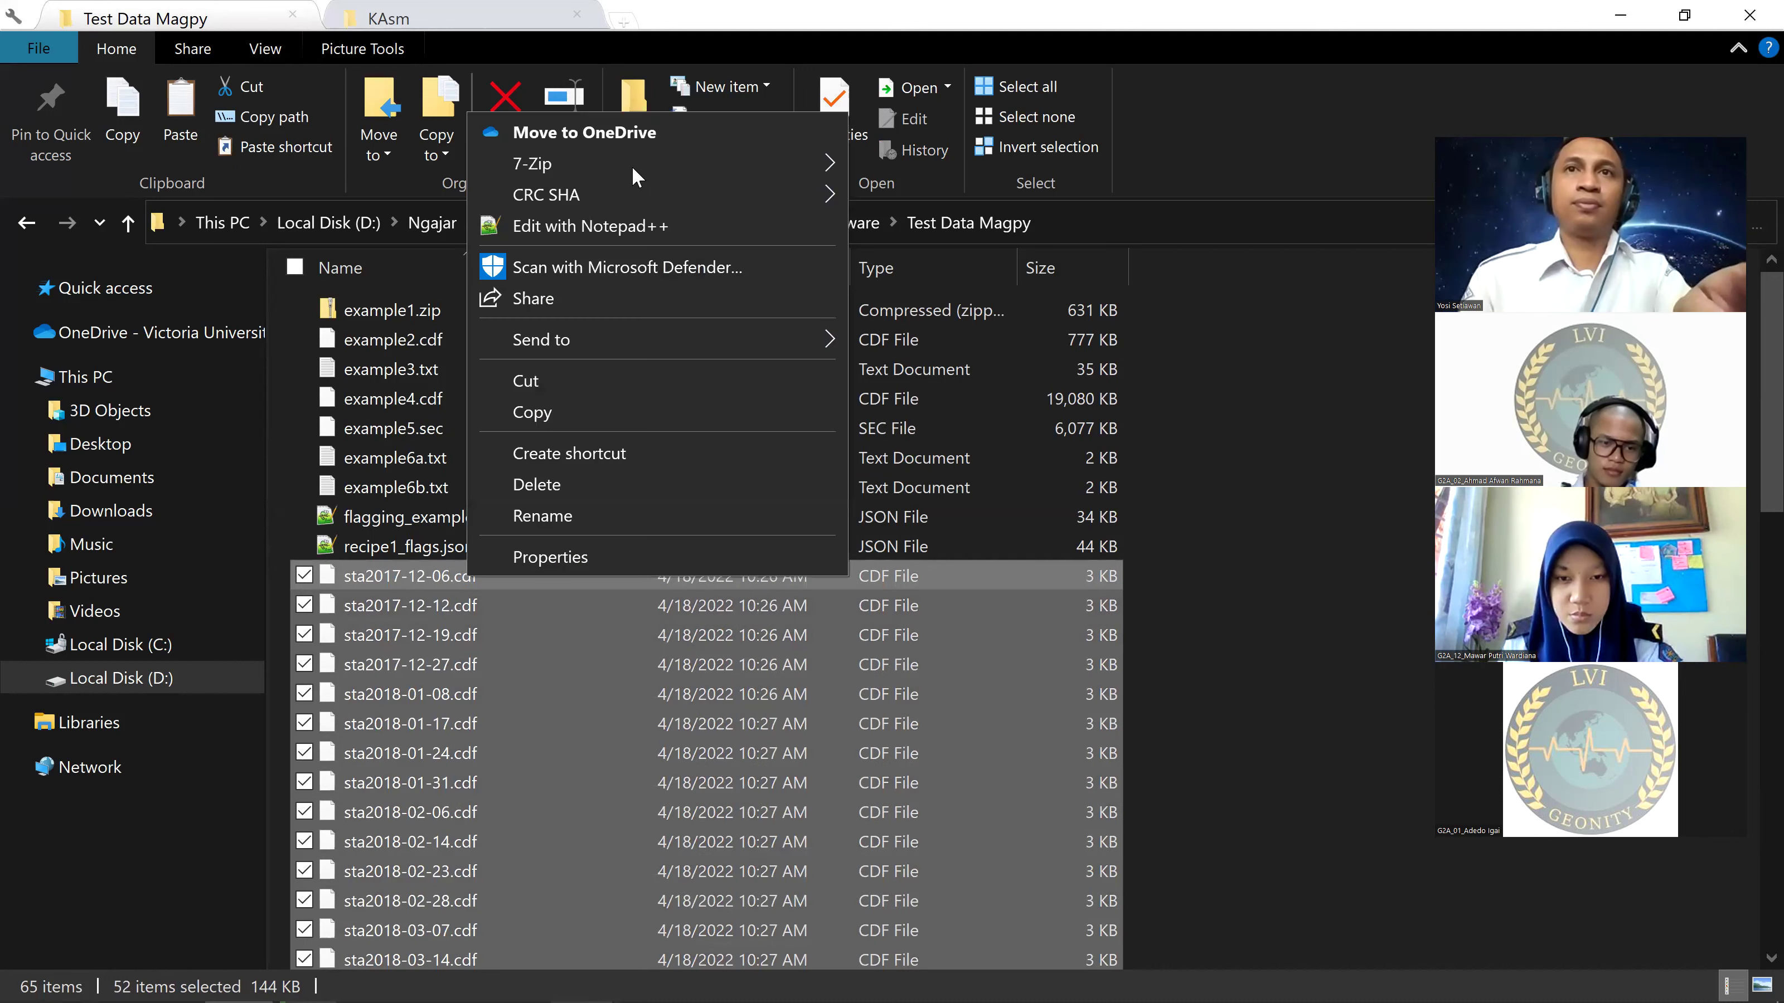
{"action": "mouse_move", "coordinate": [631, 166]}
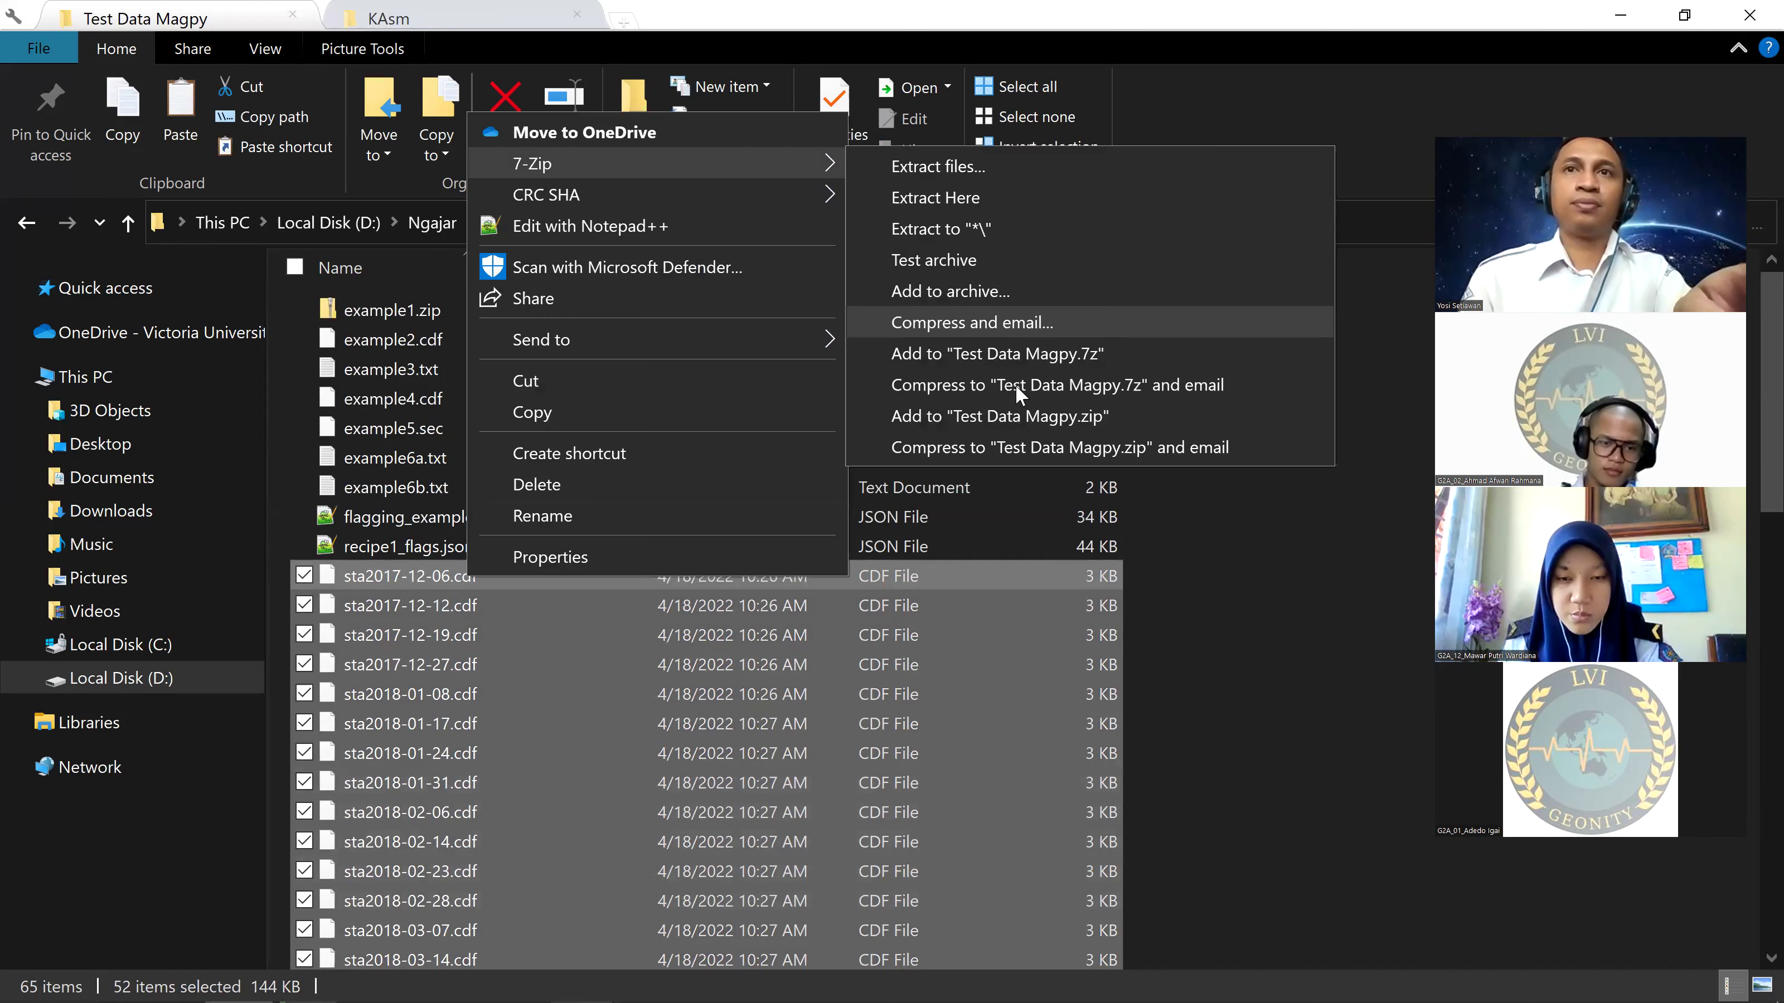
{"action": "left_click", "coordinate": [1016, 415]}
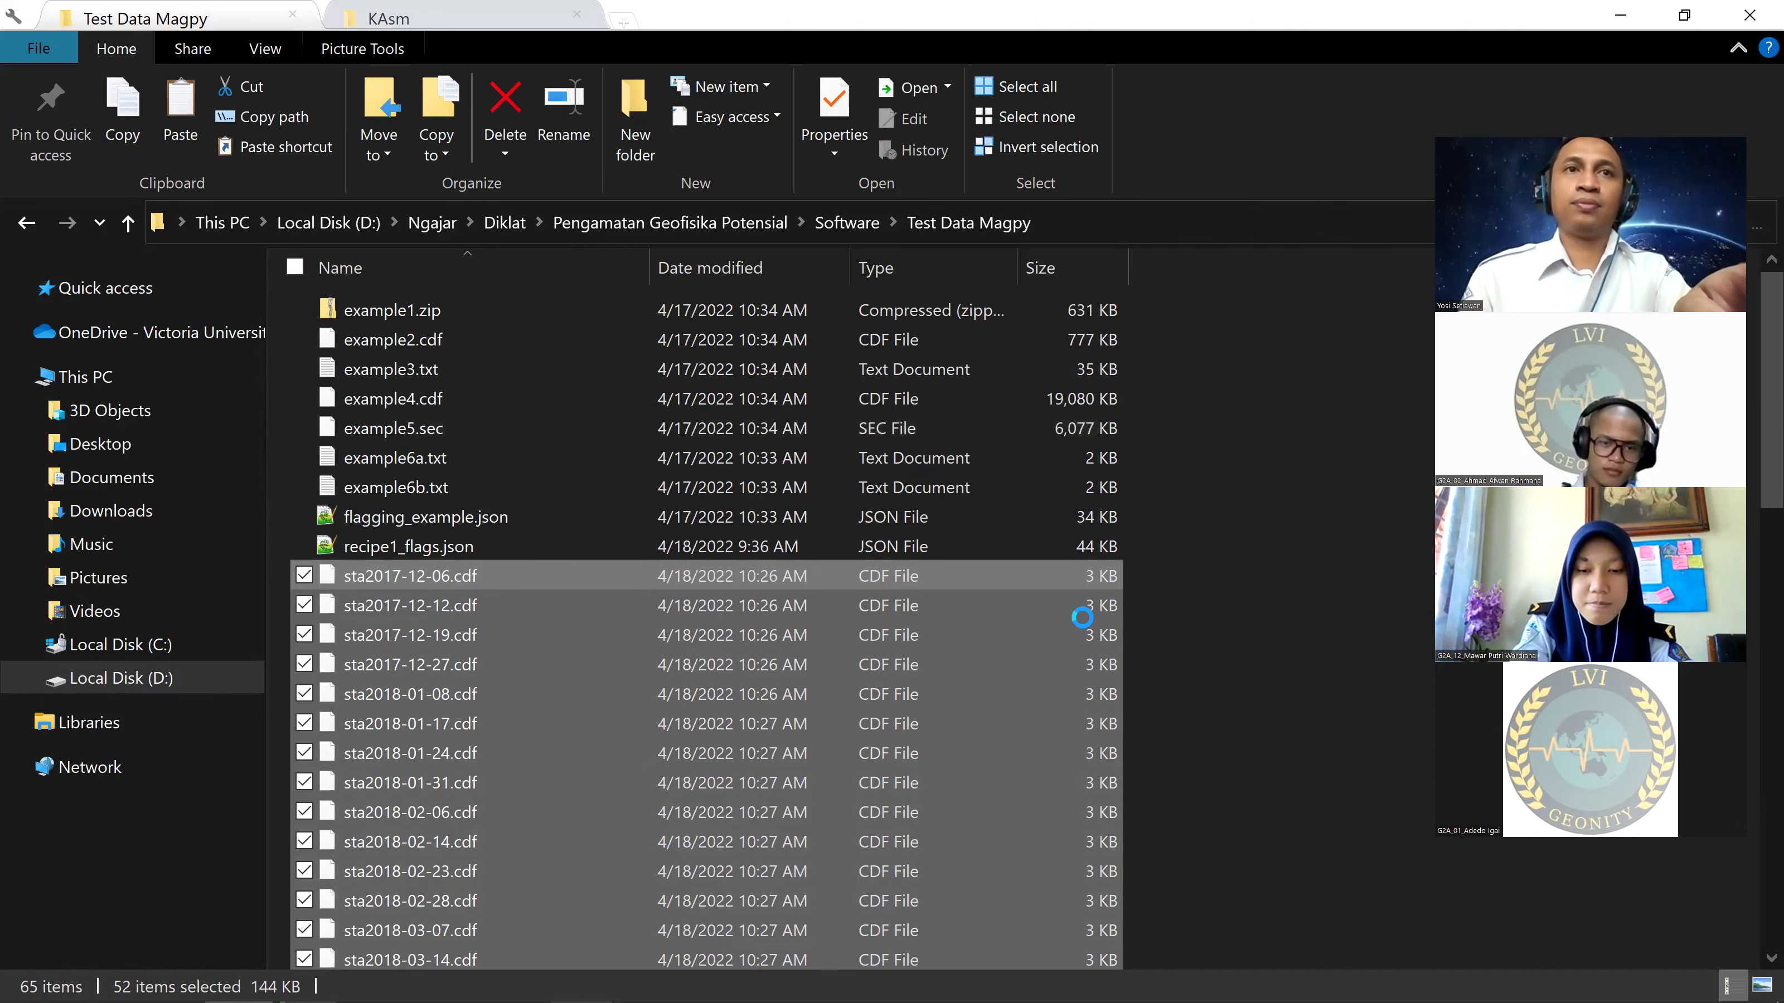
Step: Rename Test Data Magpy.zip as absolute.zip and choose it in Zoom's file selection dialog
{"action": "scroll", "coordinate": [1059, 663], "scroll_direction": "down", "scroll_amount": 9}
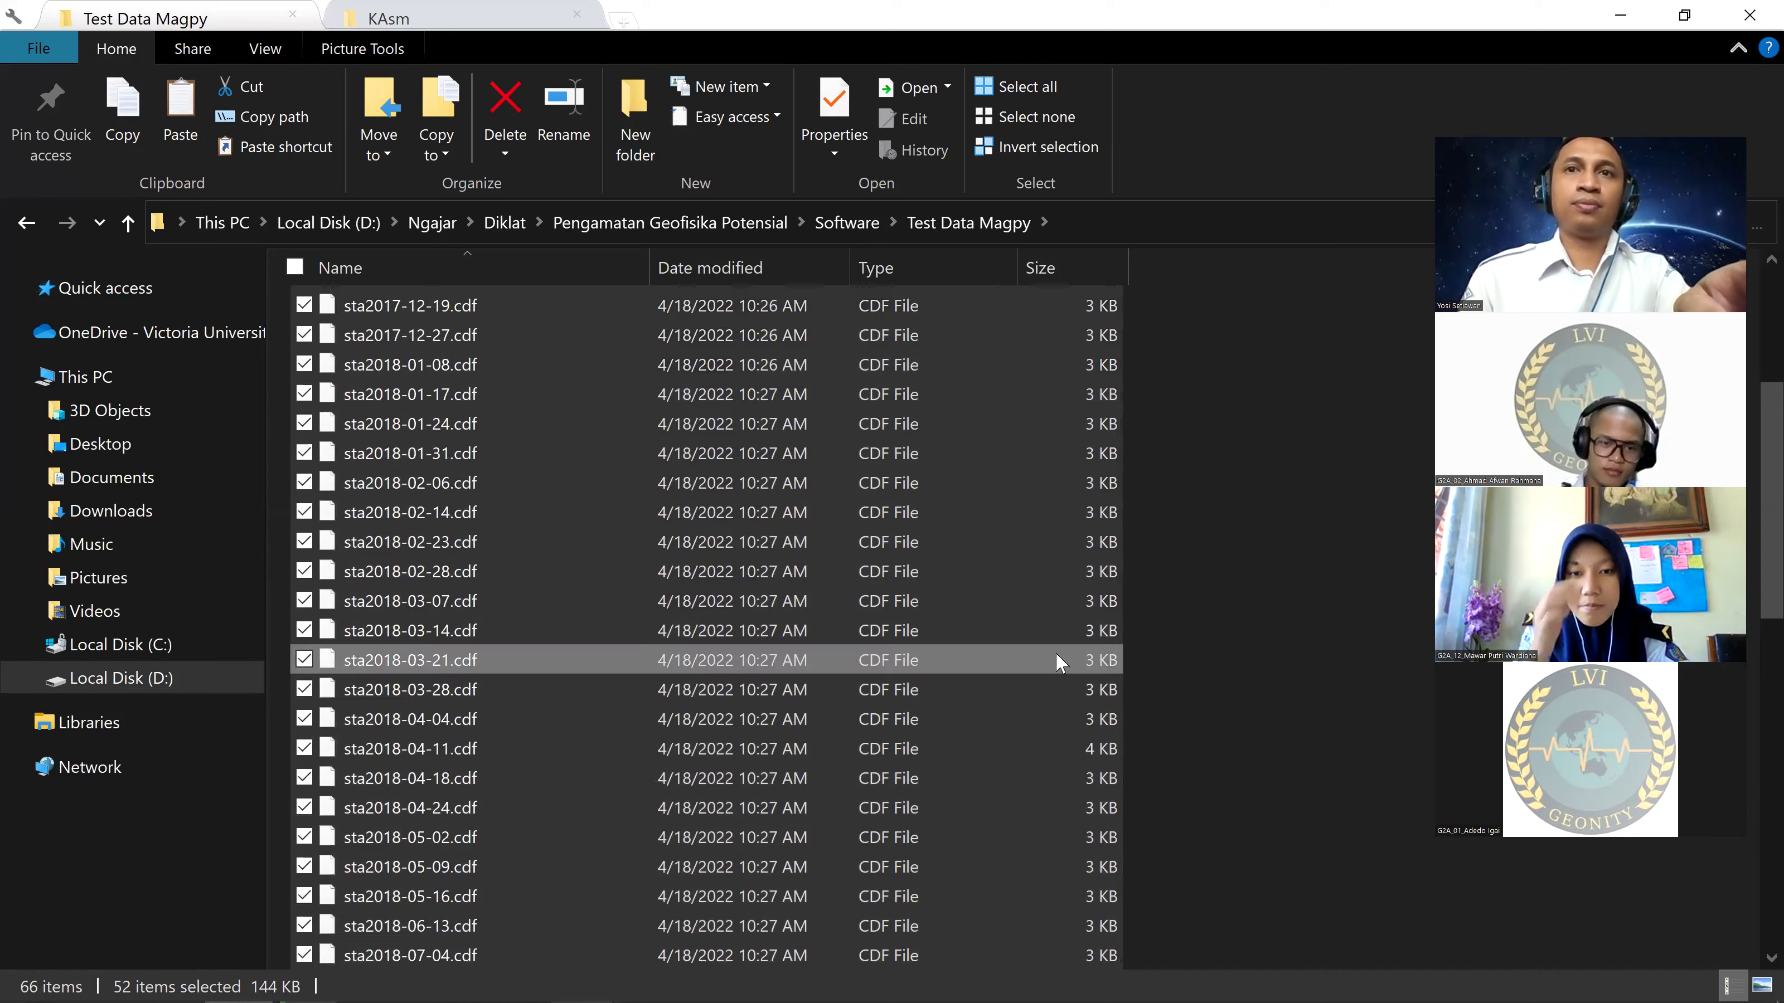
{"action": "scroll", "coordinate": [387, 861], "scroll_direction": "down", "scroll_amount": 6}
{"action": "left_click", "coordinate": [387, 861]}
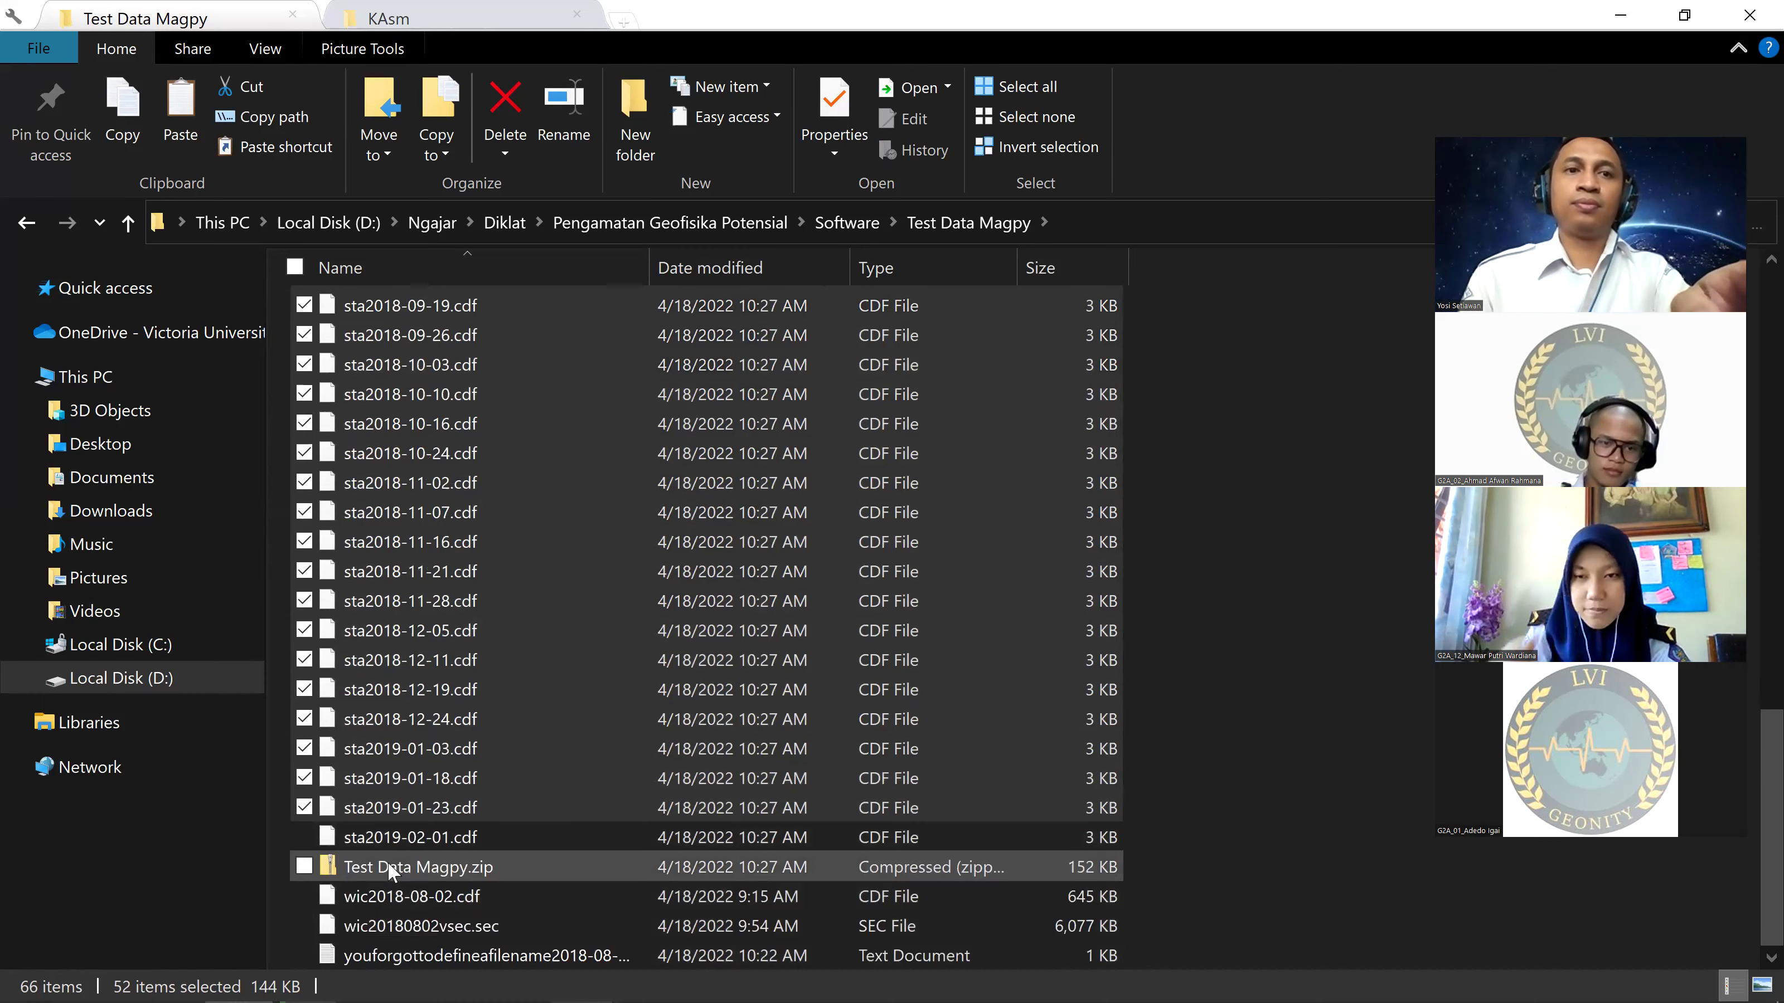
{"action": "left_click", "coordinate": [387, 861]}
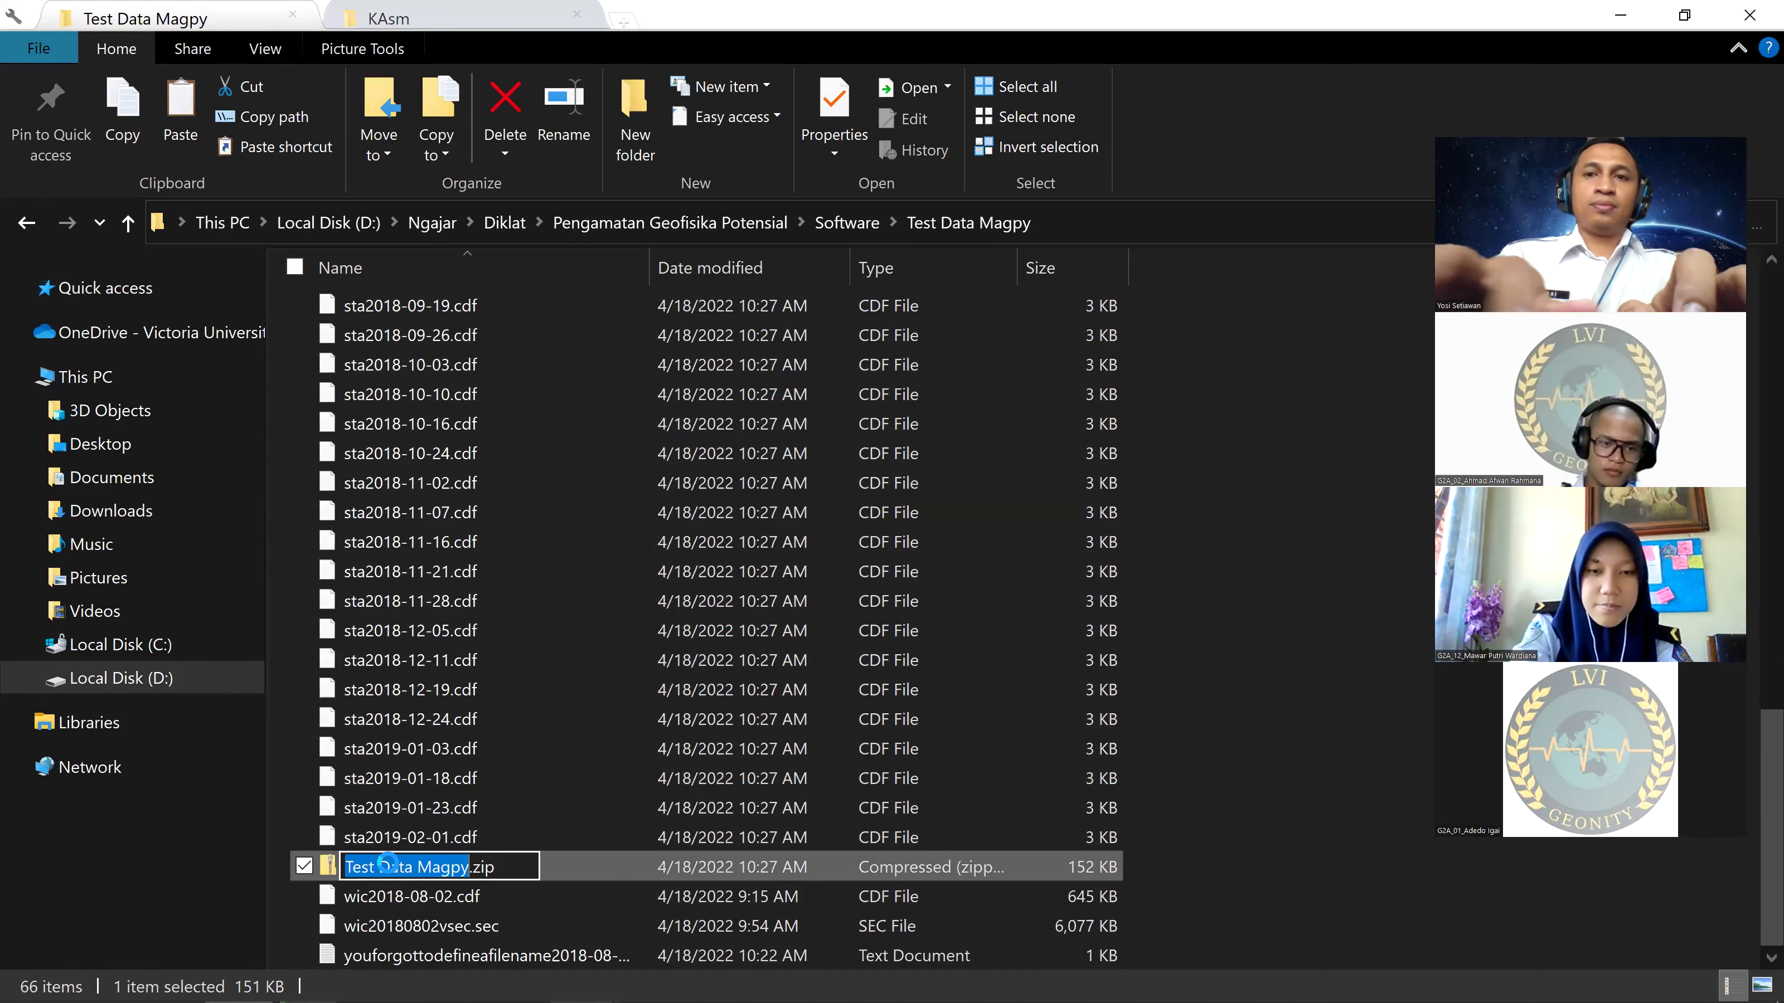
{"action": "type", "text": "absolt"}
{"action": "left_click", "coordinate": [390, 866]}
{"action": "type", "text": "ut"}
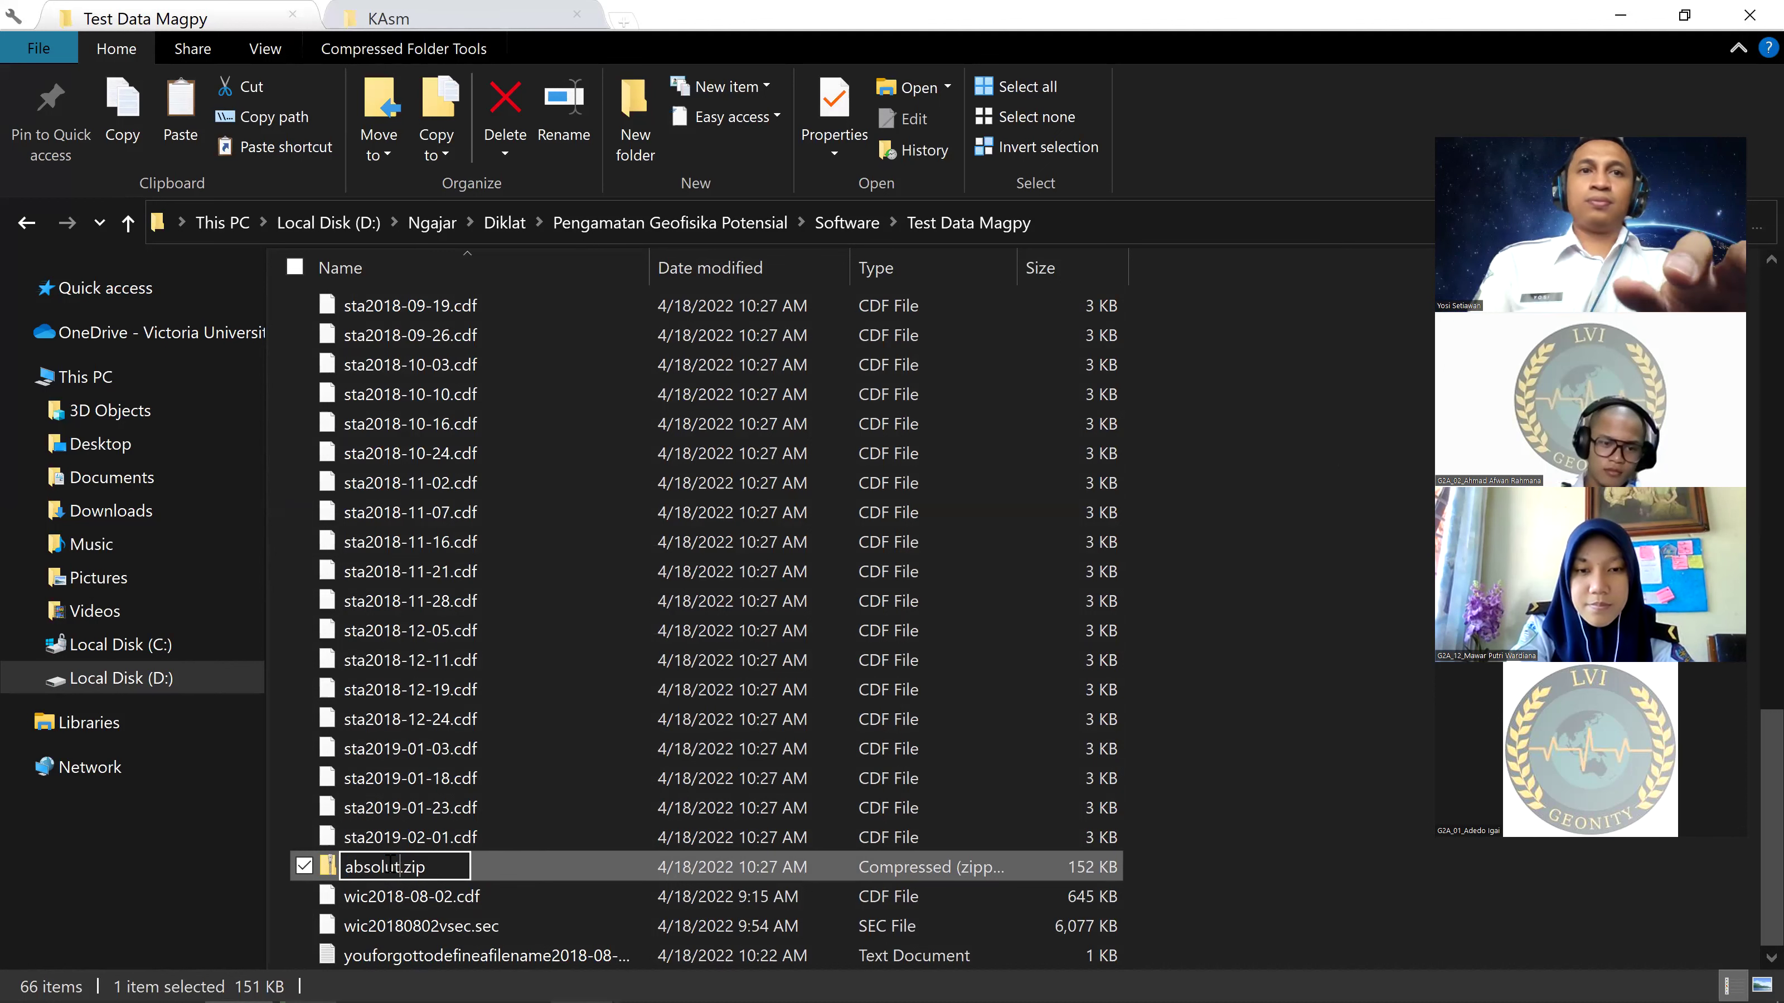
{"action": "key", "text": "Right"}
{"action": "type", "text": "e"}
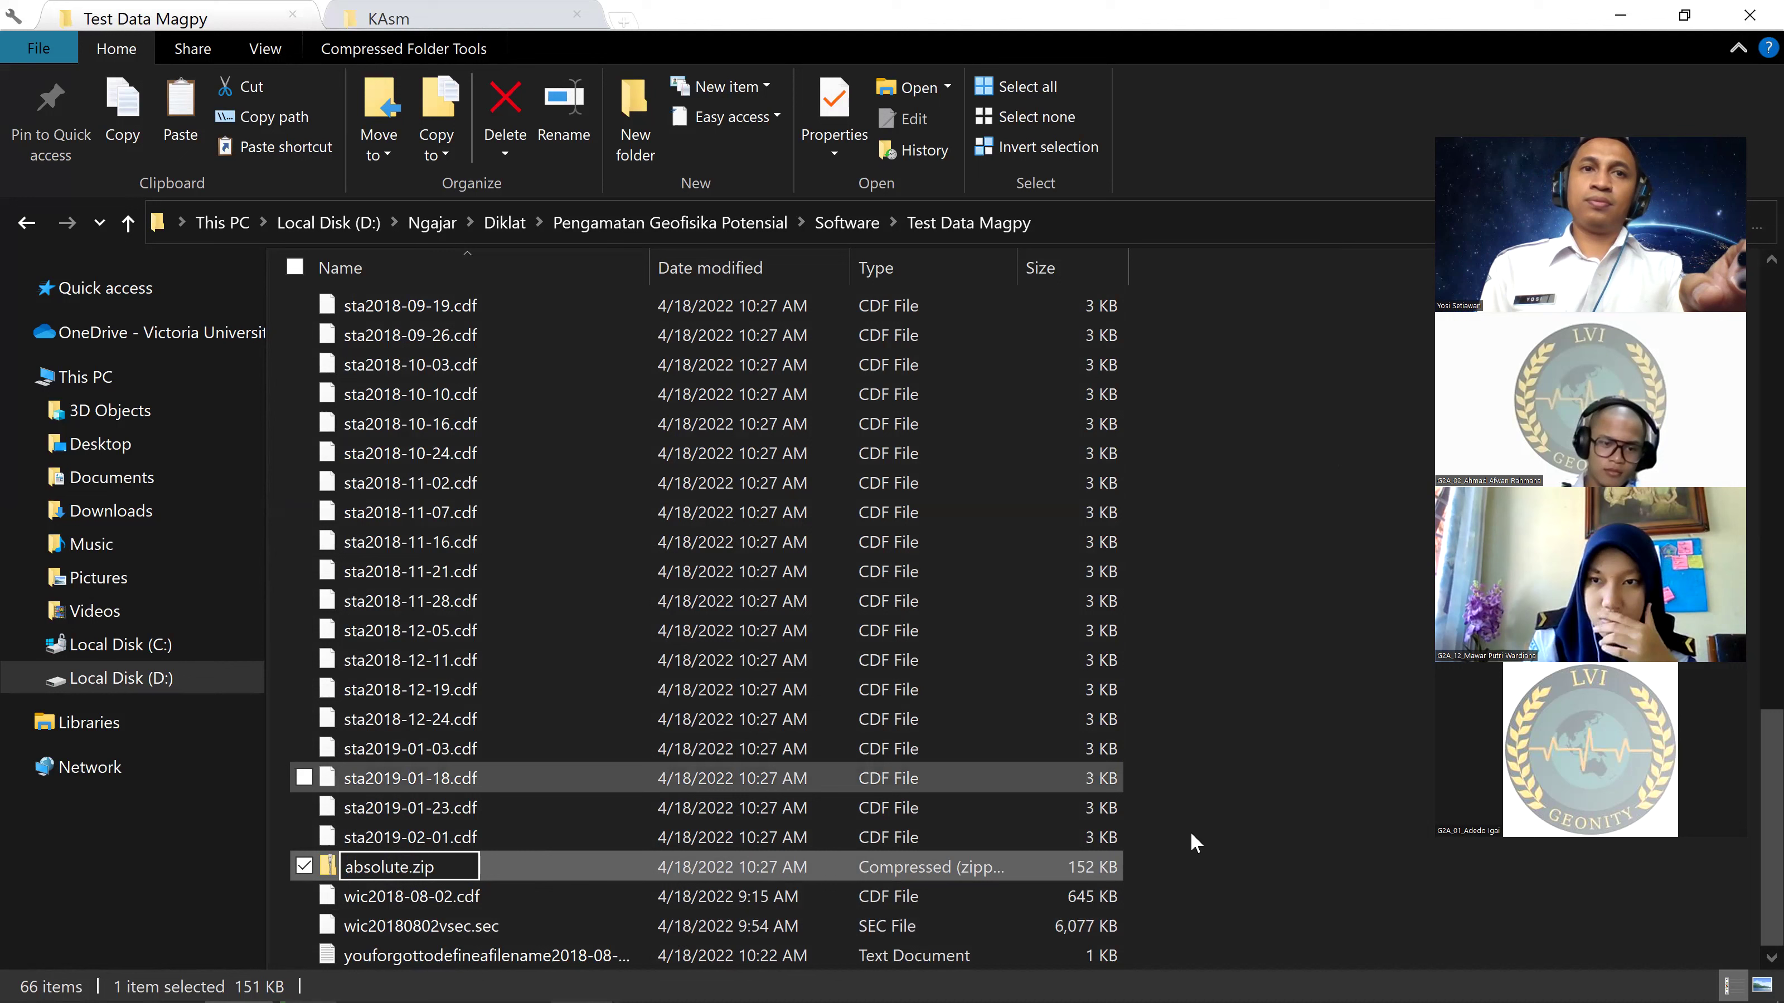
{"action": "key", "text": "Return"}
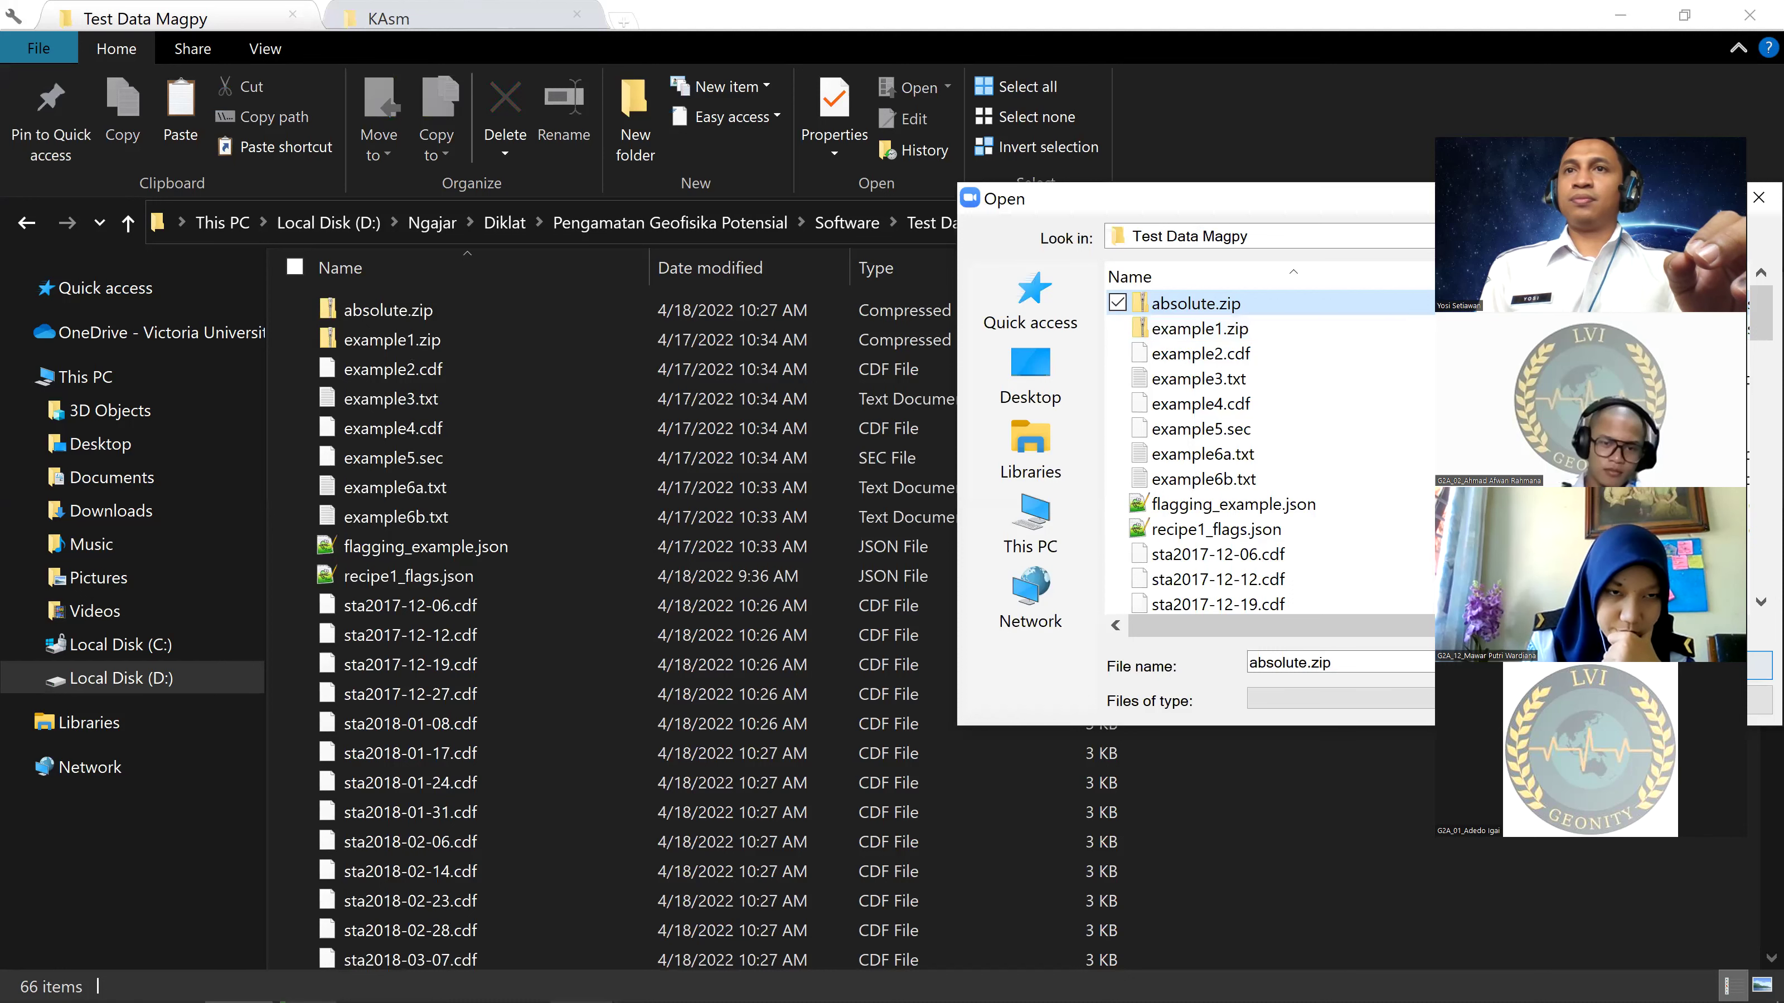
{"action": "key", "text": "Return"}
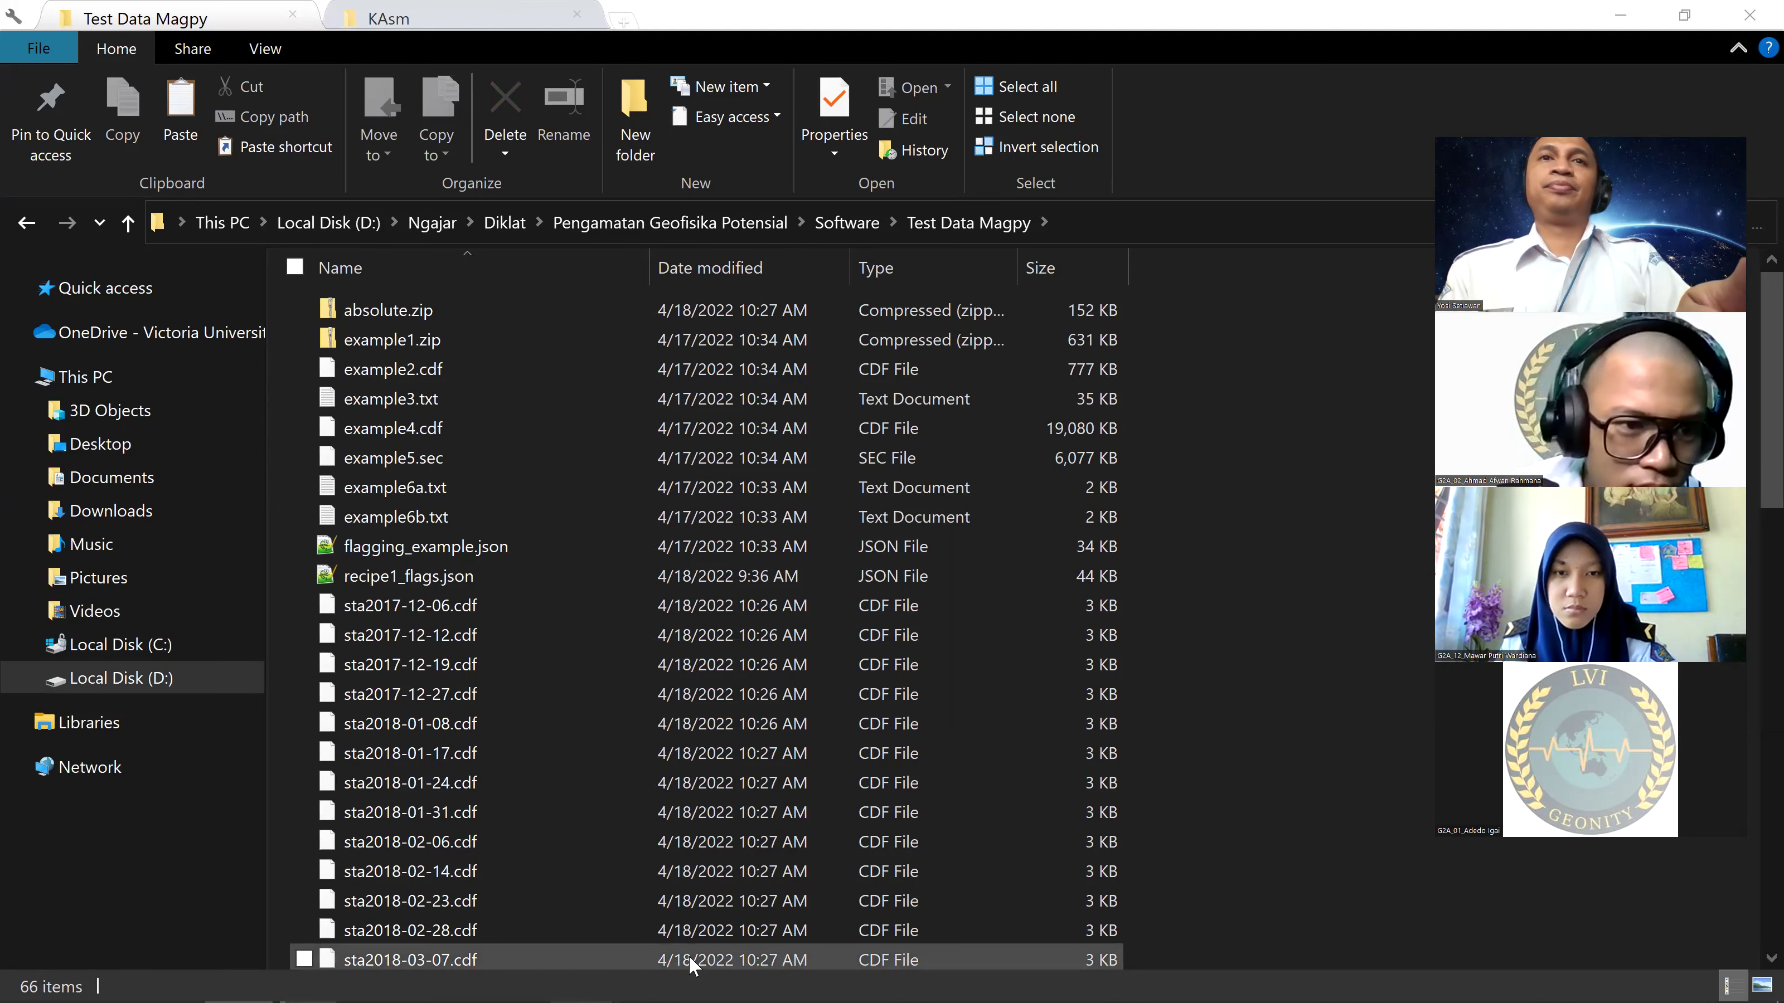
Step: Read the baseline analysis instructions in the PowerPoint slide show and return to MagPy to display its analysis methods
{"action": "key", "text": "alt+Tab"}
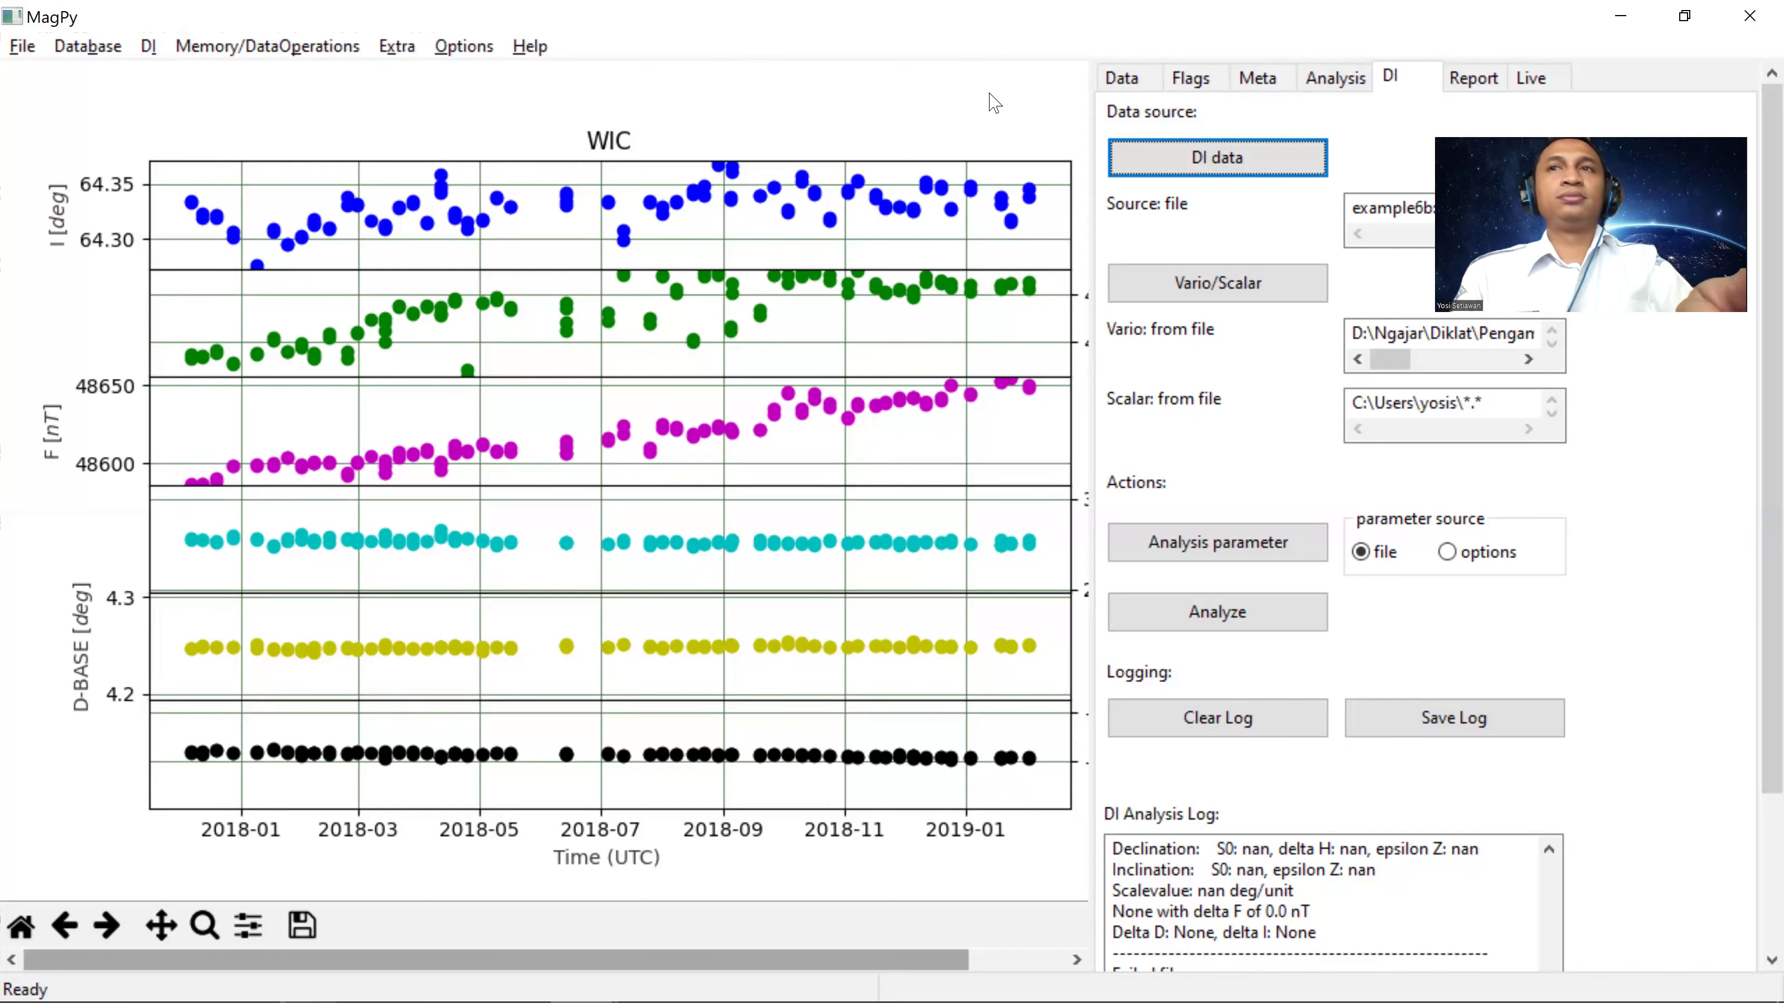
{"action": "key", "text": "alt+Tab"}
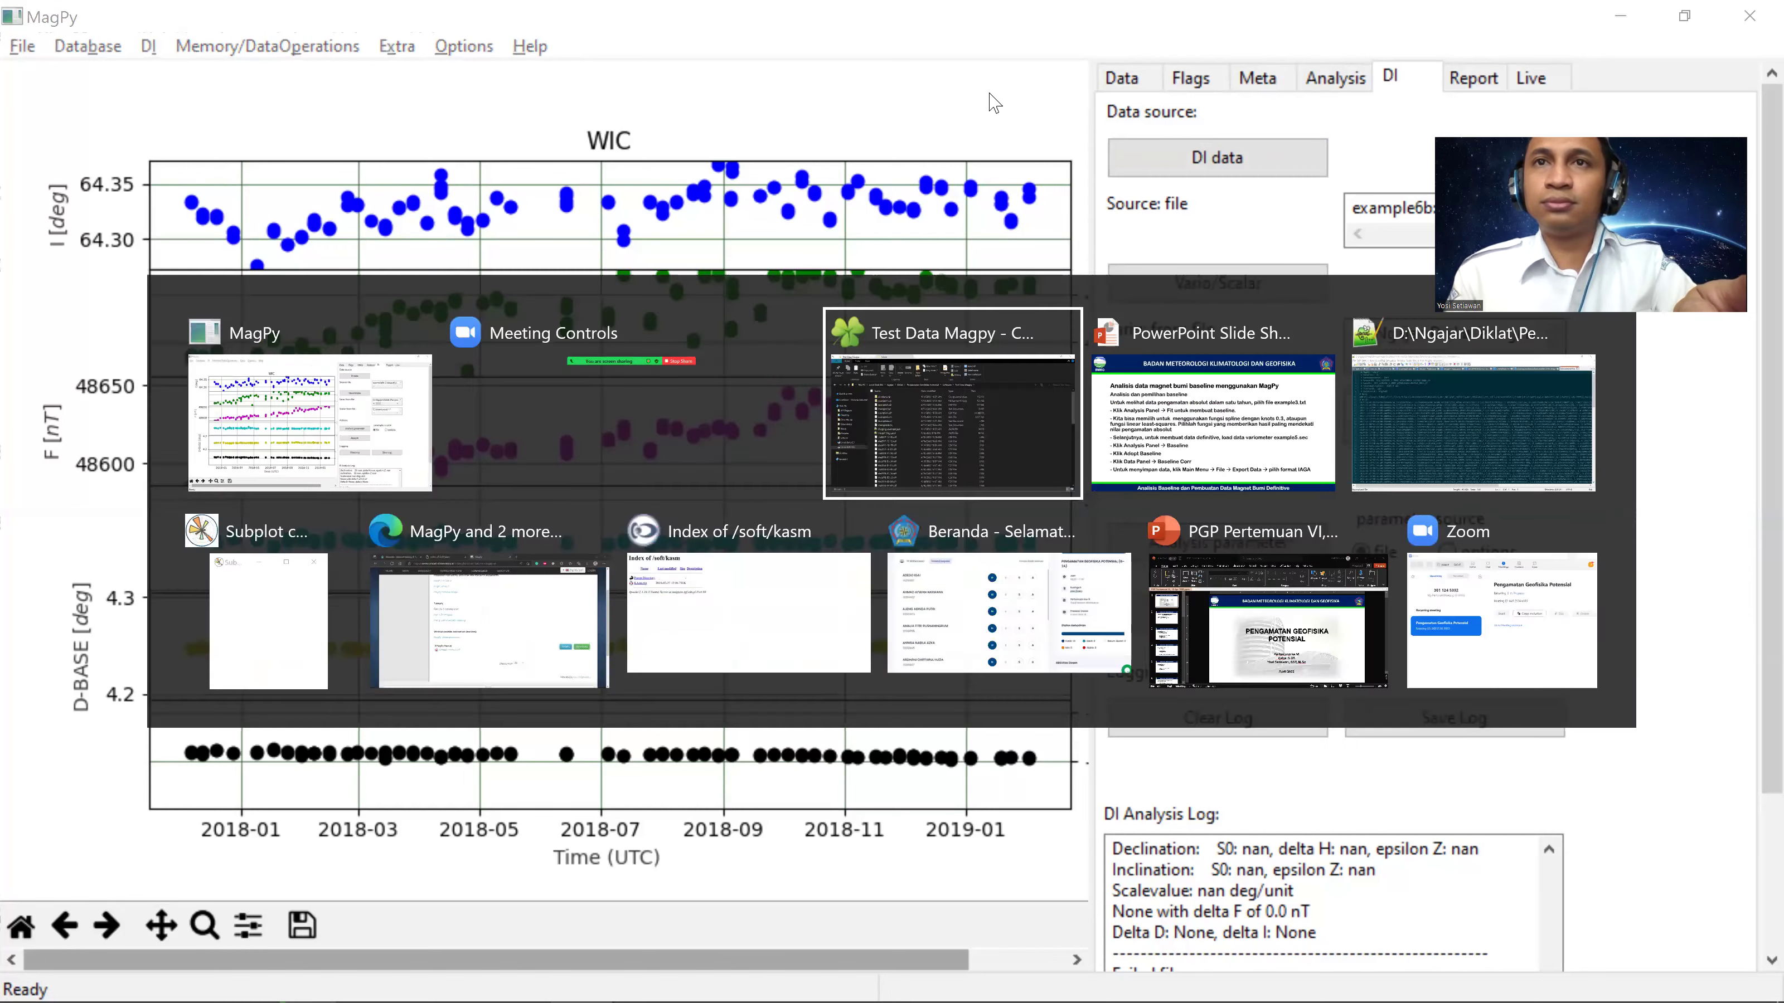
{"action": "key", "text": "alt+Tab"}
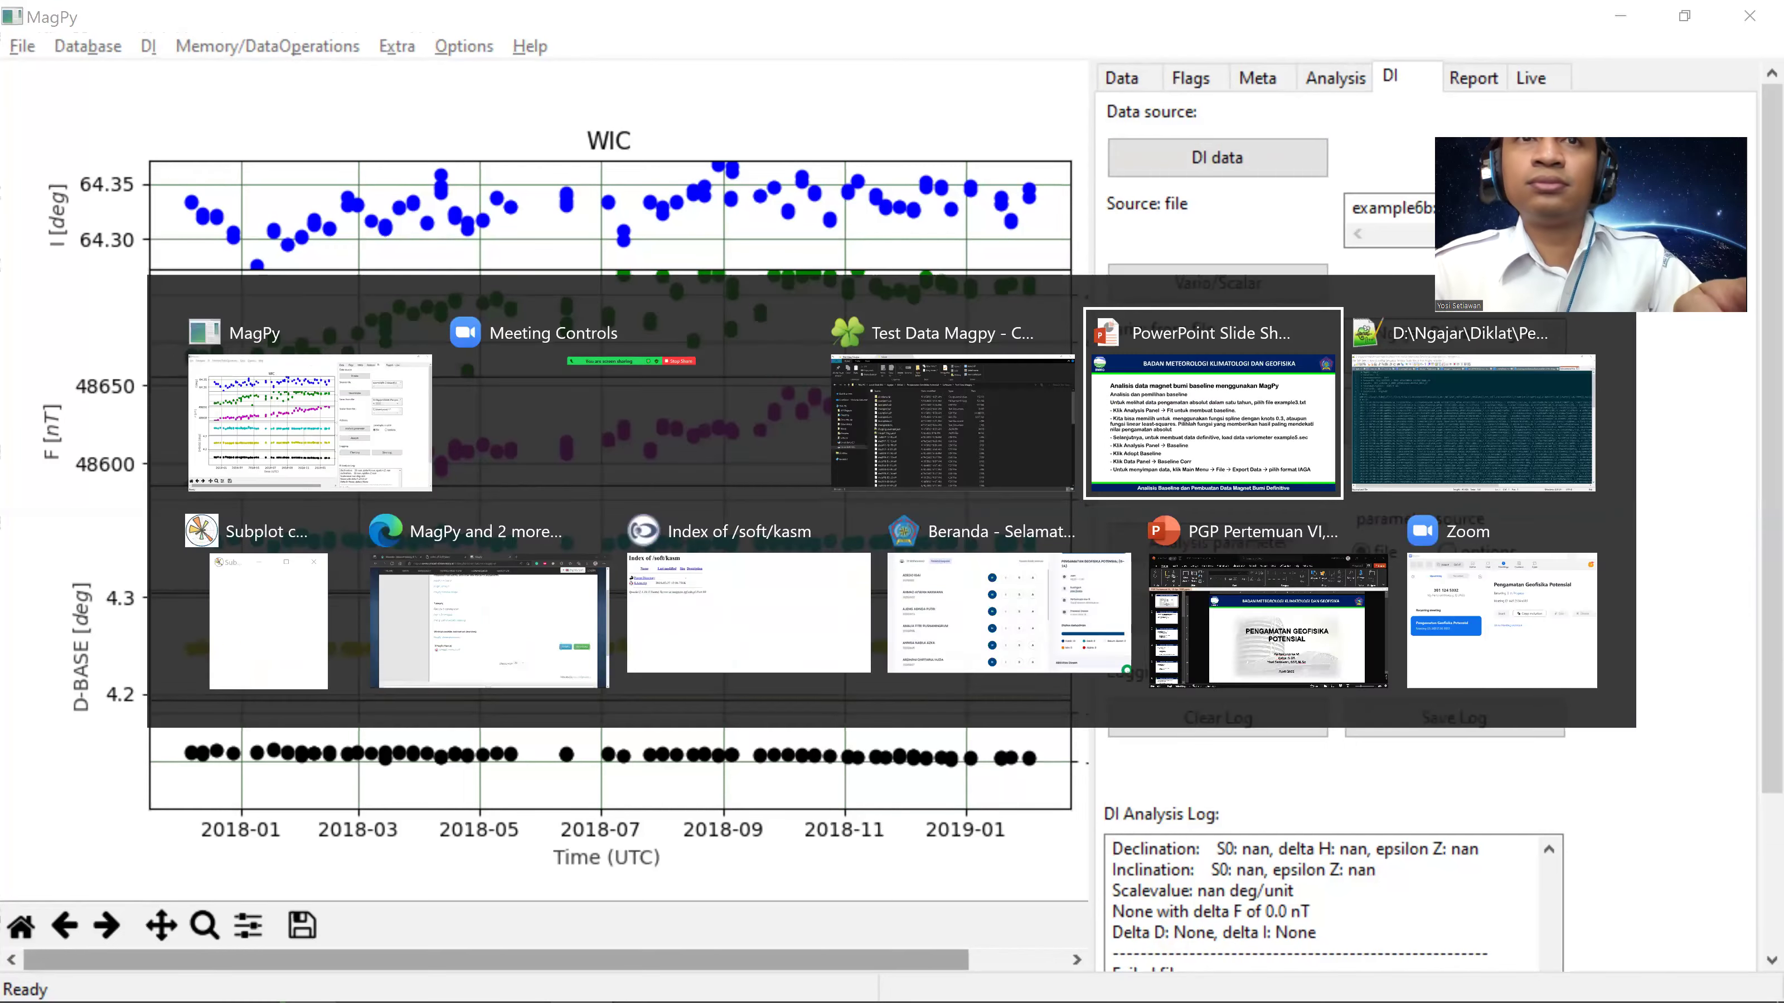
{"action": "key", "text": "alt"}
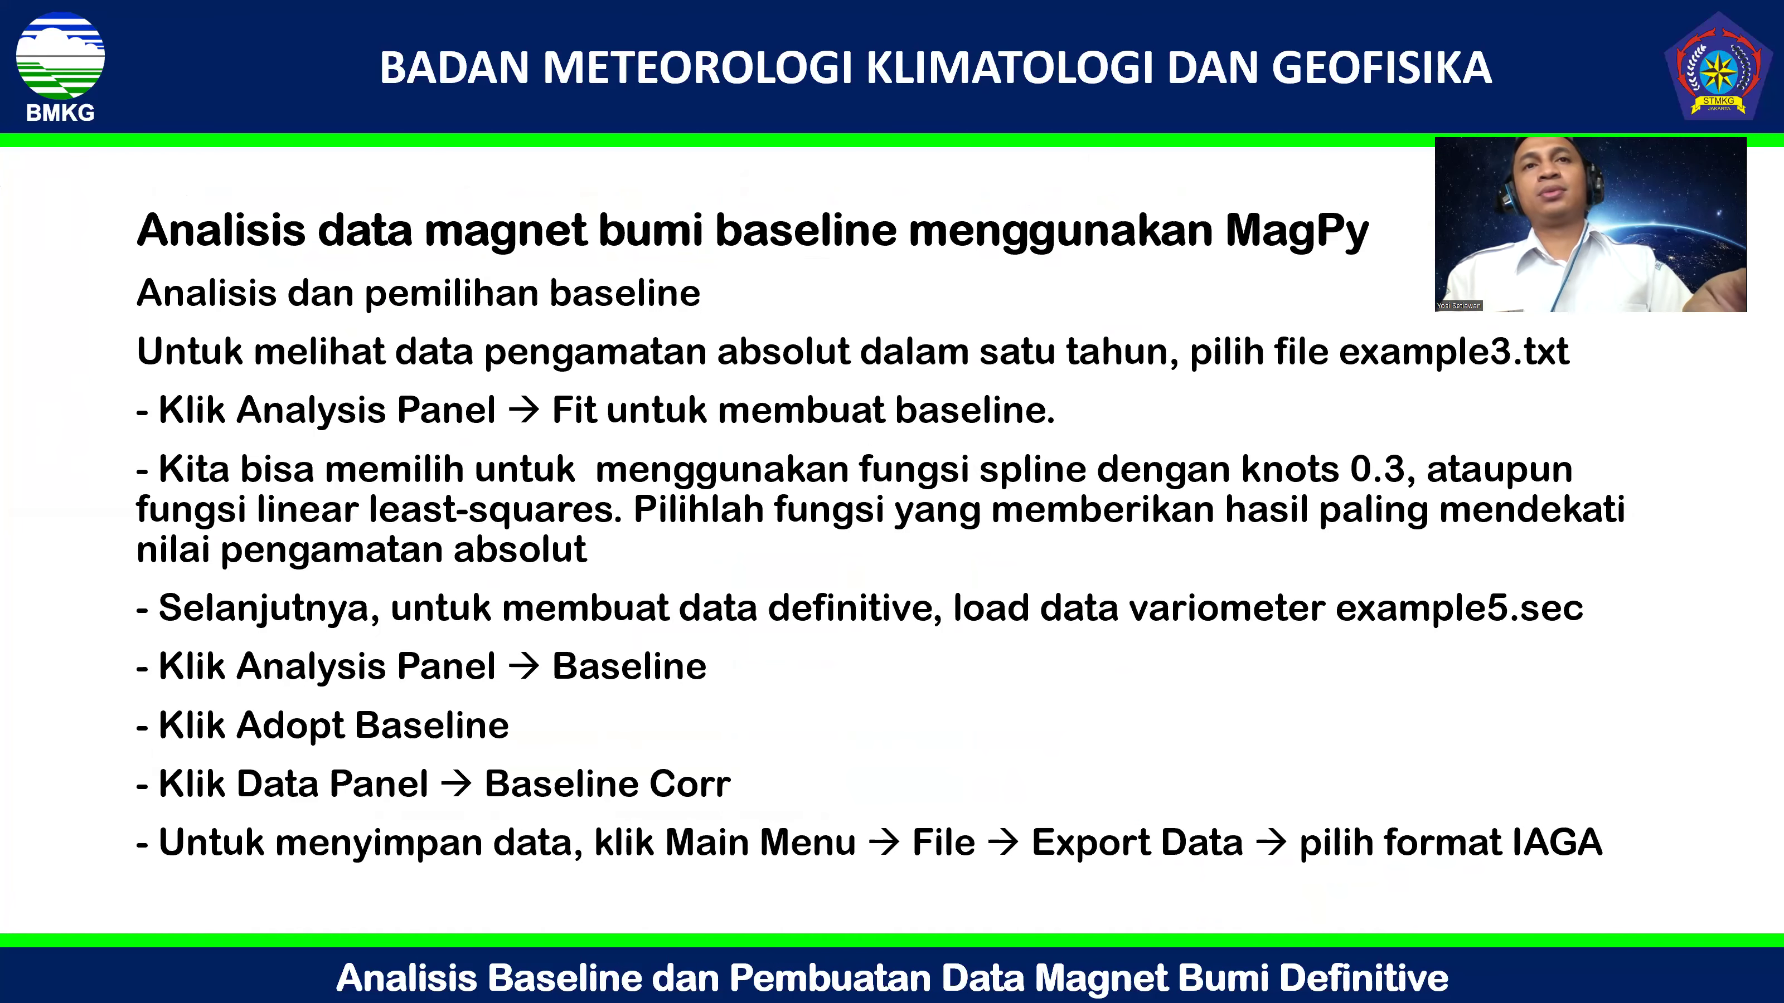
{"action": "key", "text": "alt+Tab"}
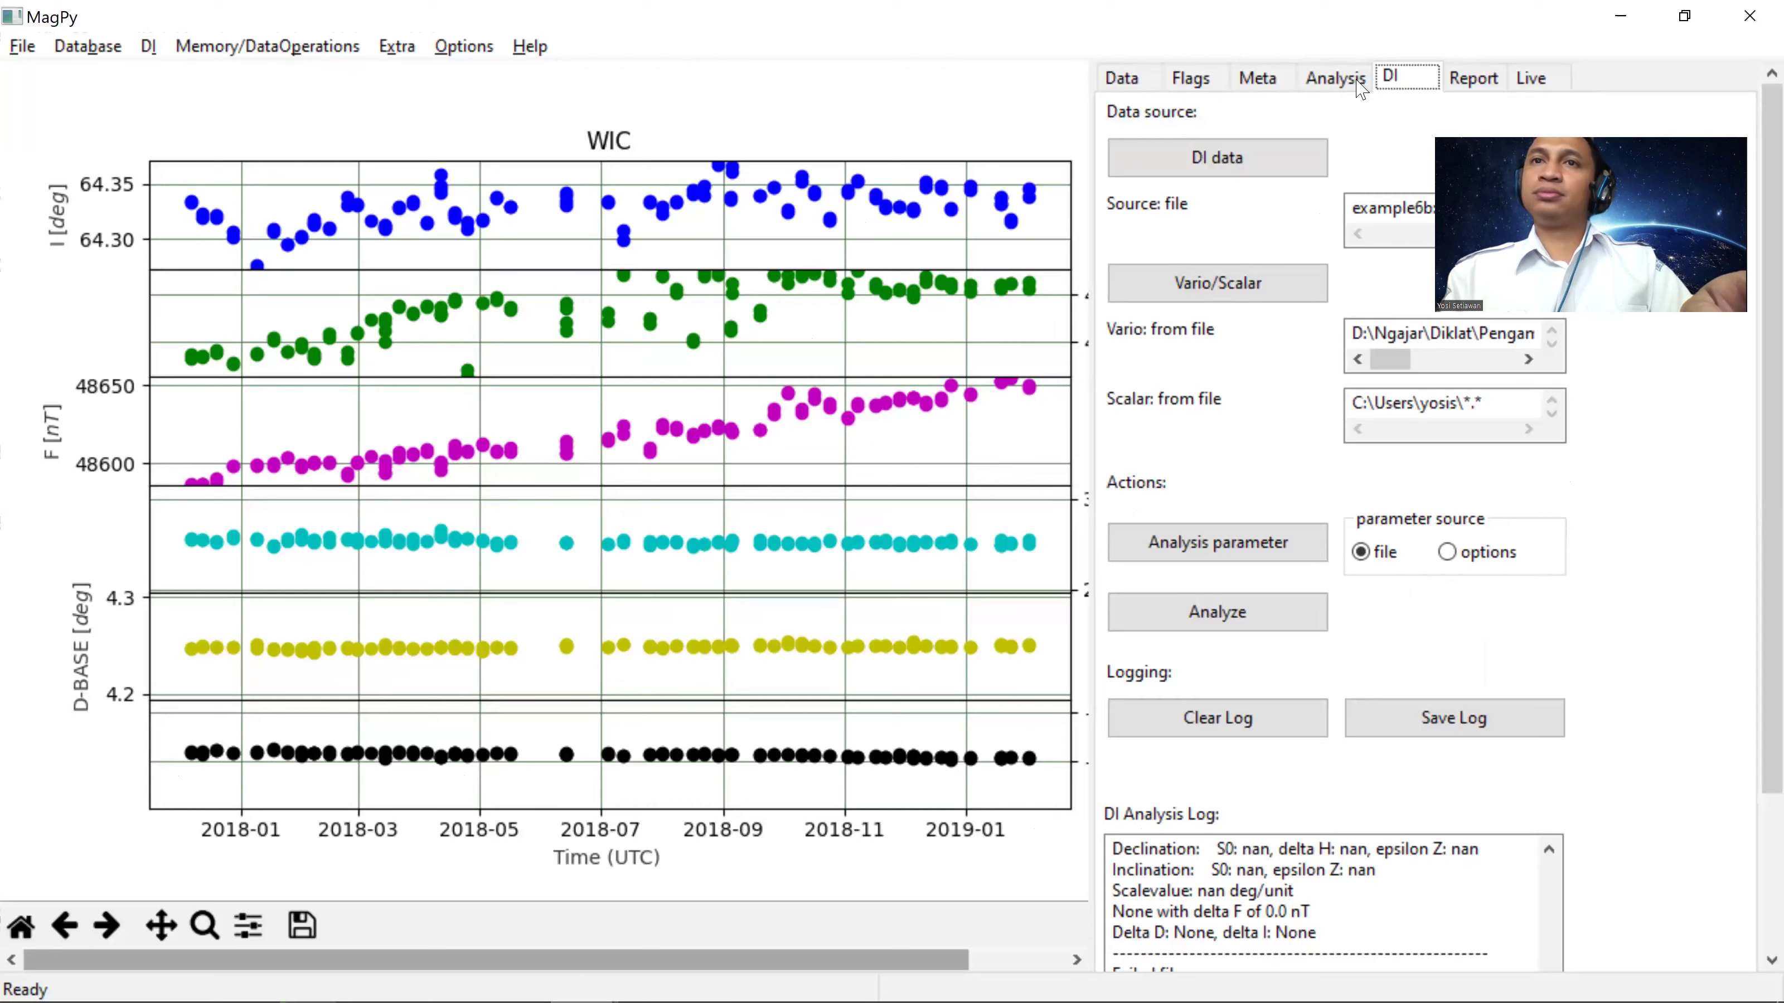
{"action": "left_click", "coordinate": [1355, 79]}
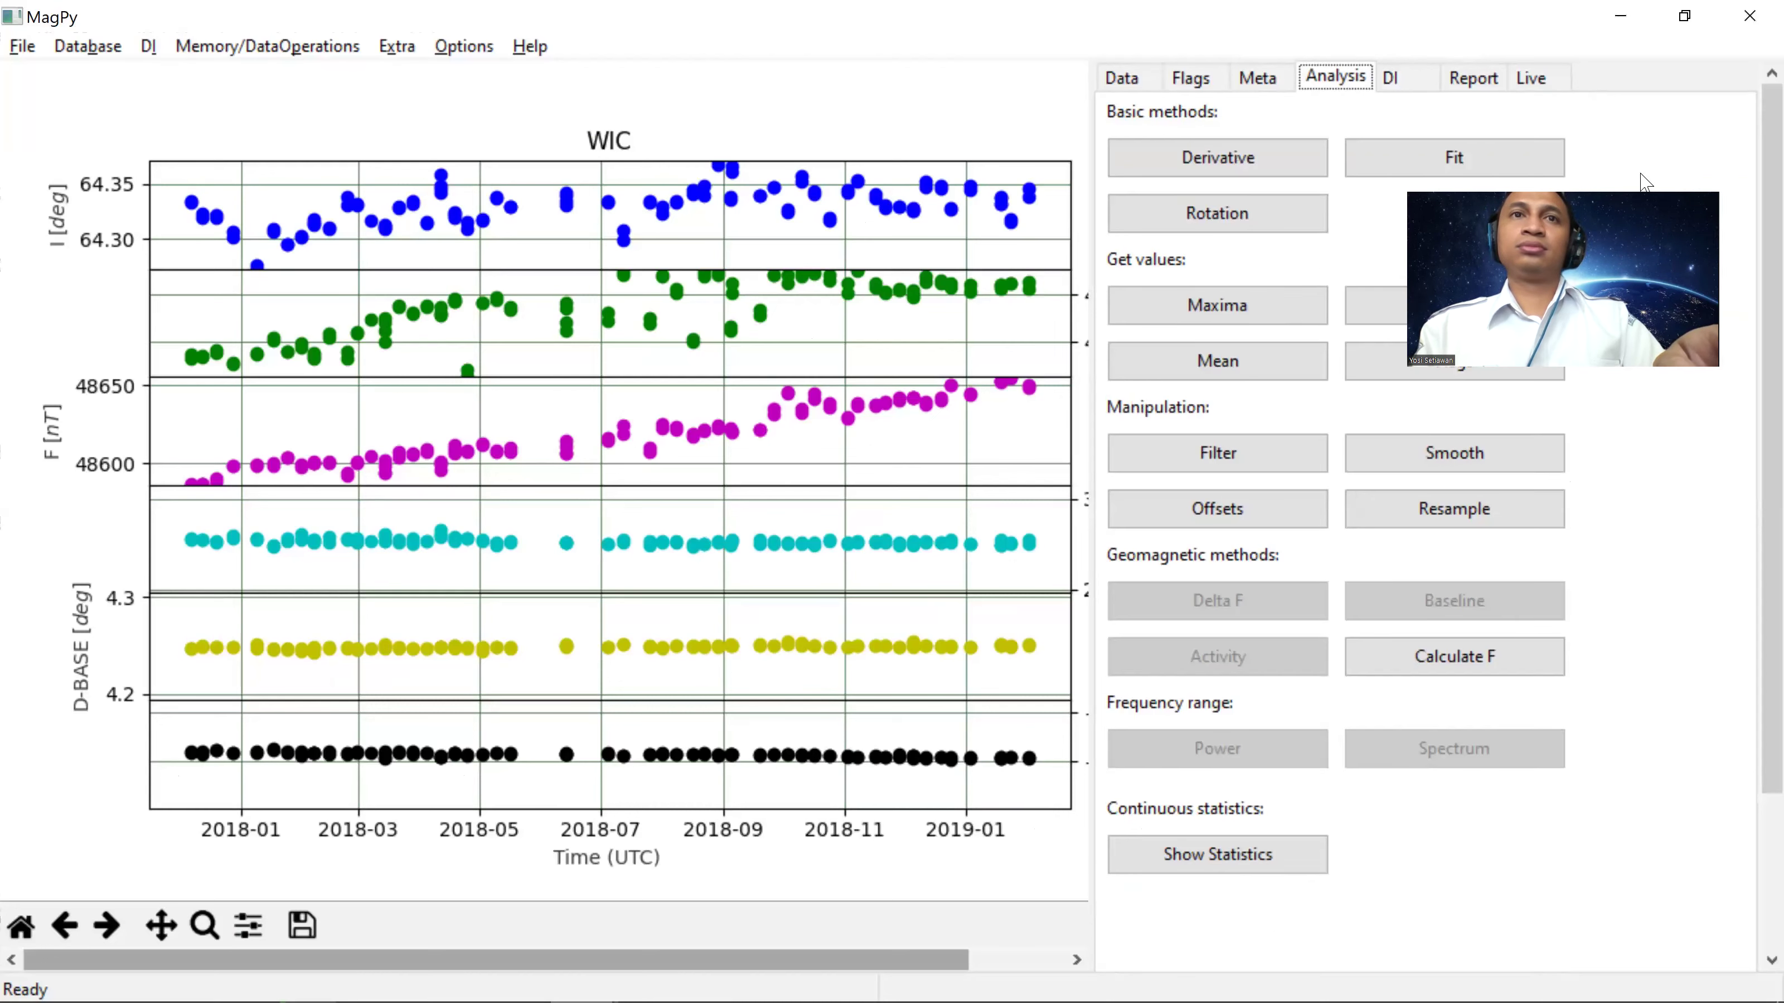
Step: Review the slide's baseline fitting and definitive data instructions alongside MagPy's analysis methods, ending in MagPy
{"action": "key", "text": "alt+Tab"}
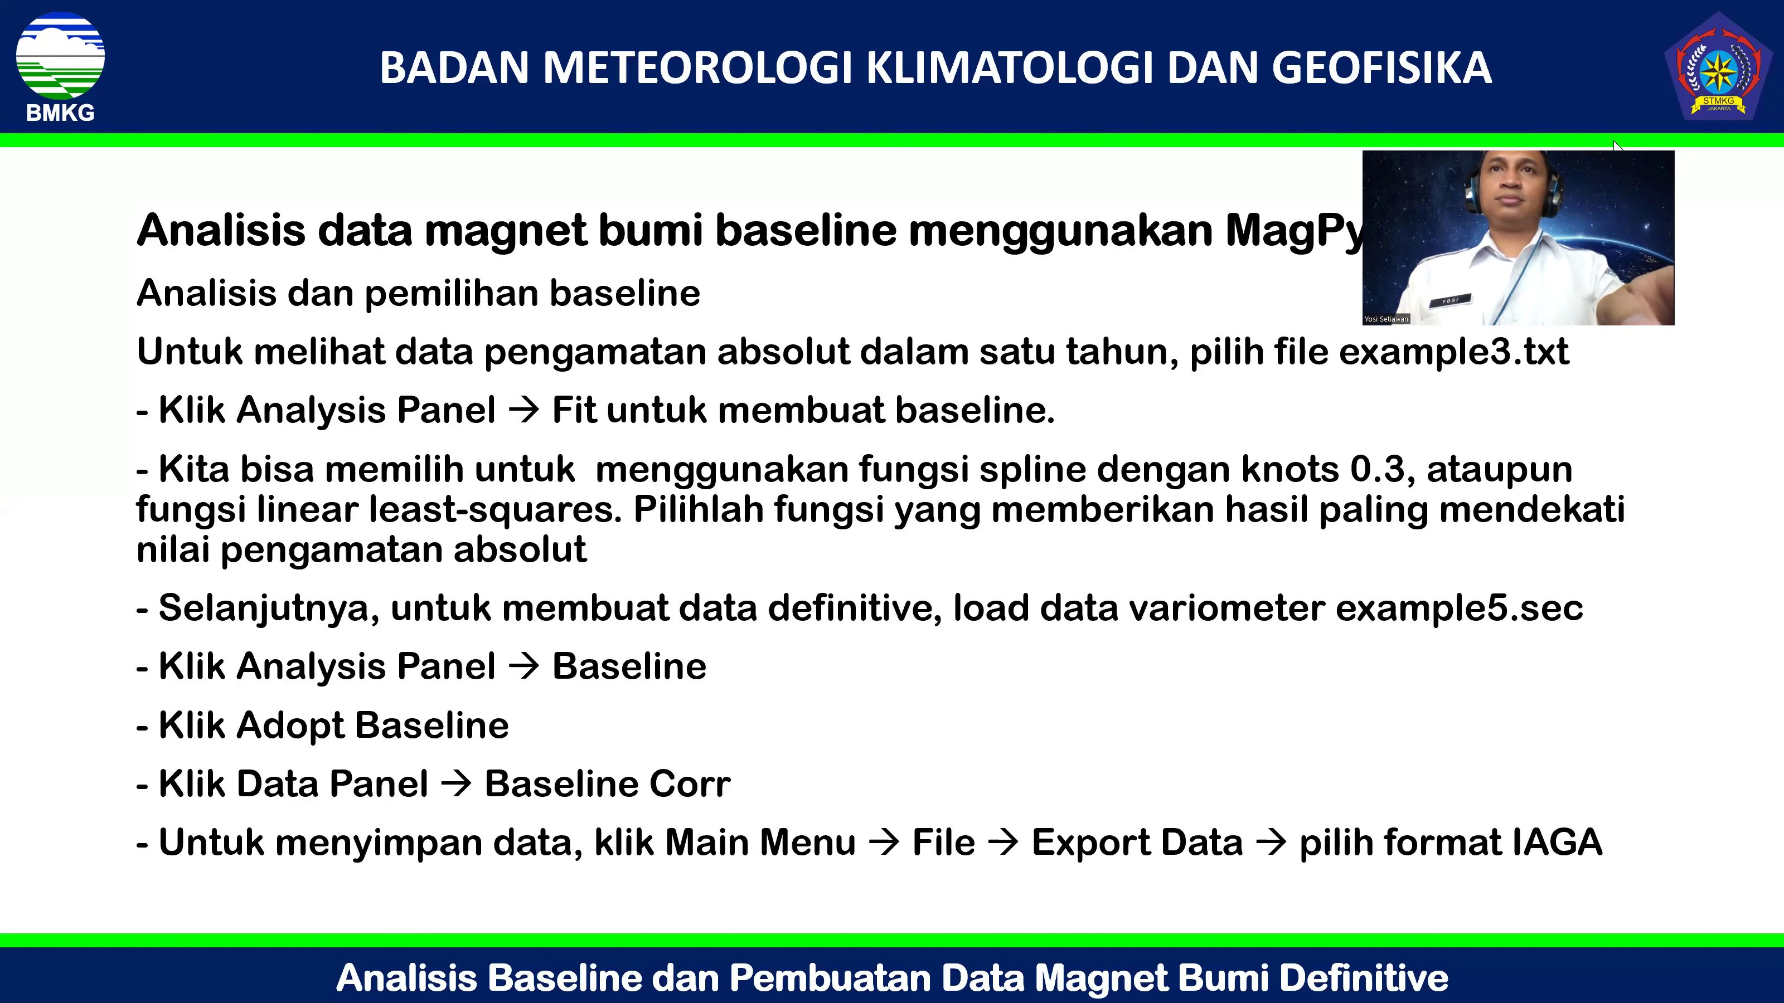
{"action": "key", "text": "alt+Tab"}
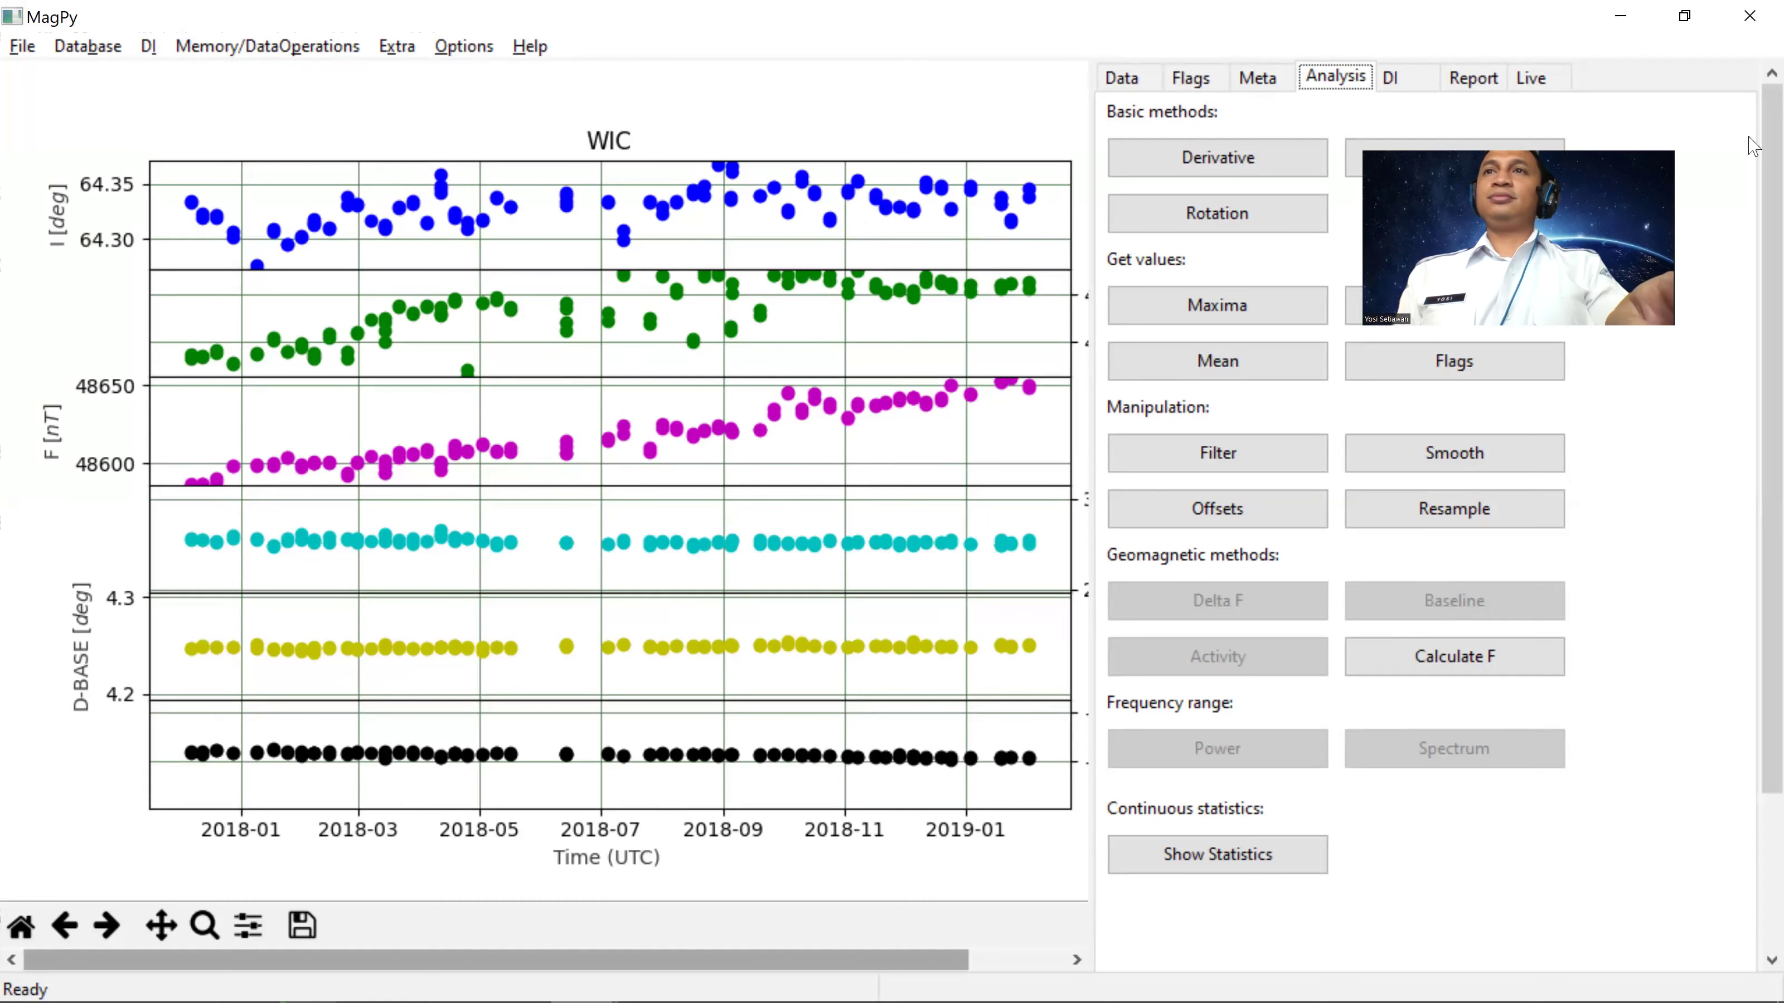
{"action": "key", "text": "alt+Tab"}
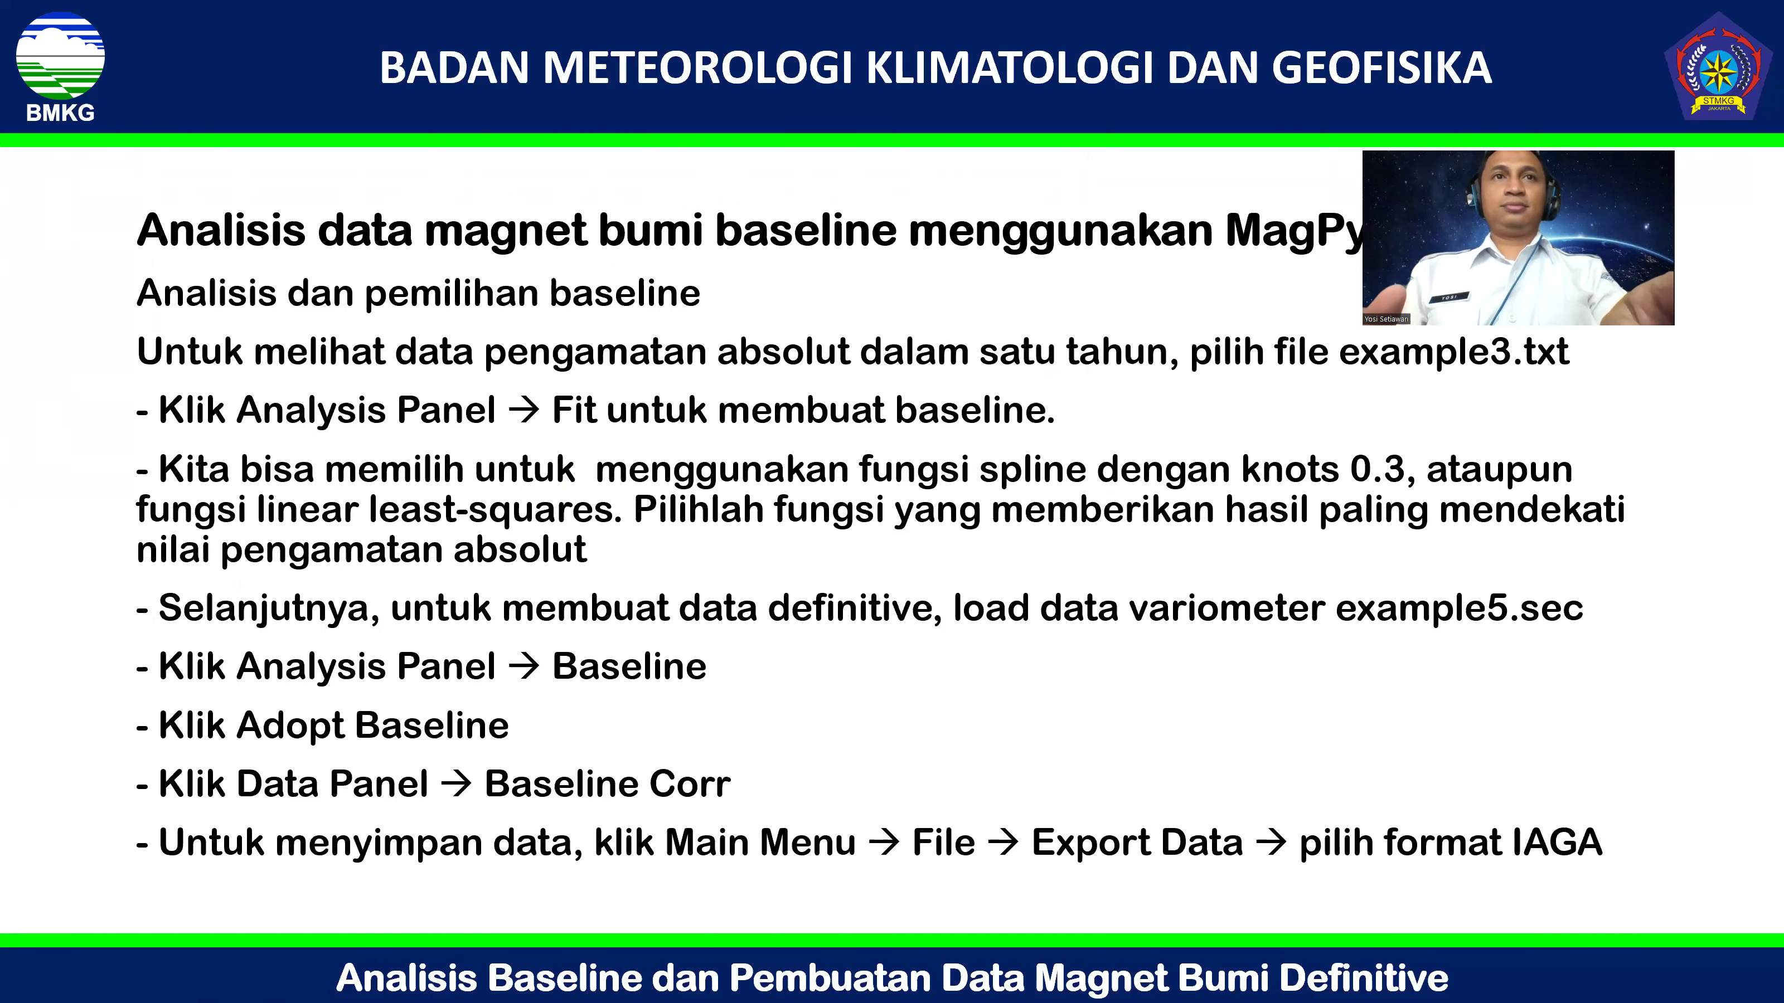
{"action": "key", "text": "Right"}
{"action": "key", "text": "Left"}
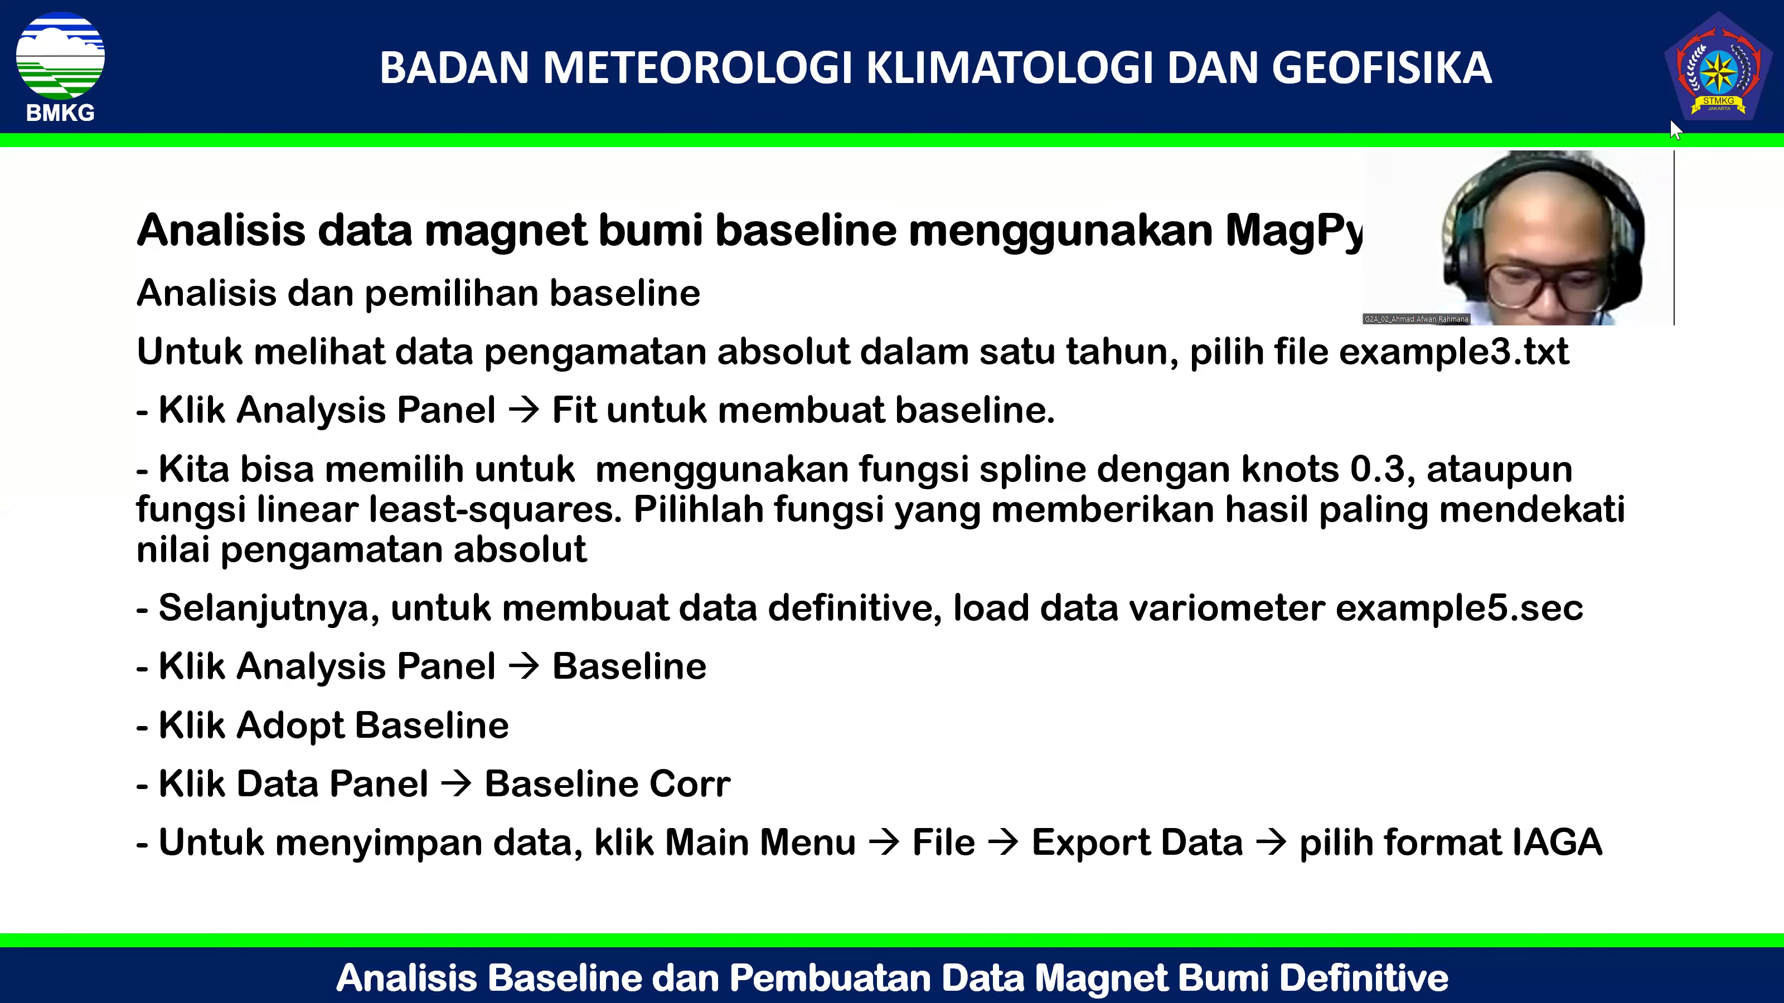
{"action": "key", "text": "alt+Tab"}
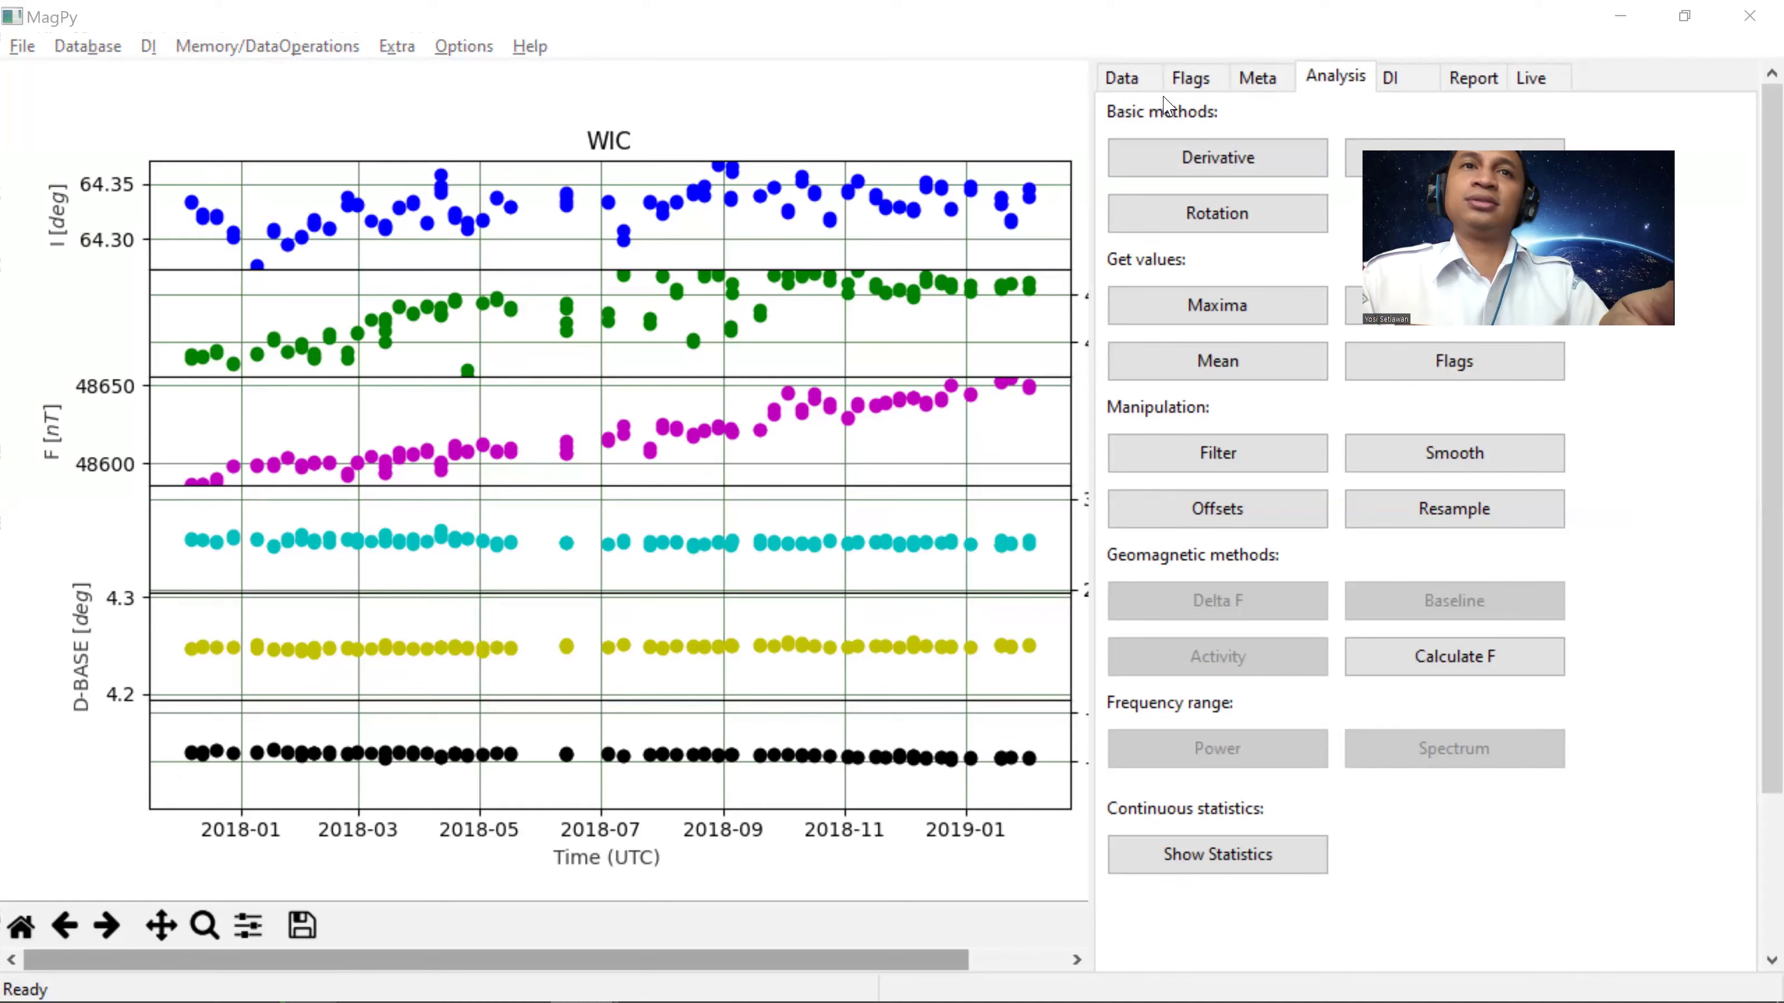
{"action": "key", "text": "alt+Tab"}
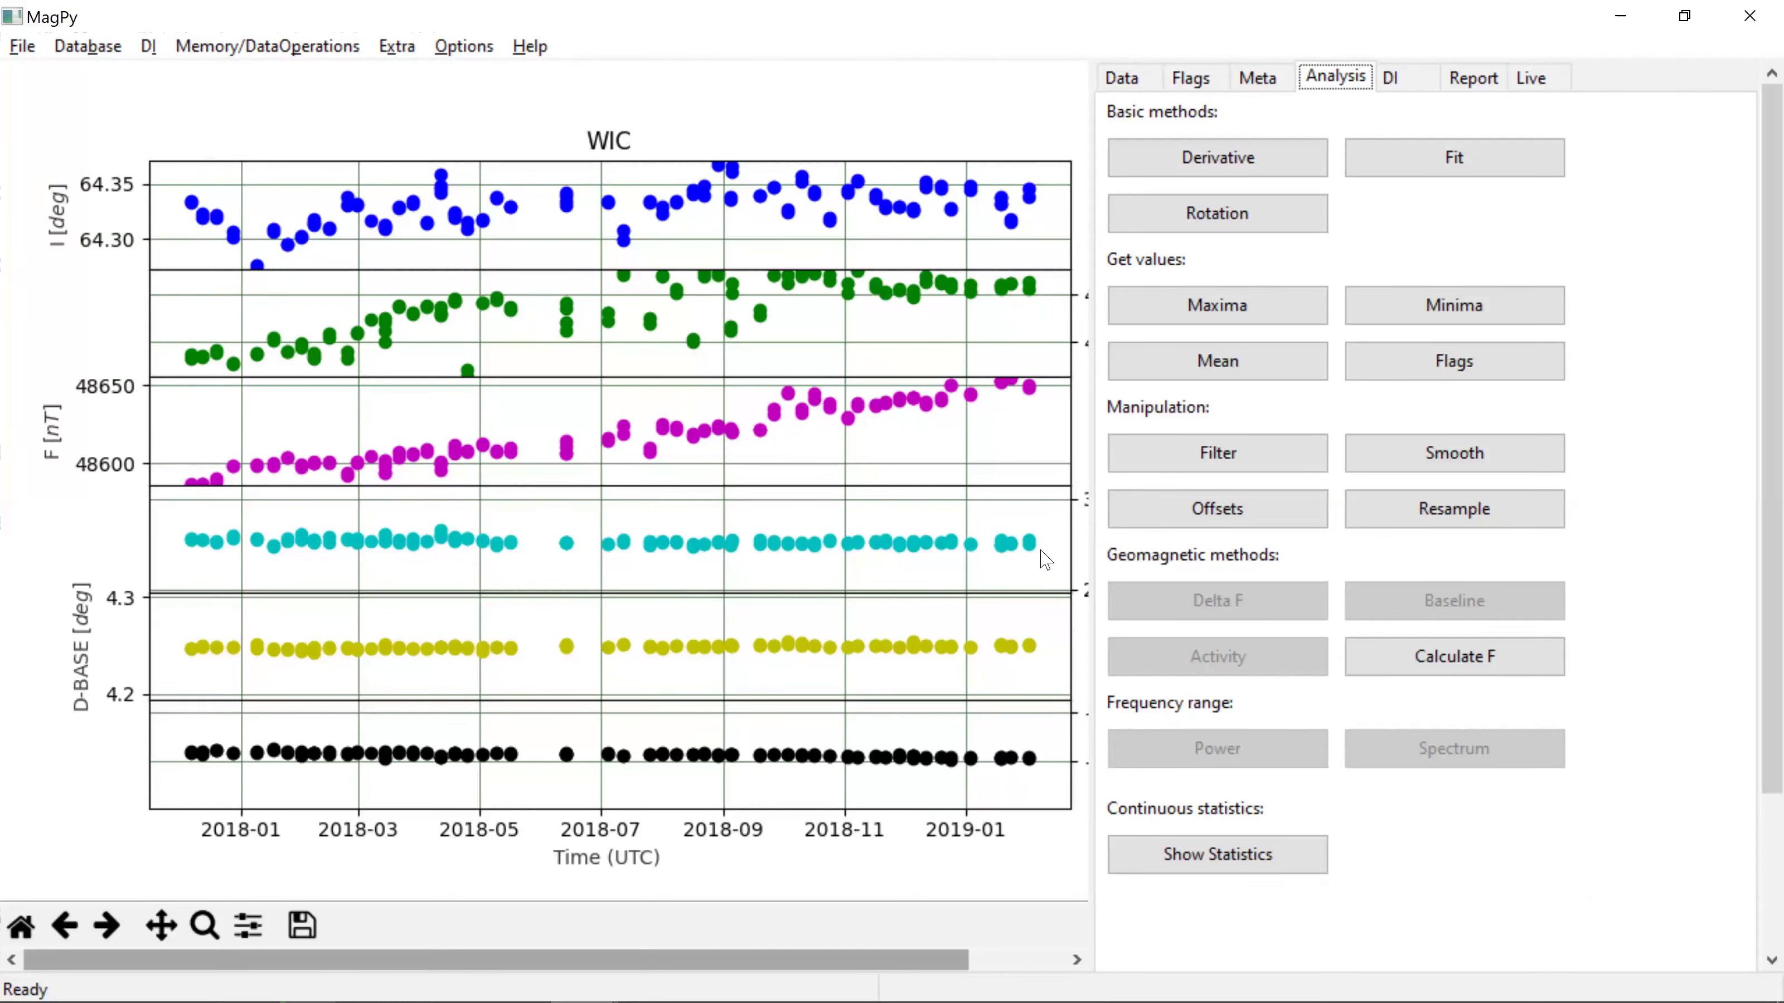
Step: Consult the slide's baseline fitting instructions and fit the example3 data in MagPy with a spline function using knots 0.3
{"action": "key", "text": "alt+Tab"}
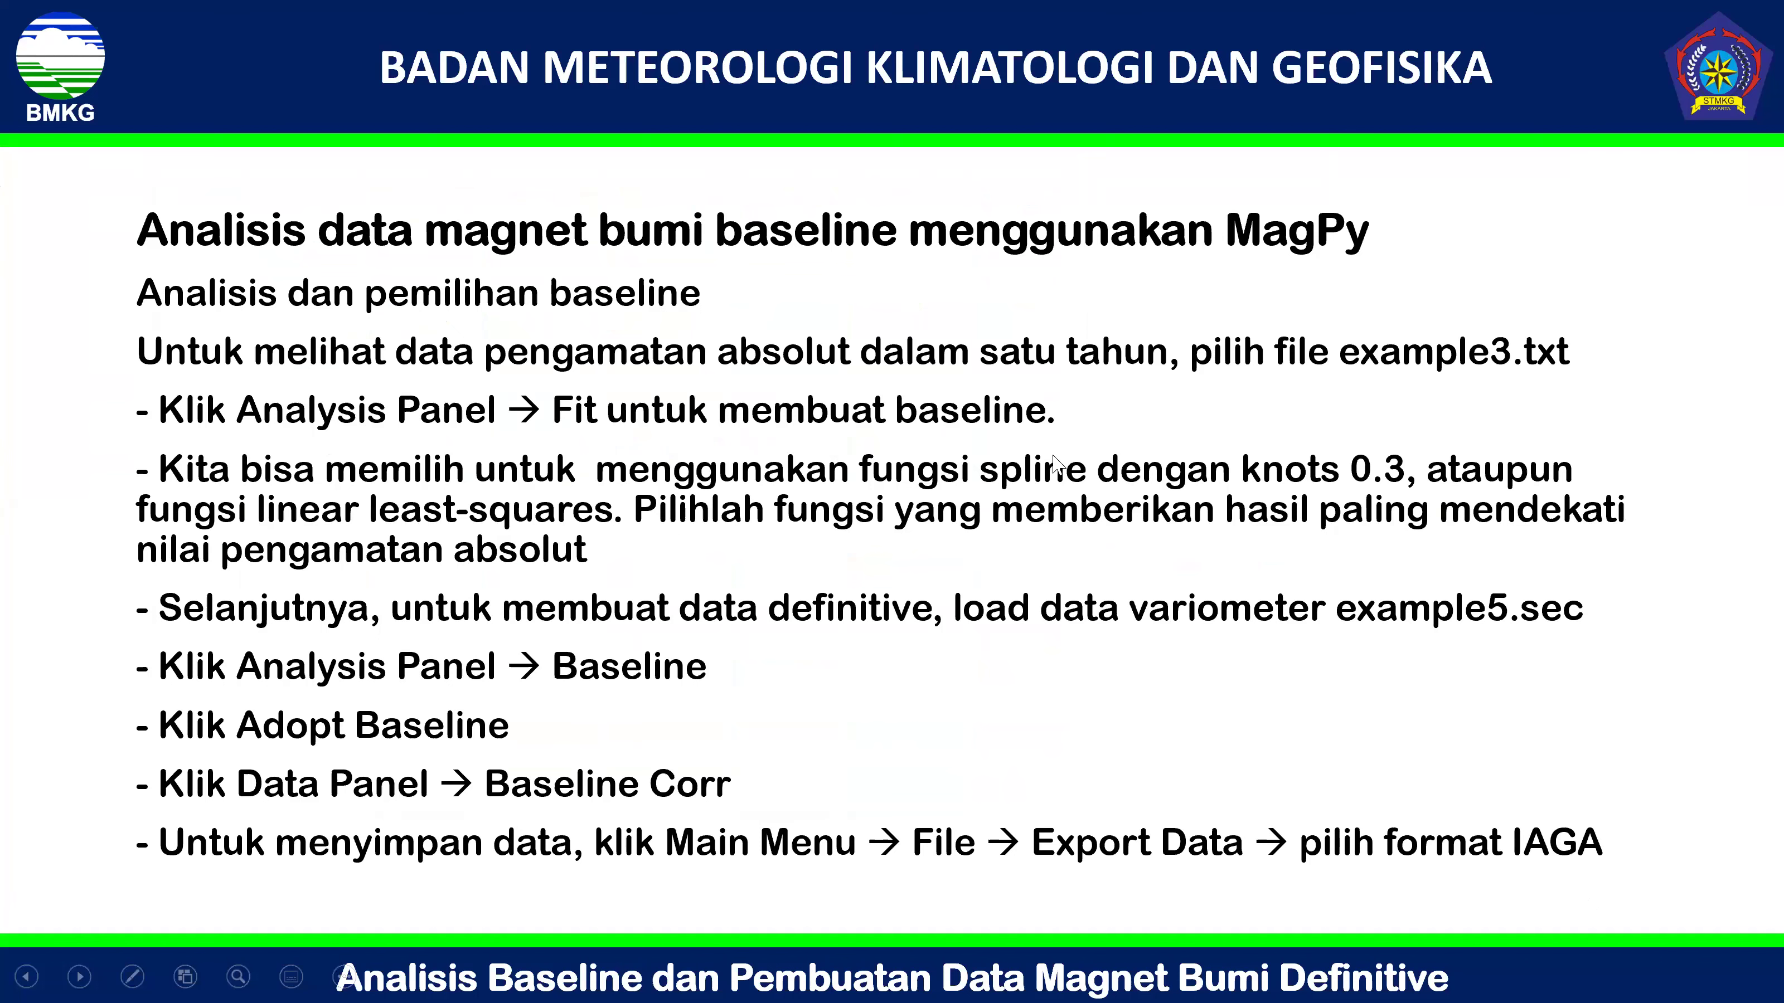
{"action": "key", "text": "alt+Tab"}
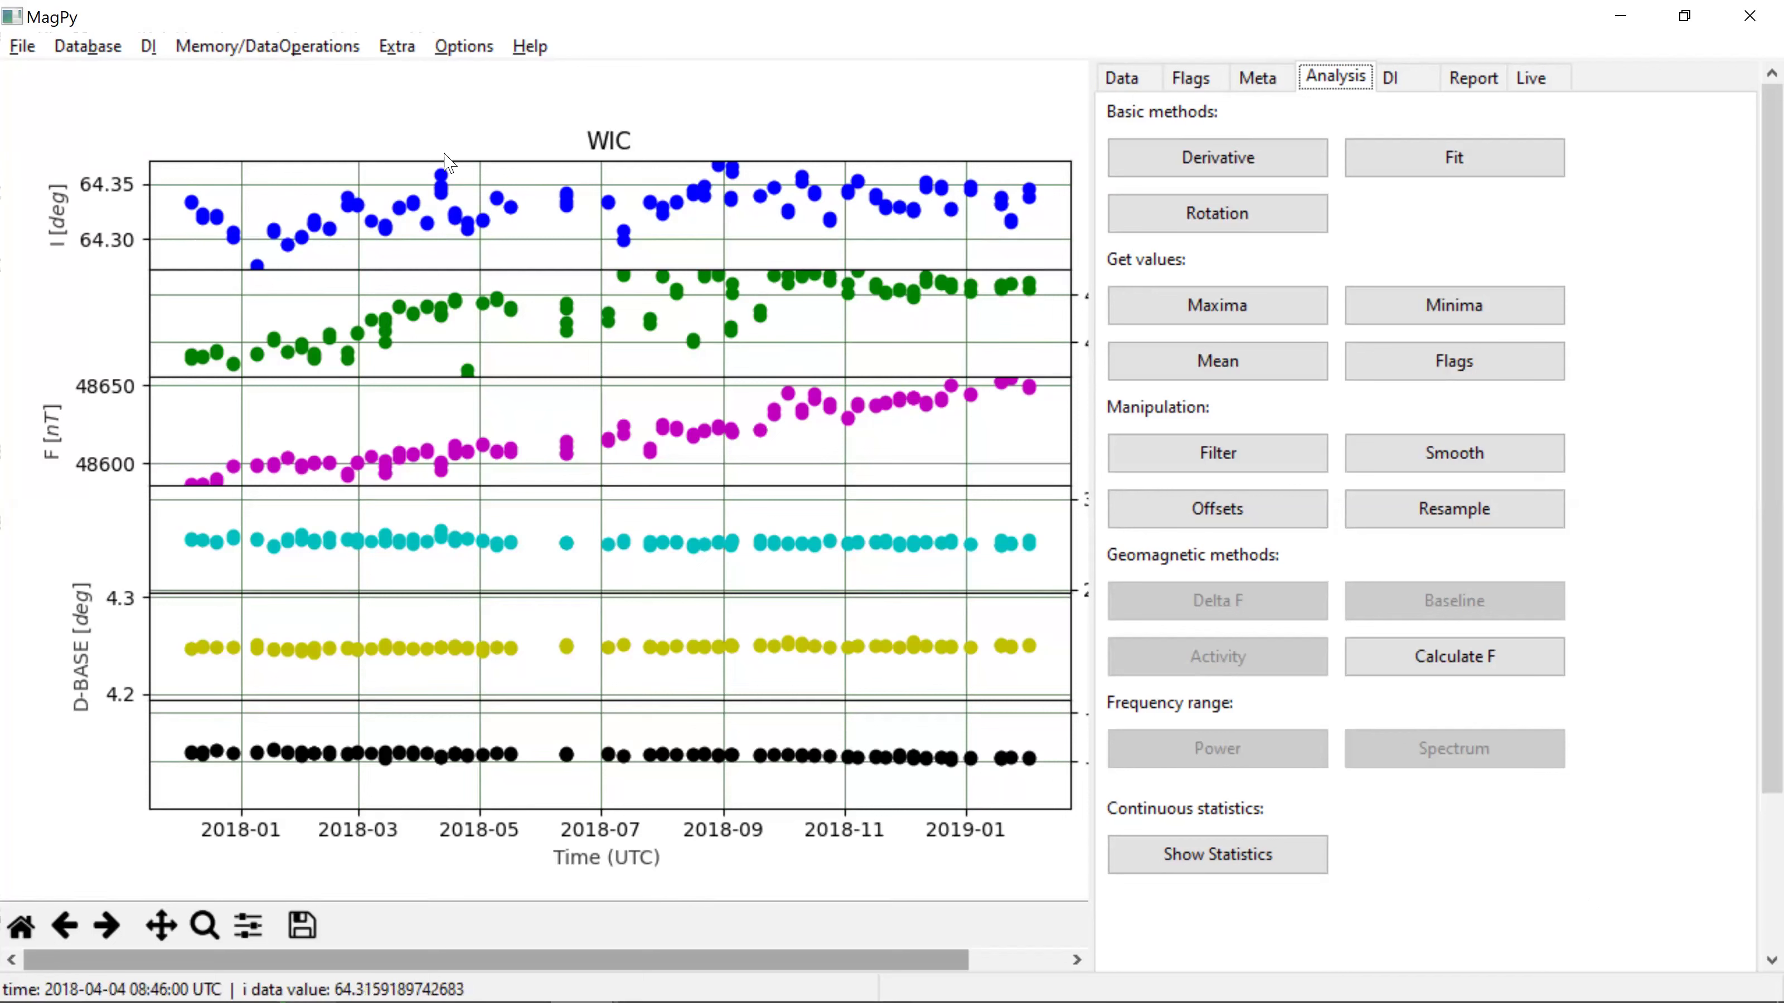
{"action": "key", "text": "alt+Tab"}
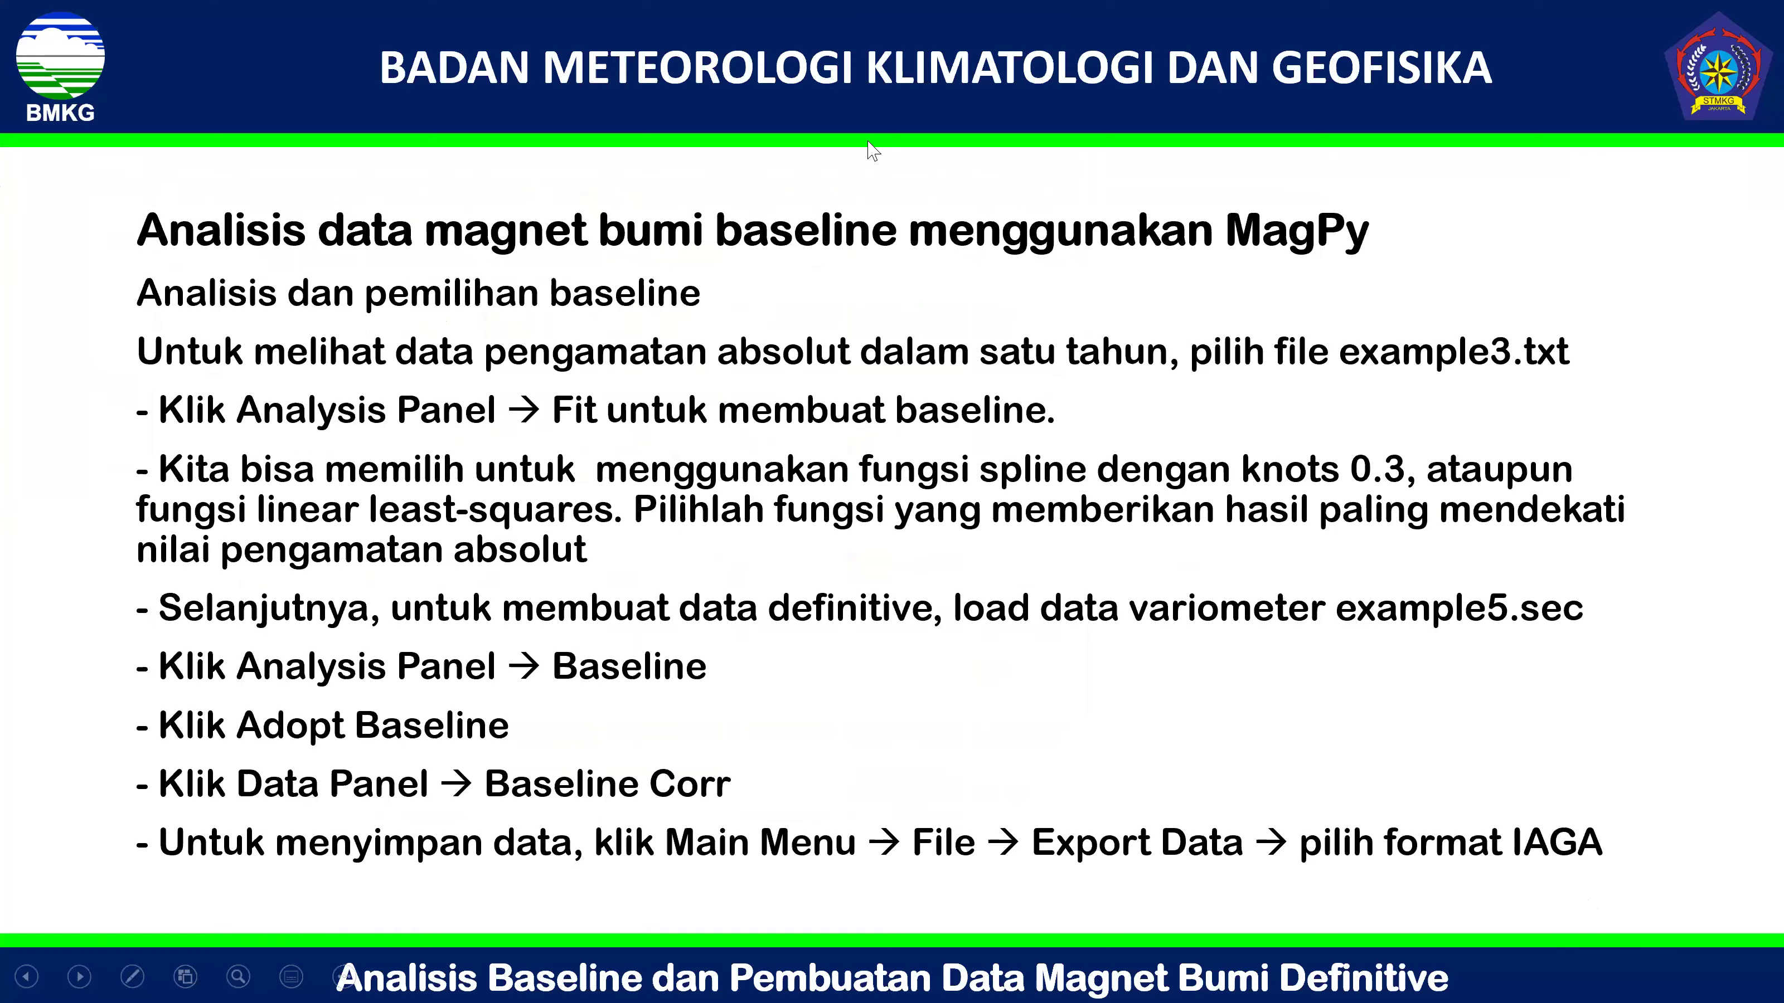
{"action": "key", "text": "alt+Tab"}
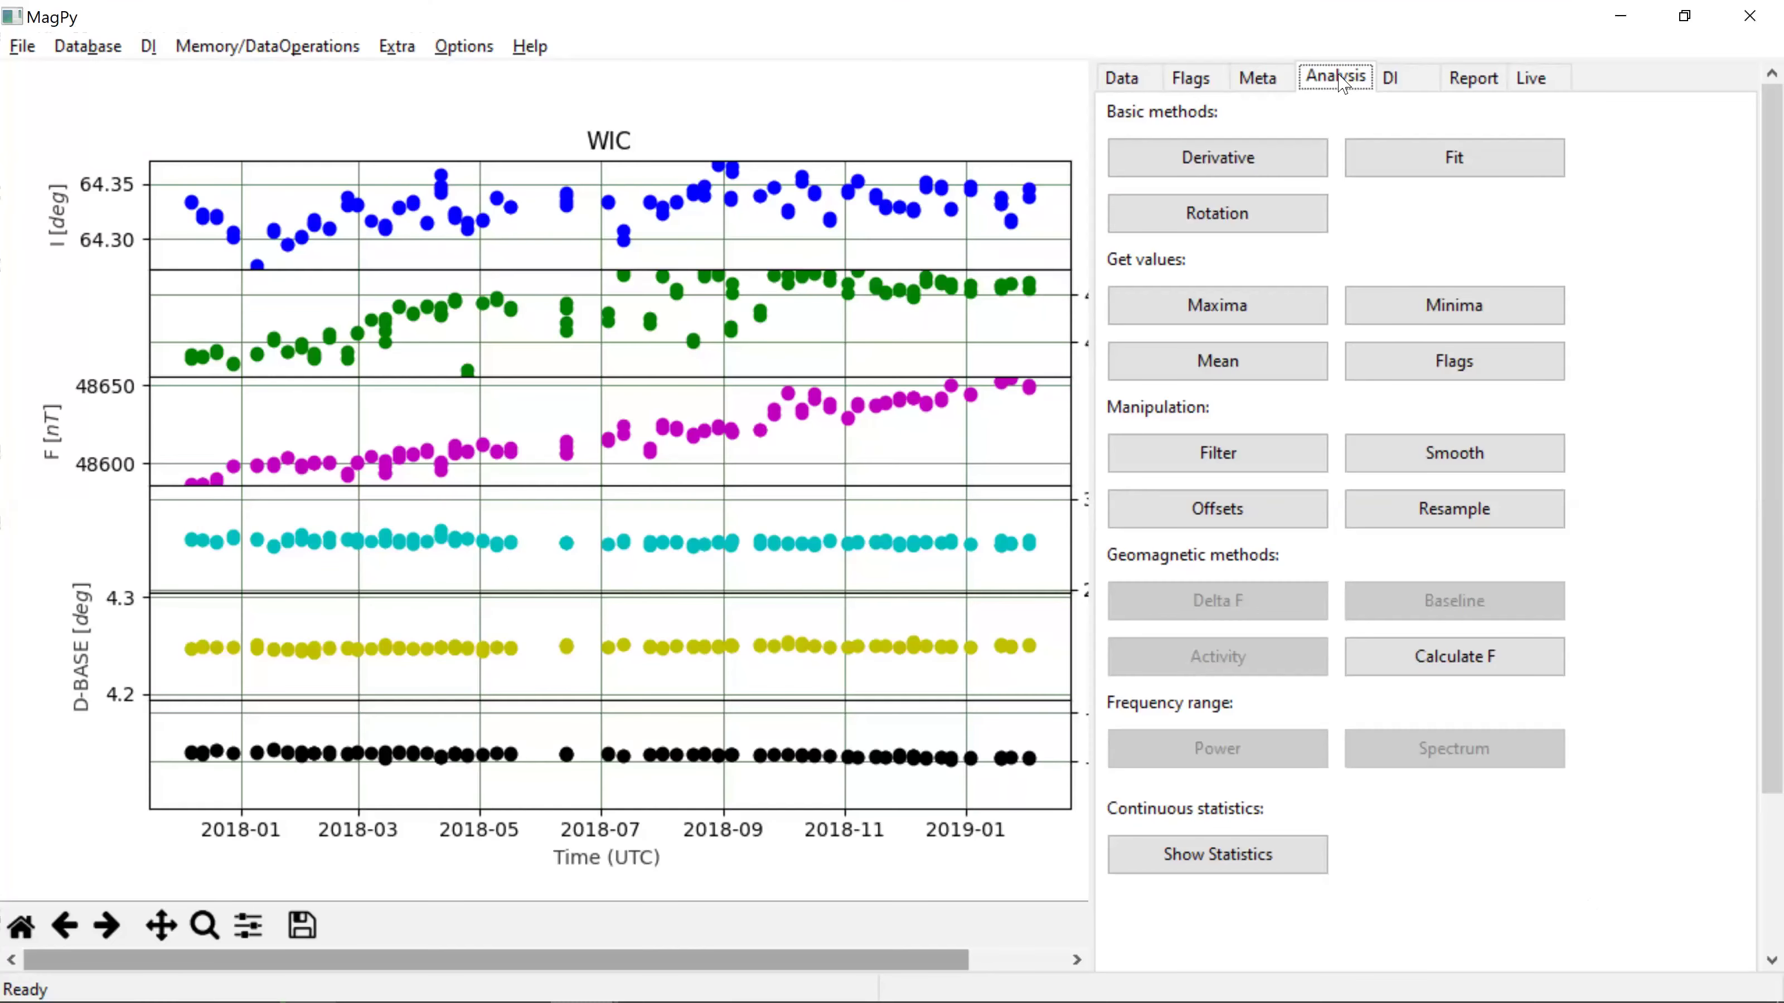
{"action": "left_click", "coordinate": [1500, 167]}
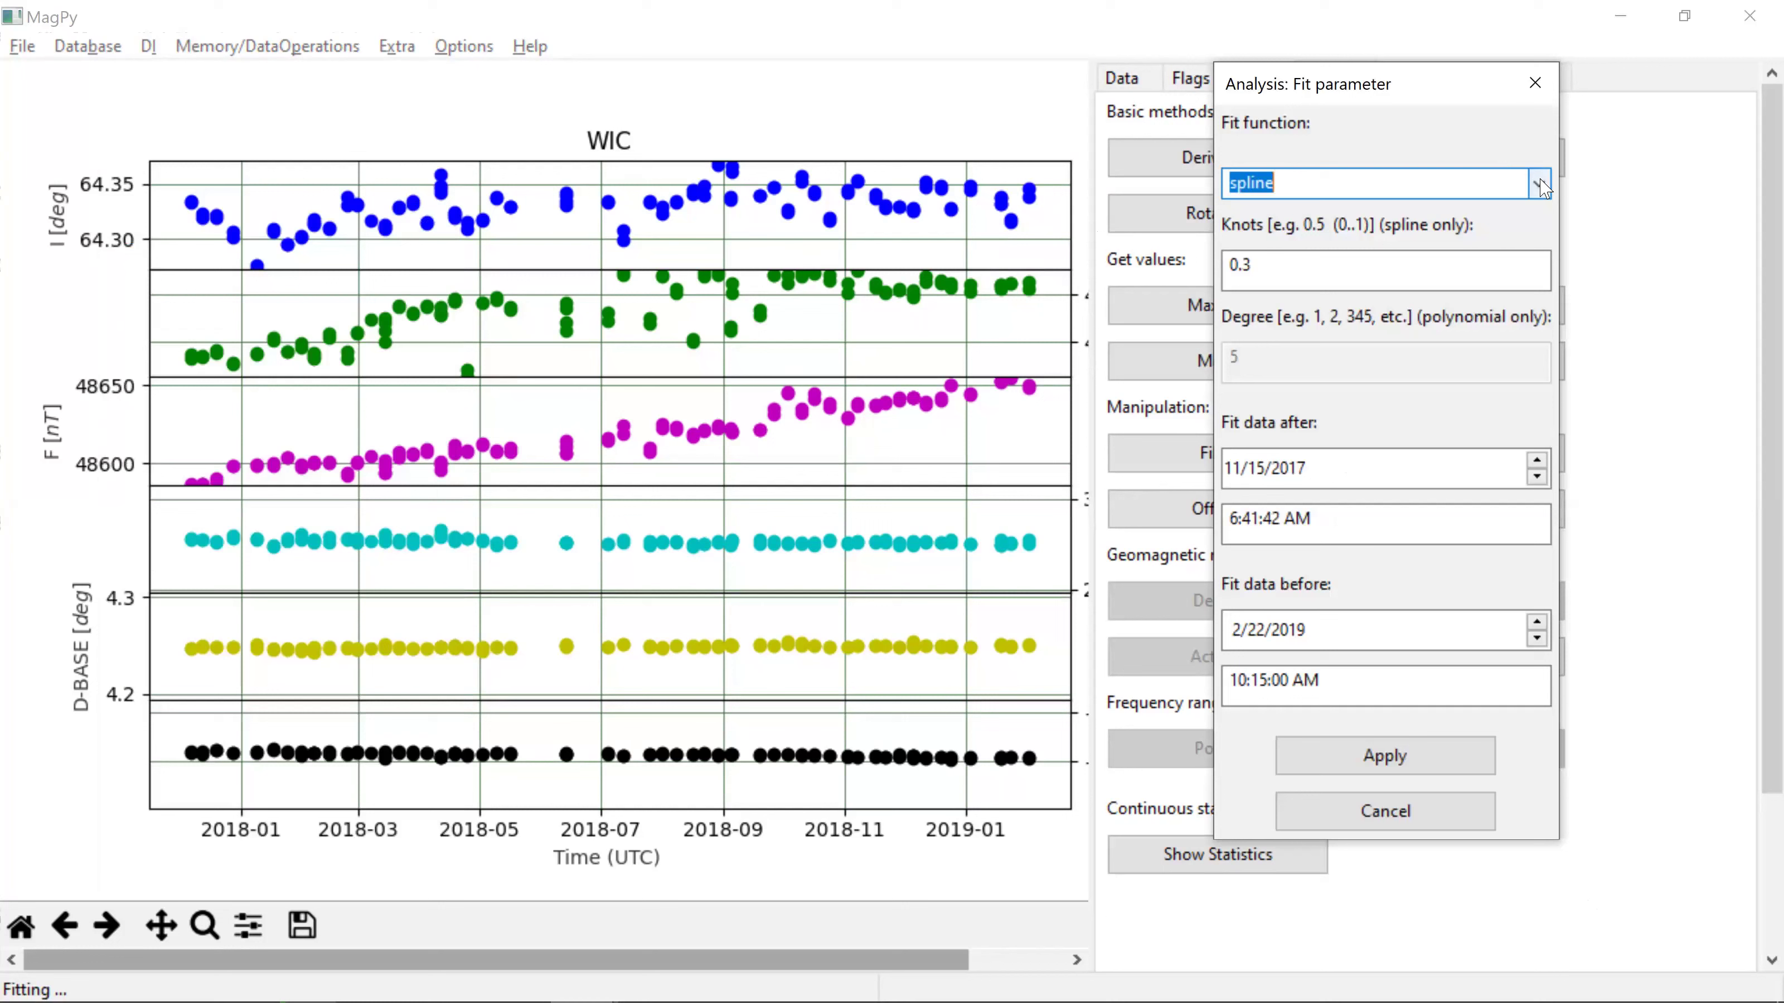
{"action": "left_click", "coordinate": [1539, 184]}
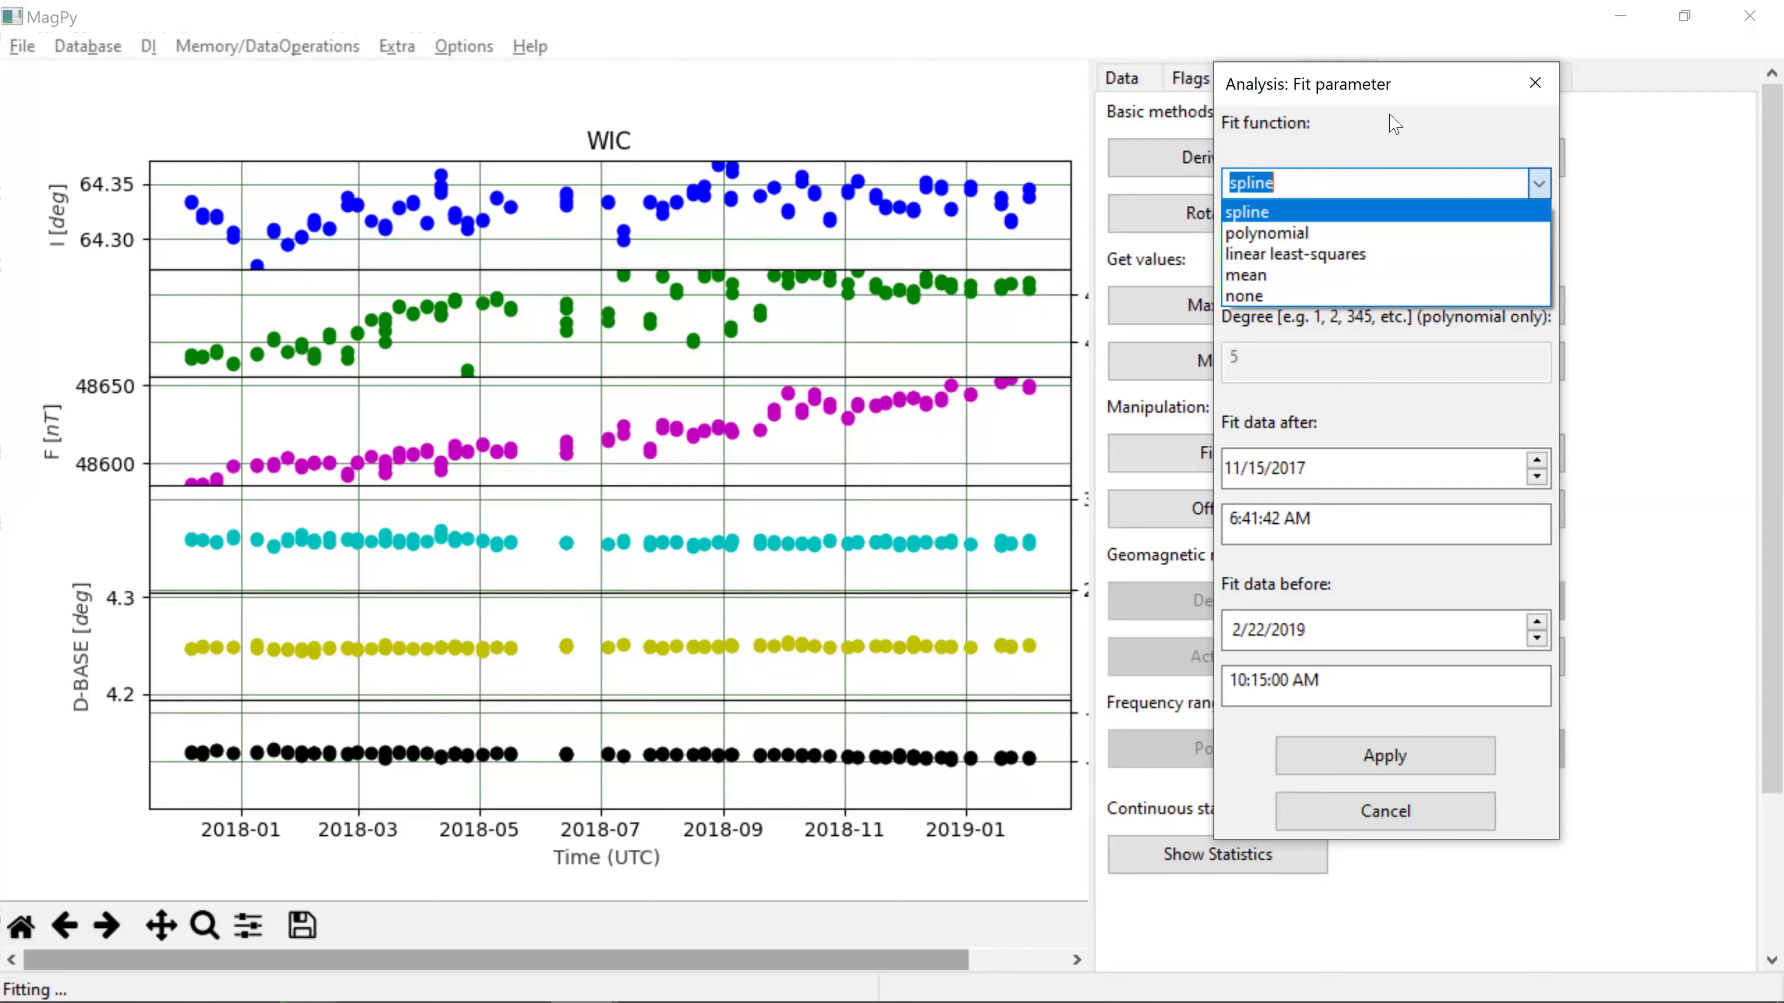
{"action": "left_click", "coordinate": [1397, 172]}
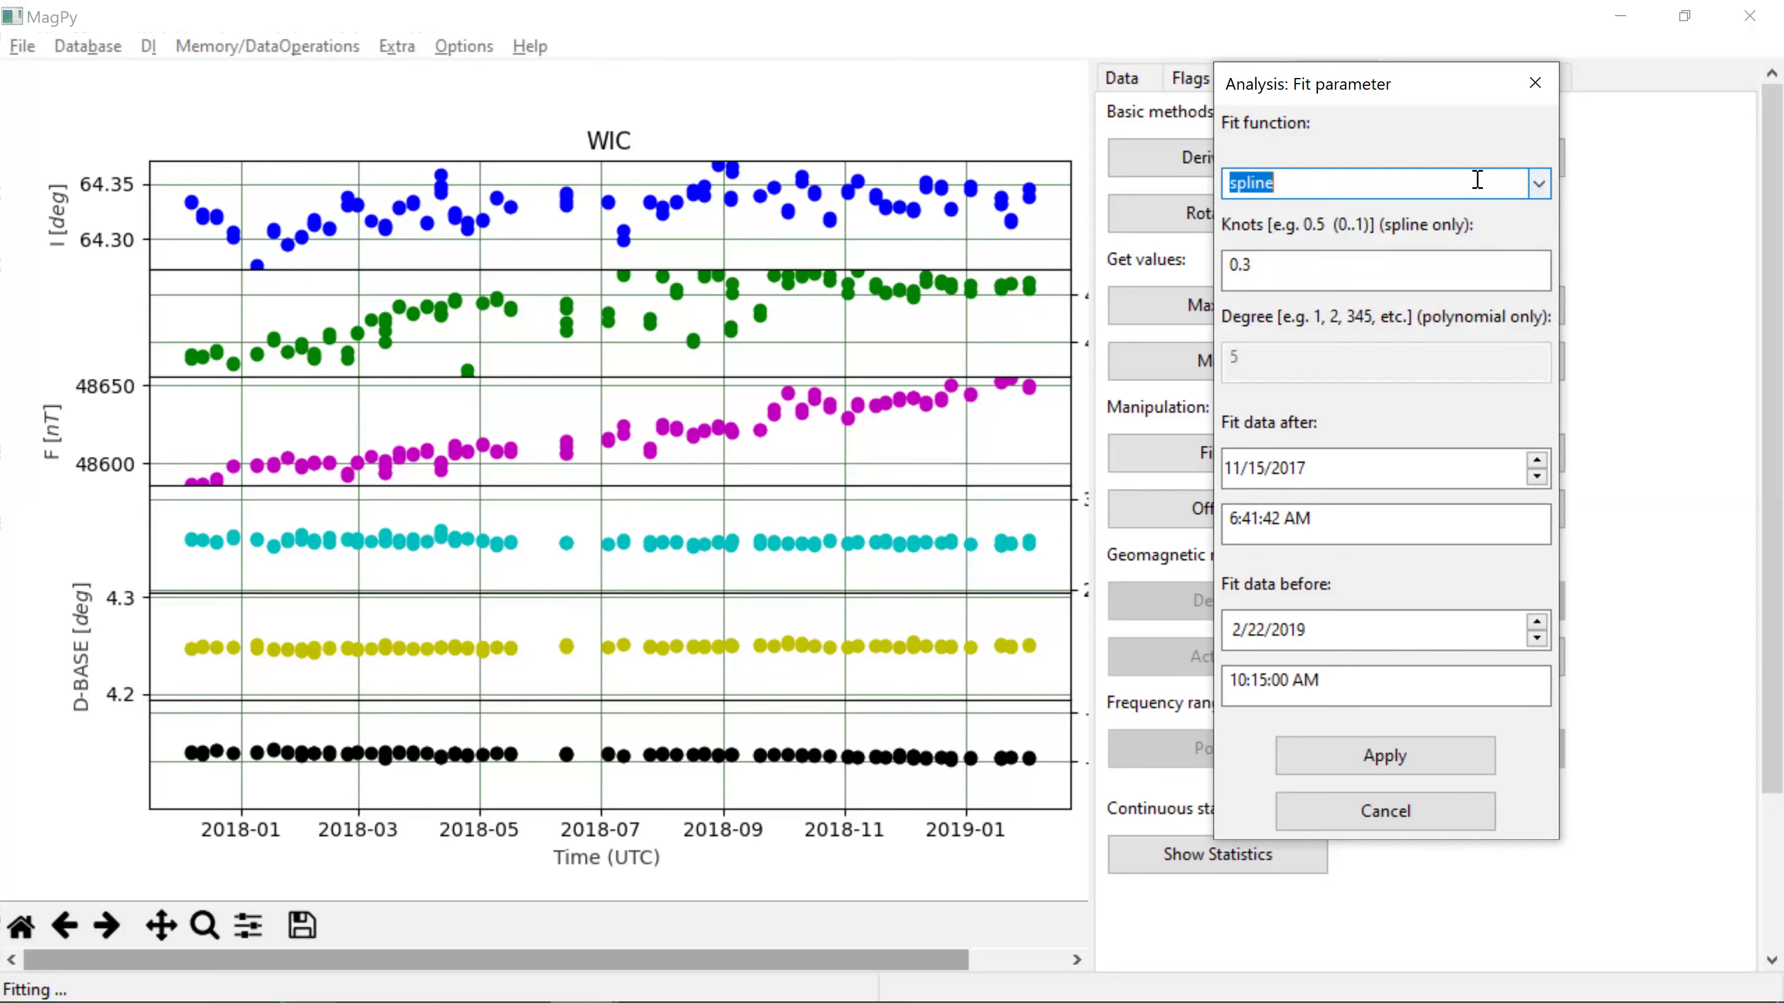
{"action": "left_click", "coordinate": [1366, 759]}
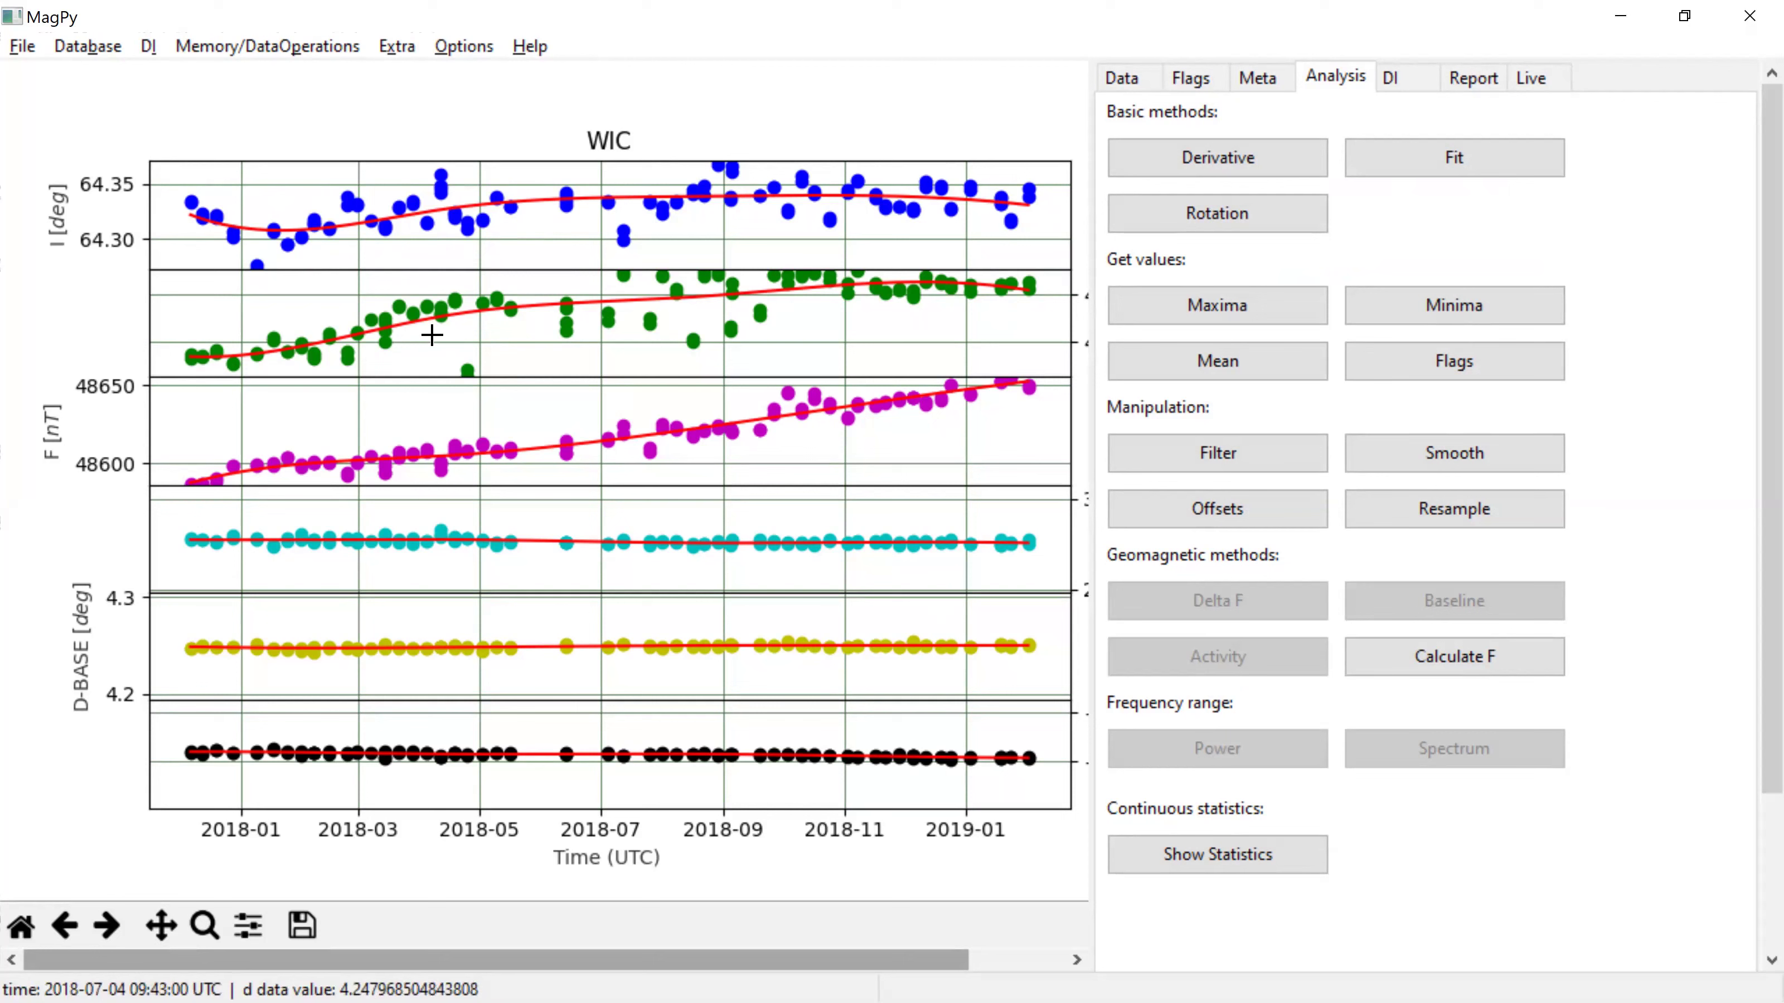
Step: Restore the original example3 data to remove the spline fit from all plotted components
{"action": "left_click", "coordinate": [1121, 73]}
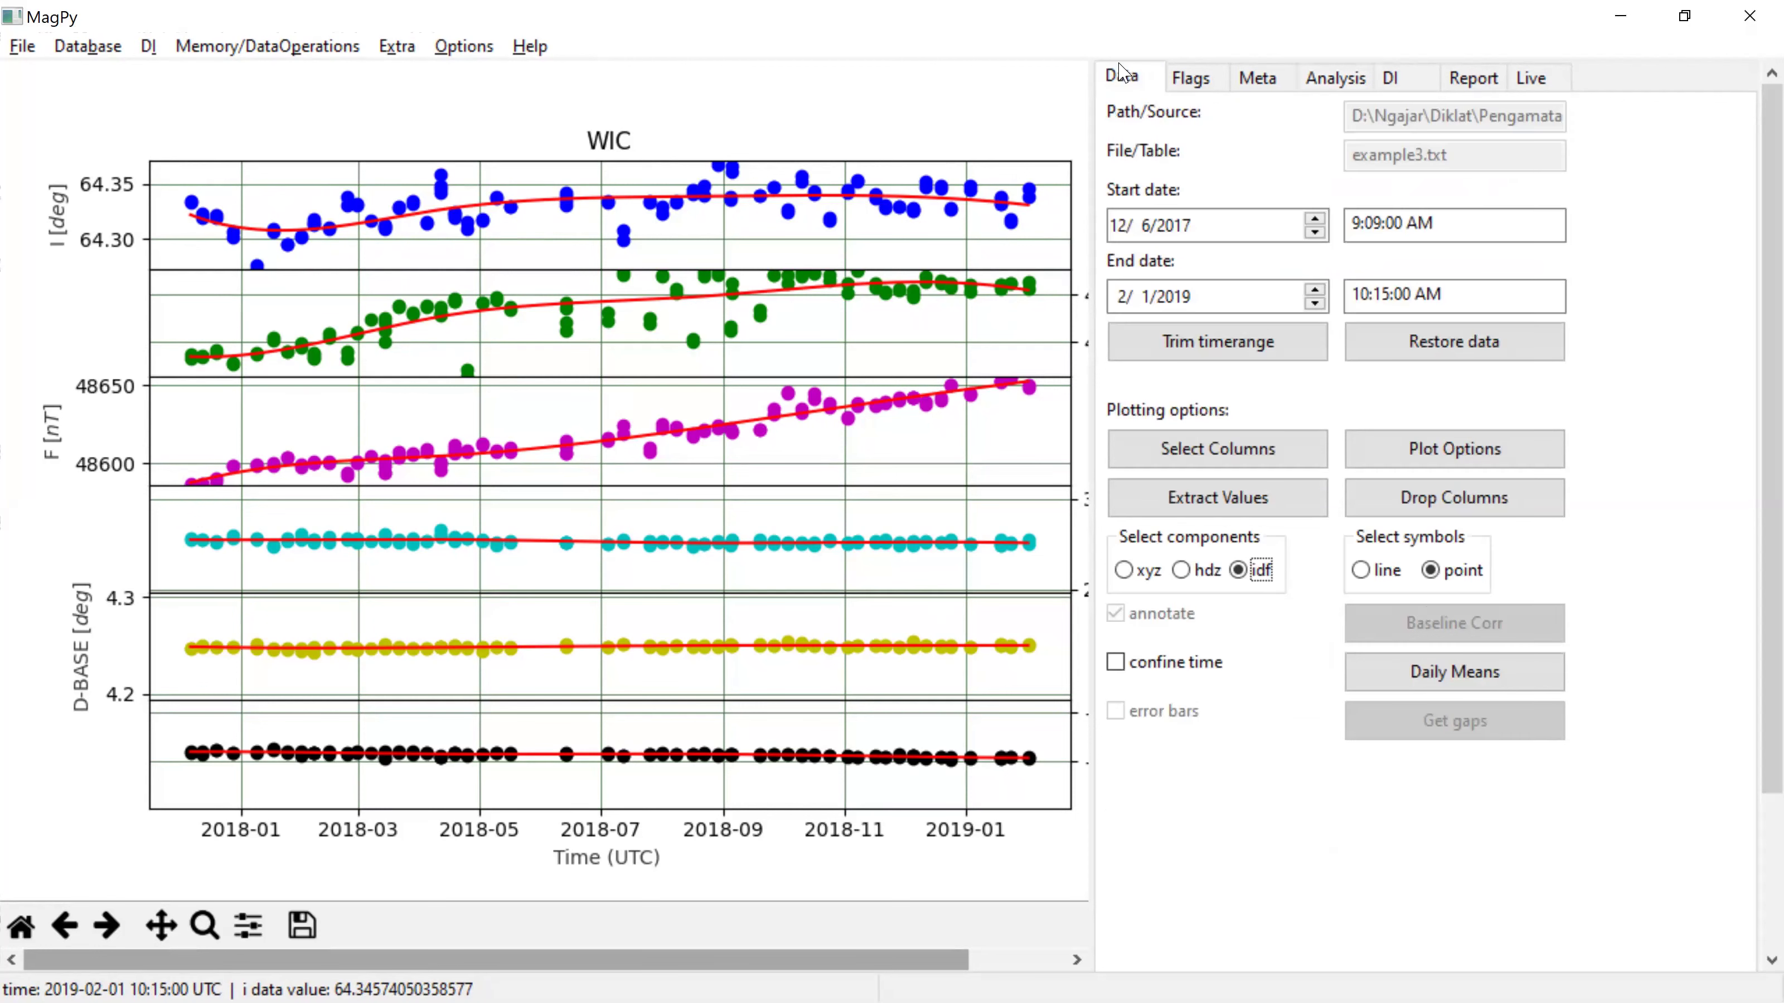
{"action": "left_click", "coordinate": [1506, 447]}
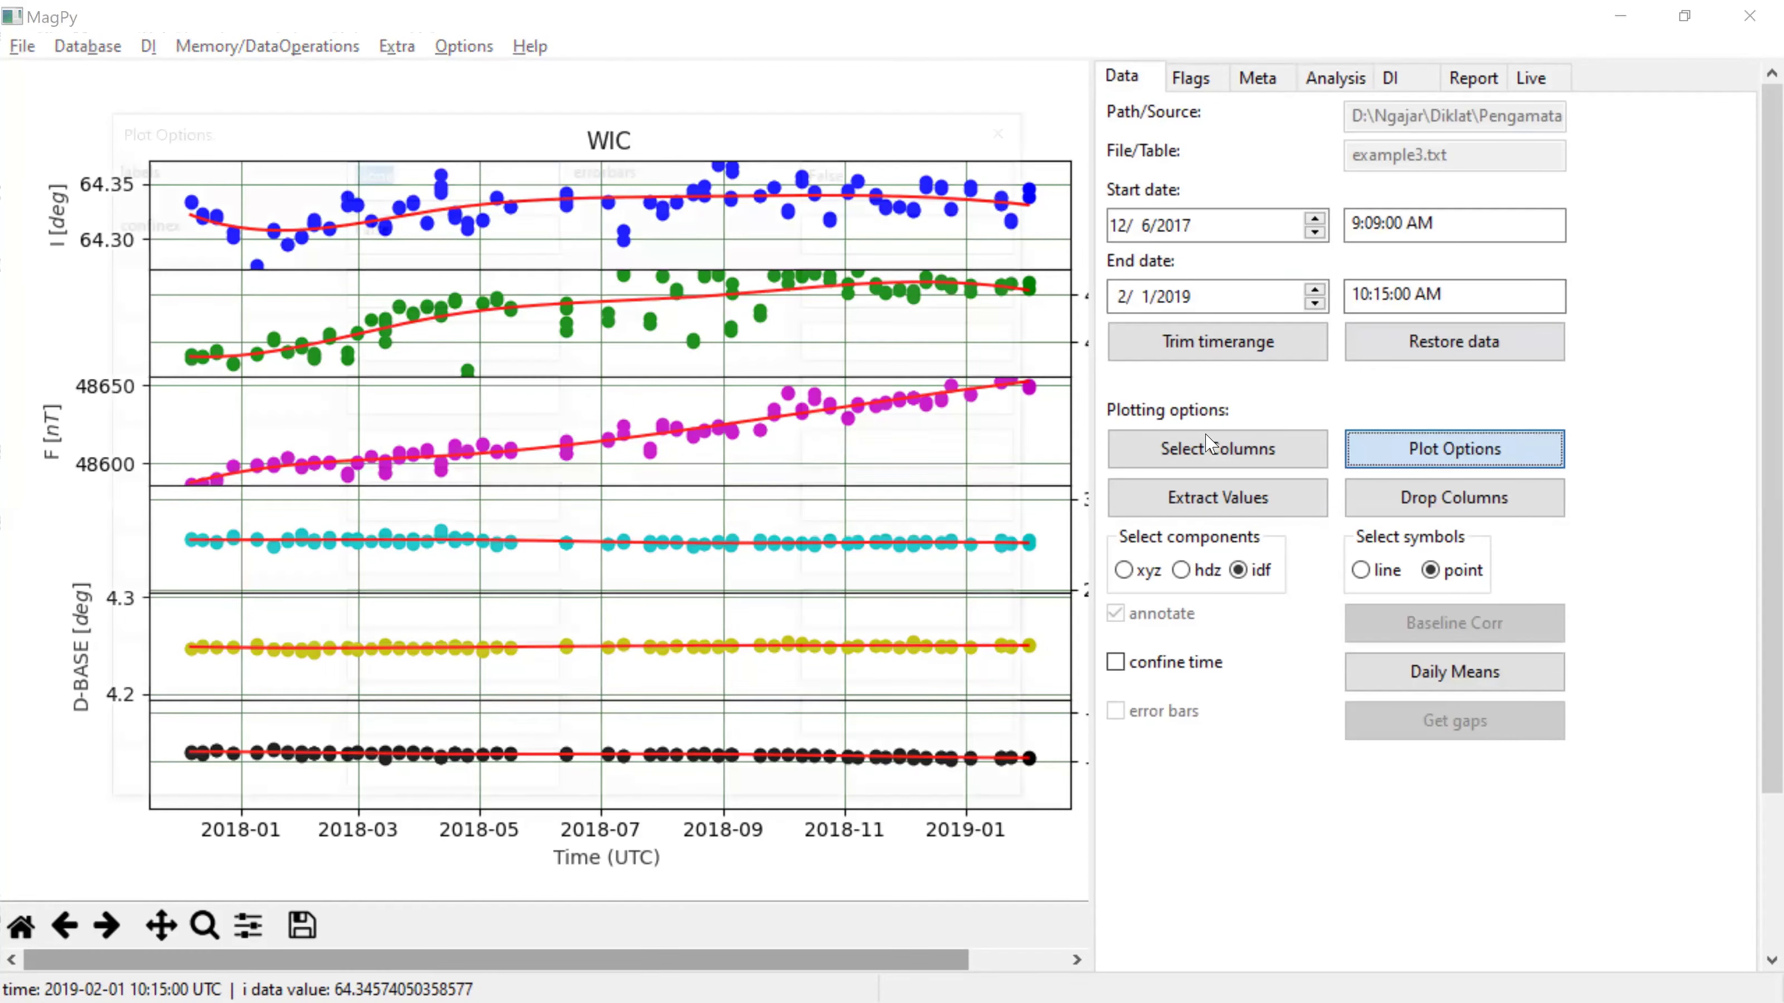
{"action": "left_click", "coordinate": [1038, 133]}
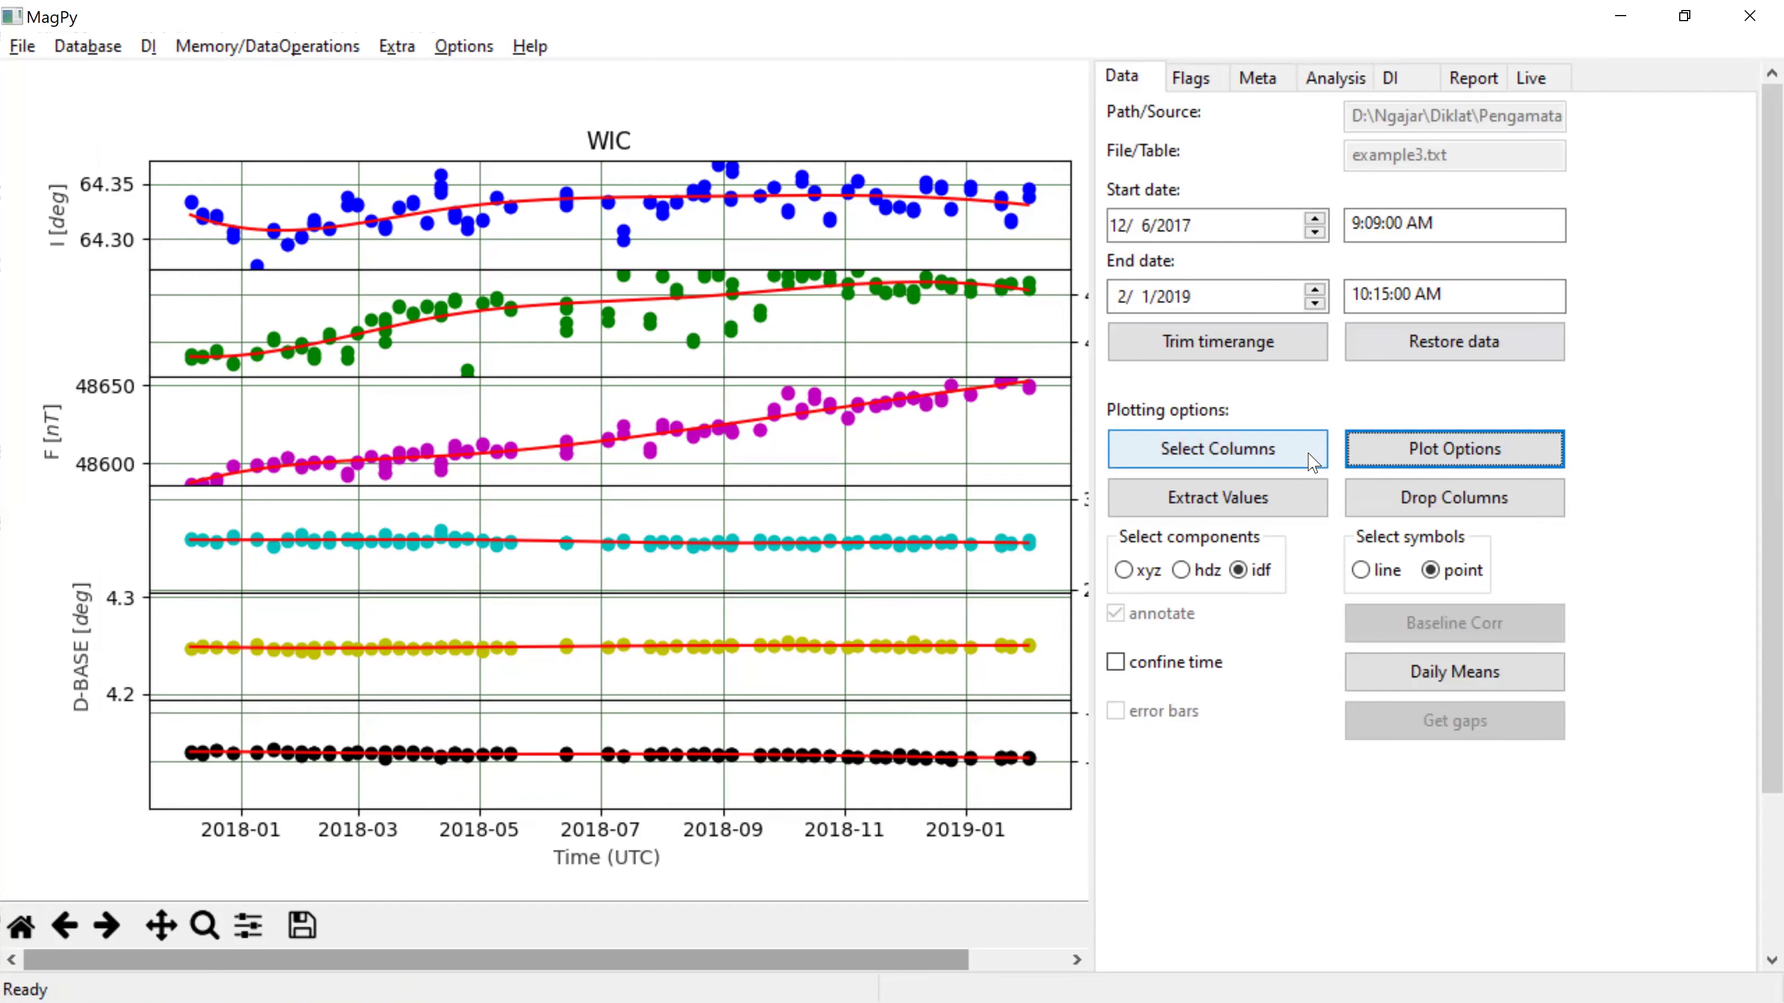
{"action": "left_click", "coordinate": [1430, 499]}
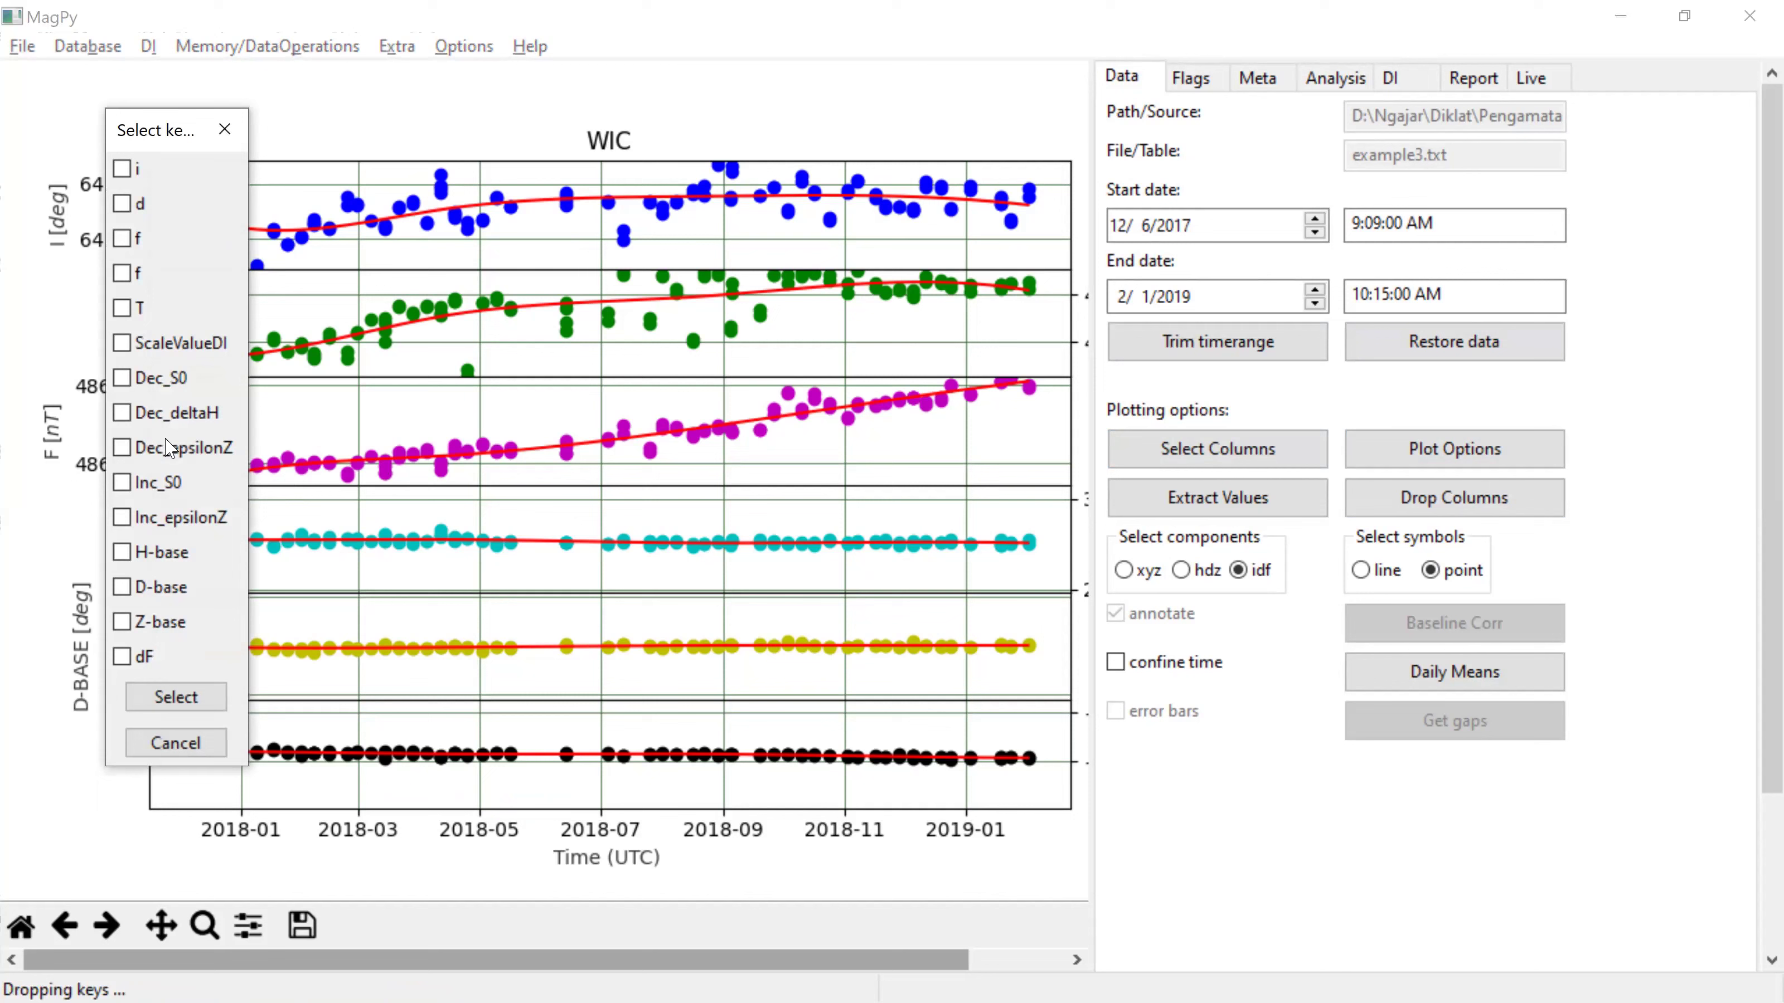
{"action": "left_click", "coordinate": [225, 130]}
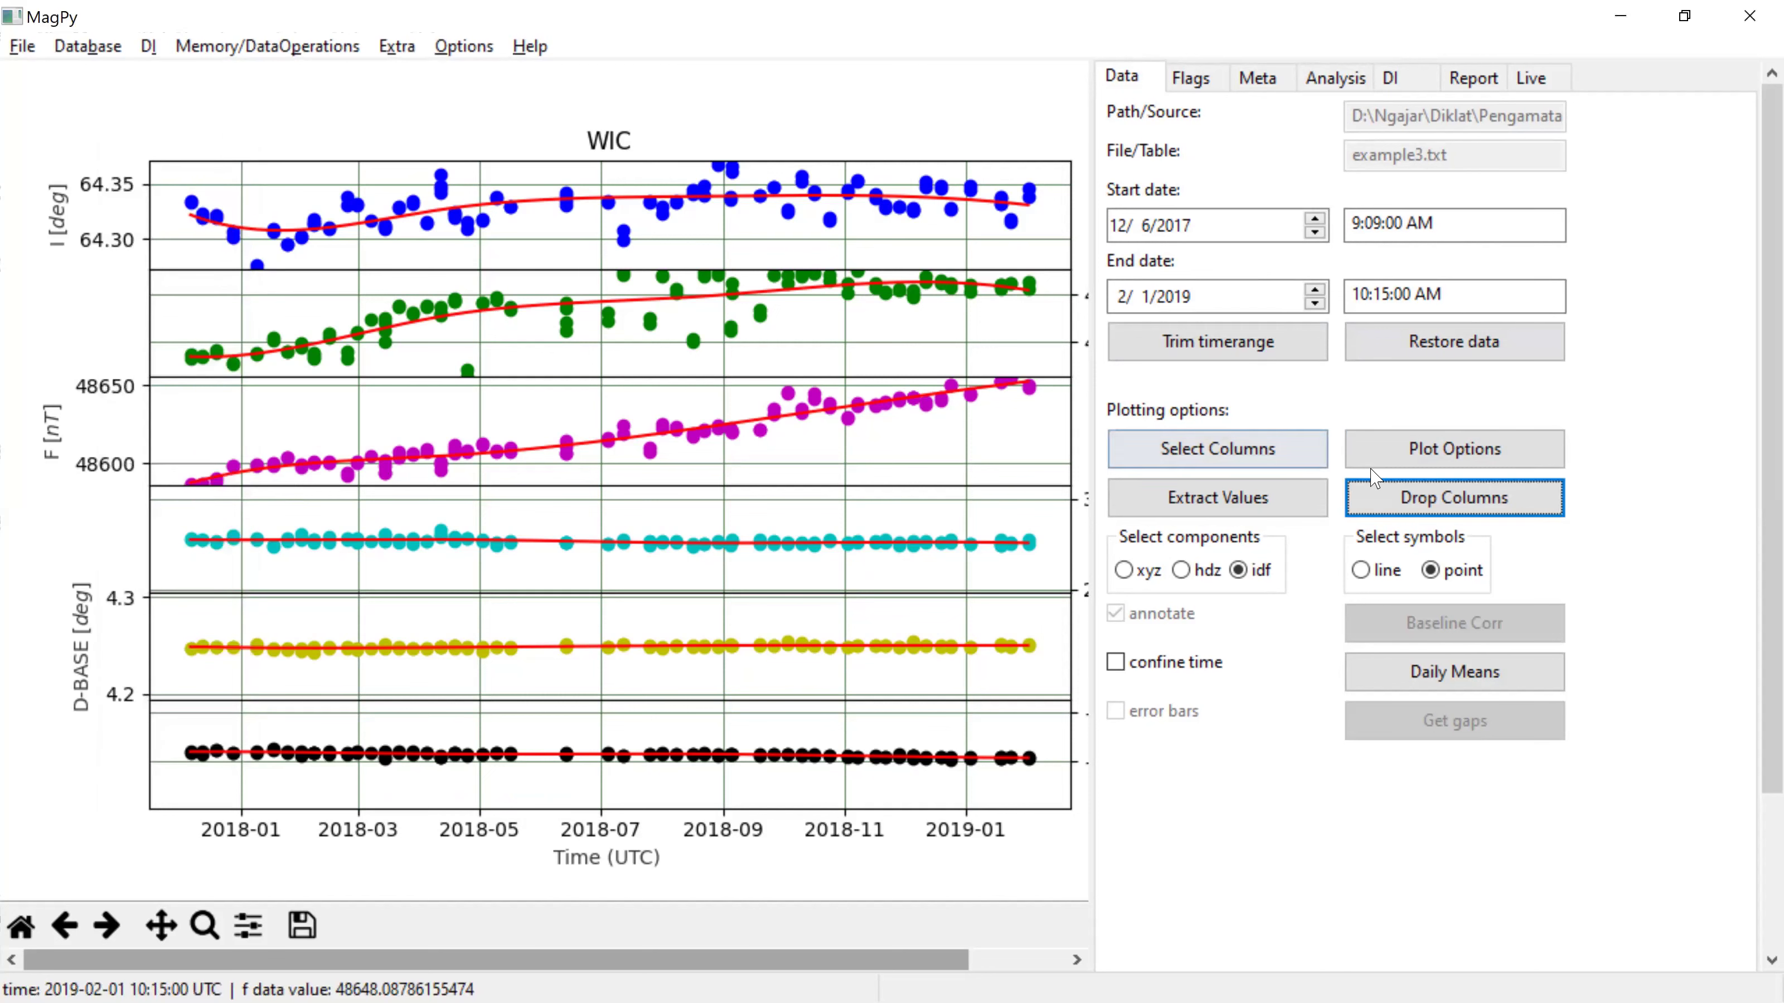
{"action": "left_click", "coordinate": [1473, 348]}
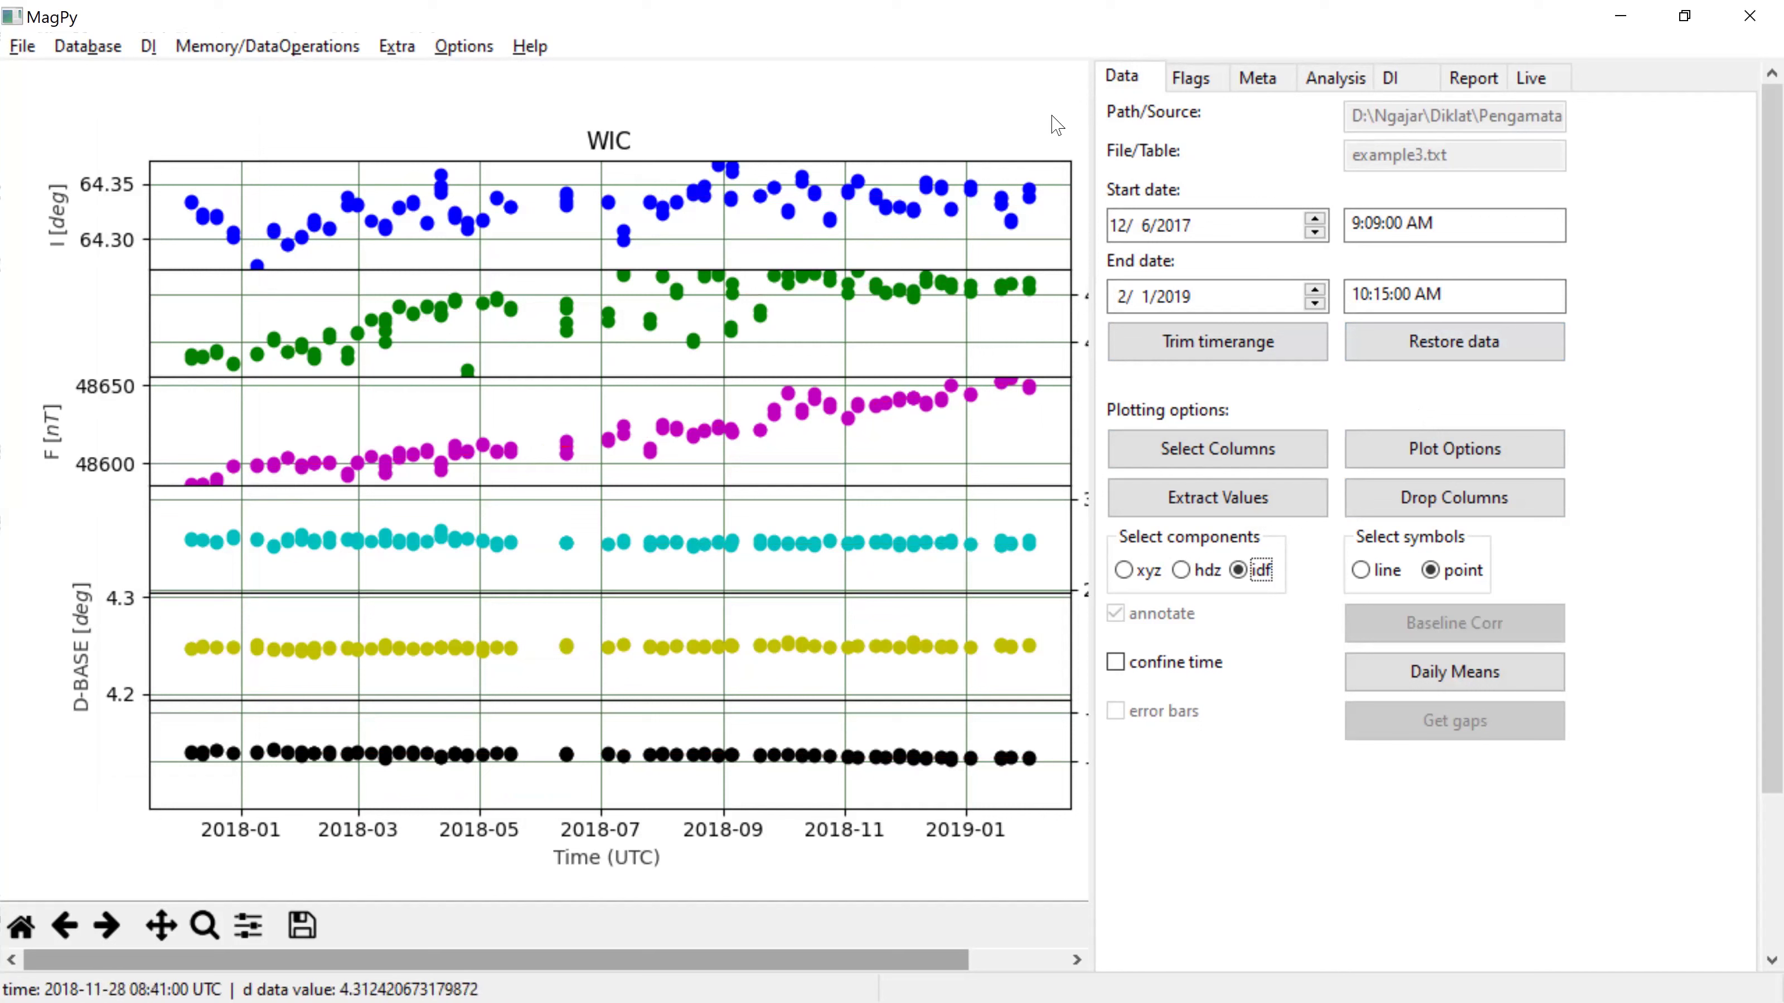
Step: Configure a new fit of the example3 baseline data with the polynomial function and degree 5
{"action": "left_click", "coordinate": [1334, 79]}
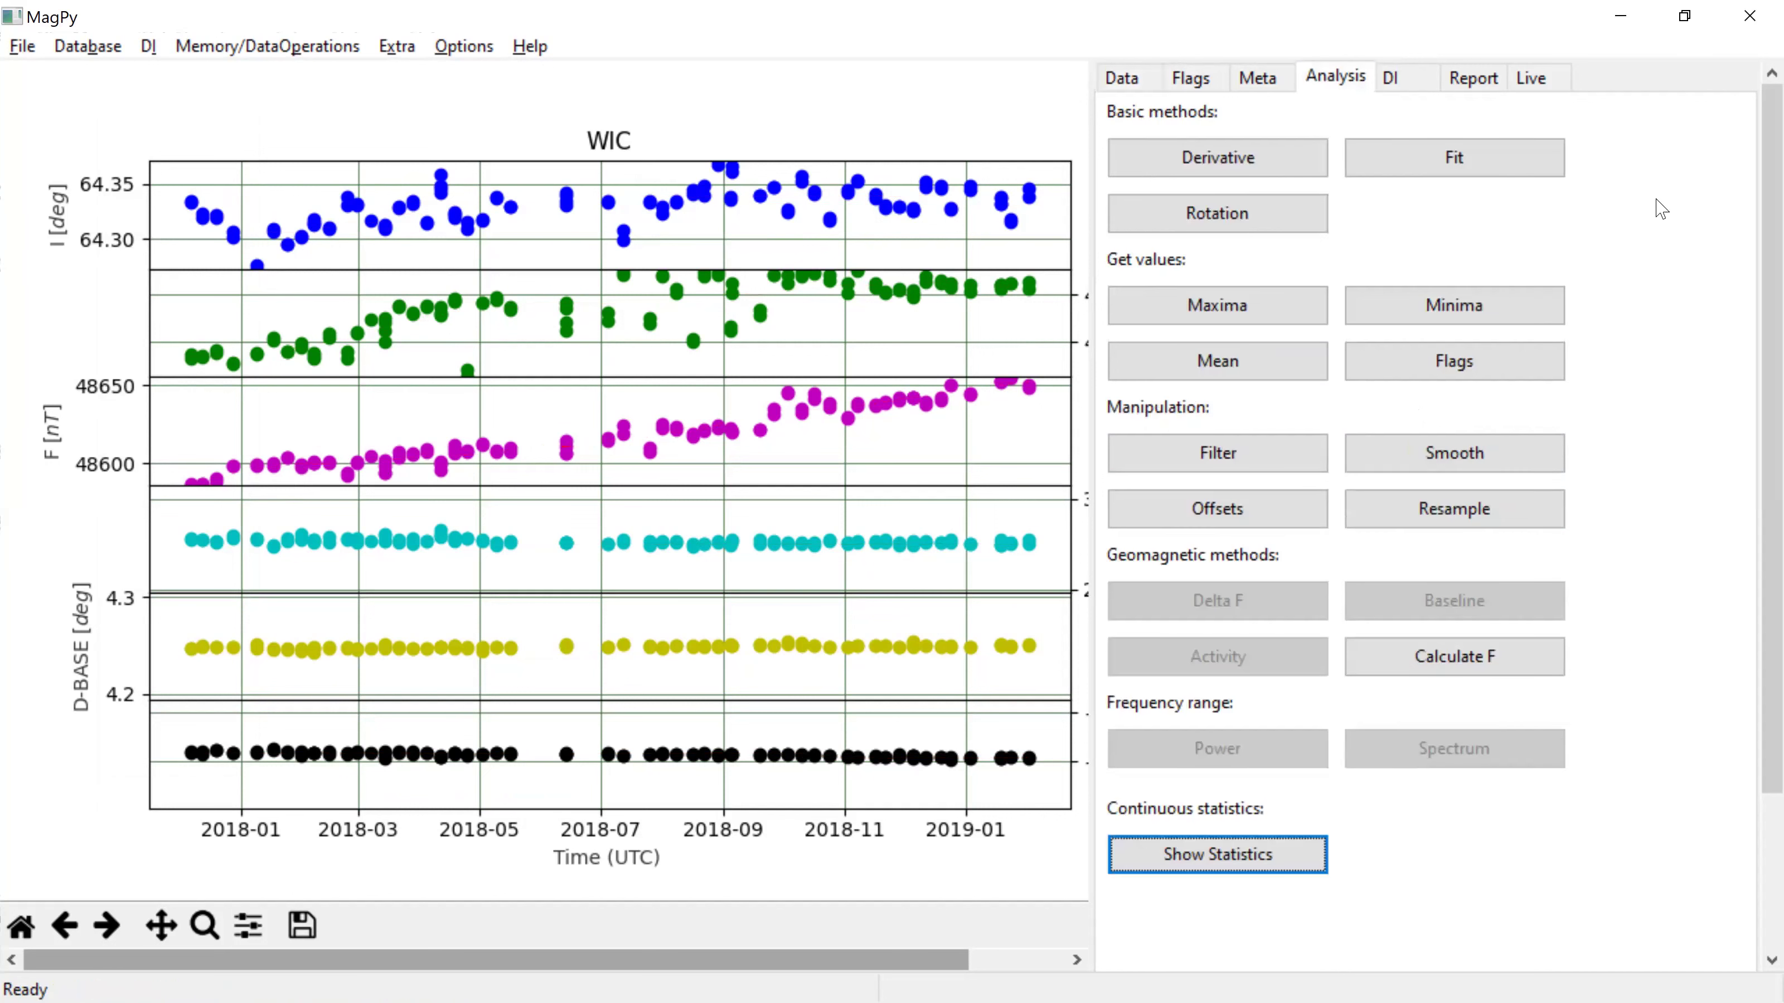
{"action": "left_click", "coordinate": [1530, 163]}
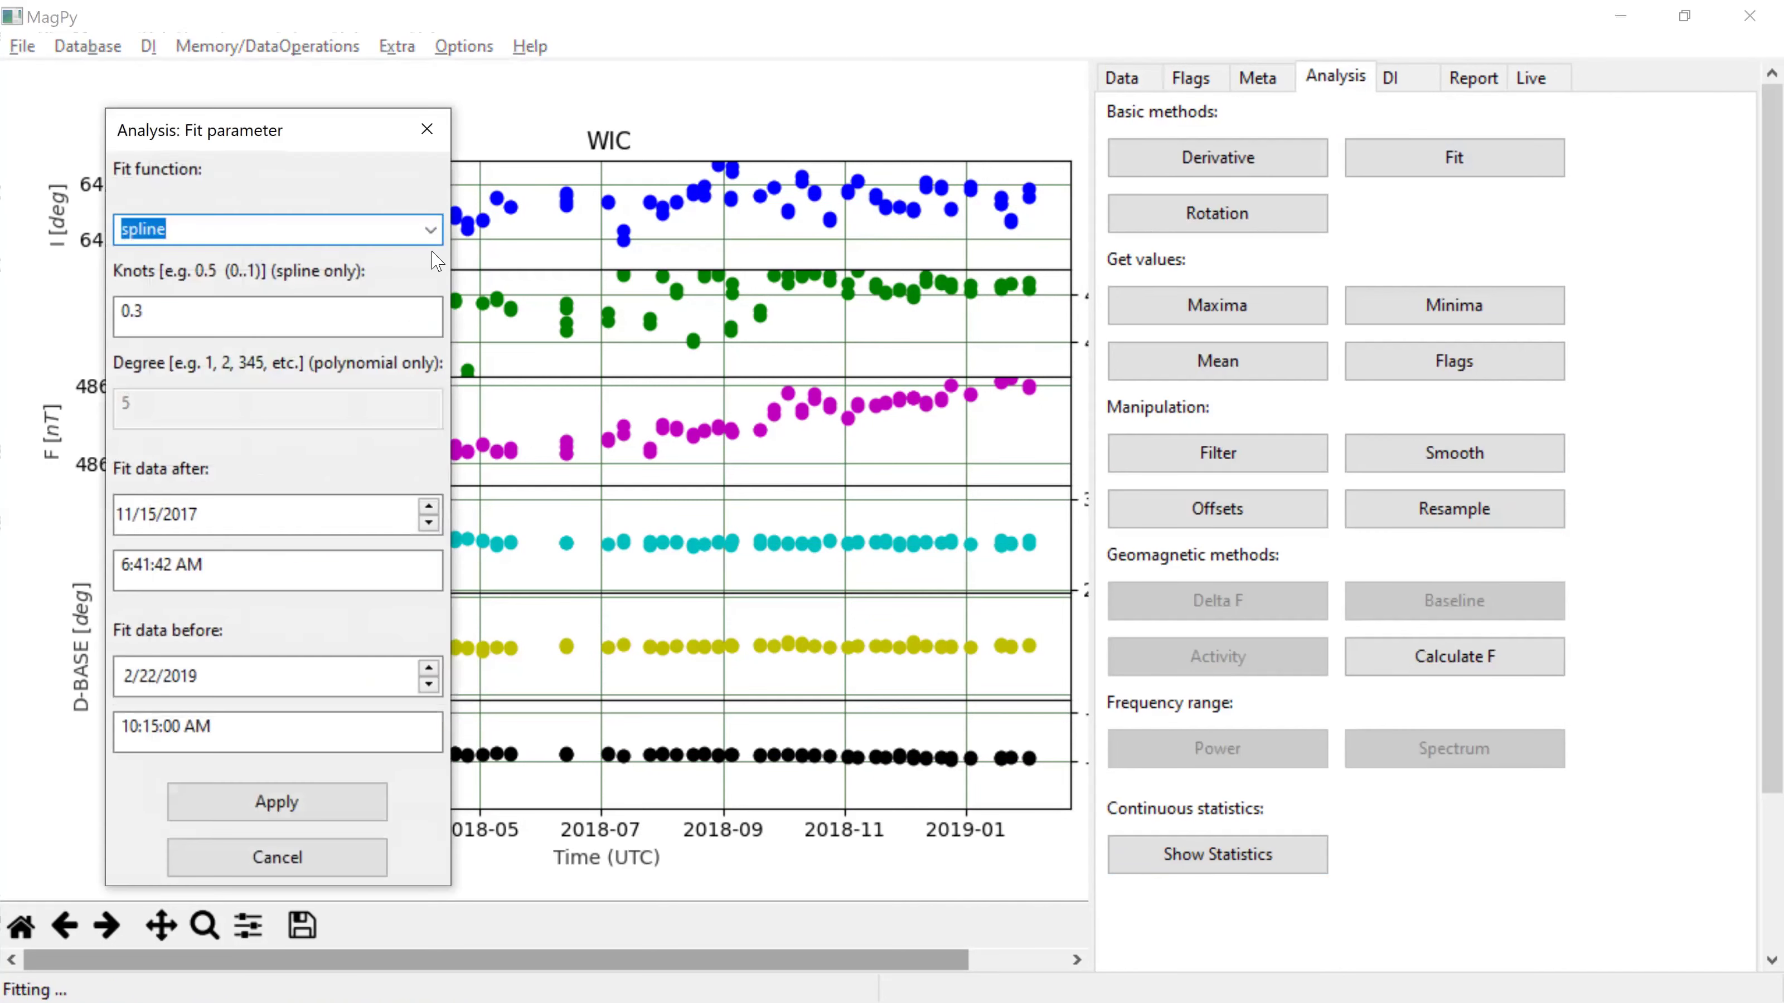
{"action": "left_click", "coordinate": [435, 223]}
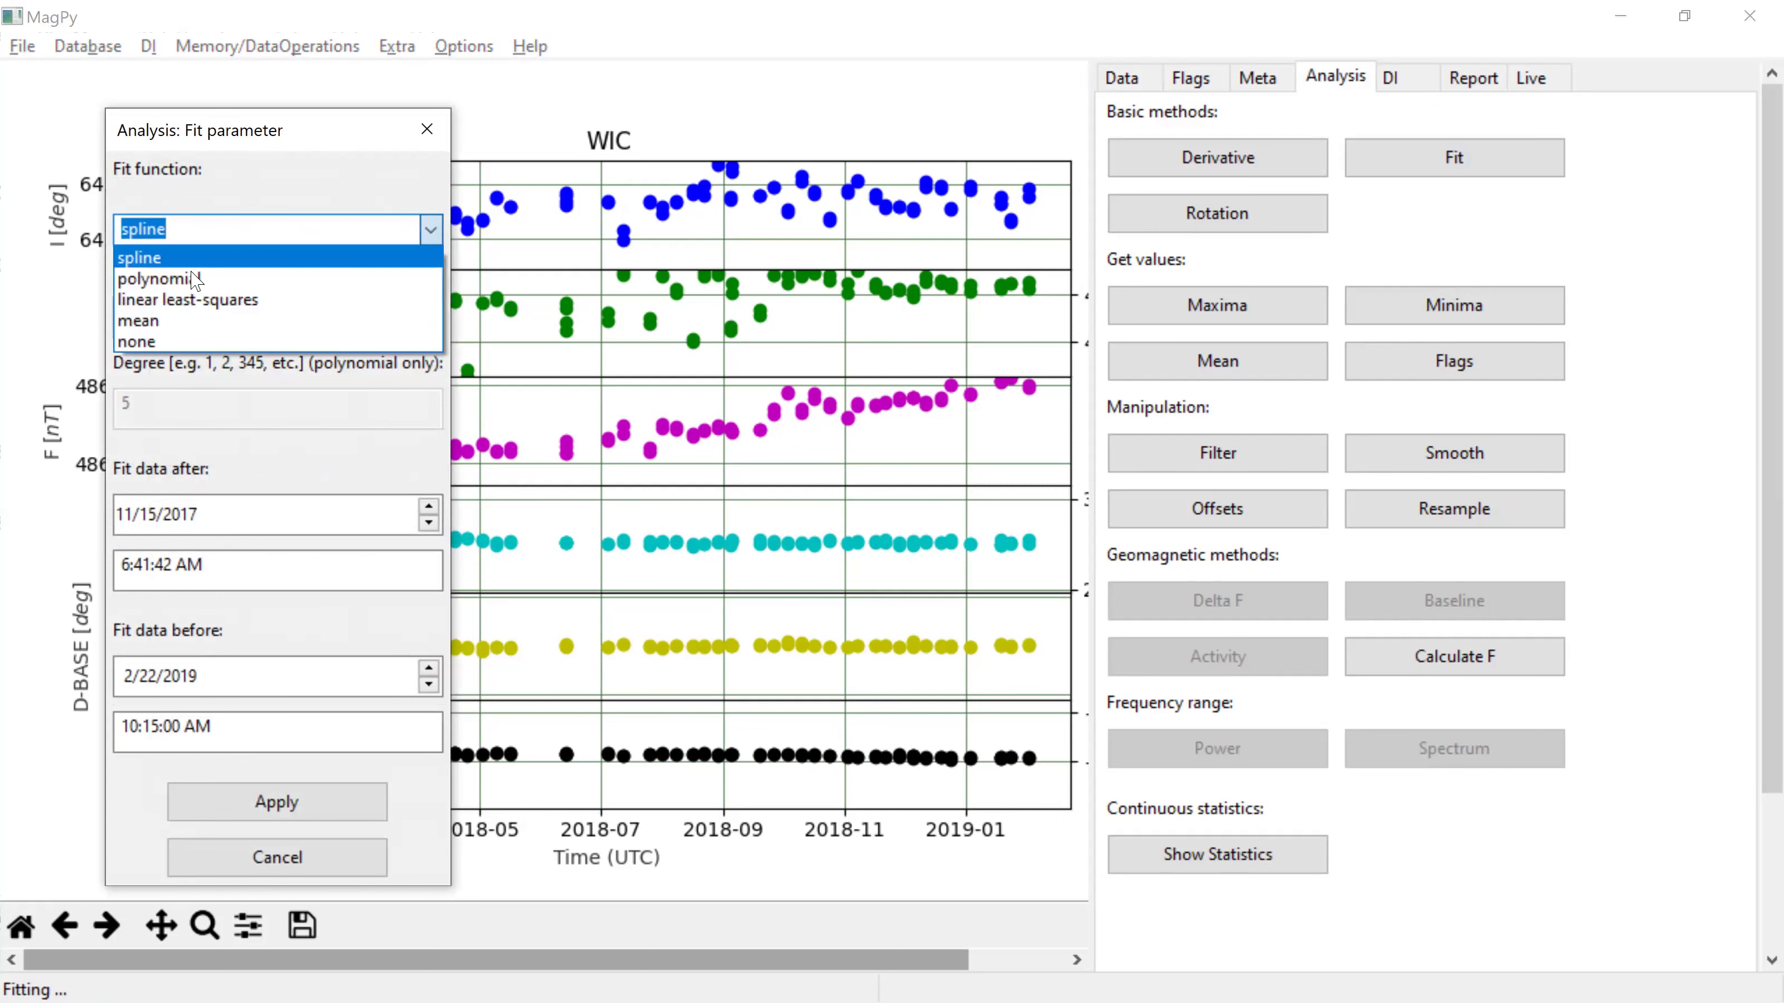
{"action": "left_click", "coordinate": [173, 280]}
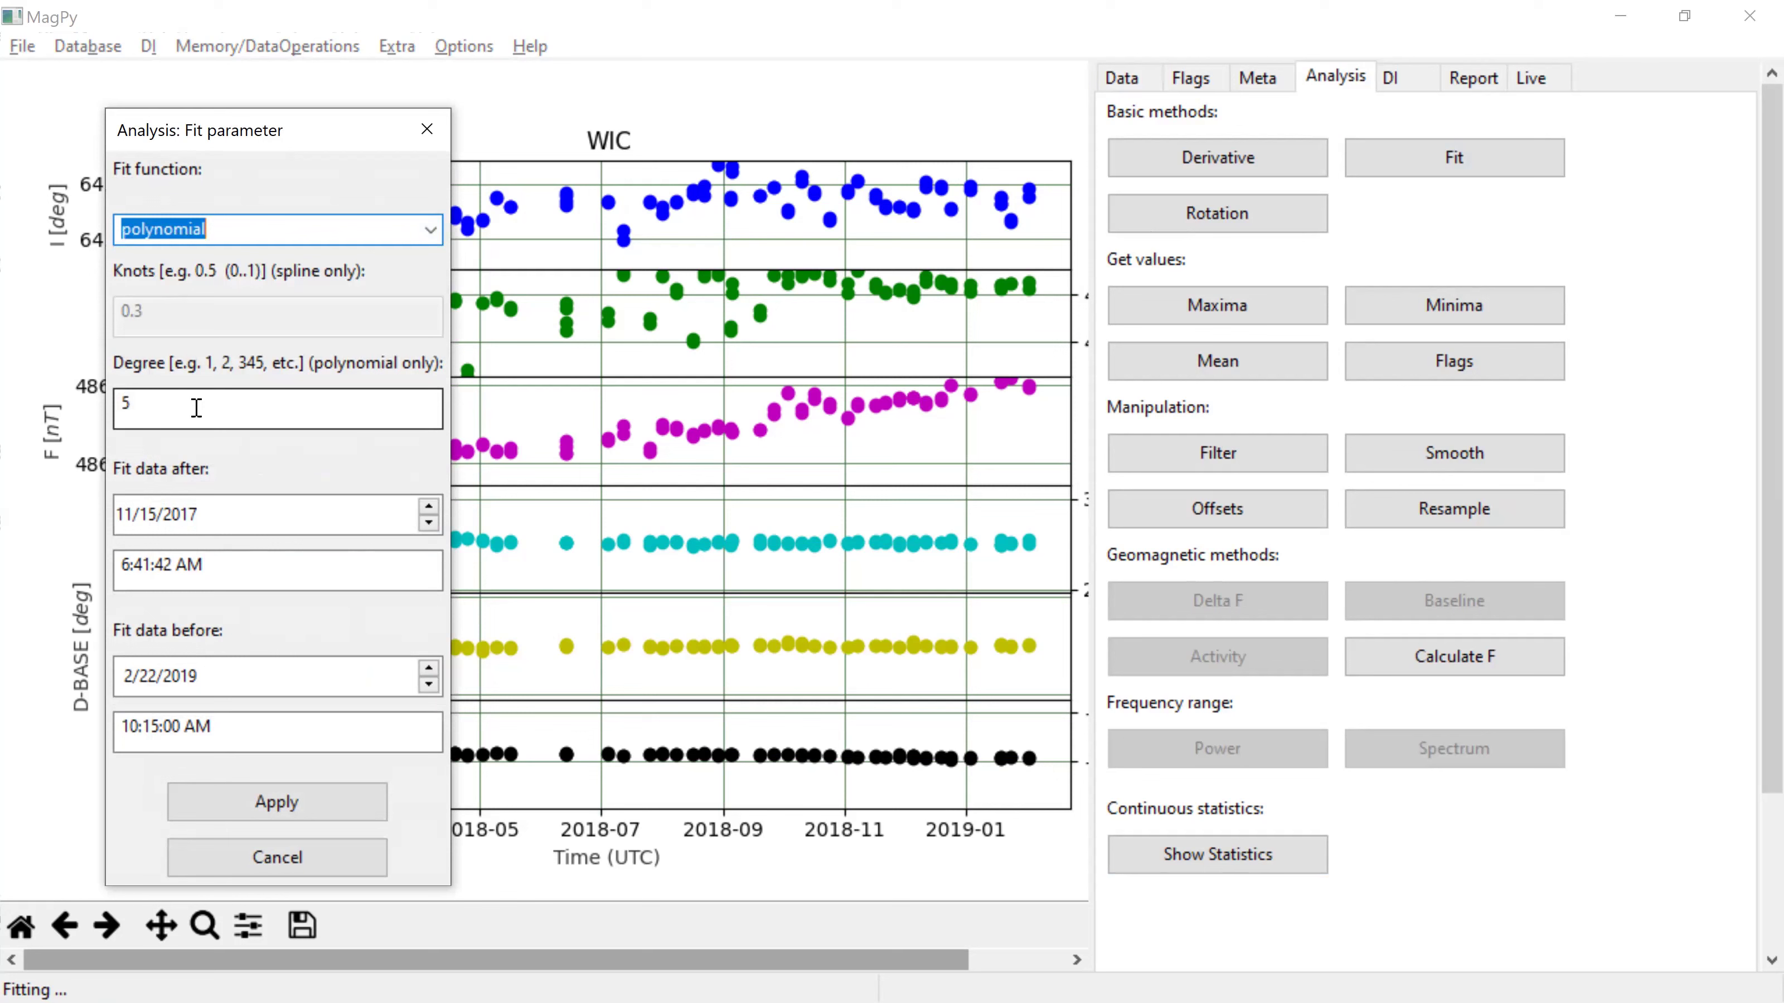
{"action": "key", "text": "Tab"}
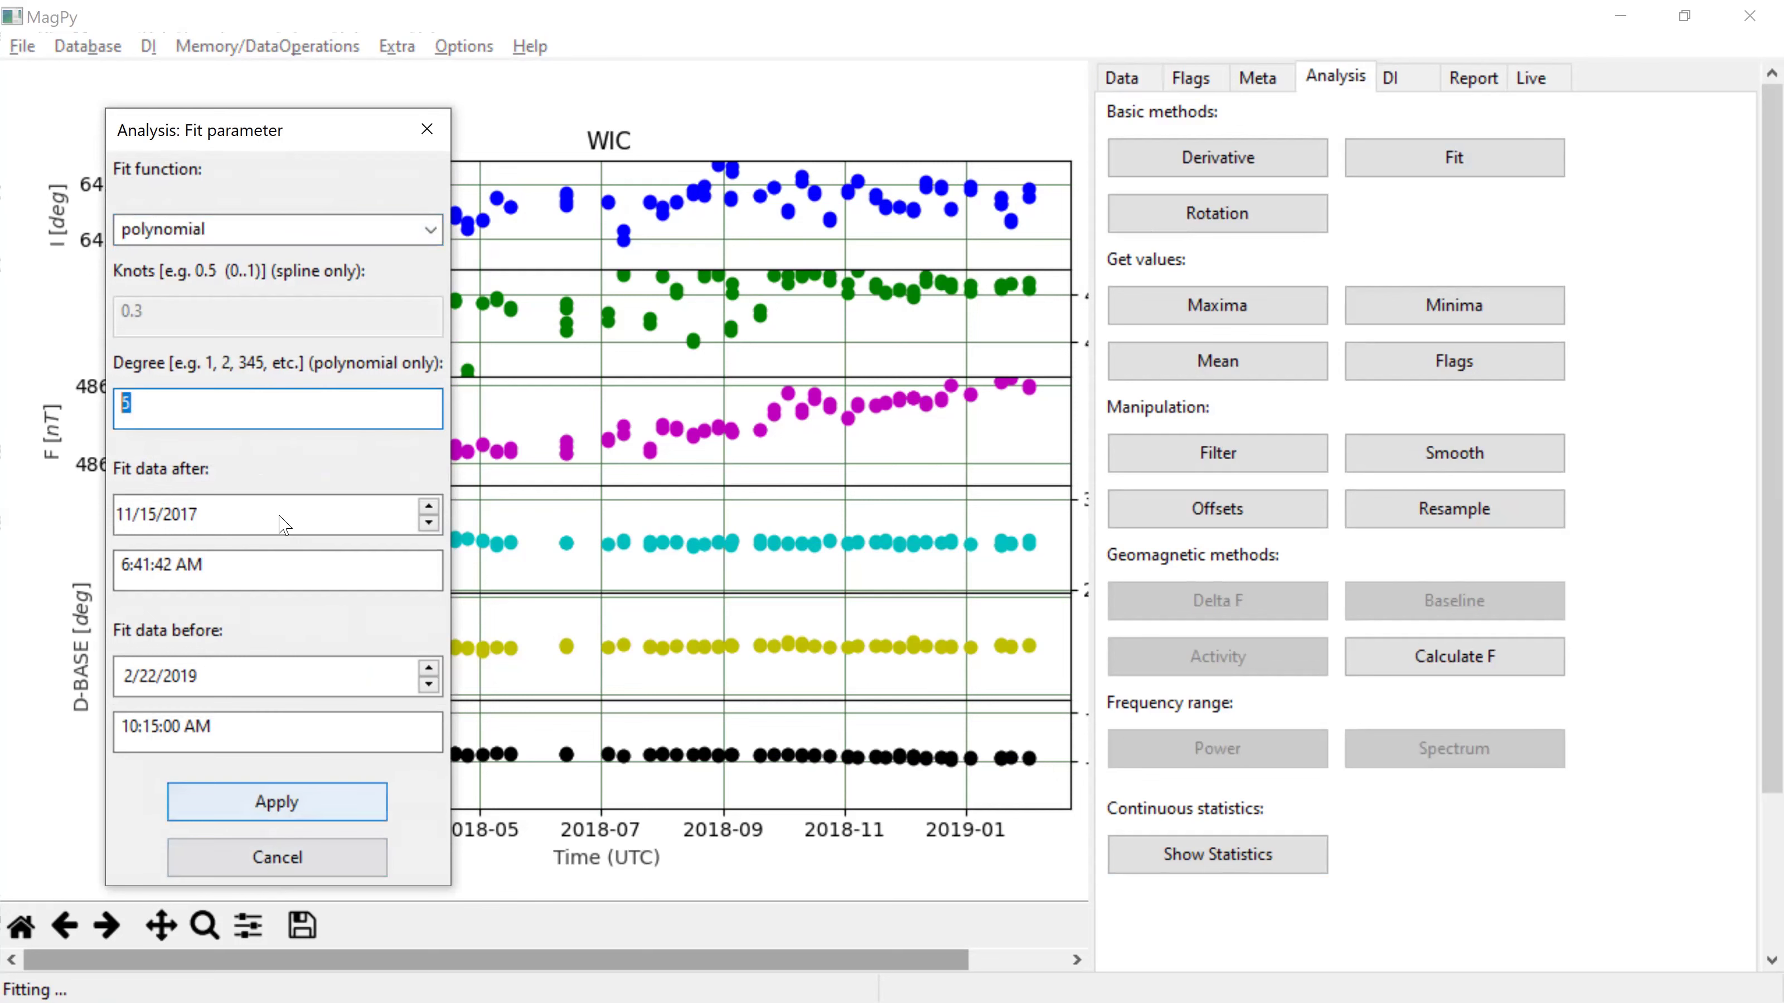
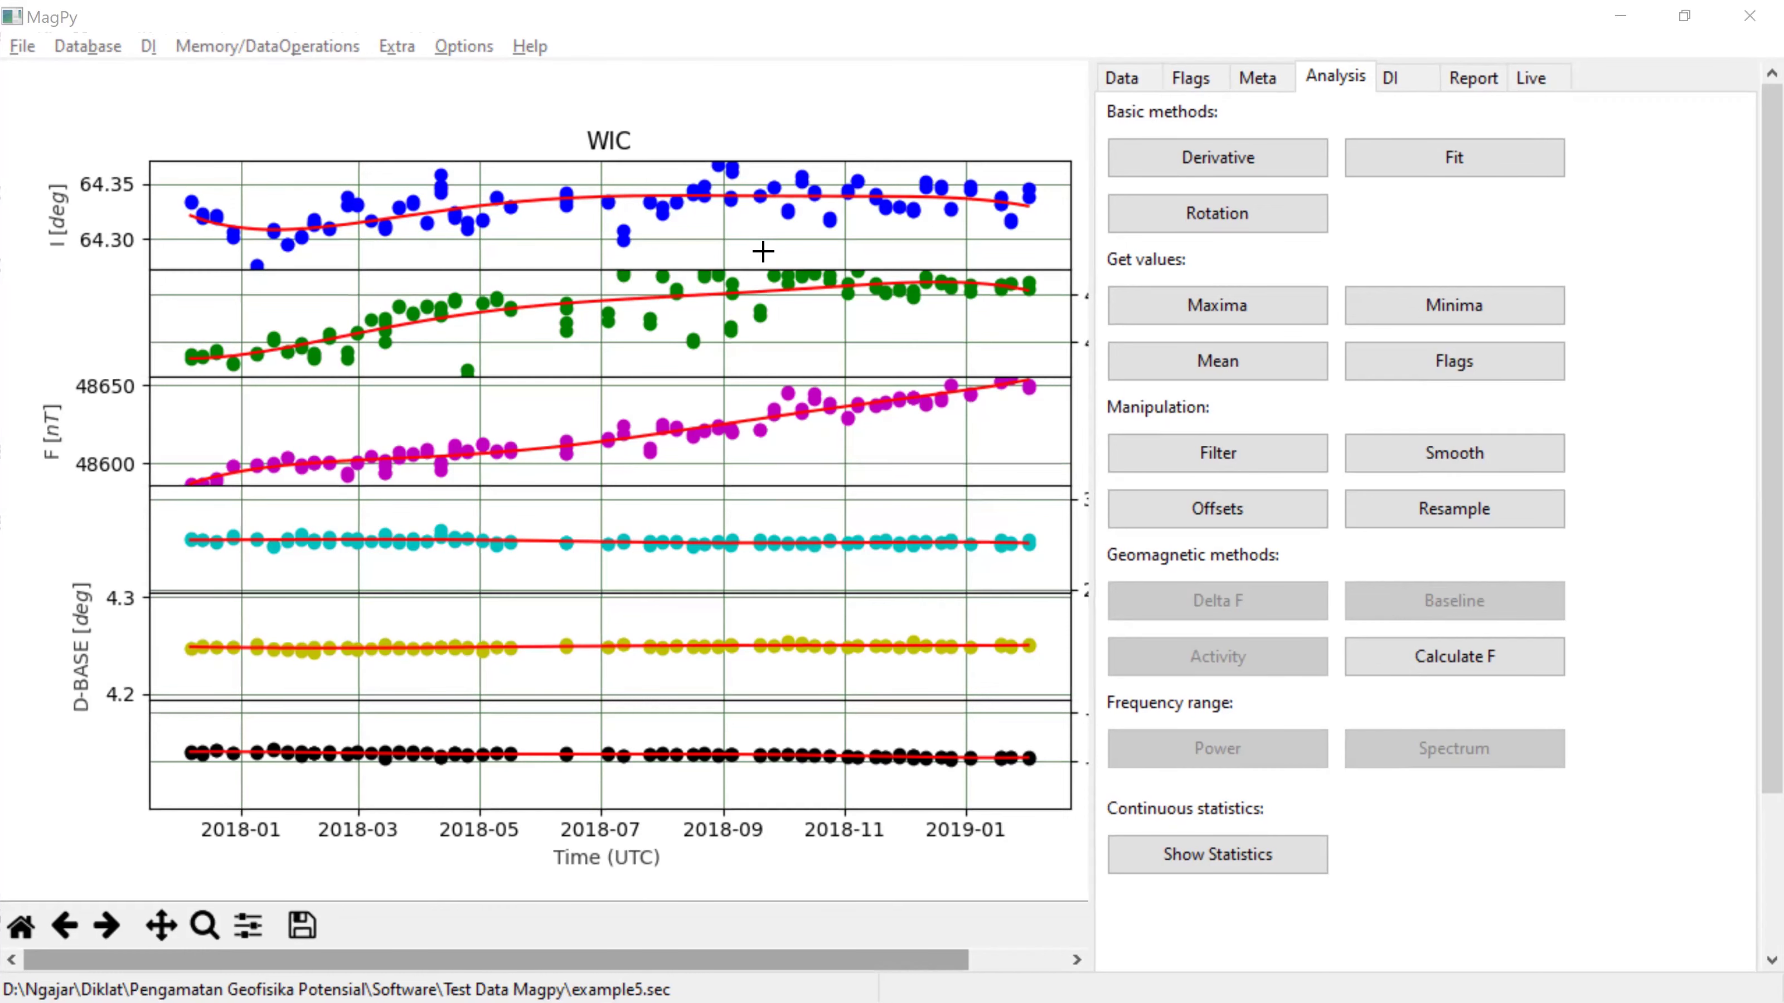
Step: Export the 2018-08-29 variometer data in PYCDF format with the file name prefix wic
{"action": "left_click", "coordinate": [22, 46]}
{"action": "left_click", "coordinate": [71, 267]}
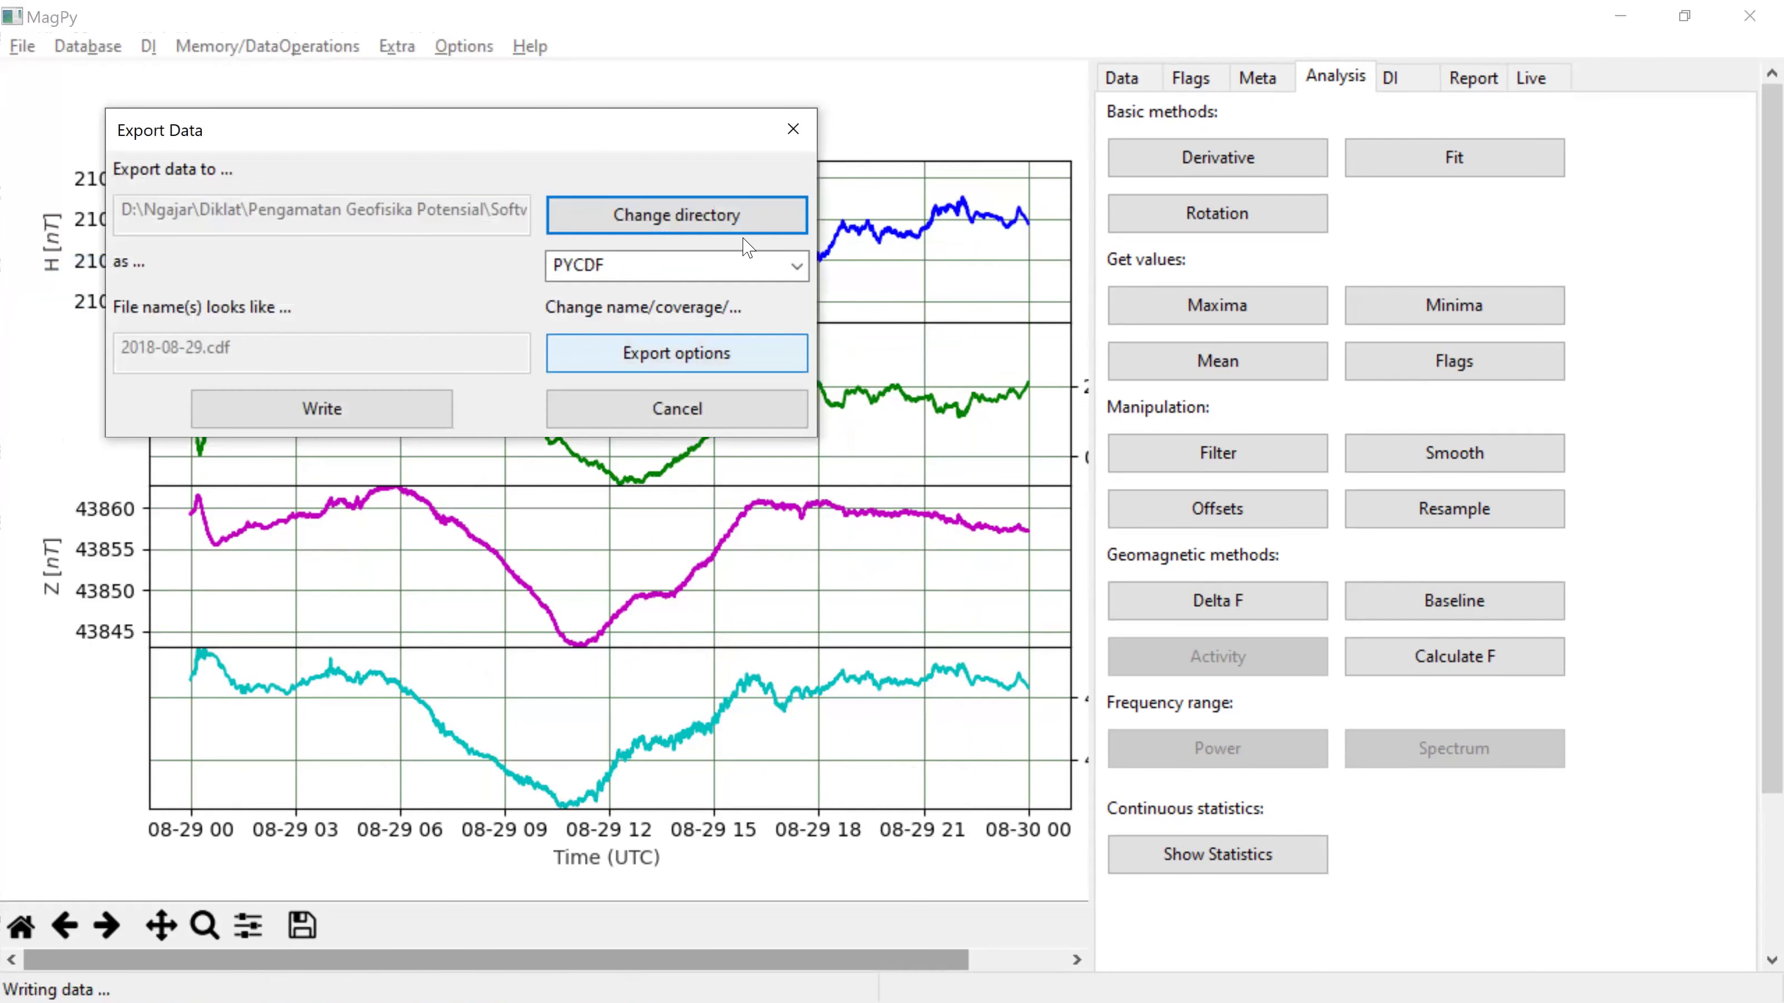
{"action": "left_click", "coordinate": [761, 376]}
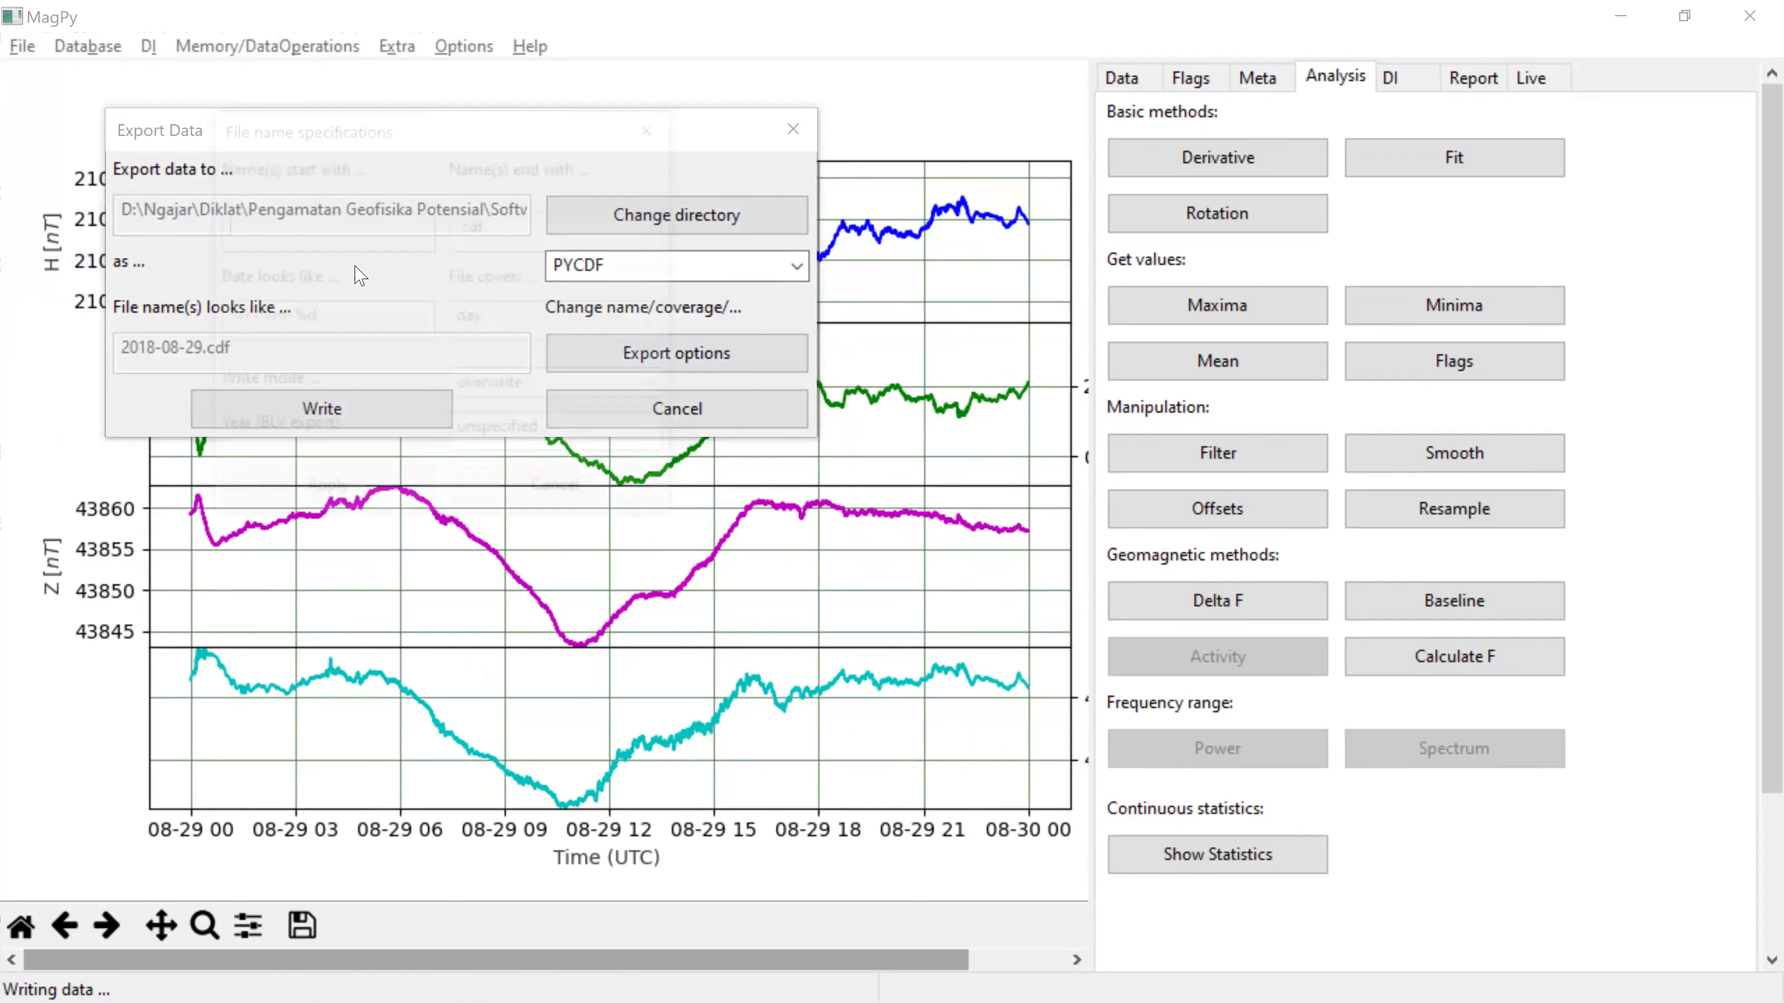
{"action": "type", "text": "wic"}
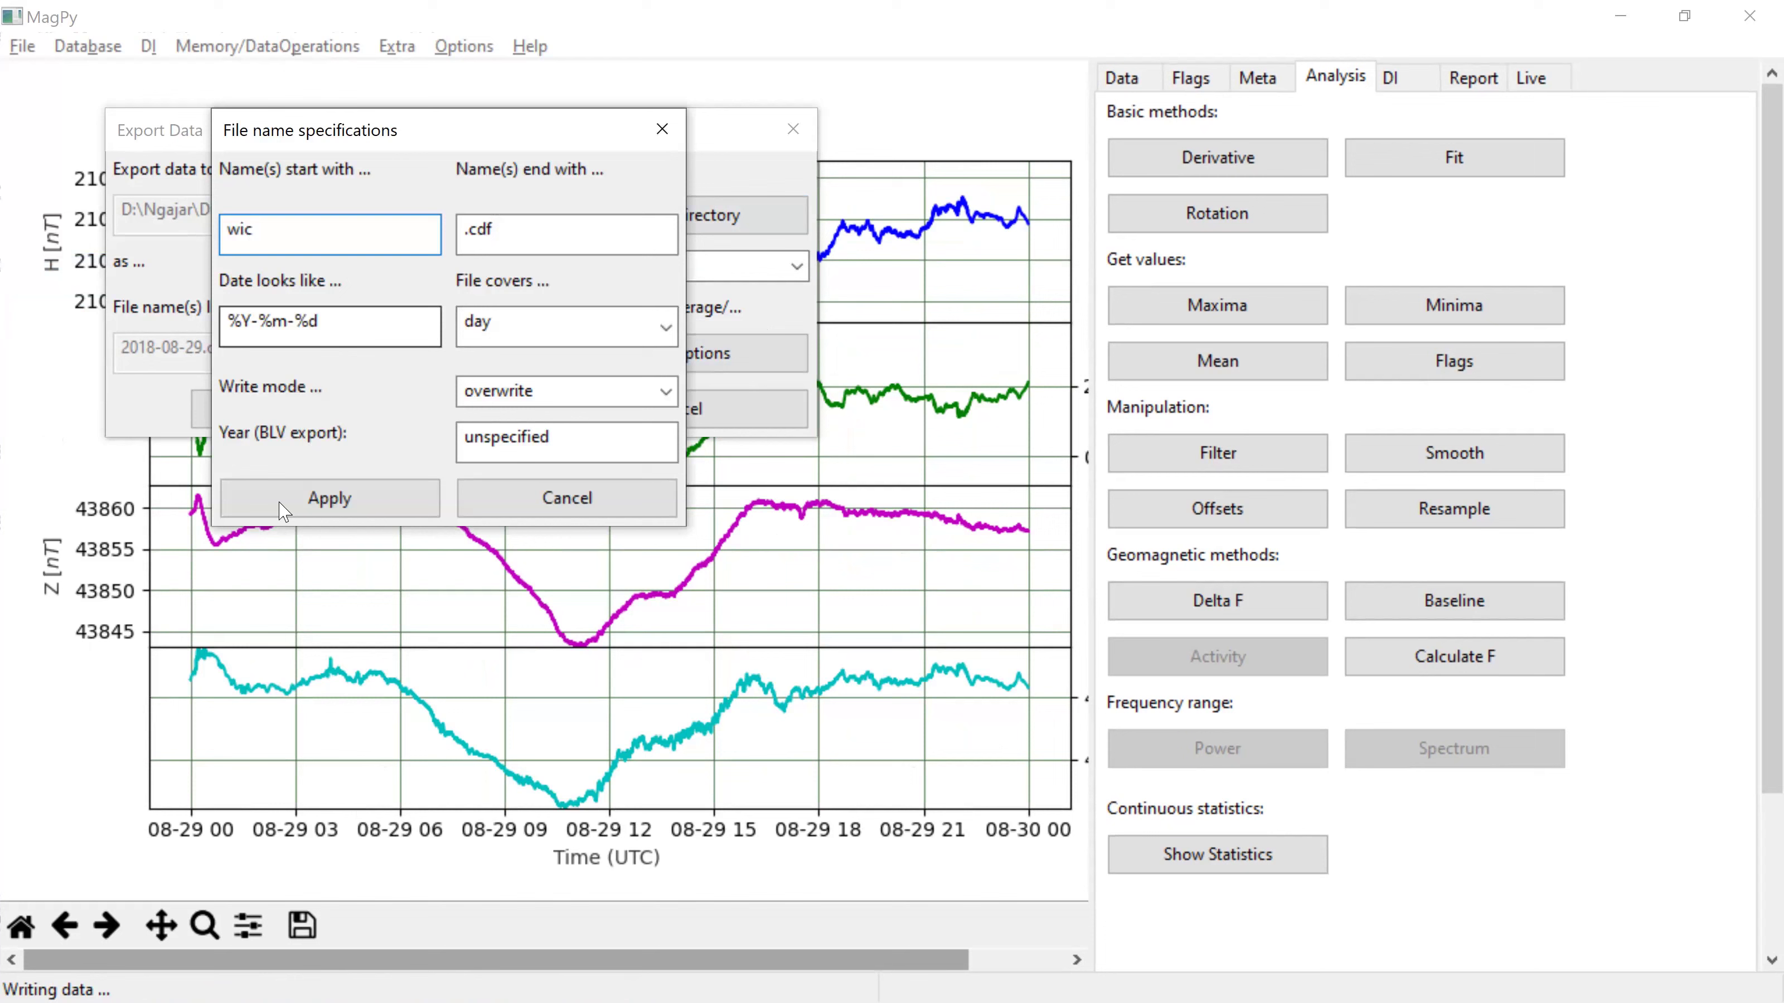
{"action": "left_click", "coordinate": [330, 497]}
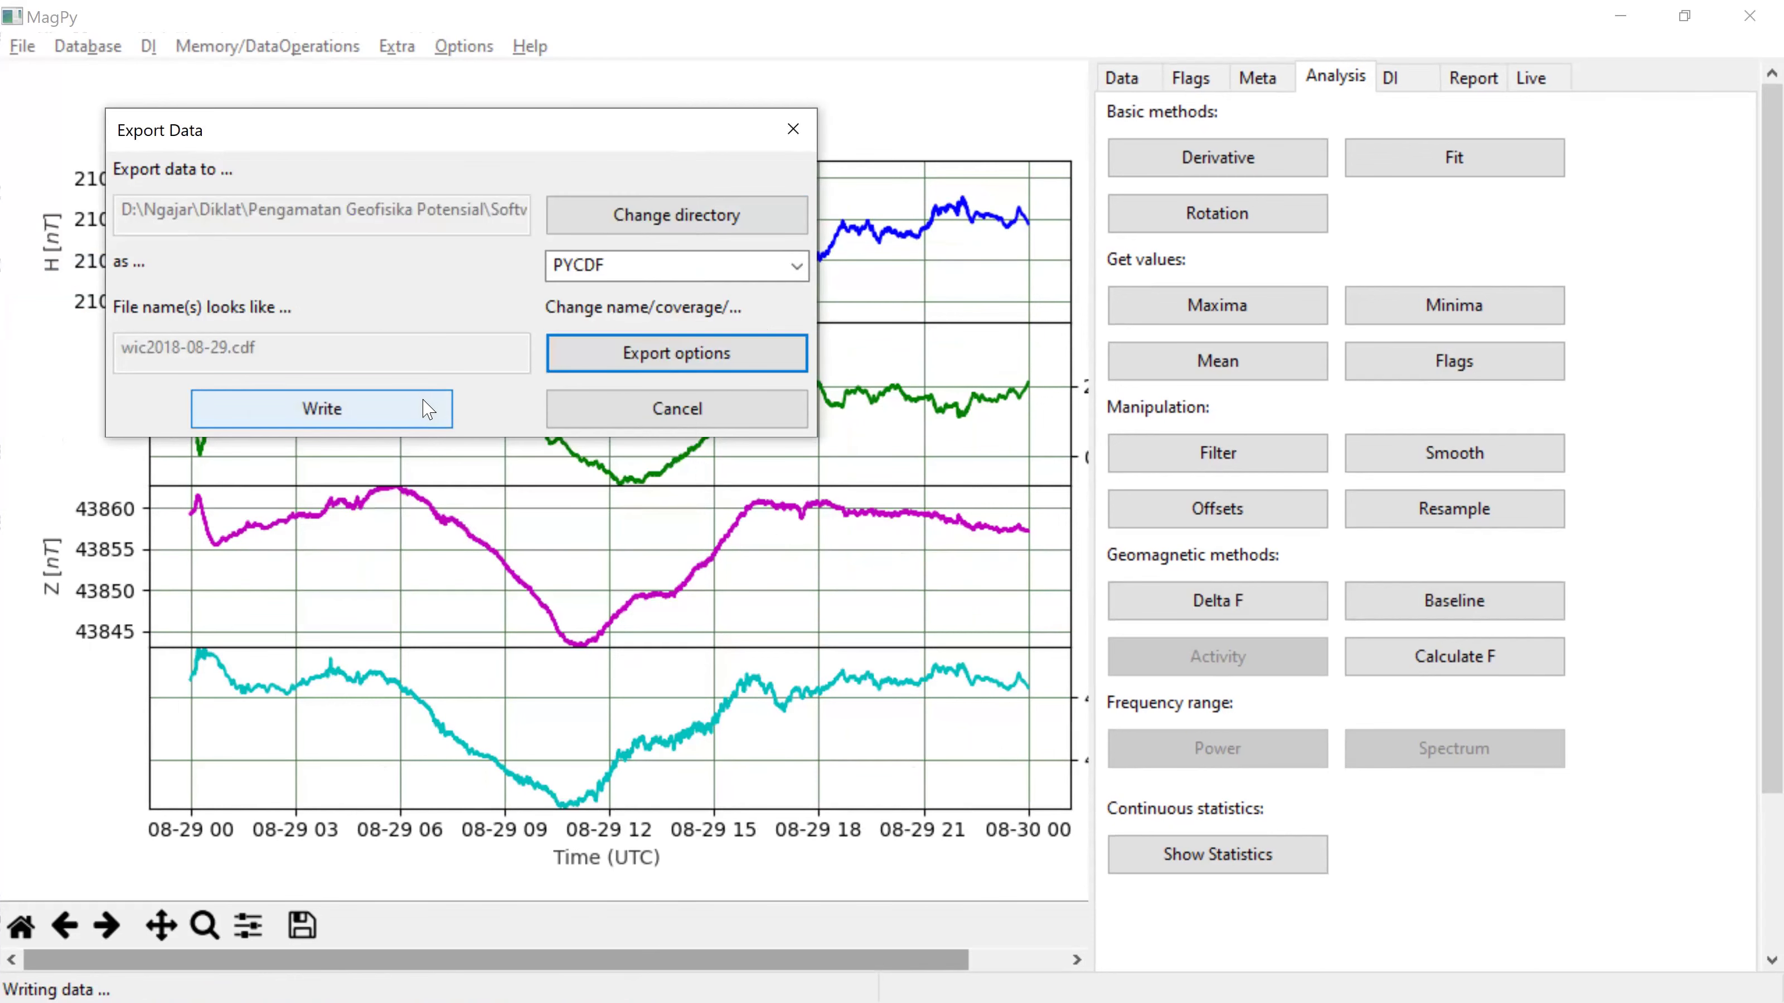
{"action": "left_click", "coordinate": [364, 421]}
{"action": "left_click", "coordinate": [1187, 510]}
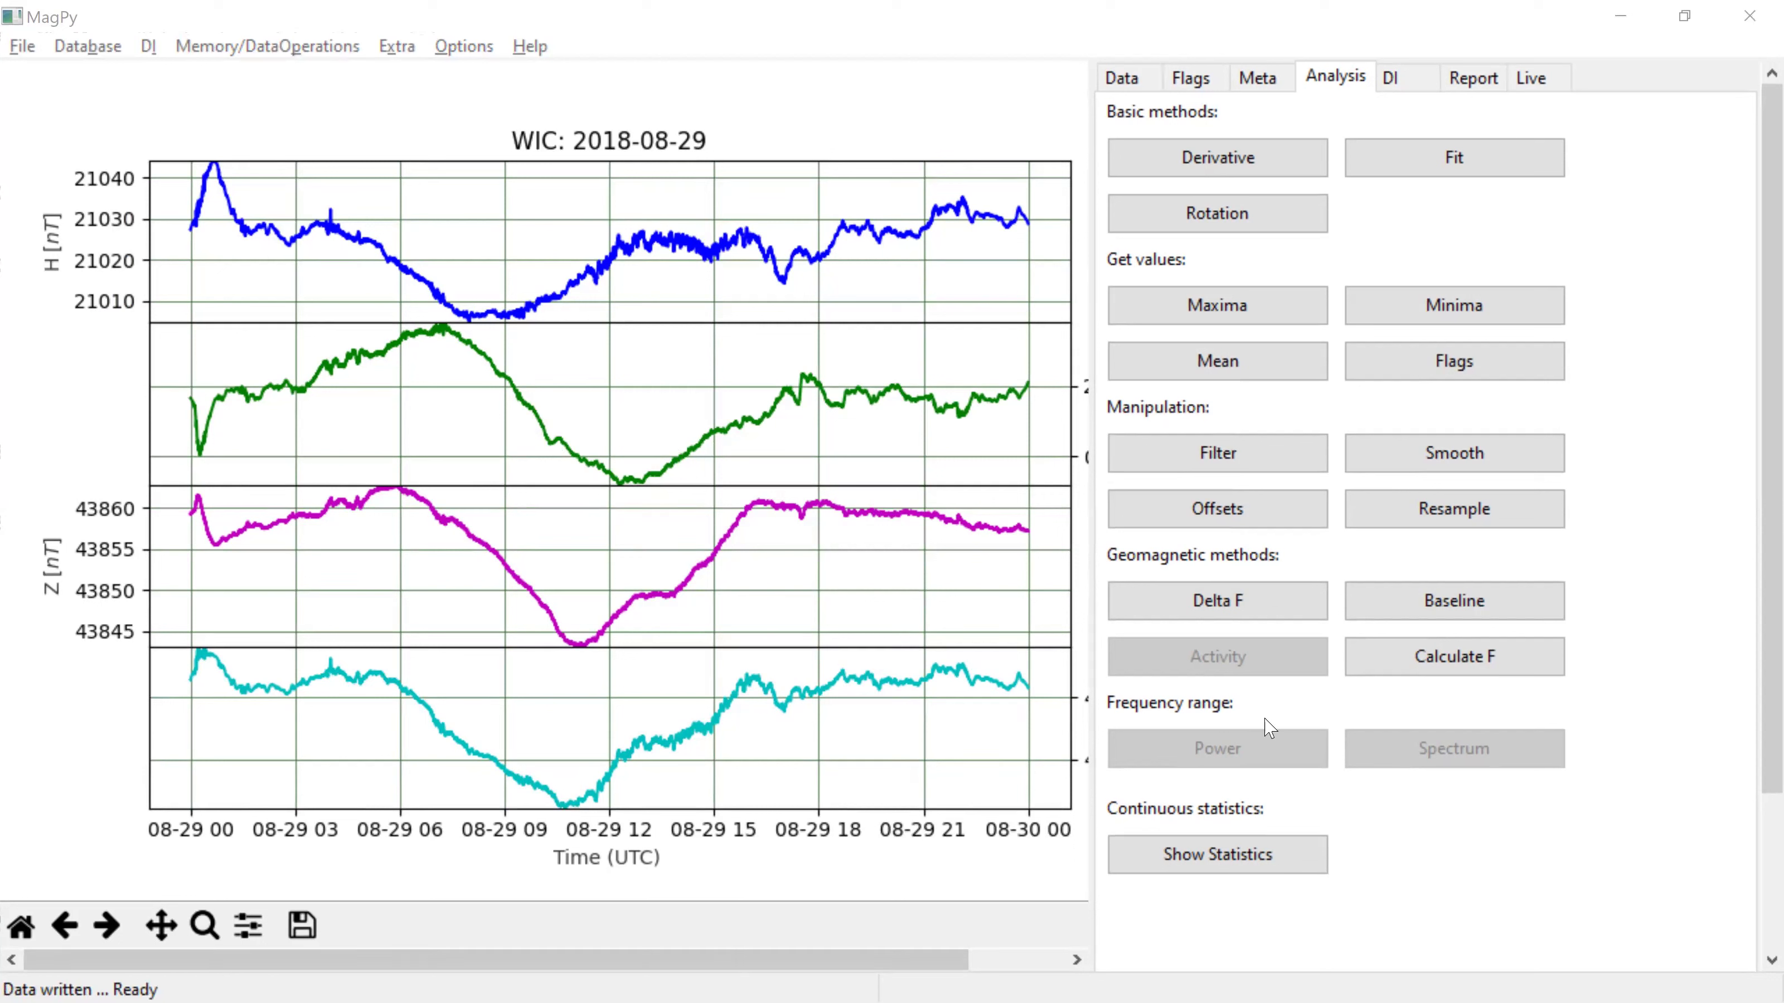
Step: Choose wic2018-08-29.cdf from the Test Data Magpy folder in Zoom's file selection dialog
{"action": "left_click", "coordinate": [1391, 653]}
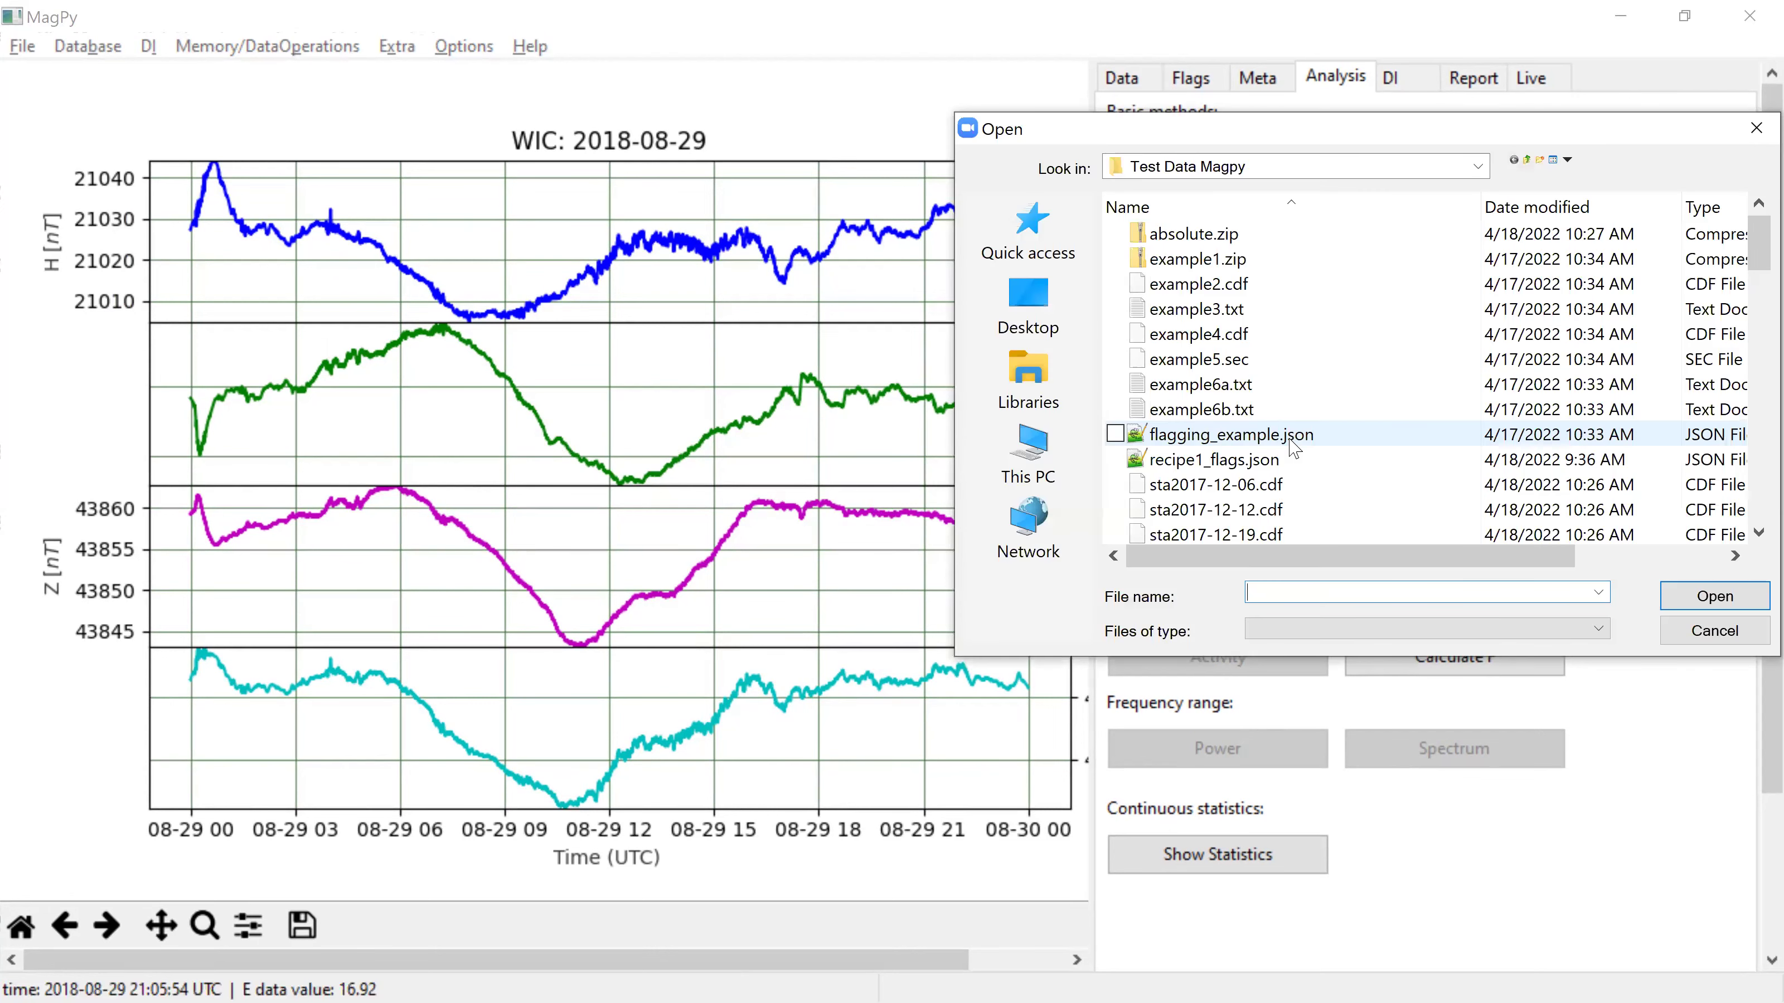
{"action": "scroll", "coordinate": [1294, 448], "scroll_direction": "down", "scroll_amount": 10}
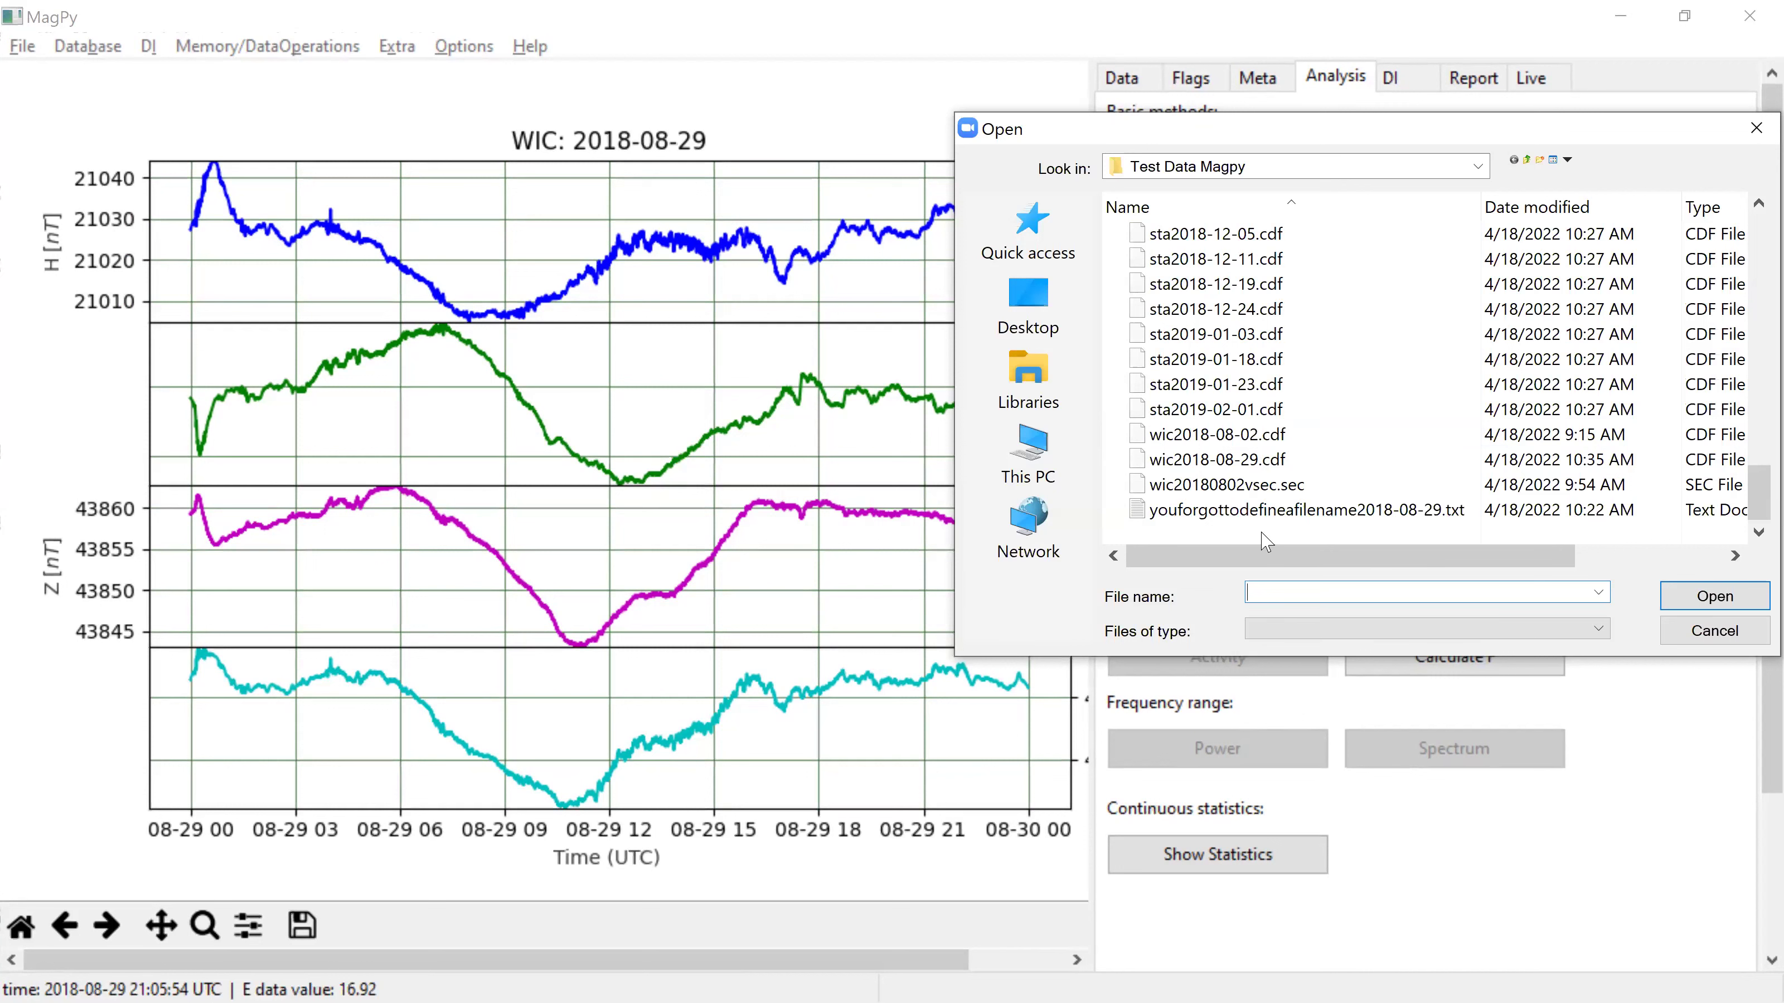
{"action": "left_click", "coordinate": [1225, 461]}
{"action": "left_click", "coordinate": [1686, 599]}
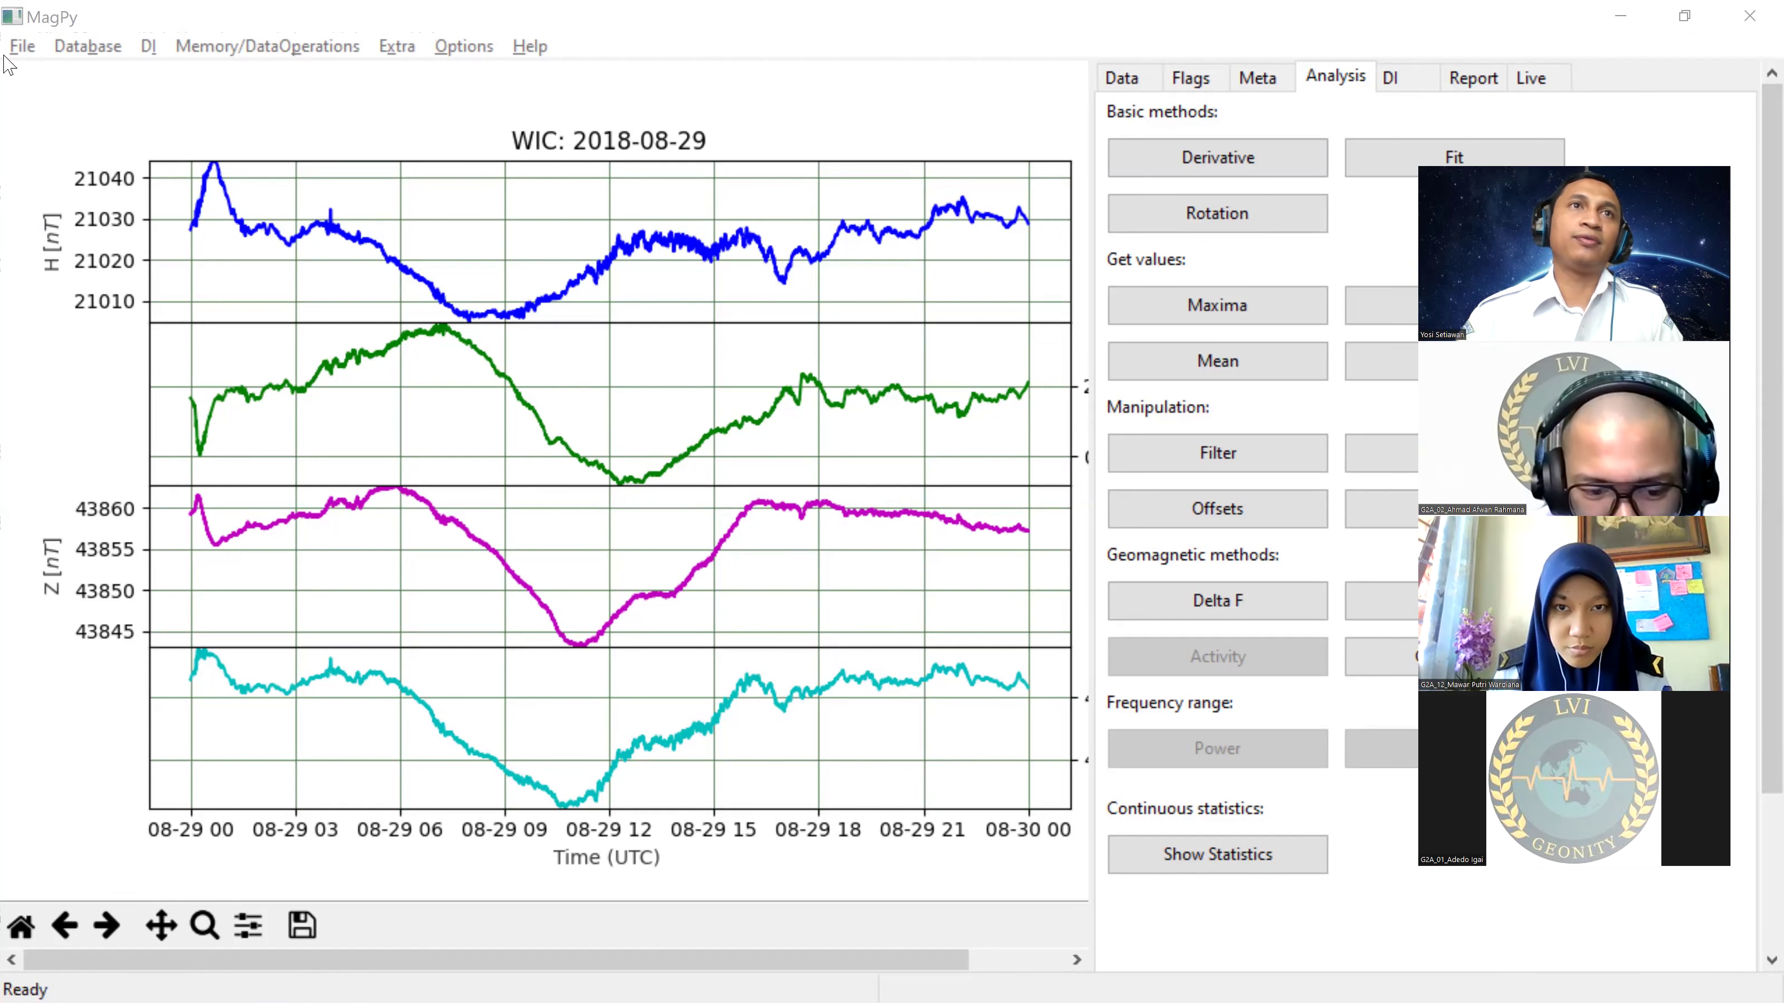
Step: Widen the plot area and inspect the WIC 2018-08-29 component curves and their axes across the full width
{"action": "left_click", "coordinate": [87, 45]}
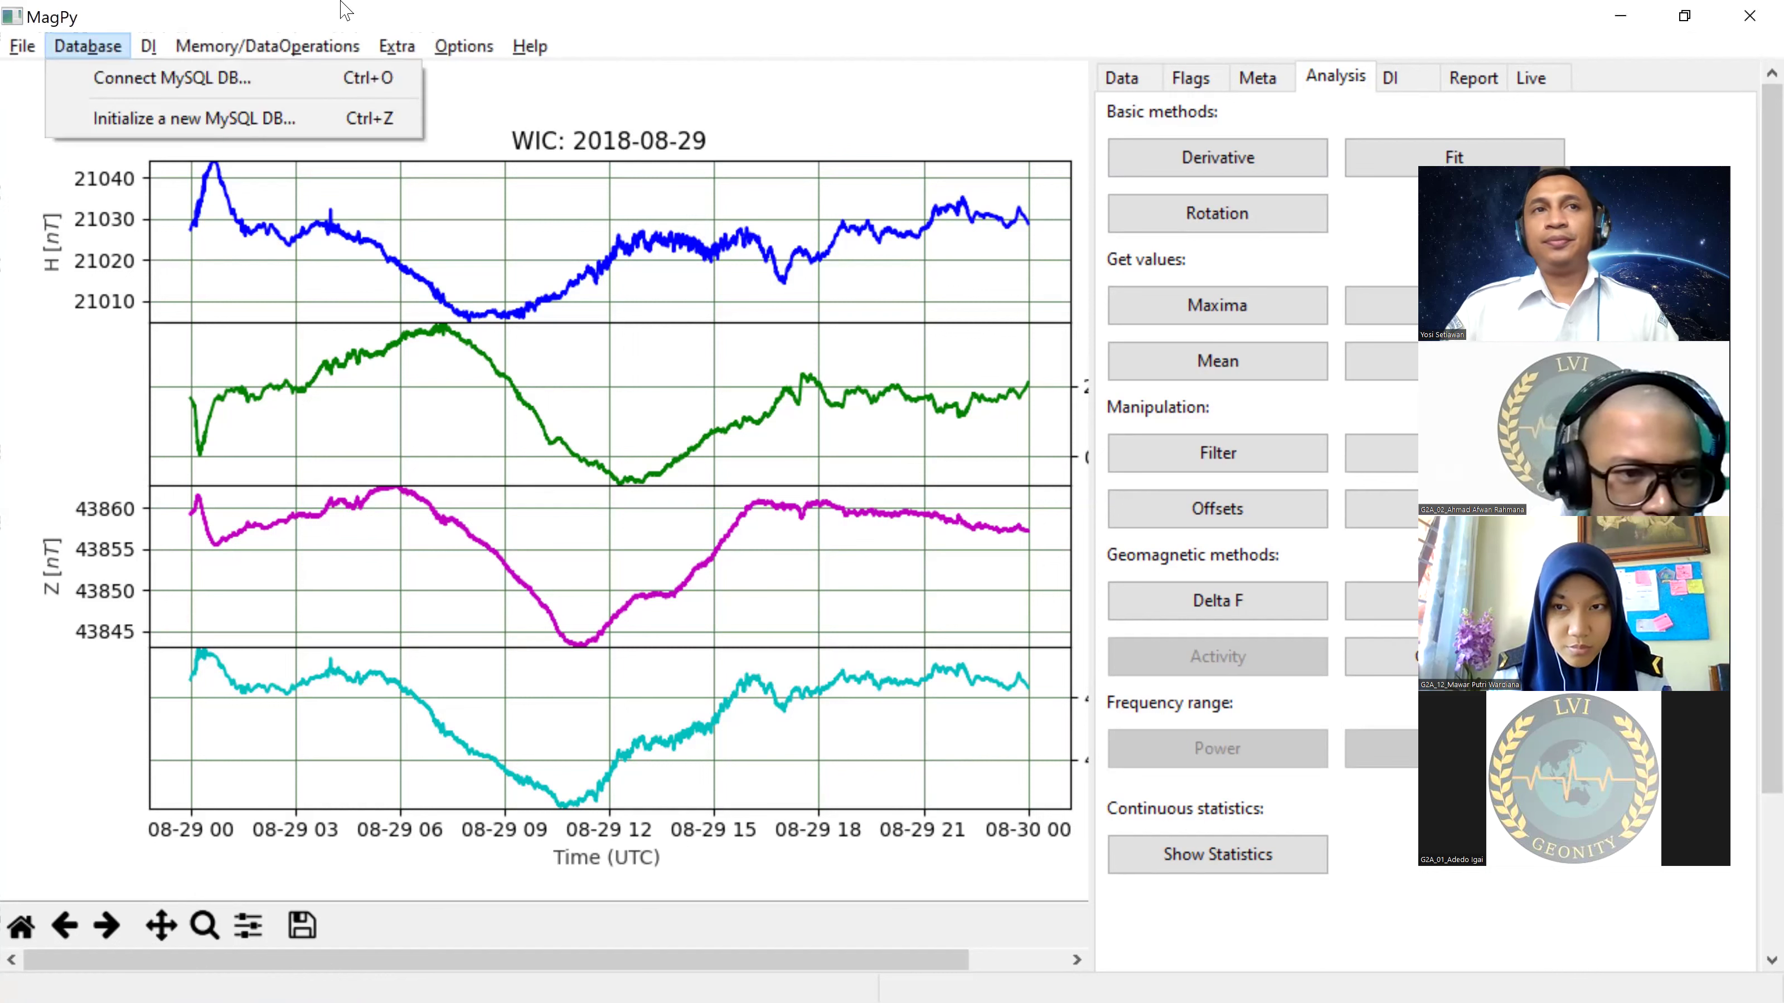
{"action": "left_click", "coordinate": [514, 105]}
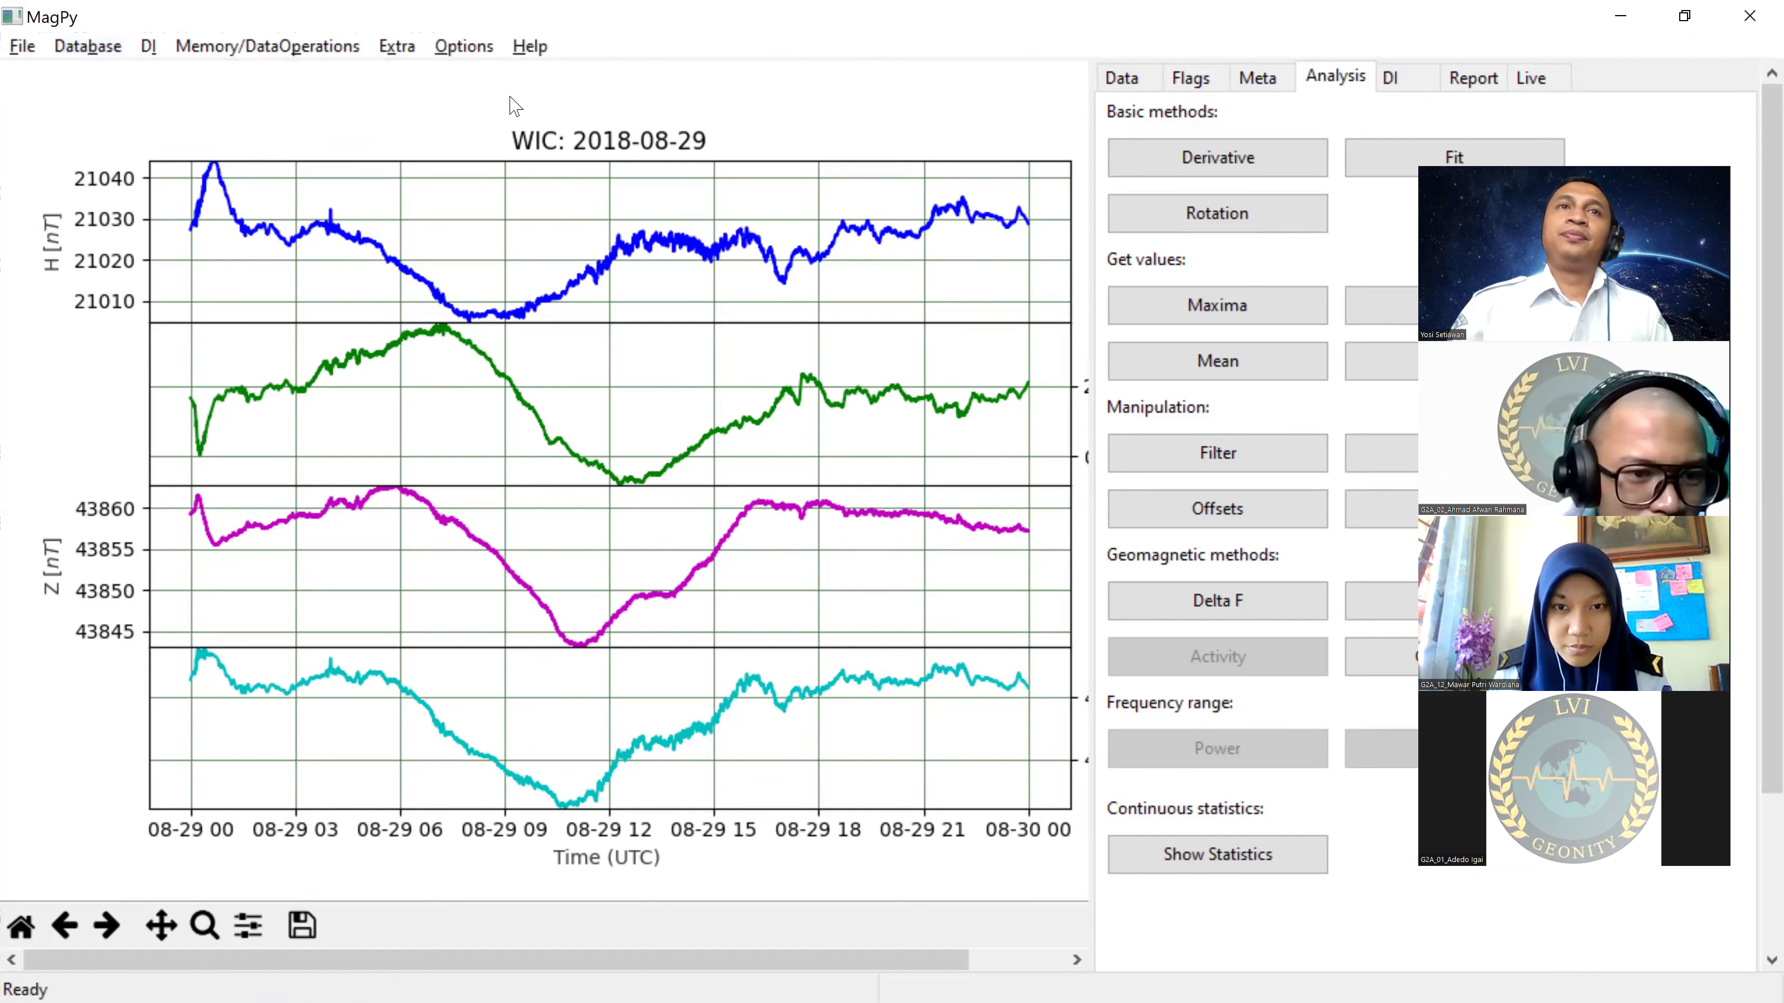
{"action": "left_click_drag", "start_coordinate": [495, 960], "coordinate": [671, 950]}
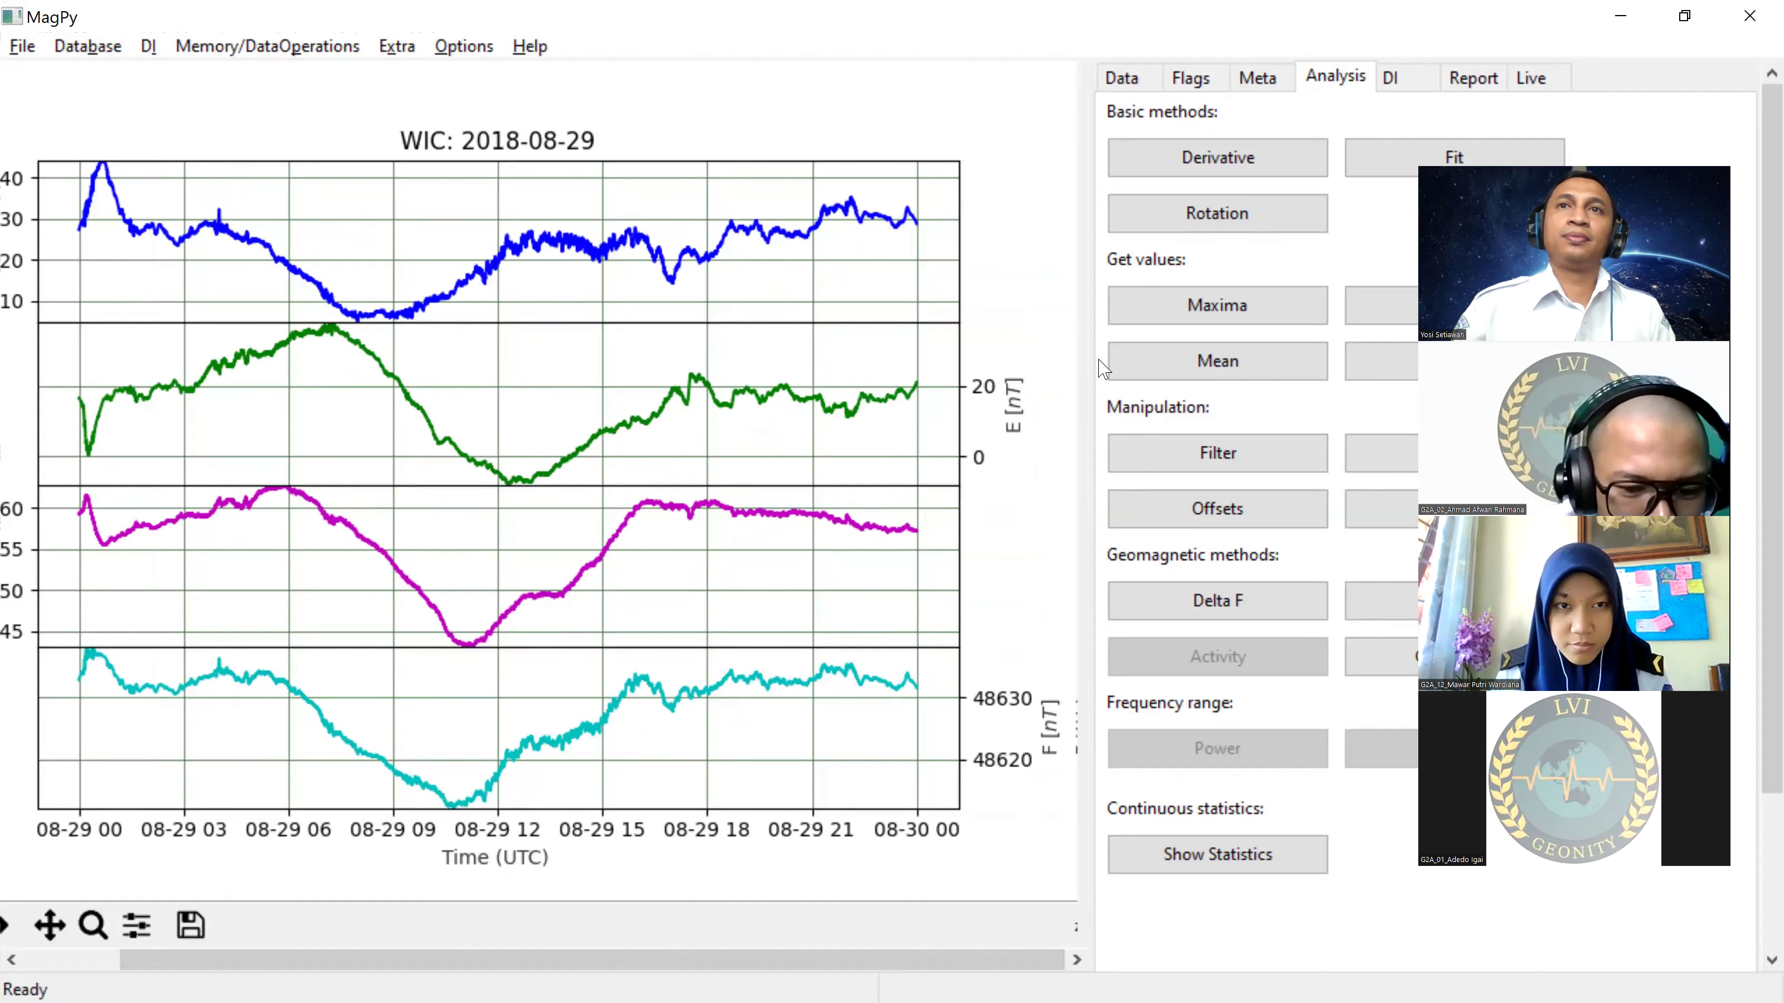
{"action": "left_click_drag", "start_coordinate": [1071, 332], "coordinate": [1035, 369]}
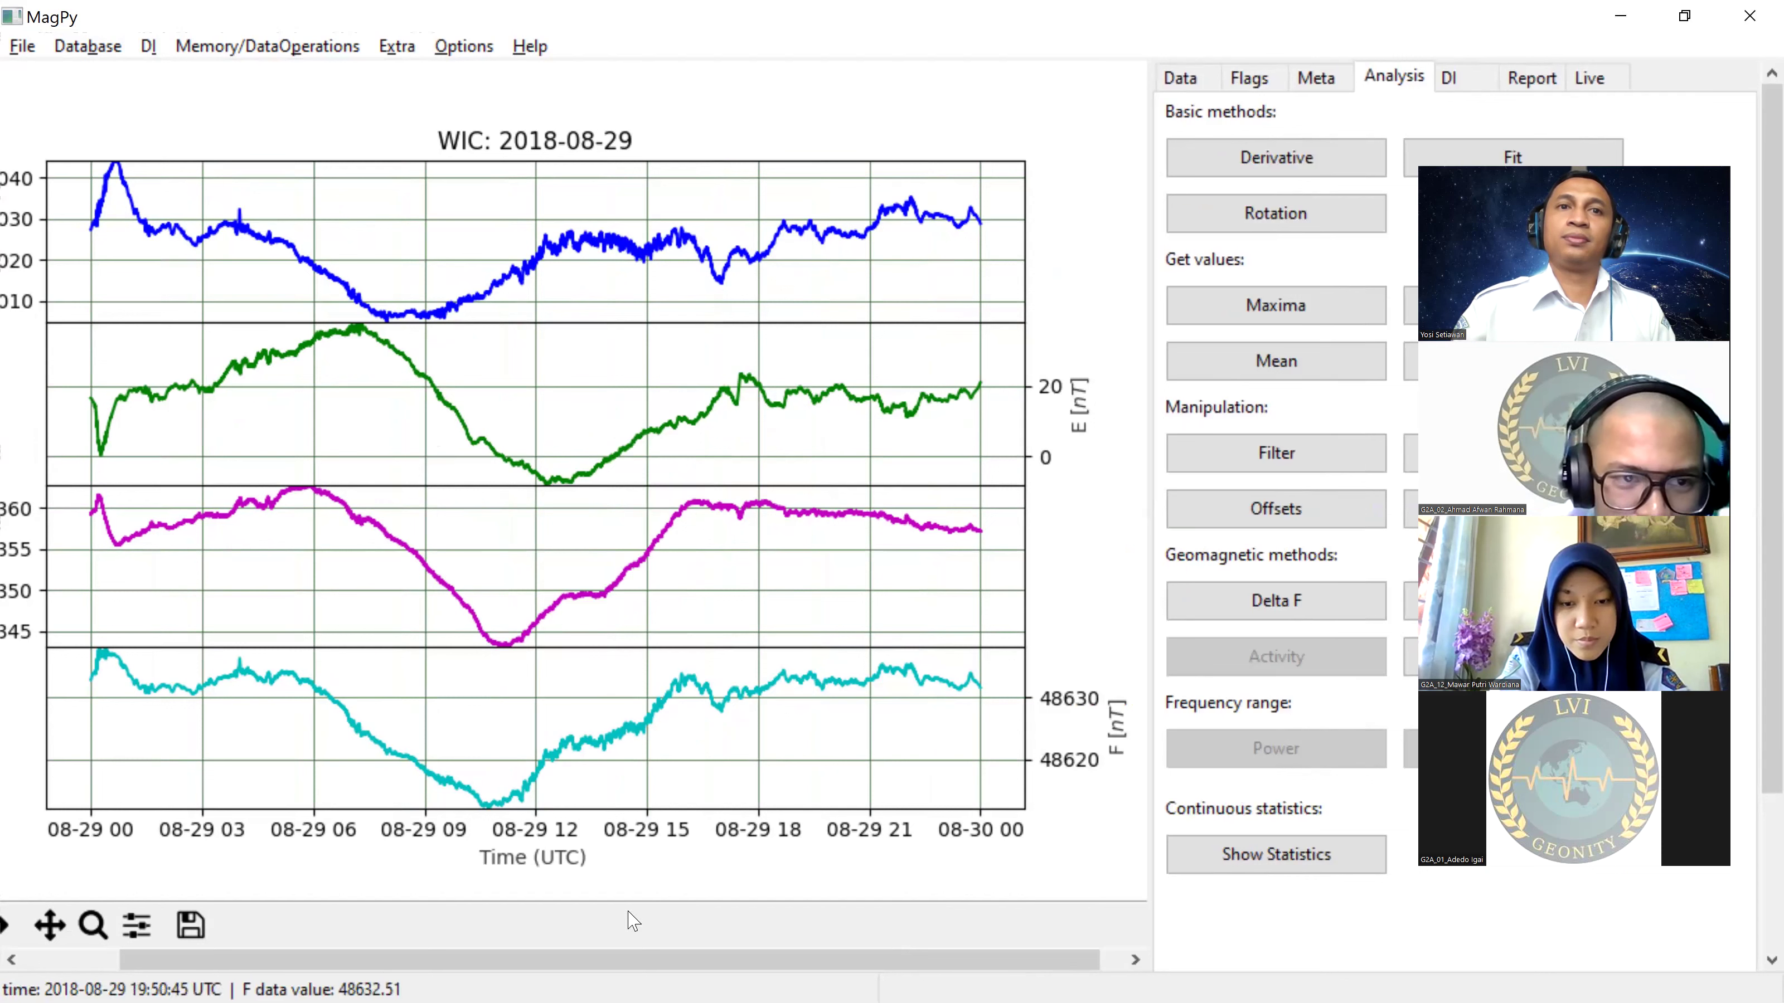
{"action": "mouse_move", "coordinate": [585, 966]}
{"action": "left_mouse_down"}
{"action": "mouse_move", "coordinate": [555, 969]}
{"action": "mouse_move", "coordinate": [589, 968]}
{"action": "left_mouse_up"}
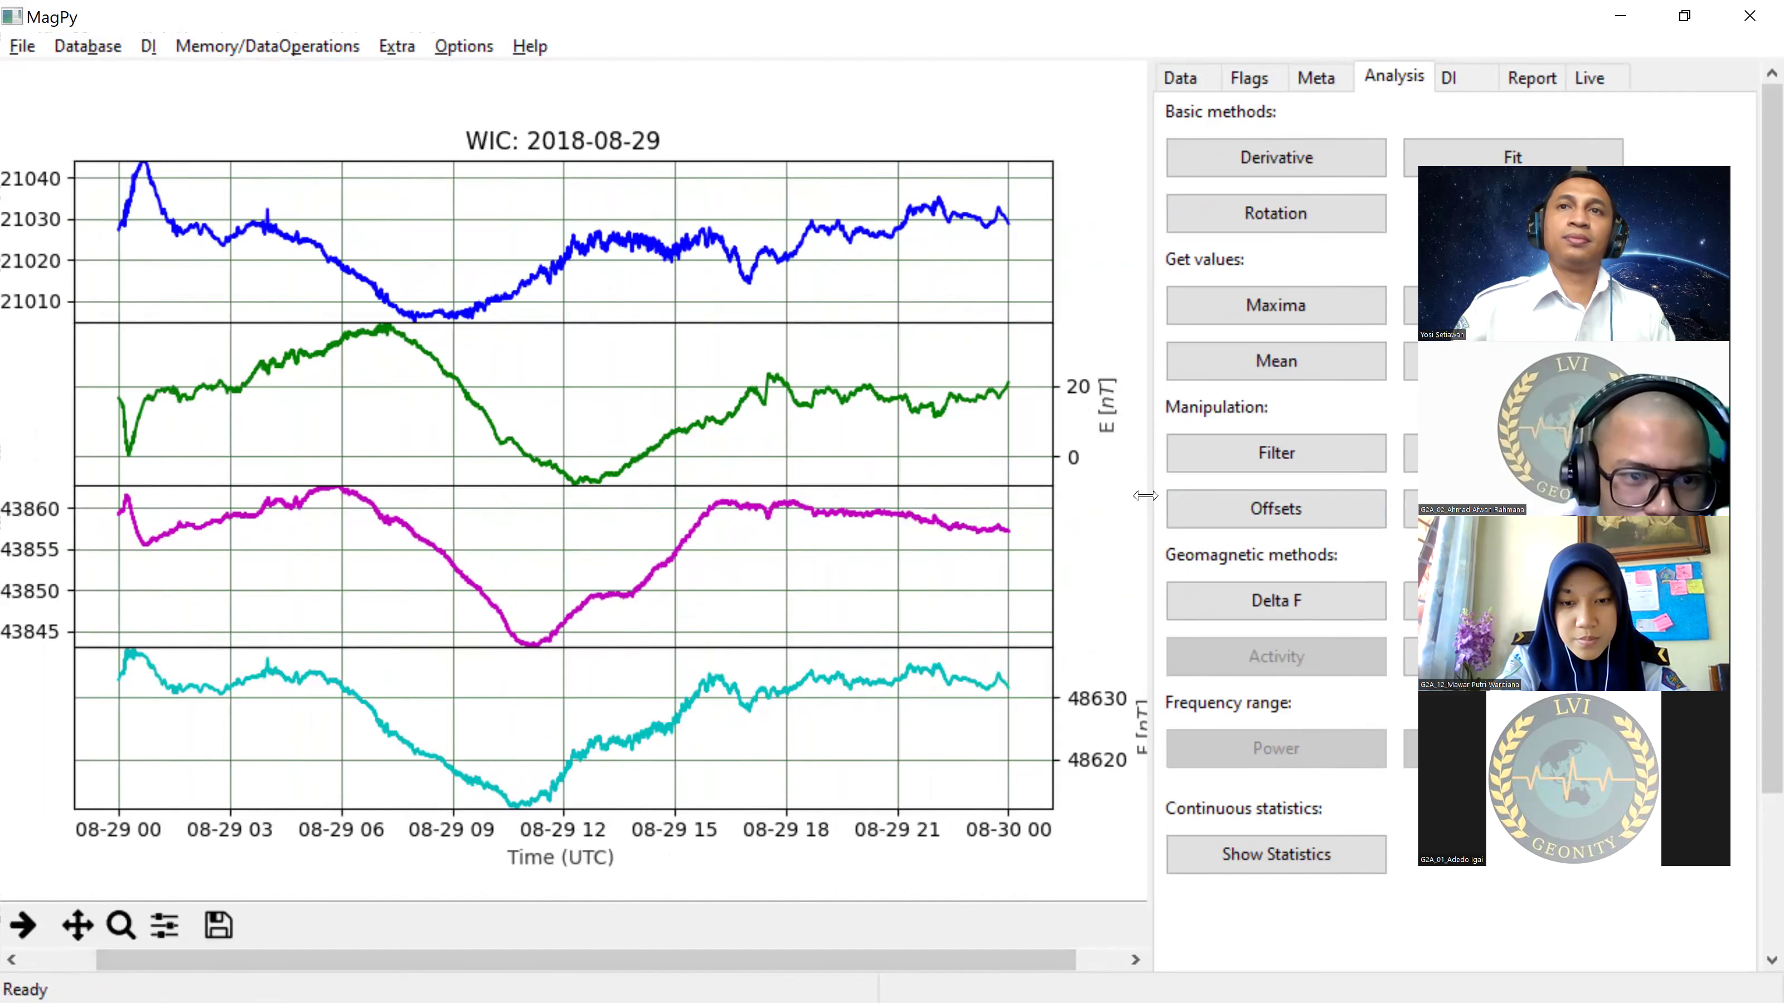
{"action": "left_click_drag", "start_coordinate": [490, 957], "coordinate": [569, 958]}
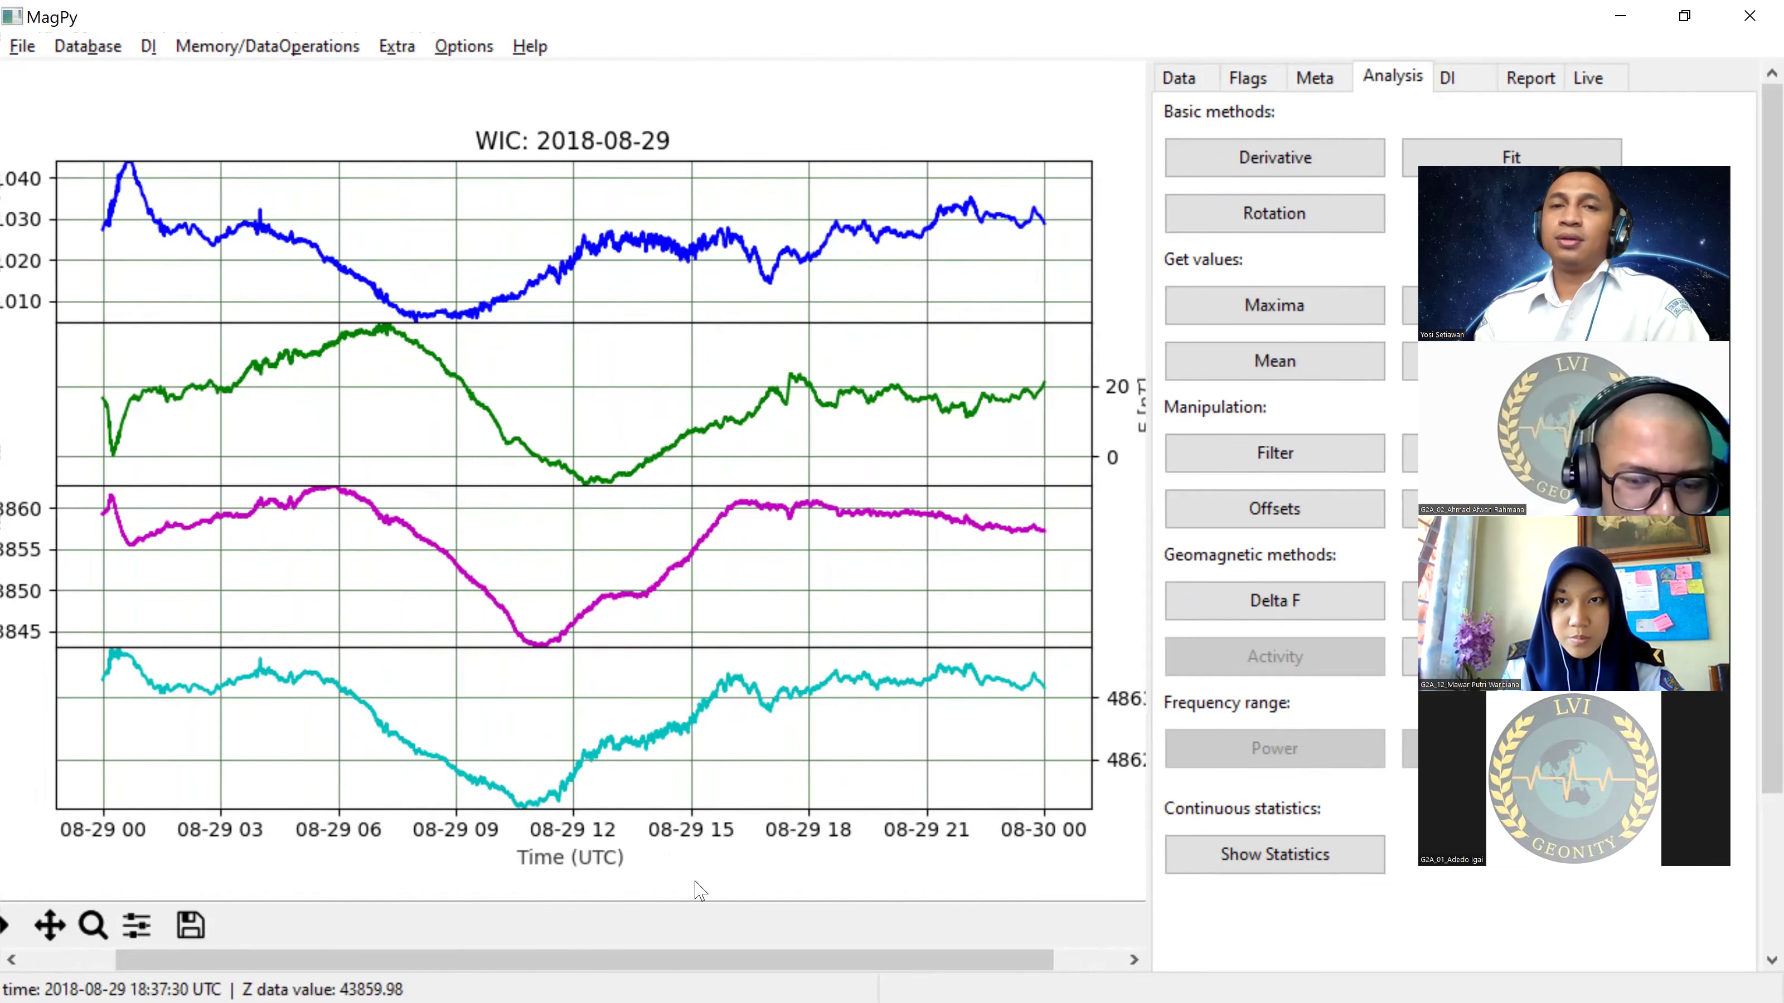
{"action": "left_click_drag", "start_coordinate": [446, 963], "coordinate": [424, 957]}
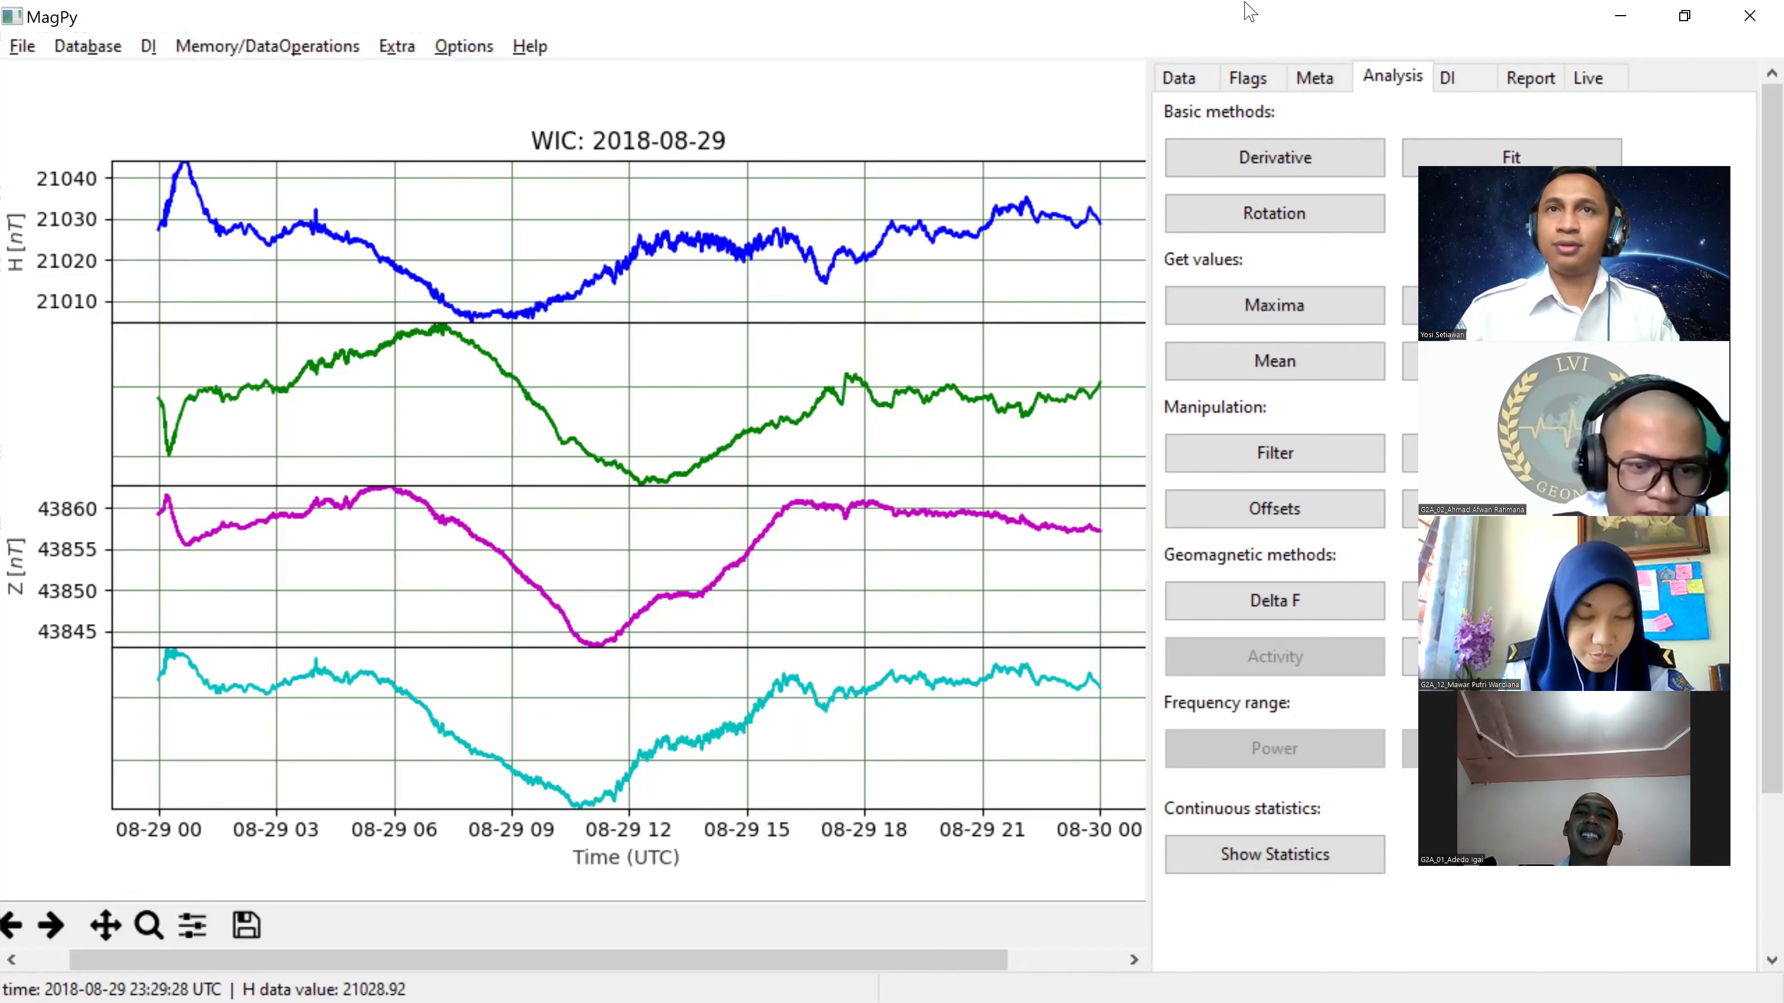
Step: Examine the component curves and both value axes of the WIC 2018-08-29 plot, and consult the baseline instructions in the slideshow
{"action": "mouse_move", "coordinate": [165, 961]}
{"action": "left_mouse_down"}
{"action": "mouse_move", "coordinate": [270, 965]}
{"action": "mouse_move", "coordinate": [165, 969]}
{"action": "left_mouse_up"}
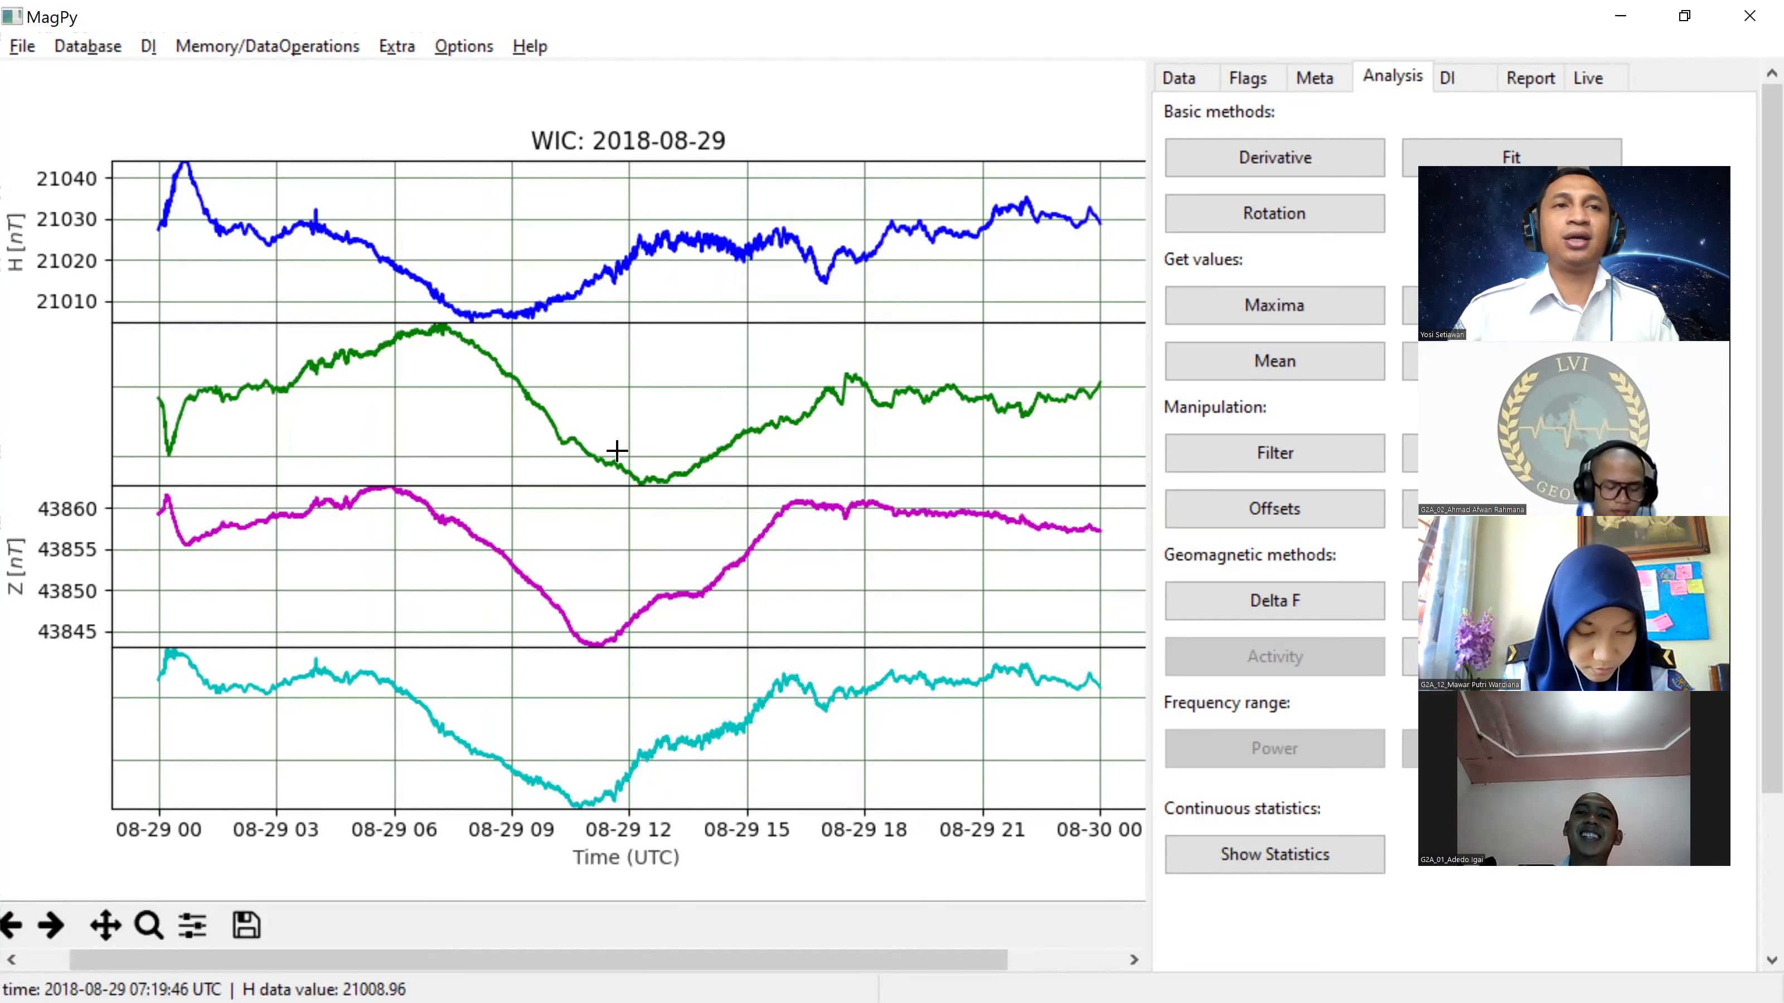
{"action": "left_click_drag", "start_coordinate": [502, 962], "coordinate": [593, 963]}
{"action": "mouse_move", "coordinate": [451, 960]}
{"action": "left_mouse_down"}
{"action": "mouse_move", "coordinate": [320, 960]}
{"action": "mouse_move", "coordinate": [474, 960]}
{"action": "left_mouse_up"}
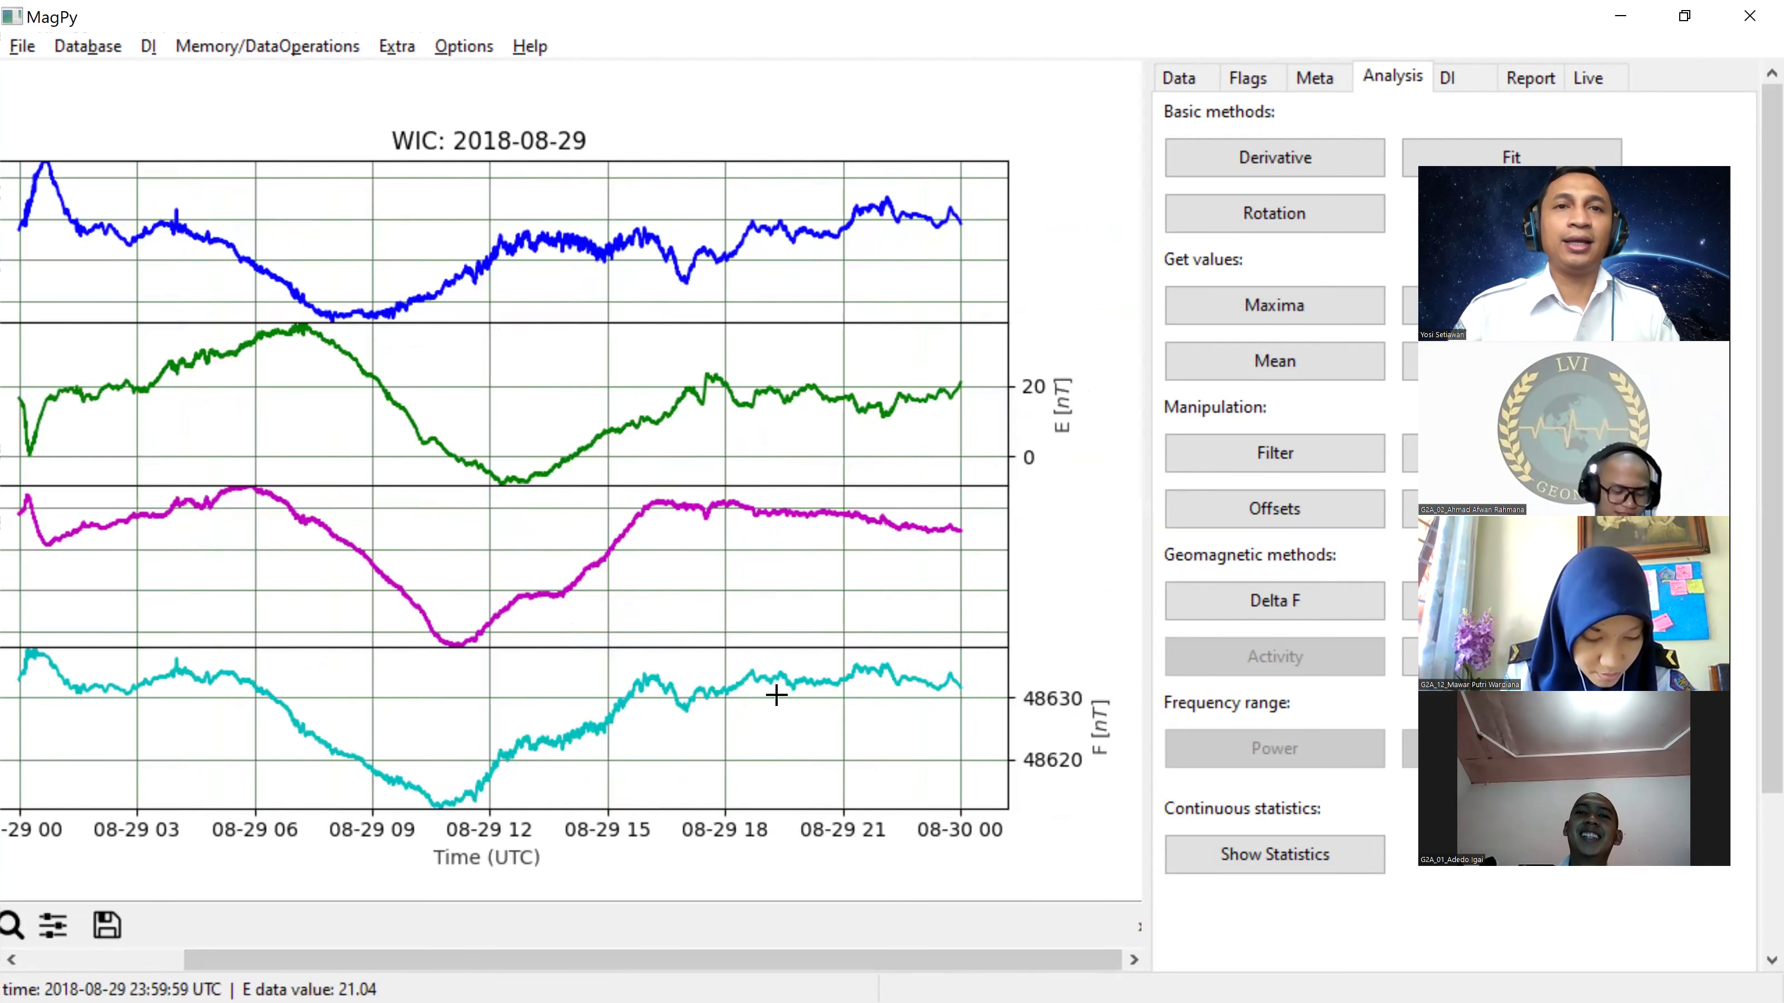
{"action": "scroll", "coordinate": [565, 962], "scroll_direction": "left", "scroll_amount": 2}
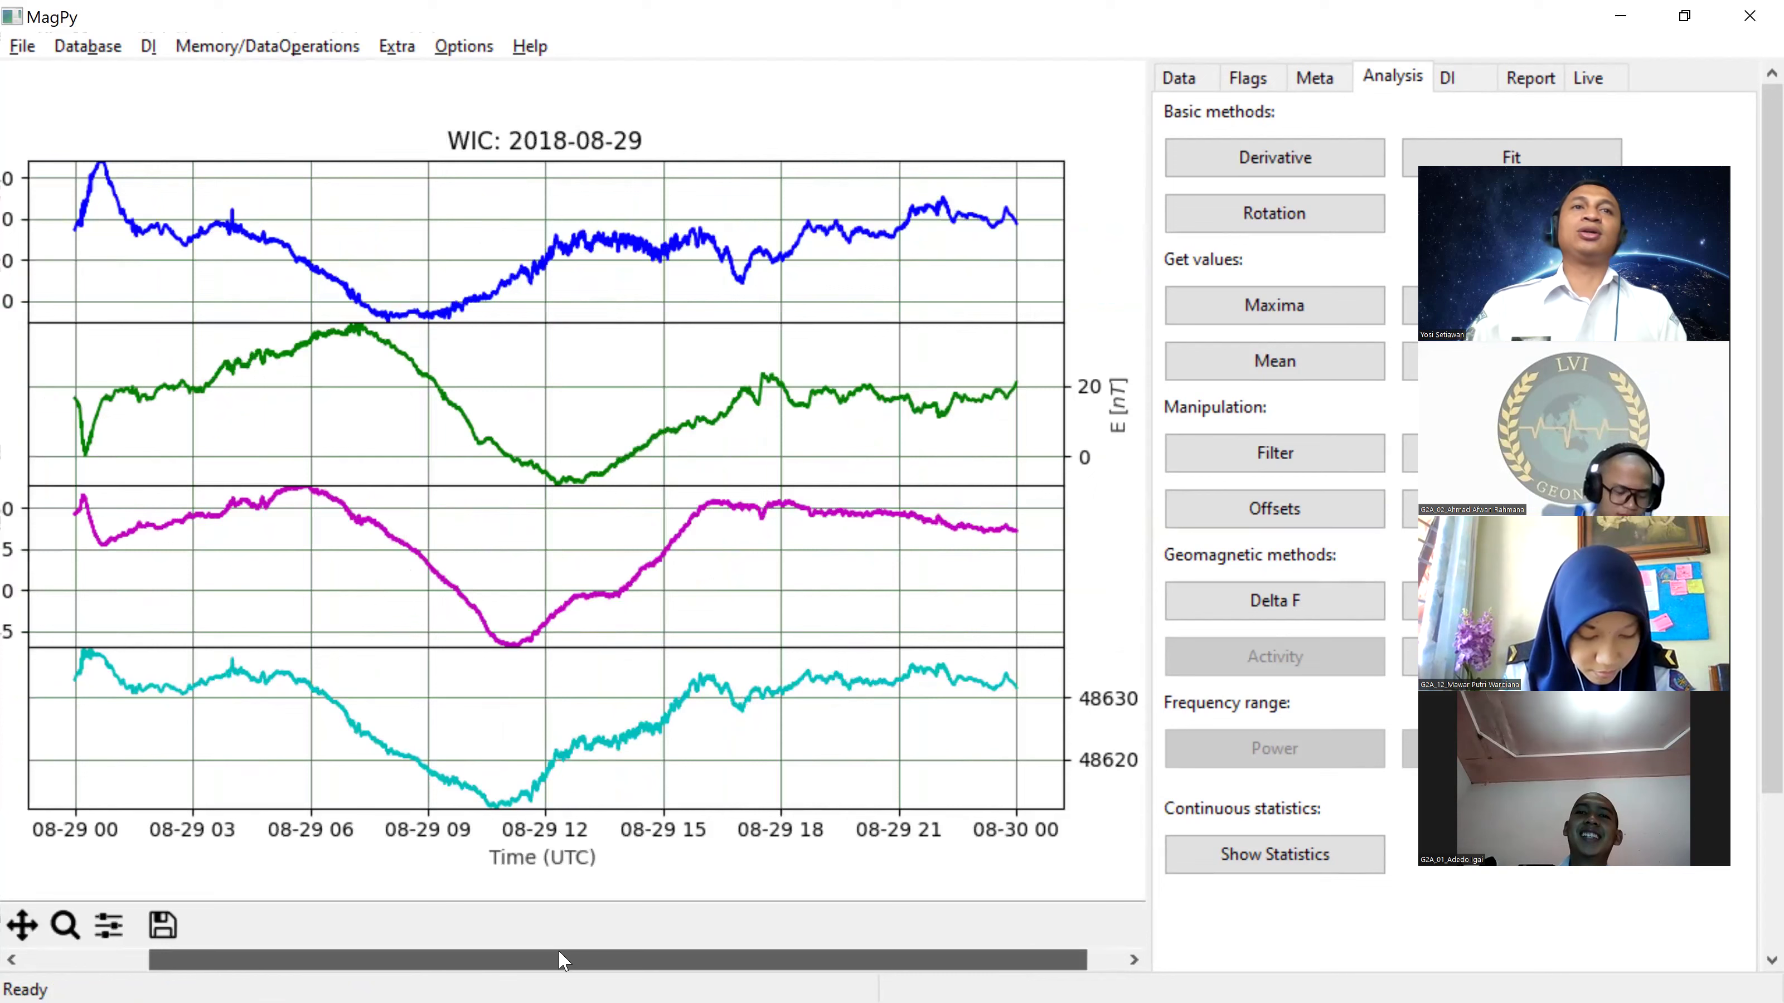
{"action": "scroll", "coordinate": [565, 961], "scroll_direction": "left", "scroll_amount": 1}
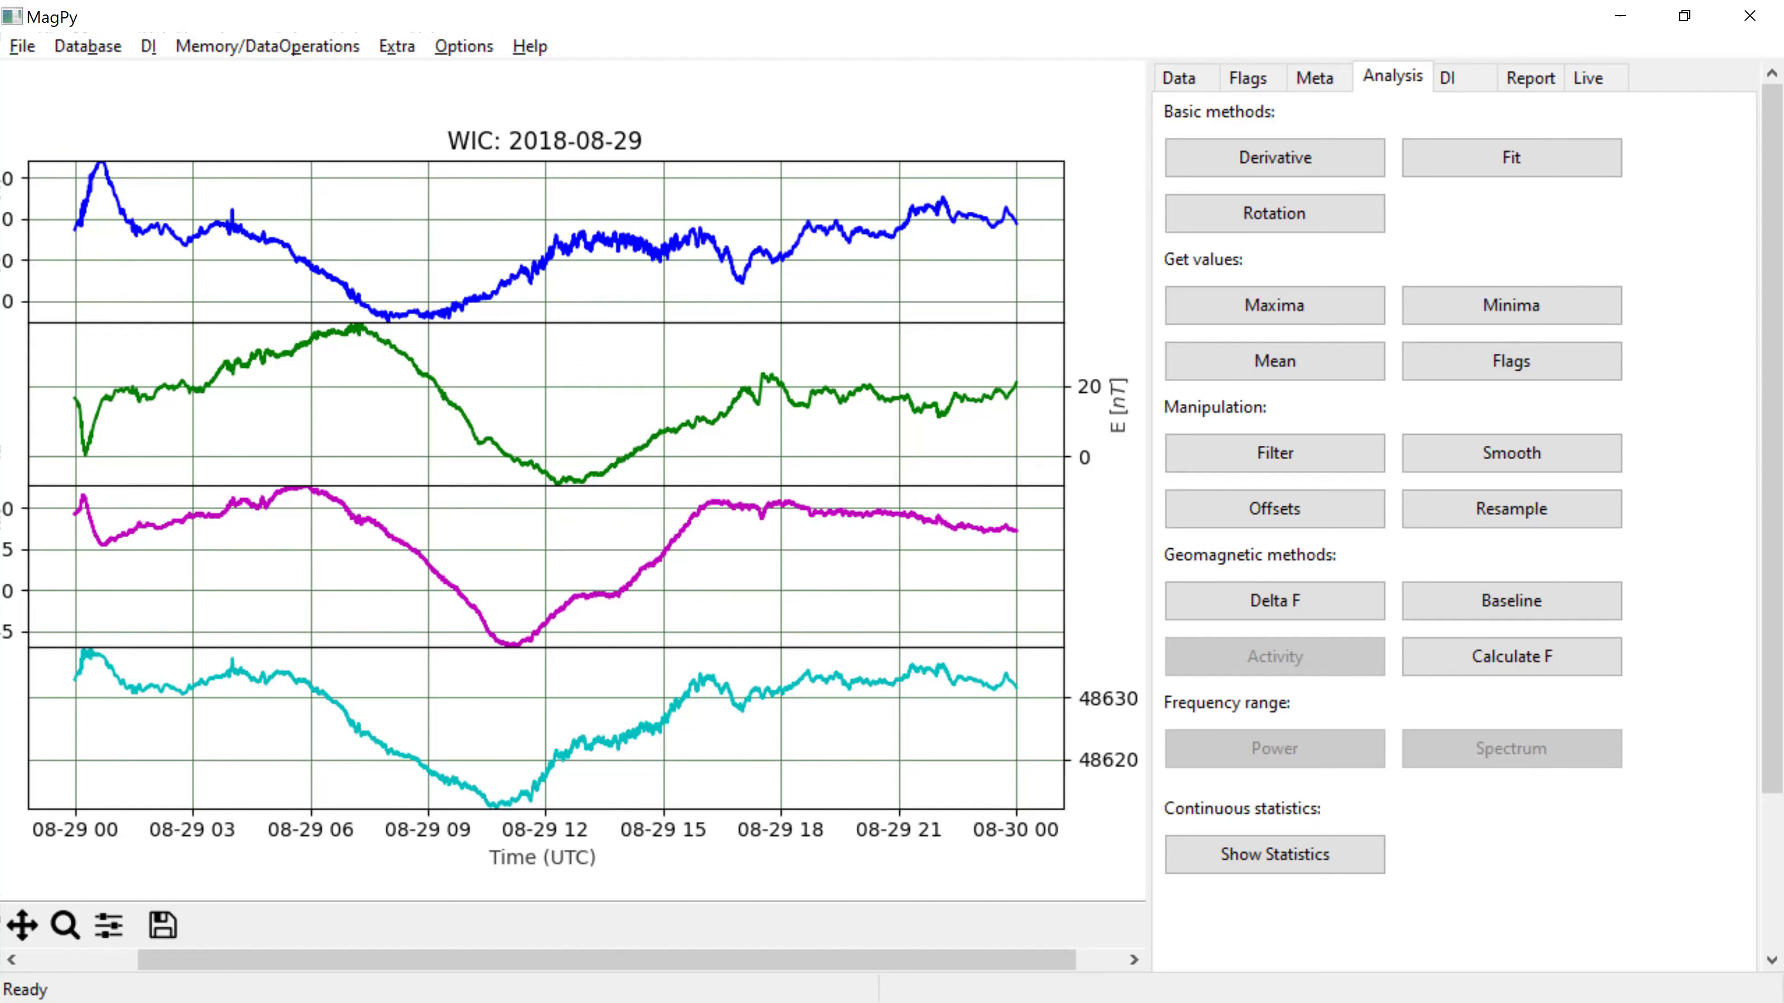
{"action": "key", "text": "alt+Tab"}
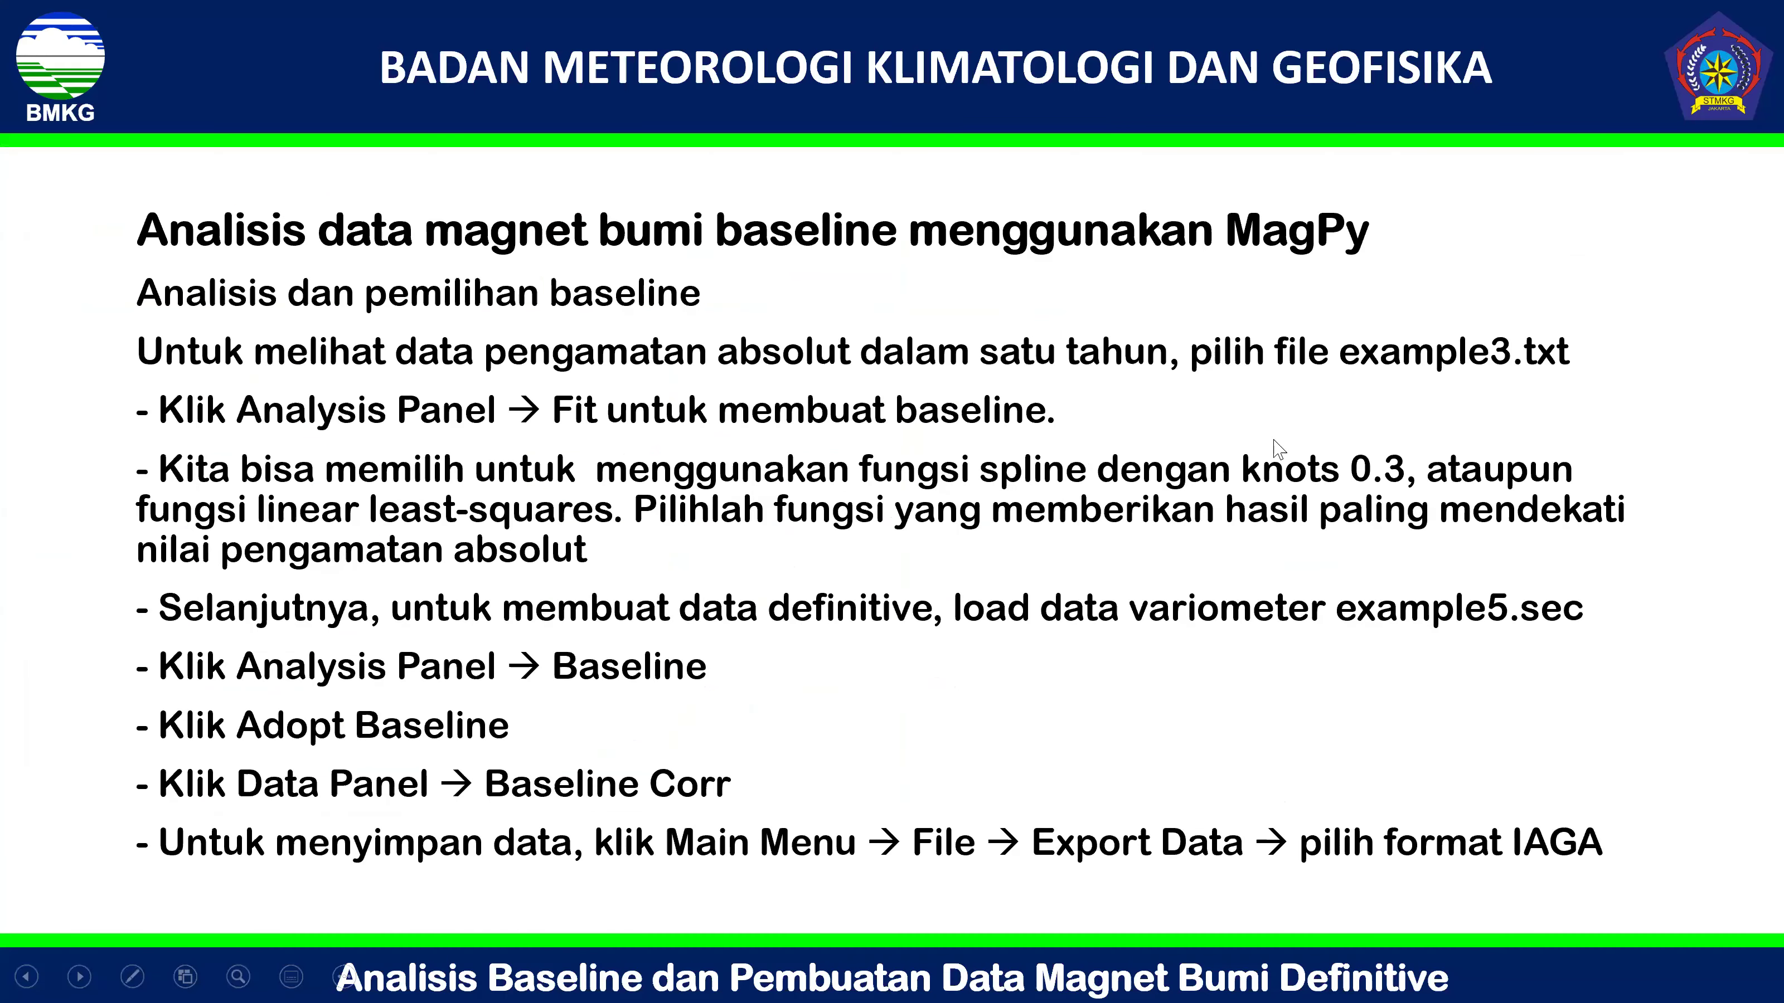
{"action": "key", "text": "alt+Tab"}
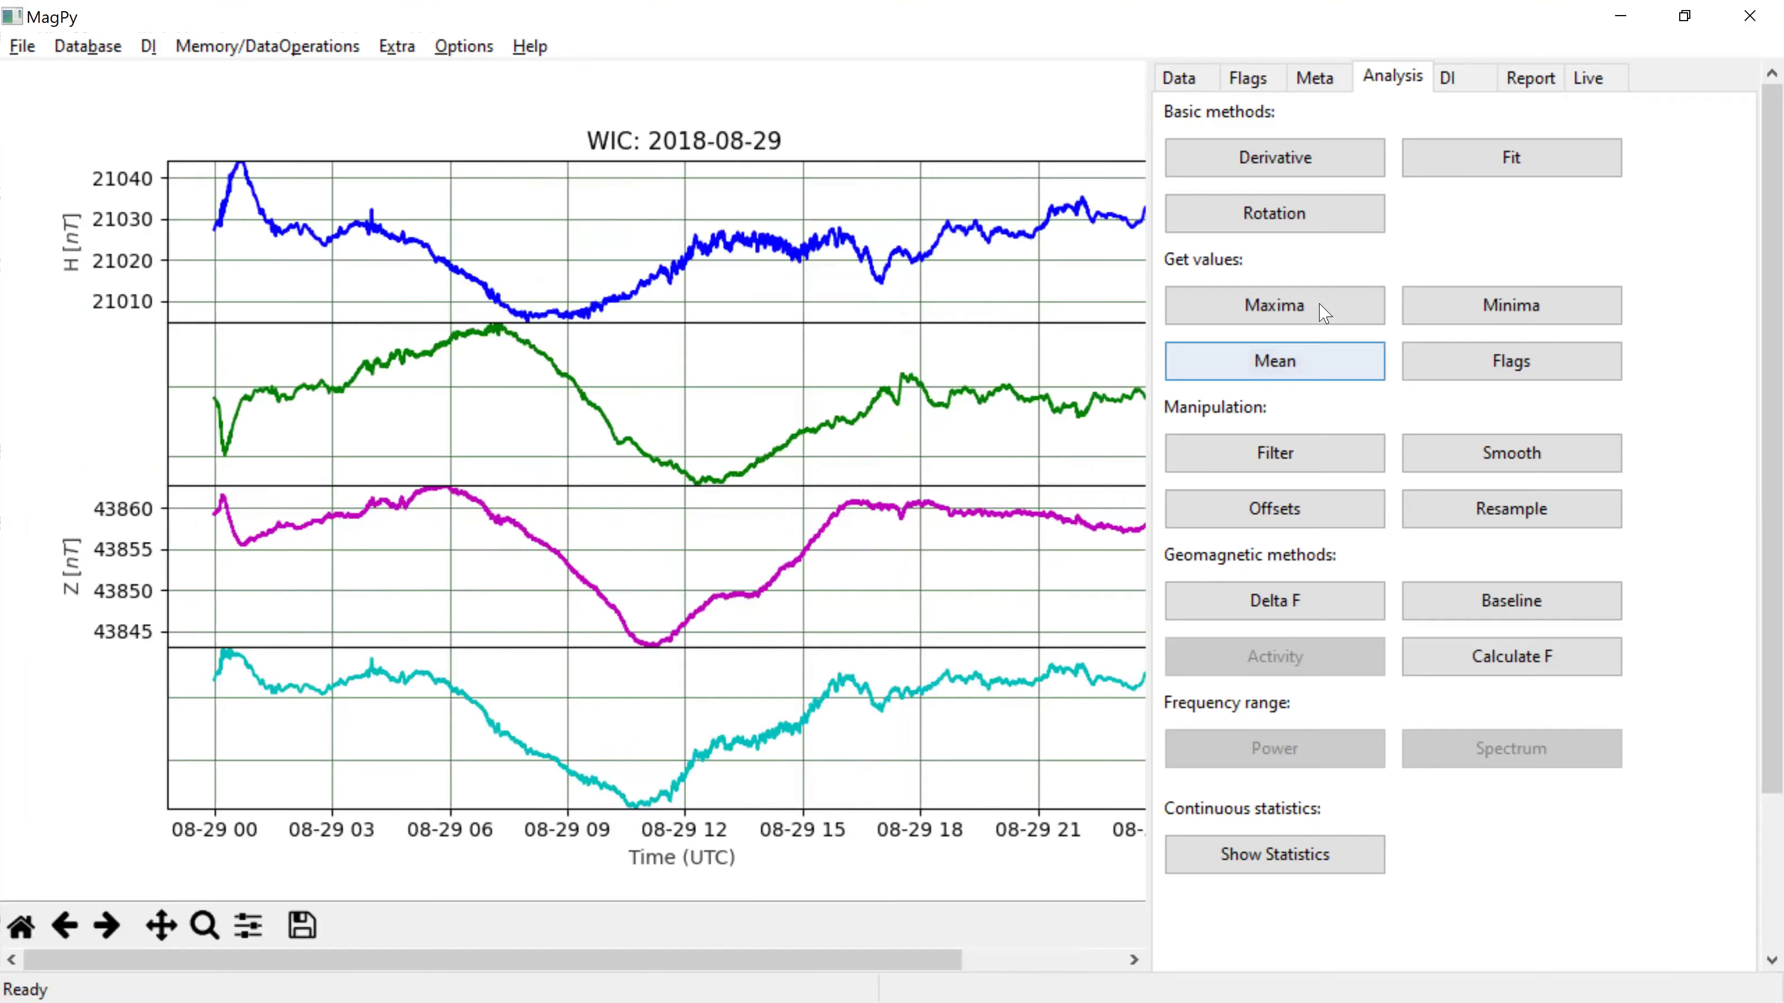
Step: Adopt the BLV_LEMI036_1_0002 baseline for the 2018-08-29 variometer data, using the polynomial fit with degree 5
{"action": "left_click", "coordinate": [1404, 77]}
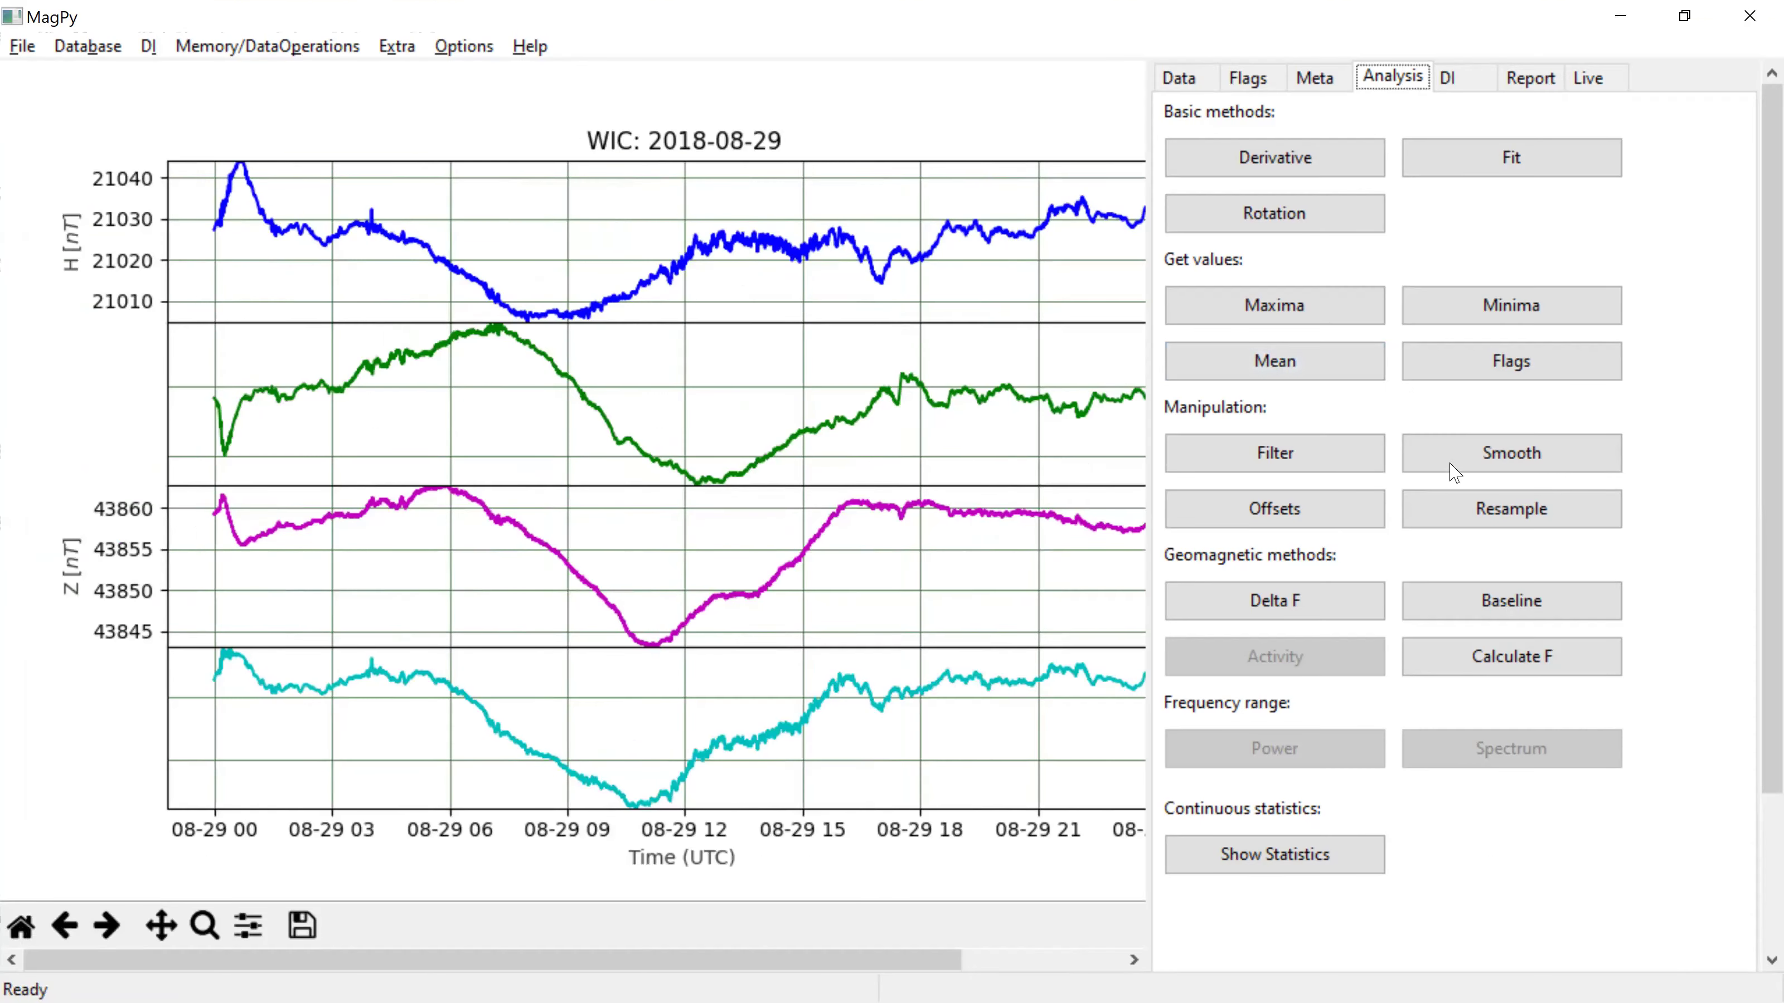
{"action": "left_click", "coordinate": [1484, 613]}
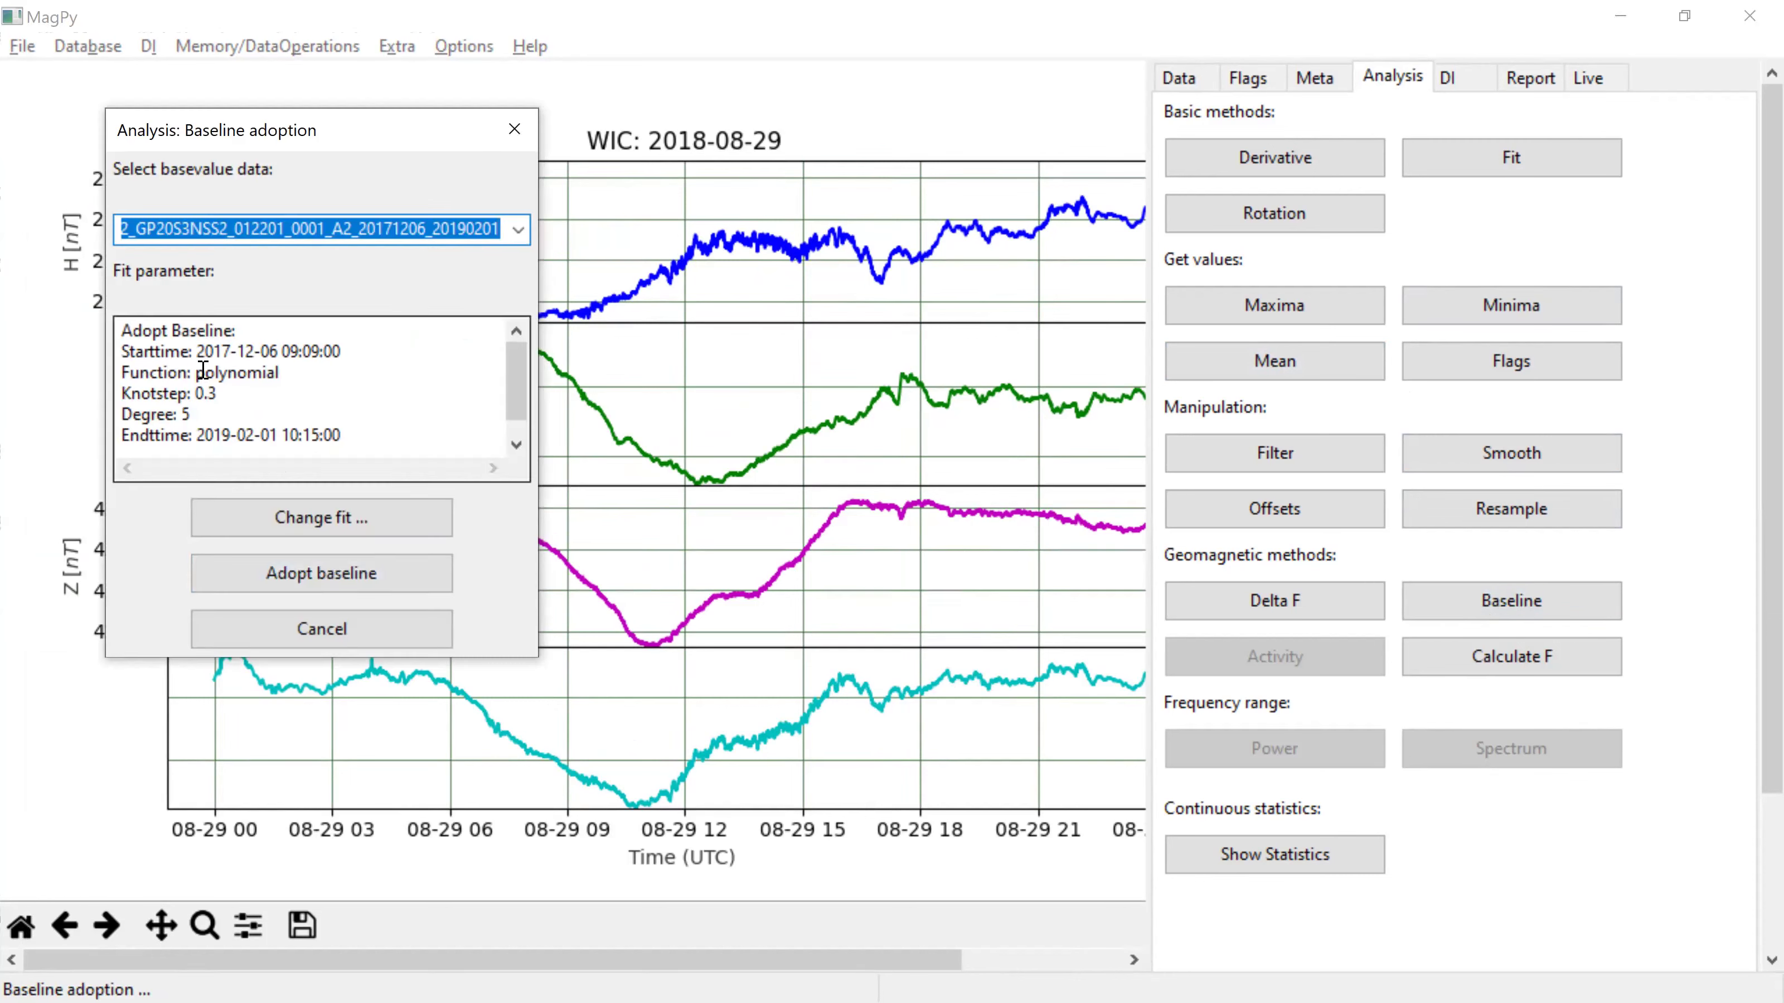
{"action": "left_click", "coordinate": [241, 373]}
{"action": "double_click", "coordinate": [186, 414]}
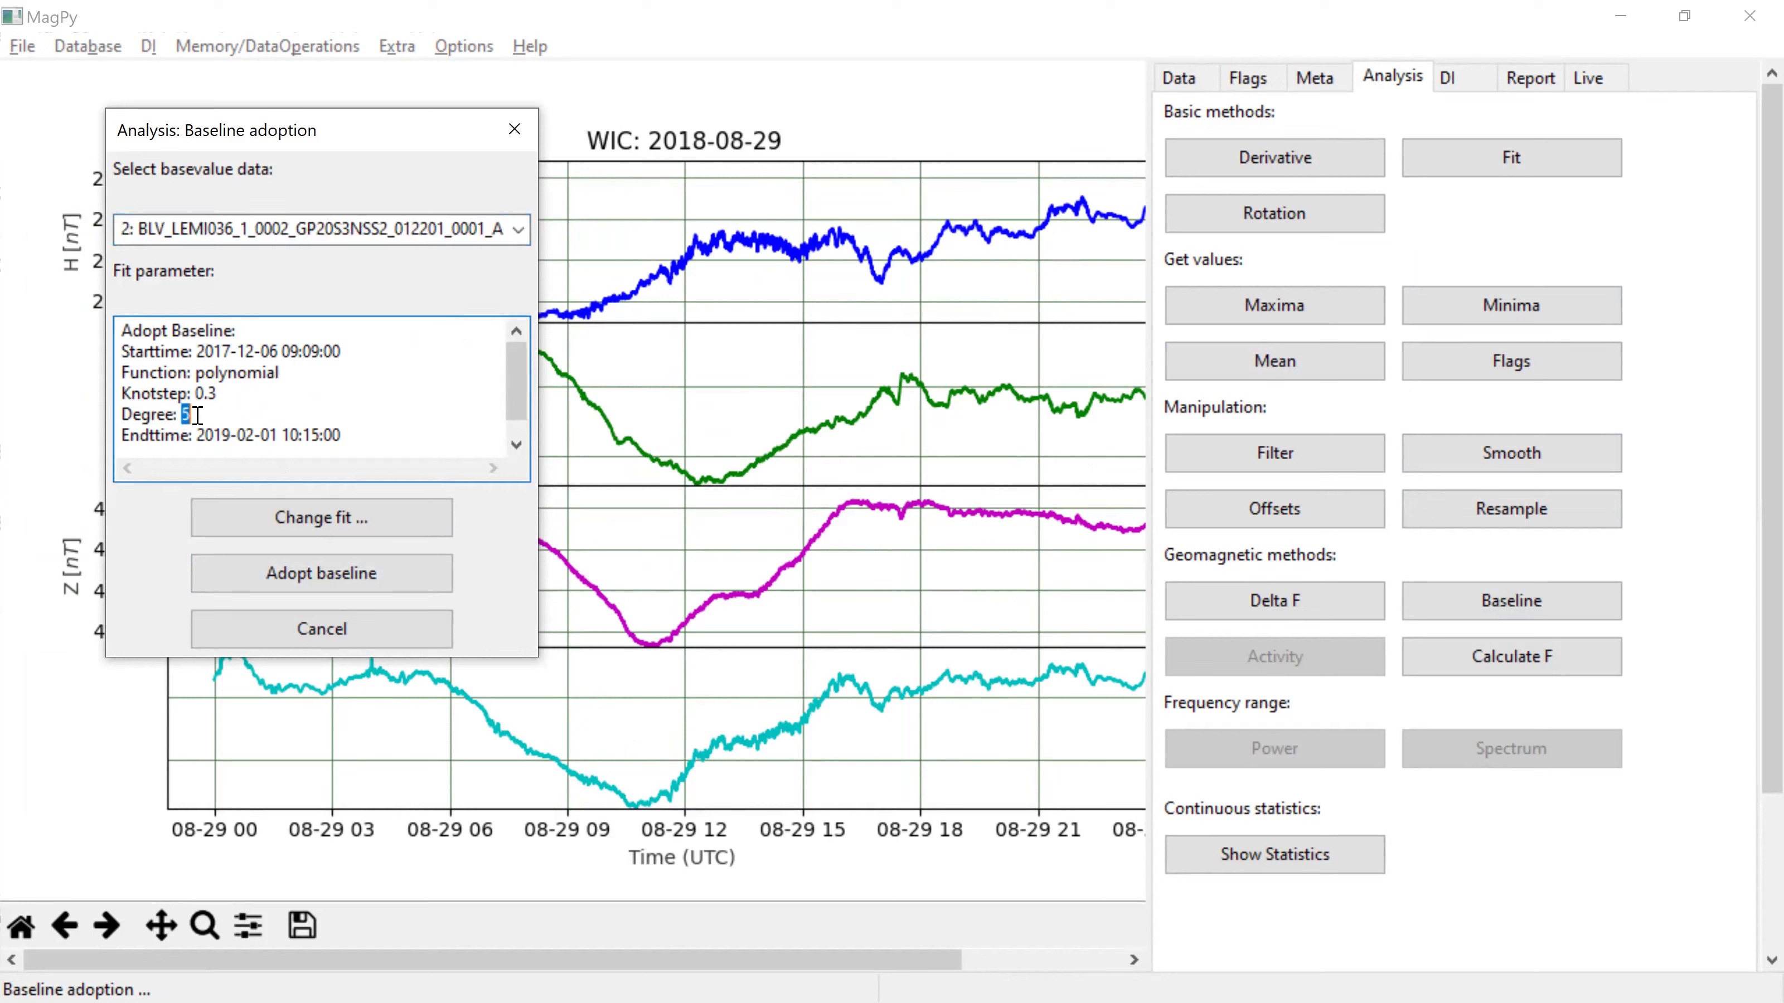
{"action": "type", "text": "5"}
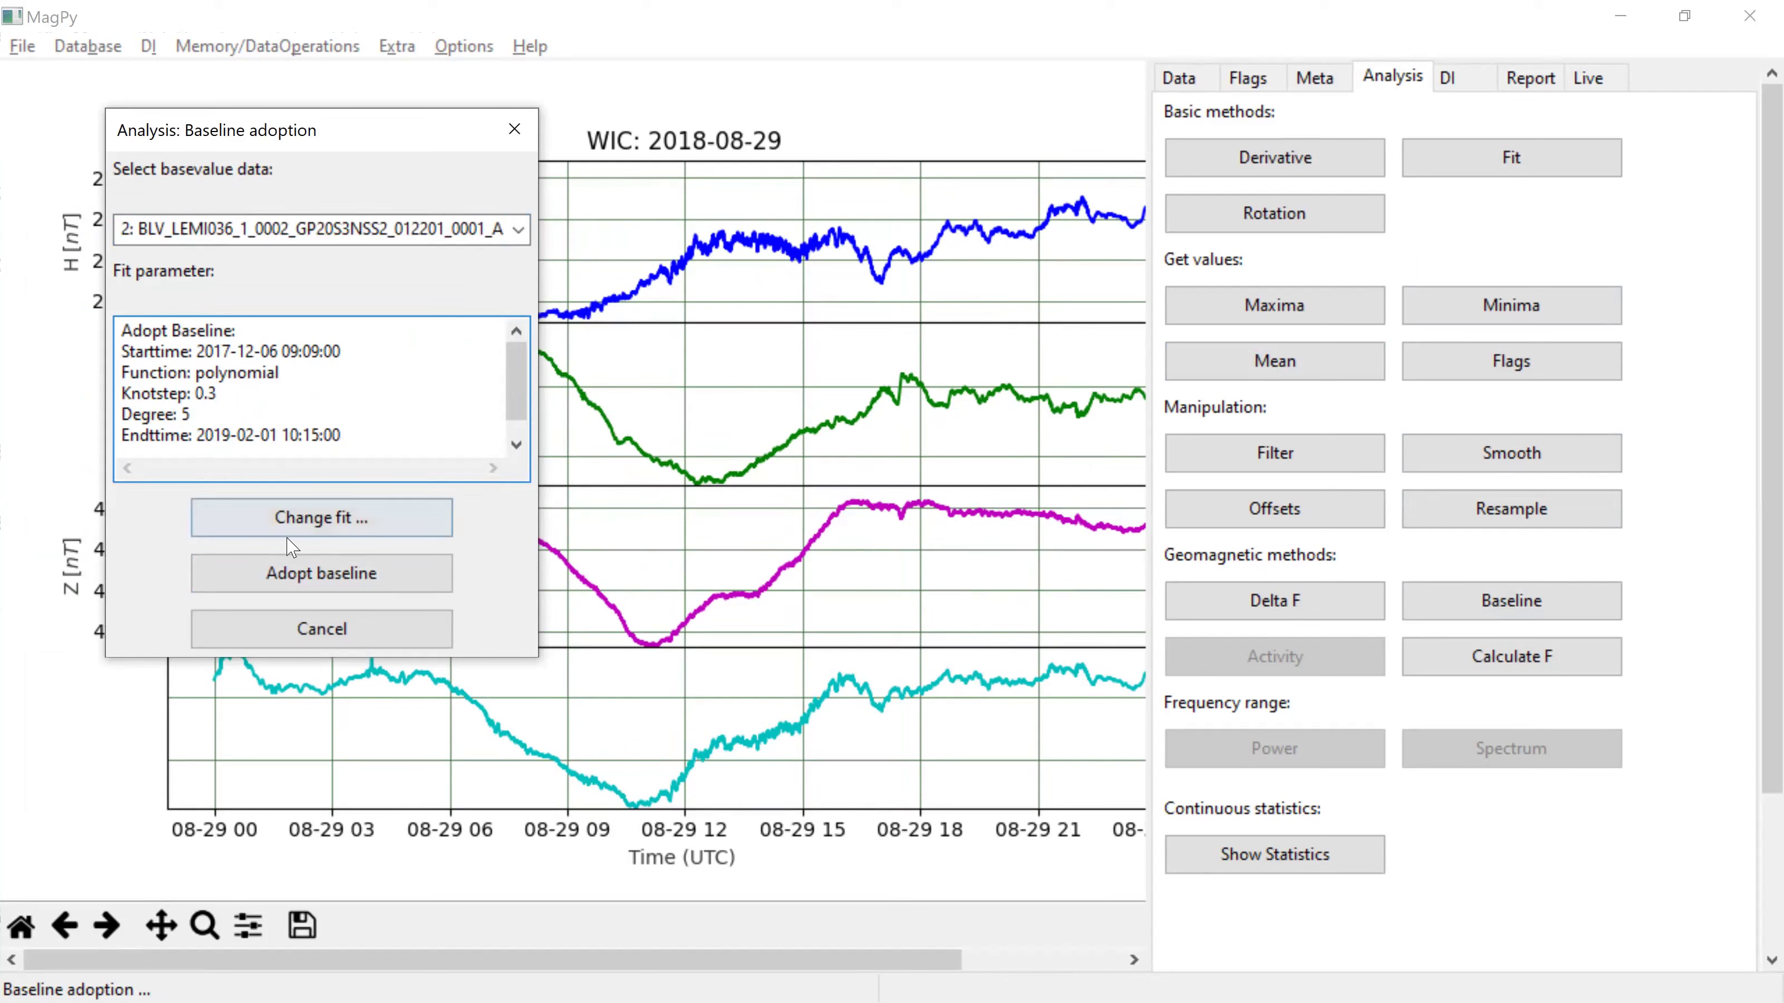
{"action": "left_click", "coordinate": [284, 575]}
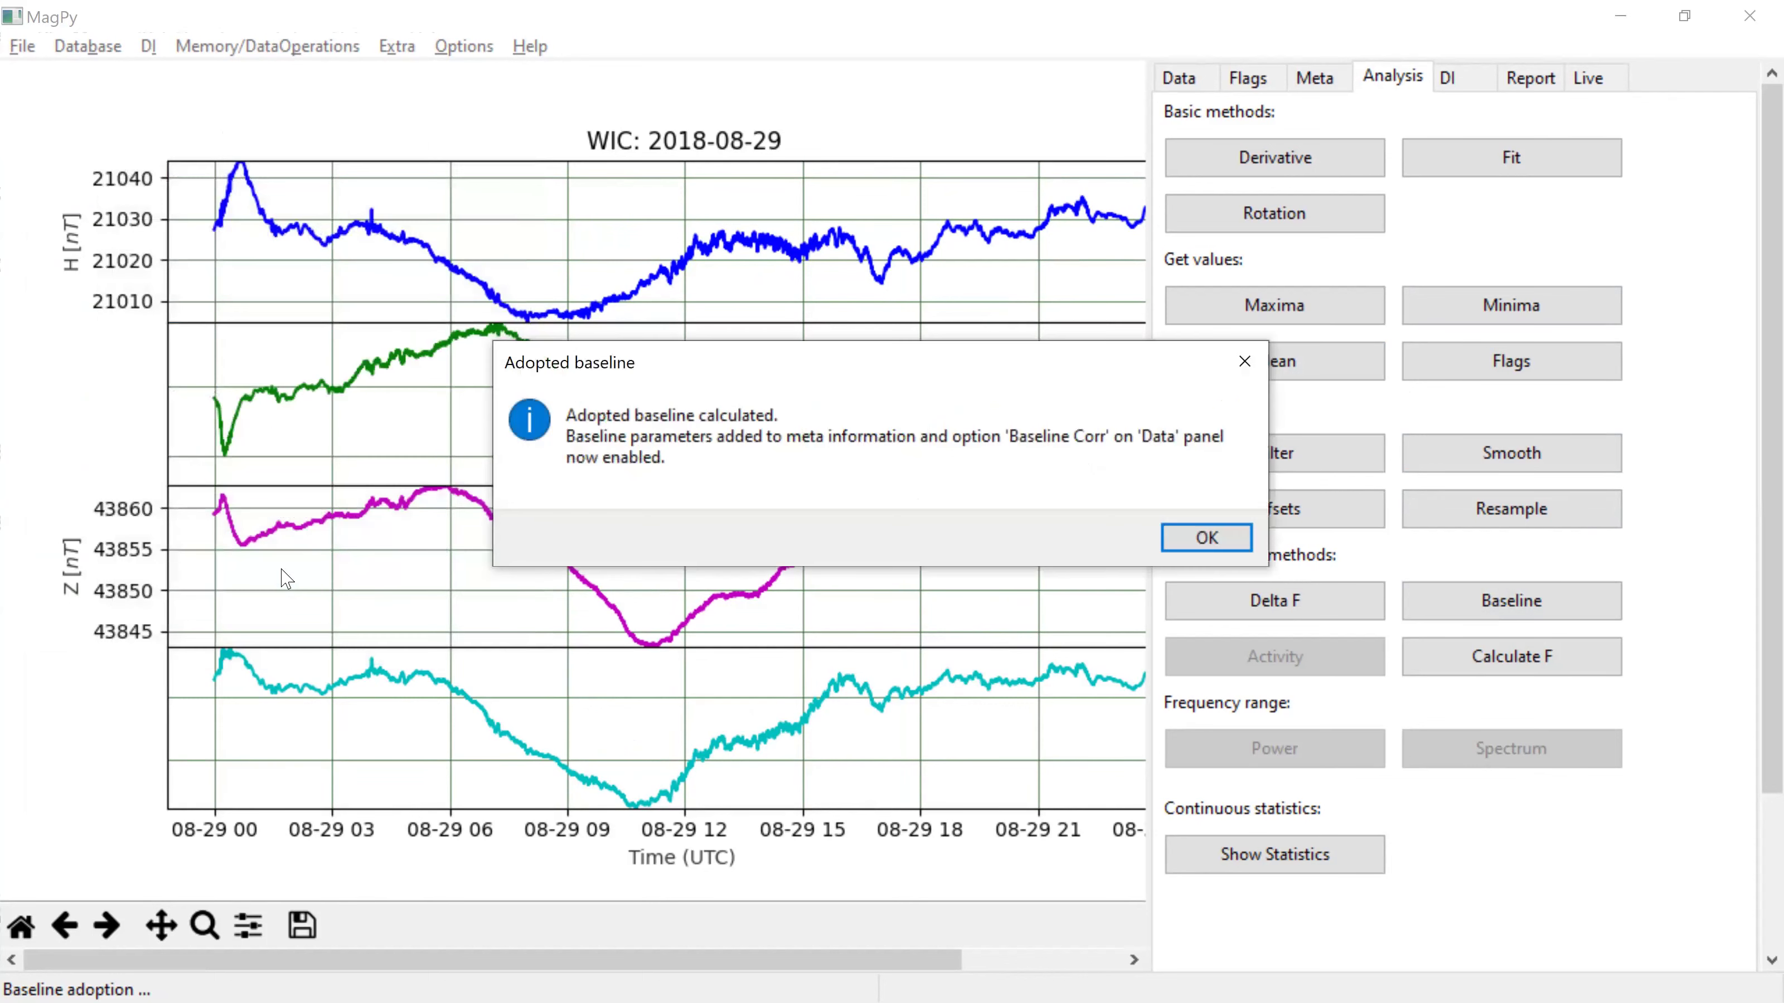
{"action": "left_click", "coordinate": [1193, 544]}
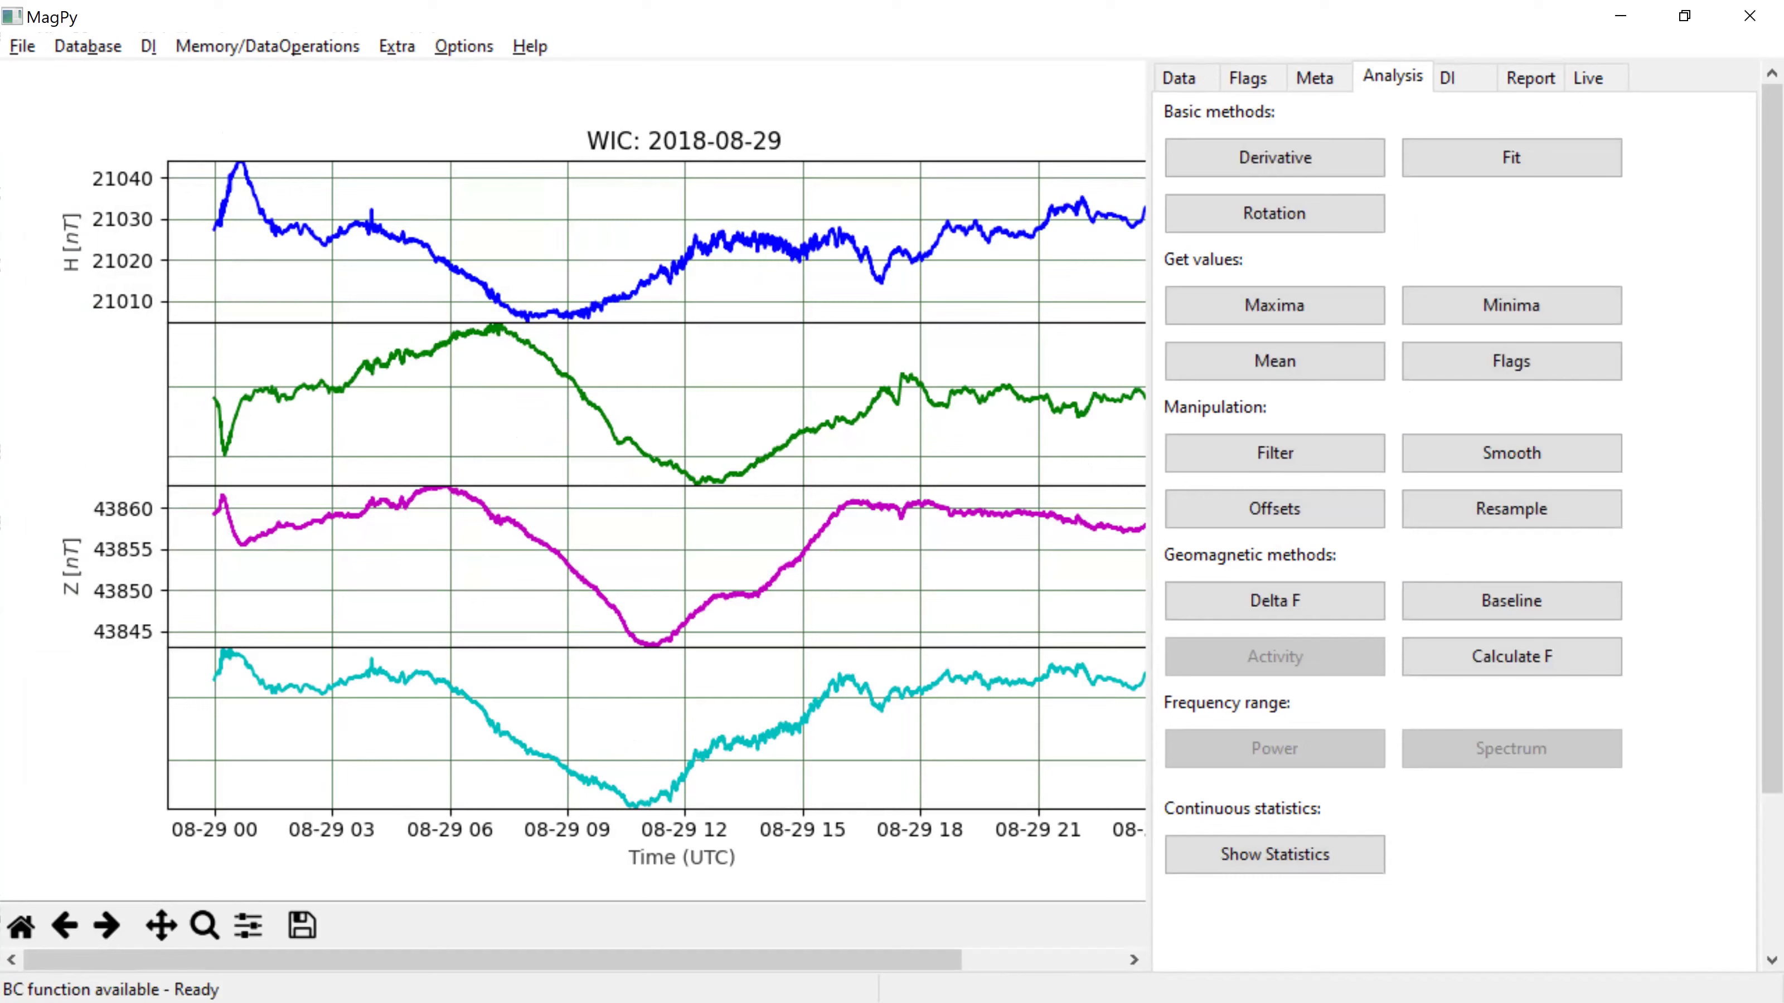
Step: Apply the adopted baseline correction to the example5.sec variometer data and inspect the corrected component curves and axes
{"action": "left_click_drag", "start_coordinate": [469, 962], "coordinate": [721, 961]}
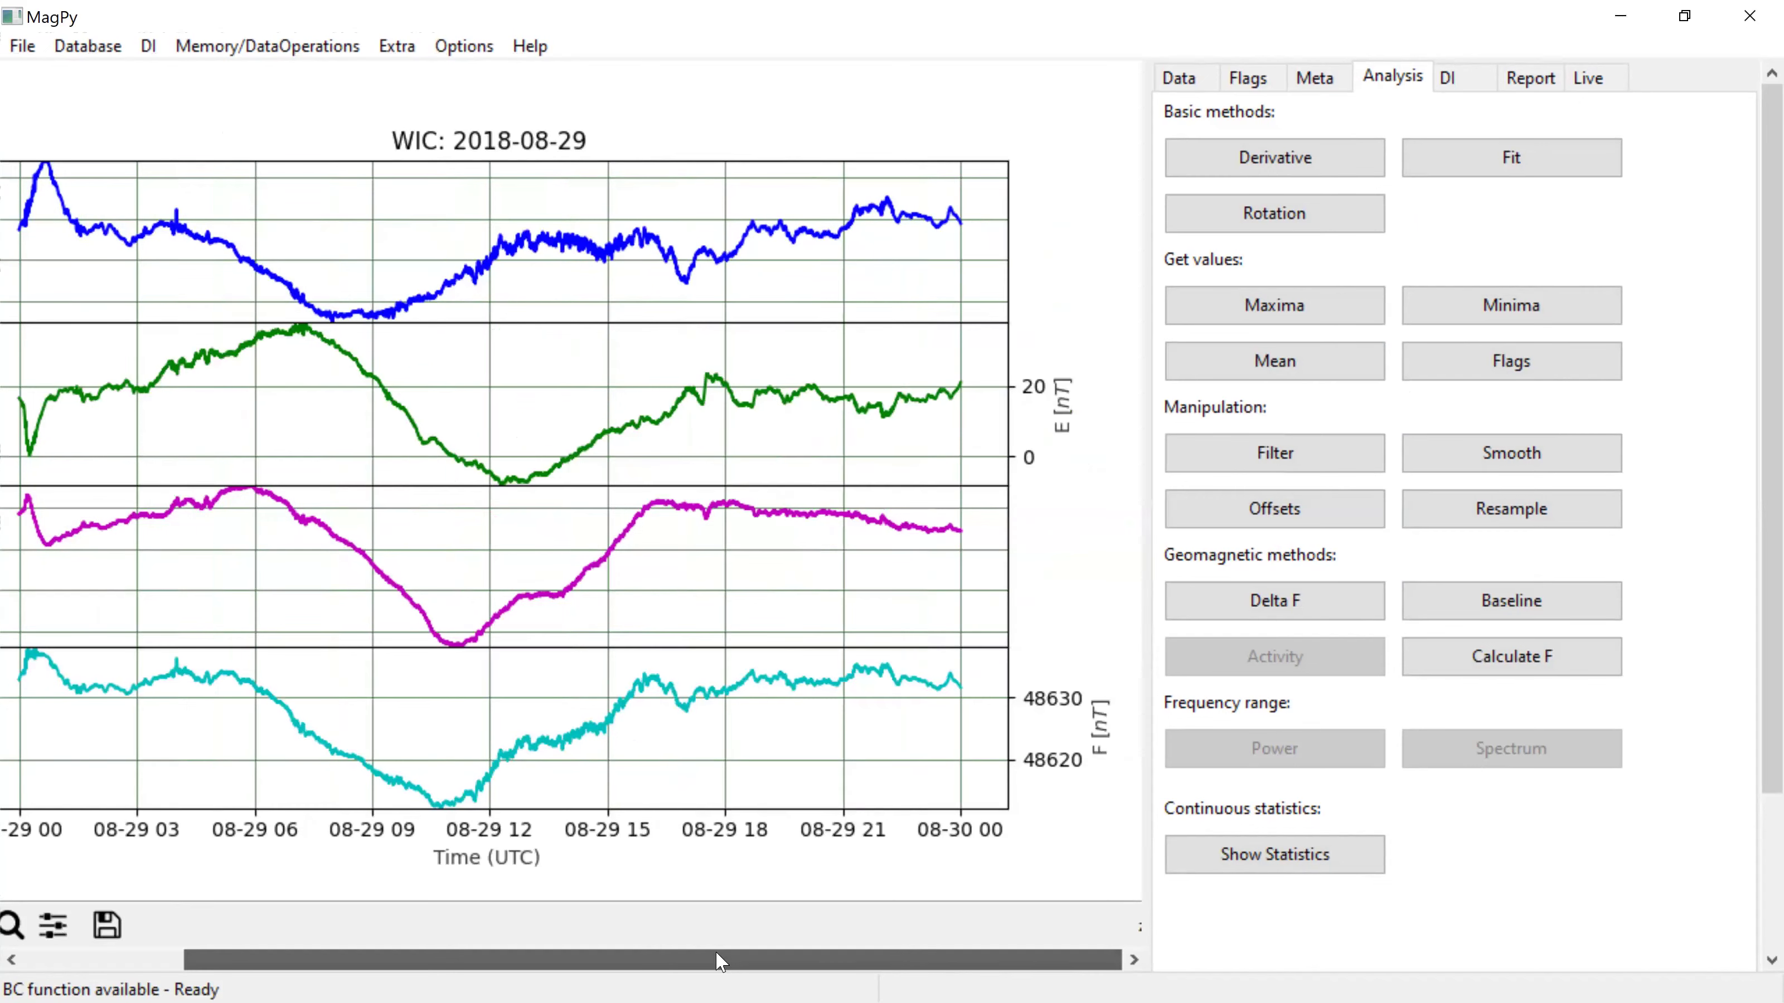
{"action": "key", "text": "alt+Tab"}
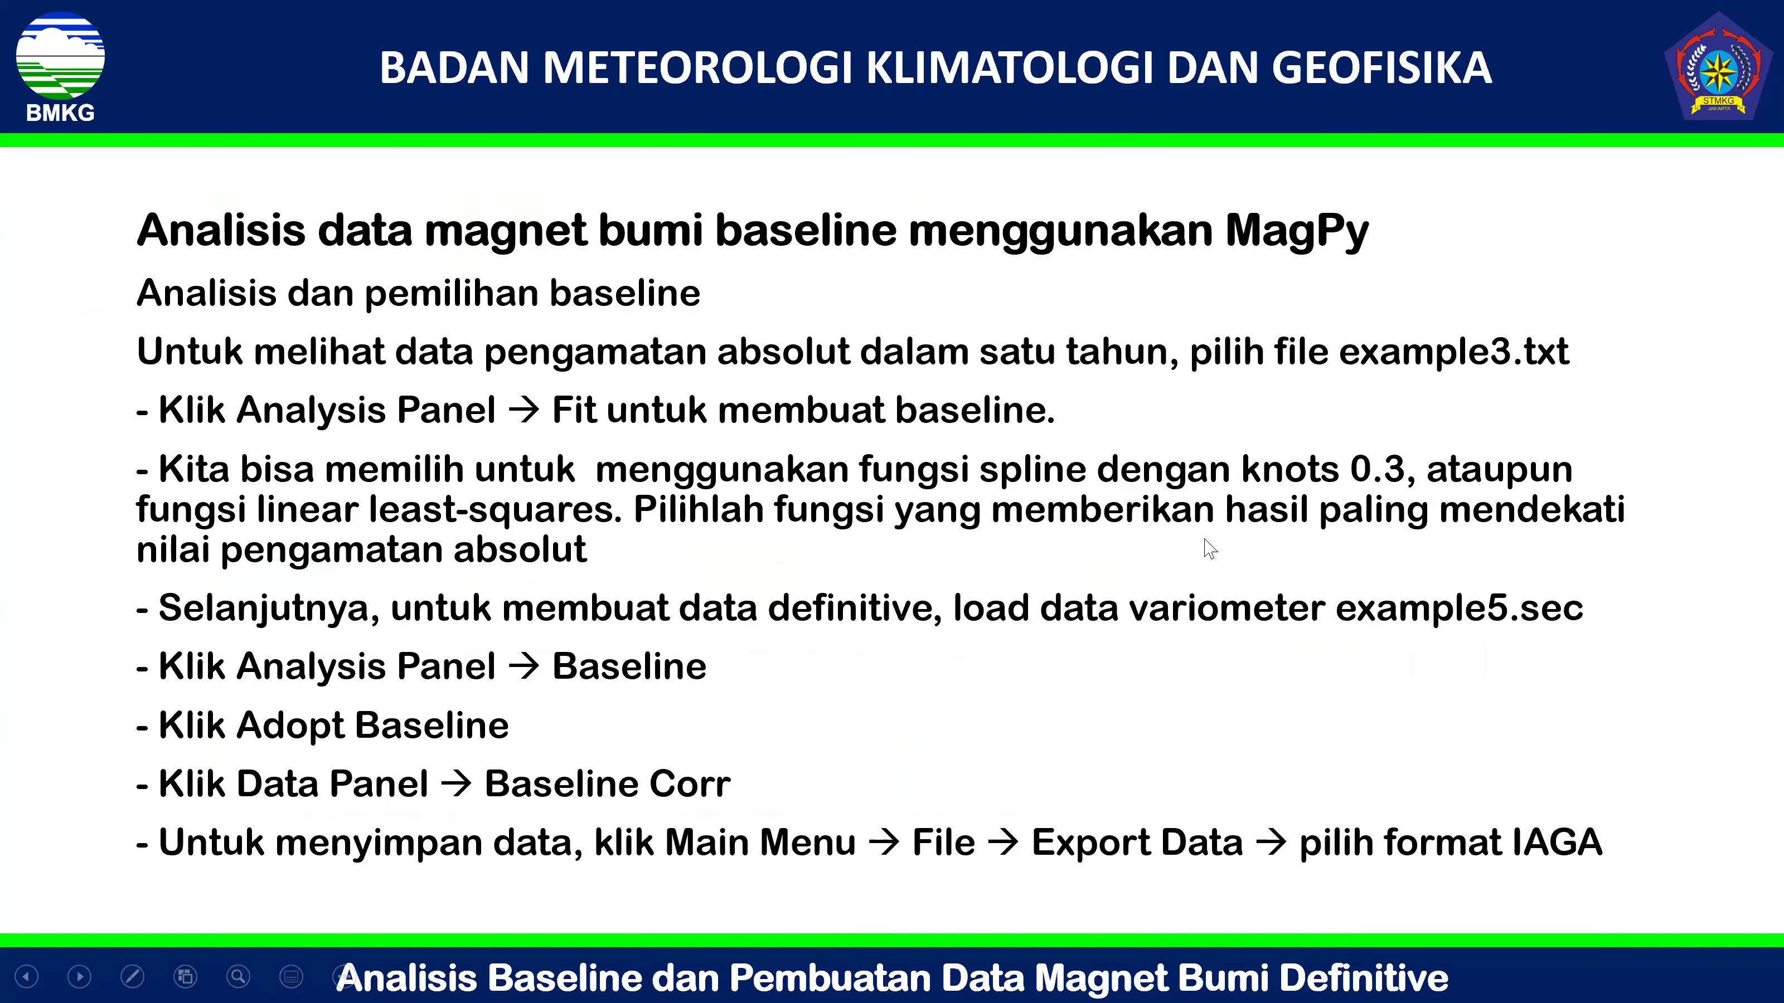
{"action": "key", "text": "alt+Tab"}
{"action": "left_click", "coordinate": [1178, 76]}
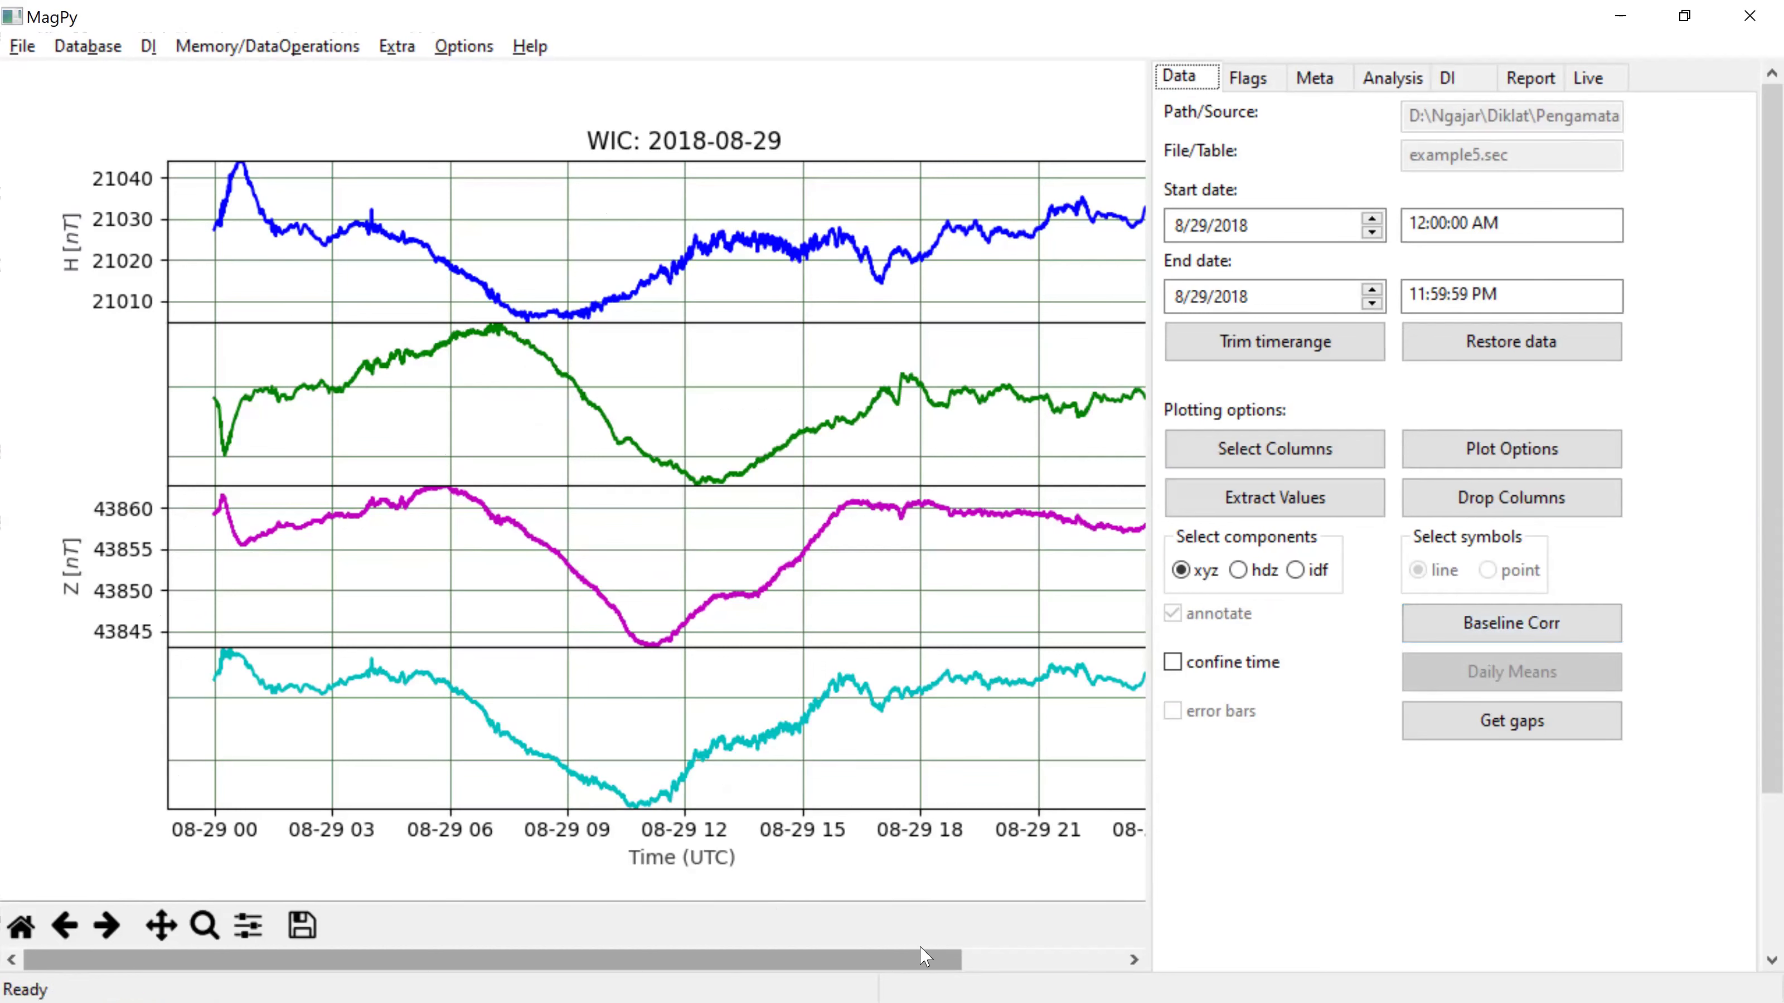
{"action": "left_click_drag", "start_coordinate": [924, 960], "coordinate": [1541, 689]}
{"action": "left_click", "coordinate": [1566, 630]}
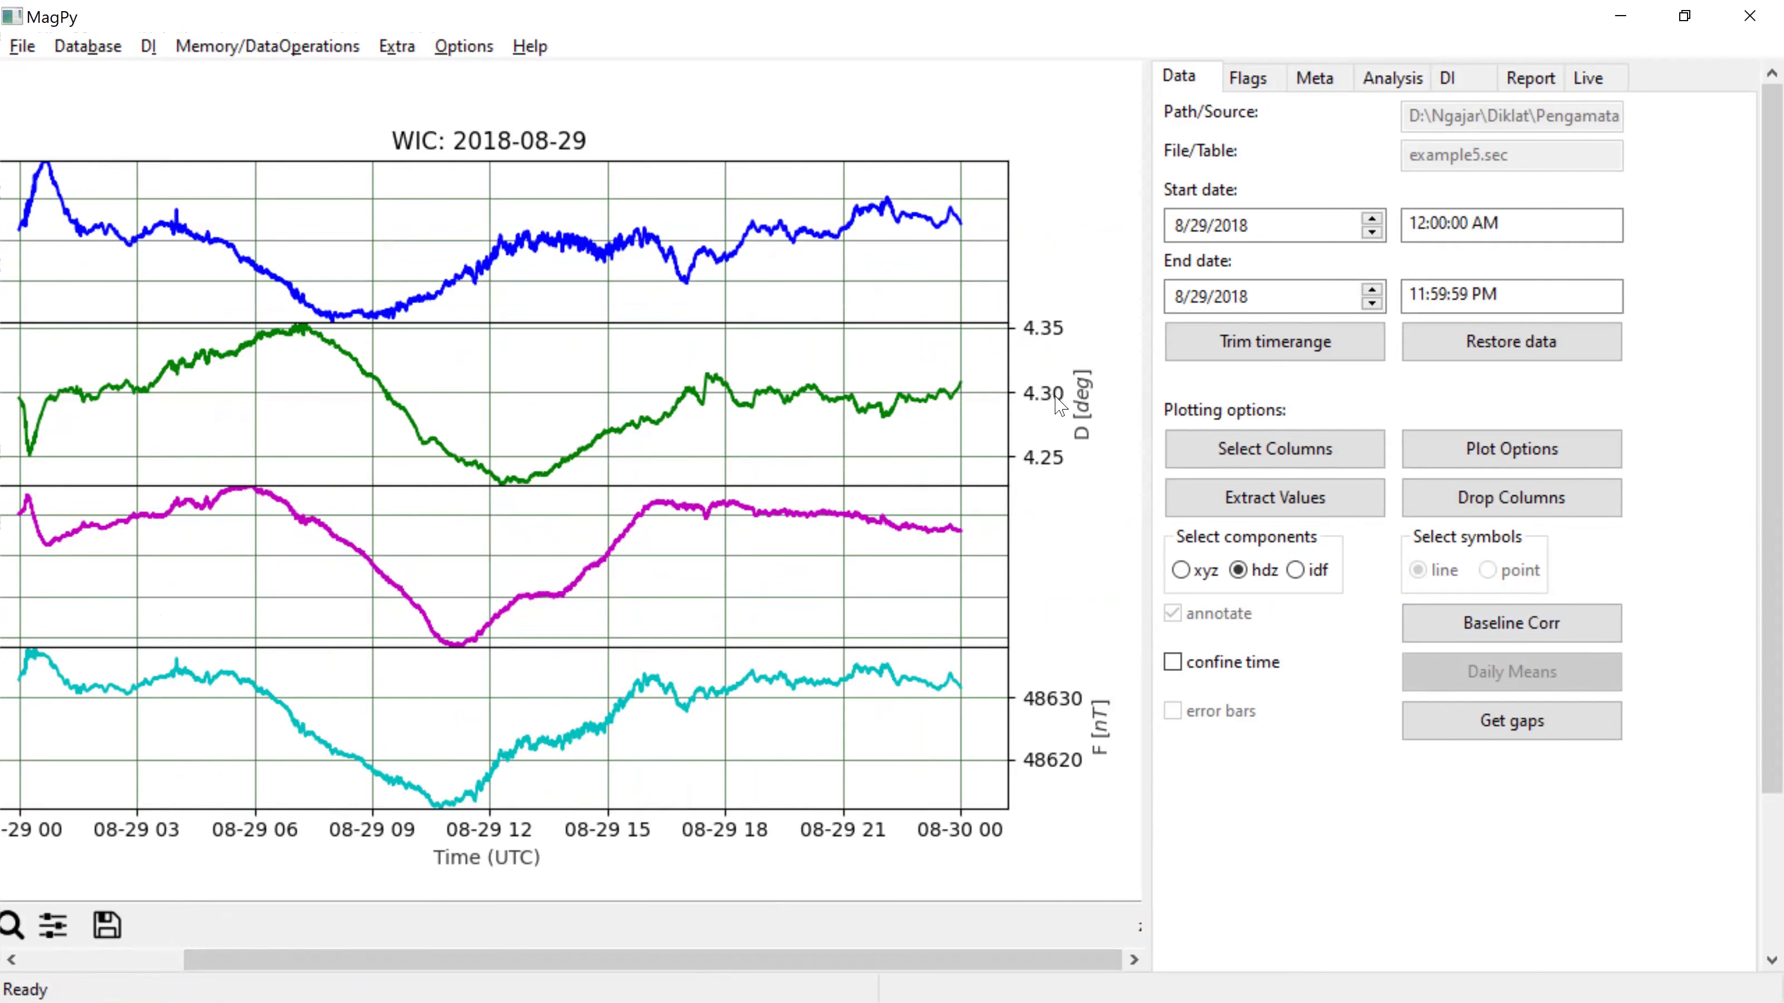
{"action": "left_click_drag", "start_coordinate": [573, 961], "coordinate": [422, 957]}
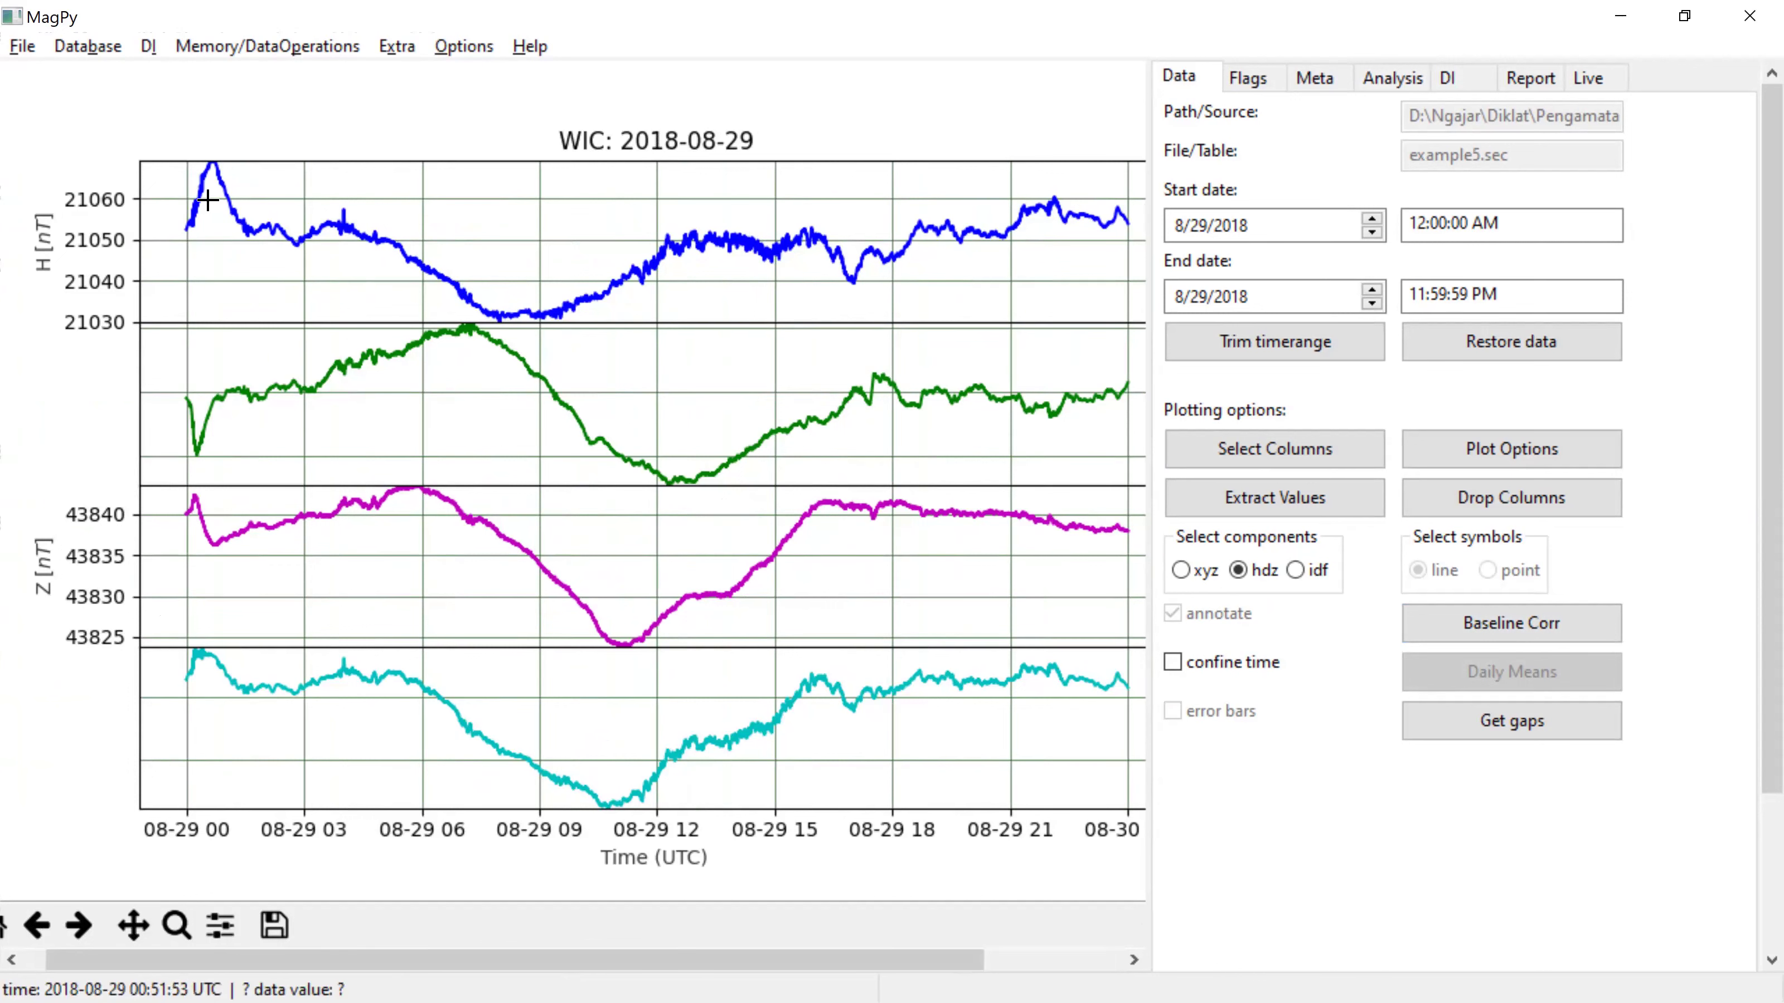
{"action": "left_click_drag", "start_coordinate": [411, 960], "coordinate": [465, 960]}
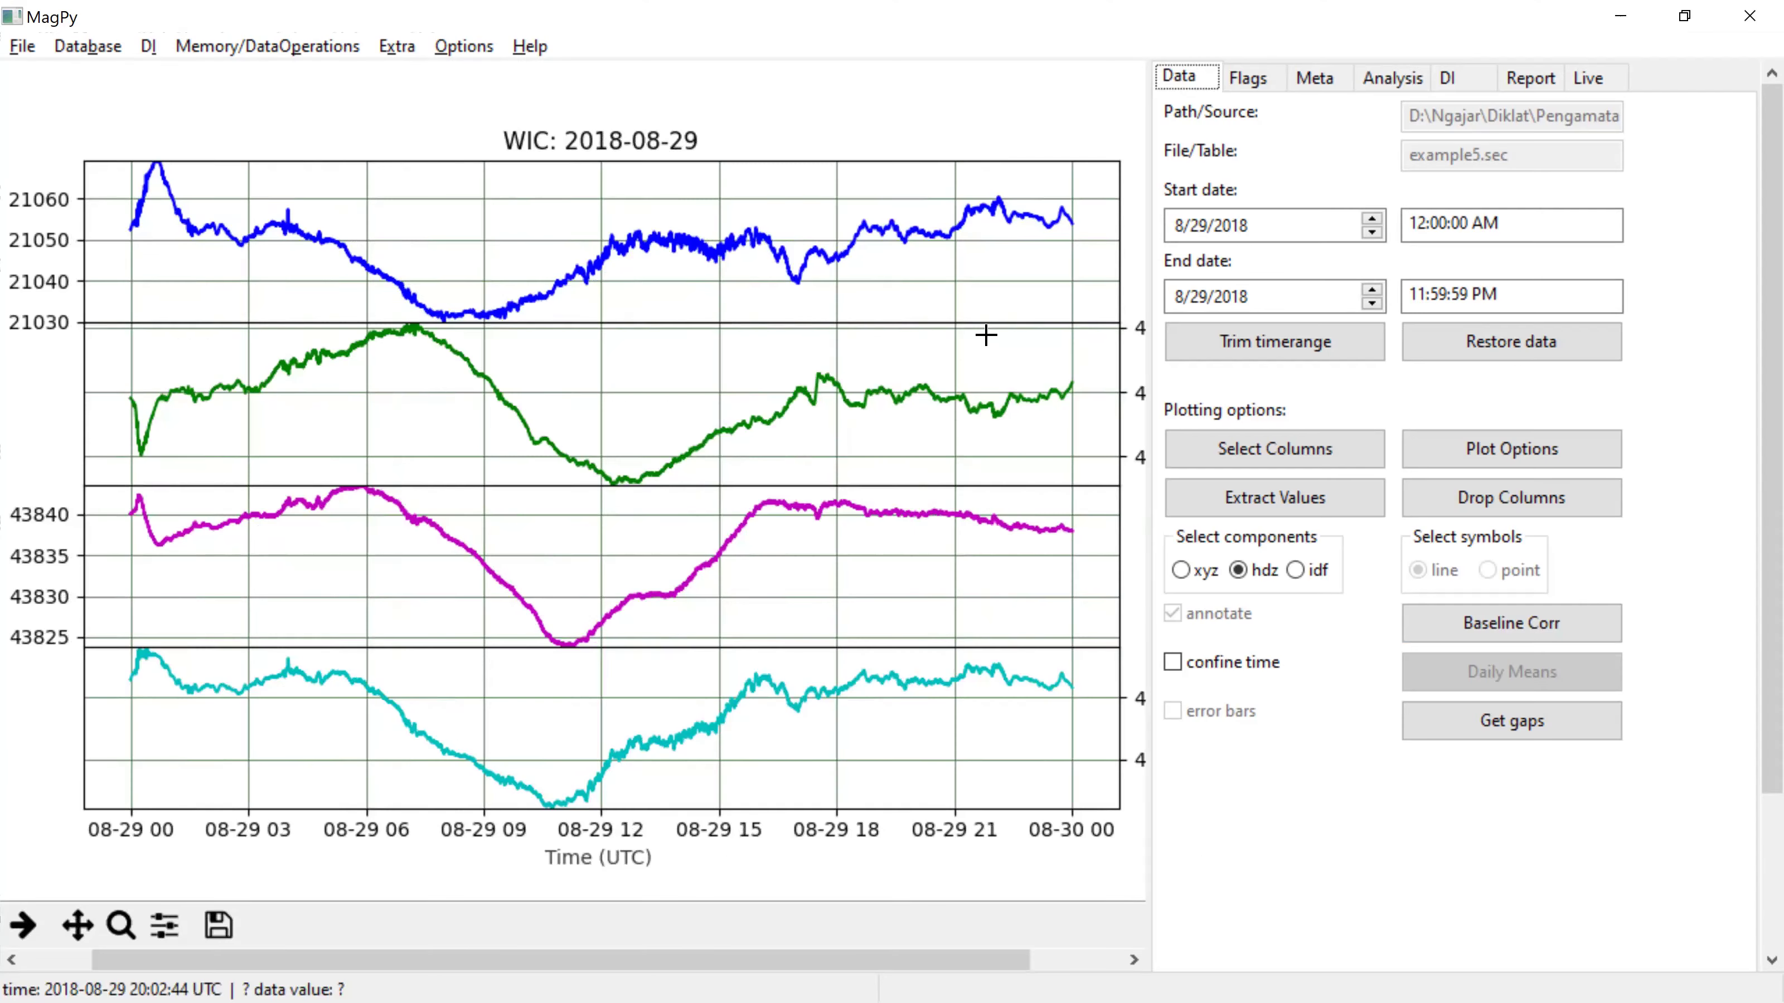
Step: Export the loaded magnetic data in IAGA format, keeping the current target directory
{"action": "left_click", "coordinate": [23, 46]}
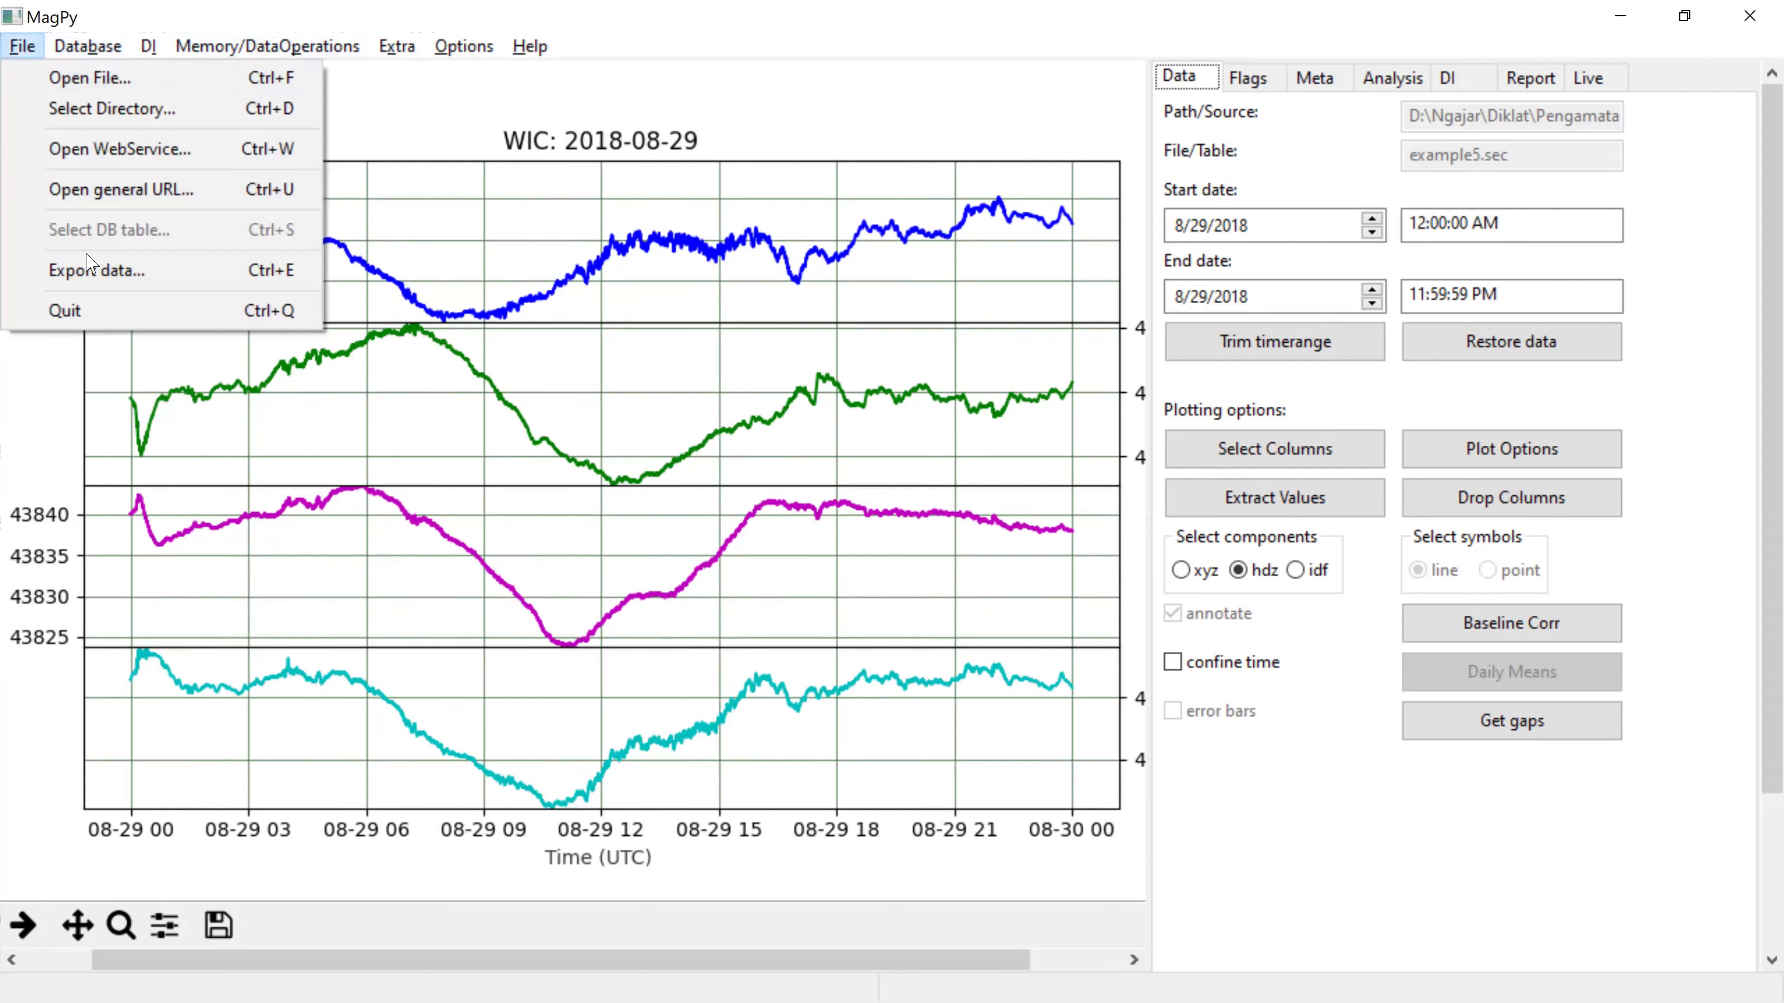
{"action": "left_click", "coordinate": [96, 270]}
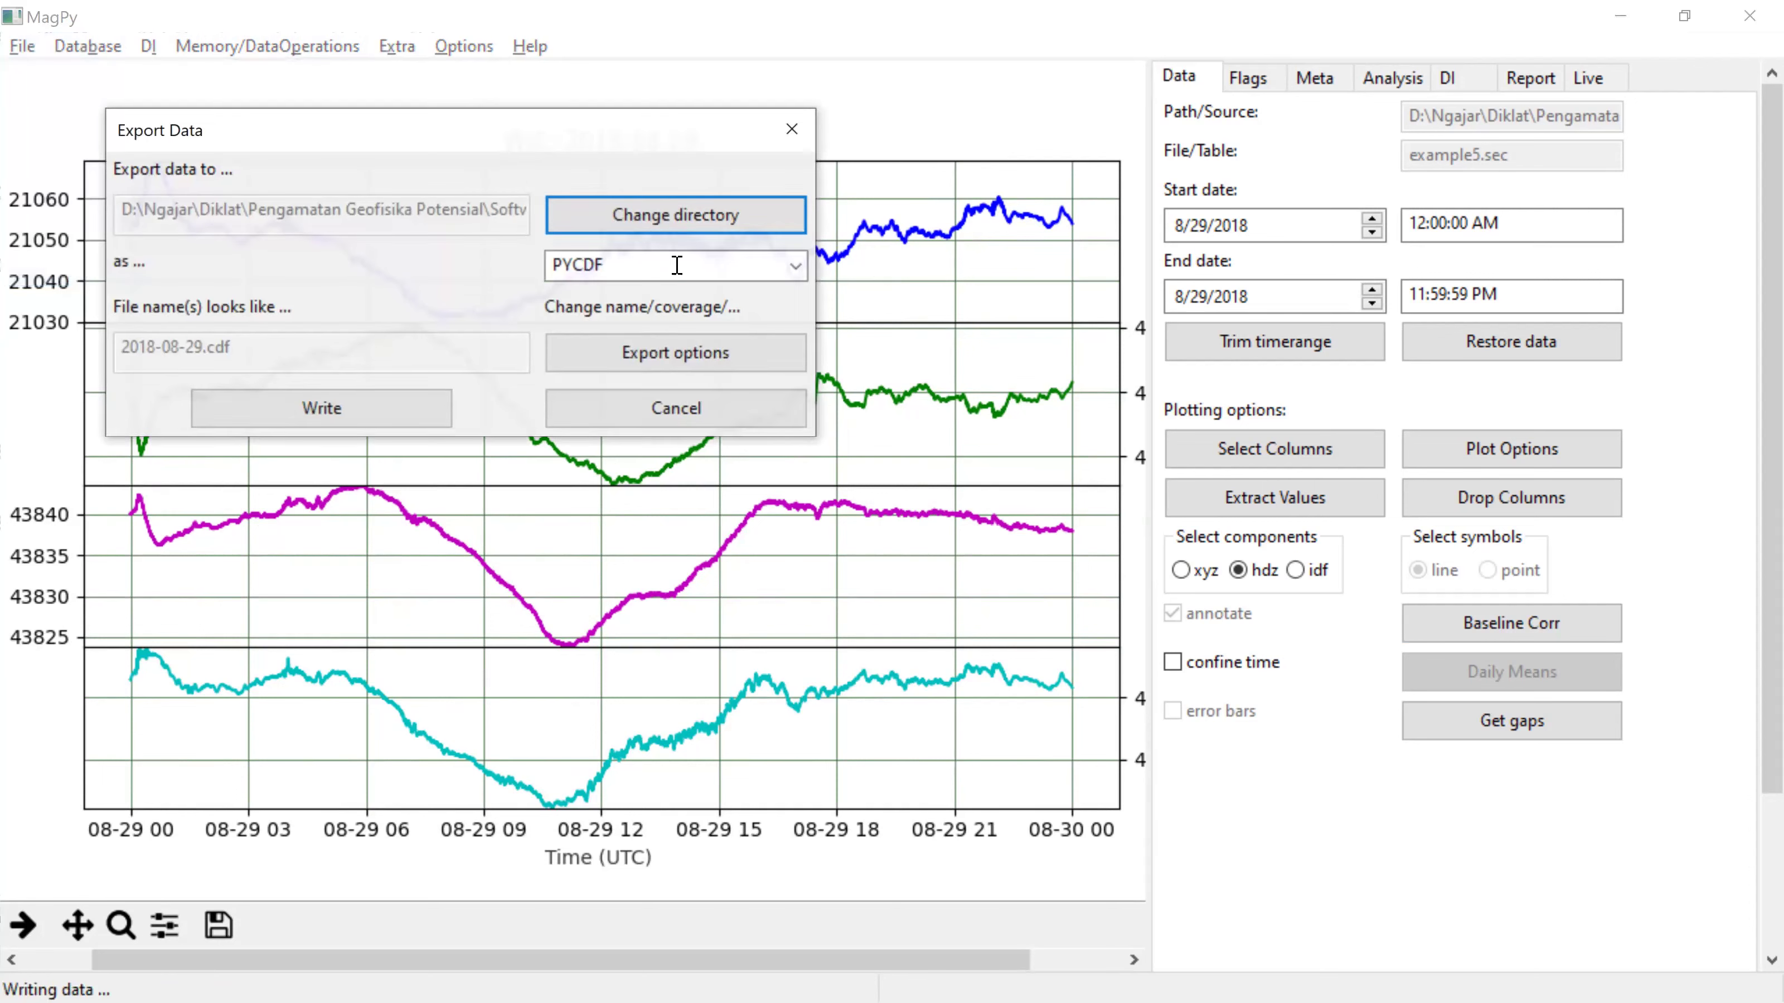
{"action": "left_click", "coordinate": [752, 210]}
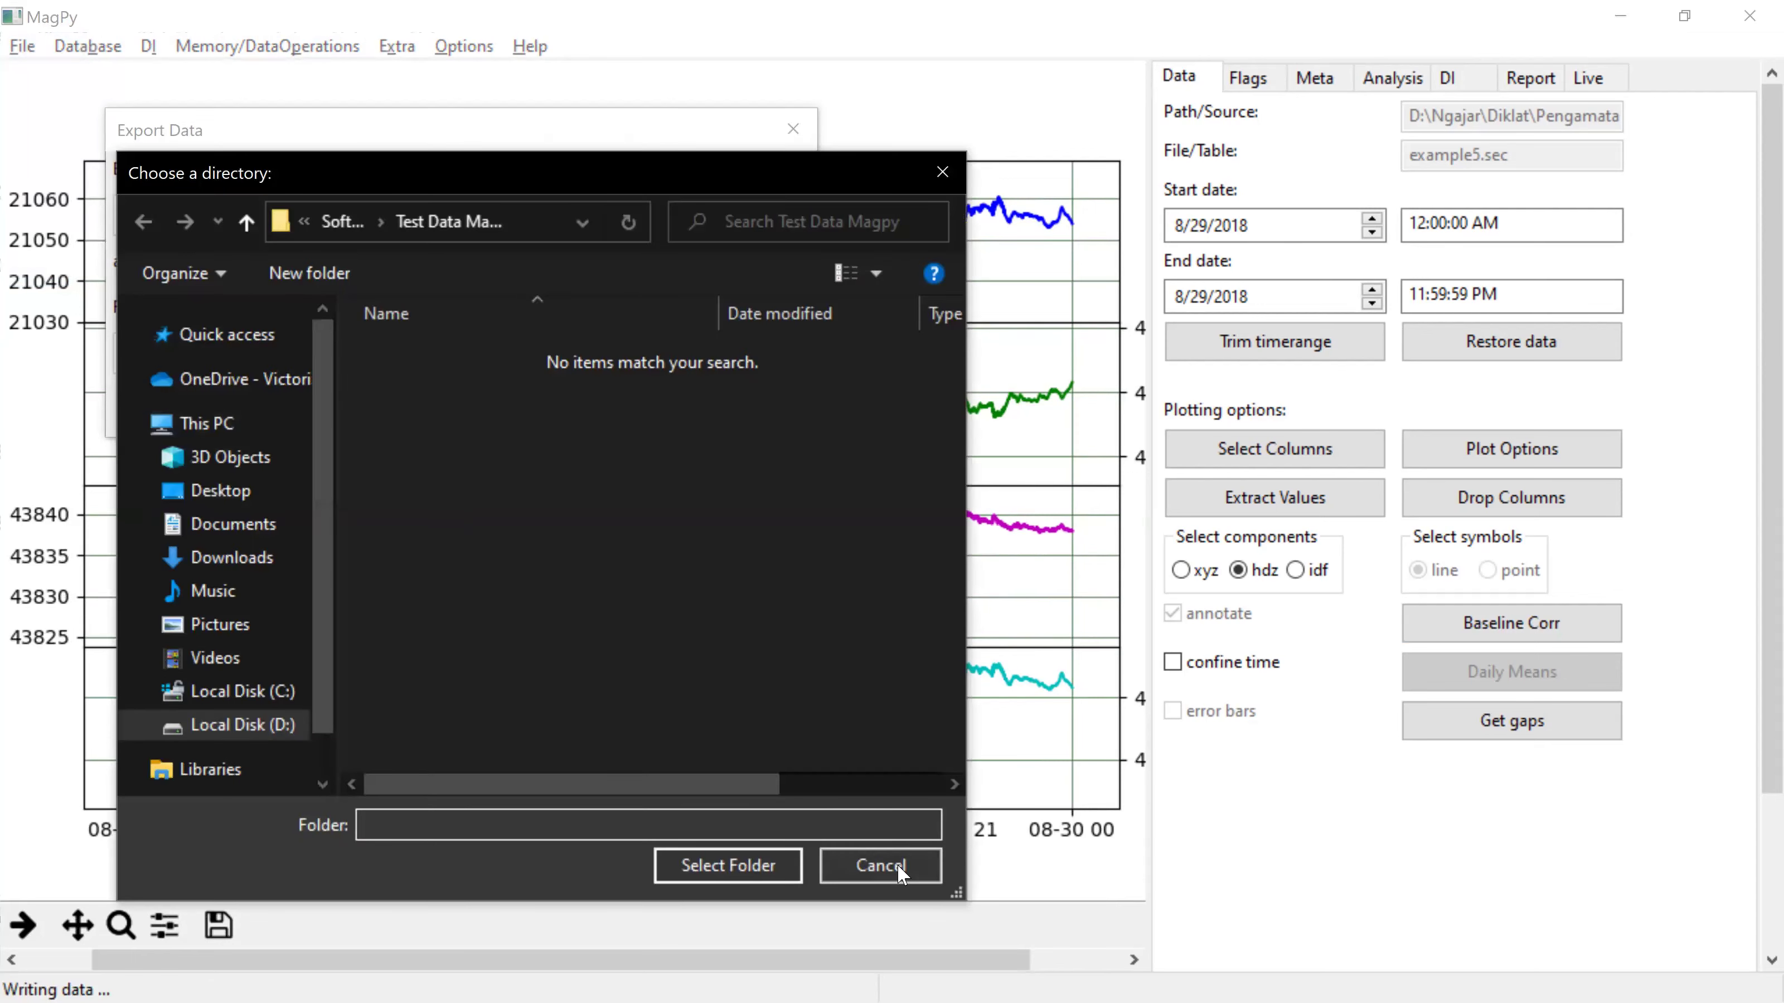
{"action": "left_click", "coordinate": [899, 870]}
{"action": "left_click", "coordinate": [795, 267]}
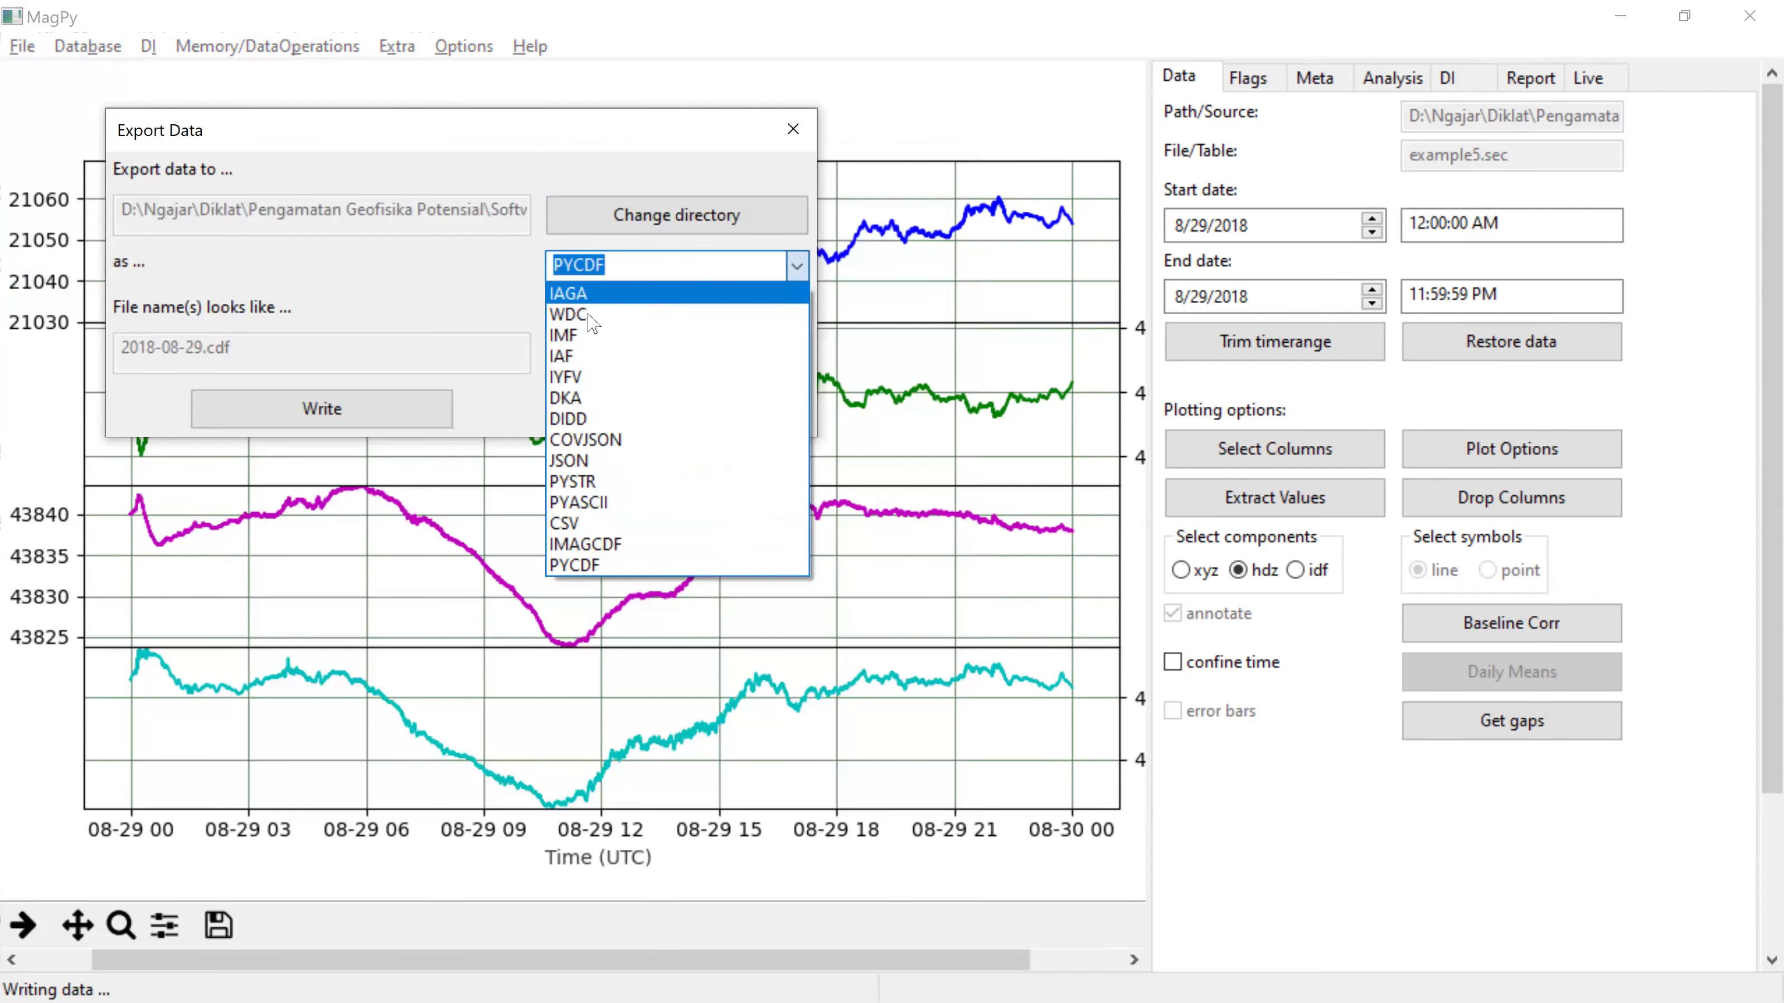
{"action": "left_click", "coordinate": [662, 292]}
{"action": "left_click", "coordinate": [387, 414]}
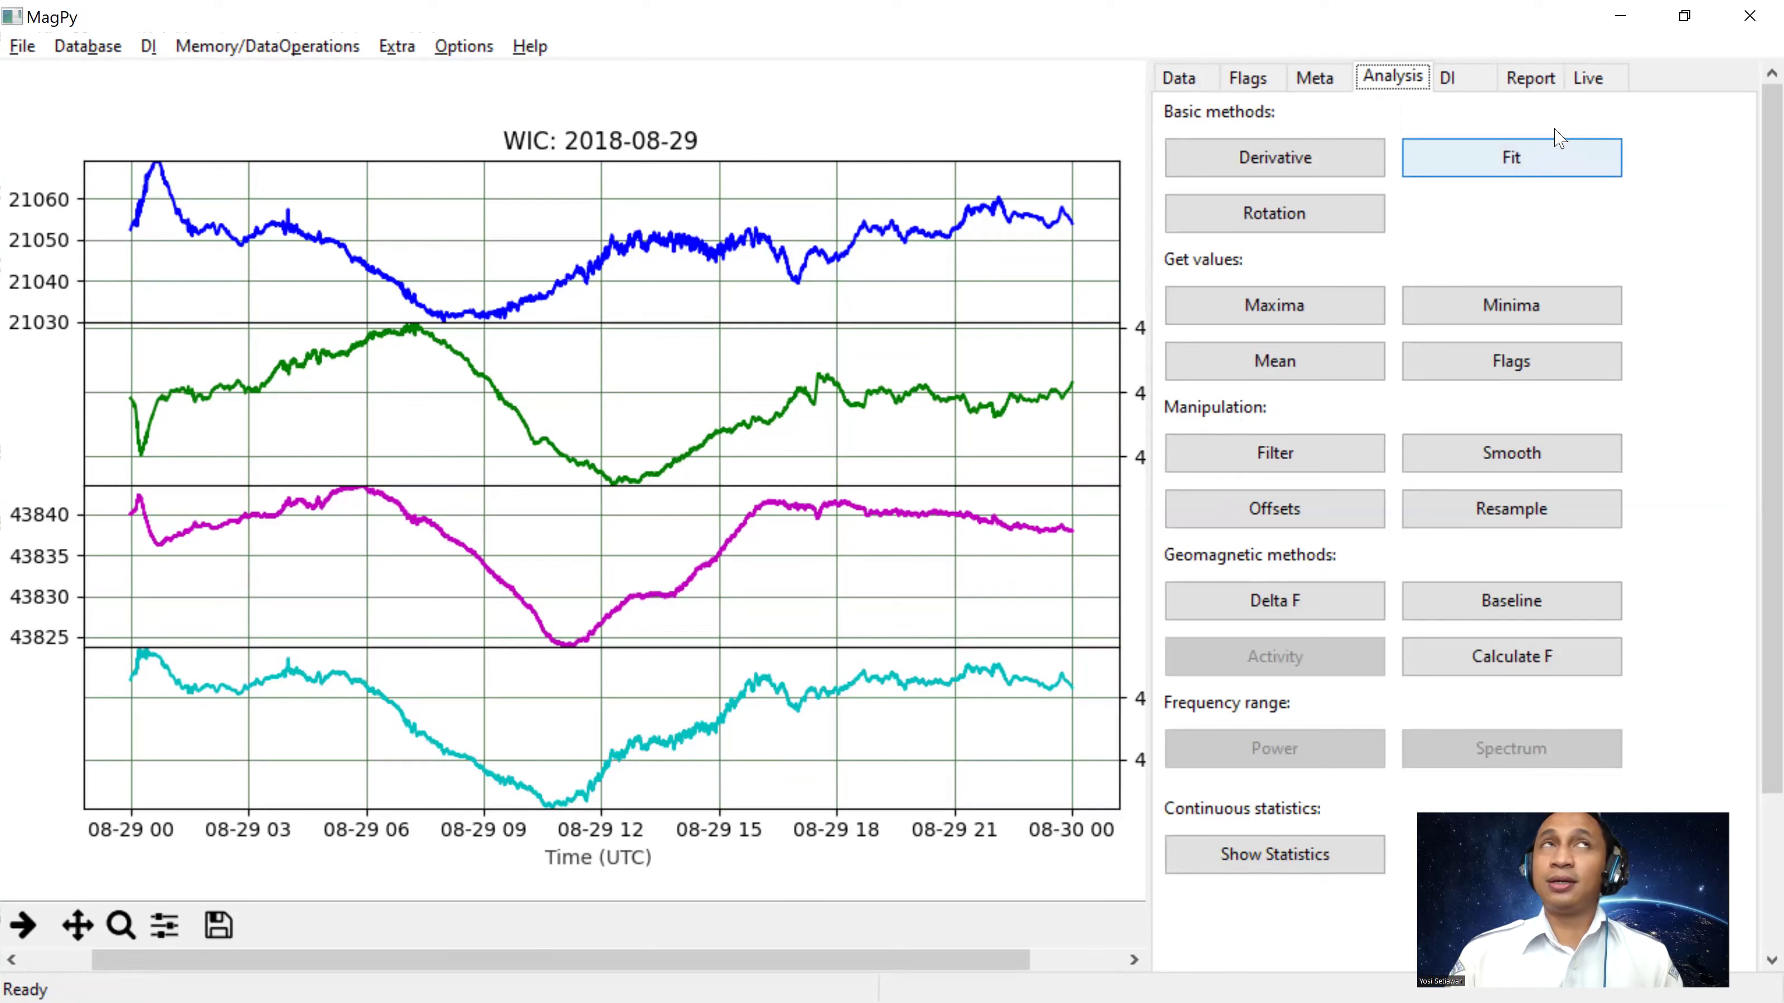
Step: View the fit parameters of the analysis and close them without applying a fit
{"action": "left_click", "coordinate": [1540, 171]}
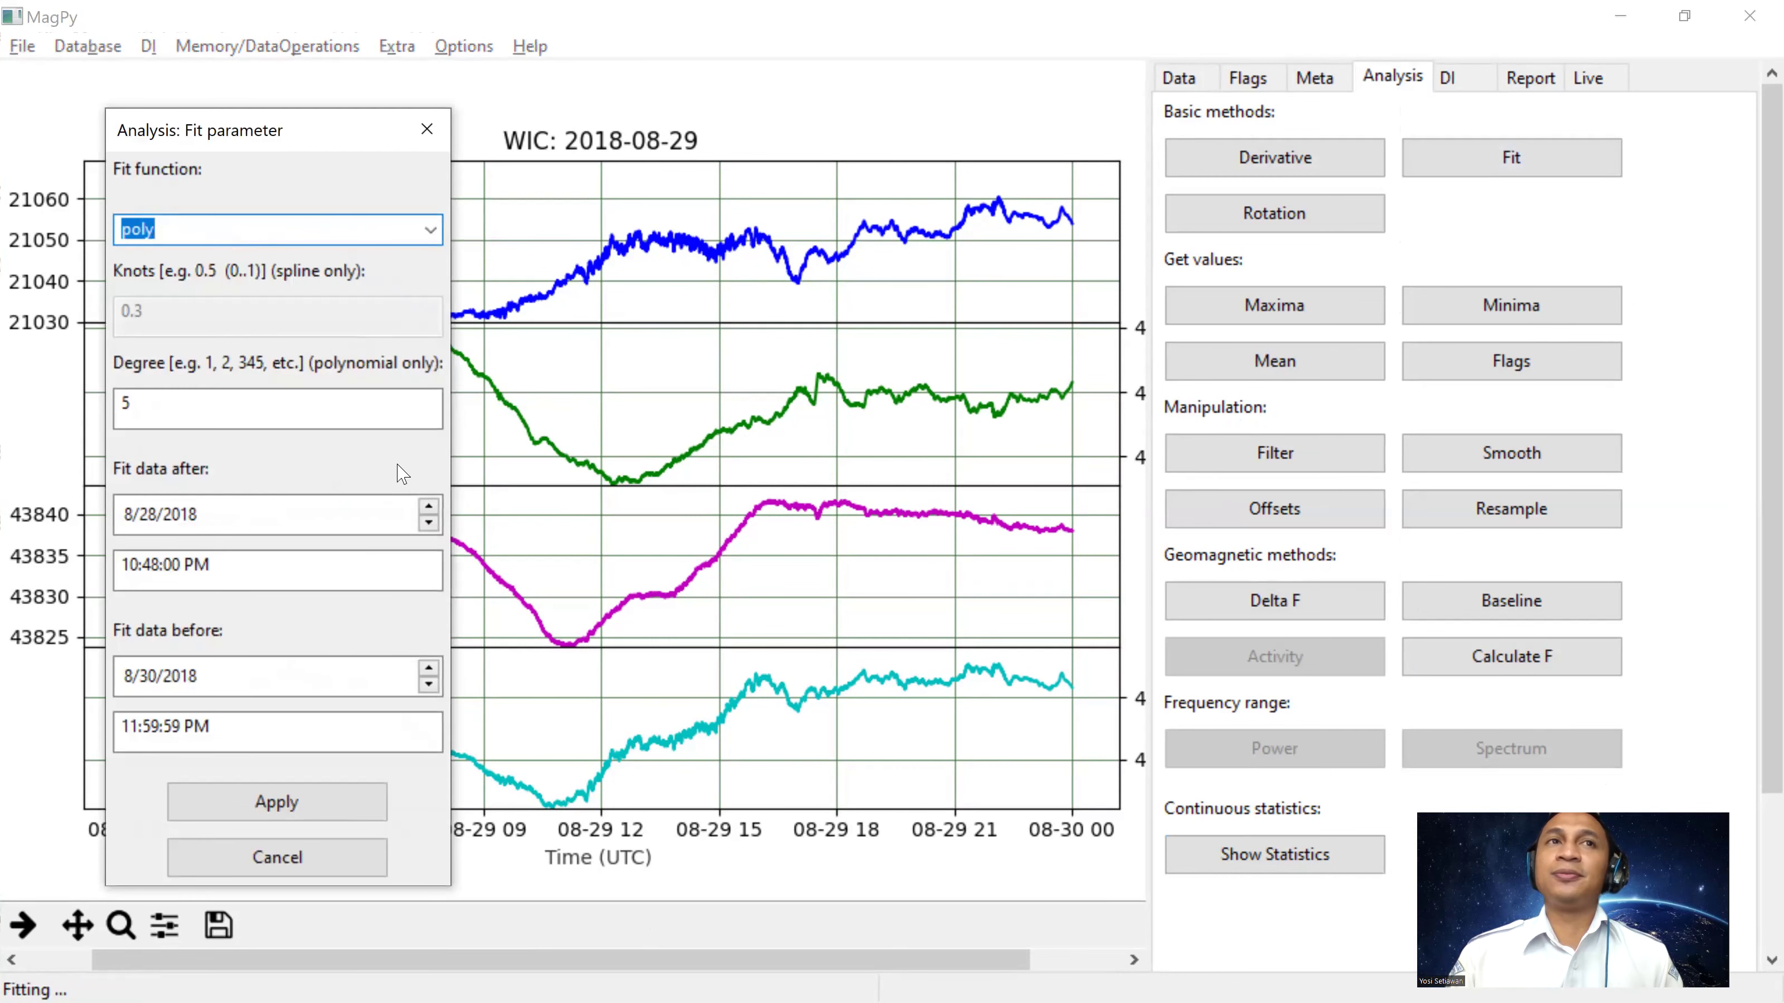
{"action": "left_click", "coordinate": [320, 870]}
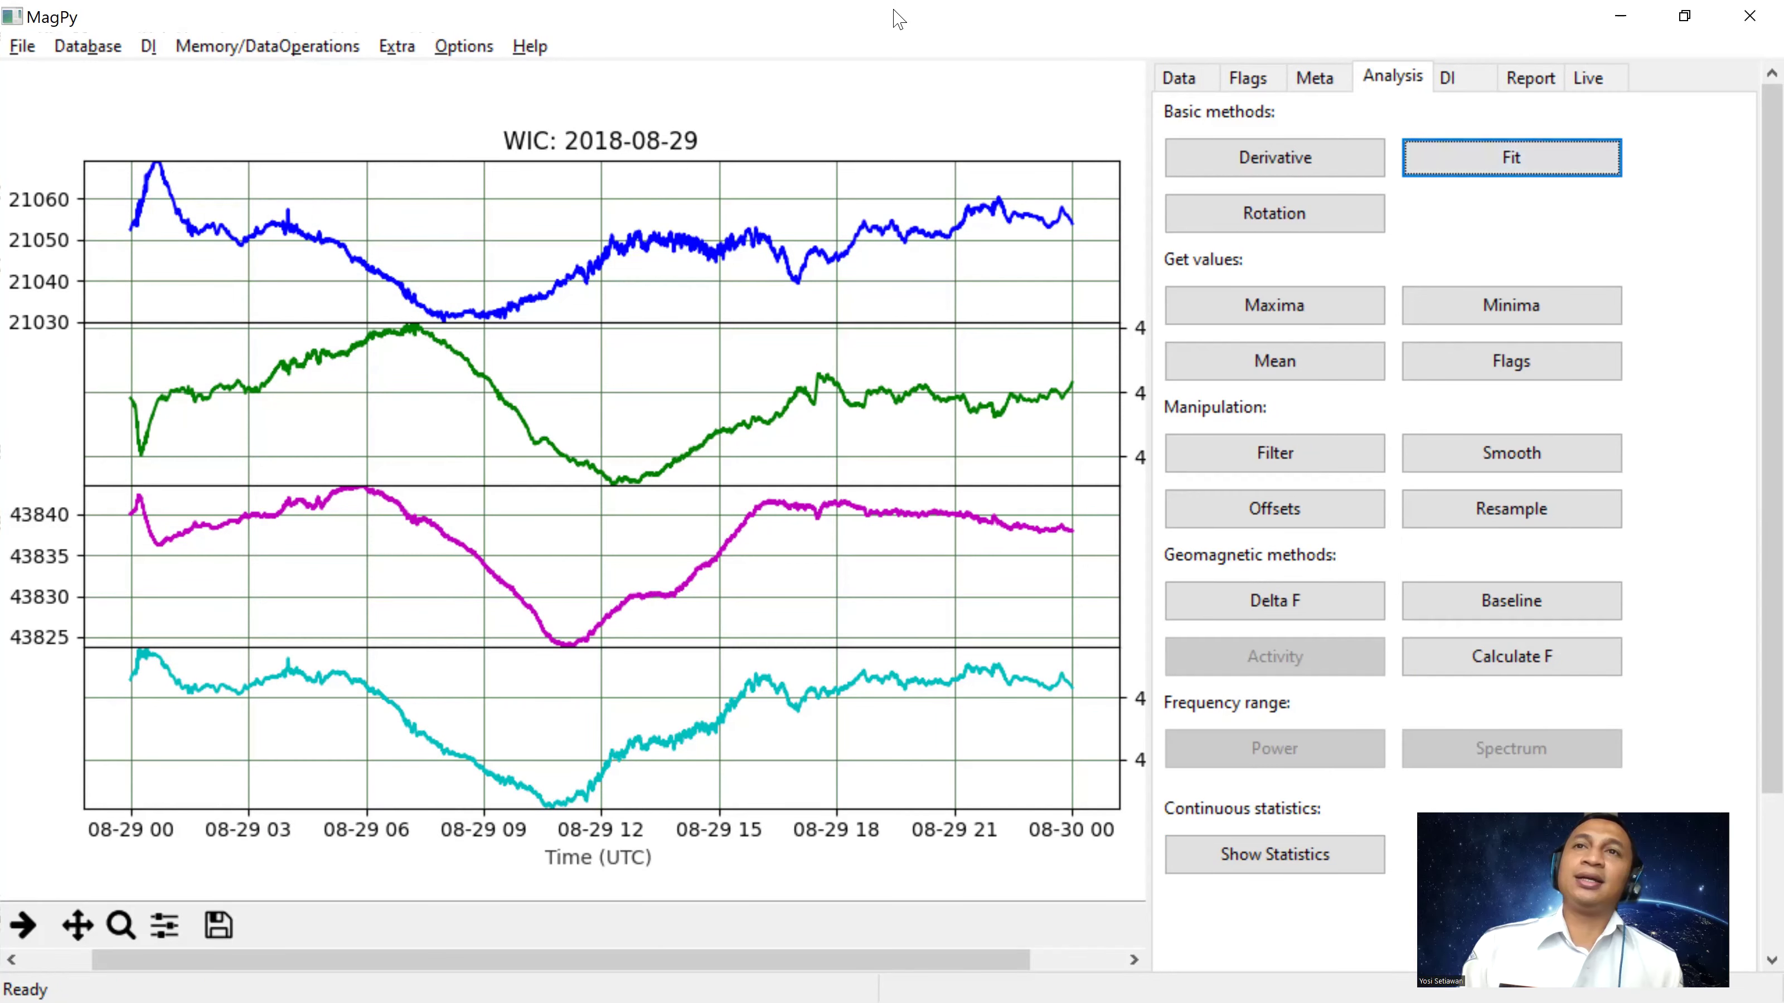
Step: Restore the loaded data and bring the plot's H and Z axis labels into view
{"action": "left_click", "coordinate": [23, 45]}
{"action": "left_click", "coordinate": [1169, 78]}
{"action": "left_click", "coordinate": [1560, 340]}
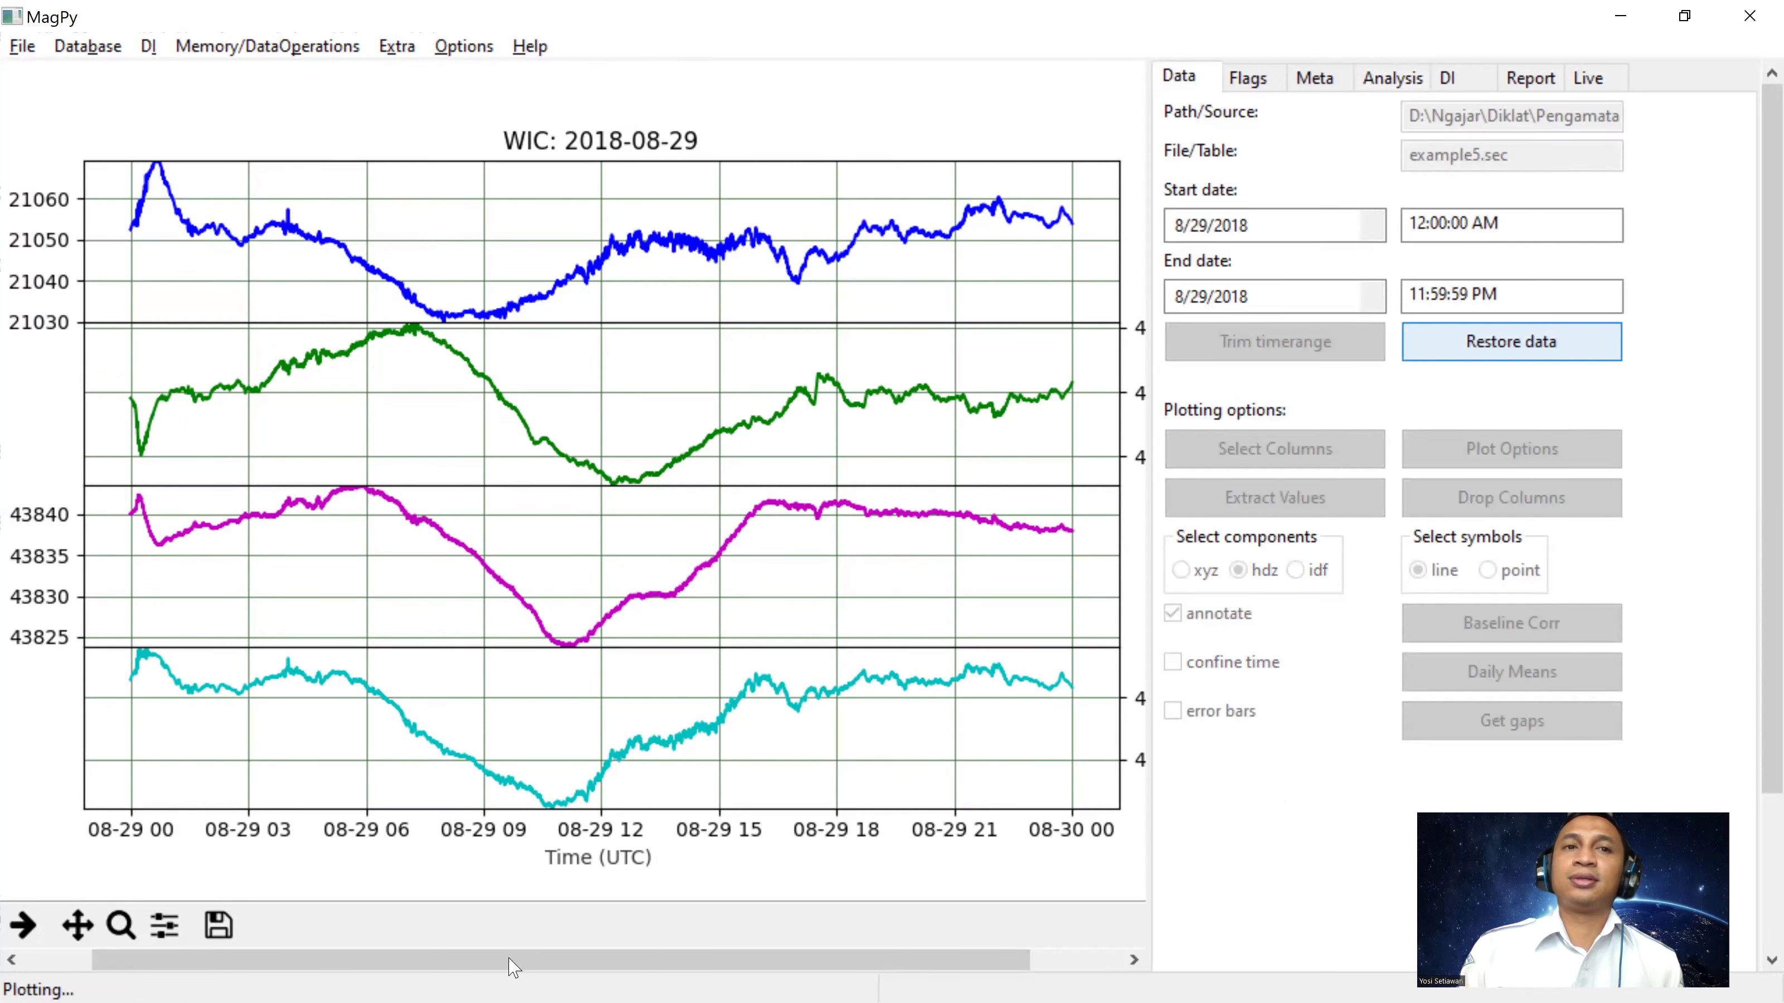
{"action": "left_click_drag", "start_coordinate": [414, 968], "coordinate": [255, 968]}
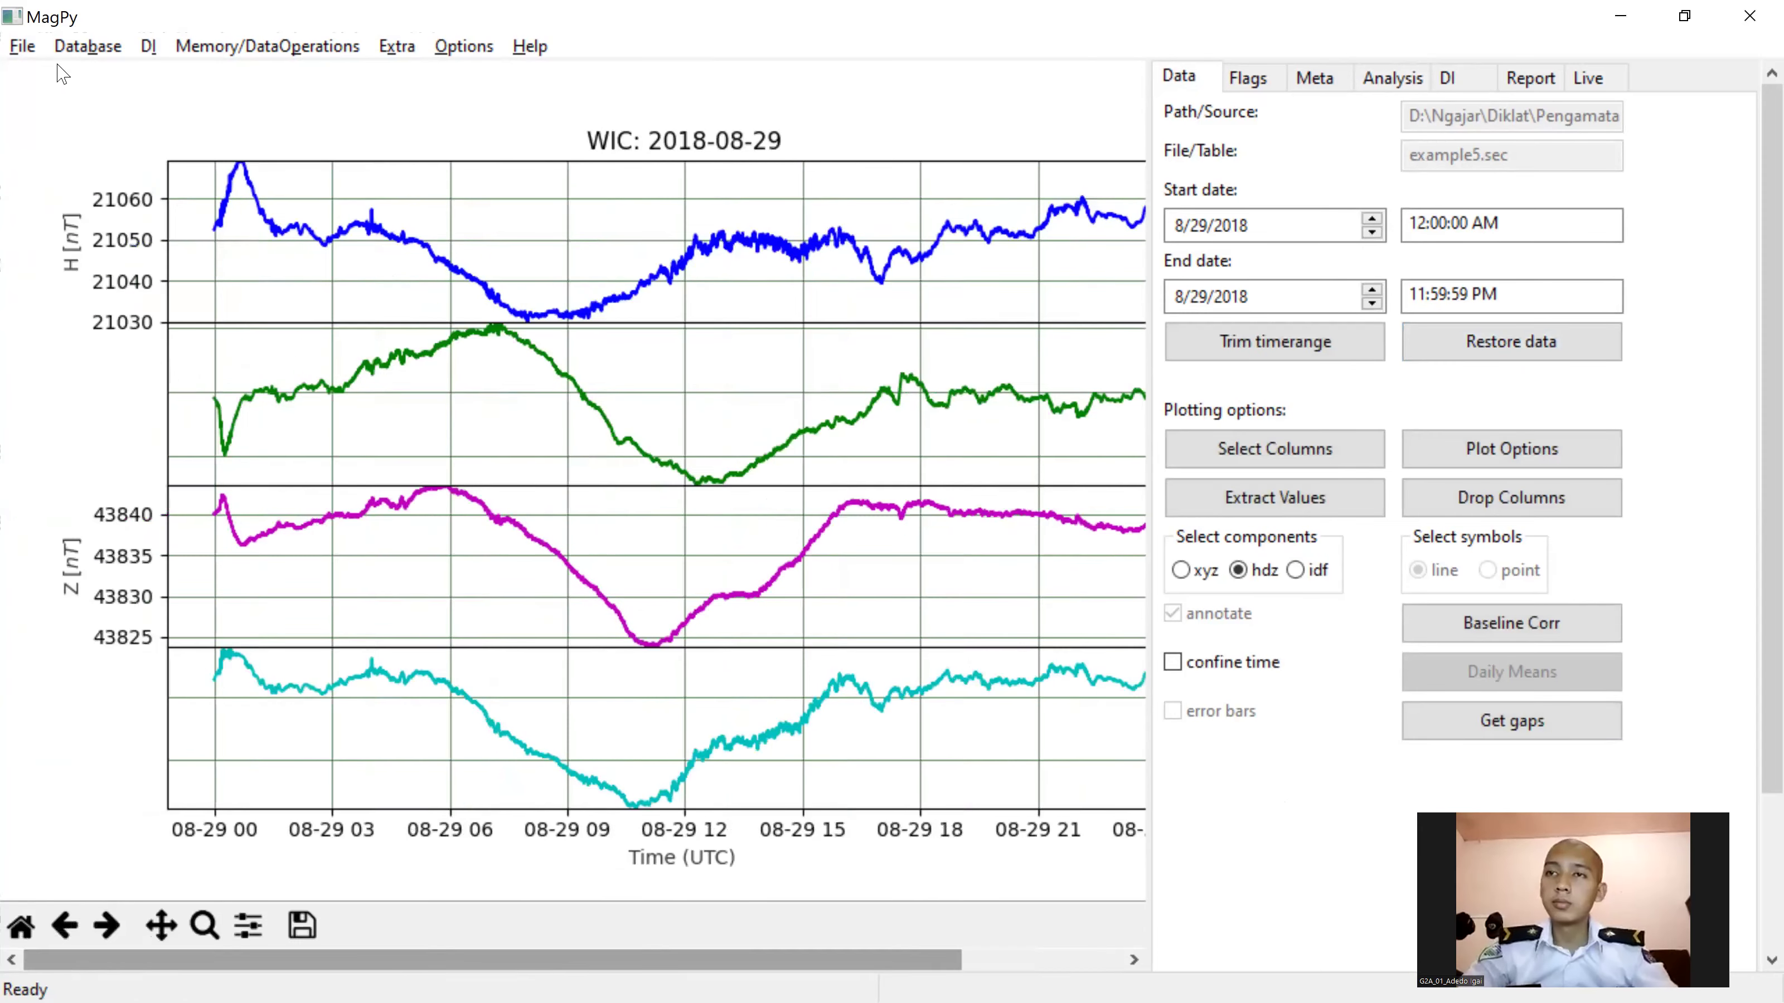
Step: Load the file example5.sec again from the Test Data Magpy folder
{"action": "left_click", "coordinate": [22, 46]}
{"action": "left_click", "coordinate": [84, 76]}
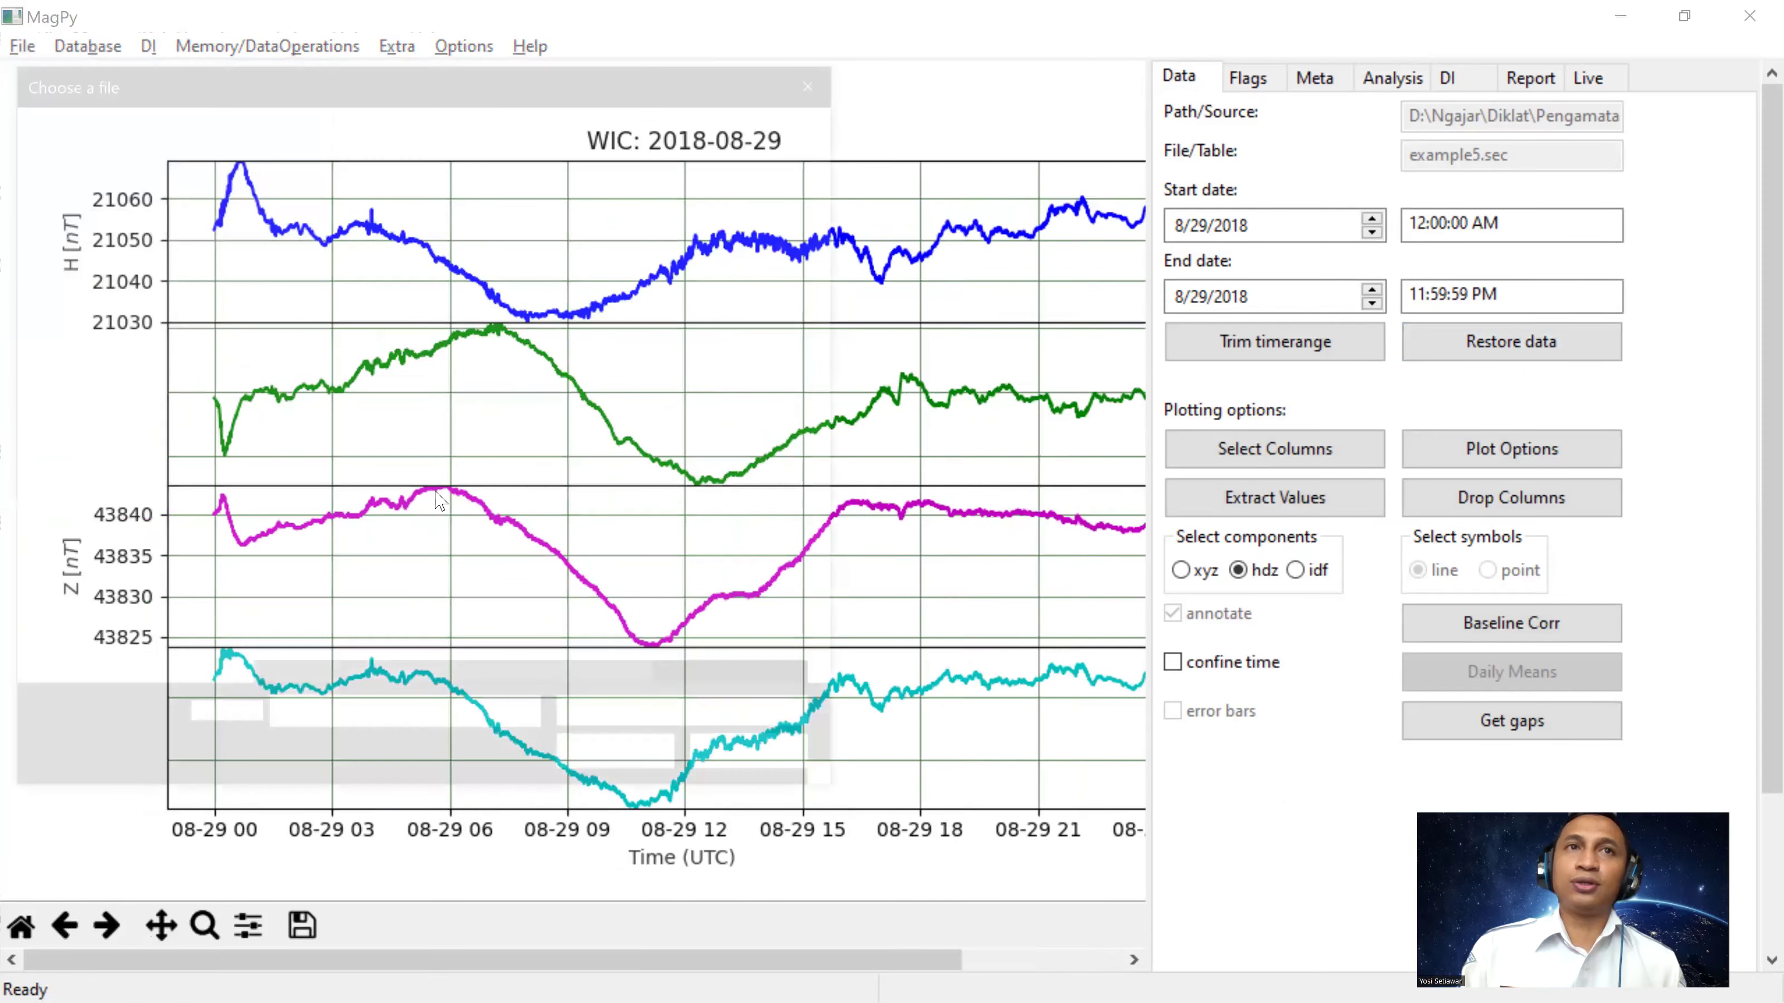
{"action": "left_click", "coordinate": [392, 415]}
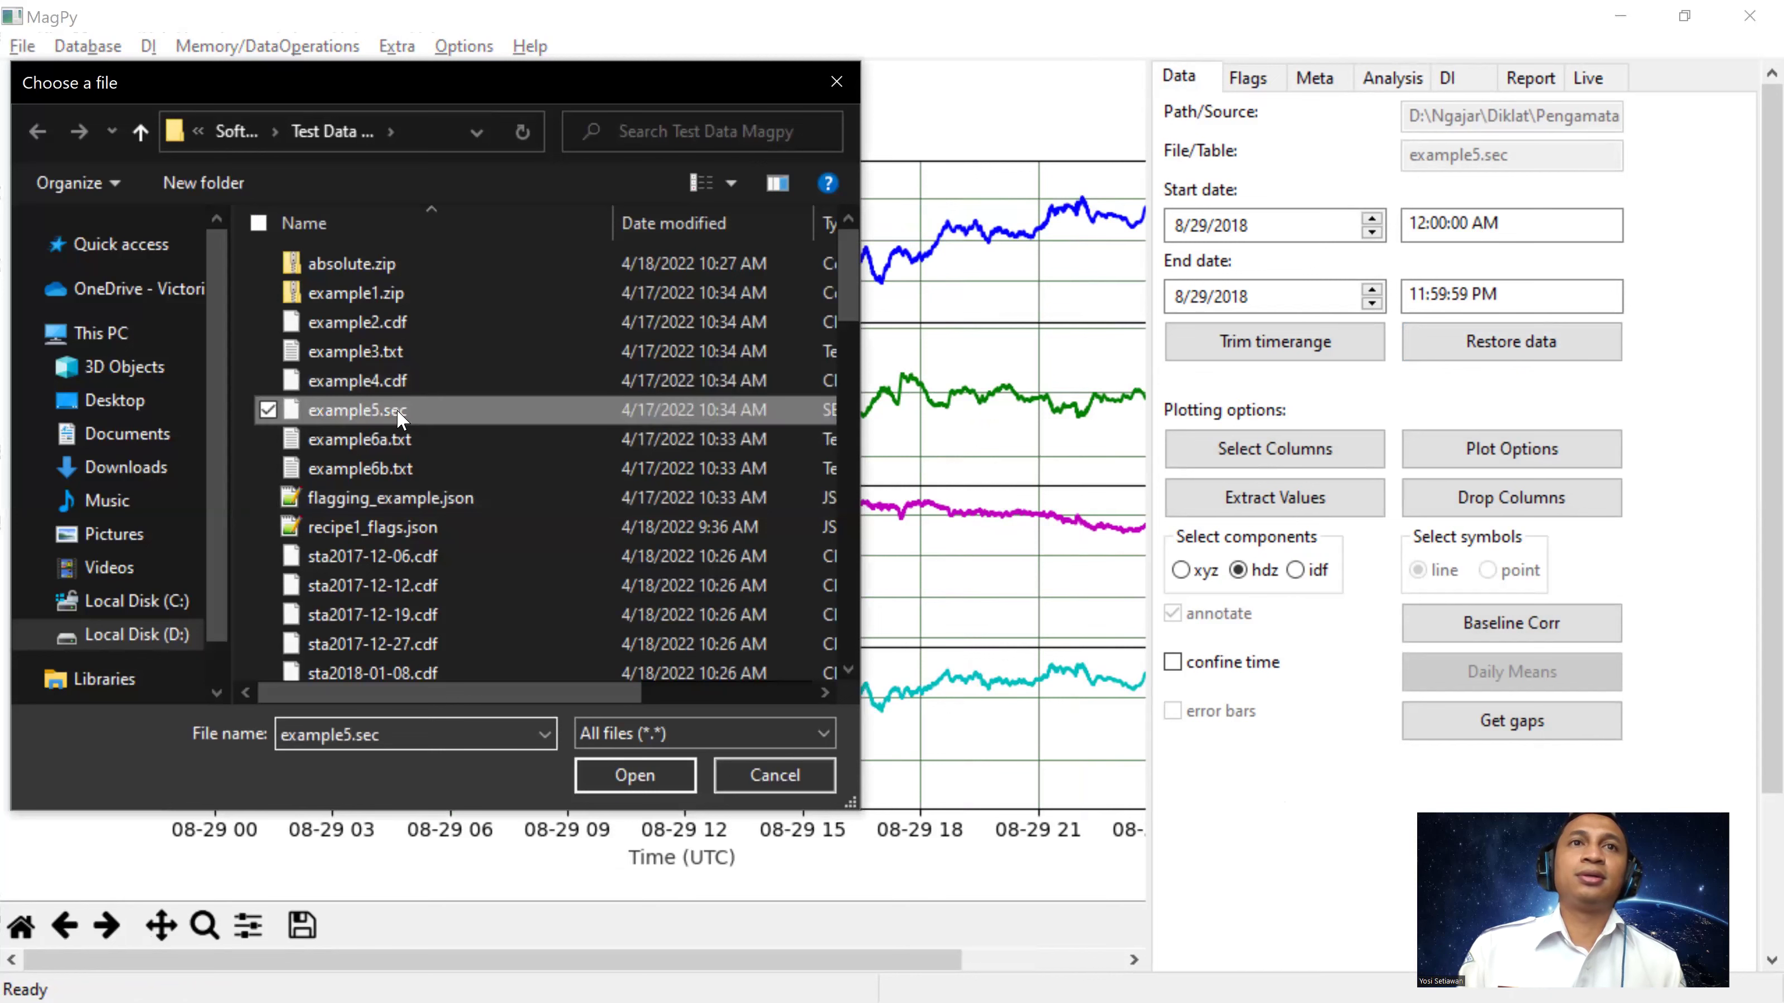
{"action": "left_click", "coordinate": [608, 776]}
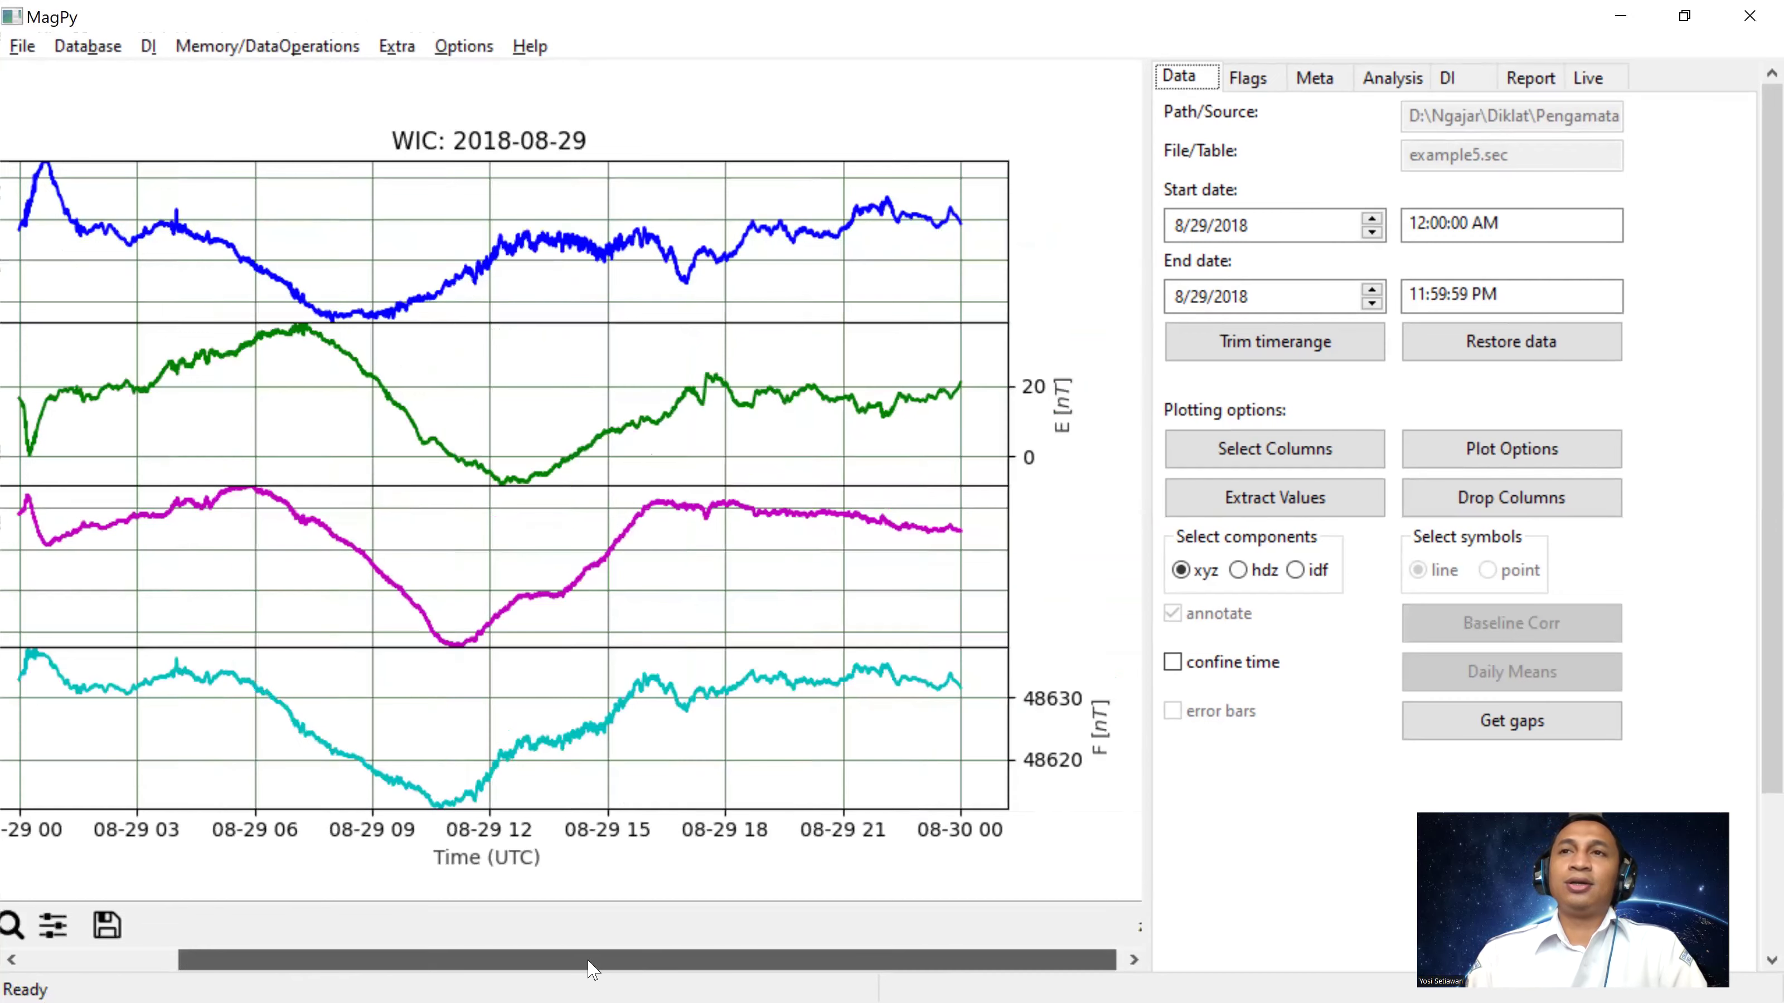
Step: Adopt the baseline from the GP20S3NSS2_012201_0001_A2_20171206_20190201 basevalue data, keeping the poly fit of degree 5
{"action": "left_click", "coordinate": [1393, 79]}
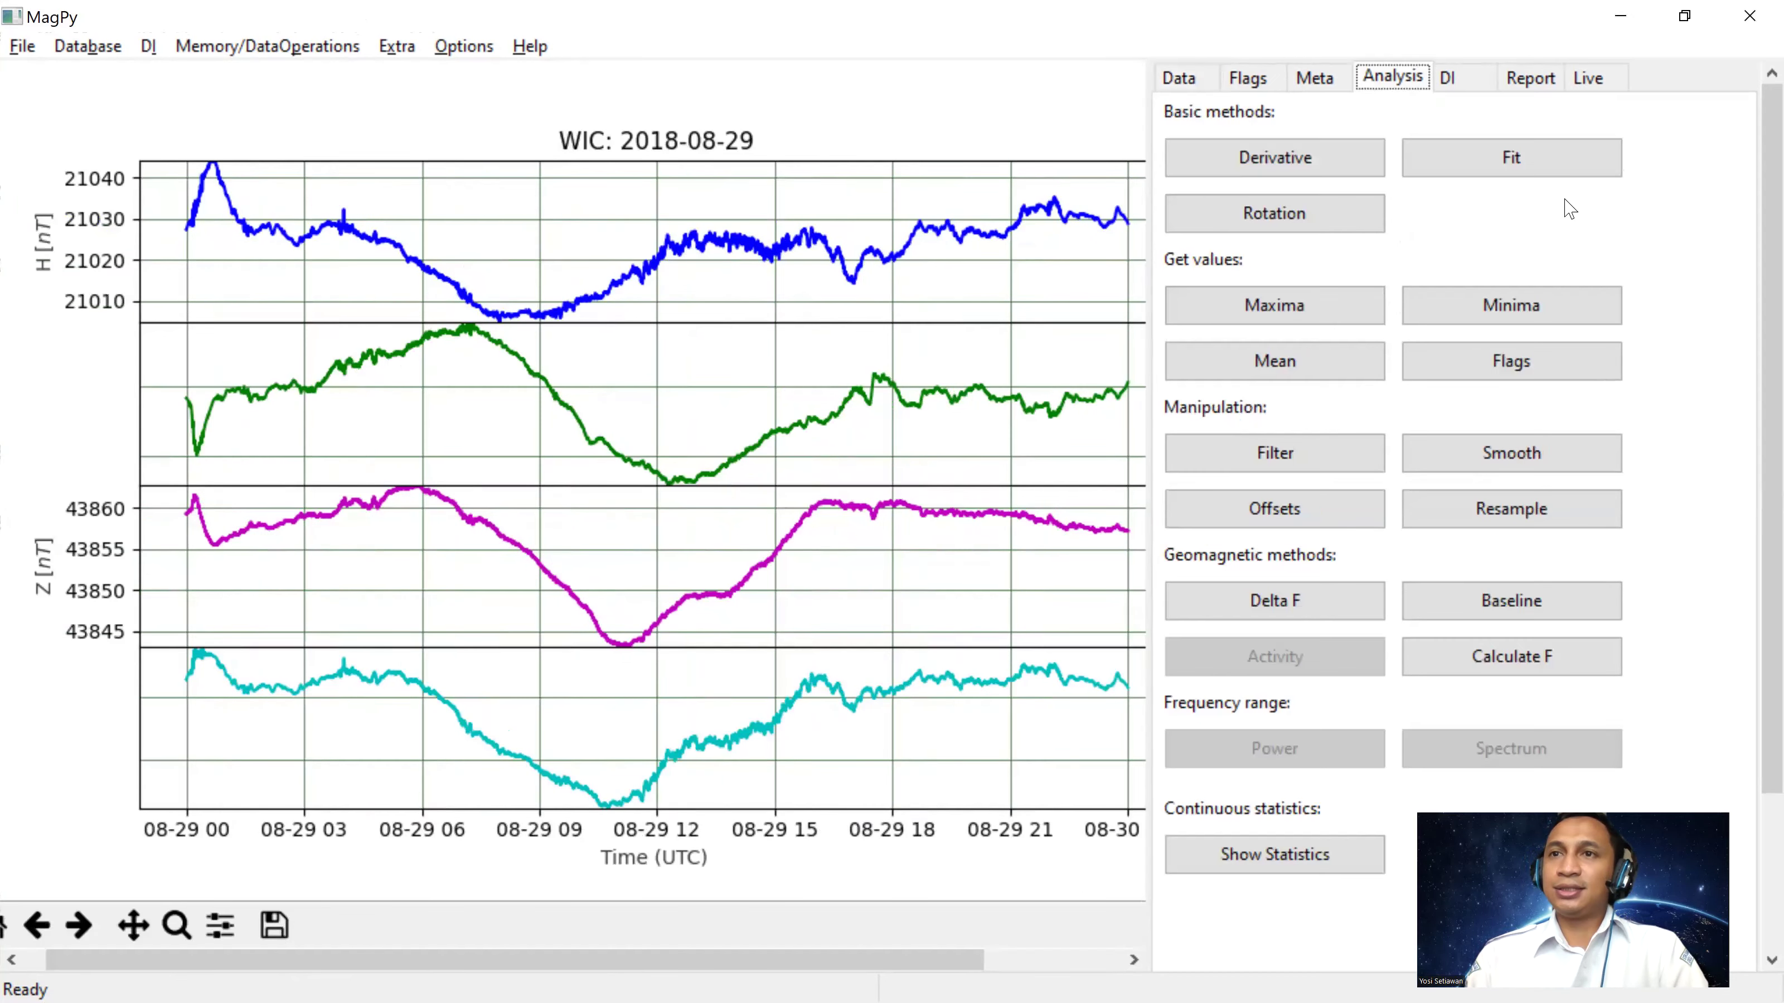
{"action": "left_click", "coordinate": [1542, 612]}
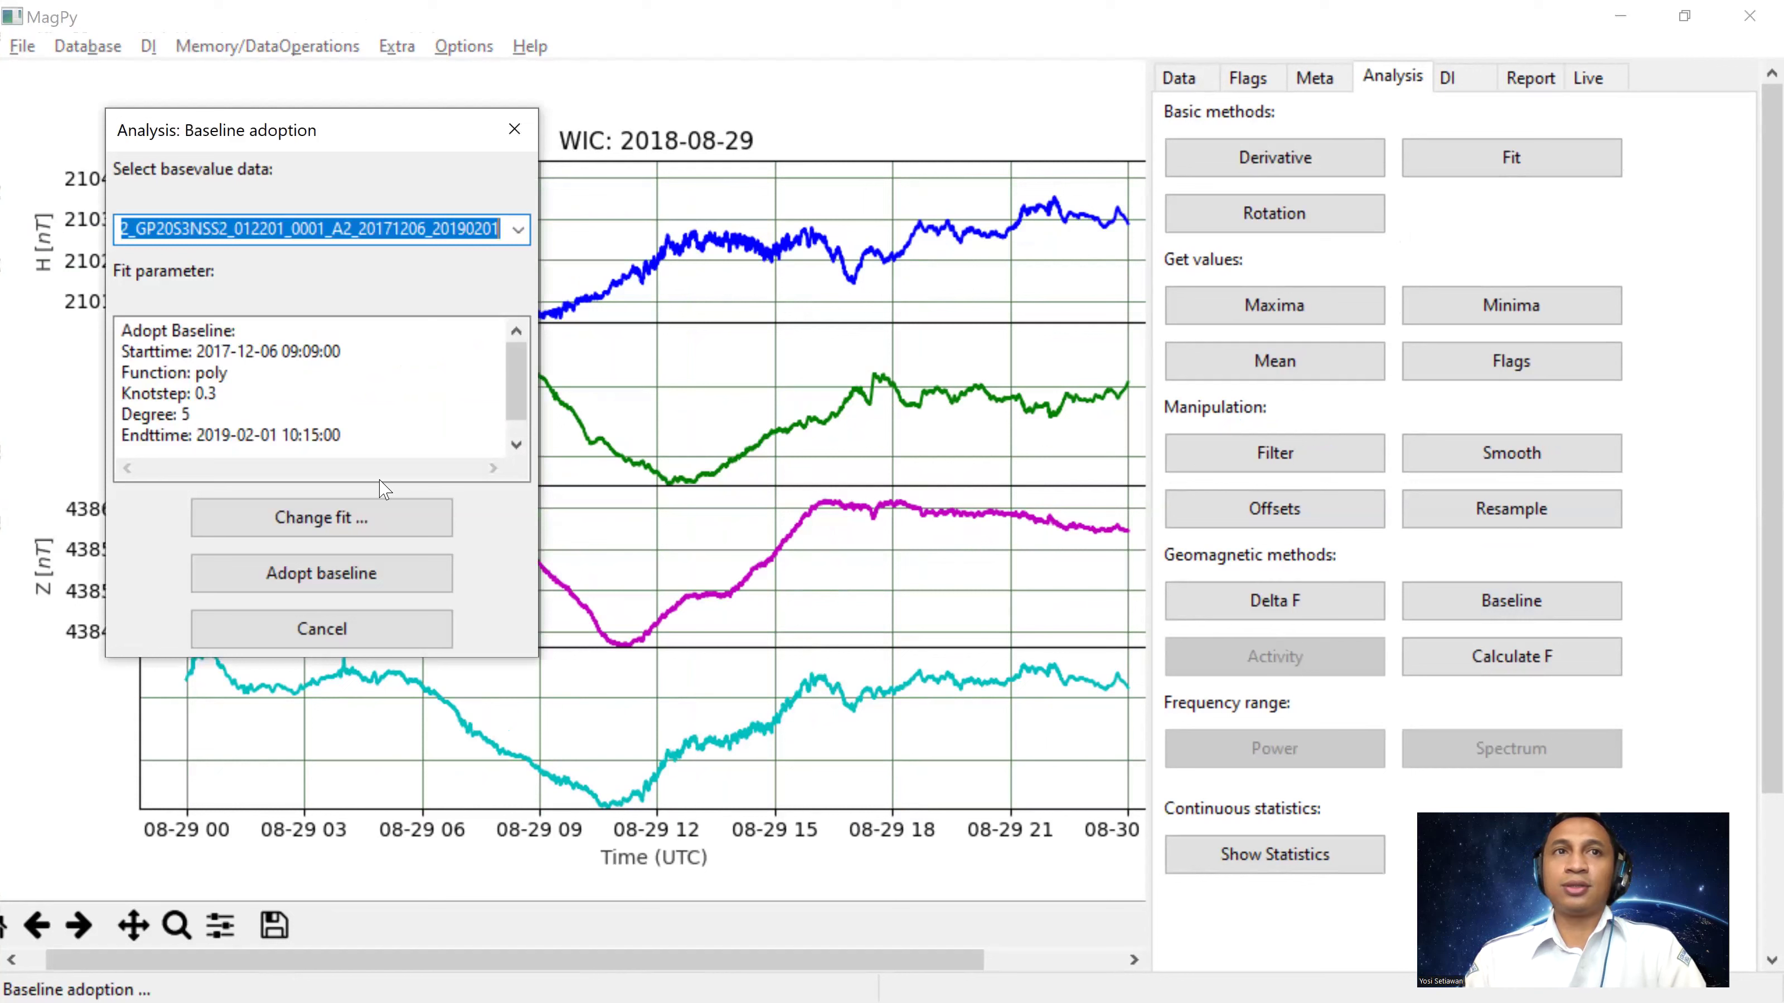
{"action": "left_click", "coordinate": [310, 573]}
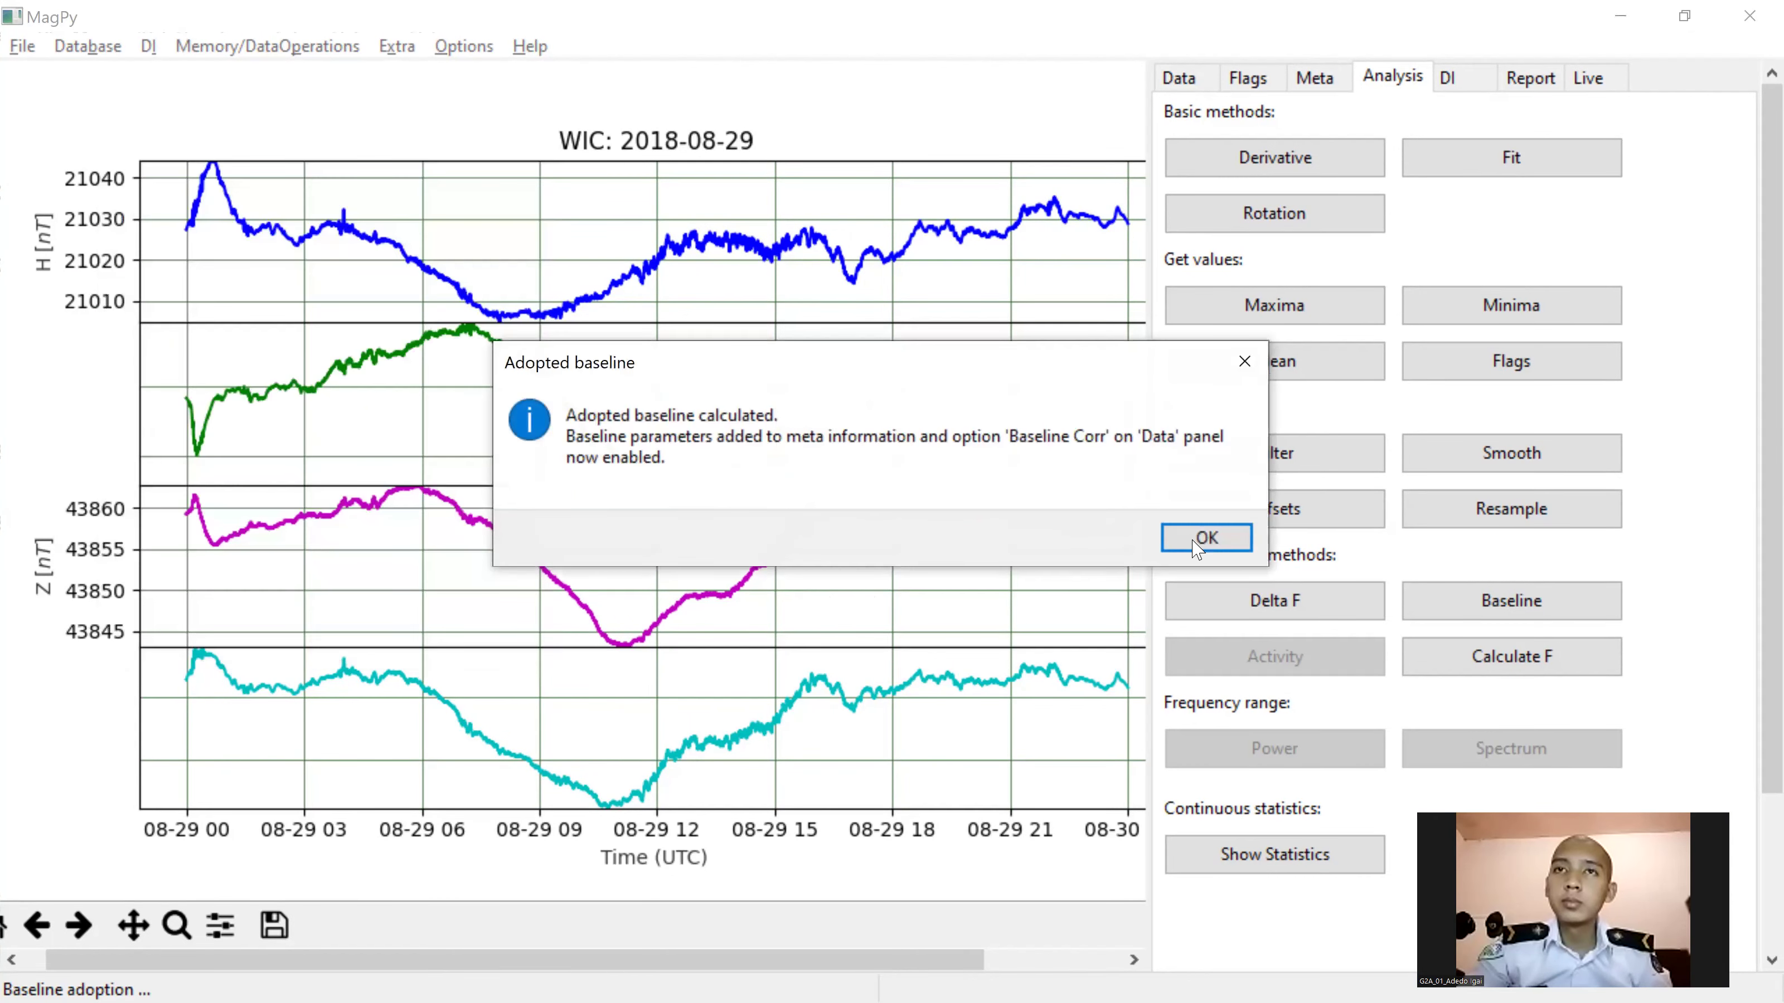
{"action": "left_click", "coordinate": [1198, 542]}
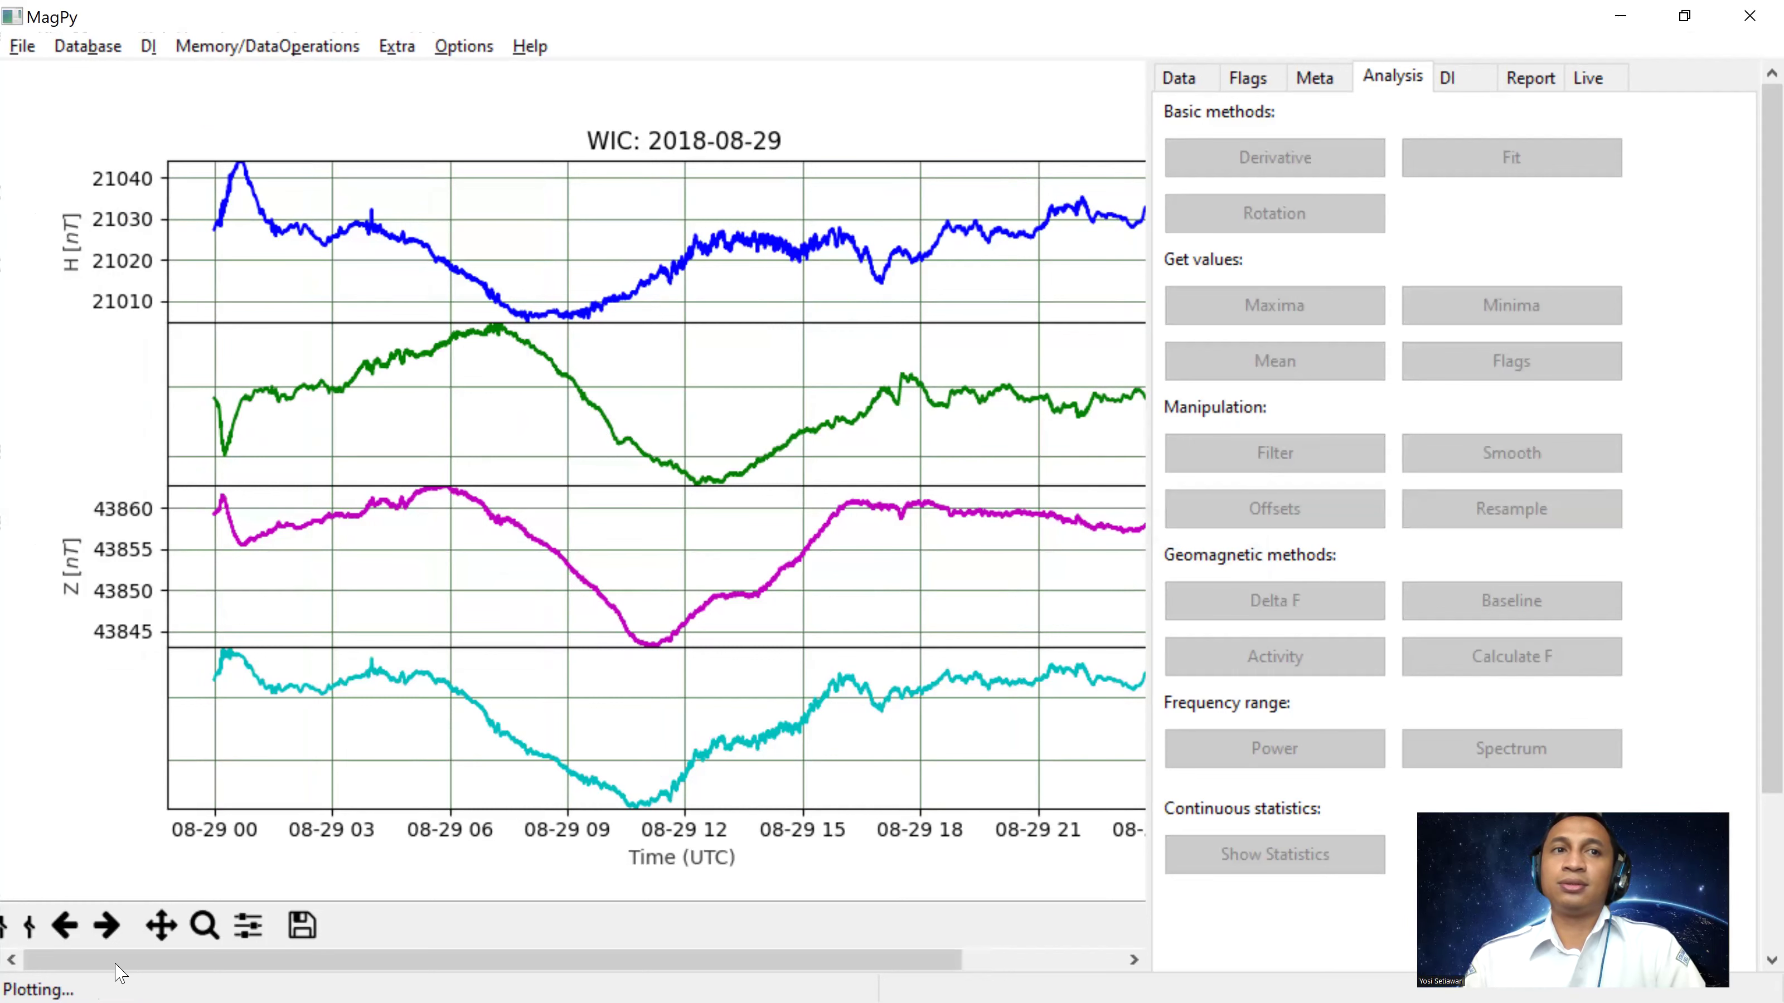
{"action": "left_click_drag", "start_coordinate": [234, 960], "coordinate": [394, 960]}
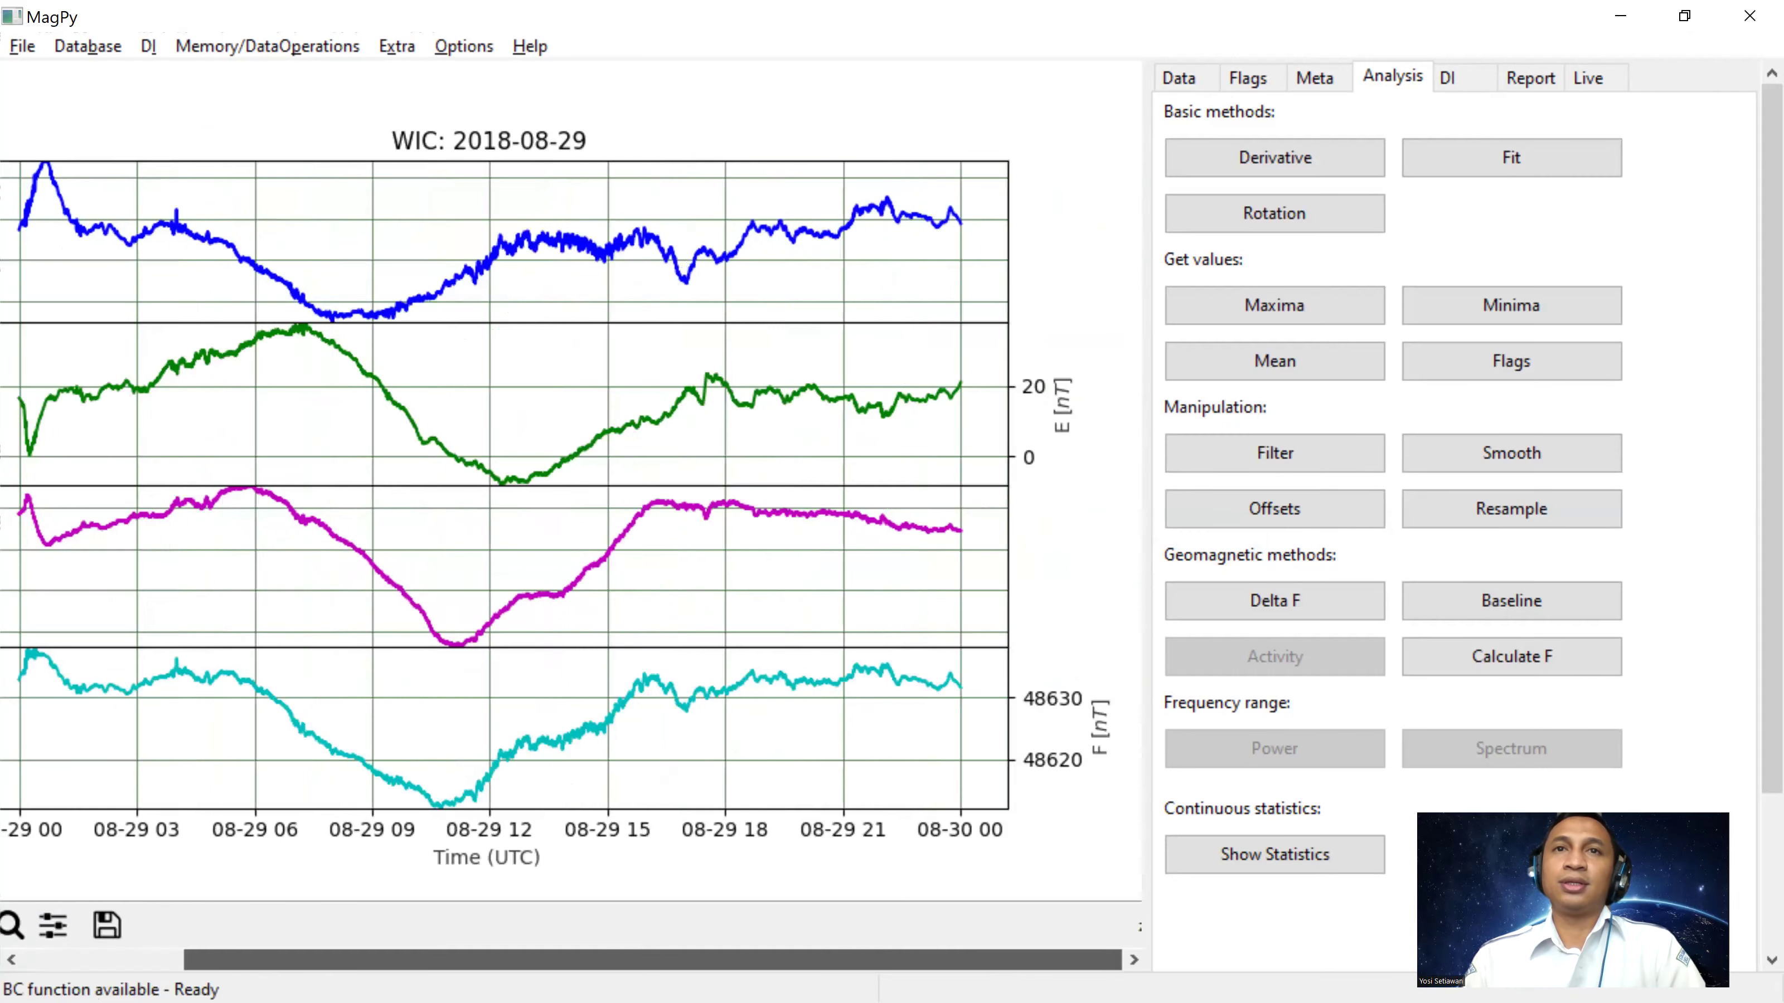
Step: Apply the baseline correction to the data and check both sides of the replotted H, D, Z and F curves
{"action": "left_click", "coordinate": [1190, 83]}
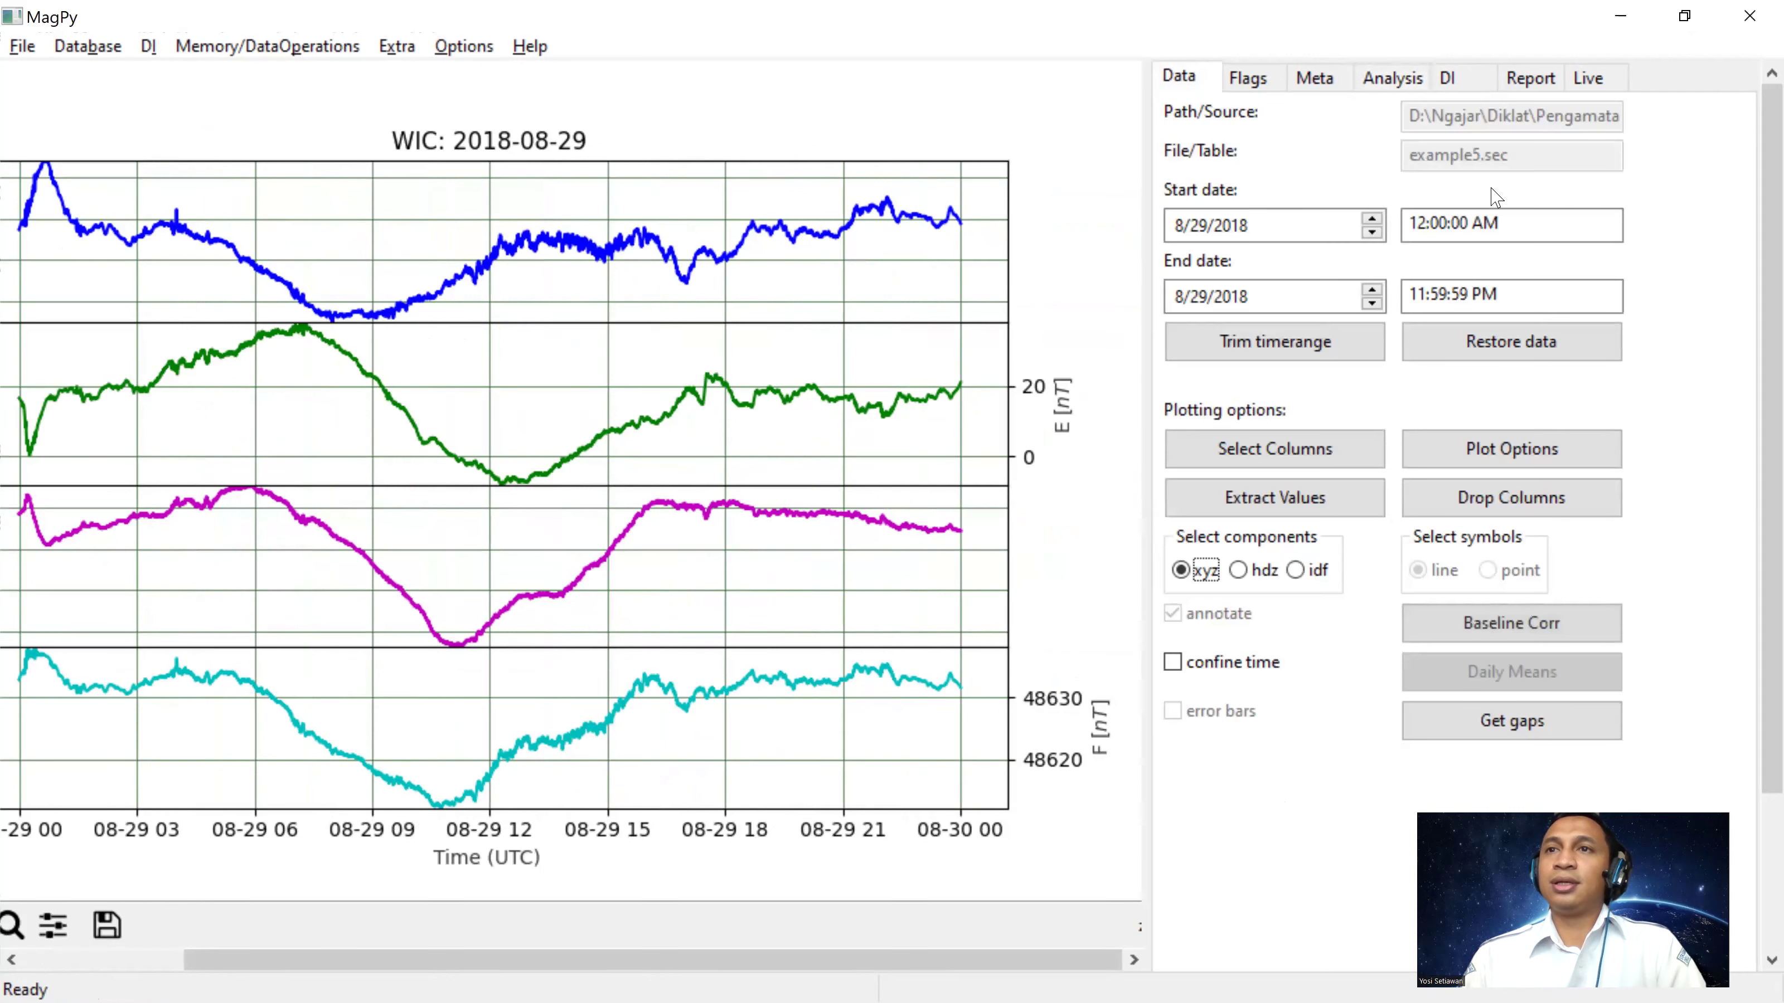
{"action": "left_click", "coordinate": [1556, 642]}
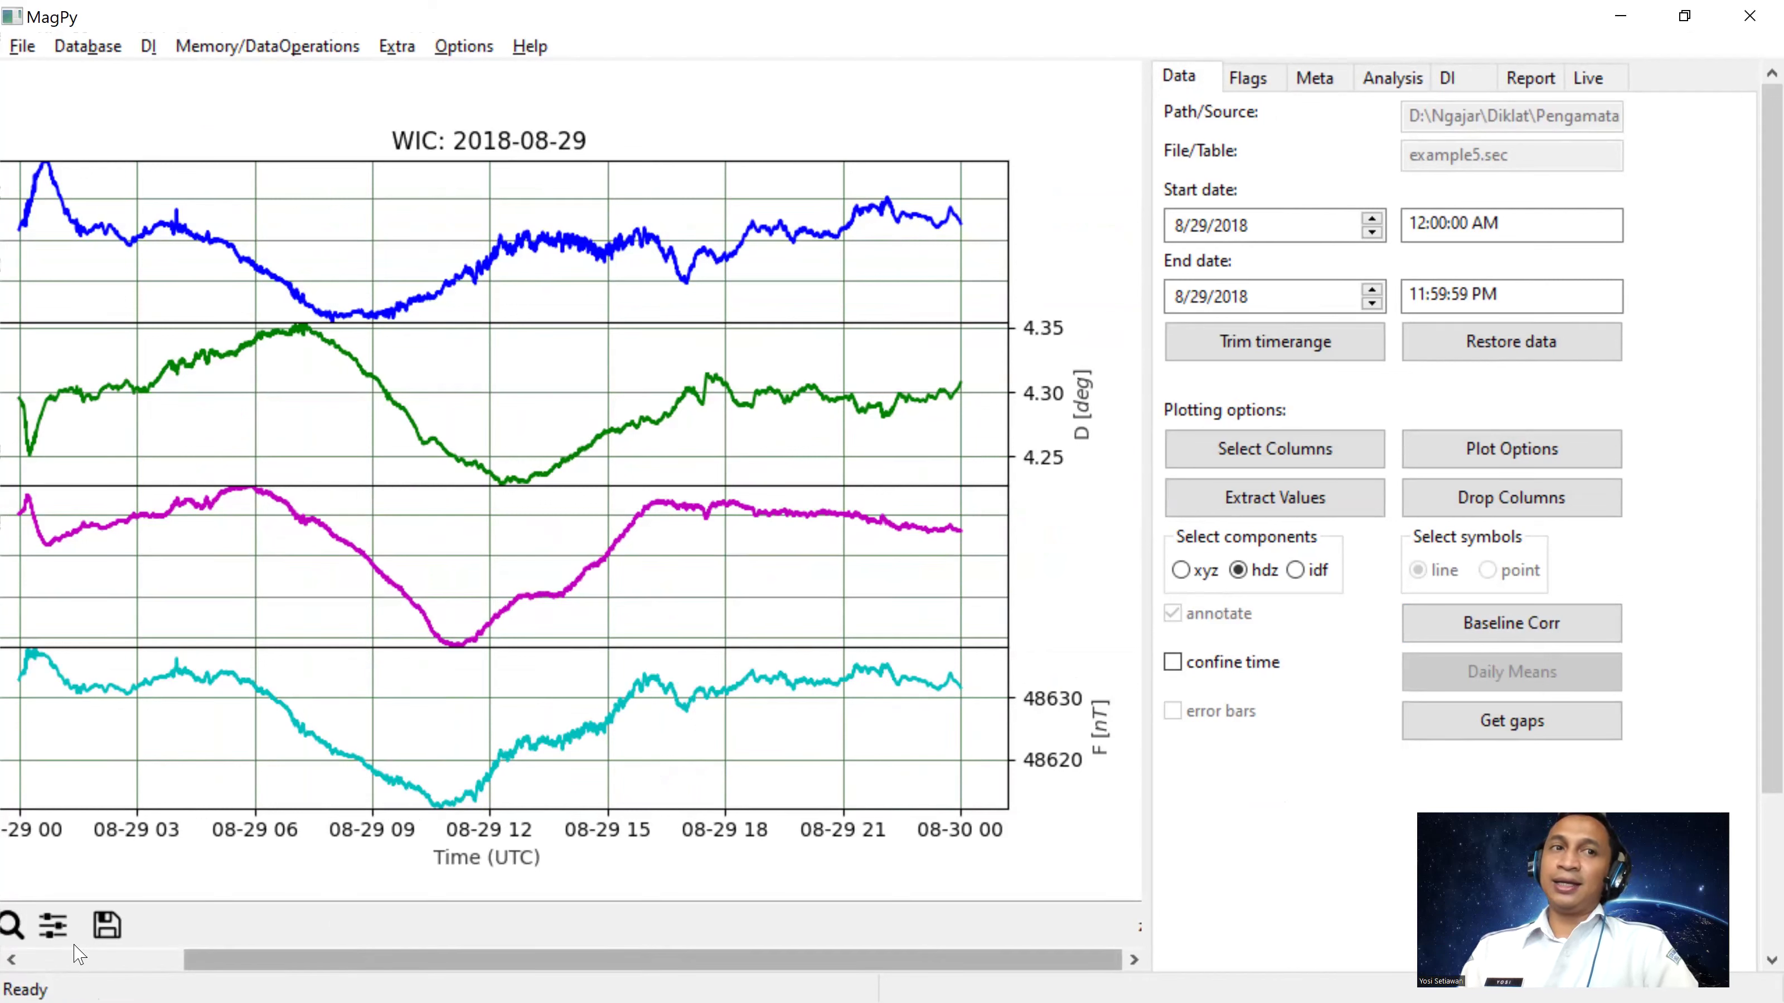
{"action": "scroll", "coordinate": [124, 223], "scroll_direction": "left", "scroll_amount": 3}
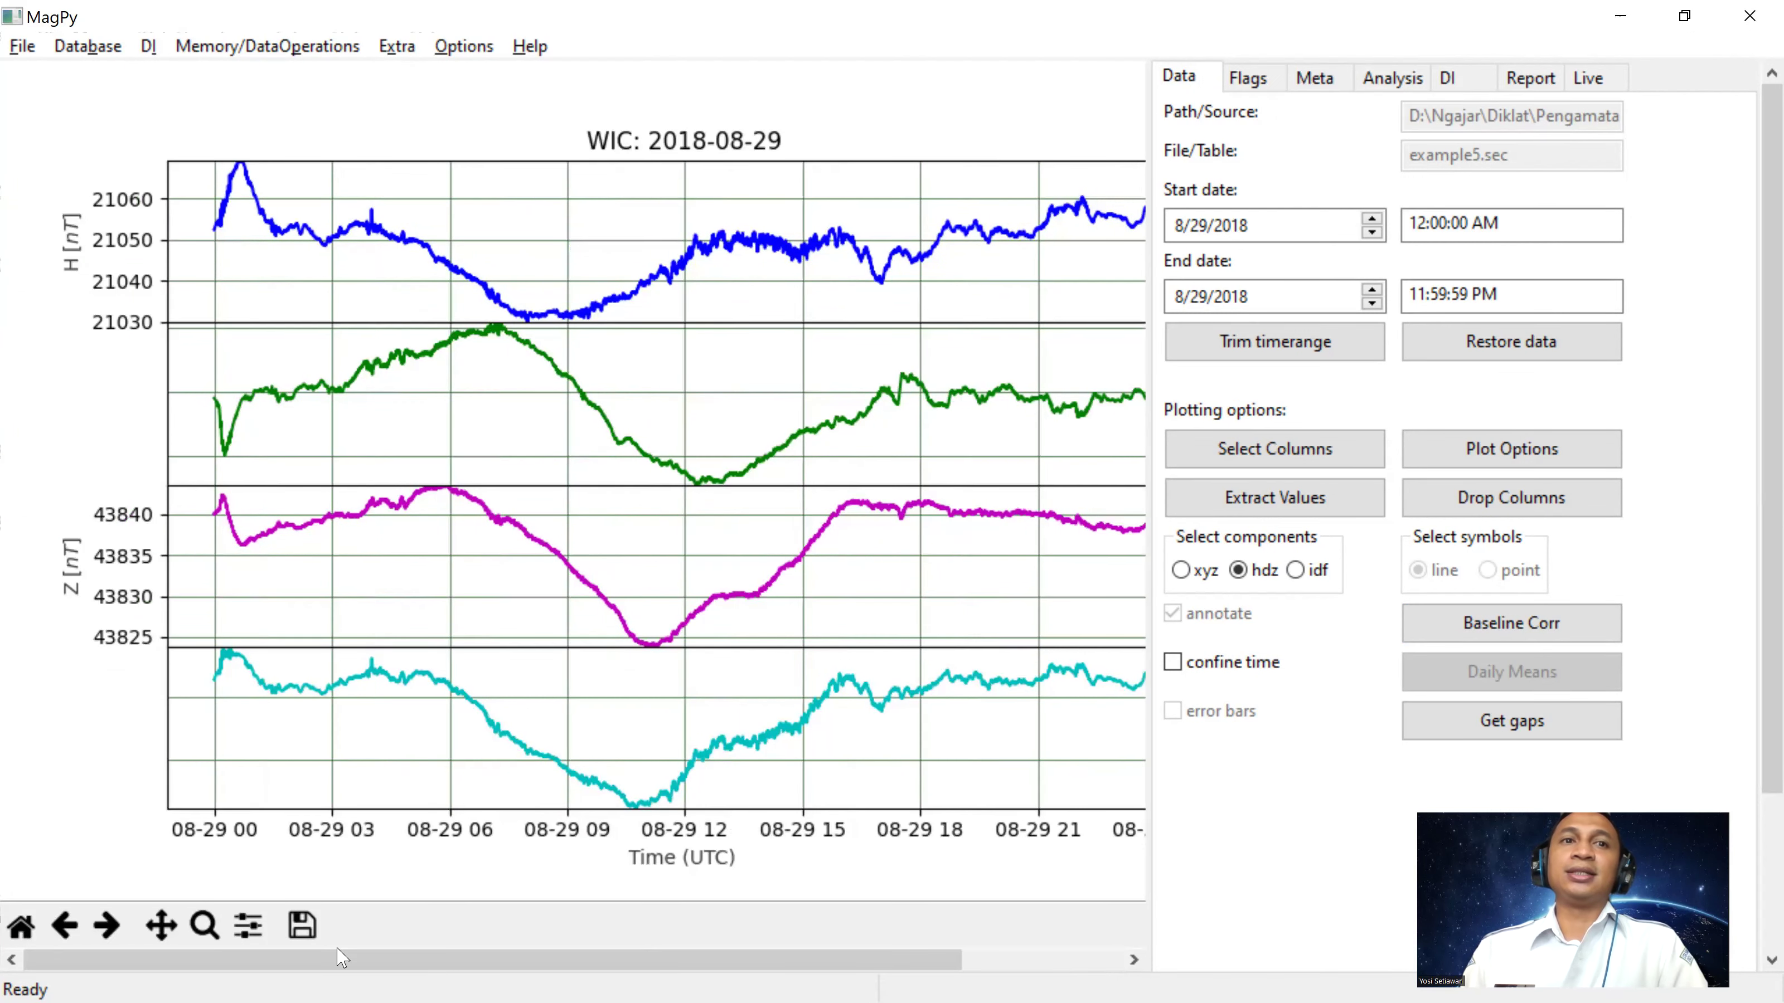
{"action": "scroll", "coordinate": [985, 412], "scroll_direction": "right", "scroll_amount": 3}
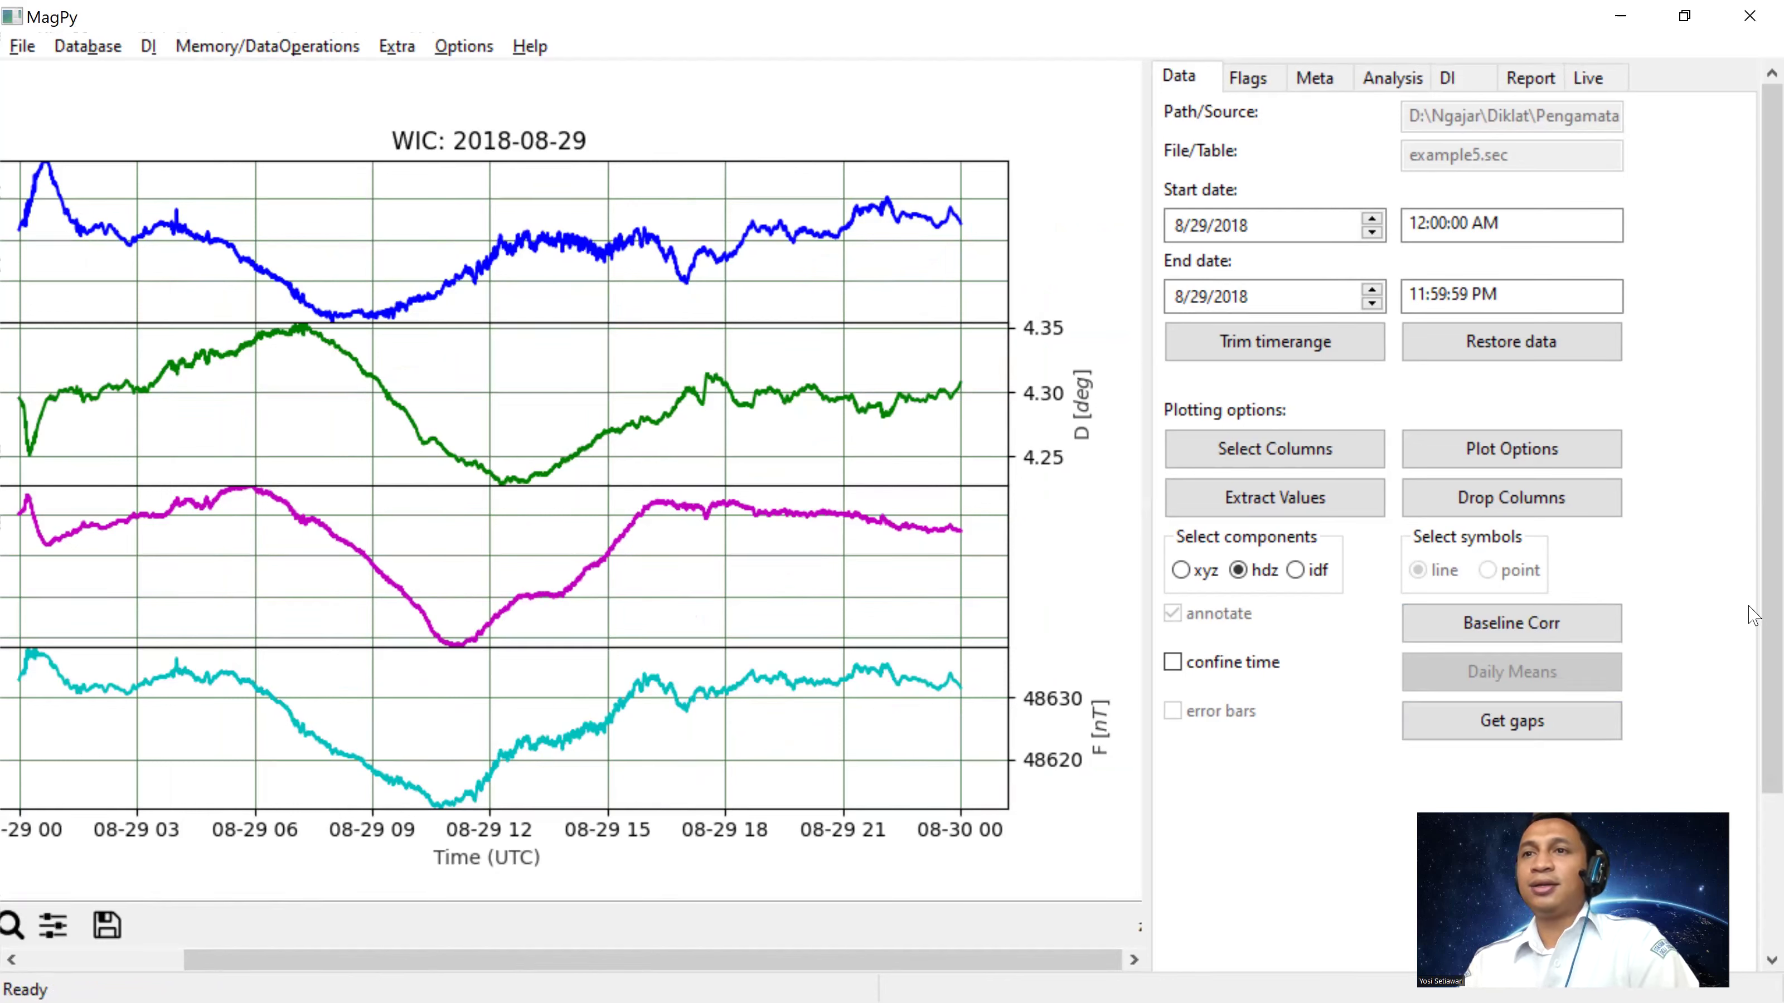
{"action": "scroll", "coordinate": [1754, 663], "scroll_direction": "down", "scroll_amount": 3}
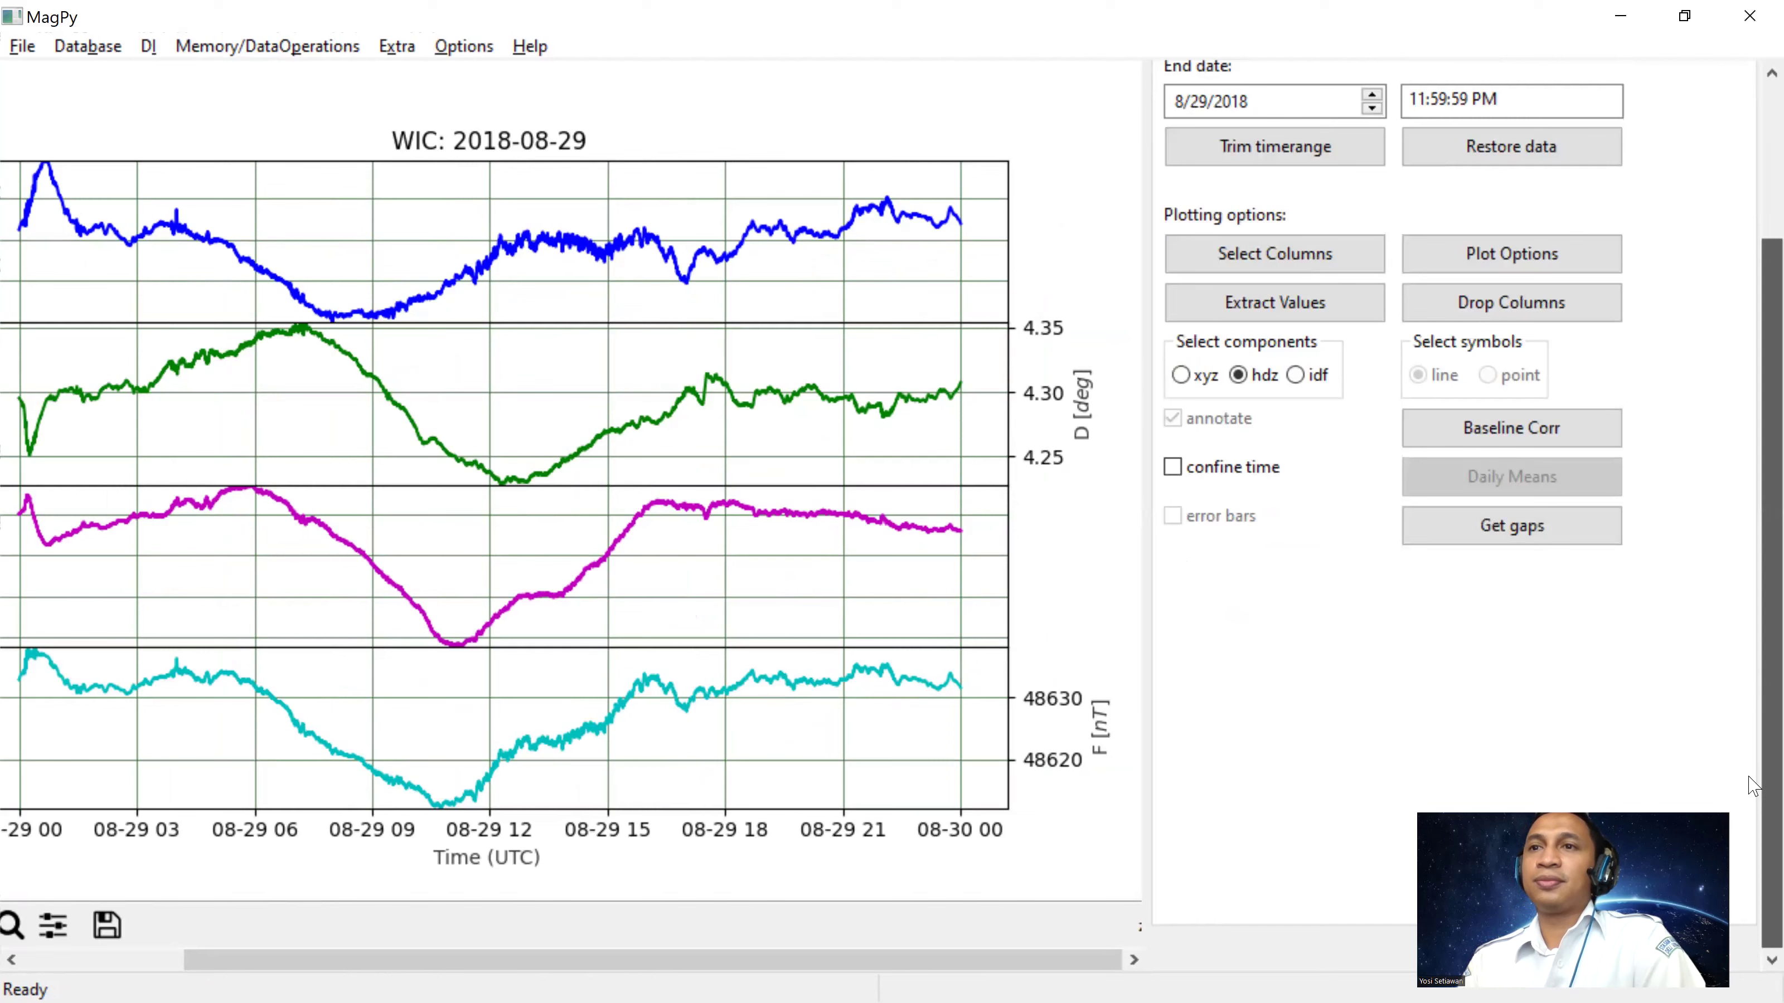
{"action": "scroll", "coordinate": [1754, 787], "scroll_direction": "up", "scroll_amount": 3}
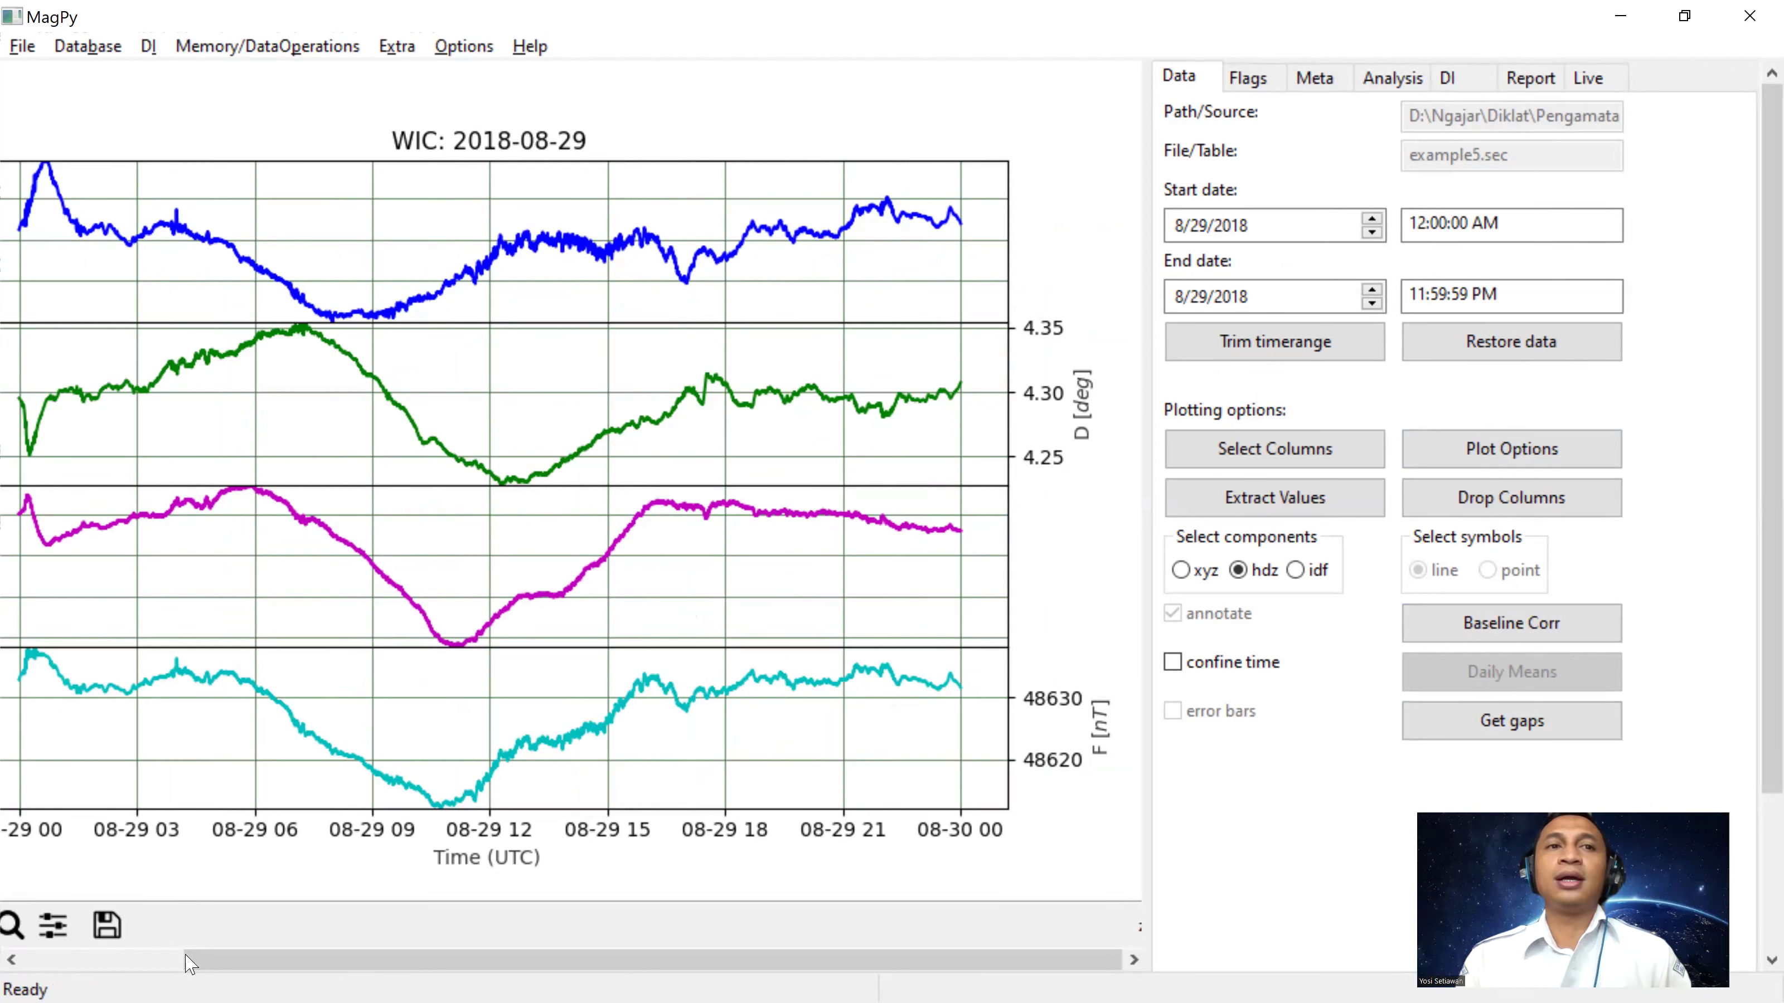
{"action": "scroll", "coordinate": [38, 935], "scroll_direction": "left", "scroll_amount": 3}
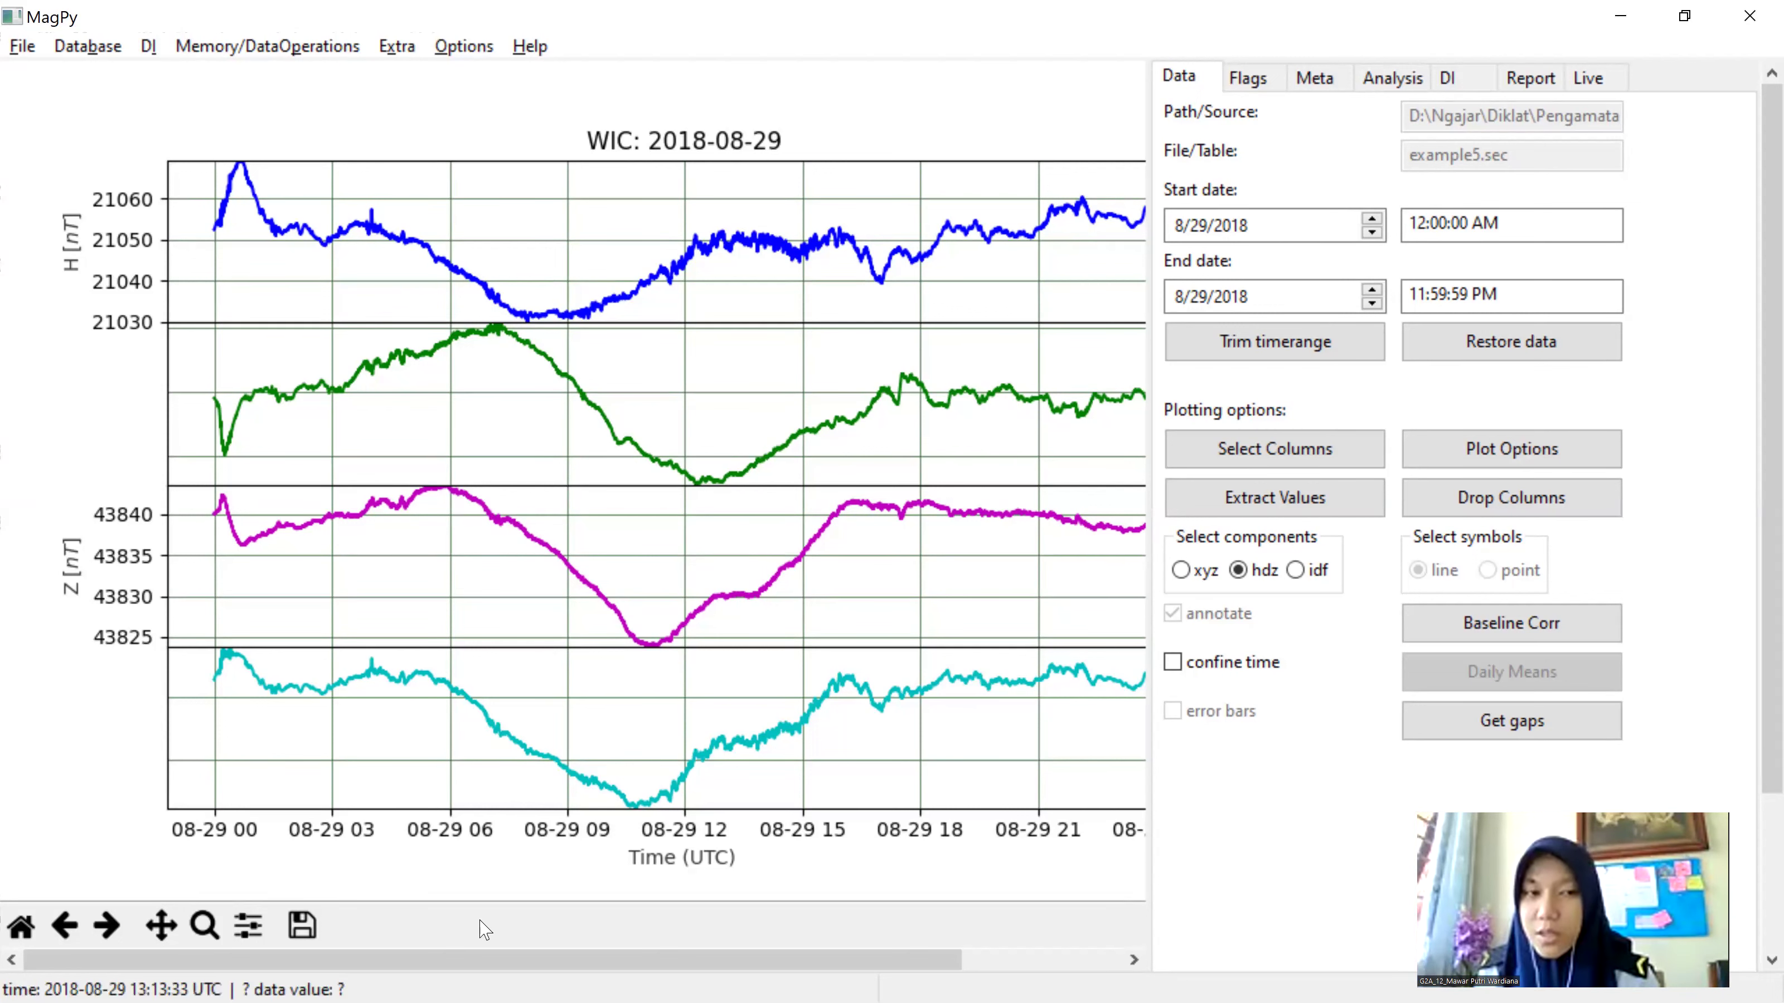
{"action": "left_click_drag", "start_coordinate": [605, 961], "coordinate": [761, 960]}
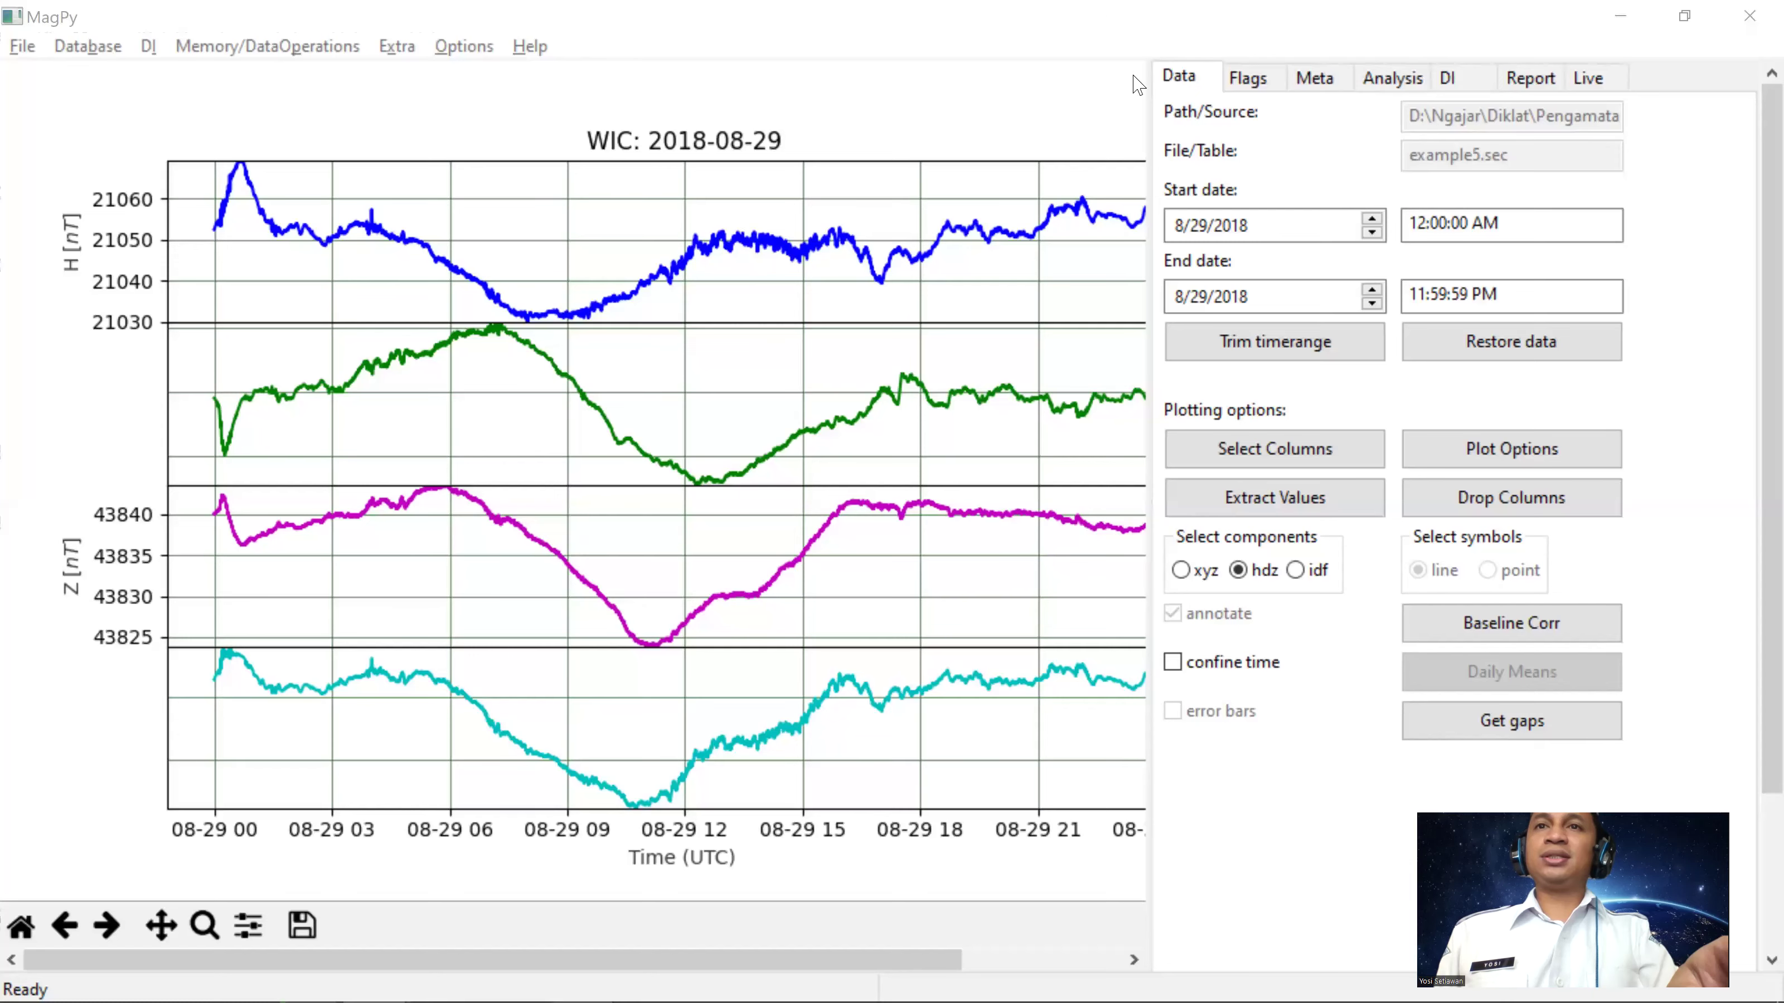
Step: Review the plot options, including confinex, padding, symbollist, stormphases and grid, and close them without applying changes
{"action": "left_click", "coordinate": [1507, 459]}
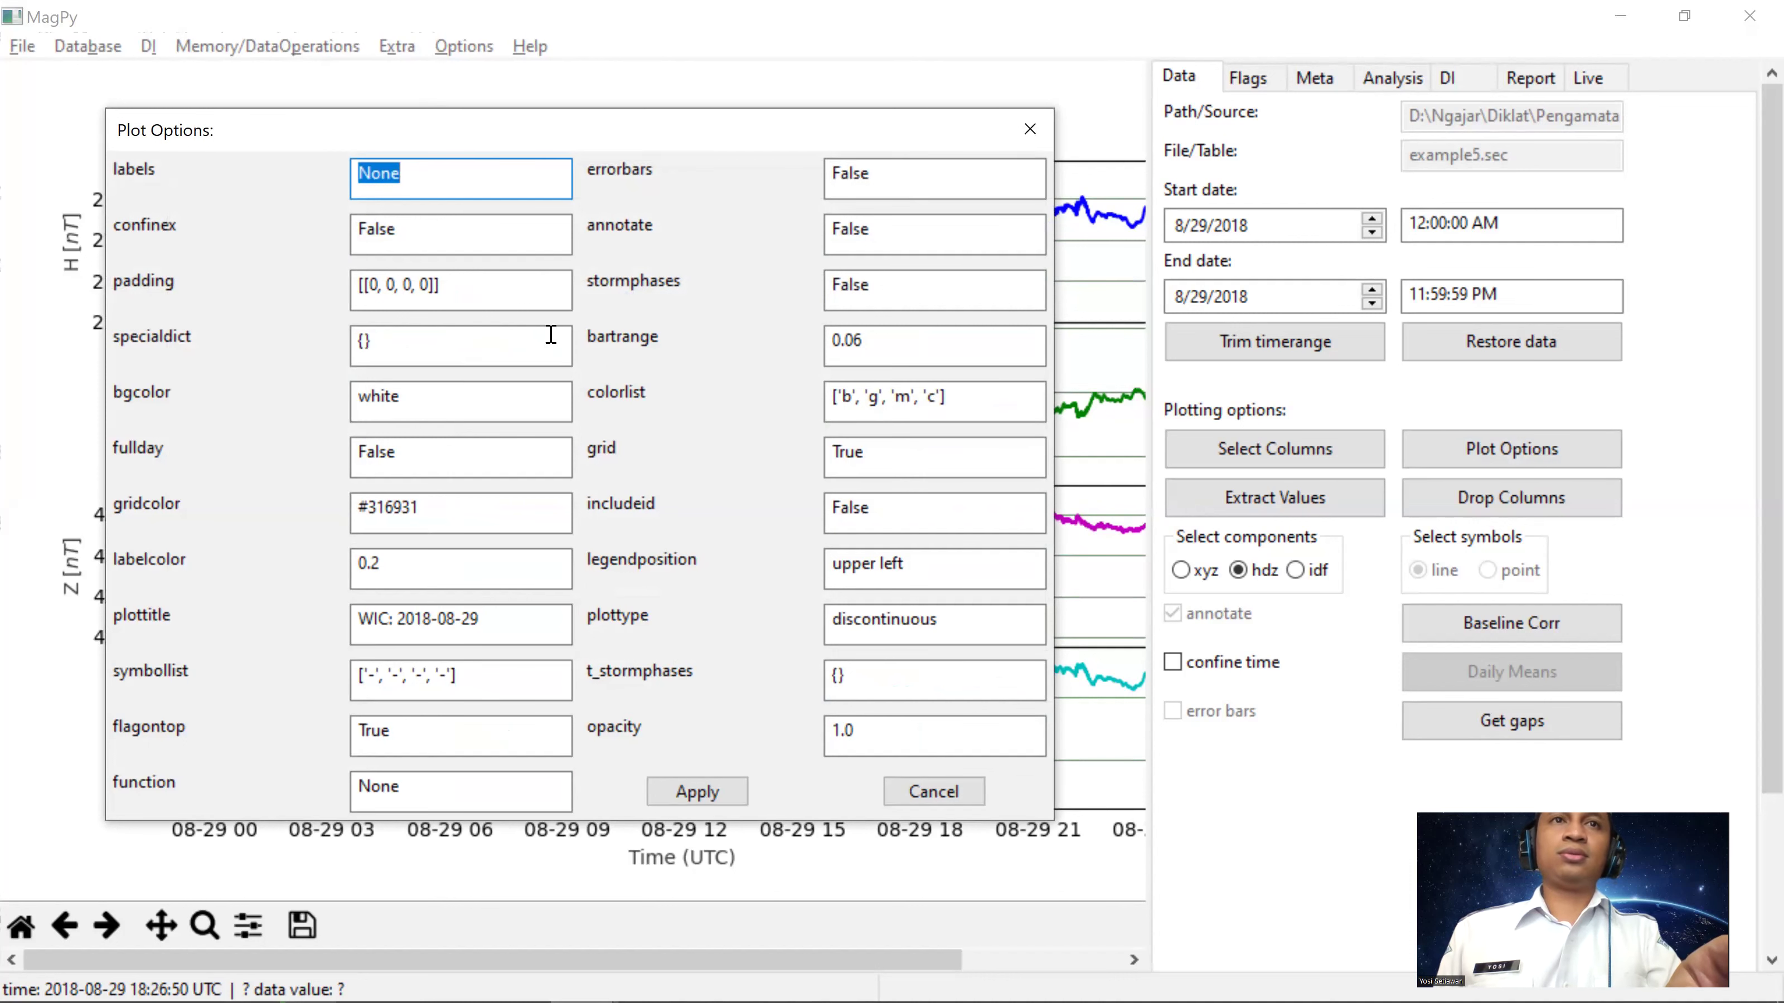
{"action": "left_click", "coordinate": [430, 228]}
{"action": "left_click", "coordinate": [421, 286]}
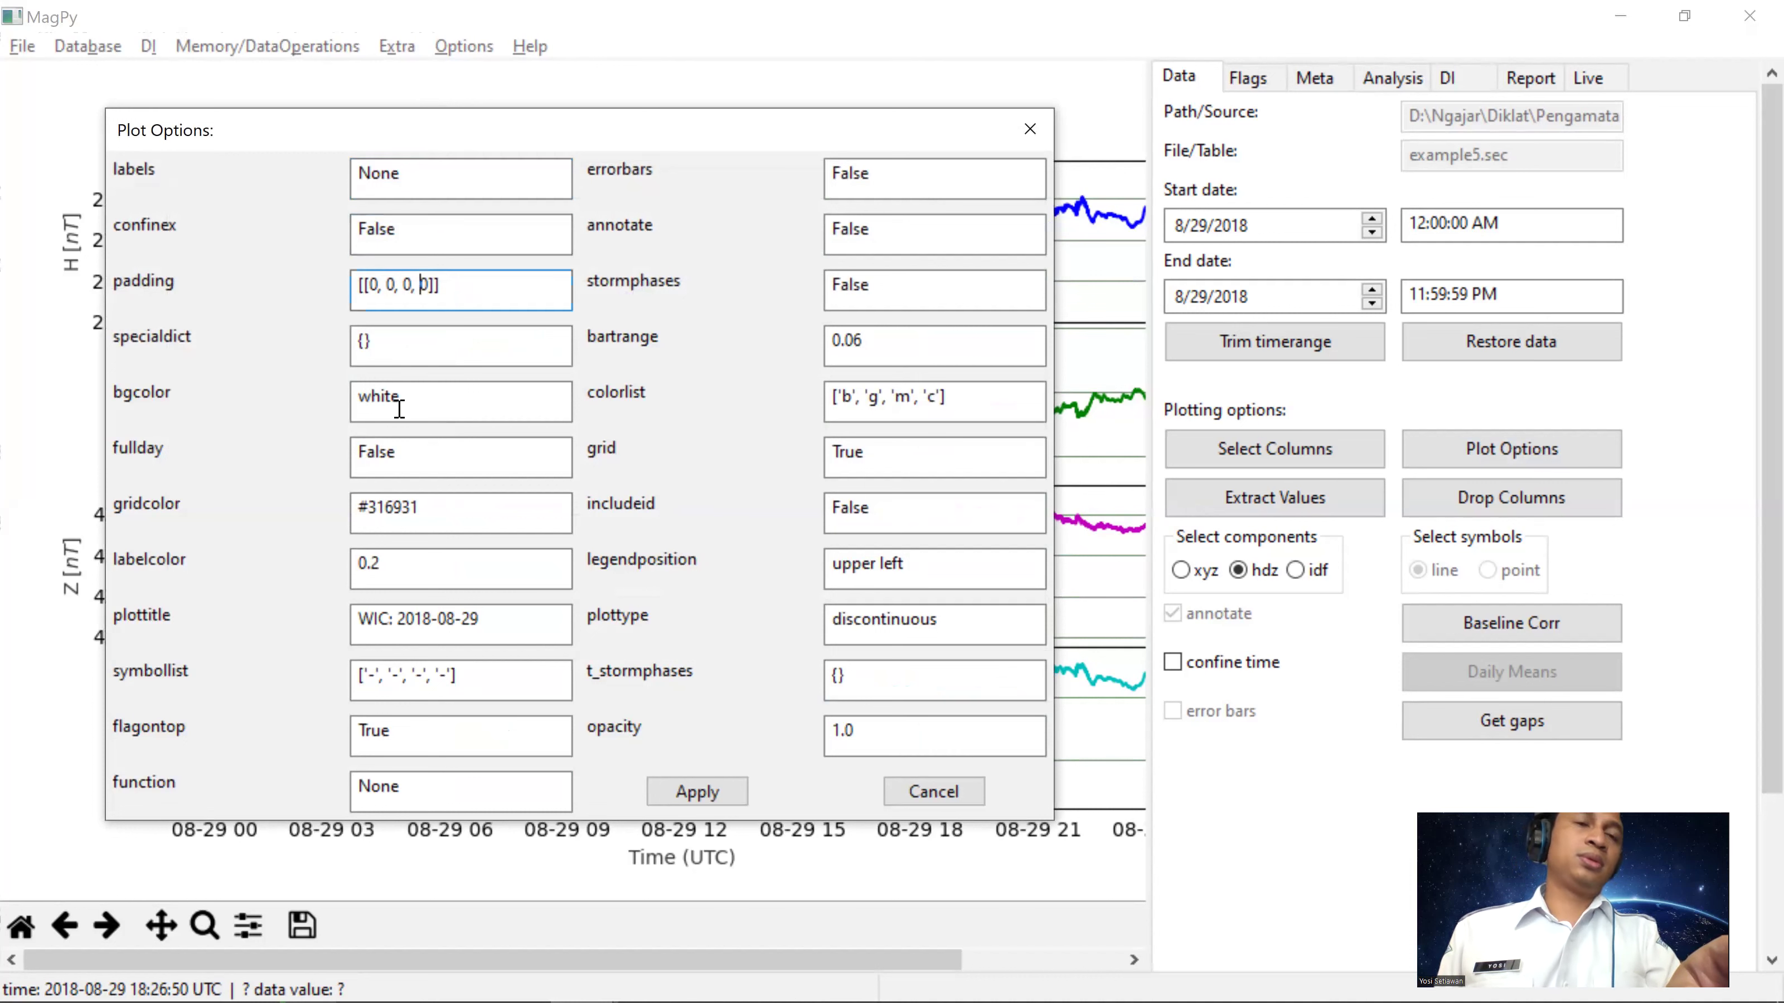
{"action": "left_click", "coordinate": [415, 676]}
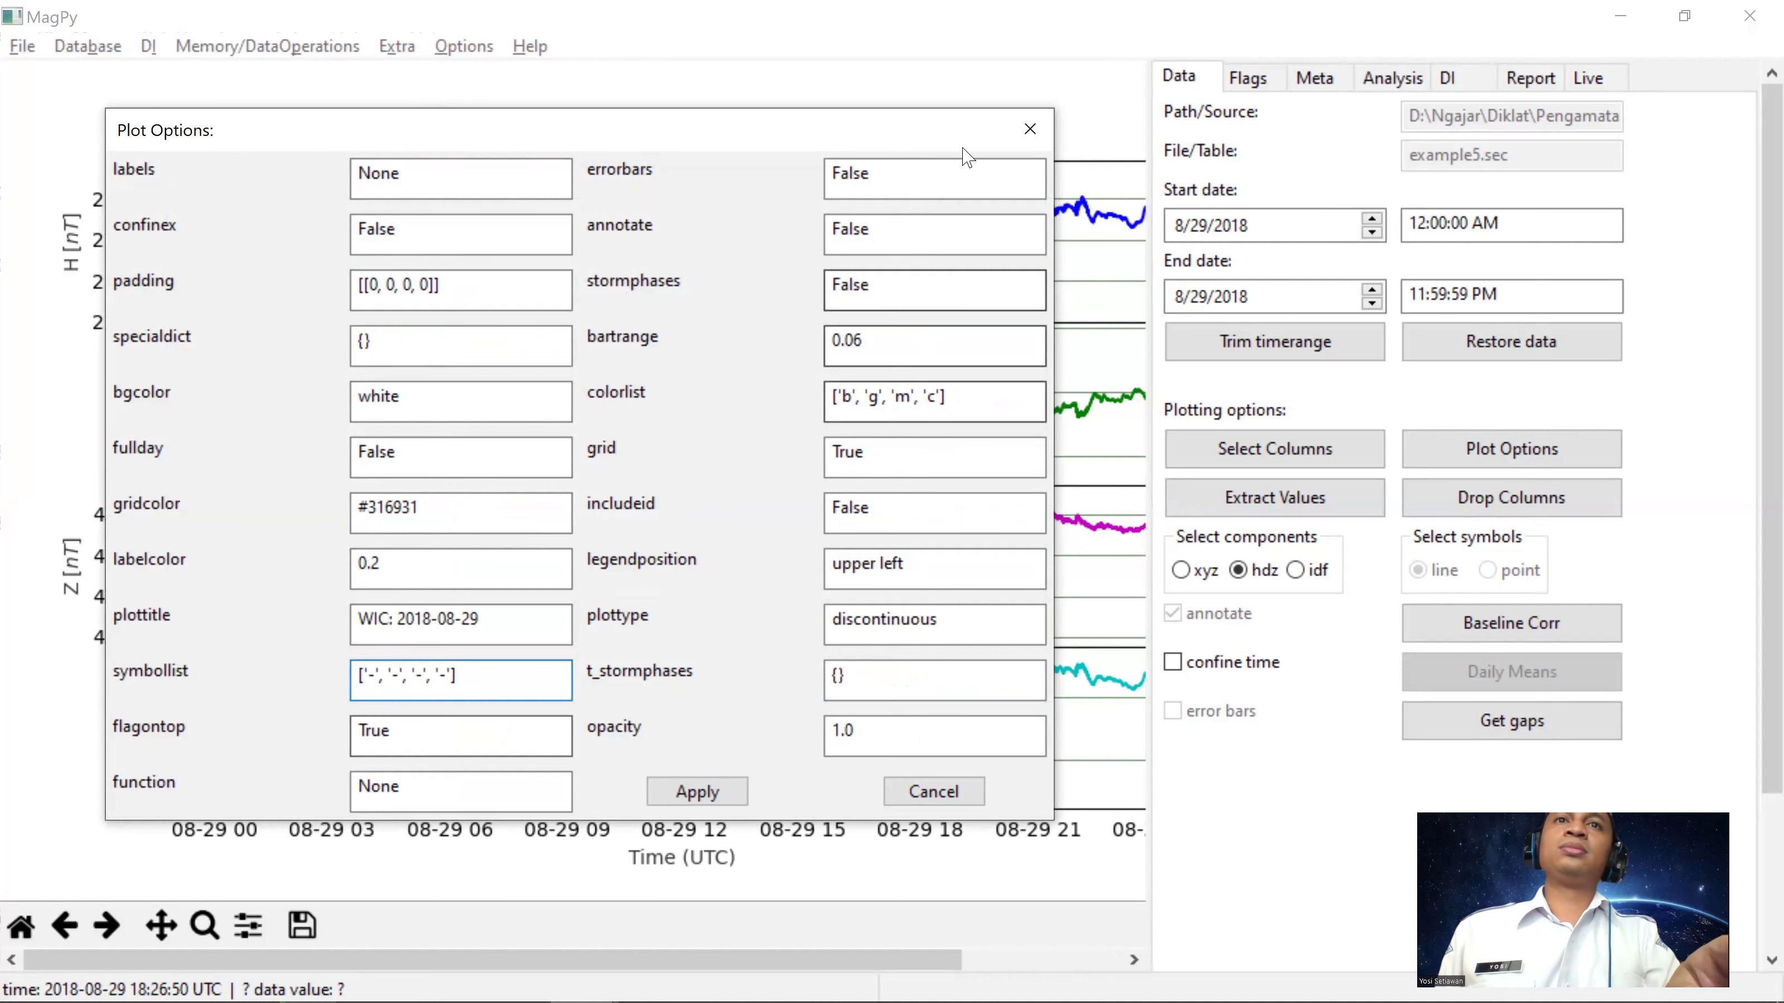
{"action": "left_click", "coordinate": [895, 288]}
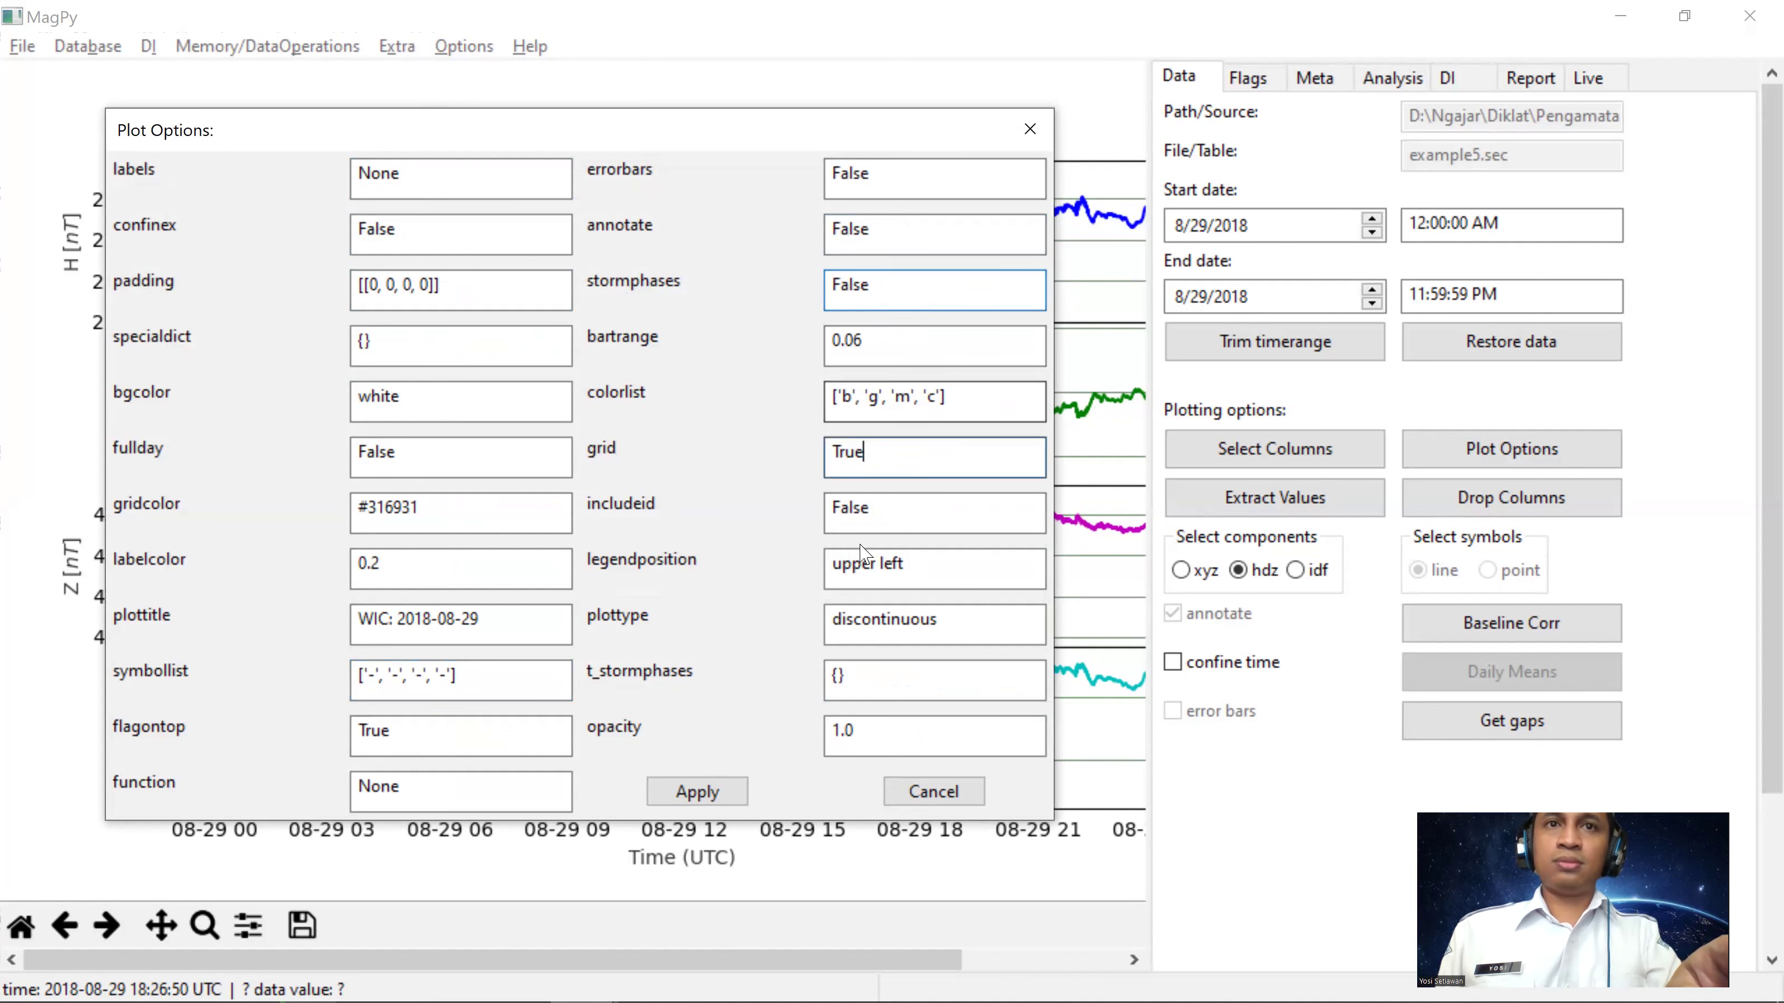
{"action": "left_click", "coordinate": [879, 453]}
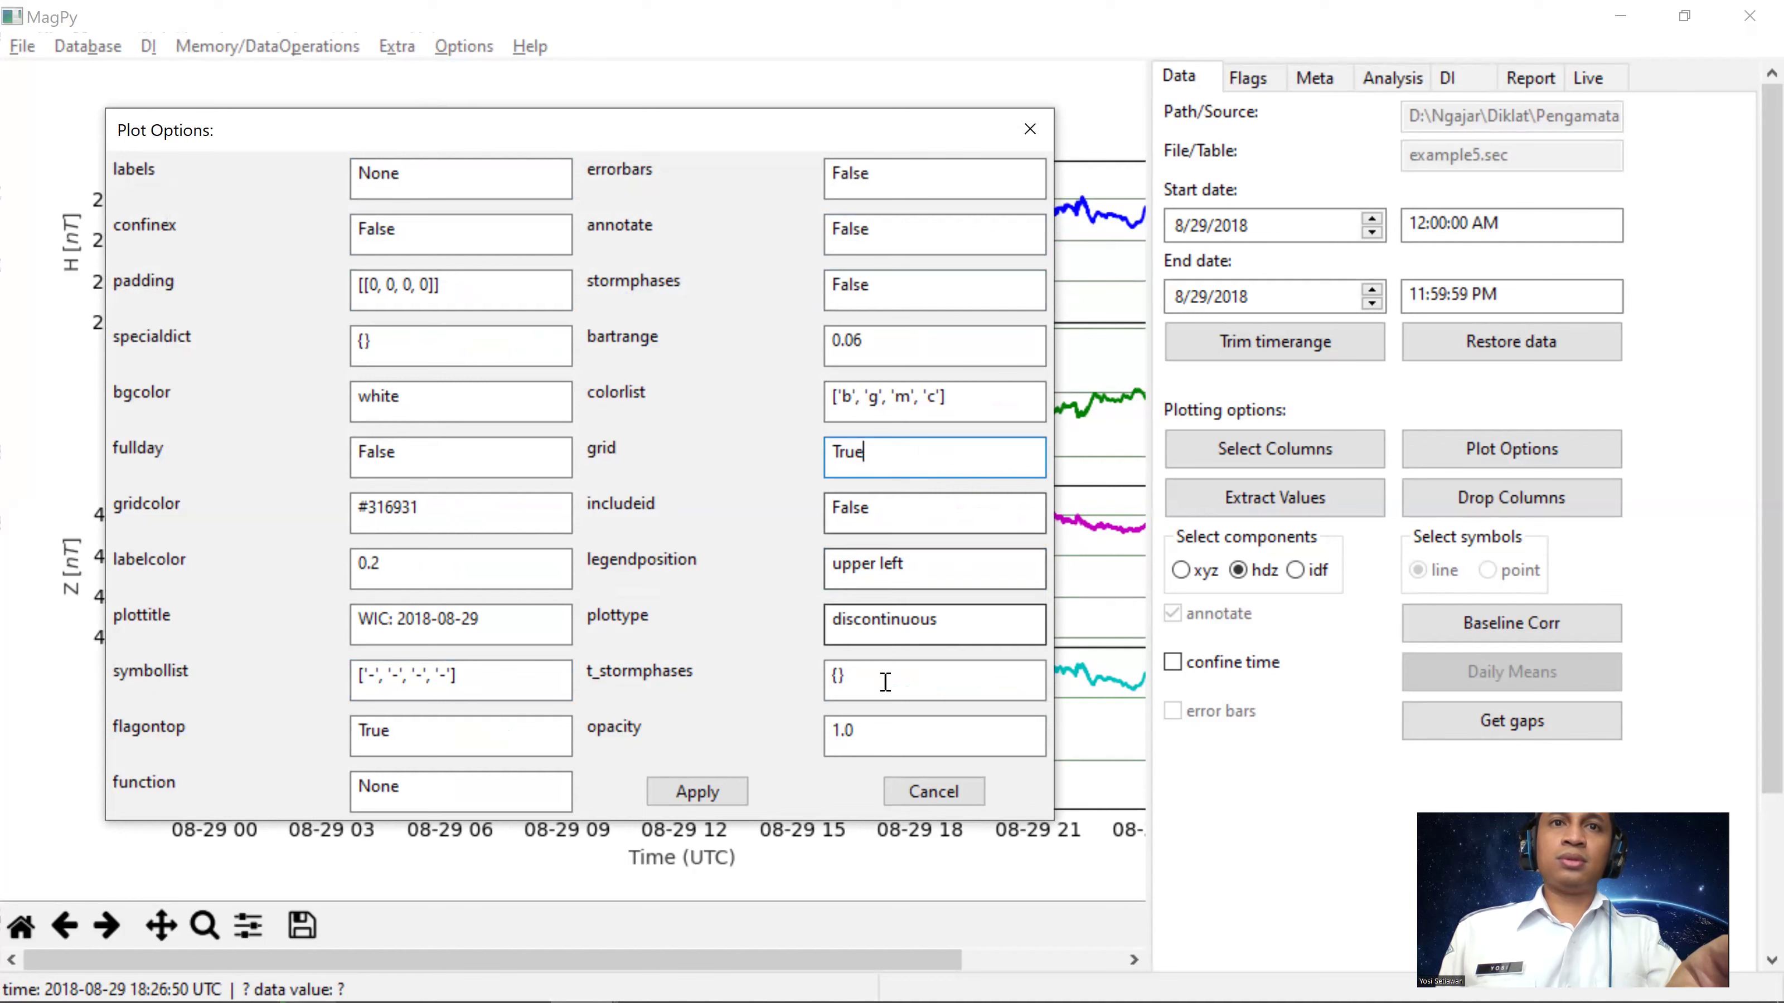
{"action": "left_click", "coordinate": [946, 790]}
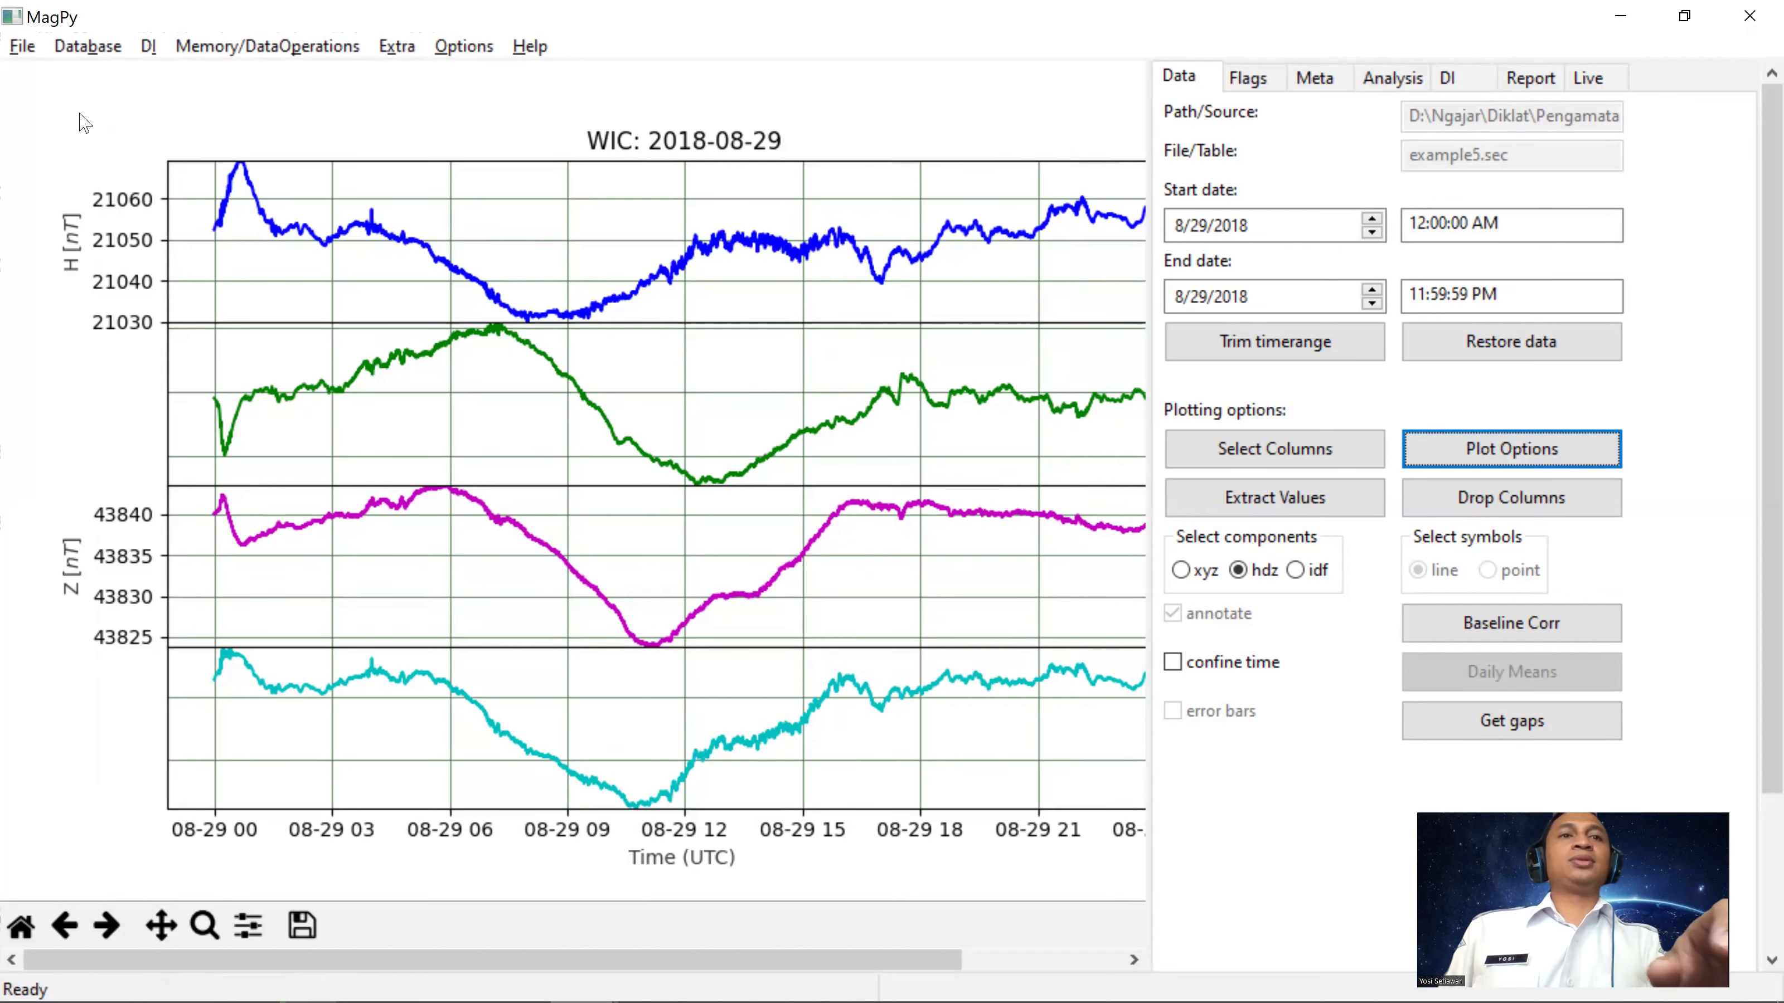
Step: Zoom in repeatedly on the start of the H curve to about 00:13–00:26, and return to the full-day view
{"action": "left_click", "coordinate": [206, 925]}
{"action": "left_click", "coordinate": [203, 925]}
{"action": "left_click", "coordinate": [201, 925]}
{"action": "left_click_drag", "start_coordinate": [197, 169], "coordinate": [925, 322]}
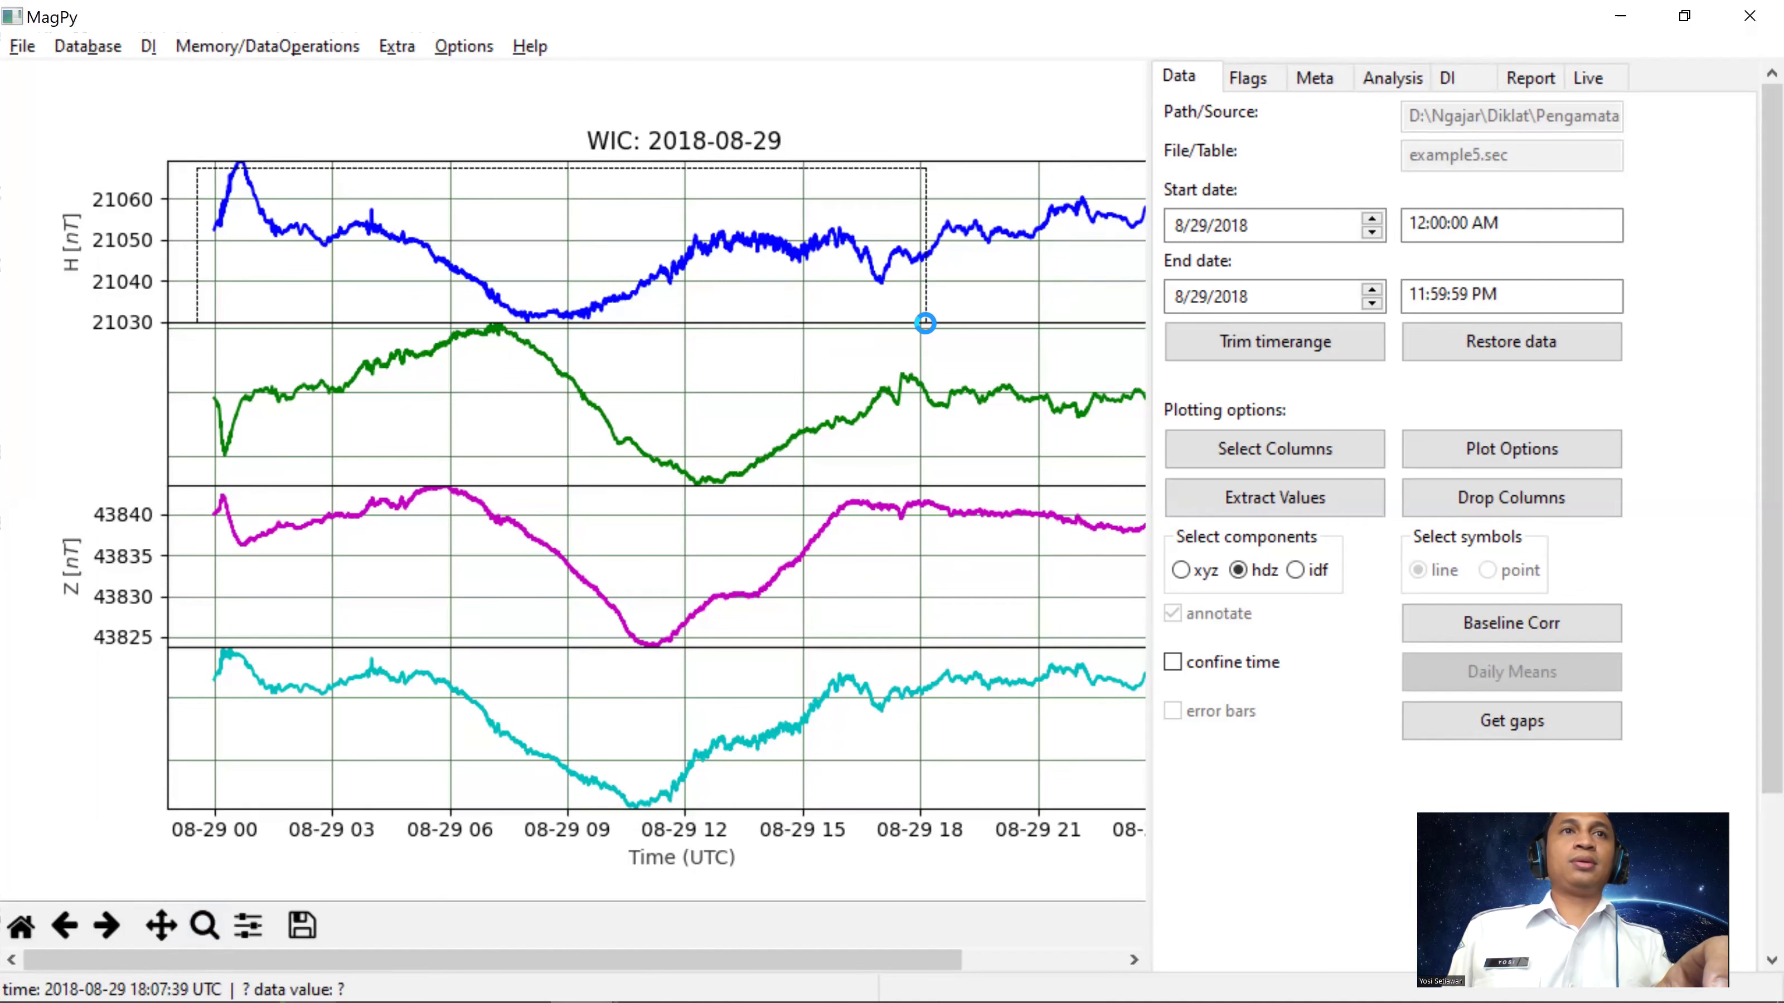
{"action": "left_click_drag", "start_coordinate": [202, 179], "coordinate": [313, 253]}
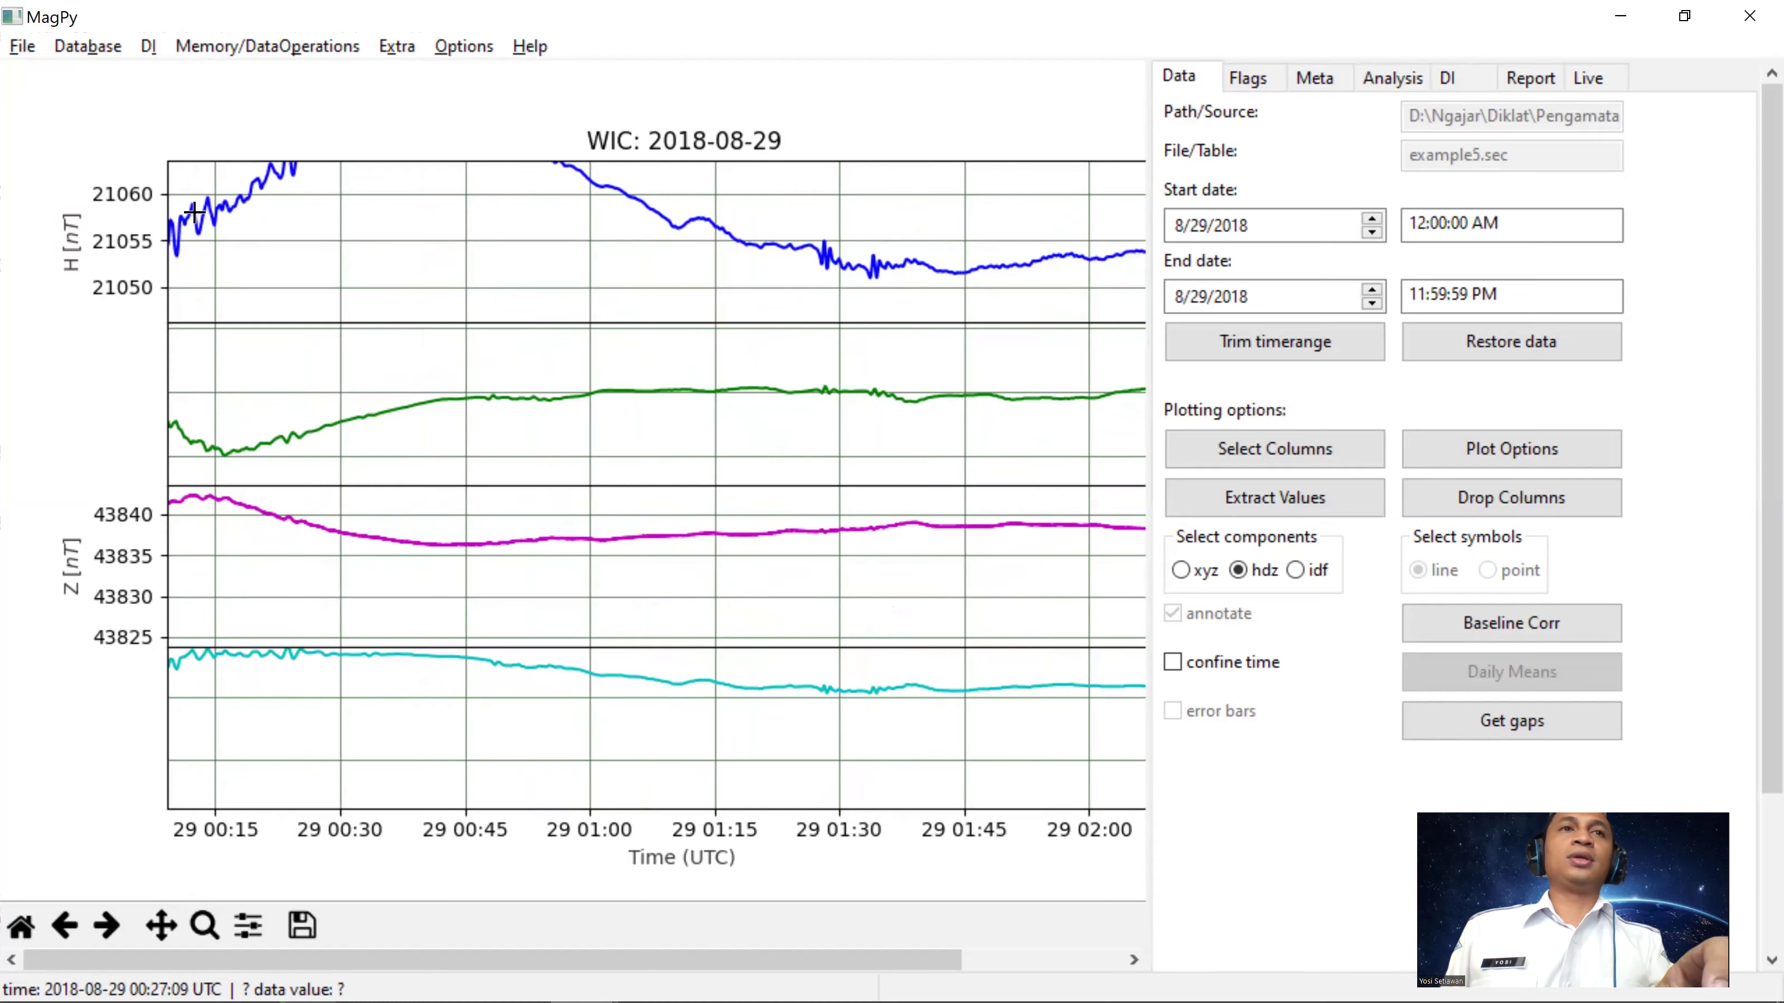
{"action": "left_click_drag", "start_coordinate": [197, 178], "coordinate": [313, 255]}
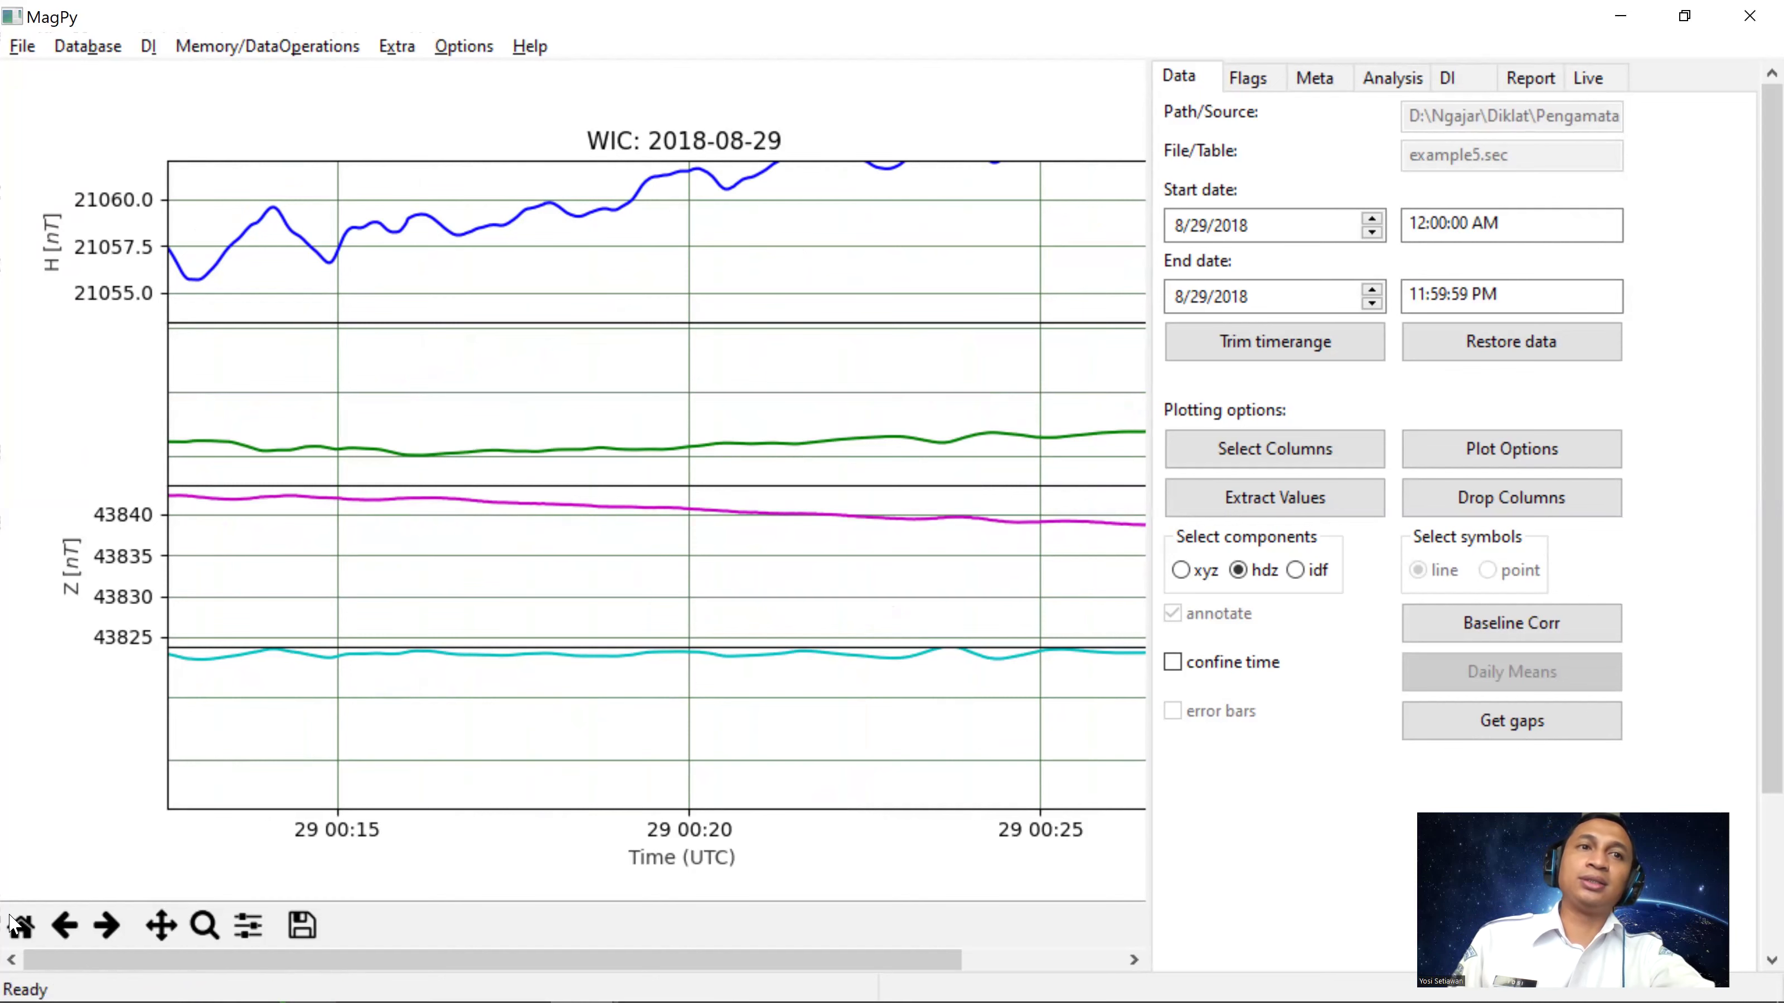
{"action": "left_click", "coordinate": [25, 926]}
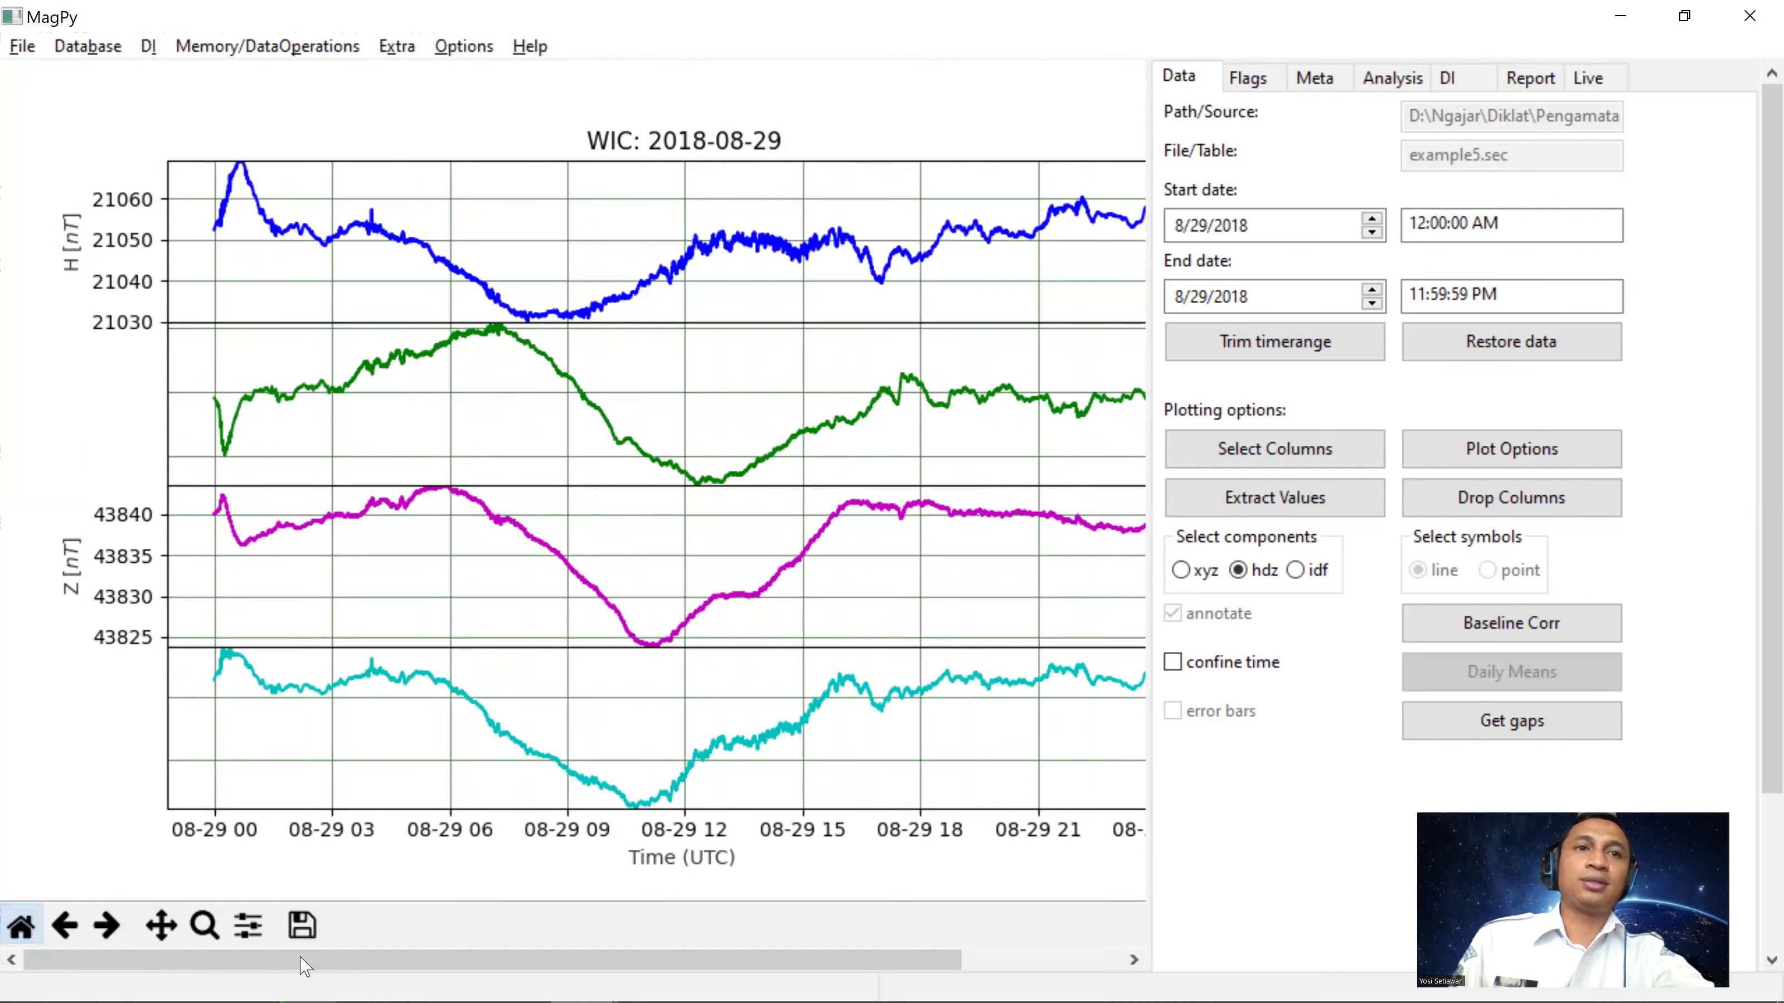
{"action": "key", "text": "alt+Tab"}
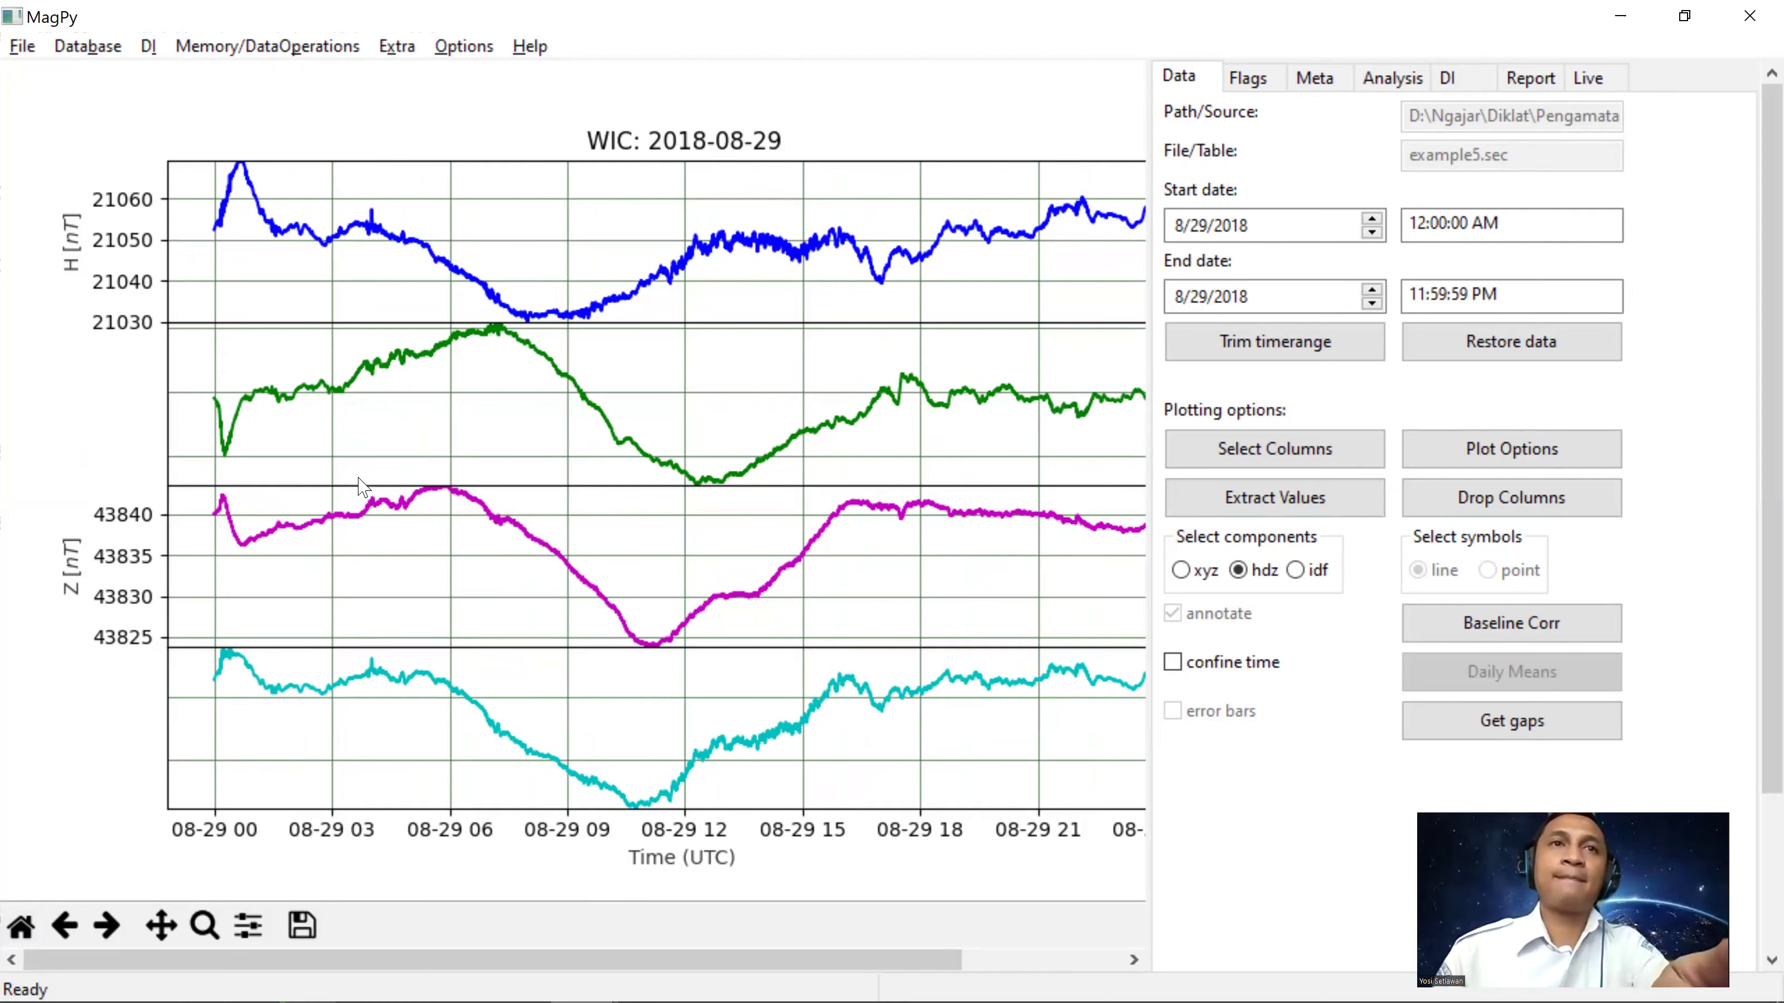
{"action": "key", "text": "alt+Tab"}
{"action": "key", "text": "Escape"}
{"action": "left_click", "coordinate": [479, 53]}
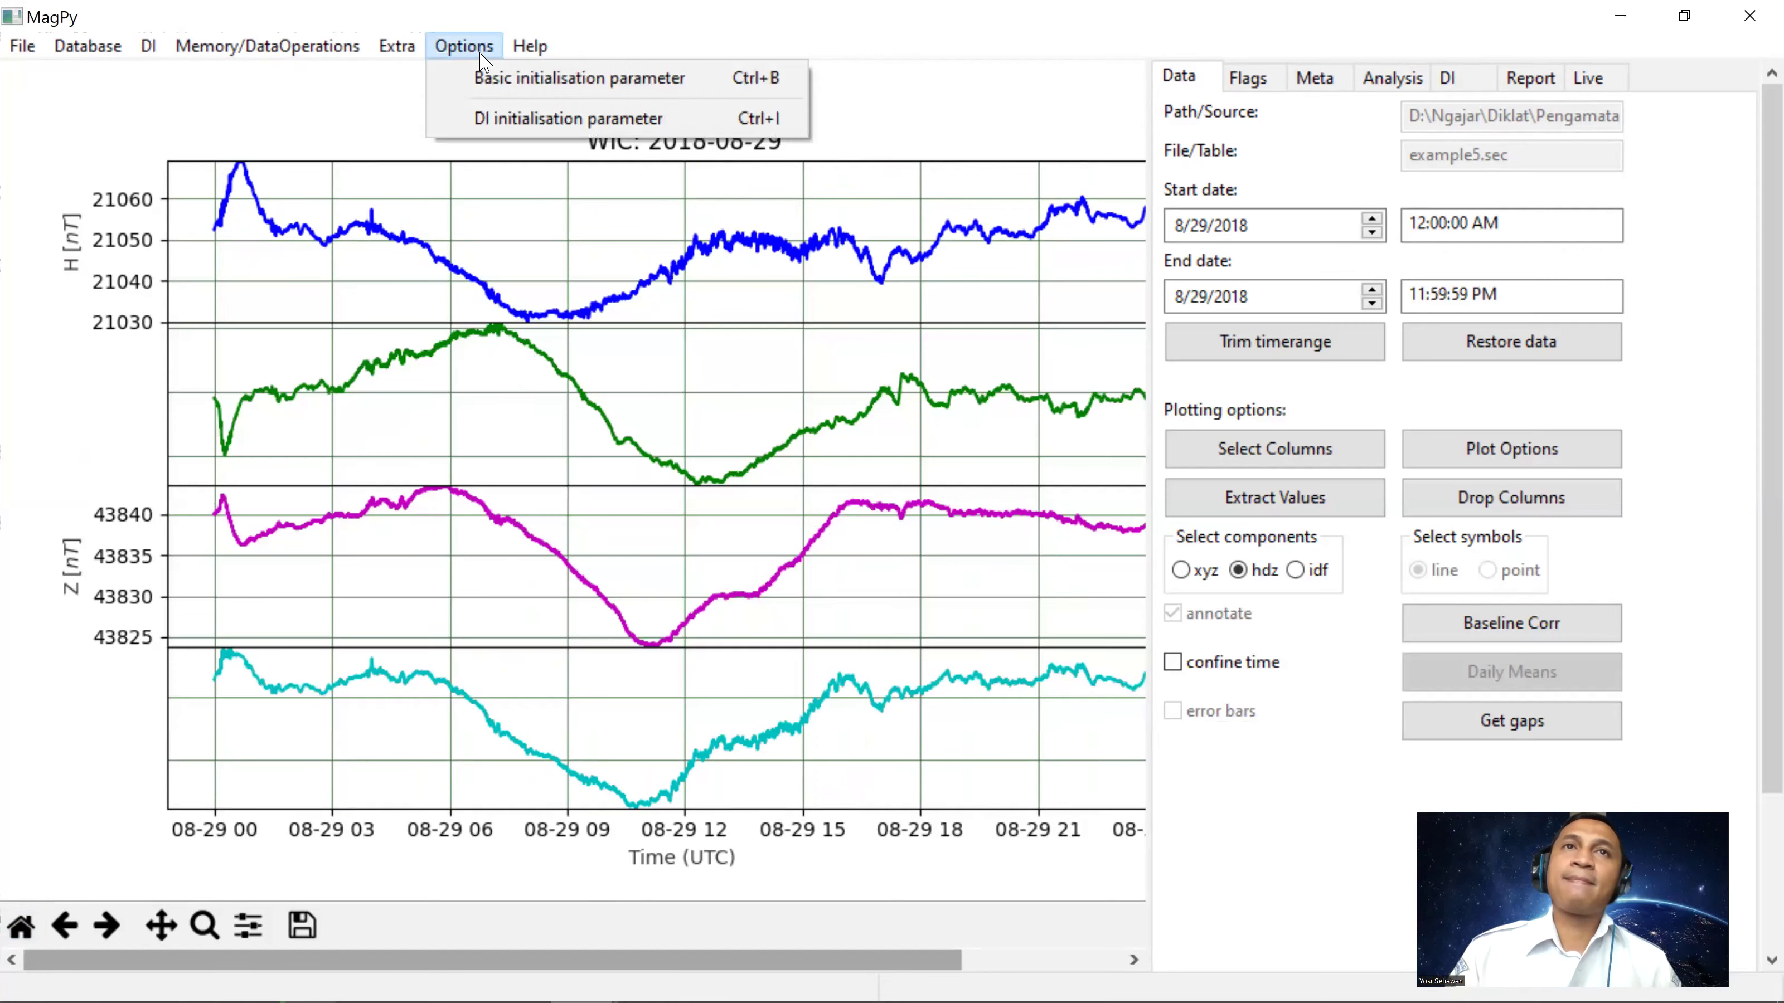
{"action": "mouse_move", "coordinate": [327, 48]}
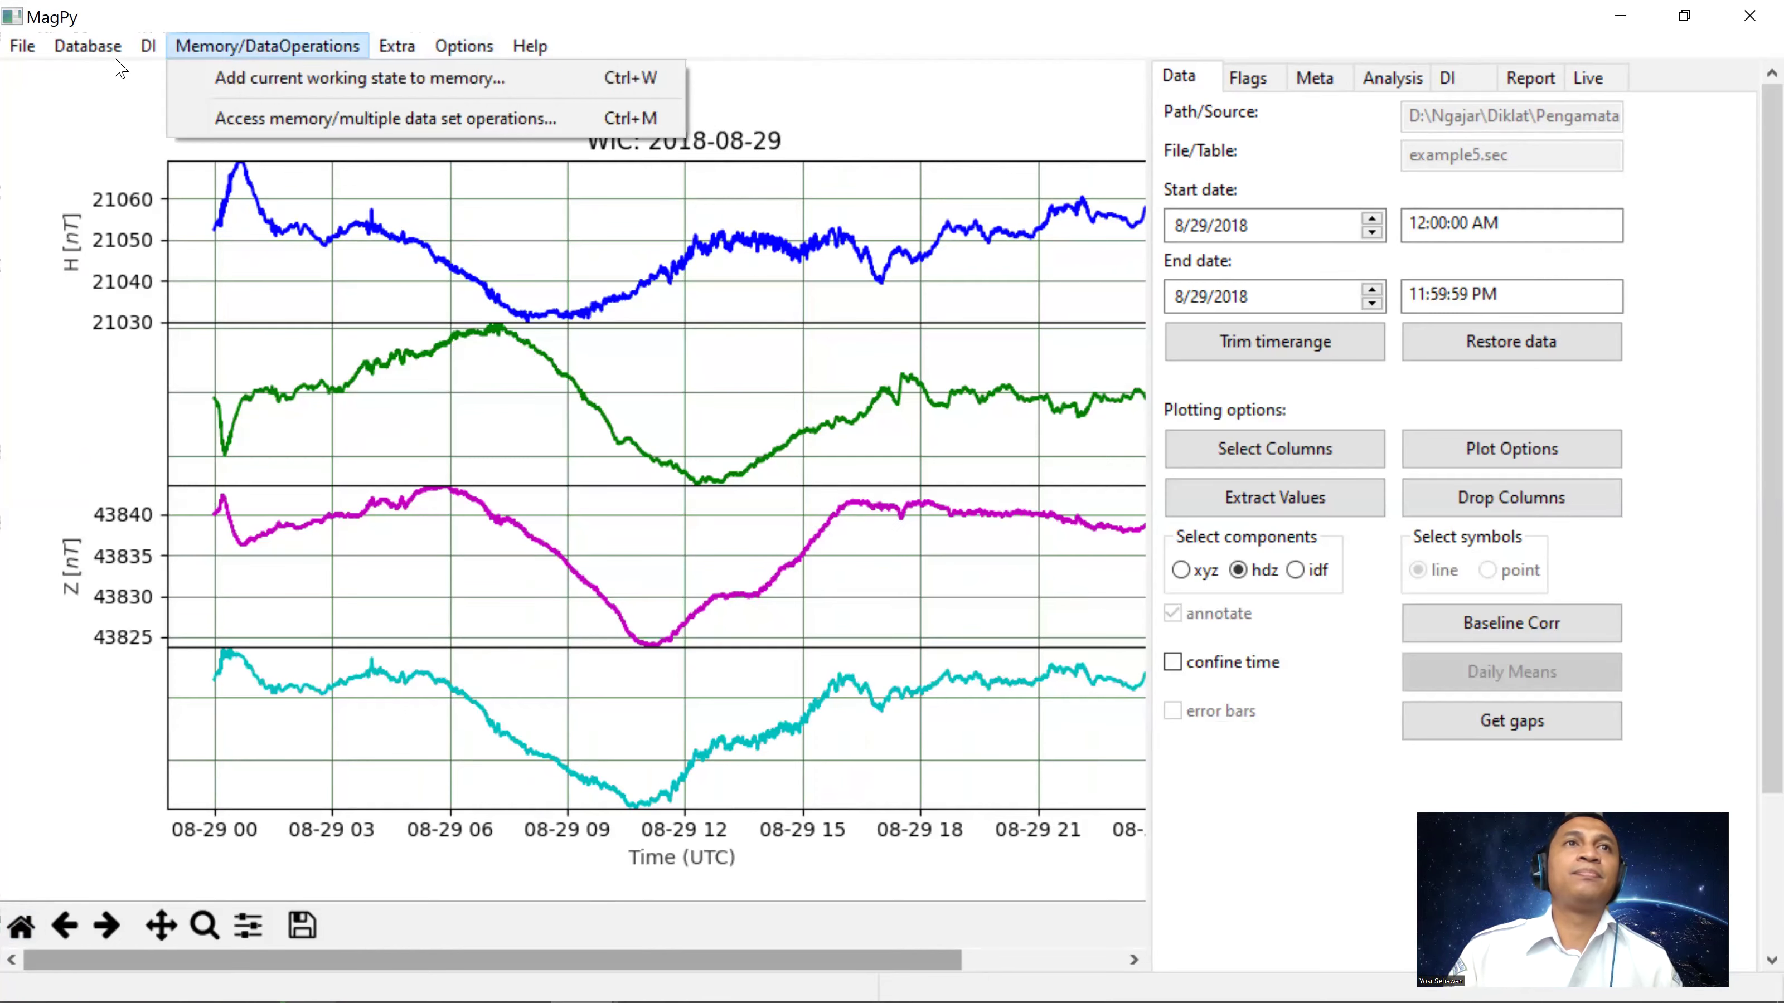
{"action": "left_click", "coordinate": [621, 8]}
{"action": "left_click", "coordinate": [22, 45]}
{"action": "left_click", "coordinate": [304, 8]}
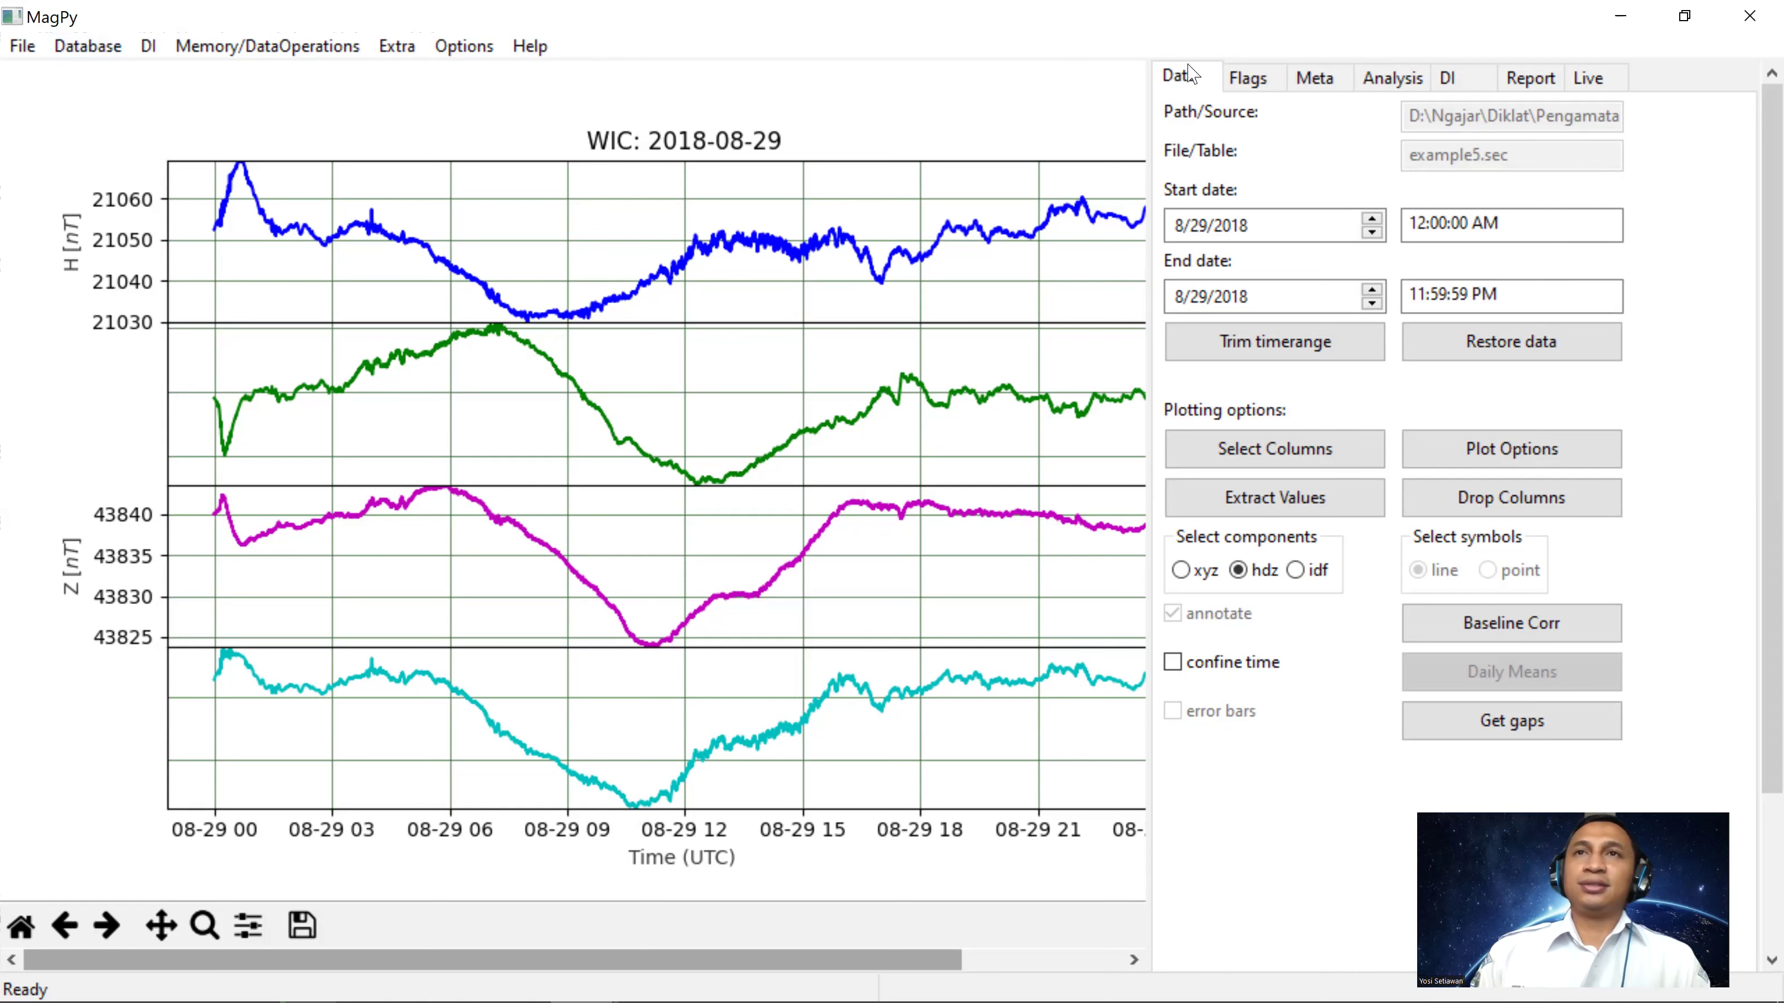
Step: Show the analysis functions, start opening a data file and browse to the C:\Data\GDAS\BGS folder
{"action": "left_click", "coordinate": [1255, 79]}
{"action": "left_click", "coordinate": [1393, 78]}
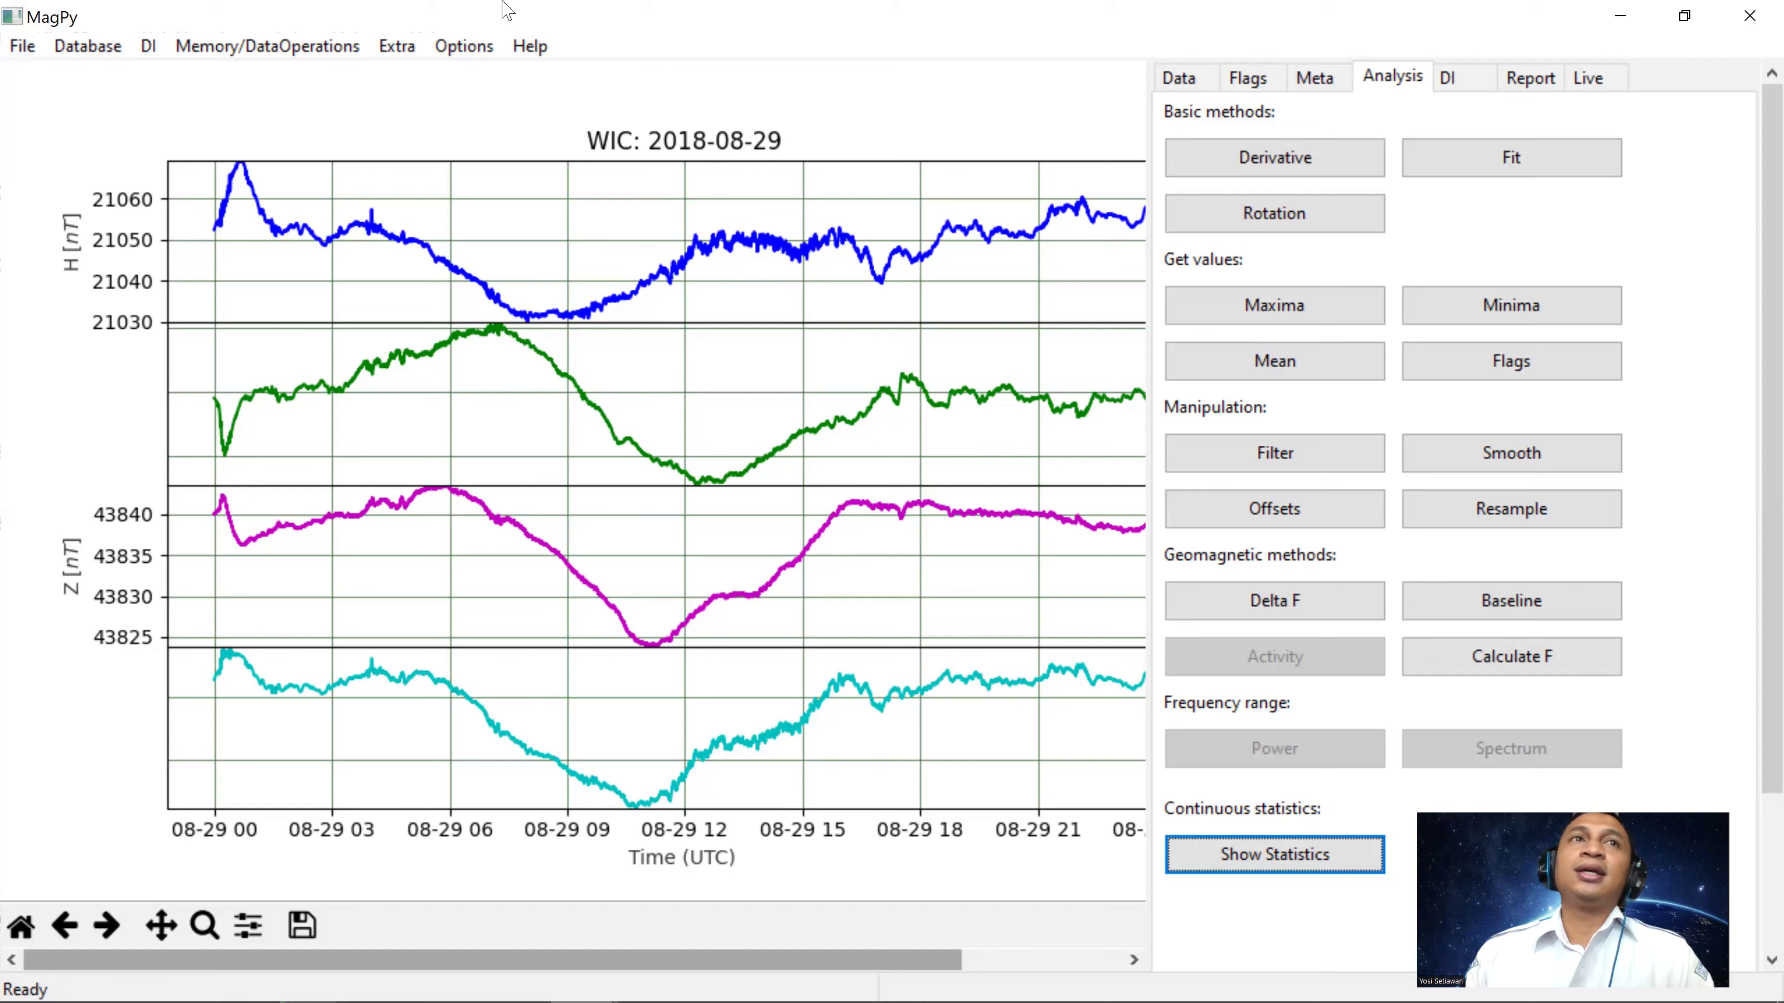
{"action": "left_click", "coordinate": [33, 44]}
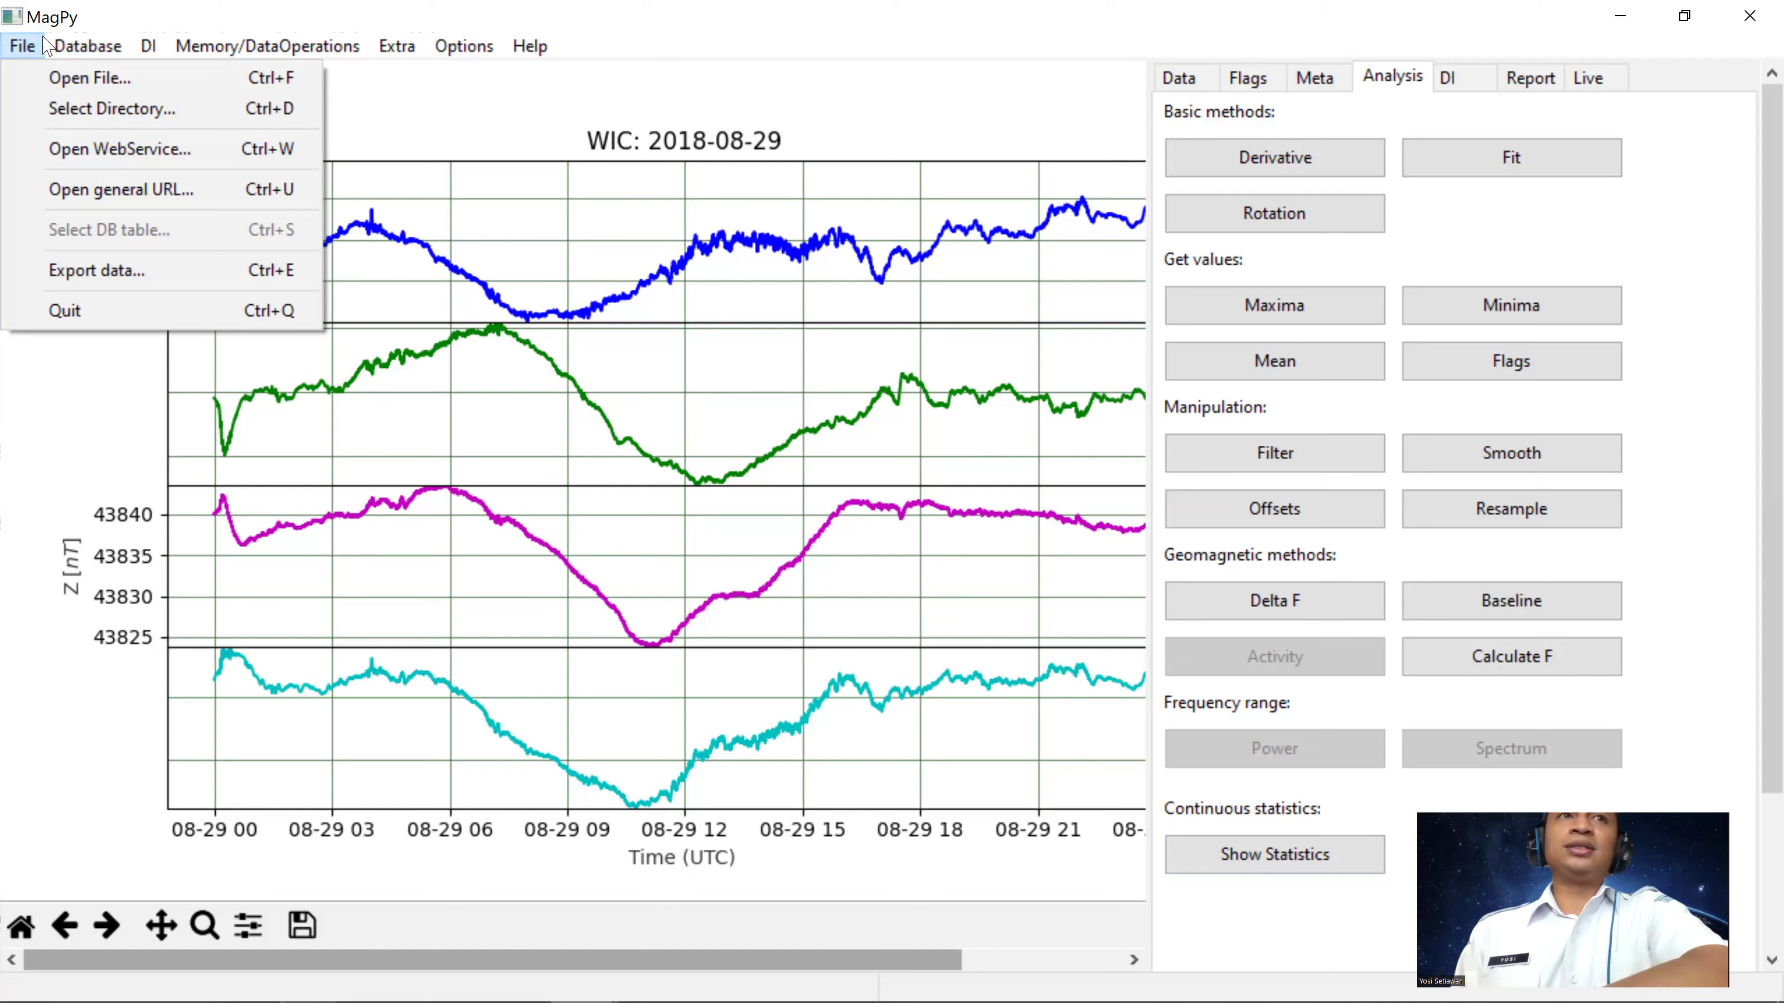
{"action": "left_click", "coordinate": [31, 48]}
{"action": "left_click", "coordinate": [21, 47]}
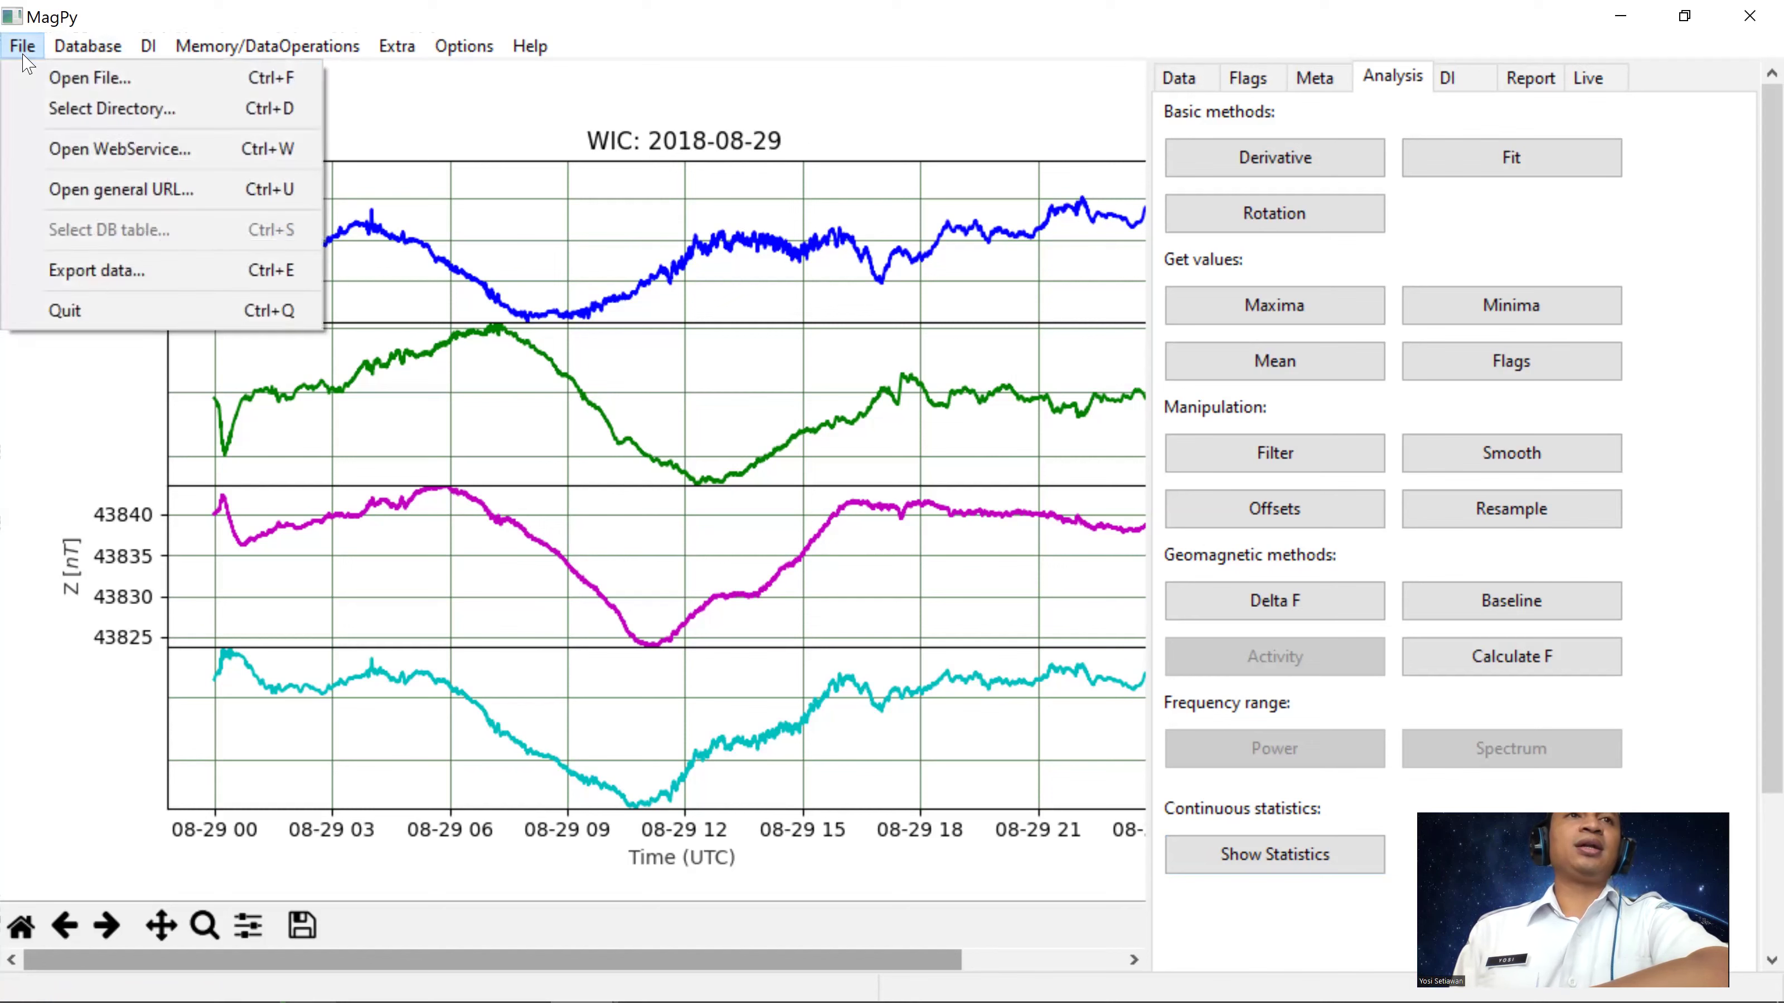
{"action": "left_click", "coordinate": [47, 73]}
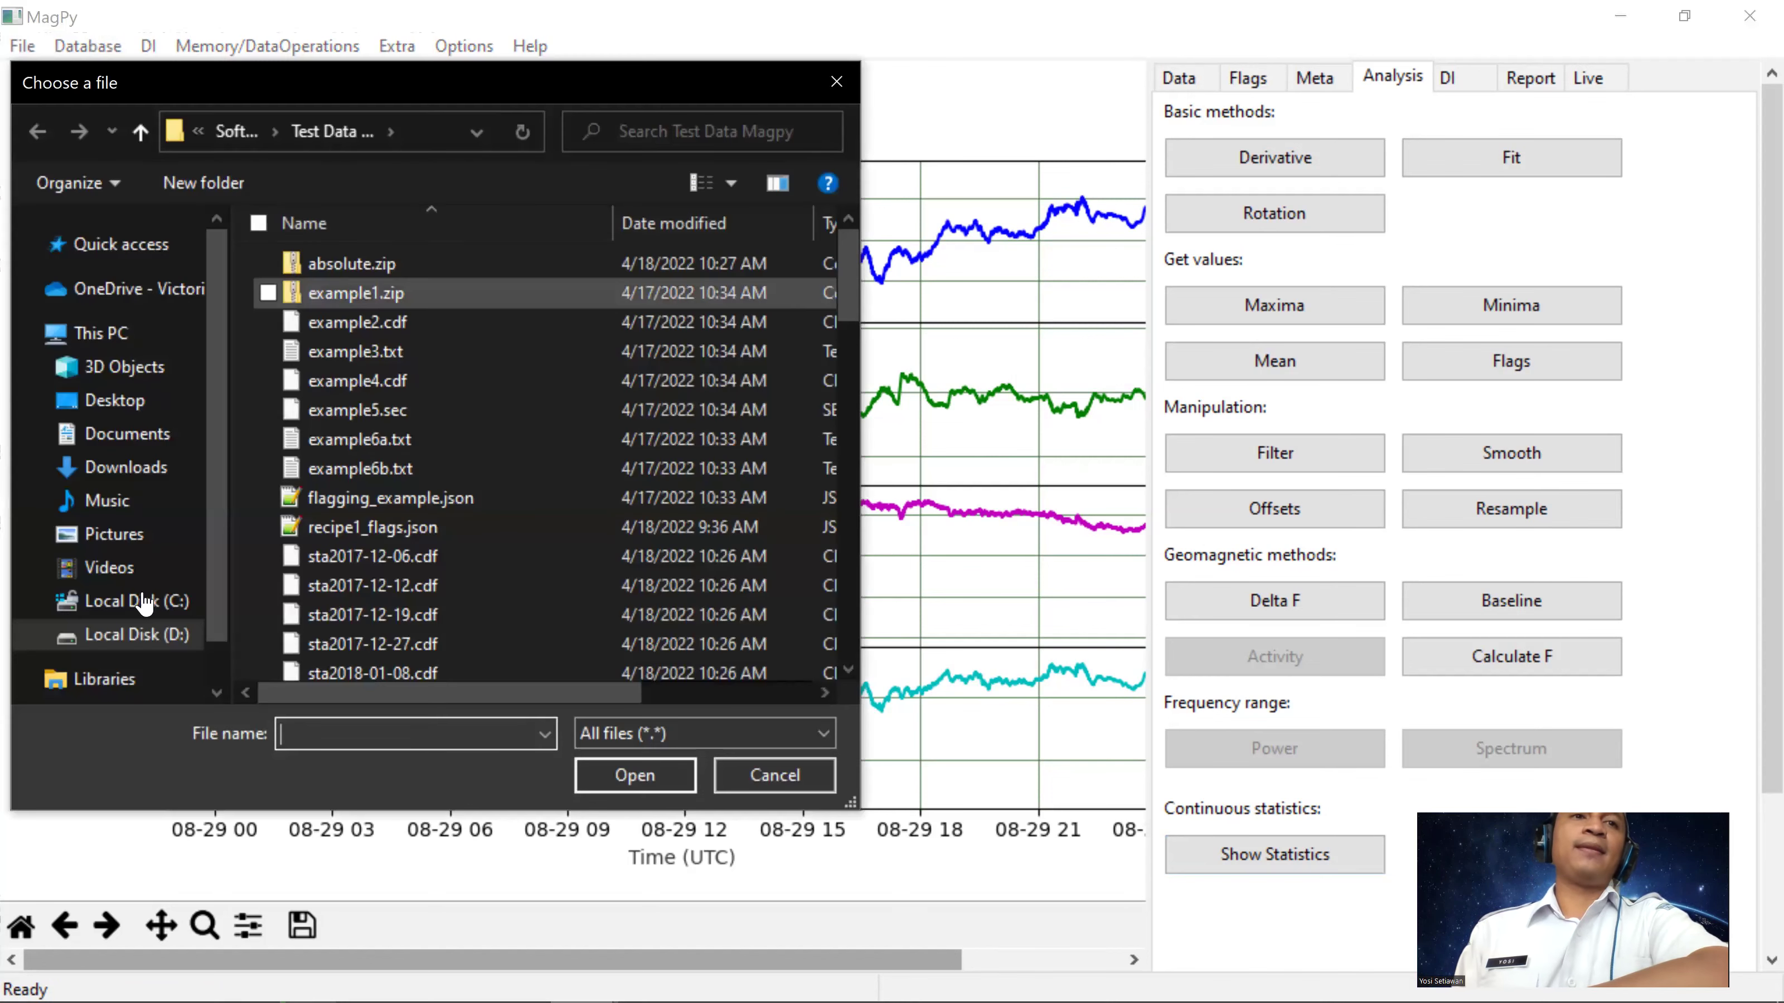
{"action": "left_click", "coordinate": [133, 600]}
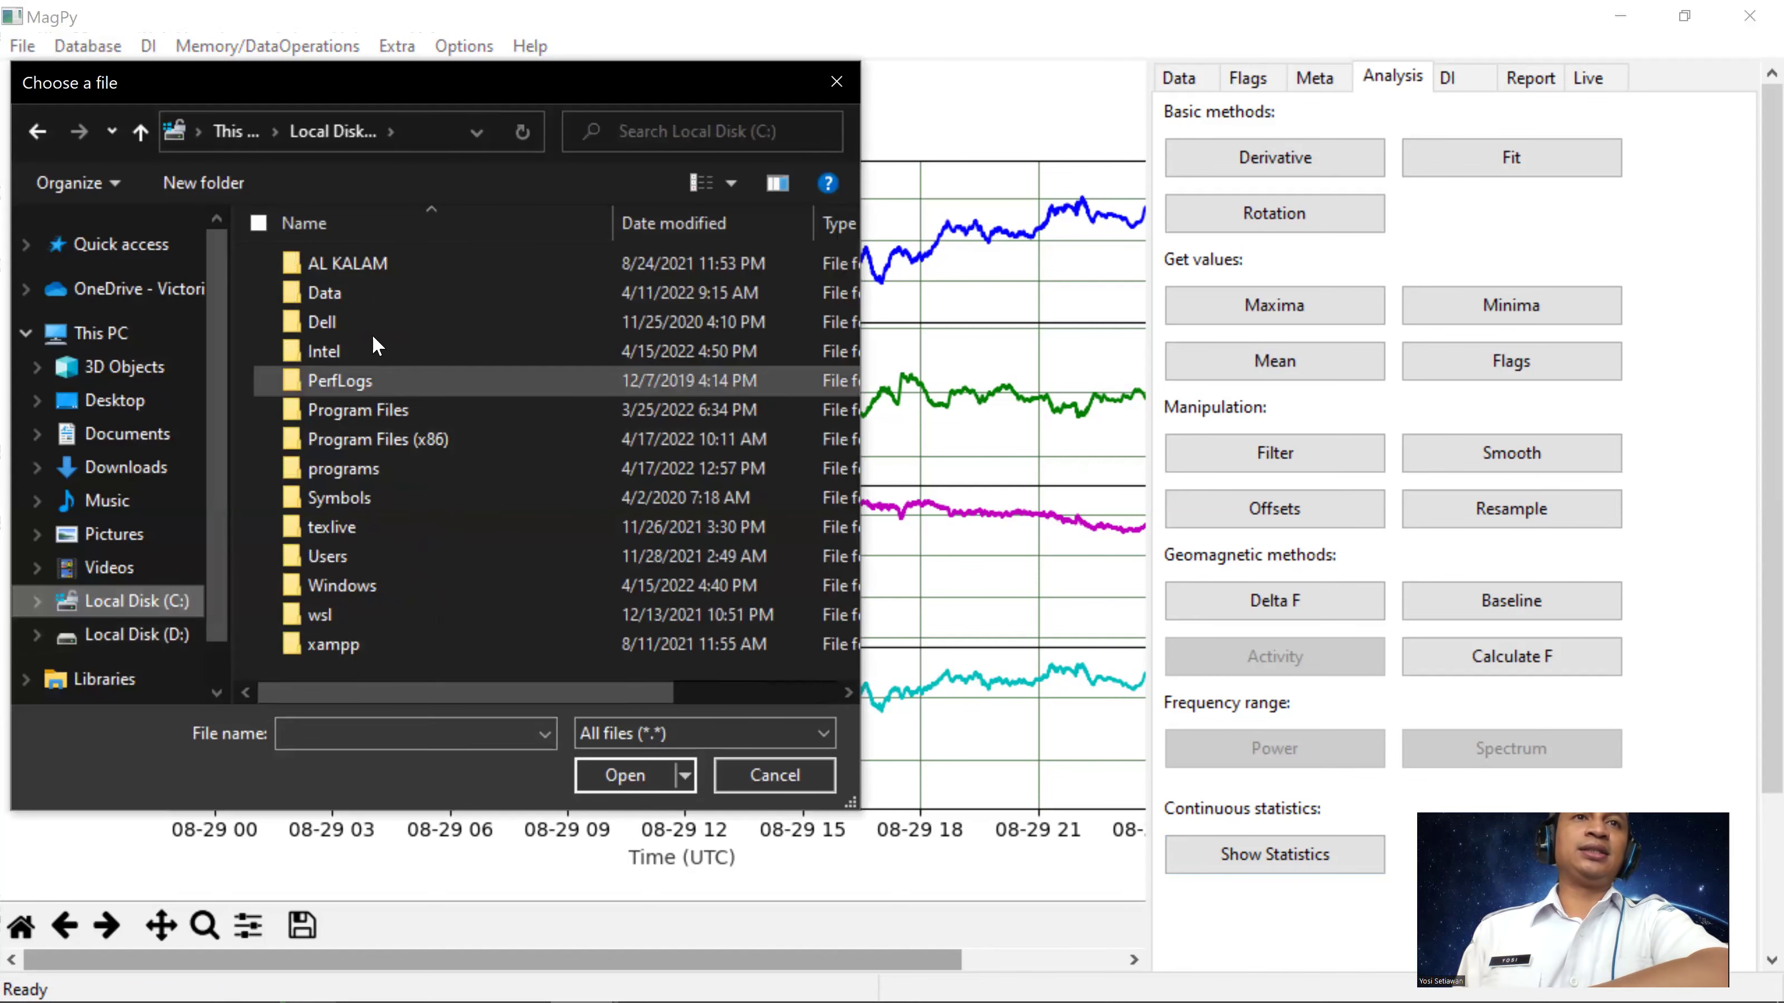
{"action": "double_click", "coordinate": [381, 294]}
{"action": "double_click", "coordinate": [381, 299]}
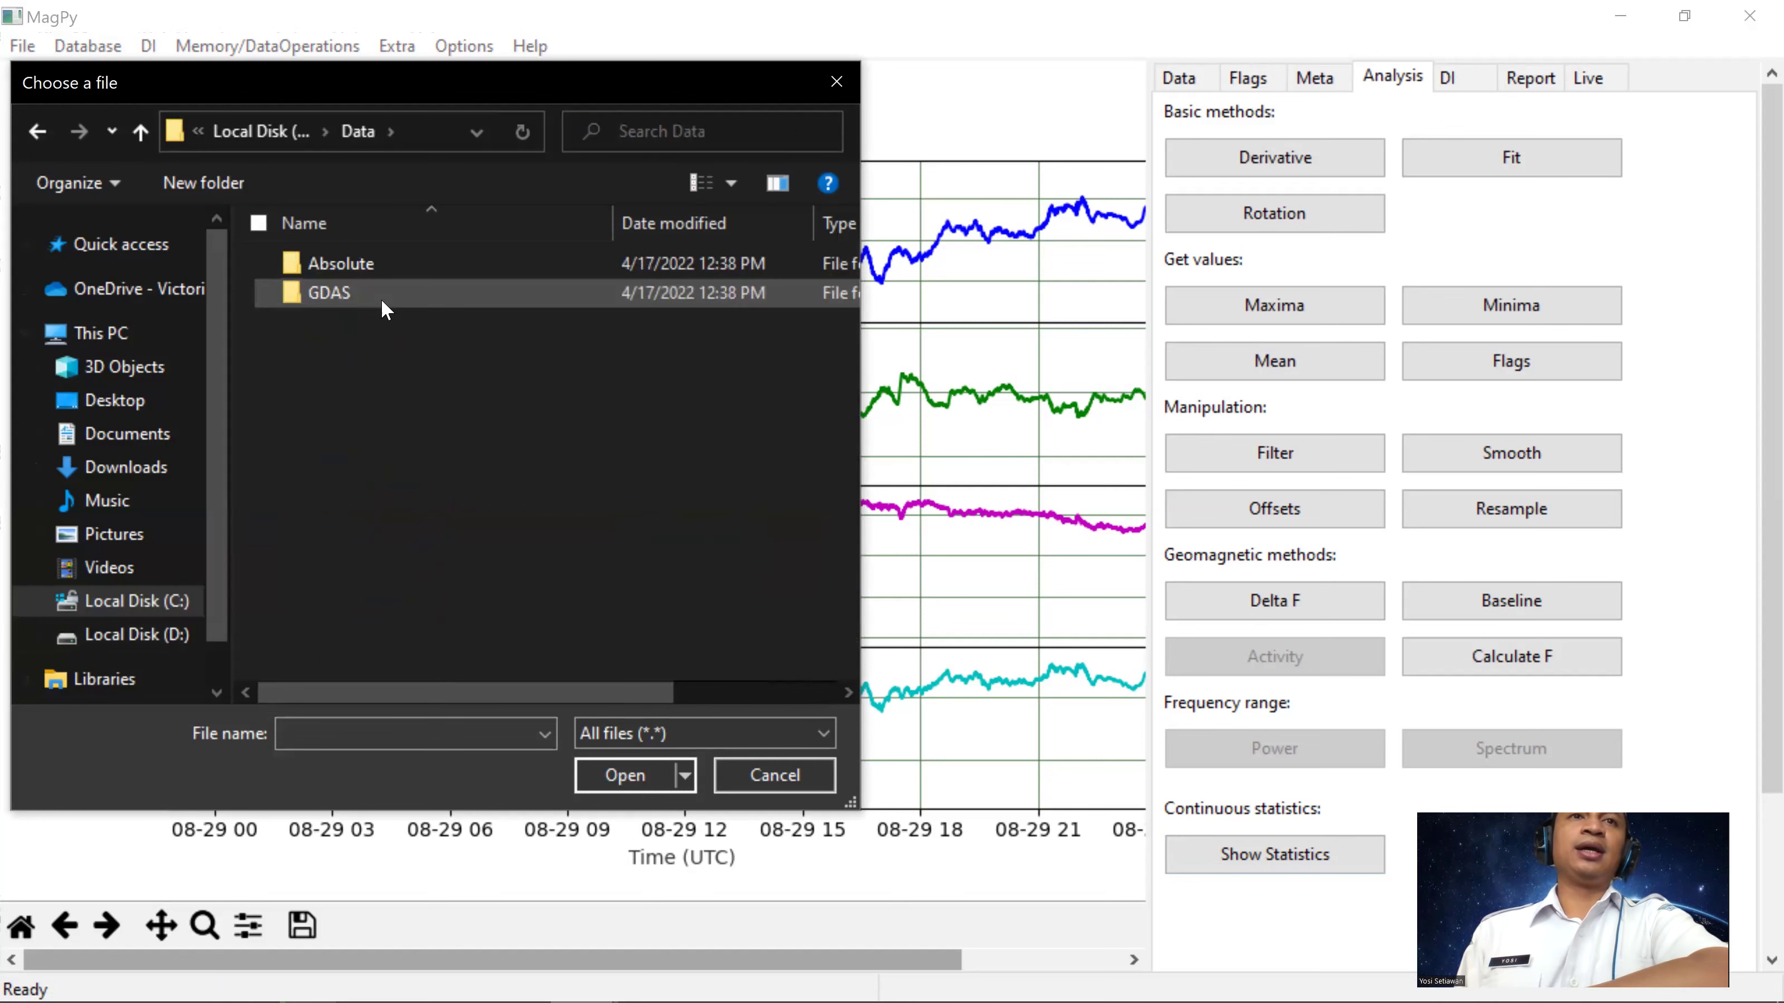
{"action": "double_click", "coordinate": [396, 270]}
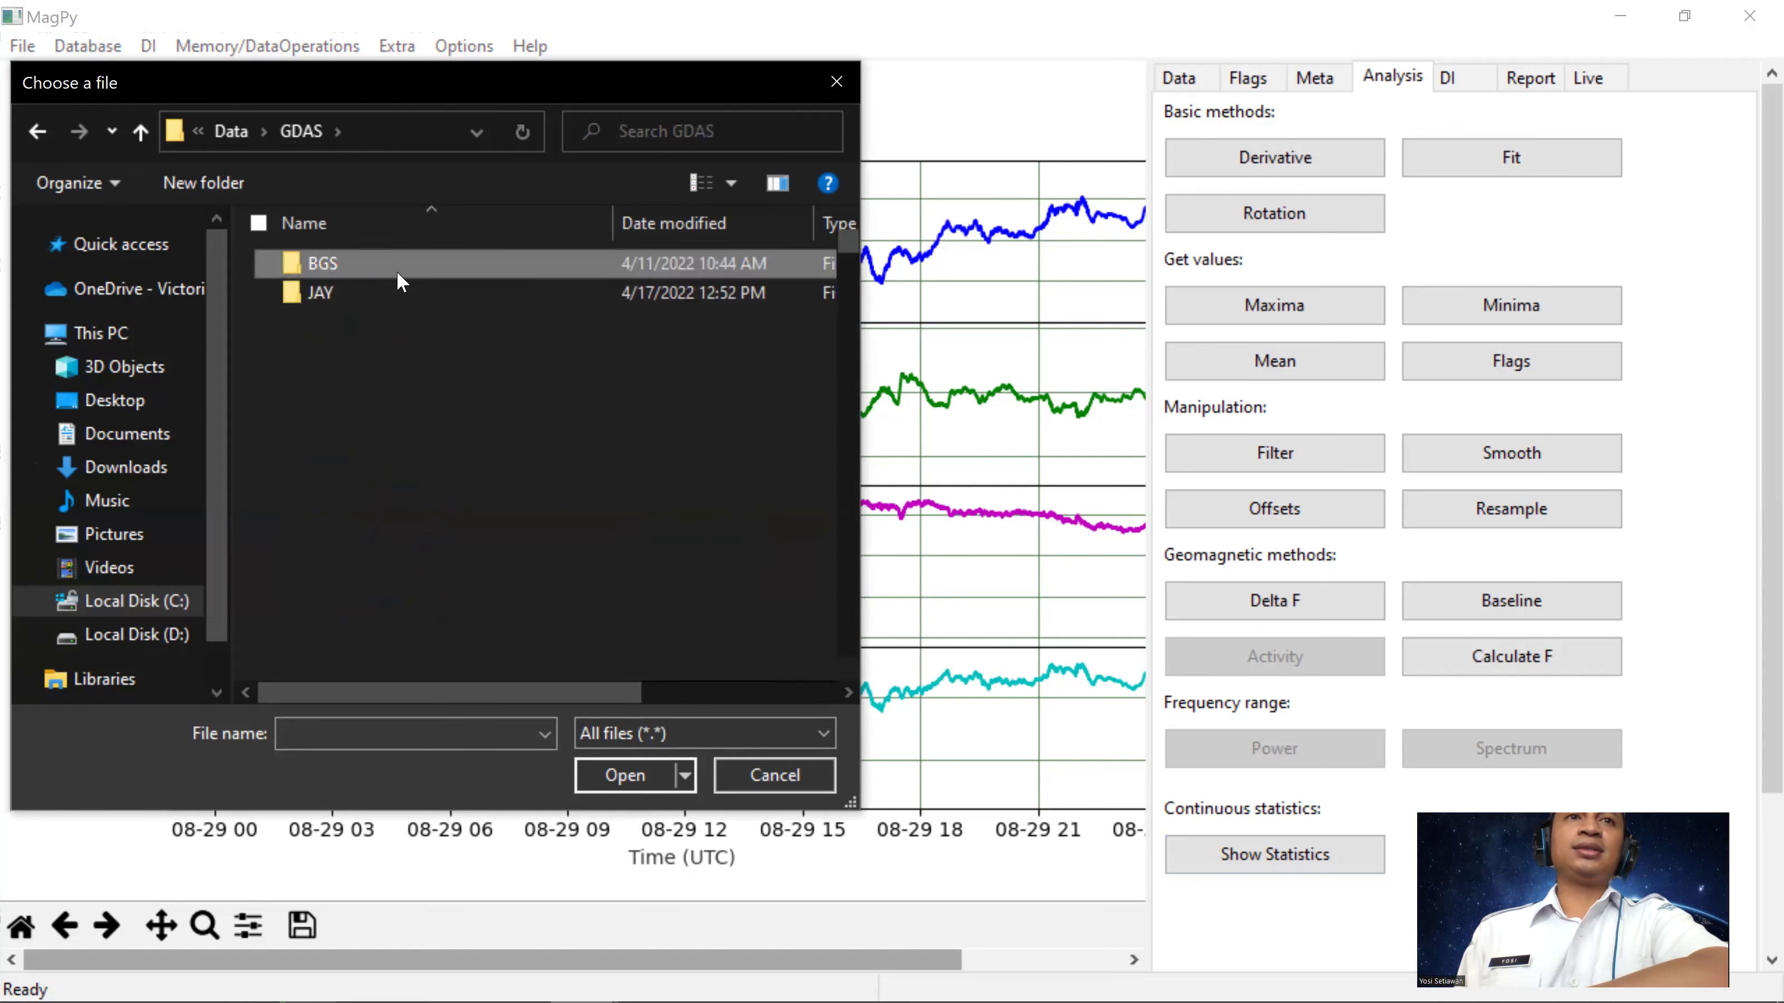
Step: Load bgs20120104vmin.min and bgs20120105vmin.min together from the BGS folder
{"action": "scroll", "coordinate": [424, 536], "scroll_direction": "down", "scroll_amount": 5}
{"action": "scroll", "coordinate": [435, 547], "scroll_direction": "down", "scroll_amount": 8}
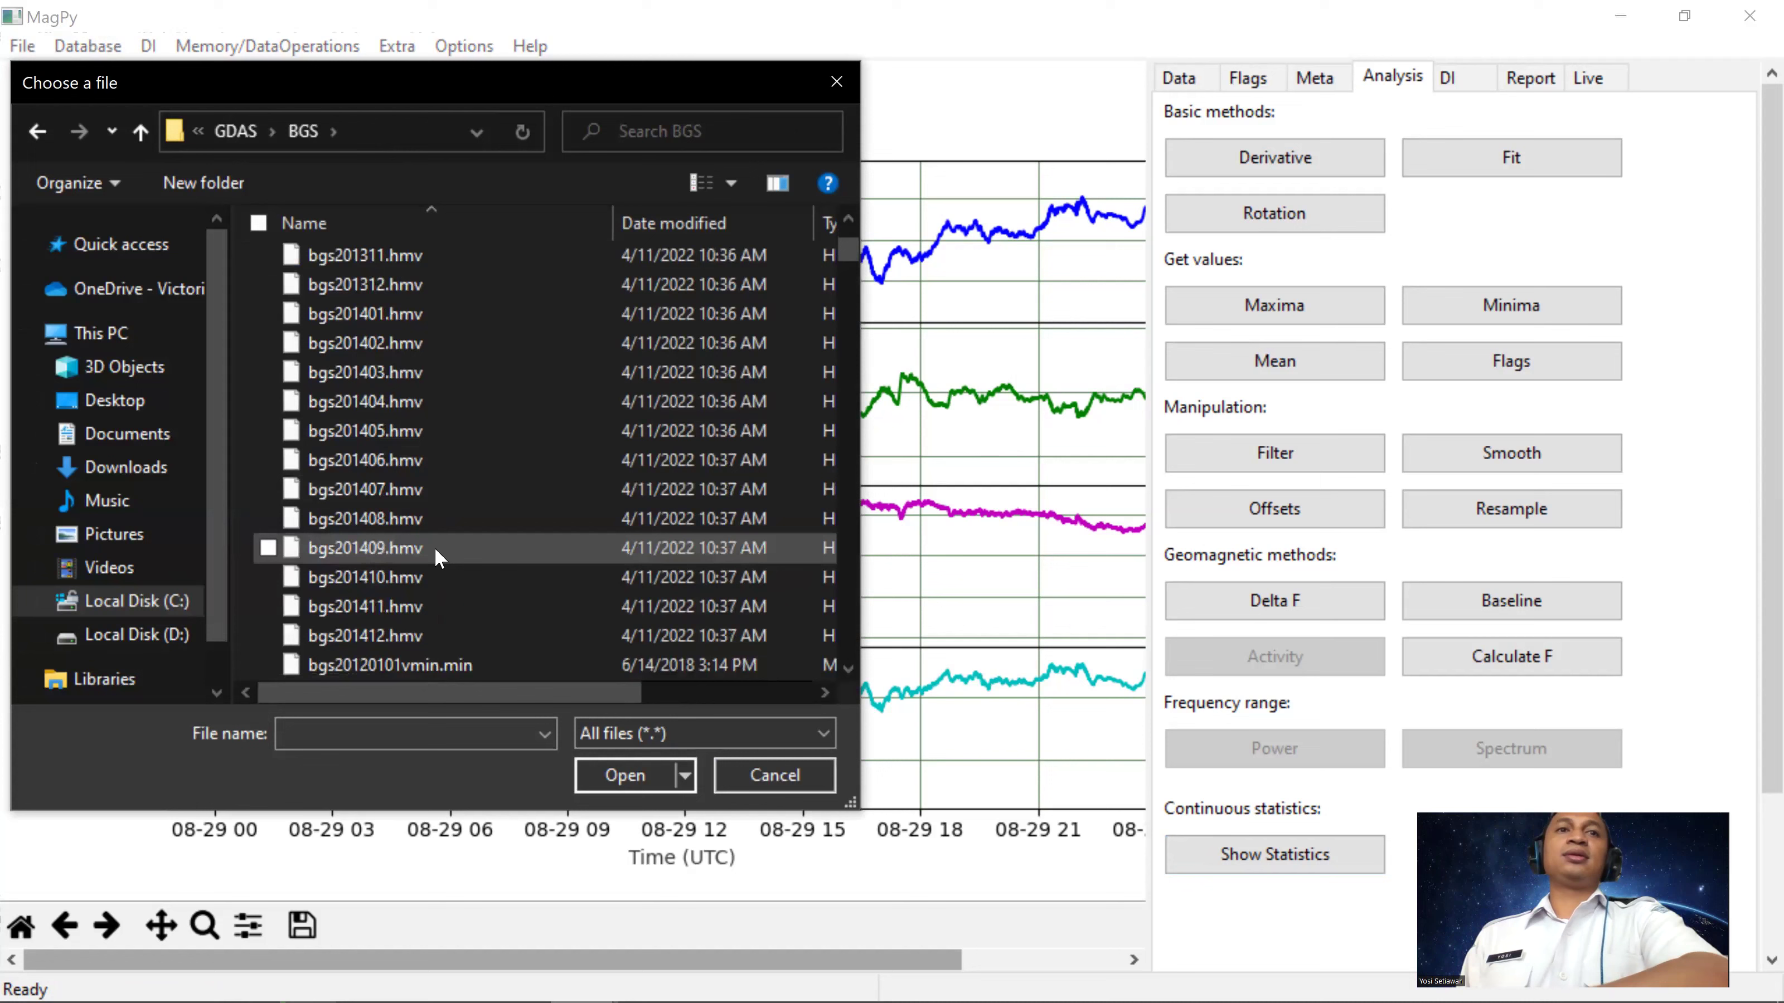
{"action": "left_click", "coordinate": [419, 407]}
{"action": "left_click", "coordinate": [418, 420], "text": "shift"}
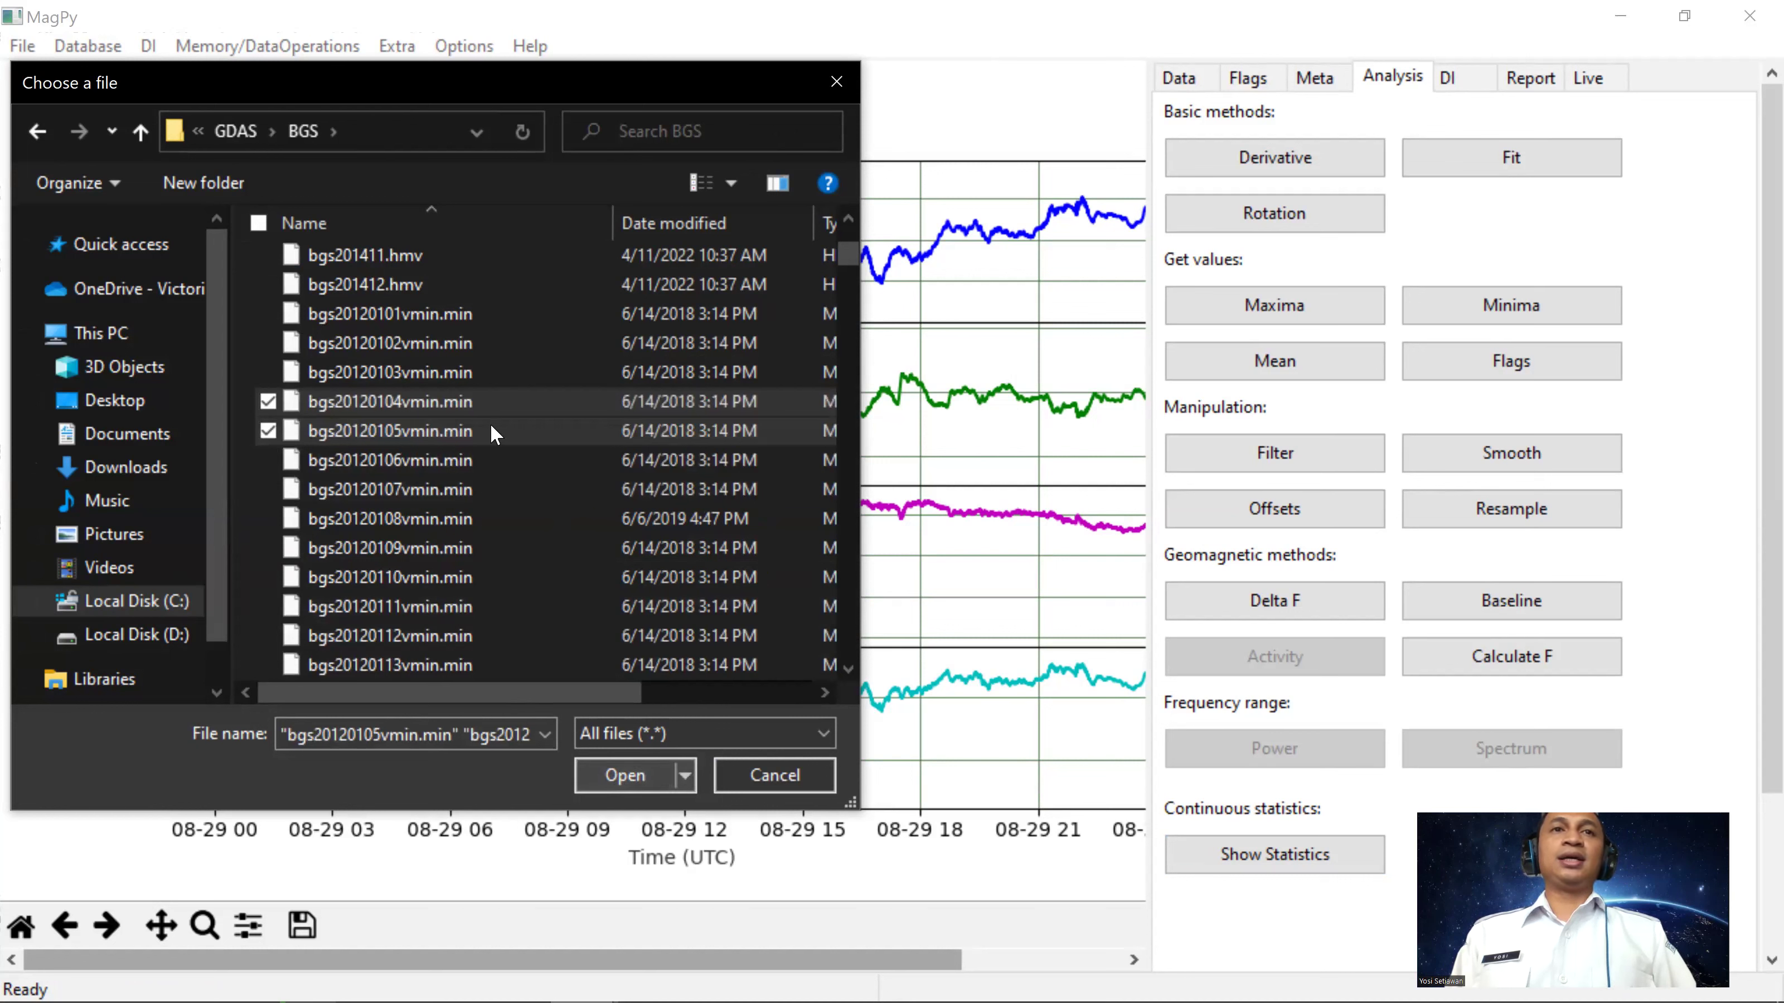
{"action": "left_click", "coordinate": [415, 394]}
{"action": "left_click", "coordinate": [420, 418], "text": "shift"}
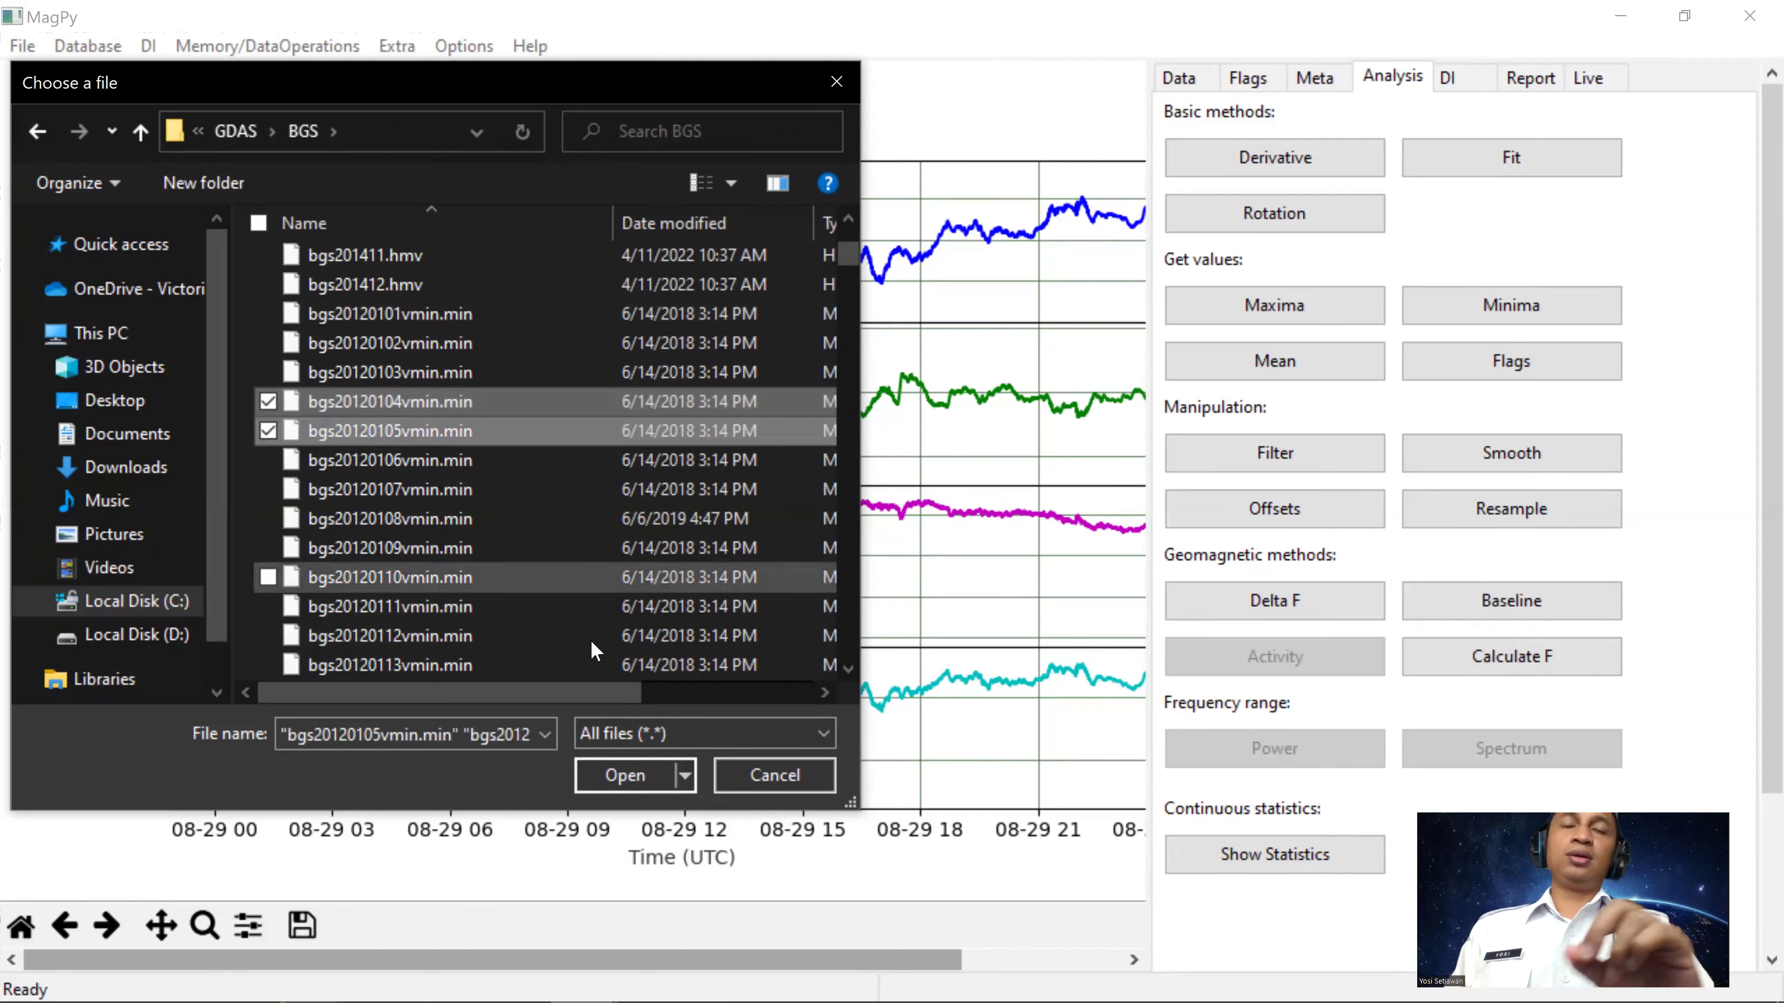
{"action": "left_click", "coordinate": [613, 776]}
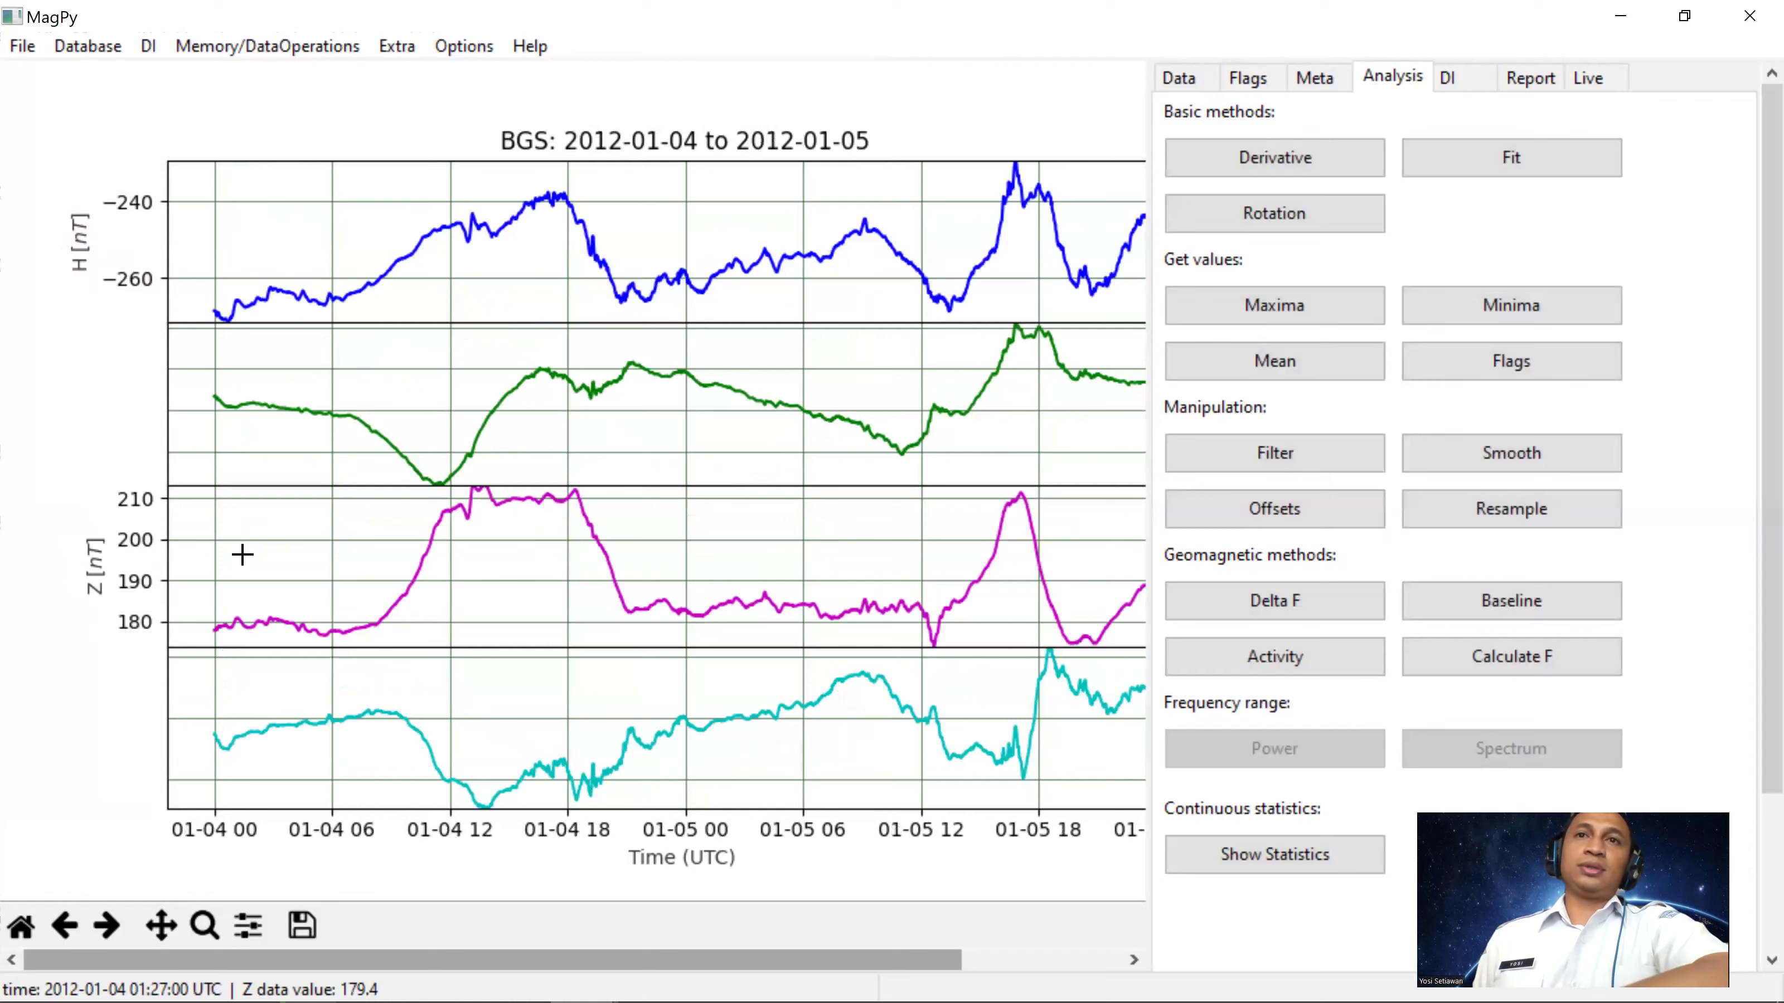
Step: Try to calculate the geomagnetic activity from the loaded BGS data for 2012-01-04 to 2012-01-05
{"action": "left_click_drag", "start_coordinate": [227, 960], "coordinate": [317, 952]}
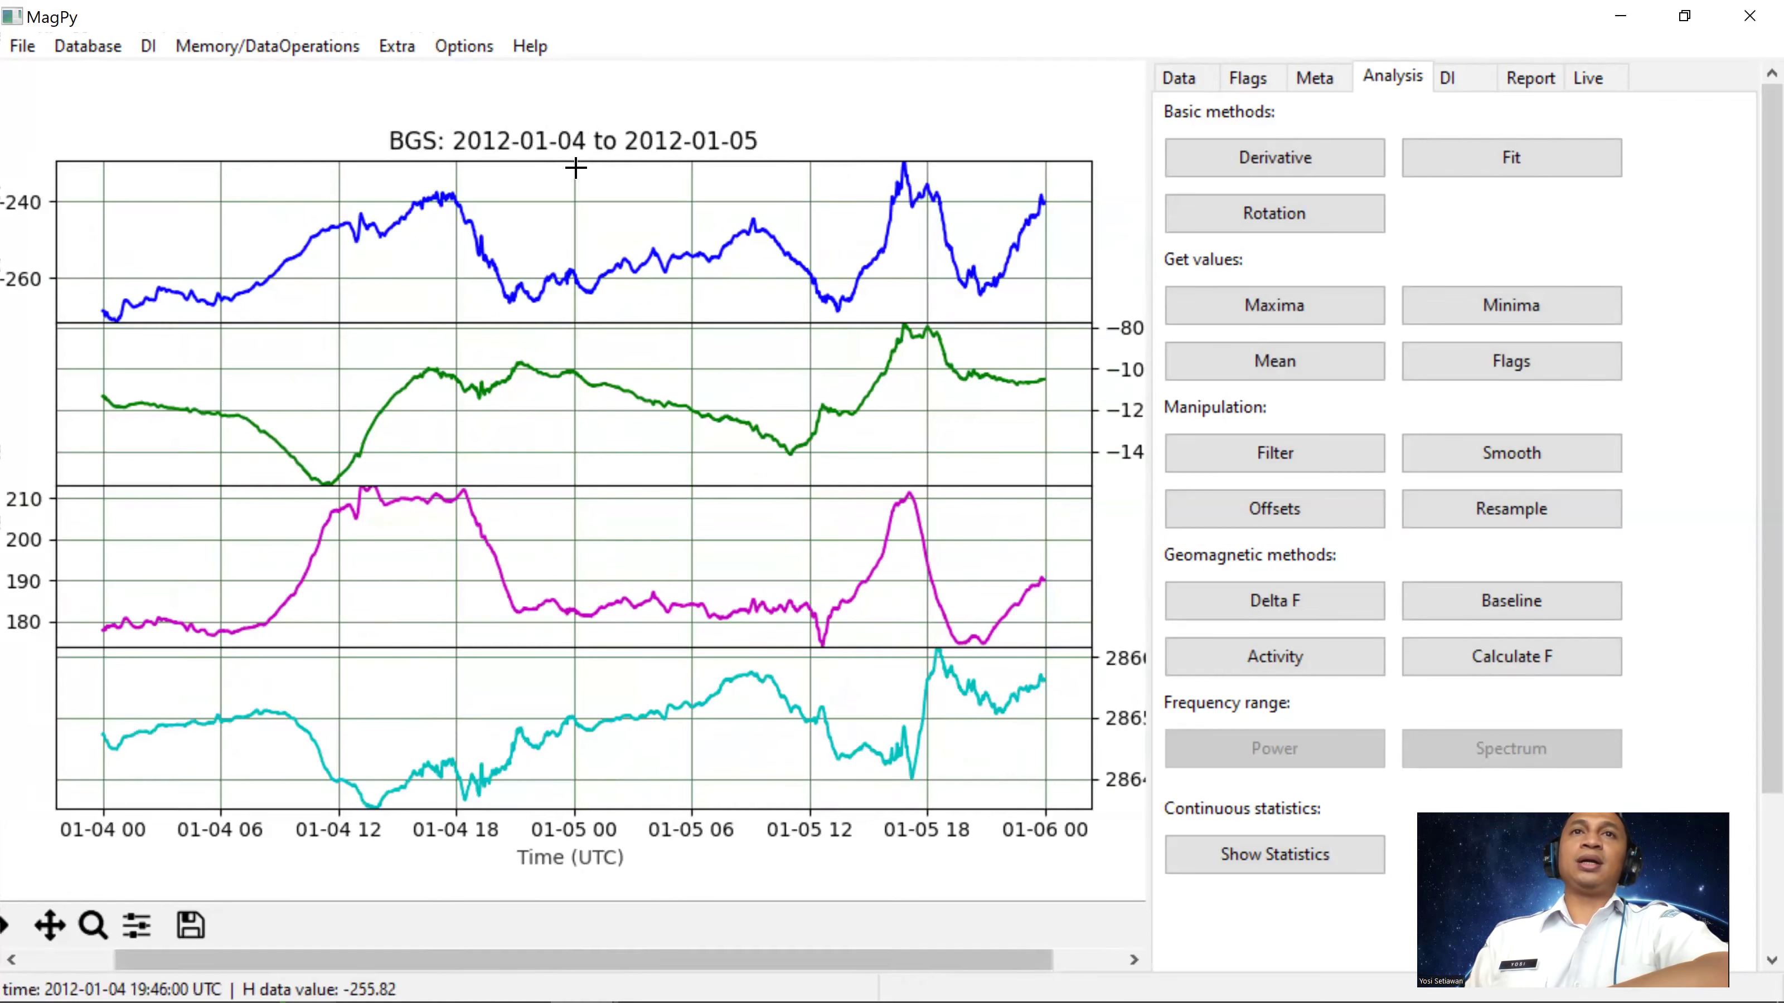
{"action": "left_click", "coordinate": [1285, 670]}
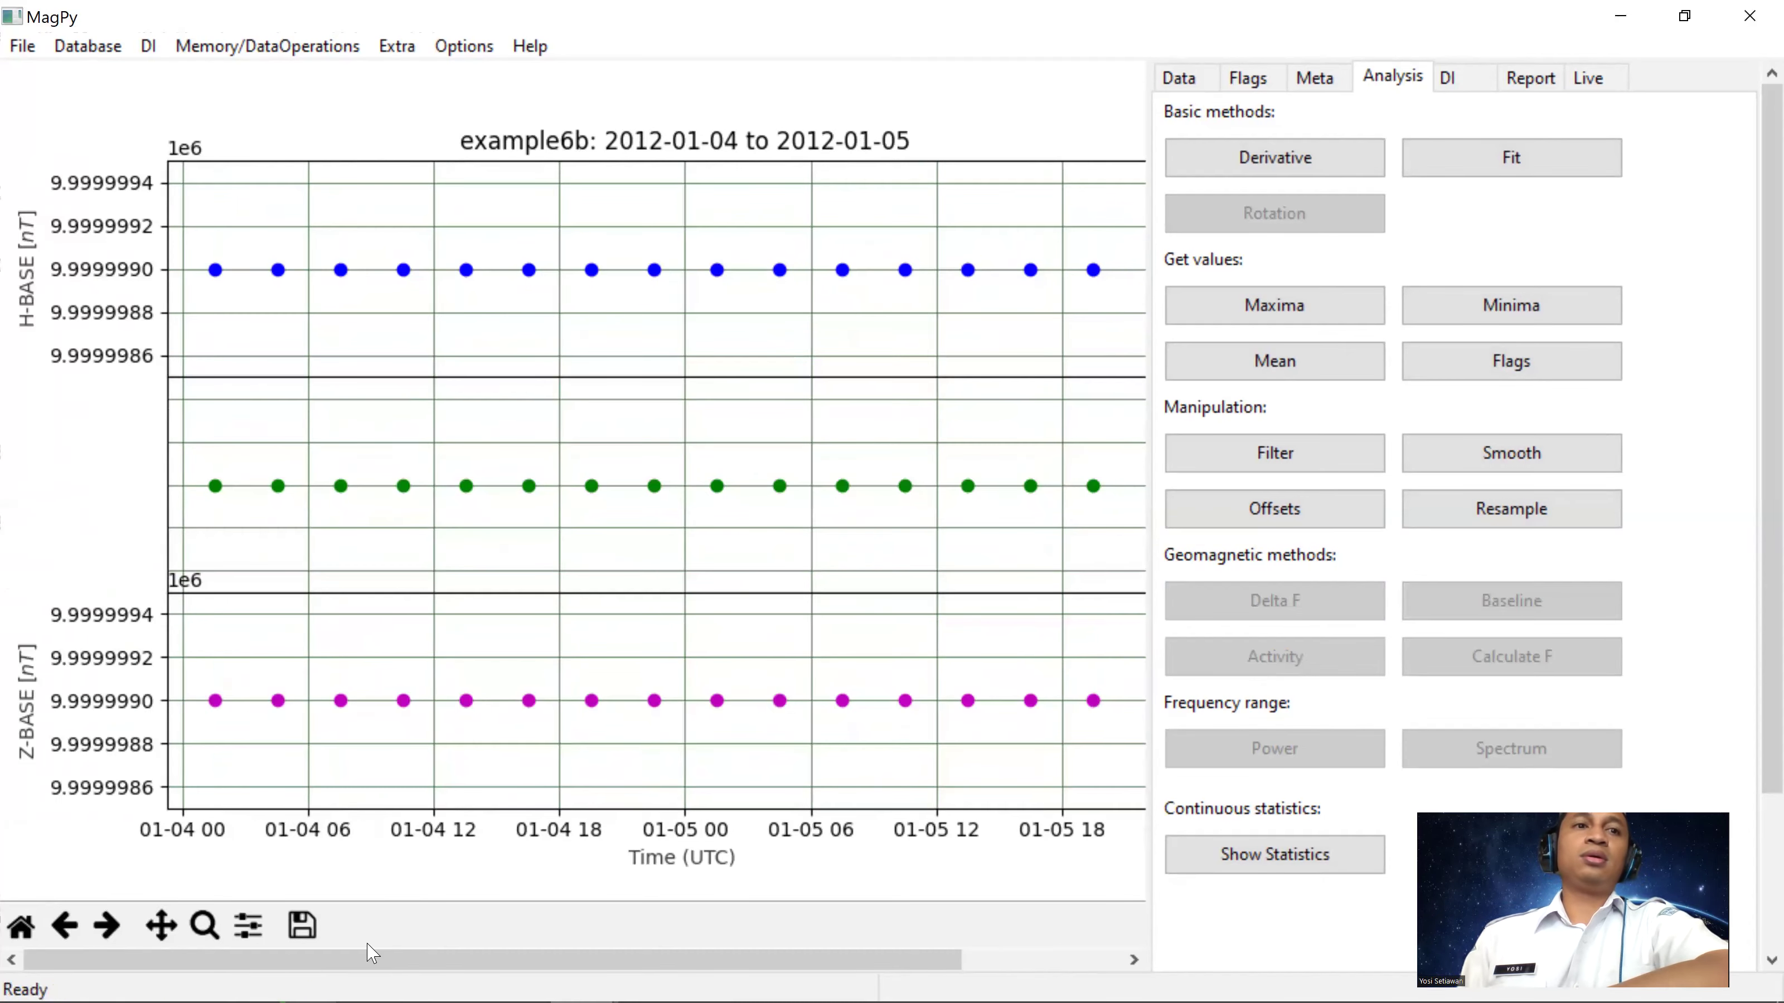
{"action": "left_click_drag", "start_coordinate": [370, 960], "coordinate": [6, 199]}
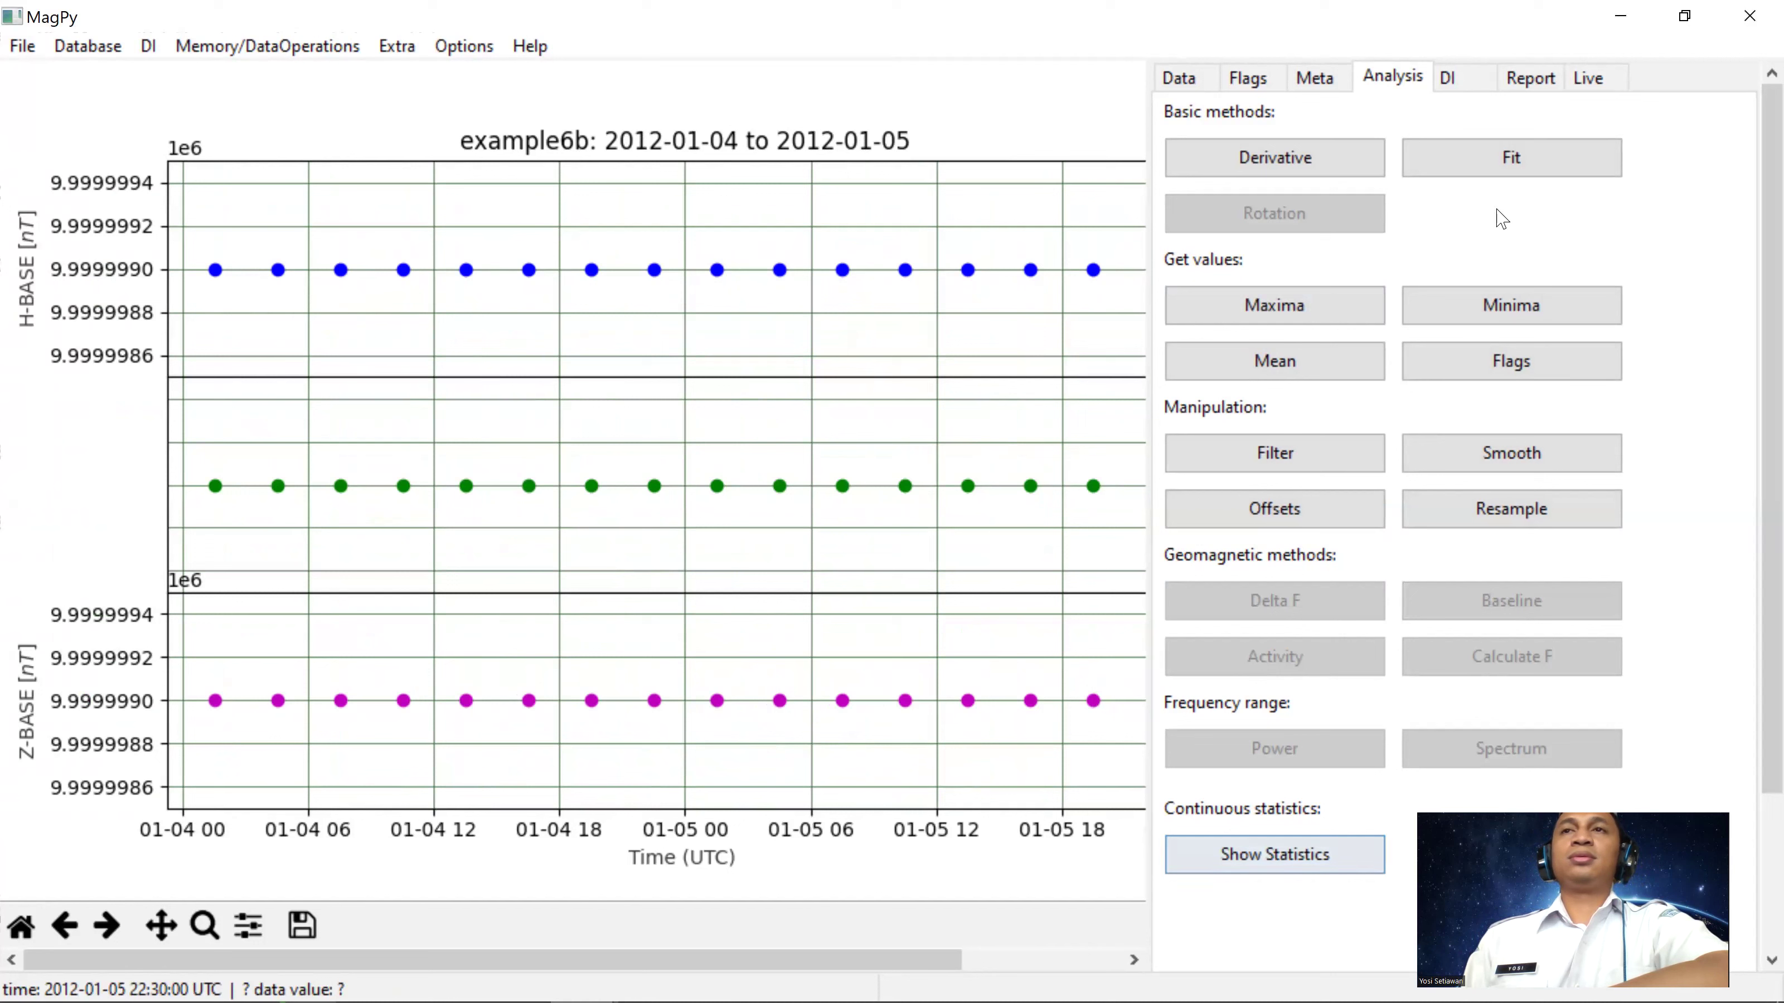
Step: Close MagPy and launch it again from the installed applications
{"action": "left_click", "coordinate": [23, 46]}
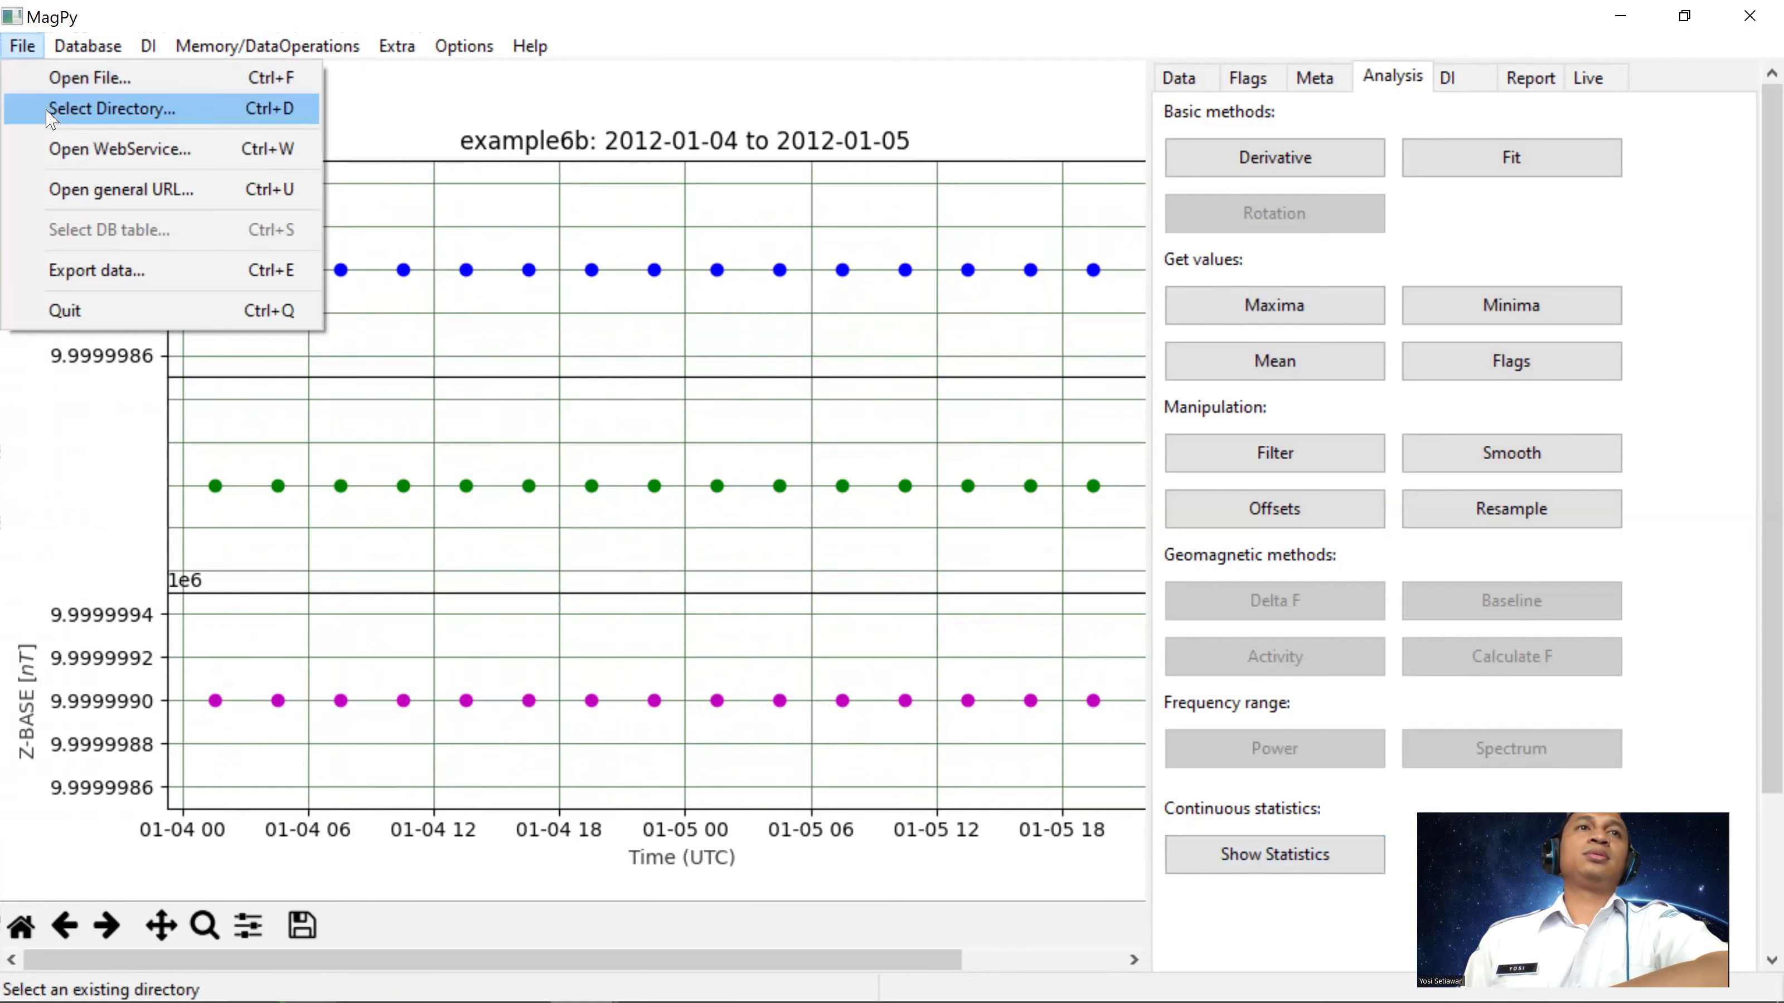
{"action": "mouse_move", "coordinate": [481, 44]}
{"action": "left_click", "coordinate": [744, 10]}
{"action": "left_click", "coordinate": [1749, 16]}
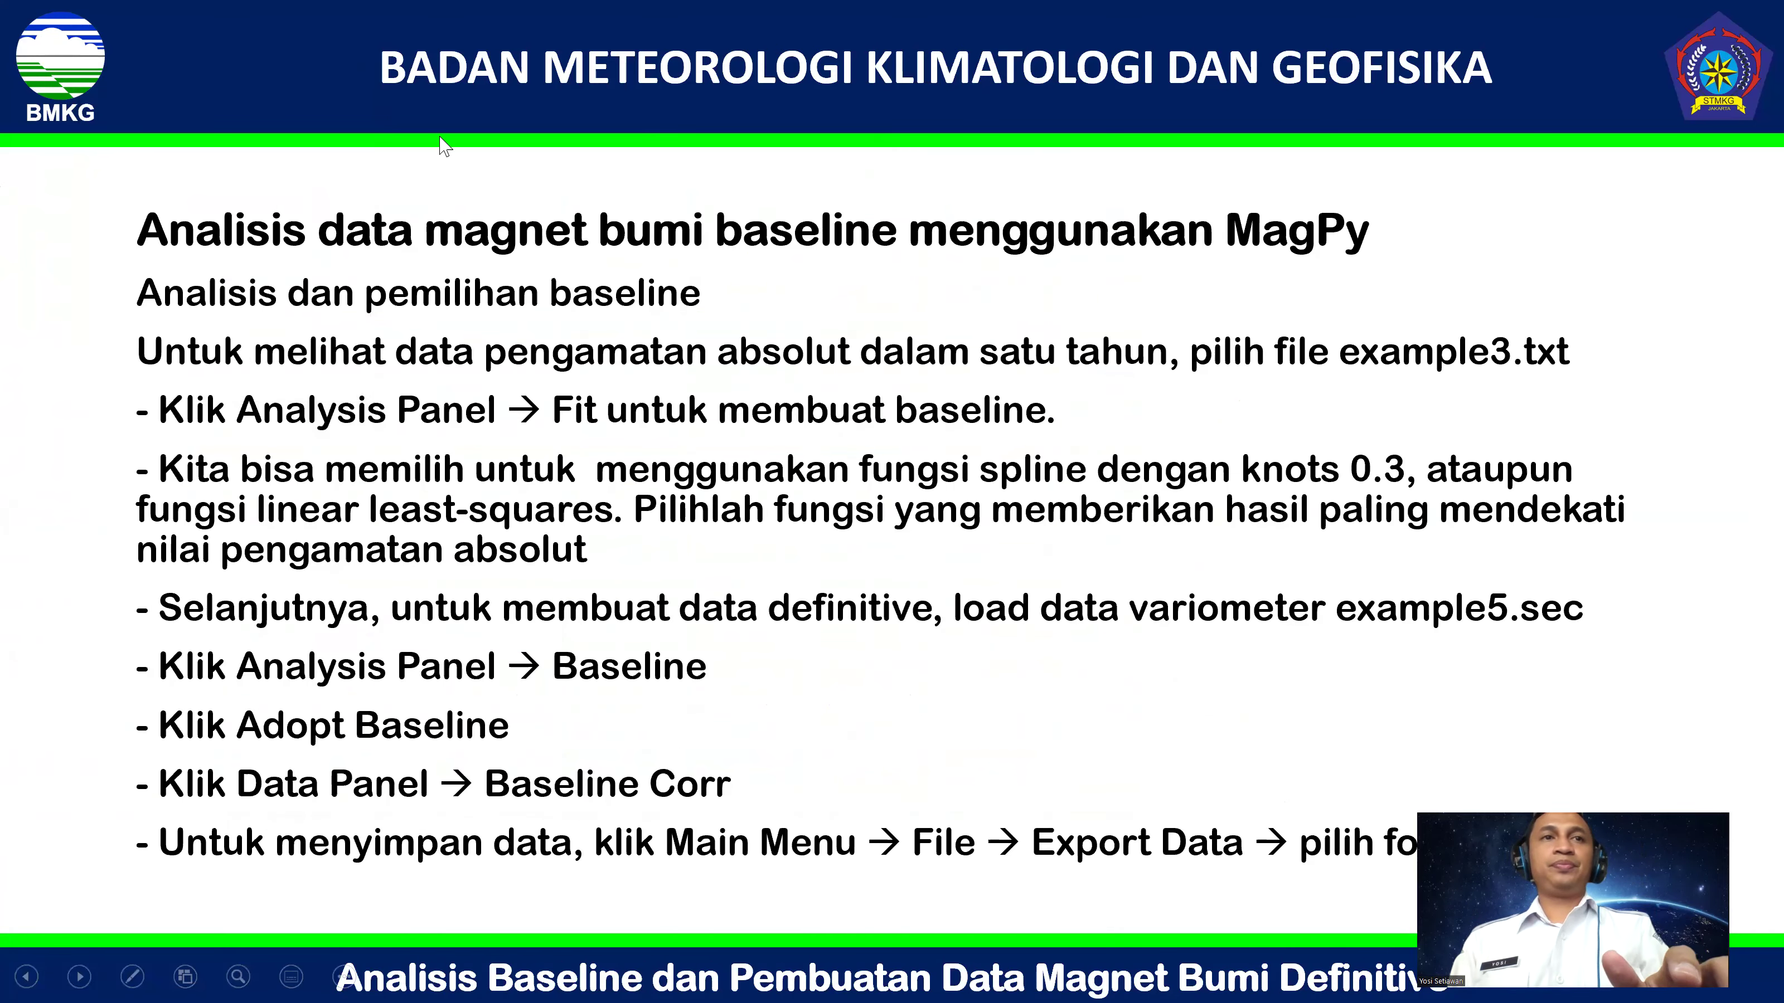
{"action": "key", "text": "super"}
{"action": "scroll", "coordinate": [273, 559], "scroll_direction": "down", "scroll_amount": 15}
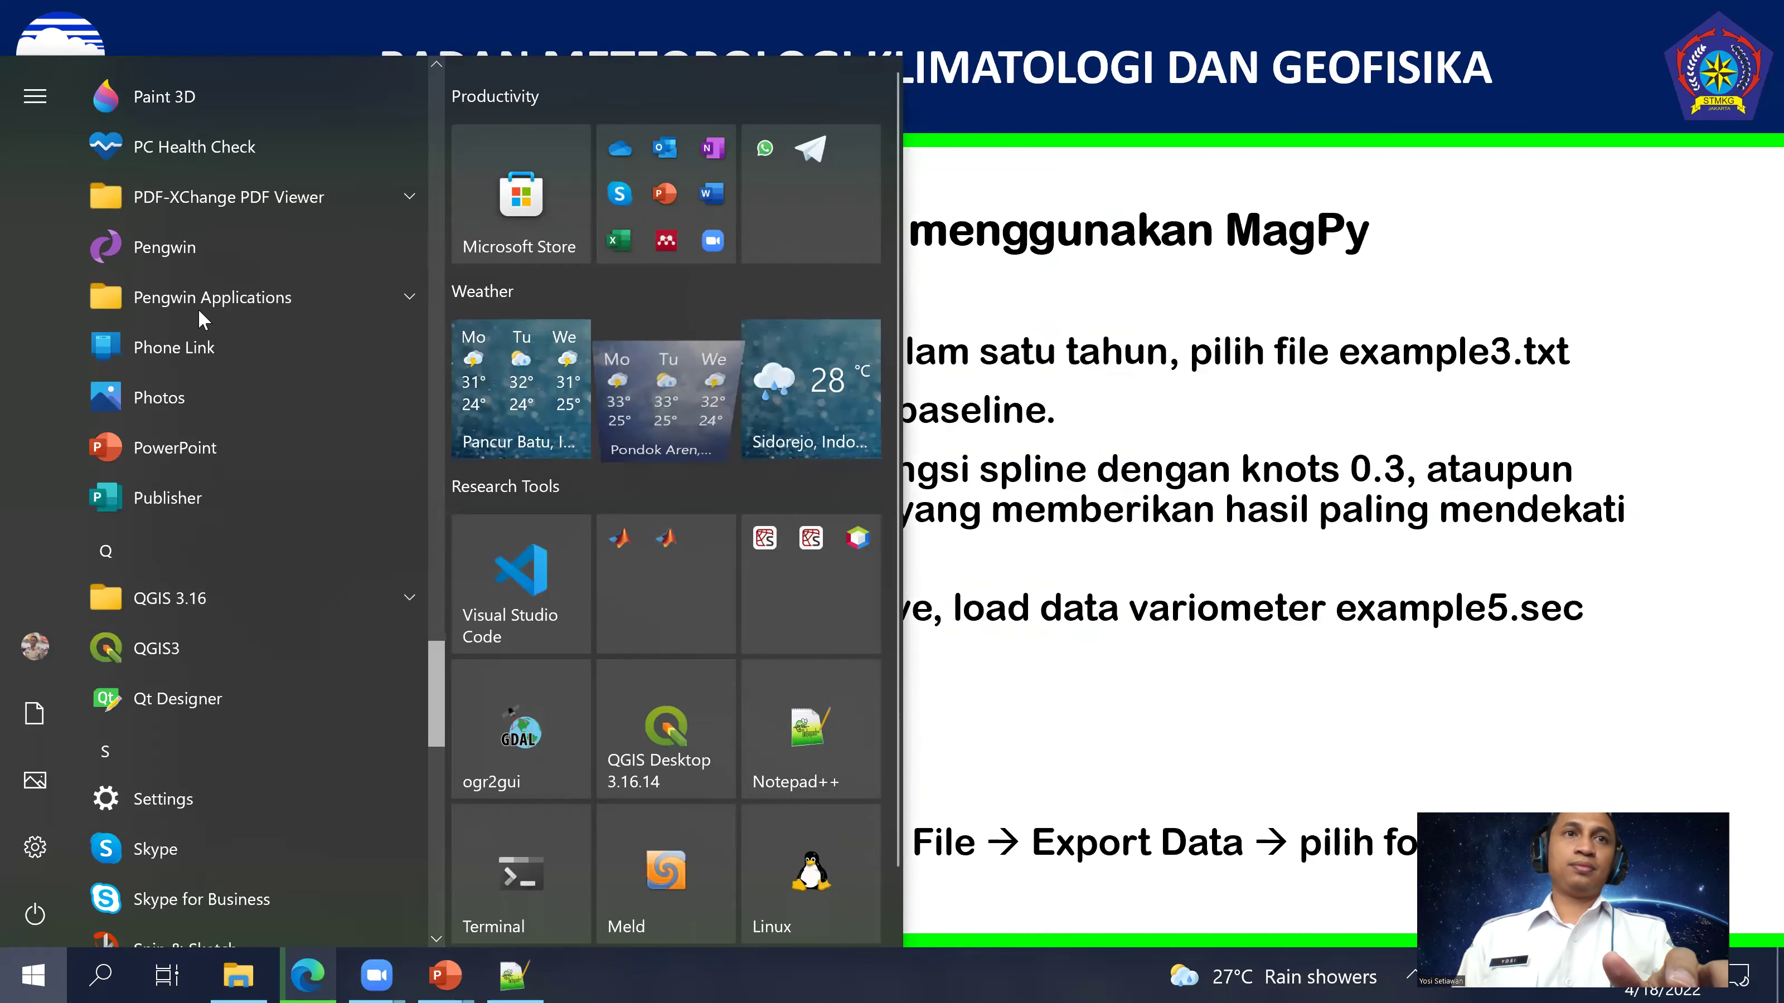
{"action": "scroll", "coordinate": [198, 308], "scroll_direction": "up", "scroll_amount": 10}
{"action": "scroll", "coordinate": [190, 265], "scroll_direction": "up", "scroll_amount": 4}
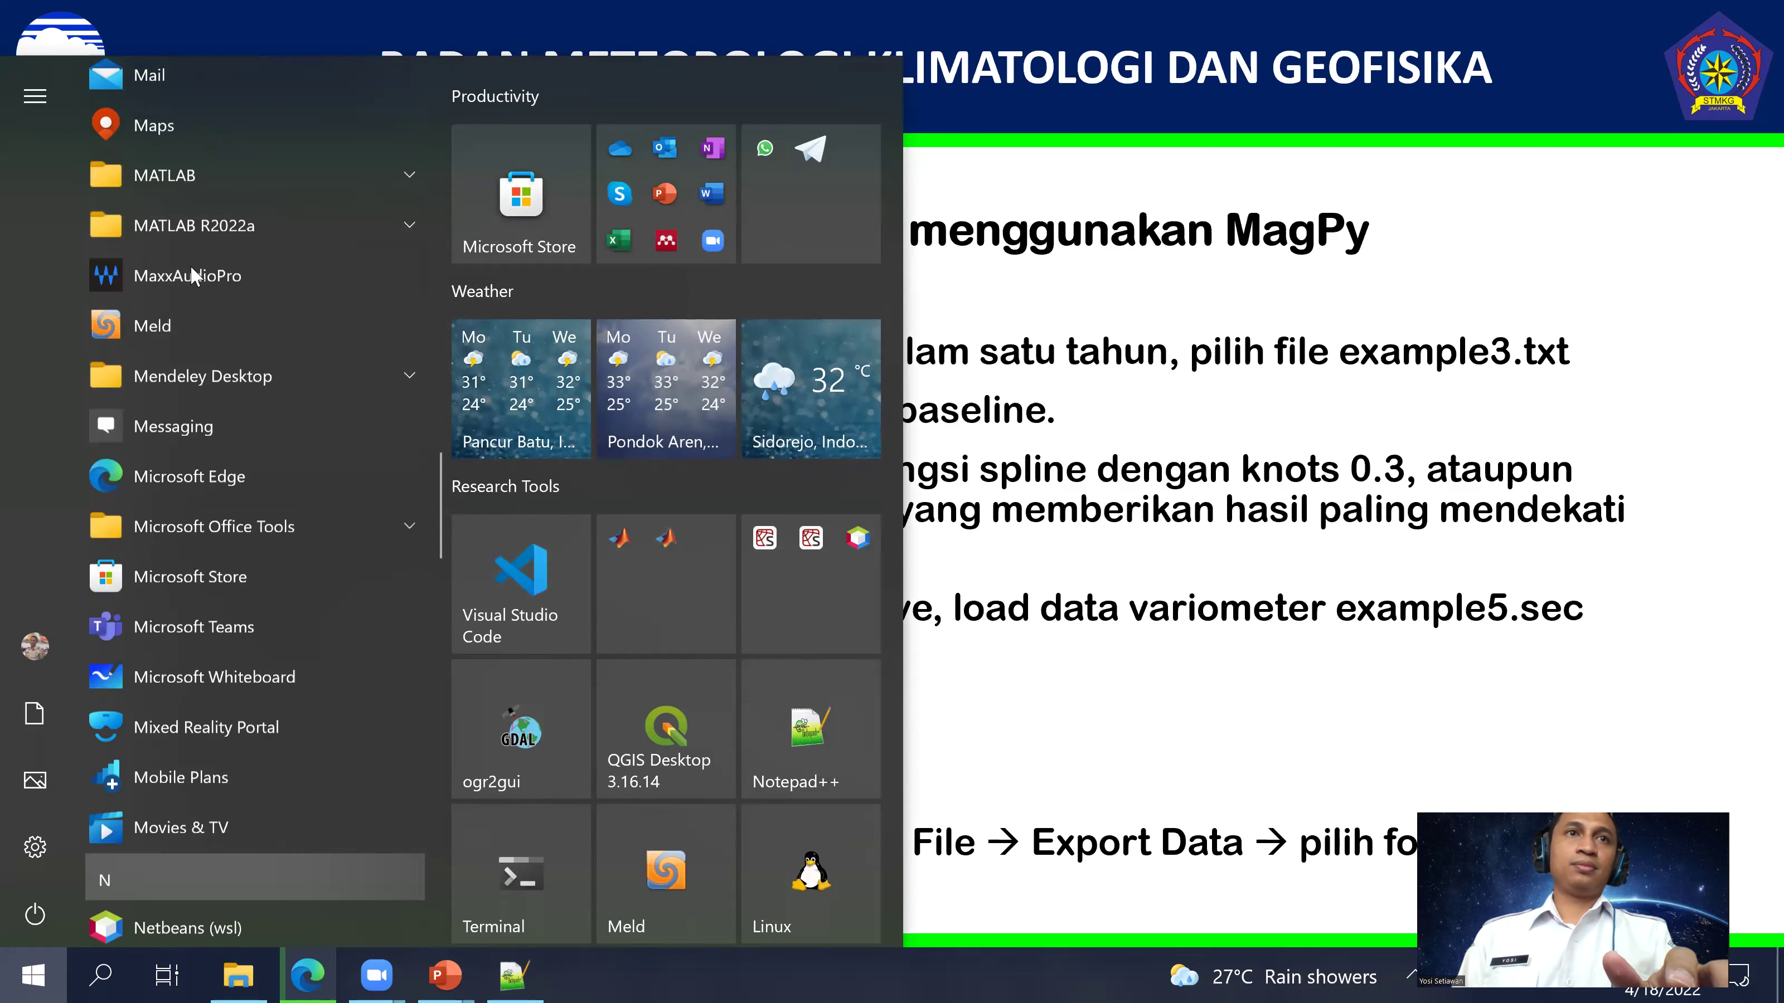
{"action": "left_click", "coordinate": [190, 264]}
{"action": "left_click", "coordinate": [204, 409]}
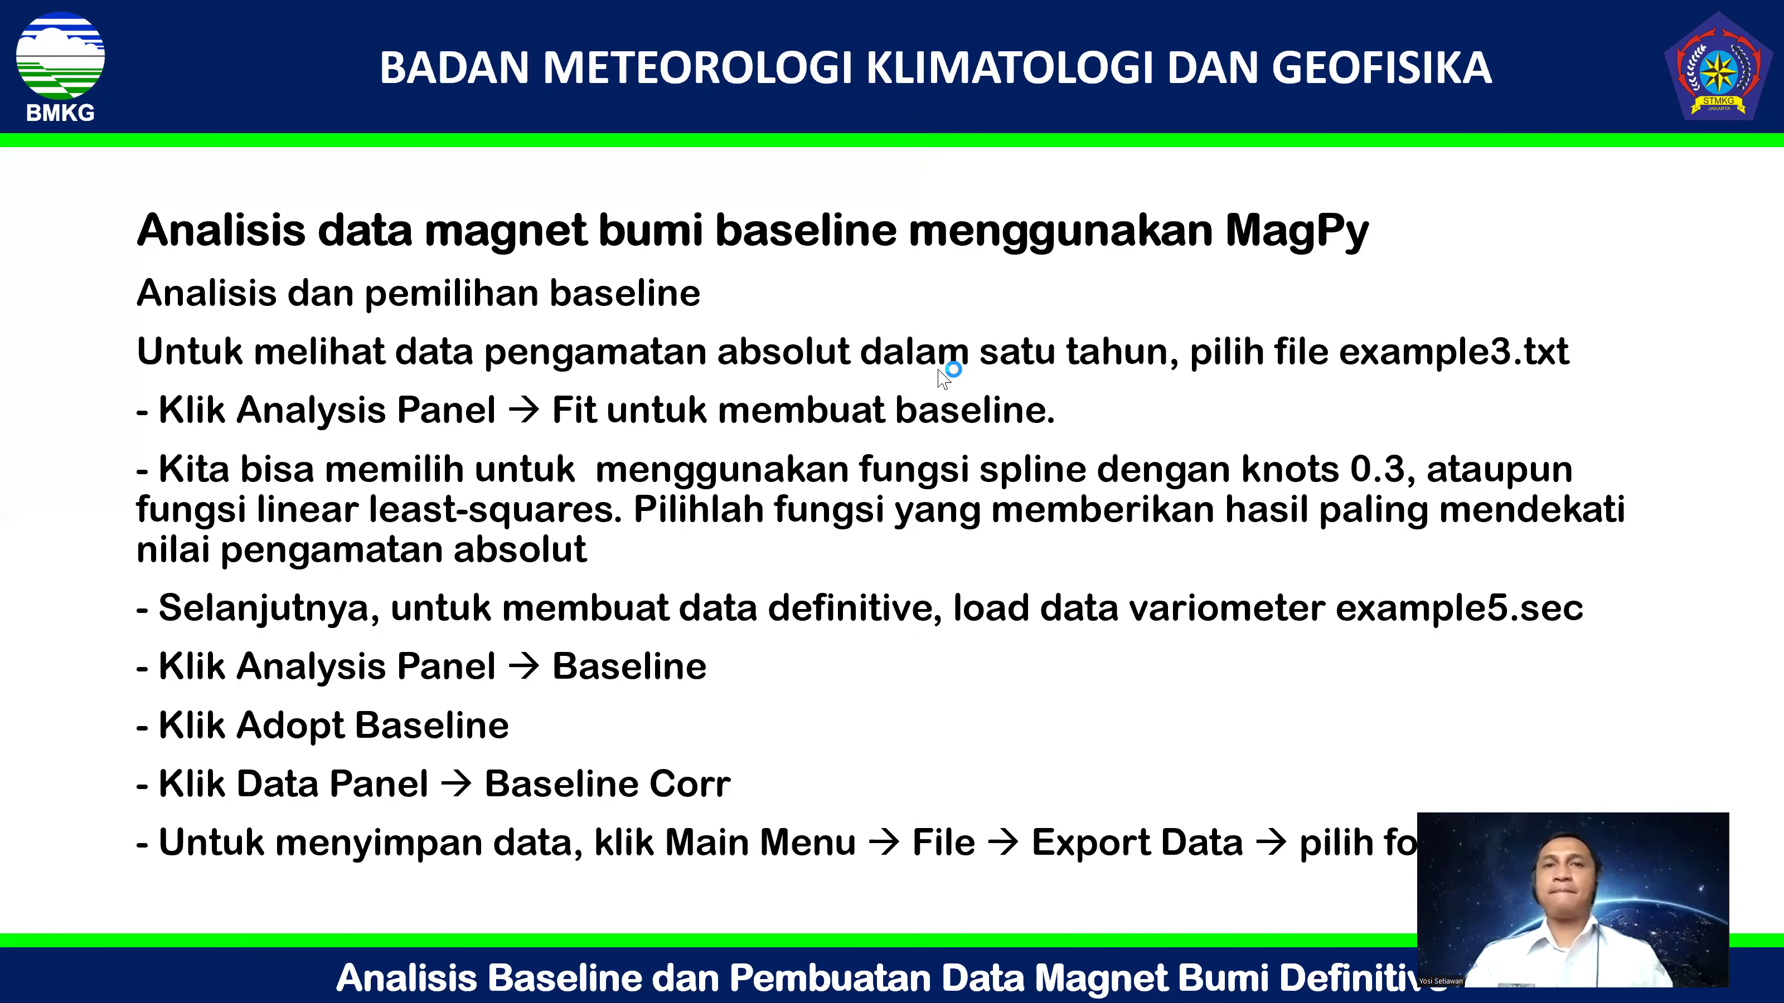
{"action": "key", "text": "super"}
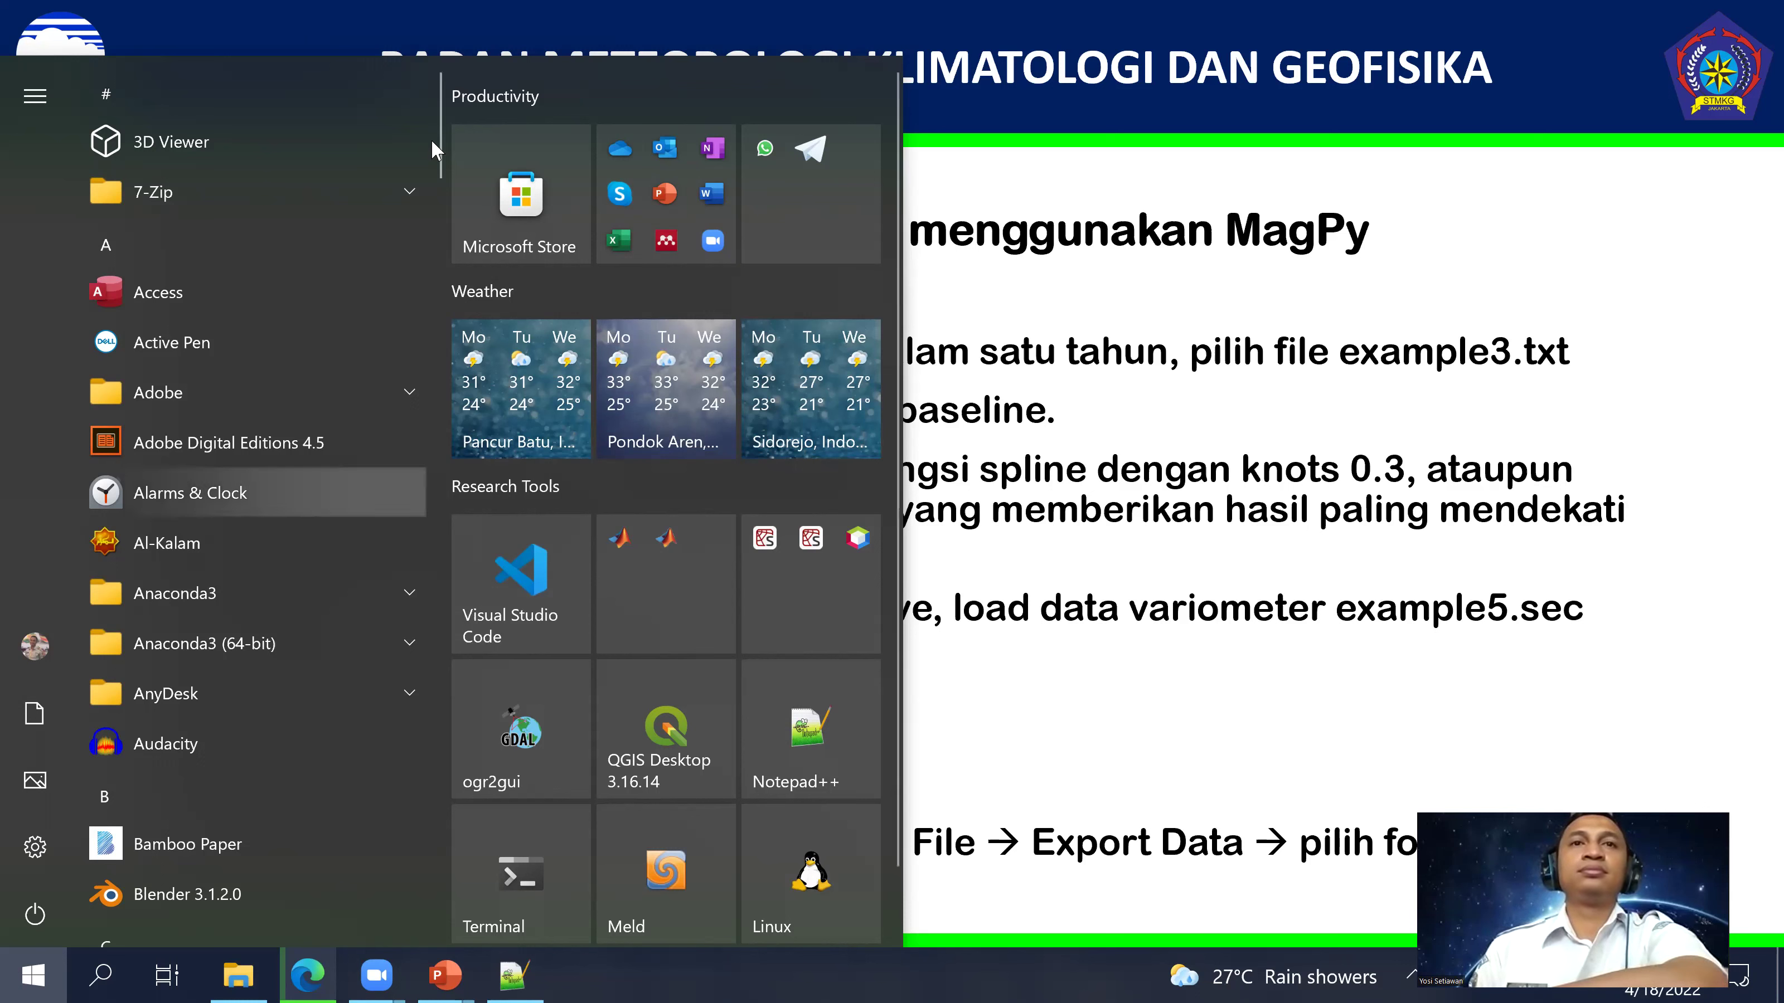
{"action": "scroll", "coordinate": [419, 553], "scroll_direction": "down", "scroll_amount": 5}
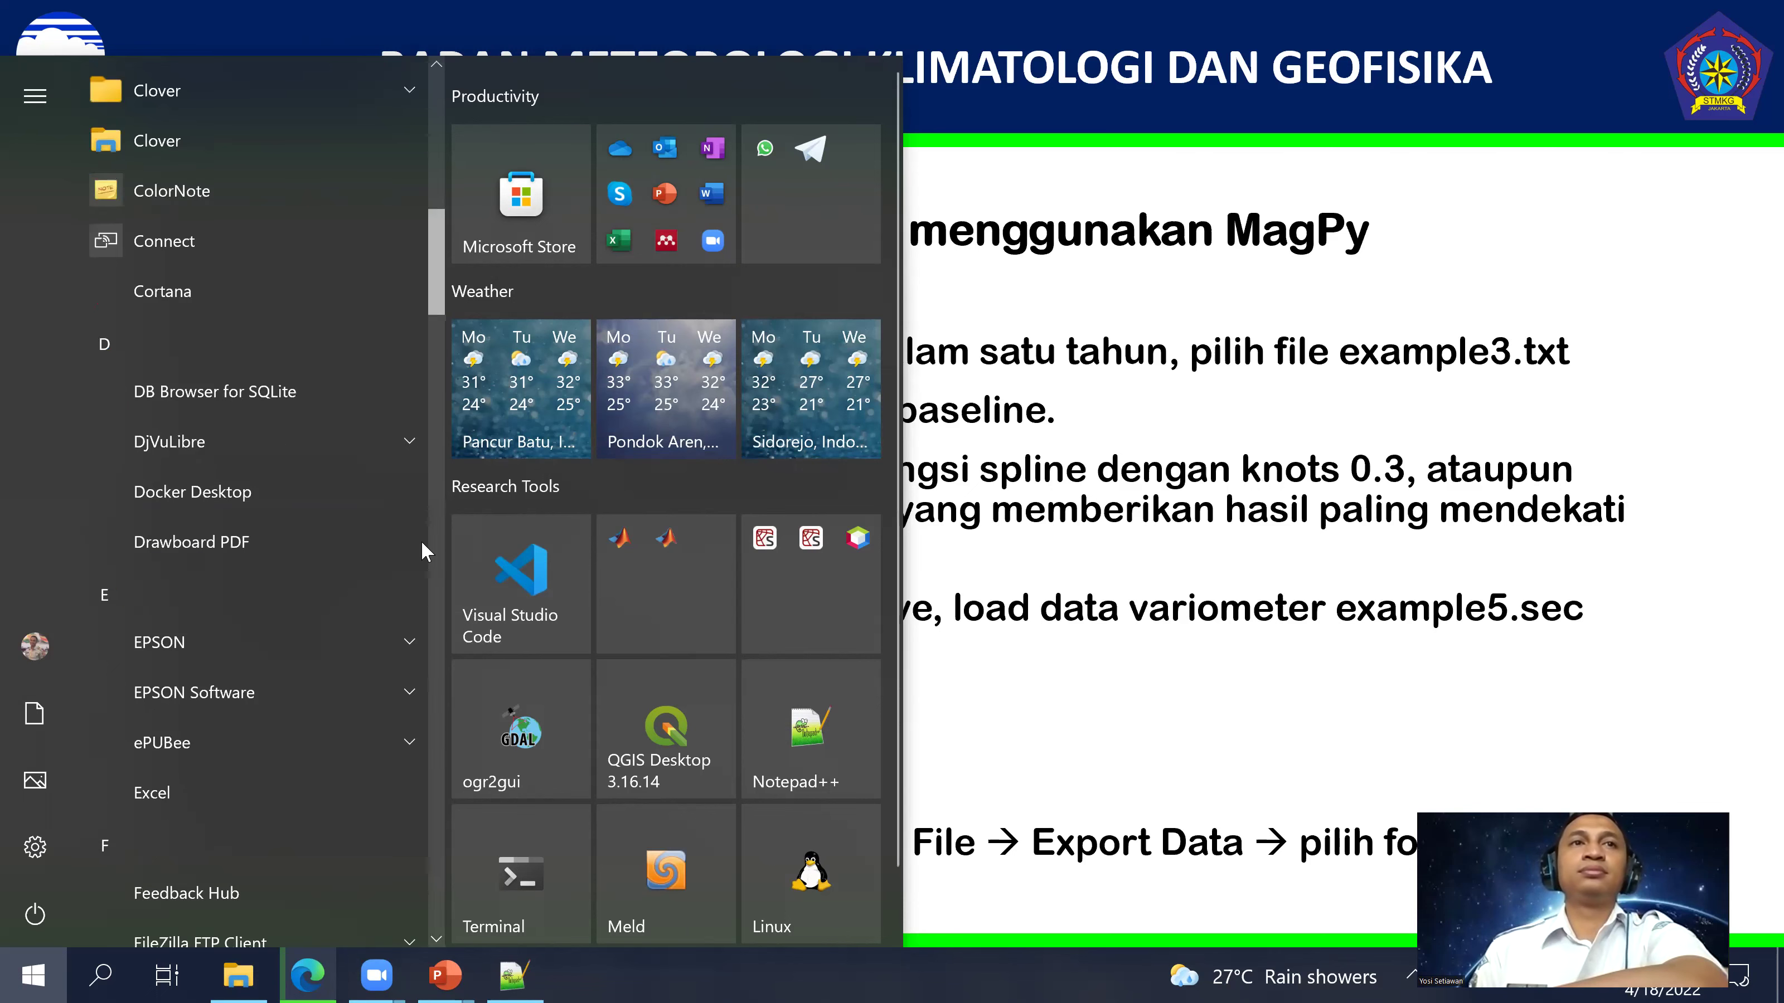
{"action": "scroll", "coordinate": [422, 548], "scroll_direction": "down", "scroll_amount": 15}
{"action": "scroll", "coordinate": [416, 529], "scroll_direction": "up", "scroll_amount": 15}
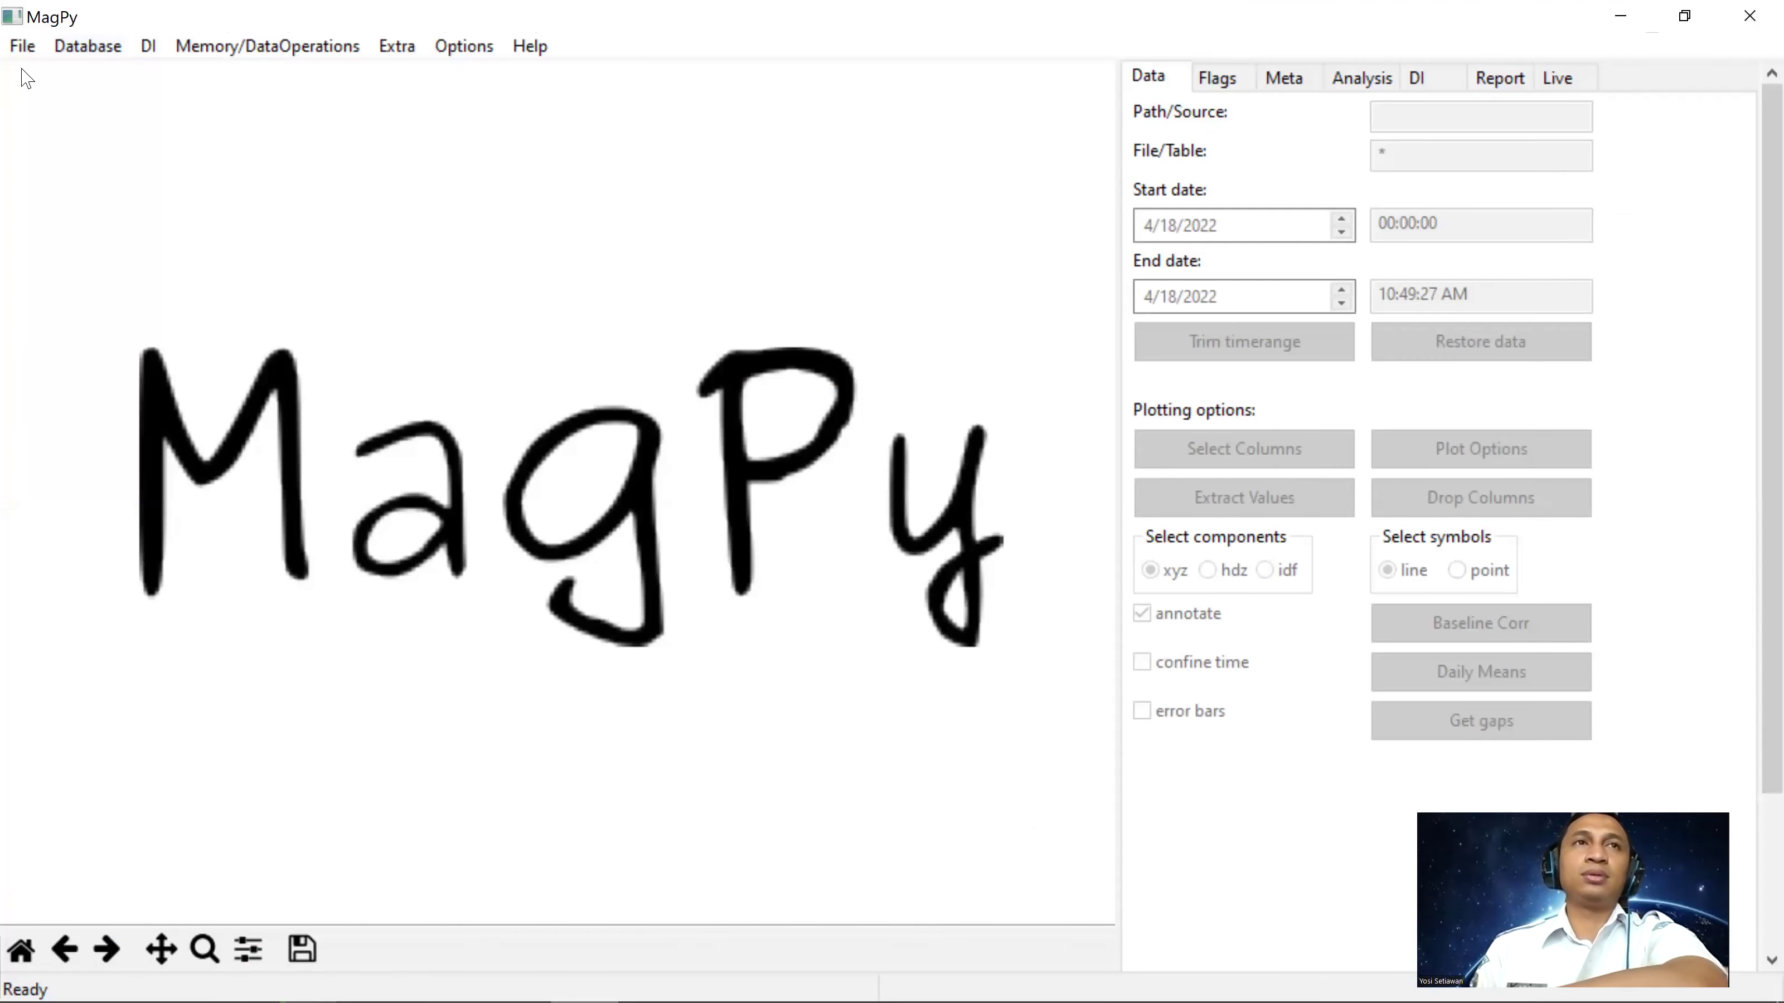
Step: Load bgs20120112vmin.min and bgs20120113vmin.min together from C:\Data\GDAS\BGS
{"action": "left_click", "coordinate": [22, 45]}
{"action": "key", "text": "Return"}
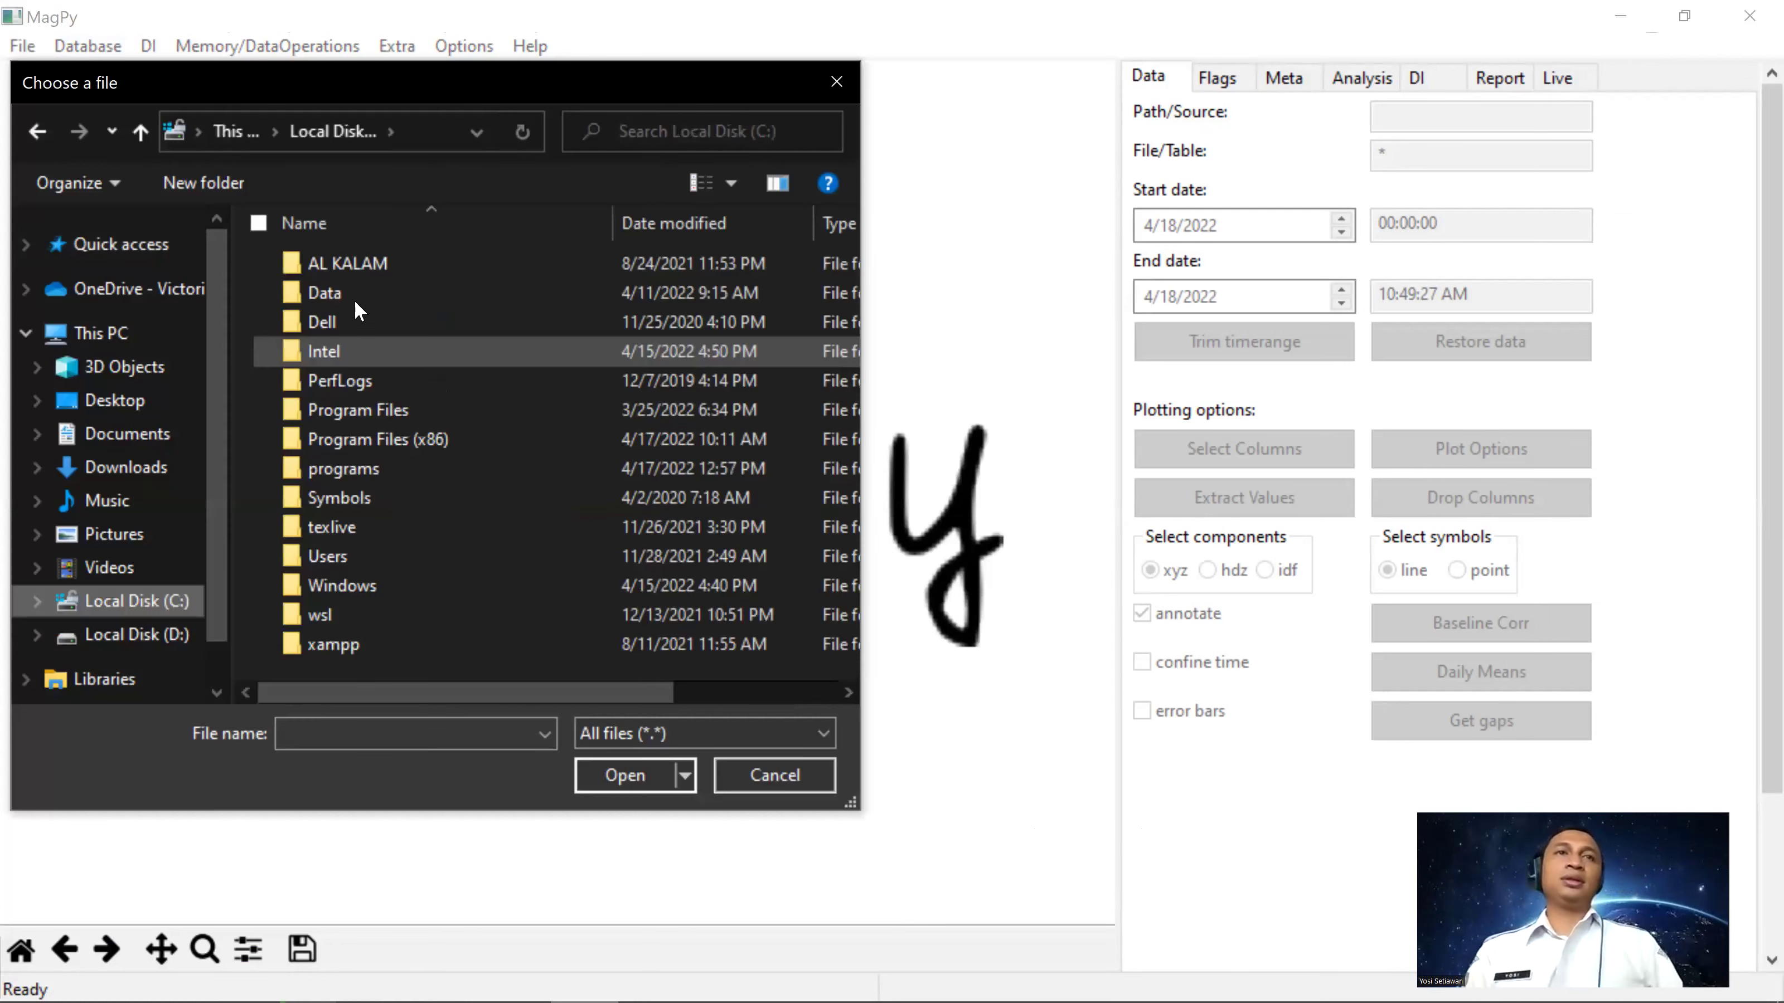
{"action": "double_click", "coordinate": [365, 294]}
{"action": "double_click", "coordinate": [365, 292]}
{"action": "double_click", "coordinate": [378, 266]}
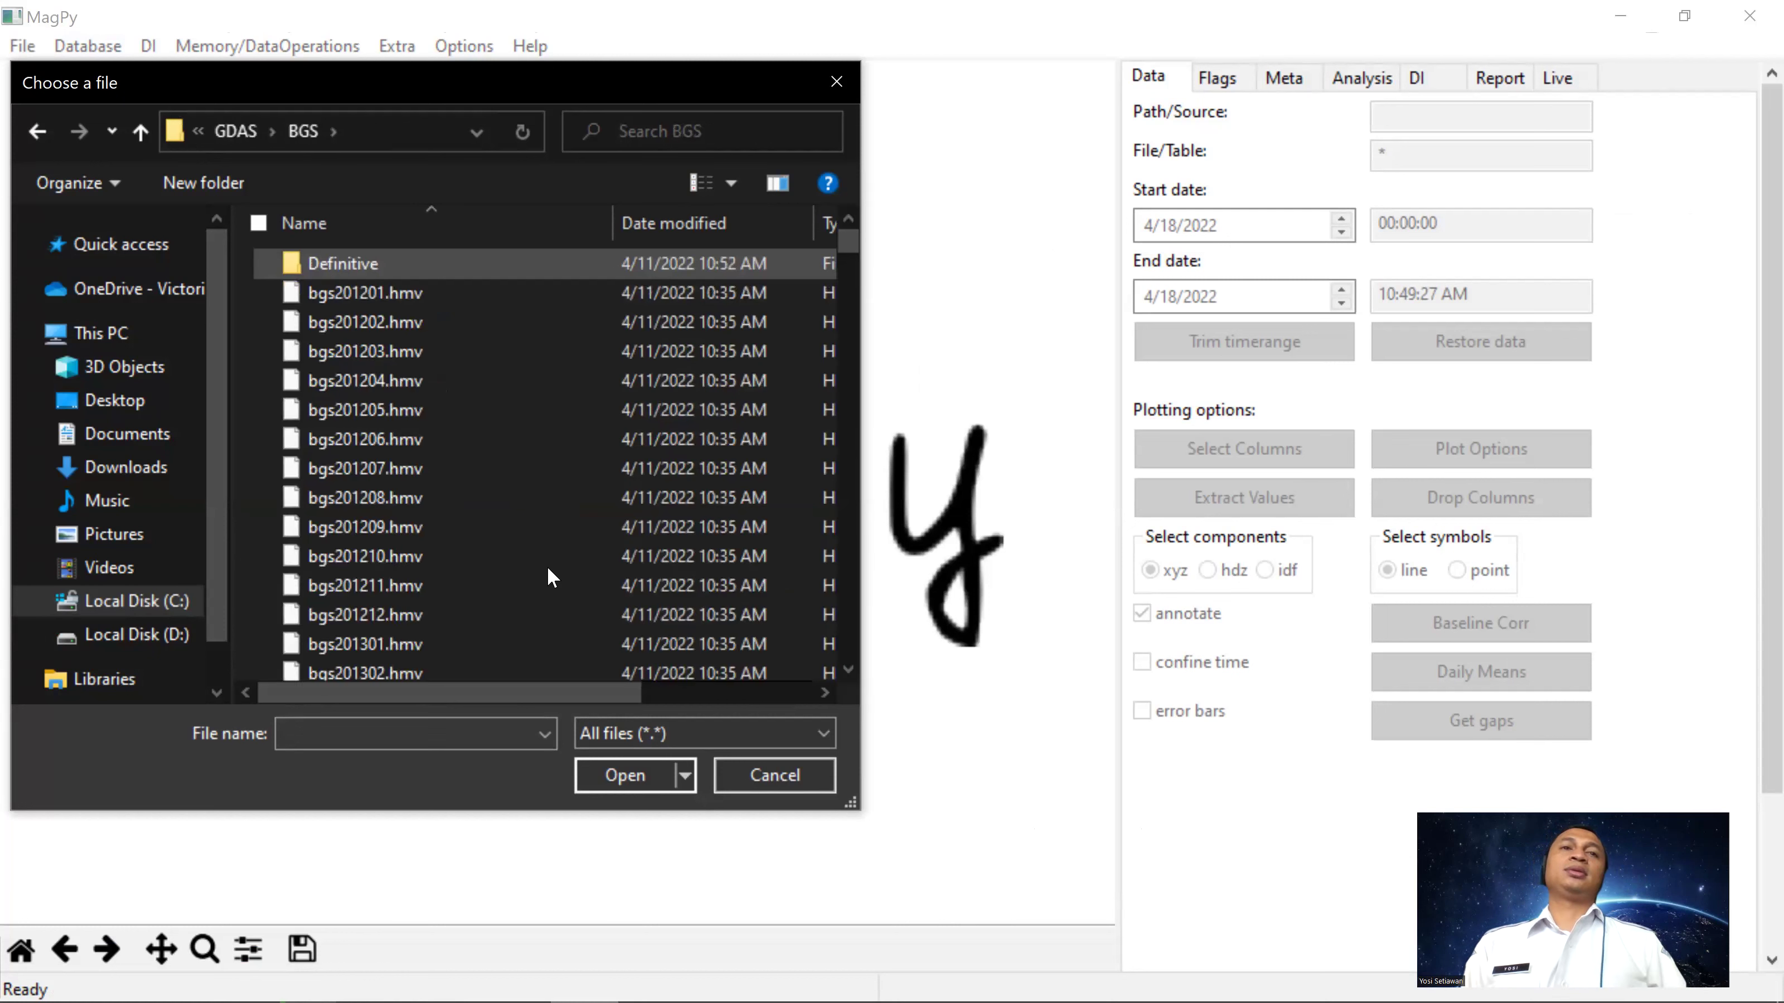
{"action": "scroll", "coordinate": [546, 566], "scroll_direction": "down", "scroll_amount": 10}
{"action": "left_click_drag", "start_coordinate": [457, 585], "coordinate": [485, 545]}
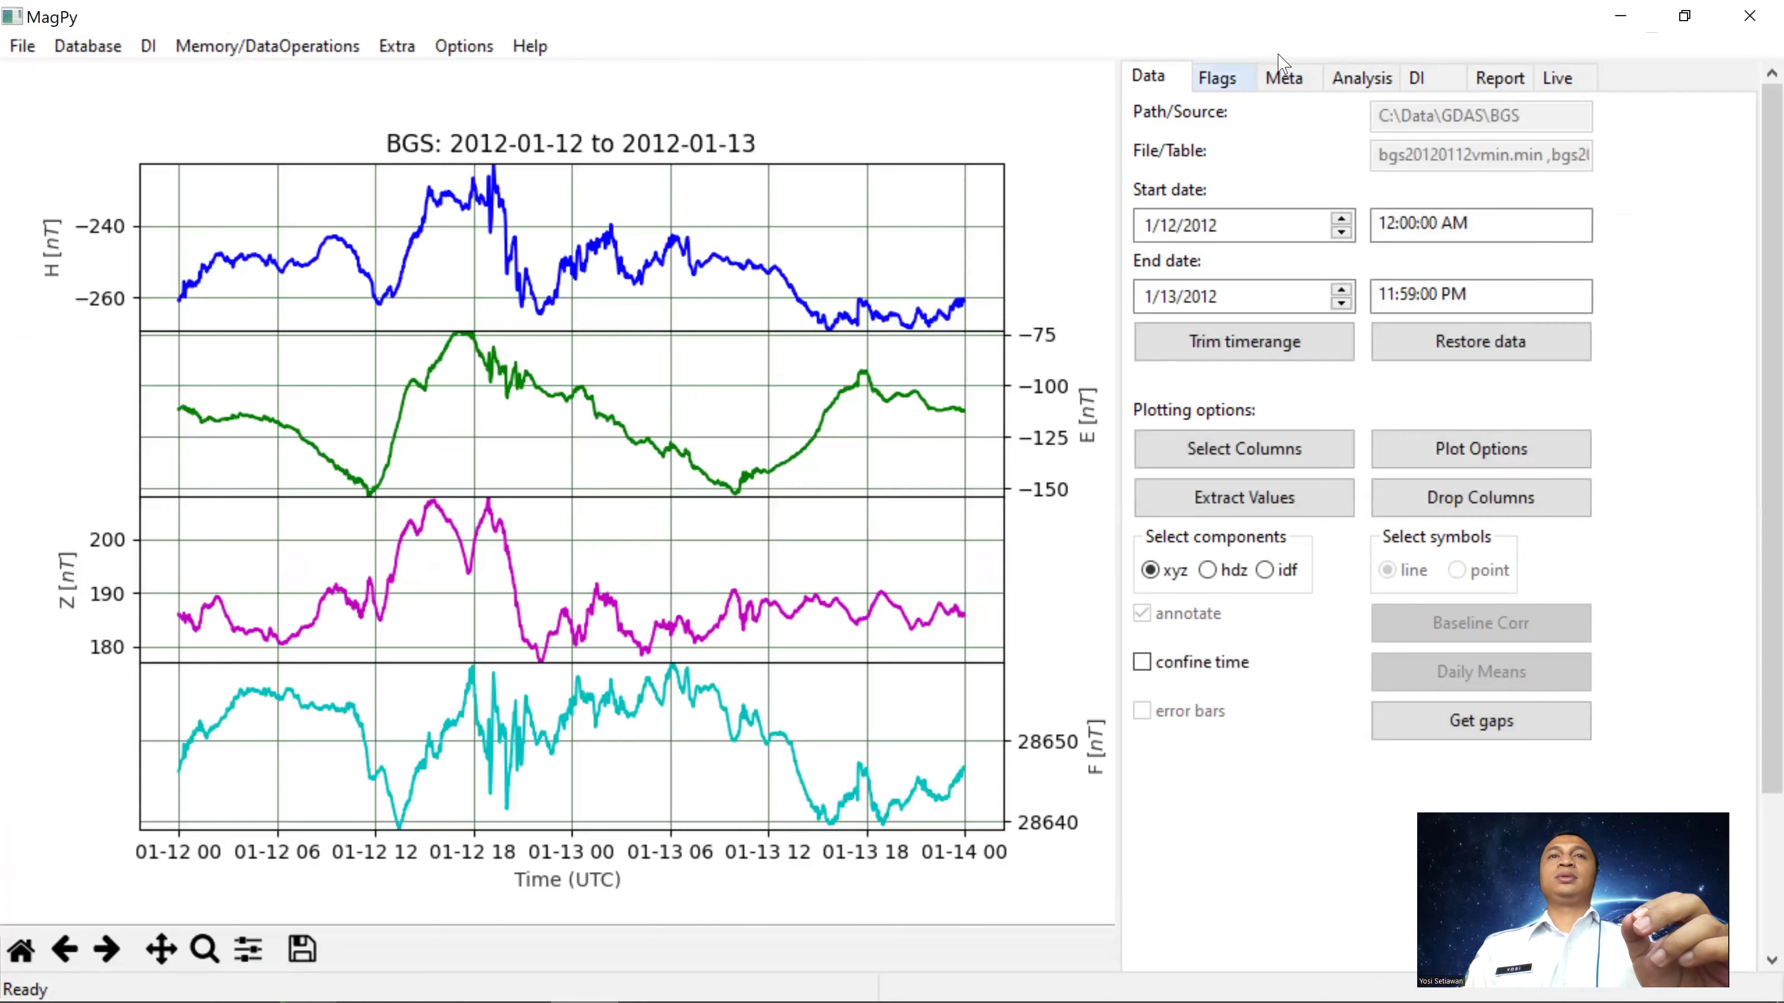
Step: Calculate the geomagnetic activity (K values) from the BGS data for 2012-01-12 to 2012-01-13
{"action": "left_click", "coordinate": [1357, 81]}
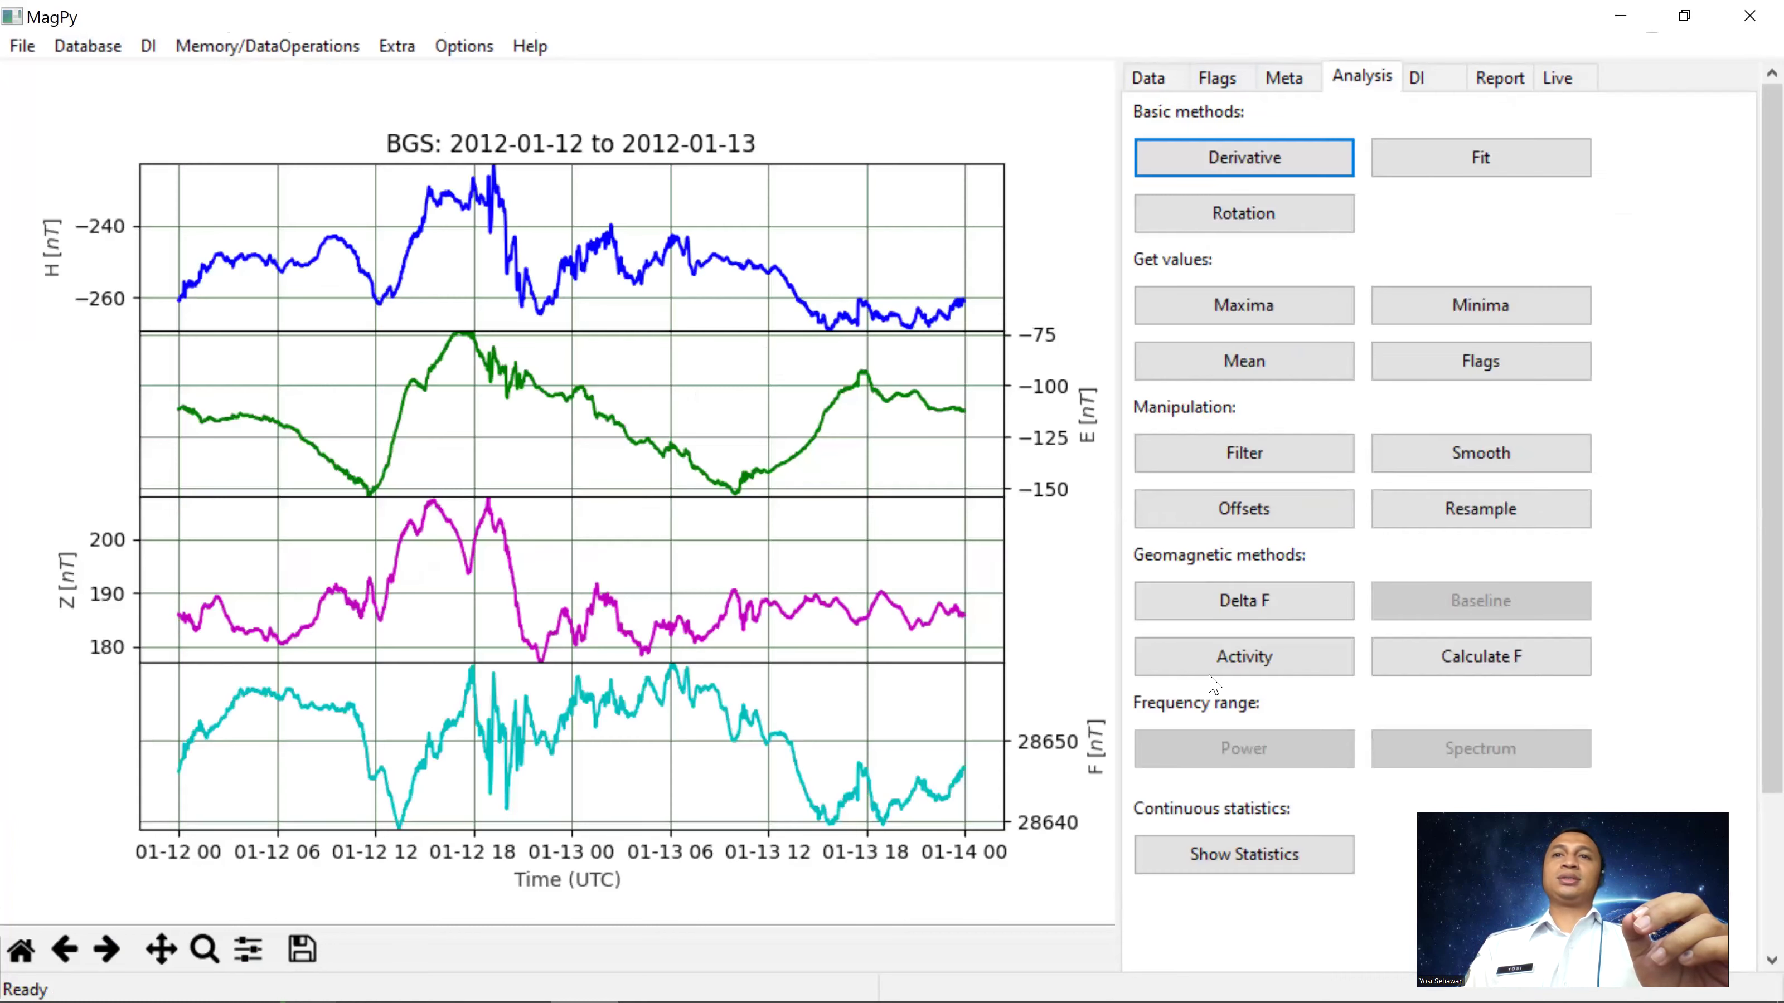
{"action": "left_click", "coordinate": [1241, 661]}
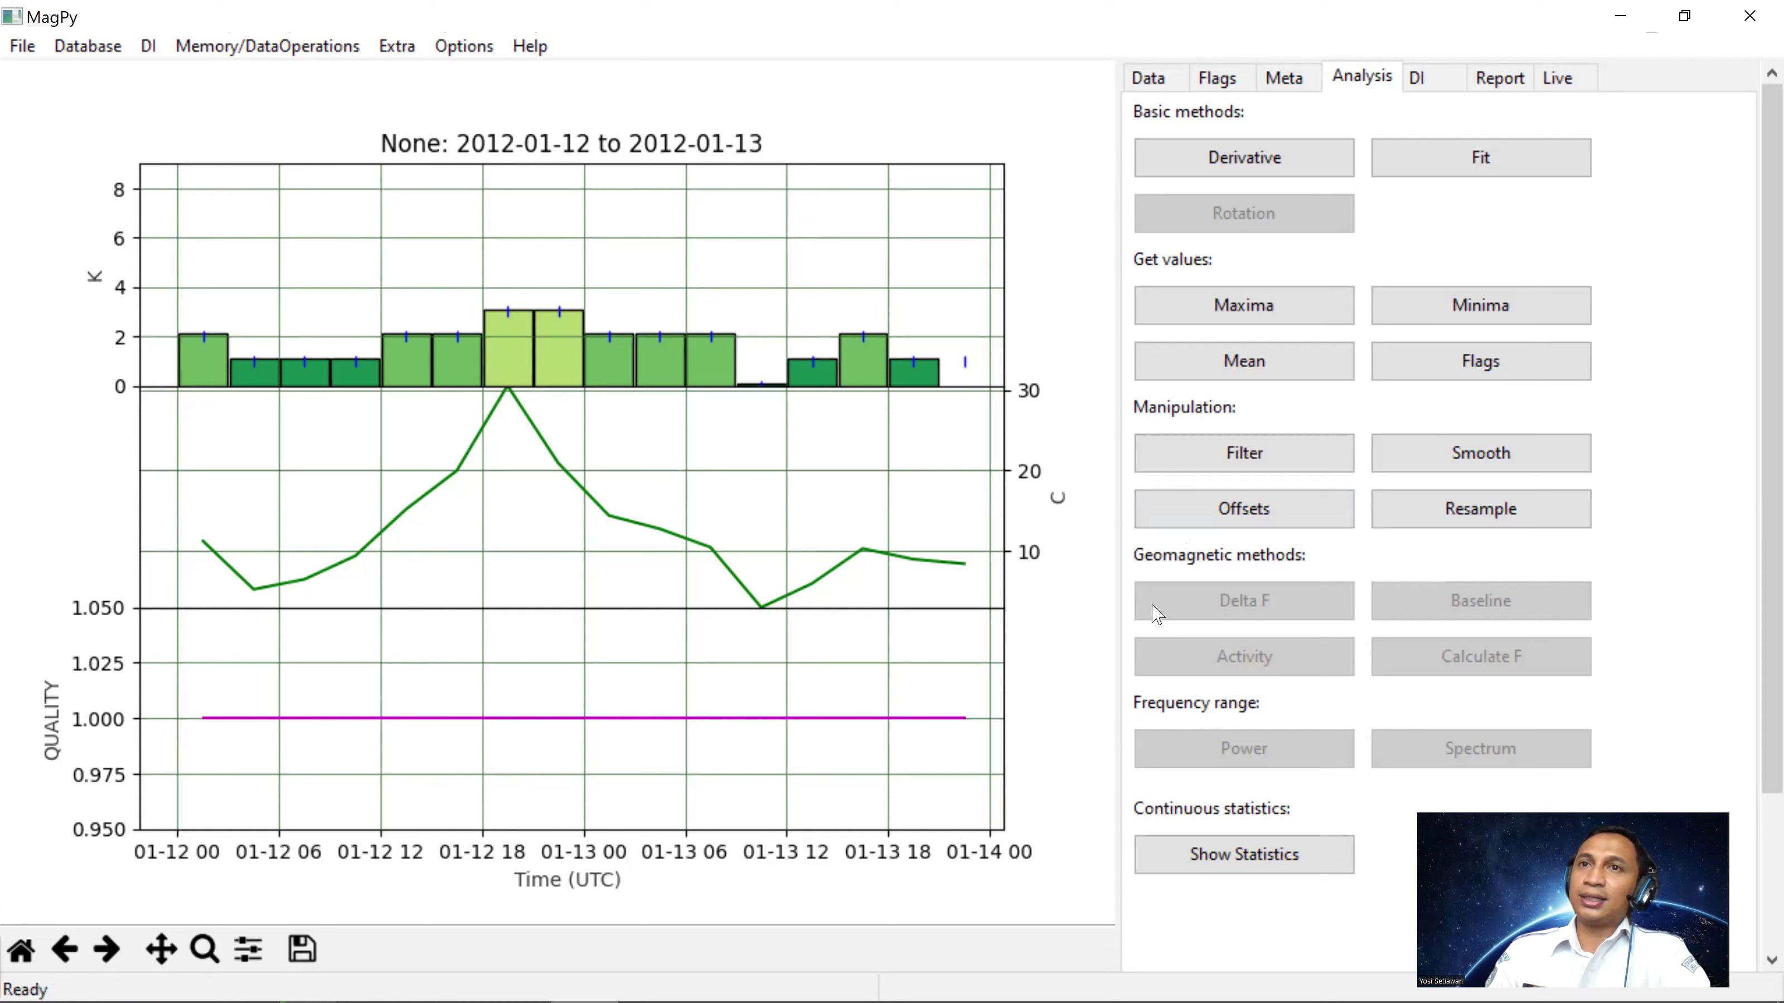
{"action": "left_click", "coordinate": [1278, 664]}
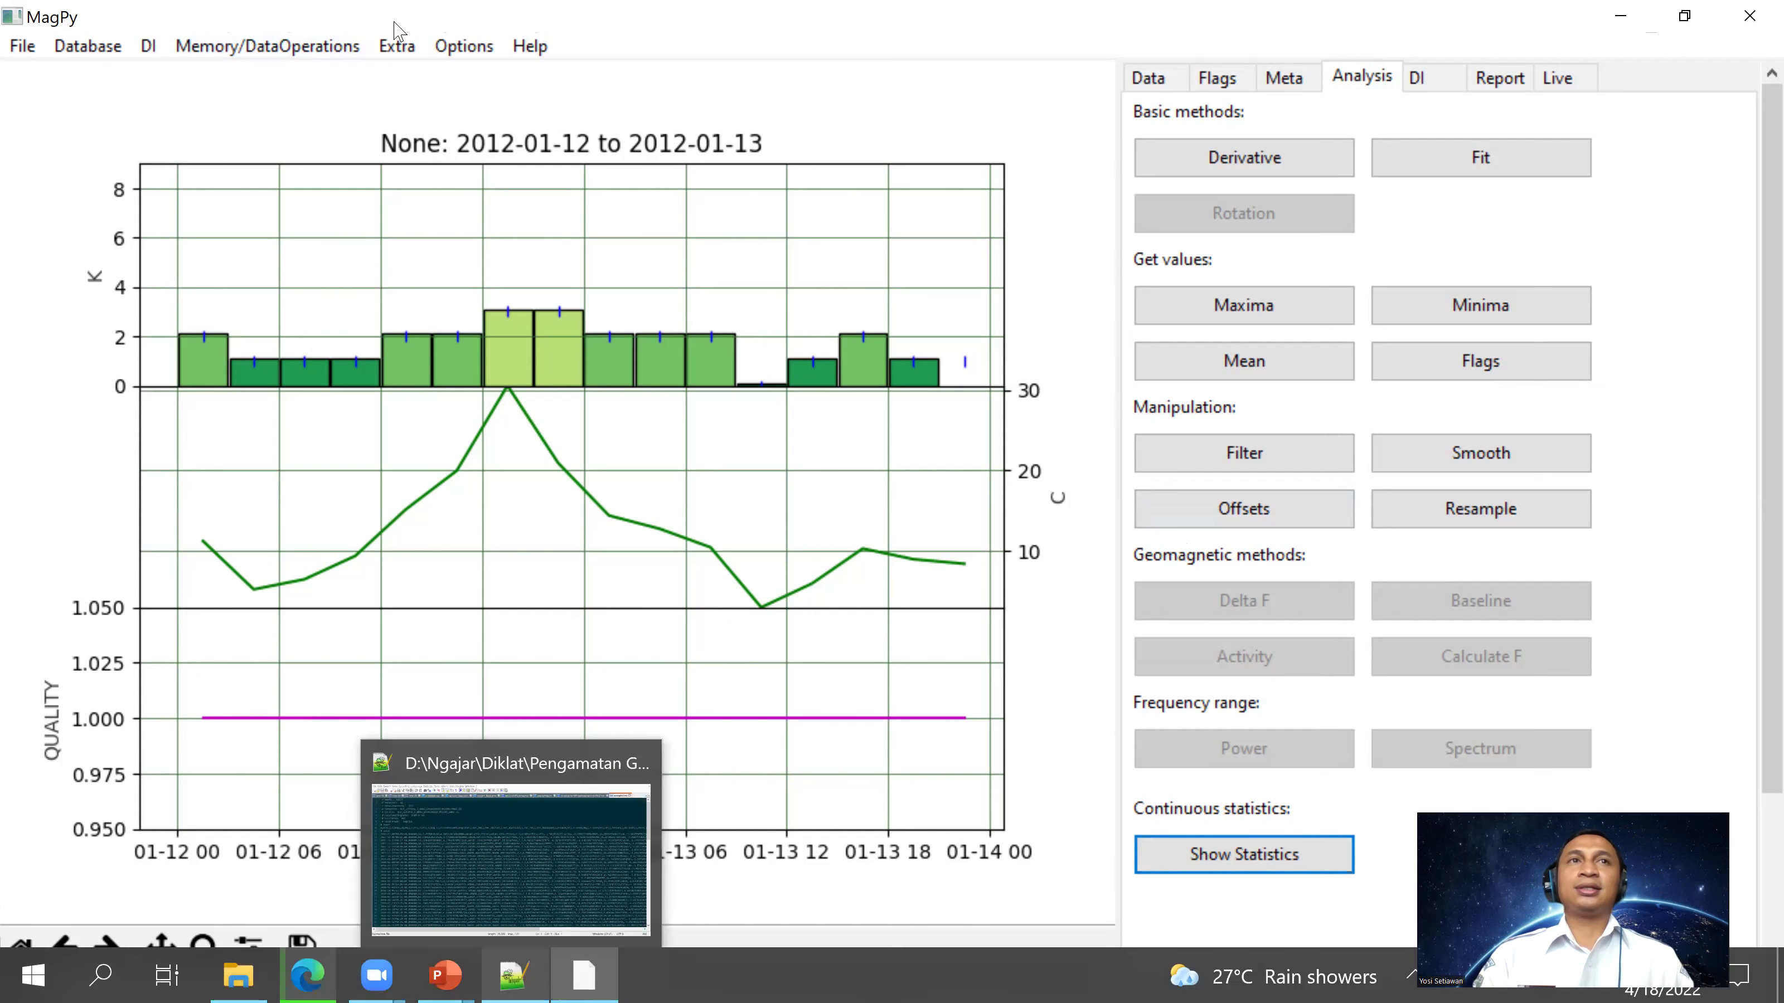
Step: Switch to the presentation slide on baseline analysis with MagPy
{"action": "left_click", "coordinate": [8, 49]}
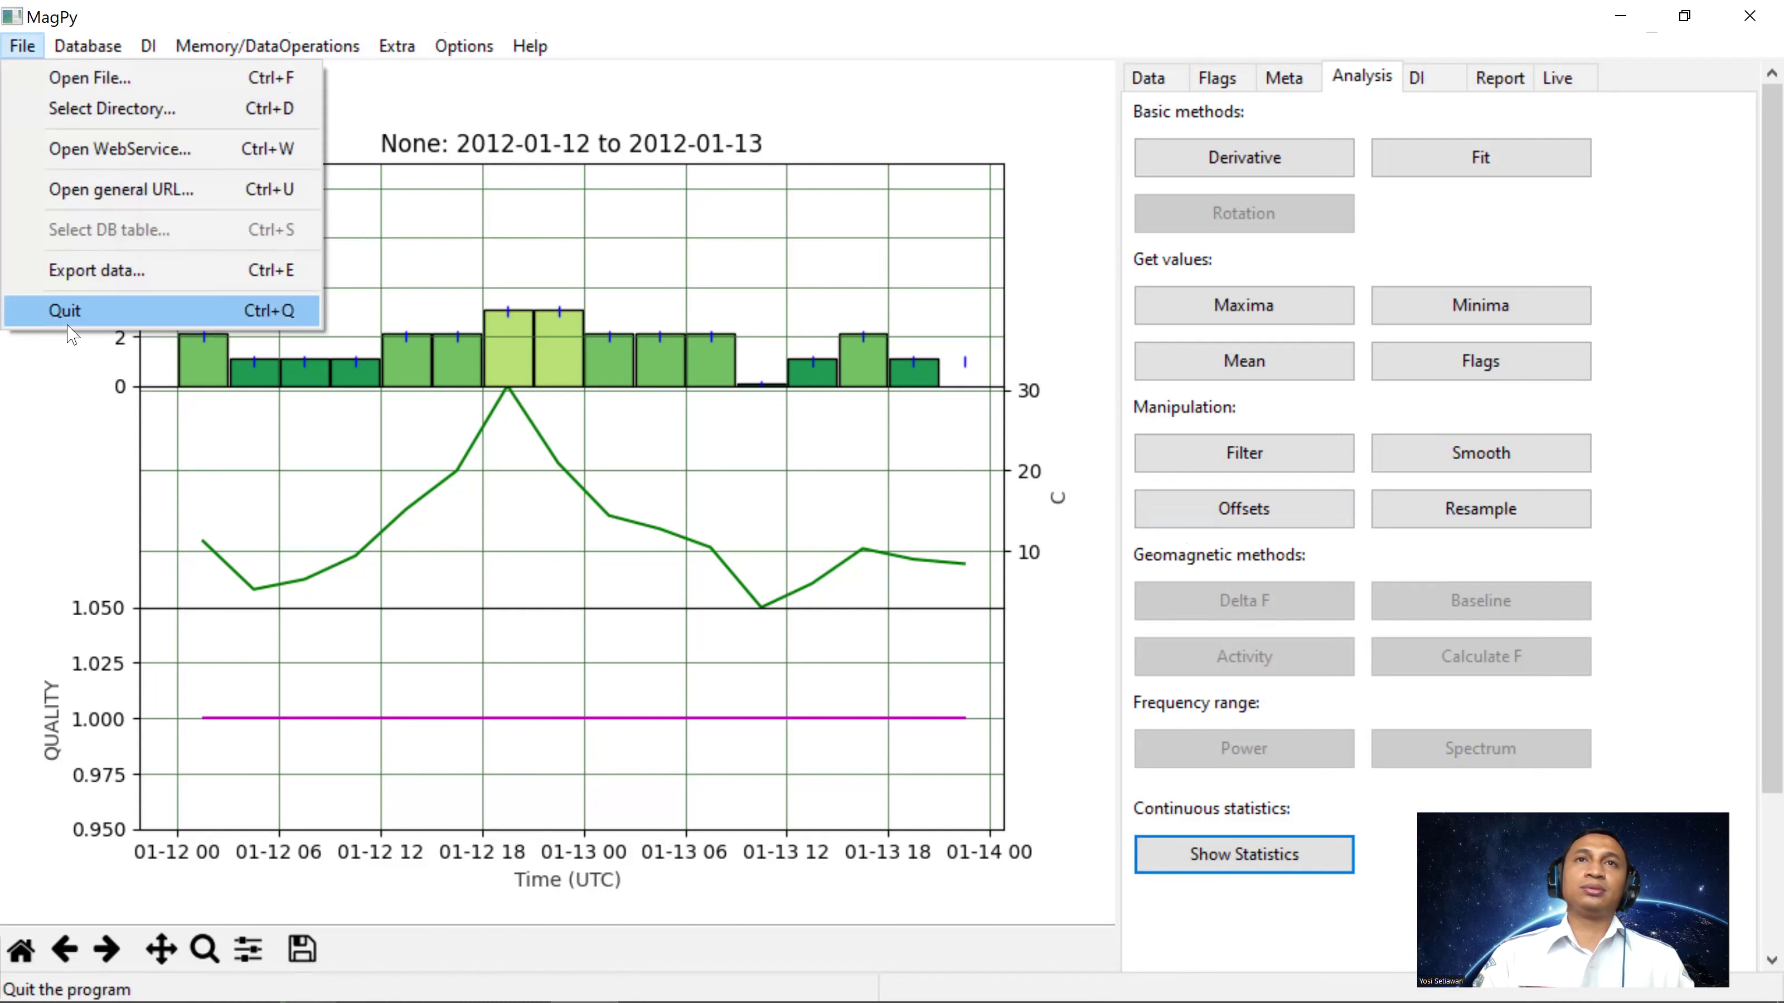
{"action": "left_click", "coordinate": [604, 11]}
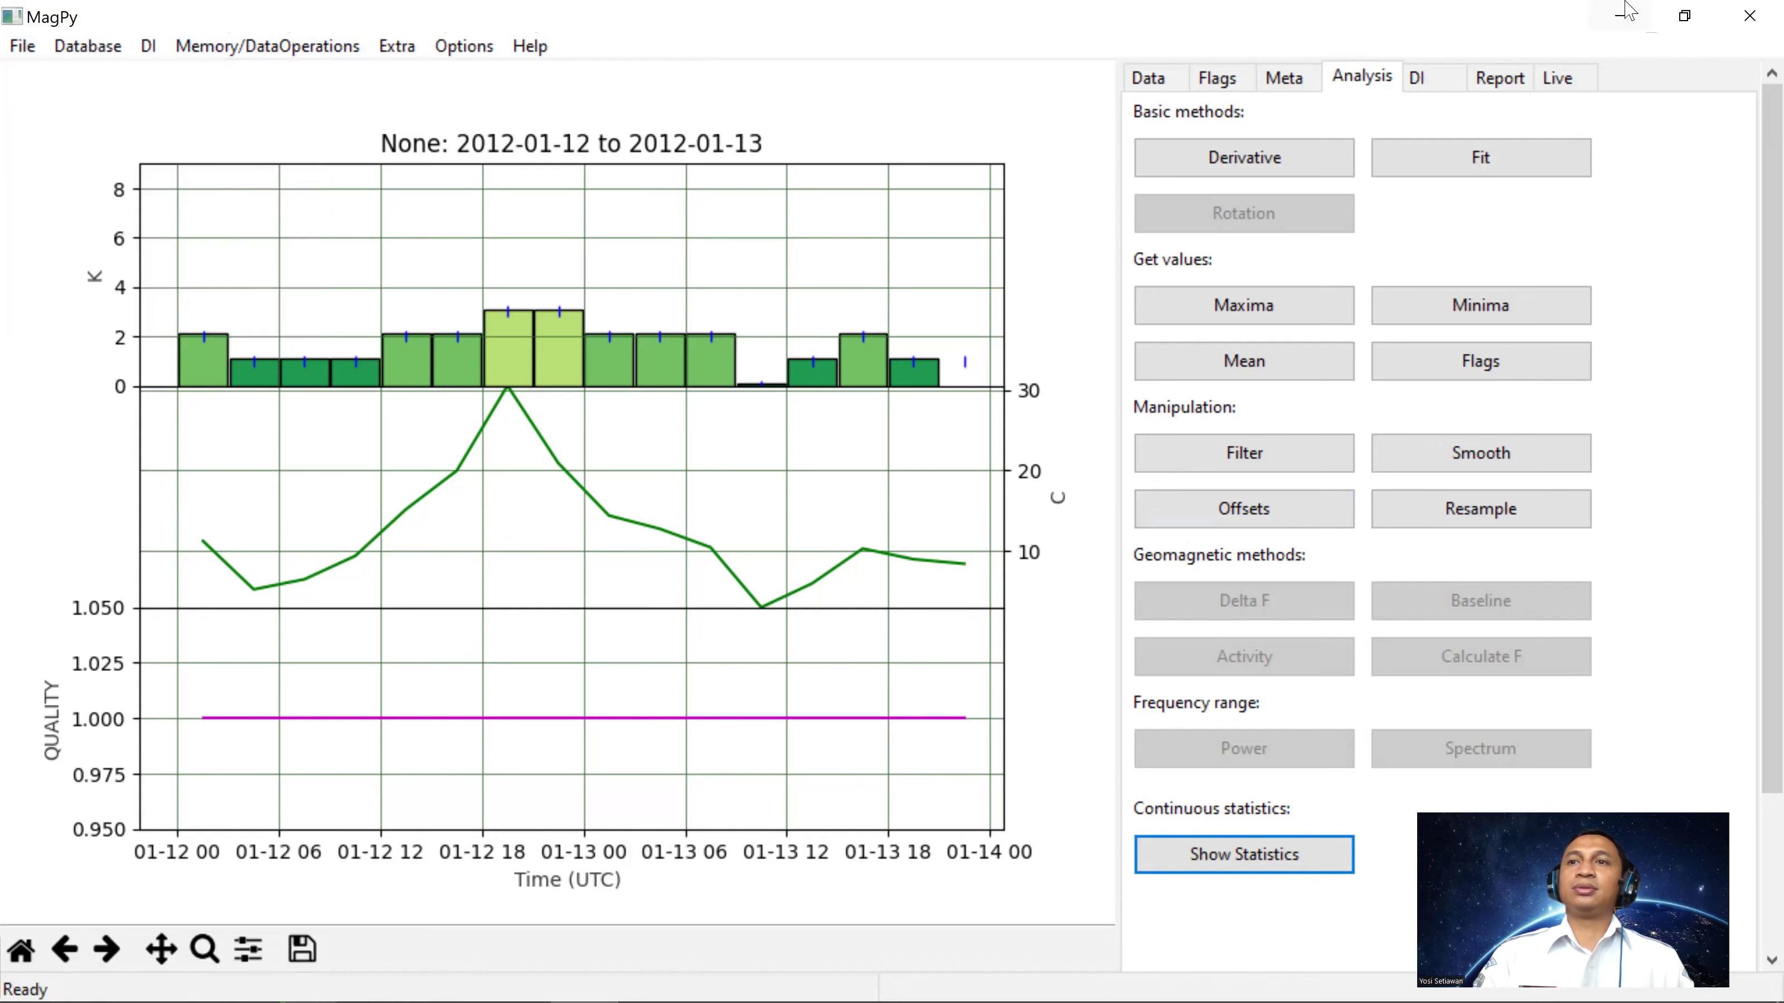
{"action": "key", "text": "alt+Tab"}
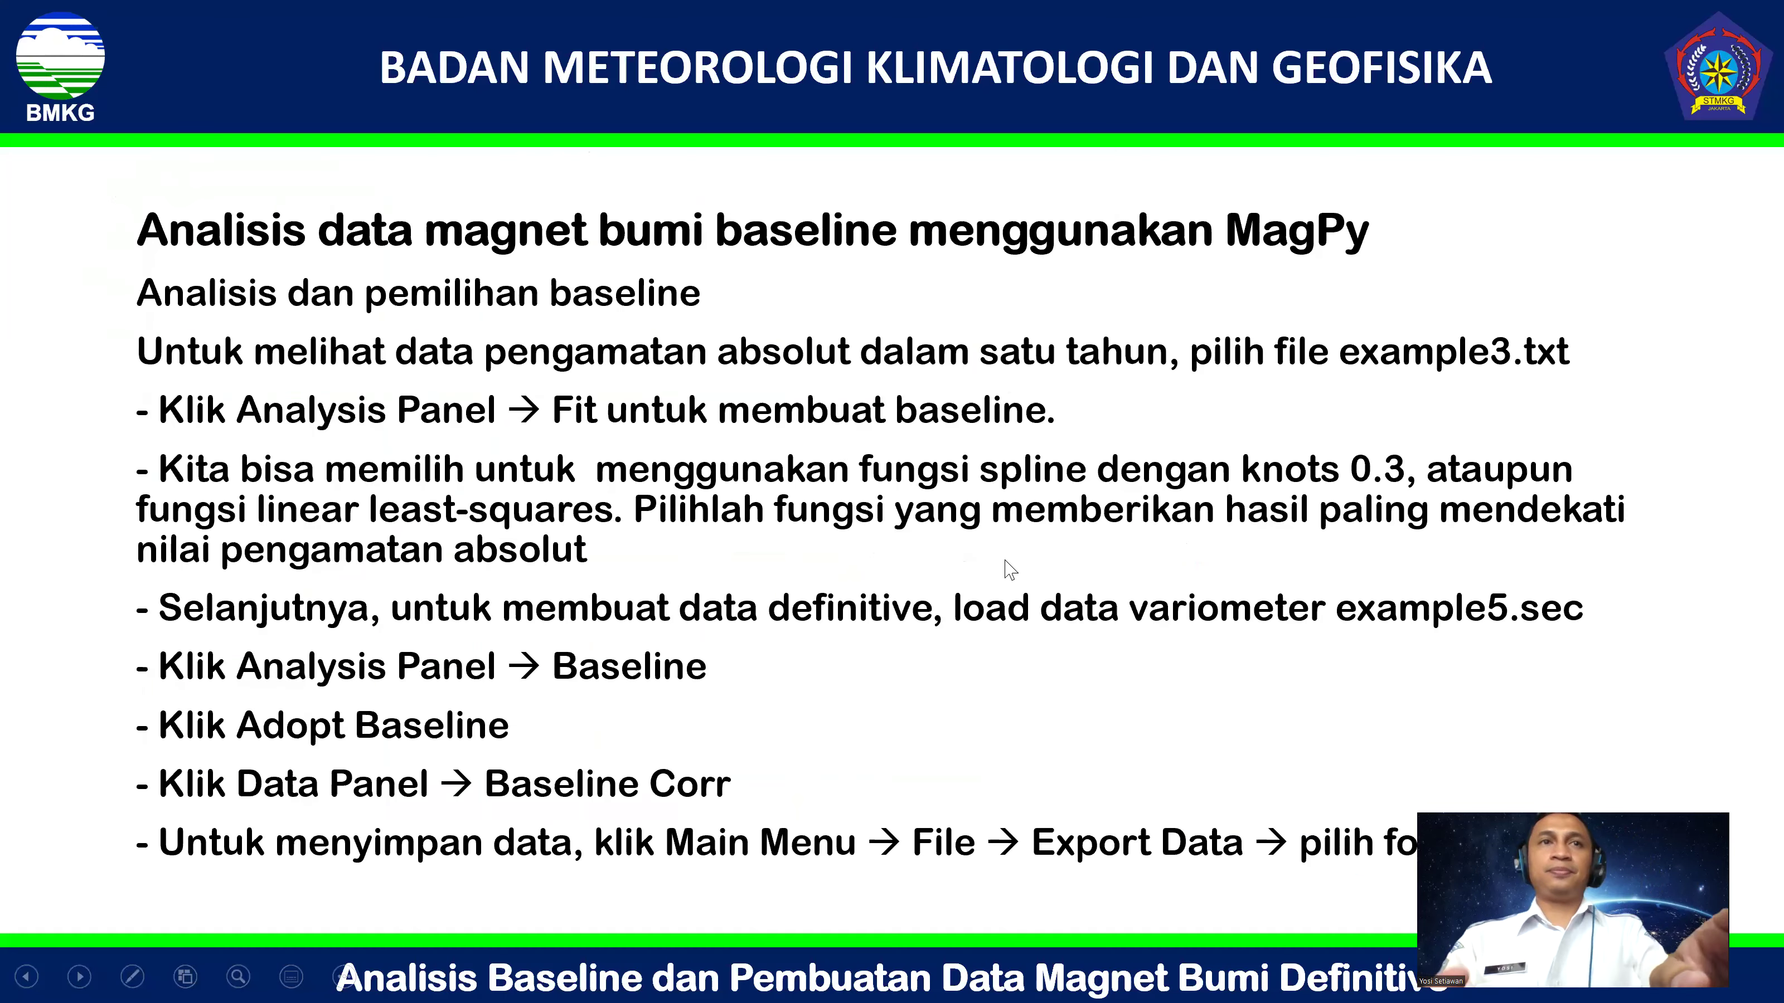
Step: Advance the presentation to the slide on using the KASm software
{"action": "key", "text": "Right"}
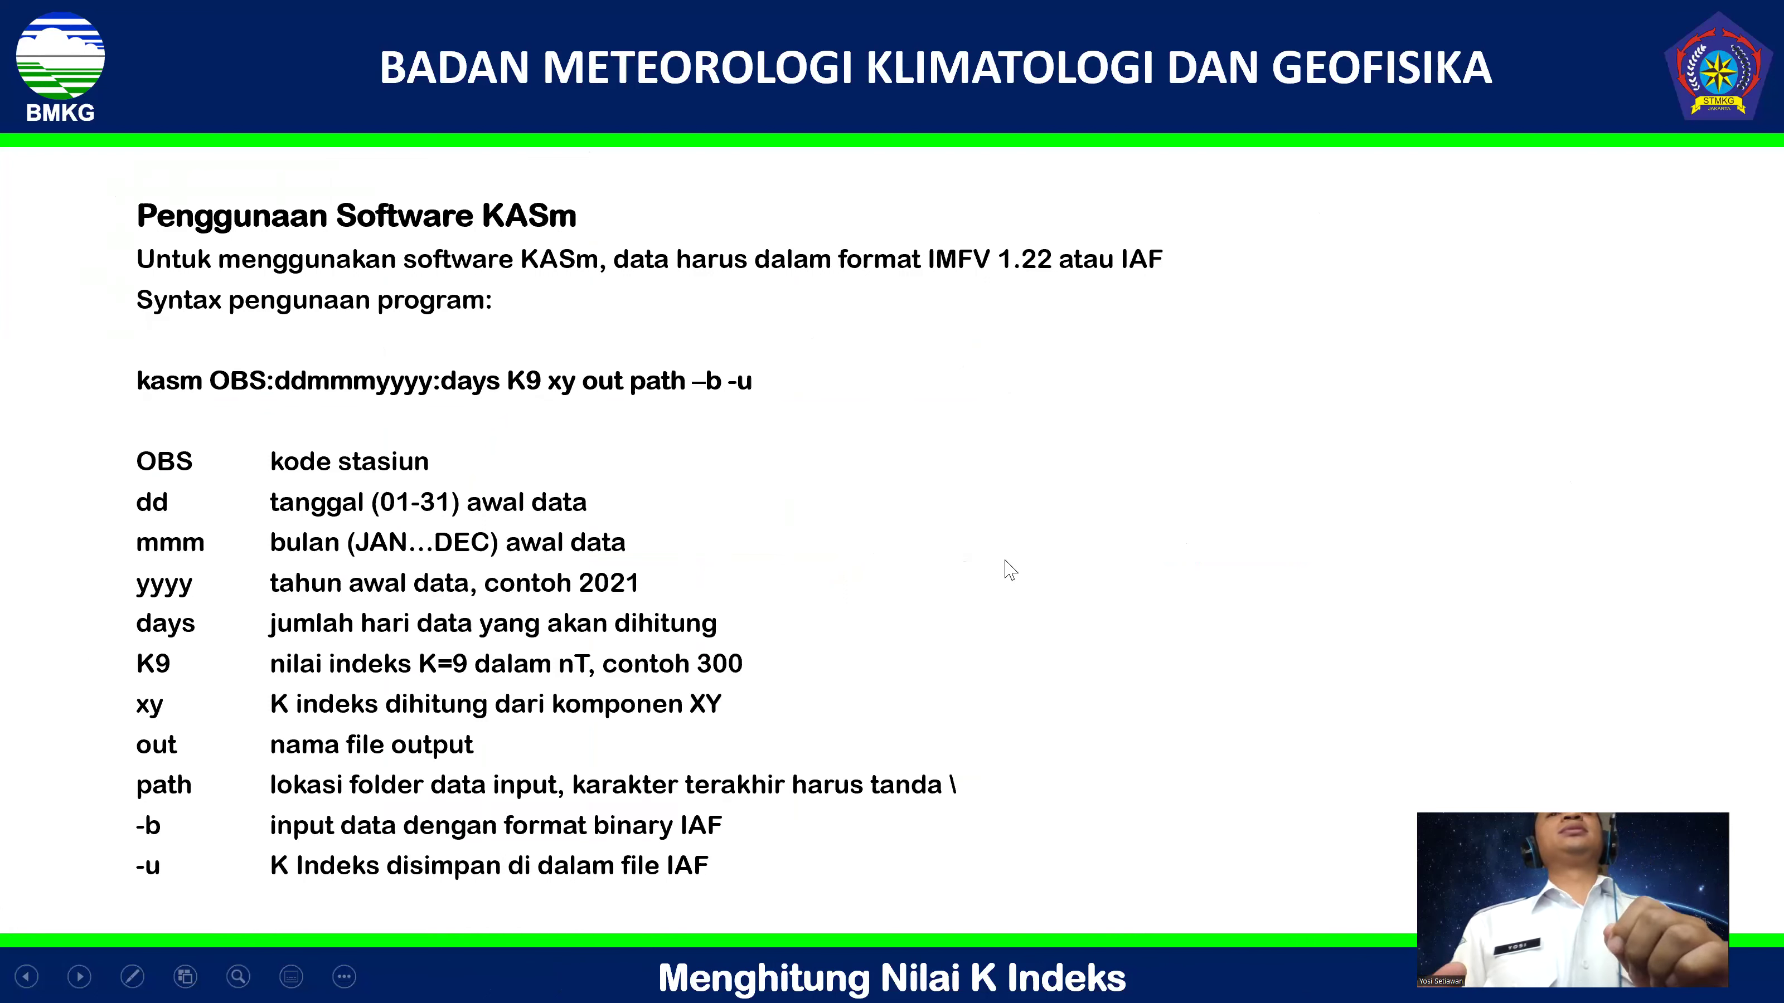
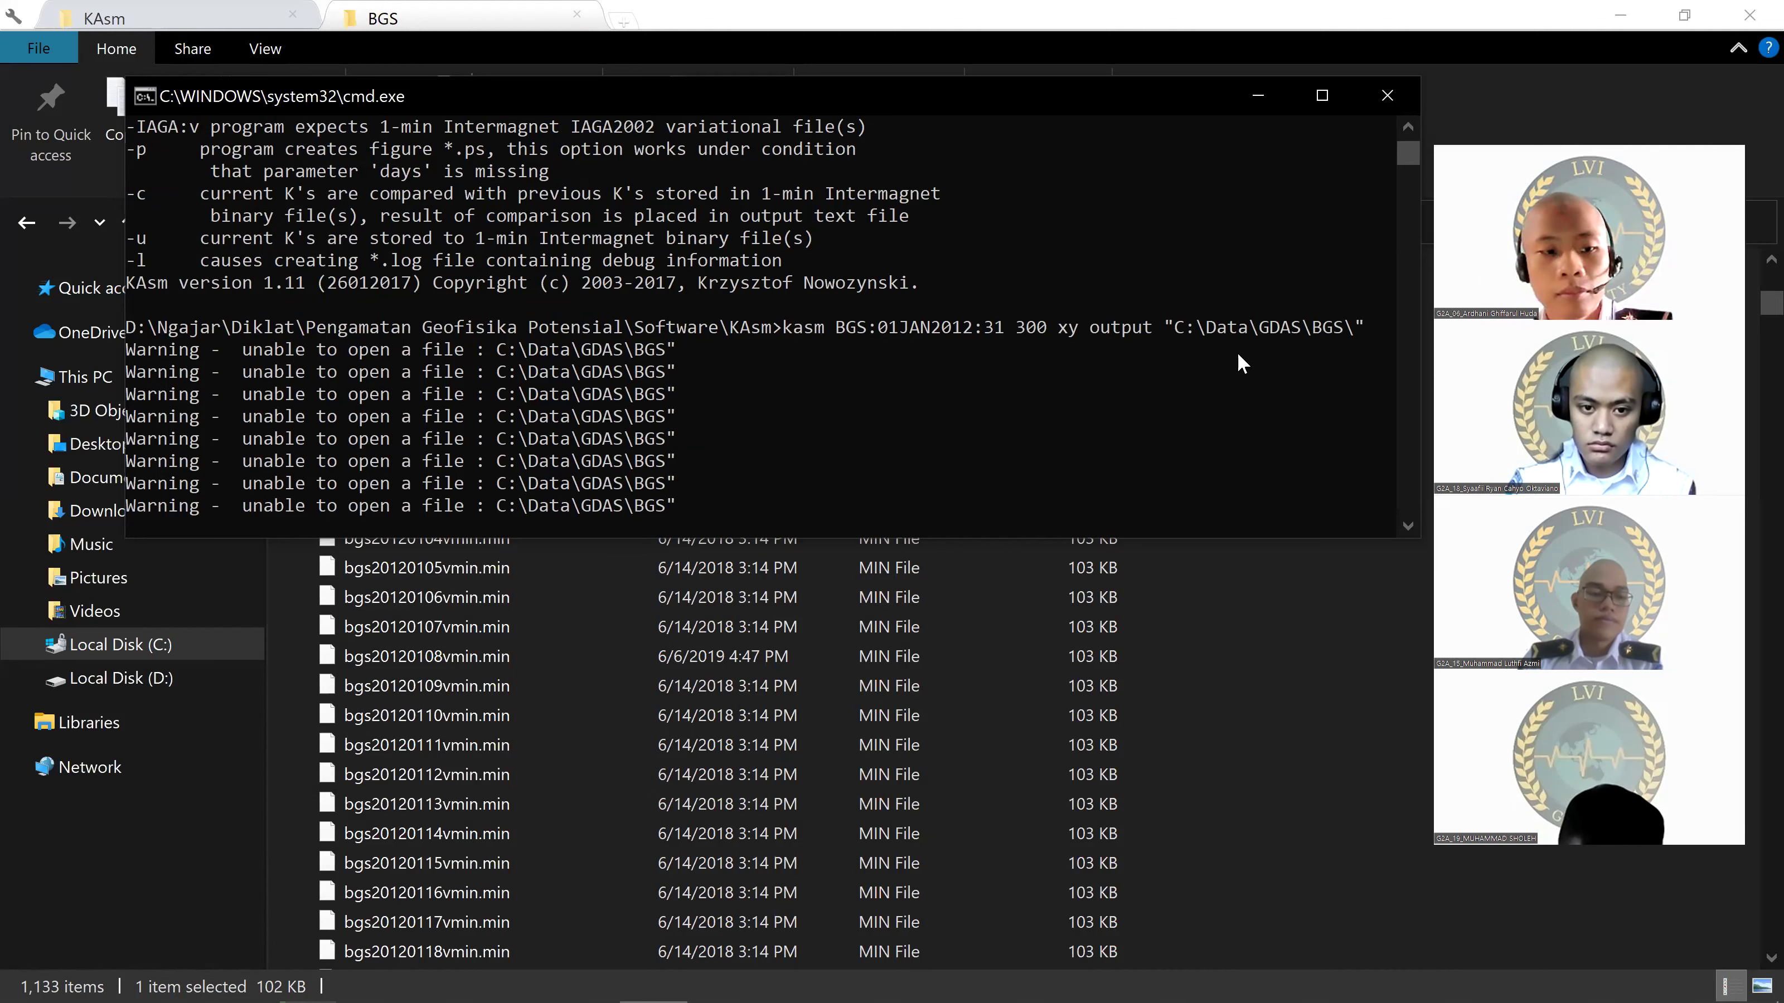
Step: Place output.dka from the OneDrive folder on drive D: into the KAsm software folder and open it in Notepad++
{"action": "left_click", "coordinate": [272, 11]}
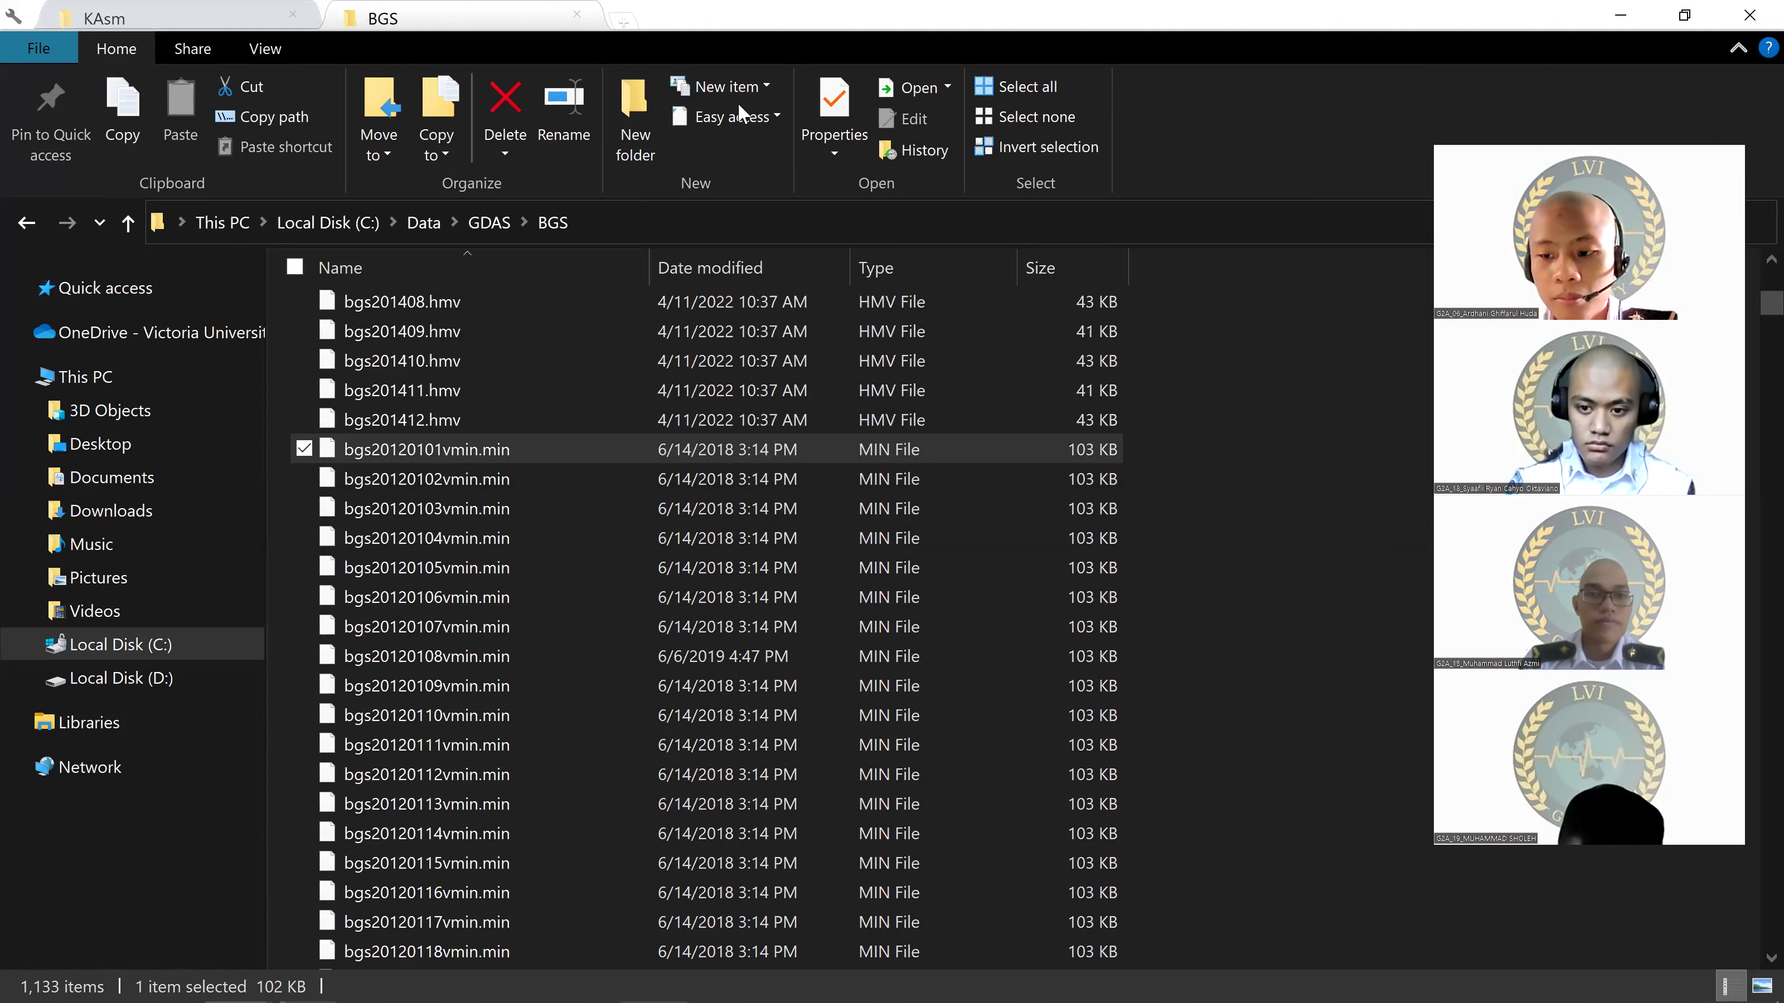
{"action": "left_click", "coordinate": [273, 10]}
{"action": "double_click", "coordinate": [414, 426]}
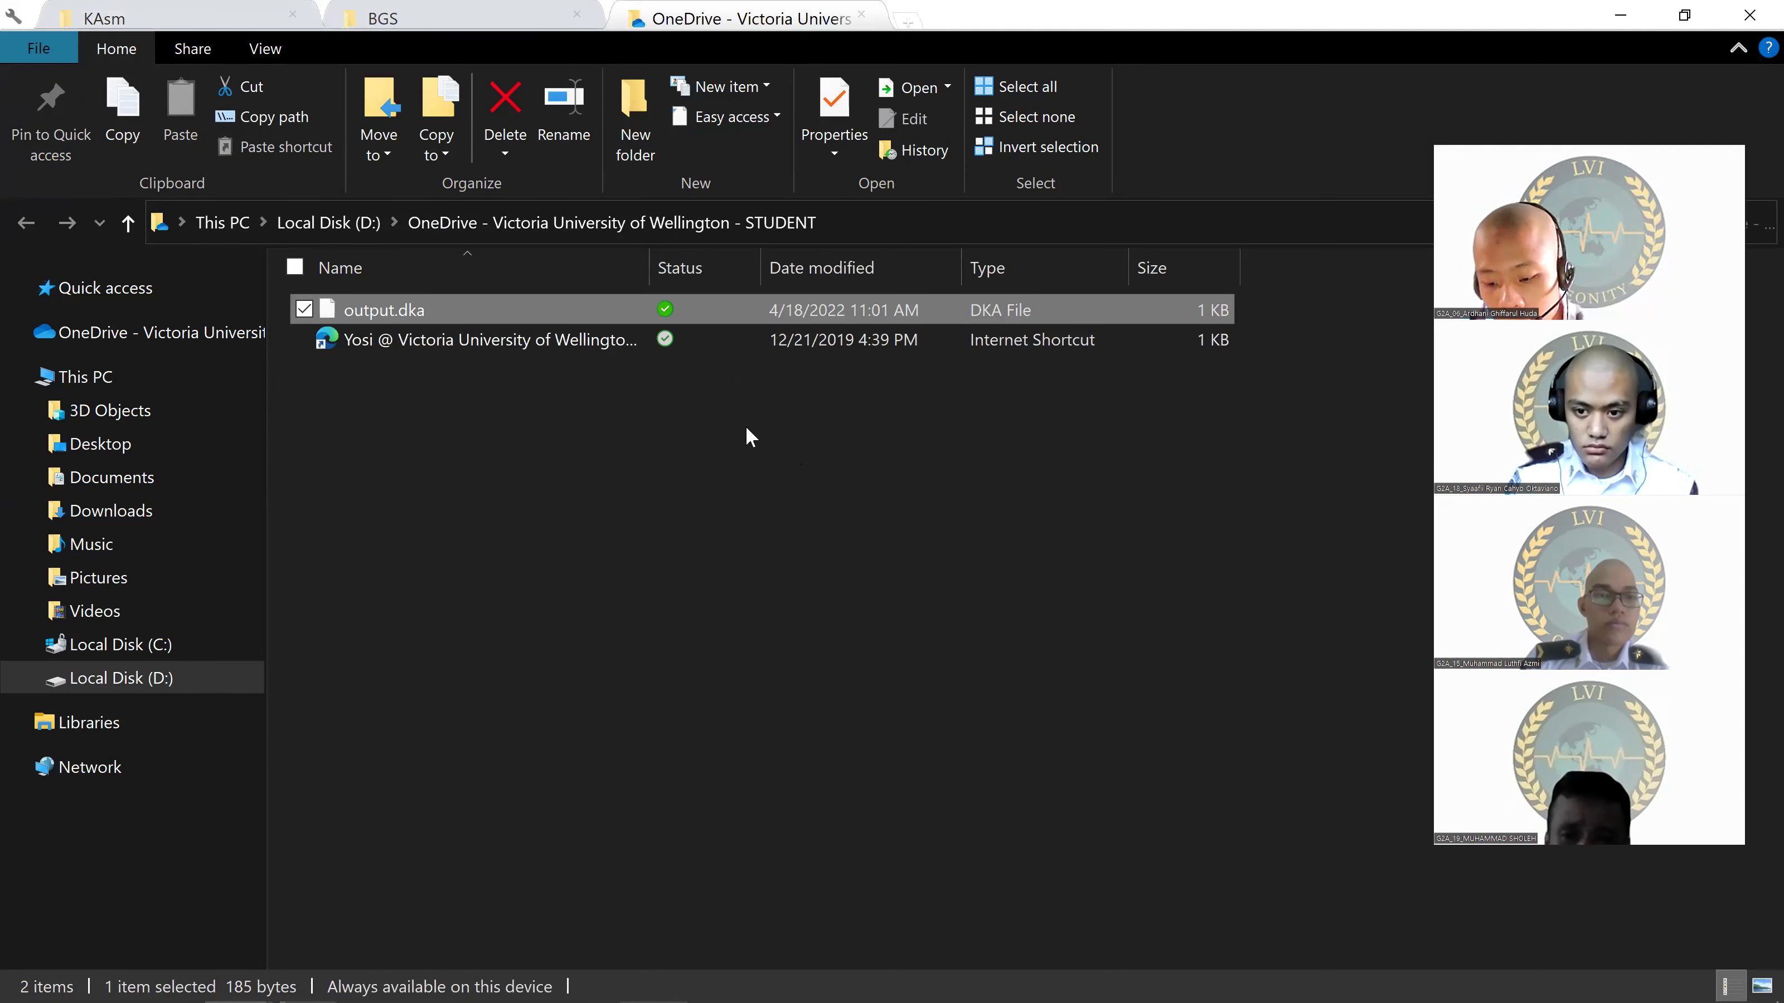
{"action": "left_click", "coordinate": [199, 20]}
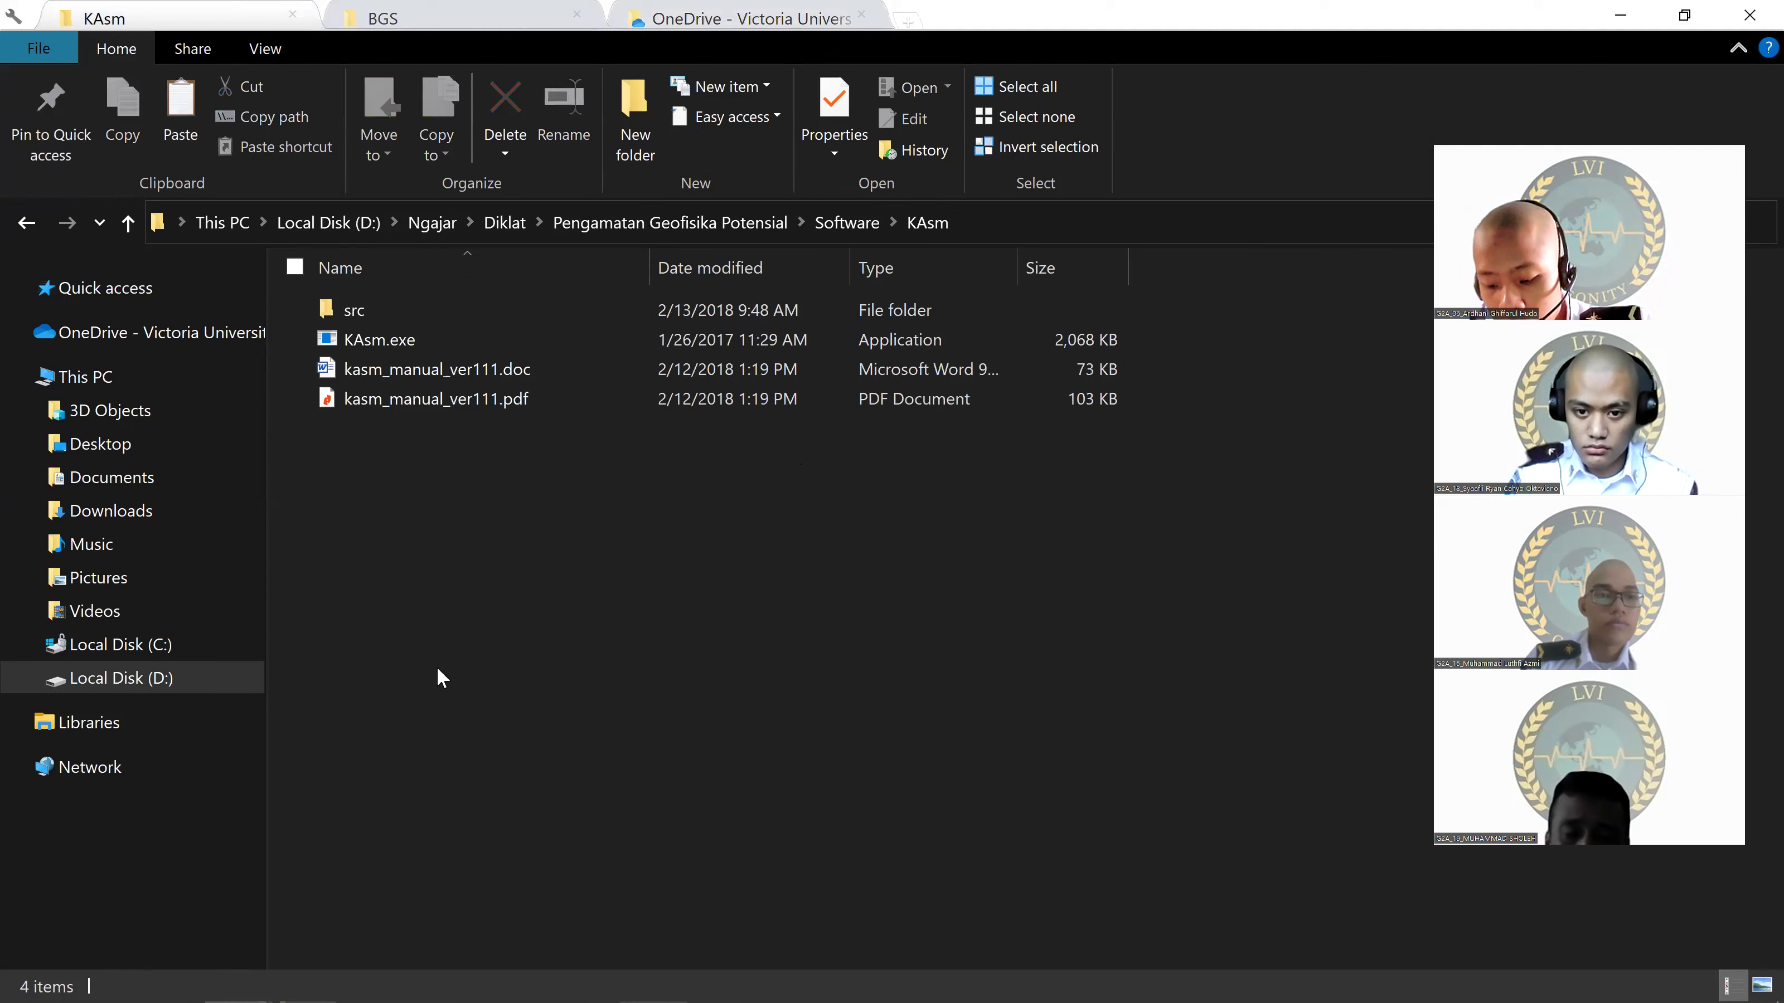
{"action": "key", "text": "ctrl+v"}
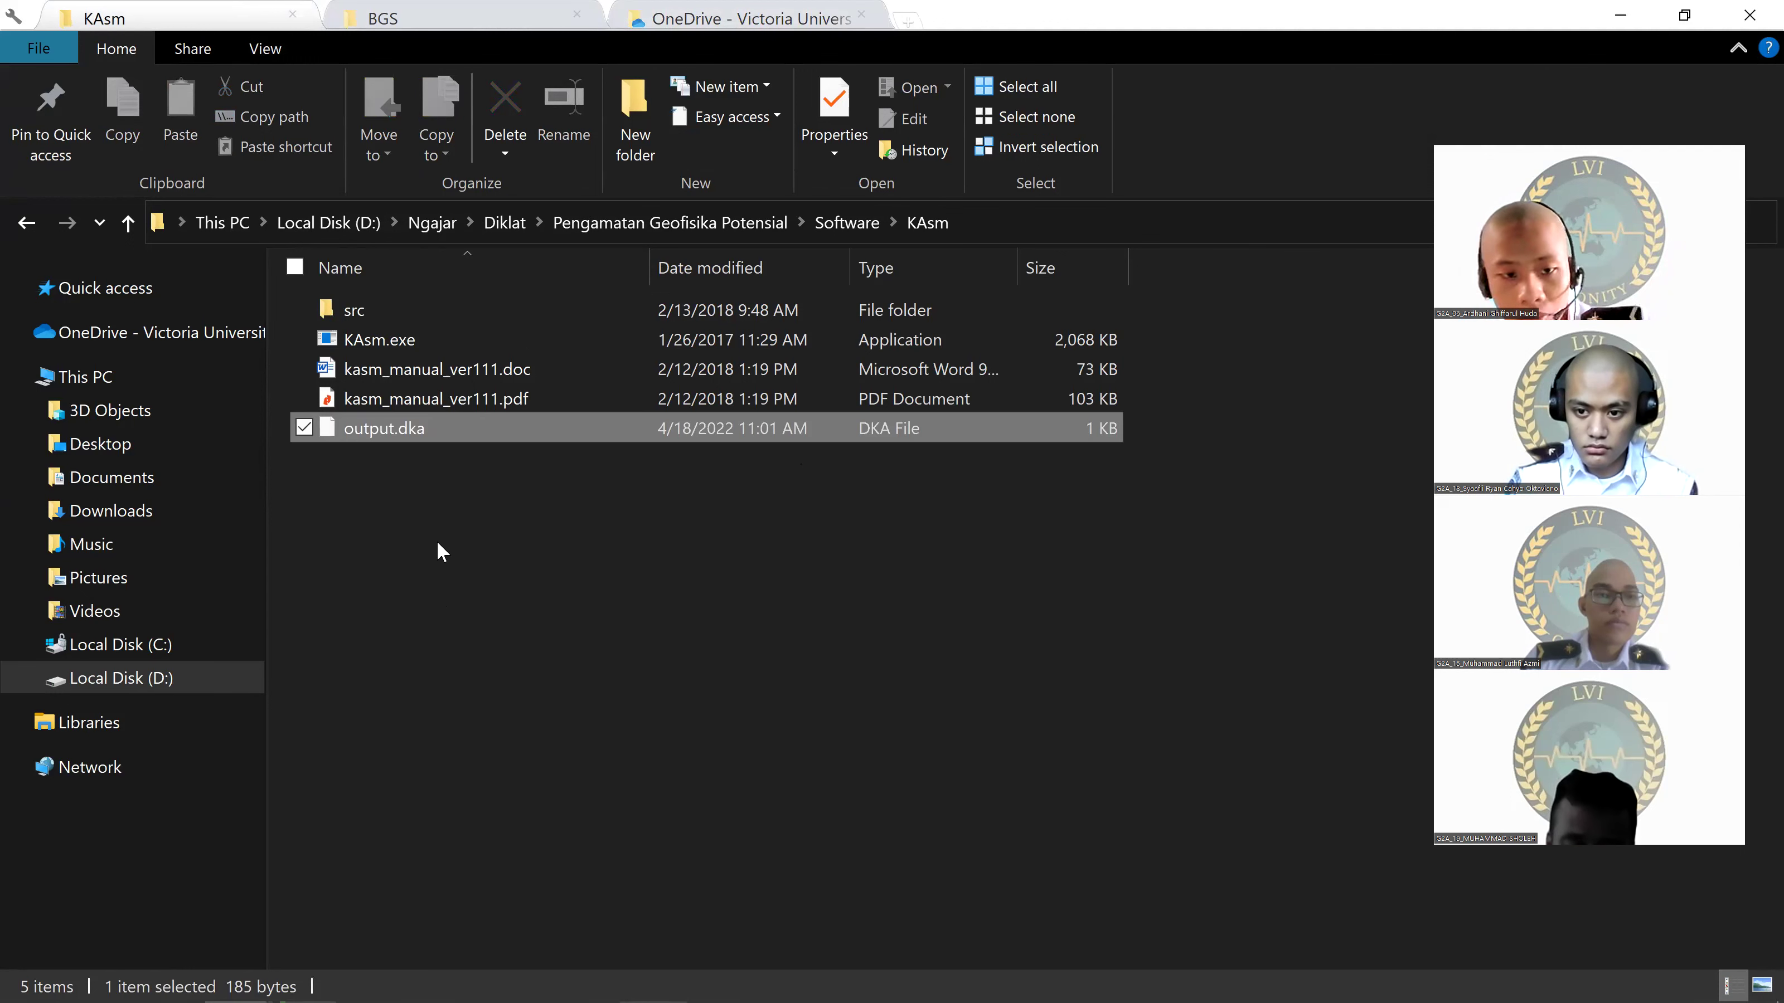
{"action": "right_click", "coordinate": [430, 426]}
{"action": "left_click", "coordinate": [514, 612]}
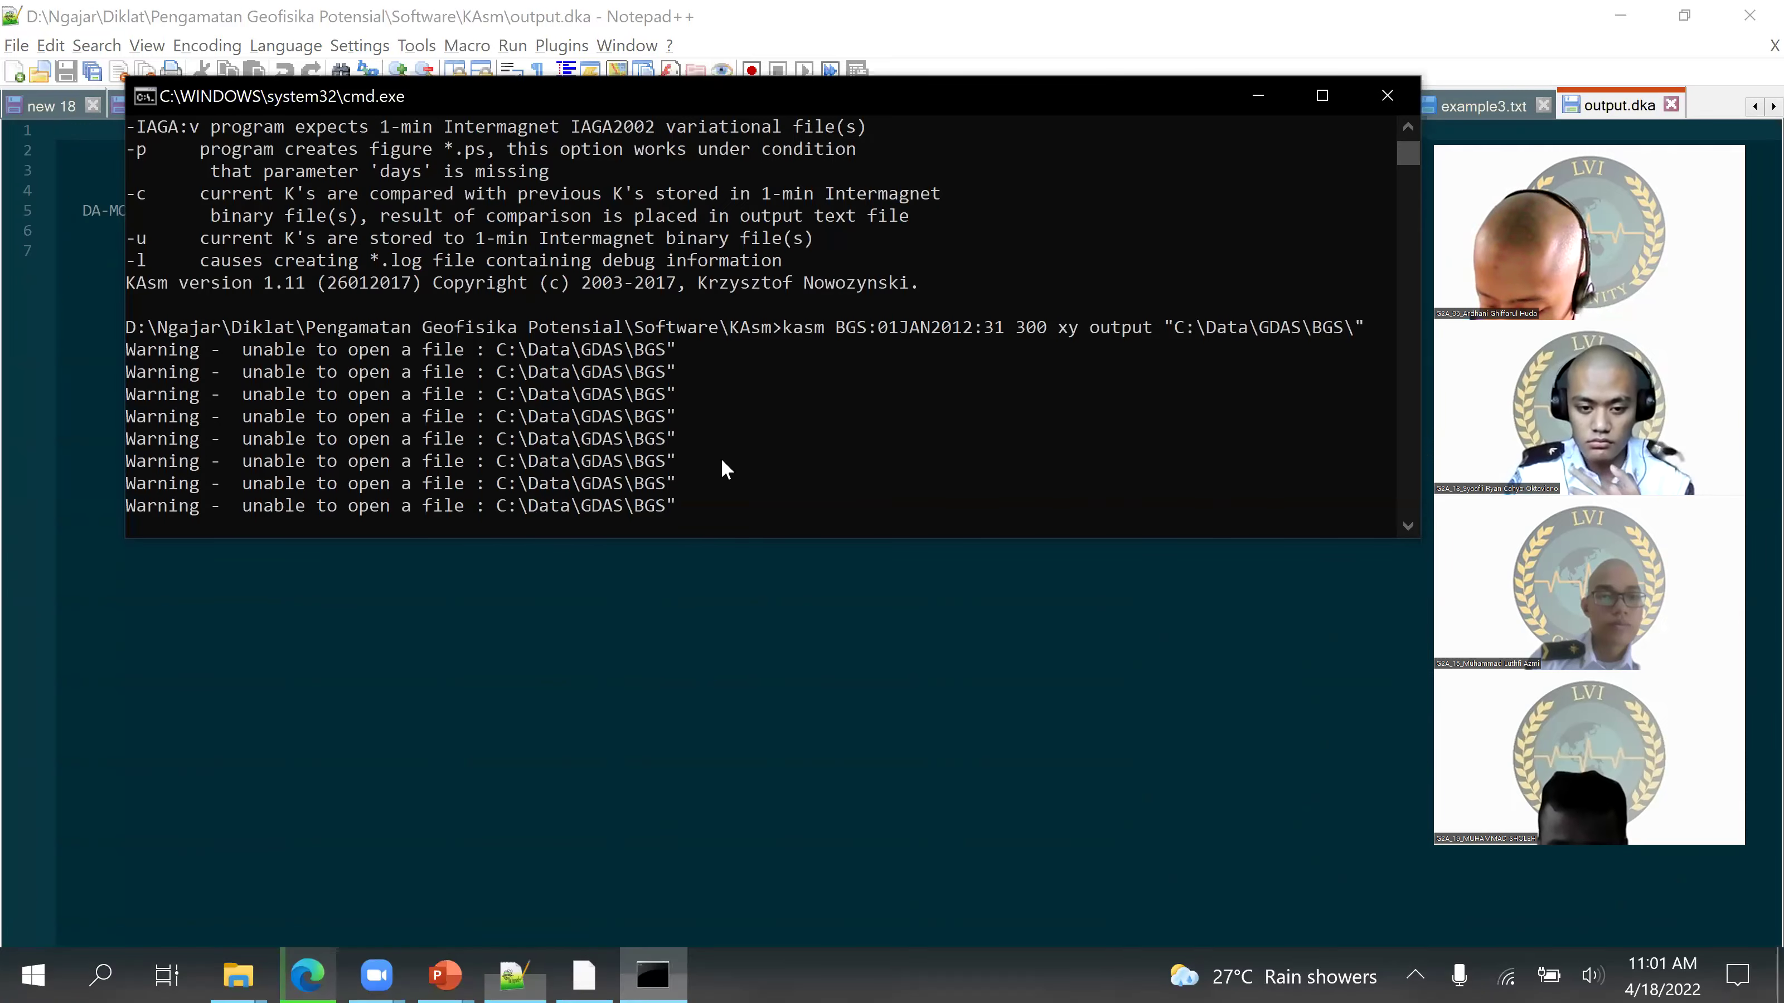
Step: Return to File Explorer, go to C:\programs and launch GdasView V6.06.jar
{"action": "left_click", "coordinate": [722, 461]}
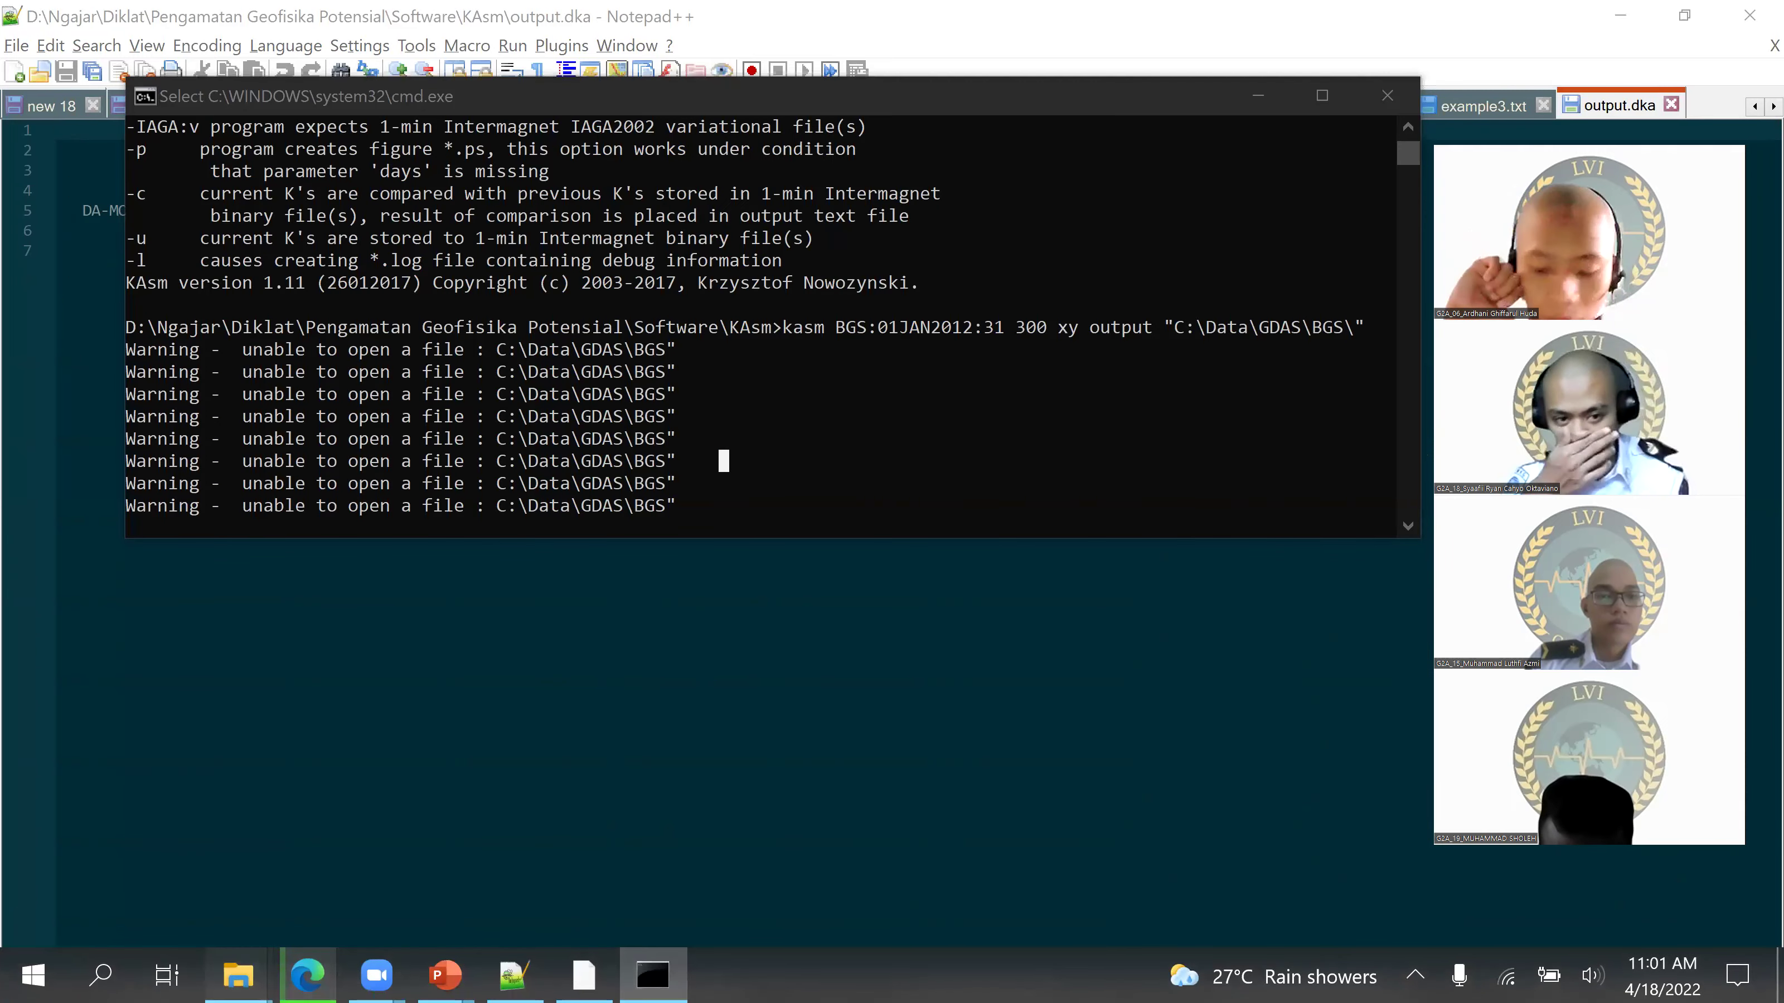
{"action": "mouse_move", "coordinate": [238, 975]}
{"action": "left_click", "coordinate": [523, 796]}
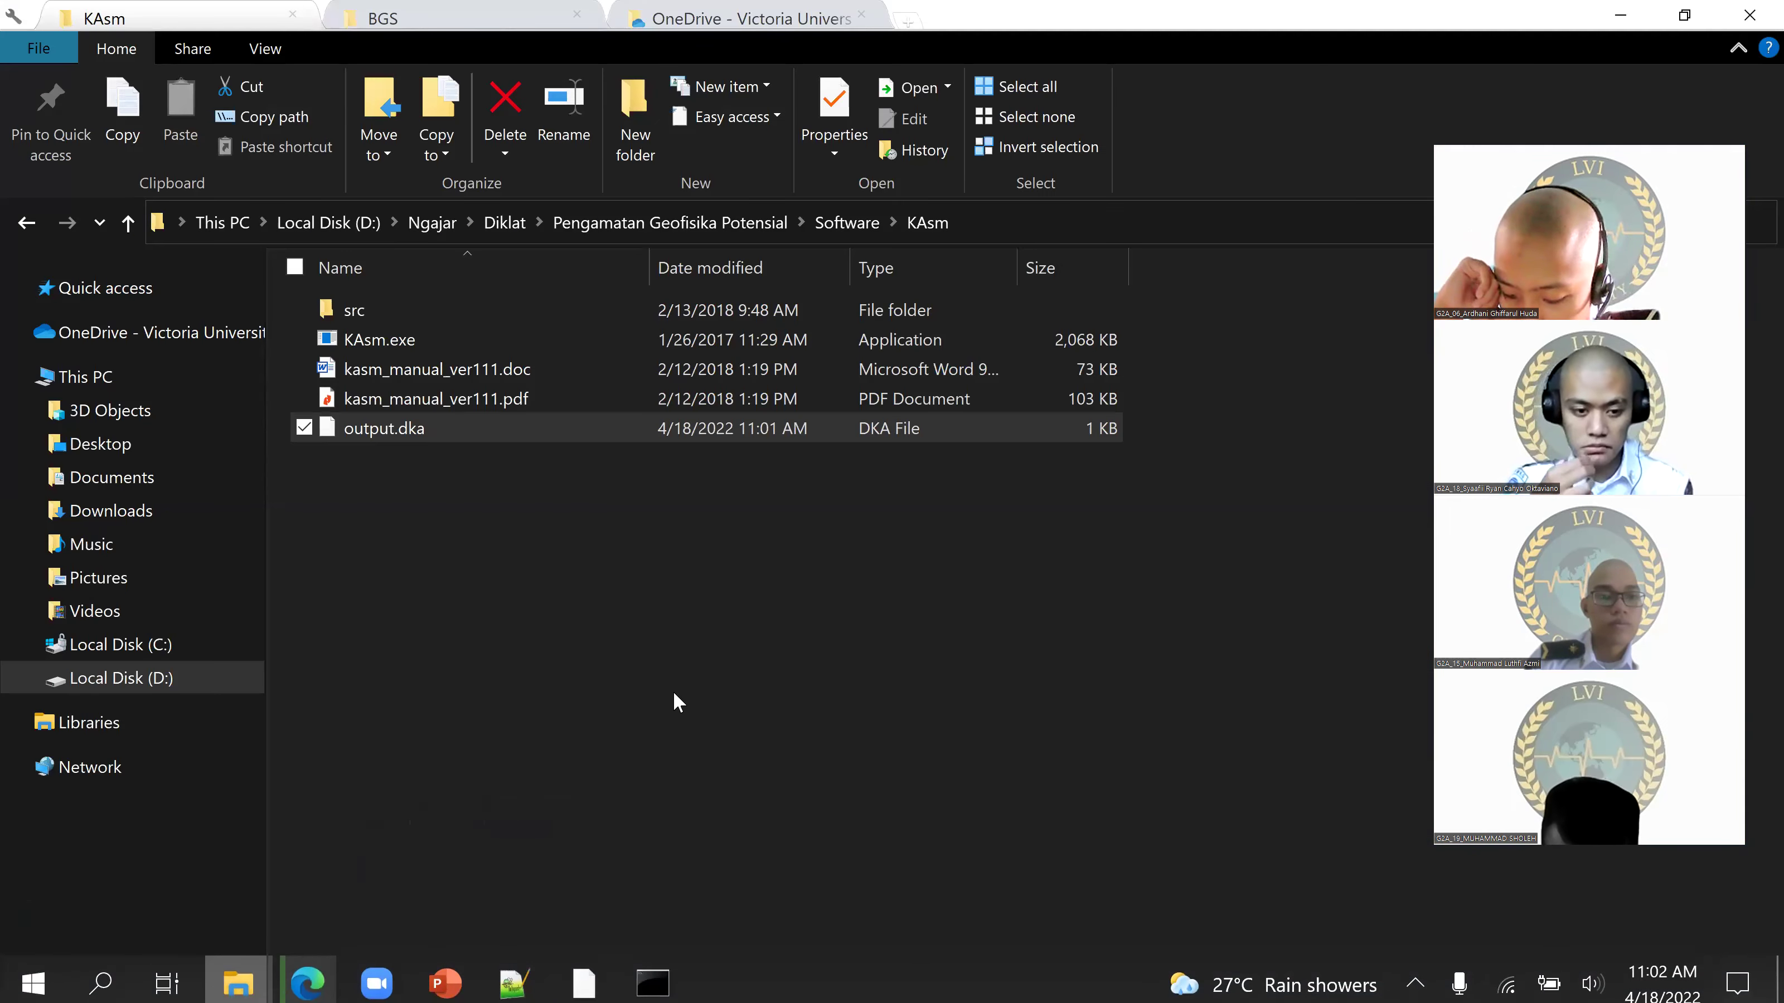
{"action": "left_click", "coordinate": [713, 8]}
{"action": "left_click", "coordinate": [179, 643]}
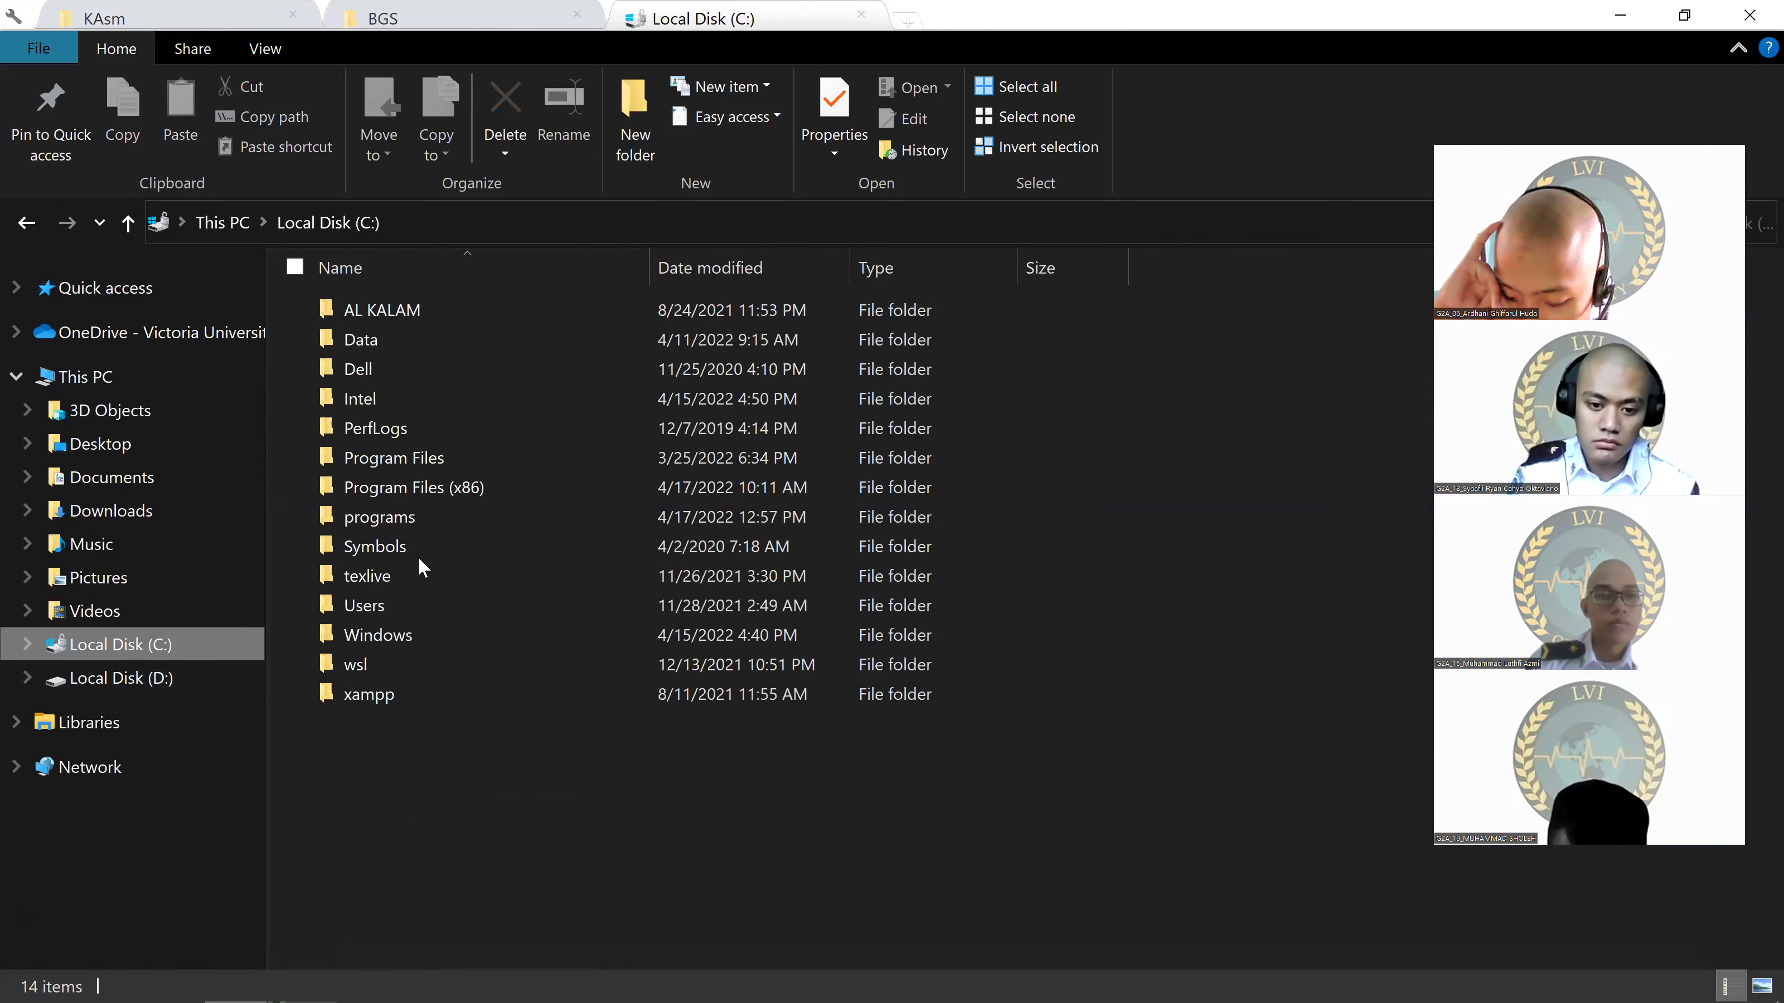
{"action": "left_click", "coordinate": [446, 515]}
{"action": "double_click", "coordinate": [440, 505]}
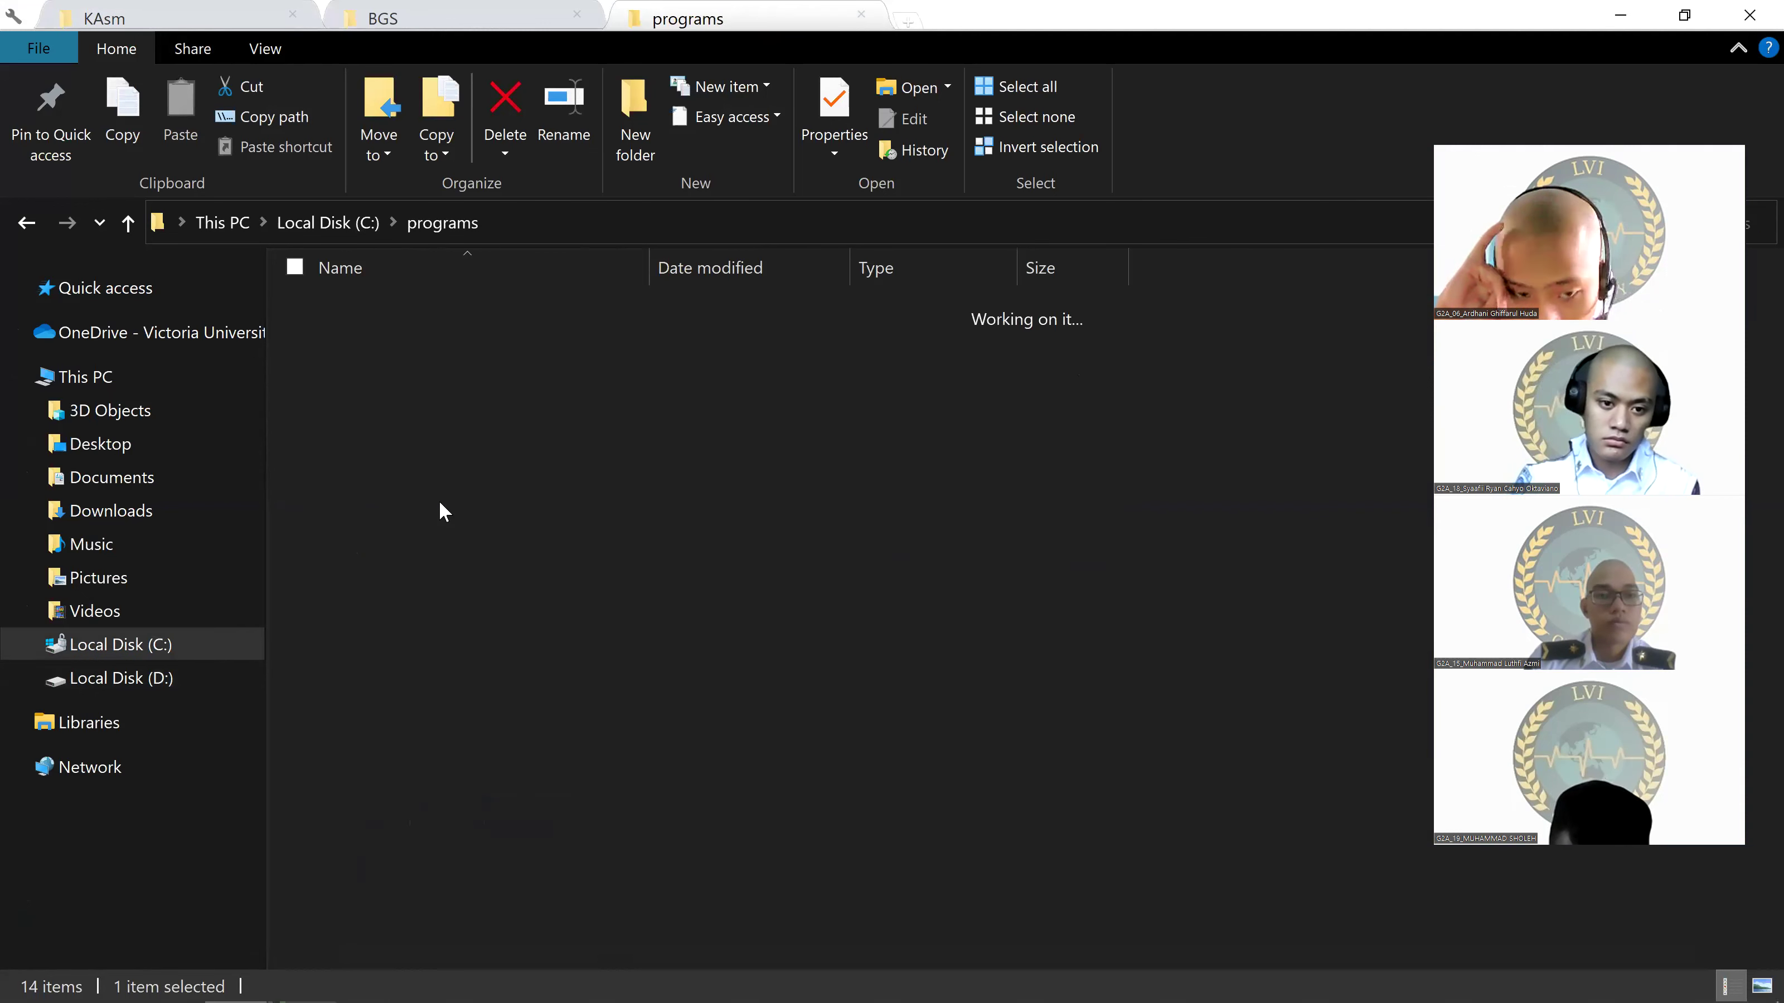
{"action": "left_click", "coordinate": [414, 693]}
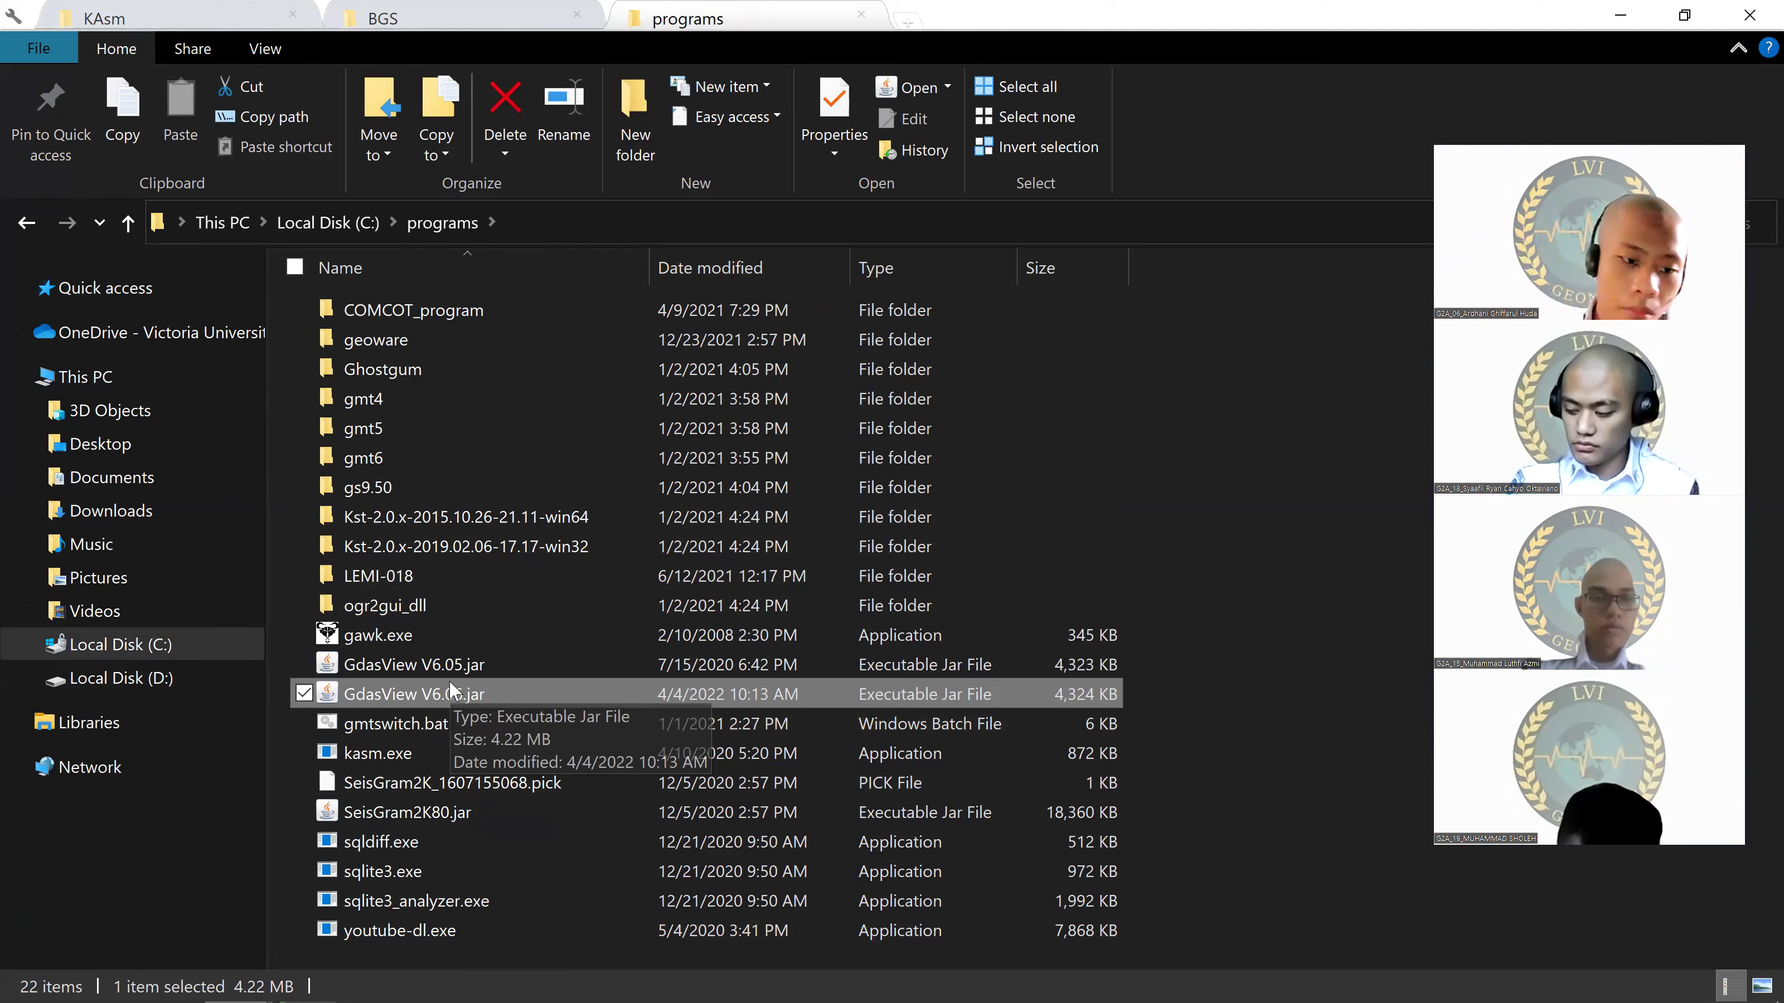
{"action": "left_click", "coordinate": [481, 693]}
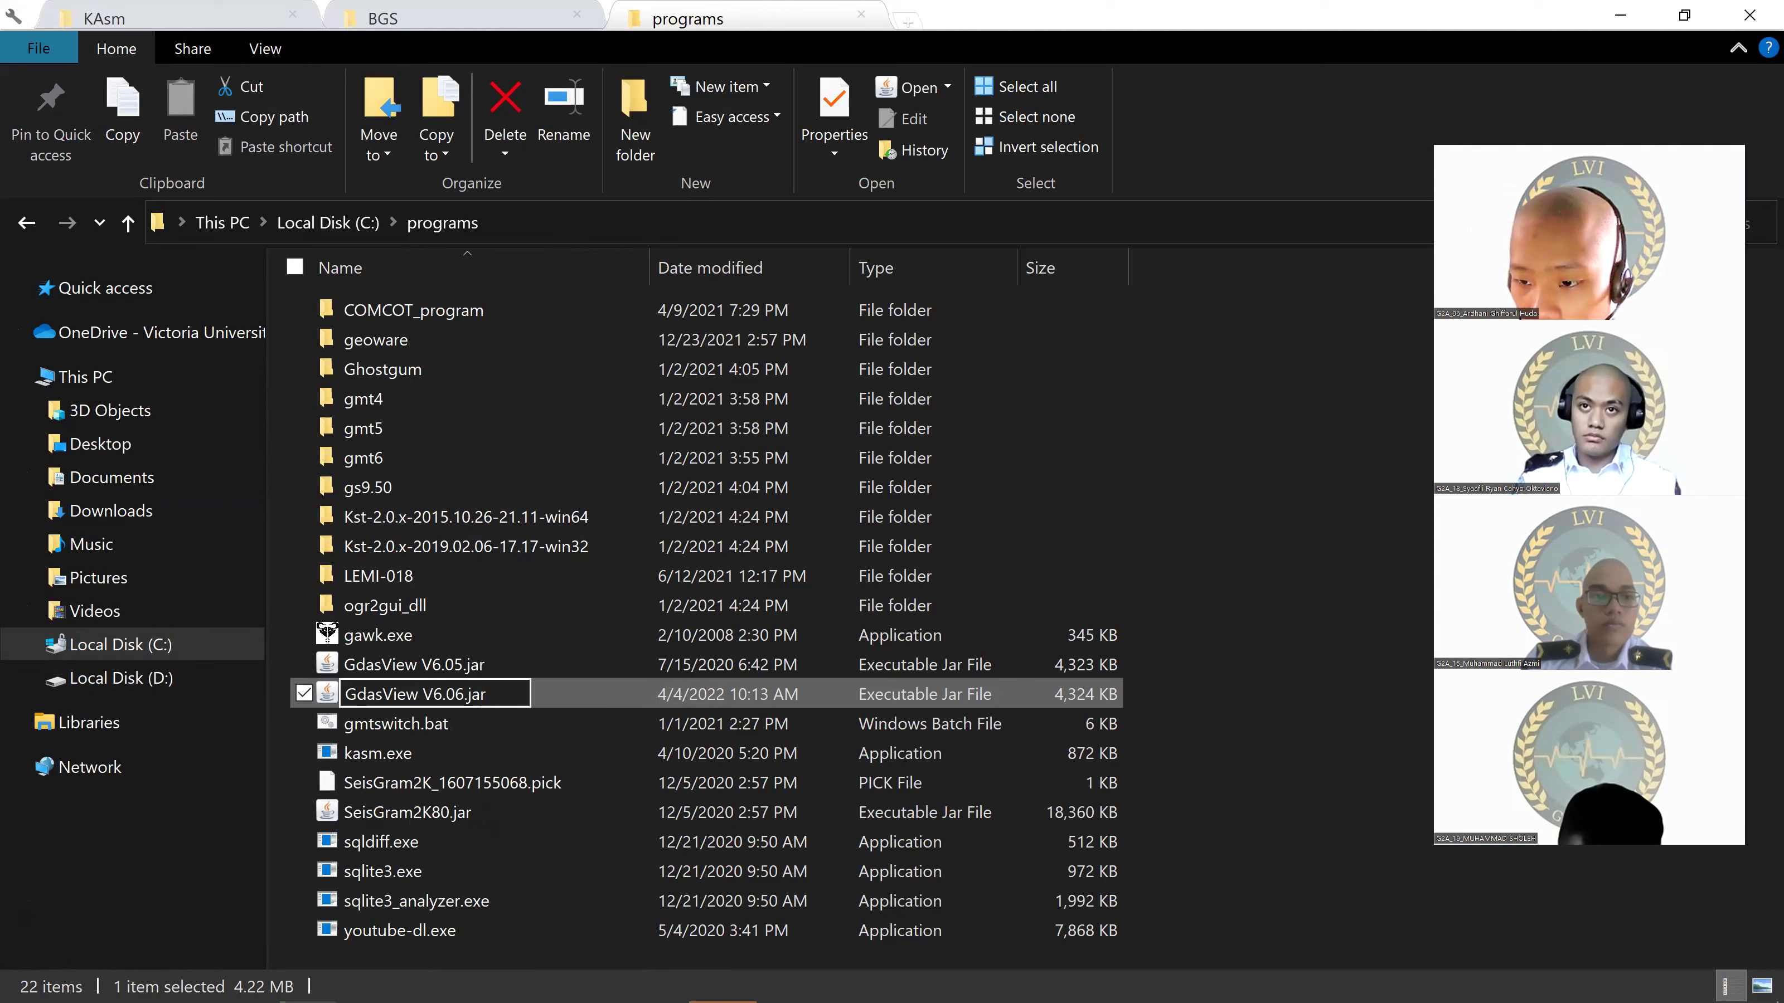
{"action": "mouse_move", "coordinate": [652, 976]}
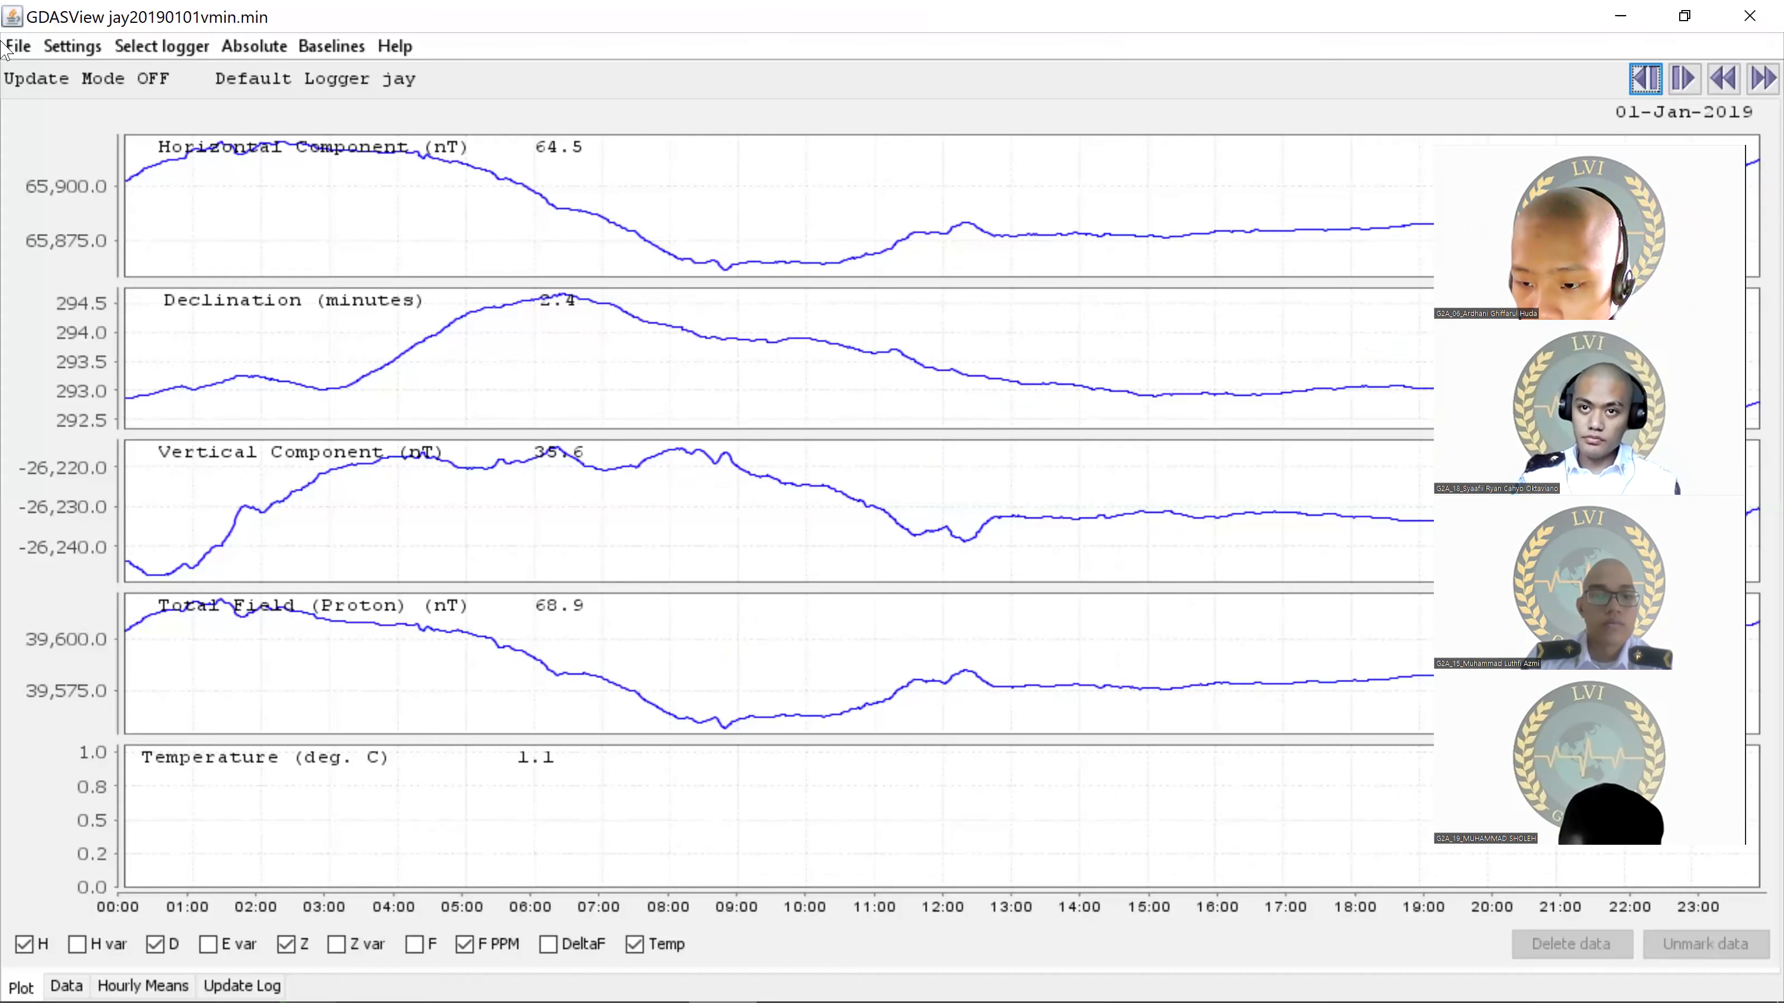
Step: Start a data conversion in GDASView and select bgs20120101vmin.min through bgs20120131vmin.min from the BGS folder
{"action": "left_click", "coordinate": [10, 46]}
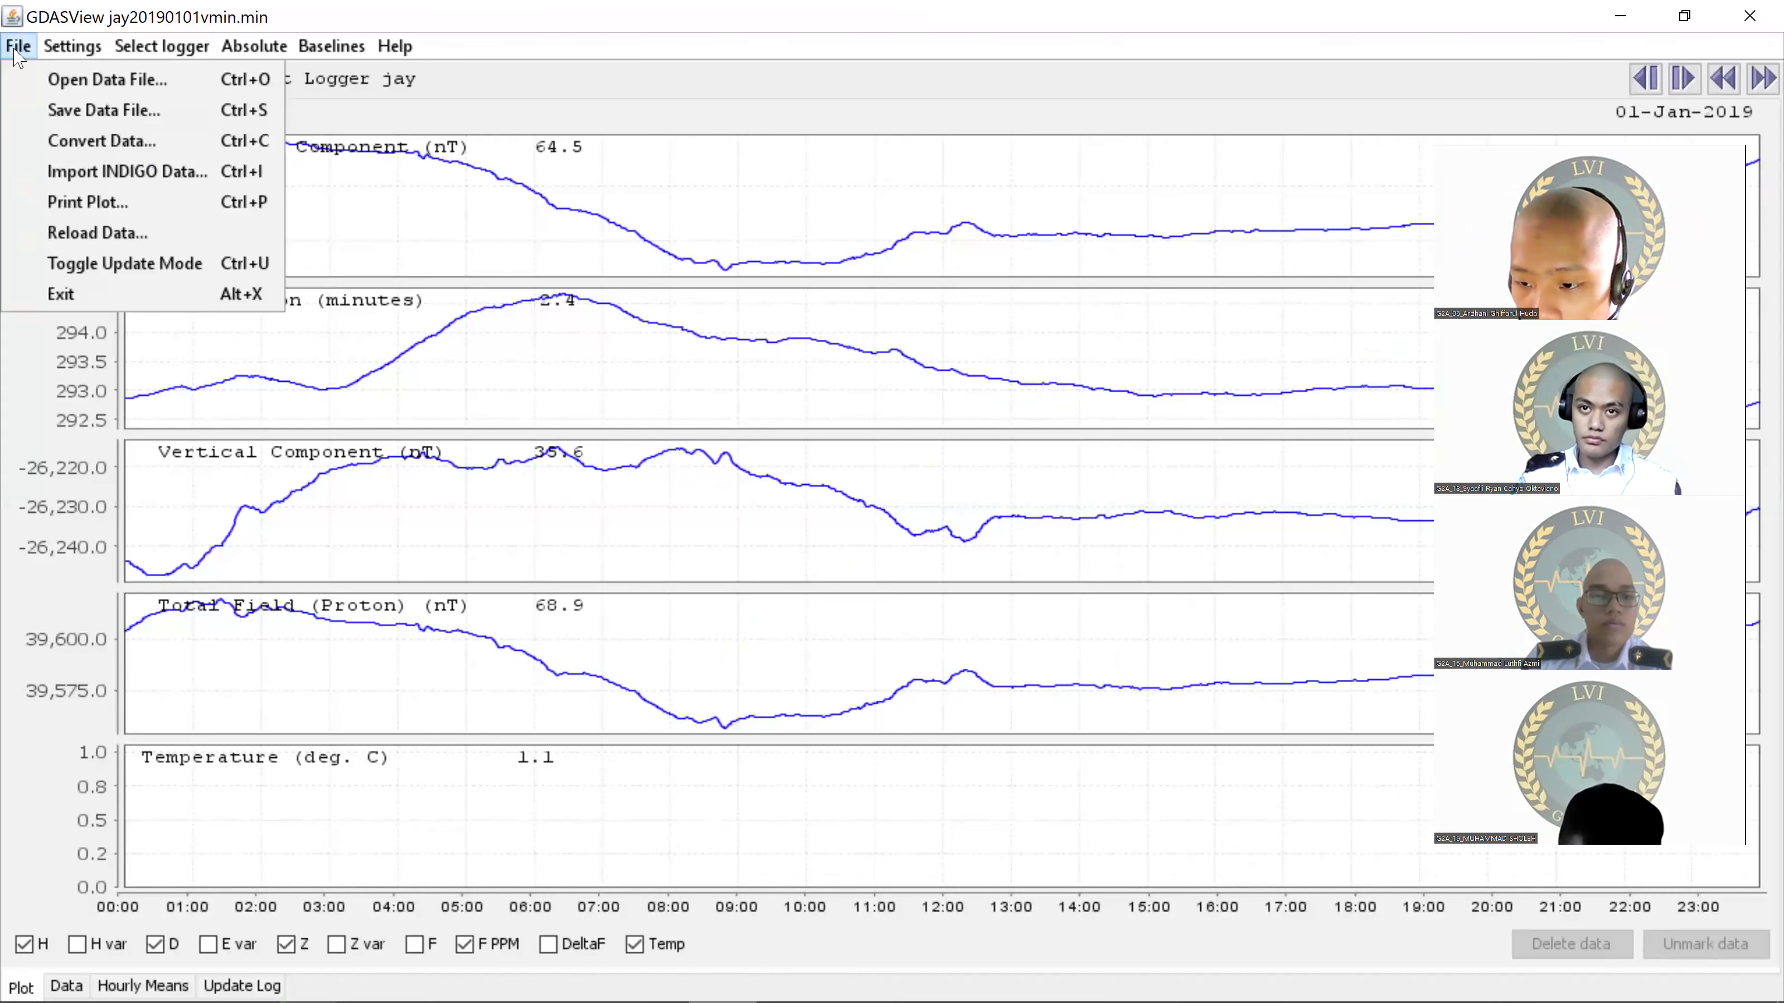
{"action": "left_click", "coordinate": [51, 146]}
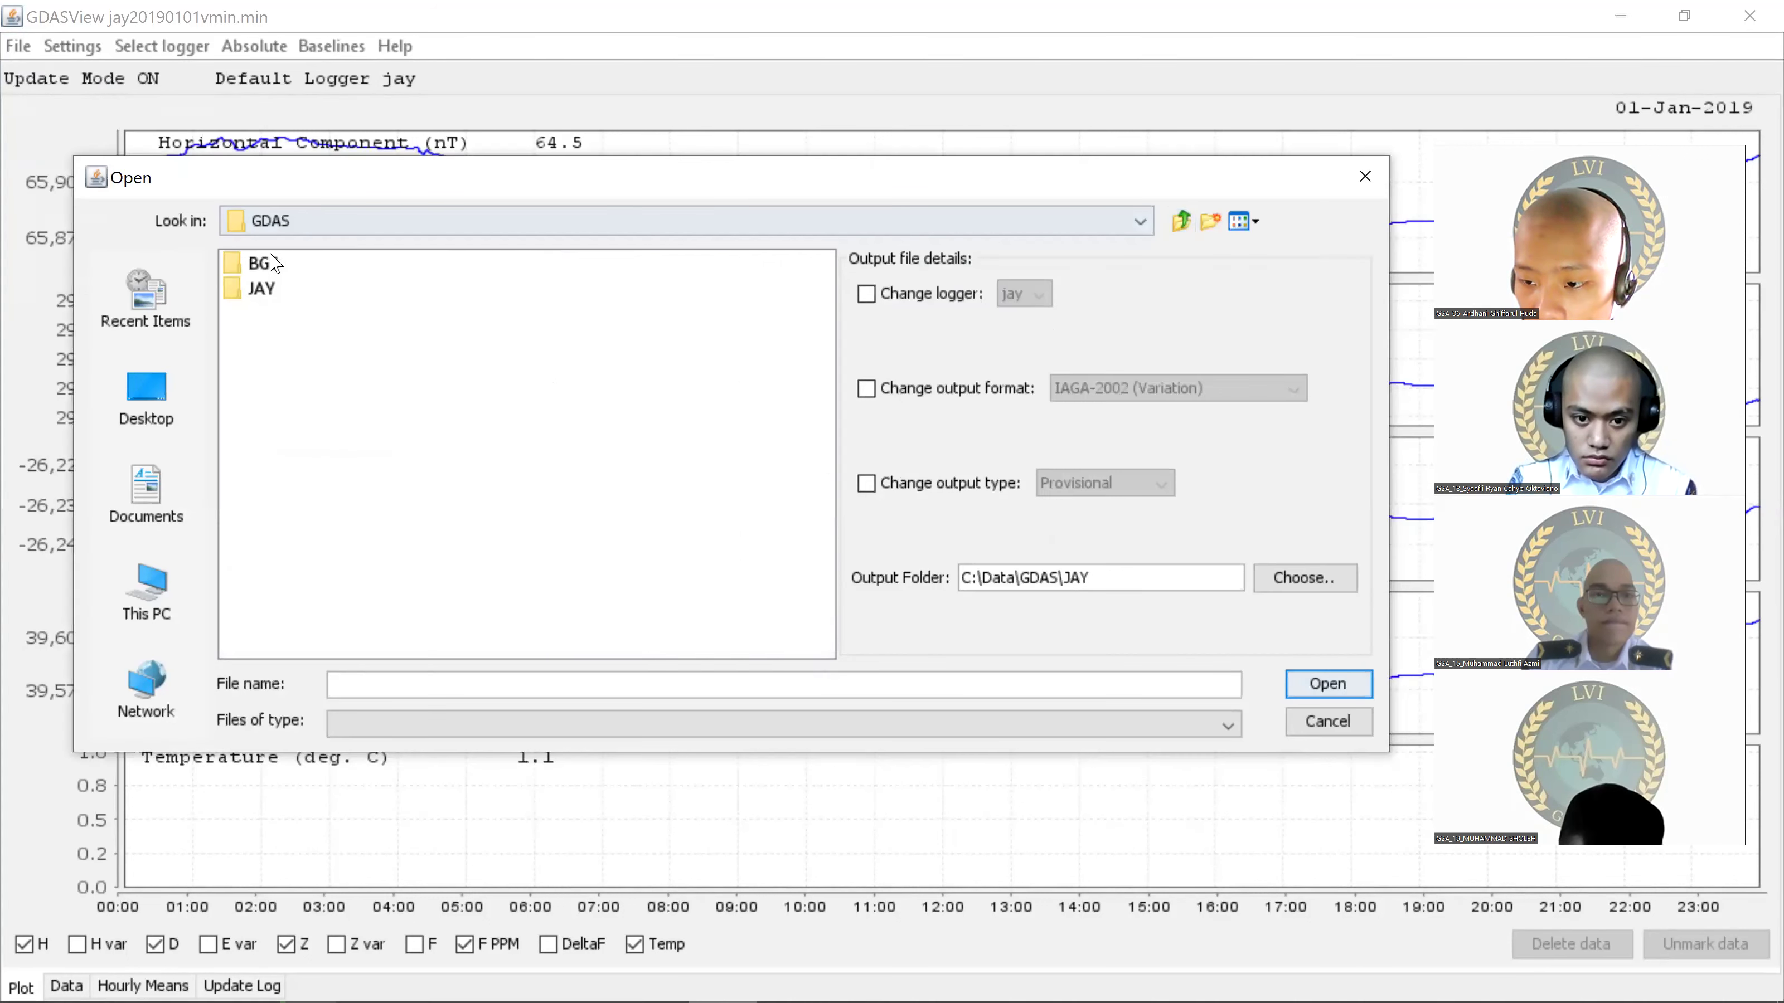
{"action": "double_click", "coordinate": [271, 264]}
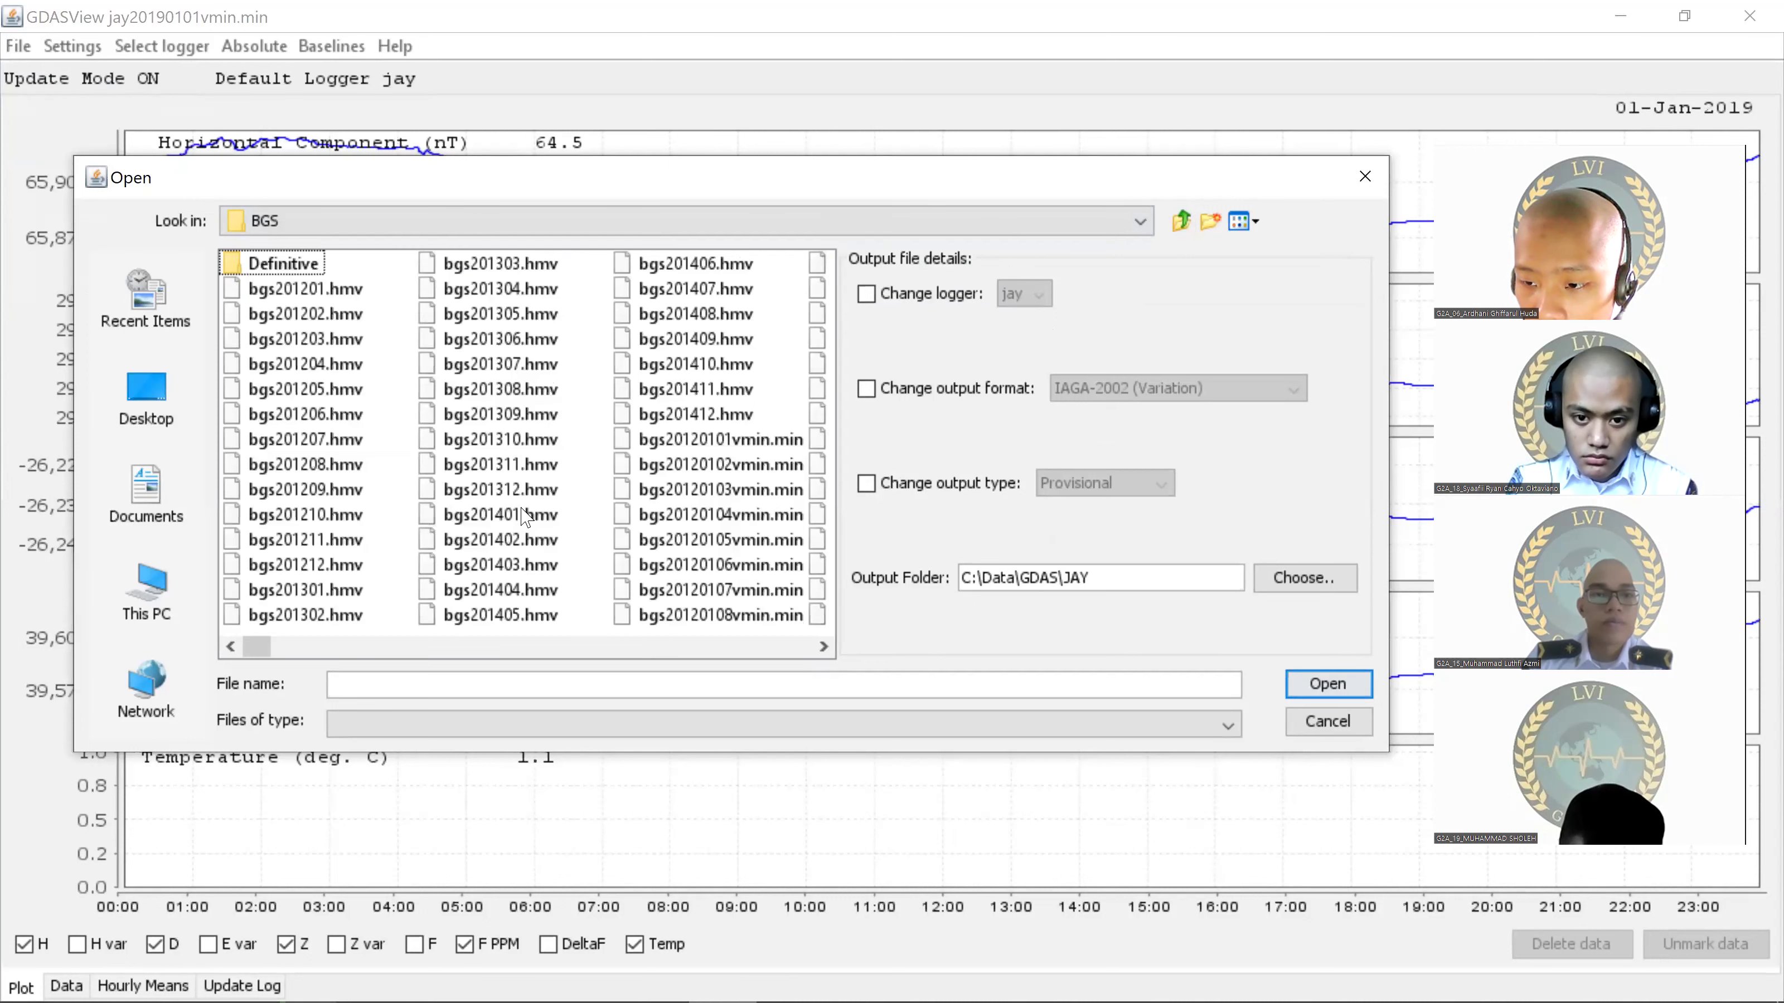
{"action": "left_click", "coordinate": [731, 440]}
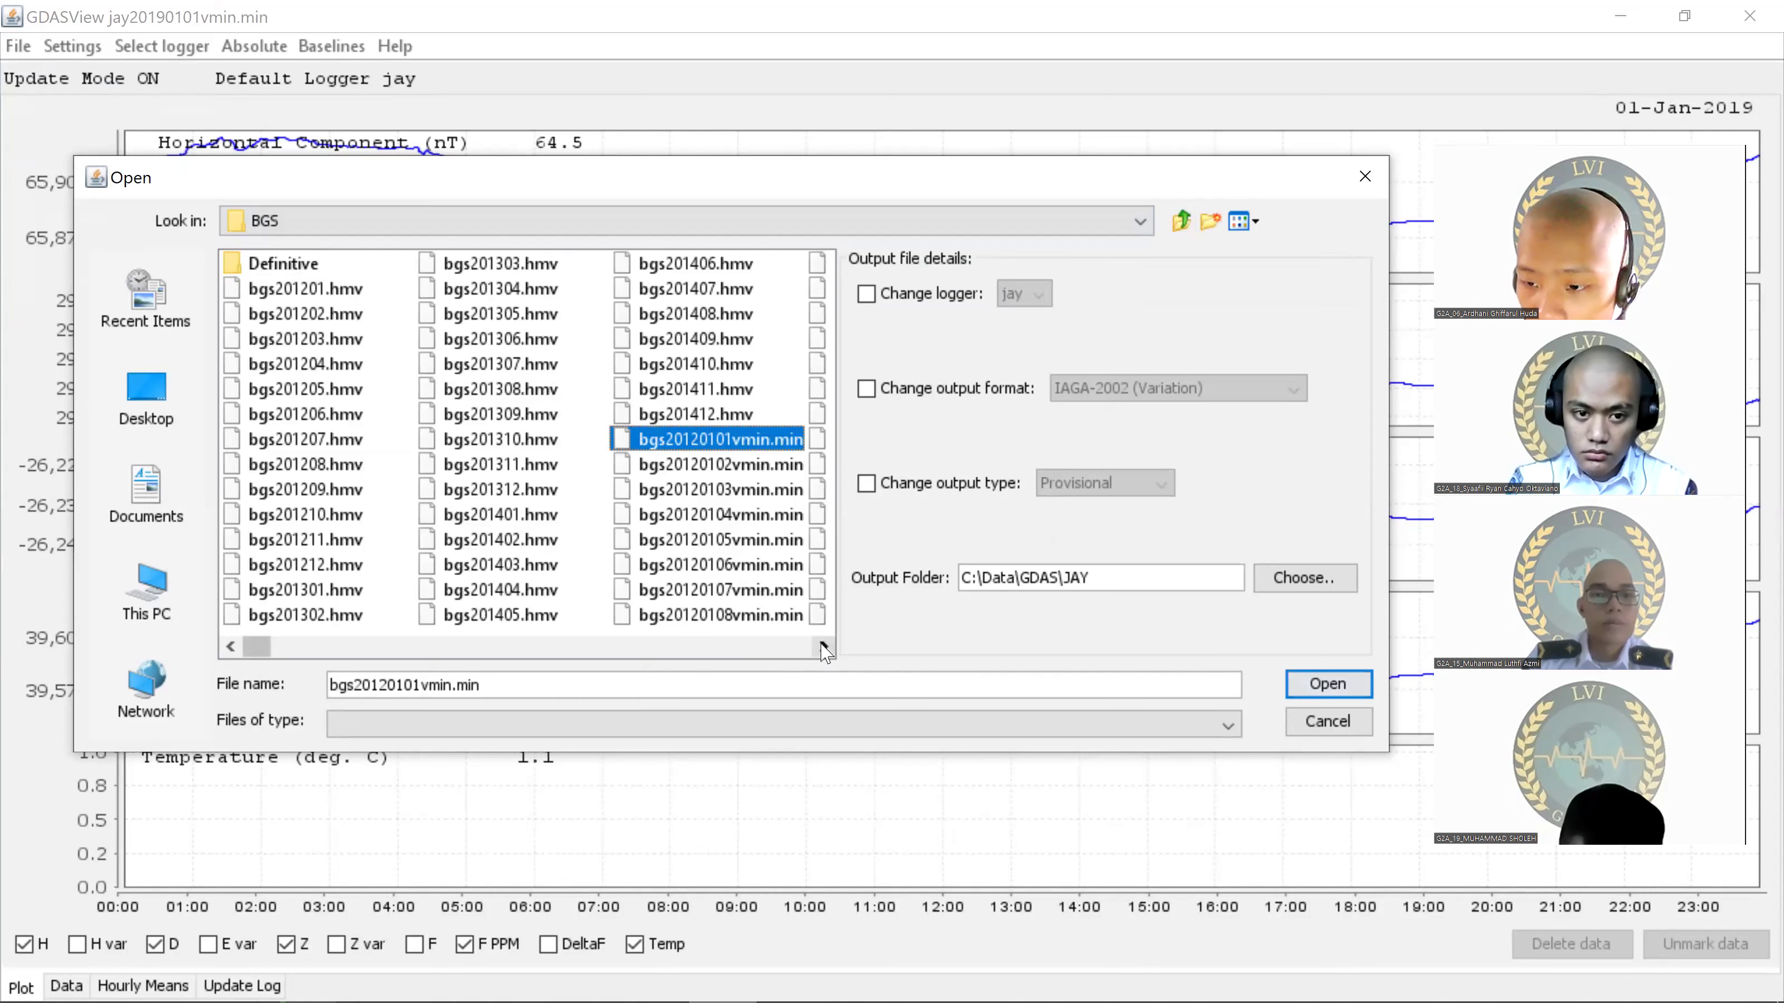
{"action": "left_click", "coordinate": [716, 515], "text": "shift"}
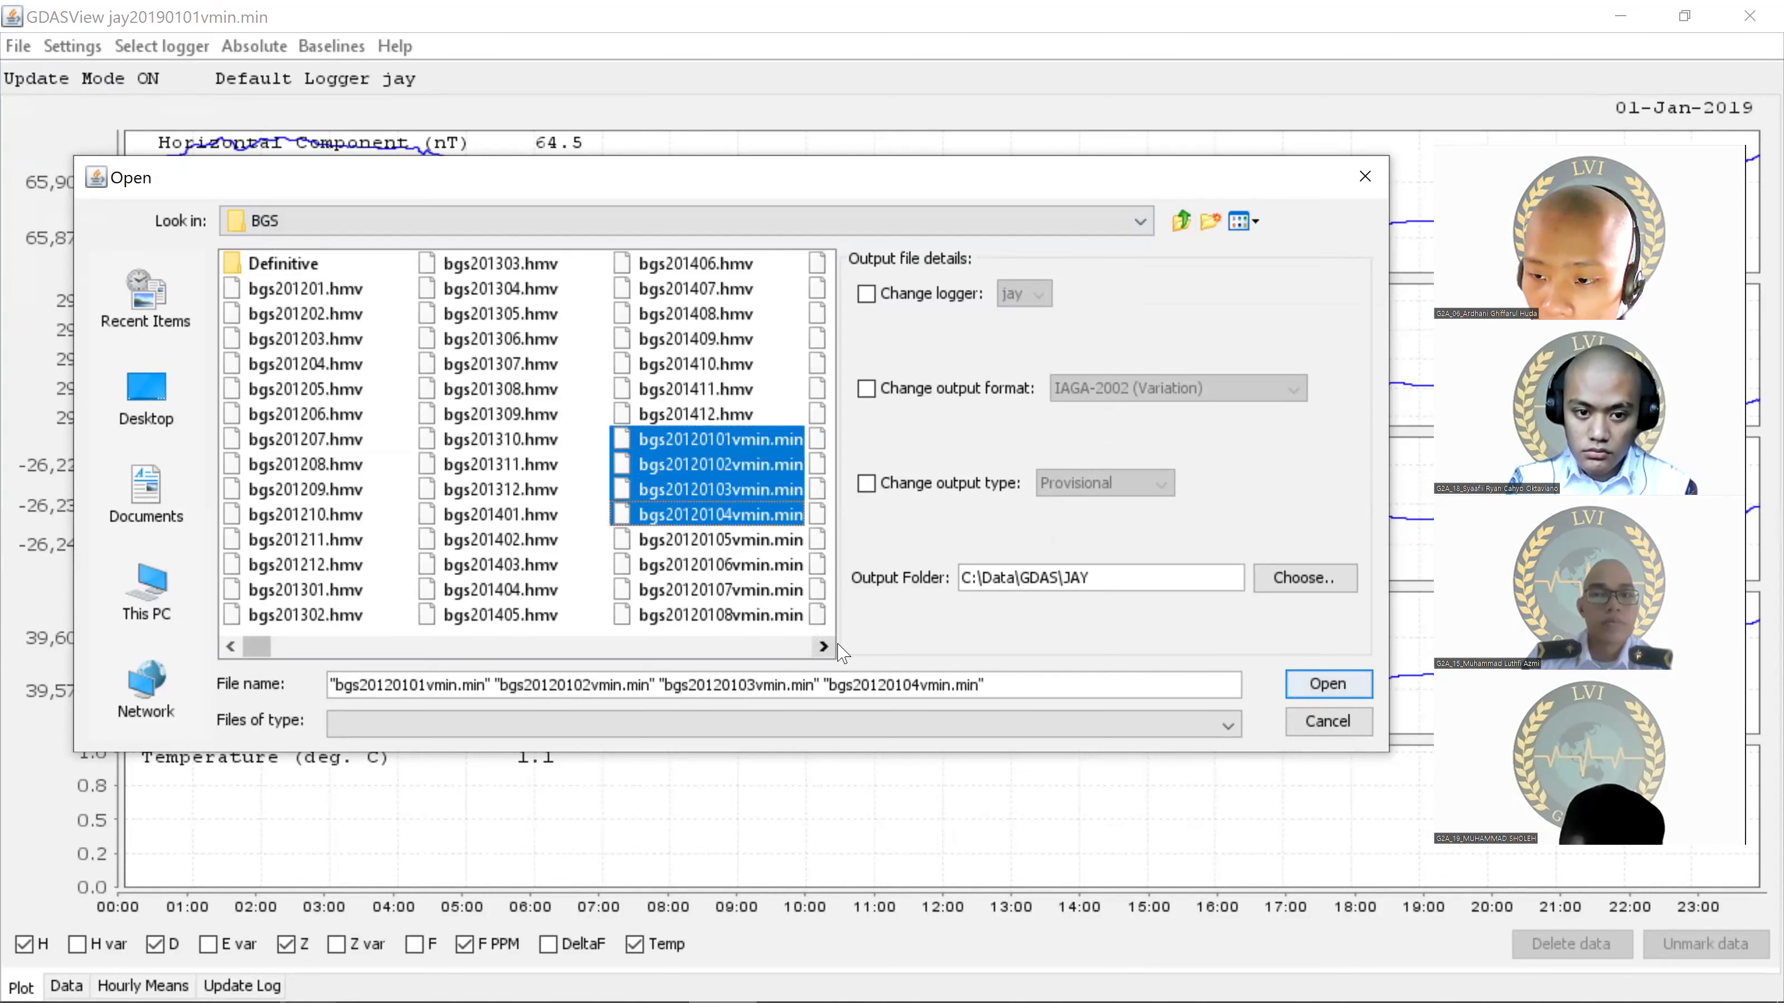
{"action": "left_click", "coordinate": [823, 647]}
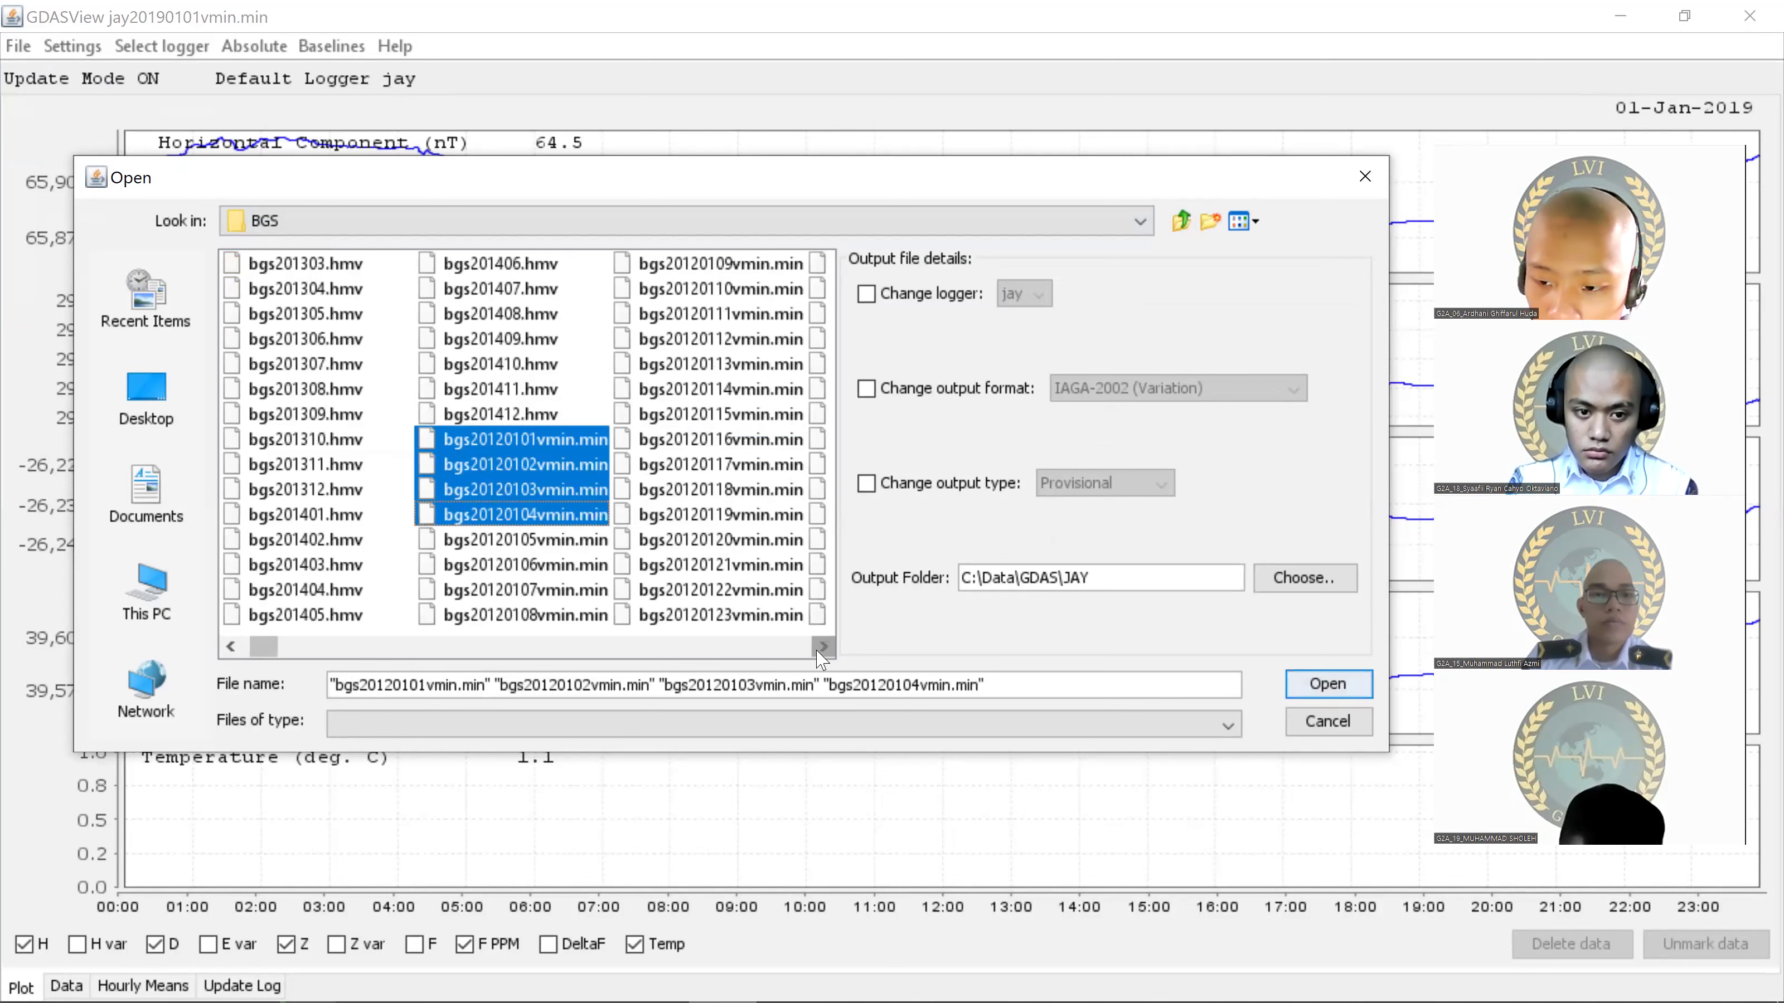
{"action": "left_click", "coordinate": [823, 647]}
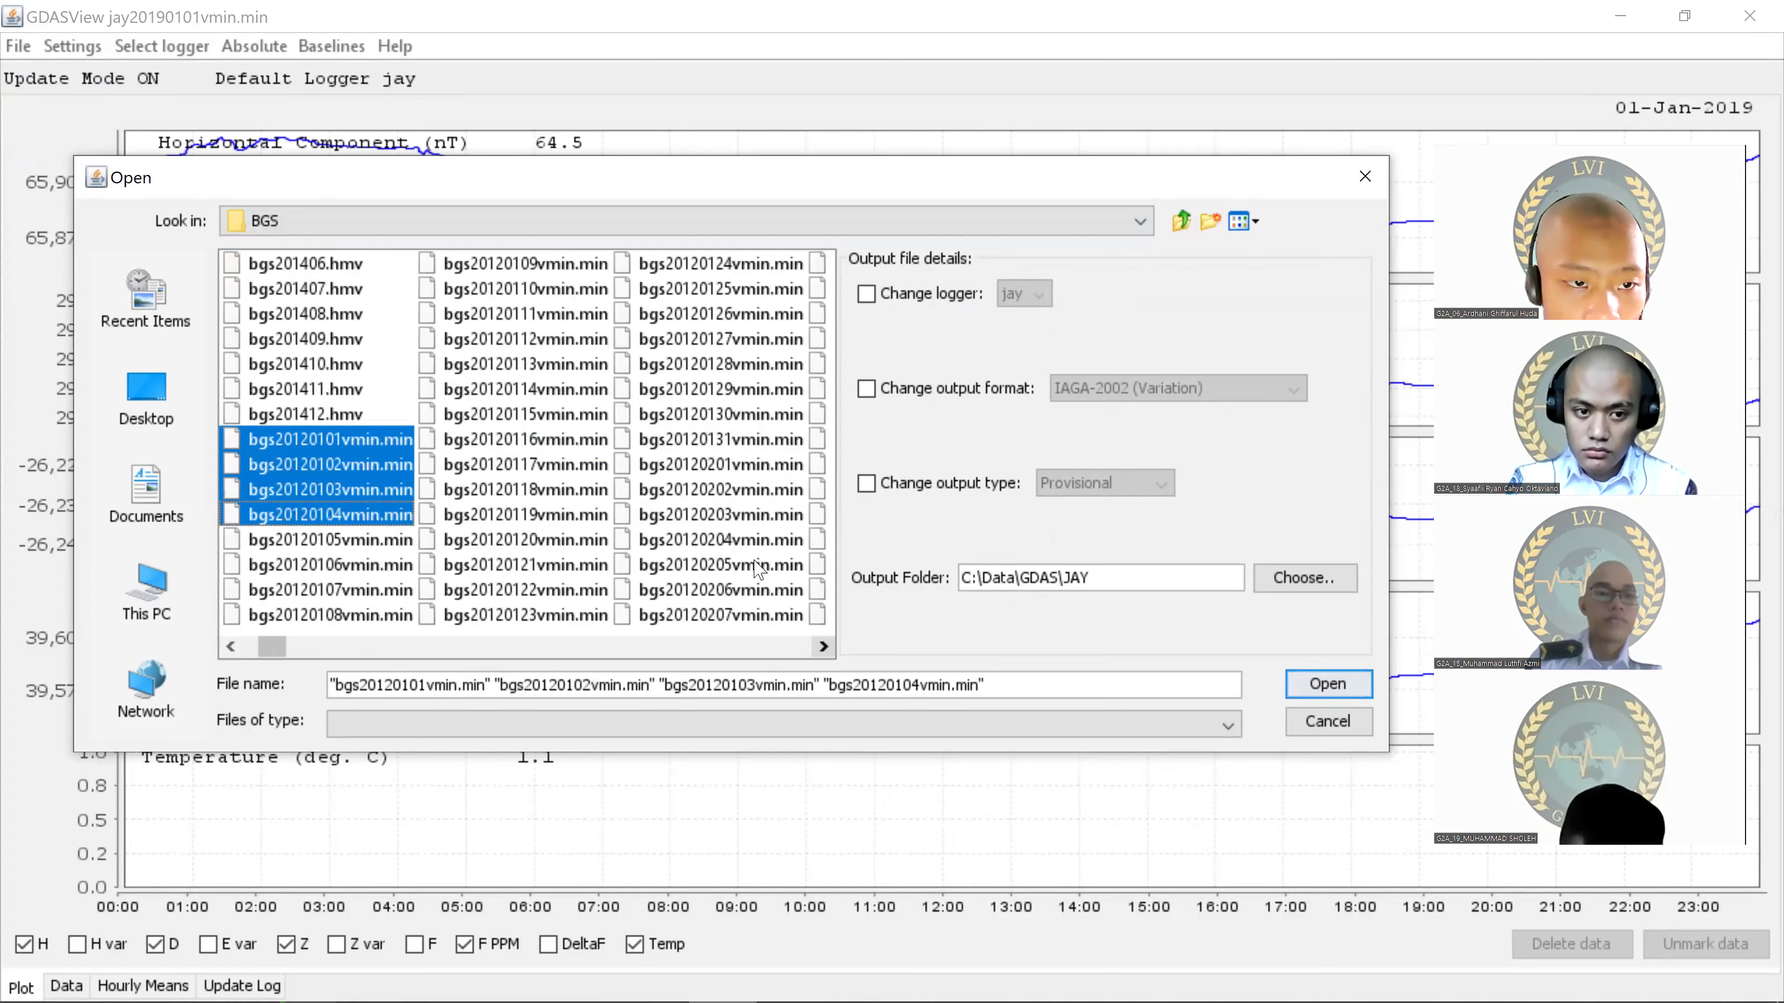
{"action": "left_click", "coordinate": [719, 439], "text": "shift"}
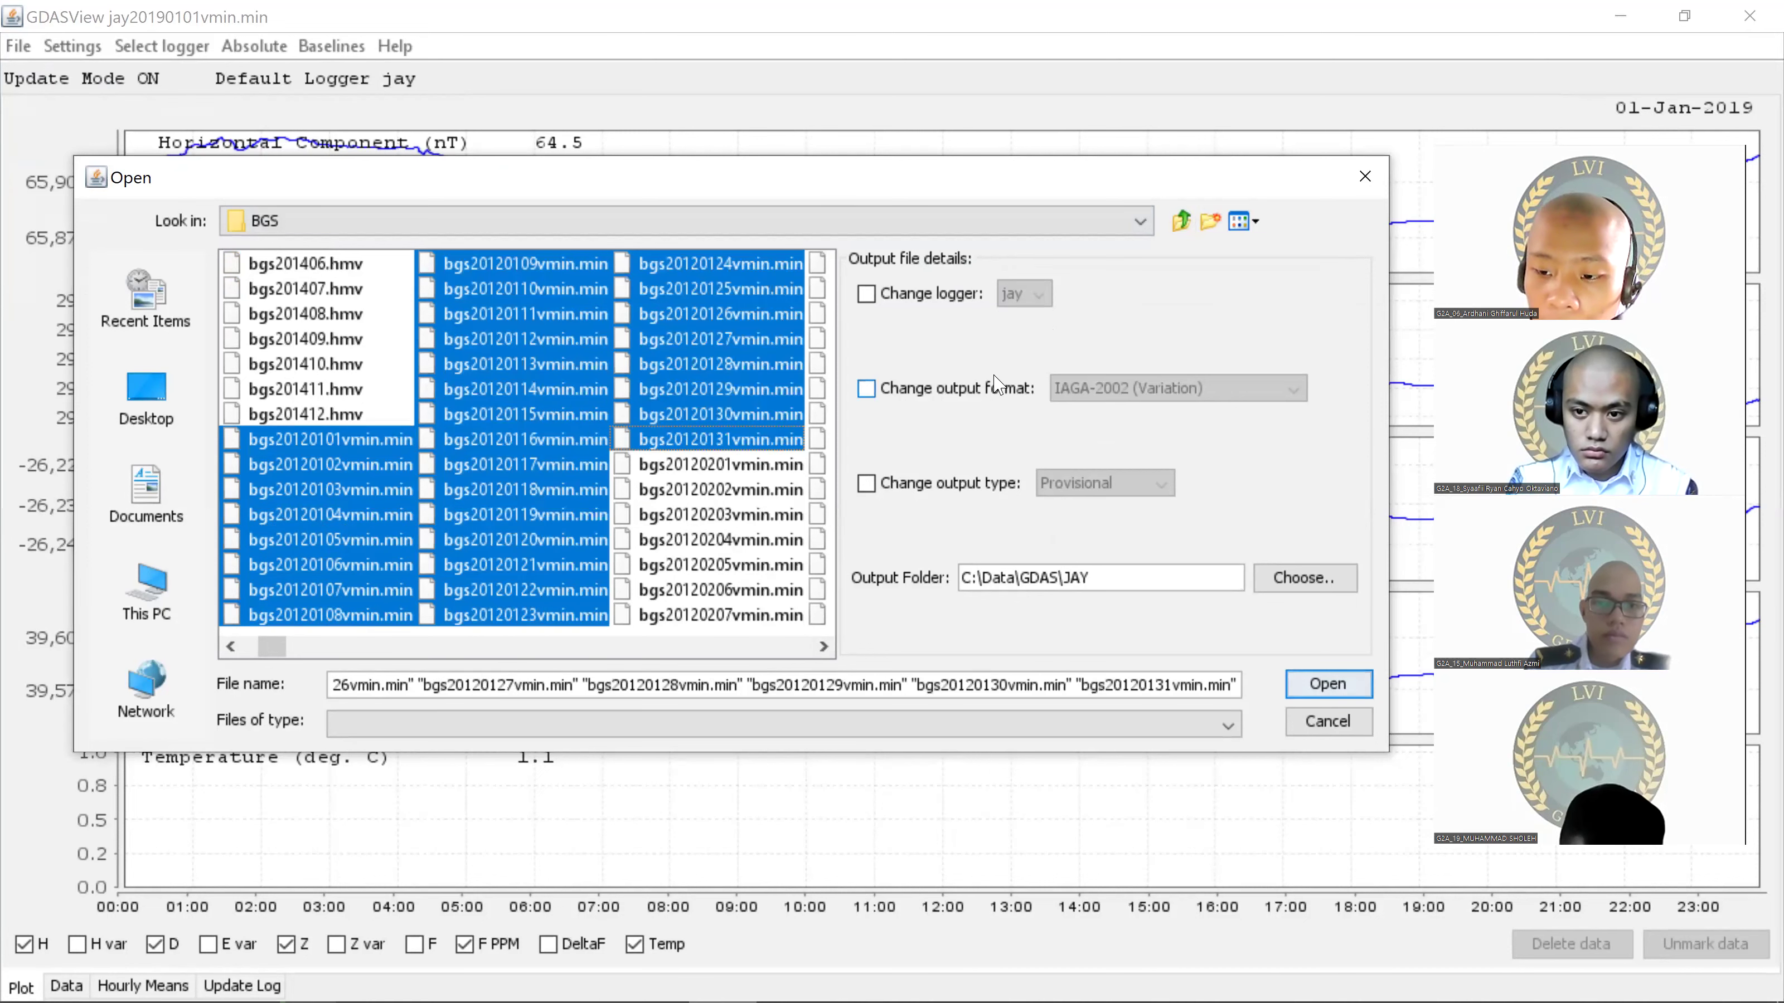
Step: Enable changing the output format for the conversion and set it to IMFV1.22
{"action": "left_click", "coordinate": [895, 389]}
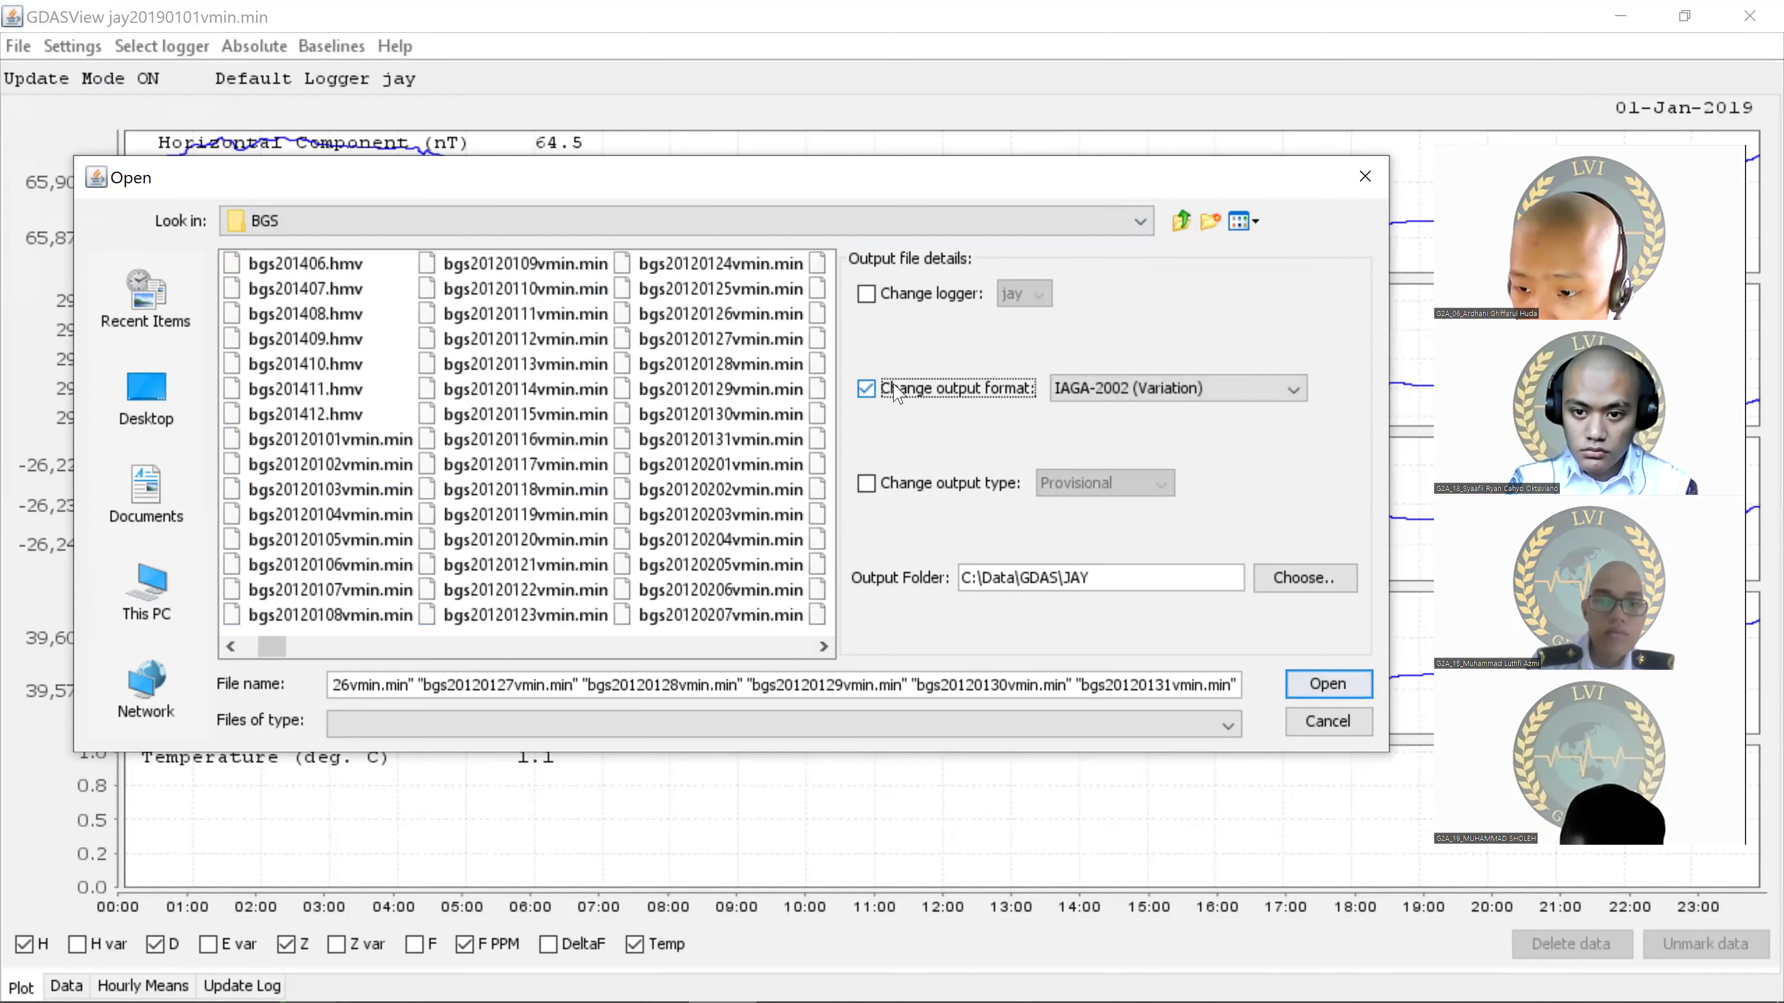
{"action": "left_click", "coordinate": [973, 394]}
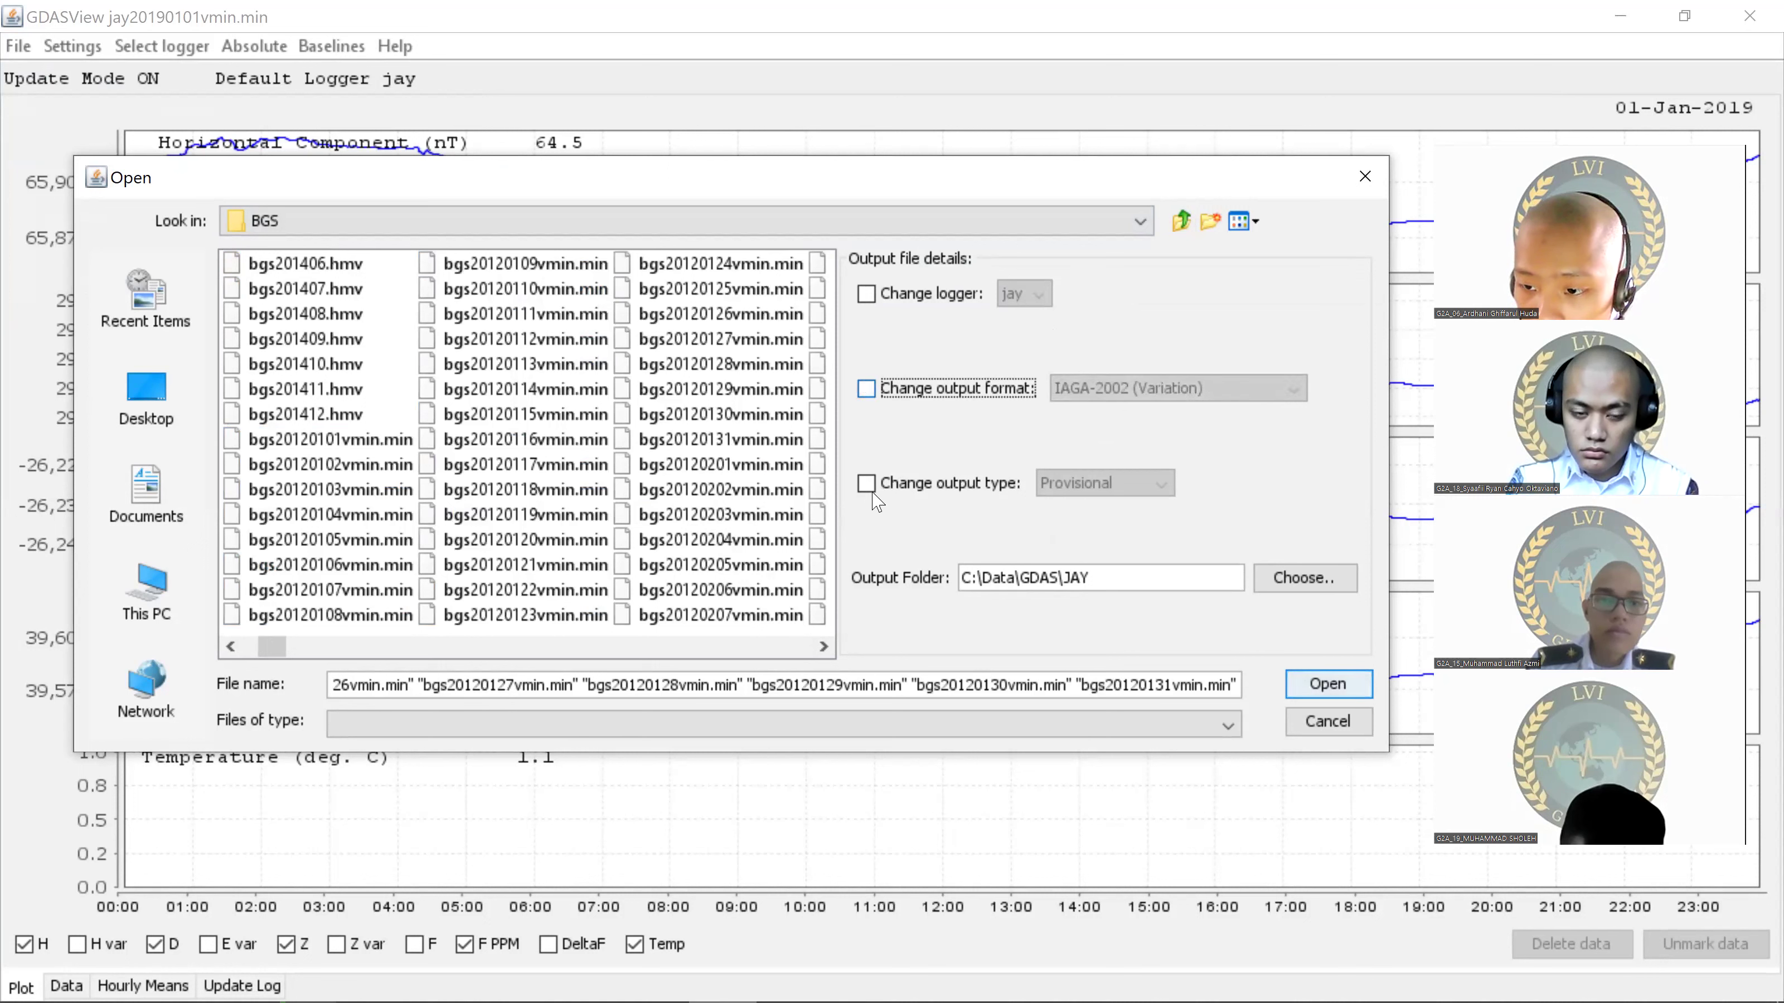
{"action": "left_click", "coordinate": [982, 396]}
{"action": "left_click", "coordinate": [1124, 389]}
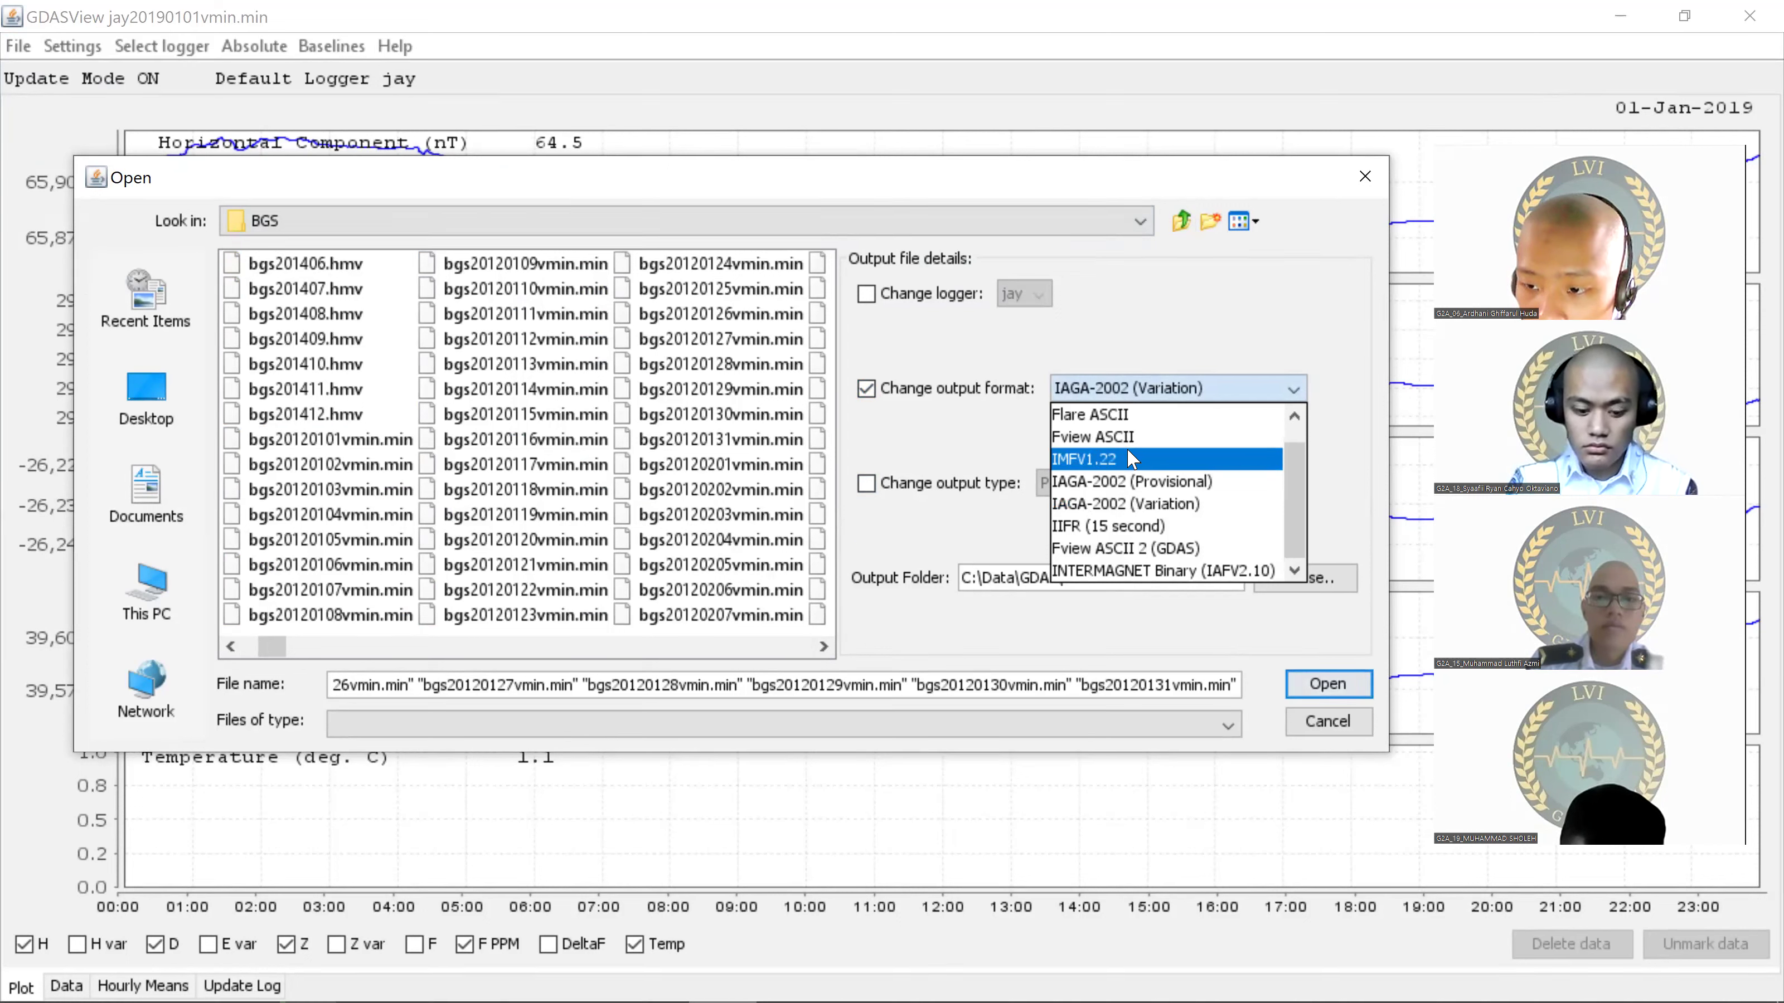
{"action": "left_click", "coordinate": [1132, 459]}
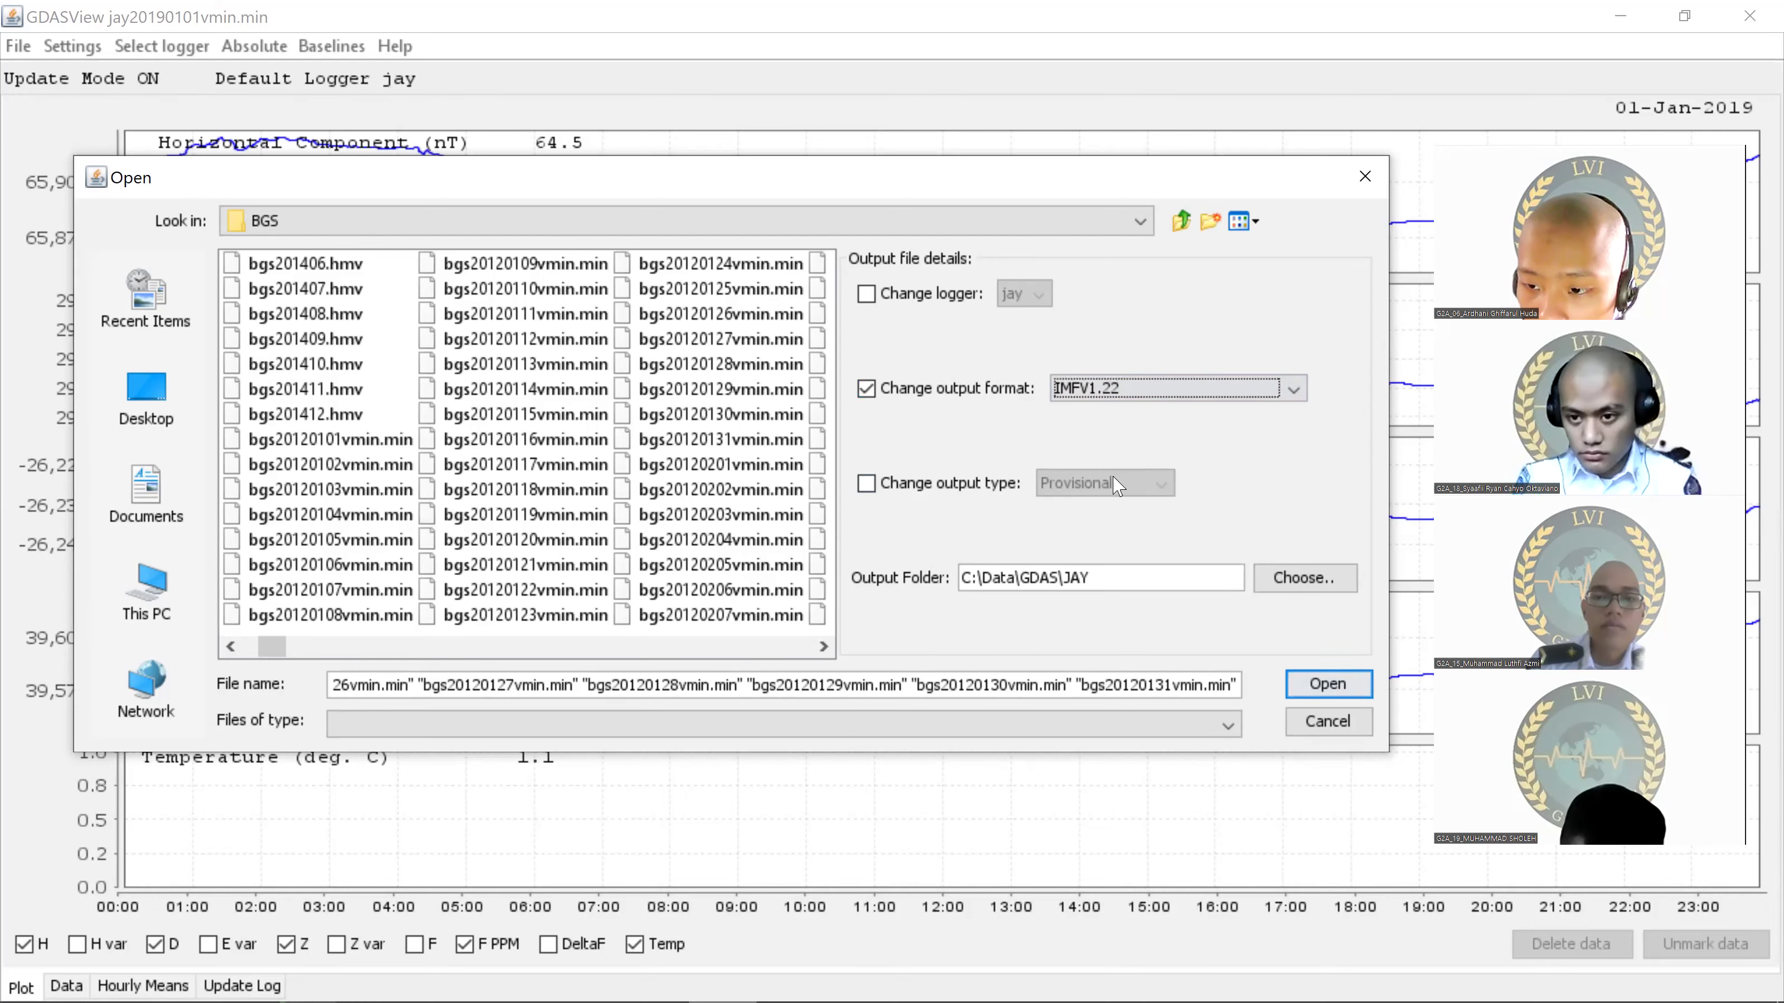
Step: Set the conversion's output folder to C:\Data\GDAS\BGS
{"action": "left_click", "coordinate": [1290, 582]}
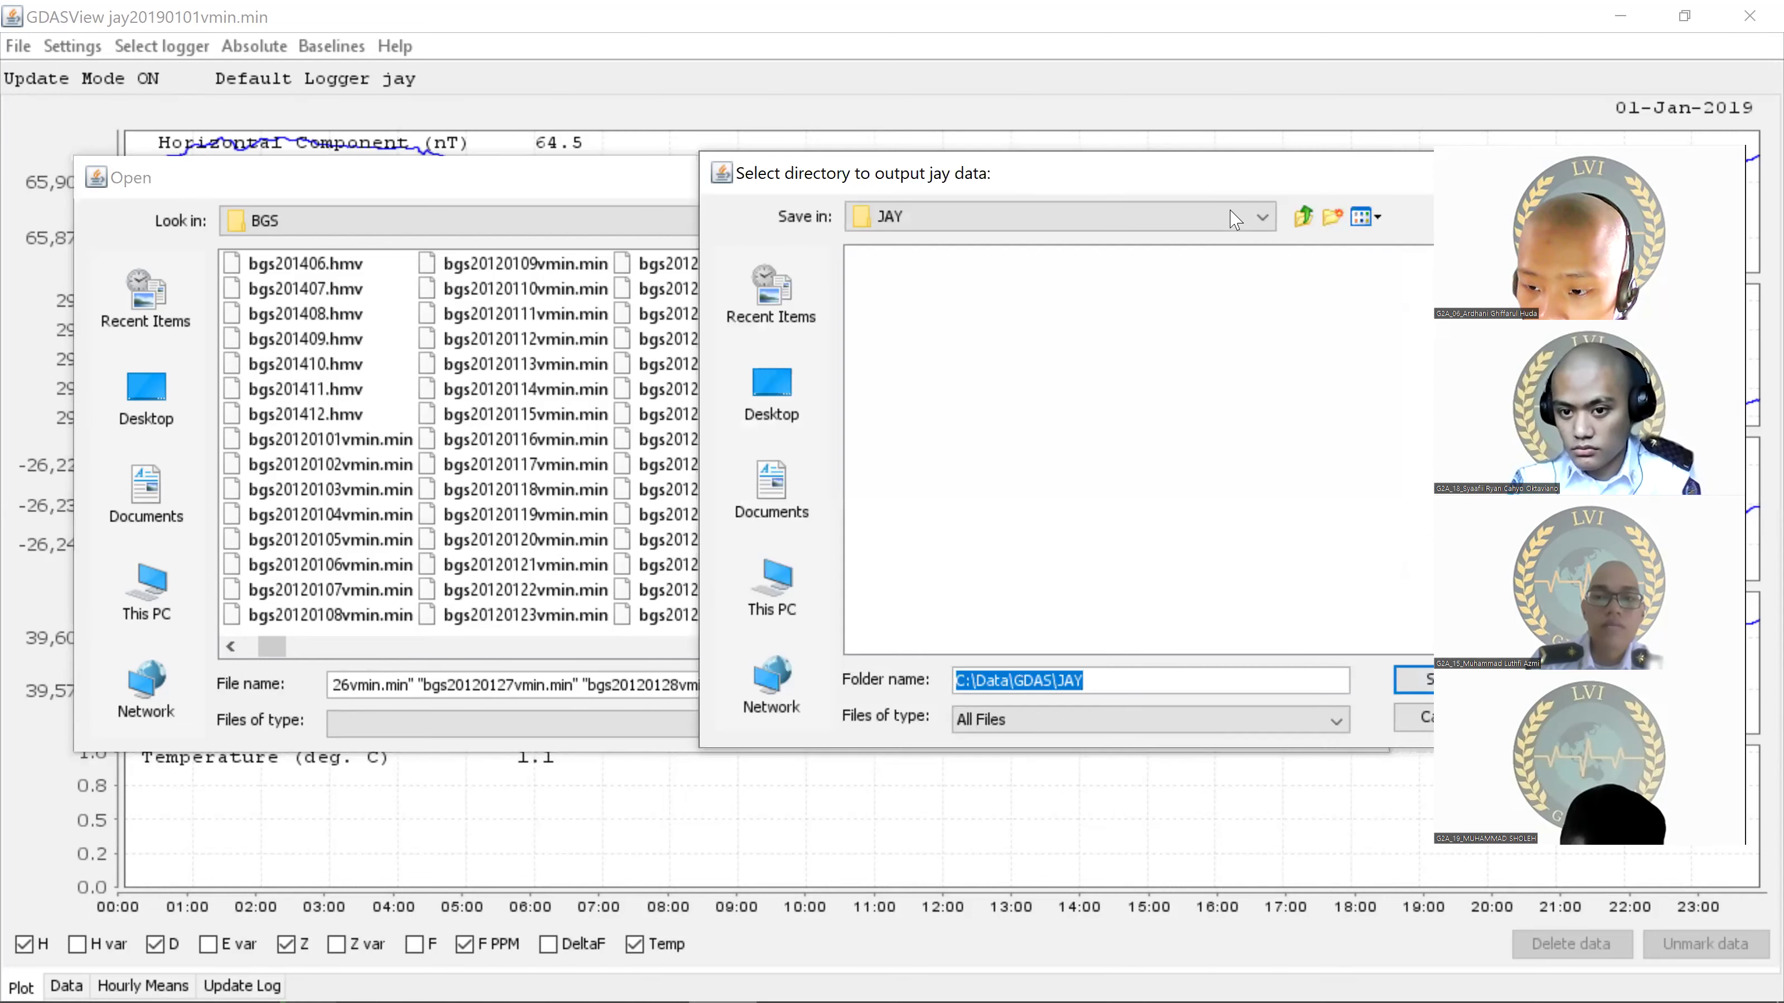
{"action": "left_click", "coordinate": [1244, 219]}
{"action": "scroll", "coordinate": [969, 383], "scroll_direction": "up", "scroll_amount": 2}
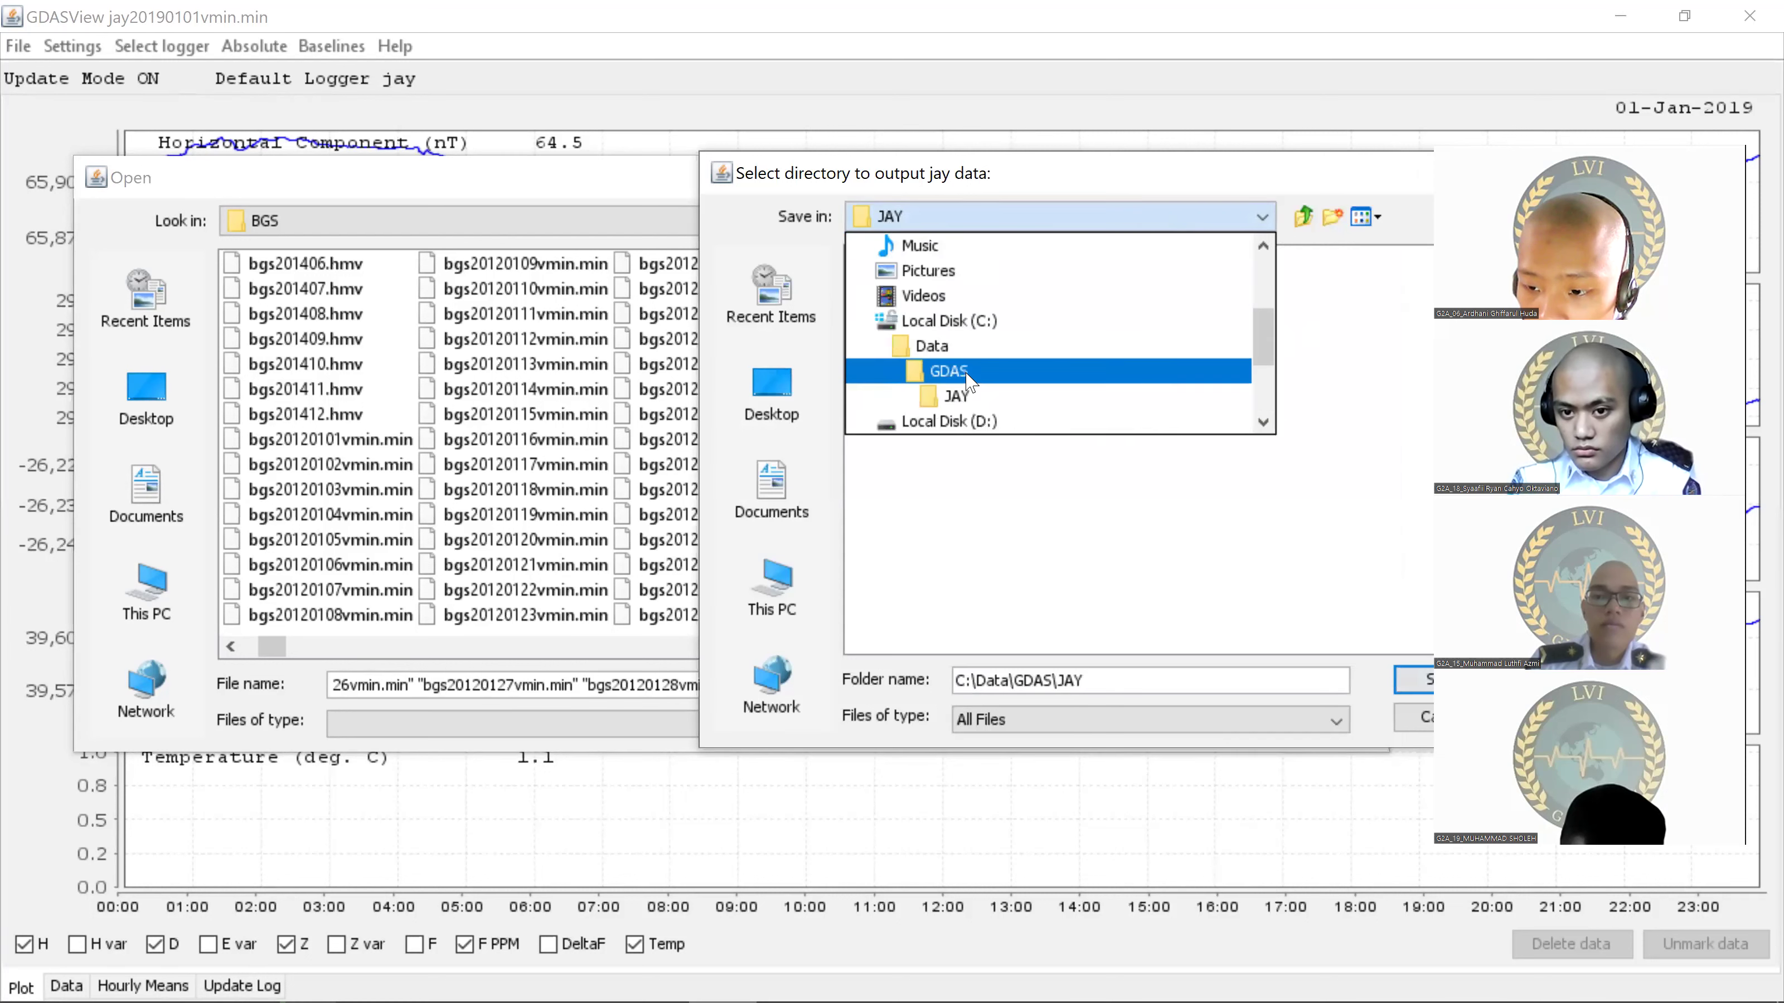
{"action": "key", "text": "Return"}
{"action": "double_click", "coordinate": [888, 259]}
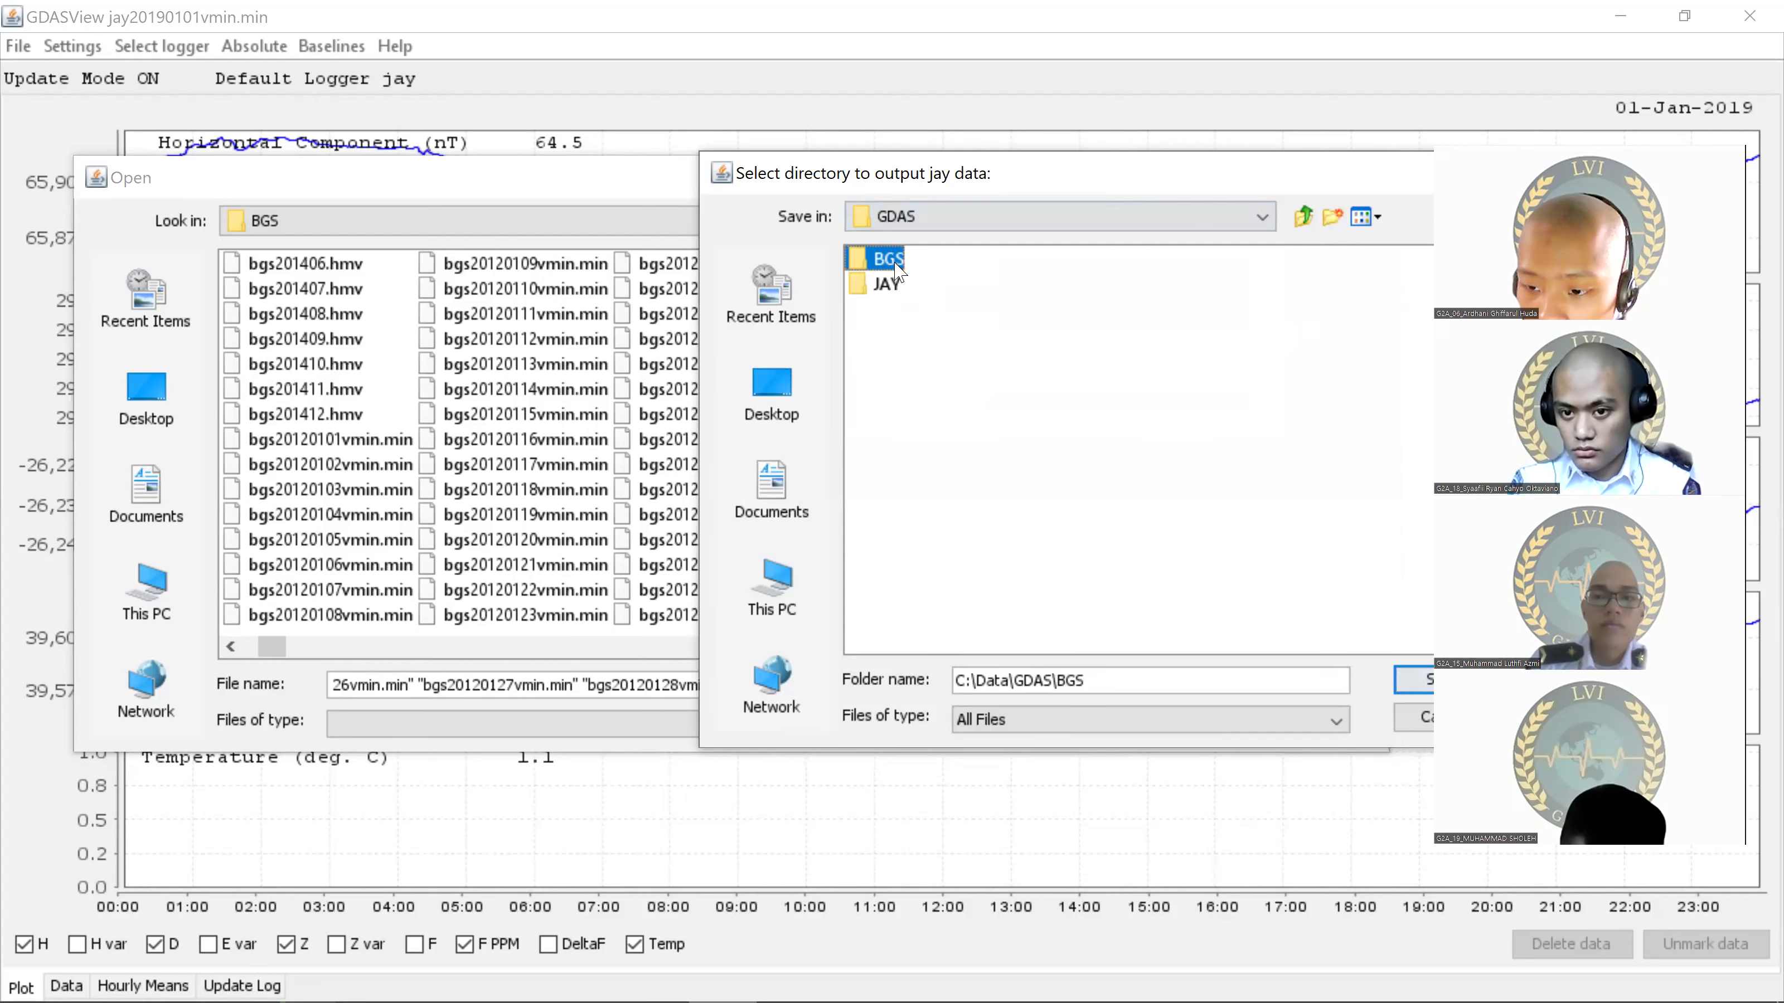
{"action": "left_click", "coordinate": [1108, 637]}
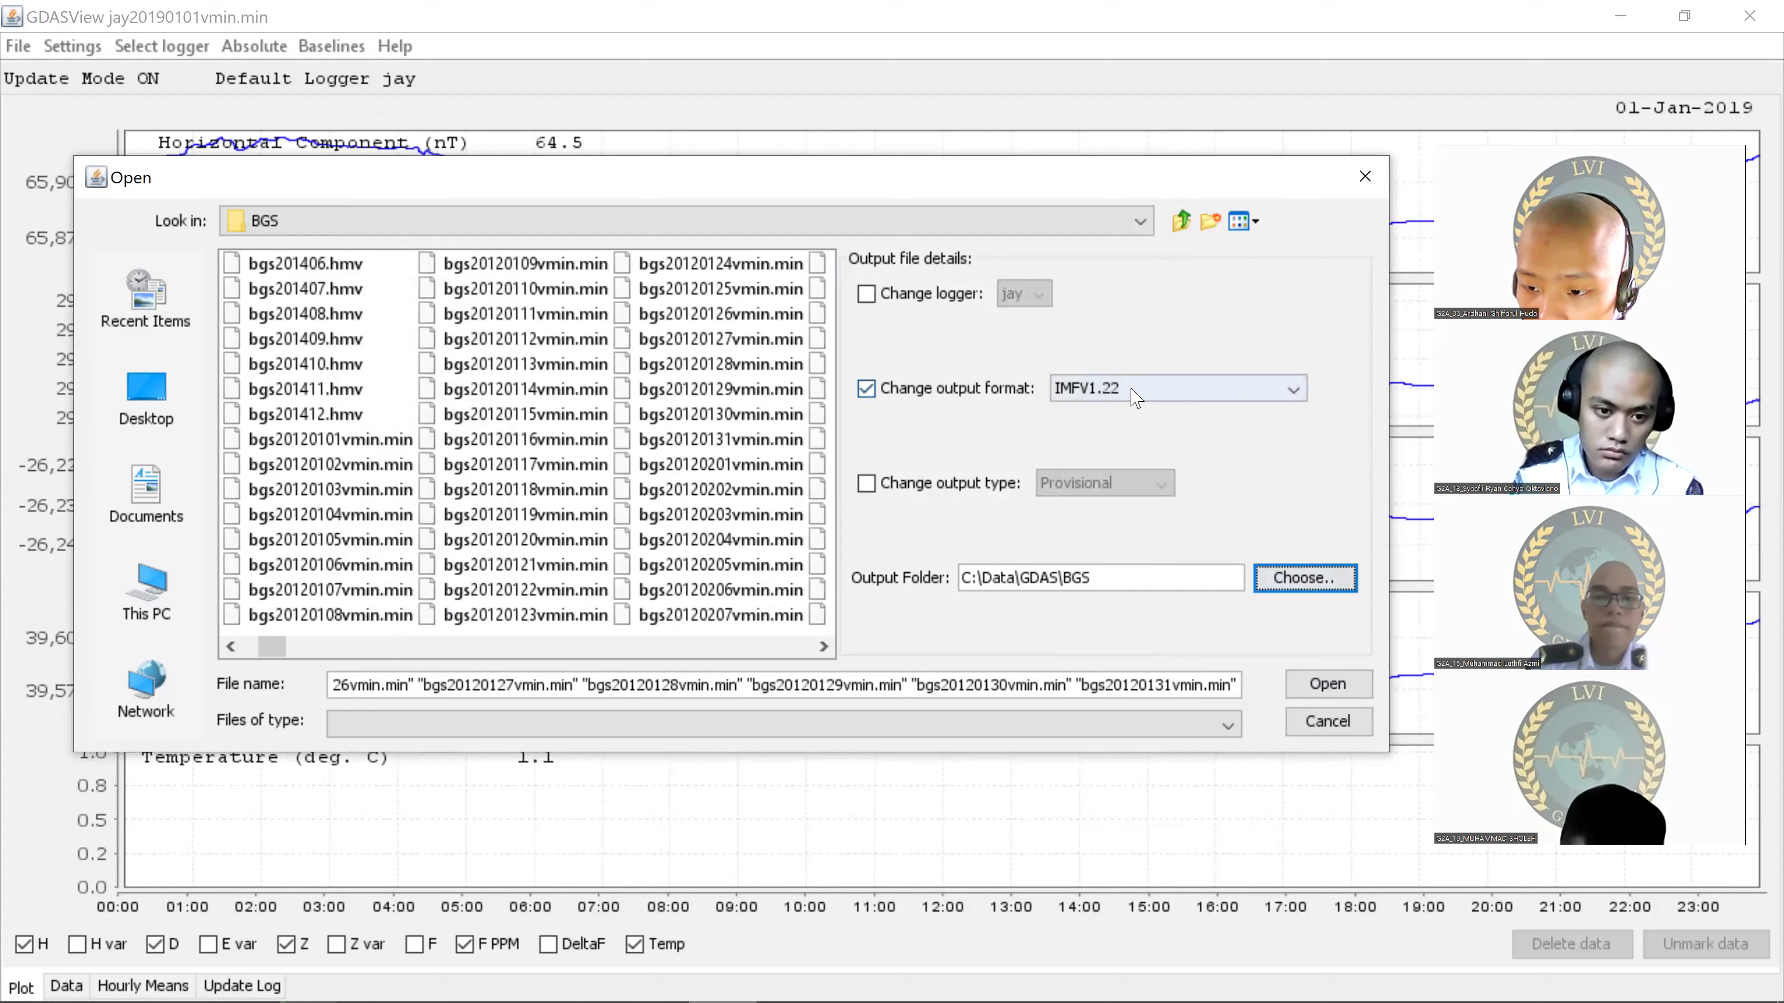
Step: Reselect the BGS minute files from 2012-01-01 to 2012-01-31 and run their conversion
{"action": "left_click", "coordinate": [385, 447]}
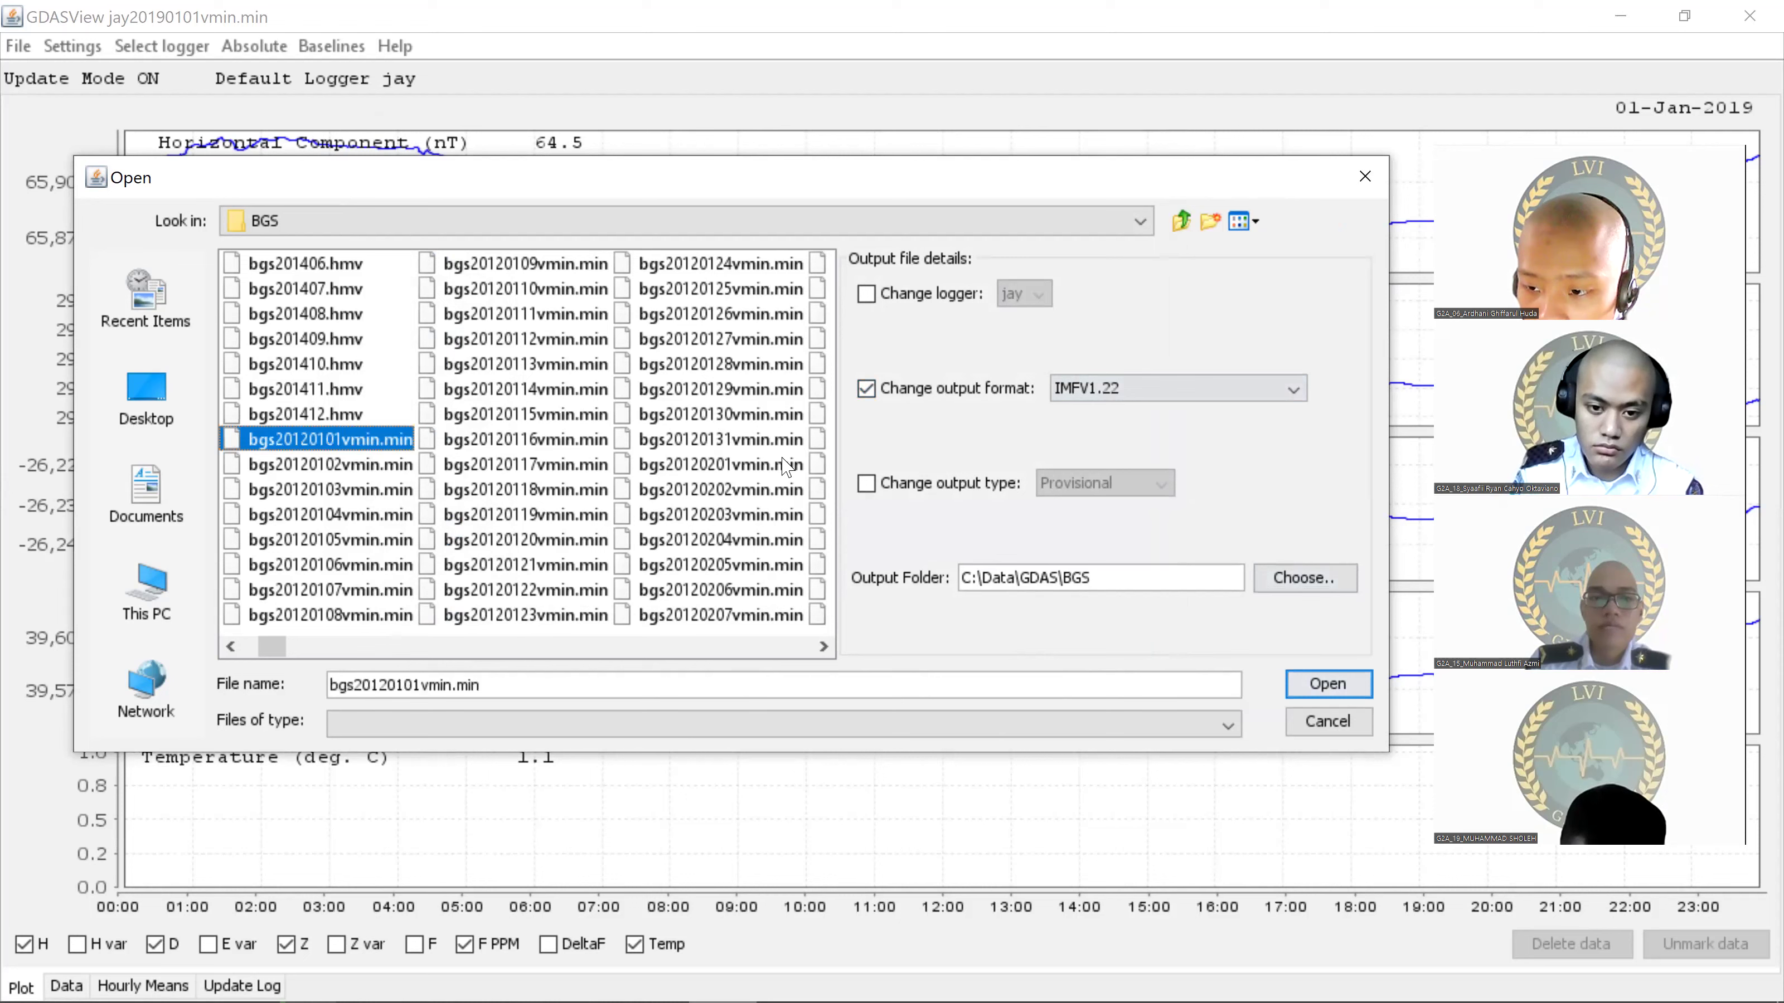
{"action": "left_click", "coordinate": [773, 441], "text": "shift"}
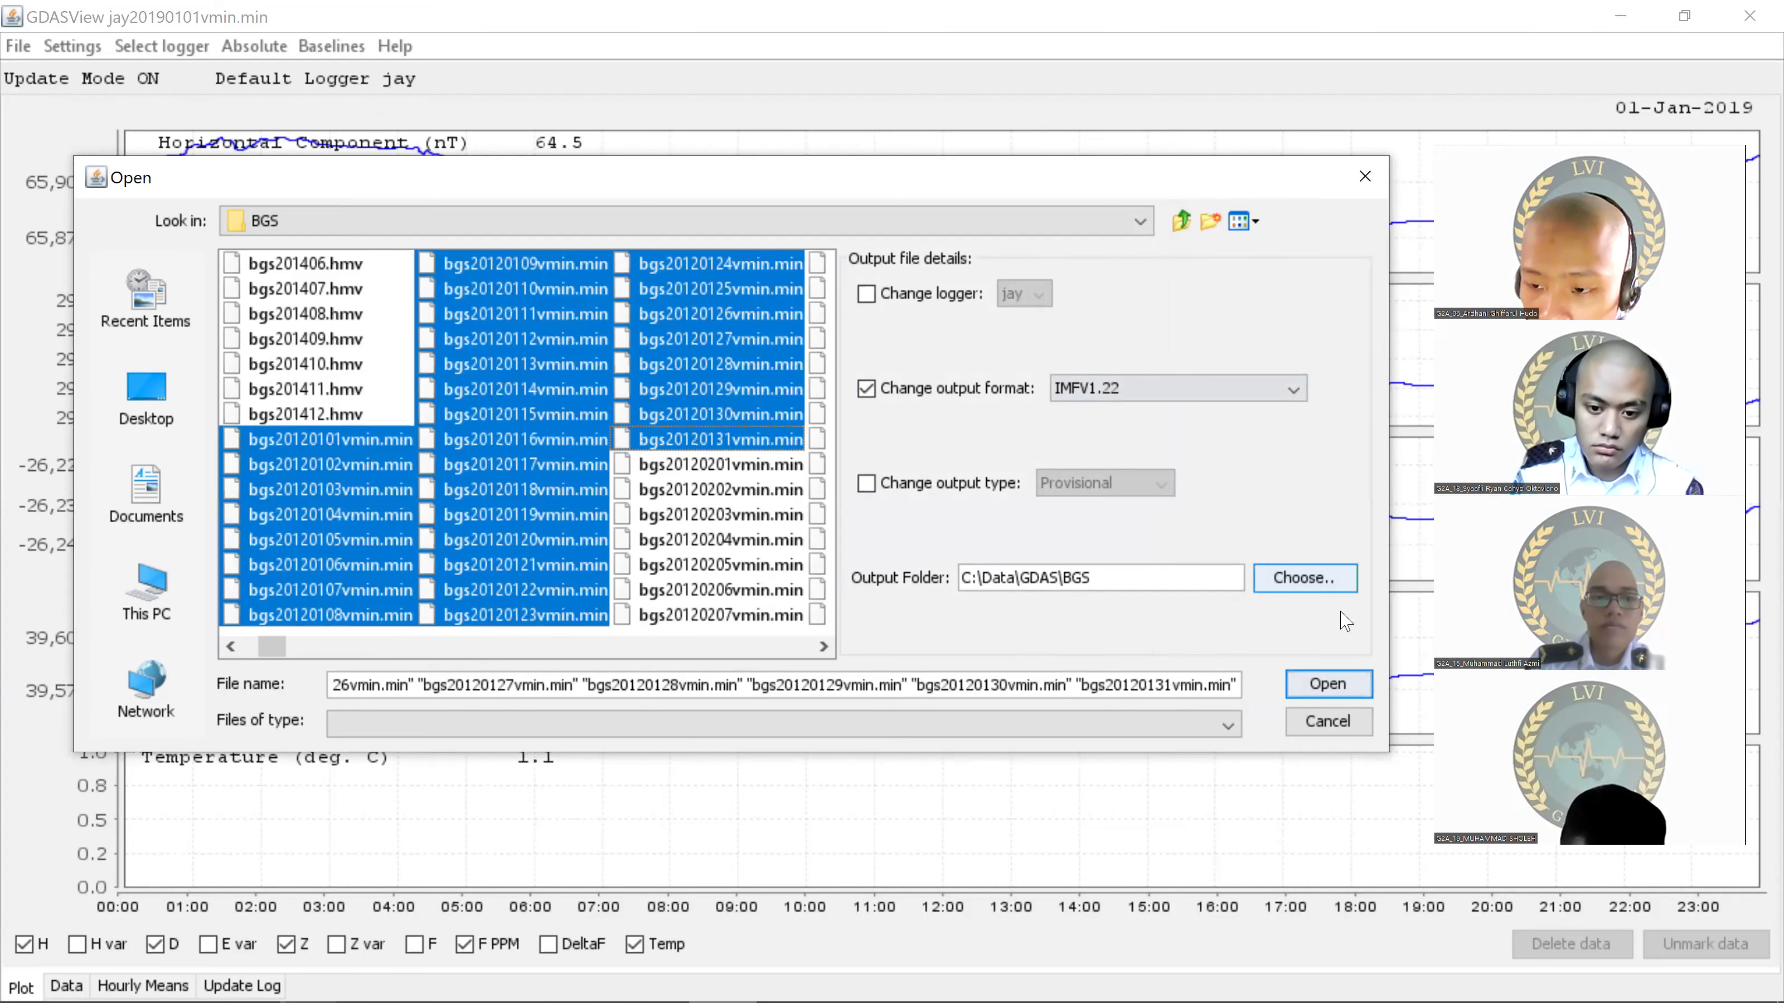
{"action": "left_click", "coordinate": [1329, 685]}
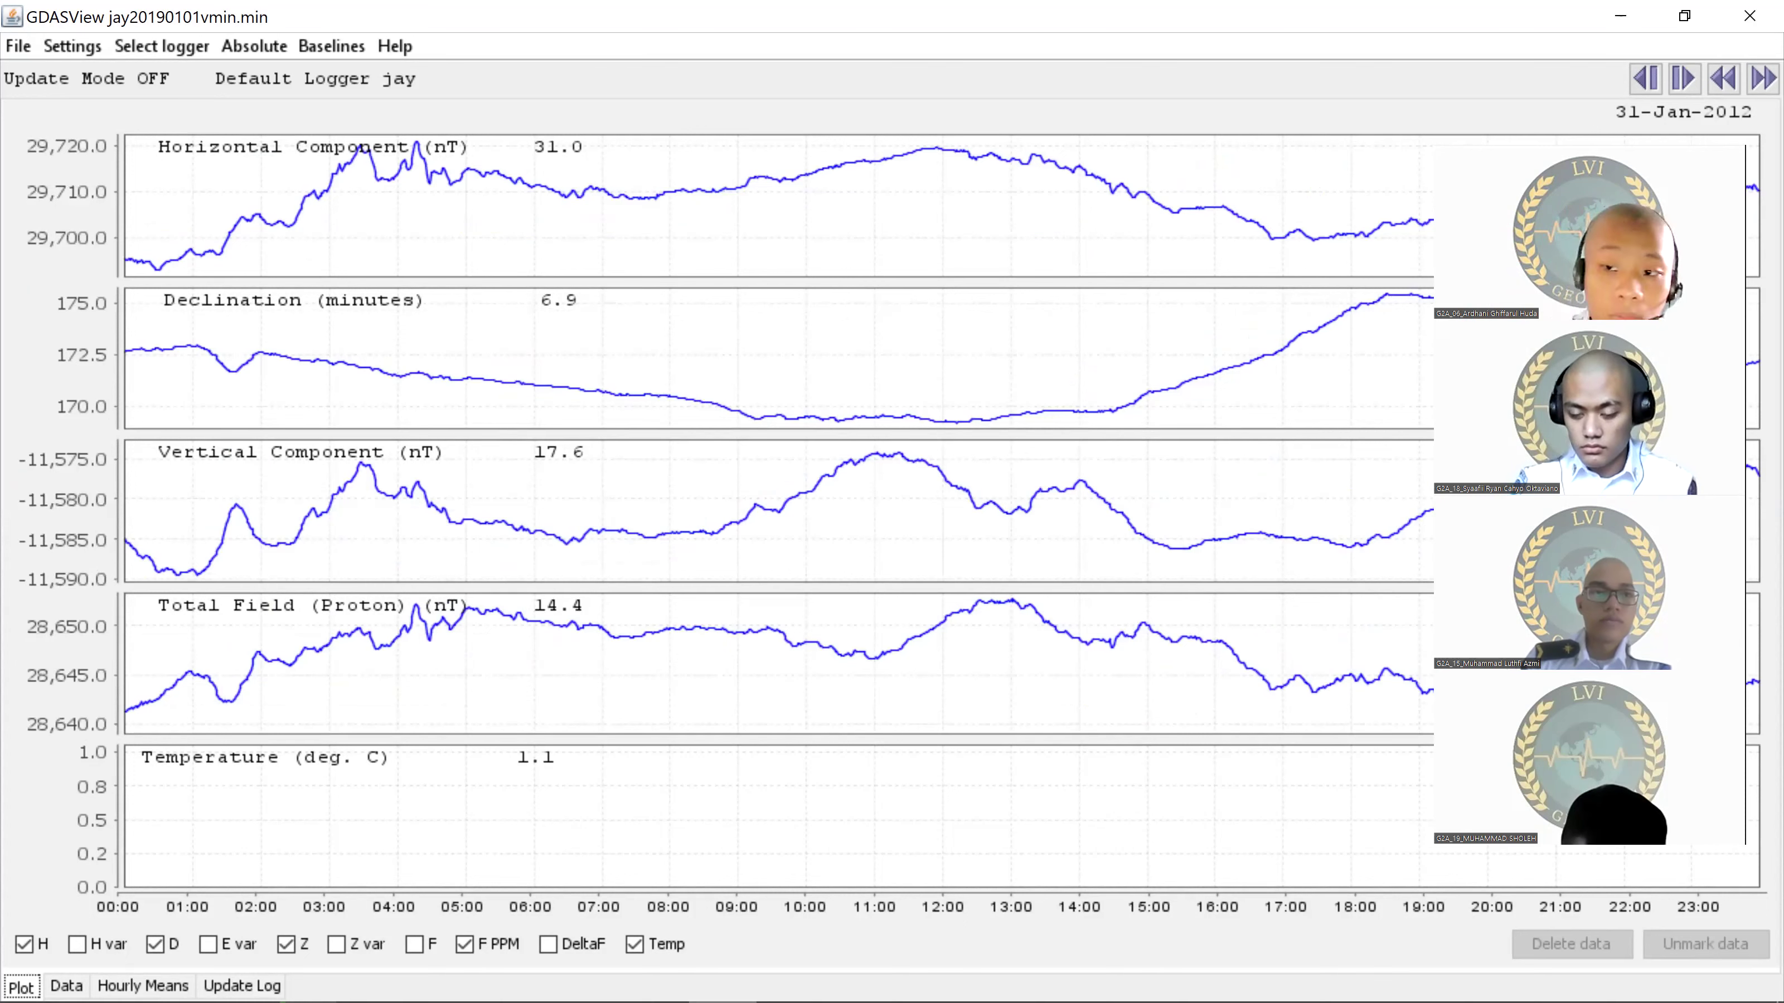
Step: Switch to the Edge browser on the MagPy downloads page and show the list of recent downloads
{"action": "key", "text": "super"}
{"action": "key", "text": "Escape"}
{"action": "key", "text": "alt+Tab"}
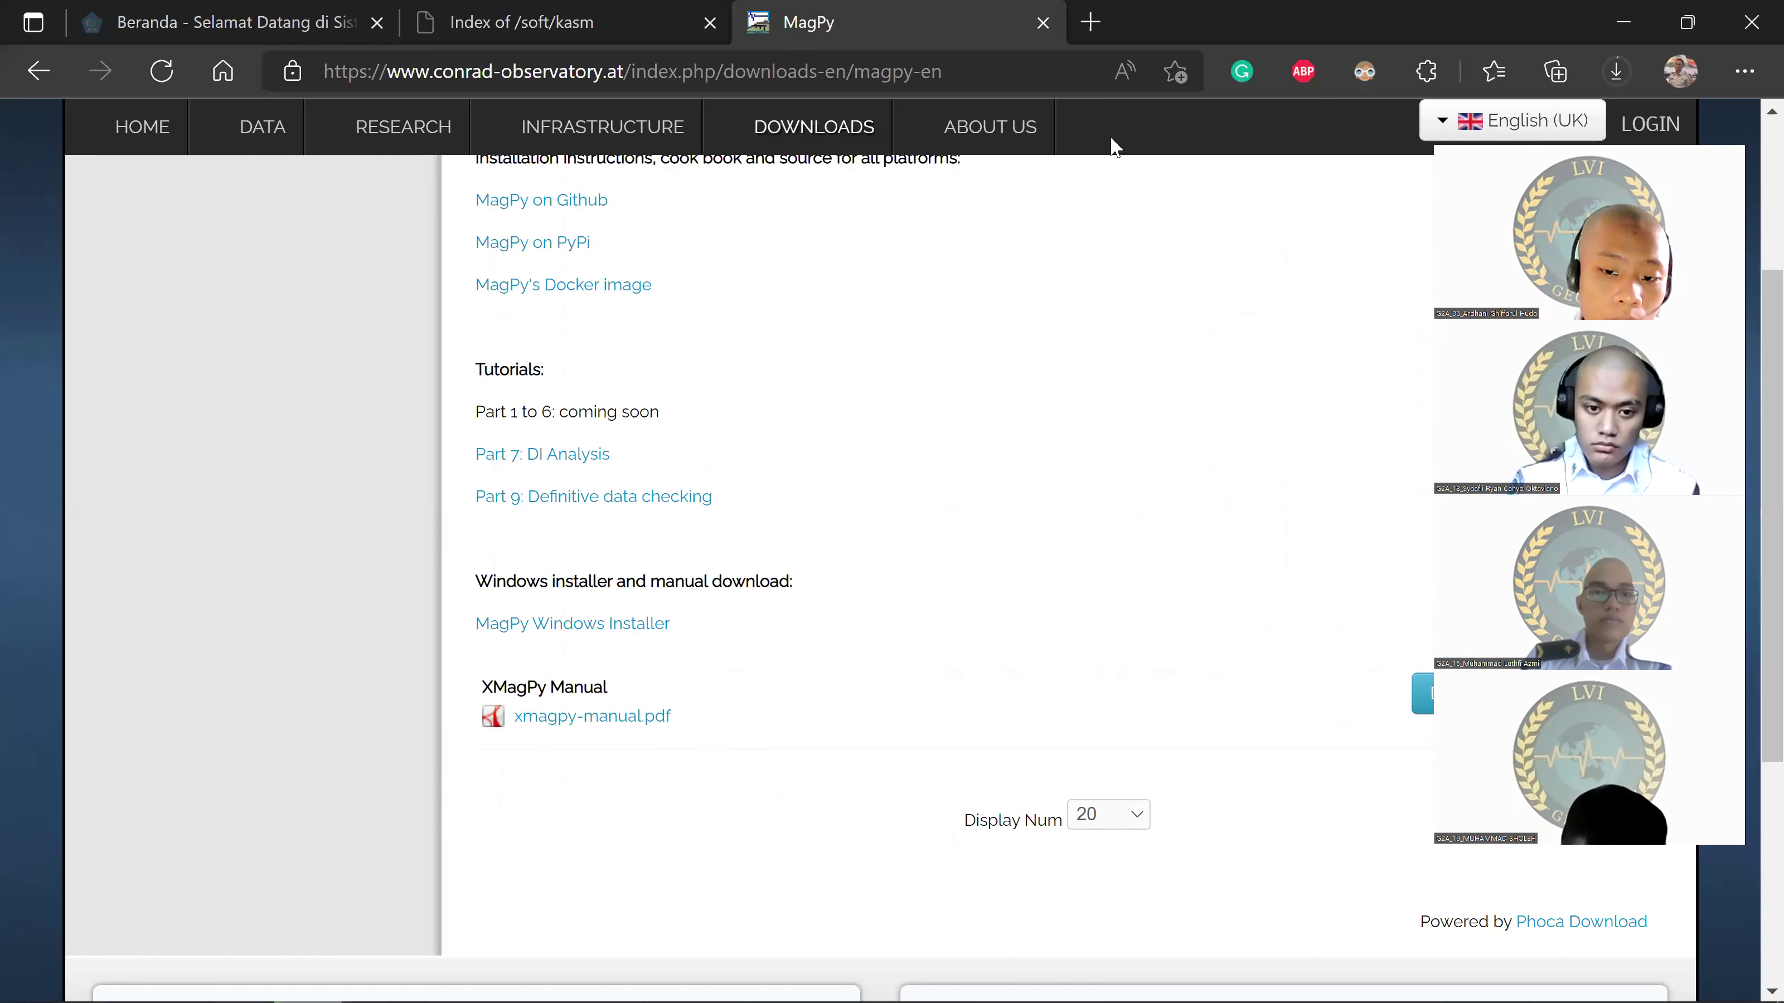
{"action": "left_click", "coordinate": [1618, 72]}
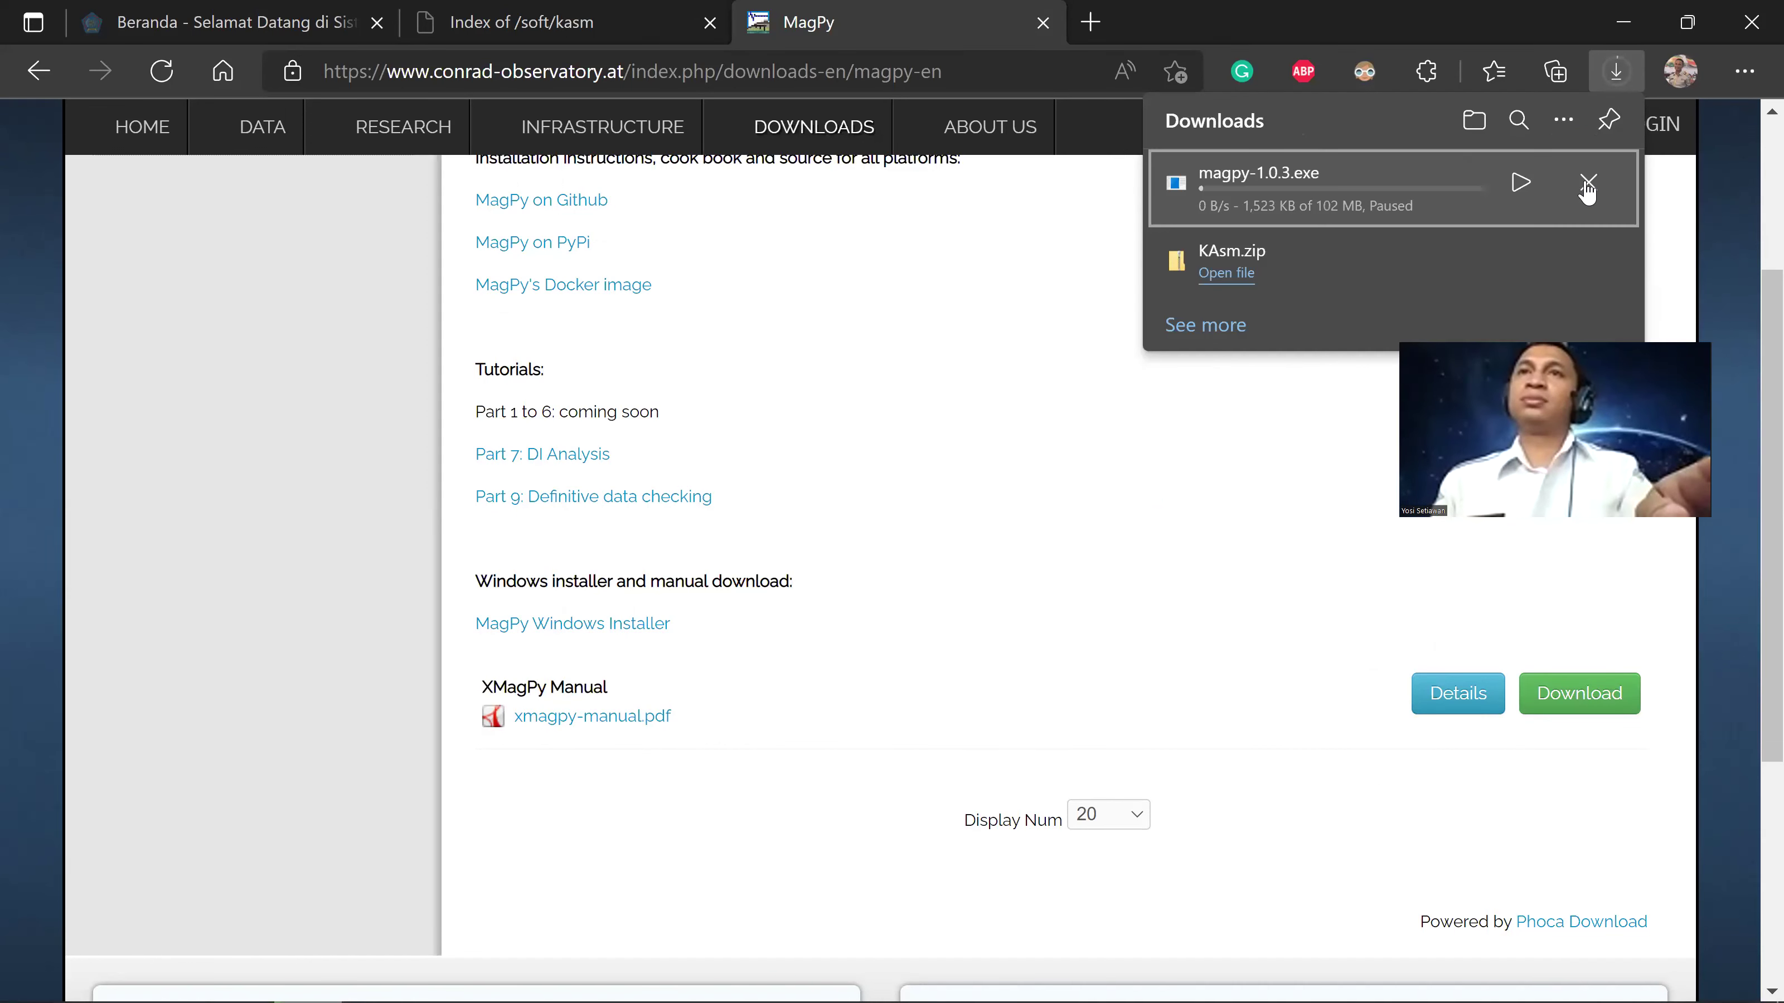
Step: Cancel the paused magpy-1.0.3.exe download and close the list of recent downloads
{"action": "left_click", "coordinate": [1585, 183]}
{"action": "left_click", "coordinate": [944, 162]}
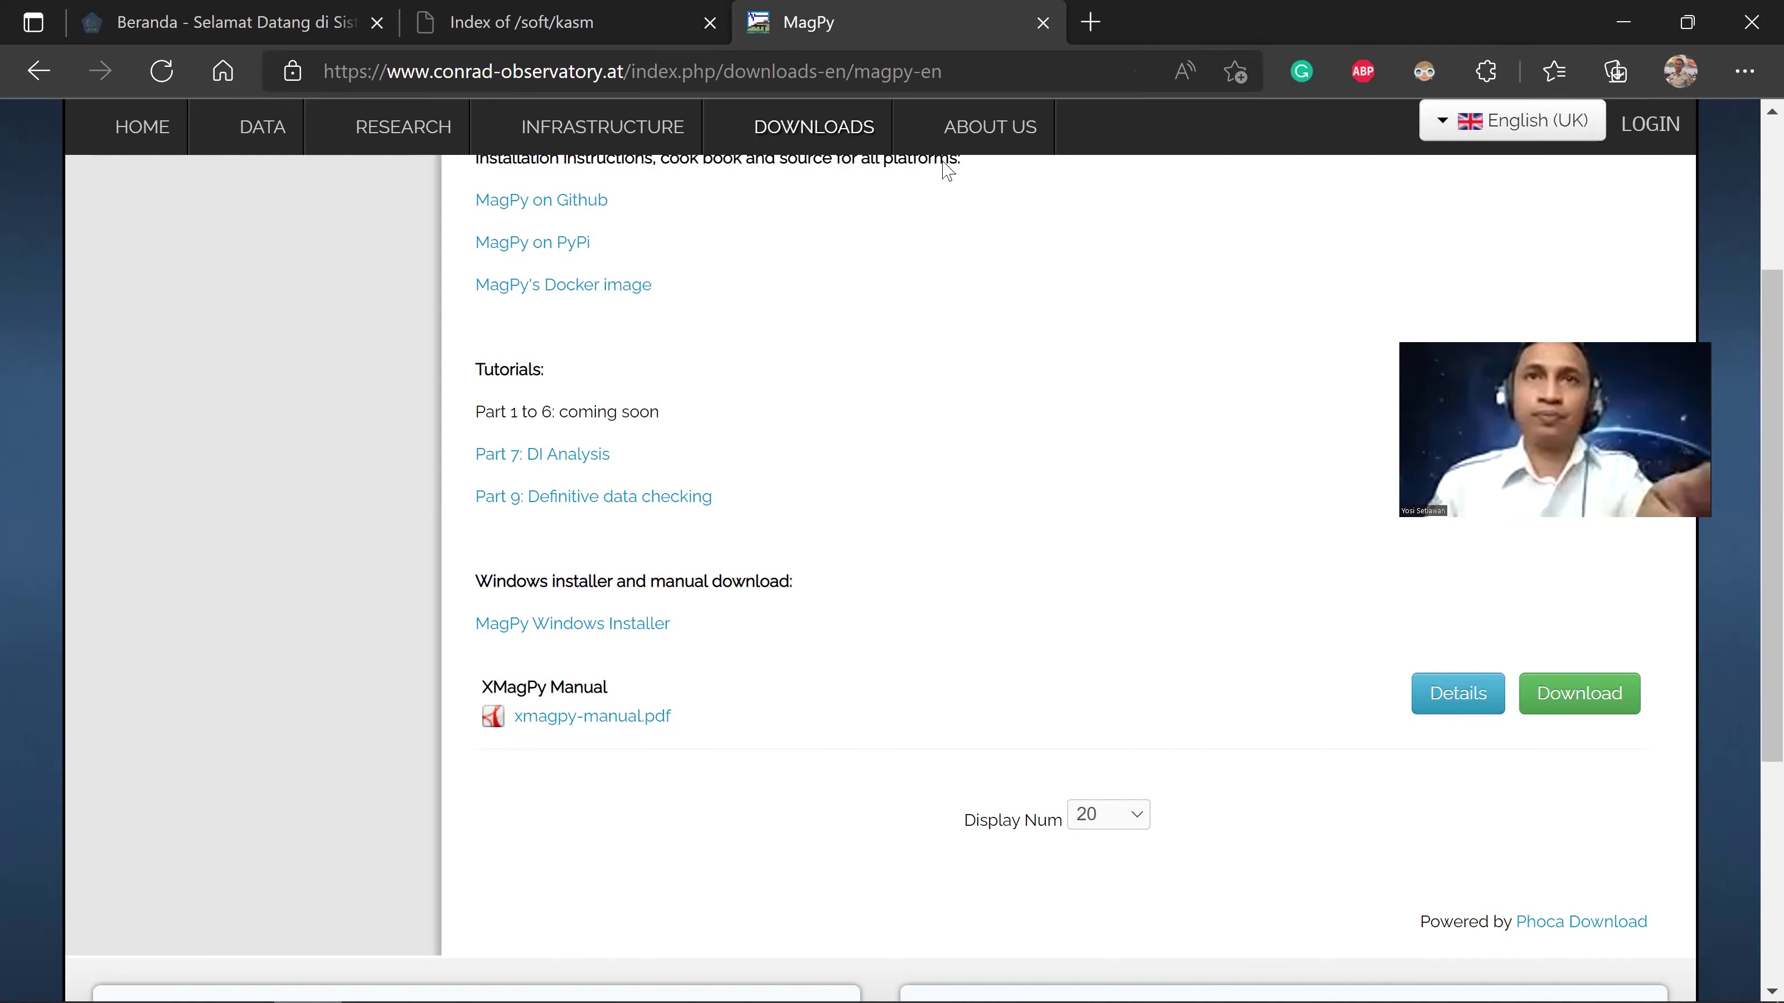
Step: Switch to the file manager's BGS folder and delete the converted files JAN0112.jay through JAN3112.jay
{"action": "key", "text": "alt+Tab"}
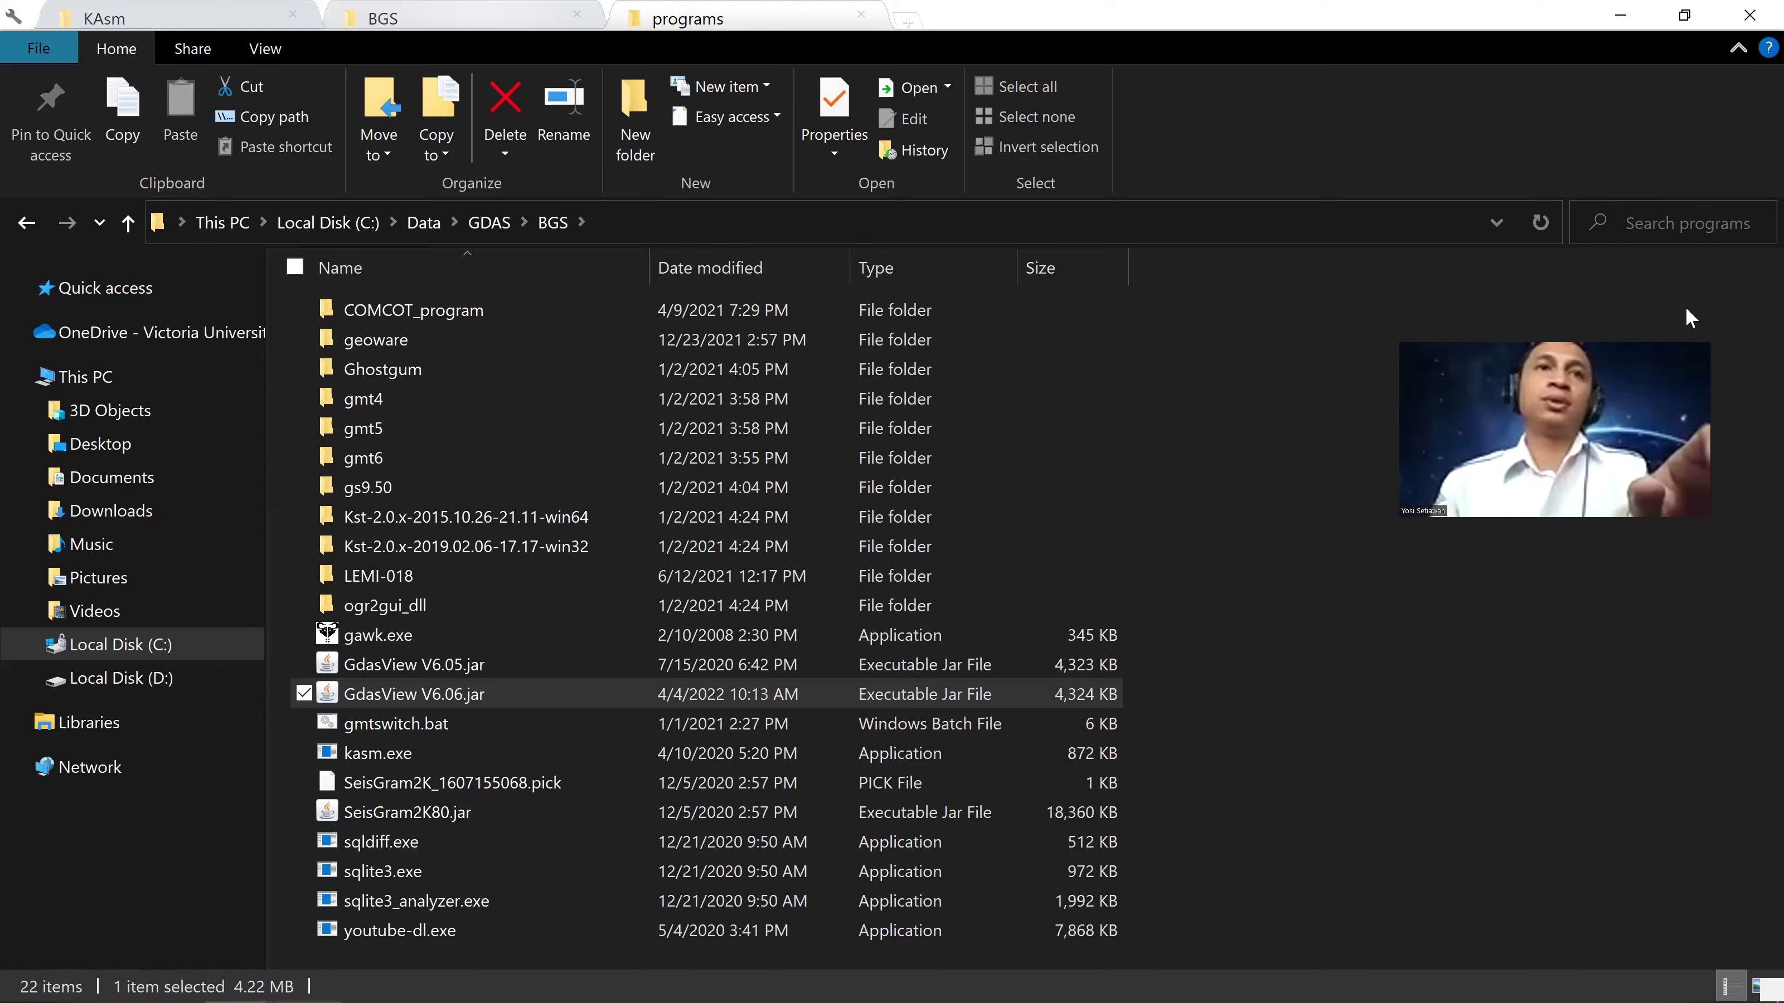
{"action": "key", "text": "ctrl+shift+Tab"}
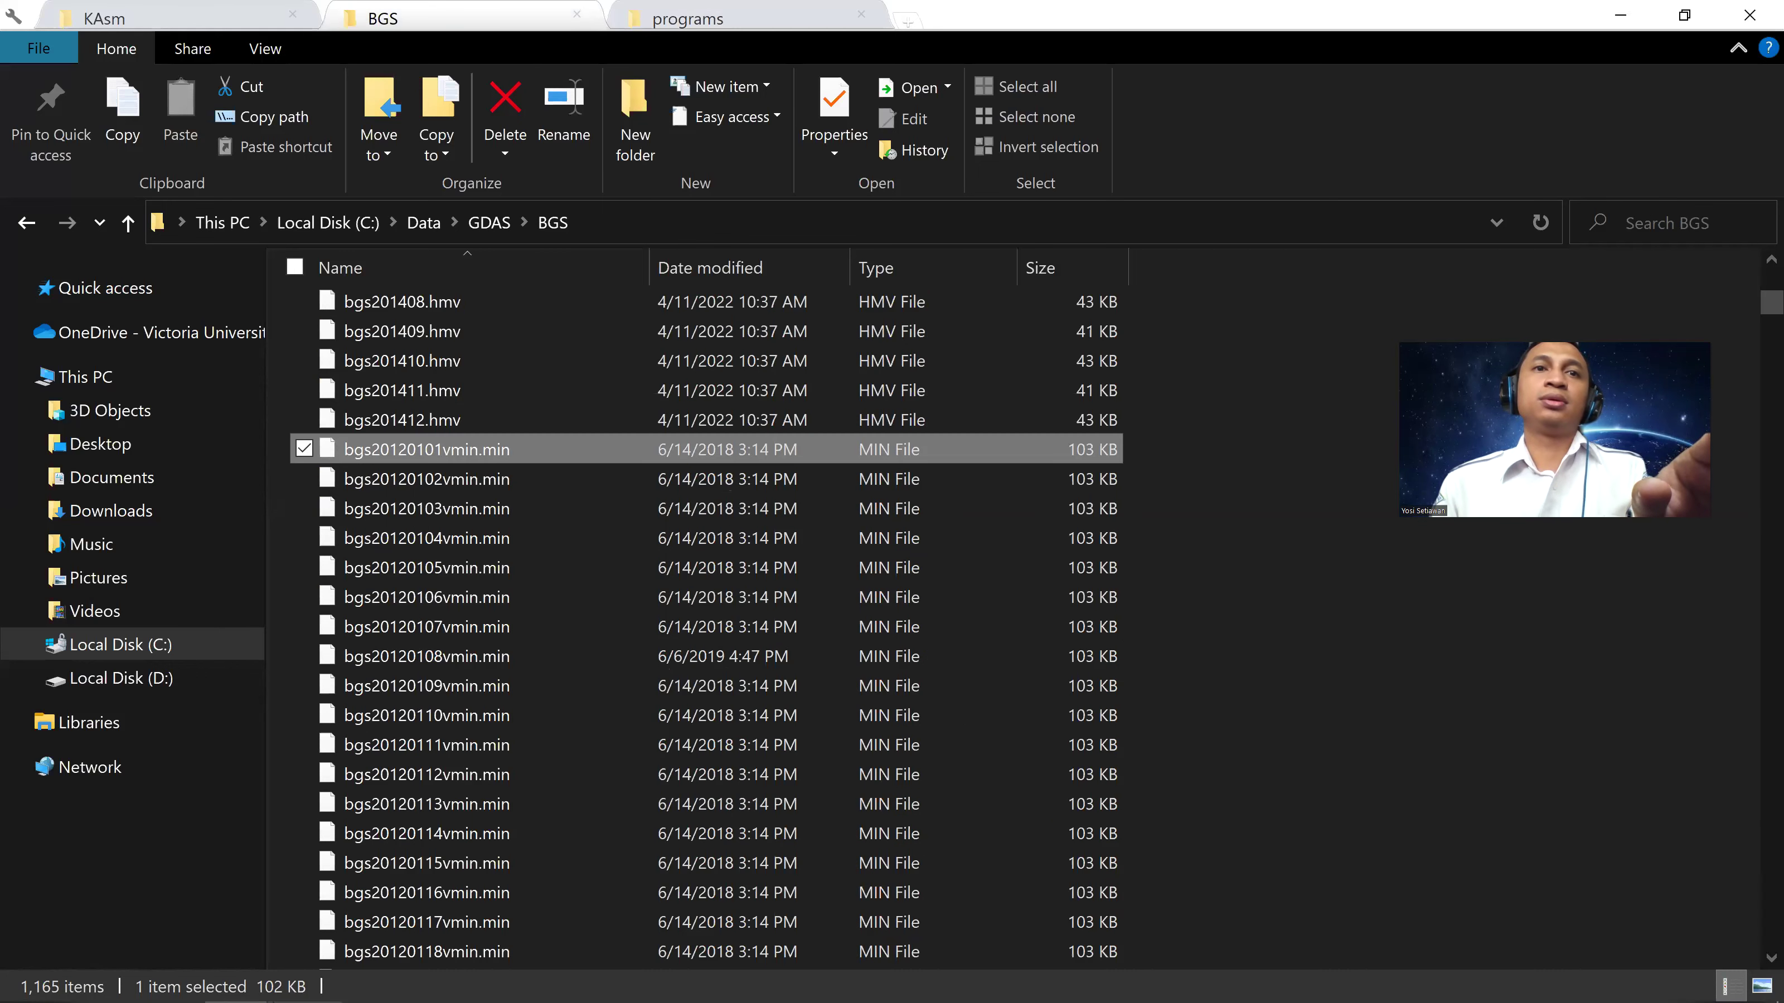
{"action": "scroll", "coordinate": [698, 648], "scroll_direction": "down", "scroll_amount": 20}
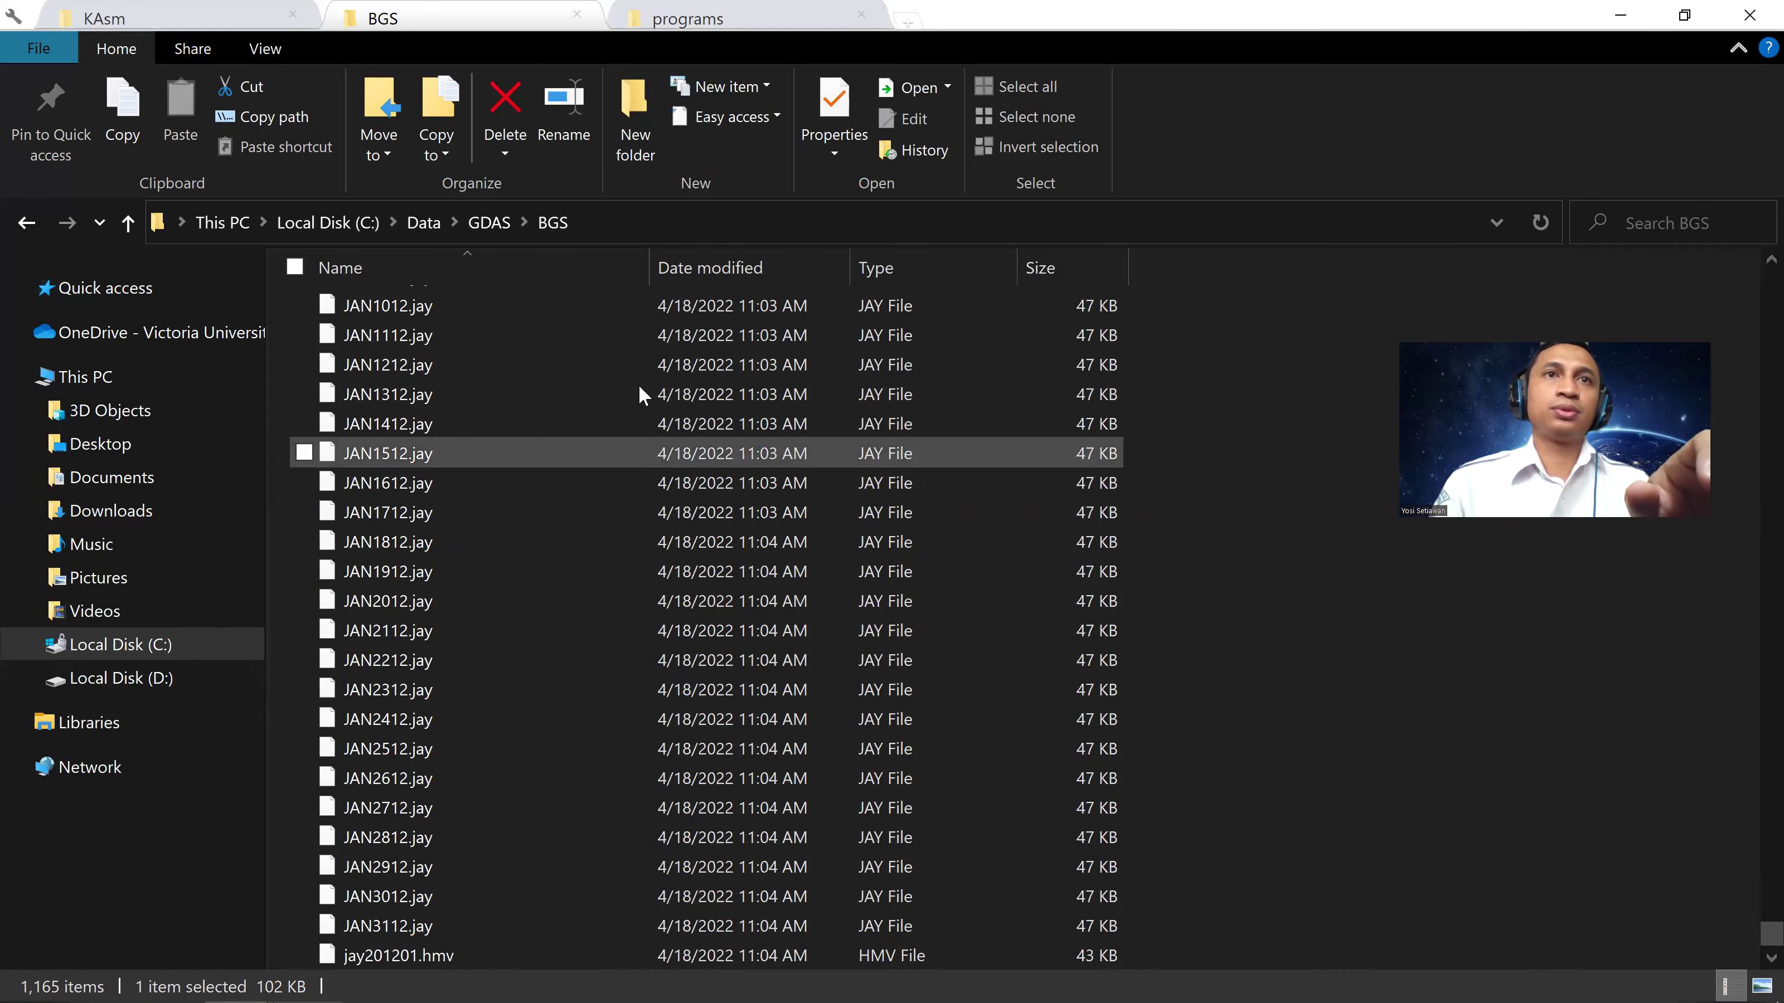
{"action": "left_click", "coordinate": [424, 926]}
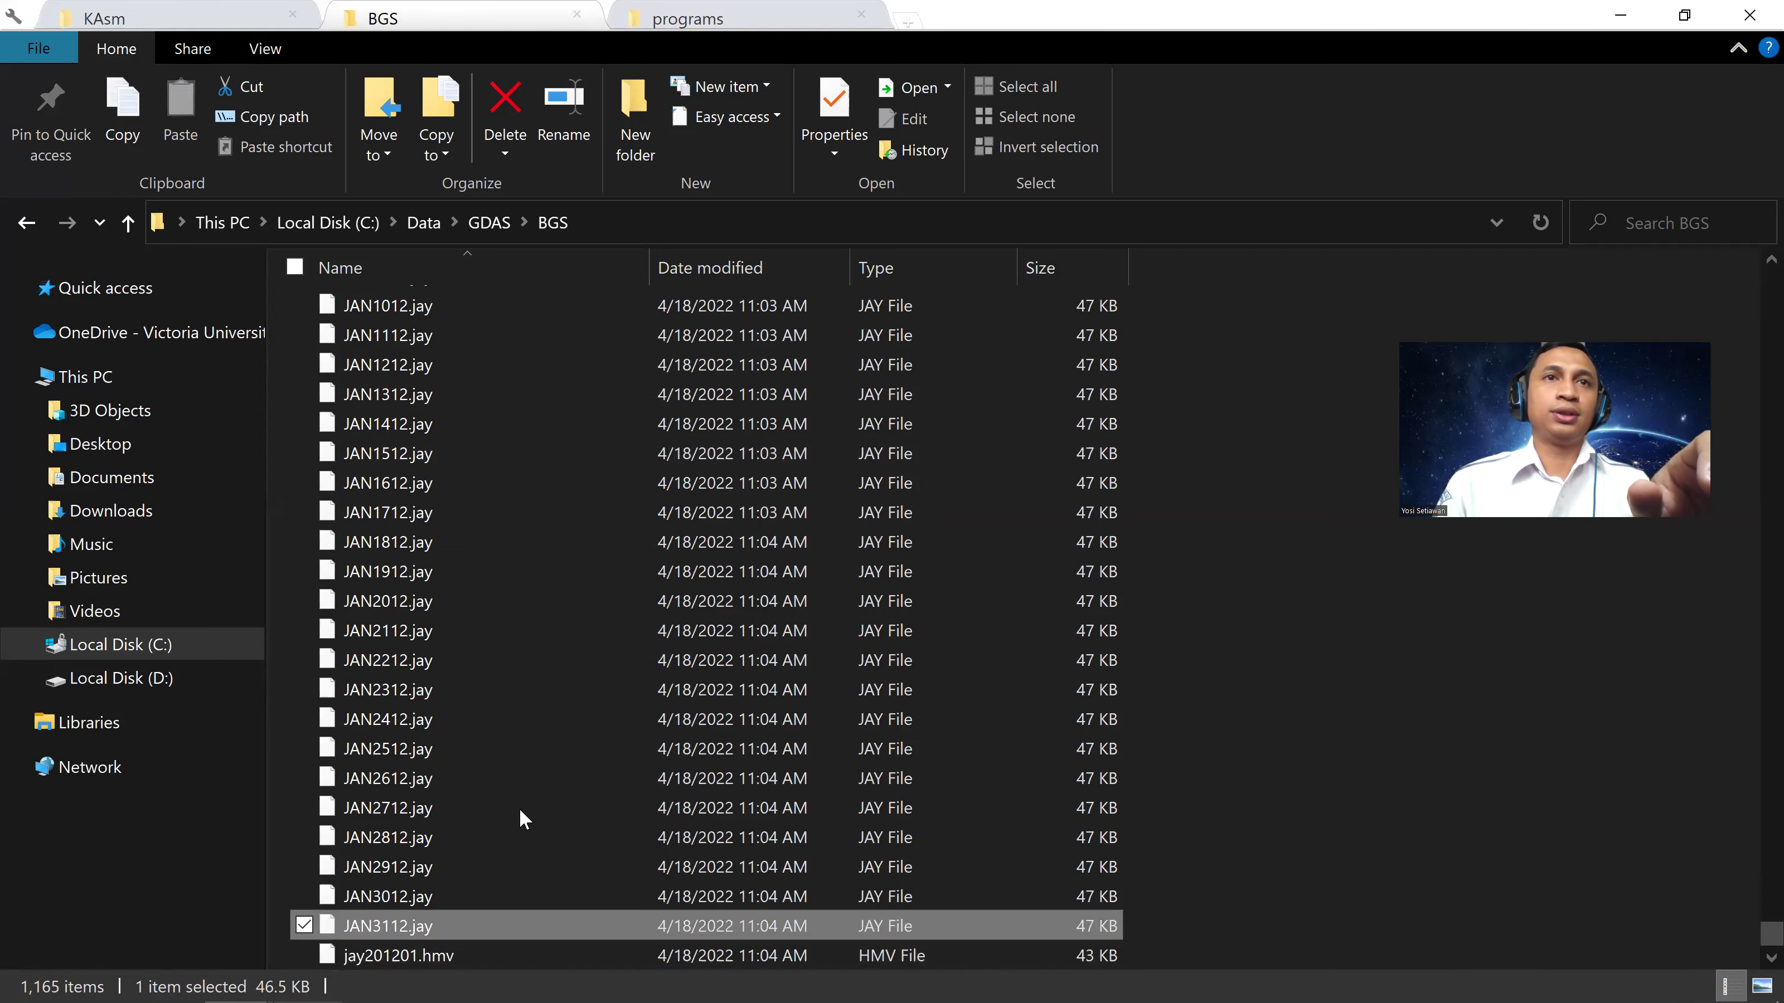
{"action": "scroll", "coordinate": [518, 809], "scroll_direction": "up", "scroll_amount": 6}
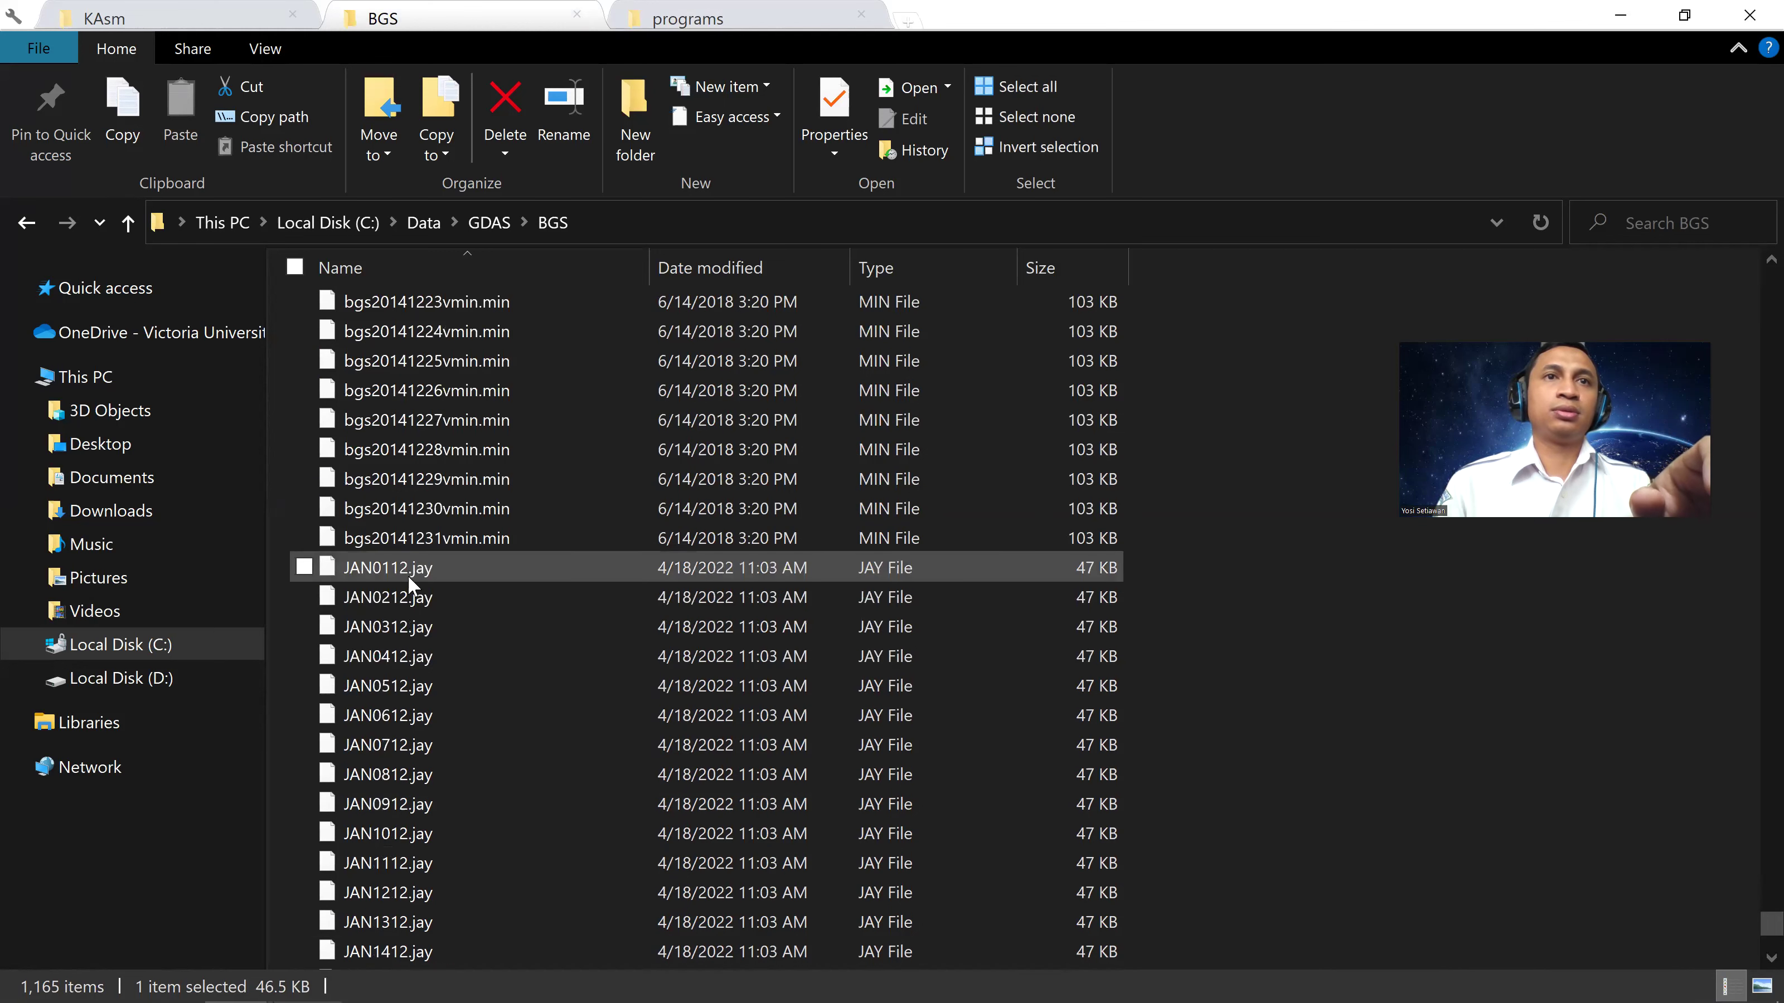
{"action": "left_click", "coordinate": [406, 575], "text": "shift"}
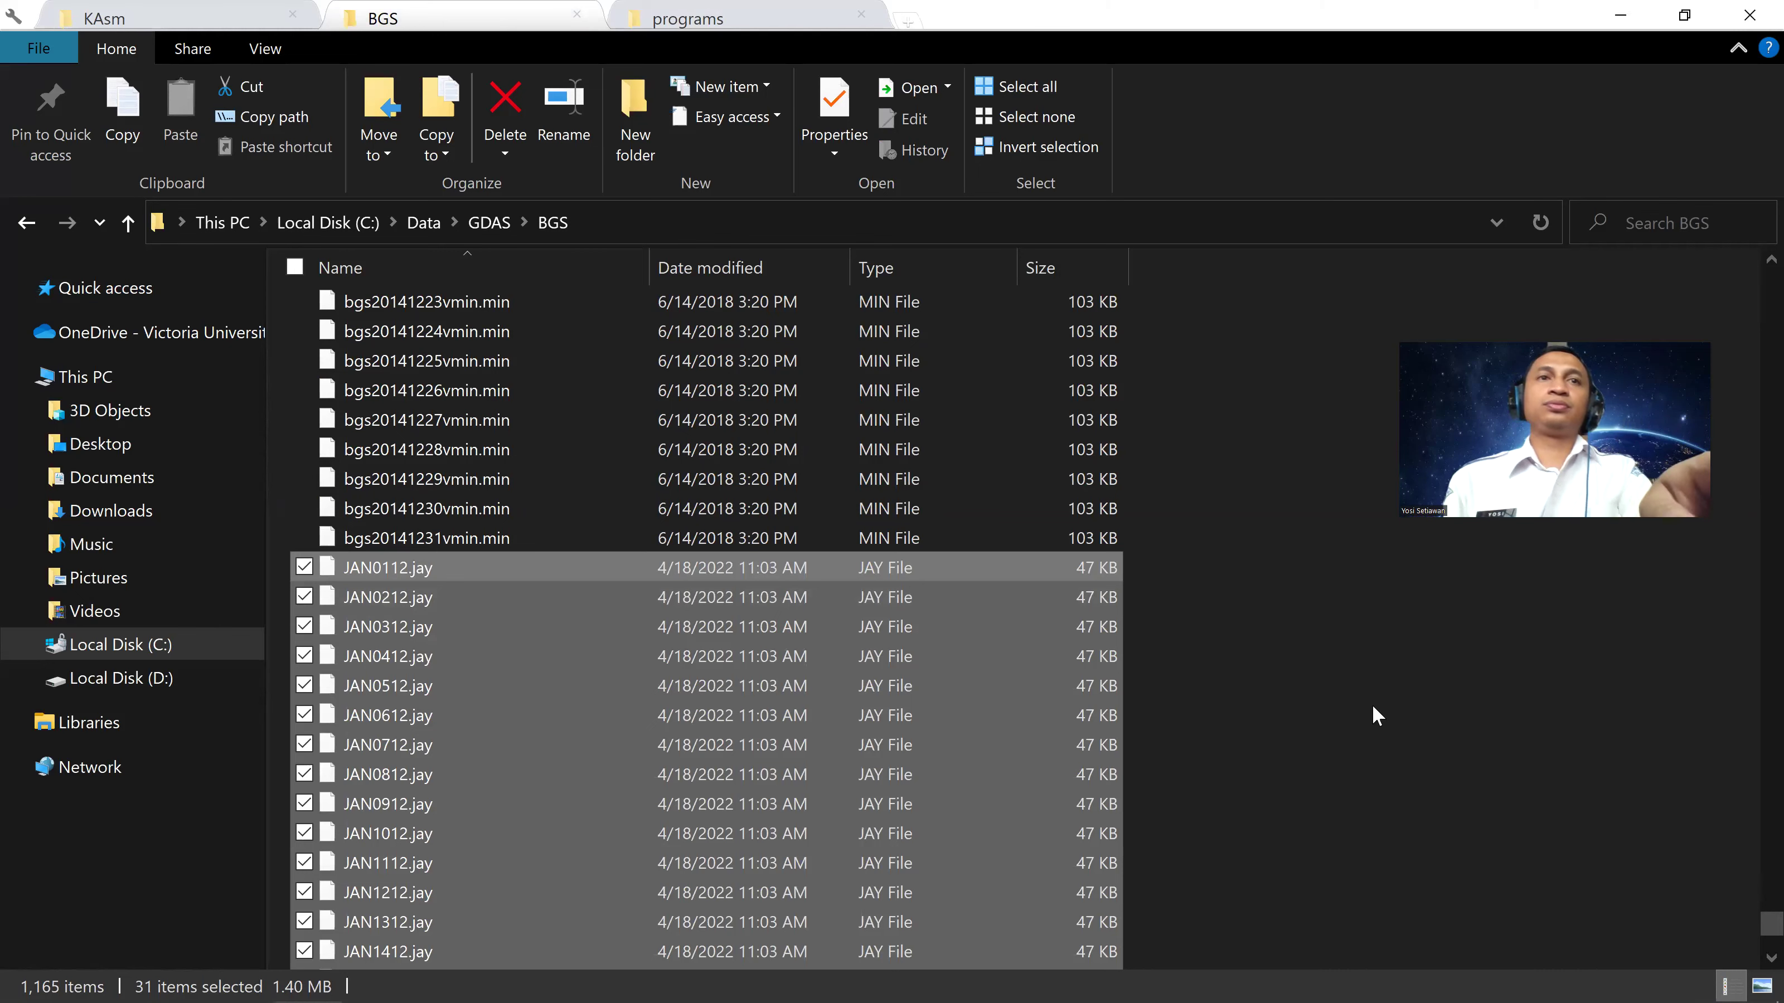
{"action": "key", "text": "Delete"}
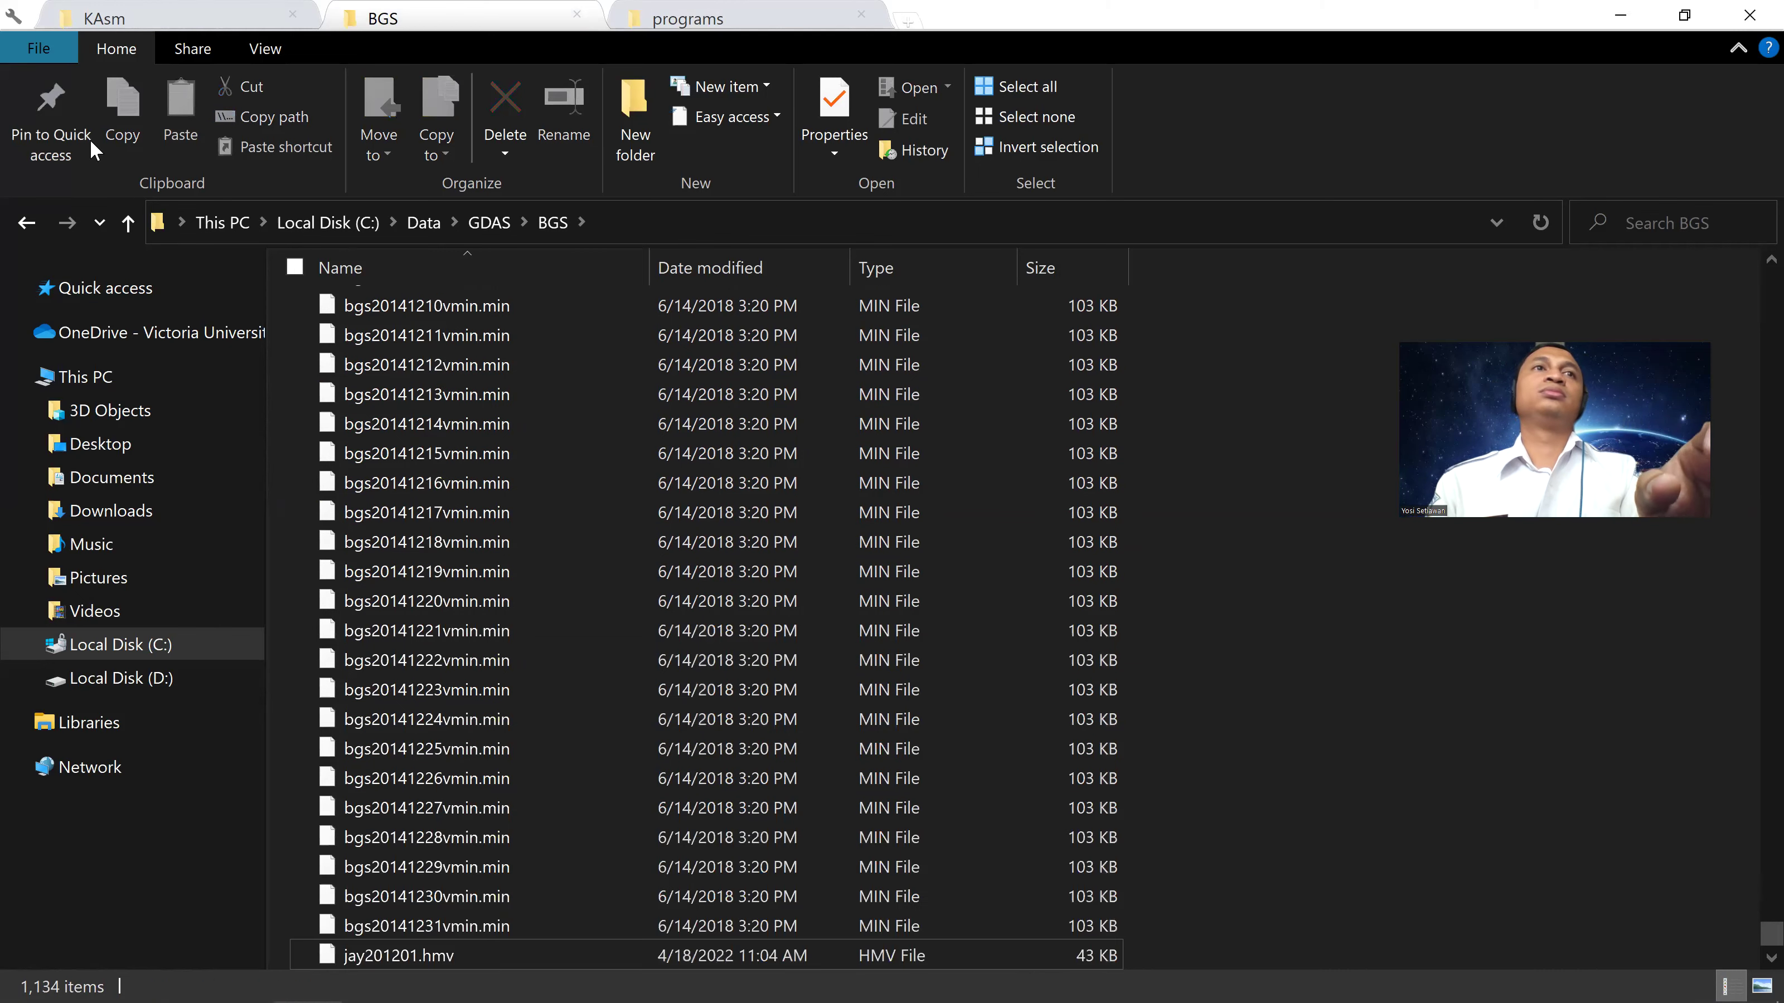
Step: Switch to GDASView and open the data conversion dialog, moving it clear of the webcam images
{"action": "key", "text": "alt+Tab"}
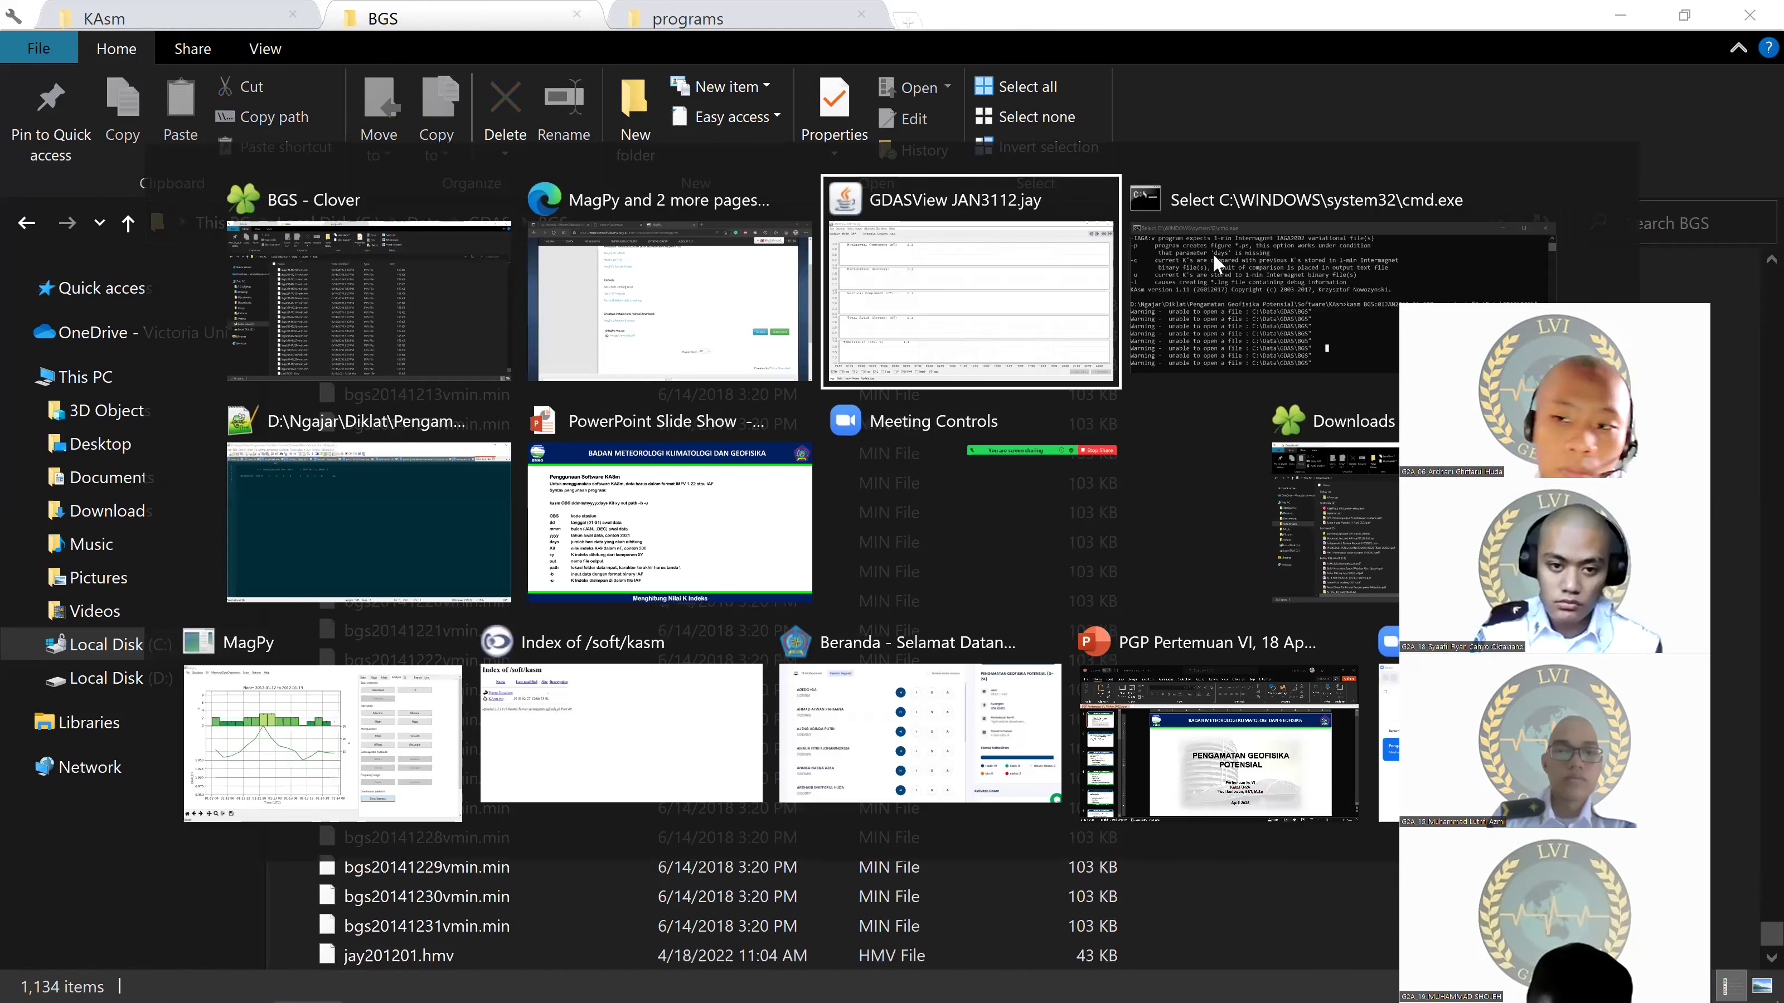
{"action": "key", "text": "Return"}
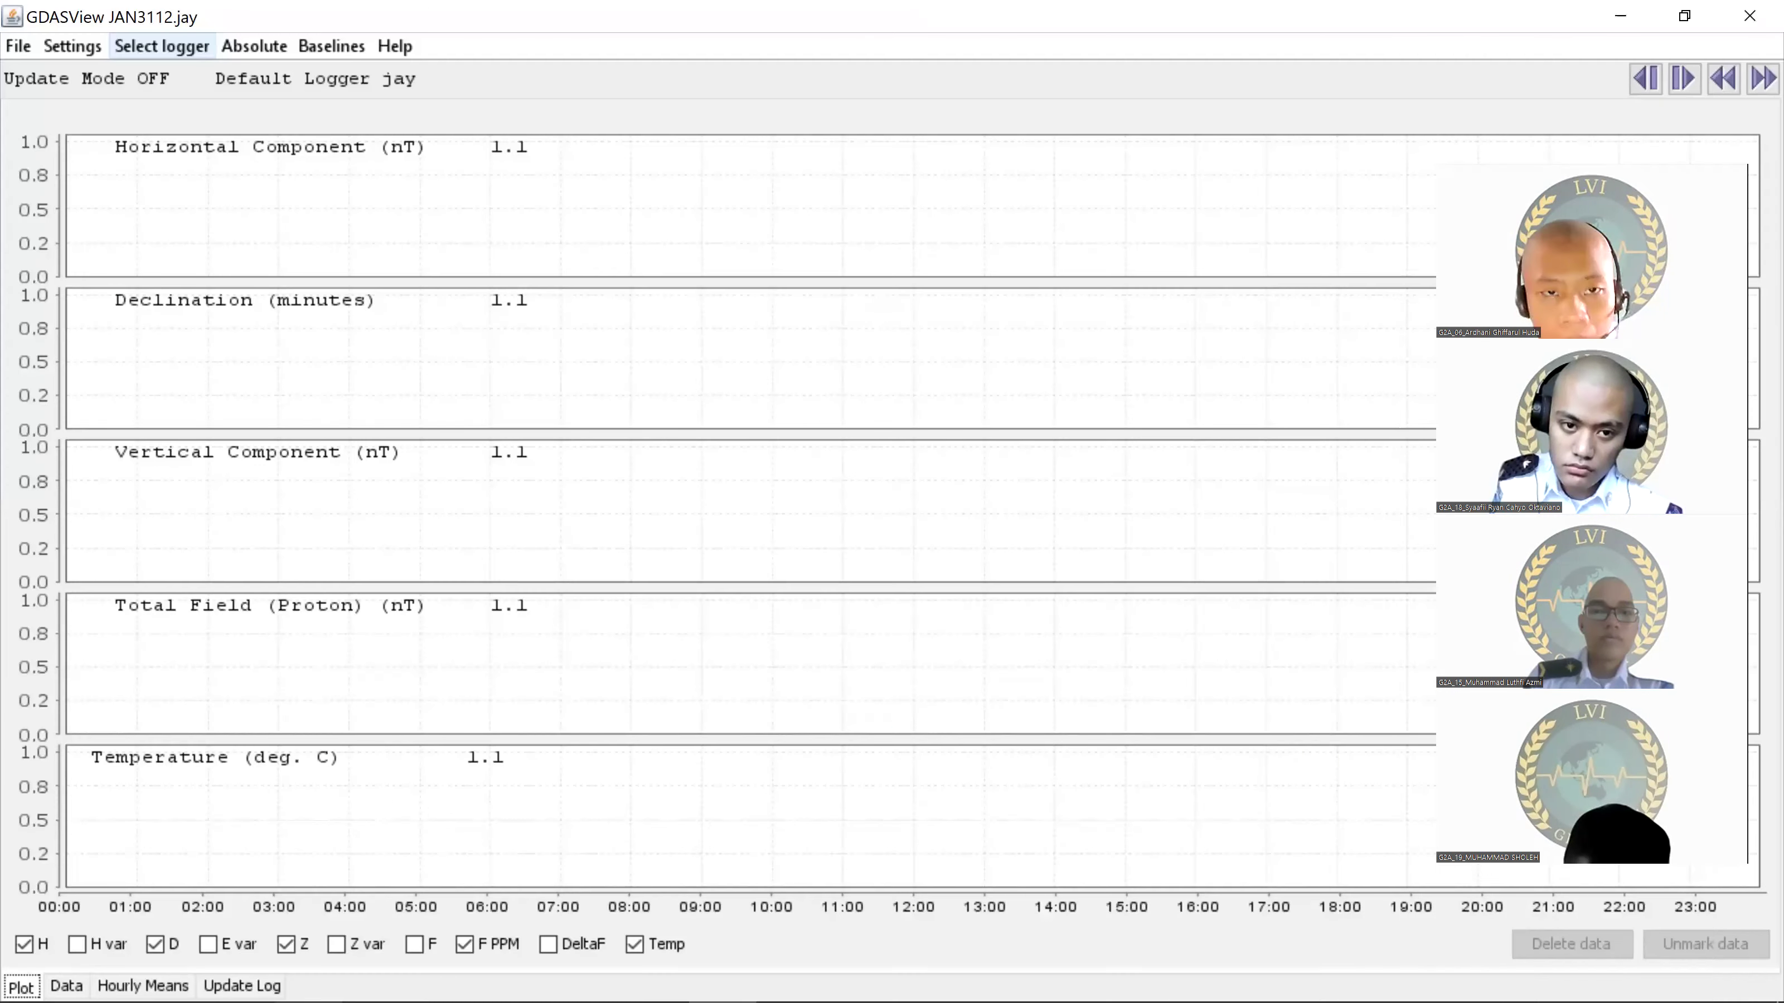
{"action": "left_click", "coordinate": [16, 49]}
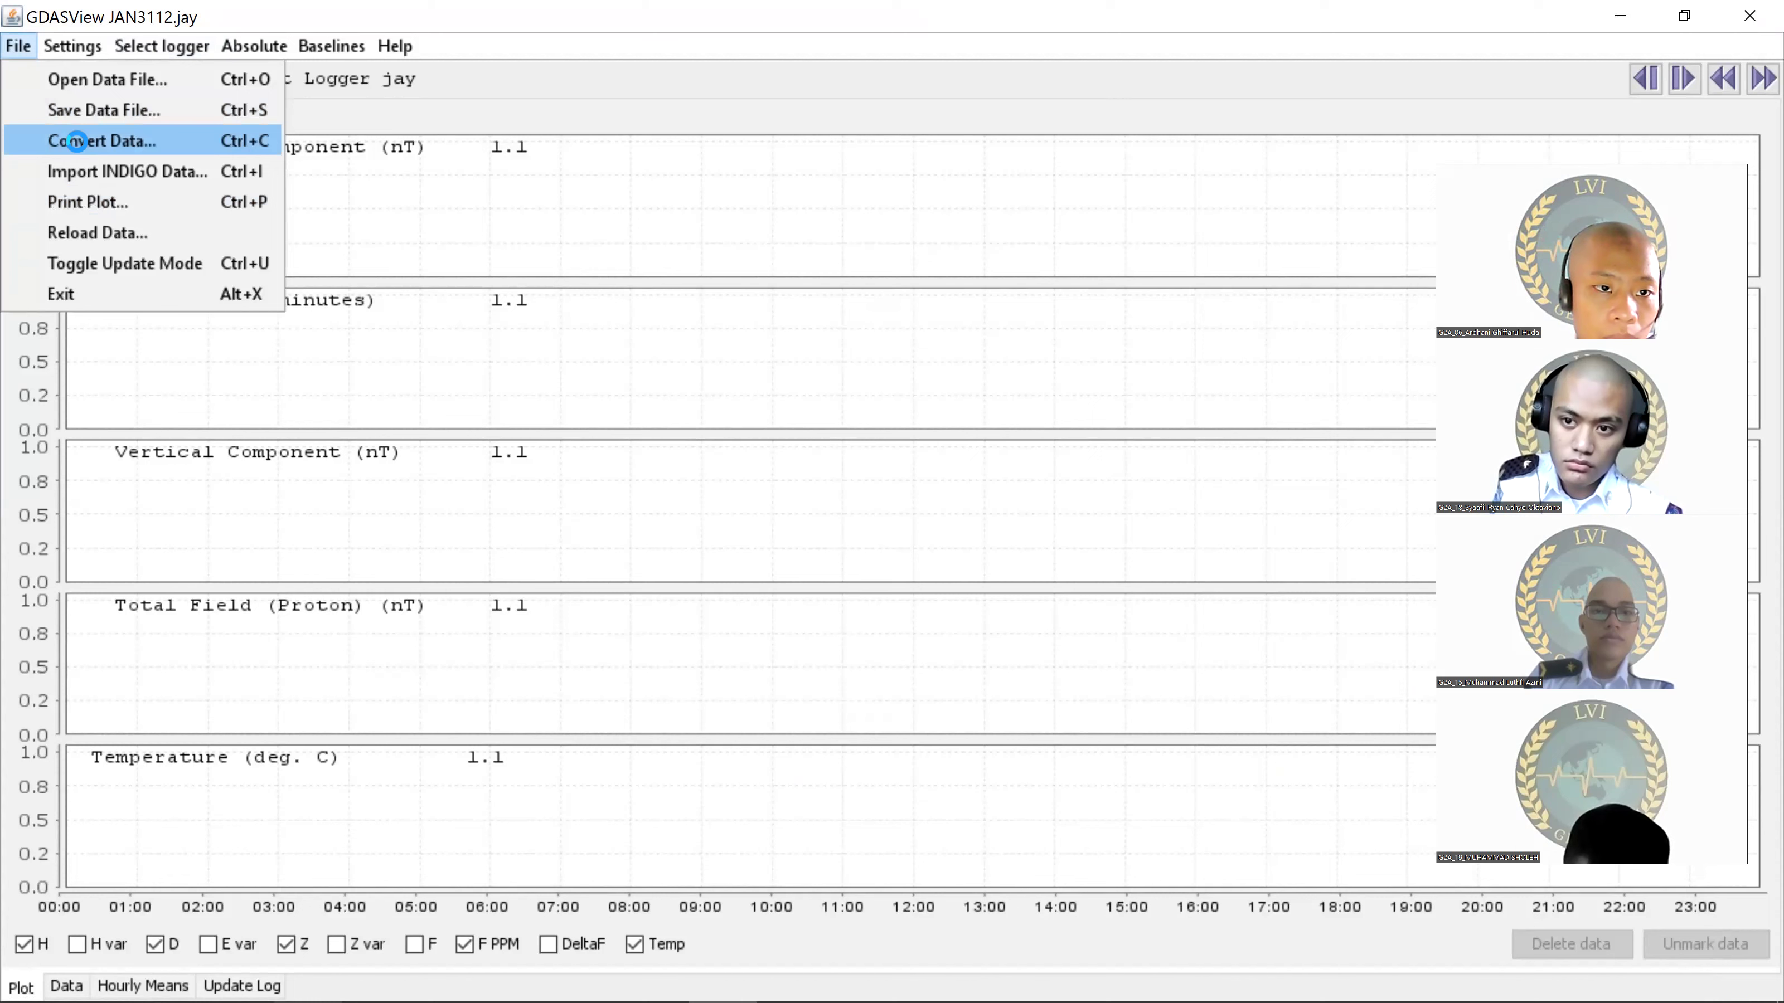
{"action": "left_click", "coordinate": [76, 141]}
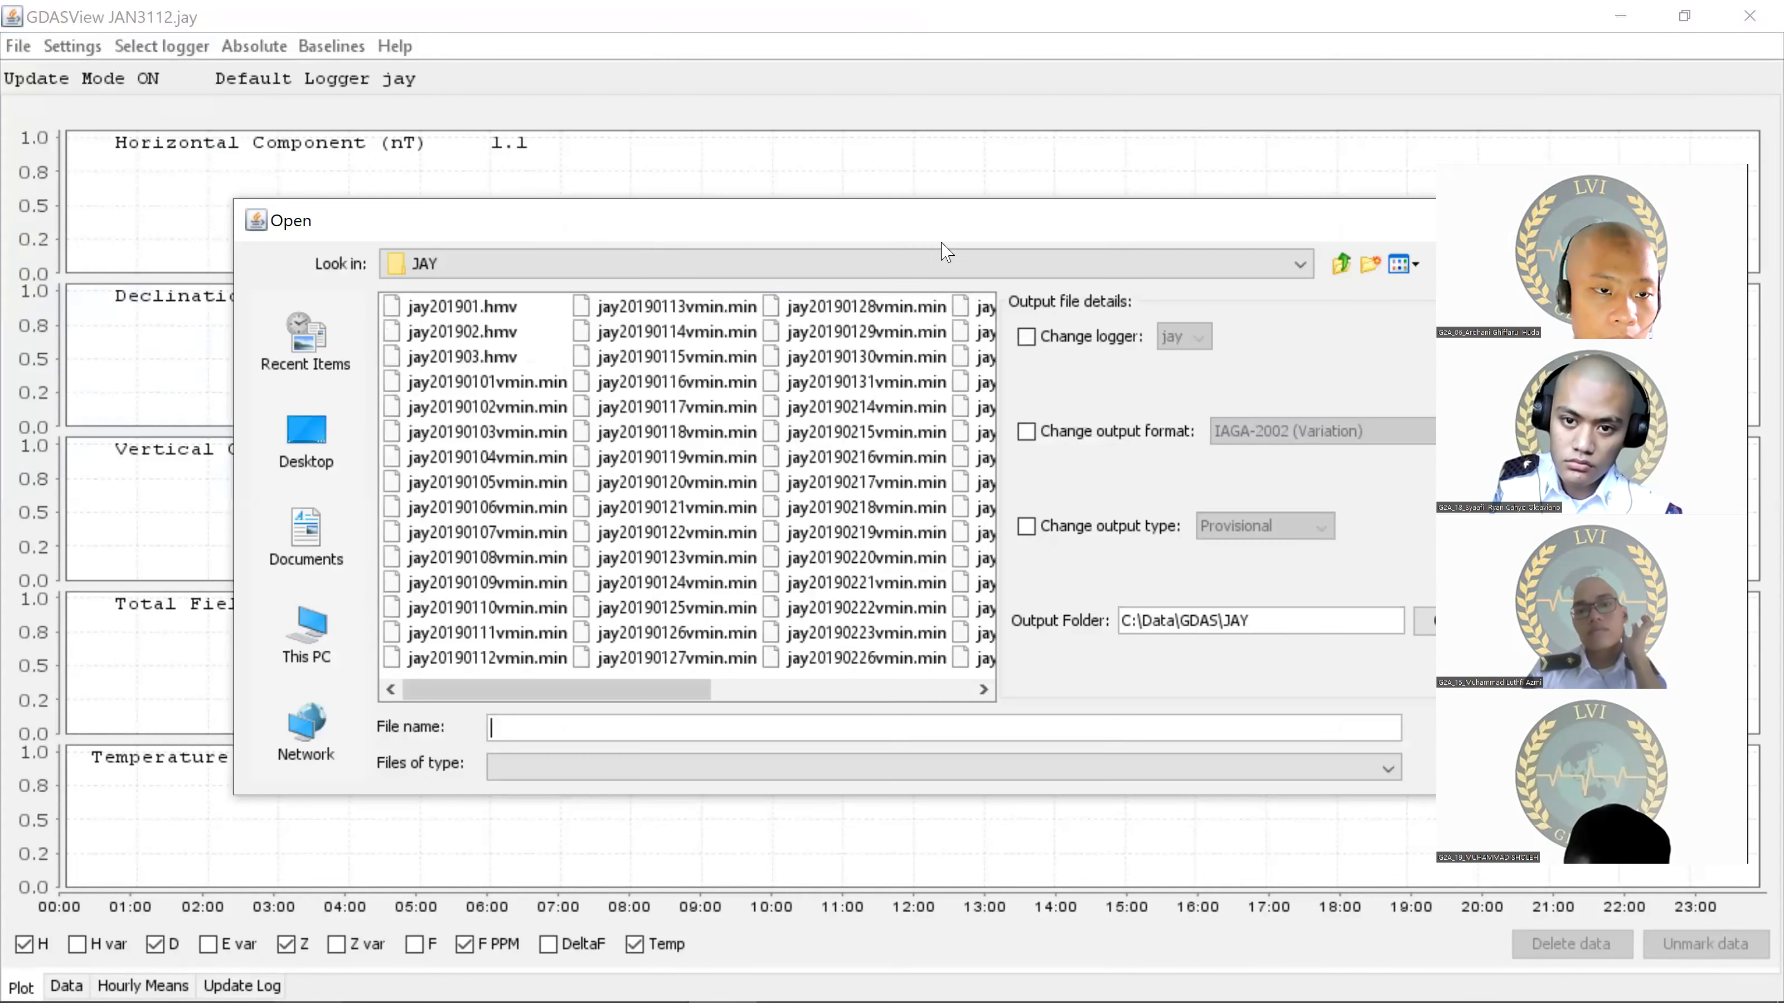
{"action": "left_click_drag", "start_coordinate": [896, 211], "coordinate": [747, 85]}
Step: Enable changing the logger for the conversion and choose jay
{"action": "left_click", "coordinate": [878, 211]}
{"action": "left_click", "coordinate": [1041, 213]}
{"action": "left_click", "coordinate": [1056, 217]}
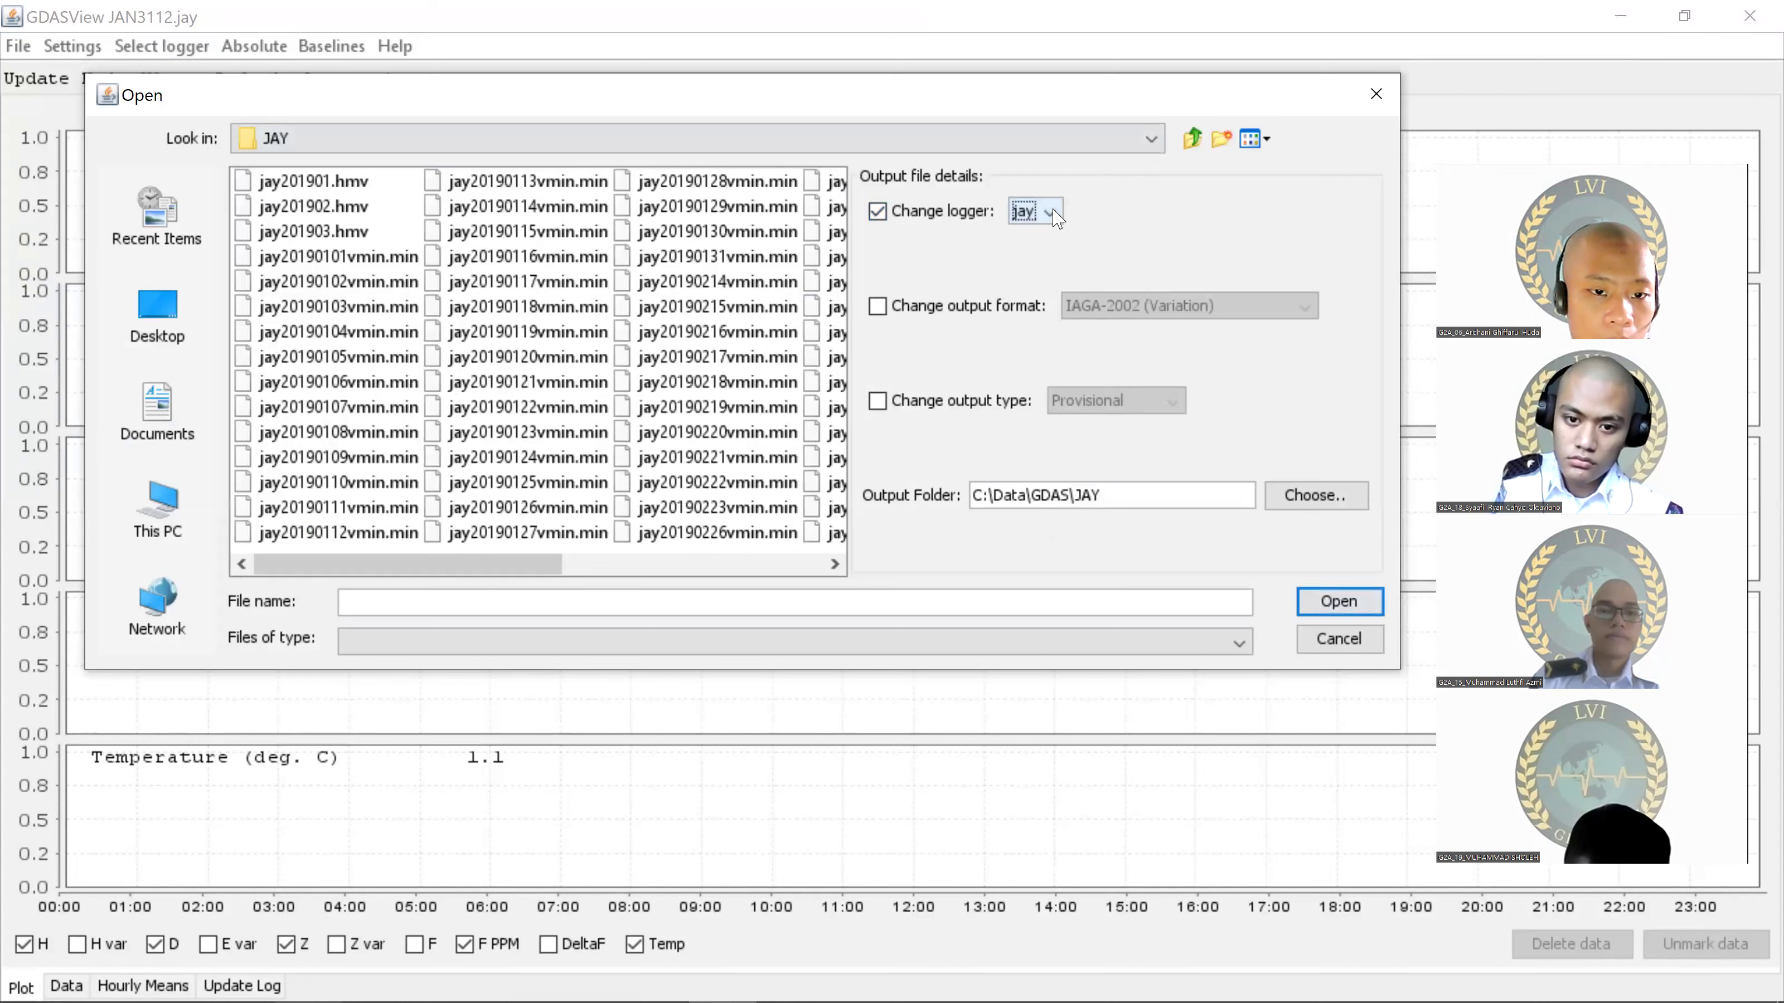
{"action": "left_click", "coordinate": [1049, 214]}
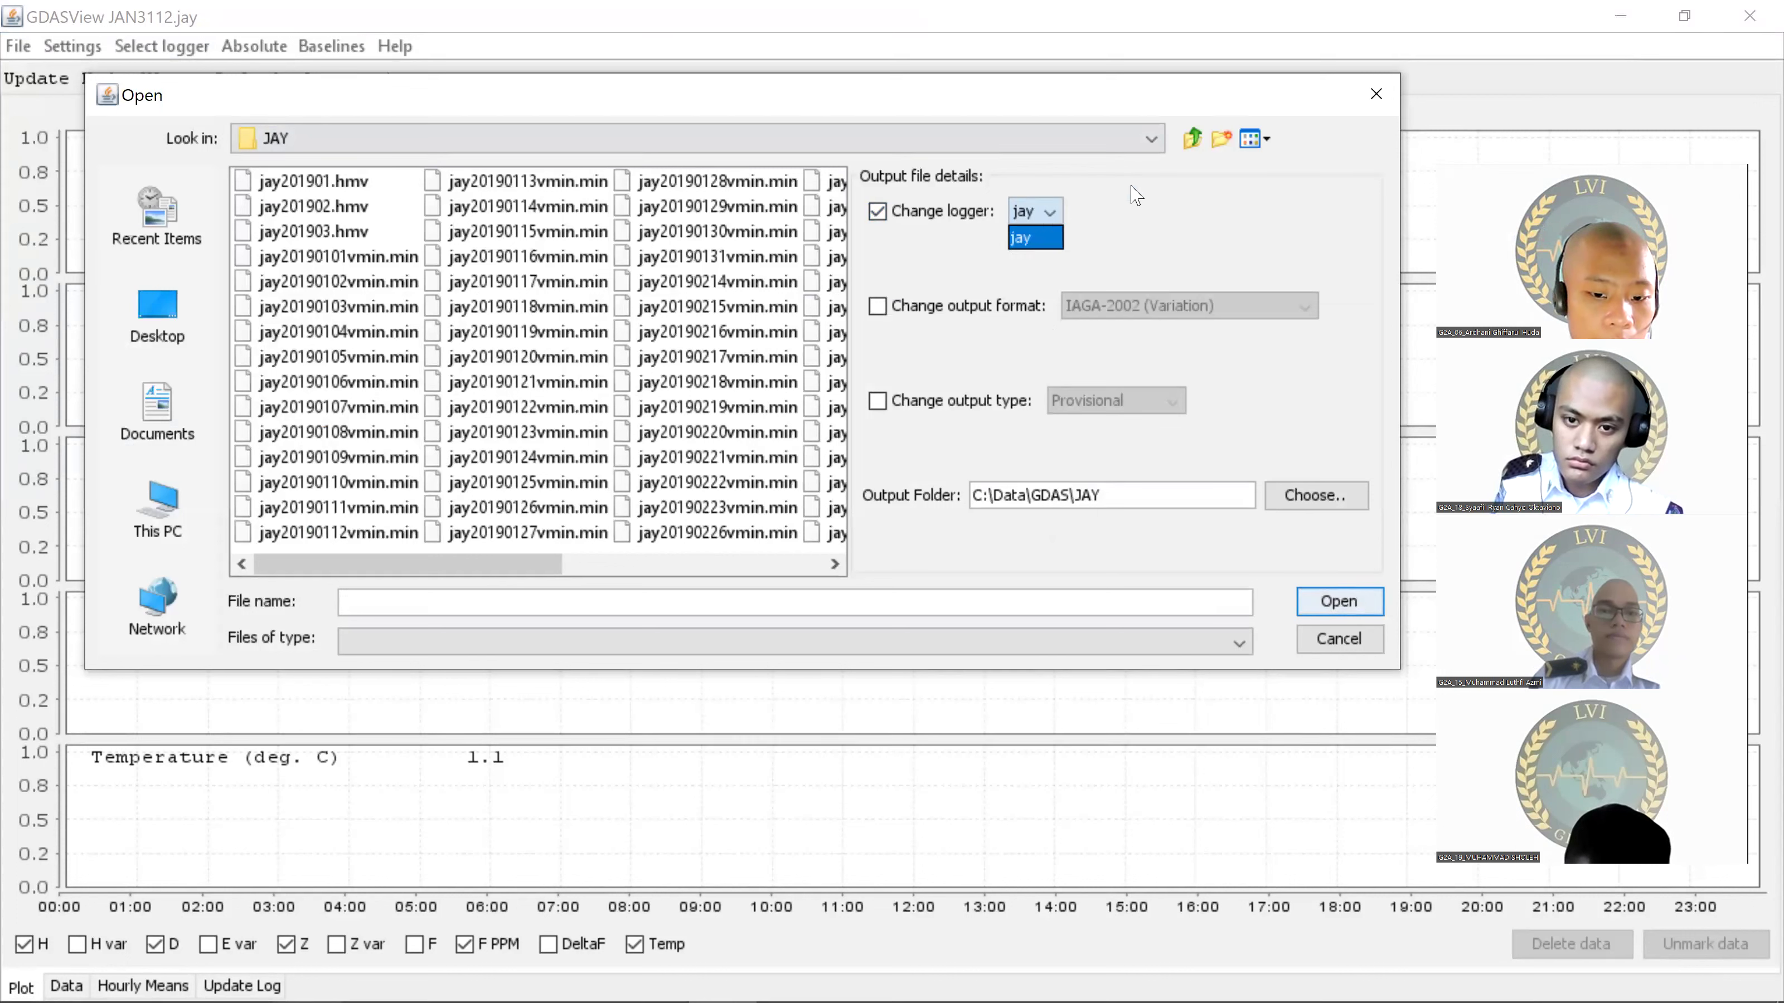
{"action": "left_click", "coordinate": [1160, 295]}
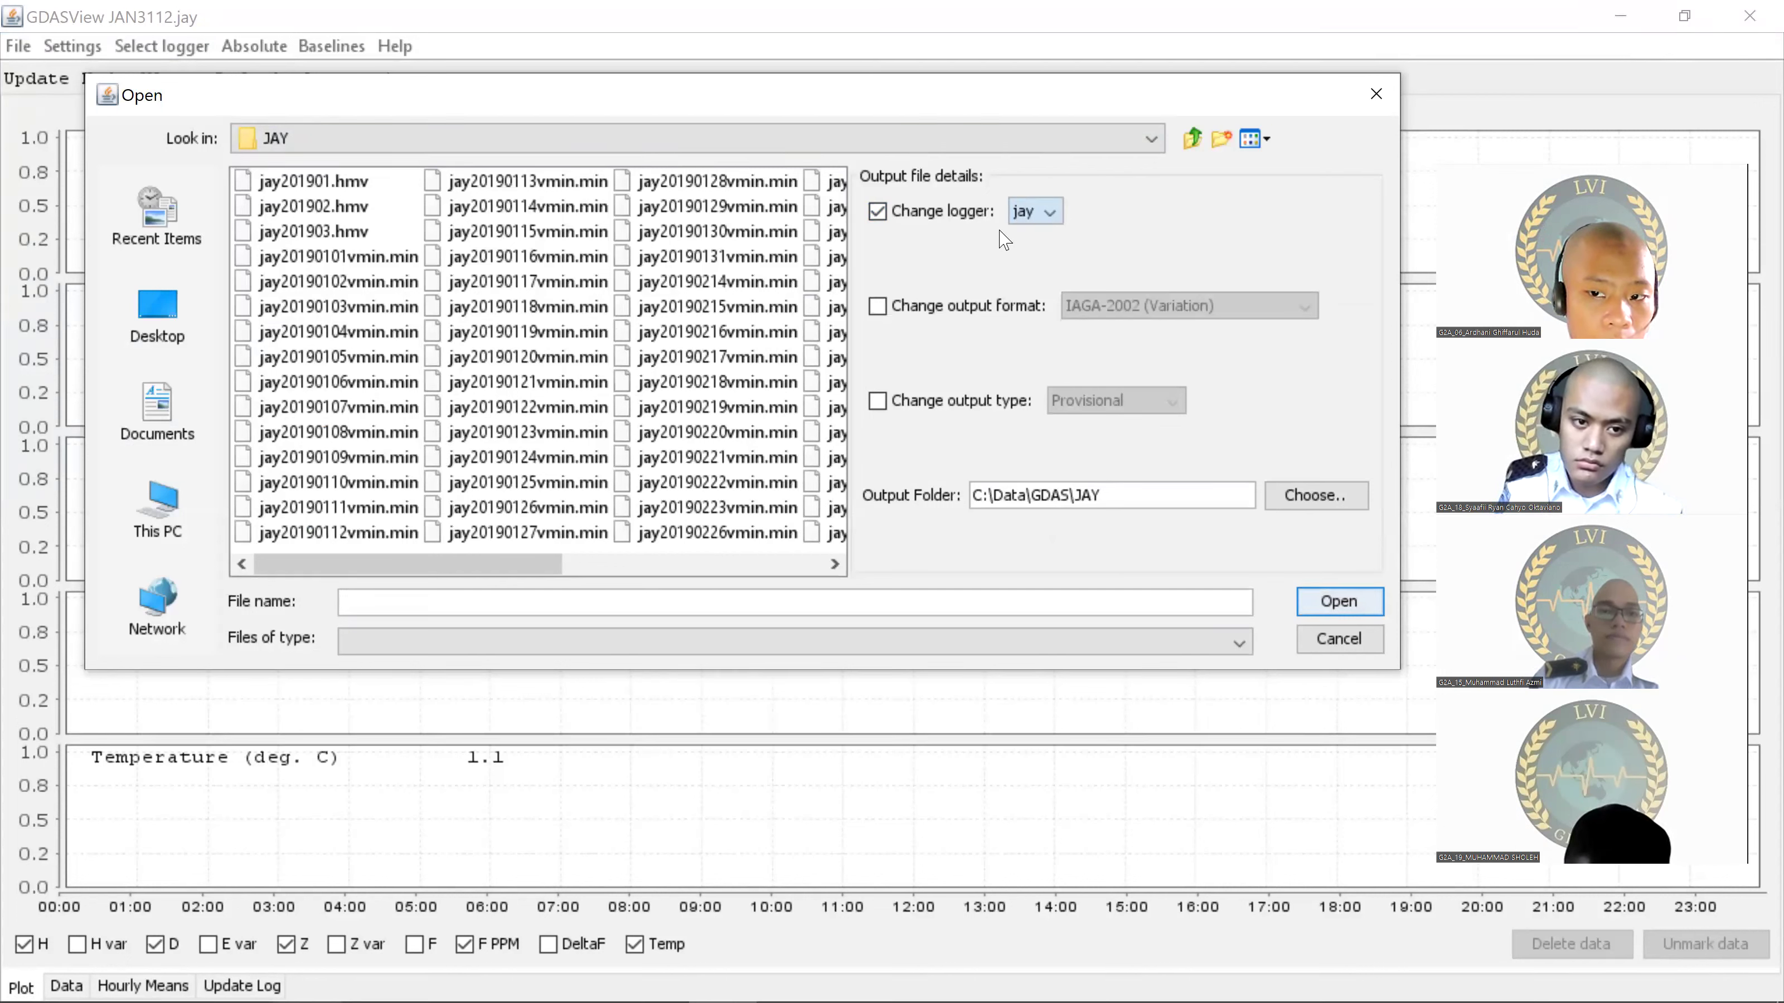
{"action": "left_click", "coordinate": [1038, 205]}
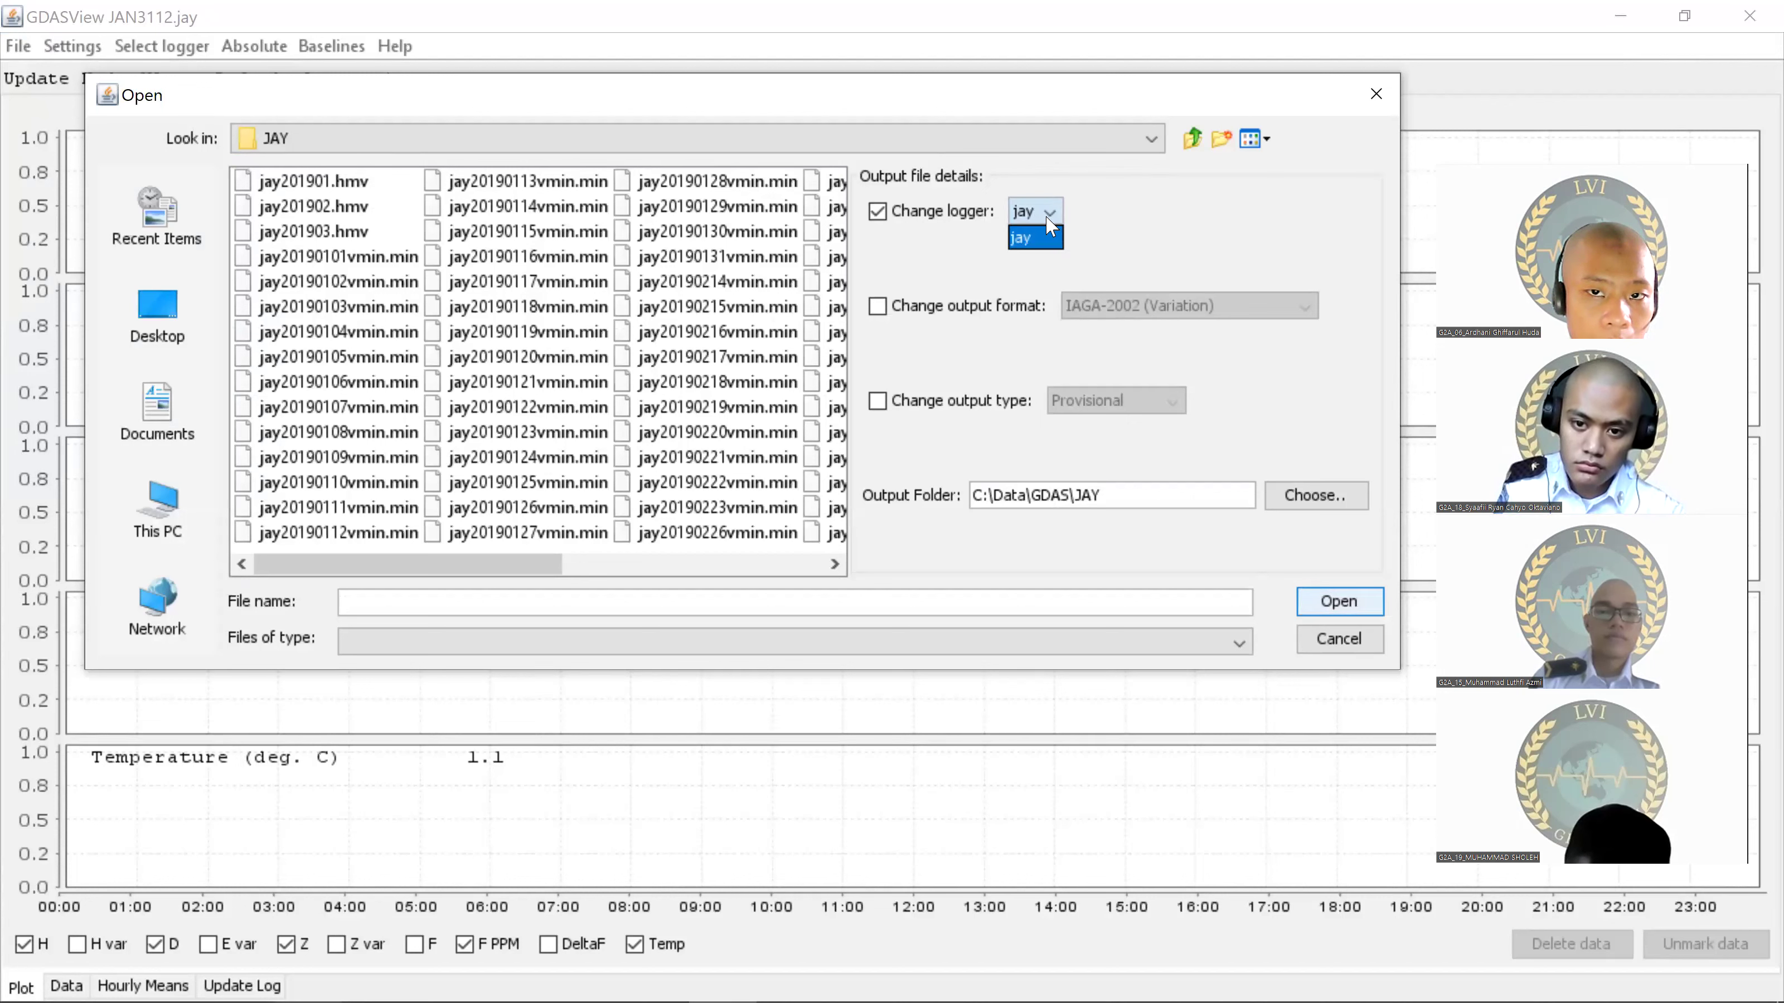
{"action": "left_click", "coordinate": [1043, 238]}
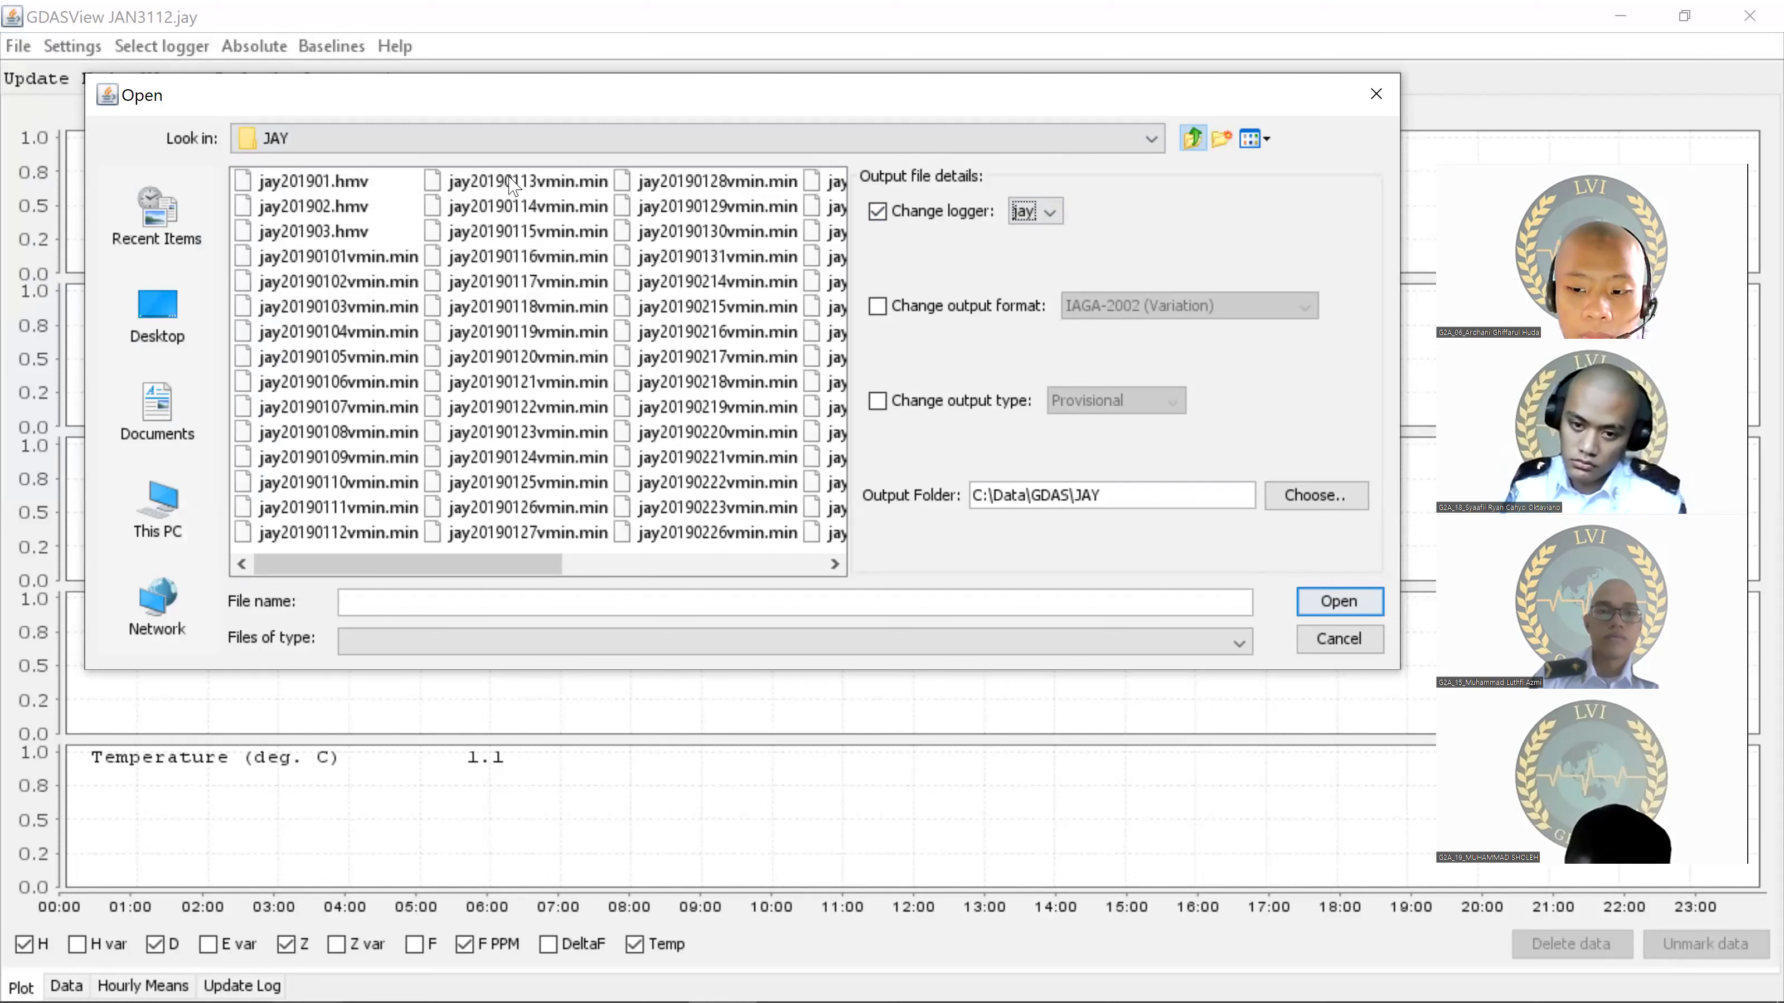
Step: Browse from the JAY folder to the BGS folder as the source of the files to convert
{"action": "key", "text": "BackSpace"}
{"action": "left_click", "coordinate": [290, 184]}
{"action": "double_click", "coordinate": [289, 180]}
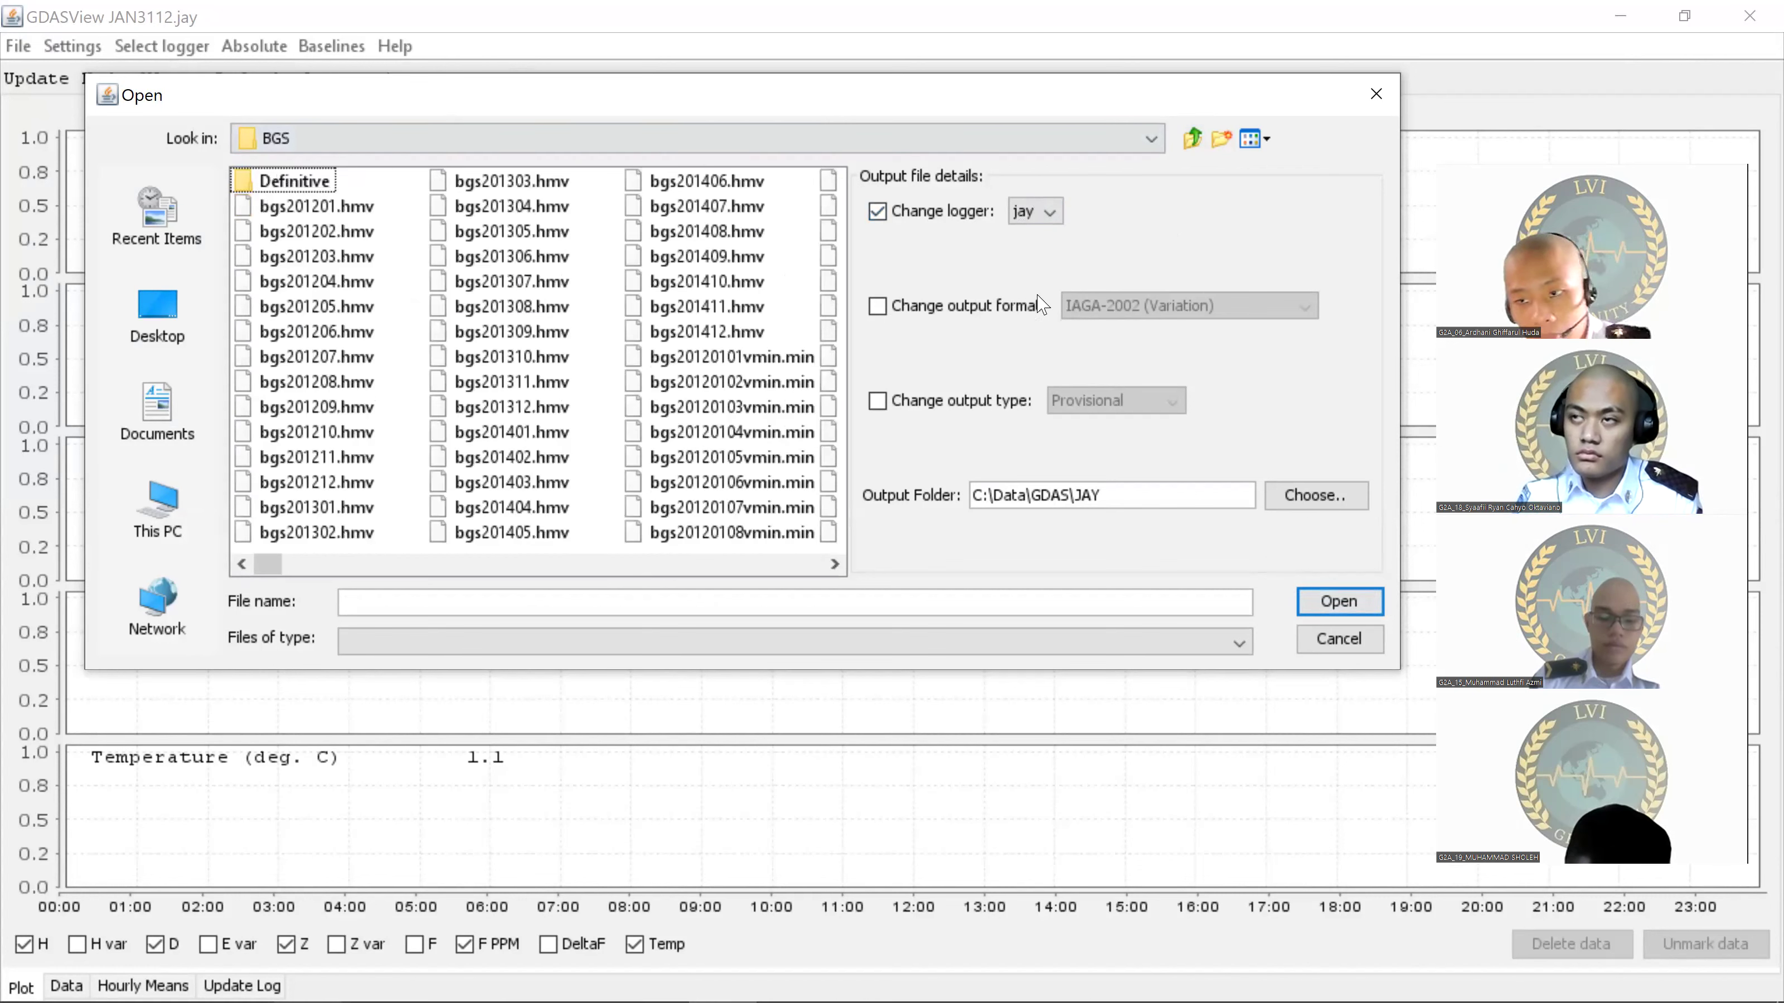
Step: Enable changing the output format and set it to IMFV1.22
{"action": "left_click", "coordinate": [902, 310]}
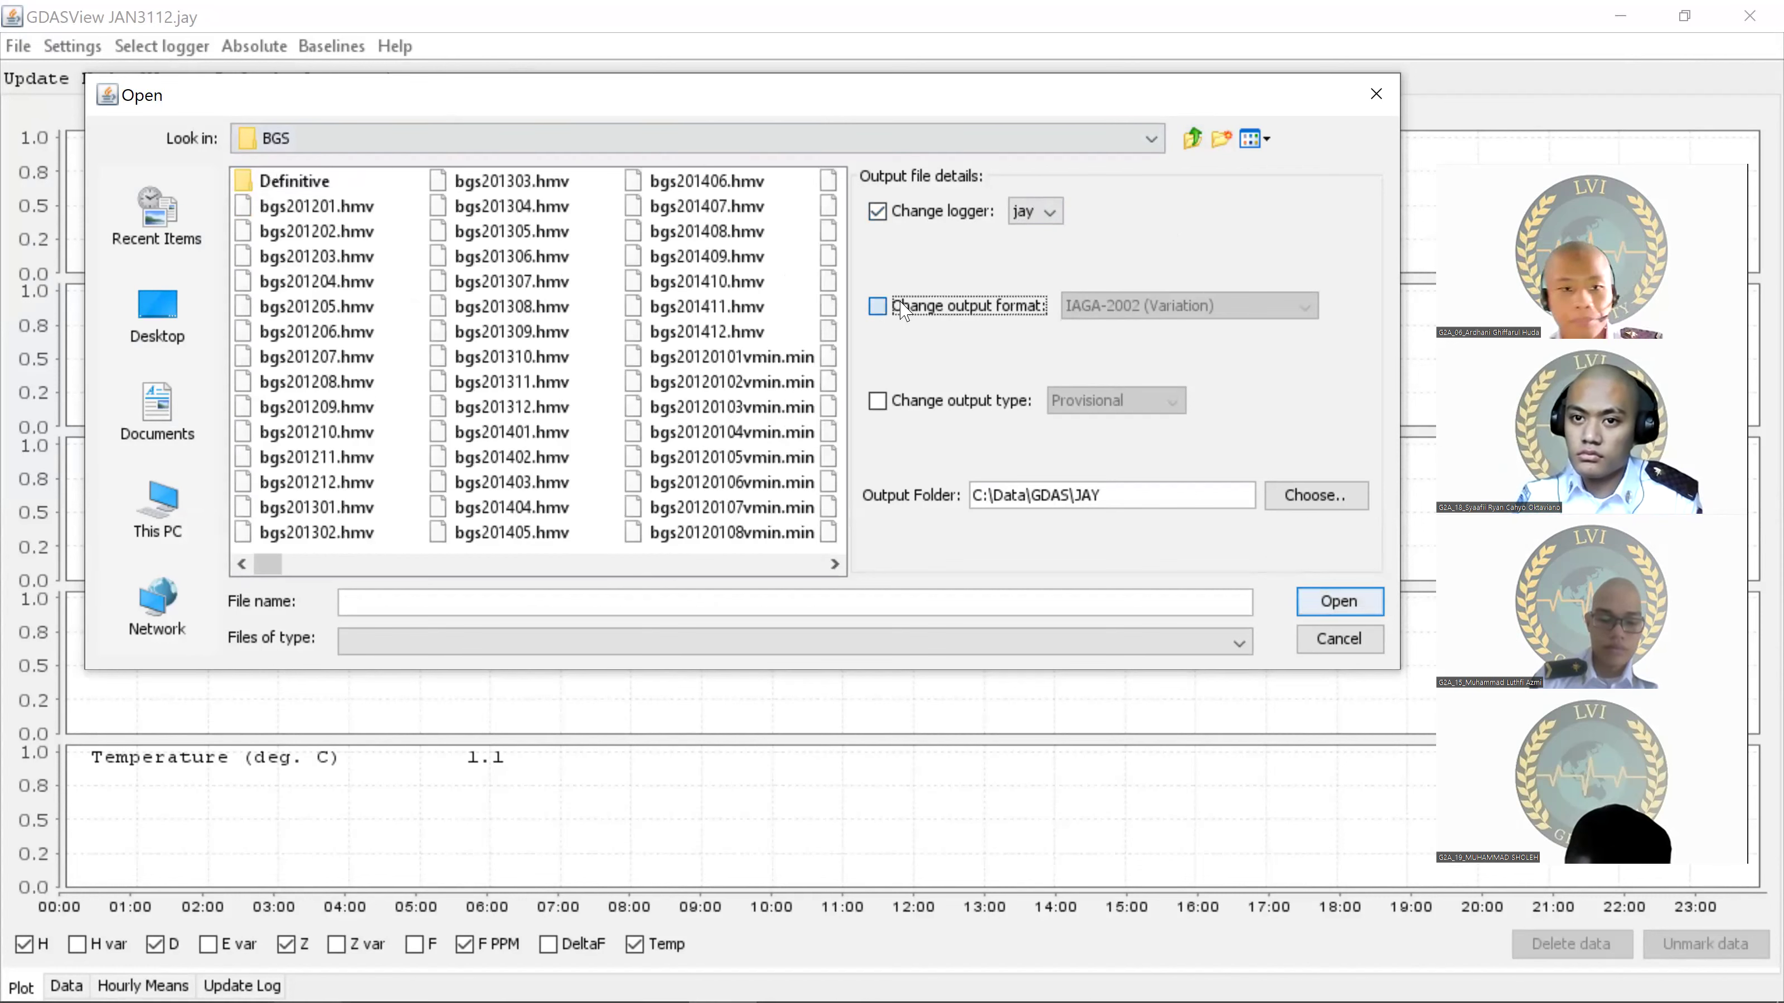
{"action": "left_click", "coordinate": [1192, 308]}
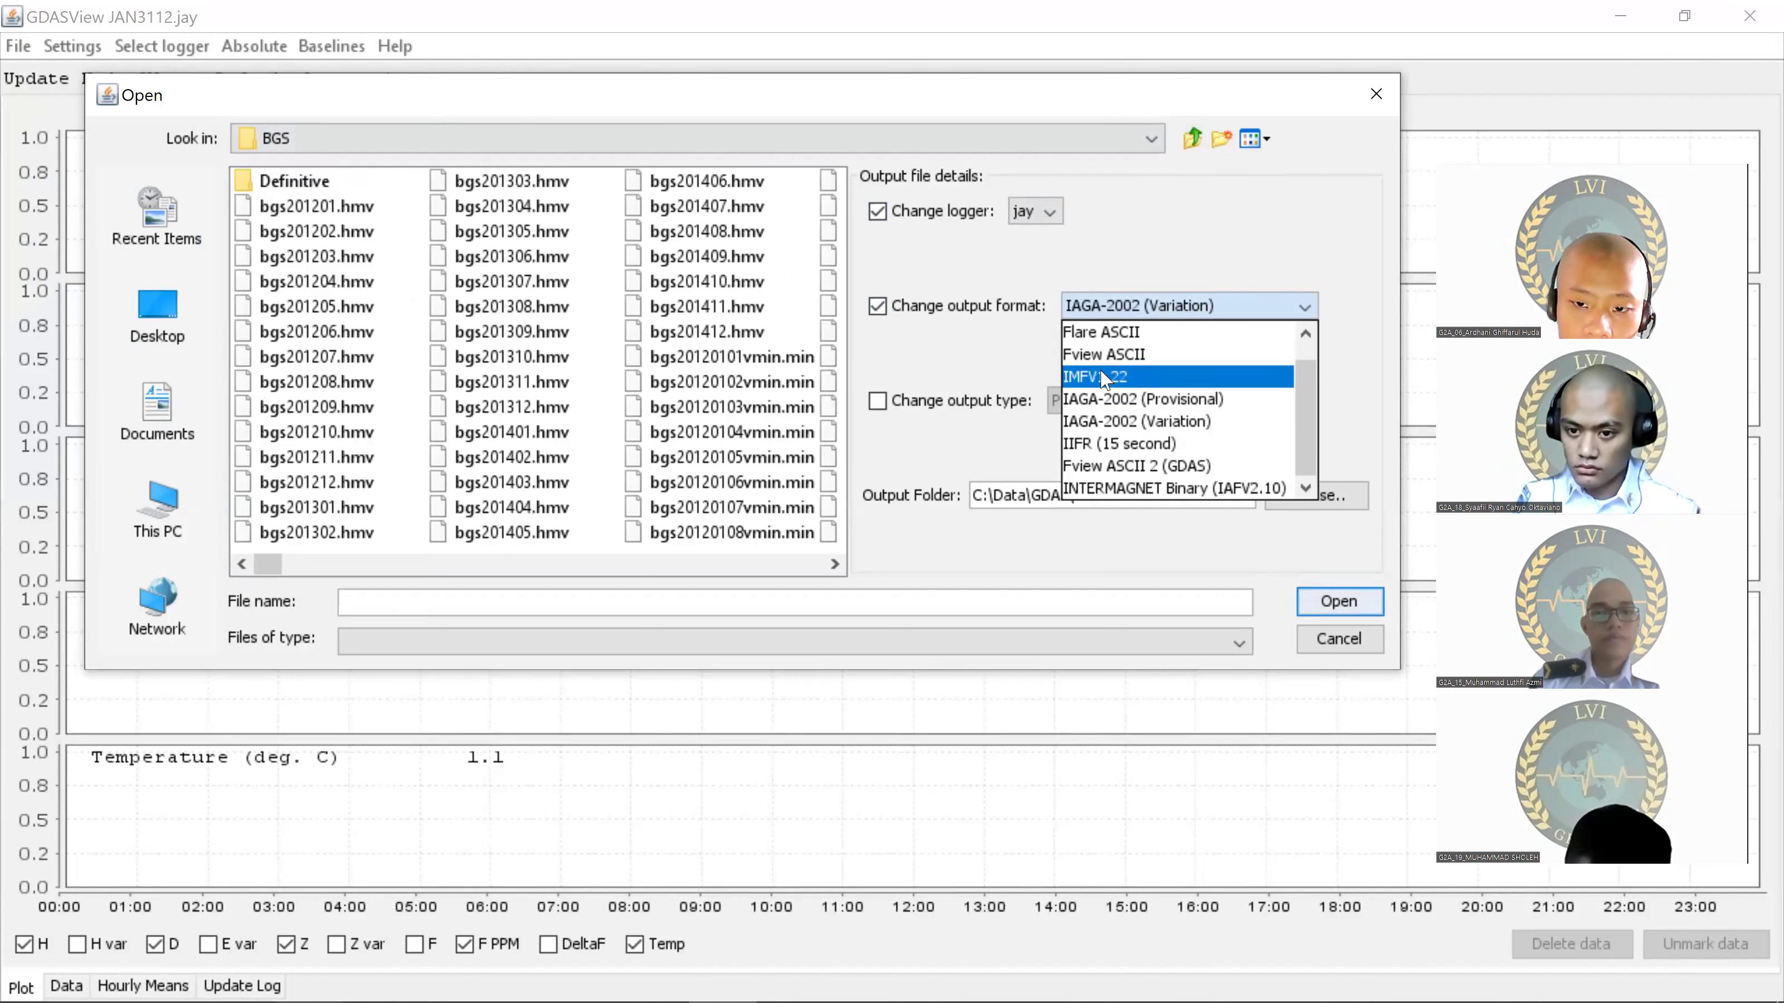
{"action": "left_click", "coordinate": [1103, 379]}
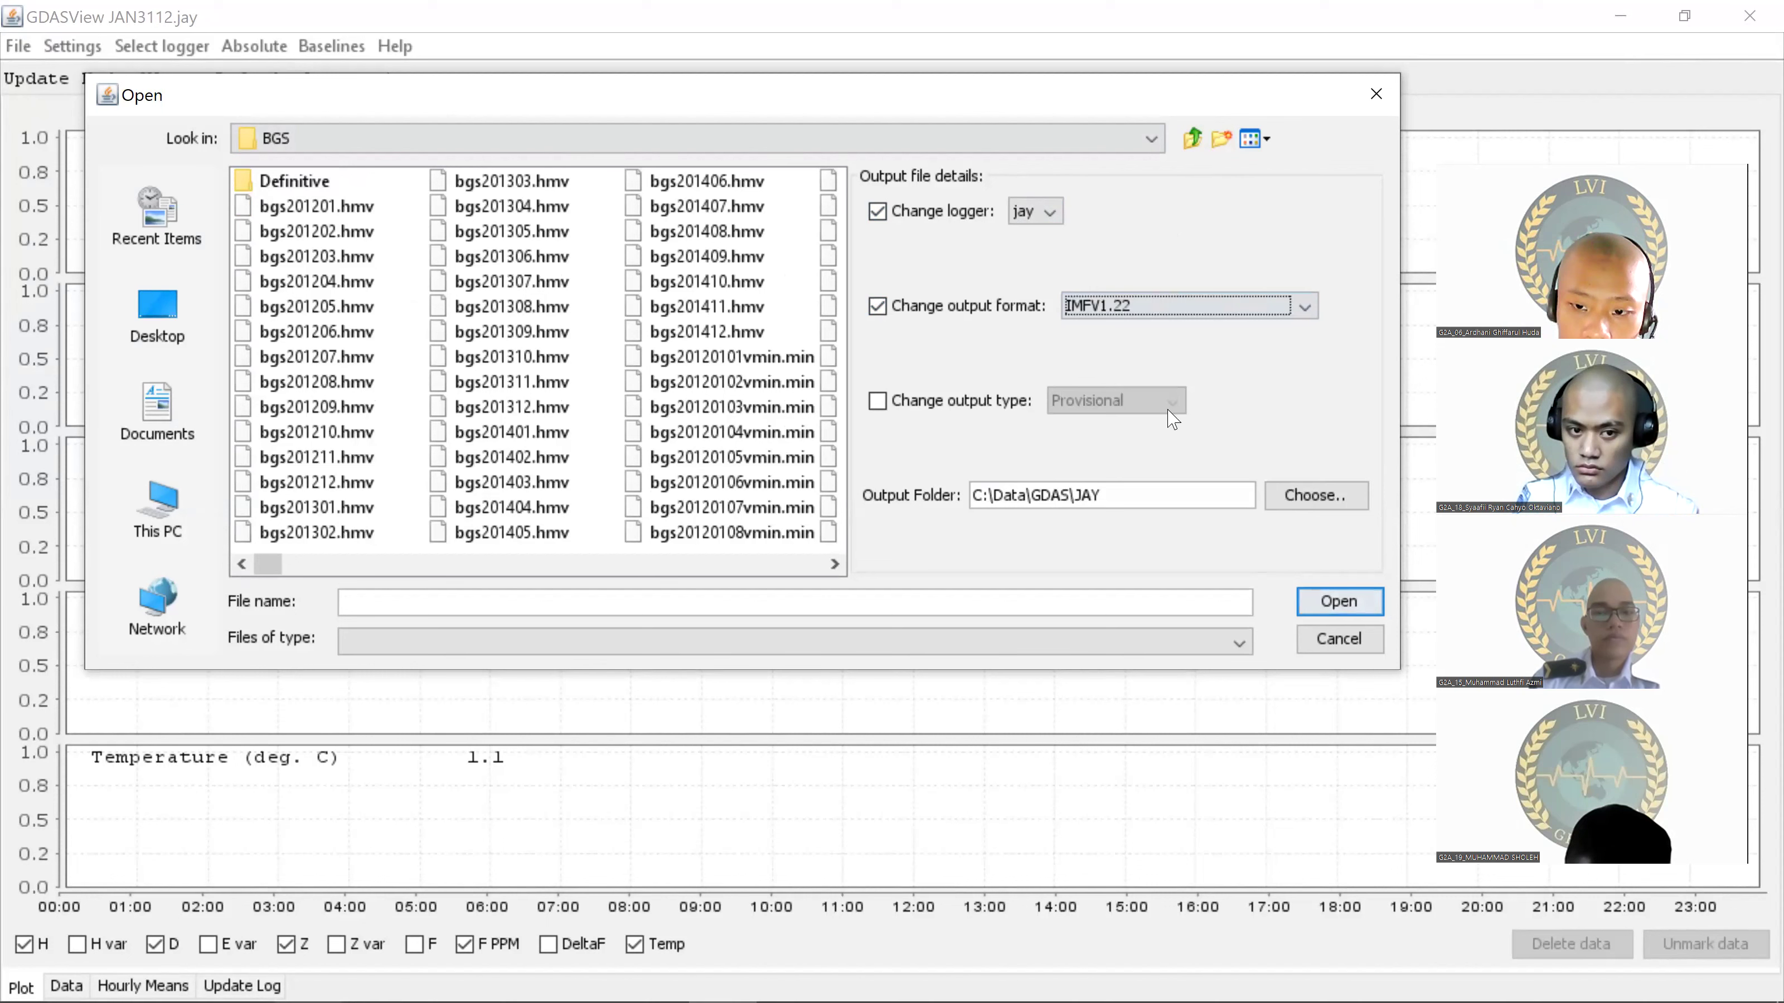
Step: Set the output folder for the converted data to C:\Data\GDAS\BGS
{"action": "left_click", "coordinate": [1306, 496]}
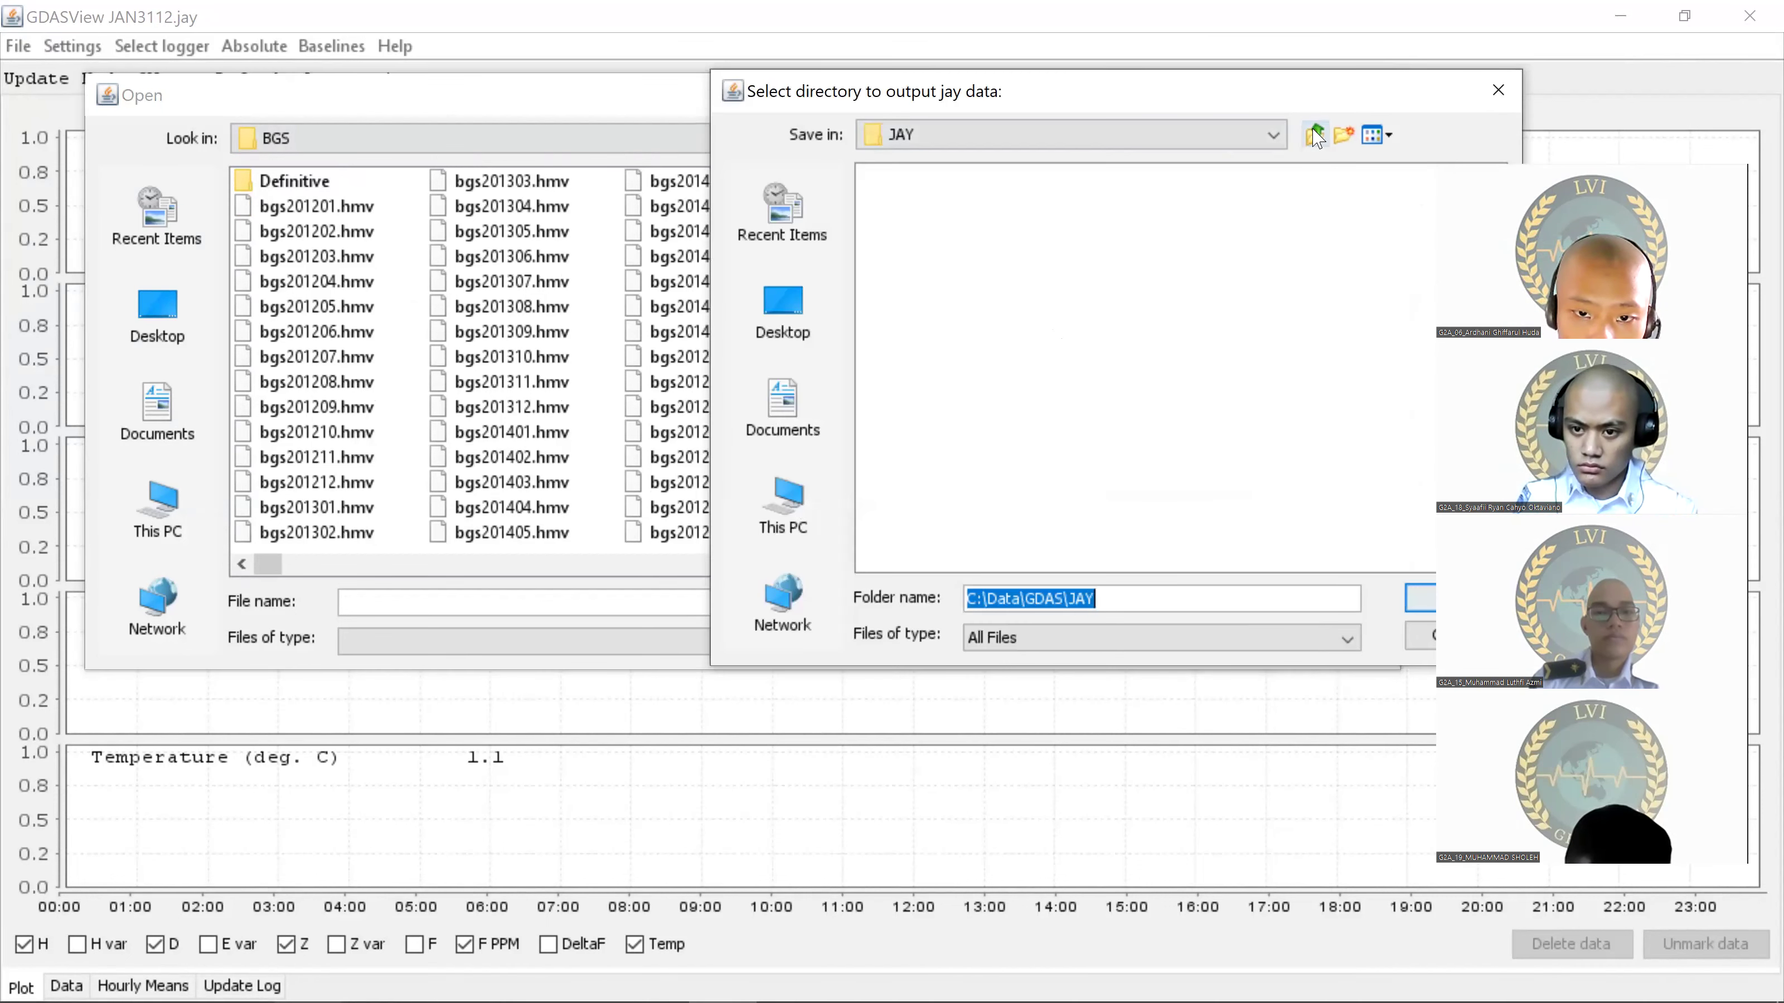
{"action": "left_click", "coordinate": [1315, 133]}
{"action": "double_click", "coordinate": [899, 189]}
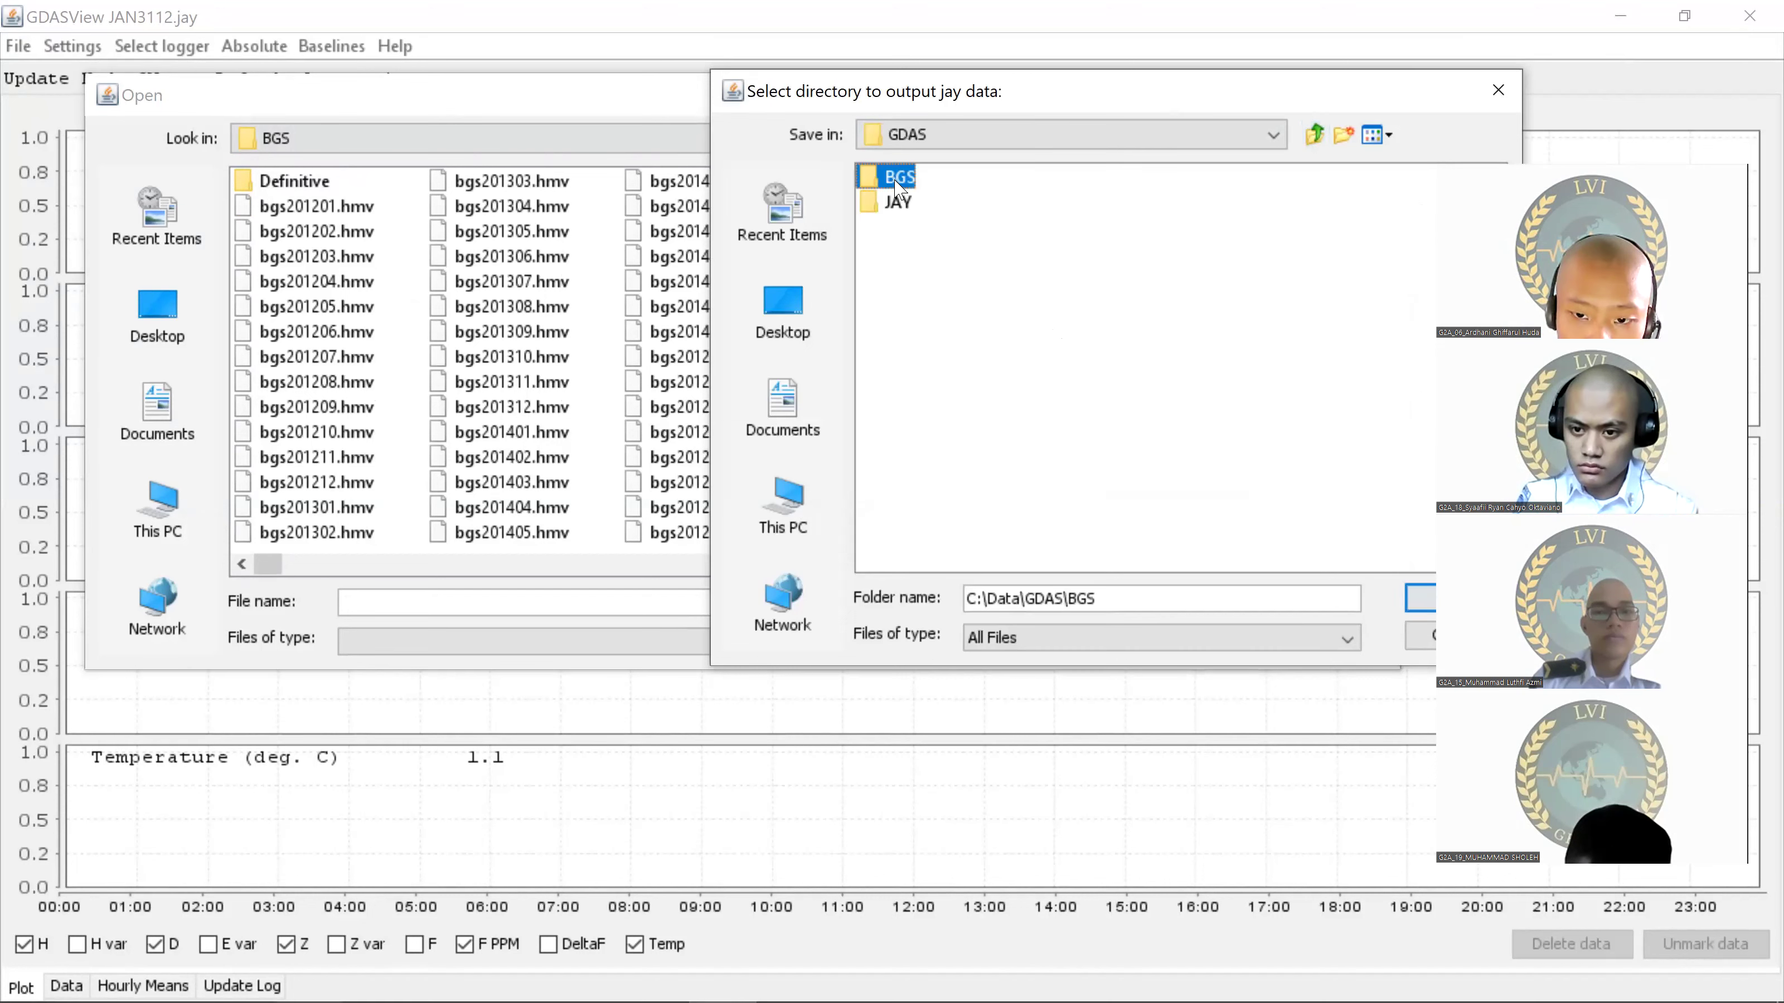
{"action": "left_click", "coordinate": [1089, 585]}
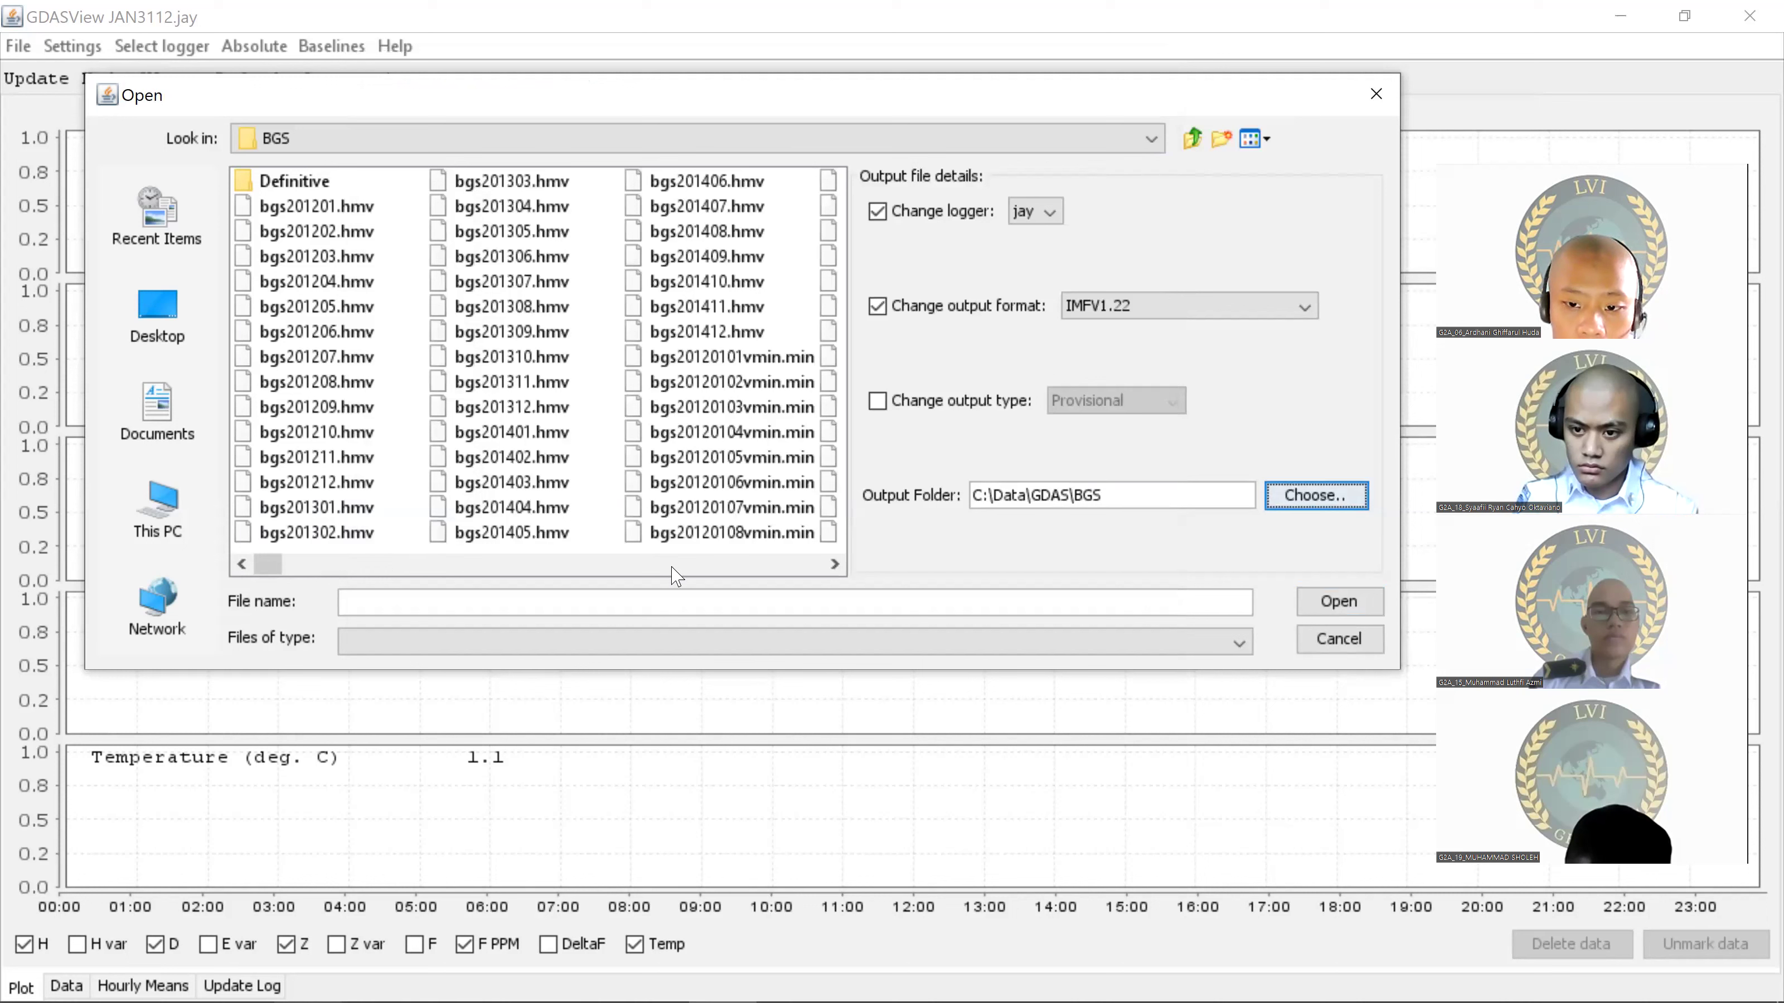
Step: Select bgs20120101vmin.min through bgs20120103vmin.min and run their conversion through to completion
{"action": "scroll", "coordinate": [653, 430], "scroll_direction": "down", "scroll_amount": 1}
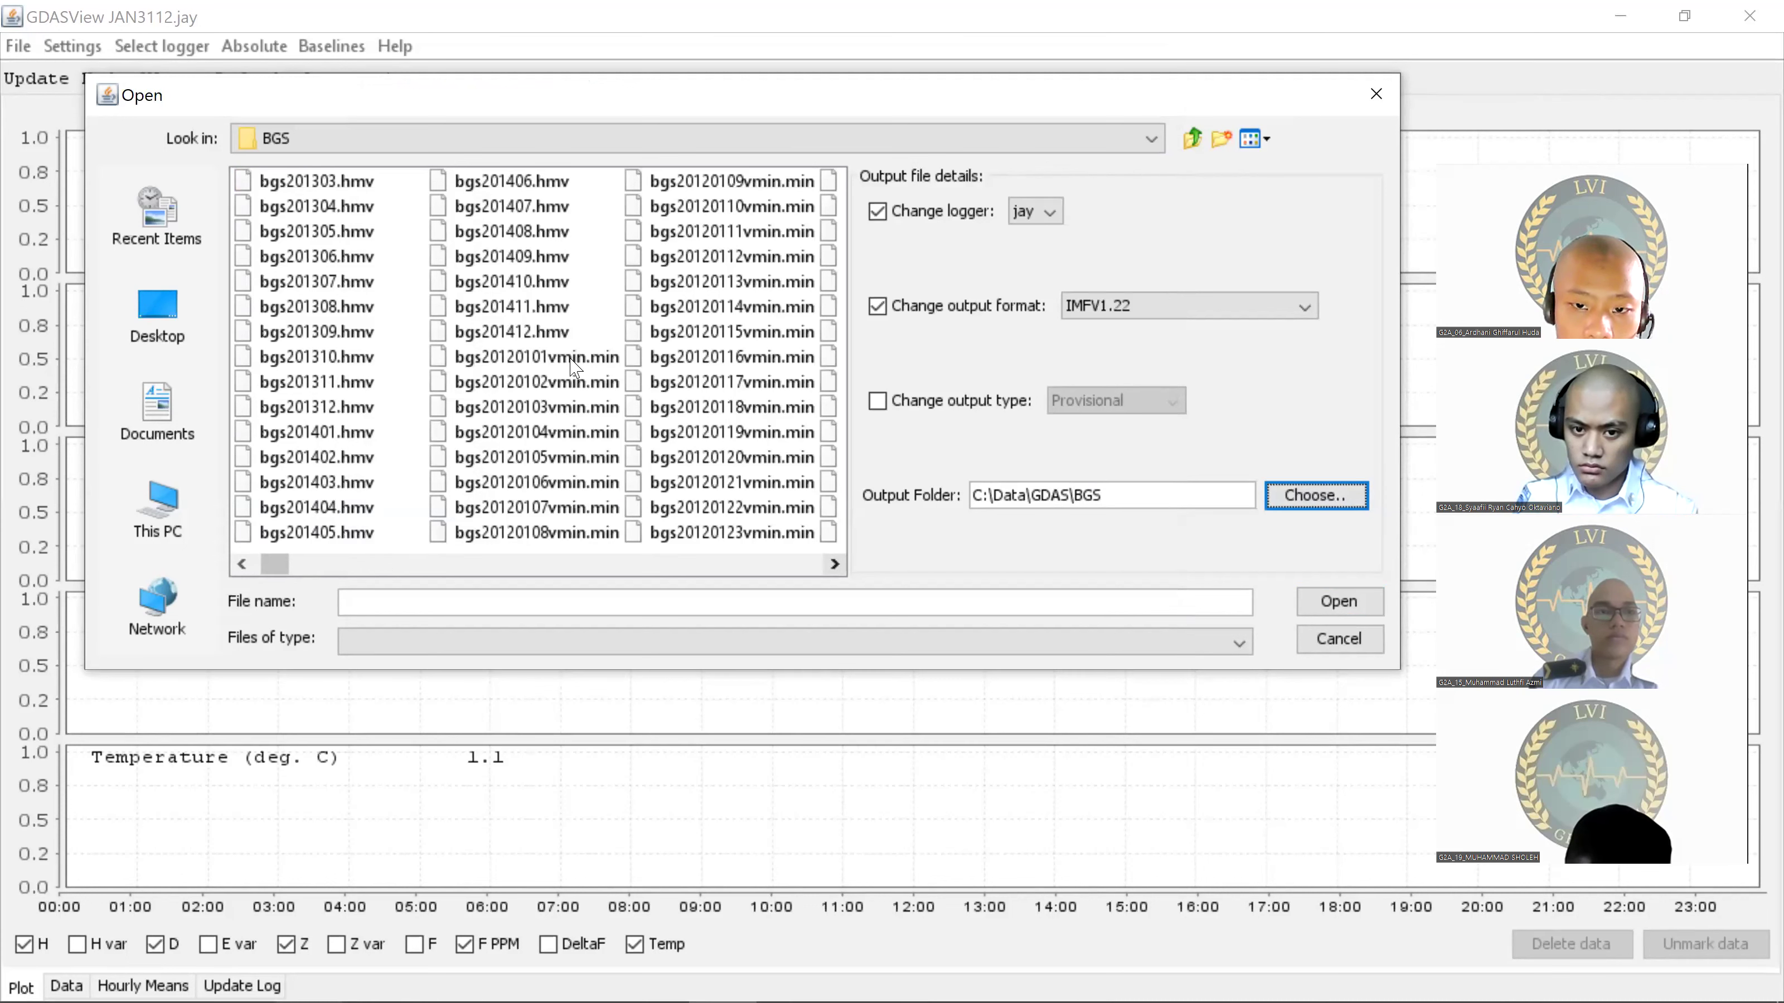
{"action": "left_click", "coordinate": [583, 358]}
{"action": "left_click", "coordinate": [594, 407], "text": "shift"}
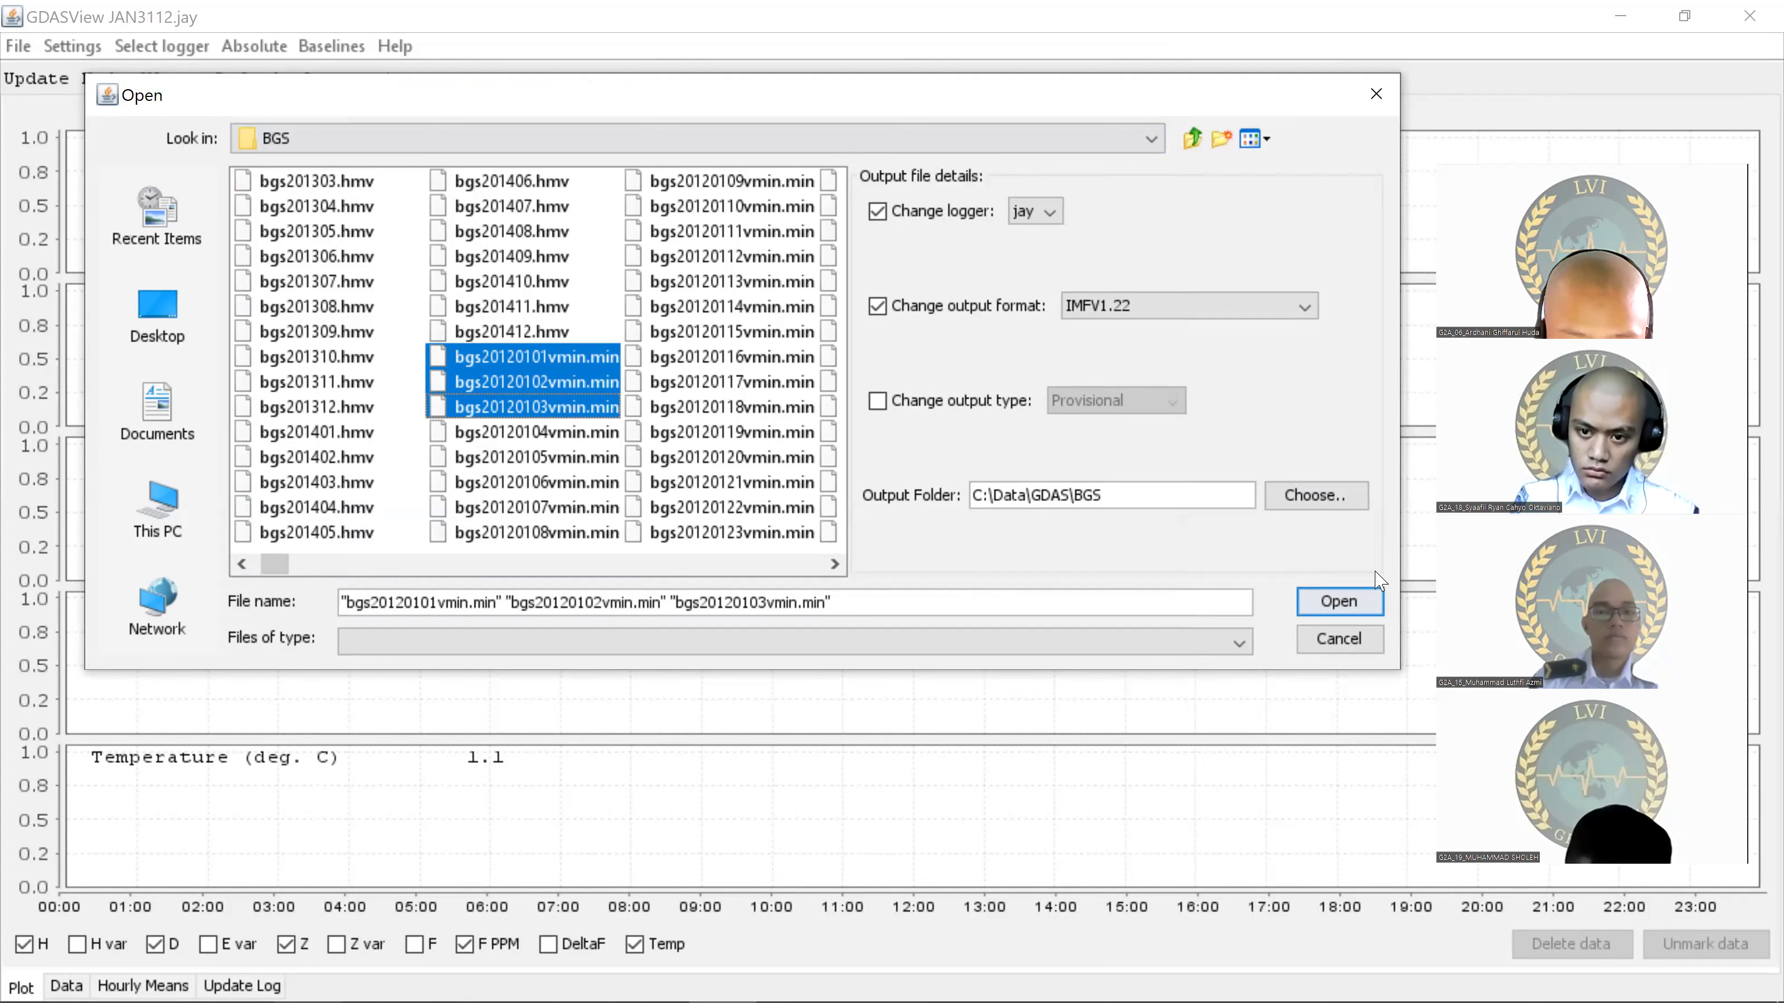
{"action": "left_click", "coordinate": [1338, 602]}
{"action": "left_click", "coordinate": [536, 357]}
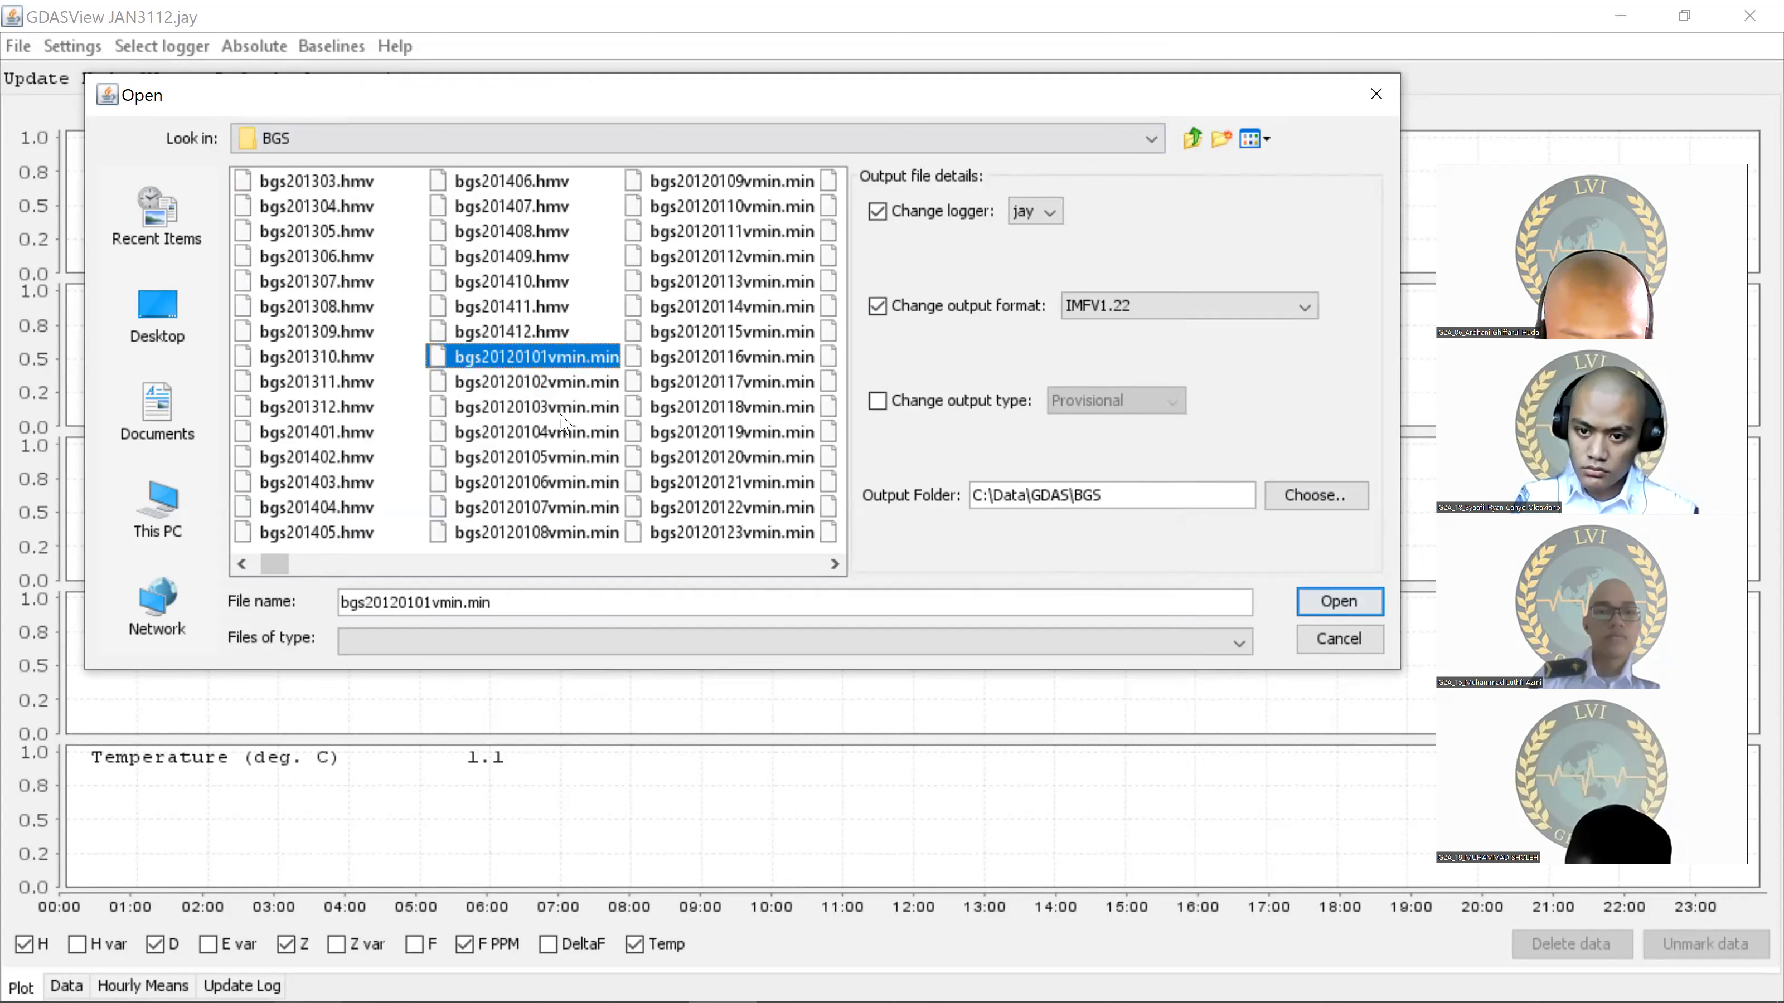
{"action": "left_click", "coordinate": [536, 407], "text": "shift"}
{"action": "left_click", "coordinate": [1338, 602]}
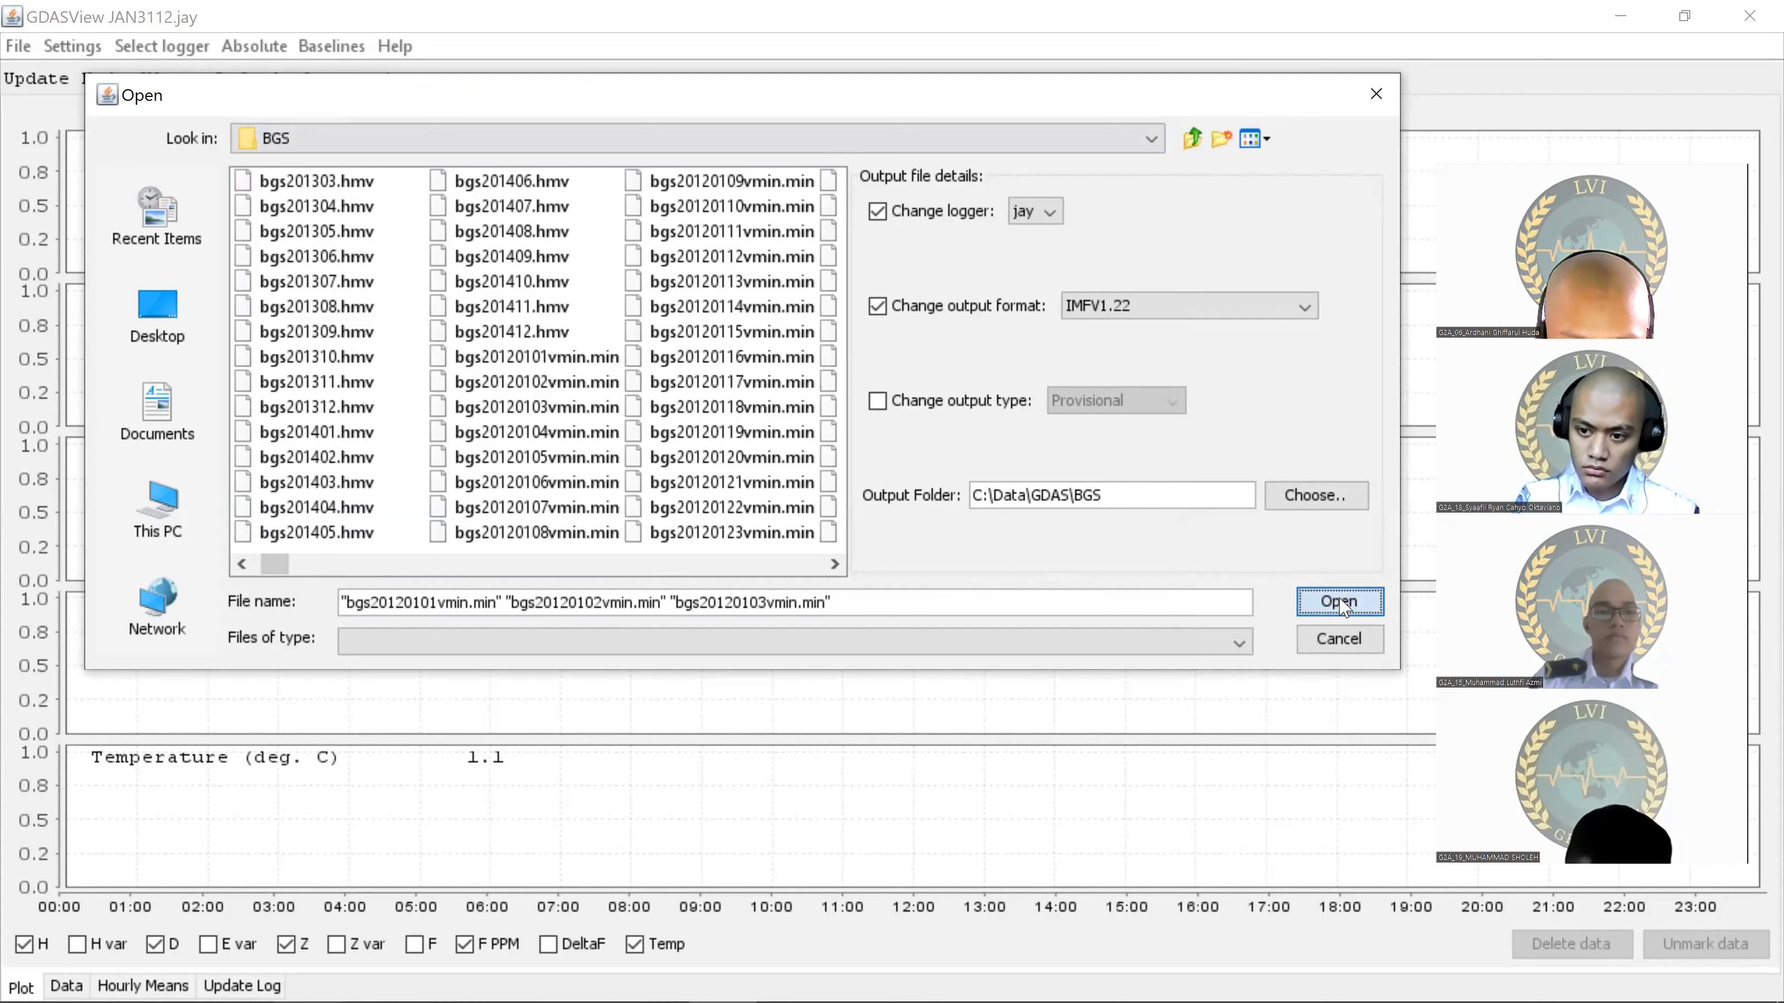
{"action": "left_click", "coordinate": [1339, 602]}
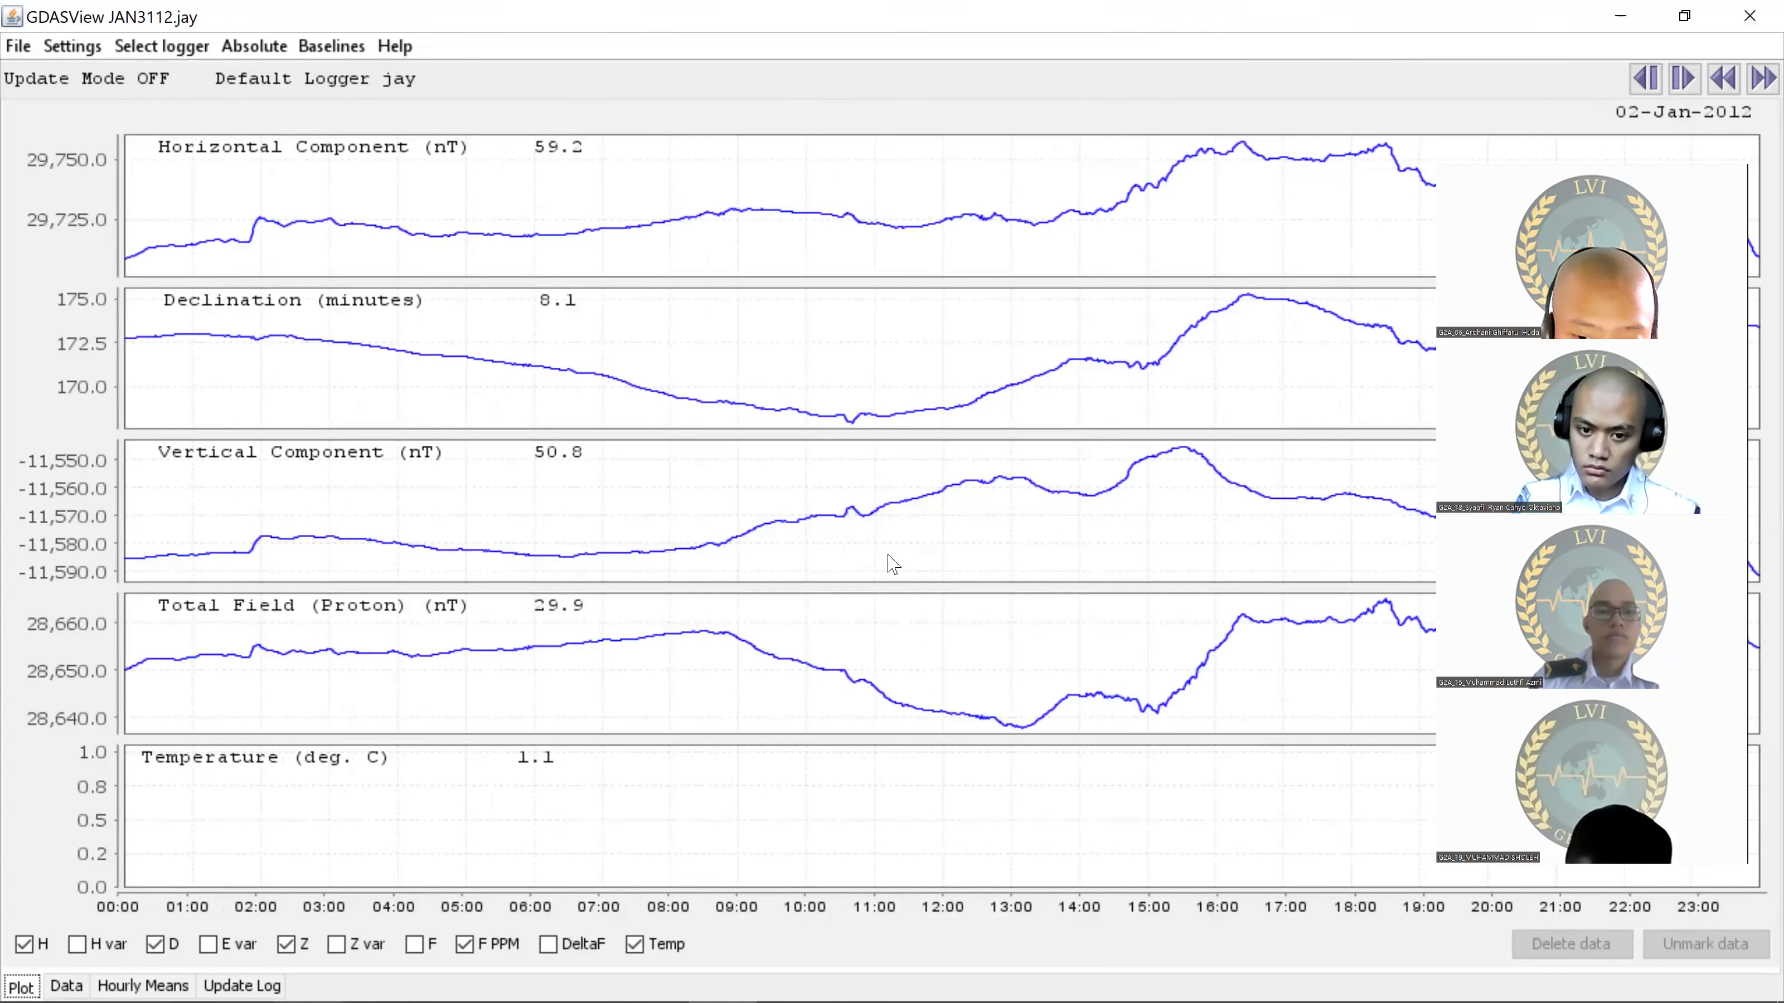
{"action": "left_click", "coordinate": [888, 544]}
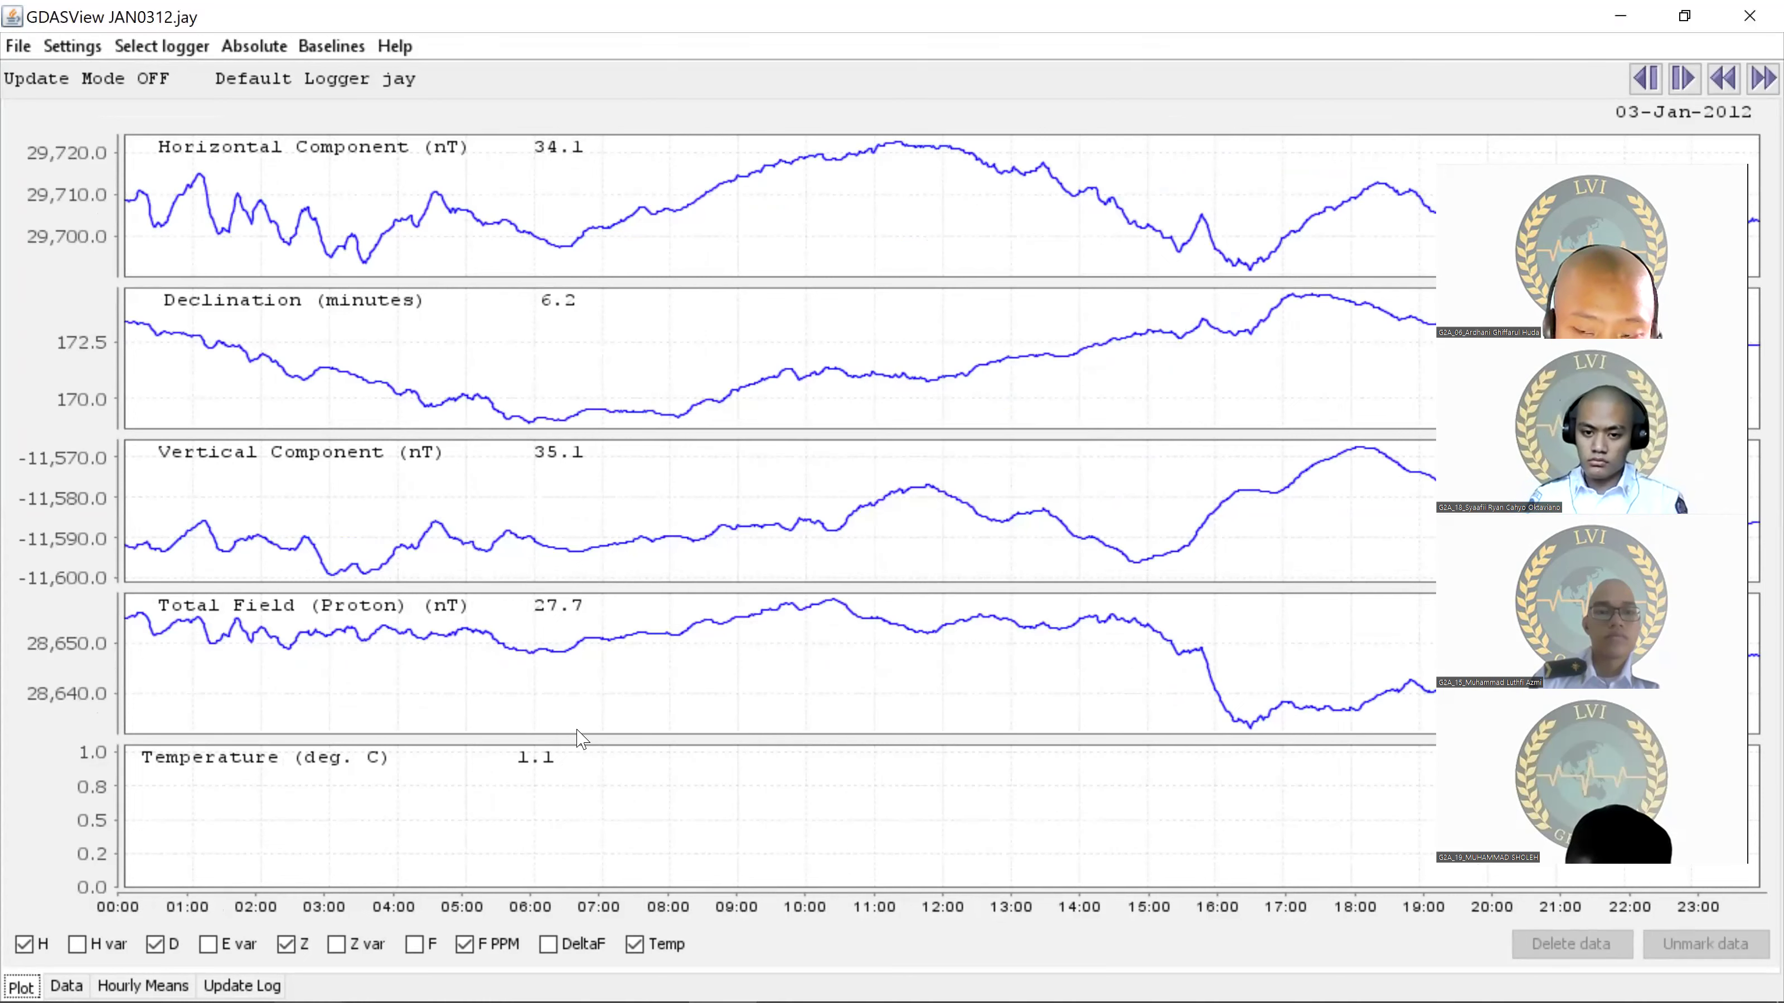
Step: Switch to the BGS folder in the file manager and rename JAN0112.jay to JAN0112.bgs, accepting the extension change
{"action": "key", "text": "super"}
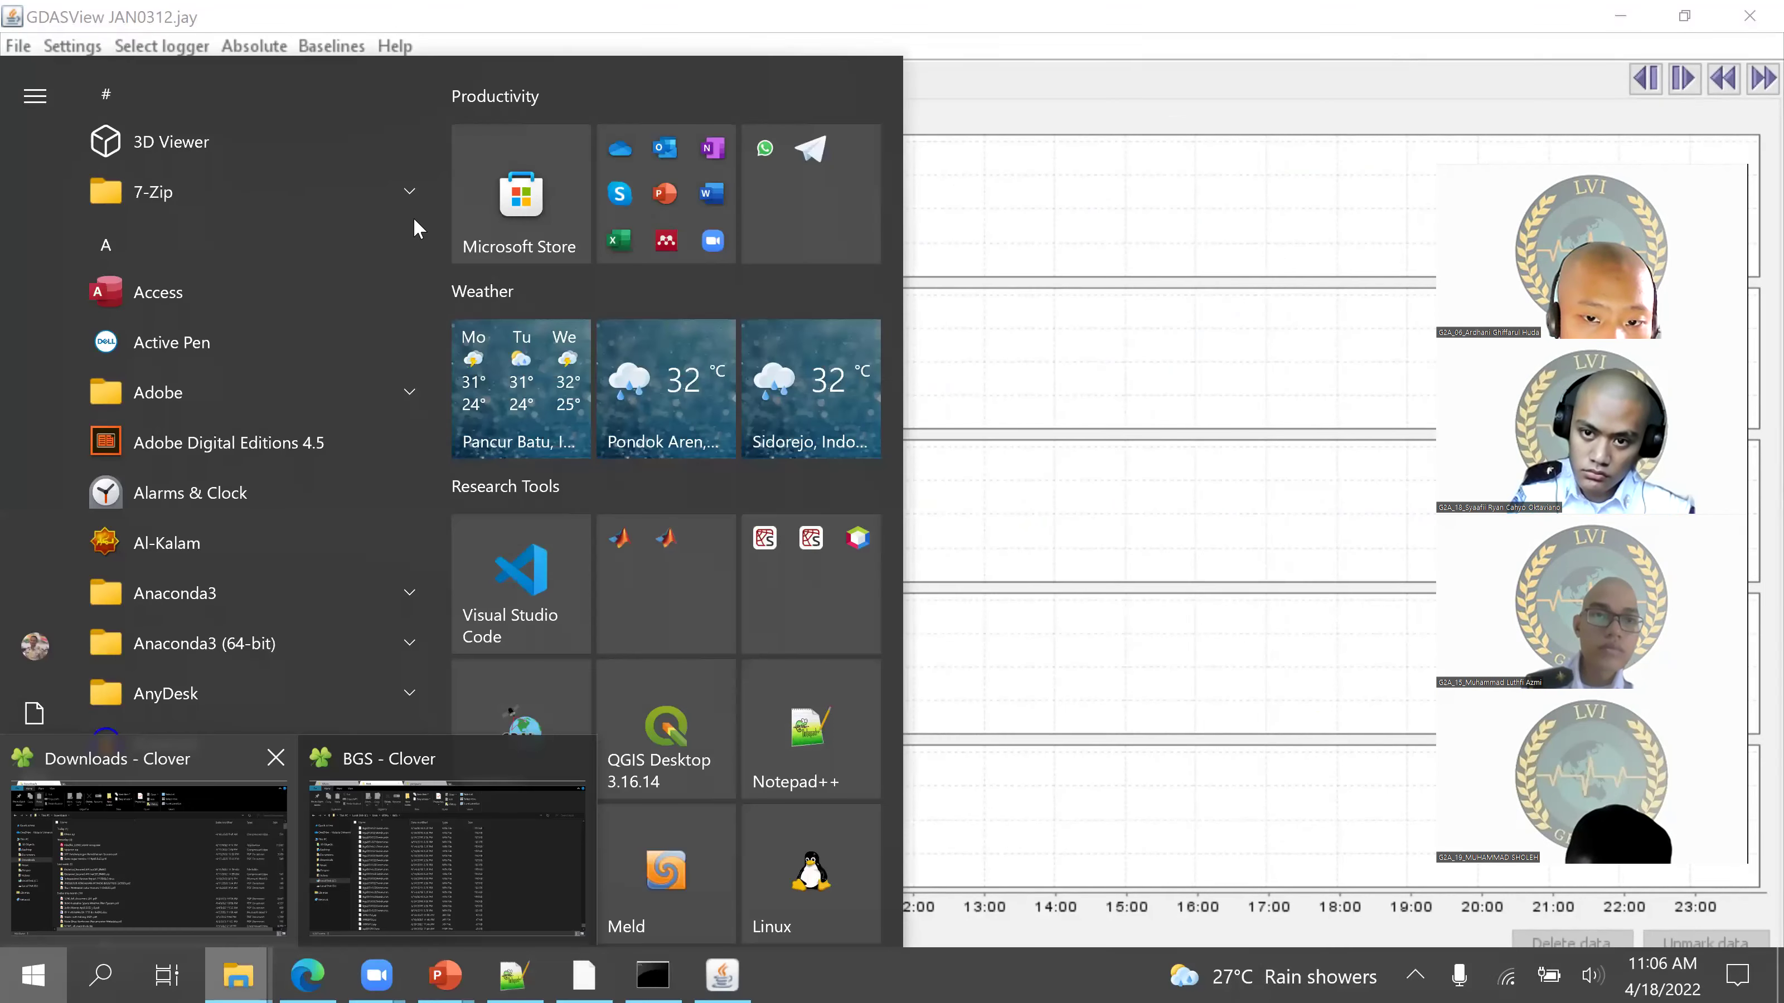
{"action": "key", "text": "alt+Tab"}
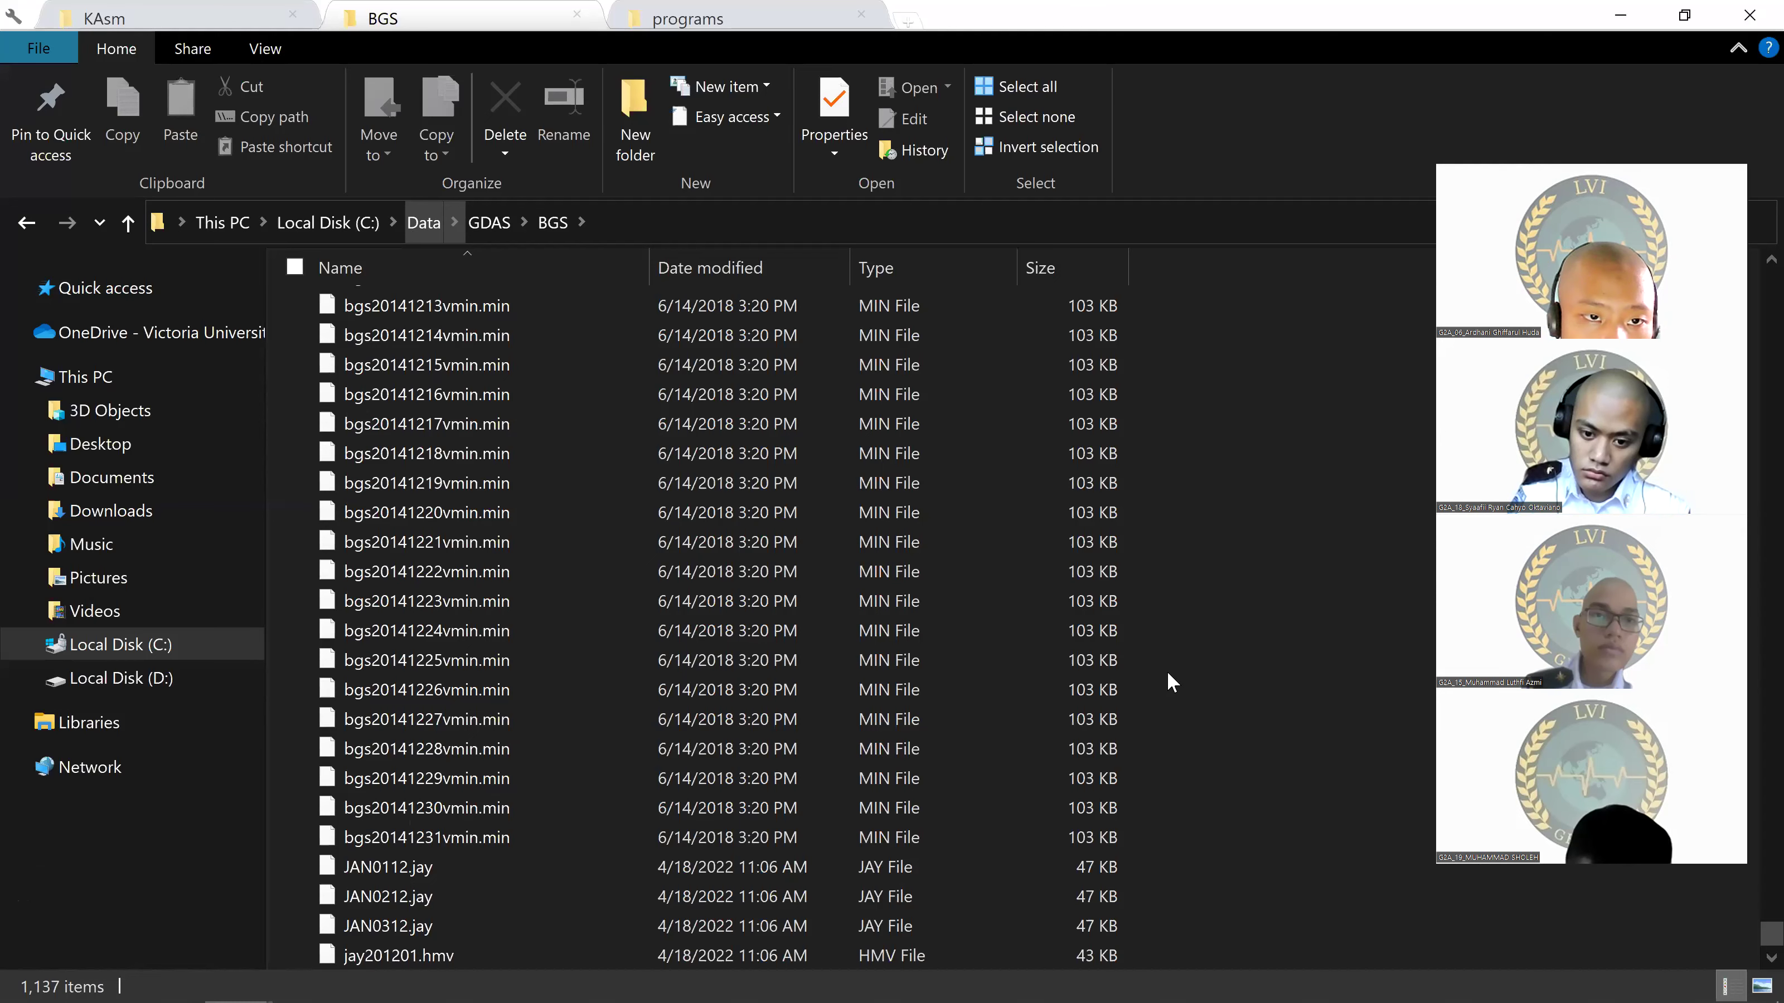
{"action": "left_click", "coordinate": [399, 864]}
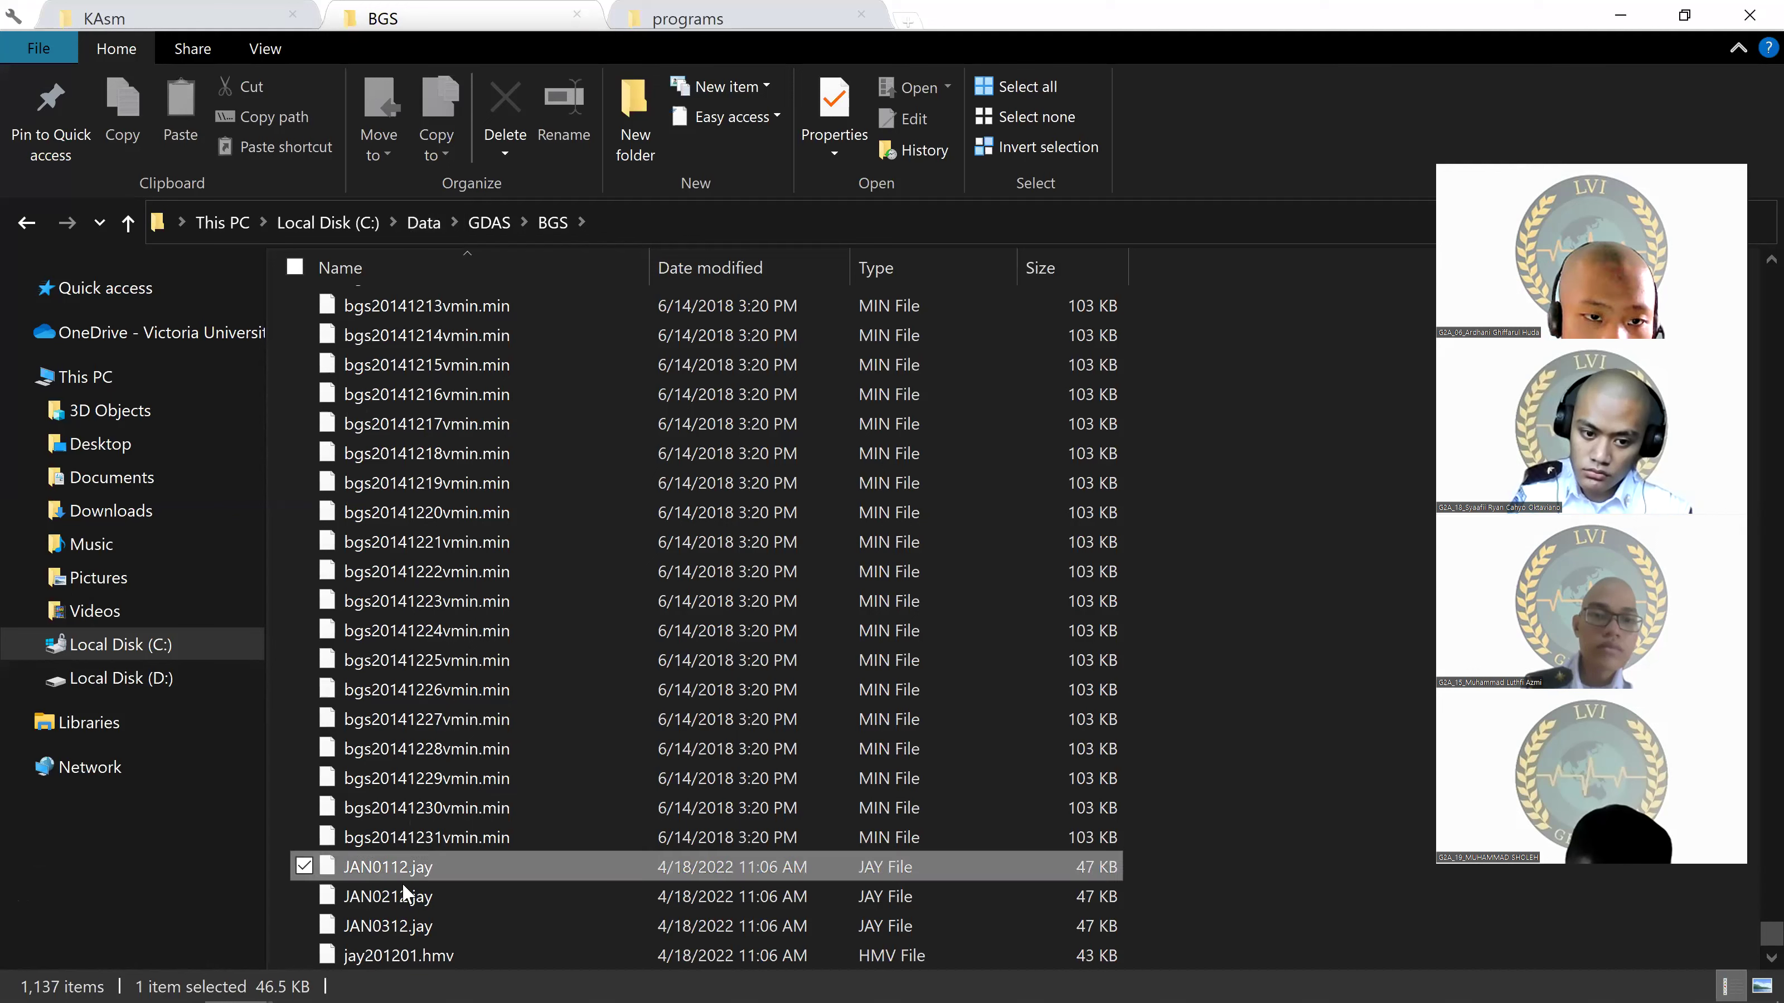
{"action": "left_click", "coordinate": [471, 867]}
{"action": "left_click", "coordinate": [456, 867]}
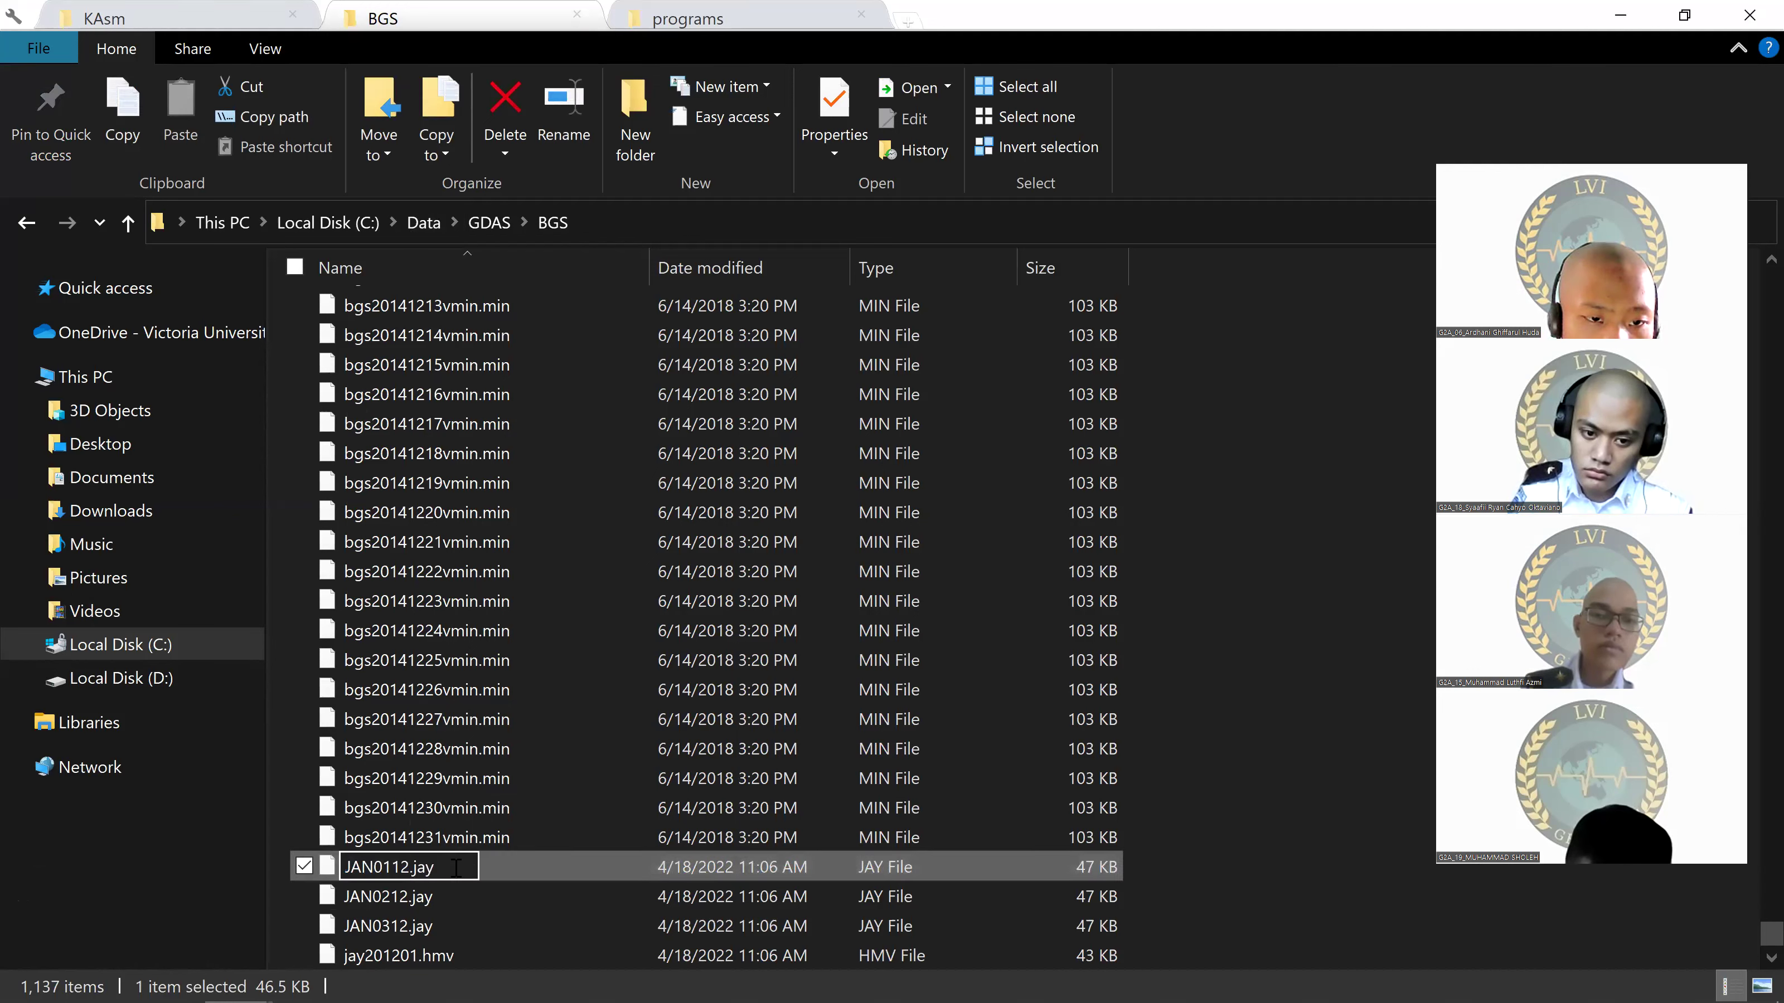
{"action": "key", "text": "BackSpace"}
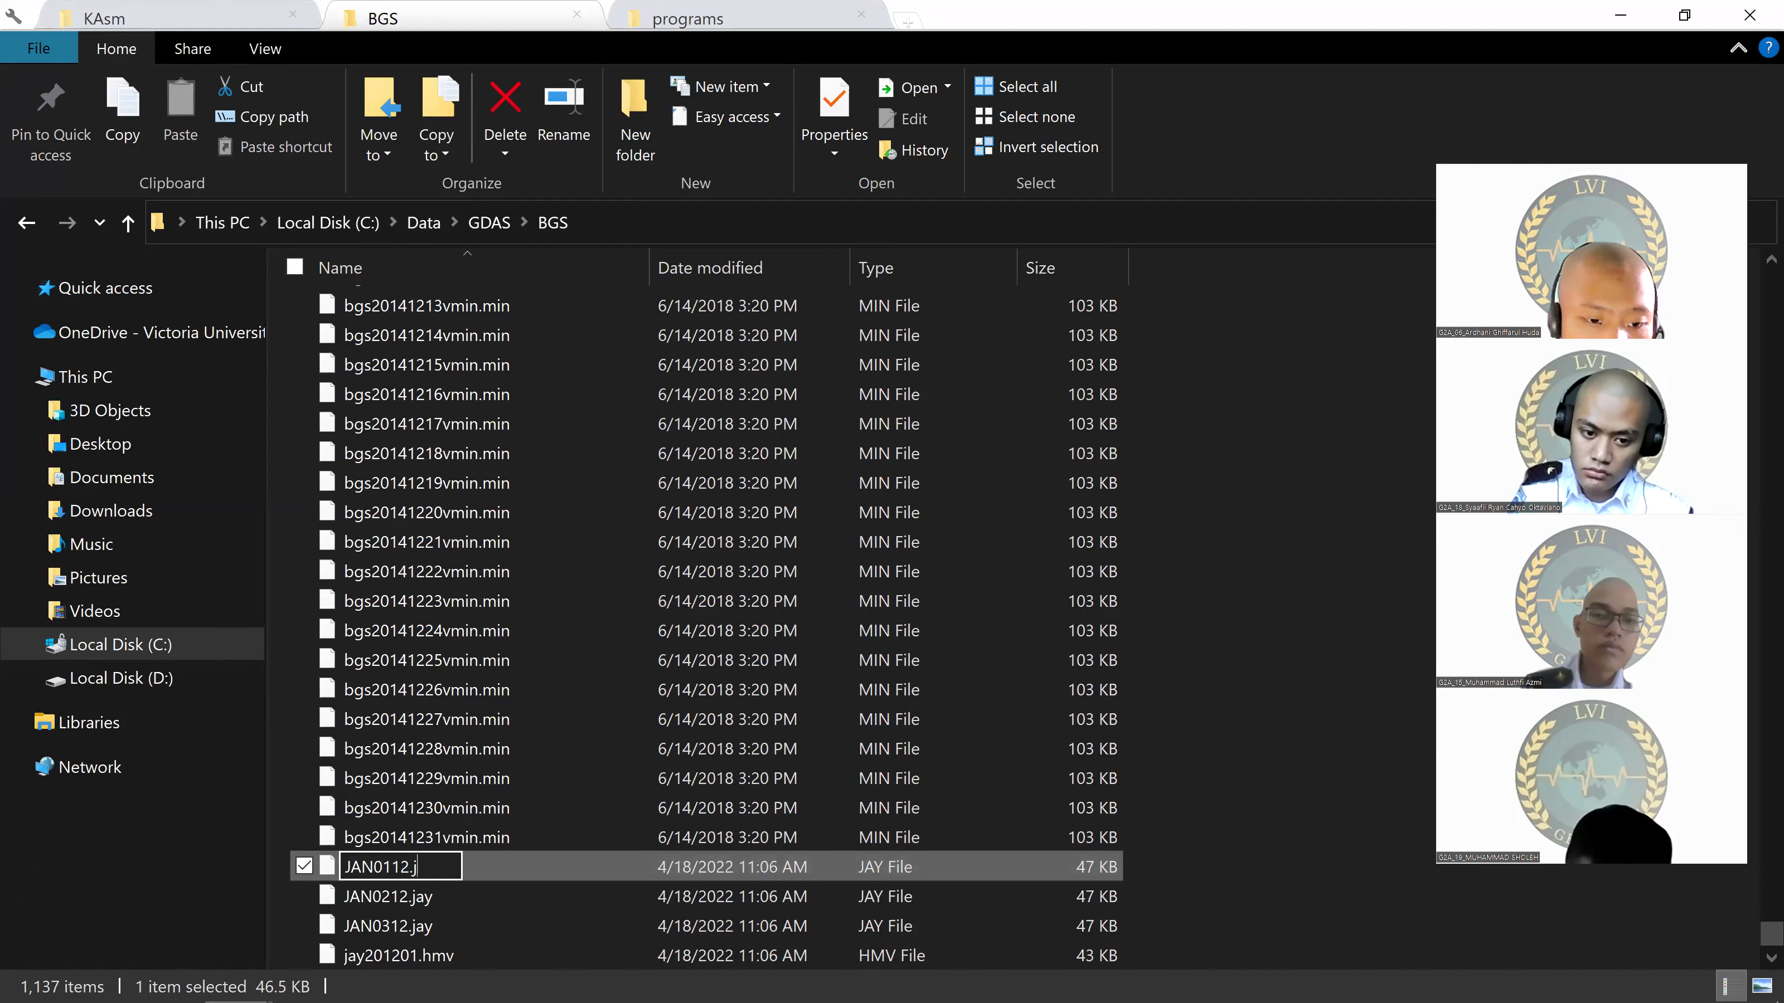
{"action": "key", "text": "BackSpace"}
{"action": "type", "text": "bgs"}
{"action": "key", "text": "Return"}
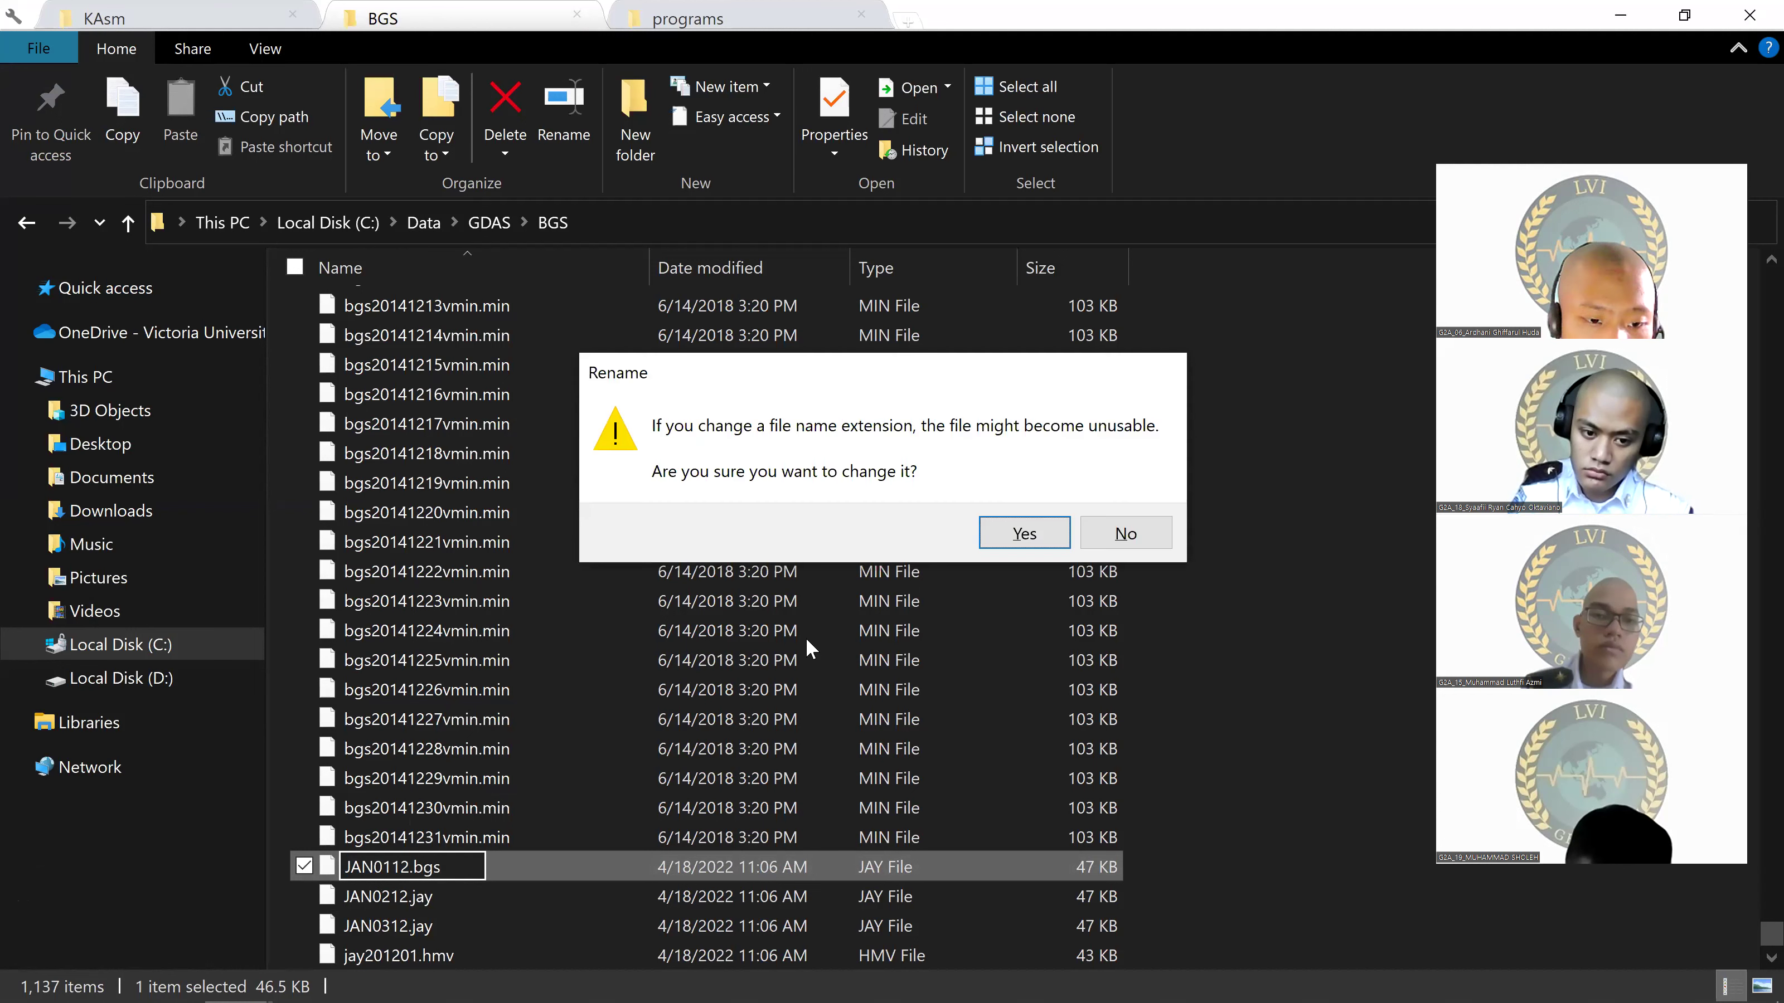
{"action": "left_click", "coordinate": [1022, 534]}
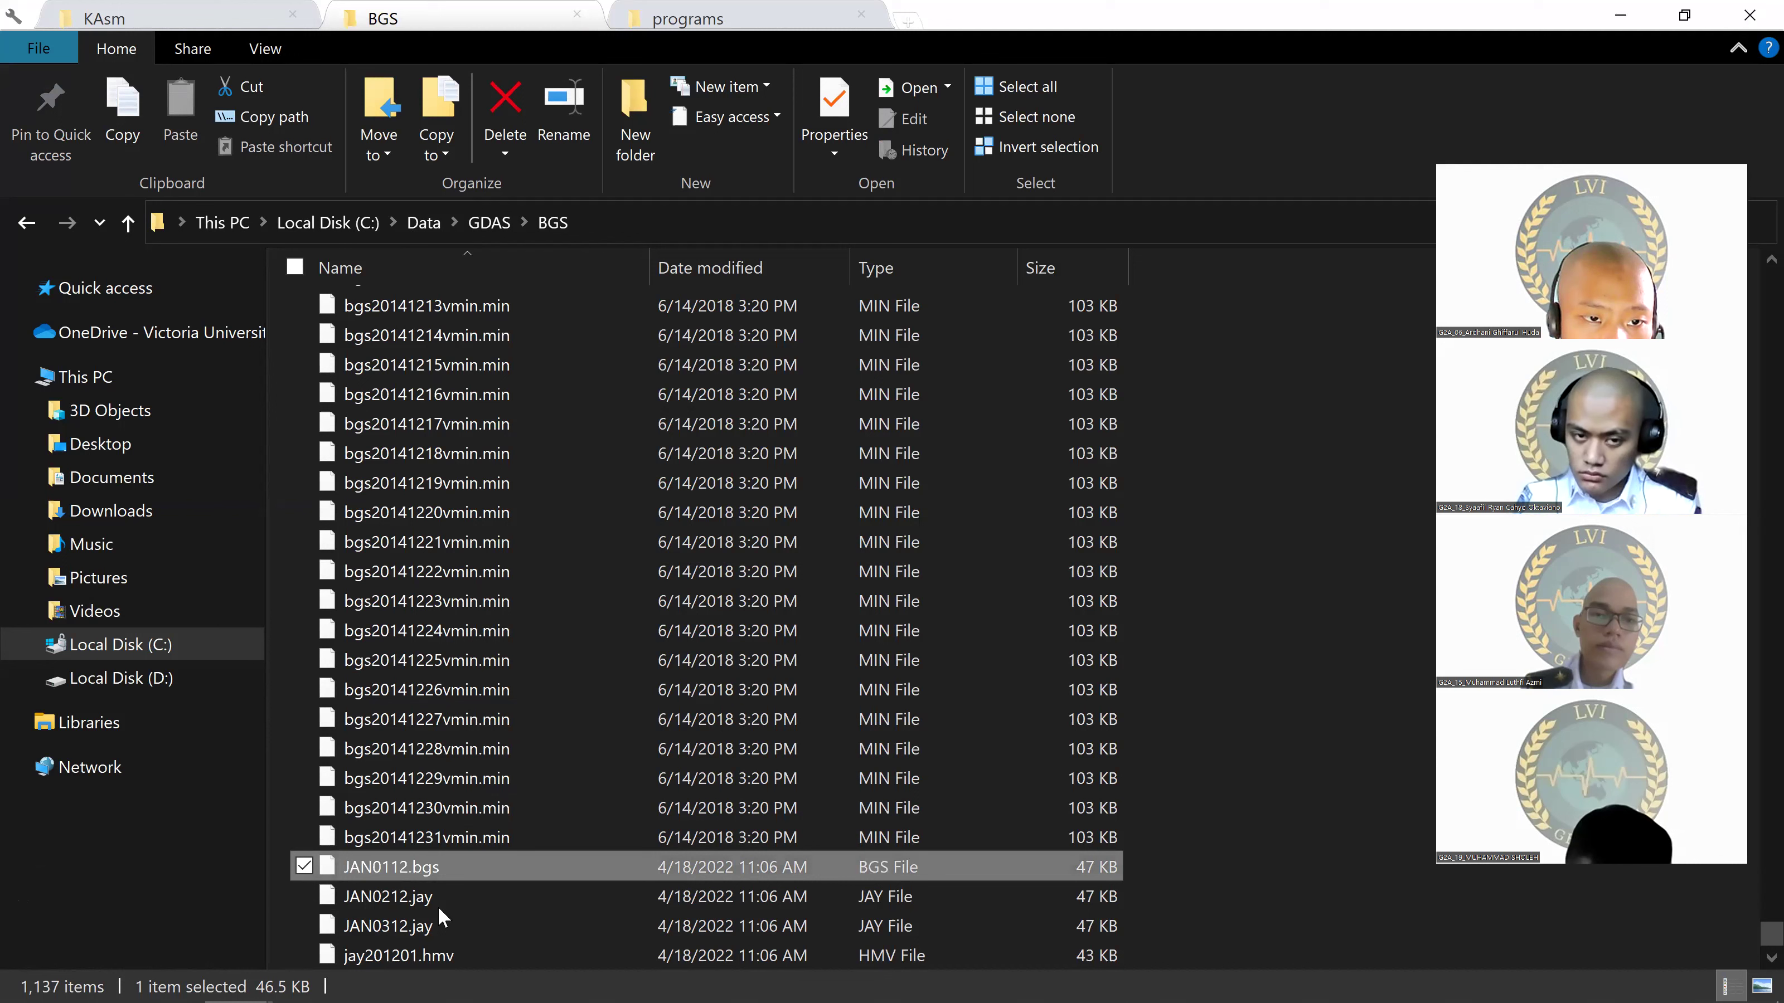
Step: Rename JAN0212.jay to JAN0212.bgs and accept the extension change
{"action": "left_click", "coordinate": [429, 903]}
{"action": "left_click", "coordinate": [432, 901]}
{"action": "left_click", "coordinate": [436, 899]}
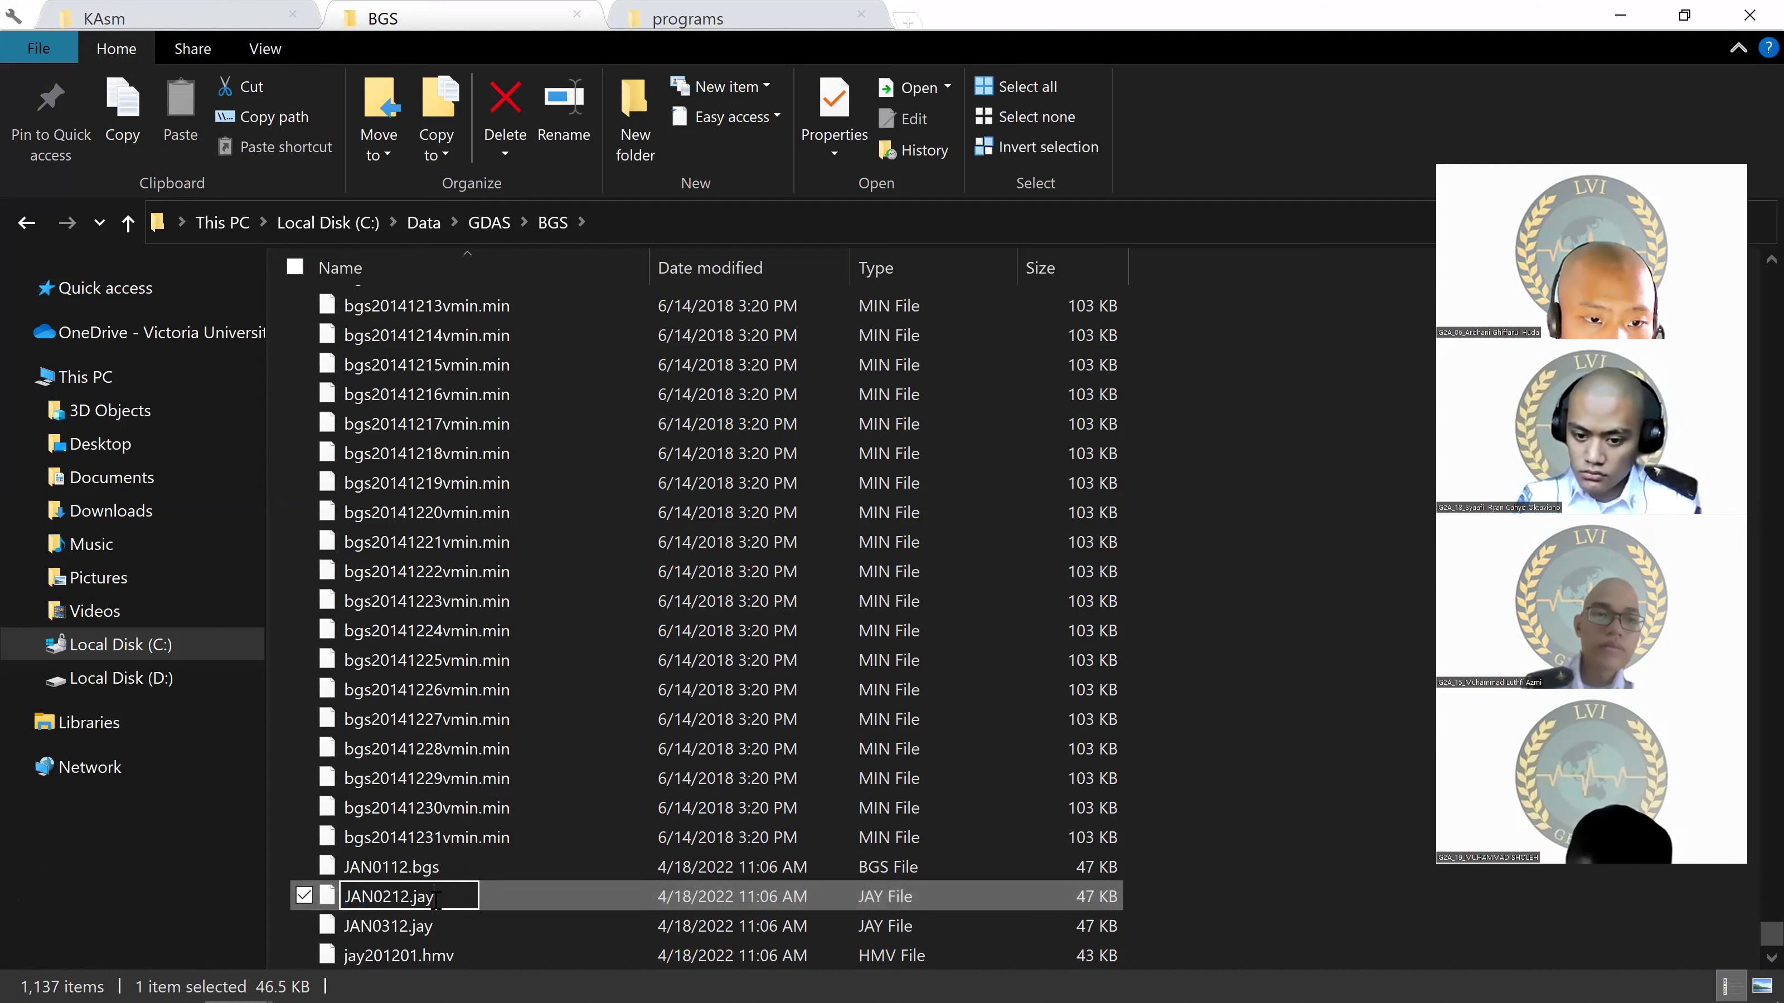
{"action": "key", "text": "BackSpace"}
{"action": "key", "text": "BackSpace"}
{"action": "key", "text": "BackSpace"}
{"action": "type", "text": "bgs"}
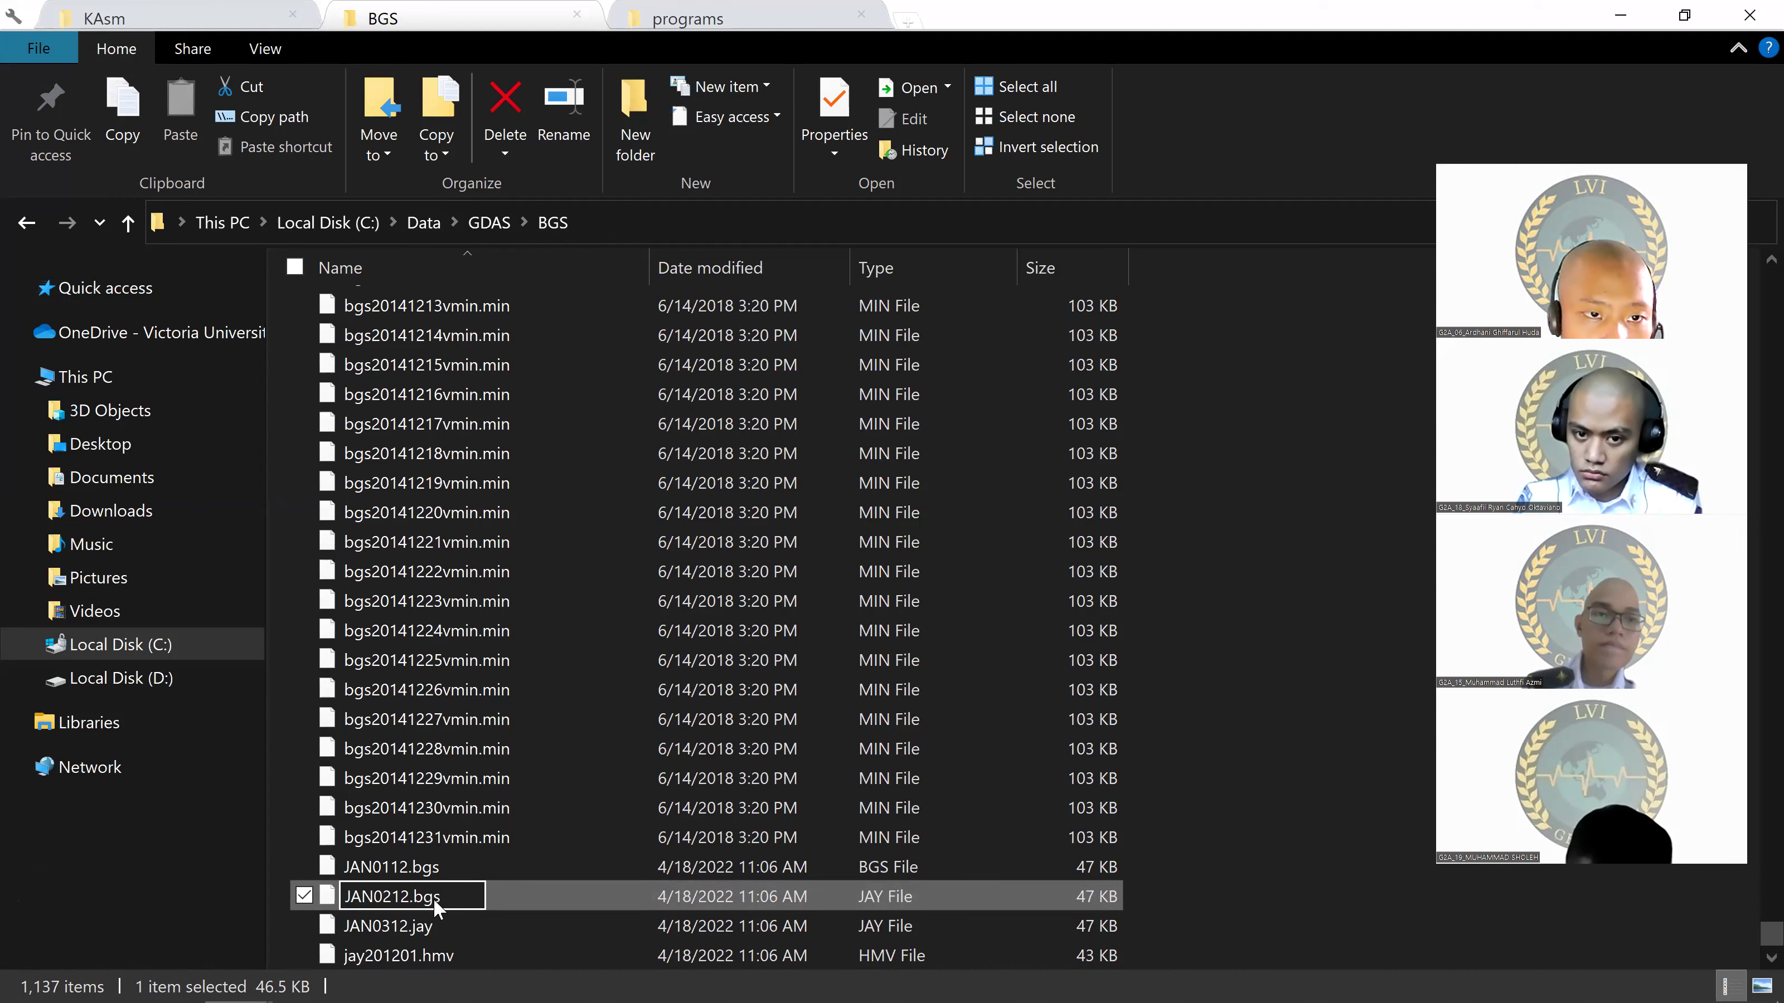
{"action": "key", "text": "Return"}
{"action": "left_click", "coordinate": [1025, 532]}
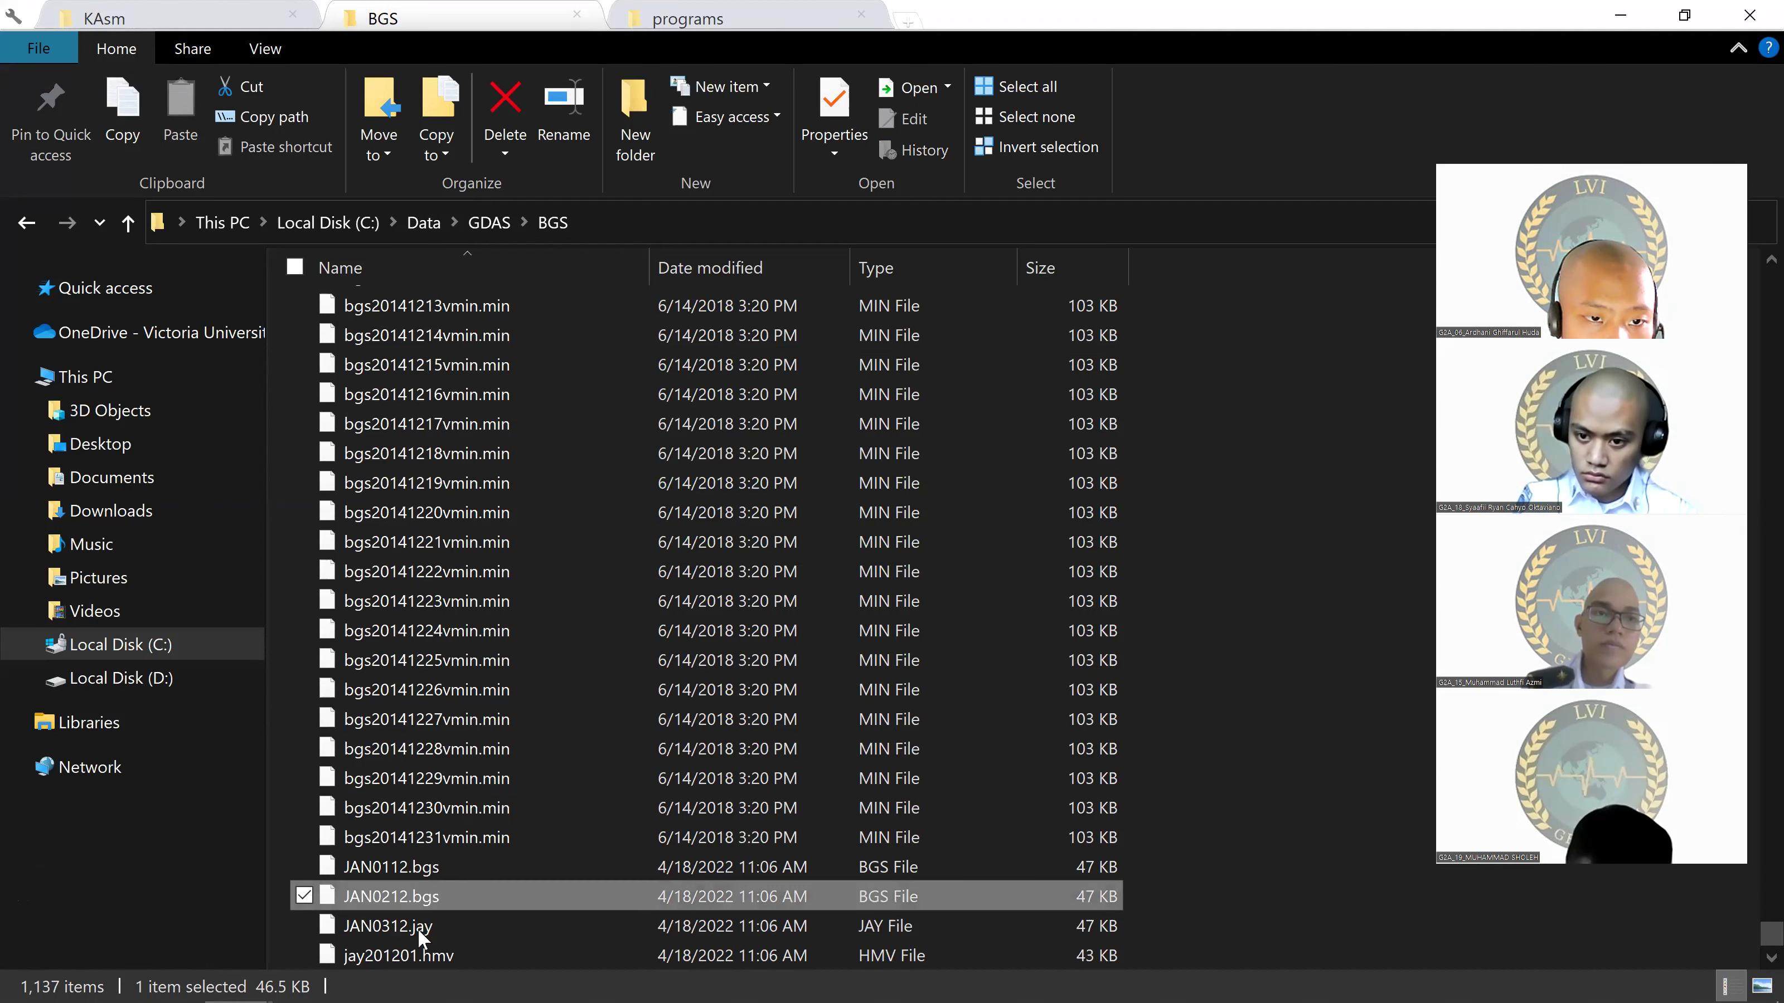
Step: Rename JAN0312.jay to JAN0312.bgs, accept the extension change, and clear the file selection
{"action": "left_click", "coordinate": [434, 929]}
{"action": "left_click", "coordinate": [436, 927]}
{"action": "left_click", "coordinate": [447, 927]}
{"action": "key", "text": "BackSpace"}
{"action": "key", "text": "BackSpace"}
{"action": "key", "text": "BackSpace"}
{"action": "type", "text": "bgs"}
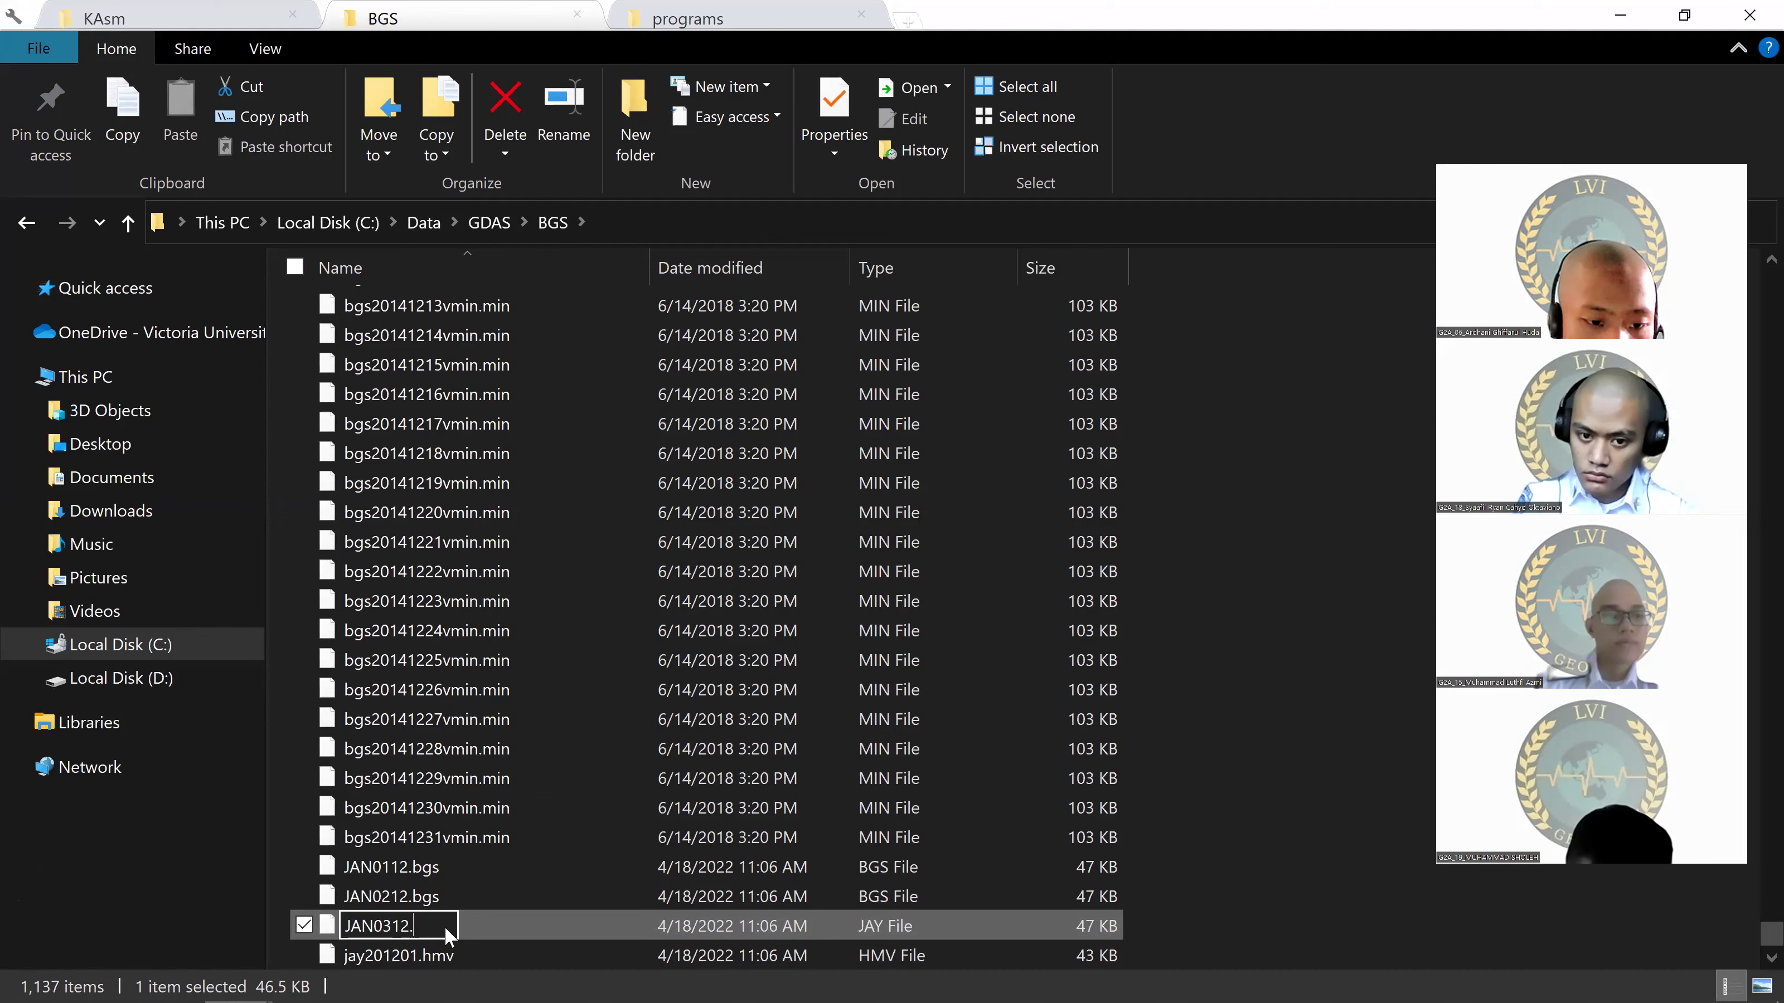
{"action": "key", "text": "Return"}
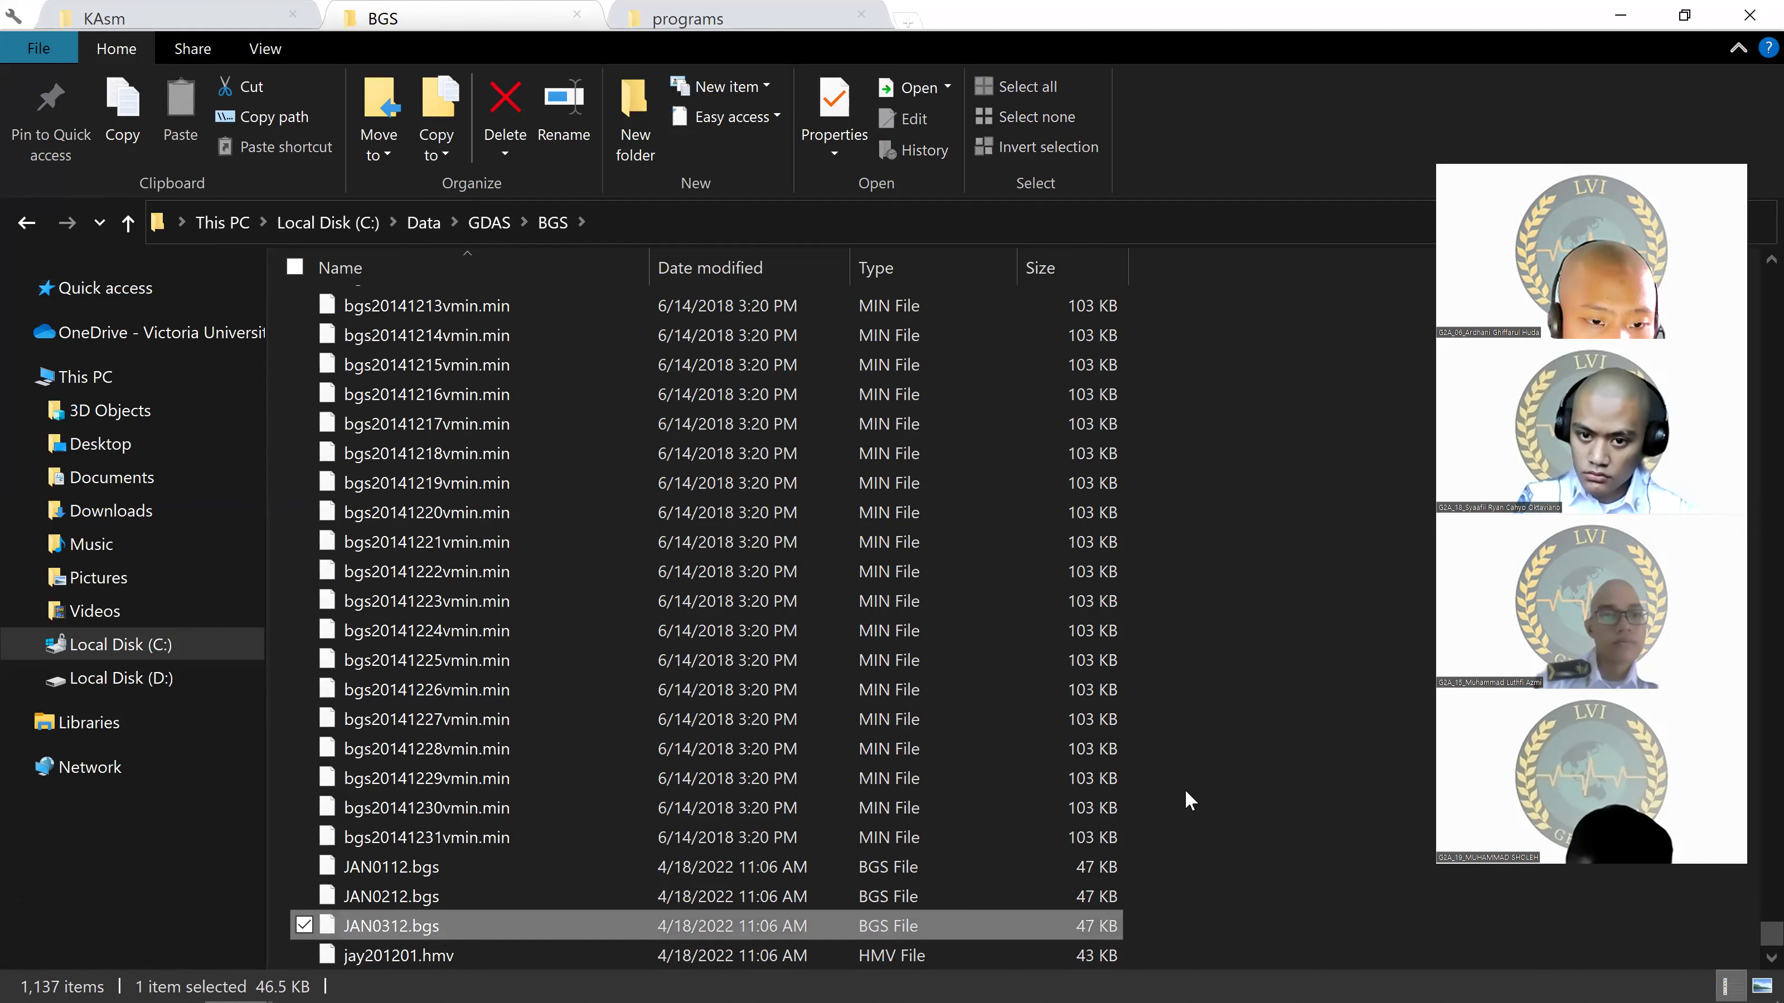
{"action": "left_click", "coordinate": [1200, 787]}
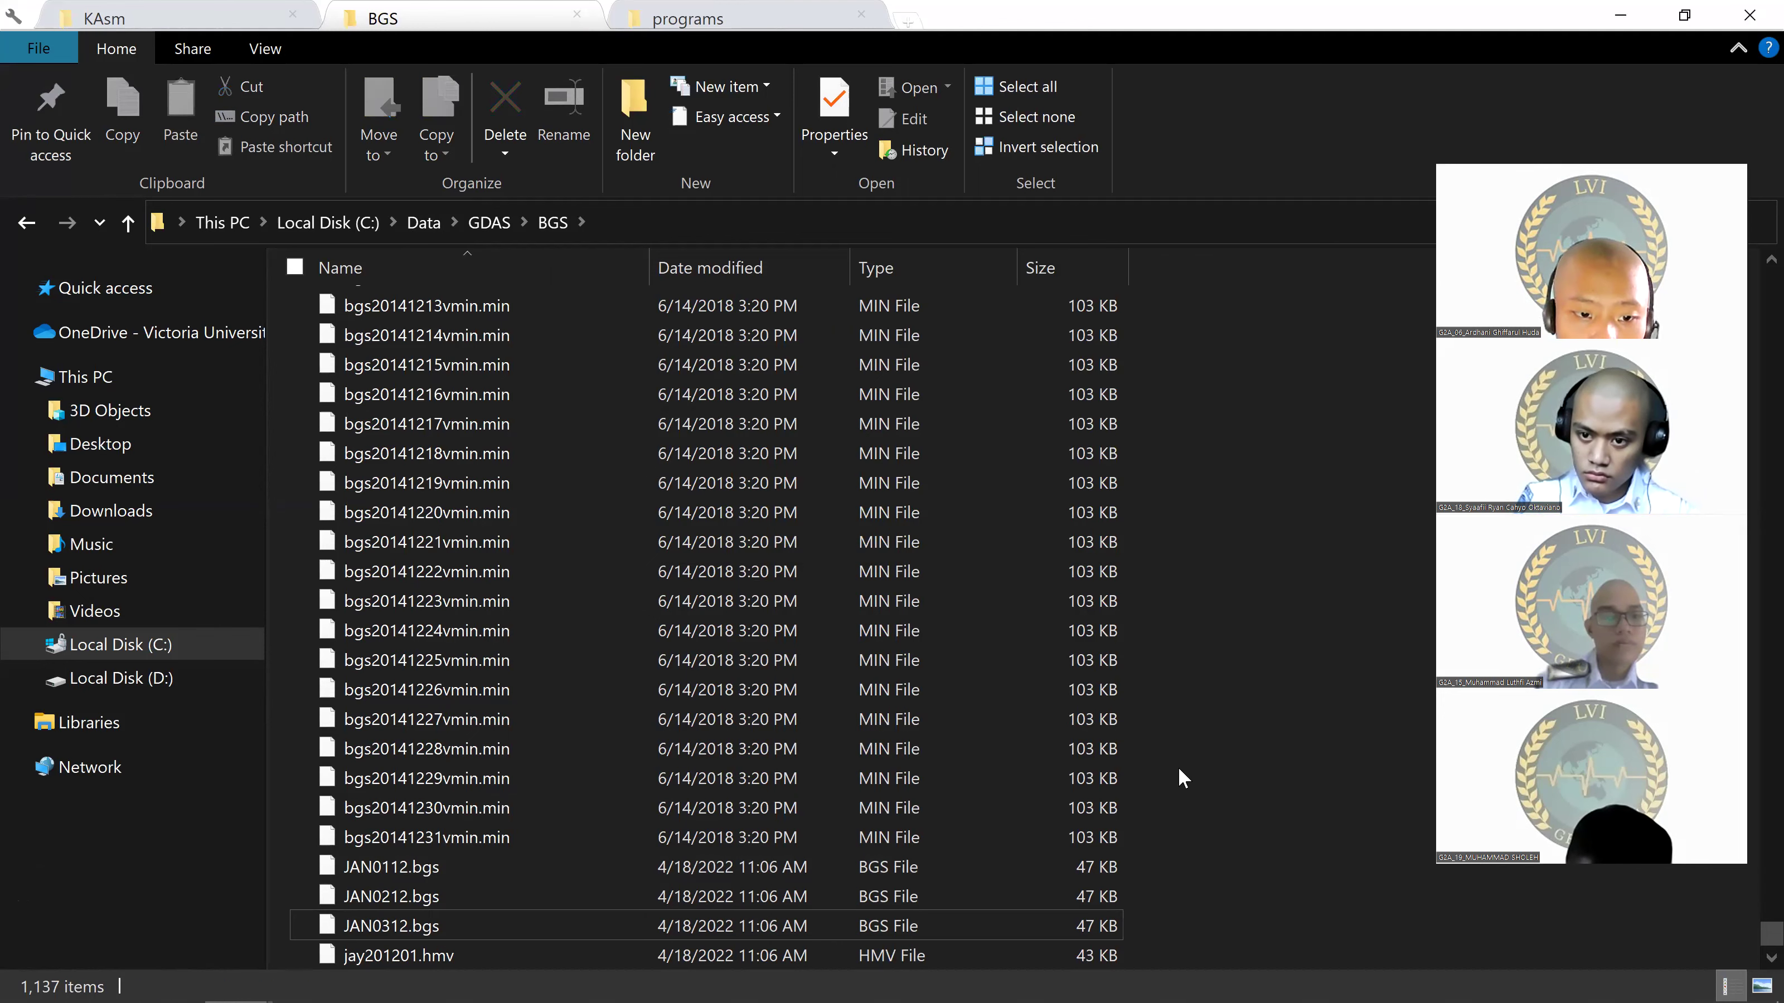
Step: Switch to the Command Prompt and try to run kasm BGS:01JAN2012:3 300 xy output "C:\Data\GDAS\BGS\"
{"action": "key", "text": "alt+Tab"}
{"action": "key", "text": "alt+Tab"}
{"action": "key", "text": "alt+Tab"}
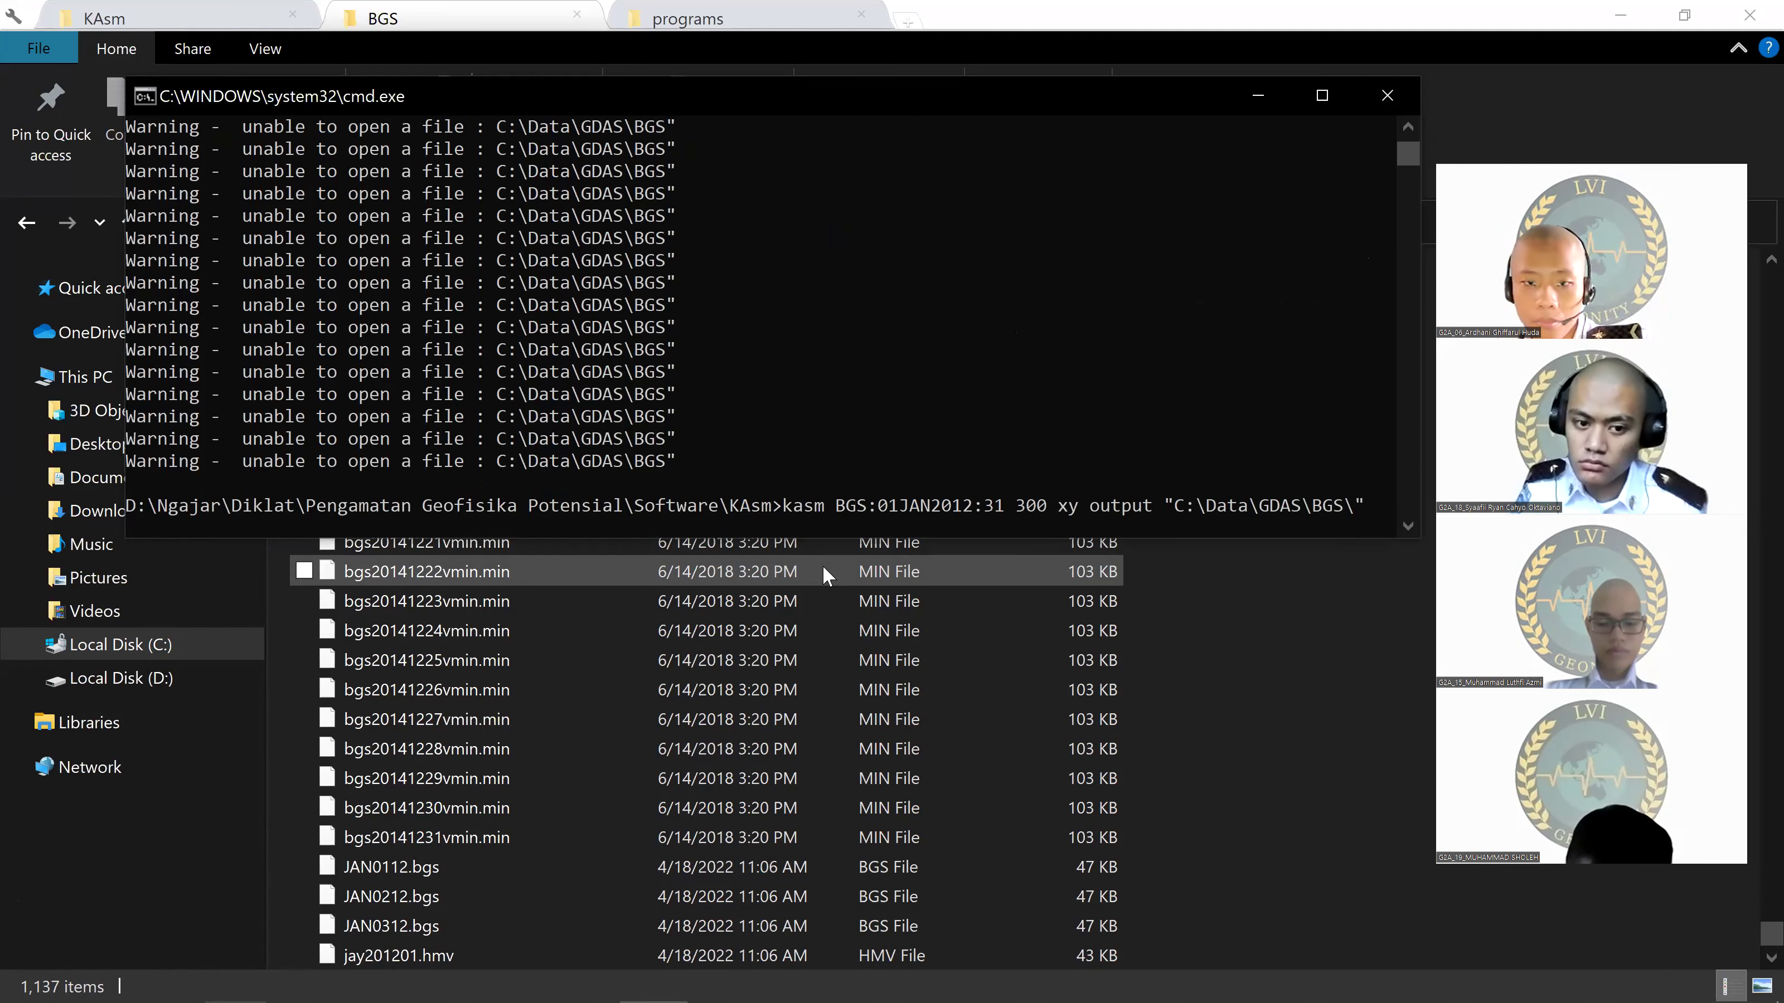
{"action": "key", "text": "Up"}
{"action": "key", "text": "Down"}
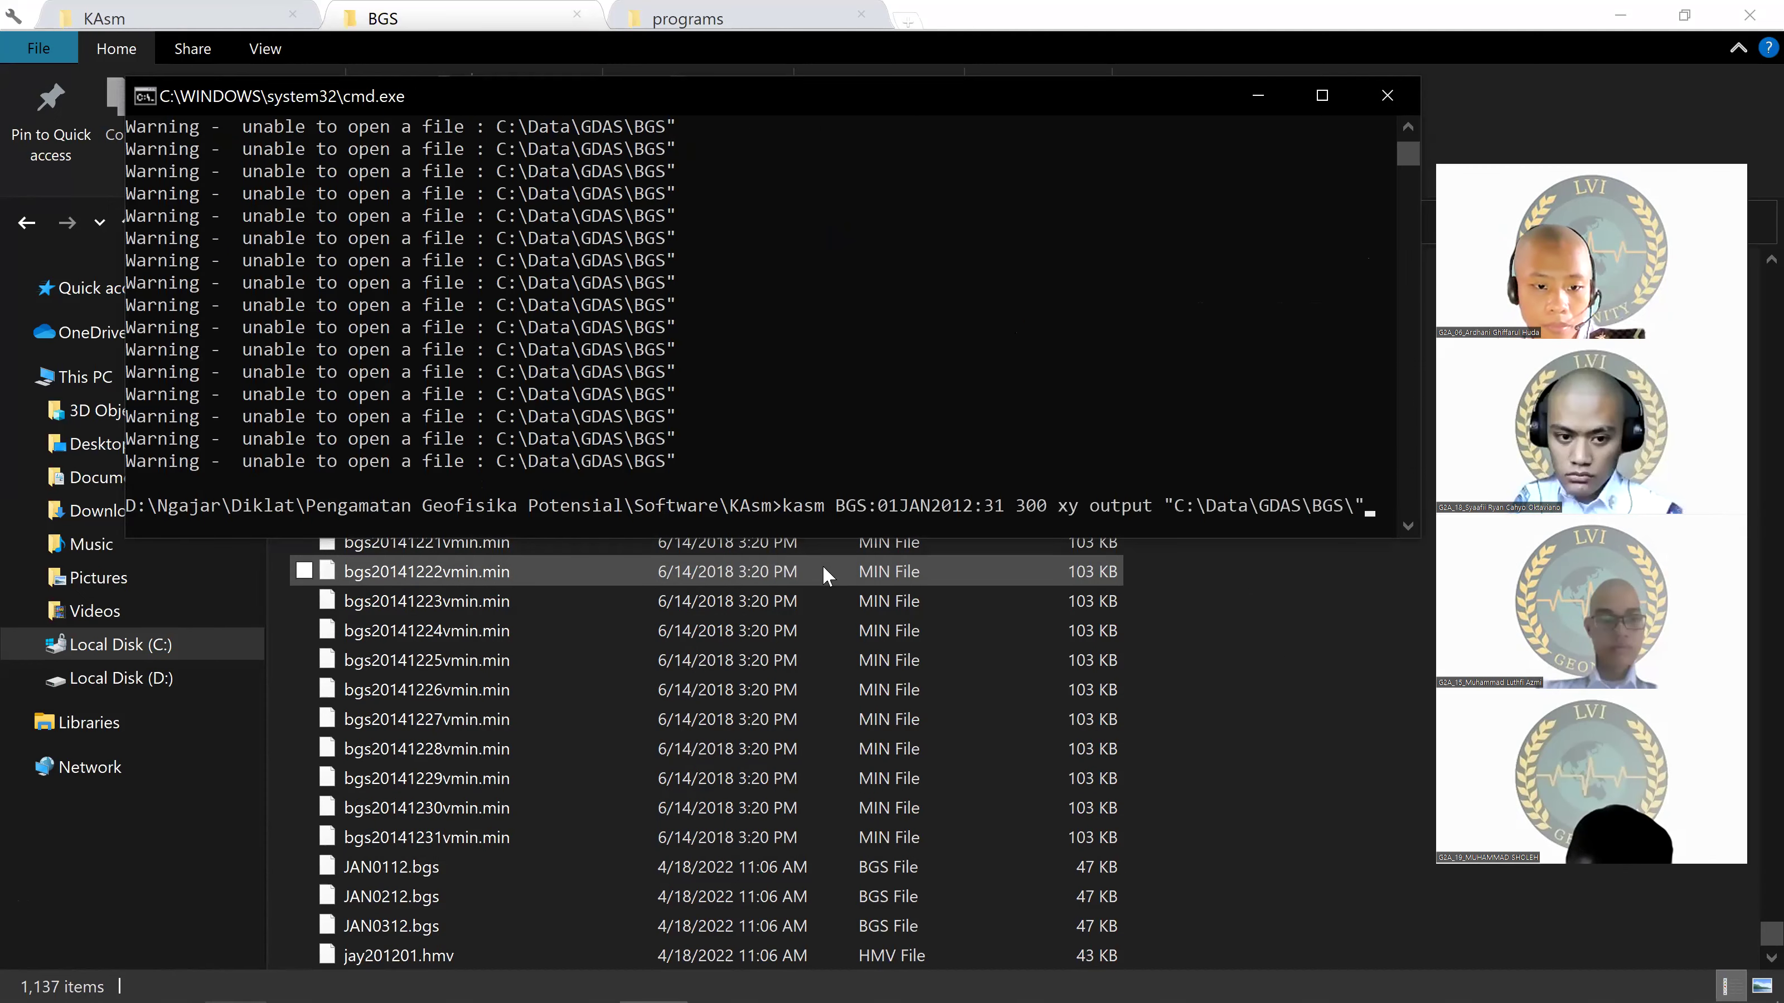
{"action": "key", "text": "Up"}
{"action": "key", "text": "Down"}
{"action": "key", "text": "Up"}
{"action": "key", "text": "Down"}
{"action": "key", "text": "Up"}
{"action": "key", "text": "Down"}
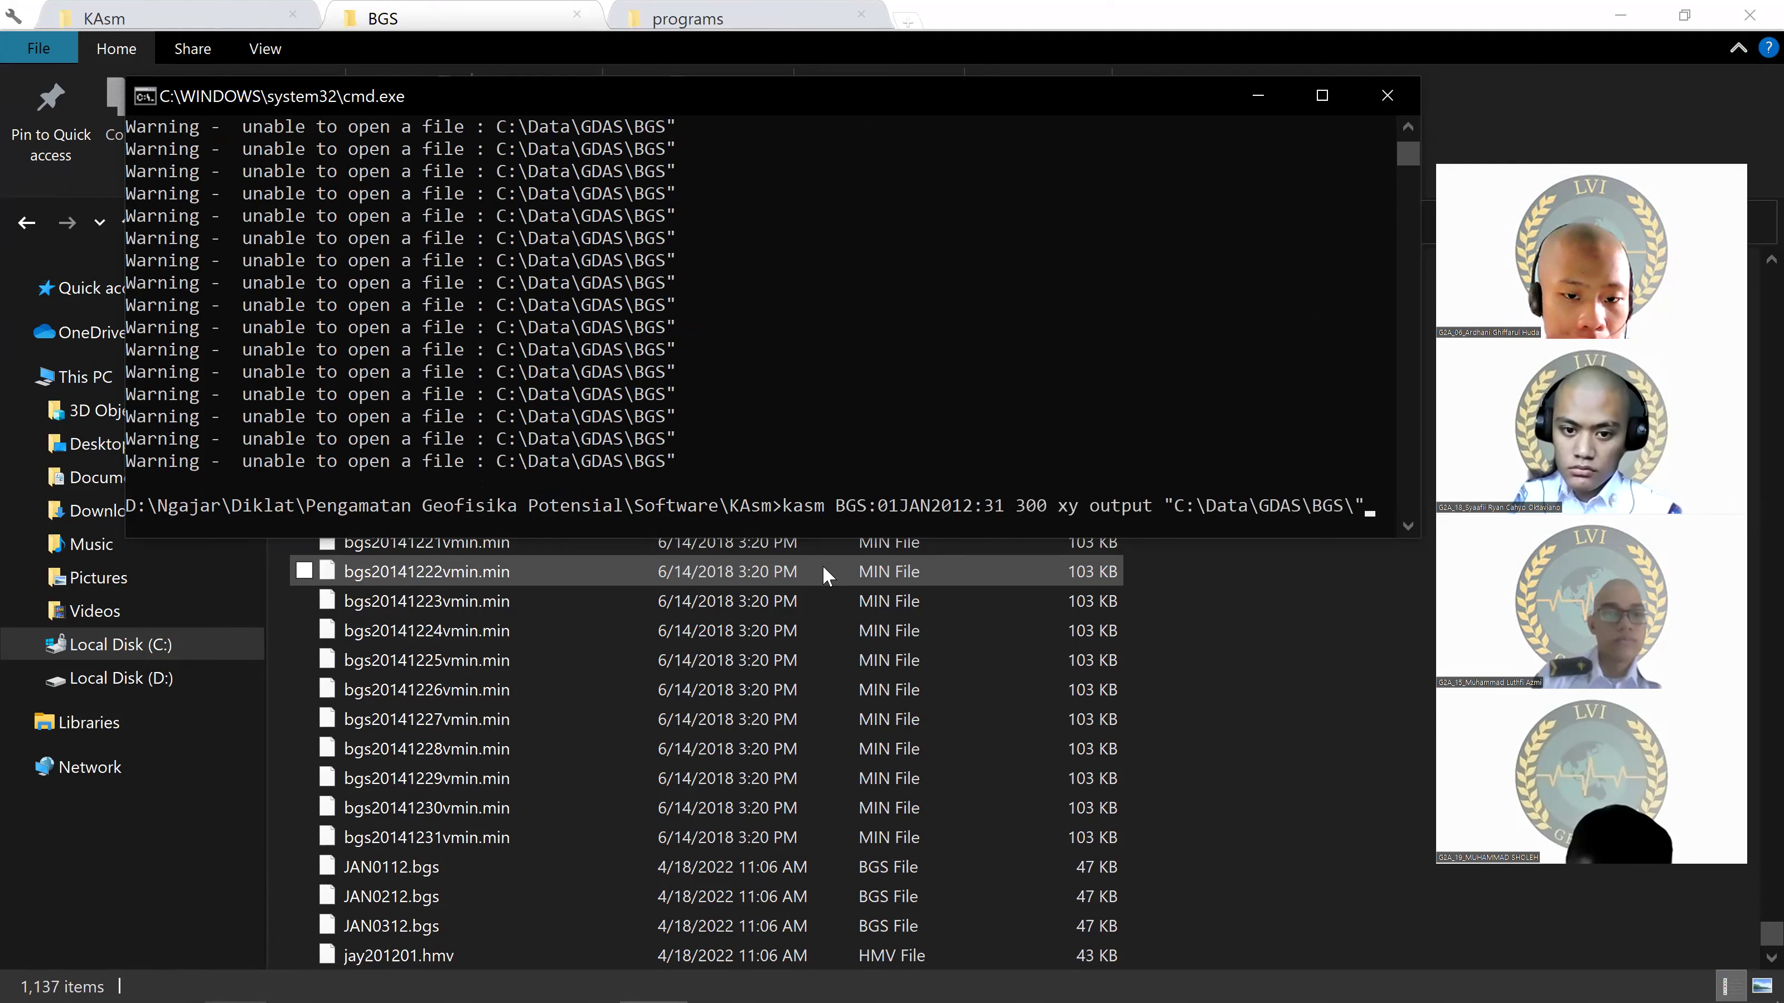
{"action": "key", "text": "Left"}
{"action": "key", "text": "Left"}
{"action": "key", "text": "Left"}
{"action": "key", "text": "Left"}
{"action": "key", "text": "Left"}
{"action": "key", "text": "Left"}
{"action": "key", "text": "Left"}
{"action": "key", "text": "Left"}
{"action": "key", "text": "Left"}
{"action": "key", "text": "Left"}
{"action": "key", "text": "Left"}
{"action": "key", "text": "Left"}
{"action": "key", "text": "Left"}
{"action": "key", "text": "Left"}
{"action": "key", "text": "Left"}
{"action": "key", "text": "Left"}
{"action": "key", "text": "Left"}
{"action": "key", "text": "Left"}
{"action": "key", "text": "Left"}
{"action": "key", "text": "Left"}
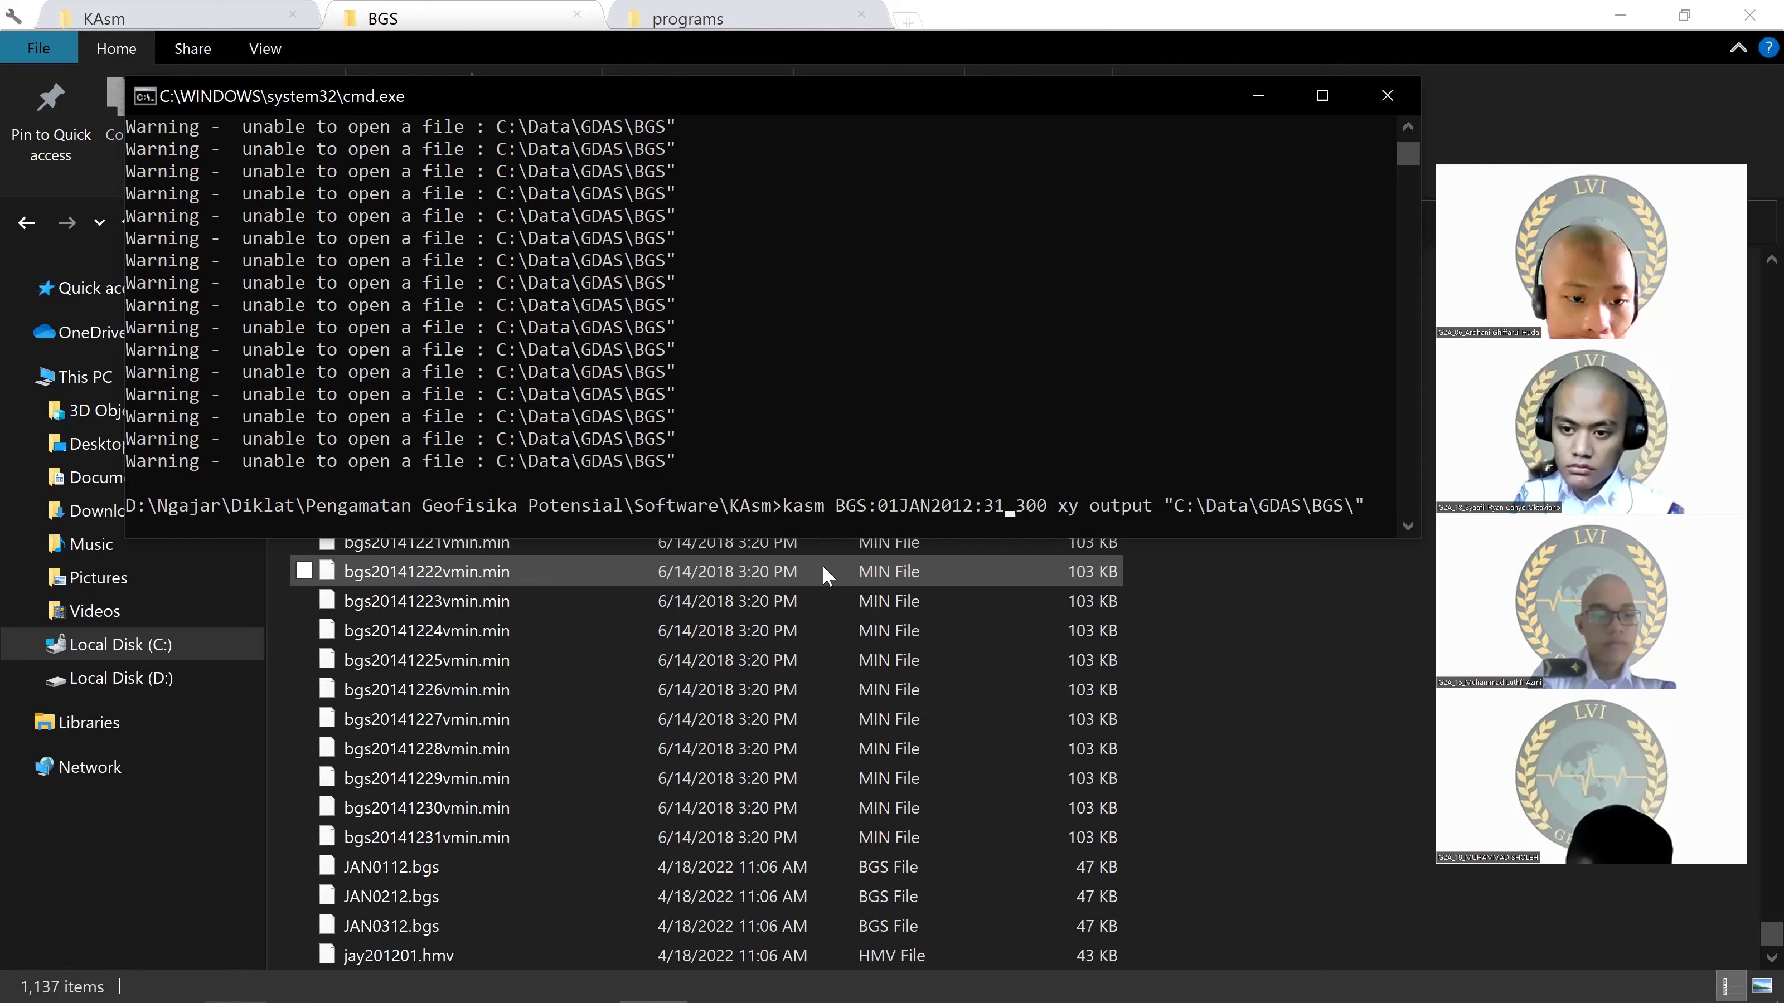
{"action": "key", "text": "BackSpace"}
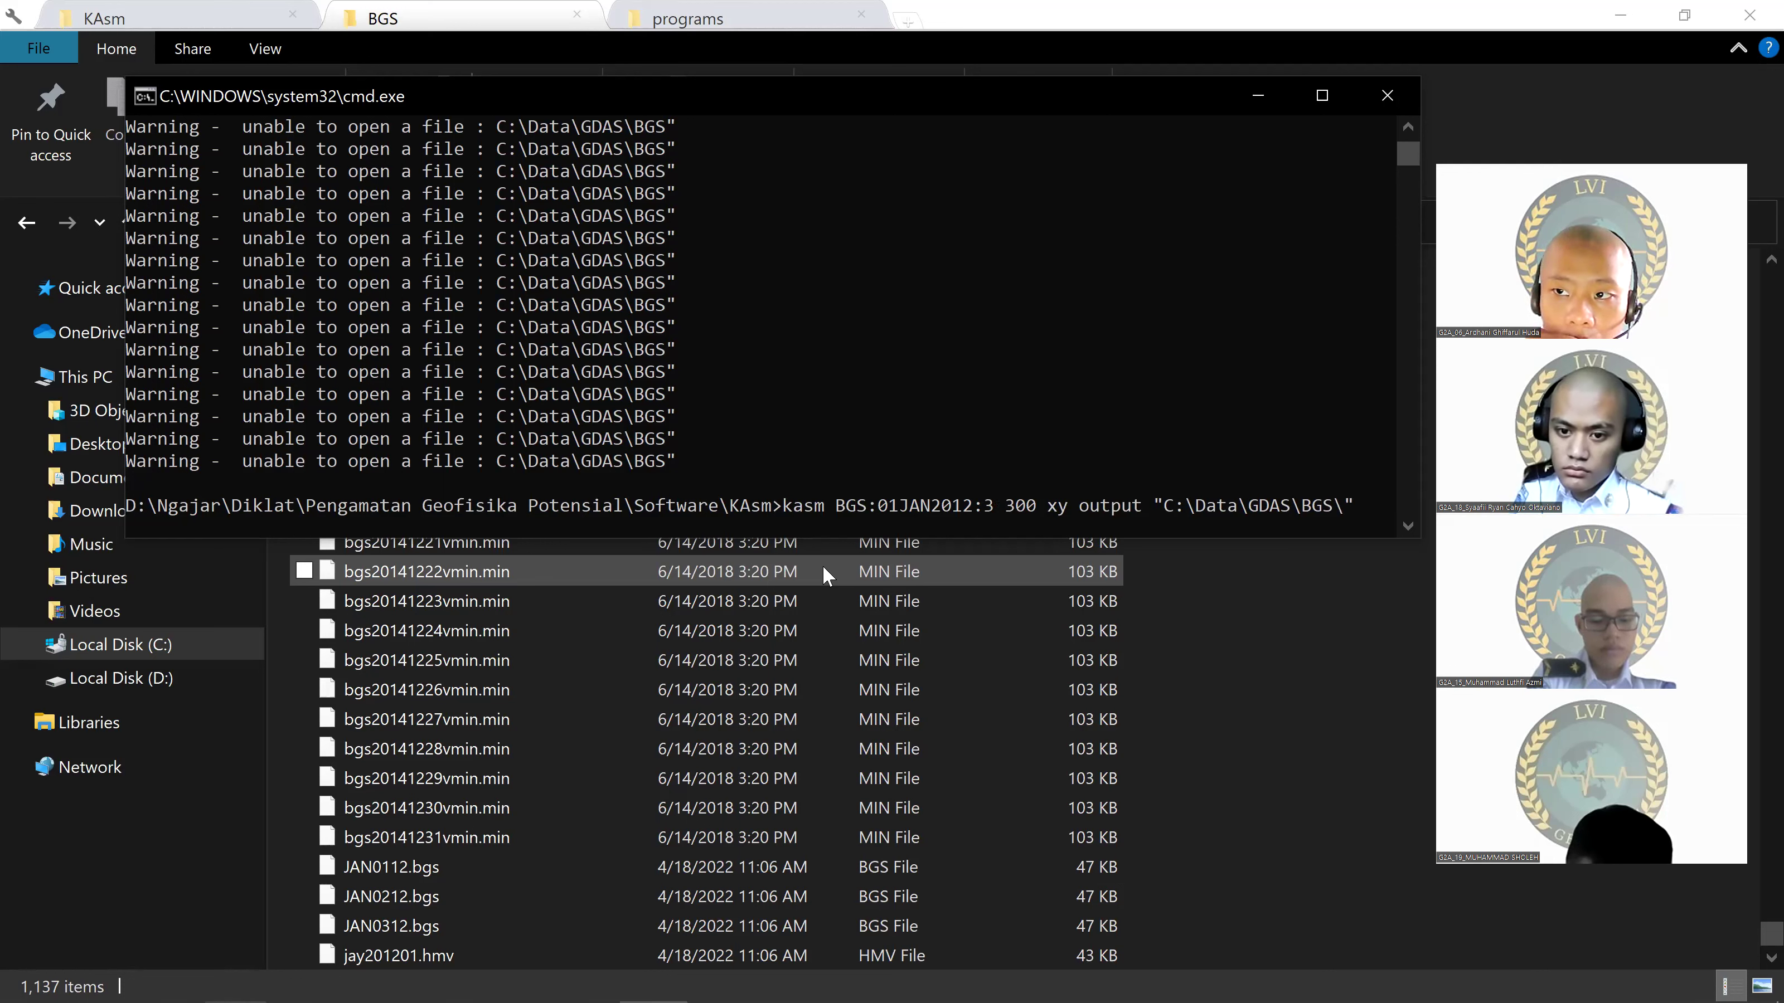
{"action": "key", "text": "Return"}
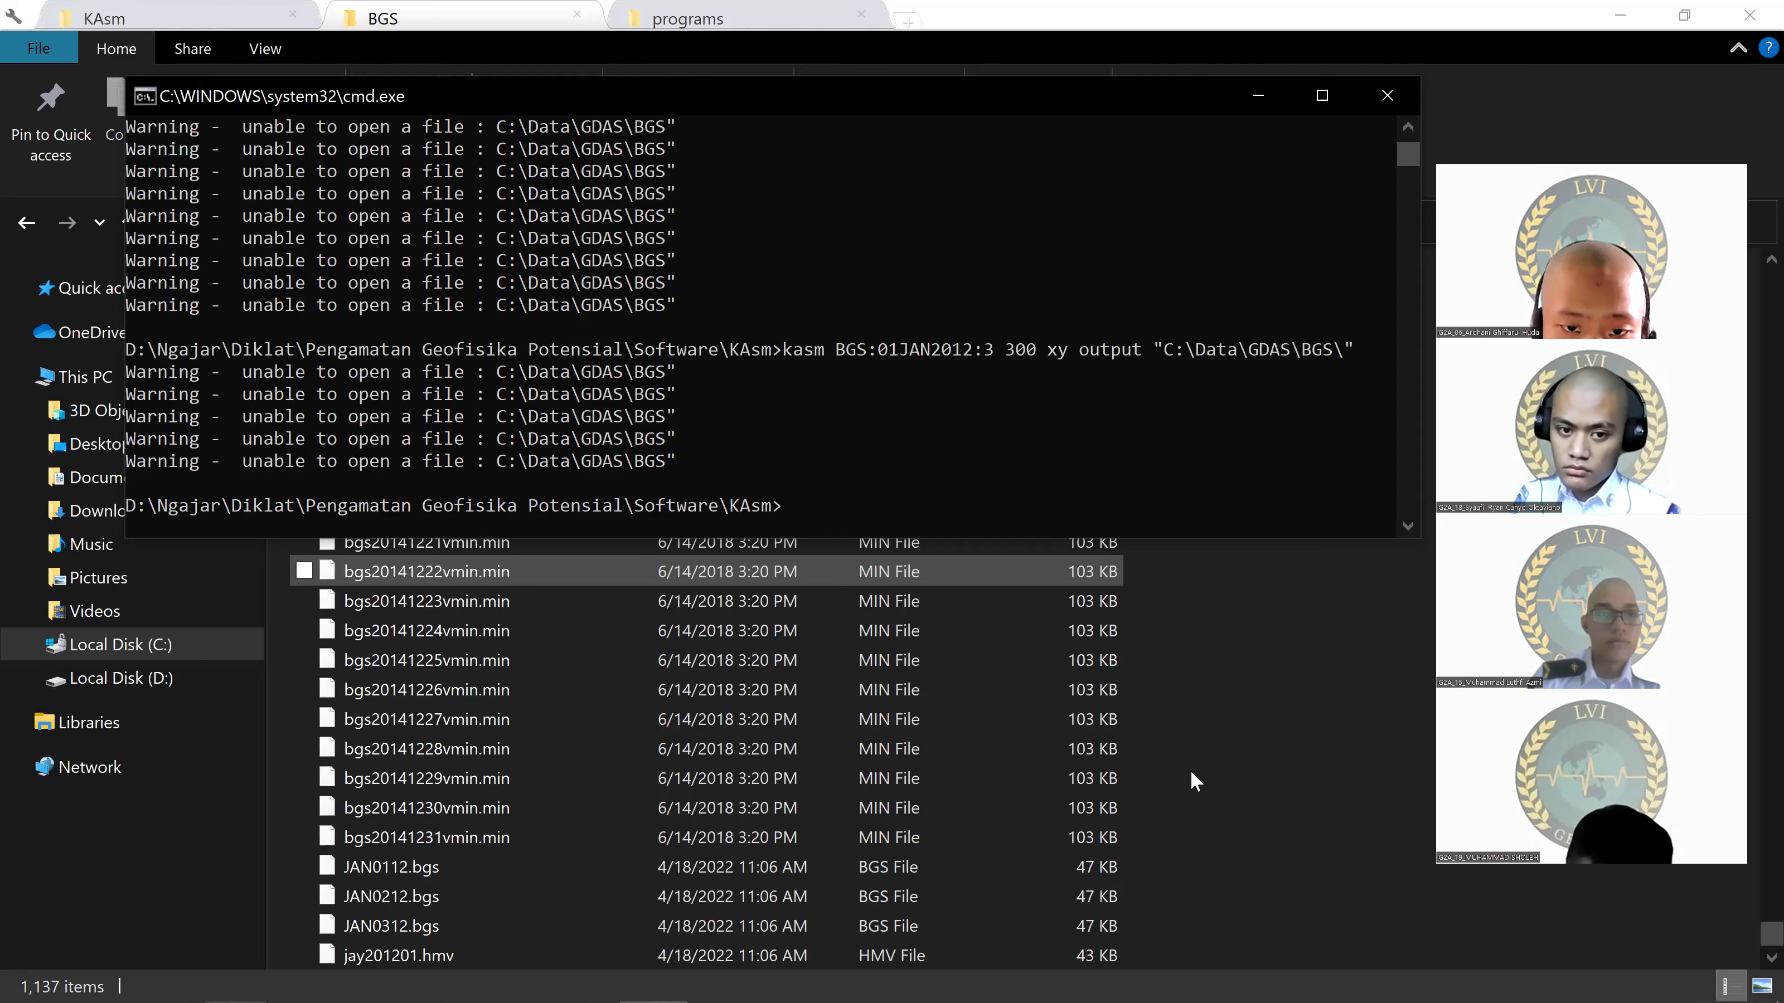
Step: Return to the BGS folder and open JAN0112.bgs in Notepad++
{"action": "left_click", "coordinate": [1009, 801]}
{"action": "left_click", "coordinate": [437, 867]}
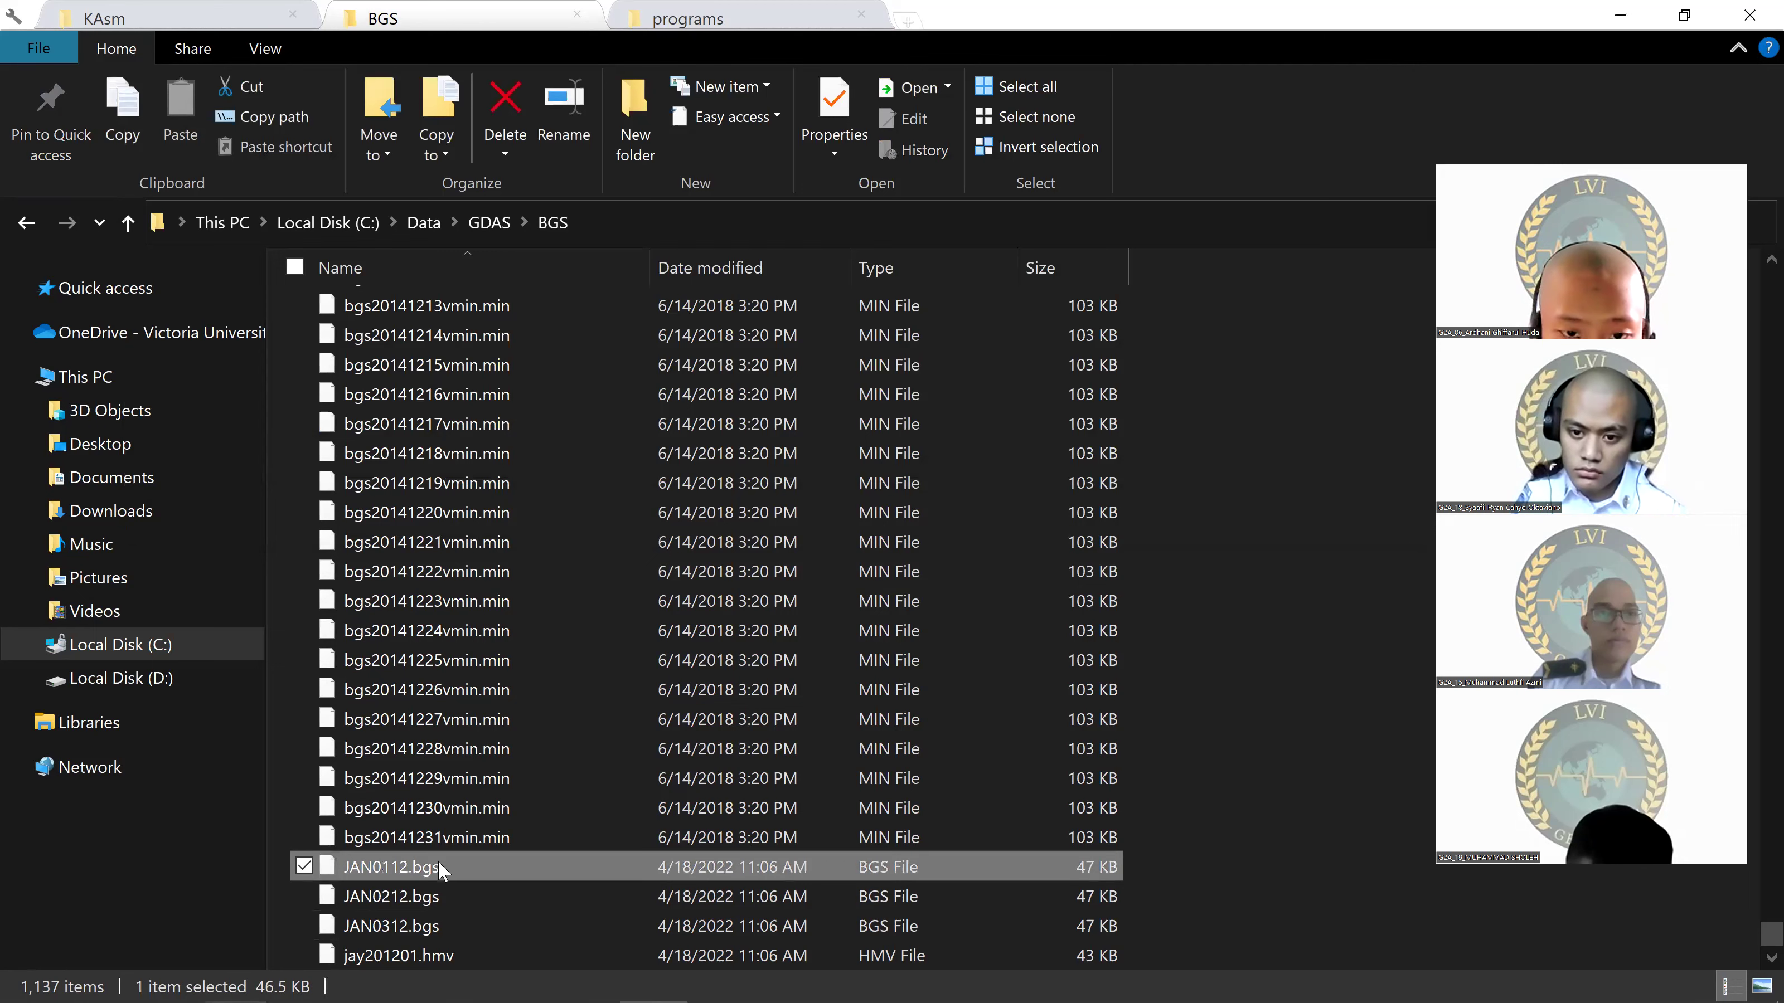
{"action": "double_click", "coordinate": [438, 866]}
{"action": "right_click", "coordinate": [438, 867]}
{"action": "left_click", "coordinate": [578, 475]}
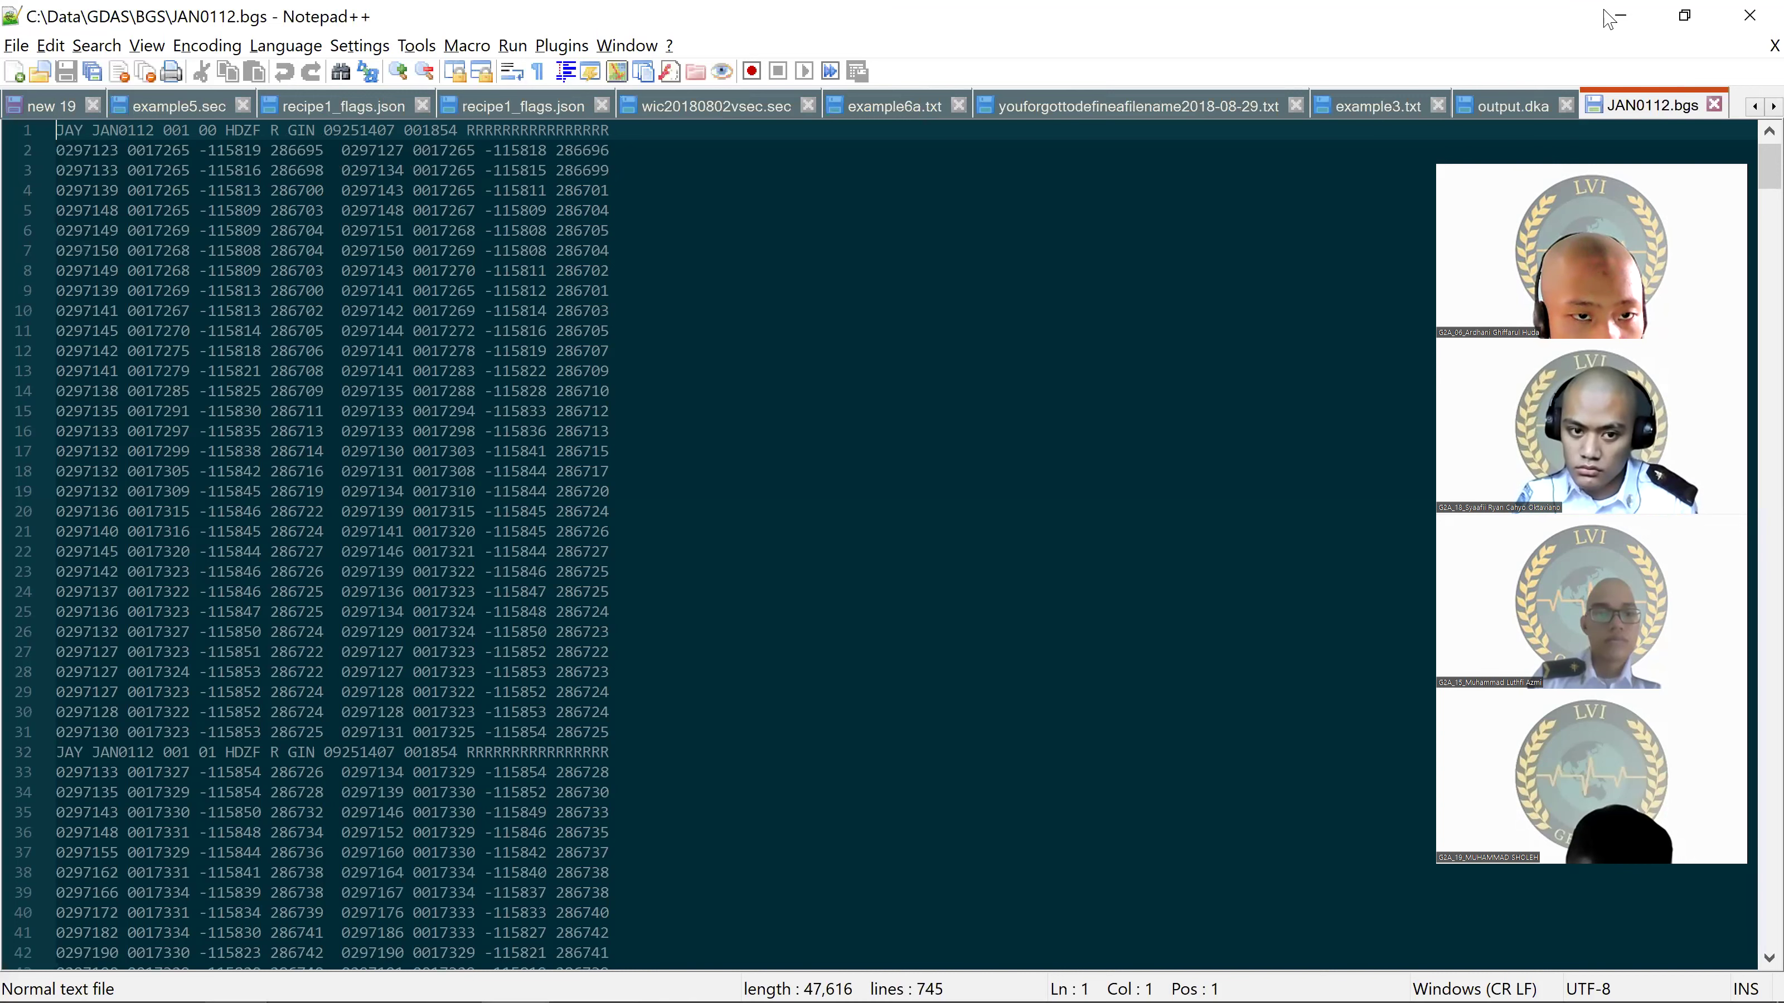
Step: Select JAN0112.bgs, JAN0212.bgs and JAN0312.bgs in the BGS folder and open them together in Notepad++
{"action": "key", "text": "alt+Tab"}
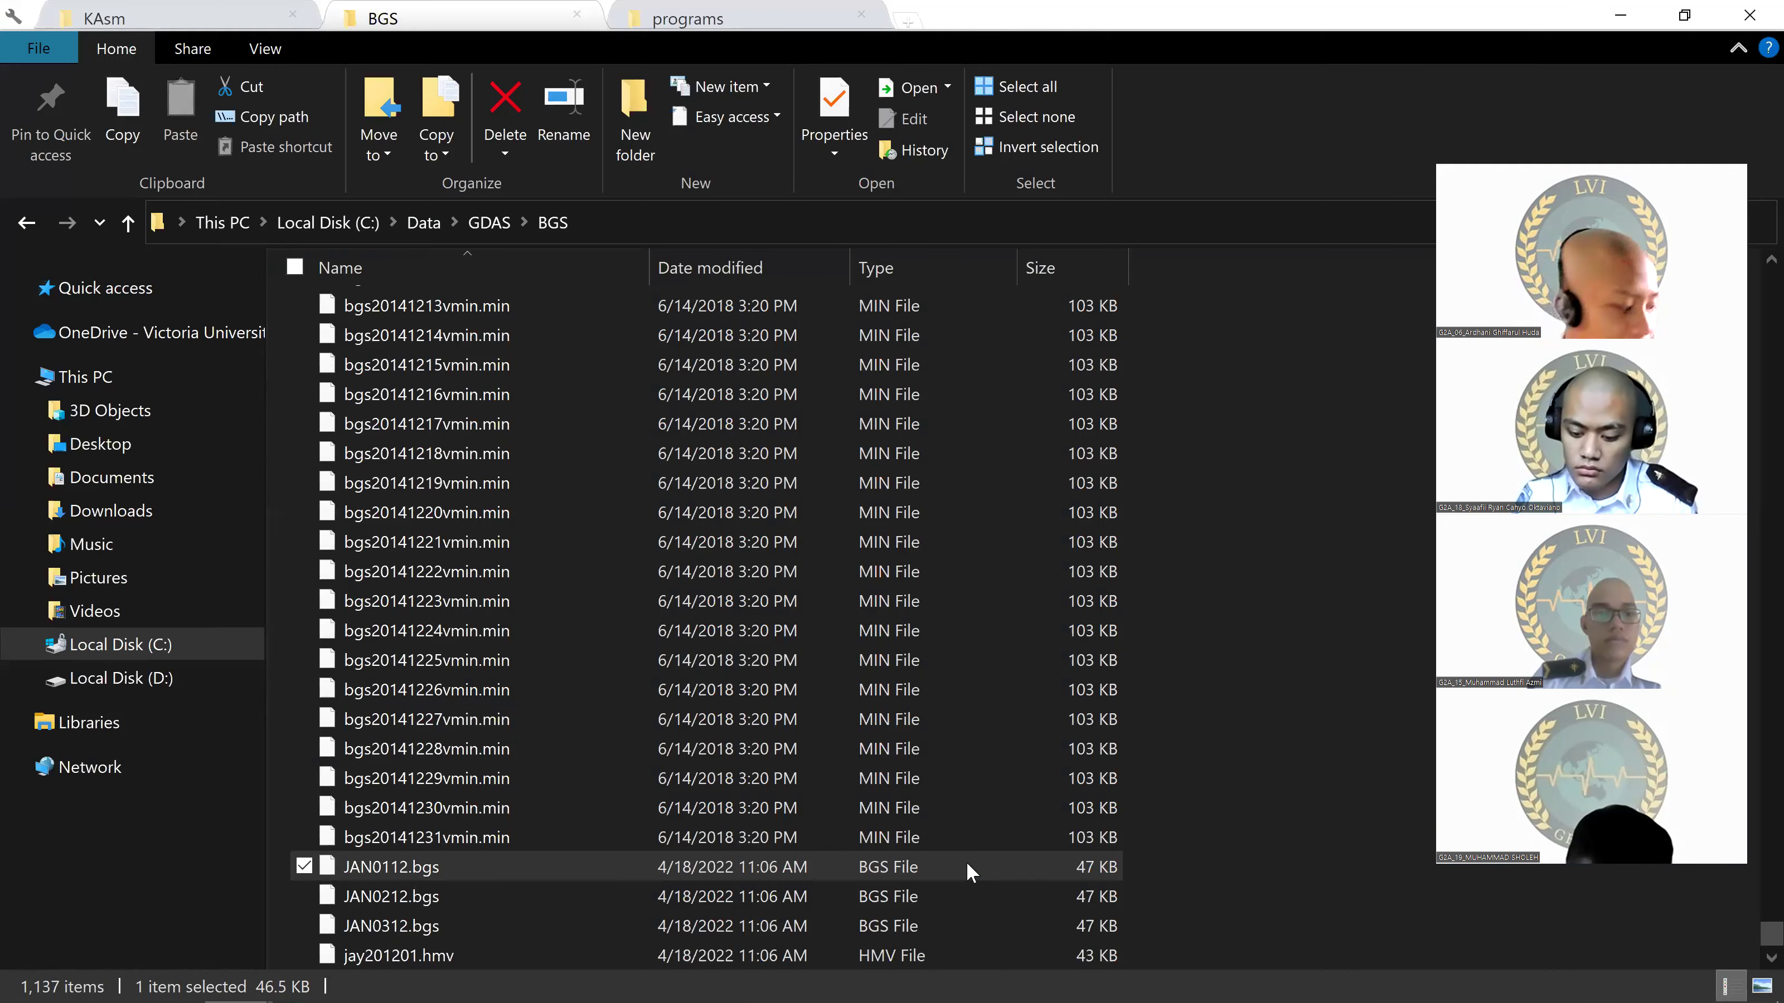
{"action": "key", "text": "shift+Down"}
{"action": "key", "text": "shift+Down"}
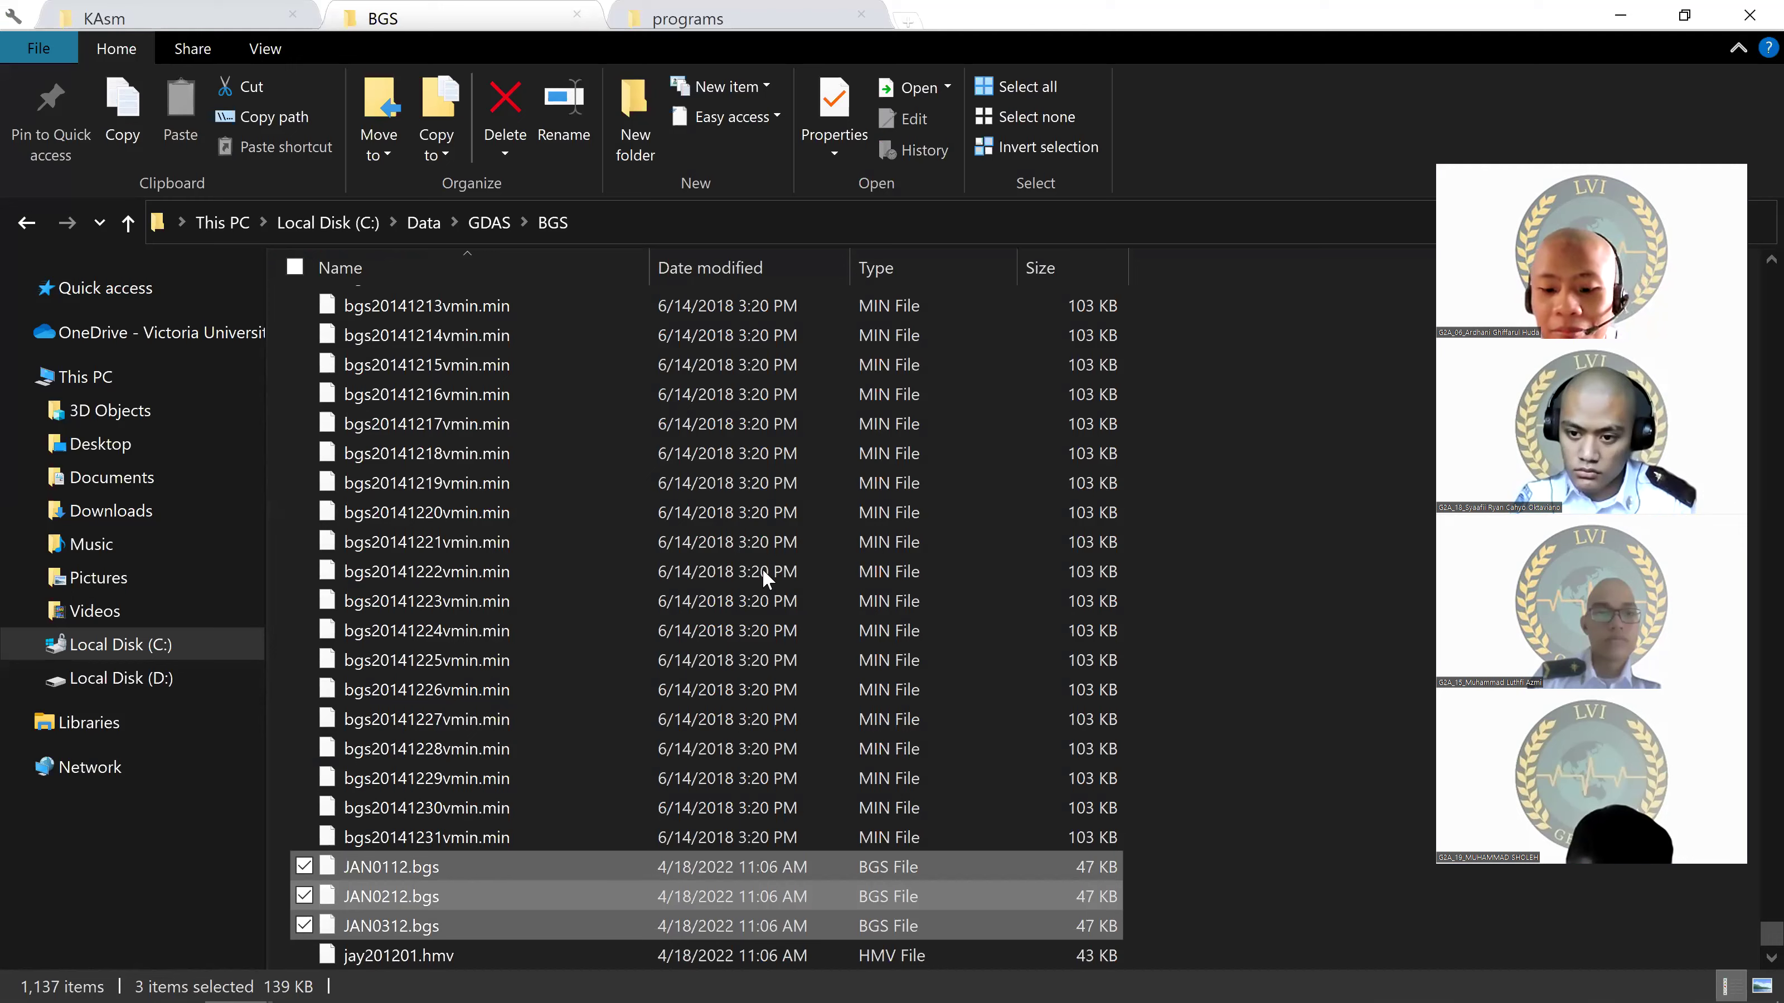
{"action": "left_click", "coordinate": [801, 527]}
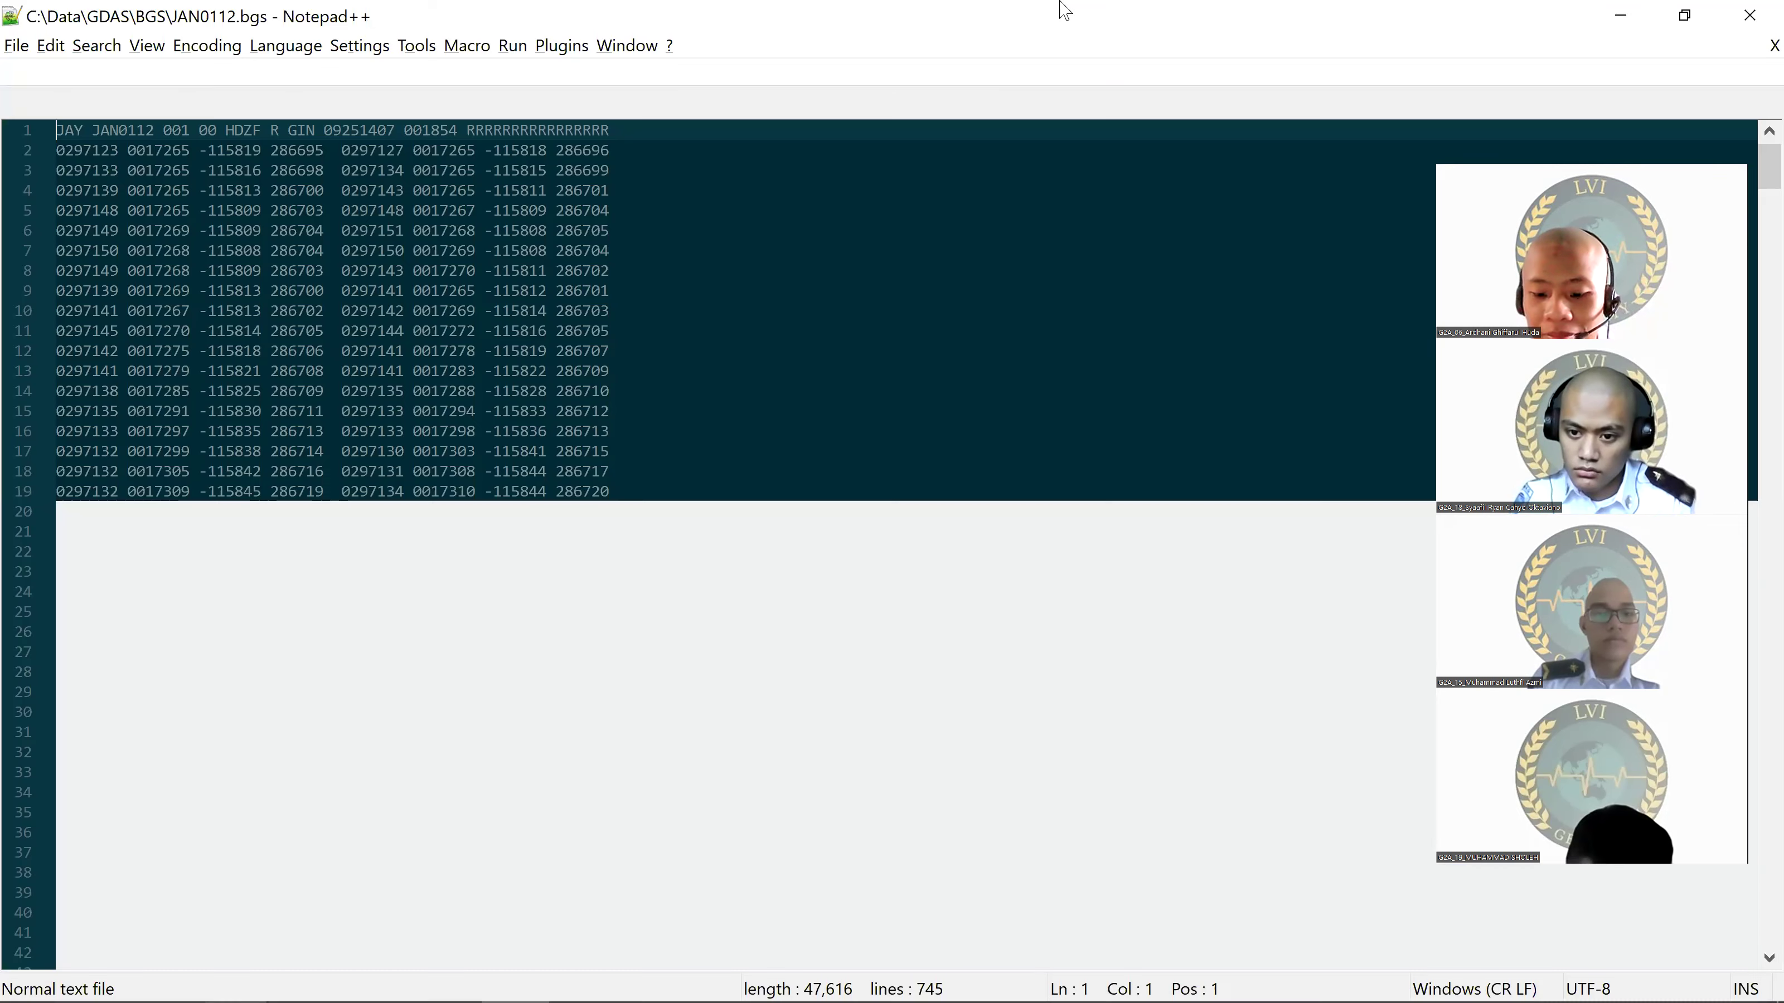
{"action": "key", "text": "alt+Tab"}
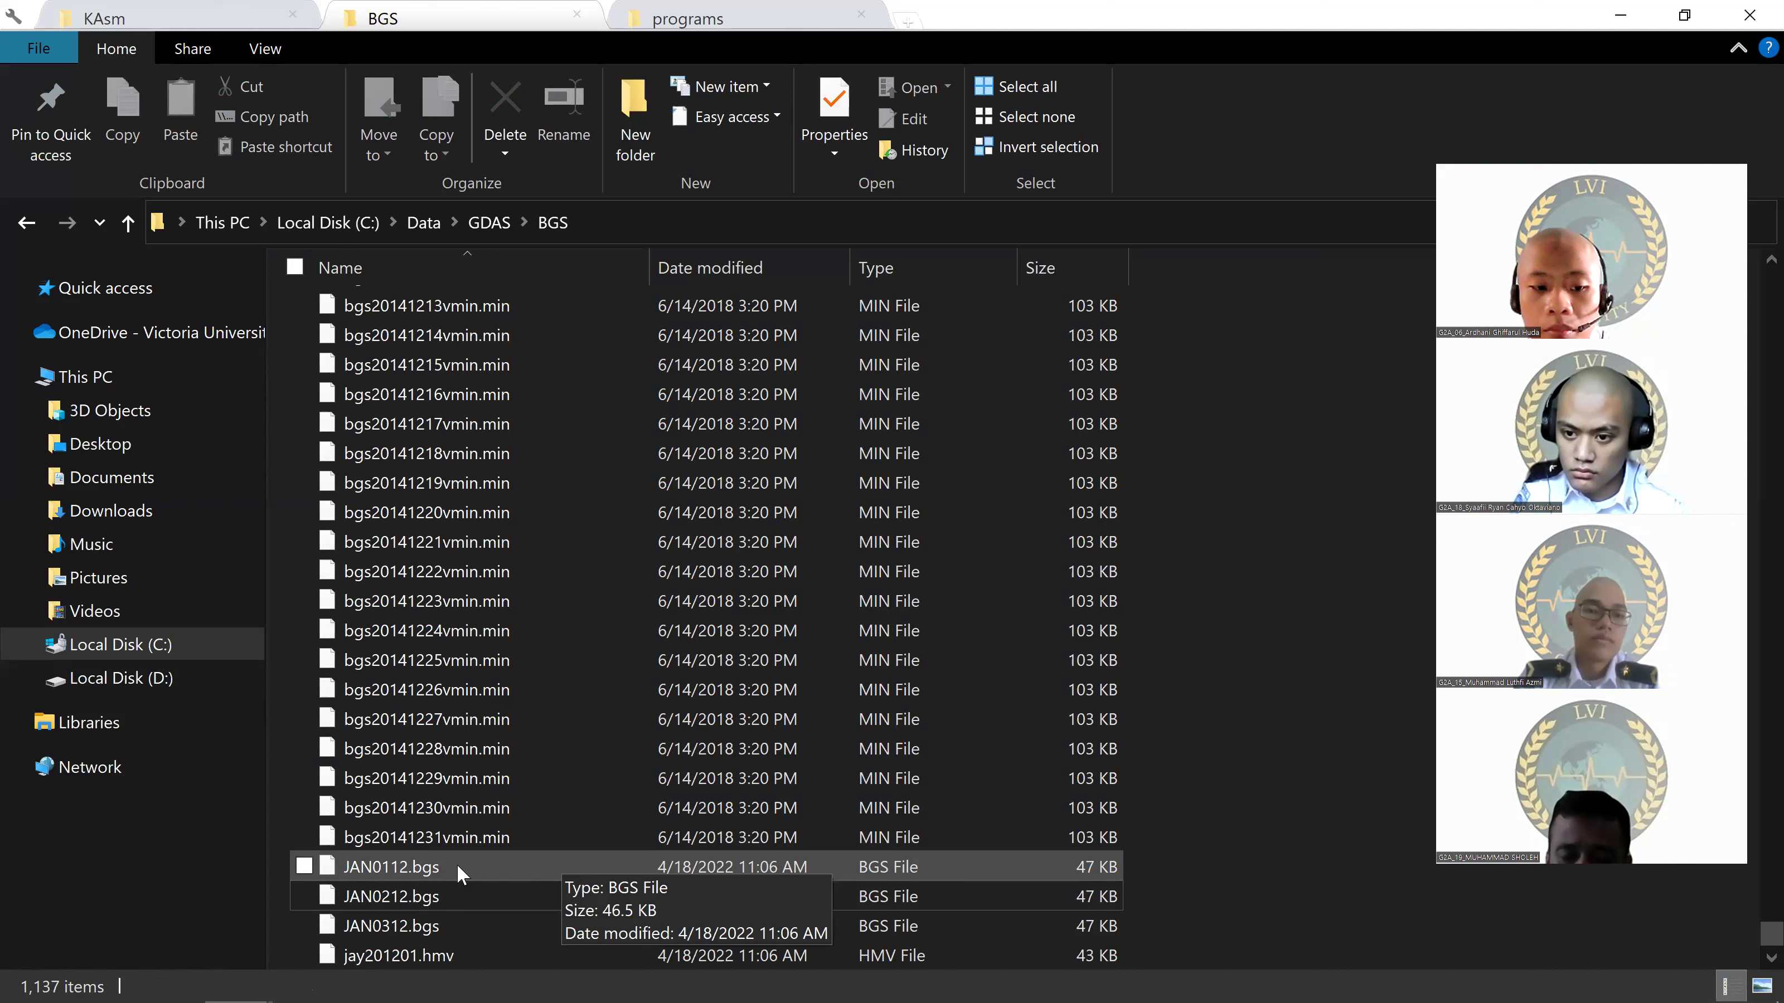
{"action": "left_click", "coordinate": [418, 915]}
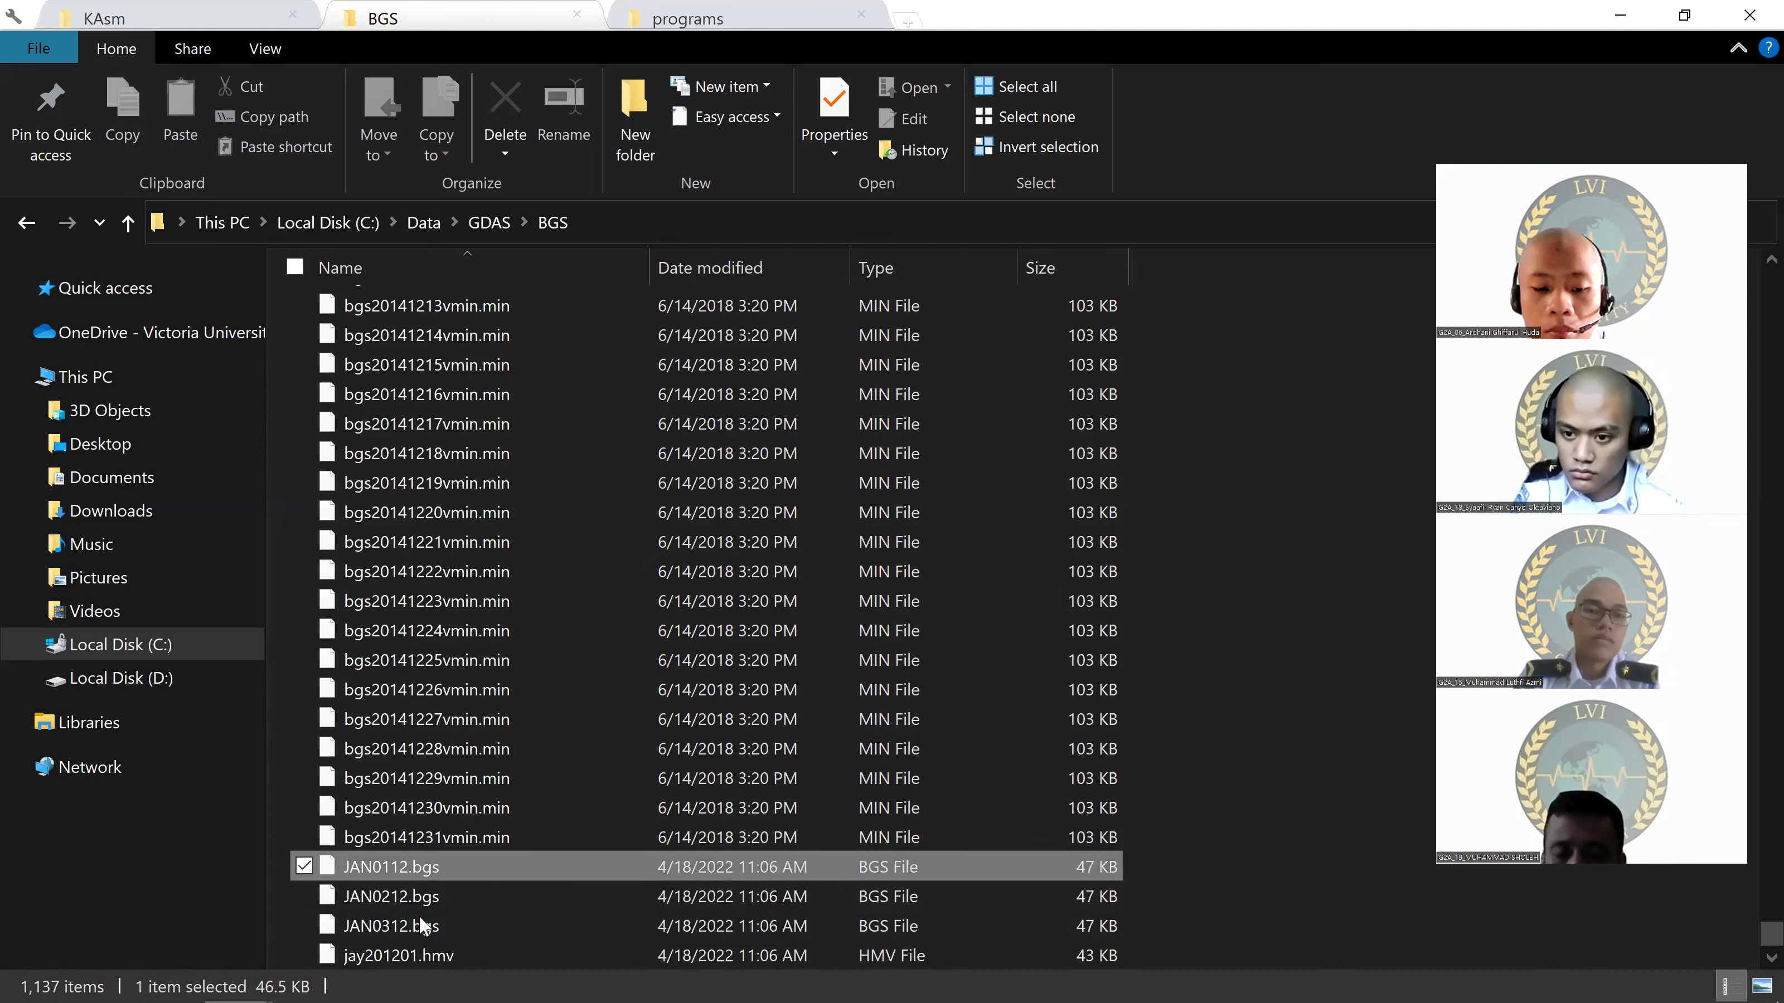
{"action": "left_click", "coordinate": [418, 879], "text": "shift"}
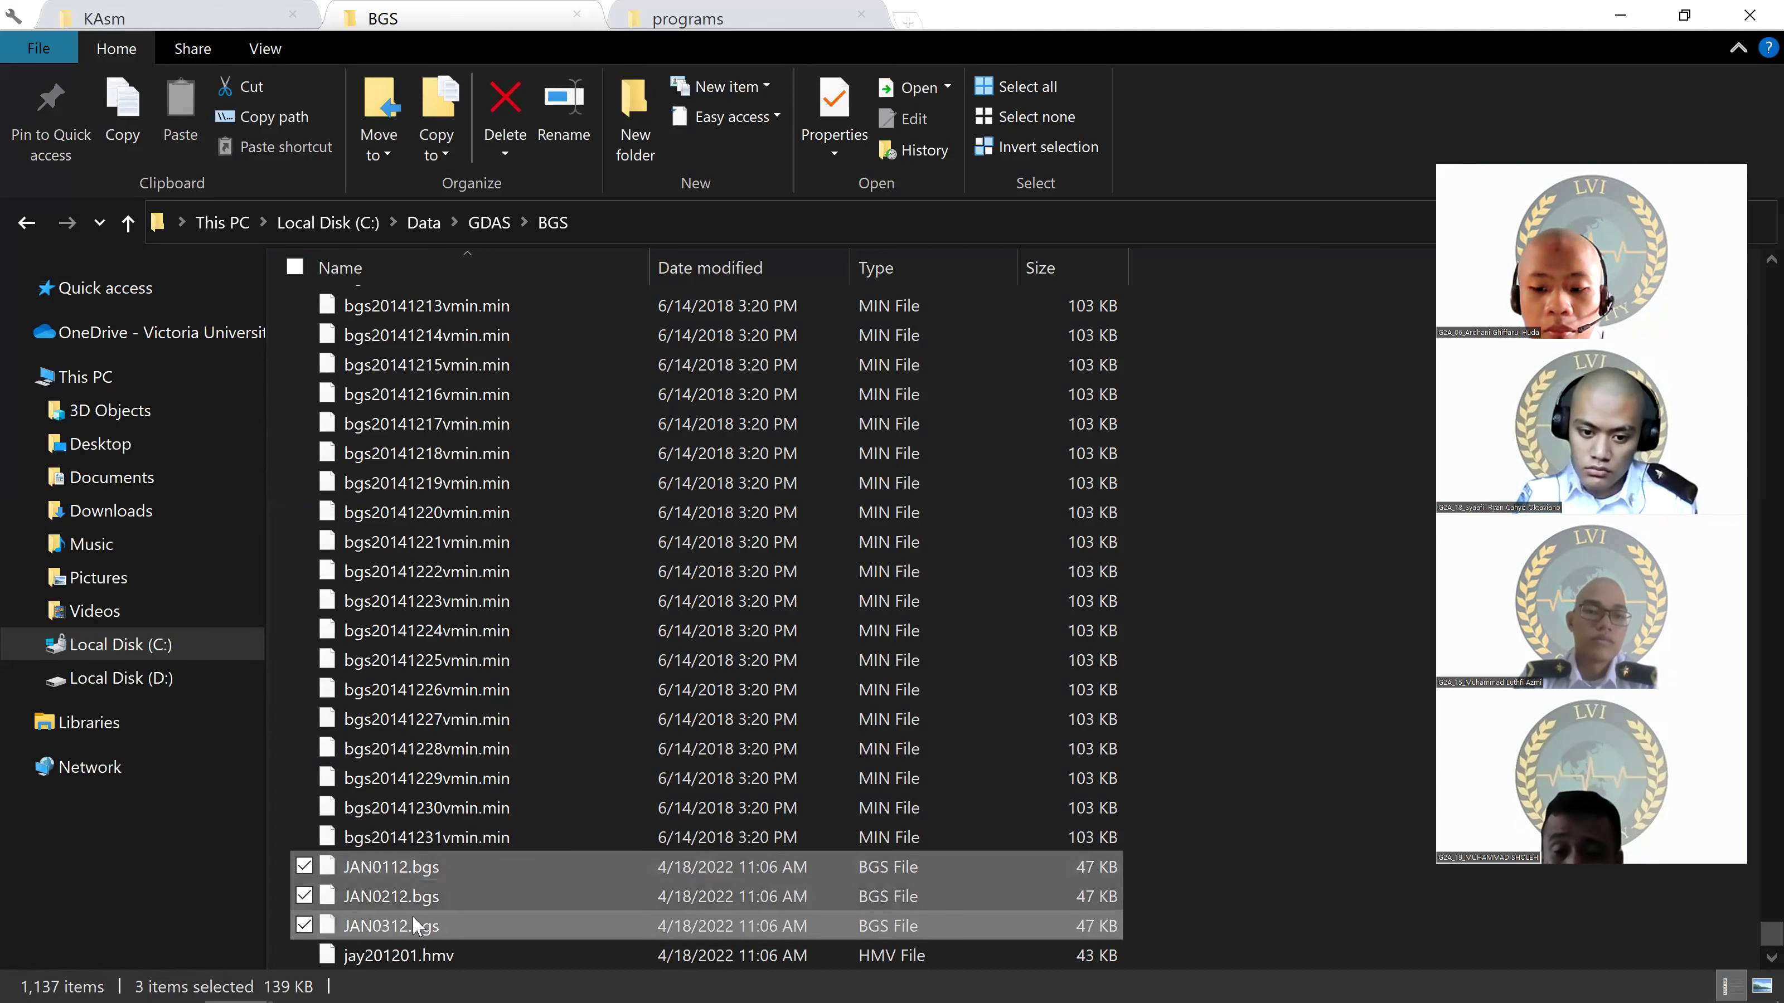
{"action": "left_click", "coordinate": [446, 866]}
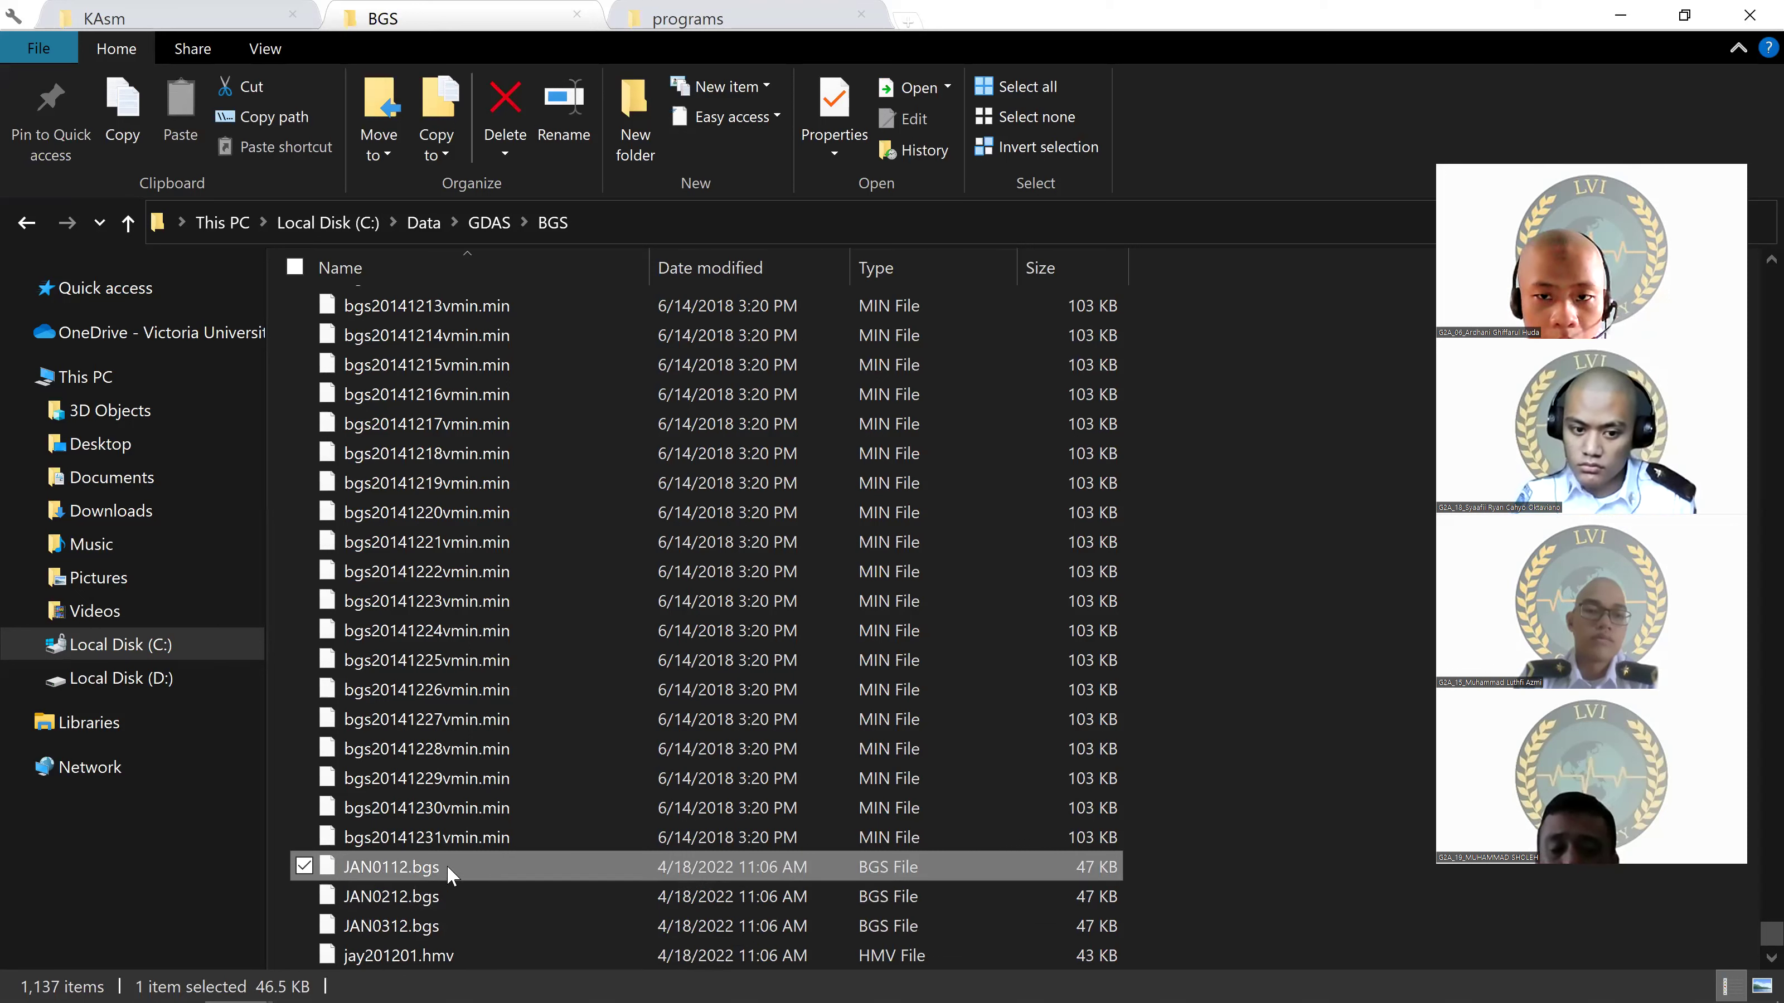
{"action": "key", "text": "alt"}
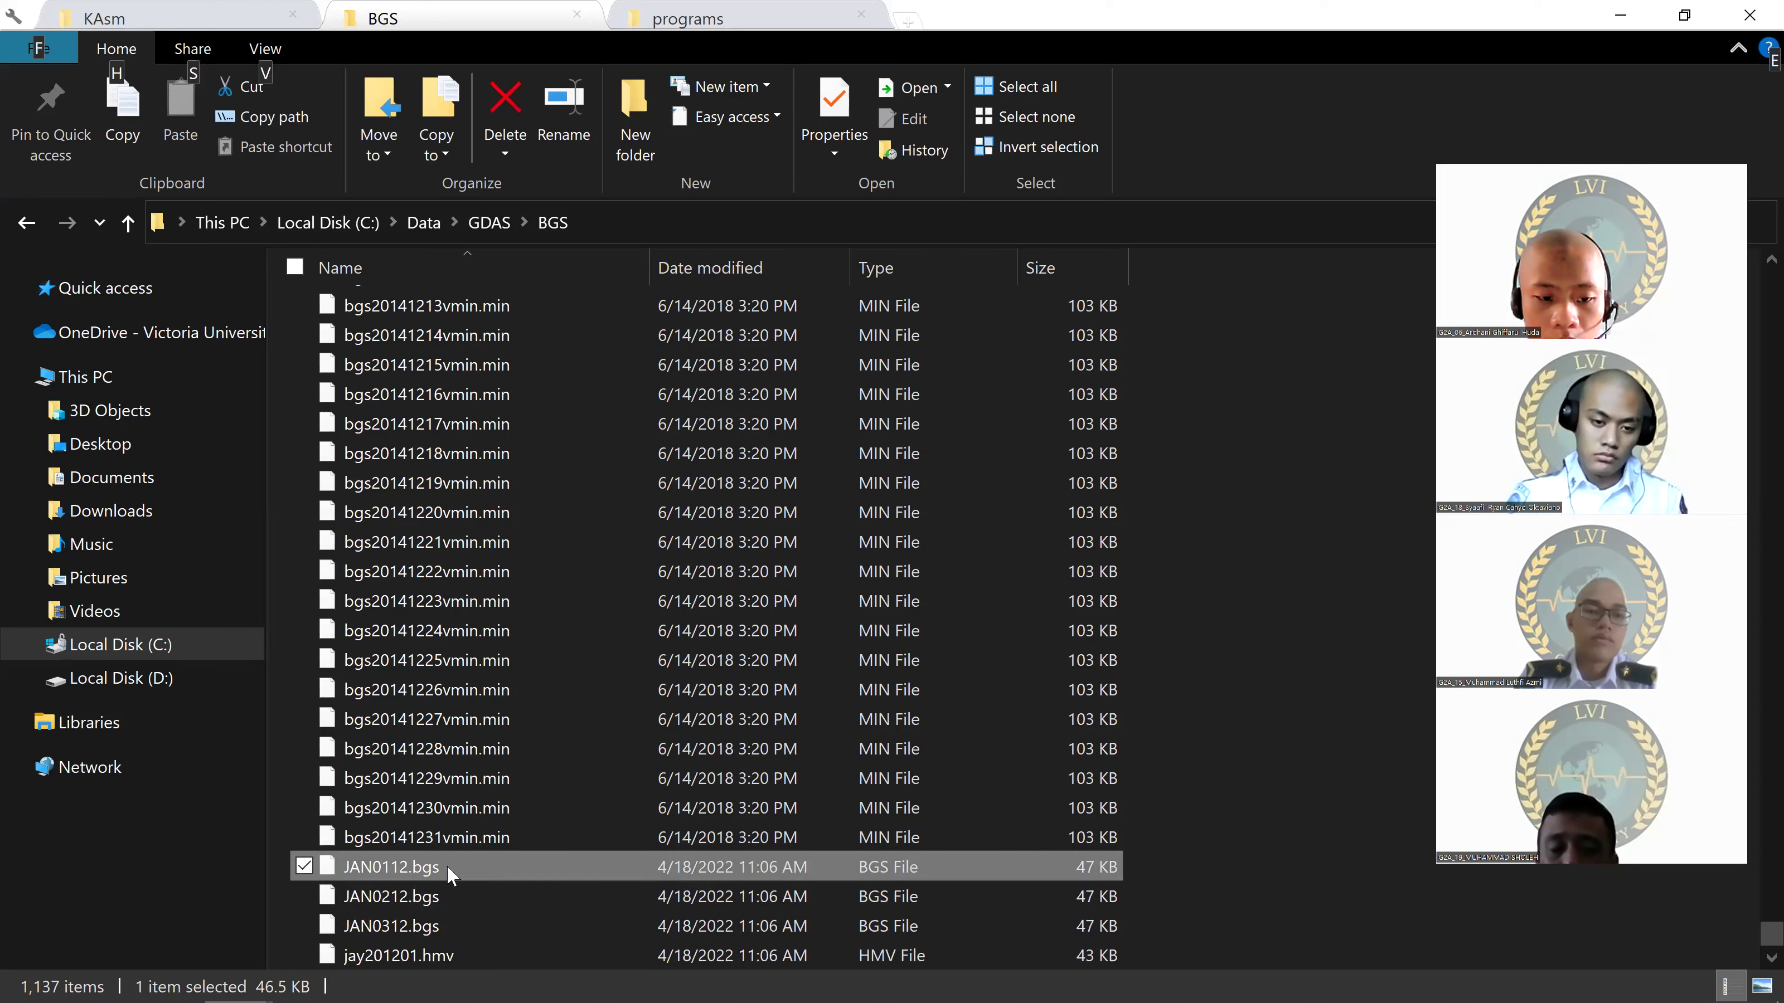
Step: Switch to JAN0112.bgs in Notepad++ and examine the station code in its first header line
{"action": "key", "text": "alt+Tab"}
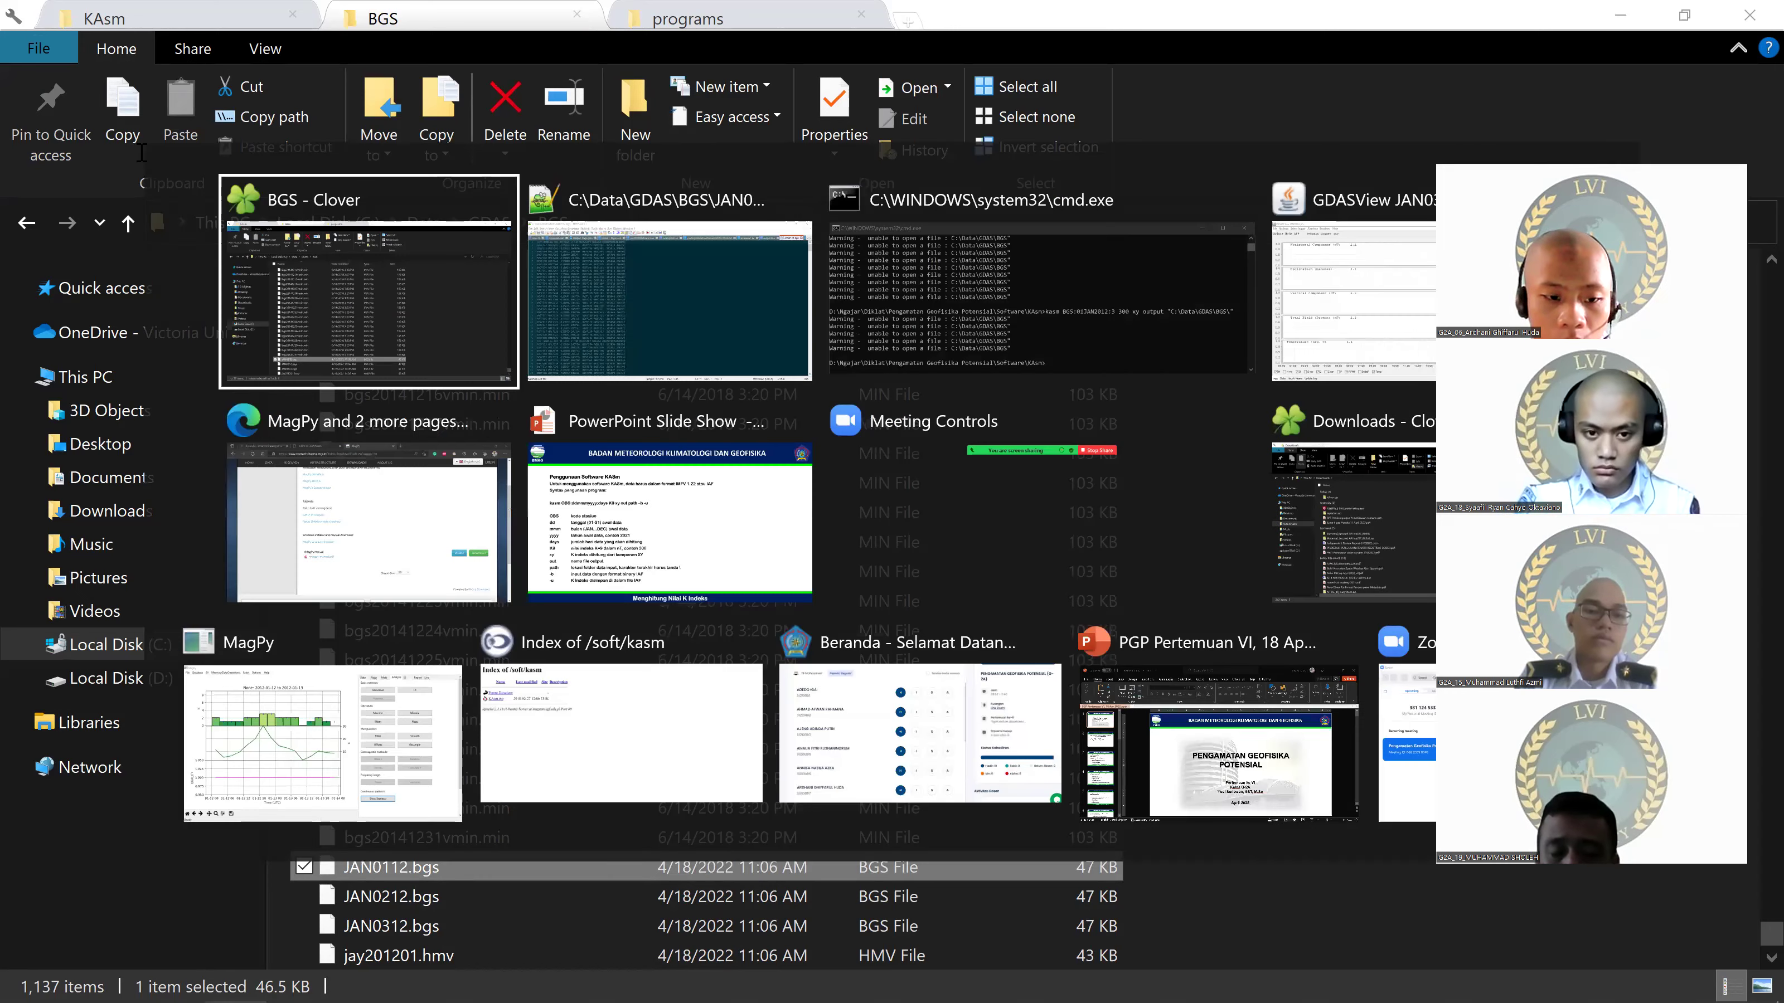
{"action": "key", "text": "alt+Tab"}
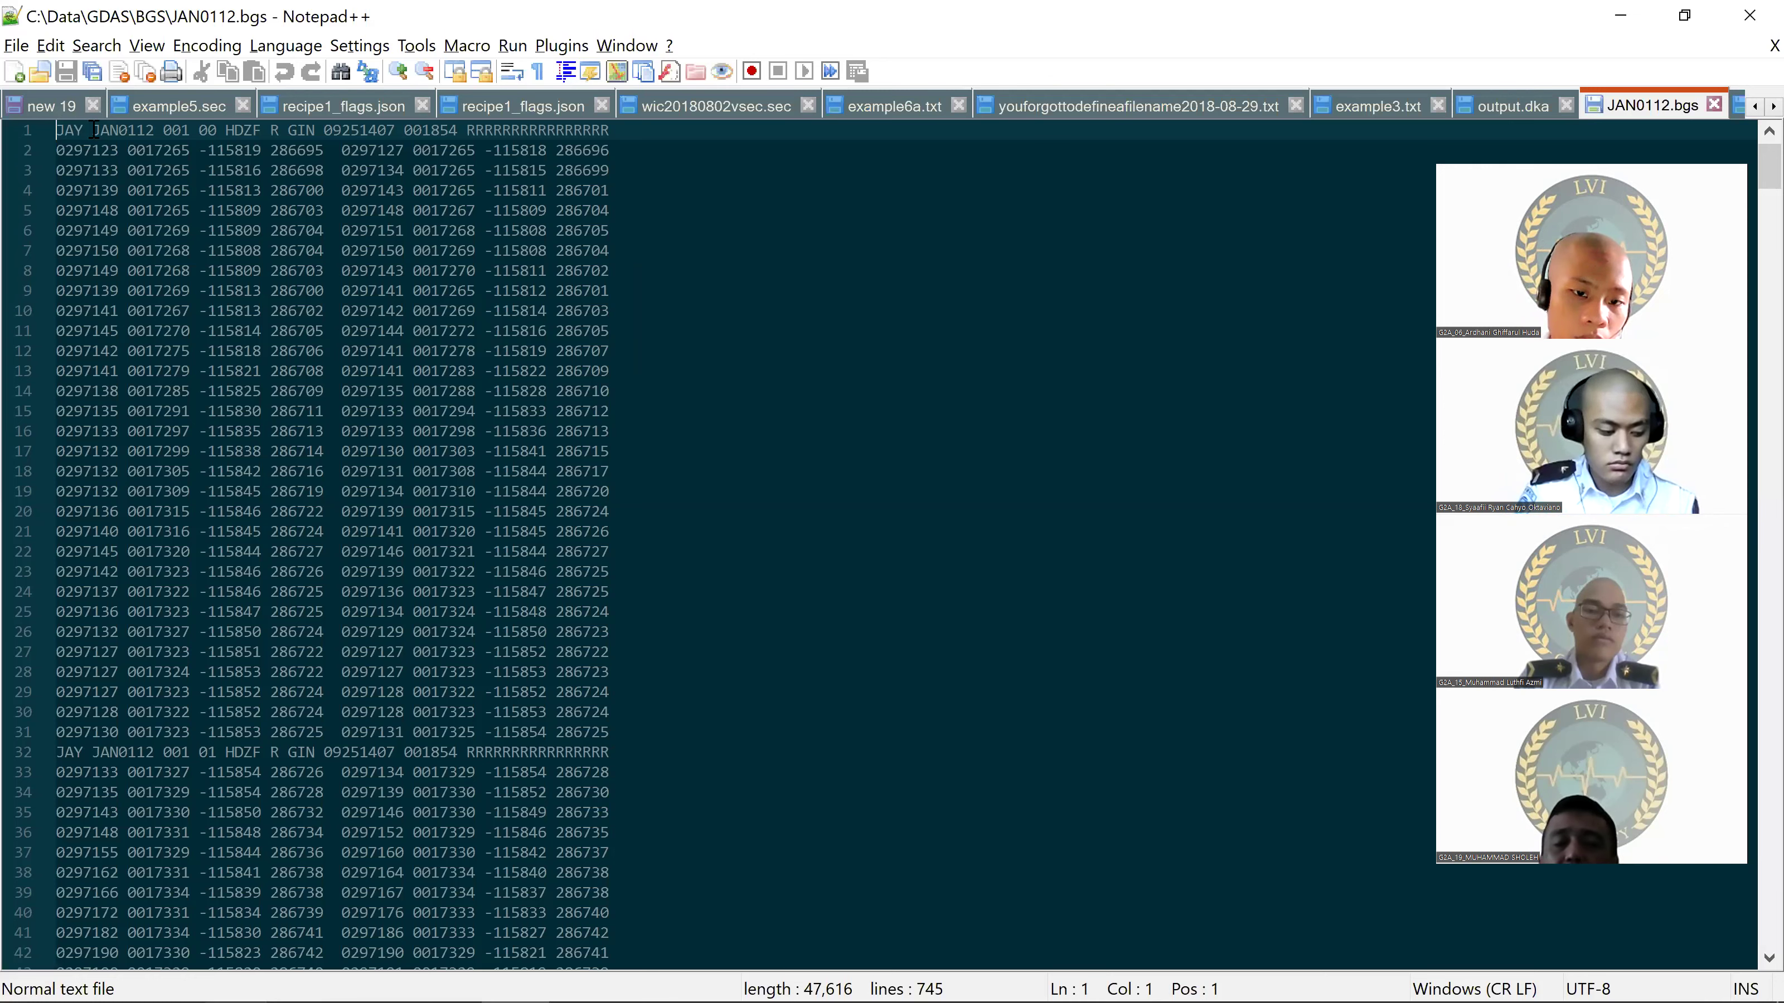
{"action": "double_click", "coordinate": [82, 129]}
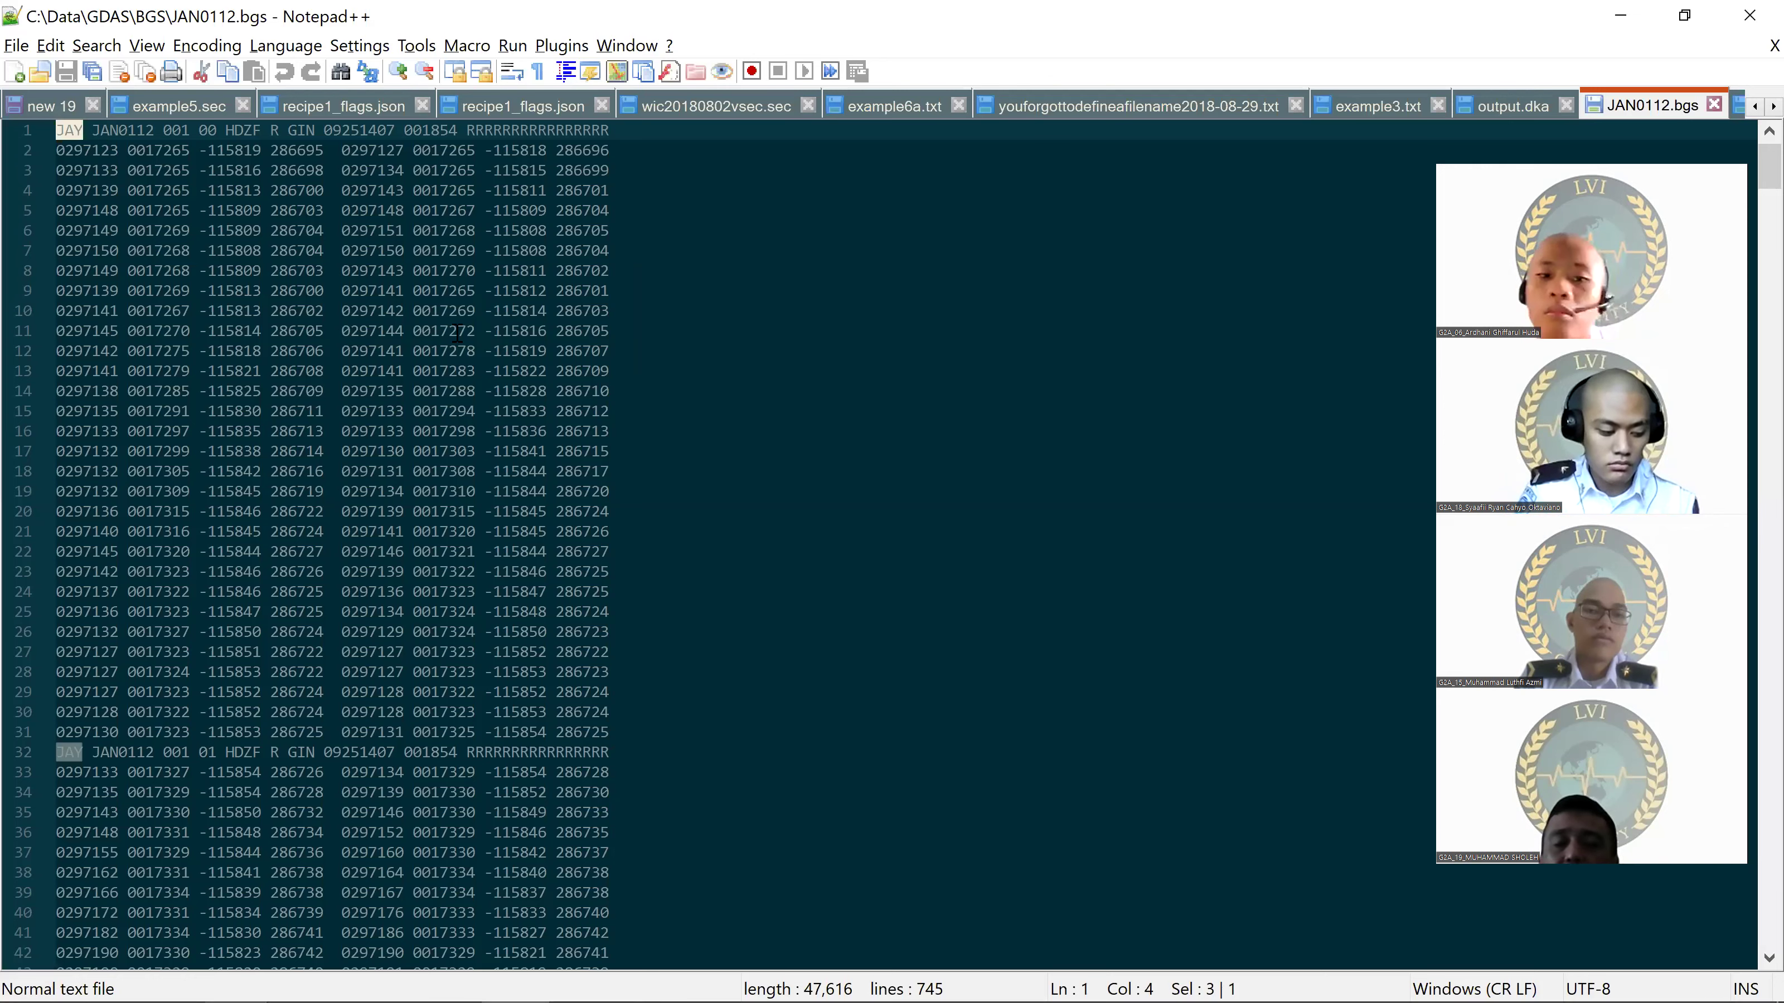
{"action": "left_click", "coordinate": [714, 402]}
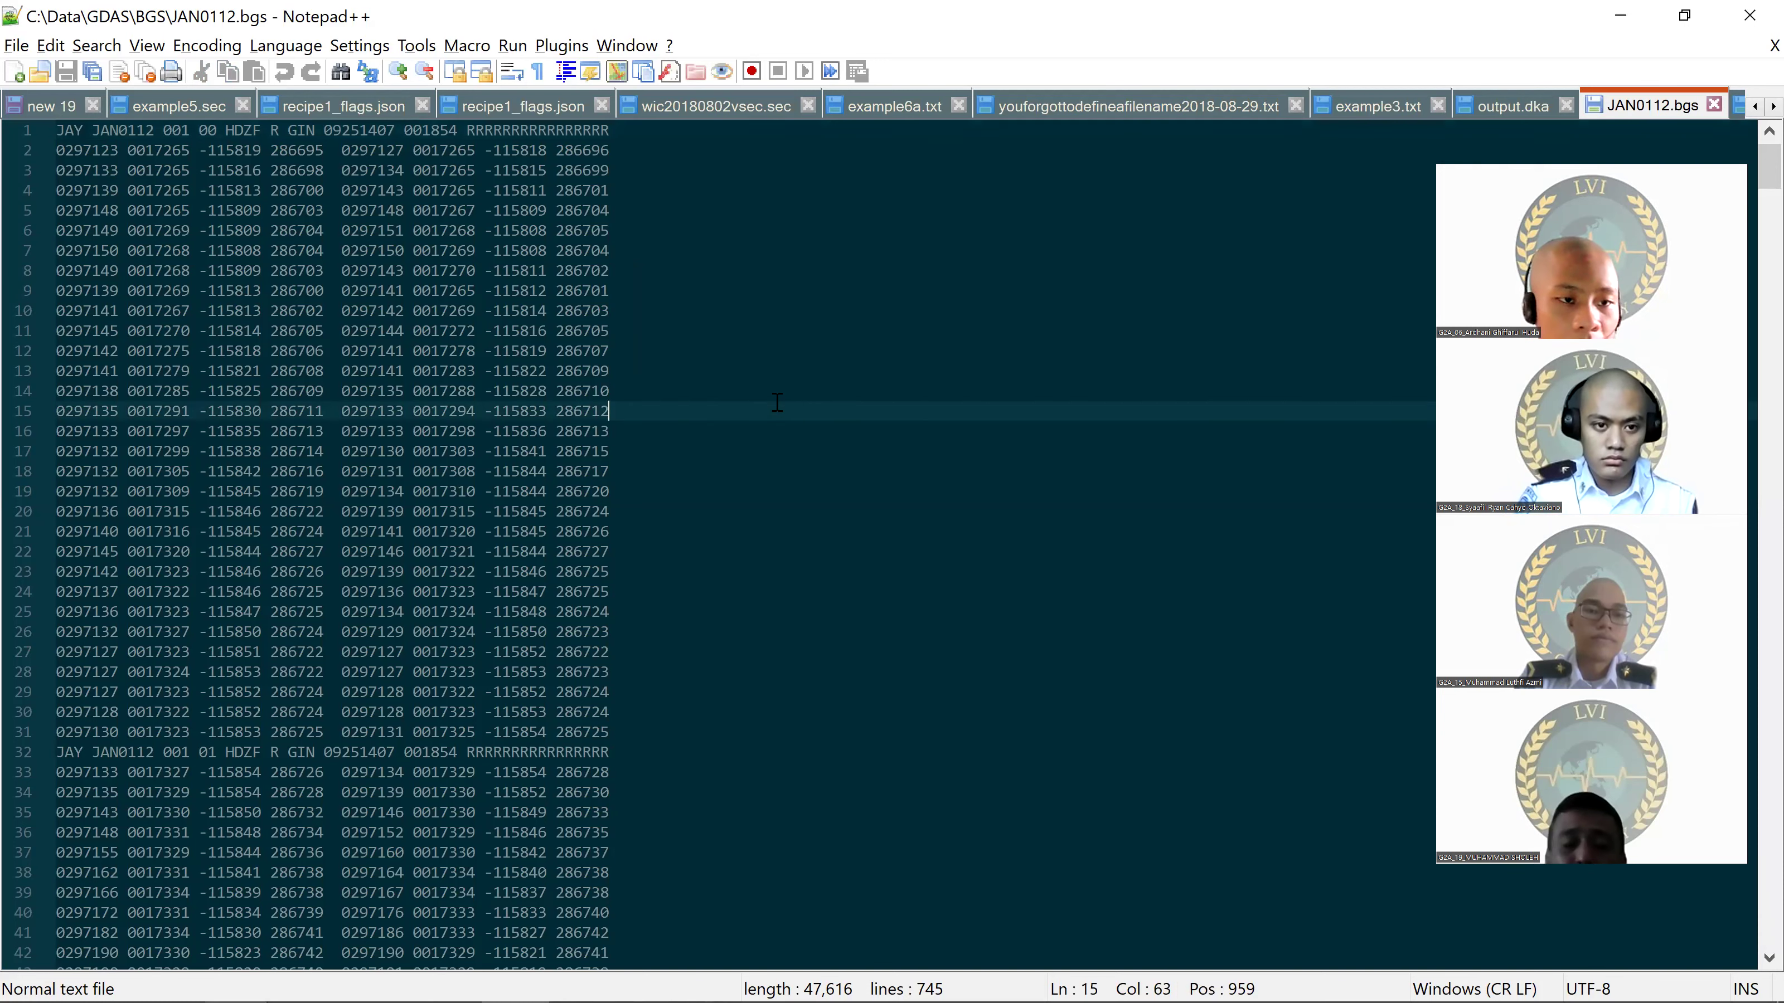
Step: Replace every JAY with BGS throughout the whole text of JAN0112.bgs and save the file
{"action": "key", "text": "ctrl+a"}
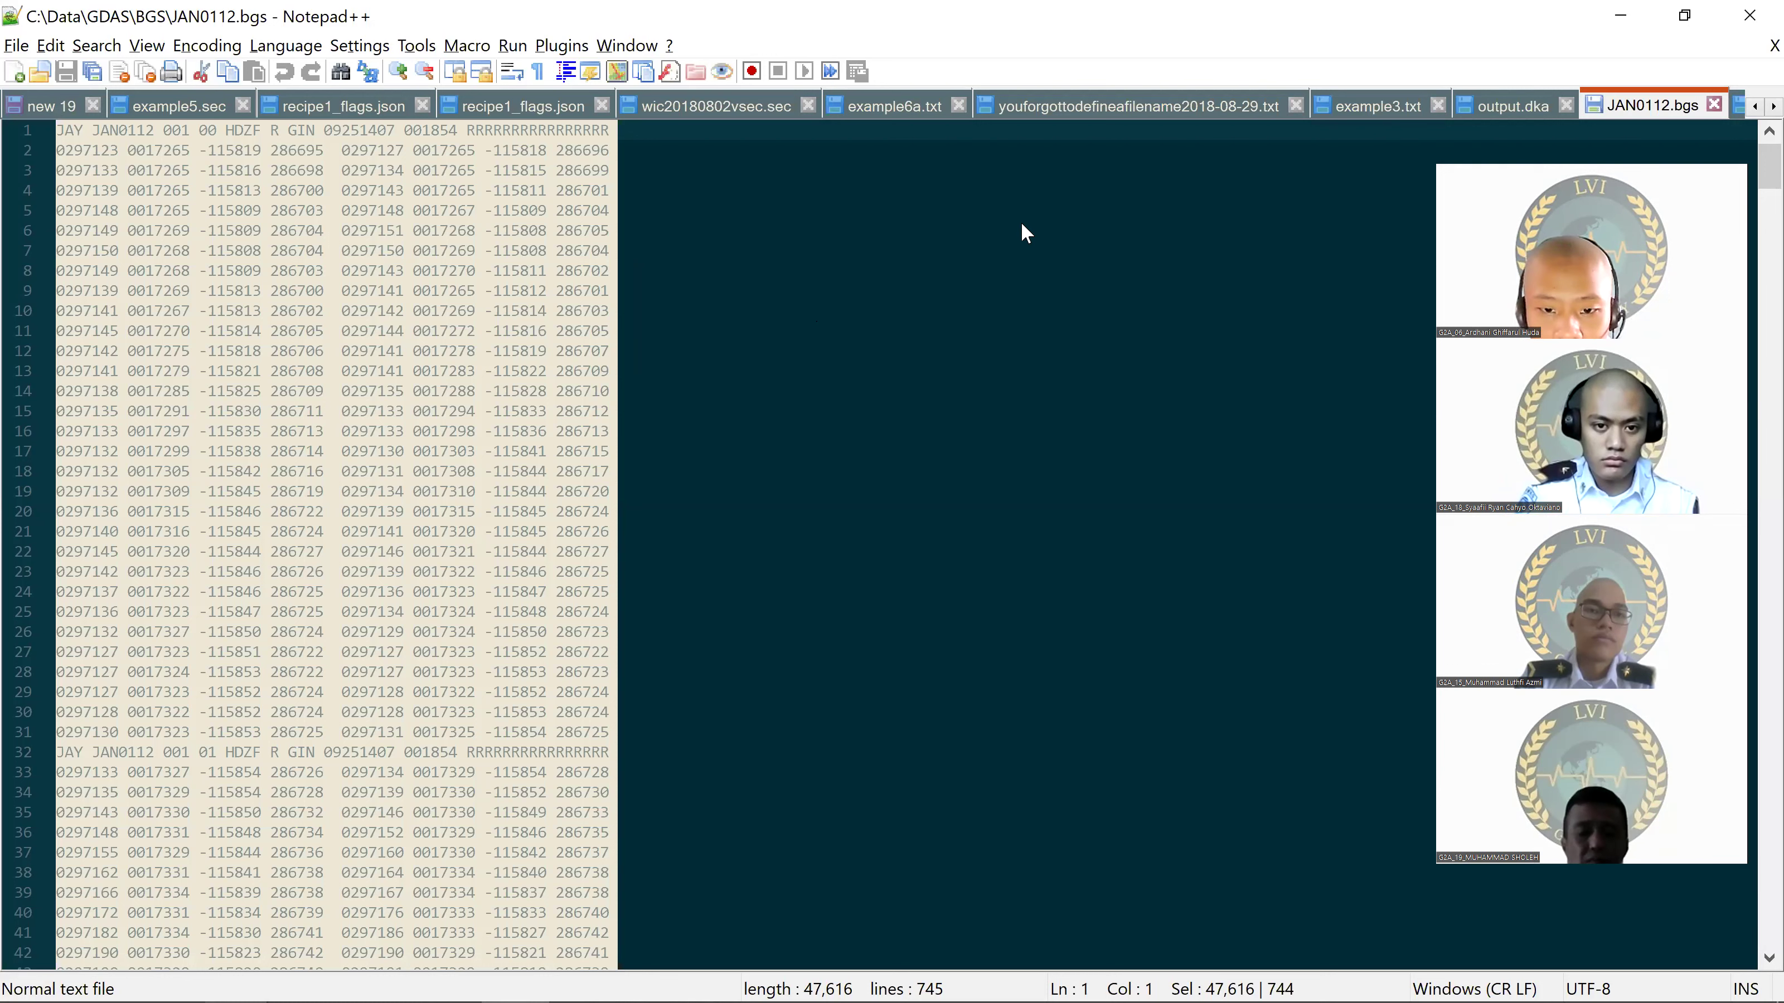
{"action": "key", "text": "ctrl+h"}
{"action": "type", "text": "JAY"}
{"action": "key", "text": "Tab"}
{"action": "type", "text": "BGS"}
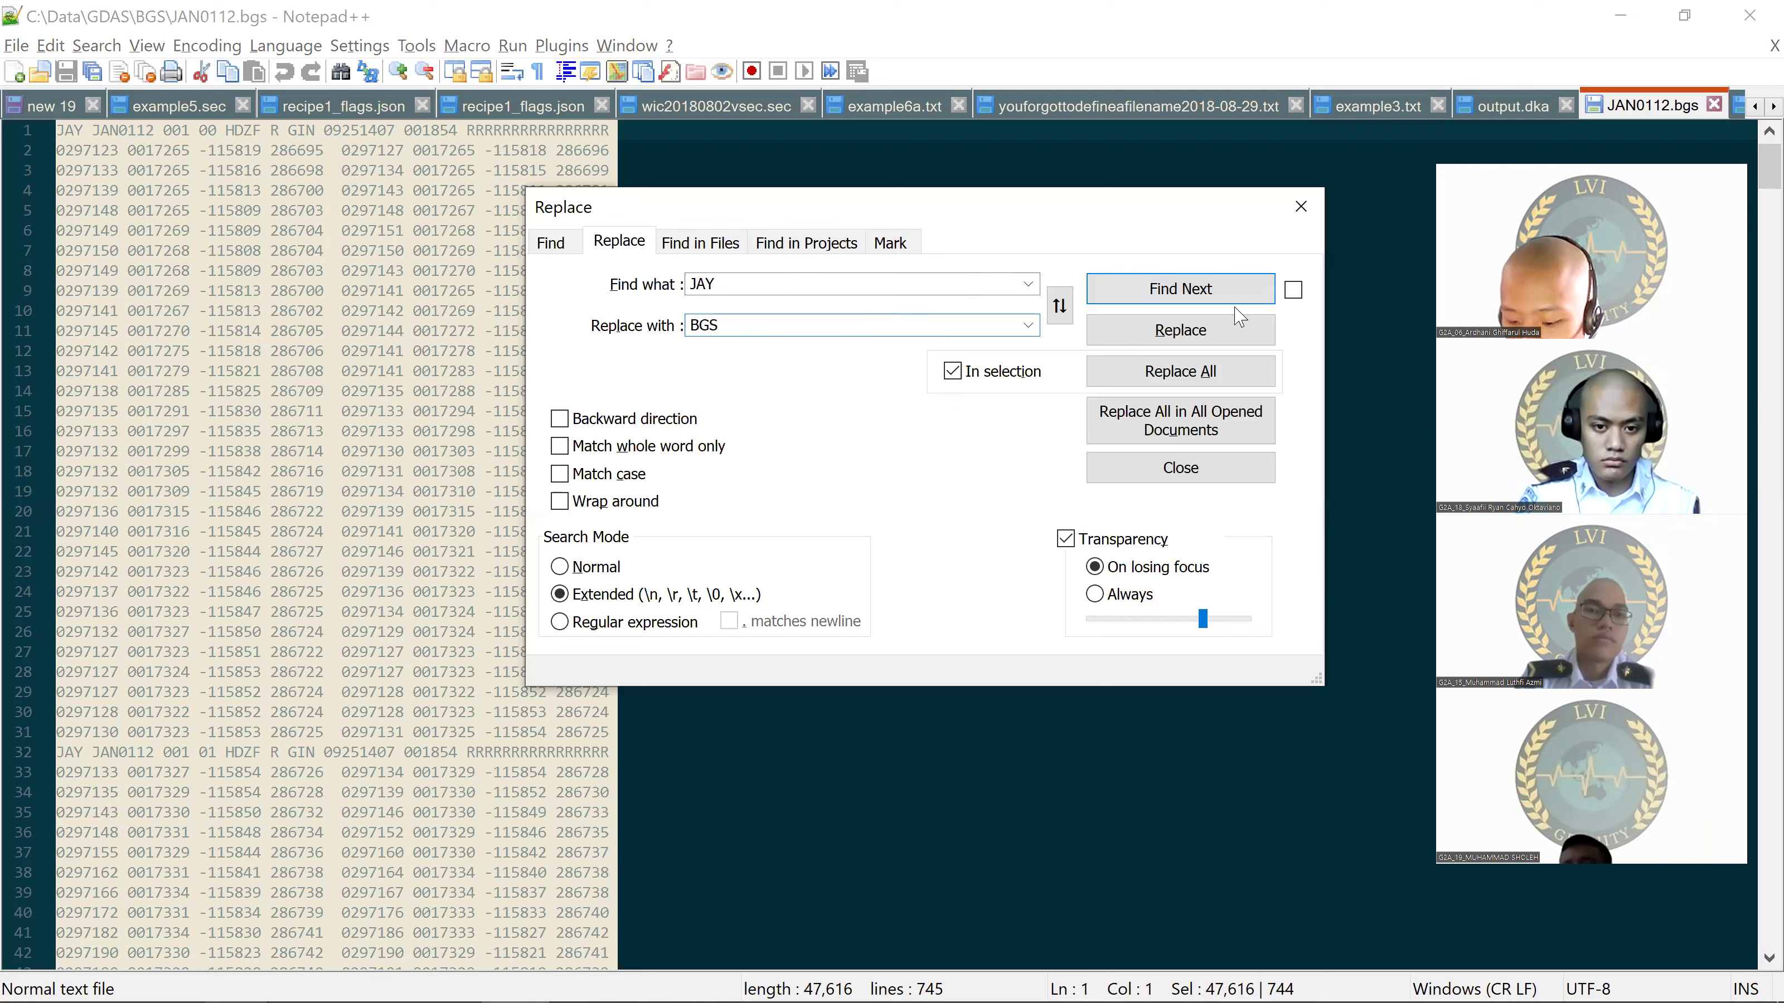
{"action": "left_click", "coordinate": [1217, 383]}
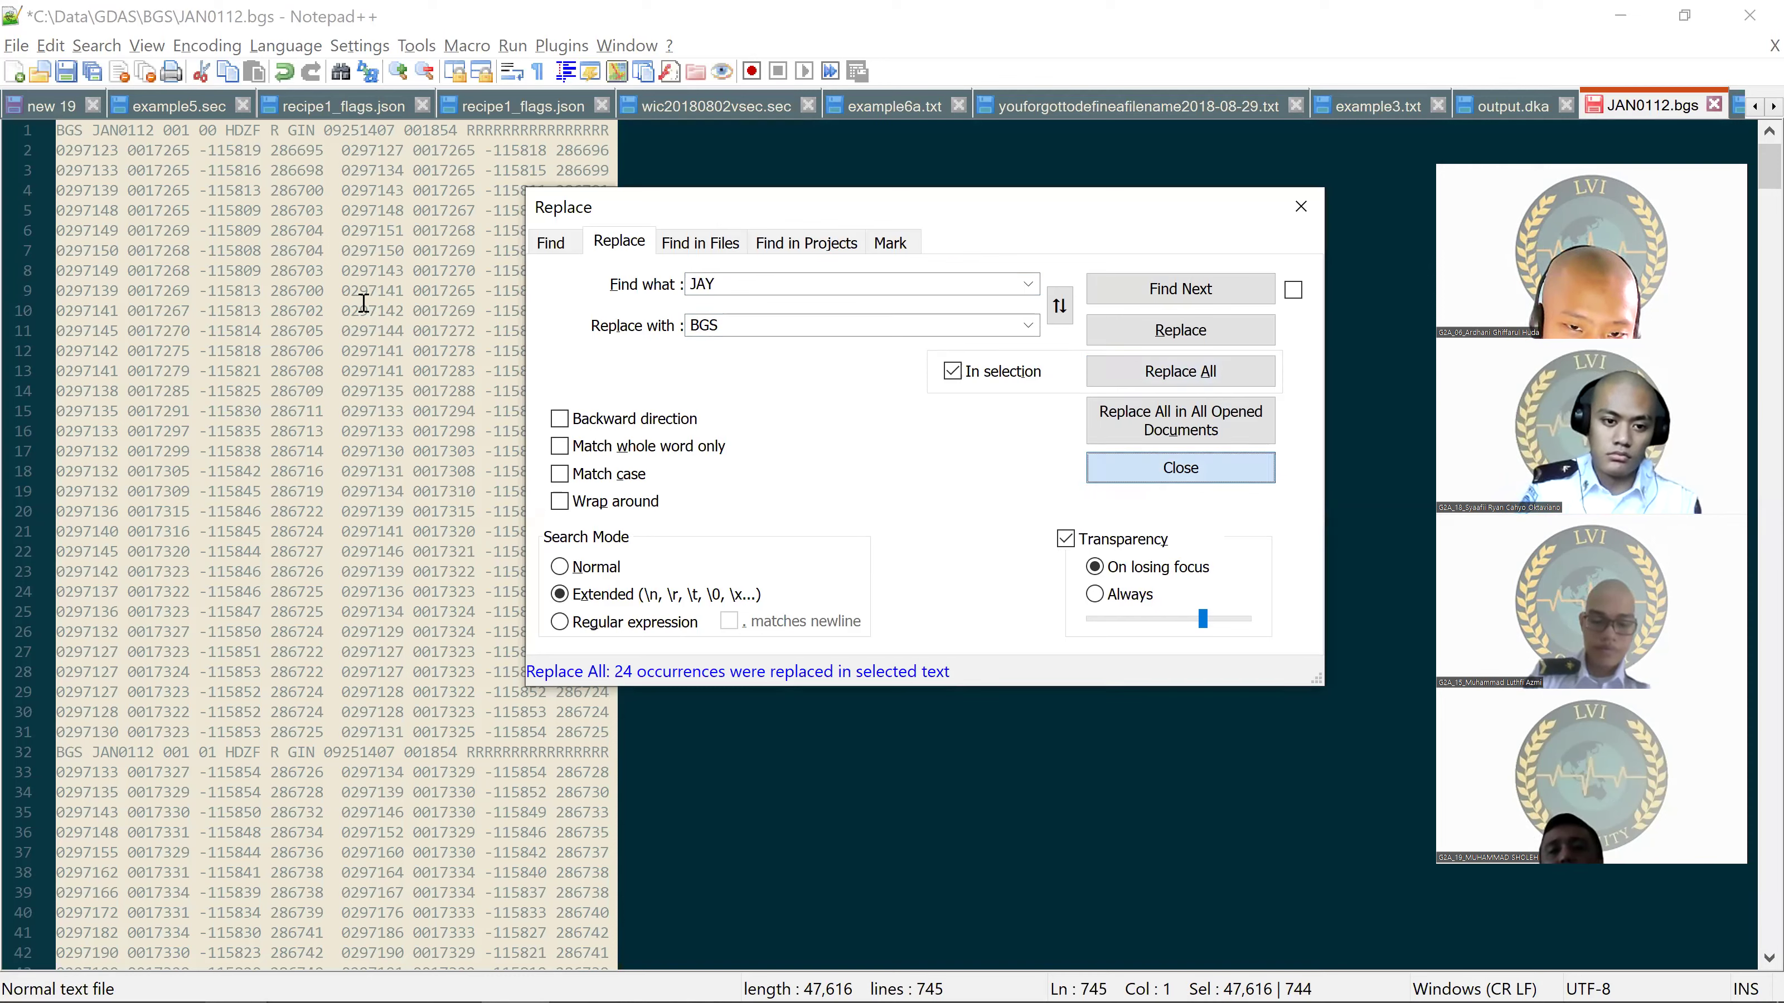
{"action": "key", "text": "Escape"}
{"action": "key", "text": "ctrl+s"}
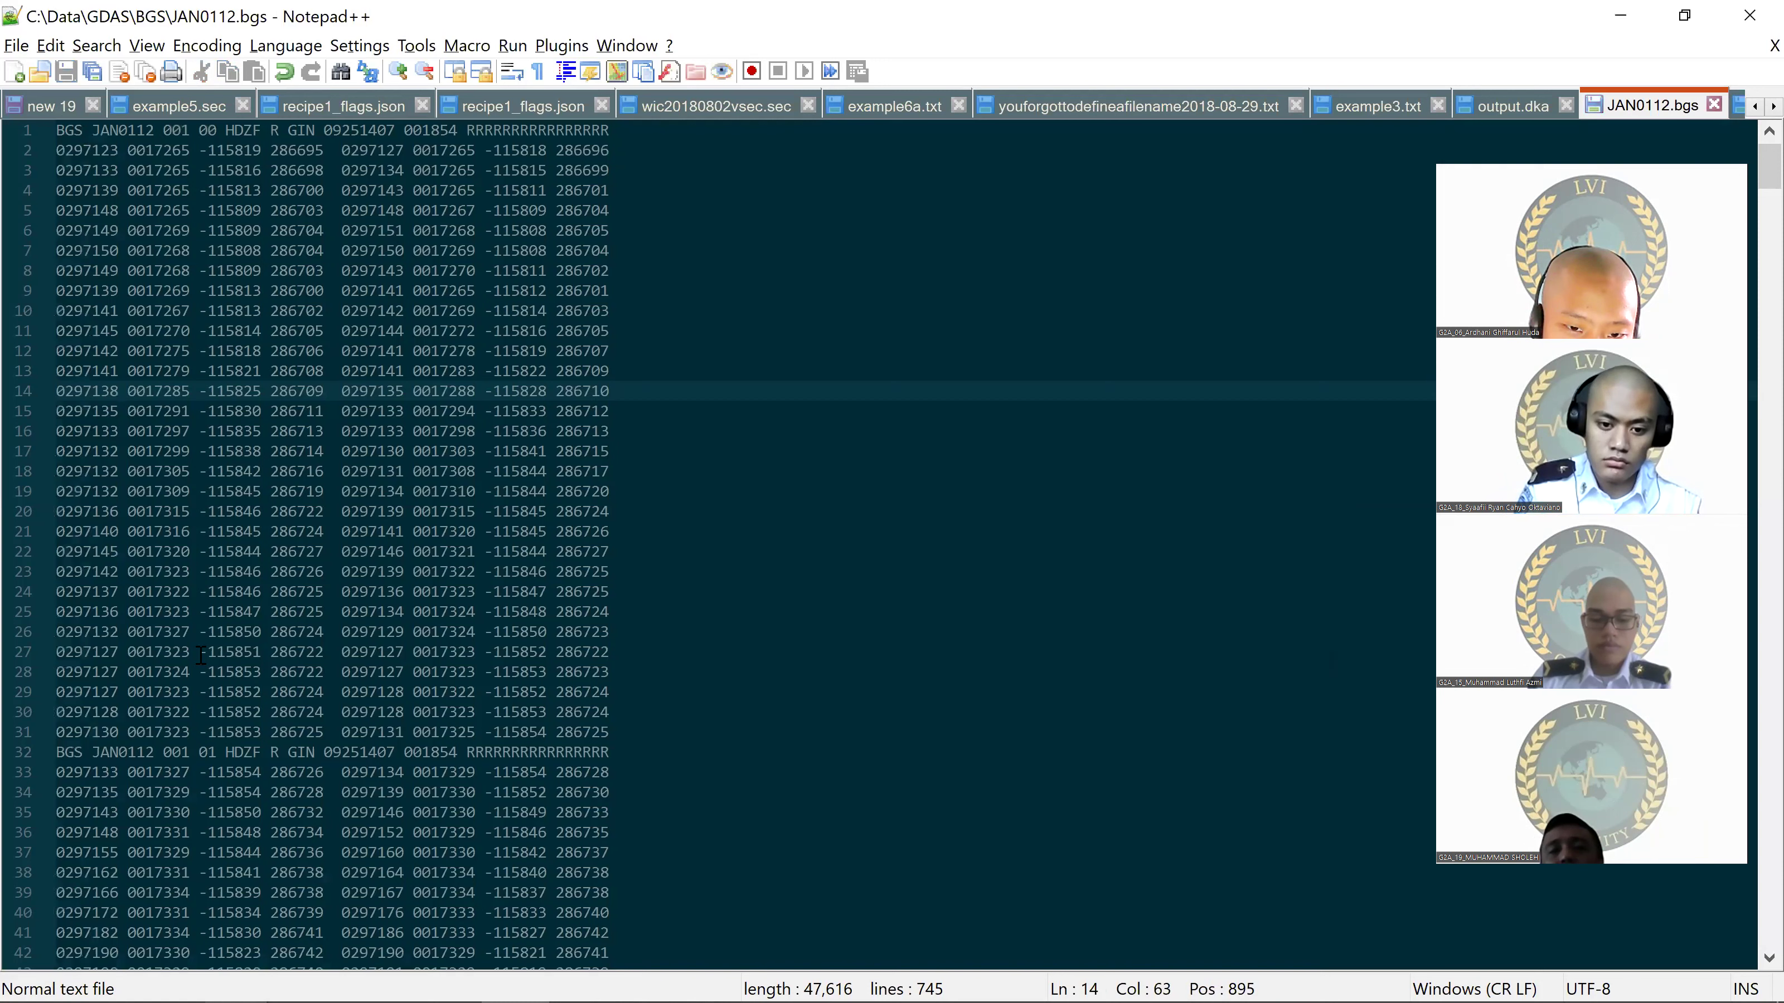
{"action": "left_click", "coordinate": [773, 613]}
Step: Switch to JAN0212.bgs, replace every JAY with BGS in its text and save the file
{"action": "scroll", "coordinate": [1401, 107], "scroll_direction": "down", "scroll_amount": 3}
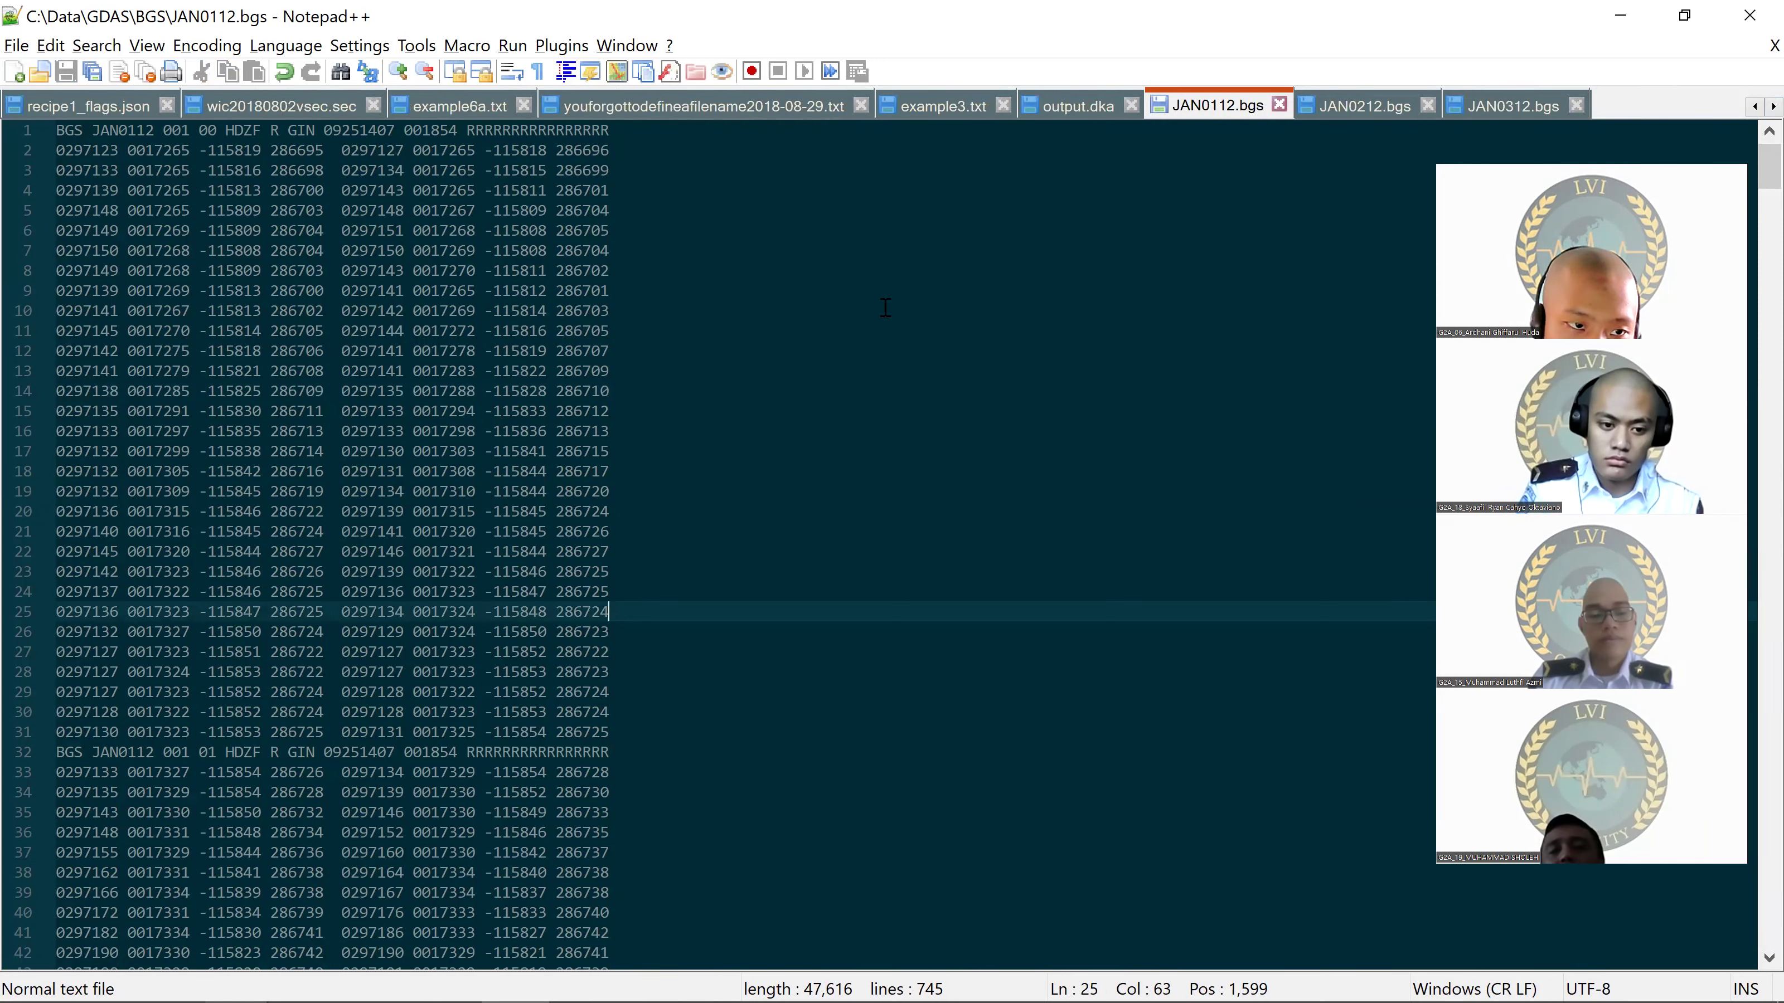
{"action": "key", "text": "ctrl+Page_Down"}
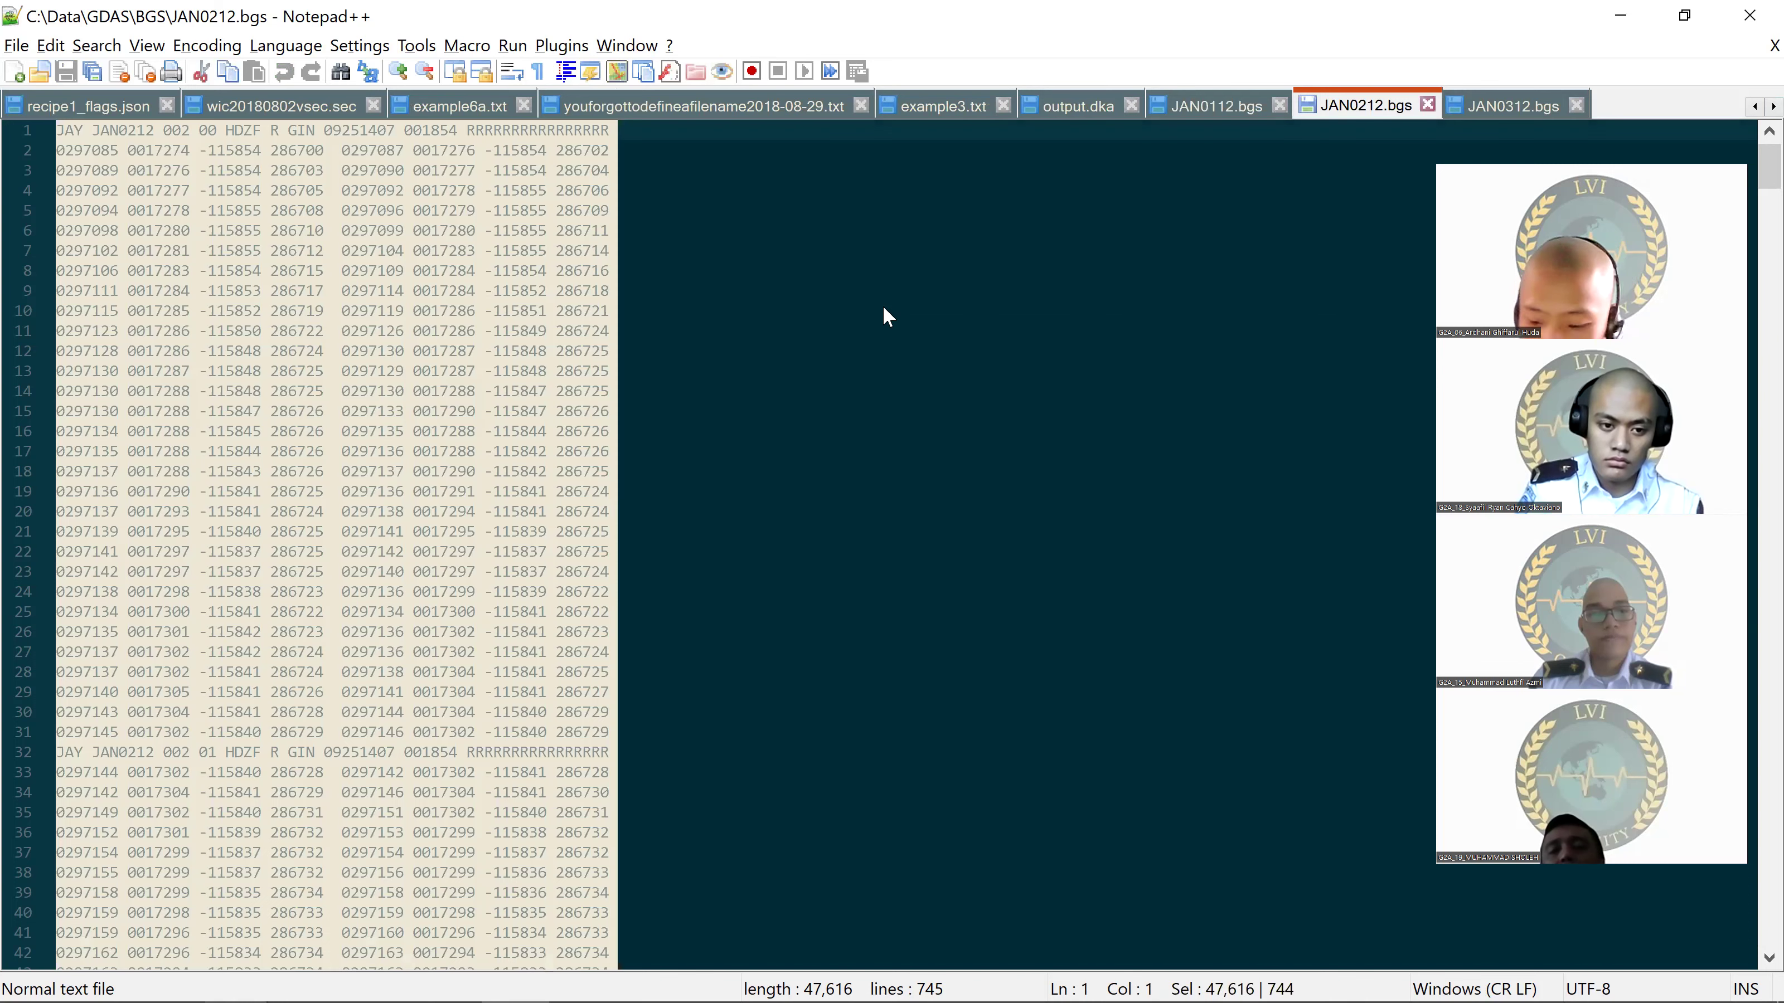
{"action": "key", "text": "ctrl+h"}
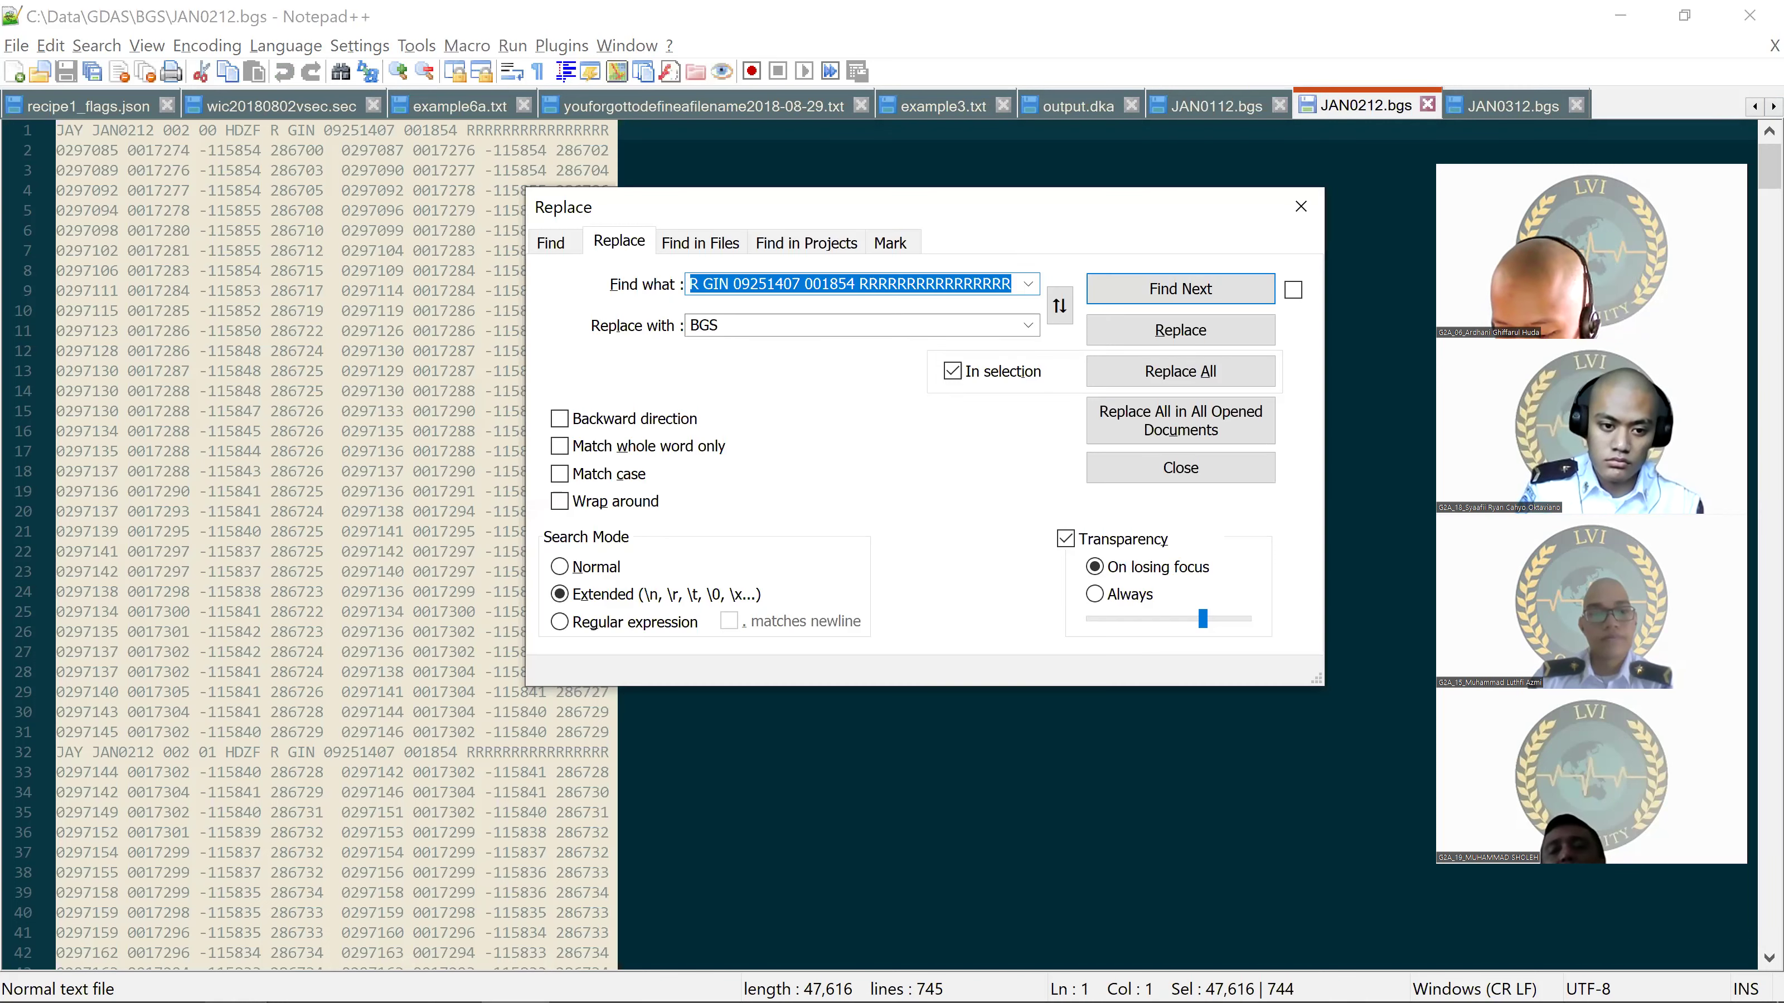
{"action": "type", "text": "JAY"}
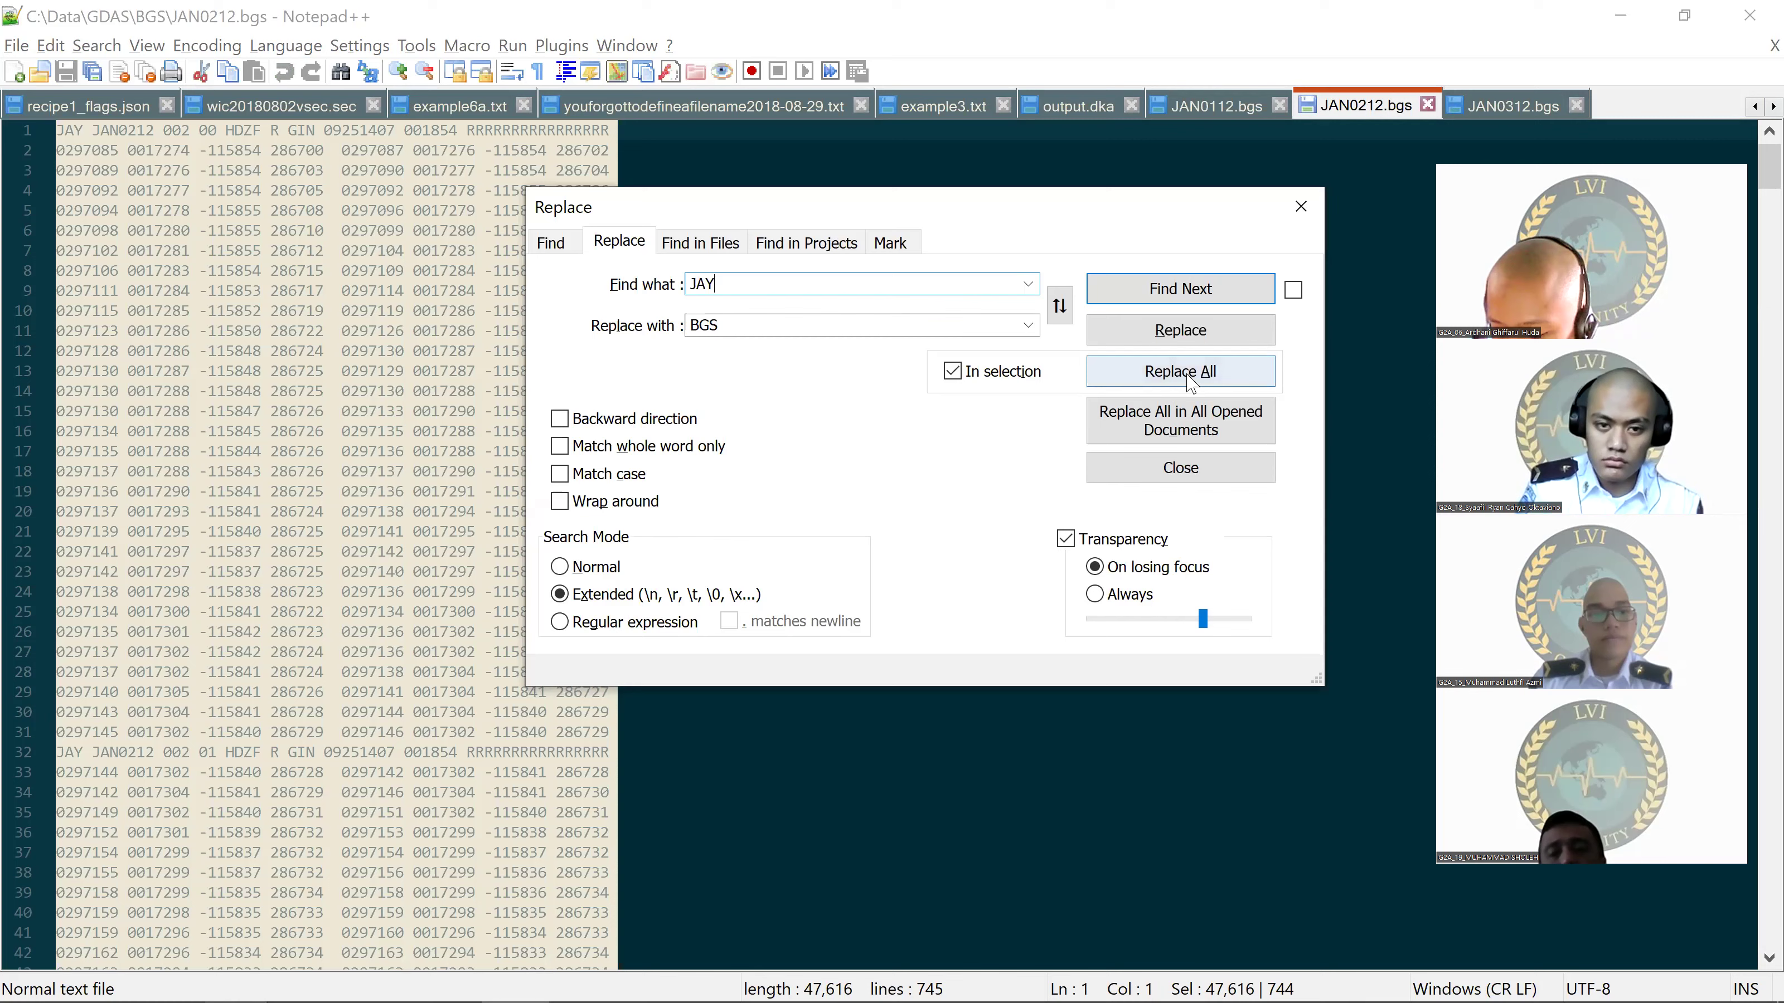
{"action": "left_click", "coordinate": [1180, 372]}
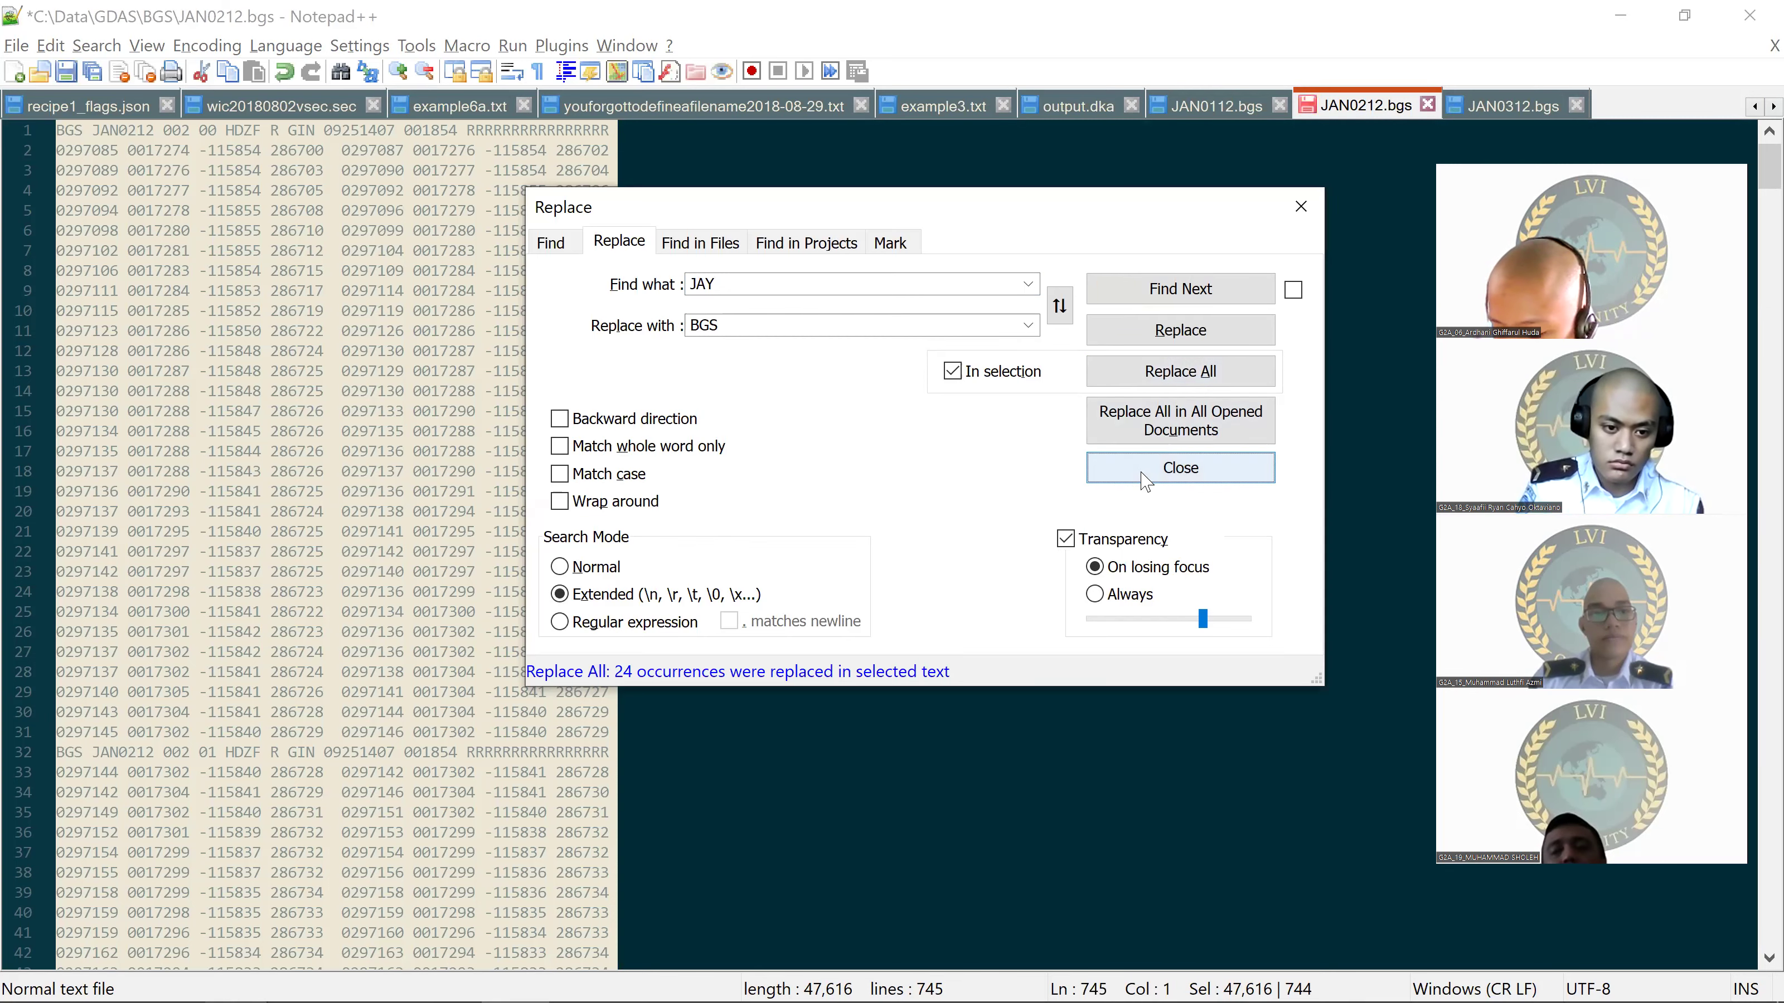
{"action": "key", "text": "Escape"}
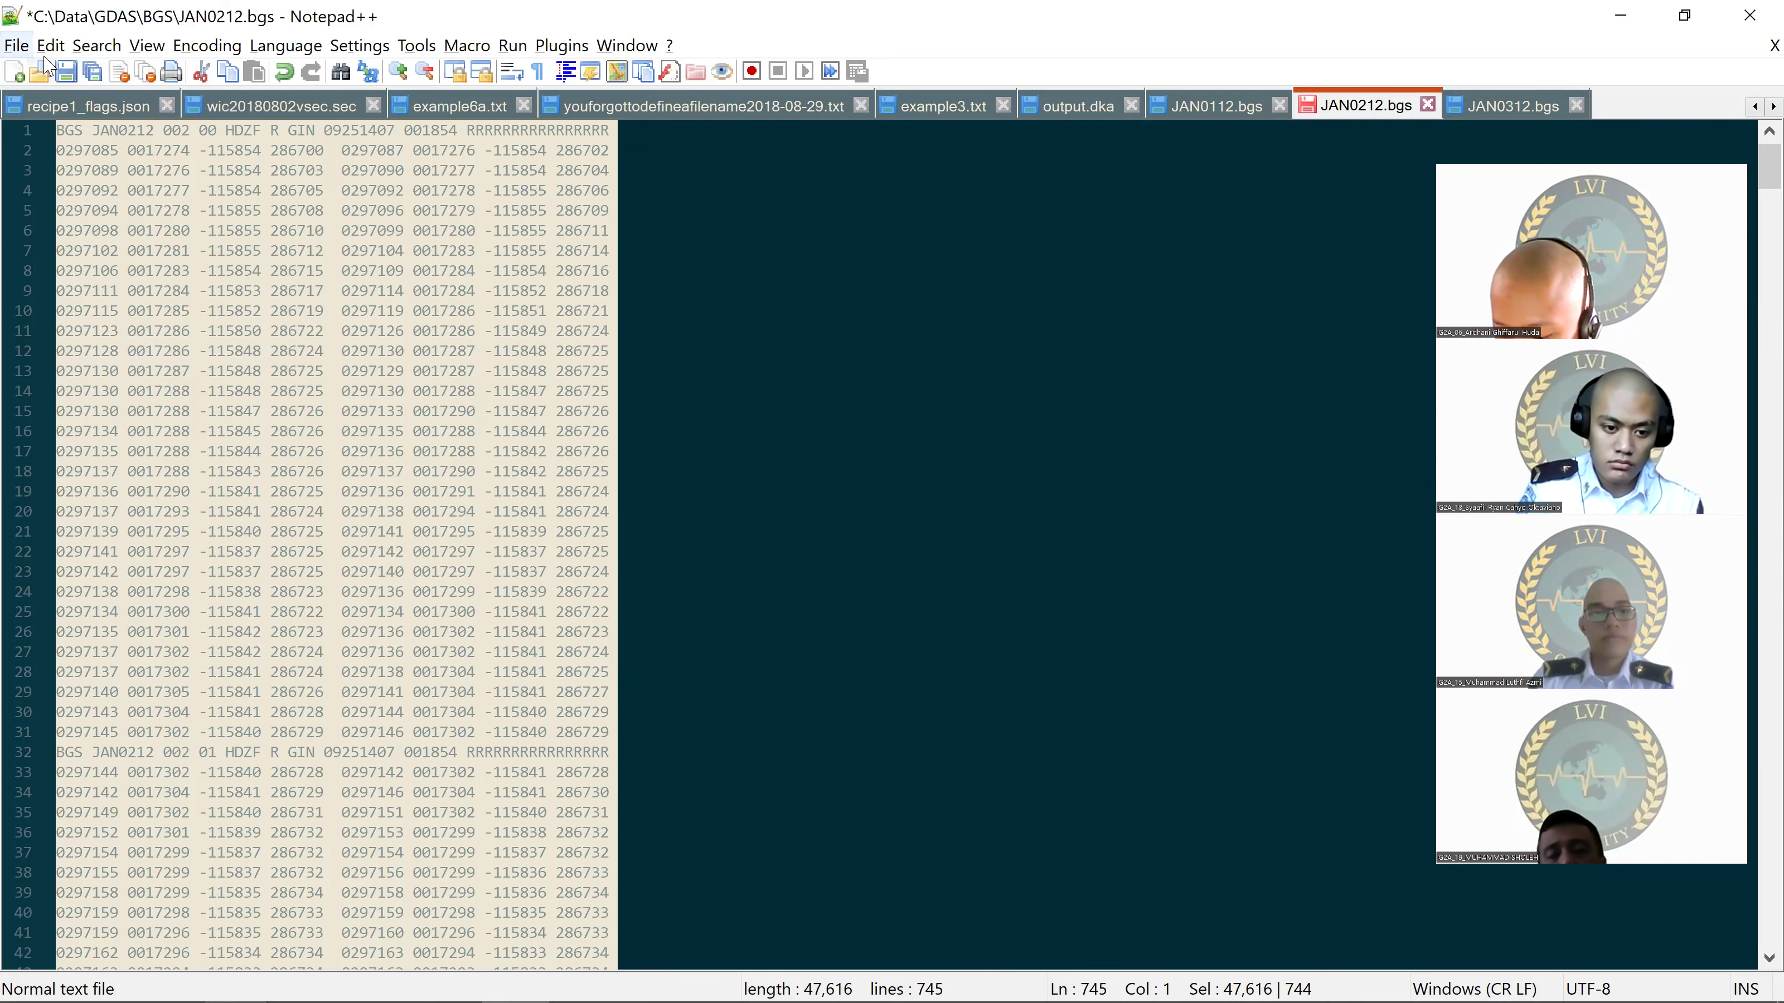
{"action": "left_click", "coordinate": [67, 70]}
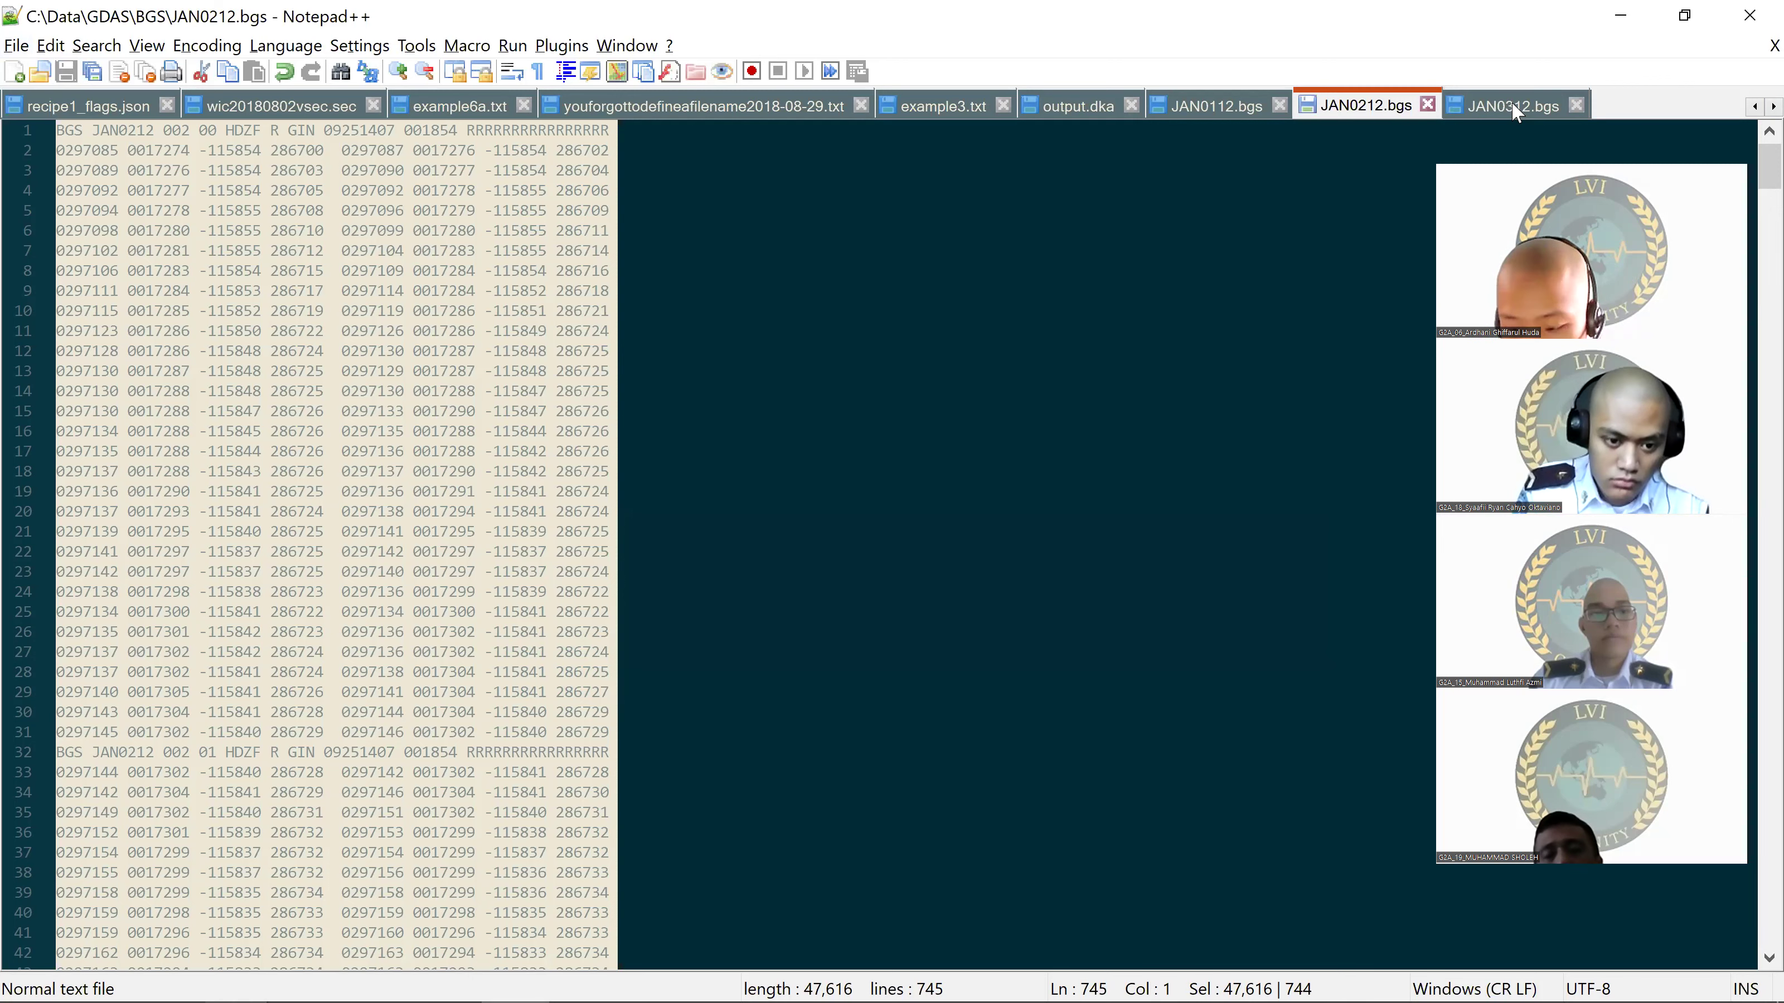
Step: Replace every JAY with BGS in JAN0312.bgs, save the file and check the station code in its first header line
{"action": "key", "text": "ctrl+Tab"}
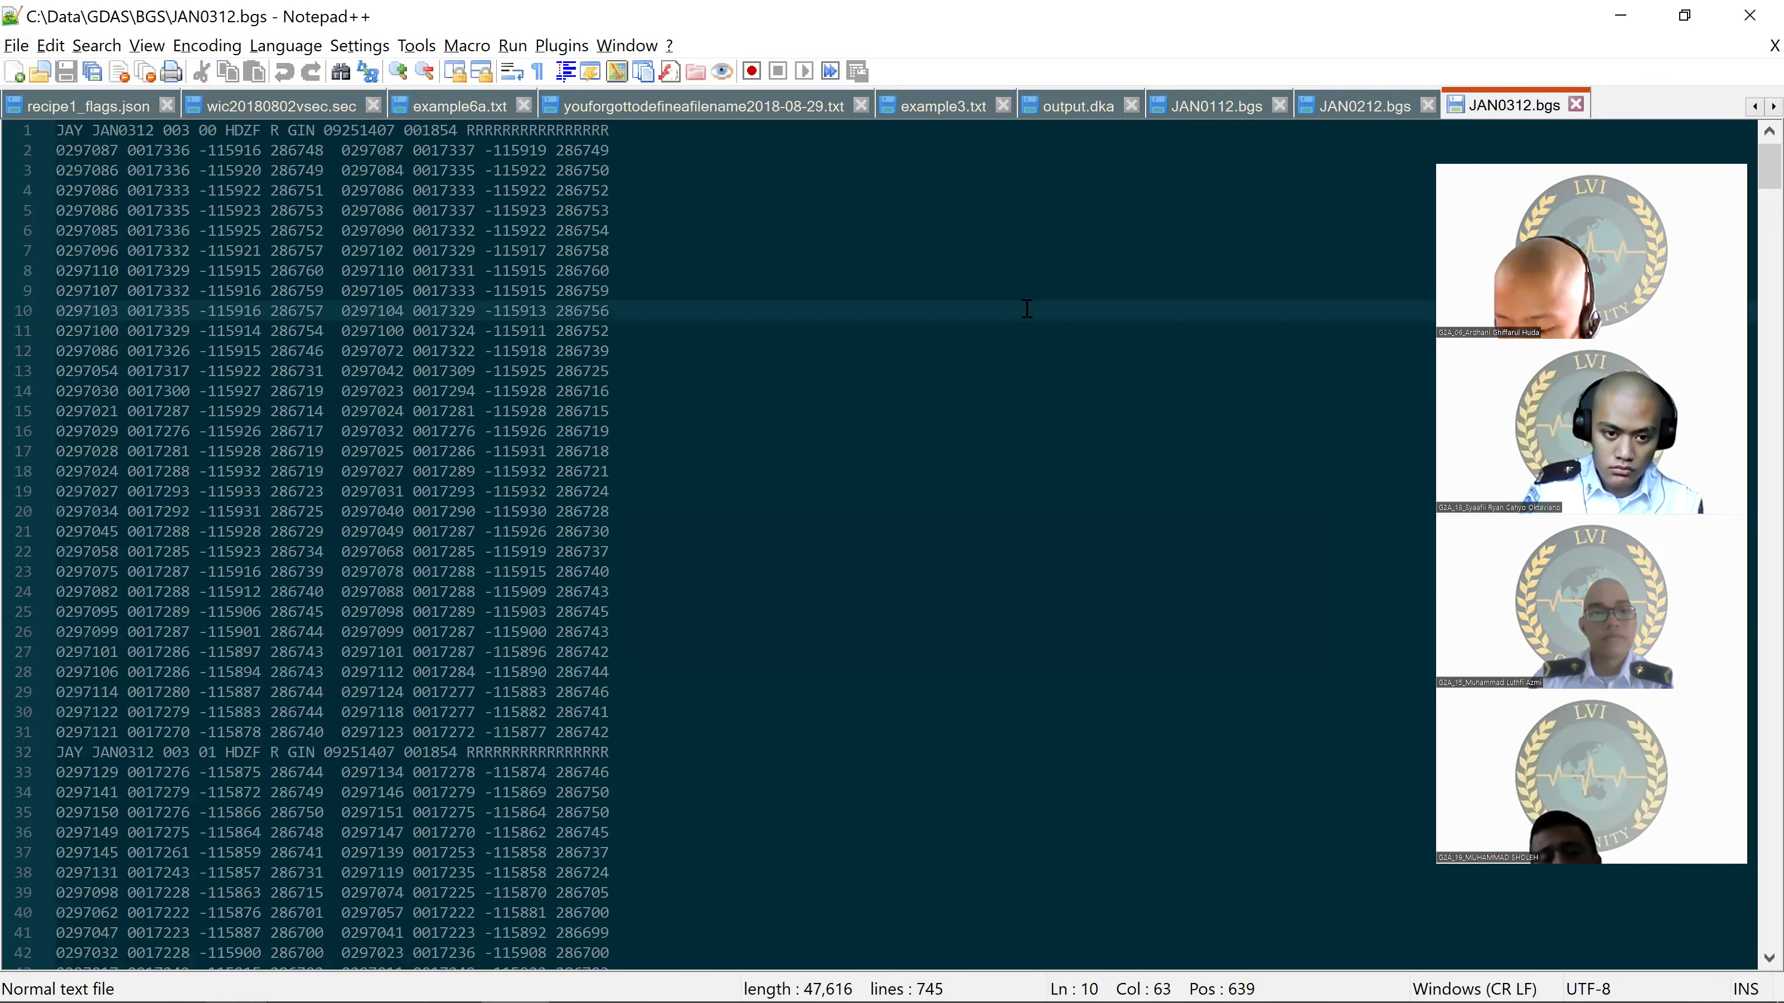
{"action": "key", "text": "ctrl+a"}
{"action": "key", "text": "ctrl+h"}
{"action": "type", "text": "JAY"}
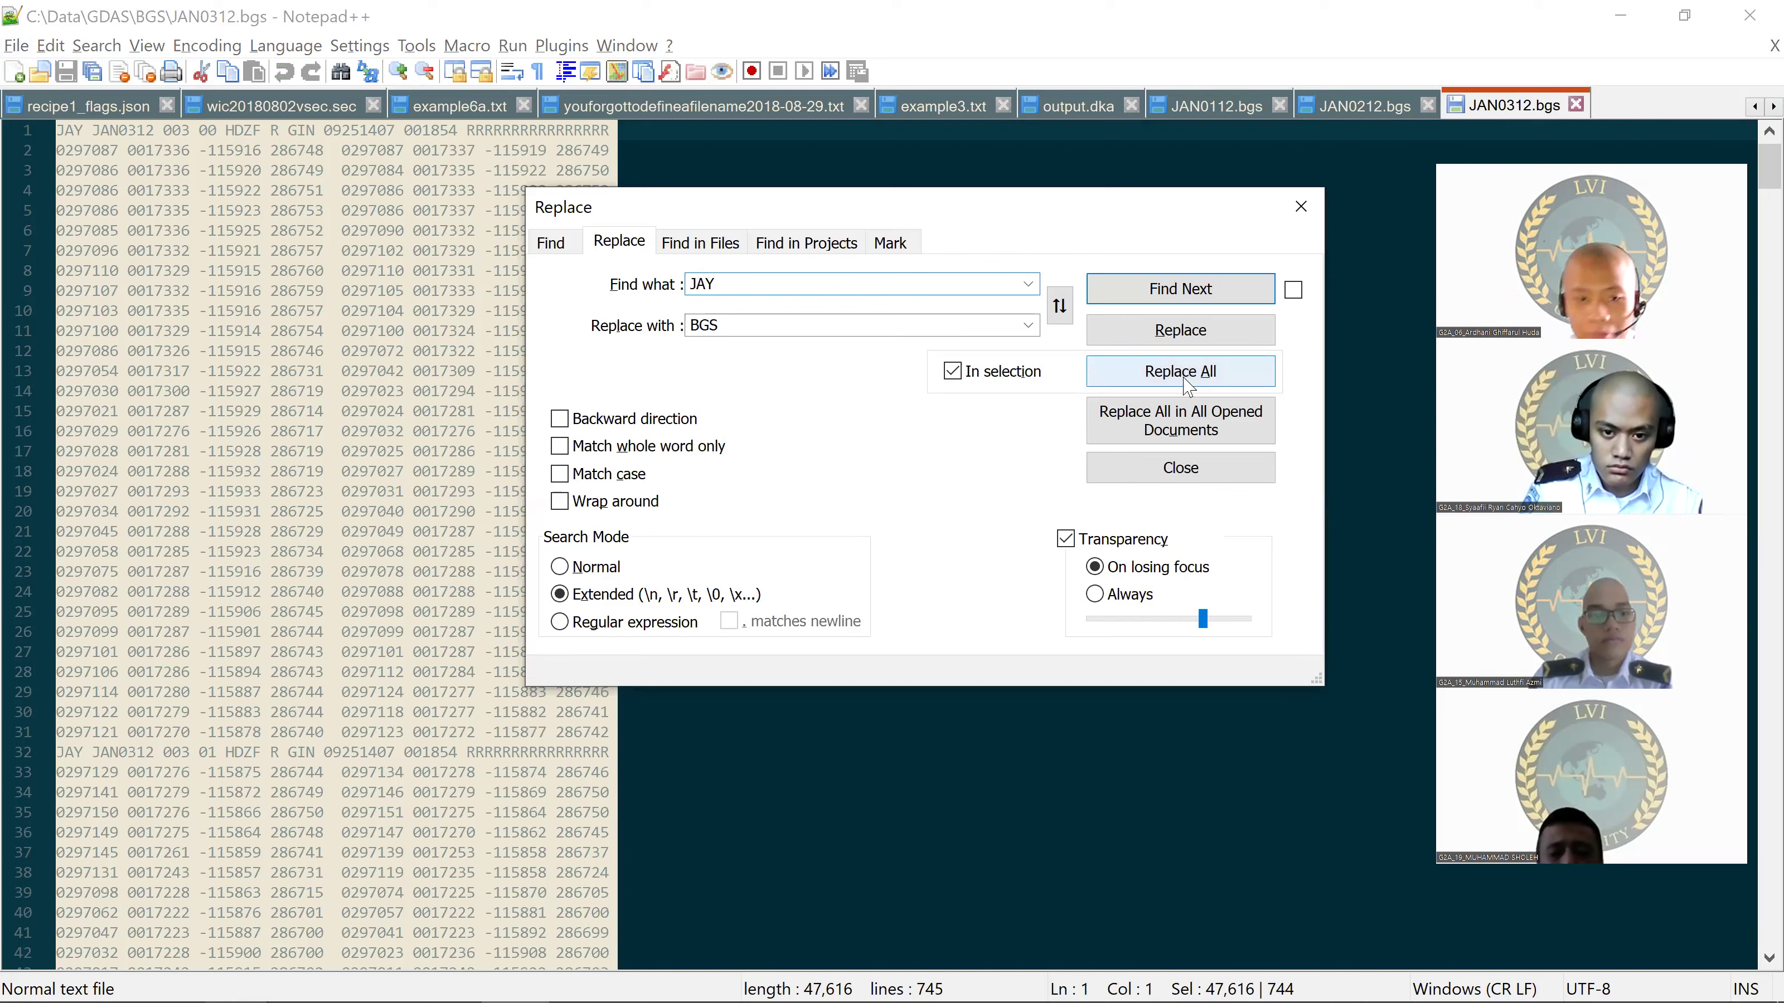
{"action": "left_click", "coordinate": [1187, 385]}
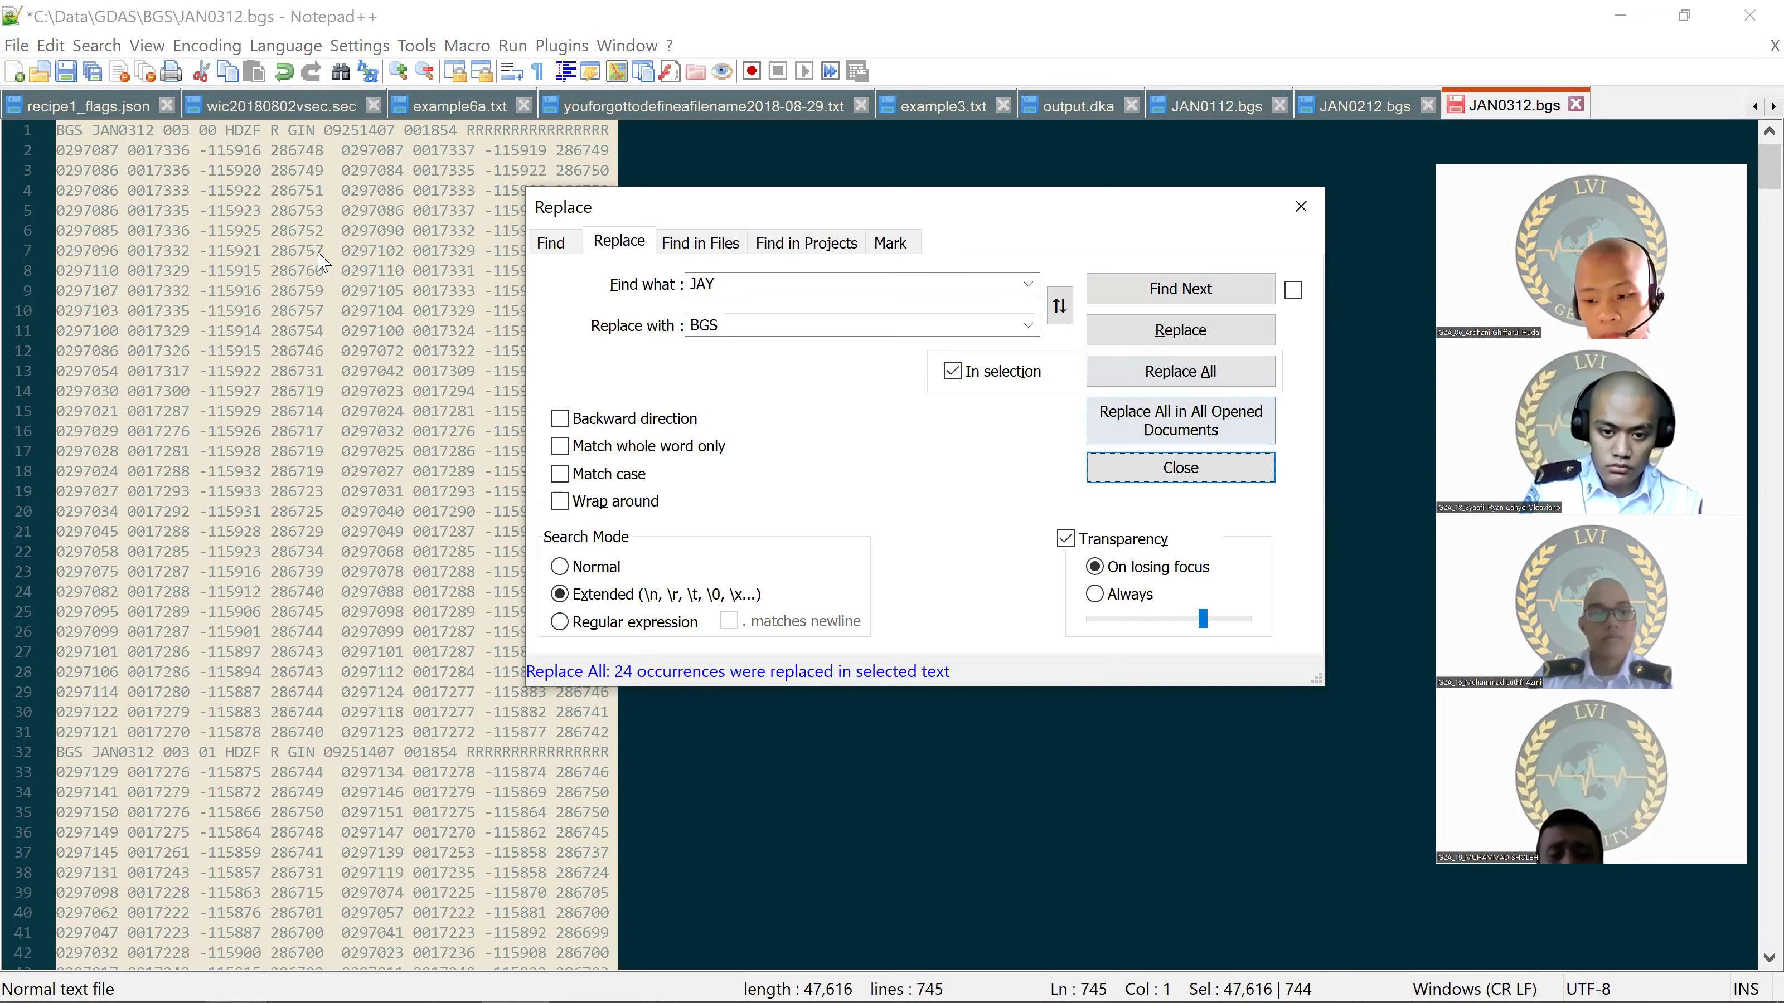
{"action": "key", "text": "Escape"}
{"action": "key", "text": "ctrl+s"}
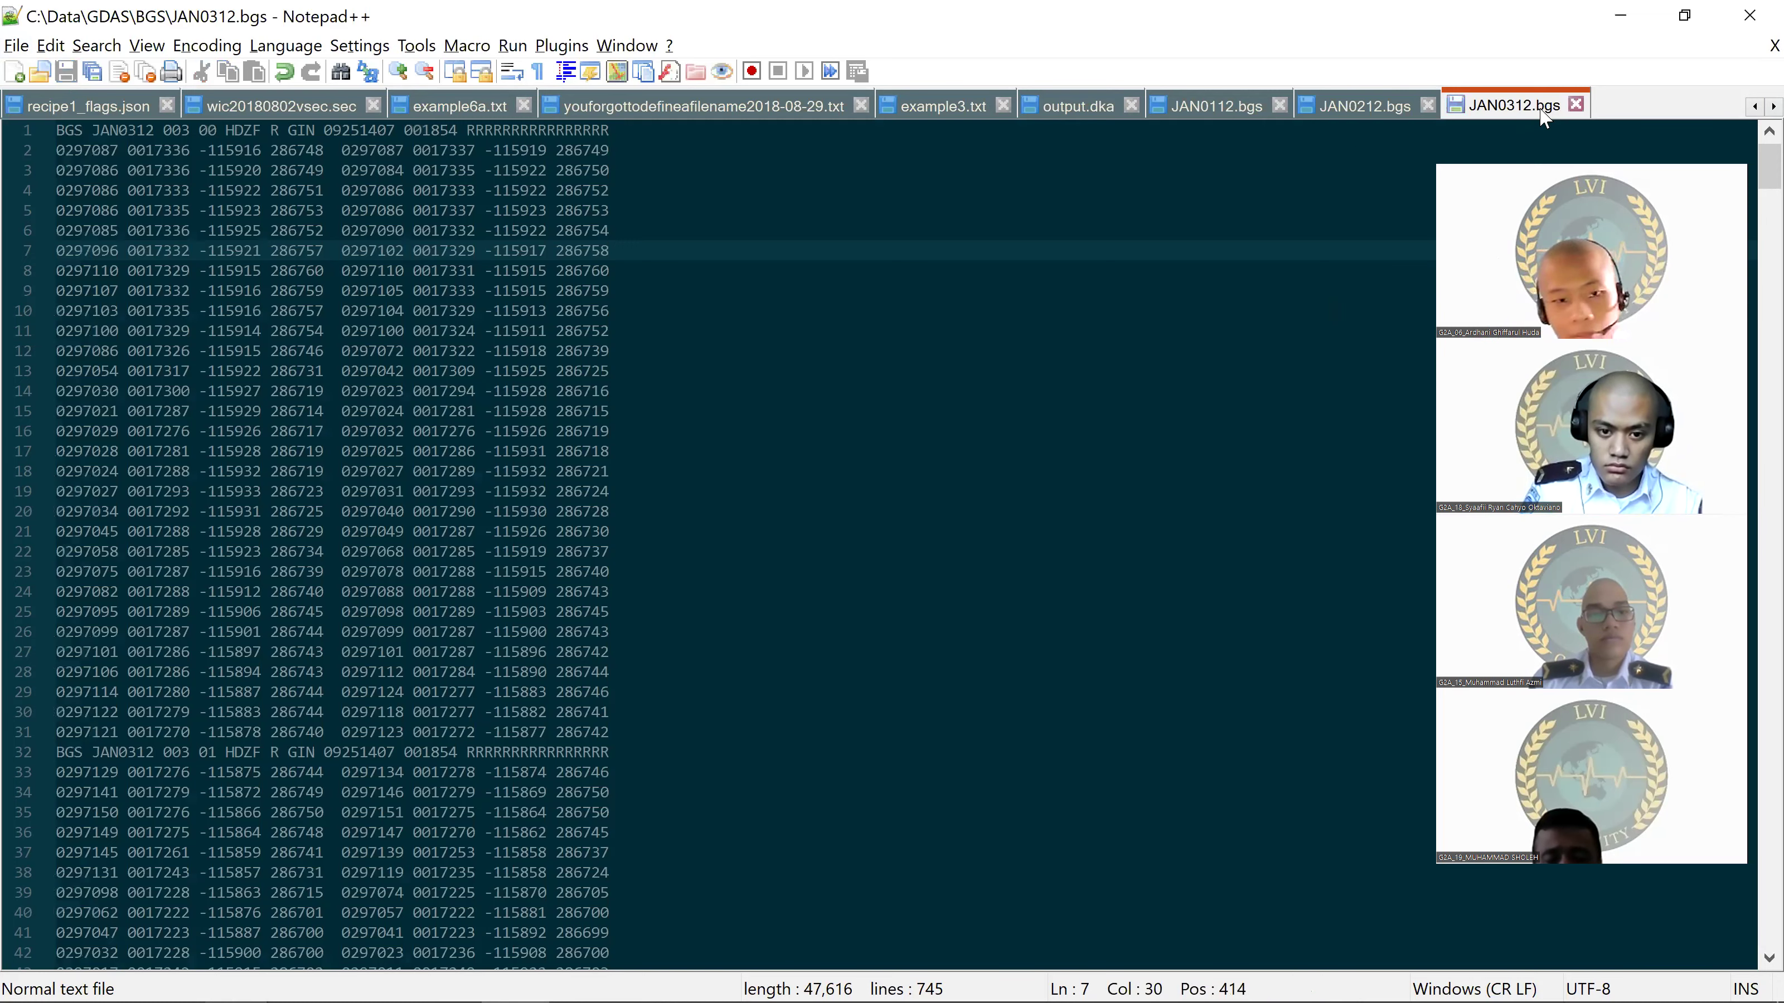
{"action": "left_click_drag", "start_coordinate": [91, 129], "coordinate": [56, 130]}
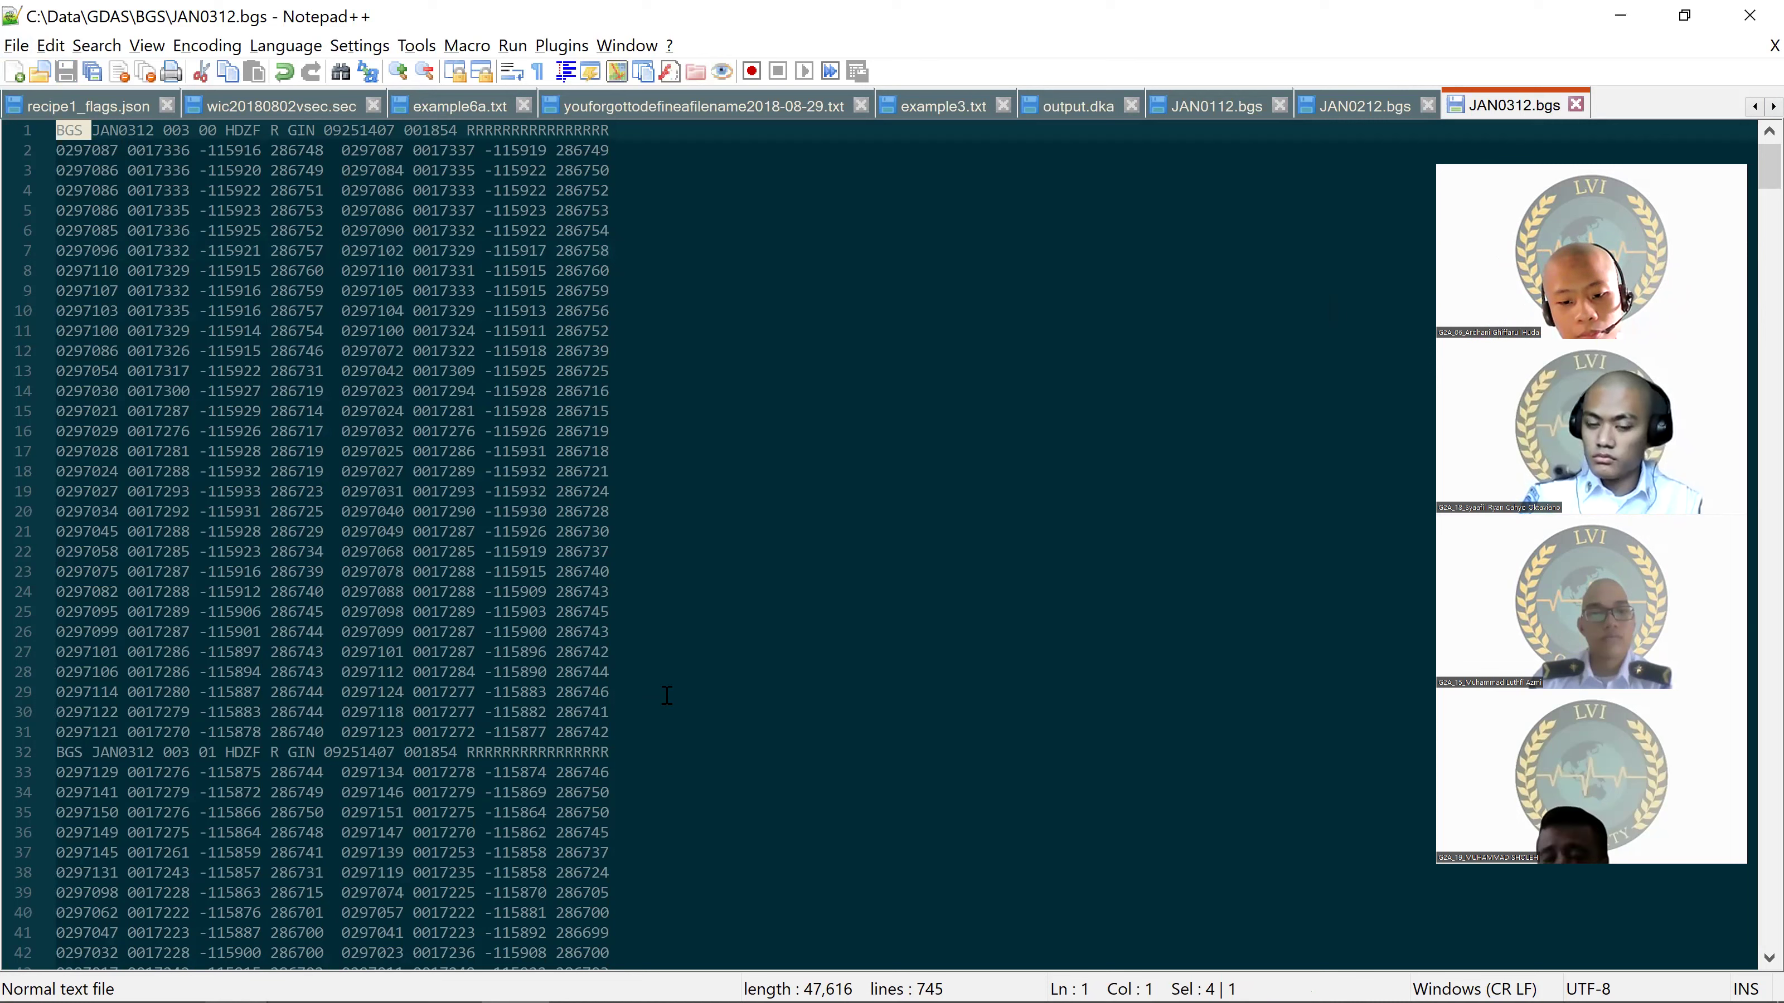
{"action": "left_click", "coordinate": [667, 611]}
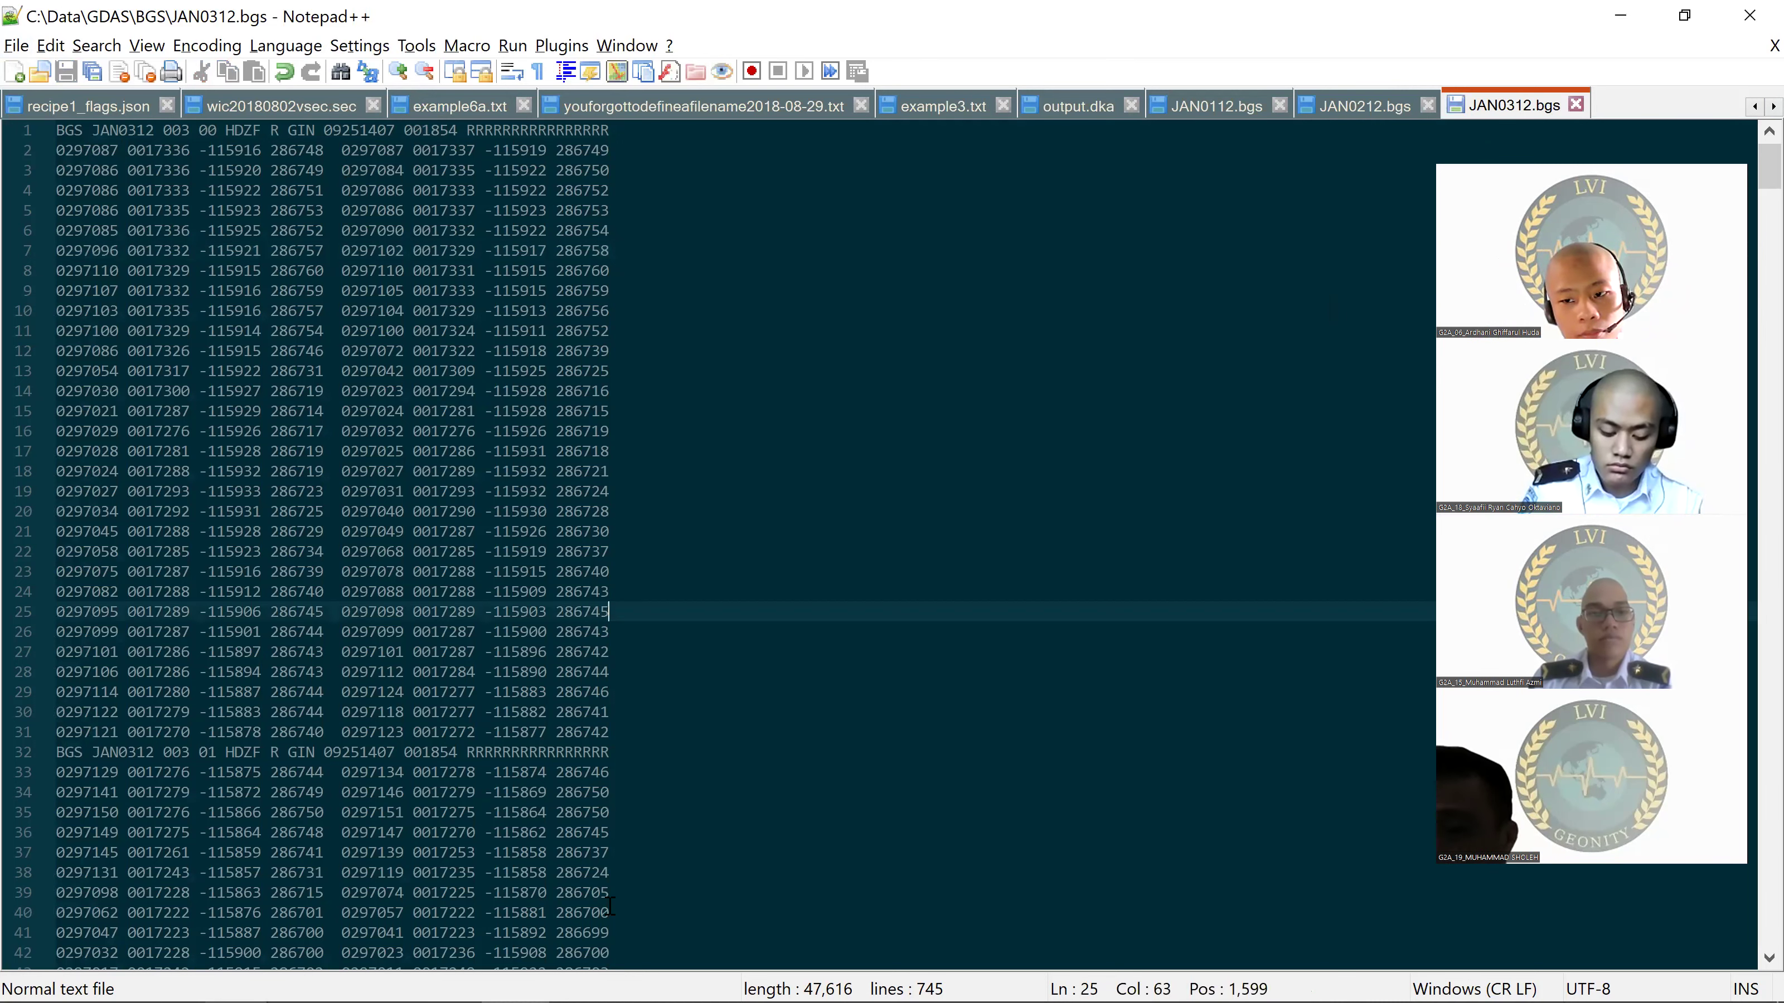
Step: Switch to the Command Prompt and run kasm BGS:01JAN2012:3 300 xy output C:\Data\GDAS\BGS\ without quotation marks around the path
{"action": "key", "text": "alt+Tab"}
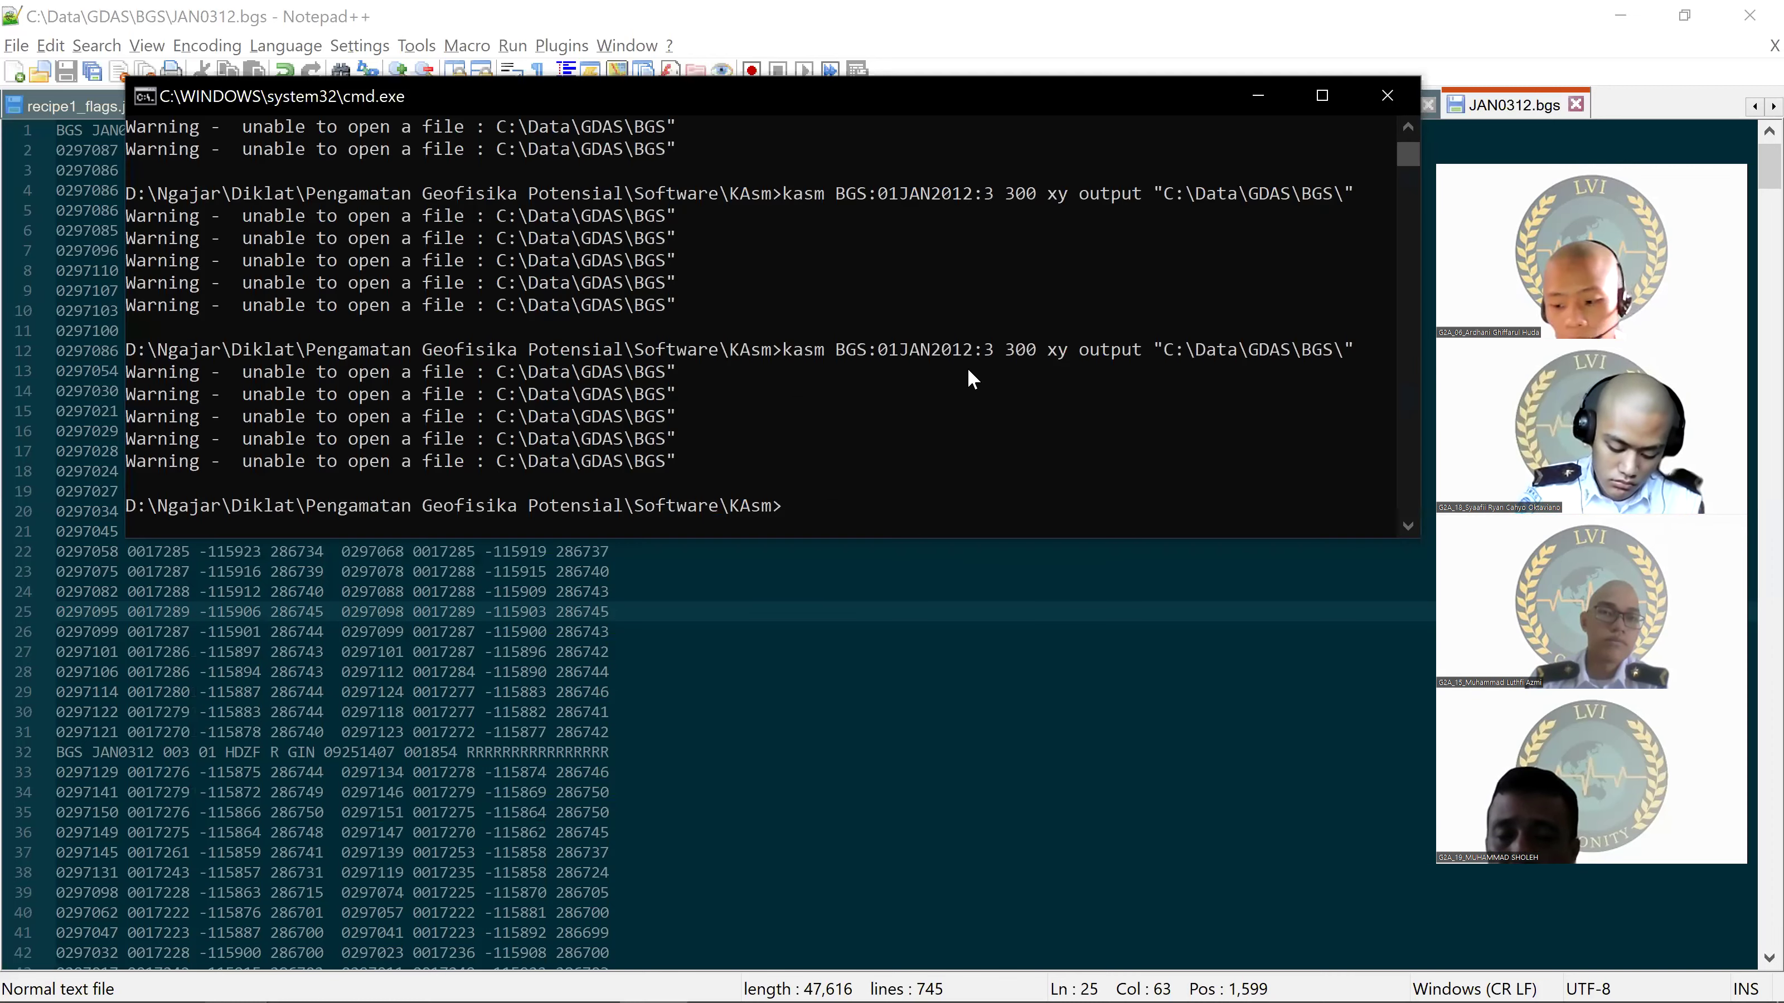
{"action": "key", "text": "alt+Tab"}
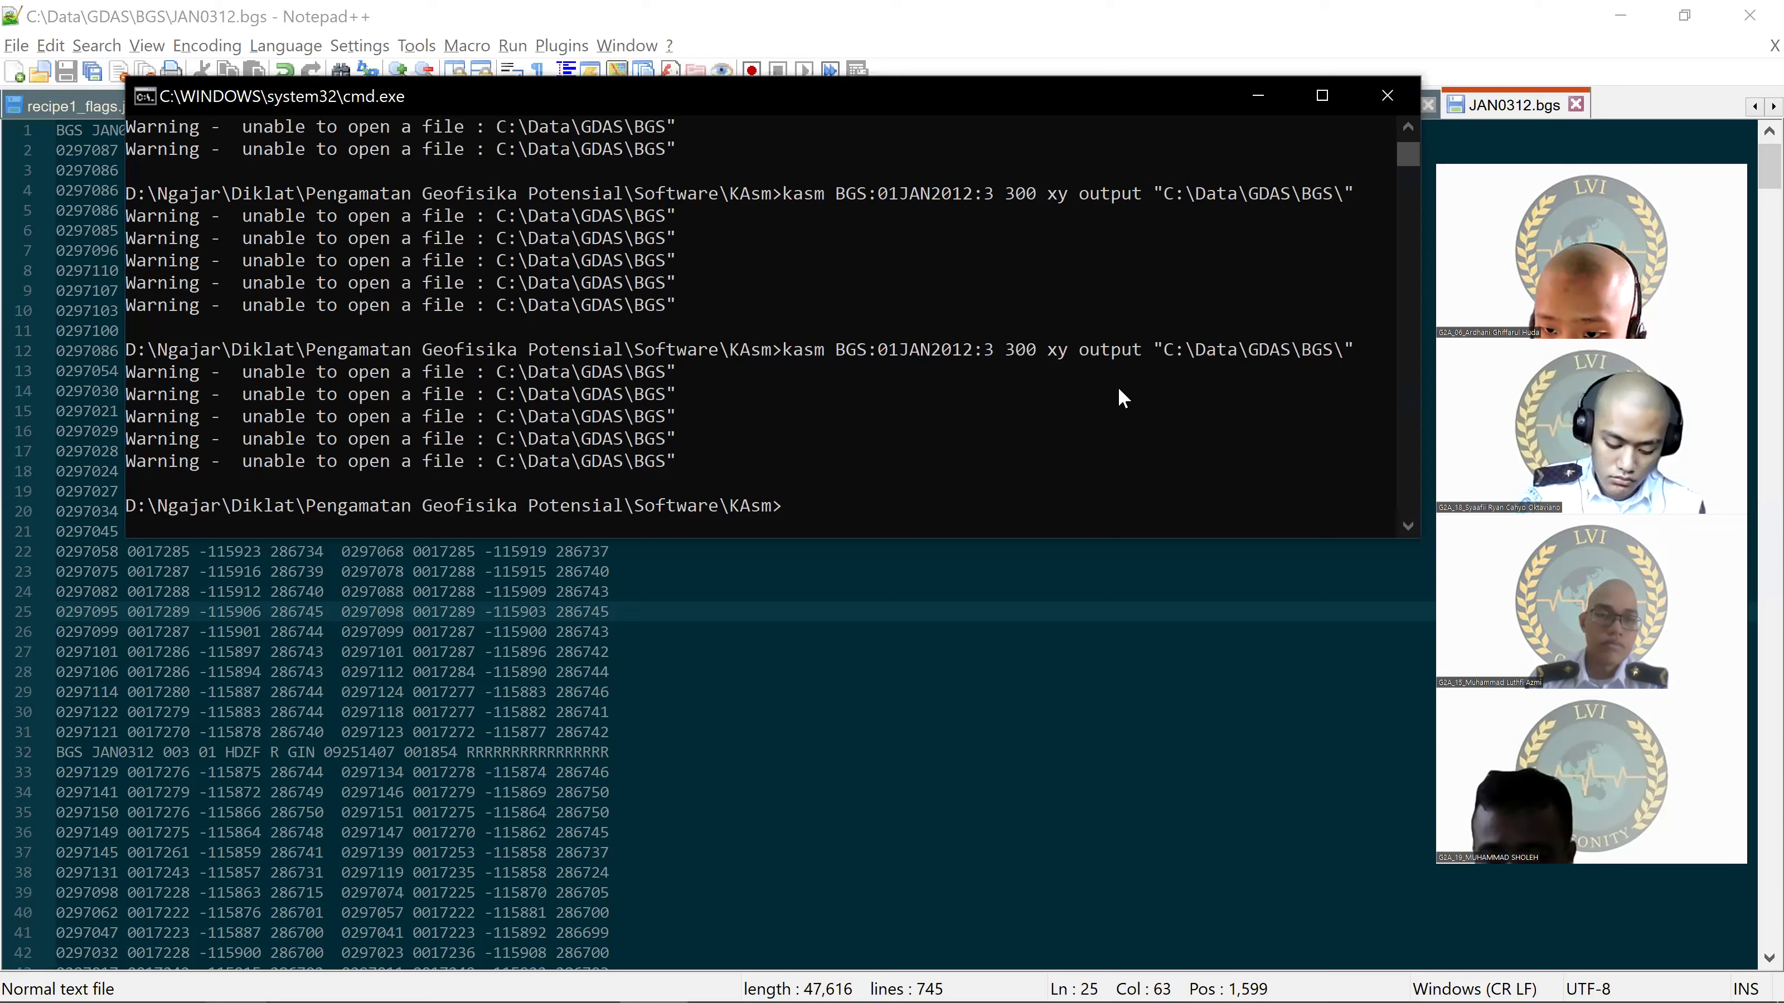
{"action": "key", "text": "Up"}
{"action": "key", "text": "BackSpace"}
{"action": "key", "text": "Return"}
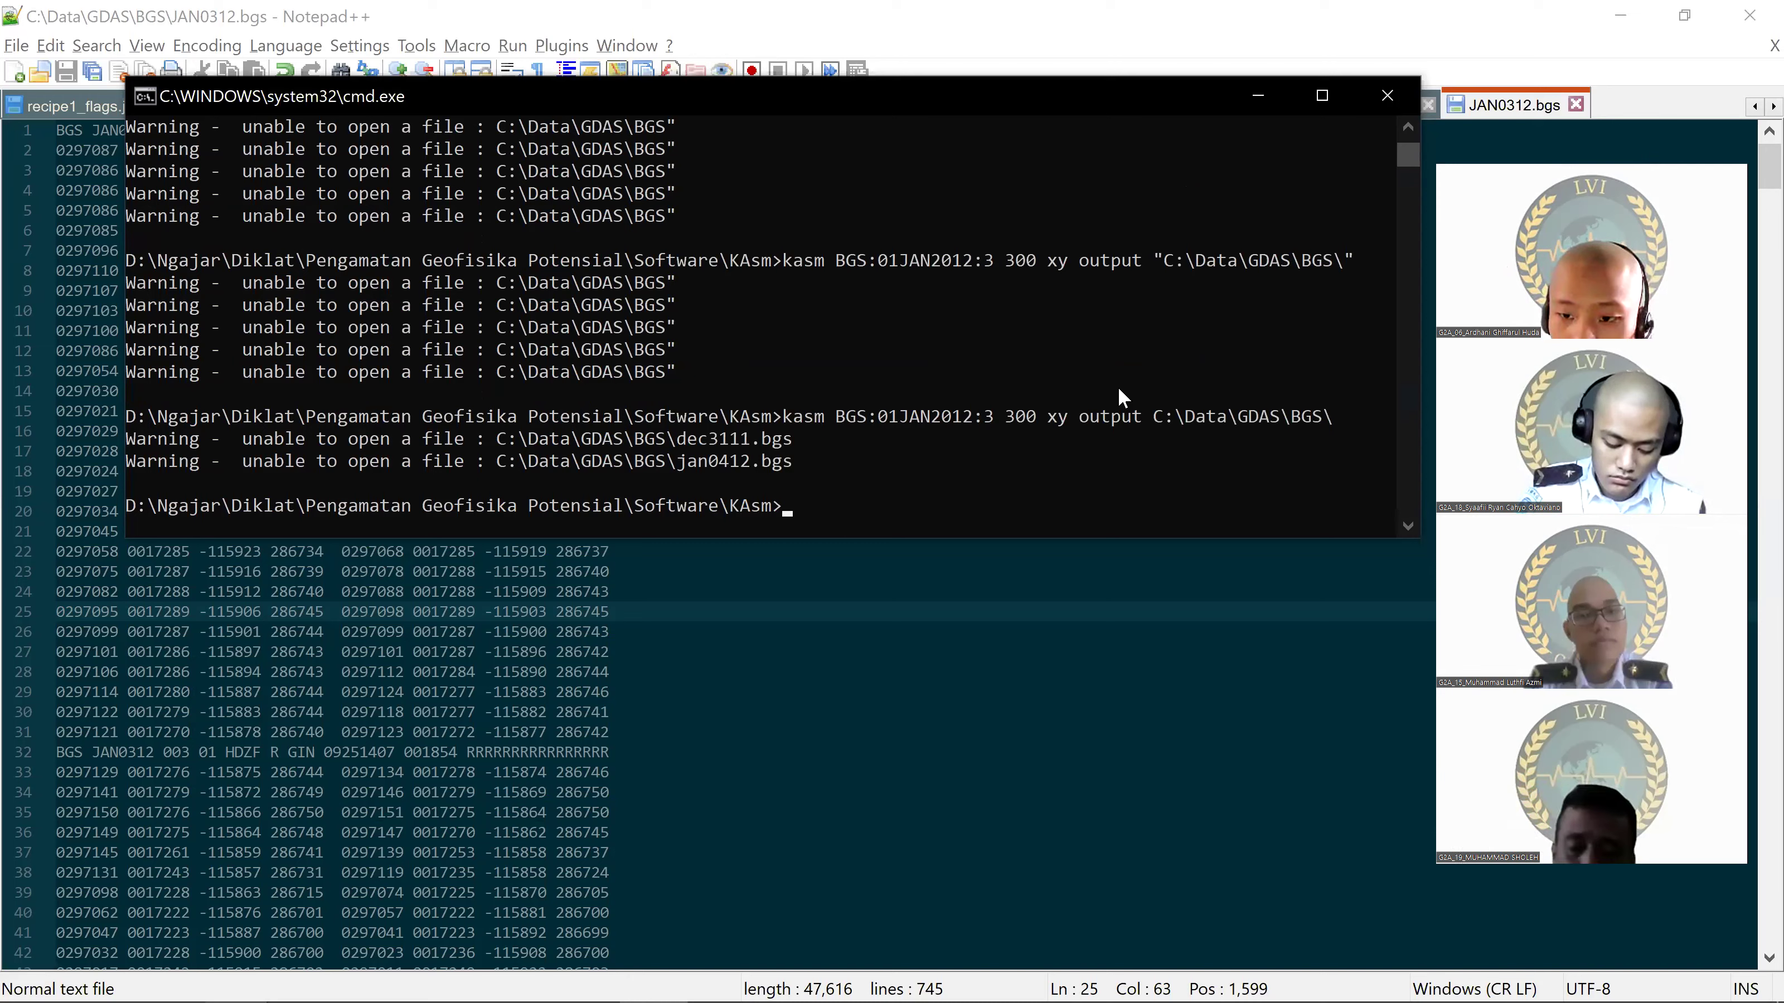
{"action": "key", "text": "Up"}
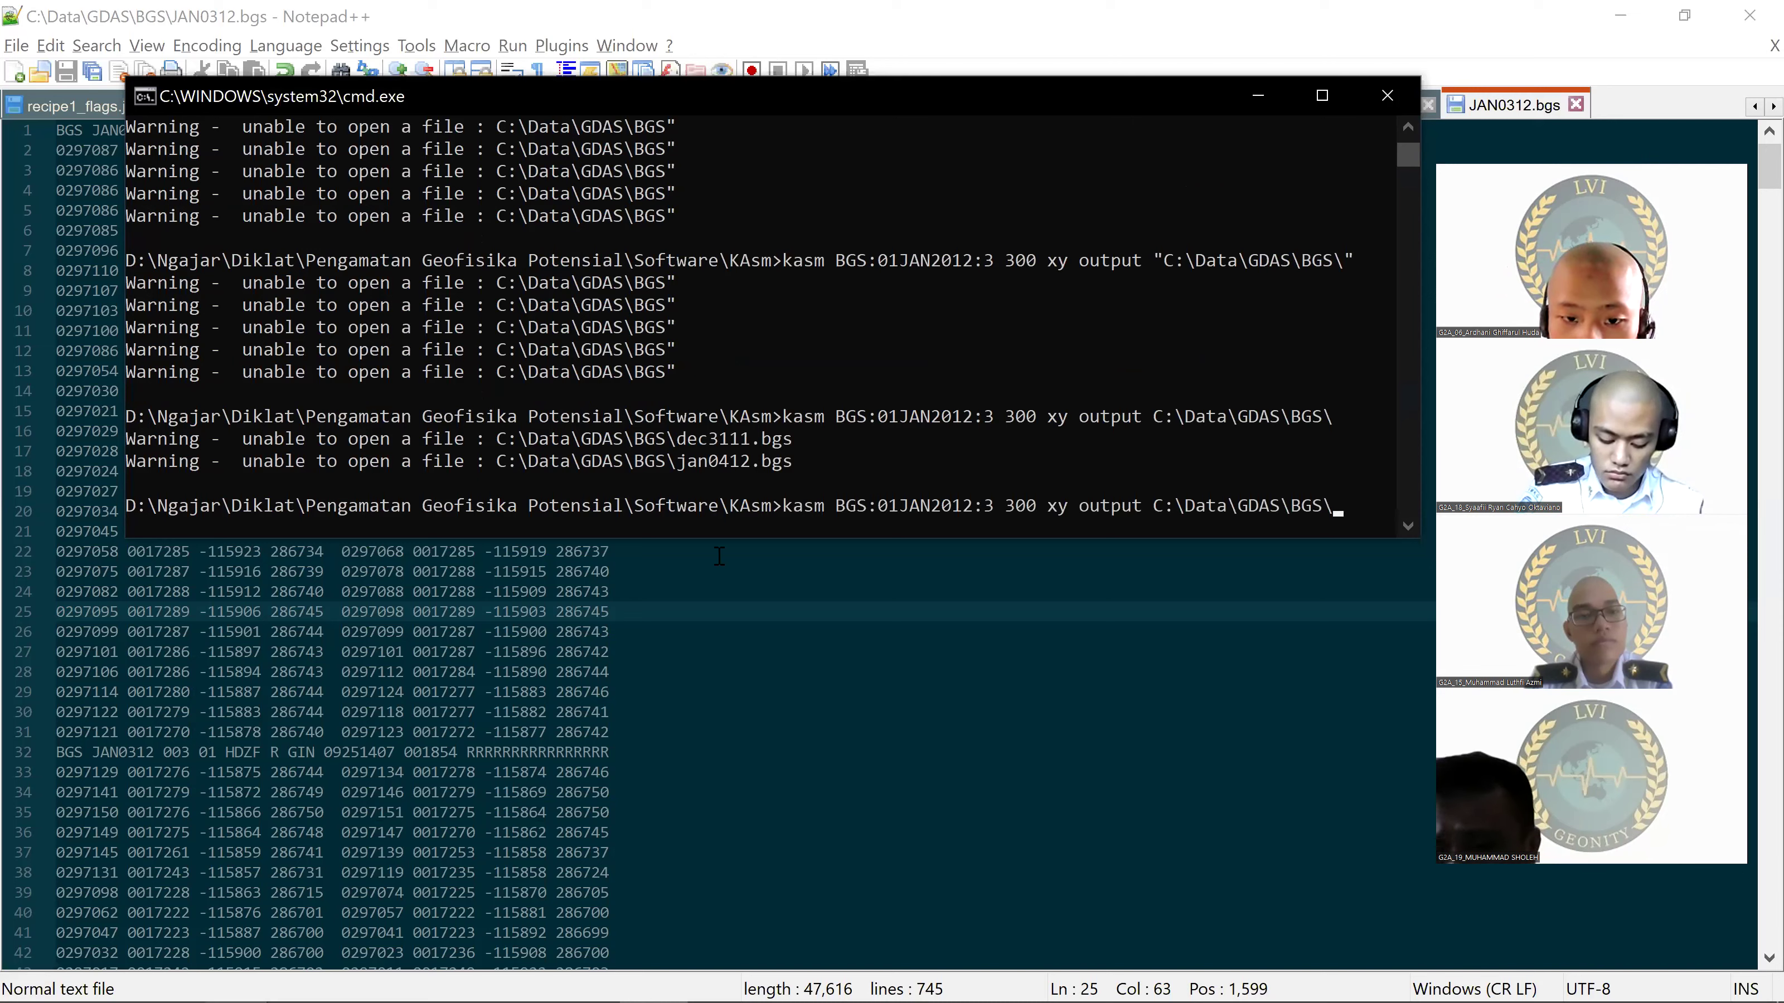
{"action": "key", "text": "Return"}
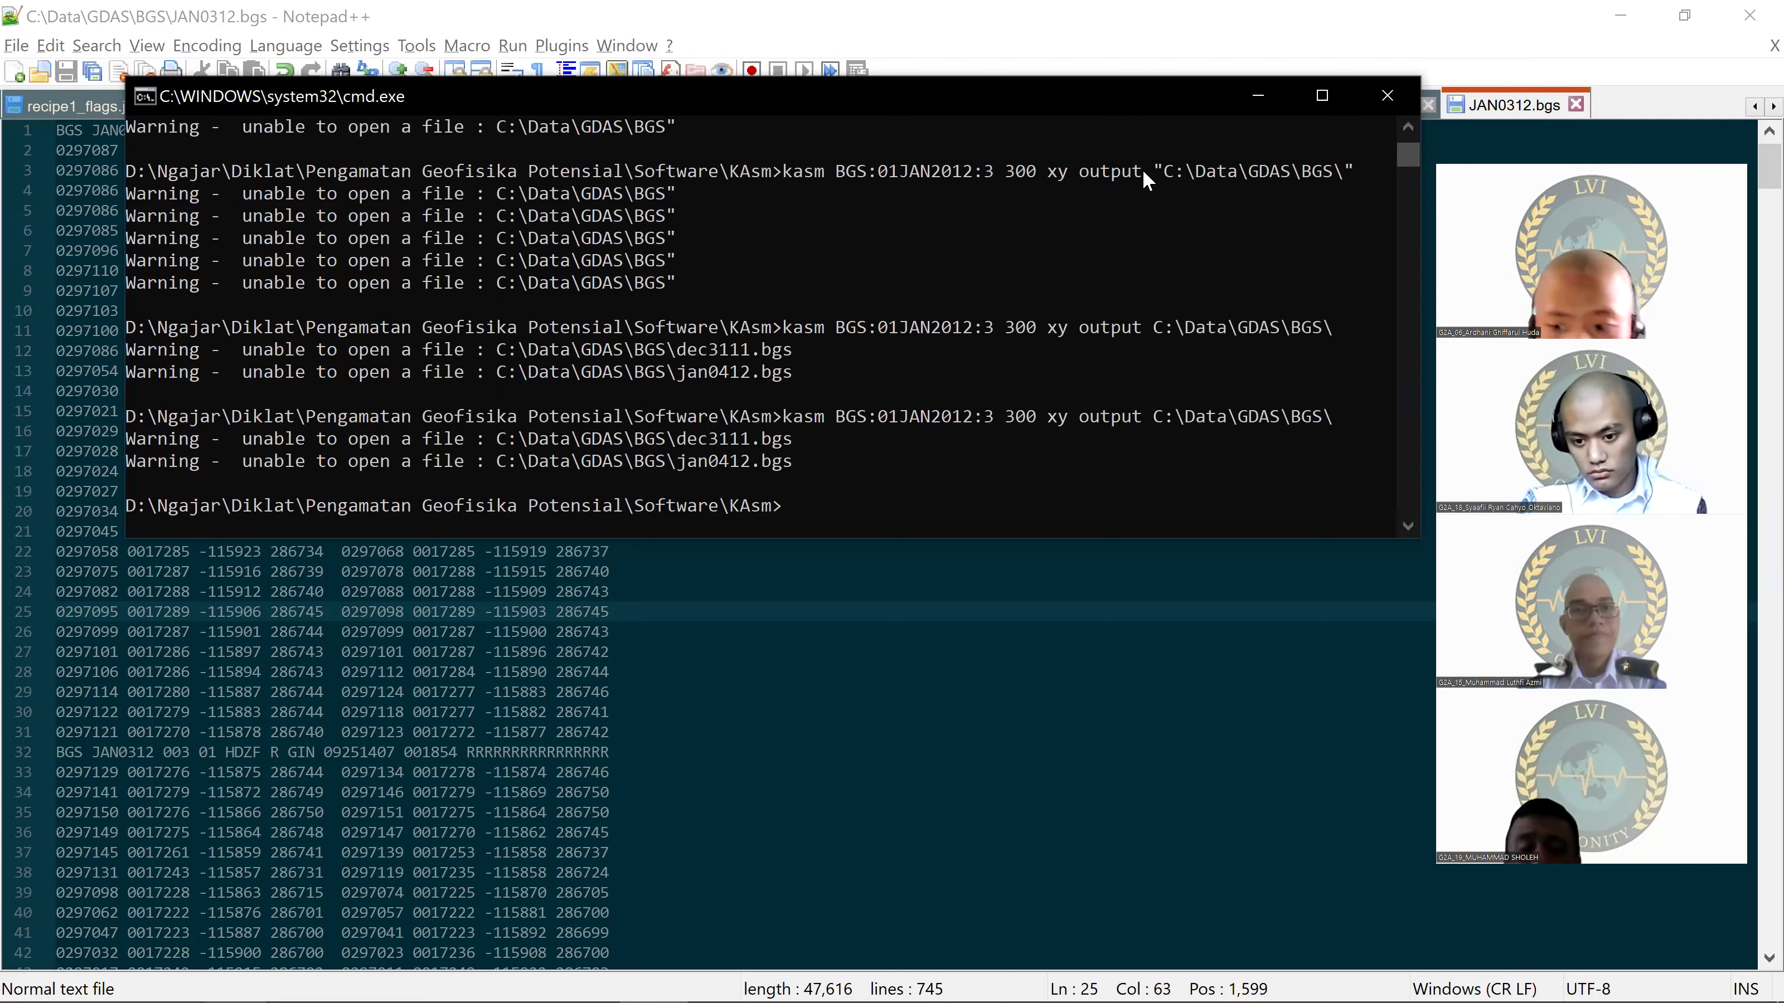
{"action": "left_click_drag", "start_coordinate": [1070, 170], "coordinate": [1143, 171]}
{"action": "left_click_drag", "start_coordinate": [786, 173], "coordinate": [824, 170]}
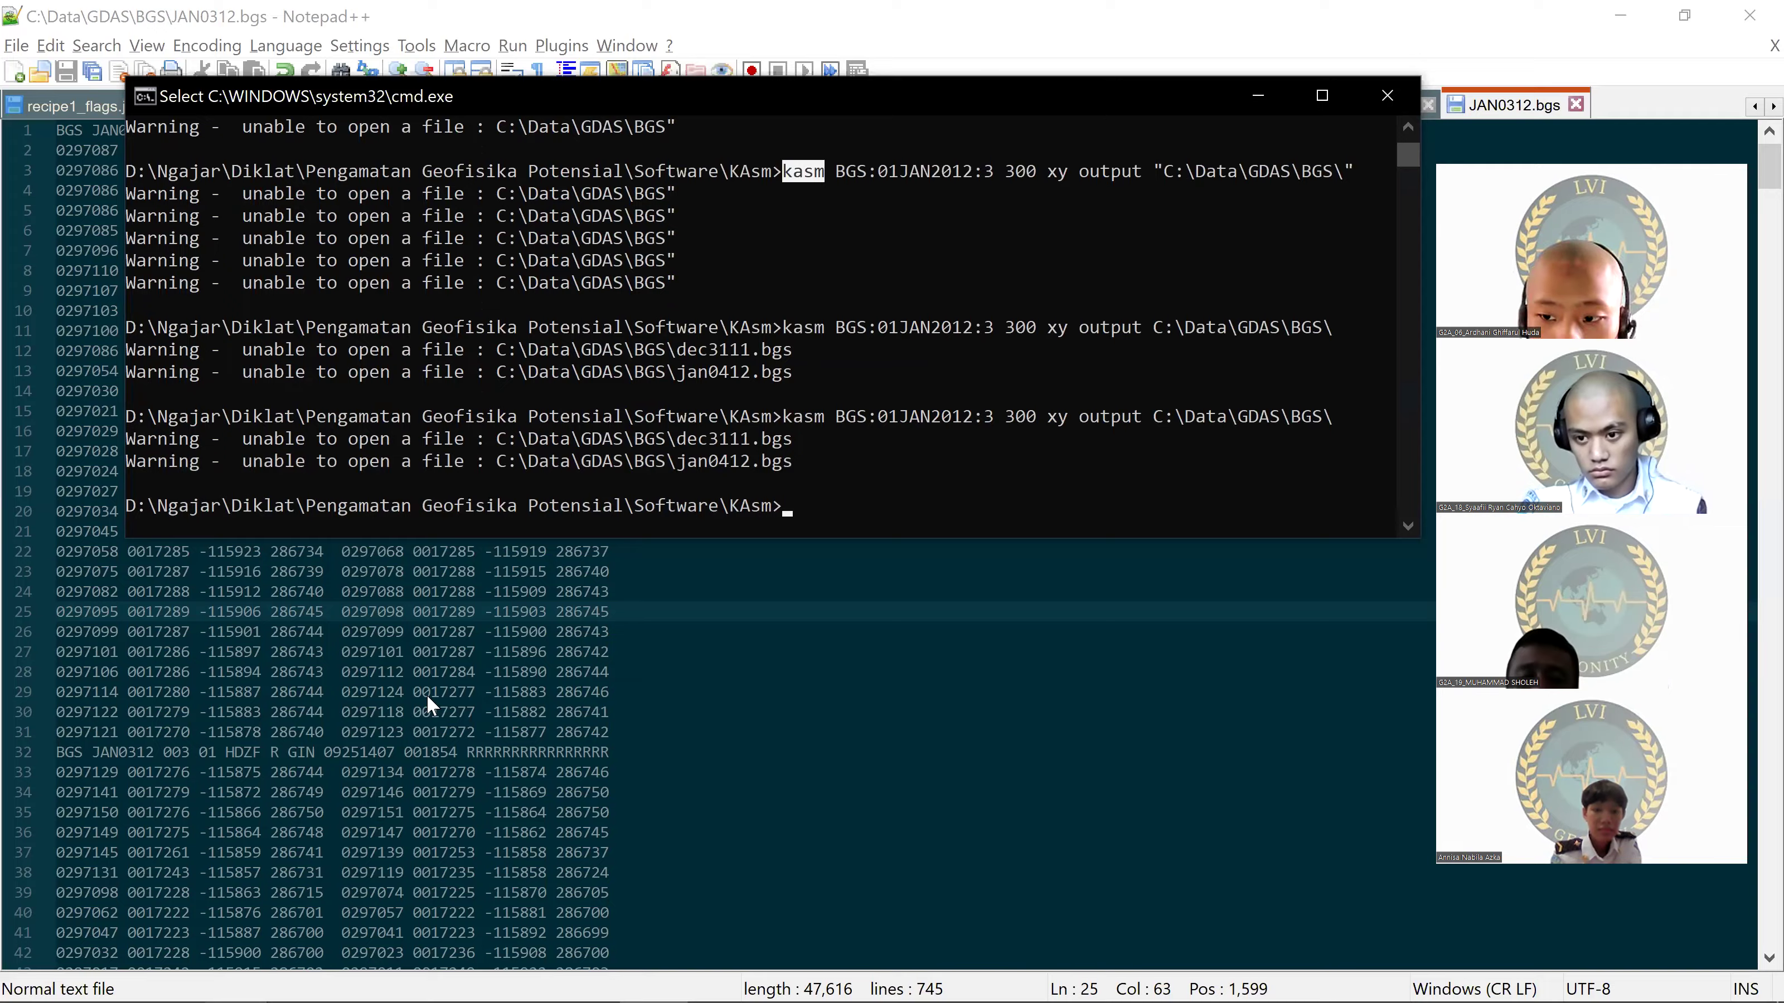
Step: Switch to File Explorer and open output.dka from the KAsm folder in Notepad++
{"action": "key", "text": "alt+Tab"}
{"action": "left_click", "coordinate": [168, 11]}
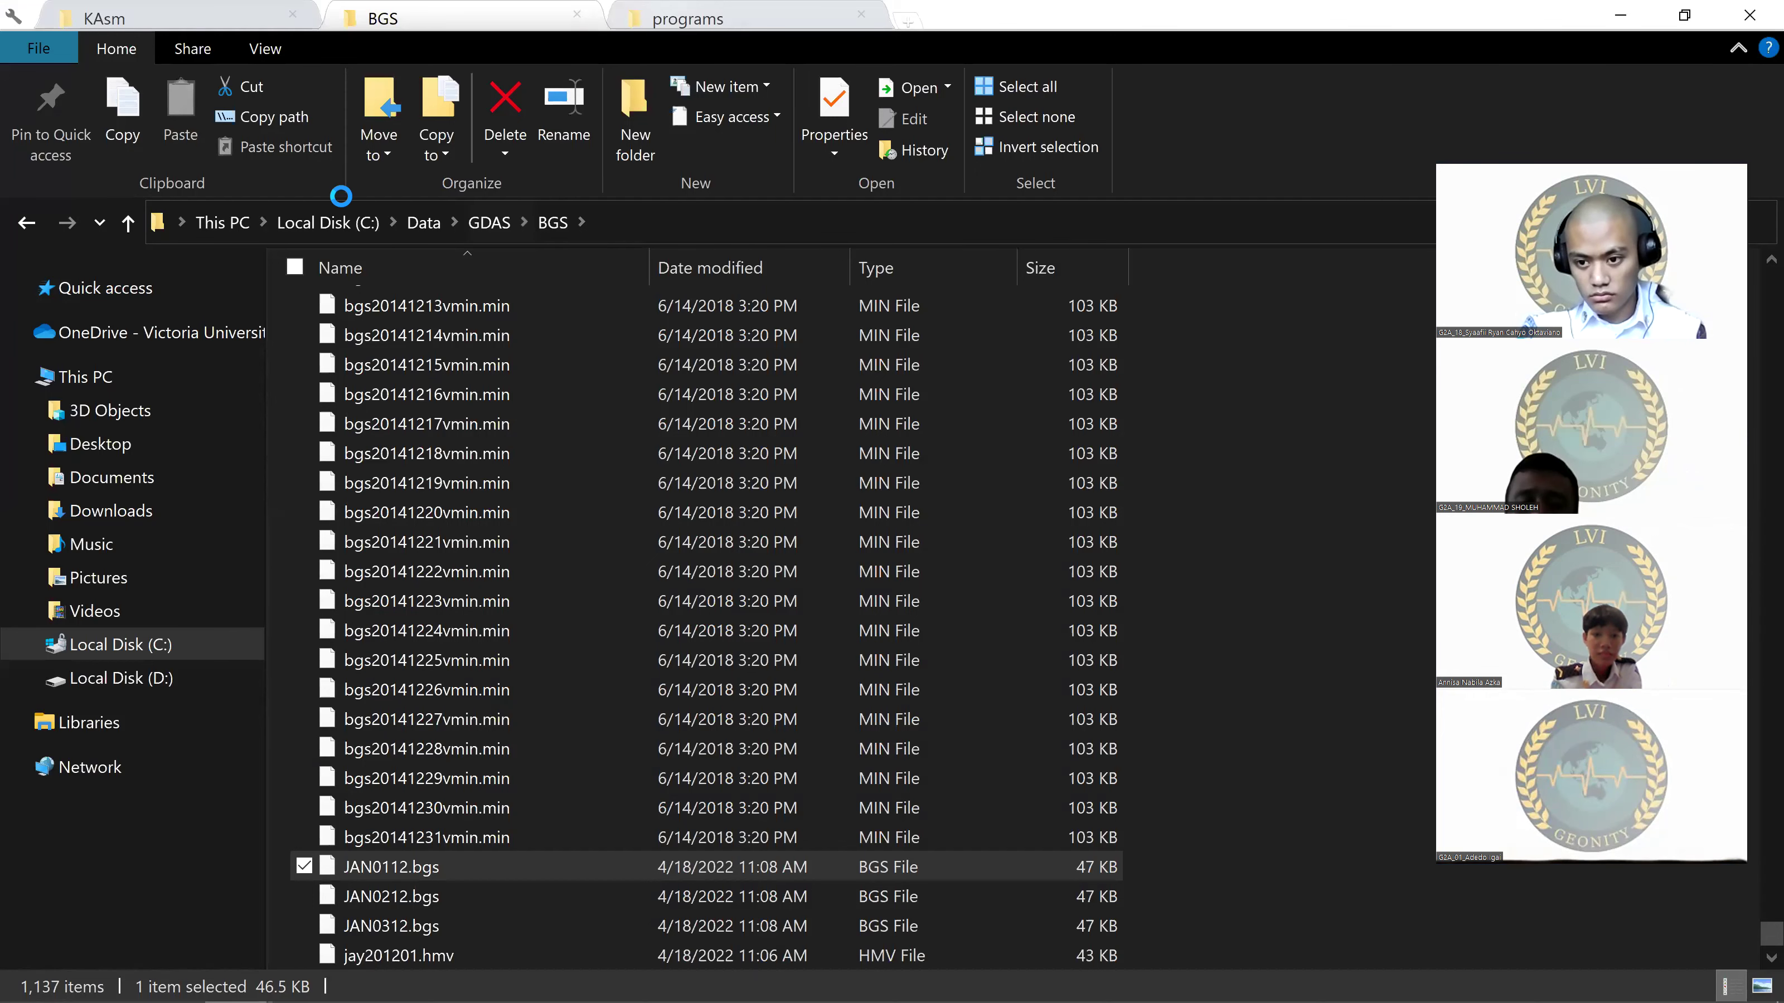
{"action": "left_click", "coordinate": [477, 440]}
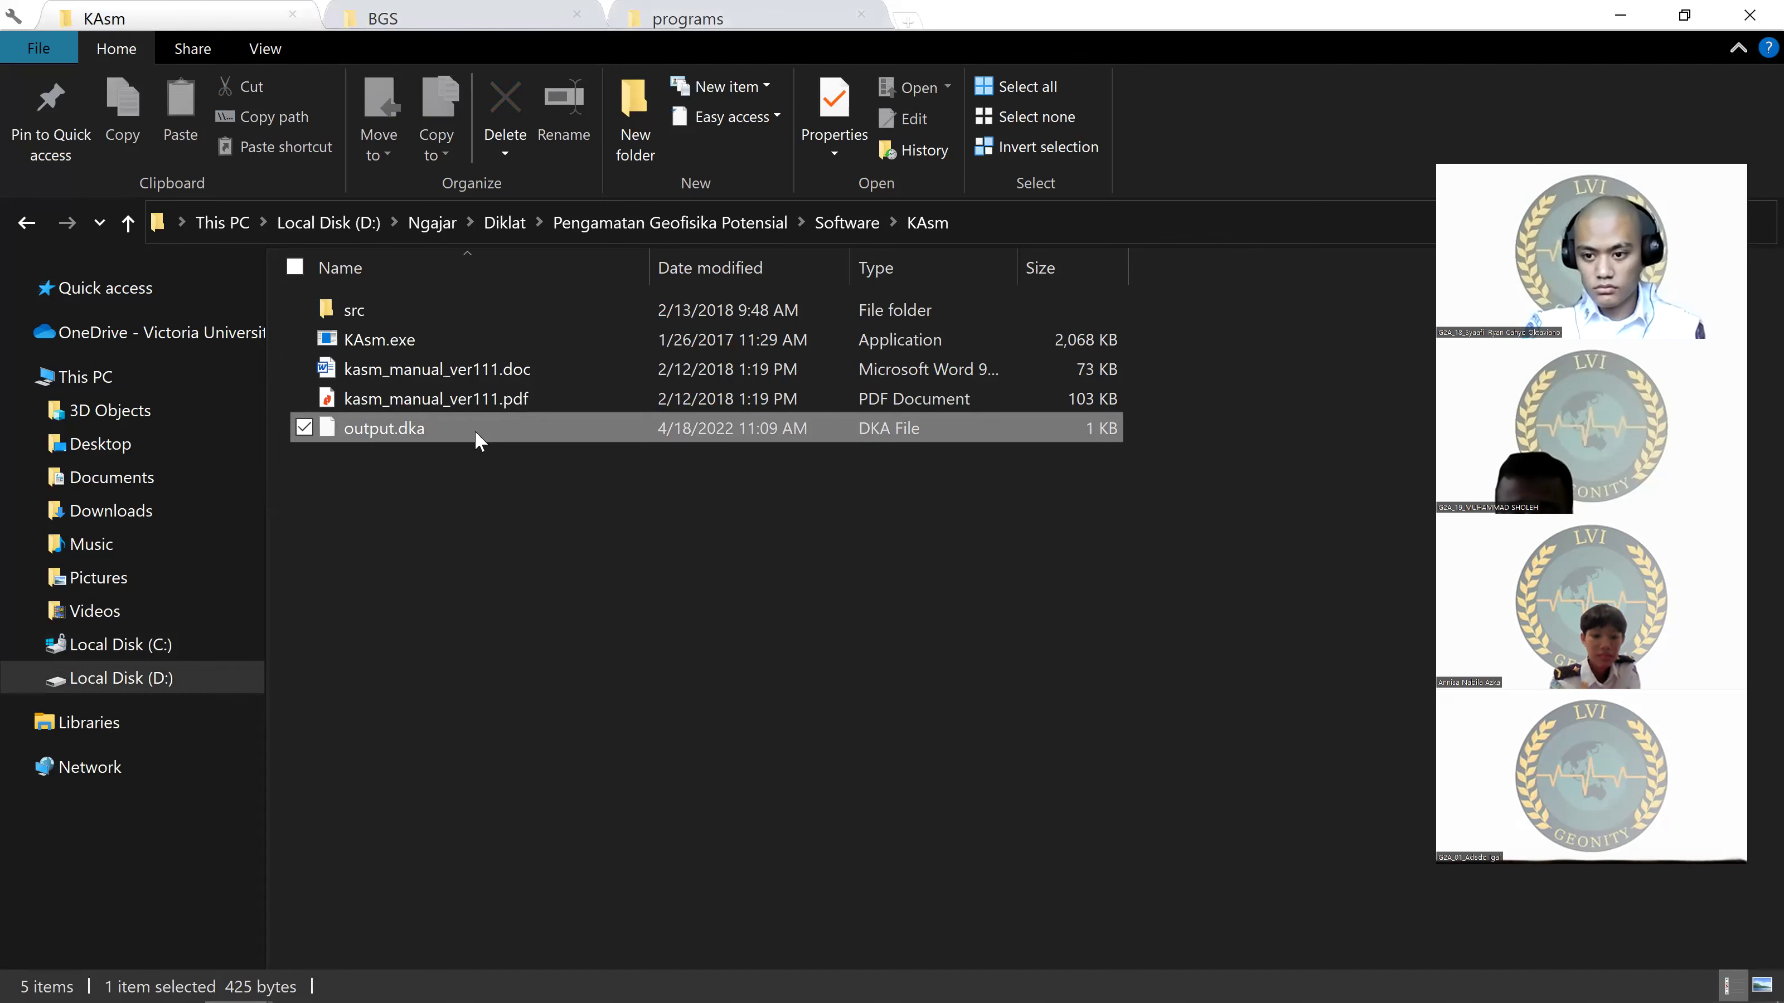
{"action": "right_click", "coordinate": [476, 432]}
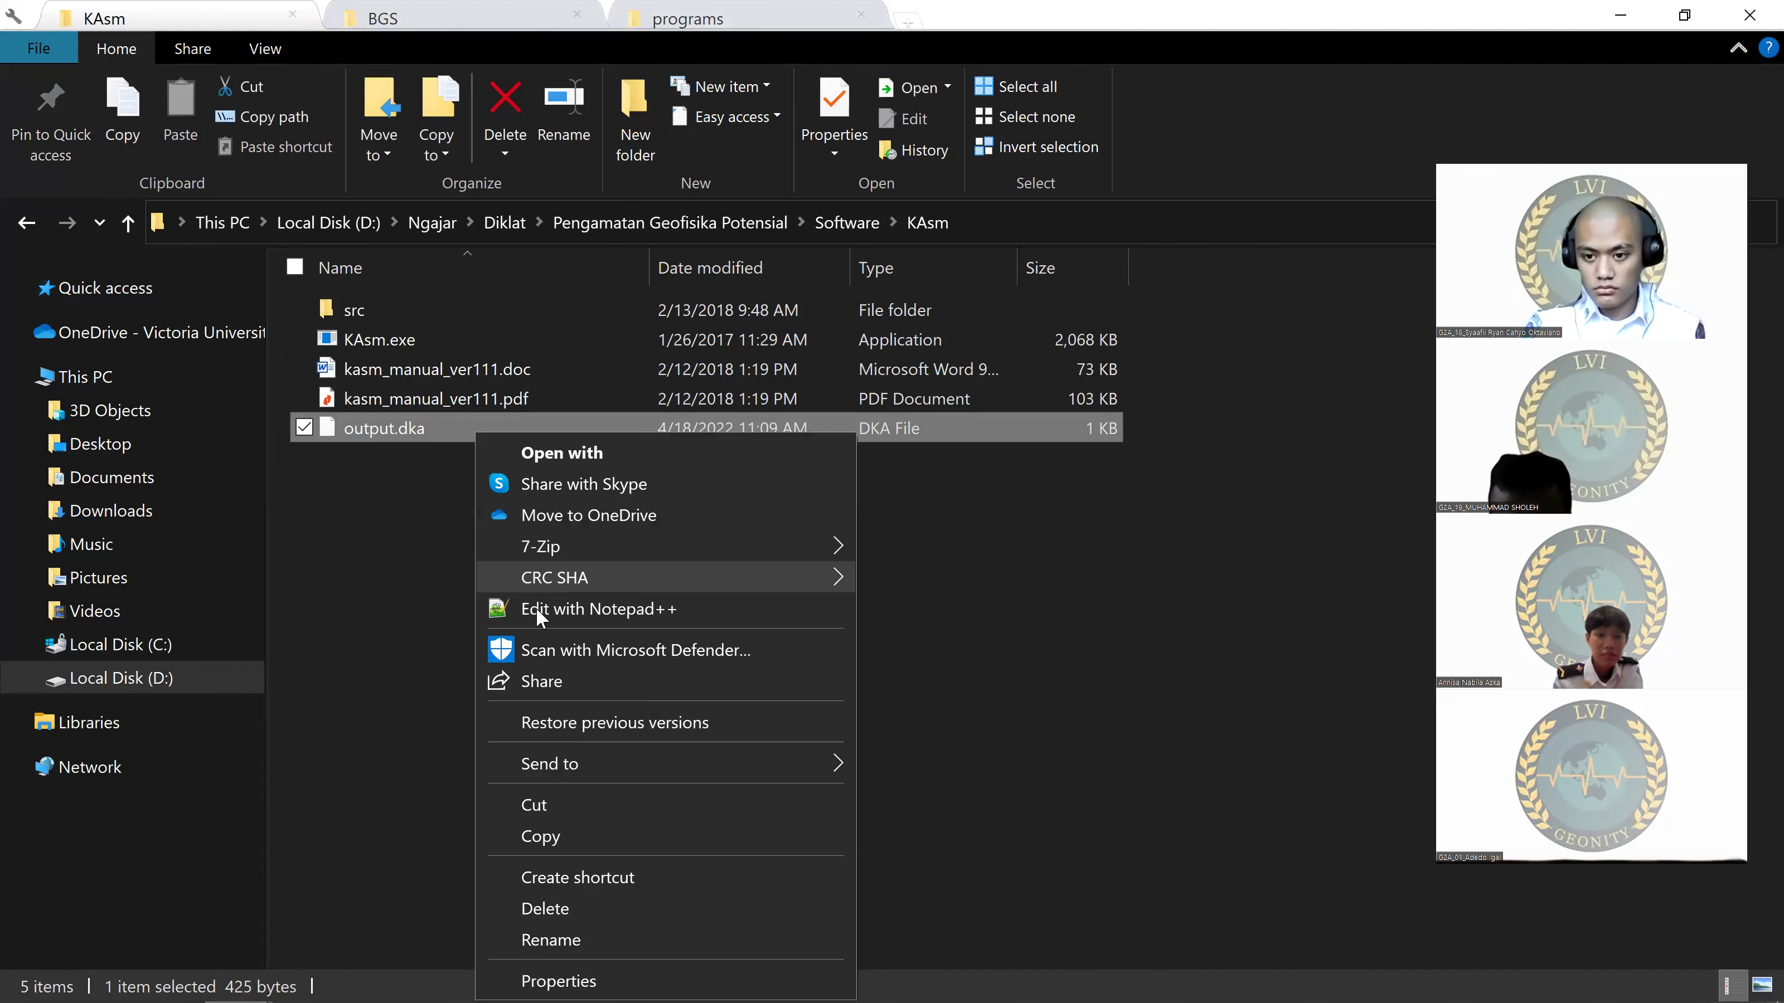
{"action": "left_click", "coordinate": [540, 610]}
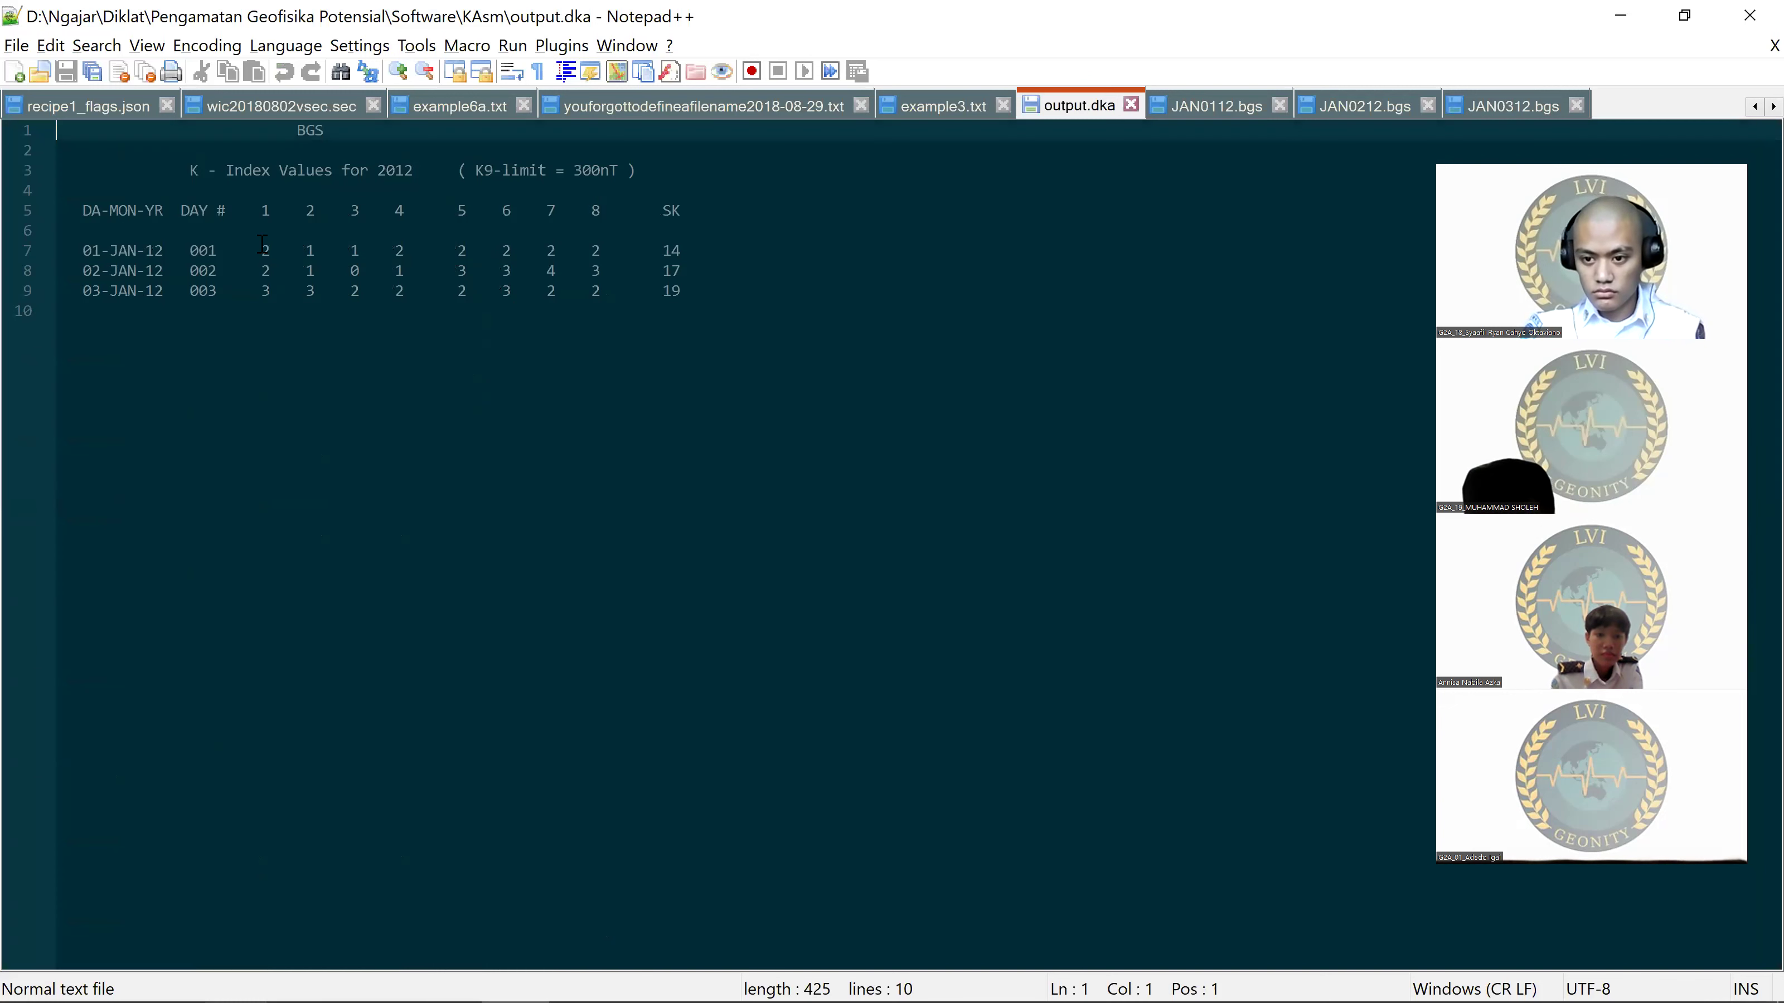
Step: Examine the eight K index values for each day from 01-JAN-12 to 03-JAN-12 in output.dka
{"action": "left_click_drag", "start_coordinate": [262, 244], "coordinate": [600, 250]}
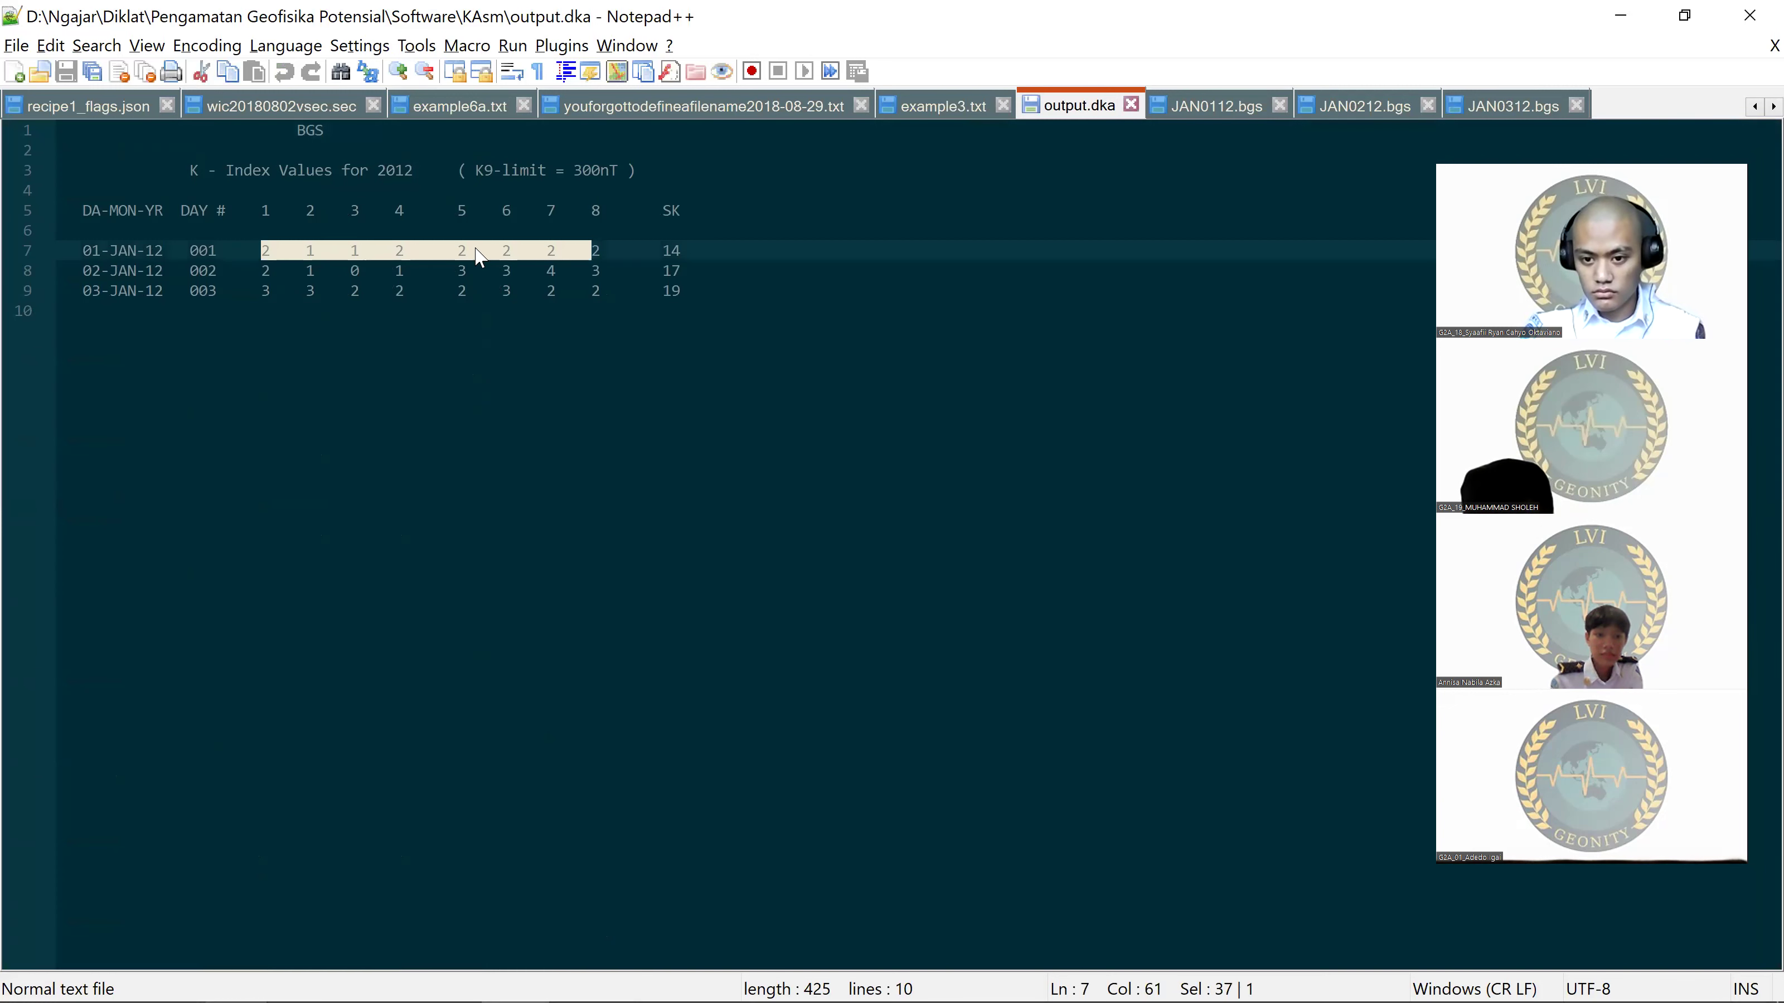
{"action": "left_click", "coordinate": [267, 272]}
{"action": "left_click_drag", "start_coordinate": [266, 291], "coordinate": [603, 291]}
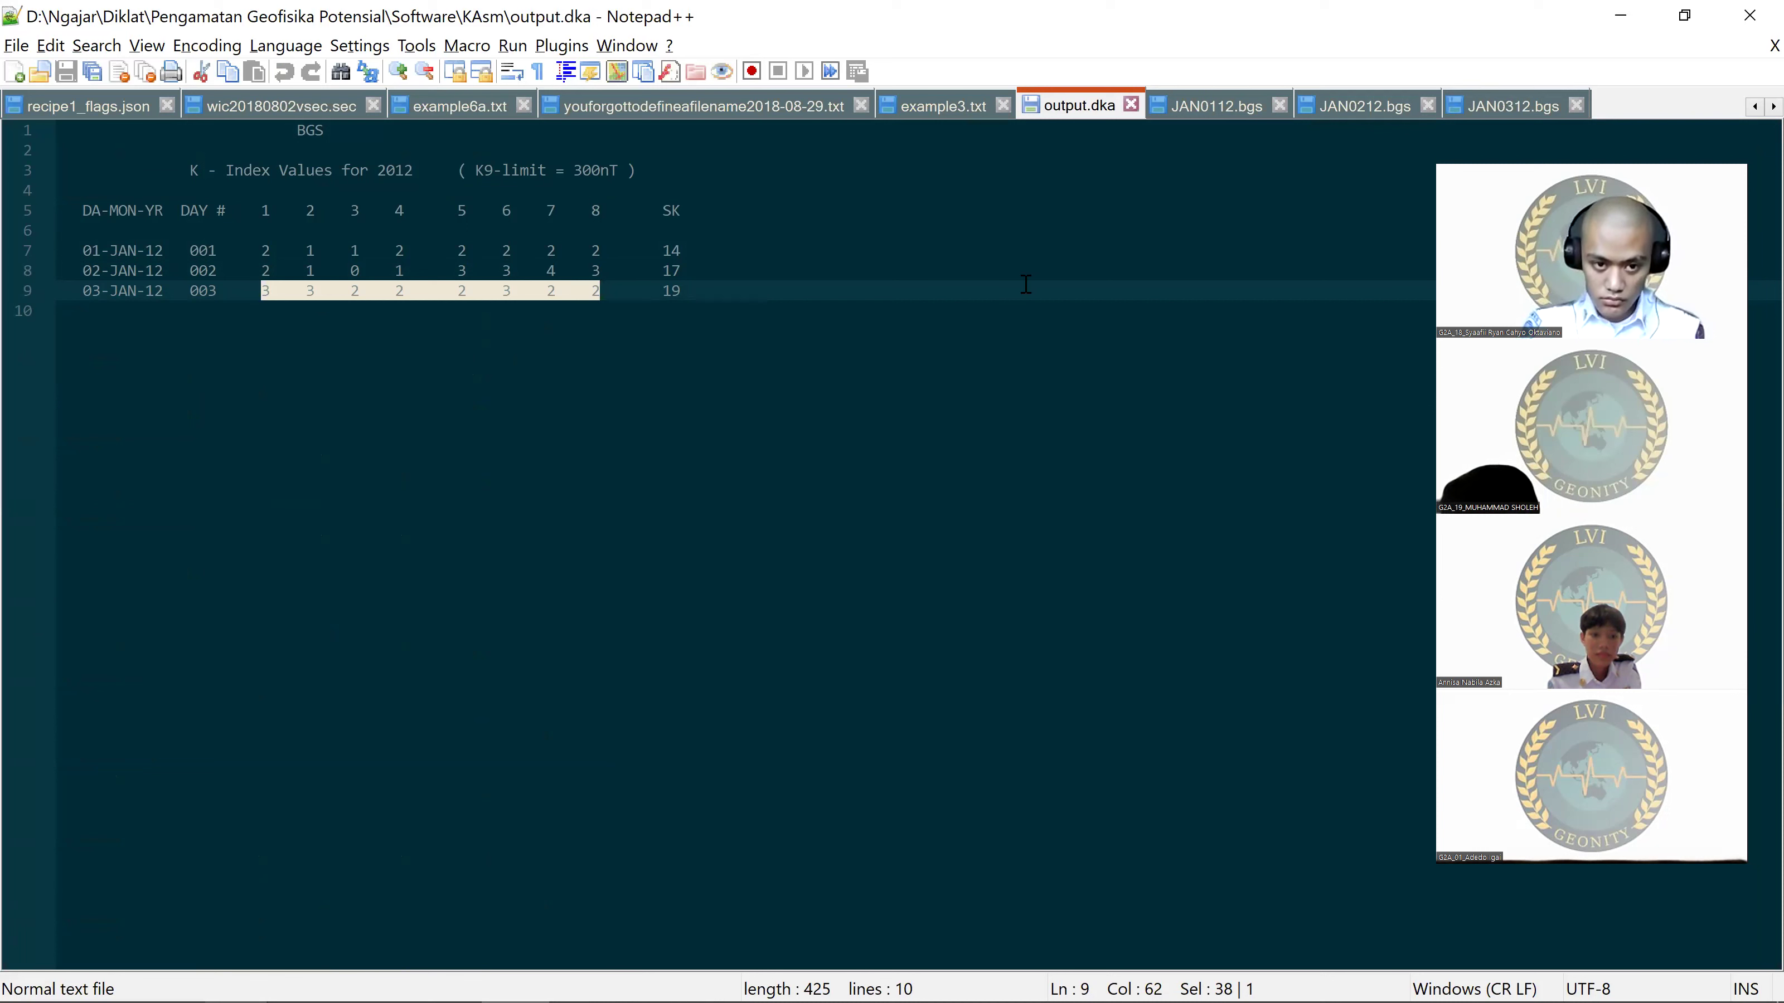
{"action": "key", "text": "End"}
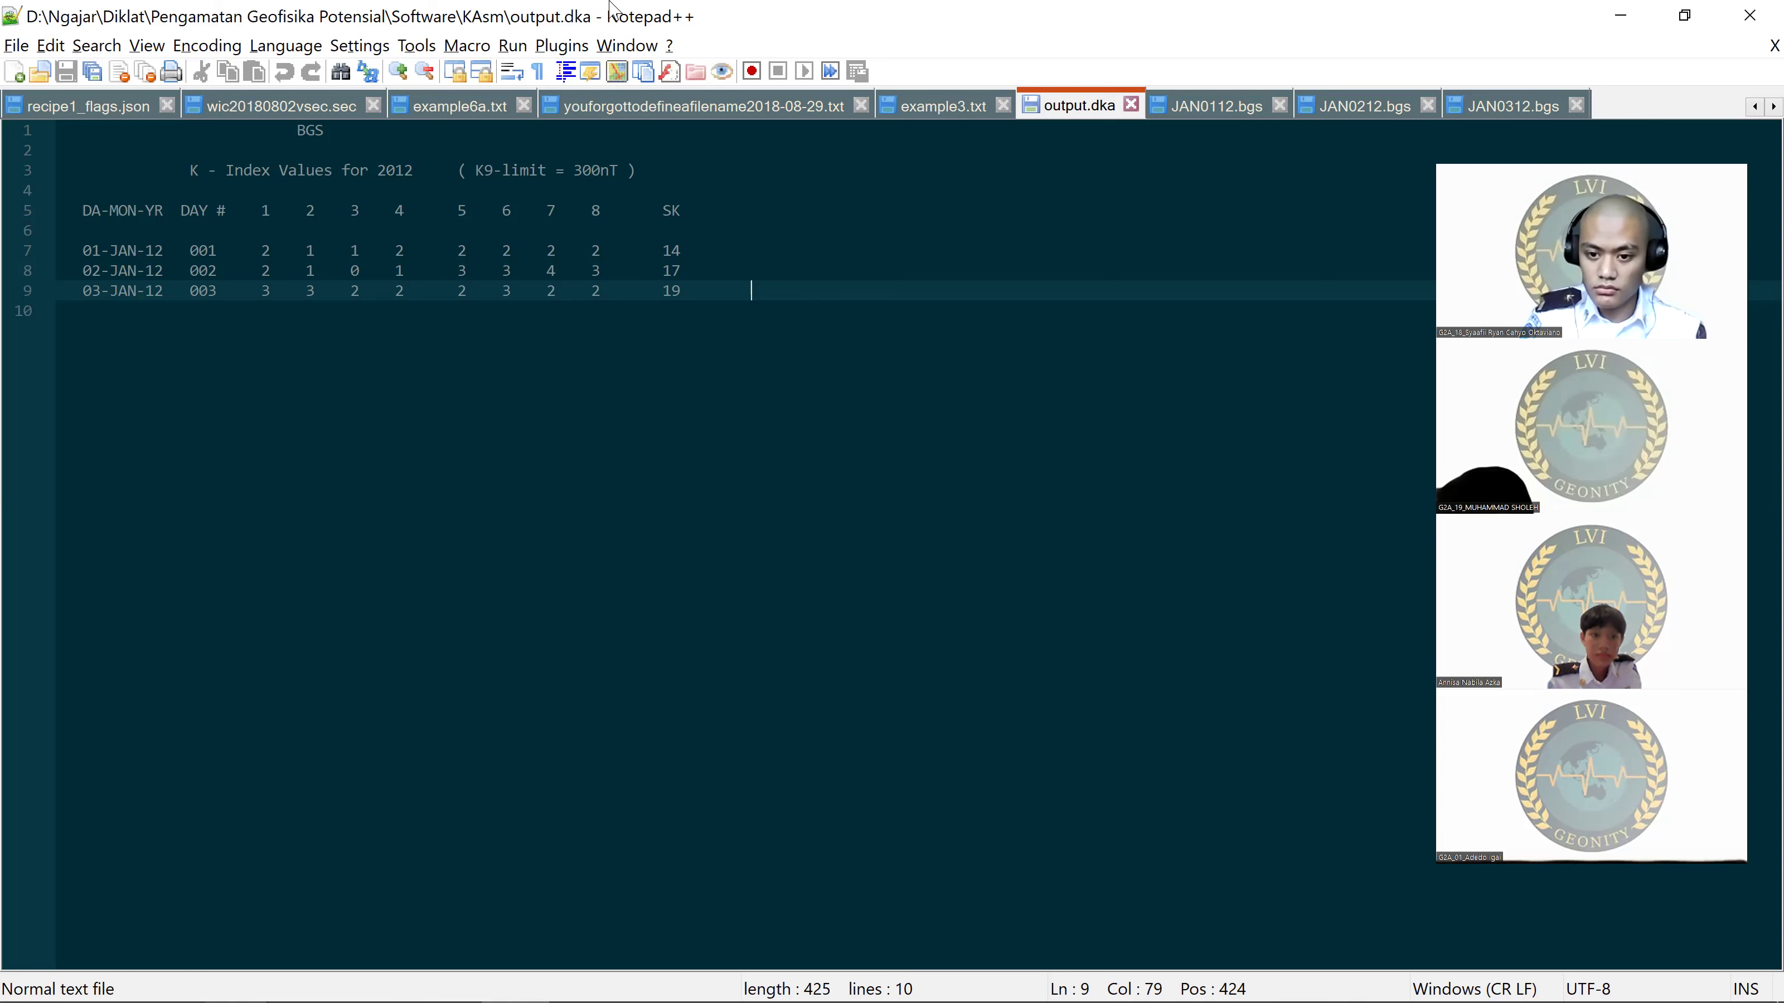
Step: Switch to GDASView, start a data conversion and browse to the minute data files in the BGS folder
{"action": "key", "text": "alt+Tab"}
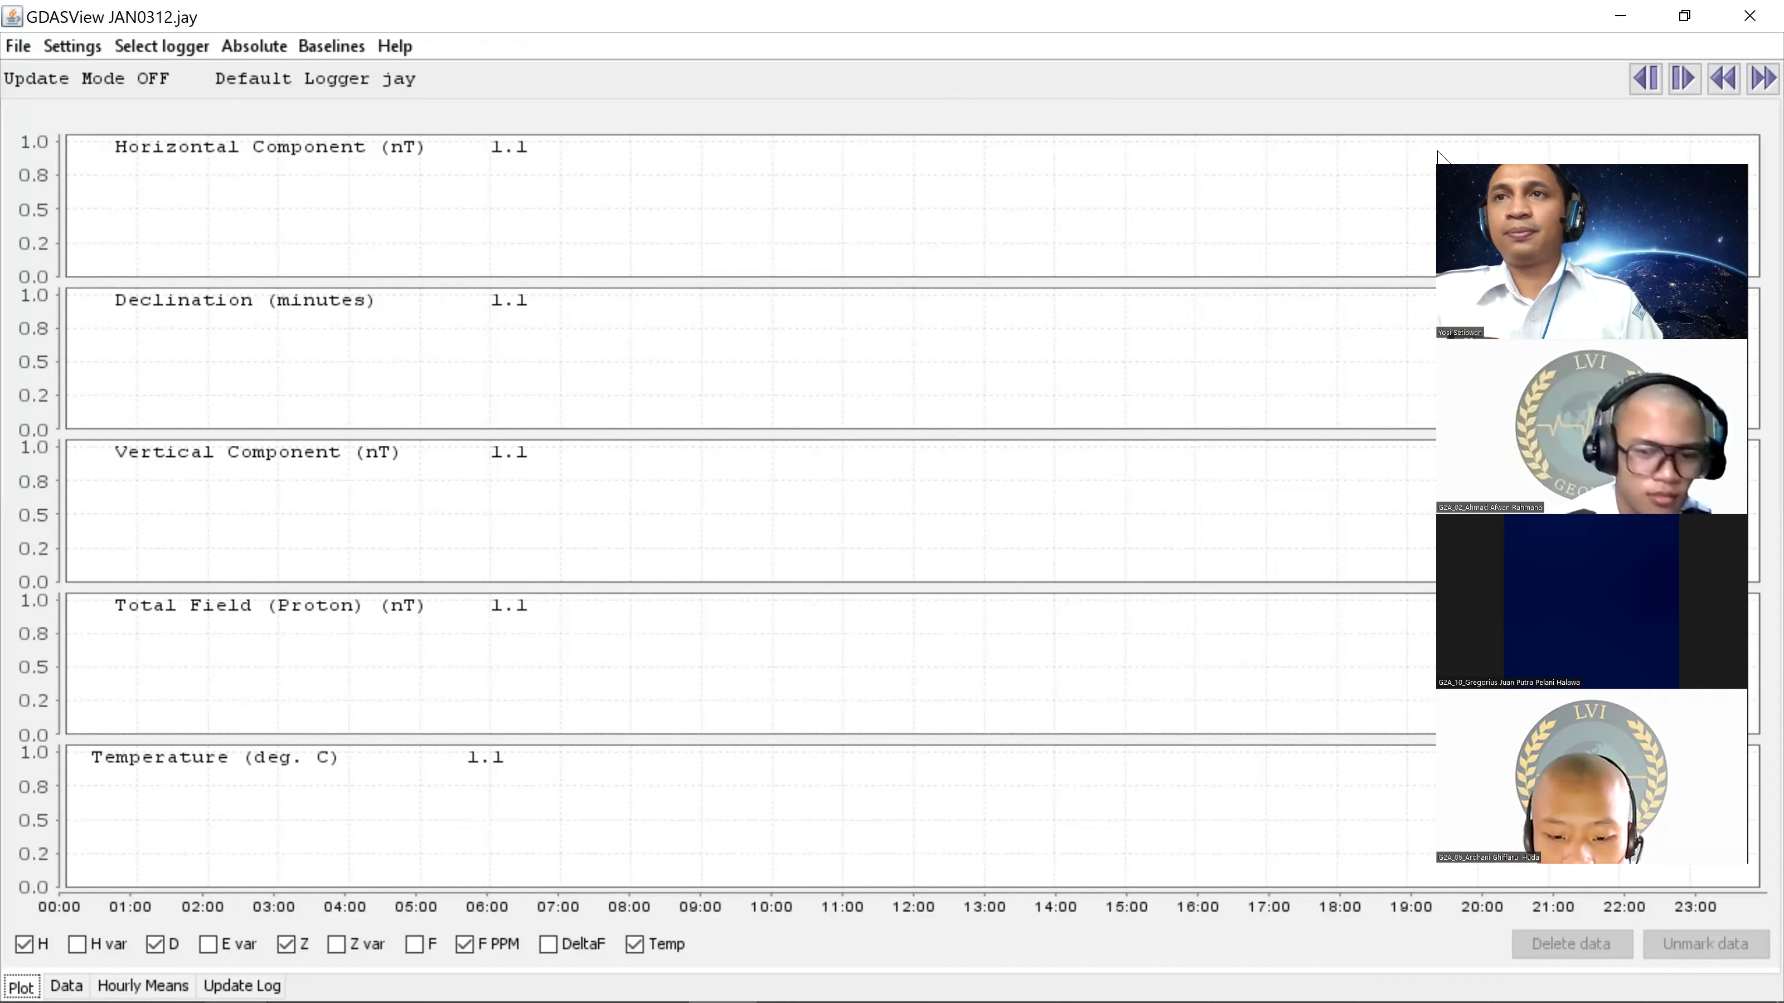
{"action": "left_click", "coordinate": [11, 48]}
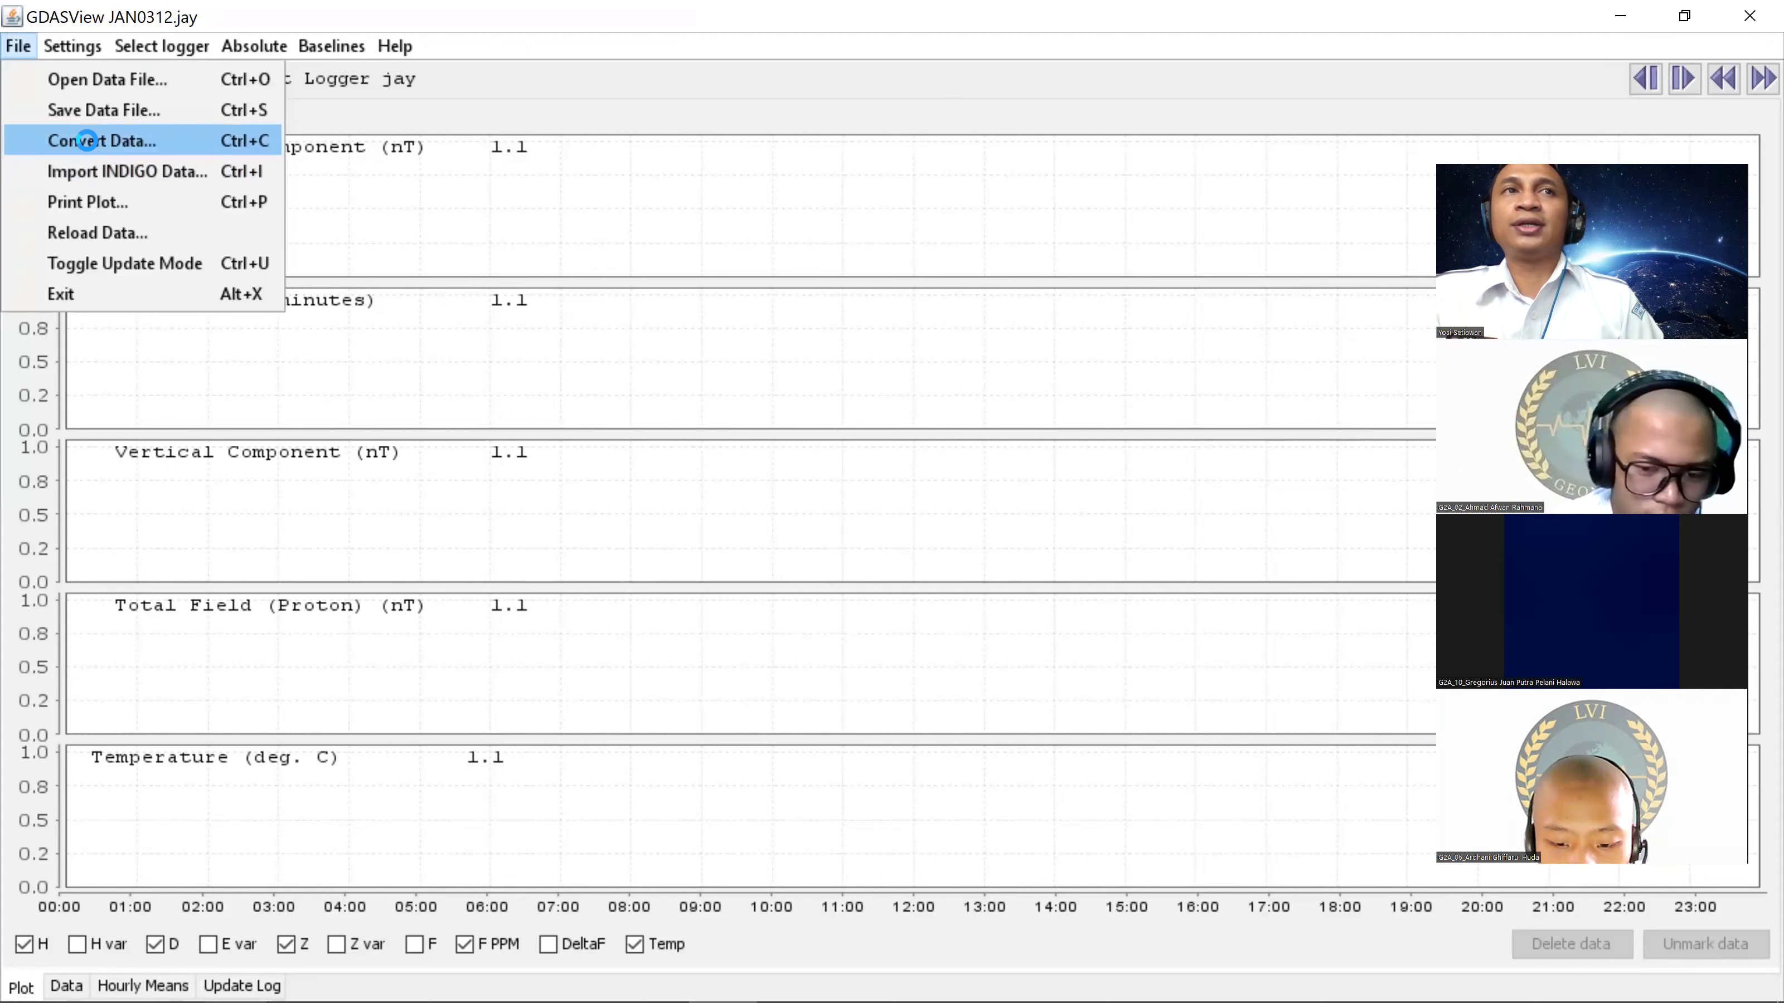
{"action": "left_click", "coordinate": [86, 140]}
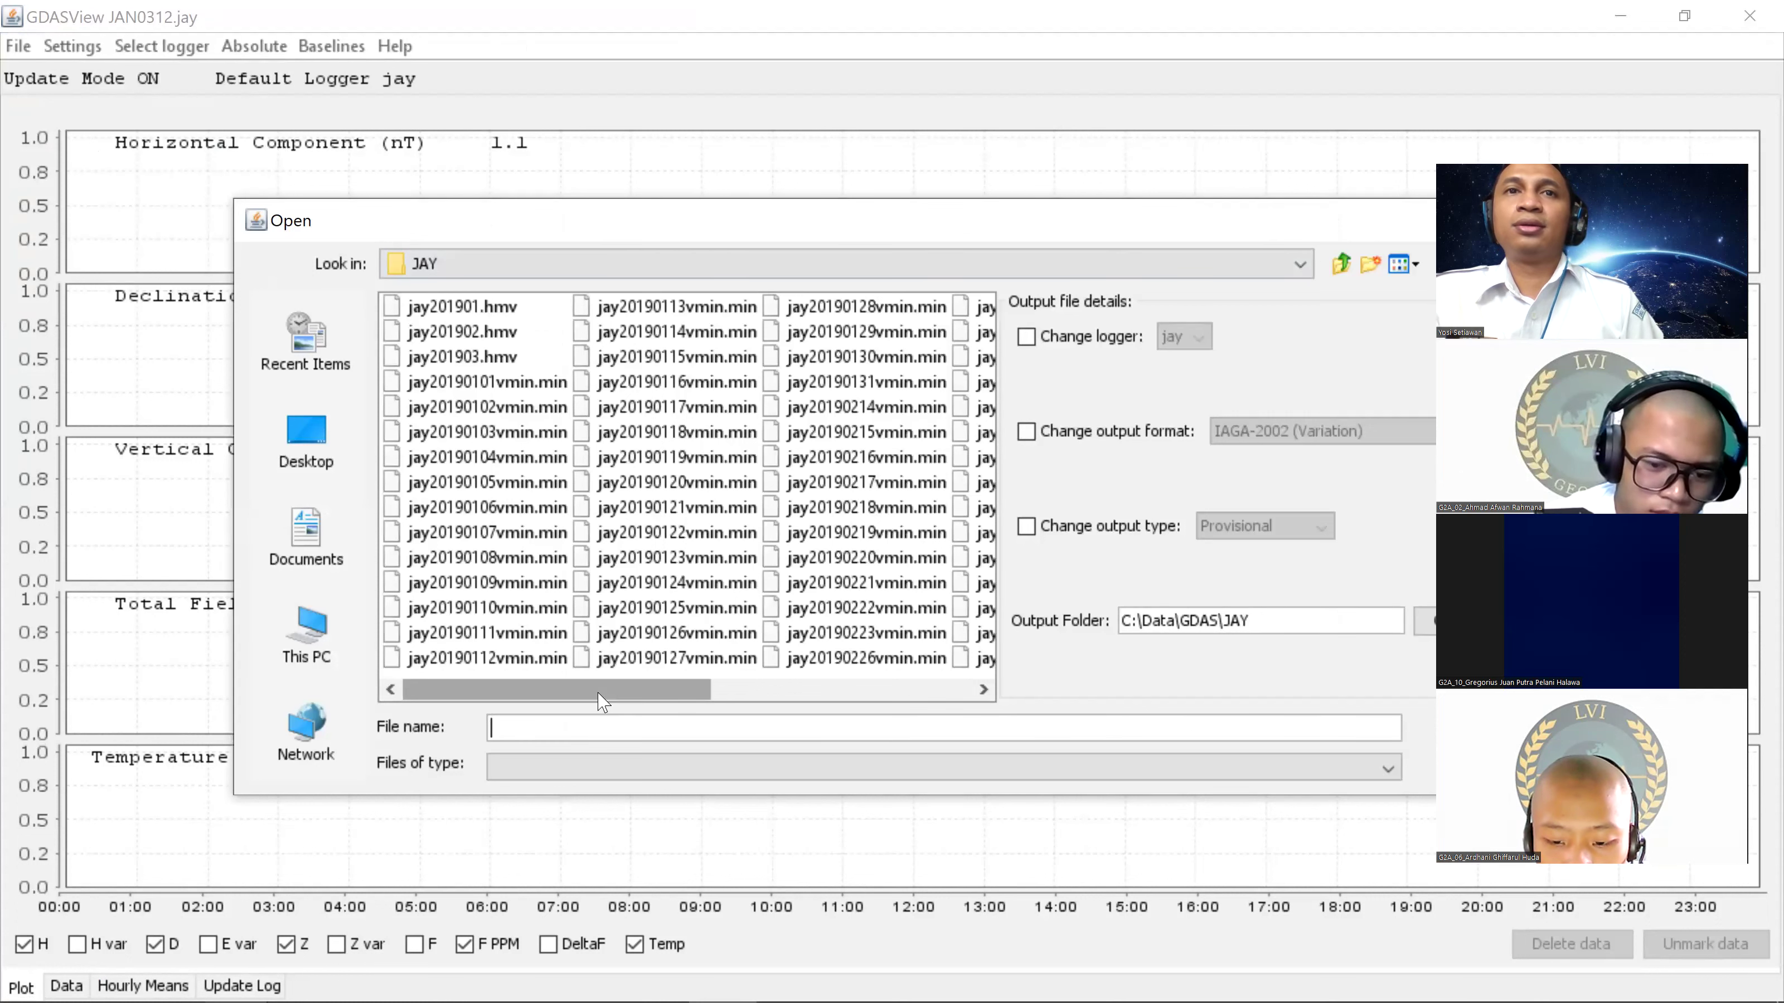
{"action": "scroll", "coordinate": [618, 690], "scroll_direction": "down", "scroll_amount": 3}
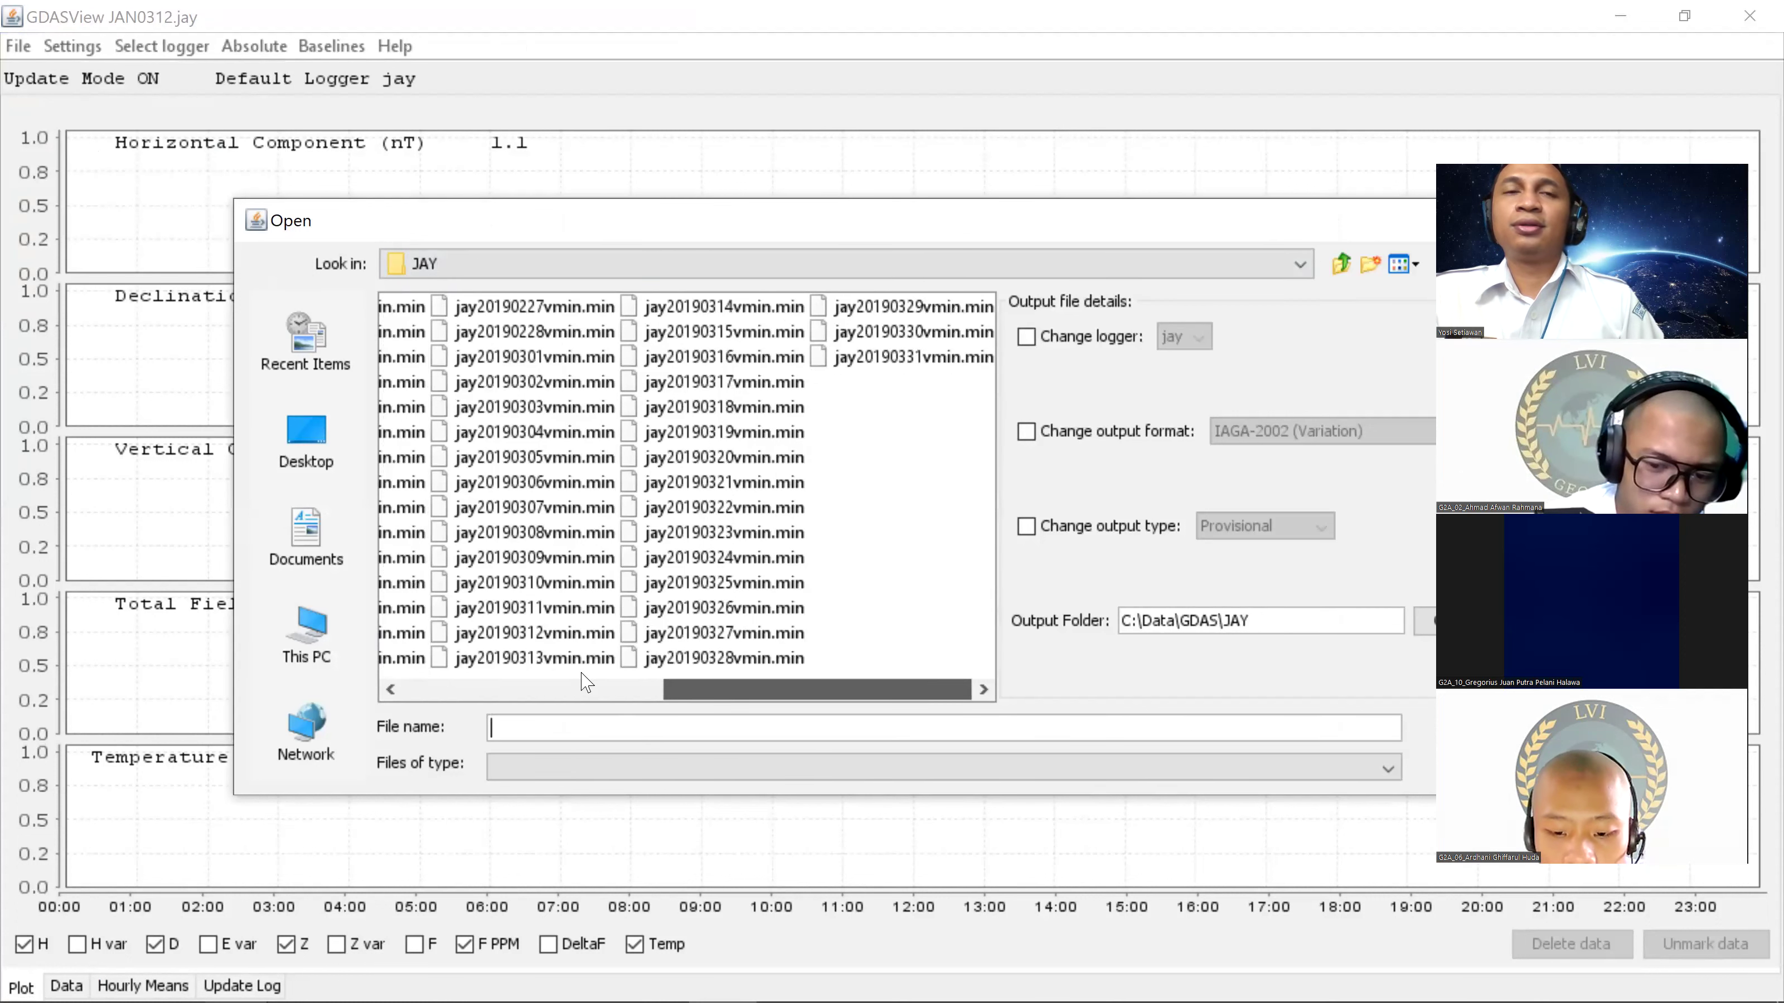
{"action": "scroll", "coordinate": [584, 680], "scroll_direction": "up", "scroll_amount": 3}
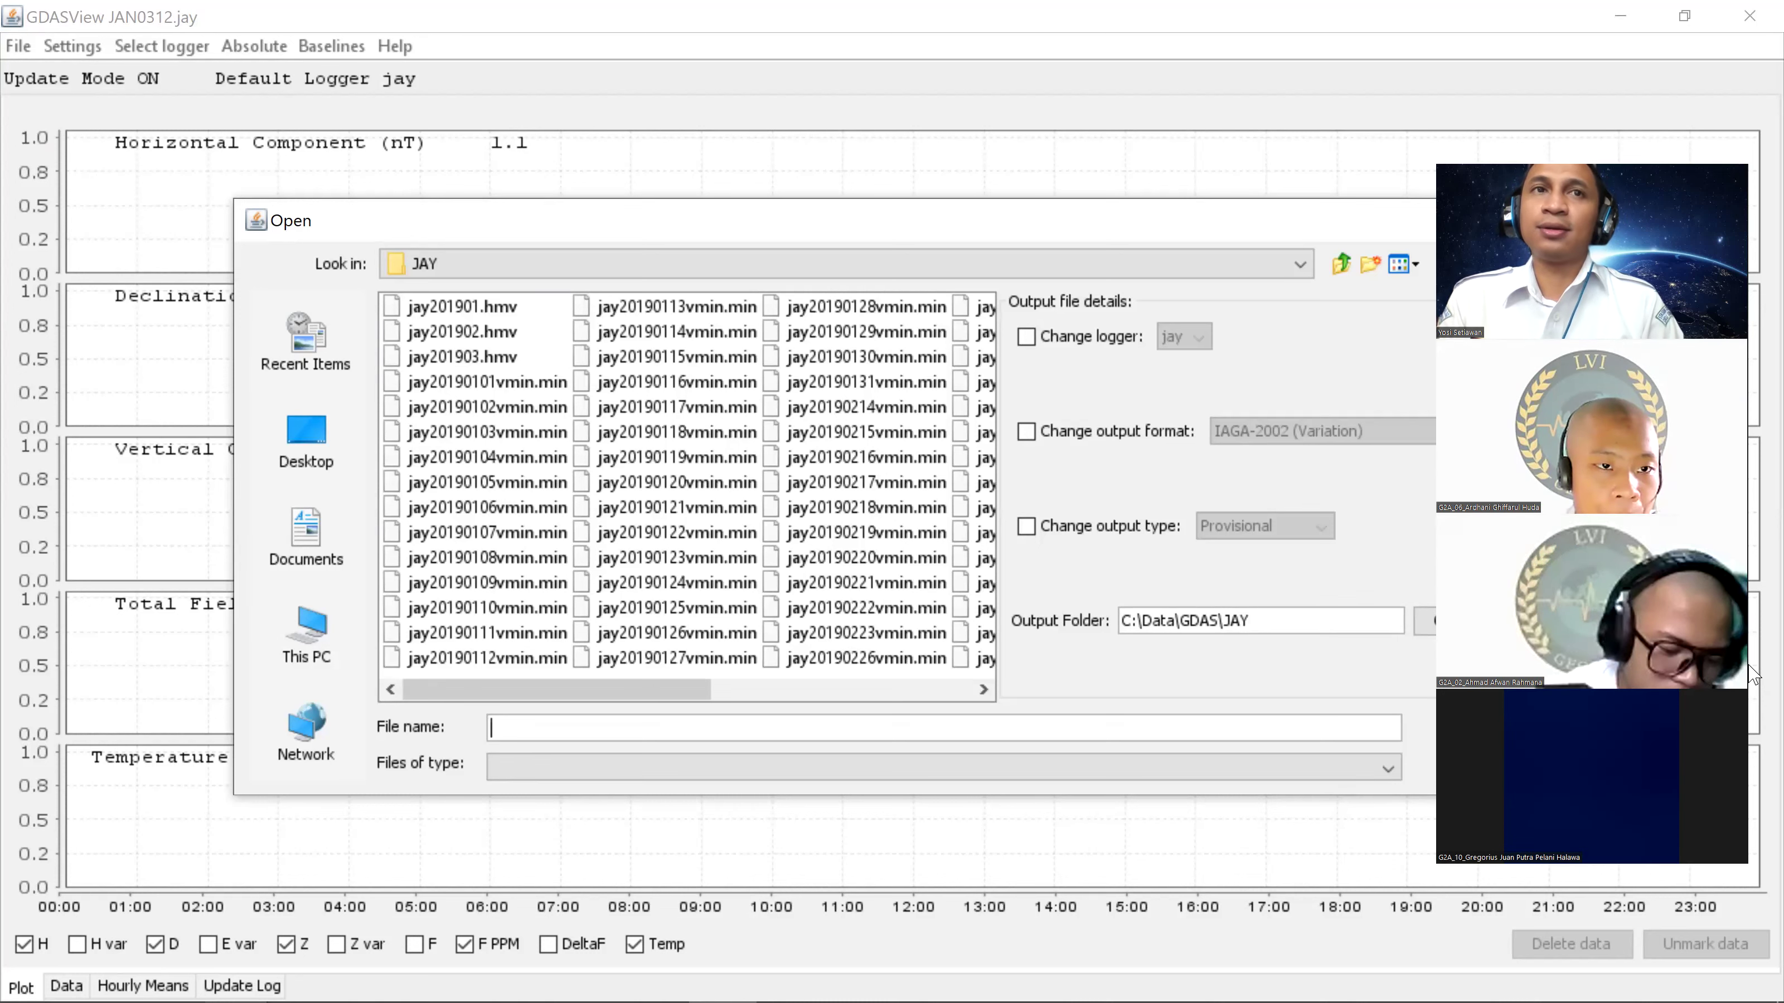
{"action": "left_click", "coordinate": [1343, 264]}
{"action": "left_click", "coordinate": [414, 308]}
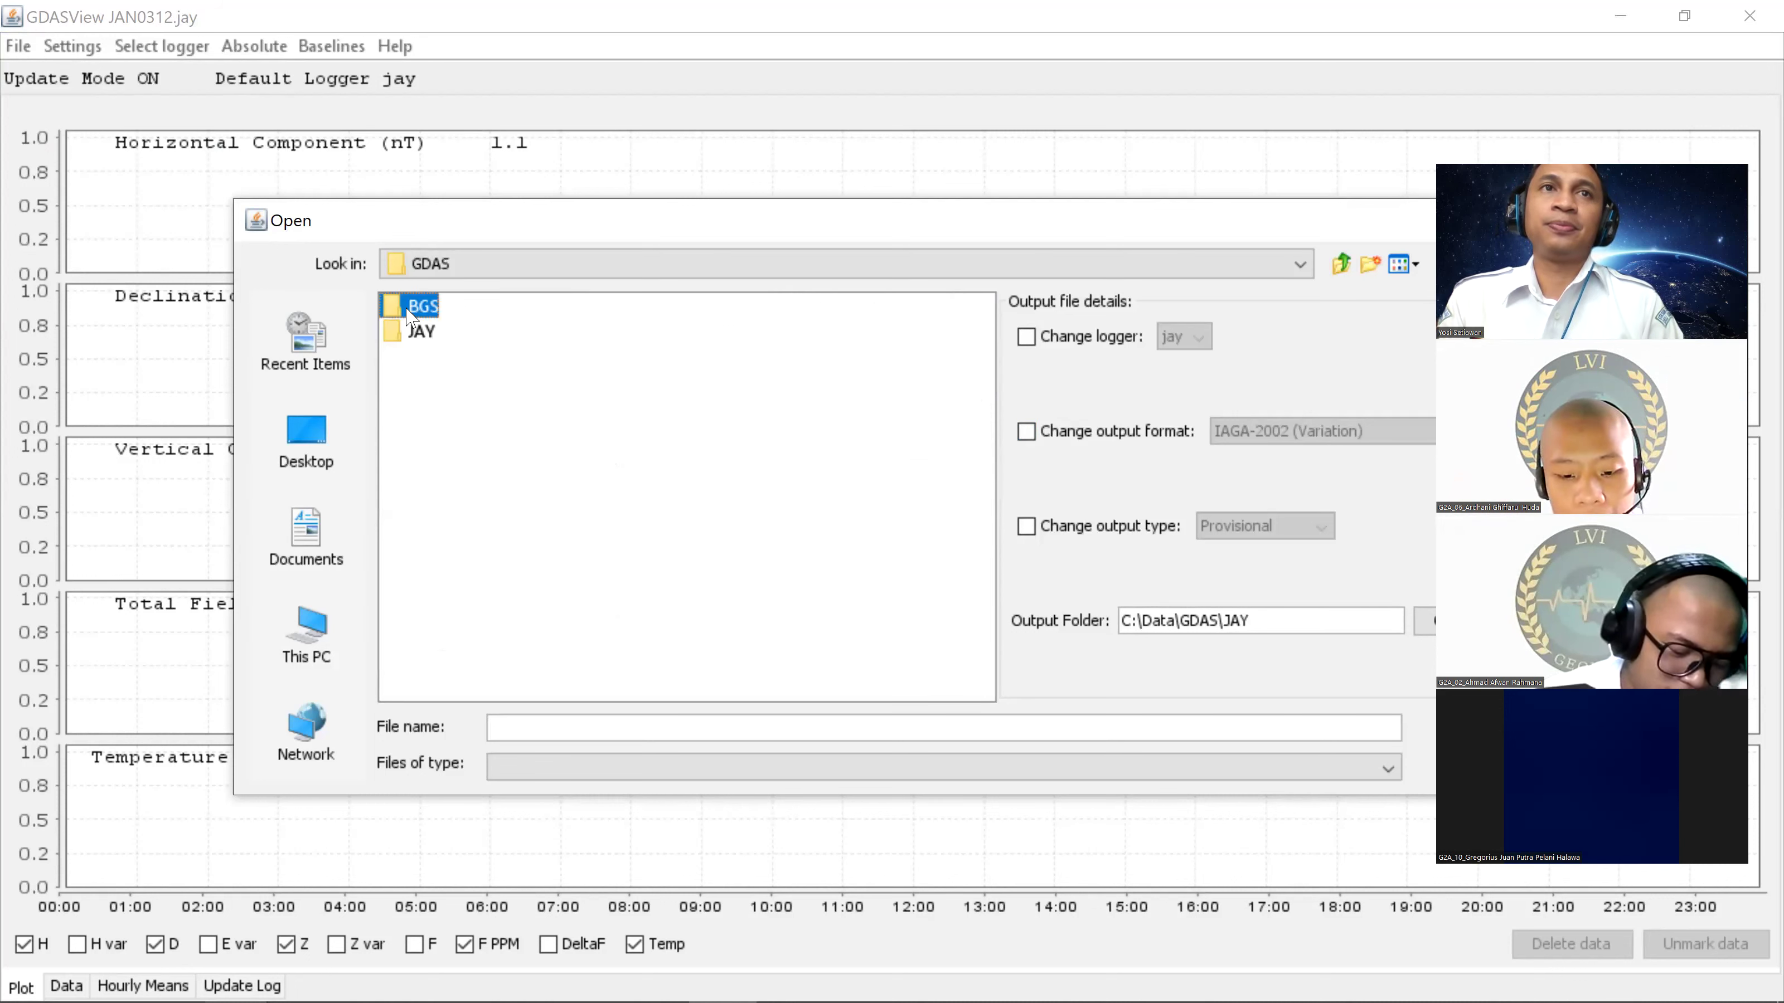
{"action": "double_click", "coordinate": [415, 307]}
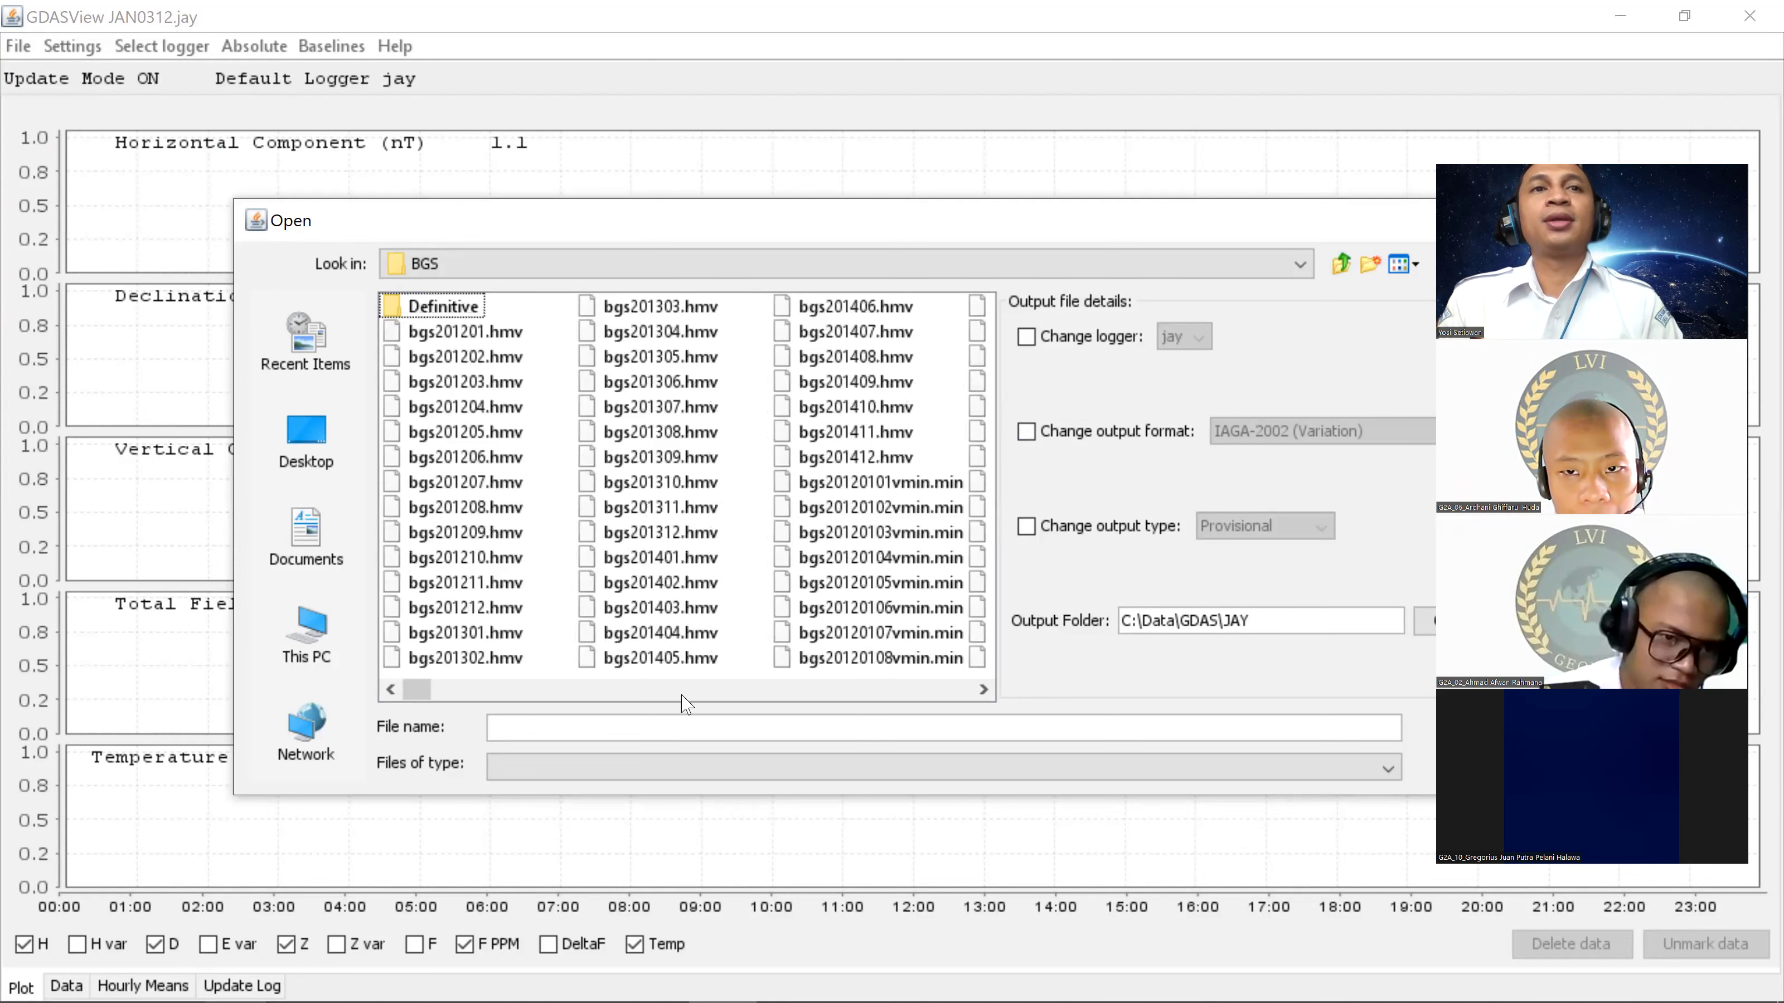
{"action": "left_click", "coordinate": [983, 690]}
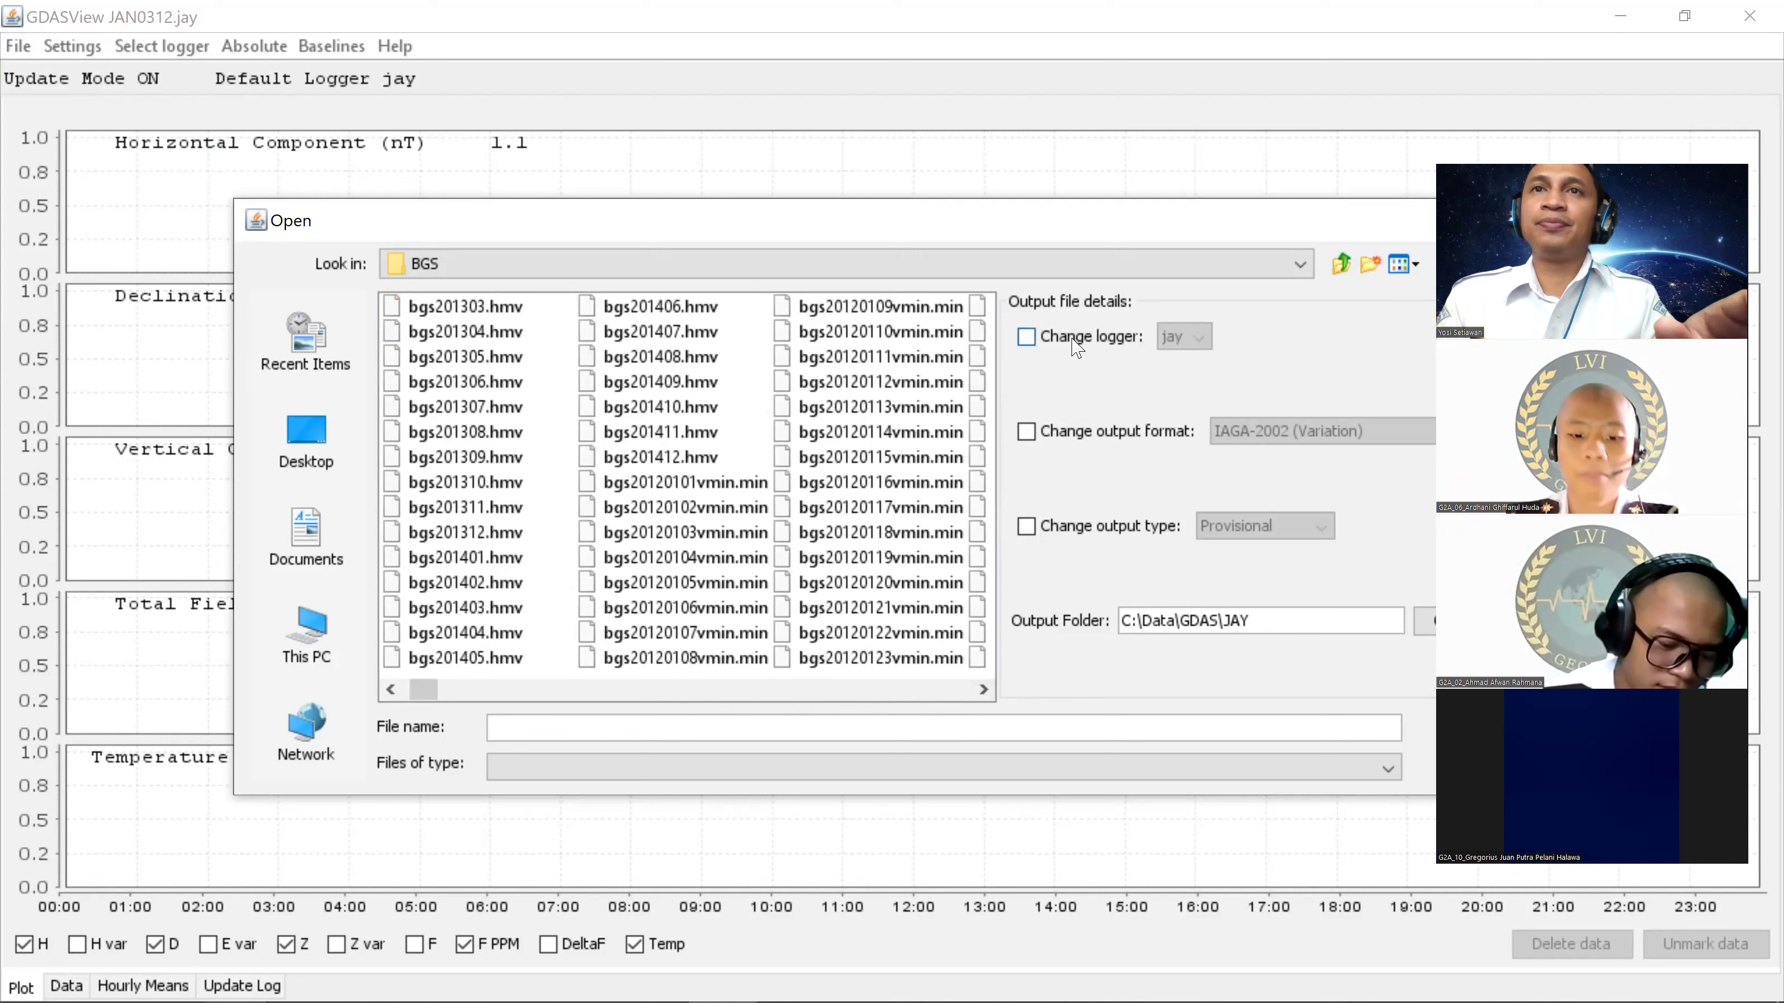
Step: Enable changing the output format for the conversion and set it to IMFV1.22
{"action": "left_click", "coordinate": [1060, 431]}
{"action": "left_click", "coordinate": [1286, 433]}
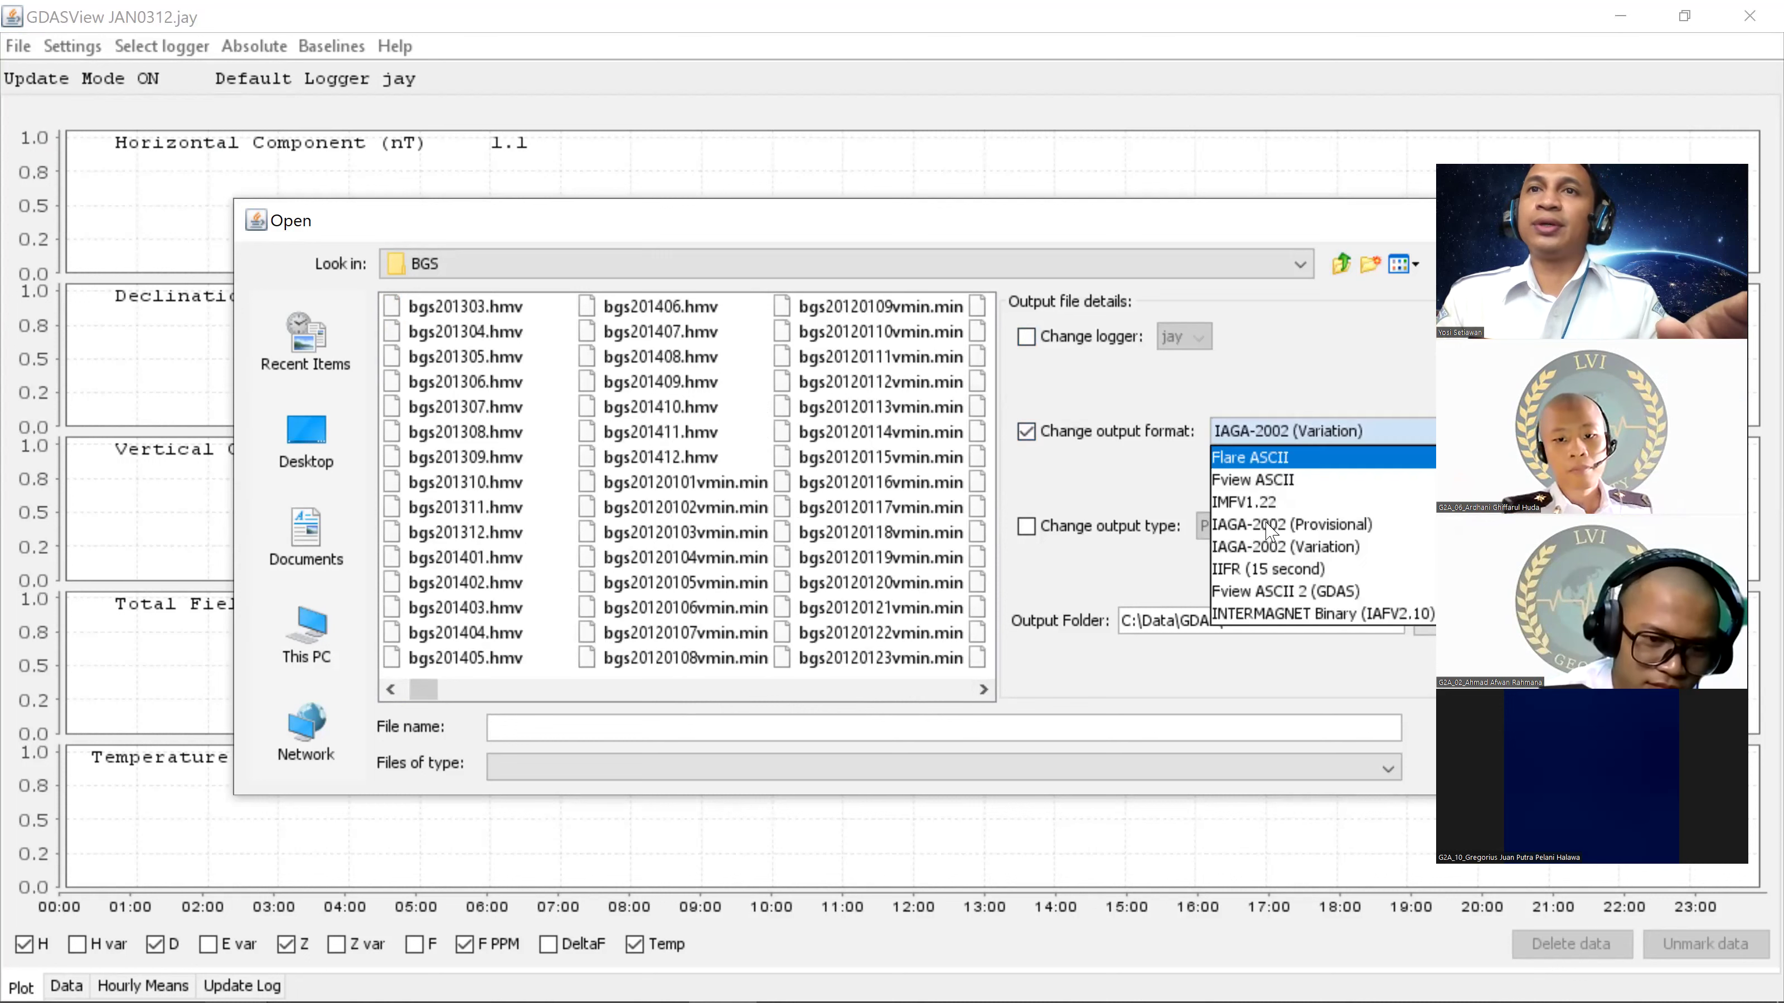
{"action": "left_click", "coordinate": [1252, 502]}
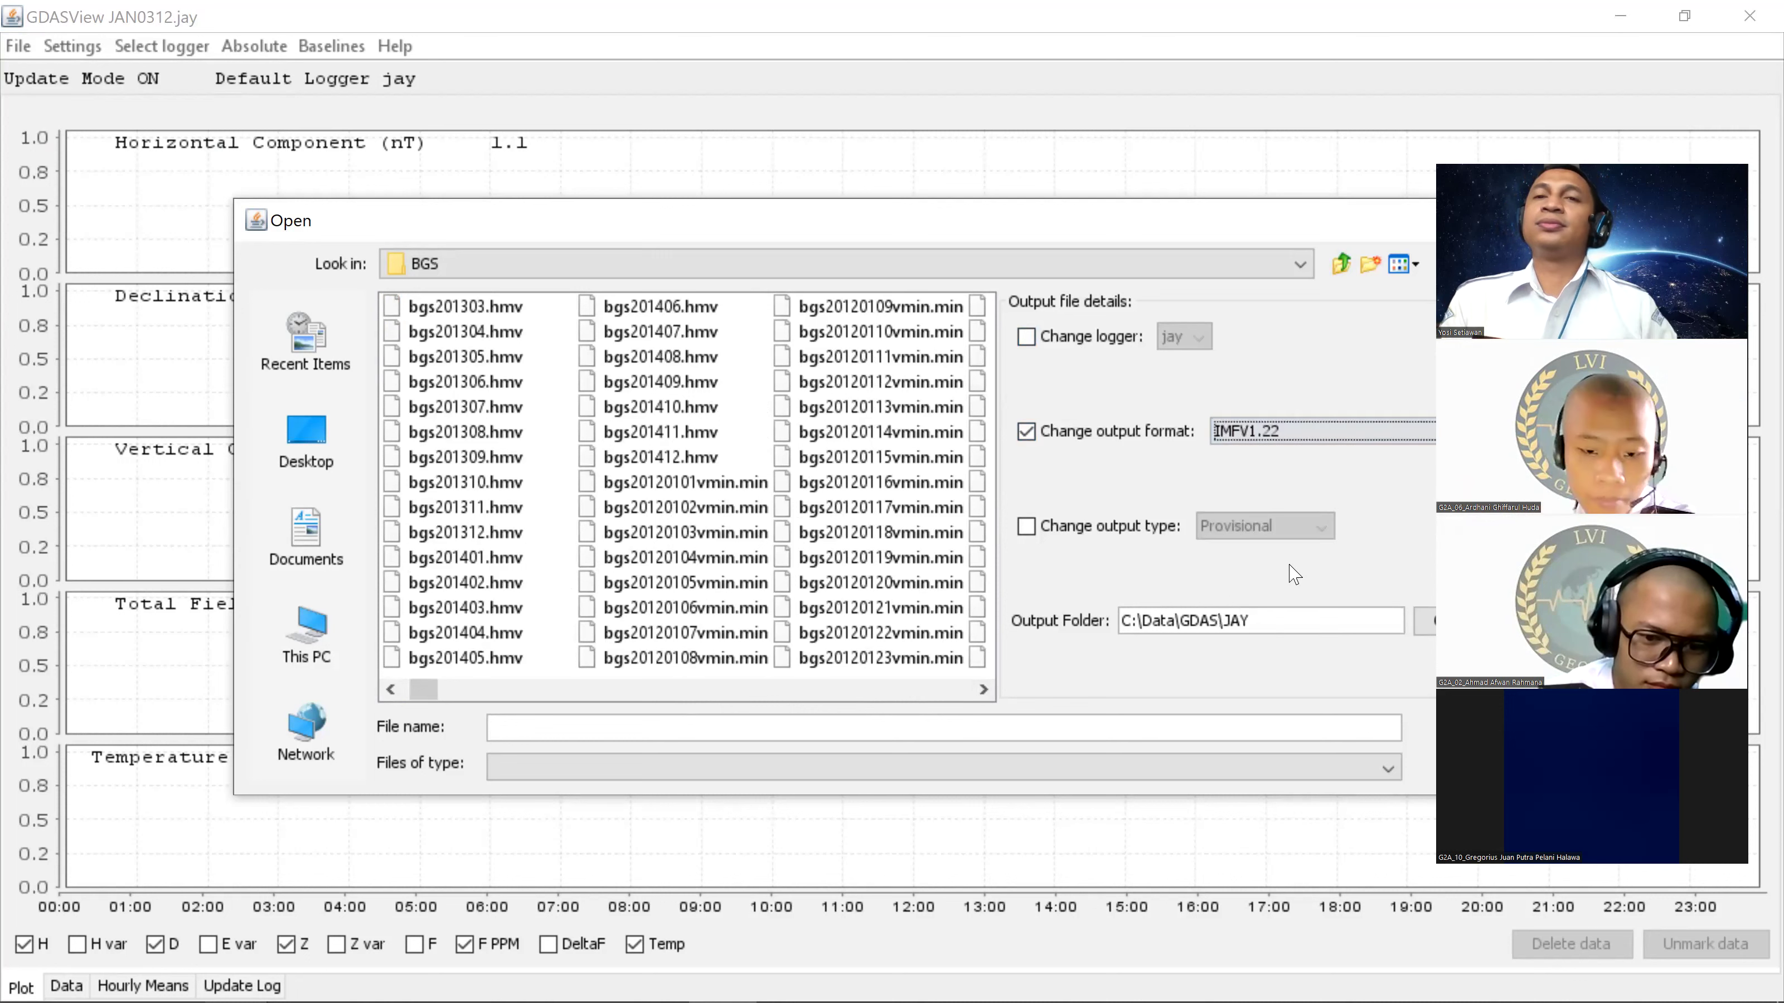
{"action": "left_click_drag", "start_coordinate": [1059, 220], "coordinate": [906, 199]}
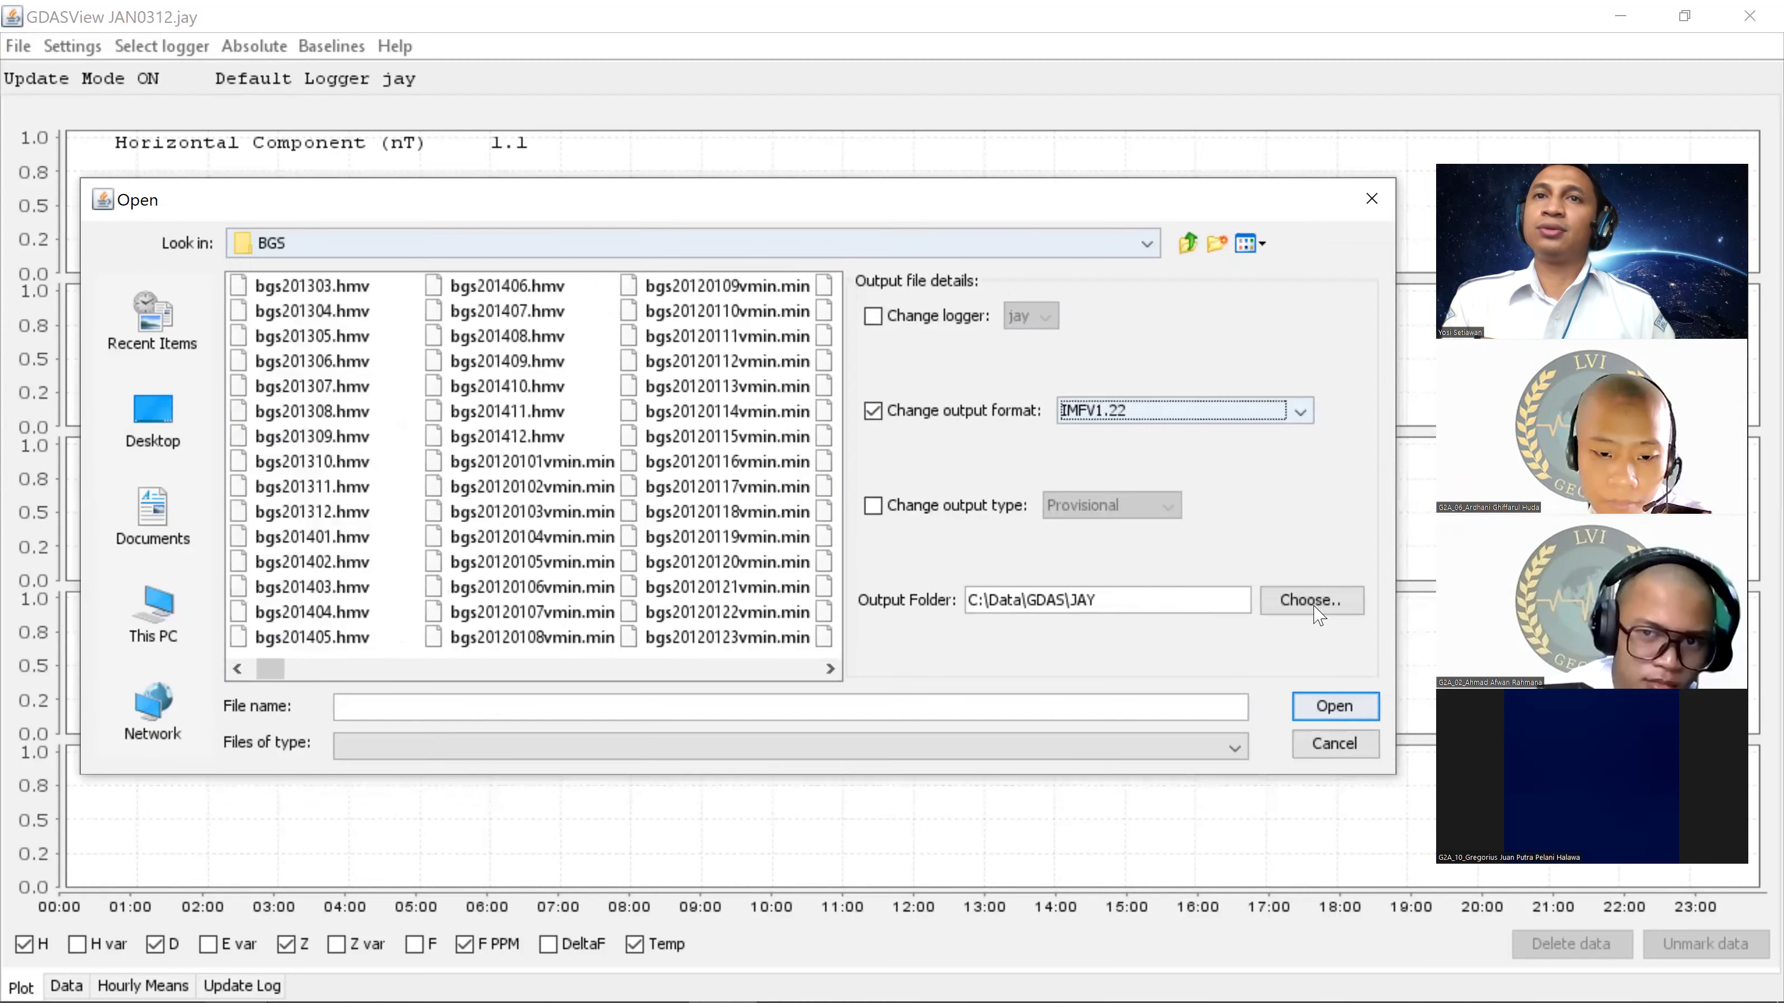
Step: Set the output folder to C:\Data\GDAS\BGS, choose bgs20120101vmin.min as the input file and close the conversion dialog
{"action": "left_click", "coordinate": [1315, 607]}
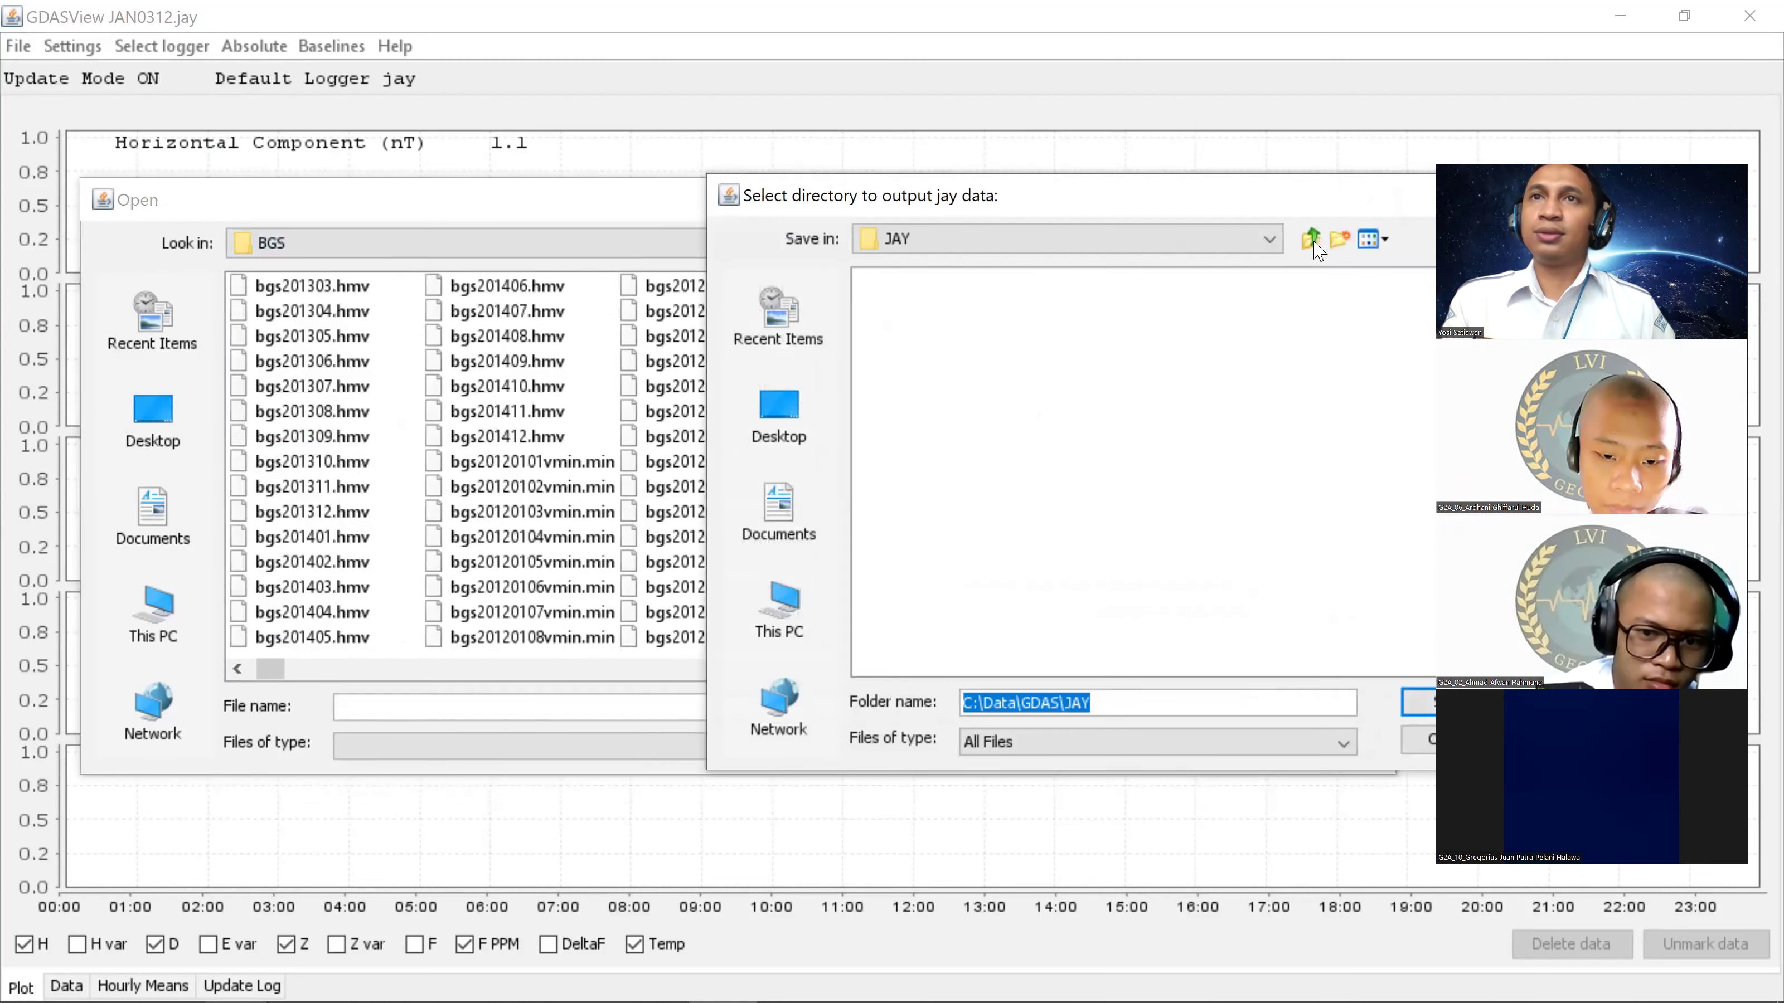
{"action": "left_click", "coordinate": [1311, 238]}
{"action": "double_click", "coordinate": [883, 283]}
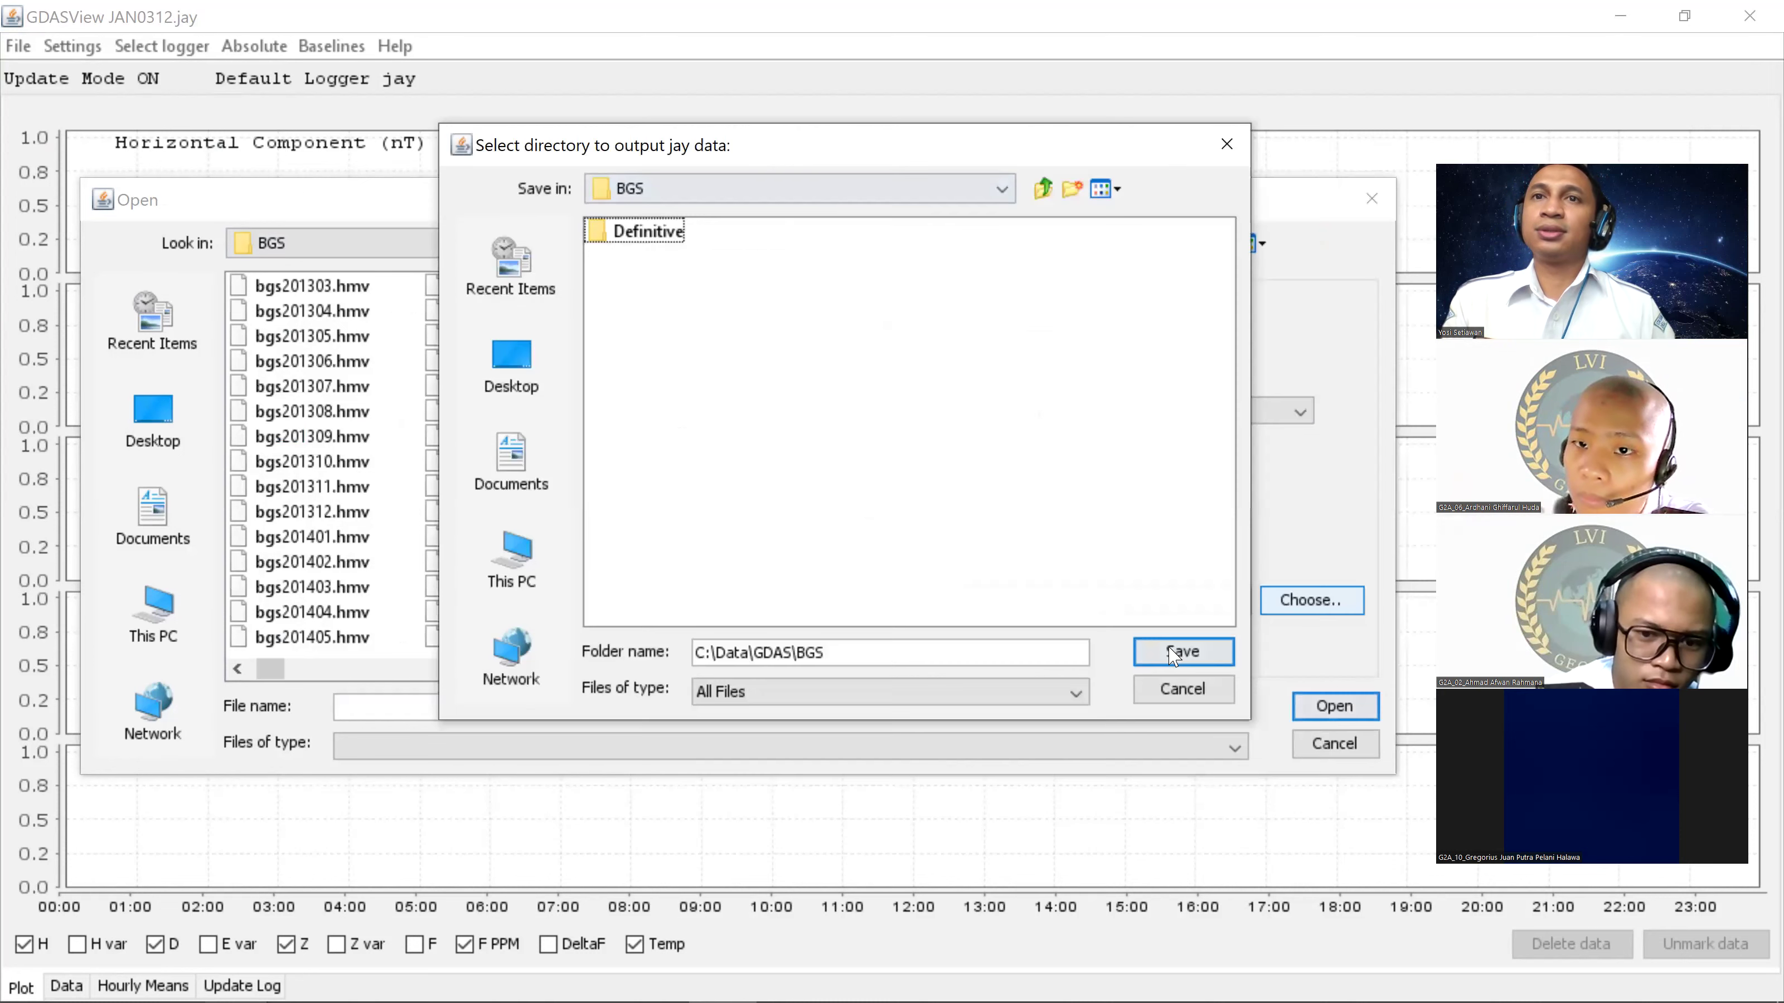
{"action": "left_click", "coordinate": [1183, 651]}
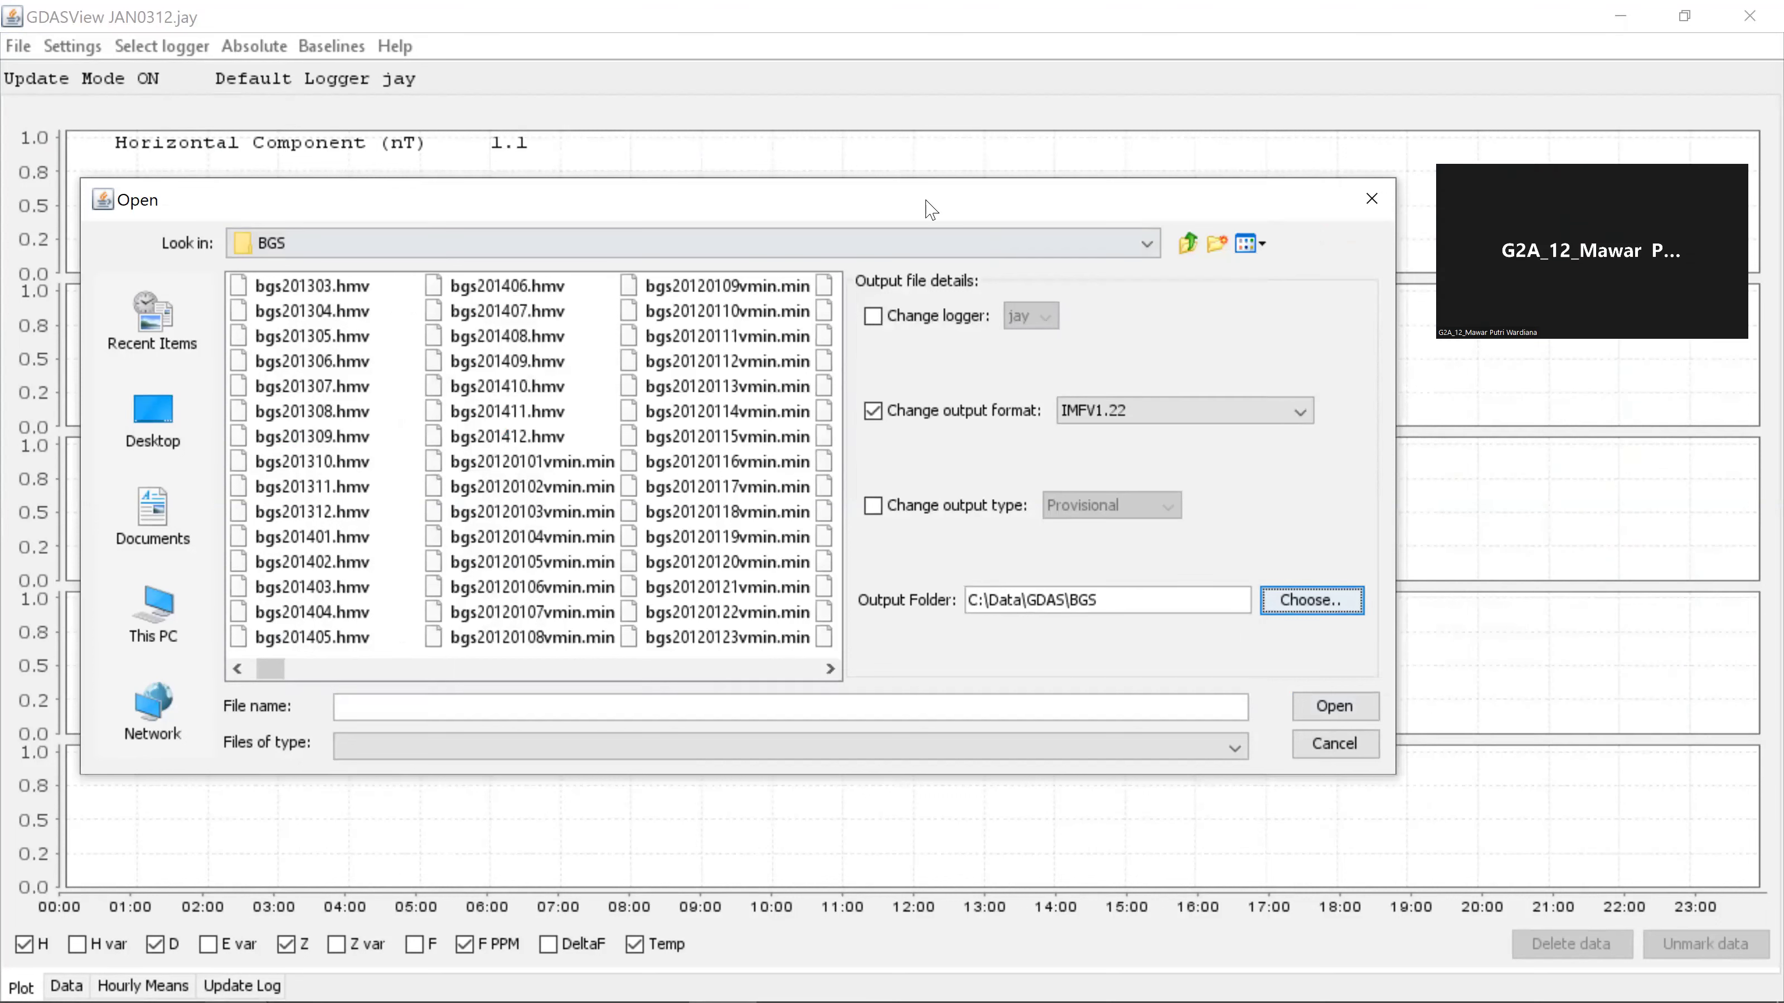
{"action": "left_click", "coordinate": [524, 462]}
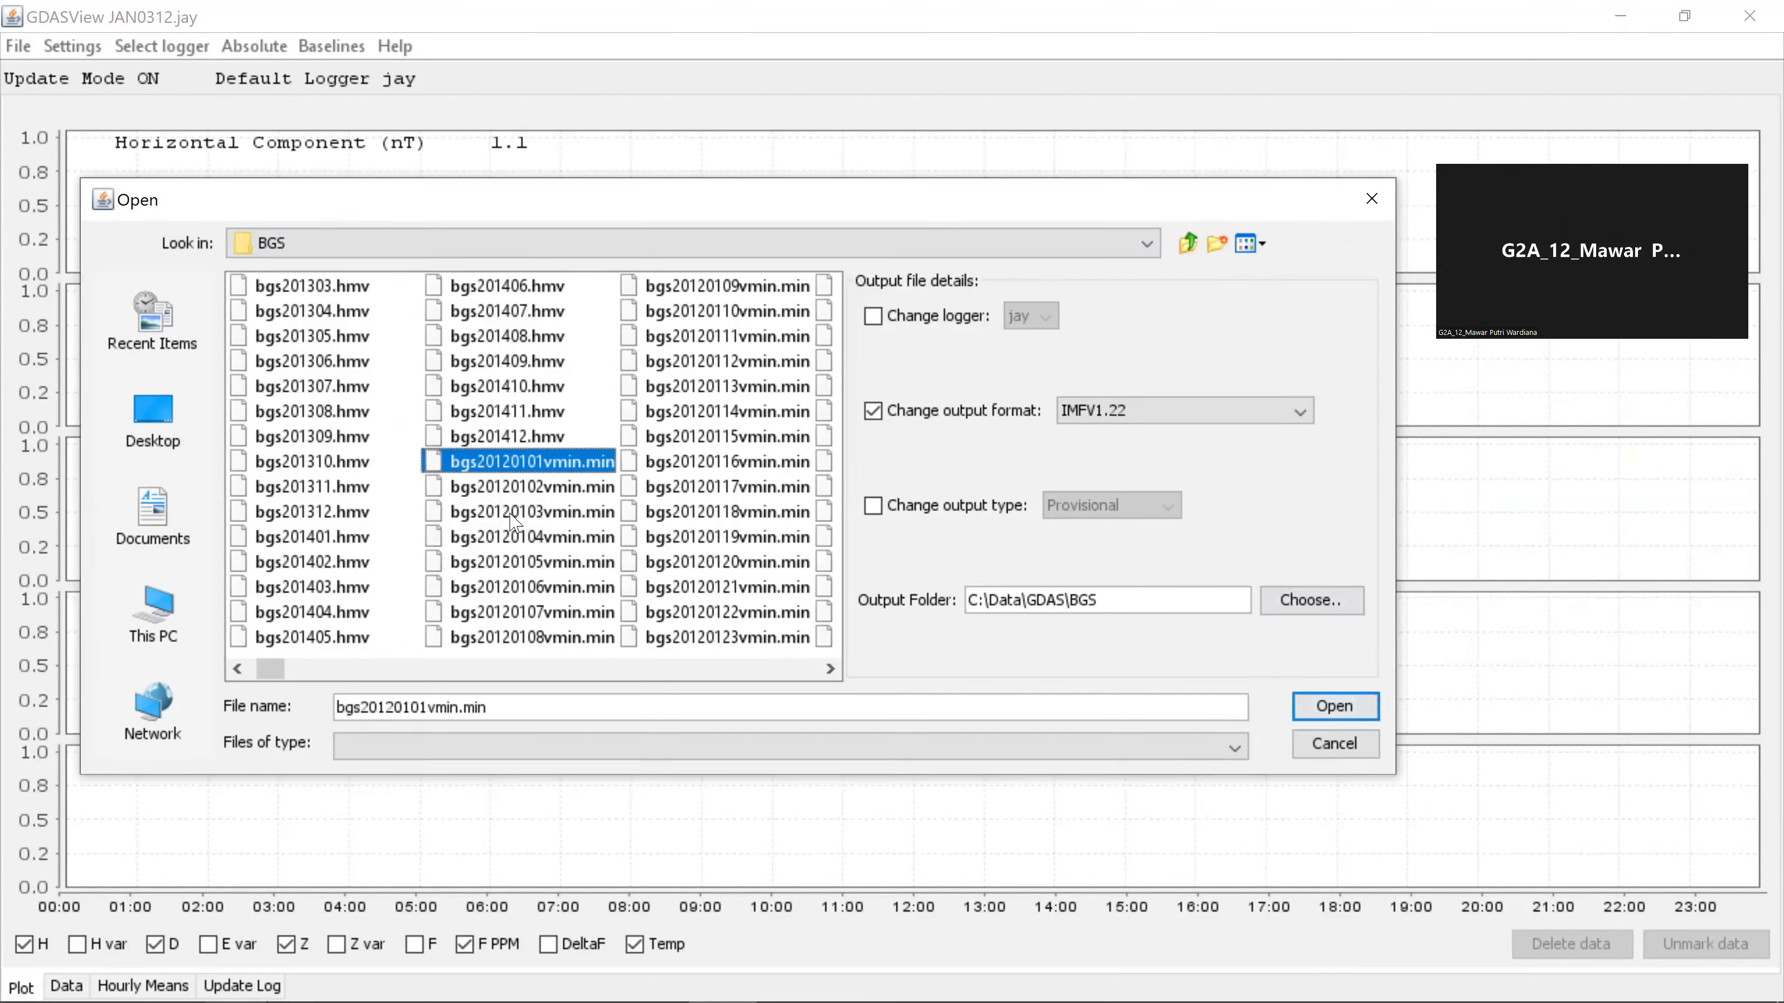
{"action": "left_click", "coordinate": [1331, 715]}
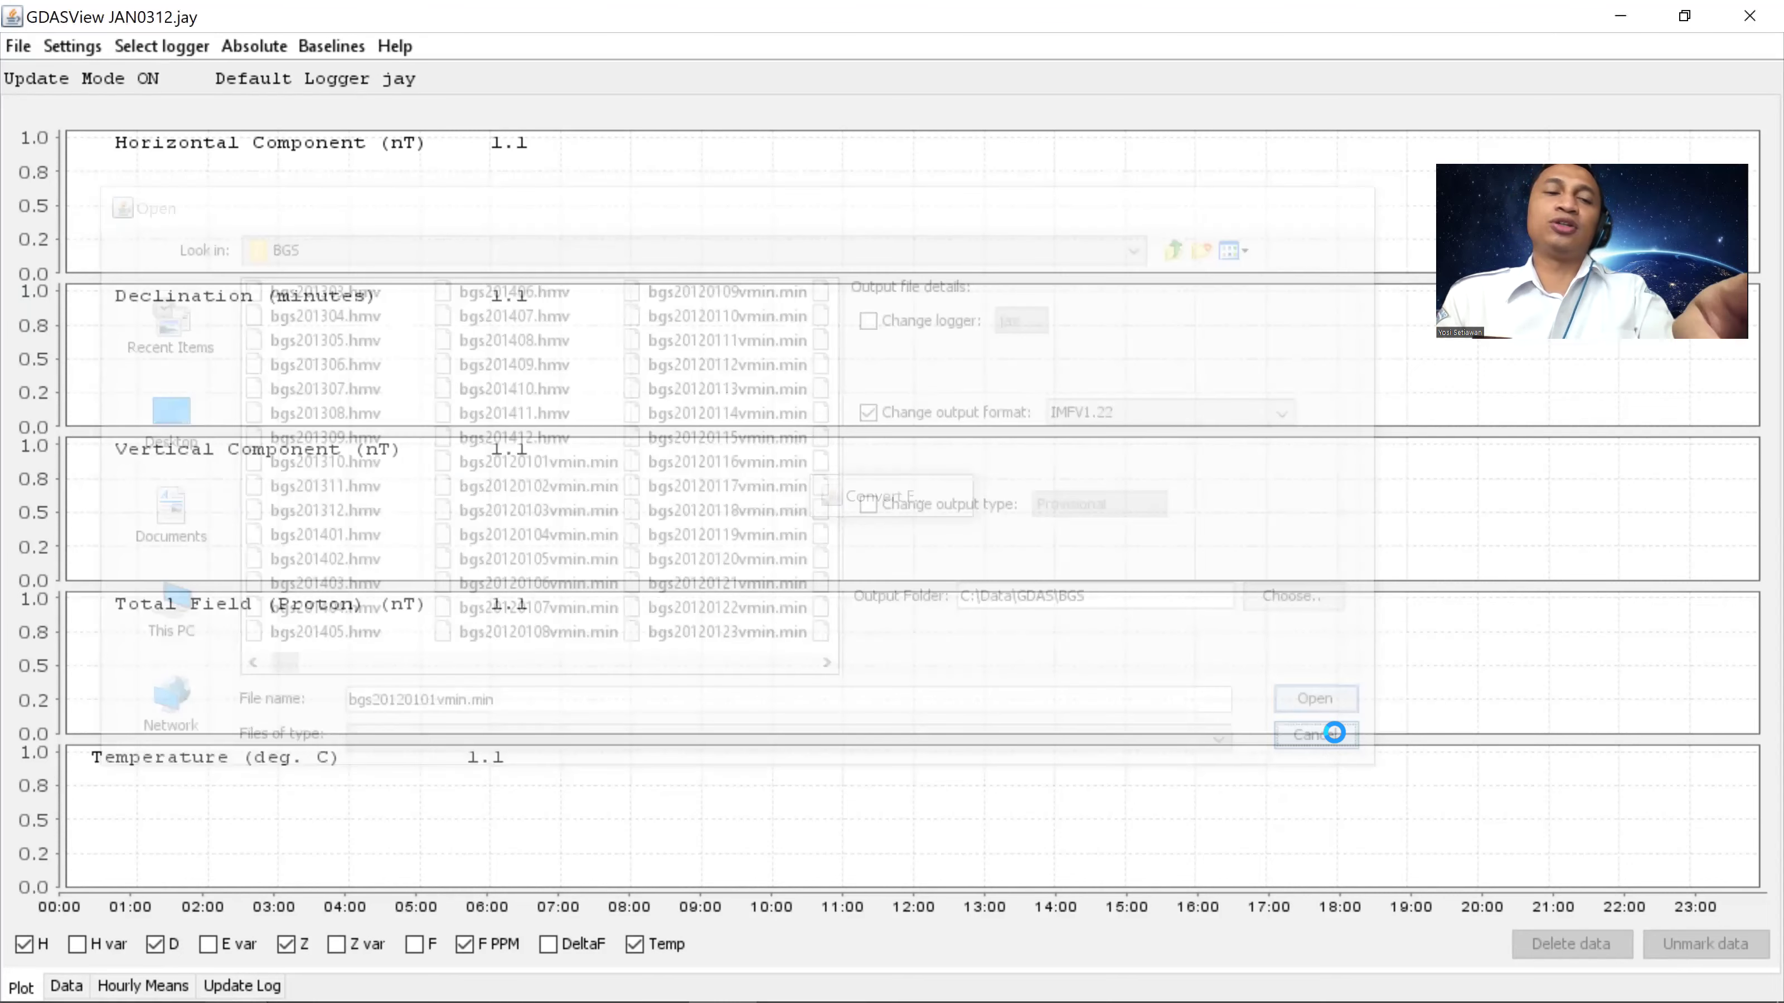
{"action": "key", "text": "alt+Tab"}
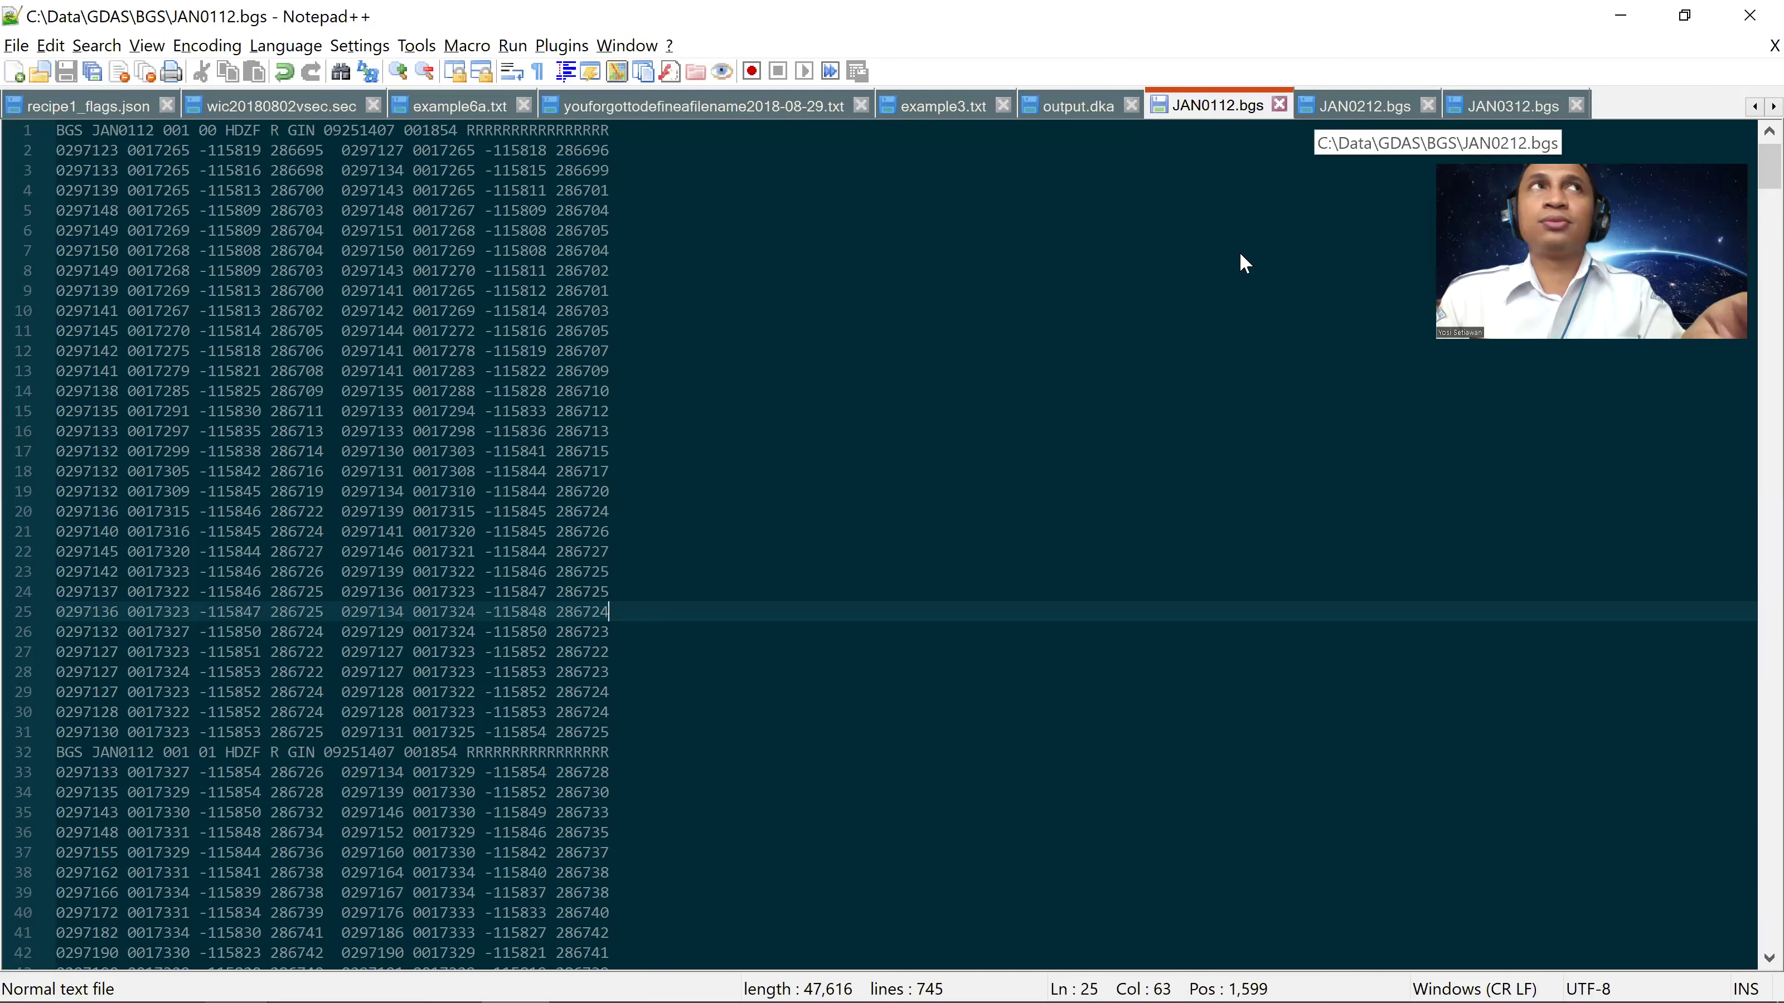
{"action": "key", "text": "alt+Tab"}
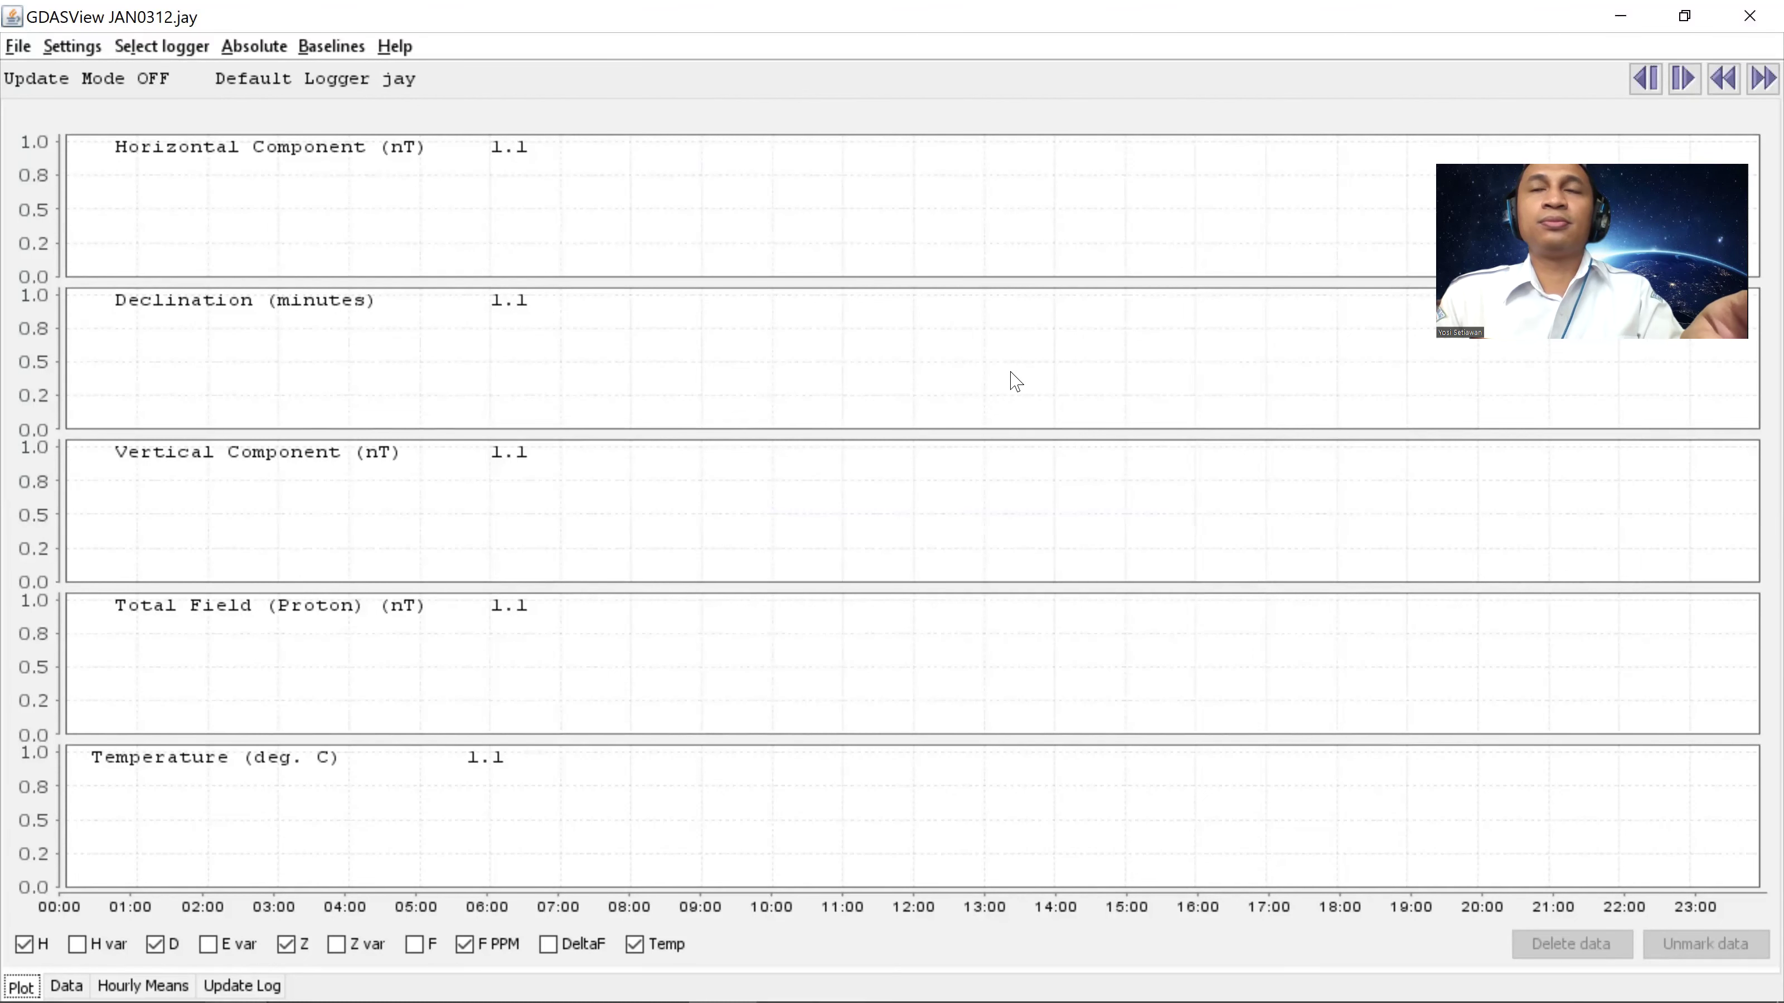
{"action": "key", "text": "alt+Tab"}
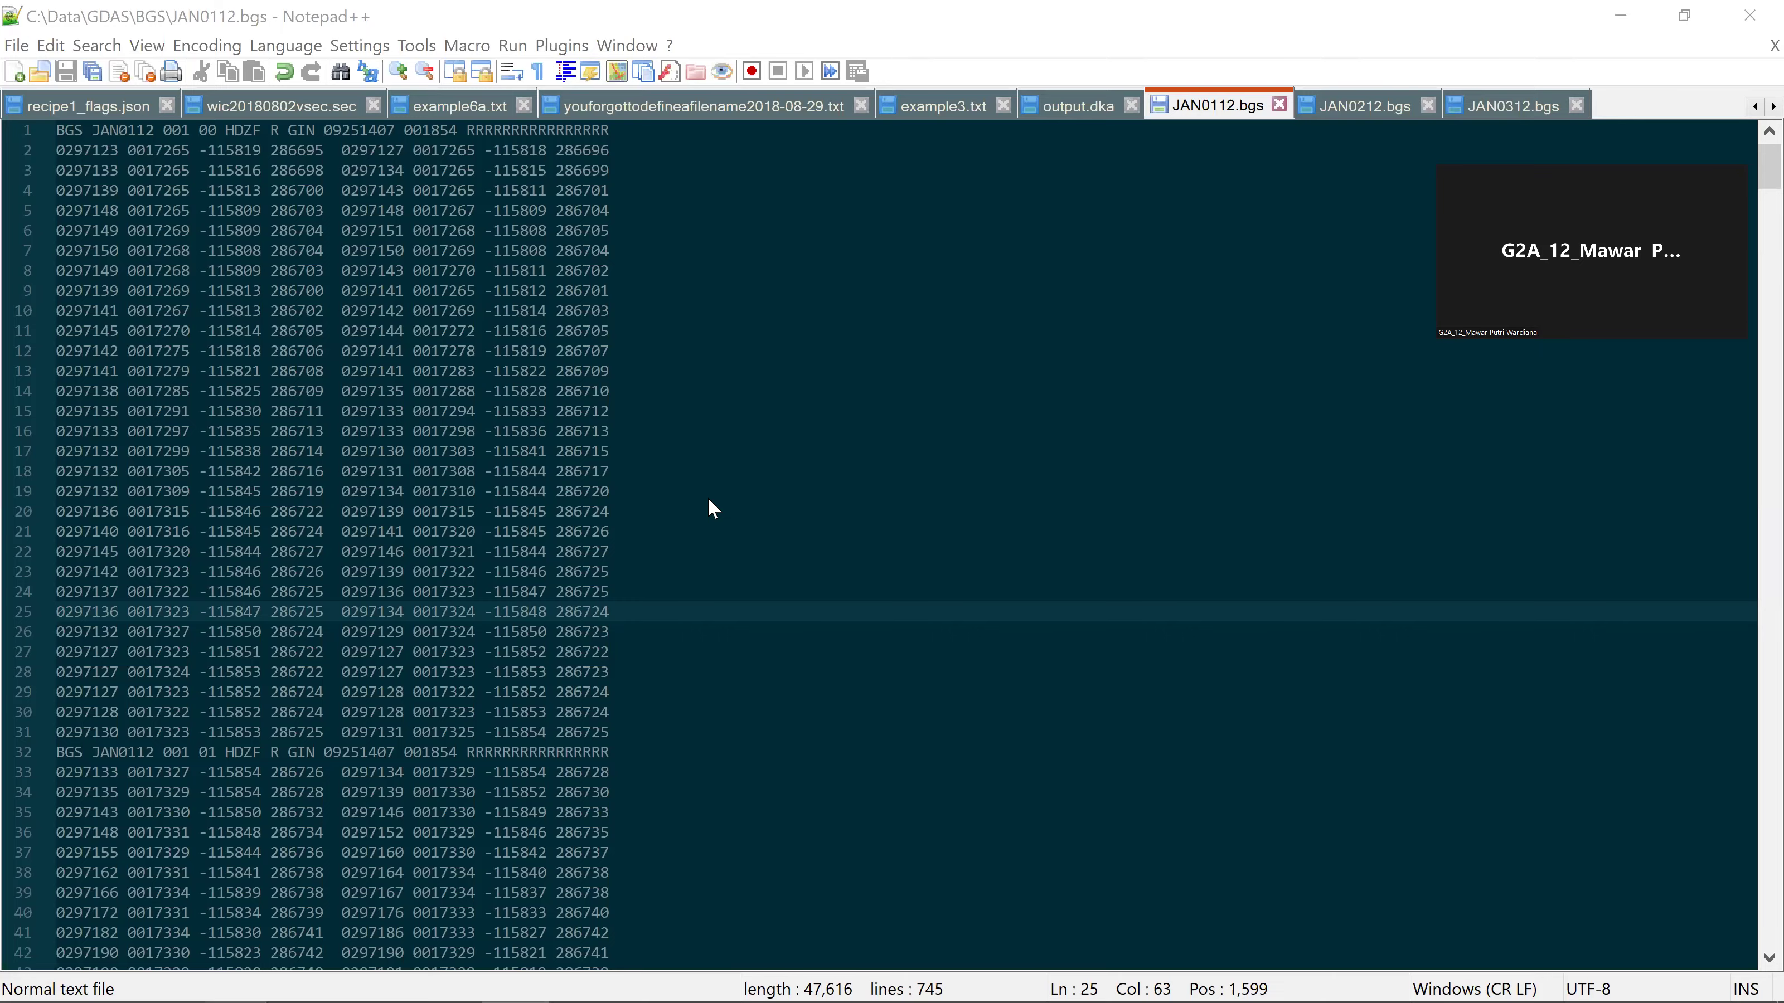
{"action": "key", "text": "alt+Tab"}
{"action": "key", "text": "Tab"}
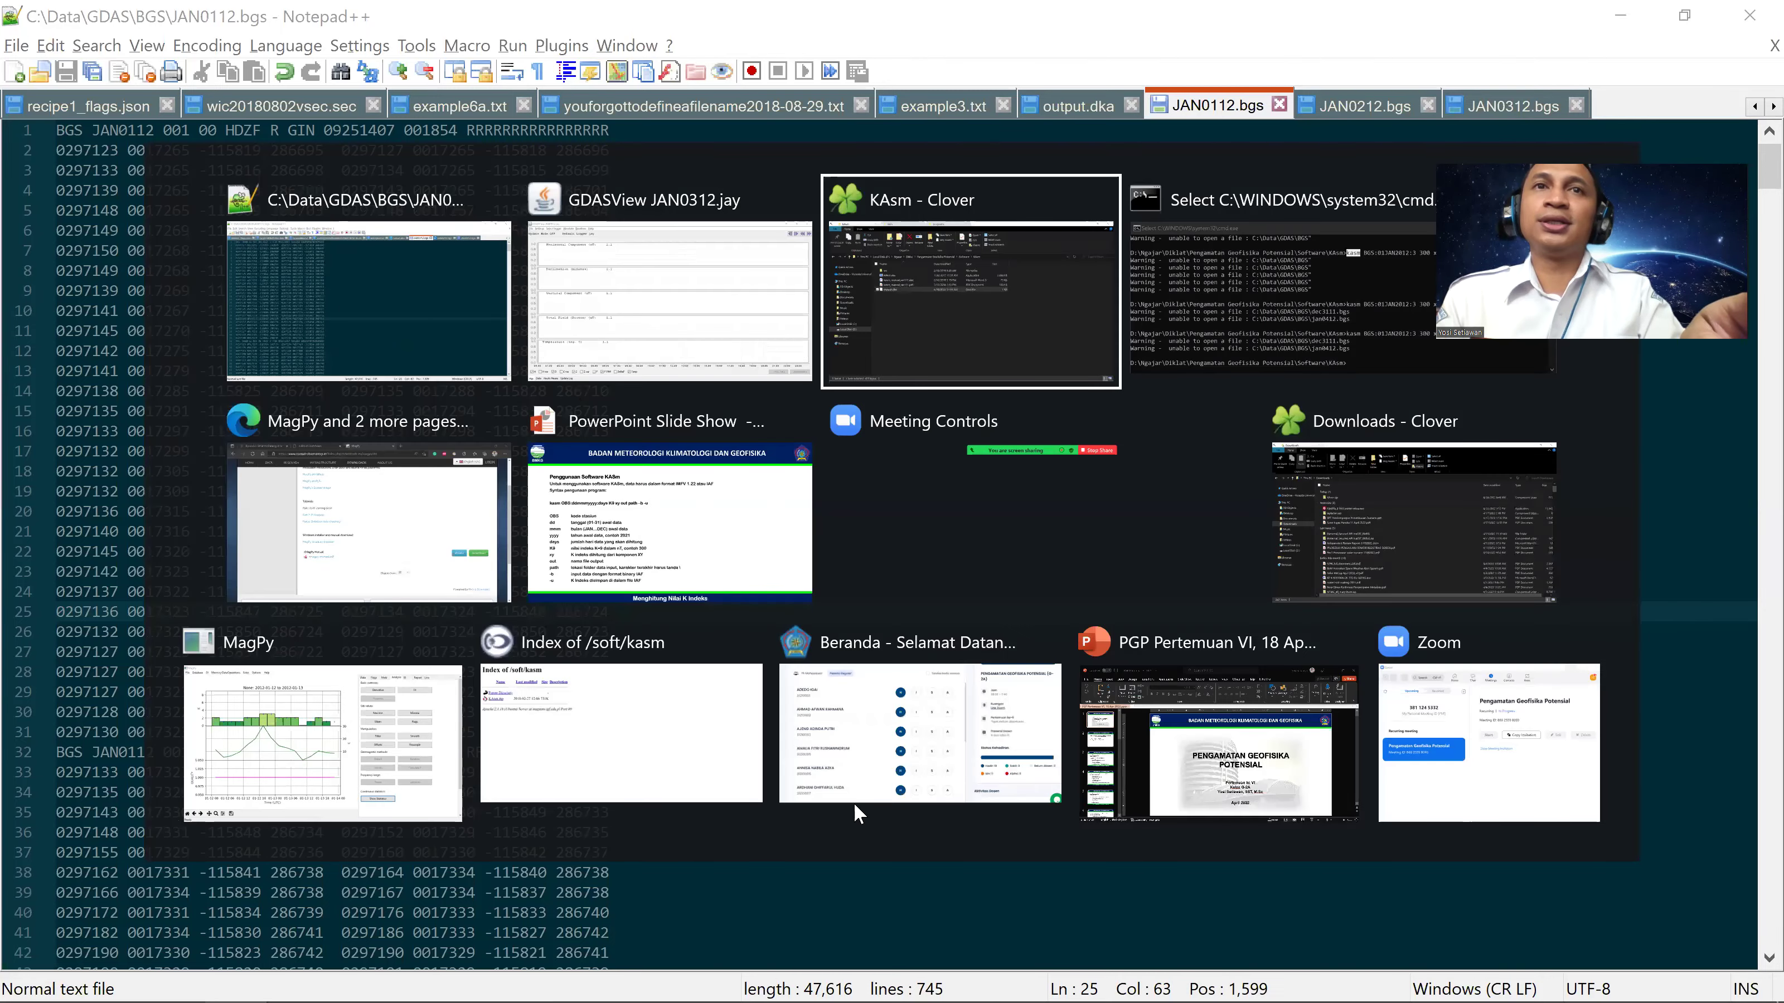
{"action": "key", "text": "shift+Tab"}
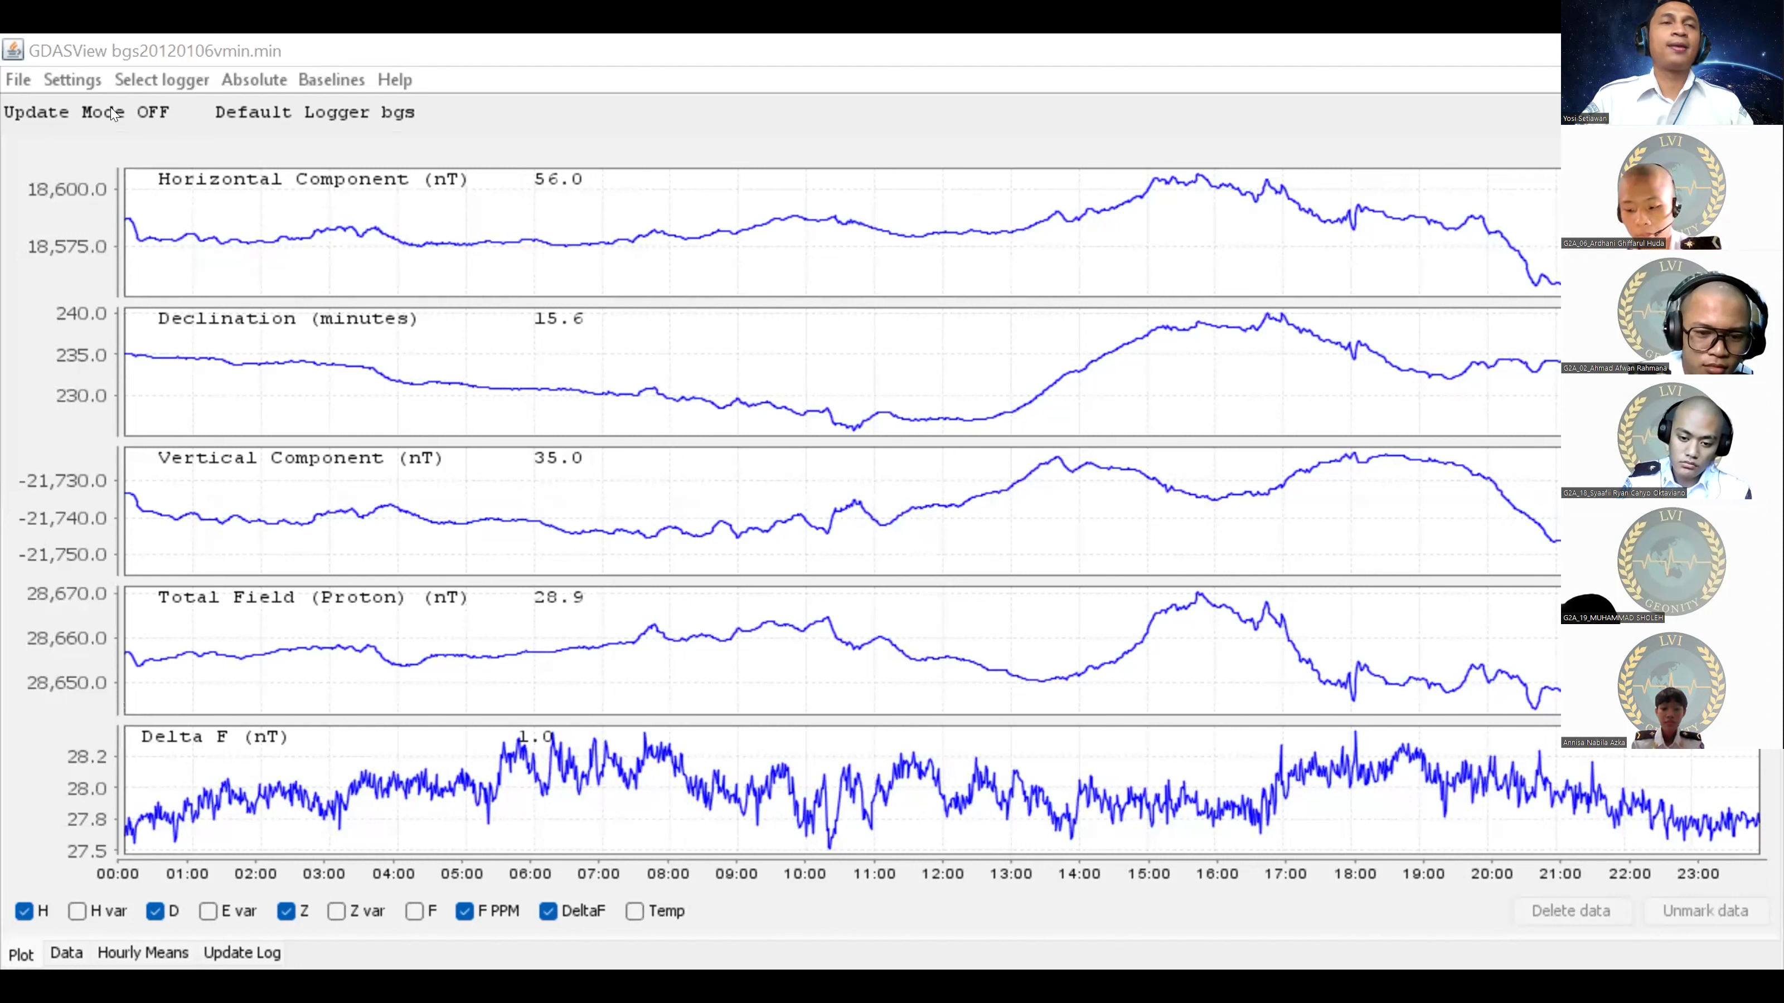
Step: Start a data conversion for the bgs logger and change its output format to IMFV1.22
{"action": "left_click", "coordinate": [20, 78]}
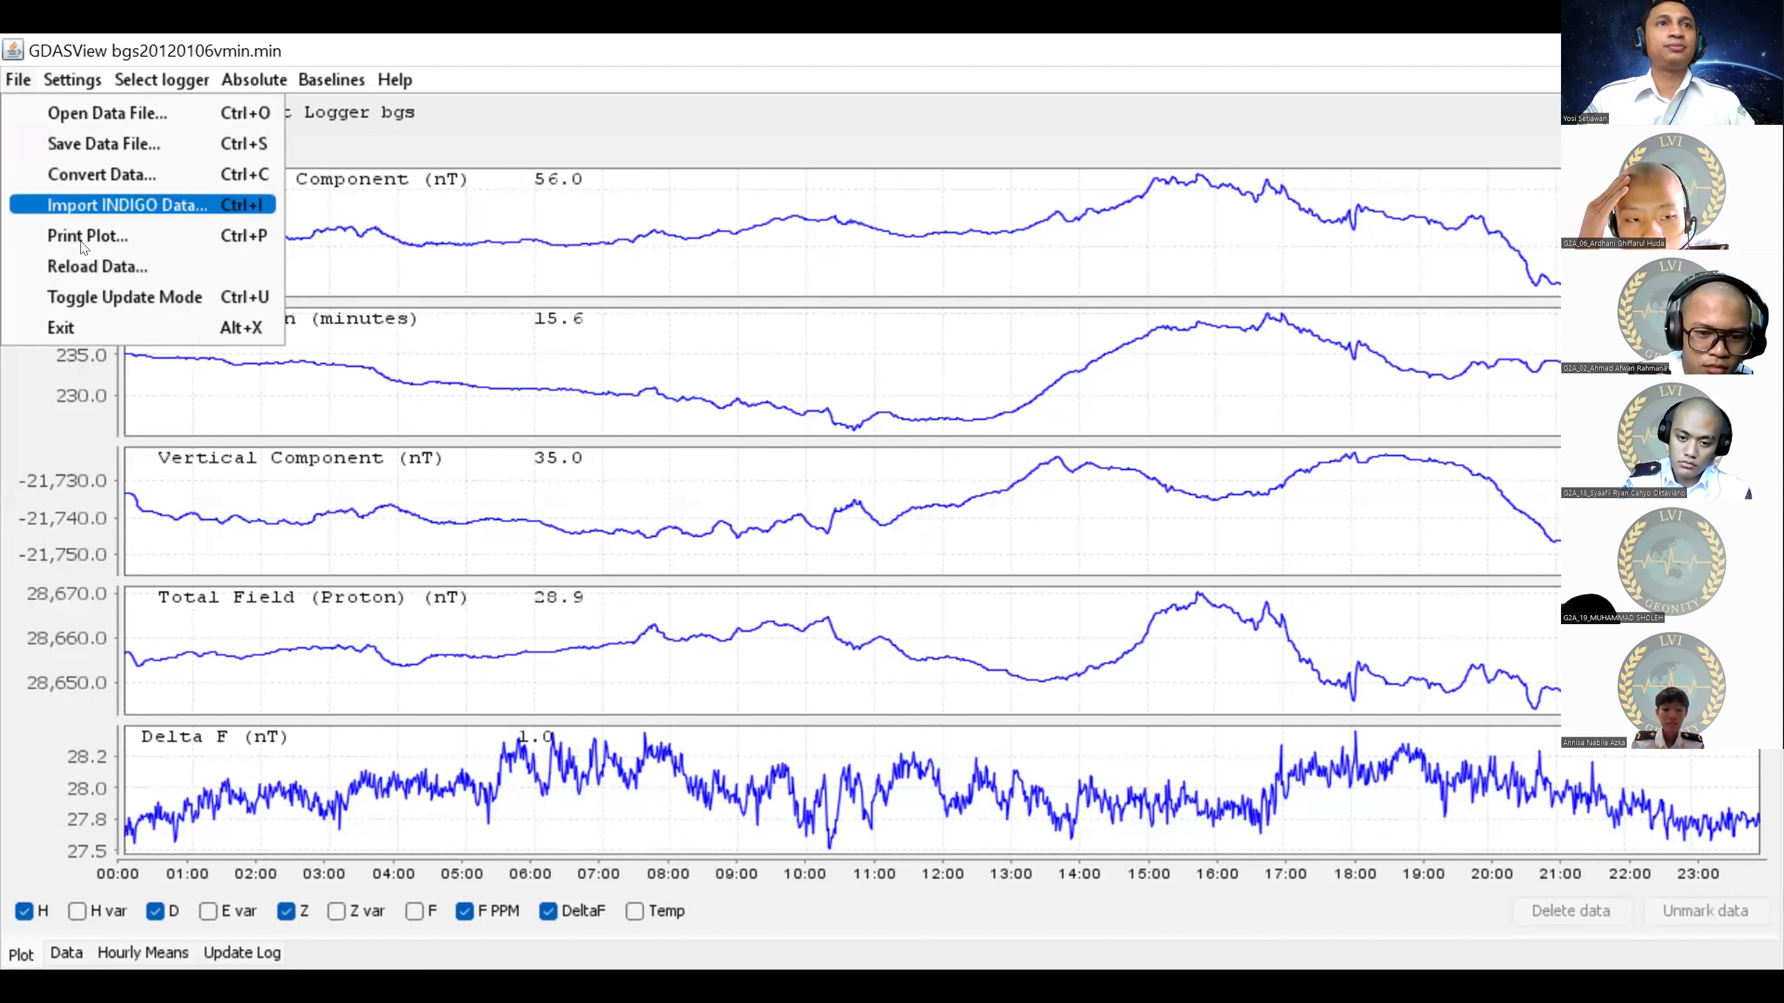
{"action": "left_click", "coordinate": [89, 162]}
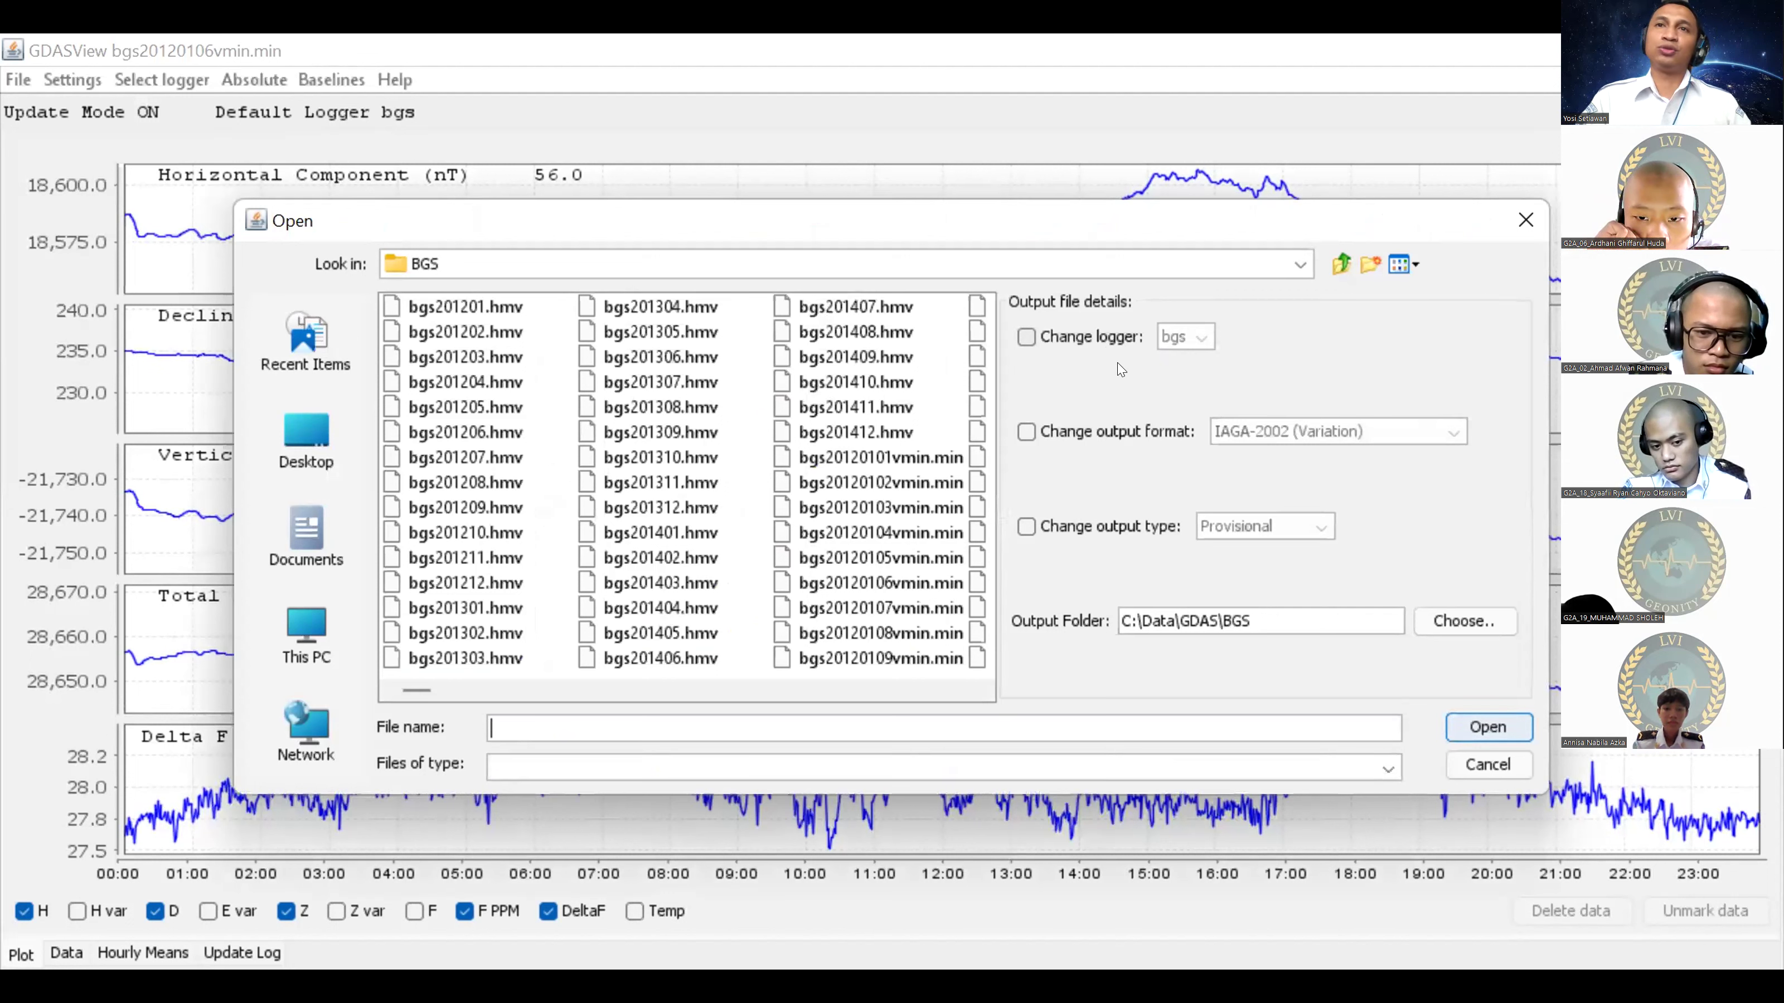
{"action": "left_click", "coordinate": [1180, 432]}
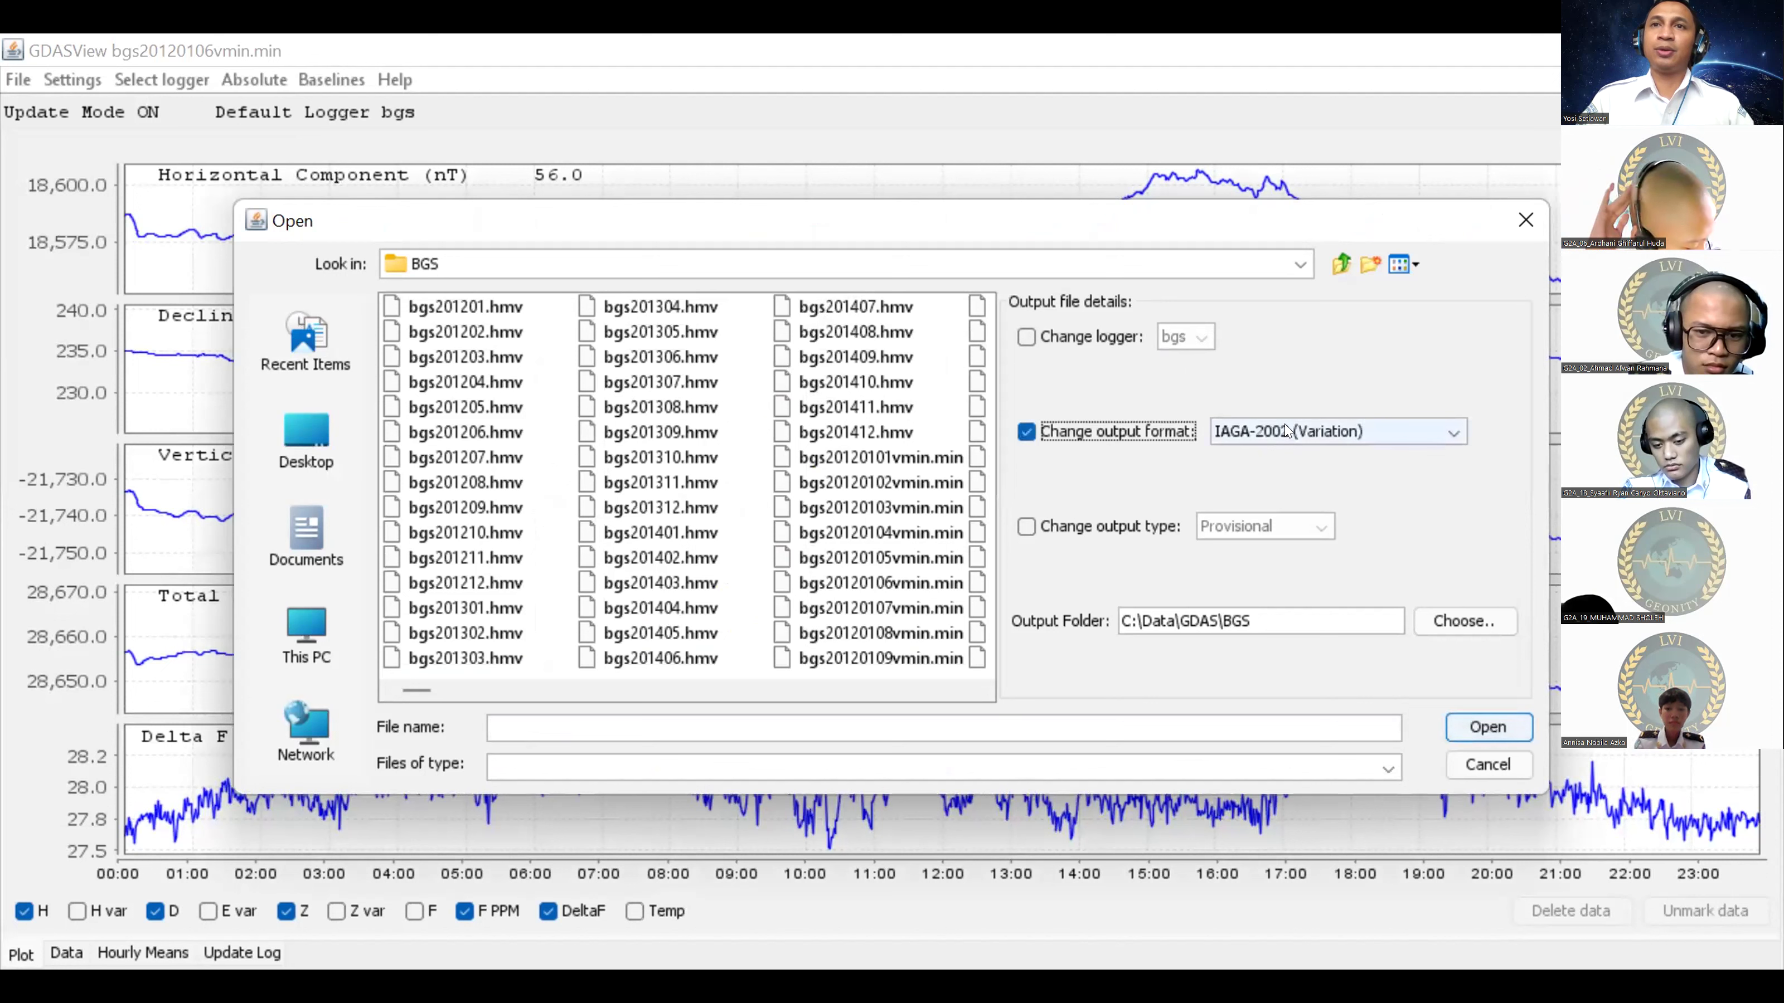
{"action": "left_click", "coordinate": [1288, 430]}
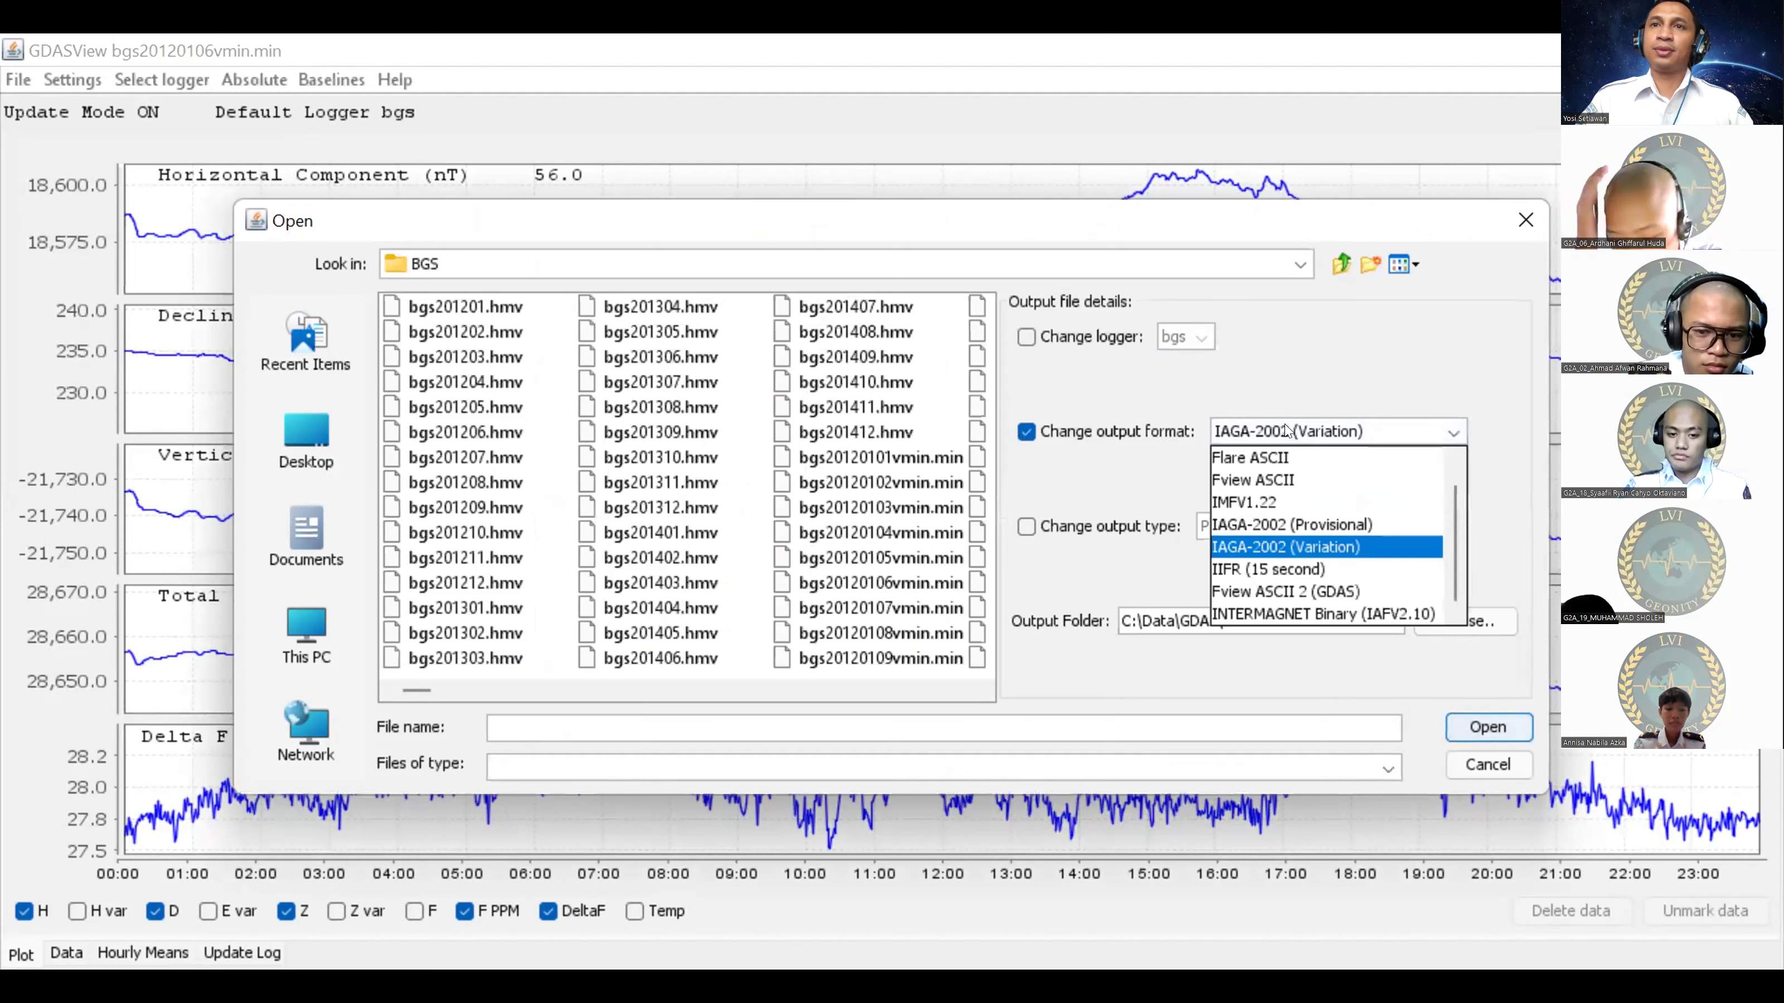
{"action": "left_click", "coordinate": [1273, 504]}
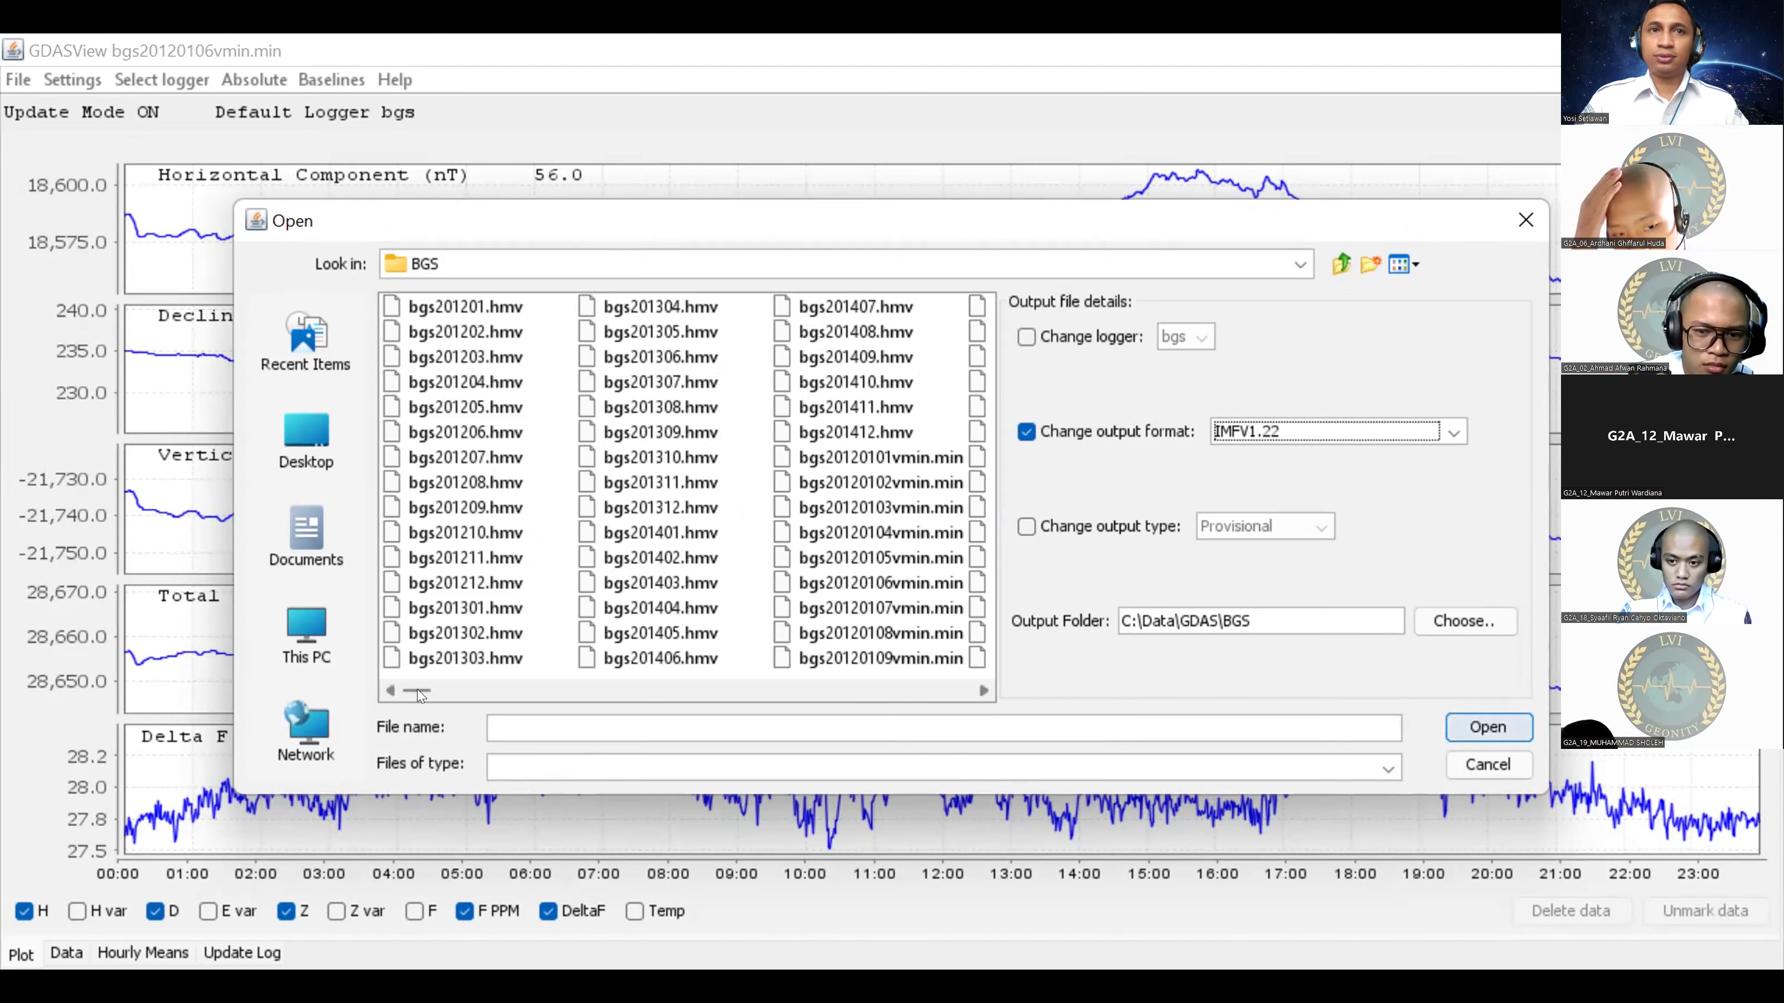
Step: Try to select several January 2012 minute data files for conversion, starting from bgs20120114vmin.min
{"action": "scroll", "coordinate": [434, 694], "scroll_direction": "right", "scroll_amount": 2}
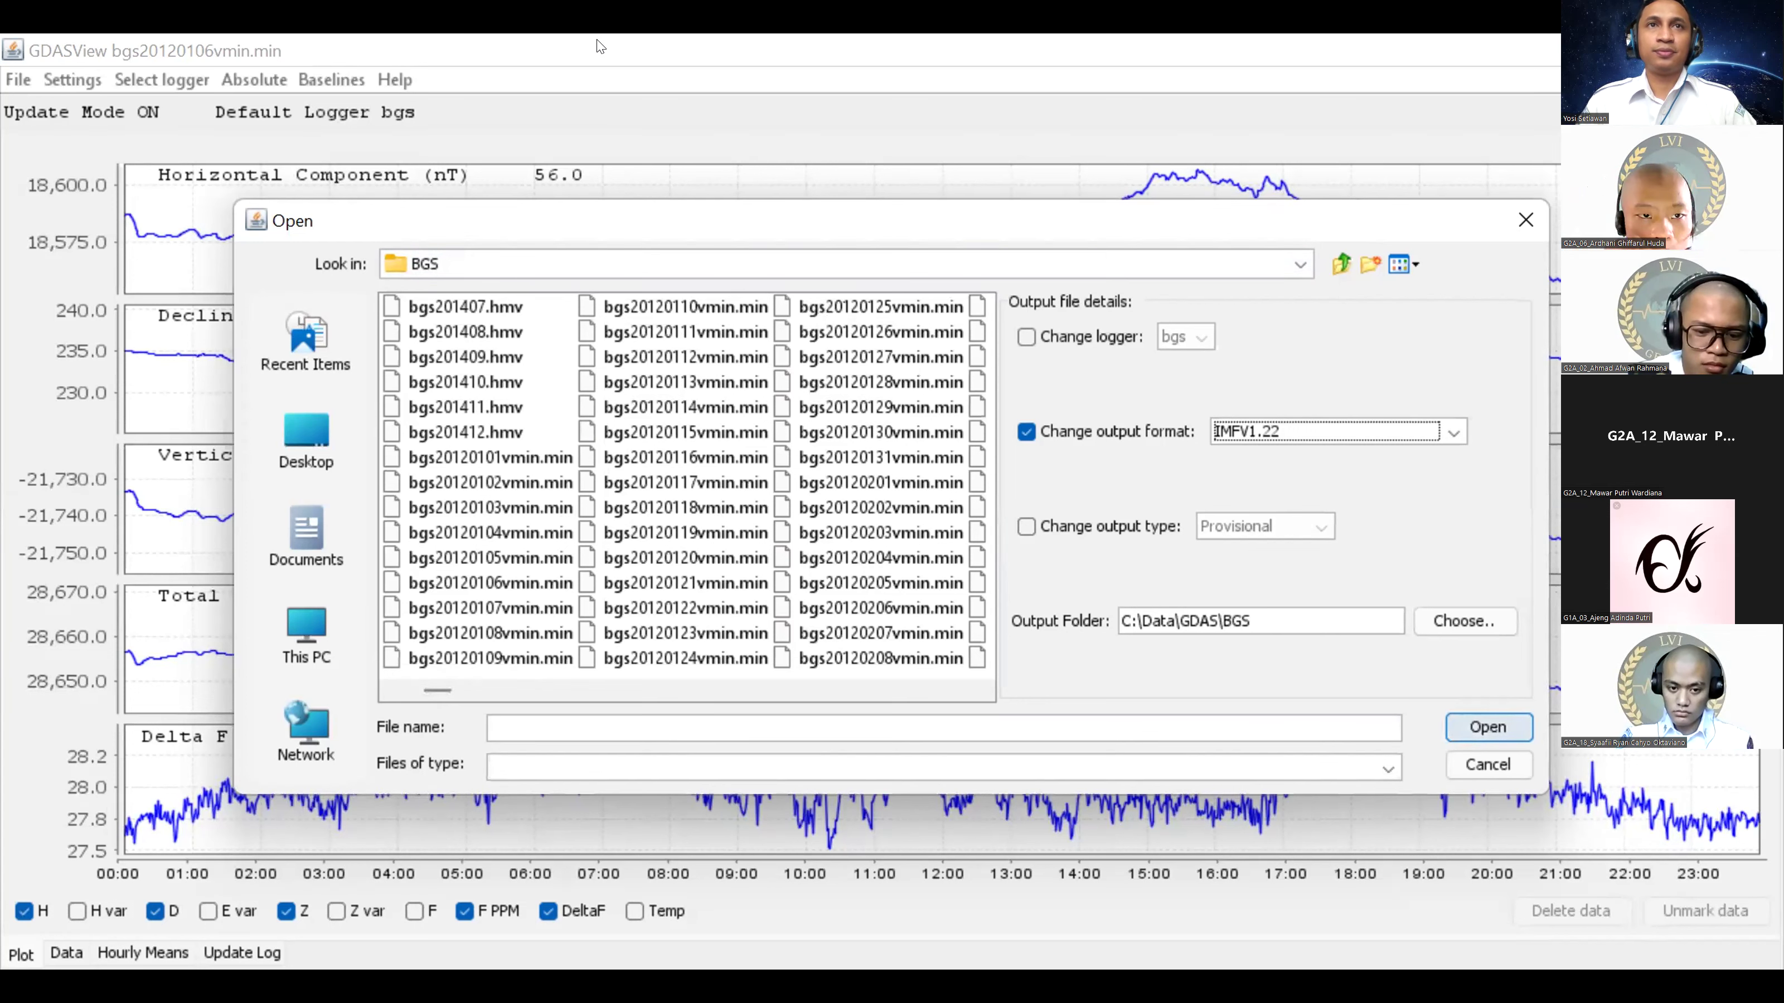
{"action": "left_click", "coordinate": [584, 402]}
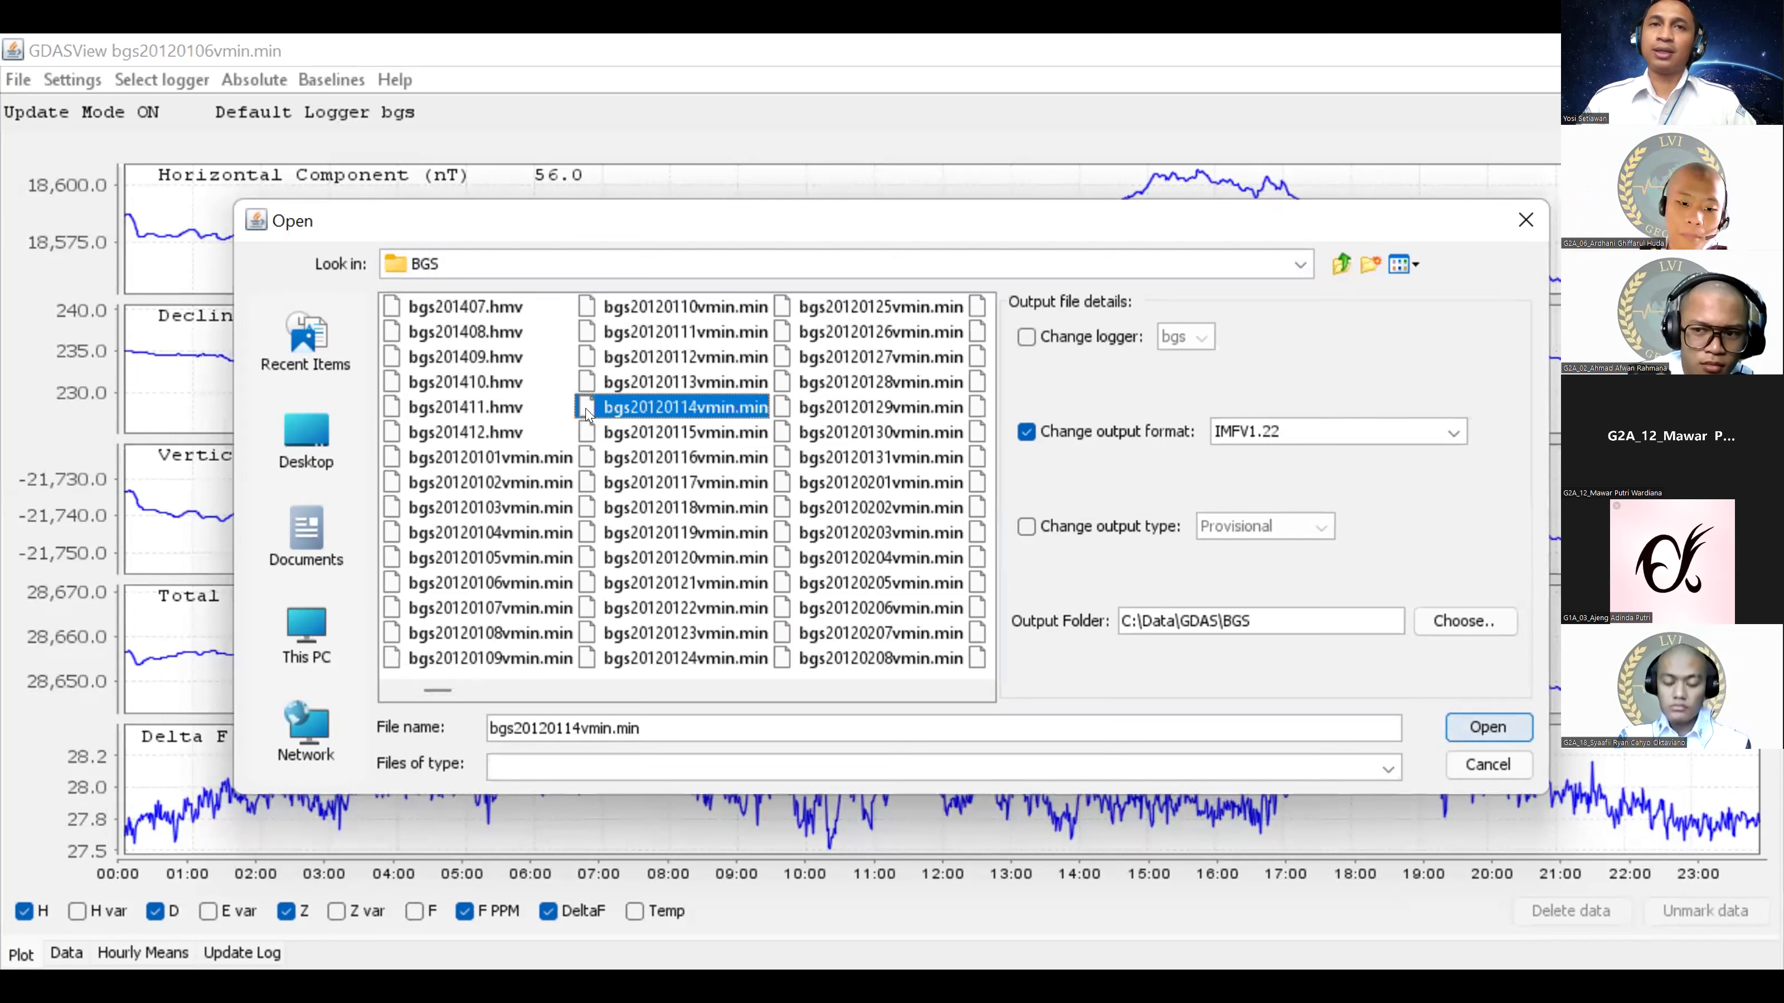
{"action": "left_click", "coordinate": [586, 404]}
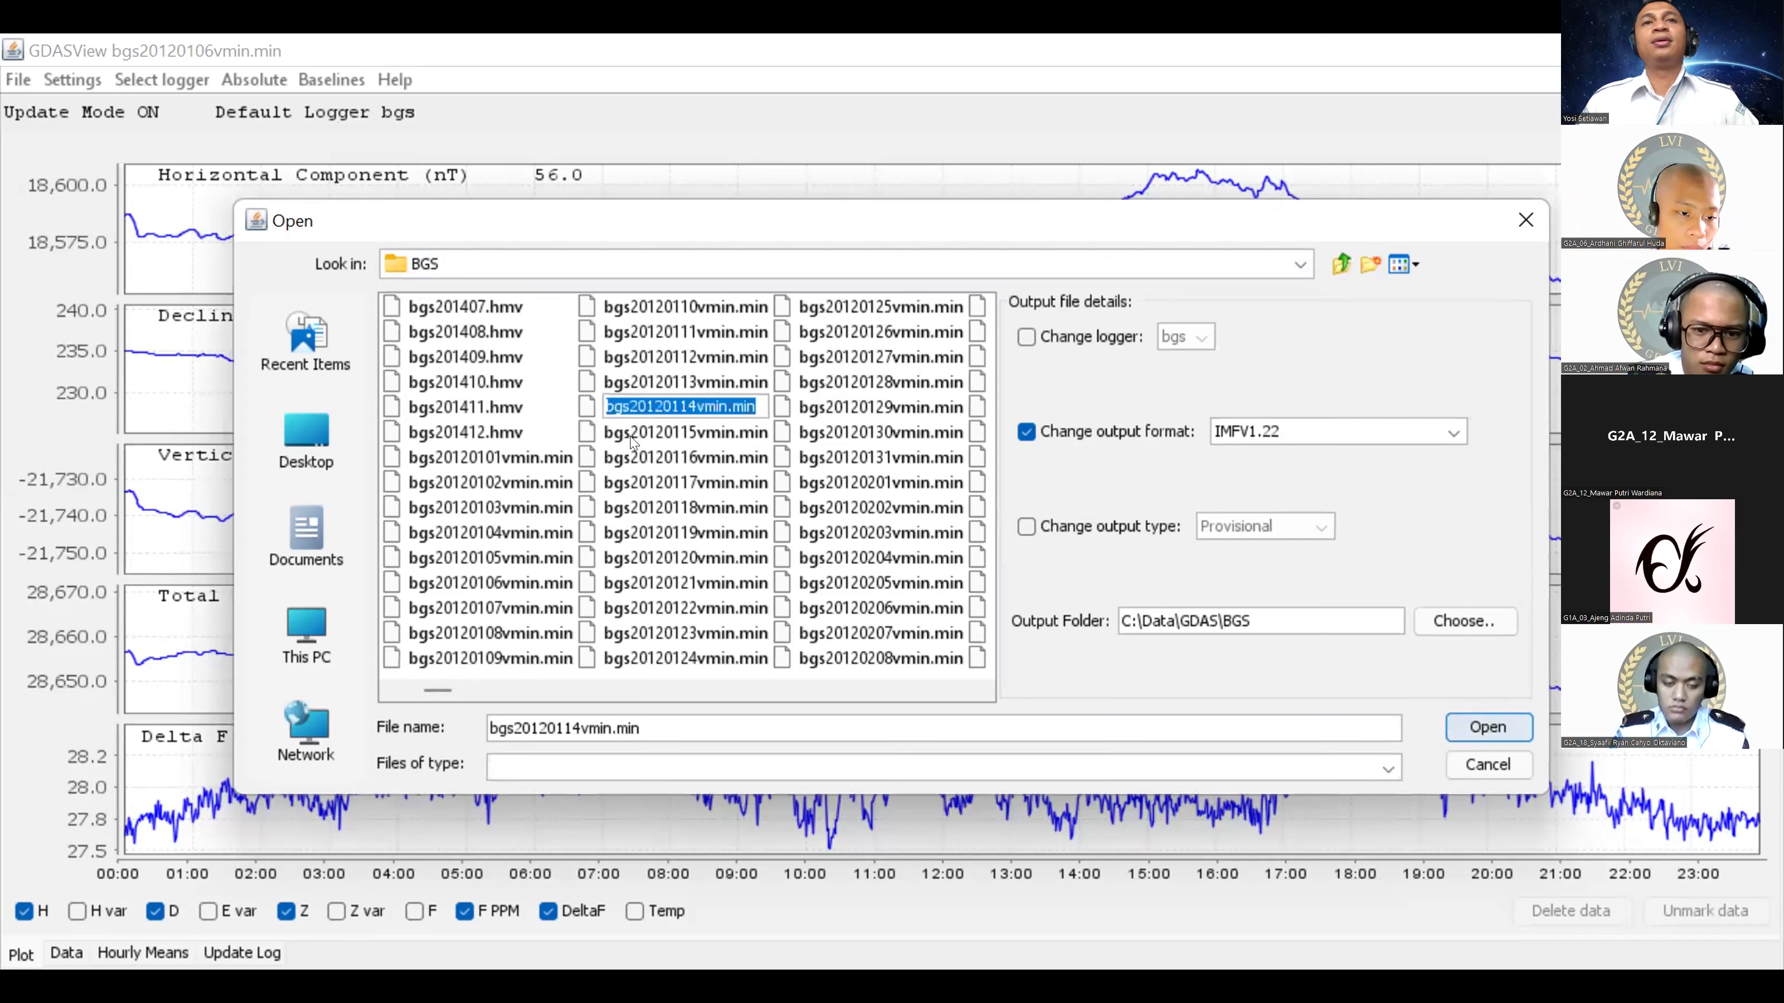
{"action": "key", "text": "Escape"}
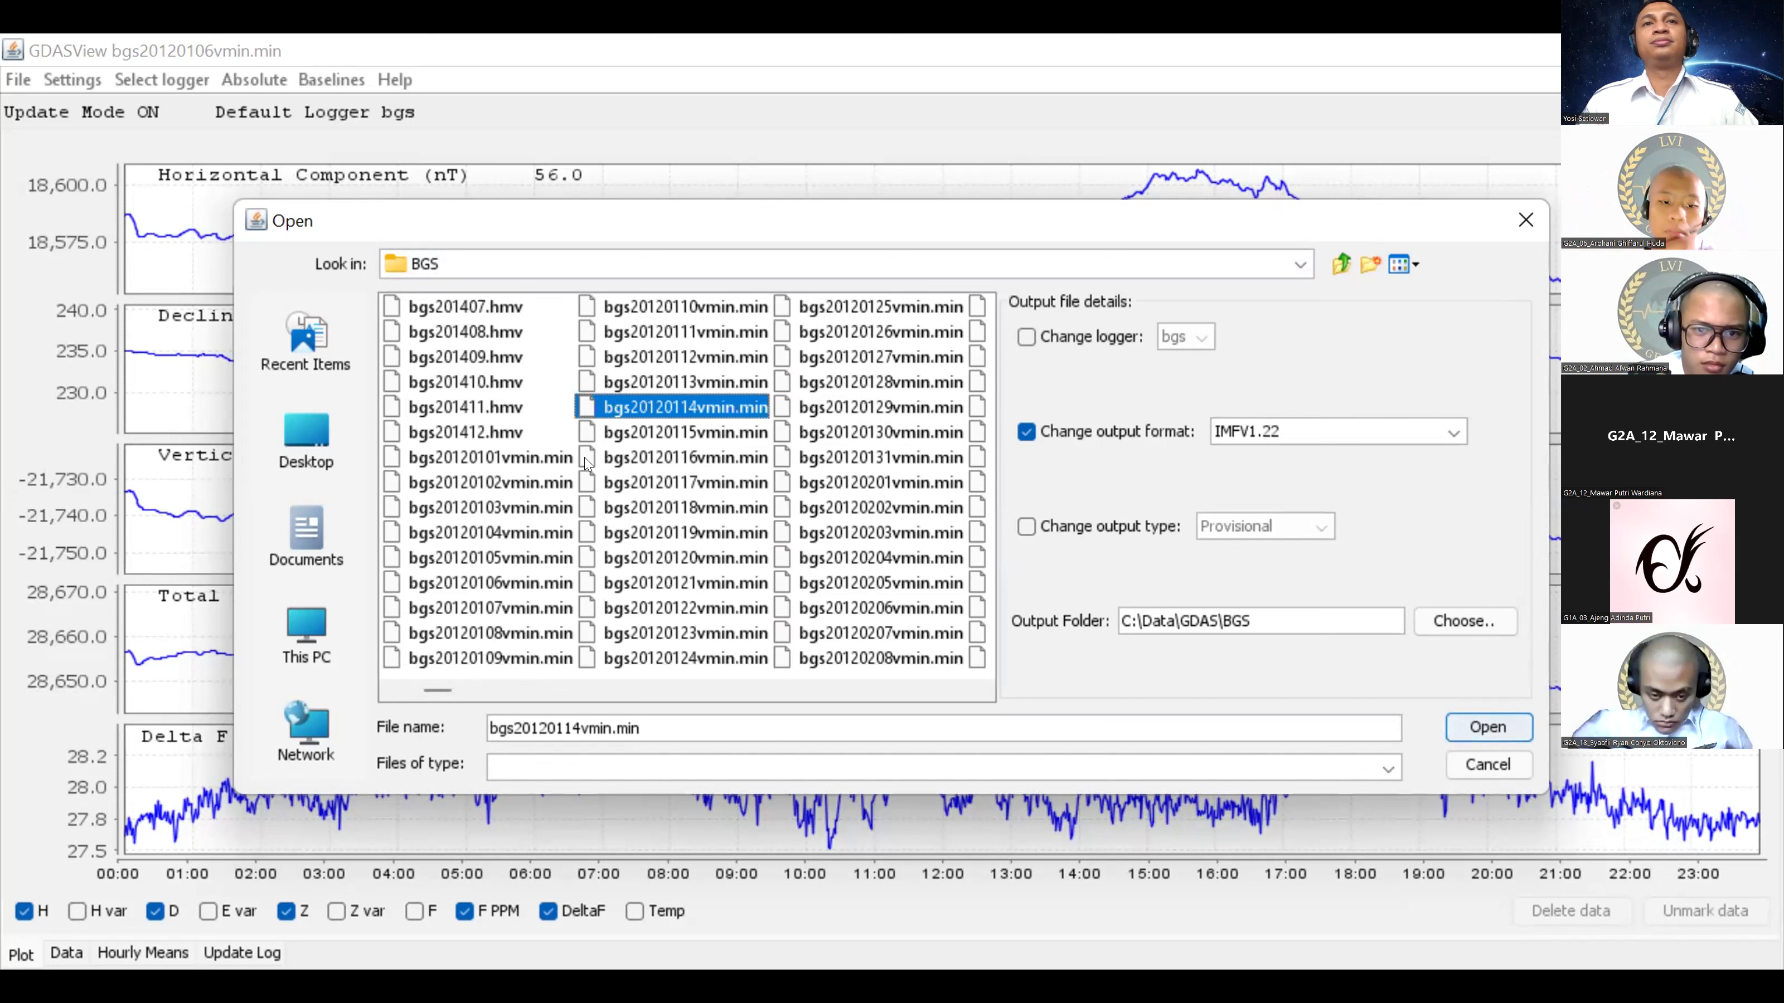
{"action": "left_click", "coordinate": [615, 420], "text": "ctrl"}
{"action": "left_click", "coordinate": [629, 443]}
{"action": "left_click", "coordinate": [629, 440], "text": "ctrl"}
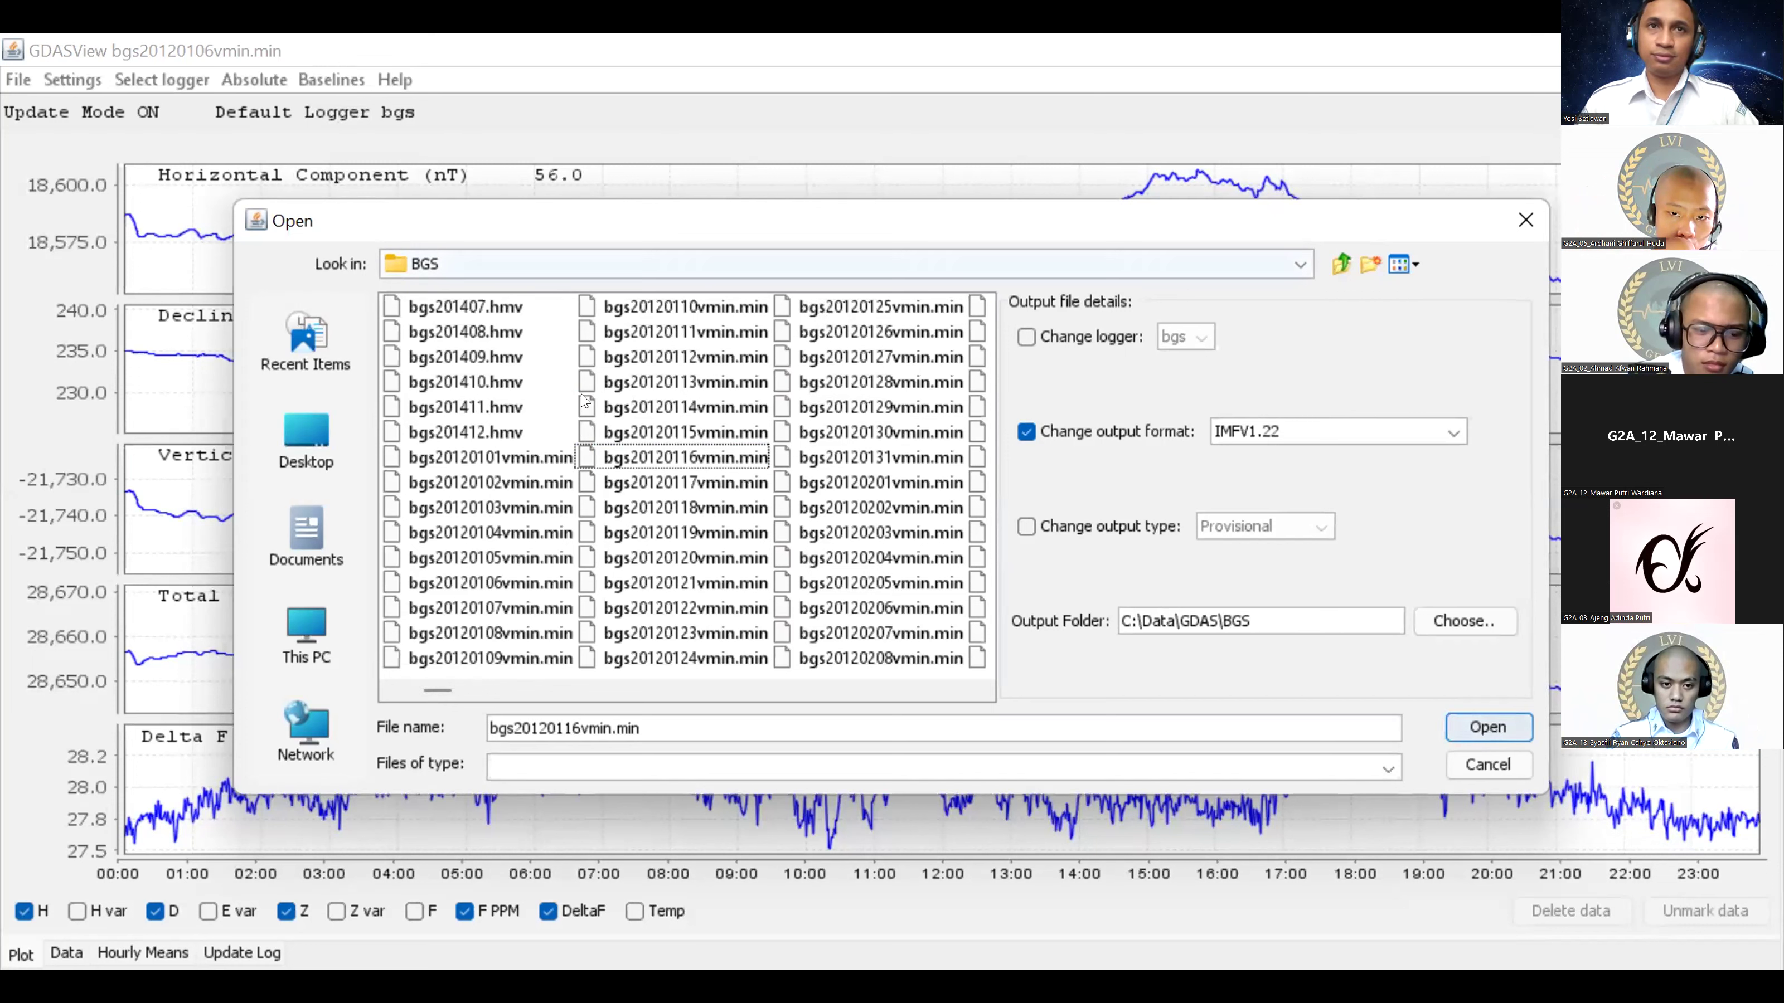
{"action": "left_click", "coordinate": [676, 408]}
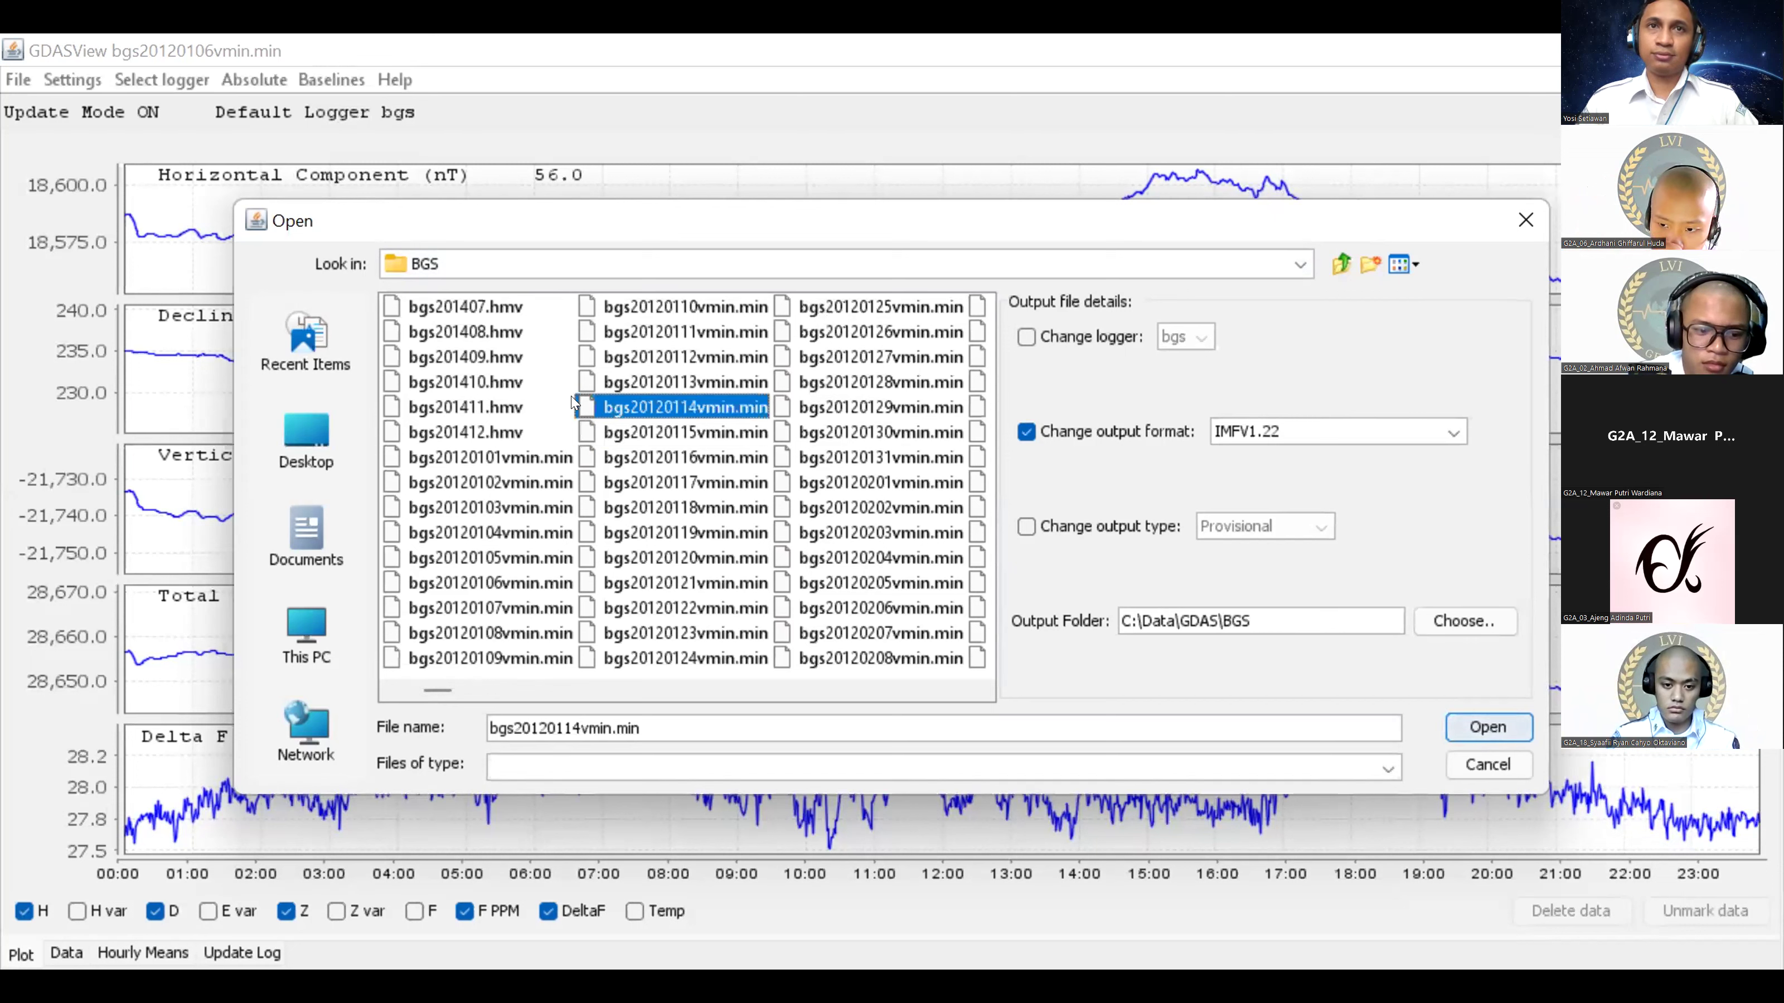
{"action": "left_click", "coordinate": [584, 406], "text": "ctrl"}
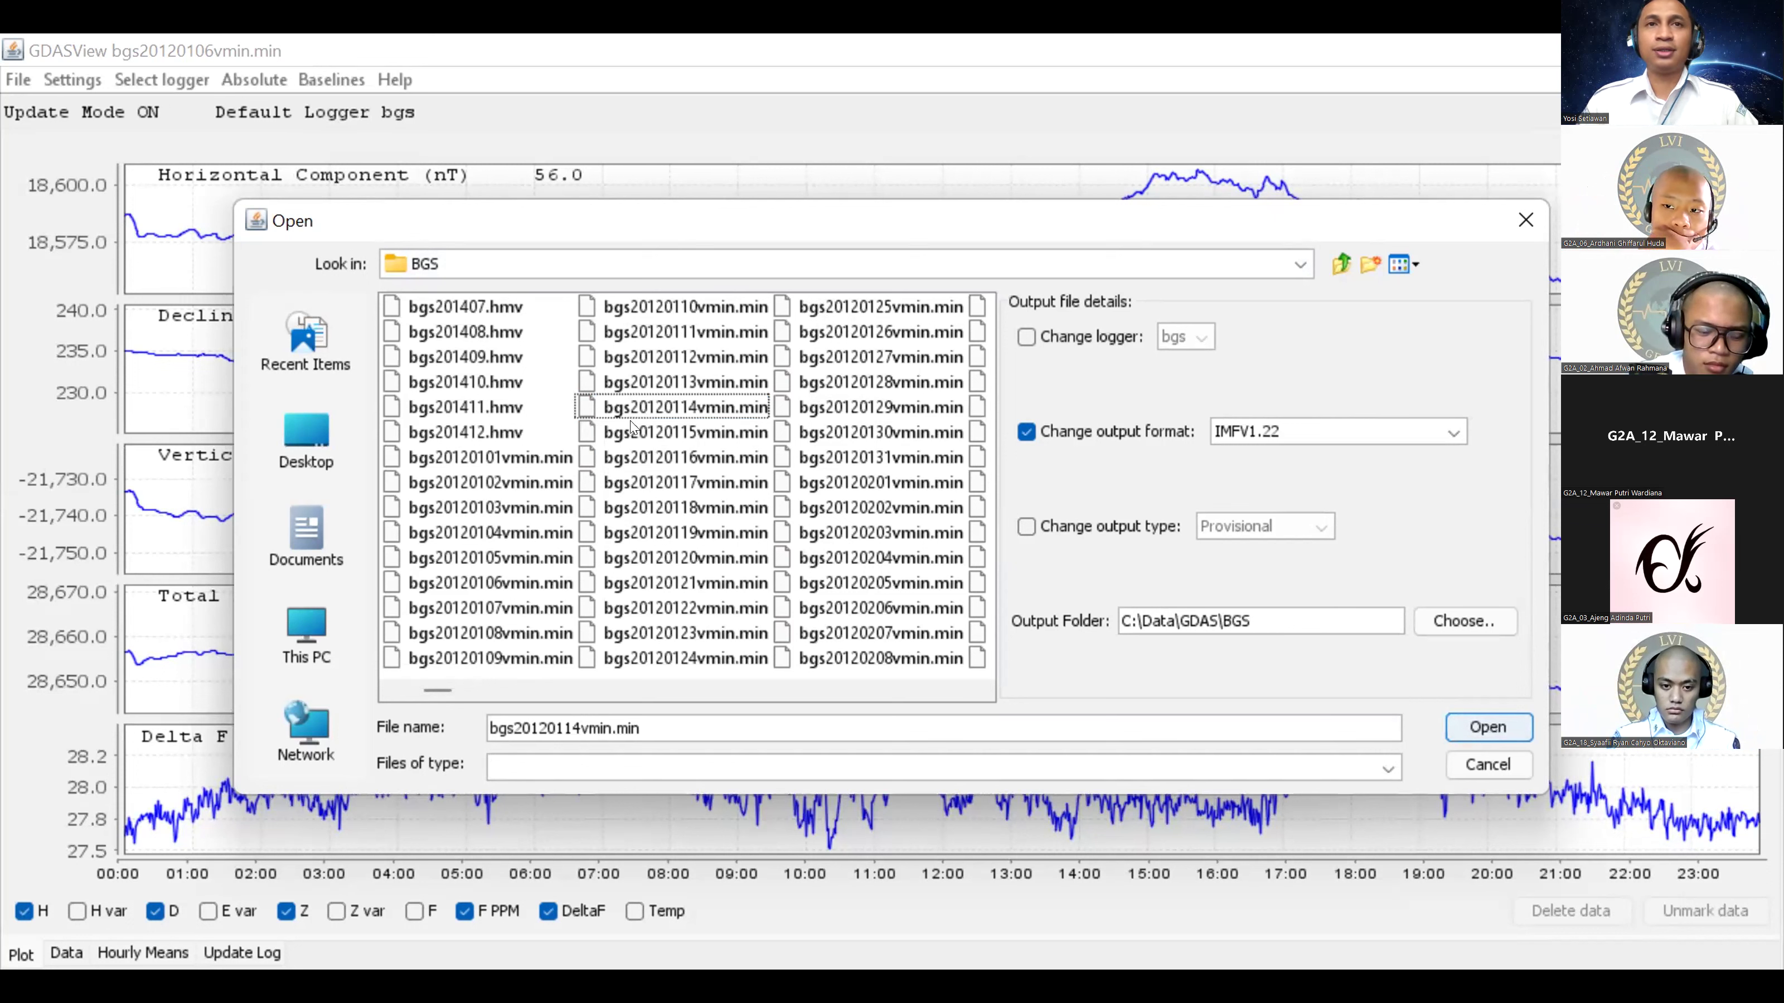
{"action": "left_click", "coordinate": [579, 413]}
{"action": "left_click", "coordinate": [576, 404], "text": "ctrl"}
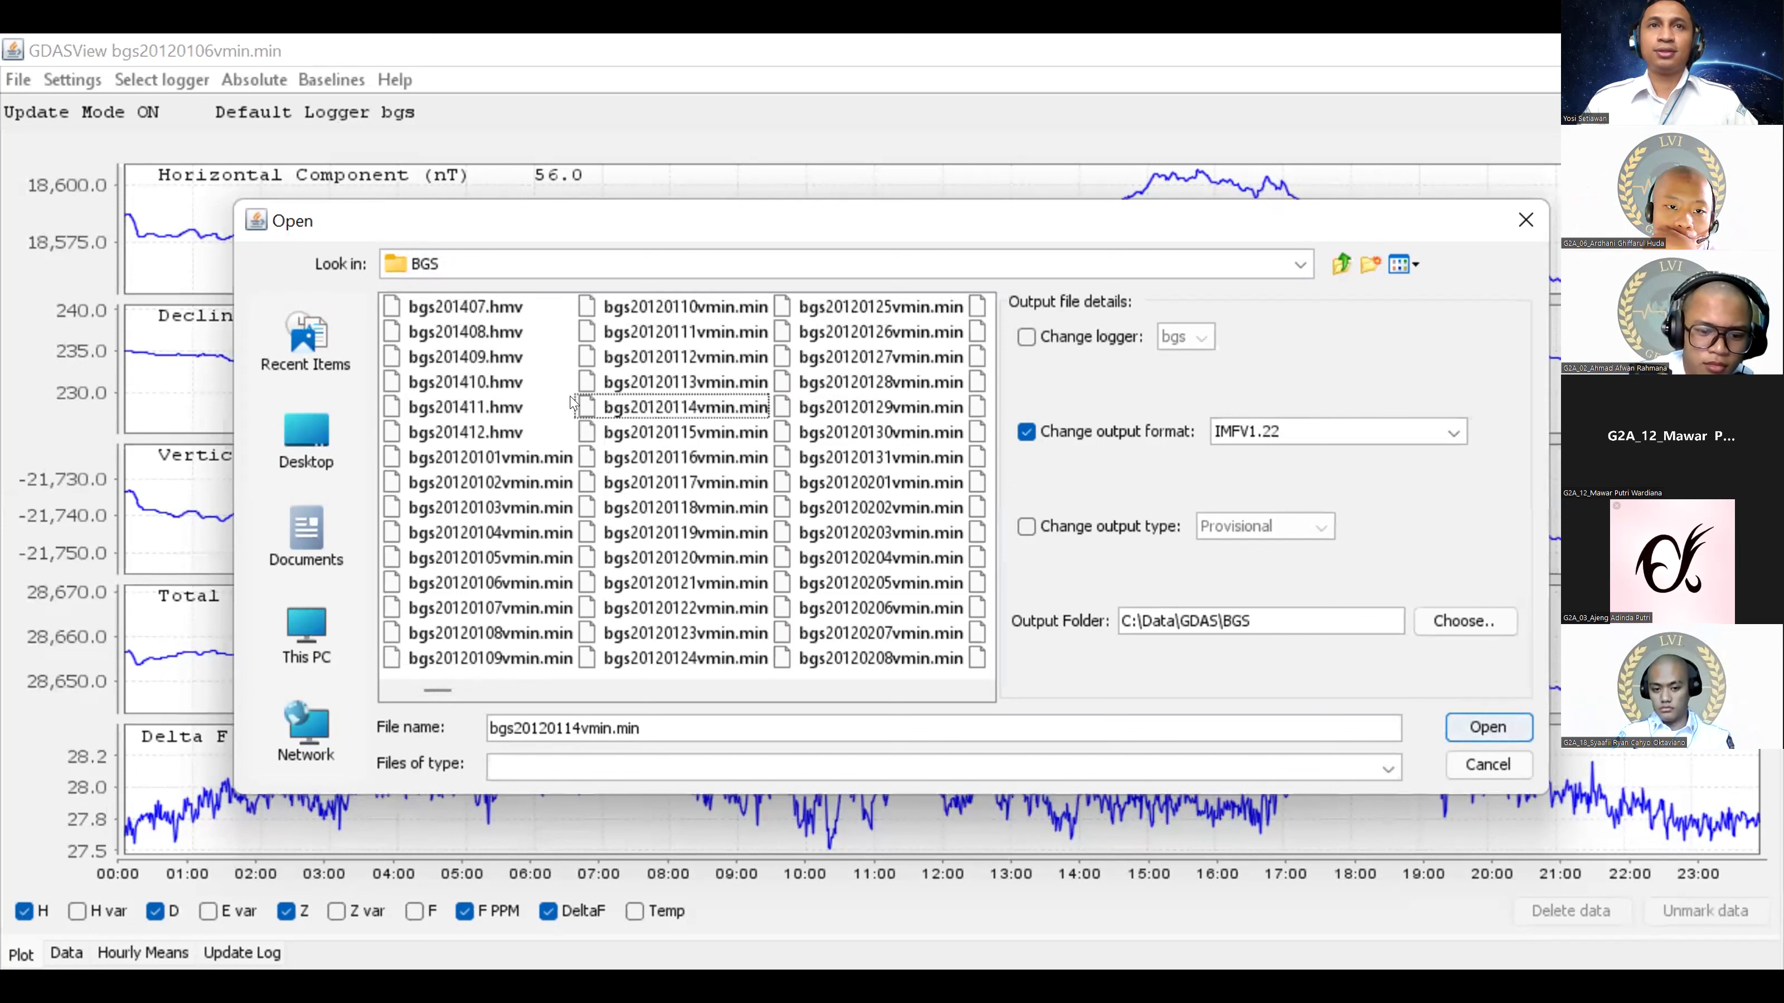
{"action": "left_click", "coordinate": [590, 407]}
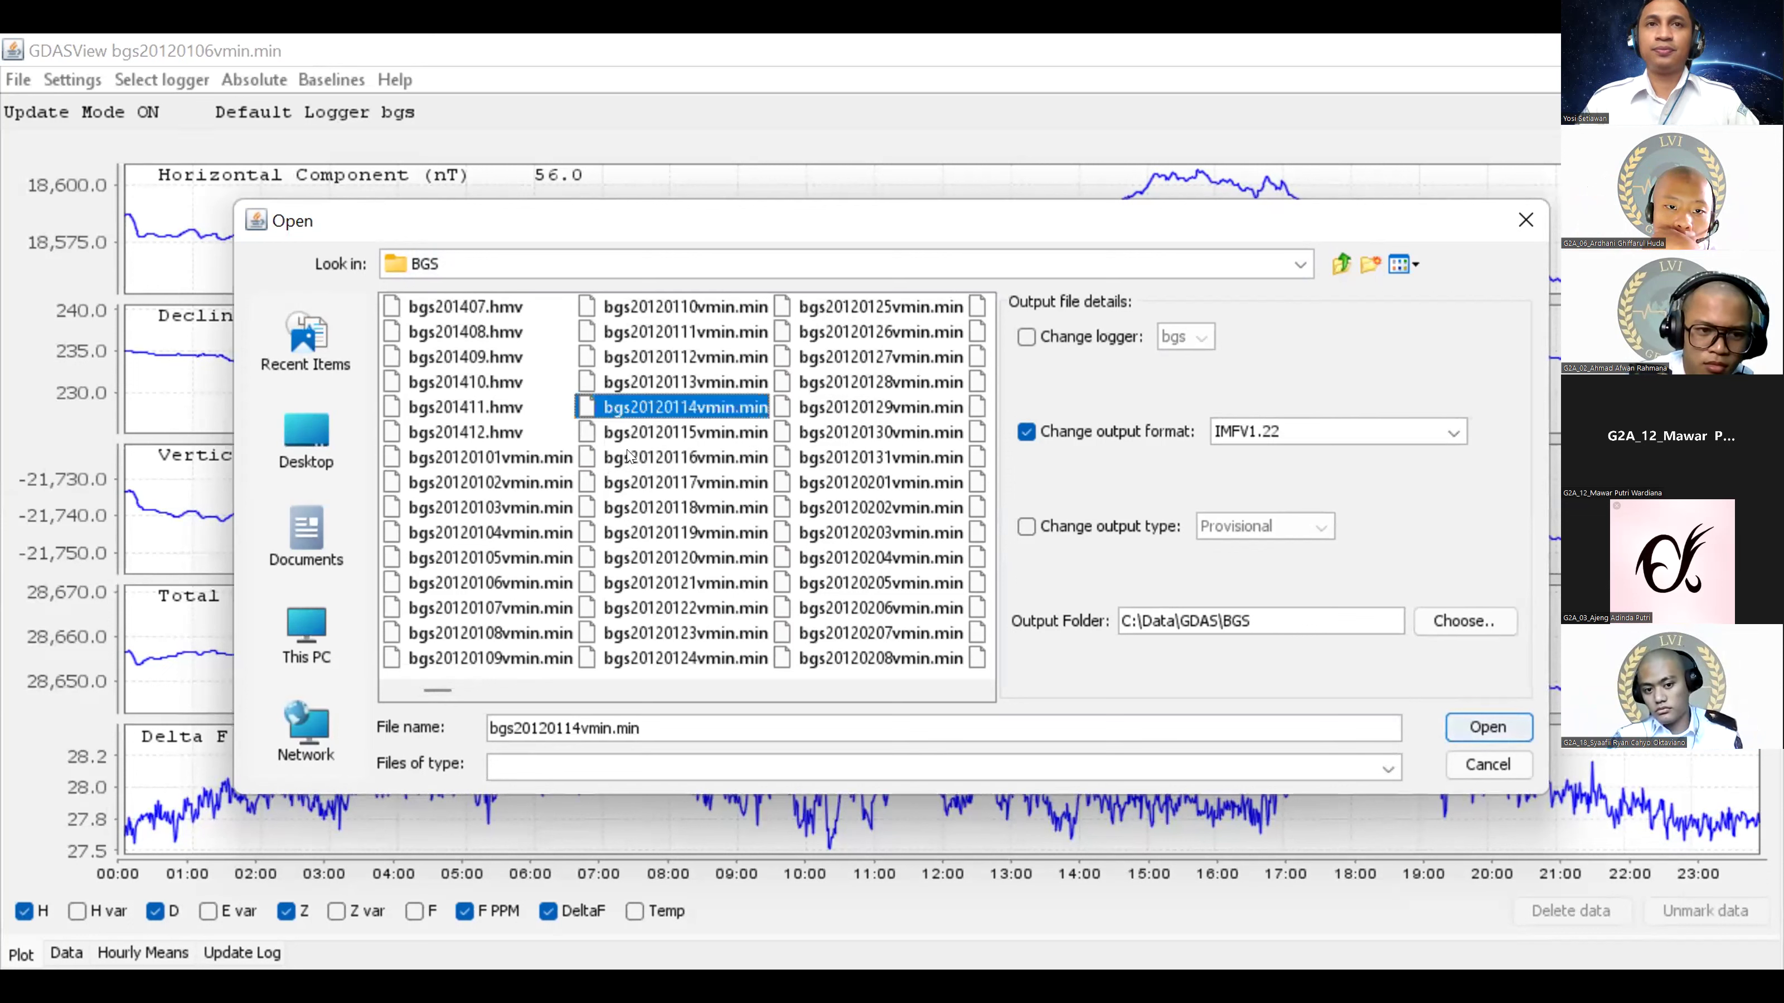
{"action": "left_click", "coordinate": [626, 455]}
{"action": "left_click", "coordinate": [573, 413]}
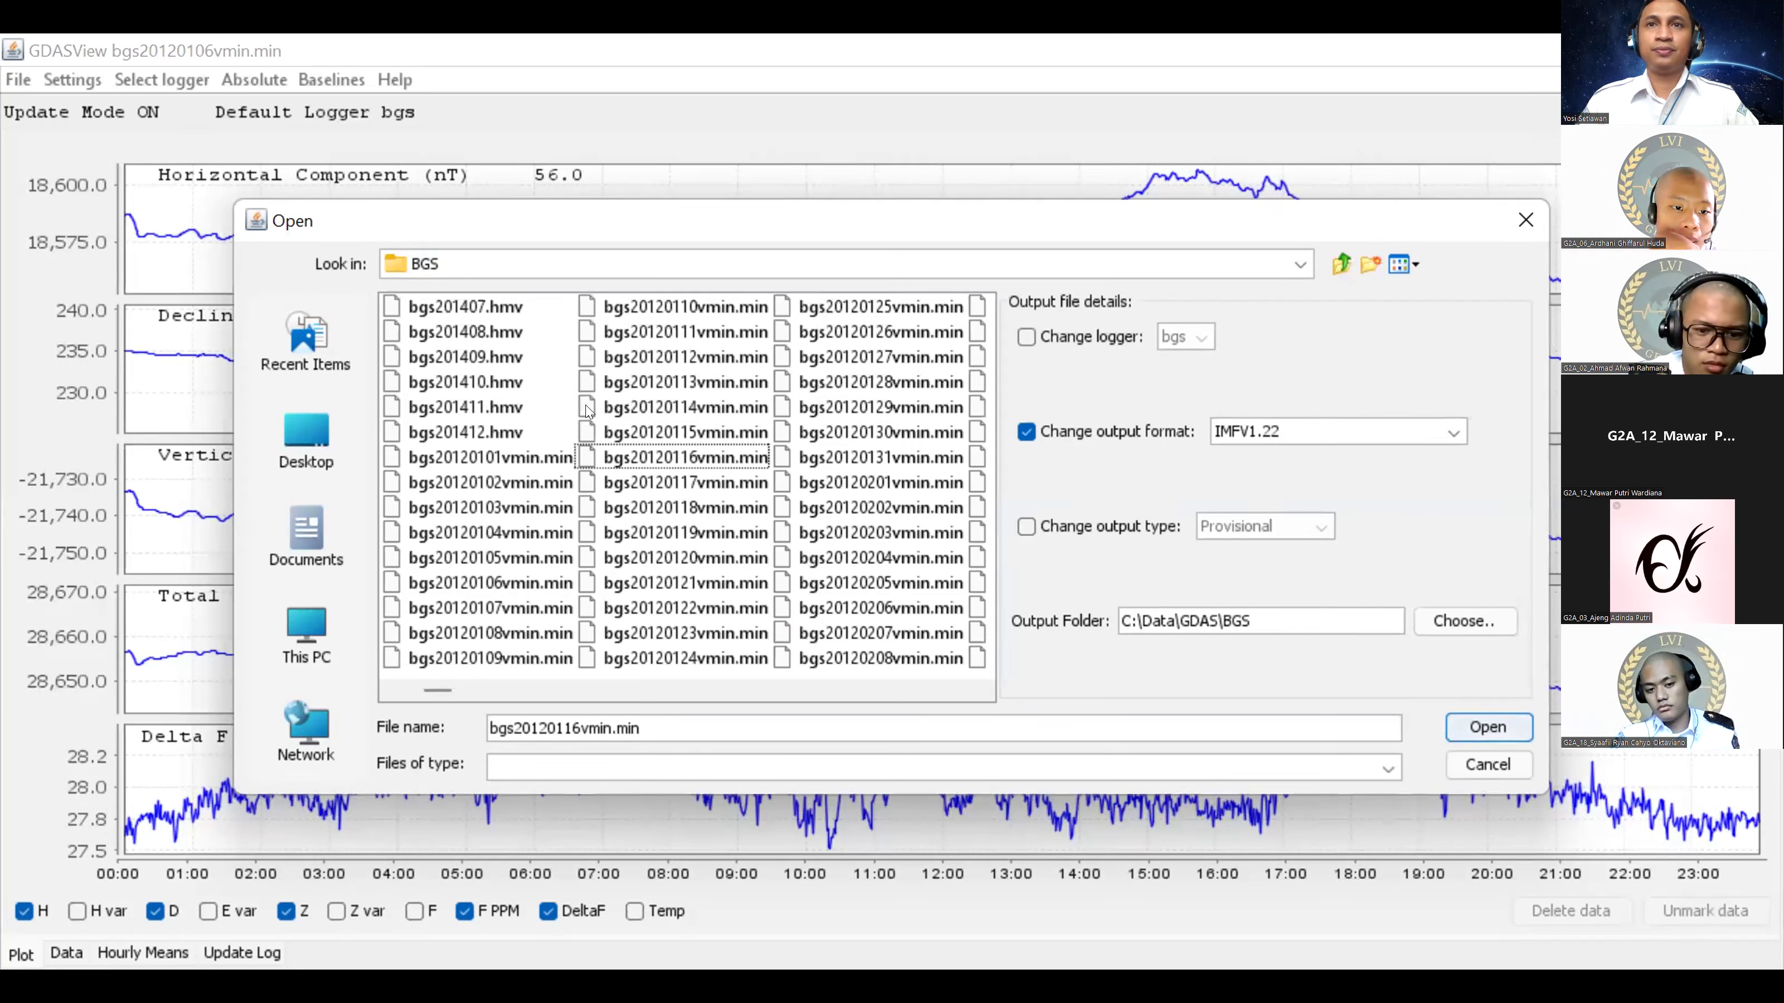
{"action": "left_click", "coordinate": [630, 408]}
{"action": "left_click", "coordinate": [585, 406]}
{"action": "left_click", "coordinate": [584, 404]}
{"action": "left_click", "coordinate": [571, 399]}
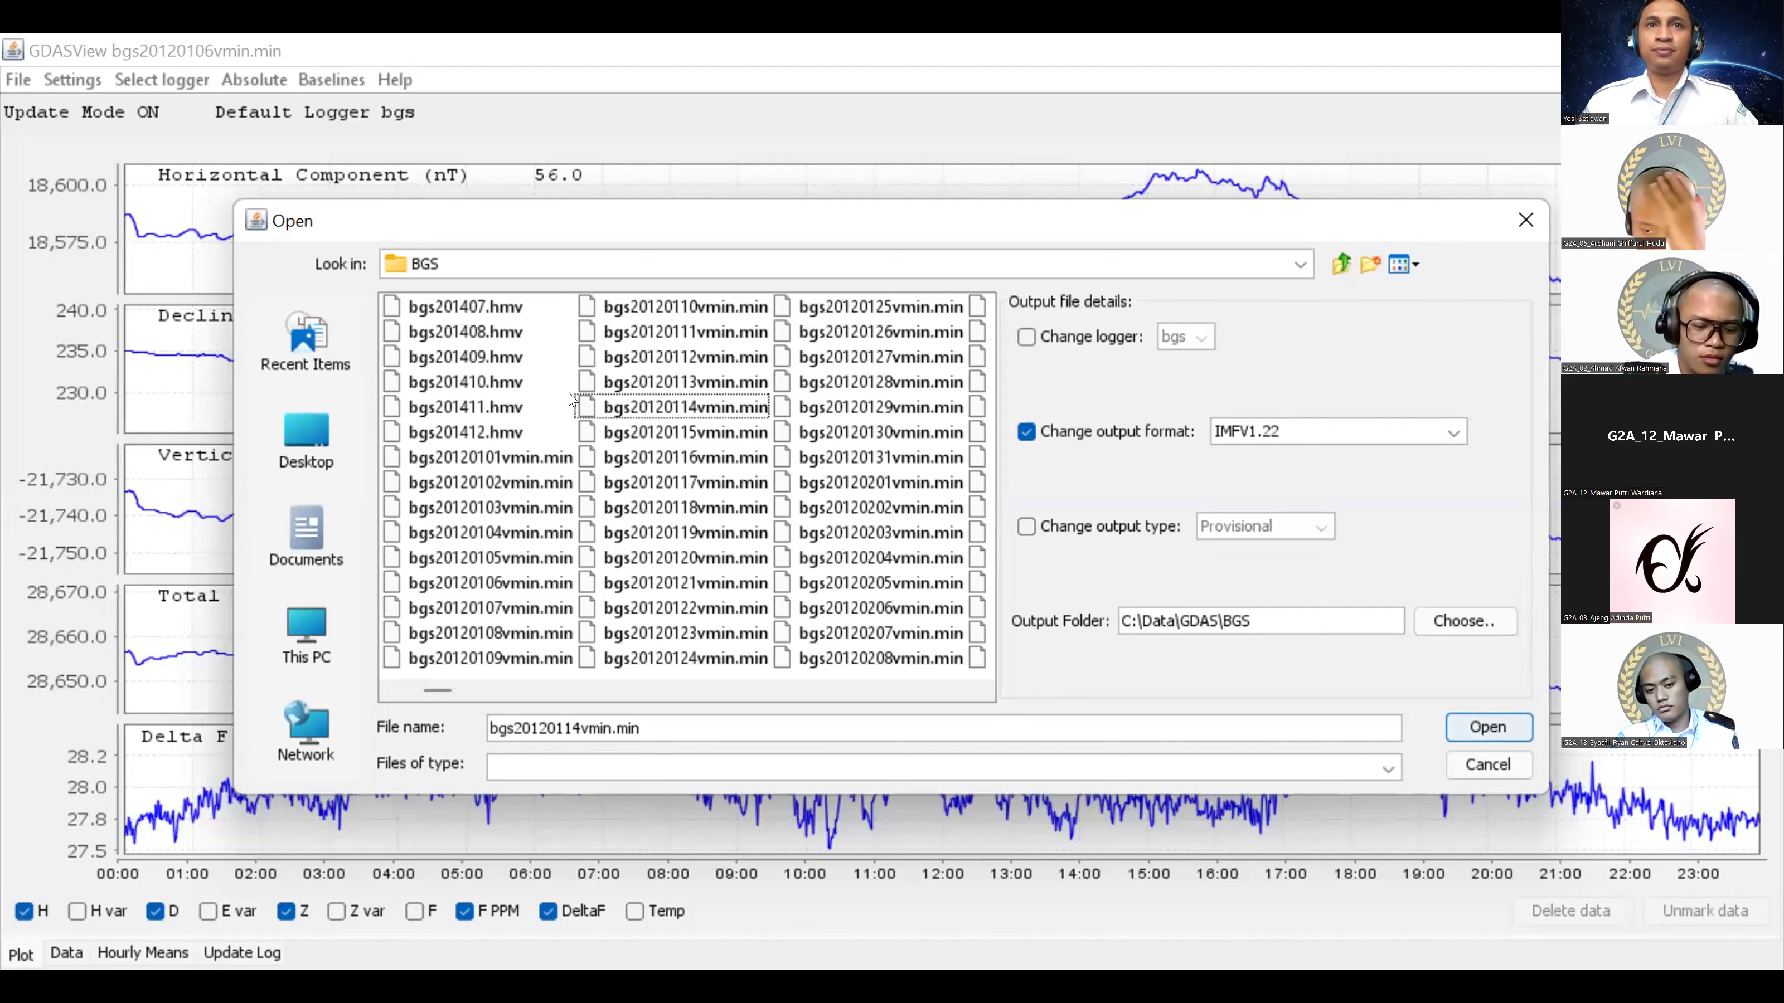
{"action": "left_click", "coordinate": [677, 437]}
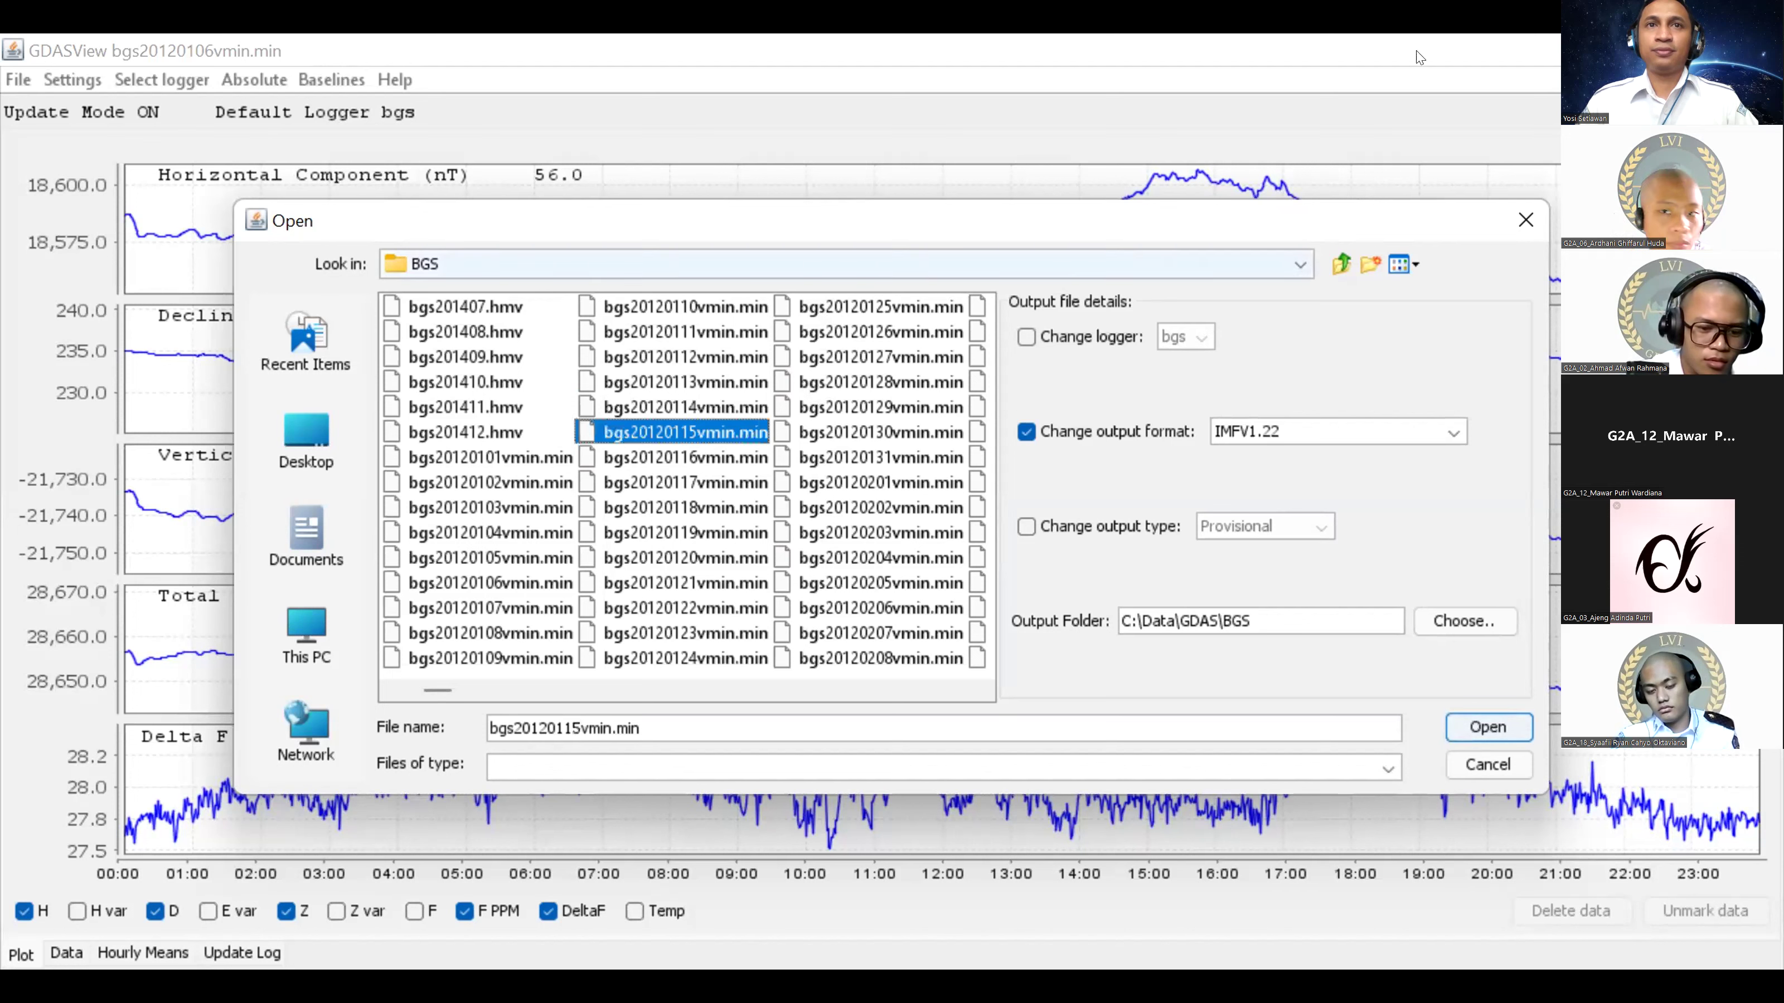
{"action": "left_click", "coordinate": [568, 398]}
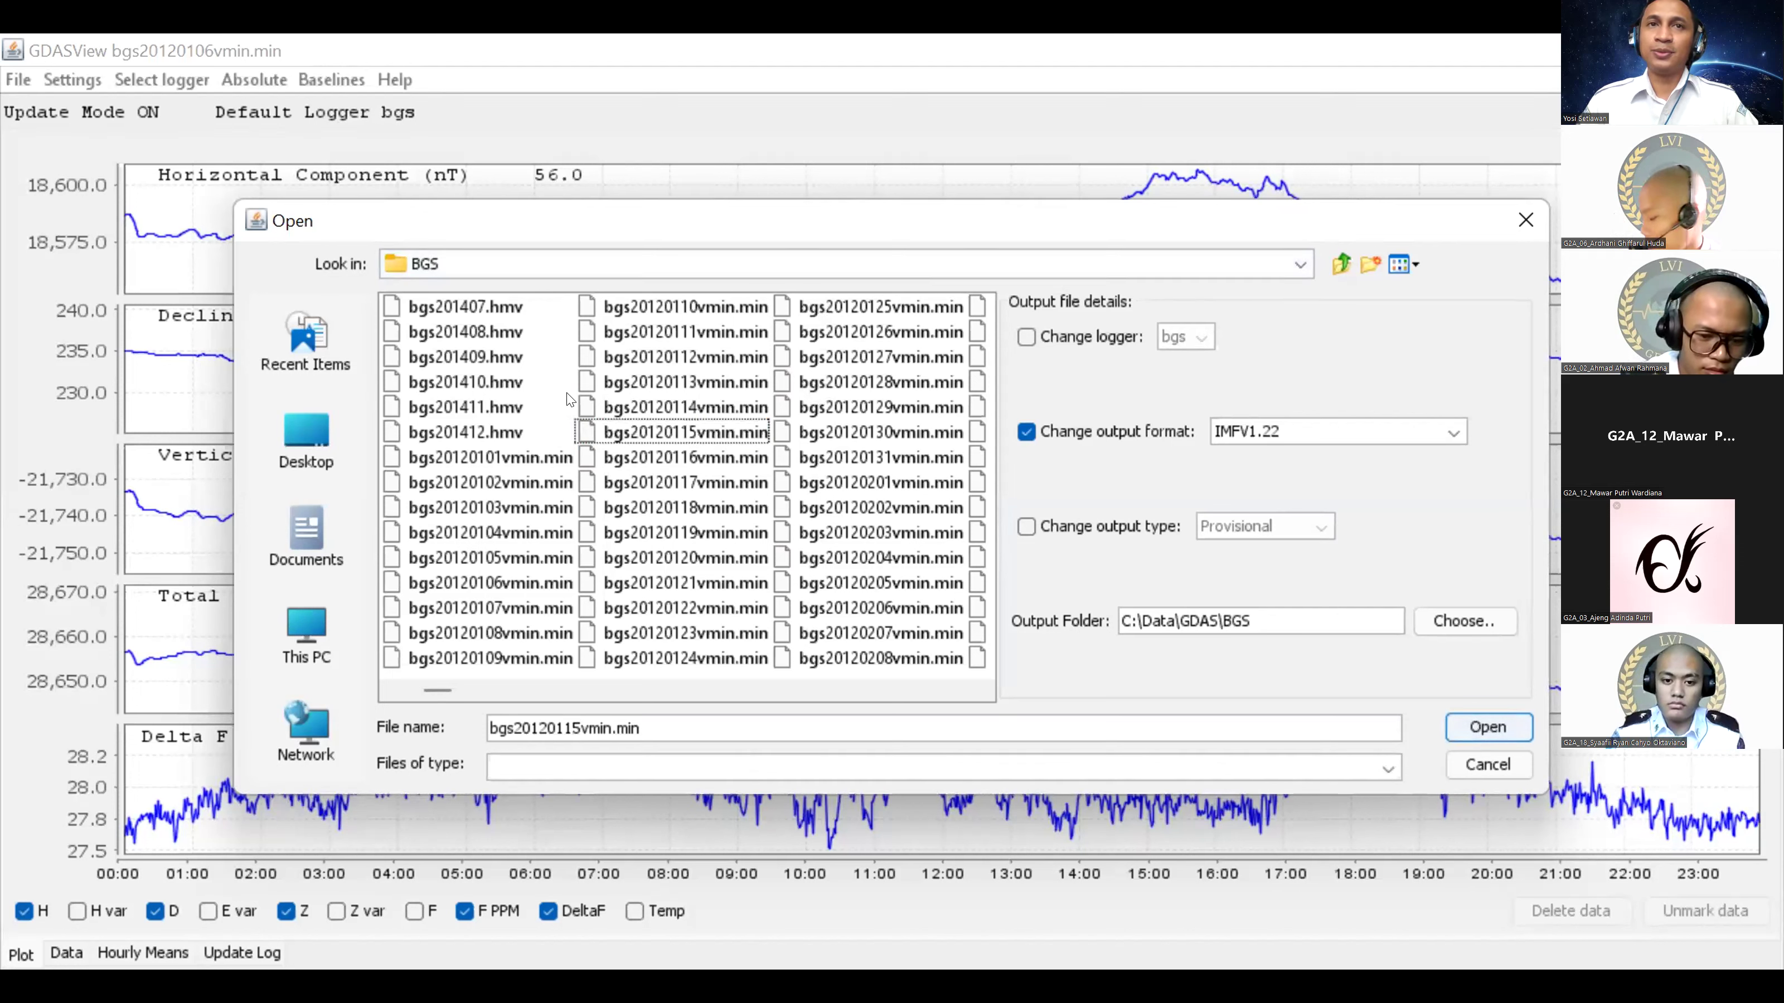
{"action": "left_click", "coordinate": [582, 408]}
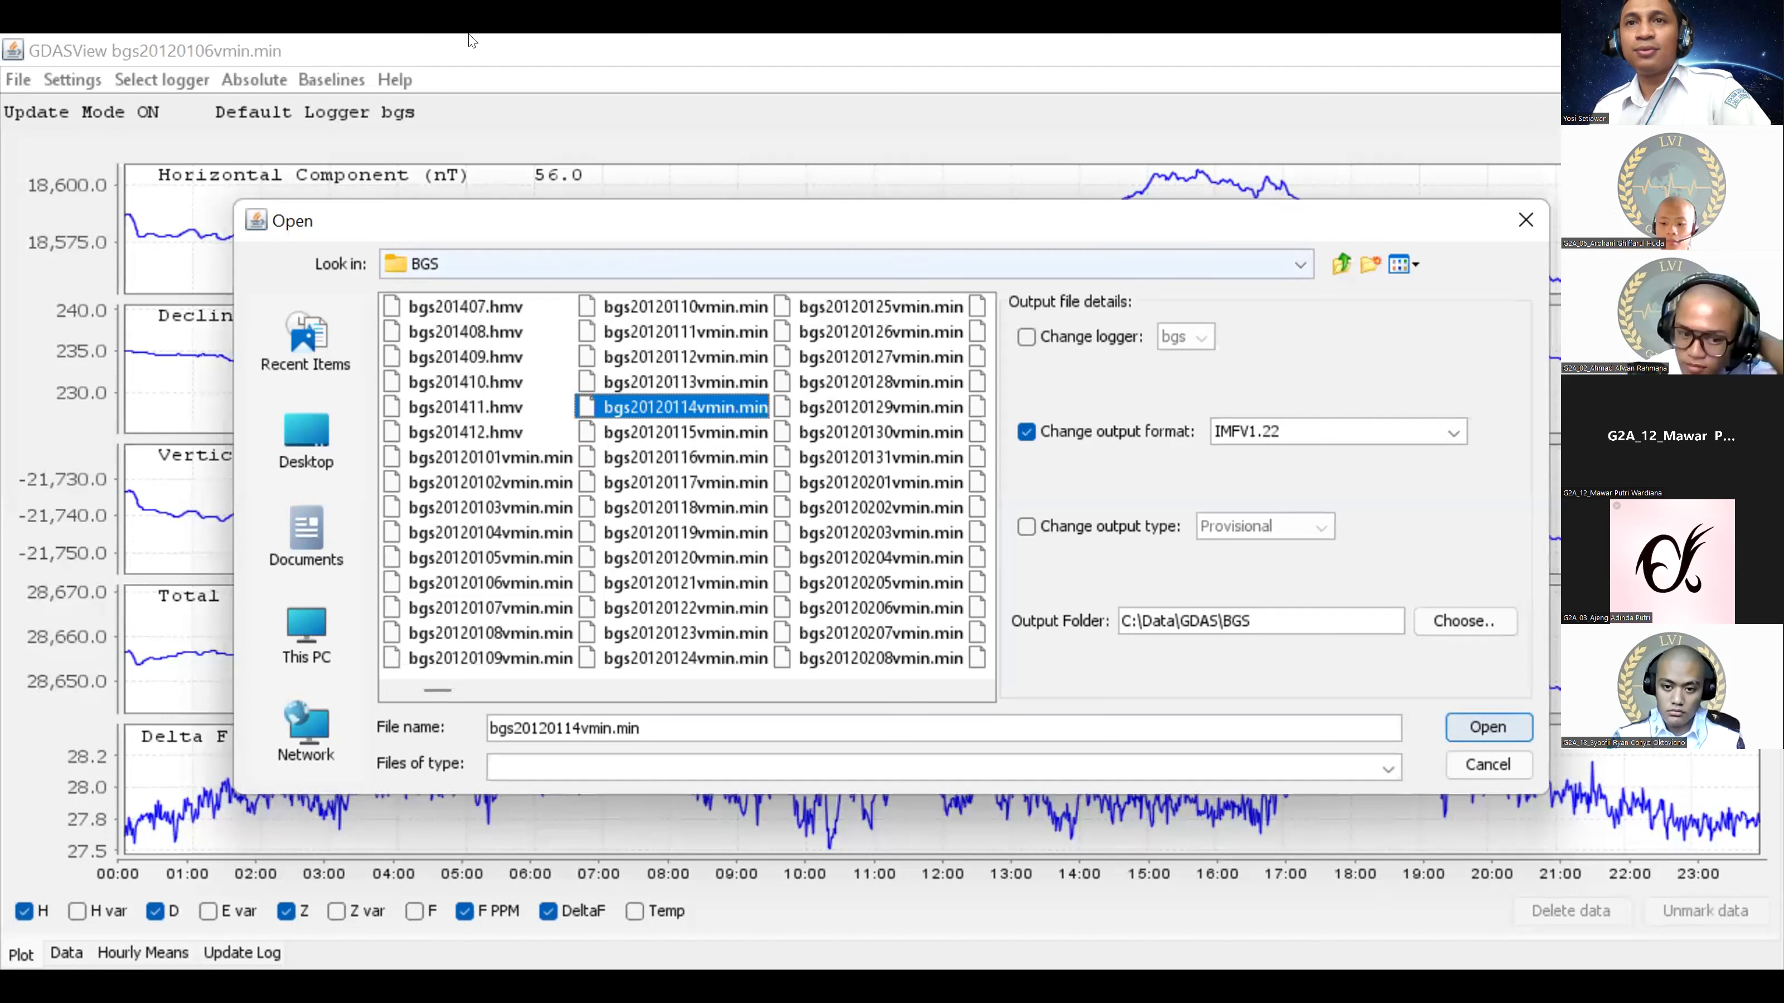
{"action": "left_click", "coordinate": [690, 194]}
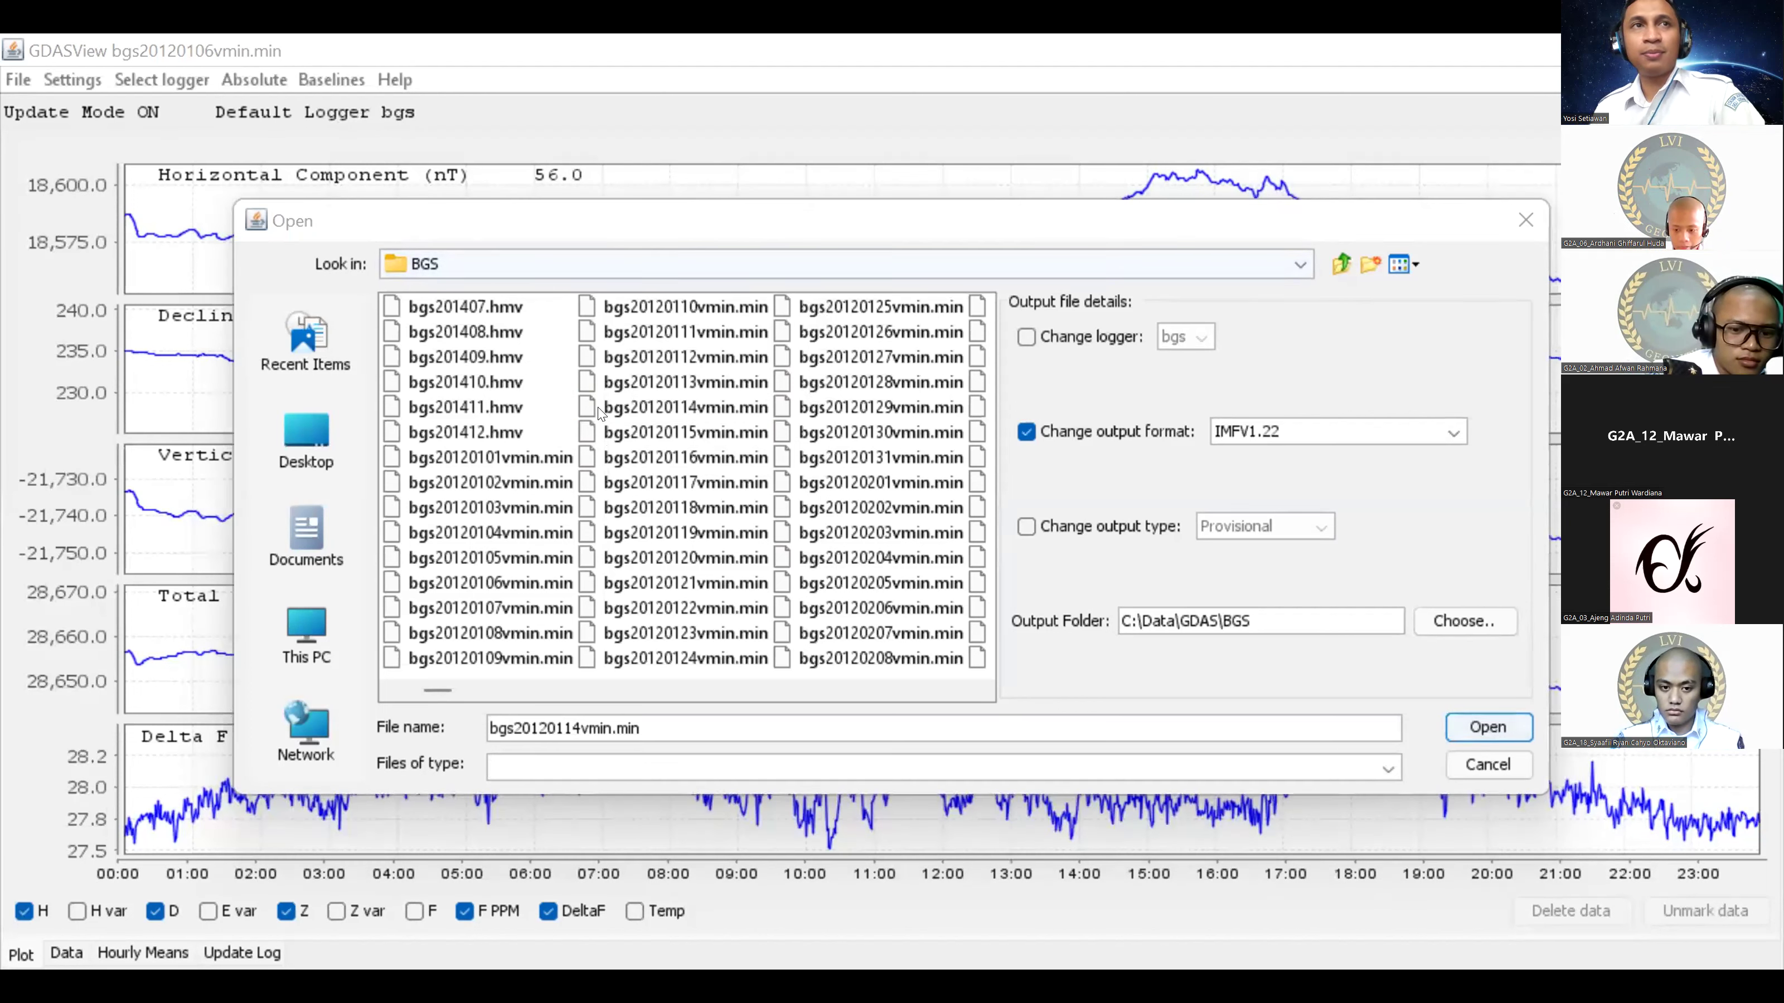
{"action": "left_click", "coordinate": [555, 411]}
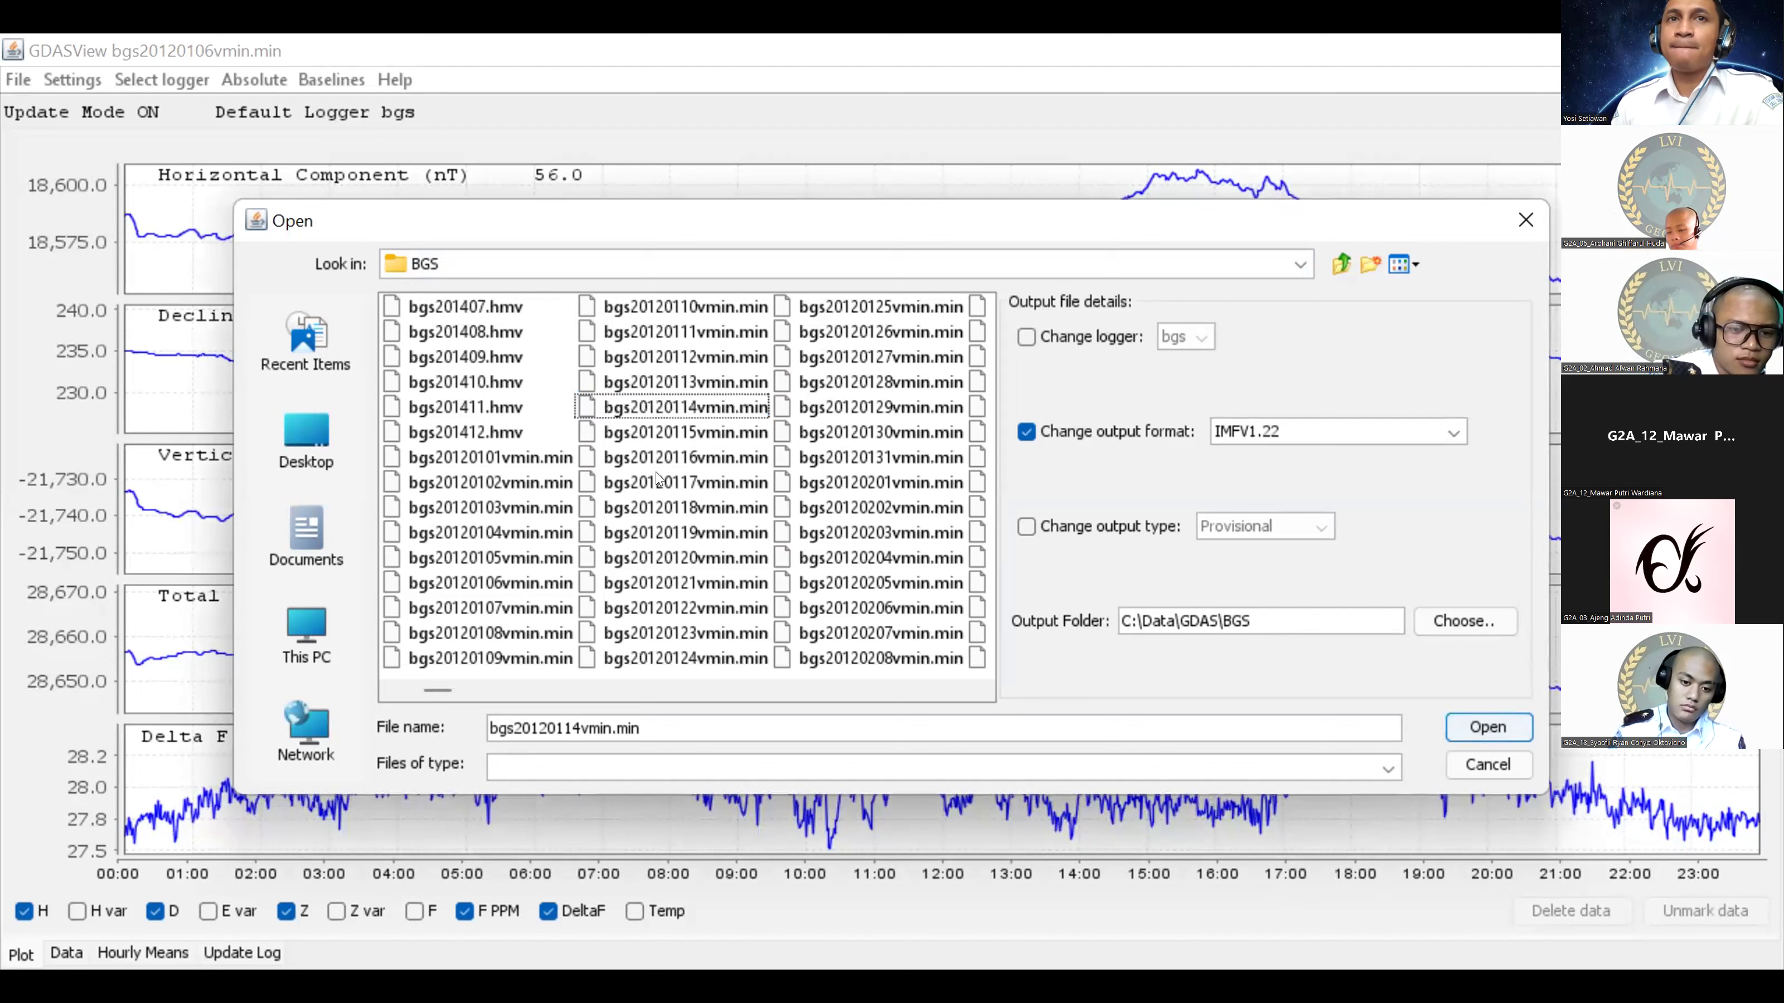
{"action": "key", "text": "Up"}
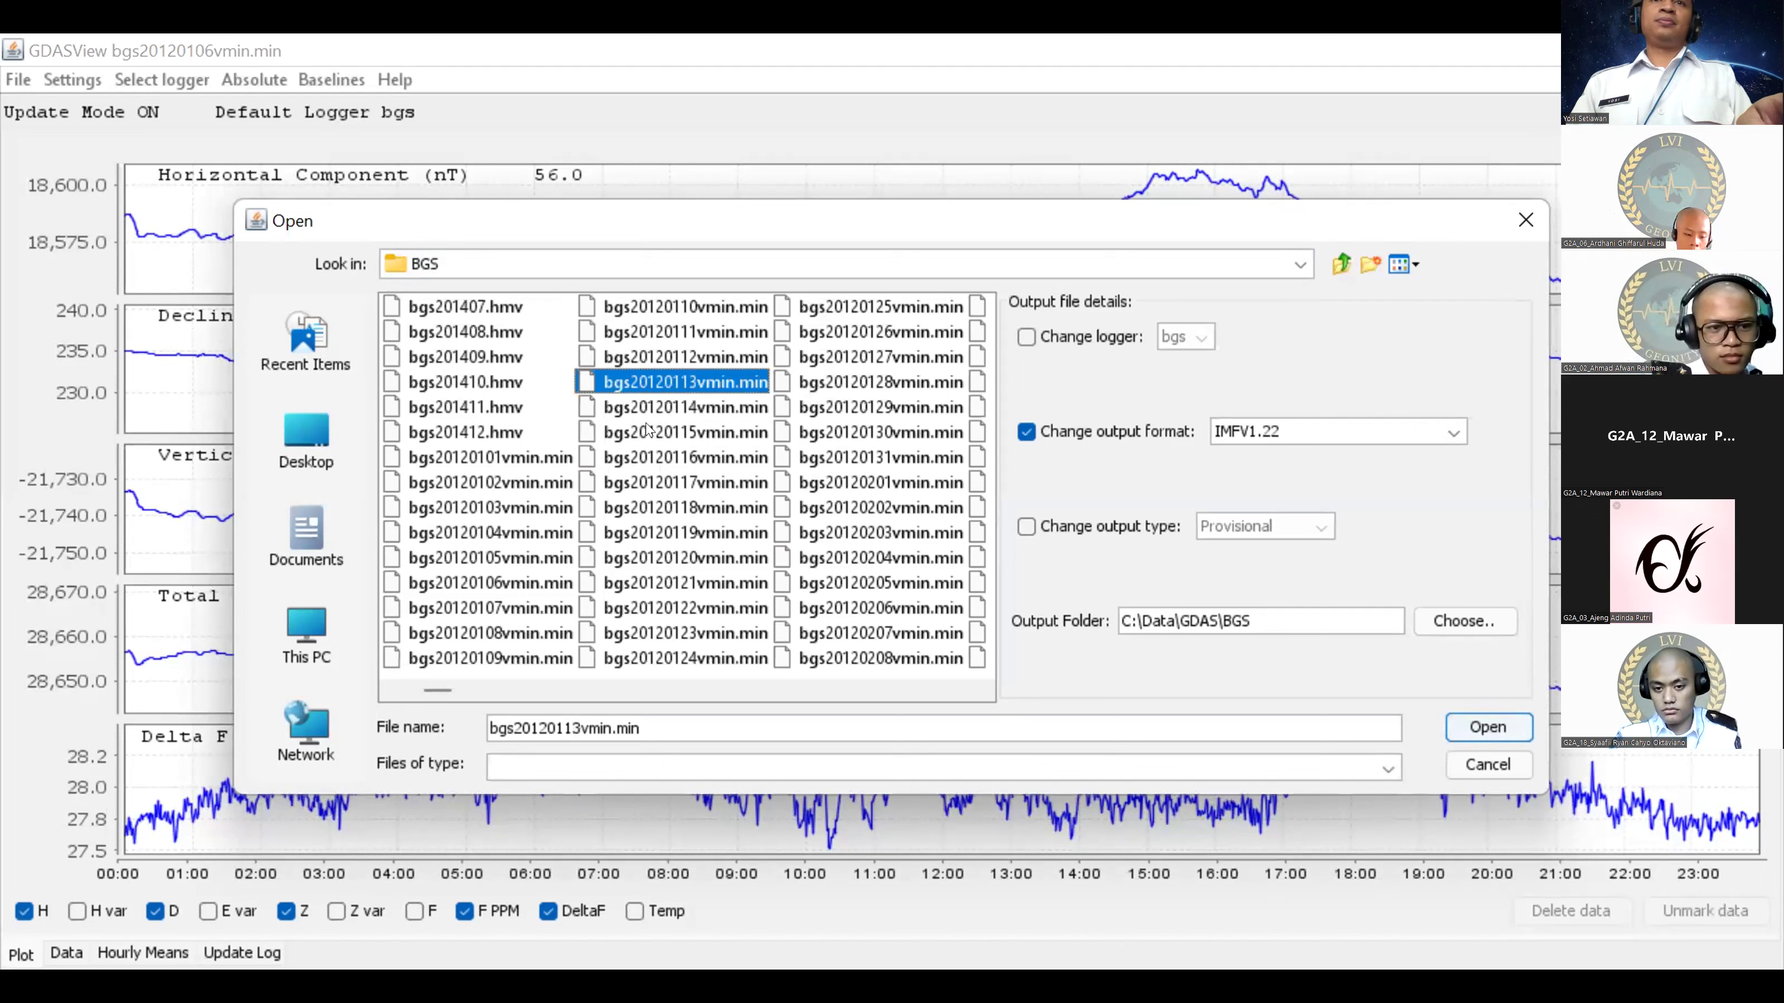
{"action": "left_click", "coordinate": [586, 381]}
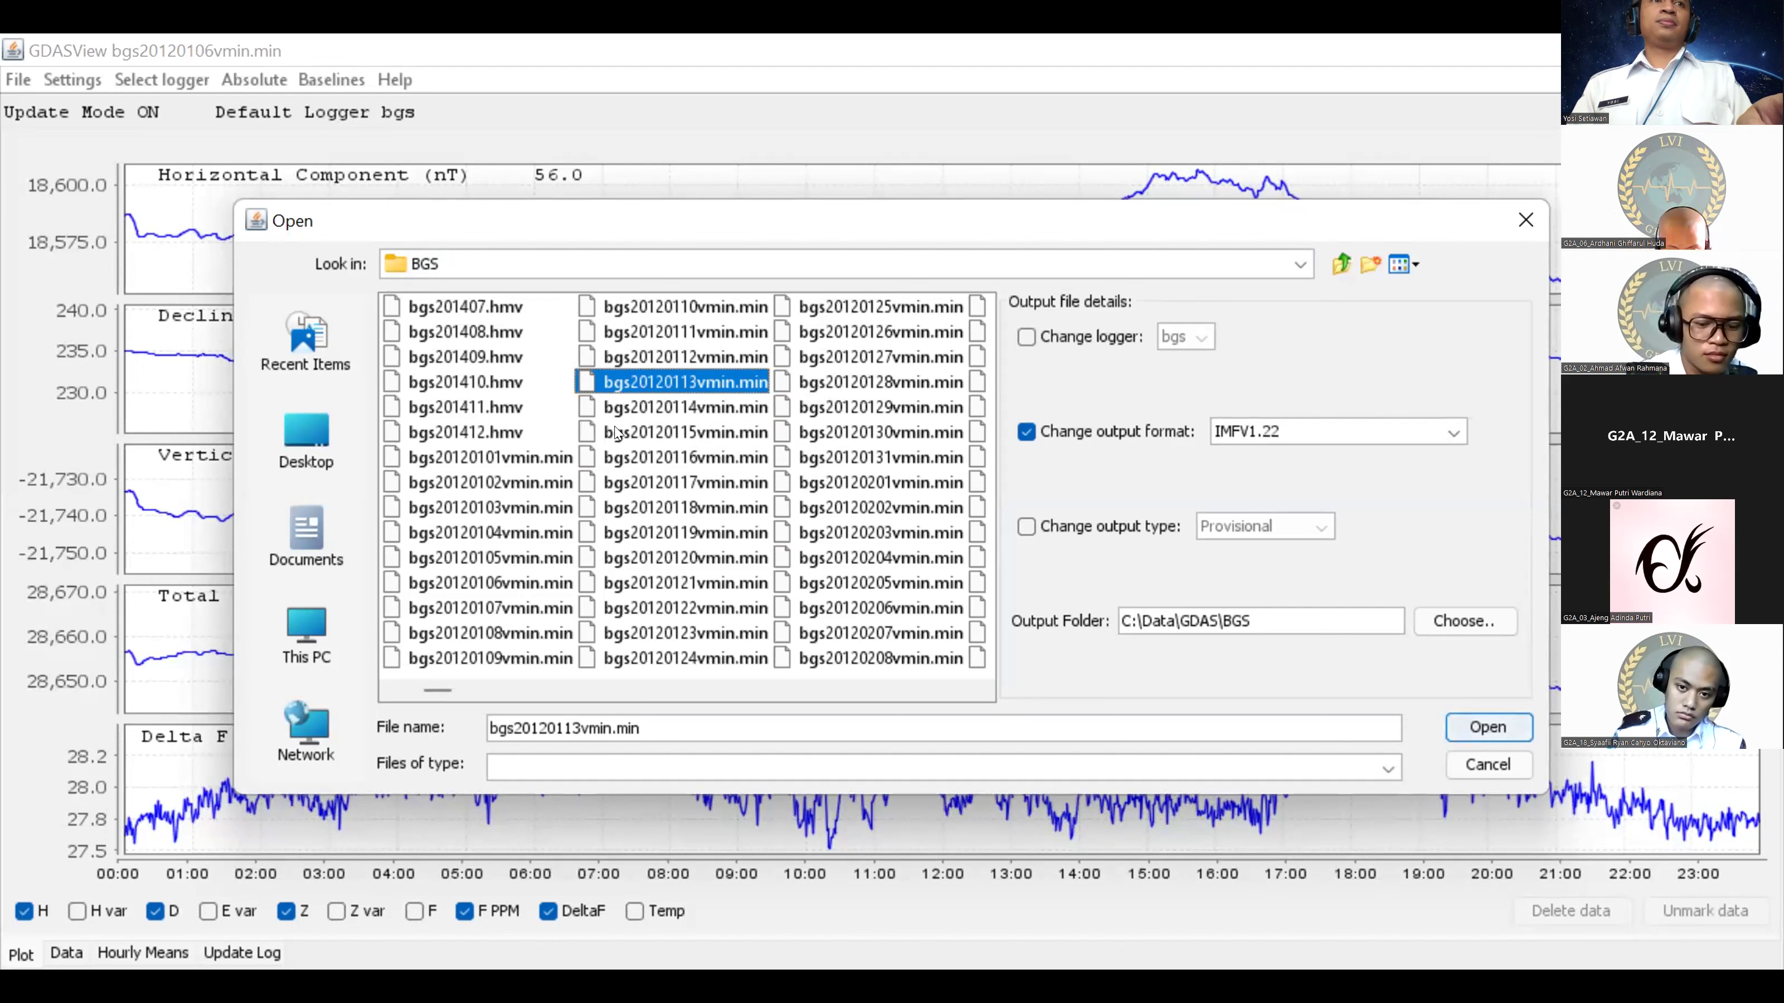
{"action": "left_click", "coordinate": [598, 406]}
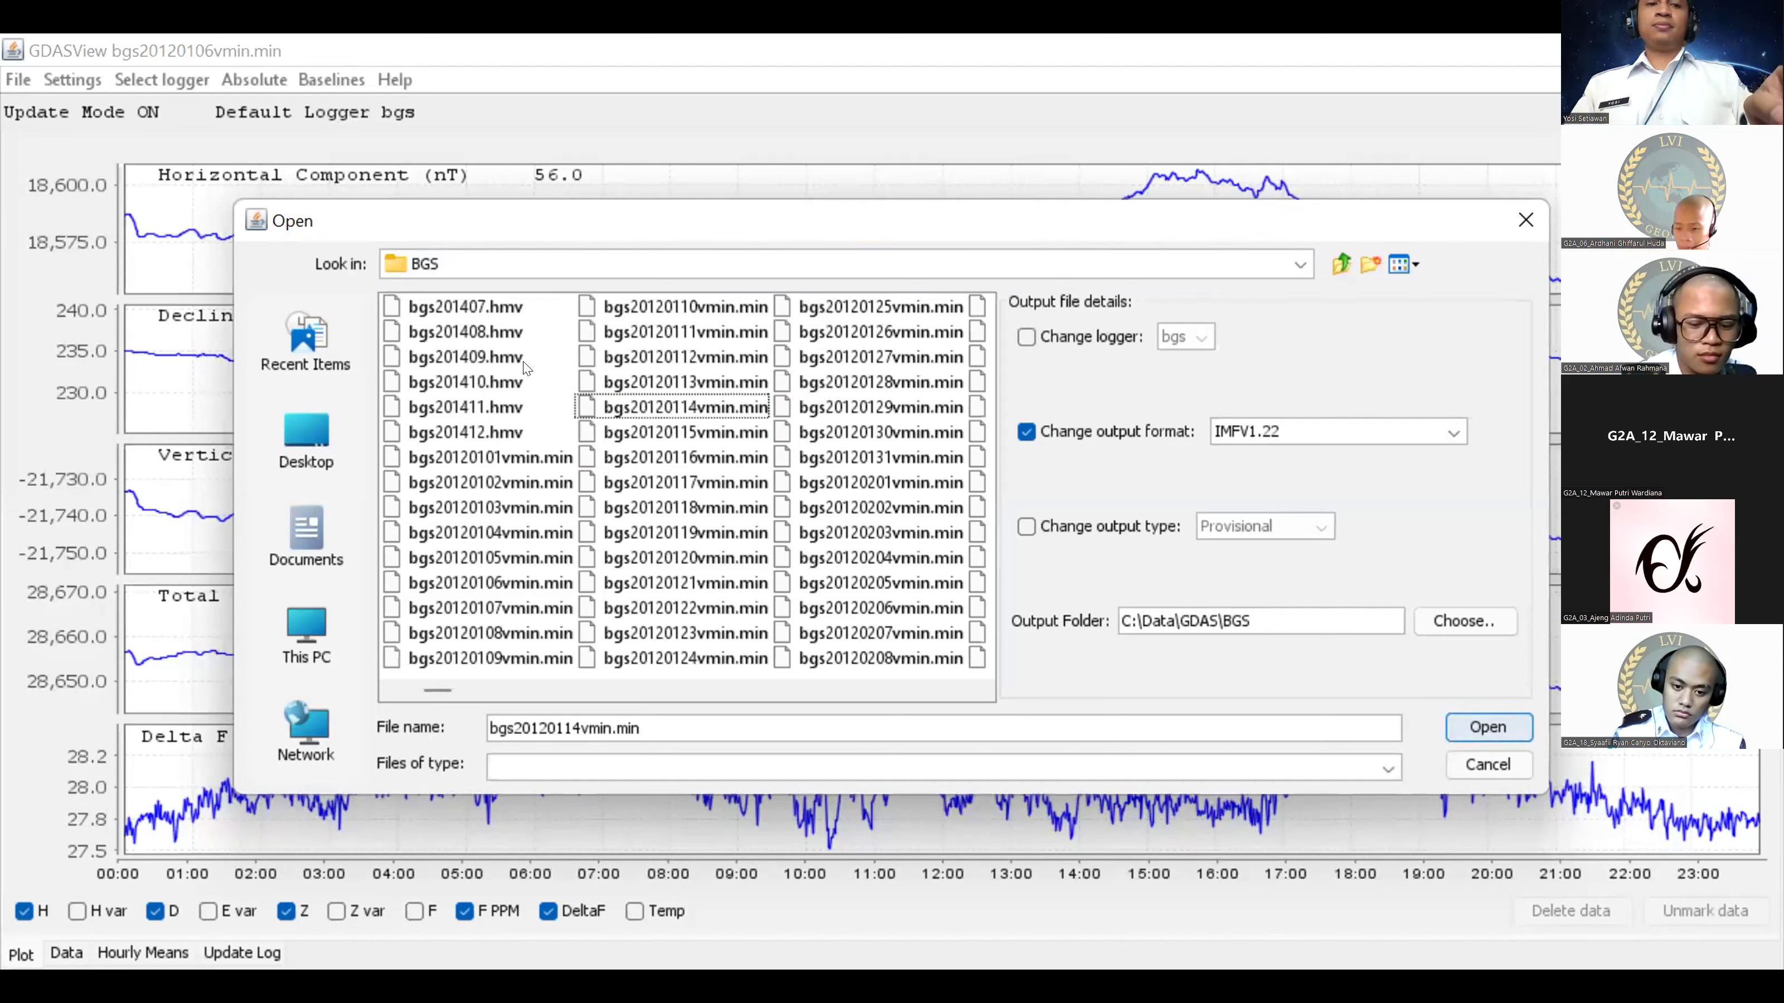
Step: Convert bgs20120113vmin.min, bgs20120114vmin.min and bgs20120115vmin.min to IMFV1.22 in the BGS output folder and dismiss the completion message
{"action": "left_click", "coordinate": [583, 381]}
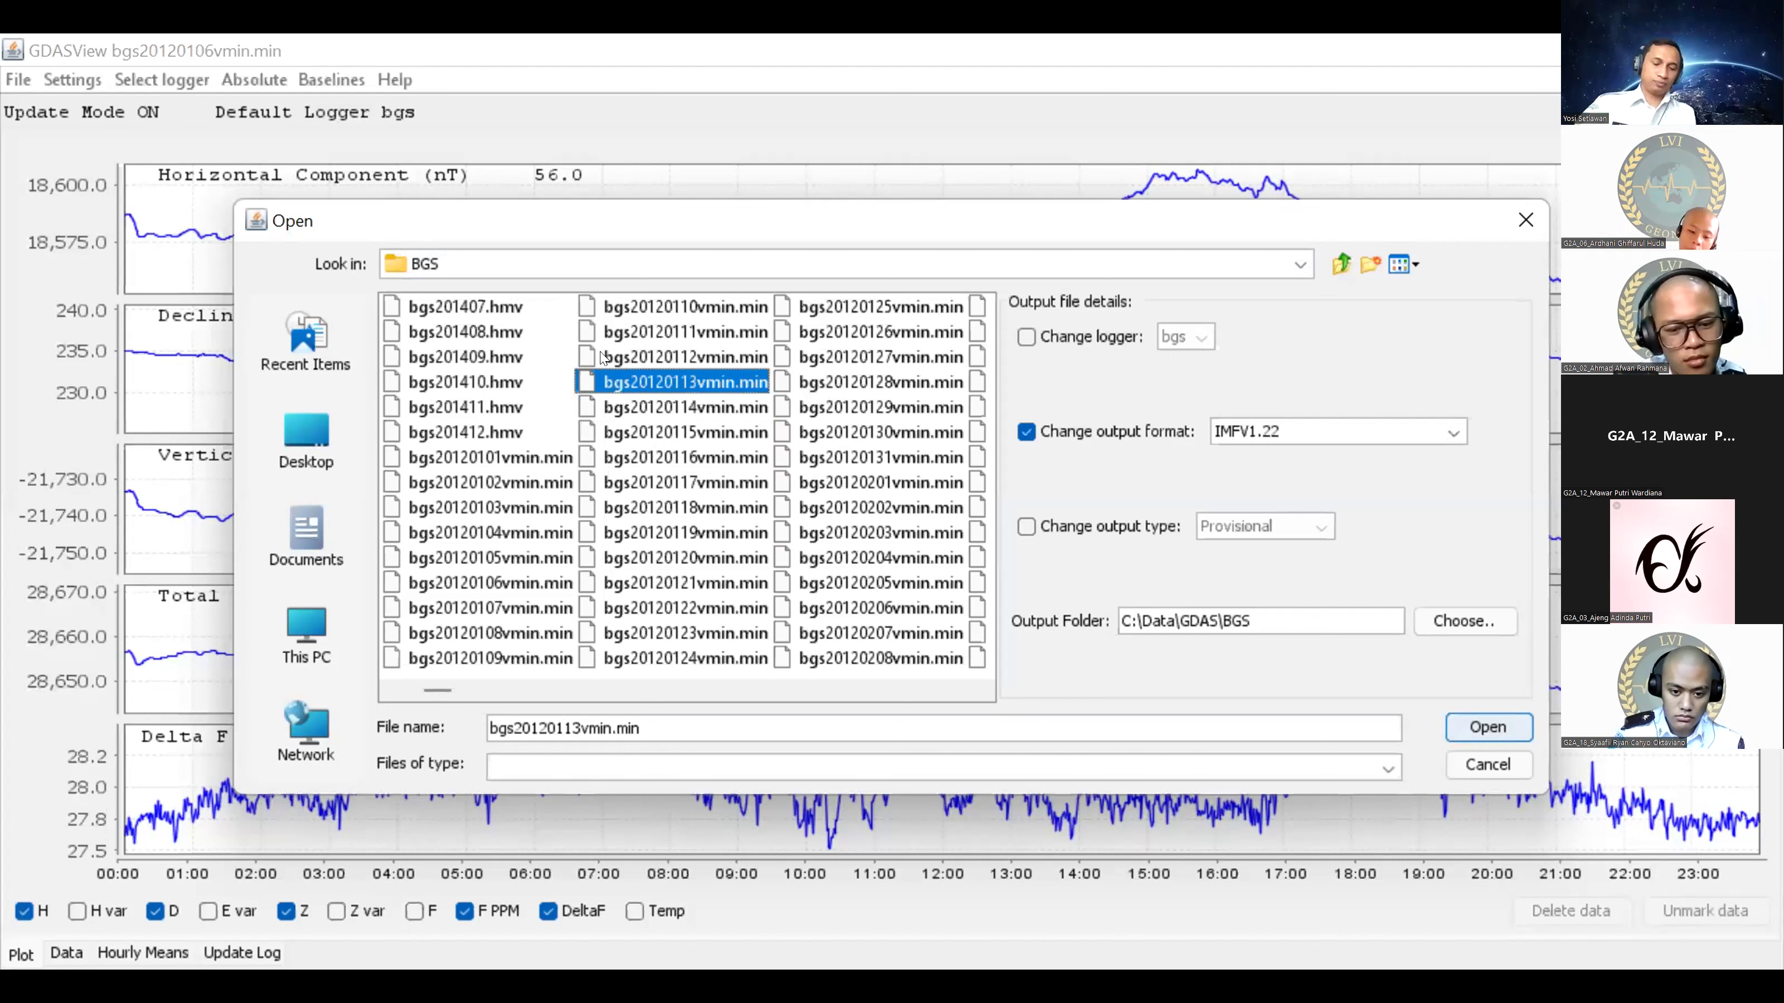
{"action": "left_click", "coordinate": [611, 407], "text": "ctrl"}
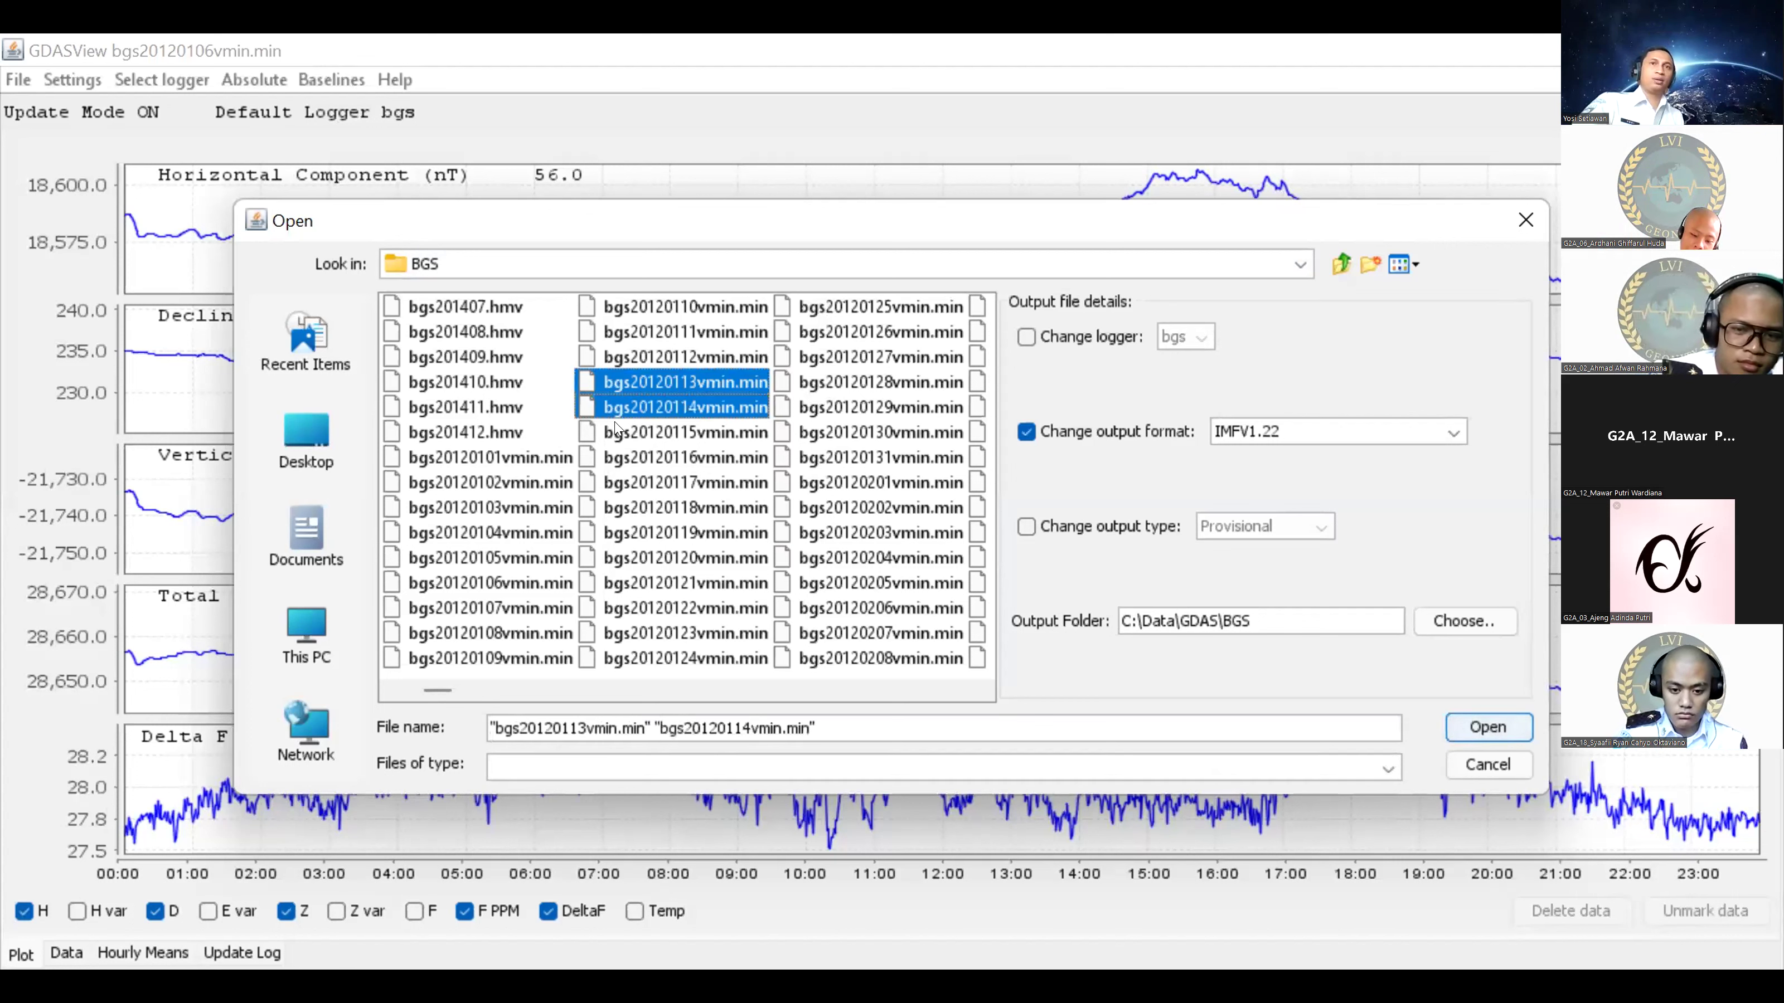
{"action": "left_click", "coordinate": [613, 432], "text": "ctrl"}
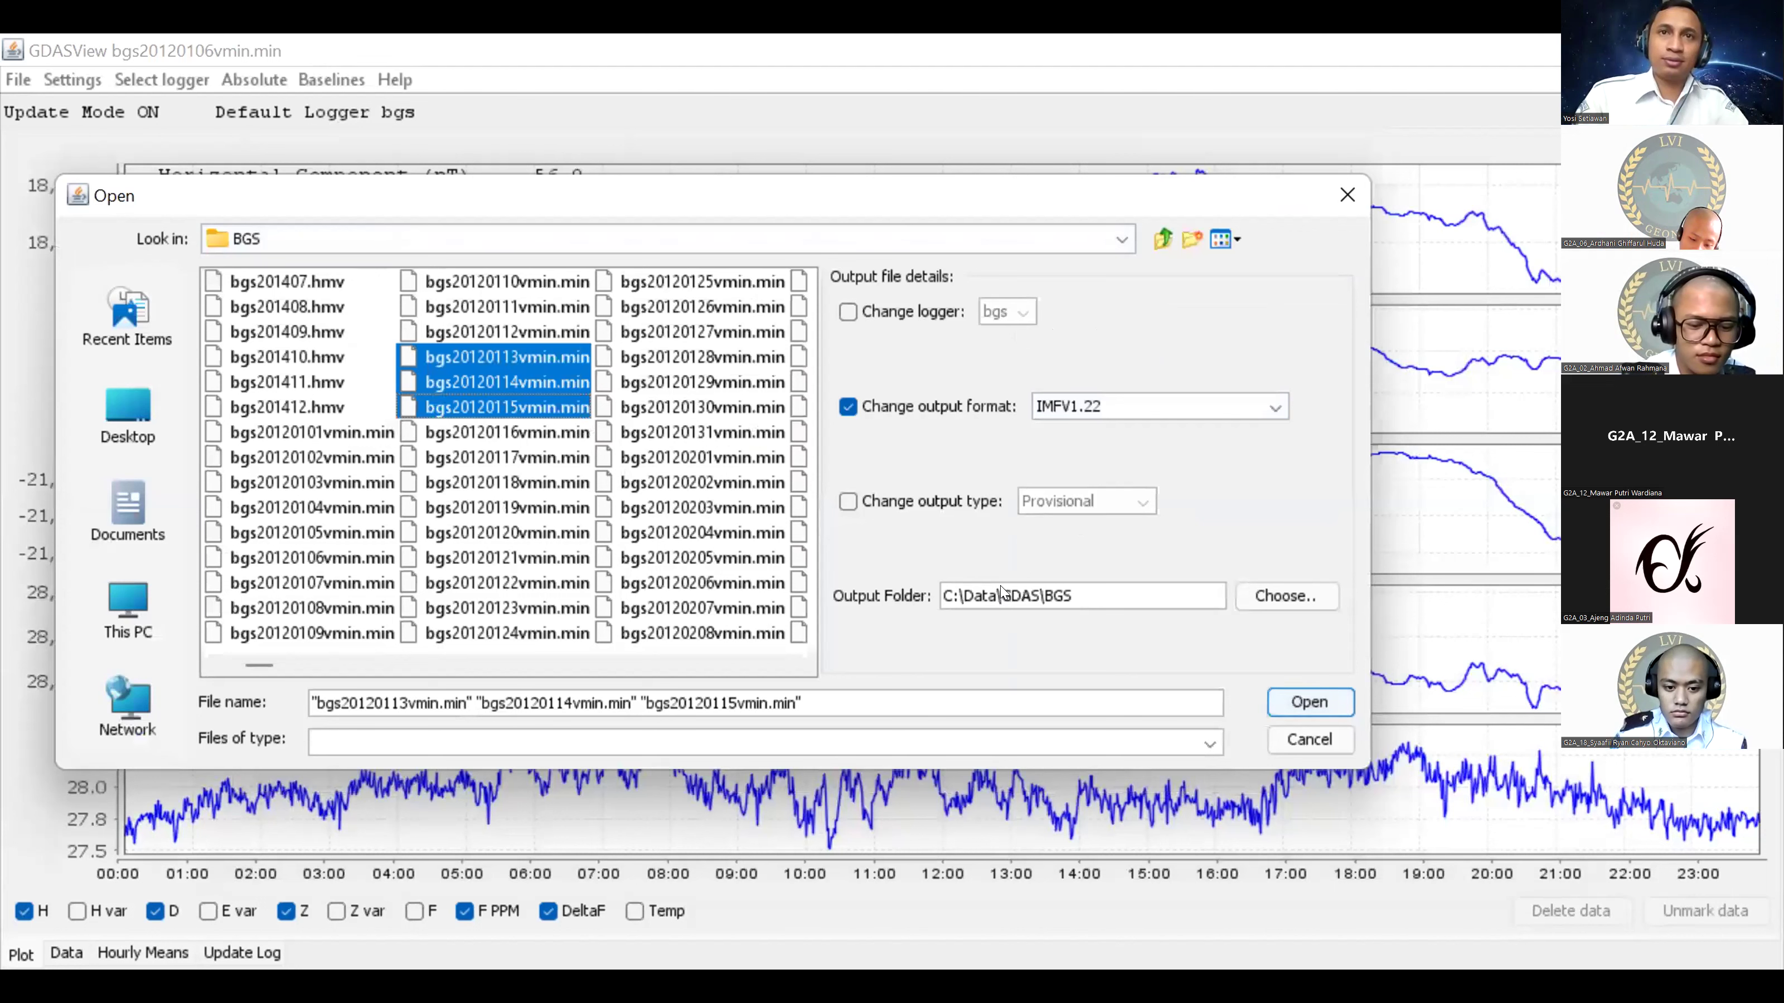
{"action": "left_click", "coordinate": [1299, 702]}
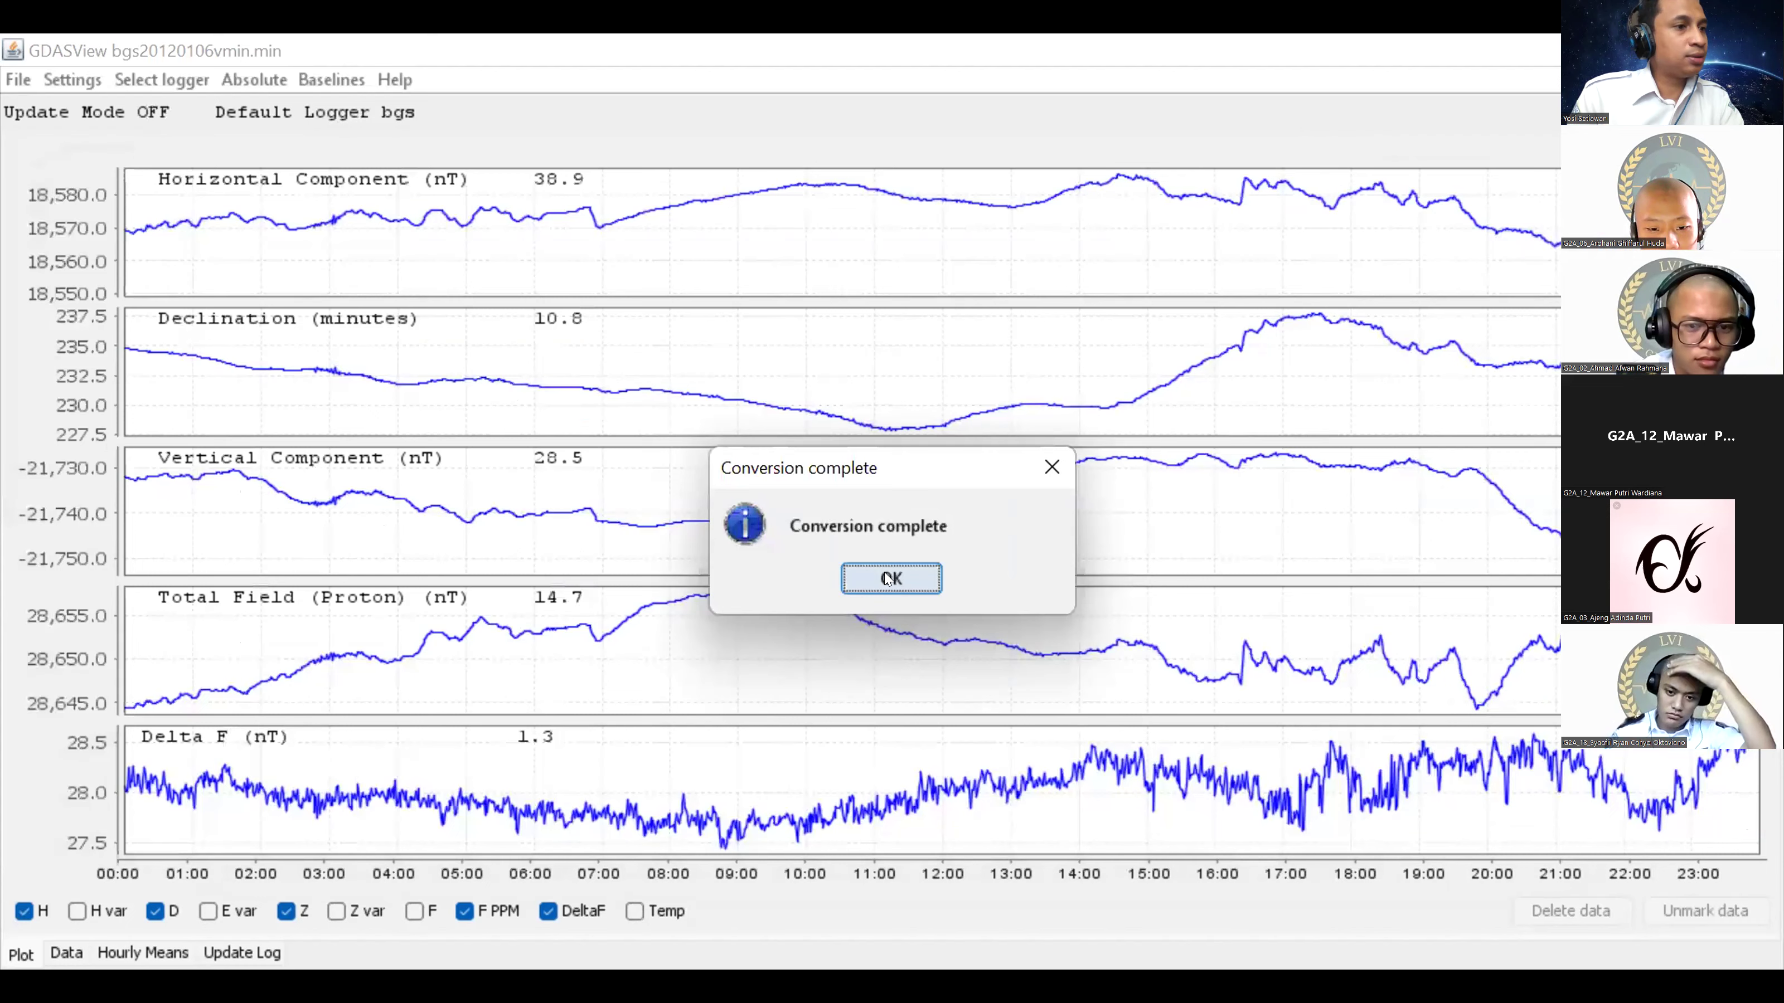
{"action": "left_click", "coordinate": [890, 578]}
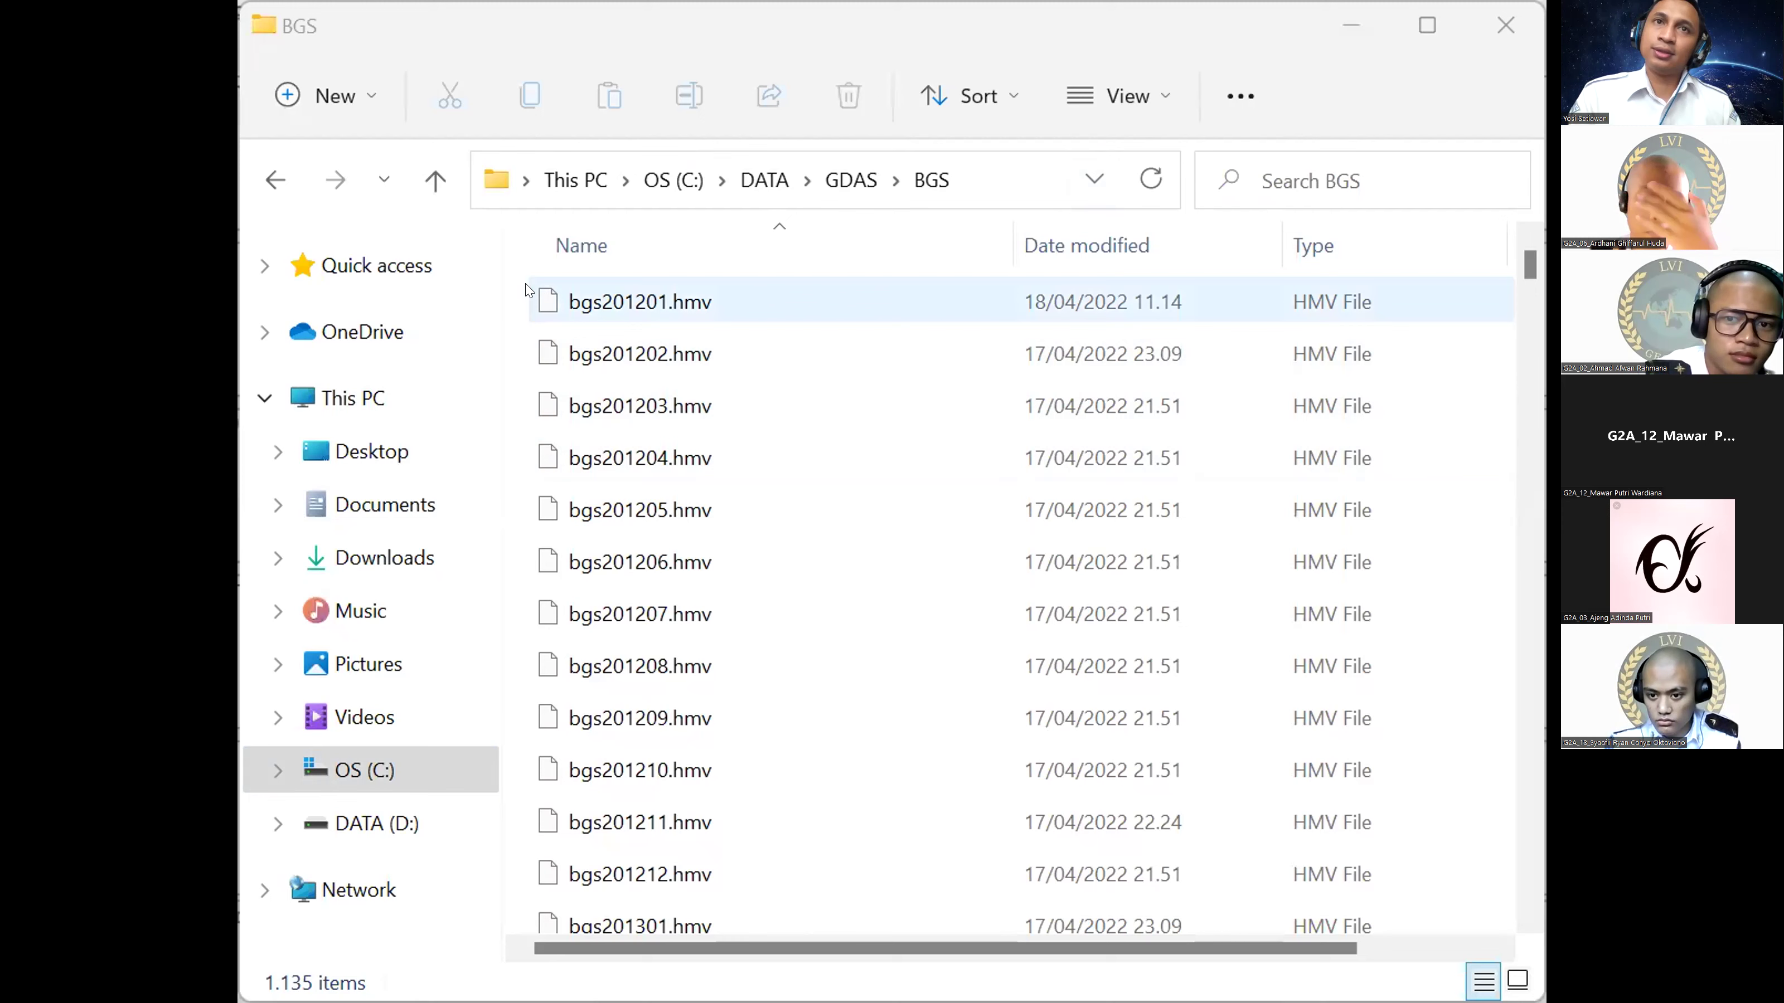
Step: Switch to File Explorer and look through the C:\DATA\GDAS\BGS folder for the converted files
{"action": "scroll", "coordinate": [562, 450], "scroll_direction": "down", "scroll_amount": 15}
{"action": "scroll", "coordinate": [667, 545], "scroll_direction": "down", "scroll_amount": 20}
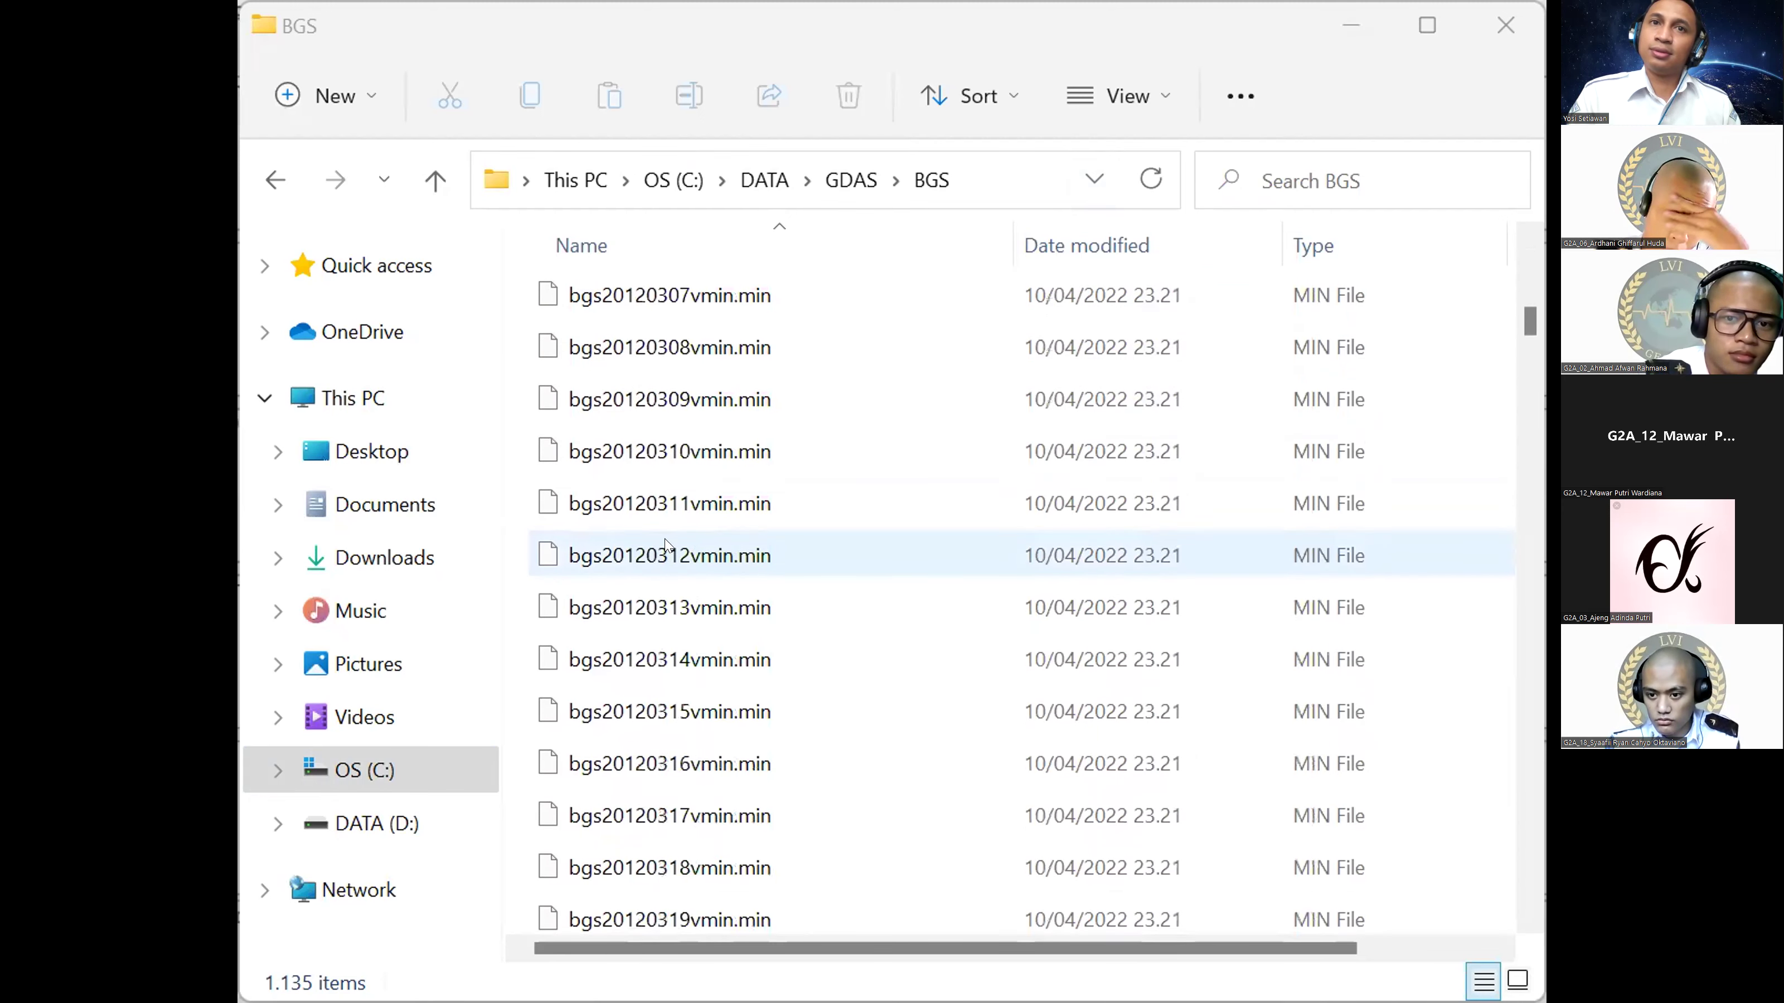
{"action": "scroll", "coordinate": [849, 660], "scroll_direction": "down", "scroll_amount": 20}
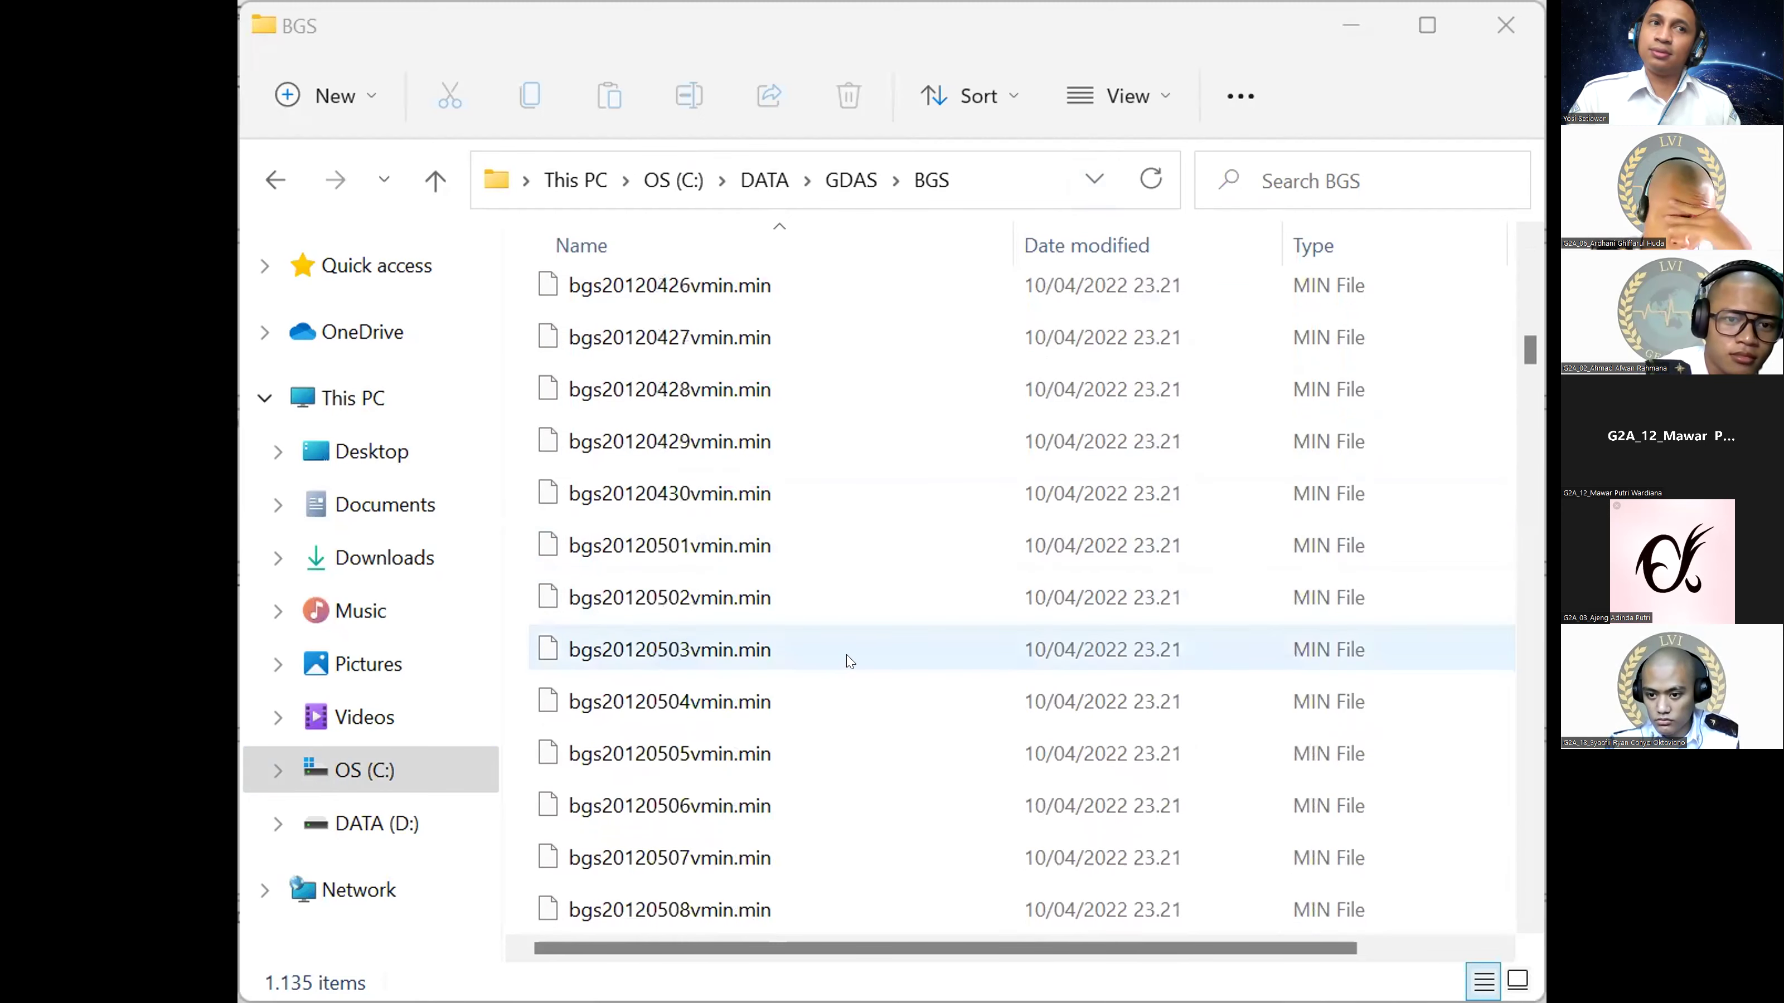
{"action": "scroll", "coordinate": [848, 661], "scroll_direction": "down", "scroll_amount": 20}
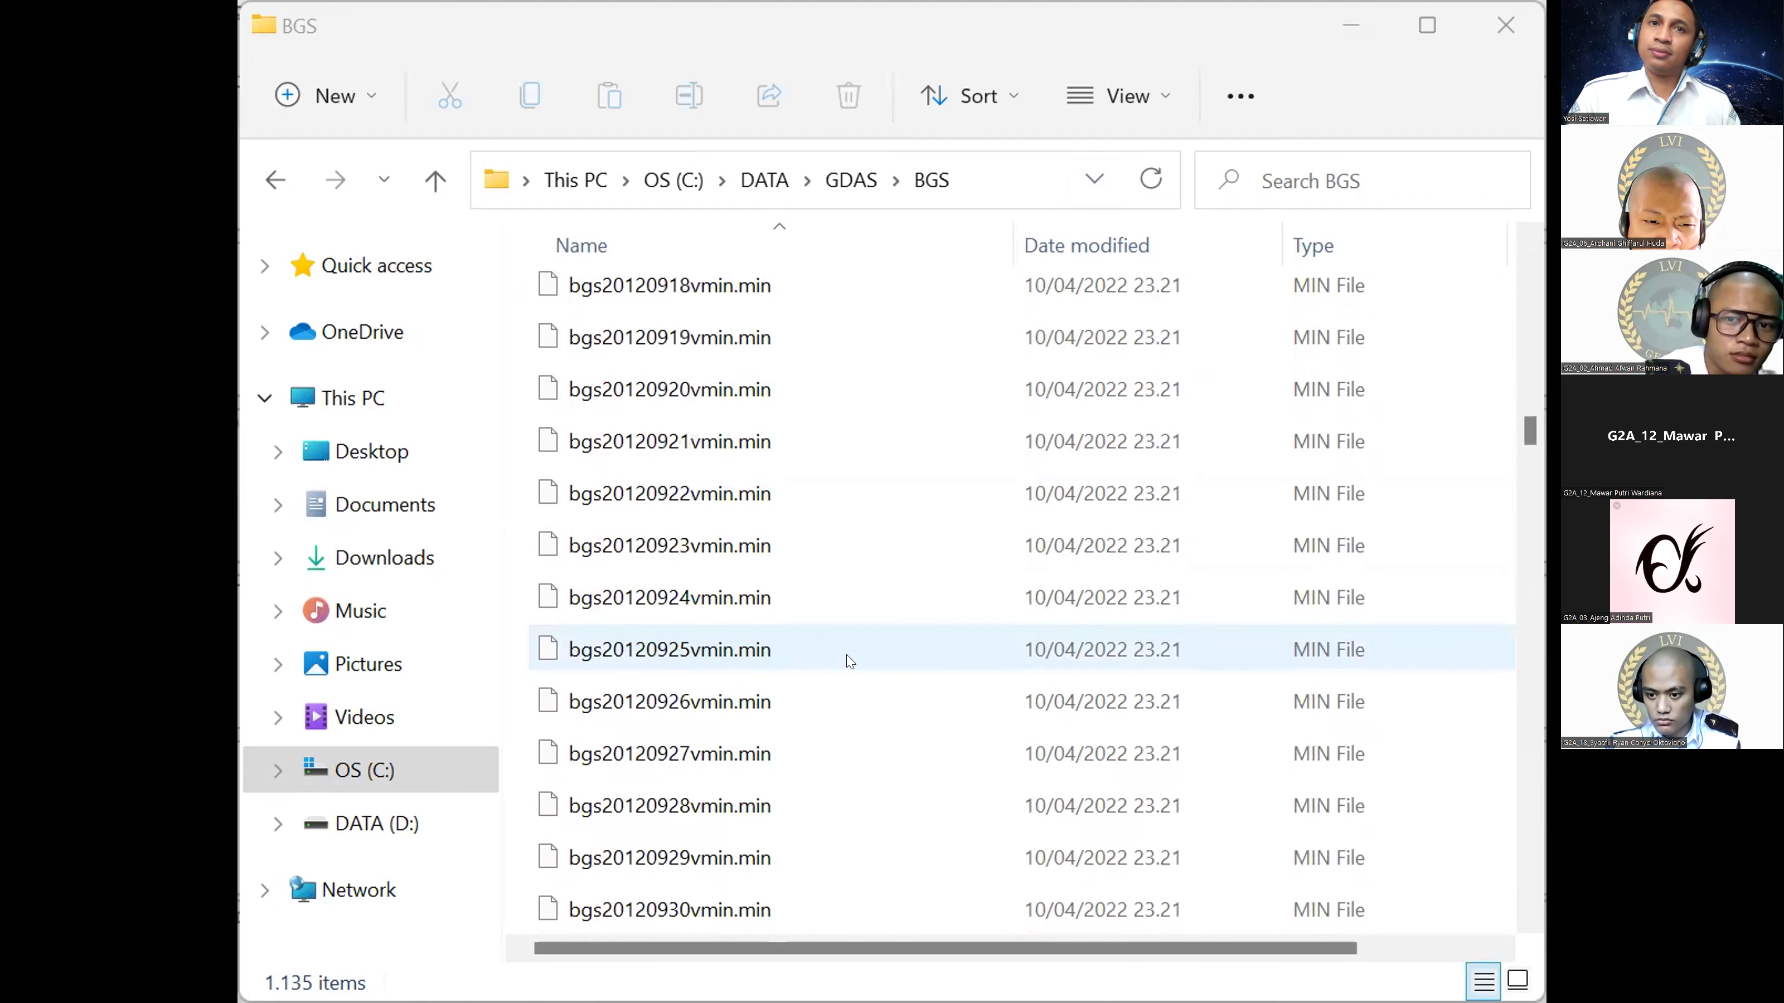
{"action": "scroll", "coordinate": [1394, 330], "scroll_direction": "down", "scroll_amount": 5}
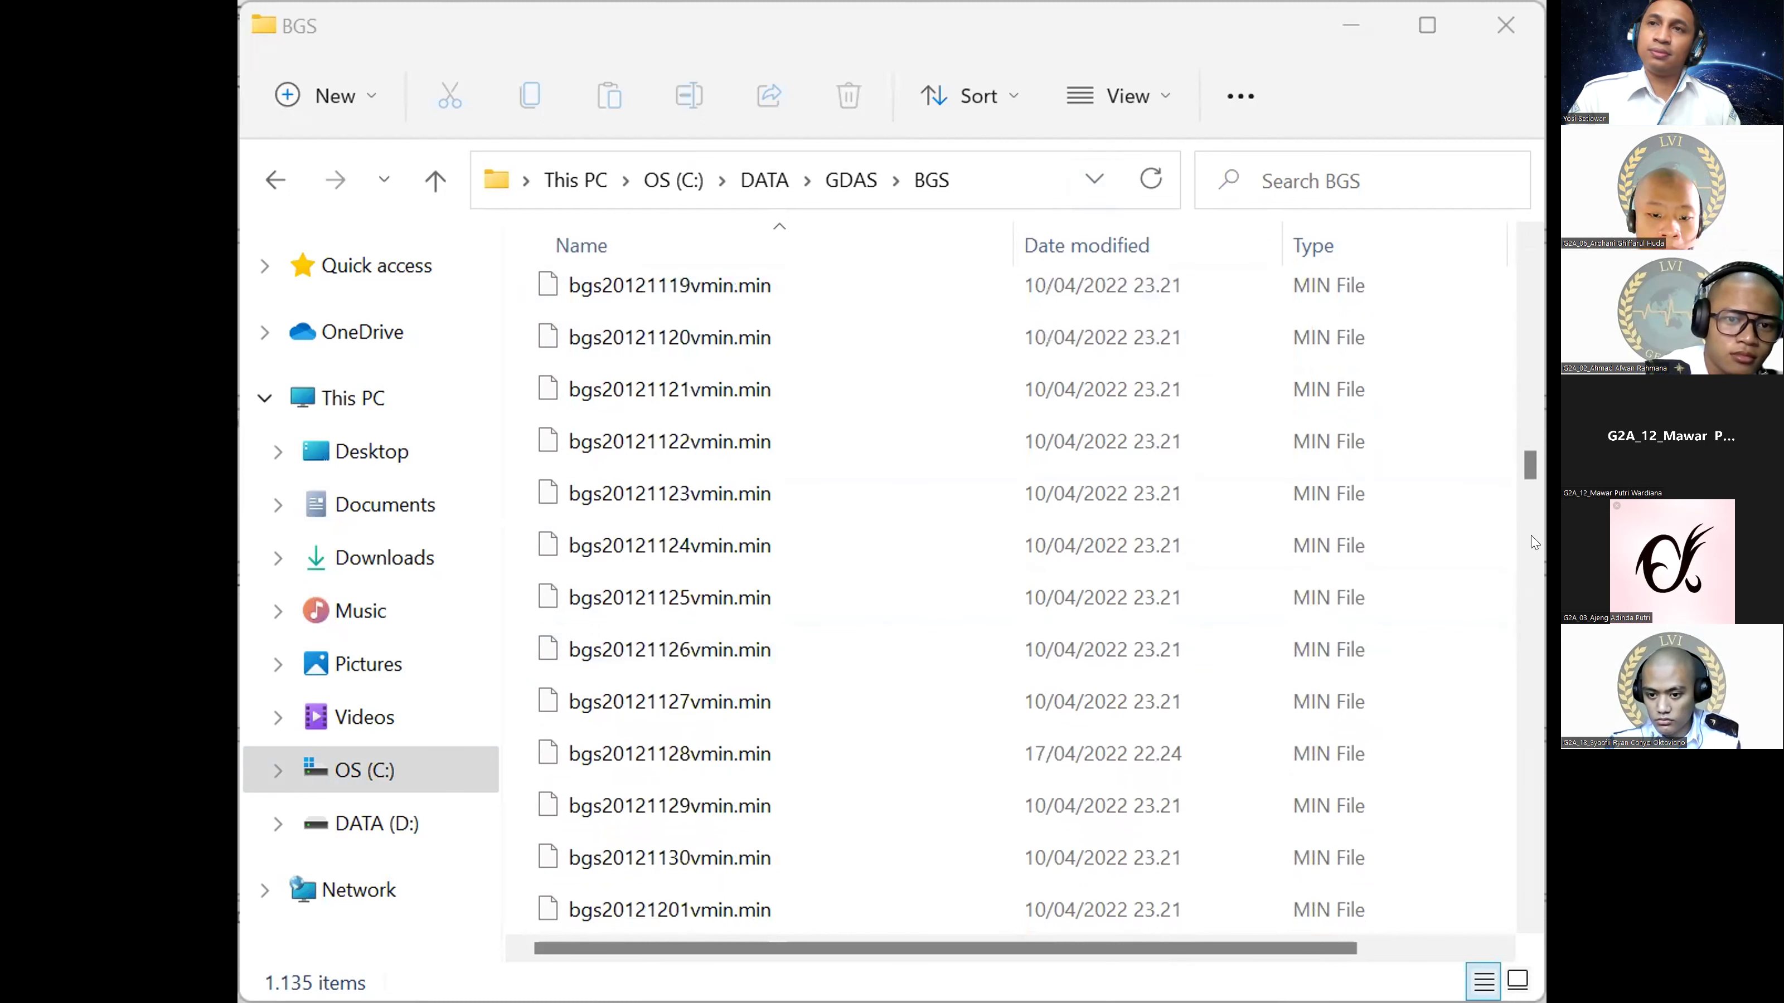
{"action": "left_click_drag", "start_coordinate": [1531, 467], "coordinate": [1530, 891]}
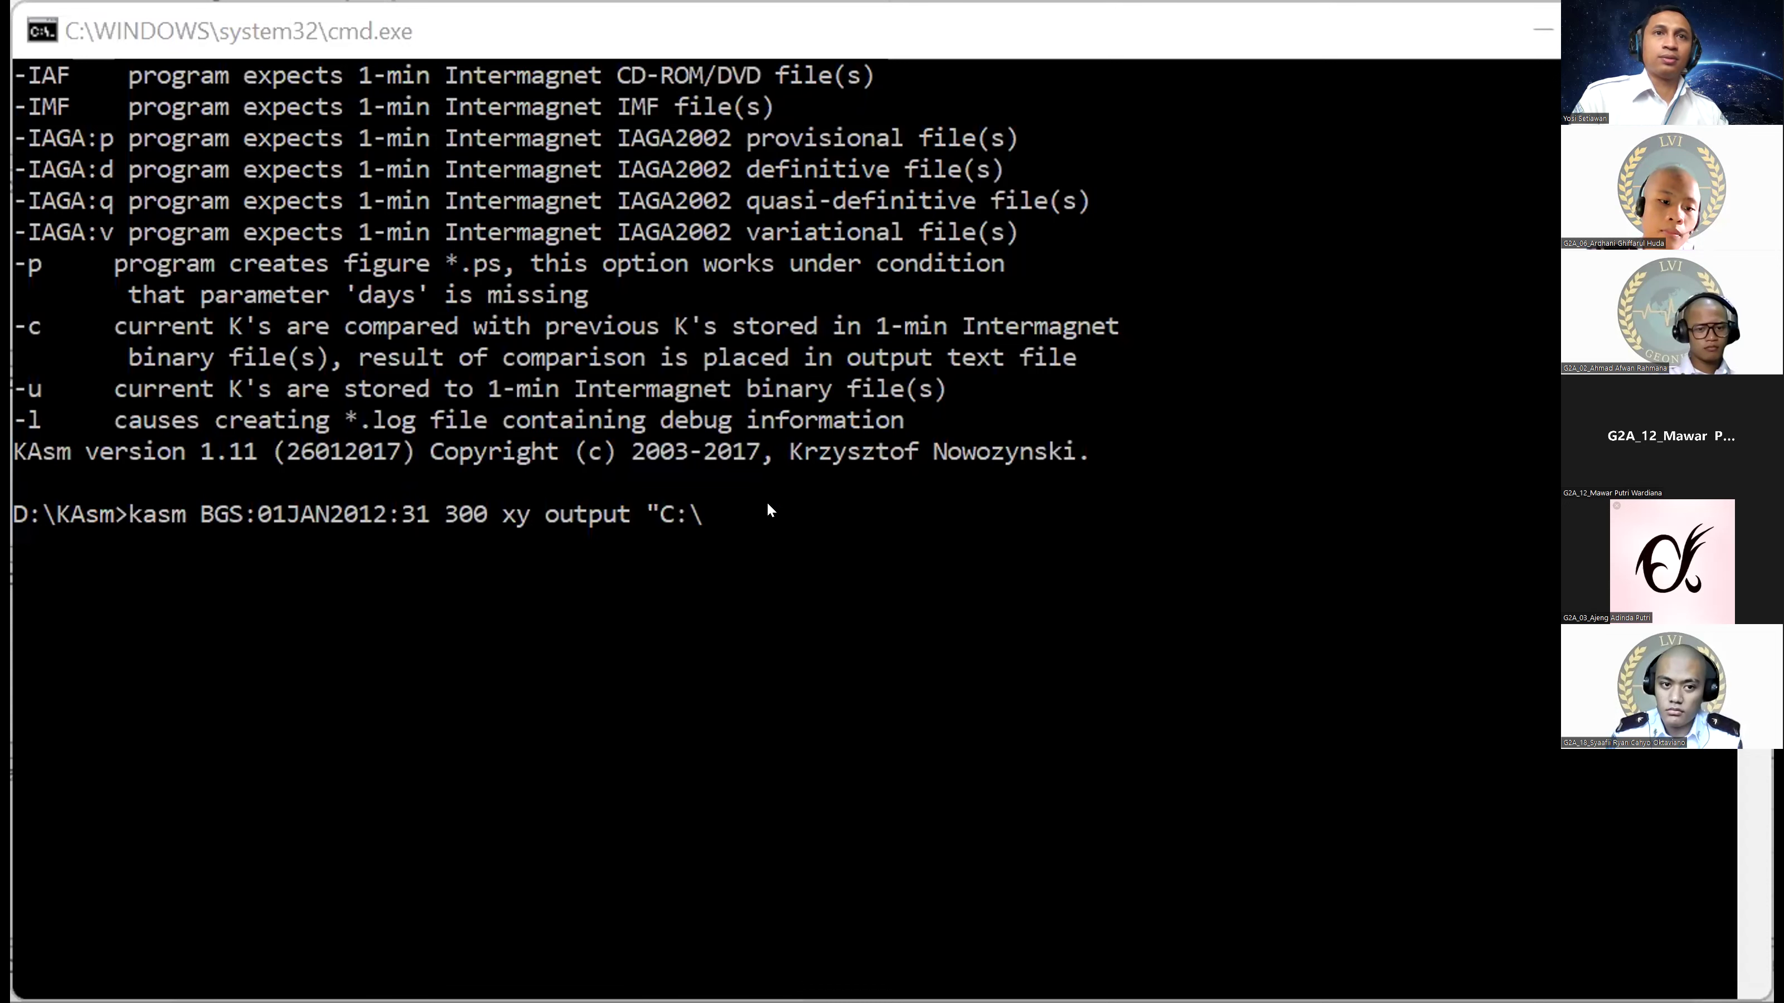
Step: Switch to the command prompt, remove the unfinished "C:\ path from the kasm command and highlight its parameters from 01JAN2012:31 through output
{"action": "left_click", "coordinate": [703, 512]}
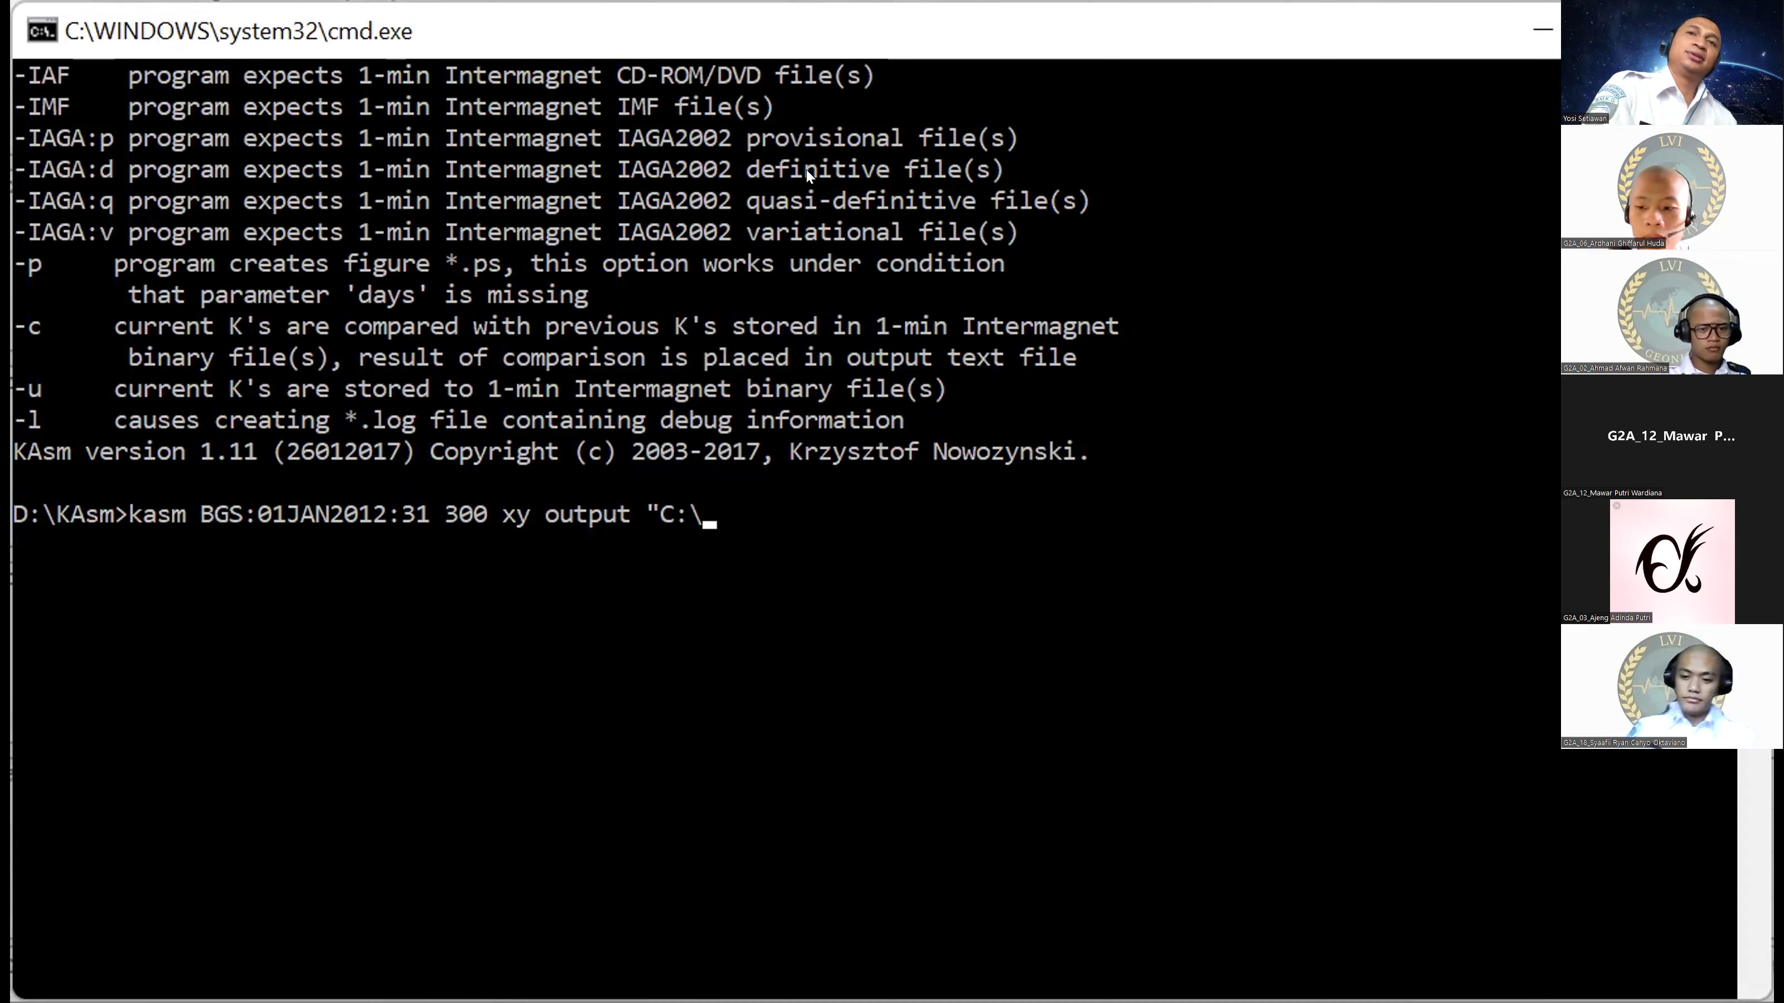
{"action": "left_click", "coordinate": [658, 505]}
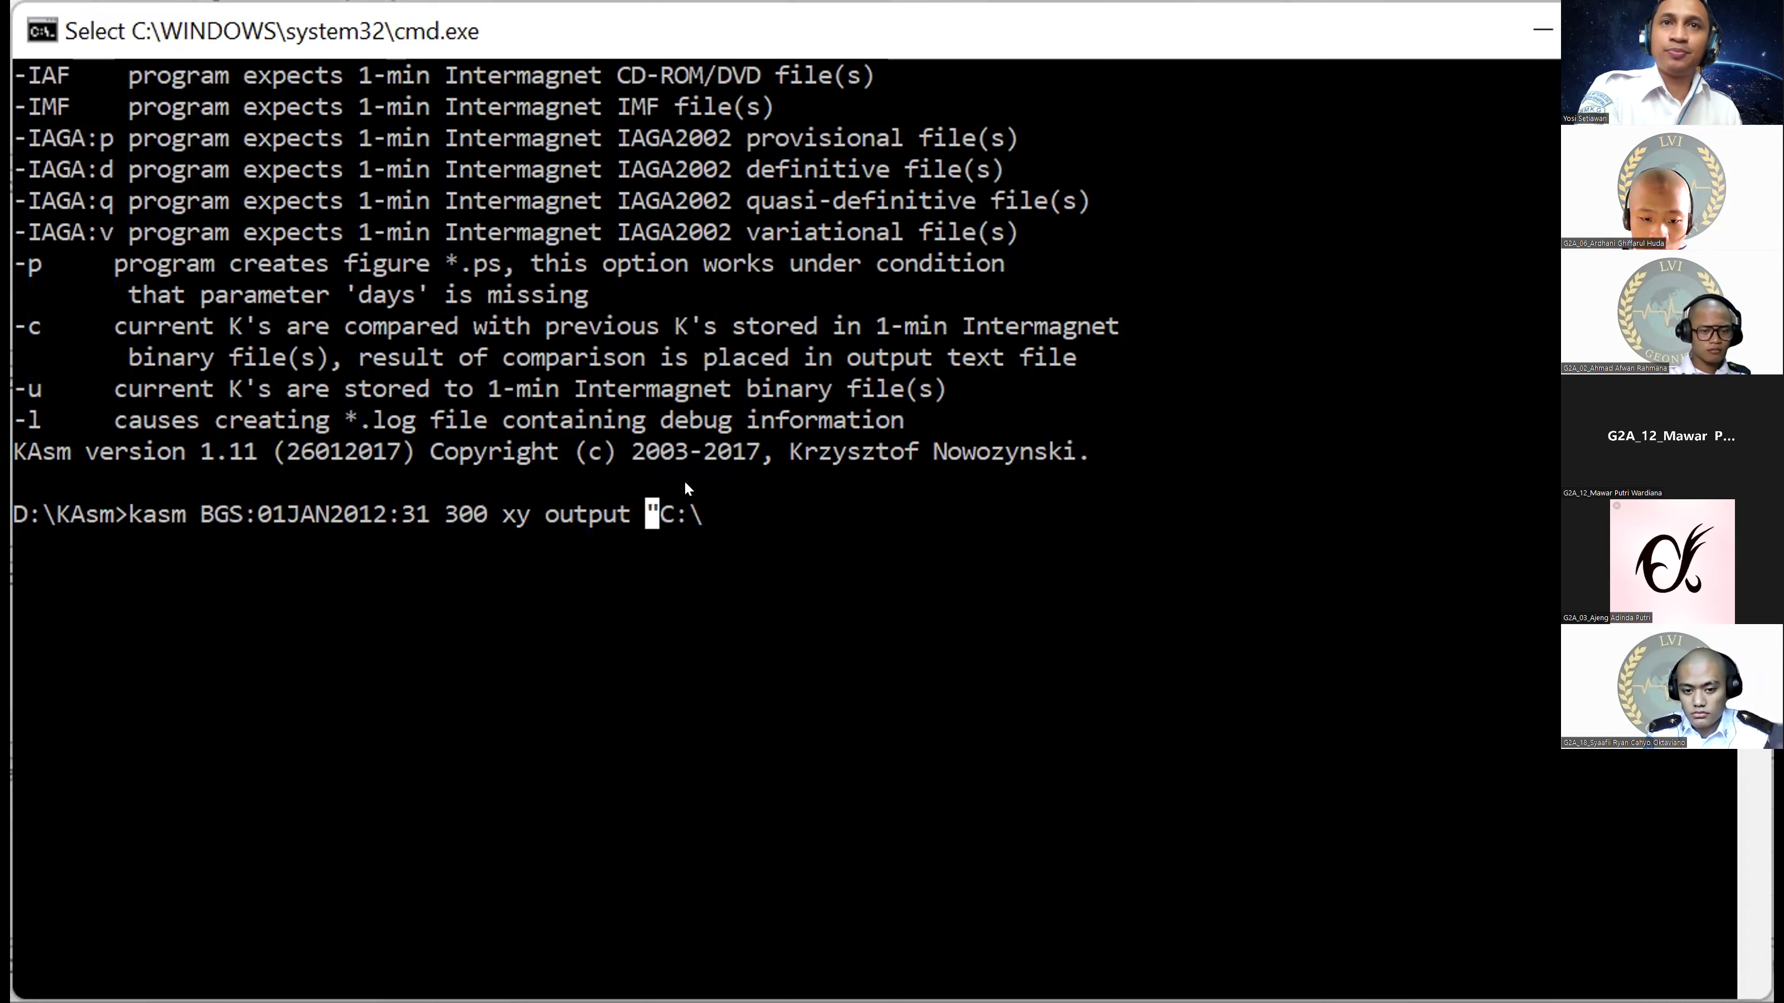
{"action": "key", "text": "BackSpace"}
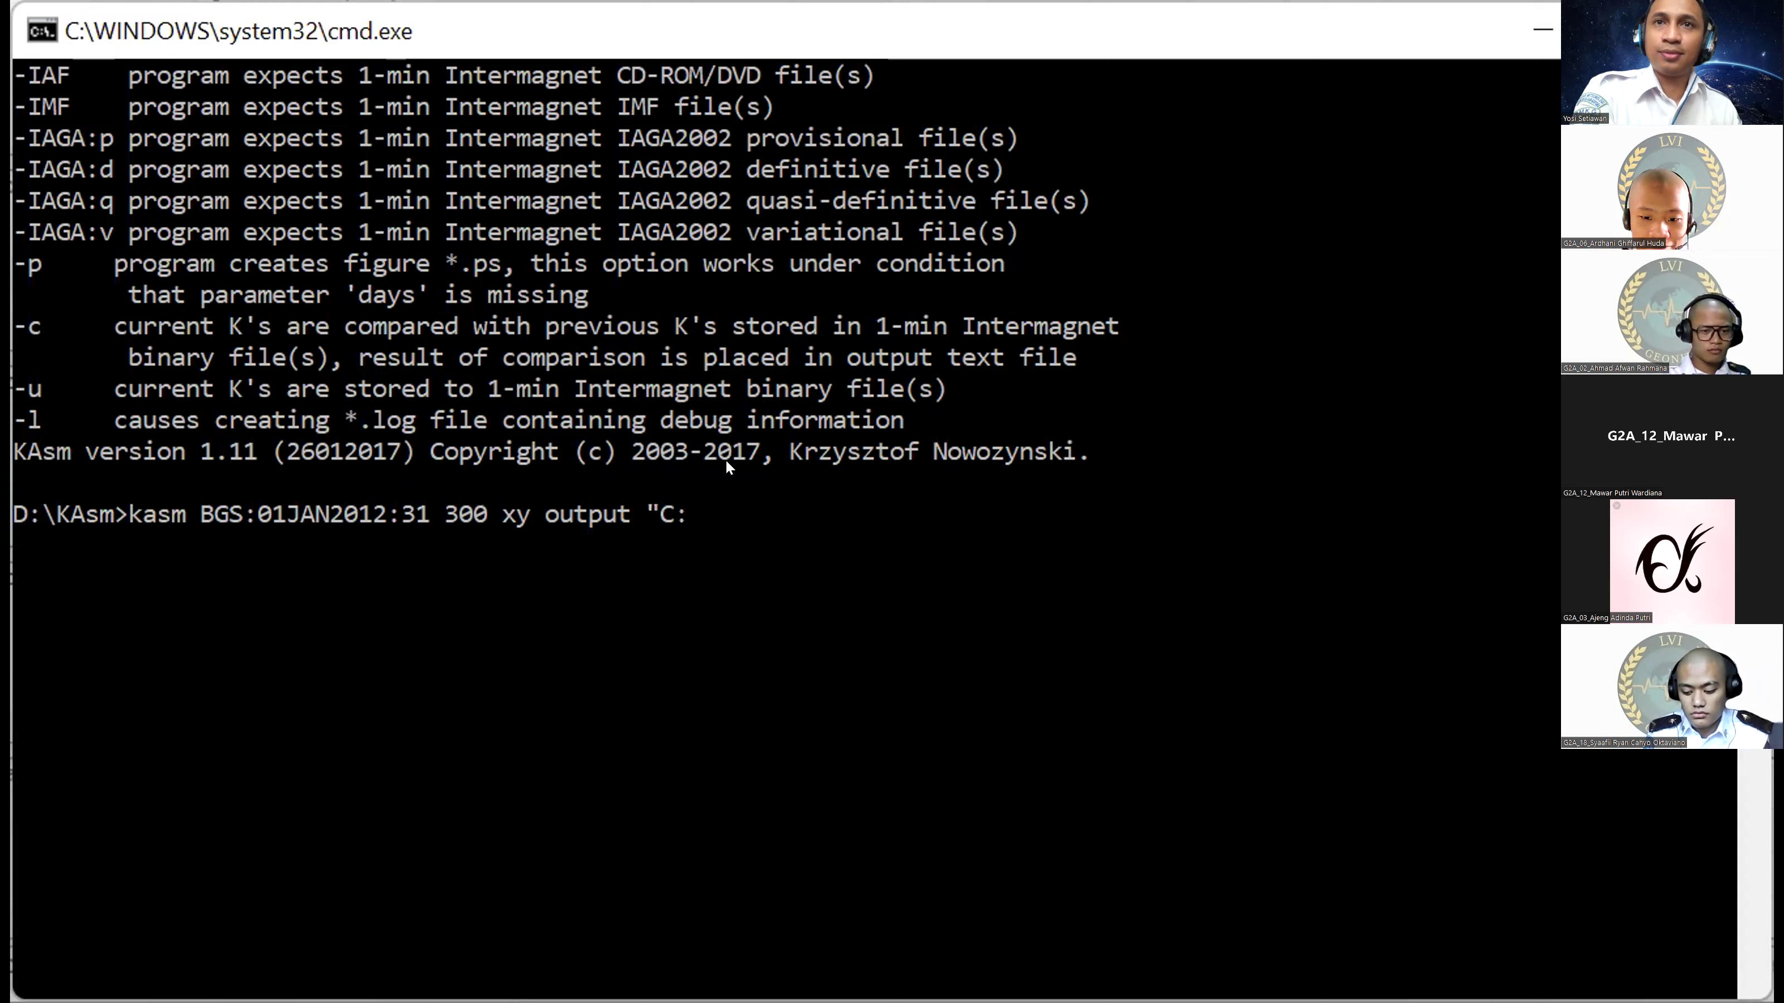
{"action": "key", "text": "BackSpace"}
{"action": "key", "text": "BackSpace"}
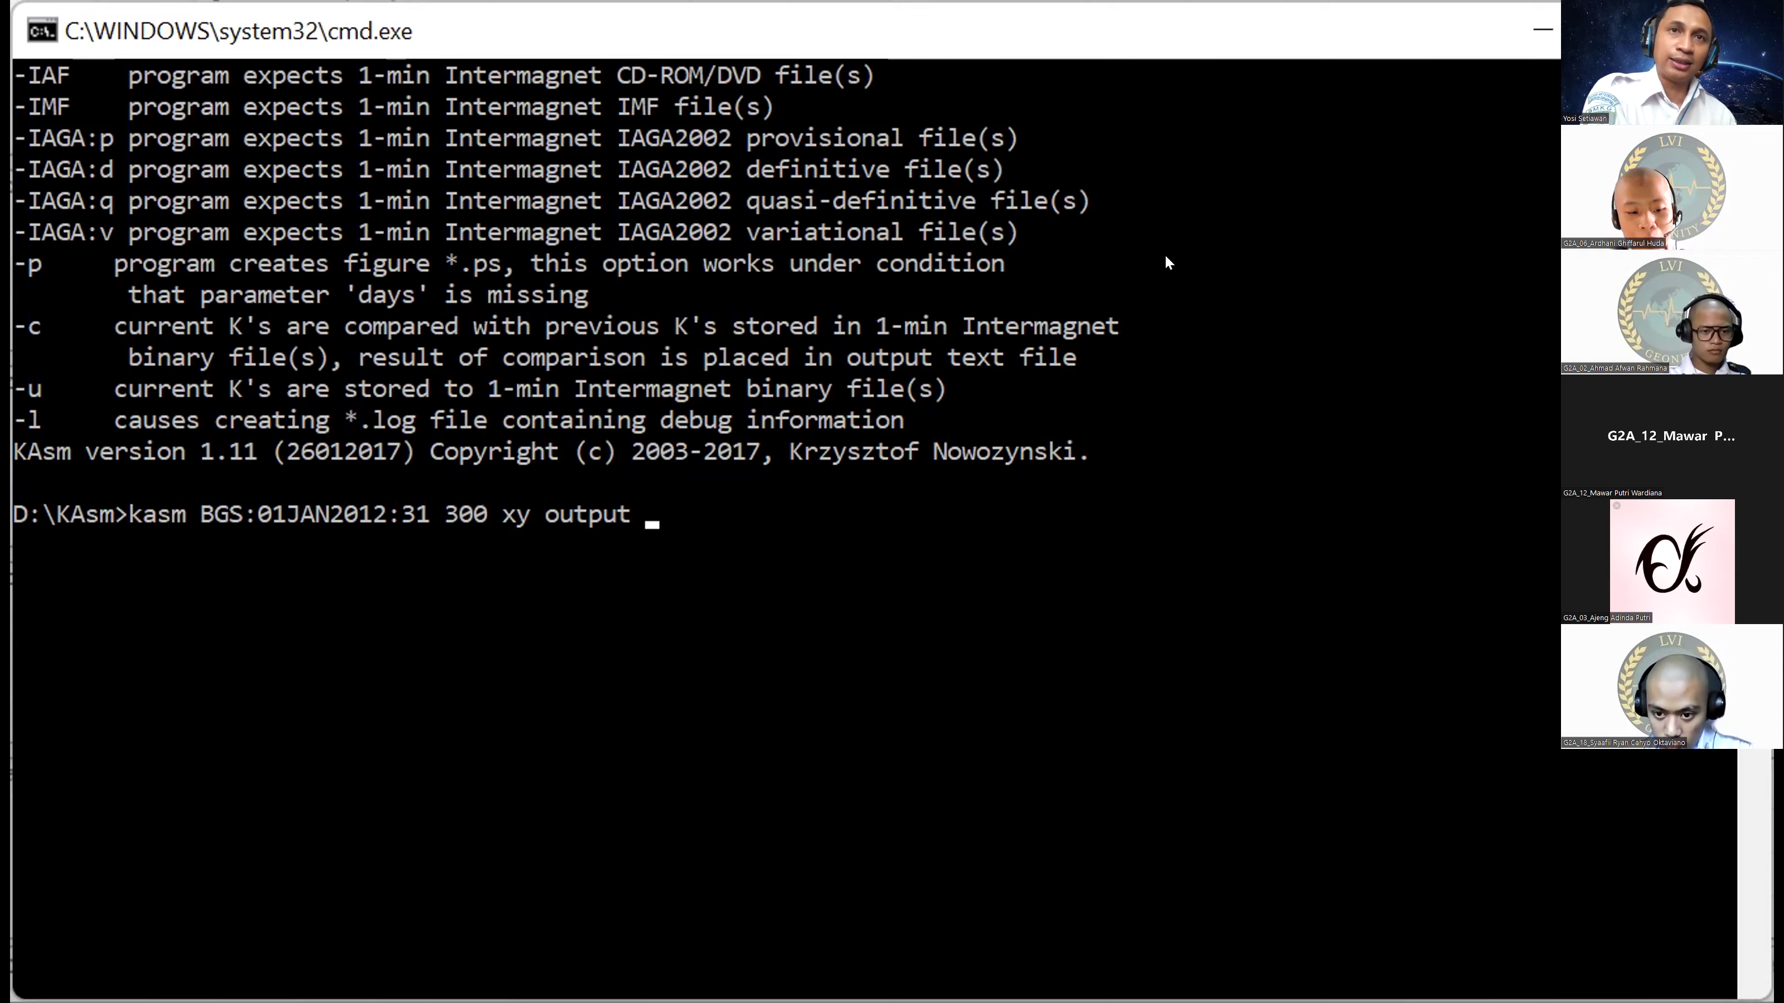
{"action": "left_click", "coordinate": [394, 514]}
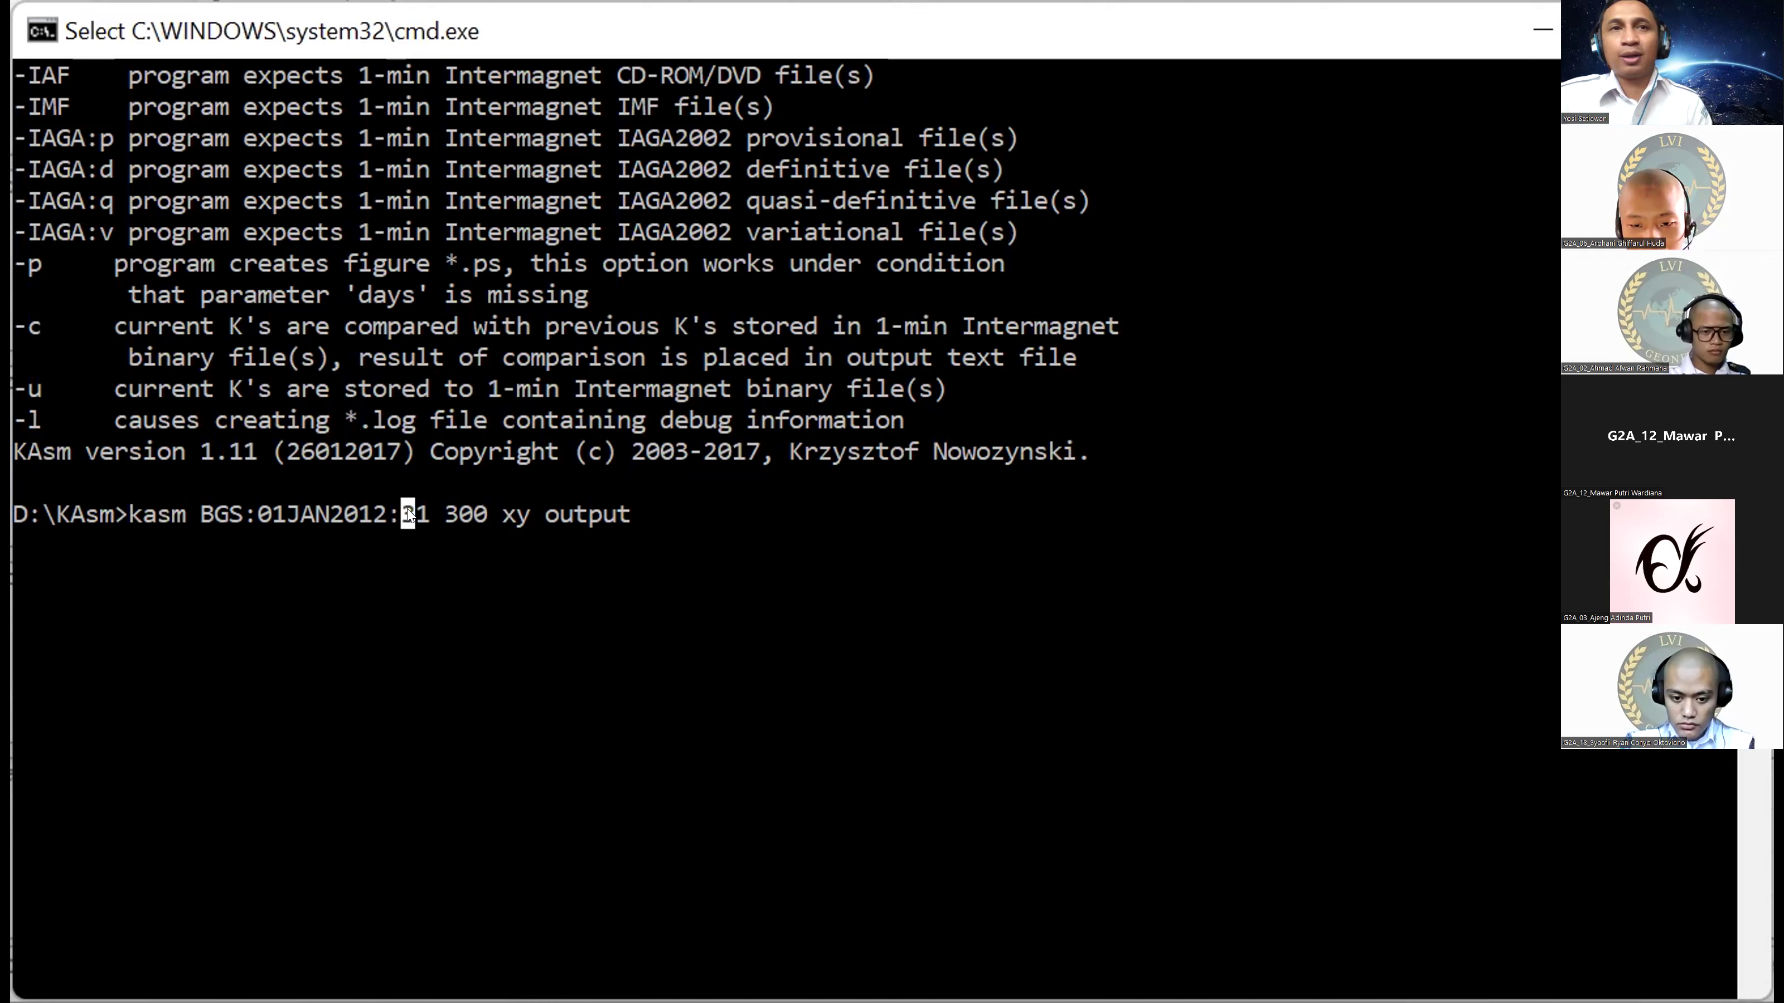
{"action": "left_click_drag", "start_coordinate": [664, 517], "coordinate": [261, 492]}
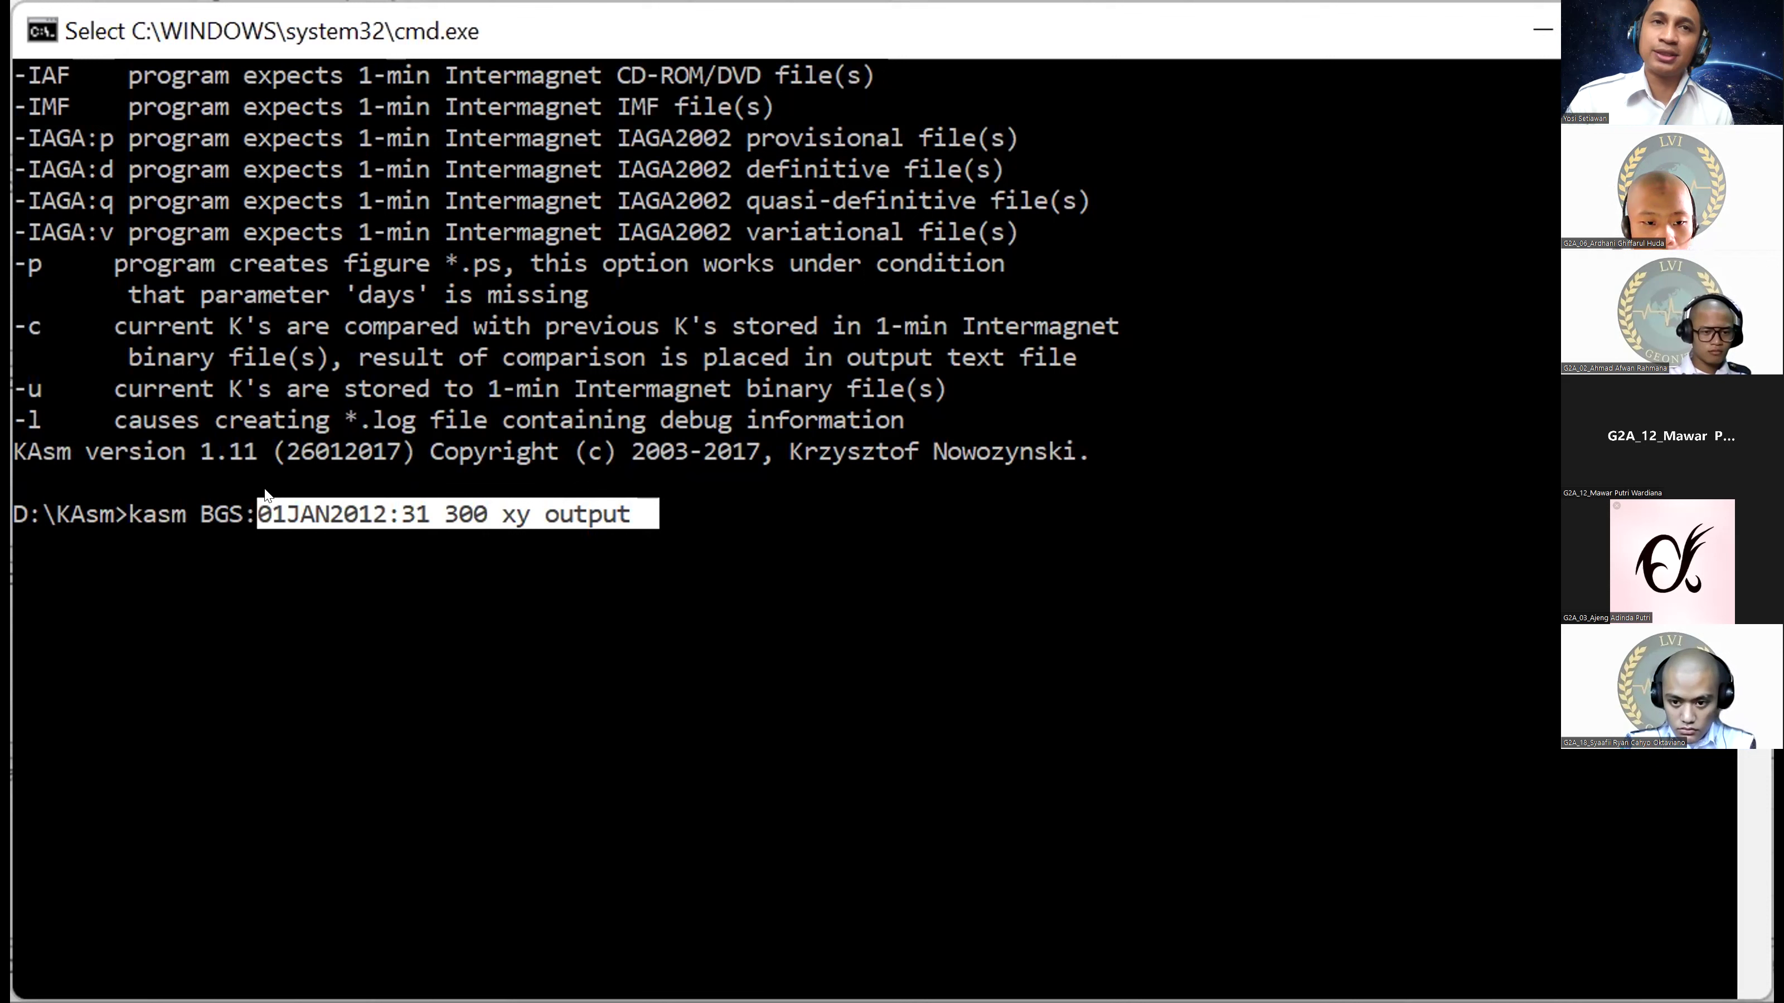
Step: Cut the kasm command back to BGS:01JAN2012 and set the number of days to 3
{"action": "right_click", "coordinate": [619, 524]}
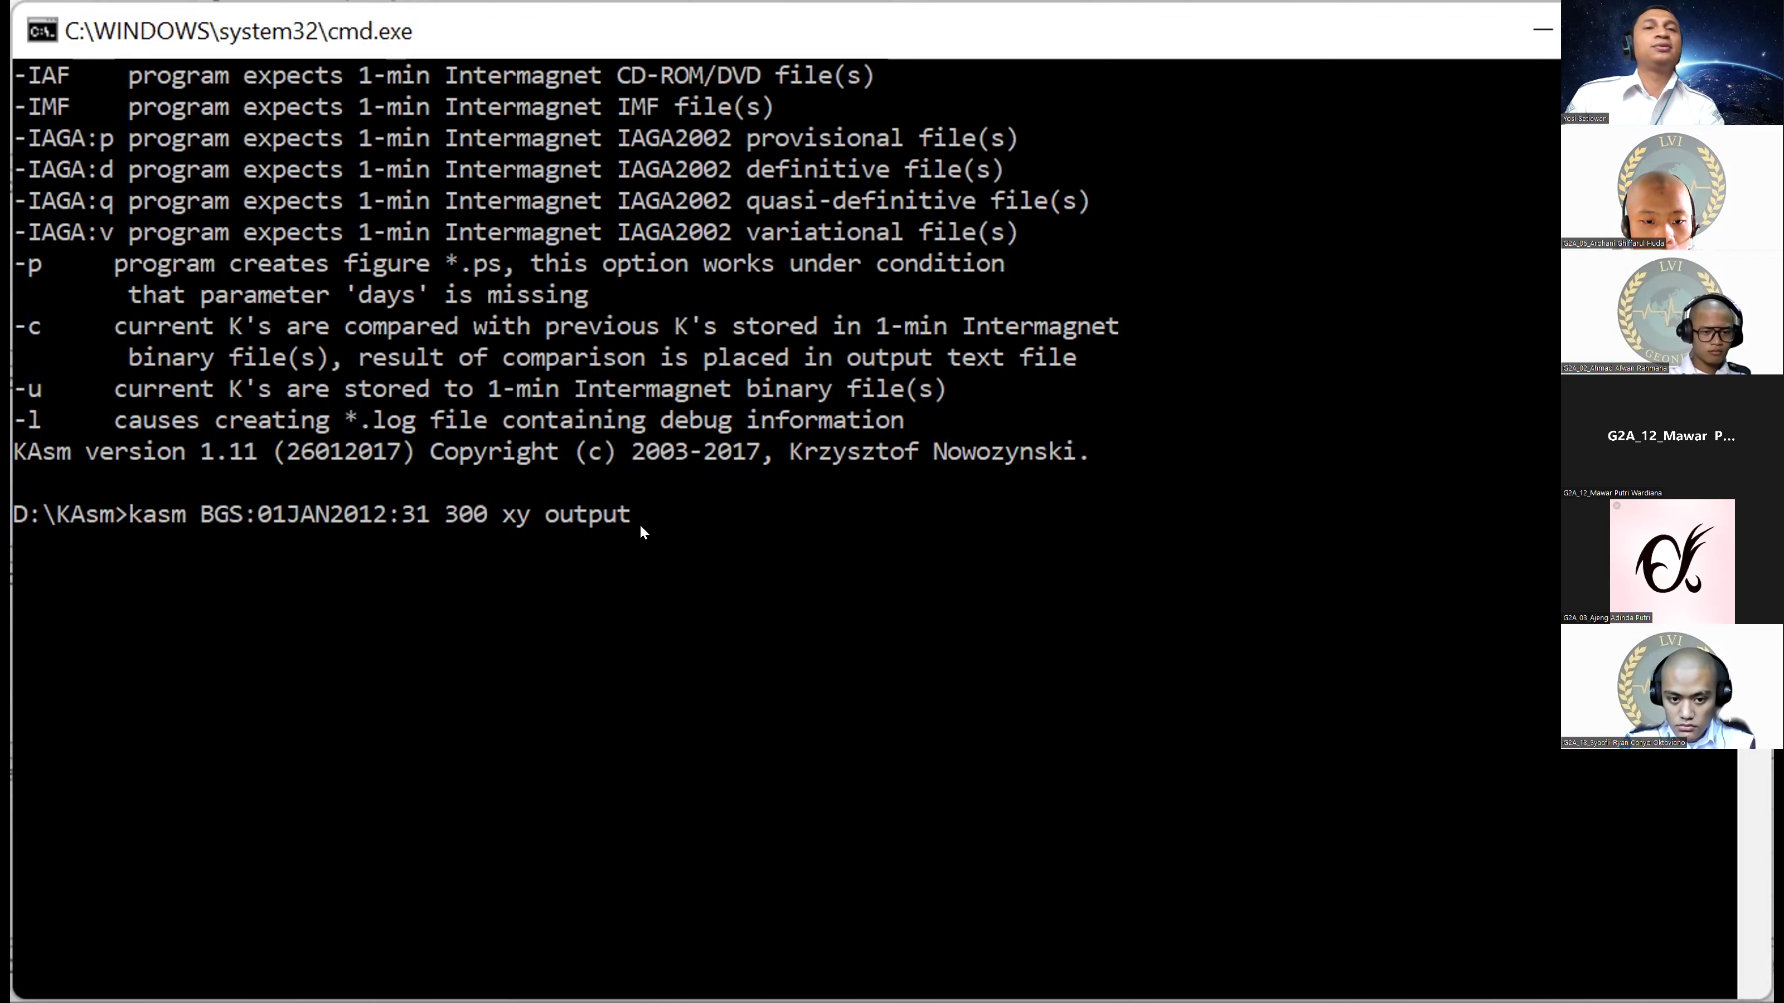
{"action": "key", "text": "BackSpace"}
{"action": "key", "text": "BackSpace"}
{"action": "key", "text": "BackSpace"}
{"action": "key", "text": "BackSpace"}
{"action": "key", "text": "BackSpace"}
{"action": "key", "text": "BackSpace"}
{"action": "key", "text": "BackSpace"}
{"action": "key", "text": "BackSpace"}
{"action": "key", "text": "BackSpace"}
{"action": "key", "text": "BackSpace"}
{"action": "key", "text": "BackSpace"}
{"action": "key", "text": "BackSpace"}
{"action": "key", "text": "BackSpace"}
{"action": "key", "text": "BackSpace"}
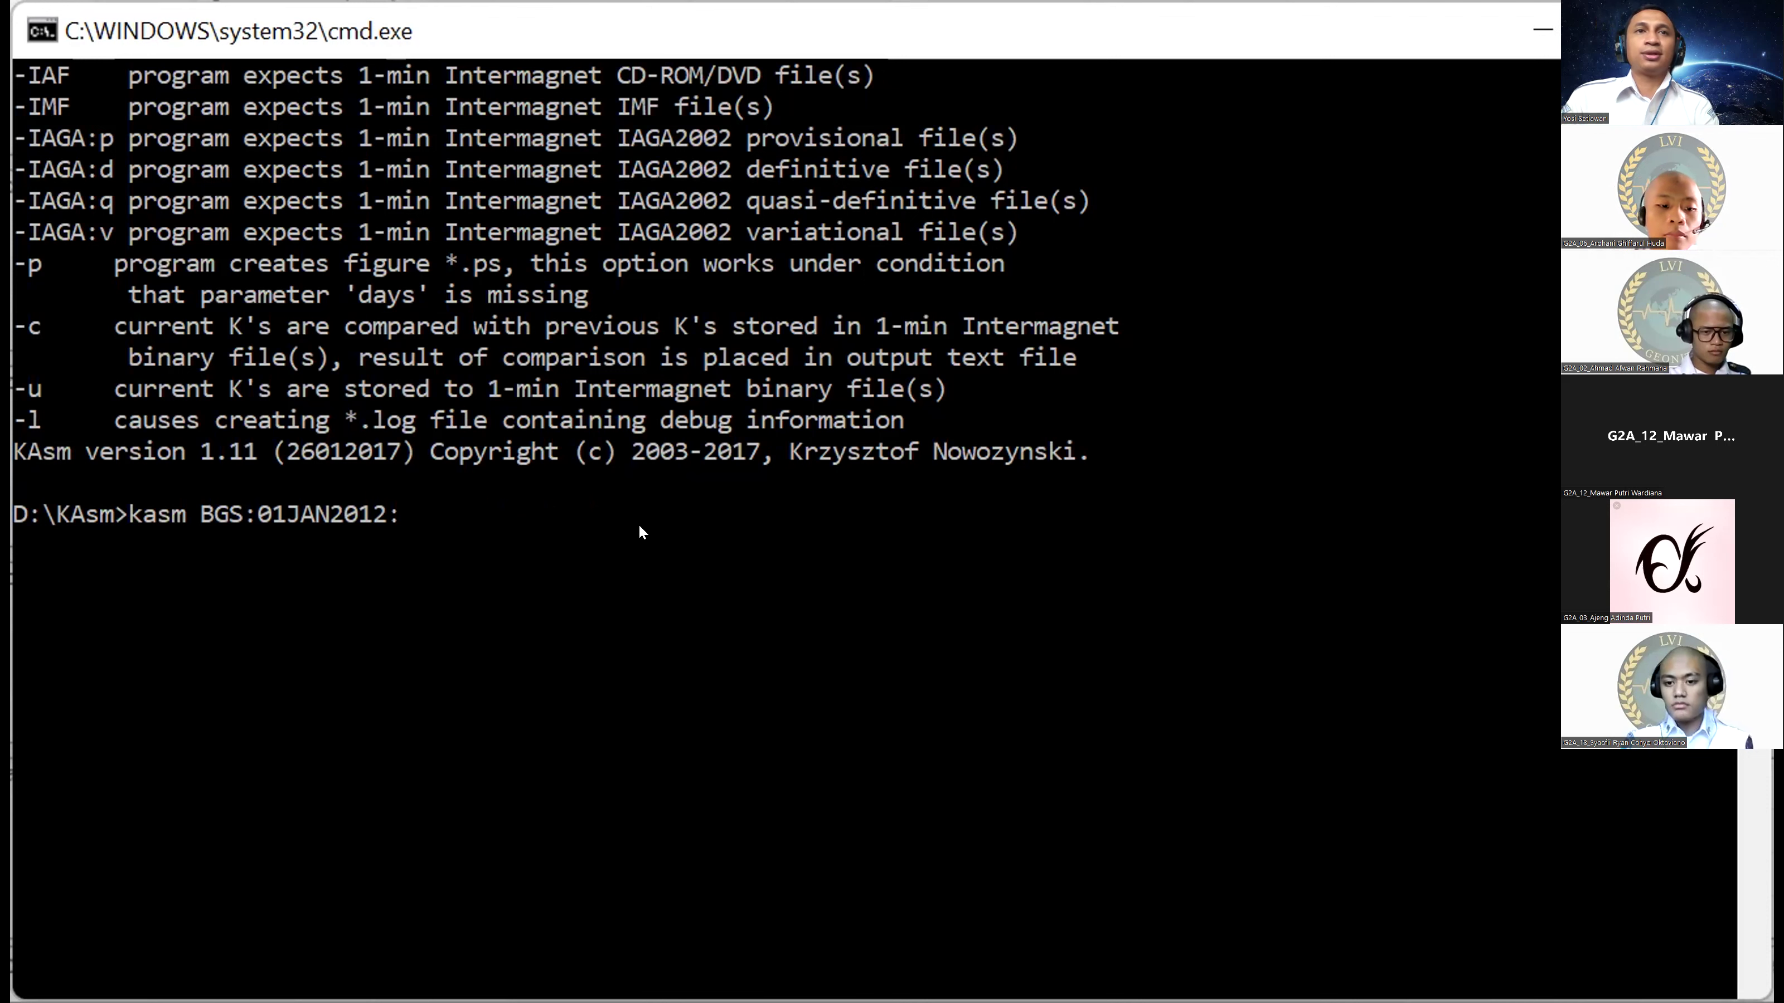
{"action": "key", "text": "BackSpace"}
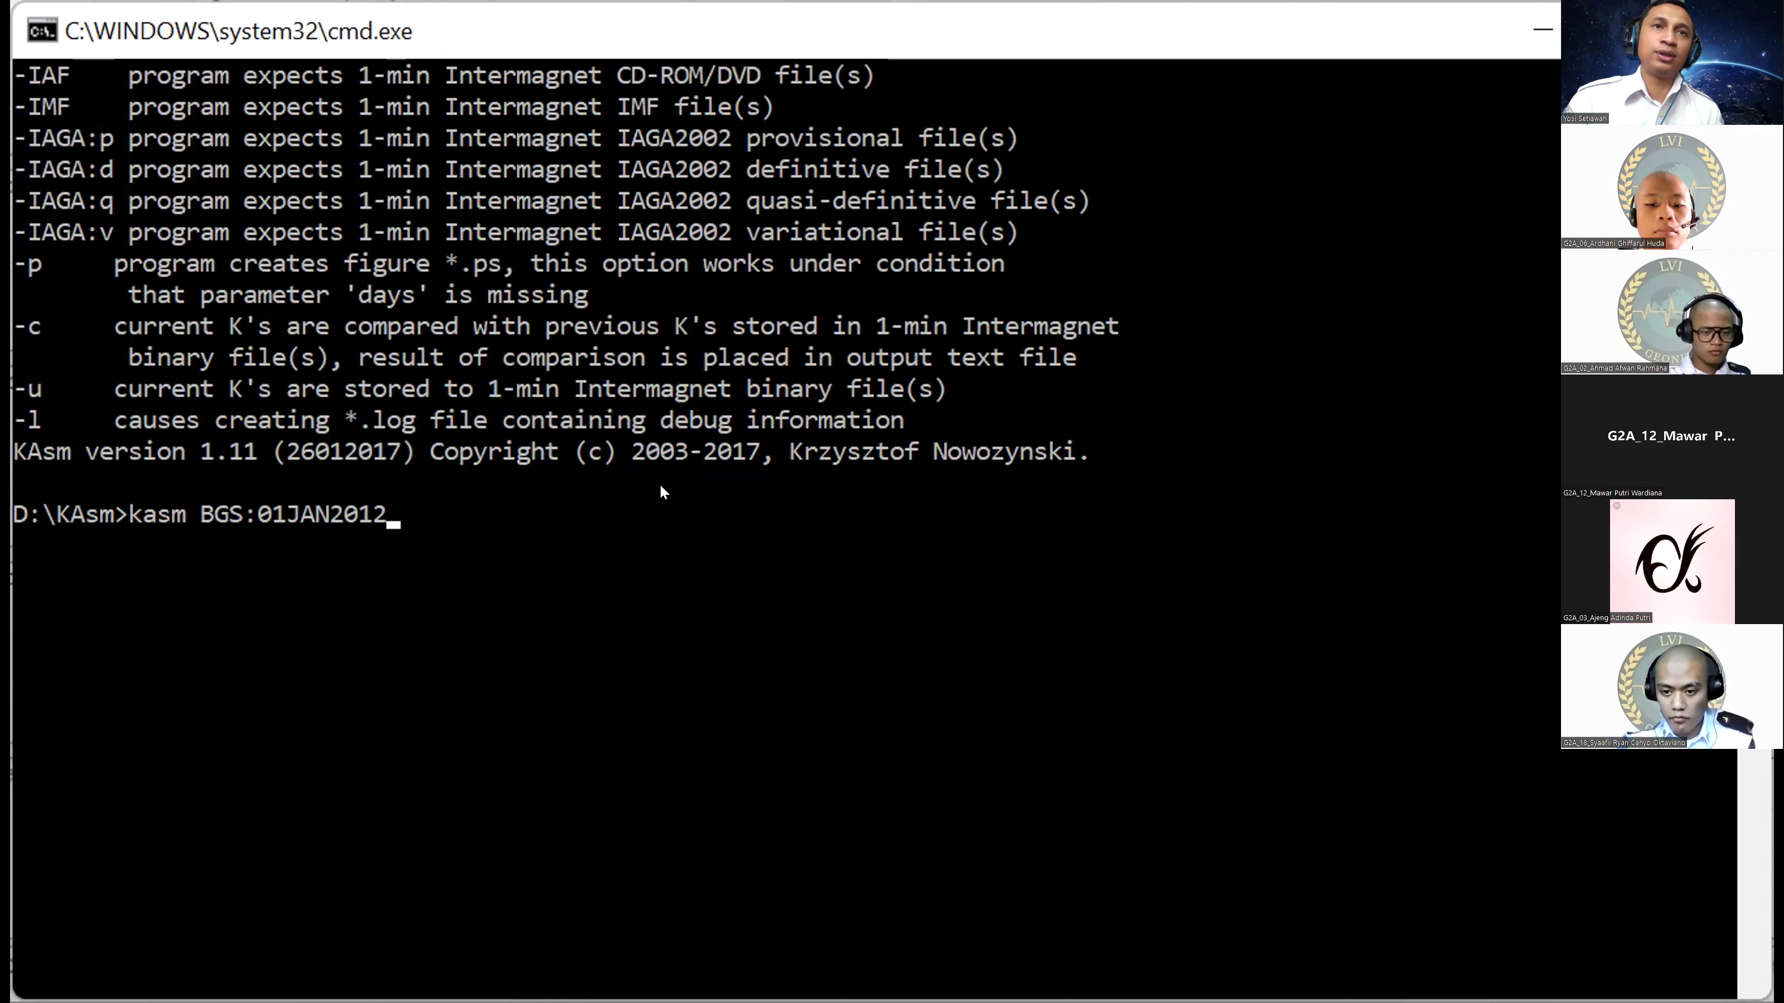
{"action": "type", "text": ":"}
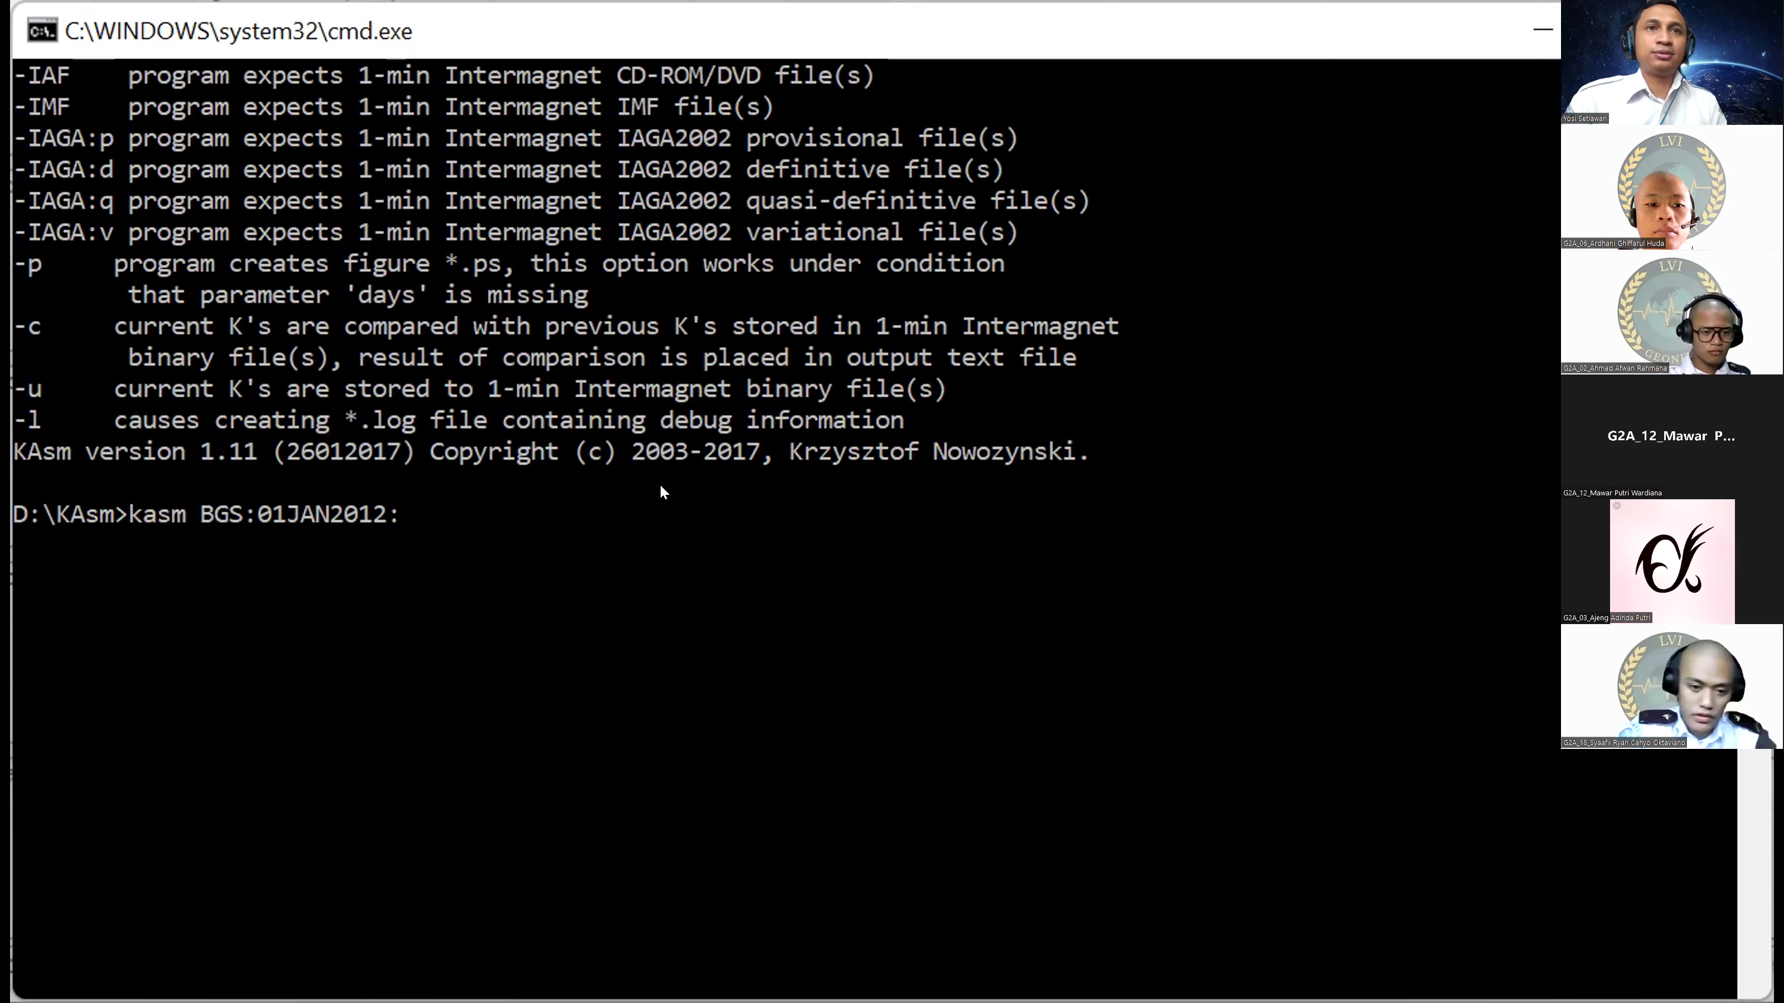
{"action": "type", "text": "3"}
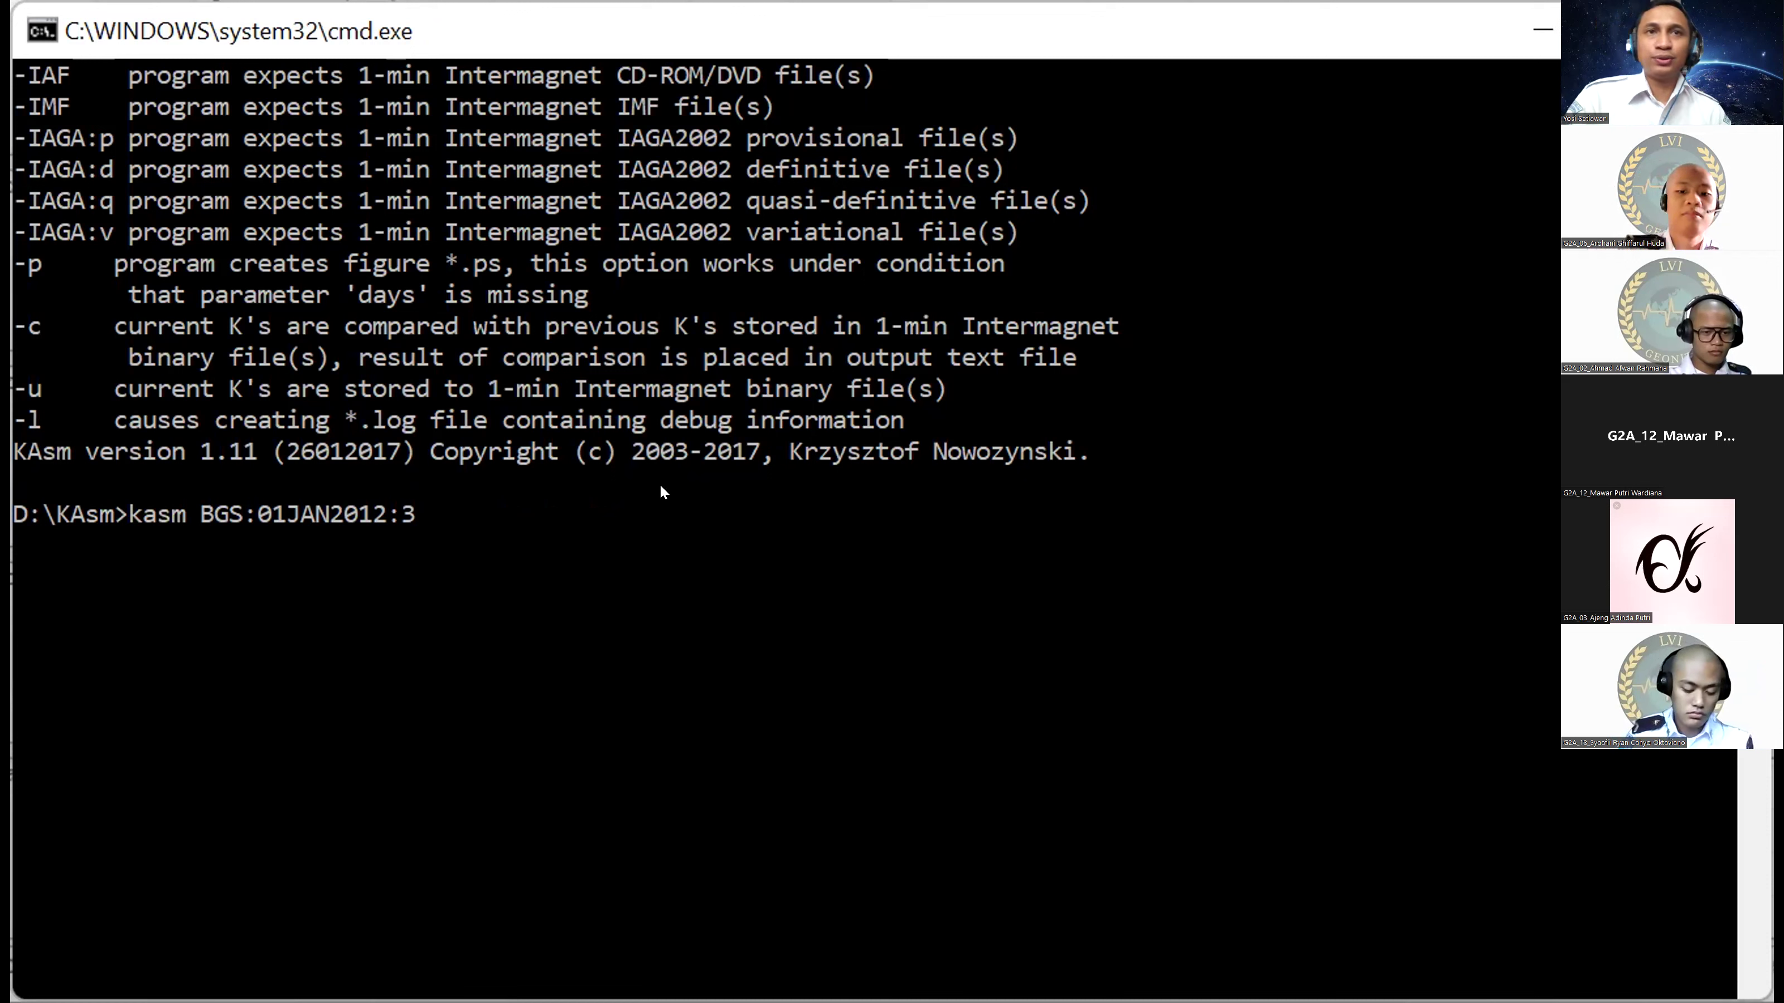
Step: Add the parameters 300, xy and output after the date range in the kasm command
{"action": "type", "text": " 300"}
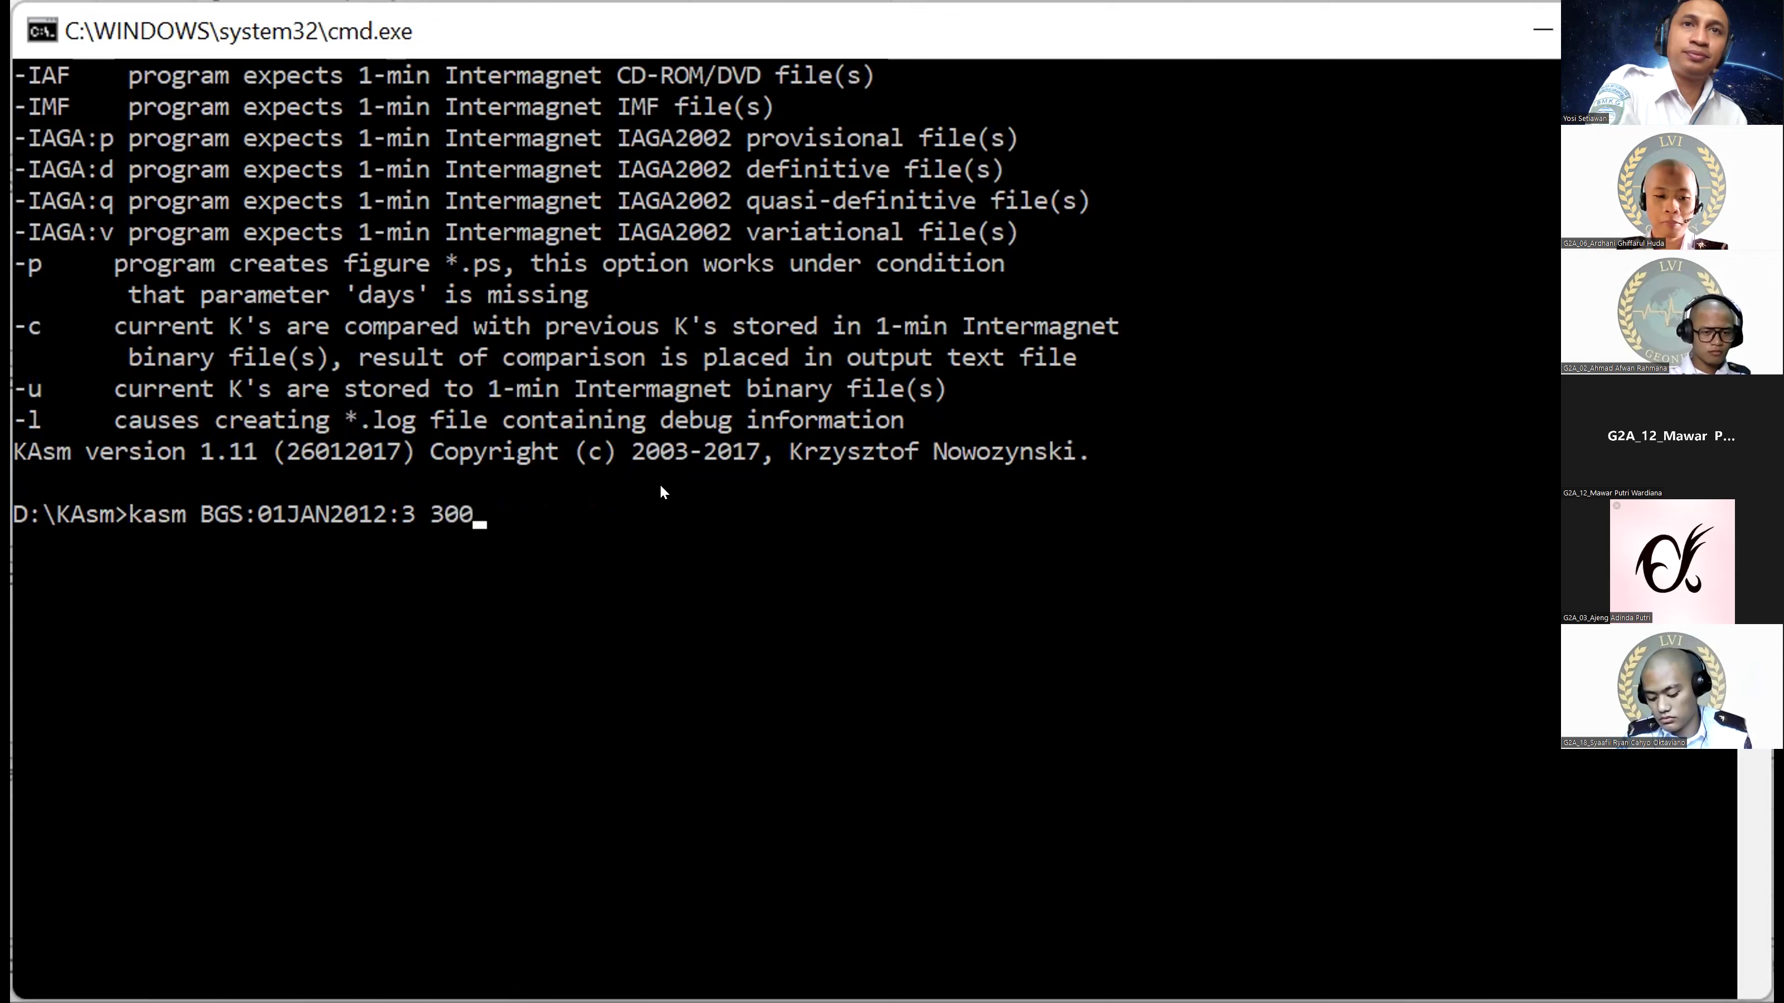
{"action": "type", "text": " xy"}
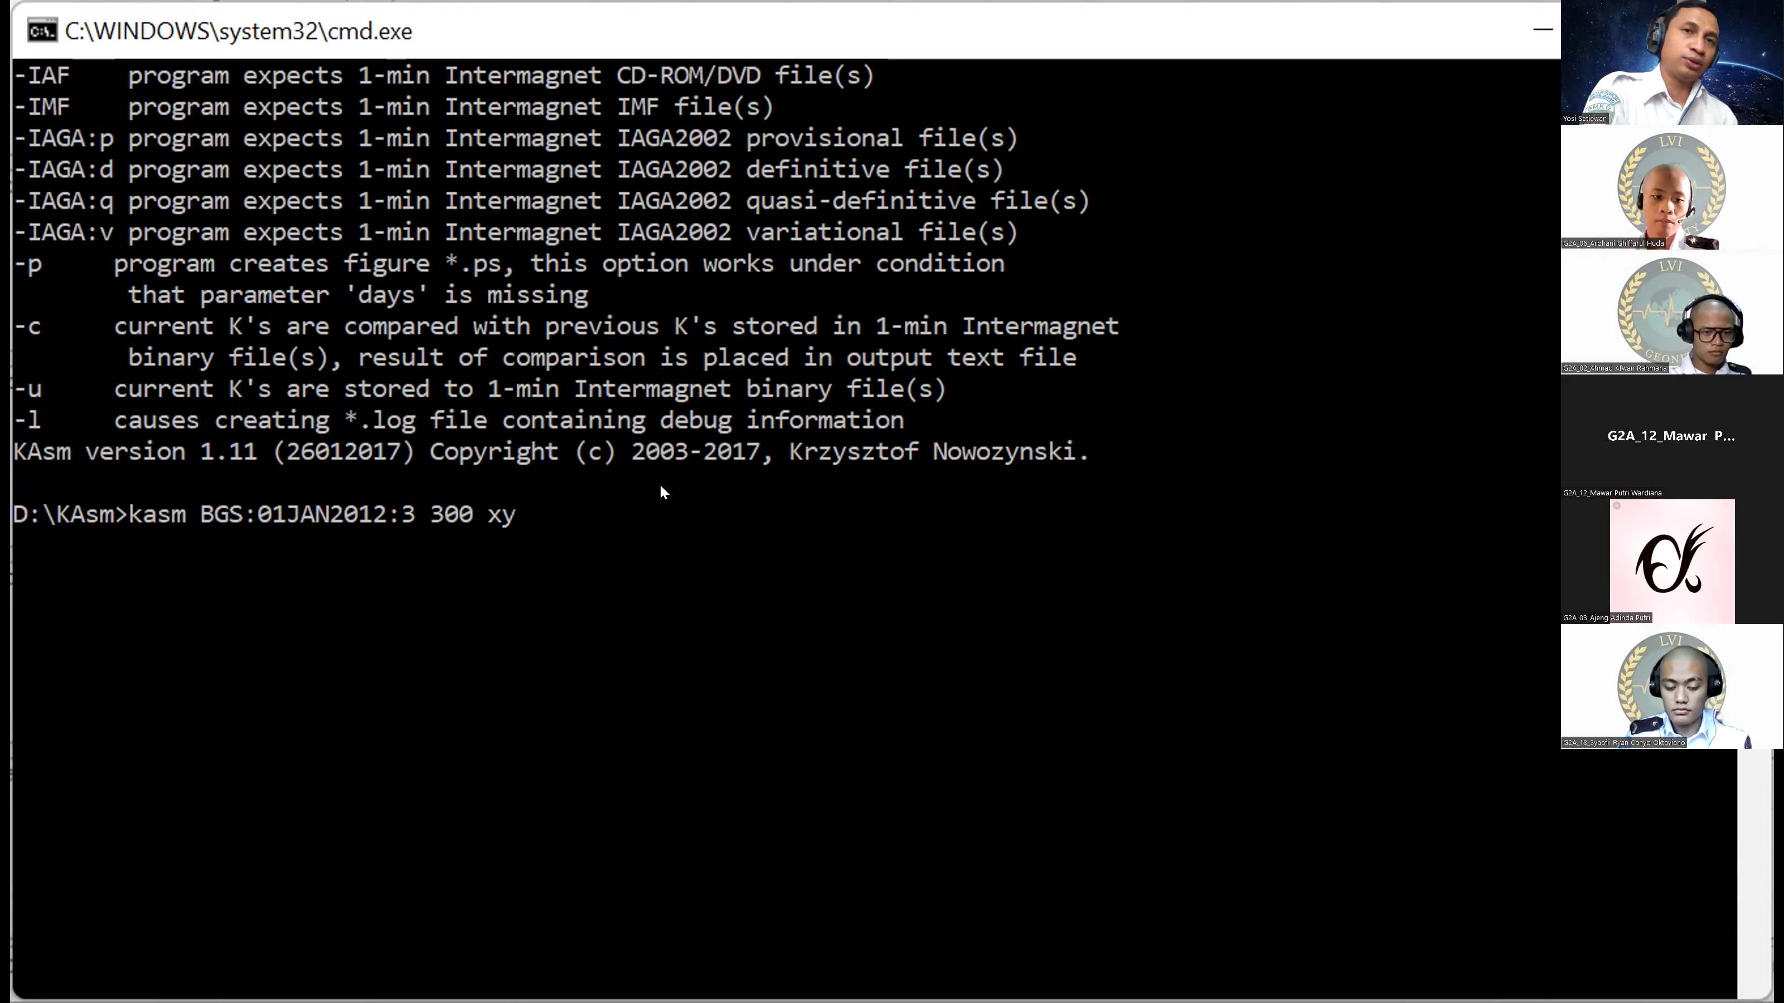
{"action": "type", "text": " o"}
{"action": "key", "text": "BackSpace"}
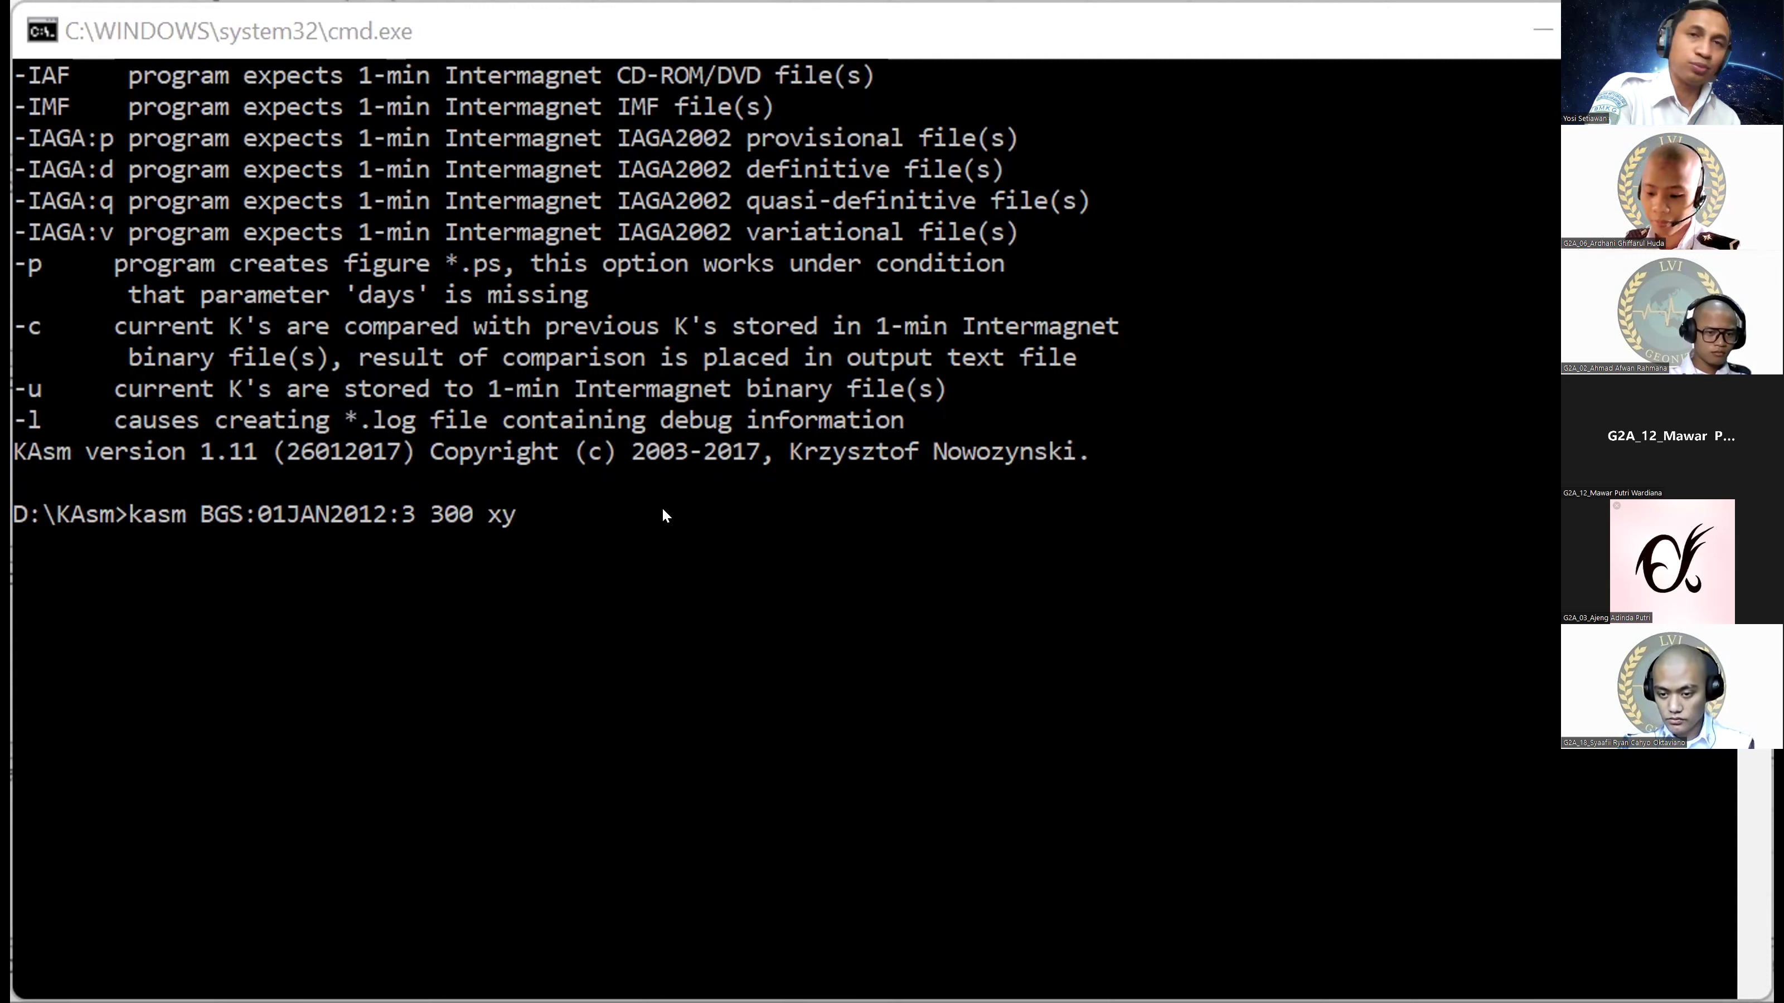
{"action": "type", "text": "ou"}
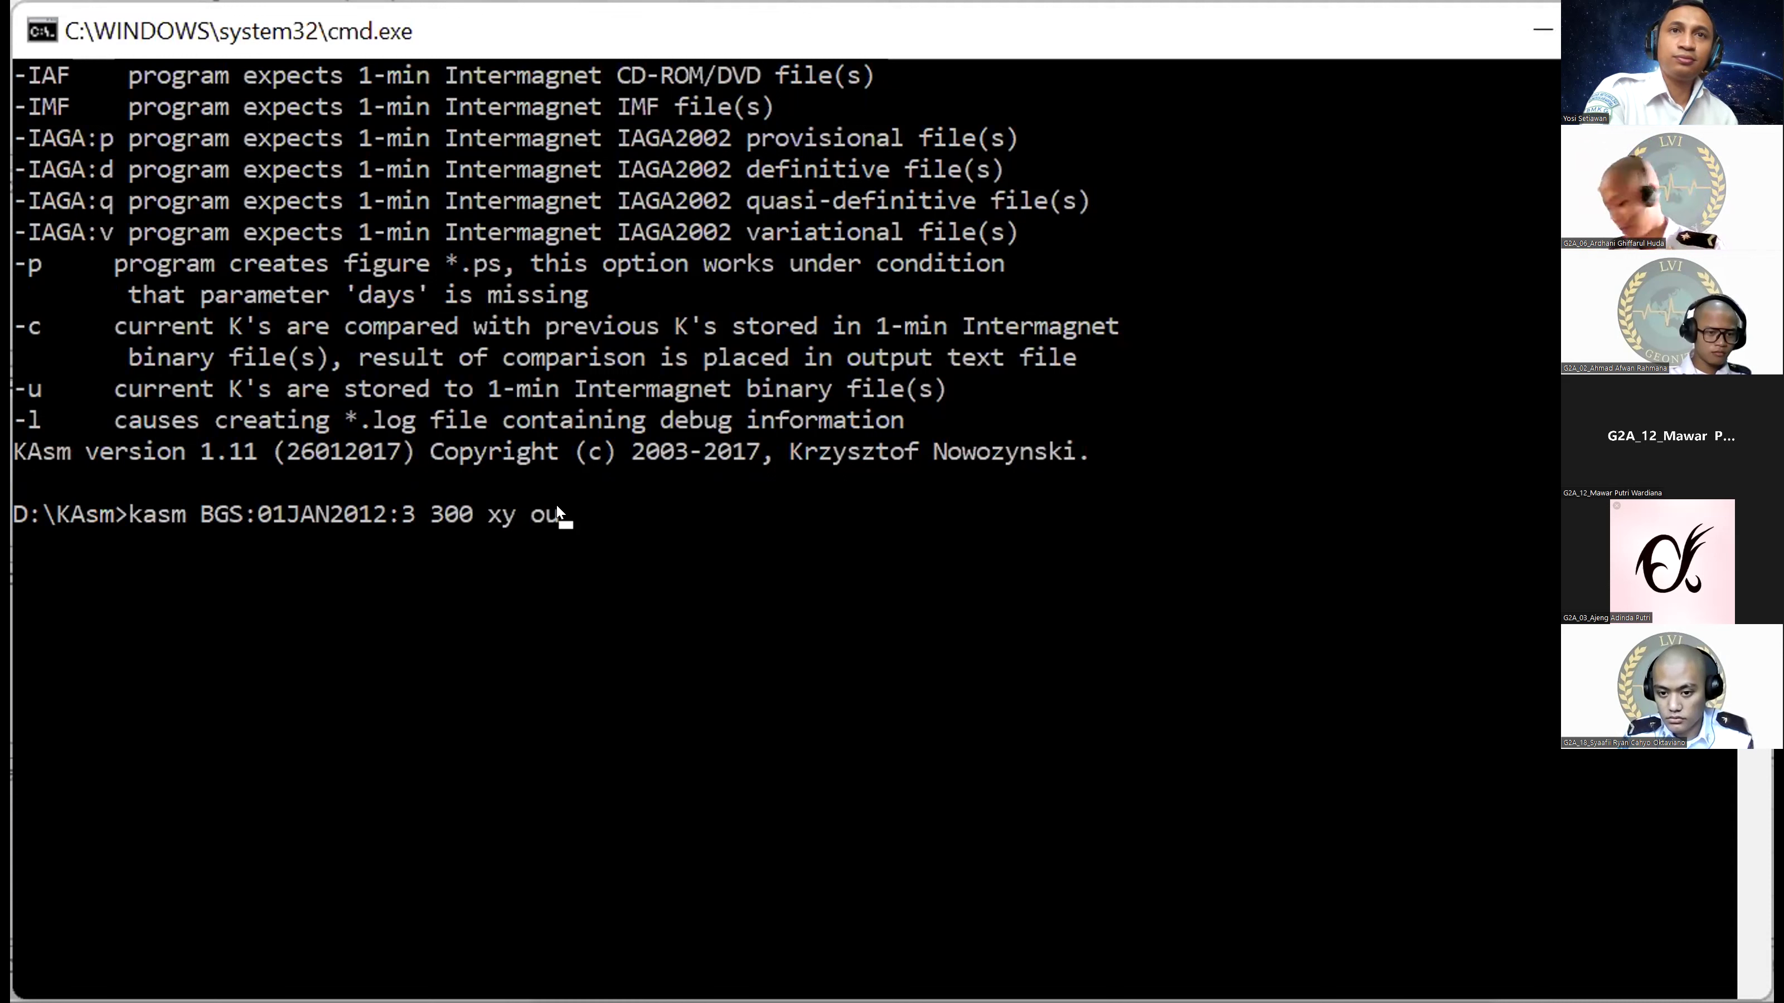
{"action": "type", "text": "tput"}
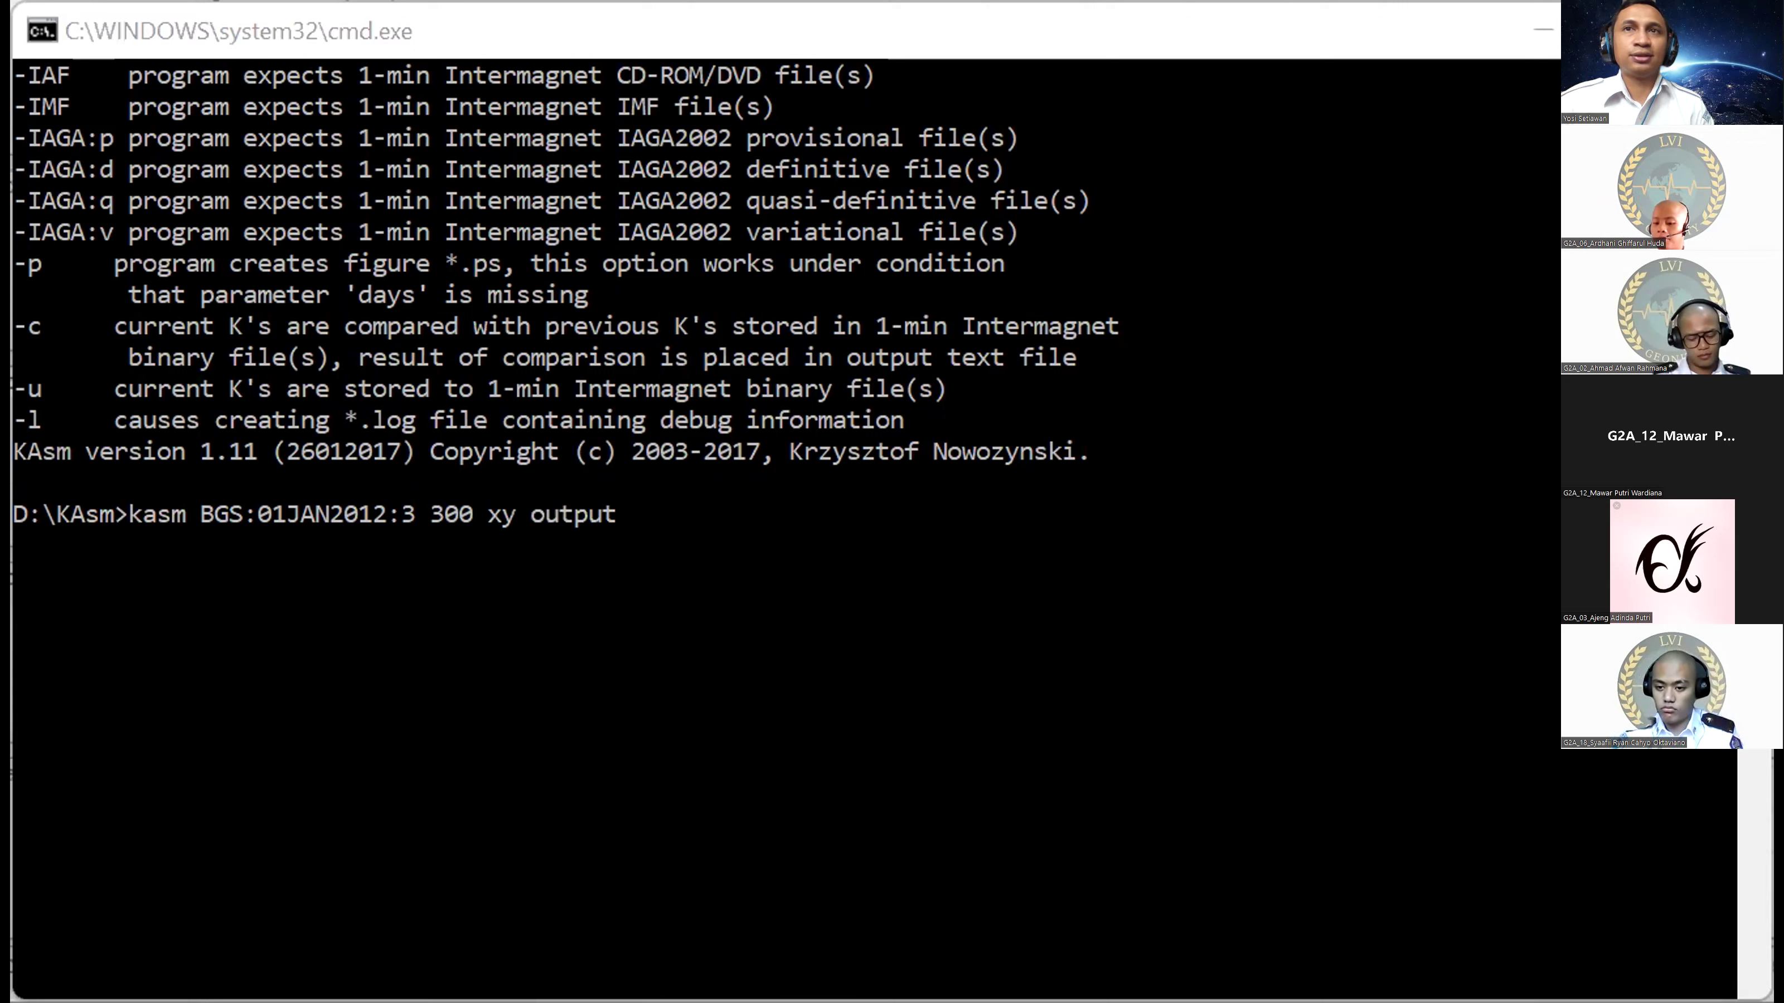
Step: Append the data path C:\data\gdas\BGS\ to the kasm command and run it
{"action": "left_click", "coordinate": [1520, 234]}
{"action": "type", "text": "c"}
{"action": "key", "text": "BackSpace"}
{"action": "type", "text": "C:"}
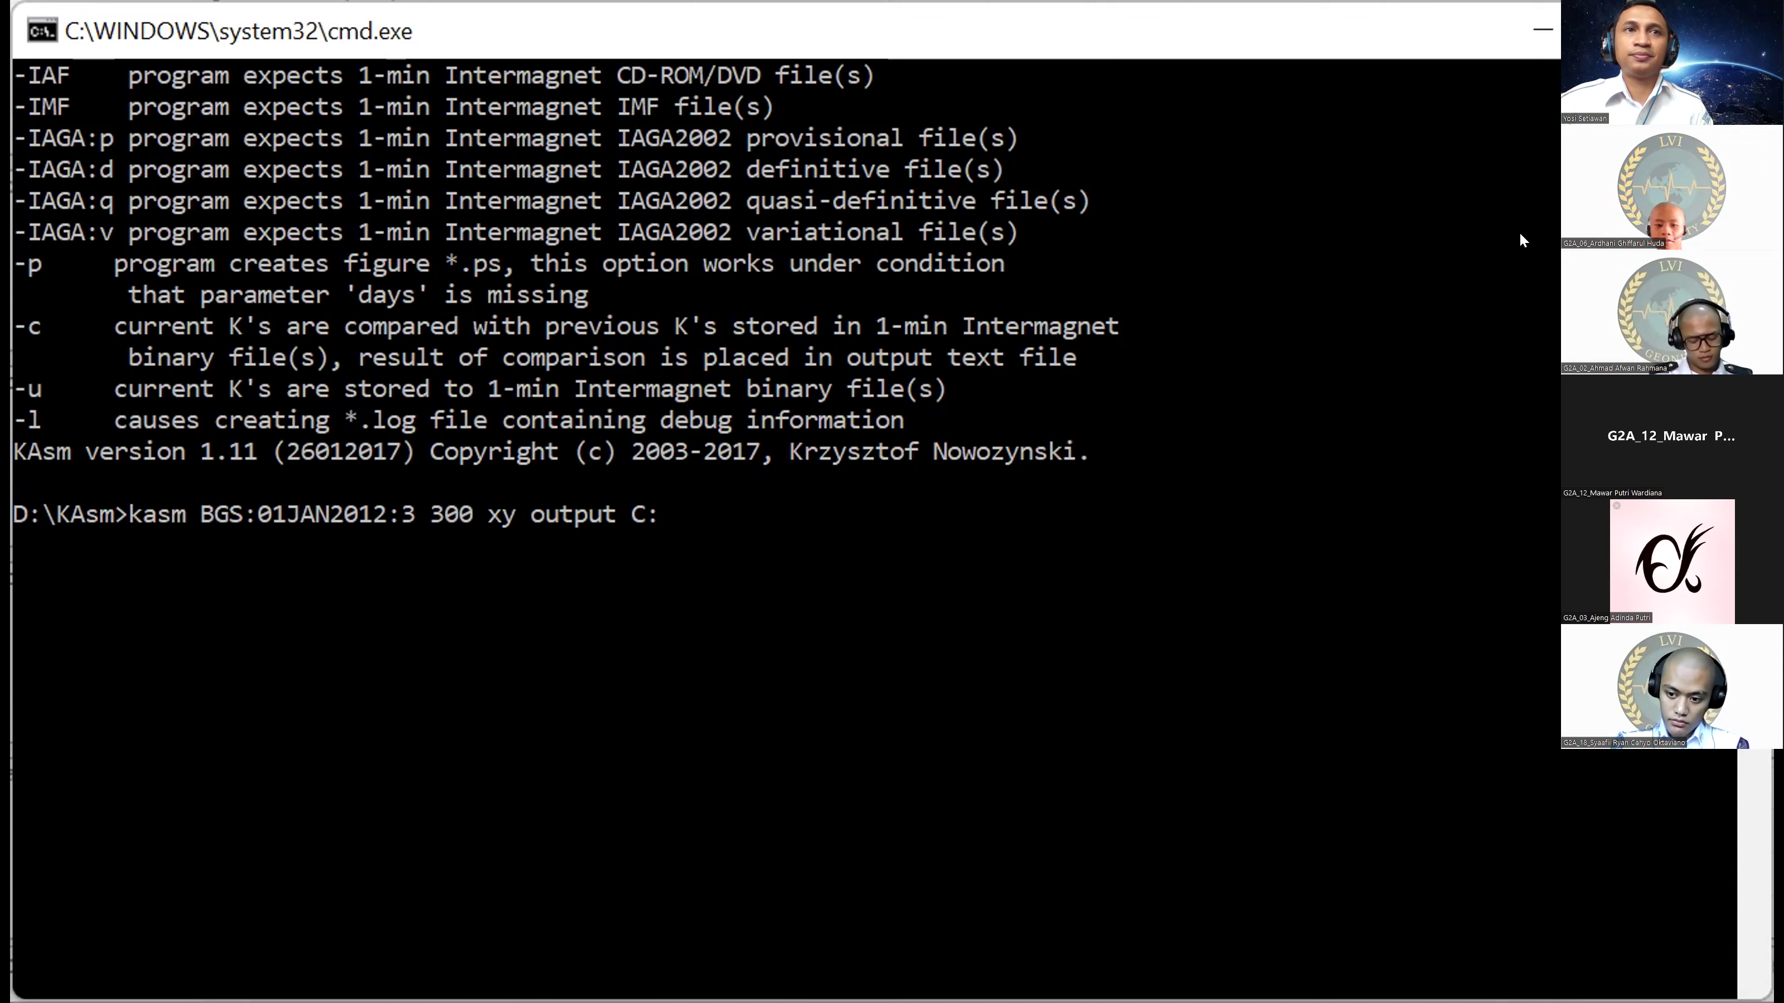
{"action": "type", "text": "\\data"}
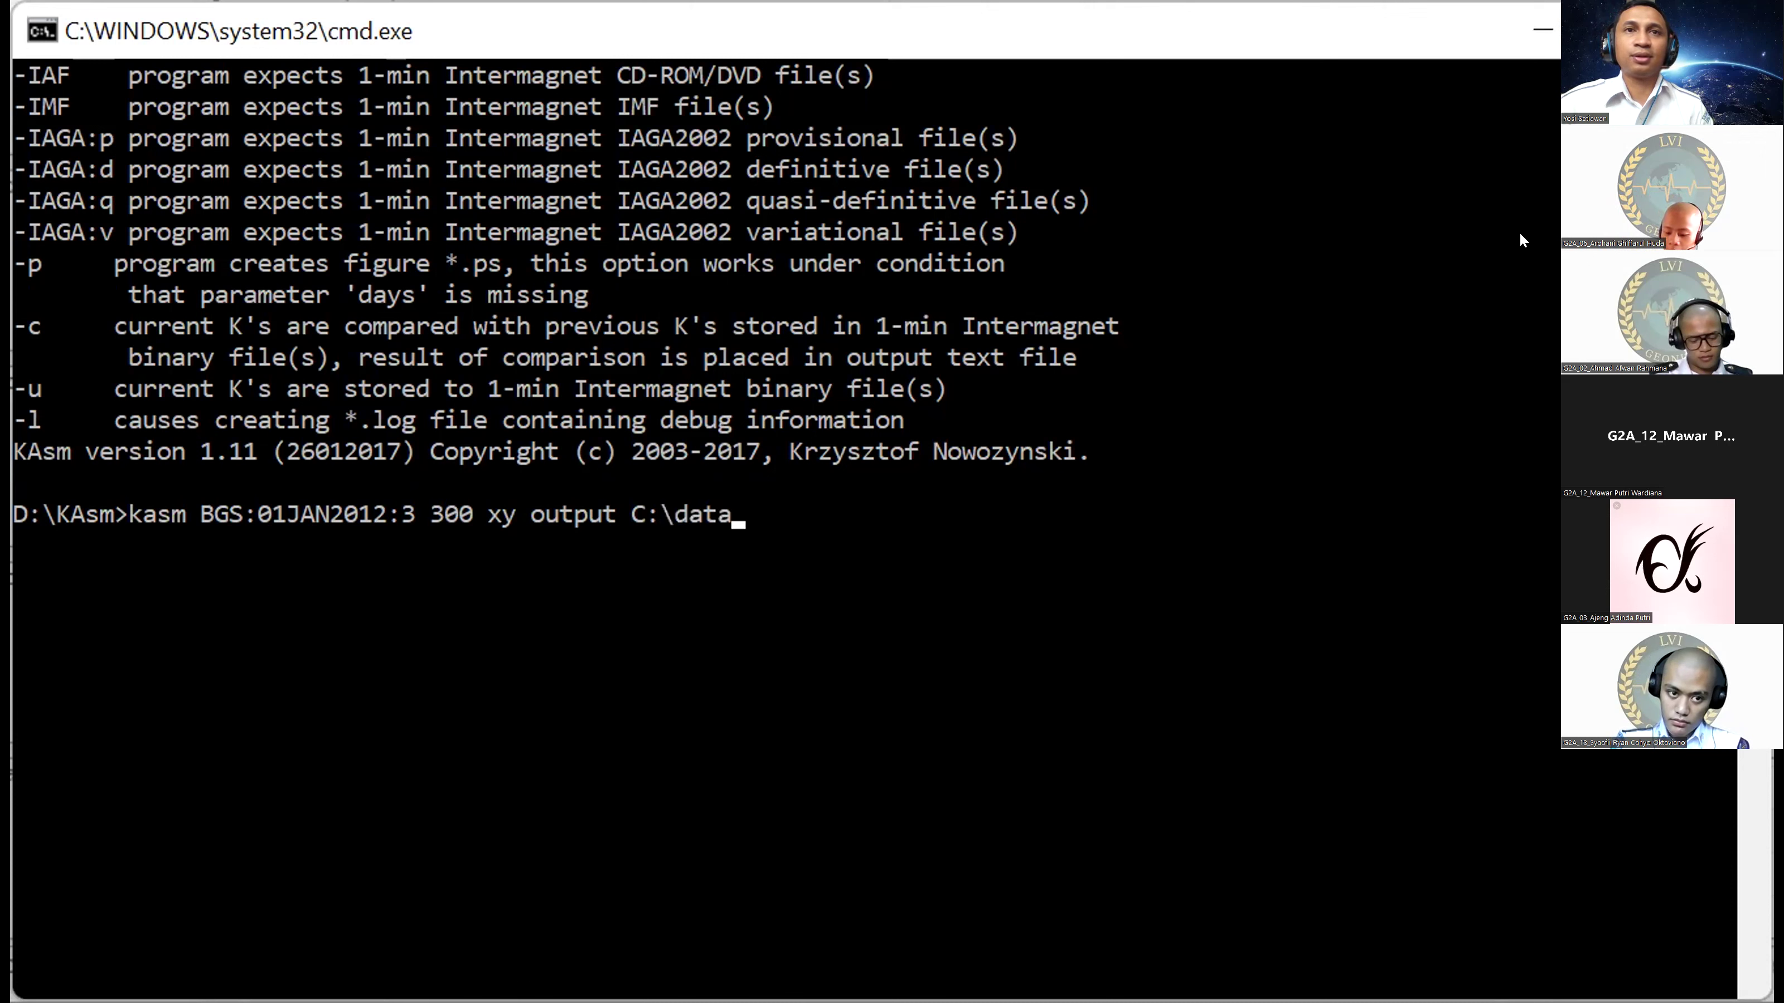
{"action": "type", "text": "\\"}
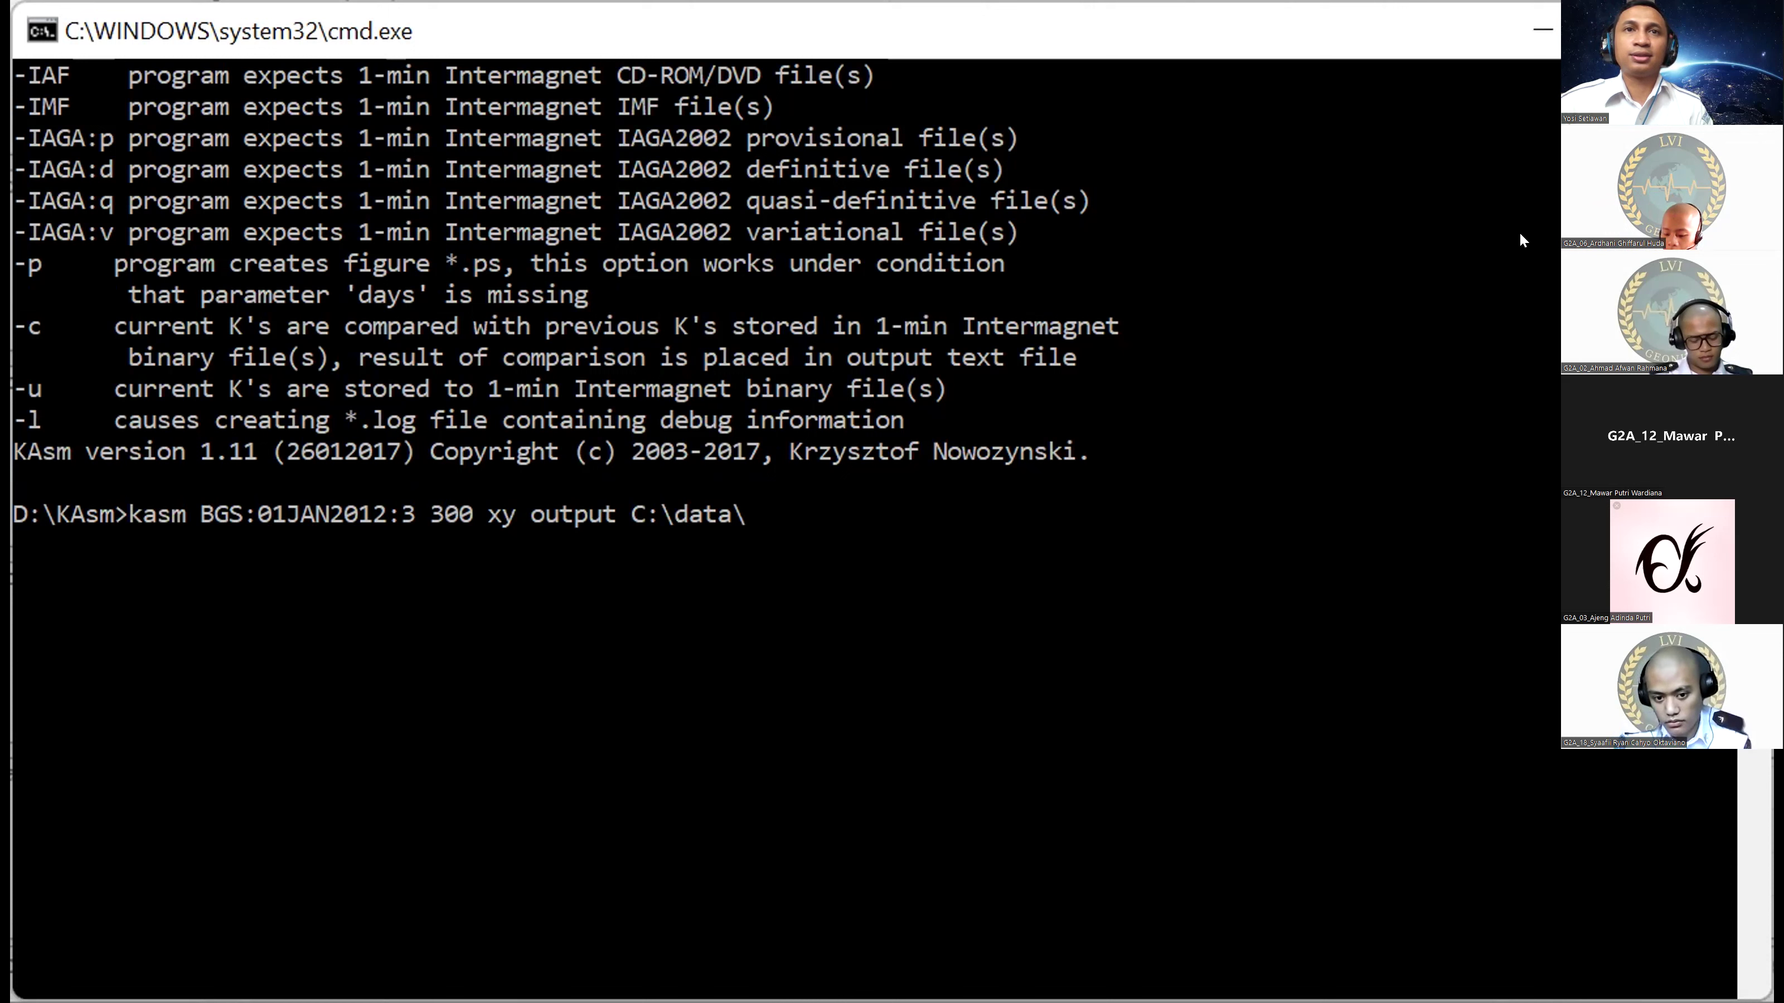
{"action": "type", "text": "gdas"}
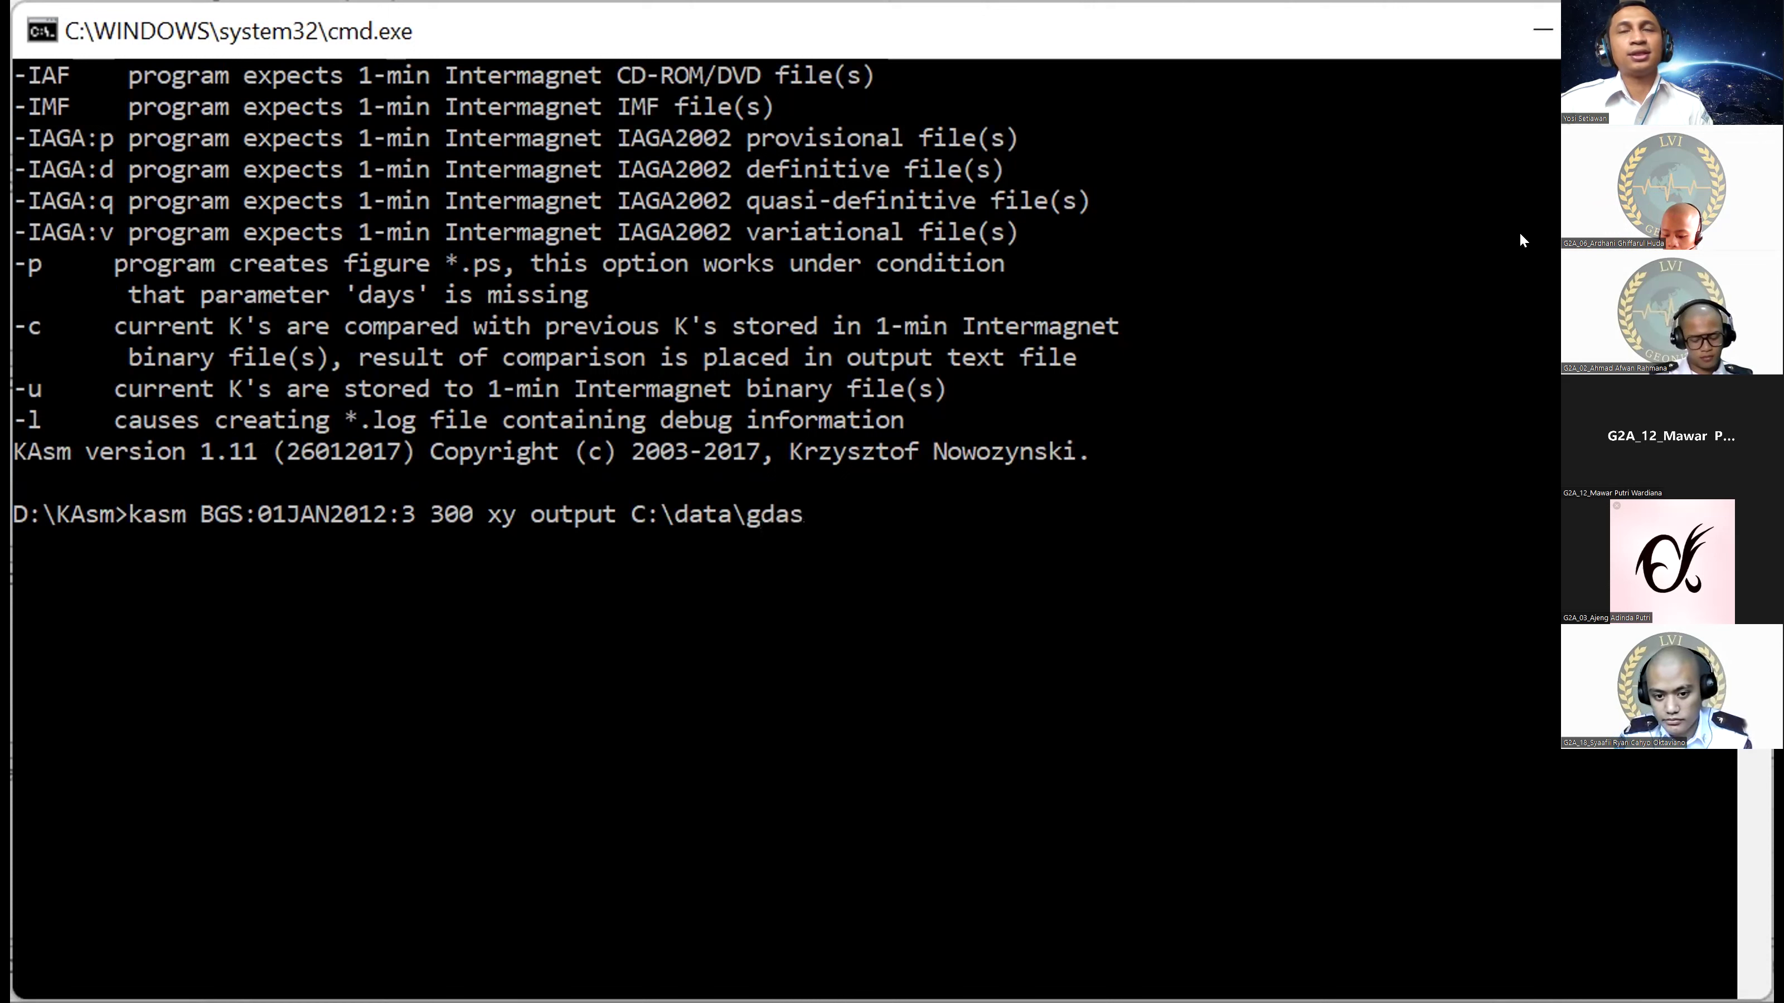
{"action": "type", "text": "\\Bg"}
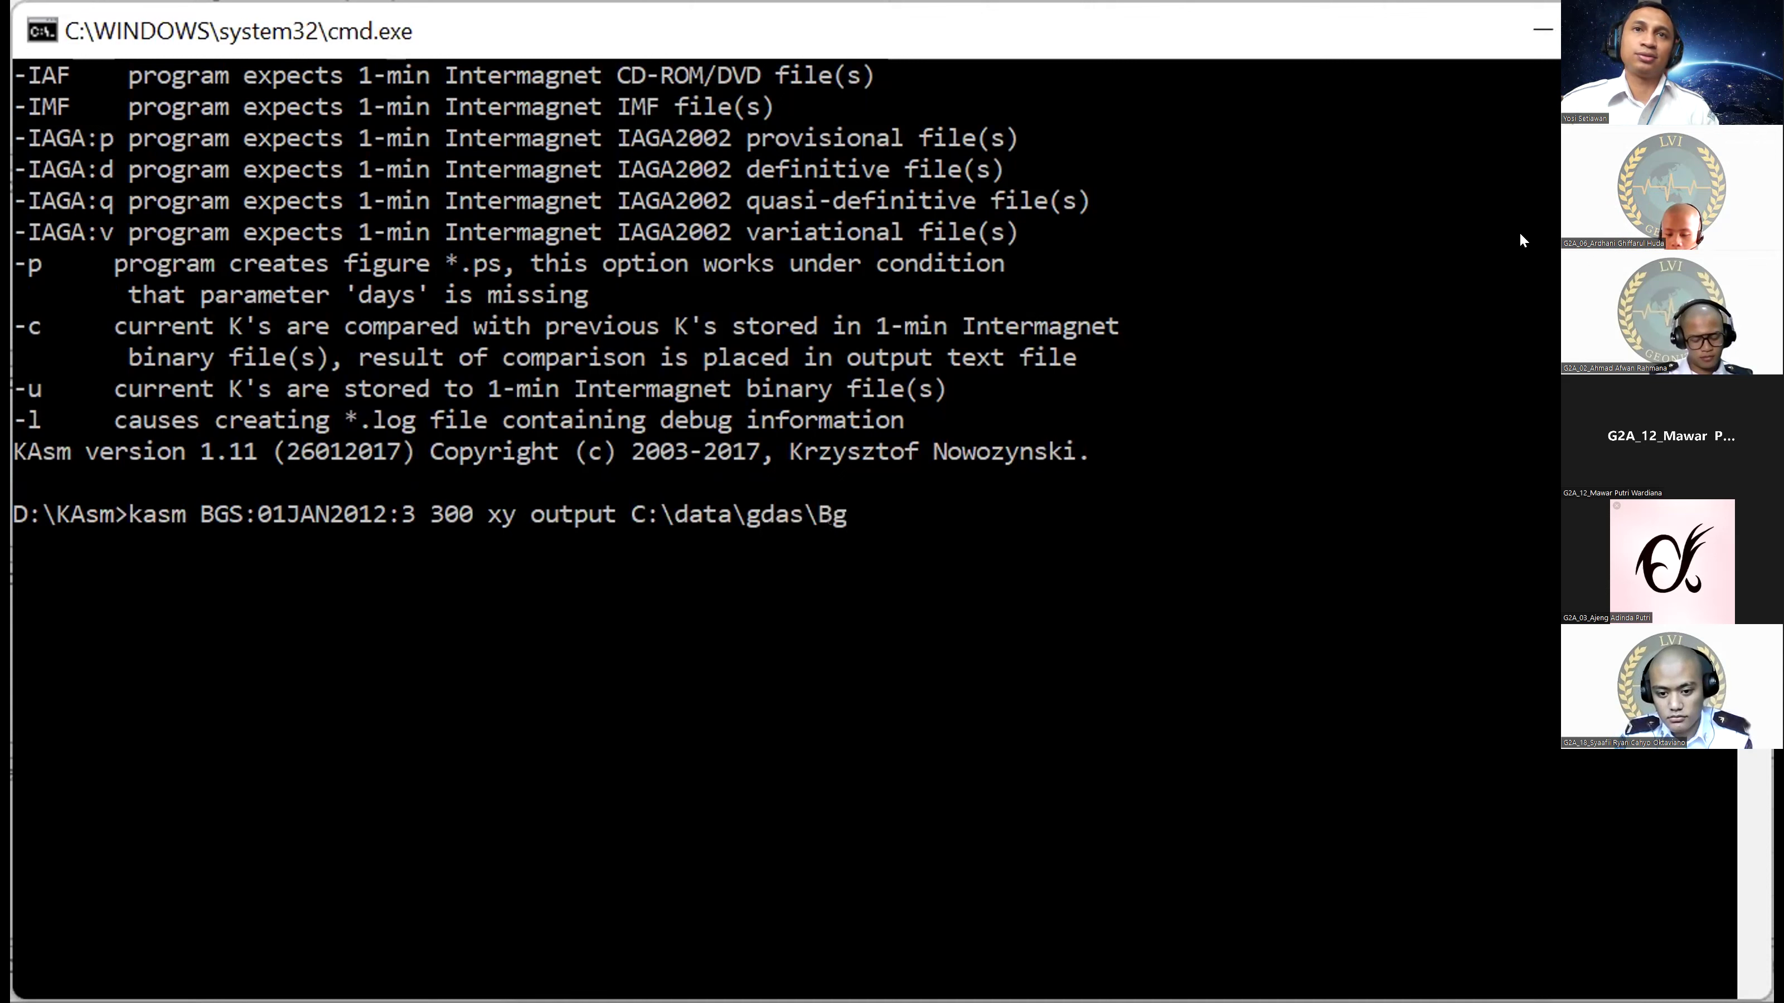
{"action": "key", "text": "BackSpace"}
{"action": "type", "text": "GS"}
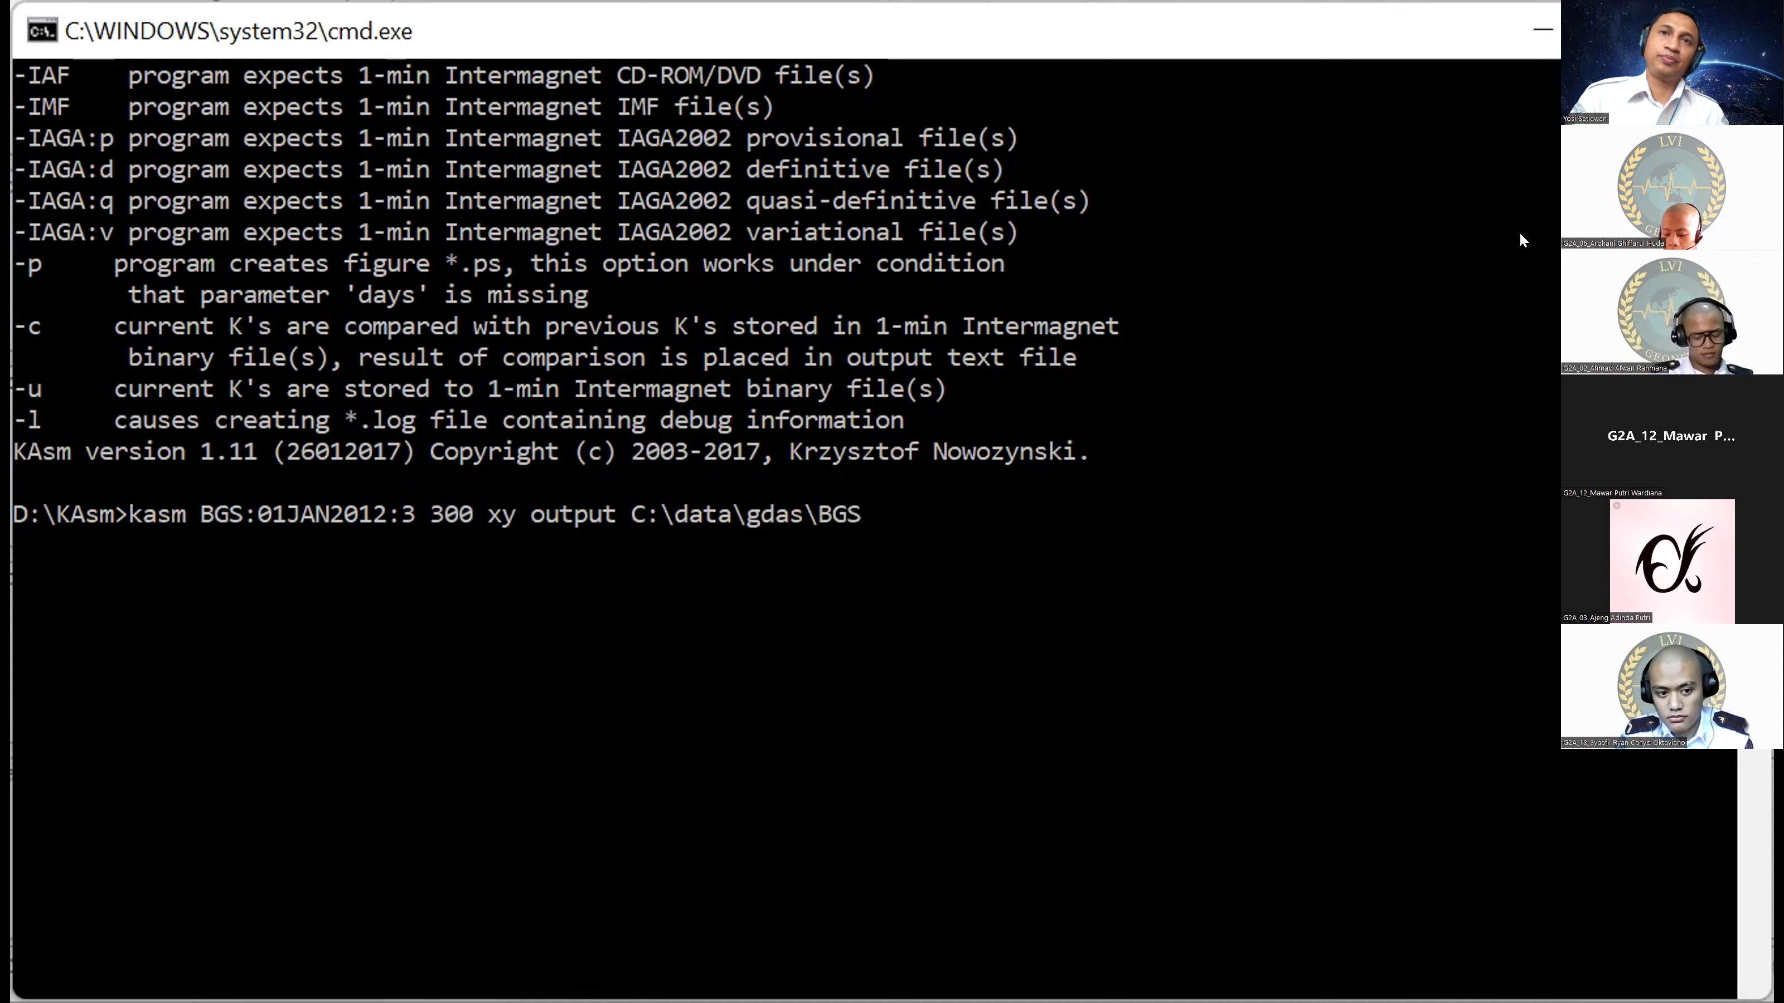
{"action": "type", "text": "\\"}
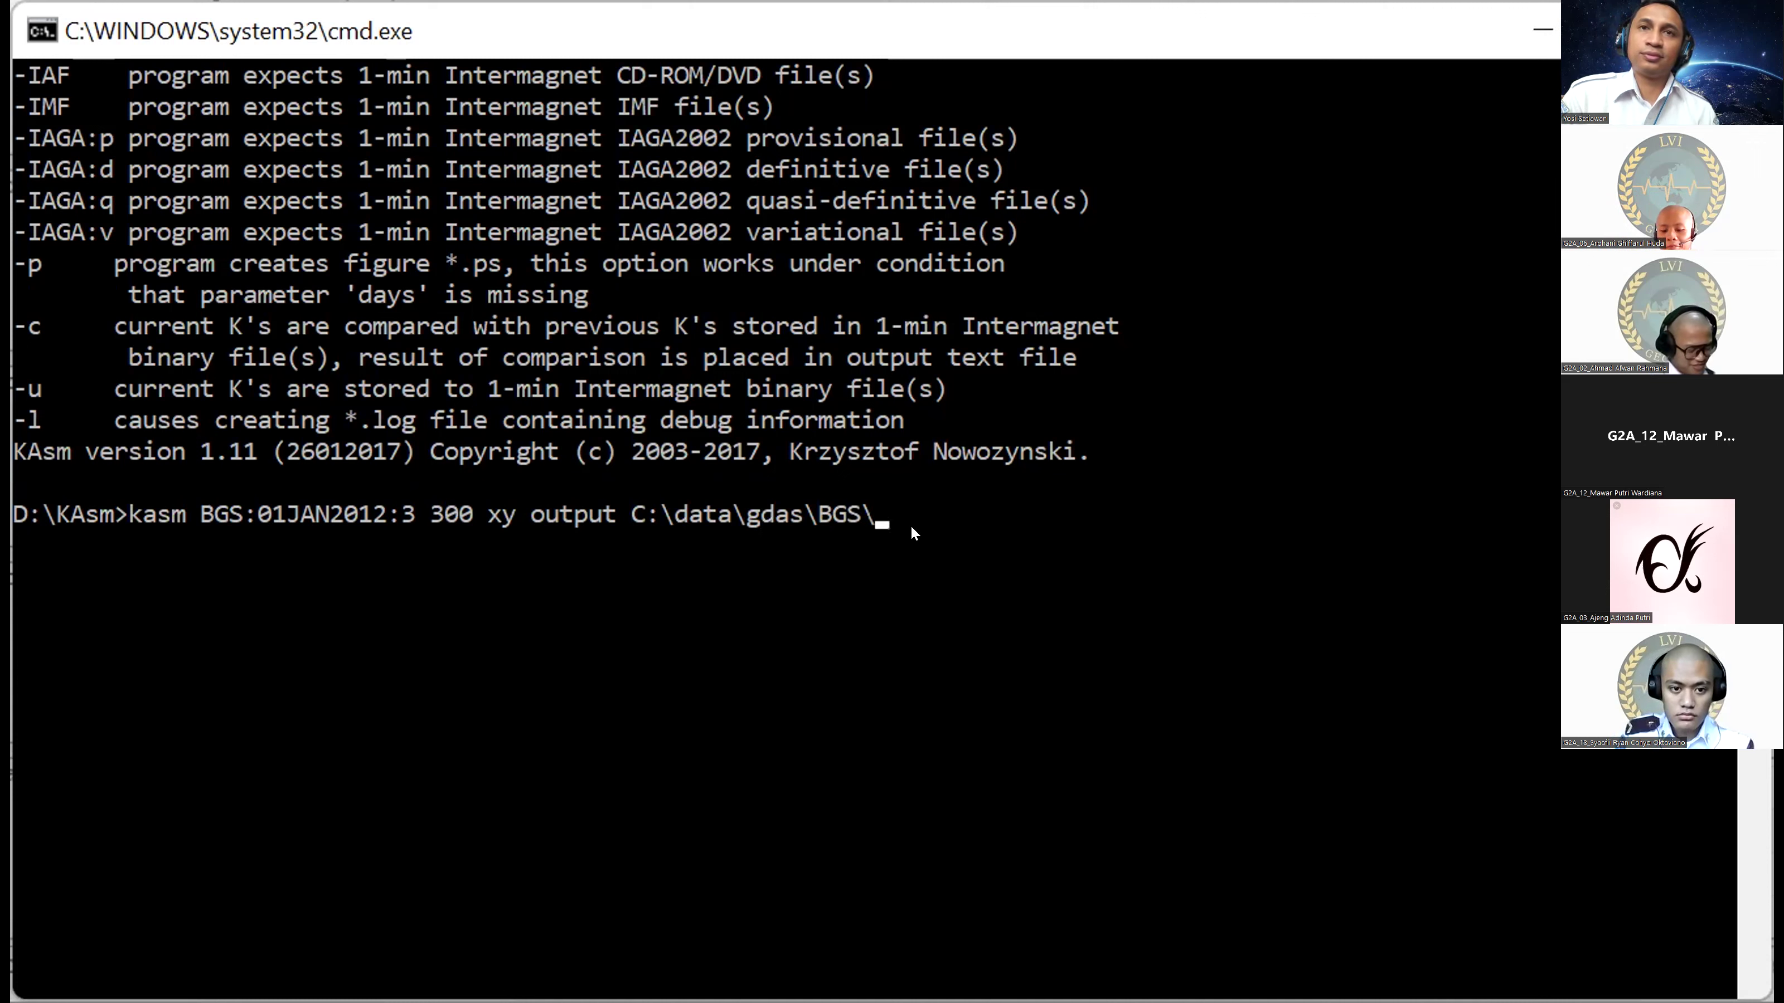
{"action": "key", "text": "Return"}
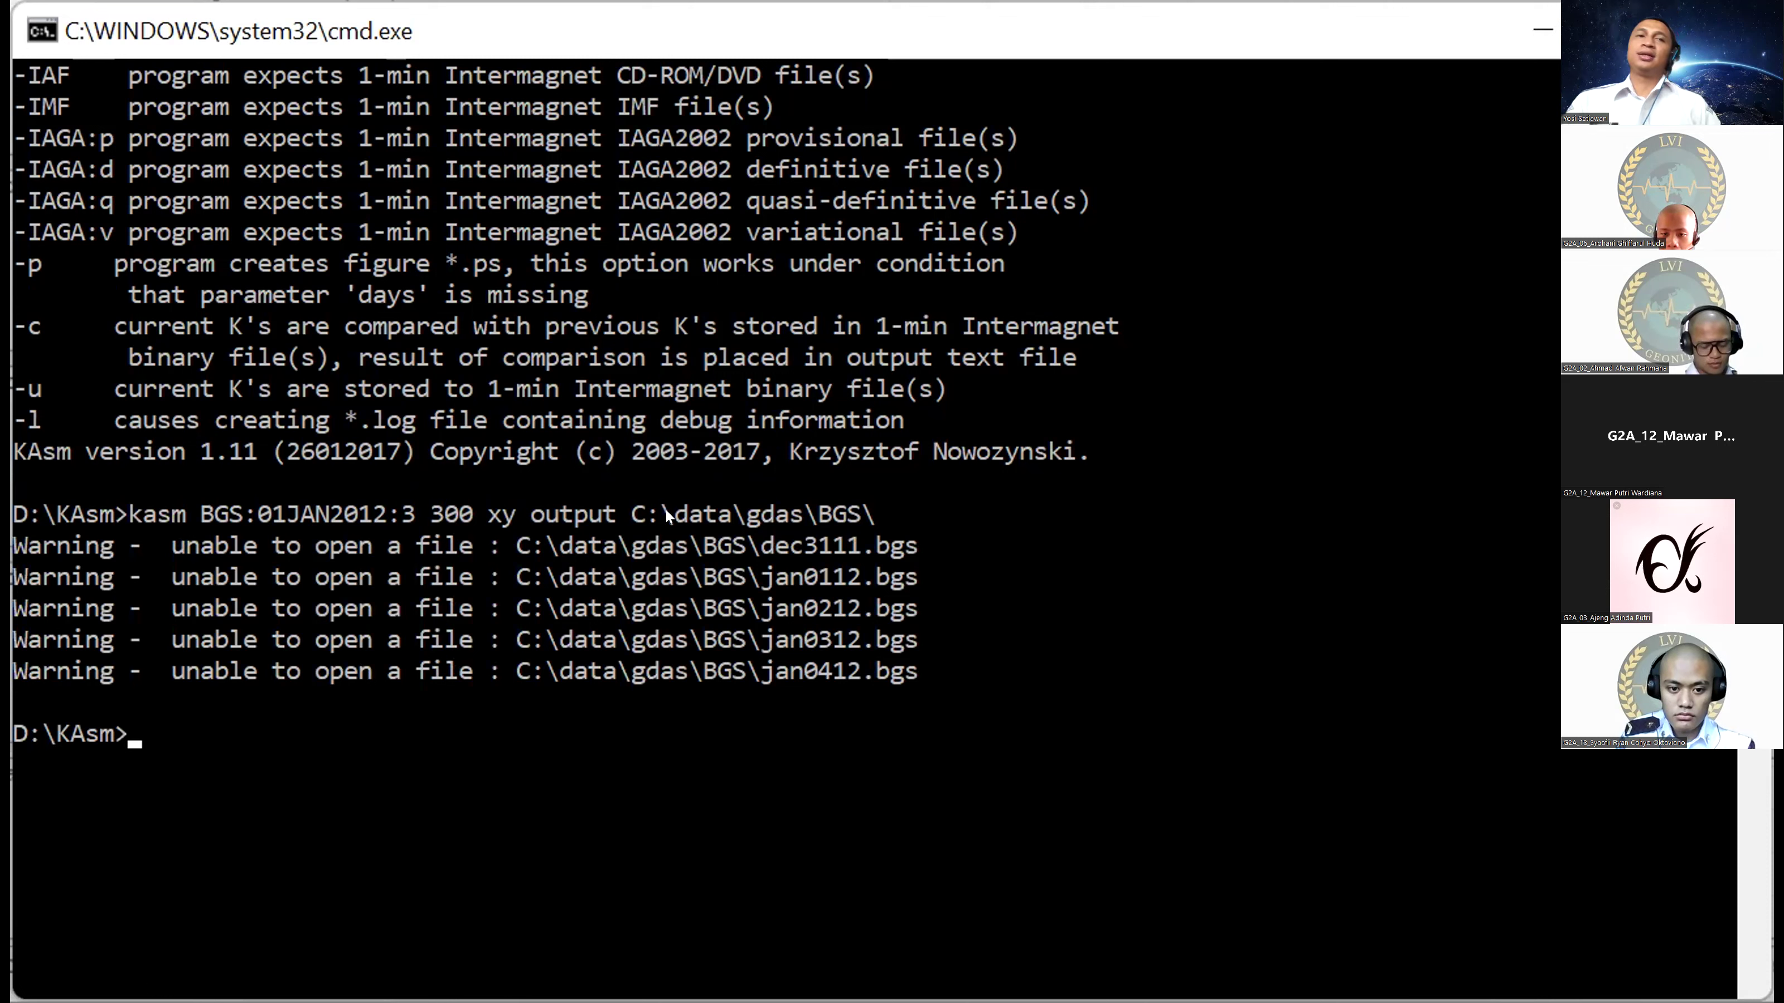
Step: Examine the data and BGS folder names in the path of the executed kasm command
{"action": "left_click", "coordinate": [723, 515]}
{"action": "left_click", "coordinate": [695, 510]}
{"action": "left_click", "coordinate": [723, 513]}
{"action": "left_click", "coordinate": [735, 513]}
{"action": "left_click", "coordinate": [695, 513]}
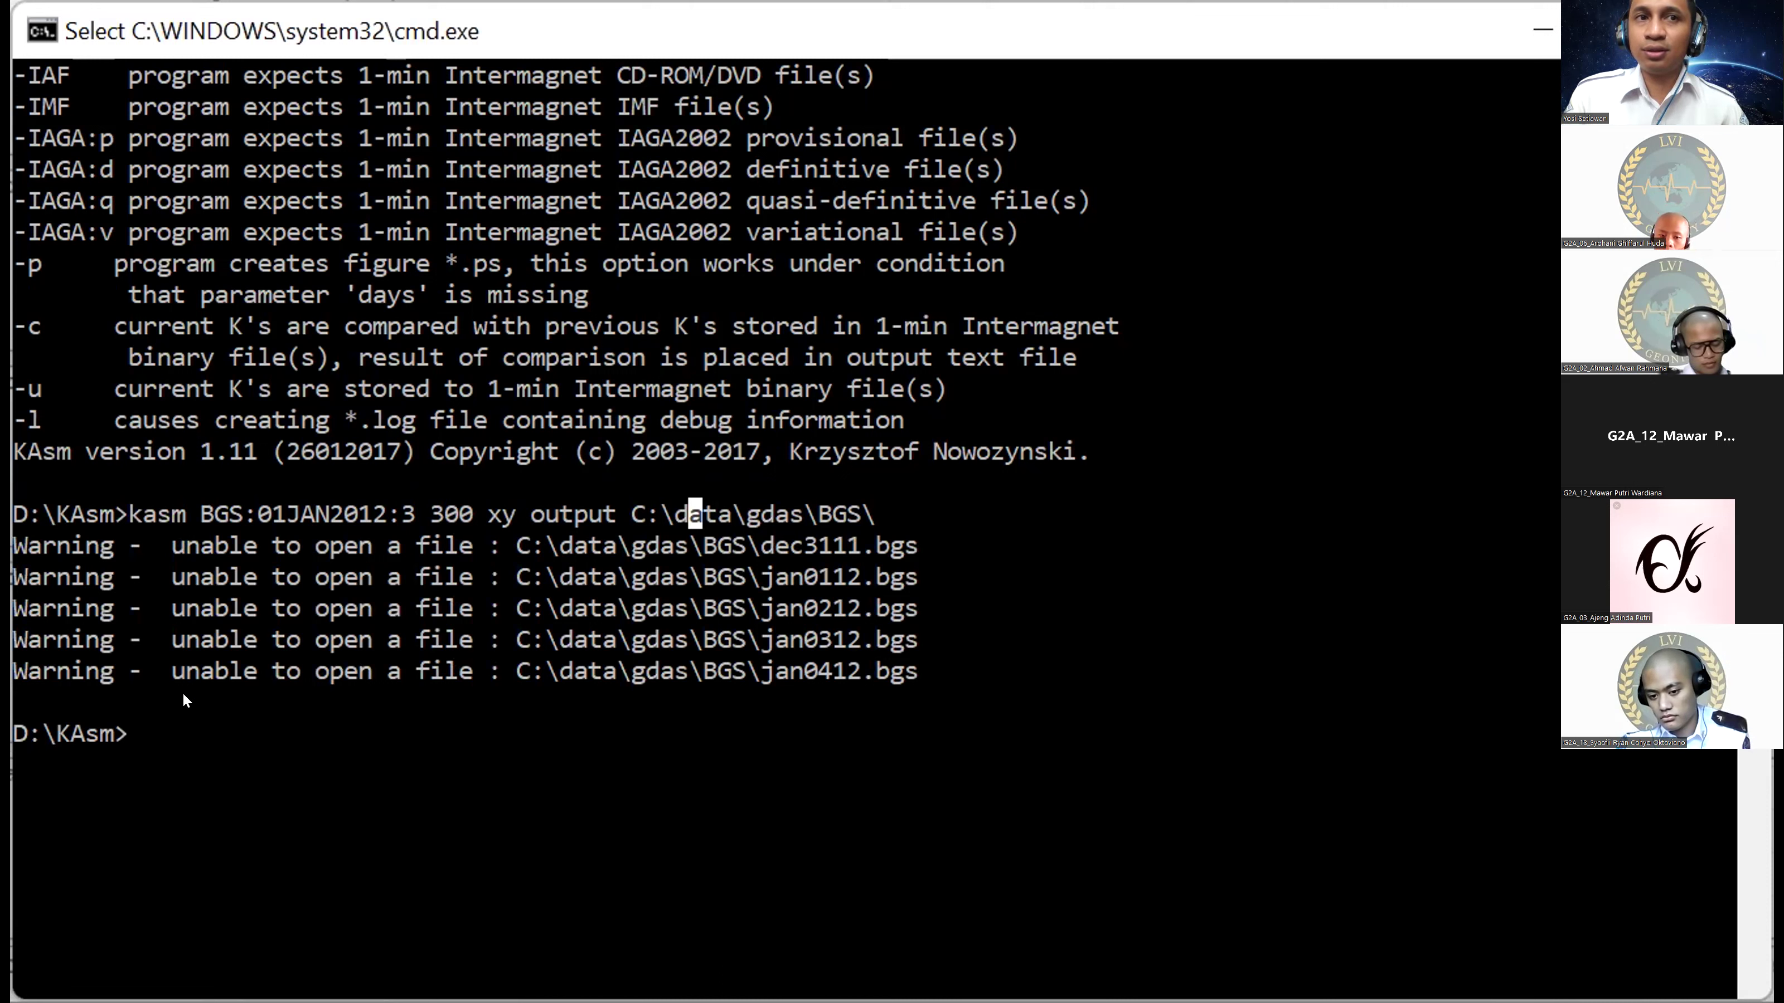
{"action": "left_click", "coordinate": [177, 733]}
{"action": "left_click", "coordinate": [826, 513]}
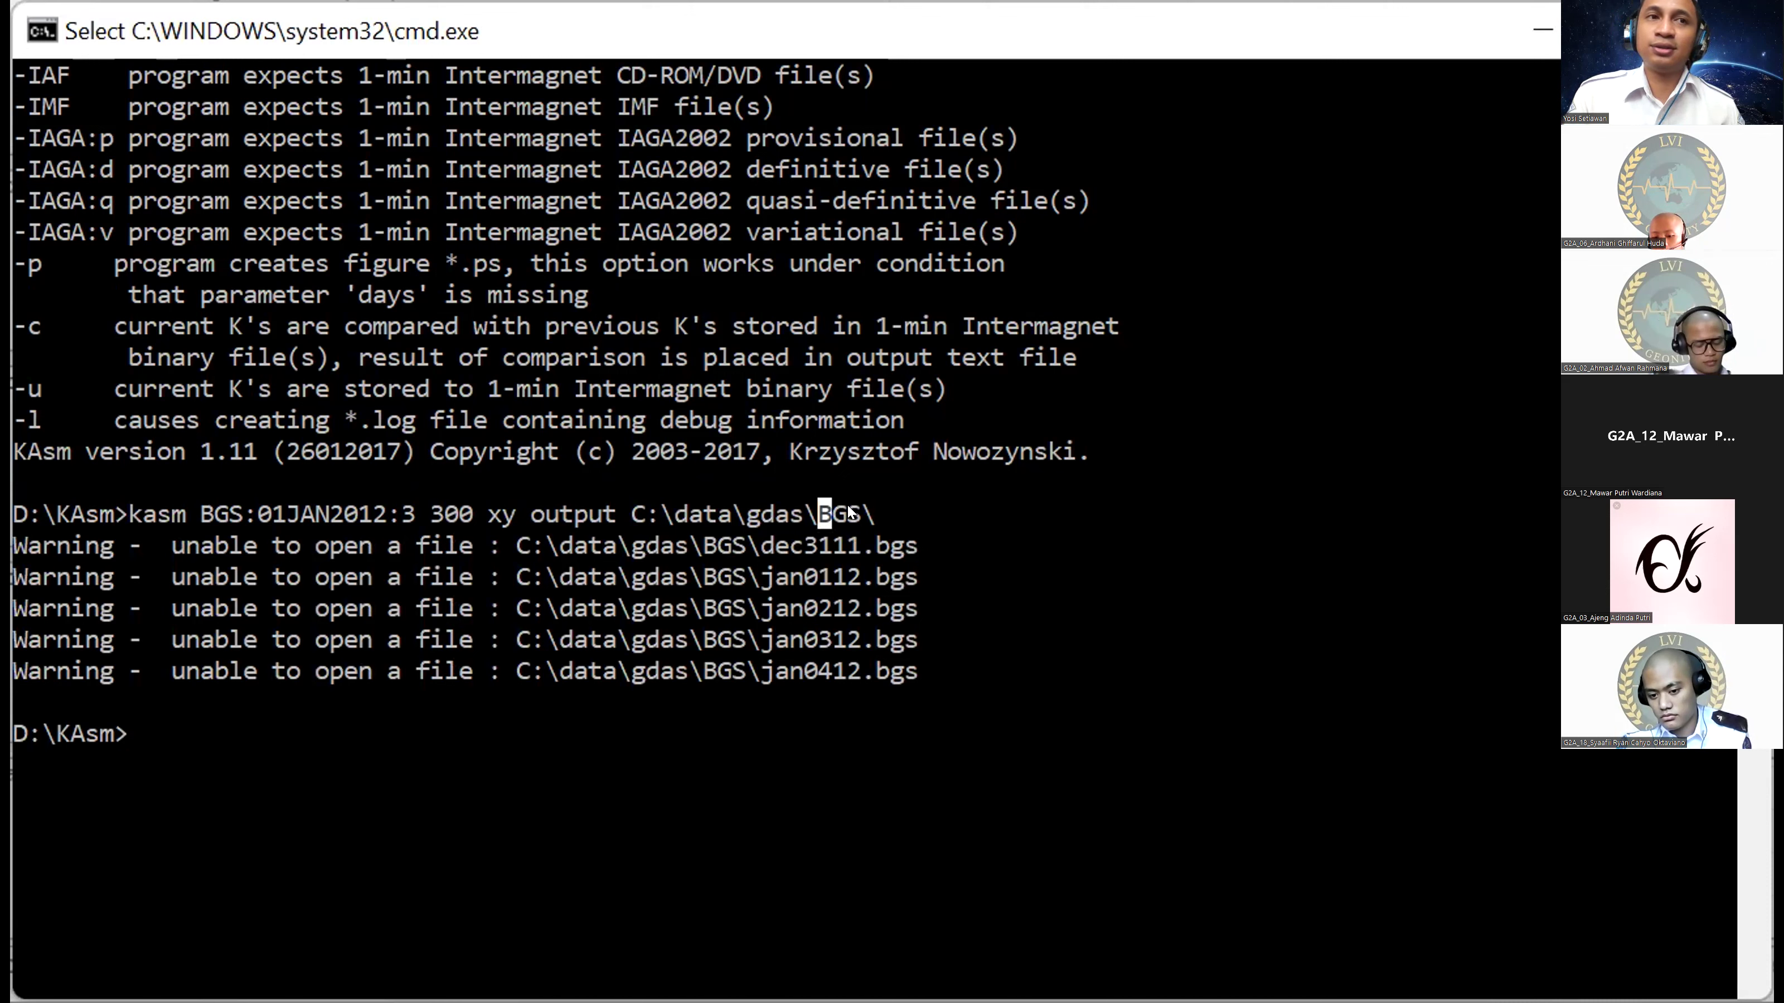
Step: Recall the last kasm command and retype its lower-case folder path as C:\Data\GDAS
{"action": "key", "text": "Up"}
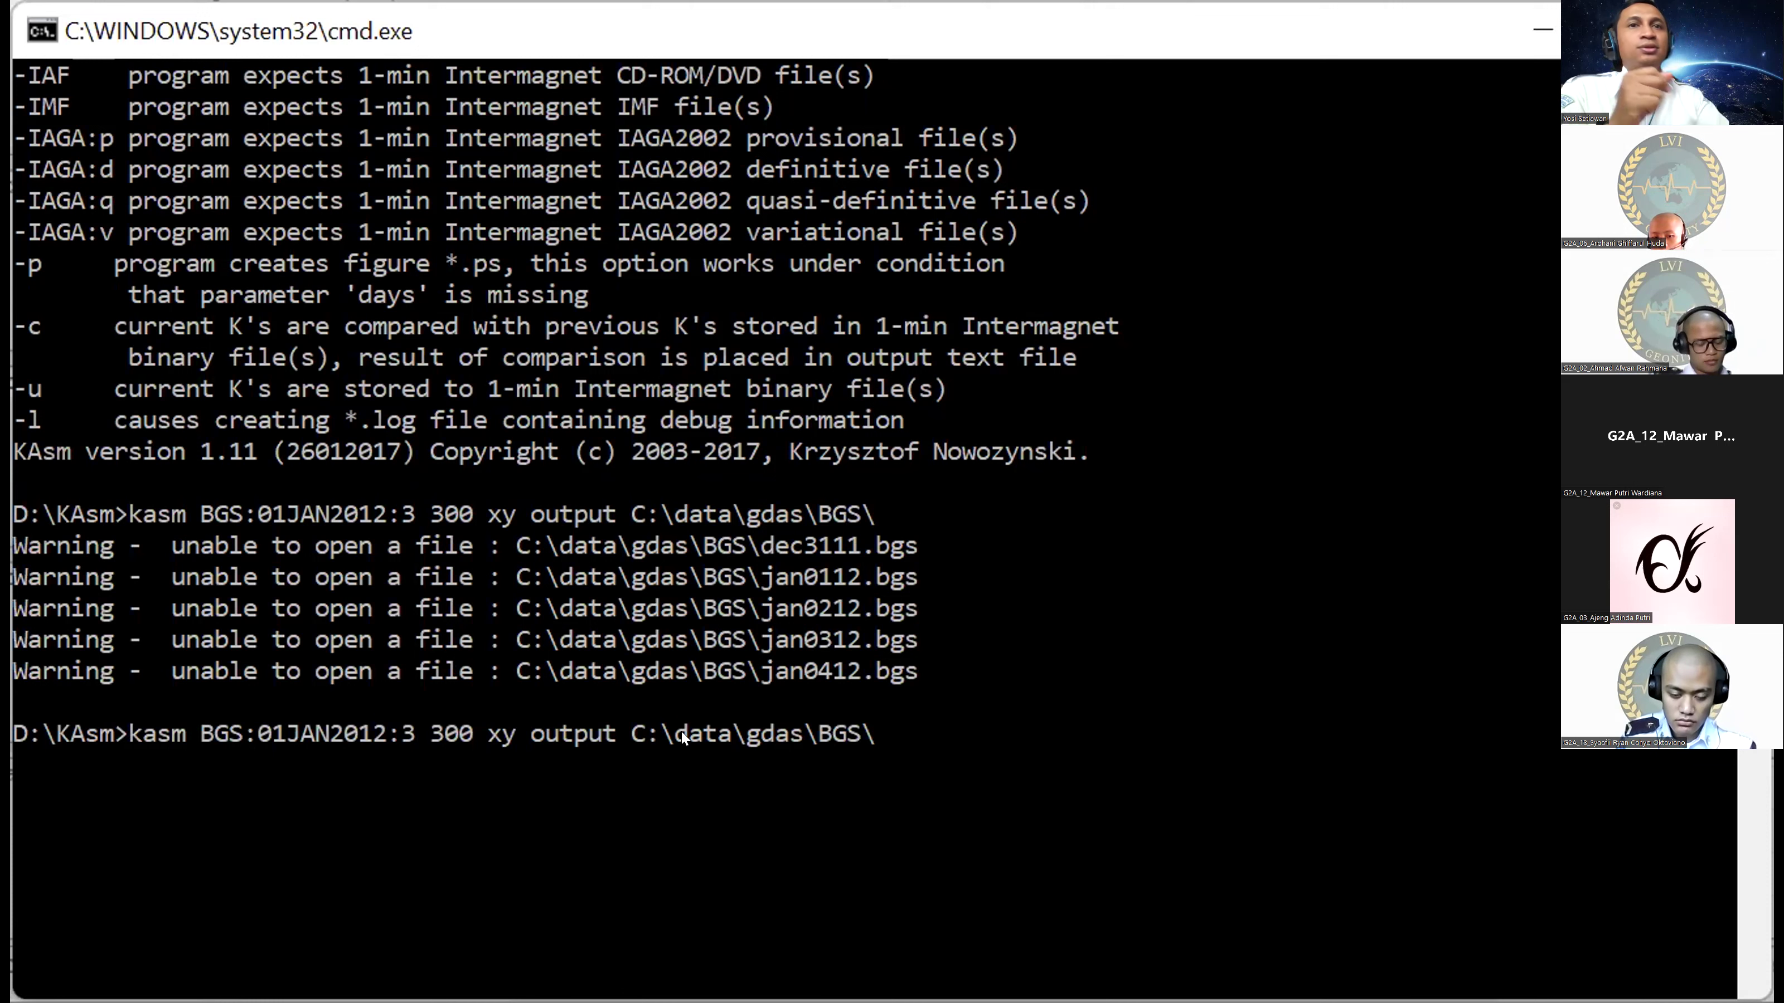
{"action": "key", "text": "BackSpace"}
{"action": "key", "text": "BackSpace"}
{"action": "key", "text": "BackSpace"}
{"action": "key", "text": "BackSpace"}
{"action": "key", "text": "BackSpace"}
{"action": "key", "text": "BackSpace"}
{"action": "key", "text": "BackSpace"}
{"action": "key", "text": "BackSpace"}
{"action": "key", "text": "BackSpace"}
{"action": "key", "text": "BackSpace"}
{"action": "key", "text": "BackSpace"}
{"action": "key", "text": "BackSpace"}
{"action": "key", "text": "BackSpace"}
{"action": "key", "text": "BackSpace"}
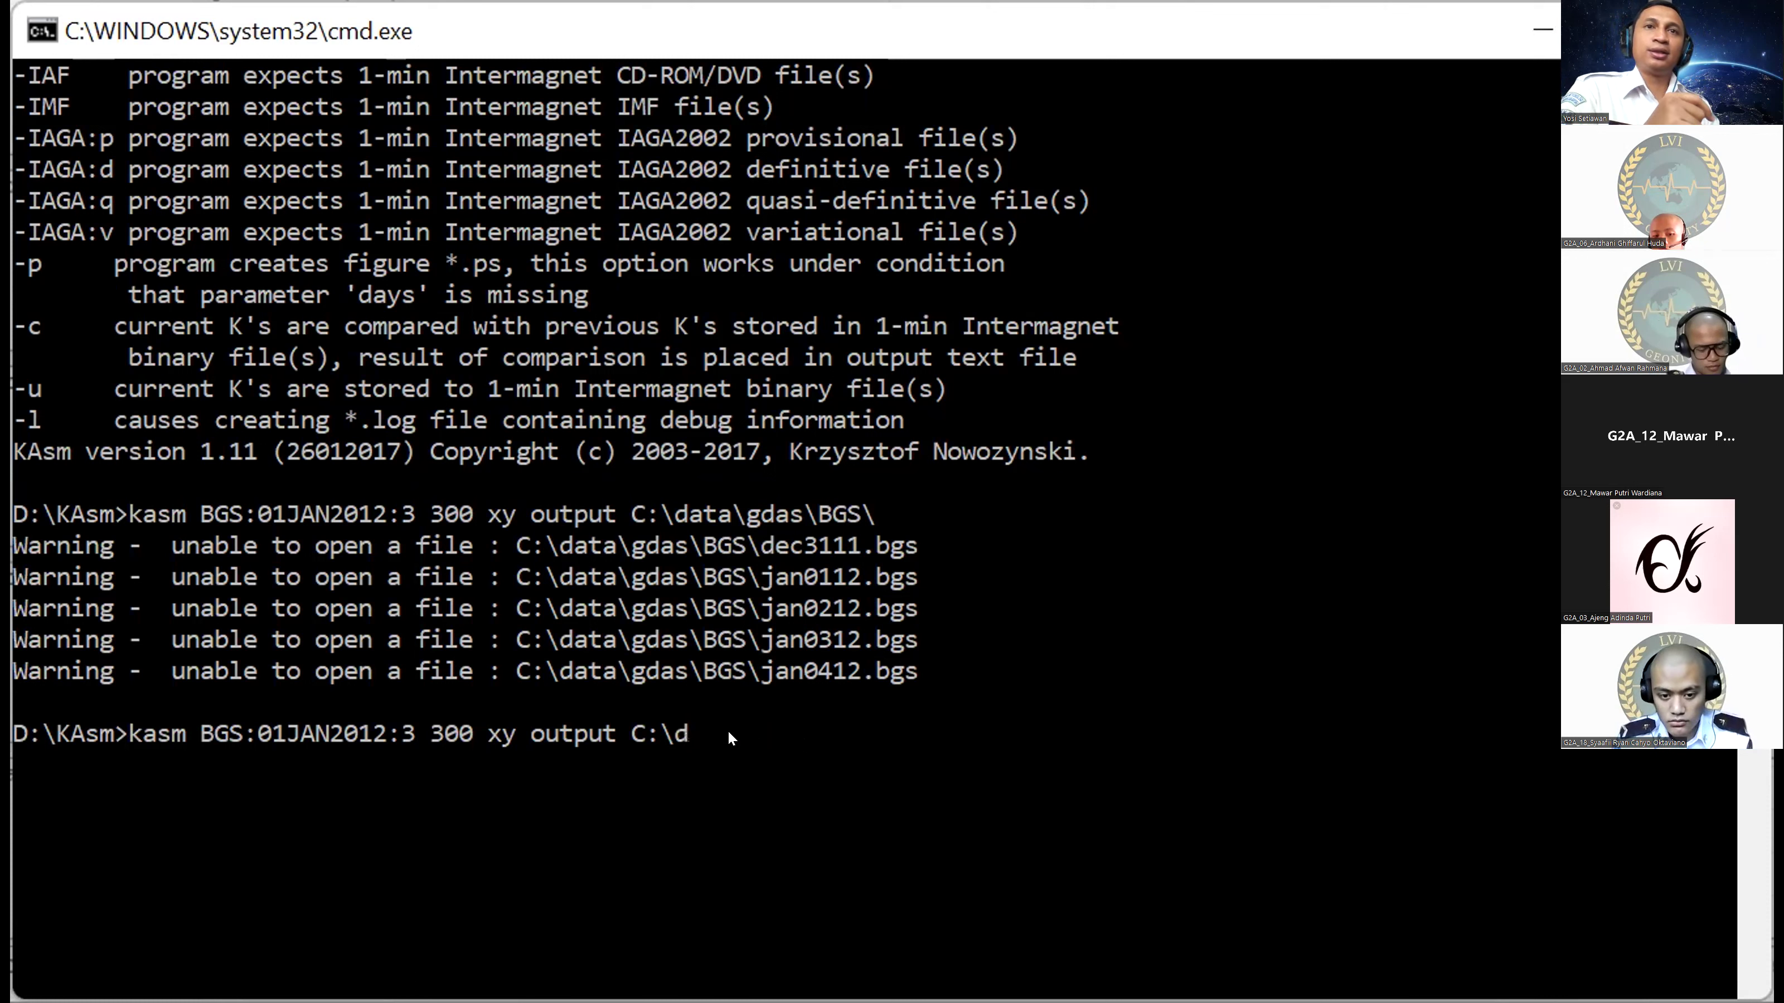
{"action": "type", "text": "Data"}
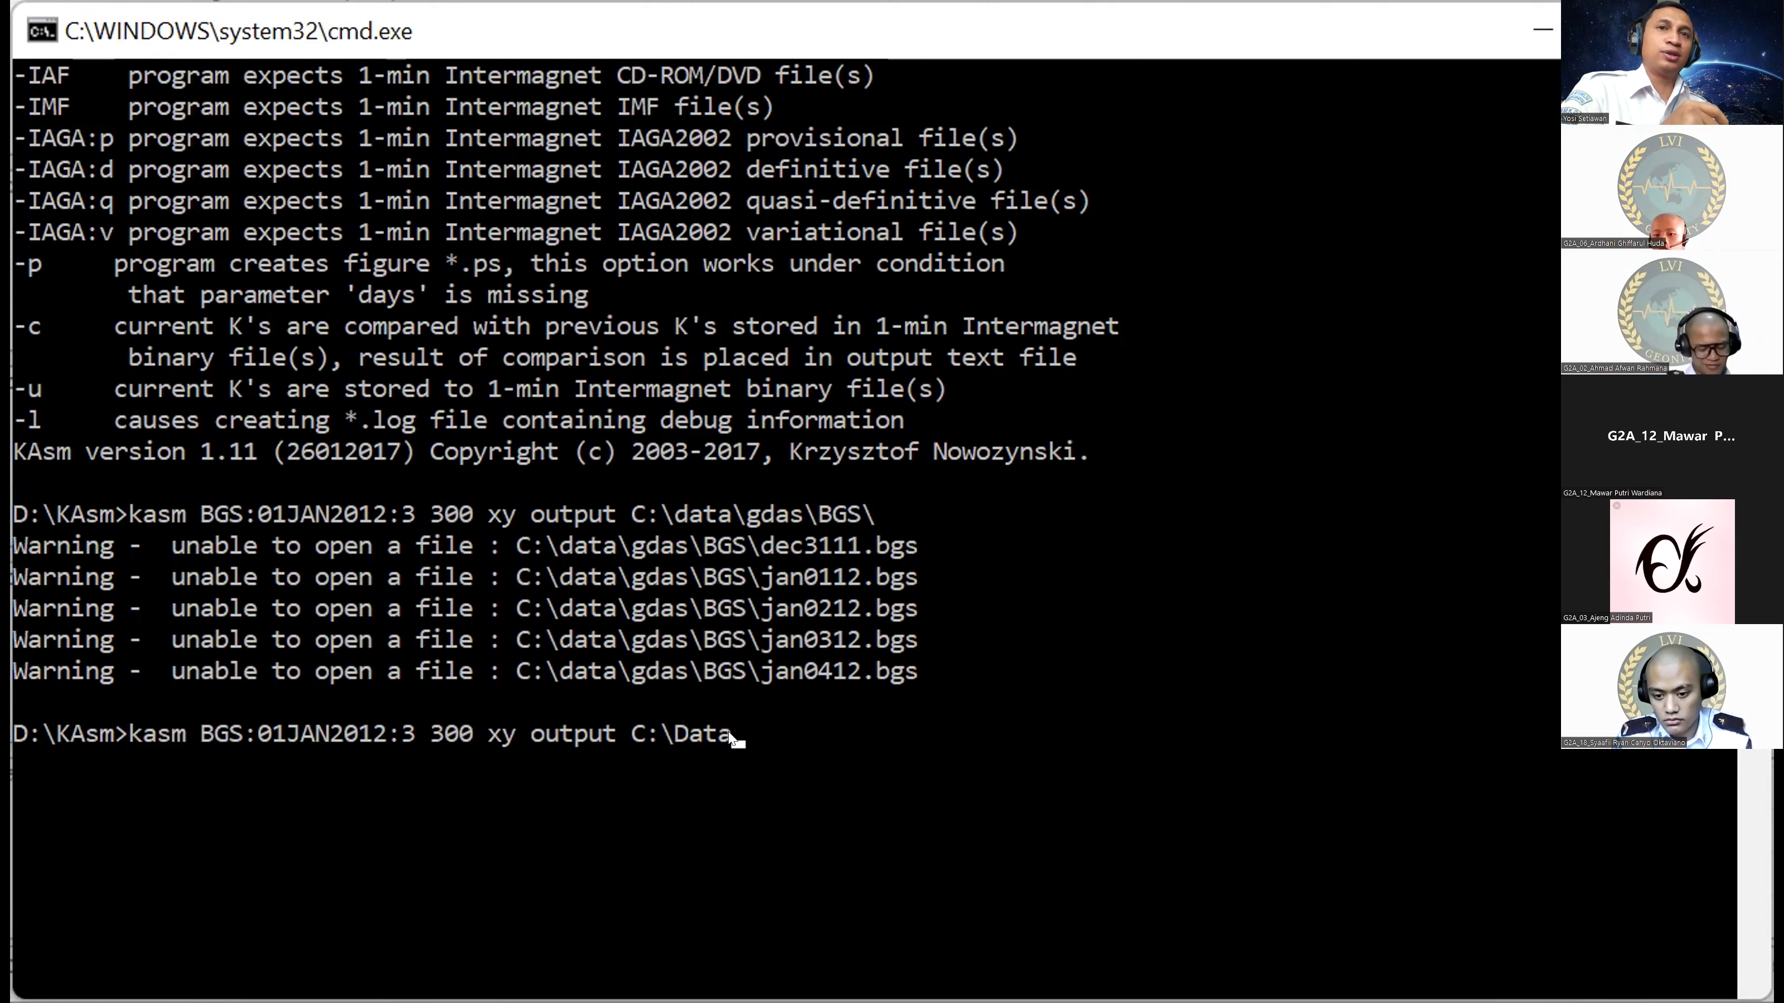
{"action": "type", "text": "\\"}
{"action": "type", "text": "GDAS"}
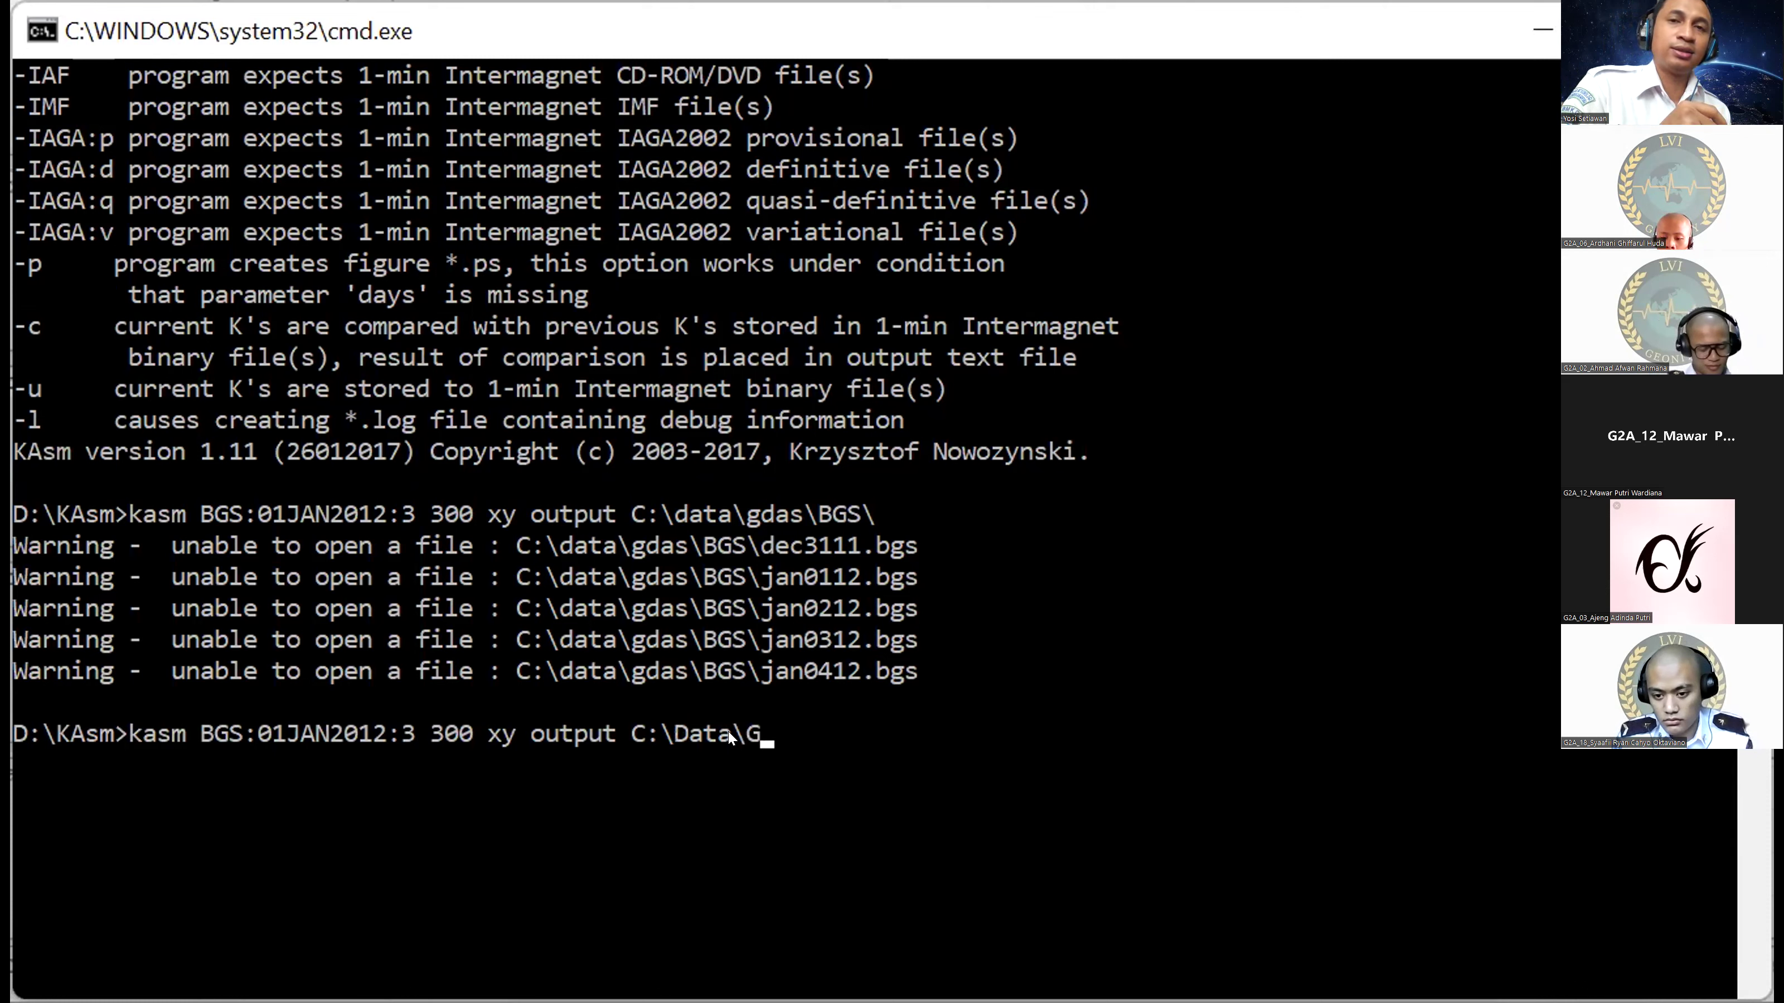